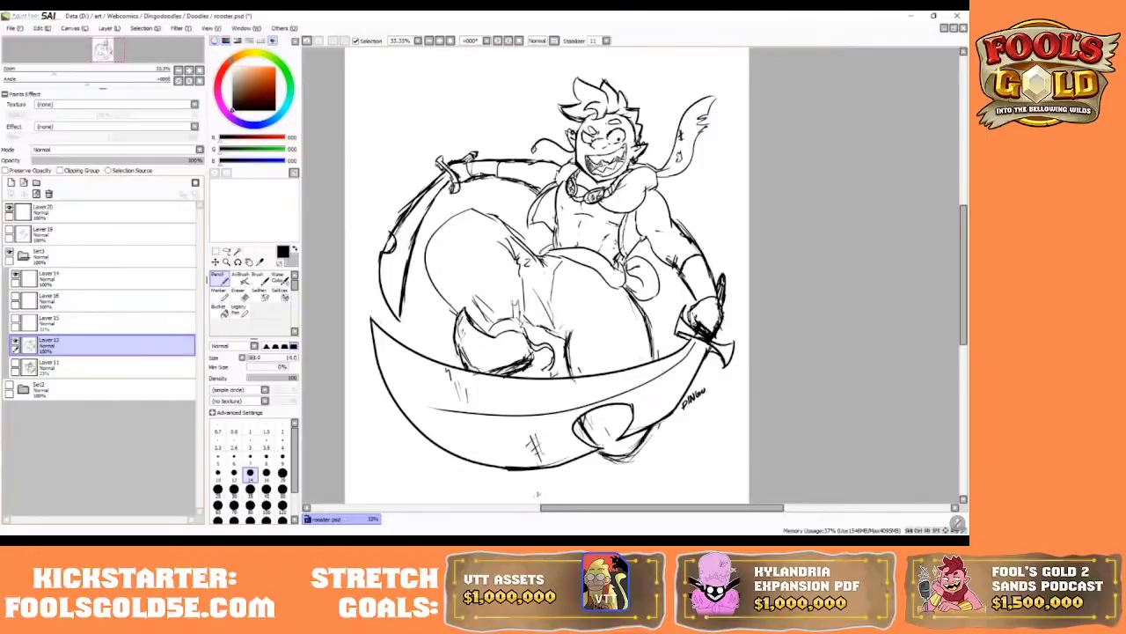
- Redraw the blade lines of the curved sword in the raised hand with the Pencil, undoing the unsuccessful strokes
drag(553, 511, 629, 505)
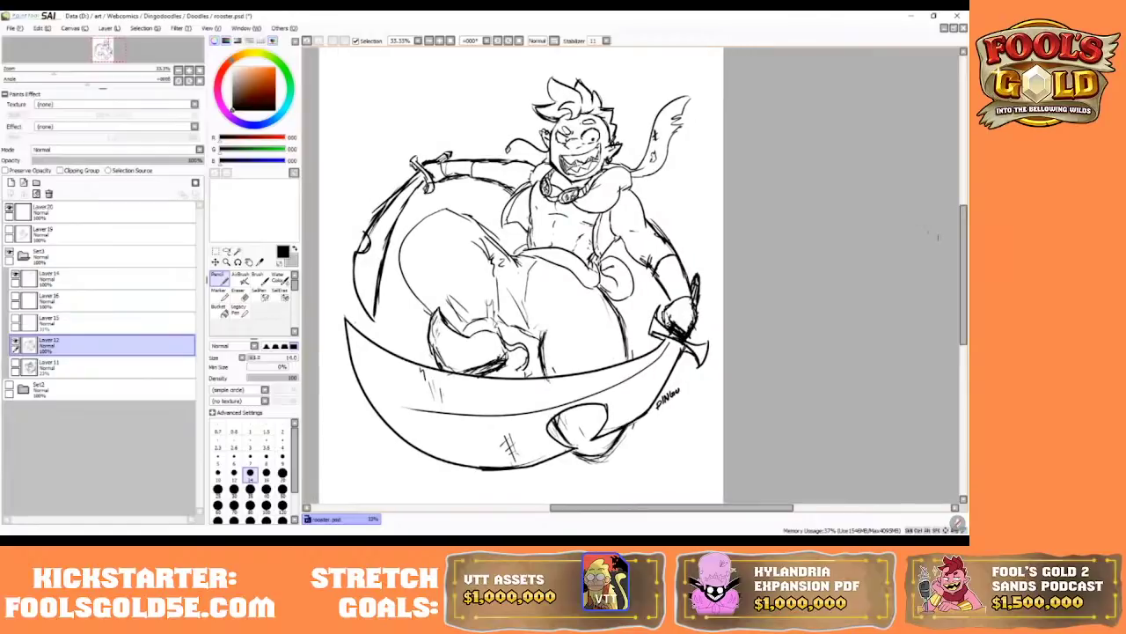
drag(965, 224, 966, 209)
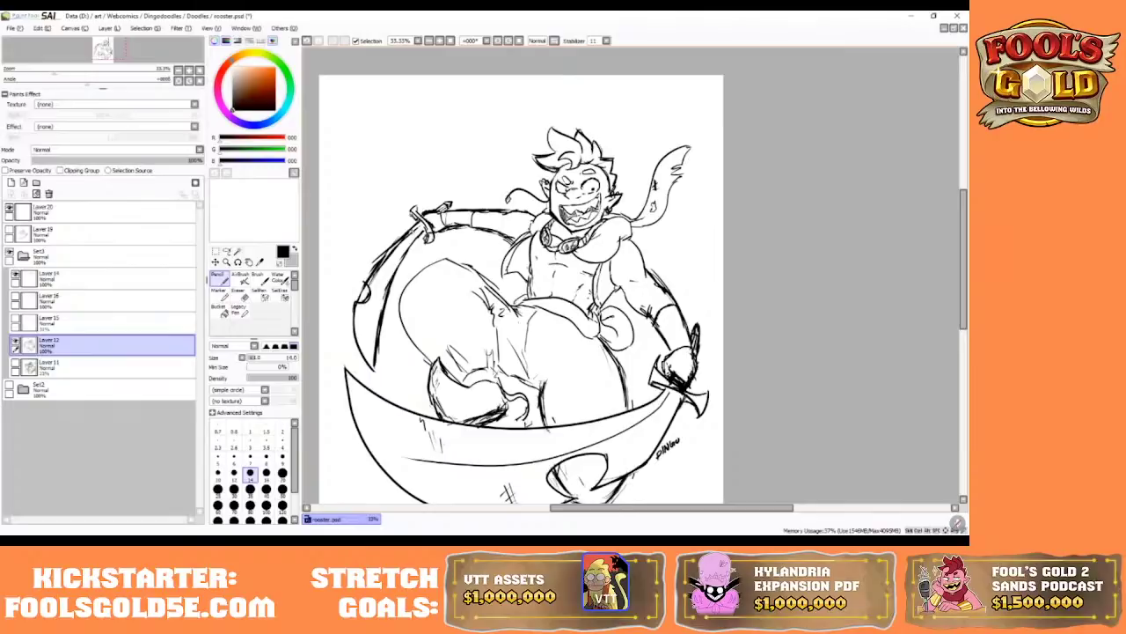
drag(420, 229, 385, 285)
key(ctrl+z)
key(ctrl+z)
mouse_move(419, 230)
mouse_down()
mouse_move(370, 308)
mouse_move(365, 350)
mouse_up()
key(ctrl+z)
key(ctrl+z)
drag(424, 227, 373, 294)
scroll(942, 214, down, 3)
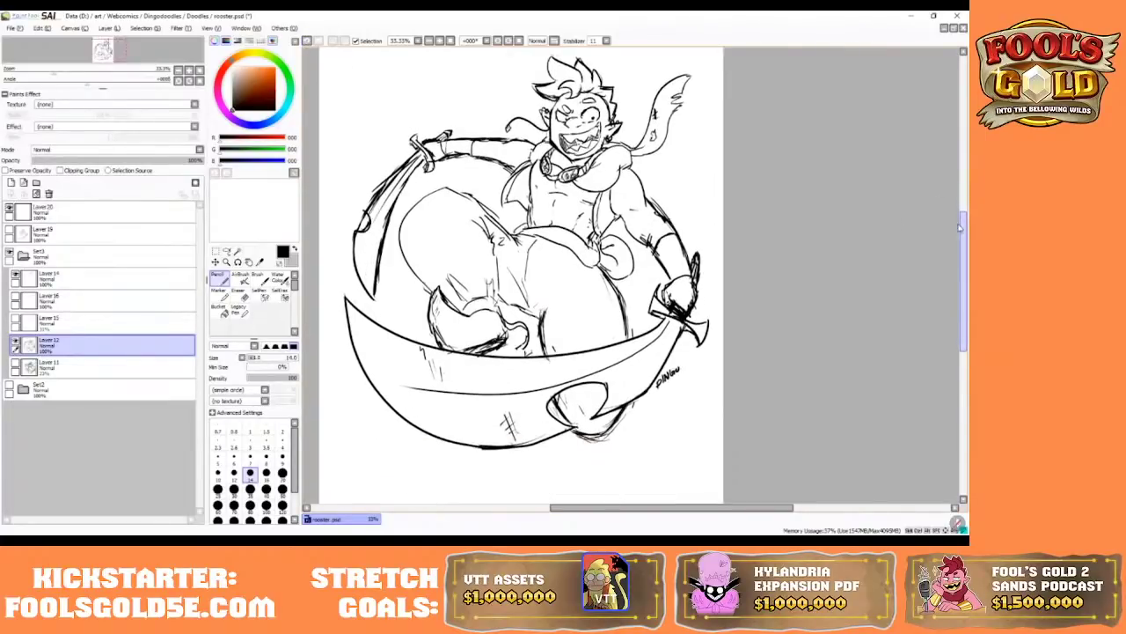
- Erase the stray sketch lines around the notch in the raised sword's blade
click(238, 290)
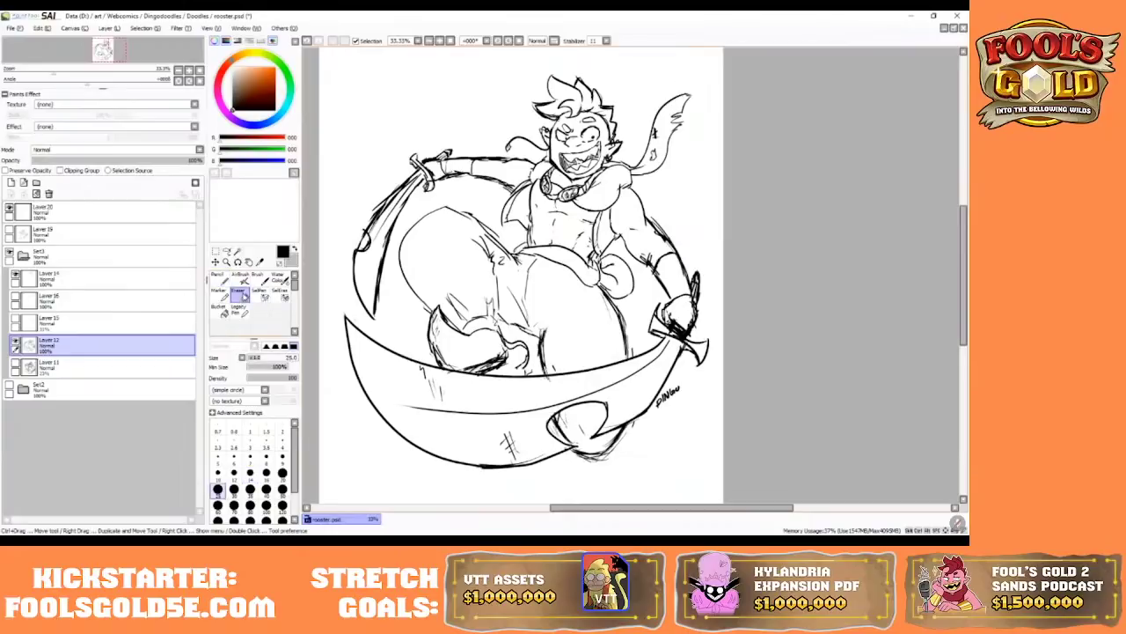
mouse_move(554, 367)
mouse_down()
mouse_move(545, 361)
mouse_move(551, 377)
mouse_up()
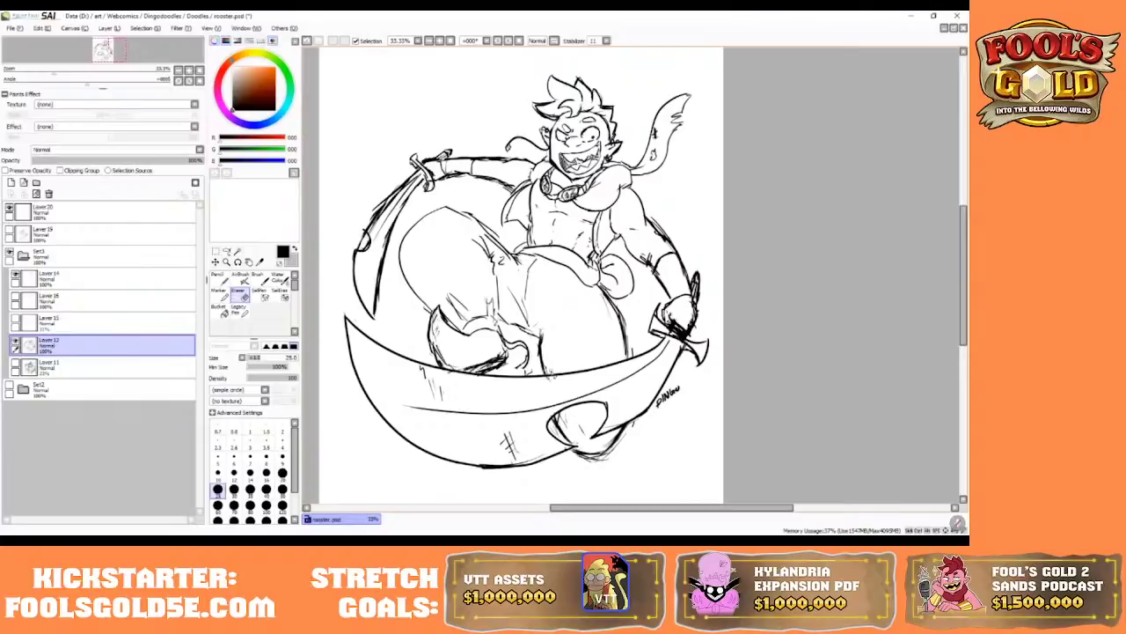
drag(561, 509, 558, 508)
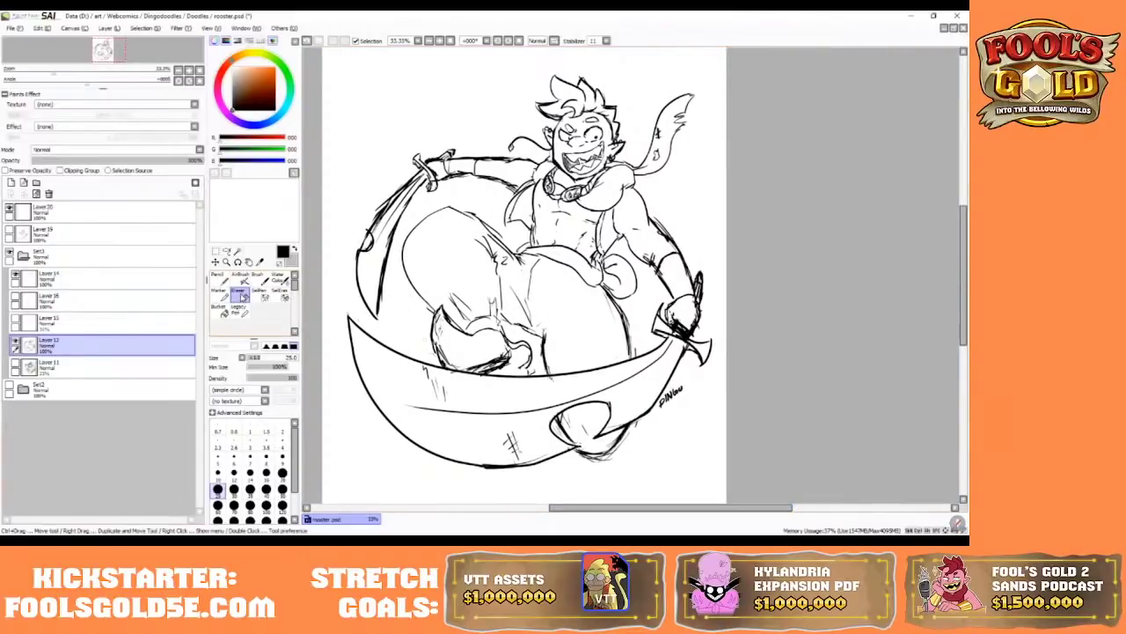
drag(368, 241, 368, 247)
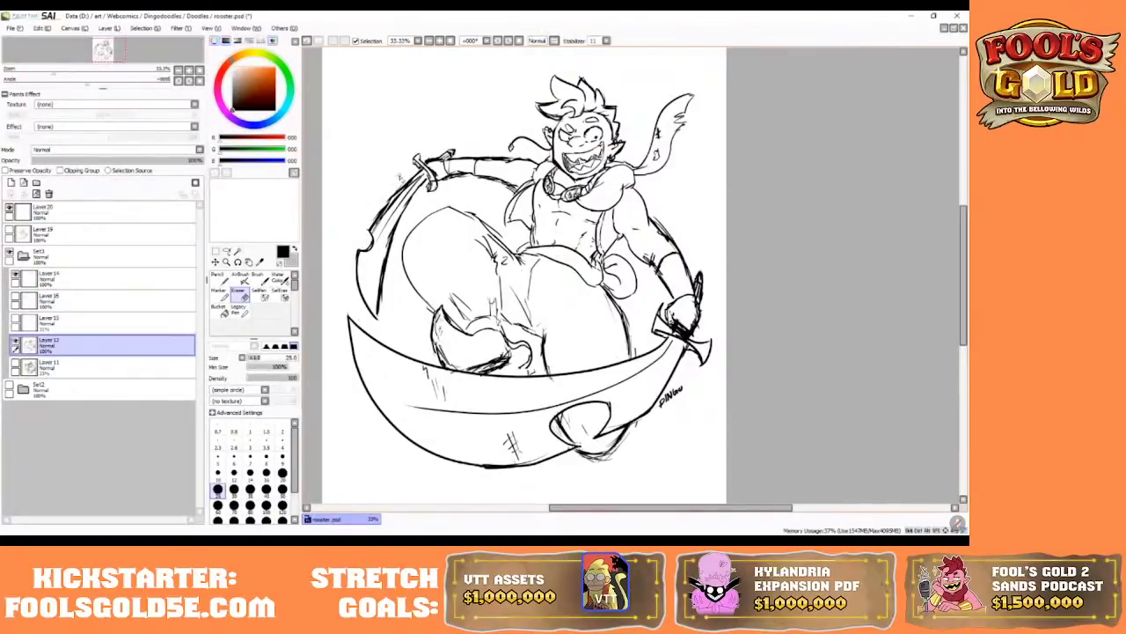
scroll(950, 216, up, 2)
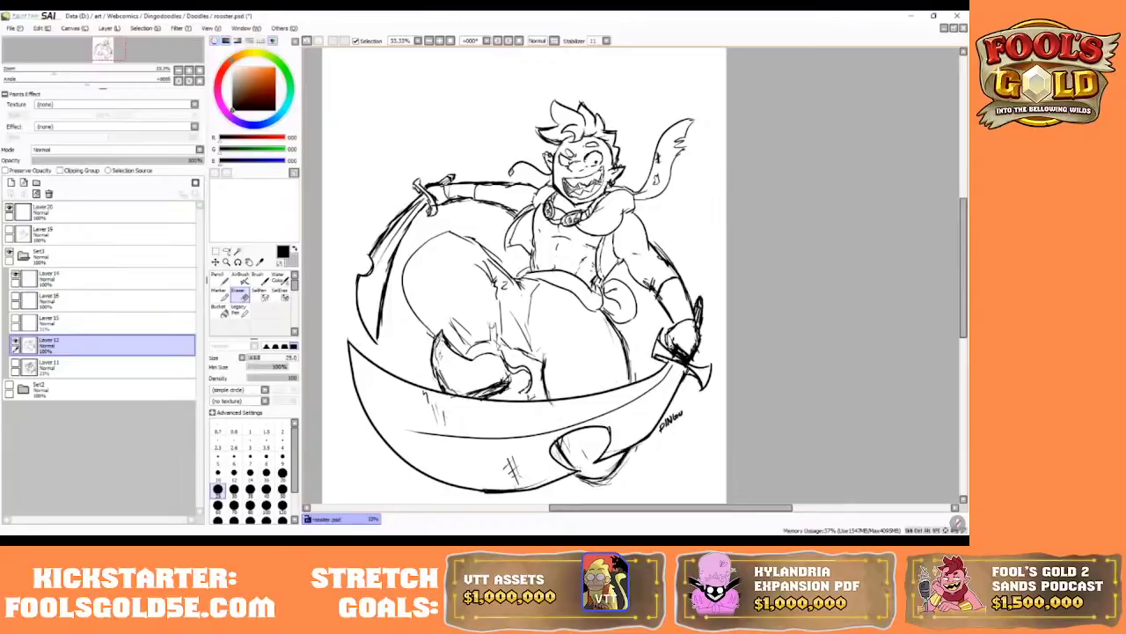
drag(576, 509, 578, 508)
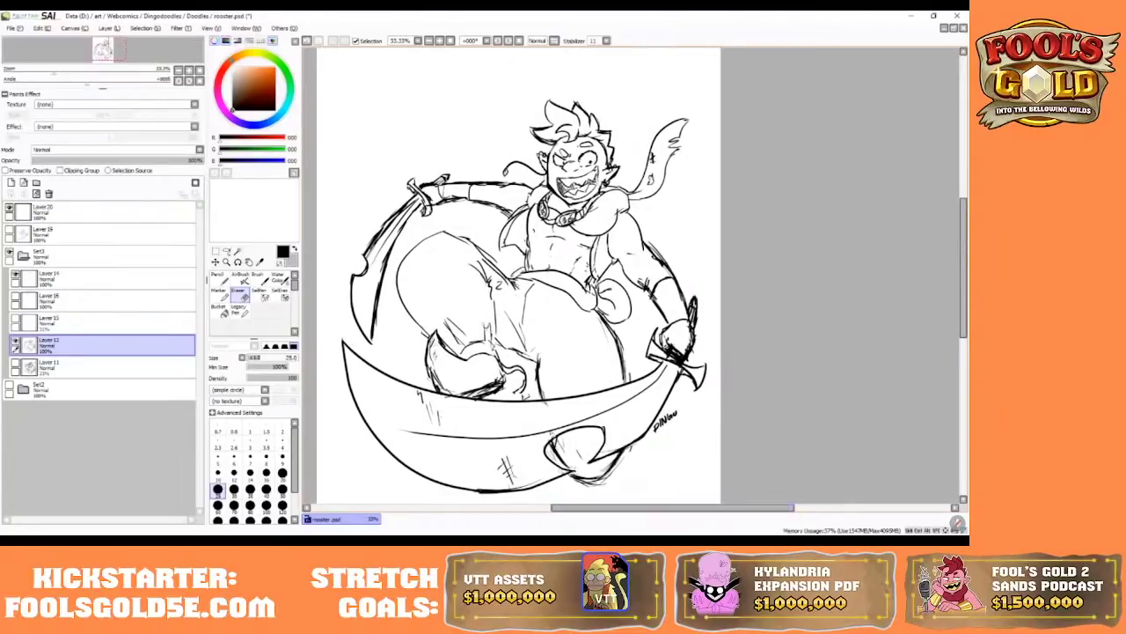
scroll(964, 264, down, 1)
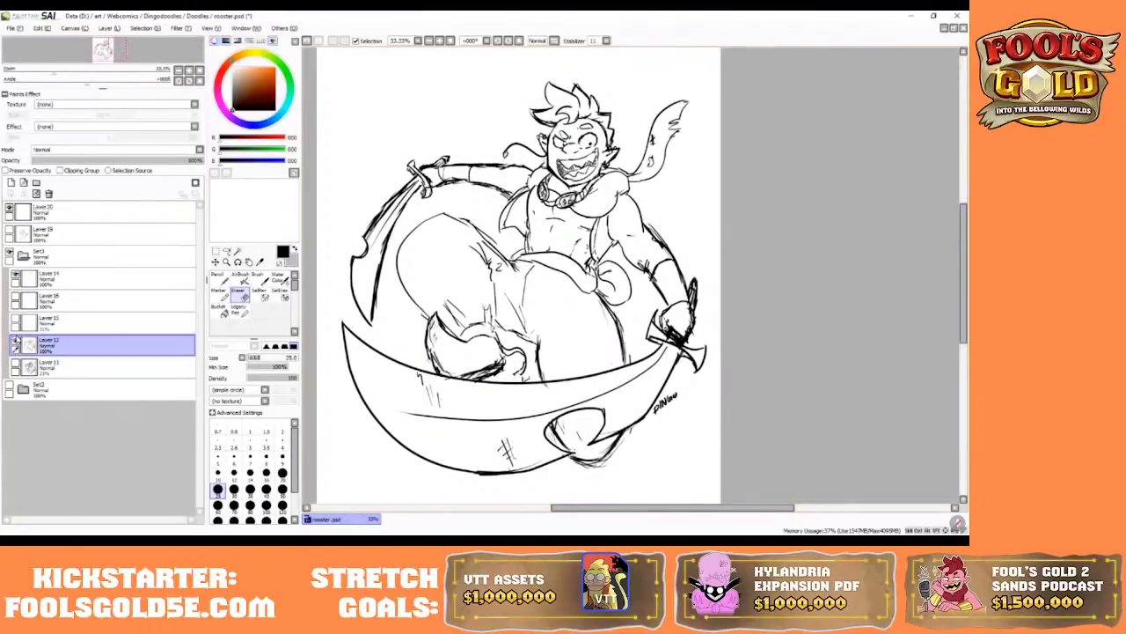
- Merge Layer 14 down into the Layer 12 sketch and lower the merged layer's opacity to 42%
click(112, 164)
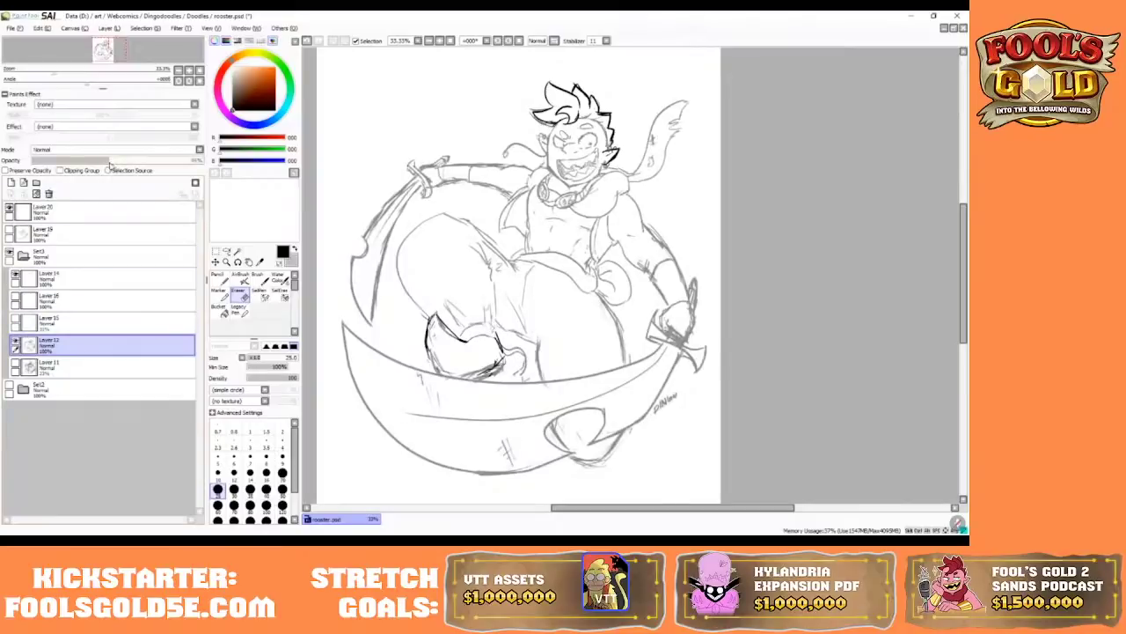
drag(109, 165, 198, 183)
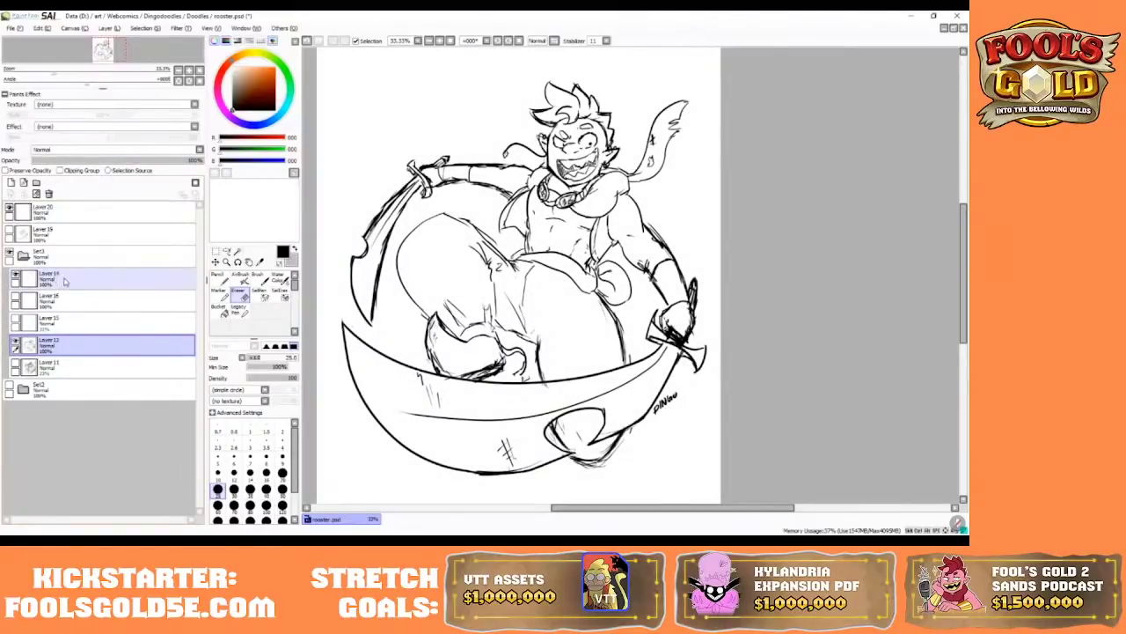
mouse_move(63, 279)
mouse_down()
mouse_move(72, 341)
mouse_move(74, 324)
mouse_up()
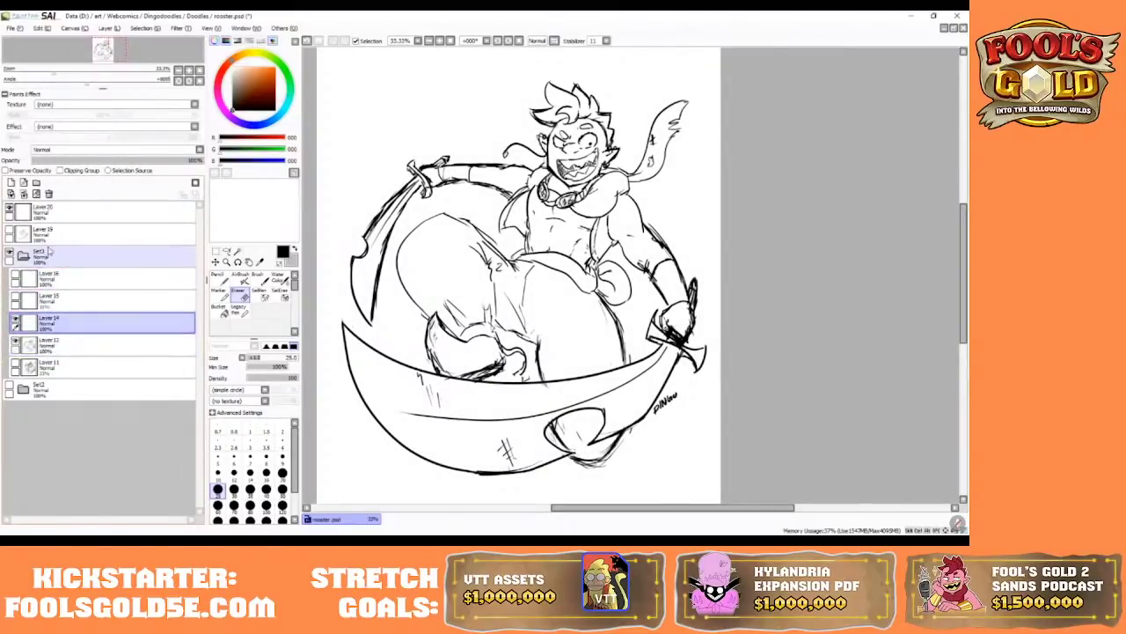
click(24, 194)
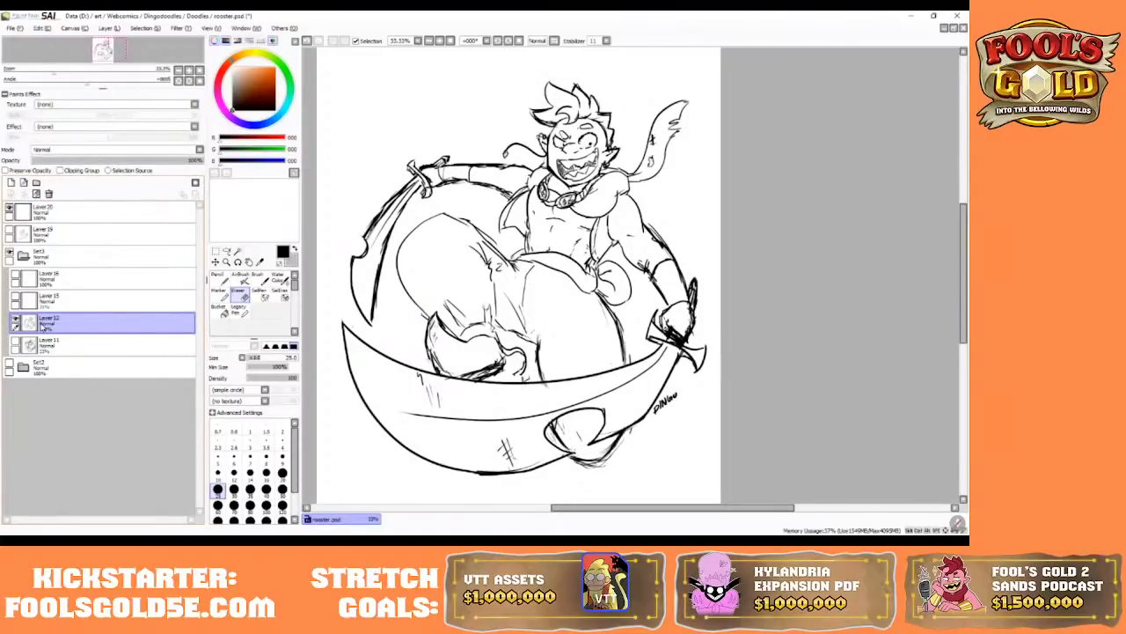
drag(142, 161, 104, 163)
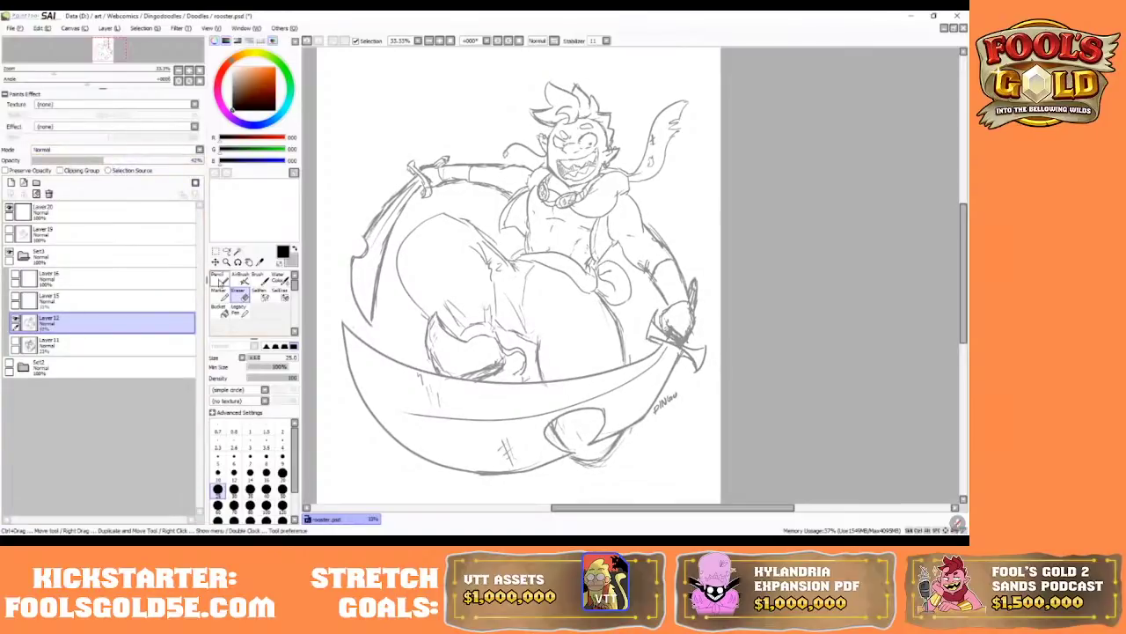
- Add a new layer directly above the faded sketch and set the Pencil size to 7 for inking the head
click(220, 281)
click(439, 41)
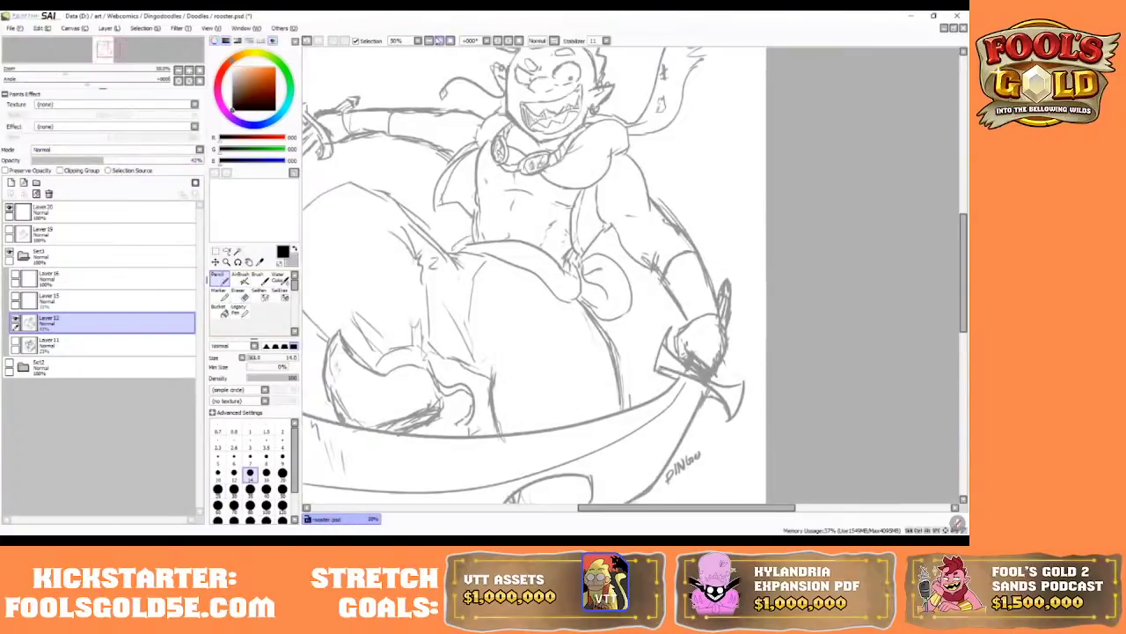
drag(964, 243, 964, 213)
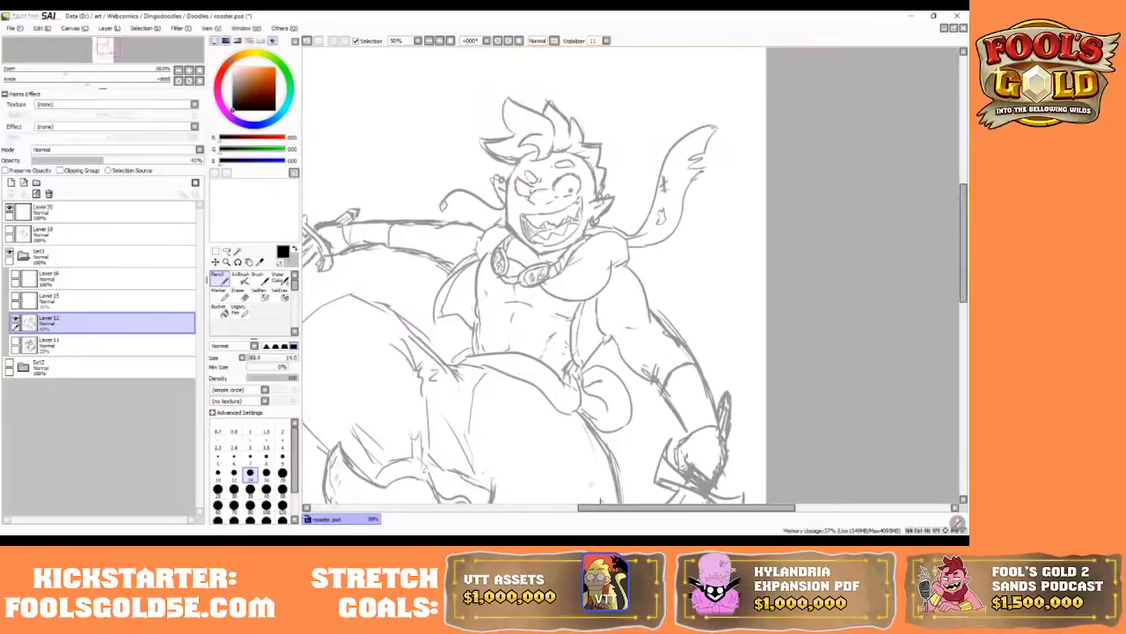
drag(610, 508, 596, 508)
click(442, 41)
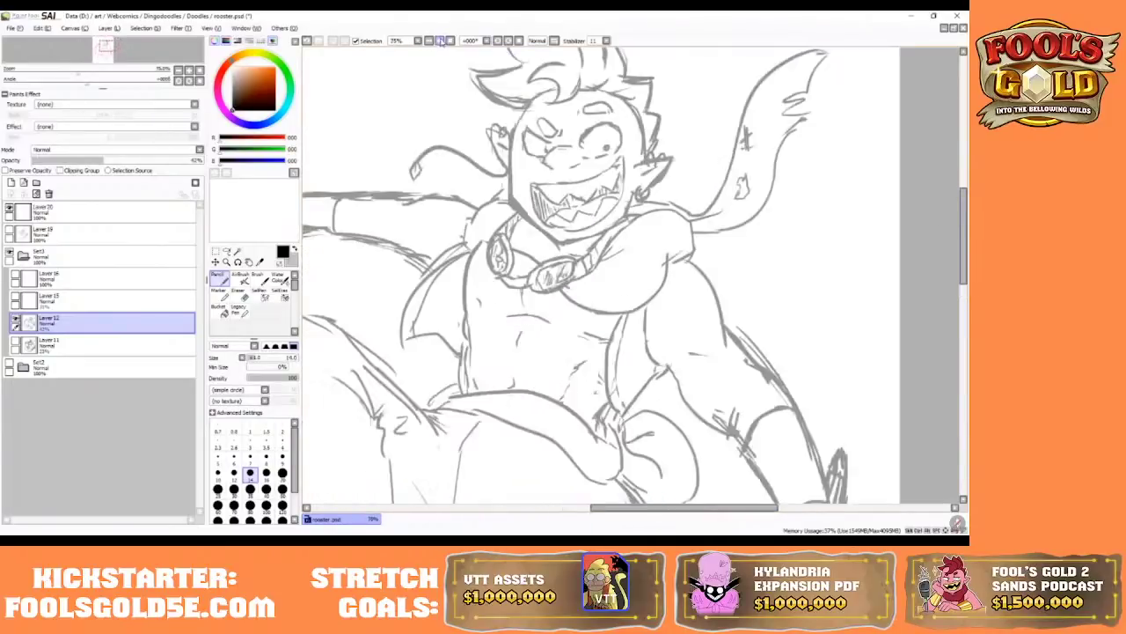
click(442, 42)
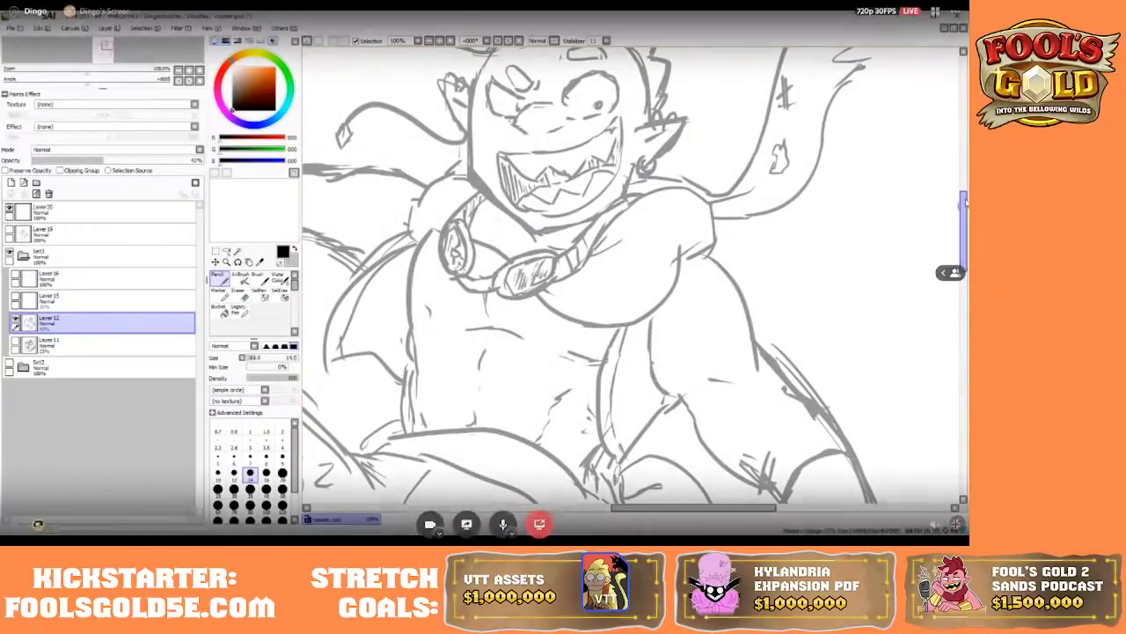
drag(966, 202, 965, 188)
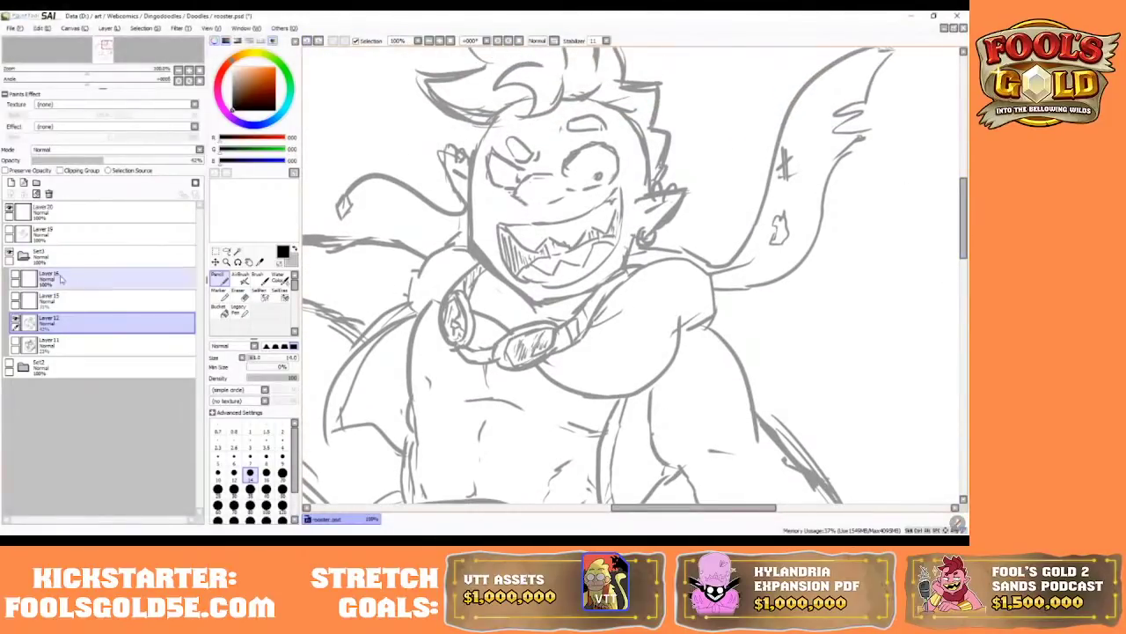
click(10, 182)
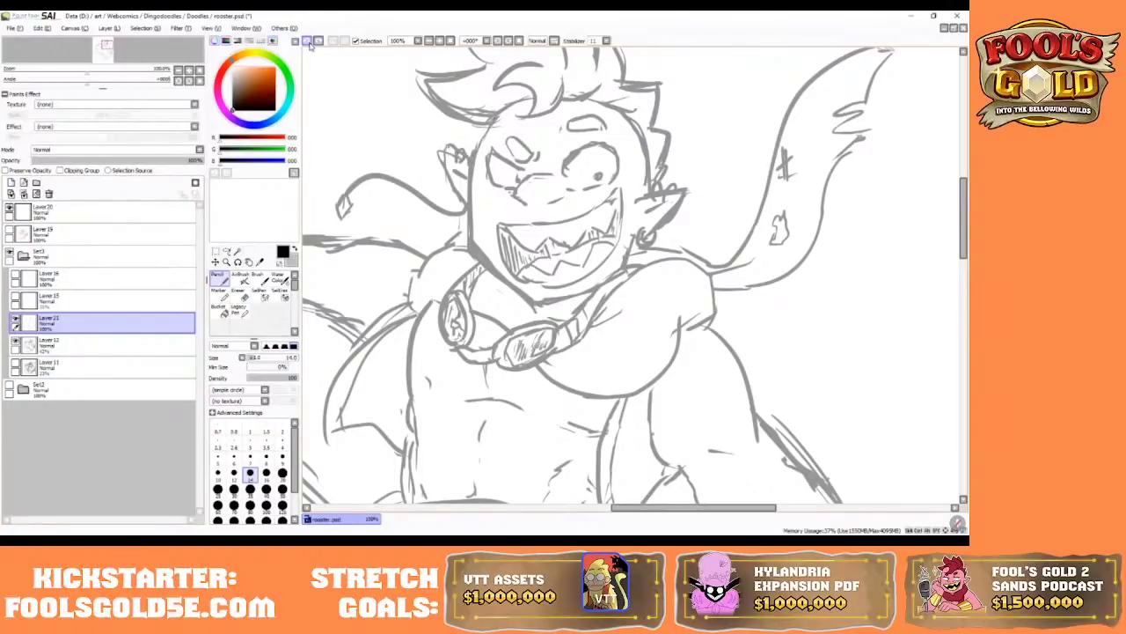
click(250, 459)
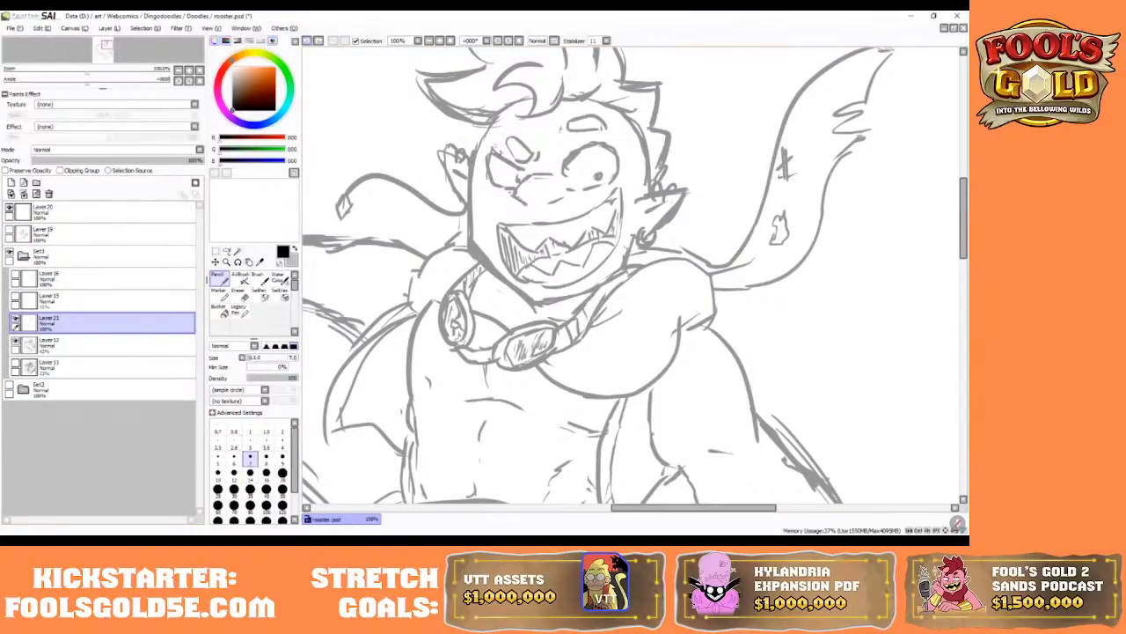
drag(624, 115, 642, 190)
click(307, 41)
drag(634, 118, 649, 195)
click(307, 41)
click(440, 41)
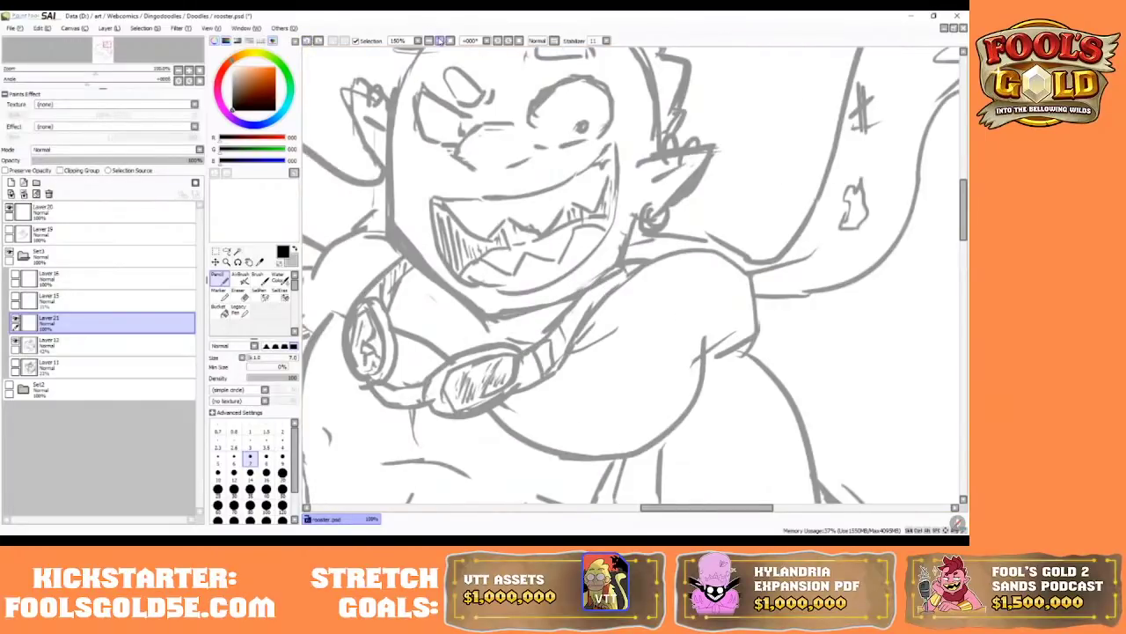
scroll(877, 212, up, 2)
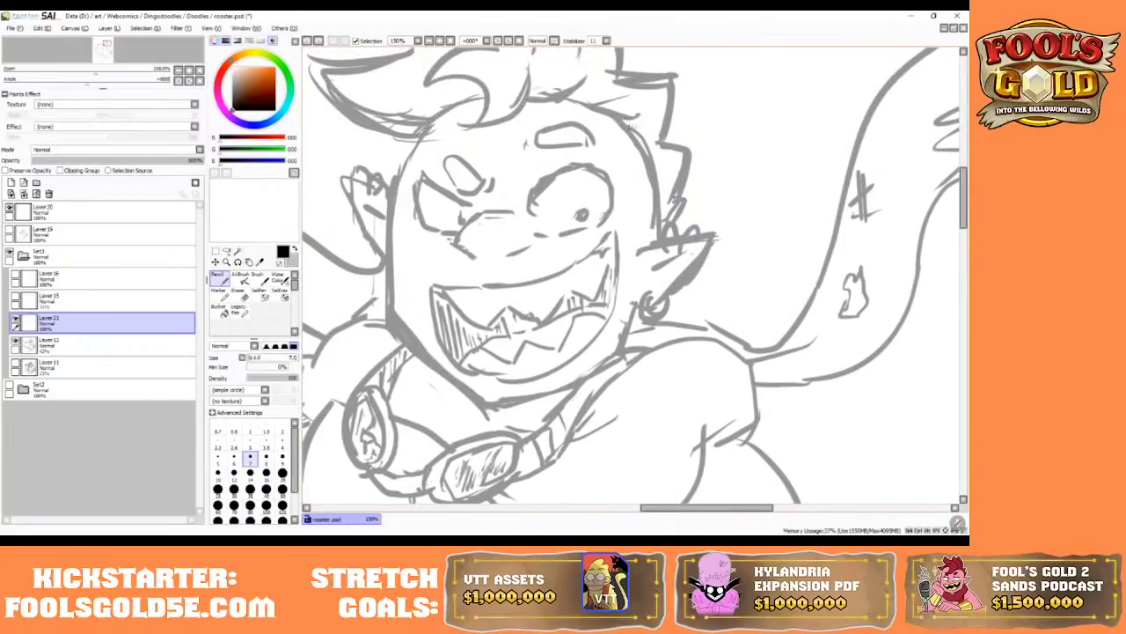
drag(626, 123, 650, 234)
click(308, 41)
mouse_move(623, 123)
mouse_down()
mouse_move(647, 169)
mouse_move(651, 248)
mouse_up()
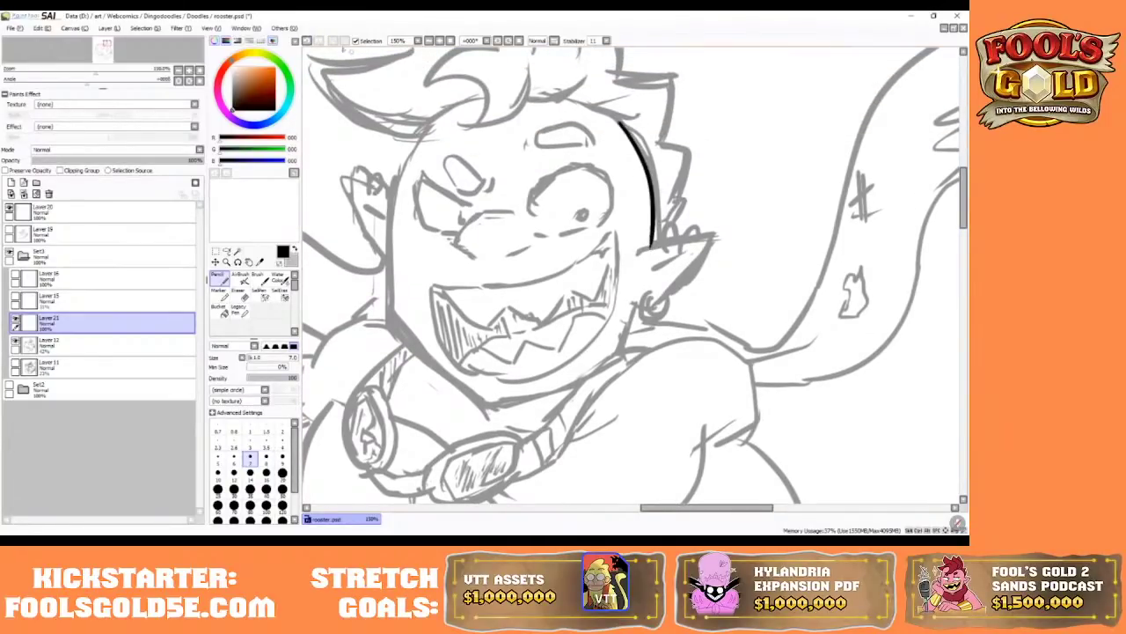
click(307, 41)
drag(622, 122, 645, 237)
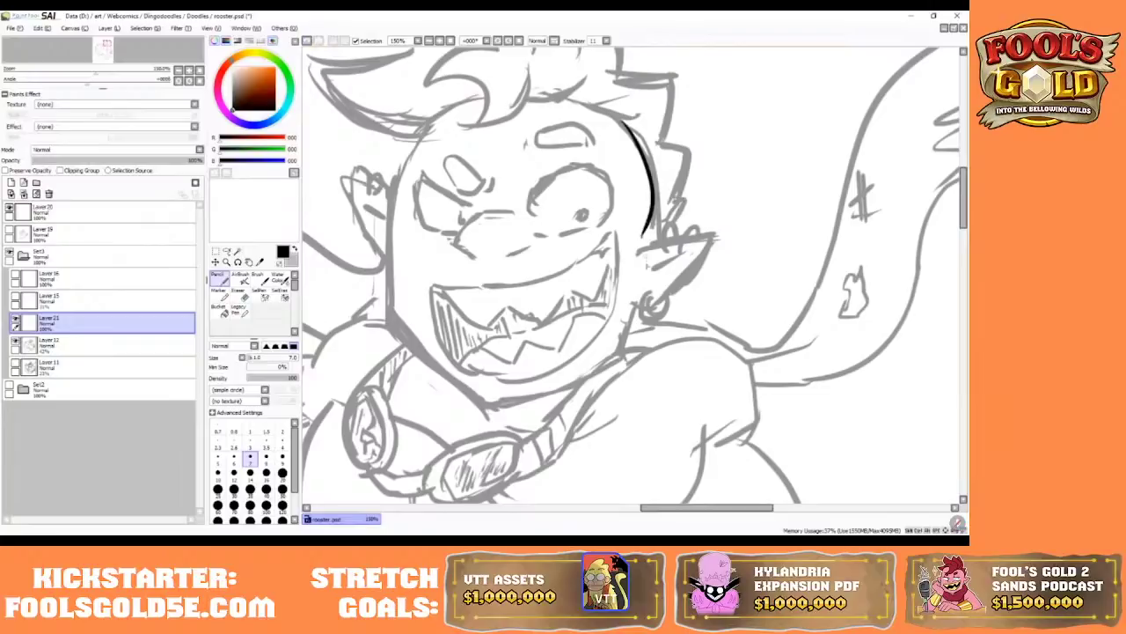
click(309, 39)
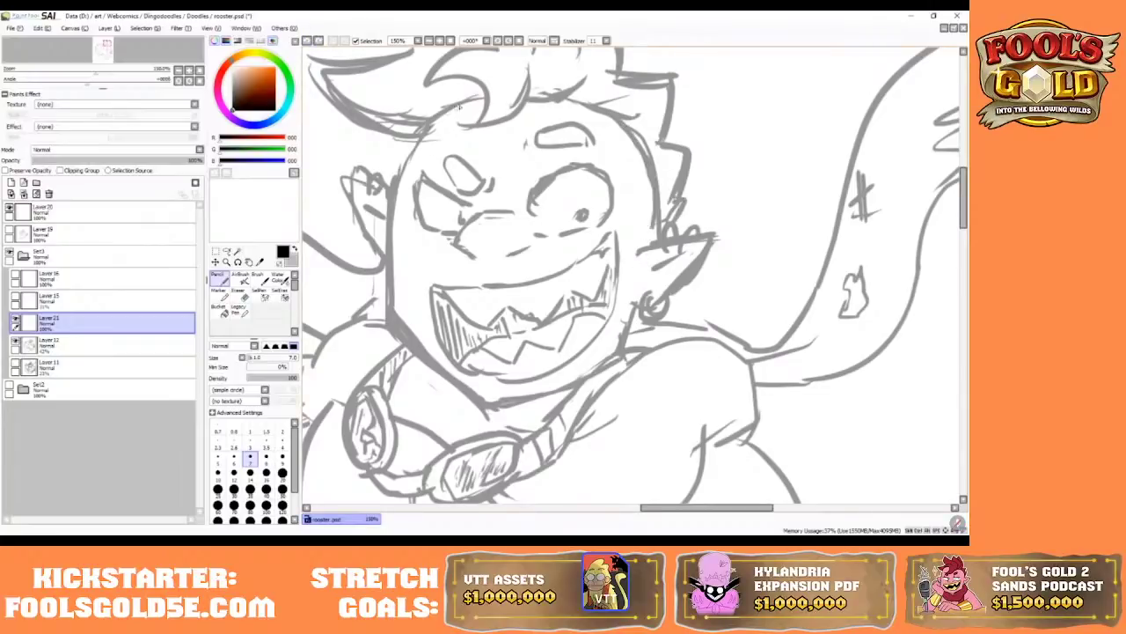
- Ink the face contour from the hairline beside the angry eye down the cheek and along the jaw toward the chin
drag(435, 114, 390, 186)
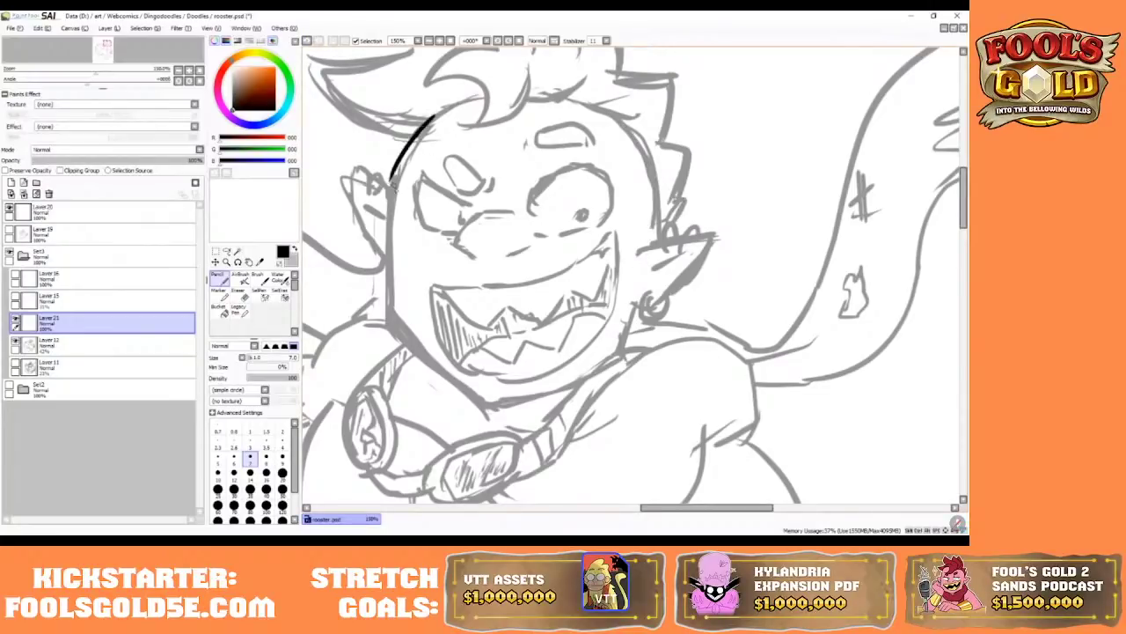
click(308, 40)
mouse_move(432, 126)
mouse_down()
mouse_move(394, 187)
mouse_move(387, 293)
mouse_up()
click(308, 41)
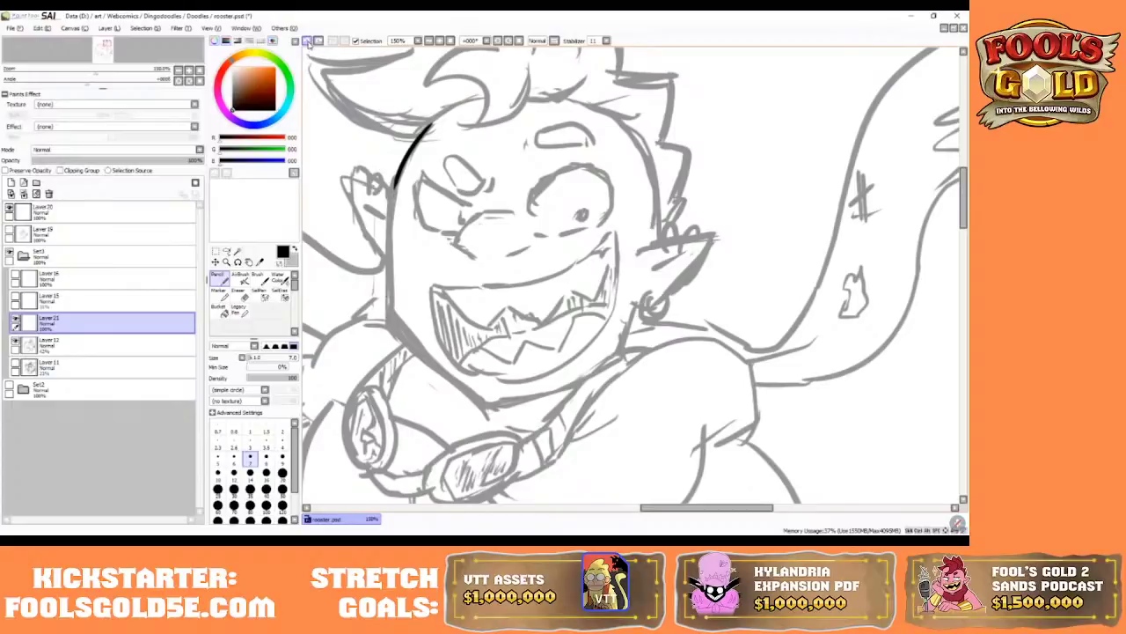
mouse_move(394, 183)
mouse_down()
mouse_move(388, 309)
mouse_move(418, 325)
mouse_move(423, 346)
mouse_move(388, 310)
mouse_move(468, 387)
mouse_up()
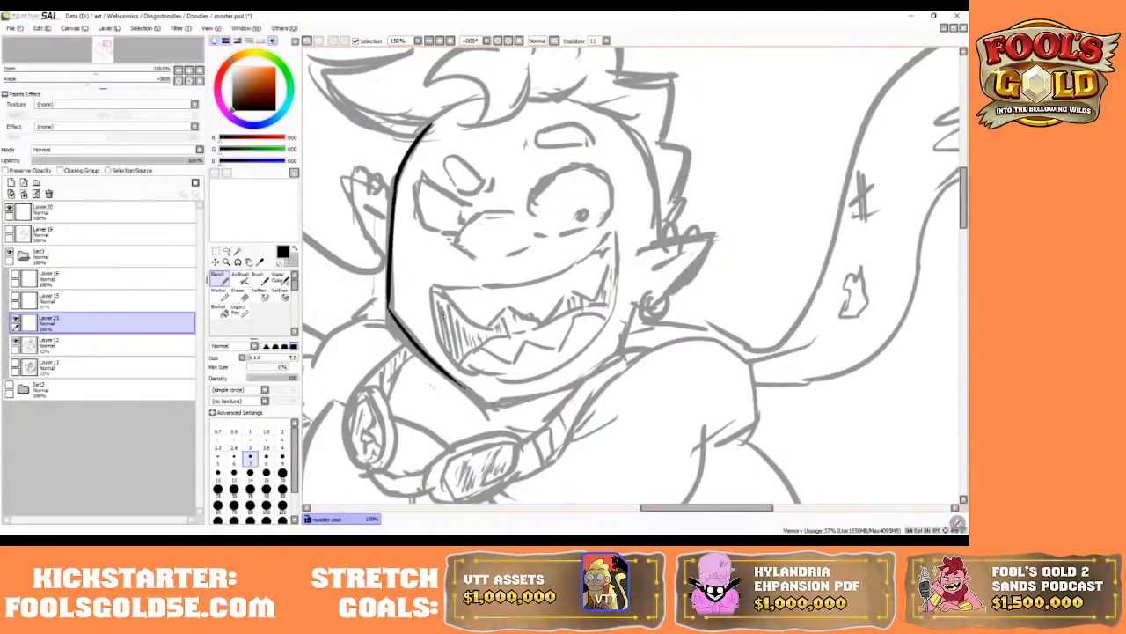
- Ink the nose and the large pointed ear, including the ear's inner fold line
mouse_move(481, 213)
mouse_down()
mouse_move(463, 250)
mouse_move(483, 261)
mouse_move(532, 251)
mouse_up()
mouse_move(635, 255)
mouse_down()
mouse_move(708, 236)
mouse_move(658, 304)
mouse_up()
key(ctrl+z)
click(308, 42)
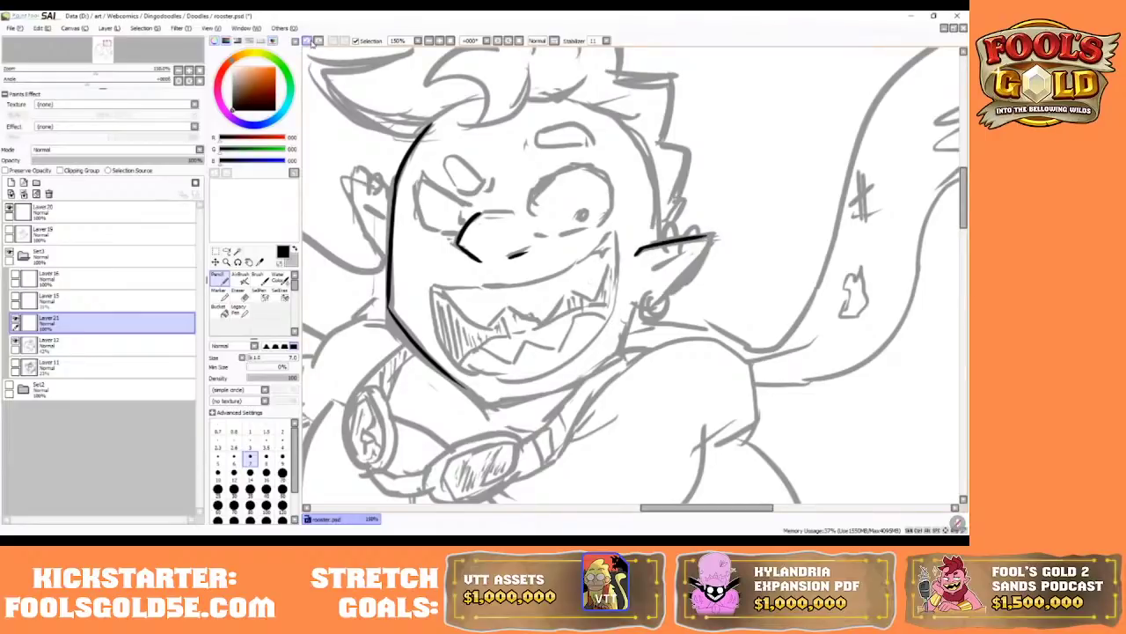
mouse_move(709, 237)
mouse_down()
mouse_move(673, 296)
mouse_move(643, 306)
mouse_move(696, 249)
mouse_up()
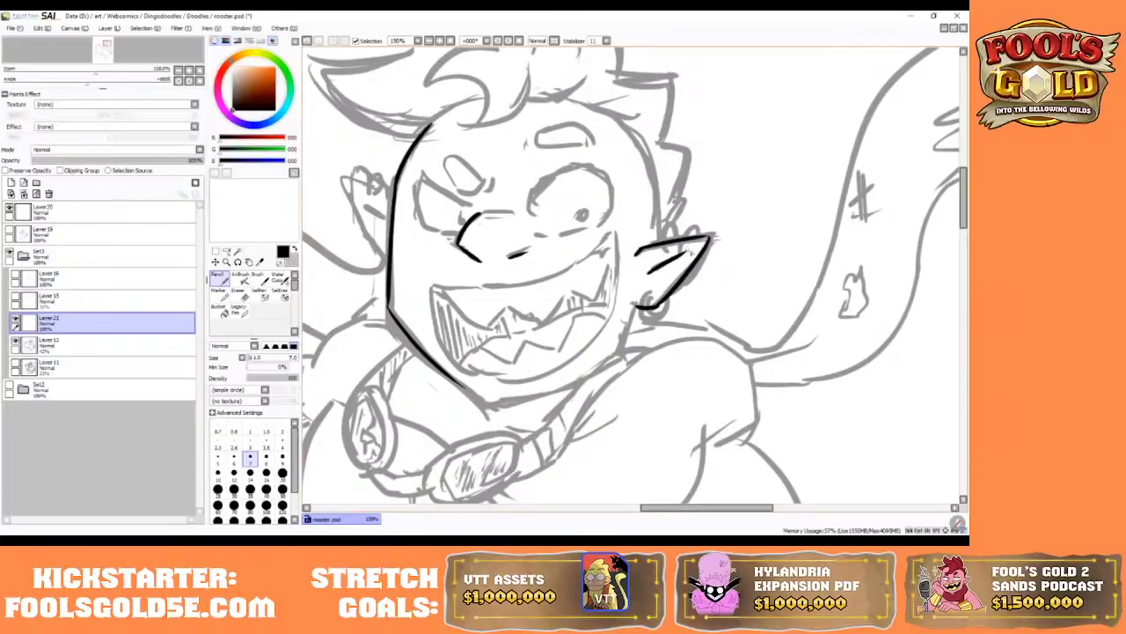
- Ink the head contour from the hairline to the large pointed ear and the jawline from the earlobe to the chin
drag(620, 122, 653, 251)
click(308, 41)
drag(622, 120, 654, 249)
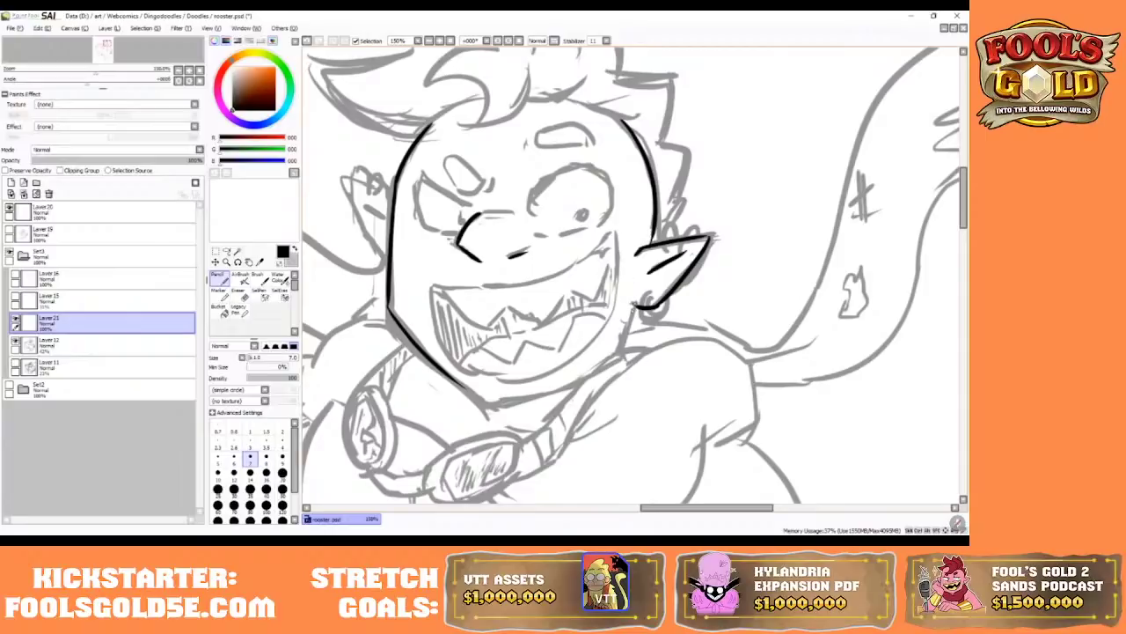
mouse_move(643, 307)
mouse_down()
mouse_move(631, 304)
mouse_move(620, 345)
mouse_up()
mouse_move(459, 382)
mouse_down()
mouse_move(483, 401)
mouse_move(636, 361)
mouse_up()
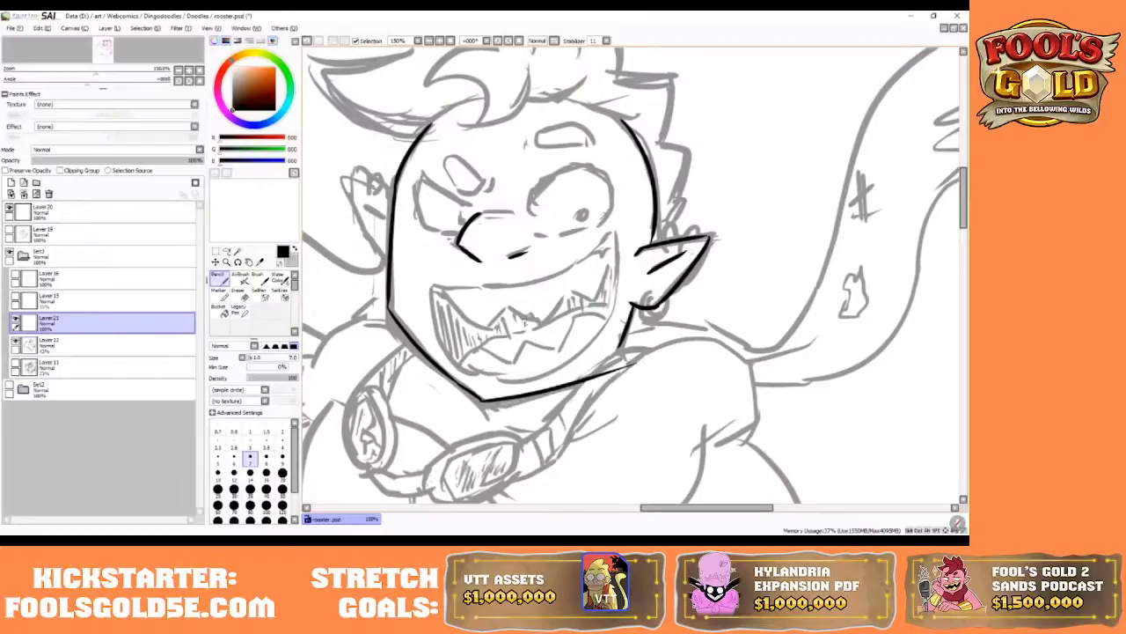
click(308, 39)
drag(483, 400, 625, 349)
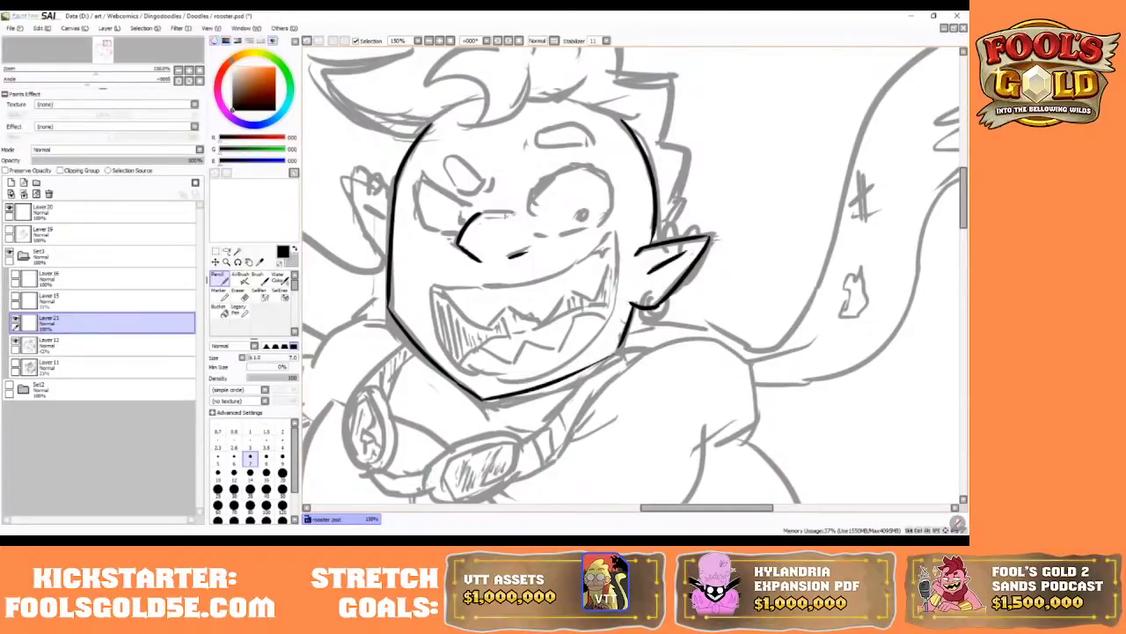
- Ink the line across the top of the nose and the wide round eye with its broken lower lid
drag(480, 213, 519, 222)
mouse_move(539, 196)
mouse_down()
mouse_move(591, 173)
mouse_move(611, 196)
mouse_move(599, 223)
mouse_up()
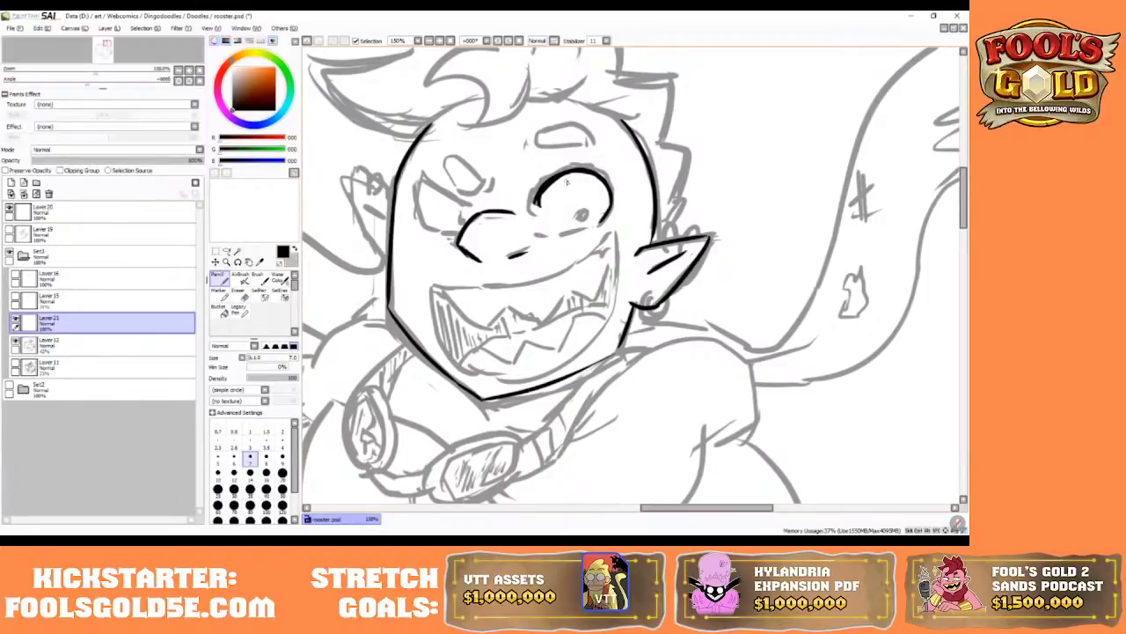
mouse_move(542, 196)
mouse_down()
mouse_move(574, 170)
mouse_move(609, 187)
mouse_up()
mouse_move(561, 235)
mouse_down()
mouse_move(592, 231)
mouse_move(553, 236)
mouse_up()
- Ink the two small oval eyebrows, one above the angry eye and one above the round eye
mouse_move(462, 190)
mouse_down()
mouse_move(457, 160)
mouse_move(466, 193)
mouse_up()
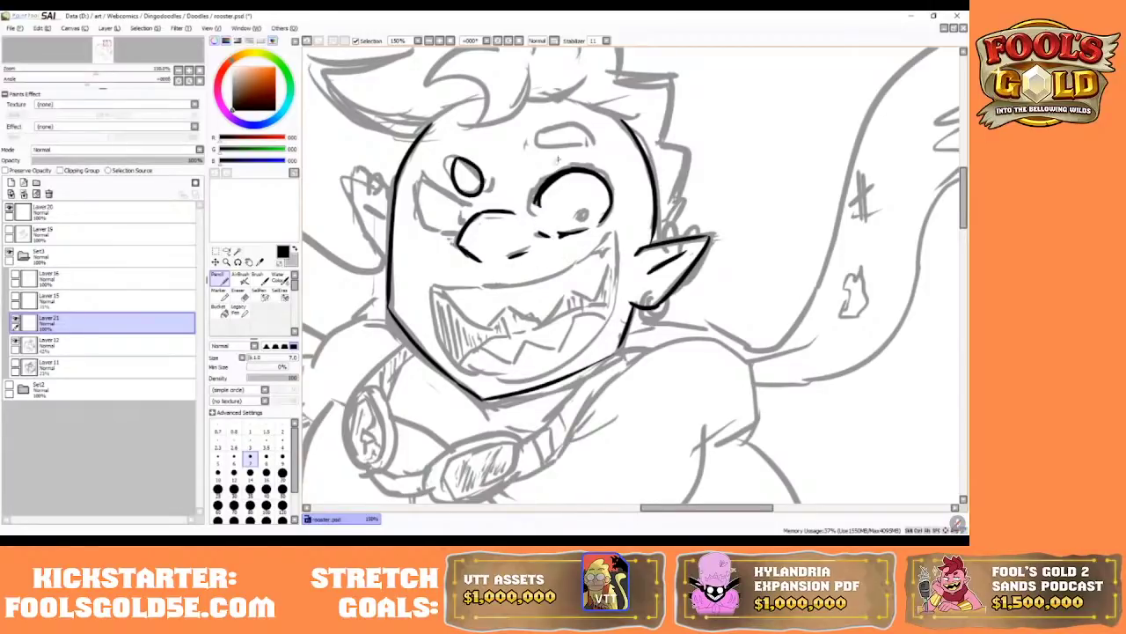
click(307, 40)
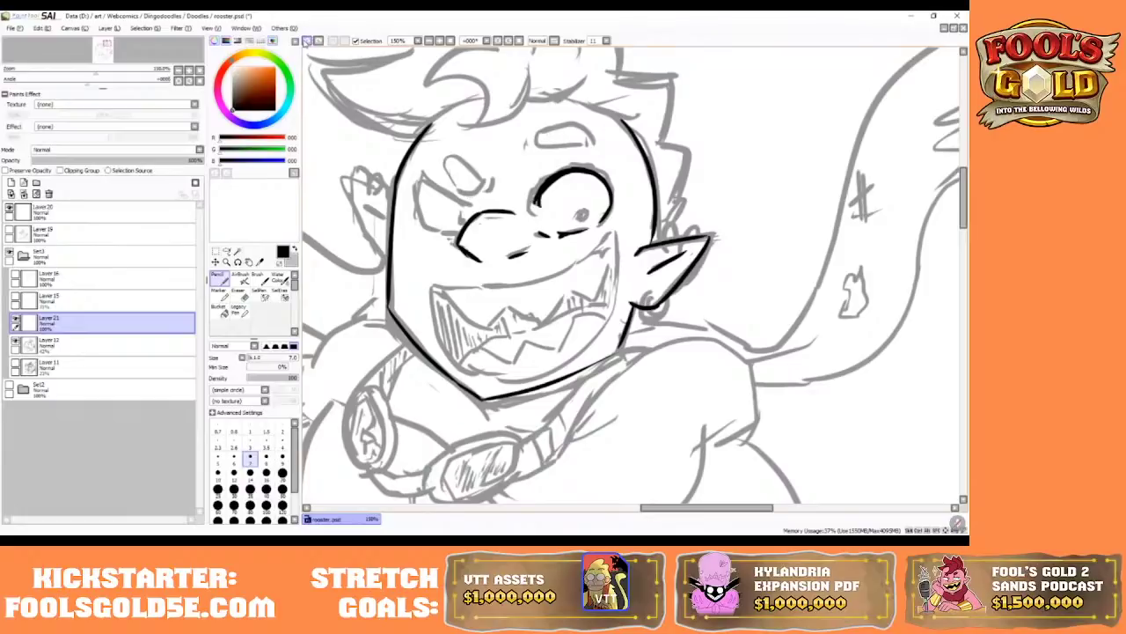
mouse_move(455, 169)
mouse_down()
mouse_move(478, 188)
mouse_move(460, 186)
mouse_up()
click(307, 40)
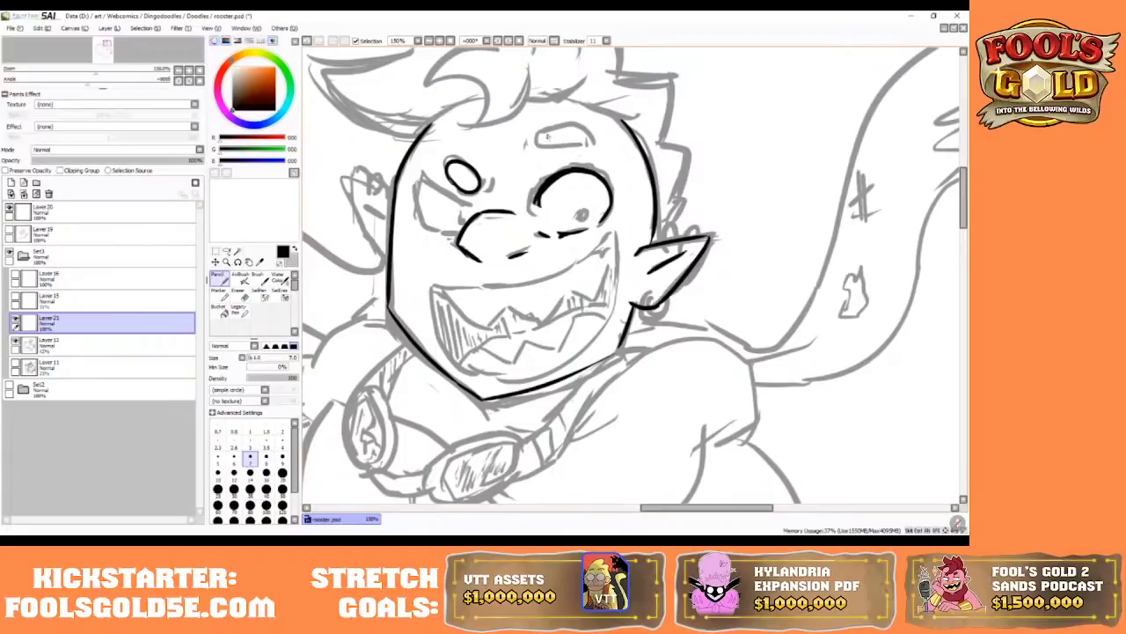
mouse_move(546, 136)
mouse_down()
mouse_move(579, 151)
mouse_move(542, 132)
mouse_move(544, 143)
mouse_move(563, 125)
mouse_move(547, 139)
mouse_move(562, 153)
mouse_move(547, 130)
mouse_up()
click(306, 41)
click(308, 41)
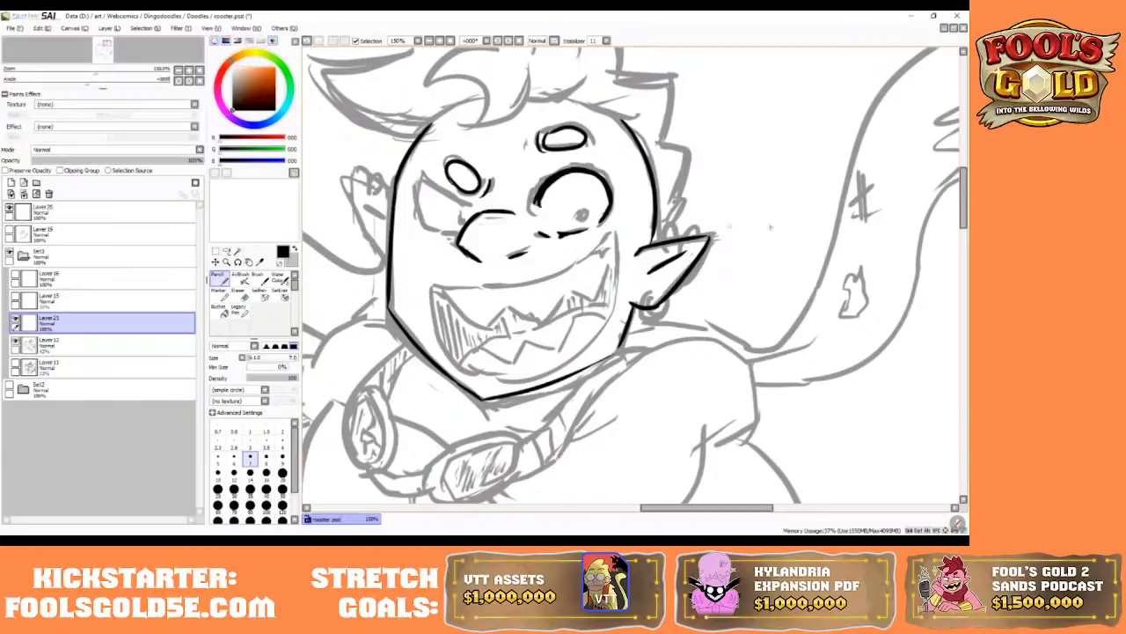
- Ink the top of the forehead and the hairline running from the forelock to the side of the head
scroll(634, 276, up, 2)
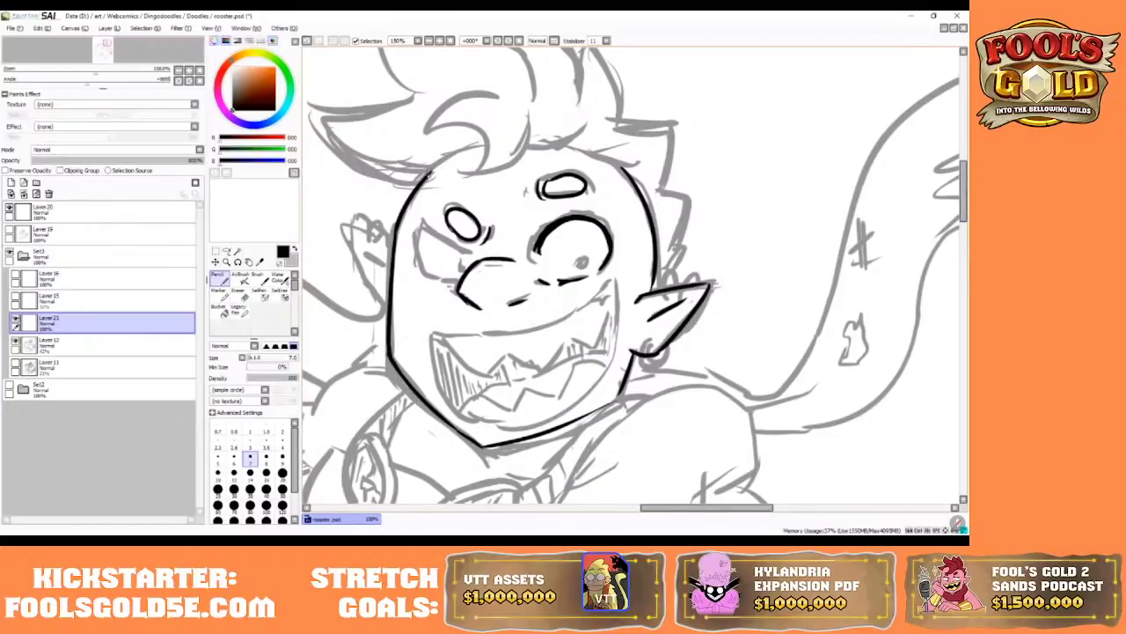
drag(427, 178, 479, 149)
mouse_move(530, 147)
mouse_down()
mouse_move(585, 127)
mouse_move(606, 153)
mouse_move(622, 147)
mouse_move(649, 168)
mouse_up()
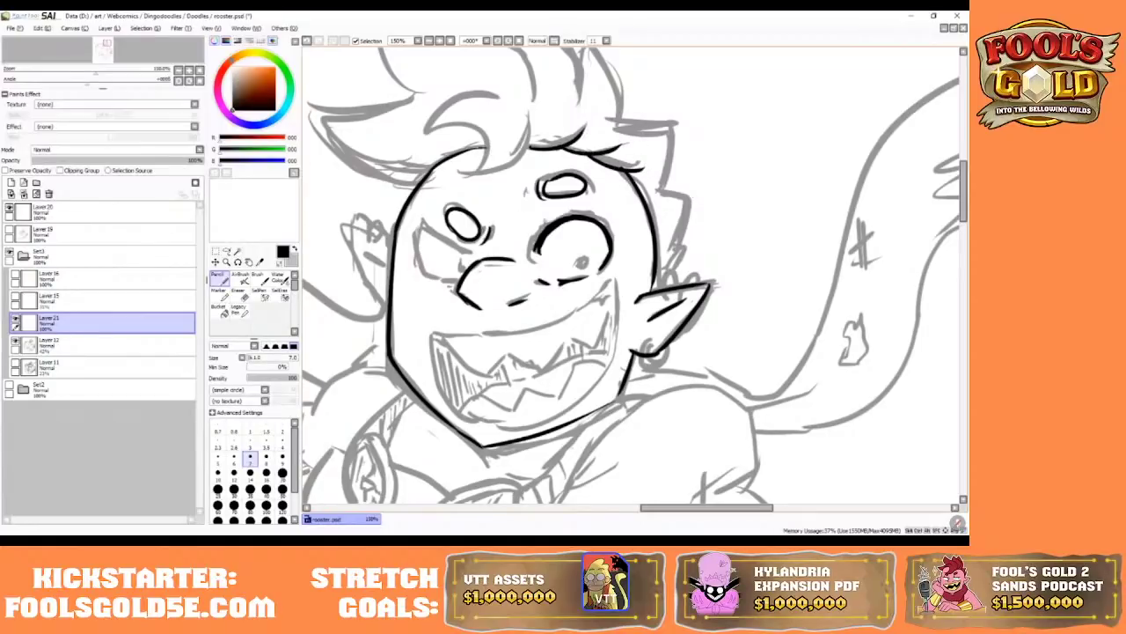
drag(963, 214, 963, 206)
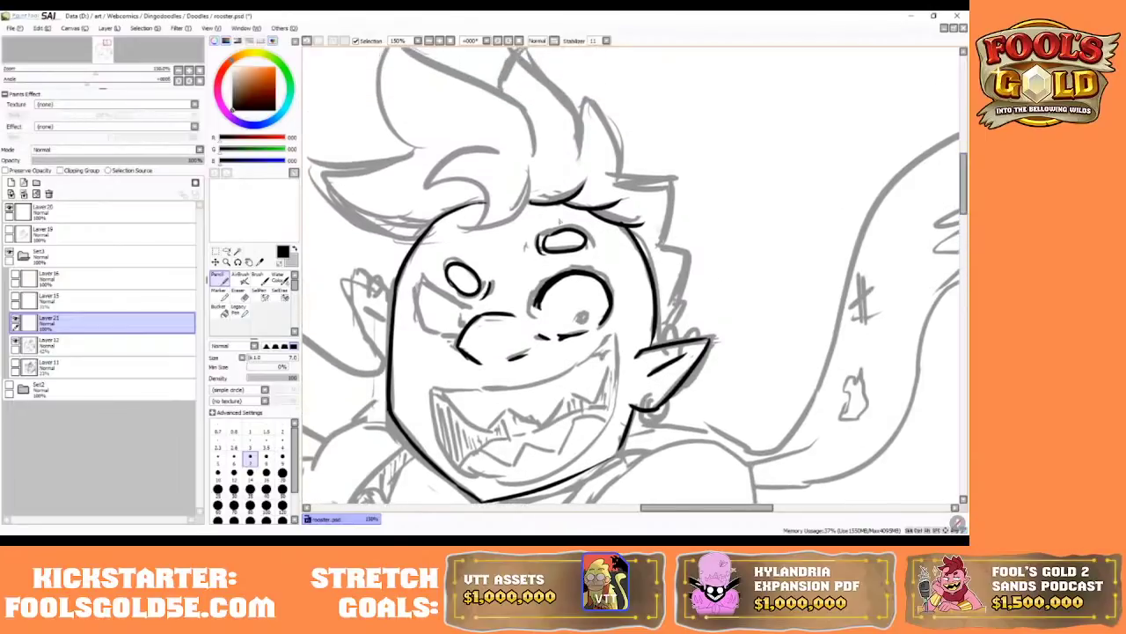
mouse_move(495, 146)
mouse_down()
mouse_move(432, 169)
mouse_move(491, 192)
mouse_up()
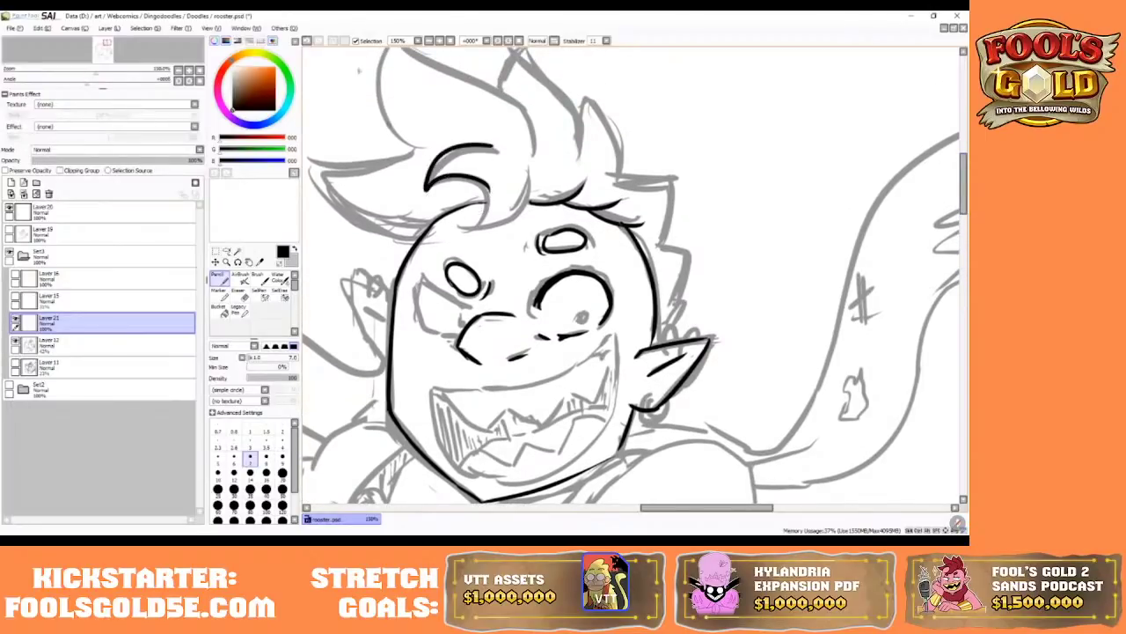
click(307, 41)
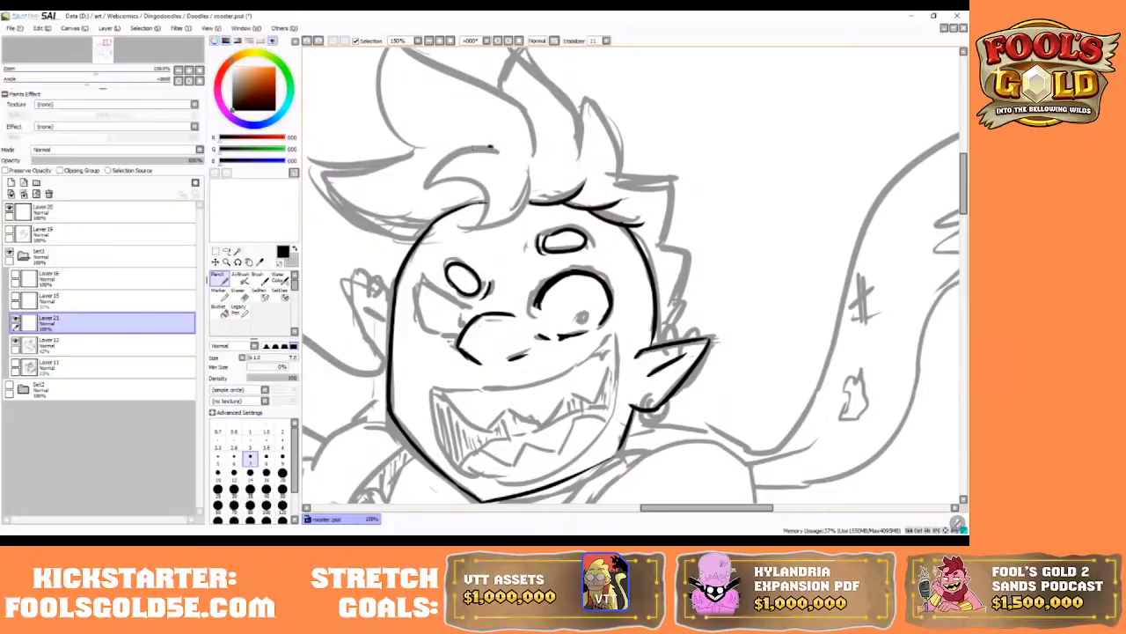
mouse_move(493, 150)
mouse_down()
mouse_move(441, 187)
mouse_move(489, 205)
mouse_up()
click(308, 40)
click(308, 41)
mouse_move(496, 152)
mouse_down()
mouse_move(423, 186)
mouse_move(443, 183)
mouse_move(489, 217)
mouse_up()
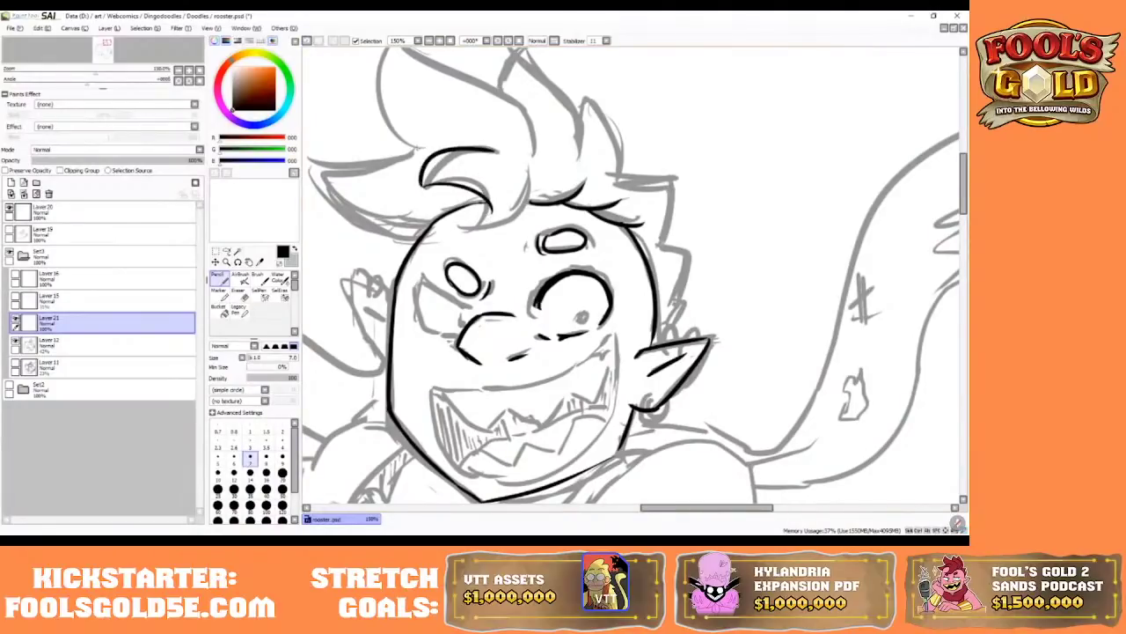
click(306, 40)
click(307, 41)
- Ink the curled forelock over the forehead and the pointed tuft sweeping out past the angry eye's side
mouse_move(491, 151)
mouse_down()
mouse_move(428, 187)
mouse_move(486, 207)
mouse_move(507, 230)
mouse_up()
drag(534, 183, 509, 228)
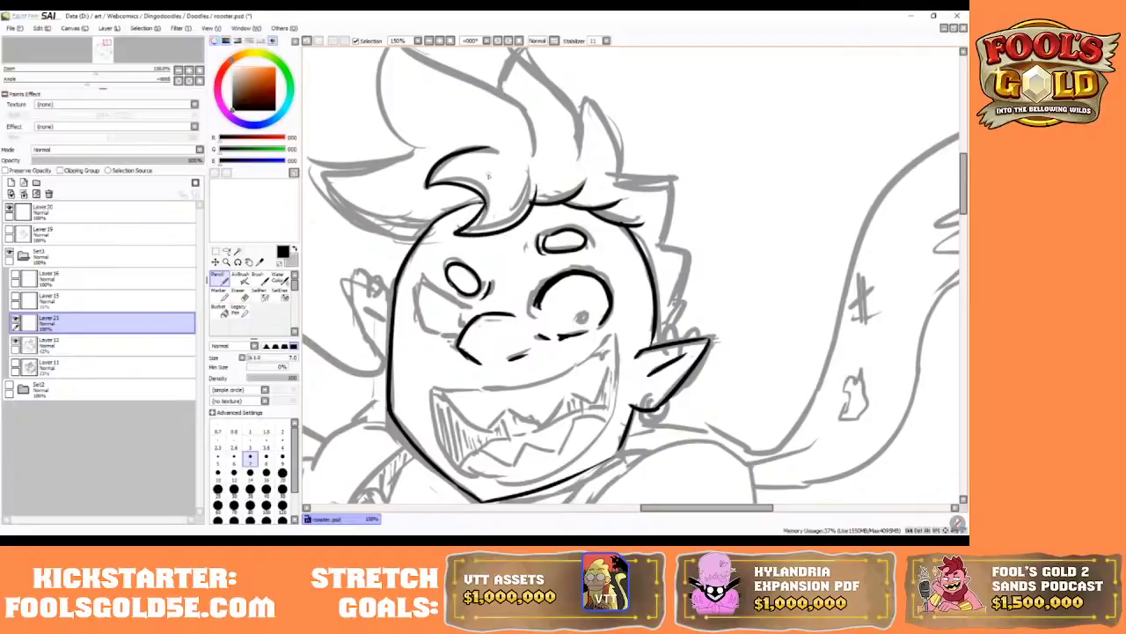
mouse_move(413, 152)
mouse_down()
mouse_move(319, 173)
mouse_move(407, 235)
mouse_up()
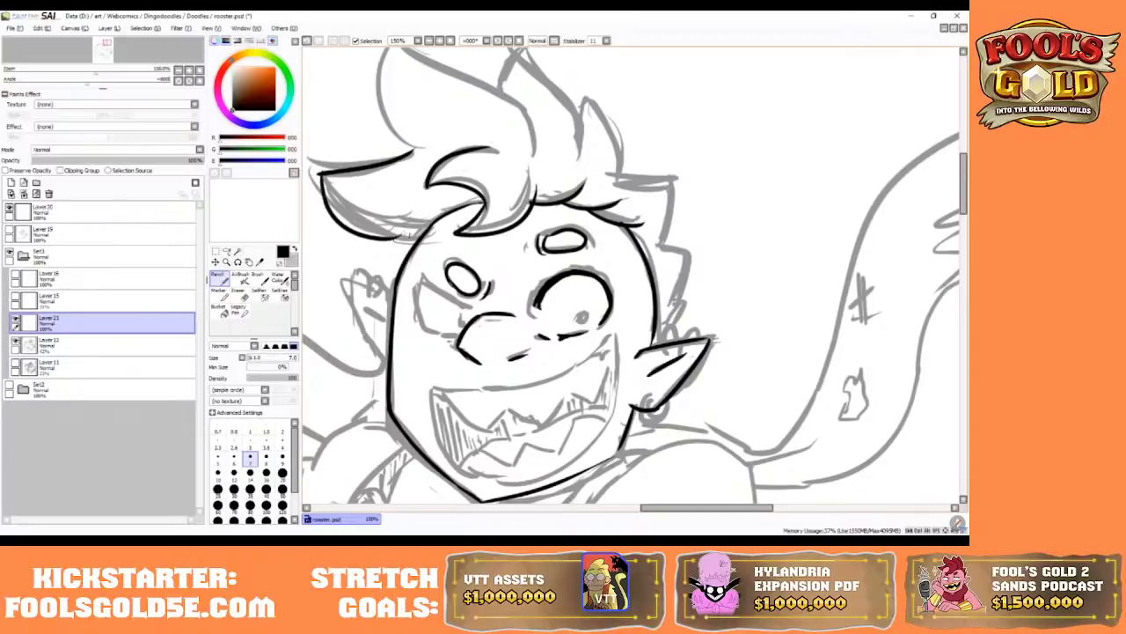
click(307, 40)
drag(319, 173, 407, 236)
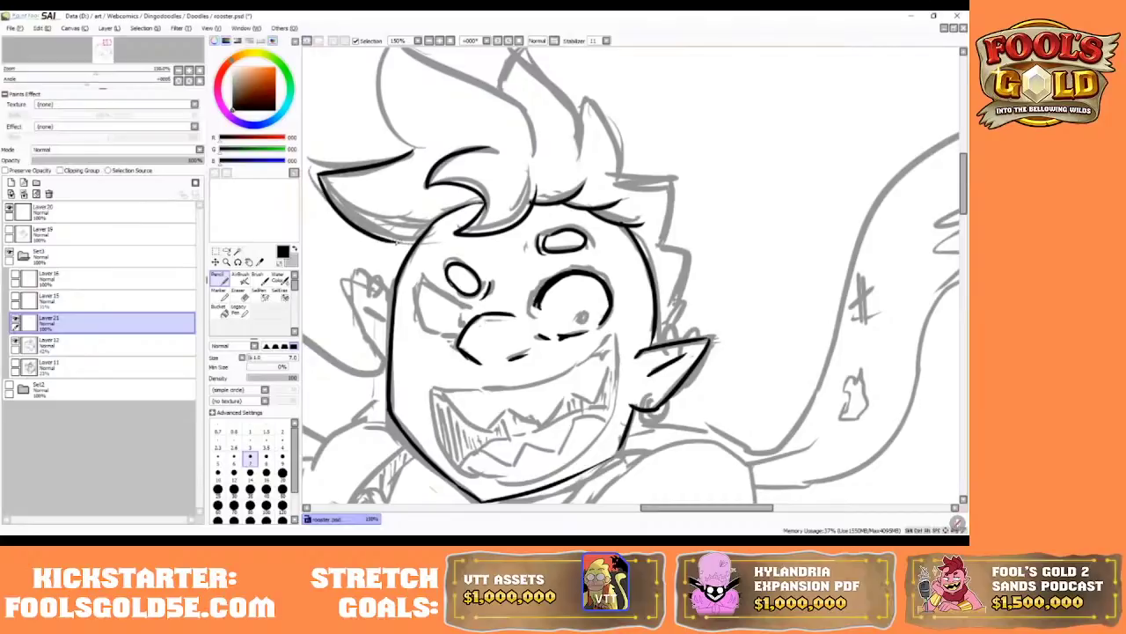
- Ink the tall front hair spike, tracing its long upper edge and the curved edge down to the side tuft
drag(964, 204, 963, 189)
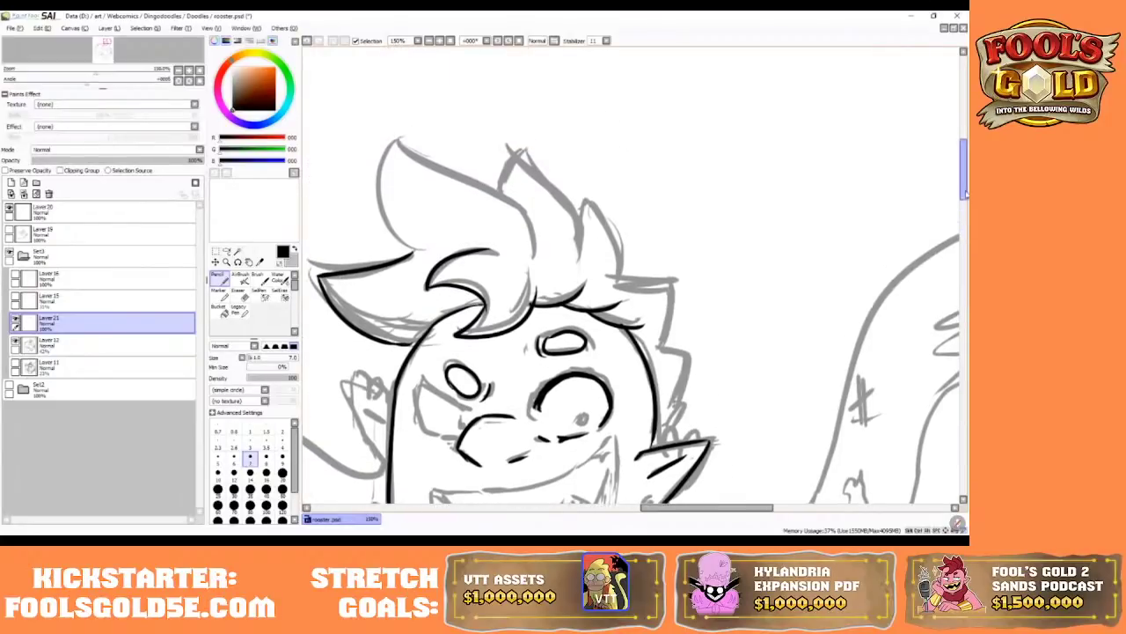
drag(649, 511, 637, 510)
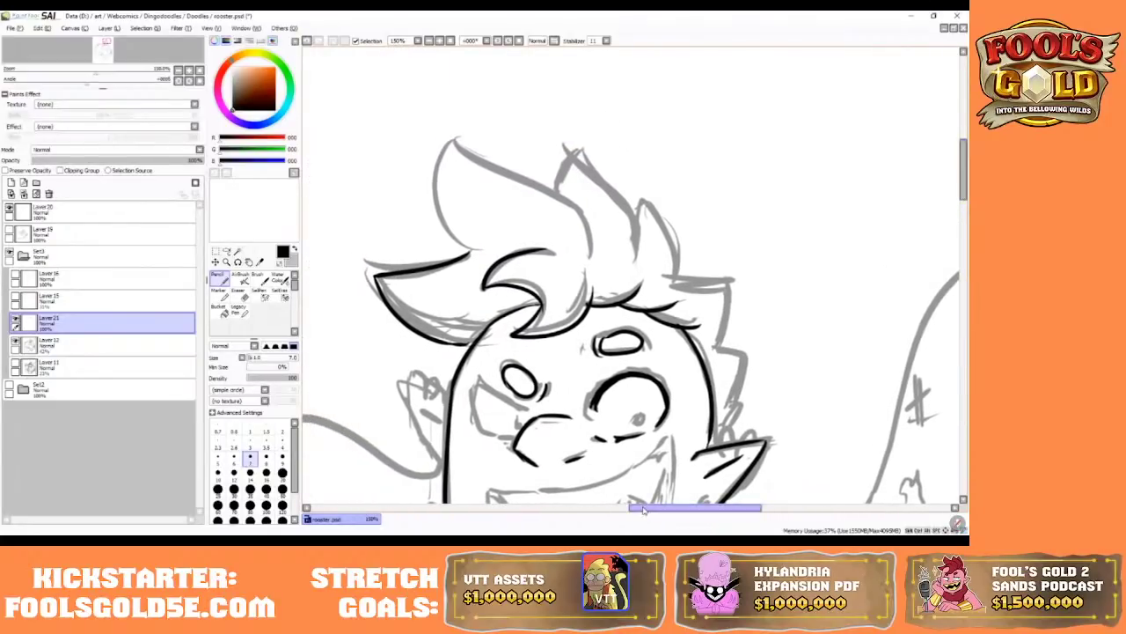
mouse_move(594, 253)
mouse_down()
mouse_move(469, 134)
mouse_move(451, 236)
mouse_move(466, 250)
mouse_up()
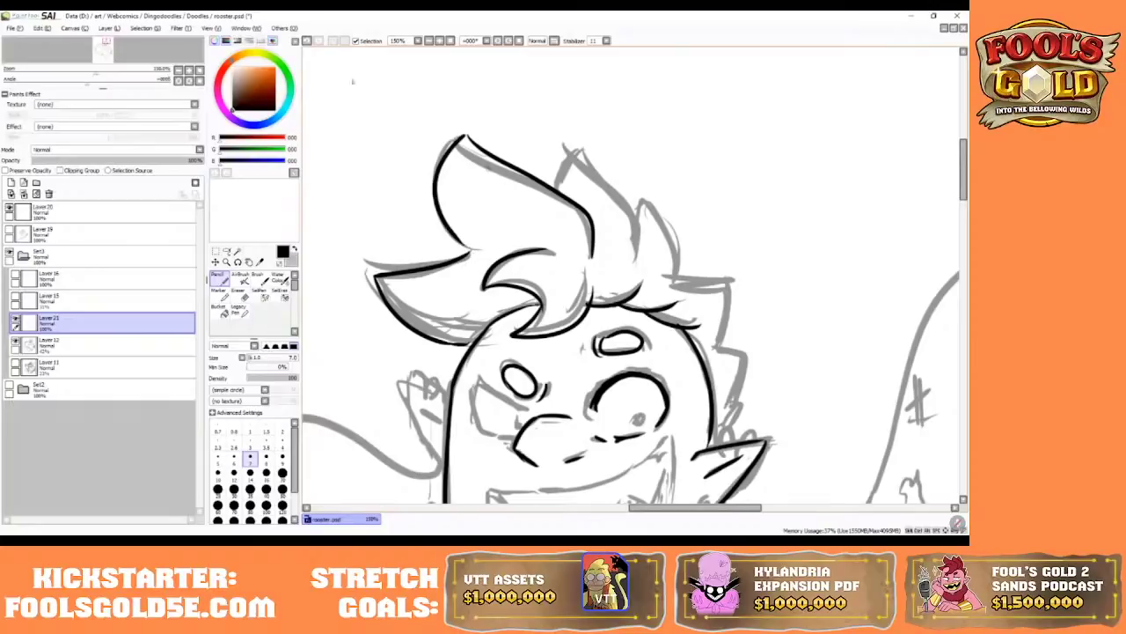
click(307, 40)
mouse_move(468, 134)
mouse_down()
mouse_move(452, 234)
mouse_move(471, 249)
mouse_up()
click(306, 40)
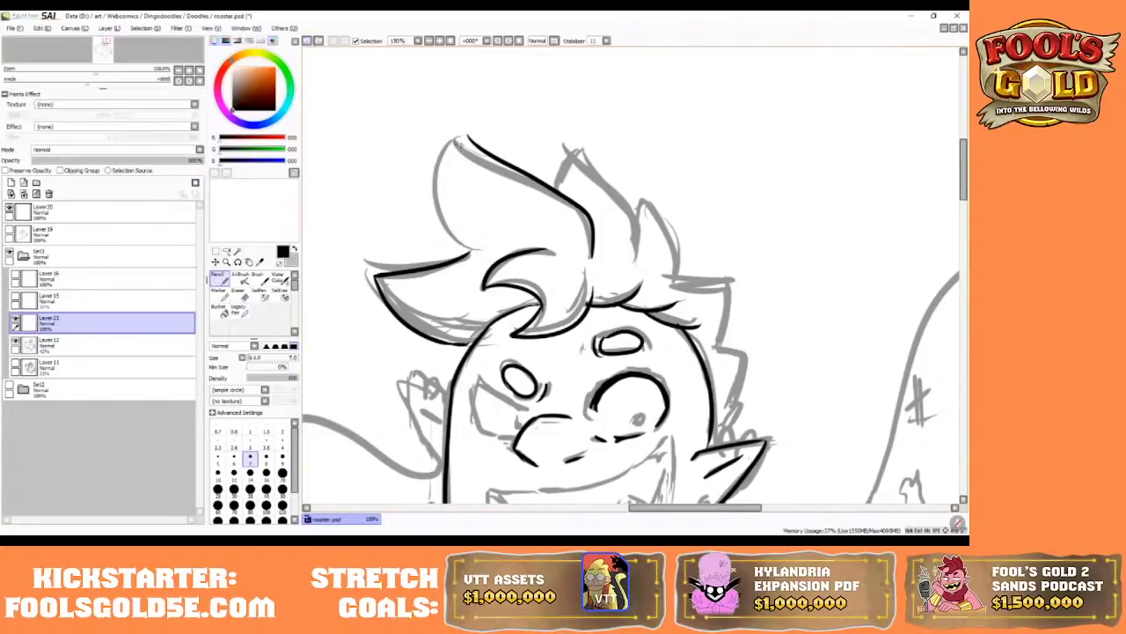
mouse_move(467, 133)
mouse_down()
mouse_move(438, 160)
mouse_move(471, 255)
mouse_up()
click(306, 41)
mouse_move(467, 134)
mouse_down()
mouse_move(455, 245)
mouse_move(486, 261)
mouse_up()
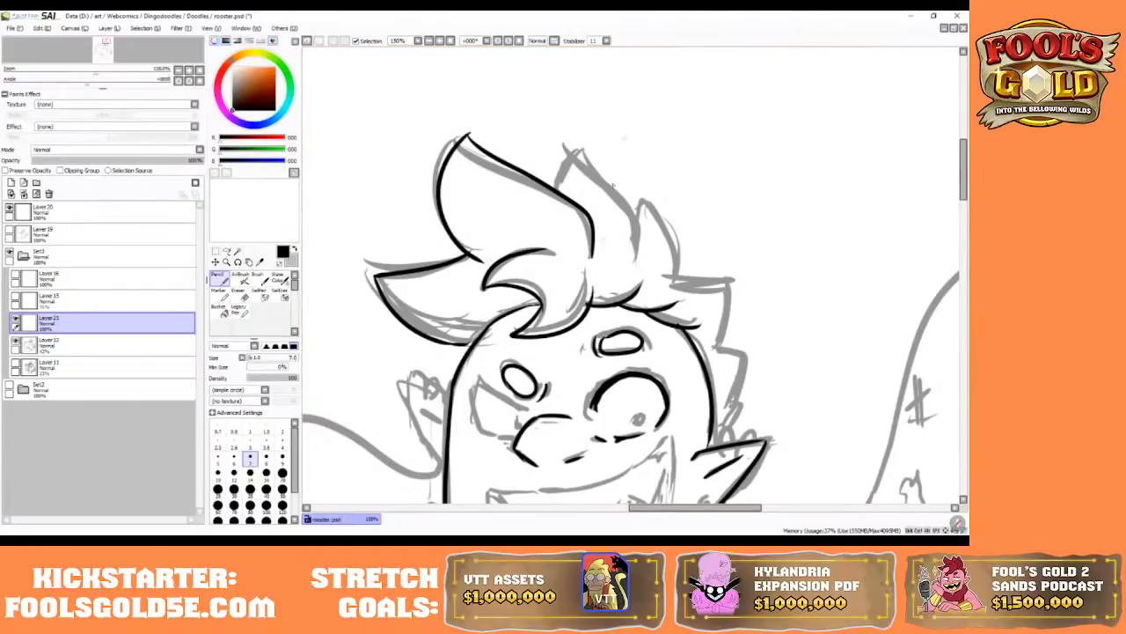
- Ink the remaining hair spikes across the crown and down the back of the head to the large ear
mouse_move(637, 257)
mouse_down()
mouse_move(575, 138)
mouse_move(557, 190)
mouse_up()
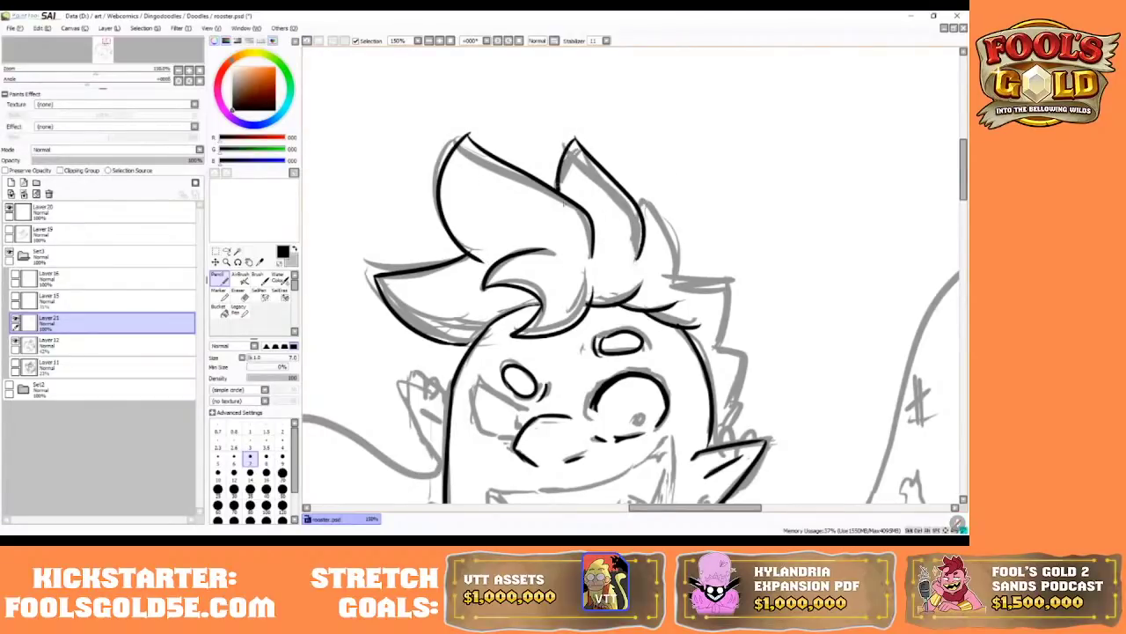
click(308, 41)
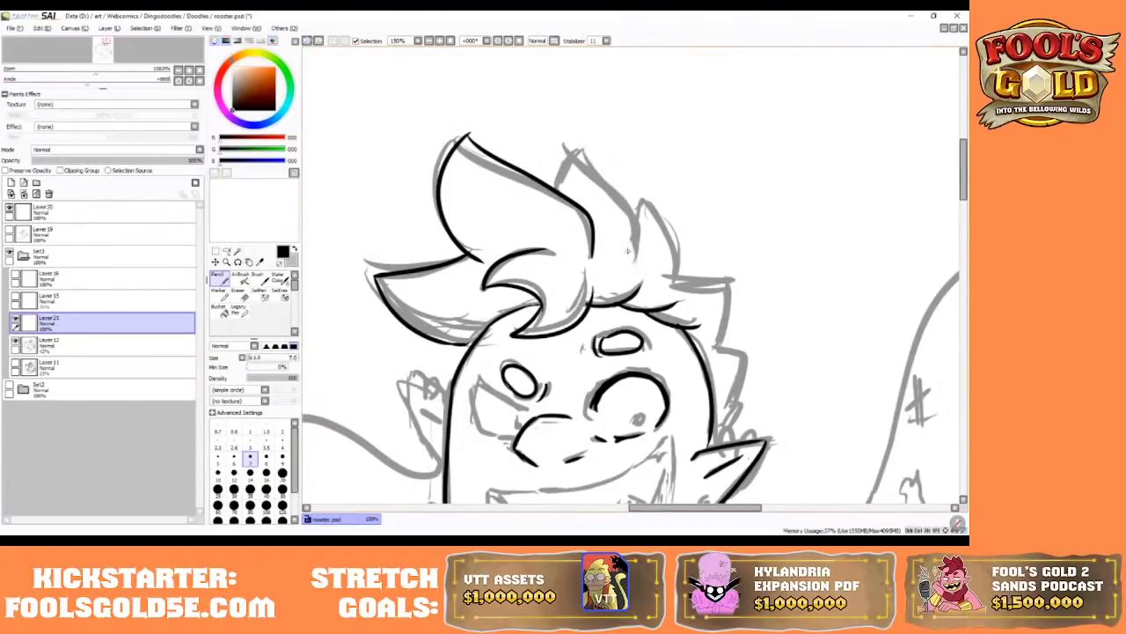
mouse_move(637, 255)
mouse_down()
mouse_move(571, 150)
mouse_move(580, 145)
mouse_move(557, 189)
mouse_up()
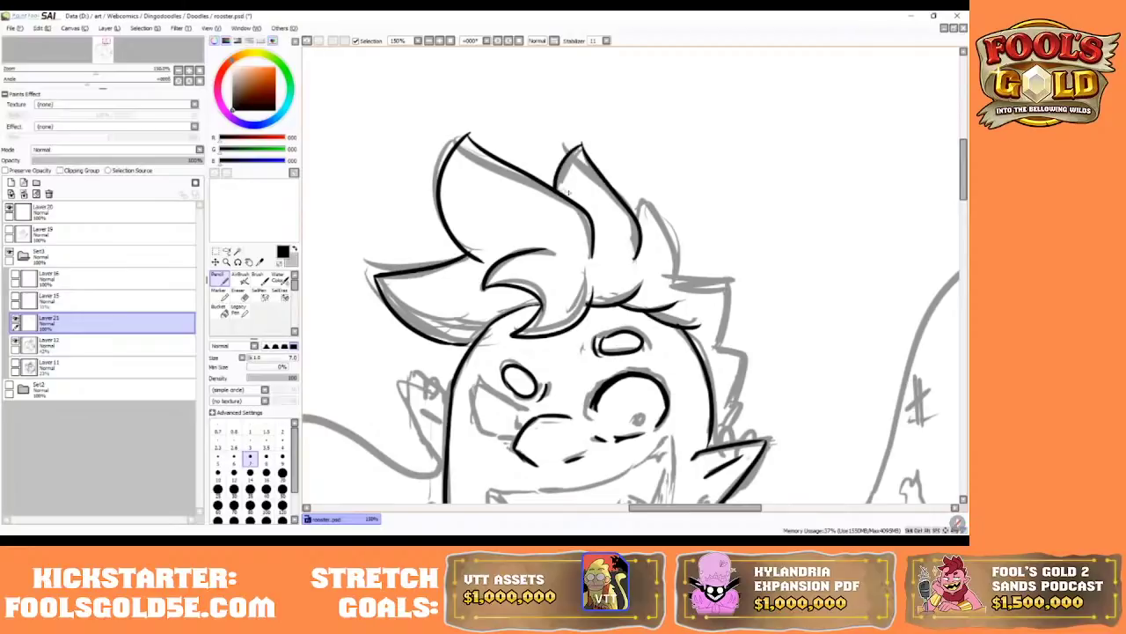
mouse_move(674, 276)
mouse_down()
mouse_move(660, 192)
mouse_move(641, 230)
mouse_up()
mouse_move(675, 280)
mouse_down()
mouse_move(746, 373)
mouse_move(722, 417)
mouse_move(732, 424)
mouse_move(713, 438)
mouse_up()
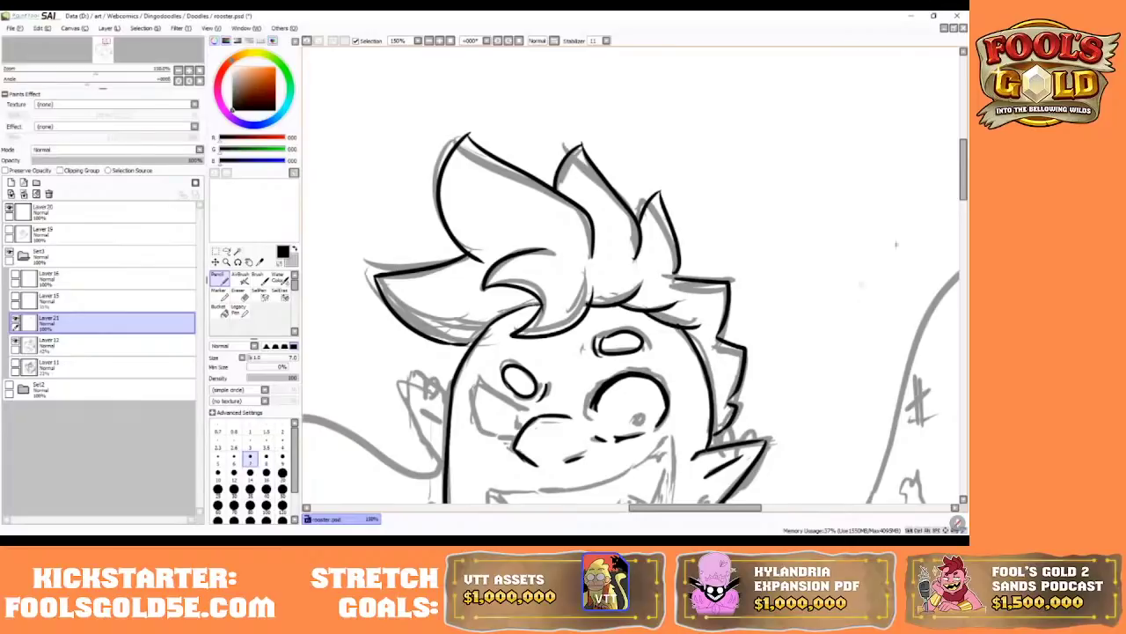
- Ink the left edge of the grin curving toward the chin and the small pupil in the round eye
drag(963, 188, 966, 207)
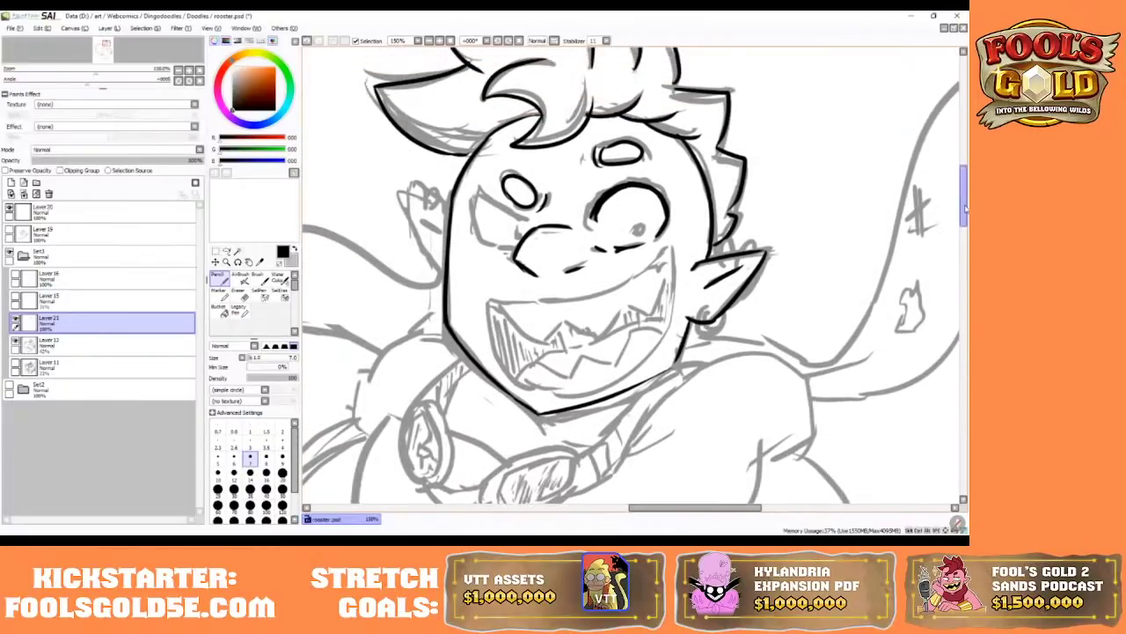
mouse_move(486, 299)
mouse_down()
mouse_move(516, 388)
mouse_move(511, 378)
mouse_move(563, 415)
mouse_move(602, 393)
mouse_up()
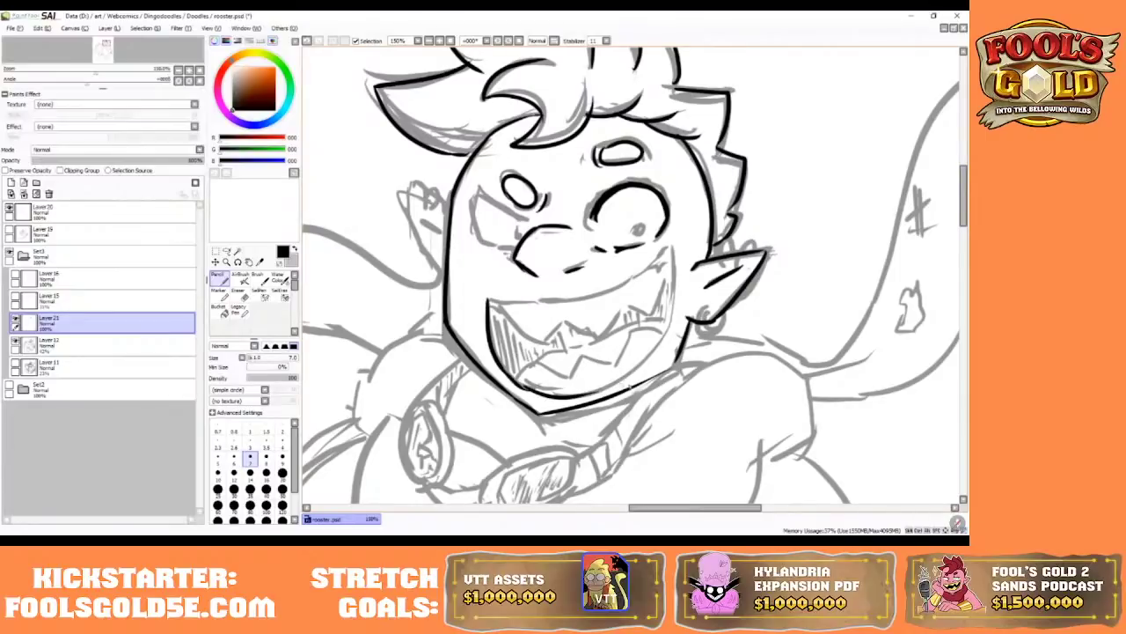
click(311, 41)
drag(637, 226, 641, 231)
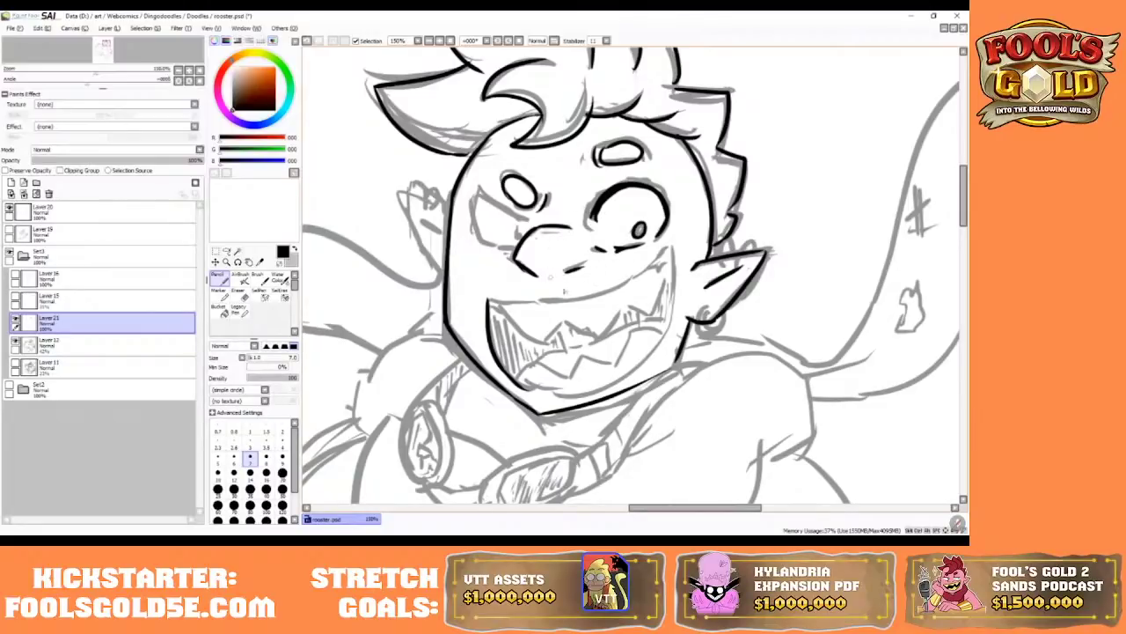
drag(490, 303, 658, 266)
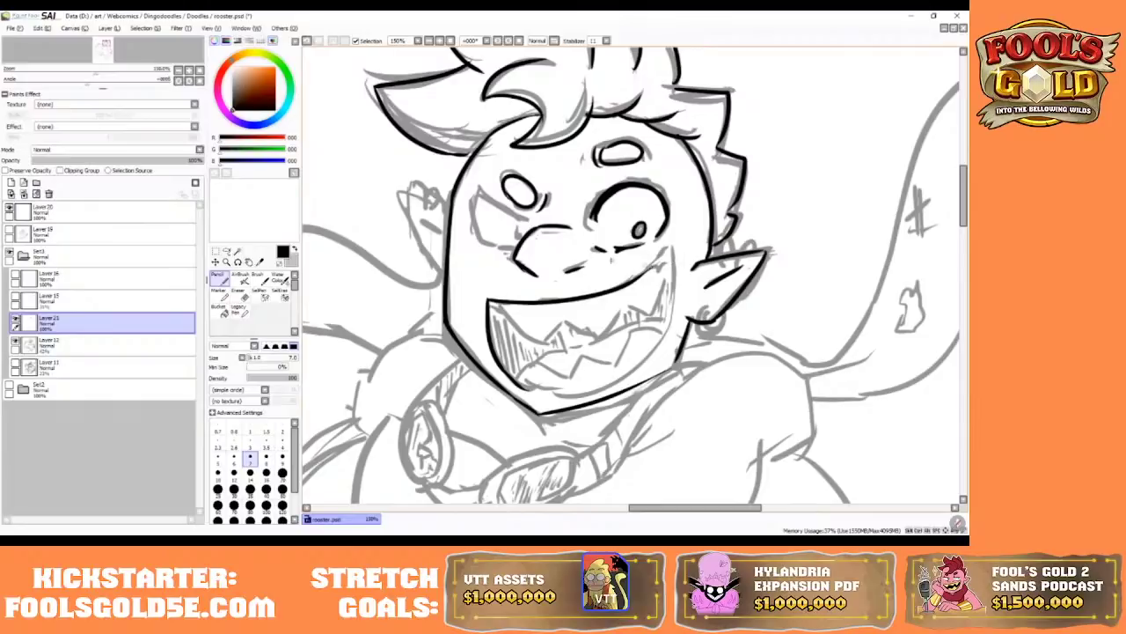
key(ctrl+z)
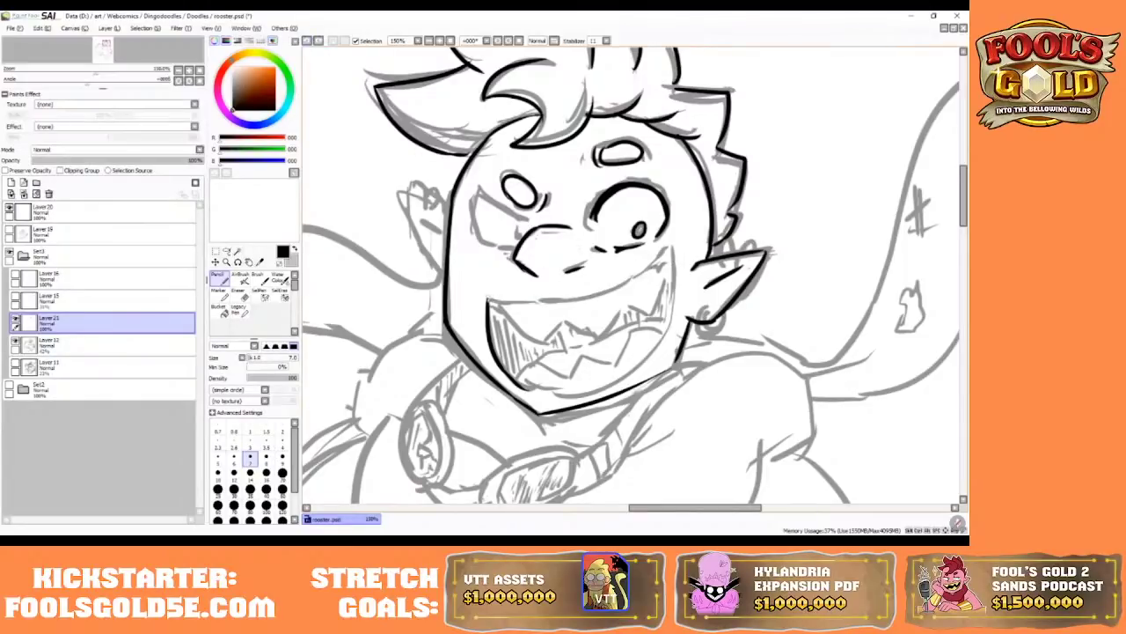
drag(487, 303, 654, 250)
key(ctrl+z)
- Ink the grin's upper lip line and right edge, and close the mouth outline along its lower curve
mouse_move(487, 304)
mouse_down()
mouse_move(672, 254)
mouse_move(662, 344)
mouse_up()
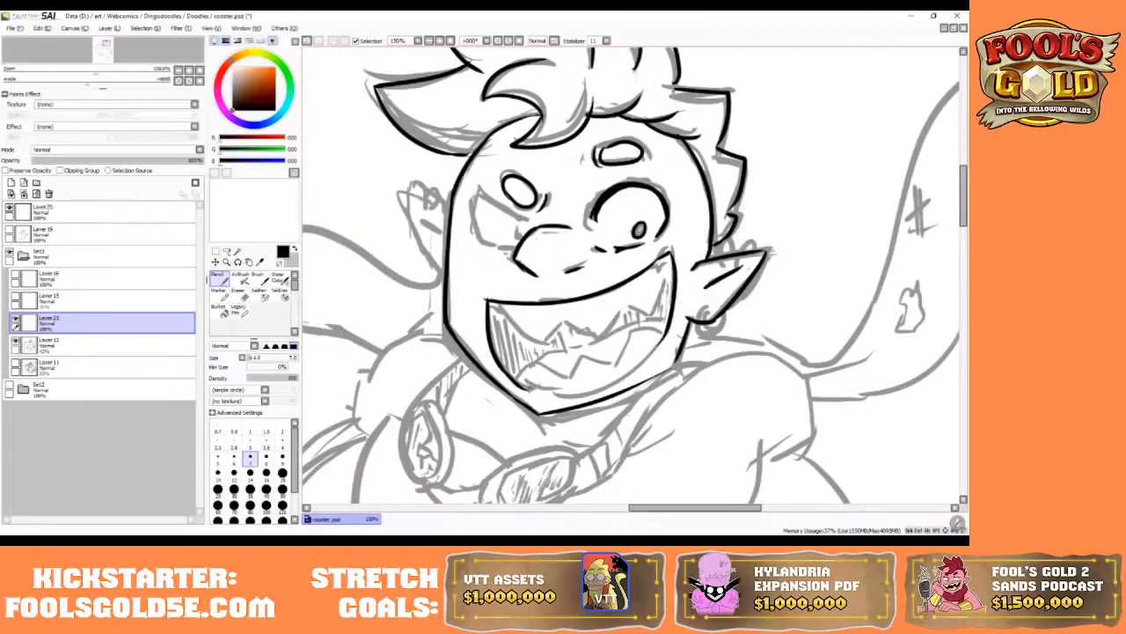
mouse_move(527, 387)
mouse_down()
mouse_move(602, 387)
mouse_move(662, 354)
mouse_up()
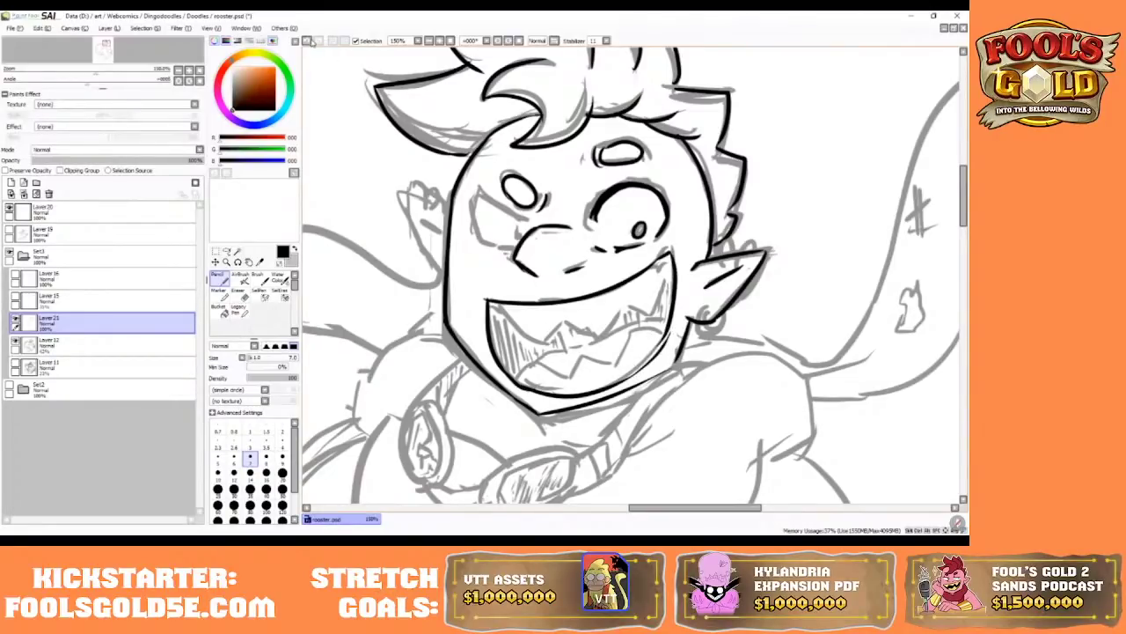
key(ctrl+z)
drag(637, 373, 664, 337)
mouse_move(489, 302)
mouse_down()
mouse_move(541, 329)
mouse_move(634, 313)
mouse_move(655, 301)
mouse_move(674, 260)
mouse_up()
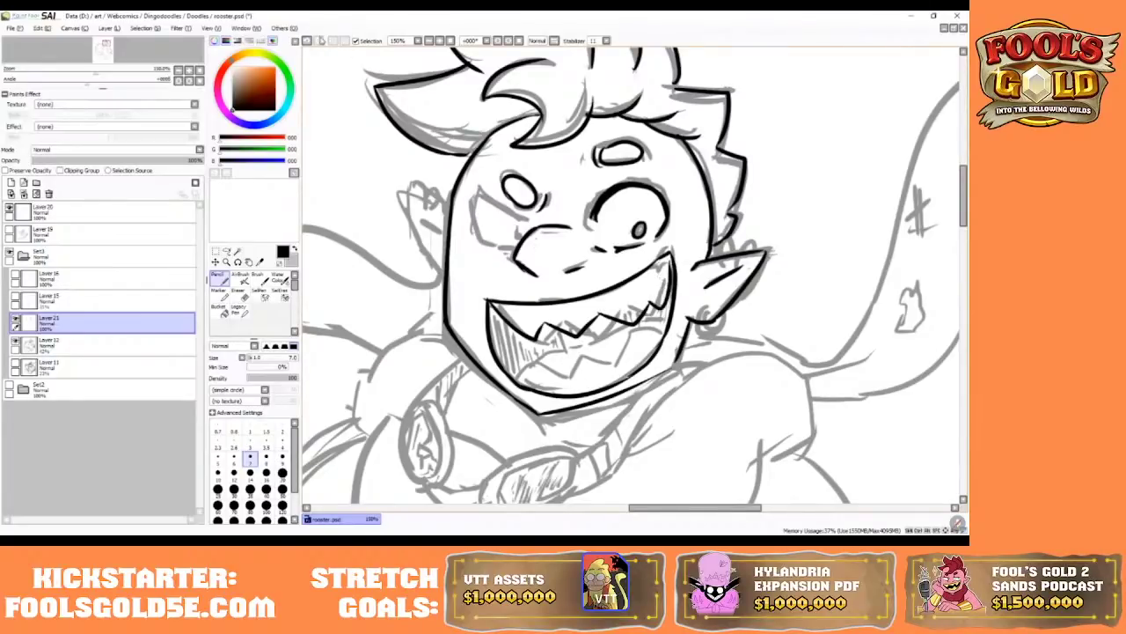
click(306, 41)
click(306, 41)
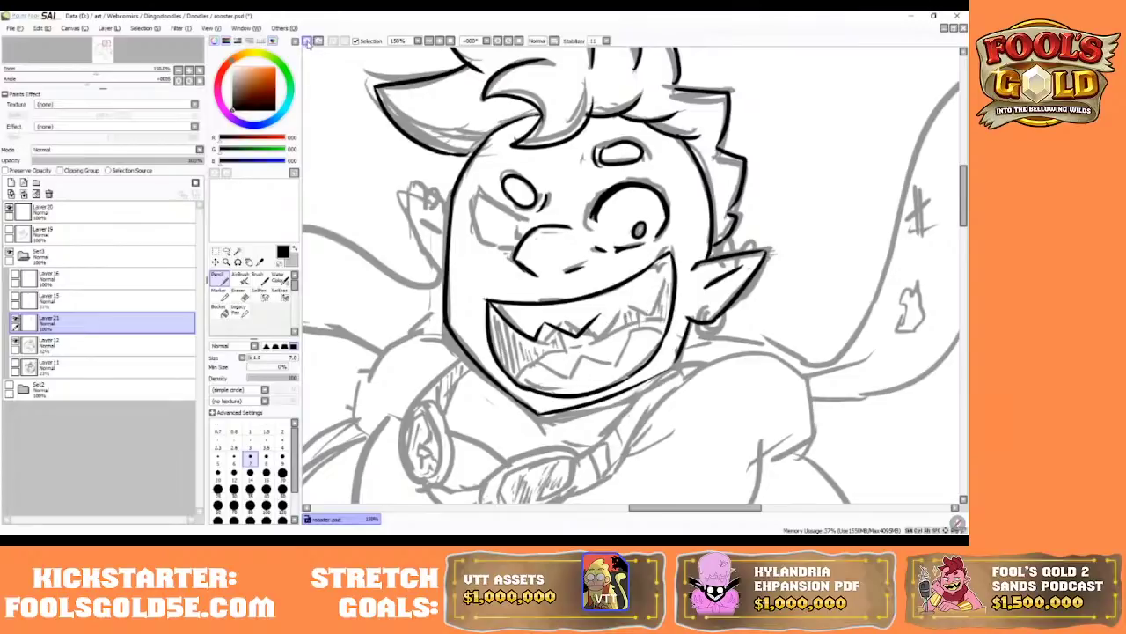
click(306, 42)
click(306, 42)
mouse_move(490, 304)
mouse_down()
mouse_move(514, 349)
mouse_move(546, 326)
mouse_move(611, 318)
mouse_move(659, 293)
mouse_up()
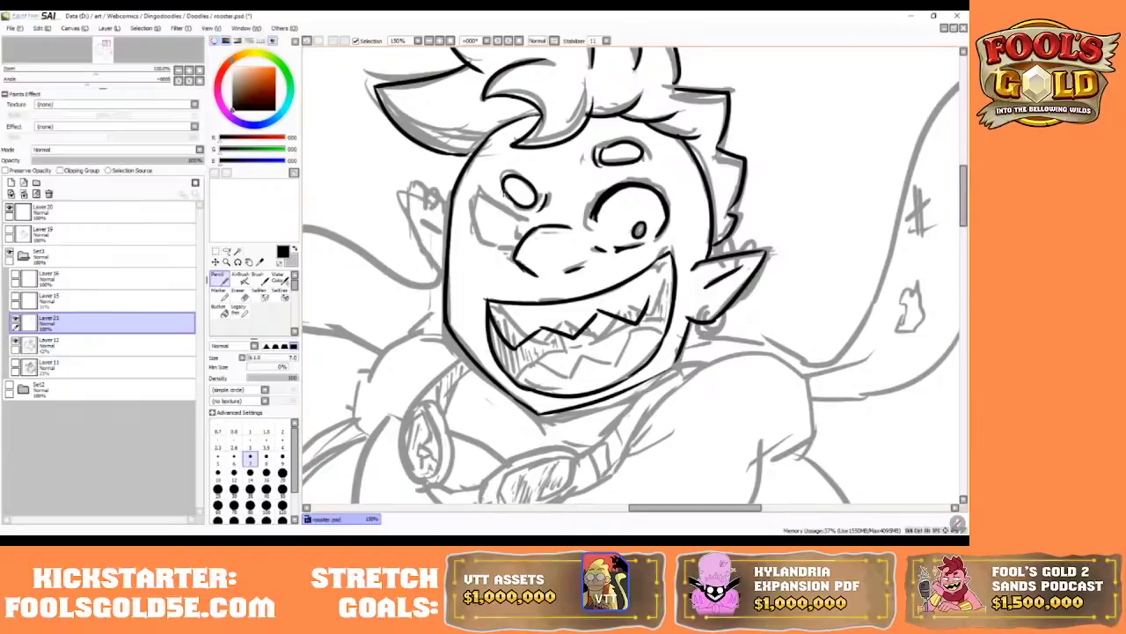
click(308, 41)
mouse_move(598, 313)
mouse_down()
mouse_move(629, 324)
mouse_move(675, 261)
mouse_up()
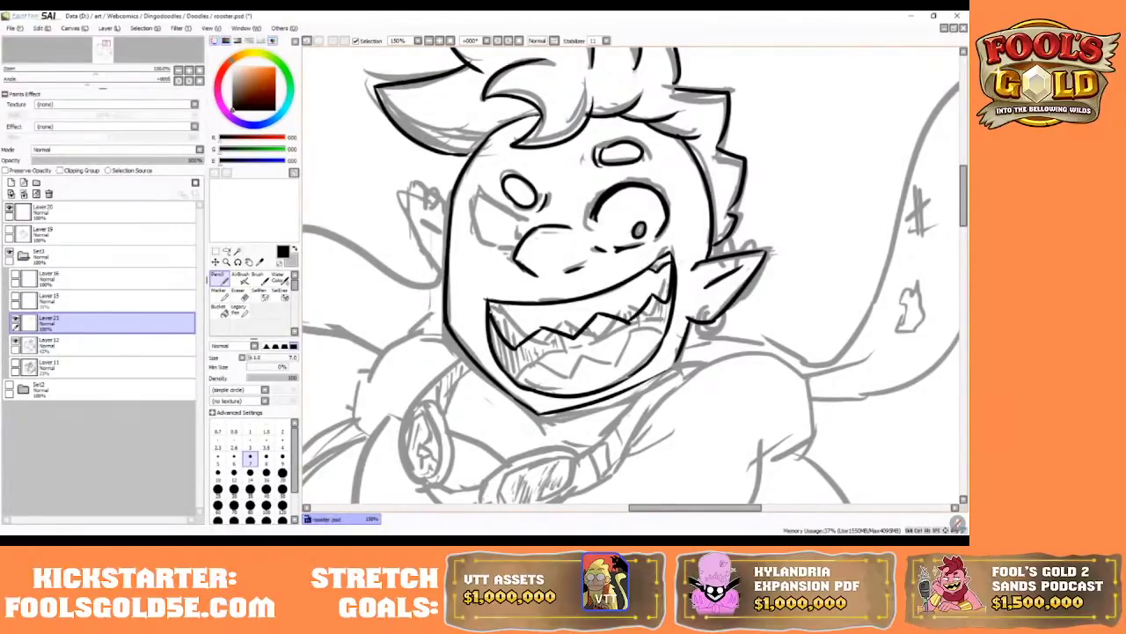
drag(491, 309, 531, 297)
click(307, 42)
click(306, 41)
click(306, 42)
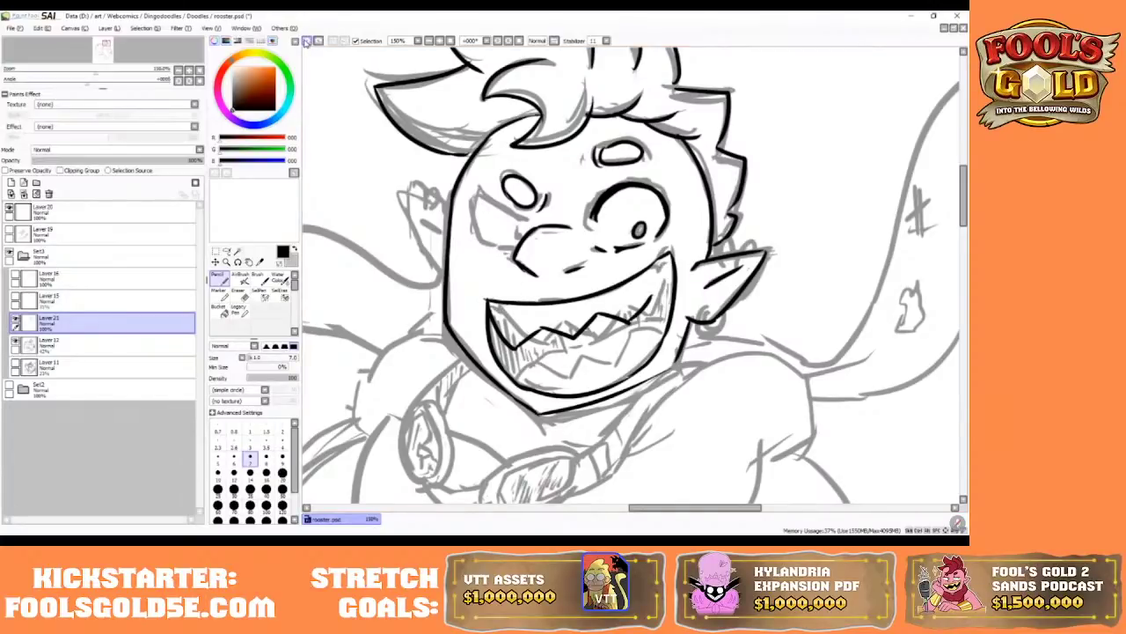
click(306, 41)
click(307, 42)
click(306, 42)
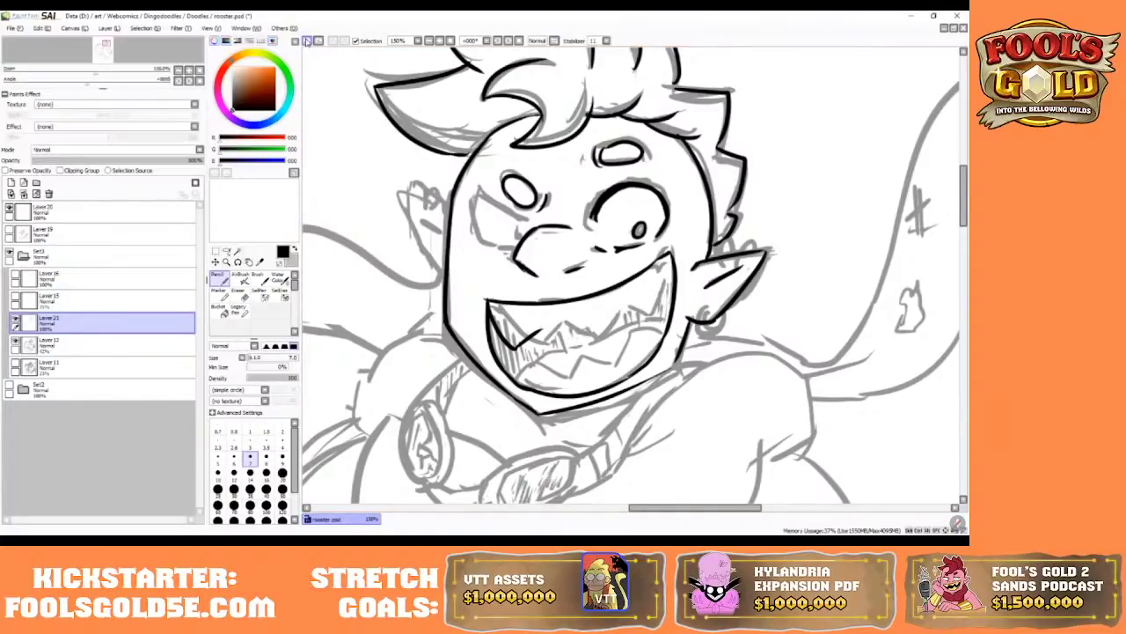
click(306, 42)
click(306, 42)
mouse_move(489, 302)
mouse_down()
mouse_move(529, 344)
mouse_move(556, 324)
mouse_move(593, 343)
mouse_move(624, 302)
mouse_move(651, 322)
mouse_move(674, 259)
mouse_up()
key(ctrl+z)
click(308, 40)
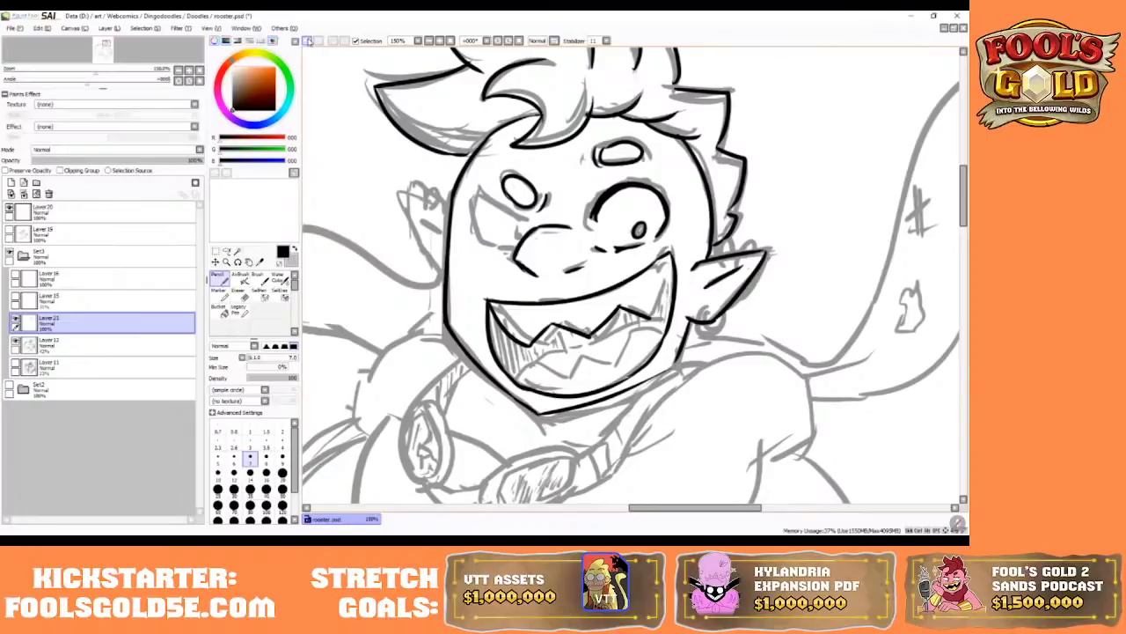
click(308, 41)
click(307, 40)
click(307, 41)
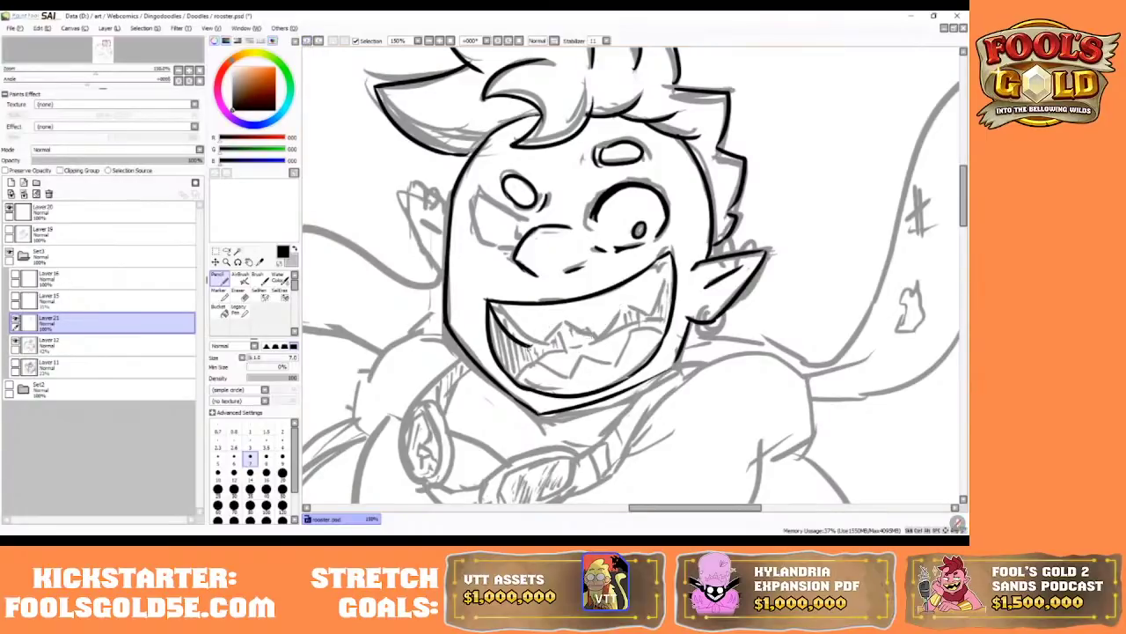
- Ink the zigzag upper row of teeth across the grin, with short gum lines at both mouth corners
mouse_move(528, 343)
mouse_down()
mouse_move(547, 320)
mouse_move(586, 336)
mouse_move(610, 309)
mouse_up()
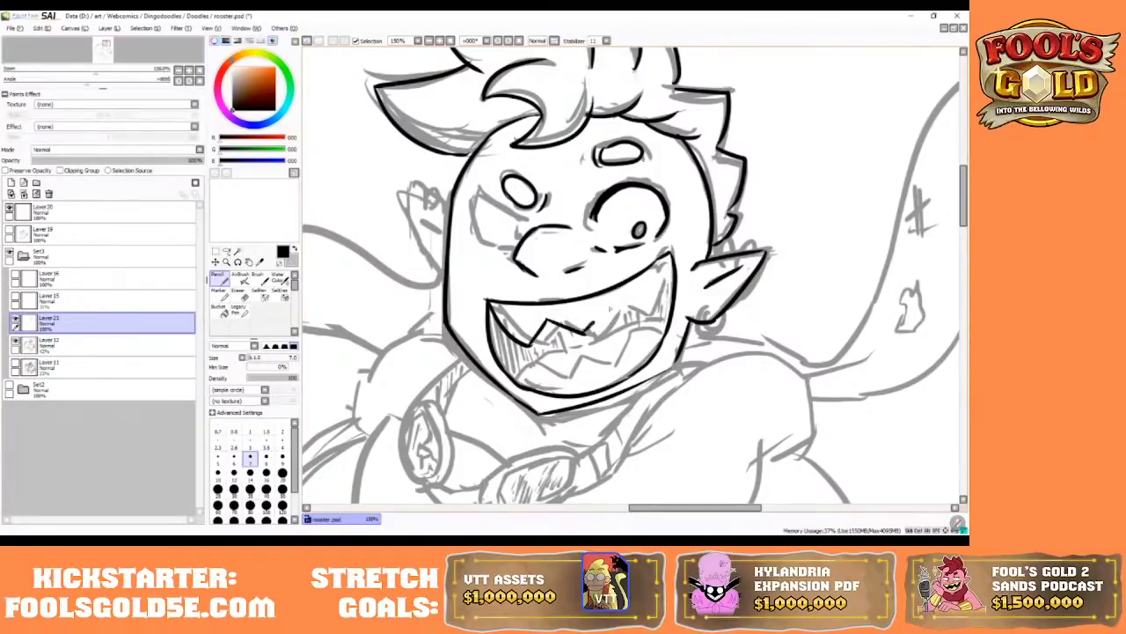
click(307, 41)
mouse_move(586, 334)
mouse_down()
mouse_move(608, 308)
mouse_move(633, 322)
mouse_move(676, 272)
mouse_move(670, 303)
mouse_up()
click(307, 40)
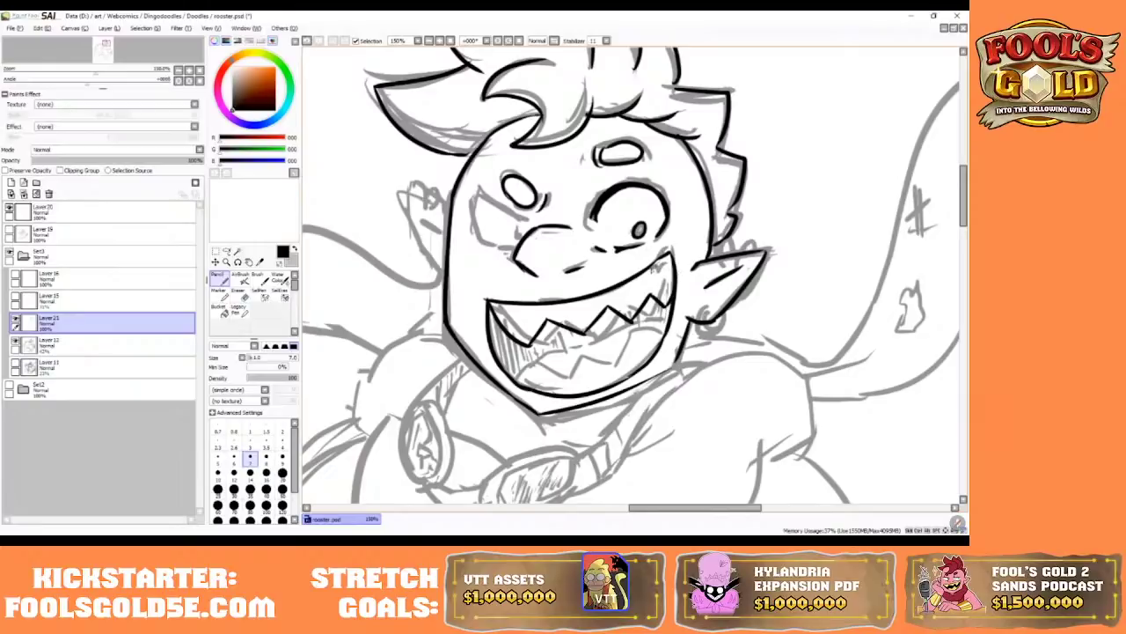
drag(646, 269, 673, 262)
drag(487, 308, 529, 303)
mouse_move(518, 380)
mouse_down()
mouse_move(538, 361)
mouse_move(571, 379)
mouse_move(629, 361)
mouse_up()
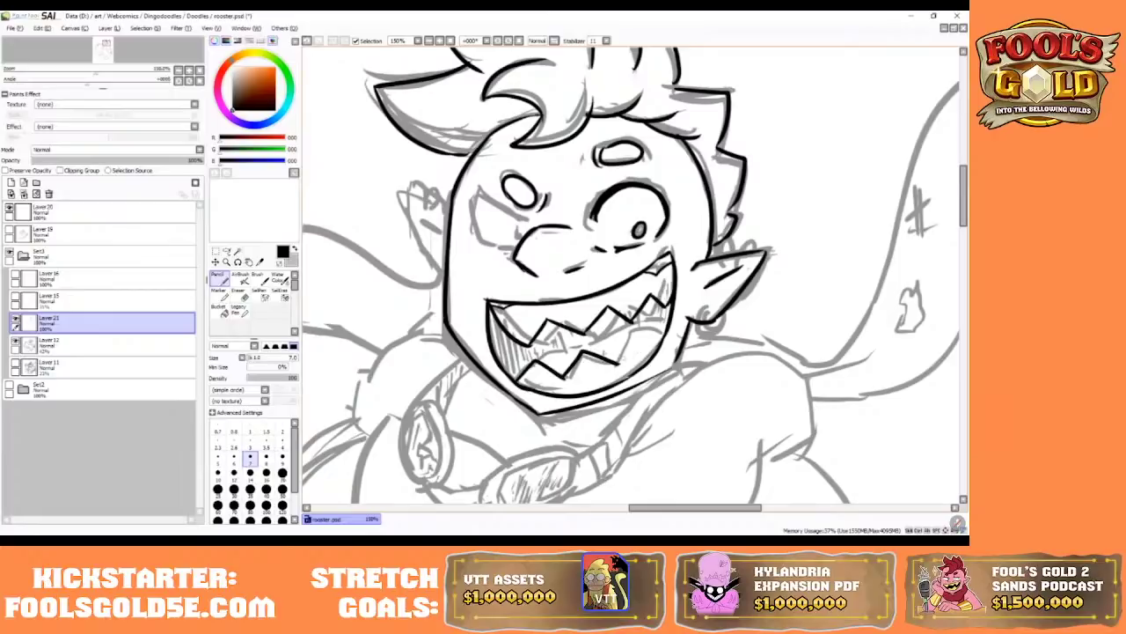
click(307, 40)
click(307, 40)
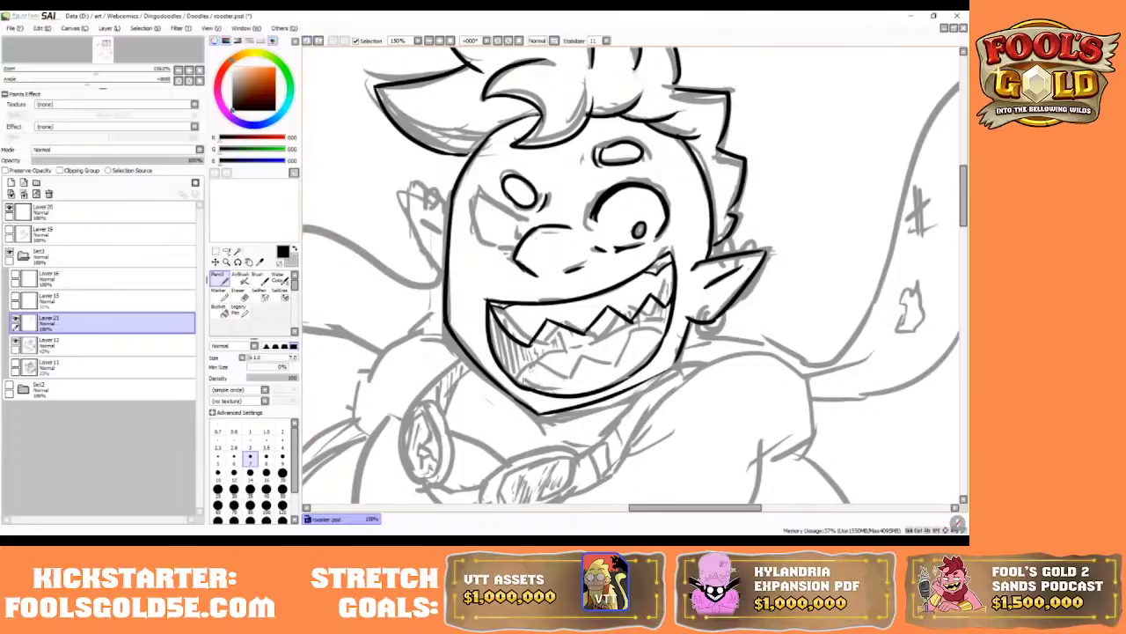
drag(519, 382, 530, 368)
key(ctrl+y)
key(ctrl+y)
key(ctrl+z)
- Ink the zigzag lower row of teeth from the grin's lower left curve up to its right edge
drag(516, 381, 541, 359)
mouse_move(541, 359)
mouse_down()
mouse_move(585, 376)
mouse_move(567, 371)
mouse_move(599, 353)
mouse_move(623, 361)
mouse_move(644, 320)
mouse_move(660, 340)
mouse_move(674, 316)
mouse_up()
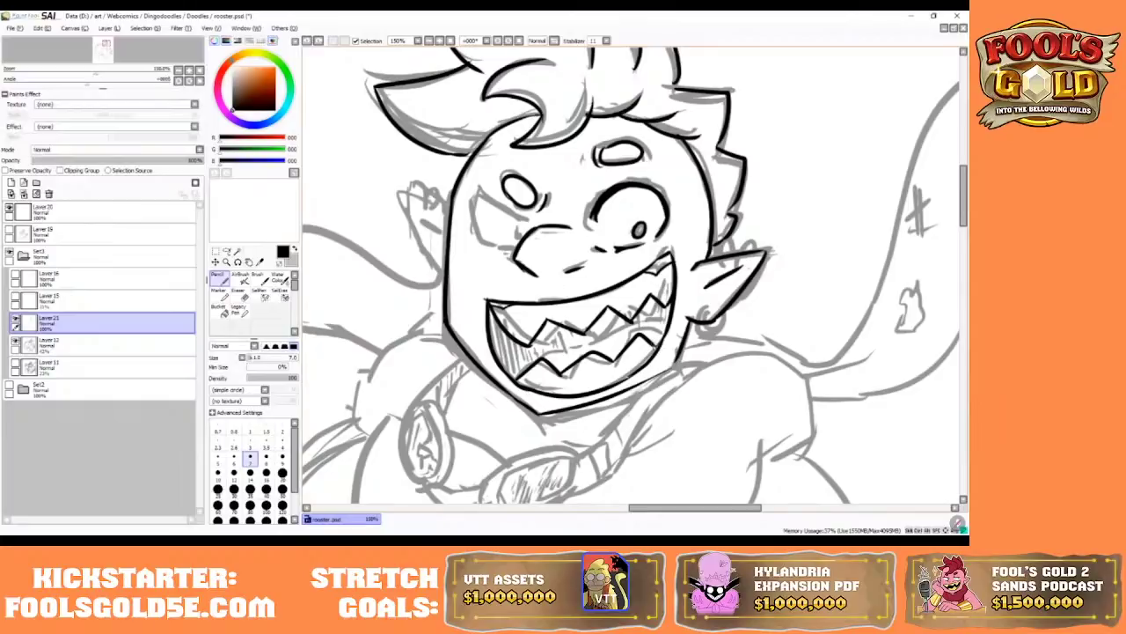
drag(518, 378, 575, 392)
click(307, 41)
click(307, 41)
- Ink the narrowed left eye with a thick slanted upper lid, a curved outline and a small round iris
drag(473, 194, 534, 230)
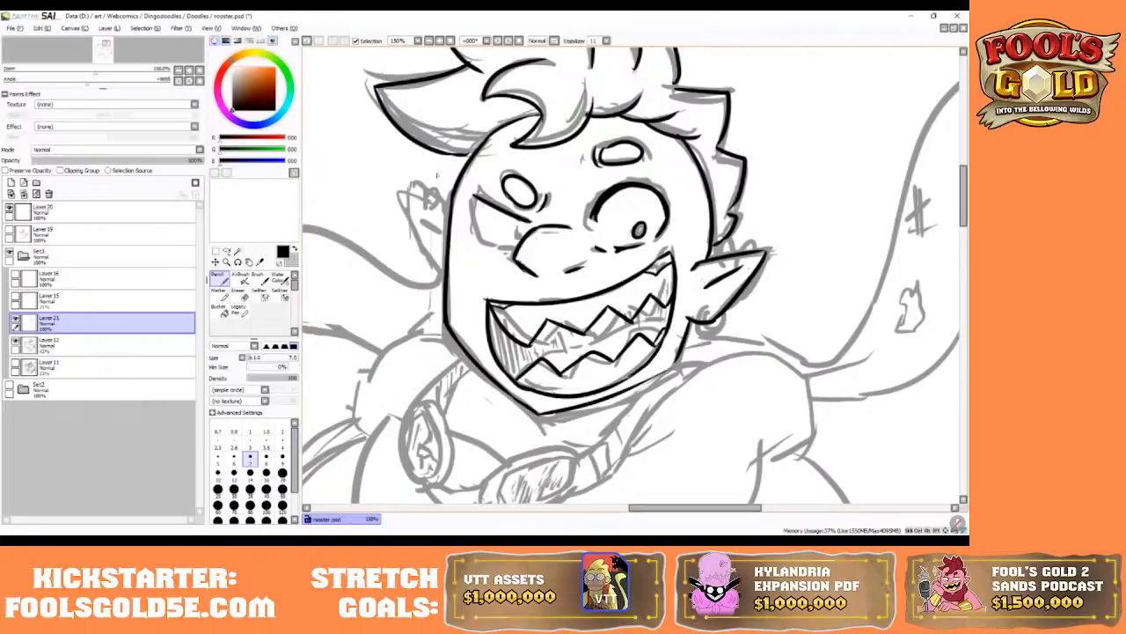
click(307, 42)
drag(480, 196, 526, 220)
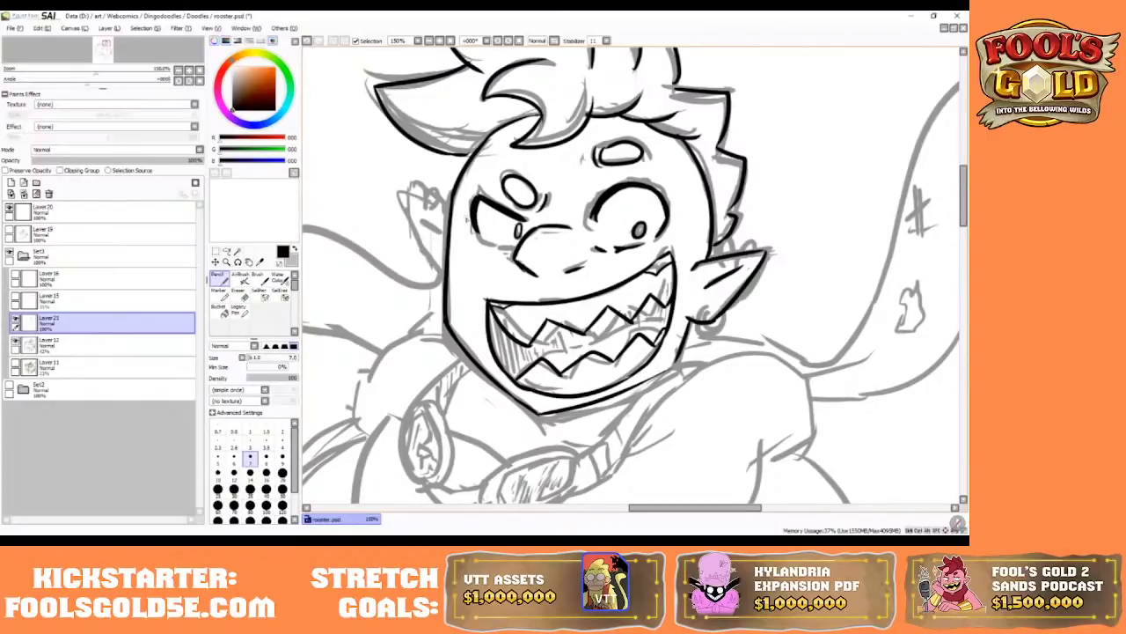
click(307, 41)
drag(514, 227, 521, 236)
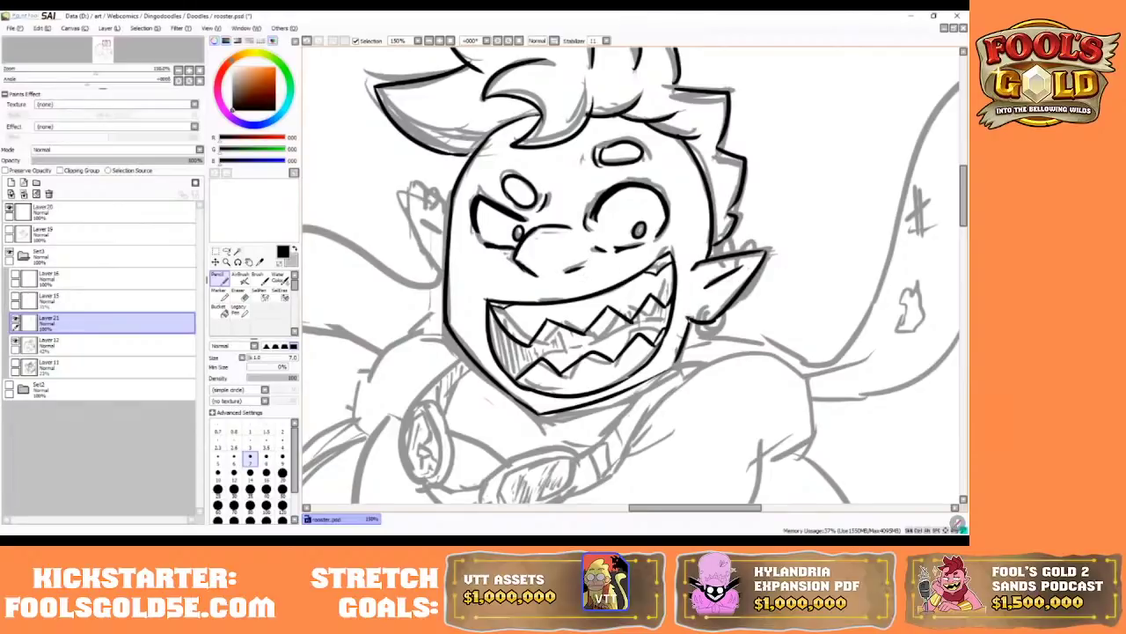
- Thicken the jawline below the large ear, erase its outer excess, and extend the line toward the chin
mouse_move(692, 315)
mouse_down()
mouse_move(662, 377)
mouse_move(669, 370)
mouse_up()
click(238, 291)
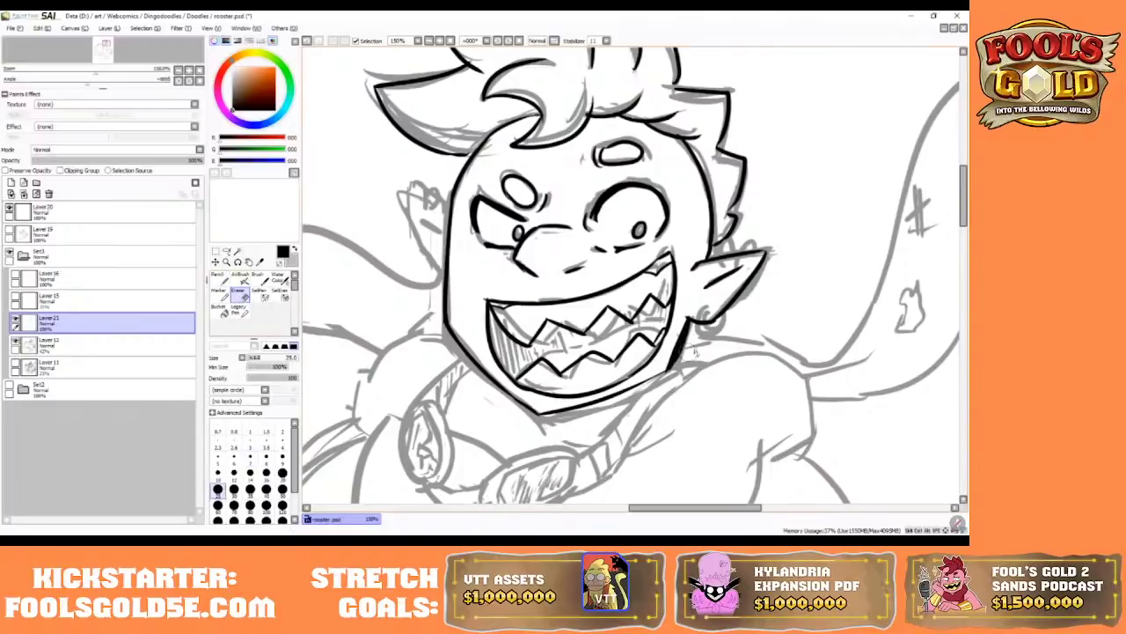
mouse_move(700, 335)
mouse_down()
mouse_move(676, 376)
mouse_move(684, 363)
mouse_up()
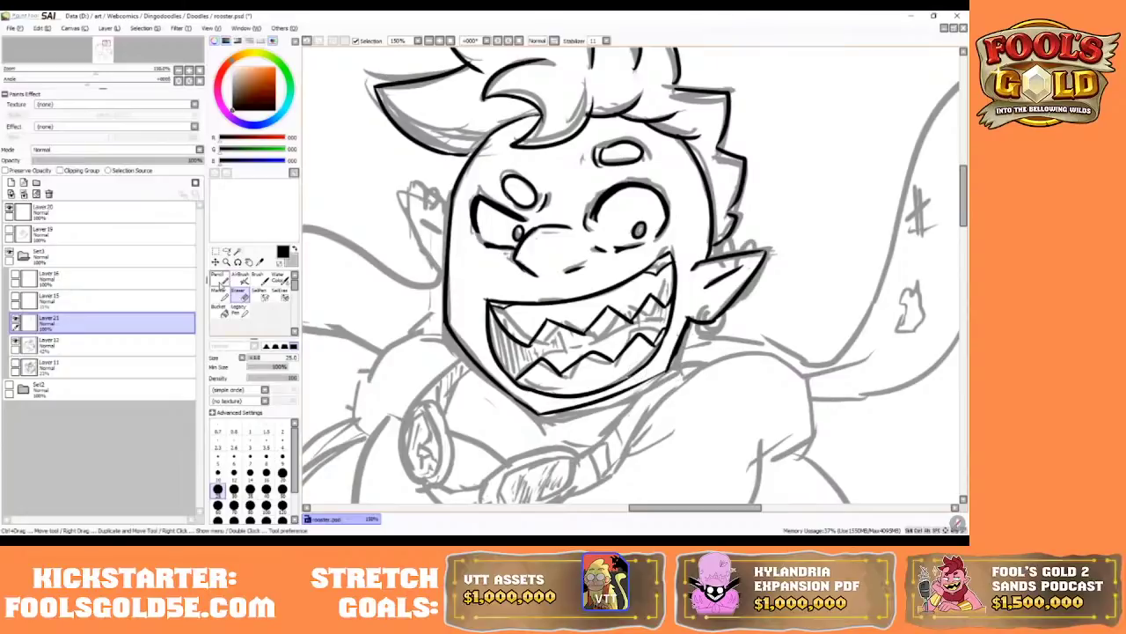
click(219, 276)
drag(620, 391, 661, 372)
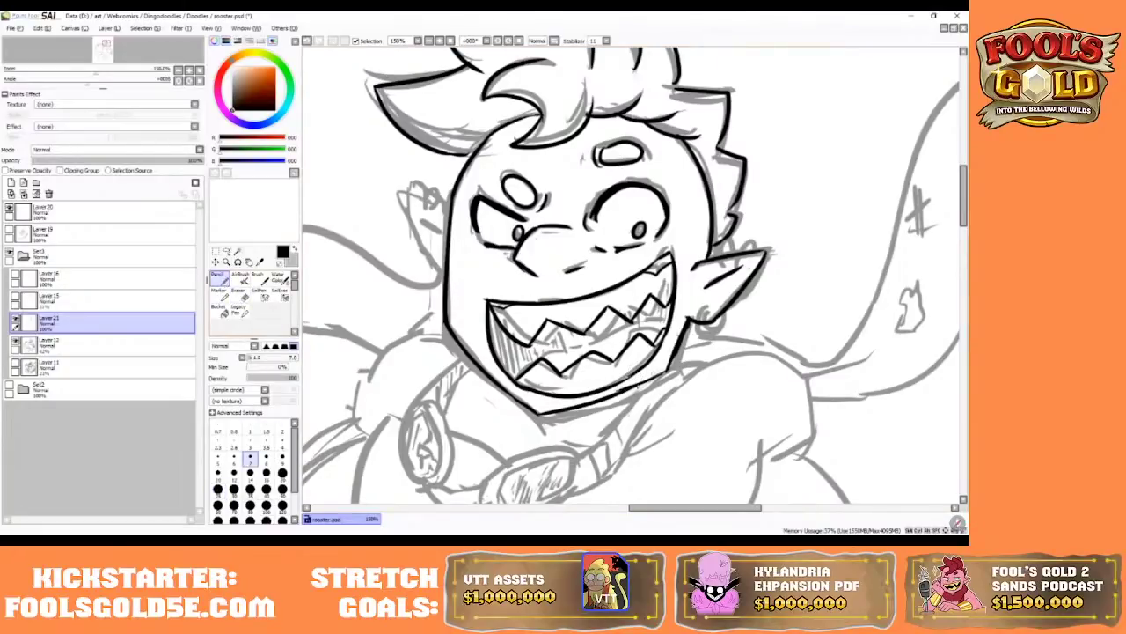
key(ctrl+z)
drag(632, 392, 662, 373)
- Clean up the jaw corner with a size 7 eraser and reinforce the jawline from the large ear toward the chin
key(e)
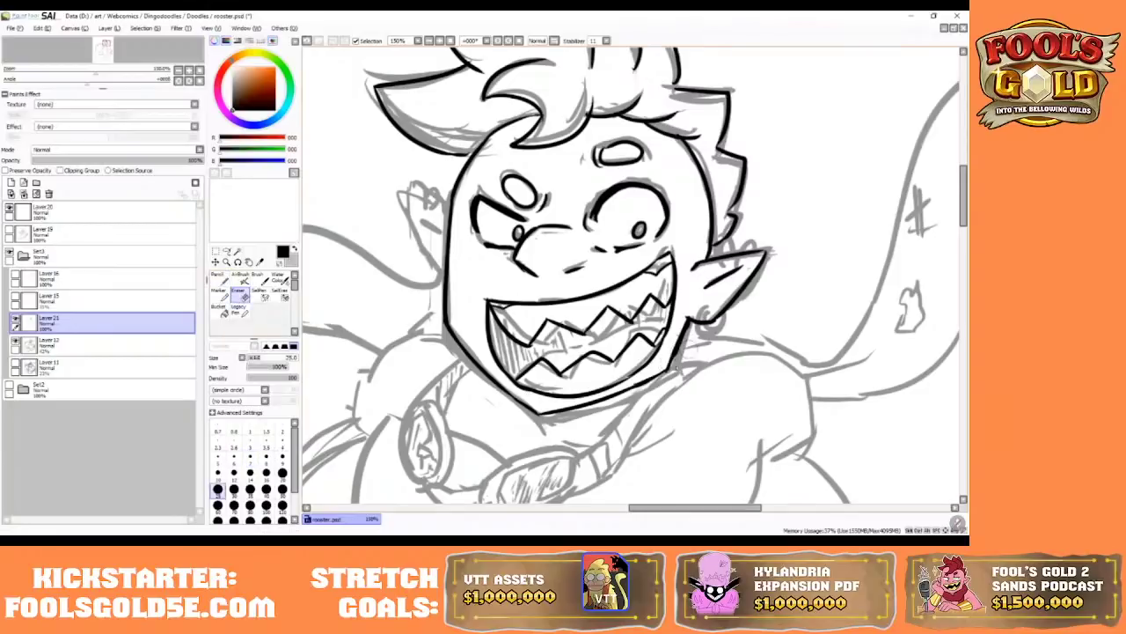
click(250, 474)
click(251, 458)
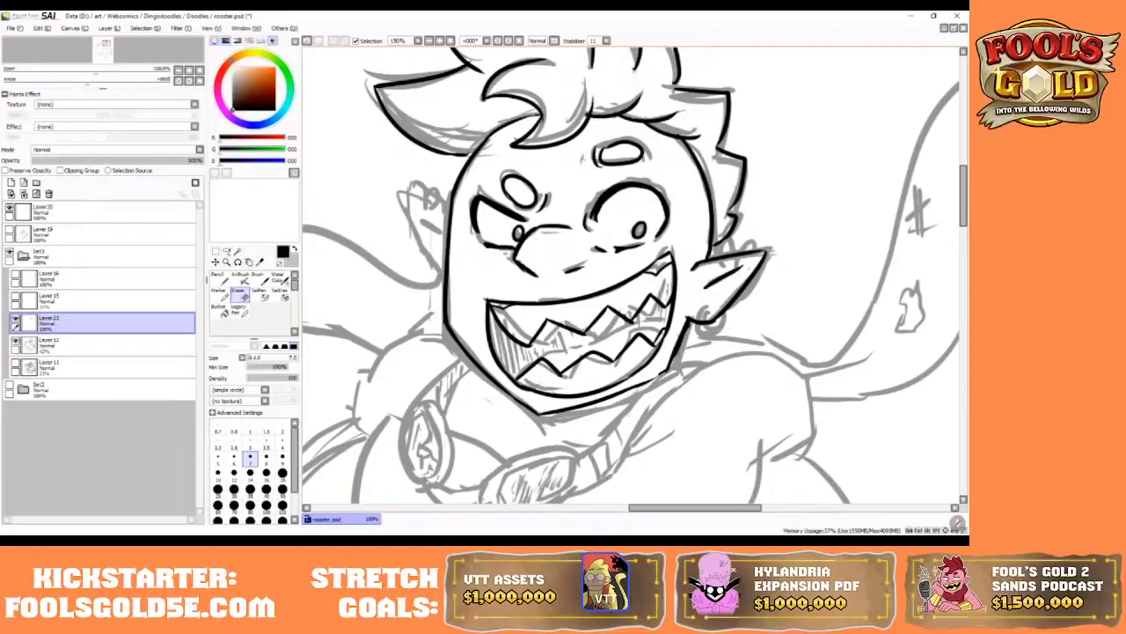
key(n)
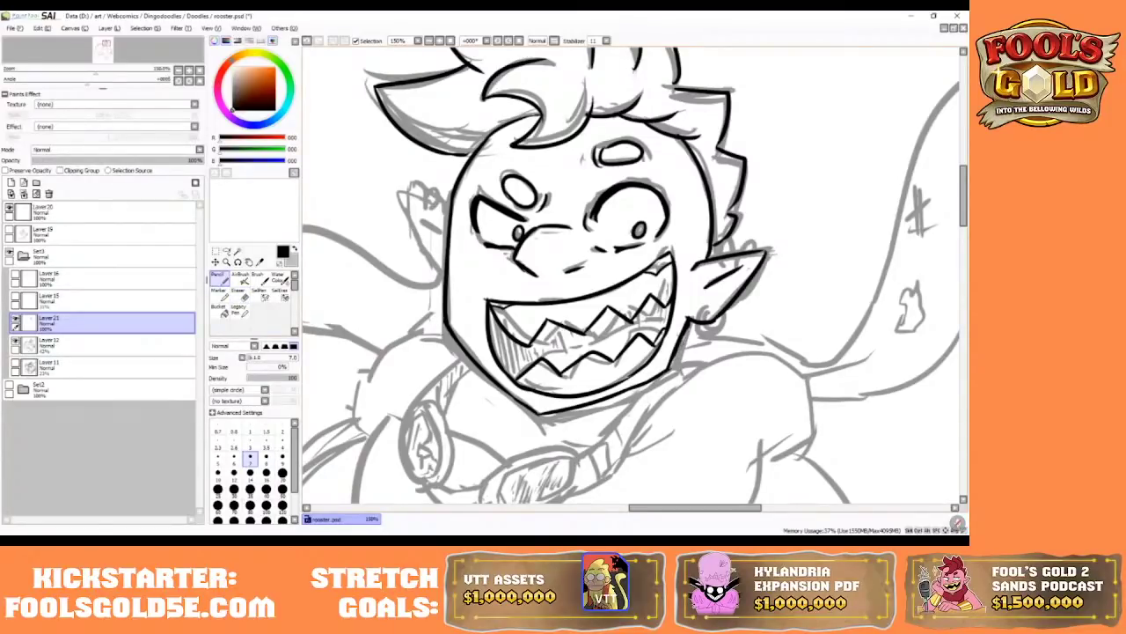
mouse_move(689, 323)
mouse_down()
mouse_move(668, 375)
mouse_move(614, 397)
mouse_up()
- Reinforce the upper face outline where the forehead meets the front hair lock
drag(483, 143, 509, 125)
click(307, 41)
drag(511, 124, 544, 114)
- Ink the small pointed ear on the left side of the head, including its inner fold
mouse_move(447, 229)
mouse_down()
mouse_move(414, 220)
mouse_move(447, 289)
mouse_up()
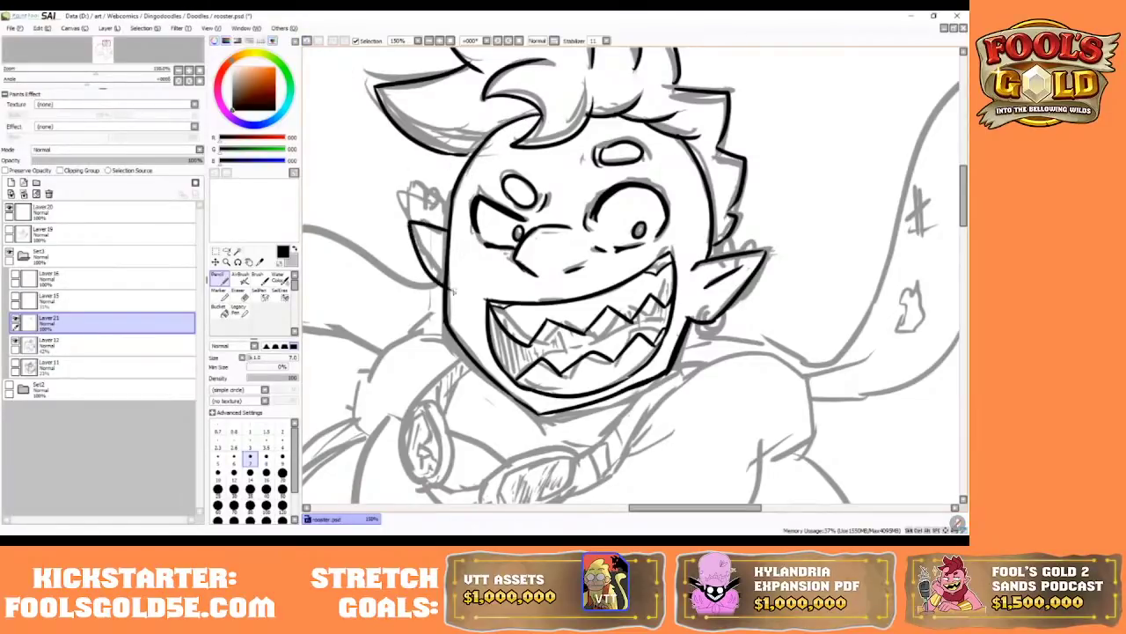
click(307, 40)
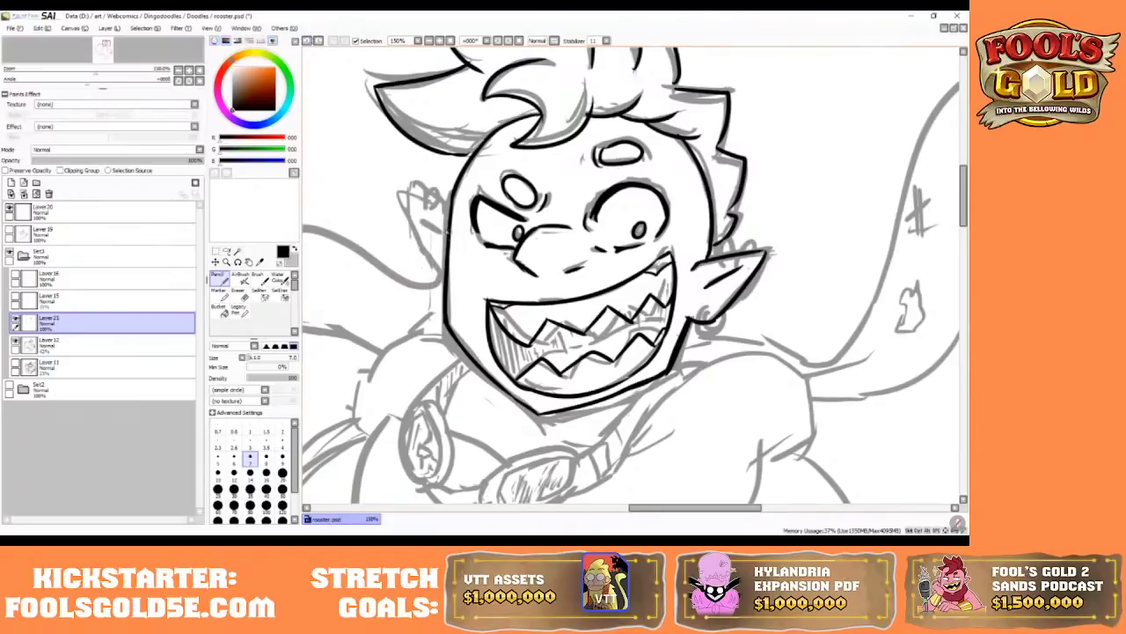
mouse_move(448, 228)
mouse_down()
mouse_move(410, 220)
mouse_move(445, 290)
mouse_up()
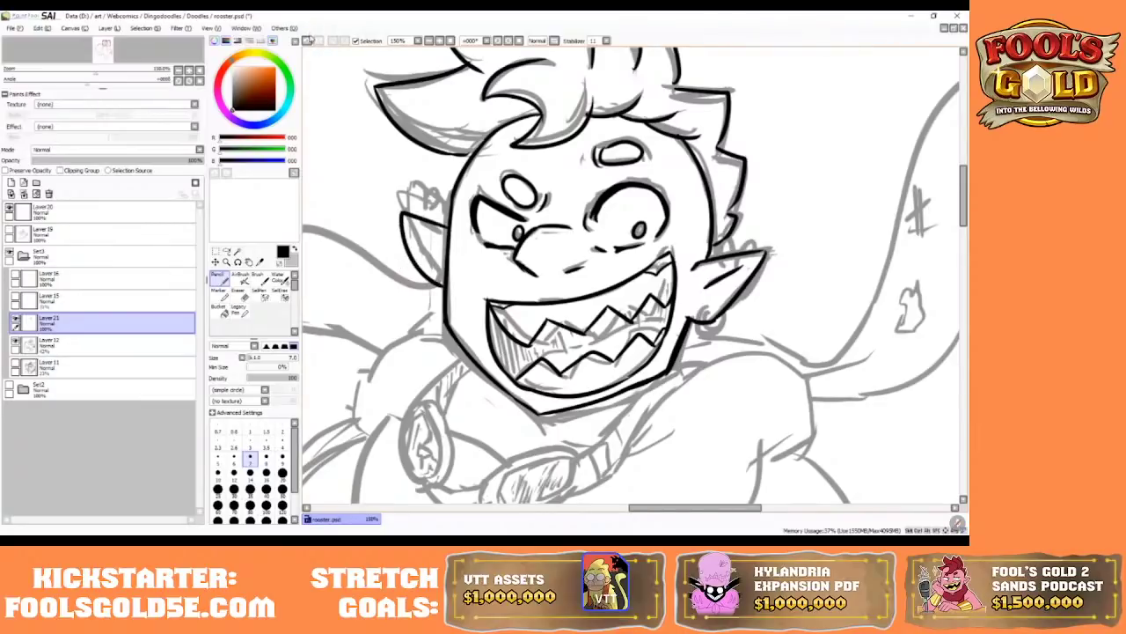
click(307, 40)
click(307, 40)
mouse_move(447, 230)
mouse_down()
mouse_move(402, 221)
mouse_move(444, 294)
mouse_up()
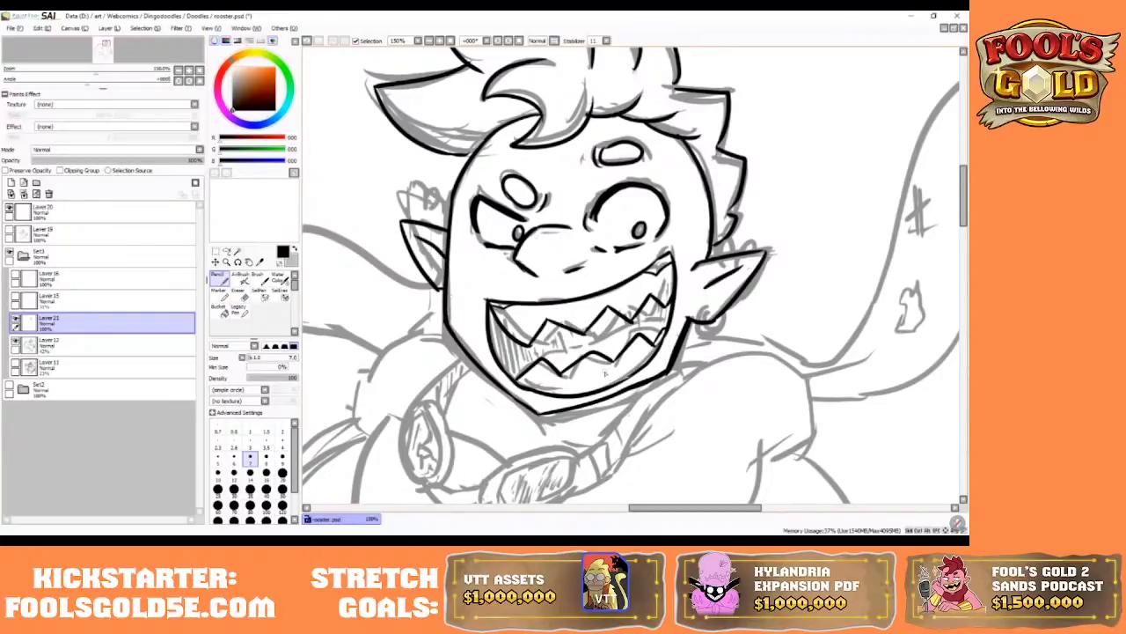
- Add dark inner pupils to both eyes and clean up the line work on the large ear
mouse_move(963, 195)
mouse_down()
mouse_move(964, 223)
mouse_move(964, 201)
mouse_up()
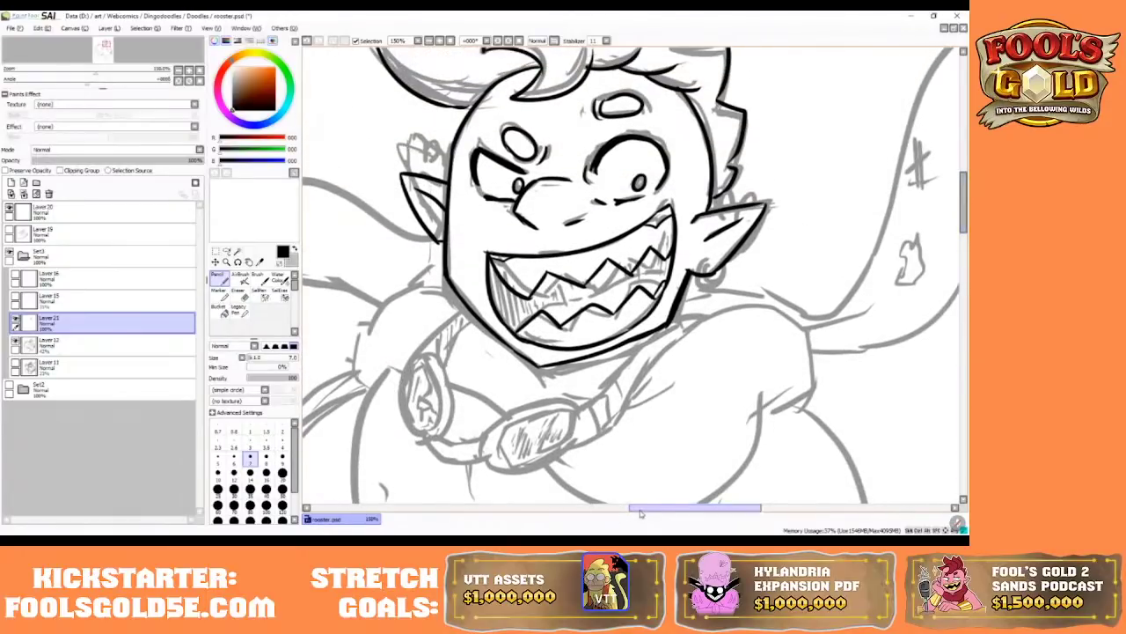
mouse_move(627, 516)
mouse_down()
mouse_move(531, 518)
mouse_move(638, 520)
mouse_up()
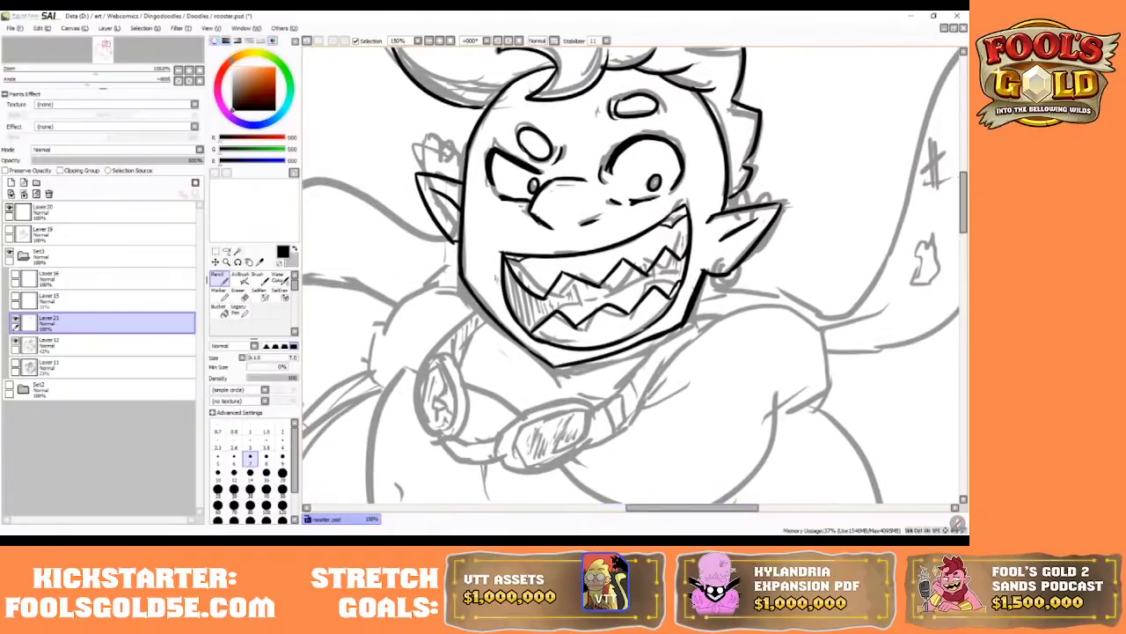
click(238, 293)
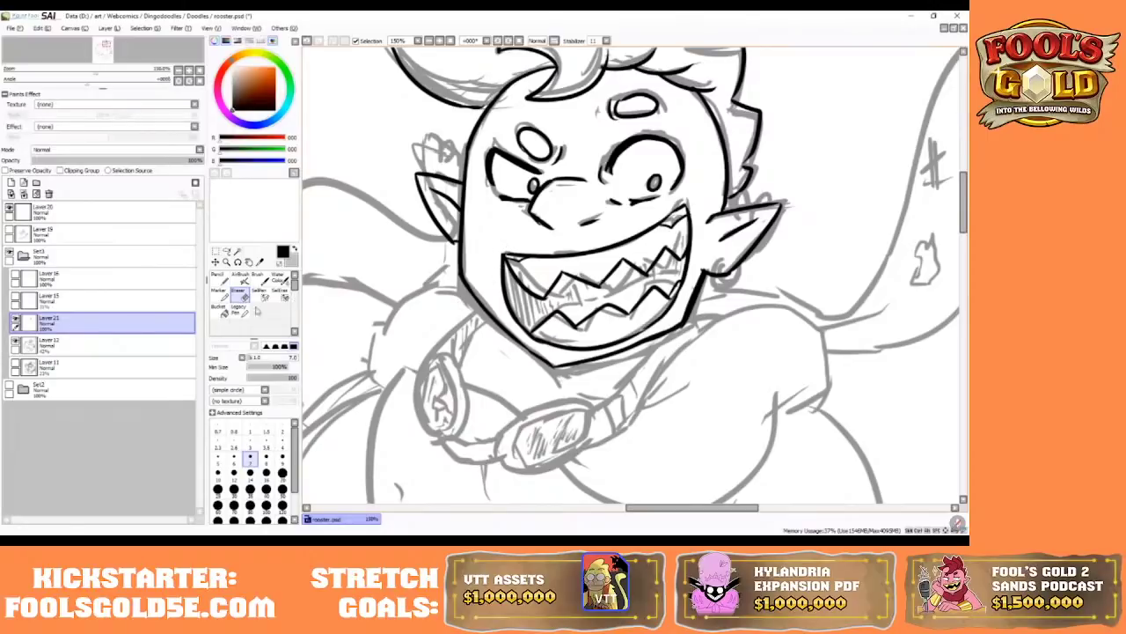
click(219, 277)
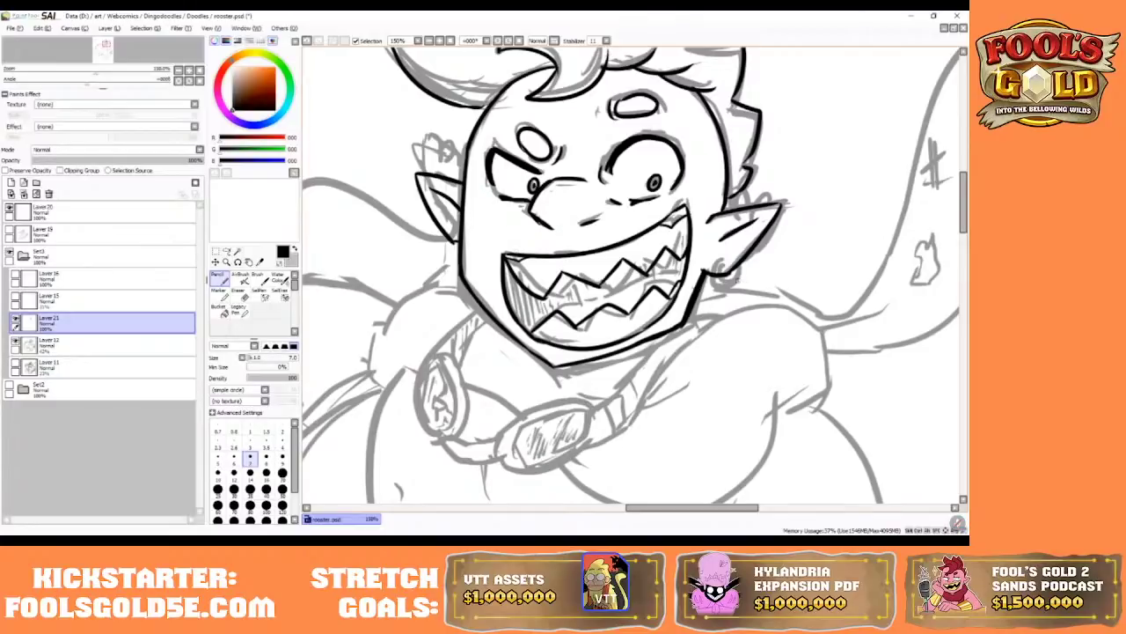
click(237, 291)
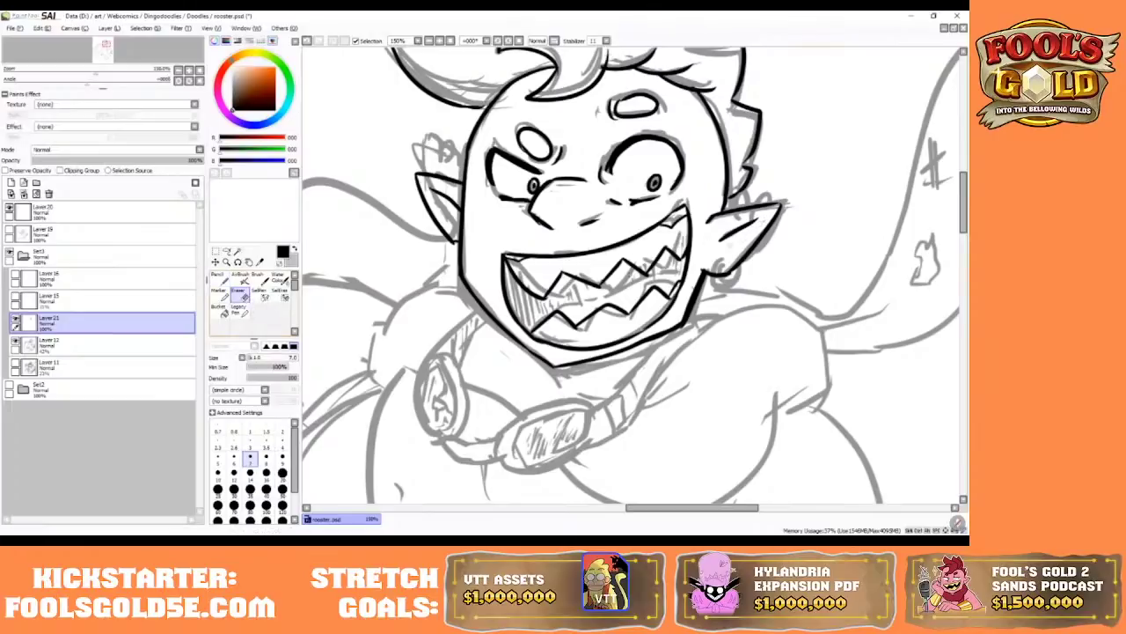
click(218, 275)
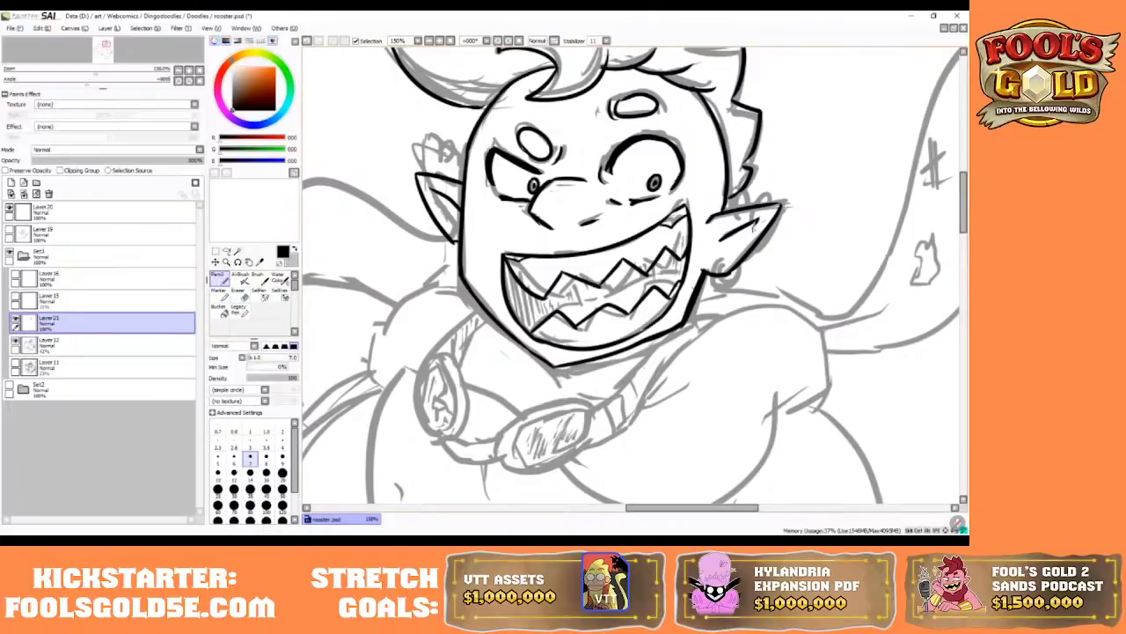
- Erase the overshooting line ends at the hair spike tips and touch up the head's line art
mouse_move(964, 210)
mouse_down()
mouse_move(963, 190)
mouse_move(963, 206)
mouse_up()
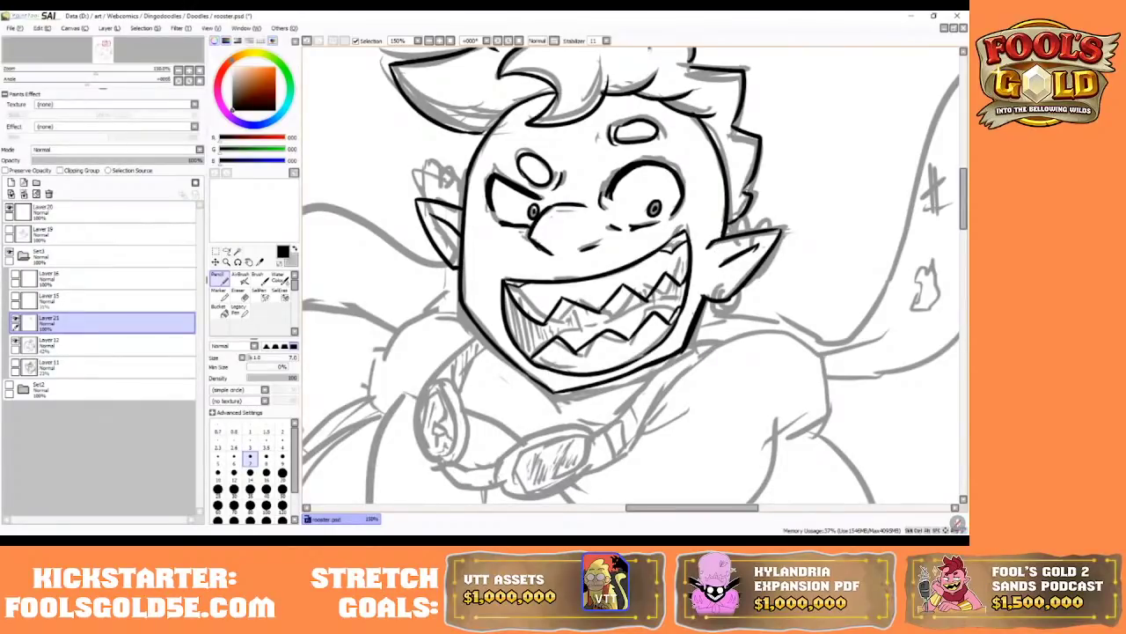
drag(964, 198, 966, 177)
click(238, 291)
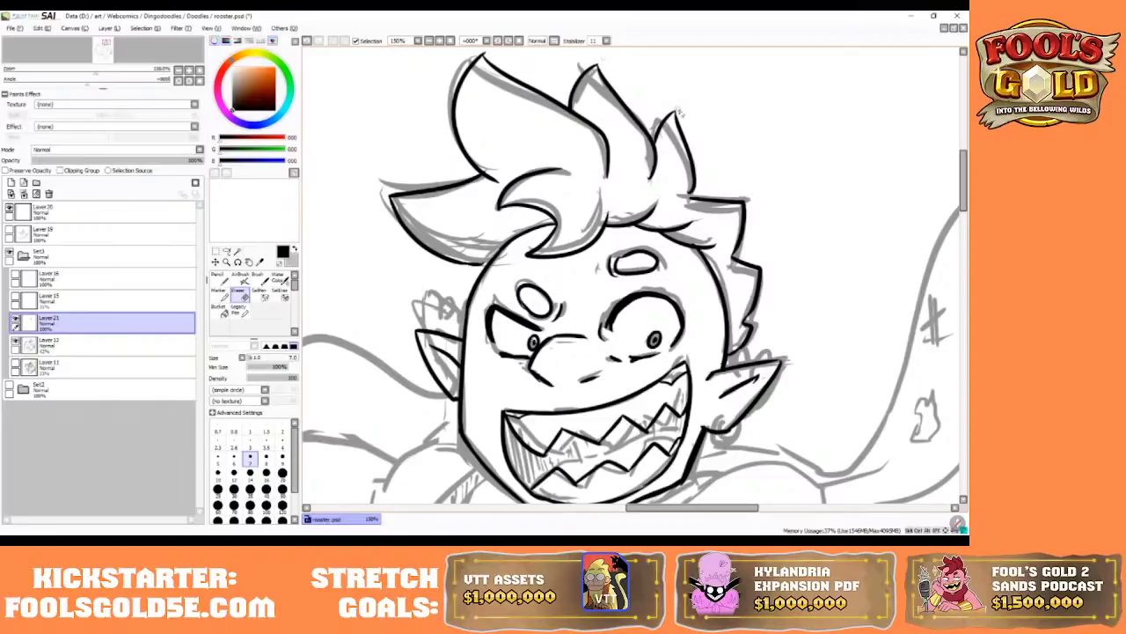
click(219, 279)
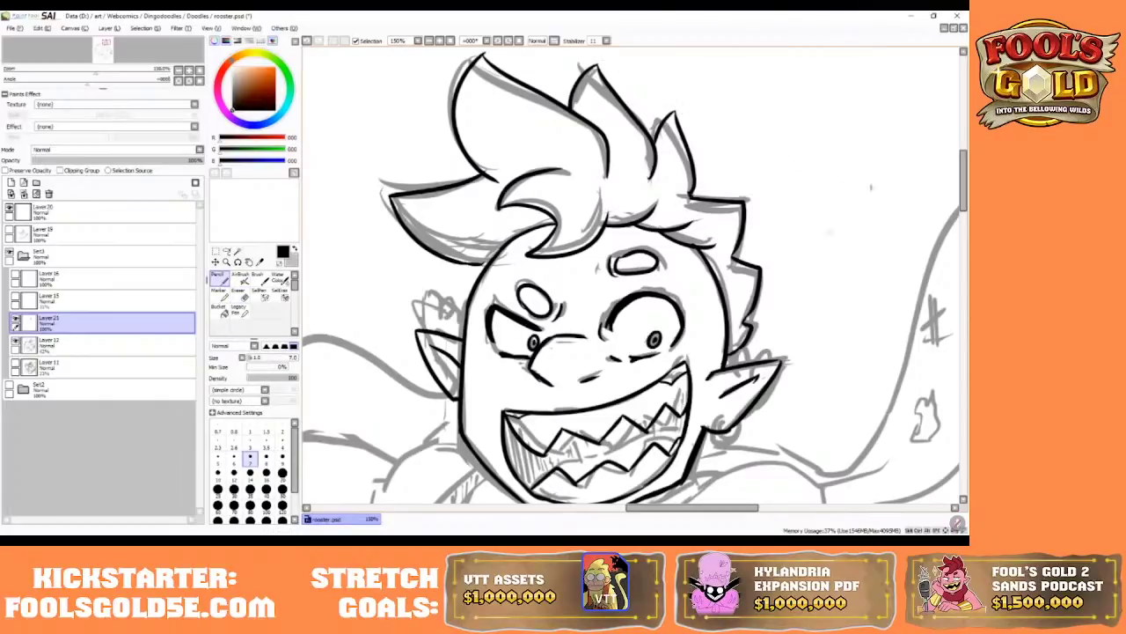
scroll(964, 207, down, 5)
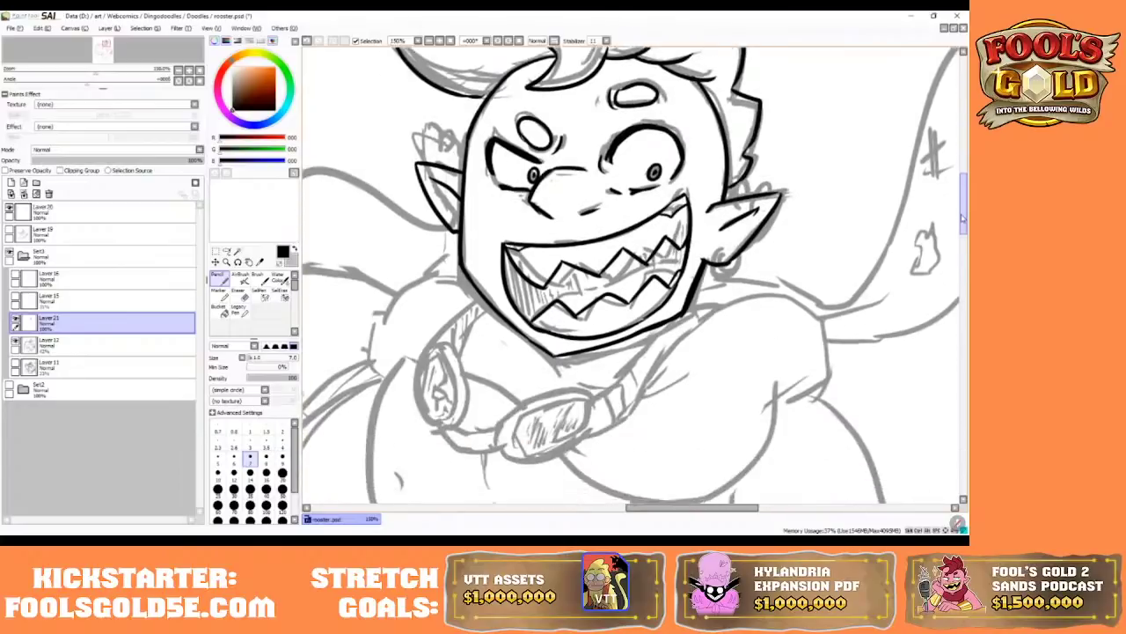
scroll(964, 207, up, 3)
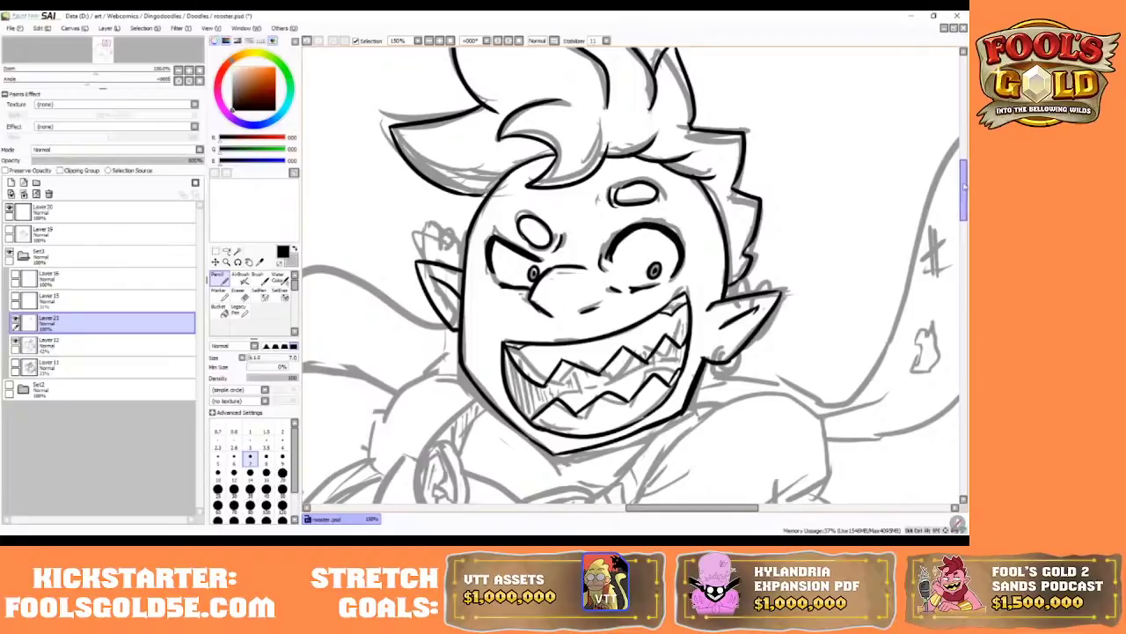
- Ink the outer and inner outlines of the front goggle lens hanging below the chin
scroll(902, 223, down, 5)
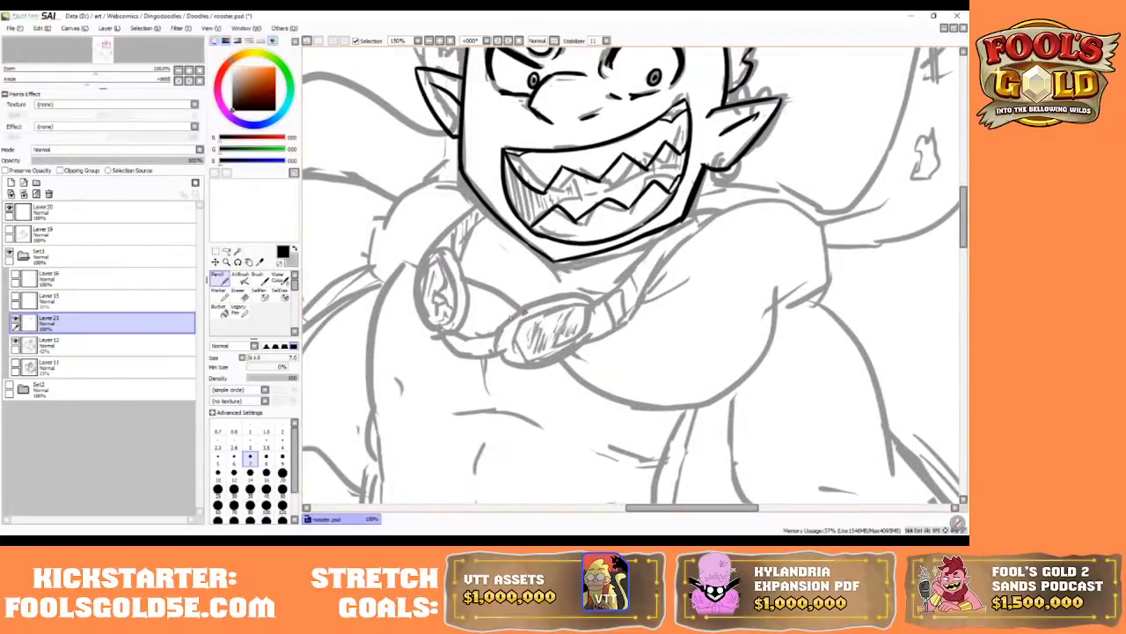
mouse_move(510, 315)
mouse_down()
mouse_move(527, 373)
mouse_move(533, 297)
mouse_move(607, 319)
mouse_up()
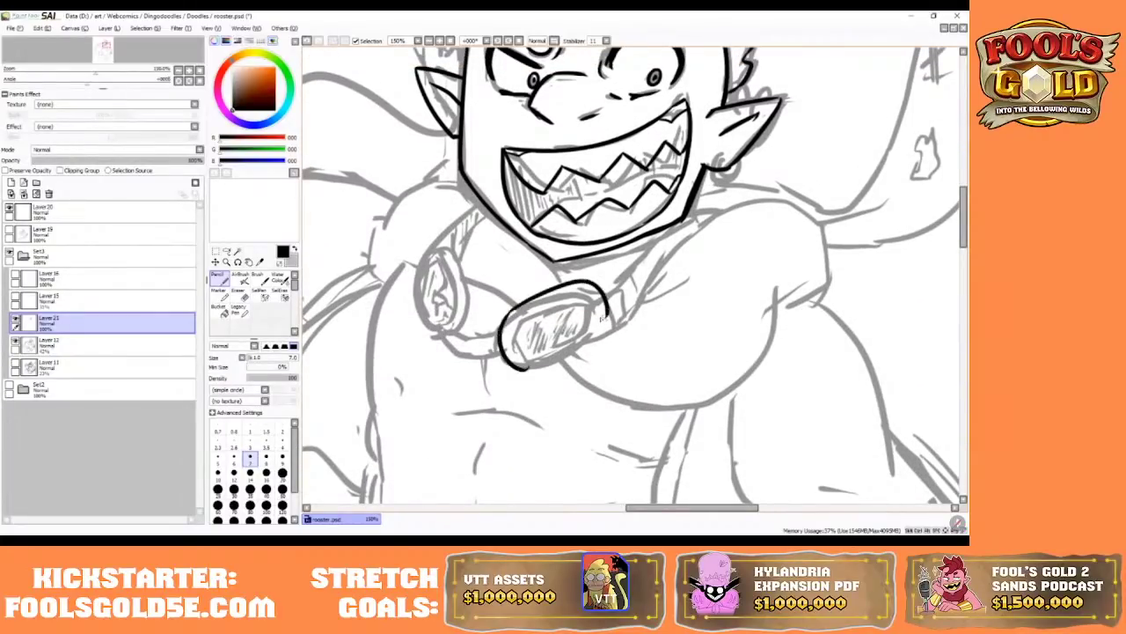
click(308, 41)
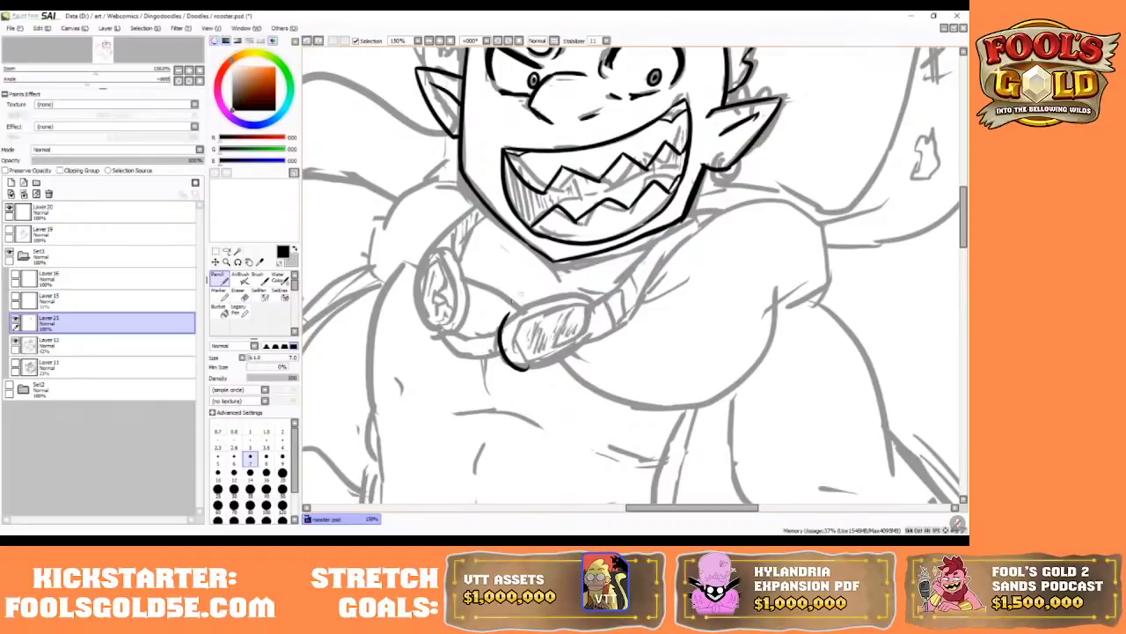
mouse_move(508, 315)
mouse_down()
mouse_move(587, 289)
mouse_move(595, 323)
mouse_move(532, 371)
mouse_up()
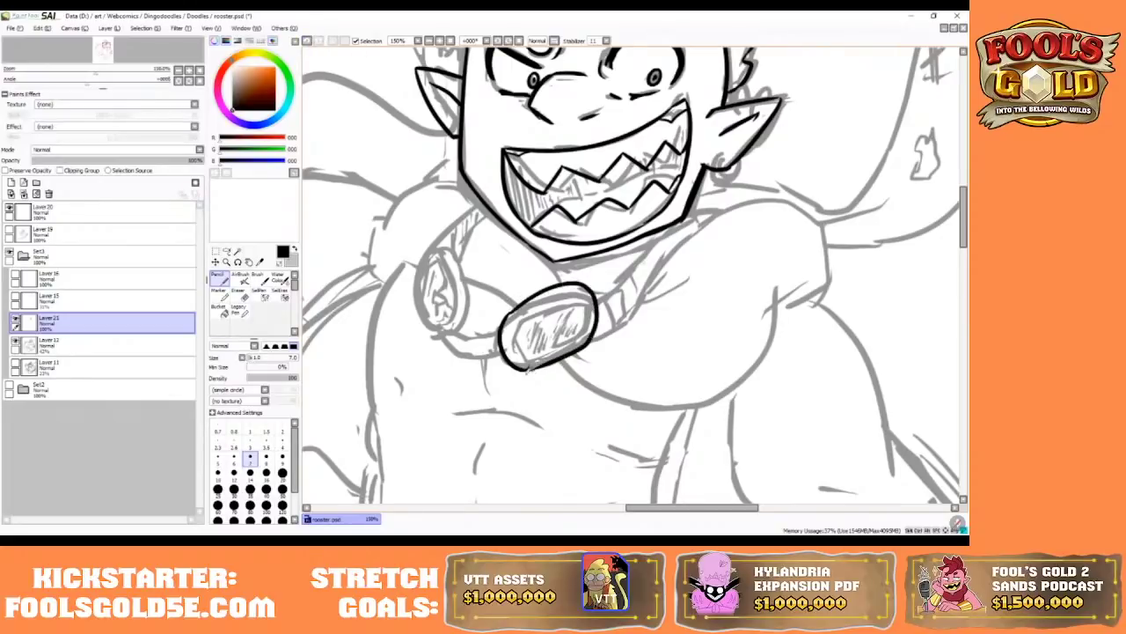
drag(514, 322, 534, 364)
mouse_move(515, 323)
mouse_down()
mouse_move(583, 295)
mouse_move(586, 339)
mouse_move(530, 365)
mouse_move(560, 352)
mouse_up()
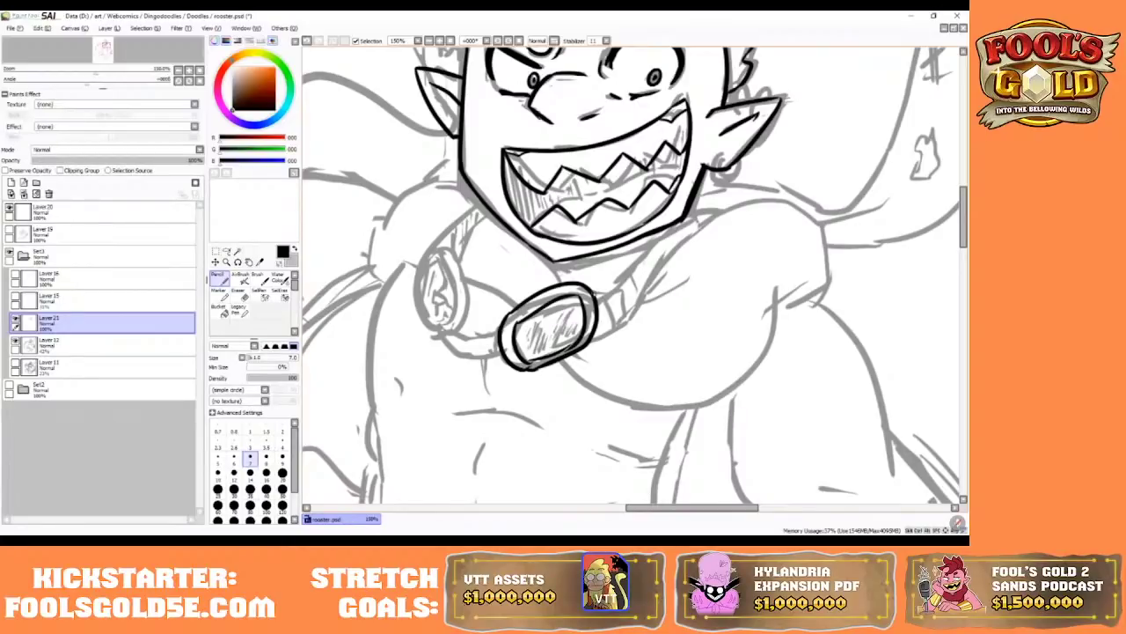
- Ink the short strap connector segments beside the front goggle lens
mouse_move(591, 296)
mouse_down()
mouse_move(611, 283)
mouse_move(616, 325)
mouse_move(596, 335)
mouse_up()
mouse_move(603, 285)
mouse_down()
mouse_move(627, 308)
mouse_move(615, 322)
mouse_up()
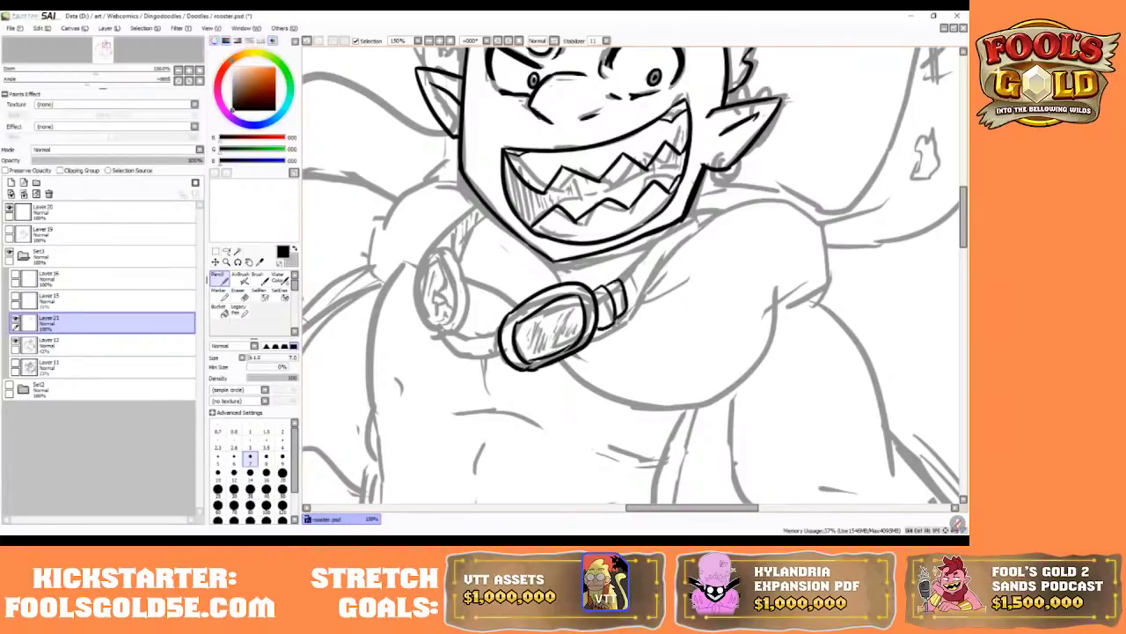
click(307, 41)
click(450, 40)
click(439, 41)
click(439, 40)
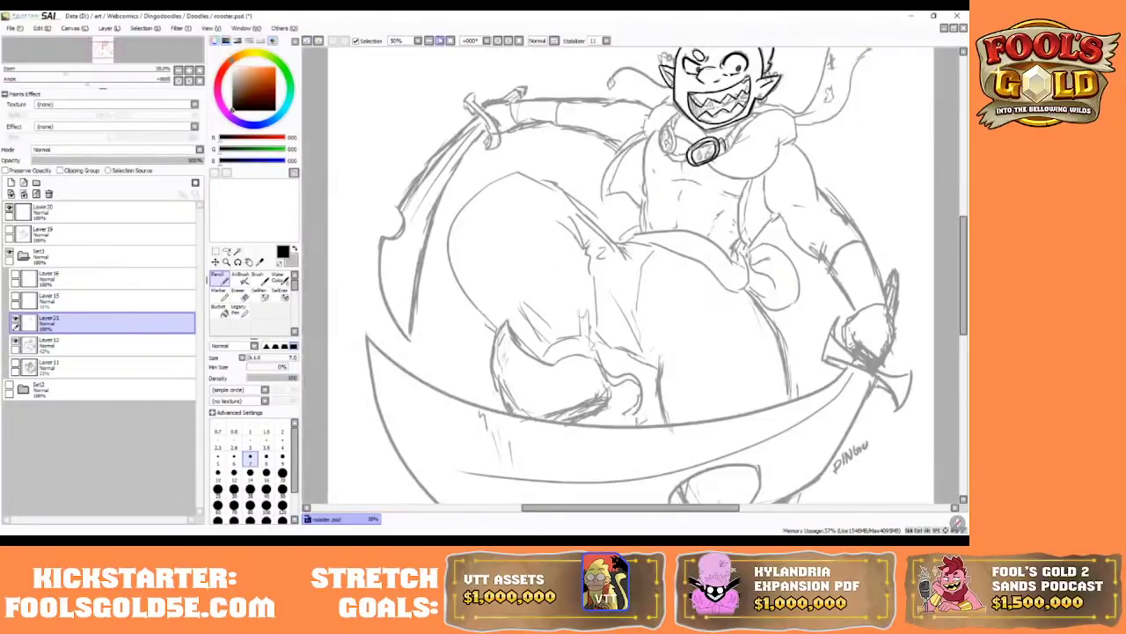
scroll(965, 234, up, 2)
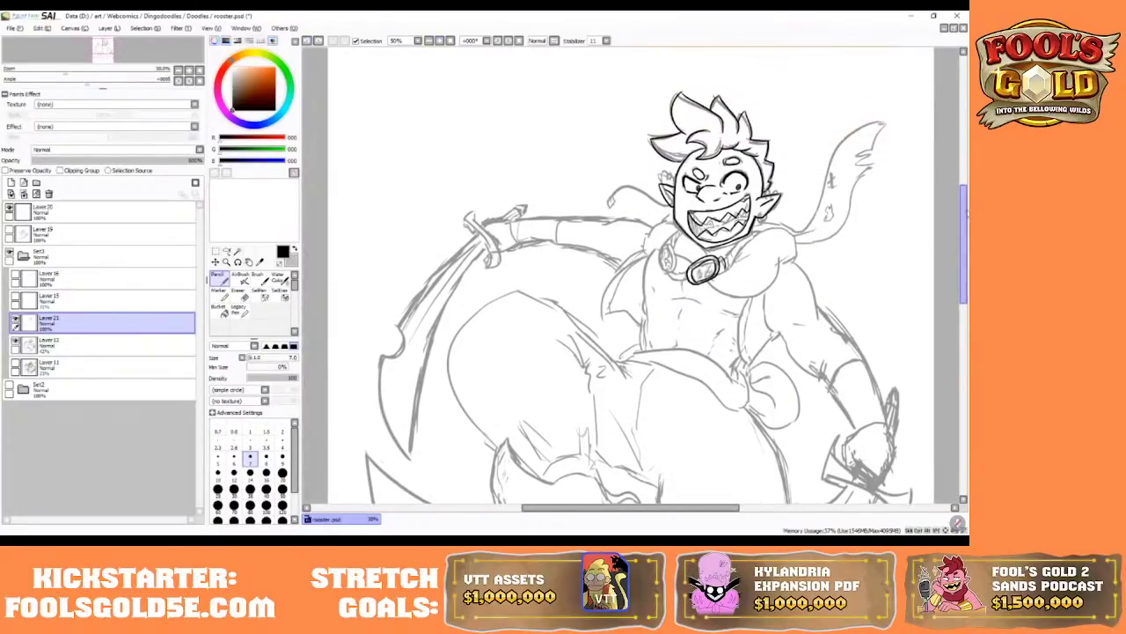
click(438, 41)
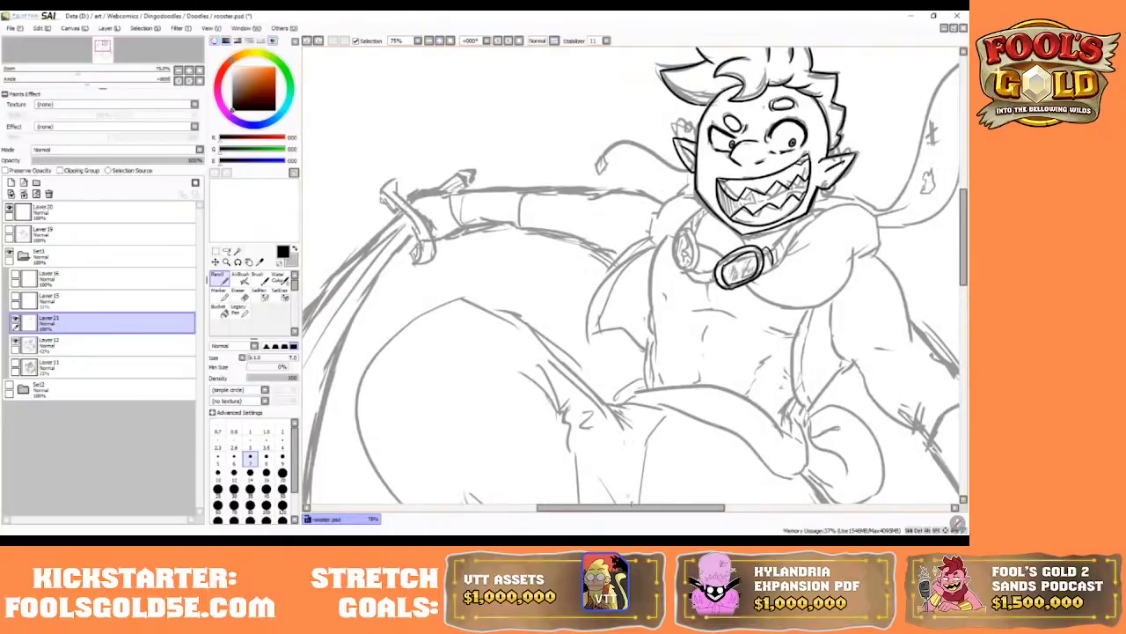
drag(635, 507, 669, 507)
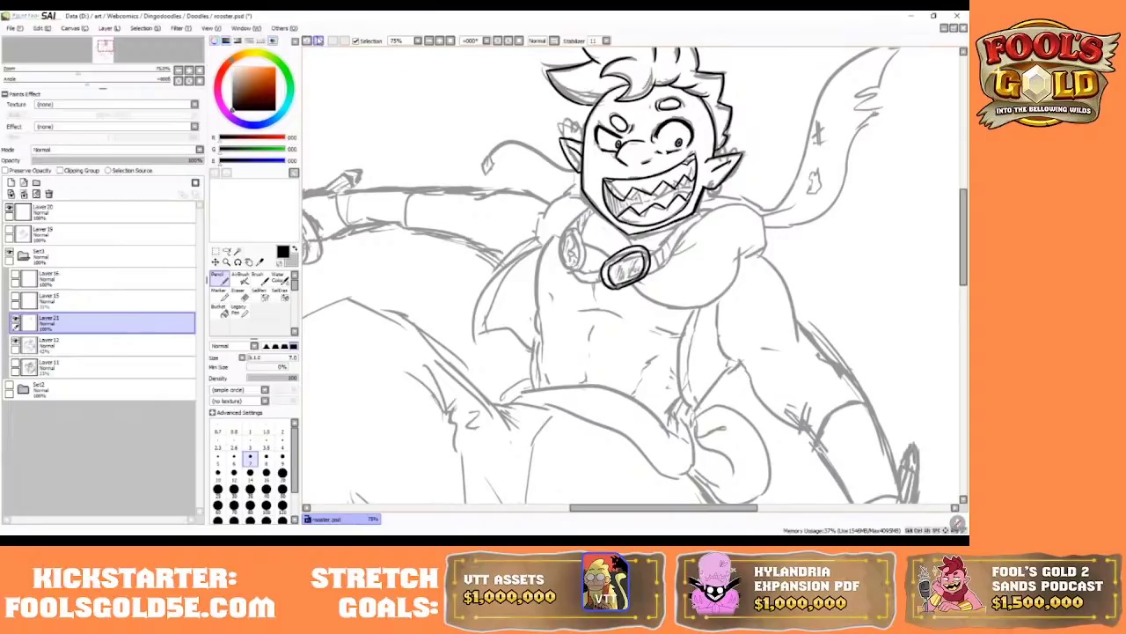
mouse_move(640, 283)
mouse_down()
mouse_move(759, 251)
mouse_move(756, 206)
mouse_up()
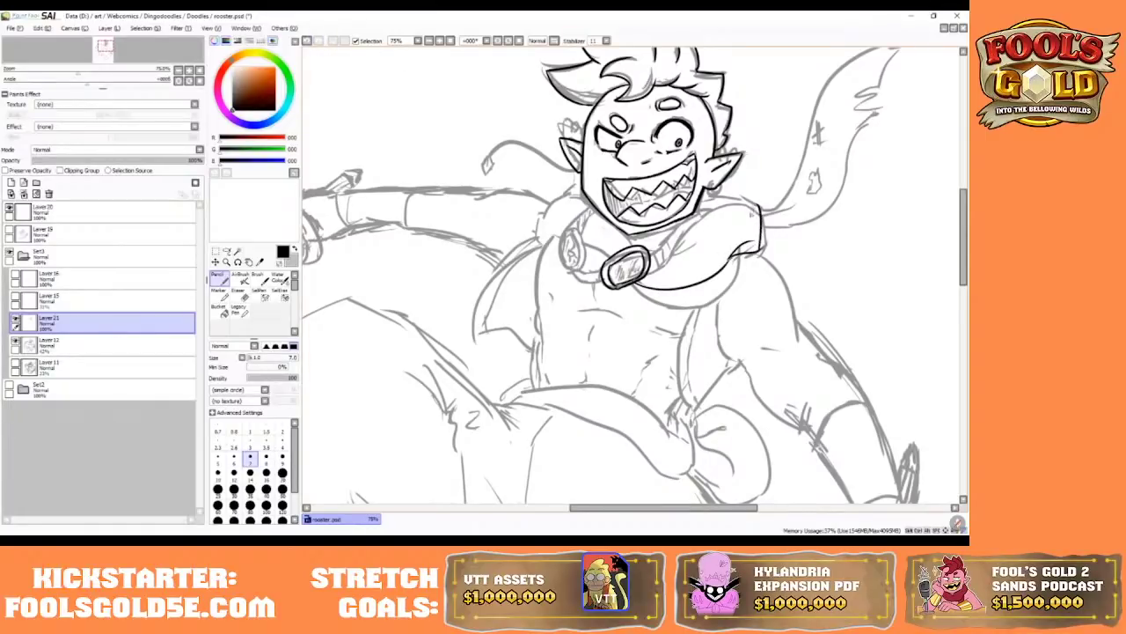
click(307, 40)
click(307, 40)
click(307, 41)
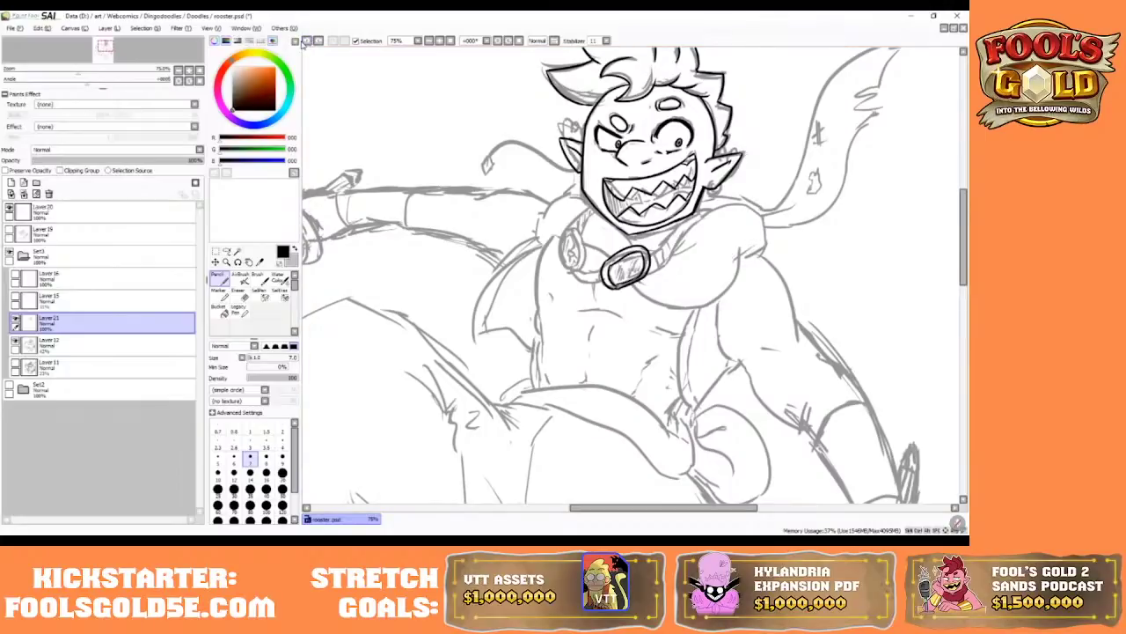
- Ink the upper edge of the flowing scarf tail up to its pointed tip and torn notch
scroll(773, 228, up, 3)
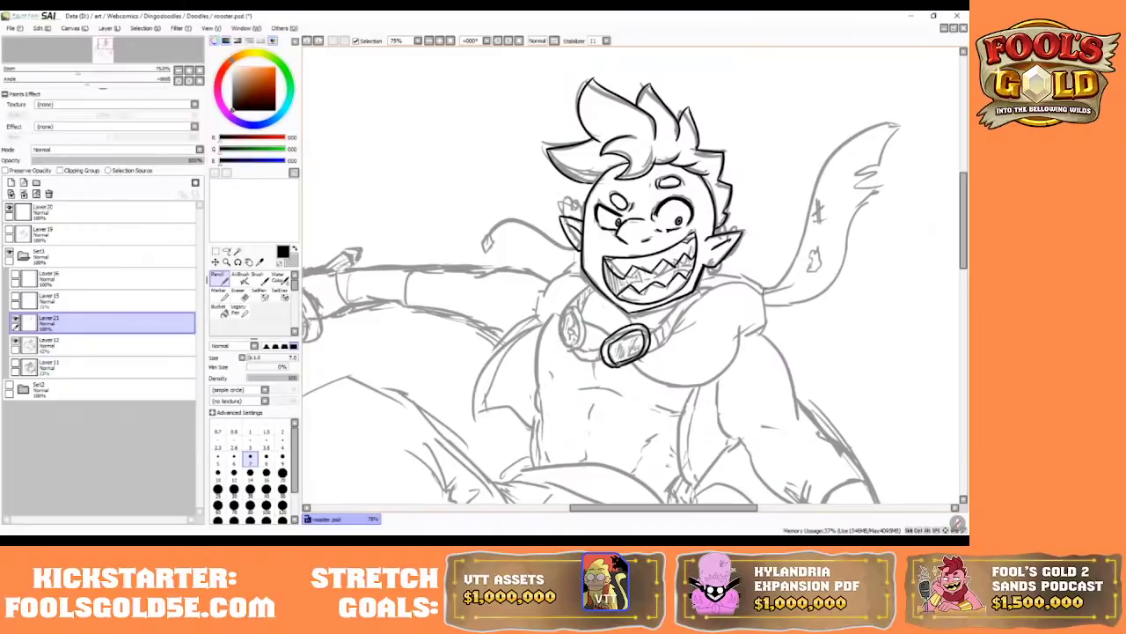
mouse_move(762, 292)
mouse_down()
mouse_move(803, 192)
mouse_move(884, 132)
mouse_up()
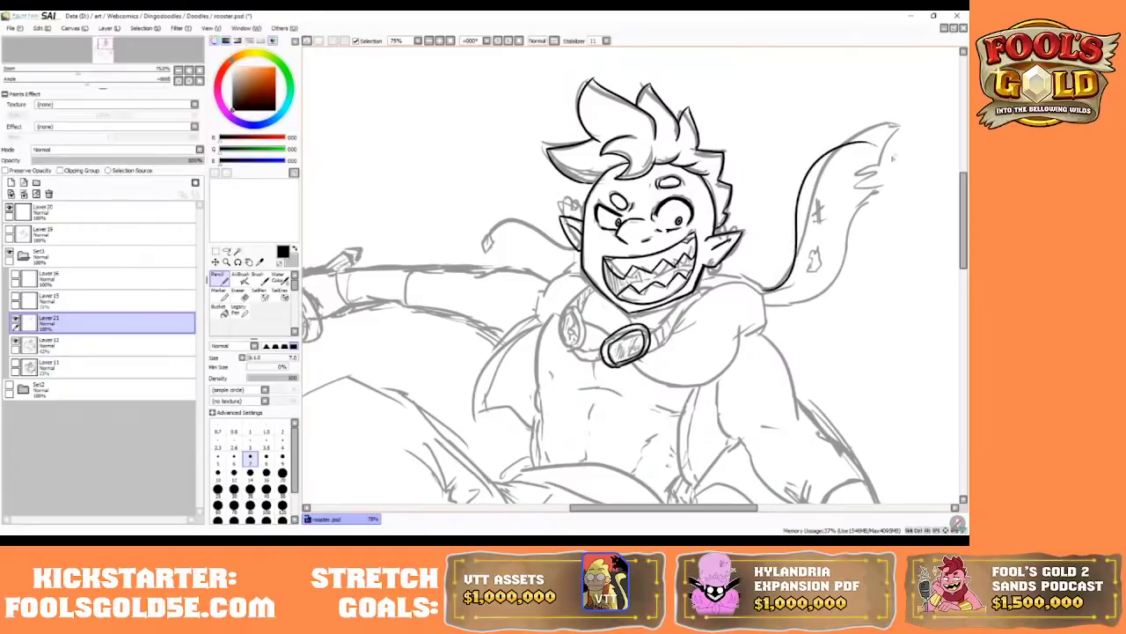
click(307, 41)
mouse_move(755, 292)
mouse_down()
mouse_move(808, 251)
mouse_move(901, 125)
mouse_move(875, 173)
mouse_move(847, 181)
mouse_up()
mouse_move(875, 181)
mouse_down()
mouse_move(854, 190)
mouse_move(866, 194)
mouse_up()
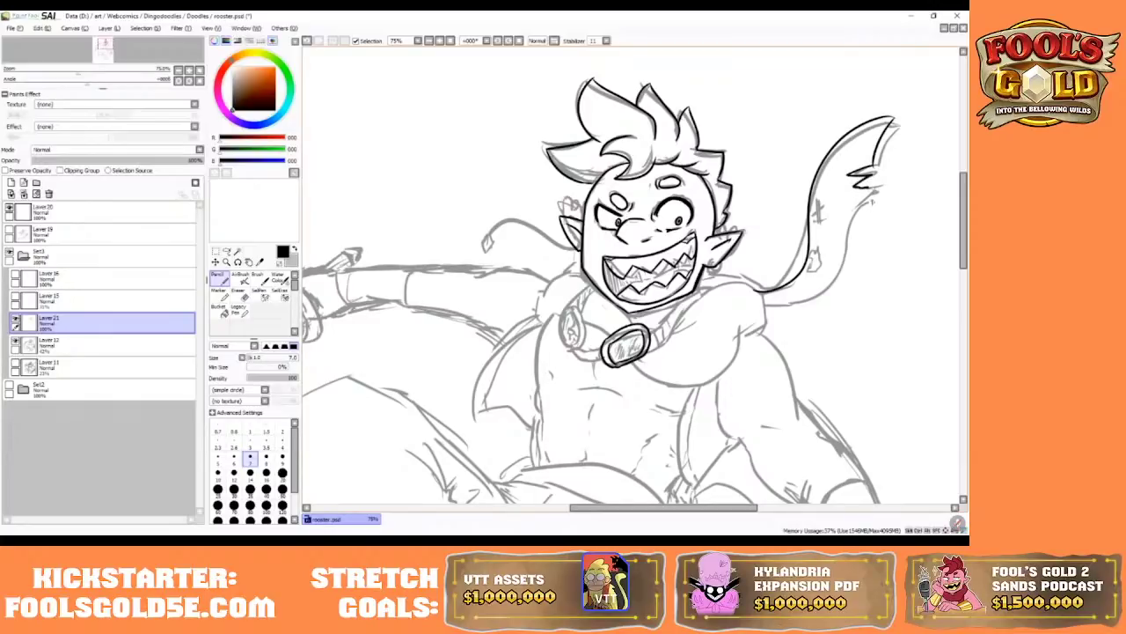
- Ink the lower edge of the scarf tail and add the stitch mark and small hole inside it
mouse_move(870, 190)
mouse_down()
mouse_move(831, 283)
mouse_move(782, 303)
mouse_up()
key(ctrl+z)
mouse_move(786, 302)
mouse_down()
mouse_move(818, 286)
mouse_move(856, 229)
mouse_up()
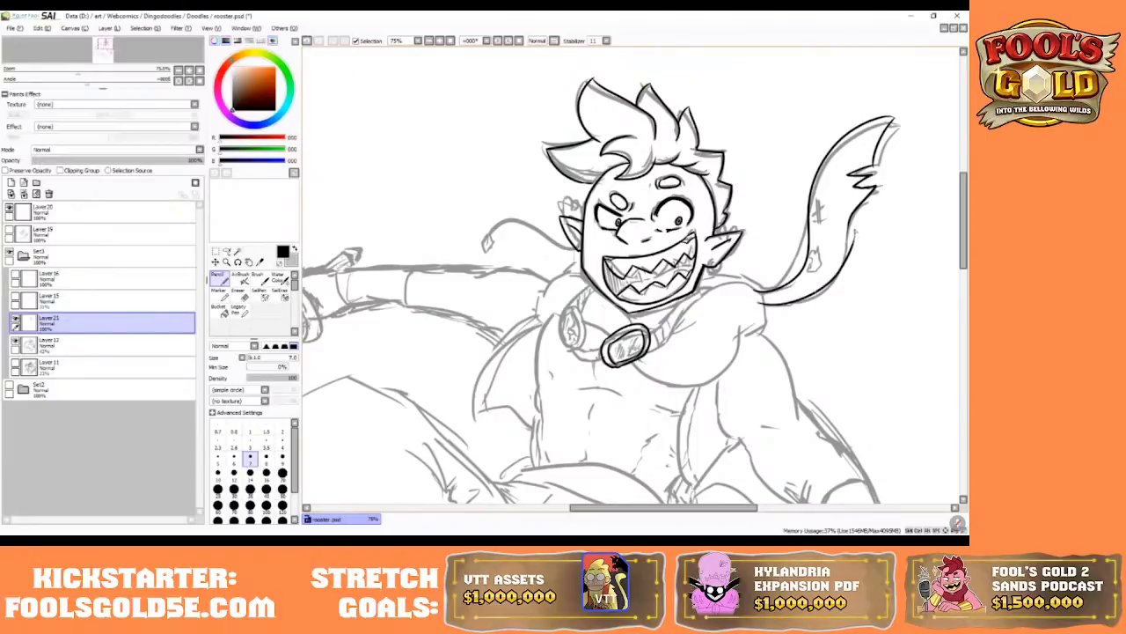
click(307, 42)
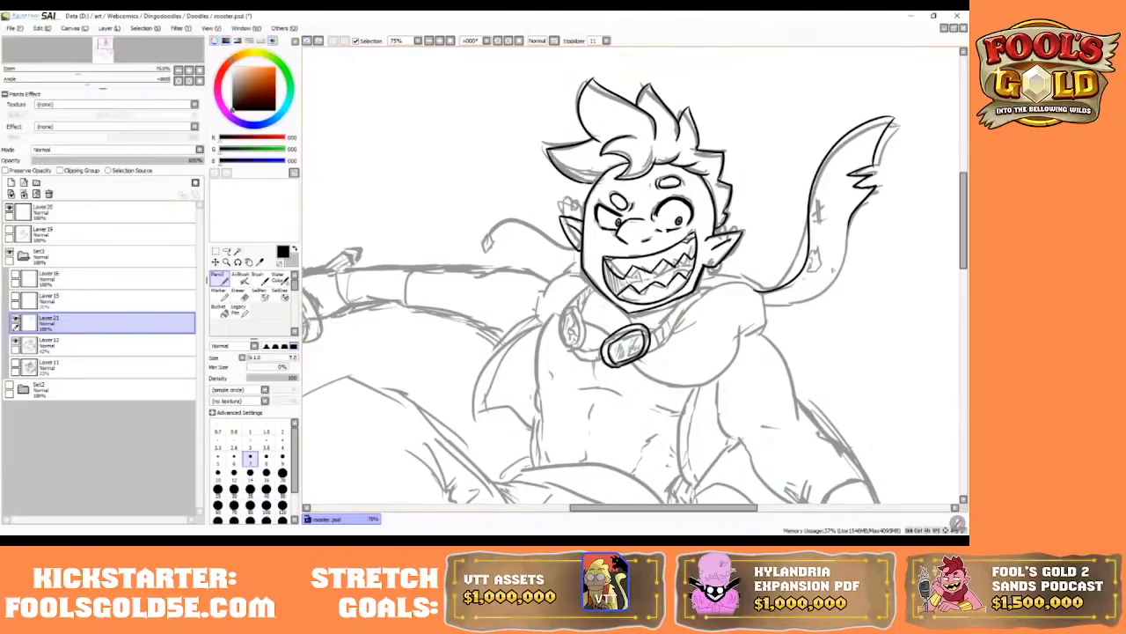
mouse_move(852, 229)
mouse_down()
mouse_move(820, 296)
mouse_move(764, 308)
mouse_up()
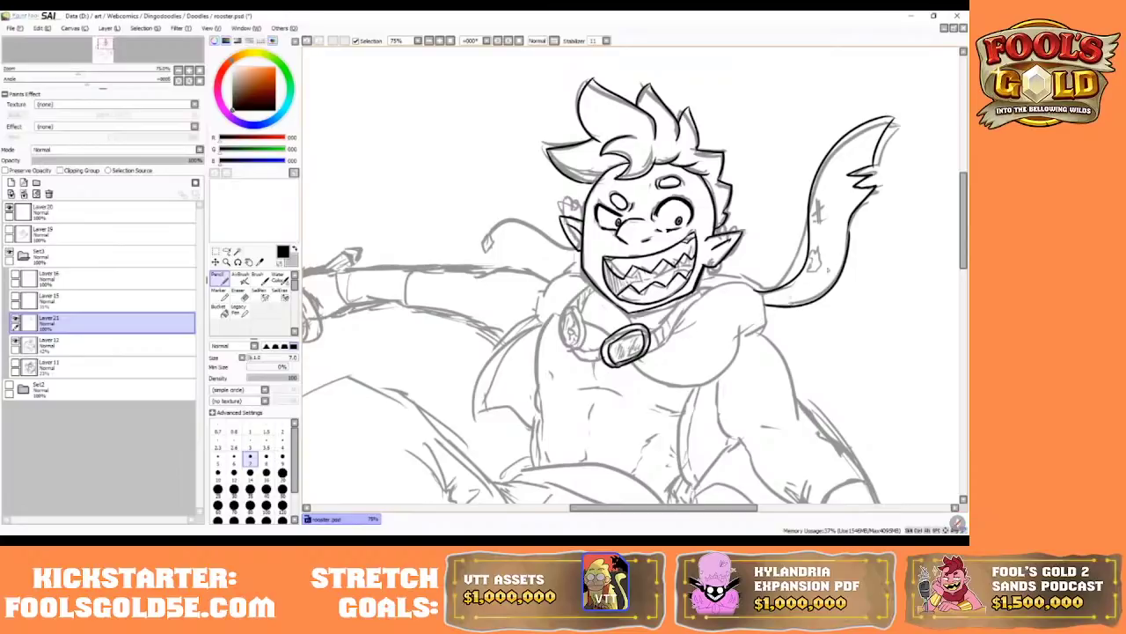
mouse_move(814, 264)
mouse_down()
mouse_move(824, 262)
mouse_move(819, 271)
mouse_up()
mouse_move(817, 195)
mouse_down()
mouse_move(825, 223)
mouse_move(830, 210)
mouse_move(815, 211)
mouse_move(821, 225)
mouse_up()
- Ink the goggle strap running from the front lens up to the neck beneath the jaw
mouse_move(965, 255)
mouse_down()
mouse_move(965, 317)
mouse_move(966, 264)
mouse_up()
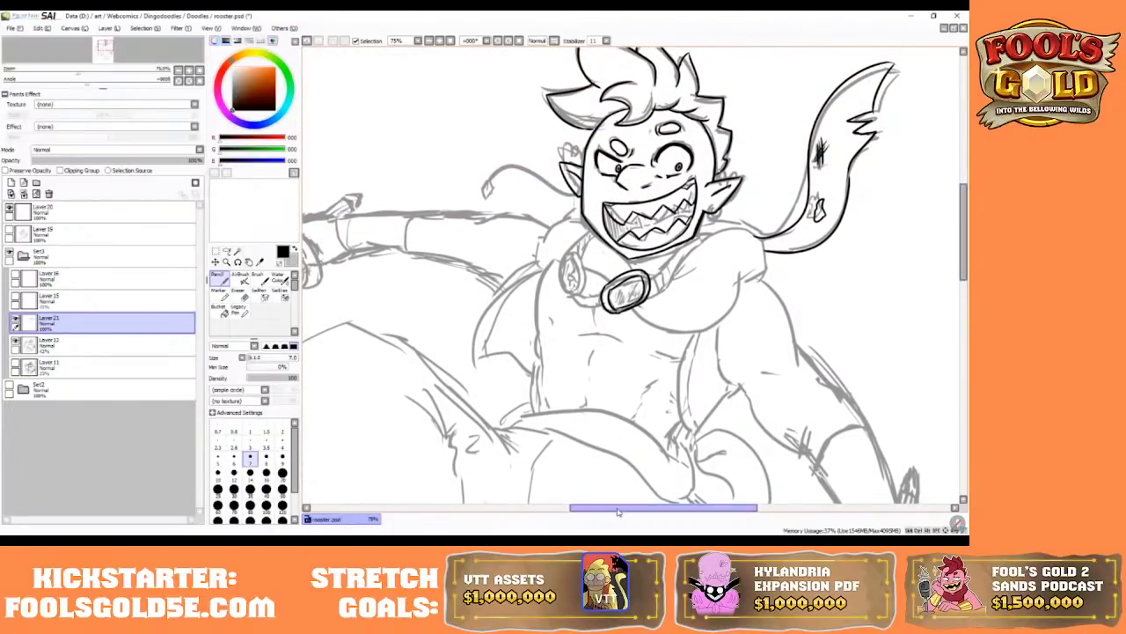
drag(621, 508, 640, 506)
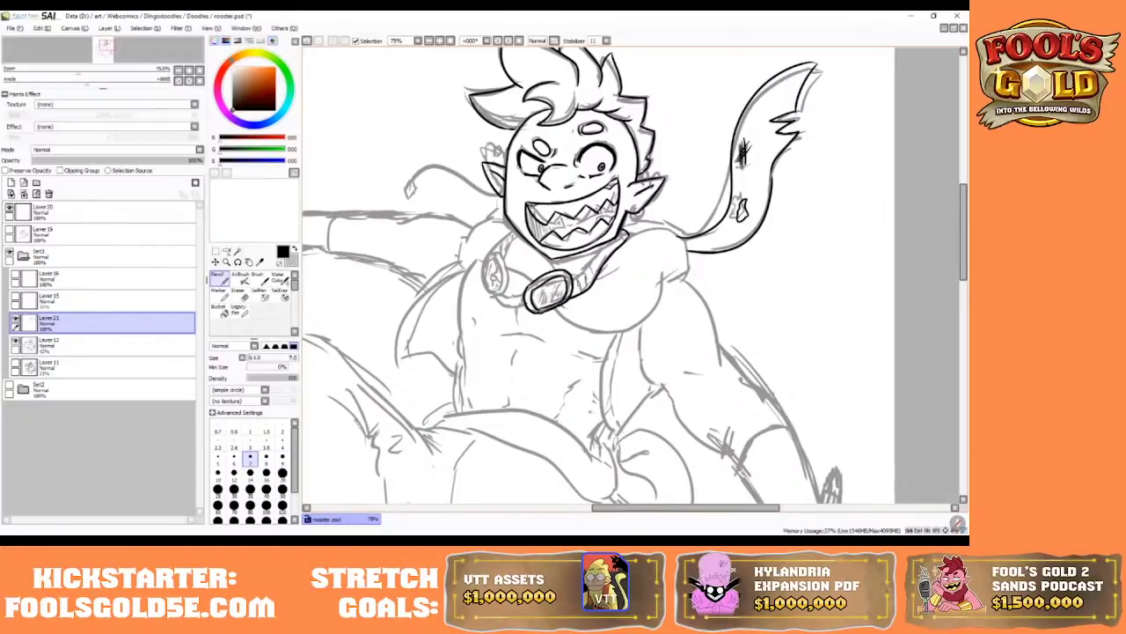
drag(575, 282, 606, 246)
click(307, 40)
drag(573, 280, 615, 236)
click(307, 41)
drag(573, 280, 611, 243)
- Ink the bridge joining the goggle lenses, the far lens's double outline and the strap above it
drag(506, 289, 524, 307)
mouse_move(489, 253)
mouse_down()
mouse_move(506, 289)
mouse_move(498, 263)
mouse_move(497, 294)
mouse_up()
drag(489, 256, 497, 295)
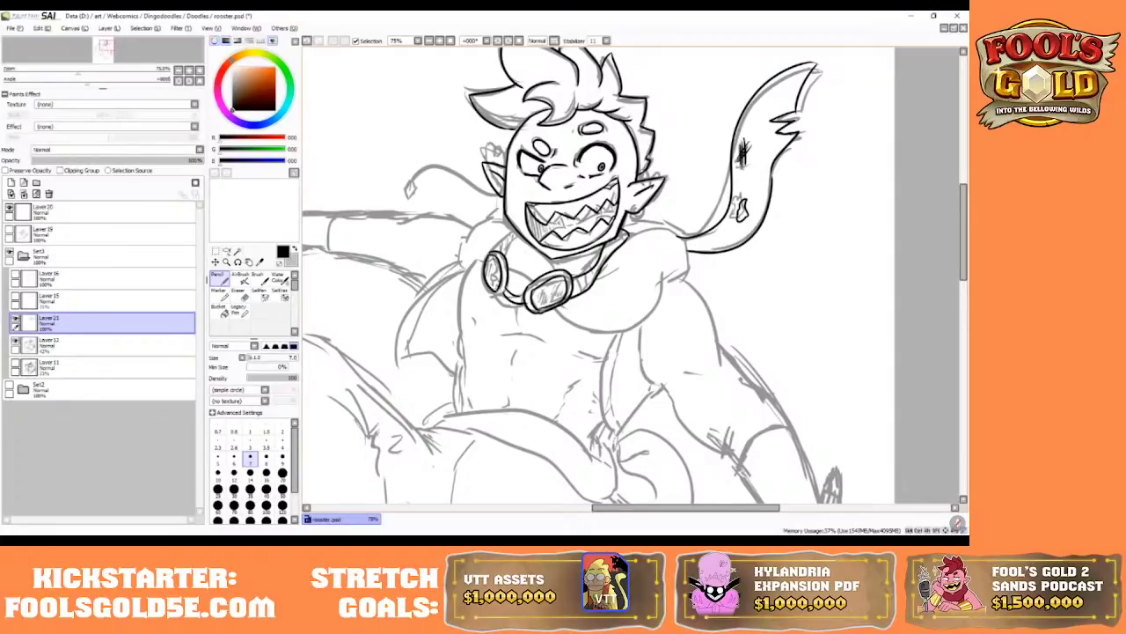
mouse_move(491, 253)
mouse_down()
mouse_move(485, 266)
mouse_move(506, 299)
mouse_up()
- Ink the outer shoulder curve of the lowered sword arm, just below the scarf collar
drag(680, 275, 718, 355)
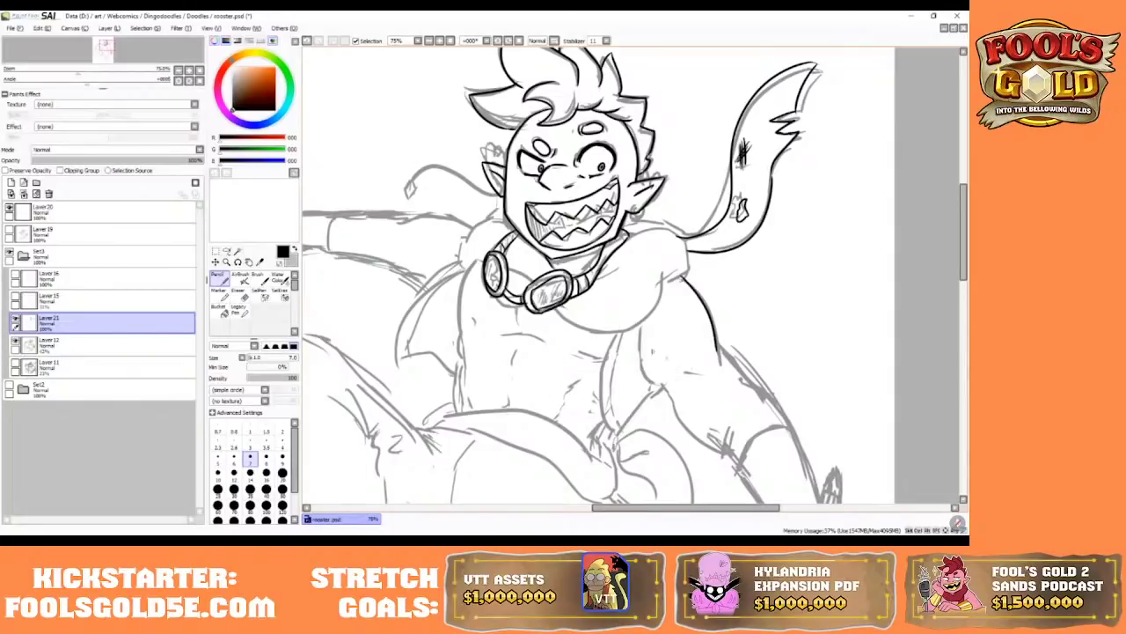
mouse_move(640, 326)
mouse_down()
mouse_move(665, 396)
mouse_move(730, 454)
mouse_up()
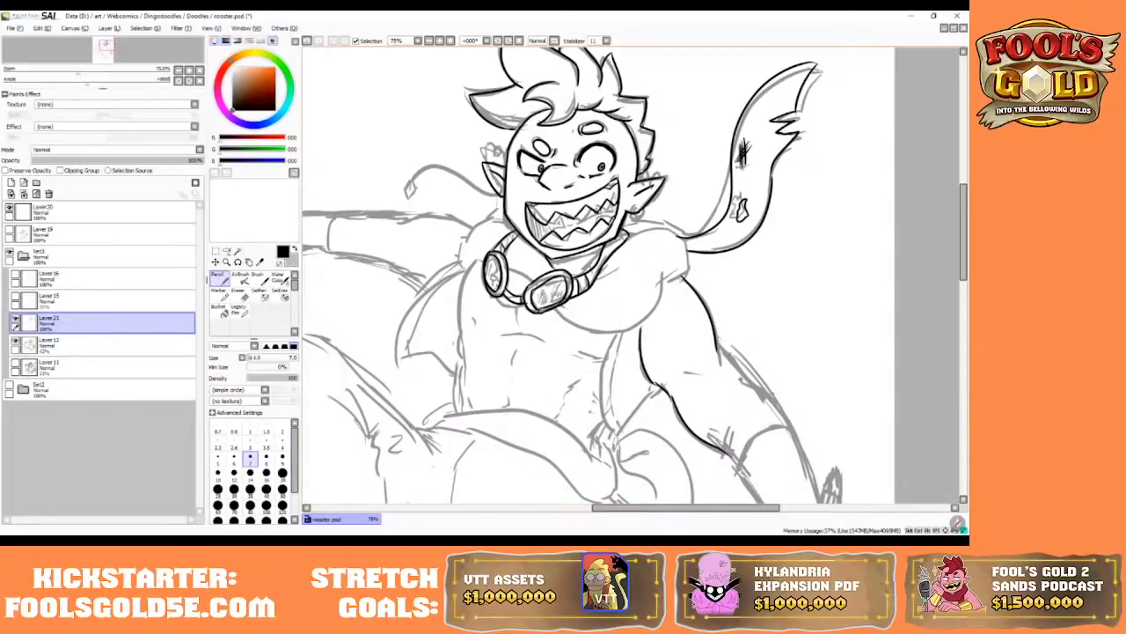
drag(718, 338, 782, 424)
key(ctrl+z)
key(ctrl+z)
key(ctrl+z)
key(ctrl+z)
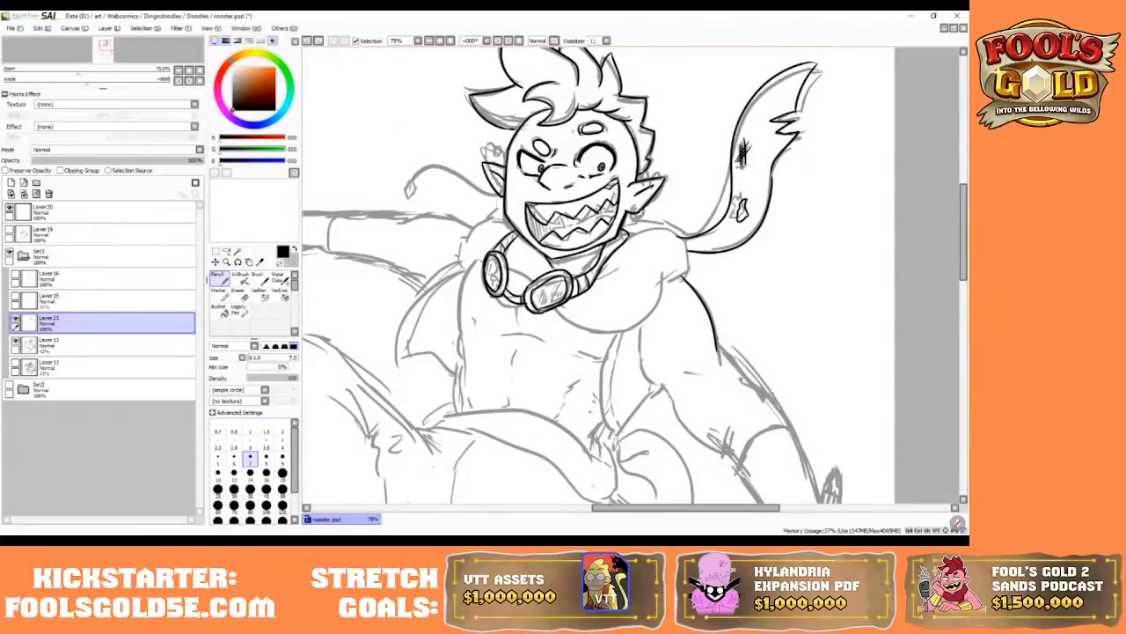
- Set the brush size to 10 and ink the pointed vest edge between the torso and the lowered arm
mouse_move(616, 508)
mouse_down()
mouse_move(595, 508)
mouse_move(611, 508)
mouse_up()
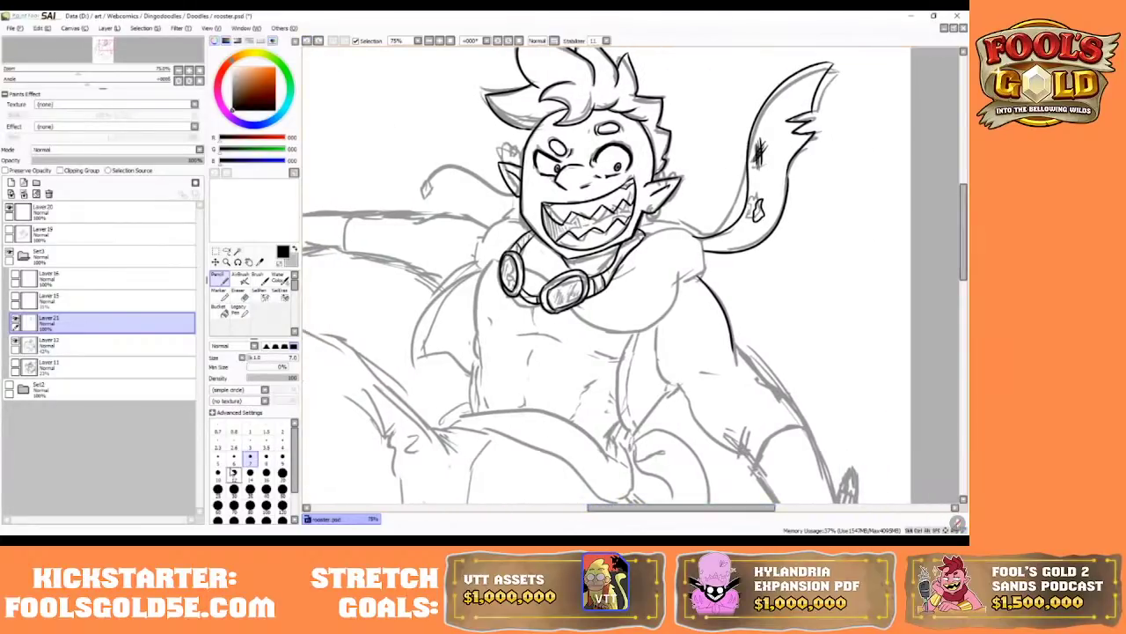
click(218, 475)
drag(656, 326, 687, 389)
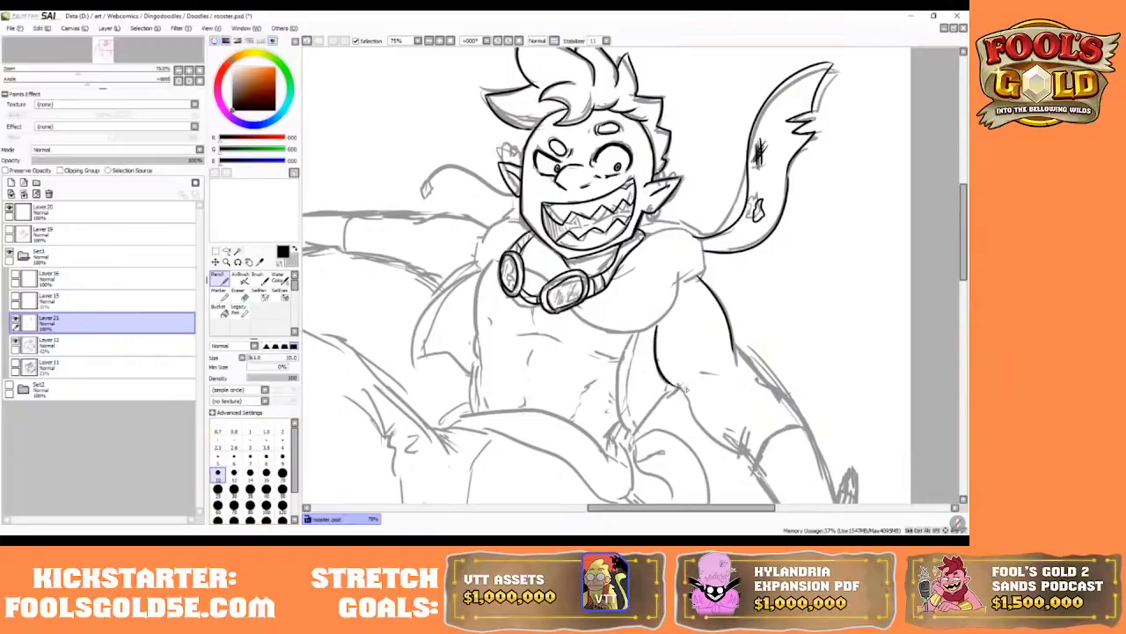
key(ctrl+z)
mouse_move(634, 334)
mouse_down()
mouse_move(616, 380)
mouse_move(640, 447)
mouse_up()
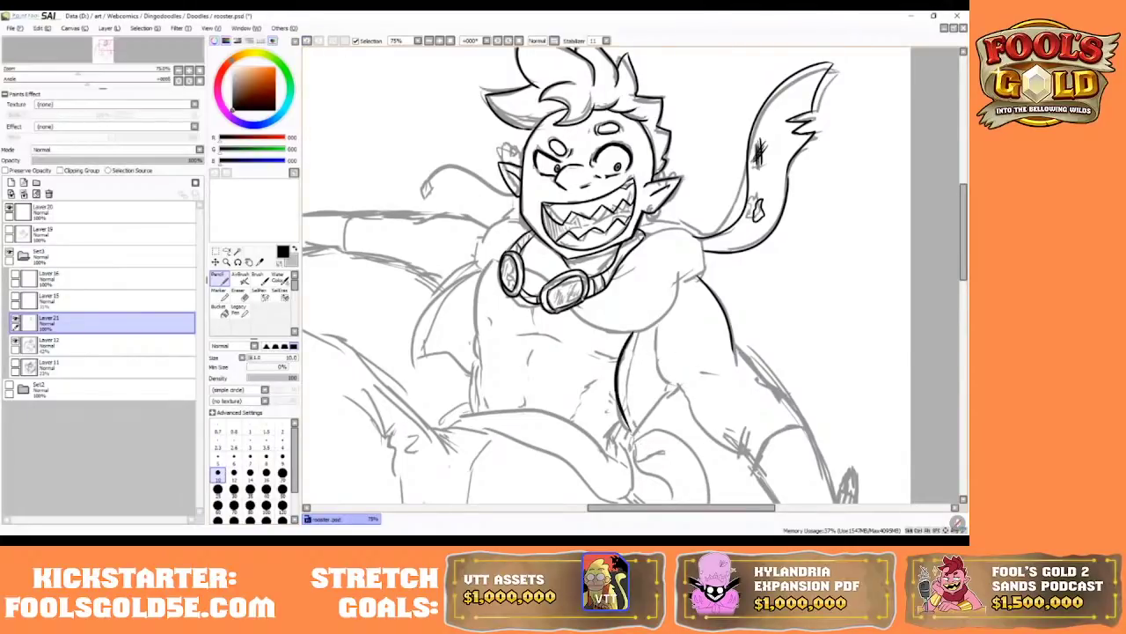
click(307, 41)
mouse_move(635, 335)
mouse_down()
mouse_move(630, 437)
mouse_move(677, 387)
mouse_up()
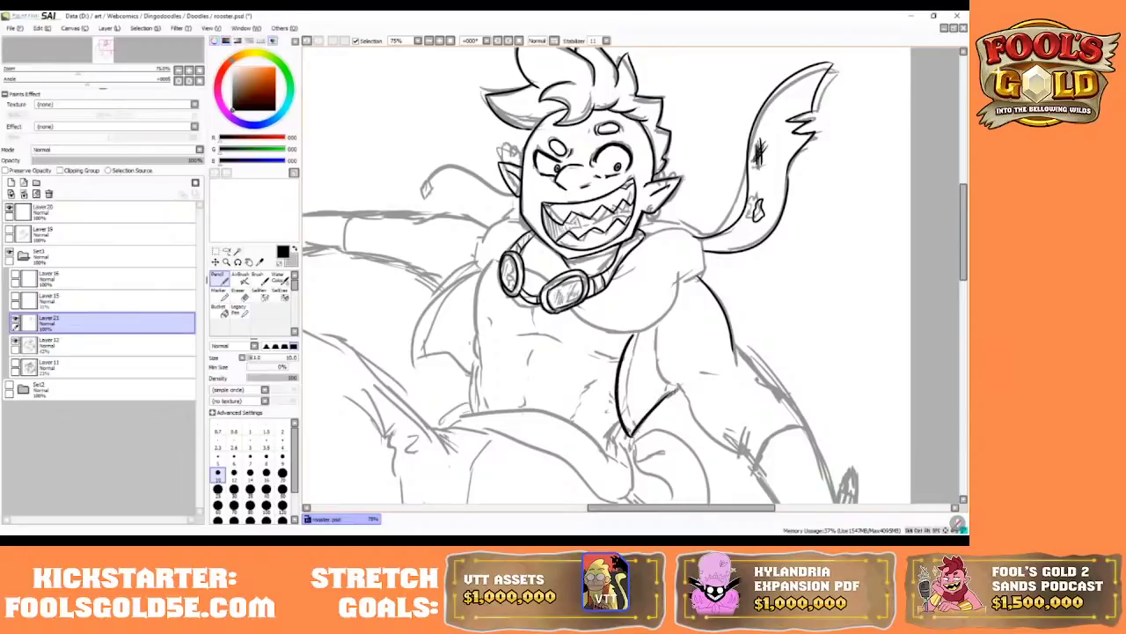
mouse_move(640, 336)
mouse_down()
mouse_move(630, 431)
mouse_move(650, 425)
mouse_up()
- Ink the lowered arm's elbow crease and its outer and inner contours down to the forearm band
click(451, 40)
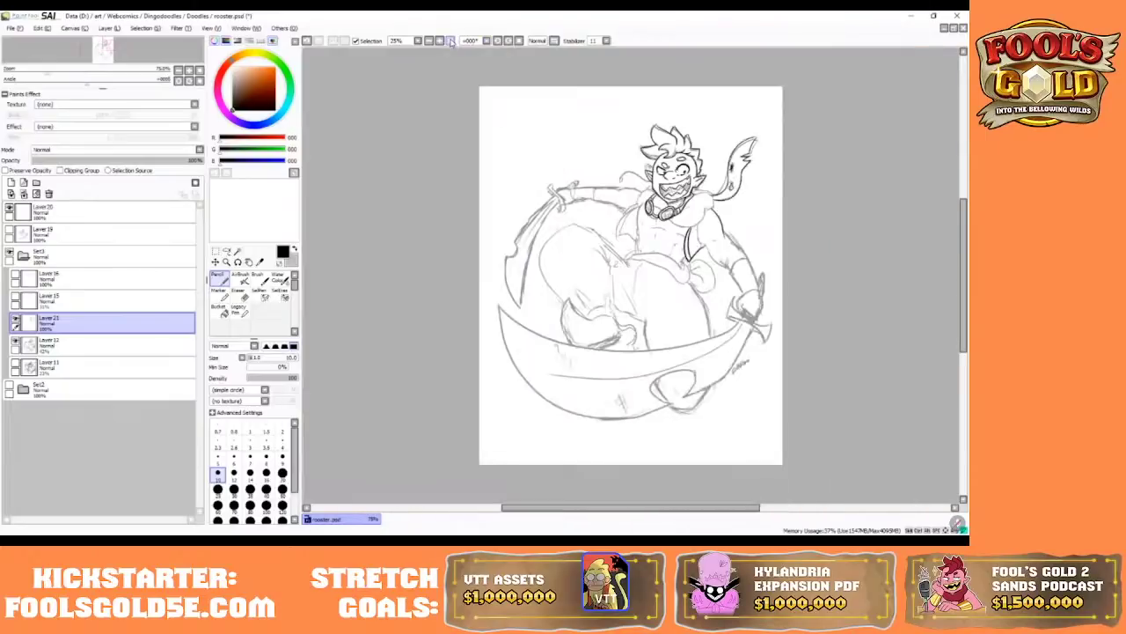
click(440, 40)
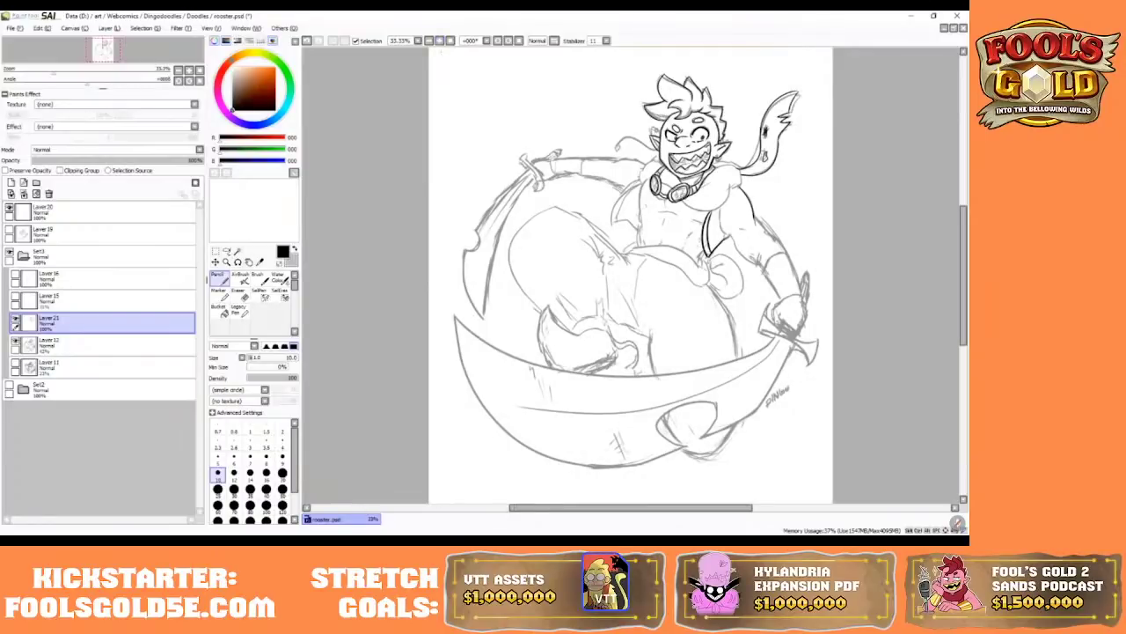
drag(581, 509, 597, 508)
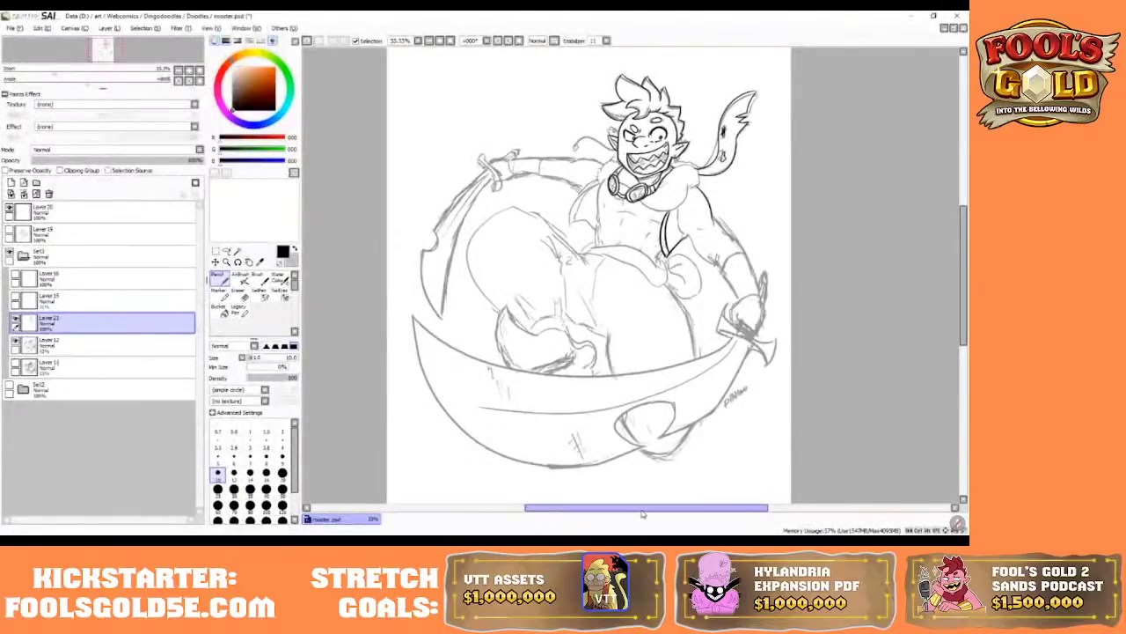
drag(644, 510, 654, 510)
click(440, 39)
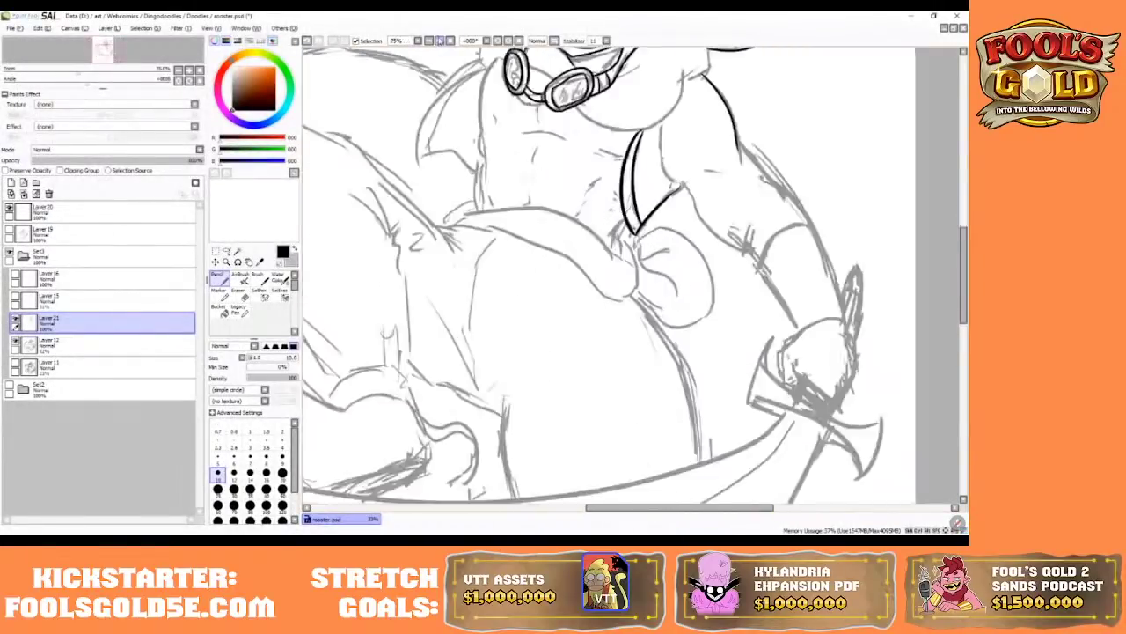
drag(964, 268, 964, 253)
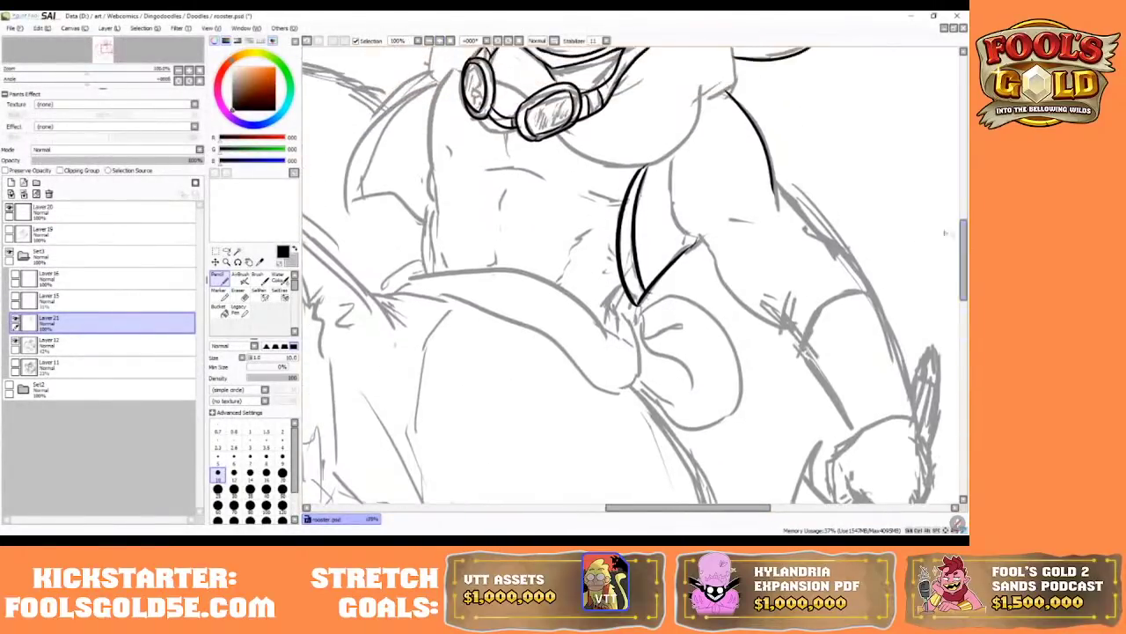
drag(727, 217, 753, 221)
drag(778, 181, 875, 301)
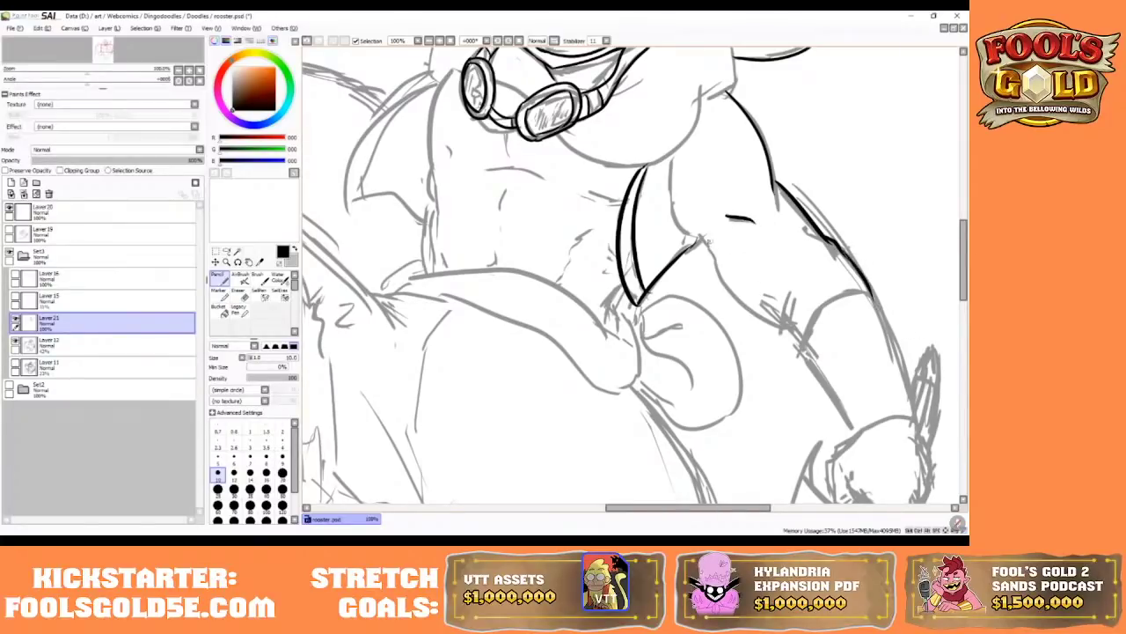
mouse_move(699, 236)
mouse_down()
mouse_move(714, 265)
mouse_move(797, 330)
mouse_up()
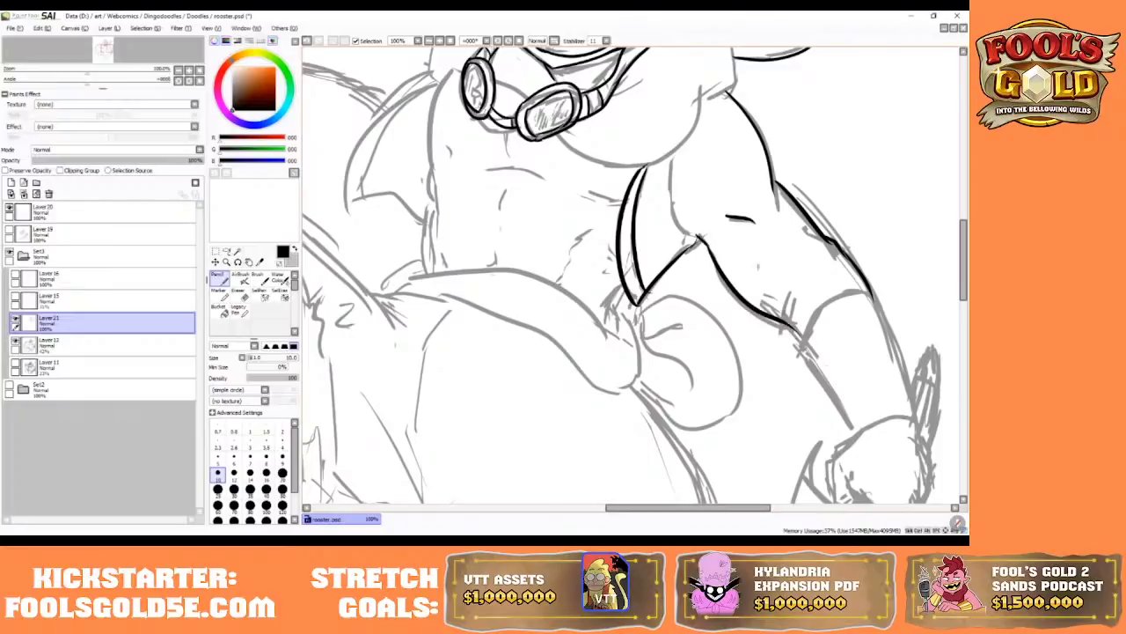
- Ink the lowered arm's inner upper-arm contour to the elbow and the torso's side contour below the goggles on the opposite side
drag(672, 154, 704, 237)
drag(963, 236, 967, 205)
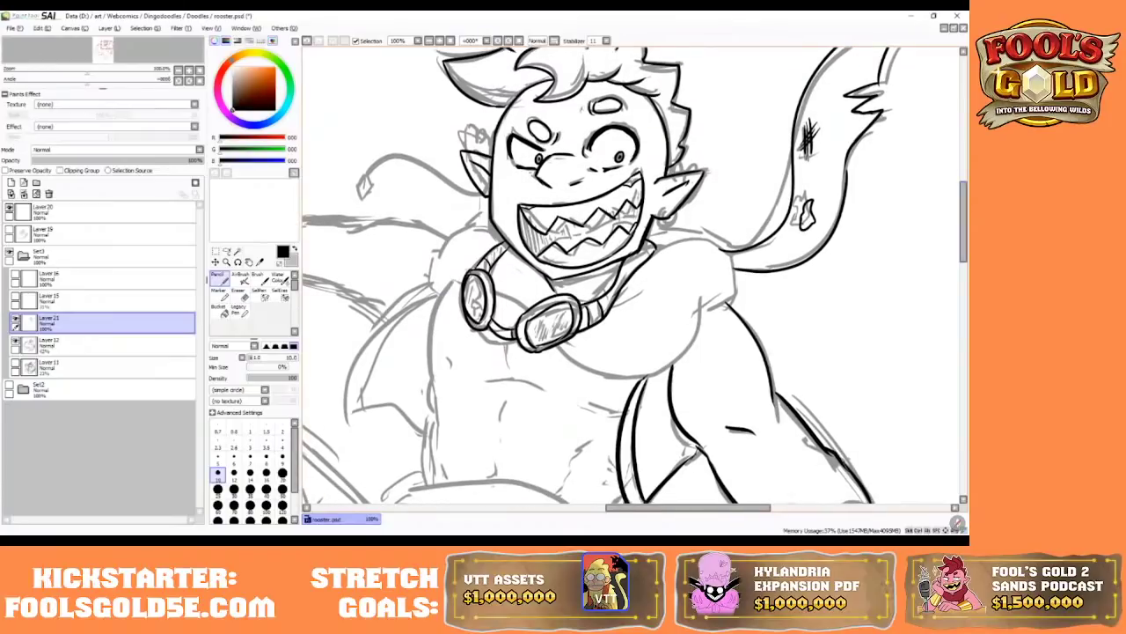
drag(456, 269, 437, 381)
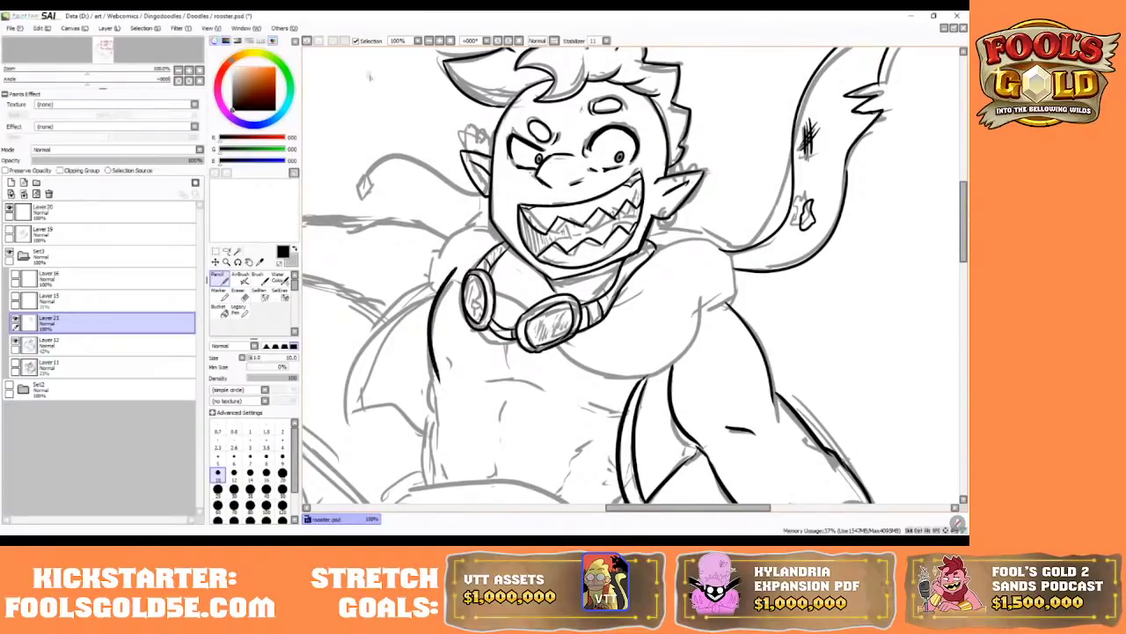
click(307, 40)
mouse_move(453, 273)
mouse_down()
mouse_move(429, 380)
mouse_move(435, 437)
mouse_up()
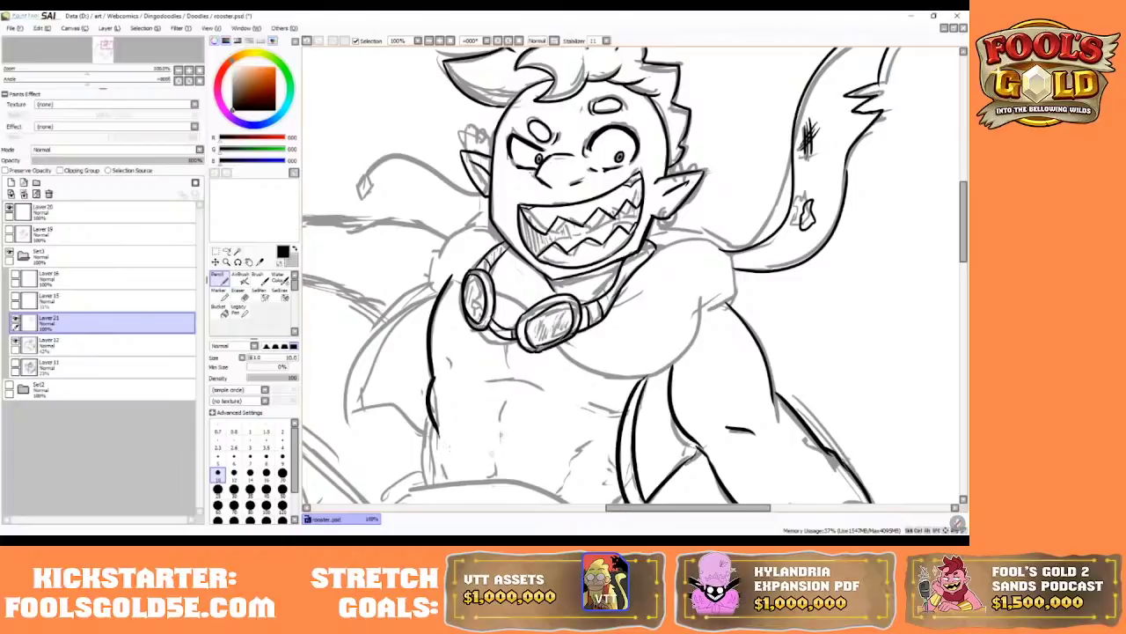
- Ink the short chest and abdominal muscle marks and continue the torso's side contour down to the waist
drag(509, 396, 499, 444)
drag(484, 380, 547, 387)
drag(448, 369, 444, 357)
drag(431, 428, 437, 473)
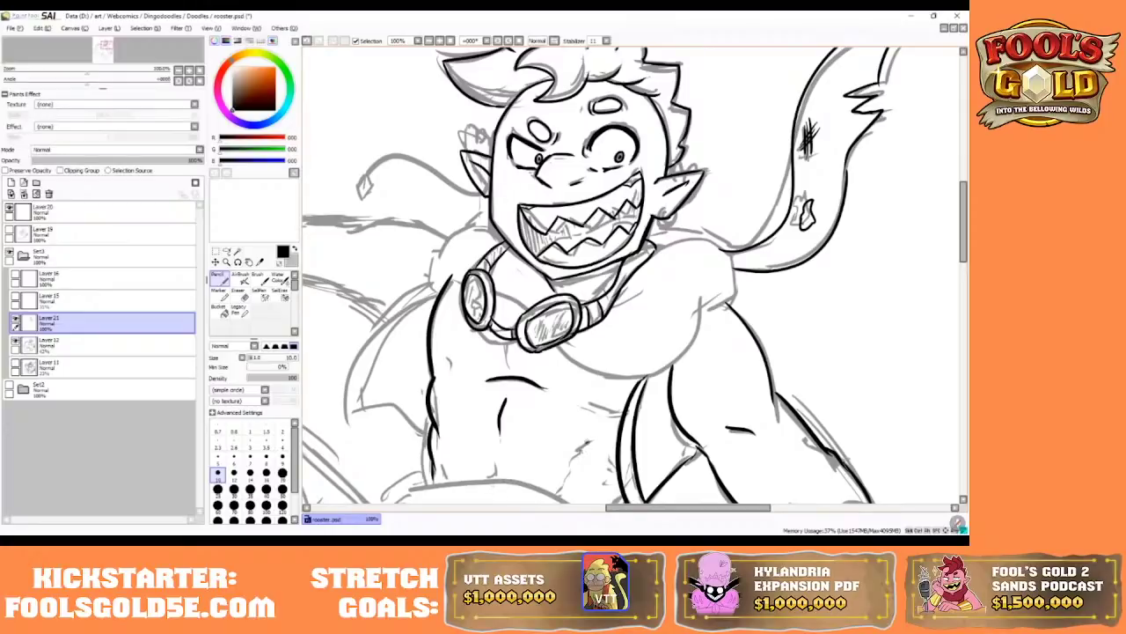
drag(588, 441, 572, 465)
drag(558, 245, 595, 234)
- Ink the scarf collar's outer curves over both shoulders, its lower front edge and the fold above the lowered arm
mouse_move(965, 202)
mouse_down()
mouse_move(965, 178)
mouse_move(964, 259)
mouse_move(964, 199)
mouse_up()
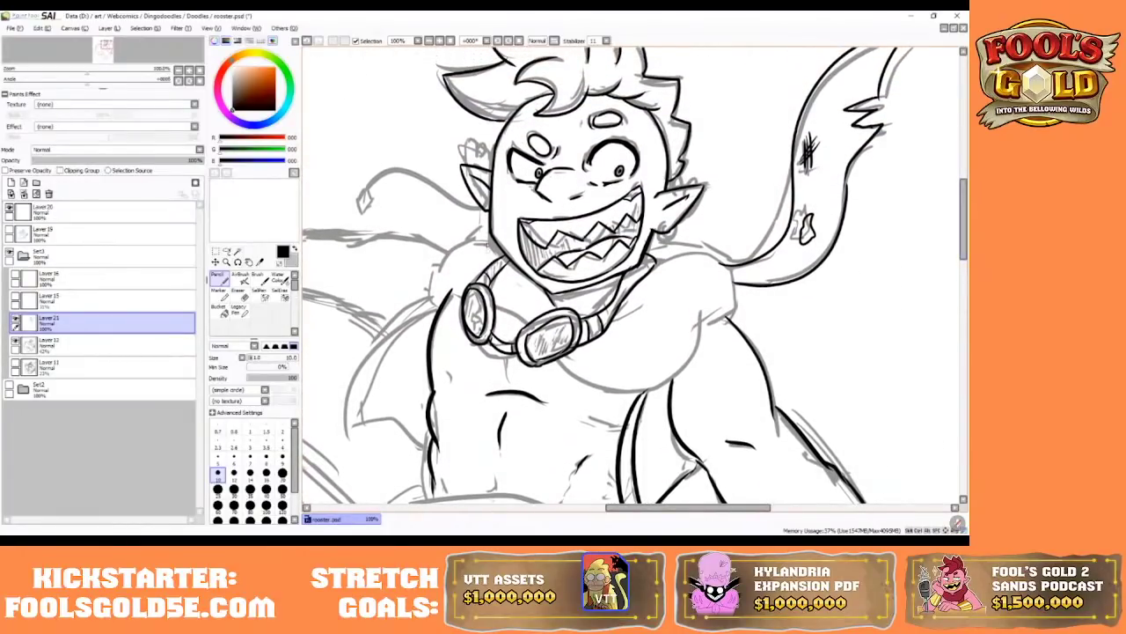
drag(491, 237, 431, 285)
click(307, 40)
mouse_move(489, 235)
mouse_down()
mouse_move(445, 257)
mouse_move(445, 287)
mouse_move(461, 292)
mouse_up()
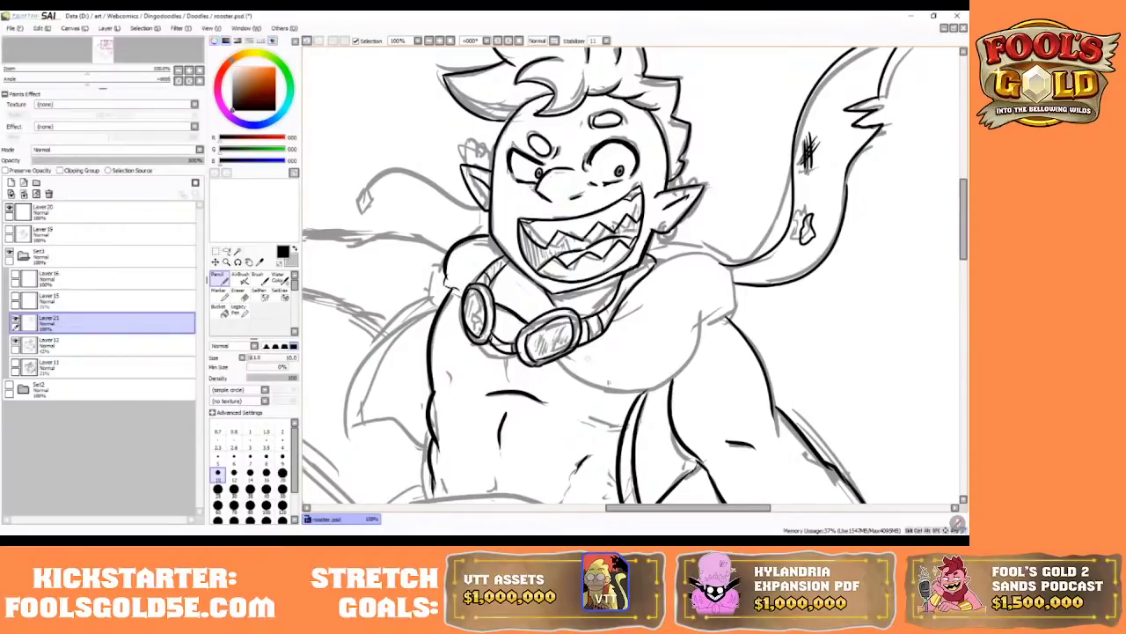
mouse_move(562, 360)
mouse_down()
mouse_move(651, 388)
mouse_move(719, 289)
mouse_up()
drag(684, 322, 730, 319)
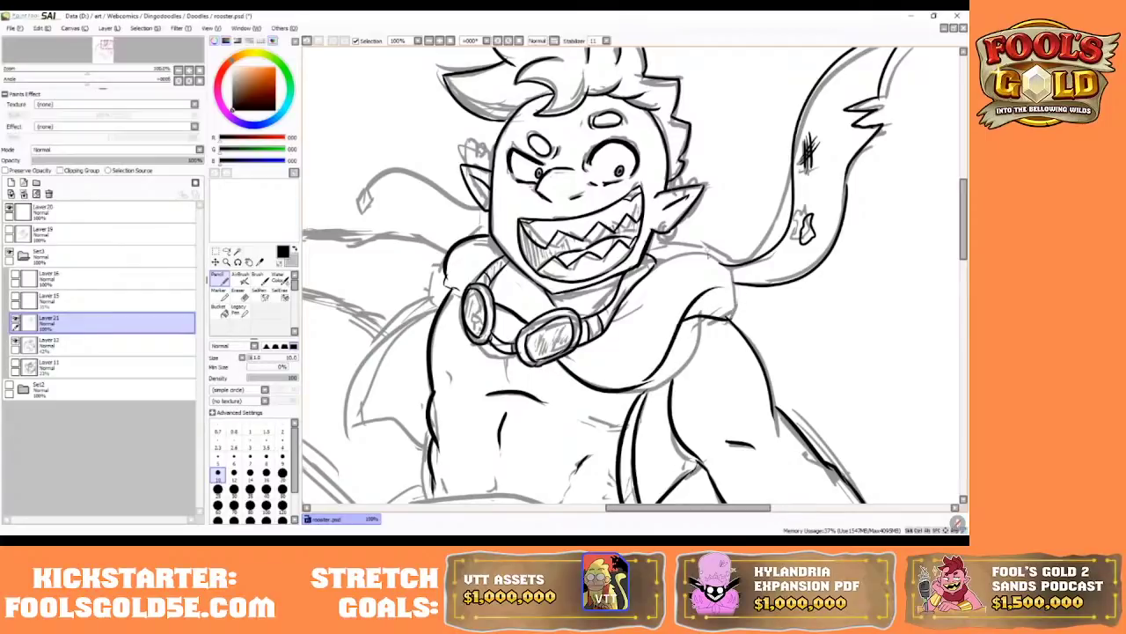
drag(653, 250, 731, 278)
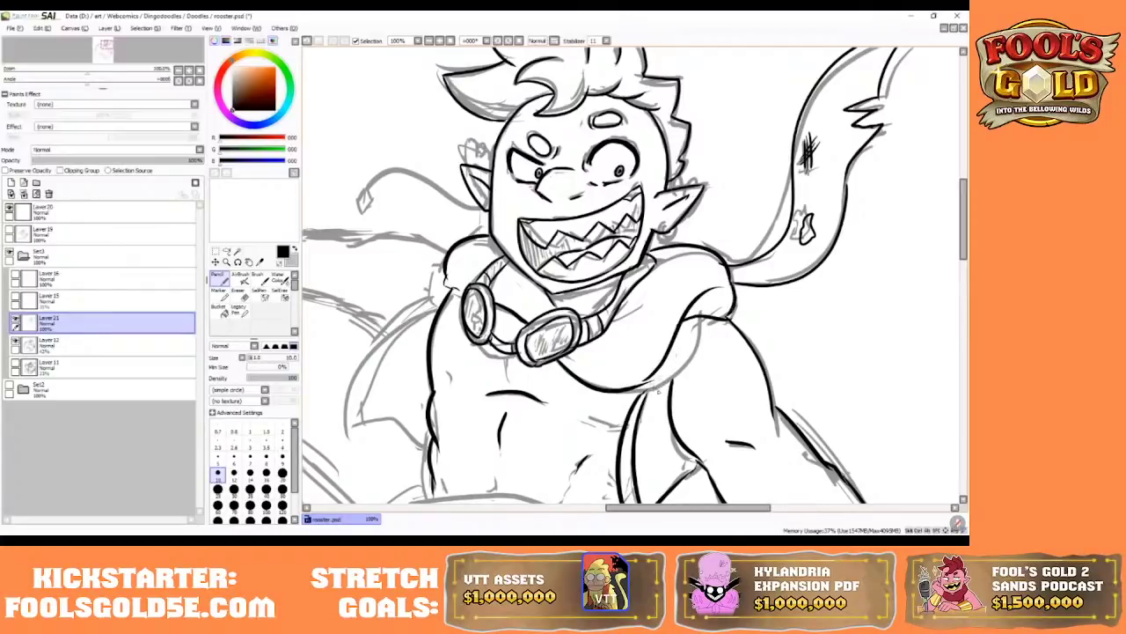
- Ink the inner contour of the lowered arm's shoulder up to the scarf fold
drag(699, 317, 674, 403)
click(307, 41)
drag(699, 315, 666, 396)
click(307, 41)
drag(694, 317, 667, 402)
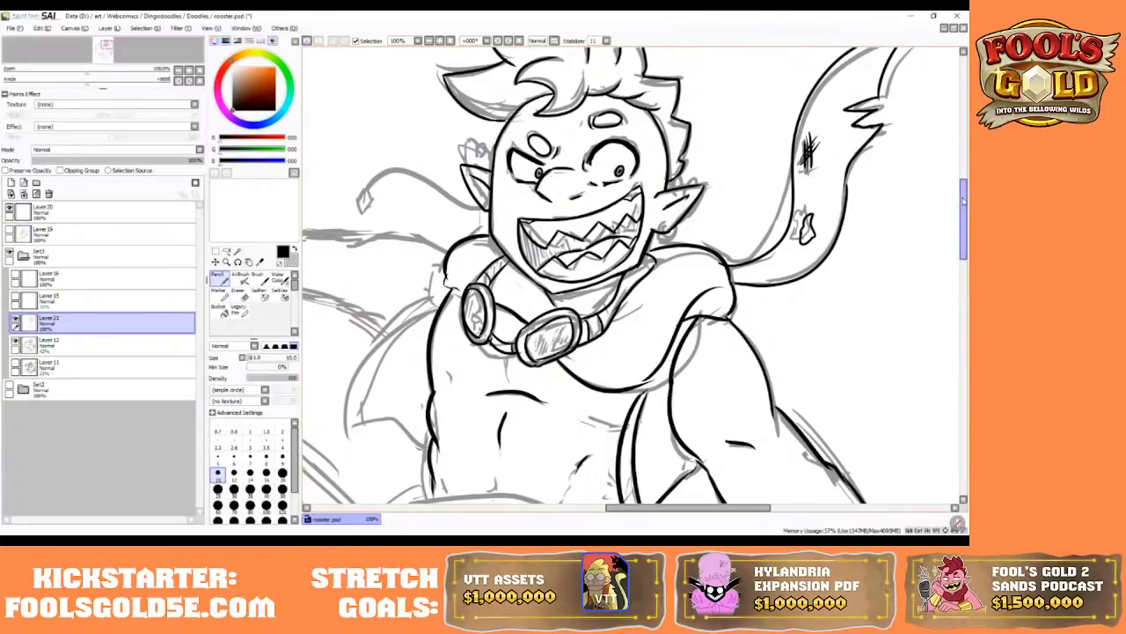
- Ink the outer curve and jagged bottom edge of the vest flap on the outstretched arm's side
mouse_move(965, 200)
mouse_down()
mouse_move(965, 252)
mouse_move(964, 210)
mouse_up()
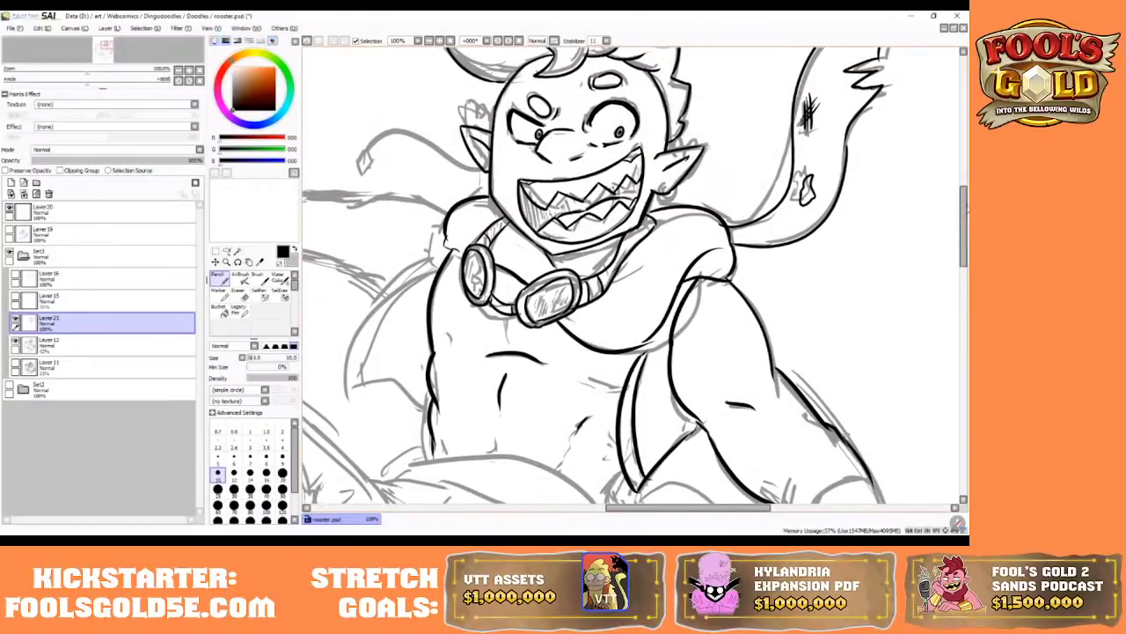
drag(448, 249, 354, 380)
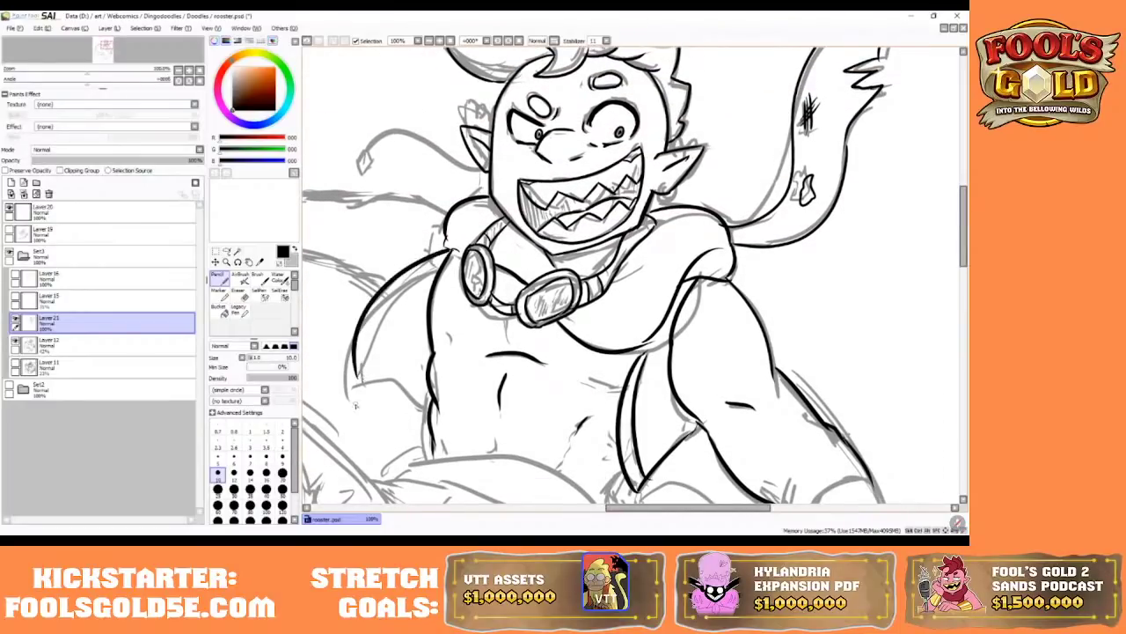
click(308, 40)
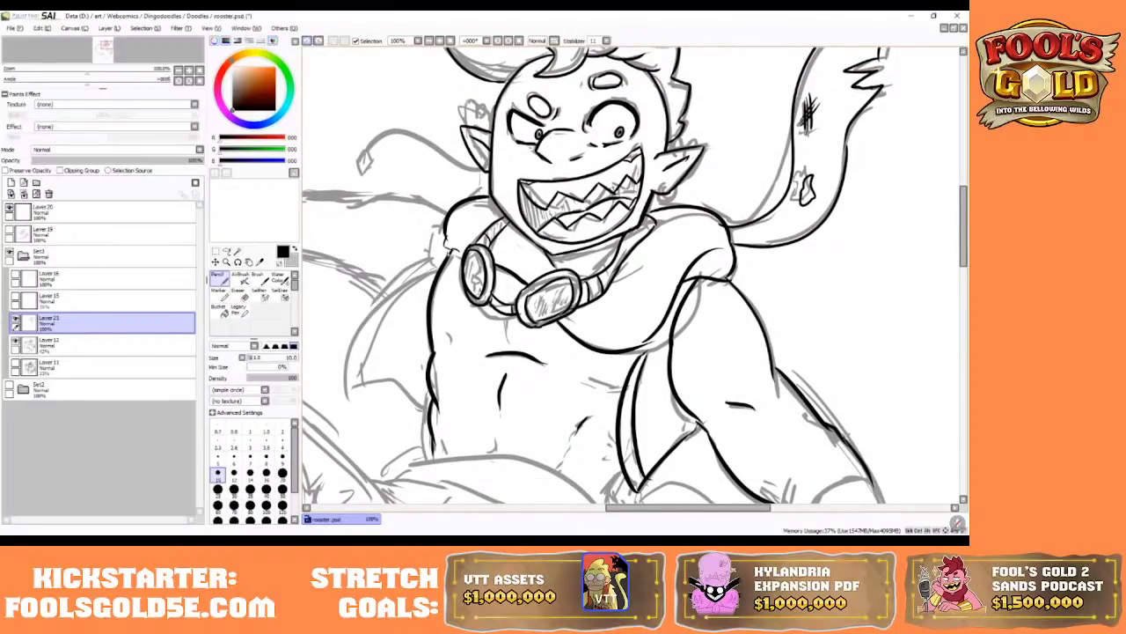
mouse_move(449, 249)
mouse_down()
mouse_move(342, 348)
mouse_move(338, 387)
mouse_move(423, 405)
mouse_up()
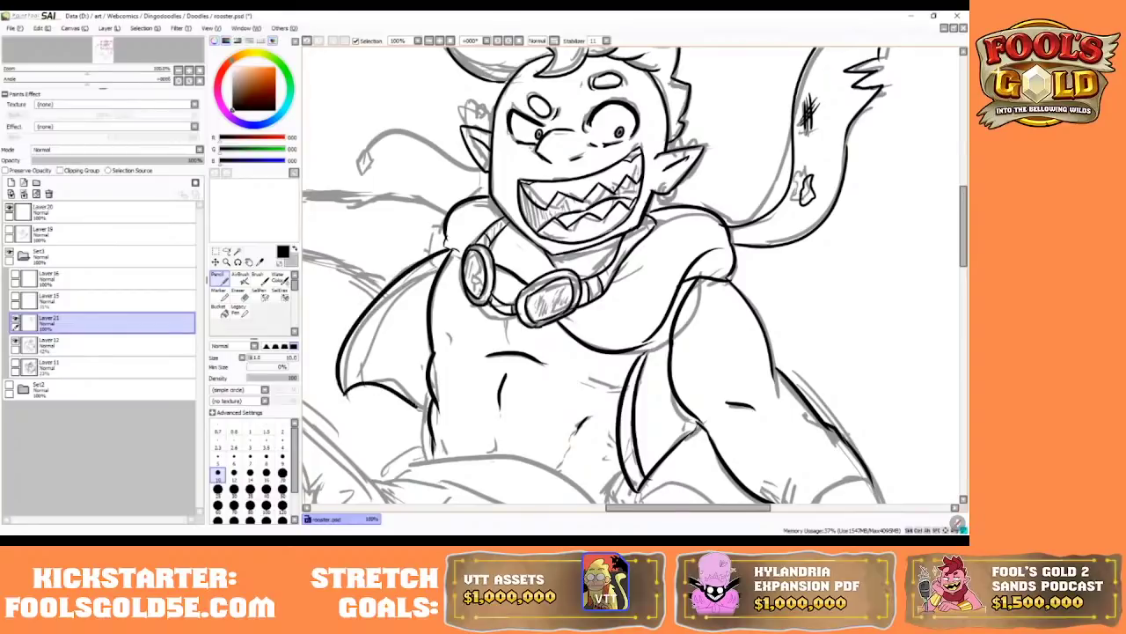
click(308, 42)
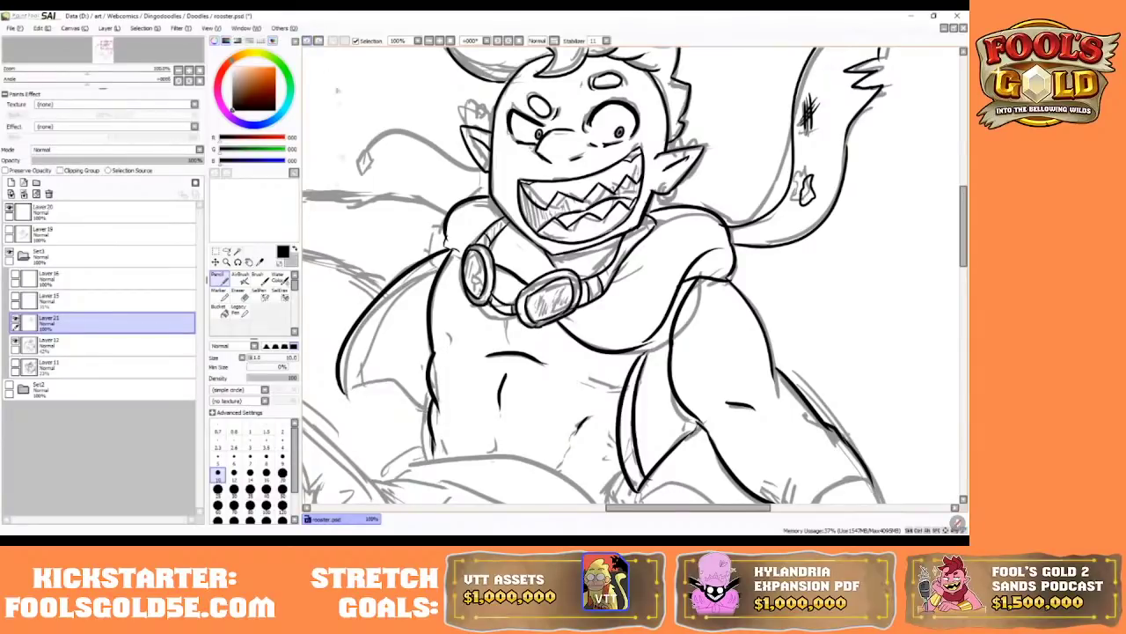
click(308, 41)
mouse_move(448, 248)
mouse_down()
mouse_move(349, 332)
mouse_move(350, 384)
mouse_move(411, 376)
mouse_up()
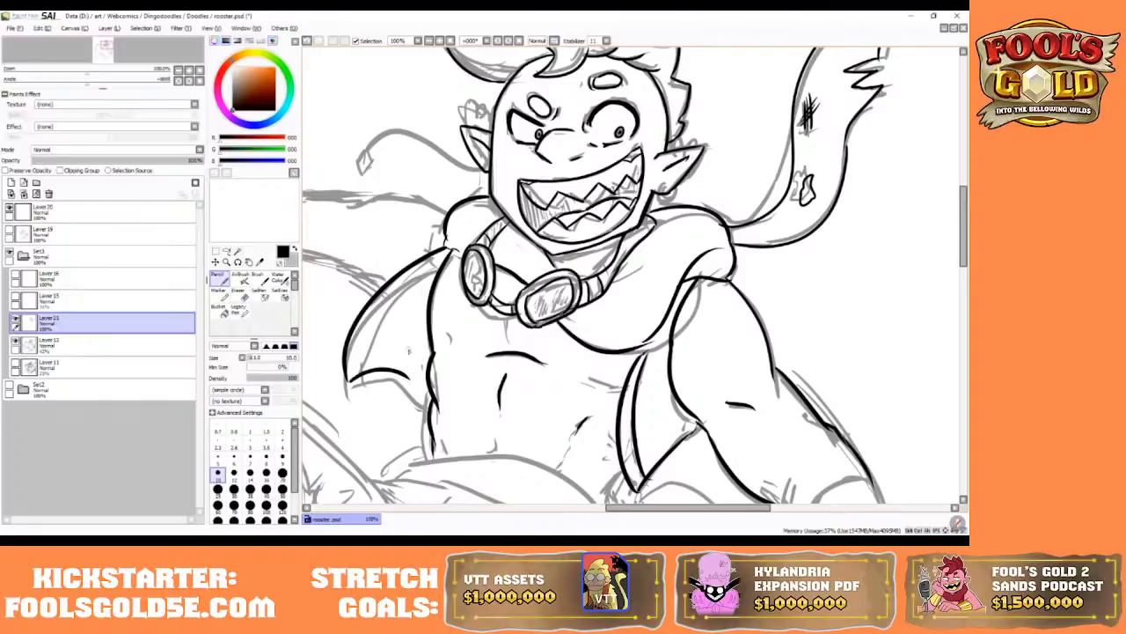
click(308, 41)
mouse_move(347, 375)
mouse_down()
mouse_move(519, 357)
mouse_move(407, 384)
mouse_move(429, 423)
mouse_up()
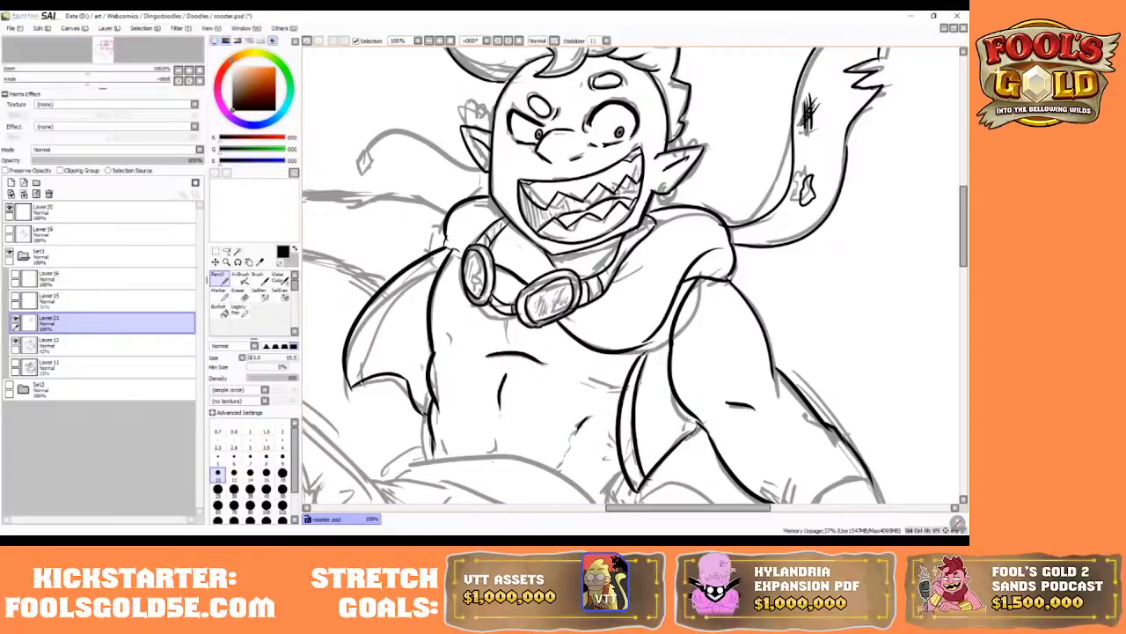
- Ink a parallel inner line along the outer curve of the vest flap, up to the scarf collar
drag(361, 380, 459, 272)
click(308, 41)
drag(360, 378, 439, 270)
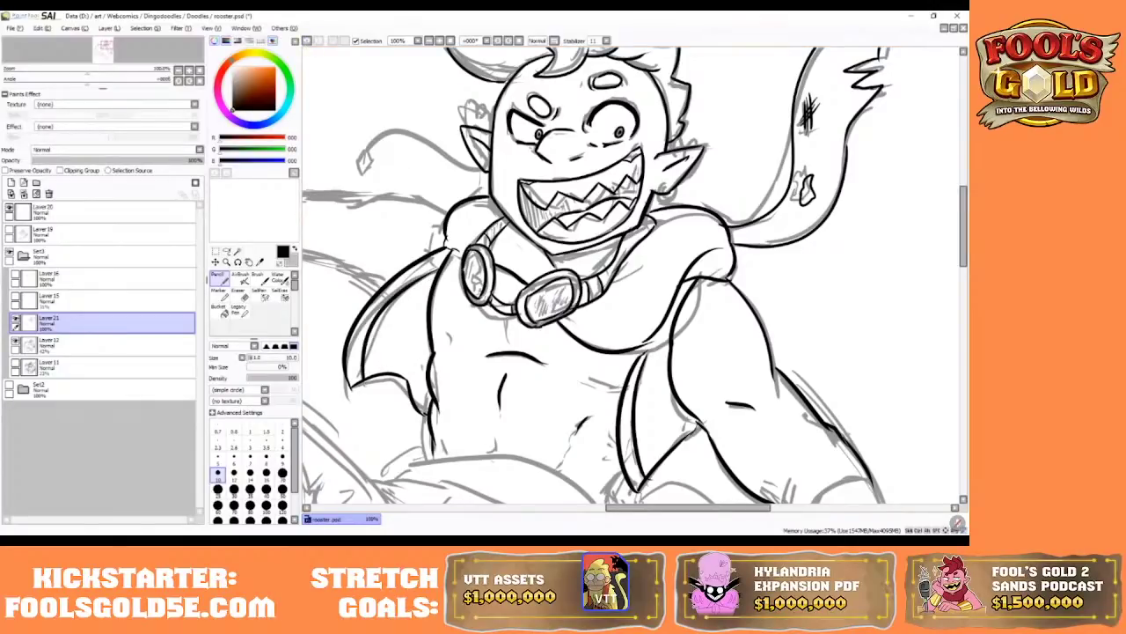
click(307, 41)
drag(361, 378, 435, 268)
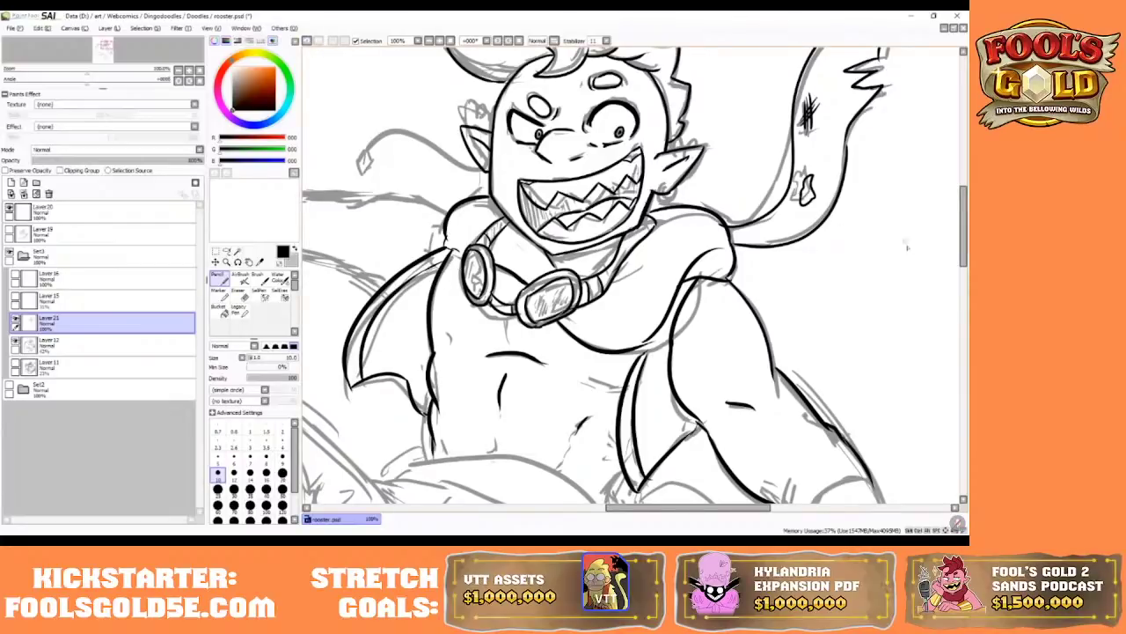
- Extend the vest edge beside the lowered arm up to the scarf collar and tidy the join
mouse_move(964, 206)
mouse_down()
mouse_move(963, 264)
mouse_move(964, 220)
mouse_up()
click(242, 292)
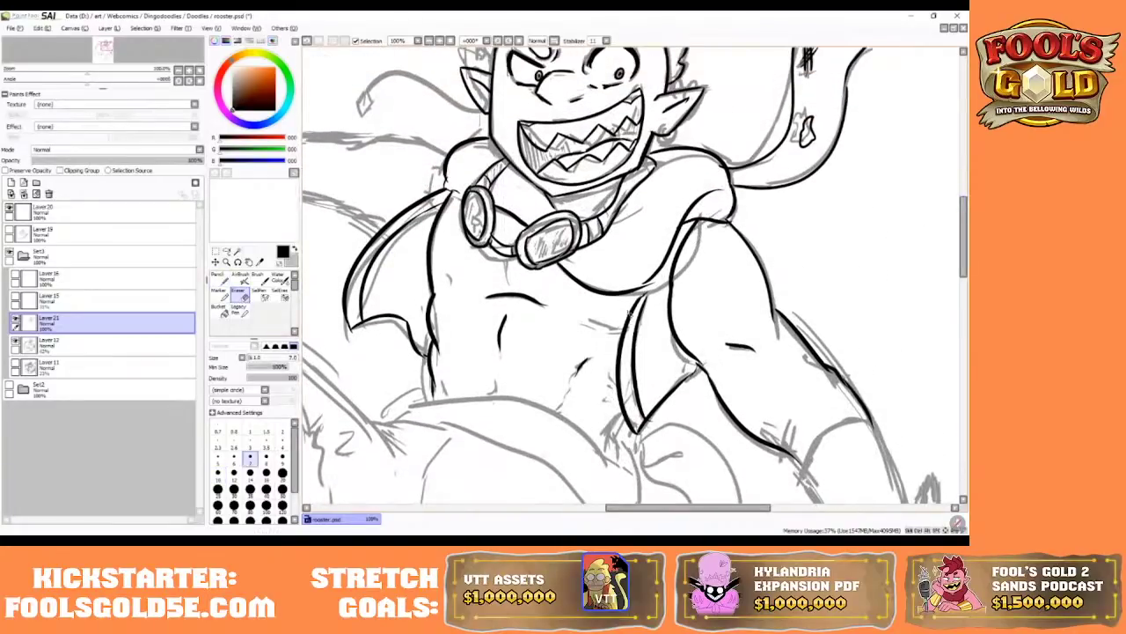
key(n)
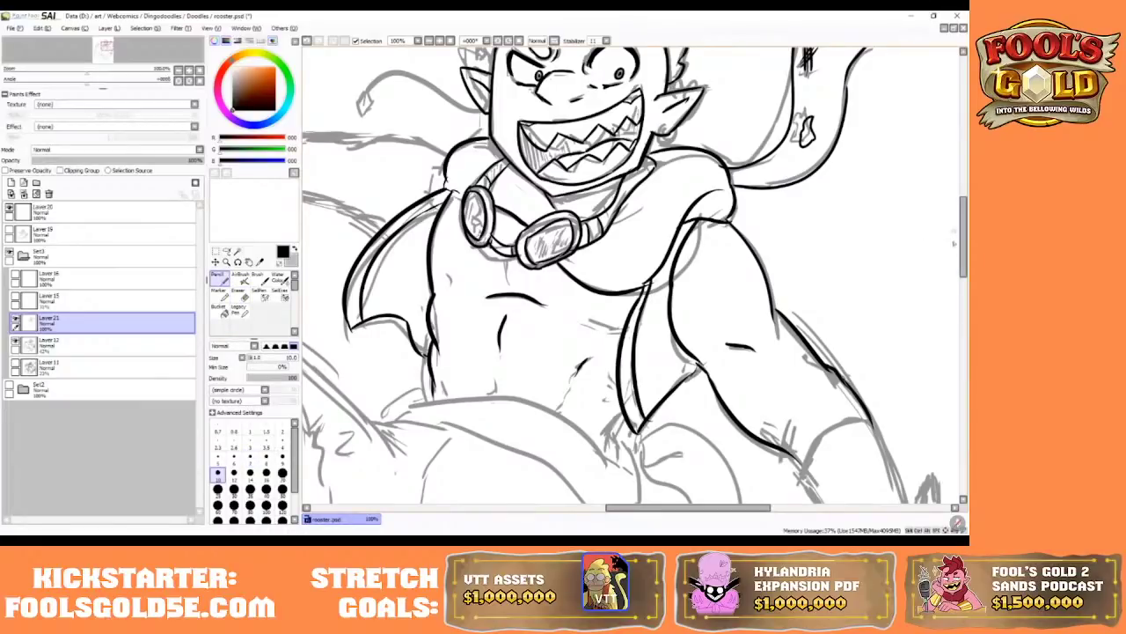
- Ink the outstretched arm's top shoulder curve beside the scarf and its underside from the vest to the forearm band
drag(964, 232, 967, 209)
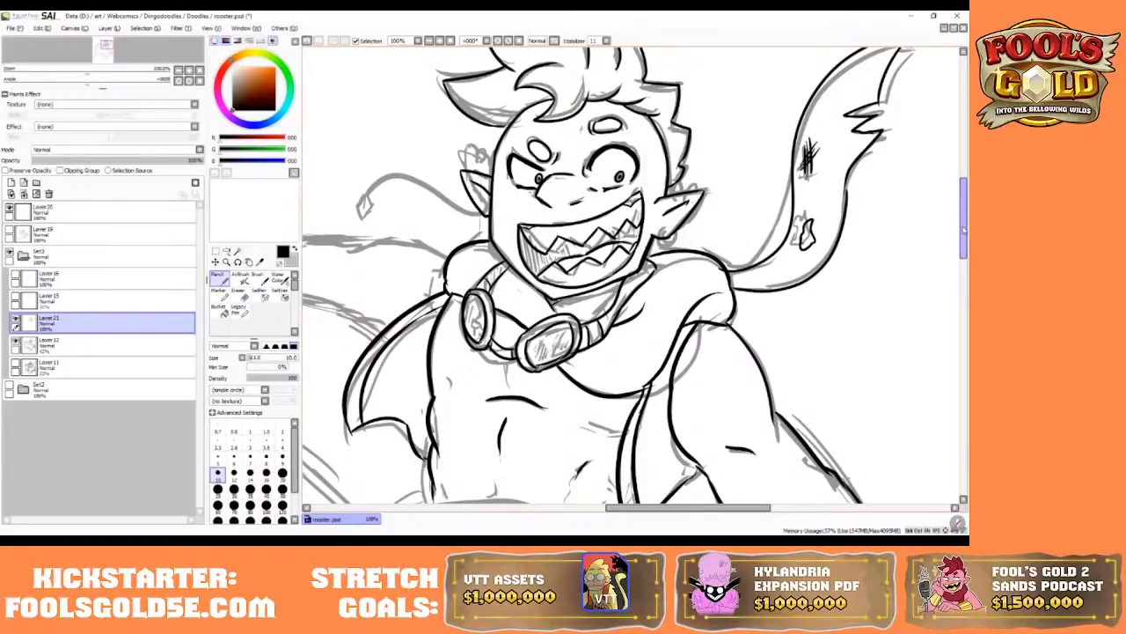
scroll(542, 185, up, 2)
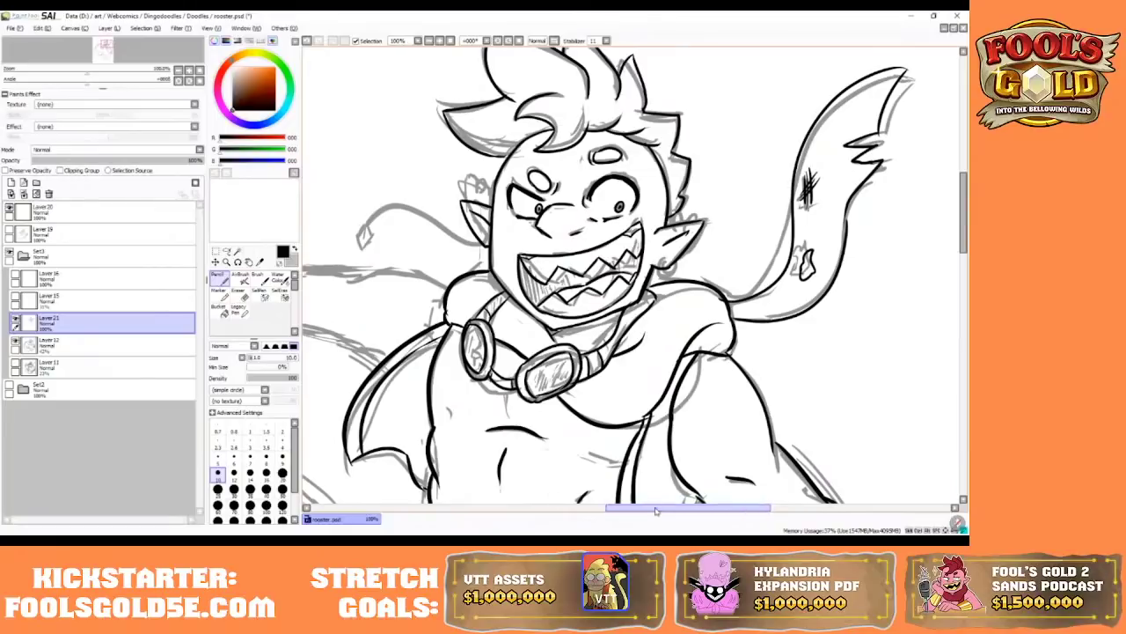
drag(638, 508, 582, 508)
mouse_move(675, 289)
mouse_down()
mouse_move(642, 273)
mouse_move(582, 271)
mouse_up()
click(557, 41)
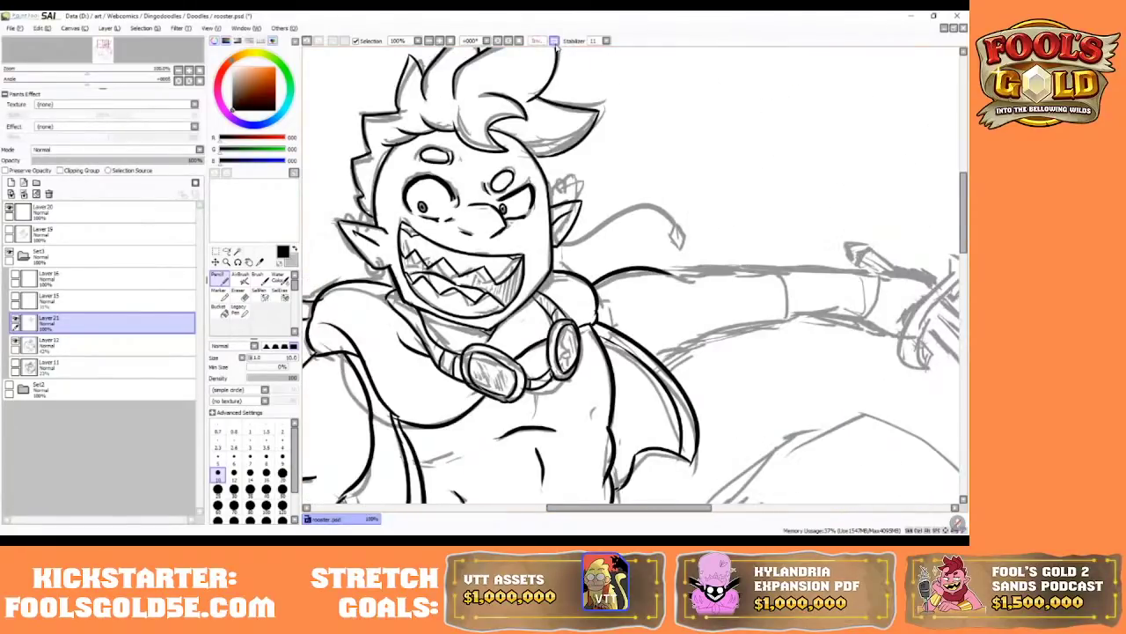
drag(621, 509, 647, 509)
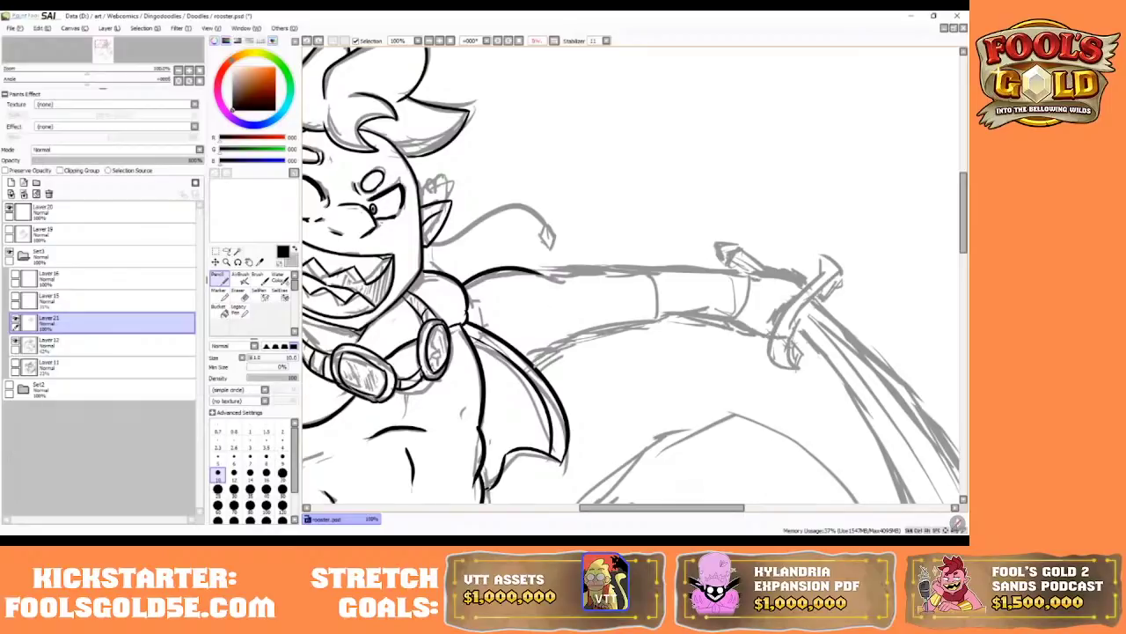
drag(534, 362, 672, 317)
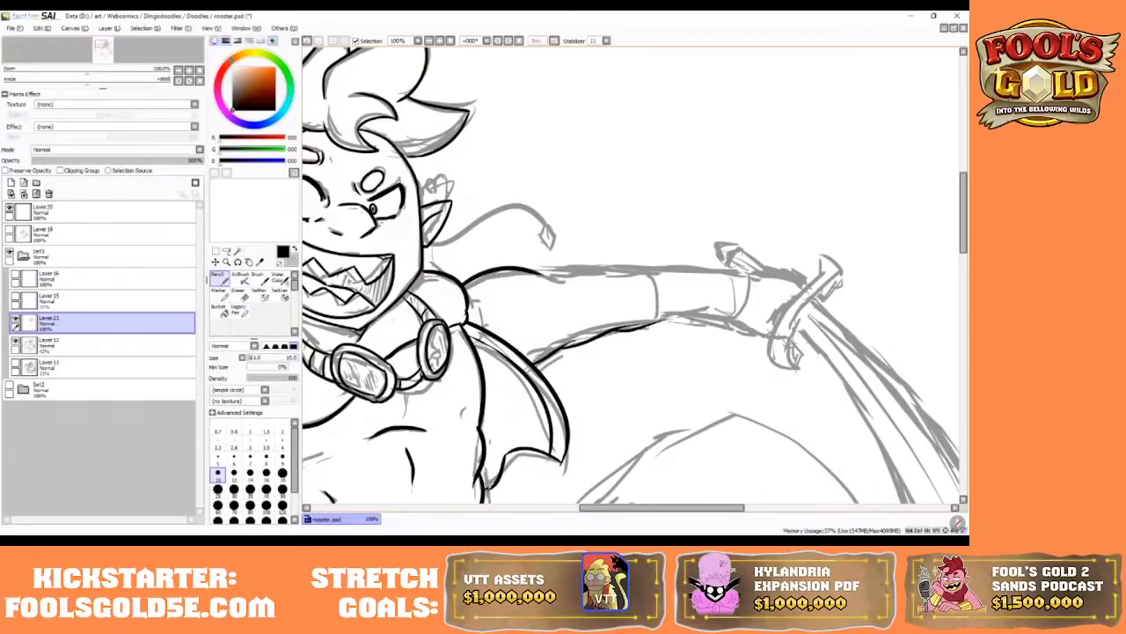
- Ink the outstretched arm's upper contour from the shoulder curve to the elbow end of the forearm band
click(554, 41)
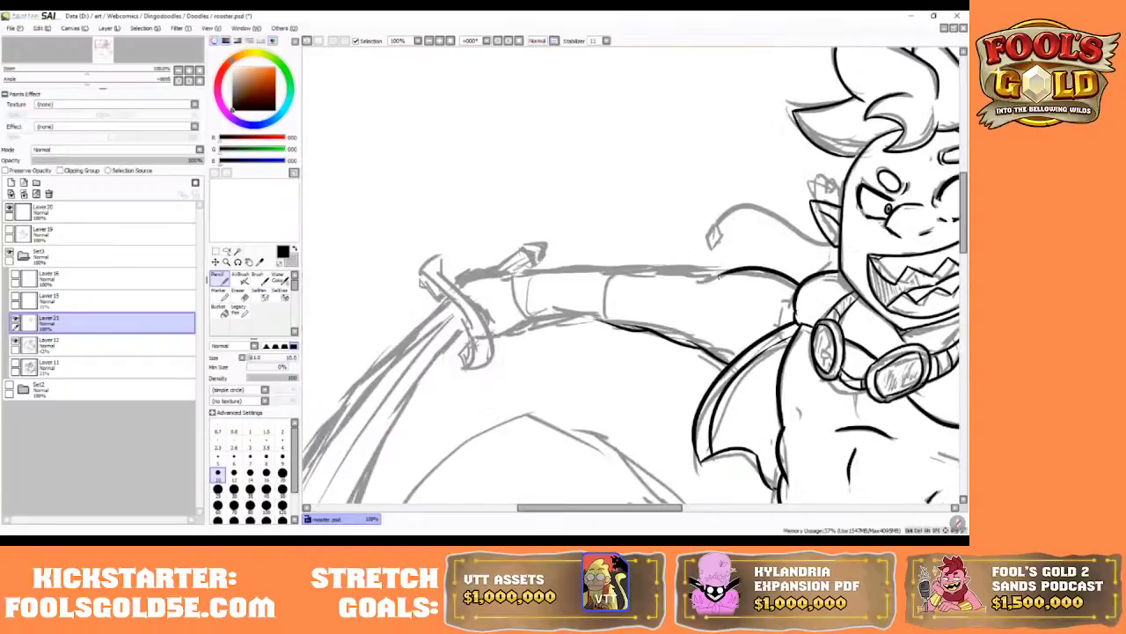
drag(720, 273, 617, 280)
click(306, 40)
drag(725, 269, 623, 279)
click(308, 40)
drag(724, 270, 619, 280)
click(309, 41)
drag(720, 276, 605, 273)
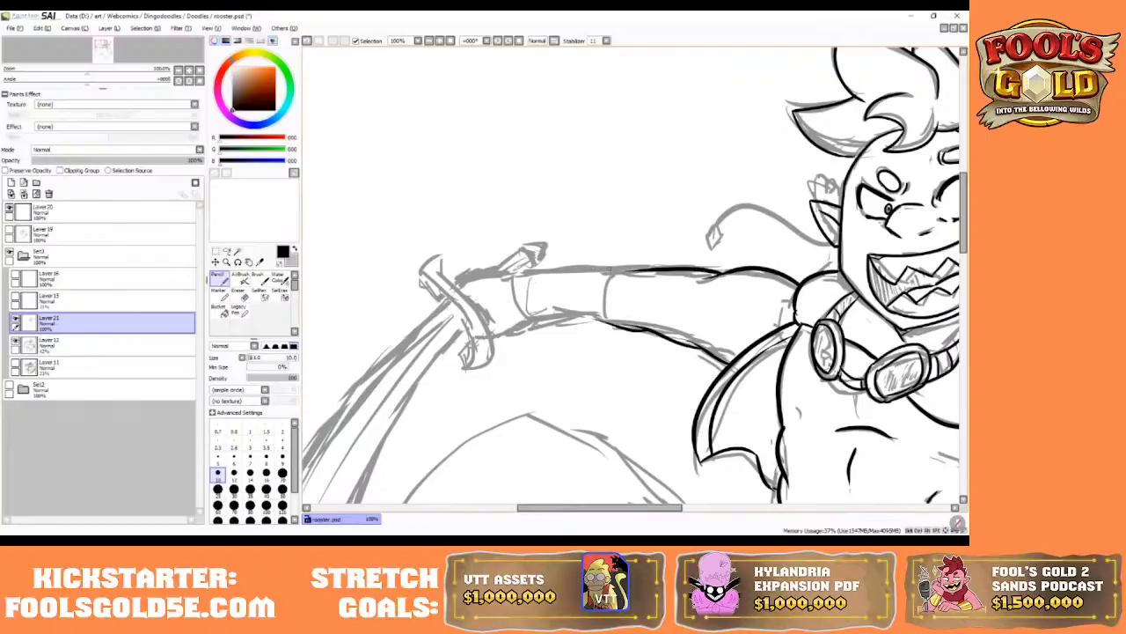
- Ink the outstretched arm's hand outline behind the sword guard and the wrist end of the forearm band
mouse_move(513, 274)
mouse_down()
mouse_move(491, 266)
mouse_move(453, 282)
mouse_move(489, 314)
mouse_up()
key(ctrl+z)
key(ctrl+z)
drag(486, 339, 539, 319)
drag(517, 276, 526, 317)
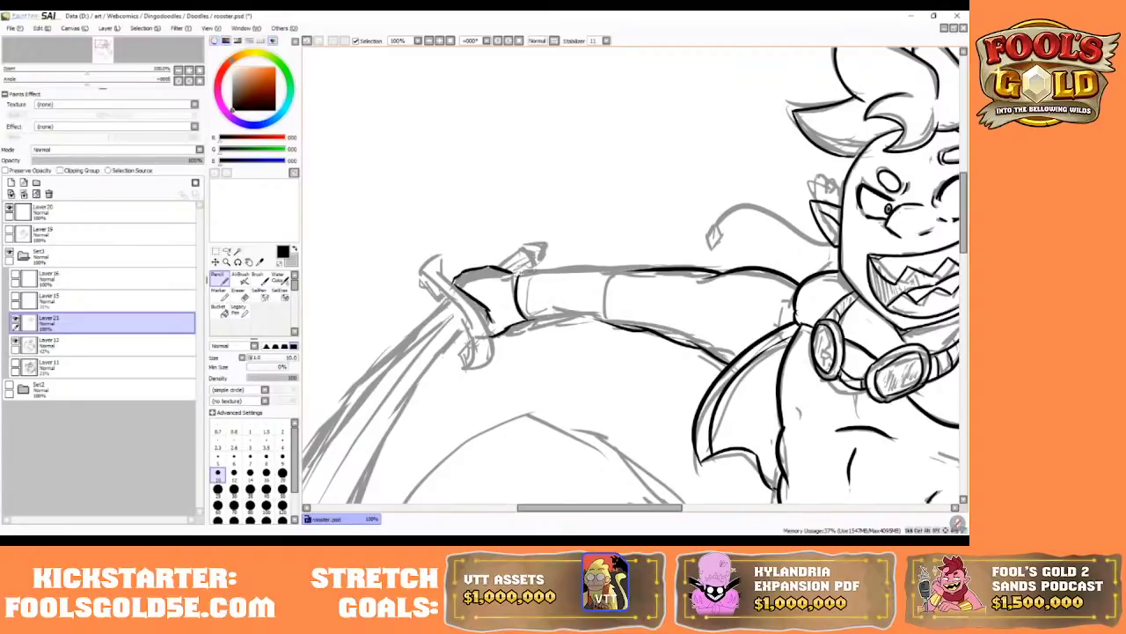
- Ink the outstretched arm's forearm band, covering its upper edge, elbow-side end and lower edge
mouse_move(511, 271)
mouse_down()
mouse_move(721, 268)
mouse_move(616, 270)
mouse_up()
key(ctrl+z)
drag(516, 269, 607, 259)
key(ctrl+z)
drag(518, 271, 613, 272)
click(308, 41)
mouse_move(517, 273)
mouse_down()
mouse_move(620, 270)
mouse_move(605, 326)
mouse_up()
drag(616, 271, 639, 269)
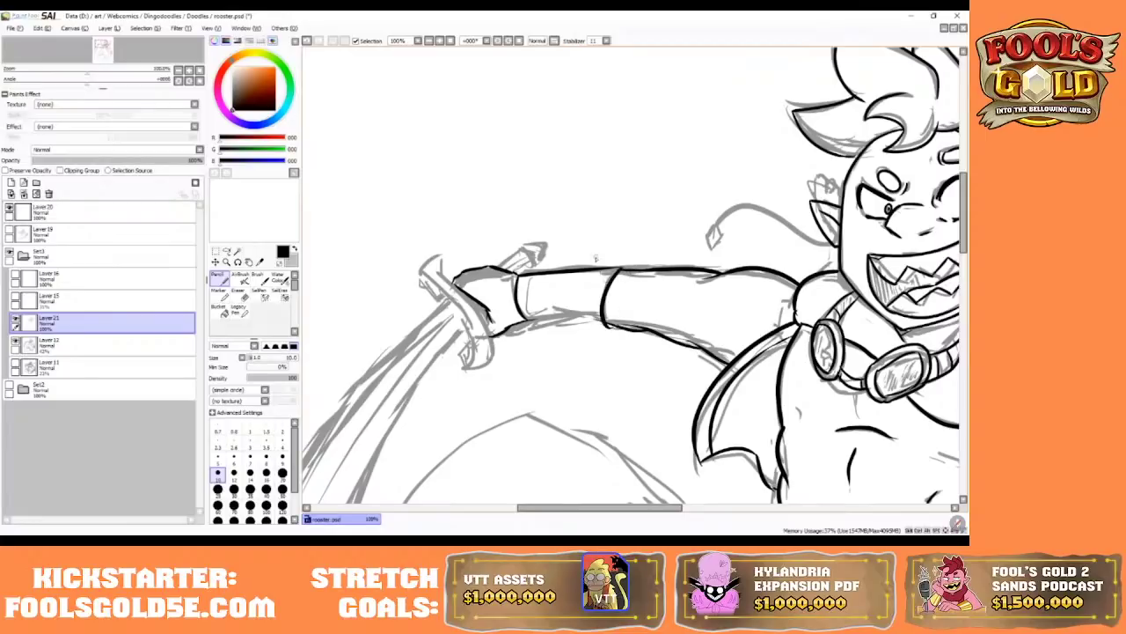
drag(521, 321, 617, 333)
key(ctrl+z)
drag(524, 320, 620, 334)
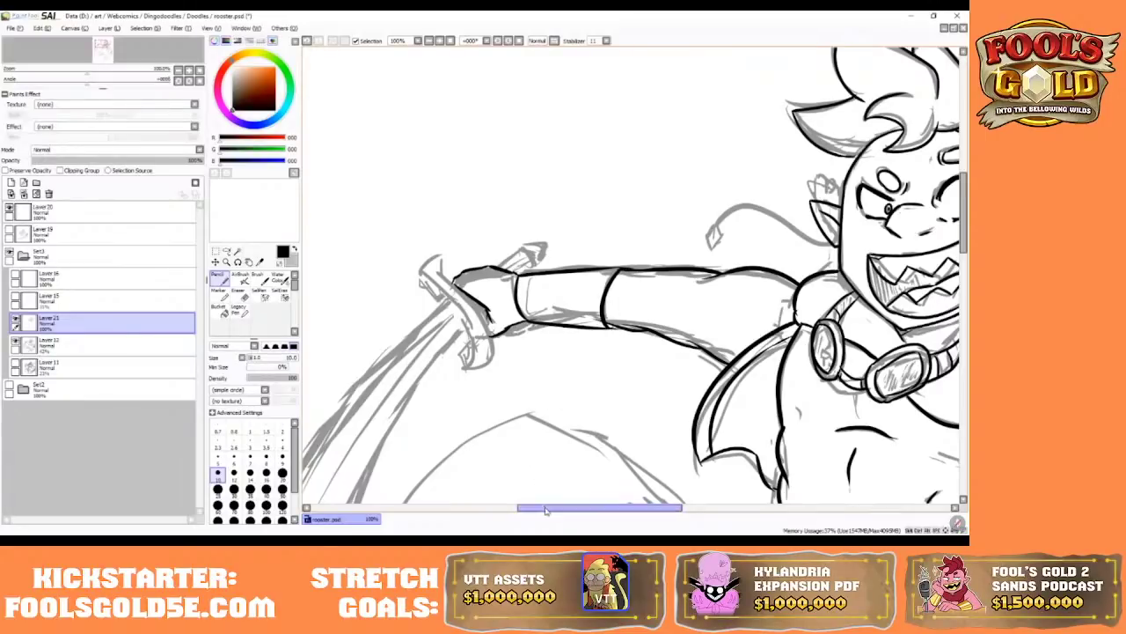
- Ink the lowered arm's forearm band with its curved elbow end, both sides and curved wrist end
drag(538, 509, 649, 513)
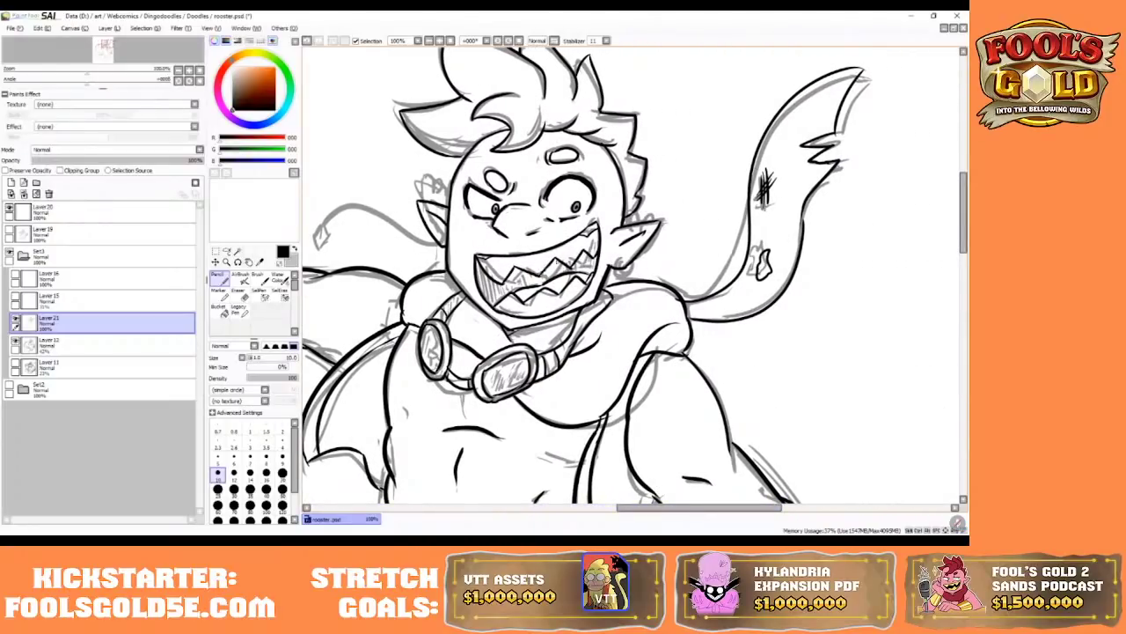
drag(963, 194, 963, 204)
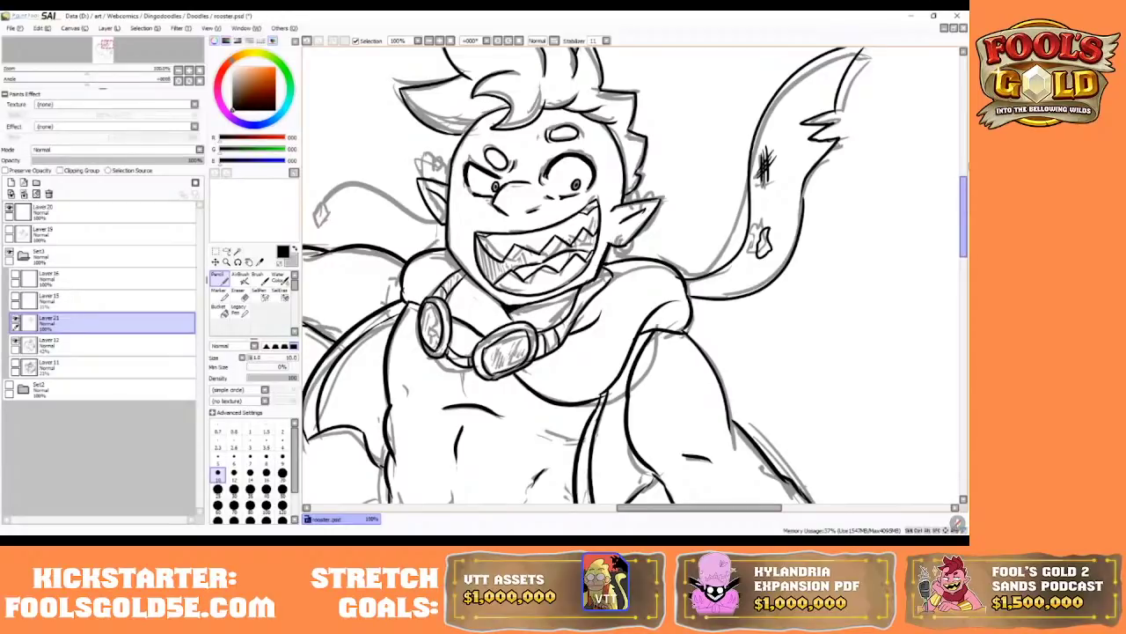
drag(962, 211, 960, 273)
mouse_move(754, 214)
mouse_down()
mouse_move(781, 186)
mouse_move(843, 172)
mouse_up()
click(307, 40)
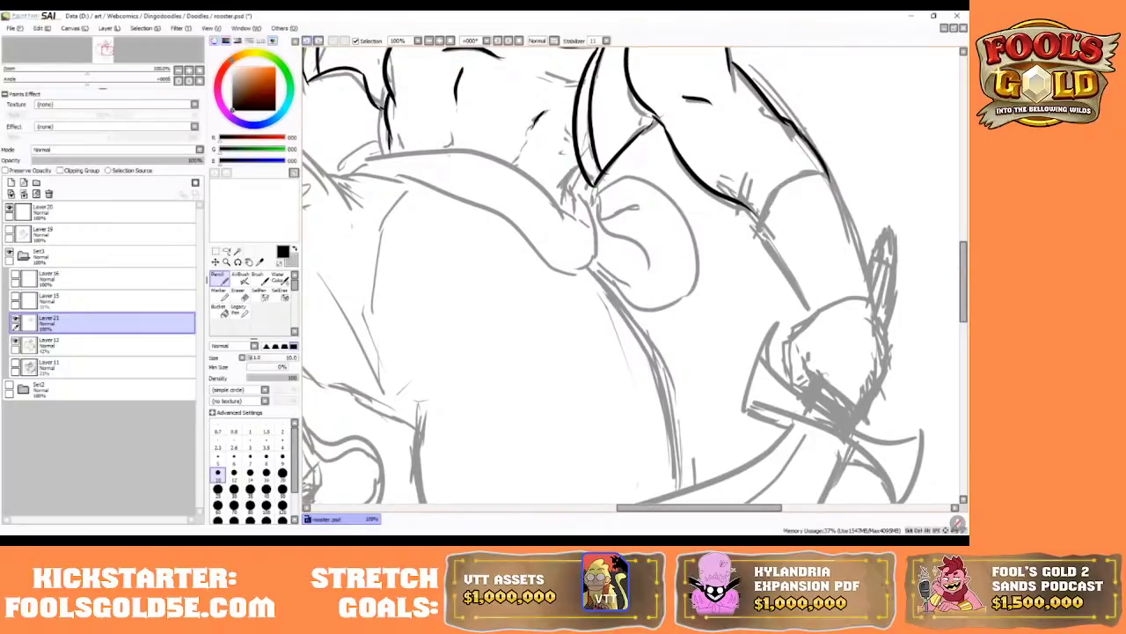
drag(753, 216, 831, 175)
mouse_move(755, 215)
mouse_down()
mouse_move(812, 313)
mouse_move(873, 301)
mouse_up()
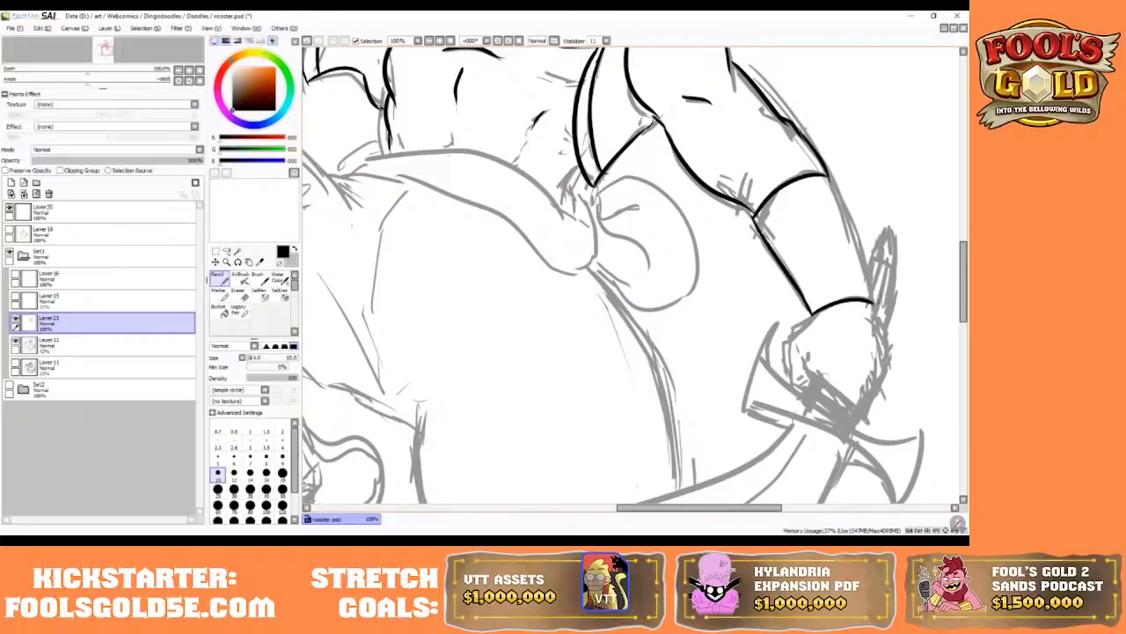
drag(831, 176, 876, 306)
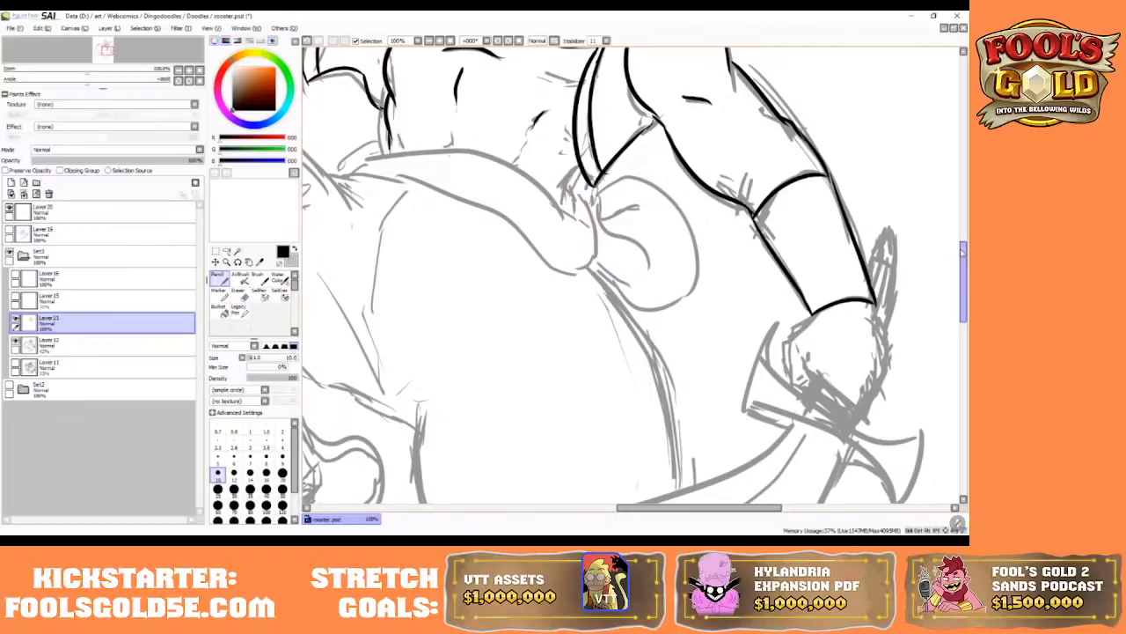
- Ink the lowered arm's hand outline above the sword guard, from the fingers around to the outer edge at the wrist
drag(963, 251, 963, 280)
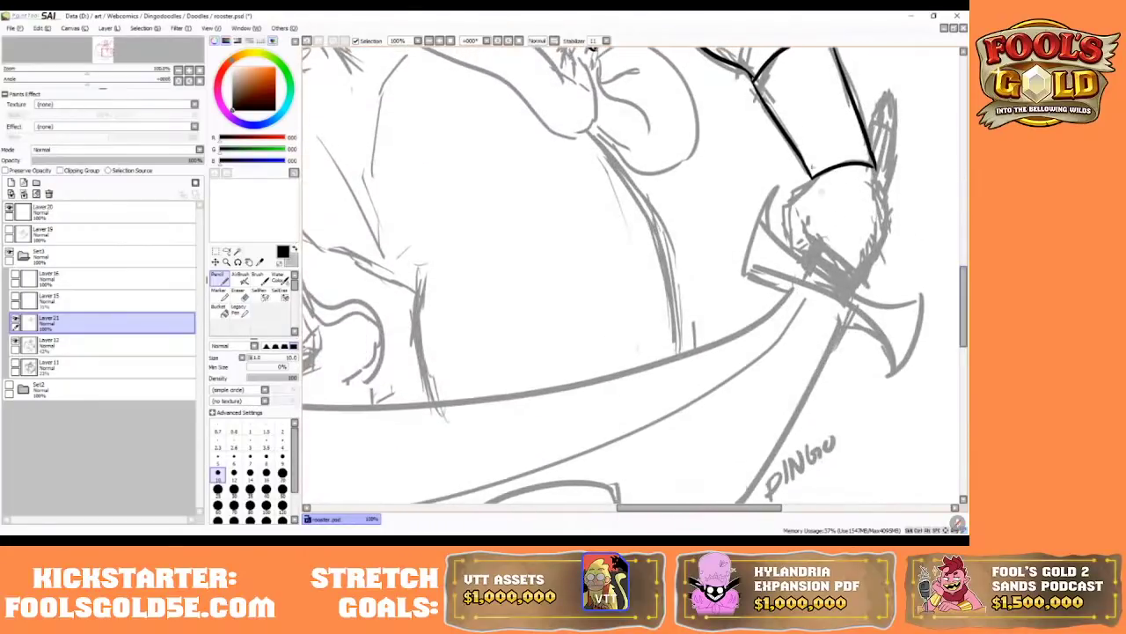
mouse_move(812, 180)
mouse_down()
mouse_move(787, 220)
mouse_move(806, 253)
mouse_move(821, 239)
mouse_move(809, 246)
mouse_move(859, 278)
mouse_move(873, 254)
mouse_up()
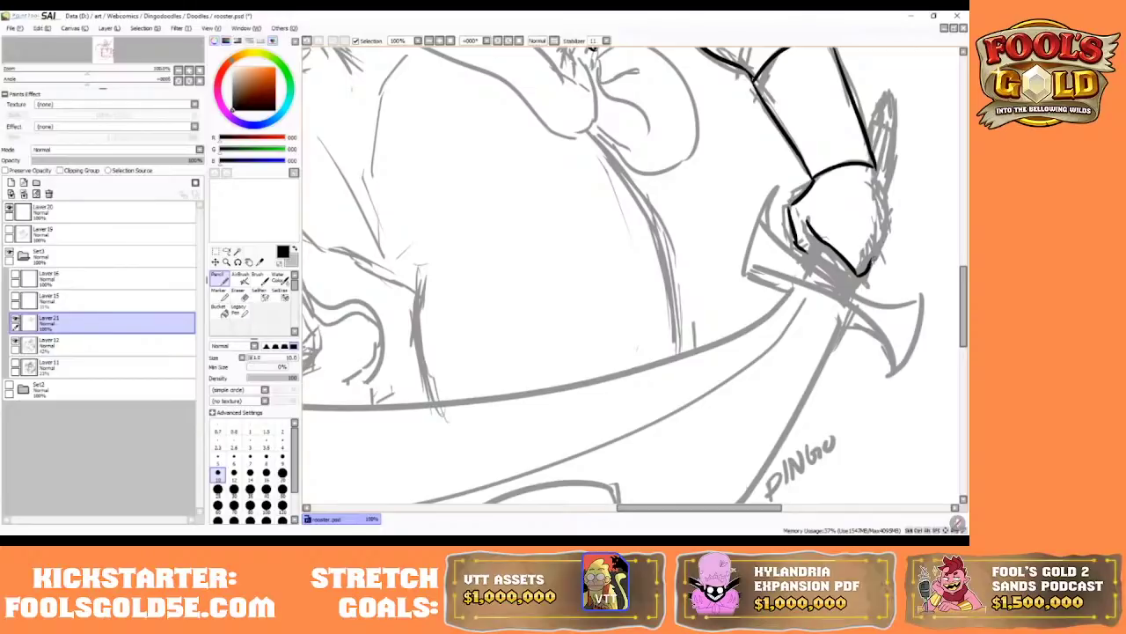
drag(871, 261, 885, 220)
drag(876, 169, 890, 221)
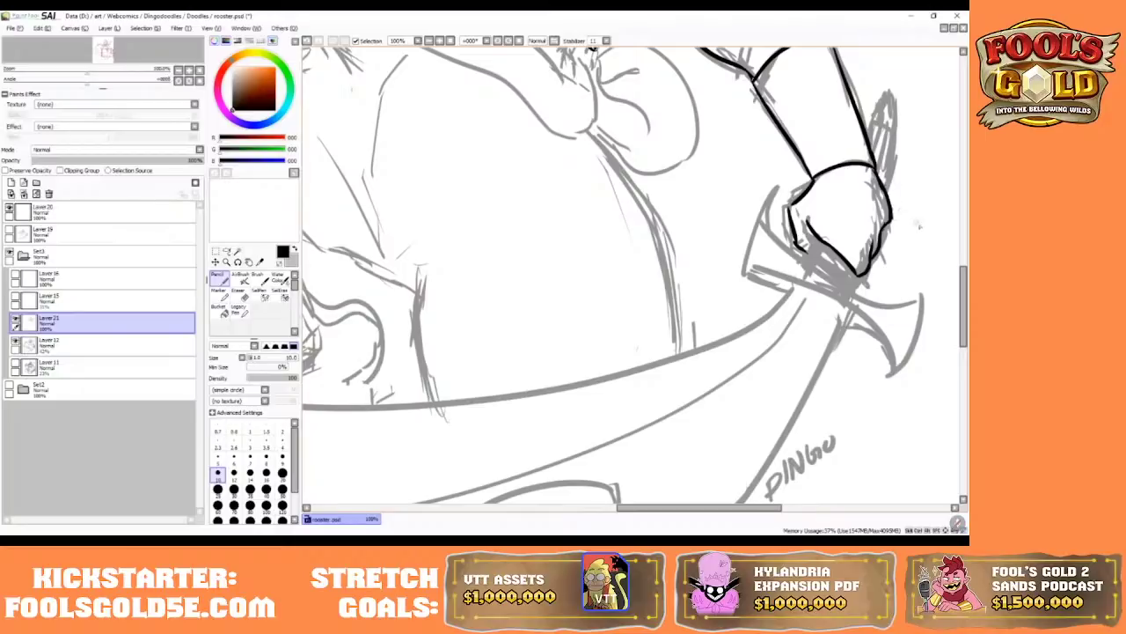
click(306, 41)
drag(876, 165, 898, 230)
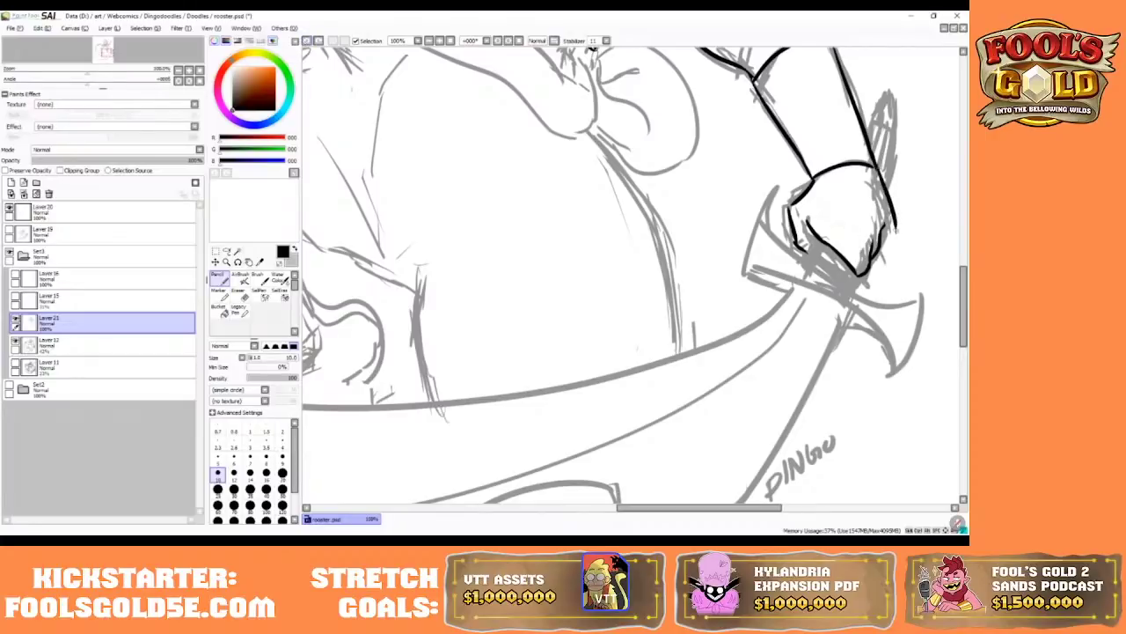
click(308, 41)
drag(877, 164, 888, 245)
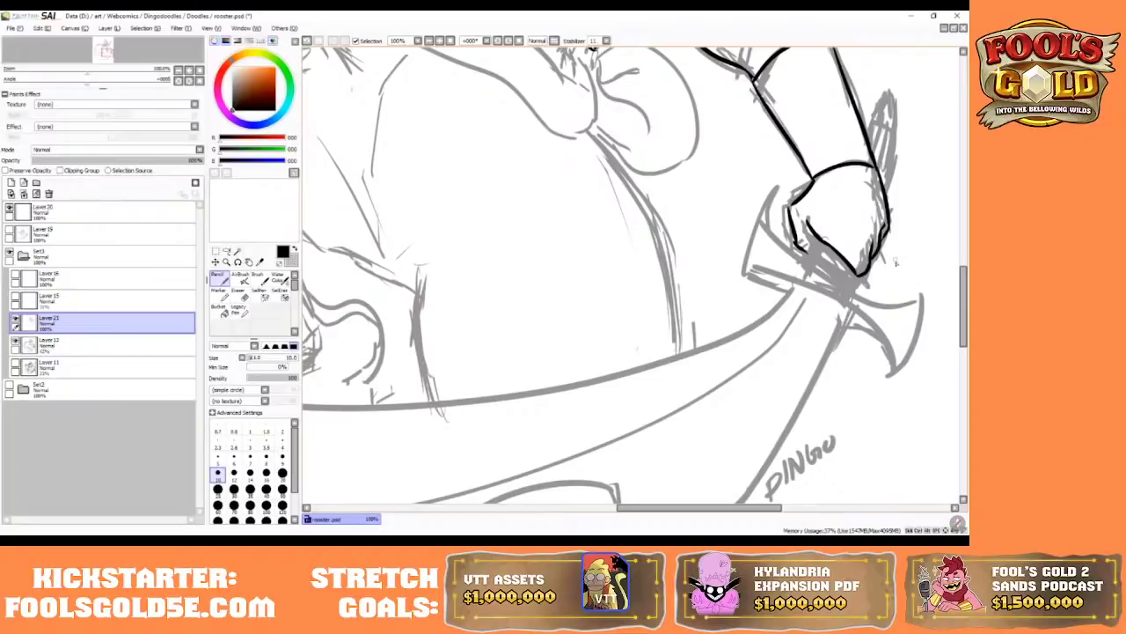
- Ink the bent leg's upper thigh contour and the creased inner line running from behind the knee down the trouser leg
drag(648, 507, 571, 511)
mouse_move(966, 287)
mouse_down()
mouse_move(968, 197)
mouse_move(966, 240)
mouse_up()
mouse_move(653, 322)
mouse_down()
mouse_move(561, 231)
mouse_move(423, 151)
mouse_up()
click(308, 41)
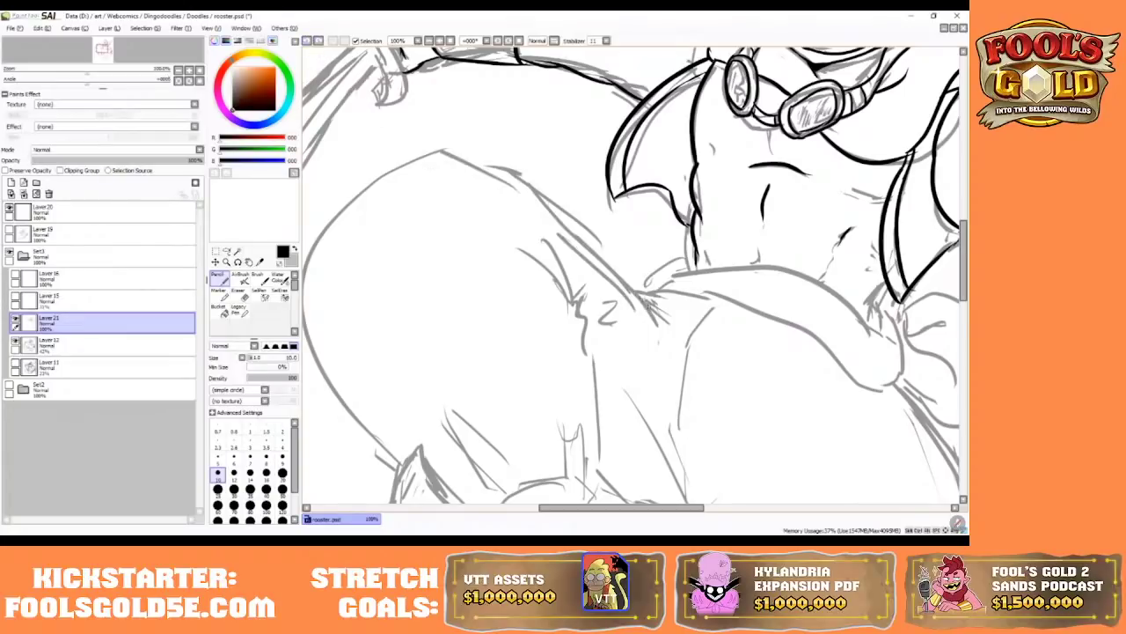
mouse_move(656, 322)
mouse_down()
mouse_move(457, 149)
mouse_move(414, 447)
mouse_up()
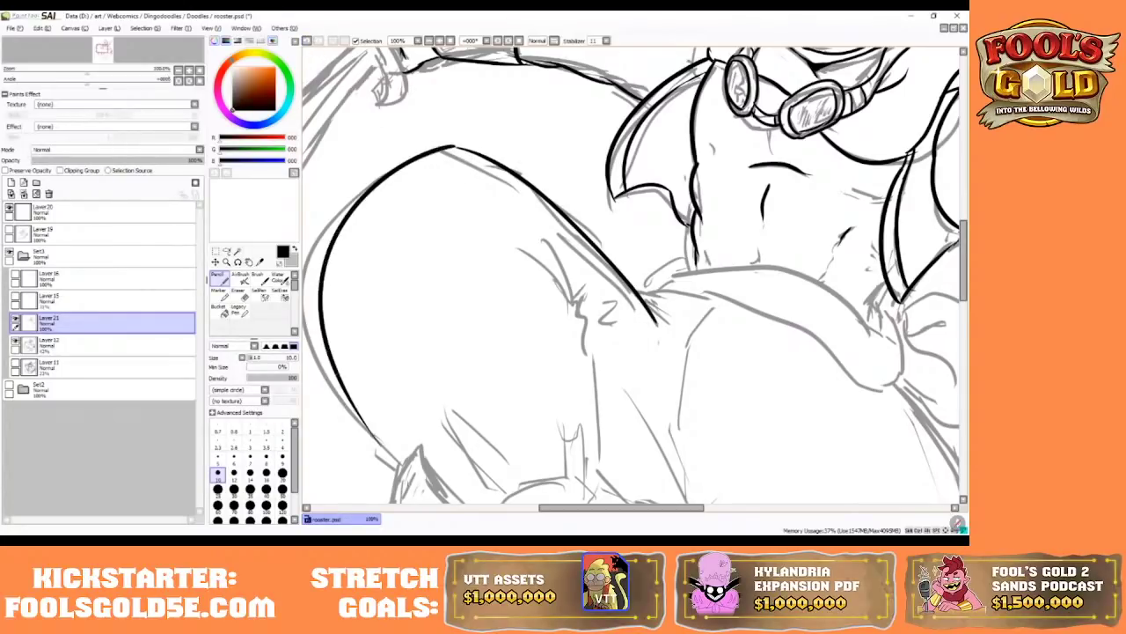
click(308, 42)
mouse_move(547, 241)
mouse_down()
mouse_move(591, 377)
mouse_move(593, 364)
mouse_move(602, 480)
mouse_up()
click(308, 41)
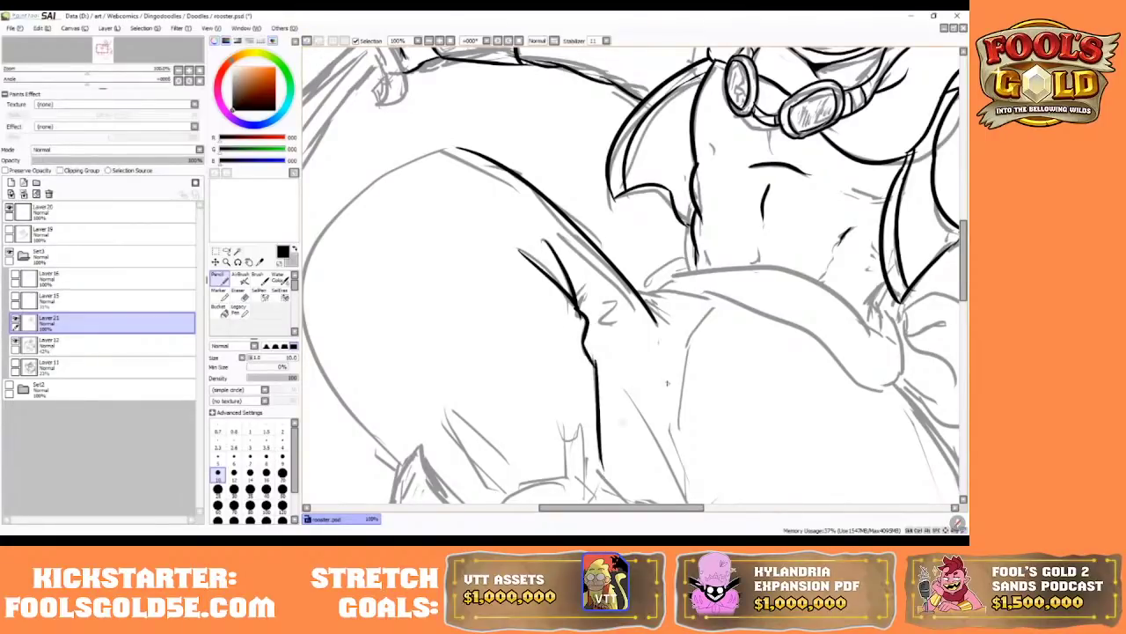
- Ink the trouser leg's lower end, both curved edges of the ankle band, and the narrow rounded fold above it
scroll(606, 276, down, 5)
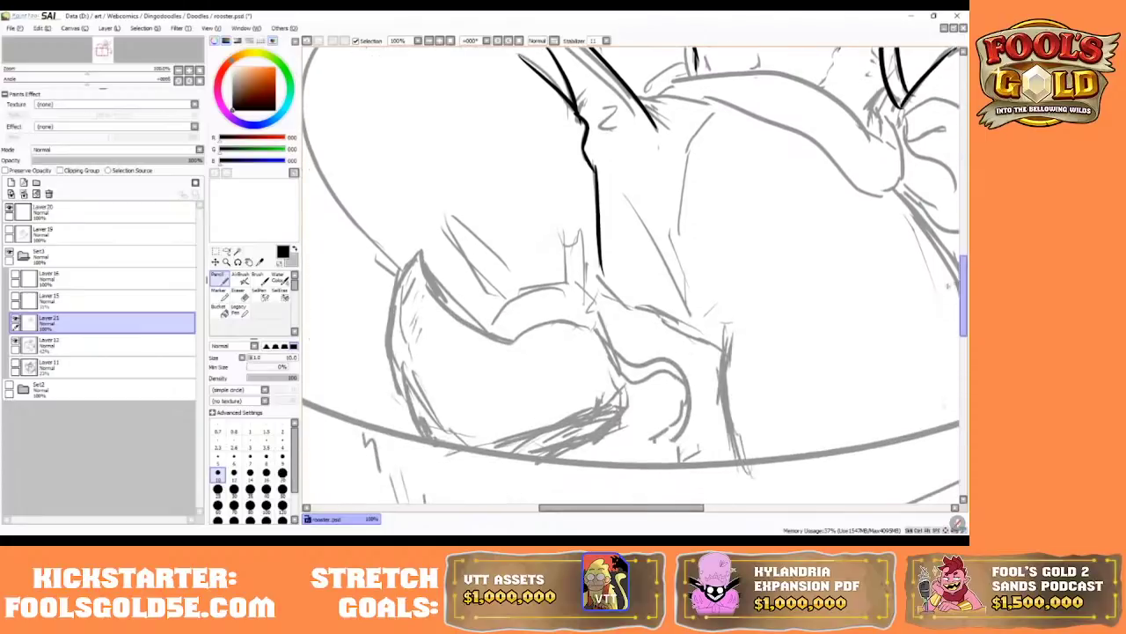
drag(602, 278, 592, 327)
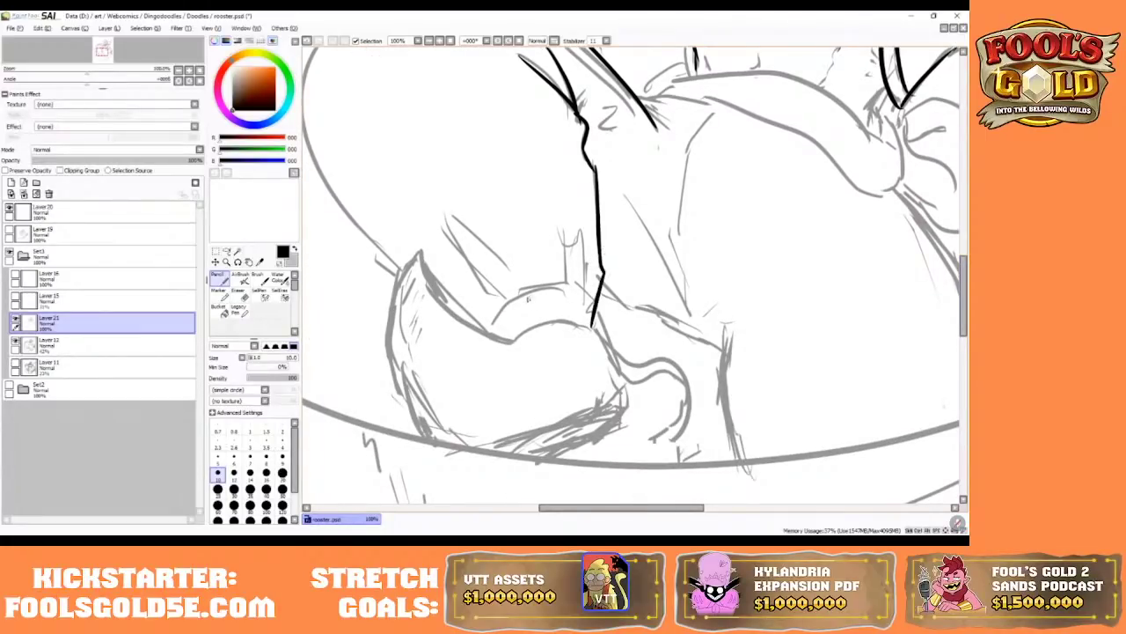
mouse_move(513, 341)
mouse_down()
mouse_move(473, 329)
mouse_move(430, 258)
mouse_up()
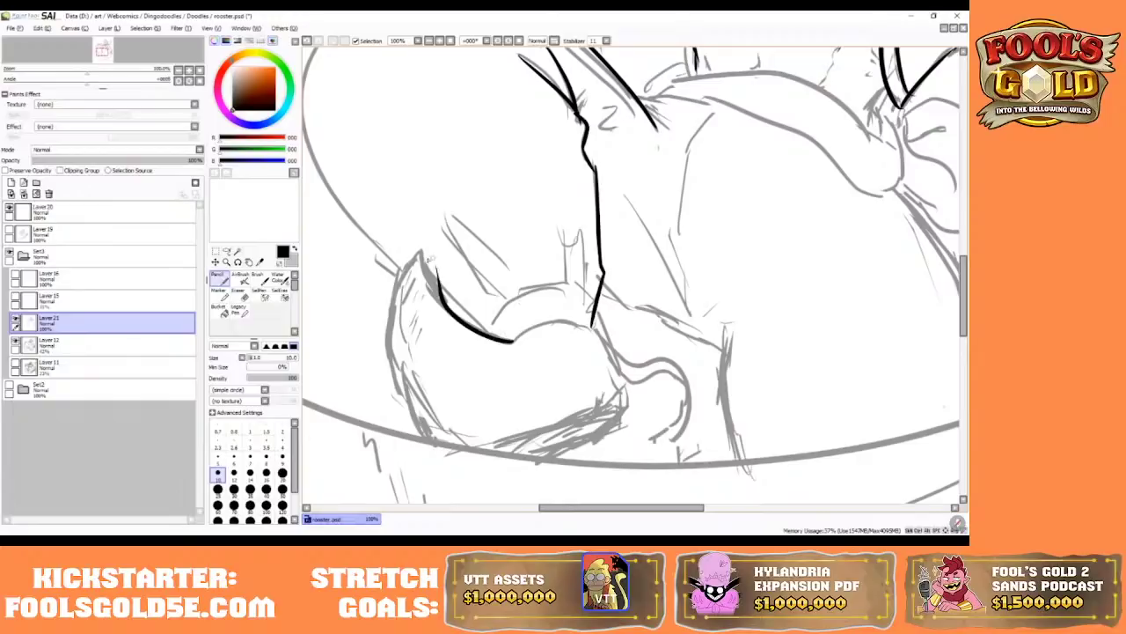
click(307, 41)
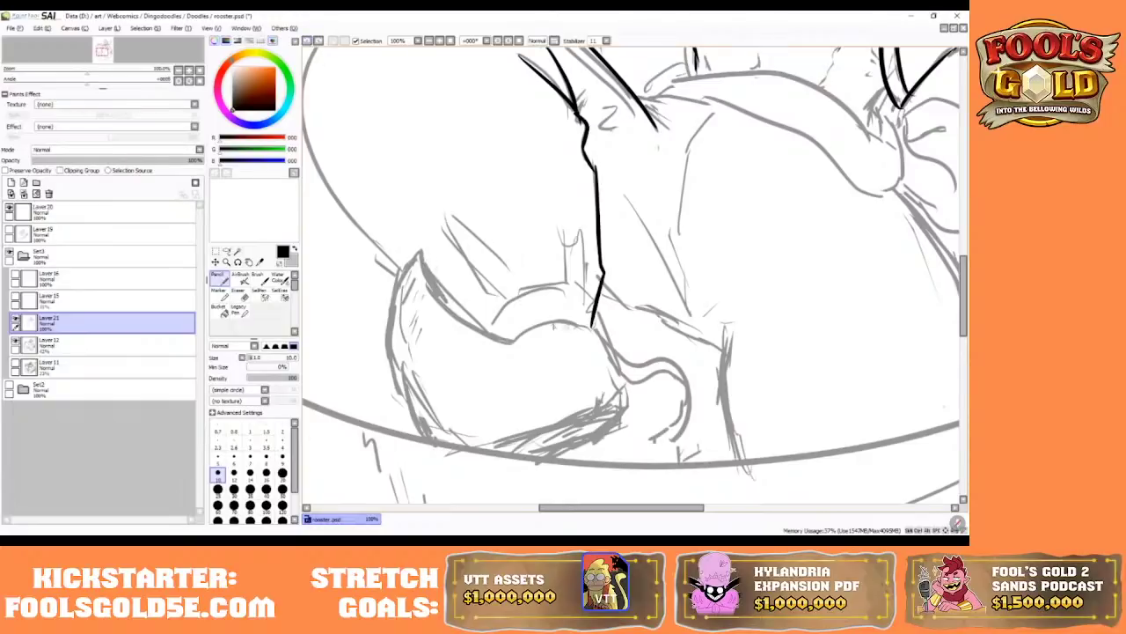
drag(511, 342, 591, 328)
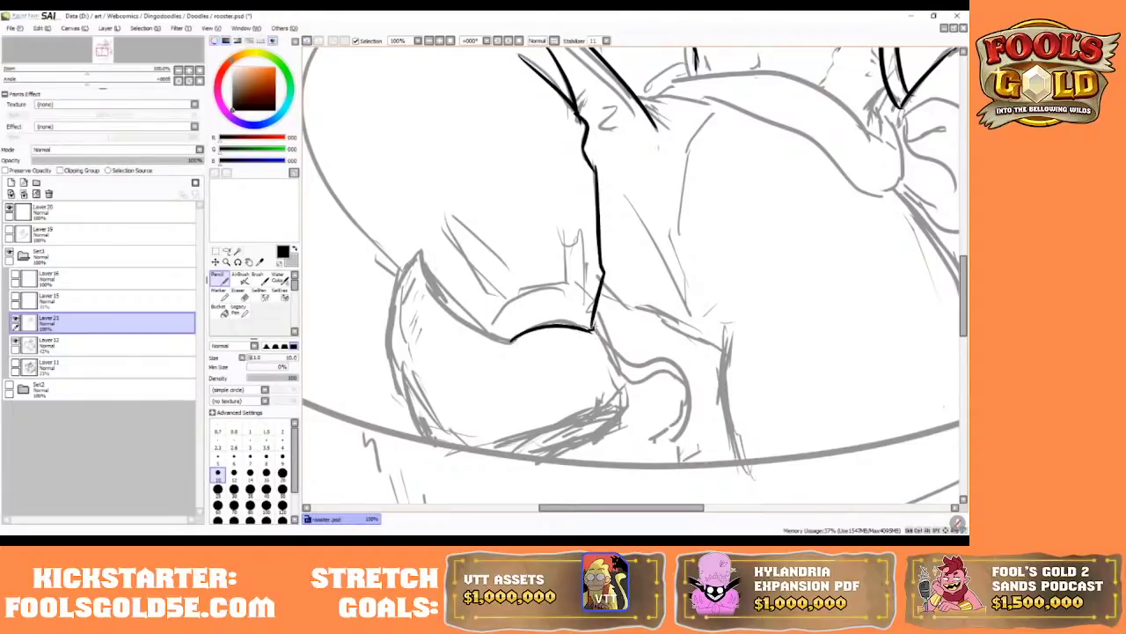
mouse_move(487, 331)
mouse_down()
mouse_move(595, 300)
mouse_move(564, 275)
mouse_move(580, 259)
mouse_up()
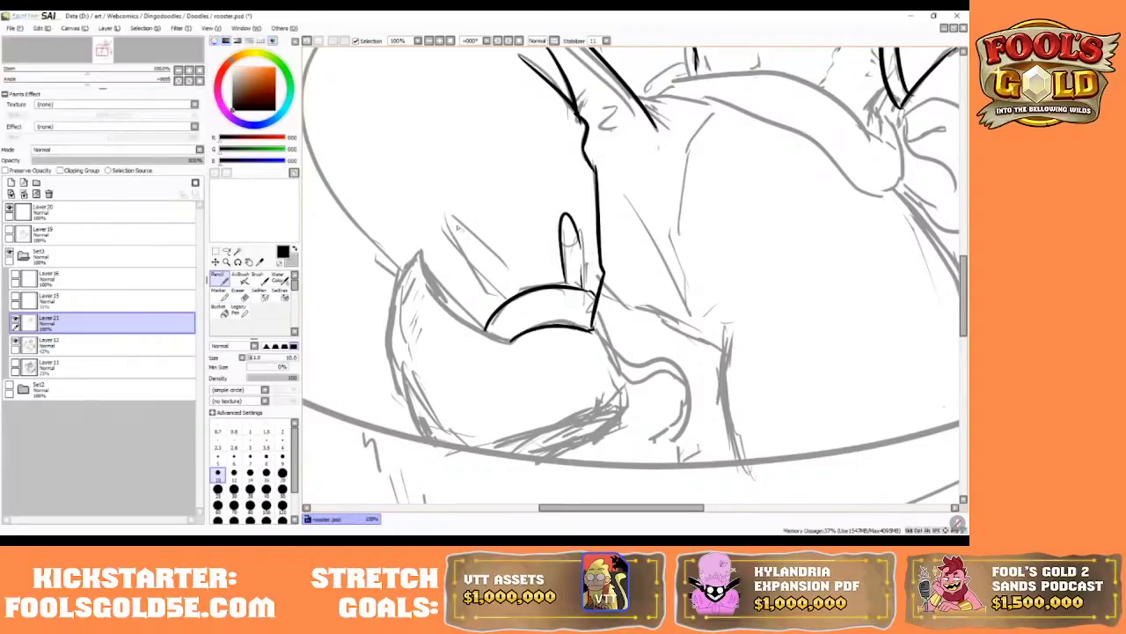
- Ink the pointed trouser fold beside the ankle band and the boot's pointed upper edge, both sides and upper sole line
mouse_move(452, 220)
mouse_down()
mouse_move(487, 301)
mouse_move(465, 236)
mouse_move(501, 269)
mouse_up()
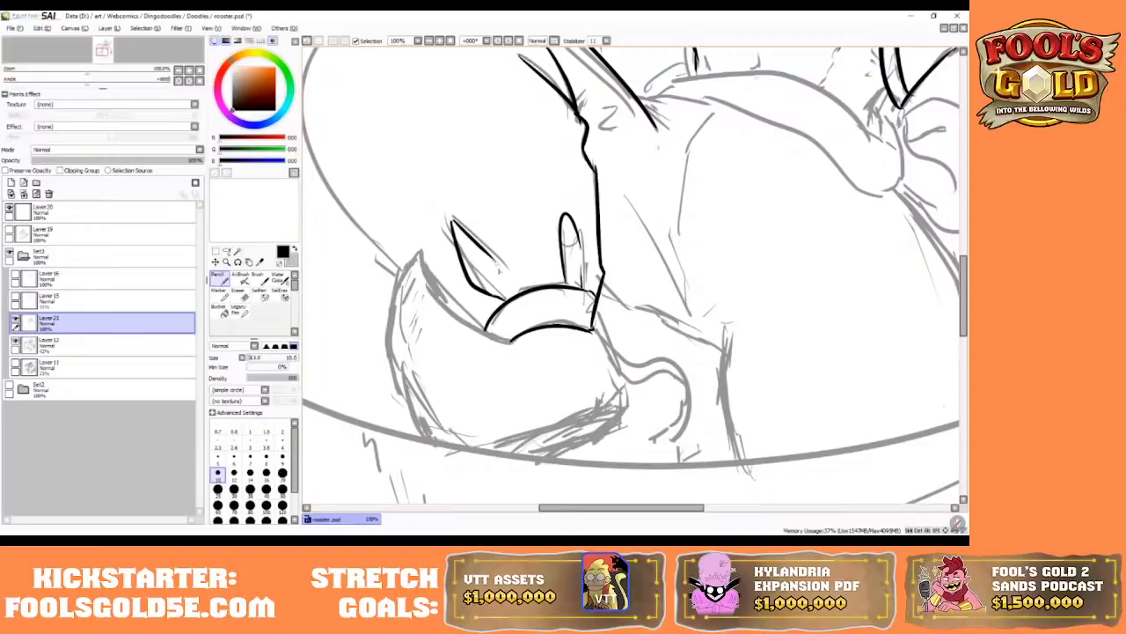
drag(454, 226, 450, 214)
mouse_move(509, 338)
mouse_down()
mouse_move(418, 250)
mouse_move(426, 284)
mouse_move(475, 333)
mouse_move(508, 342)
mouse_up()
click(306, 40)
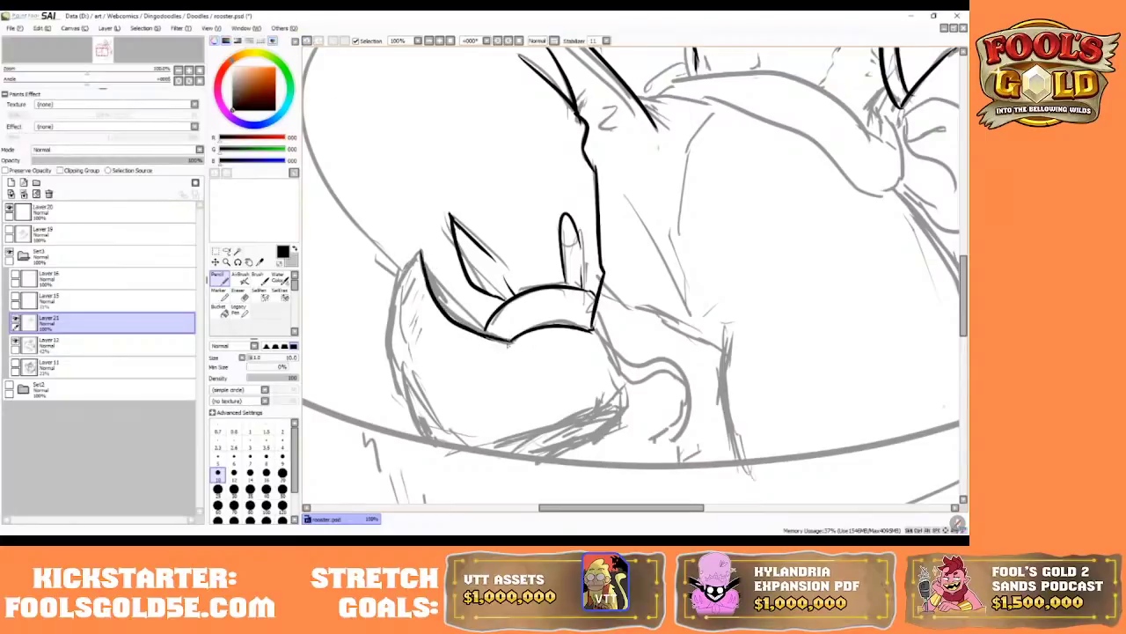
mouse_move(420, 250)
mouse_down()
mouse_move(391, 312)
mouse_move(398, 391)
mouse_move(431, 435)
mouse_up()
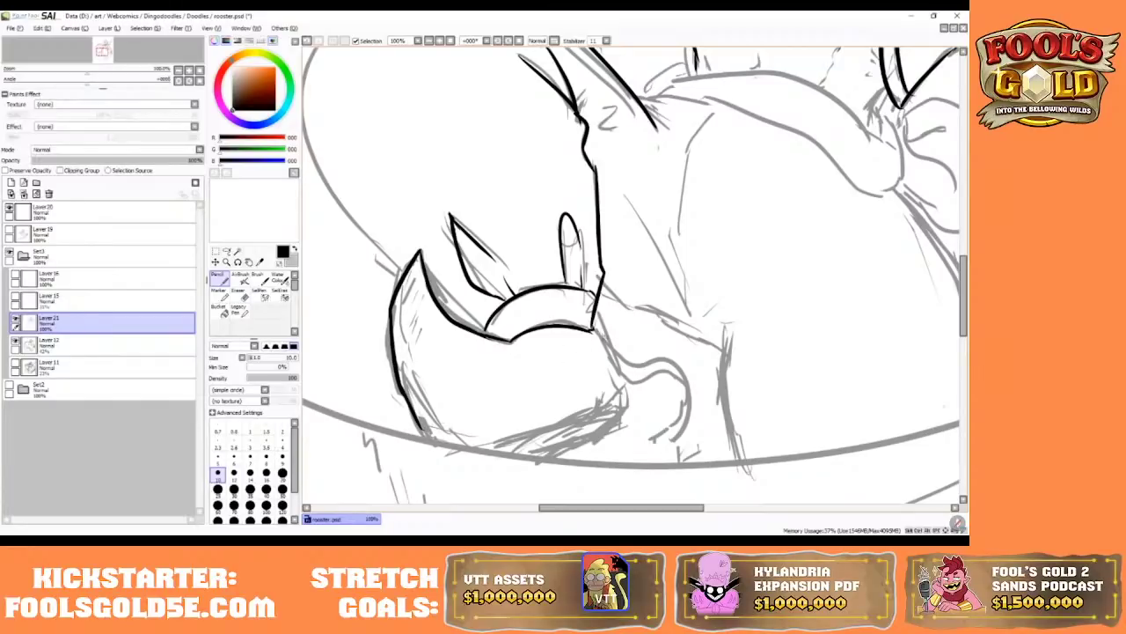
mouse_move(597, 331)
mouse_down()
mouse_move(624, 406)
mouse_move(456, 446)
mouse_up()
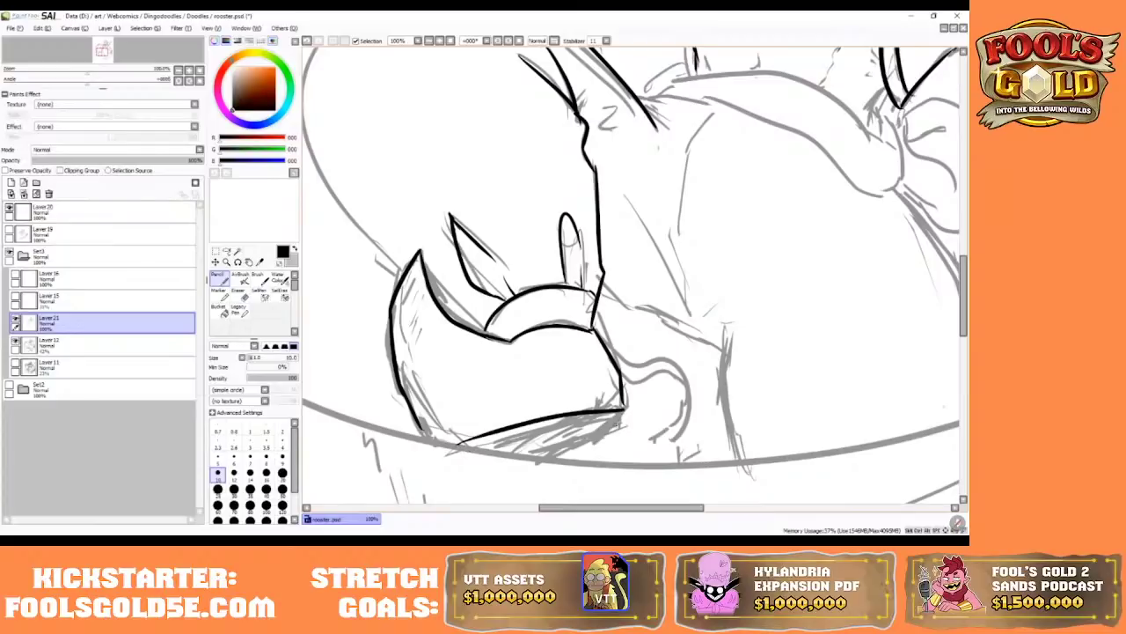
mouse_move(624, 408)
mouse_down()
mouse_move(607, 437)
mouse_move(467, 450)
mouse_up()
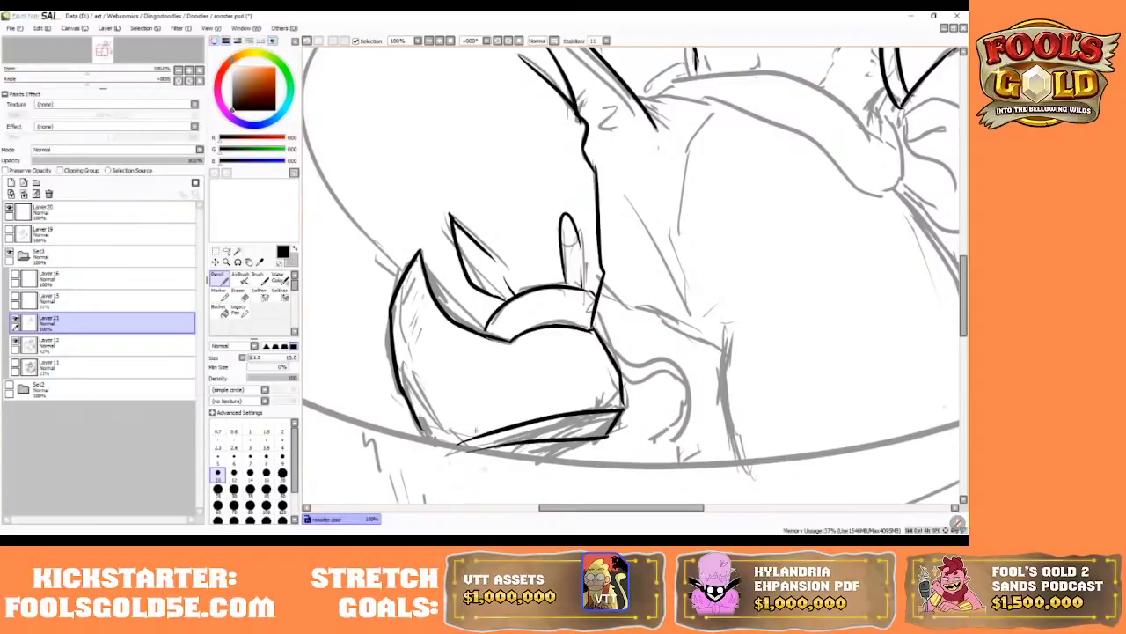
click(307, 41)
click(307, 40)
mouse_move(623, 408)
mouse_down()
mouse_move(591, 443)
mouse_move(495, 450)
mouse_up()
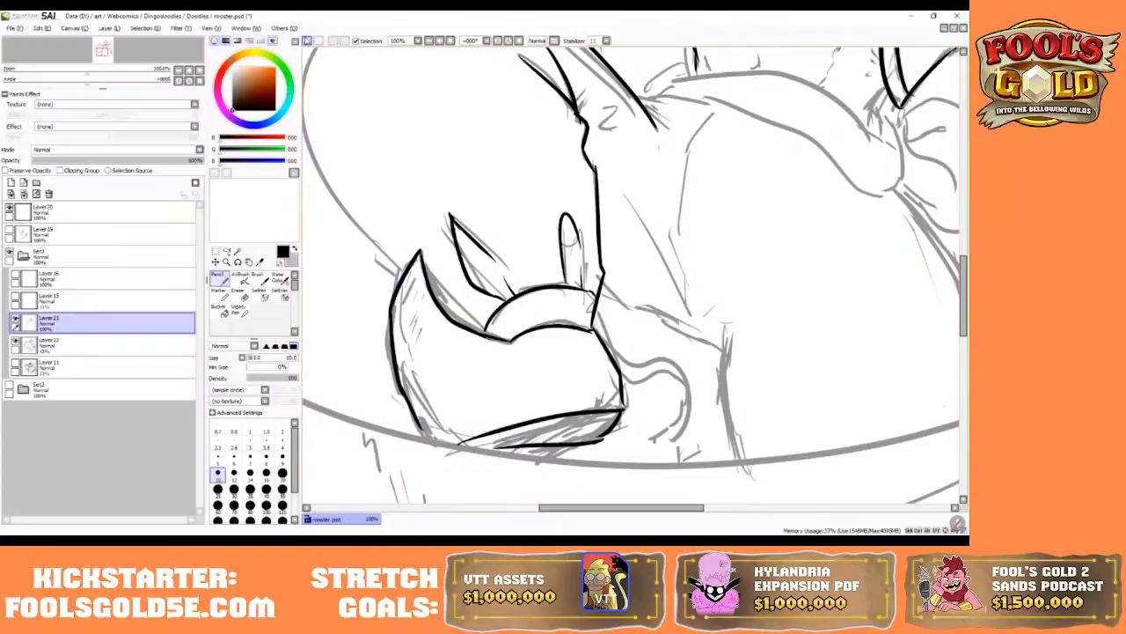
click(306, 40)
click(306, 41)
- Add small inner detail strokes to the boot along its pointed side and below the ankle band
drag(402, 299, 443, 425)
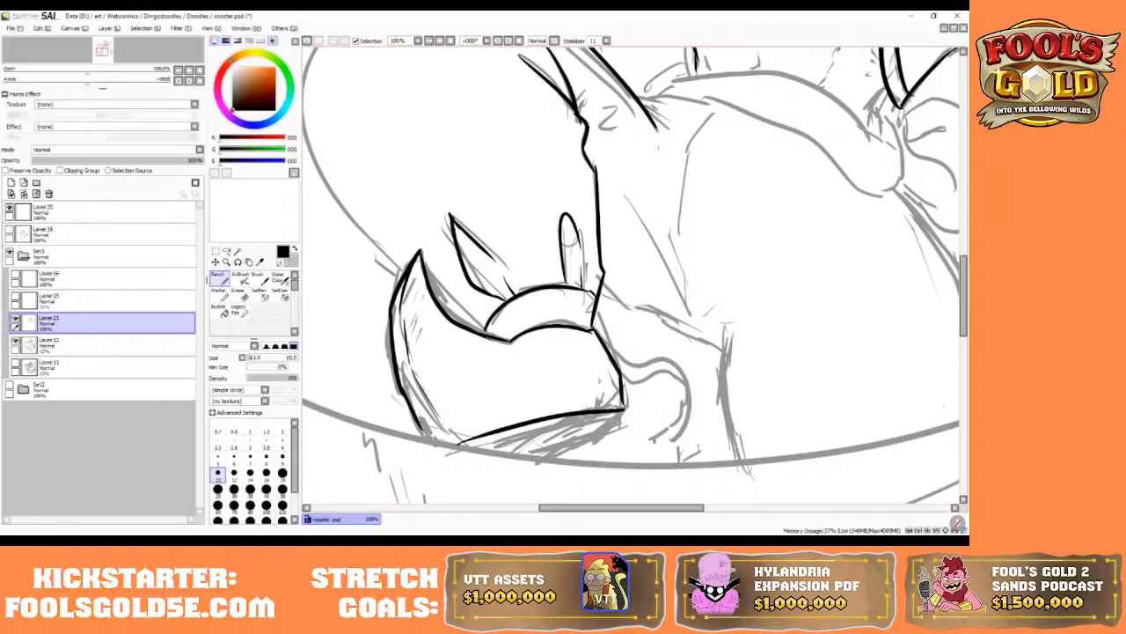
drag(581, 346, 578, 362)
- Set the Eraser size to 5 and return to the Pencil tool
drag(964, 272, 966, 185)
scroll(634, 273, up, 2)
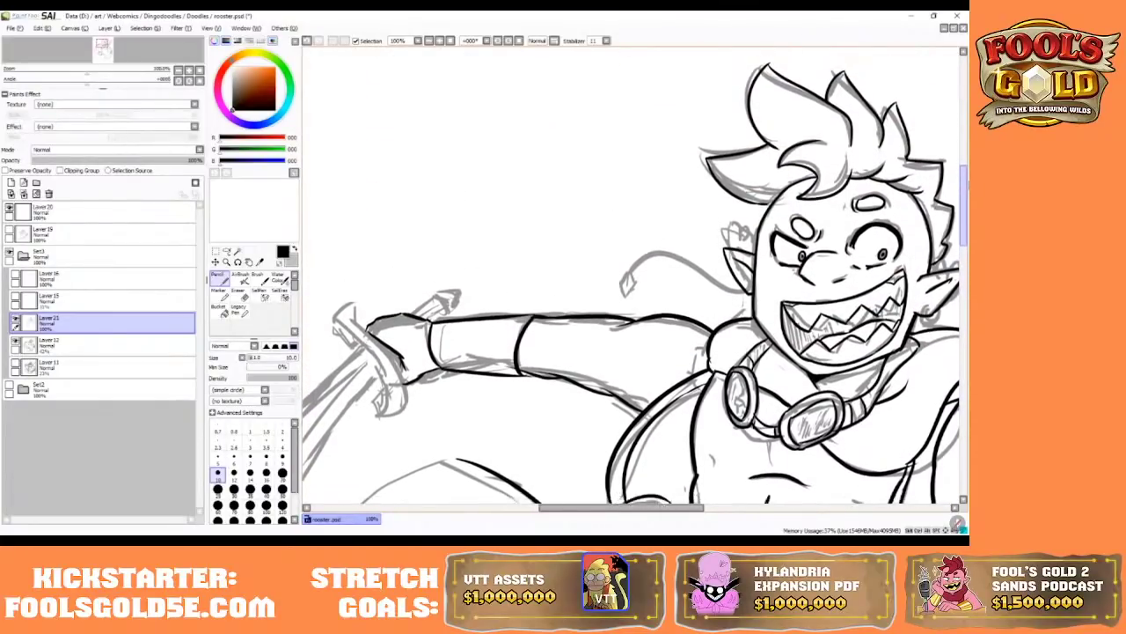
scroll(634, 272, down, 5)
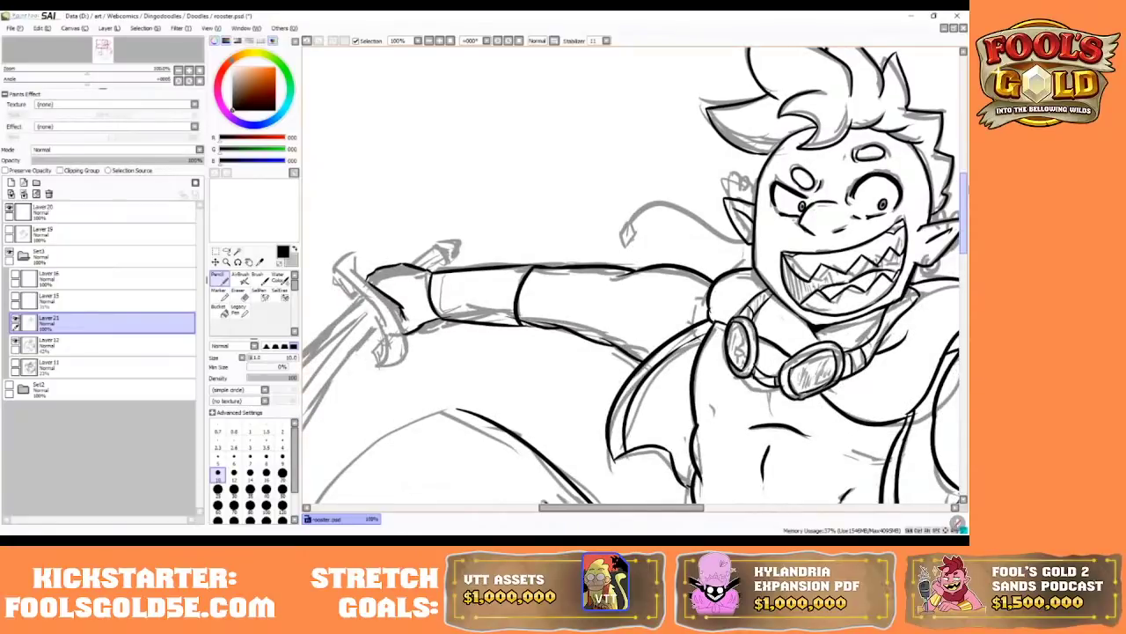
drag(965, 189, 965, 186)
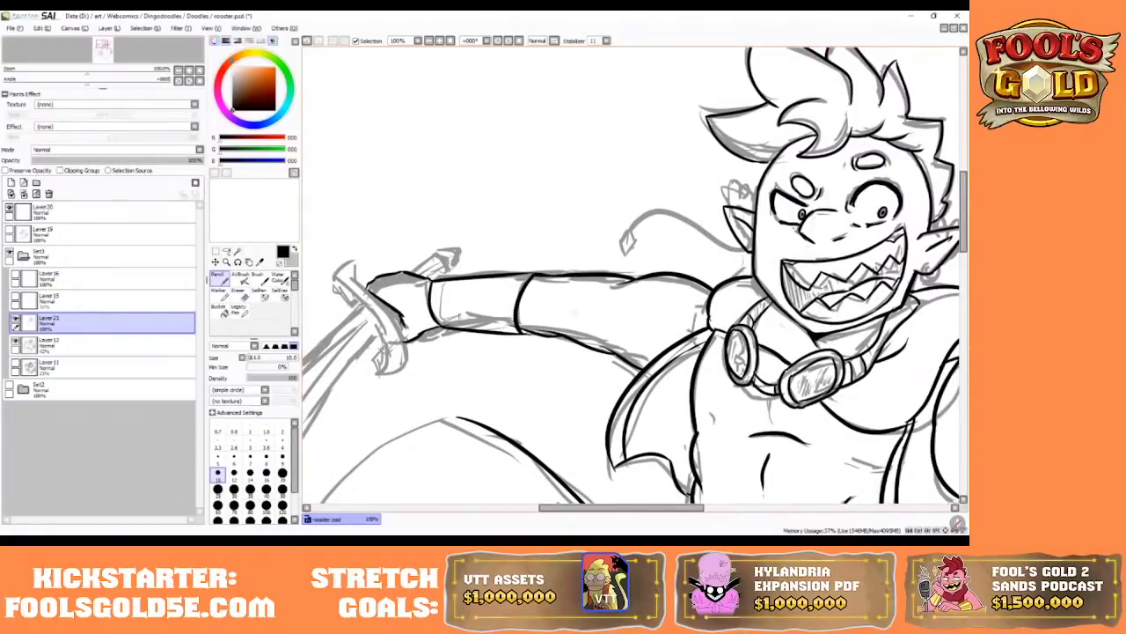
click(237, 292)
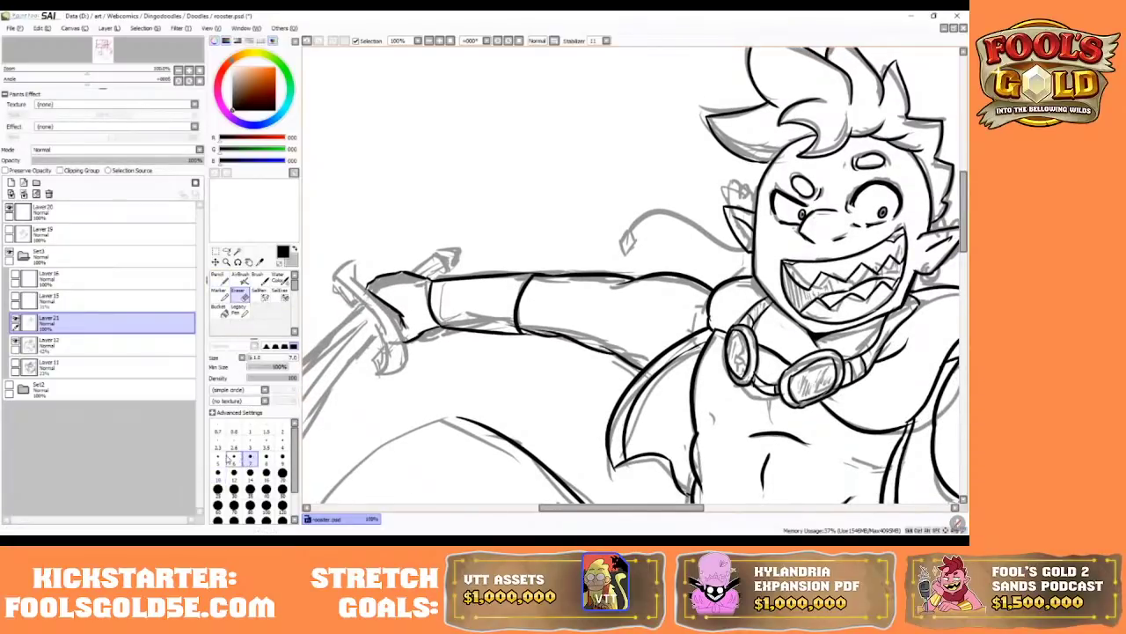
click(219, 457)
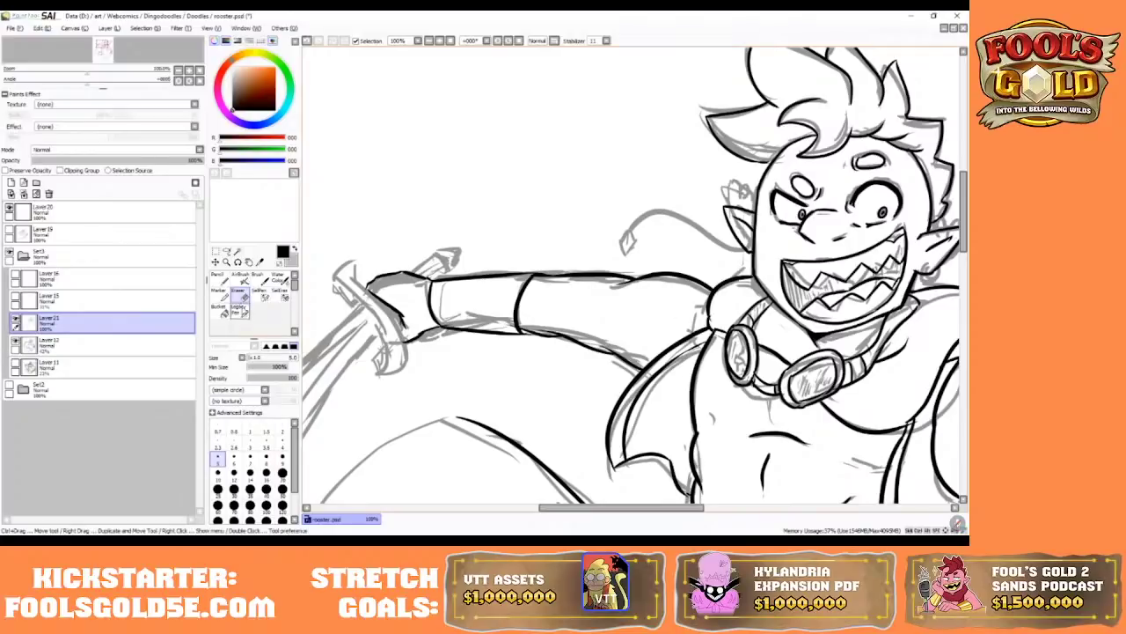
click(218, 276)
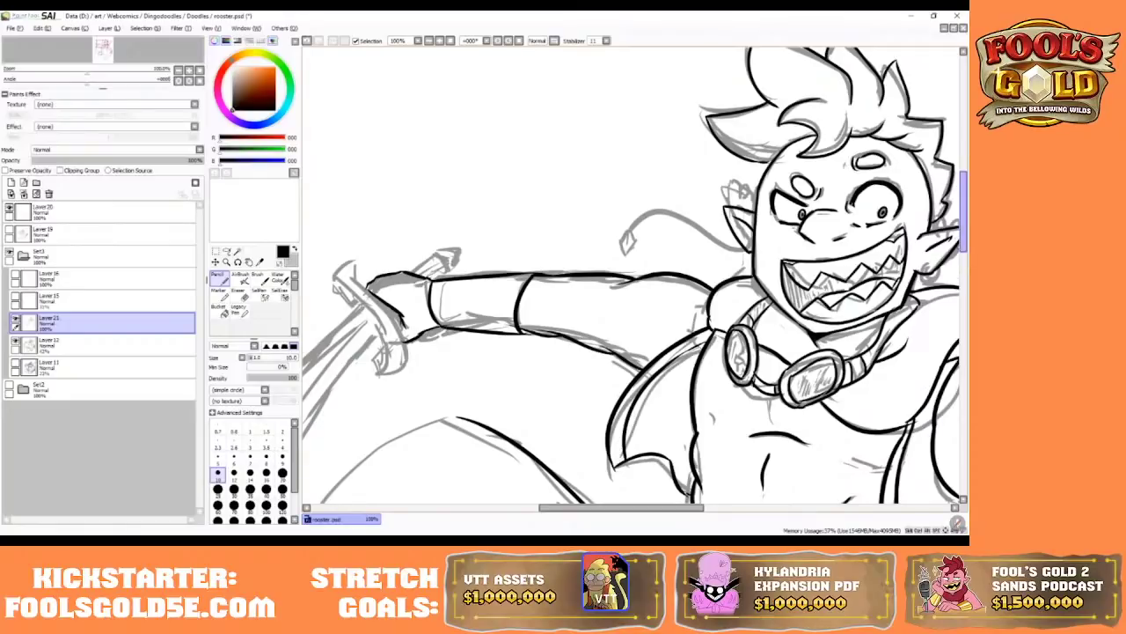
scroll(963, 255, down, 4)
scroll(964, 248, down, 3)
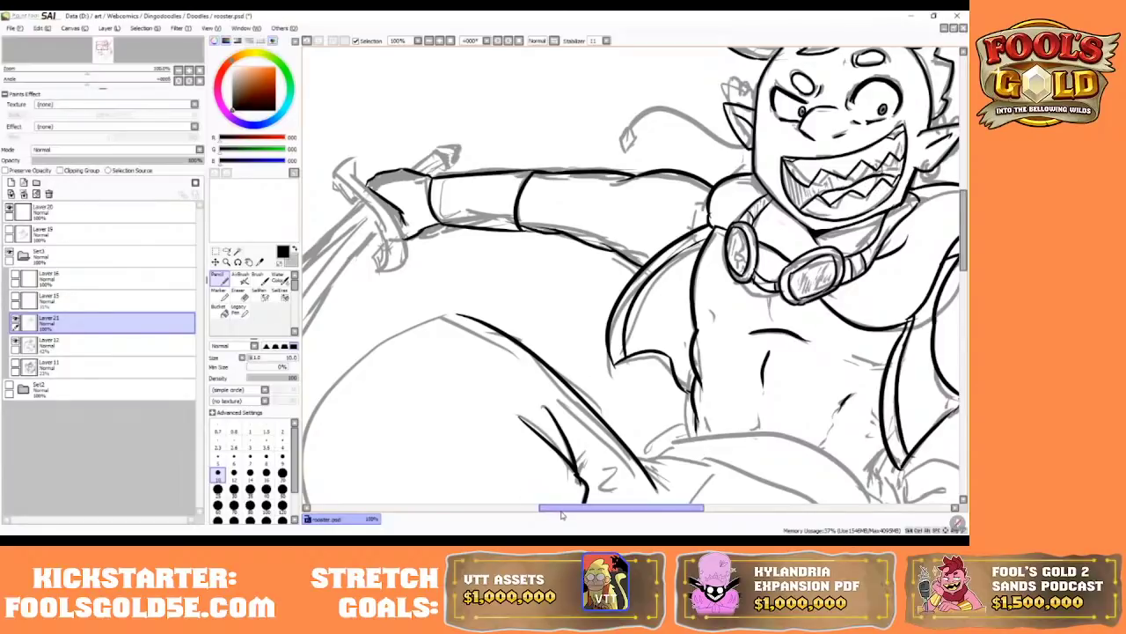
- Ink the bent leg's outer contour from the top of the knee around and down to the boot's pointed tip
drag(563, 507, 536, 507)
drag(965, 223, 964, 268)
mouse_move(572, 62)
mouse_down()
mouse_move(415, 232)
mouse_move(494, 318)
mouse_move(448, 248)
mouse_move(416, 230)
mouse_move(505, 355)
mouse_up()
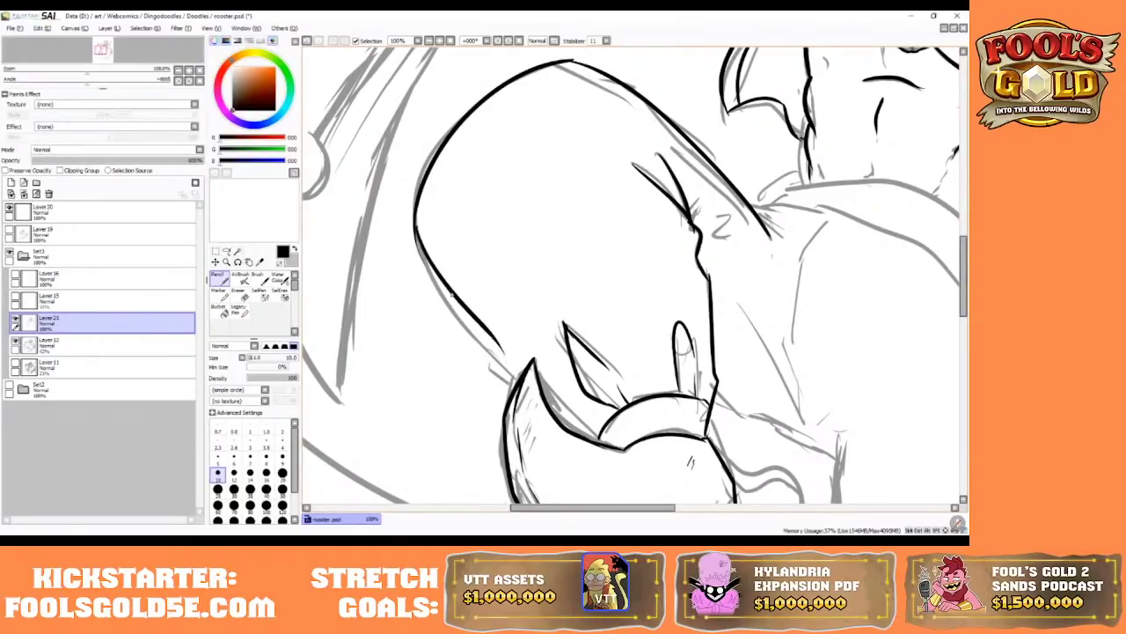
click(307, 42)
click(318, 41)
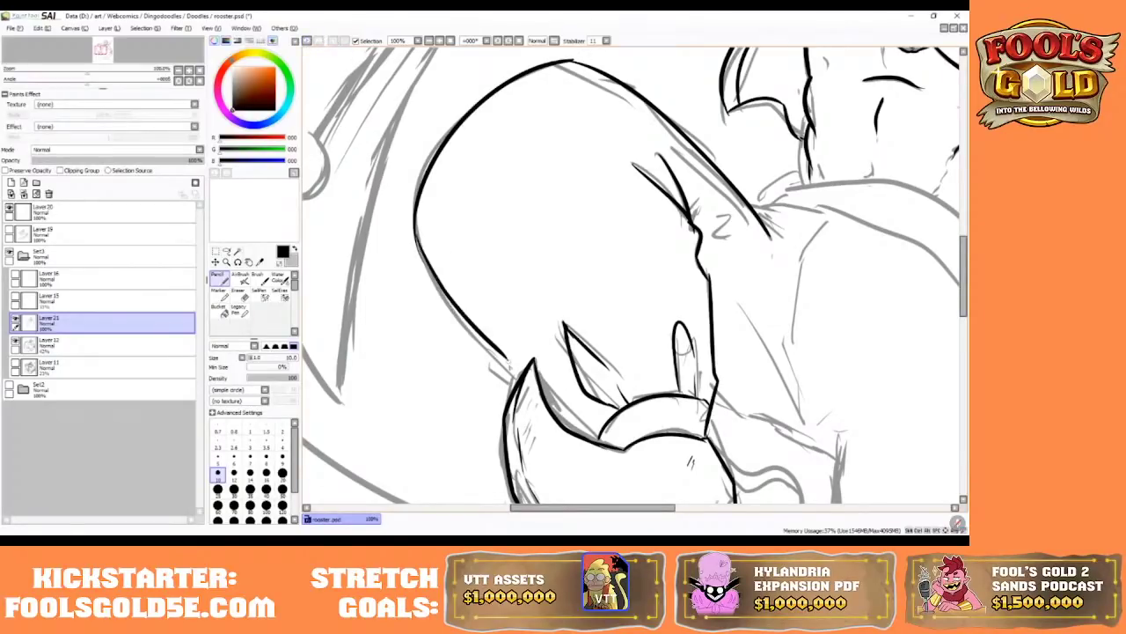
mouse_move(505, 355)
mouse_down()
mouse_move(540, 394)
mouse_move(565, 391)
mouse_move(589, 429)
mouse_up()
- Ink the trousers' underside line from the ankle band to the far leg, and the hip creases at the waistband's end
drag(715, 395, 837, 463)
drag(598, 507, 664, 507)
drag(490, 204, 552, 213)
drag(531, 176, 505, 201)
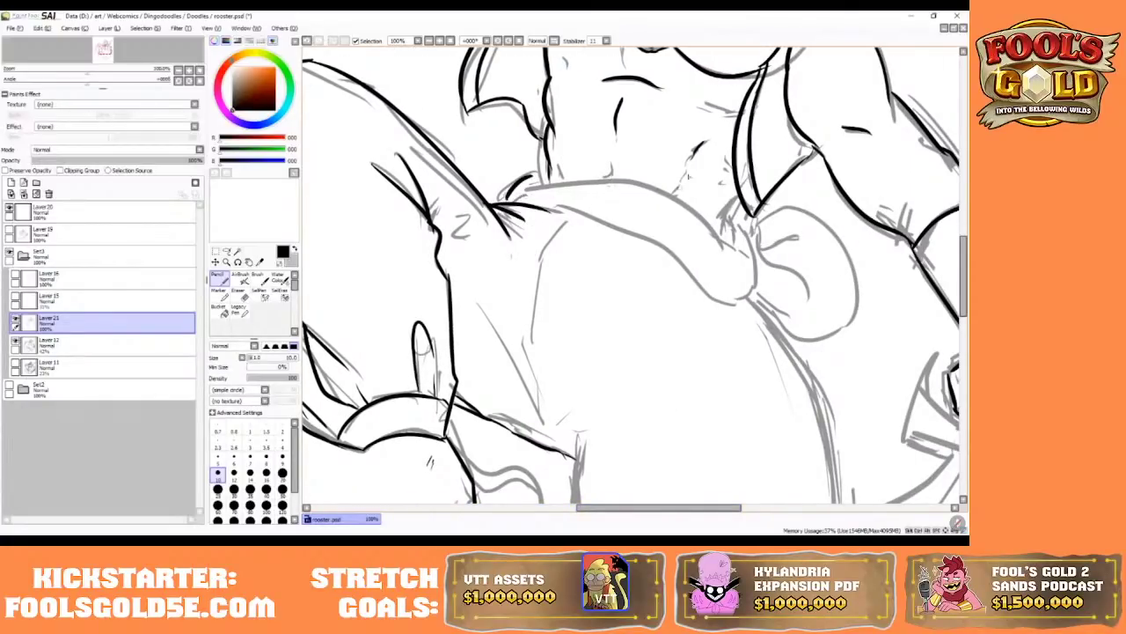
- Ink the abdomen crease and the waistband's lower edge, folded end by the vest and upper edge across the waist
drag(688, 163, 672, 206)
mouse_move(741, 197)
mouse_down()
mouse_move(723, 227)
mouse_move(729, 238)
mouse_move(748, 231)
mouse_move(747, 296)
mouse_move(677, 238)
mouse_move(556, 206)
mouse_up()
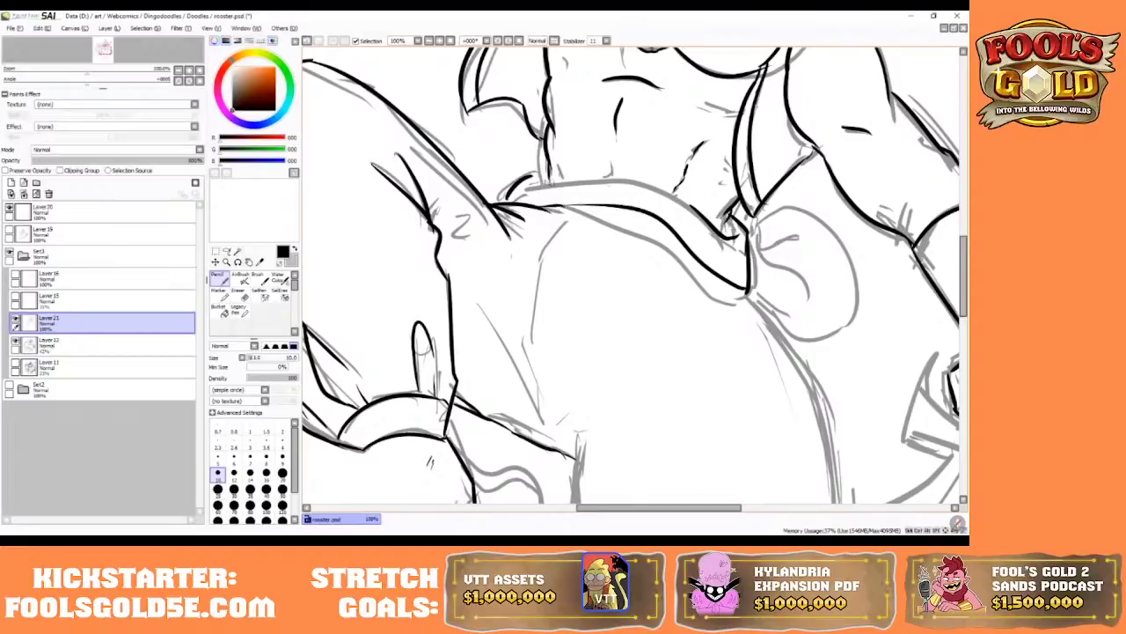
drag(532, 179, 650, 202)
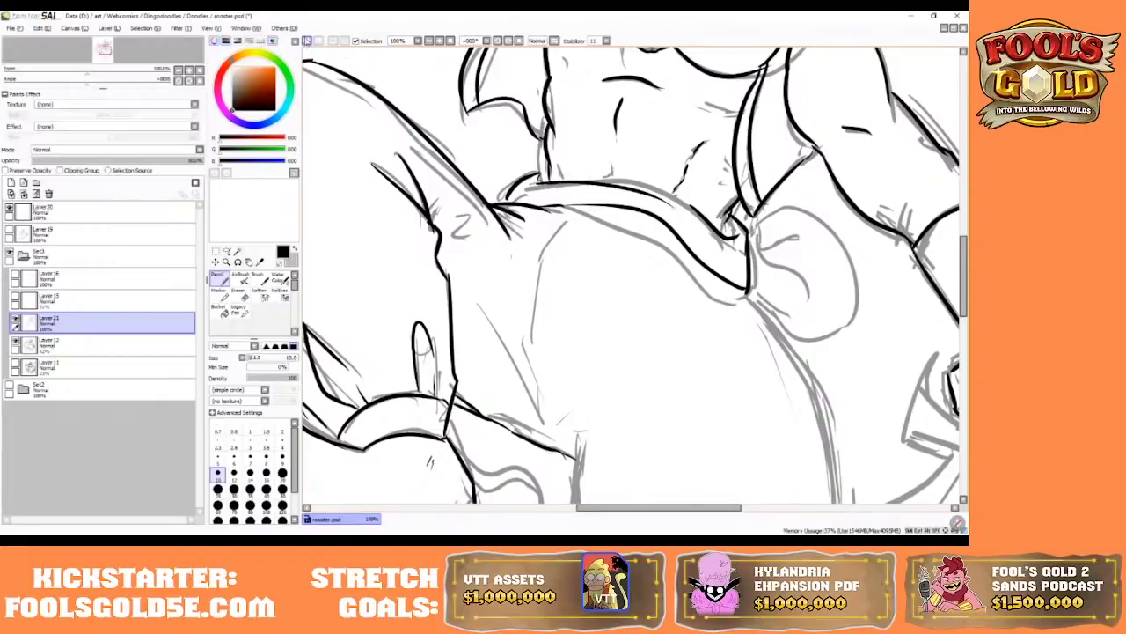
key(ctrl+z)
mouse_move(533, 184)
mouse_down()
mouse_move(655, 191)
mouse_move(695, 209)
mouse_up()
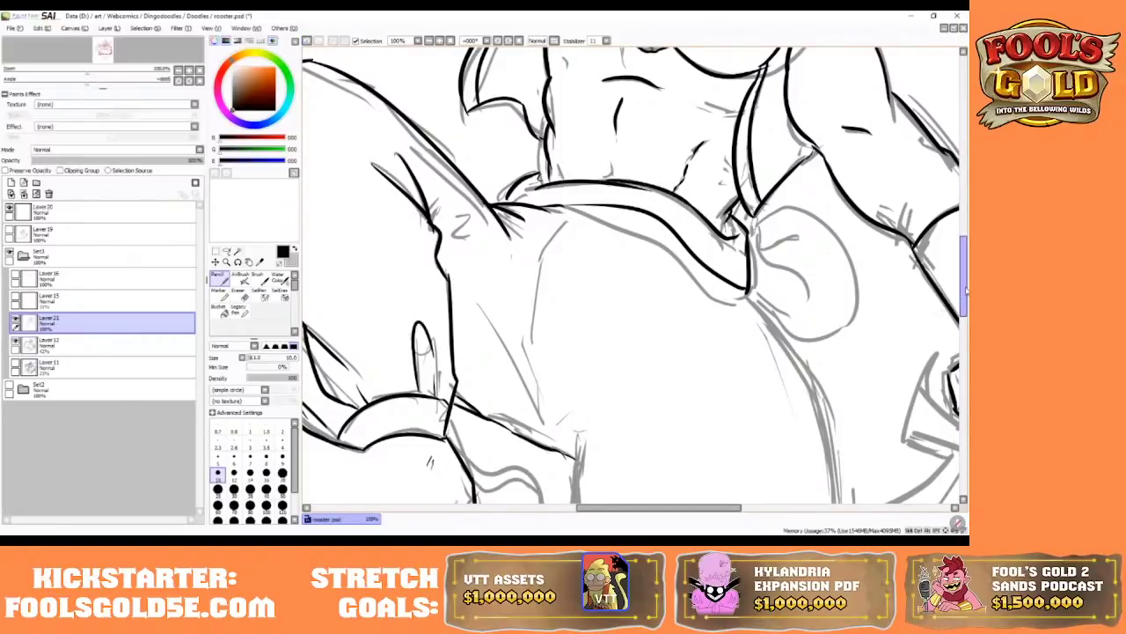
scroll(929, 318, up, 6)
scroll(935, 271, down, 4)
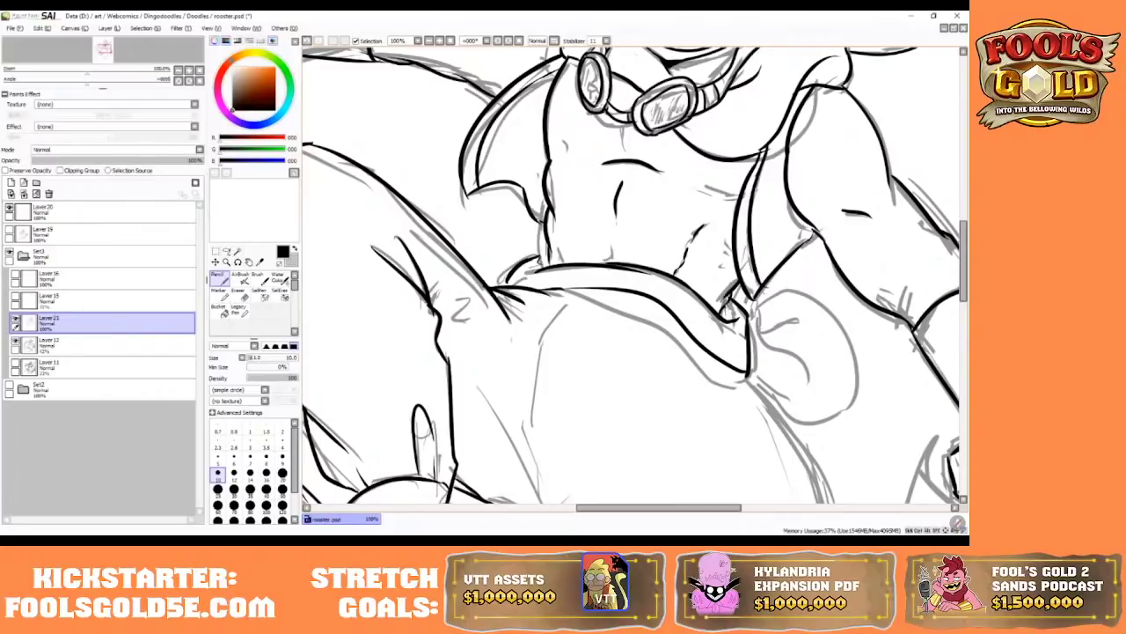
- Redo the small detail dashes on the side of the abdomen, between the abdomen crease and the vest edge
click(307, 41)
drag(728, 262, 726, 266)
drag(961, 260, 962, 228)
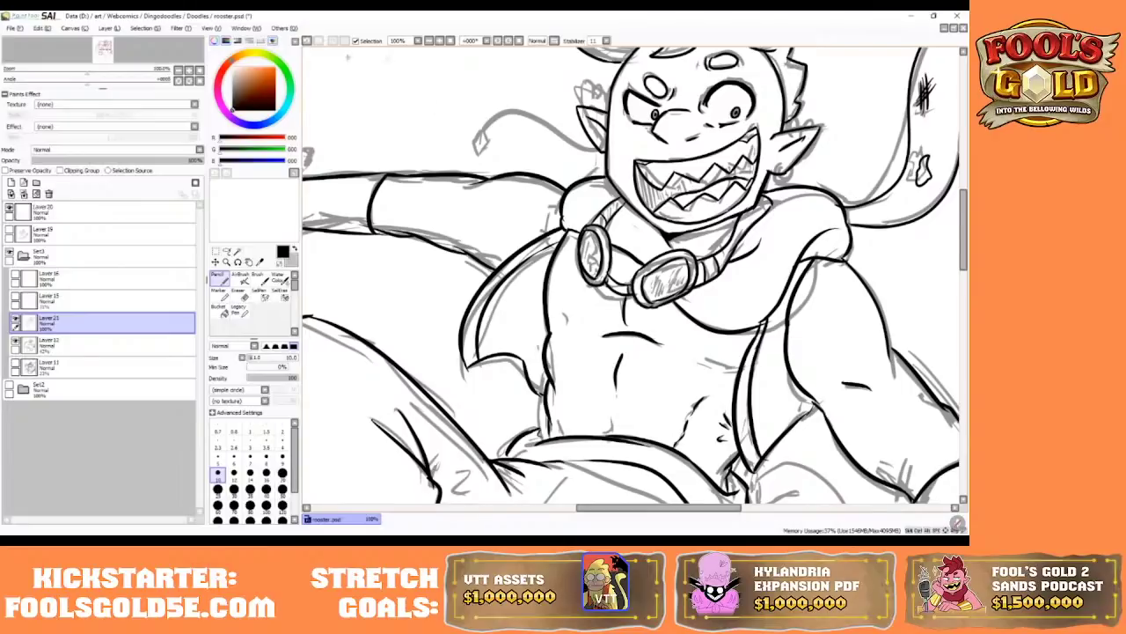
click(11, 182)
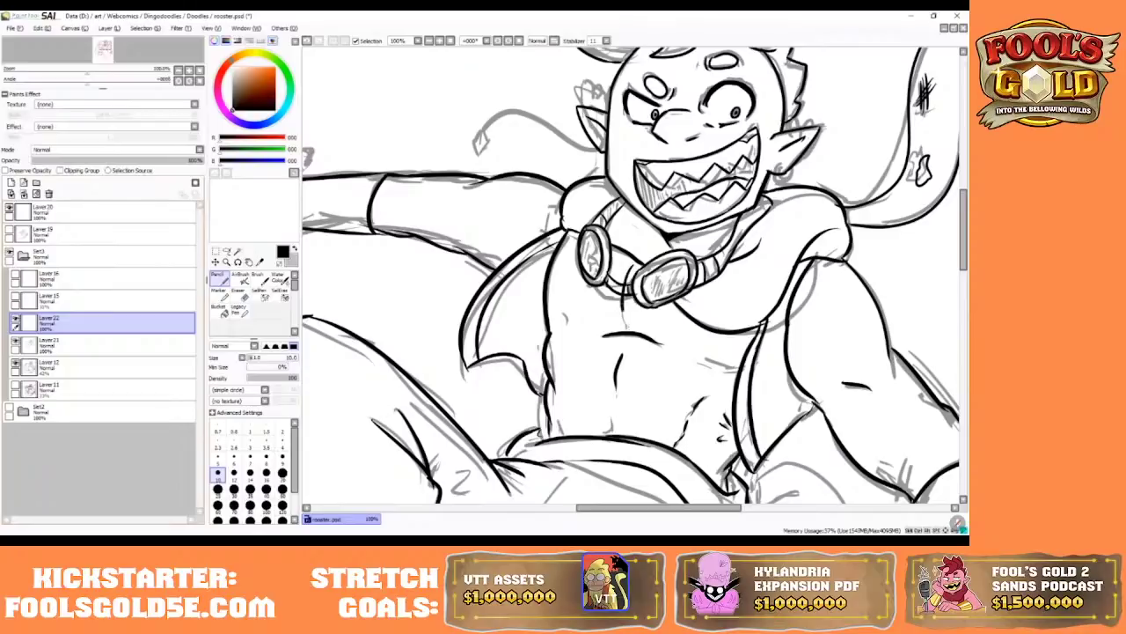
click(239, 293)
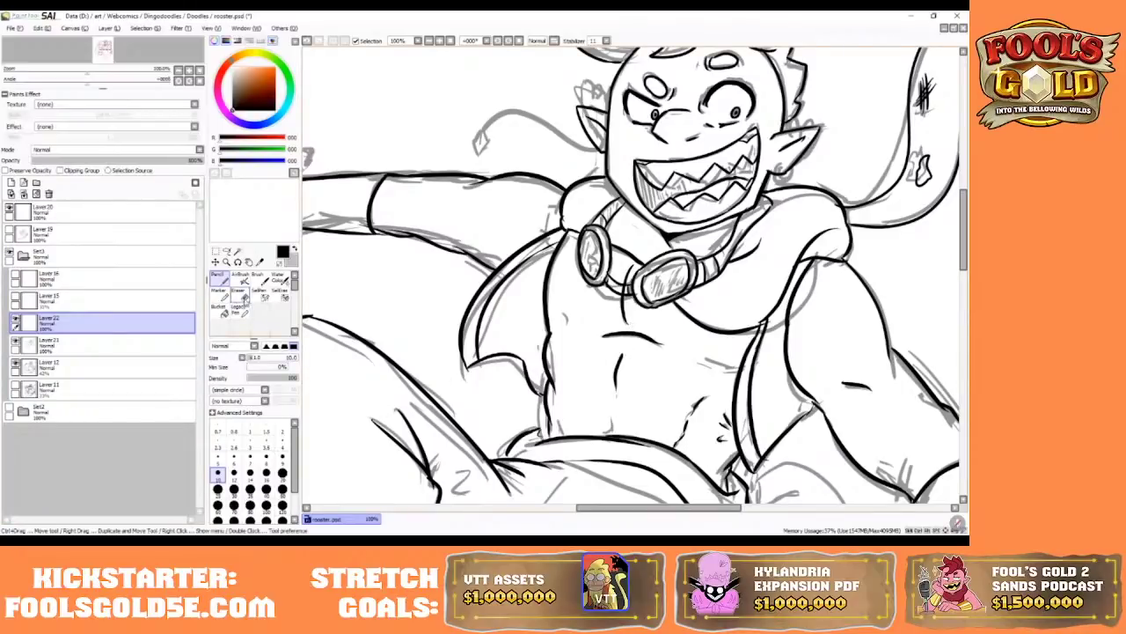
click(118, 344)
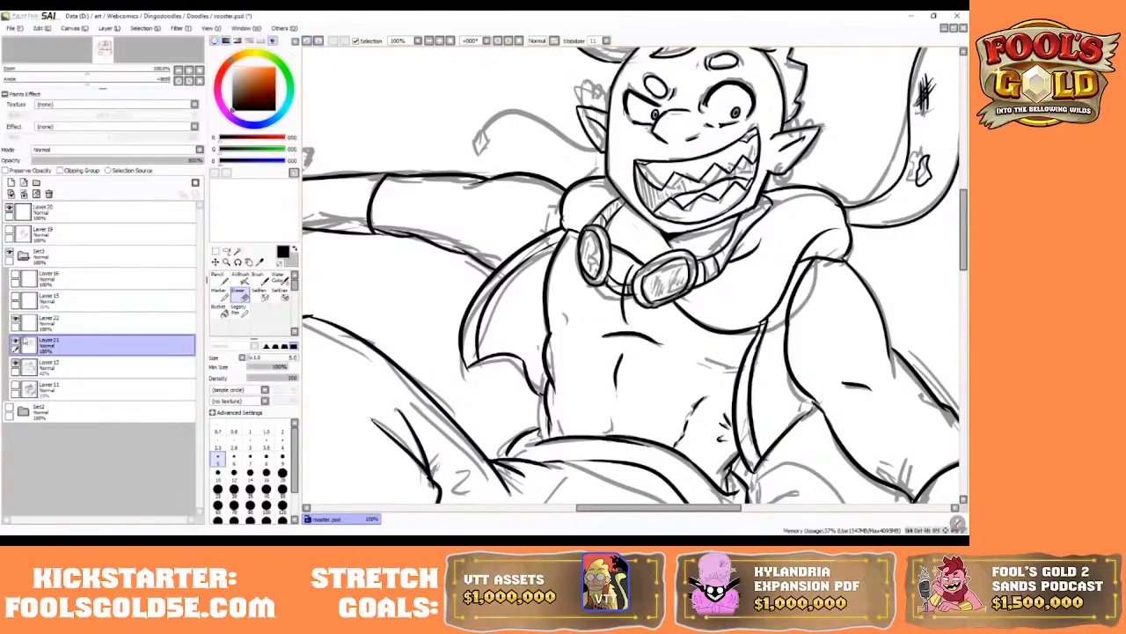
click(16, 320)
click(39, 324)
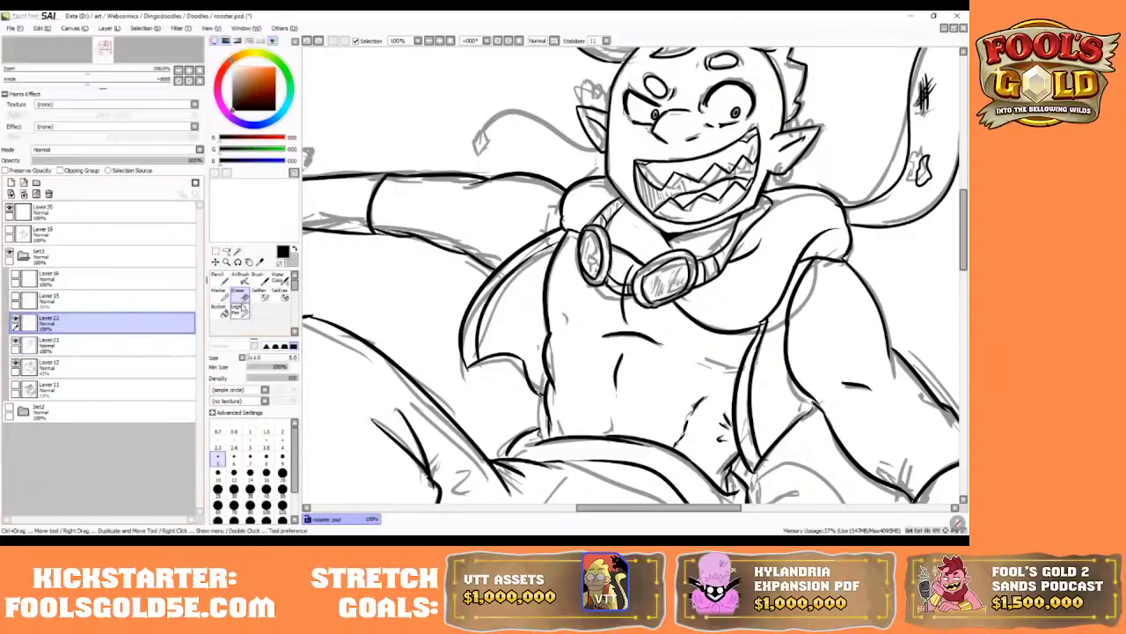
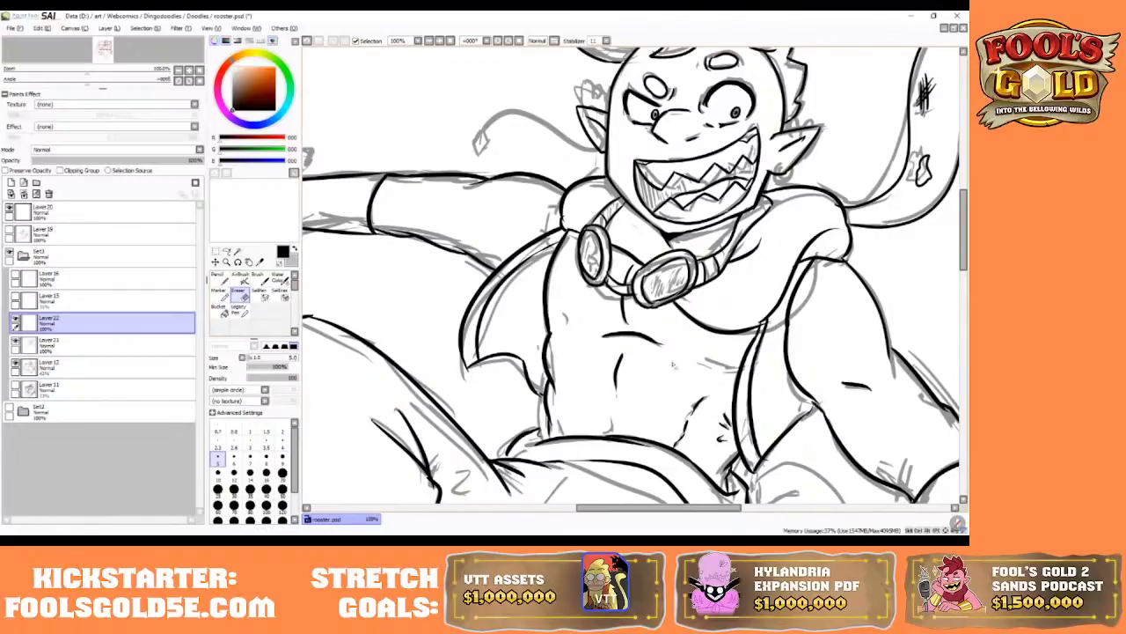
drag(596, 509, 607, 508)
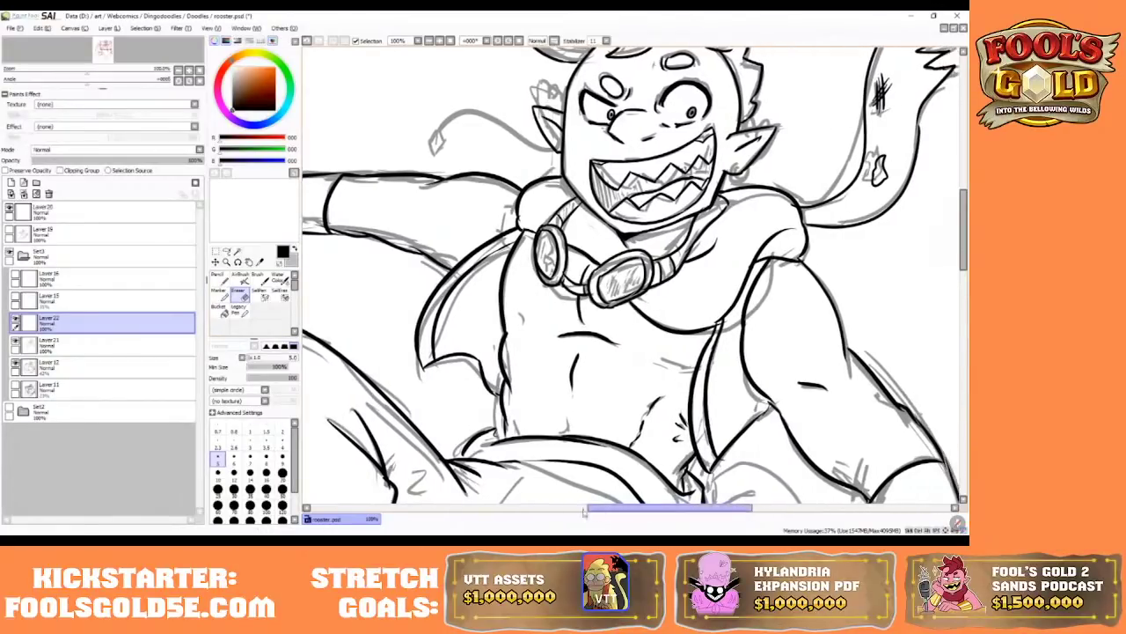
click(217, 277)
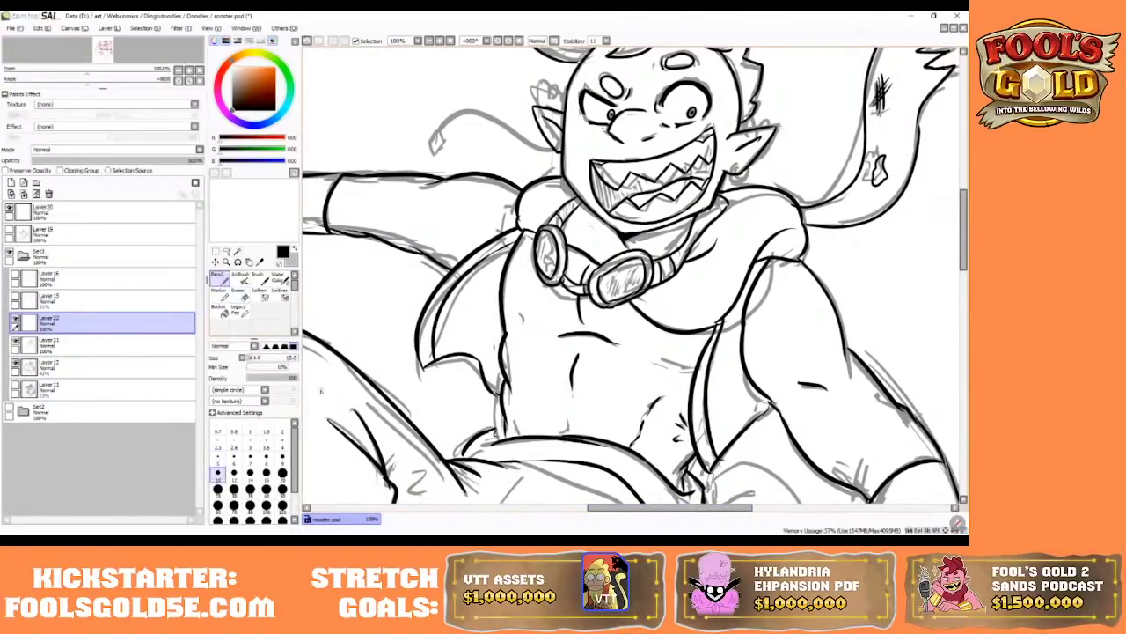
click(24, 195)
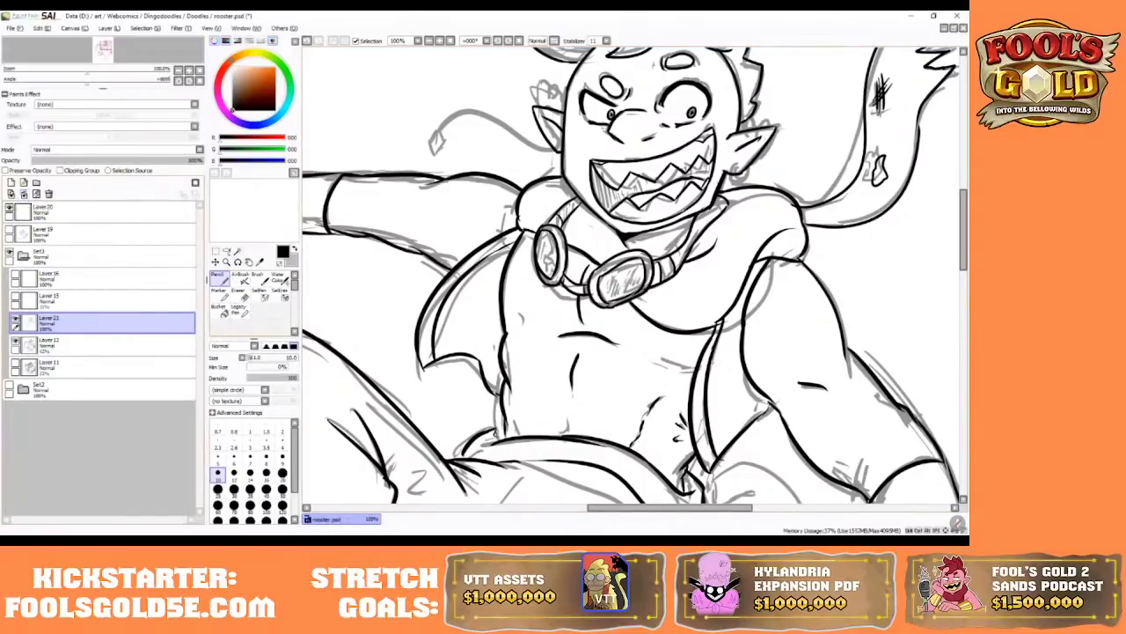
- Ink the torso's side contour just above the waistband and the small detail mark on the chest
drag(497, 432, 508, 446)
drag(516, 315, 521, 327)
- Add a new layer above the line art and ink hoop earrings on the tip and lobe of the ear near the scarf tail
drag(965, 249, 967, 229)
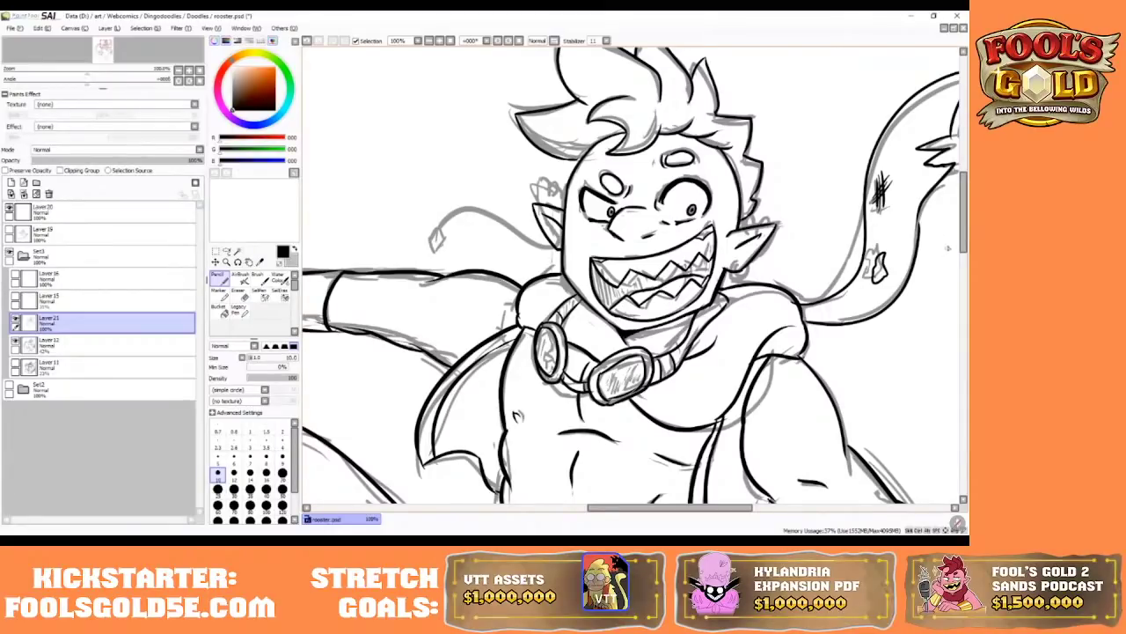
drag(965, 222, 967, 208)
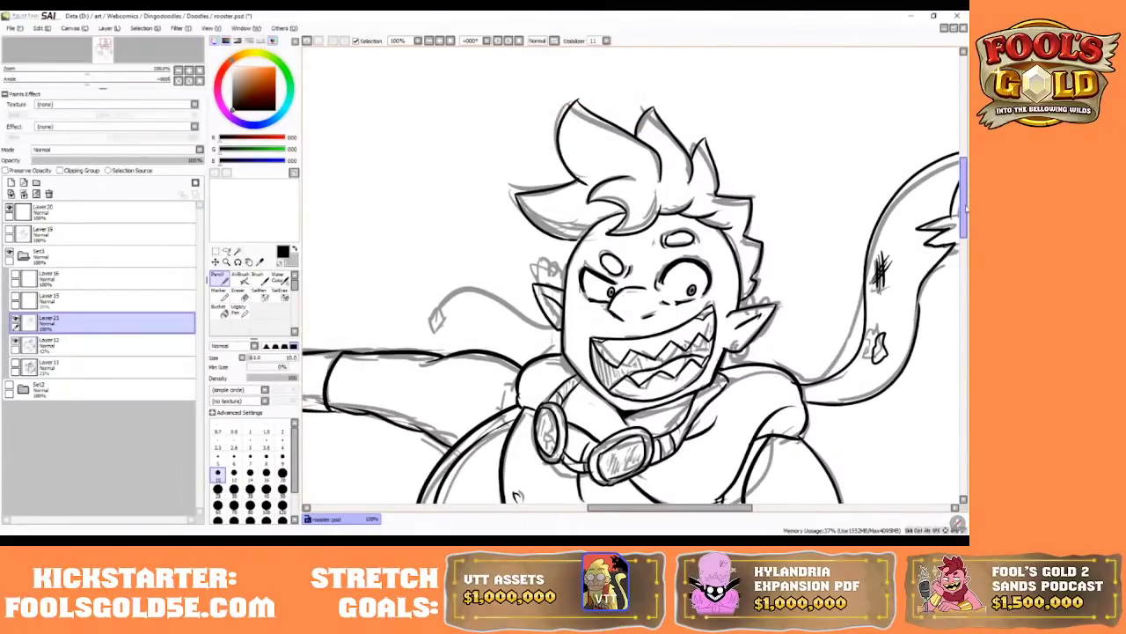
drag(591, 508, 609, 507)
click(10, 182)
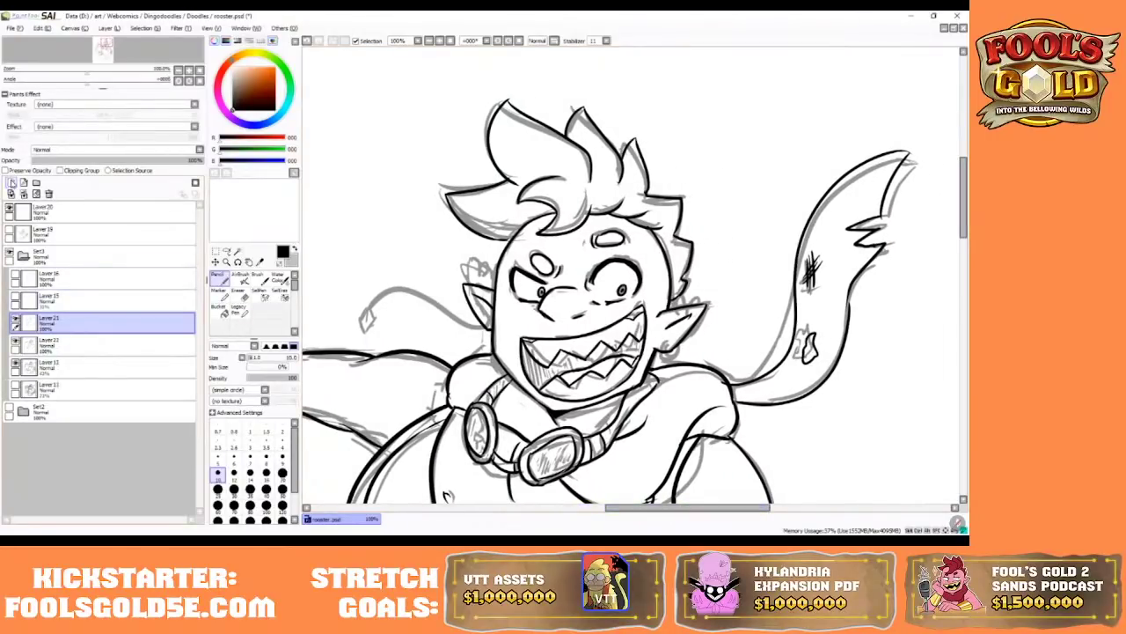
mouse_move(663, 345)
mouse_down()
mouse_move(671, 366)
mouse_move(676, 351)
mouse_move(660, 361)
mouse_up()
key(ctrl+z)
key(ctrl+y)
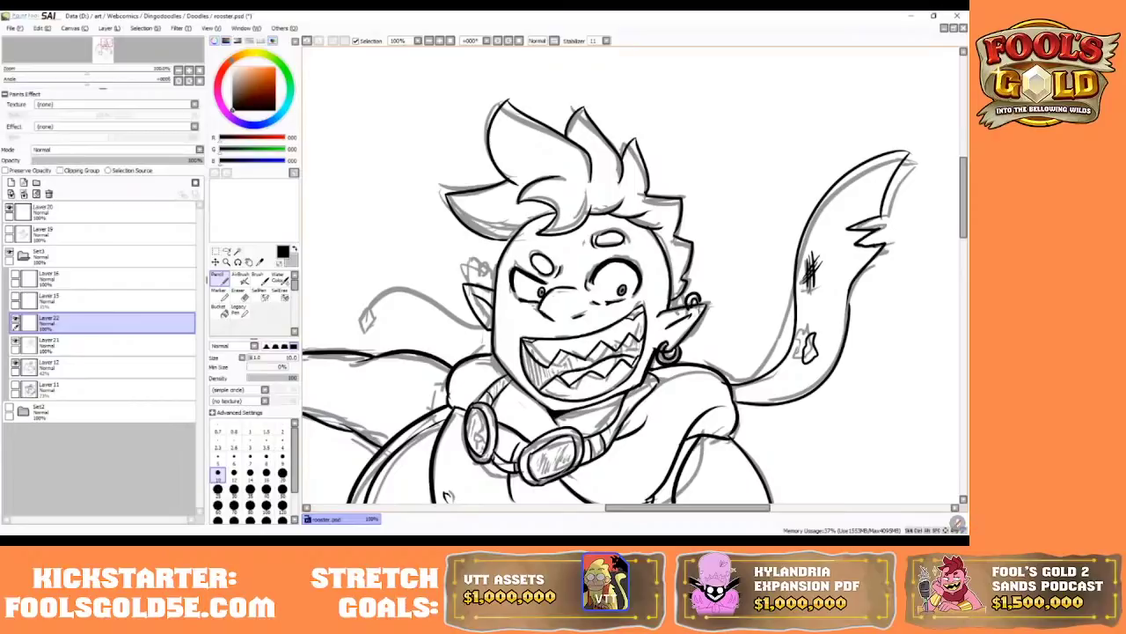
- Ink another hoop earring on the same ear's upper edge, close to the head
mouse_move(674, 314)
mouse_down()
mouse_move(680, 299)
mouse_move(681, 313)
mouse_up()
drag(678, 324, 681, 334)
click(307, 41)
mouse_move(672, 318)
mouse_down()
mouse_move(674, 301)
mouse_move(679, 318)
mouse_up()
click(309, 41)
drag(672, 319, 672, 306)
click(440, 41)
click(443, 44)
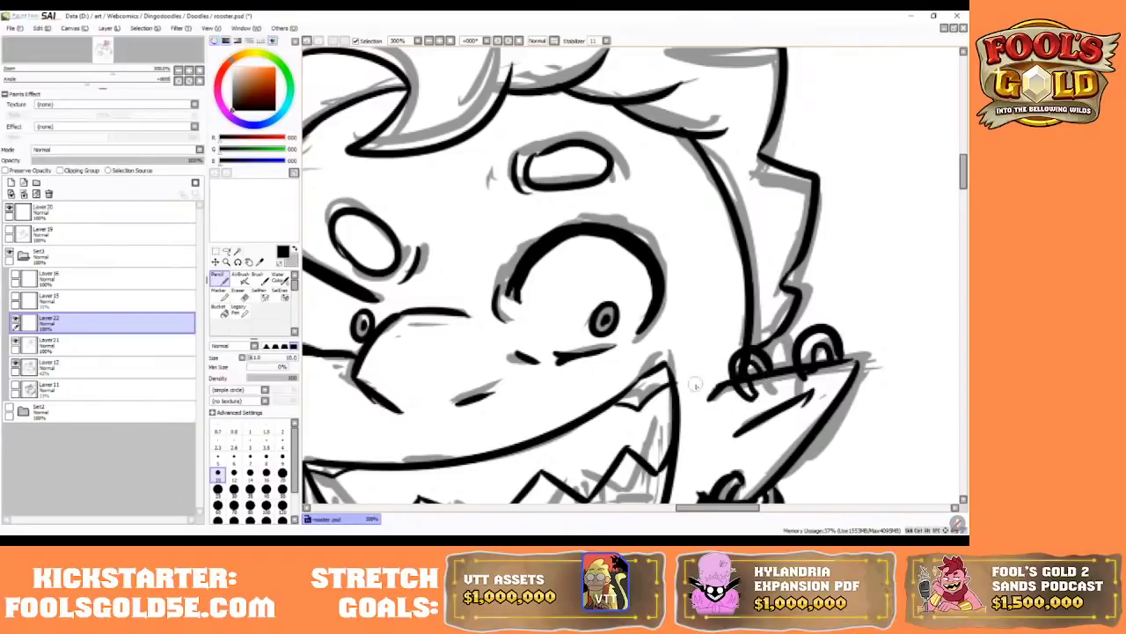
click(237, 292)
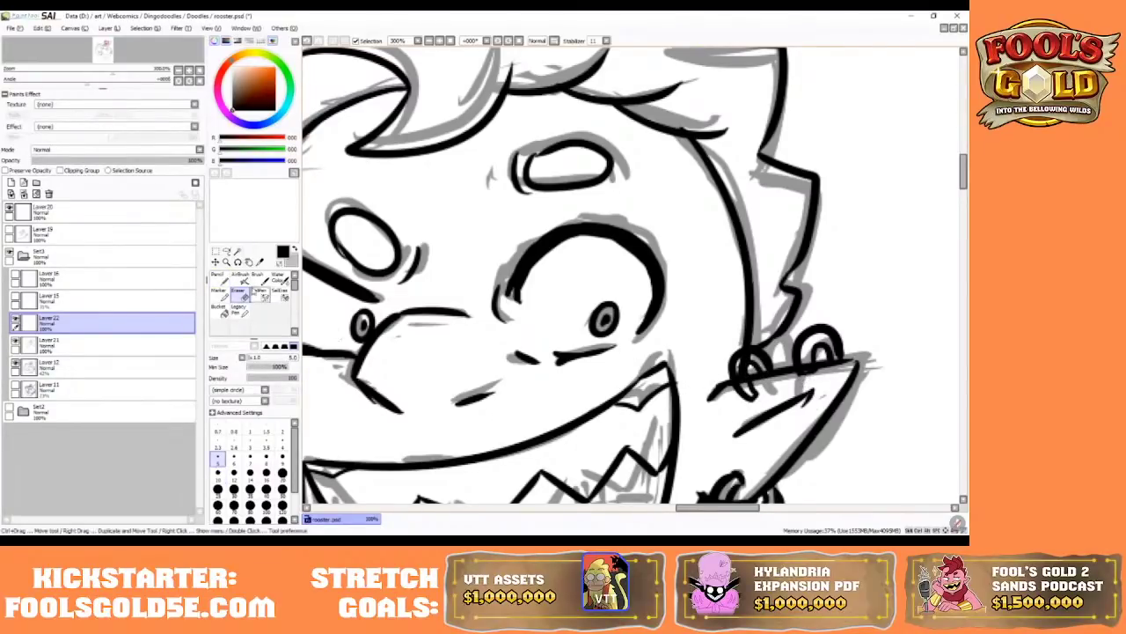
click(223, 273)
- Ink two hoop earrings side by side on the upper edge of the ear facing the outstretched arm
click(450, 41)
click(439, 41)
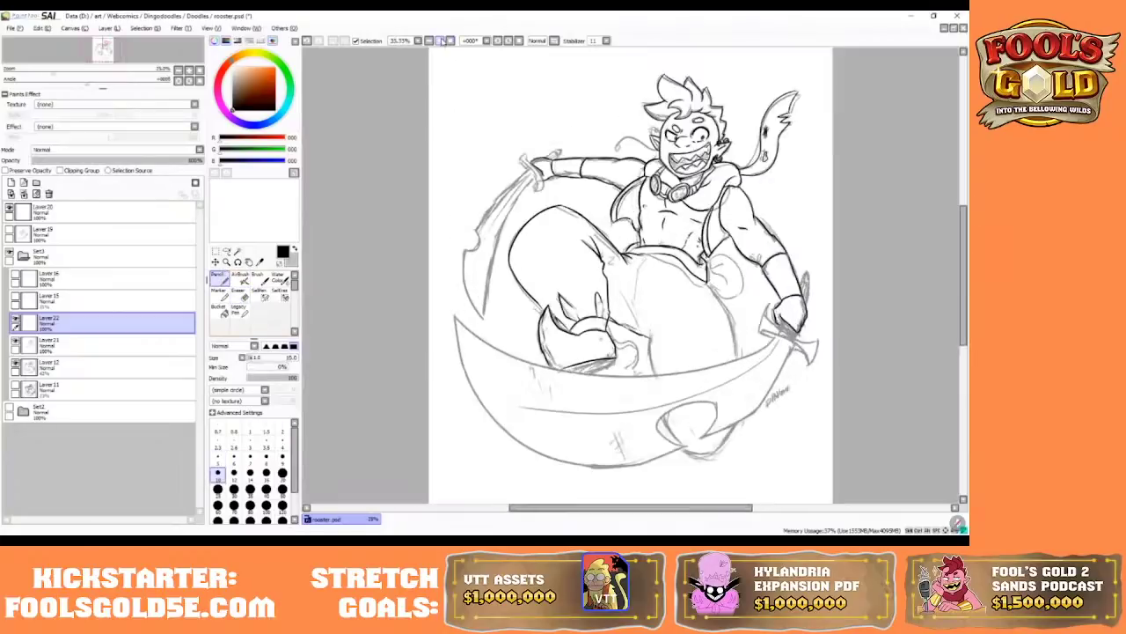
click(439, 40)
click(439, 40)
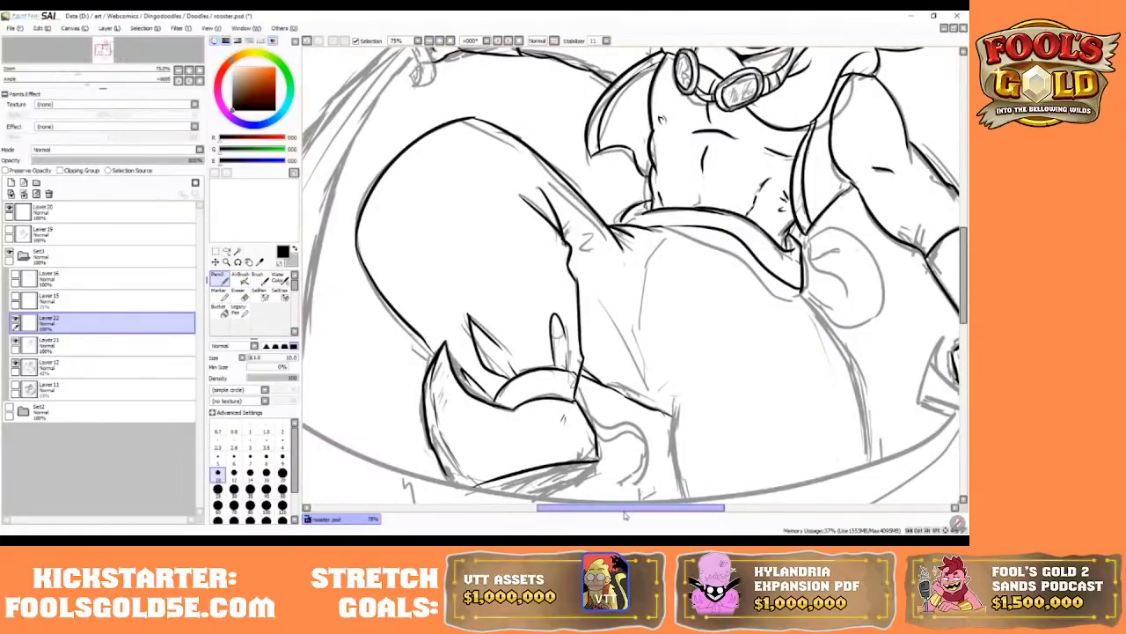
drag(625, 508, 654, 508)
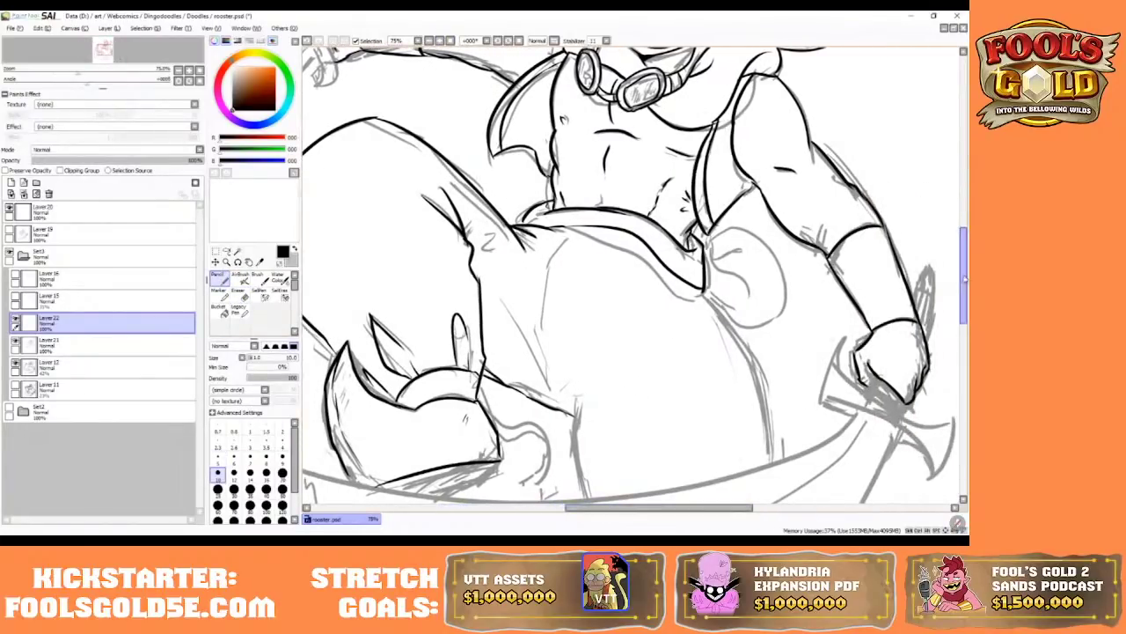
mouse_move(964, 280)
mouse_down()
mouse_move(965, 296)
mouse_move(966, 226)
mouse_up()
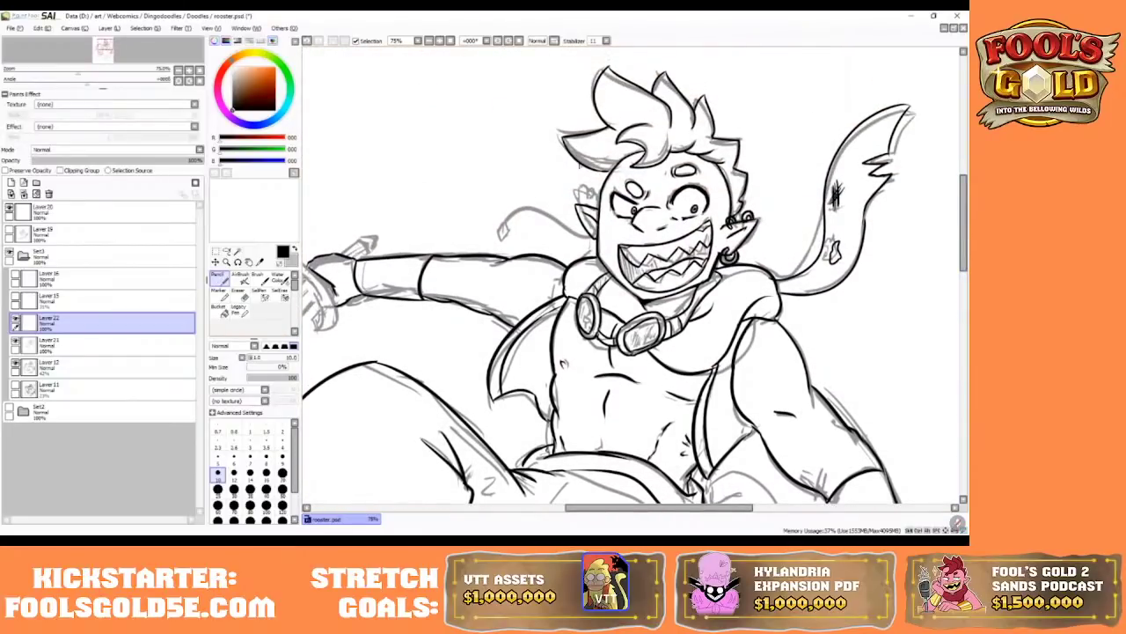
click(439, 40)
click(439, 41)
click(439, 40)
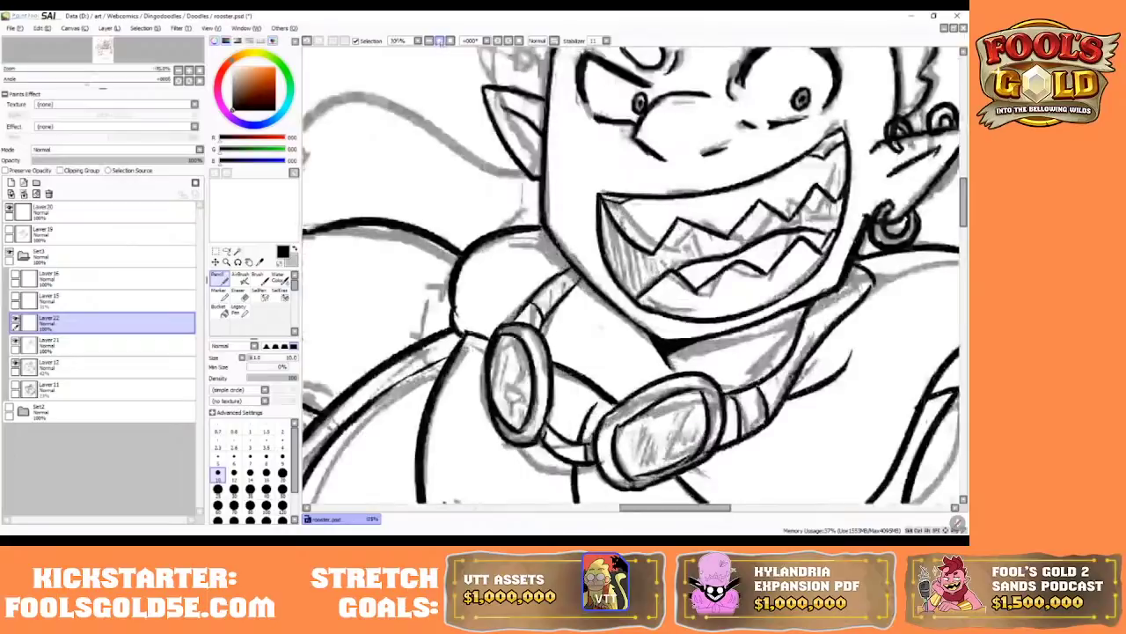
drag(965, 201, 964, 179)
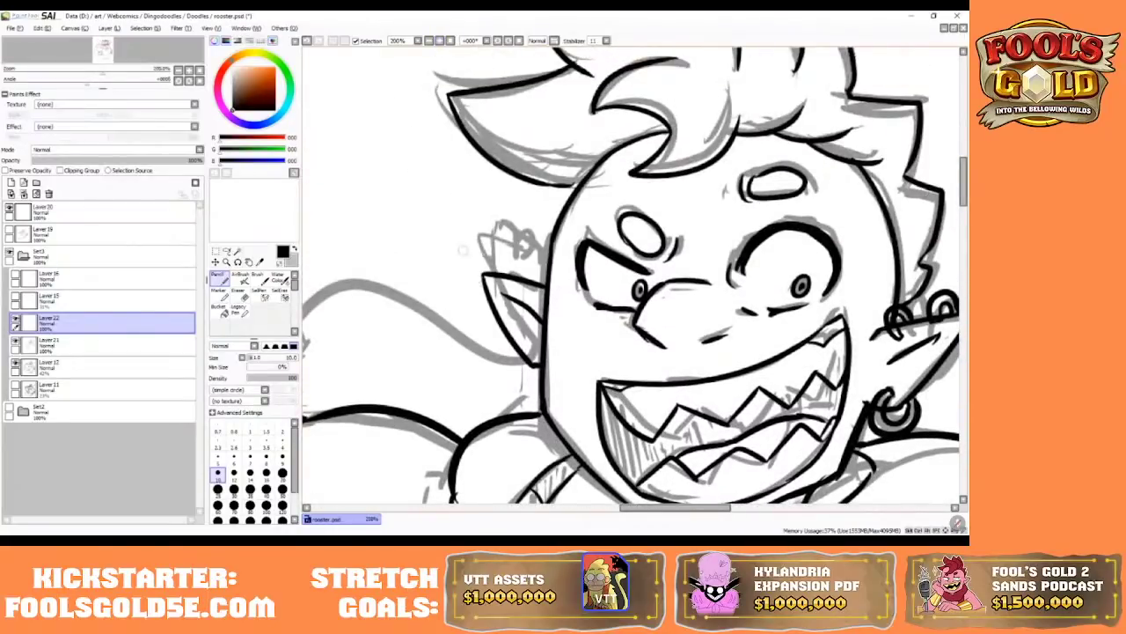
mouse_move(509, 280)
mouse_down()
mouse_move(492, 279)
mouse_move(524, 264)
mouse_move(517, 278)
mouse_move(495, 259)
mouse_move(517, 278)
mouse_move(496, 273)
mouse_move(509, 260)
mouse_move(513, 275)
mouse_move(535, 264)
mouse_move(545, 291)
mouse_move(531, 294)
mouse_move(533, 271)
mouse_move(545, 293)
mouse_up()
click(308, 41)
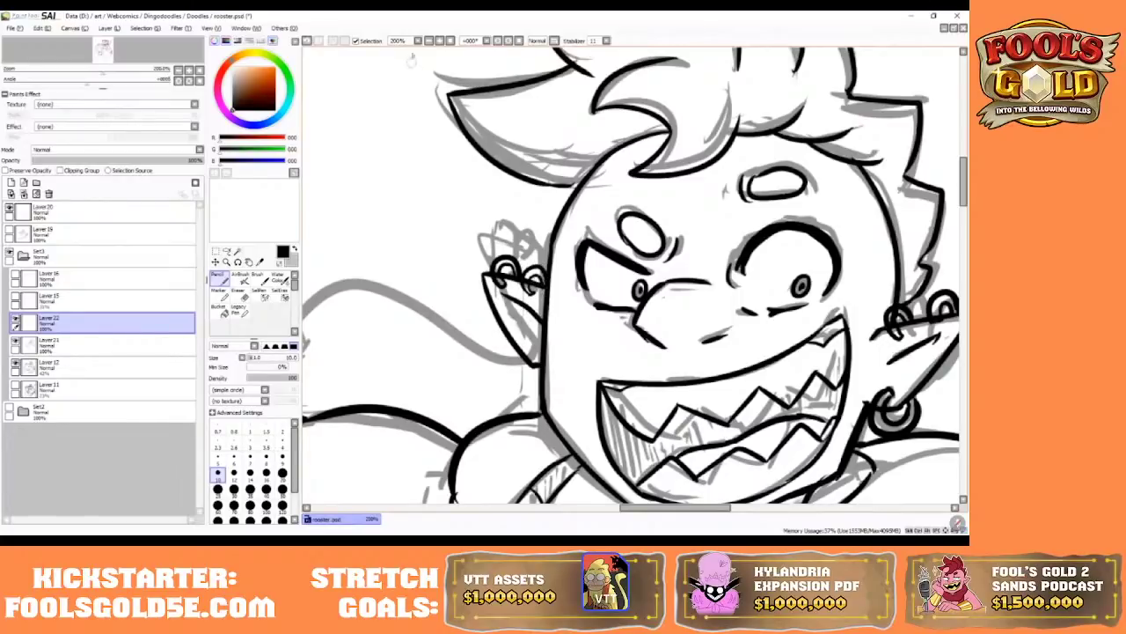
click(449, 41)
click(441, 40)
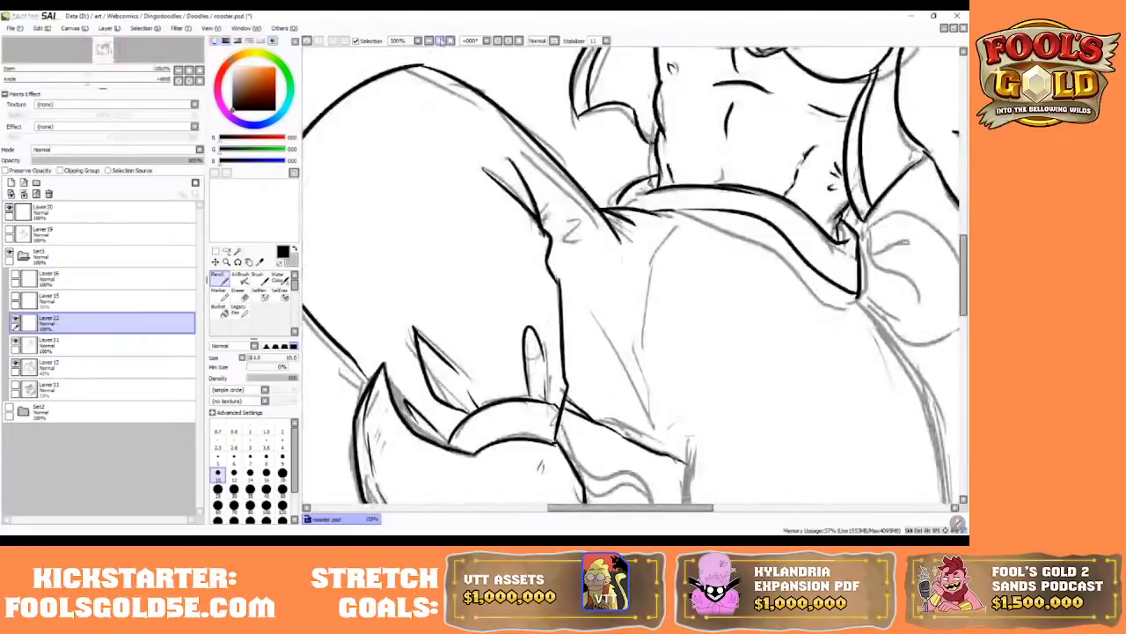
drag(964, 267, 965, 205)
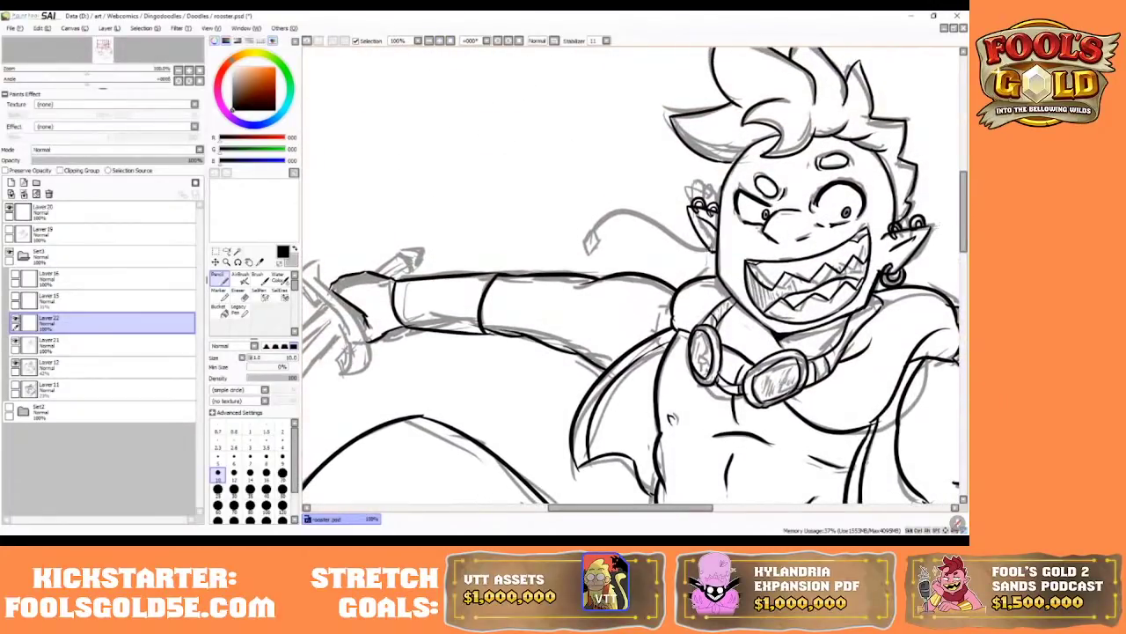
mouse_move(712, 250)
mouse_down()
mouse_move(591, 213)
mouse_move(595, 250)
mouse_up()
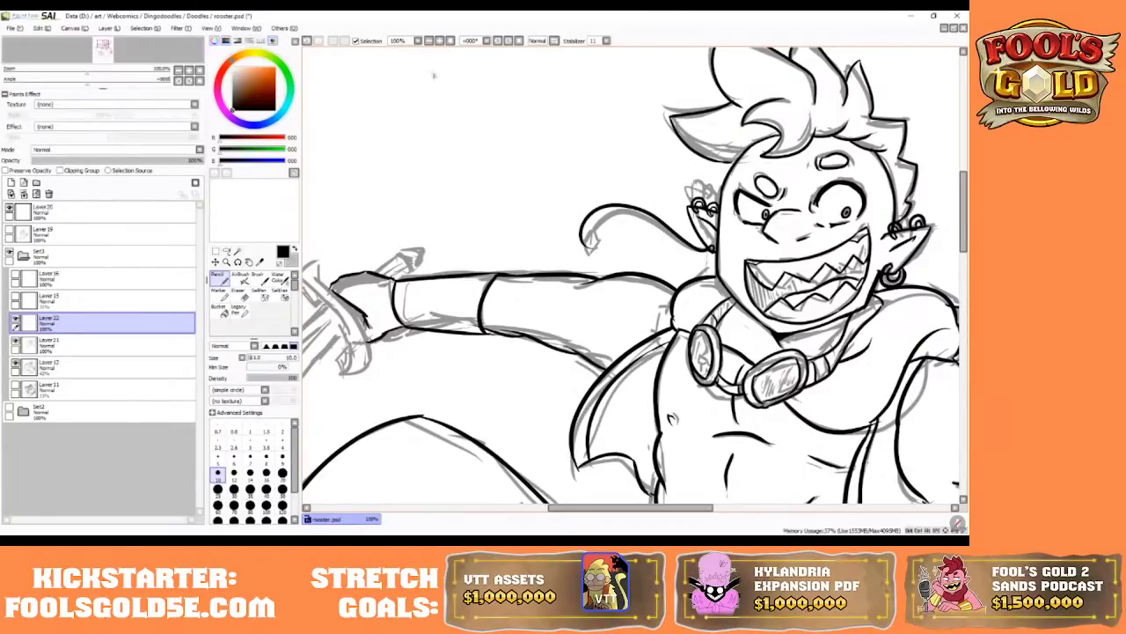
click(308, 40)
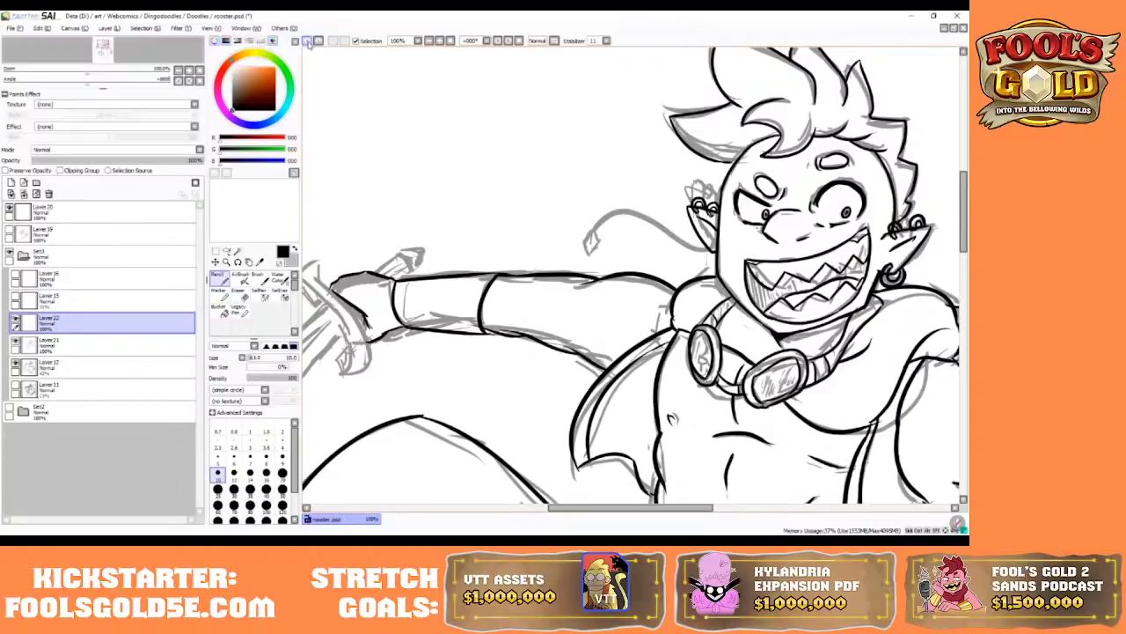
- Ink the dangling cord's outer curve from the ear lobe above the outstretched arm, with a small ring at the lobe
click(439, 41)
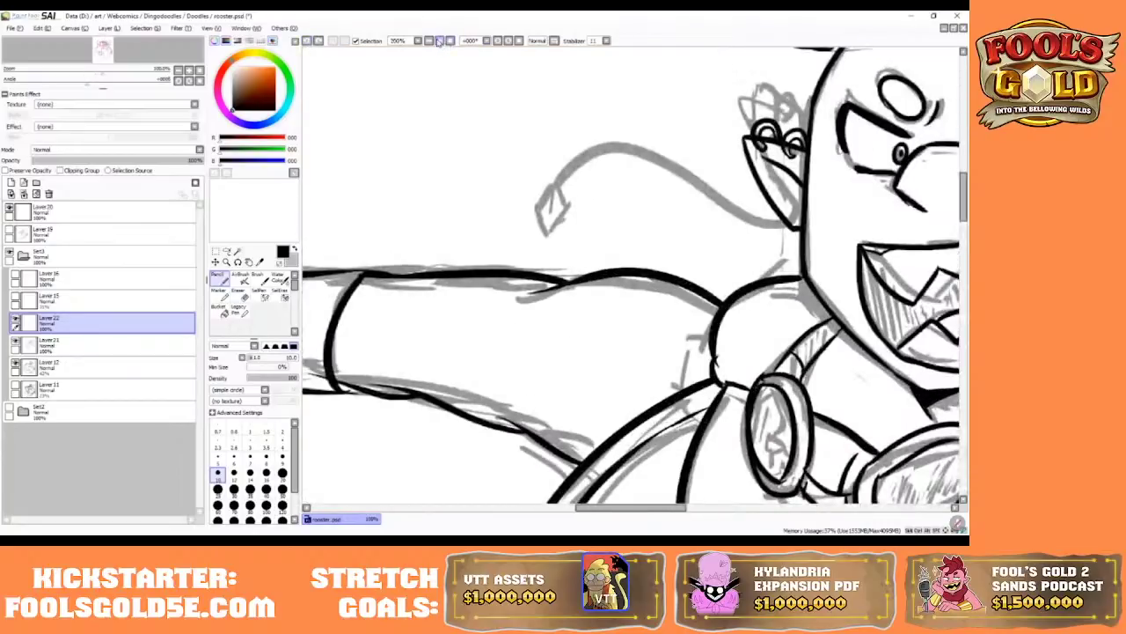
drag(588, 508, 605, 508)
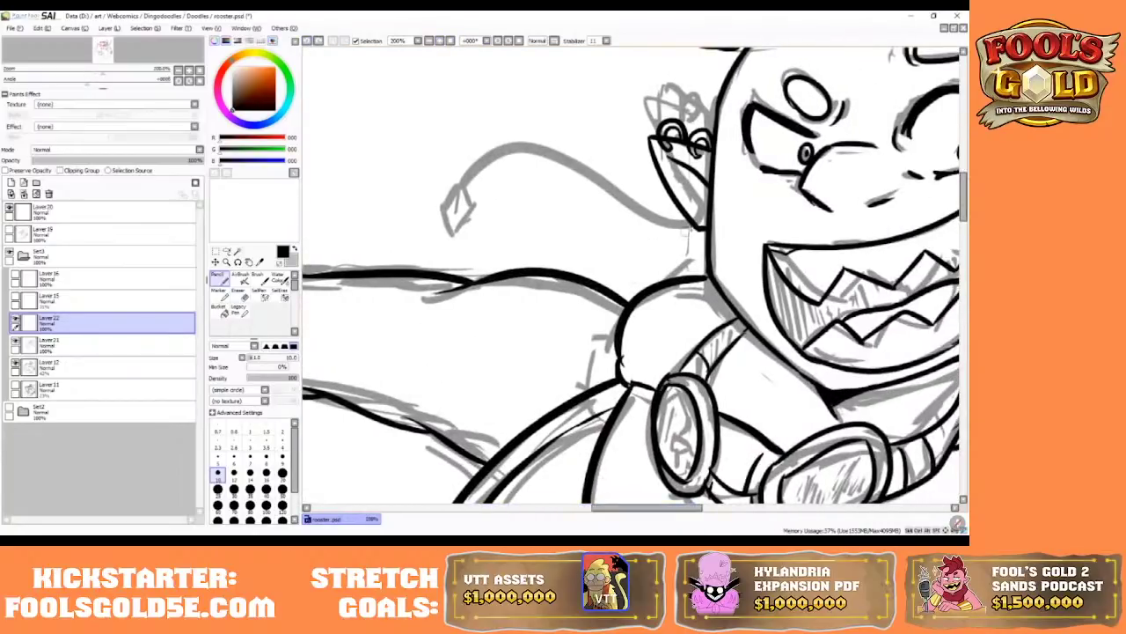
drag(699, 218, 698, 229)
click(307, 40)
mouse_move(654, 204)
mouse_down()
mouse_move(579, 146)
mouse_move(489, 201)
mouse_up()
click(307, 41)
mouse_move(696, 223)
mouse_down()
mouse_move(621, 204)
mouse_move(466, 139)
mouse_move(436, 186)
mouse_up()
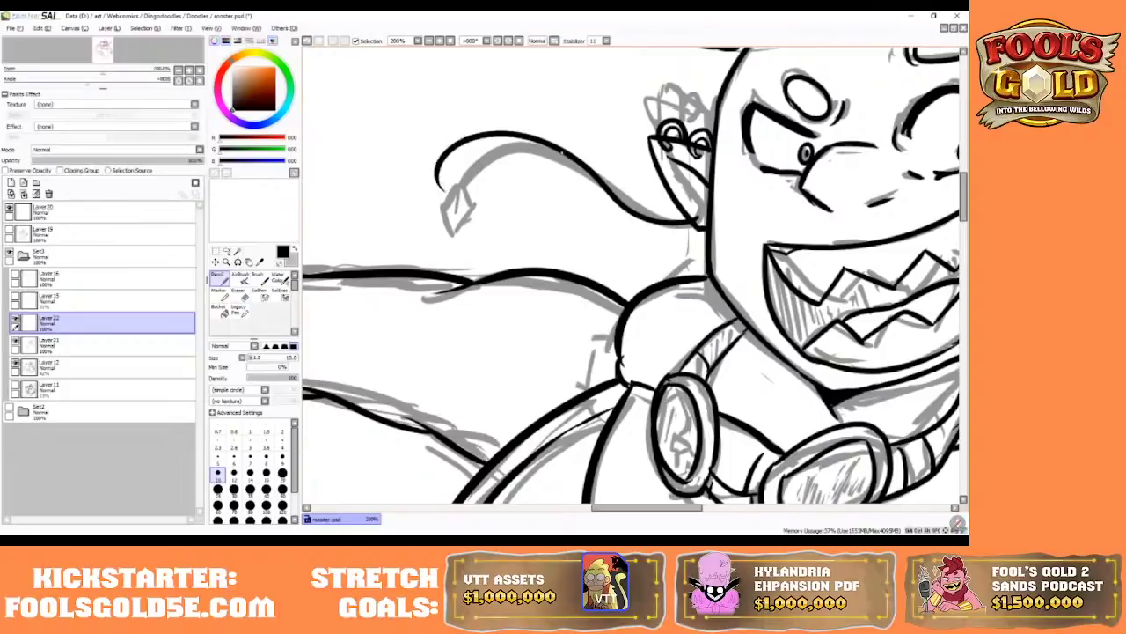
drag(697, 220, 699, 225)
- Ink the pointed diamond-shaped charm at the end of the dangling cord, reworking its edges
drag(437, 187, 457, 236)
drag(447, 185, 466, 214)
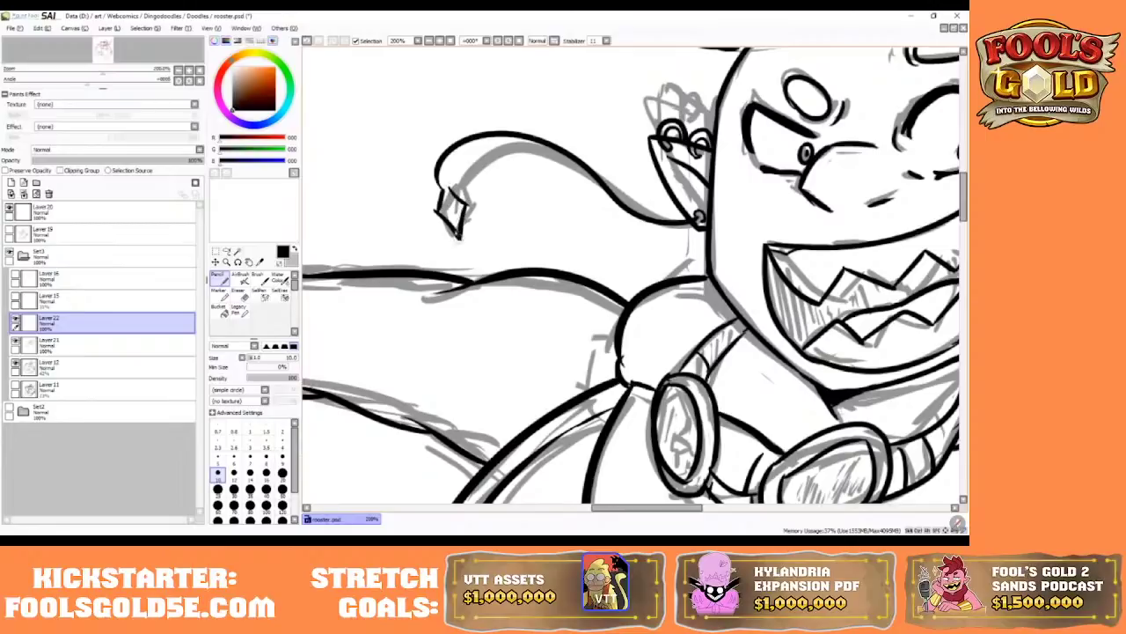
click(307, 42)
click(307, 42)
click(307, 42)
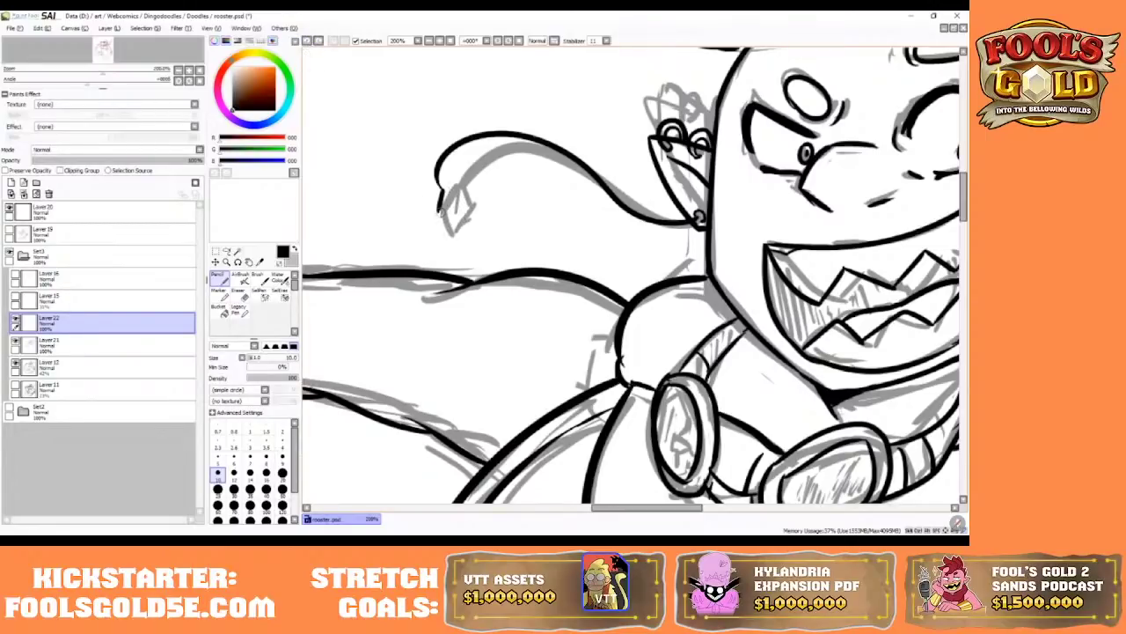
drag(438, 208, 461, 243)
mouse_move(446, 188)
mouse_down()
mouse_move(465, 206)
mouse_move(462, 242)
mouse_up()
- Ink the dangling cord's inner line from the charm around the bend, reworking it to run close beside the outer curve
mouse_move(449, 190)
mouse_down()
mouse_move(444, 165)
mouse_move(458, 152)
mouse_up()
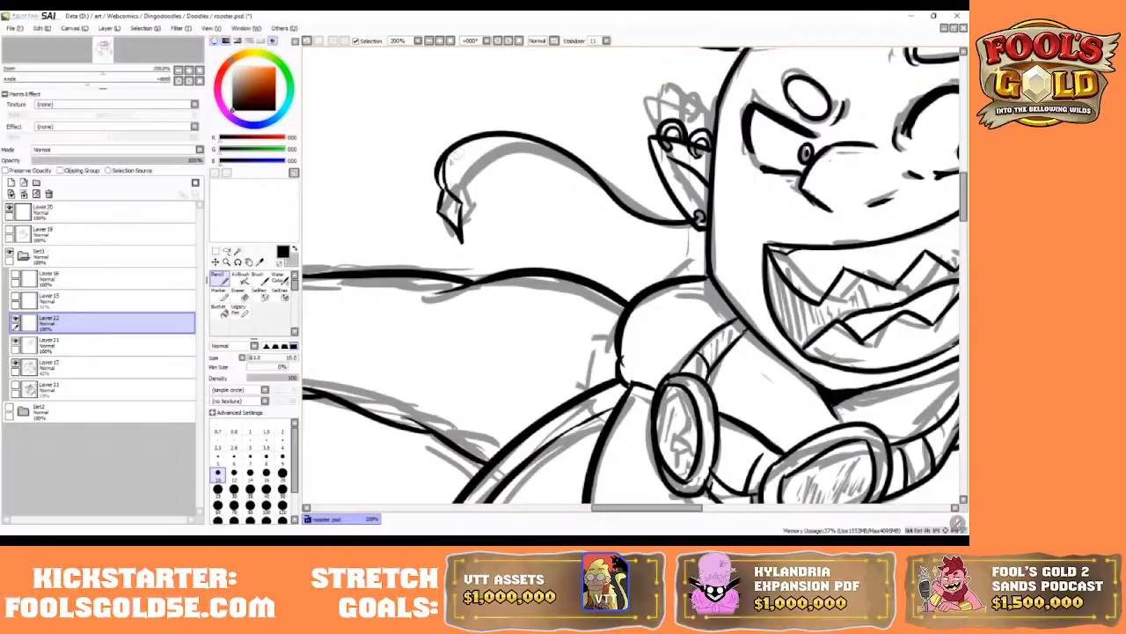
click(307, 41)
mouse_move(447, 190)
mouse_down()
mouse_move(463, 151)
mouse_move(540, 167)
mouse_up()
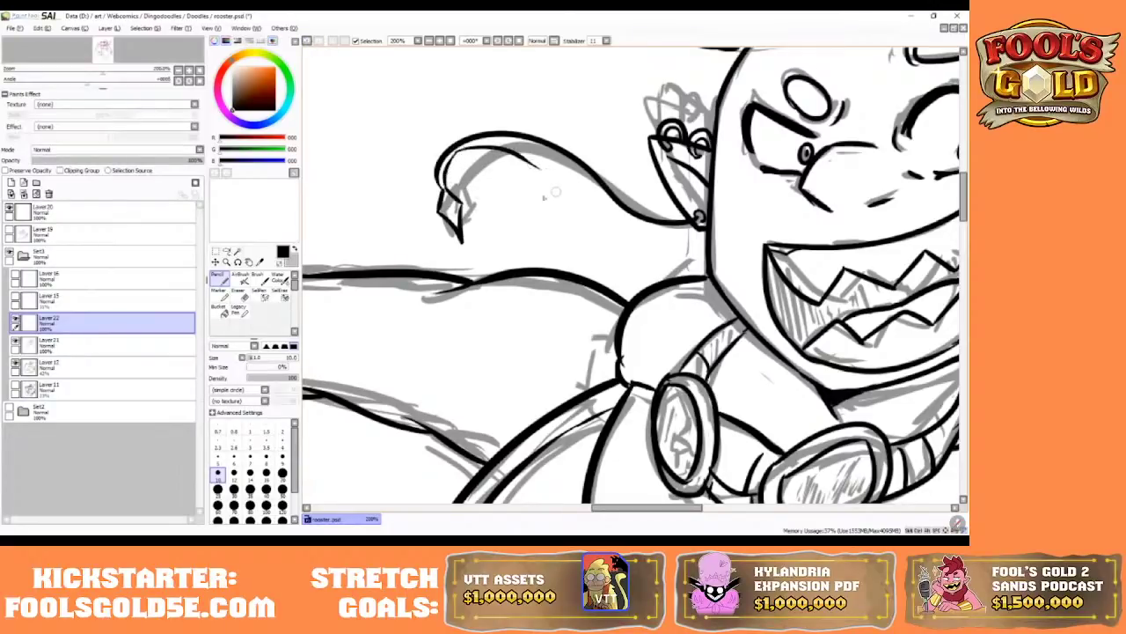
click(307, 41)
mouse_move(466, 159)
mouse_down()
mouse_move(454, 147)
mouse_move(514, 137)
mouse_move(549, 159)
mouse_up()
click(308, 41)
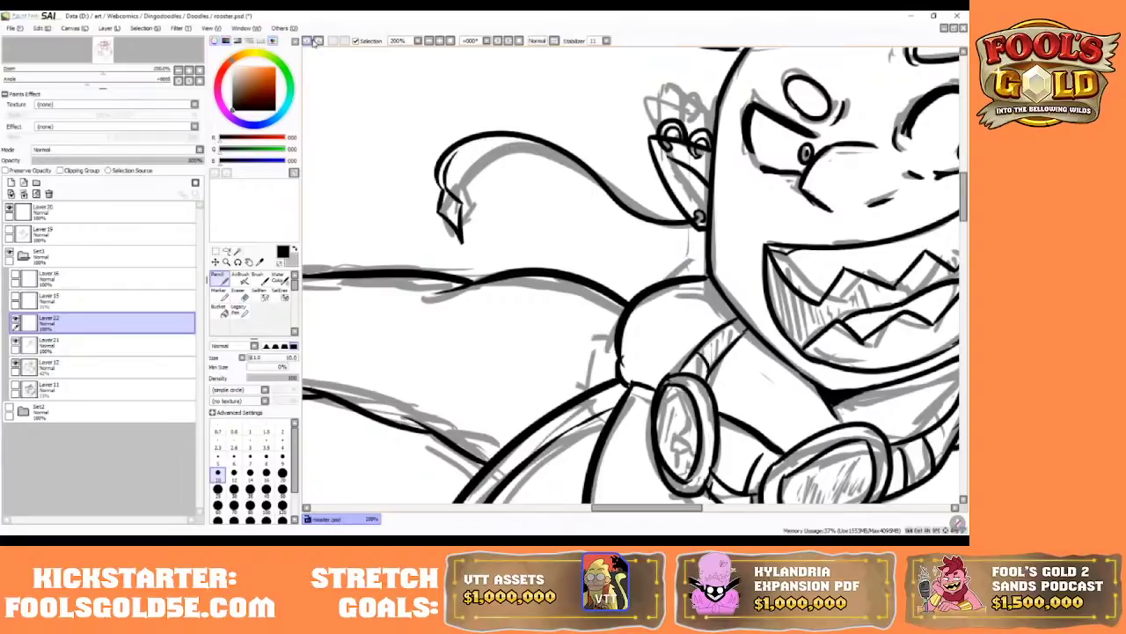
mouse_move(458, 155)
mouse_down()
mouse_move(503, 138)
mouse_move(579, 173)
mouse_up()
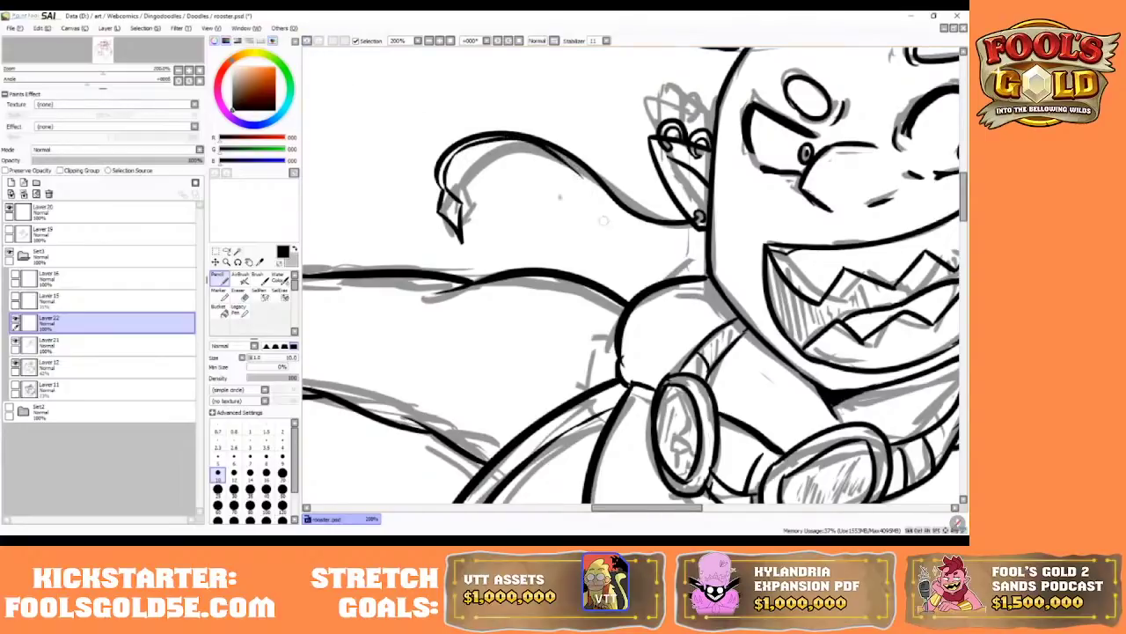
click(308, 42)
mouse_move(458, 159)
mouse_down()
mouse_move(583, 176)
mouse_move(692, 227)
mouse_up()
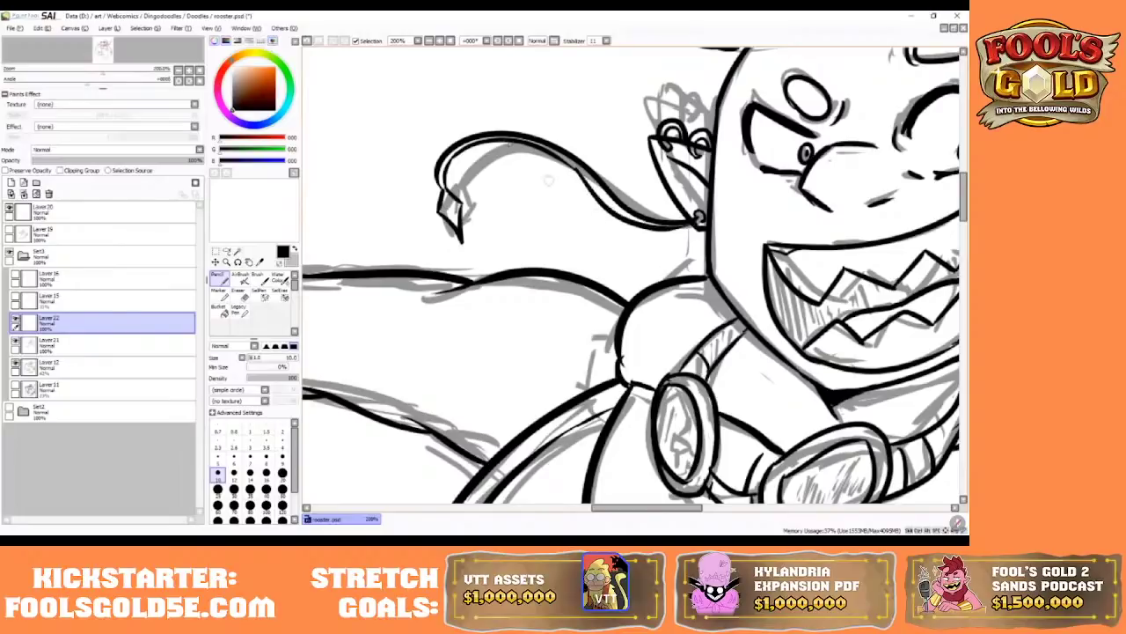
- Redraw the cord's lower inner line down to the ring at the ear lobe and ink the diamond charm's upper edge
click(313, 41)
drag(577, 169, 674, 225)
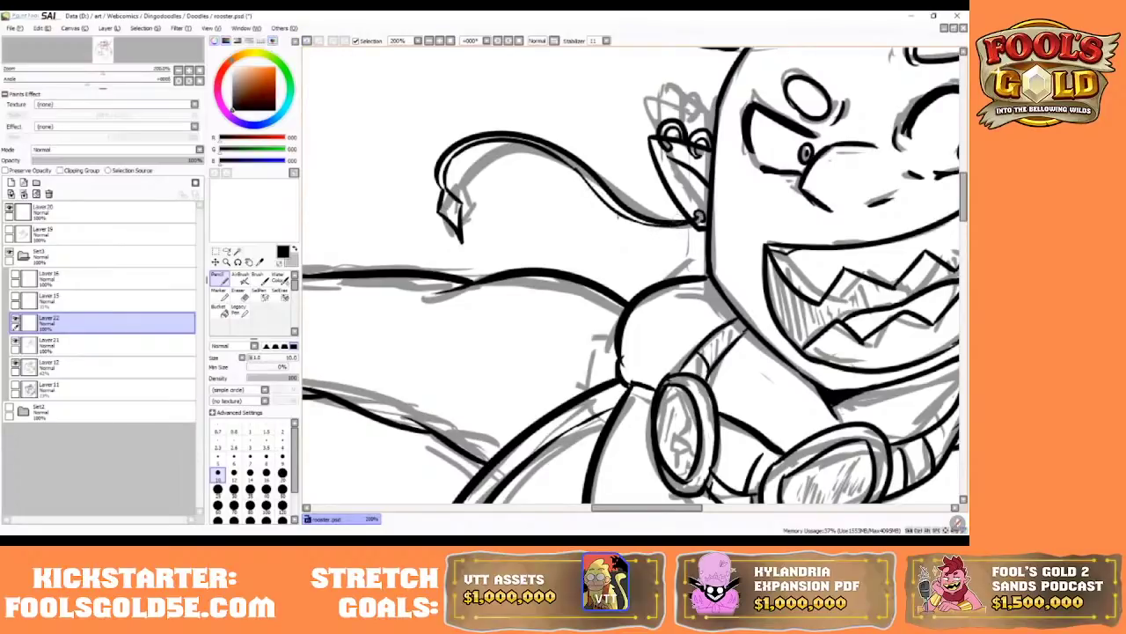
click(308, 42)
mouse_move(637, 221)
mouse_down()
mouse_move(700, 218)
mouse_move(694, 227)
mouse_up()
click(308, 41)
click(308, 41)
drag(630, 218, 694, 227)
drag(445, 196, 457, 215)
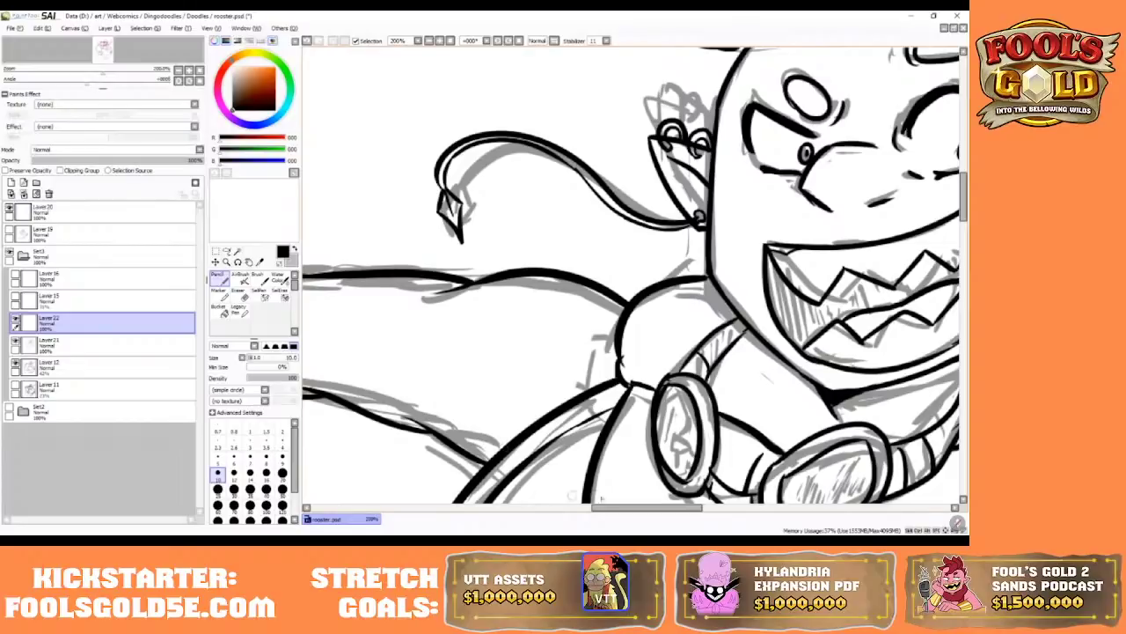
- On Layer21, erase the ear outline inside the hoop earring nearest the head and trim the nose bridge line with the size 5 Eraser
drag(609, 508, 669, 508)
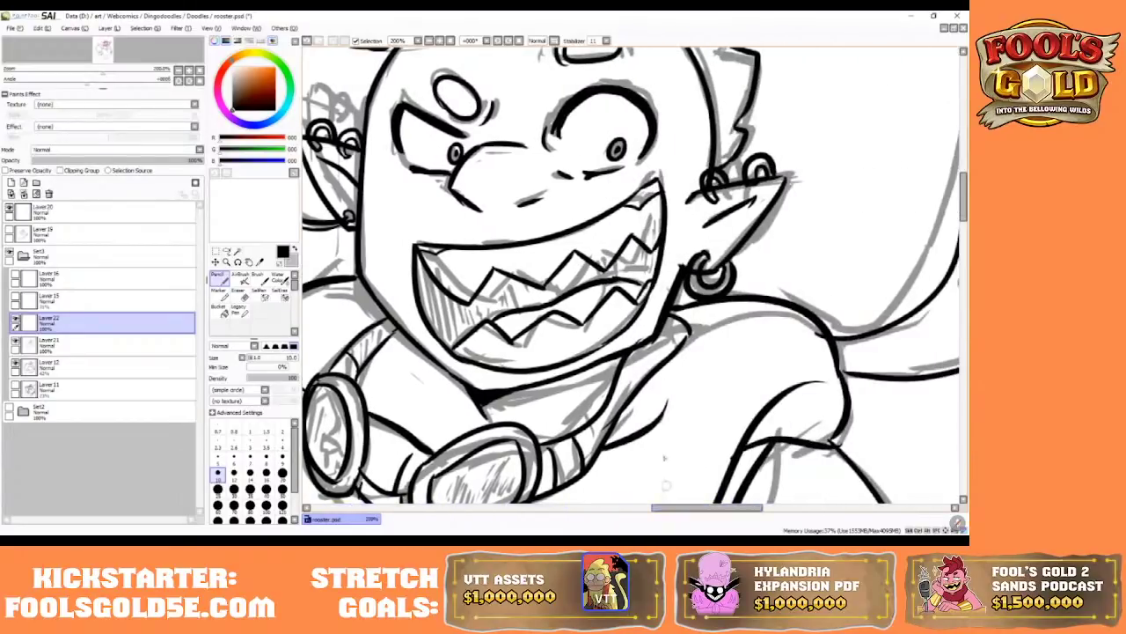
click(35, 345)
key(e)
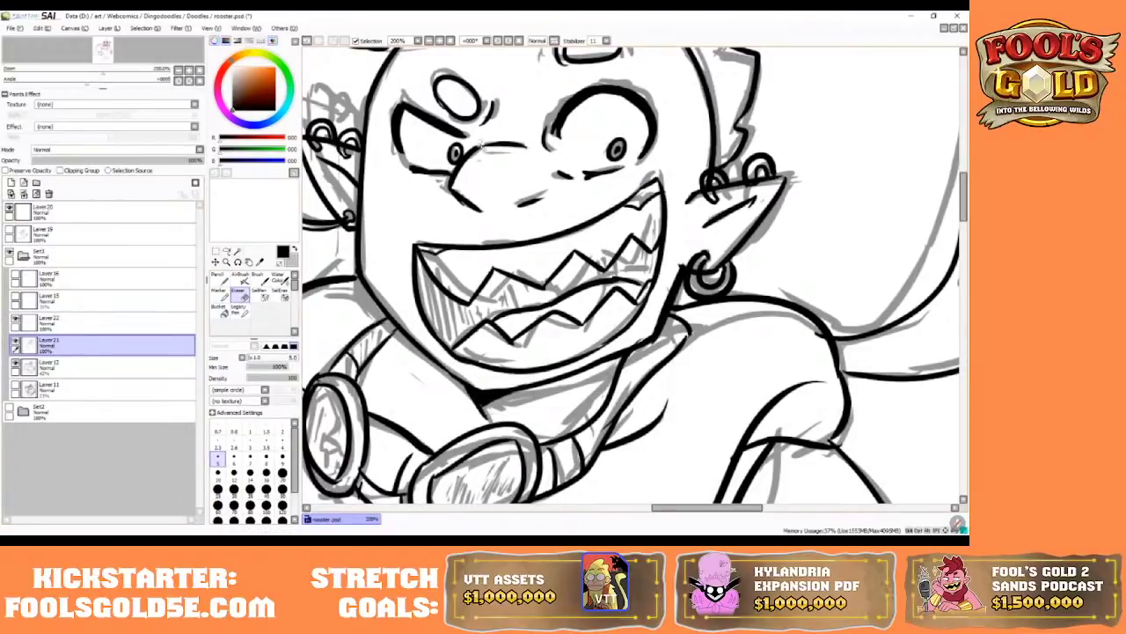
mouse_move(480, 153)
mouse_down()
mouse_move(530, 150)
mouse_move(486, 141)
mouse_move(495, 148)
mouse_move(479, 152)
mouse_move(478, 173)
mouse_move(476, 157)
mouse_move(476, 180)
mouse_move(456, 187)
mouse_move(493, 213)
mouse_up()
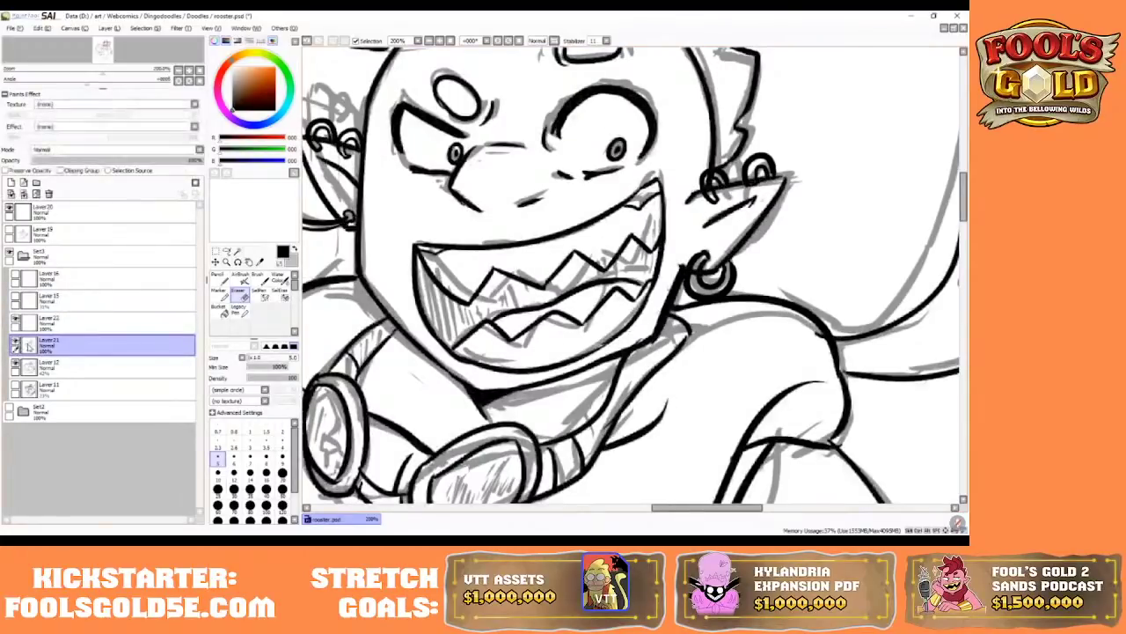
drag(714, 181, 711, 191)
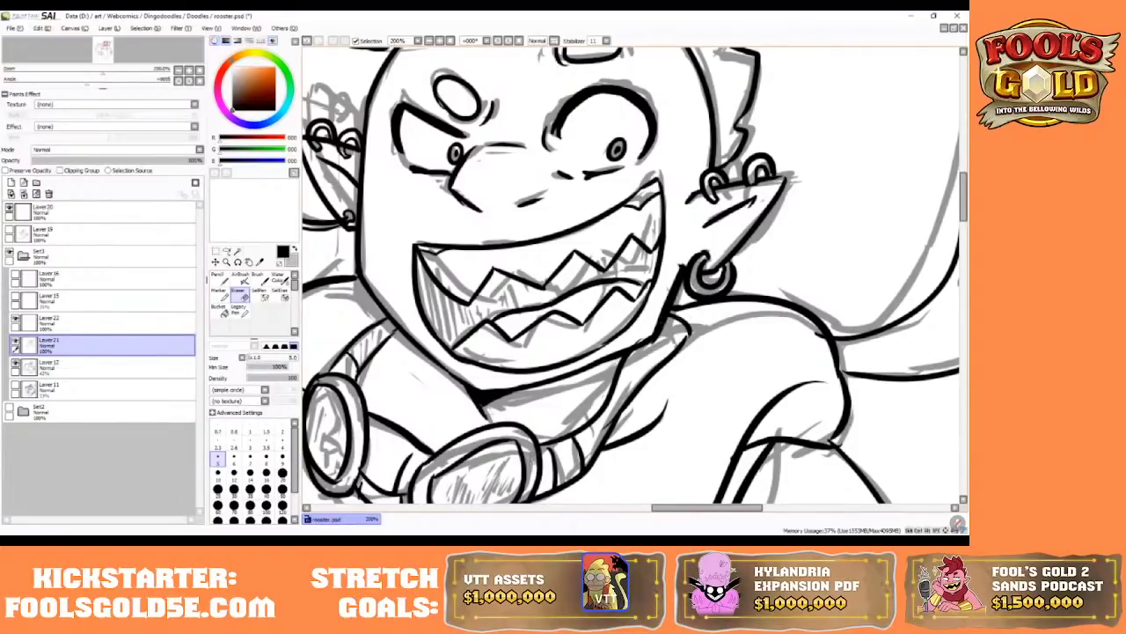
- On Layer22, refine the edges of the dangling cord and its diamond charm with the Eraser at size 0.8 and the size 10 Pencil
drag(666, 509, 626, 508)
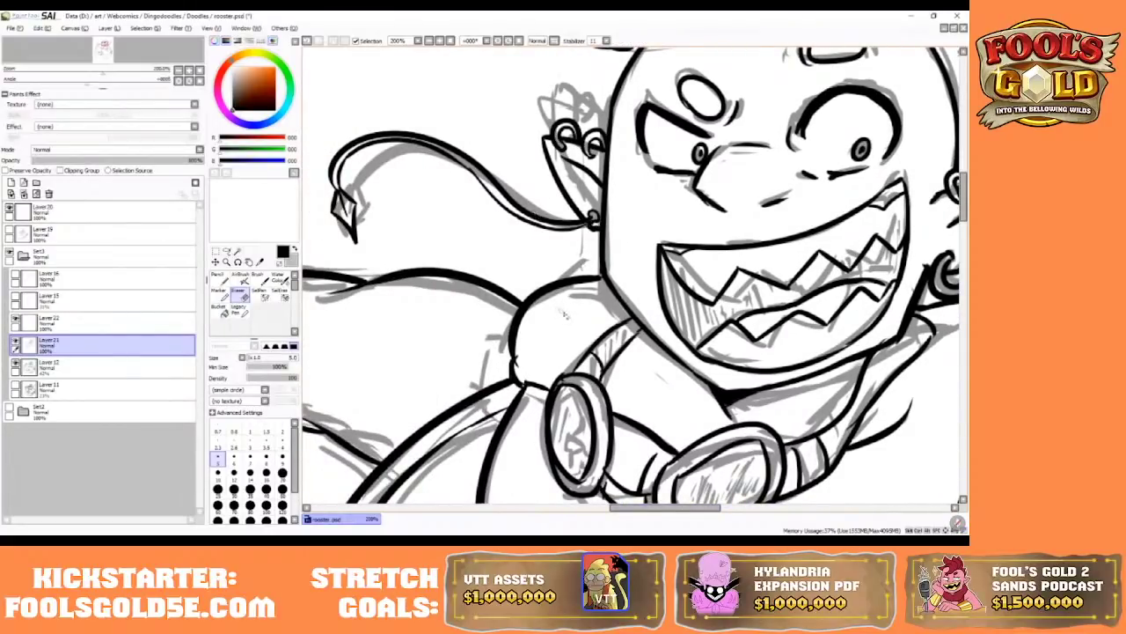
click(88, 322)
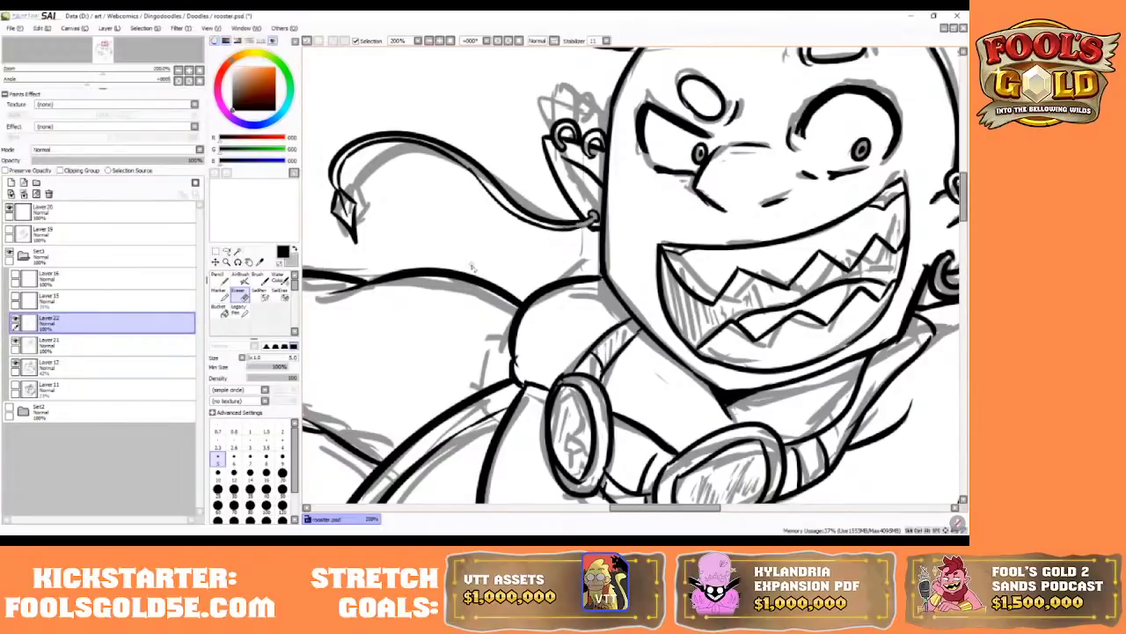
click(234, 431)
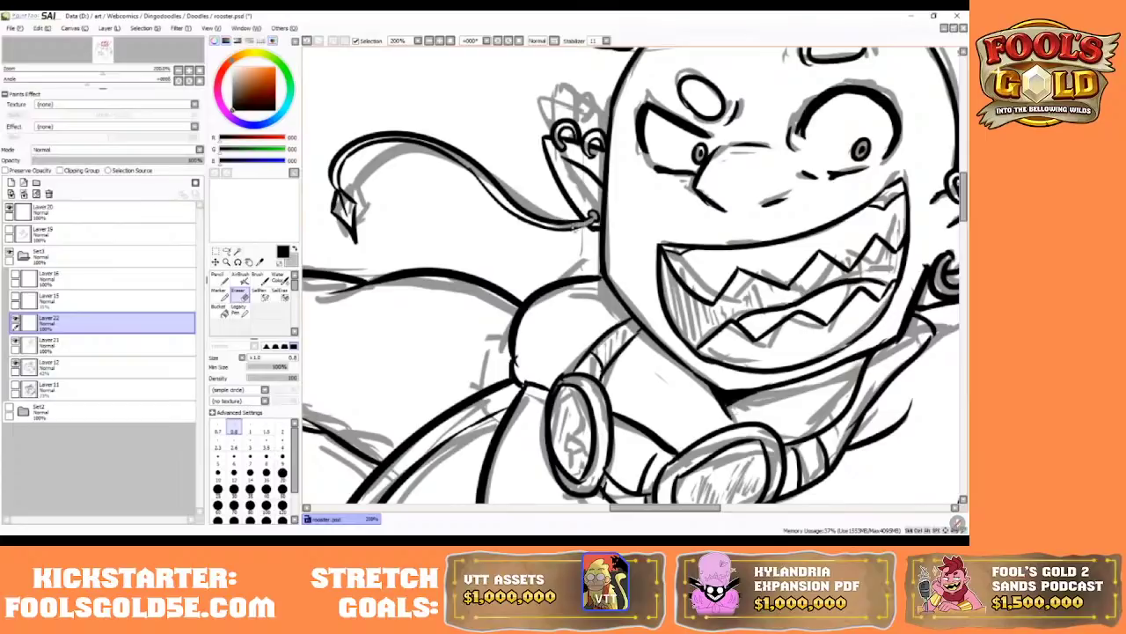
key(n)
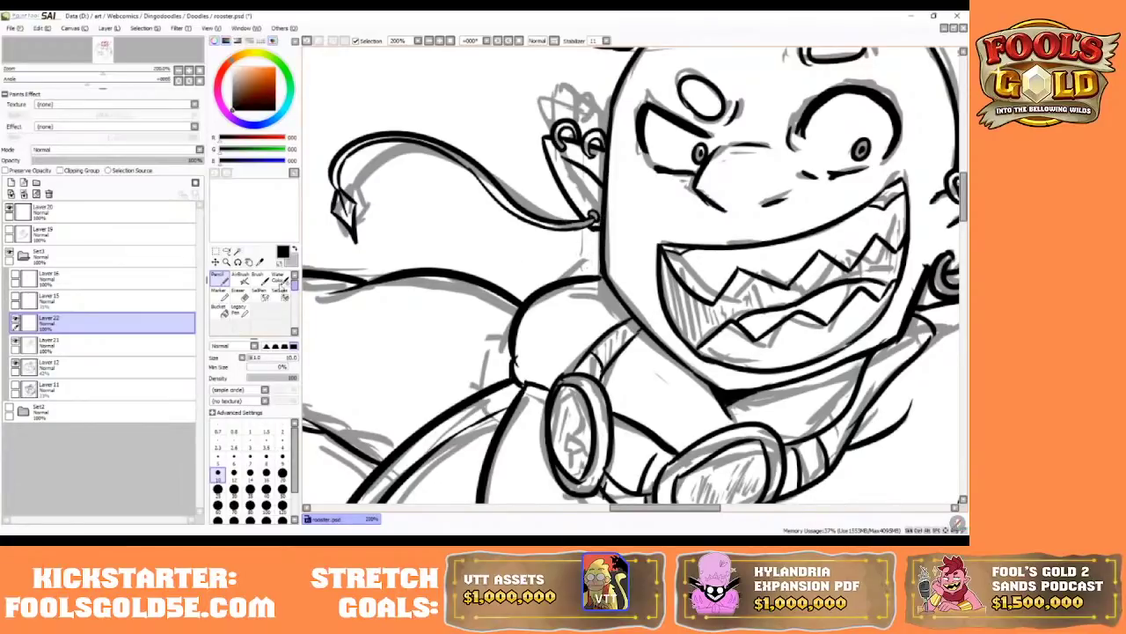
click(238, 293)
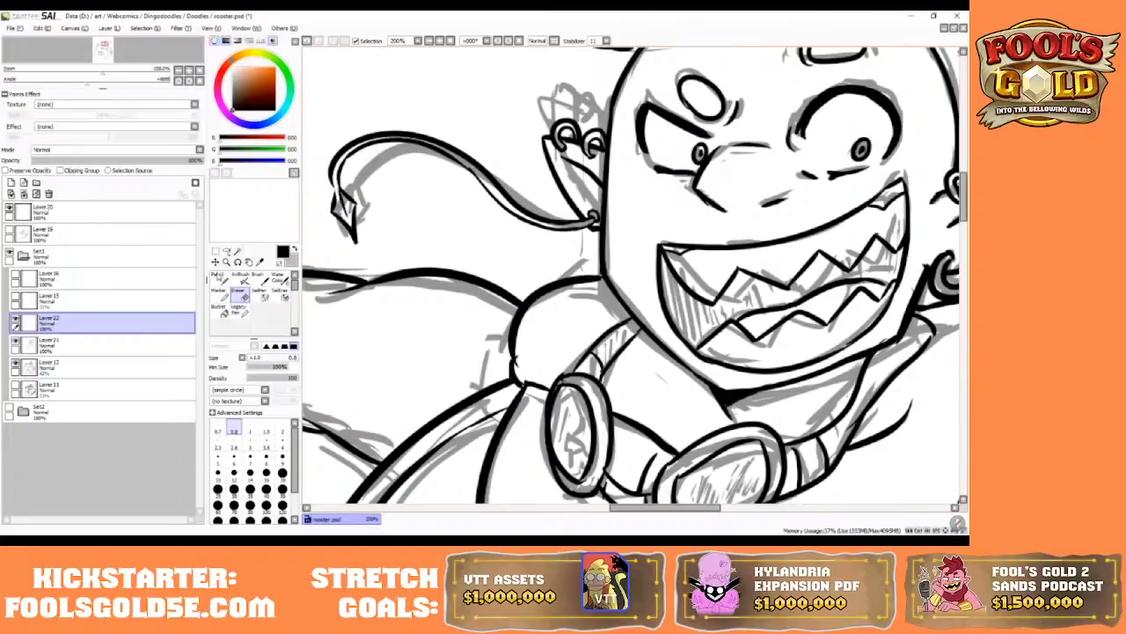
key(n)
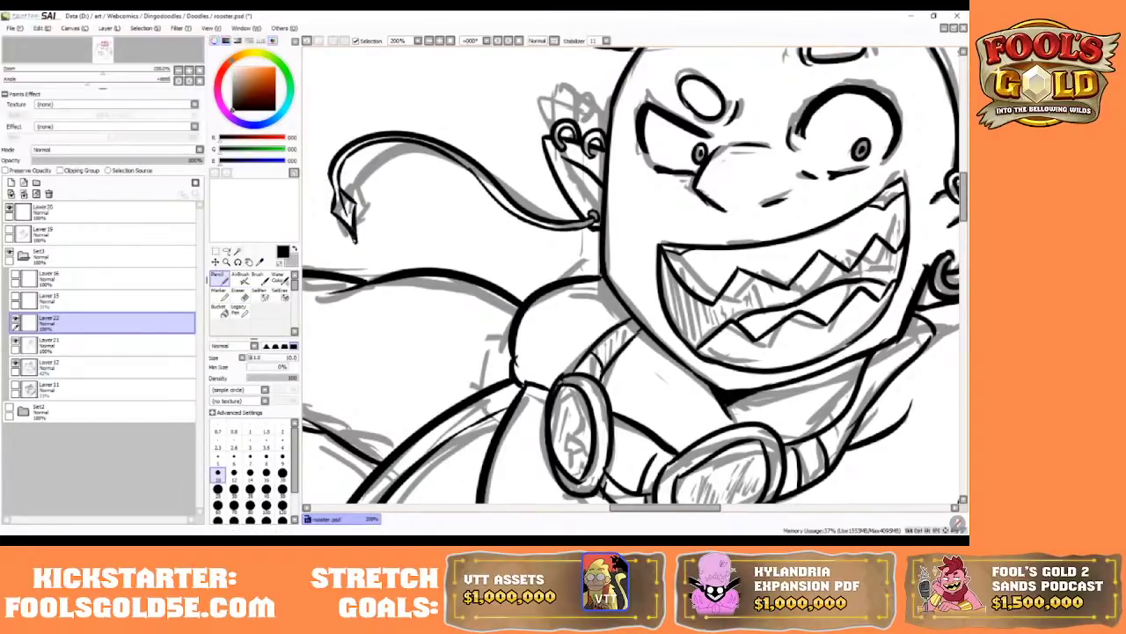
key(e)
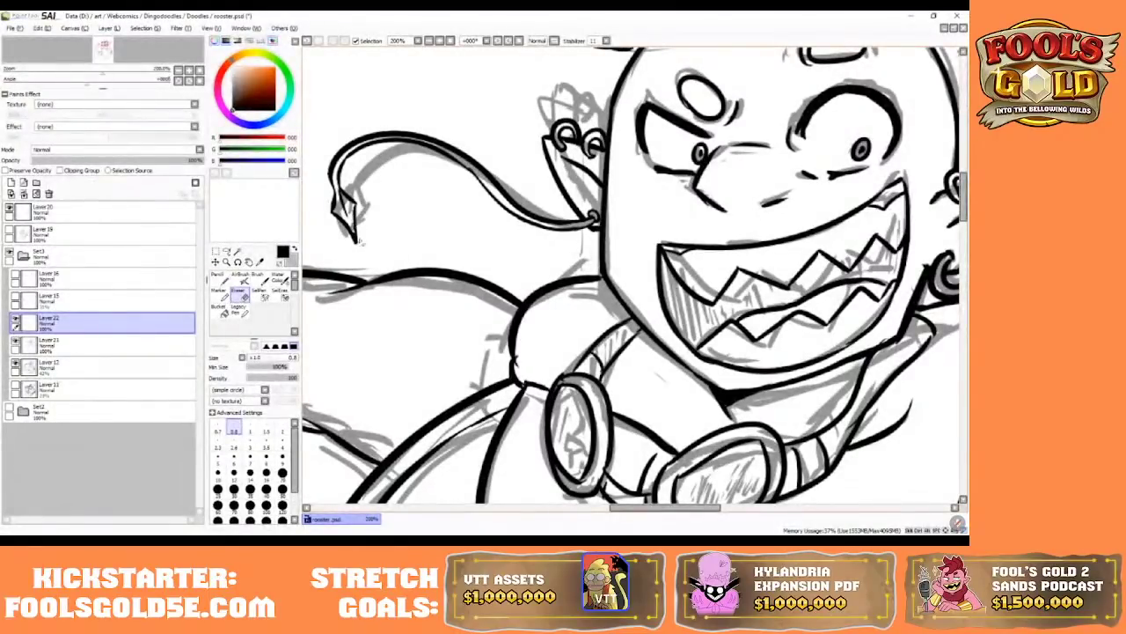
key(n)
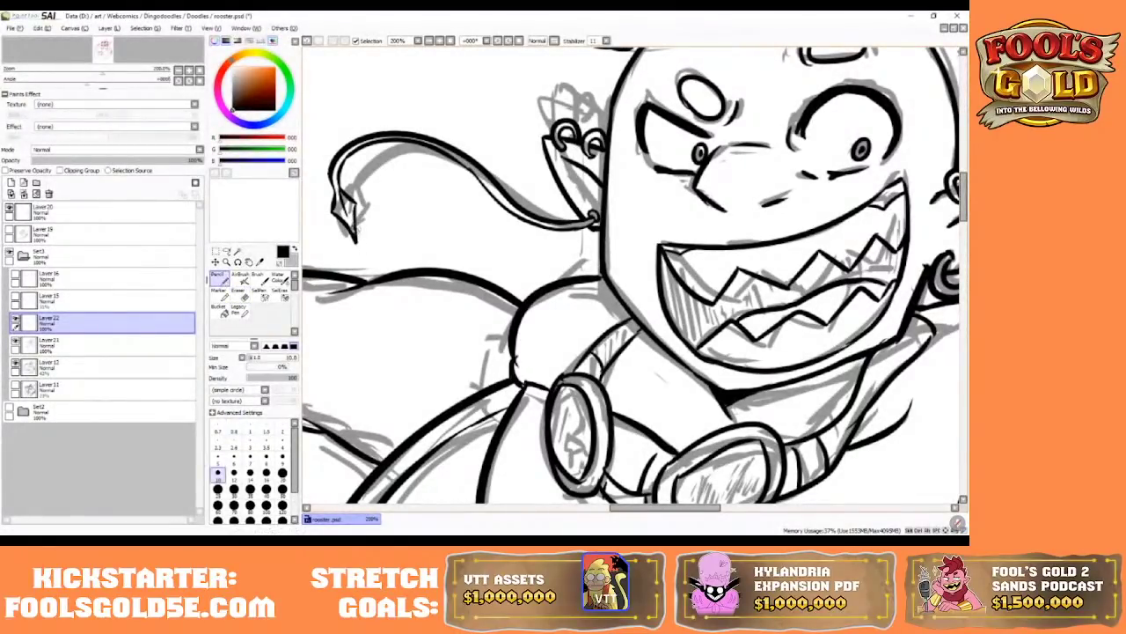
- Reduce the Pencil's brush size to 1
key(bracketleft)
key(bracketleft)
key(bracketleft)
key(bracketleft)
key(bracketleft)
key(bracketleft)
key(bracketleft)
key(bracketleft)
key(bracketleft)
key(bracketleft)
key(bracketleft)
key(bracketleft)
key(bracketleft)
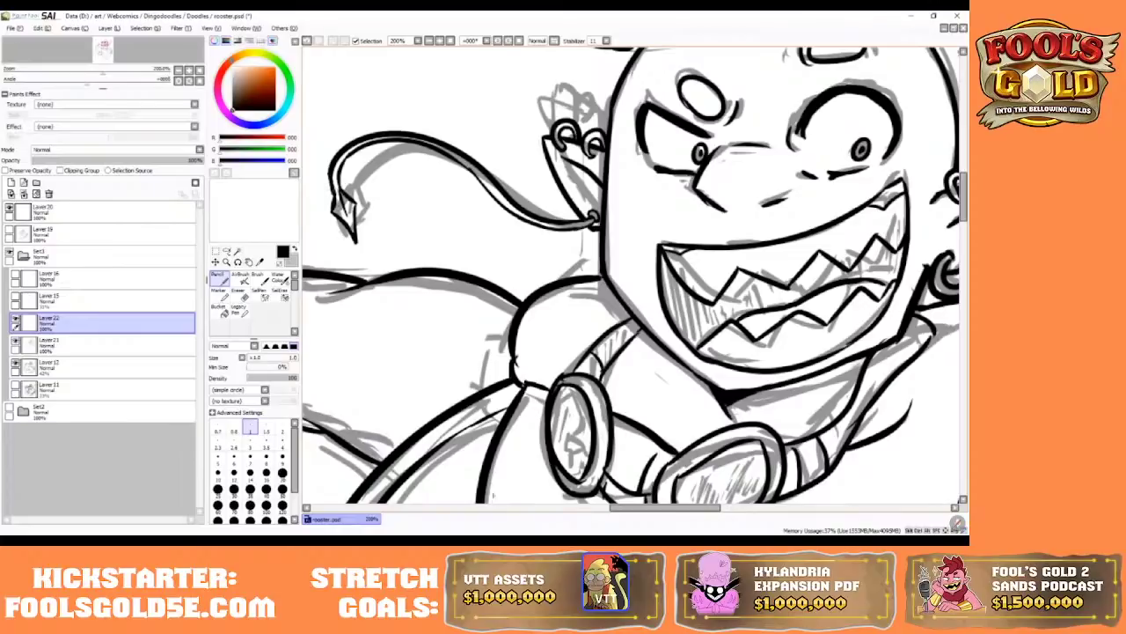
- Make Layer21 the active layer and switch to the Eraser at size 0.8 for the hair and face lines
drag(654, 508, 693, 507)
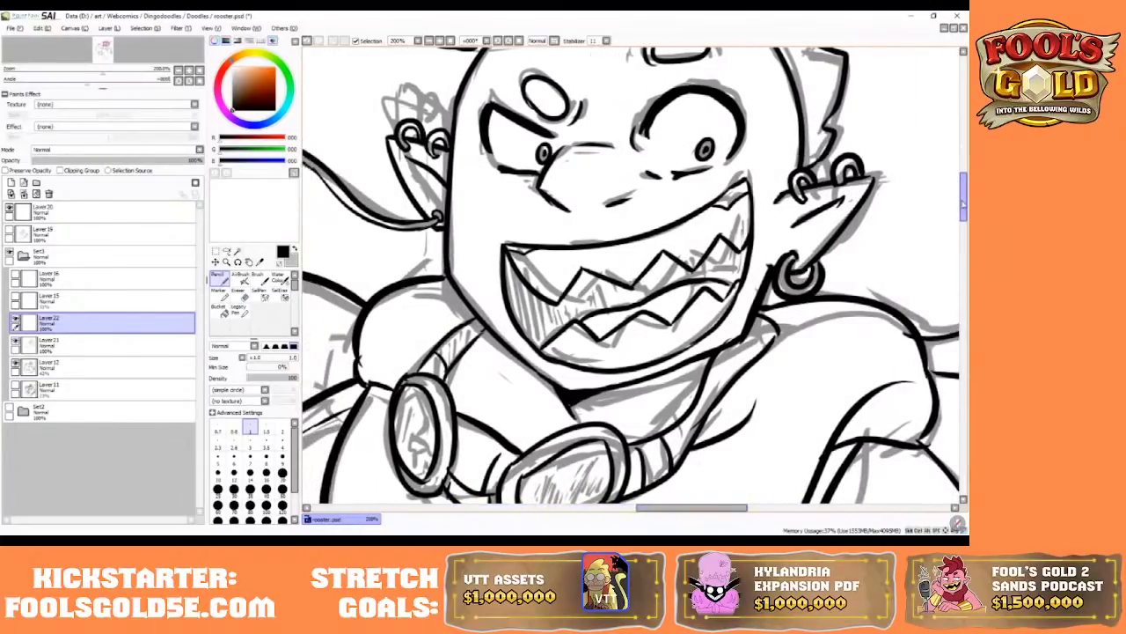
drag(964, 201, 965, 210)
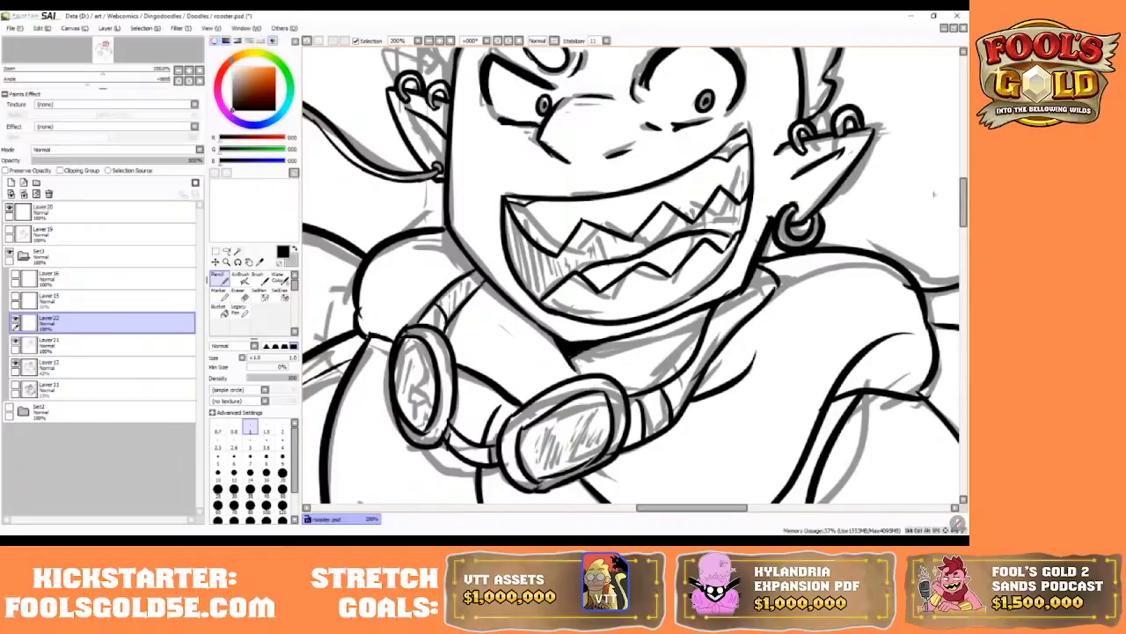
scroll(935, 194, up, 5)
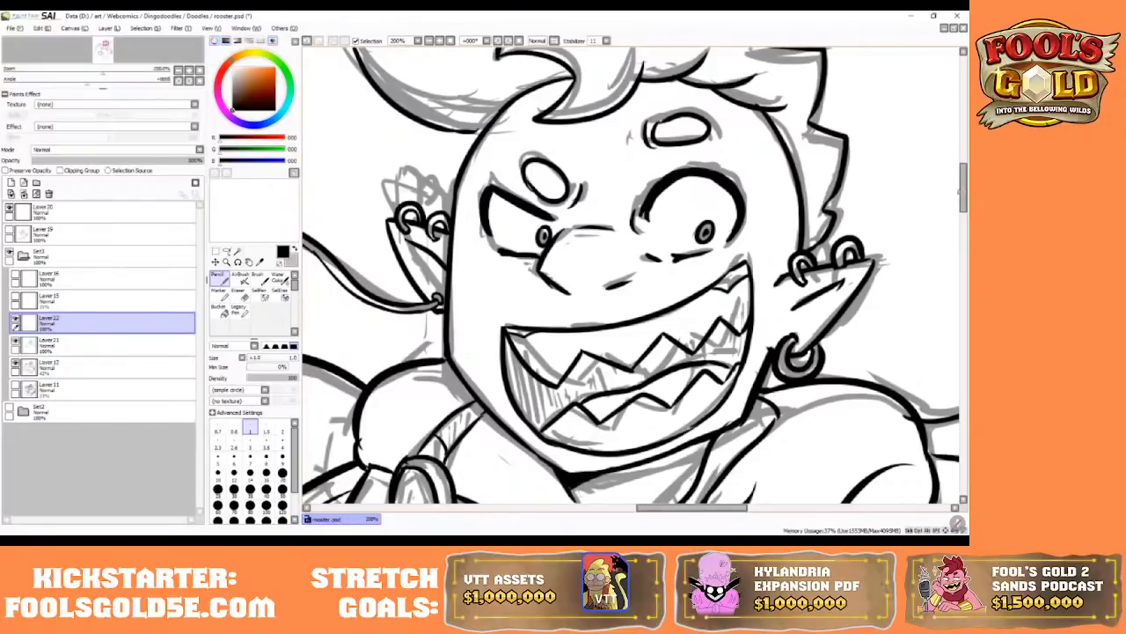
scroll(963, 189, up, 5)
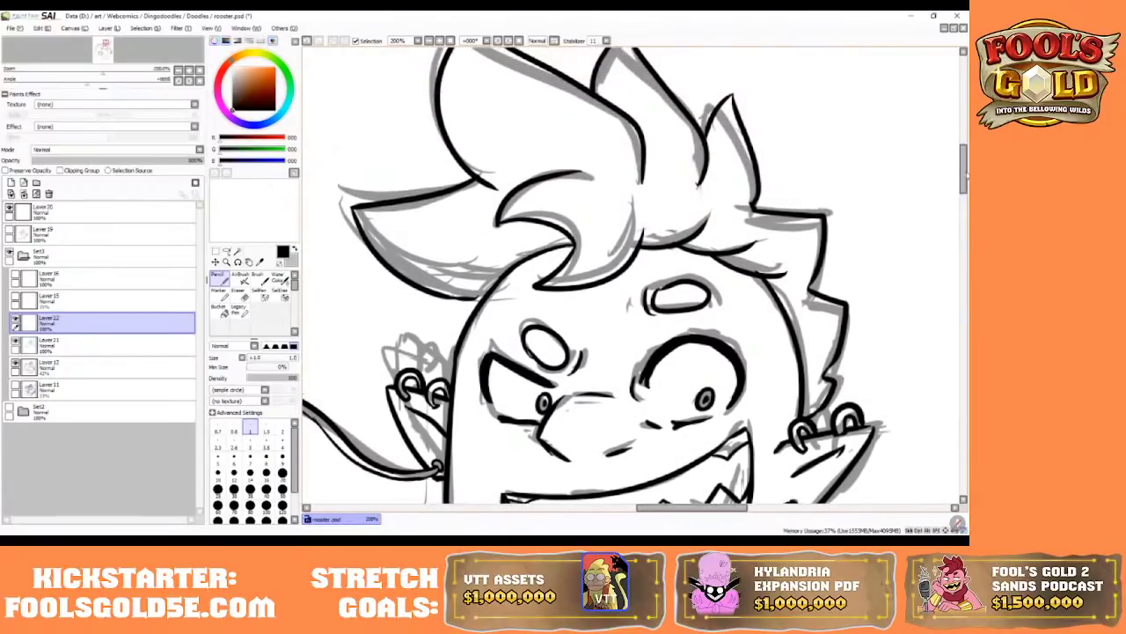
click(115, 345)
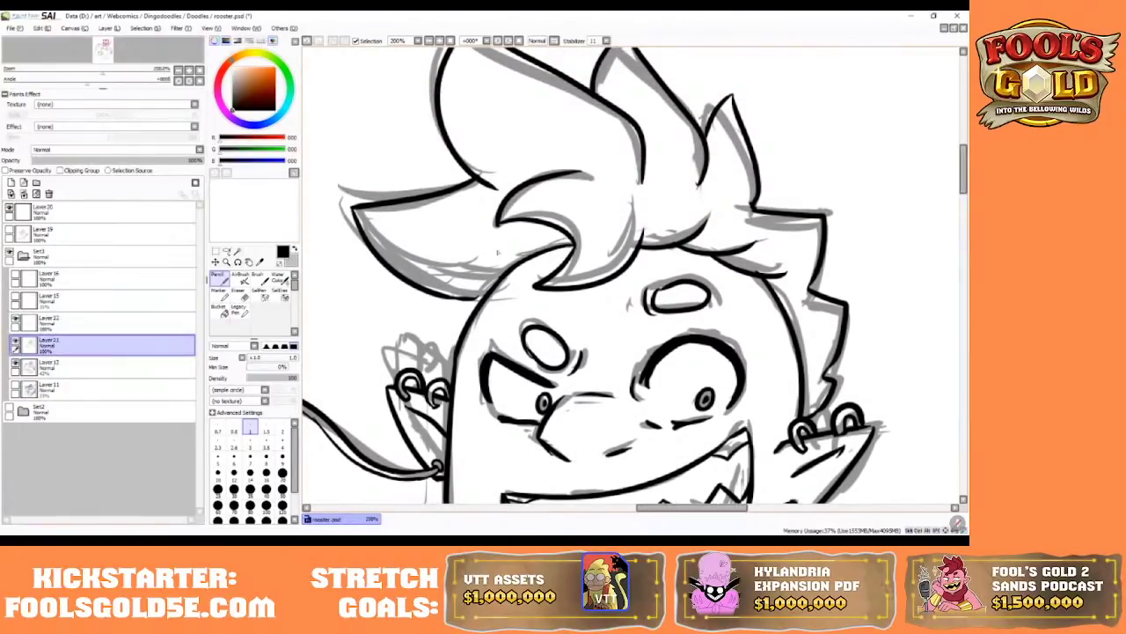
key(e)
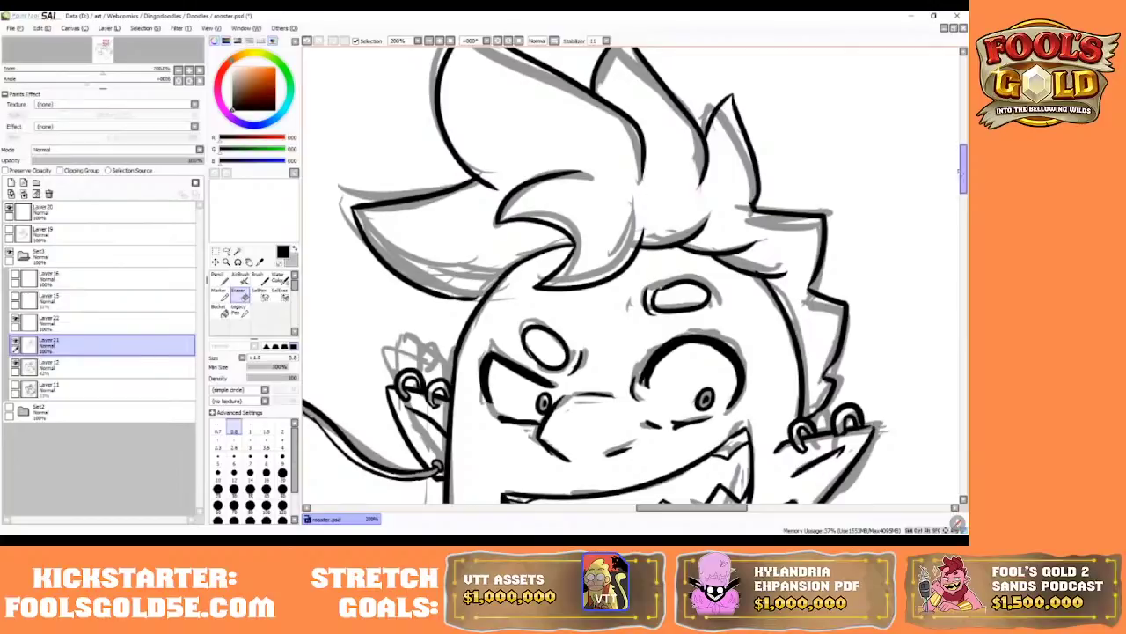
- Examine the whole figure's line art, from the swords and legs up to the head, goggles and chest
scroll(632, 275, down, 8)
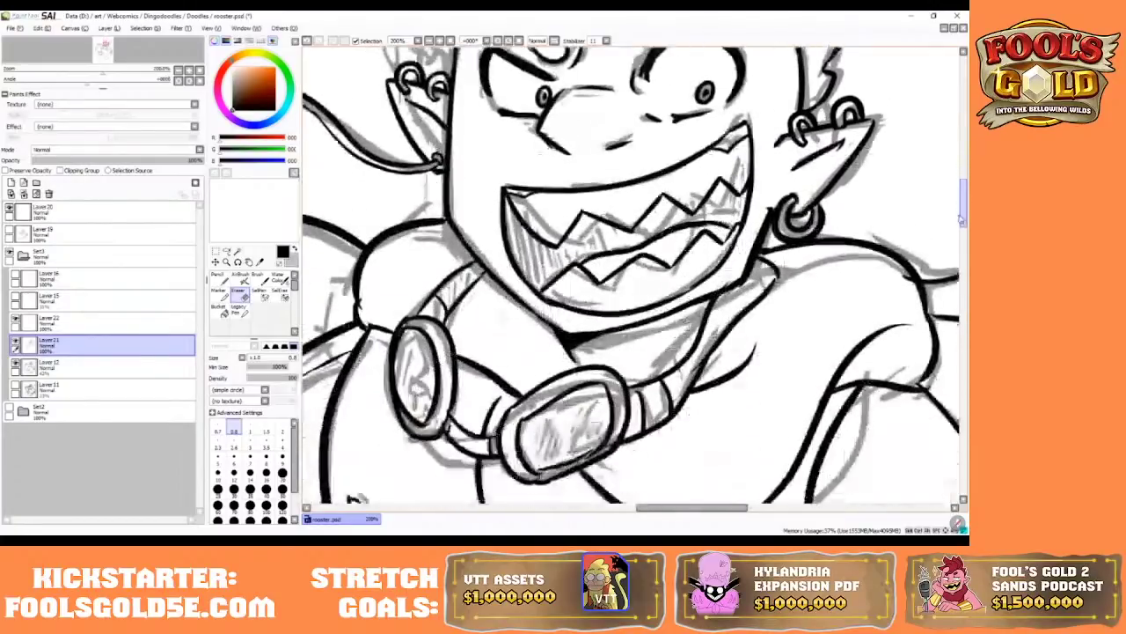
click(449, 40)
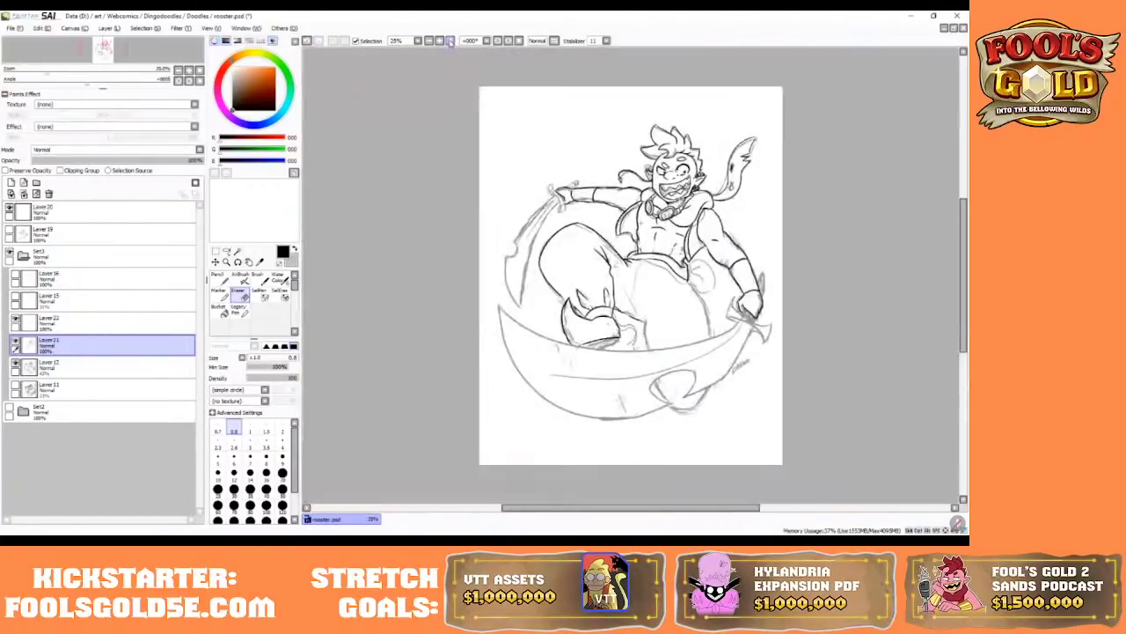
click(441, 41)
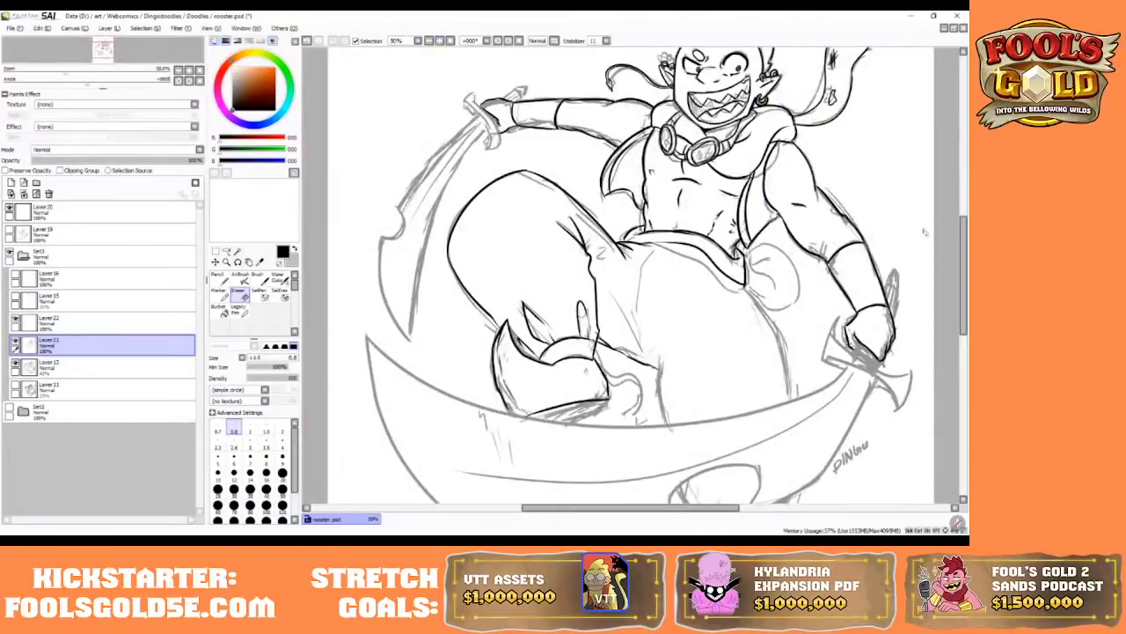
drag(962, 262, 961, 264)
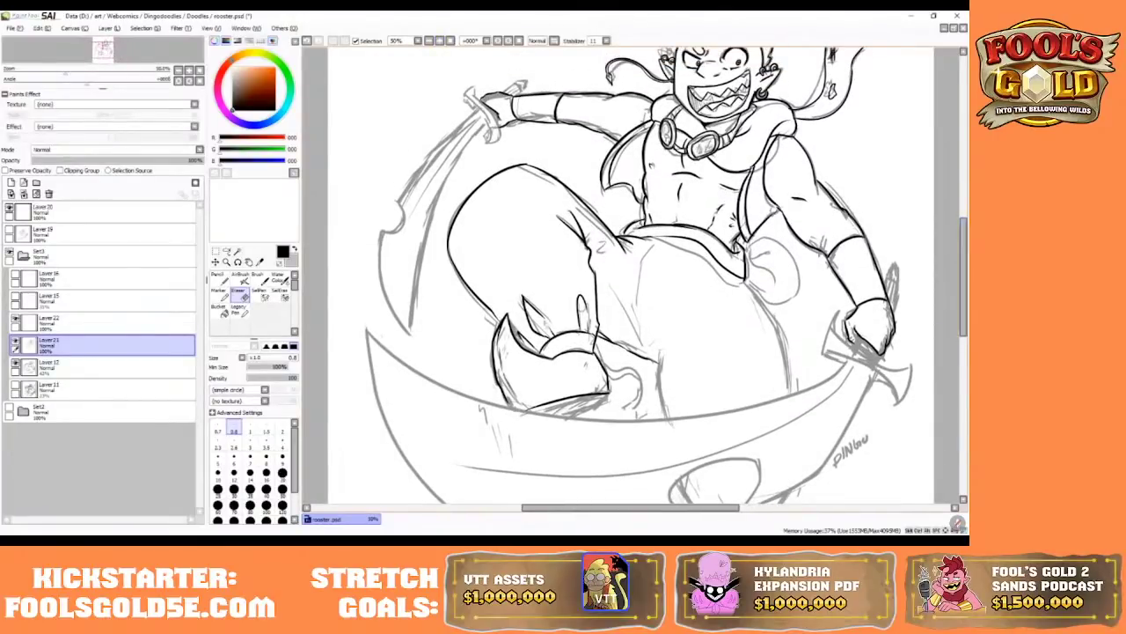
click(216, 279)
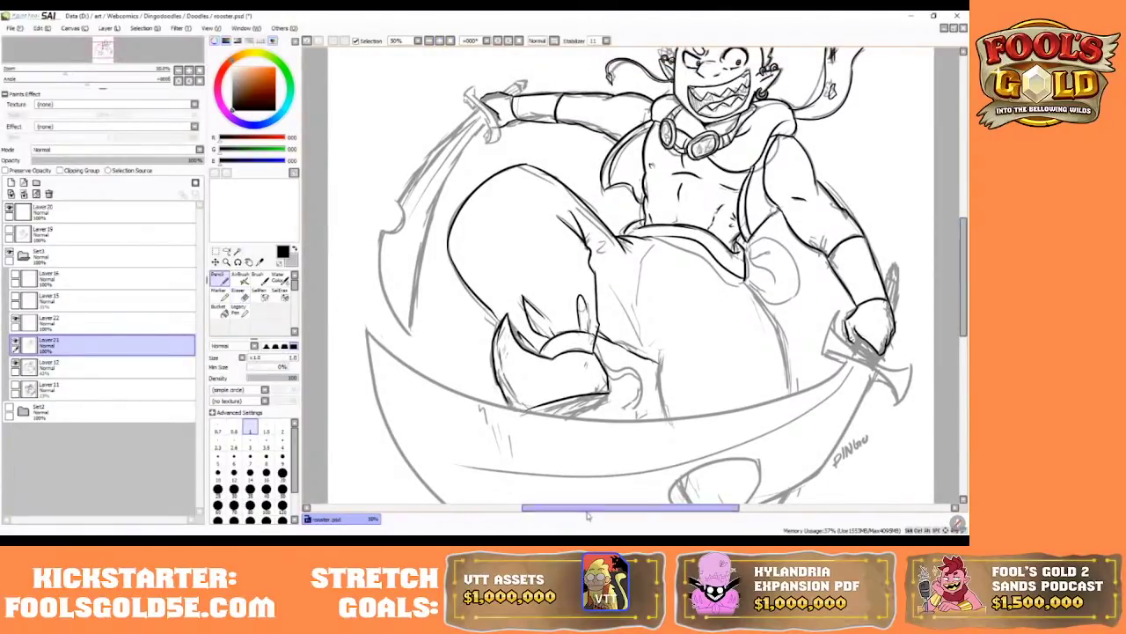
drag(585, 513, 596, 517)
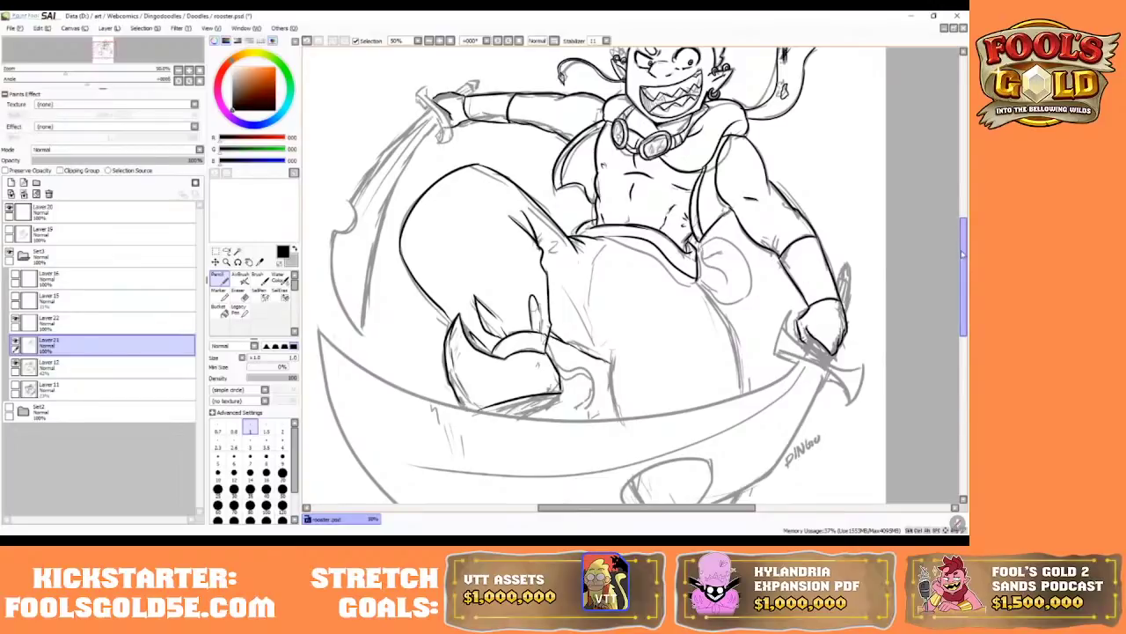
drag(964, 253, 966, 211)
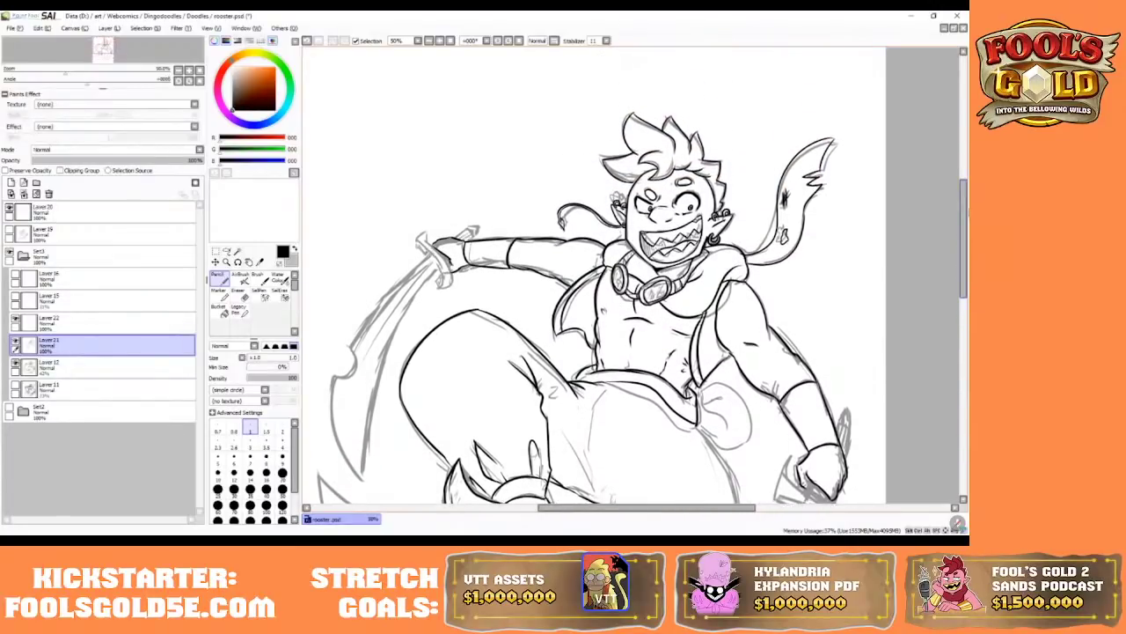
click(440, 40)
click(440, 40)
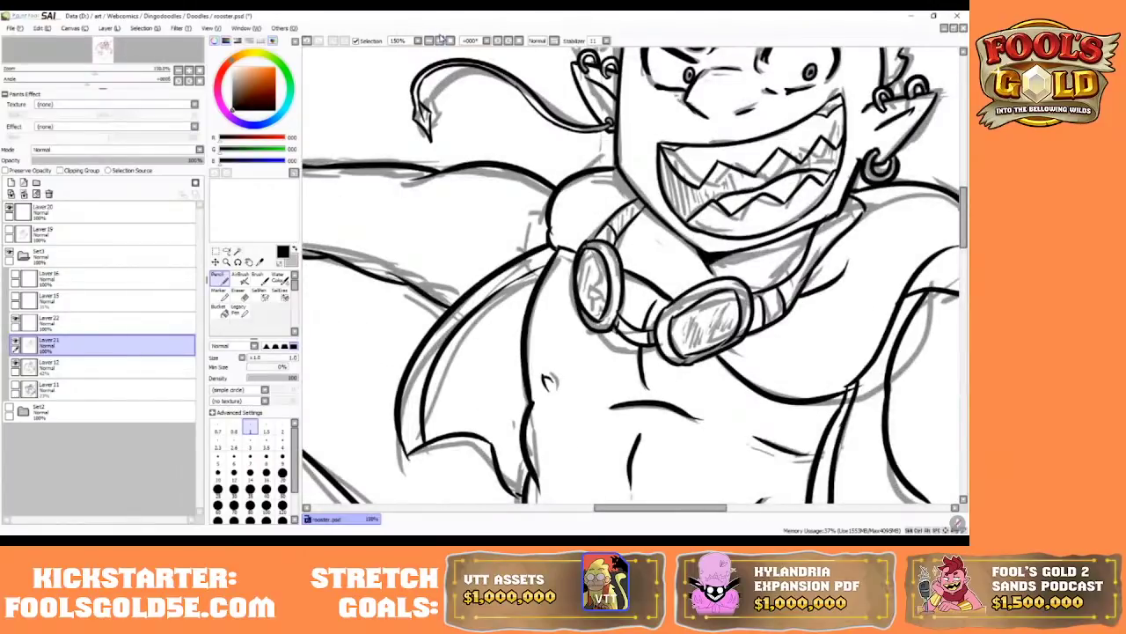
drag(619, 509, 641, 508)
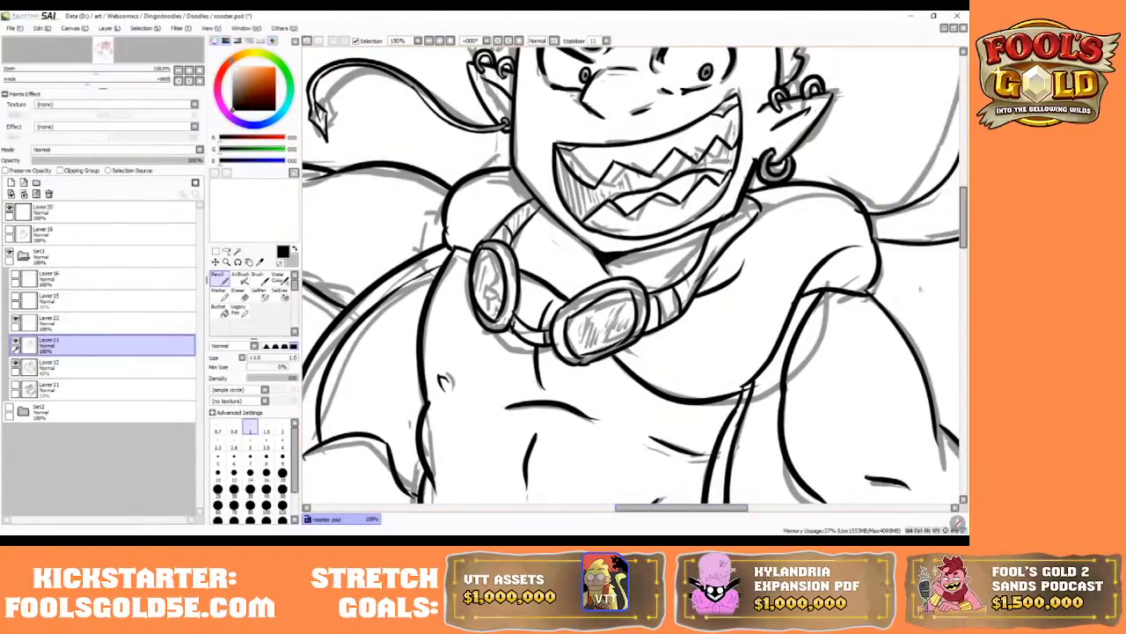
- On Layer22, touch up the line art around the earrings with the Eraser at size 0.8 and the Pencil at size 1
drag(965, 229, 966, 207)
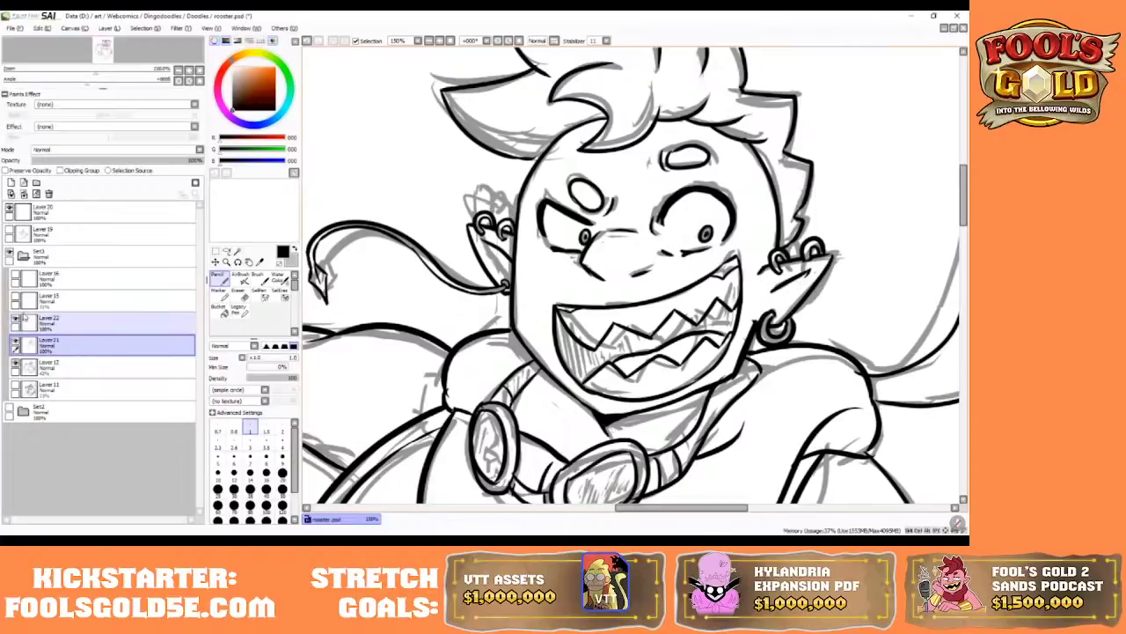
click(88, 323)
click(239, 309)
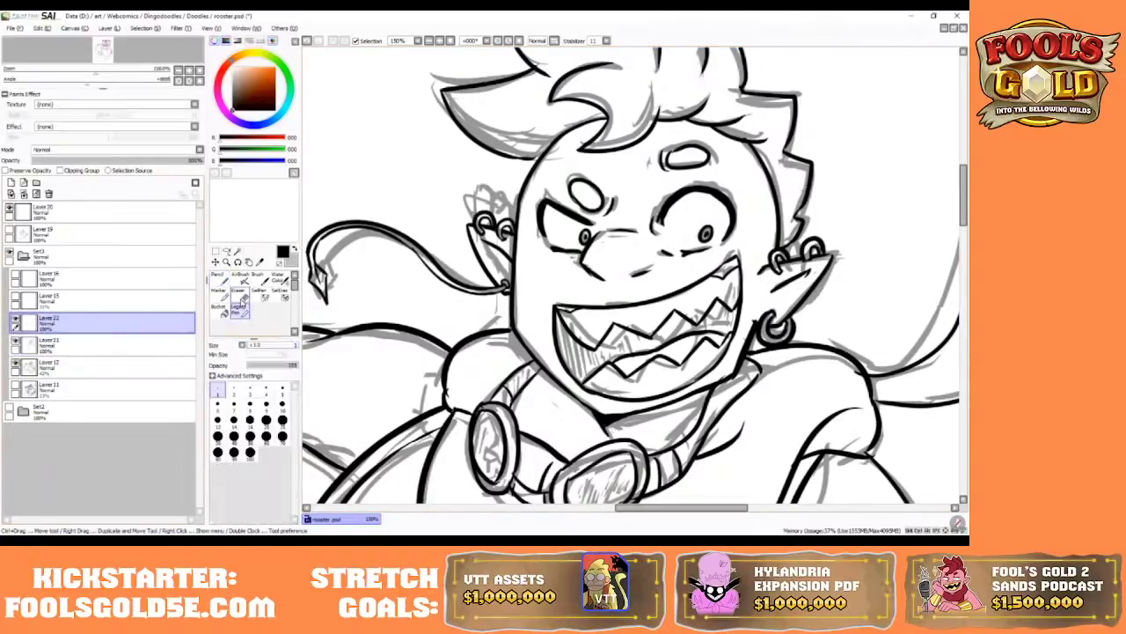
click(242, 294)
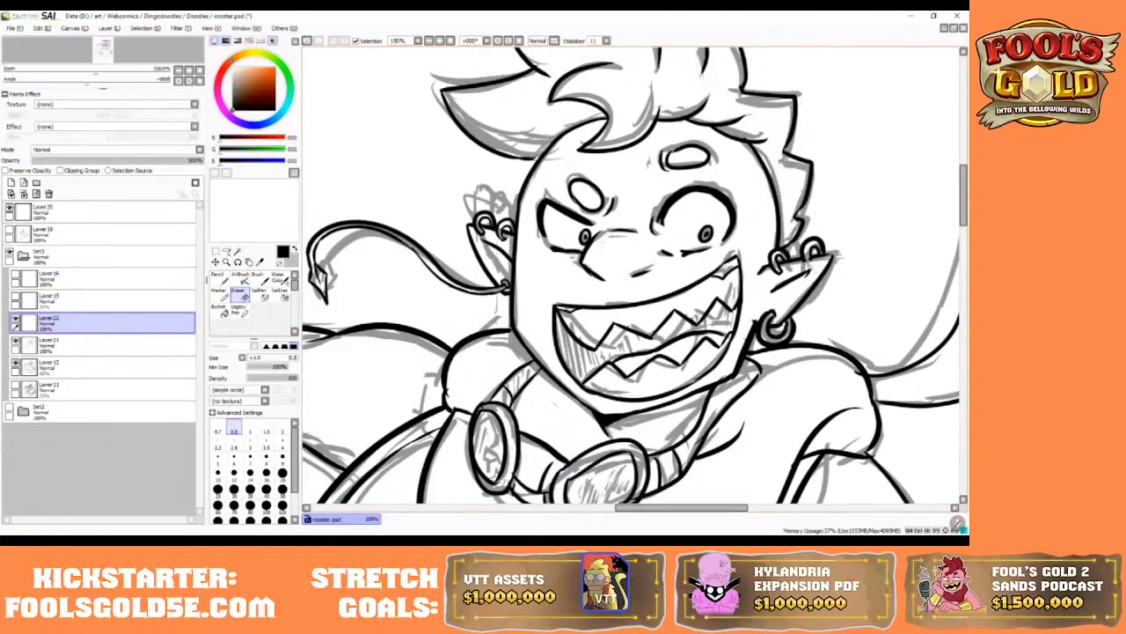
click(217, 274)
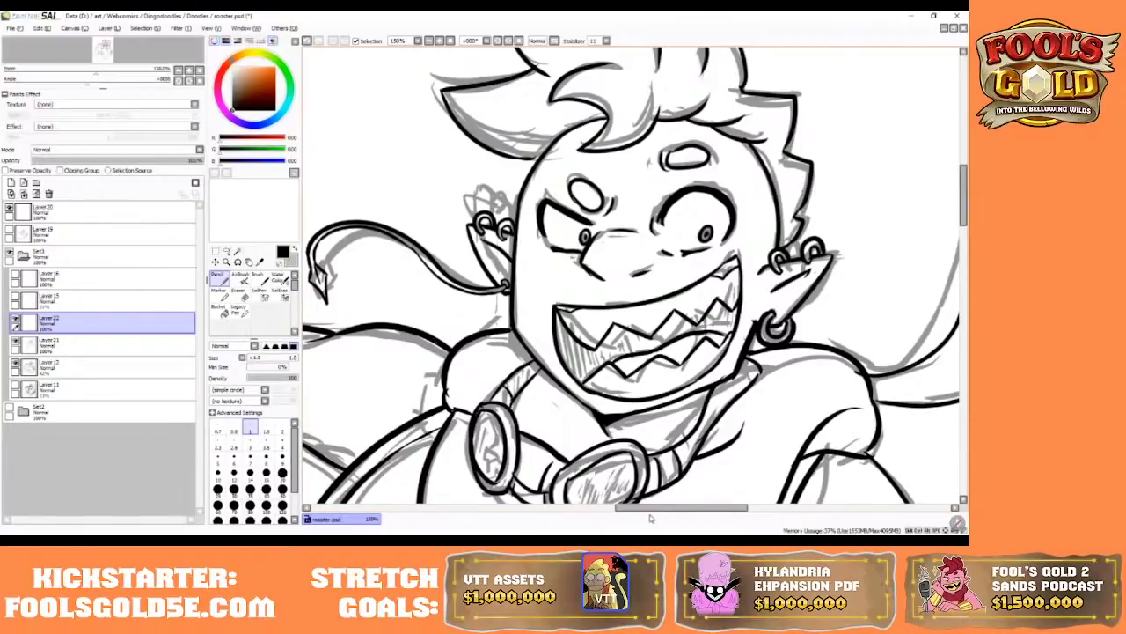
drag(653, 510, 648, 510)
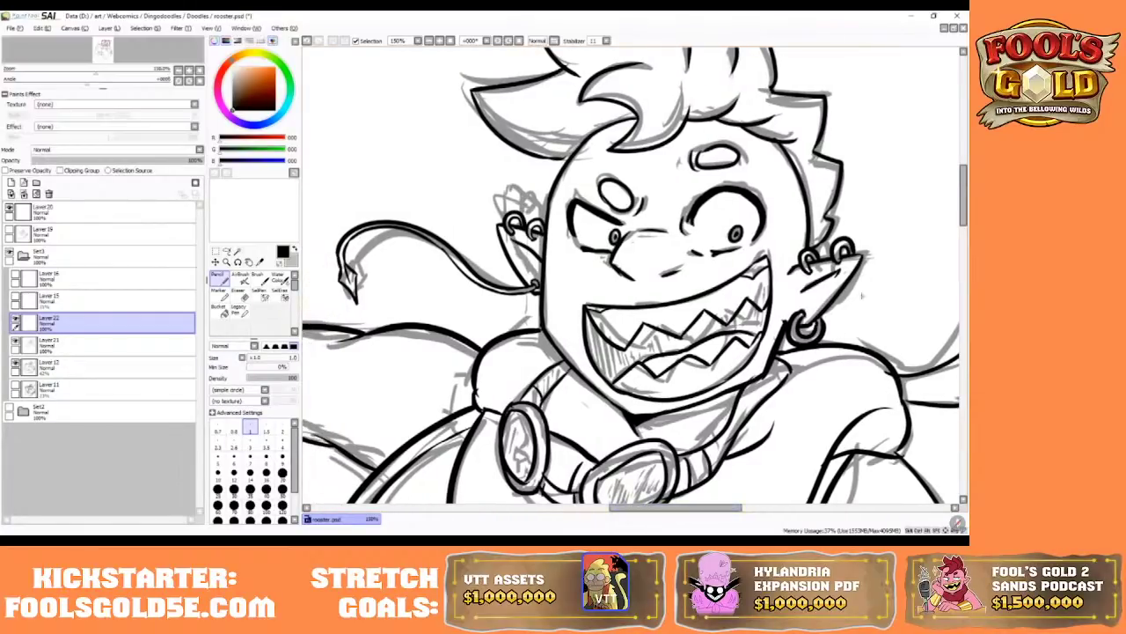
- On Layer21, clean up the collar line below the hoop earring with the Eraser at size 9 and the Pencil at size 10
click(237, 293)
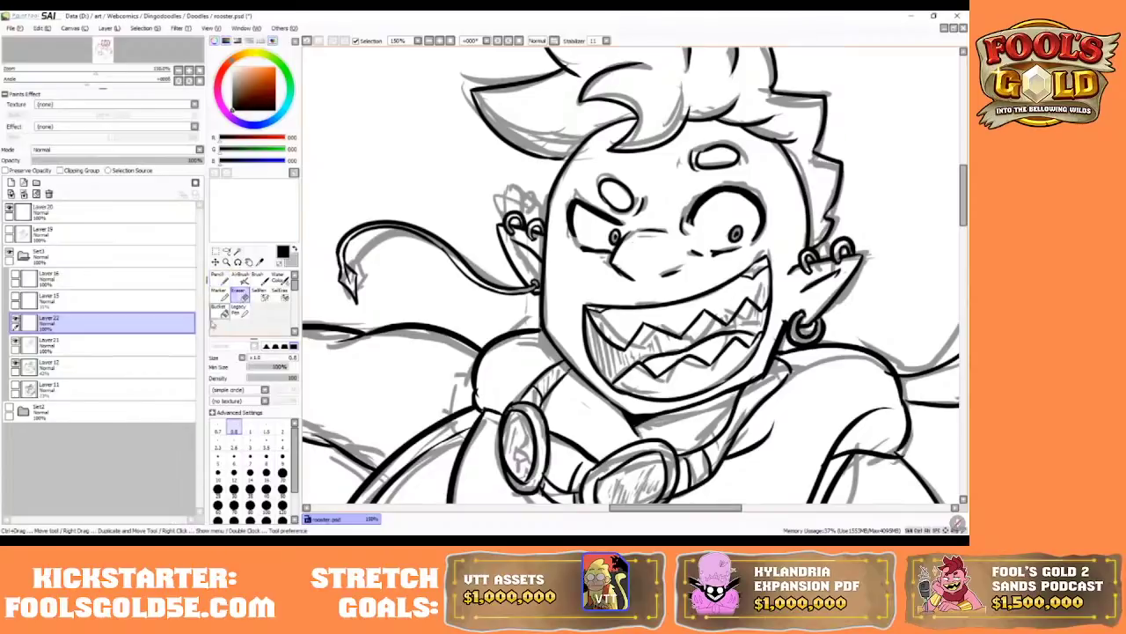
click(48, 344)
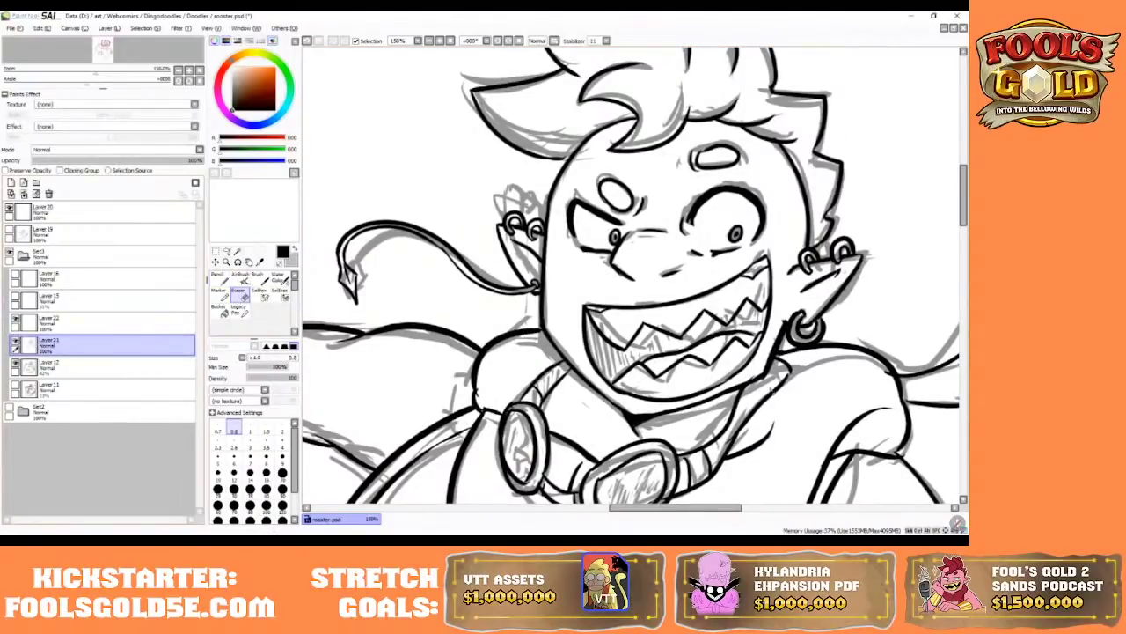
key(bracketright)
key(bracketright)
key(bracketright)
key(bracketright)
key(bracketright)
key(bracketright)
key(bracketright)
key(bracketright)
key(bracketright)
key(bracketright)
key(bracketright)
key(bracketright)
key(bracketright)
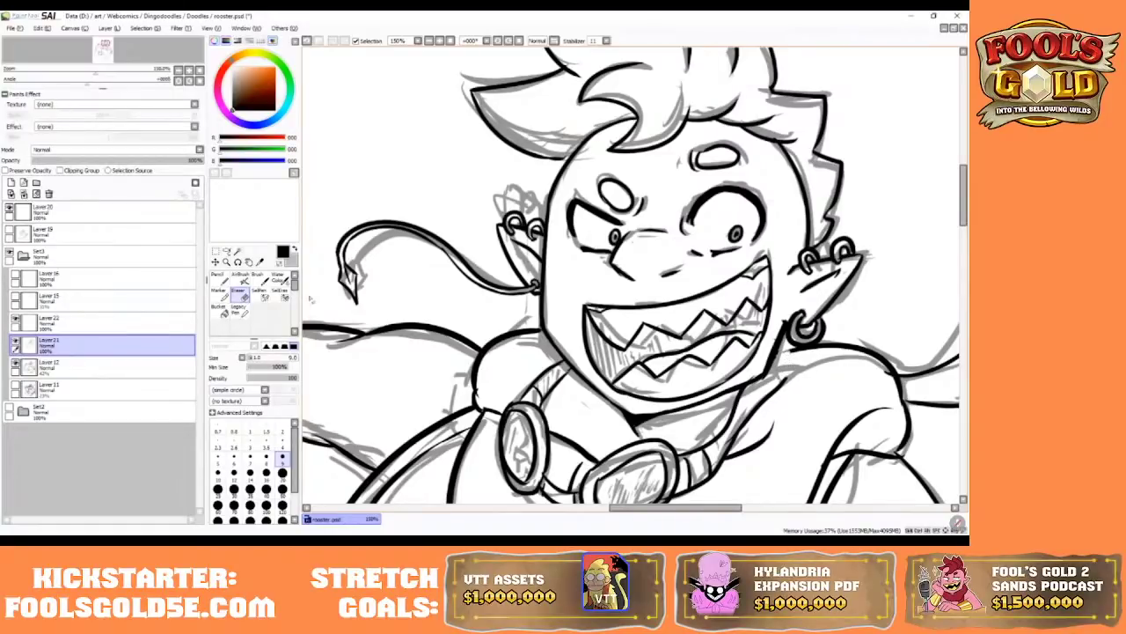
click(218, 275)
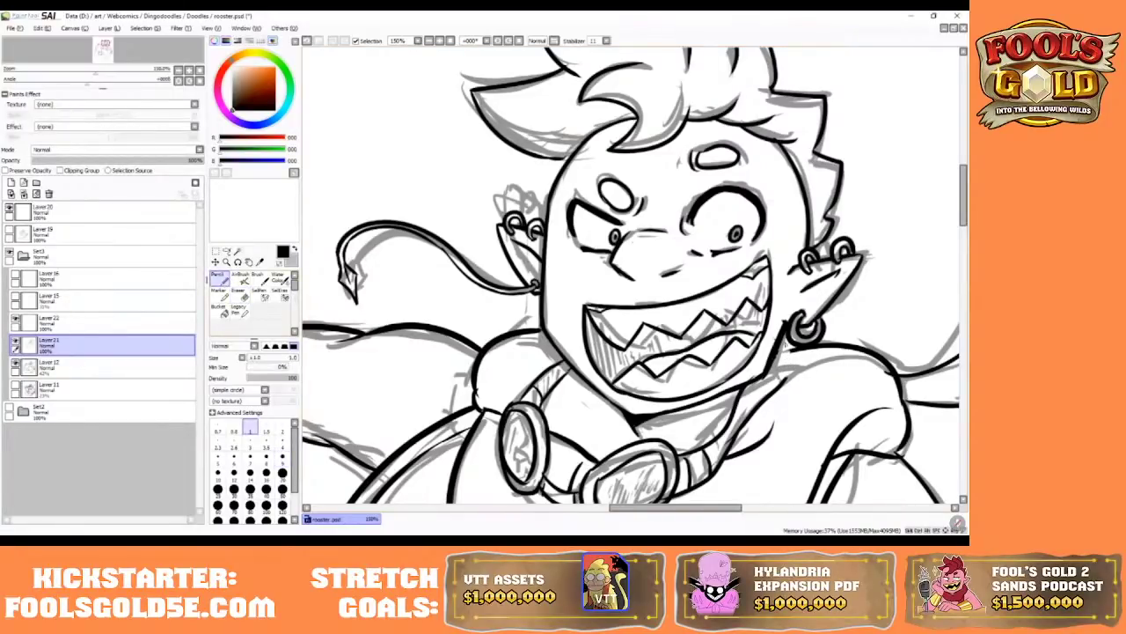
click(218, 473)
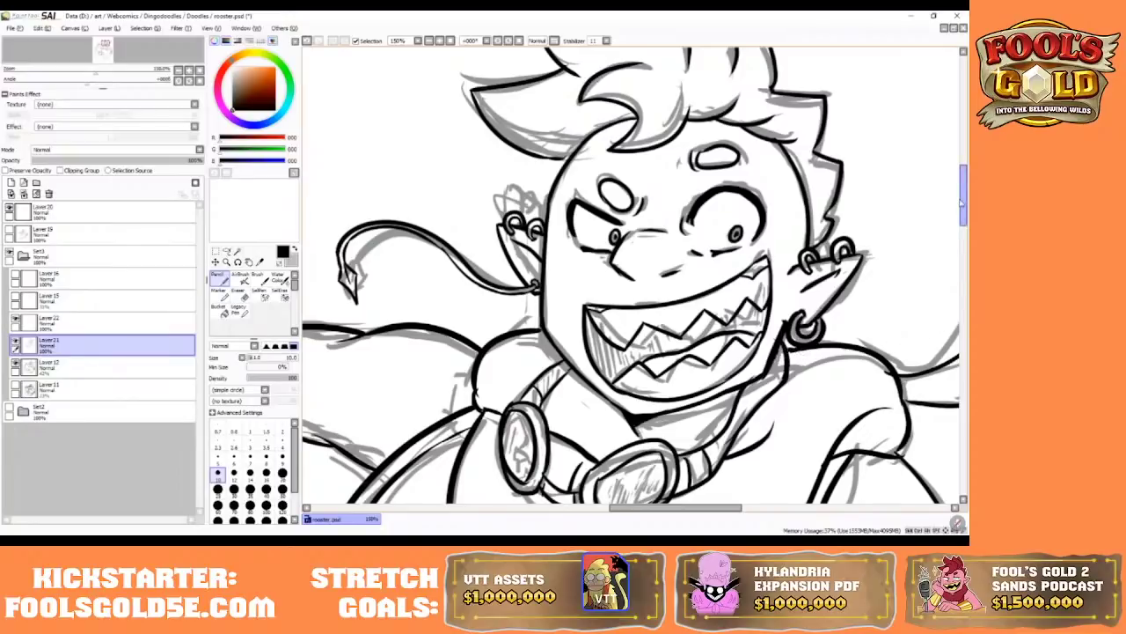
- Ink the inner contour, crease and outer contour of the thigh behind the large sword
drag(964, 202, 956, 276)
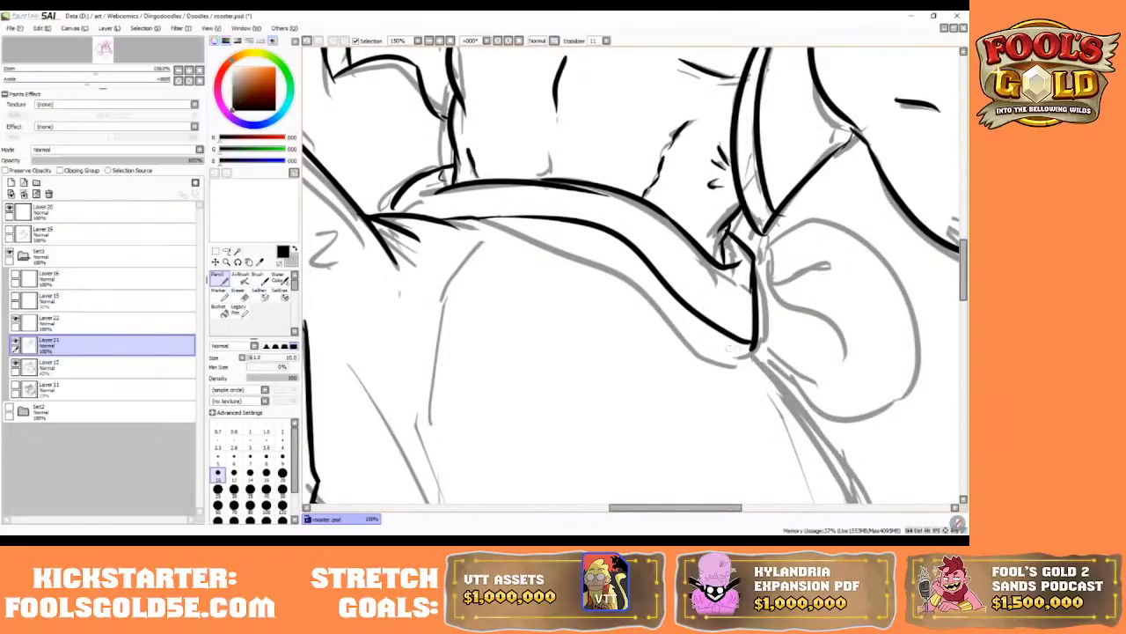
click(449, 41)
click(439, 41)
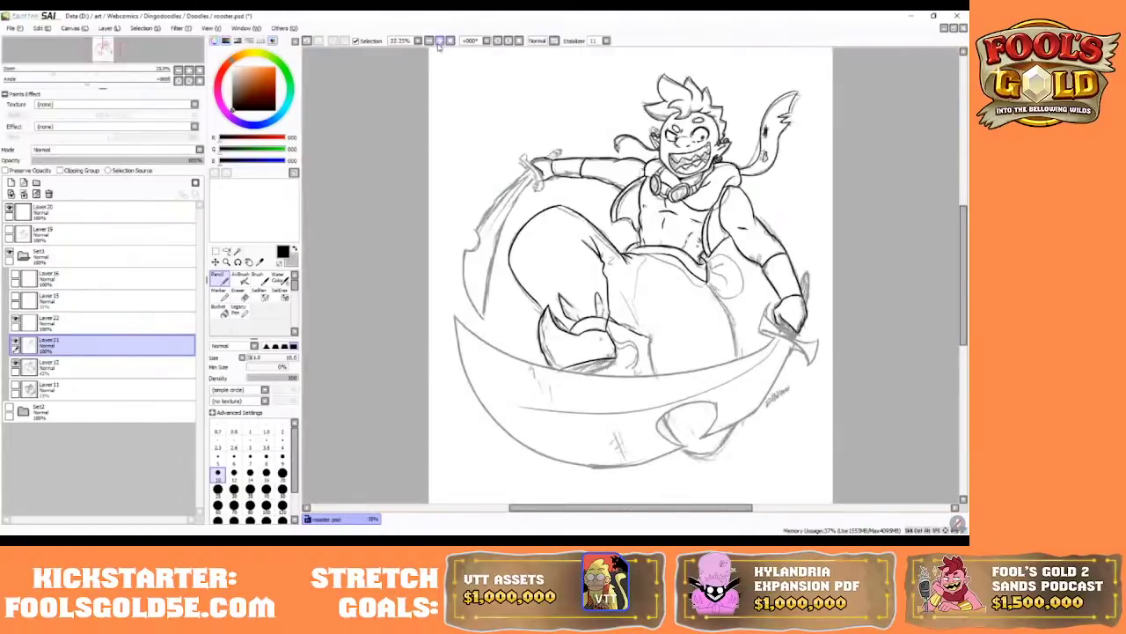
click(439, 41)
mouse_move(658, 247)
mouse_down()
mouse_move(641, 269)
mouse_move(639, 345)
mouse_up()
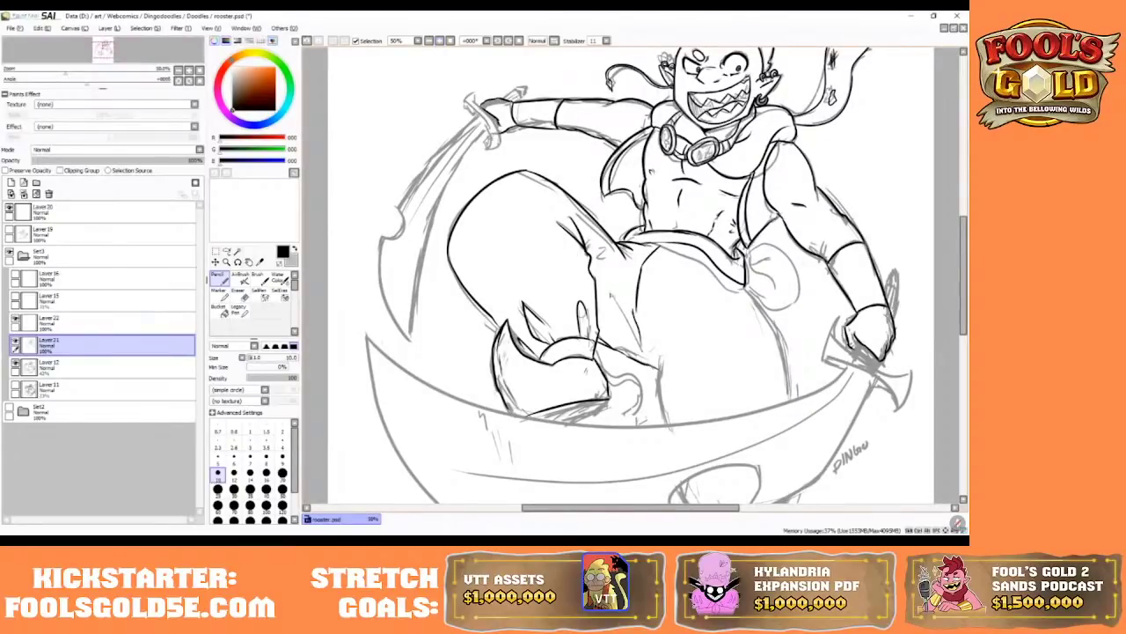
drag(612, 293, 640, 346)
drag(781, 340, 790, 410)
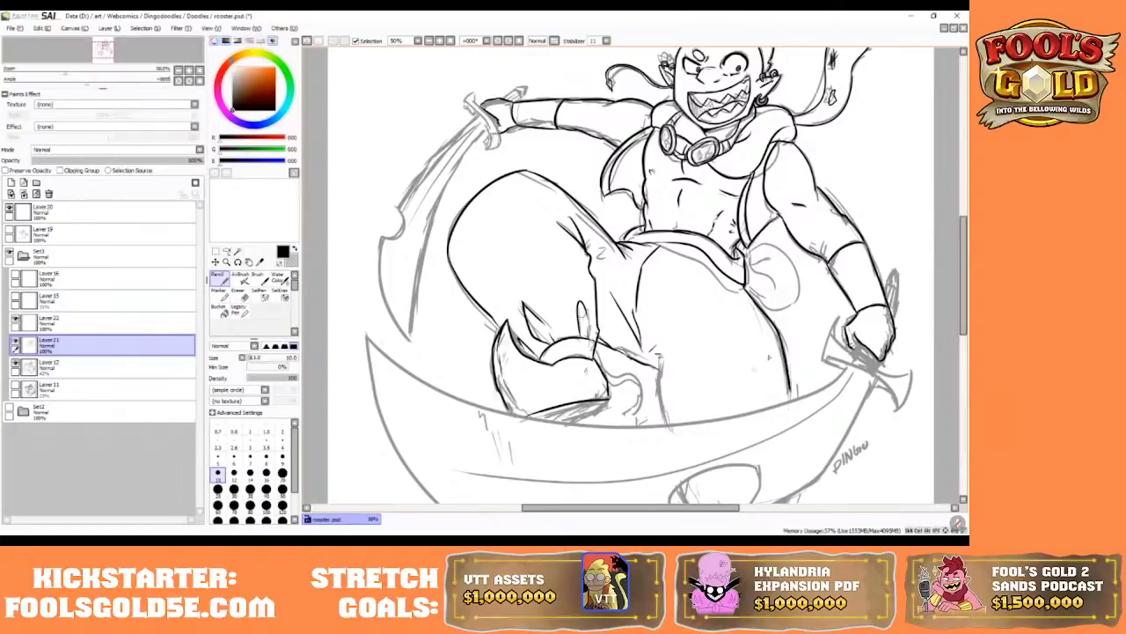
- Erase the outer contour line of that thigh with the Eraser at size 80
mouse_move(963, 248)
mouse_down()
mouse_move(962, 216)
mouse_move(963, 247)
mouse_up()
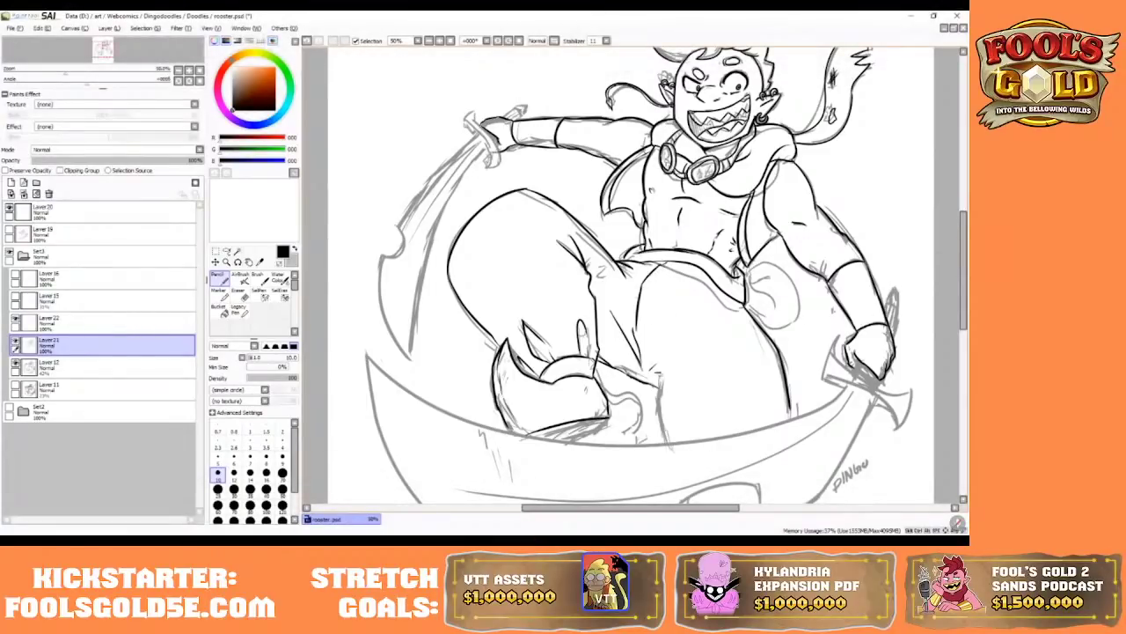
key(e)
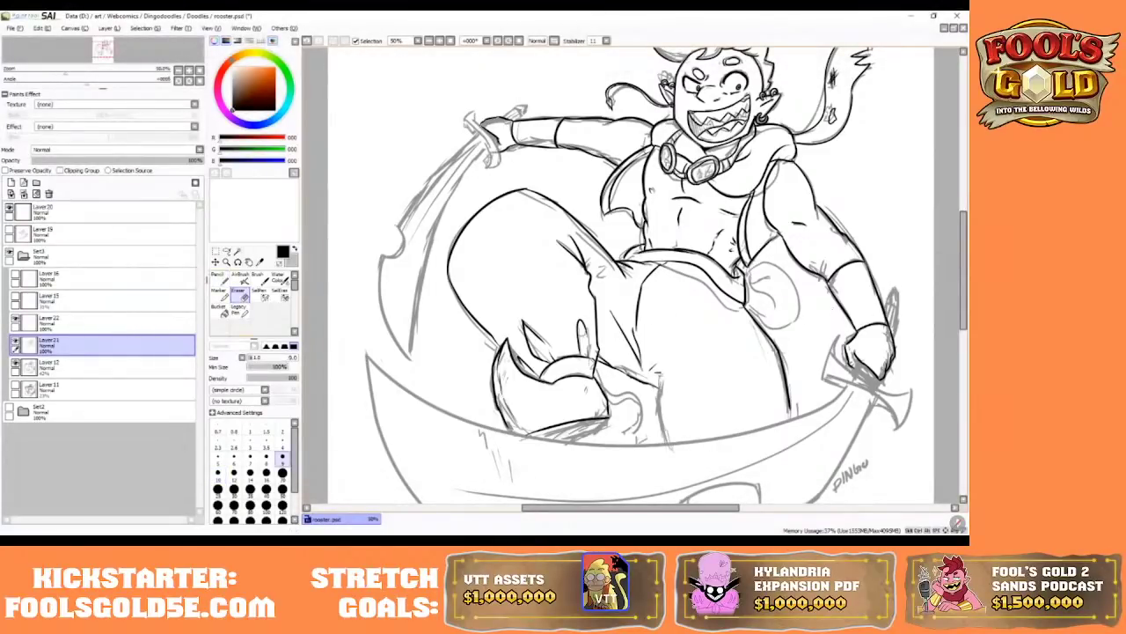
key(])
key(])
key(])
key(])
key(])
mouse_move(781, 359)
mouse_down()
mouse_move(796, 401)
mouse_move(753, 321)
mouse_up()
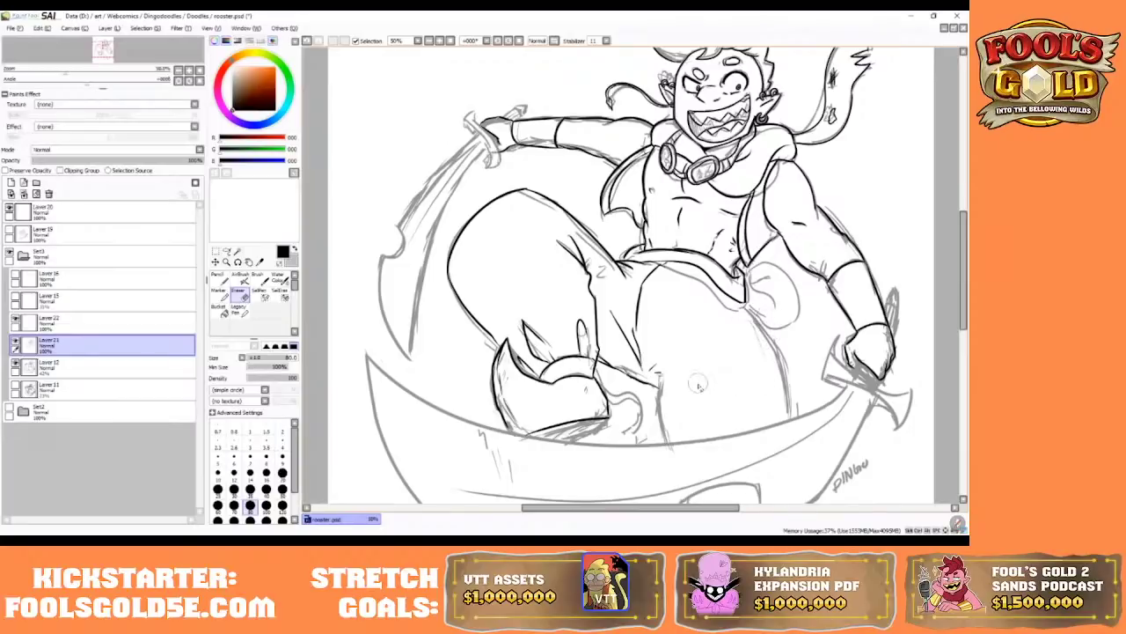
- Redraw the thigh's outer contour down to the large blade and ink the leg's inner edge with the size 10 Pencil
click(215, 278)
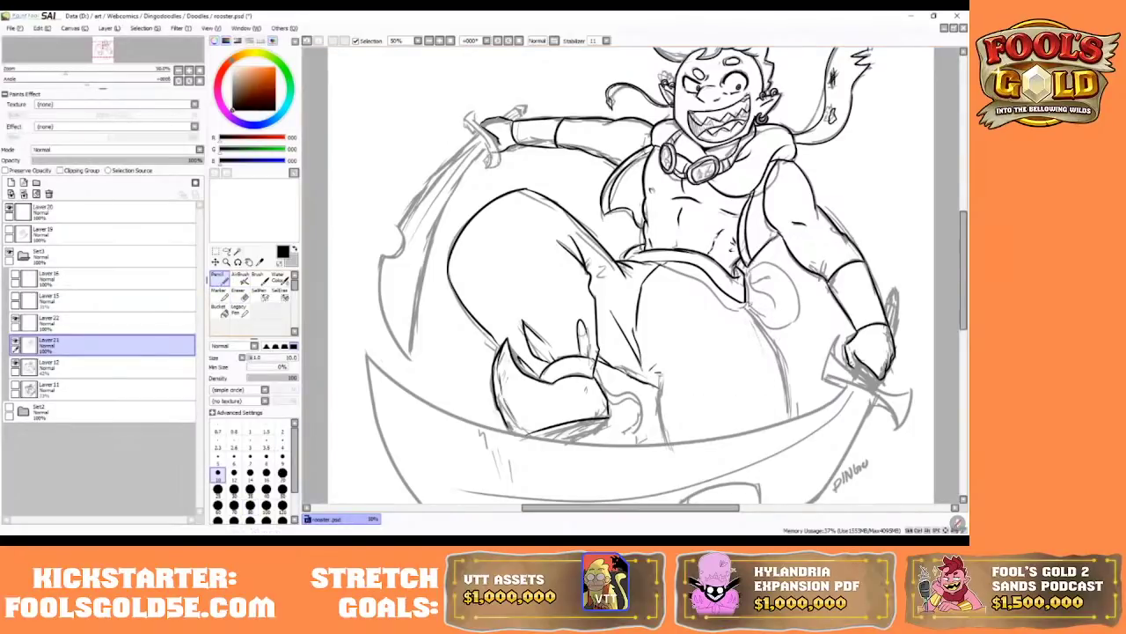
drag(747, 303, 792, 427)
drag(660, 378, 665, 431)
drag(660, 378, 669, 447)
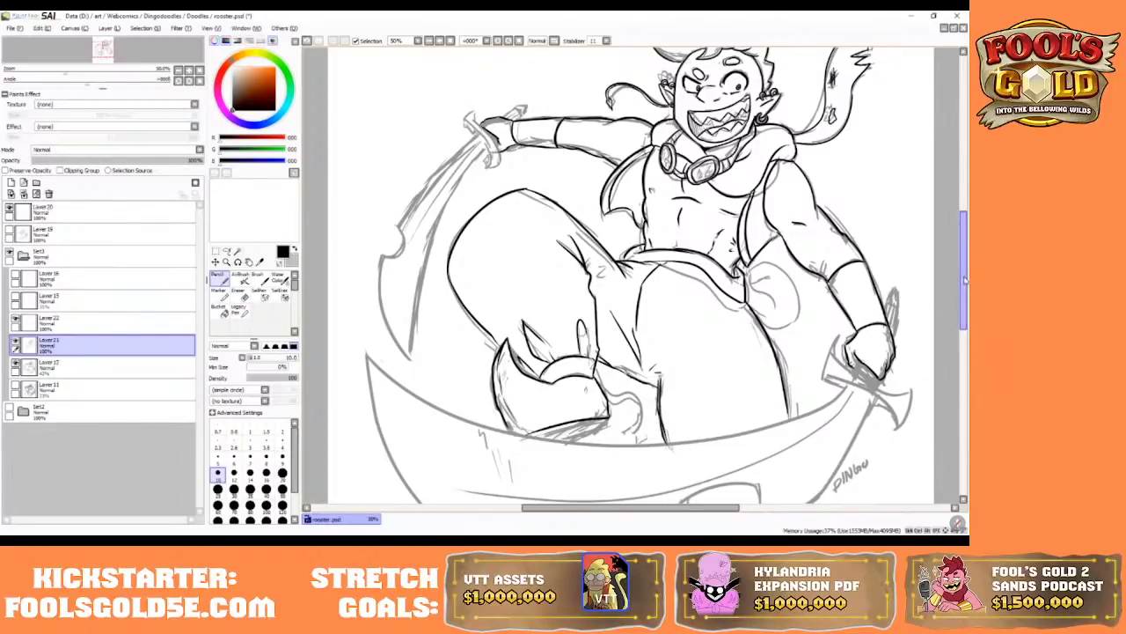
- Ink the curled double-lined cord trailing from the raised foot, redoing its first stroke
scroll(633, 273, down, 5)
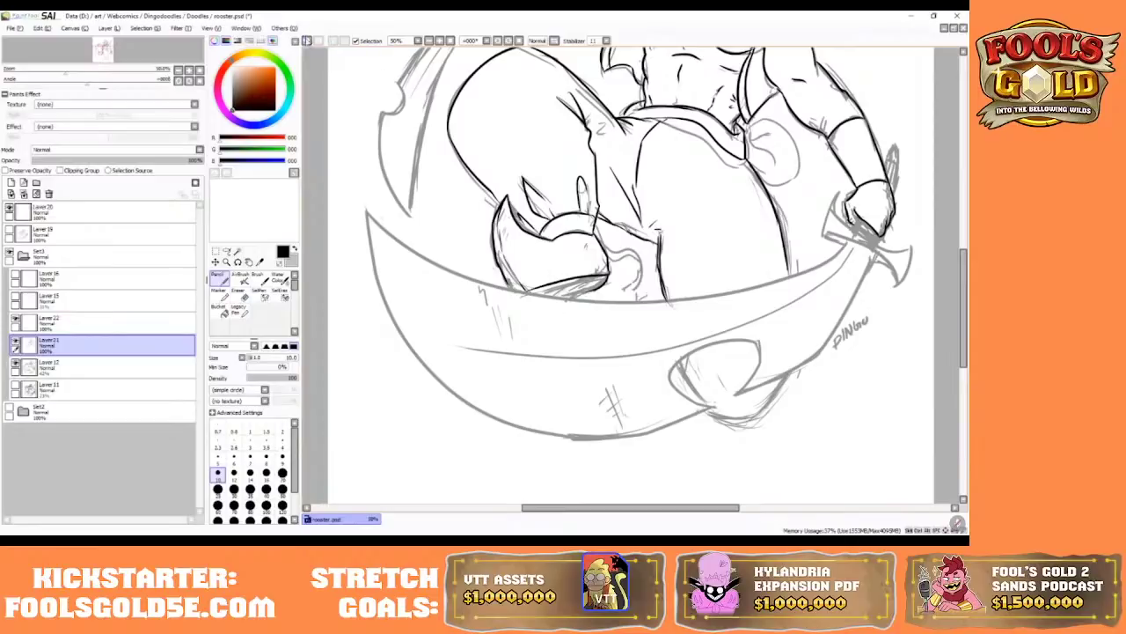
click(307, 41)
mouse_move(597, 234)
mouse_down()
mouse_move(643, 262)
mouse_move(635, 286)
mouse_up()
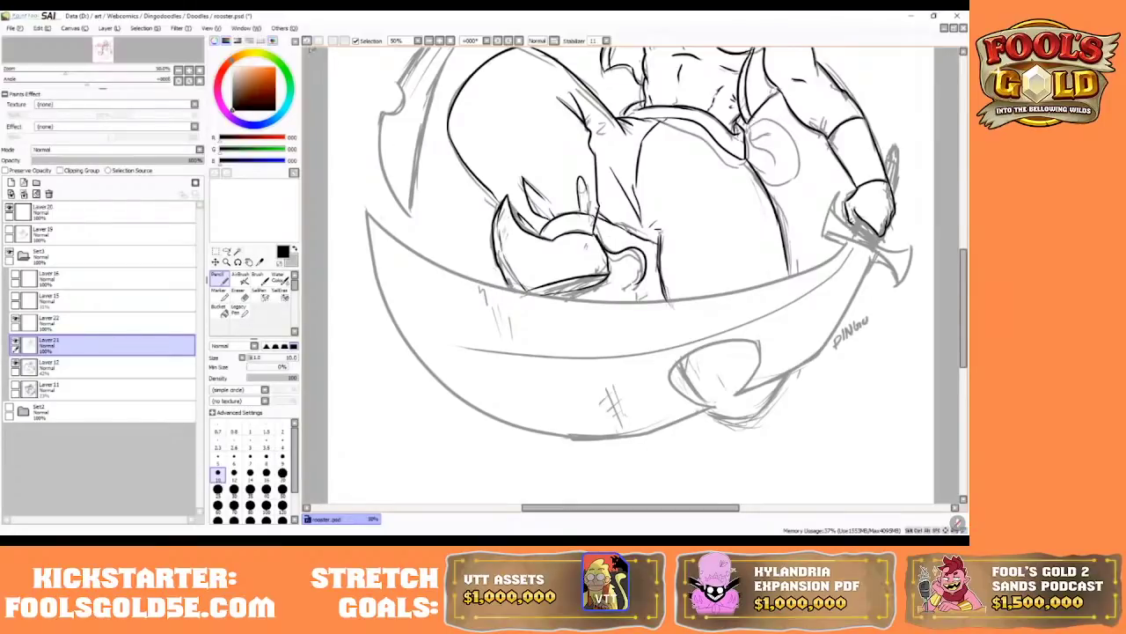
key(ctrl+z)
mouse_move(599, 250)
mouse_down()
mouse_move(646, 257)
mouse_move(642, 283)
mouse_up()
mouse_move(602, 249)
mouse_down()
mouse_move(635, 252)
mouse_move(646, 271)
mouse_move(617, 278)
mouse_move(606, 291)
mouse_move(618, 296)
mouse_up()
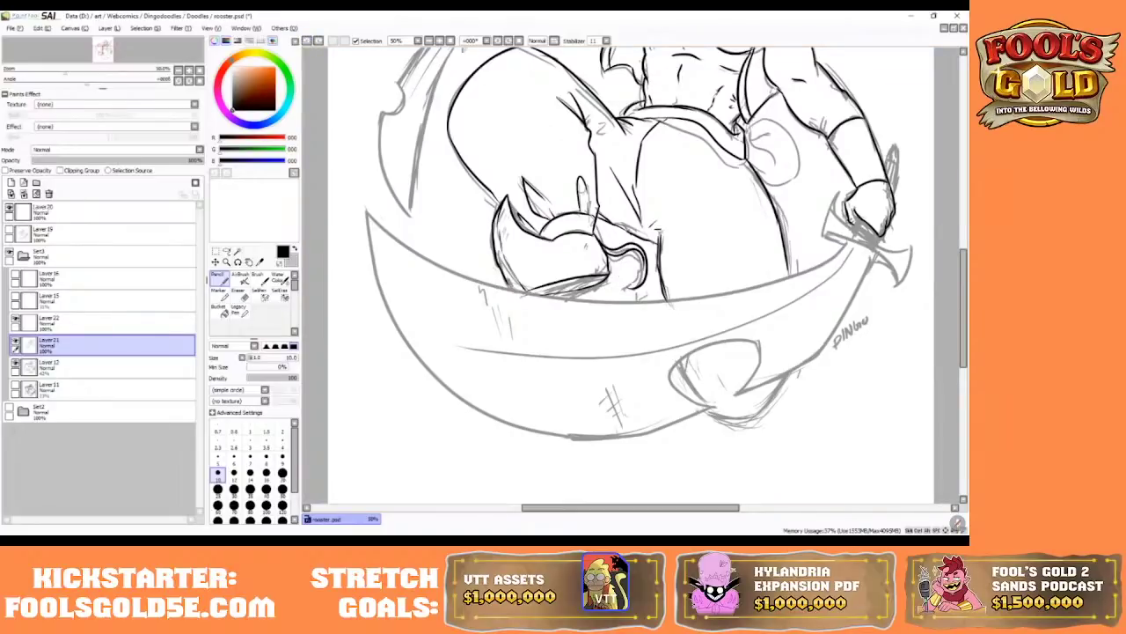
- Draw the small diamond charm at the end of the foot's curled cord
click(440, 41)
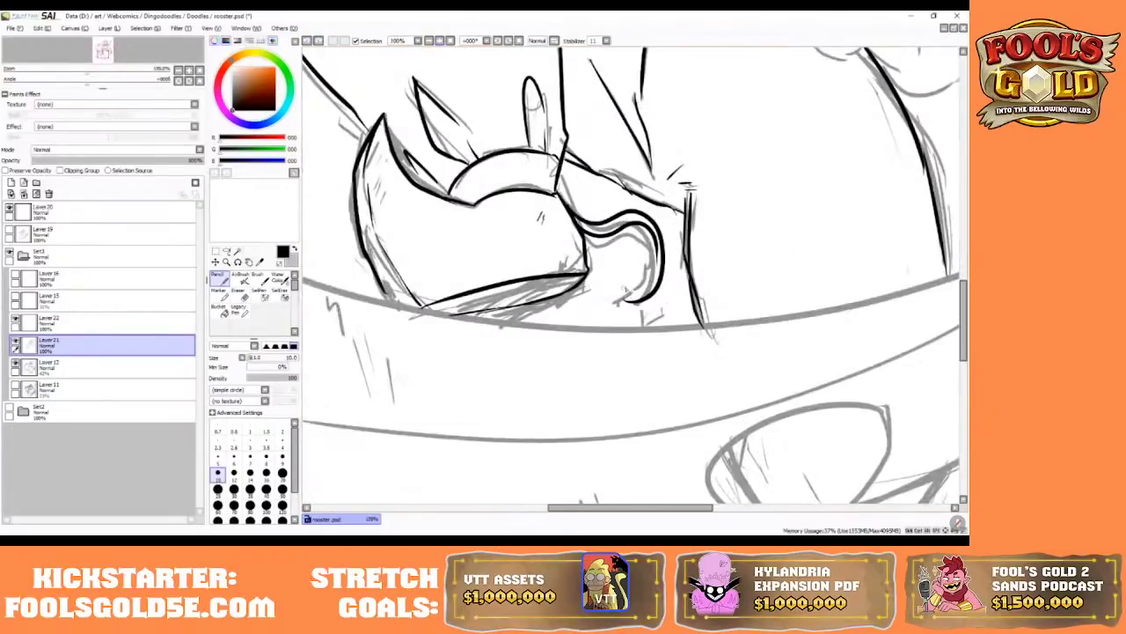
mouse_move(617, 279)
mouse_down()
mouse_move(587, 296)
mouse_move(619, 305)
mouse_up()
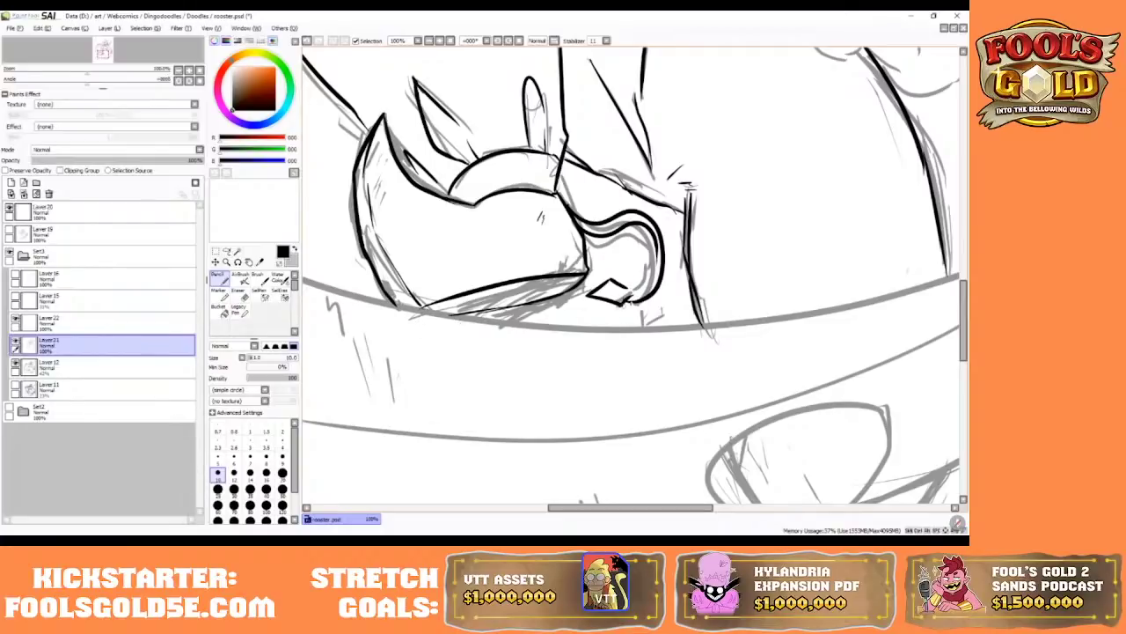
mouse_move(630, 290)
mouse_down()
mouse_move(642, 294)
mouse_move(655, 261)
mouse_move(650, 287)
mouse_up()
drag(608, 295, 628, 292)
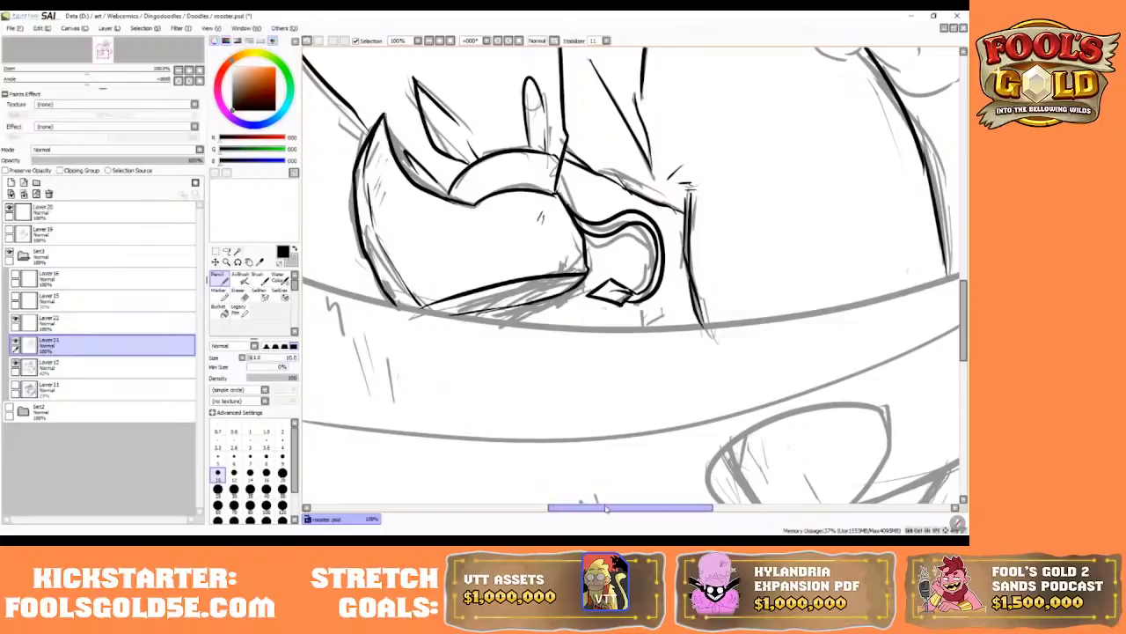
- Ink the rounded outline of the sash loop at the hip, redoing strokes until it follows the sketch
mouse_move(606, 508)
mouse_down()
mouse_move(678, 506)
mouse_move(666, 498)
mouse_up()
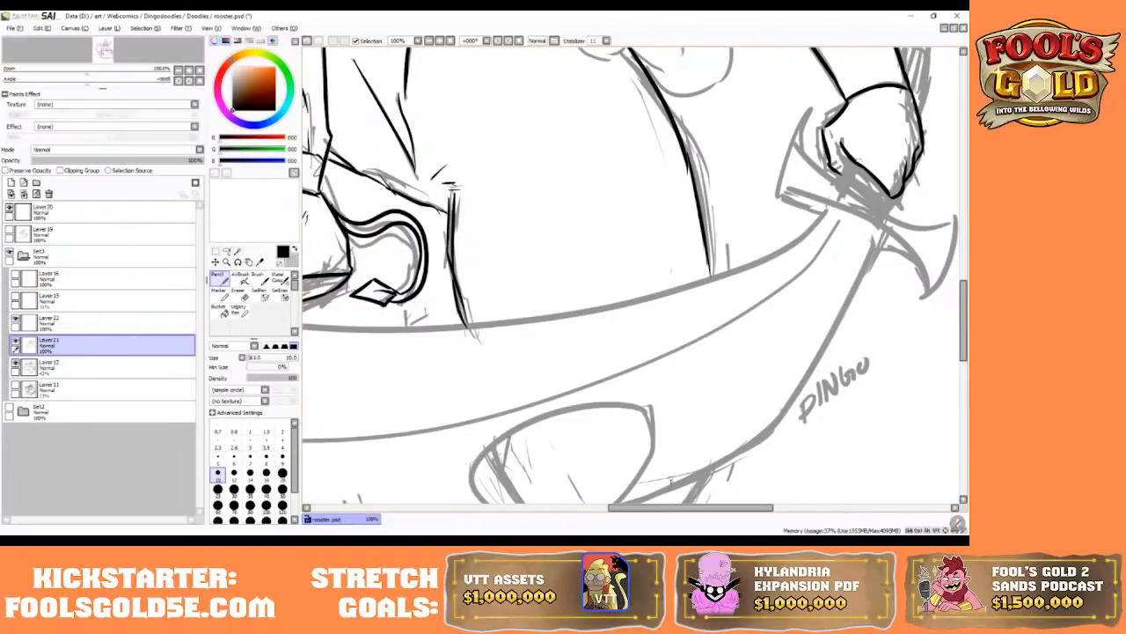
mouse_move(963, 294)
mouse_down()
mouse_move(963, 183)
mouse_move(963, 243)
mouse_up()
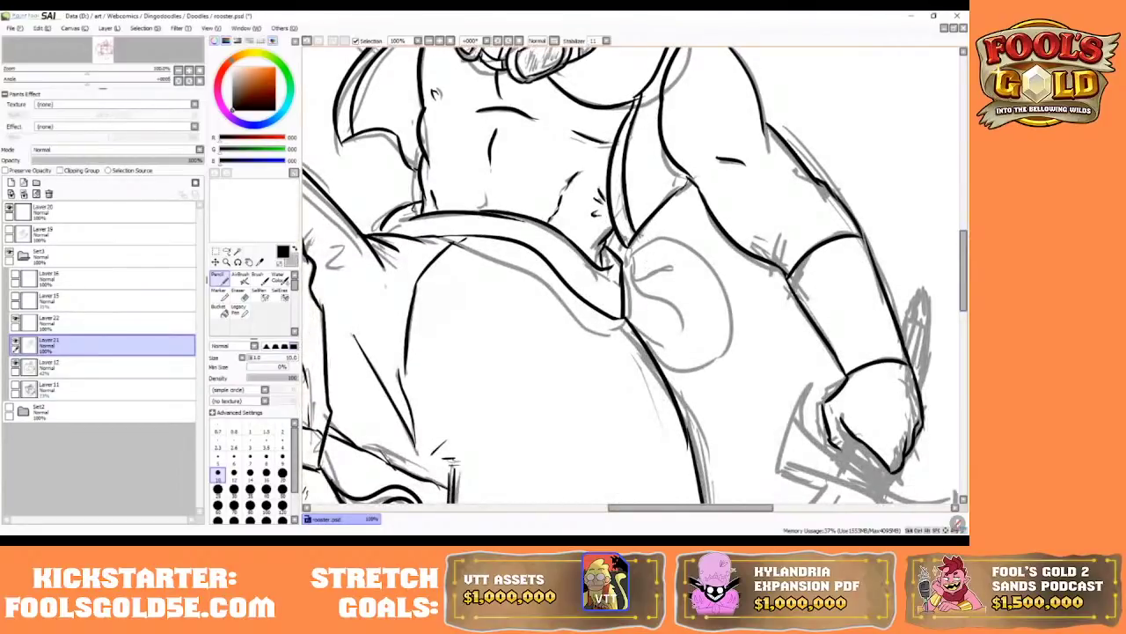
mouse_move(637, 230)
mouse_down()
mouse_move(650, 256)
mouse_move(626, 276)
mouse_move(641, 243)
mouse_up()
click(307, 41)
click(307, 42)
click(307, 41)
mouse_move(636, 253)
mouse_down()
mouse_move(729, 354)
mouse_move(675, 362)
mouse_up()
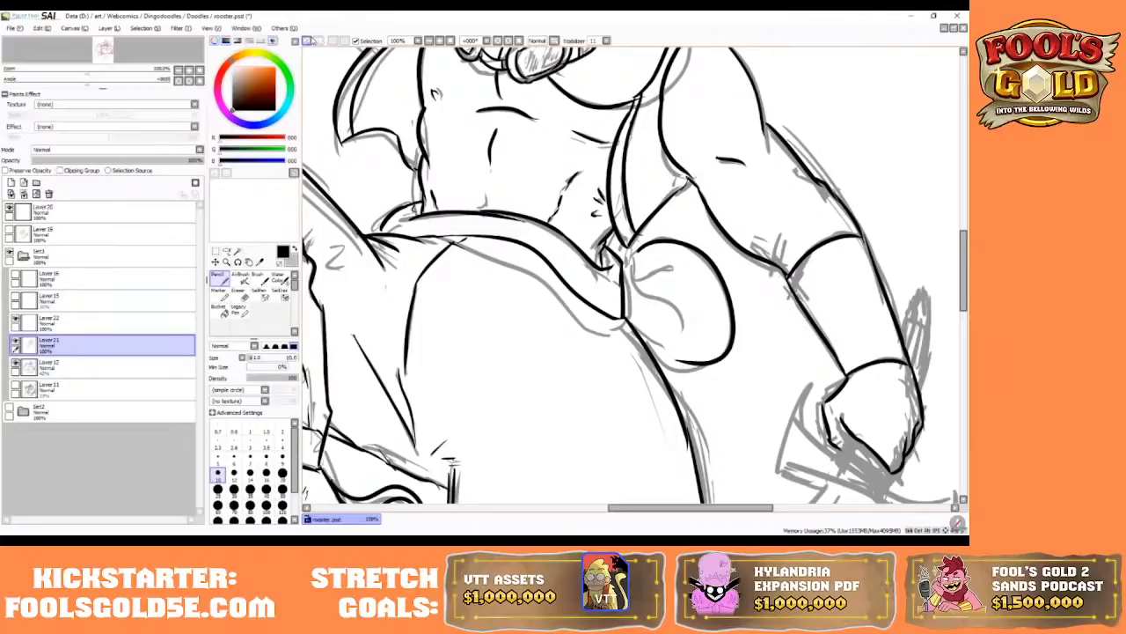
click(307, 40)
mouse_move(642, 258)
mouse_down()
mouse_move(717, 264)
mouse_move(731, 366)
mouse_move(681, 372)
mouse_move(704, 367)
mouse_up()
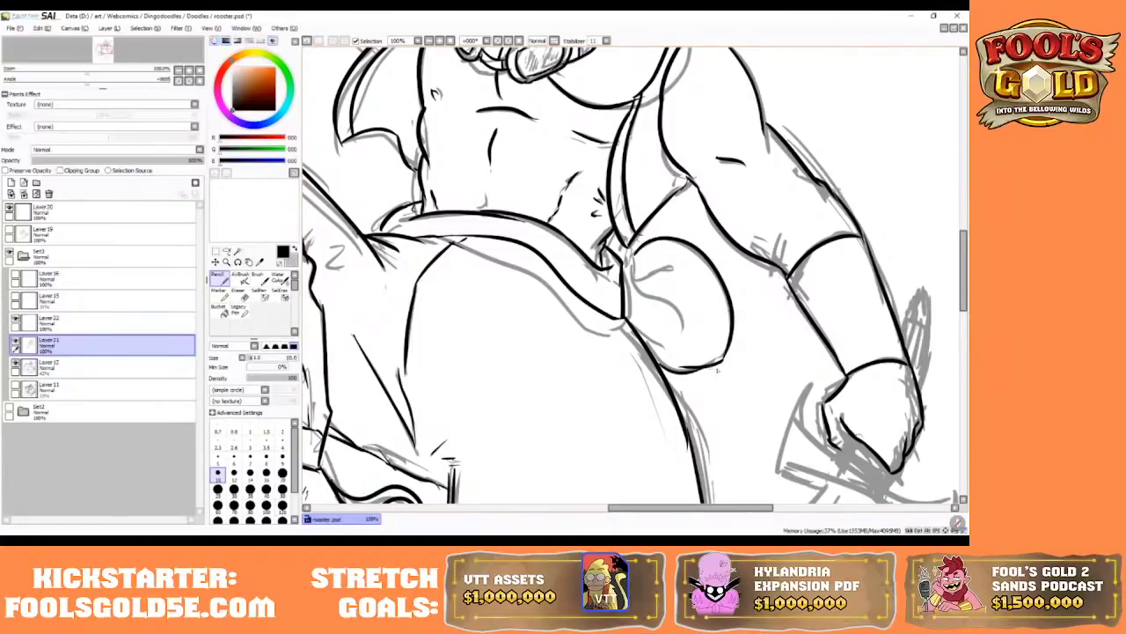
- Ink the knot and the curved inner folds of the sash loop, replacing the misplaced upper fold line
drag(632, 247, 627, 304)
mouse_move(630, 246)
mouse_down()
mouse_move(628, 294)
mouse_move(681, 343)
mouse_move(685, 324)
mouse_up()
drag(637, 280, 684, 259)
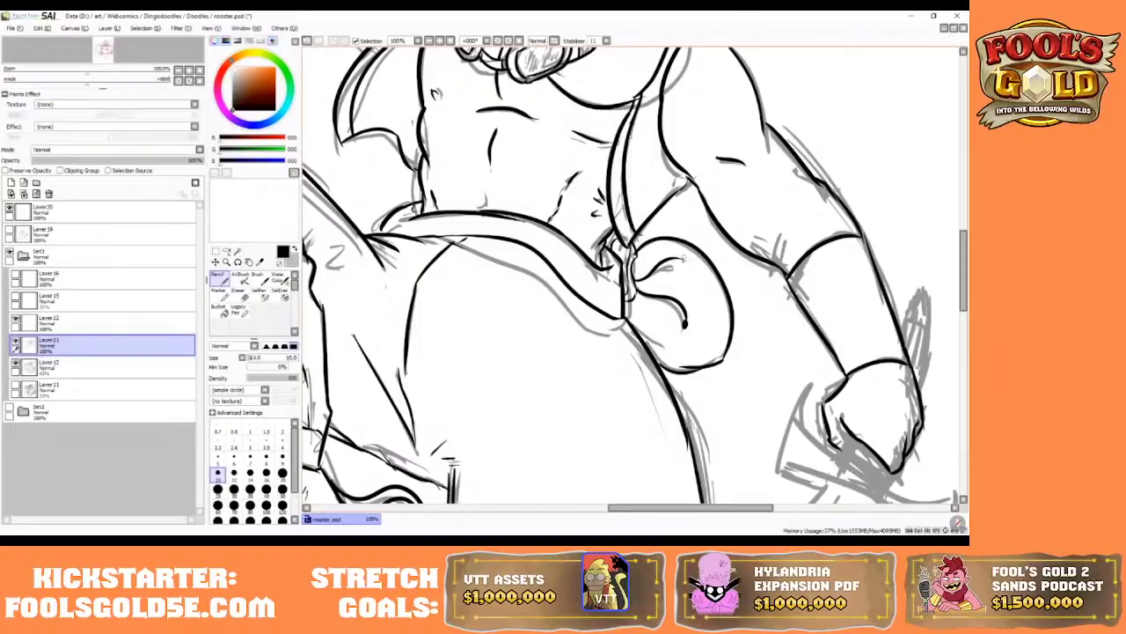
click(683, 259)
key(ctrl+z)
key(ctrl+z)
drag(635, 279, 676, 266)
click(678, 267)
- Ink the small Z-shaped fabric fold on the raised thigh near the waistband
drag(627, 508, 550, 507)
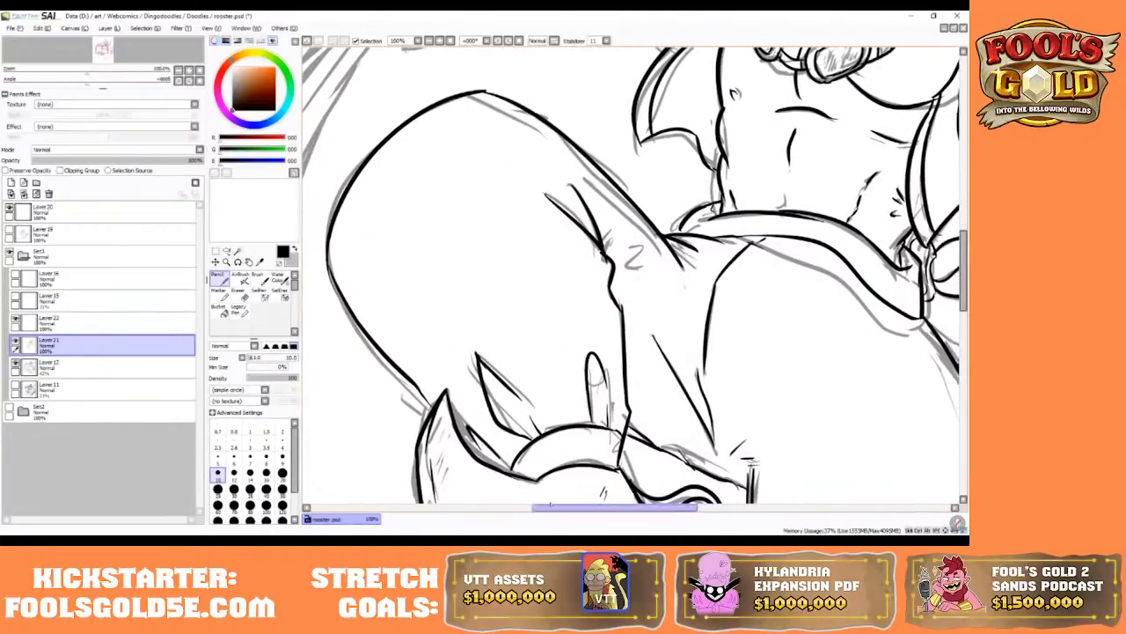
mouse_move(630, 250)
mouse_down()
mouse_move(641, 247)
mouse_move(639, 264)
mouse_up()
click(307, 41)
click(307, 41)
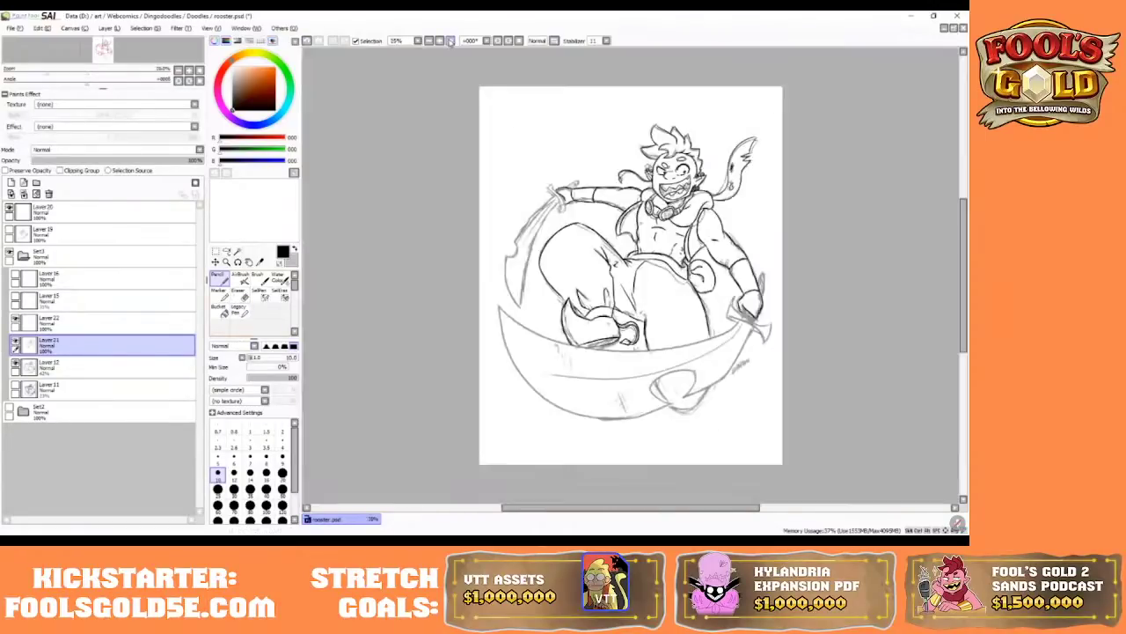
- Ink the rounded outline sketched behind the notch in the large blade's lower edge, redoing the first stroke
click(449, 42)
click(440, 41)
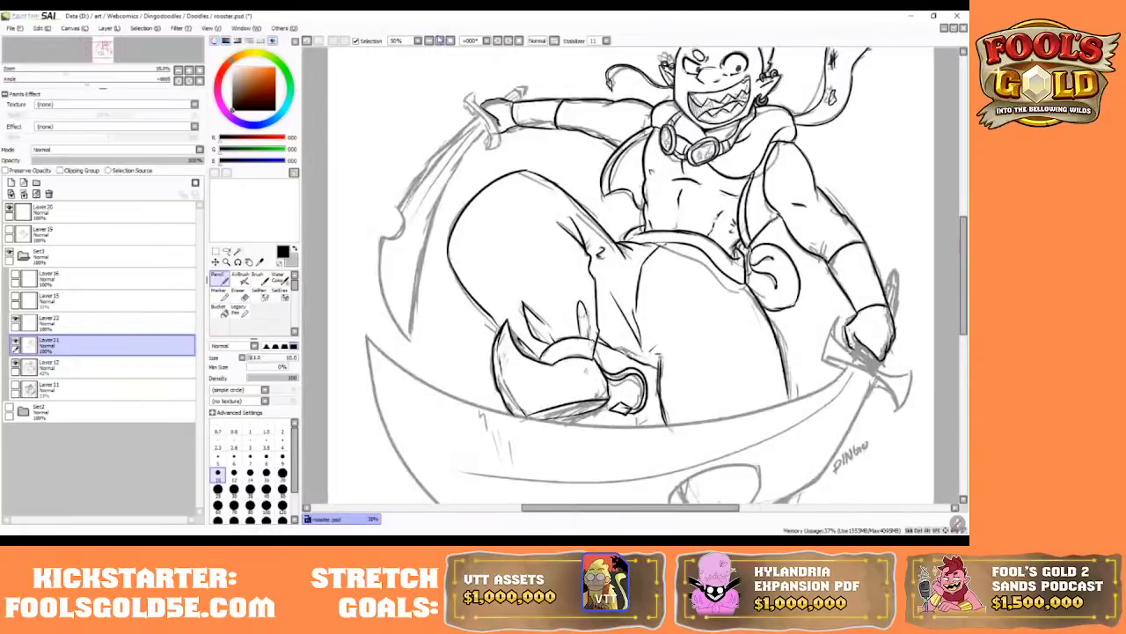
drag(966, 265, 964, 301)
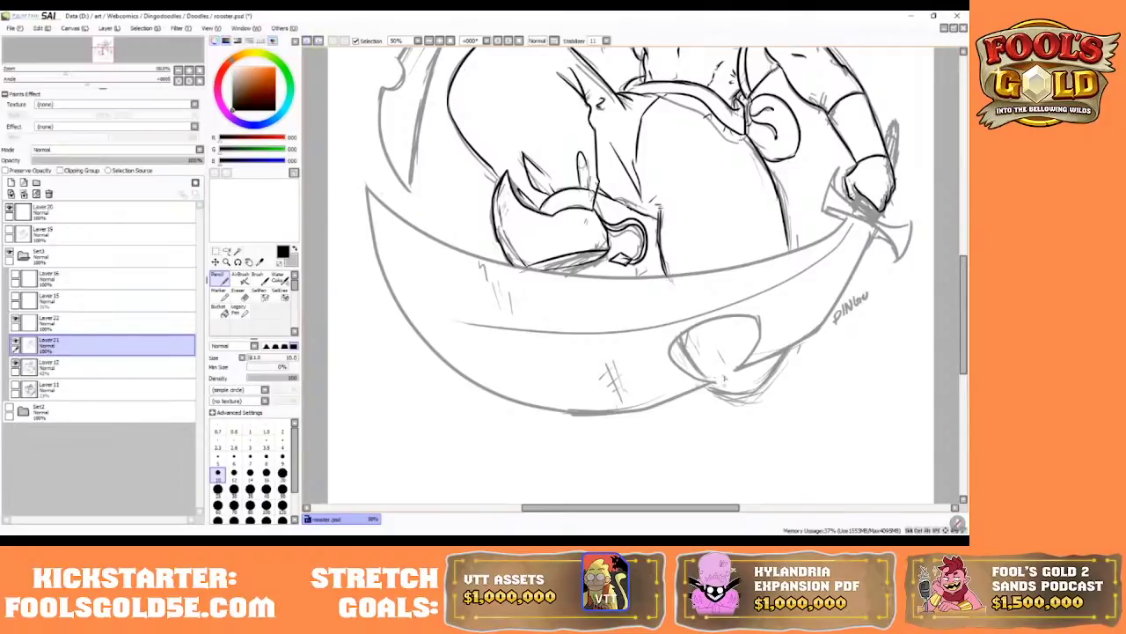
mouse_move(684, 345)
mouse_down()
mouse_move(685, 364)
mouse_move(734, 398)
mouse_up()
click(307, 40)
mouse_move(675, 336)
mouse_down()
mouse_move(697, 372)
mouse_move(731, 391)
mouse_up()
mouse_move(685, 356)
mouse_down()
mouse_move(695, 371)
mouse_move(766, 392)
mouse_move(786, 345)
mouse_up()
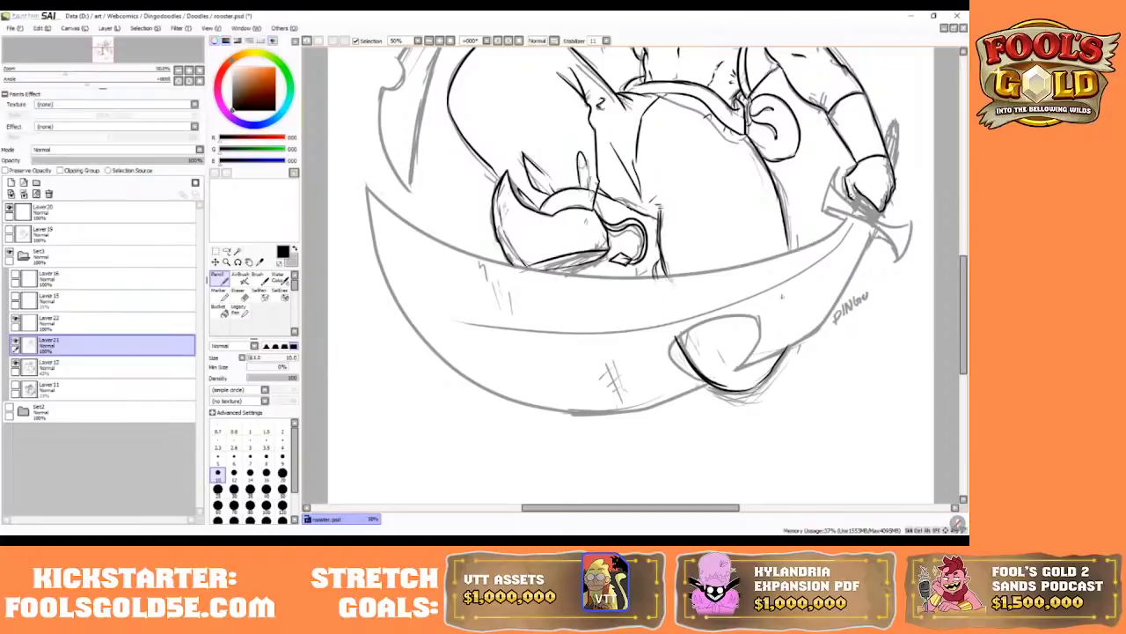
- Ink the curved crossguard and the banded grip of the sword held in the outstretched arm's hand
drag(965, 278, 966, 208)
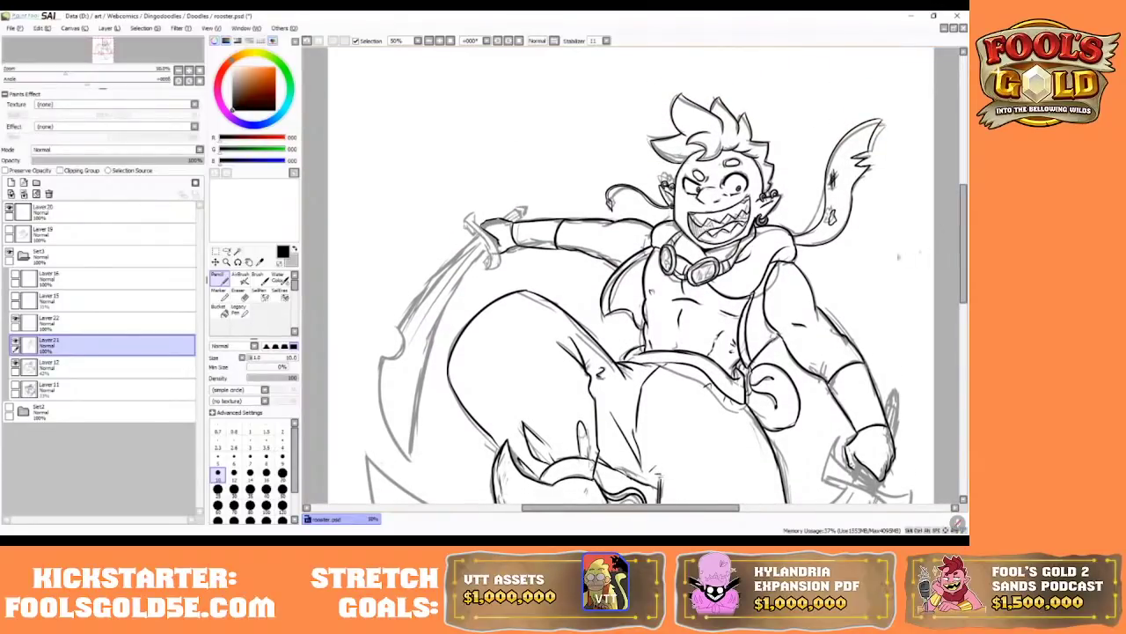
click(238, 294)
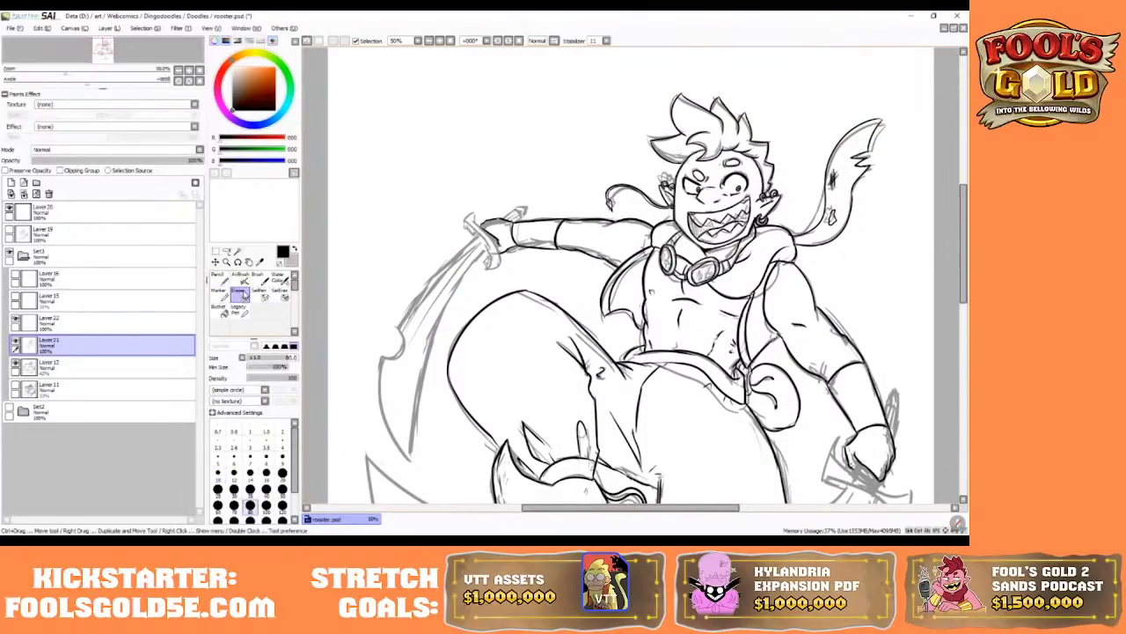
click(440, 41)
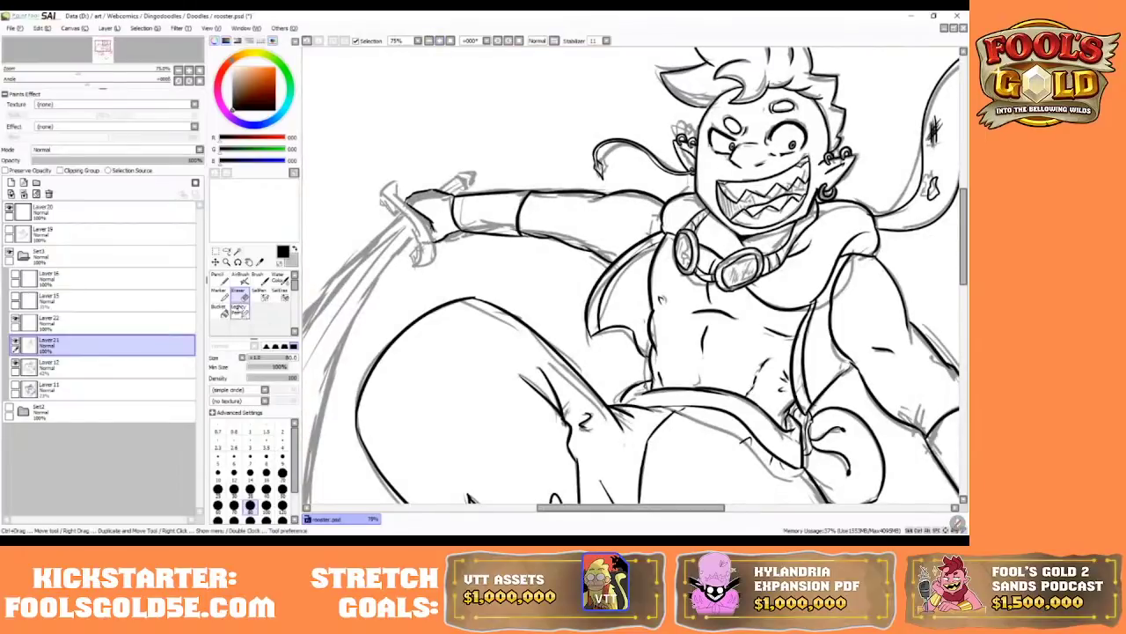
click(220, 280)
drag(589, 508, 572, 508)
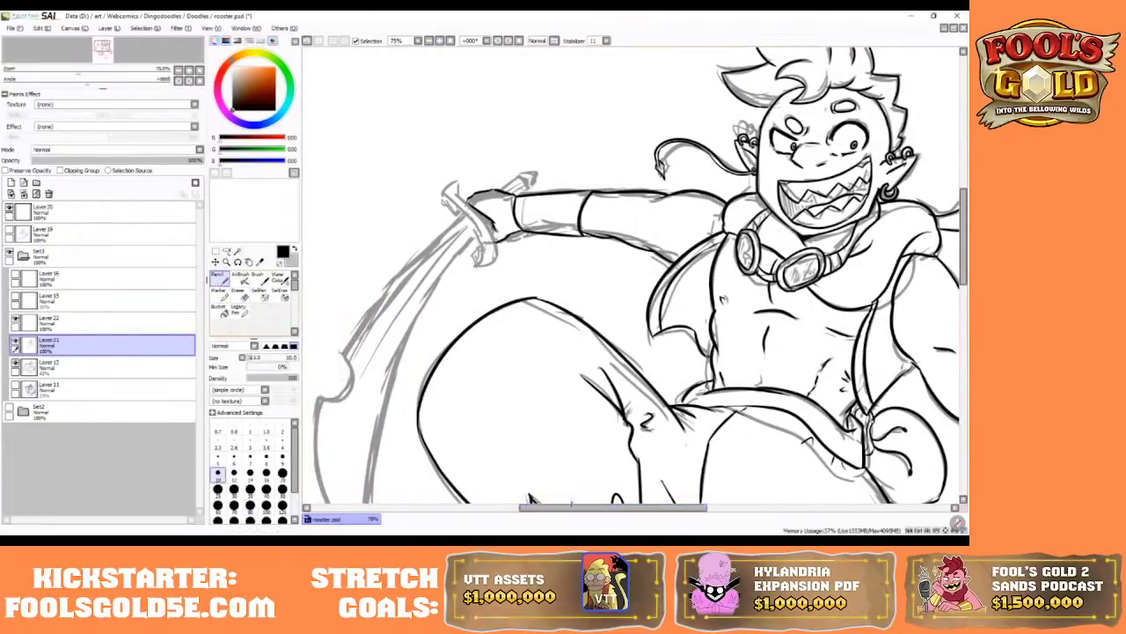
mouse_move(443, 195)
mouse_down()
mouse_move(467, 175)
mouse_move(461, 196)
mouse_move(494, 234)
mouse_move(497, 252)
mouse_move(471, 268)
mouse_move(482, 246)
mouse_move(445, 196)
mouse_up()
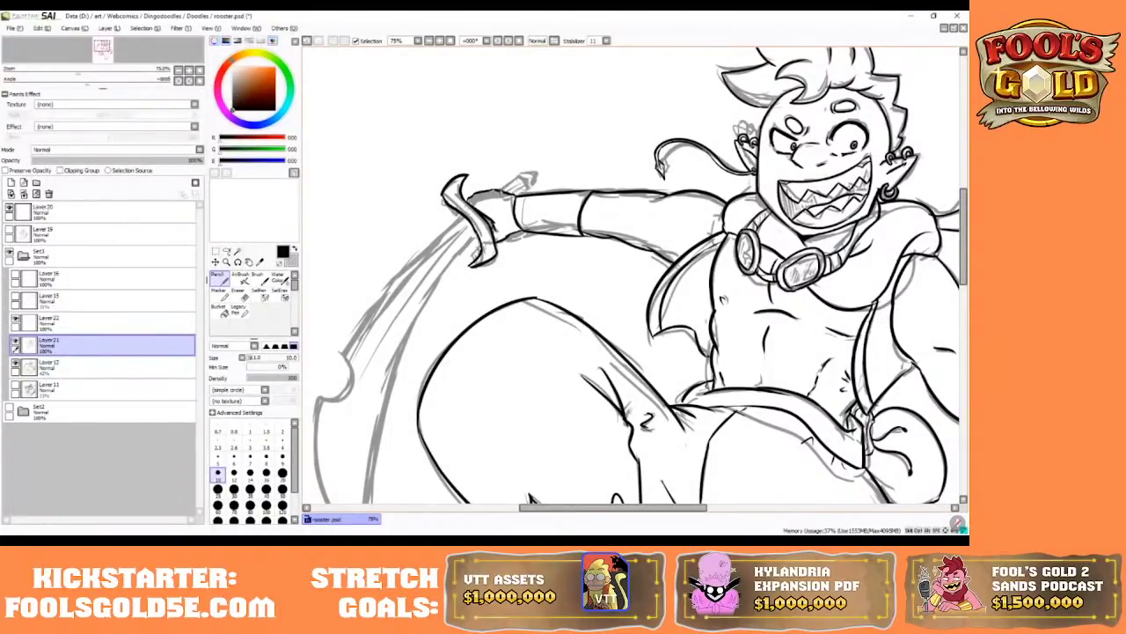
mouse_move(500, 194)
mouse_down()
mouse_move(527, 175)
mouse_move(531, 185)
mouse_up()
mouse_move(523, 168)
mouse_down()
mouse_move(543, 165)
mouse_move(538, 183)
mouse_up()
click(307, 40)
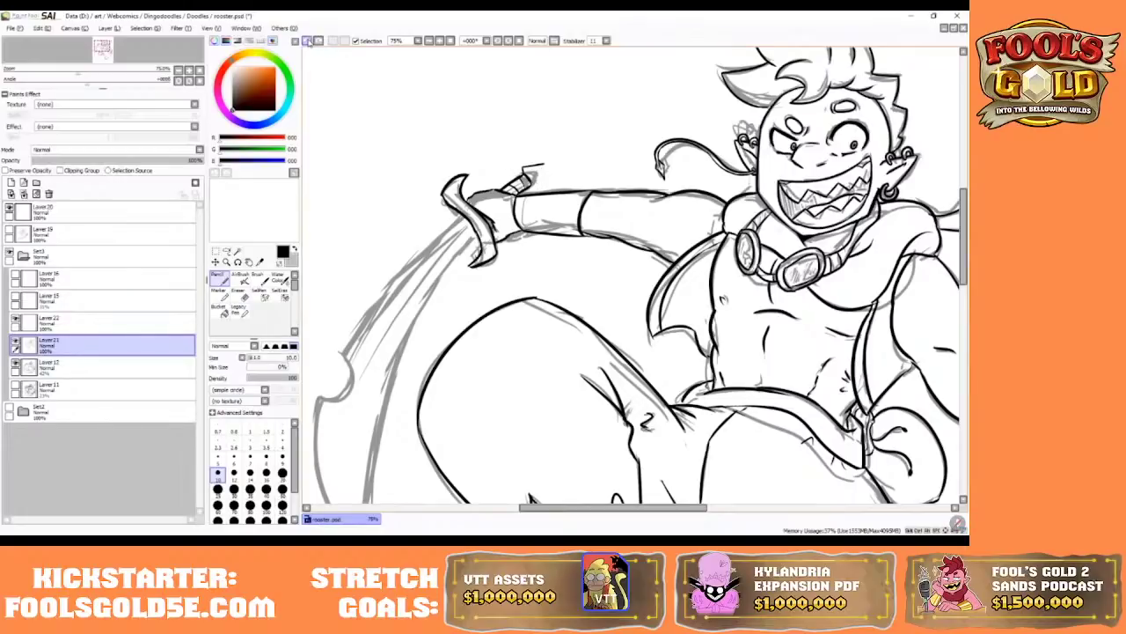
click(307, 40)
mouse_move(527, 173)
mouse_down()
mouse_move(546, 162)
mouse_move(537, 181)
mouse_up()
click(314, 41)
click(313, 42)
mouse_move(529, 166)
mouse_down()
mouse_move(545, 164)
mouse_move(536, 180)
mouse_move(548, 177)
mouse_up()
click(313, 41)
click(313, 41)
click(314, 41)
mouse_move(526, 165)
mouse_down()
mouse_move(548, 156)
mouse_move(537, 189)
mouse_move(526, 185)
mouse_up()
click(313, 41)
click(307, 42)
click(308, 41)
click(307, 41)
mouse_move(527, 166)
mouse_down()
mouse_move(530, 175)
mouse_move(547, 160)
mouse_move(542, 178)
mouse_move(546, 165)
mouse_up()
click(307, 40)
click(306, 41)
click(306, 41)
- Enlarge the canvas view to 150%, mirror it and rotate it 45° so the outstretched hand's sword handle stands nearly upright
click(441, 41)
click(441, 40)
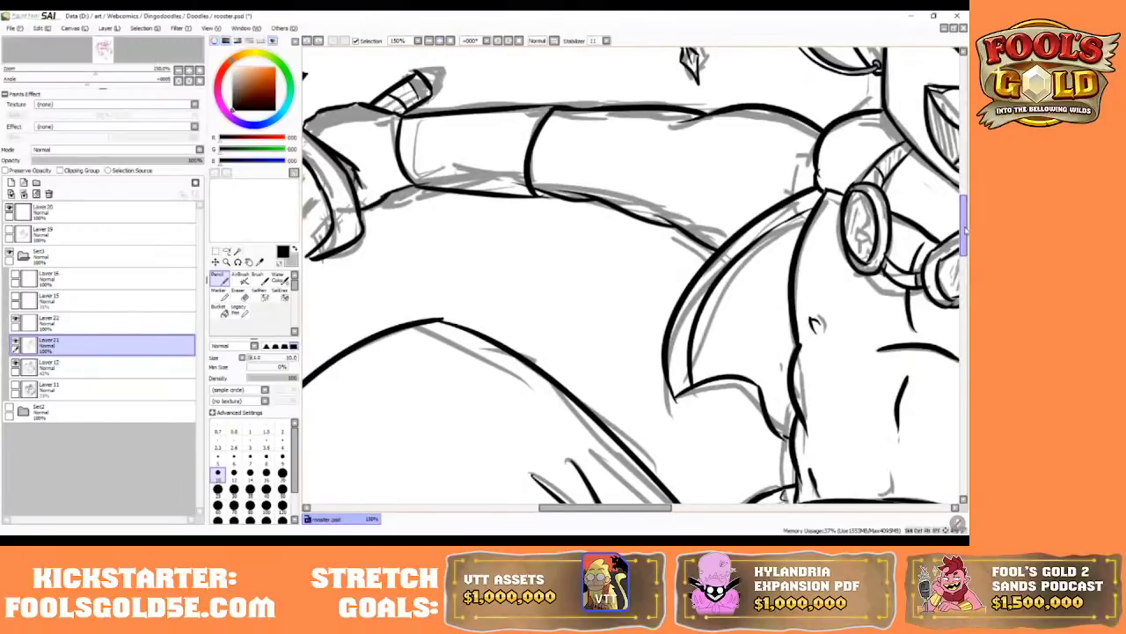
drag(964, 227, 966, 206)
click(554, 40)
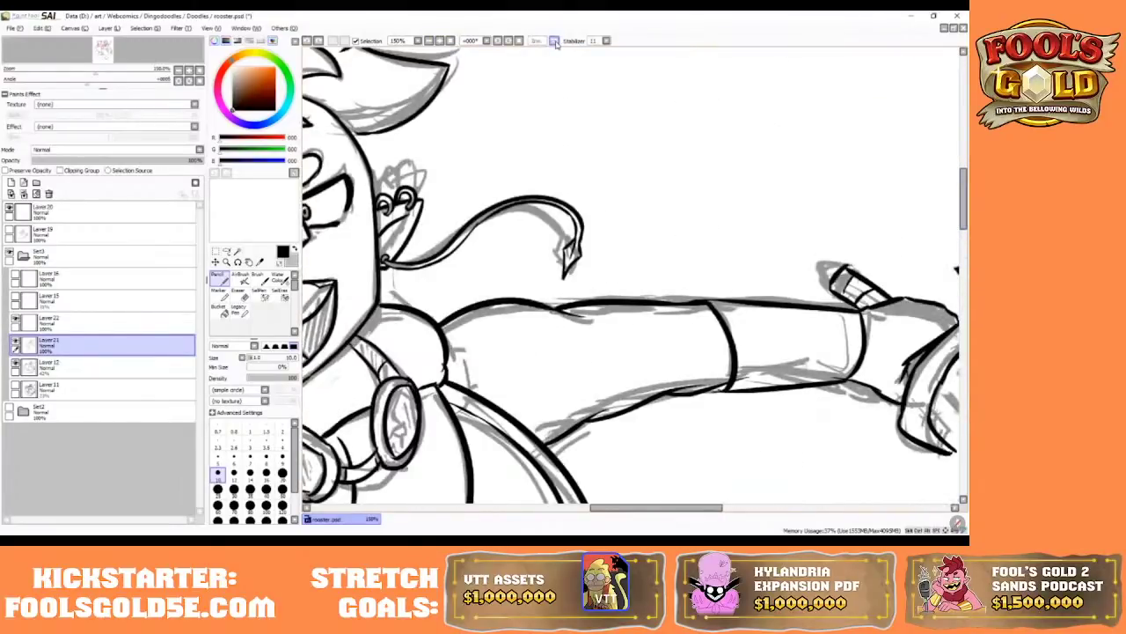
drag(638, 507, 694, 508)
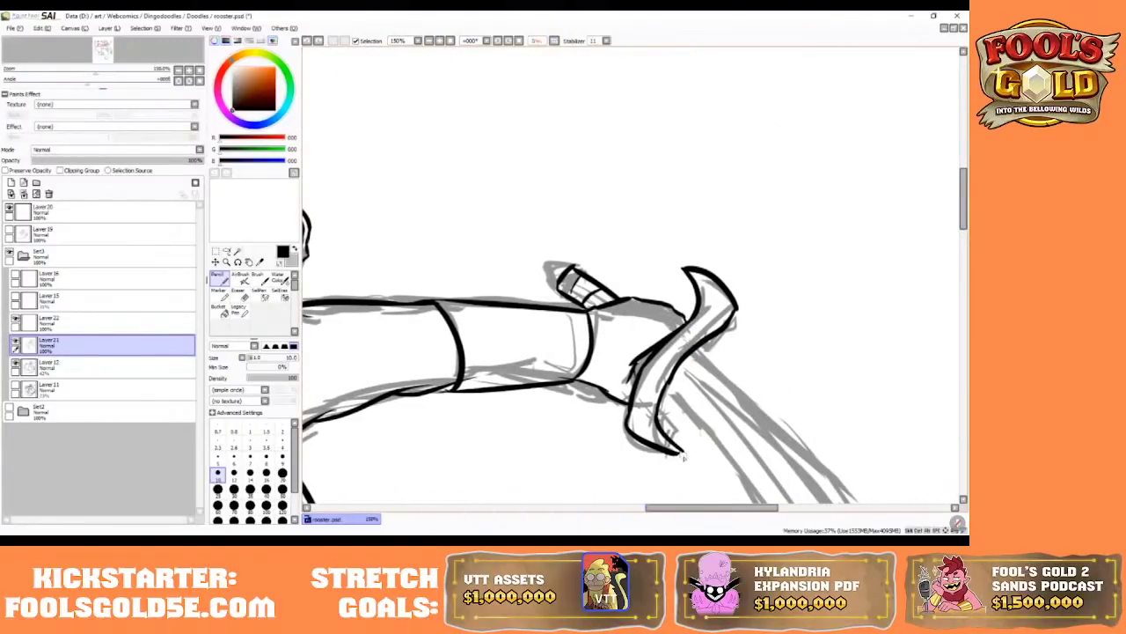
mouse_move(528, 239)
mouse_down()
mouse_move(529, 264)
mouse_move(558, 243)
mouse_up()
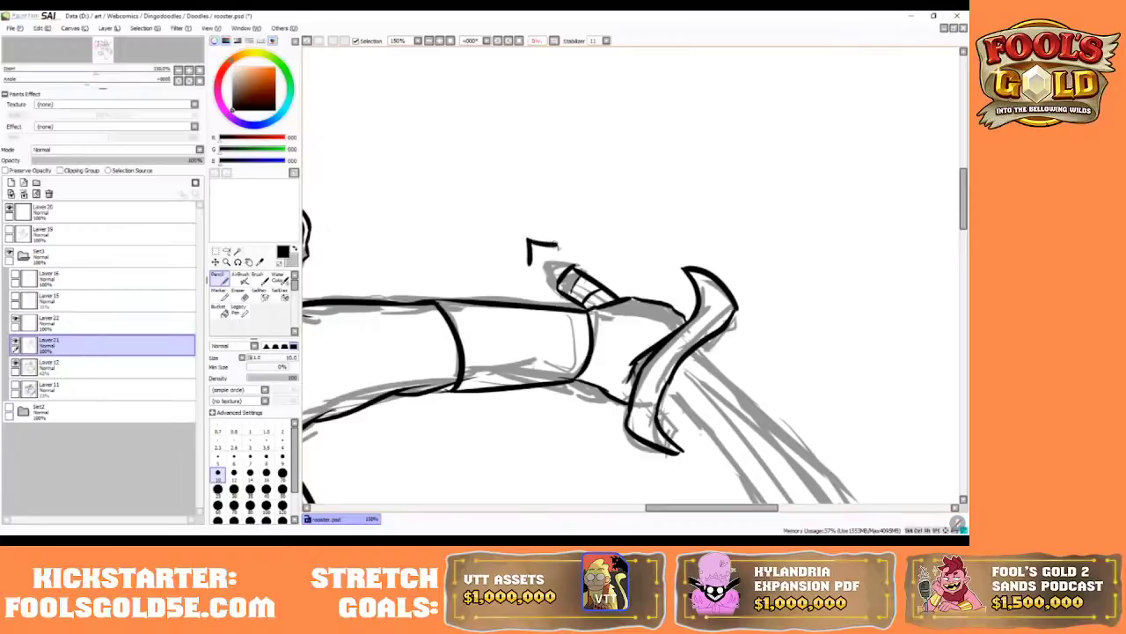
click(507, 40)
click(508, 41)
click(508, 40)
mouse_move(577, 181)
mouse_down()
mouse_move(560, 208)
mouse_move(595, 202)
mouse_move(574, 227)
mouse_move(586, 214)
mouse_move(590, 226)
mouse_move(582, 204)
mouse_up()
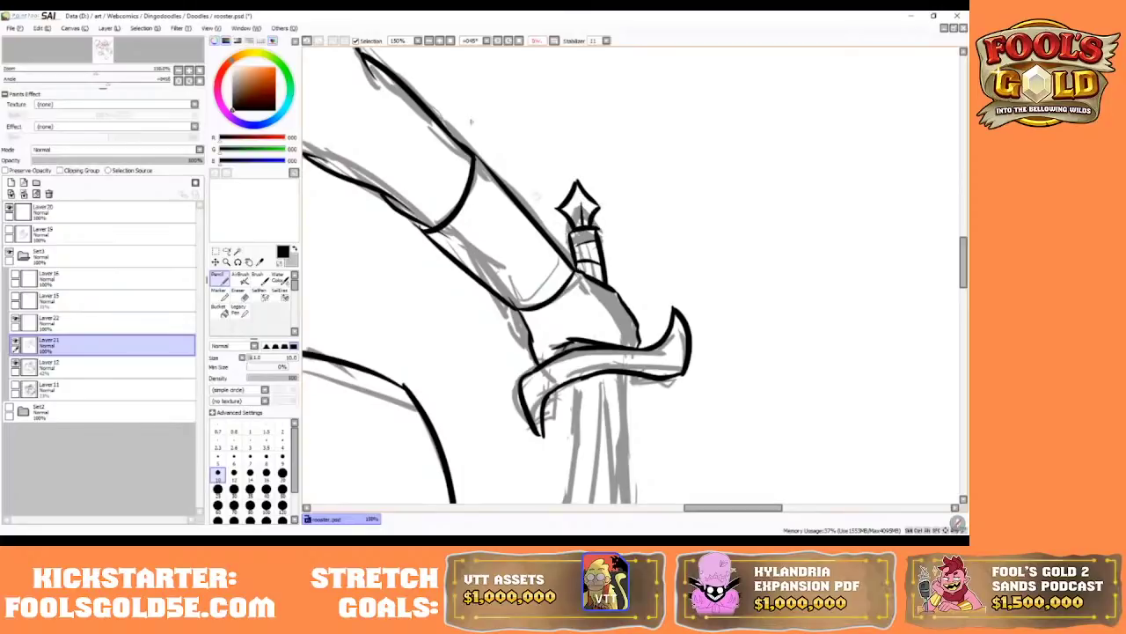
click(306, 41)
click(307, 41)
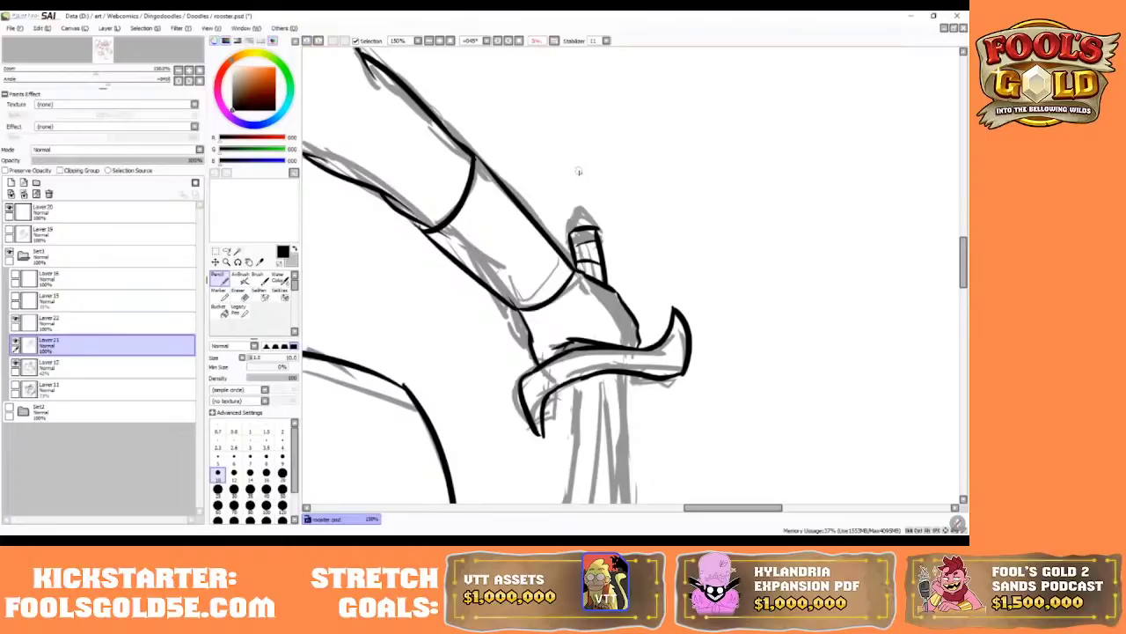
mouse_move(577, 167)
mouse_down()
mouse_move(562, 193)
mouse_move(598, 186)
mouse_move(565, 201)
mouse_up()
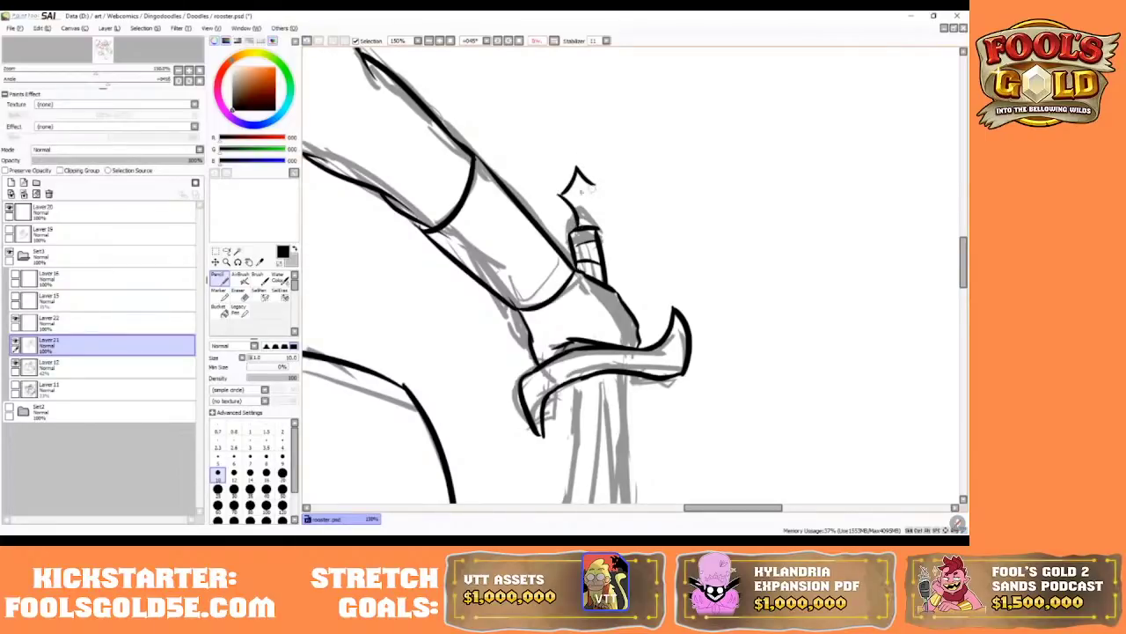
click(308, 41)
click(308, 42)
click(308, 42)
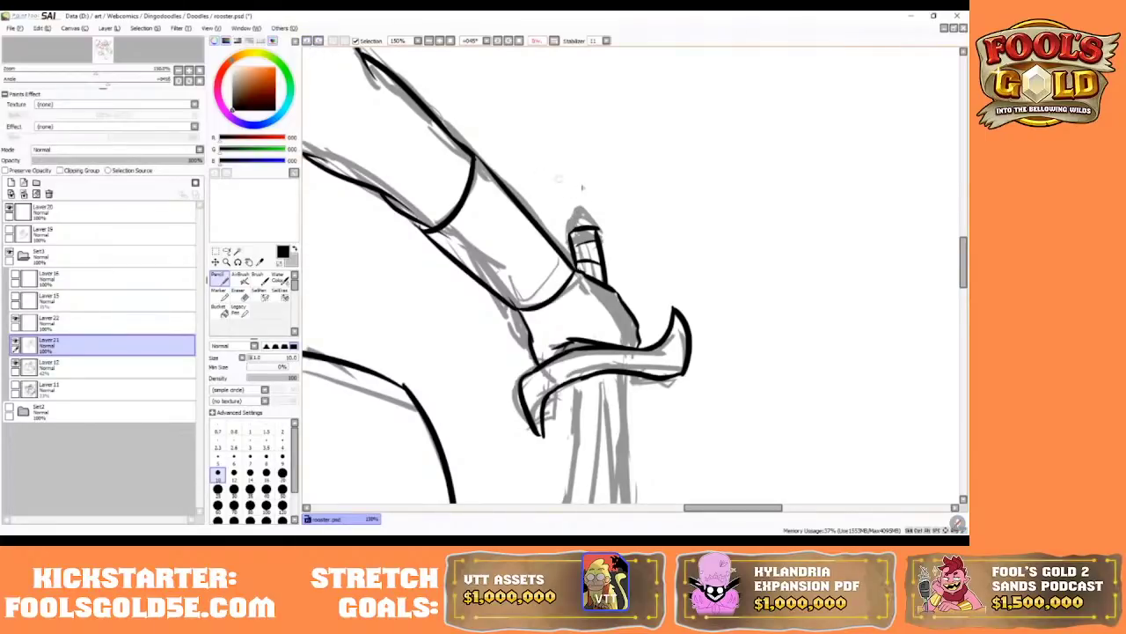
- Ink the pointed, diamond-shaped pommel with concave sides at the end of the sword grip, redoing the misplaced strokes
mouse_move(578, 168)
mouse_down()
mouse_move(597, 193)
mouse_move(574, 209)
mouse_move(601, 195)
mouse_move(584, 220)
mouse_up()
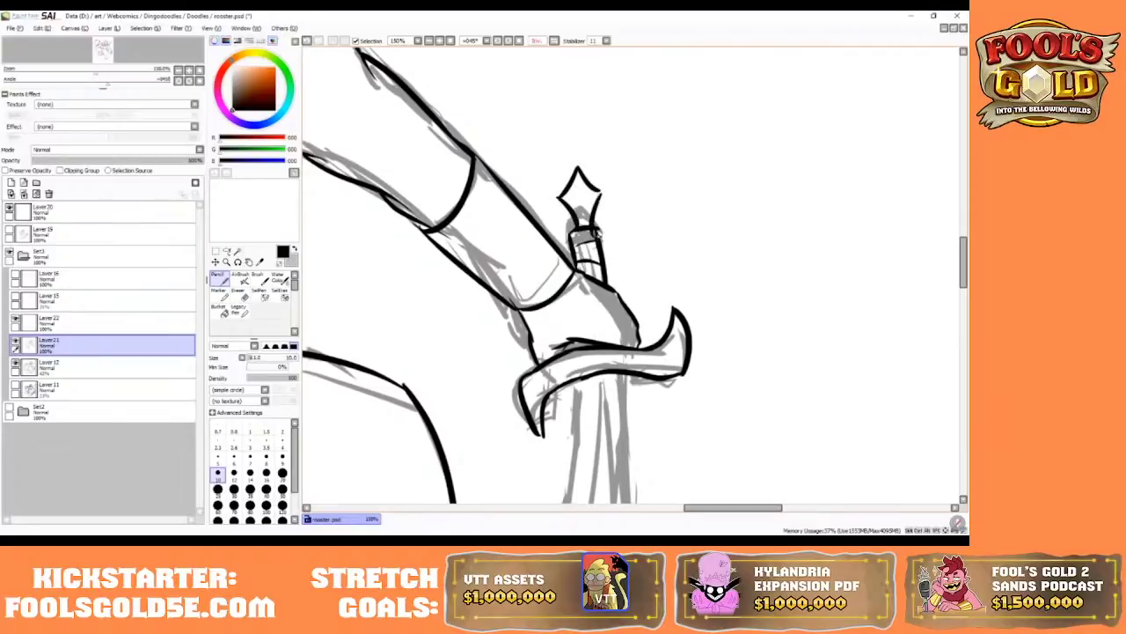
click(306, 40)
click(306, 41)
click(306, 41)
click(307, 40)
click(307, 40)
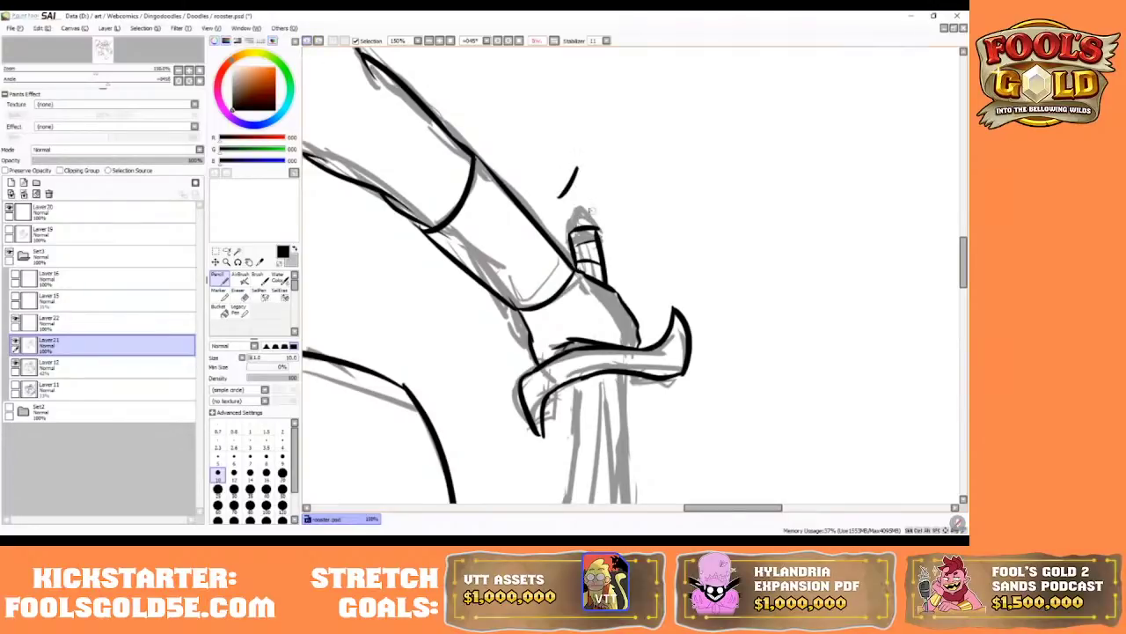
drag(558, 198, 574, 216)
mouse_move(579, 166)
mouse_down()
mouse_move(602, 187)
mouse_move(597, 229)
mouse_up()
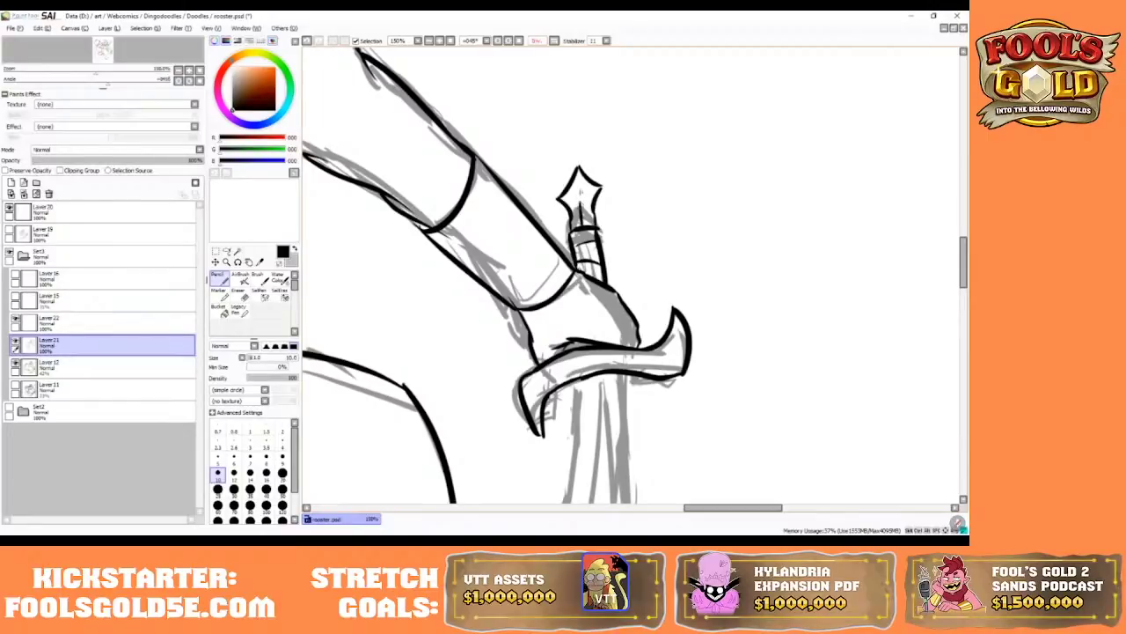
click(313, 41)
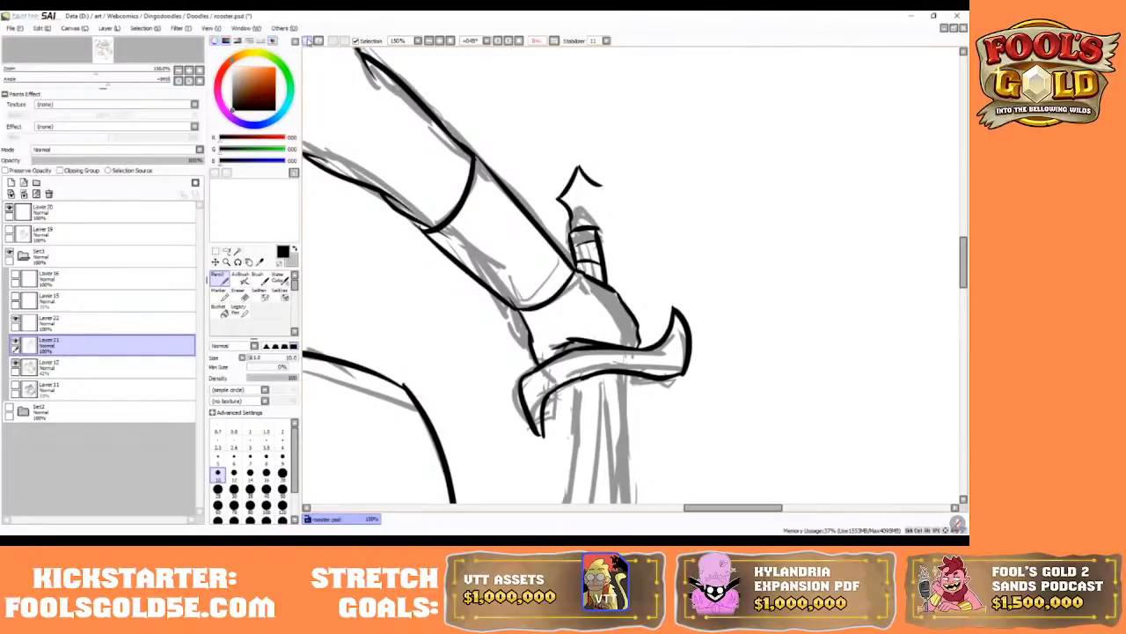
- Undo the last pommel strokes and ink a pointed, star-shaped pommel tip on the raised sword's hilt
click(313, 41)
click(313, 41)
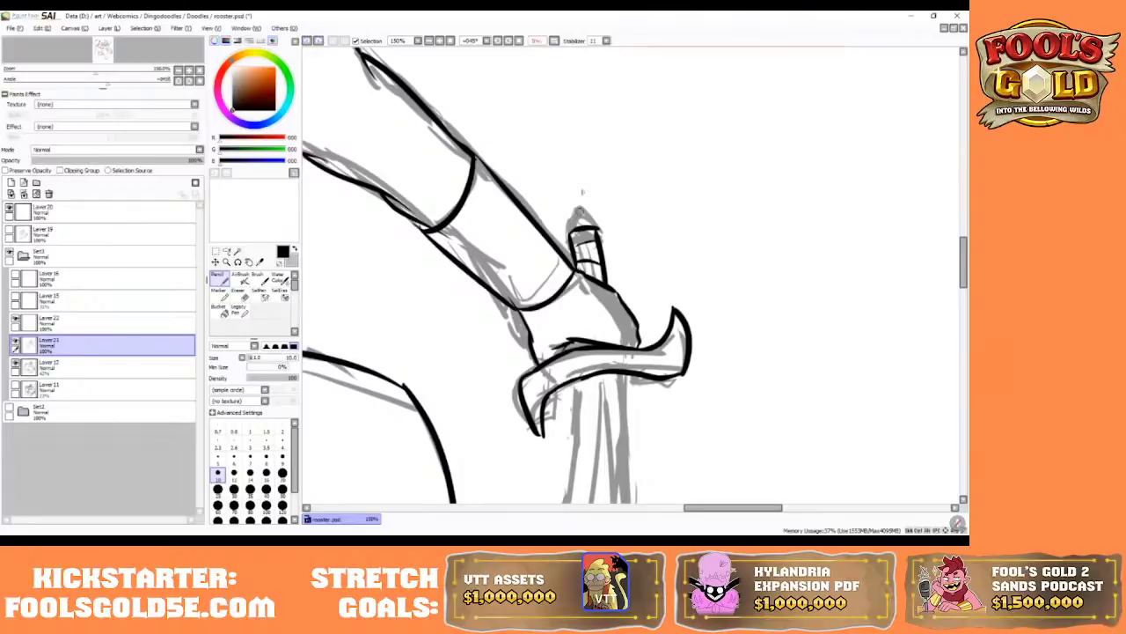
mouse_move(571, 179)
mouse_down()
mouse_move(558, 209)
mouse_move(570, 230)
mouse_move(587, 197)
mouse_move(597, 228)
mouse_move(579, 211)
mouse_up()
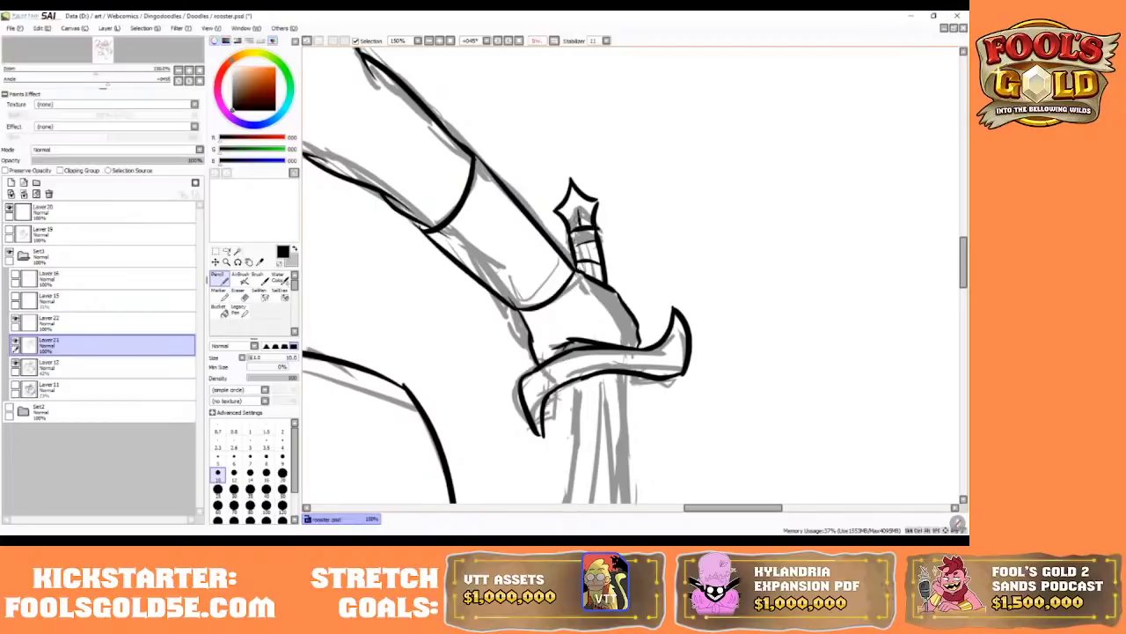
- Ink the upper outer edge of the raised sword's blade, from the crossguard to the notch
click(554, 41)
click(554, 41)
click(553, 42)
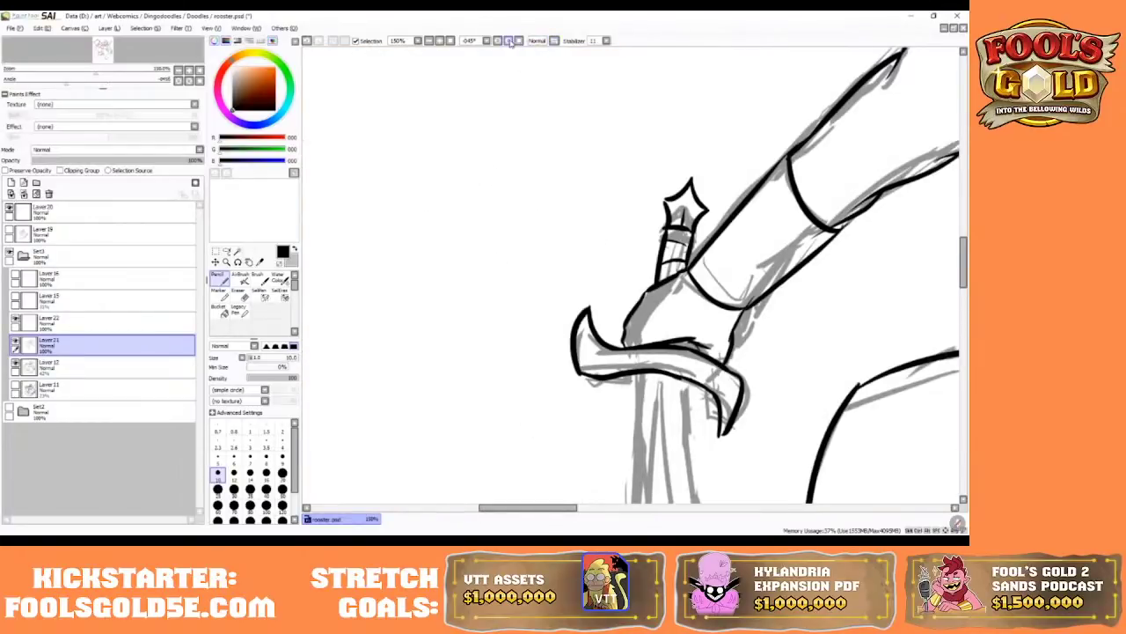
click(451, 42)
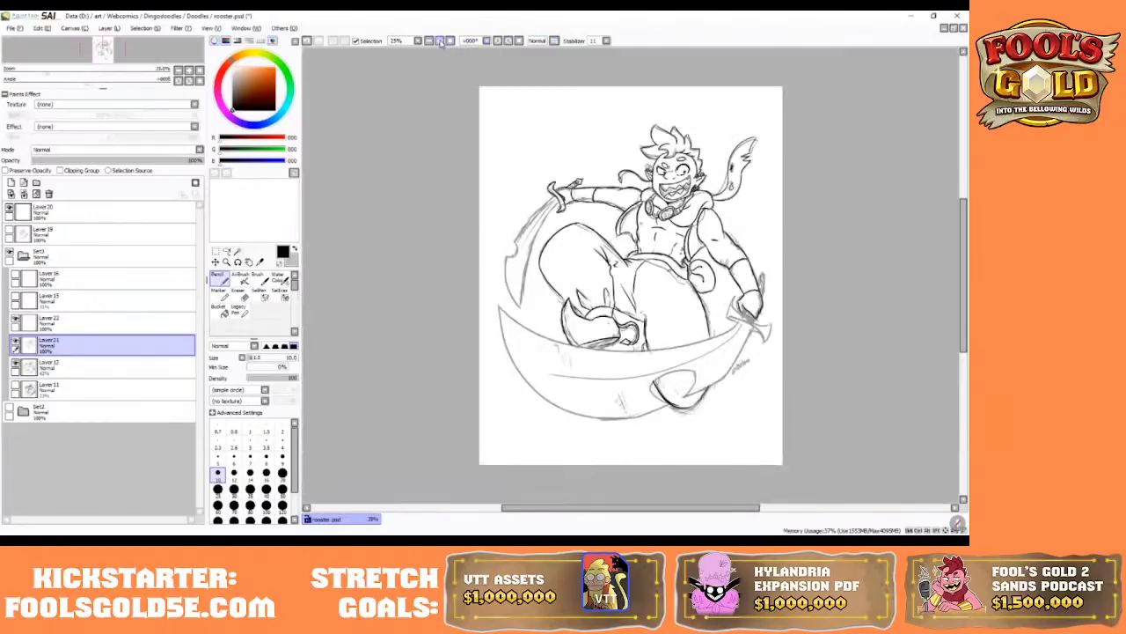
click(440, 40)
click(439, 40)
drag(613, 510, 575, 511)
mouse_move(965, 262)
mouse_down()
mouse_move(965, 228)
mouse_move(965, 247)
mouse_up()
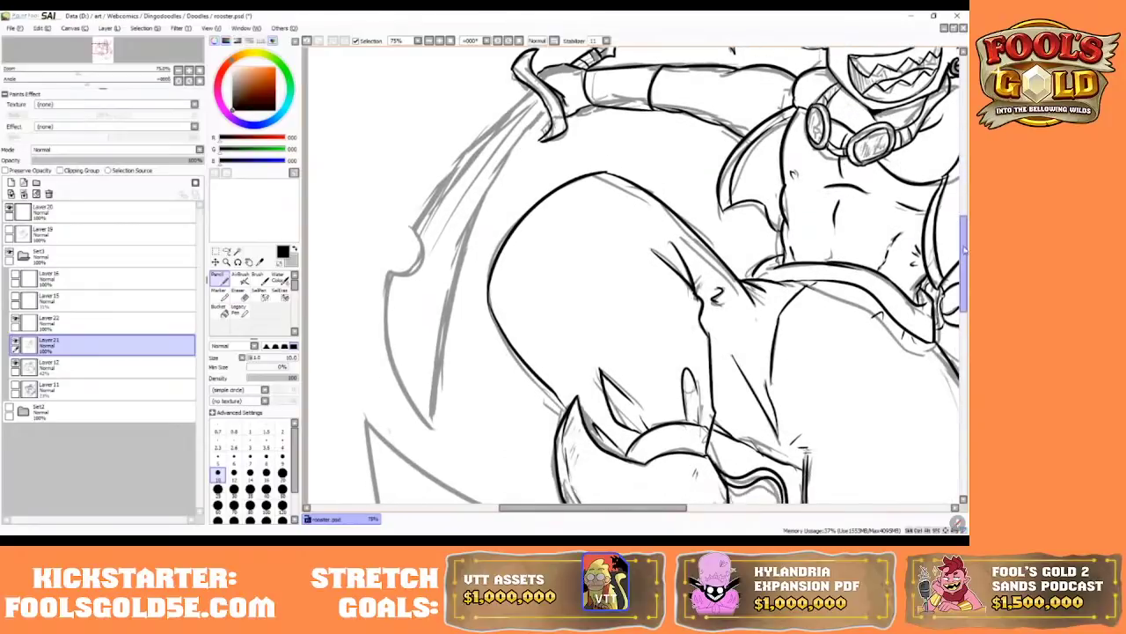
drag(518, 102, 407, 225)
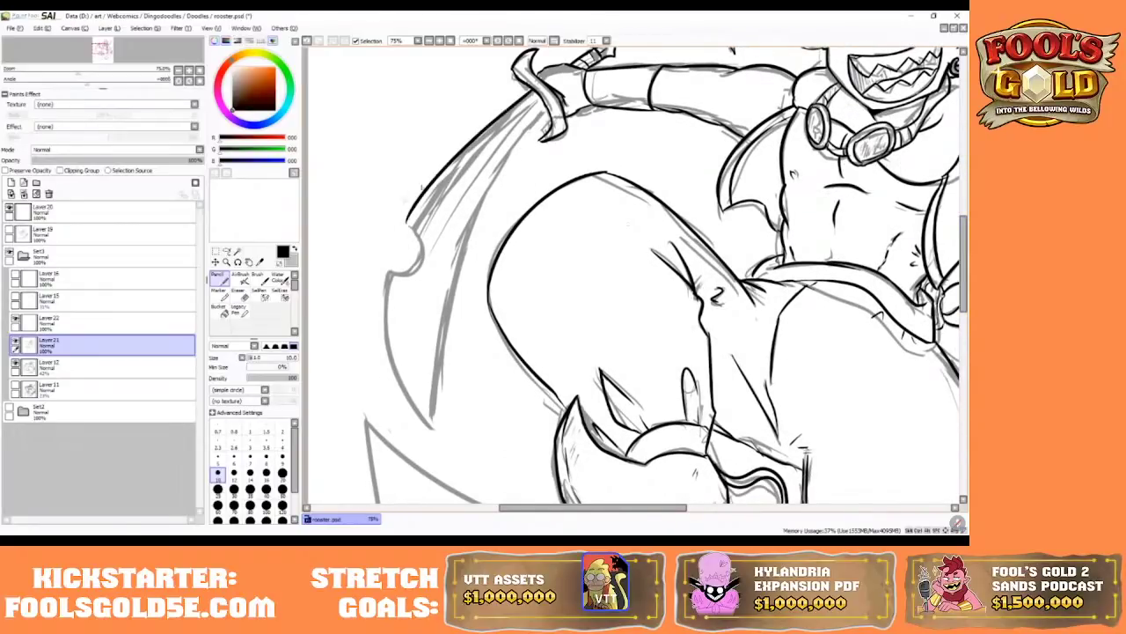
- Ink the long inner edge of the raised sword's blade as one smooth curve from crossguard to tip, redoing strokes as needed
drag(543, 115, 417, 440)
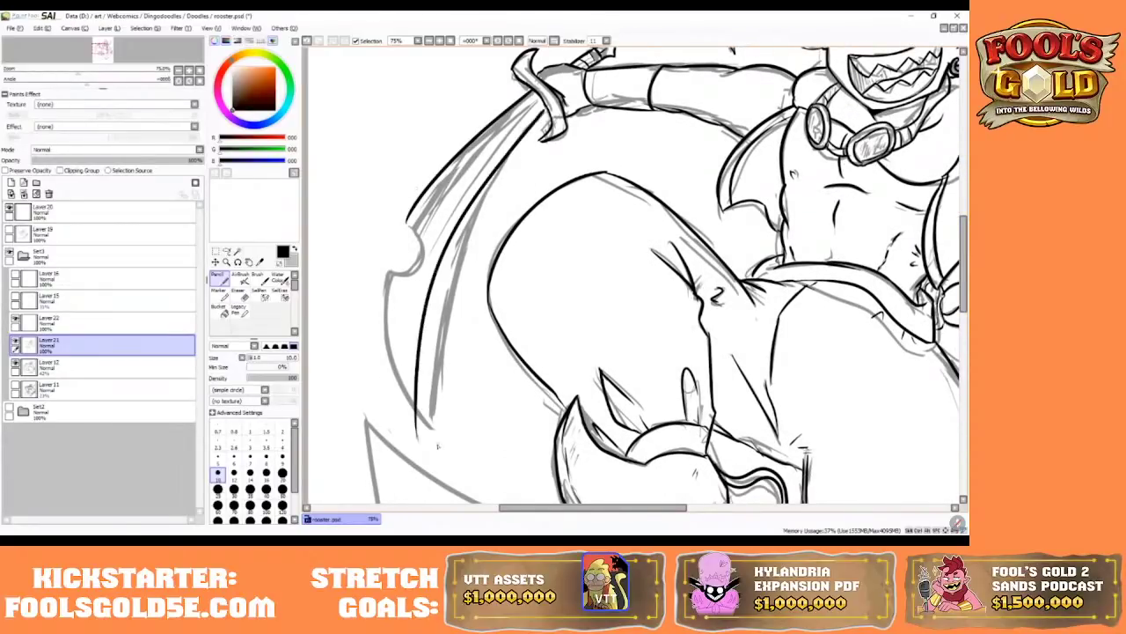
click(307, 41)
mouse_move(546, 113)
mouse_down()
mouse_move(503, 167)
mouse_move(430, 440)
mouse_up()
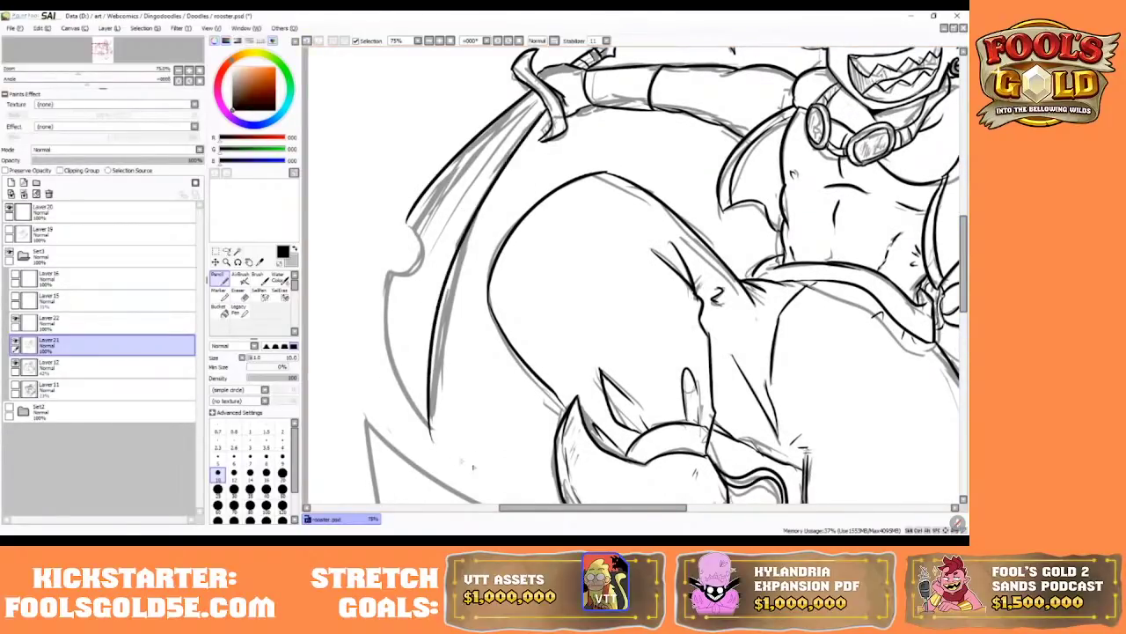
click(306, 41)
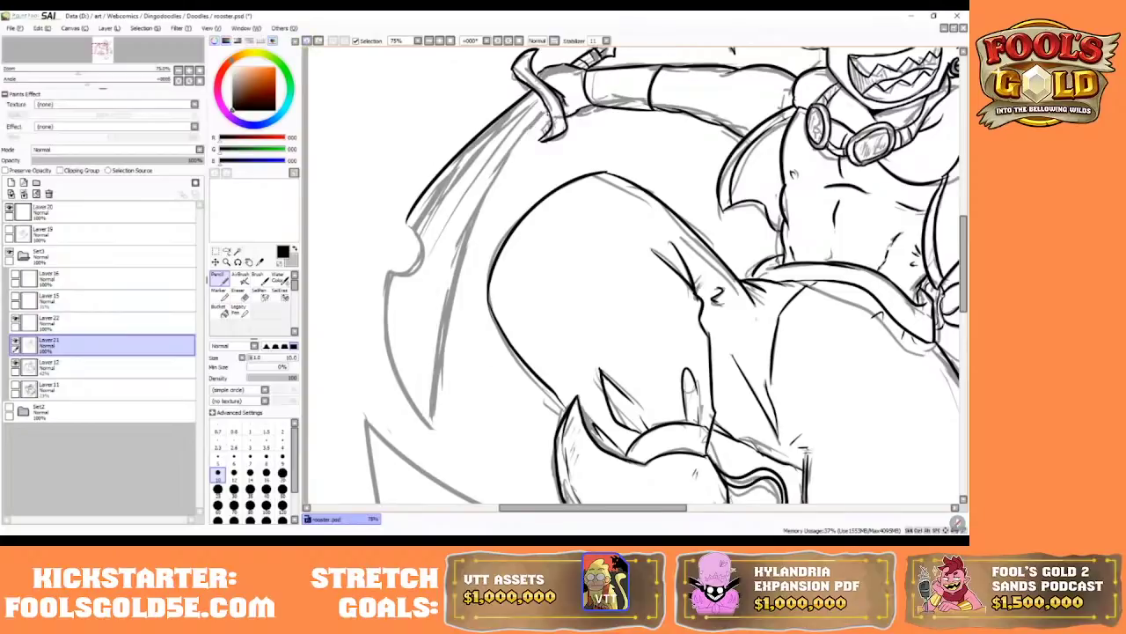
mouse_move(546, 112)
mouse_down()
mouse_move(441, 349)
mouse_move(440, 459)
mouse_move(390, 333)
mouse_move(398, 268)
mouse_move(437, 449)
mouse_up()
- Ink the lower outer edge of the raised sword's blade from below the notch, closing it into a sharp tip
click(307, 41)
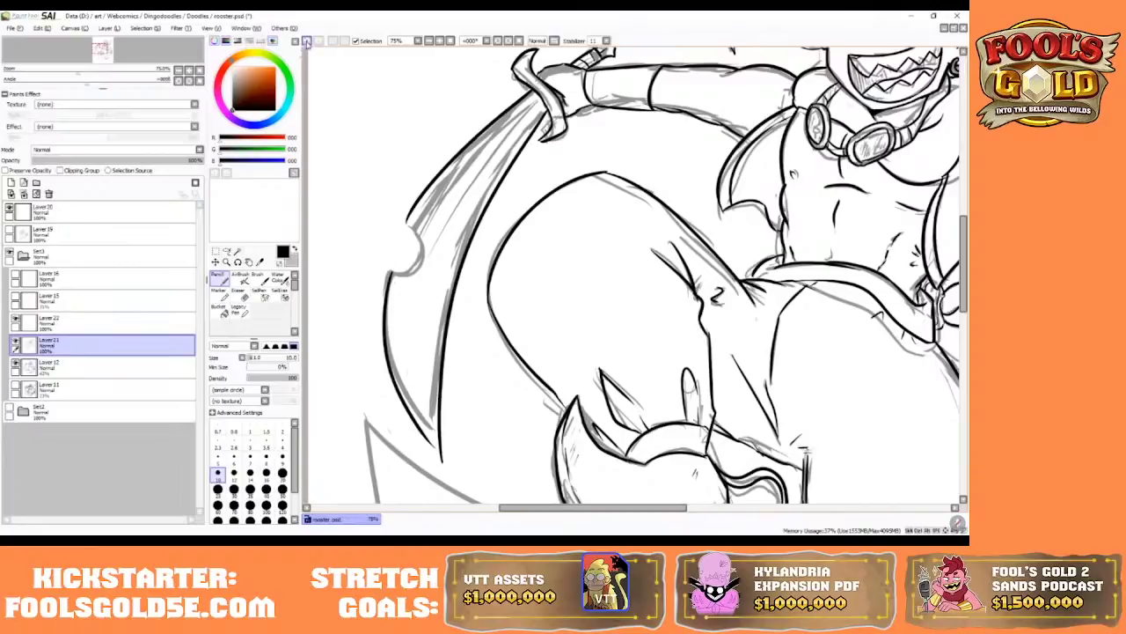
key(ctrl+z)
drag(391, 271, 433, 455)
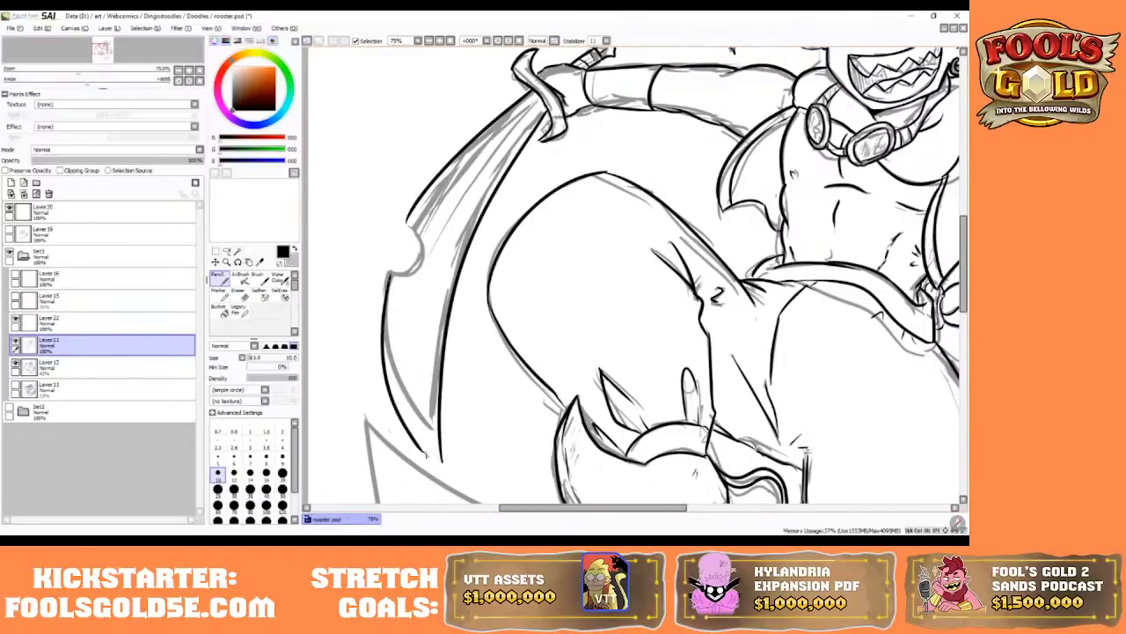
key(ctrl+z)
drag(389, 270, 438, 457)
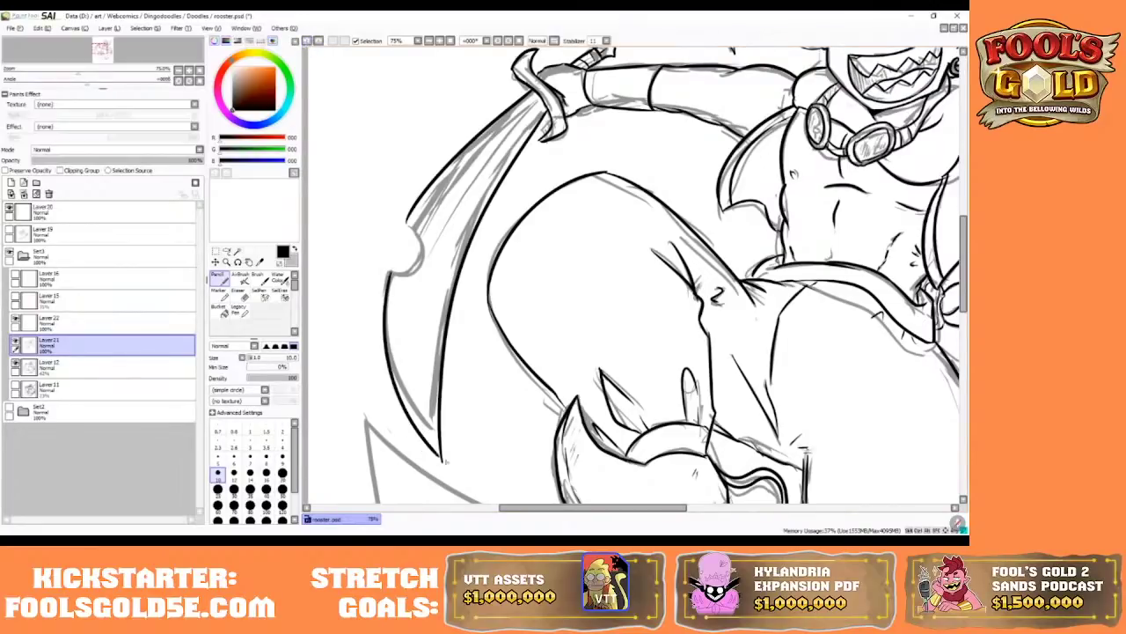
click(307, 42)
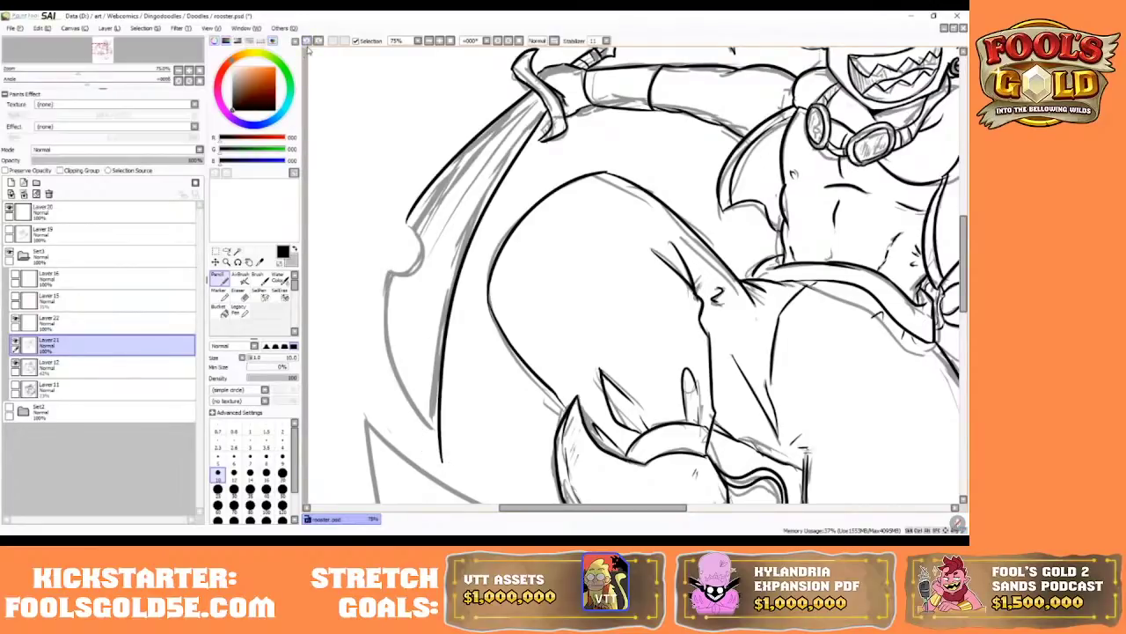
mouse_move(389, 271)
mouse_down()
mouse_move(401, 416)
mouse_move(444, 469)
mouse_up()
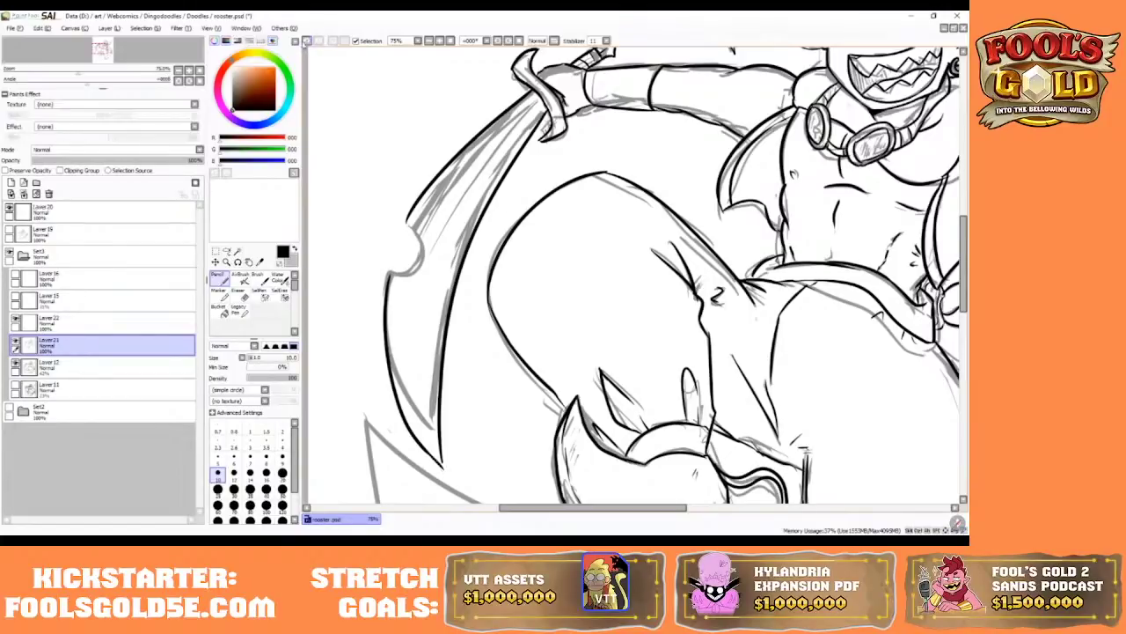
click(308, 41)
mouse_move(426, 454)
mouse_down()
mouse_move(444, 468)
mouse_move(443, 456)
mouse_up()
drag(424, 246, 396, 291)
mouse_move(410, 219)
mouse_down()
mouse_move(426, 237)
mouse_move(414, 229)
mouse_up()
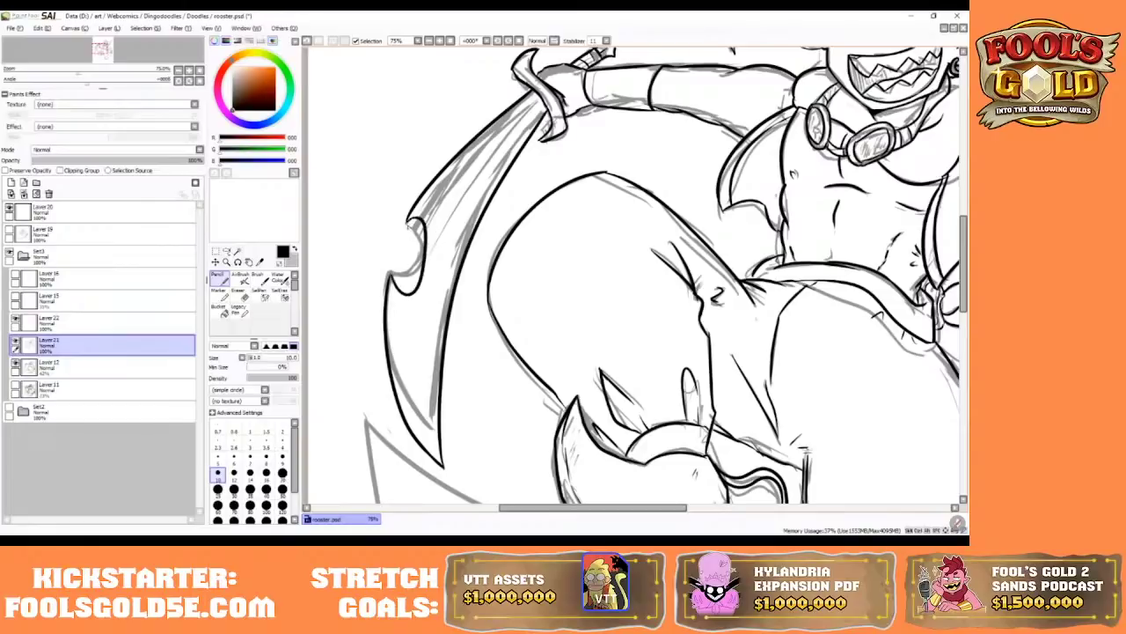
click(308, 41)
click(308, 40)
click(308, 41)
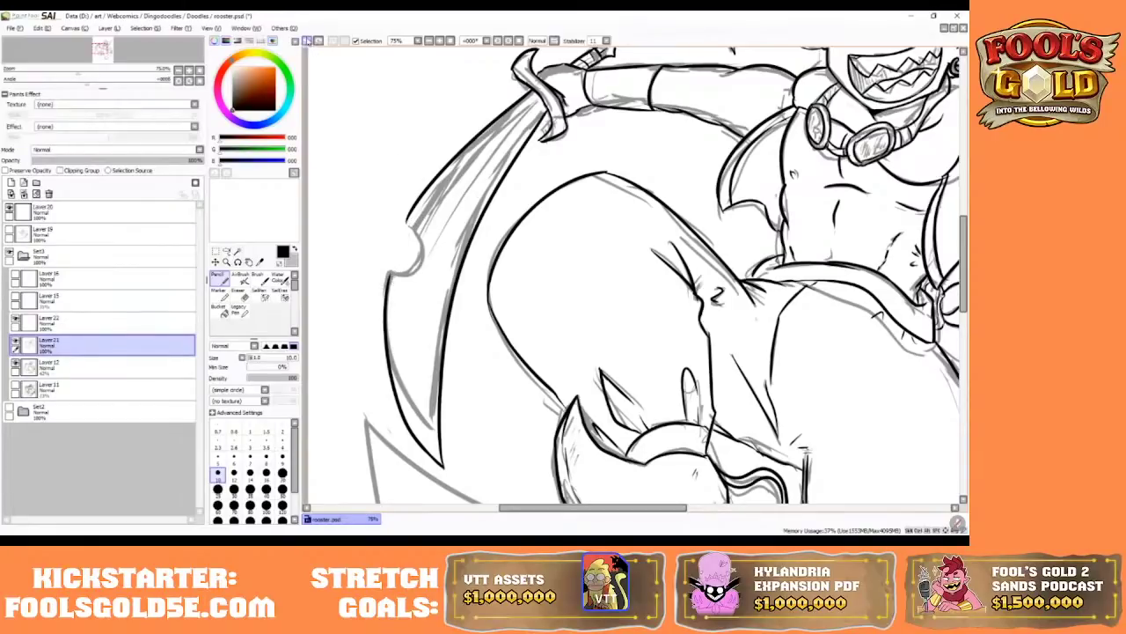
mouse_move(392, 275)
mouse_down()
mouse_move(423, 246)
mouse_move(410, 228)
mouse_up()
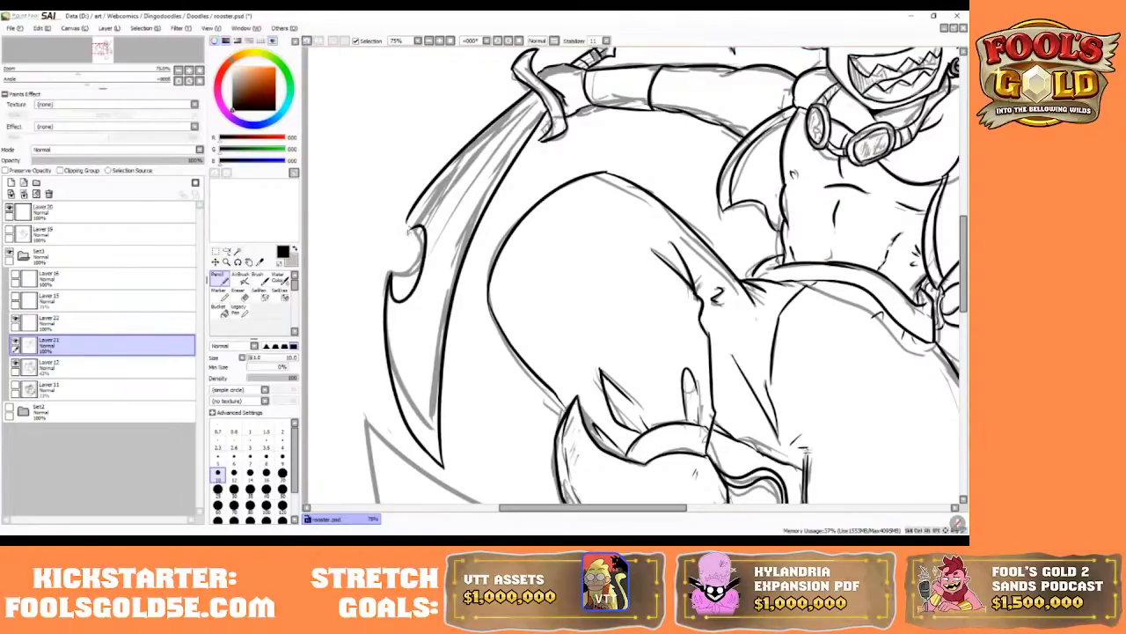
click(307, 40)
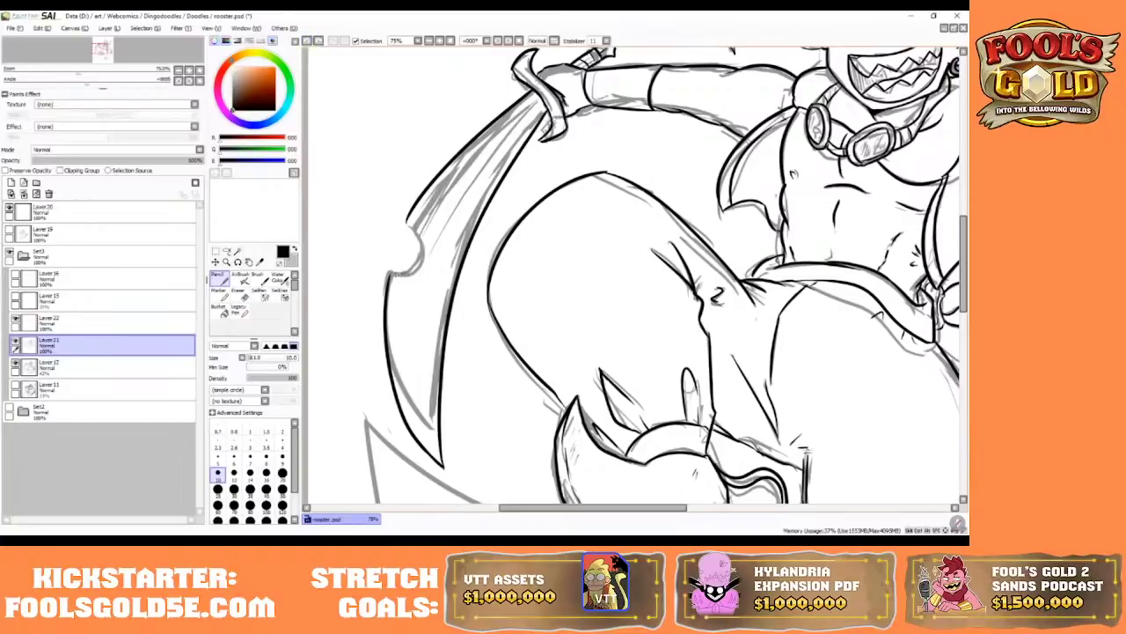
mouse_move(391, 272)
mouse_down()
mouse_move(396, 287)
mouse_move(410, 228)
mouse_up()
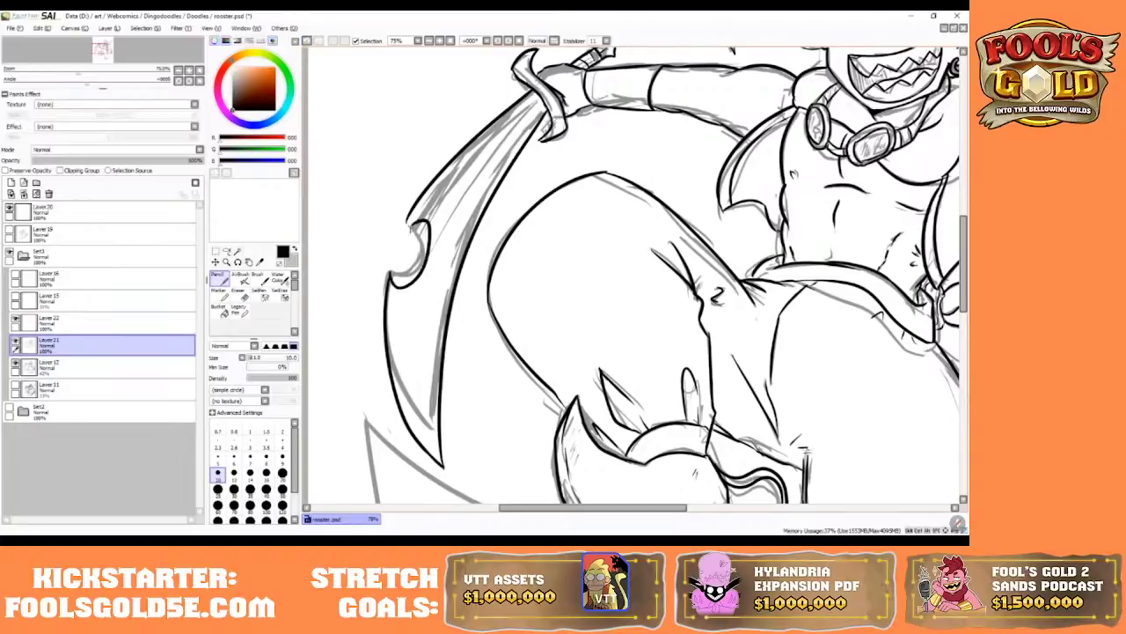
click(307, 40)
- Ink the hooked notch in the raised sword's outer edge and the curved ridge line along the blade
mouse_move(390, 273)
mouse_down()
mouse_move(405, 289)
mouse_move(404, 231)
mouse_up()
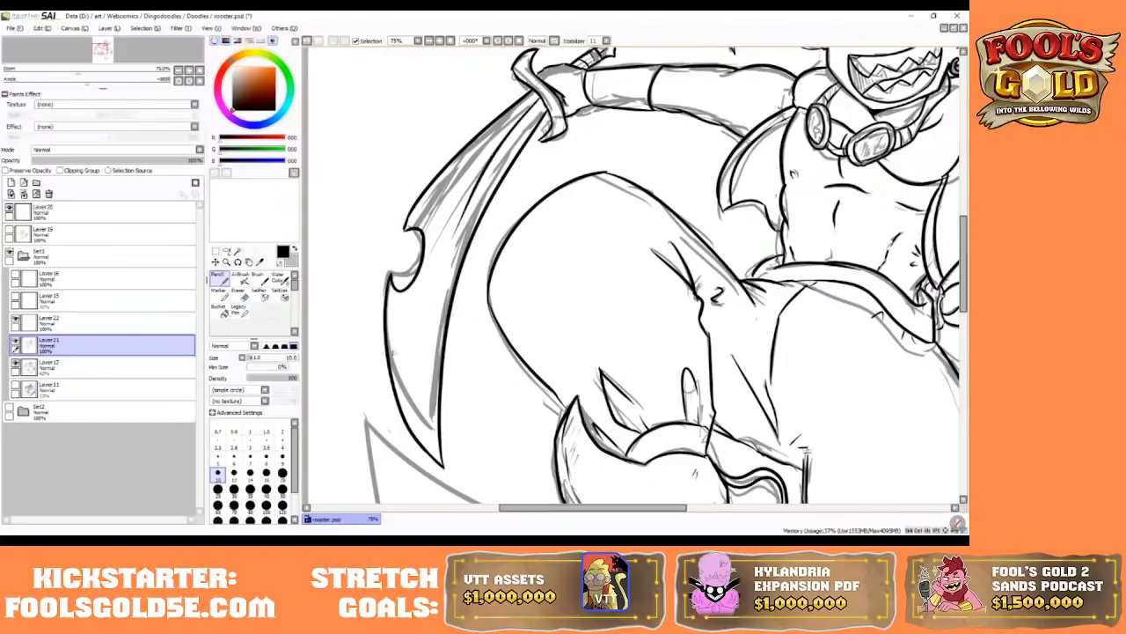
click(308, 40)
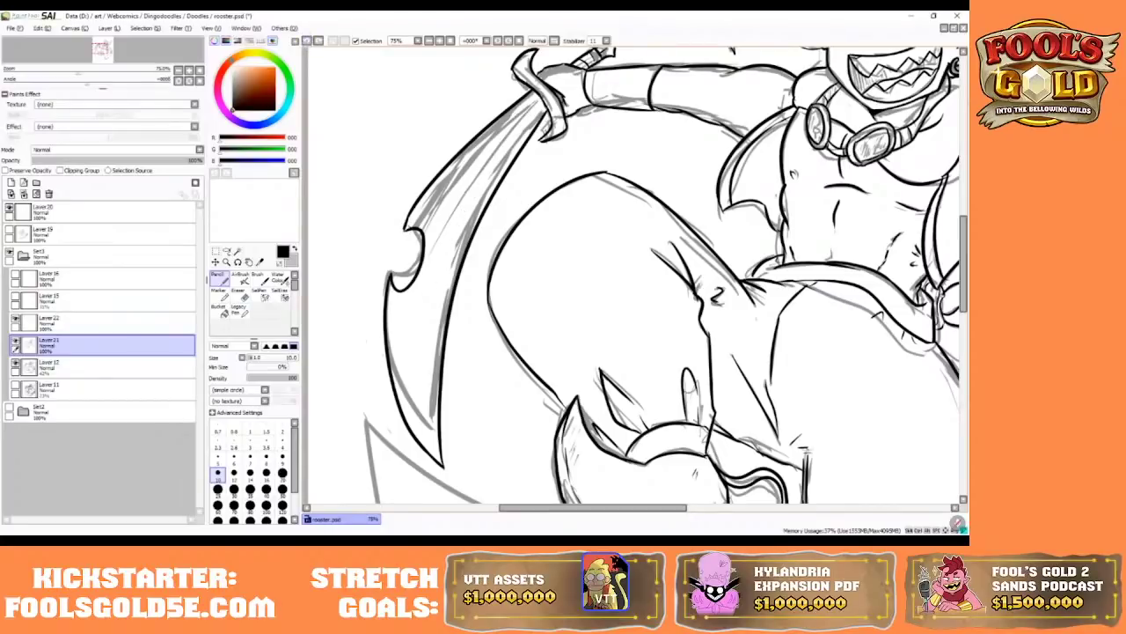
mouse_move(536, 104)
mouse_down()
mouse_move(423, 308)
mouse_move(422, 482)
mouse_up()
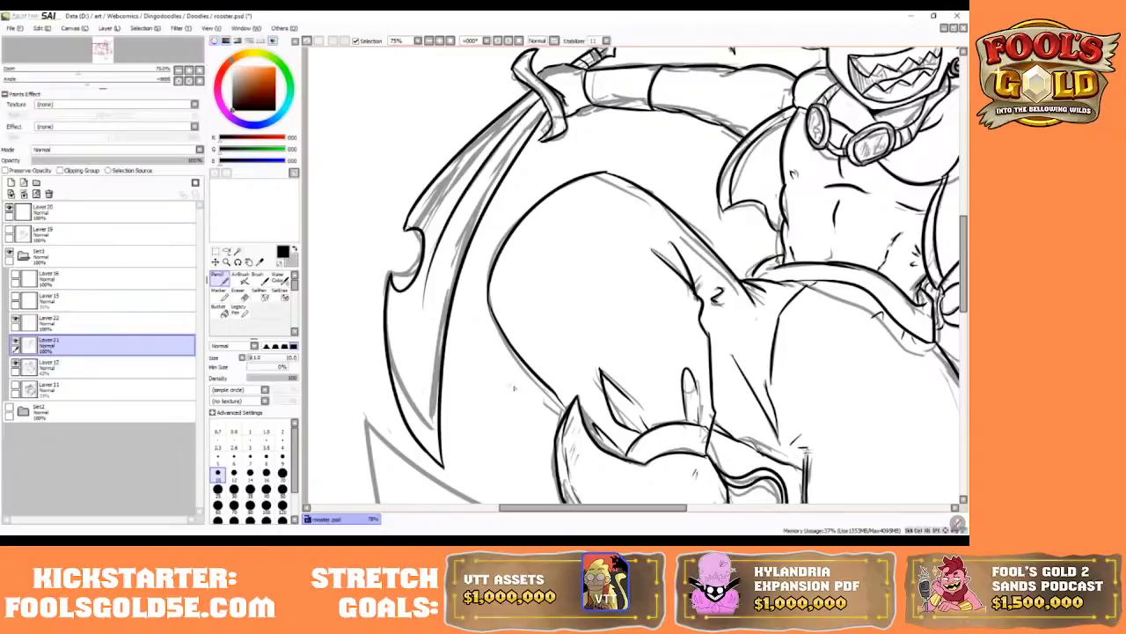
drag(518, 507, 620, 515)
drag(962, 239, 961, 268)
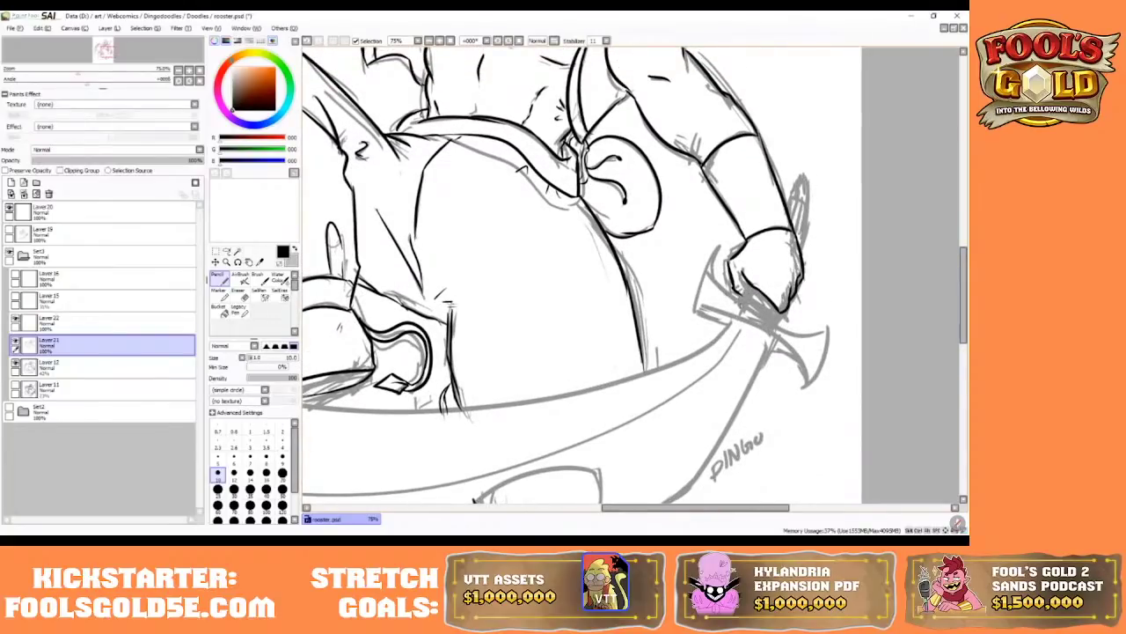
mouse_move(739, 301)
mouse_down()
mouse_move(818, 333)
mouse_move(795, 394)
mouse_move(762, 340)
mouse_up()
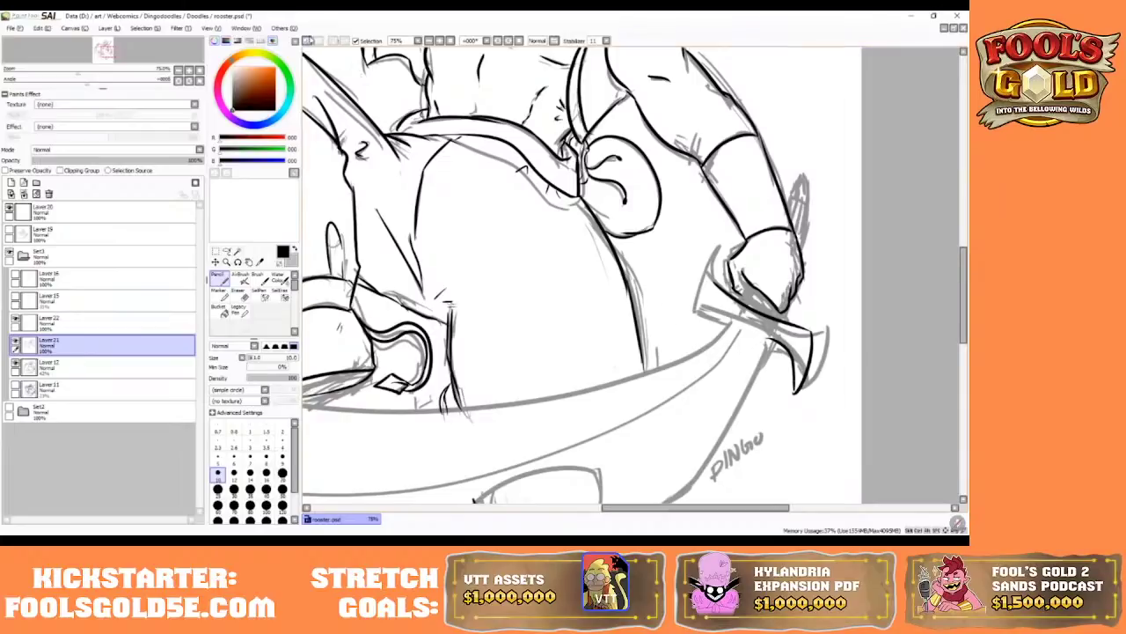
click(307, 40)
click(307, 40)
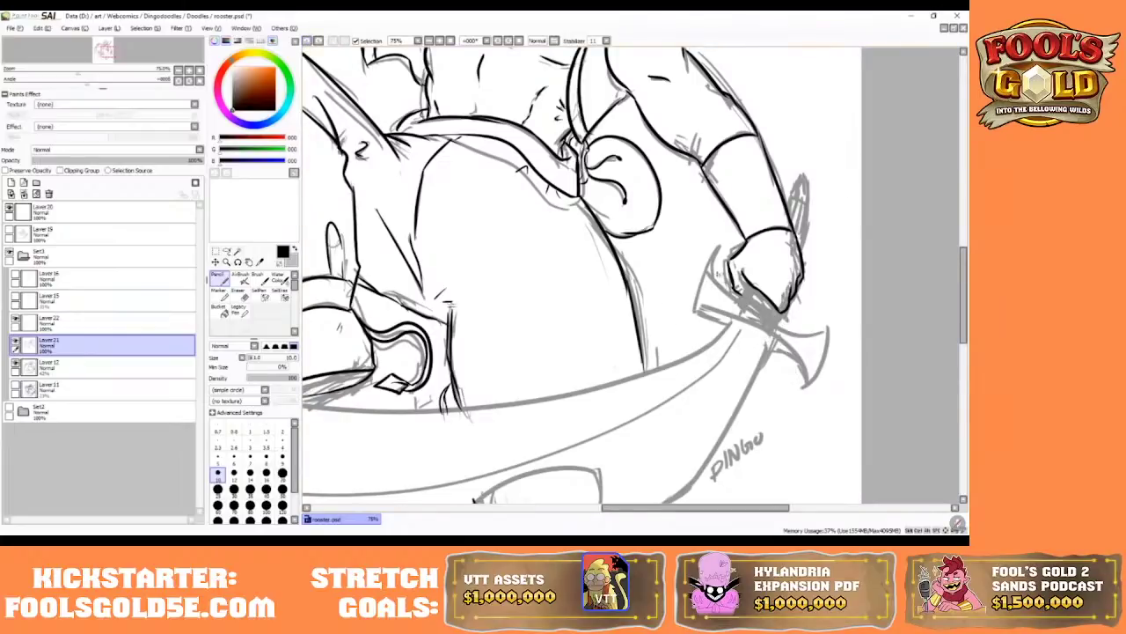
- Try to ink the curved crossguard of the sword in the lowered hand, with its flared ends, over the sketch
mouse_move(717, 273)
mouse_down()
mouse_move(783, 320)
mouse_move(819, 321)
mouse_move(801, 327)
mouse_move(814, 339)
mouse_up()
click(308, 40)
click(308, 41)
mouse_move(792, 328)
mouse_down()
mouse_move(818, 331)
mouse_move(801, 392)
mouse_move(771, 338)
mouse_move(699, 304)
mouse_move(696, 283)
mouse_move(719, 248)
mouse_move(716, 273)
mouse_up()
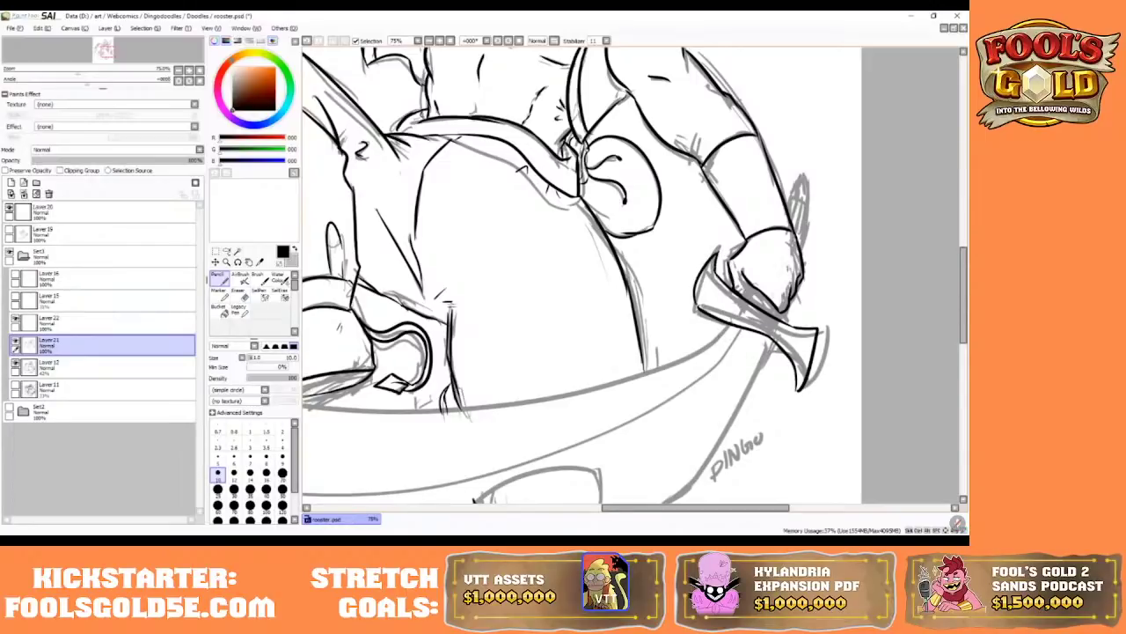
click(307, 42)
click(307, 42)
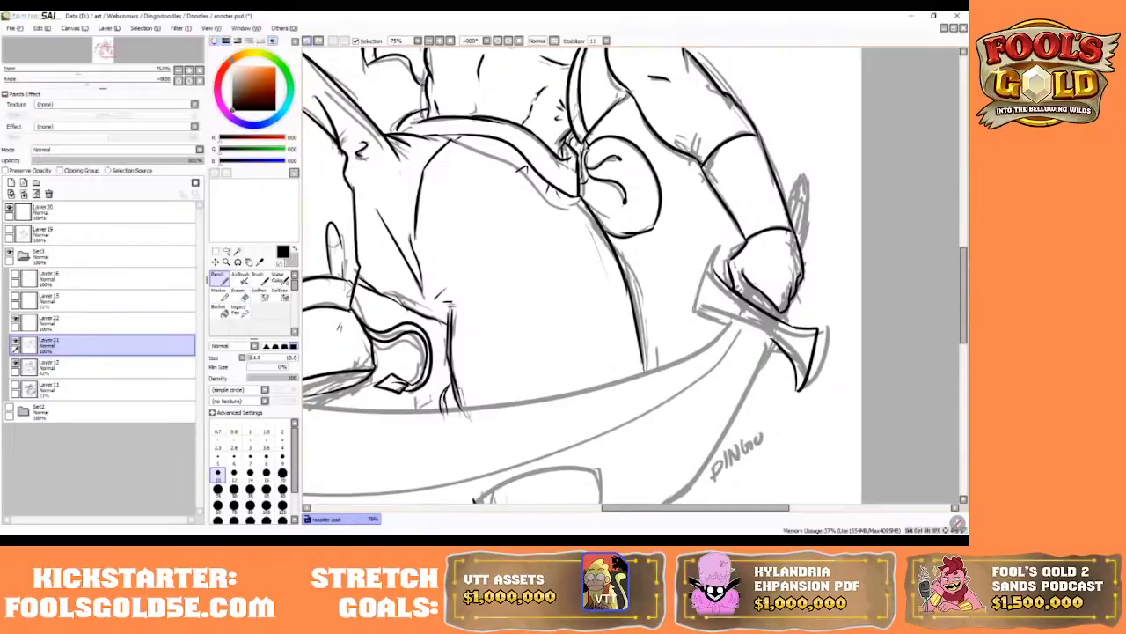
click(318, 41)
click(307, 42)
click(319, 42)
mouse_move(698, 308)
mouse_down()
mouse_move(716, 247)
mouse_move(720, 284)
mouse_up()
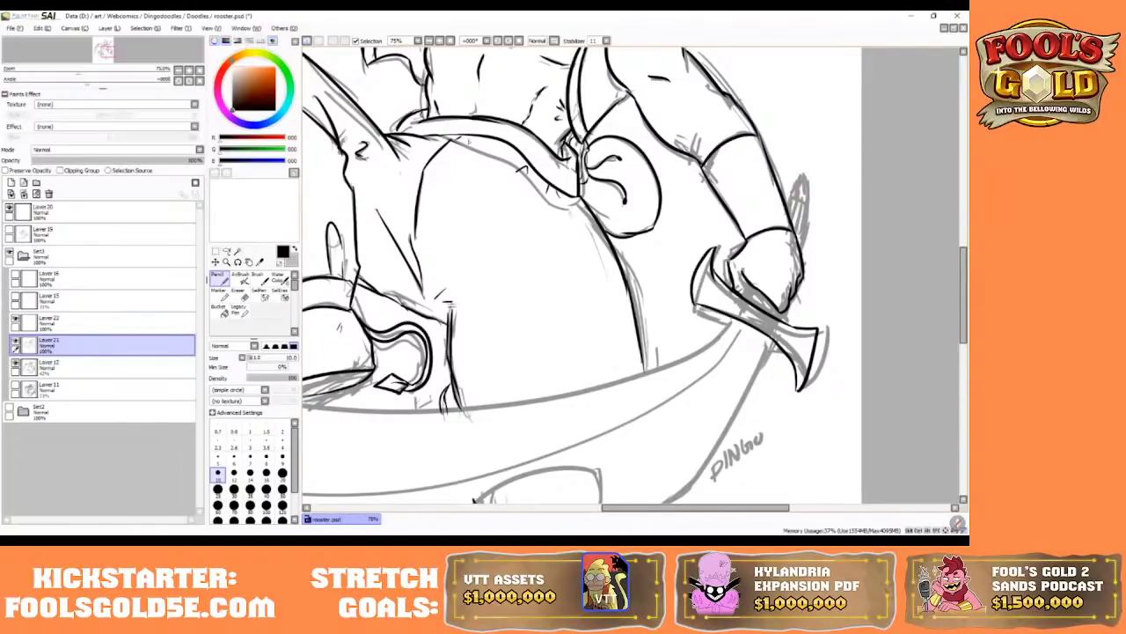
click(307, 41)
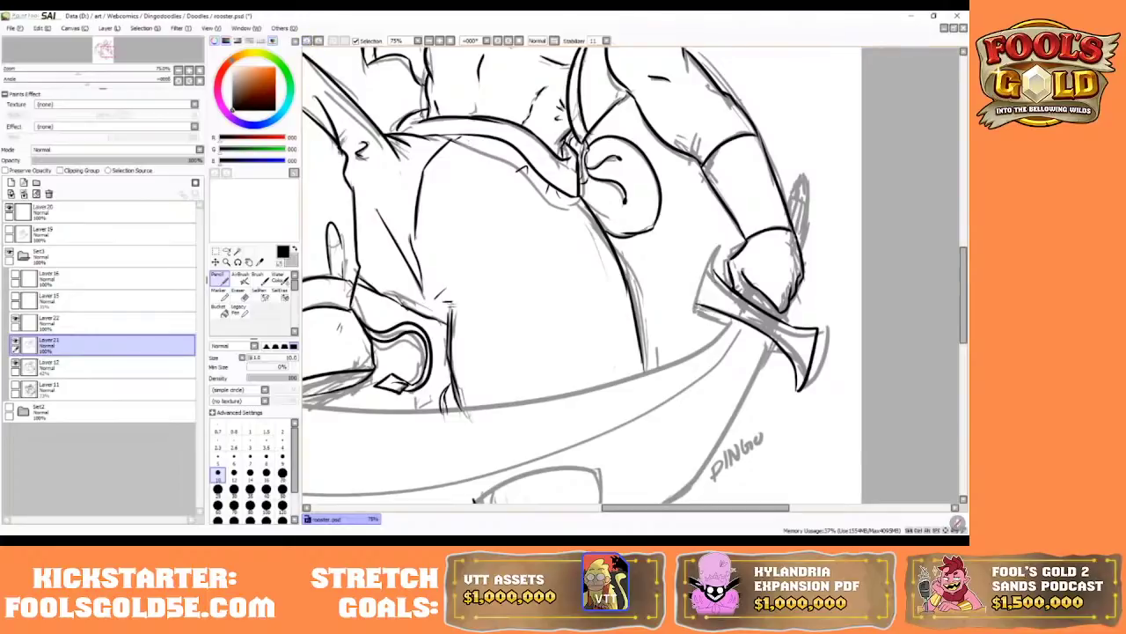
mouse_move(696, 305)
mouse_down()
mouse_move(714, 246)
mouse_move(738, 303)
mouse_move(753, 286)
mouse_up()
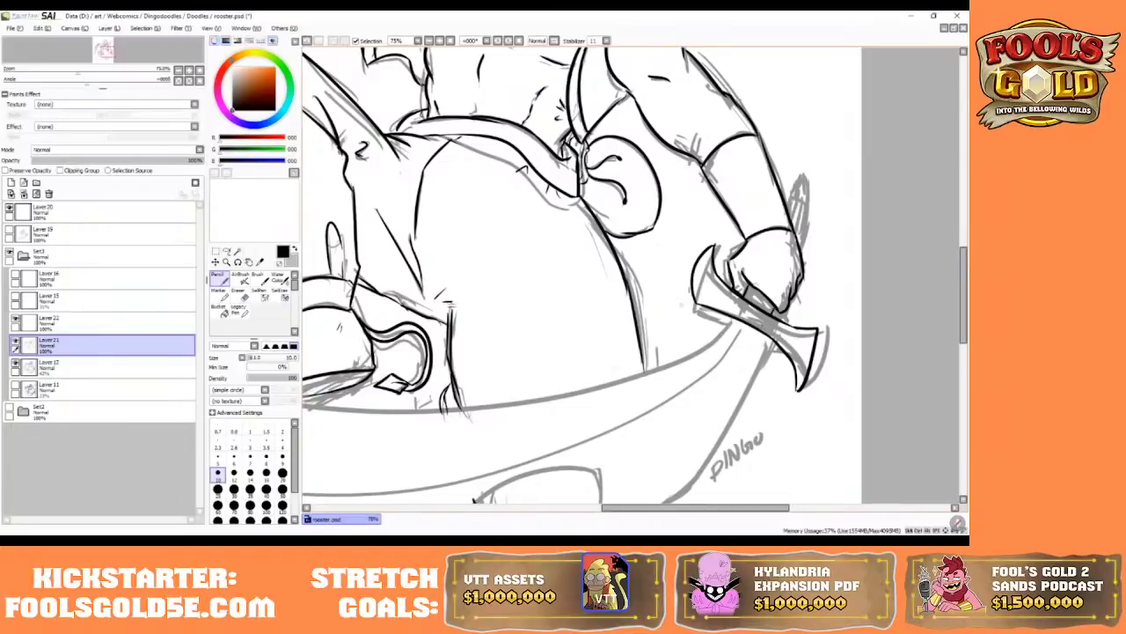
- Erase the inked crossguard of the sword in the lowered hand, leaving the grey sketch beneath
click(448, 42)
click(448, 41)
click(444, 42)
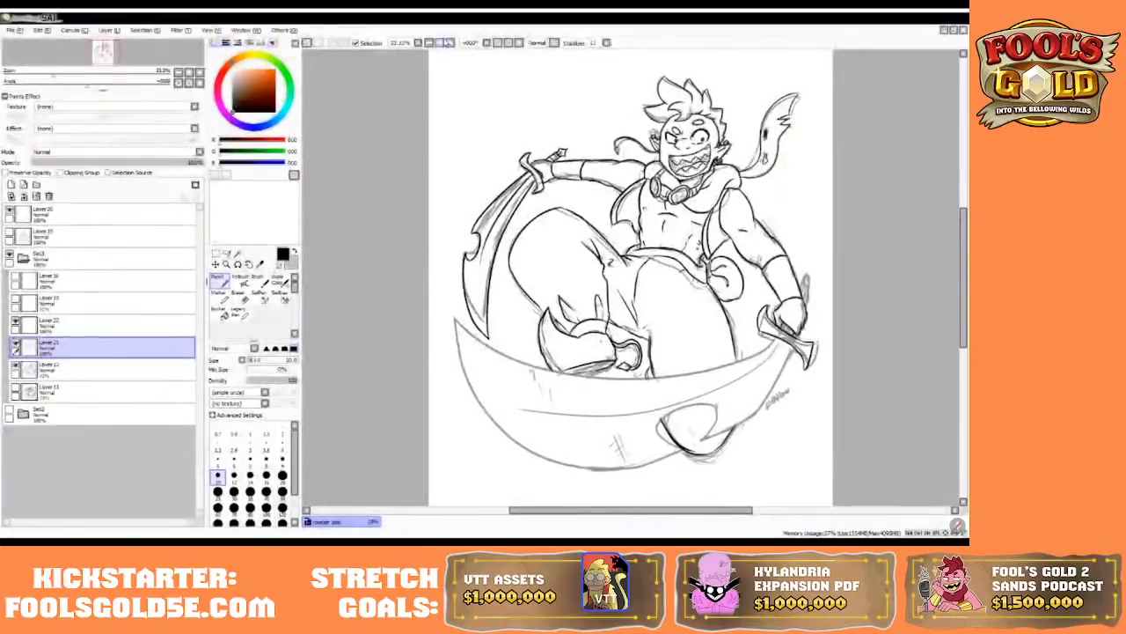
click(447, 41)
click(441, 41)
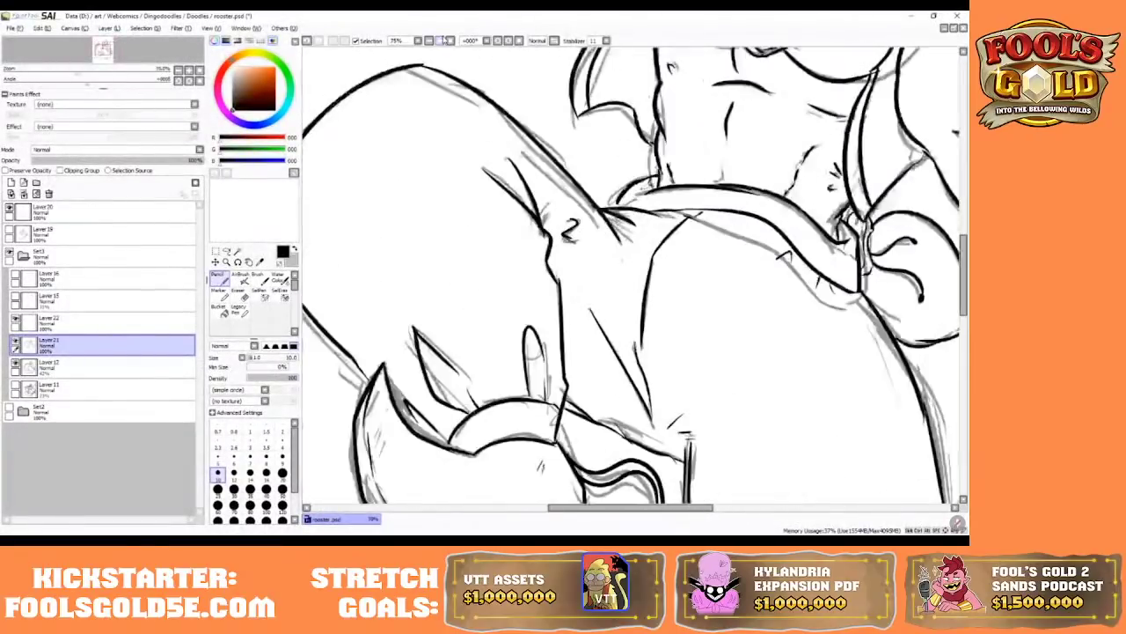
drag(609, 509, 711, 516)
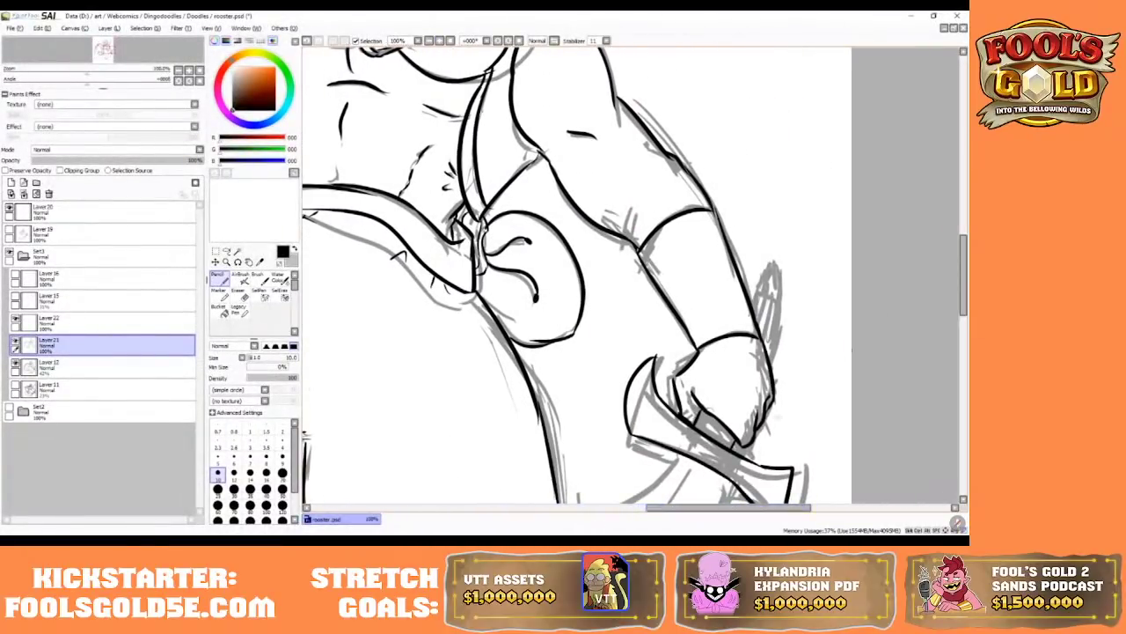
drag(963, 260, 963, 295)
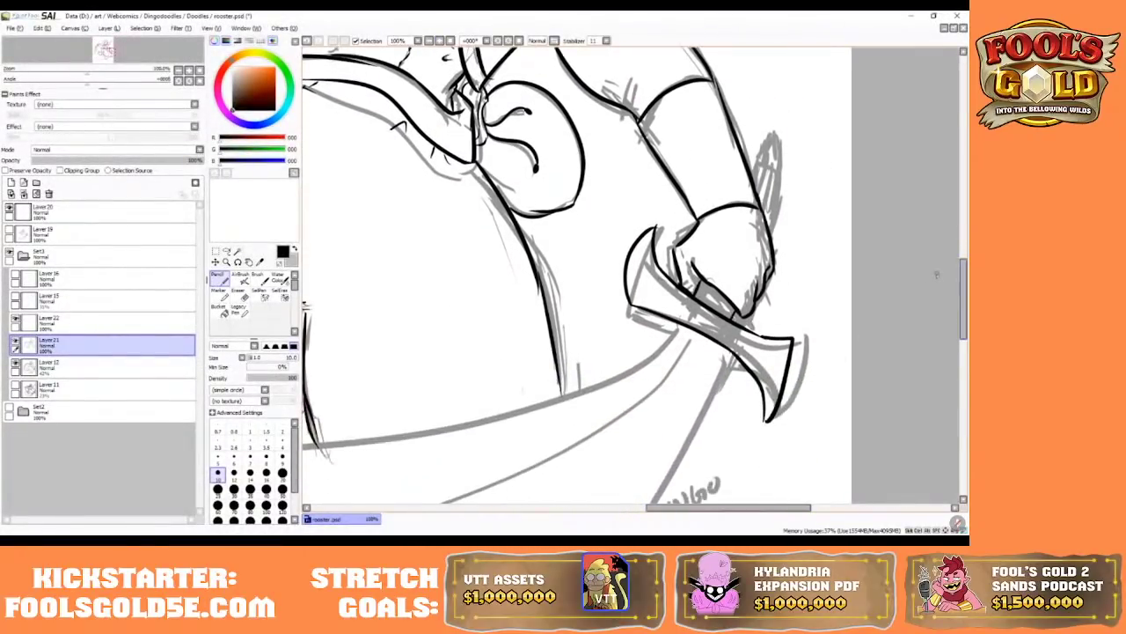
click(239, 295)
mouse_move(649, 224)
mouse_down()
mouse_move(616, 298)
mouse_move(630, 276)
mouse_move(662, 322)
mouse_move(653, 287)
mouse_move(695, 336)
mouse_move(678, 314)
mouse_move(797, 365)
mouse_move(784, 345)
mouse_move(750, 399)
mouse_move(775, 408)
mouse_up()
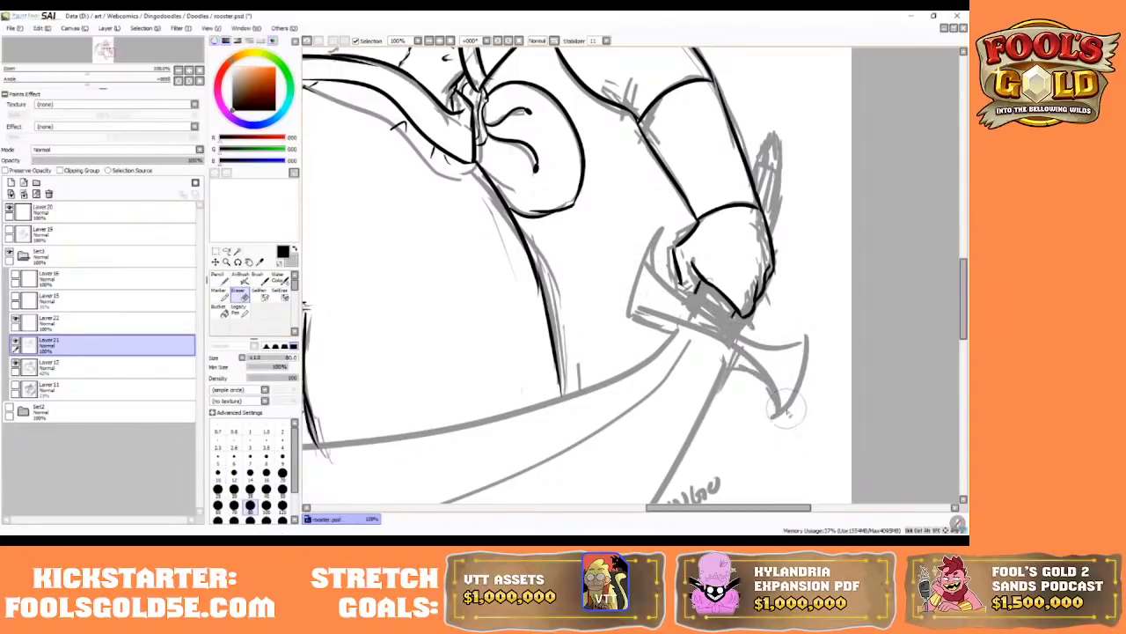
- Examine the raised sword's crossguard and hand grip as a reference for the sword in the lowered hand
click(217, 275)
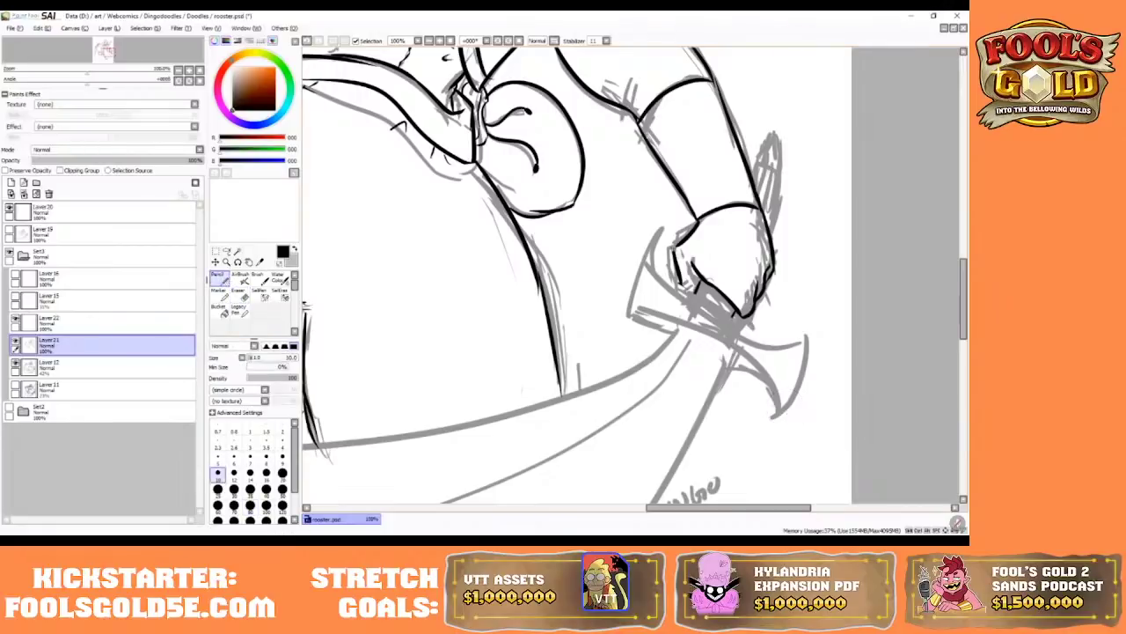
click(238, 291)
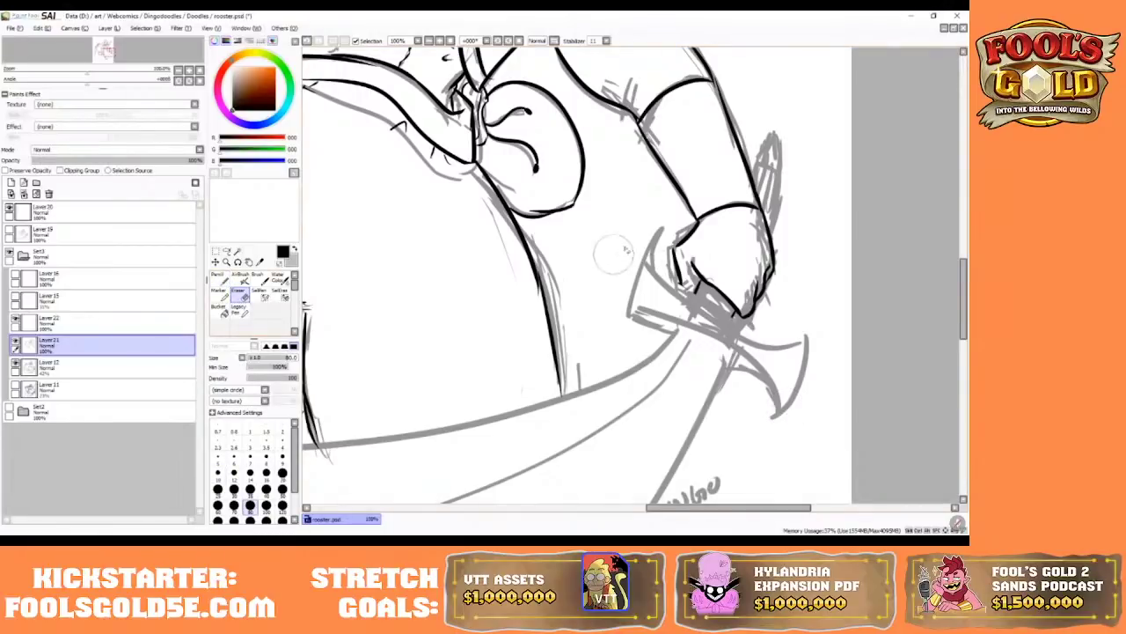
click(218, 276)
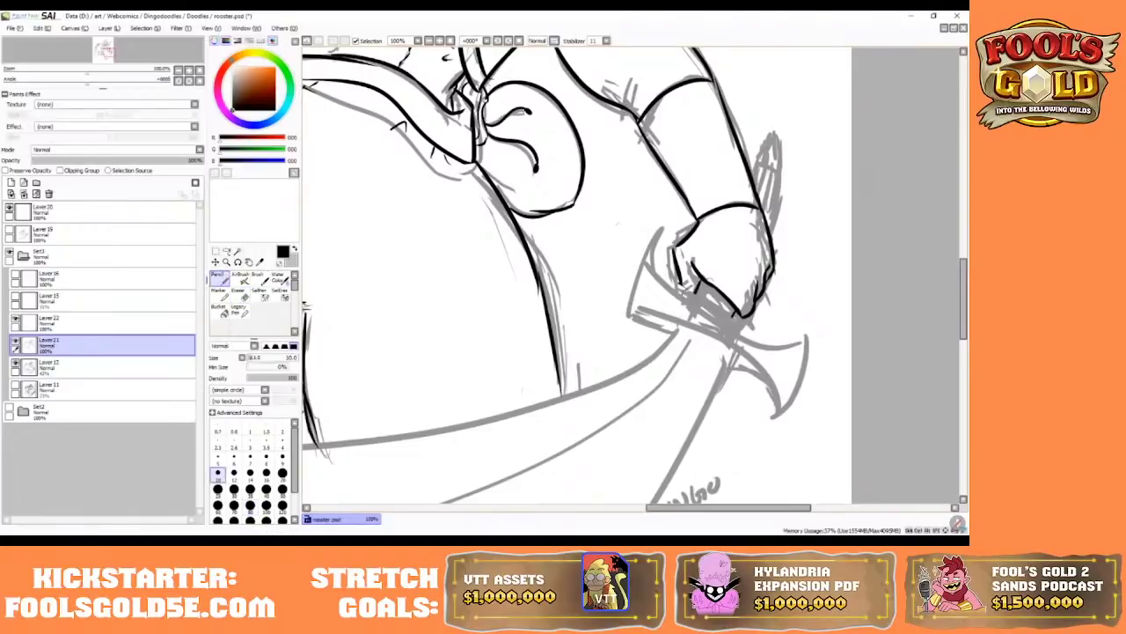
click(450, 40)
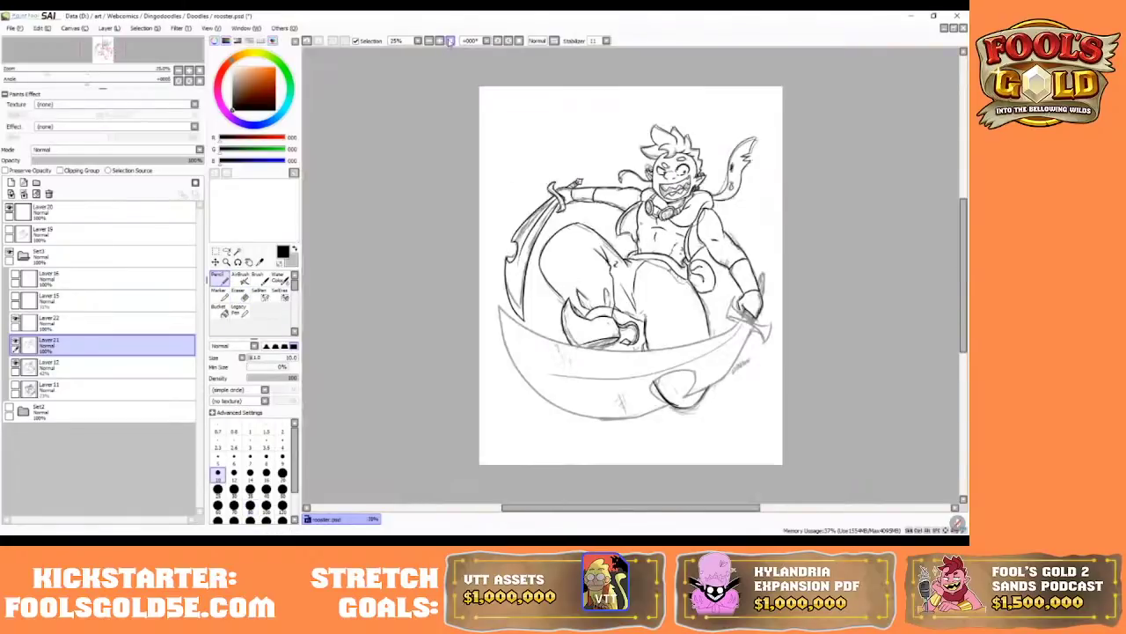
click(440, 40)
click(440, 41)
click(440, 41)
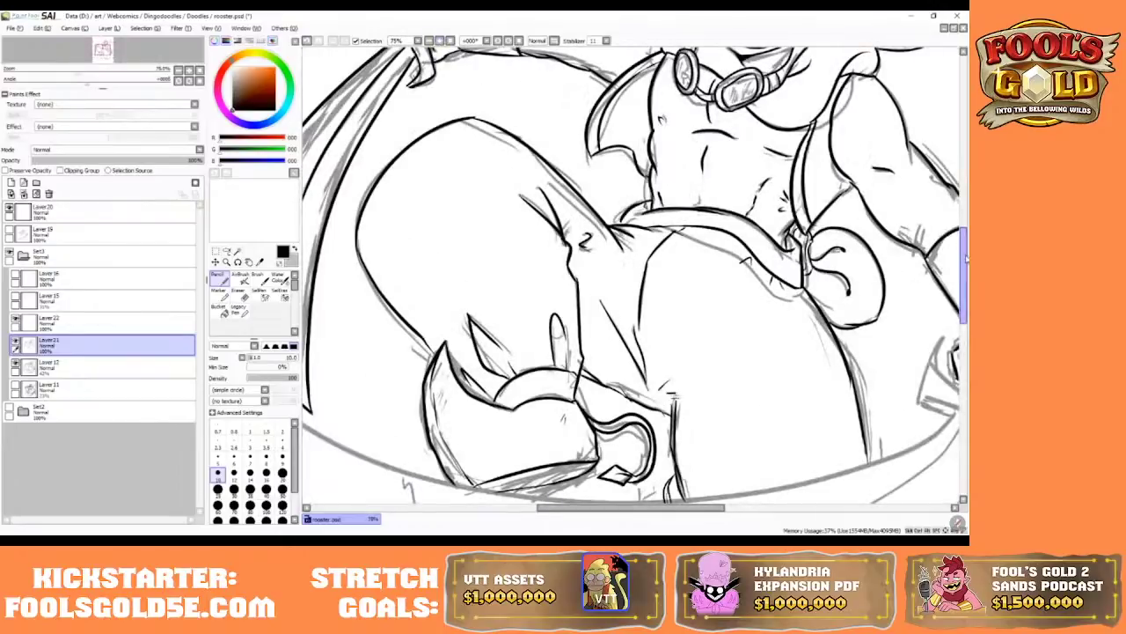
drag(963, 261, 963, 226)
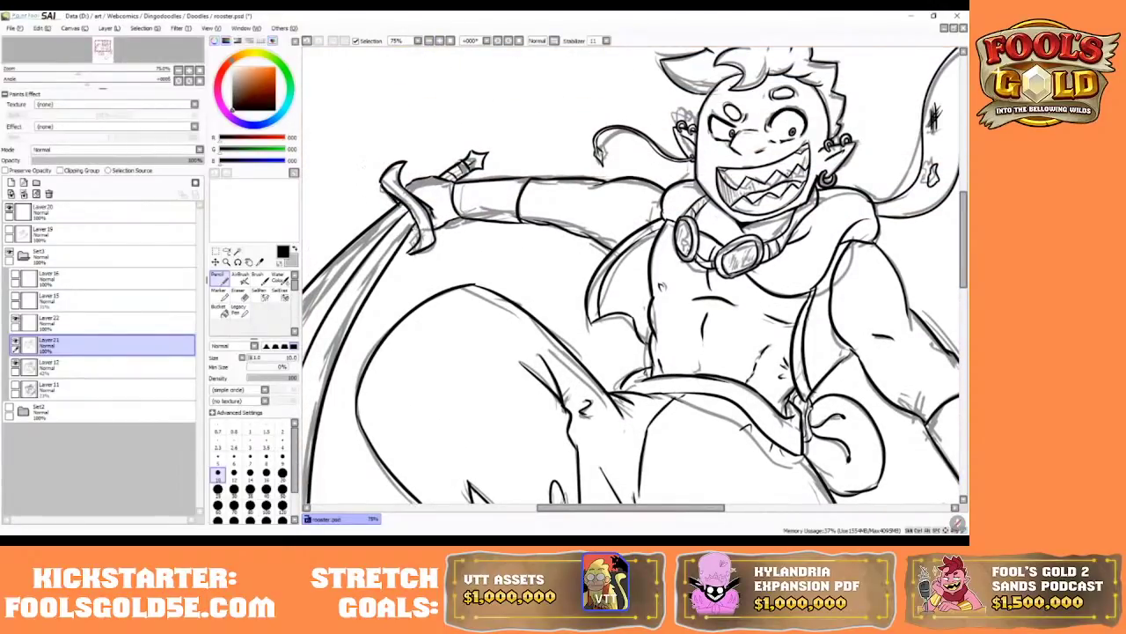
drag(413, 223, 421, 248)
- Ink the curved crossguard with its flared ends for the sword in the lowered hand, following the sketch
drag(560, 509, 652, 509)
drag(962, 224, 963, 283)
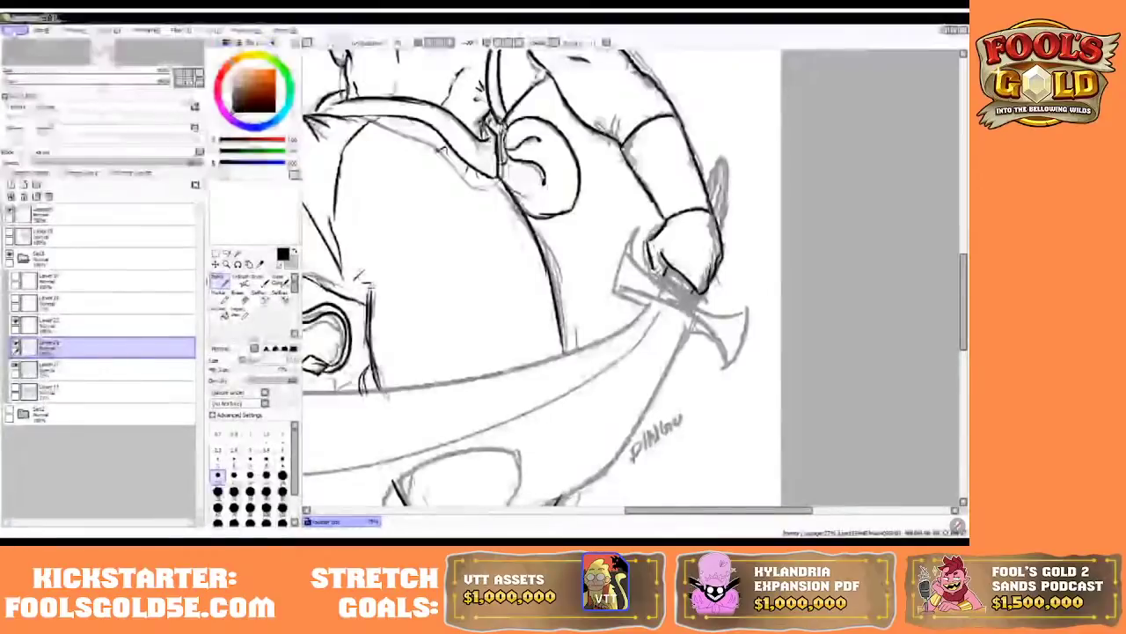
drag(627, 515, 552, 507)
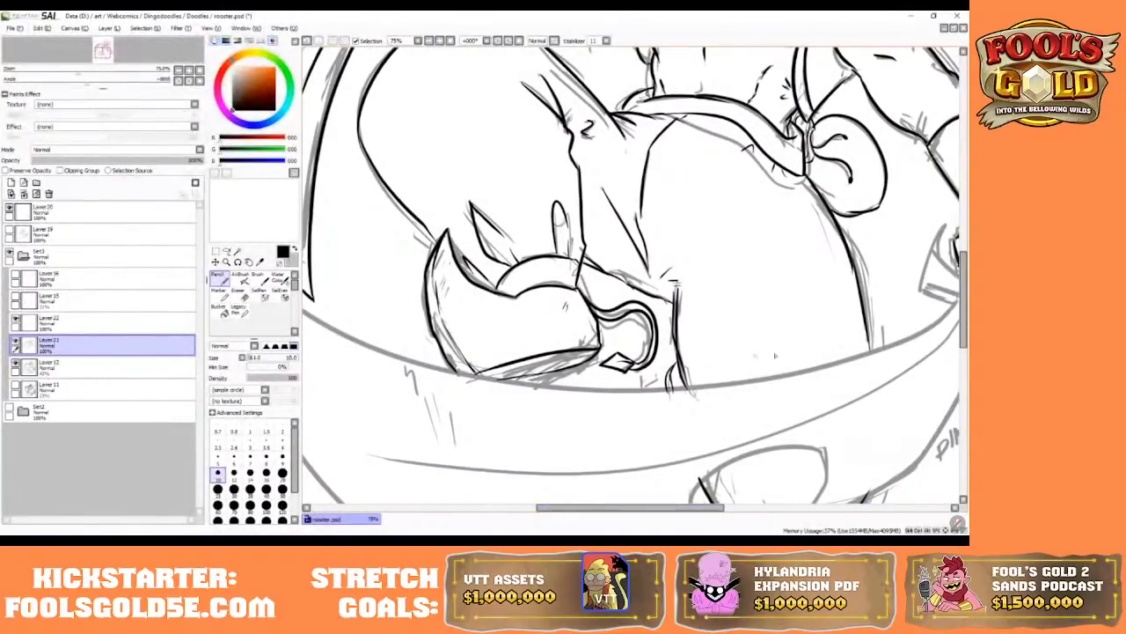
mouse_move(553, 509)
mouse_down()
mouse_move(612, 524)
mouse_move(699, 522)
mouse_up()
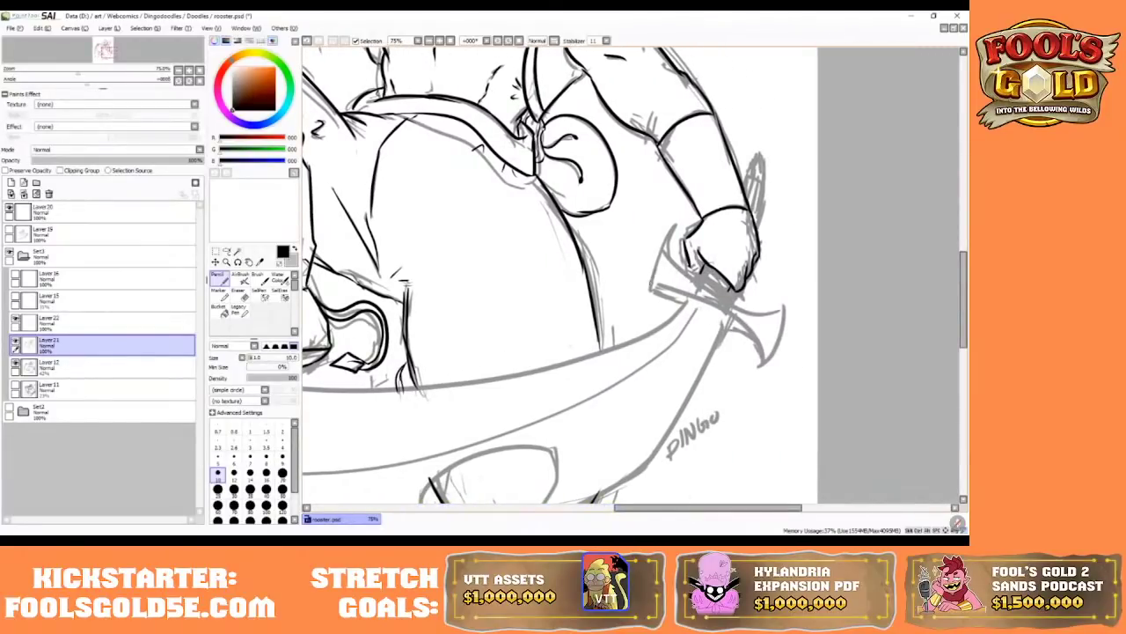
mouse_move(653, 278)
mouse_down()
mouse_move(674, 227)
mouse_move(669, 256)
mouse_move(687, 273)
mouse_move(772, 309)
mouse_move(762, 364)
mouse_up()
mouse_move(762, 363)
mouse_down()
mouse_move(723, 318)
mouse_move(651, 277)
mouse_move(666, 280)
mouse_up()
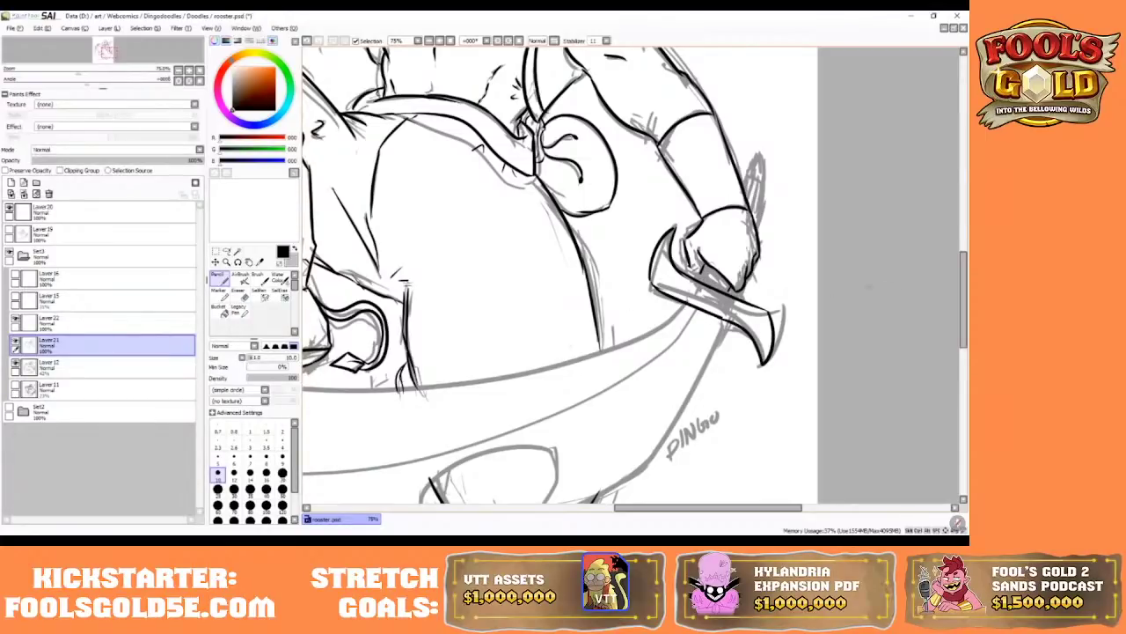
- Select the lowered sword's inked crossguard with a size 70 selection pen, nudge it slightly with the Move tool, and clear the selection
click(259, 293)
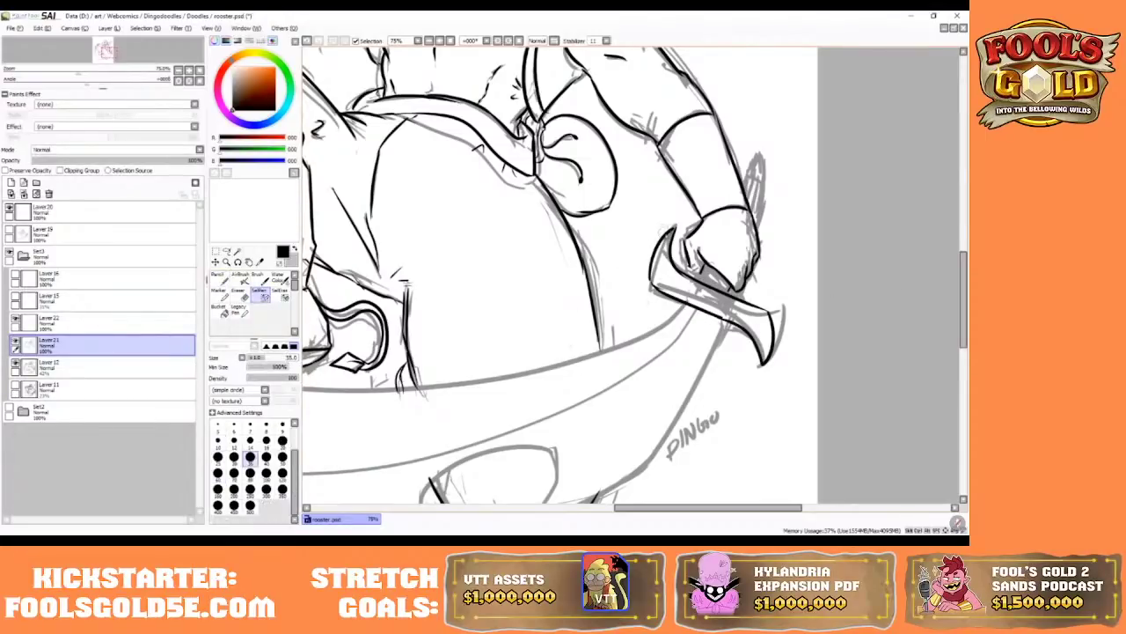
key(bracketright)
key(bracketright)
key(bracketright)
key(bracketright)
mouse_move(667, 231)
mouse_down()
mouse_move(653, 297)
mouse_move(664, 232)
mouse_move(700, 303)
mouse_move(797, 333)
mouse_move(739, 357)
mouse_move(660, 317)
mouse_up()
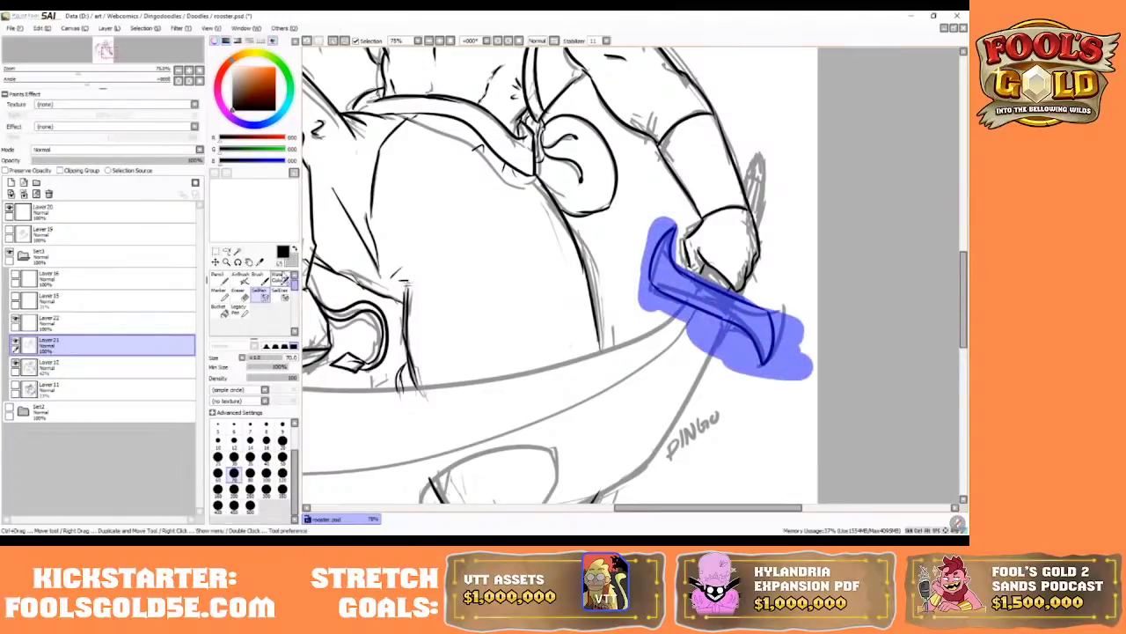
click(280, 294)
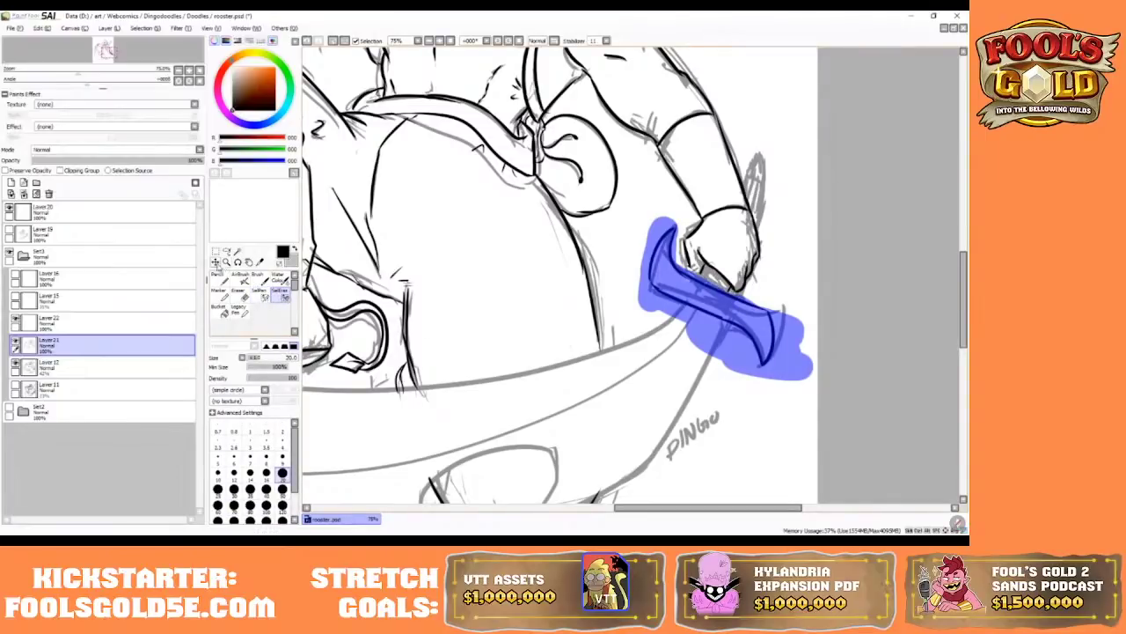
click(215, 262)
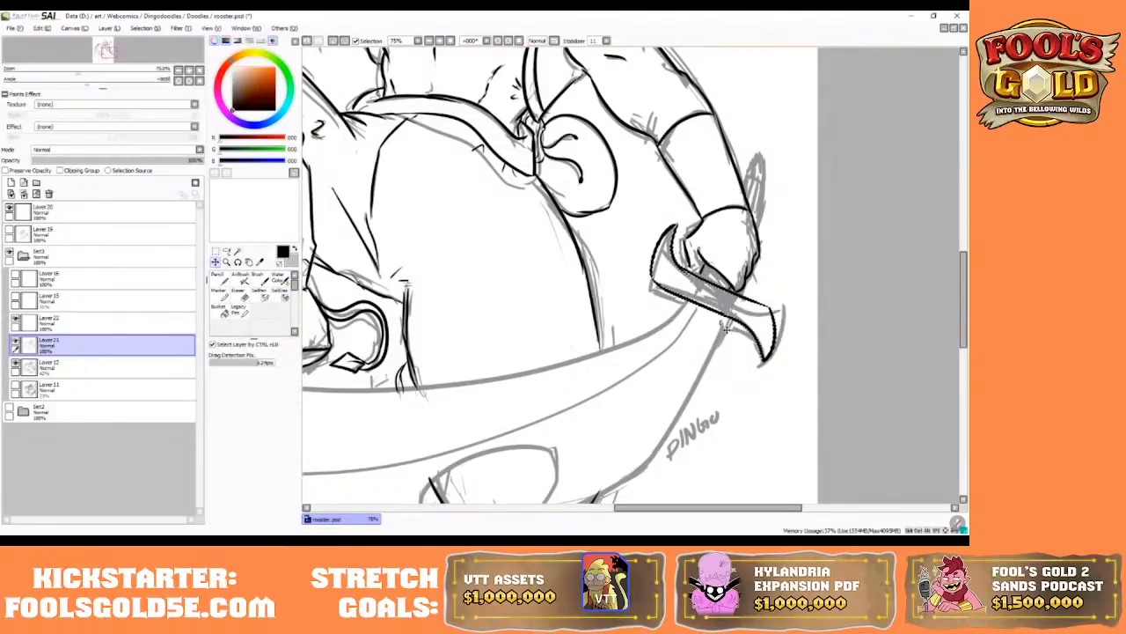
click(333, 42)
- Add a new layer directly above the inked crossguard's layer for the lowered sword's blade
click(440, 40)
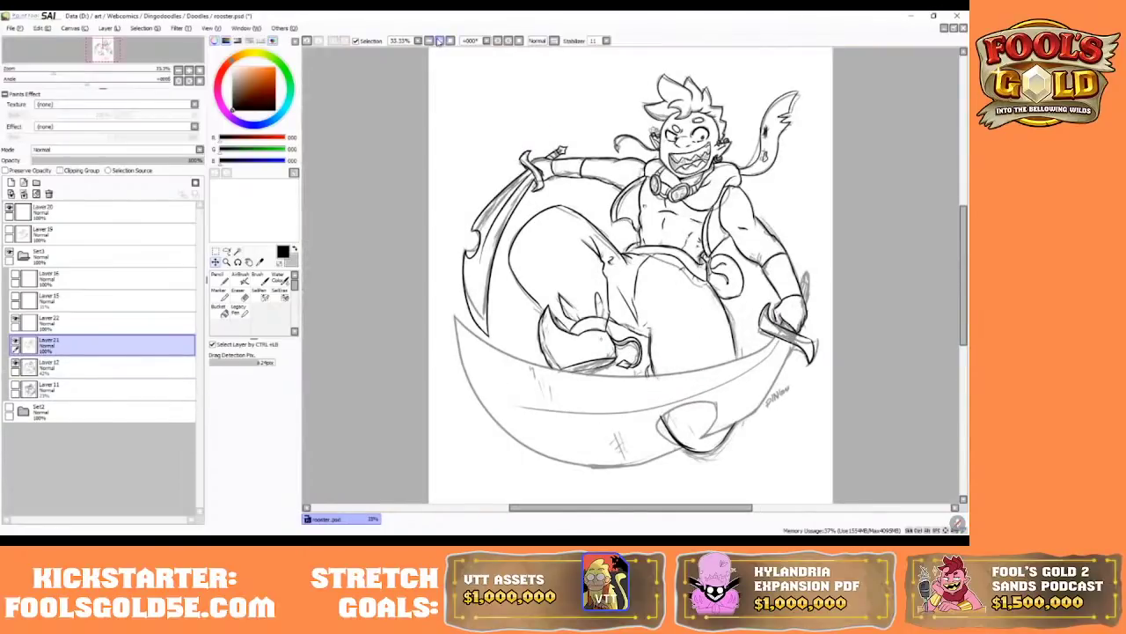
click(428, 40)
drag(651, 510, 667, 511)
drag(964, 250, 964, 265)
click(10, 182)
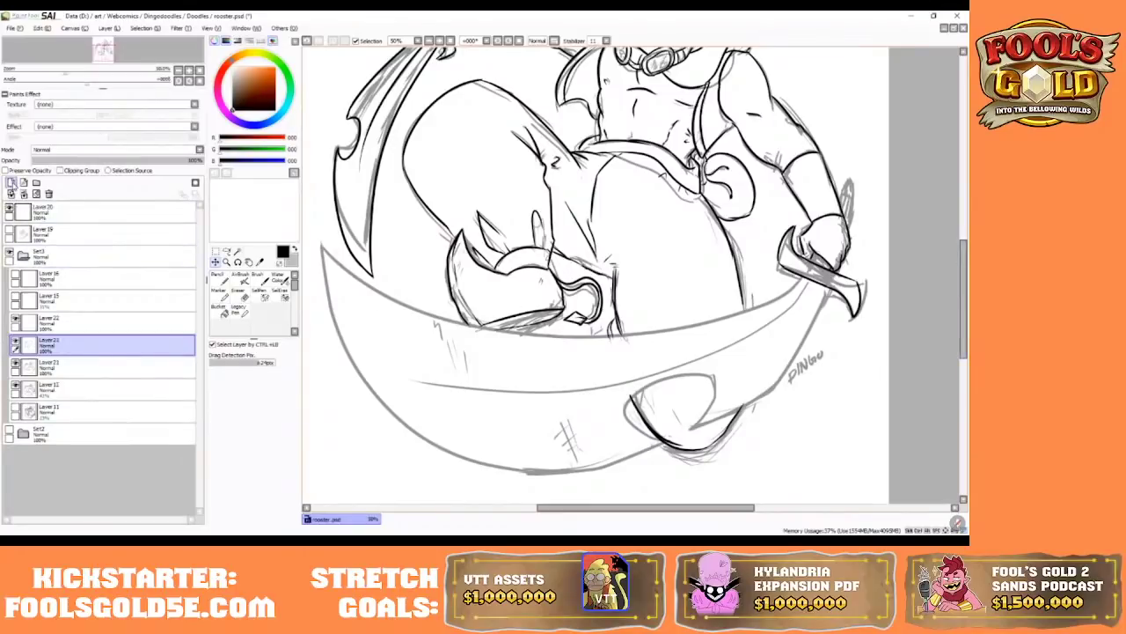
- Try to ink the long upper edge of the lowered sword's blade in one sweep from the crossguard, undoing each attempt
click(218, 277)
mouse_move(801, 282)
mouse_down()
mouse_move(670, 326)
mouse_move(321, 244)
mouse_up()
click(307, 41)
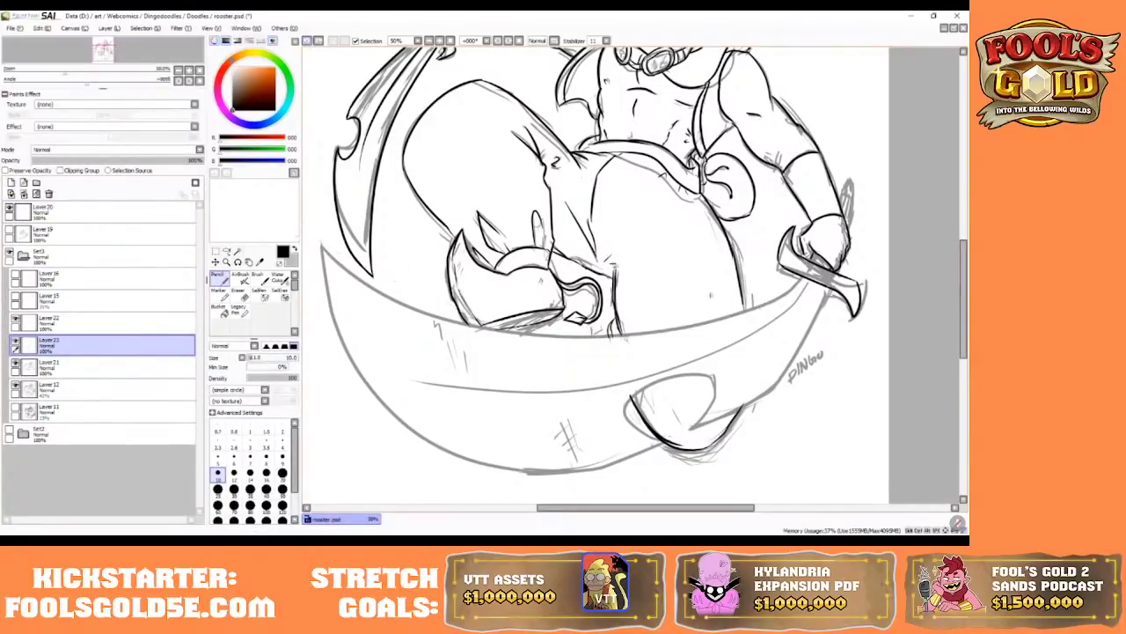
mouse_move(801, 280)
mouse_down()
mouse_move(443, 320)
mouse_move(338, 297)
mouse_up()
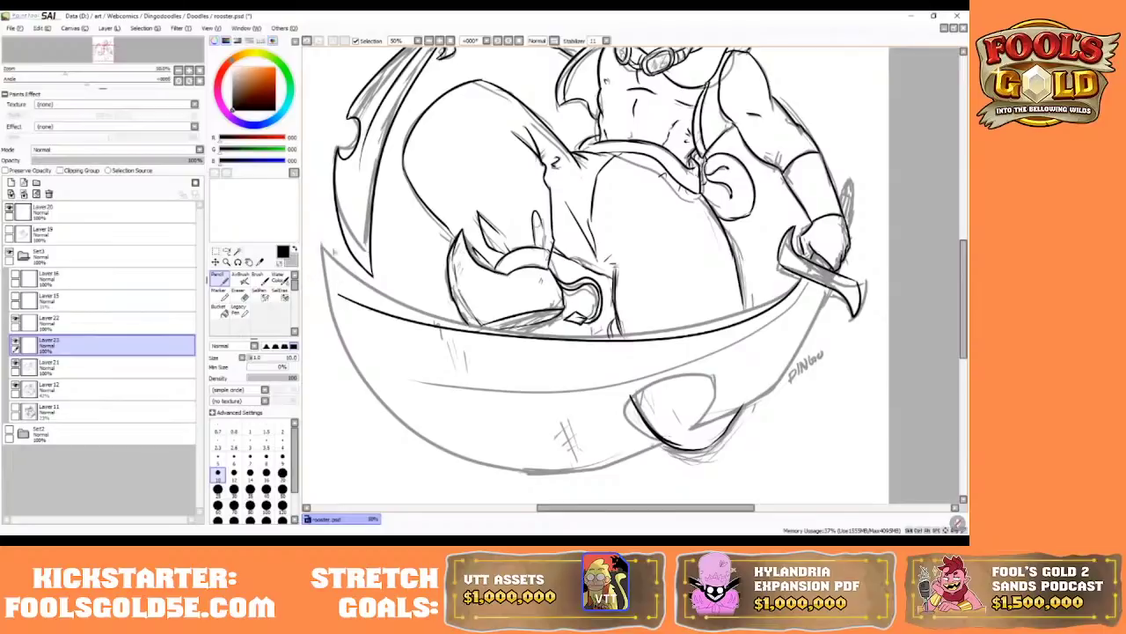
click(307, 40)
click(429, 41)
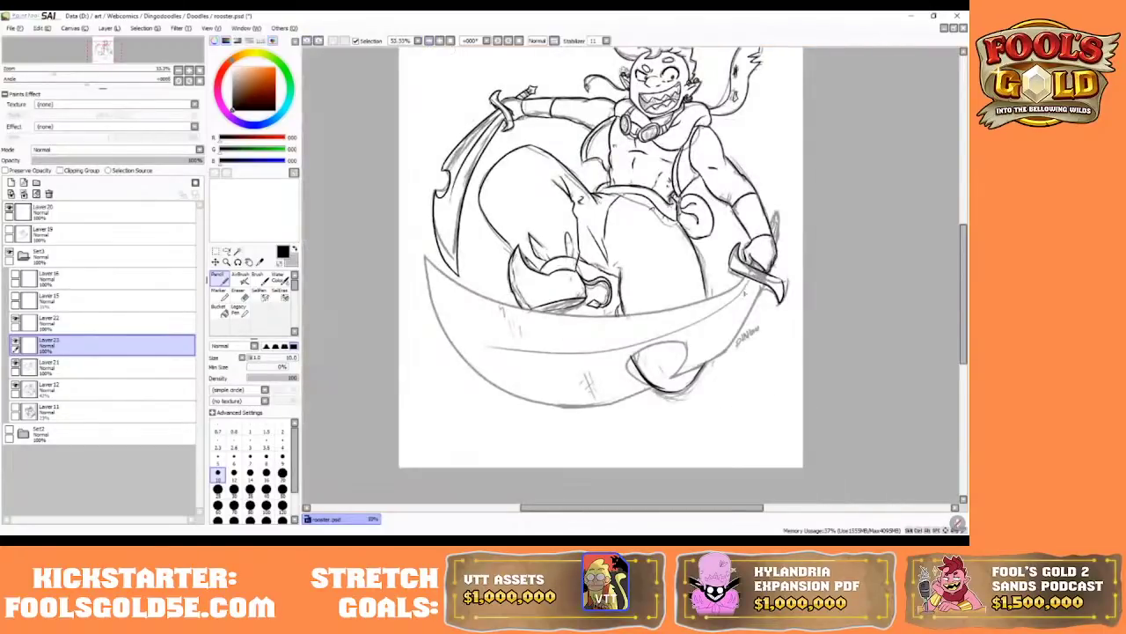
drag(744, 283, 381, 277)
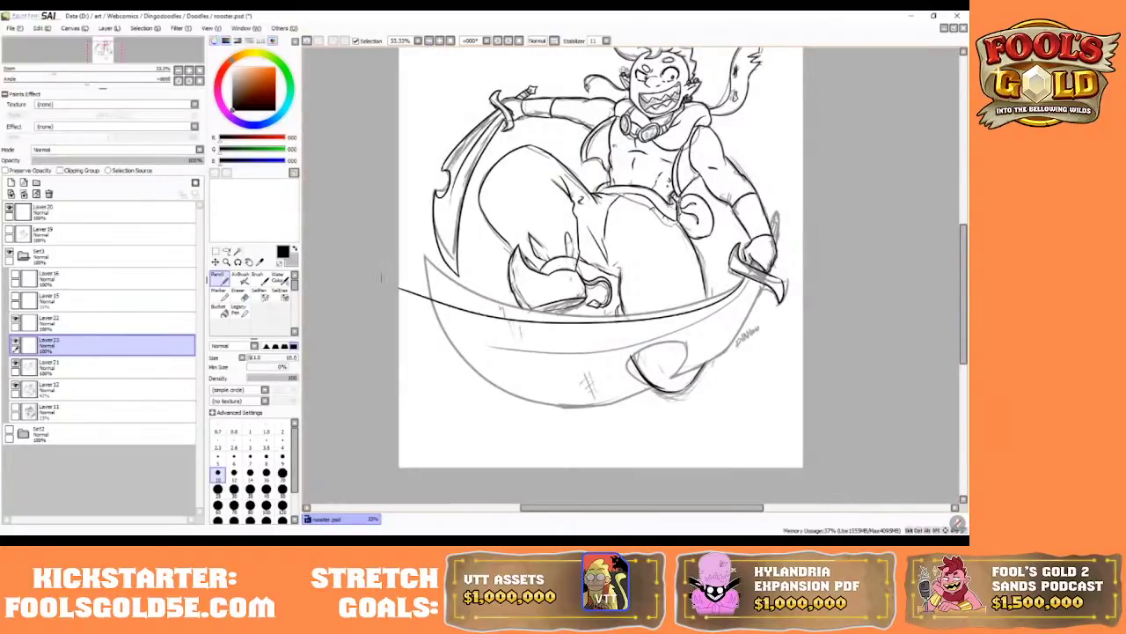
click(307, 41)
- Try to ink the lowered sword's upper blade edge past the tip and sweep its curved lower edge back to the crossguard
mouse_move(747, 283)
mouse_down()
mouse_move(402, 261)
mouse_move(721, 325)
mouse_move(735, 287)
mouse_up()
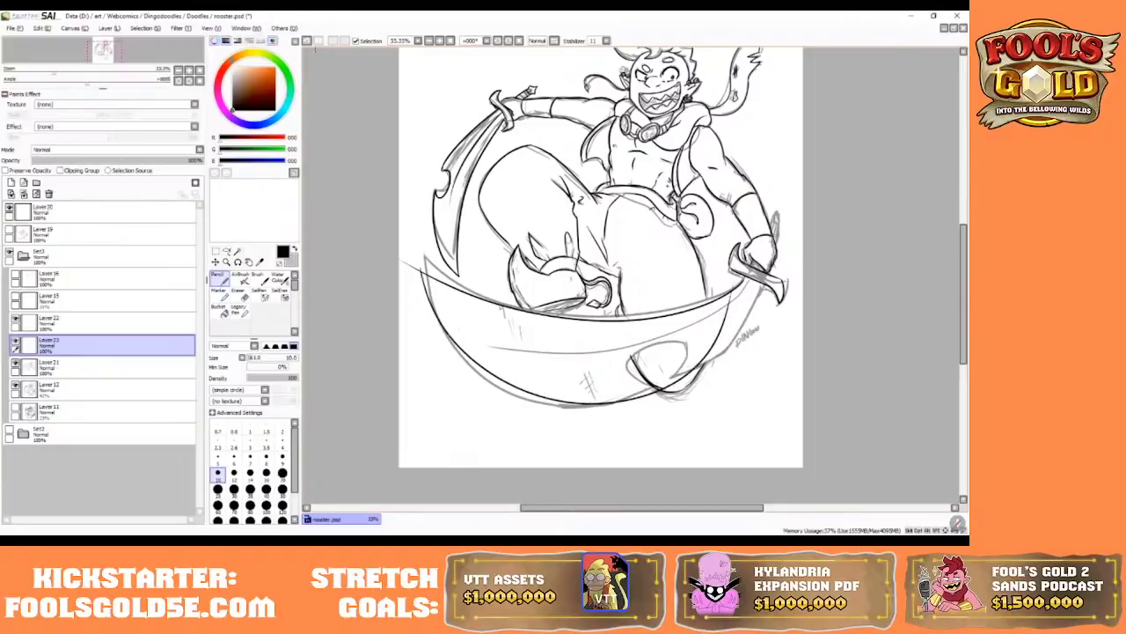
click(307, 41)
mouse_move(426, 277)
mouse_down()
mouse_move(526, 393)
mouse_move(762, 303)
mouse_up()
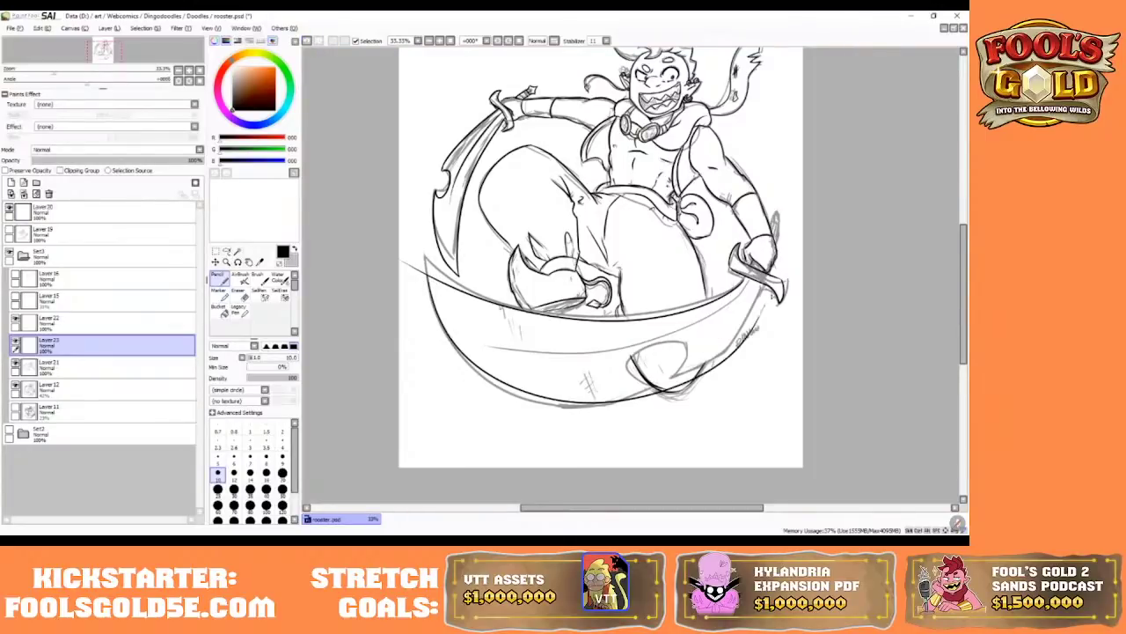
click(307, 41)
mouse_move(430, 277)
mouse_down()
mouse_move(448, 331)
mouse_move(755, 294)
mouse_up()
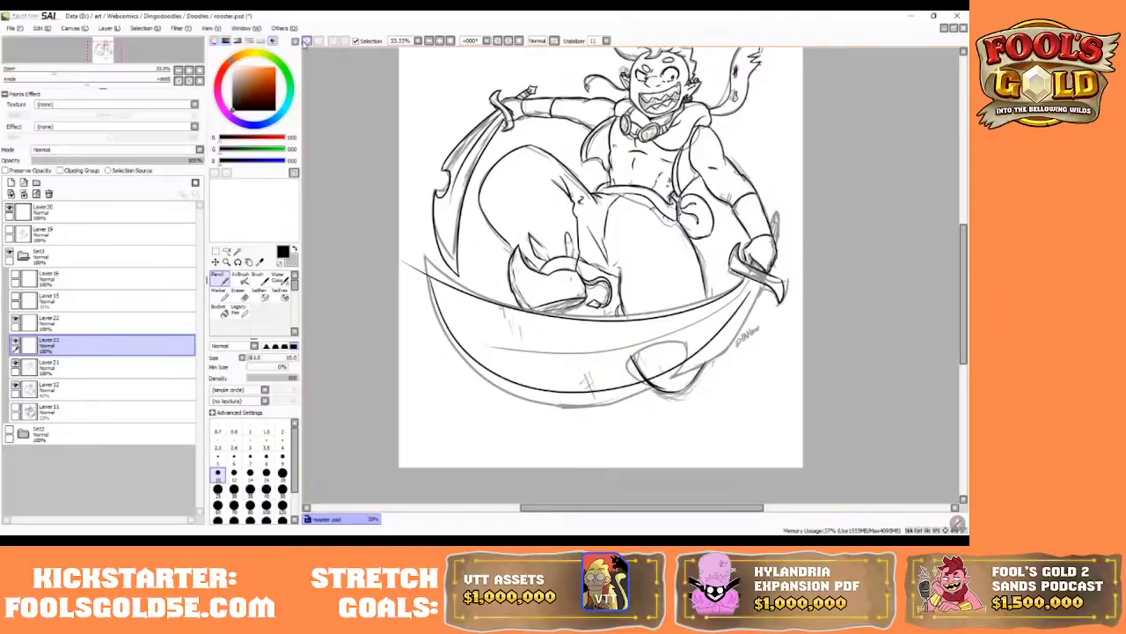
click(306, 41)
mouse_move(426, 276)
mouse_down()
mouse_move(717, 354)
mouse_move(762, 301)
mouse_up()
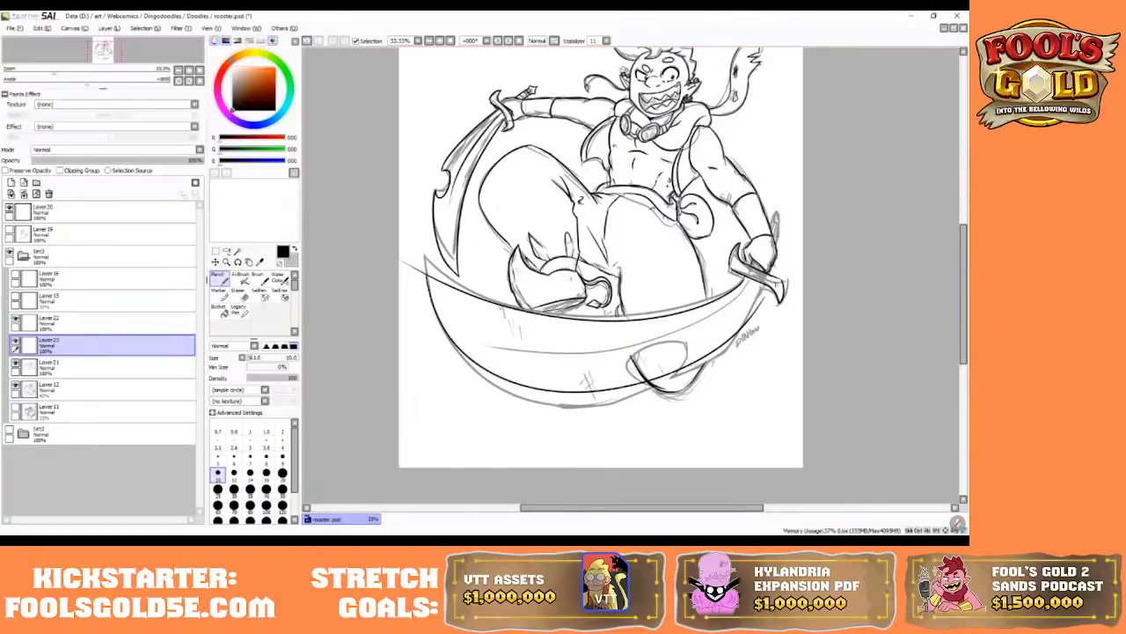
- Redraw the blade's lower edge along the sketch's deepest curve and extend the line up to the crossguard
click(305, 42)
mouse_move(428, 276)
mouse_down()
mouse_move(715, 350)
mouse_move(762, 297)
mouse_up()
click(308, 41)
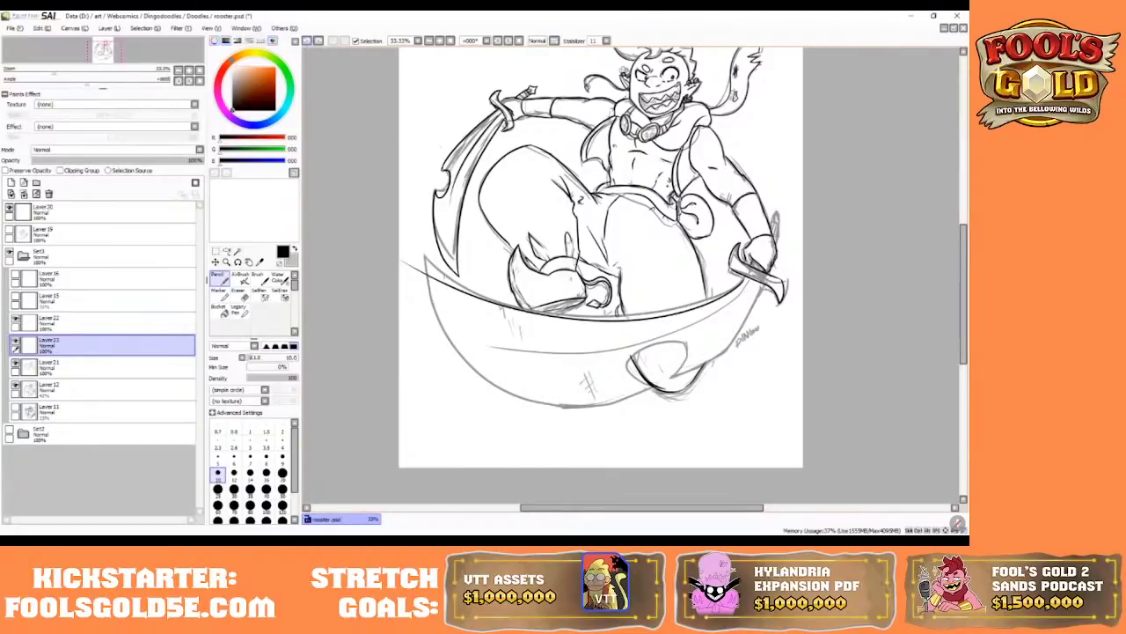
mouse_move(429, 276)
mouse_down()
mouse_move(720, 343)
mouse_move(750, 301)
mouse_up()
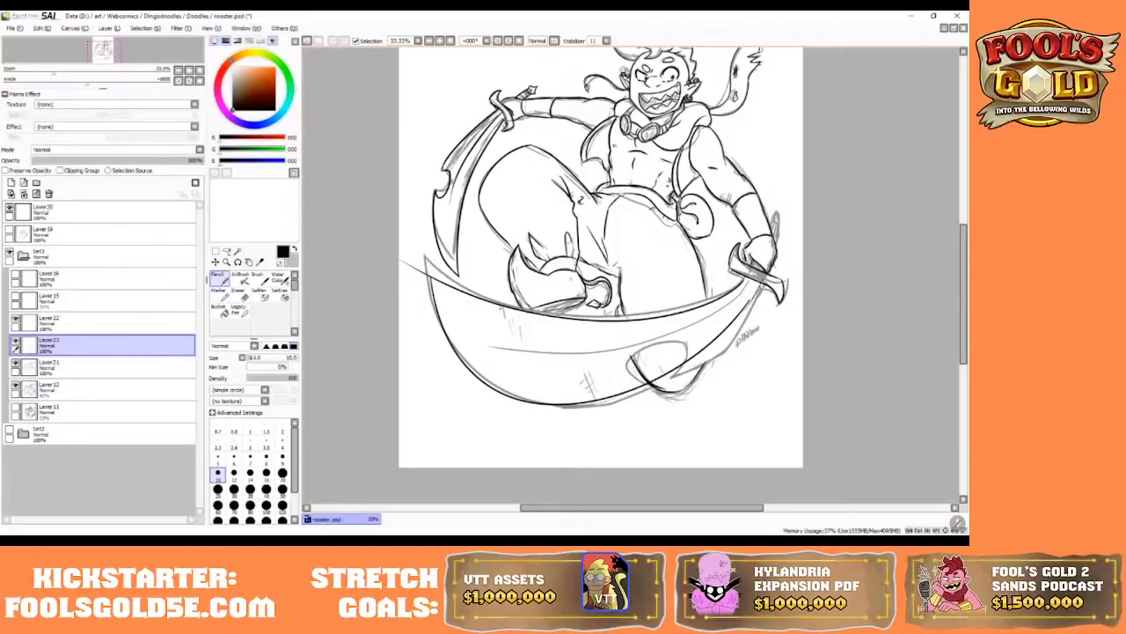
click(307, 41)
click(318, 40)
click(440, 42)
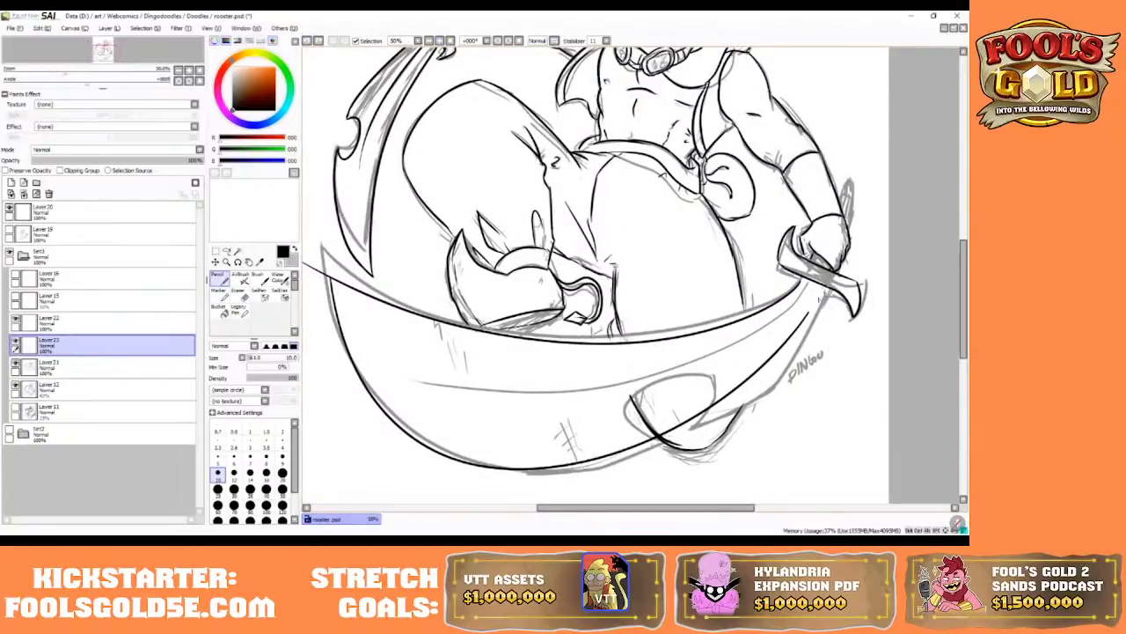
drag(824, 286, 806, 321)
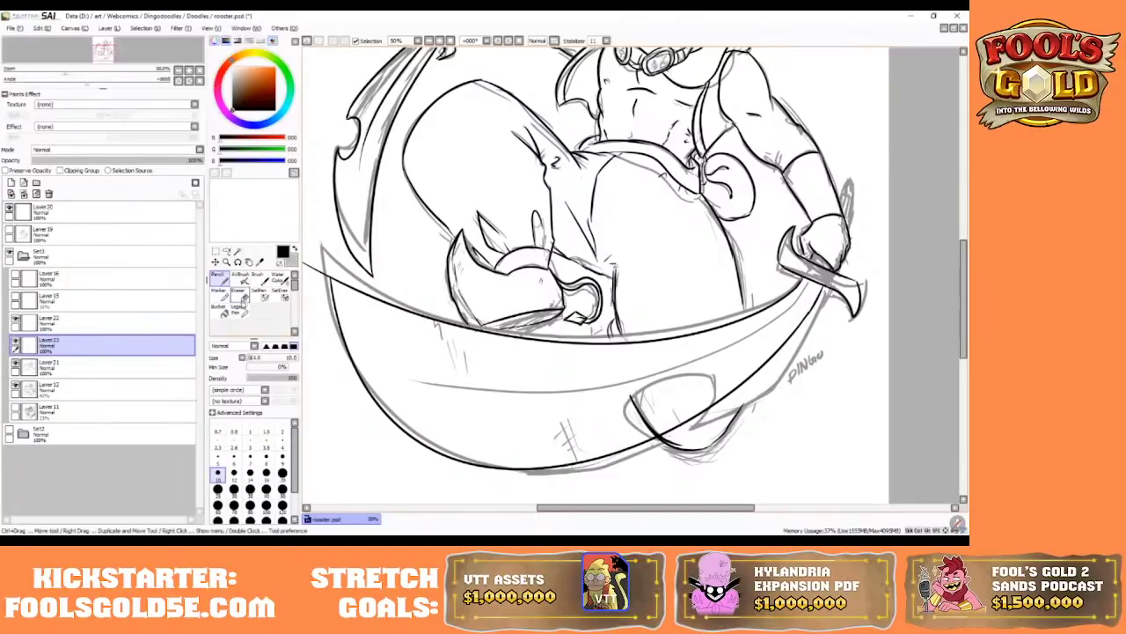
- Erase the overshooting ink lines at the far tip of the lowered sword's blade
click(239, 296)
drag(623, 508, 598, 508)
mouse_move(382, 262)
mouse_down()
mouse_move(366, 270)
mouse_move(392, 267)
mouse_move(393, 245)
mouse_up()
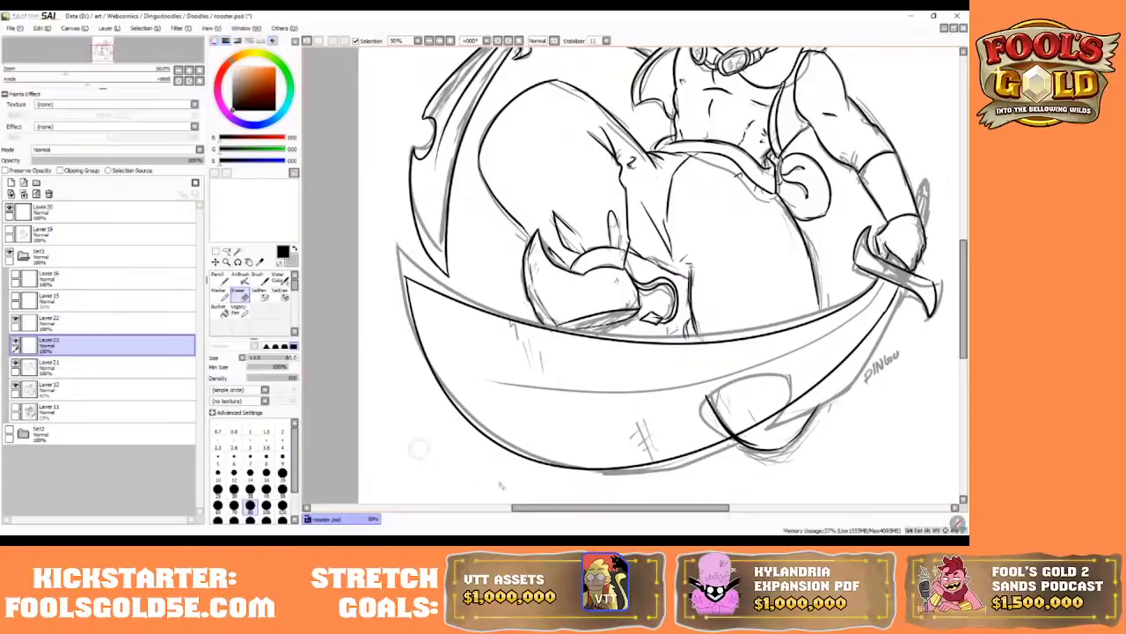
scroll(594, 510, right, 2)
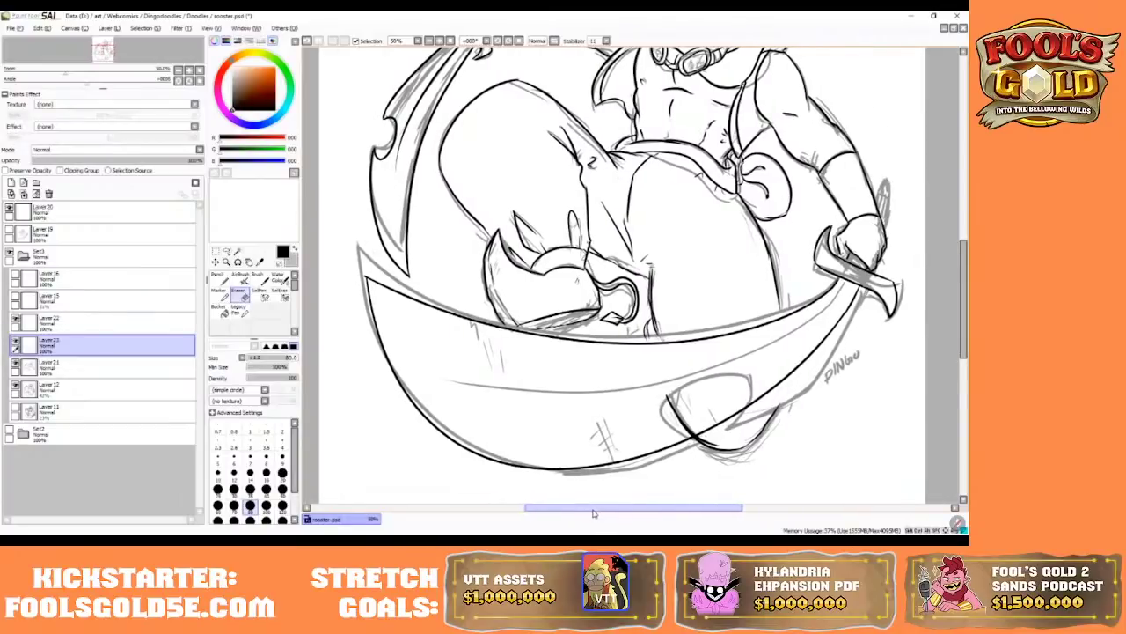
drag(594, 511, 596, 510)
drag(373, 286, 359, 276)
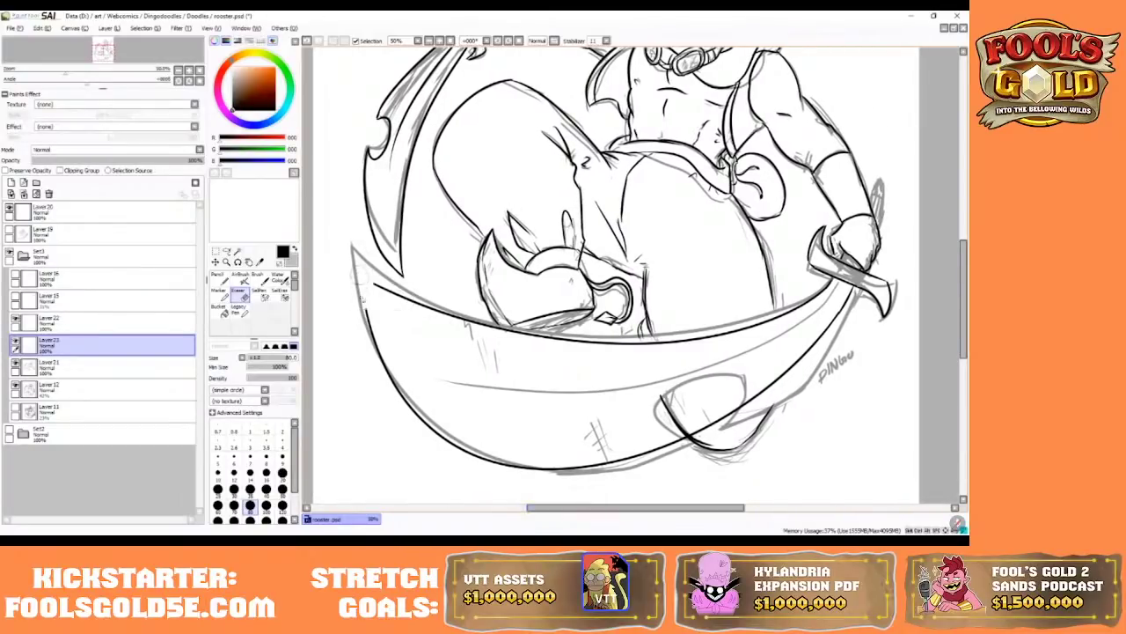
- Erase all the inked blade lines of the lowered sword with a size 300 eraser, keeping the grey sketch beneath
key(bracketright)
key(bracketright)
key(bracketright)
key(bracketright)
key(bracketright)
key(bracketright)
mouse_move(387, 311)
mouse_down()
mouse_move(453, 394)
mouse_move(454, 442)
mouse_move(388, 372)
mouse_move(711, 297)
mouse_move(764, 322)
mouse_move(537, 460)
mouse_move(623, 378)
mouse_up()
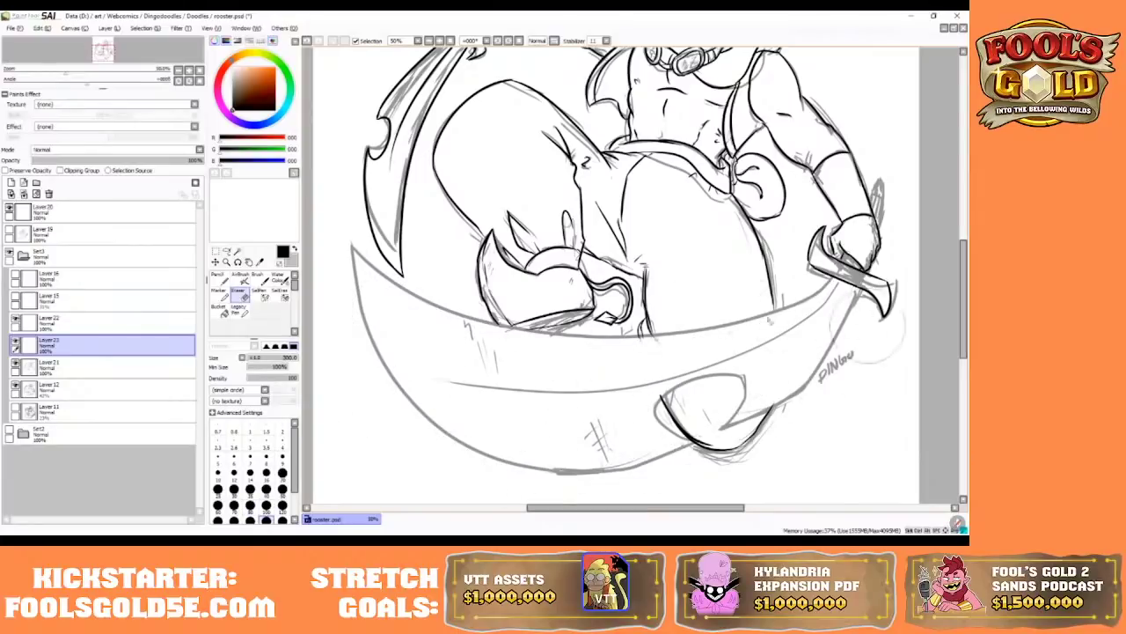
- Ink the lowered sword's upper blade edge with the size 10 pencil, and try a first sweep along its lower edge
key(n)
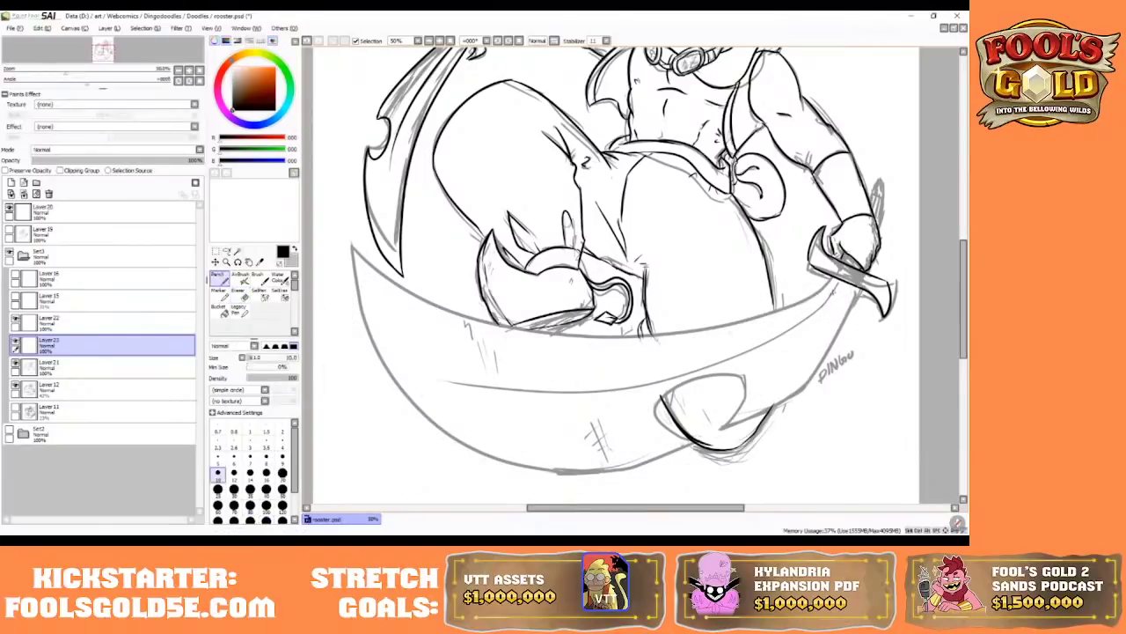
mouse_move(832, 288)
mouse_down()
mouse_move(352, 246)
mouse_move(690, 443)
mouse_move(836, 299)
mouse_up()
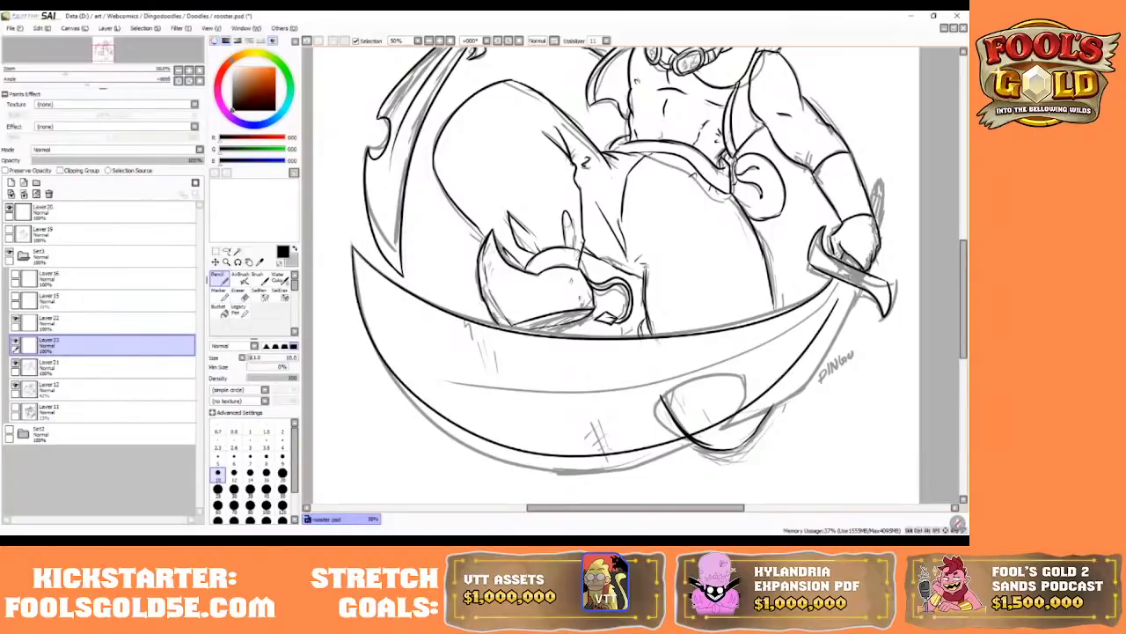
click(308, 41)
mouse_move(352, 249)
mouse_down()
mouse_move(525, 463)
mouse_move(871, 313)
mouse_up()
click(307, 42)
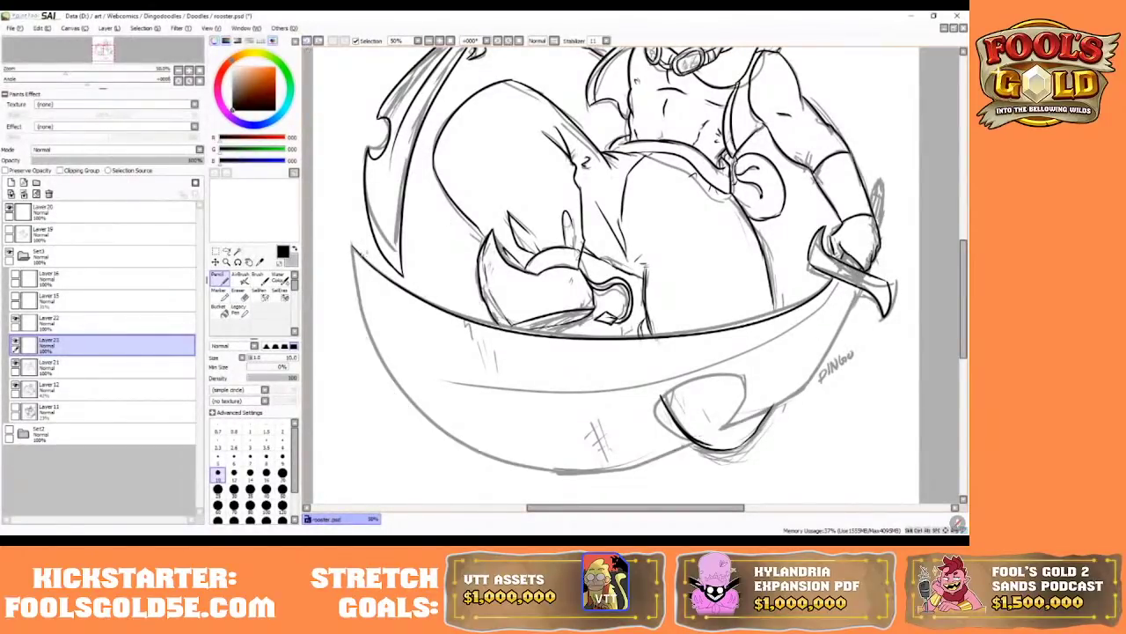
- Try repeated single strokes for the lowered sword's lower blade edge, sweeping from the tip to the crossguard and undoing each
mouse_move(354, 249)
mouse_down()
mouse_move(369, 292)
mouse_move(487, 450)
mouse_move(858, 284)
mouse_up()
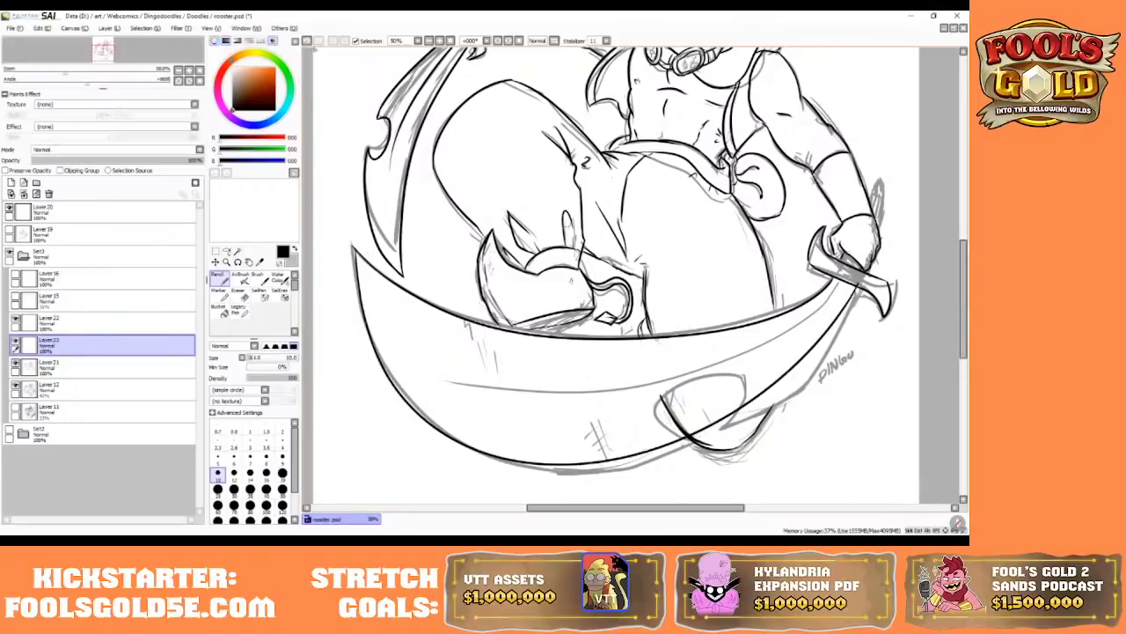
click(307, 41)
mouse_move(354, 249)
mouse_down()
mouse_move(419, 423)
mouse_move(735, 402)
mouse_move(858, 286)
mouse_up()
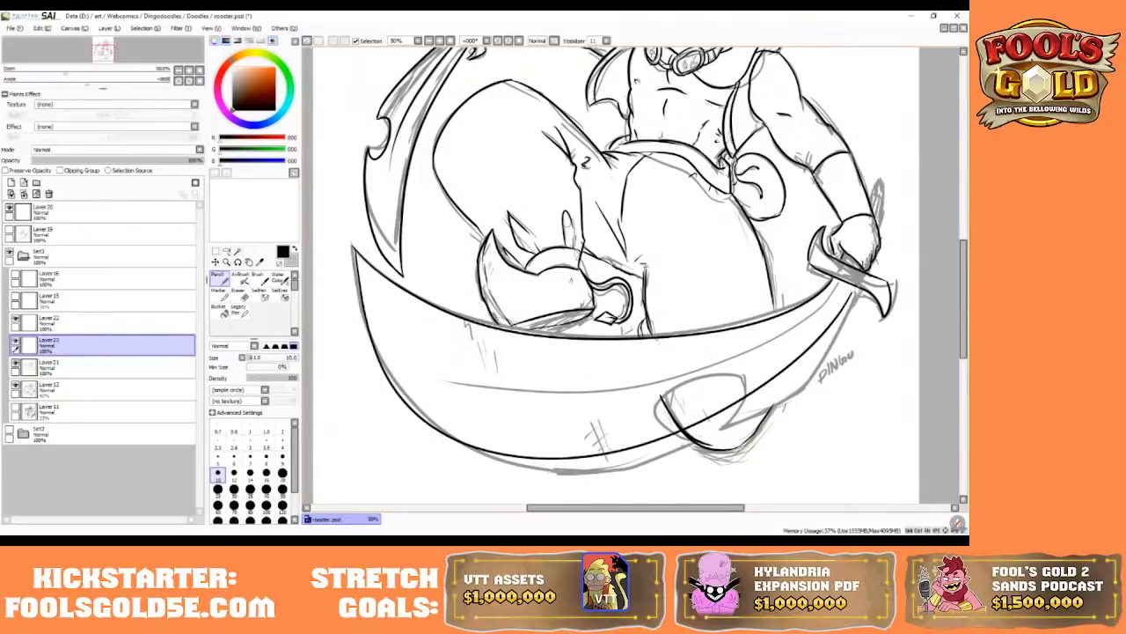
click(307, 42)
mouse_move(354, 249)
mouse_down()
mouse_move(437, 410)
mouse_move(813, 354)
mouse_move(858, 287)
mouse_up()
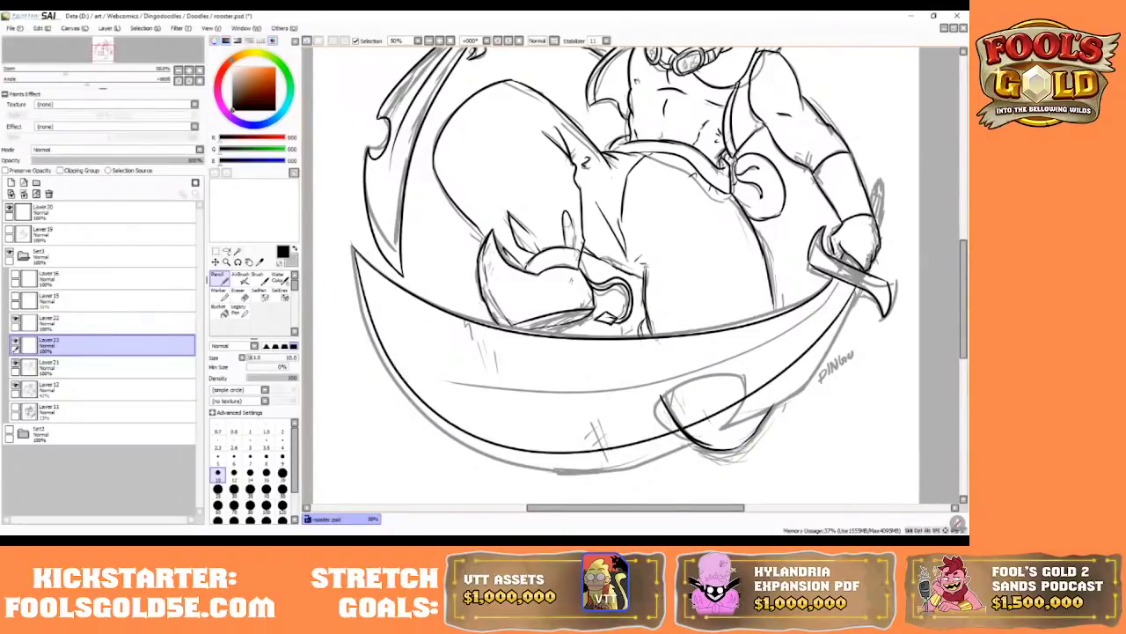
click(307, 43)
drag(354, 249, 858, 289)
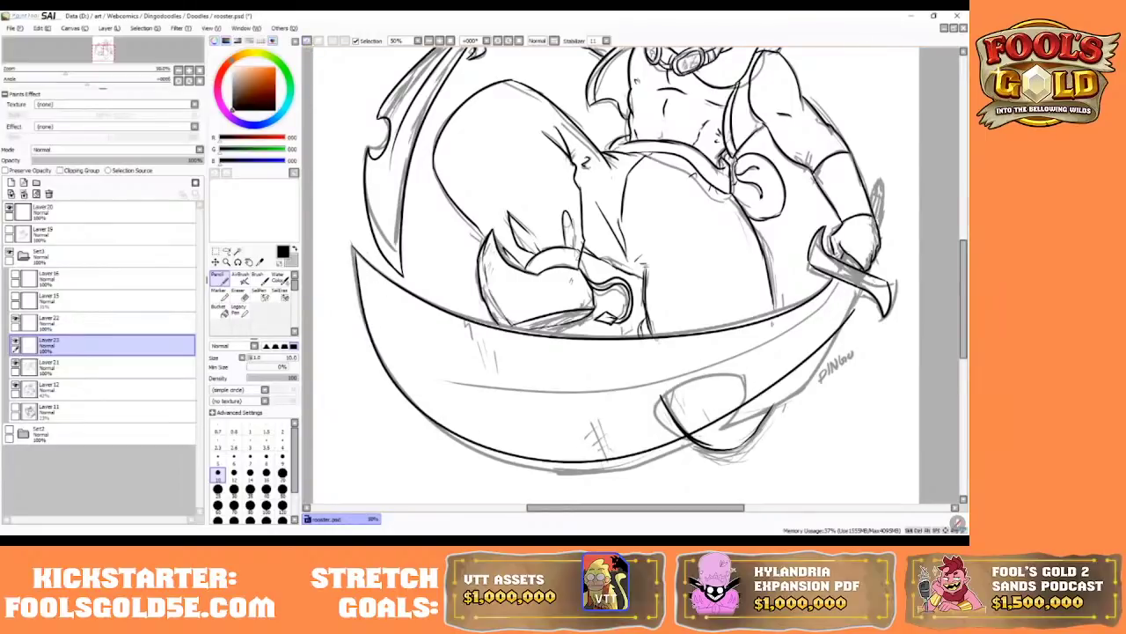
click(308, 43)
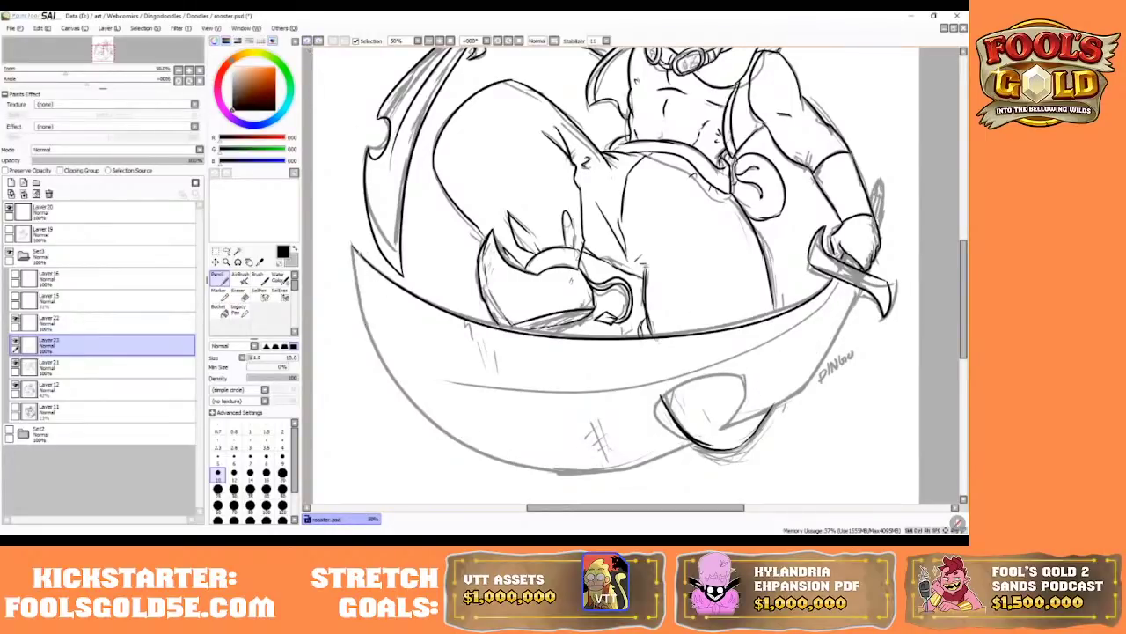
mouse_move(354, 250)
mouse_down()
mouse_move(576, 453)
mouse_move(859, 280)
mouse_up()
click(307, 42)
mouse_move(354, 250)
mouse_down()
mouse_move(356, 266)
mouse_move(845, 335)
mouse_move(880, 273)
mouse_up()
click(307, 41)
- Try the sword's lower edge again from the tip, then a ridge line inside the blade starting near the crossguard, and undo both
drag(619, 515, 629, 515)
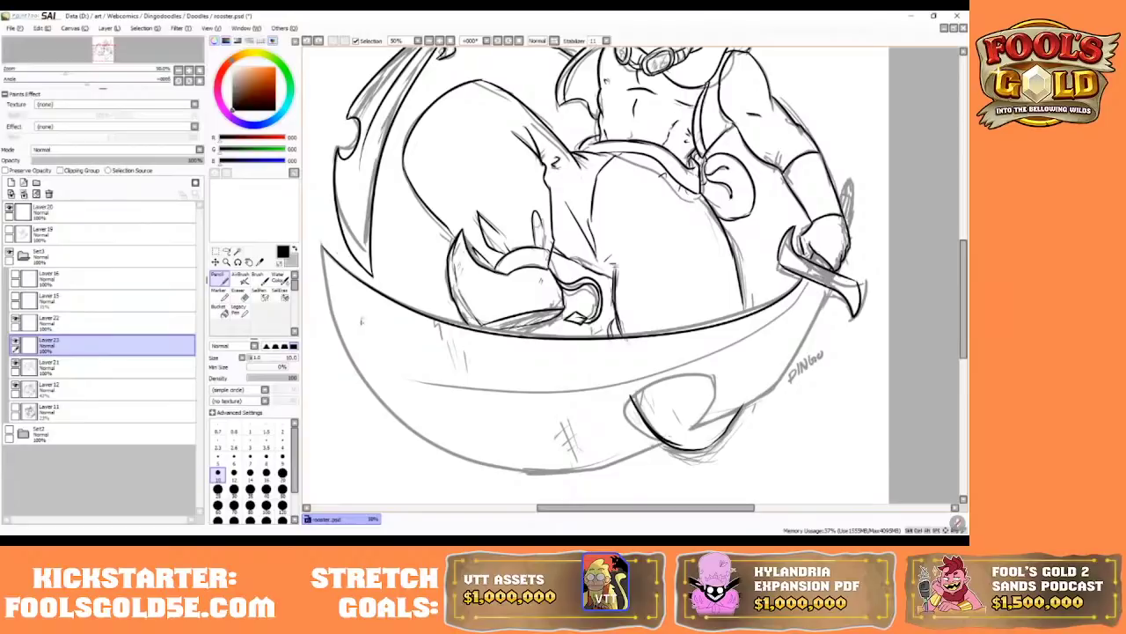
drag(323, 250, 855, 280)
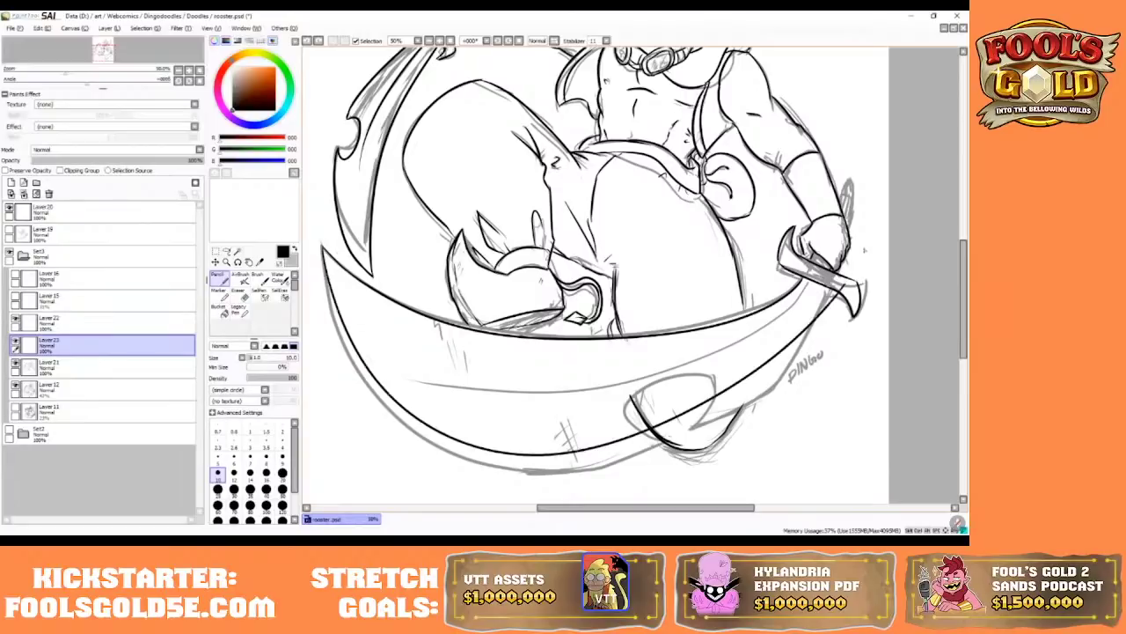
click(307, 41)
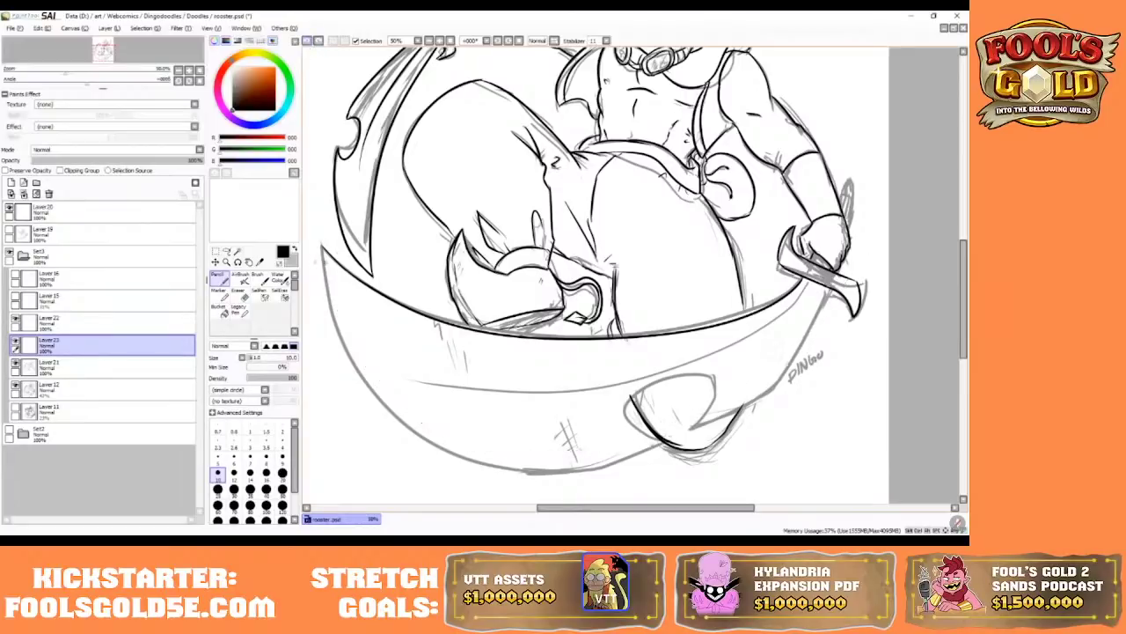
mouse_move(324, 250)
mouse_down()
mouse_move(364, 381)
mouse_move(856, 280)
mouse_up()
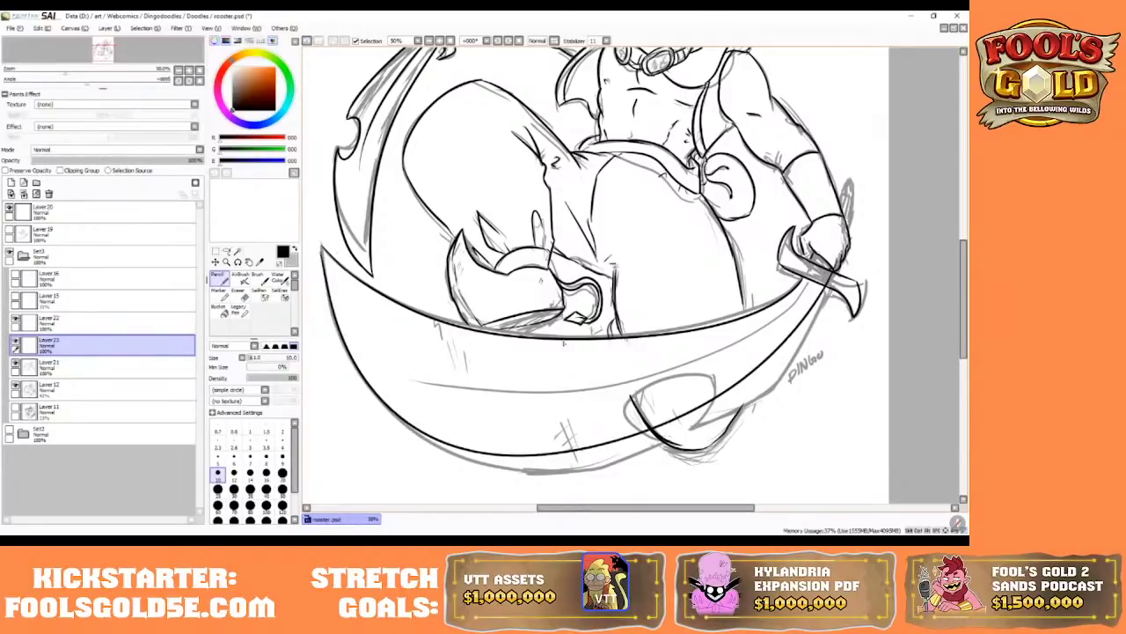
drag(802, 297, 500, 401)
click(307, 42)
click(307, 42)
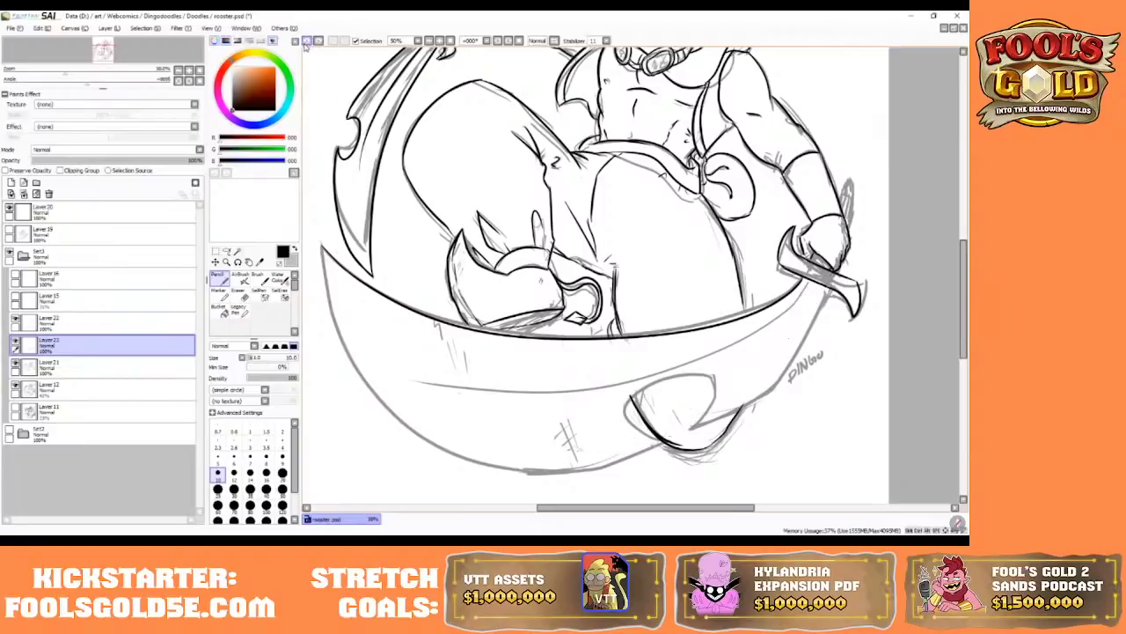
- Try a shallower curve for the blade's lower edge, then undo it together with the inked upper edge
mouse_move(323, 250)
mouse_down()
mouse_move(588, 447)
mouse_move(829, 282)
mouse_up()
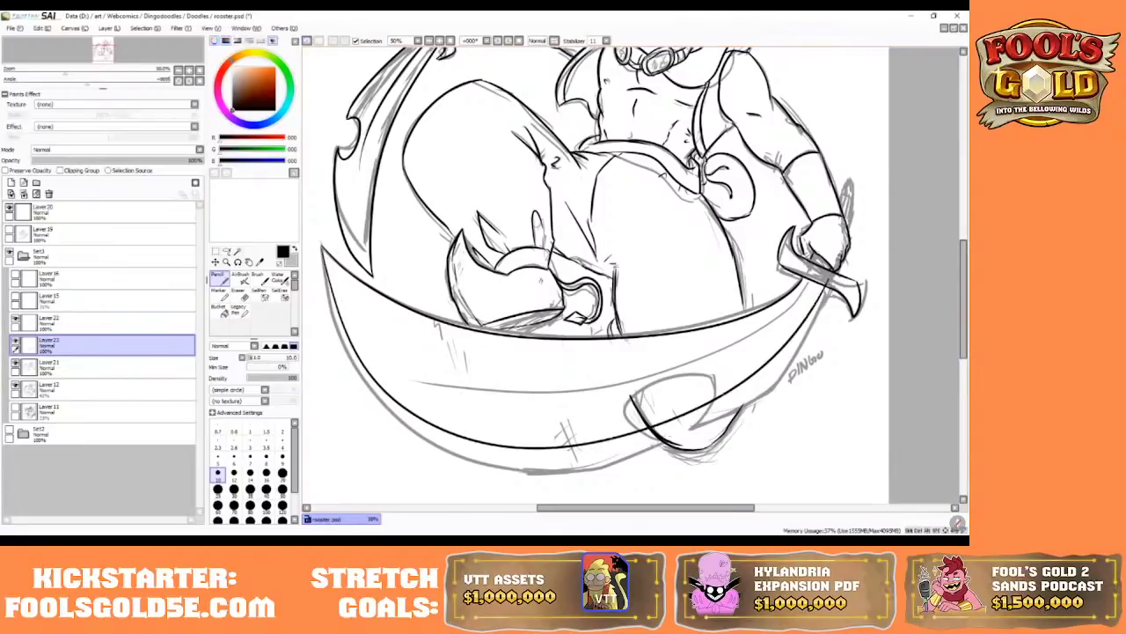
click(307, 41)
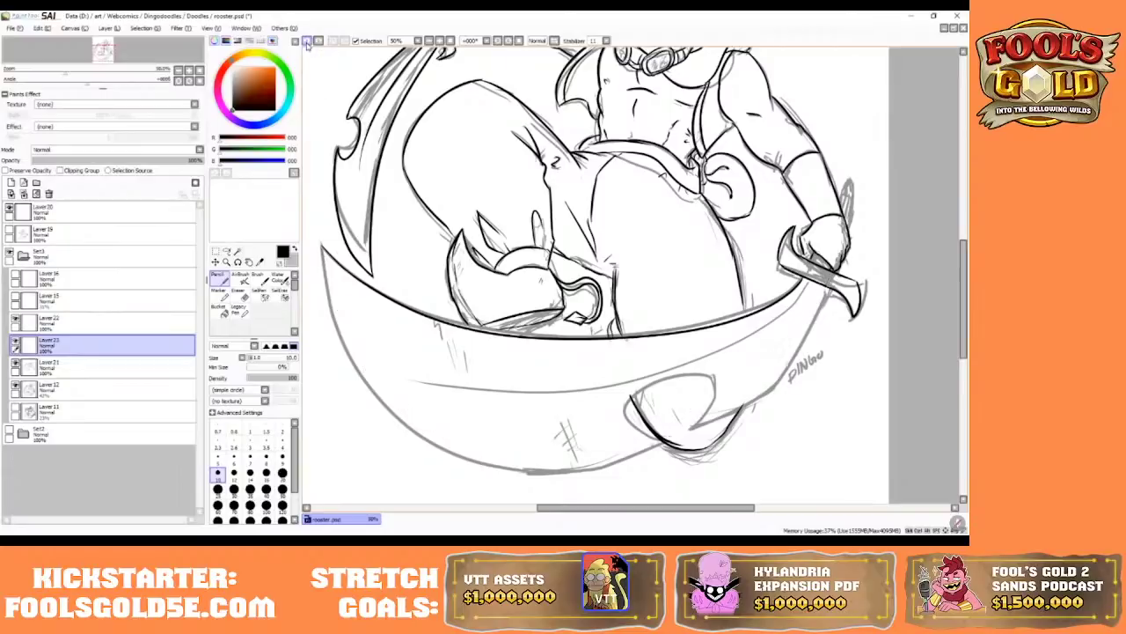
click(307, 42)
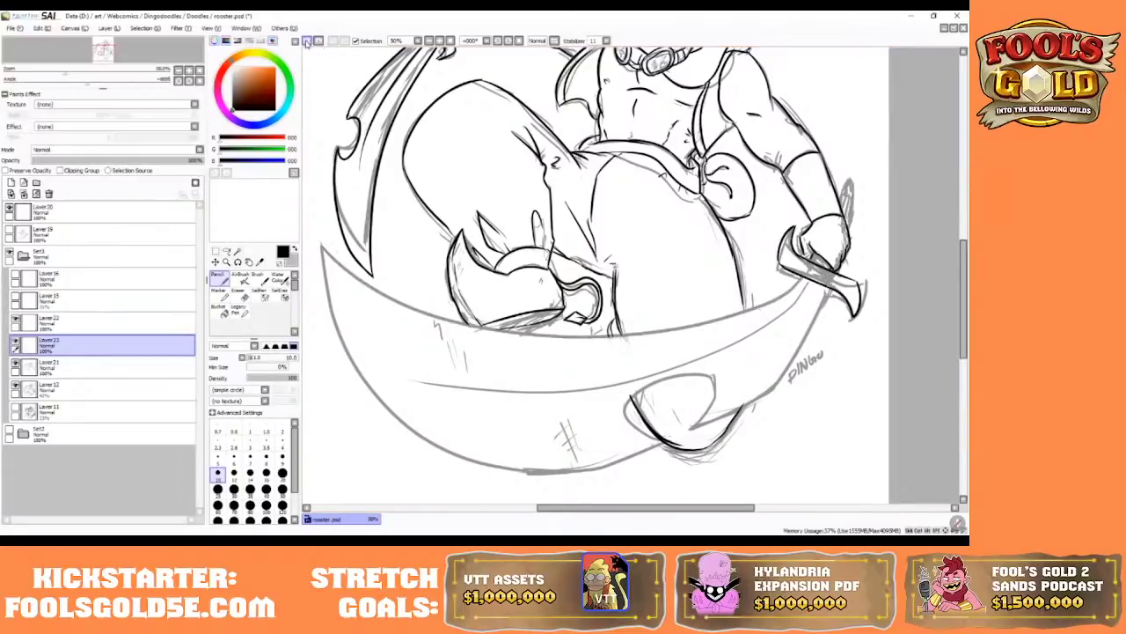
- Try to ink the lowered sword's upper blade edge in the reverse direction, from the crossguard out to the tip
mouse_move(799, 284)
mouse_down()
mouse_move(787, 296)
mouse_move(321, 283)
mouse_up()
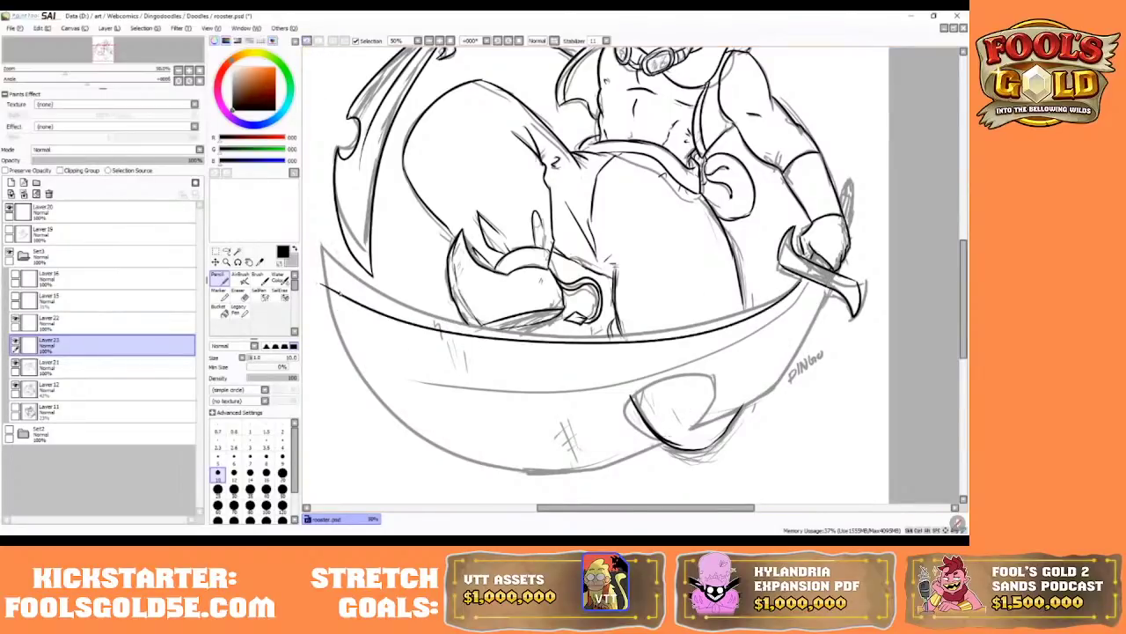
click(307, 41)
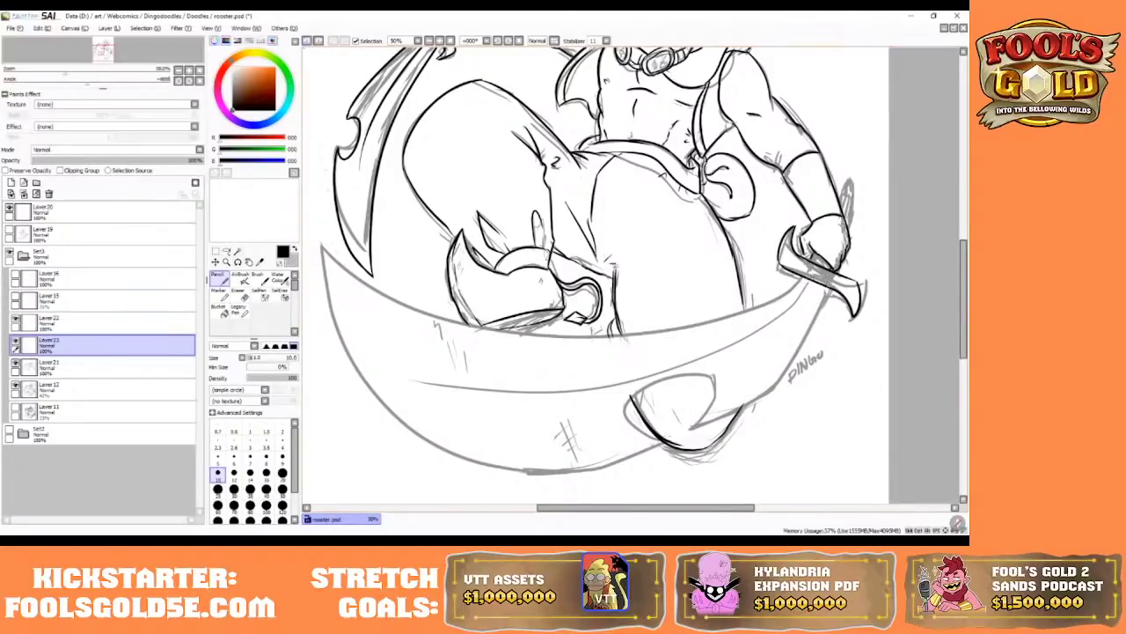
mouse_move(803, 278)
mouse_down()
mouse_move(704, 306)
mouse_move(322, 262)
mouse_up()
click(308, 41)
mouse_move(801, 278)
mouse_down()
mouse_move(607, 334)
mouse_move(333, 299)
mouse_up()
click(306, 40)
- Mirror the canvas view and ink the lowered sword's upper blade edge from the crossguard to the tip
click(554, 41)
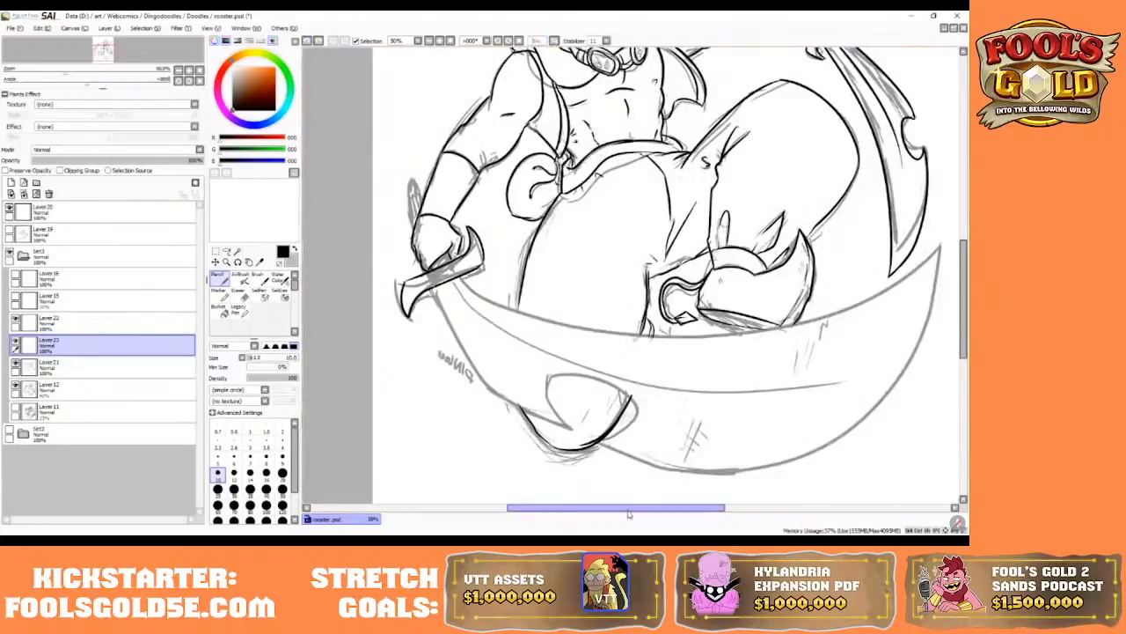
drag(627, 508, 641, 508)
mouse_move(415, 279)
mouse_down()
mouse_move(554, 340)
mouse_move(926, 264)
mouse_up()
click(307, 40)
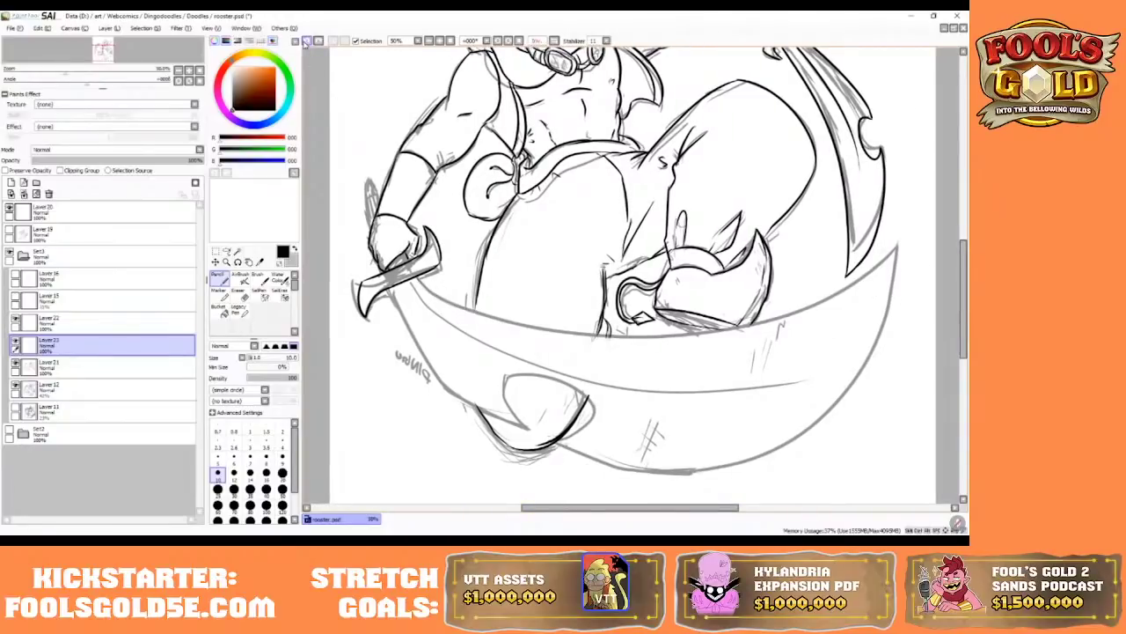
mouse_move(417, 280)
mouse_down()
mouse_move(915, 264)
mouse_move(556, 429)
mouse_move(373, 271)
mouse_move(640, 336)
mouse_move(892, 253)
mouse_up()
click(306, 40)
click(307, 40)
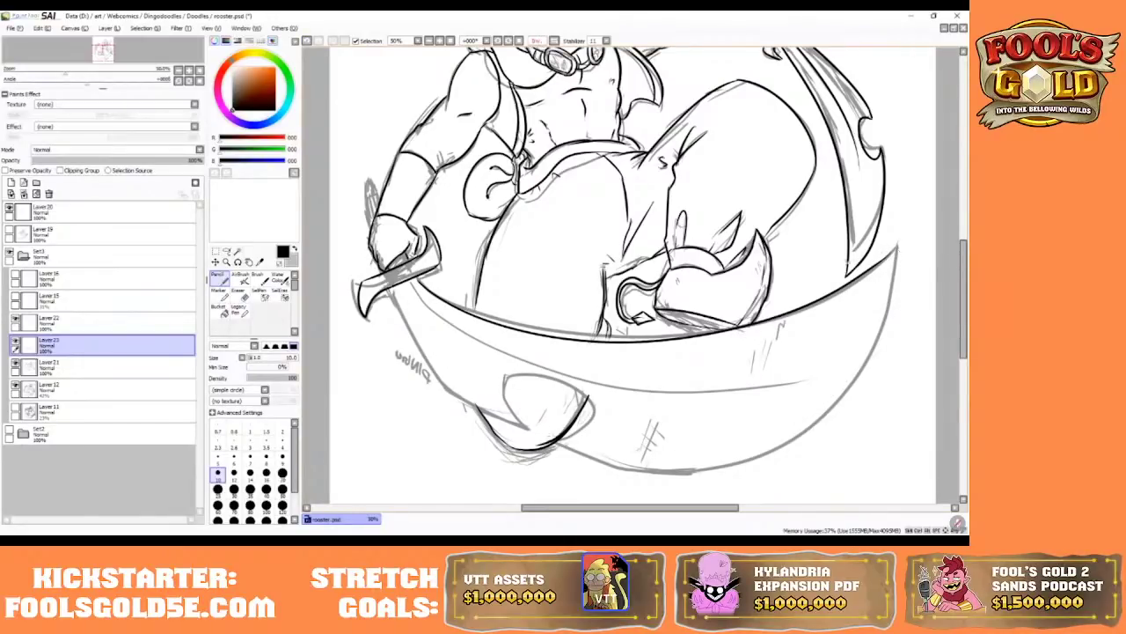
- Try to ink the blade's lower edge in the mirrored view, sweeping from the tip back to the crossguard
mouse_move(898, 251)
mouse_down()
mouse_move(774, 432)
mouse_move(357, 280)
mouse_up()
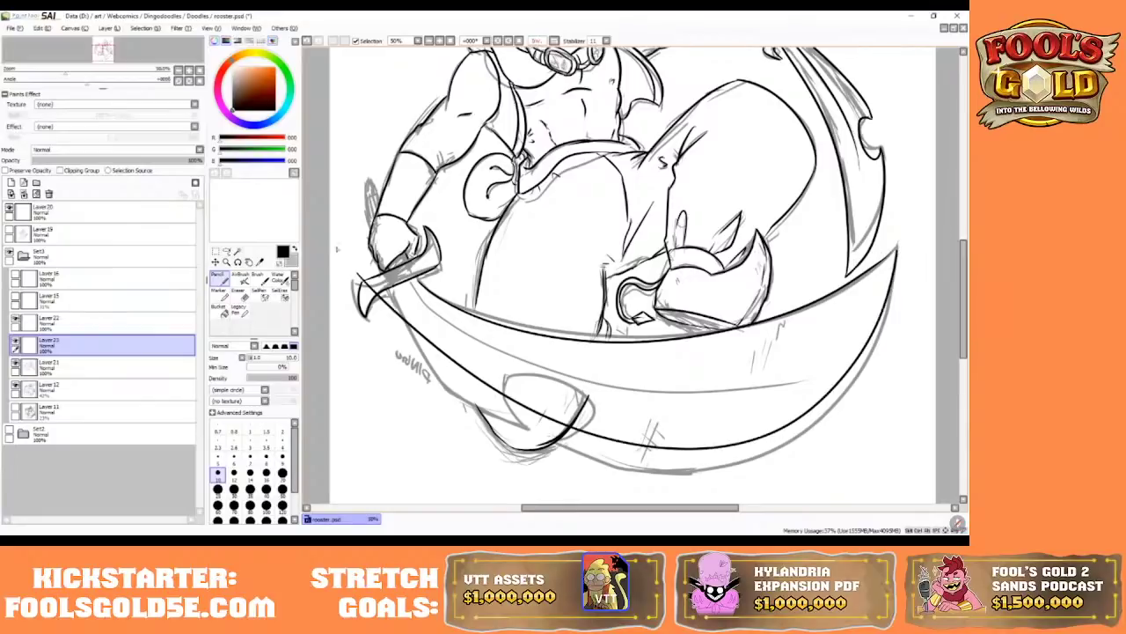
click(306, 41)
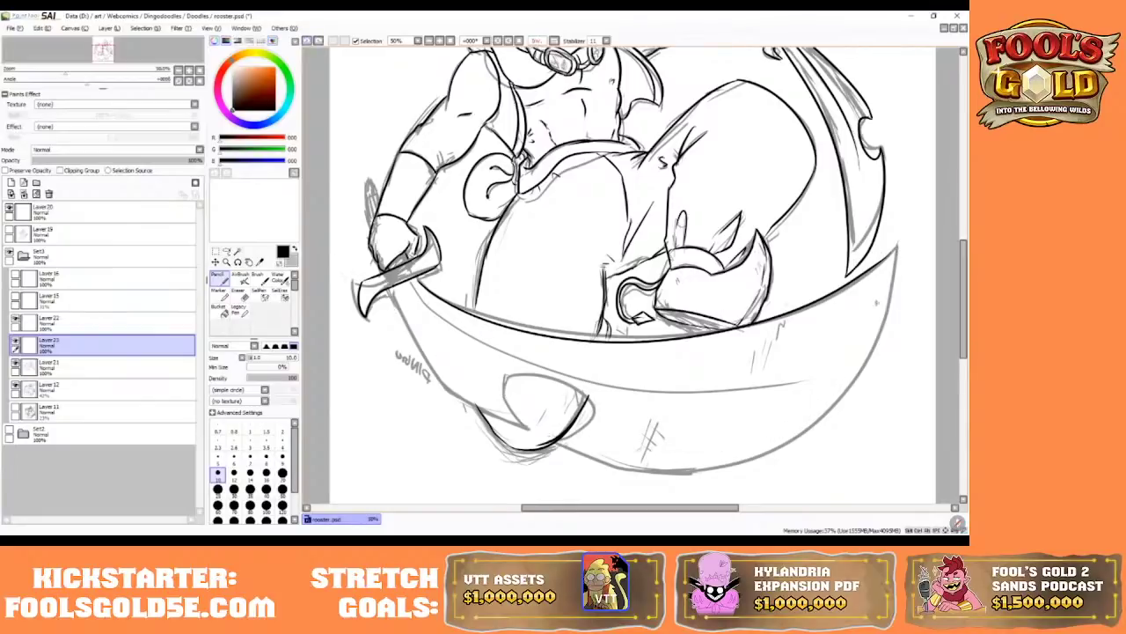
mouse_move(896, 253)
mouse_down()
mouse_move(718, 453)
mouse_move(396, 290)
mouse_up()
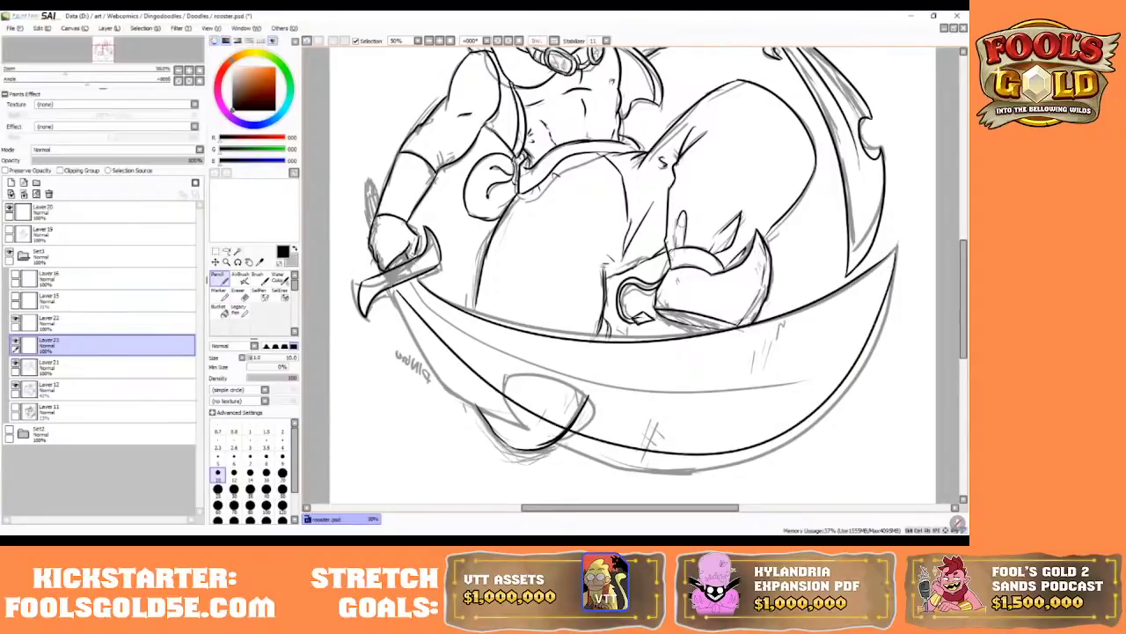
click(306, 40)
mouse_move(897, 254)
mouse_down()
mouse_move(802, 430)
mouse_move(380, 291)
mouse_up()
click(308, 42)
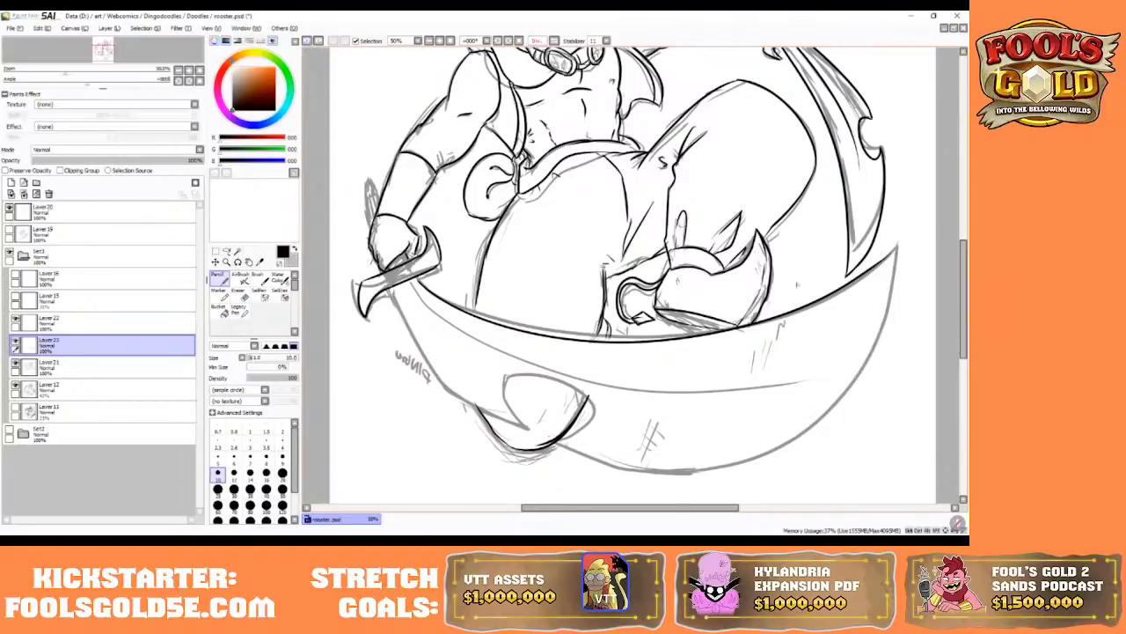
mouse_move(896, 250)
mouse_down()
mouse_move(831, 408)
mouse_move(380, 276)
mouse_up()
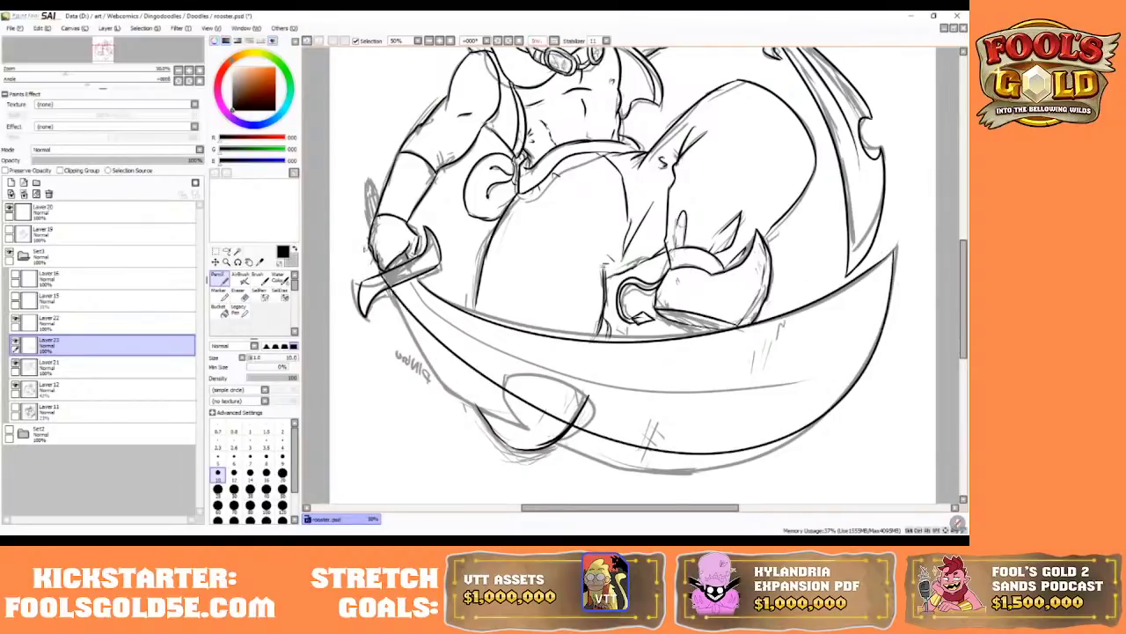
- Restore the unmirrored canvas view and undo the last lower-edge stroke, keeping the inked upper edge
click(554, 41)
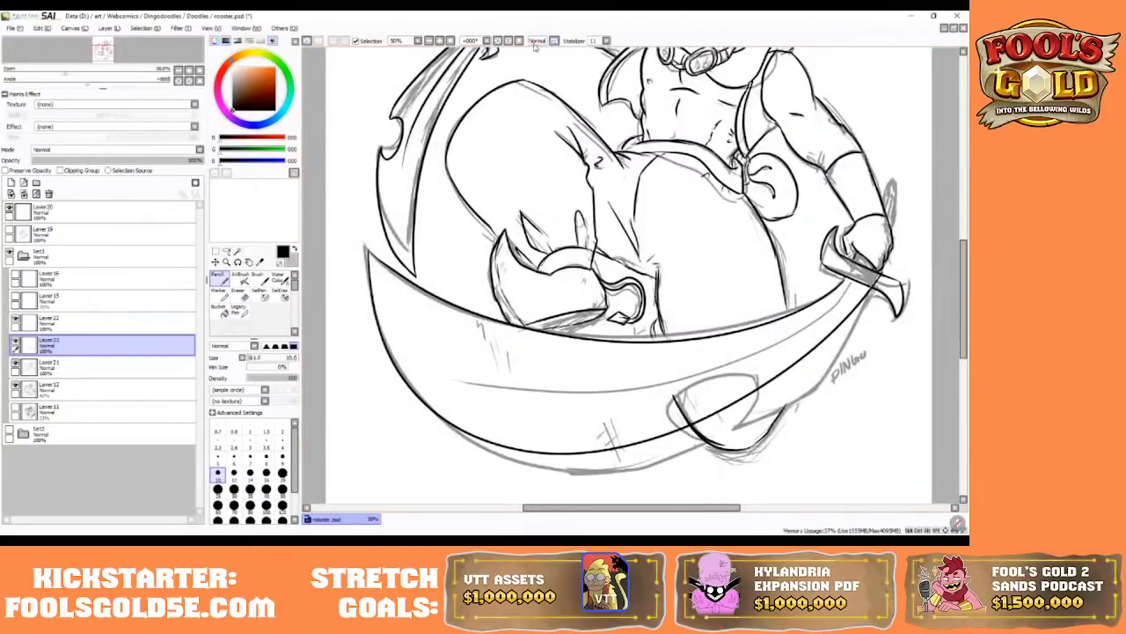
click(308, 41)
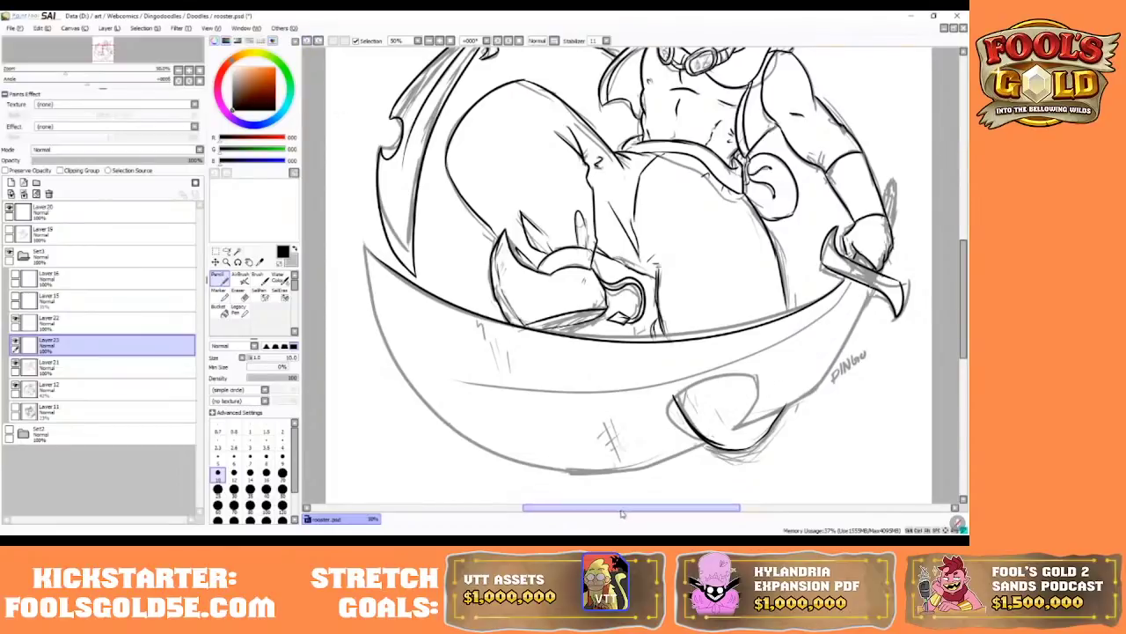
drag(621, 508, 641, 508)
- Try more lower-edge sweeps from the blade's tip to the crossguard and a quick scribble beside the leg, undoing each stroke
mouse_move(310, 254)
mouse_down()
mouse_move(375, 396)
mouse_move(804, 296)
mouse_up()
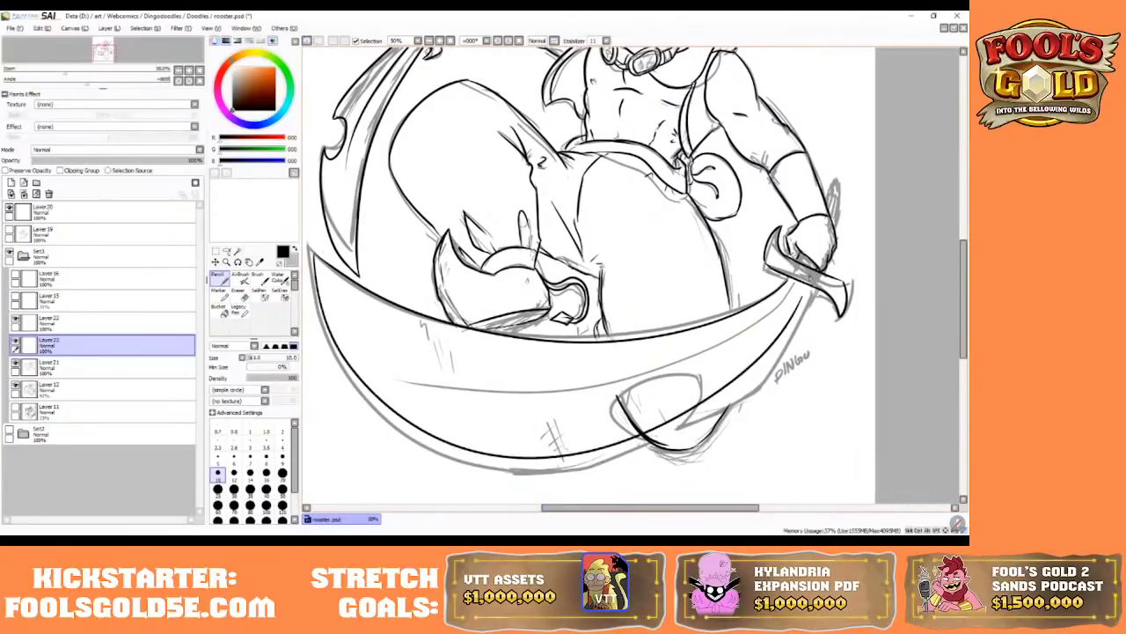
click(307, 42)
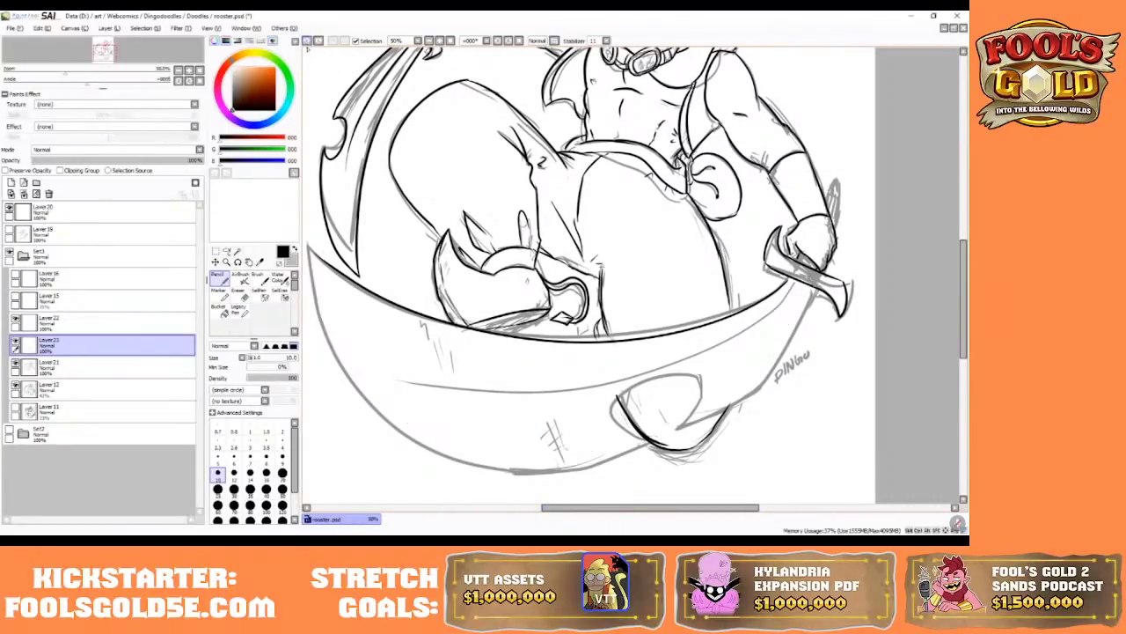
mouse_move(312, 251)
mouse_down()
mouse_move(377, 412)
mouse_move(811, 269)
mouse_up()
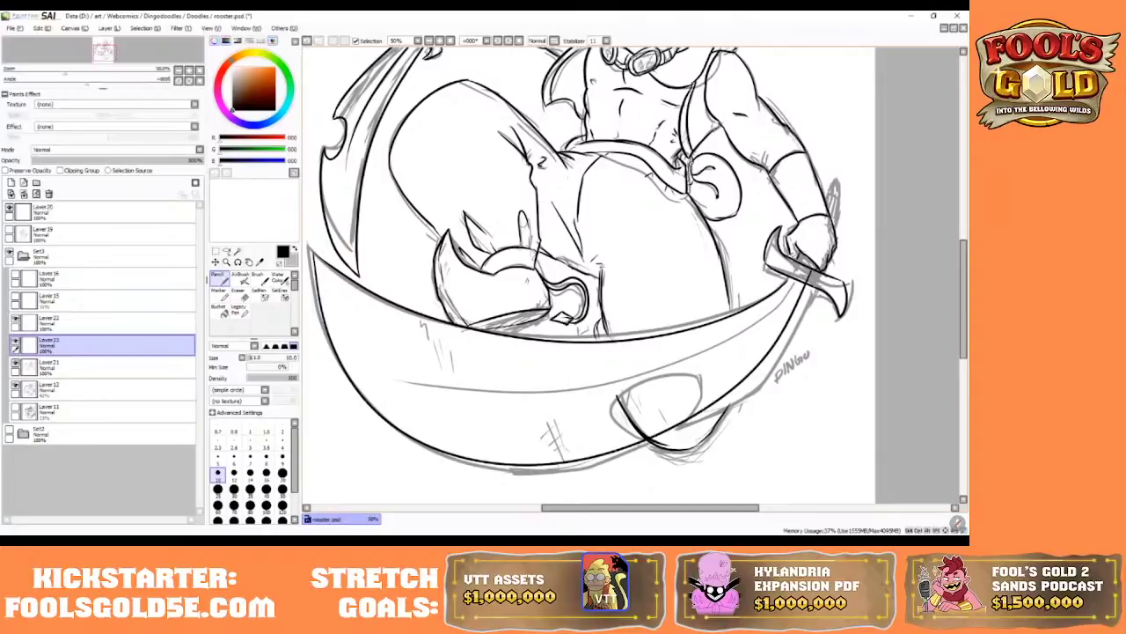
click(308, 41)
mouse_move(315, 255)
mouse_down()
mouse_move(477, 447)
mouse_move(852, 271)
mouse_up()
click(307, 42)
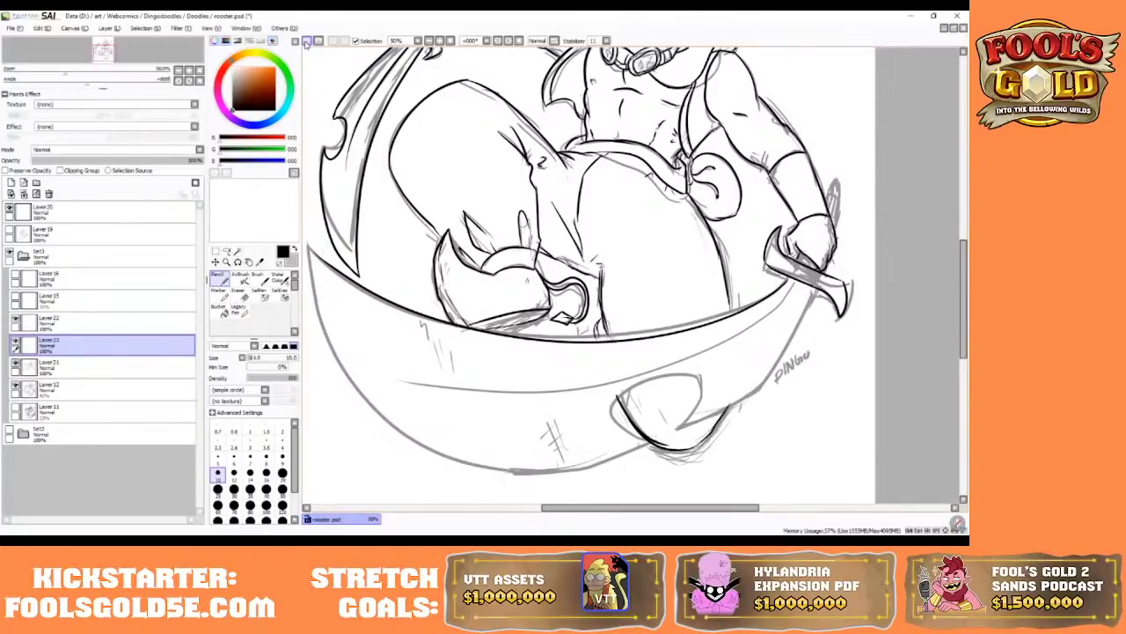
drag(602, 303, 640, 317)
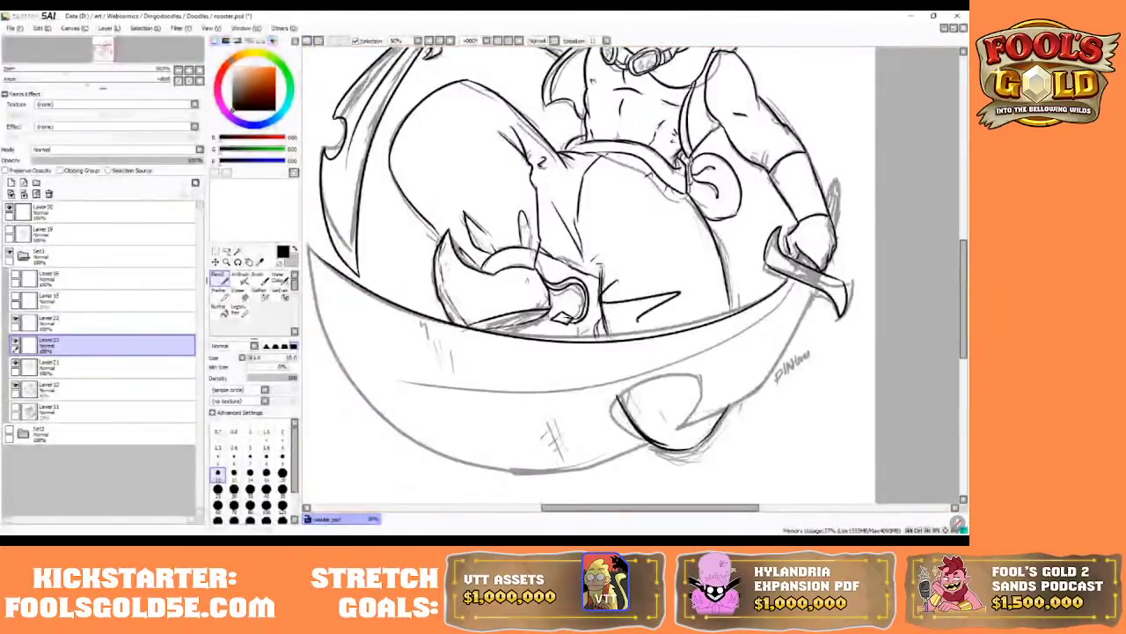
click(308, 41)
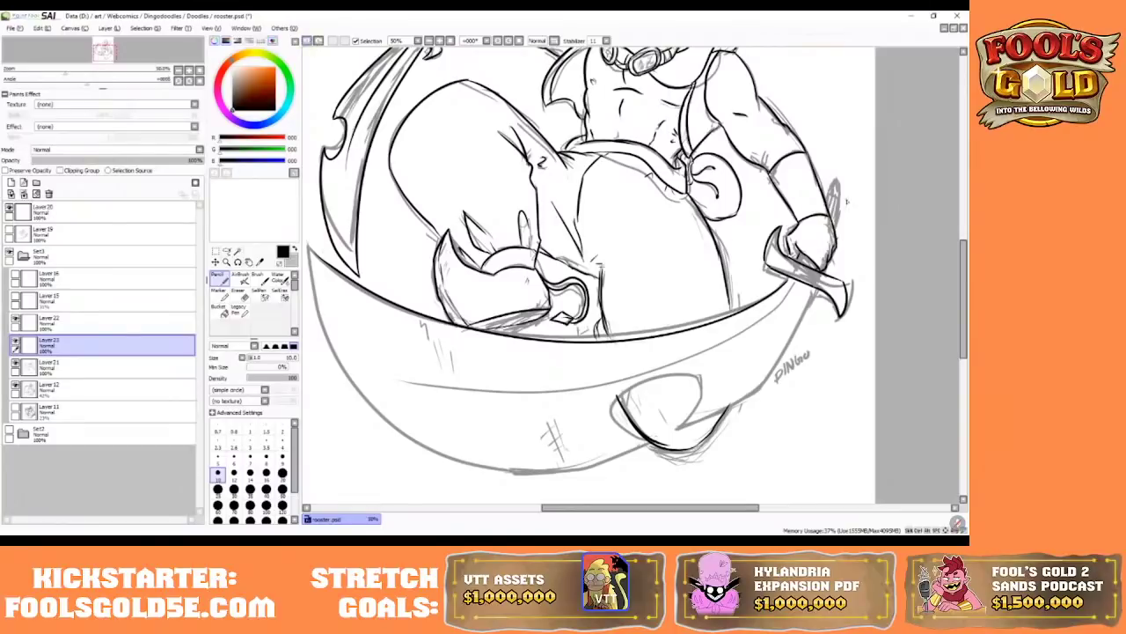
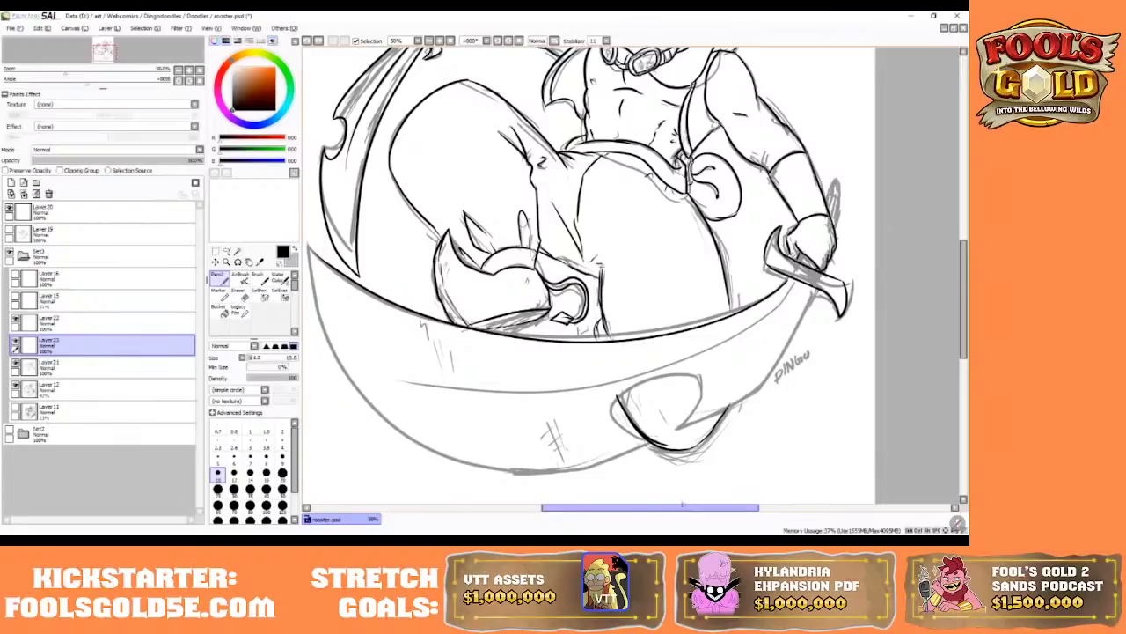
- Ink the lowered sword's banded grip and spiked pommel above the gripping hand, plus the inner line of the crossguard below the fingers
drag(685, 506, 709, 507)
click(440, 40)
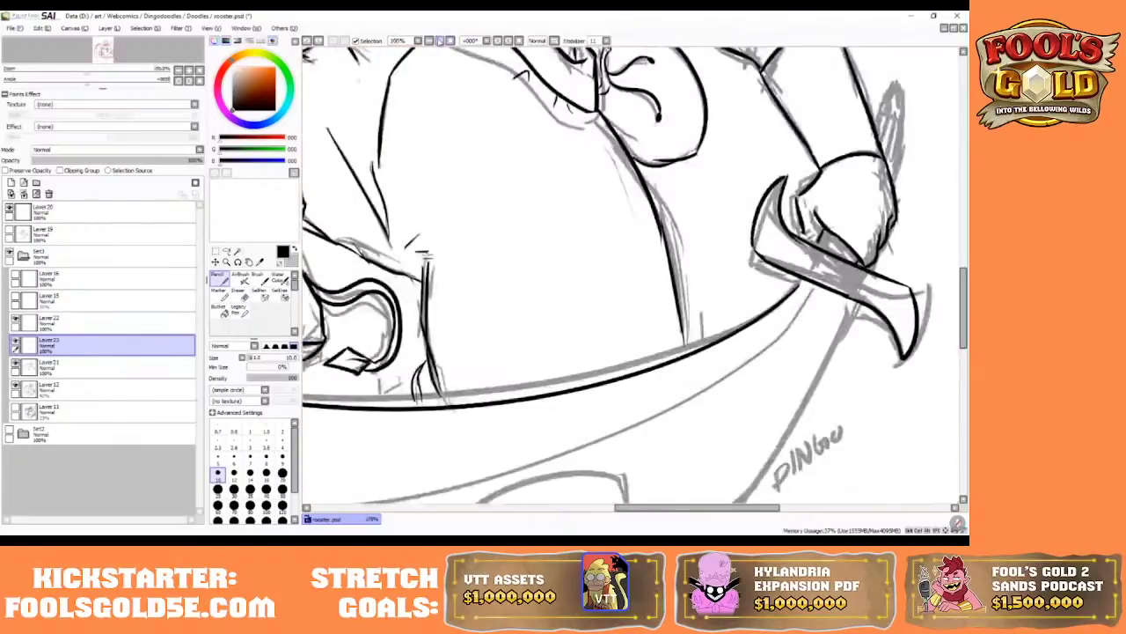
drag(656, 507, 670, 507)
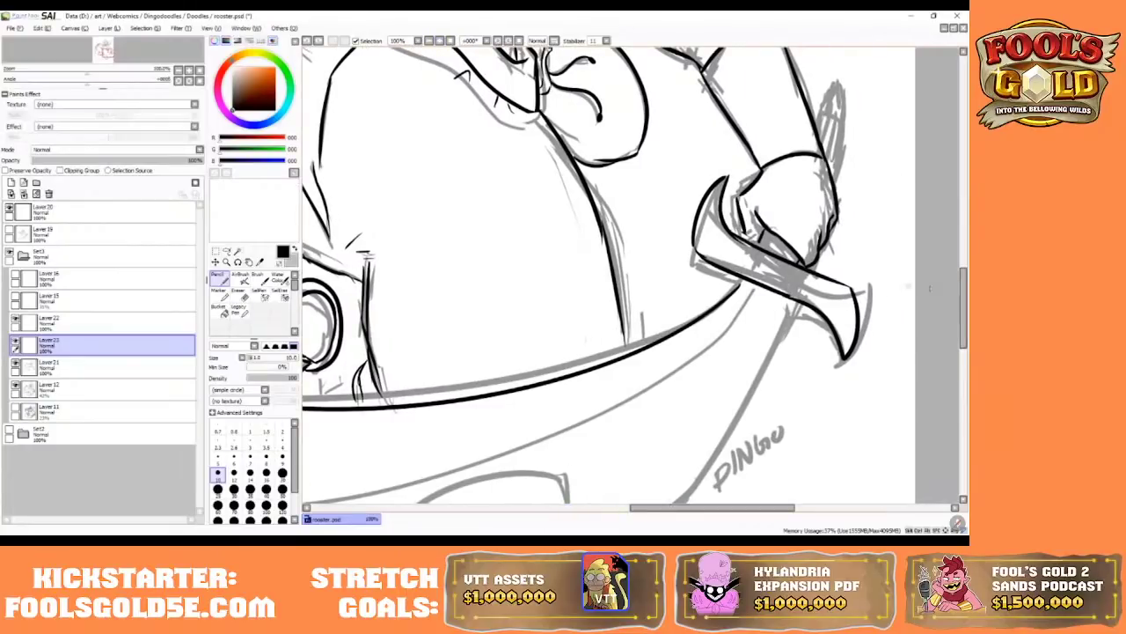
drag(966, 289, 965, 275)
mouse_move(818, 206)
mouse_down()
mouse_move(848, 195)
mouse_move(834, 266)
mouse_move(832, 213)
mouse_up()
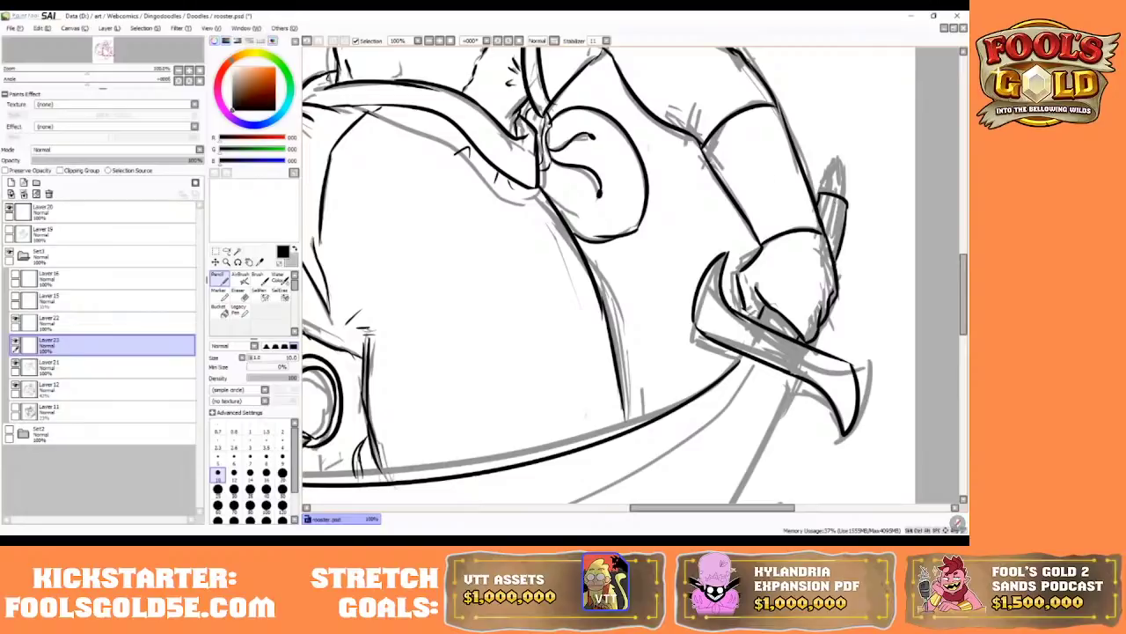
key(ctrl+z)
key(ctrl+y)
drag(819, 223, 843, 215)
drag(762, 317, 798, 337)
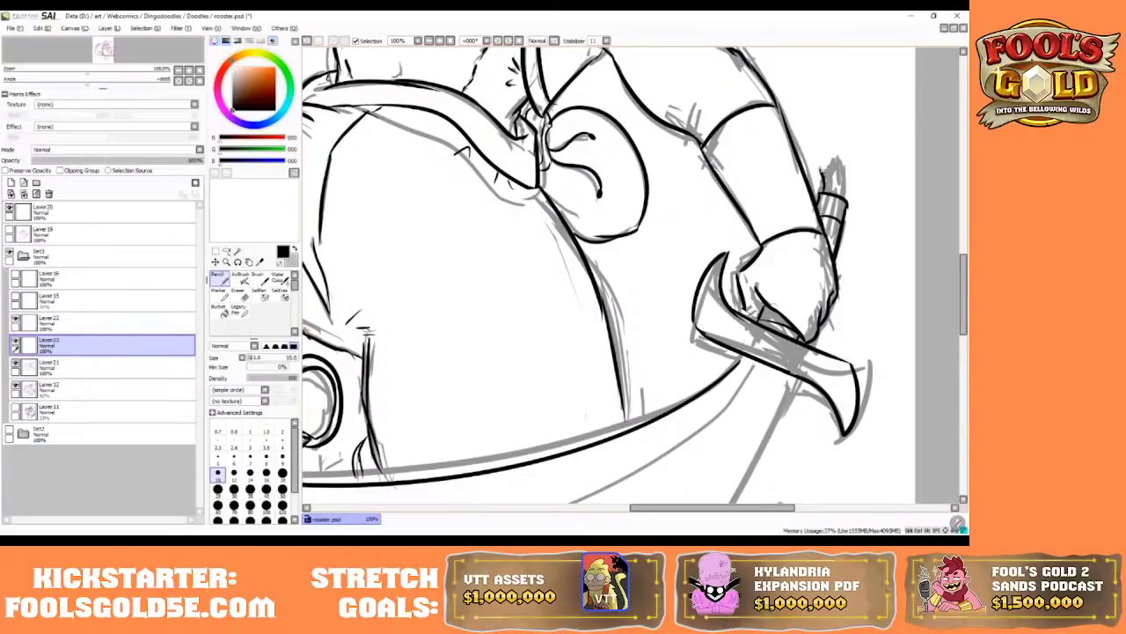
mouse_move(821, 168)
mouse_down()
mouse_move(851, 141)
mouse_move(840, 206)
mouse_move(843, 173)
mouse_up()
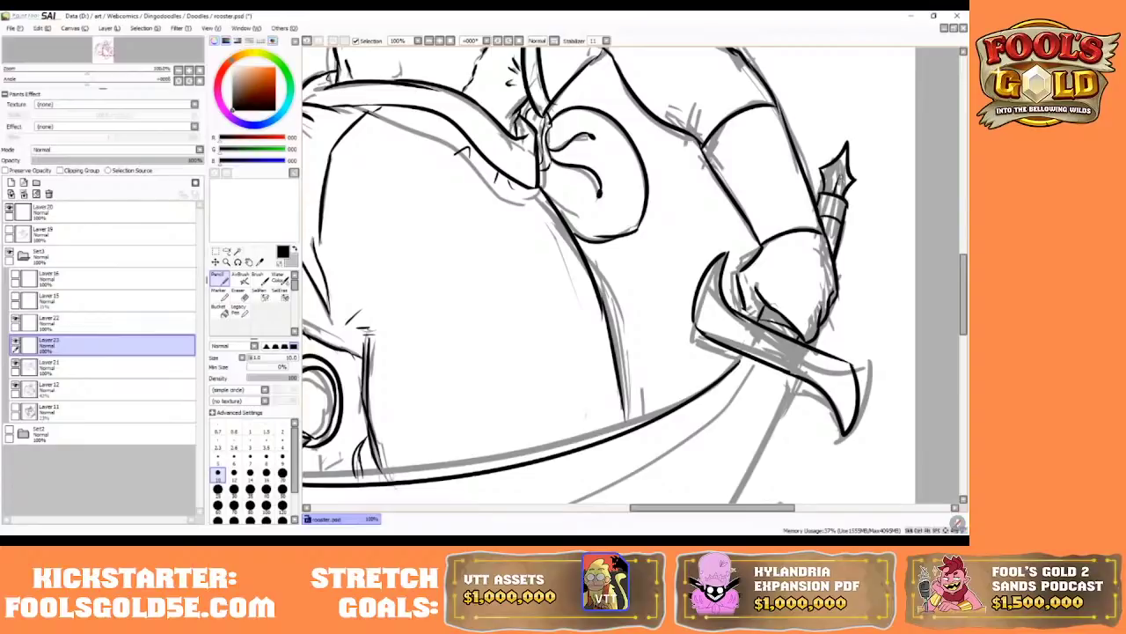
- Try repeated long sweeps for the lowered blade's lower edge, from the tip around to the crossguard, undoing every stroke
drag(668, 509, 543, 509)
click(451, 41)
click(440, 40)
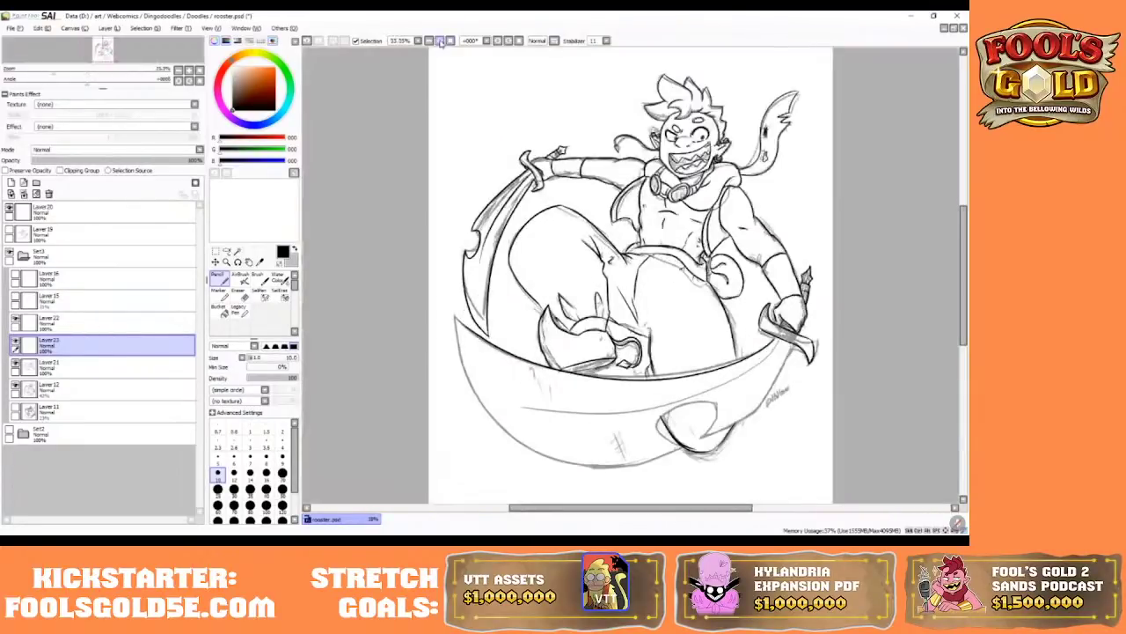
click(440, 40)
drag(965, 226, 965, 268)
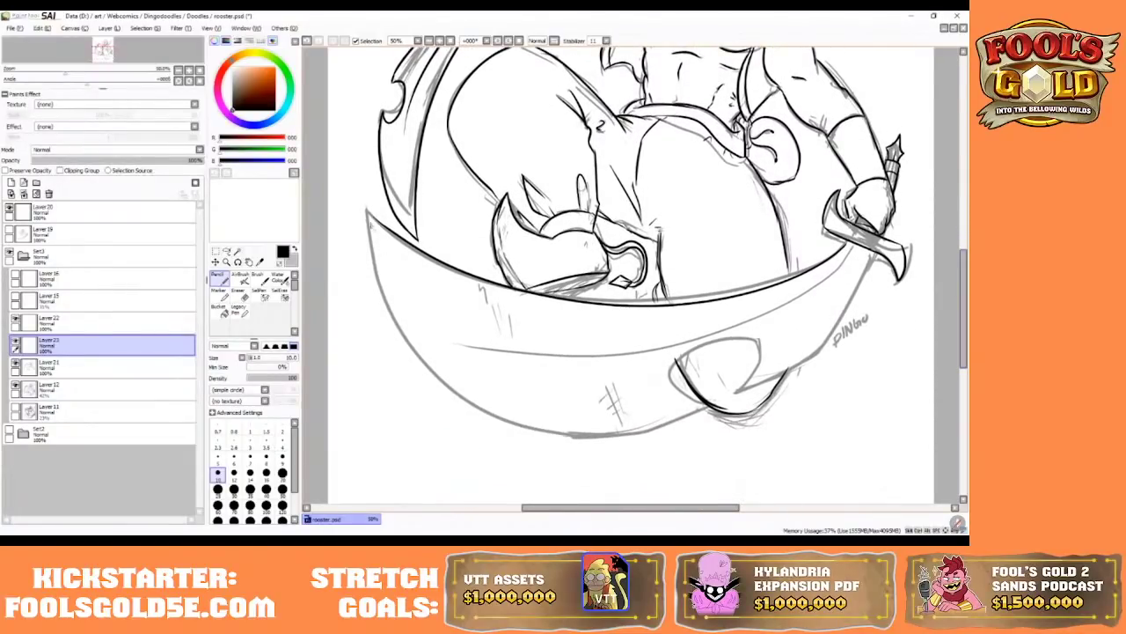
mouse_move(371, 216)
mouse_down()
mouse_move(403, 309)
mouse_move(540, 422)
mouse_move(800, 355)
mouse_move(900, 231)
mouse_up()
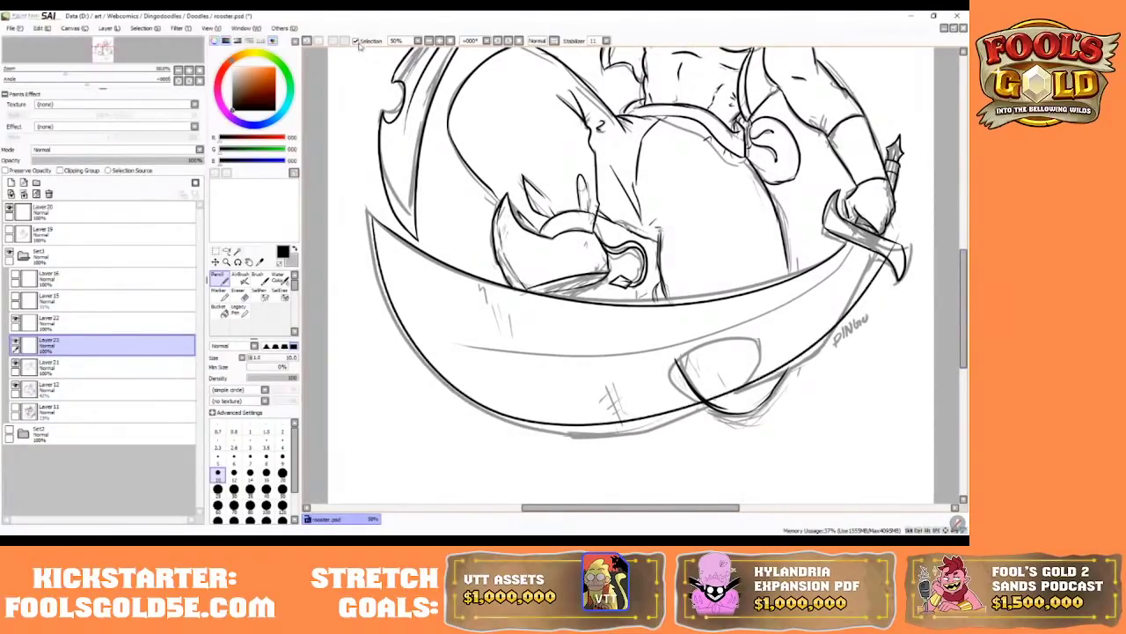
click(308, 41)
mouse_move(372, 219)
mouse_down()
mouse_move(385, 261)
mouse_move(572, 396)
mouse_move(768, 345)
mouse_move(854, 246)
mouse_up()
click(308, 42)
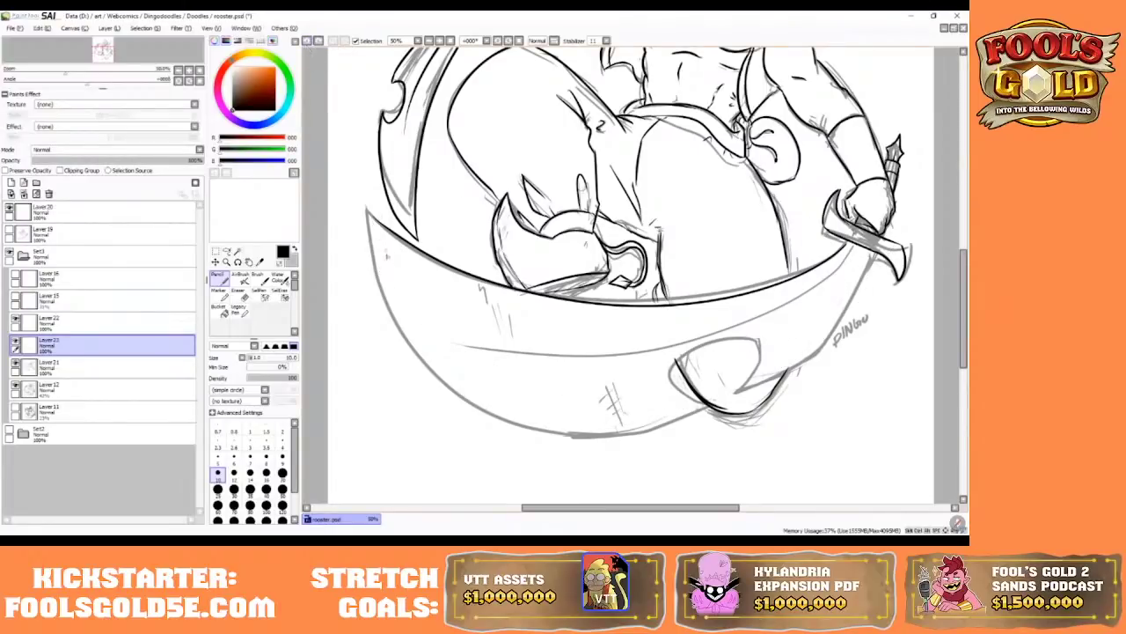
mouse_move(371, 218)
mouse_down()
mouse_move(704, 381)
mouse_move(850, 261)
mouse_up()
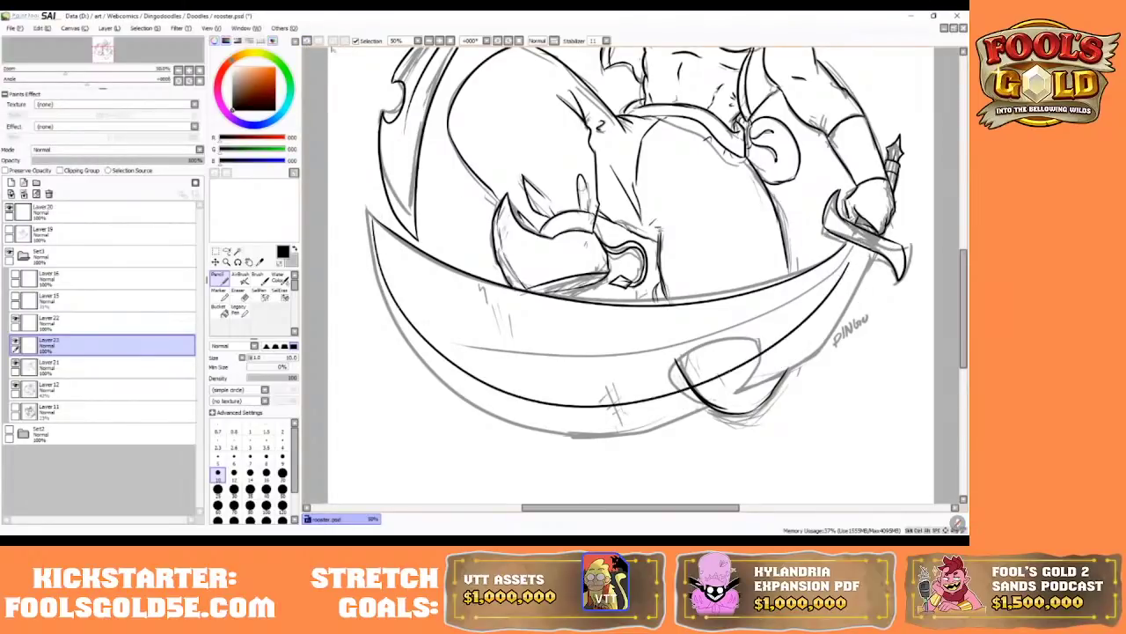
click(308, 42)
drag(631, 509, 640, 511)
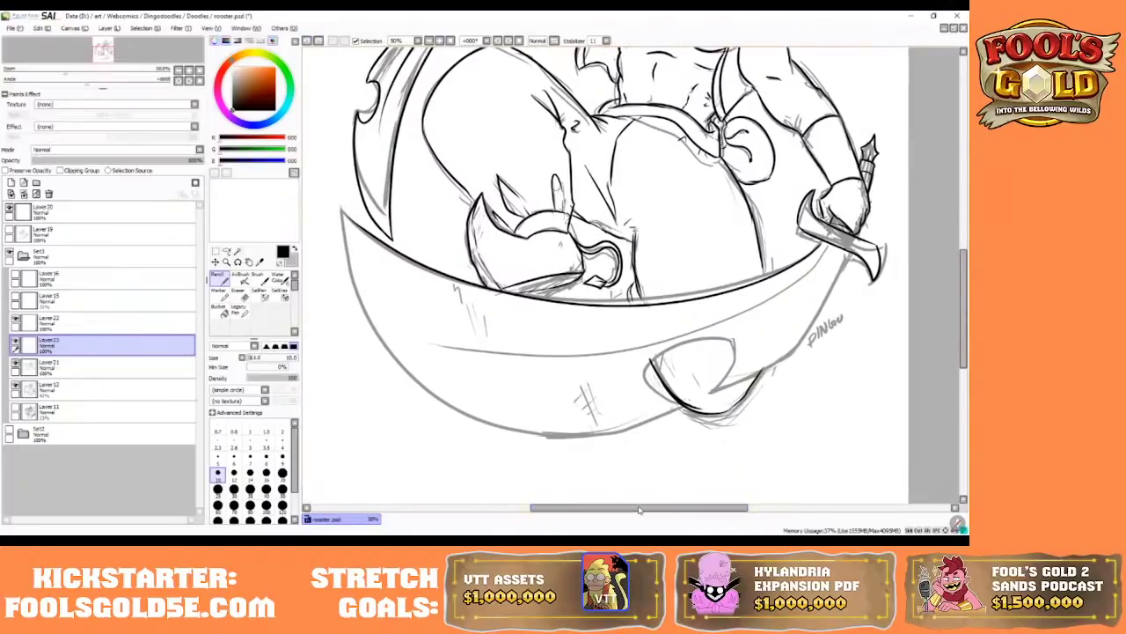
drag(963, 273, 962, 214)
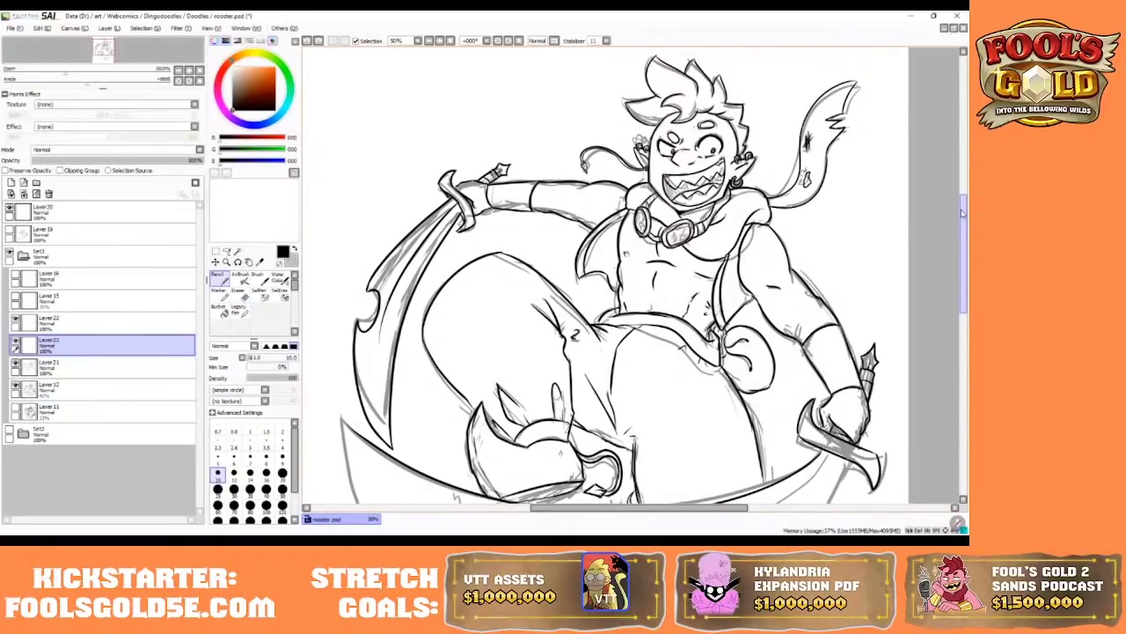
drag(963, 213, 961, 262)
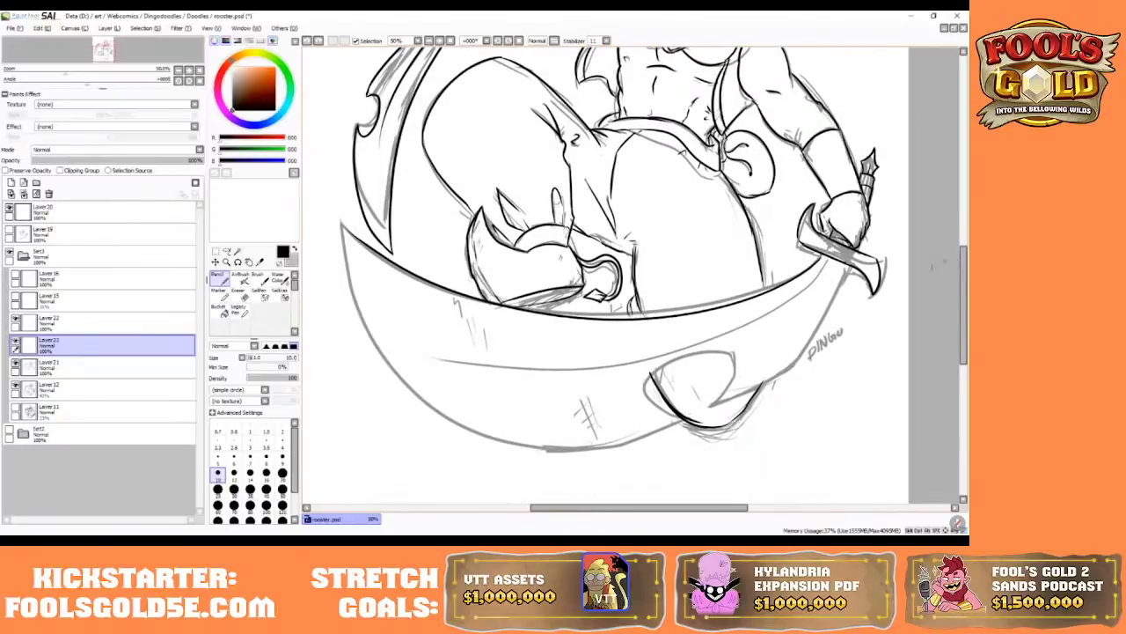
mouse_move(347, 231)
mouse_down()
mouse_move(352, 269)
mouse_move(620, 413)
mouse_move(832, 278)
mouse_up()
click(307, 40)
mouse_move(347, 230)
mouse_down()
mouse_move(399, 337)
mouse_move(681, 382)
mouse_move(826, 291)
mouse_move(854, 245)
mouse_up()
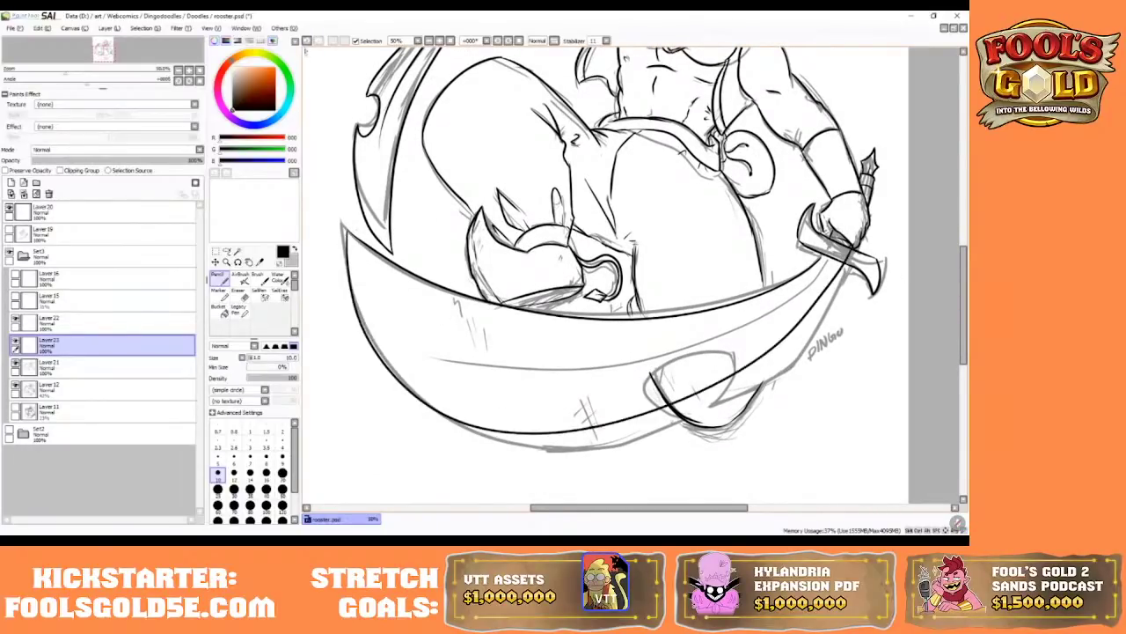
key(ctrl+z)
mouse_move(347, 230)
mouse_down()
mouse_move(361, 326)
mouse_move(732, 385)
mouse_move(872, 255)
mouse_up()
key(ctrl+z)
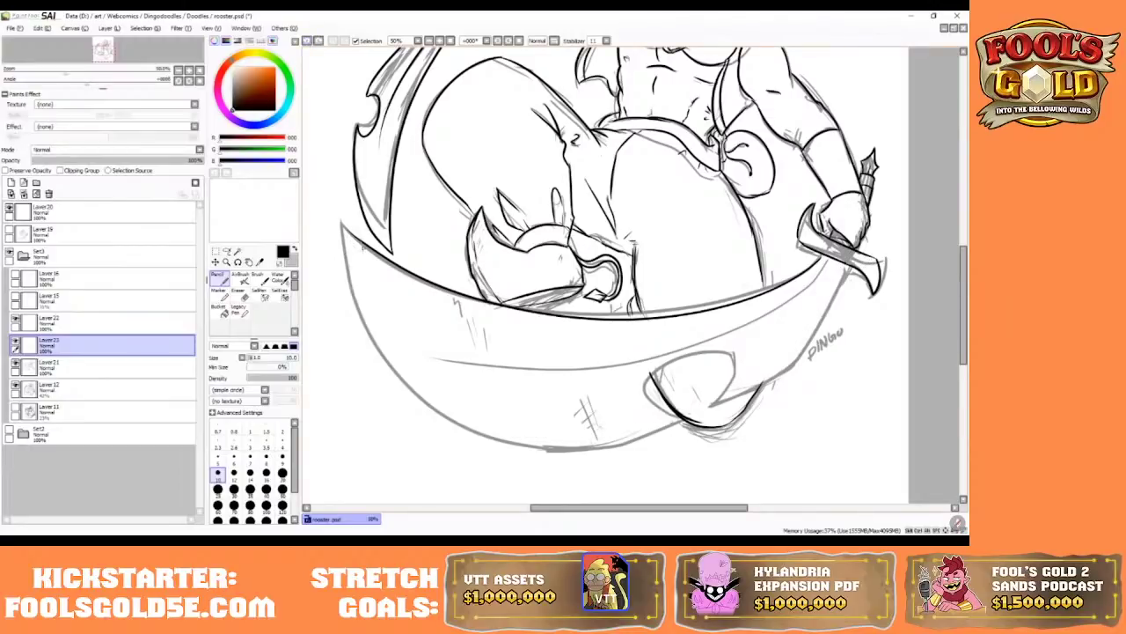
mouse_move(345, 227)
mouse_down()
mouse_move(352, 299)
mouse_move(665, 427)
mouse_move(861, 268)
mouse_up()
click(306, 44)
mouse_move(345, 229)
mouse_down()
mouse_move(353, 308)
mouse_move(686, 387)
mouse_move(846, 266)
mouse_up()
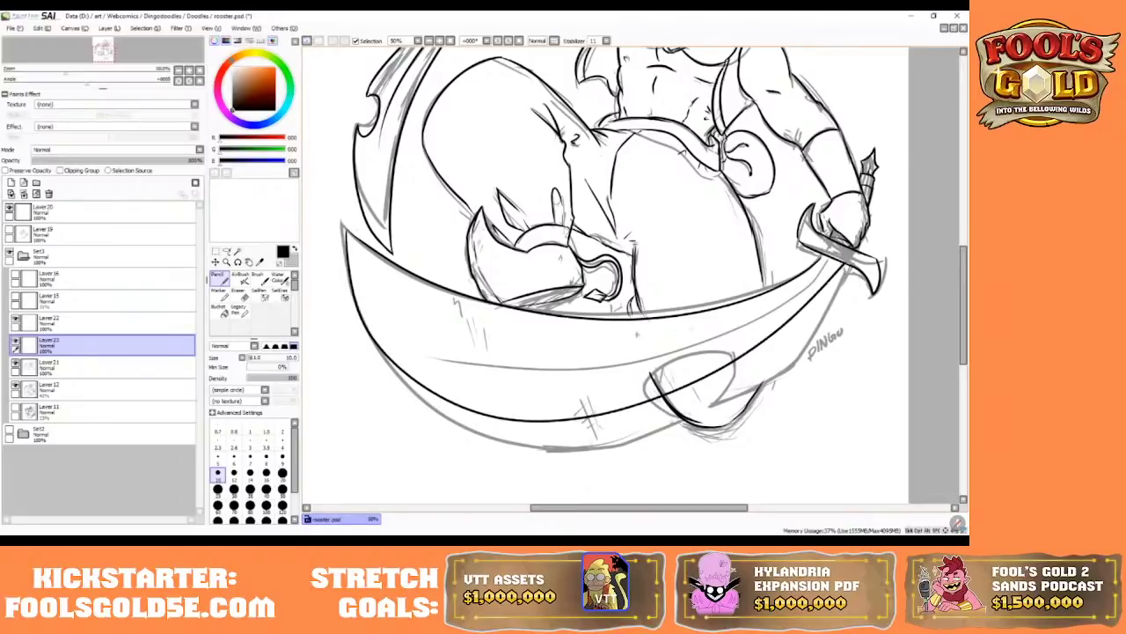
click(306, 42)
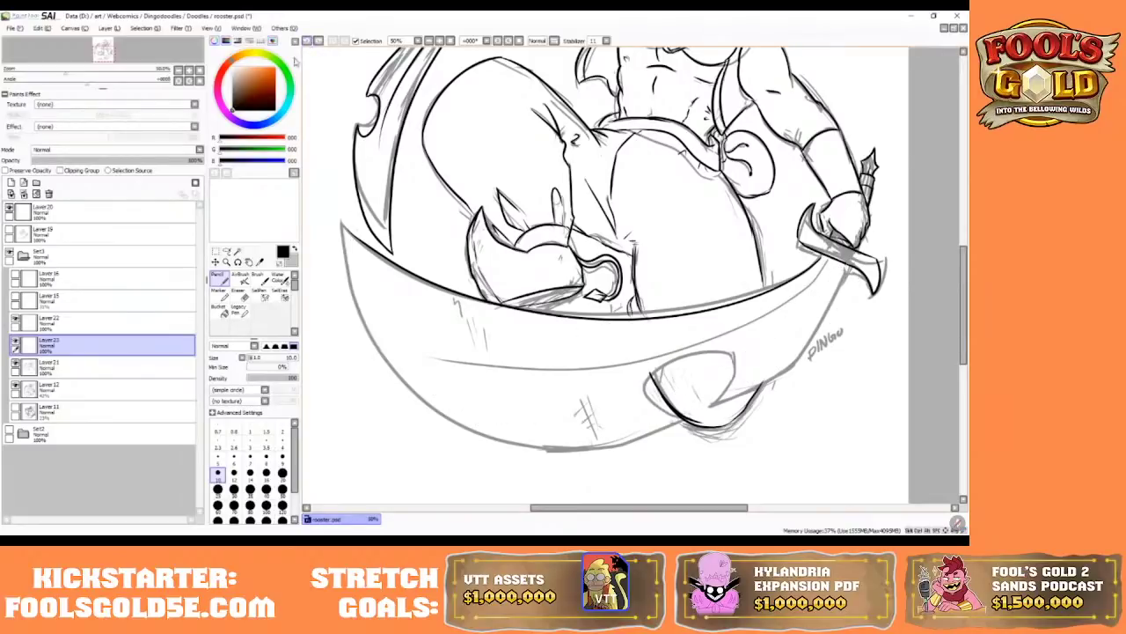
- Hide the grey sketch on Layer 12 so that the inked line art can be judged on its own
click(15, 385)
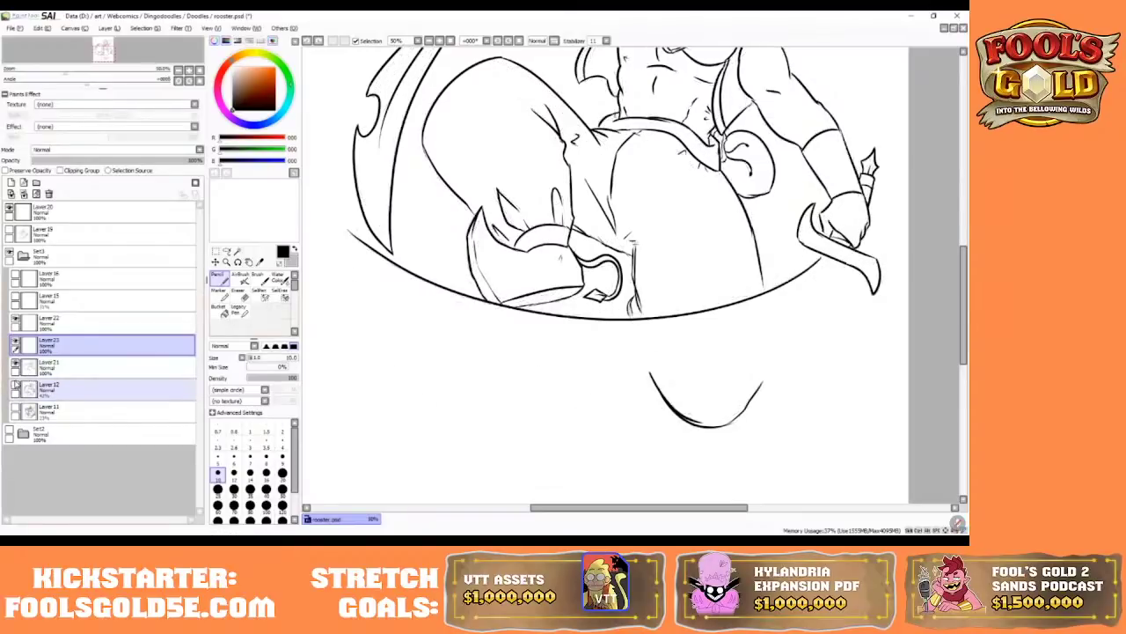
click(20, 388)
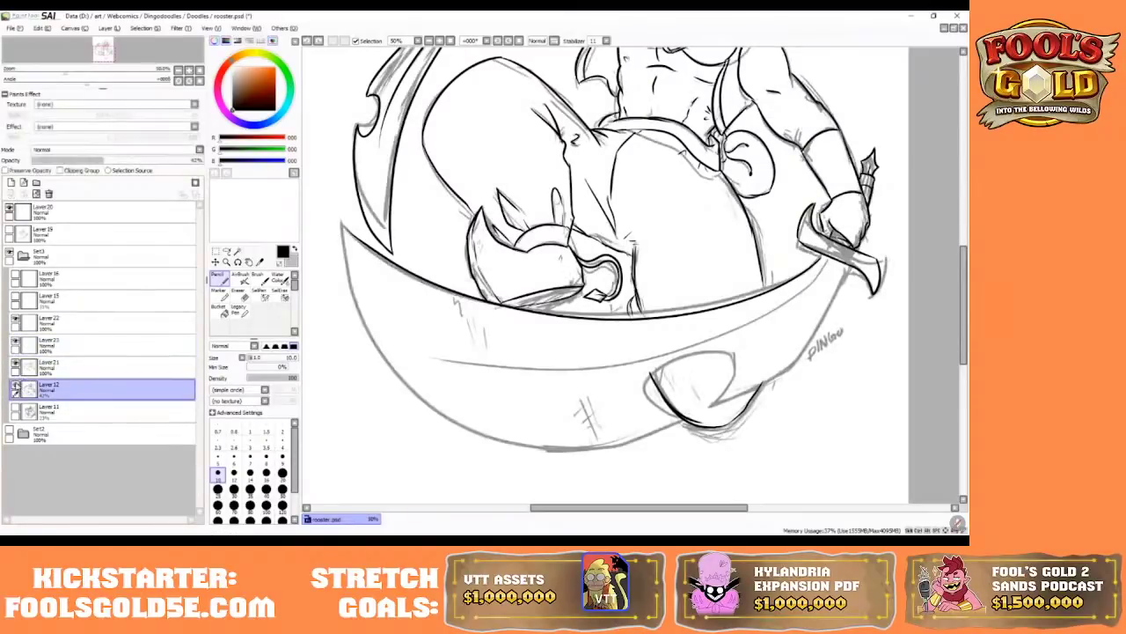
click(15, 385)
drag(965, 264, 965, 219)
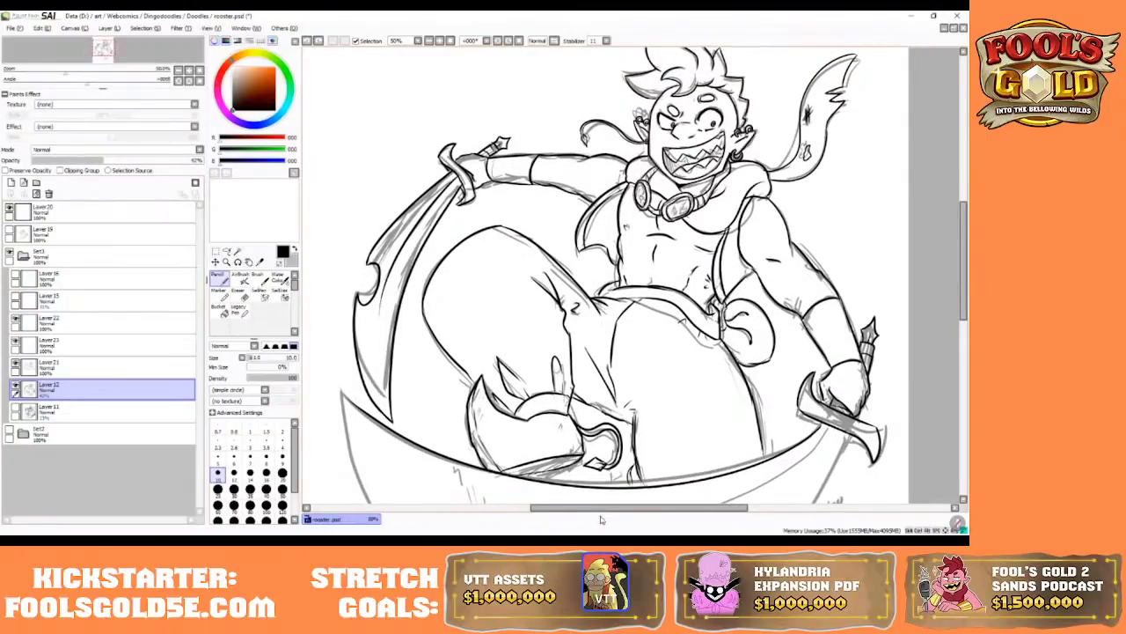
scroll(611, 509, right, 3)
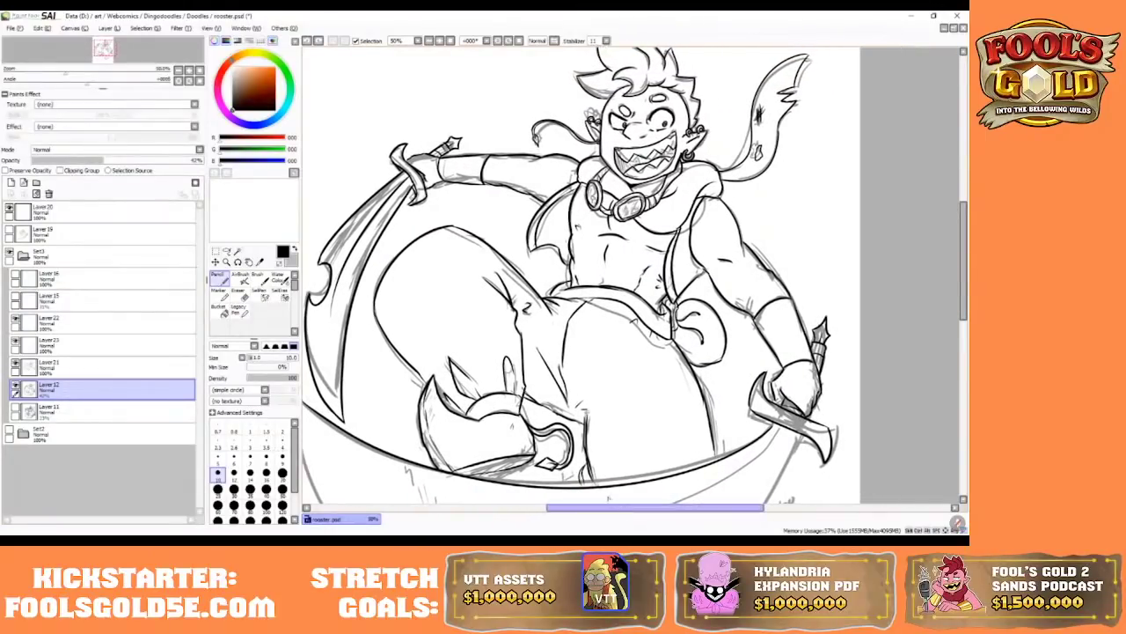
drag(632, 511, 627, 511)
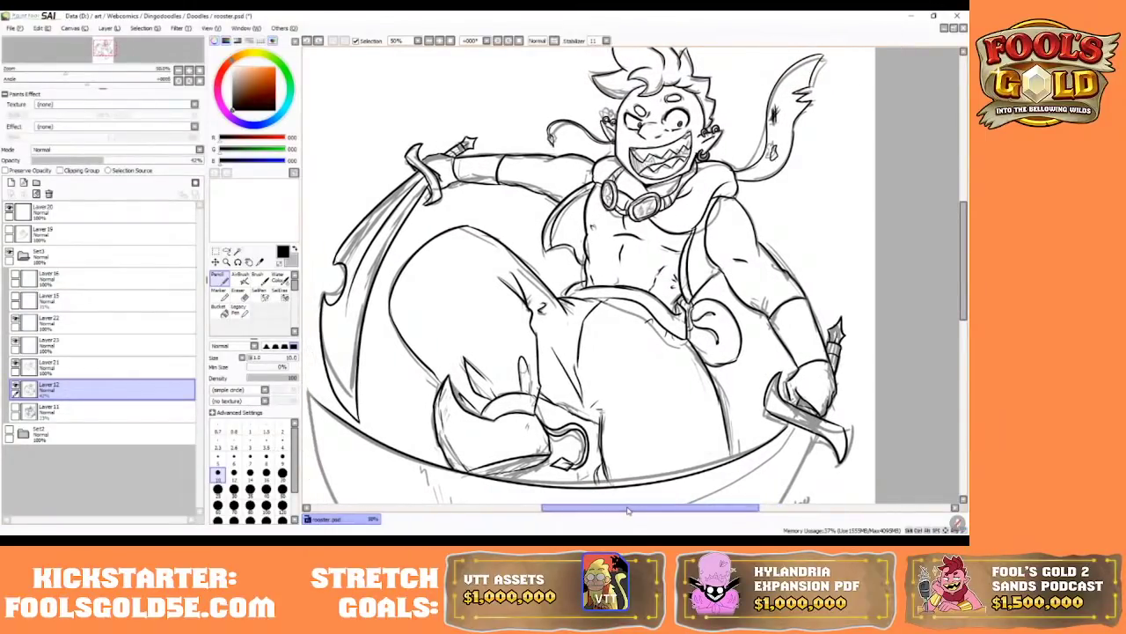
click(15, 388)
click(15, 388)
click(15, 388)
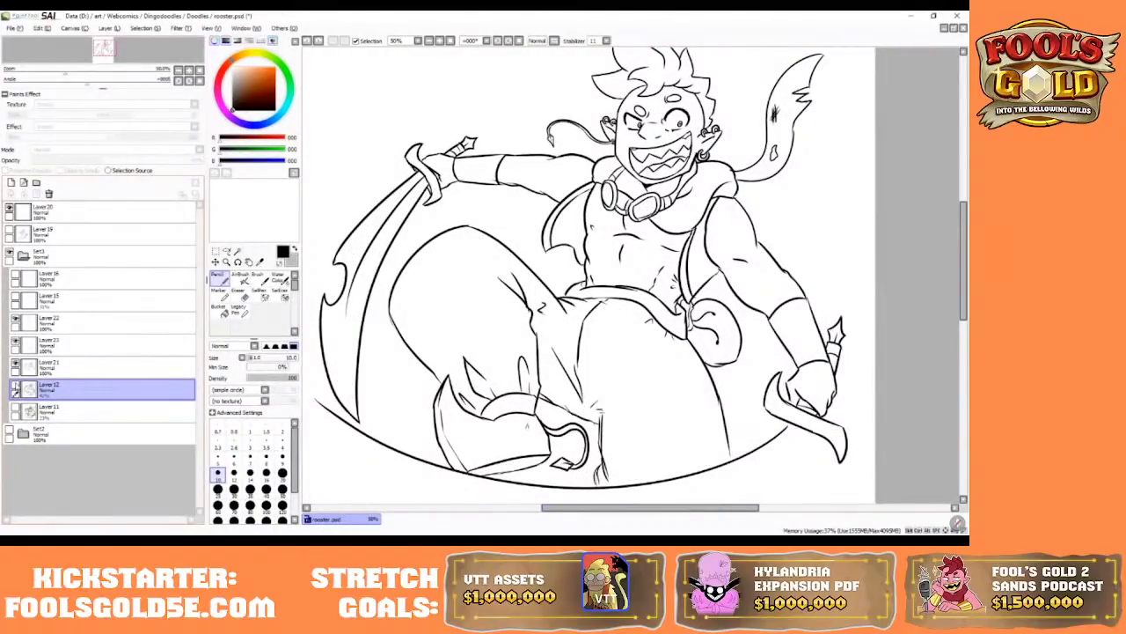
- Select Layer 21 and set the Eraser to size 0.7 while zoomed in on the character's grinning face
drag(964, 225, 967, 202)
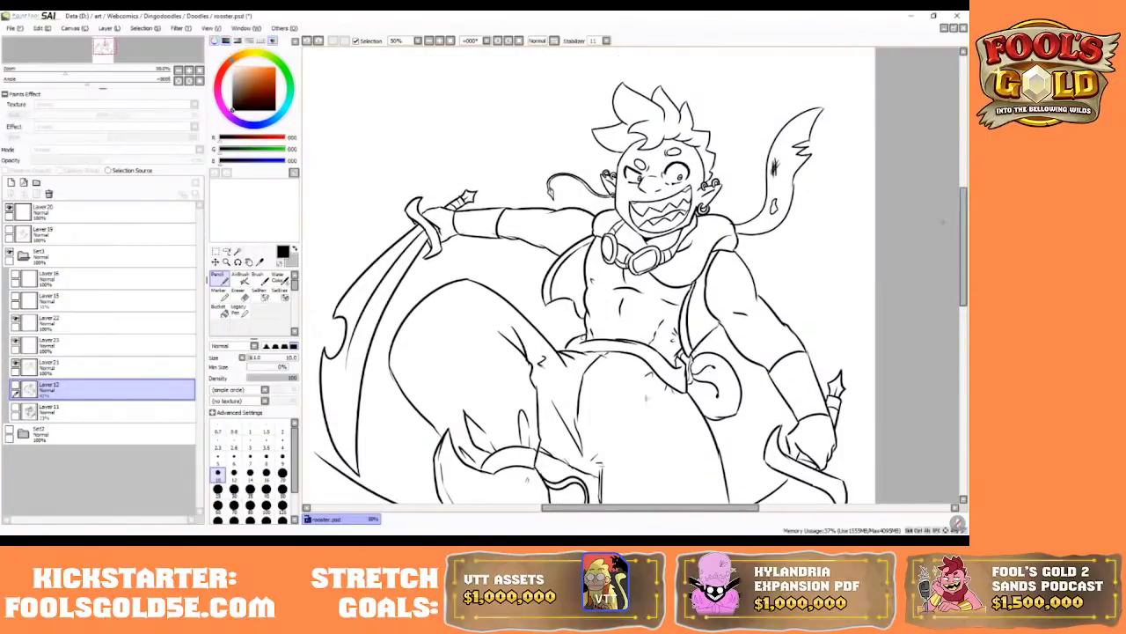
drag(662, 508, 657, 508)
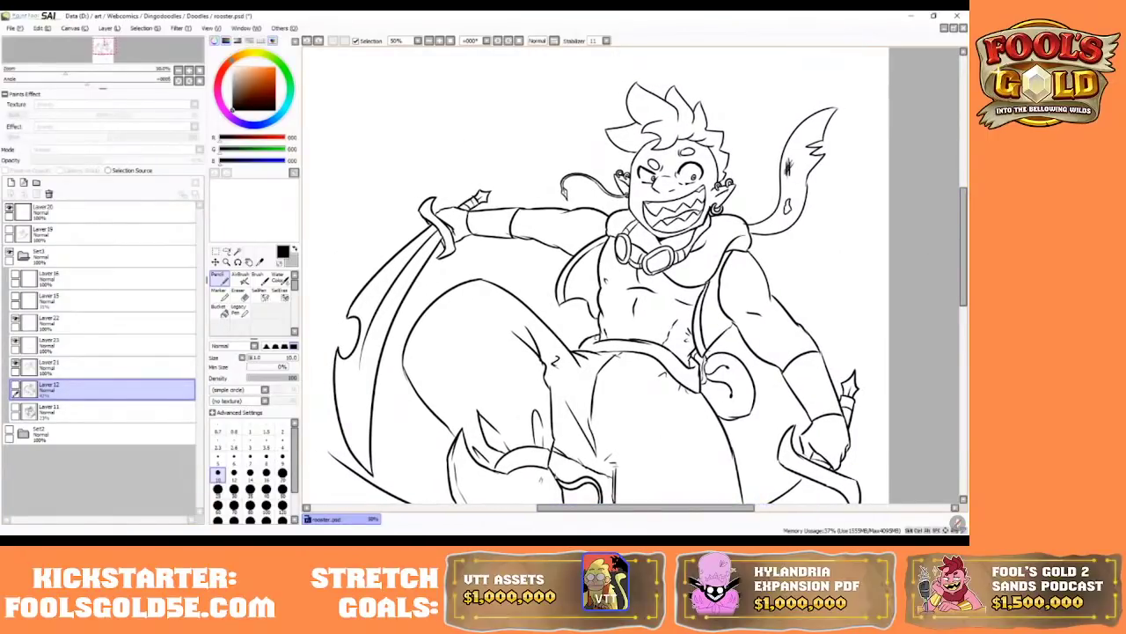
click(440, 40)
click(440, 40)
drag(658, 509, 674, 508)
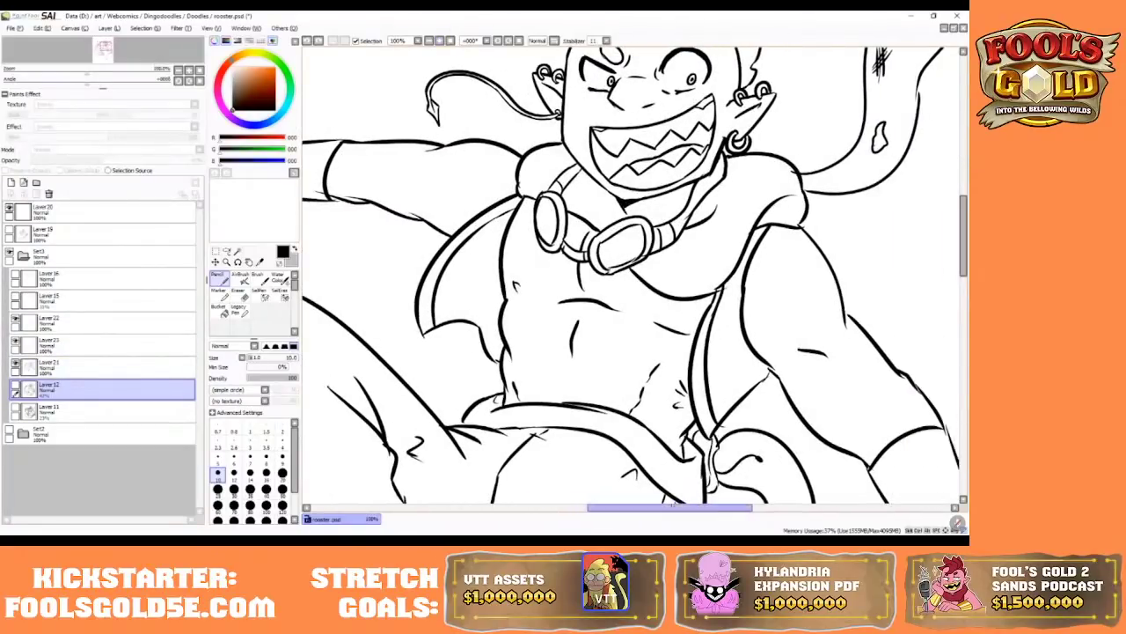
drag(963, 213, 963, 181)
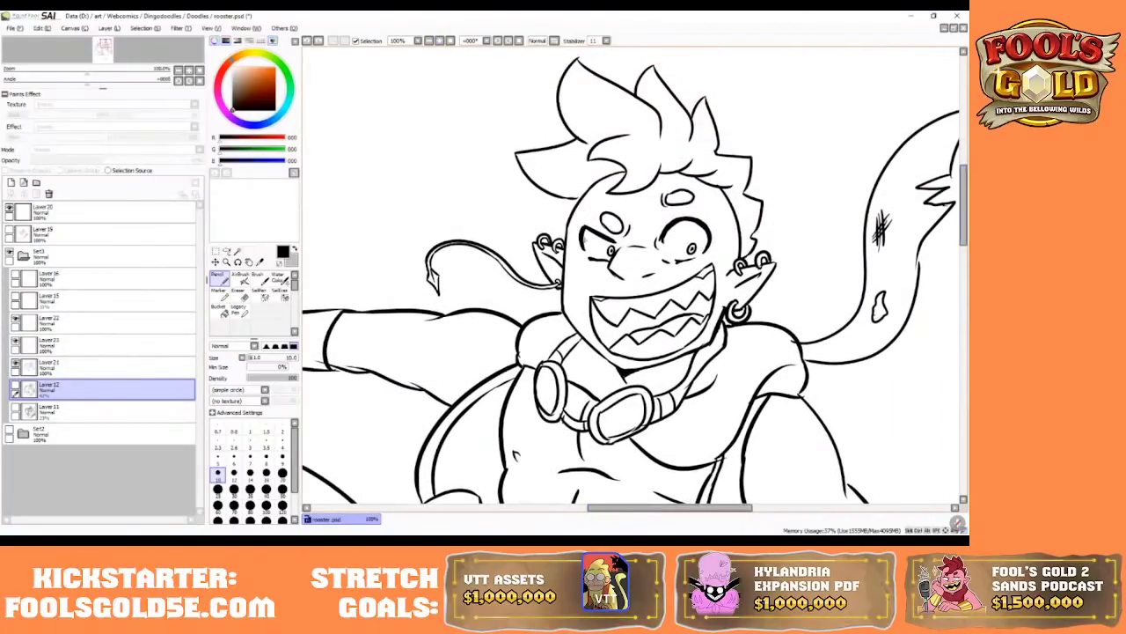
click(440, 40)
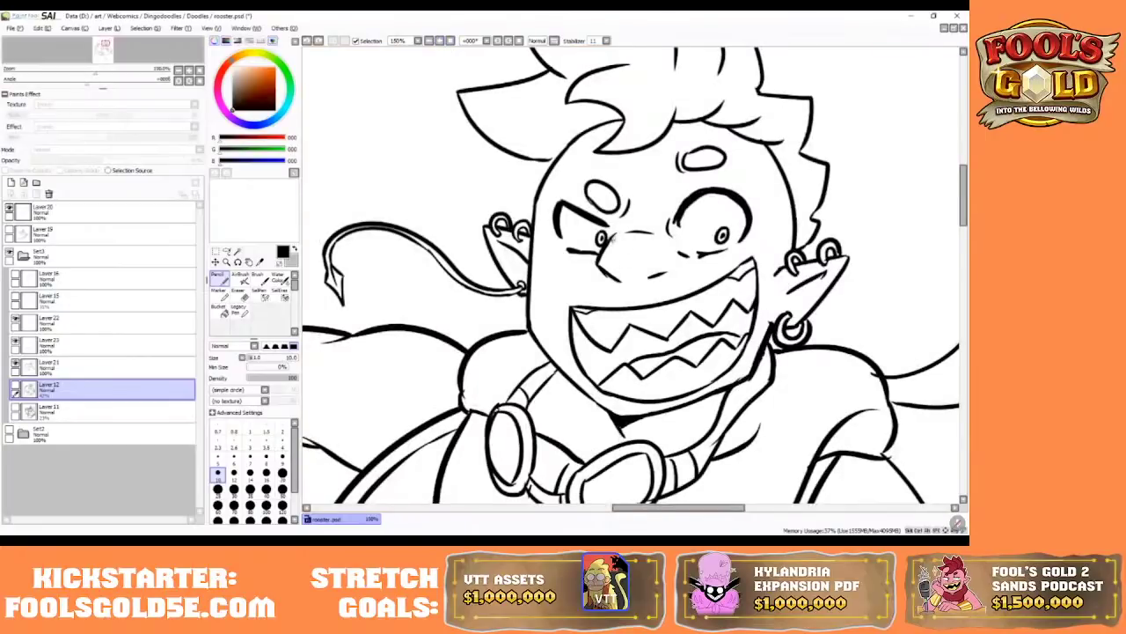
click(76, 367)
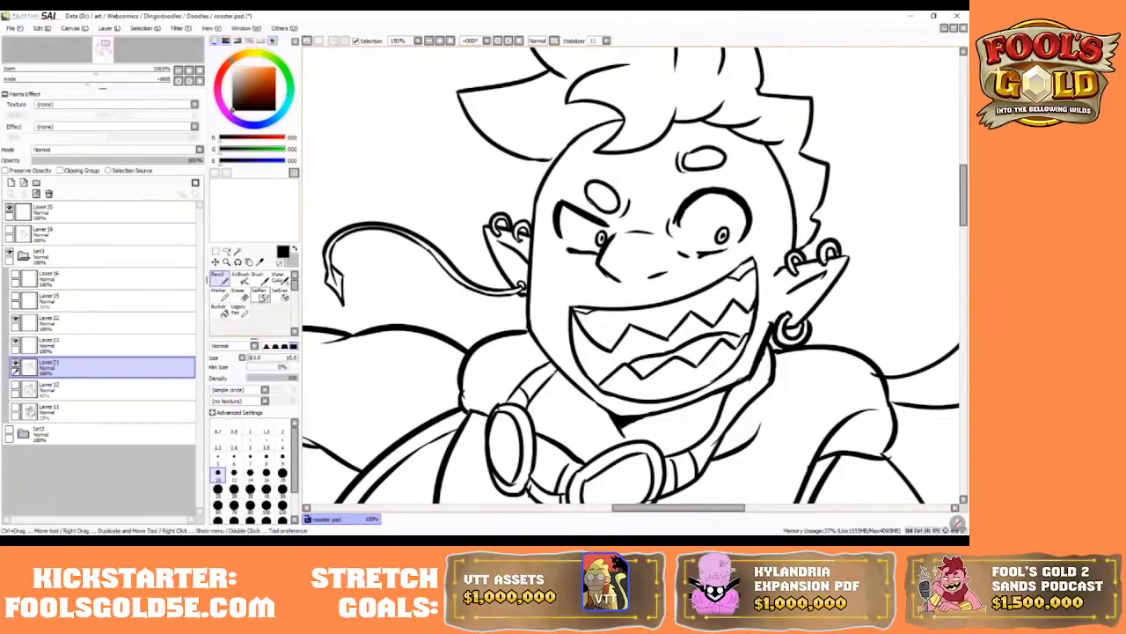
click(241, 294)
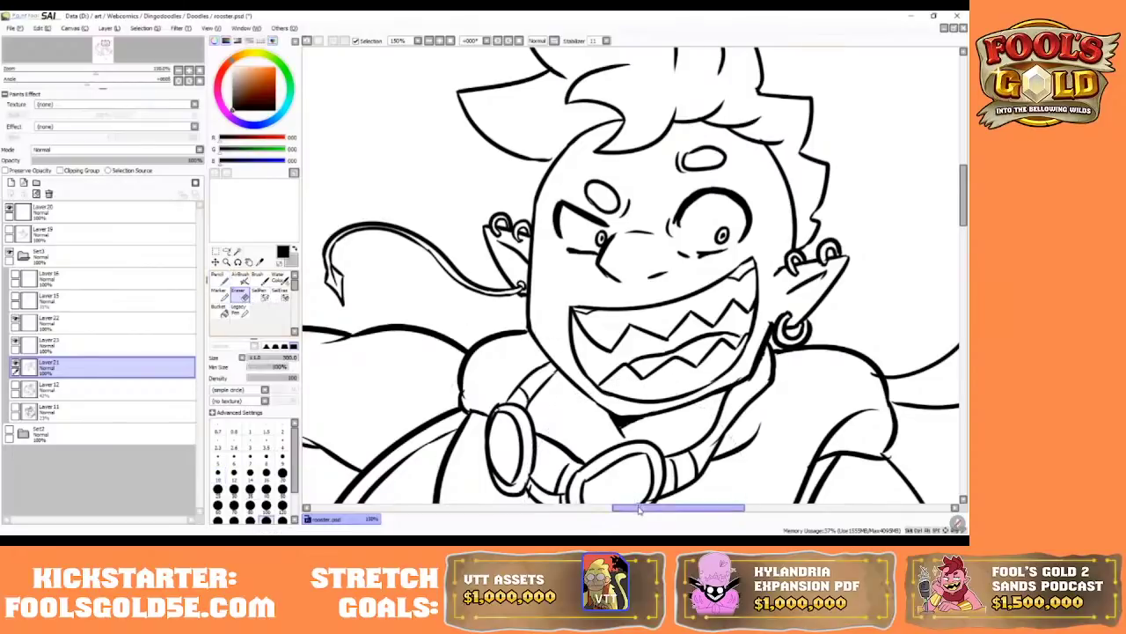
drag(641, 508, 659, 508)
key(bracketleft)
key(bracketleft)
key(bracketleft)
key(bracketleft)
key(bracketleft)
key(bracketleft)
key(bracketleft)
key(bracketleft)
key(bracketleft)
key(bracketleft)
key(bracketleft)
key(bracketleft)
key(bracketleft)
key(bracketleft)
key(bracketleft)
key(bracketleft)
key(bracketleft)
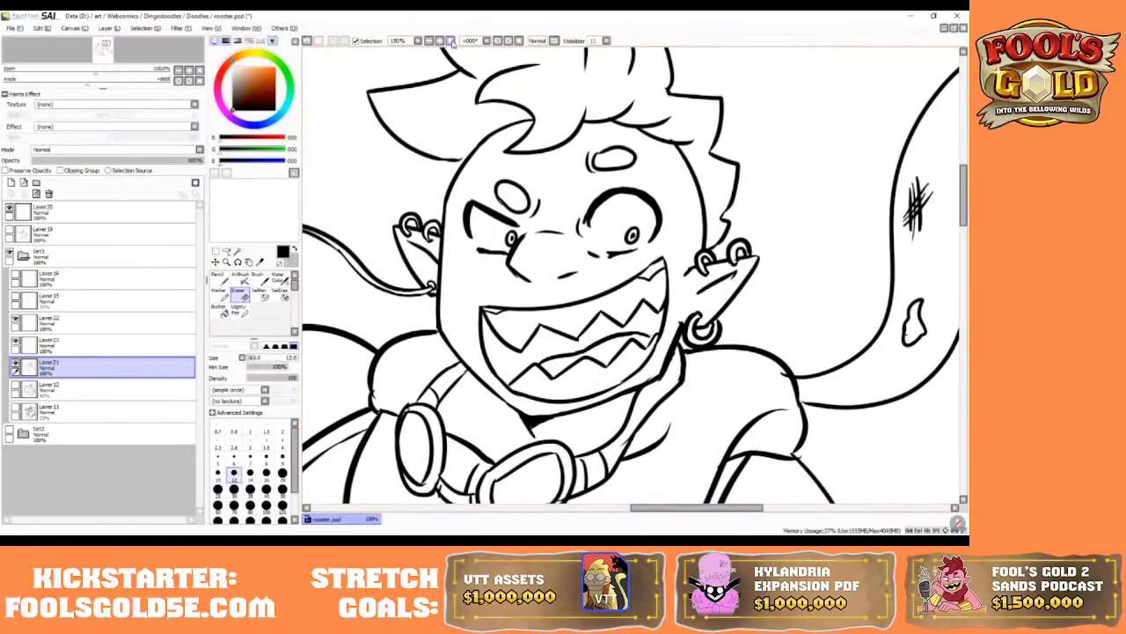
click(440, 41)
click(440, 40)
click(440, 40)
key(bracketleft)
key(bracketleft)
key(bracketleft)
key(bracketleft)
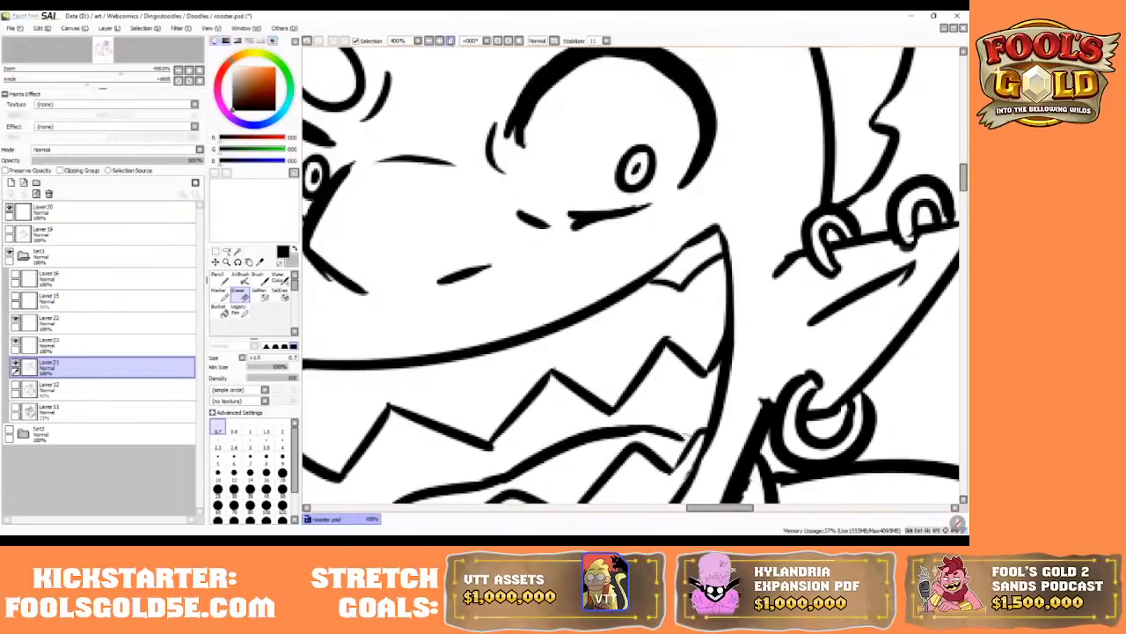
click(449, 42)
click(440, 40)
click(440, 40)
click(440, 41)
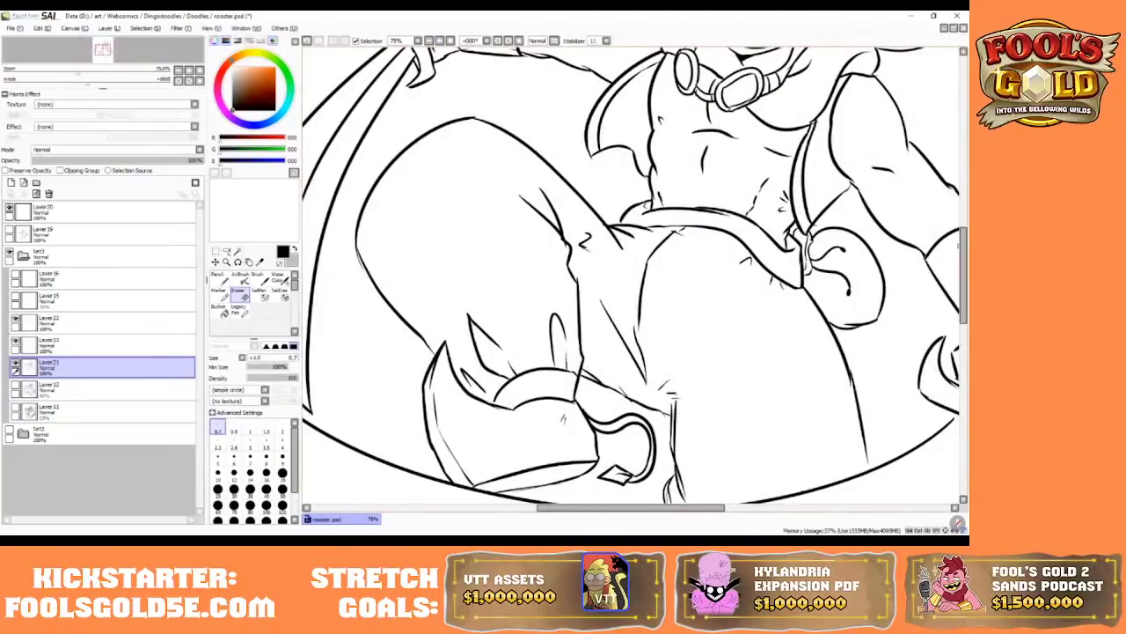
drag(964, 243, 965, 198)
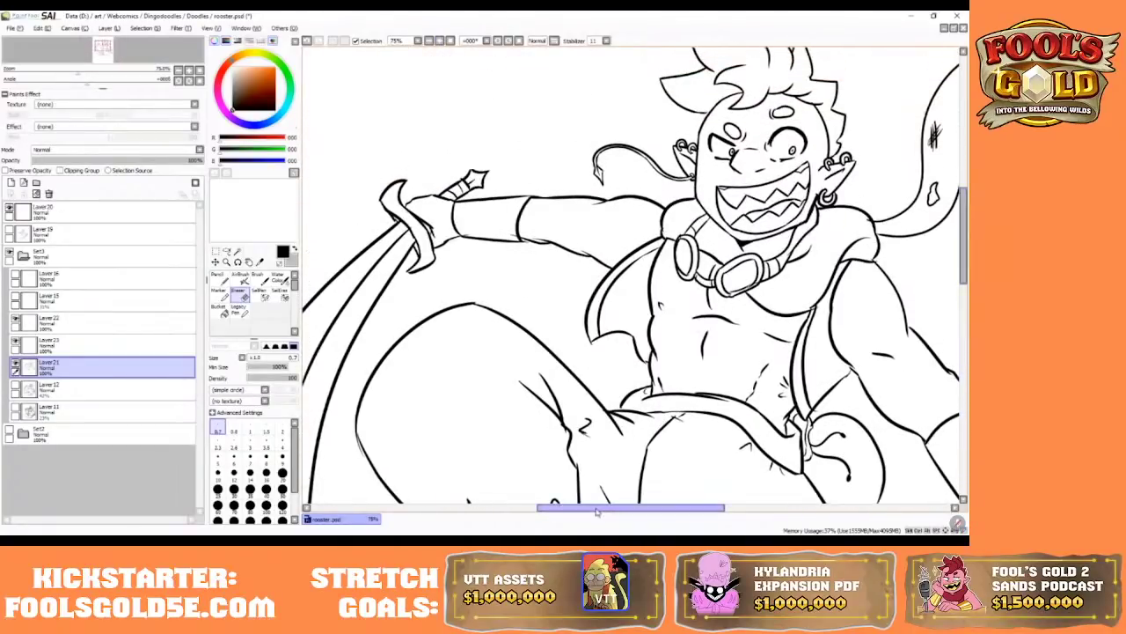
drag(601, 508, 639, 508)
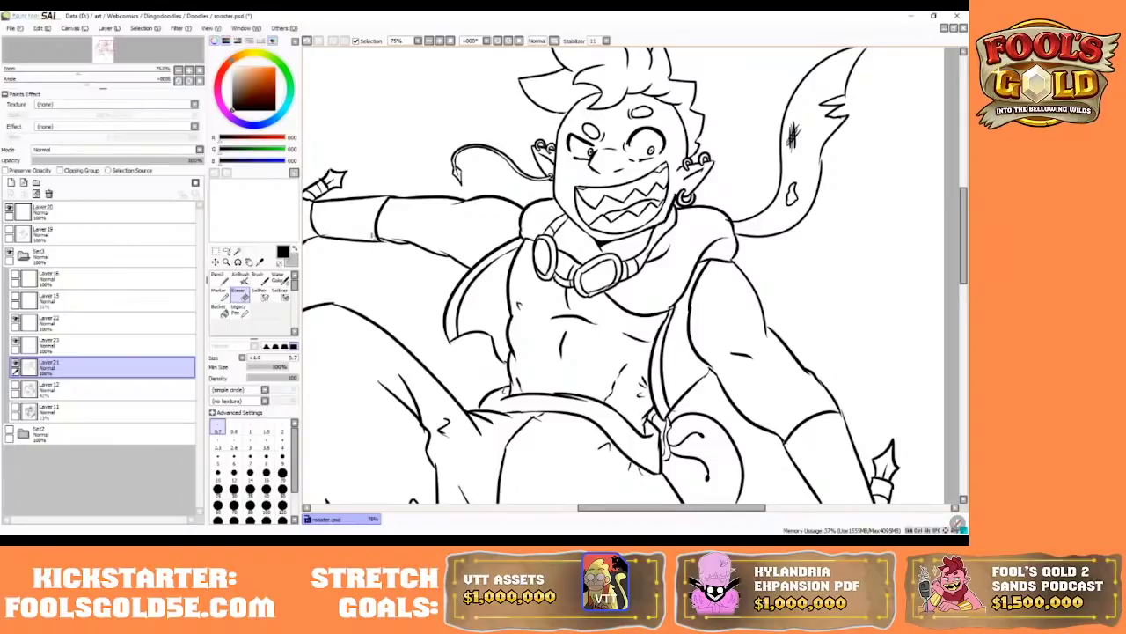
- Enlarge the Eraser to 2.6 and clean up the lower outline of the outstretched arm next to the cuff
key(bracketright)
key(bracketright)
key(bracketright)
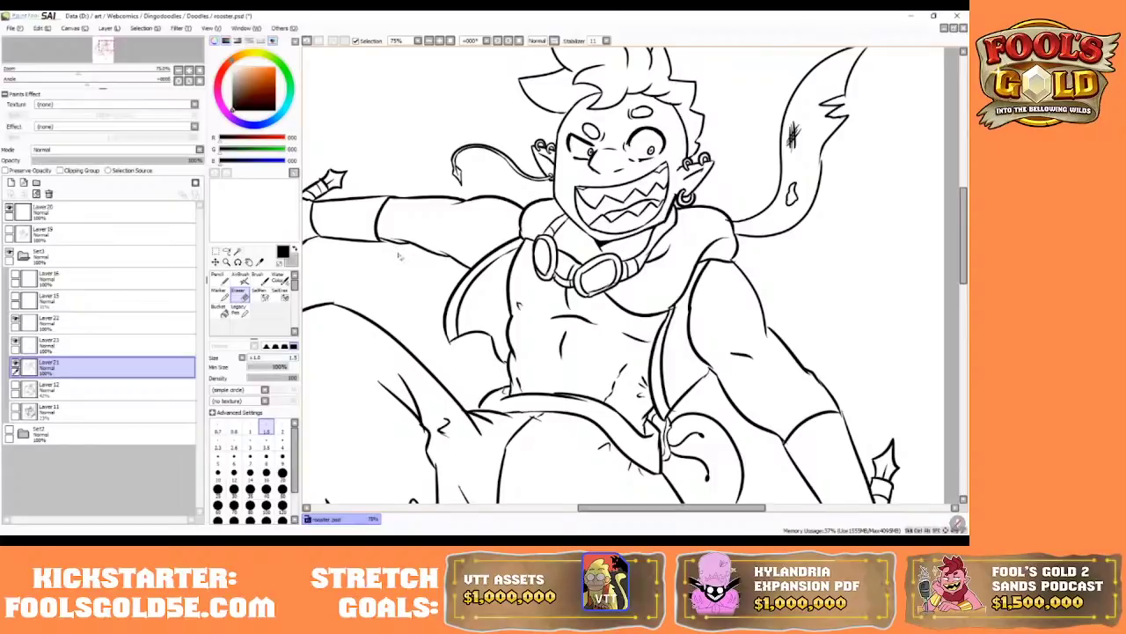
key(bracketright)
key(bracketright)
key(bracketright)
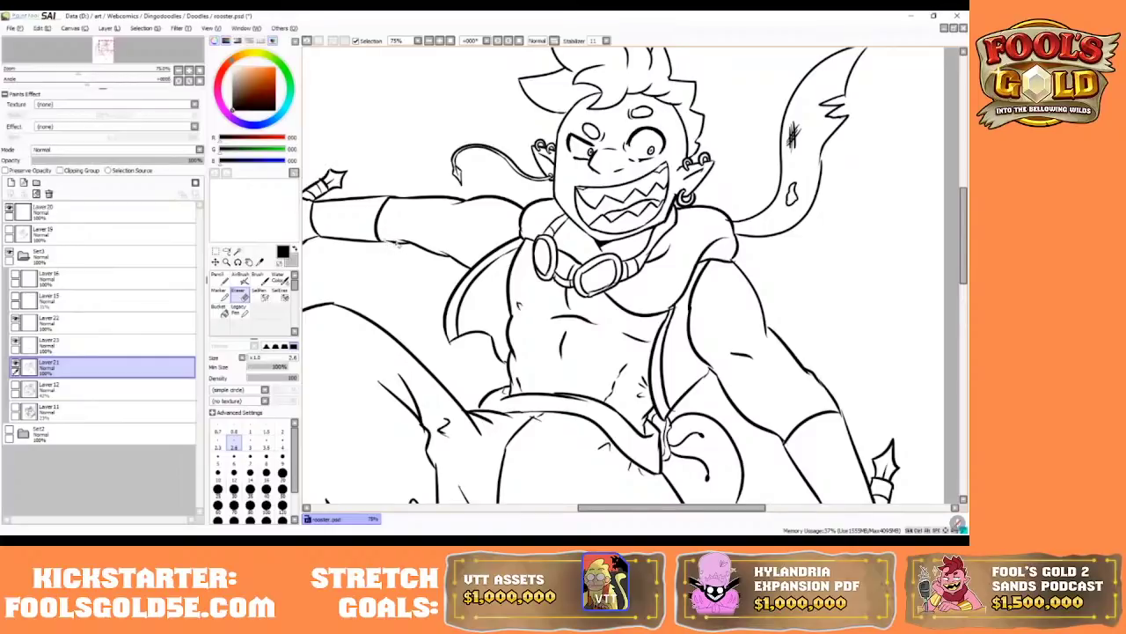
- Inspect the head at 150% by toggling Layers 22, 23 and 21 to see what each holds, ending with Layer 21 active
click(217, 280)
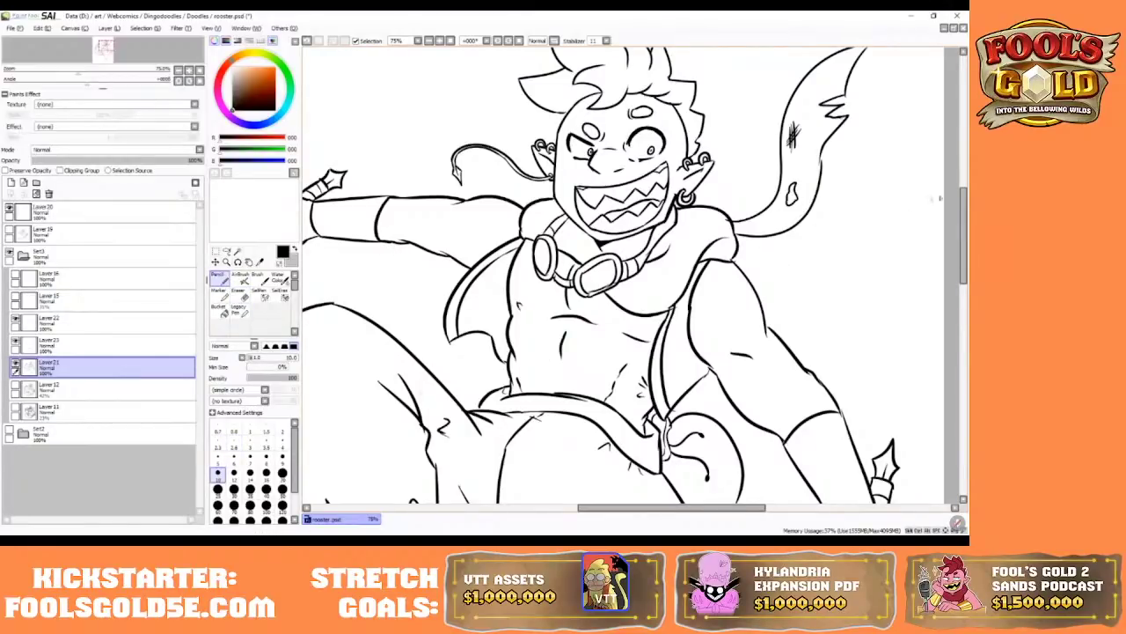
drag(963, 204, 963, 188)
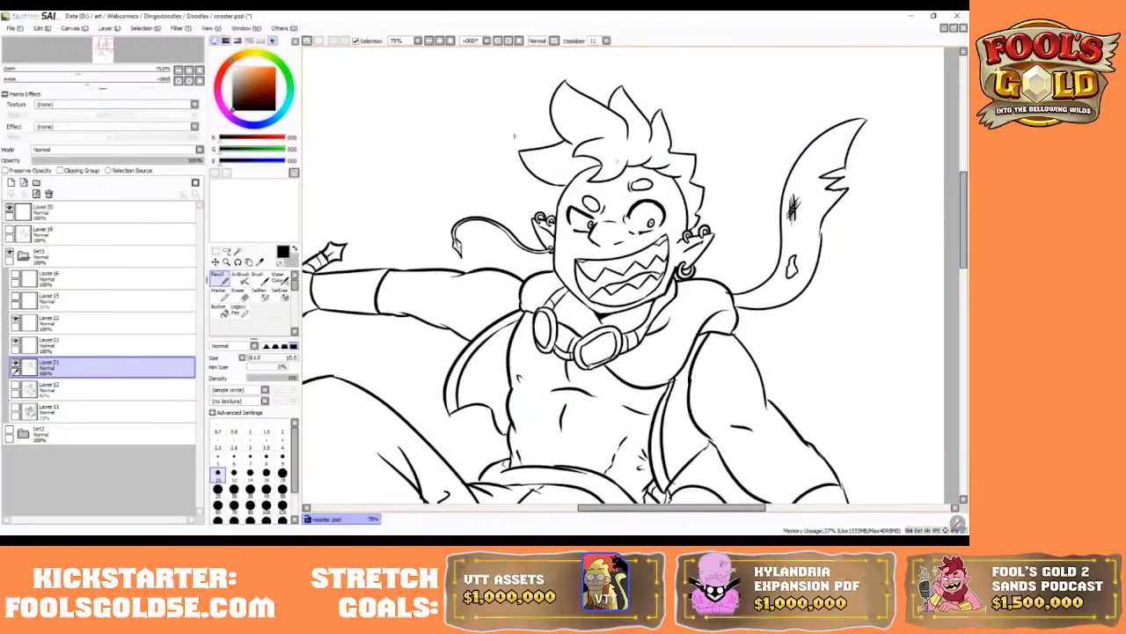
click(439, 41)
click(439, 40)
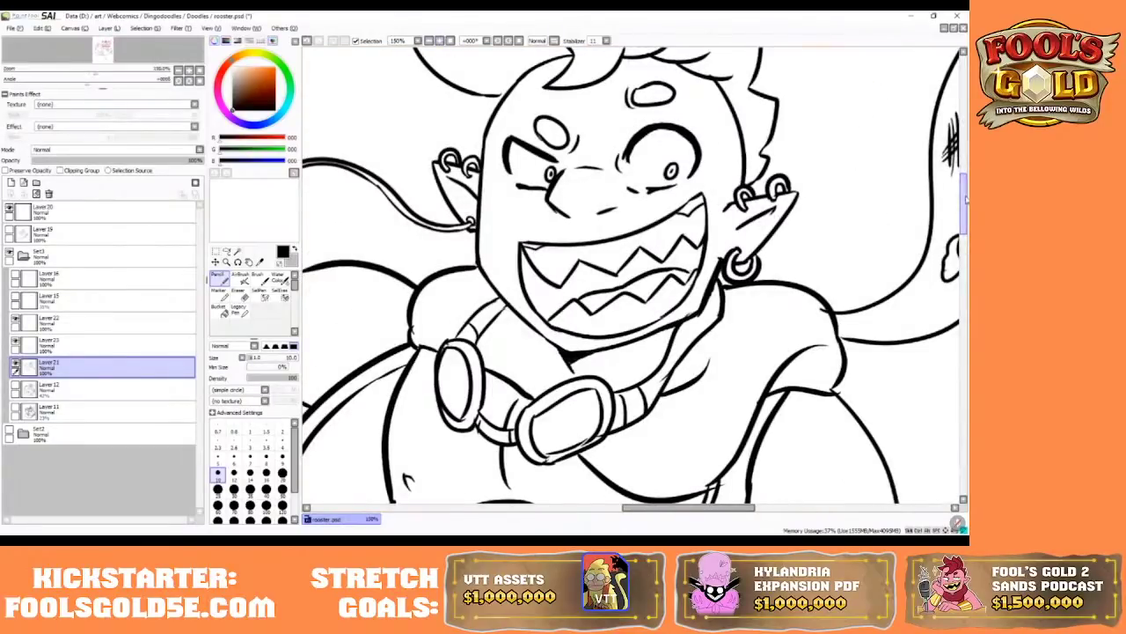
drag(963, 201, 963, 195)
key(e)
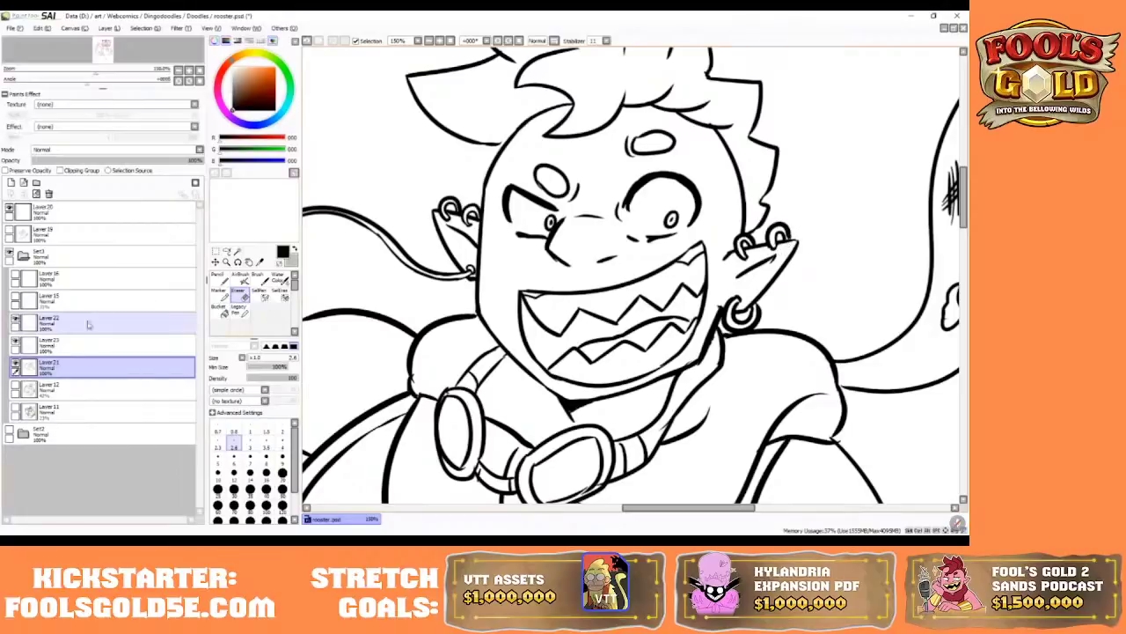
click(29, 342)
click(28, 324)
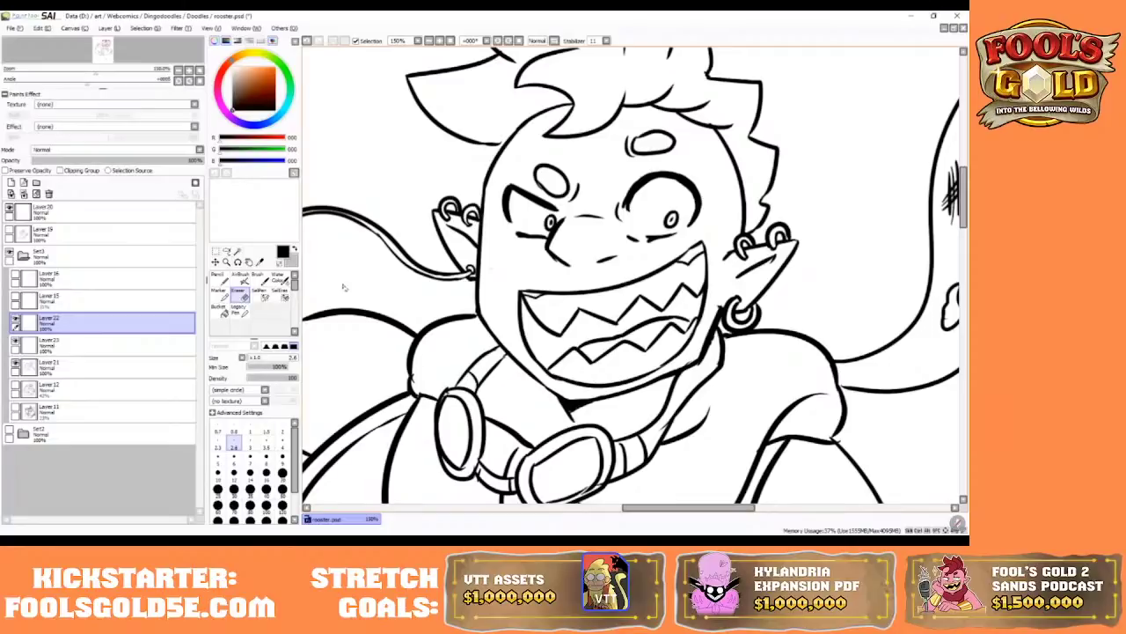
click(216, 277)
click(16, 318)
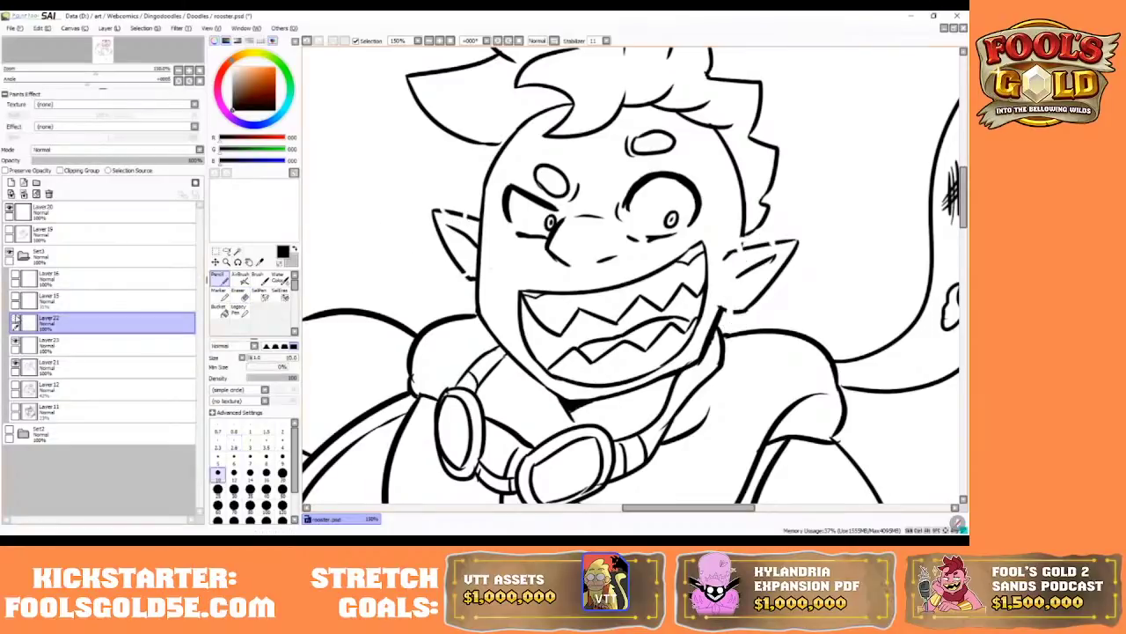
click(15, 319)
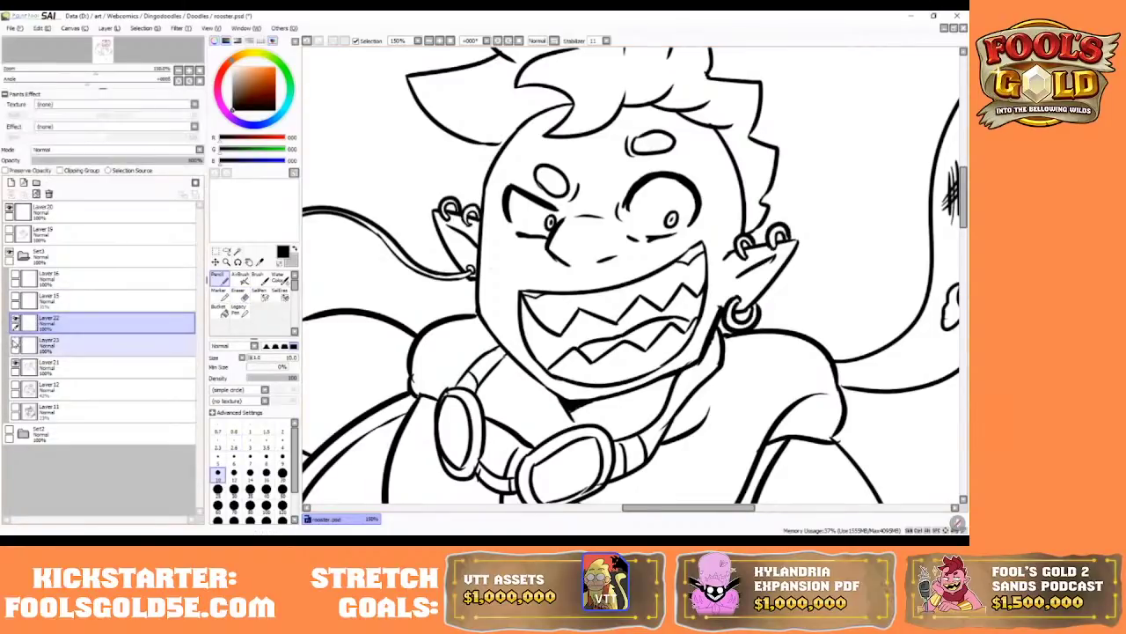
click(15, 341)
click(15, 342)
click(15, 341)
click(16, 362)
click(16, 362)
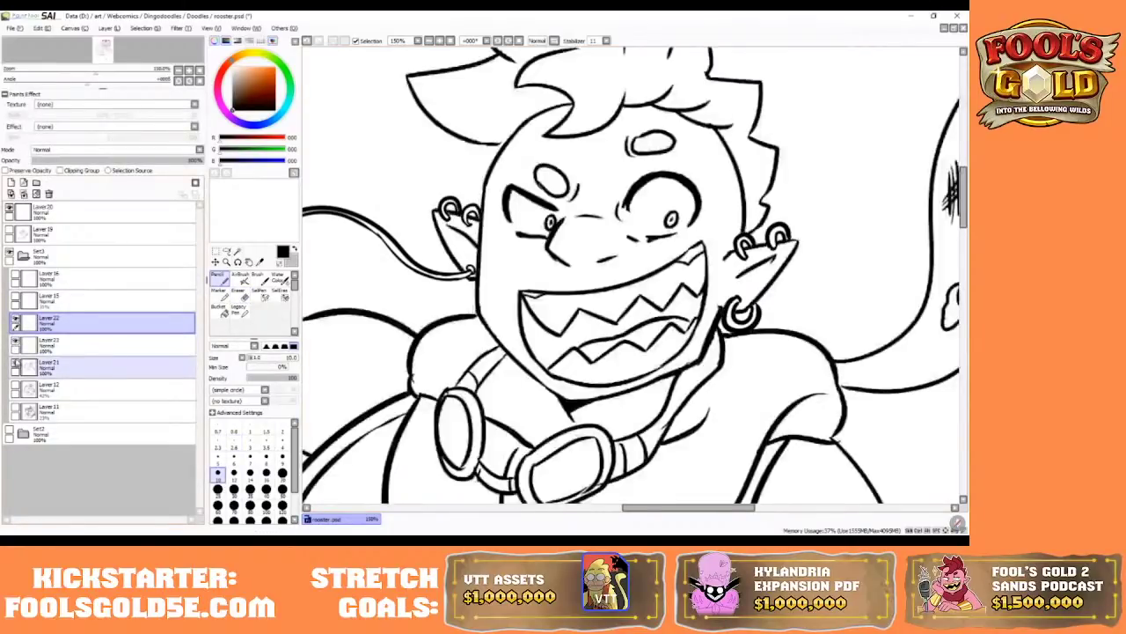
click(49, 372)
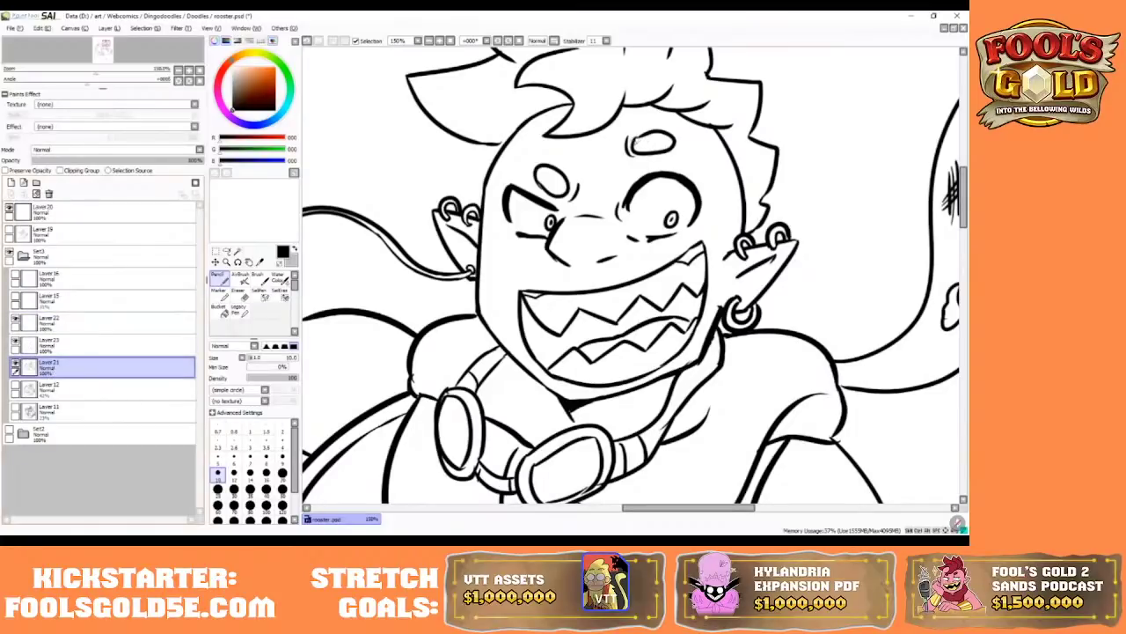
- Undo the last stroke and redraw the inner end of the raised eyebrow above the wide eye with the Pencil
click(308, 41)
drag(641, 136, 634, 138)
drag(964, 198, 964, 184)
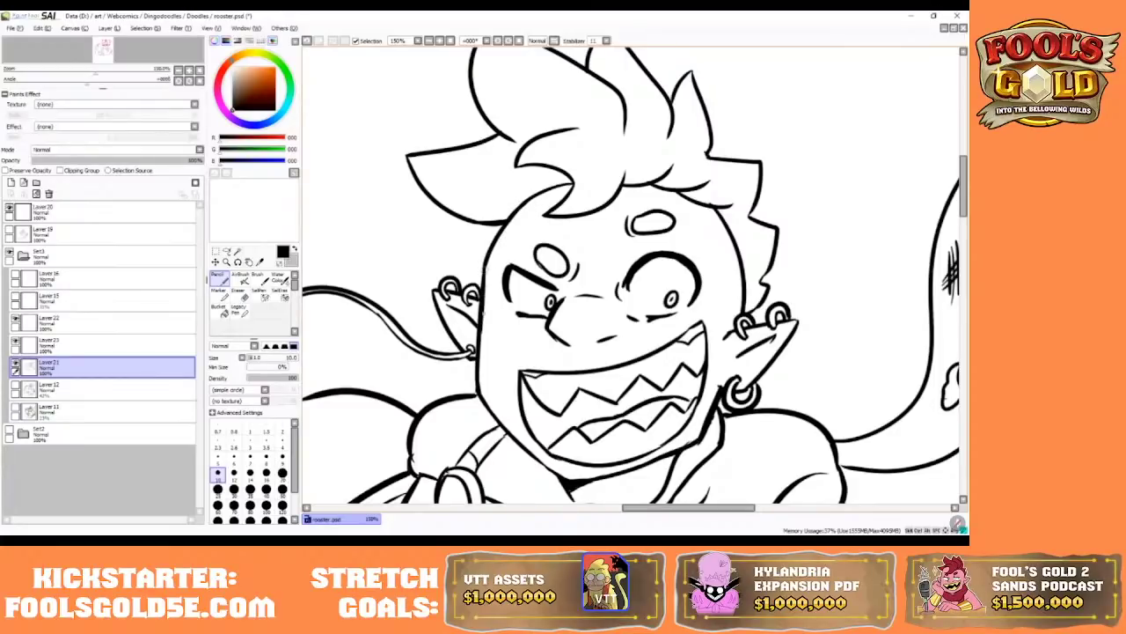
- Thicken the face outline from the temple to the jaw beside the chained ear, and trim its outer edge with the Eraser enlarged to 10
drag(486, 266, 484, 396)
mouse_move(485, 326)
mouse_down()
mouse_move(484, 407)
mouse_move(487, 391)
mouse_move(510, 435)
mouse_up()
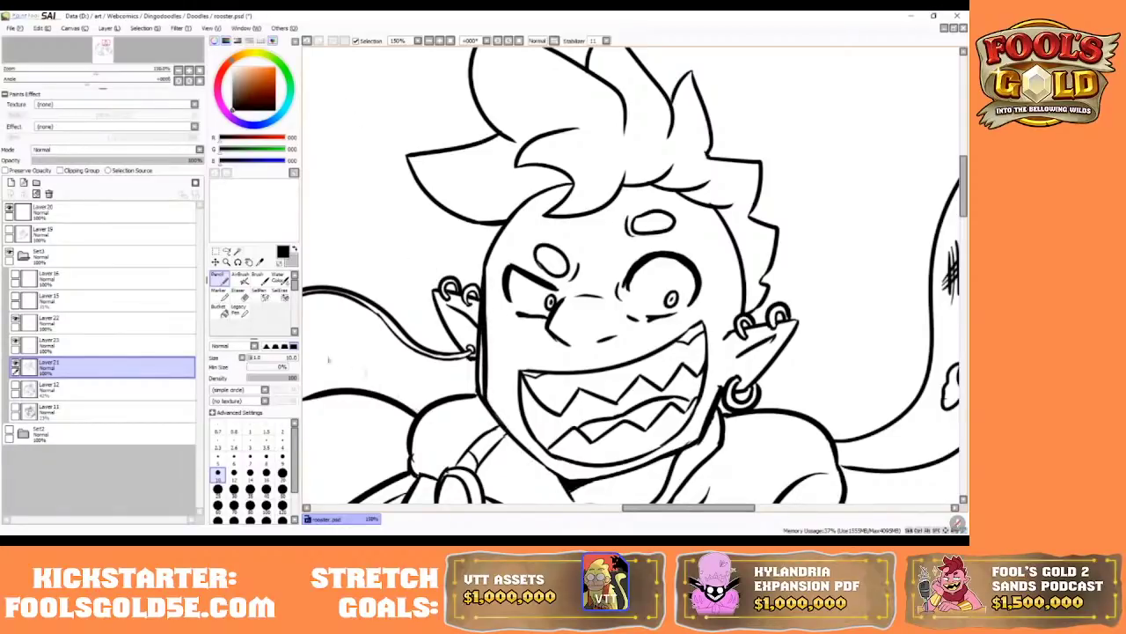
click(239, 293)
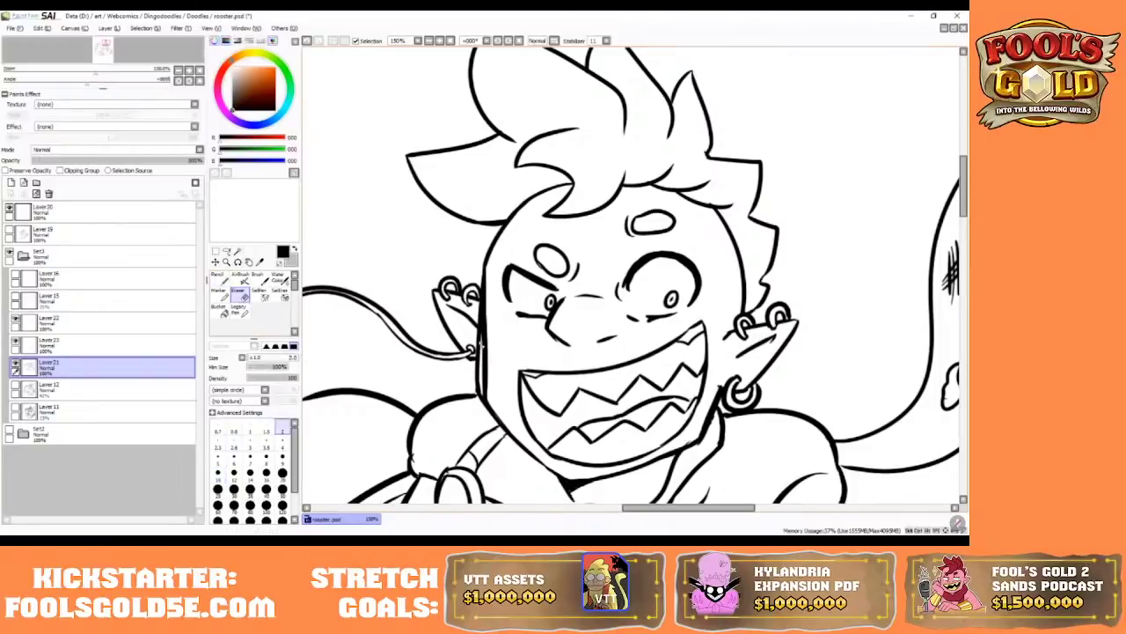
mouse_move(480, 355)
mouse_down()
mouse_move(480, 309)
mouse_move(480, 385)
mouse_up()
key(])
key(])
key(])
key(])
key(])
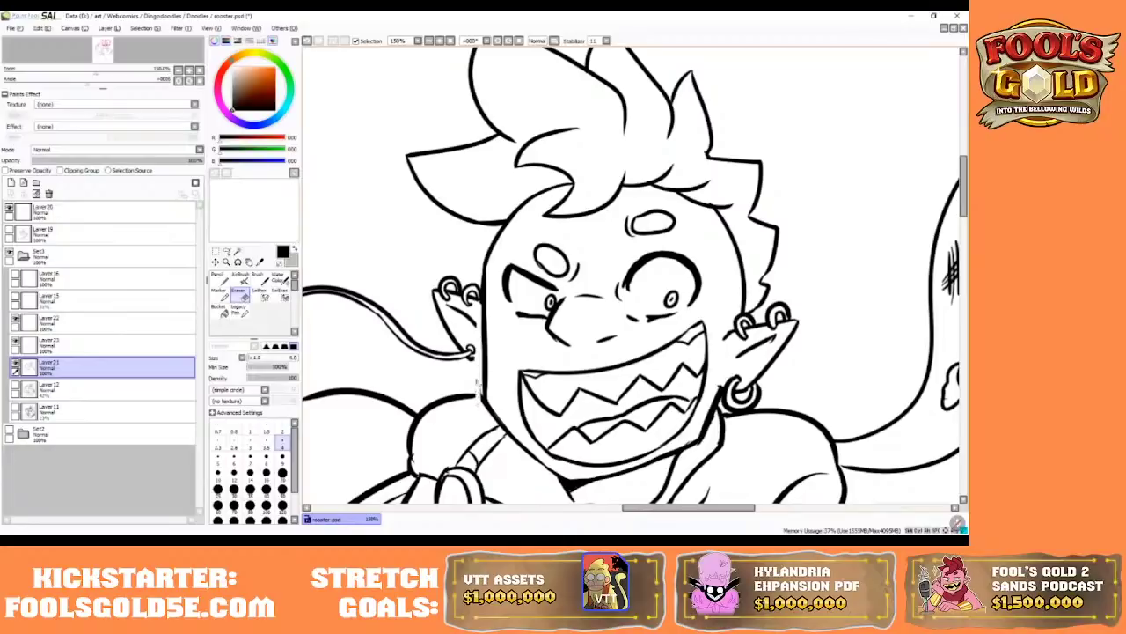
key(bracketright)
key(bracketright)
key(bracketright)
key(bracketright)
key(bracketright)
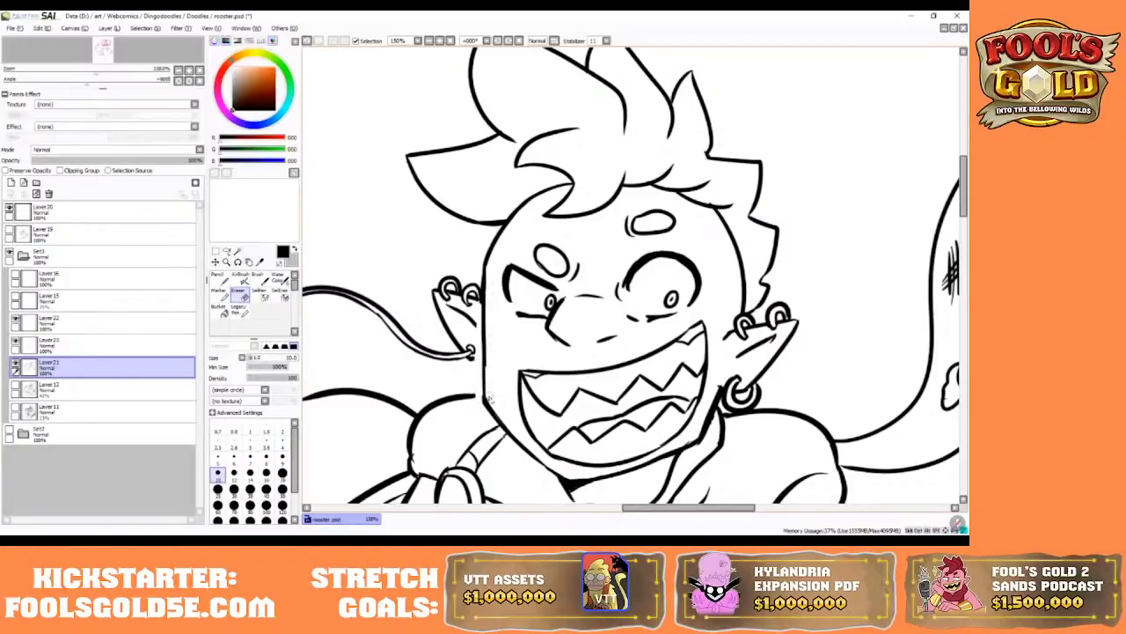
- Re-ink the cheek outline below the chained ear, trim it at the jaw, and extend the shoulder line to meet it
click(220, 276)
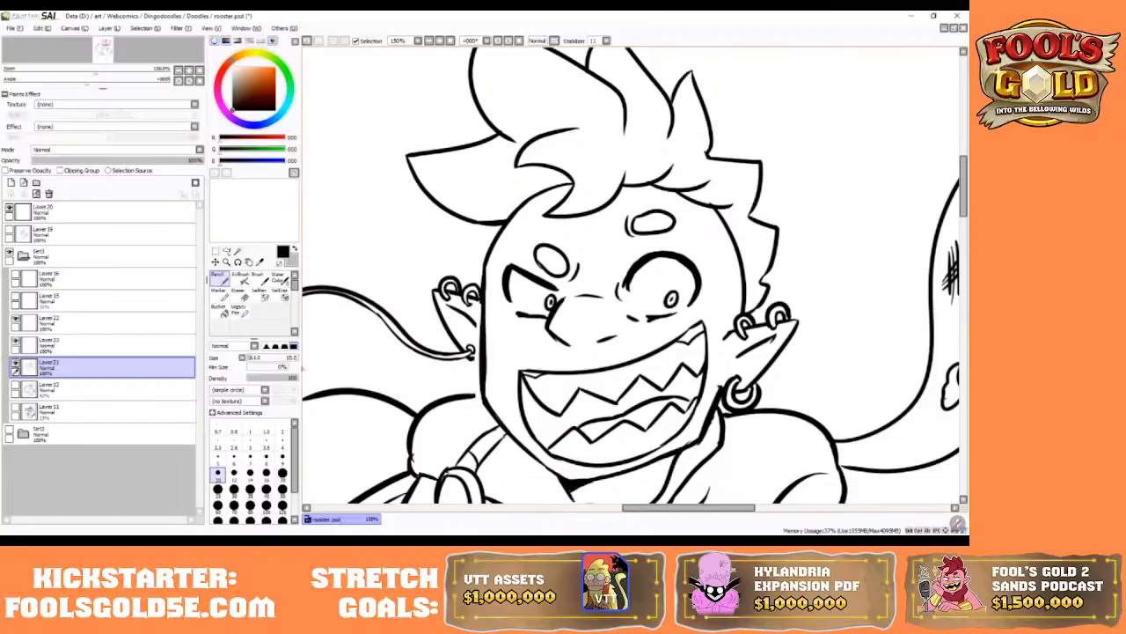
key(e)
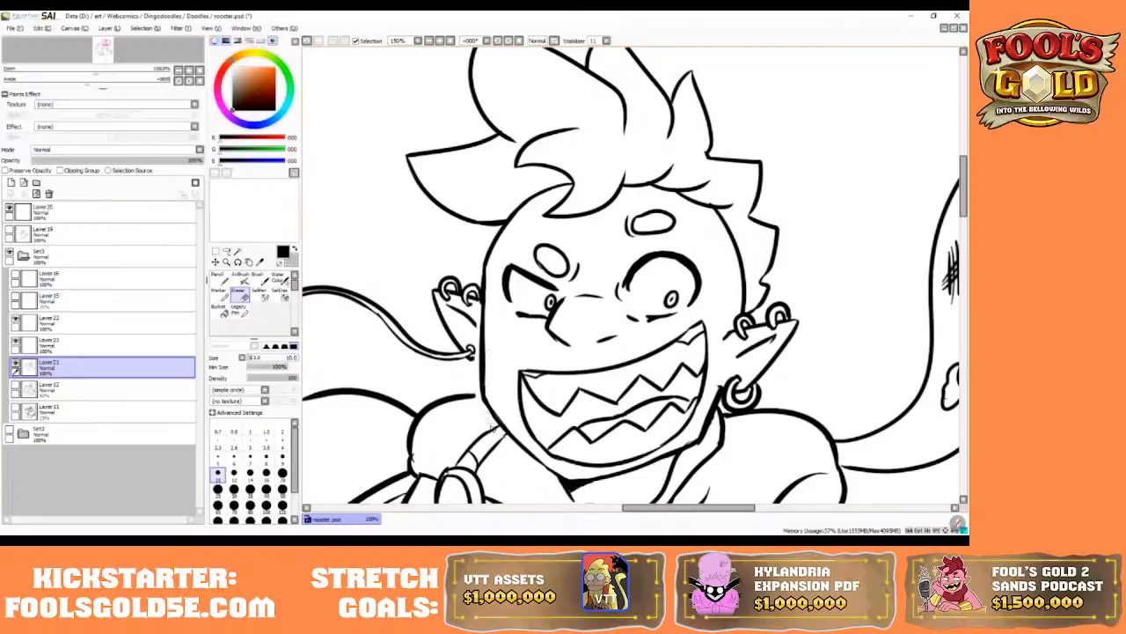
click(219, 278)
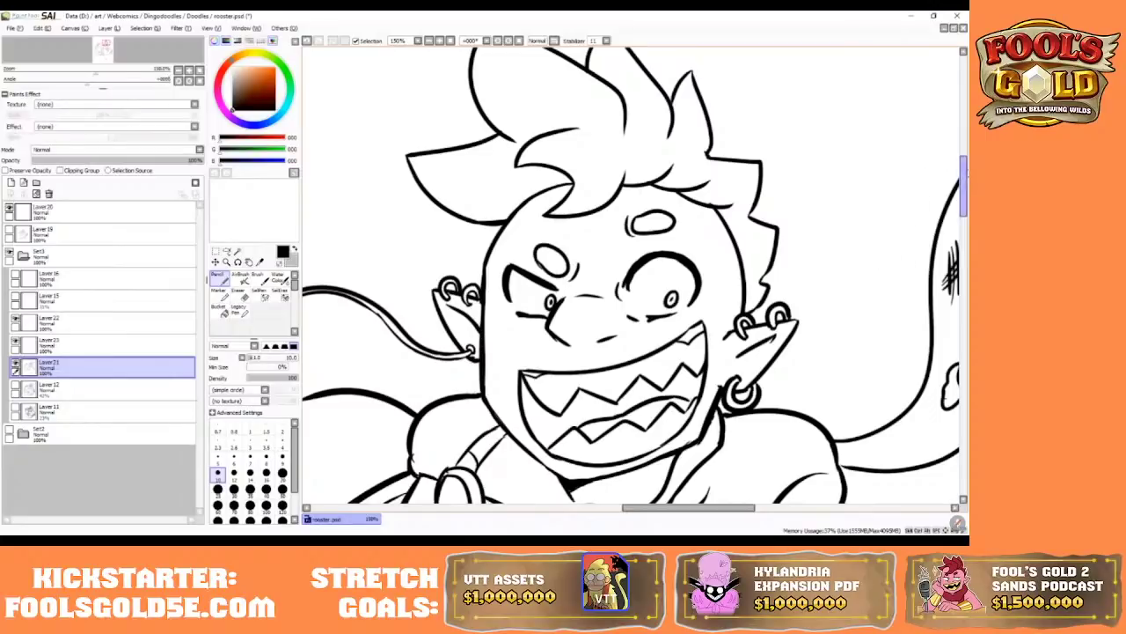
- Reduce the Eraser to size 5 and clean the lower rim of the goggle lens under the chin
drag(963, 164, 964, 198)
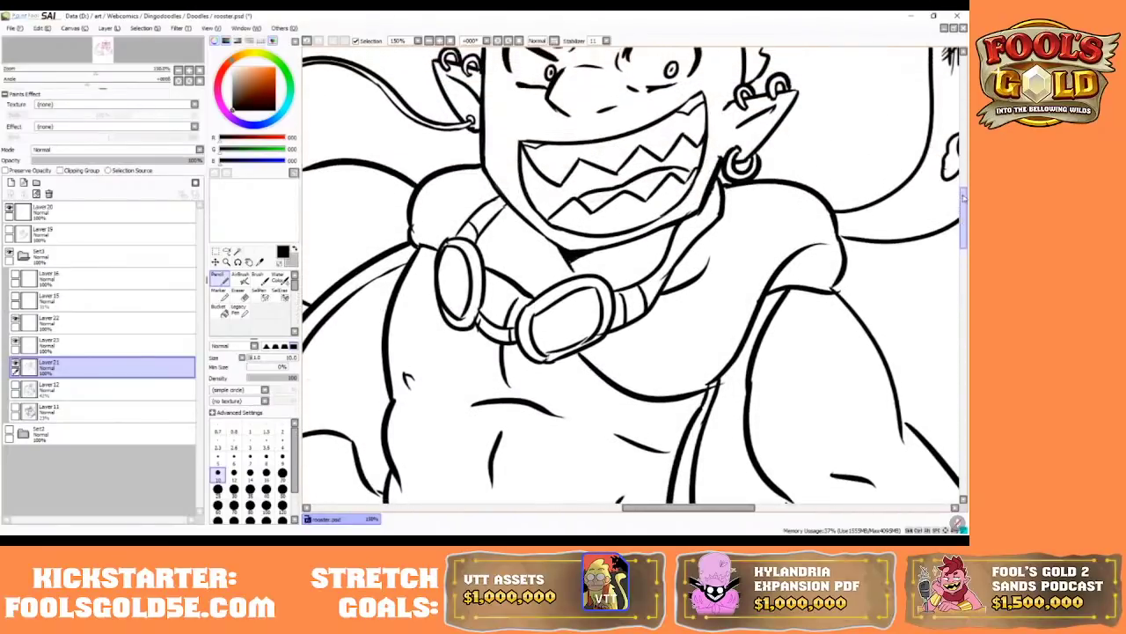
key(e)
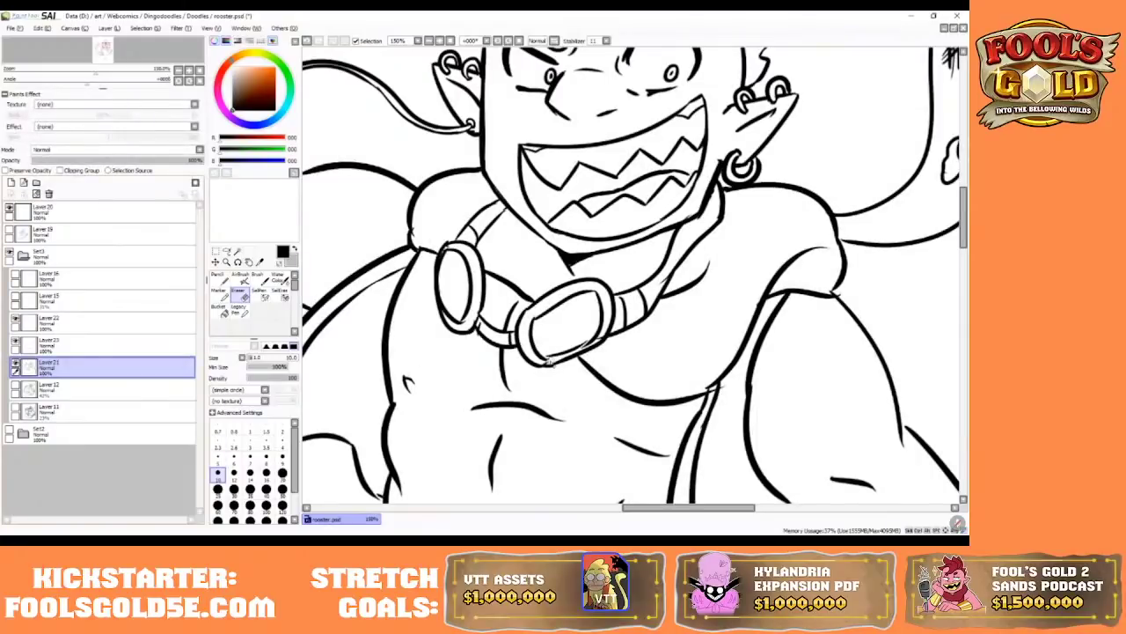
key(bracketleft)
key(bracketleft)
key(bracketleft)
key(bracketleft)
key(bracketleft)
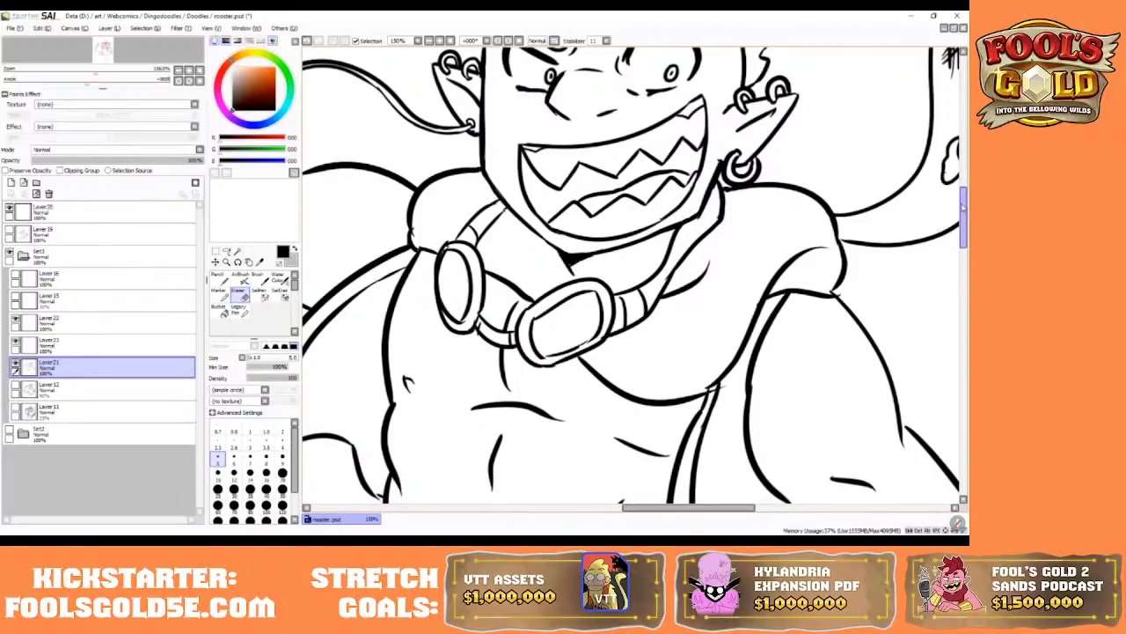
- Touch up the lines around the shoulder and goggle strap below the jaw, alternating the Eraser and Pencil
drag(965, 209, 964, 190)
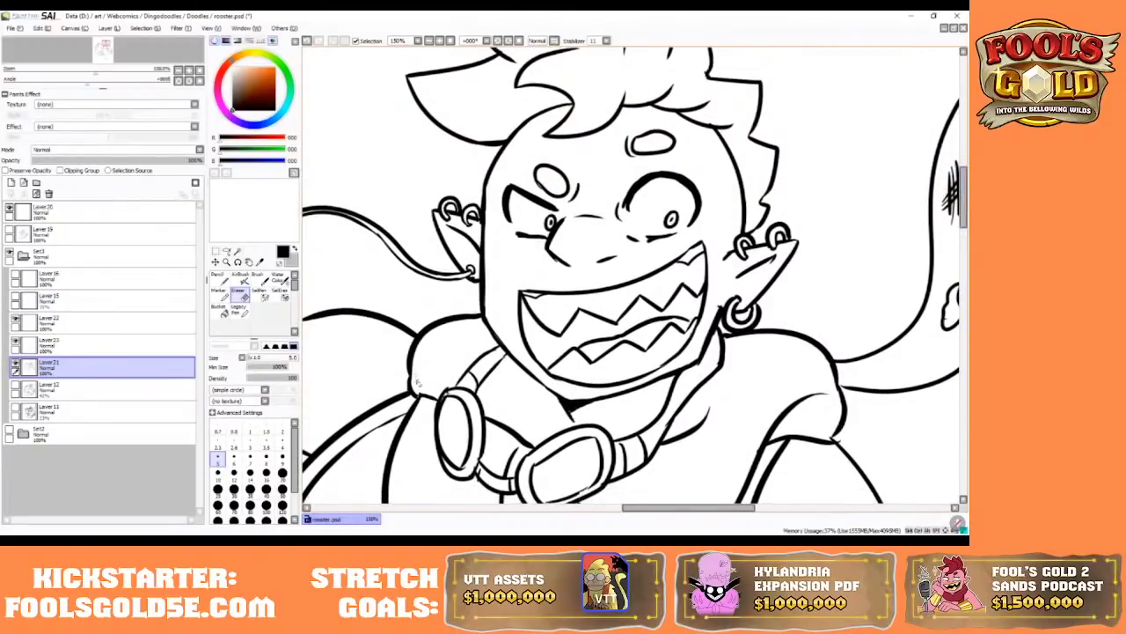
drag(963, 180, 963, 204)
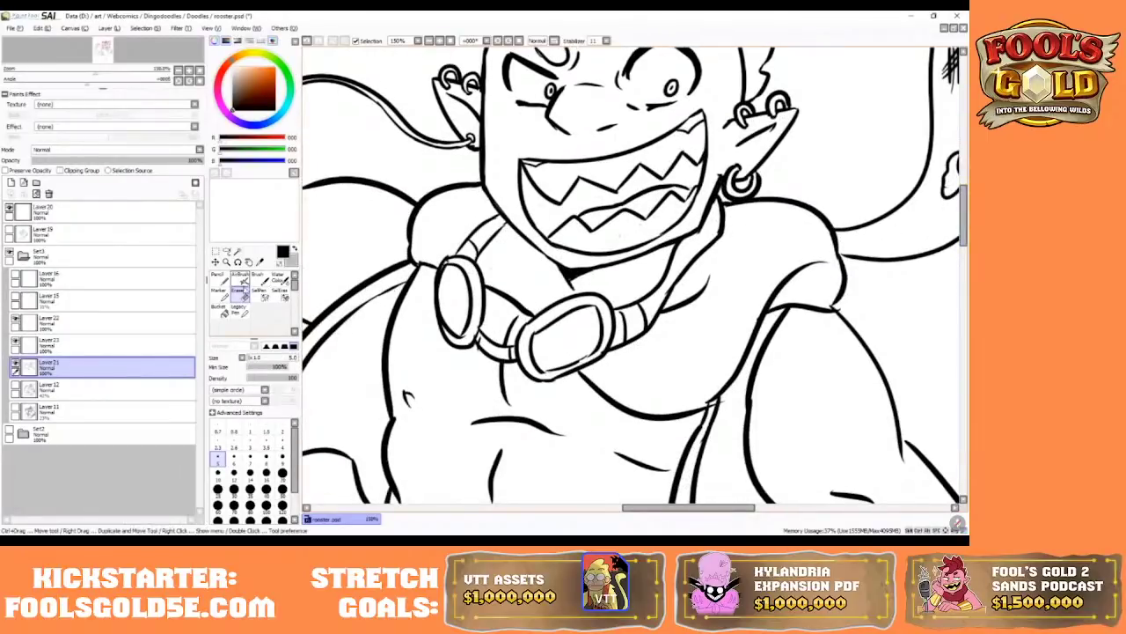
click(221, 280)
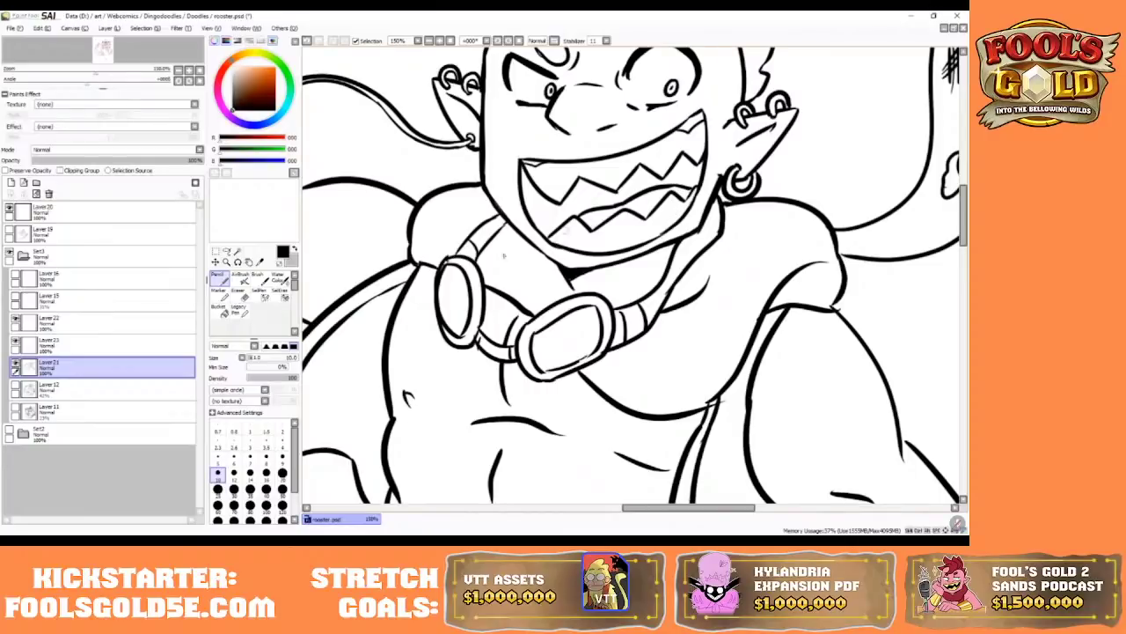
key(e)
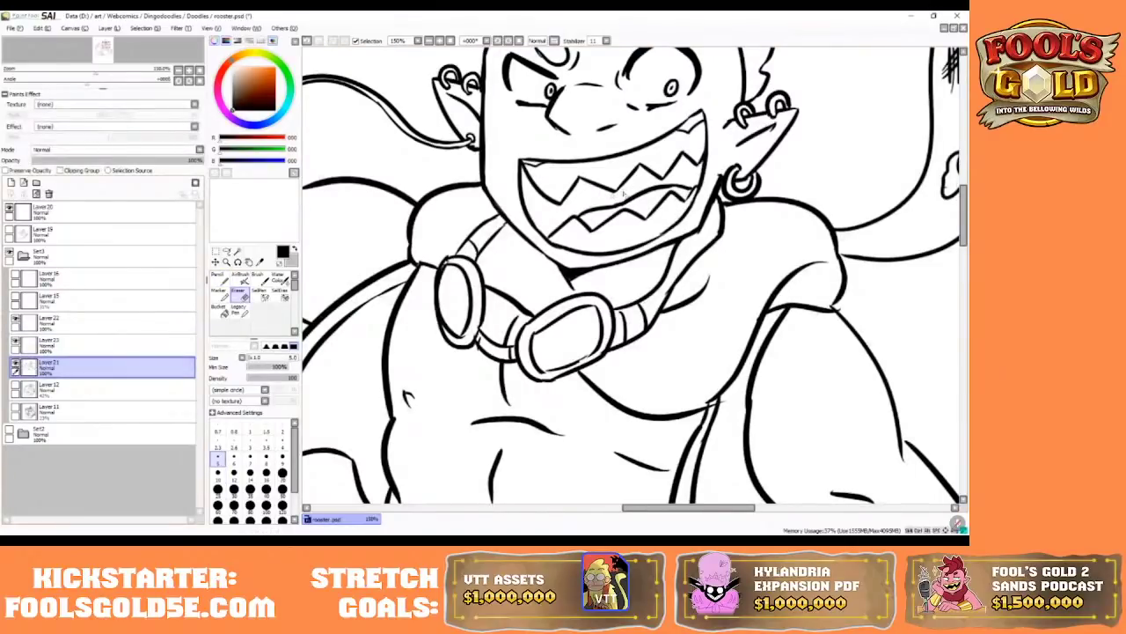
- Refine the forehead outline where it meets the hair above the wide eye with the Pencil
drag(964, 211, 966, 189)
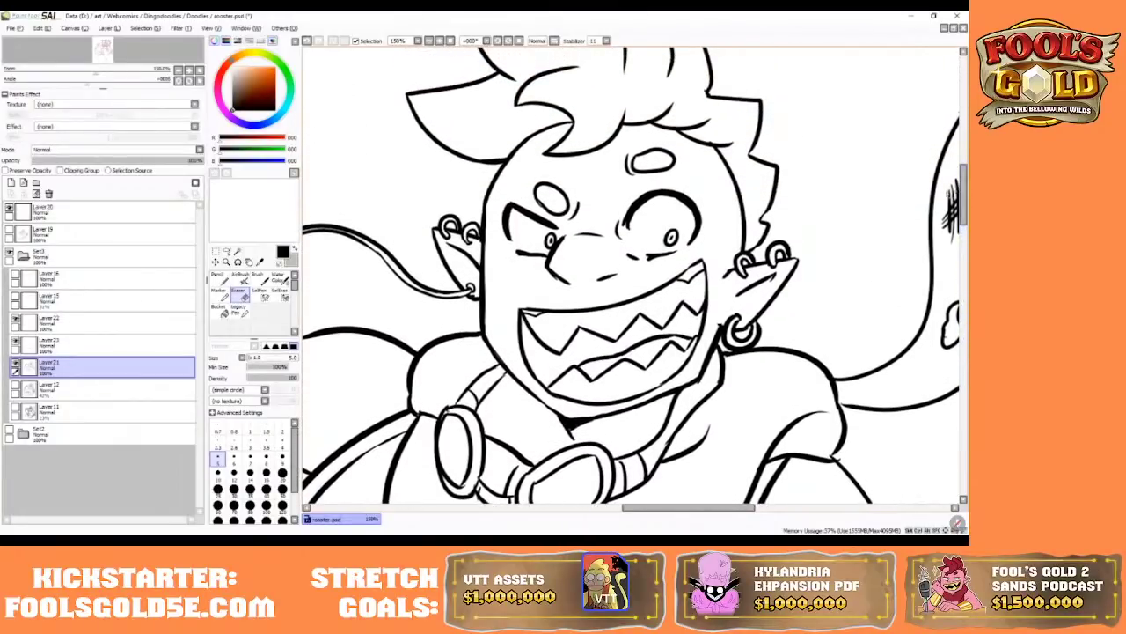
click(218, 277)
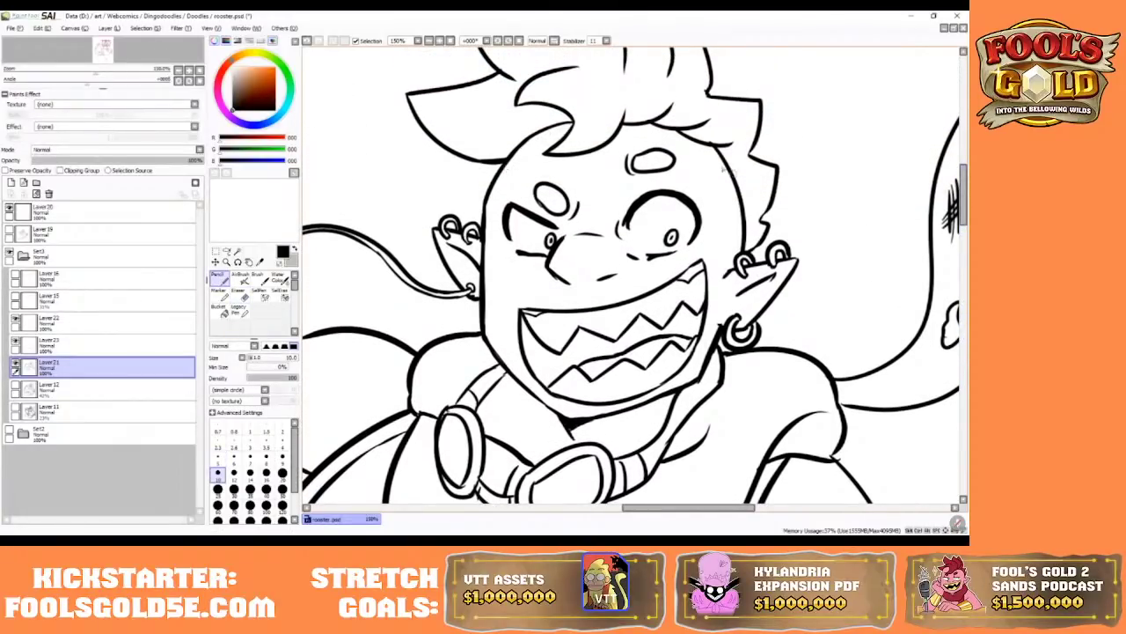
key(e)
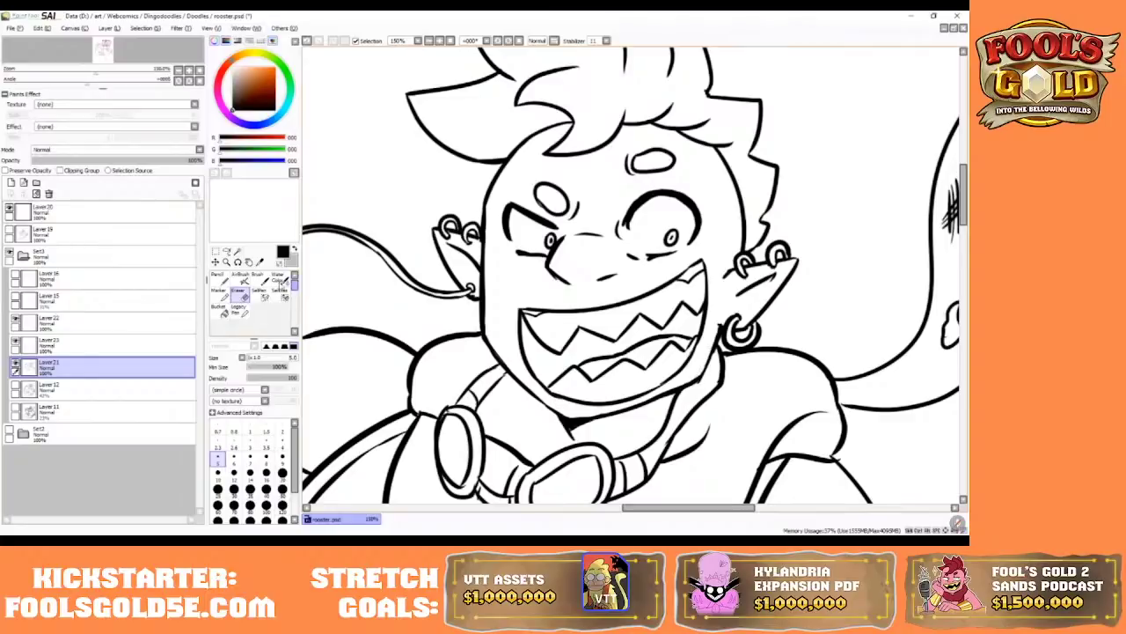
- Try heavier Pencil strokes along the jaw from the cheek towards the chin, undoing each attempt
key(n)
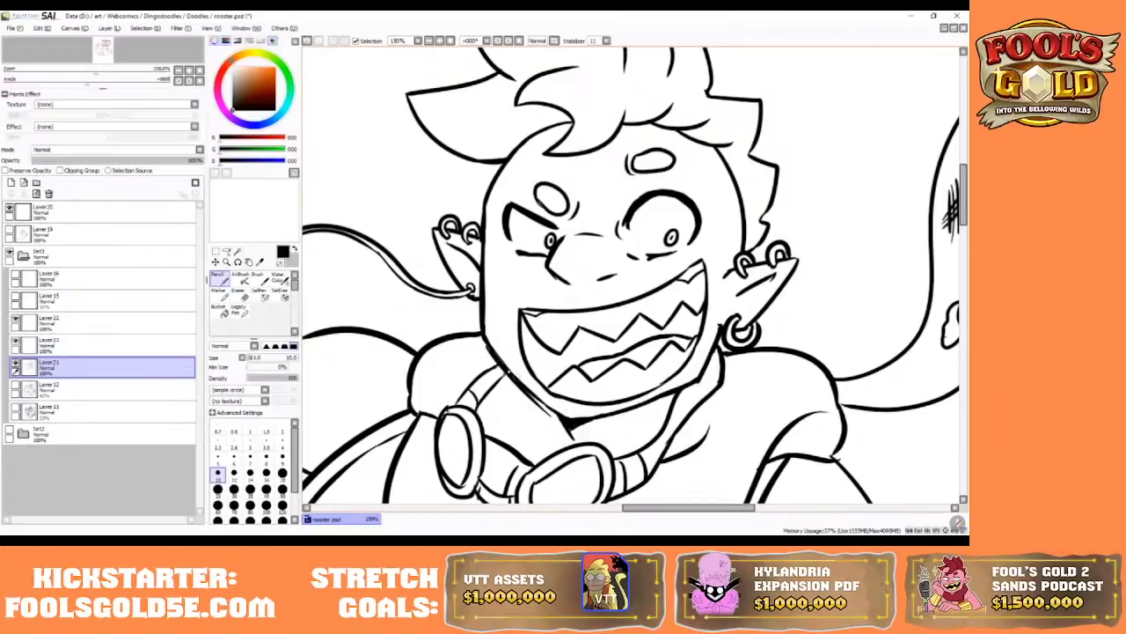
click(306, 41)
drag(486, 349, 547, 417)
click(307, 41)
drag(489, 351, 572, 427)
click(306, 42)
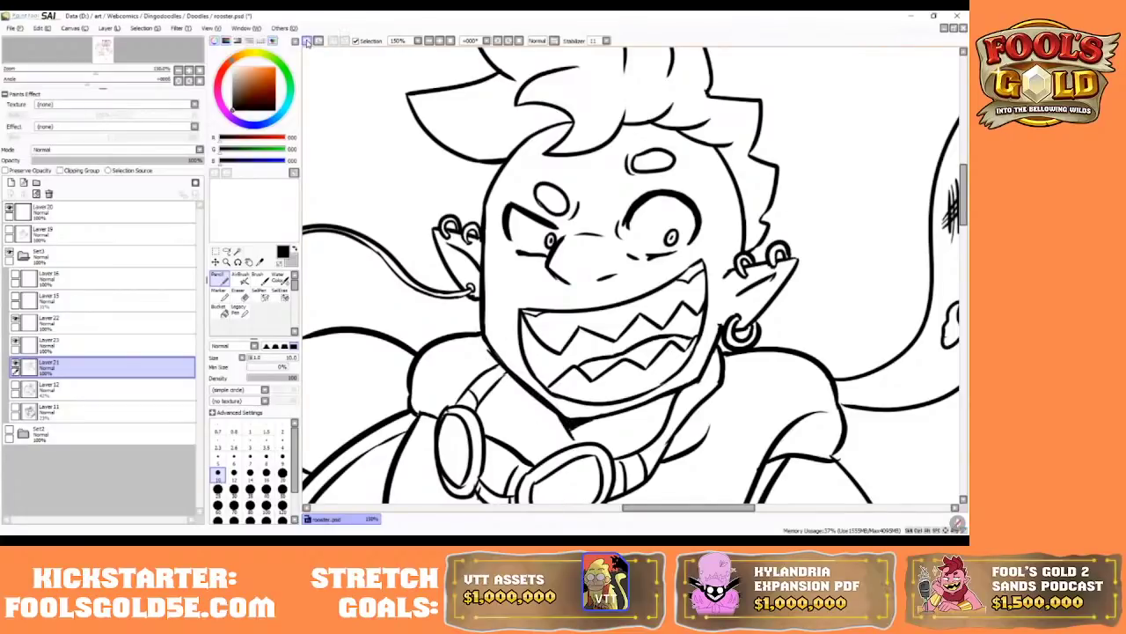
click(307, 41)
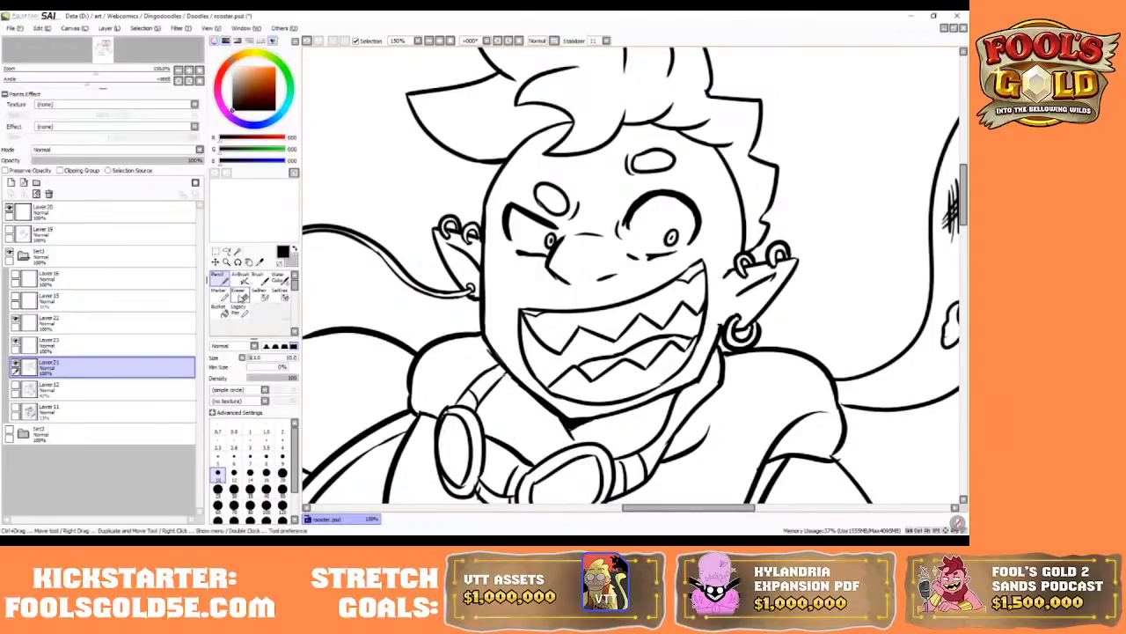
- Hide Layer 21 over the sword-holding arm to check which lines belong to it
click(239, 291)
mouse_move(965, 203)
mouse_down()
mouse_move(966, 190)
mouse_move(965, 213)
mouse_up()
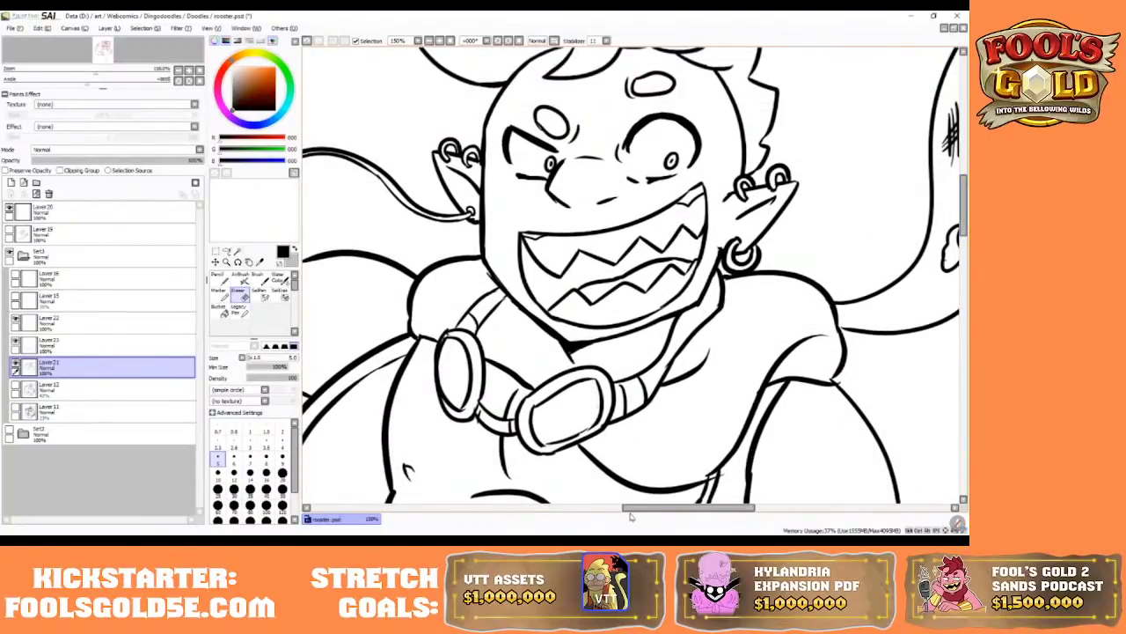
drag(631, 517, 524, 516)
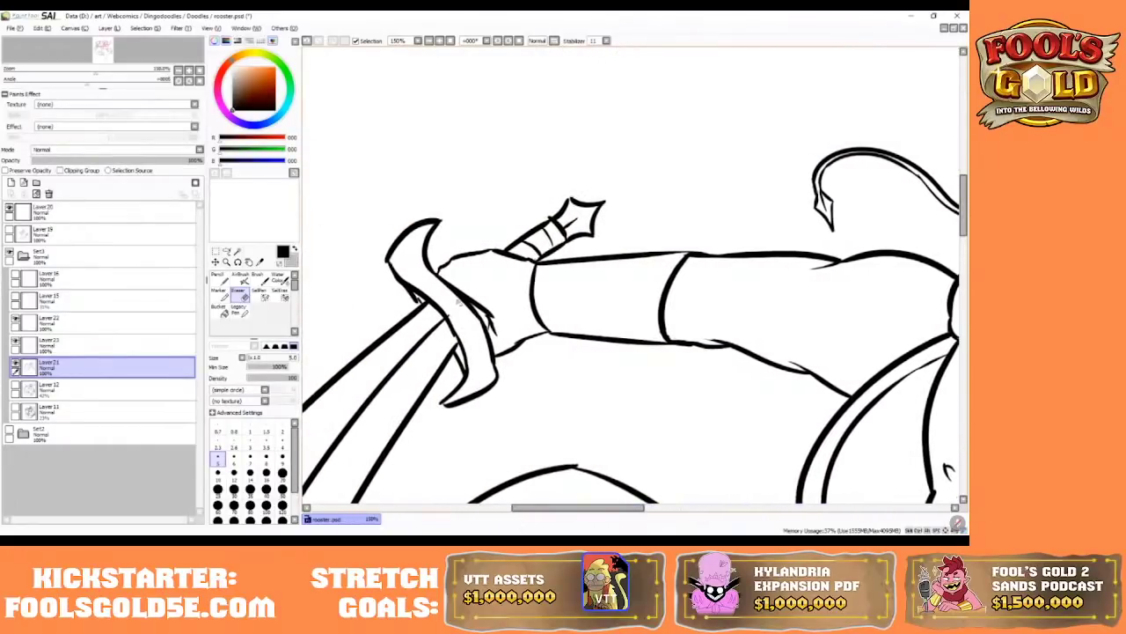
click(15, 365)
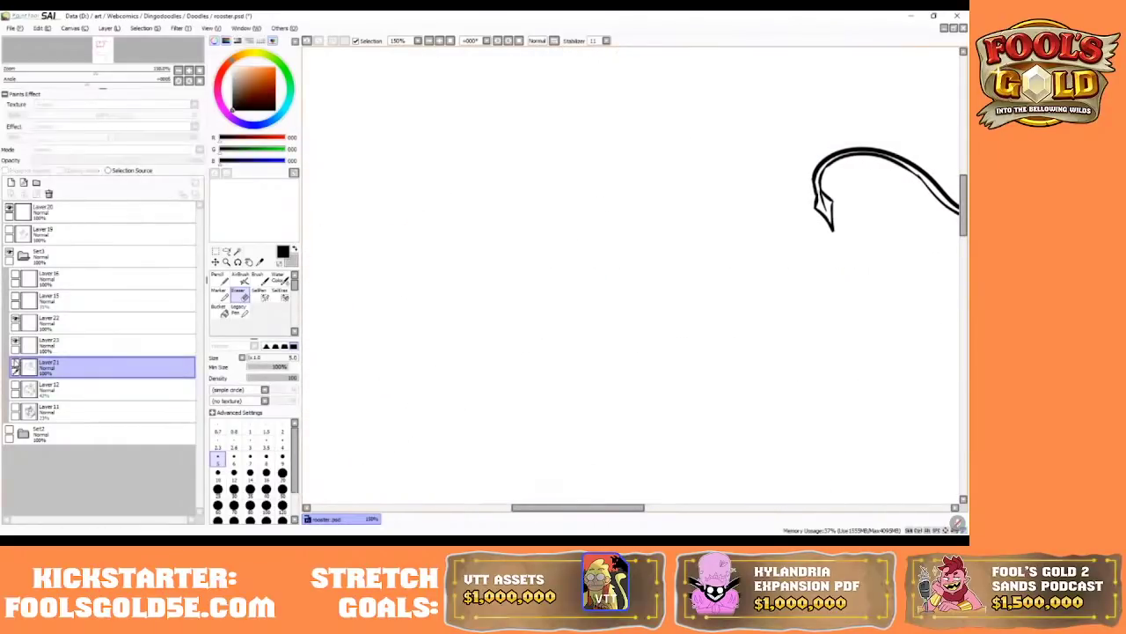
- Show Layer 21 and touch up the lines where the raised sword's blade meets its guard, alternating the Pencil and Eraser
click(15, 366)
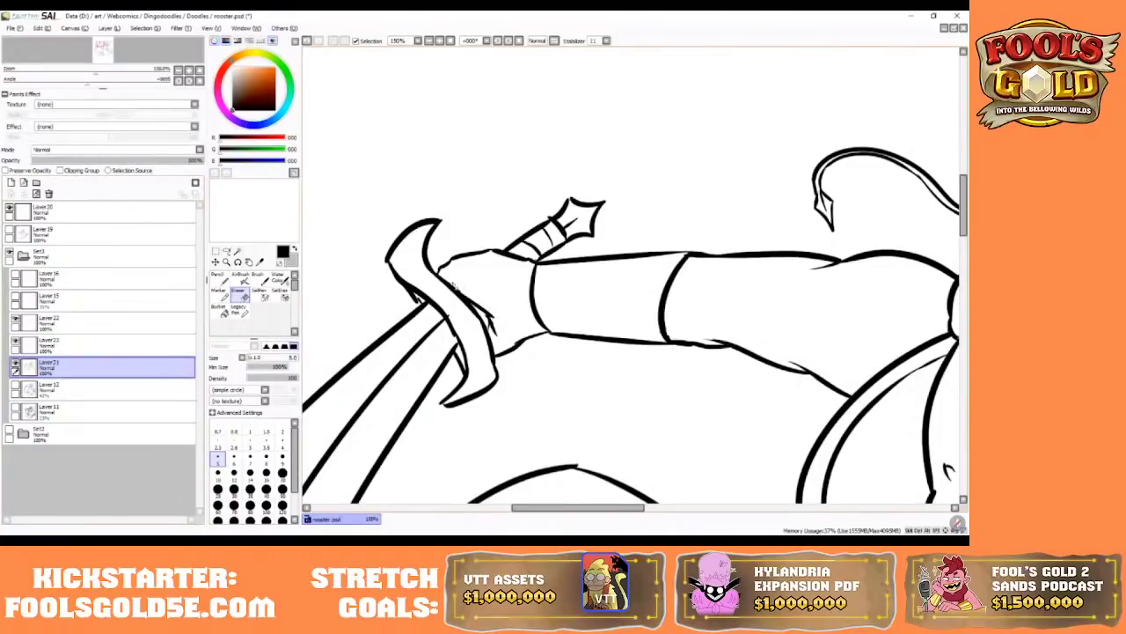
click(218, 279)
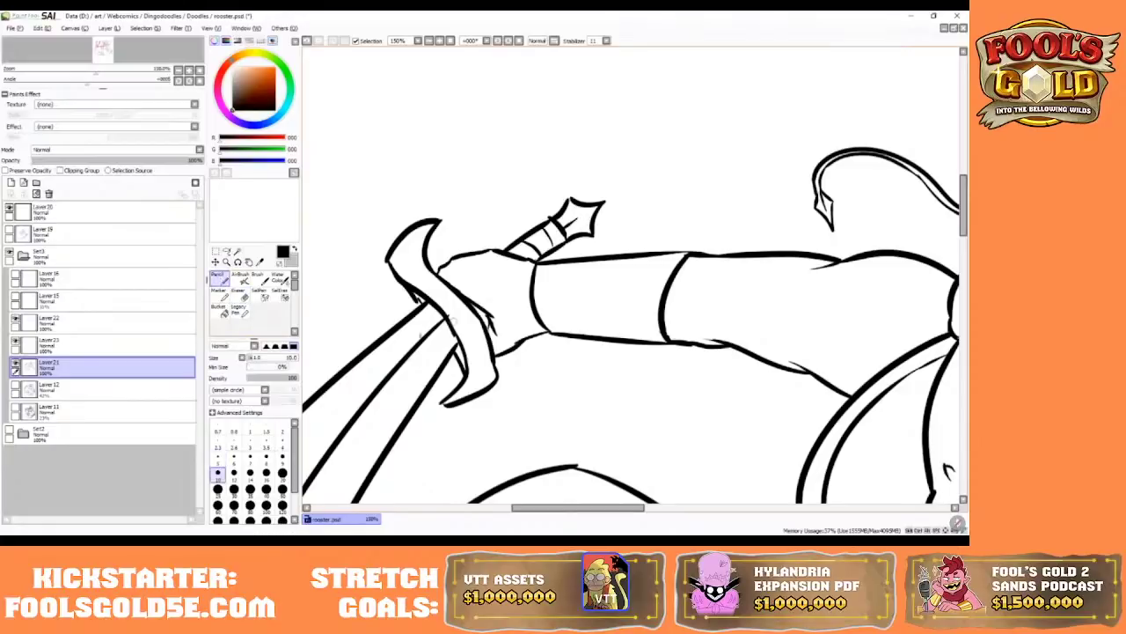
key(e)
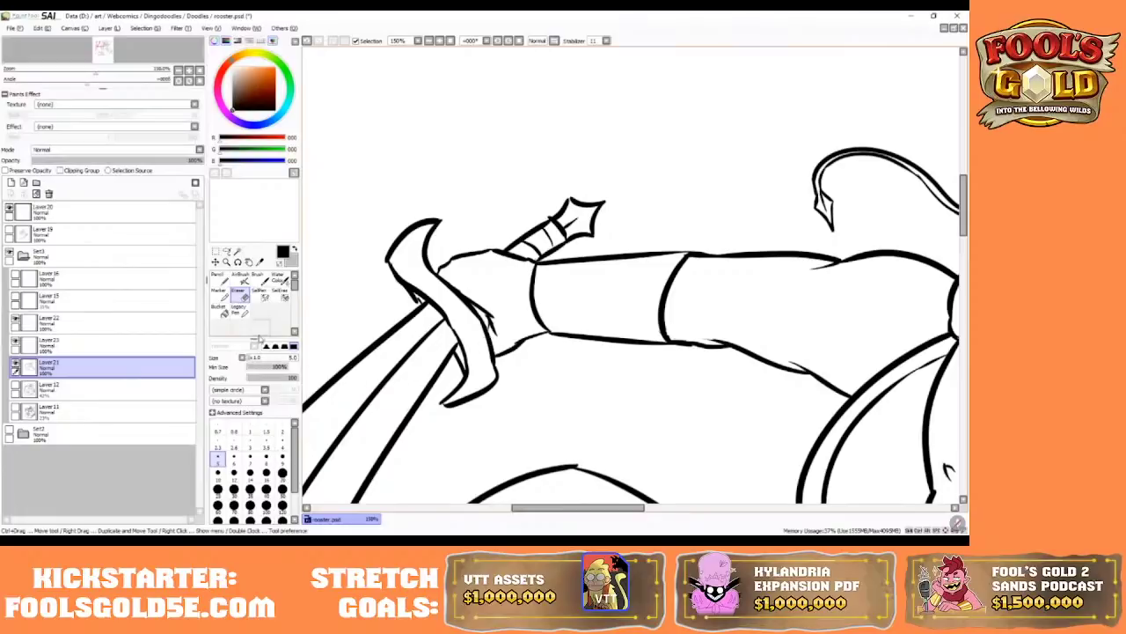
key(n)
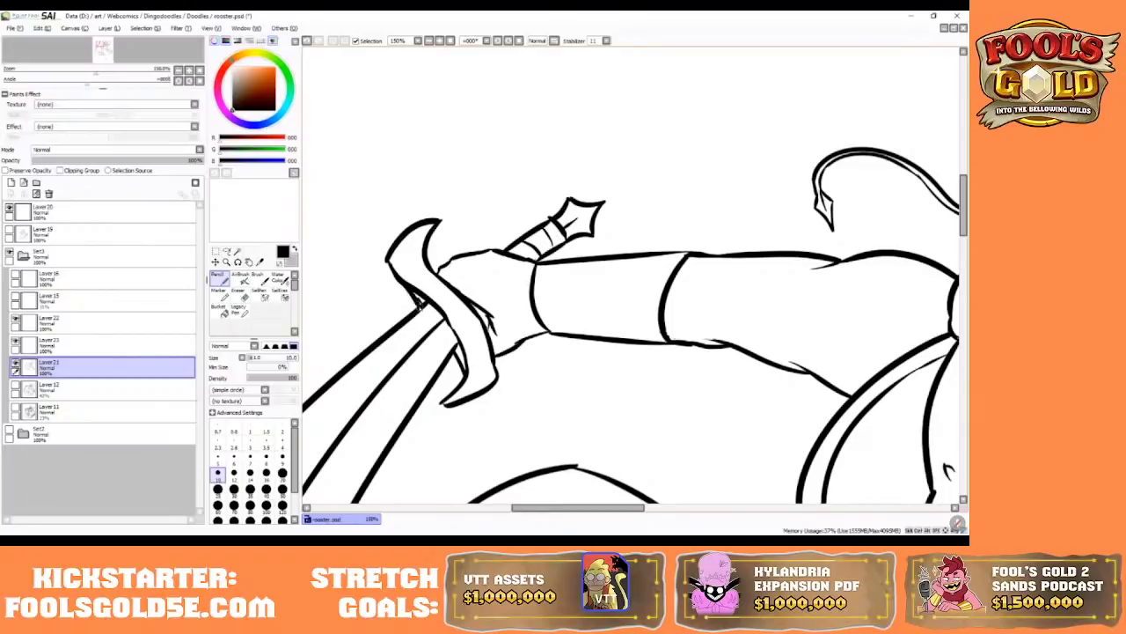
key(e)
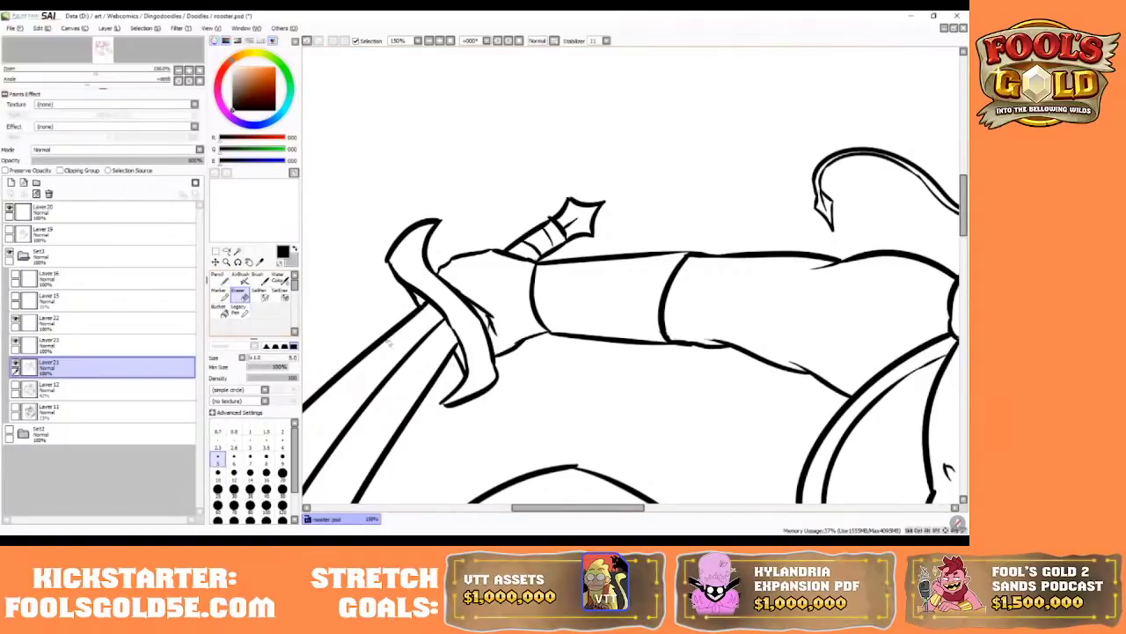
click(219, 276)
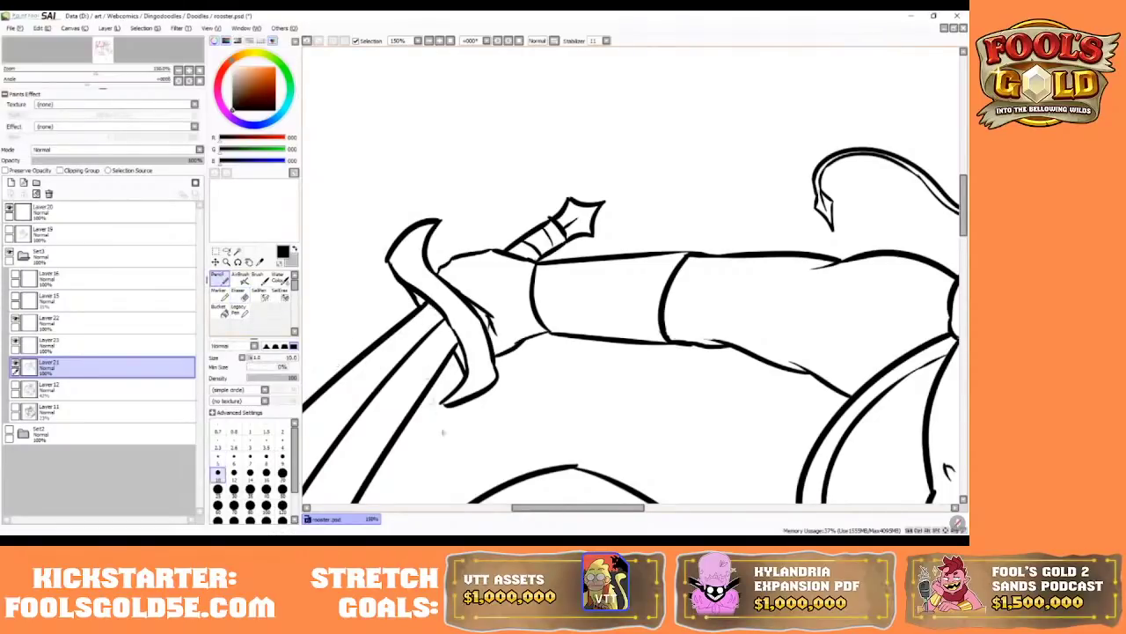
- Close the gap in the tail's outer outline with the Pencil and clean up the line ends at the tail tip with the Eraser
drag(525, 517, 684, 519)
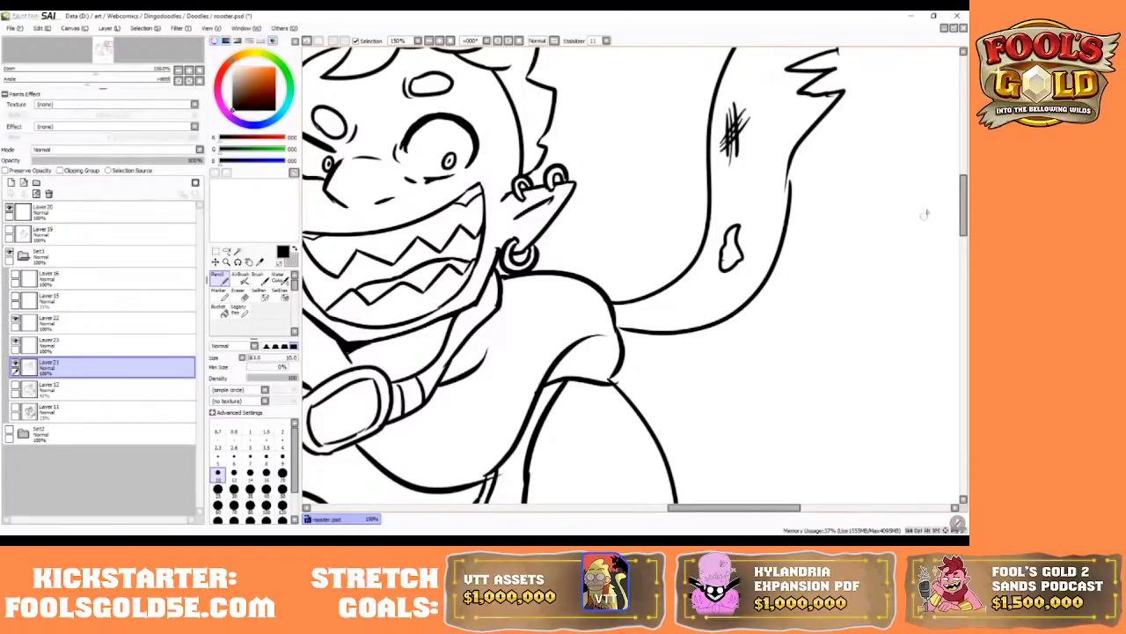
drag(965, 199, 964, 188)
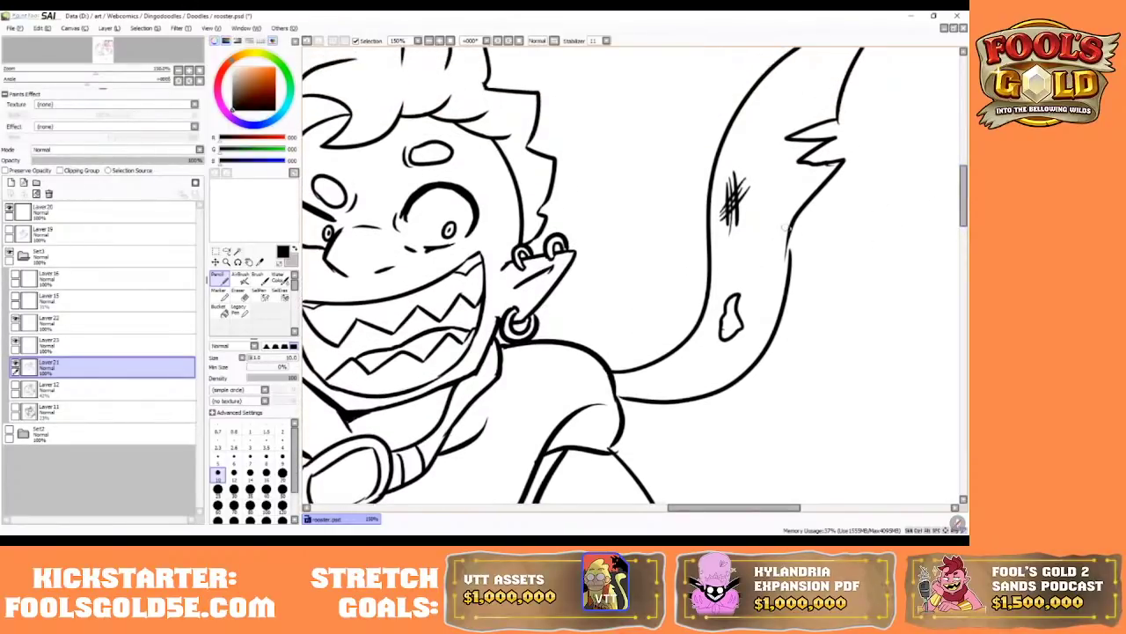
drag(789, 227, 782, 279)
drag(959, 195, 959, 179)
click(237, 296)
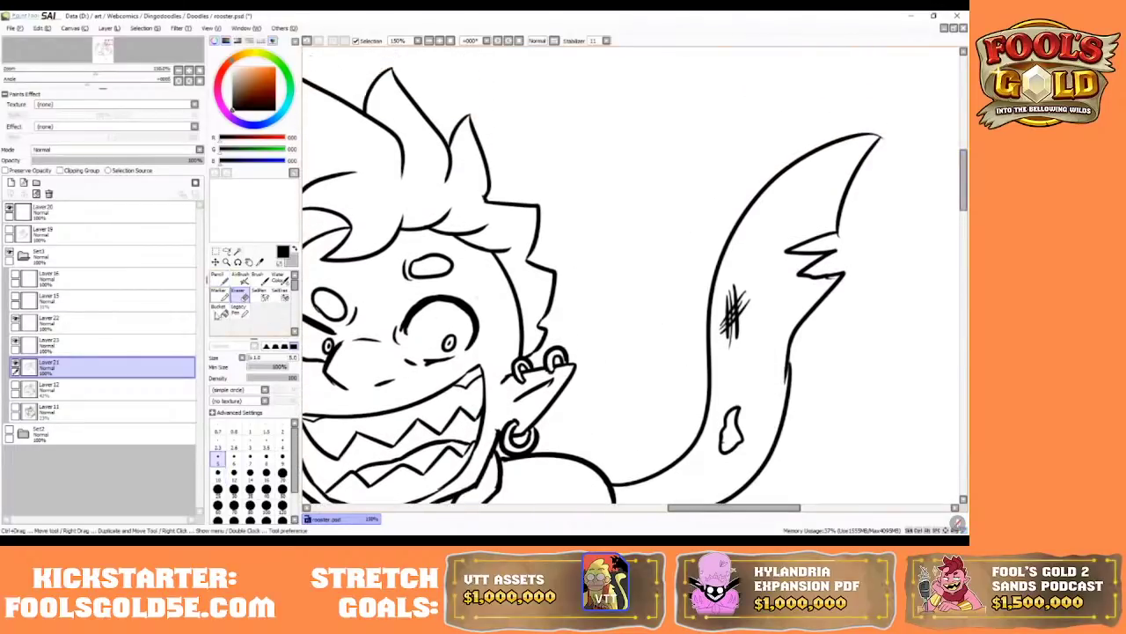
click(15, 363)
click(15, 363)
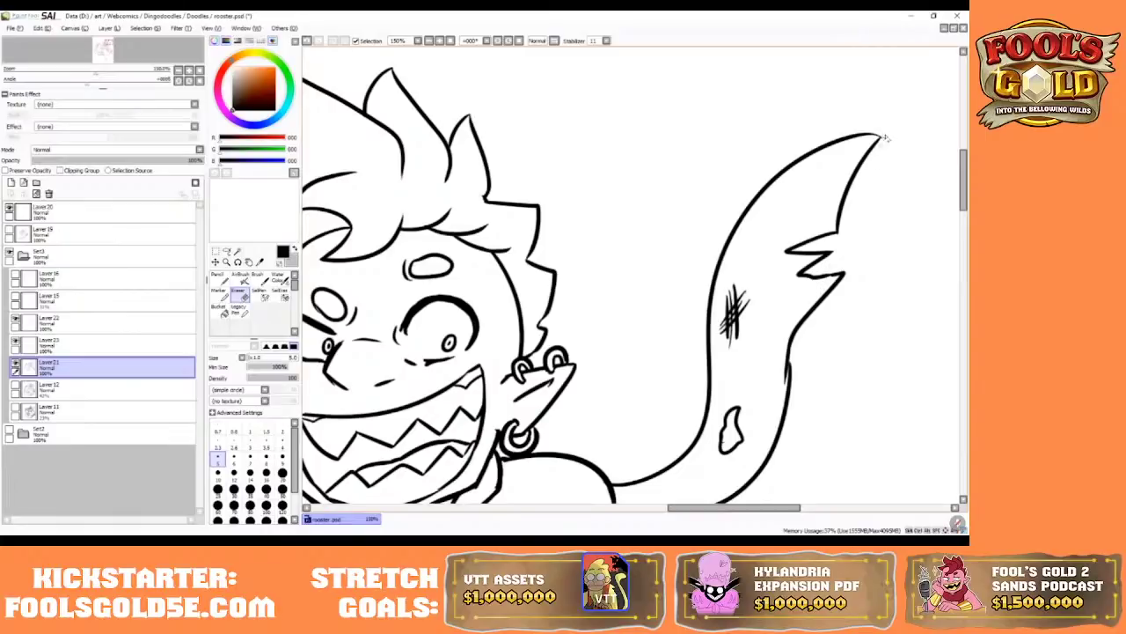
click(217, 278)
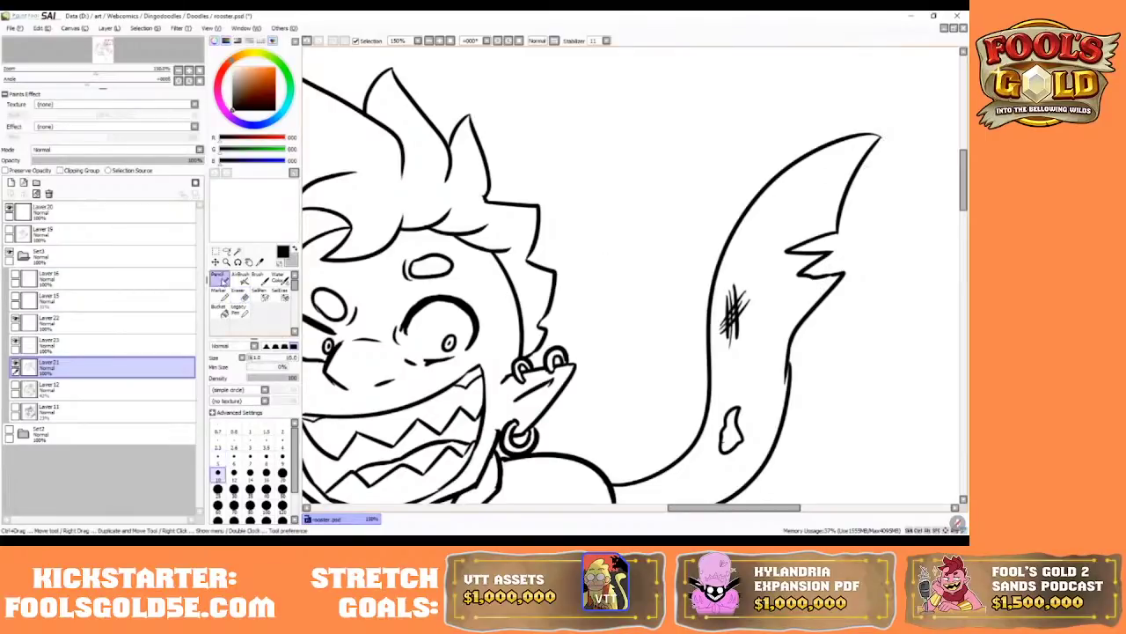
- Examine the whole figure's line art at 50% zoom
click(451, 40)
click(441, 40)
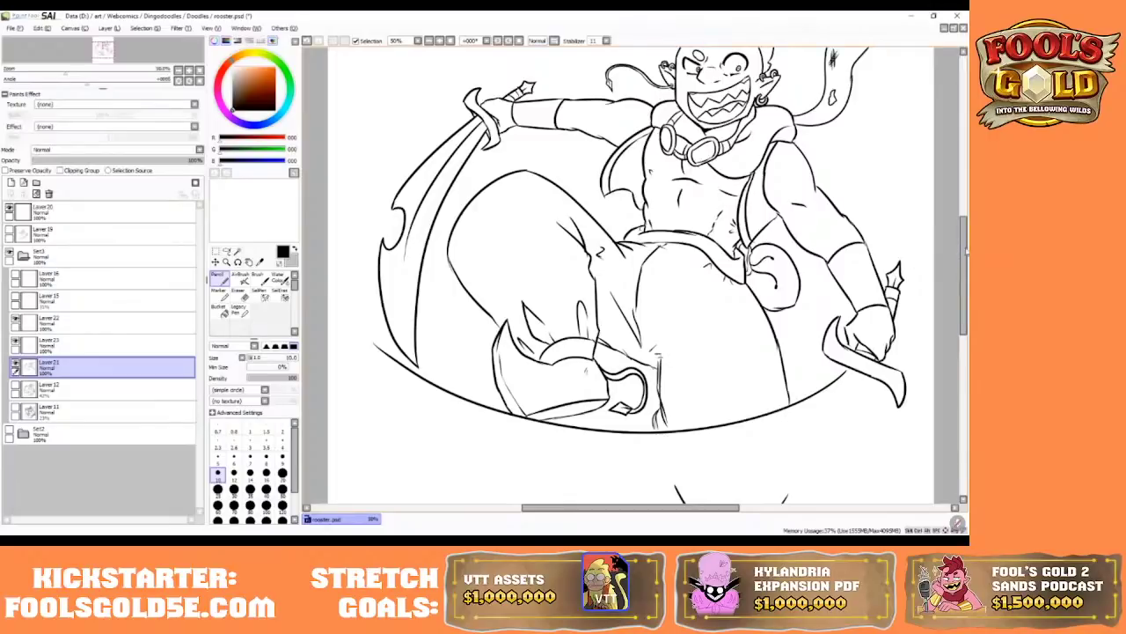
drag(964, 251, 951, 213)
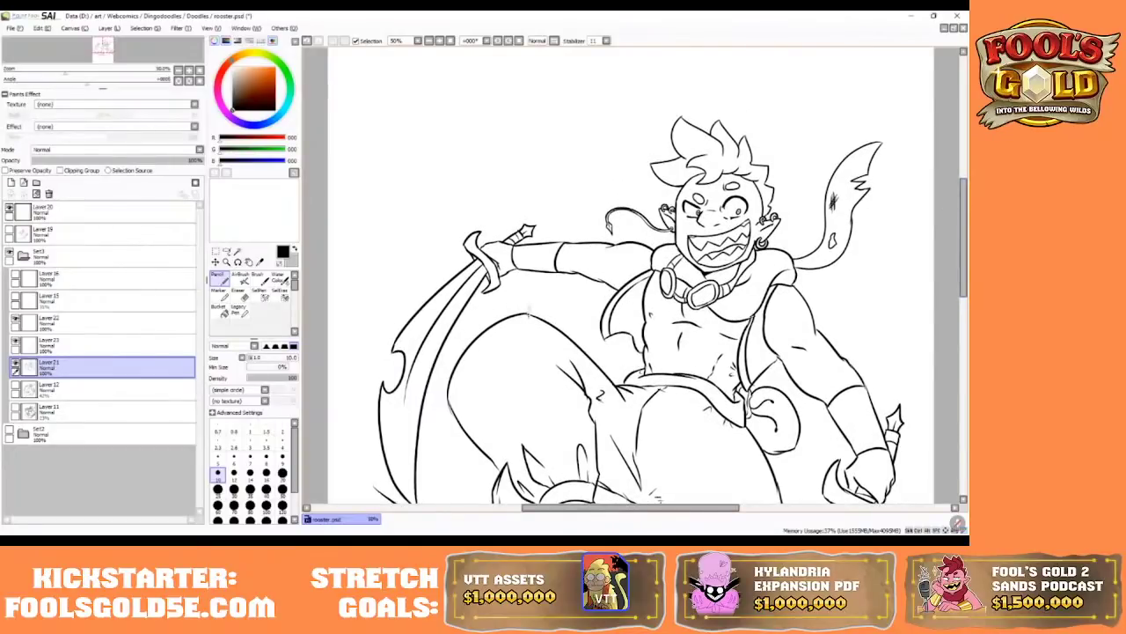
drag(630, 510, 667, 509)
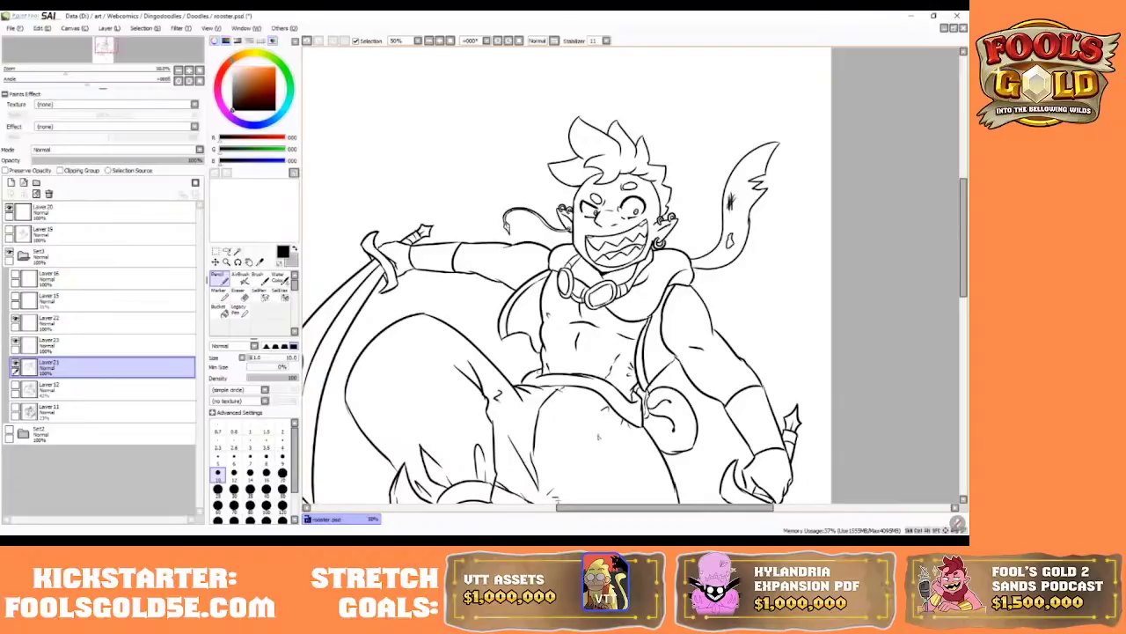
click(440, 41)
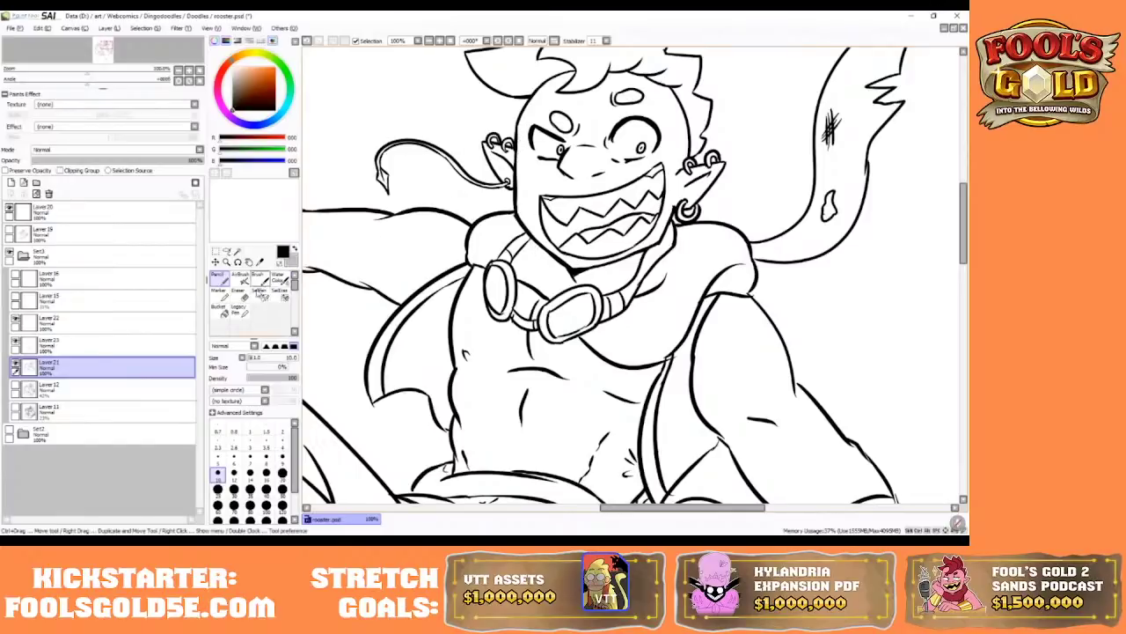
- Reduce the Eraser size to 2.3 and make Layer 21 the active layer with the Pencil ready
click(238, 291)
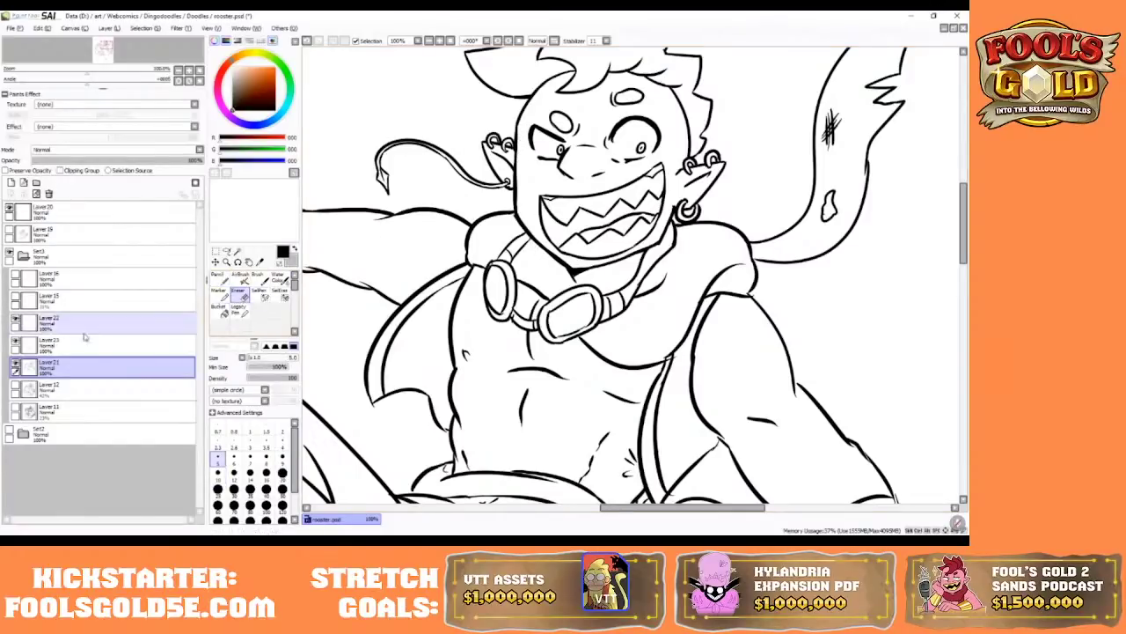
click(24, 322)
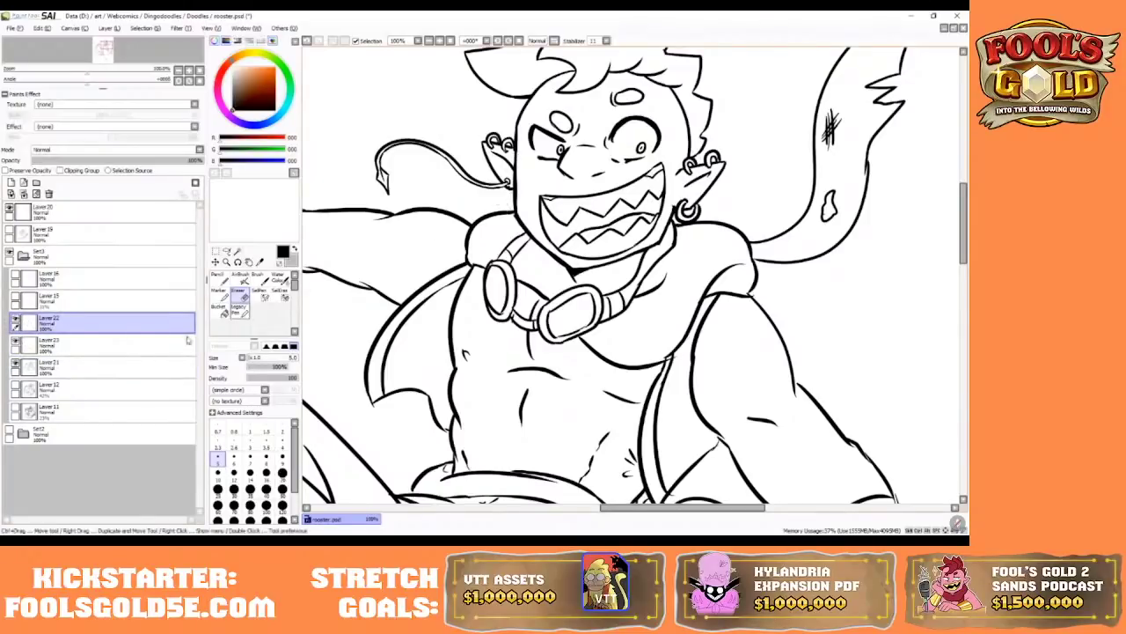
click(126, 348)
click(126, 361)
key(bracketleft)
key(bracketleft)
key(bracketleft)
key(bracketleft)
key(bracketleft)
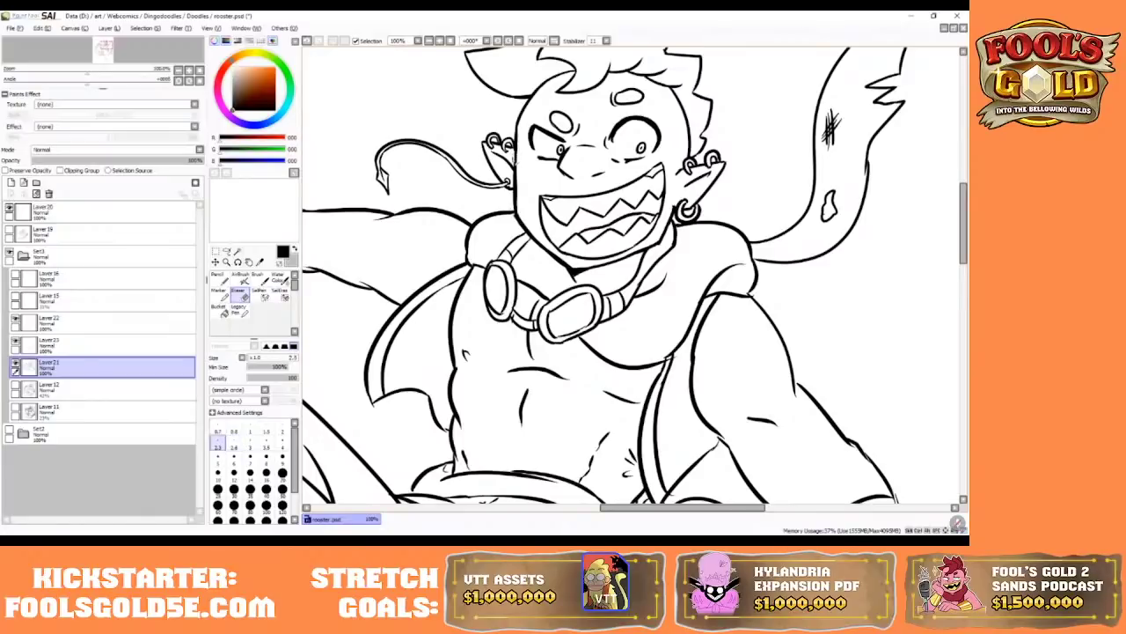
key(n)
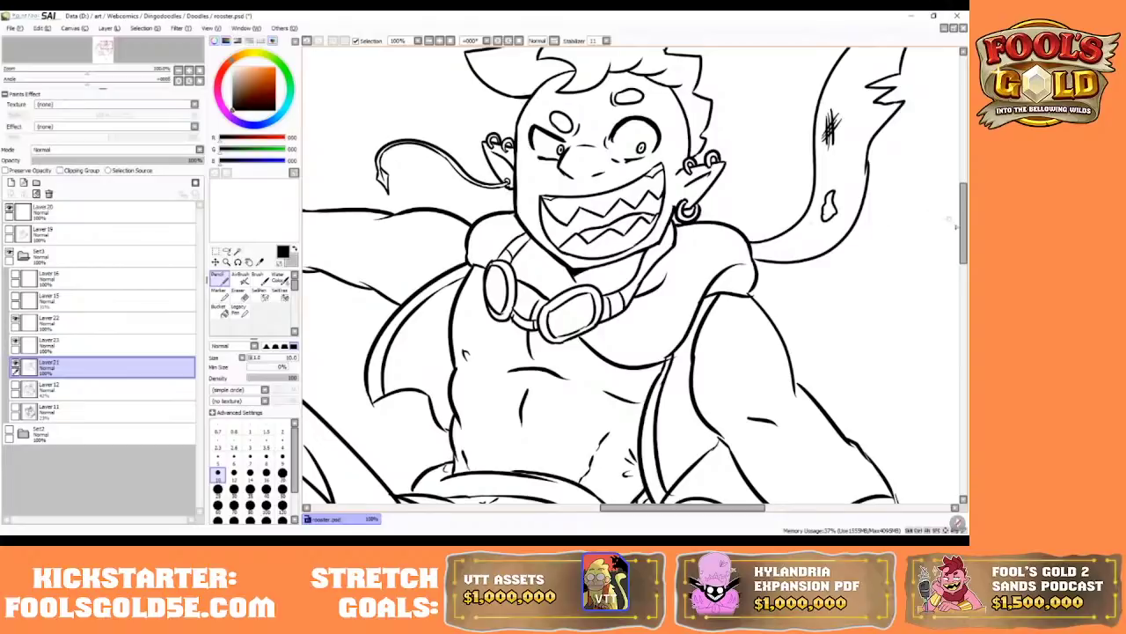
- Try merging Layer 23 down into Layer 21, undo the merge and reselect Layer 21
drag(964, 217, 964, 191)
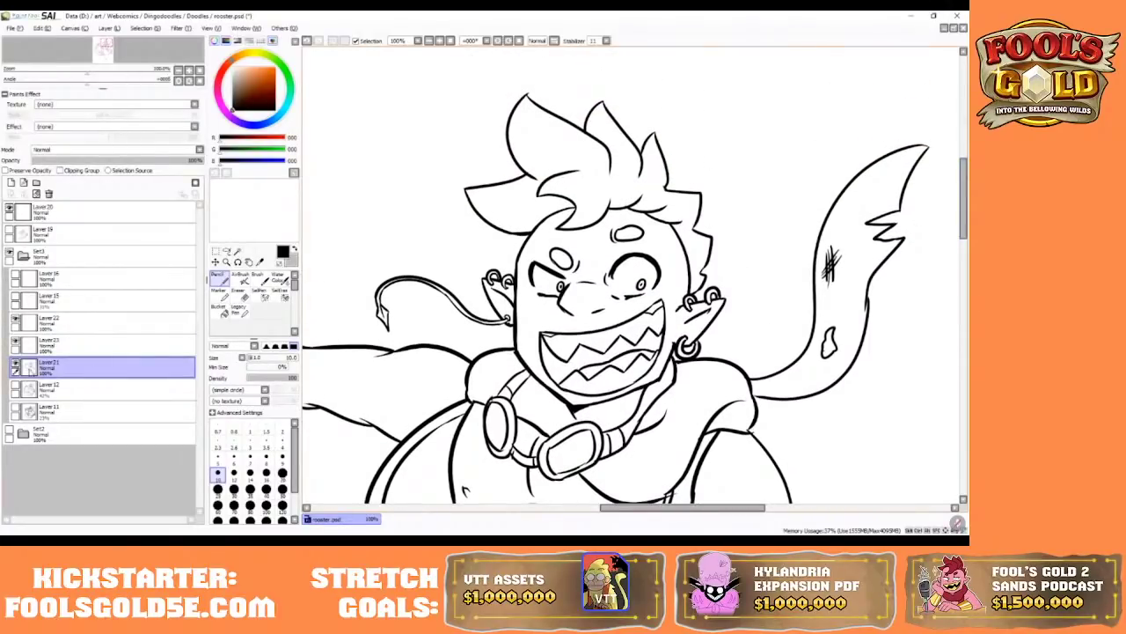
click(16, 365)
click(15, 365)
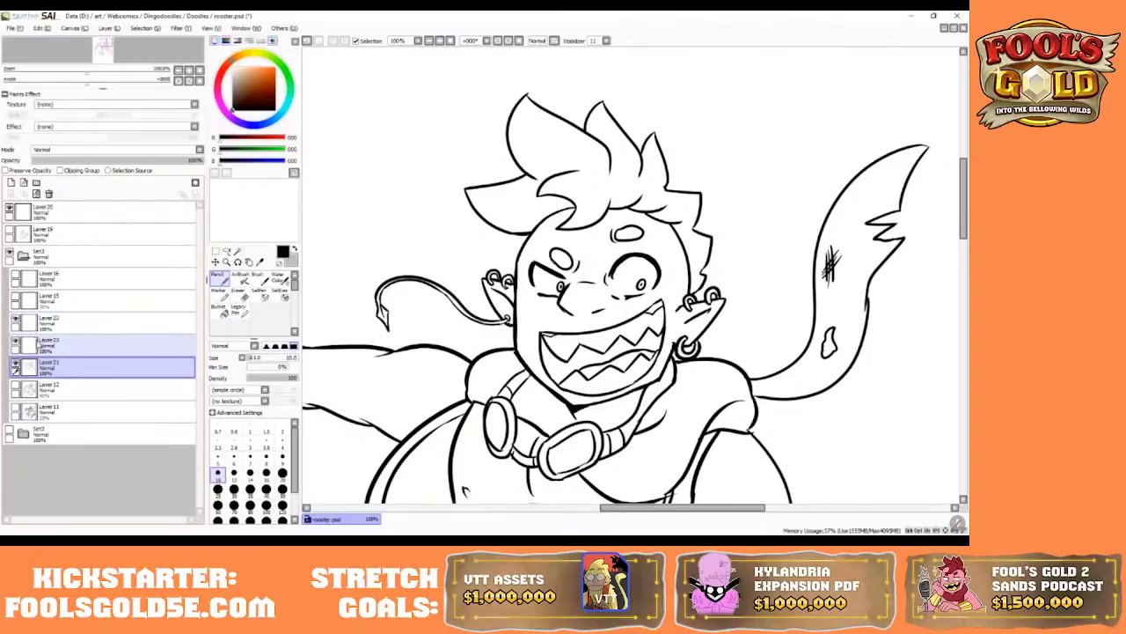
click(37, 343)
click(24, 193)
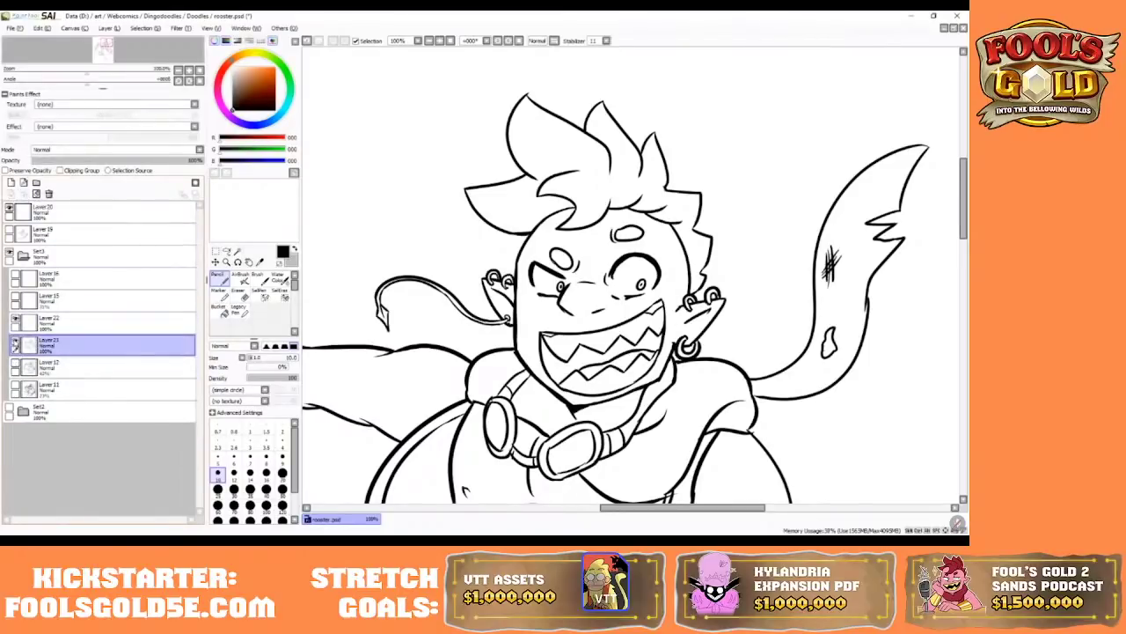
click(15, 342)
click(15, 342)
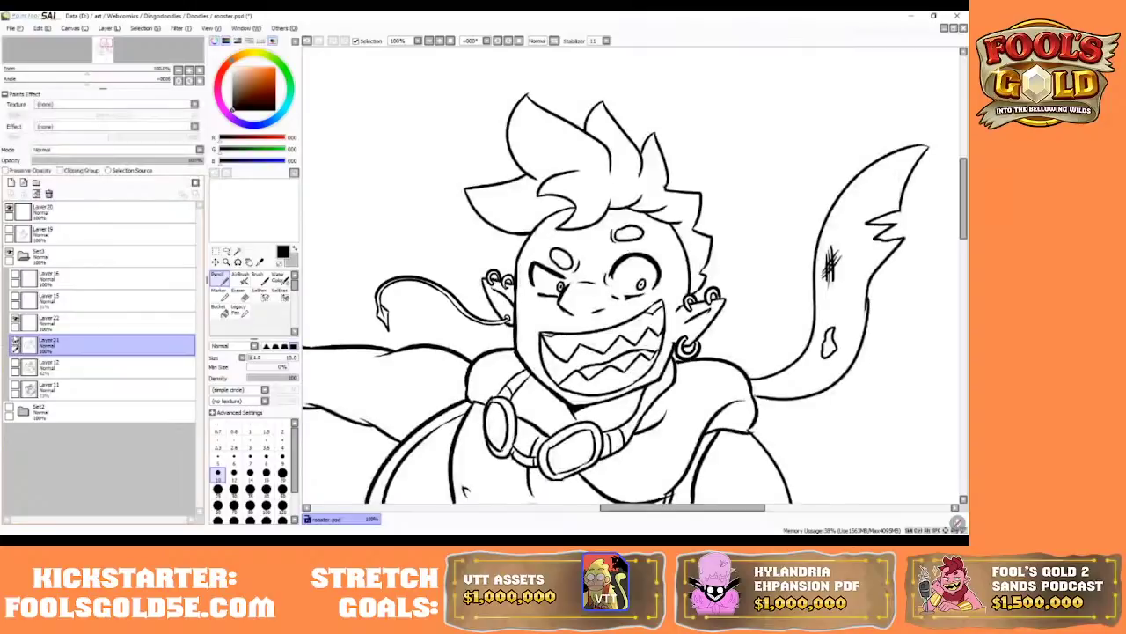
click(307, 41)
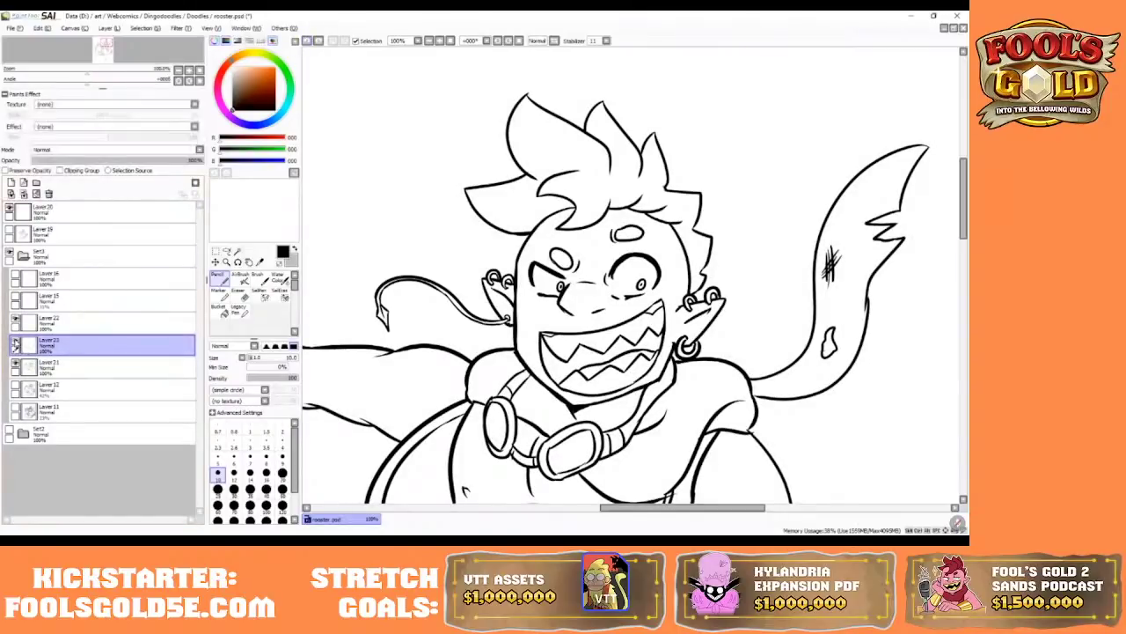
click(25, 366)
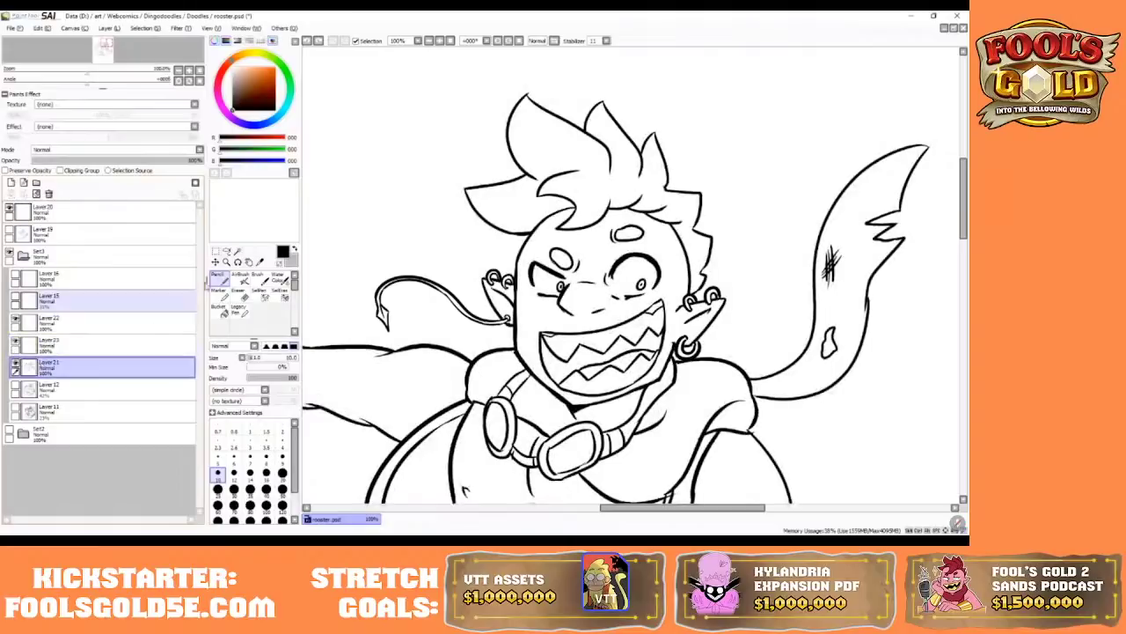
- Try Magic Wand selections around the head and the lower body on Layer 21, undoing each one
click(237, 251)
click(494, 275)
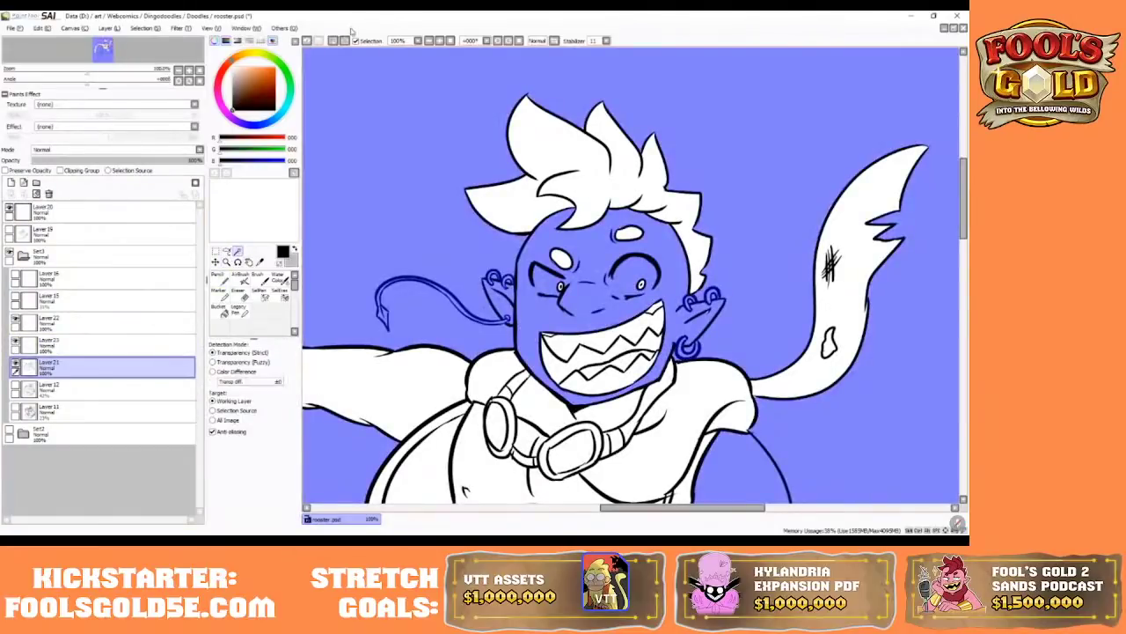
click(308, 41)
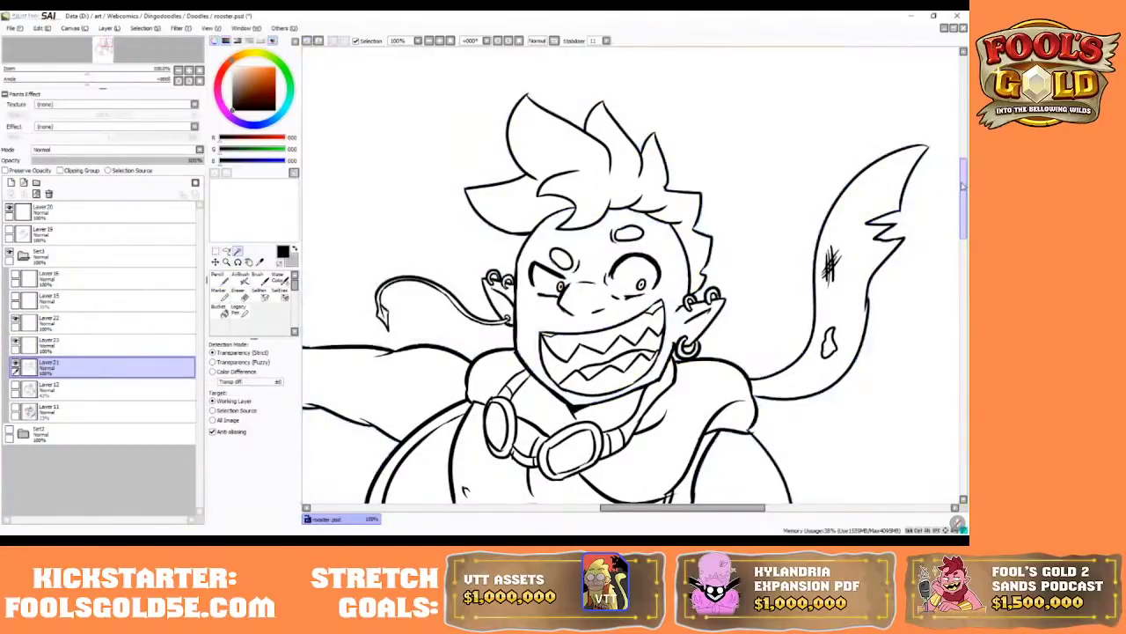
drag(962, 185, 962, 254)
click(501, 148)
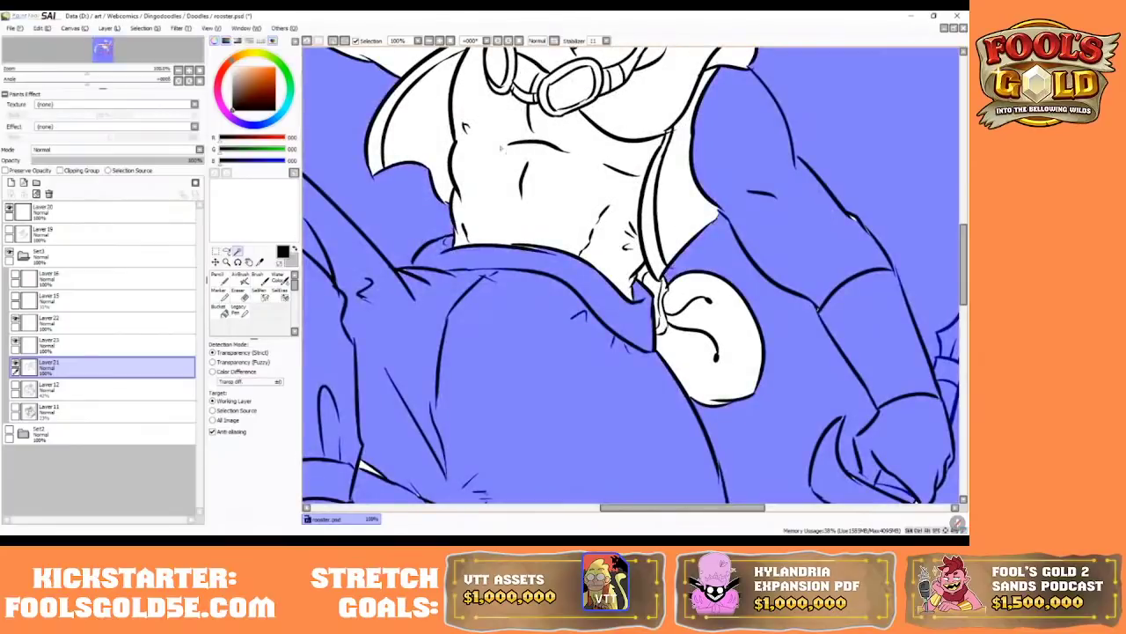
click(308, 41)
- Bridge the outline gap near the lowered arm's elbow with the SelPen and select the enclosed arm area with the Magic Wand
click(260, 292)
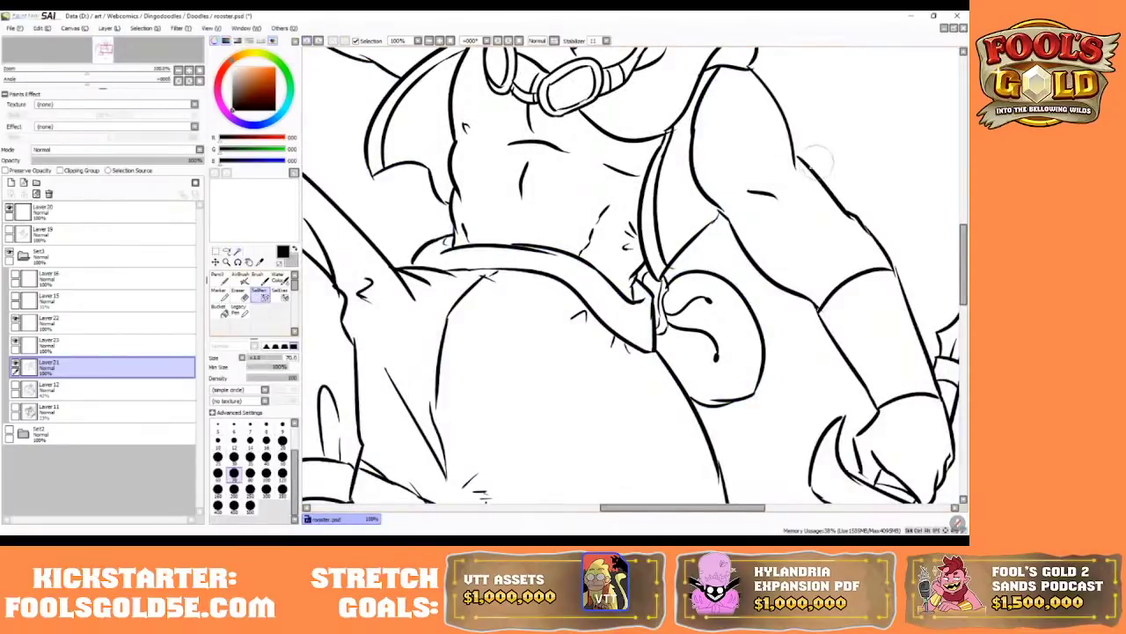
click(789, 171)
click(237, 252)
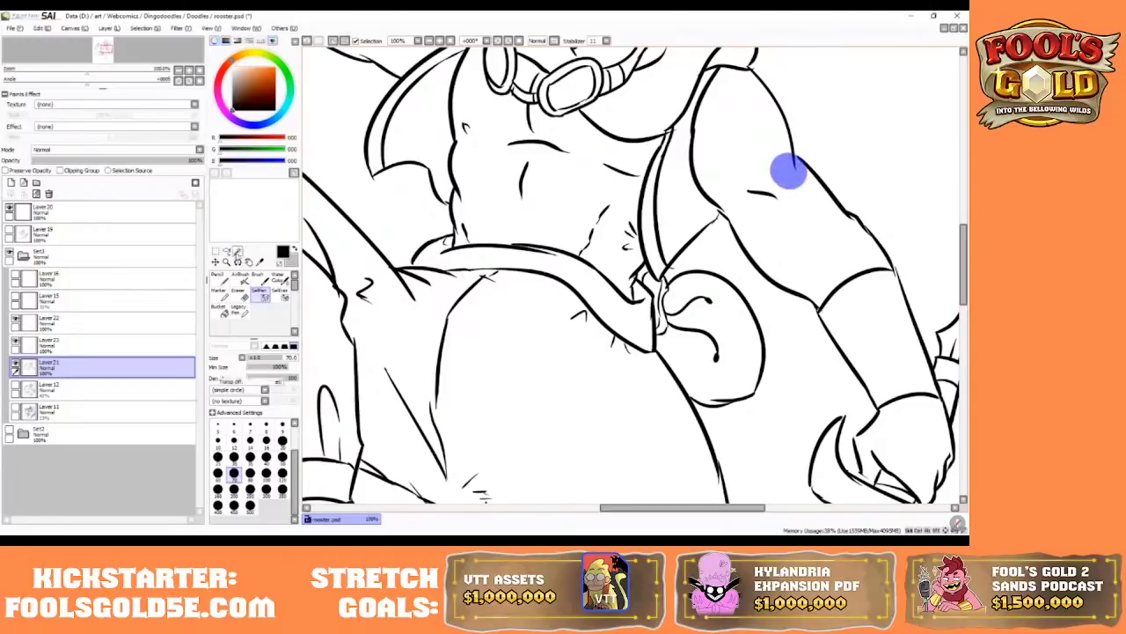
key(w)
click(789, 171)
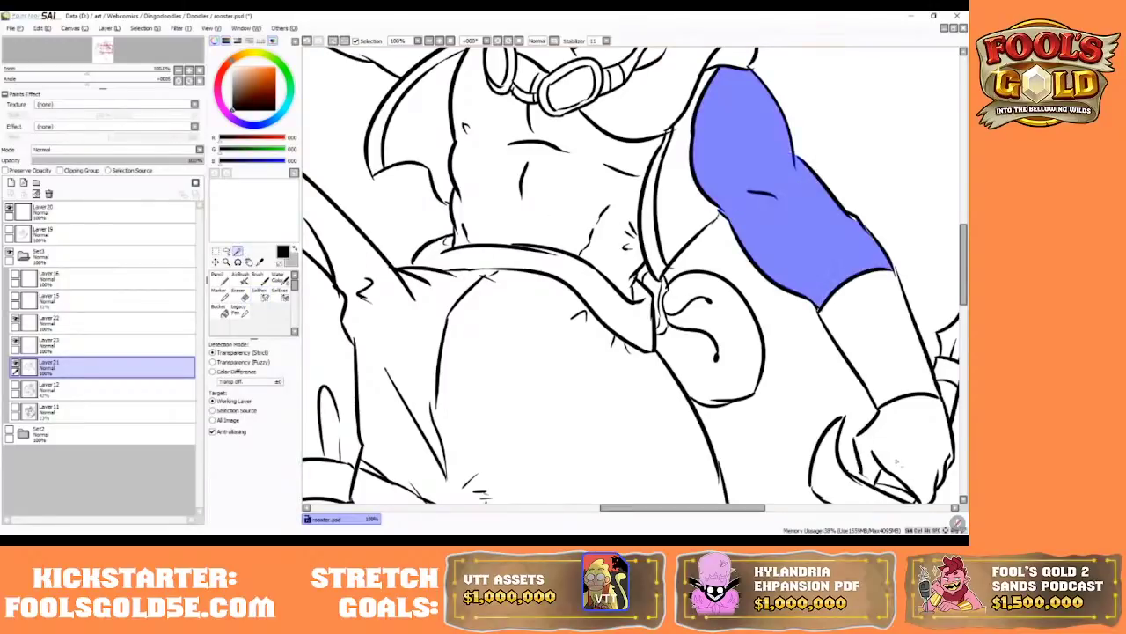
- Set the SelPen to size 7 and bridge the outline gaps at the lowered hand's thumb and knuckles
drag(652, 509, 691, 509)
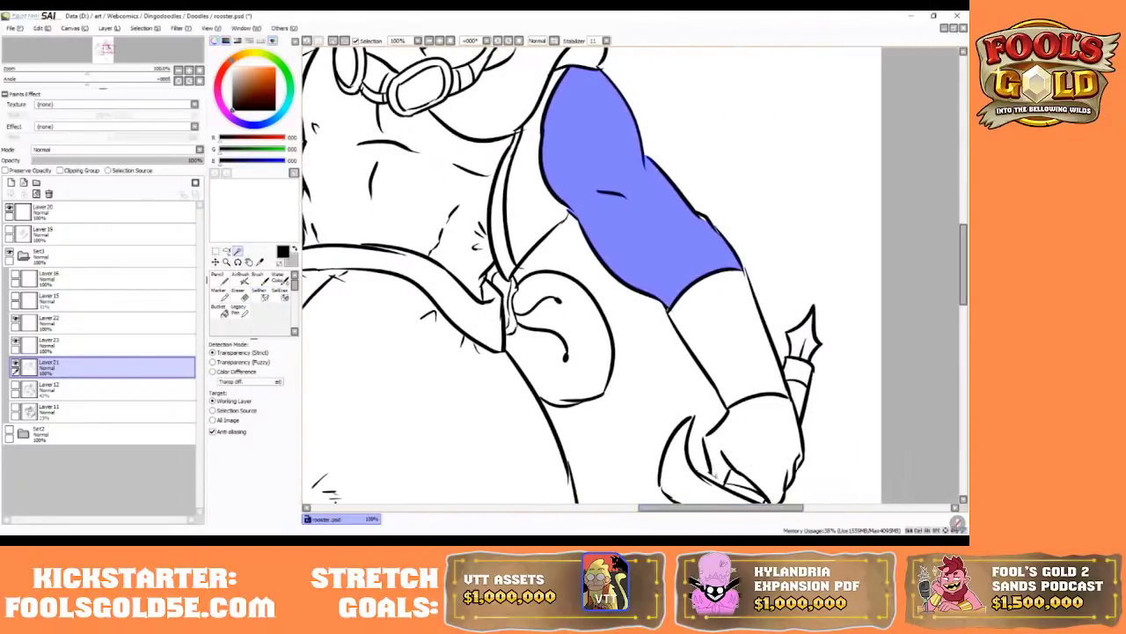
scroll(634, 273, down, 2)
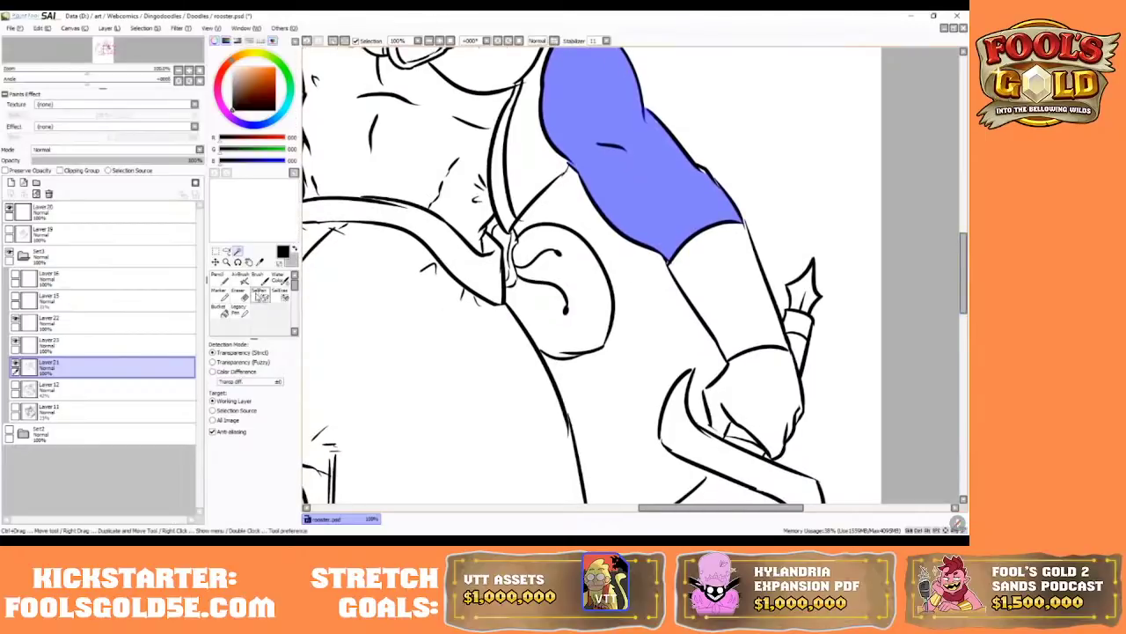
click(260, 290)
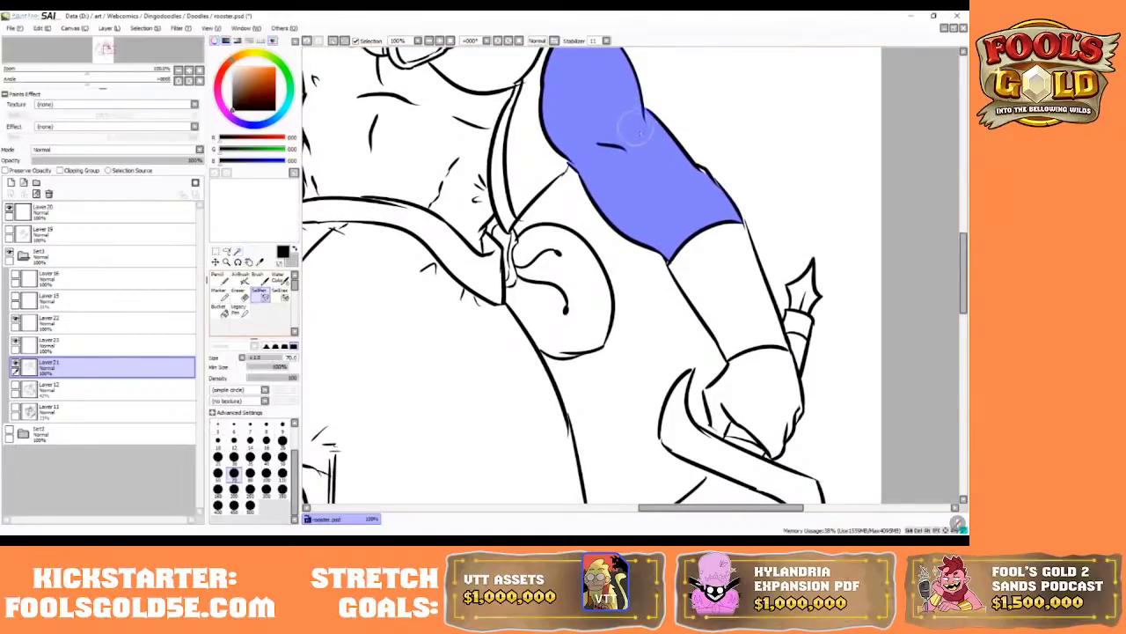
click(251, 426)
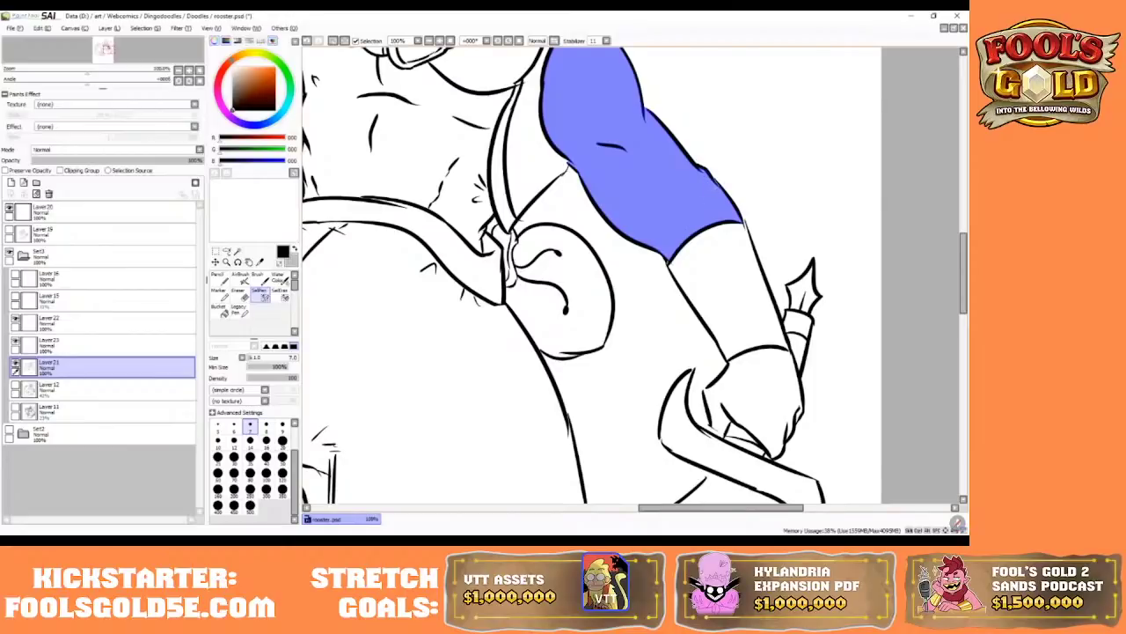
drag(713, 426, 727, 431)
drag(799, 428, 797, 412)
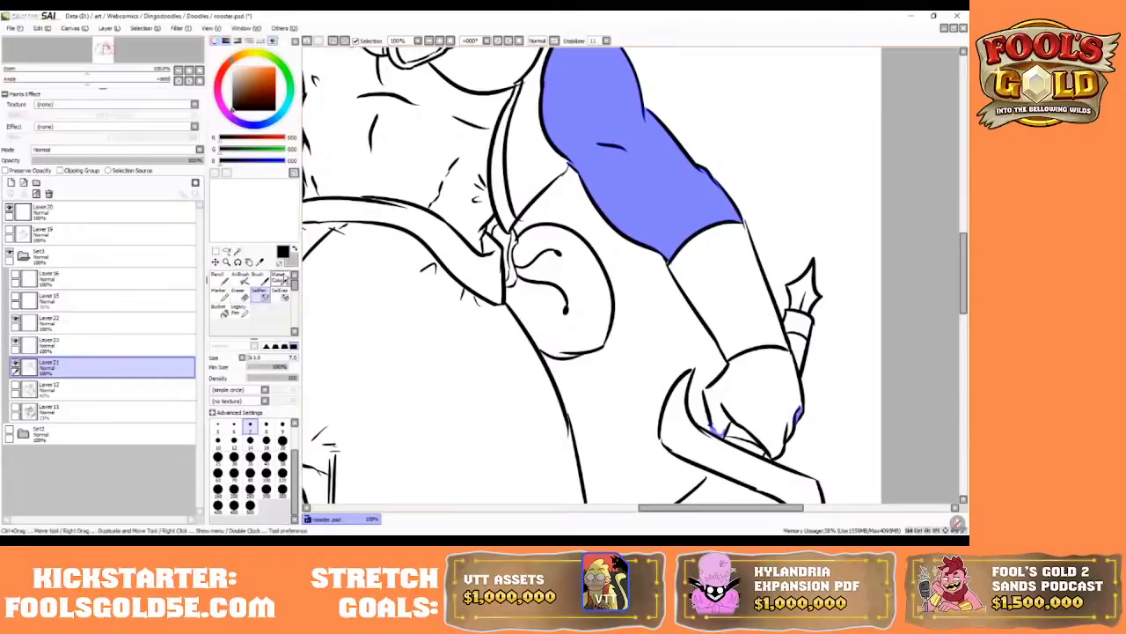
- Try a Magic Wand selection of the lowered hand and undo it
click(237, 252)
click(728, 390)
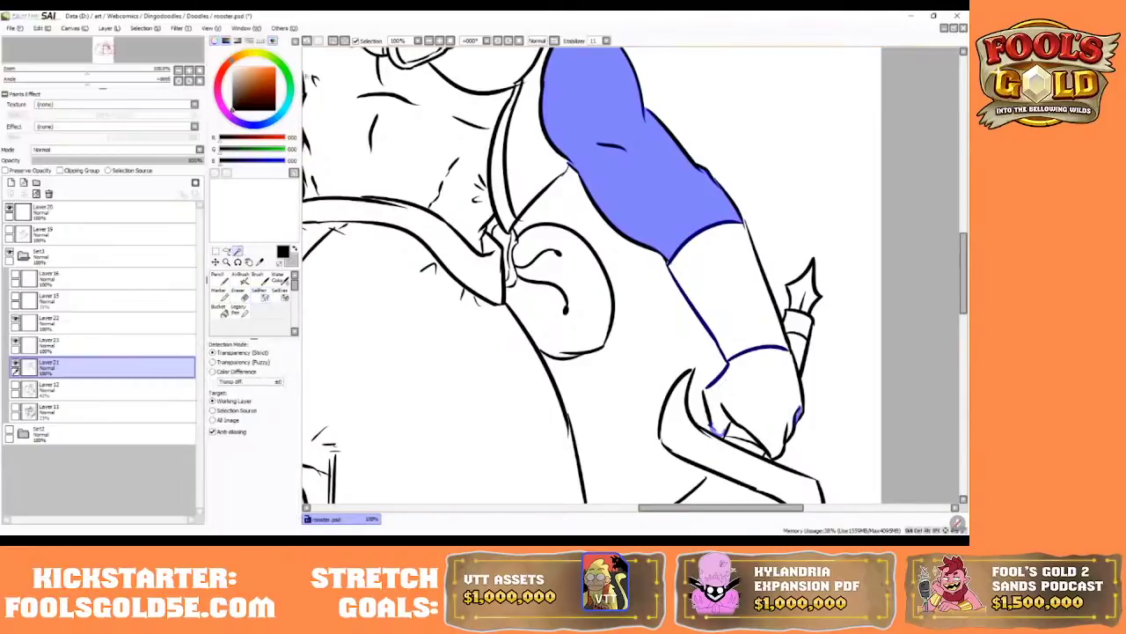
click(423, 396)
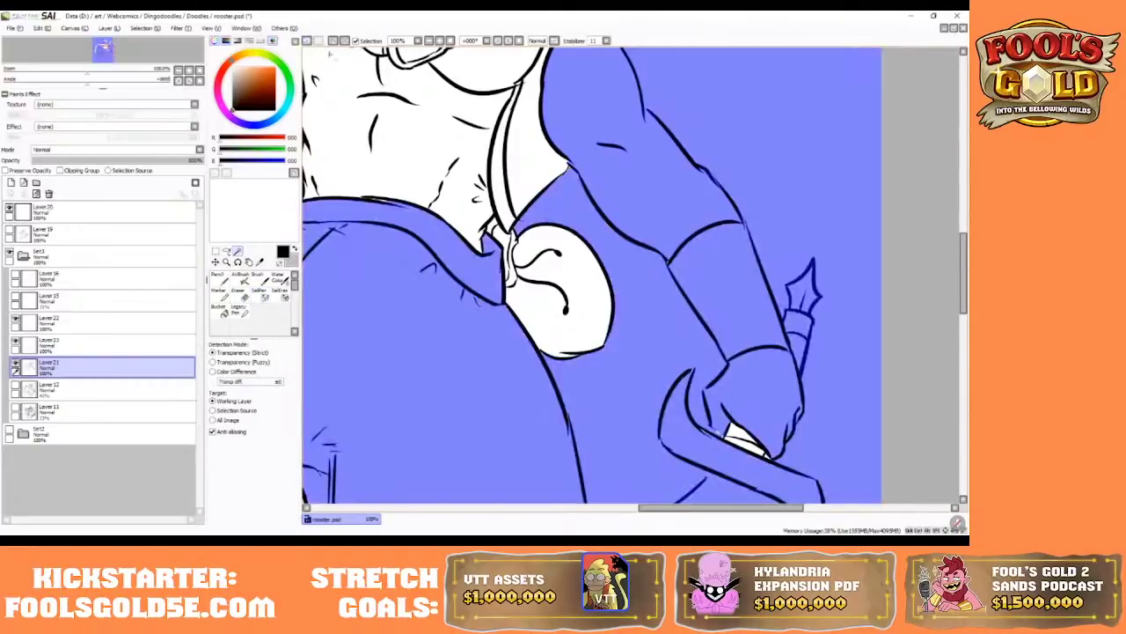
click(307, 41)
- Close the remaining gap in the hand outline below the wrist with the SelPen and select the lowered hand with the Magic Wand
click(260, 294)
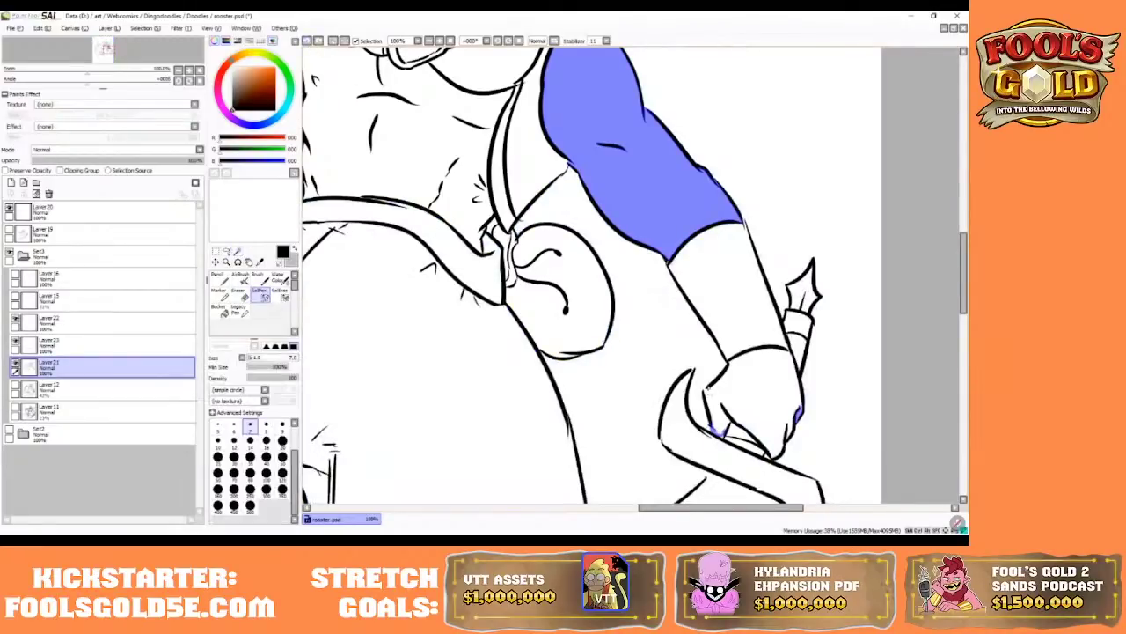
click(238, 251)
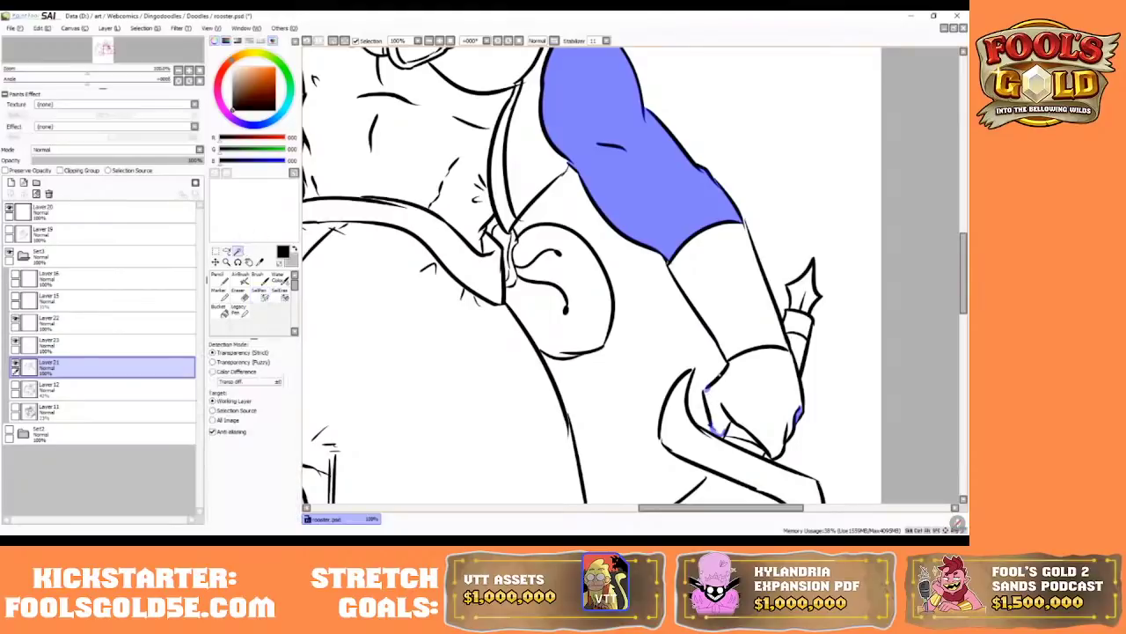
click(748, 396)
- Bridge the gaps where the torso outline meets the collar with the SelPen and select the bare torso with the Magic Wand
click(259, 294)
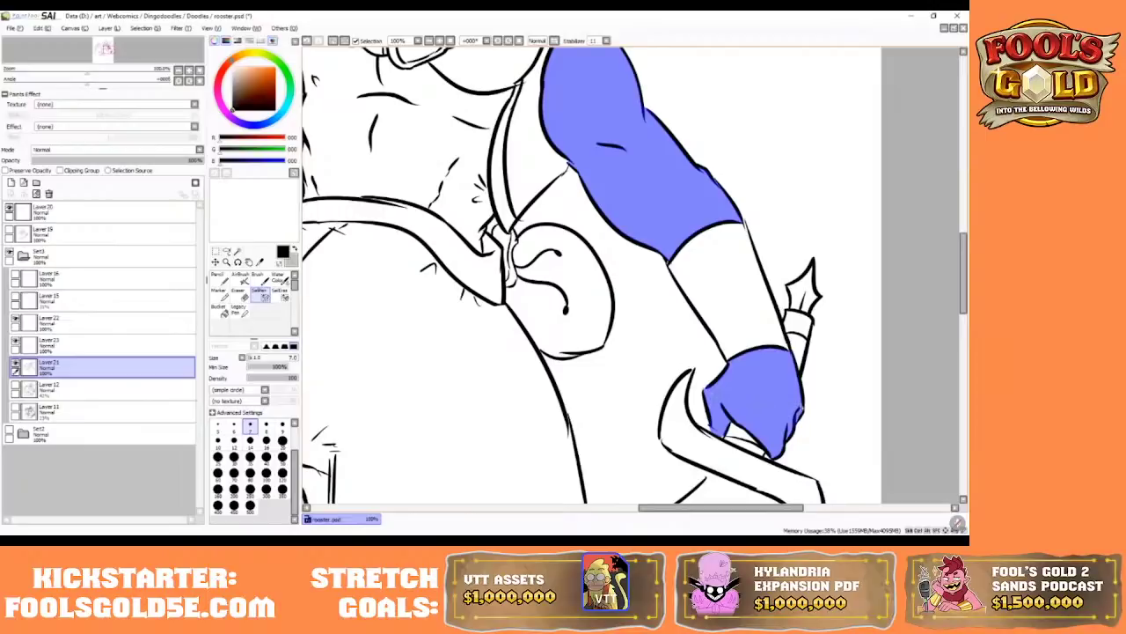
drag(659, 509, 562, 510)
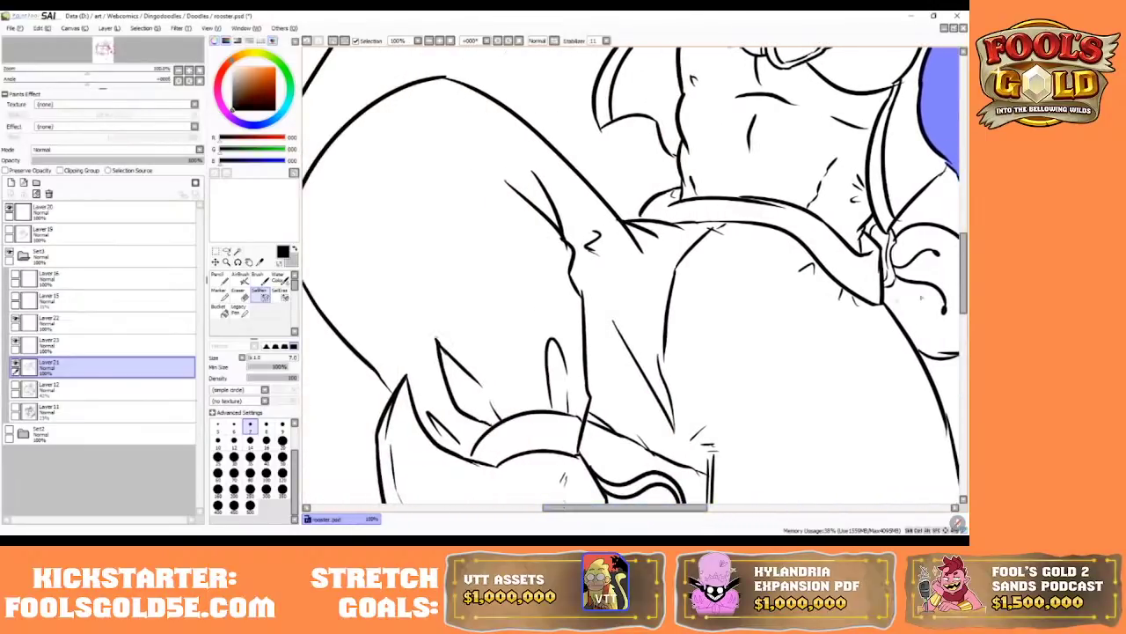
drag(965, 273, 964, 229)
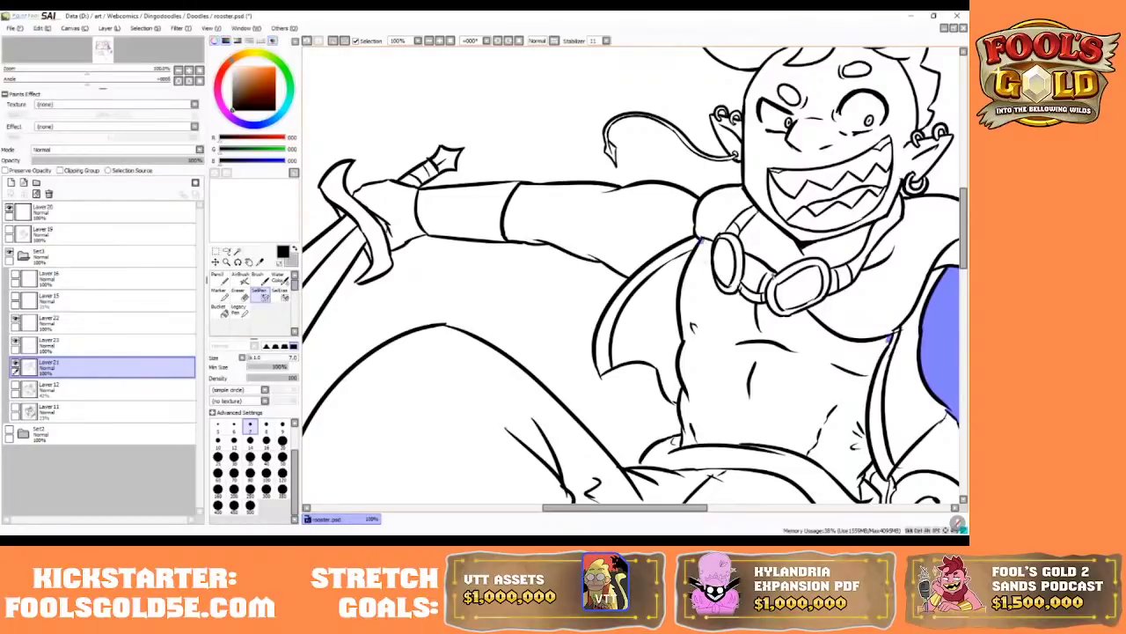
click(237, 251)
click(763, 280)
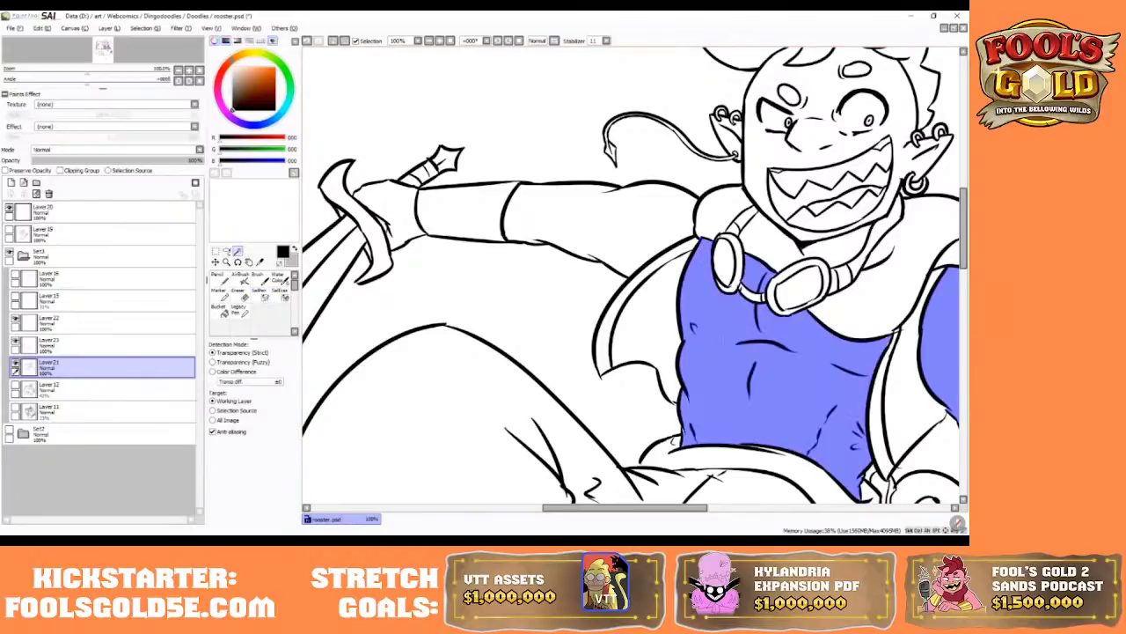
- Add the outstretched upper arm and its sword hand to the selection, and undo a Magic Wand try at the ear
shift+click(586, 216)
shift+click(402, 223)
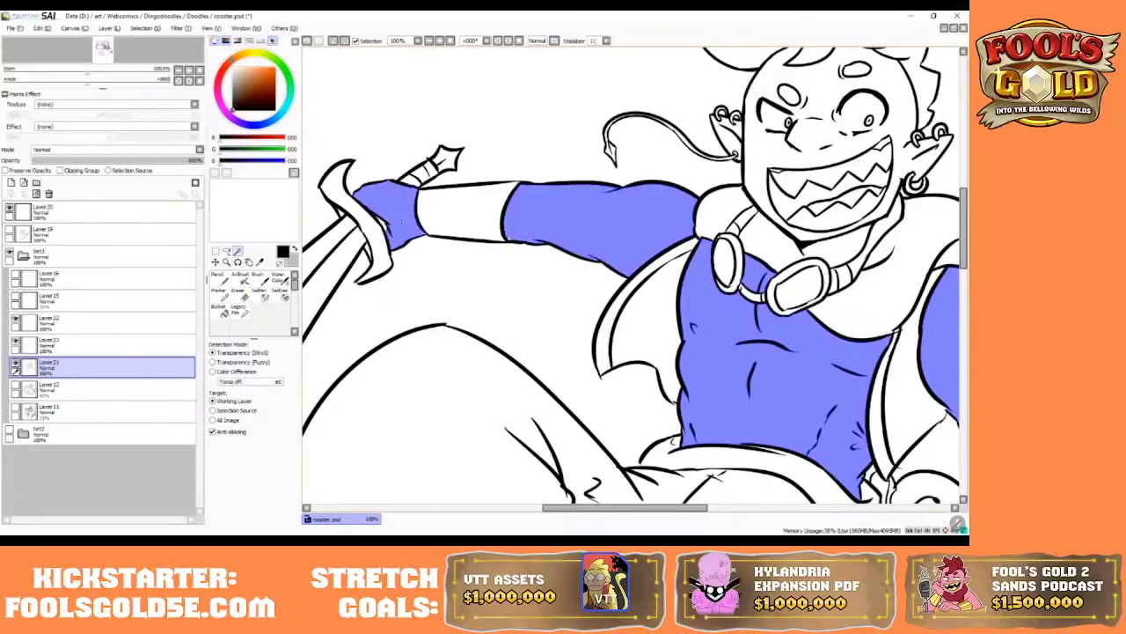
click(724, 119)
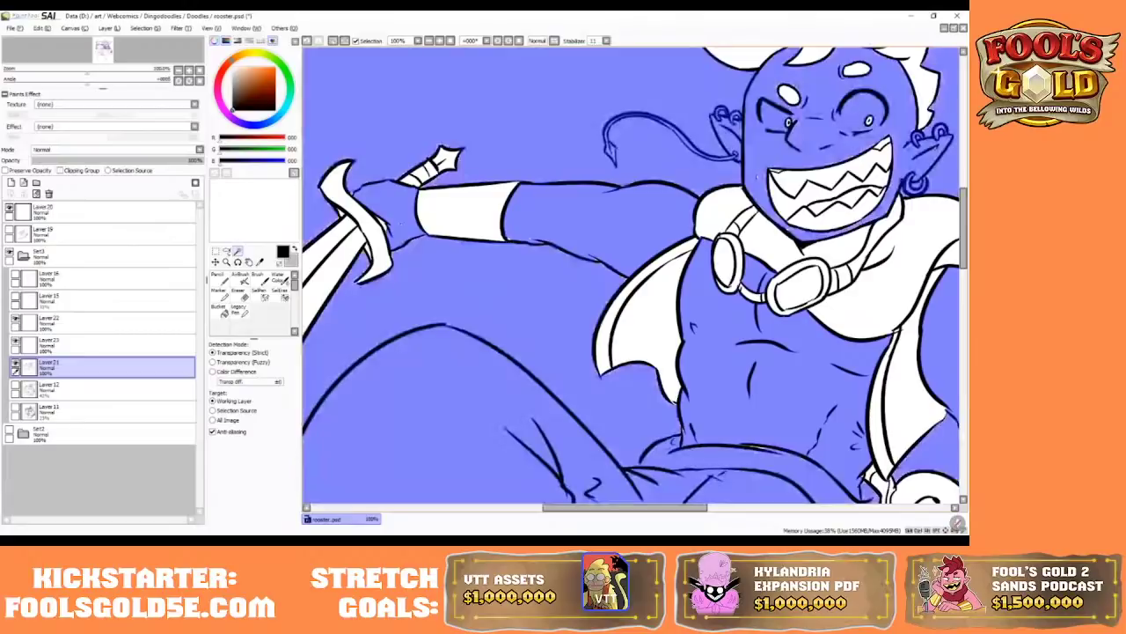
key(ctrl+z)
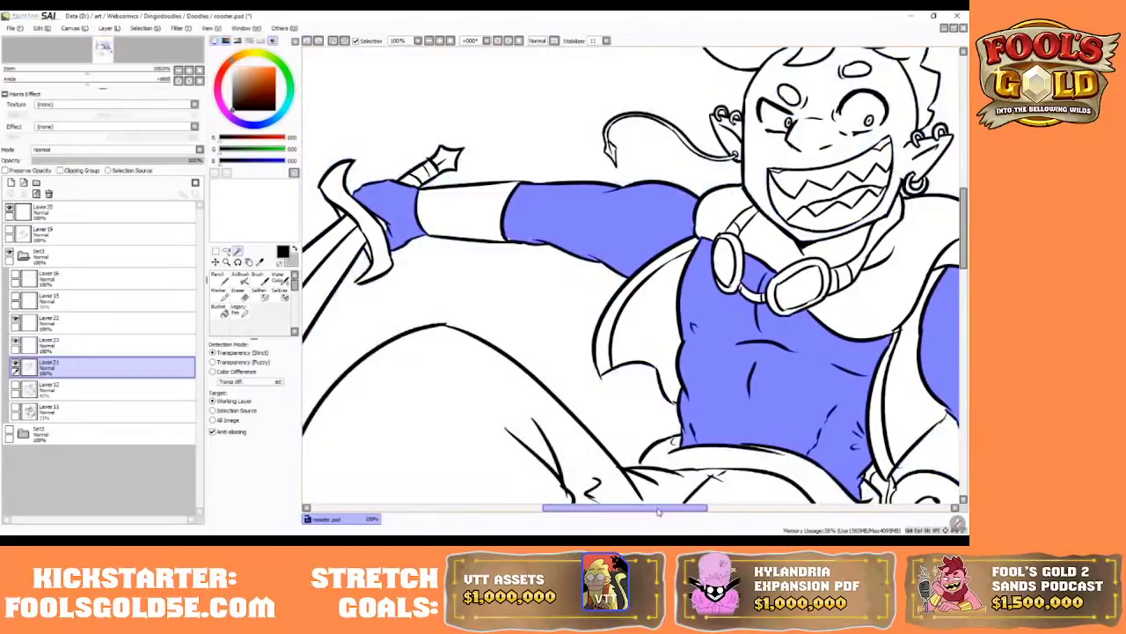
- Reduce the SelPen size to 5 and bridge the outline gaps around the earrings on both ears
drag(660, 510, 698, 512)
click(259, 291)
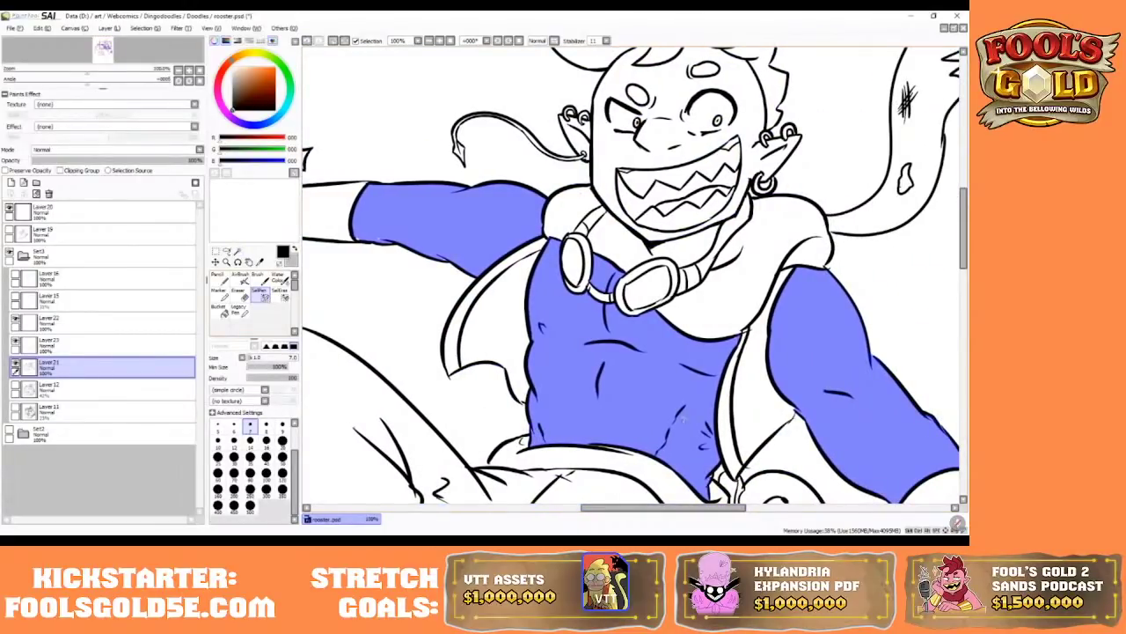
click(250, 456)
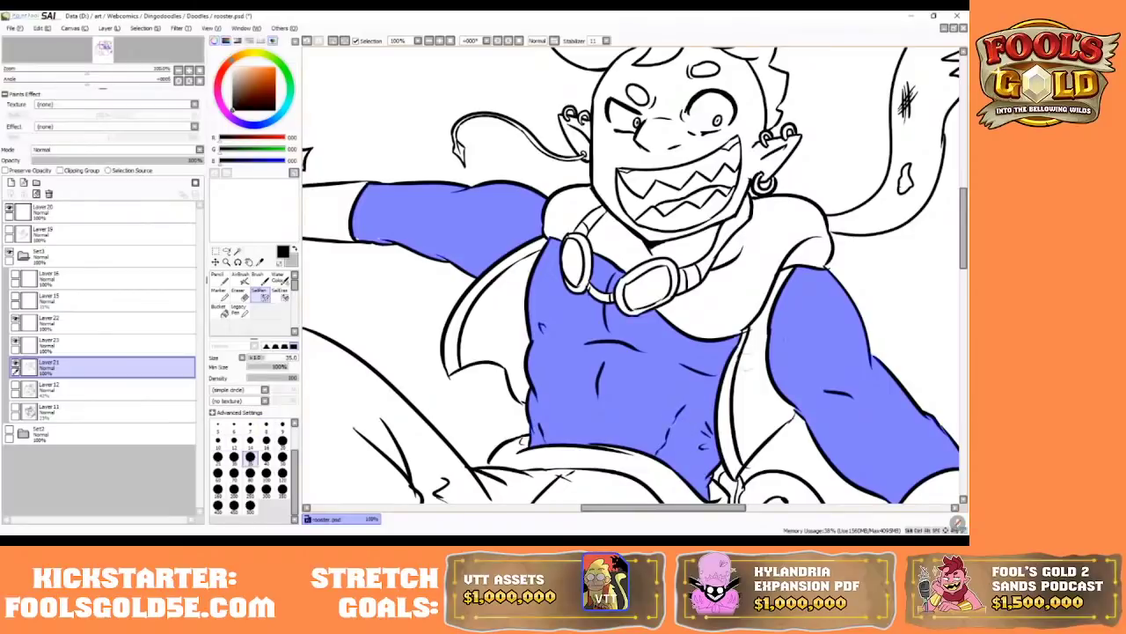
mouse_move(961, 216)
mouse_down()
mouse_move(955, 317)
mouse_move(959, 199)
mouse_up()
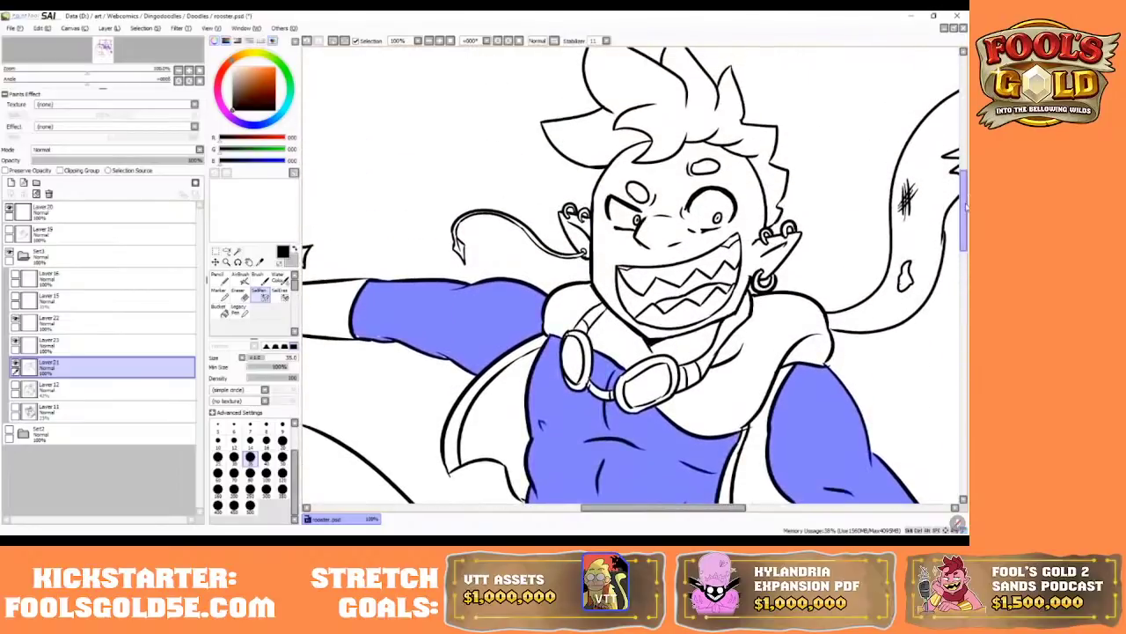
key([)
key([)
key([)
key([)
key([)
key([)
key([)
key([)
key([)
key([)
key([)
key([)
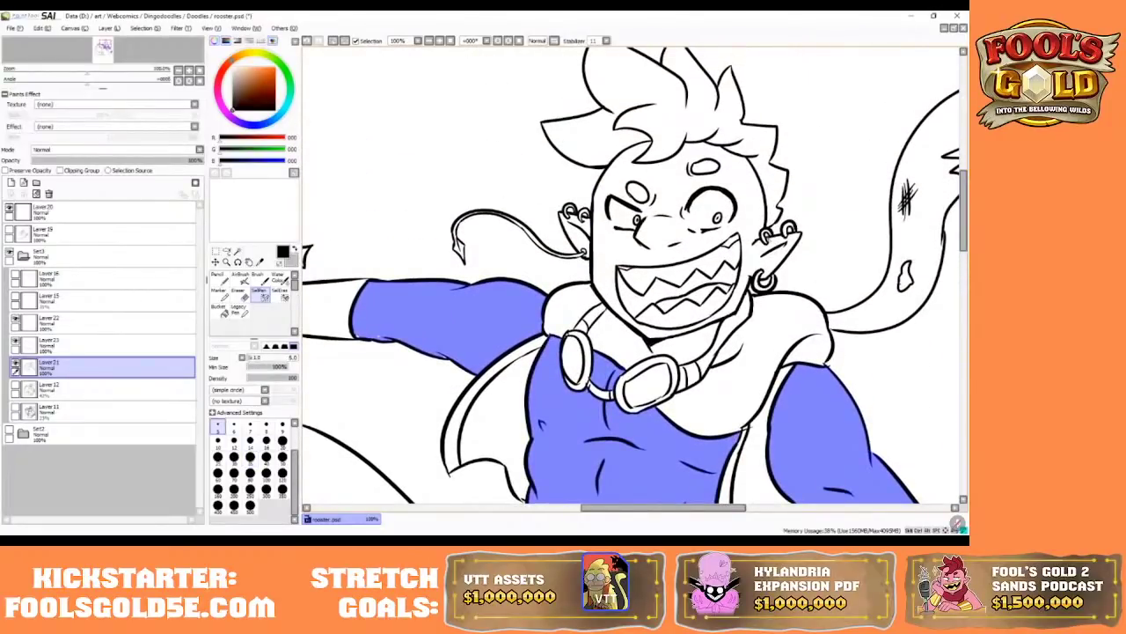
drag(780, 237, 790, 244)
- Select the ear with the long dangling earring using the Magic Wand, undoing any selection that spills into the background
click(236, 251)
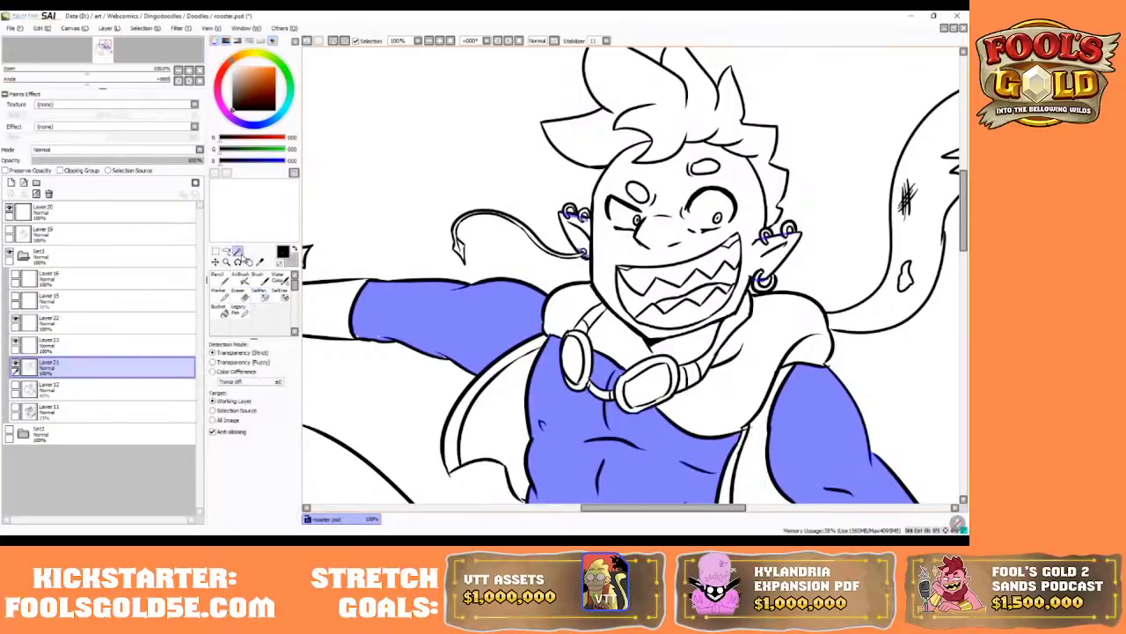
click(574, 230)
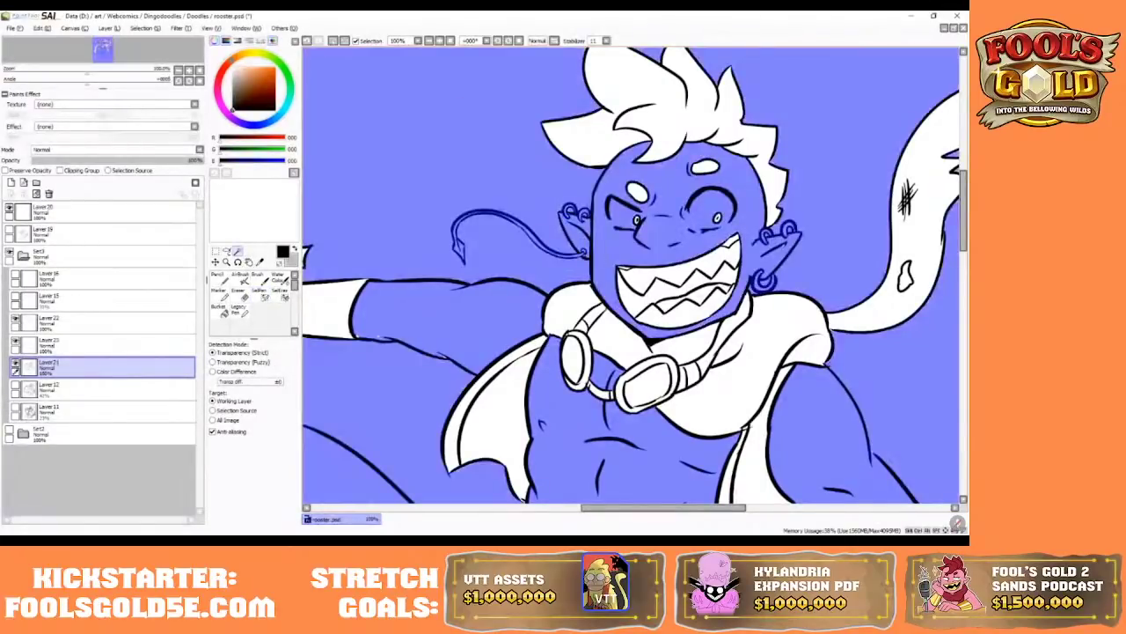
key(ctrl+z)
- Enlarge the SelPen to size 9, paint in the other ear around its earrings, and select the face with the Magic Wand
click(259, 292)
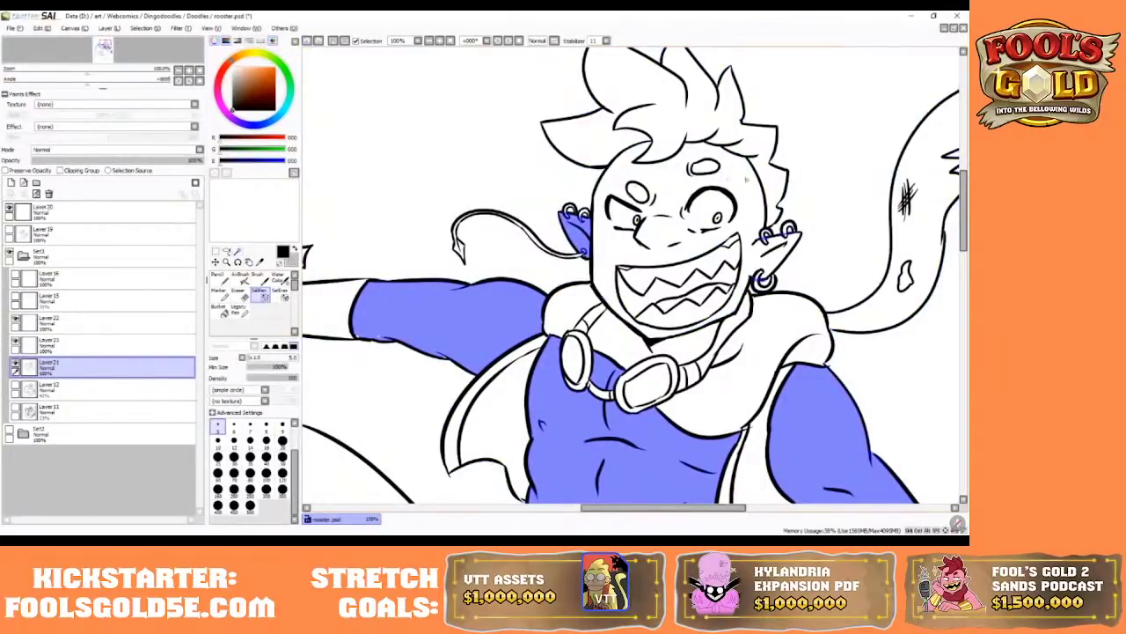
mouse_move(764, 280)
mouse_down()
mouse_move(781, 260)
mouse_move(779, 269)
mouse_up()
key(])
key(])
key(])
key(])
drag(773, 240, 797, 234)
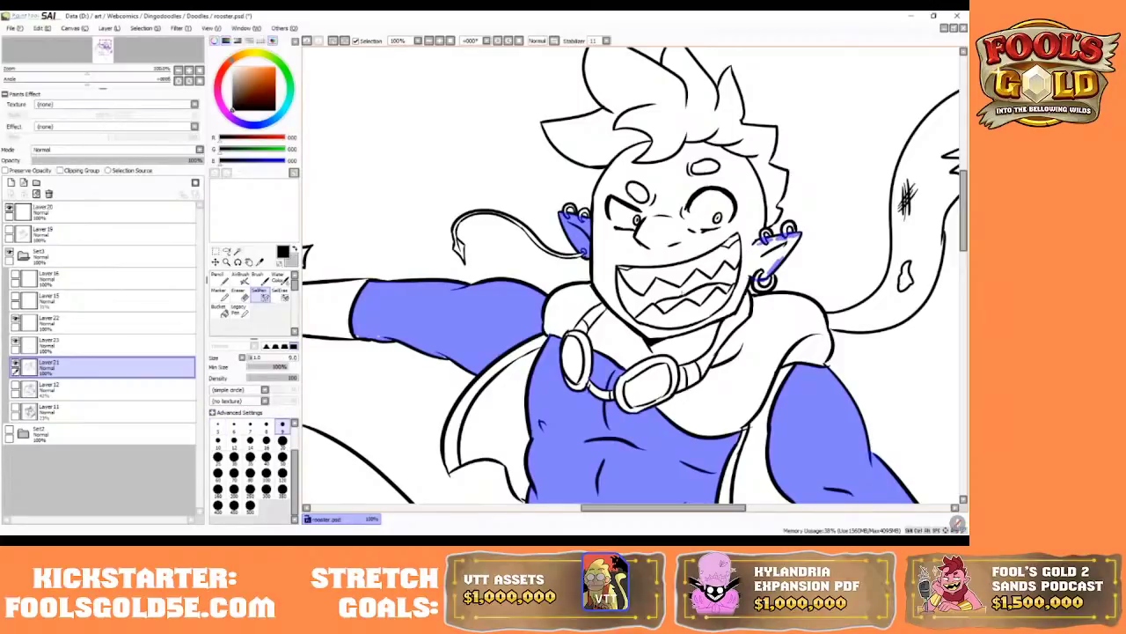
drag(760, 225, 760, 245)
click(237, 251)
click(652, 248)
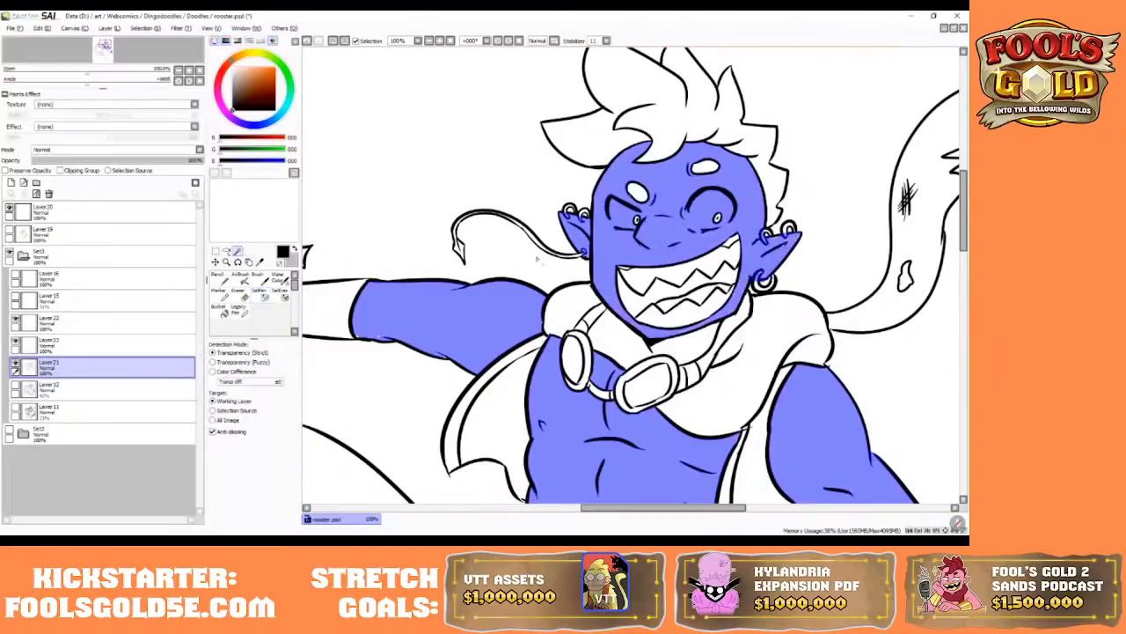
- Set the SelPen size to 12 and check the selection across the head, outstretched arm and torso
click(260, 293)
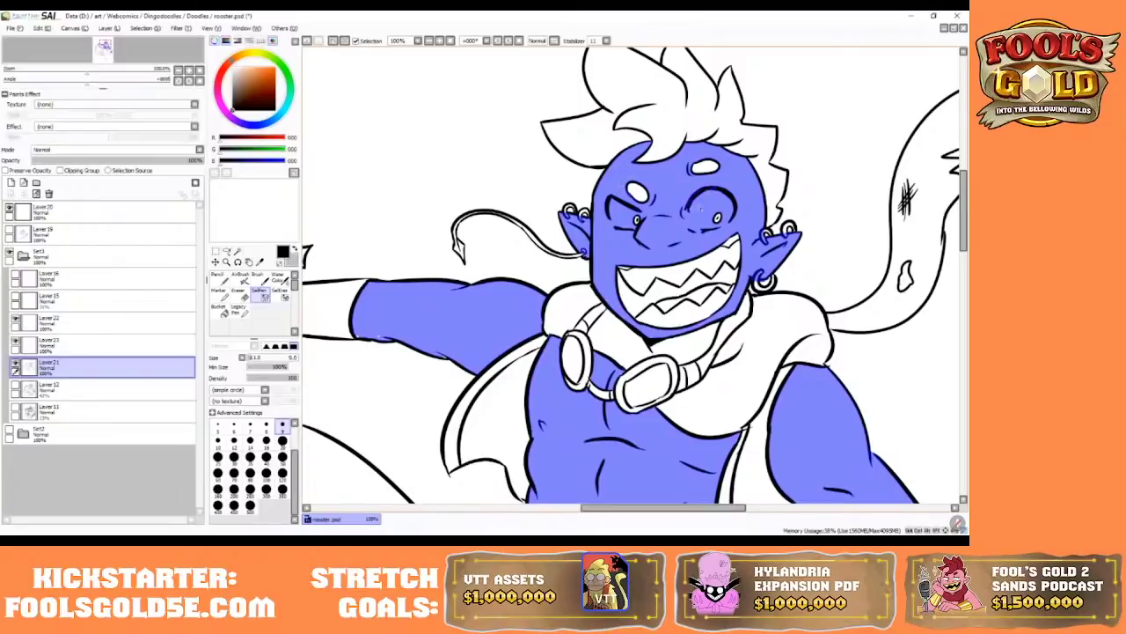
key(bracketright)
key(bracketright)
key(bracketright)
key(bracketright)
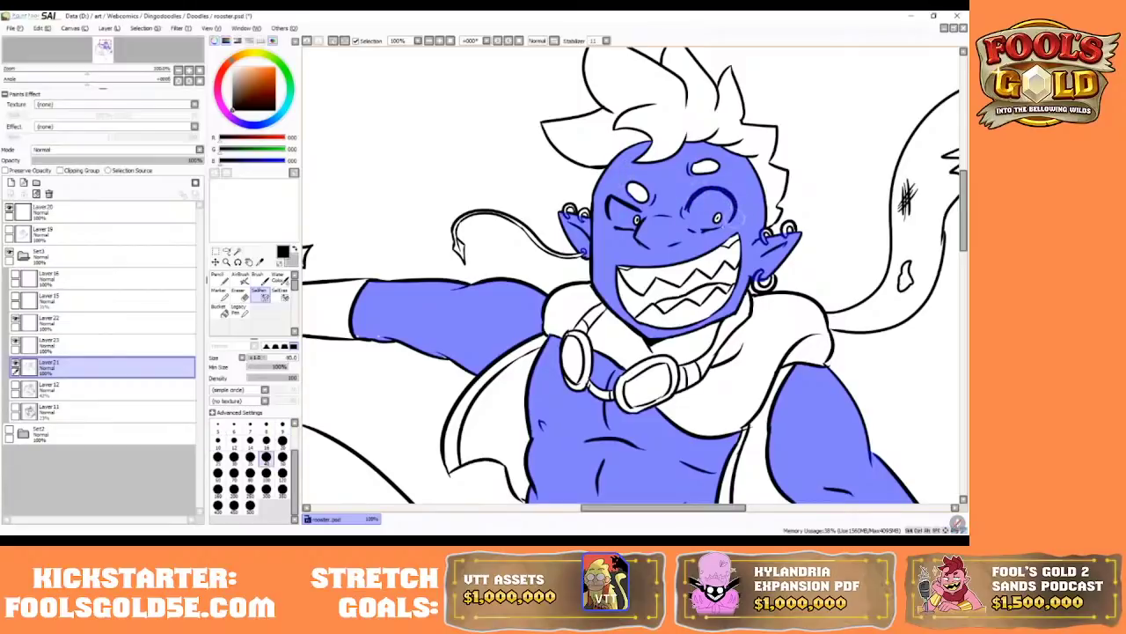
key(bracketleft)
key(bracketleft)
key(bracketleft)
key(bracketleft)
key(bracketleft)
key(bracketleft)
key(bracketleft)
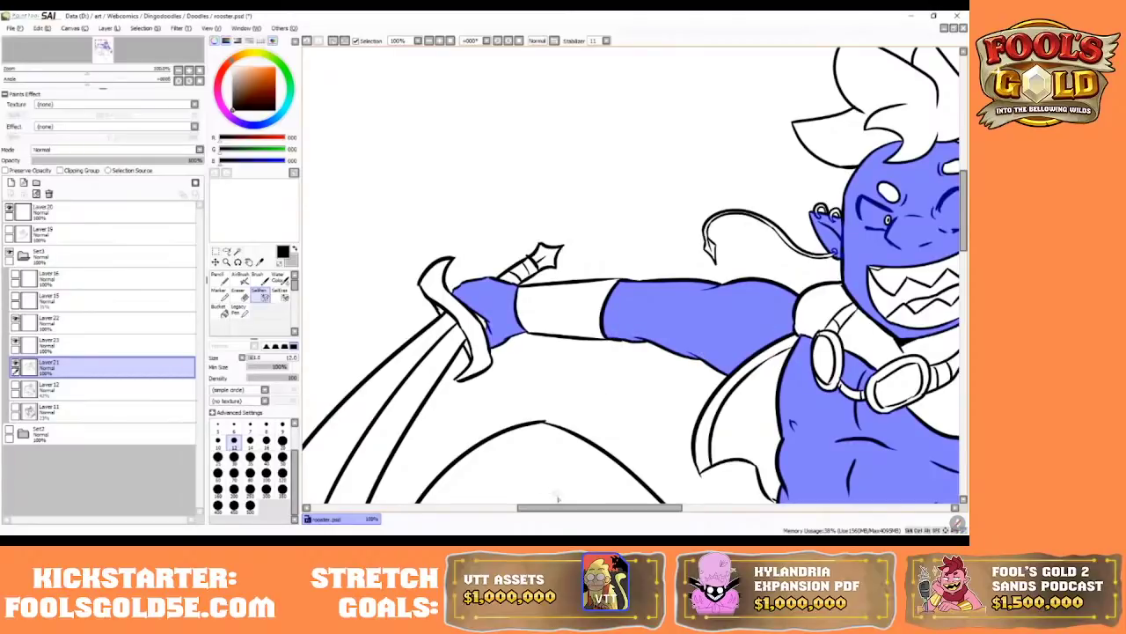
drag(558, 508, 625, 508)
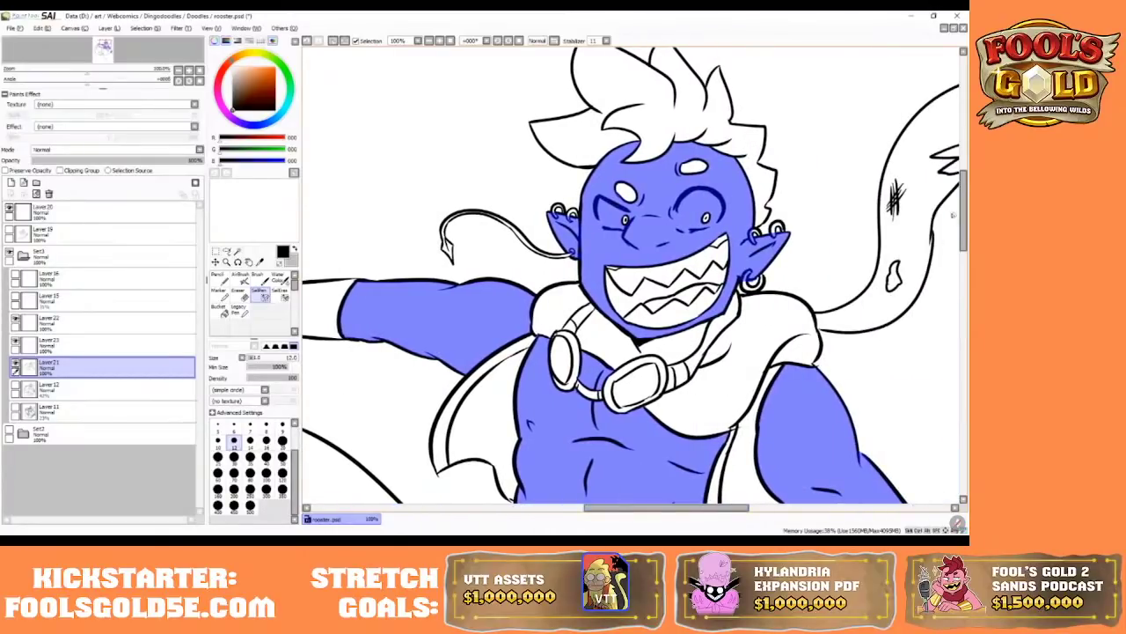
drag(963, 215, 914, 248)
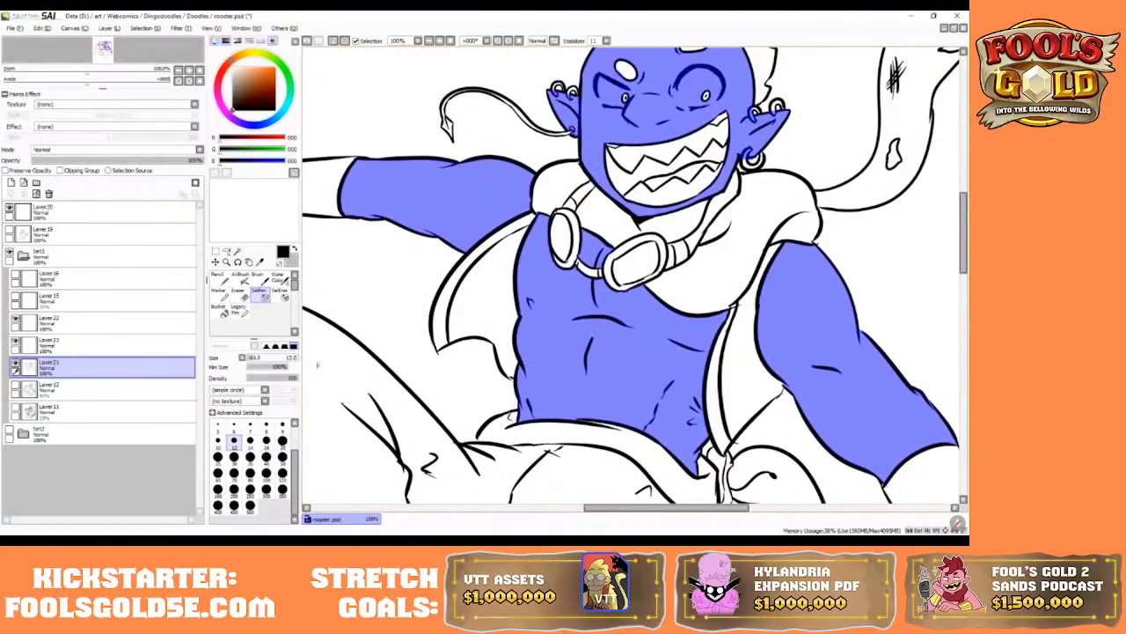
- Create a layer folder below Layer 21 with a new empty layer inside it, and switch to the Pencil
click(37, 184)
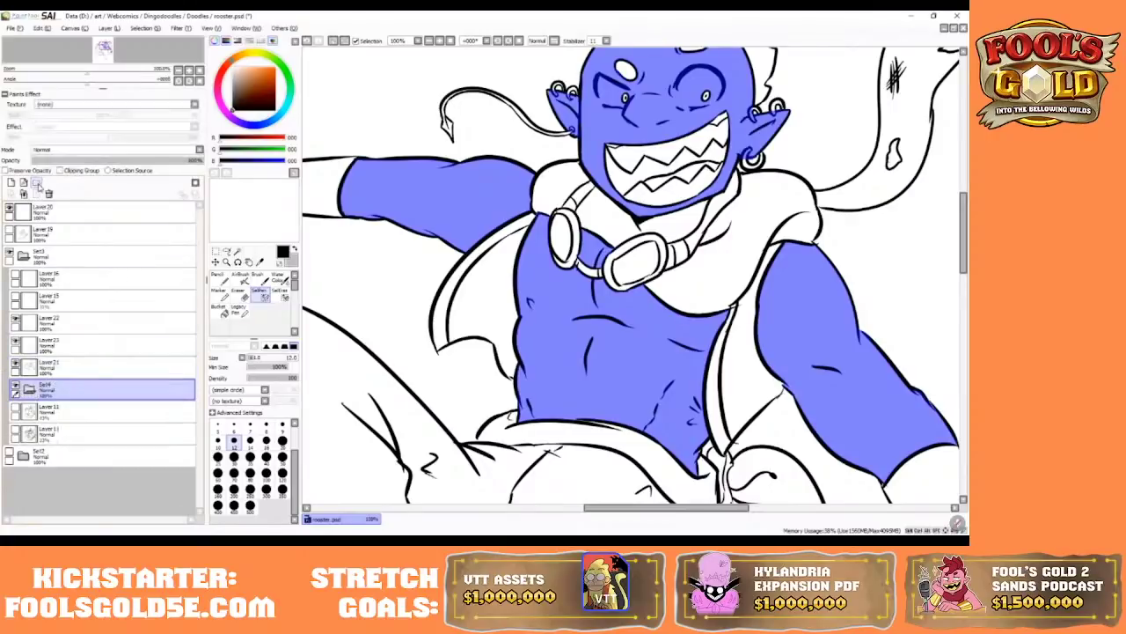
click(11, 182)
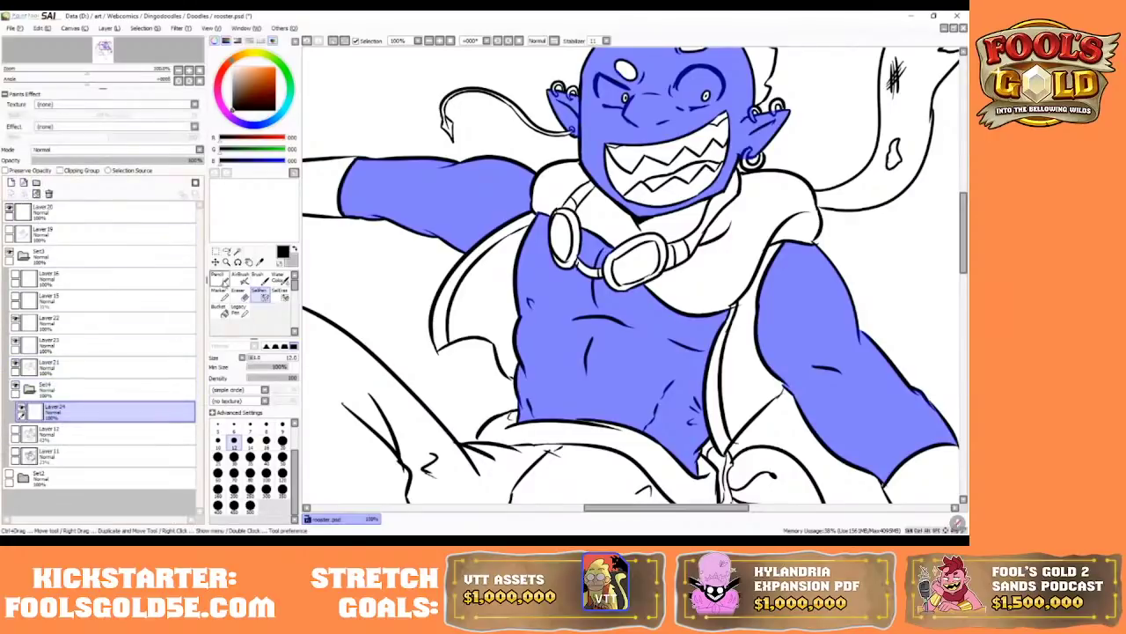
click(224, 282)
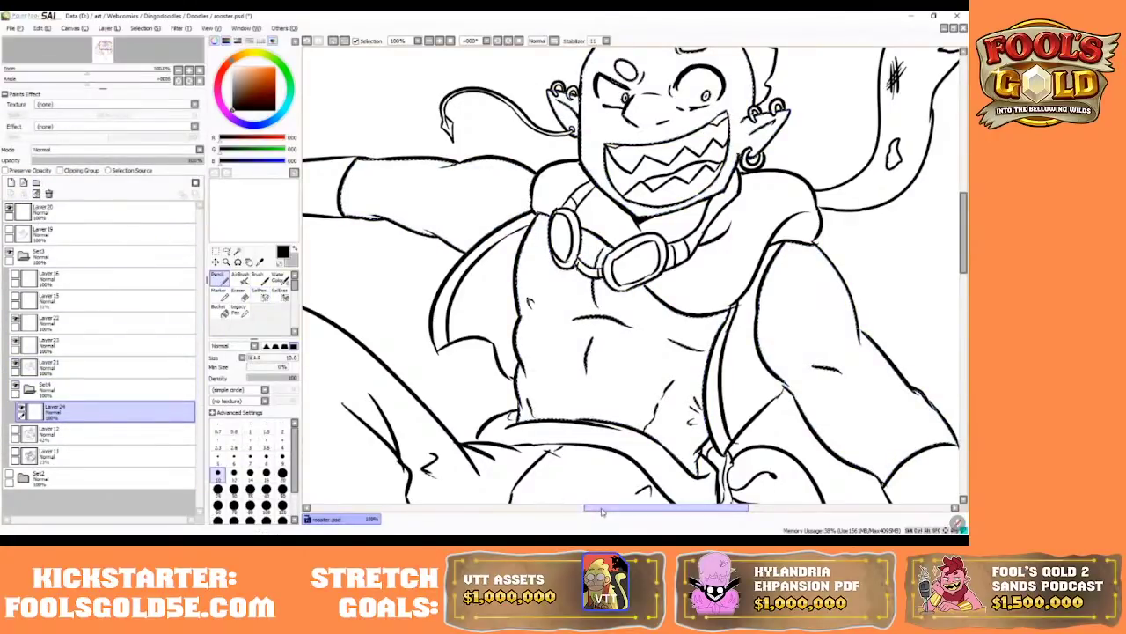
- Show the Set2 folder with the coloured reference character and pick its pink skin tone as the drawing colour
drag(602, 511, 615, 511)
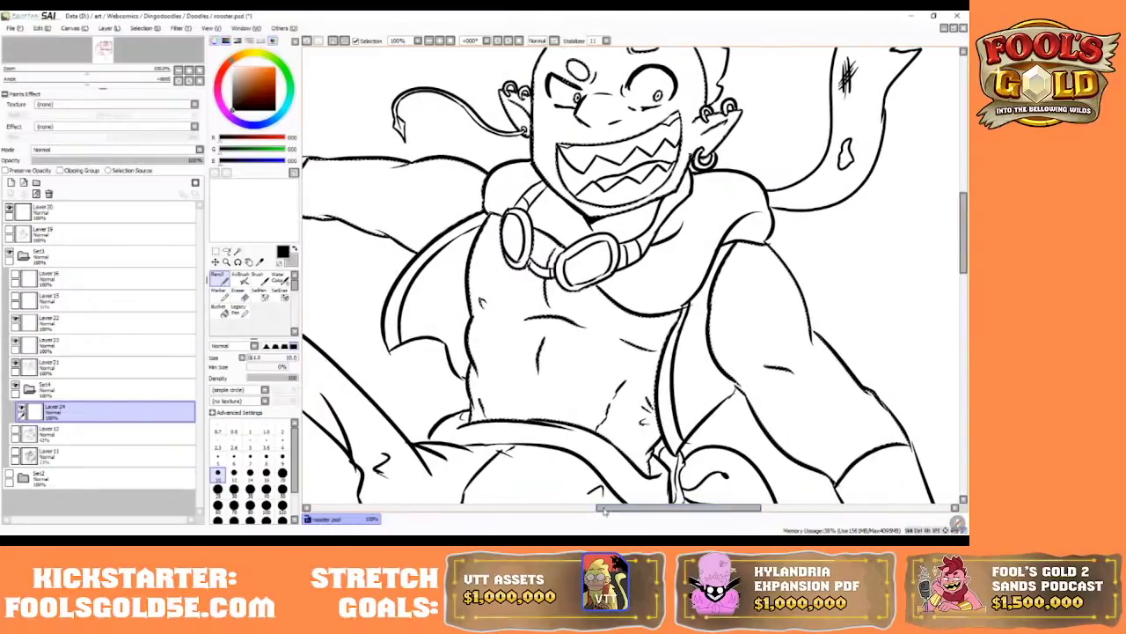
click(9, 473)
right_click(416, 122)
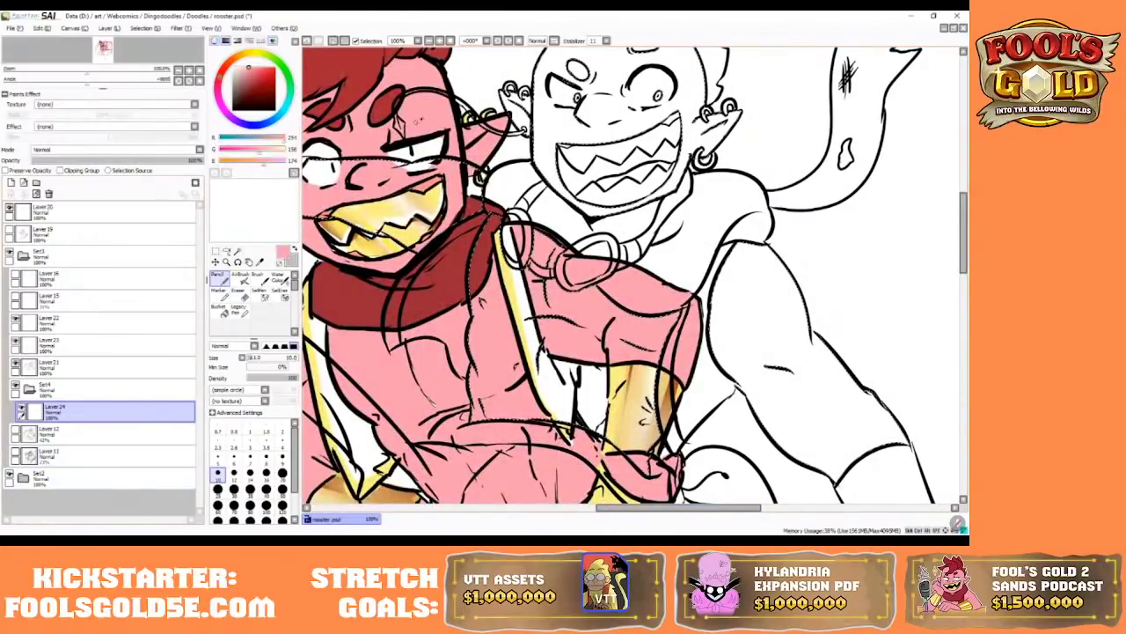
- Hide the Set2 reference folder and paint the selected face, ears, torso and arms pink with the Pencil at size 500
click(11, 475)
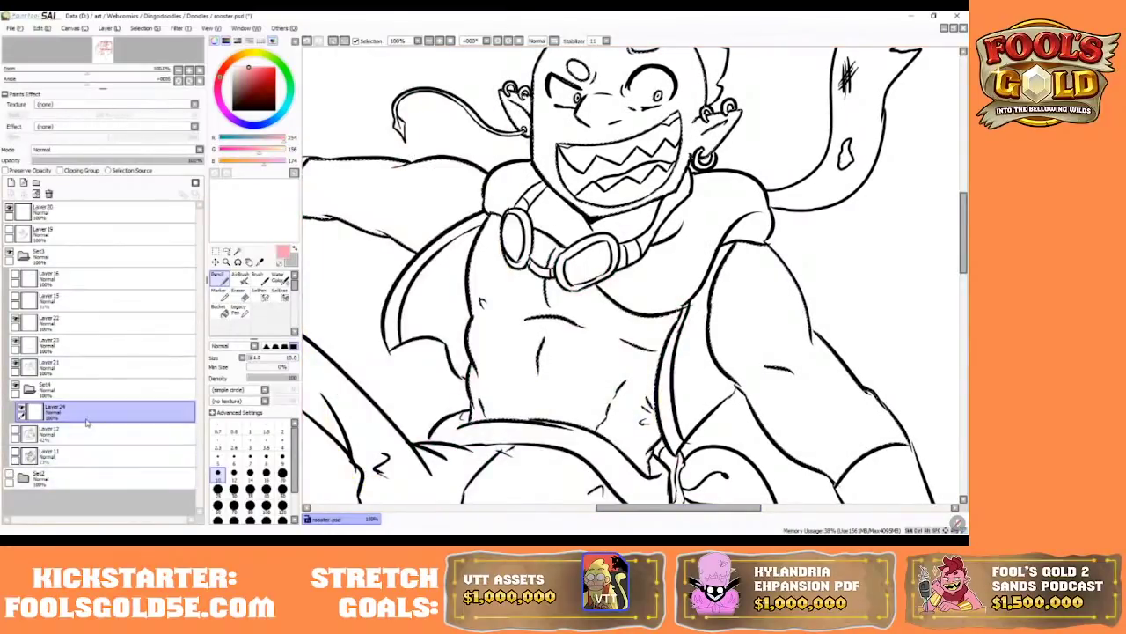
scroll(255, 476, down, 3)
click(250, 505)
mouse_move(545, 251)
mouse_down()
mouse_move(396, 352)
mouse_move(621, 212)
mouse_move(718, 335)
mouse_move(683, 425)
mouse_move(880, 334)
mouse_move(585, 194)
mouse_move(444, 147)
mouse_up()
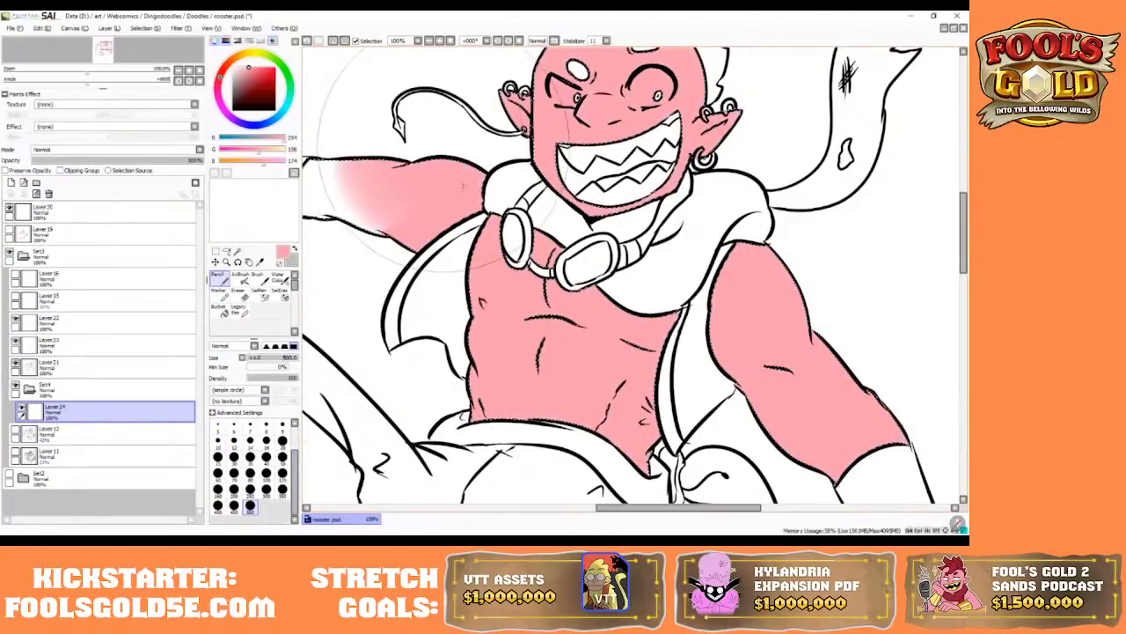
drag(462, 185, 343, 190)
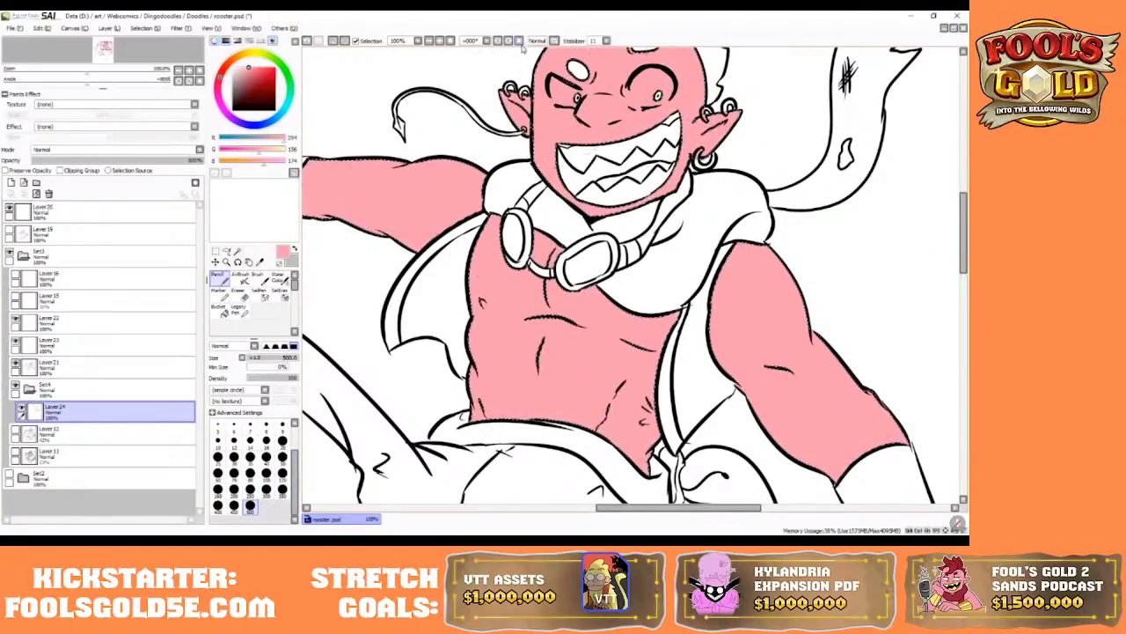
- Paint the selected hands at both sword grips in the same pink
click(451, 42)
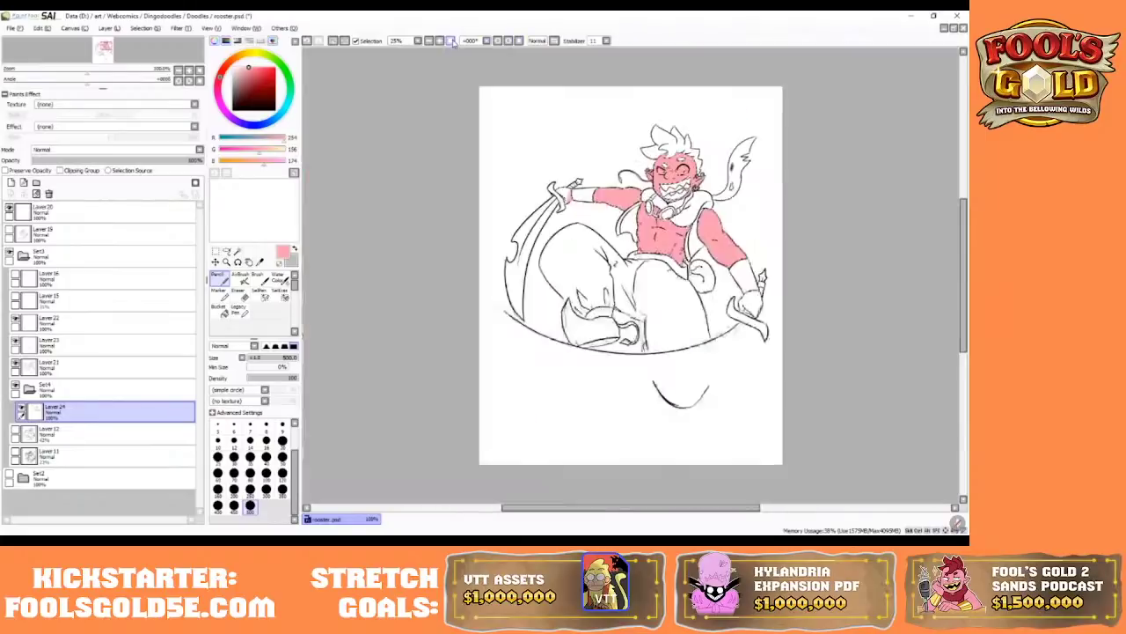
drag(516, 133, 540, 201)
drag(787, 255, 790, 319)
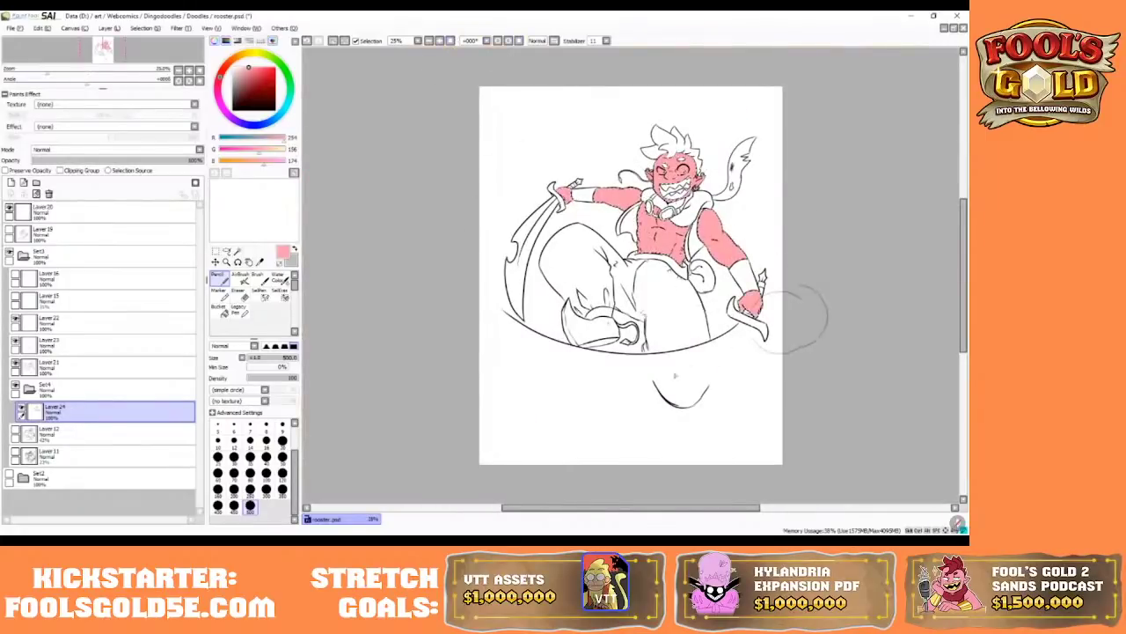
- Examine the pink skin fill over the whole figure, from the sword hands to the head and torso
click(440, 42)
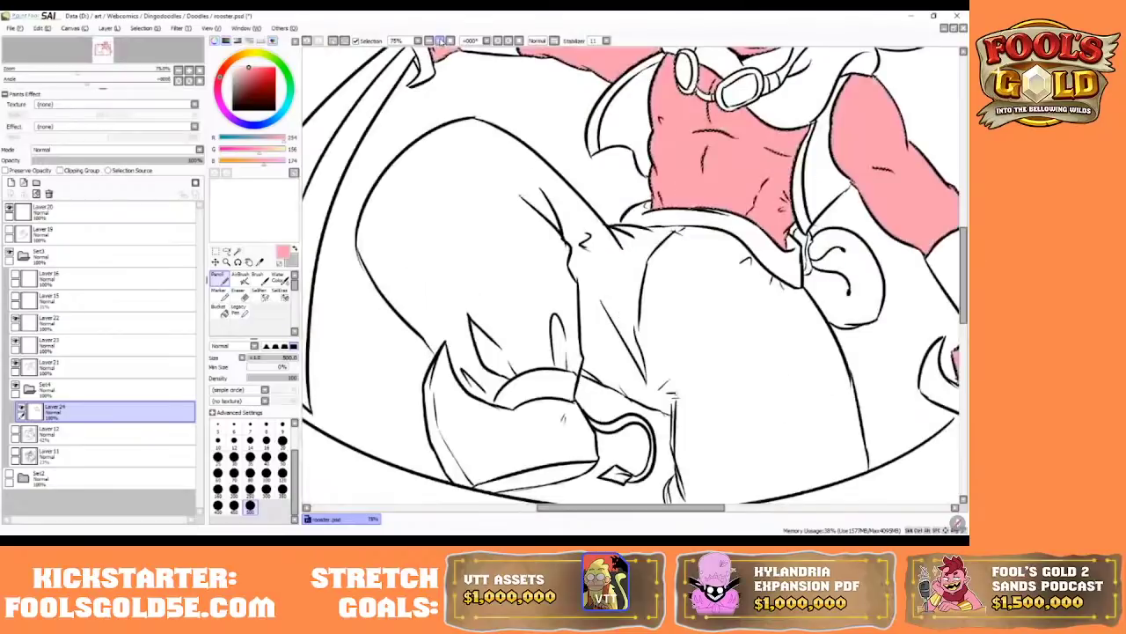
scroll(623, 490, up, 5)
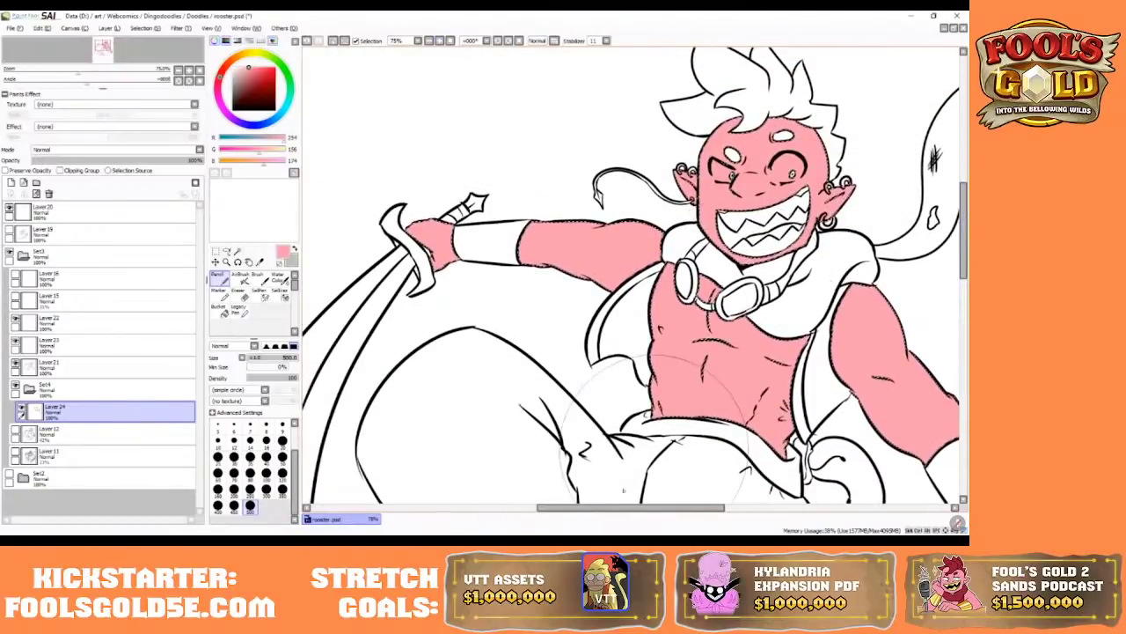
drag(596, 508, 641, 508)
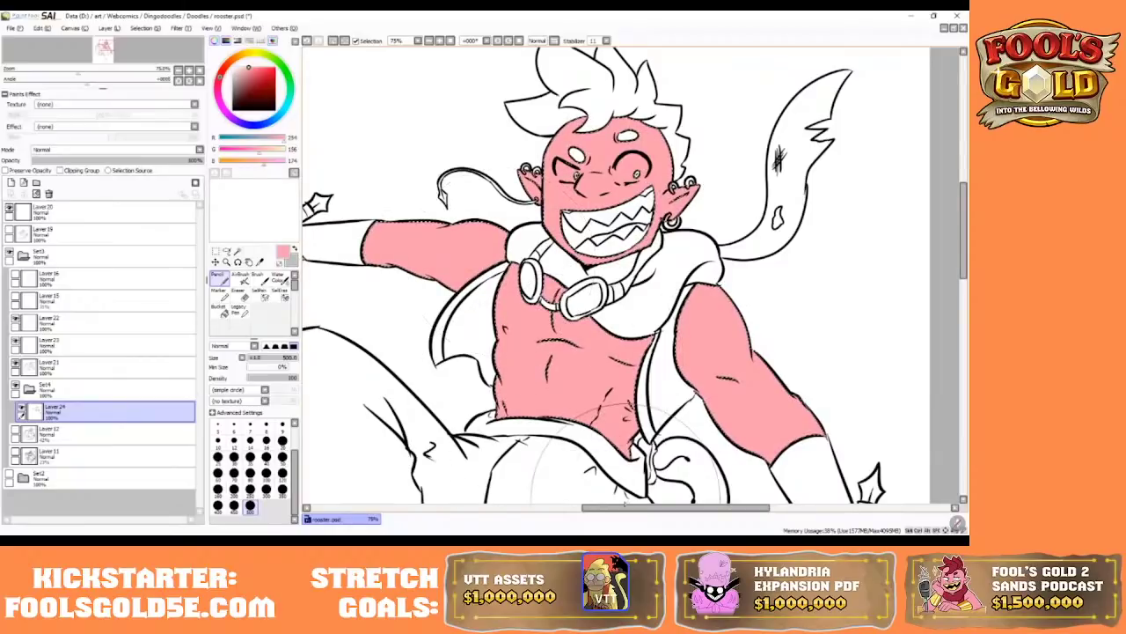
mouse_move(624, 508)
mouse_down()
mouse_move(558, 509)
mouse_move(602, 507)
mouse_up()
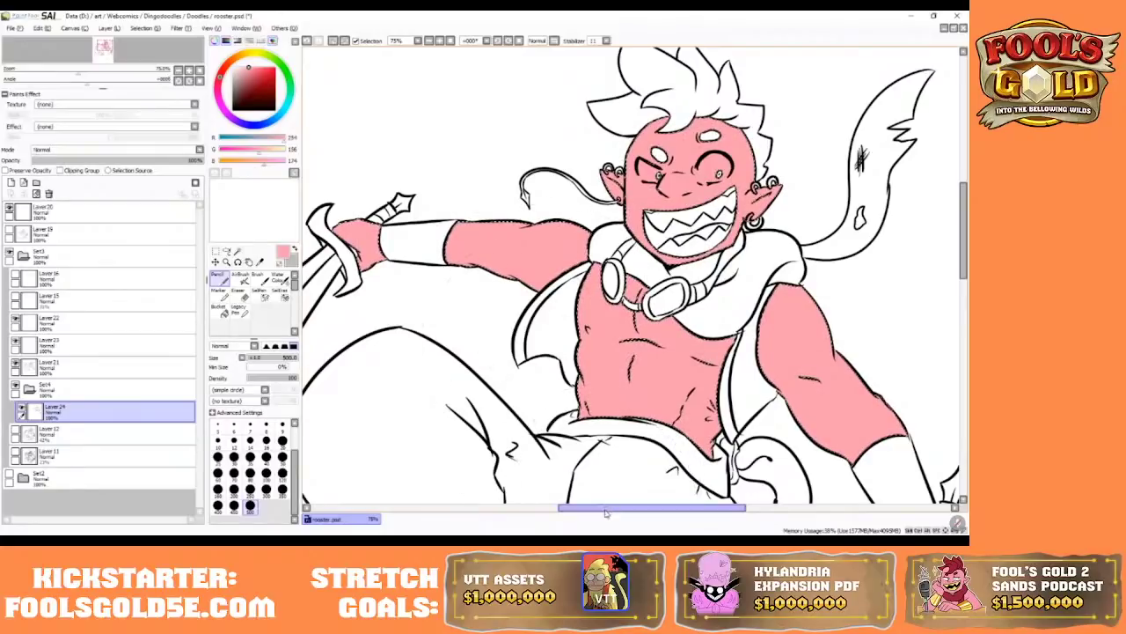
drag(603, 508, 626, 510)
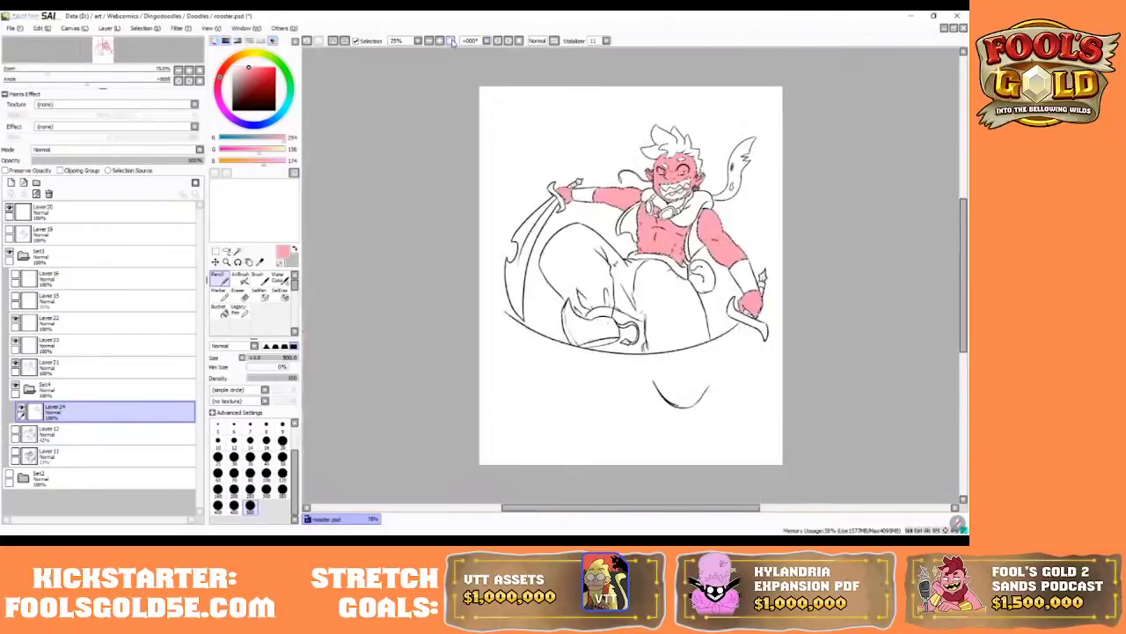
click(447, 41)
click(441, 40)
click(441, 40)
click(430, 40)
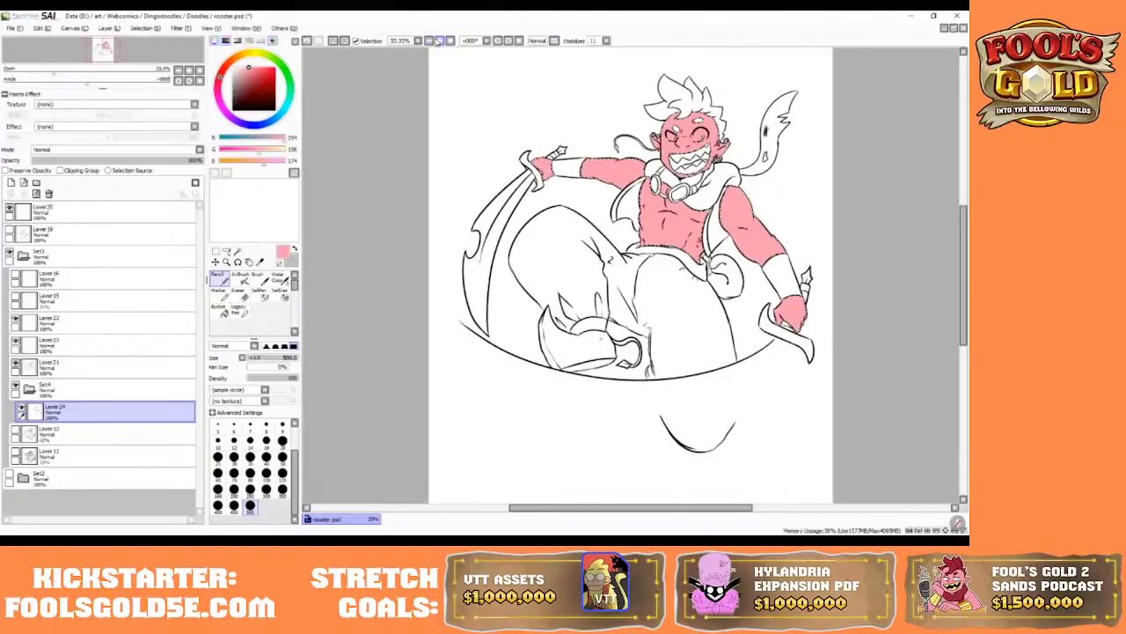
drag(619, 508, 640, 508)
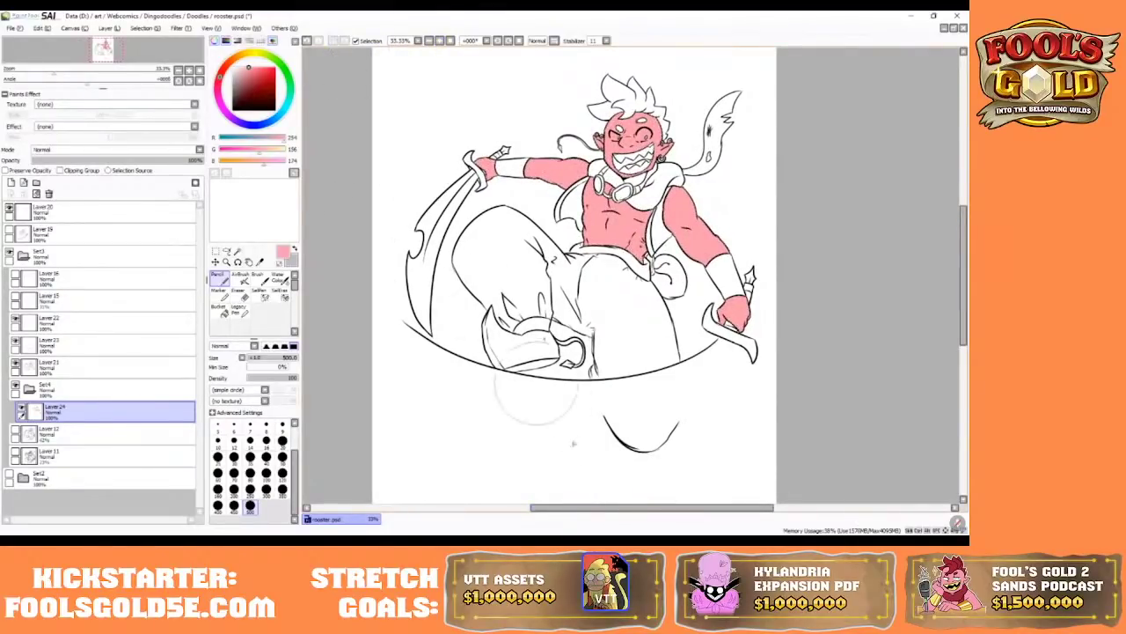
drag(636, 515, 646, 515)
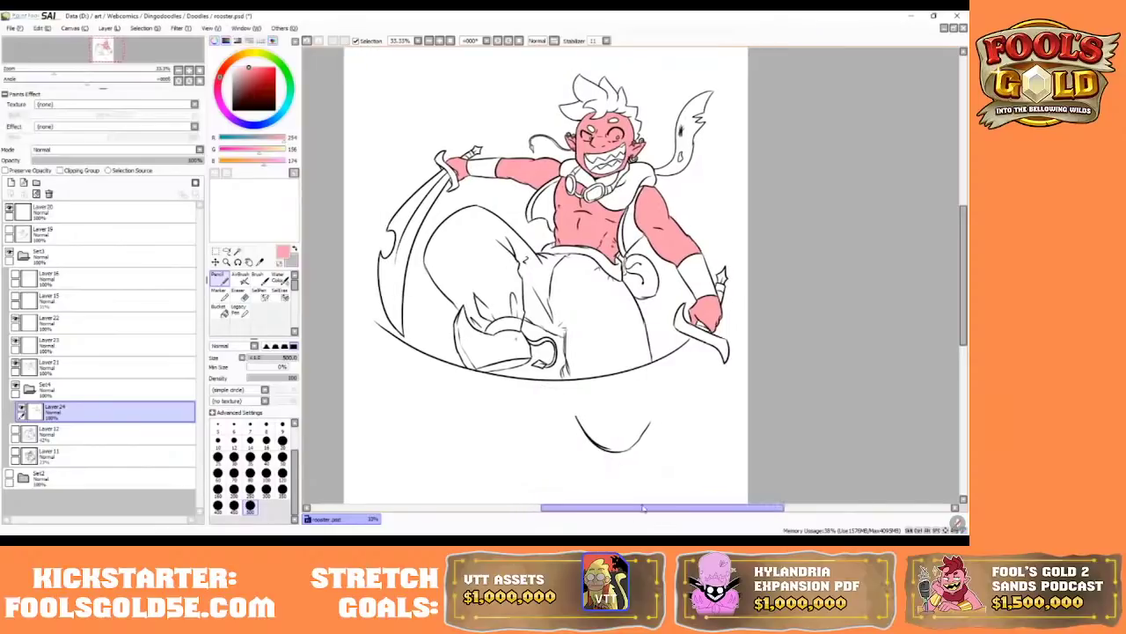
click(440, 40)
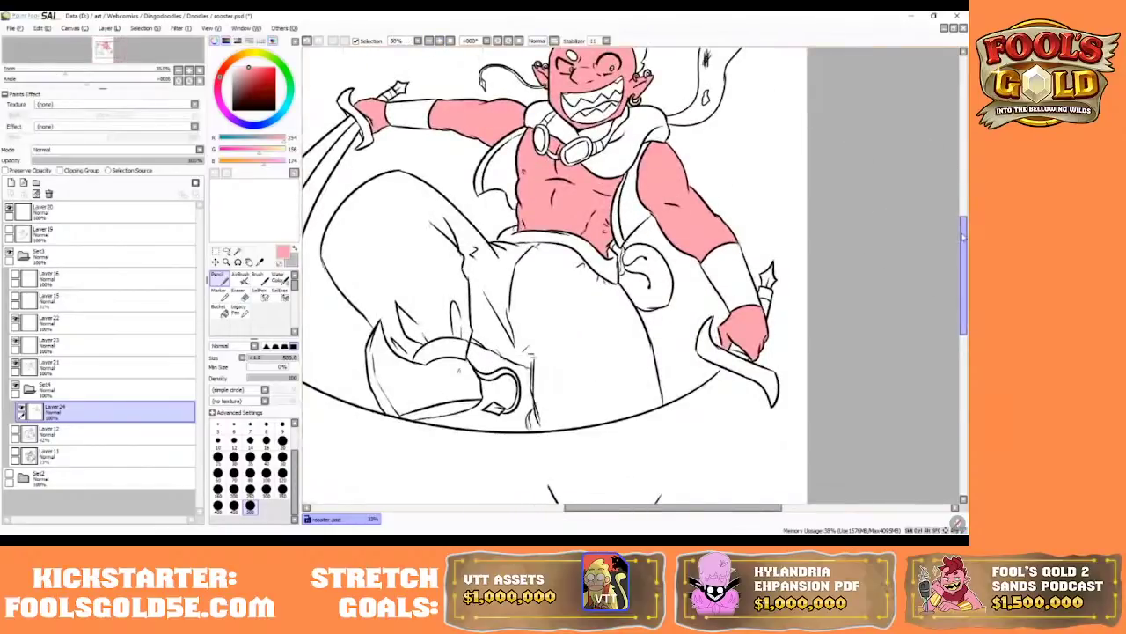
scroll(943, 216, up, 2)
drag(668, 508, 656, 508)
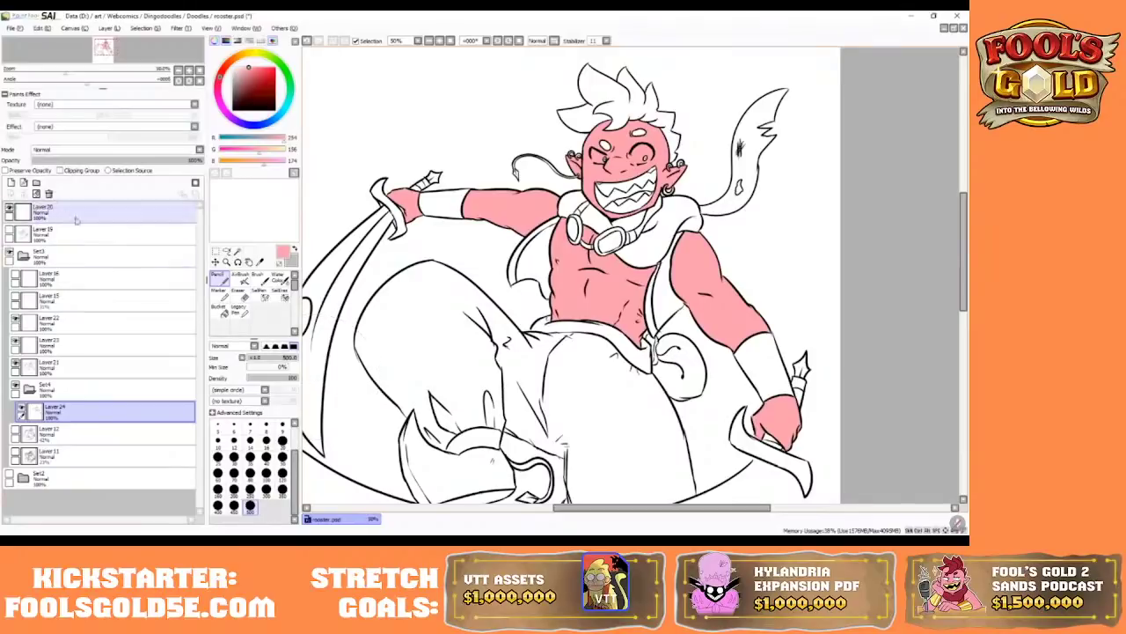
- Add a new layer above the skin layer and select the hair and both eyebrows from Layer 21 with the Magic Wand
click(10, 182)
click(85, 371)
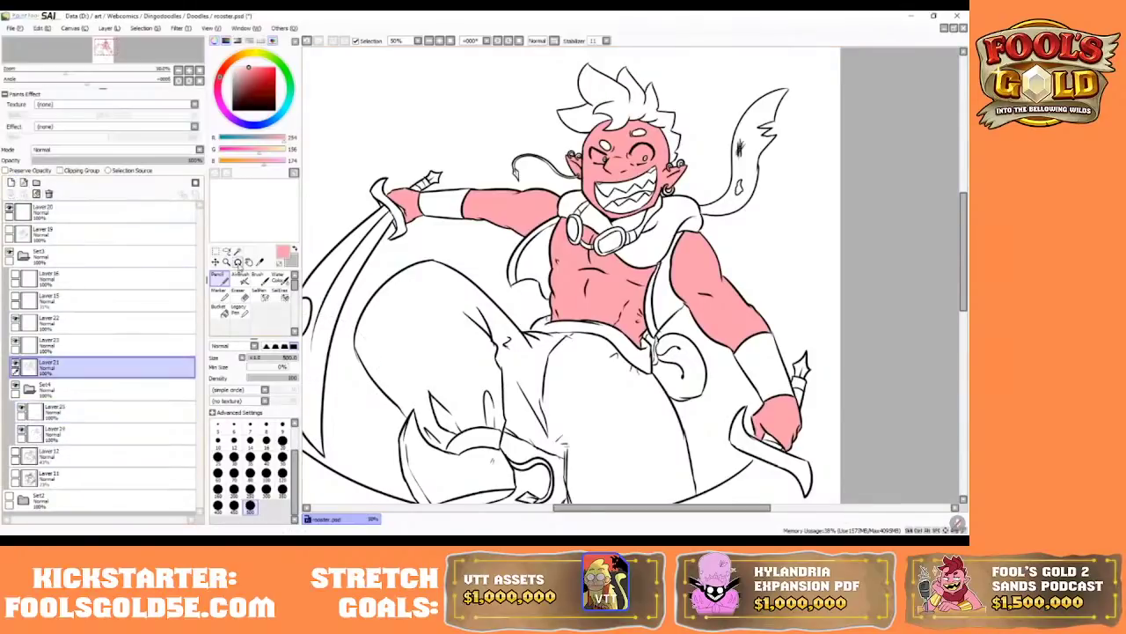
click(236, 251)
click(616, 97)
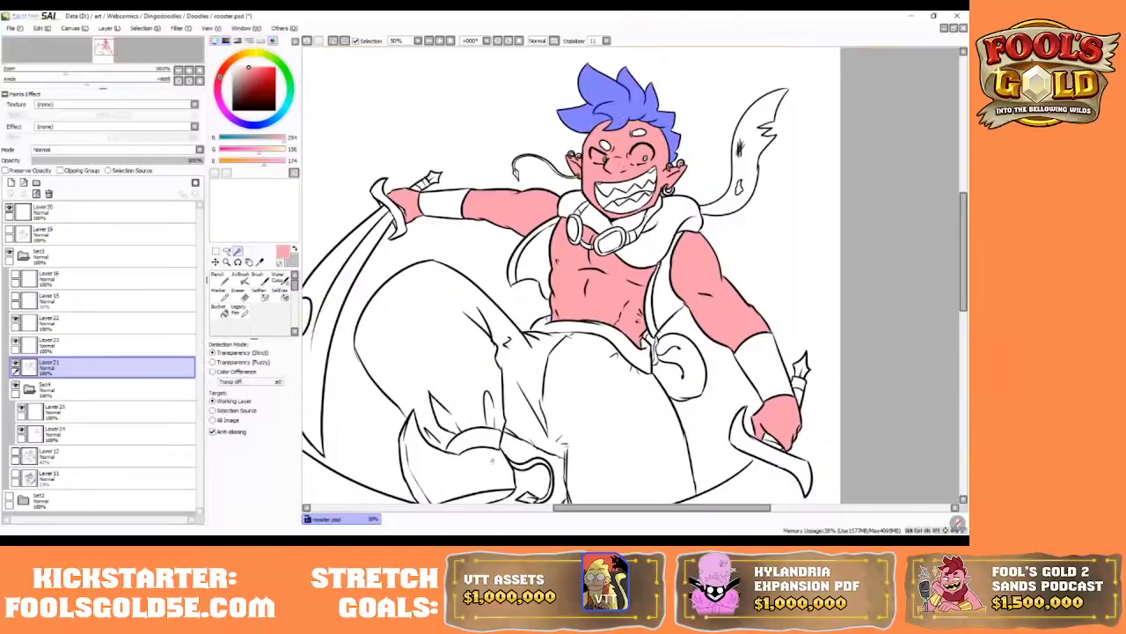
click(639, 133)
click(605, 146)
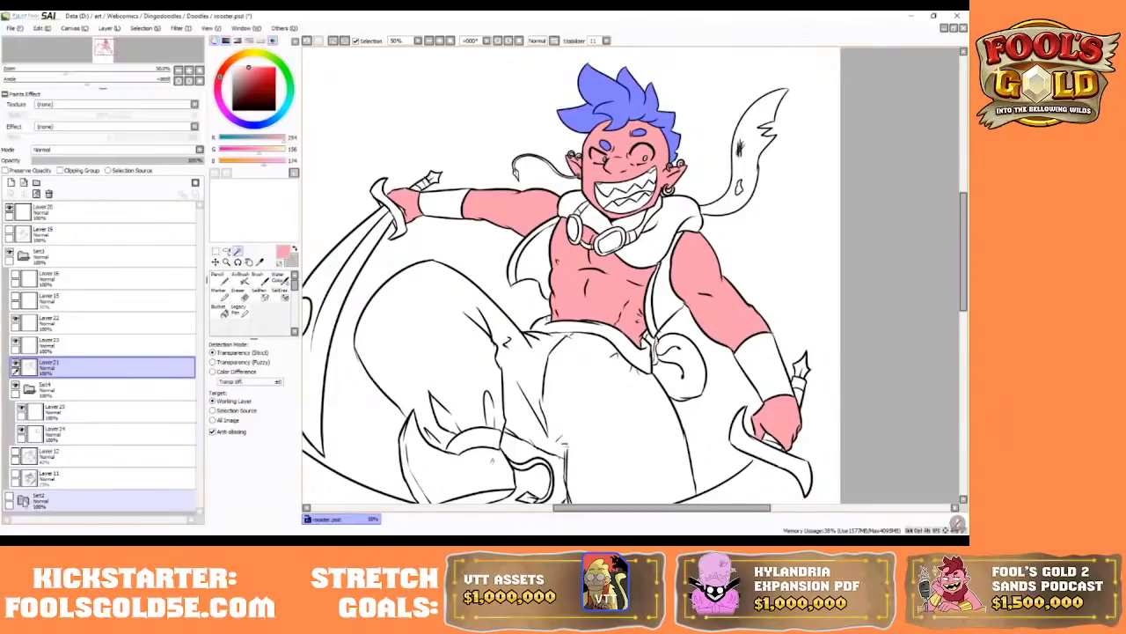
- Pick the dark red hair colour from the Set2 reference and paint the selected hair and eyebrows on Layer 25 with the Pencil
click(9, 497)
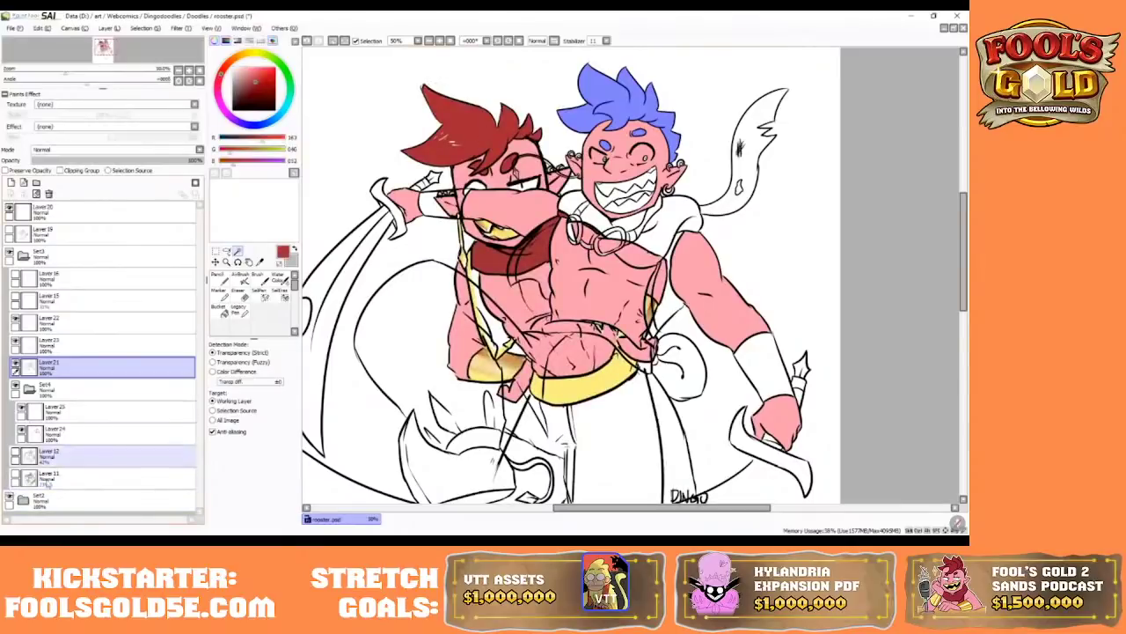
click(8, 497)
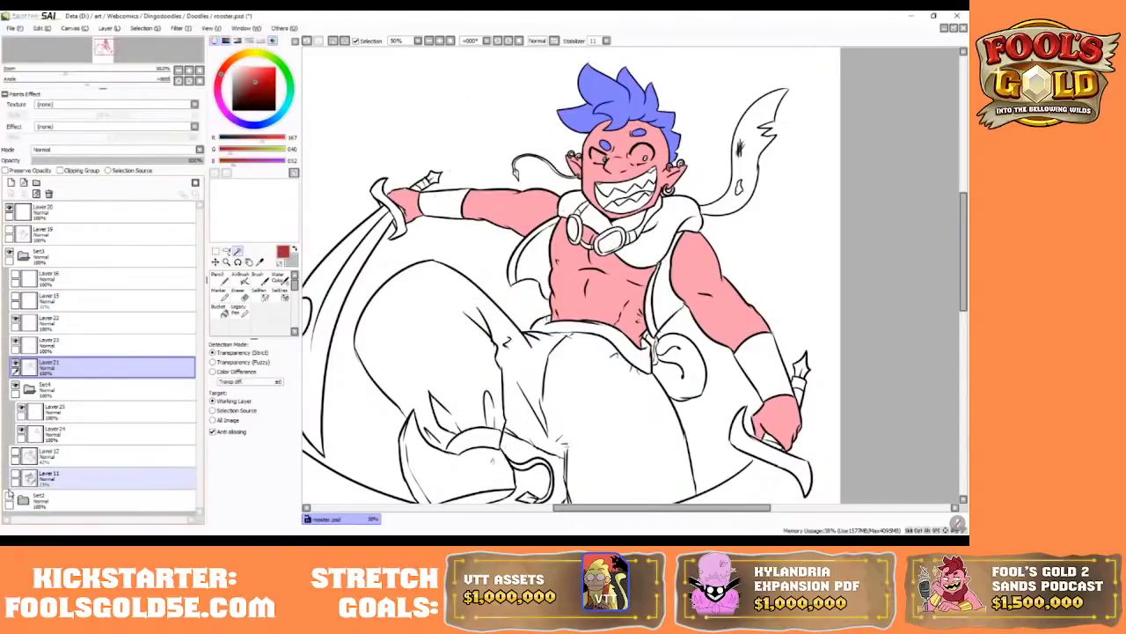
click(62, 411)
click(218, 276)
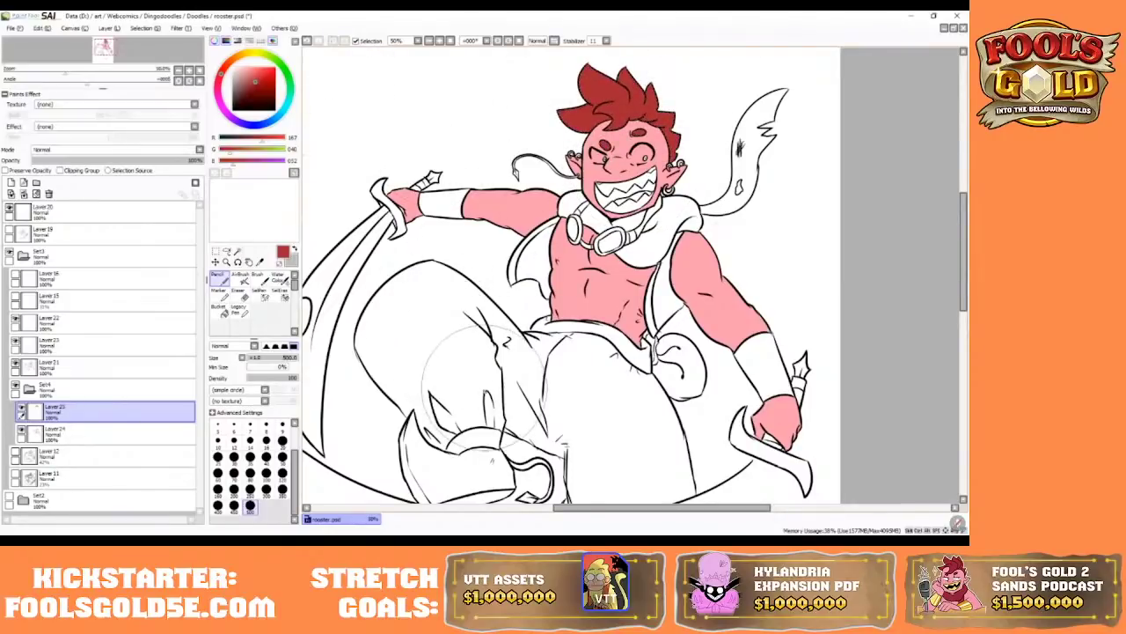
- Pick the reference character's yellow belt colour as the drawing colour and hide the Set2 folder again
drag(599, 510, 602, 515)
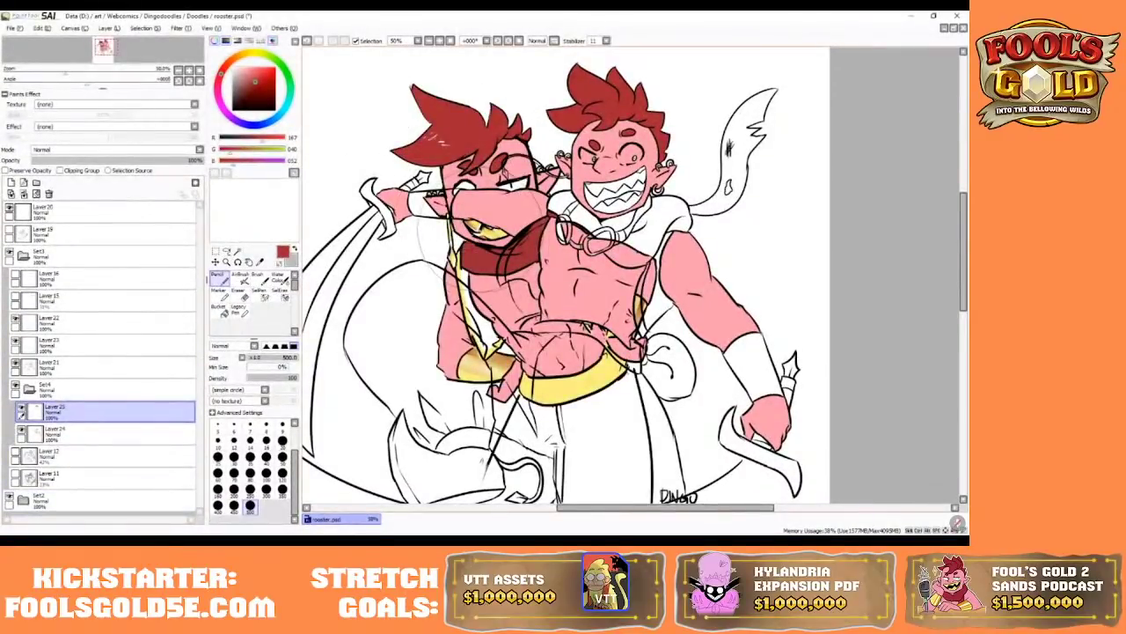
alt+click(540, 390)
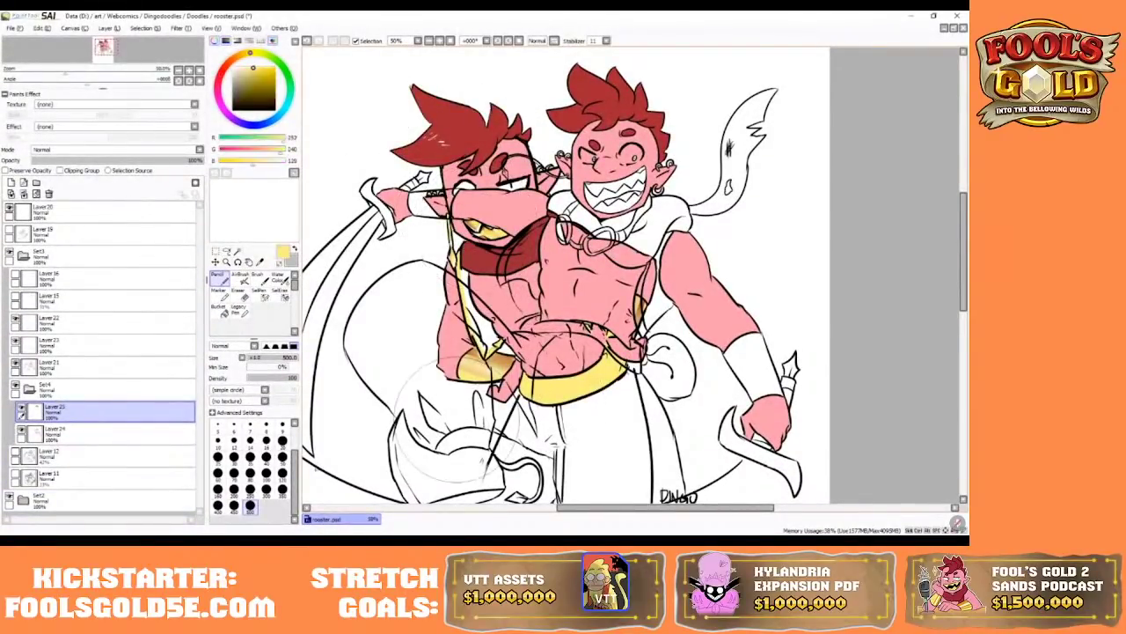
click(8, 498)
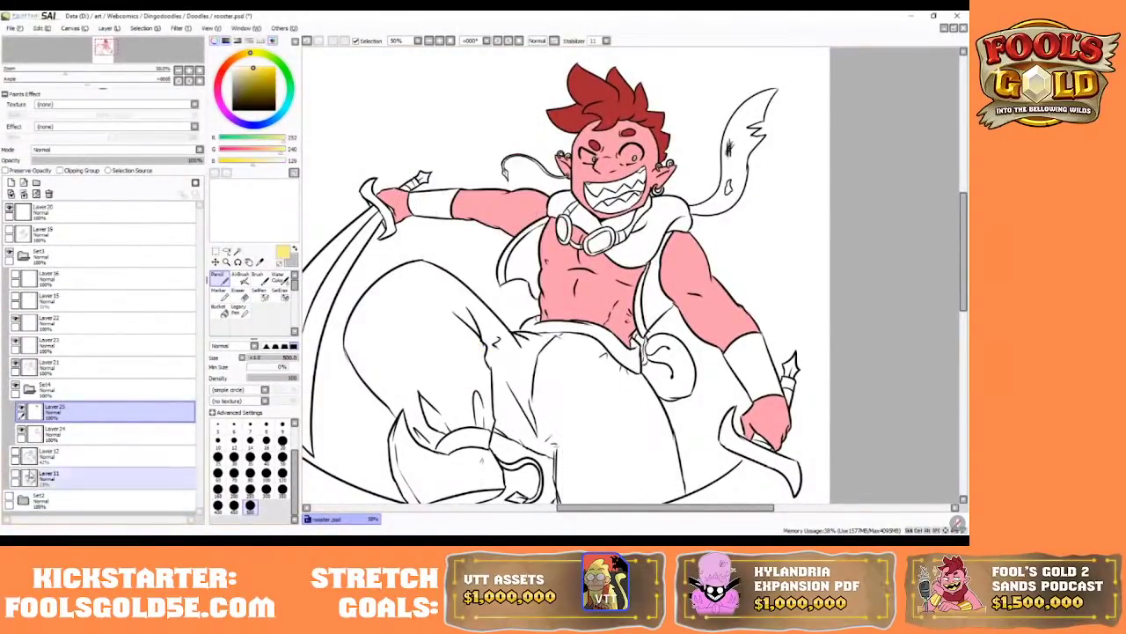
- Add another layer above the hair layer and select the outstretched arm's wristband and both rows of teeth from Layer 21 with the Magic Wand
click(23, 193)
click(132, 368)
click(237, 251)
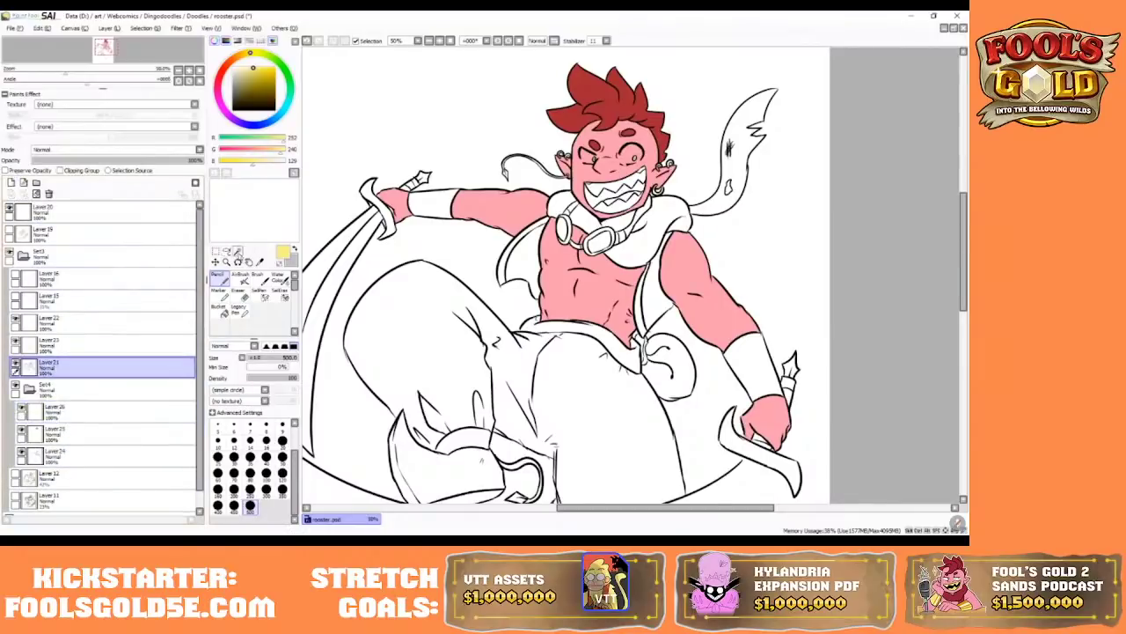
click(431, 203)
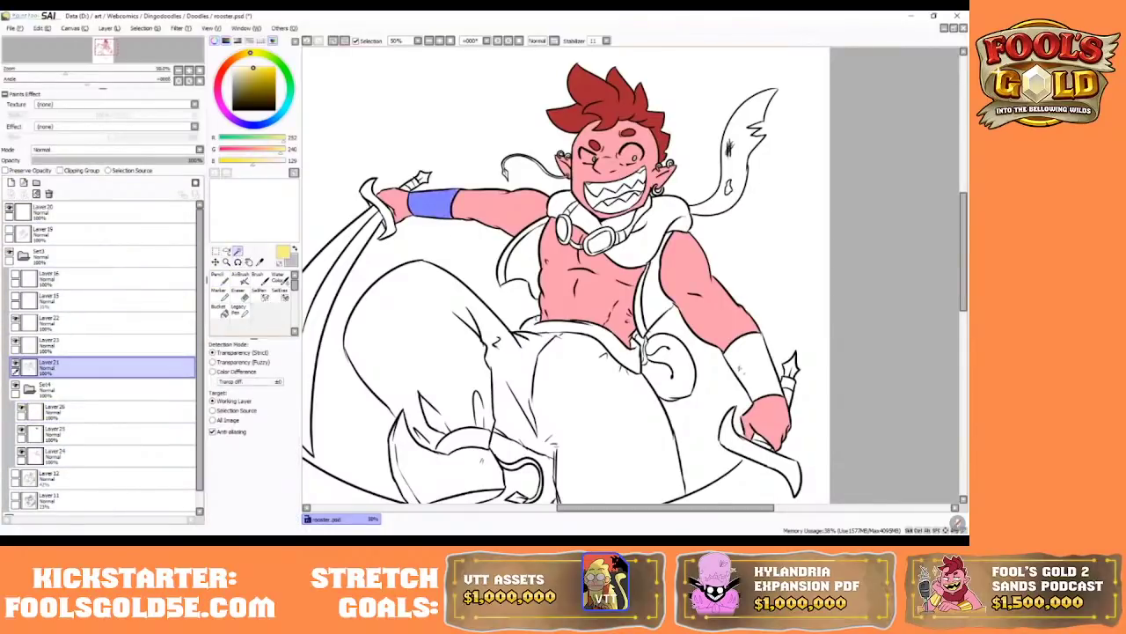
click(739, 374)
key(ctrl+z)
click(616, 188)
click(624, 206)
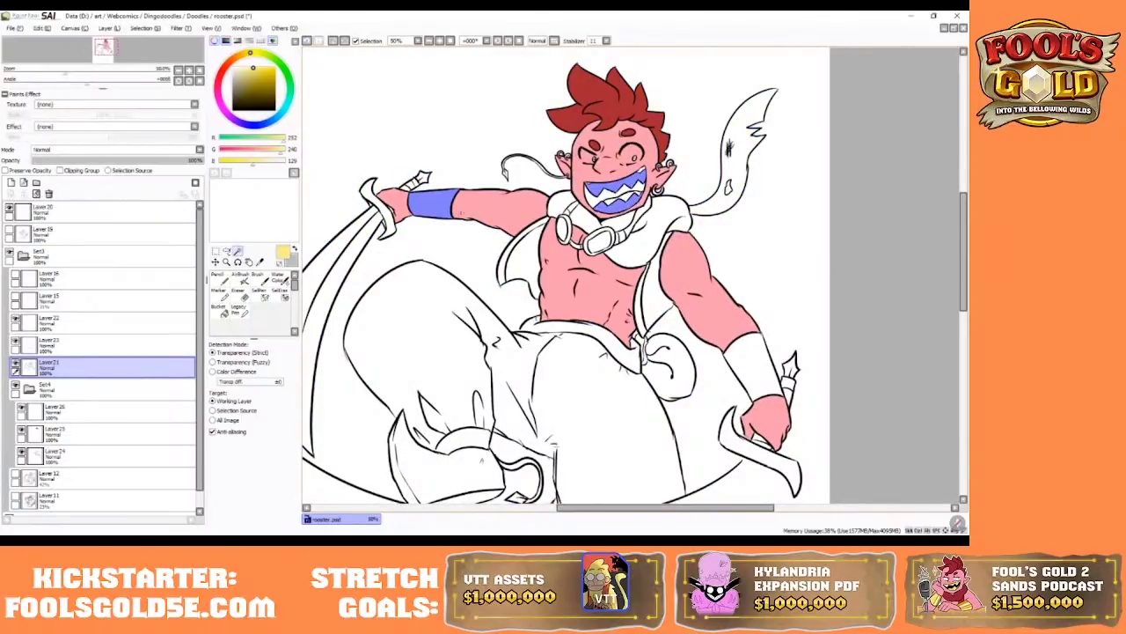
- Close the line gap on the lowered arm's wristband with the SelPen and add the wristband to the selection with the Magic Wand
click(259, 294)
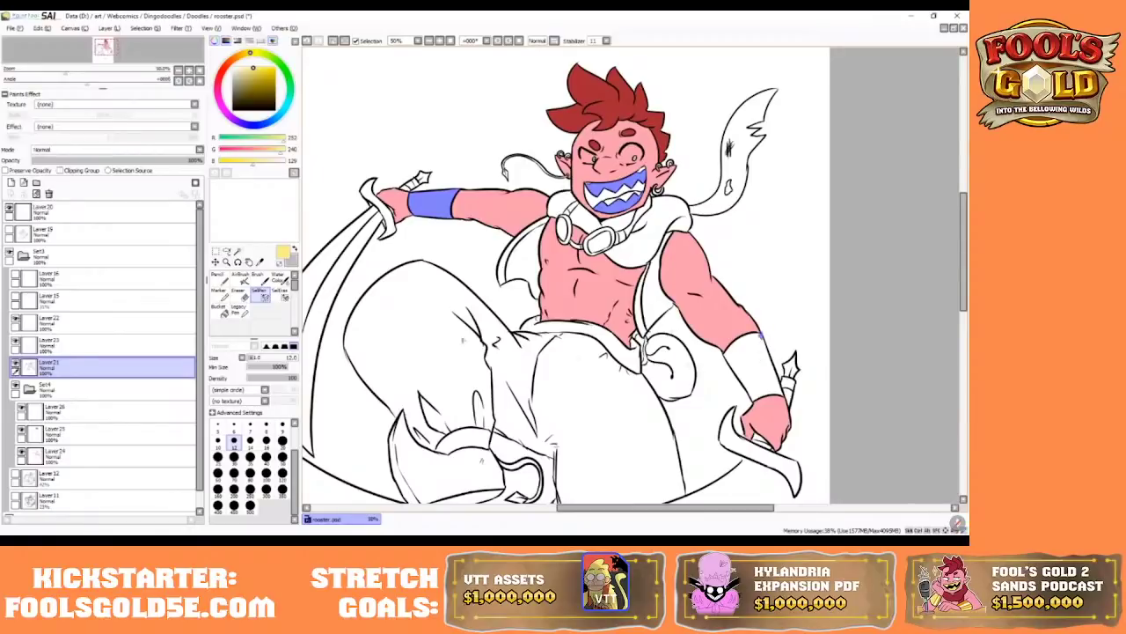
click(236, 251)
shift+click(748, 366)
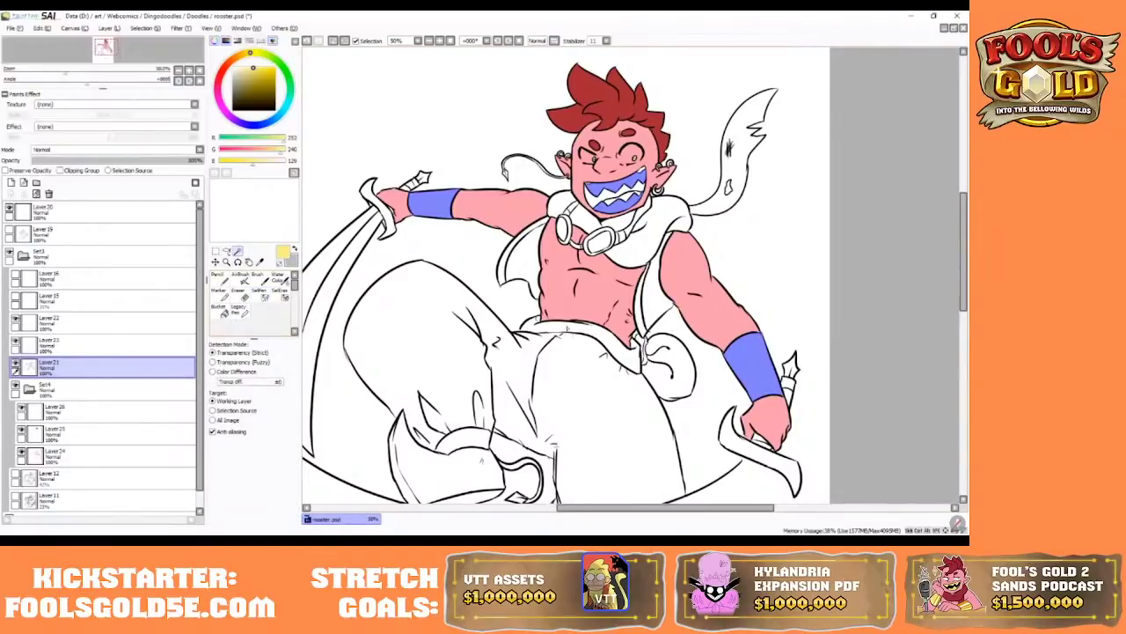
- Close the gap at the end of the waistband with the SelPen and add the waistband to the selection with the Magic Wand
click(563, 168)
click(308, 40)
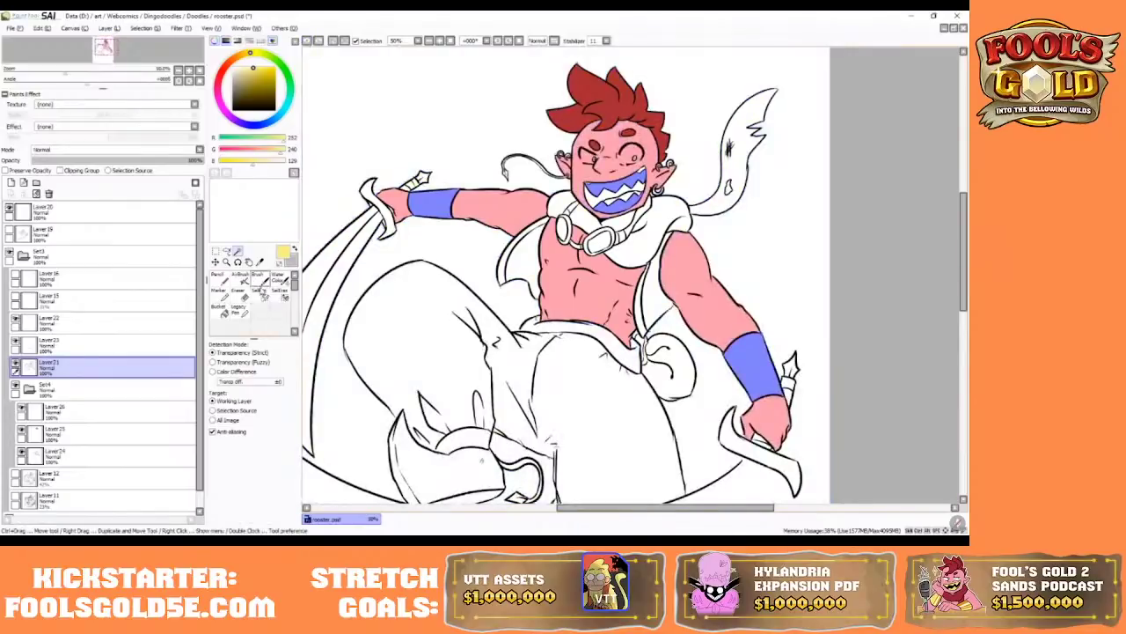
click(260, 291)
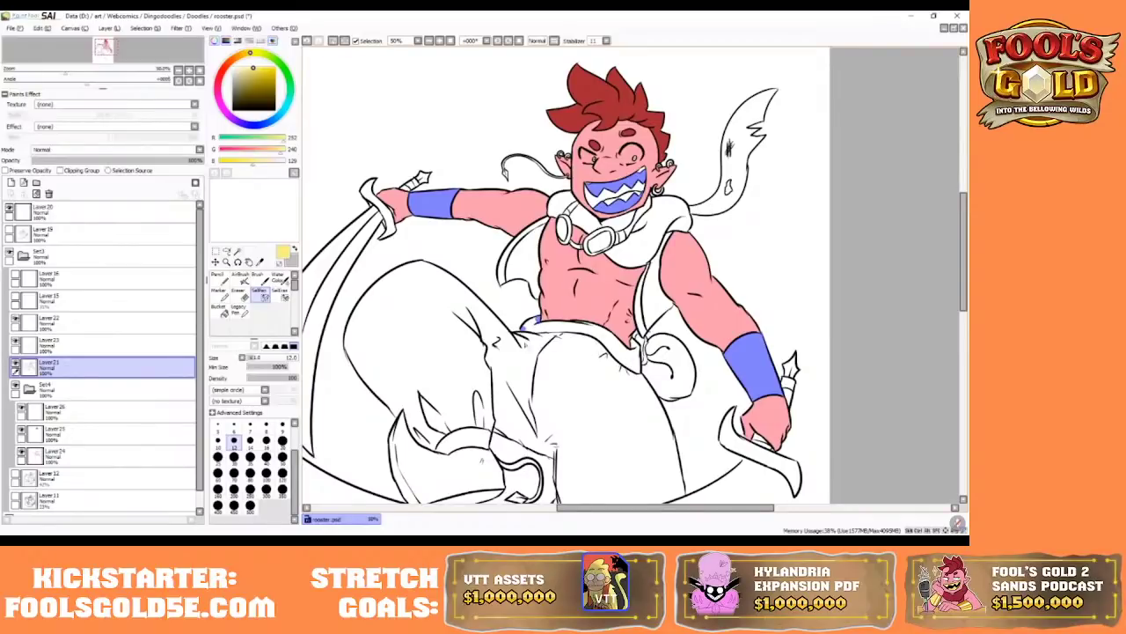
click(237, 251)
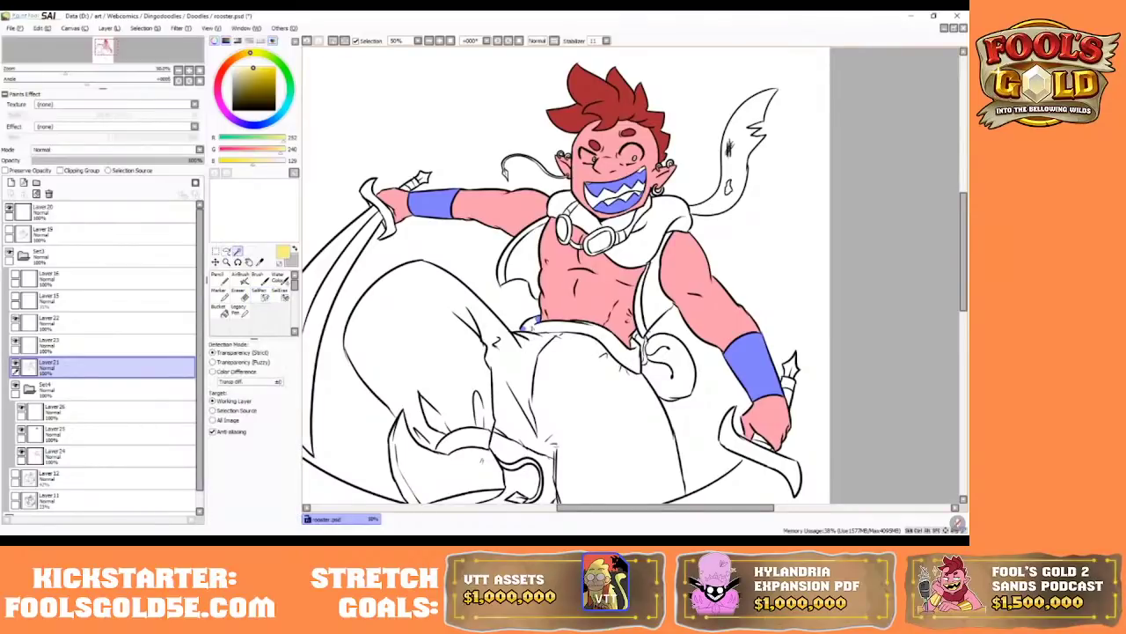
click(533, 323)
- Add the vest's trim on both sides of the torso to the selection, using the Magic Wand and SelPen
click(642, 299)
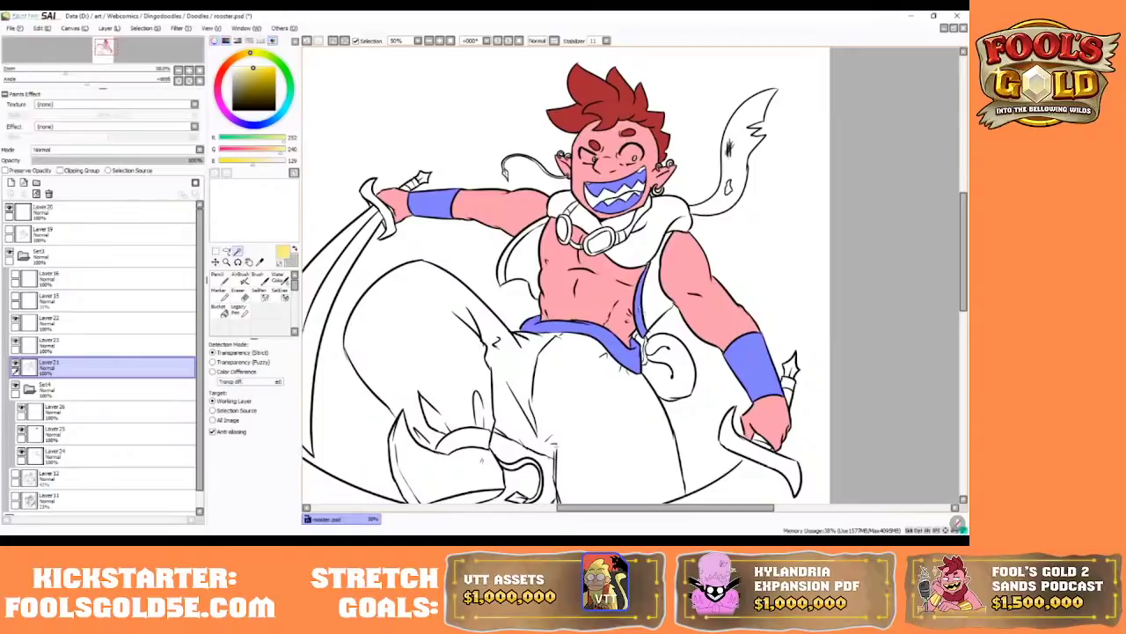
click(518, 260)
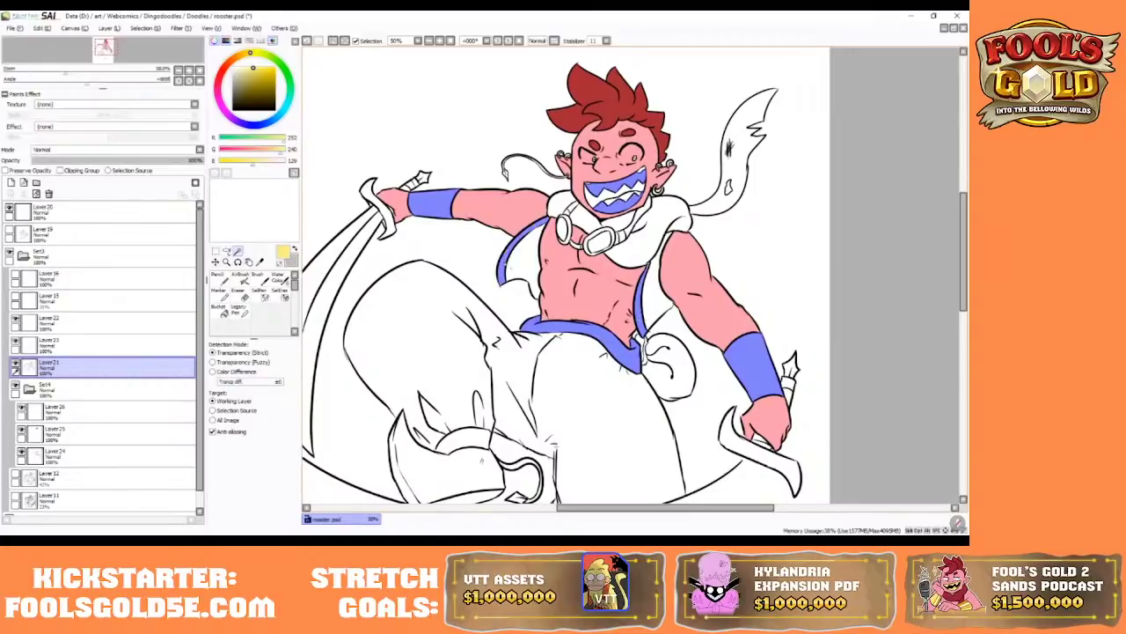
click(258, 291)
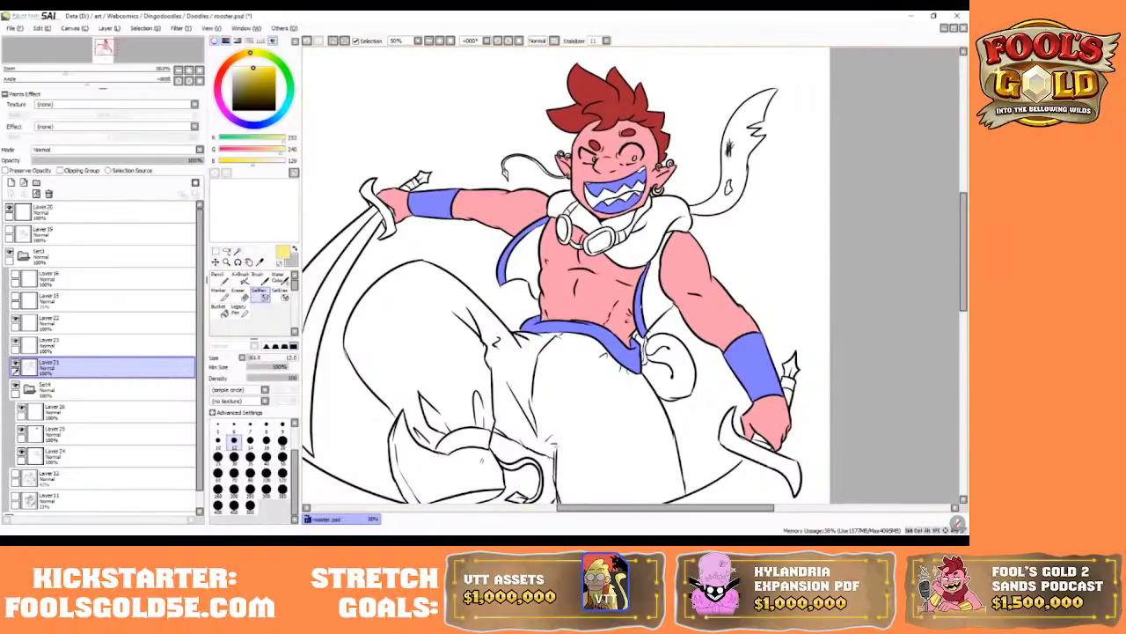
click(236, 250)
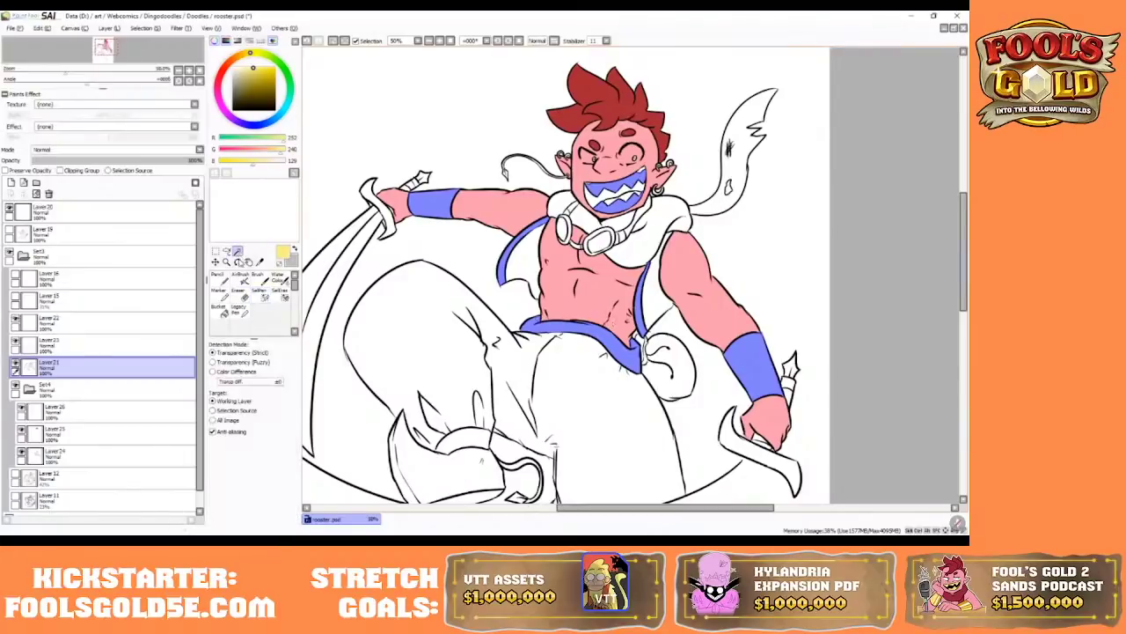
click(466, 434)
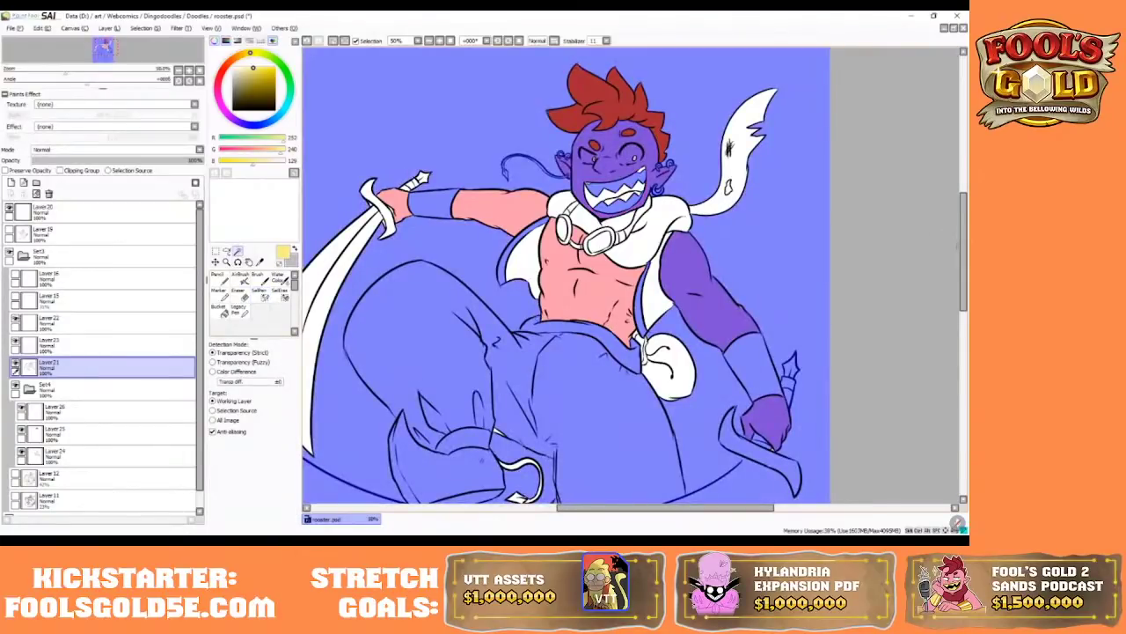
scroll(957, 268, down, 2)
click(317, 41)
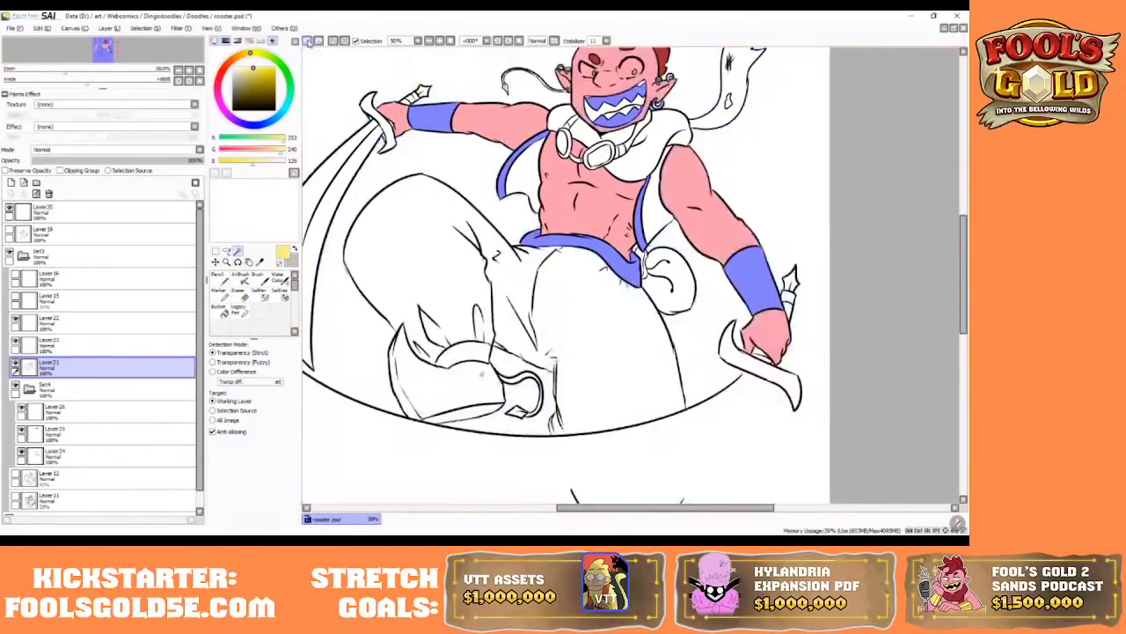
- Close the gap at the shoe's sole with the SelPen and add the shoe and its curling tail to the selection with the Magic Wand
click(260, 297)
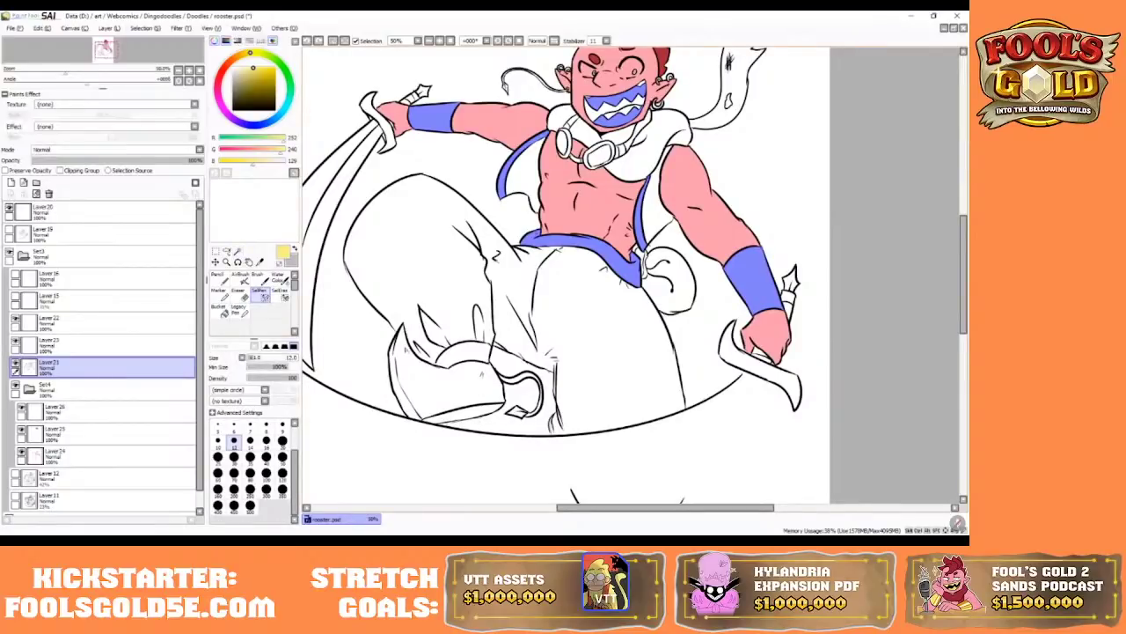
drag(411, 418, 437, 422)
click(236, 252)
click(444, 383)
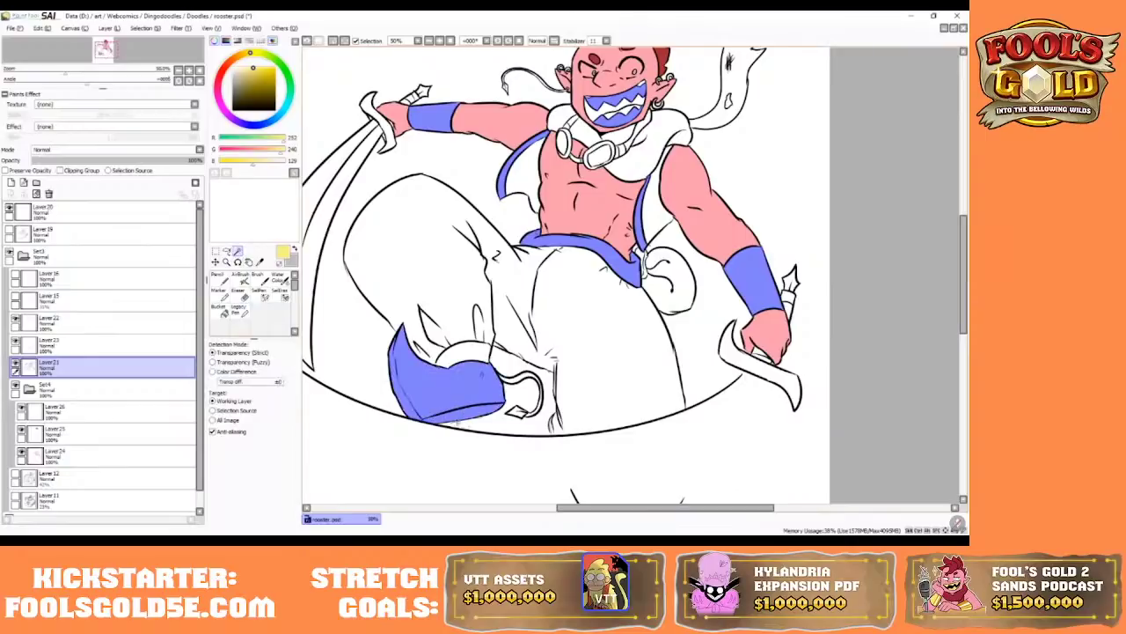
click(526, 380)
click(519, 413)
click(260, 293)
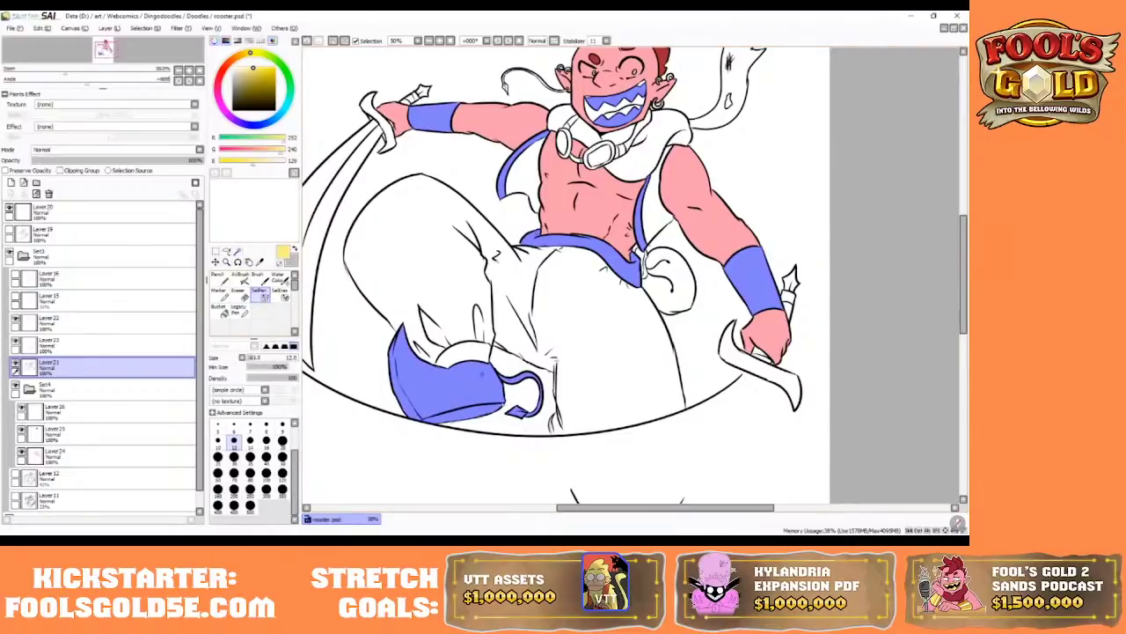
drag(500, 374, 531, 416)
- Add the cord dangling from the ear and its pointed tip to the selection from Layer 22, using the Magic Wand and SelPen
drag(964, 230, 965, 186)
click(428, 41)
click(429, 41)
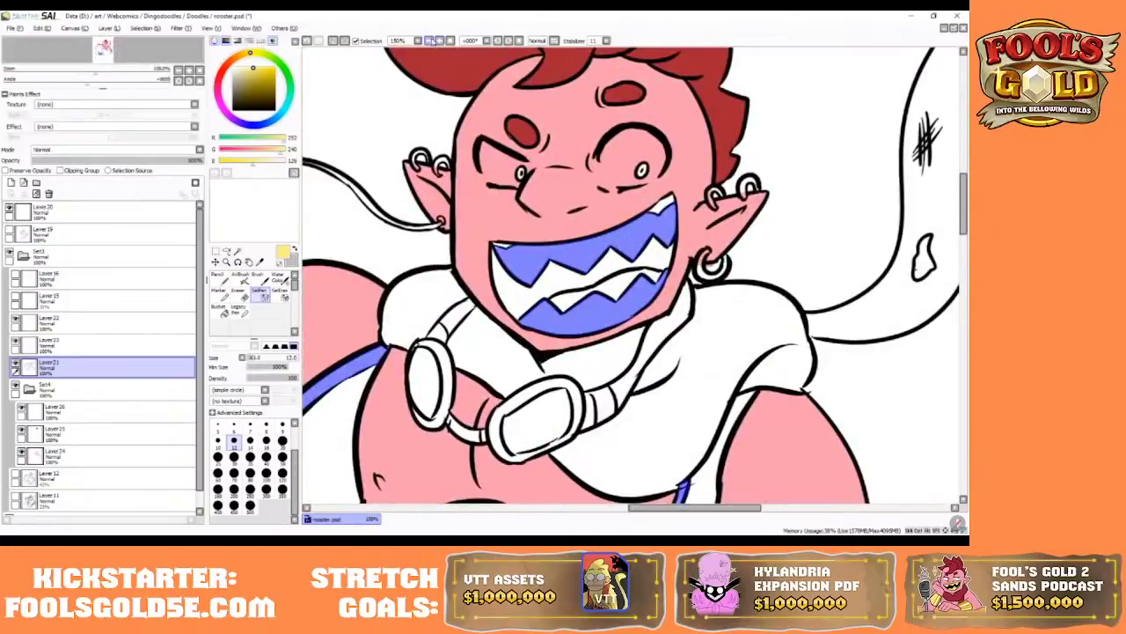
click(236, 252)
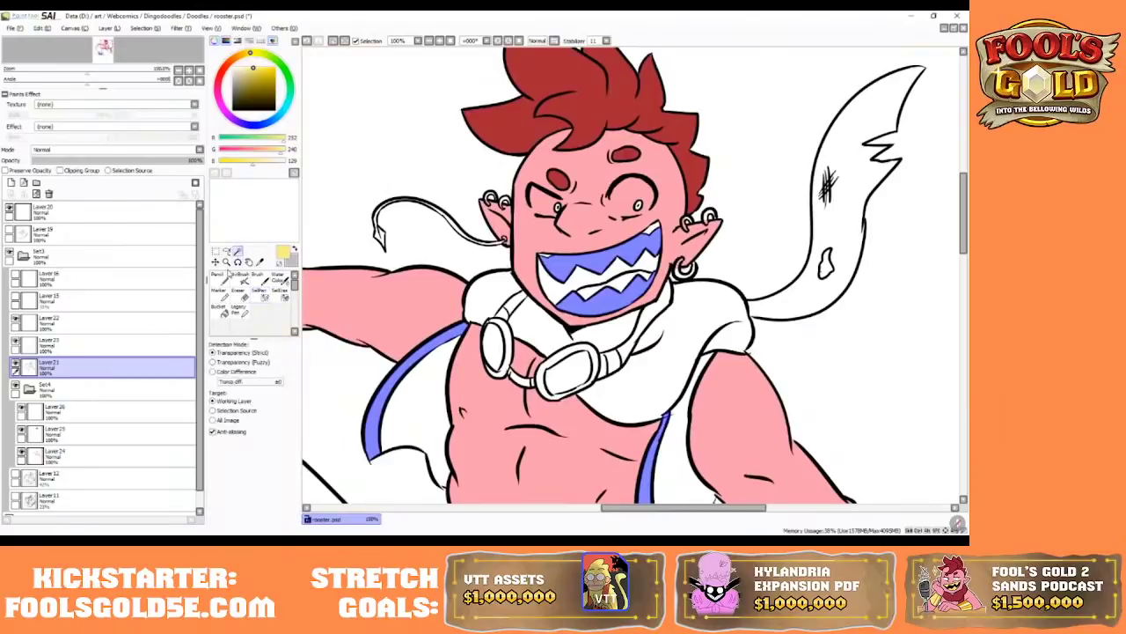
click(85, 342)
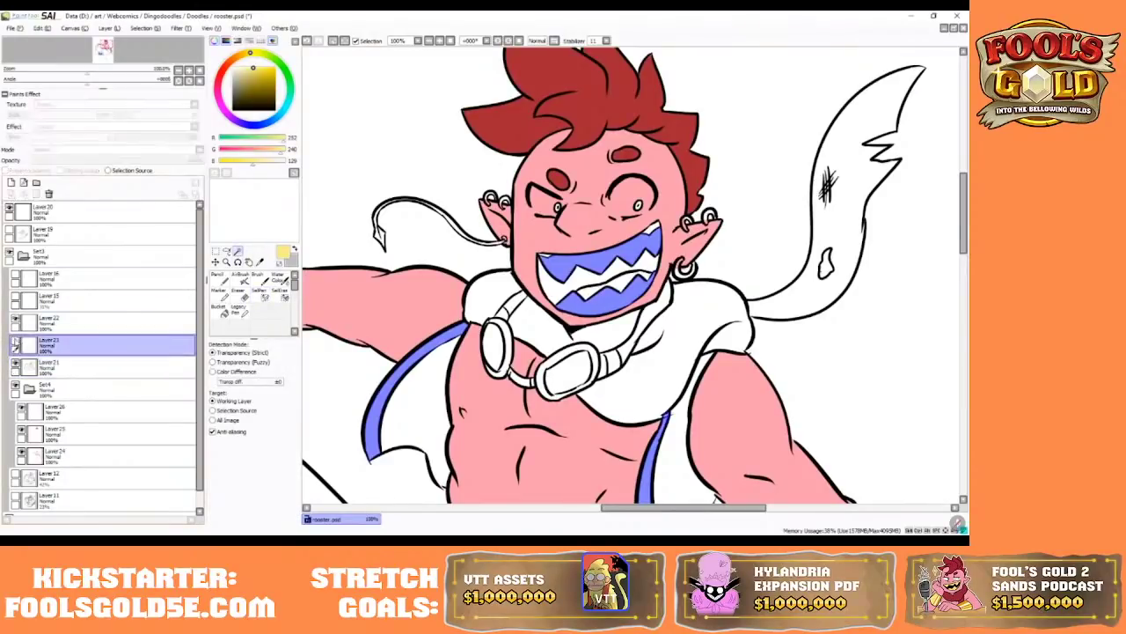
click(14, 319)
click(14, 319)
click(27, 322)
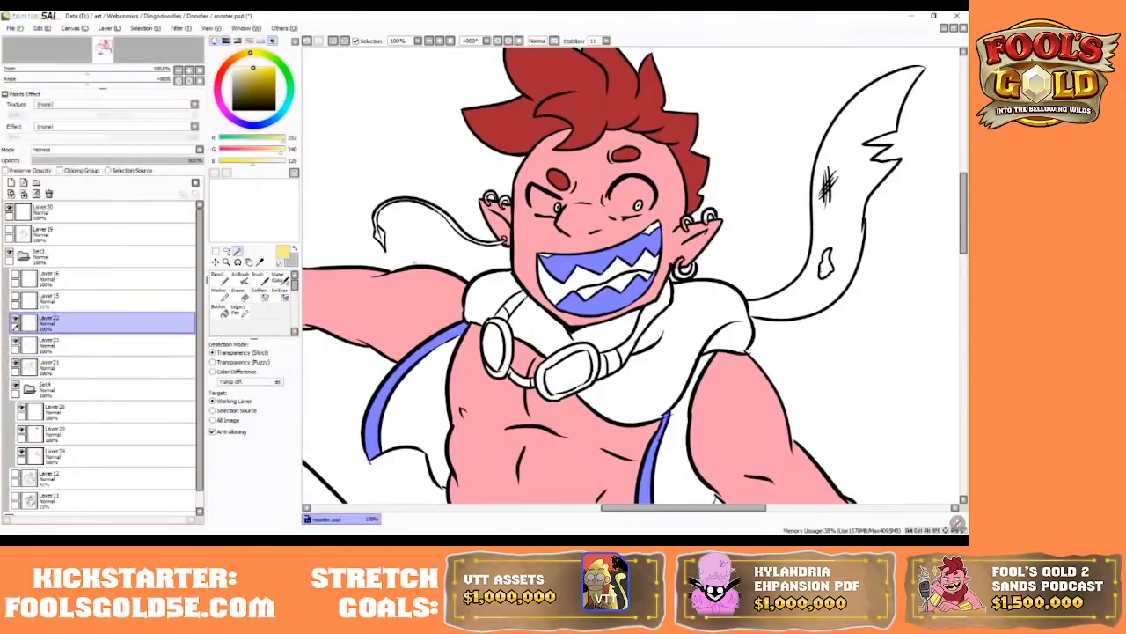
click(453, 227)
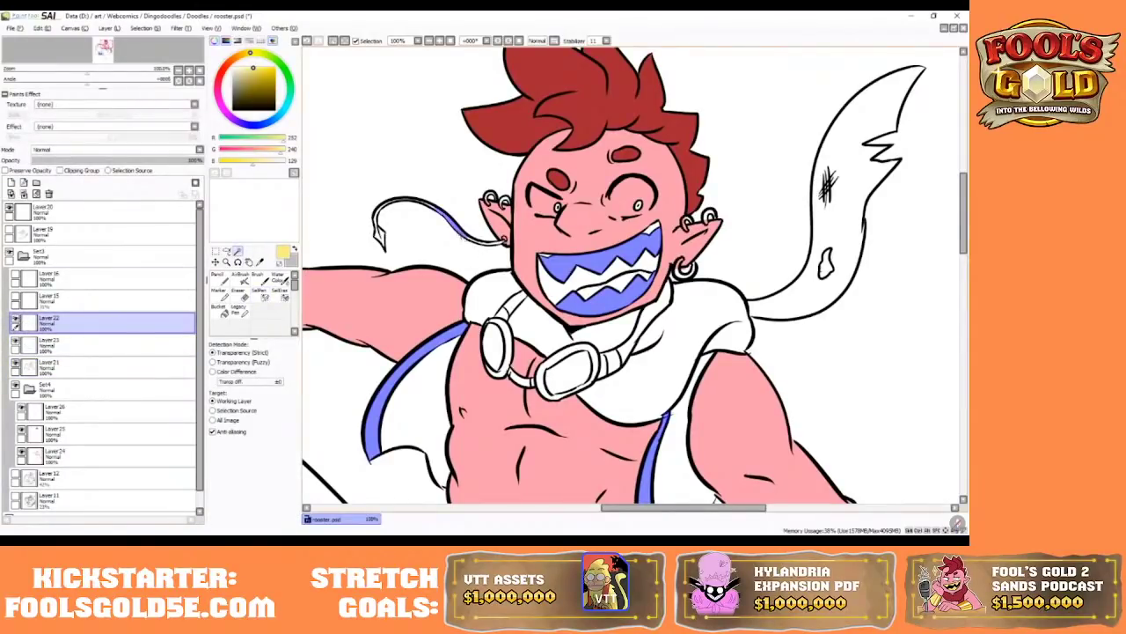
click(379, 234)
click(260, 294)
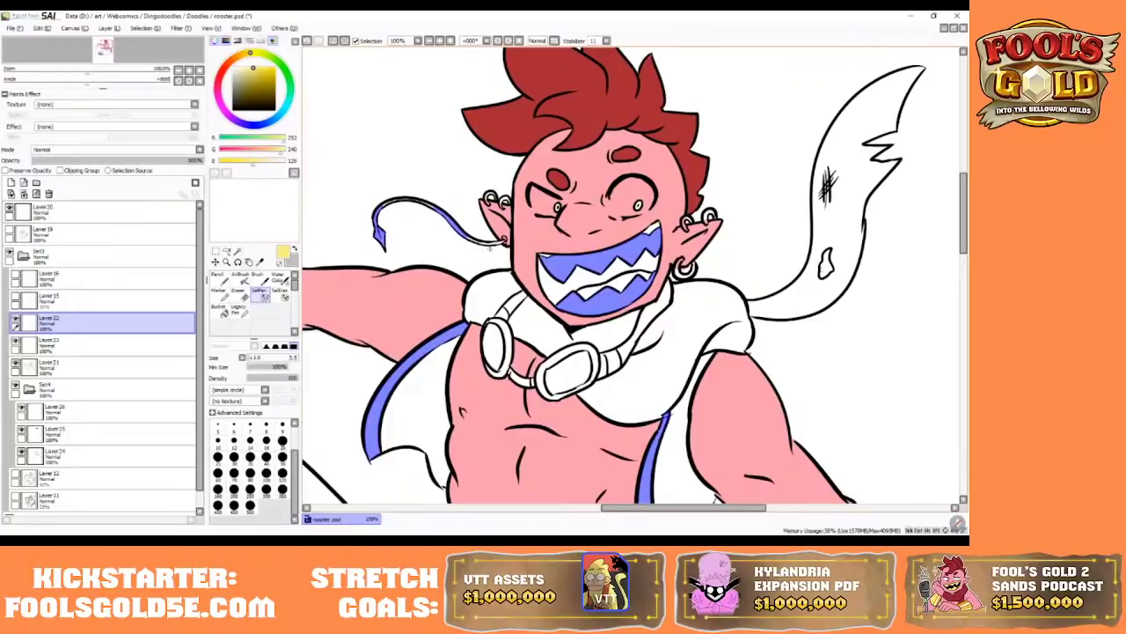
drag(491, 247, 468, 240)
- Add the earrings on both ears to the selection with the SelPen and Magic Wand
key(bracketright)
drag(498, 198, 508, 206)
key(w)
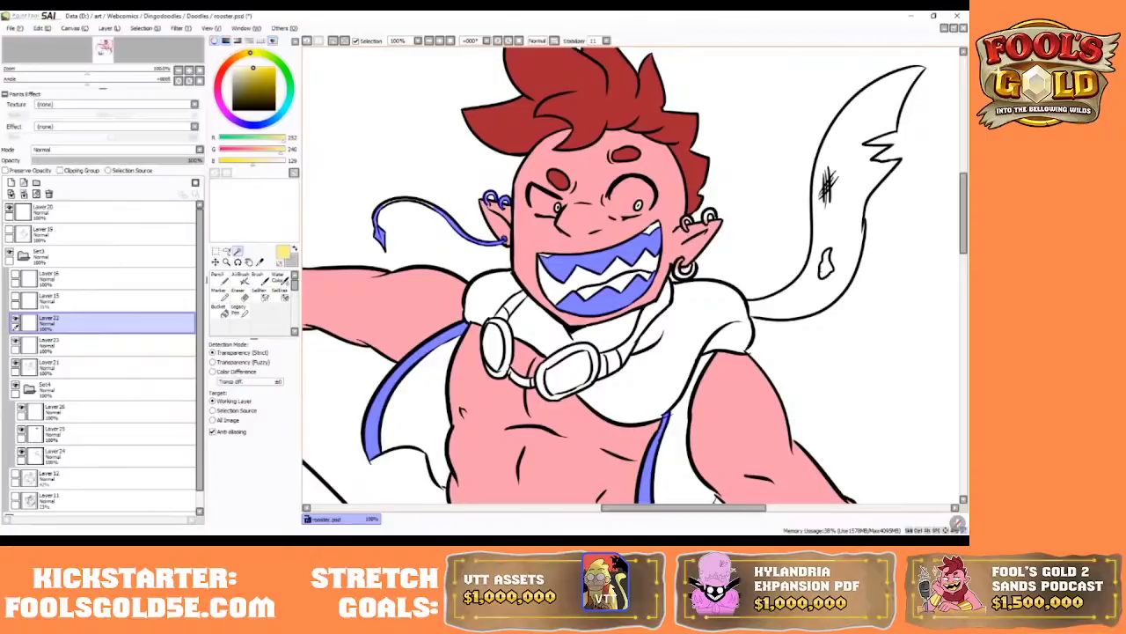
click(261, 292)
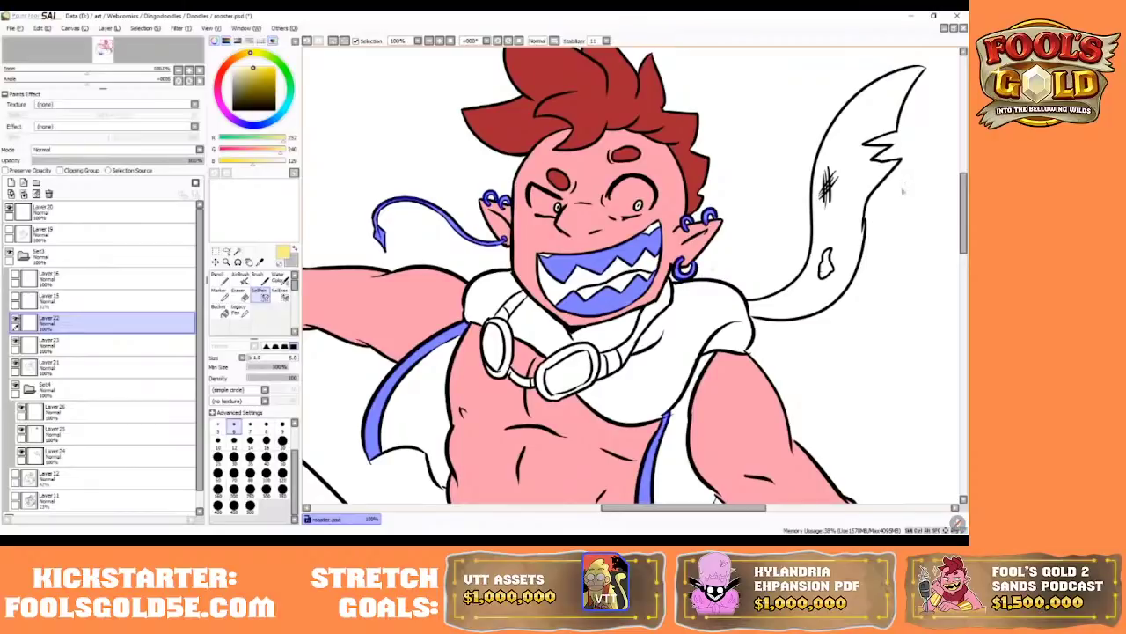
- Add the blade of the sword in the outstretched hand to the selection from Layer 21 with the Magic Wand
drag(962, 194, 955, 255)
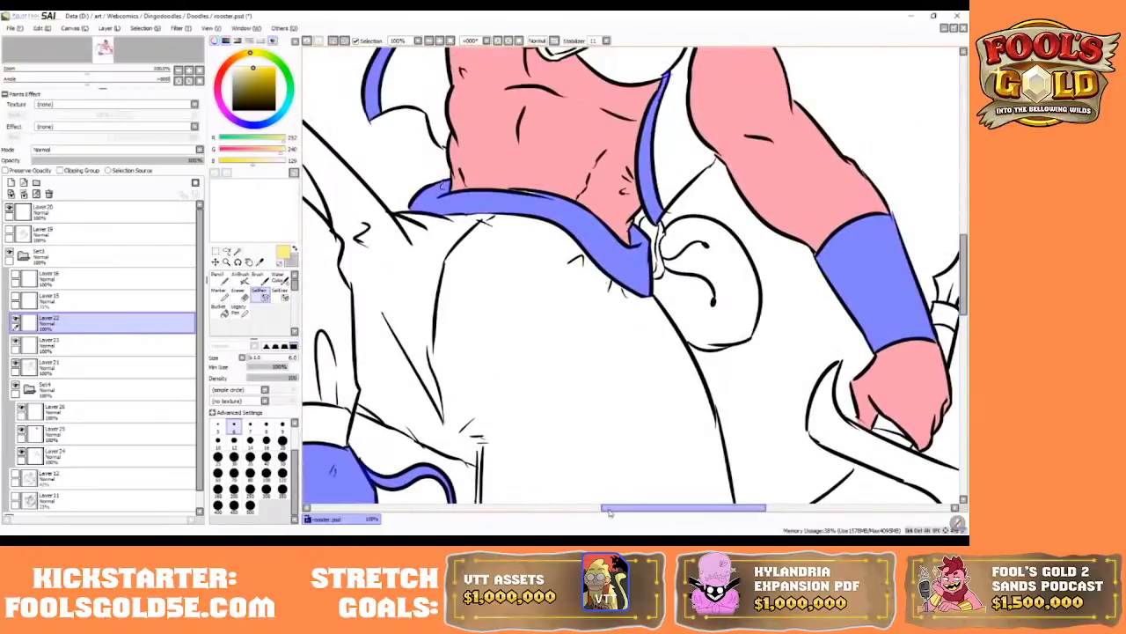
drag(609, 510, 533, 512)
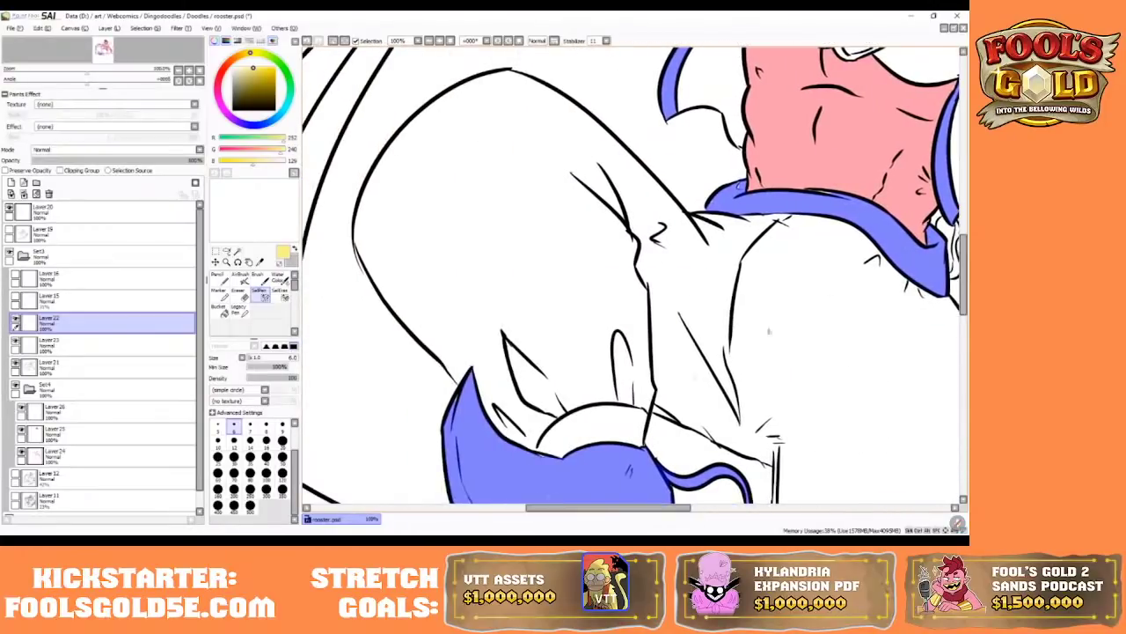
drag(963, 264, 963, 295)
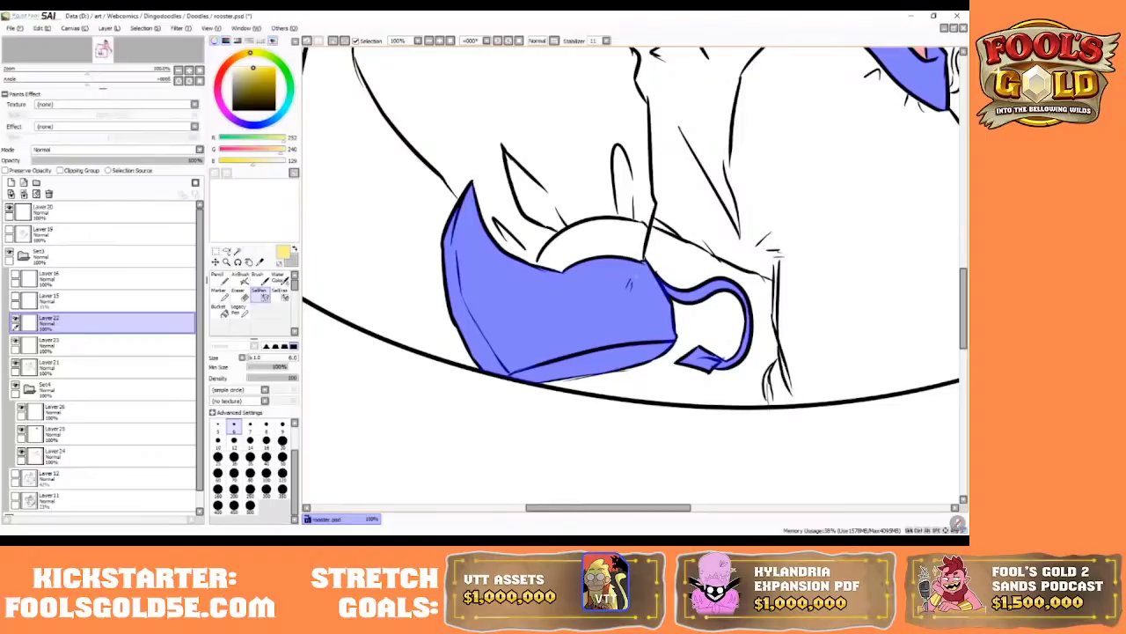
click(451, 40)
click(440, 41)
click(440, 41)
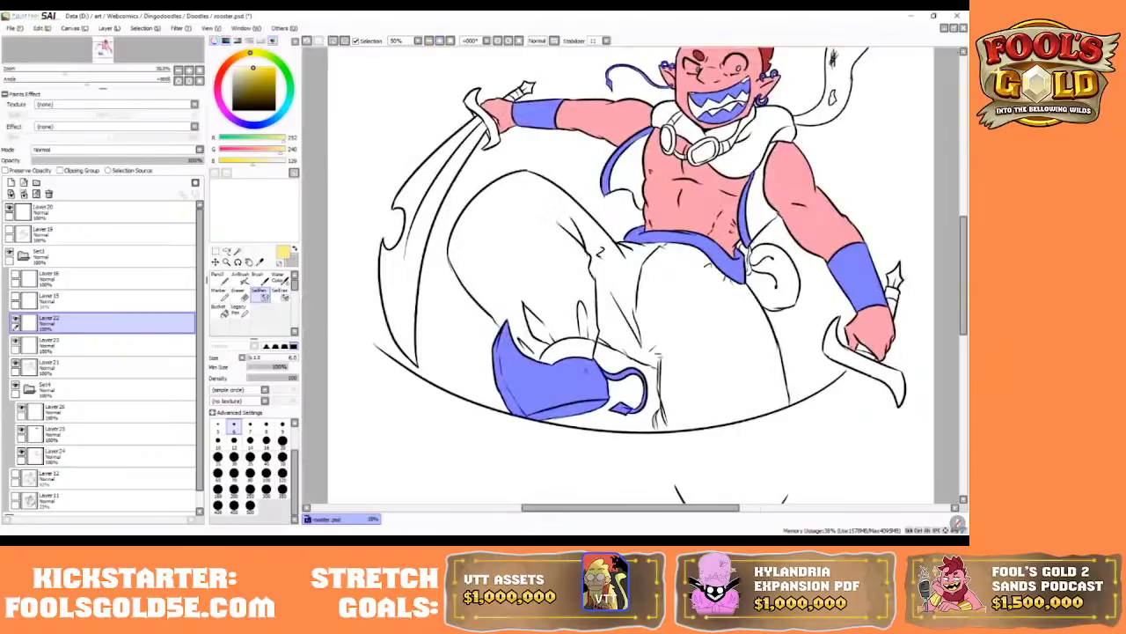
drag(614, 506, 625, 506)
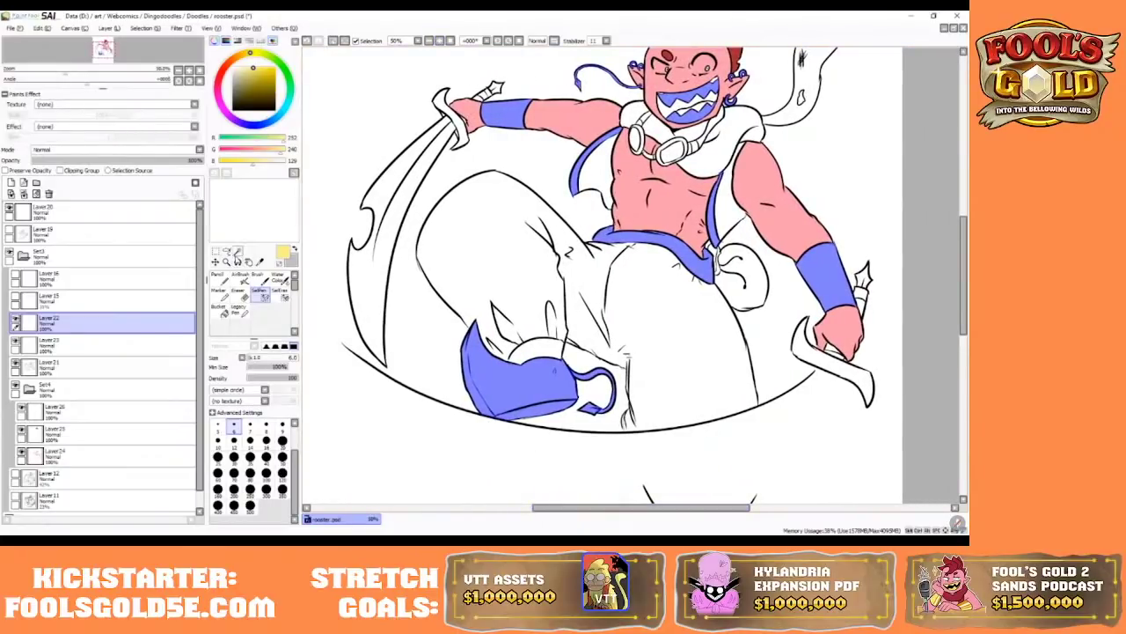
click(237, 252)
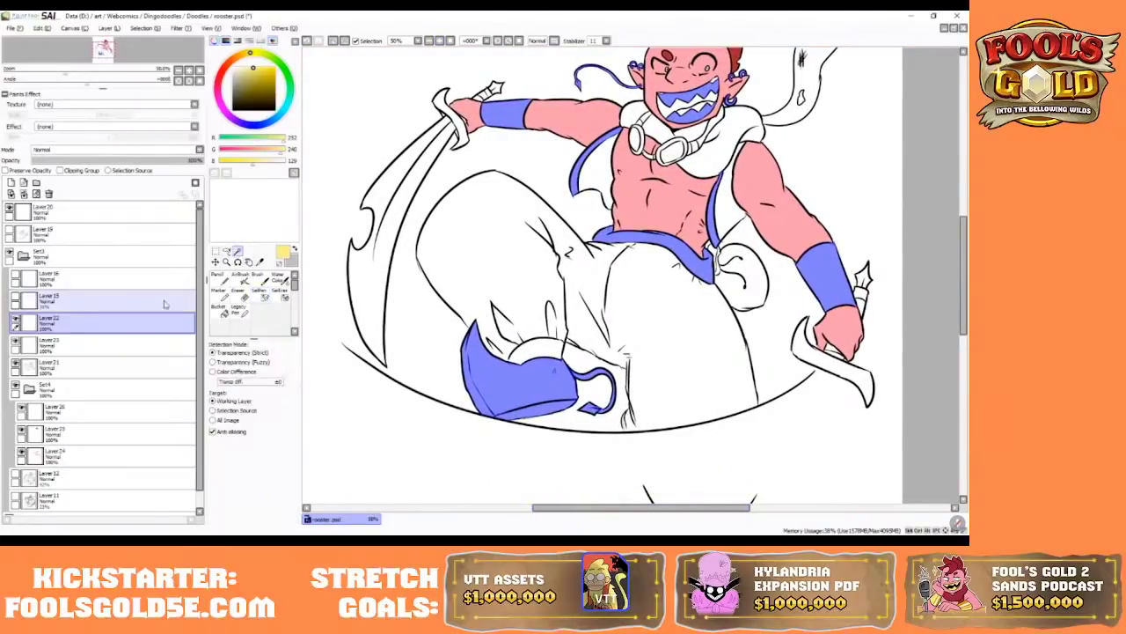
click(106, 366)
click(370, 268)
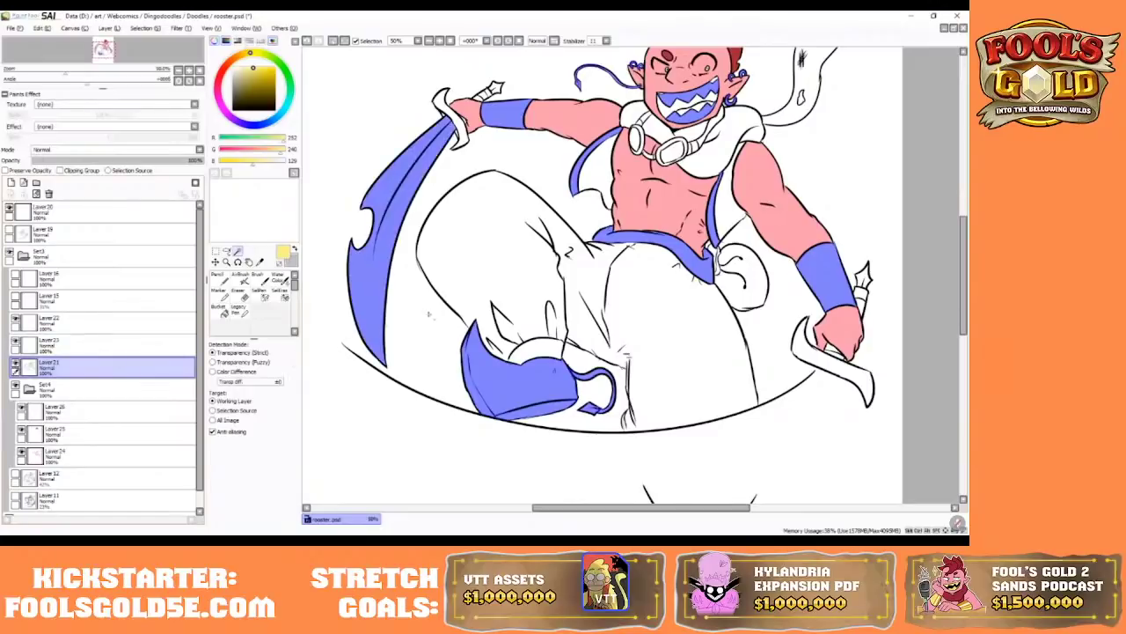
- Fill the selected gold parts with yellow on Layer 26 using the Pencil at size 500, then clear the selection
drag(963, 282, 963, 263)
click(99, 426)
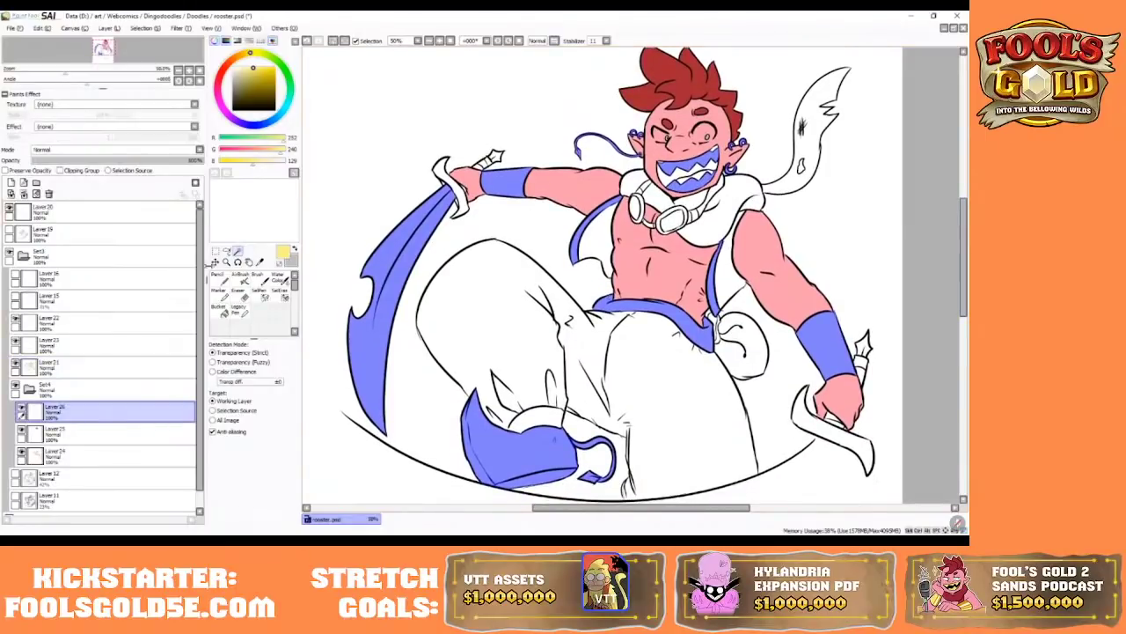
click(216, 276)
mouse_move(621, 182)
mouse_down()
mouse_move(579, 217)
mouse_move(667, 320)
mouse_move(894, 390)
mouse_move(528, 449)
mouse_move(479, 423)
mouse_up()
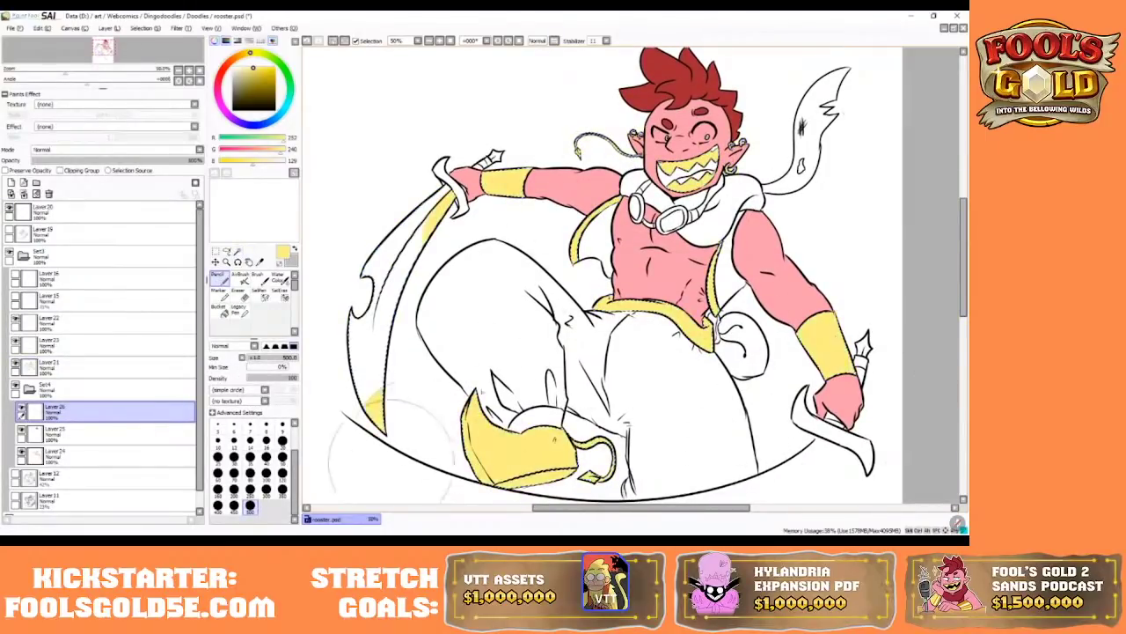
drag(379, 387, 432, 207)
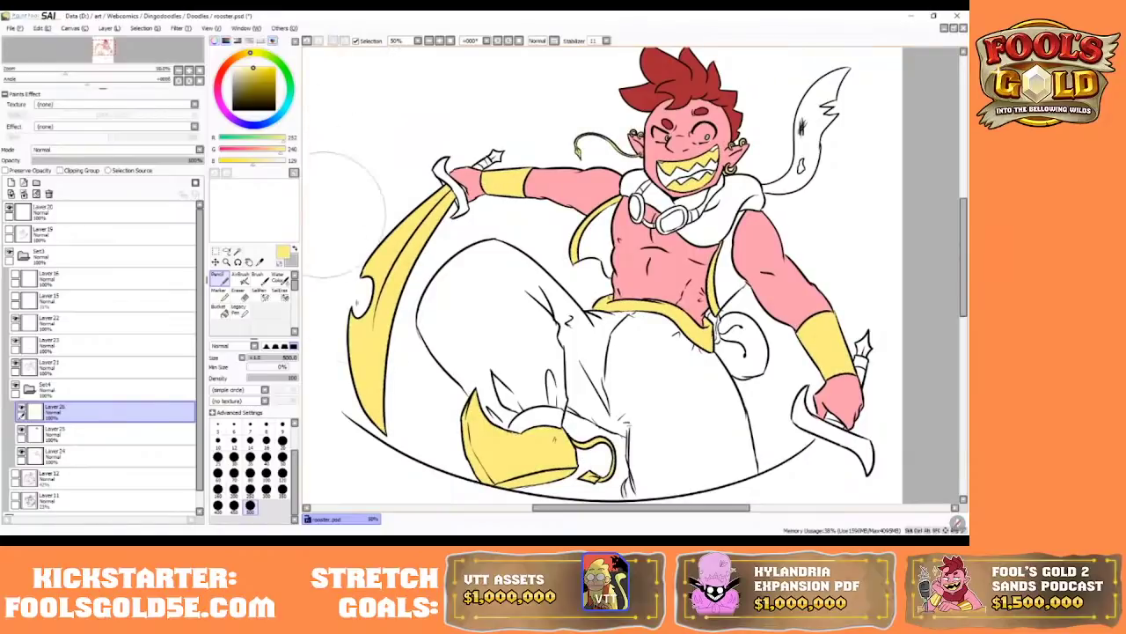
mouse_move(594, 508)
mouse_down()
mouse_move(581, 519)
mouse_move(598, 519)
mouse_up()
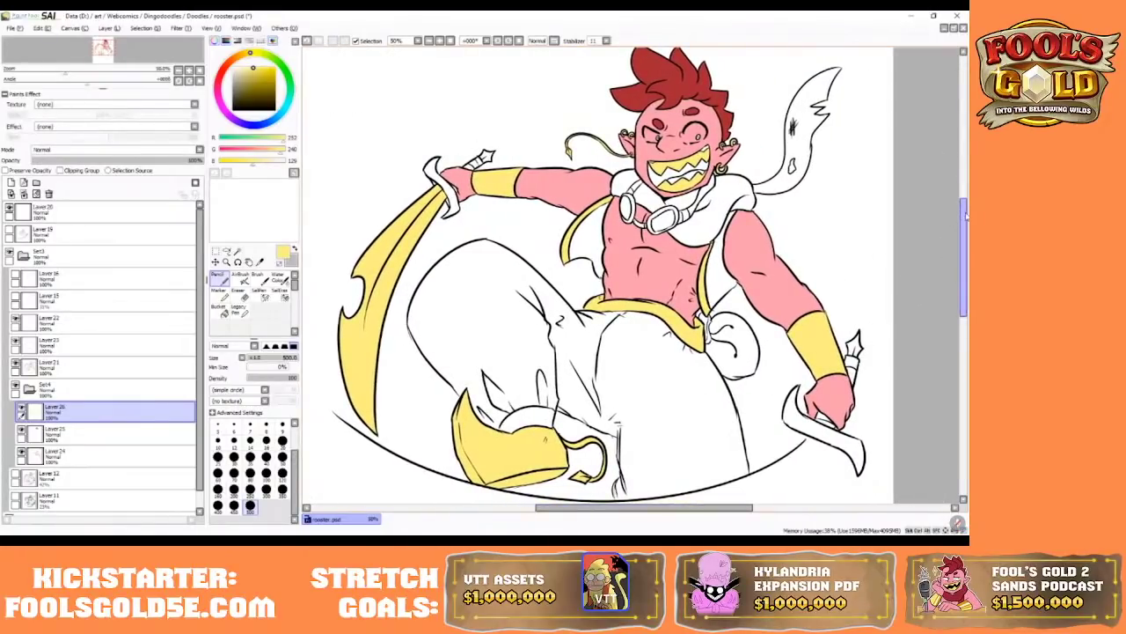
drag(965, 211, 967, 226)
click(237, 251)
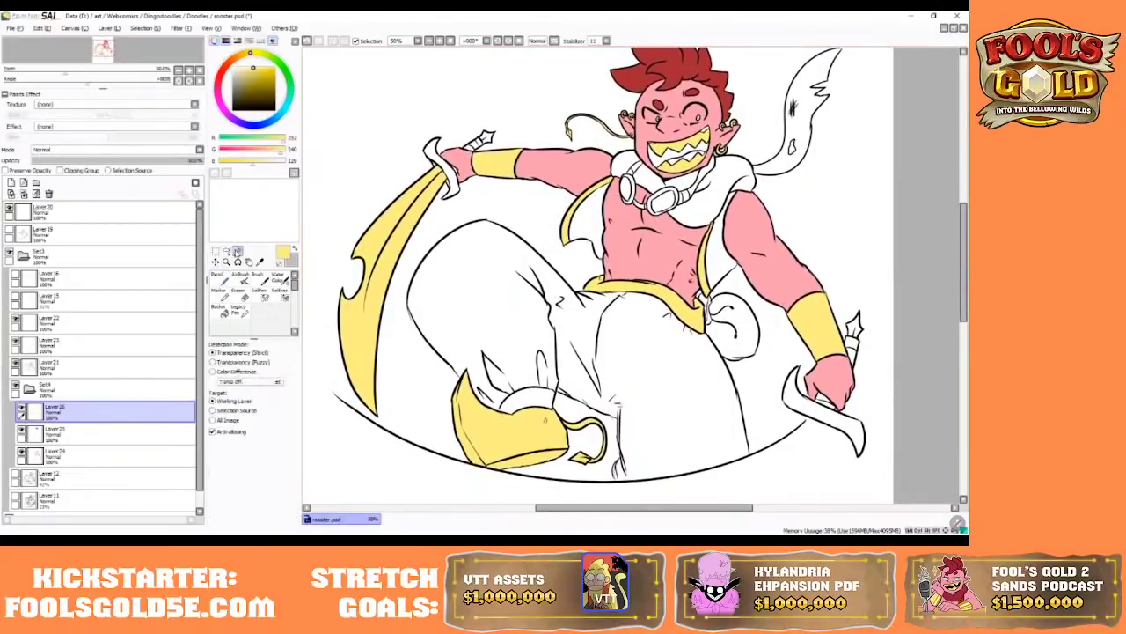
click(97, 377)
click(495, 323)
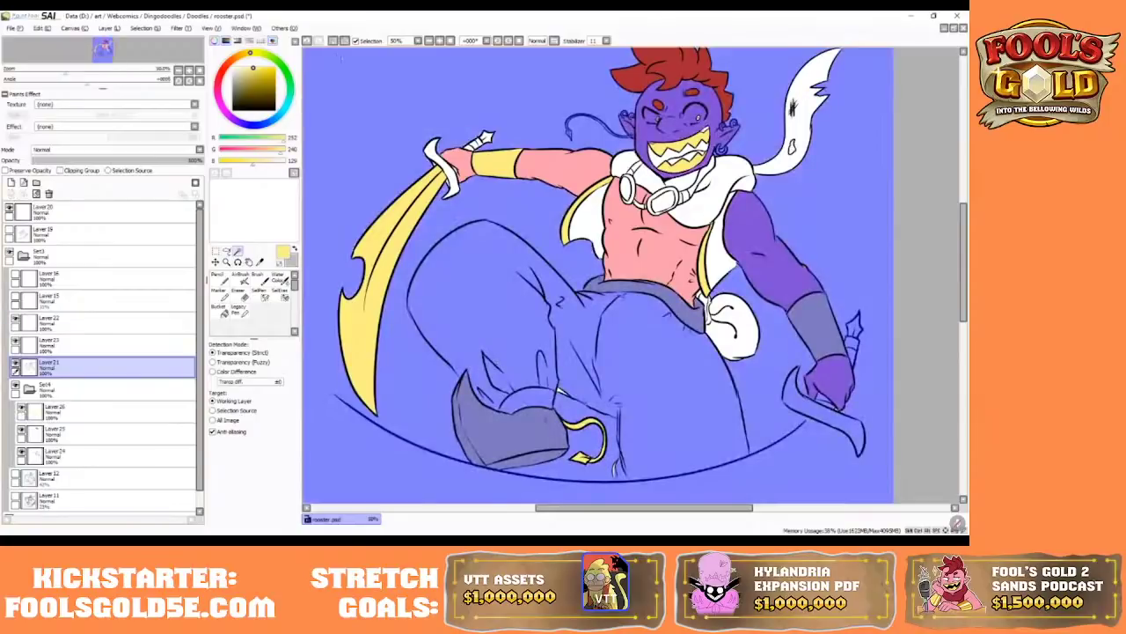
click(308, 41)
- Close the gaps around the trousers and along their lower edge with the SelPen and select the trousers from Layer 21 with the Magic Wand
click(261, 295)
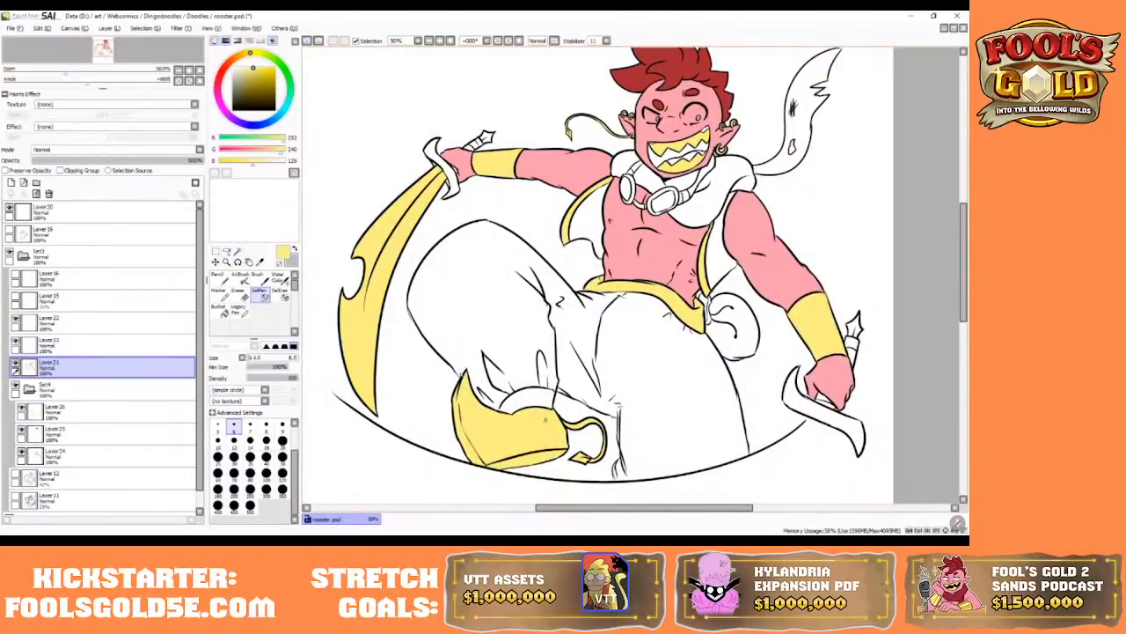
key(bracketright)
key(bracketright)
key(bracketright)
key(bracketright)
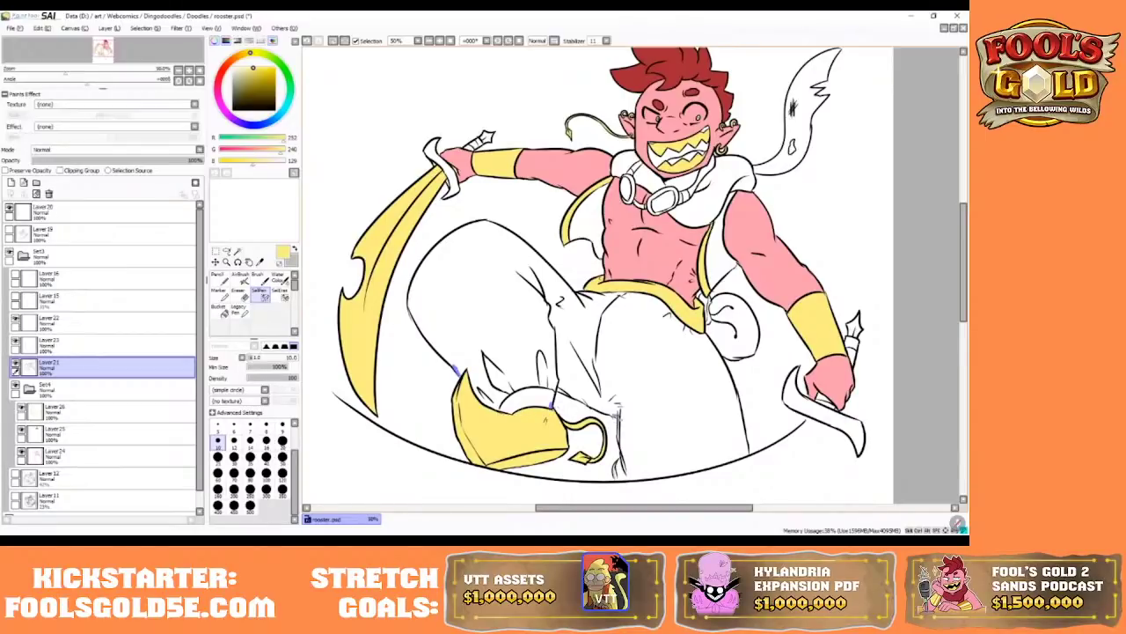
key(bracketright)
key(bracketright)
key(bracketright)
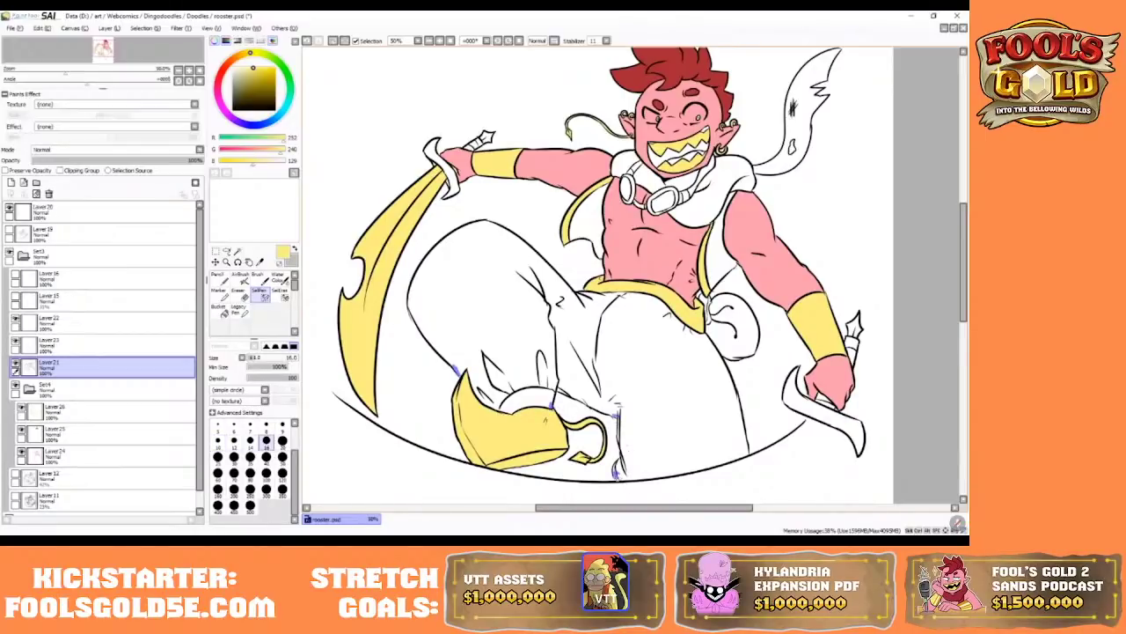
drag(618, 477, 746, 453)
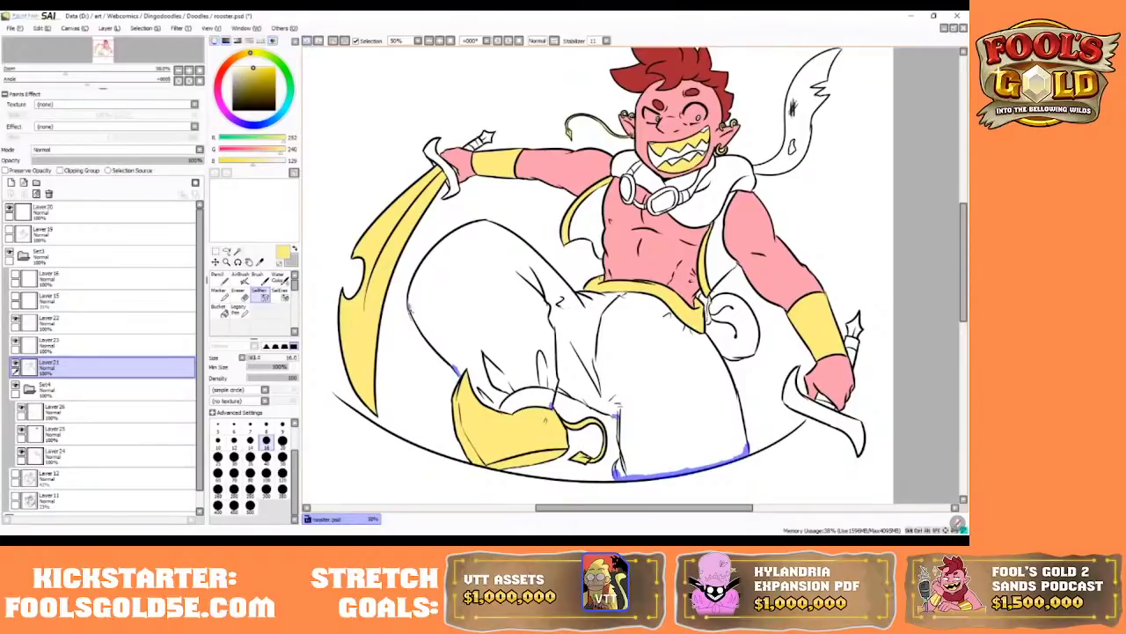
click(238, 251)
click(466, 339)
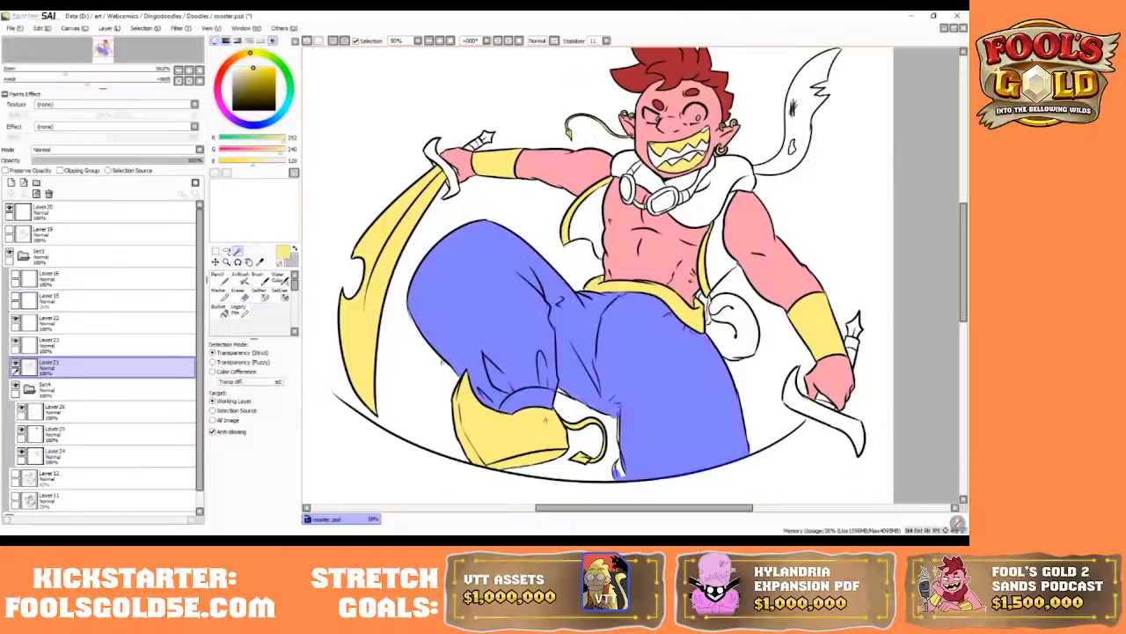
- Add the vest's inner areas on both sides of the torso to the selection with the Magic Wand
click(719, 249)
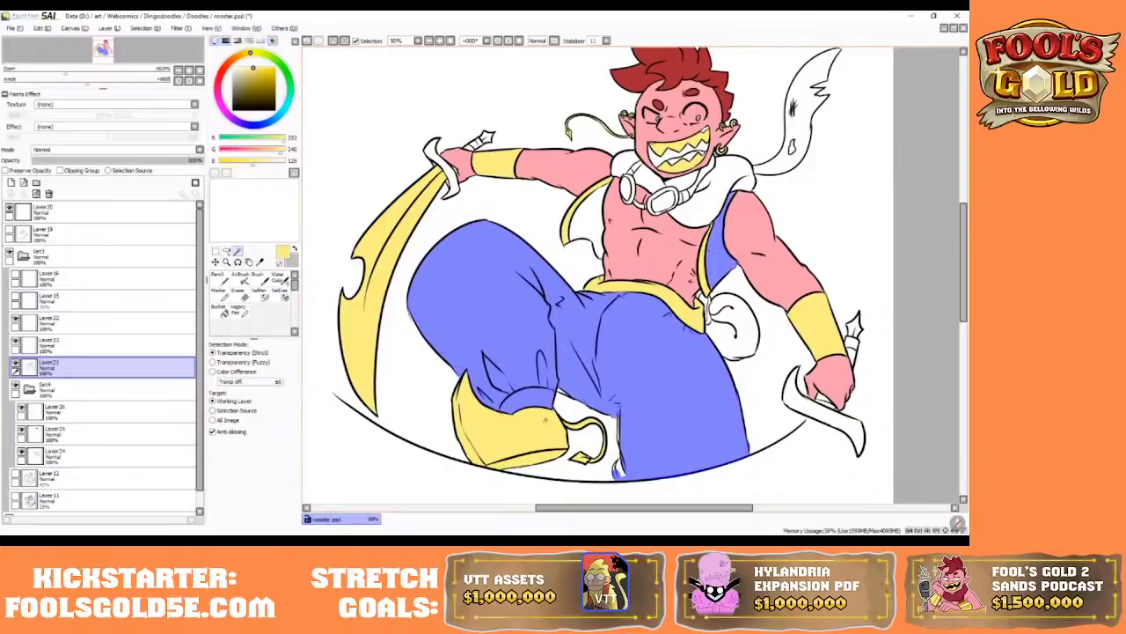
click(602, 223)
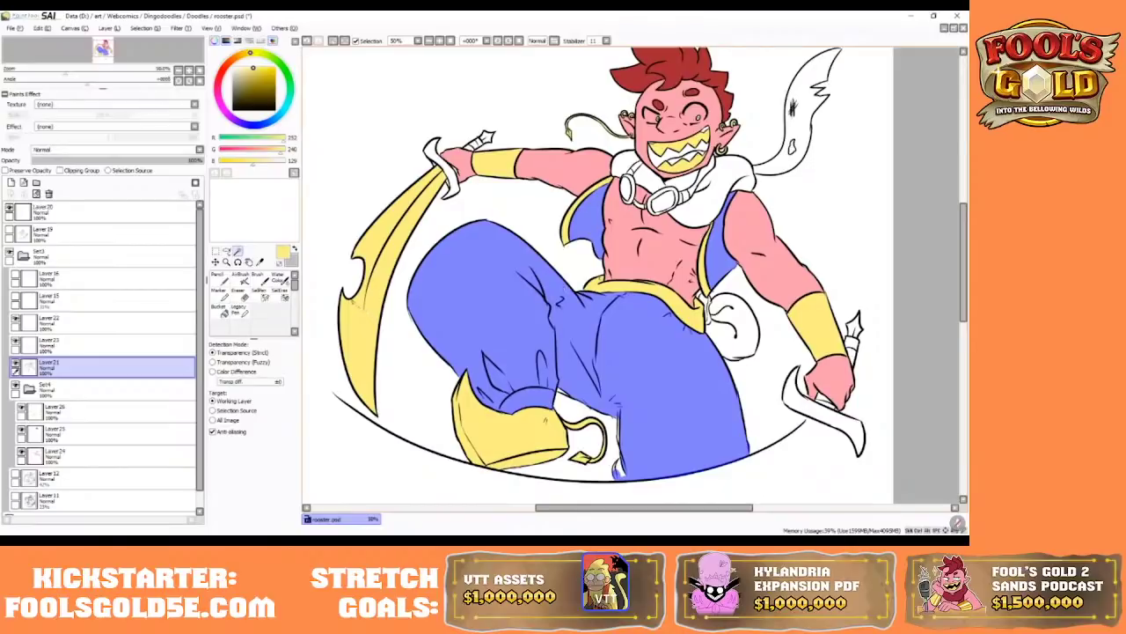
click(260, 292)
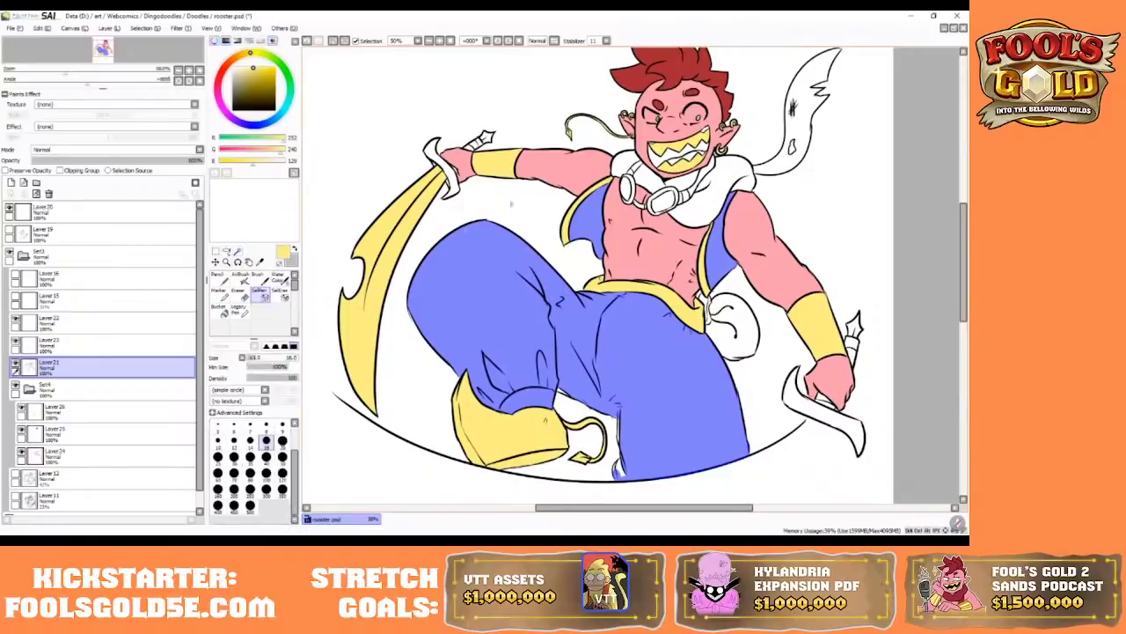
- Touch up the trousers selection at the inner lower edge of the extended leg with the SelPen at size 40
click(440, 41)
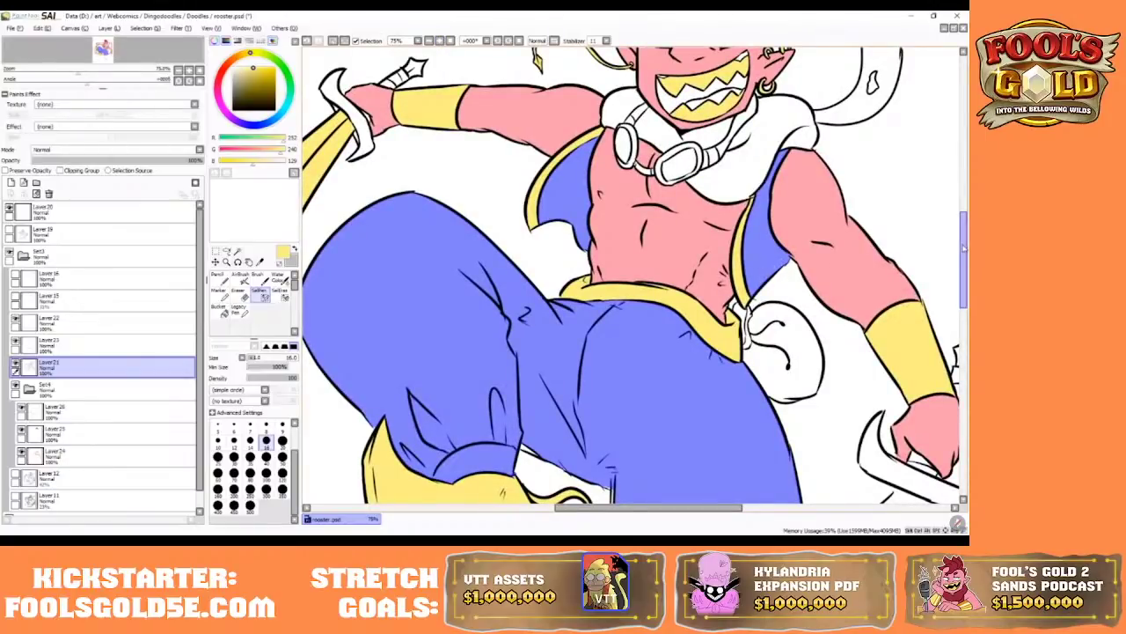
scroll(940, 261, up, 4)
key([)
key([)
key([)
key([)
key([)
key([)
key([)
key([)
key([)
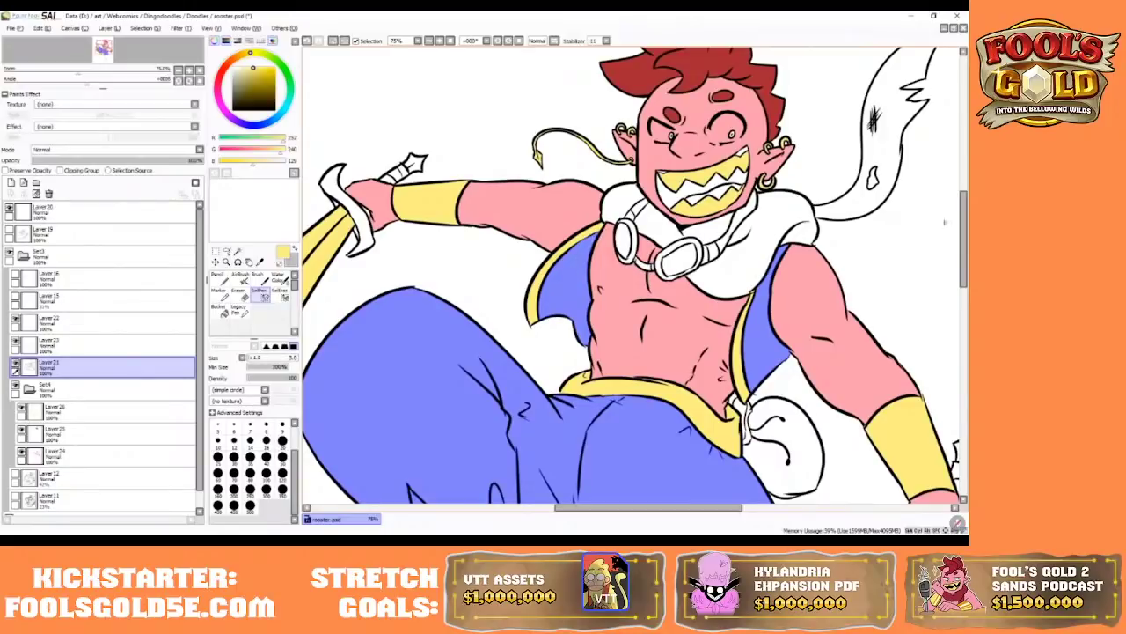
scroll(964, 226, down, 2)
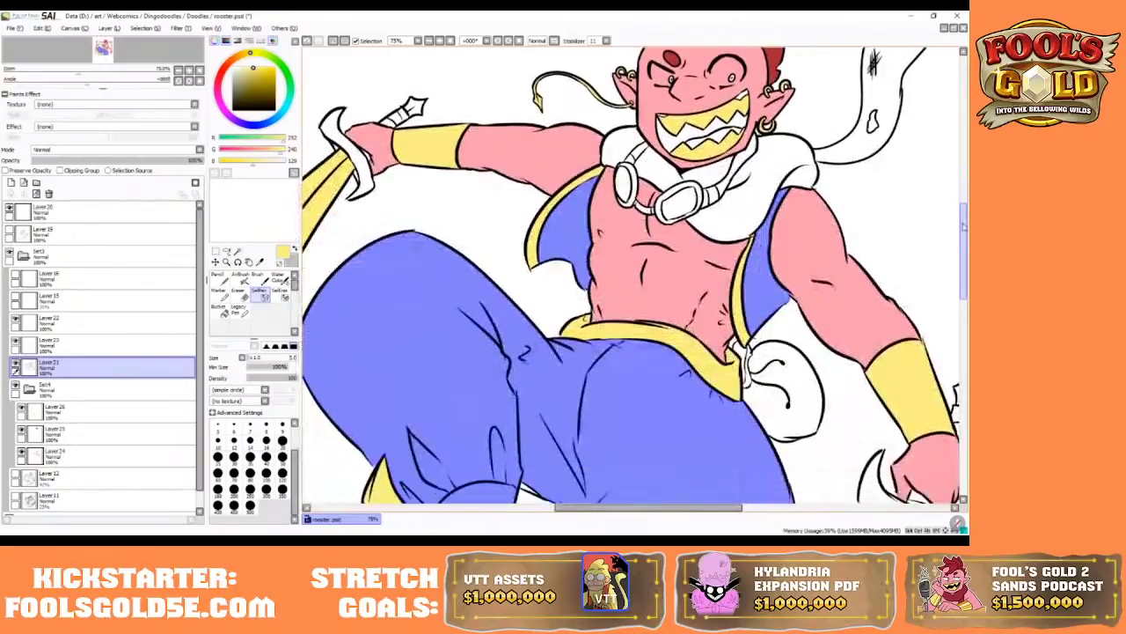
drag(963, 226, 955, 283)
key(])
key(])
key(])
key(])
key(])
key(])
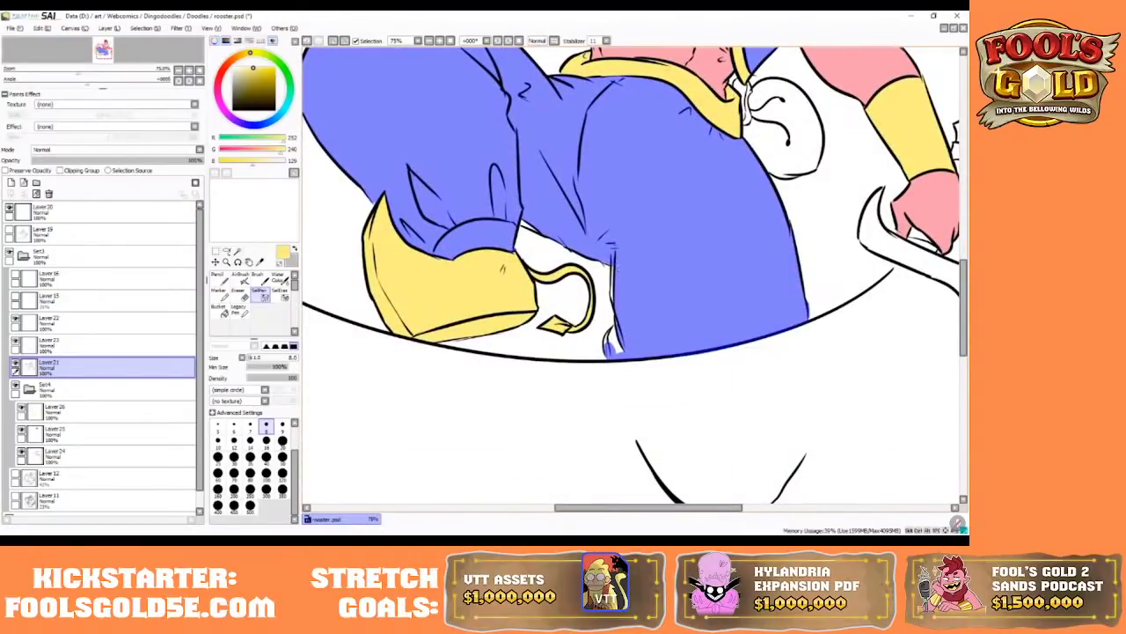
key(bracketright)
key(bracketright)
key(bracketright)
key(bracketright)
key(bracketright)
key(bracketright)
key(bracketright)
key(bracketright)
key(bracketright)
key(bracketright)
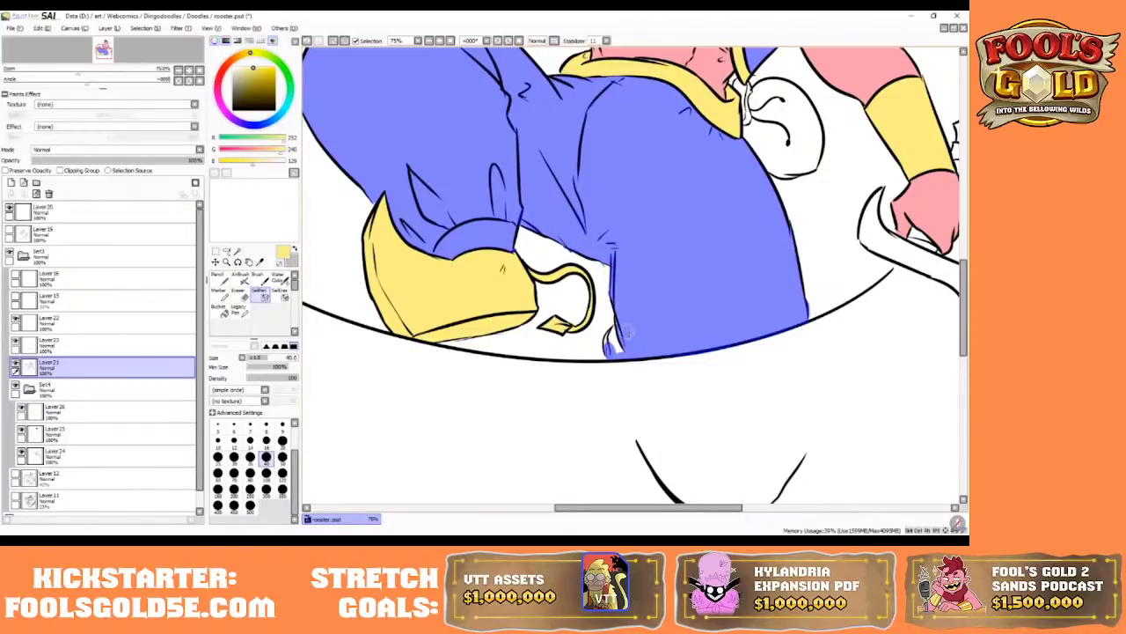
mouse_move(622, 335)
mouse_down()
mouse_move(626, 327)
mouse_move(610, 339)
mouse_up()
- Paint the wide-open eye into the selection with the SelPen at size 16
mouse_move(959, 264)
mouse_down()
mouse_move(963, 202)
mouse_move(962, 213)
mouse_up()
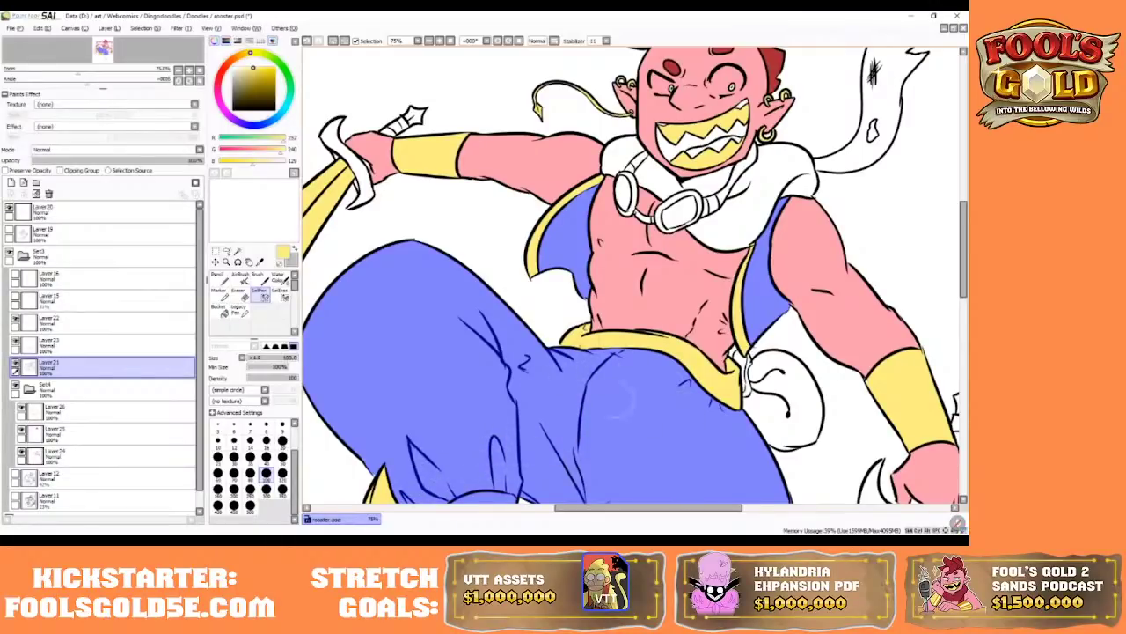
drag(964, 233, 966, 192)
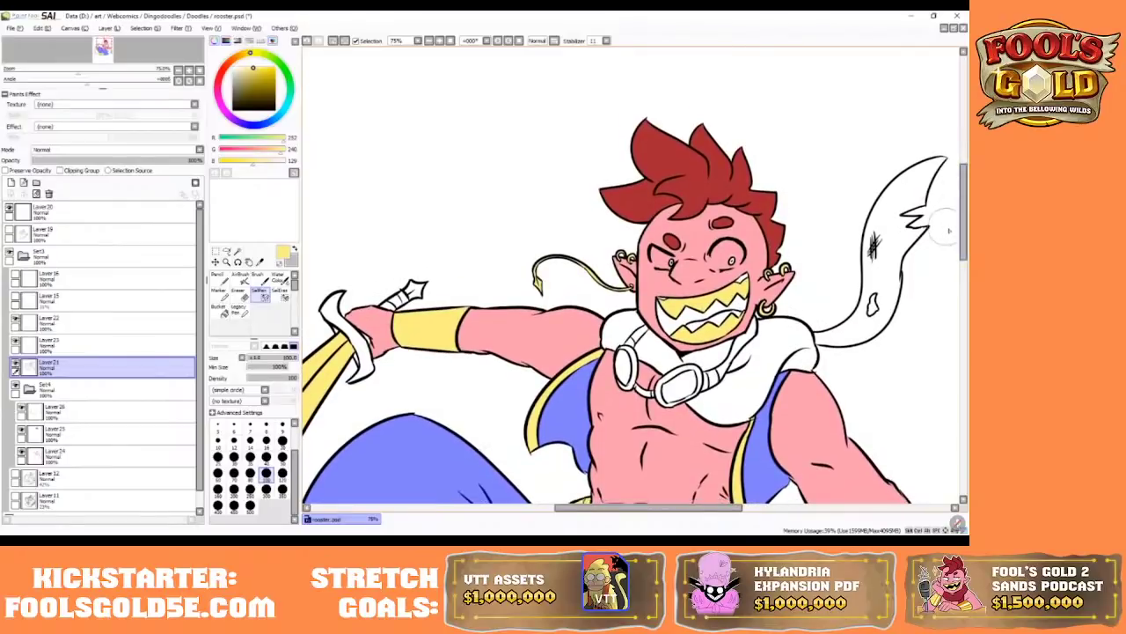
scroll(955, 231, down, 5)
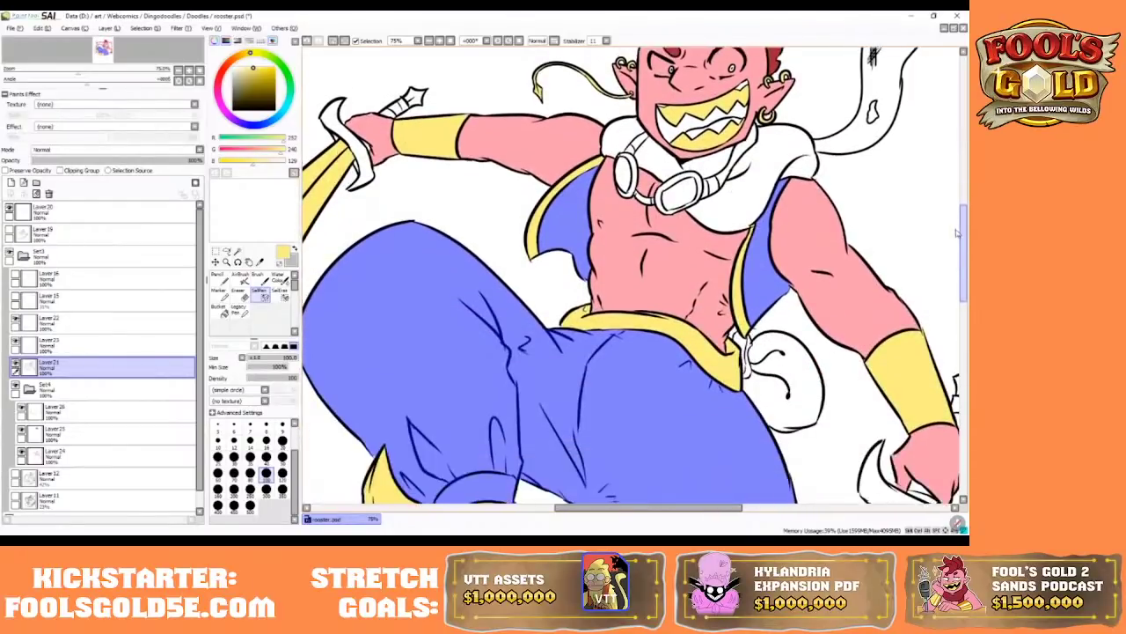
scroll(956, 232, up, 3)
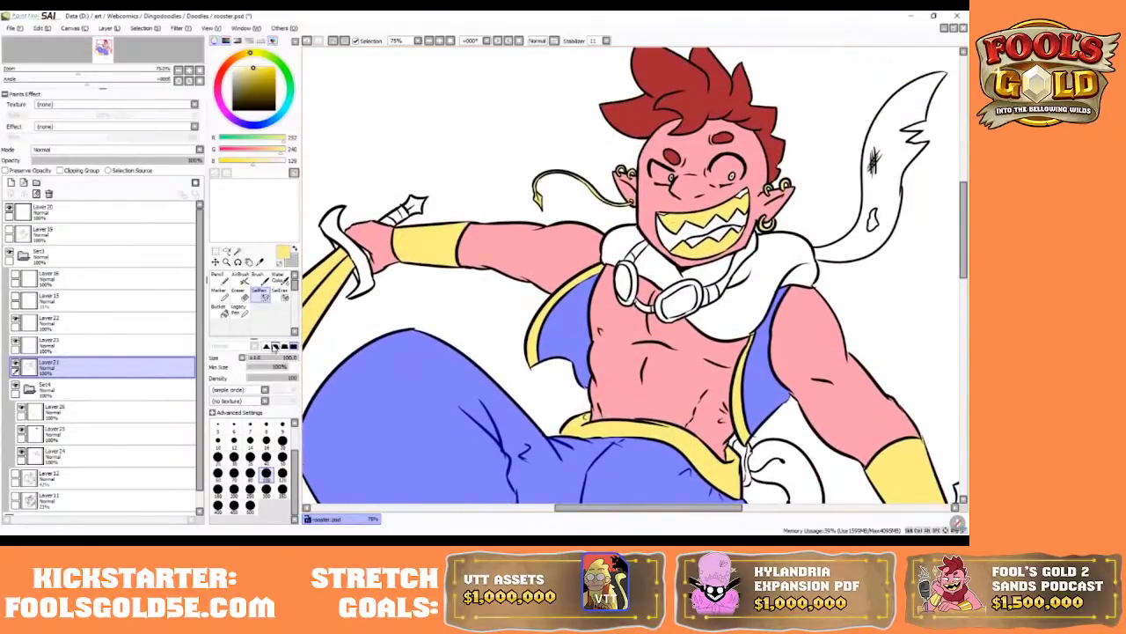
click(449, 41)
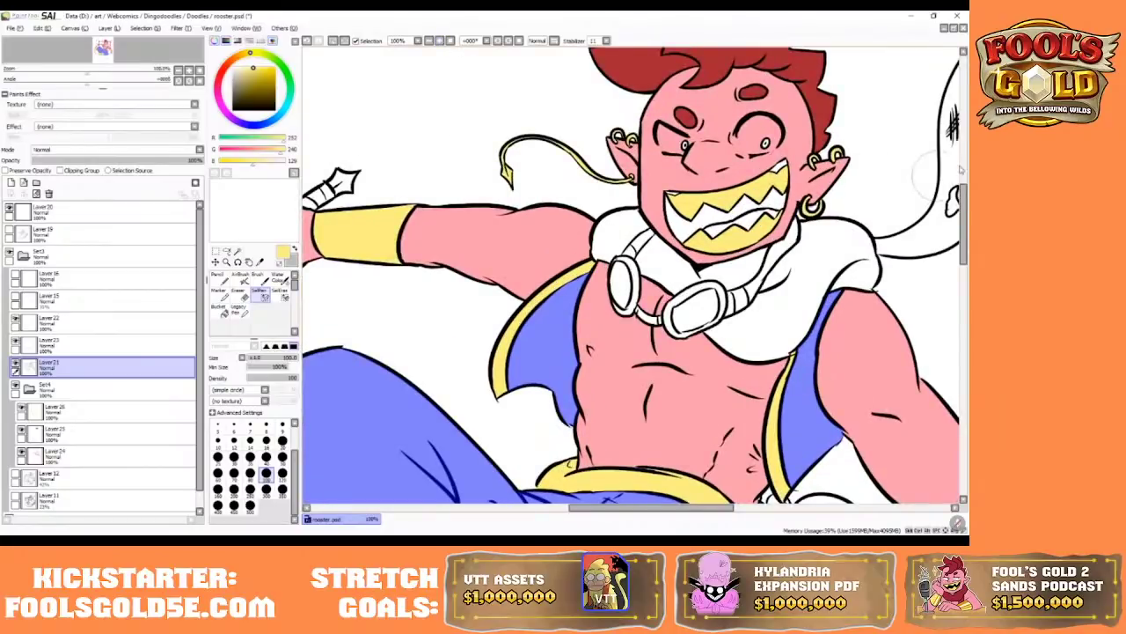
drag(965, 181, 965, 175)
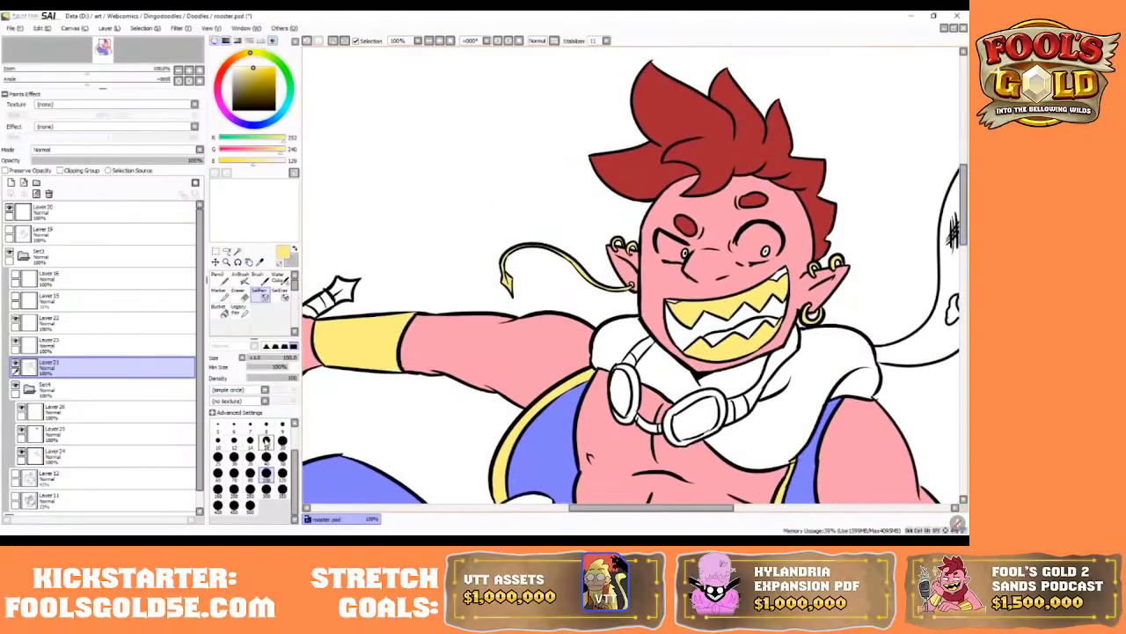
click(250, 459)
key(bracketleft)
key(bracketleft)
key(bracketleft)
key(bracketleft)
key(bracketleft)
drag(753, 238, 764, 236)
key(bracketright)
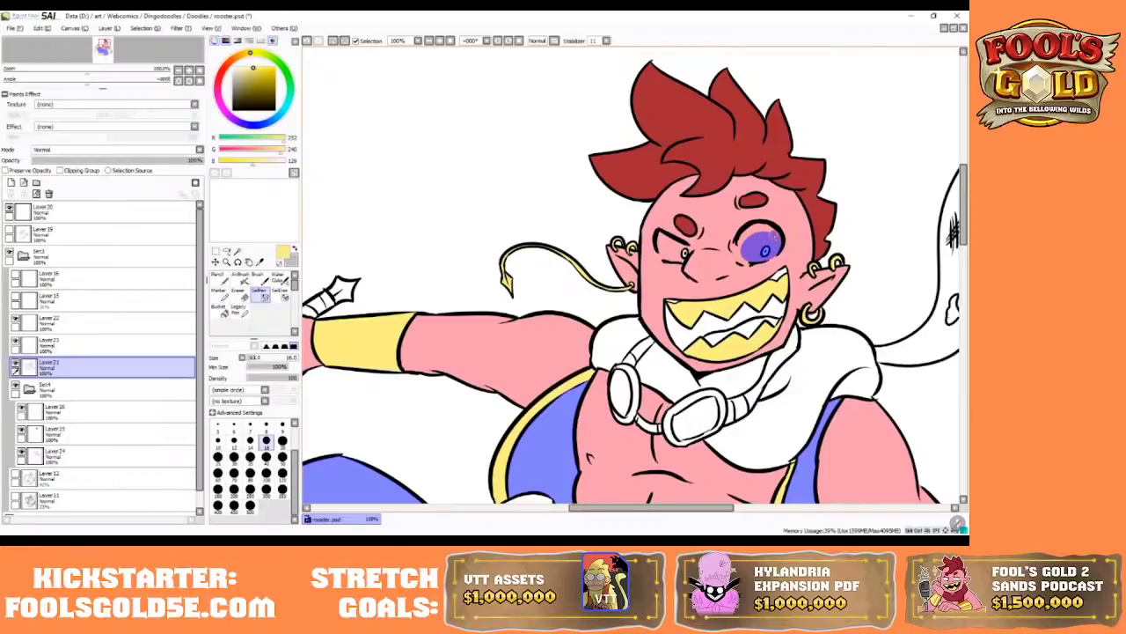
mouse_move(775, 236)
mouse_down()
mouse_move(757, 226)
mouse_move(738, 251)
mouse_move(767, 232)
mouse_up()
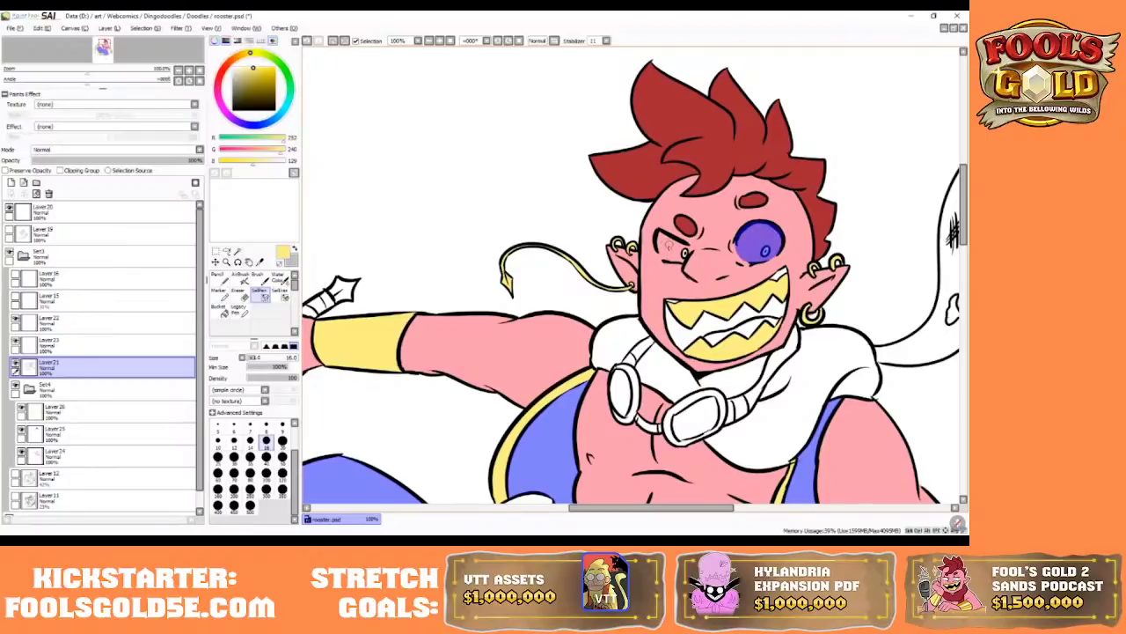
- Paint the narrowed eye into the selection with the SelPen, covering it up to its outline
mouse_move(668, 244)
mouse_down()
mouse_move(663, 254)
mouse_move(671, 243)
mouse_up()
drag(682, 257, 669, 255)
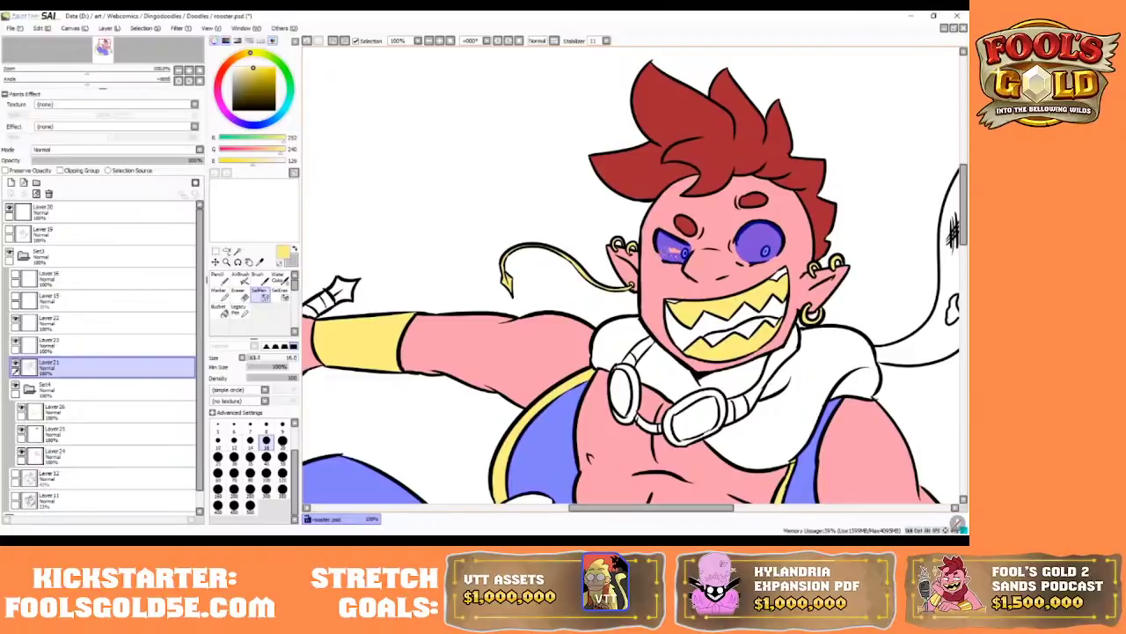
drag(680, 252, 678, 255)
- Try to touch up the selection along the inner edge of the wide-open eye with the SelPen
click(280, 294)
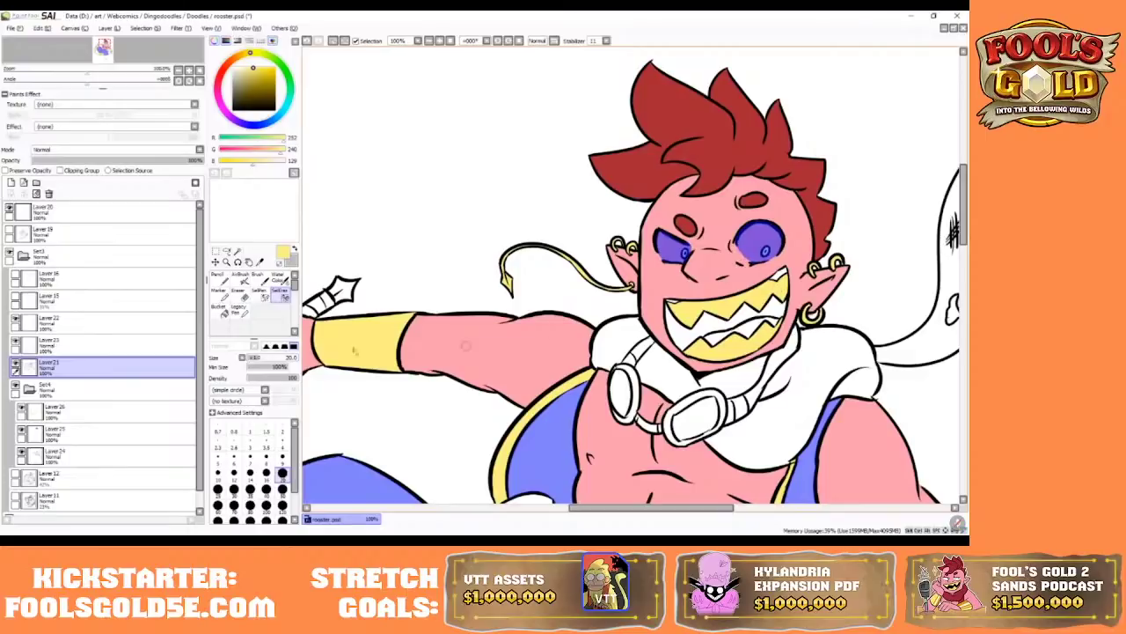
click(259, 293)
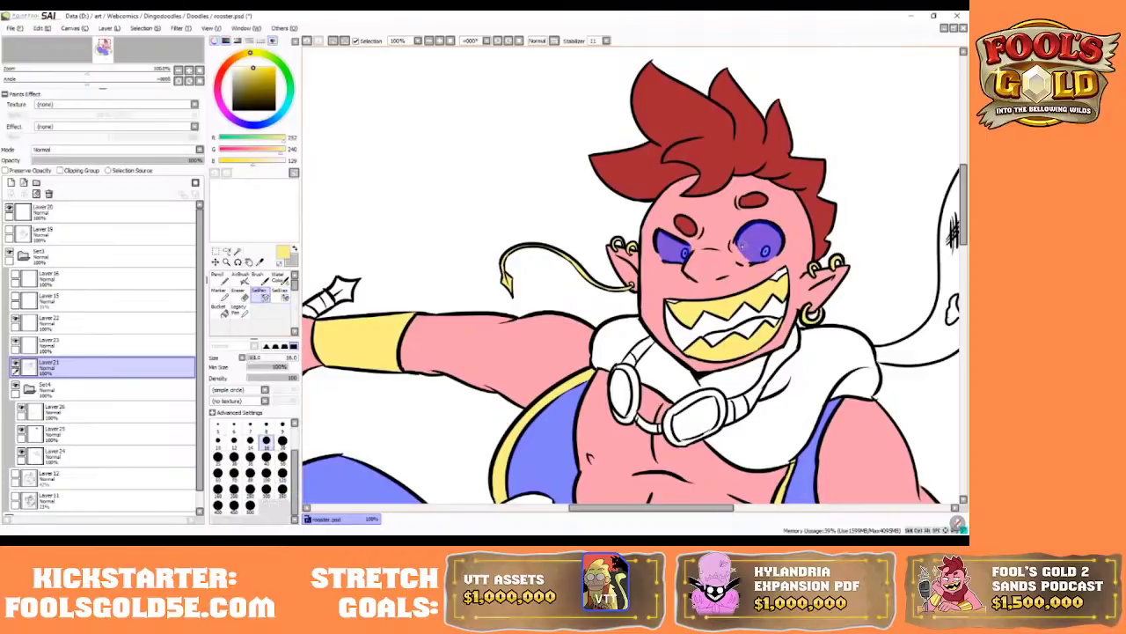
drag(742, 245, 745, 258)
click(307, 41)
drag(608, 508, 633, 508)
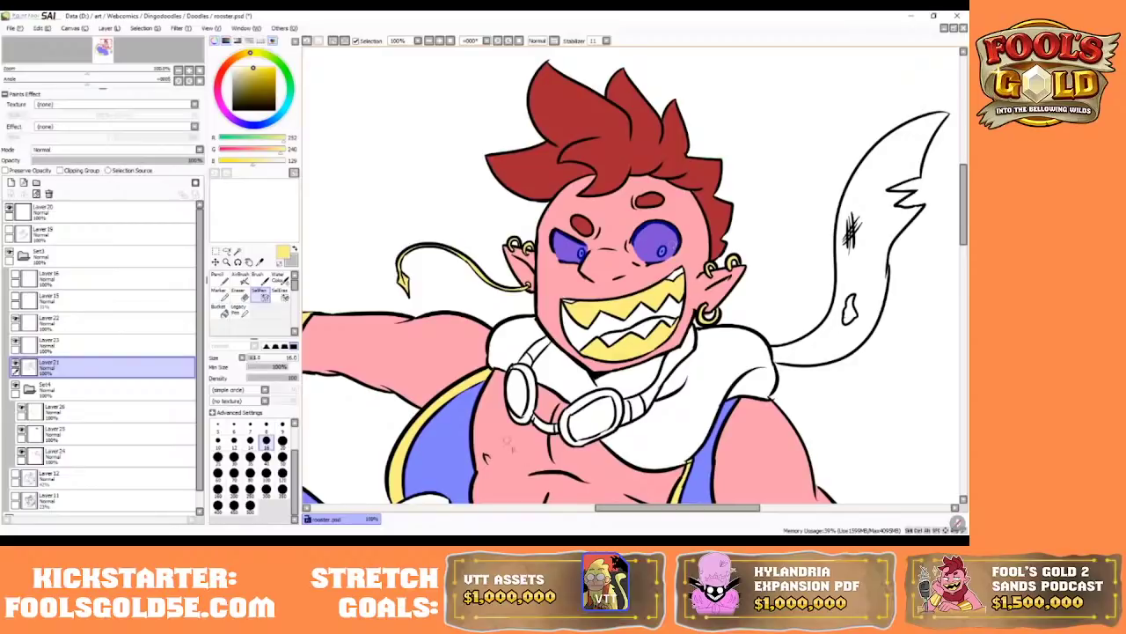
mouse_move(611, 508)
mouse_down()
mouse_move(550, 513)
mouse_move(621, 508)
mouse_up()
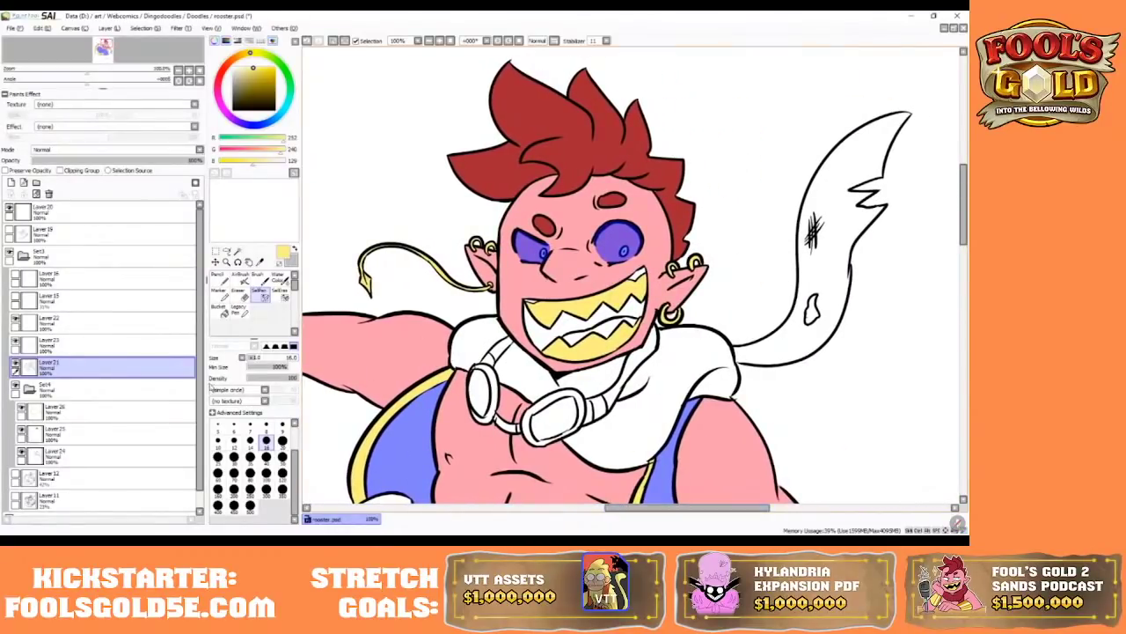
- Paint the selected eyes, vest and trousers white on a new layer above Layer26 with the size 500 Pencil, and clear the selection
drag(656, 509, 652, 513)
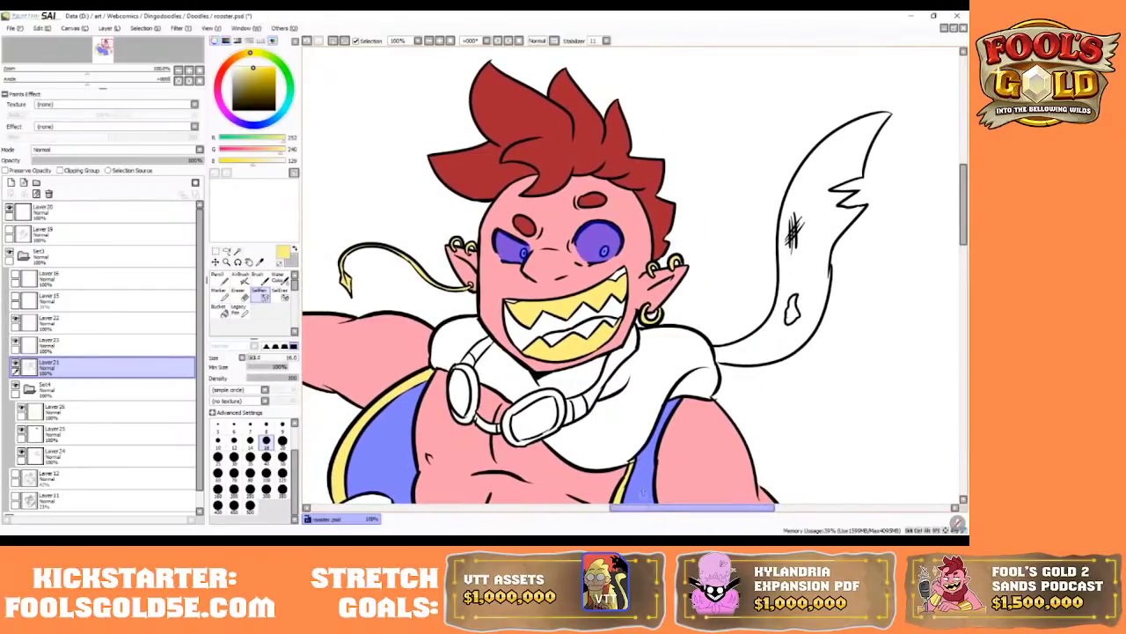
click(143, 414)
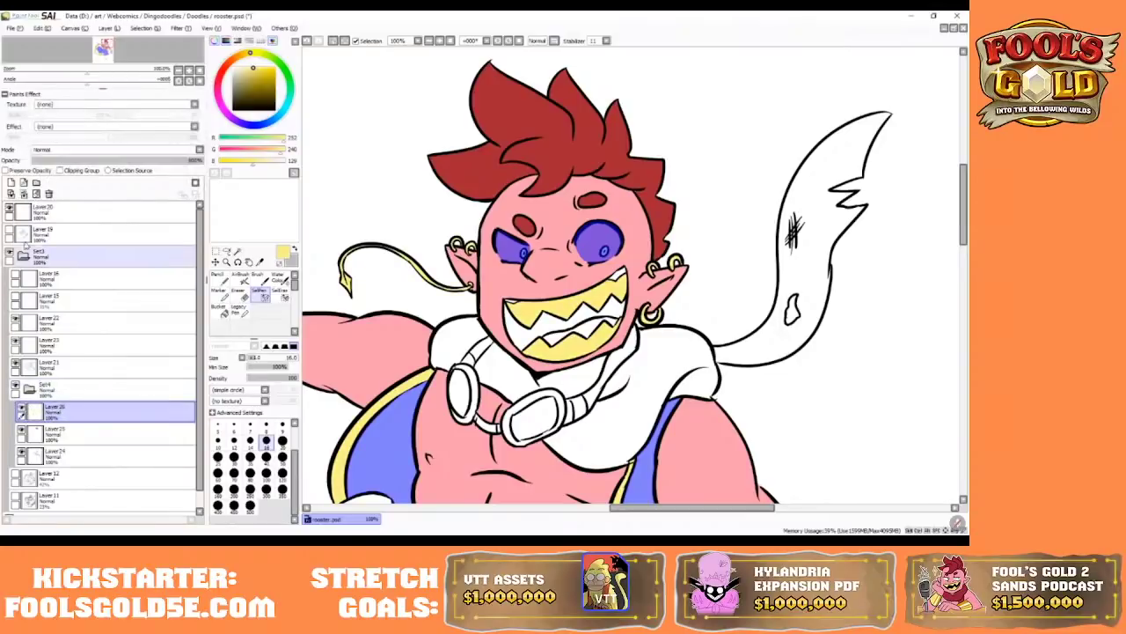
click(10, 194)
key(x)
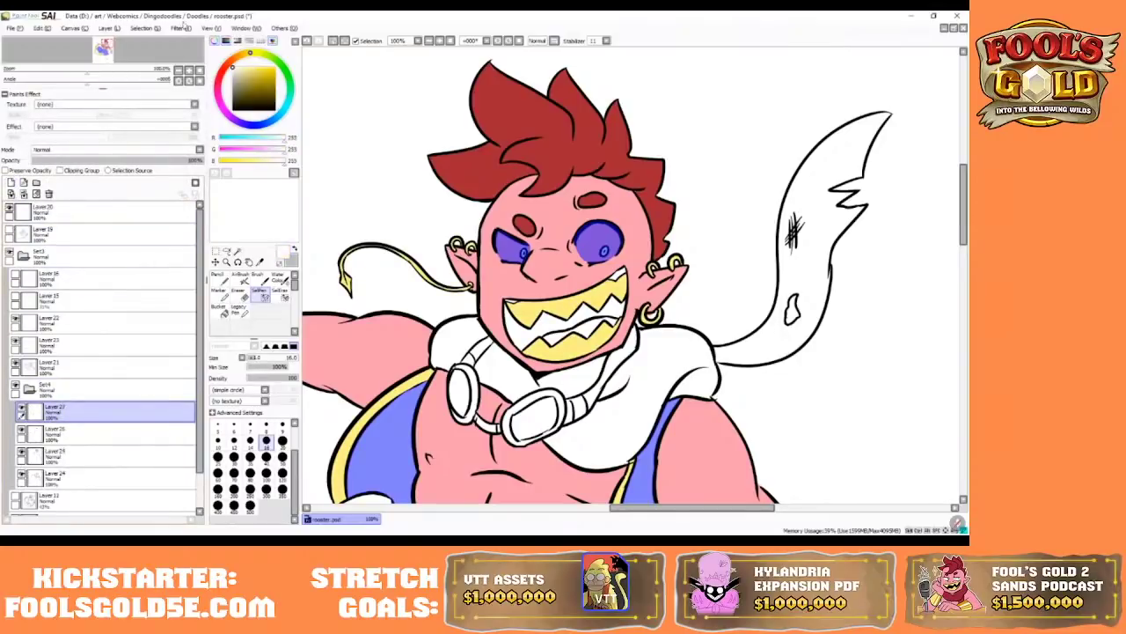
click(220, 280)
drag(563, 264, 621, 242)
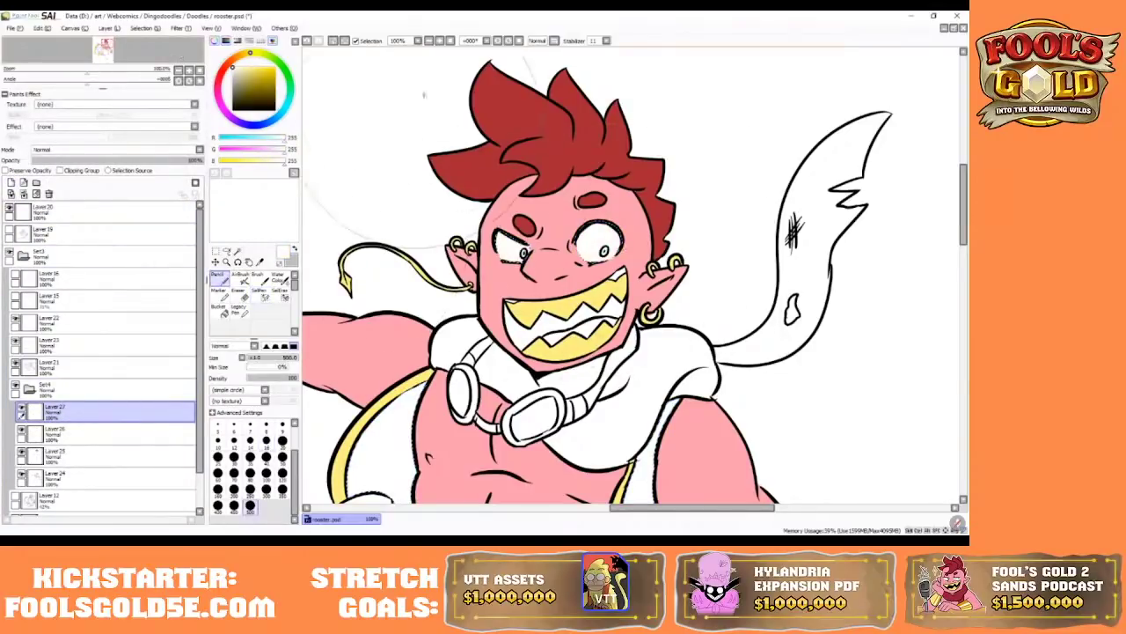
click(450, 40)
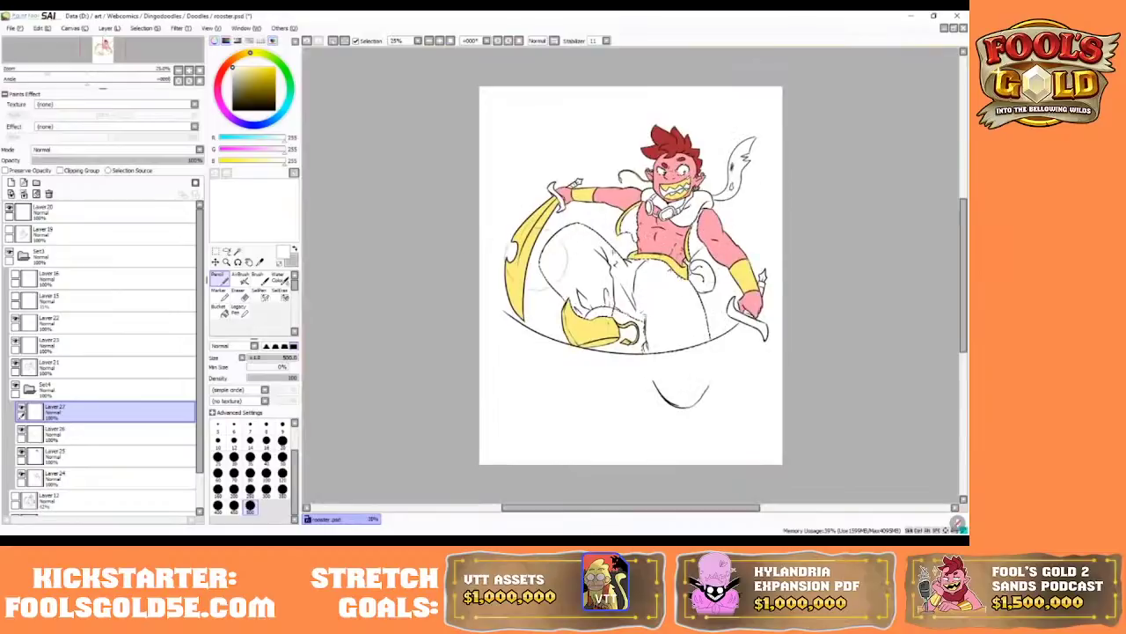
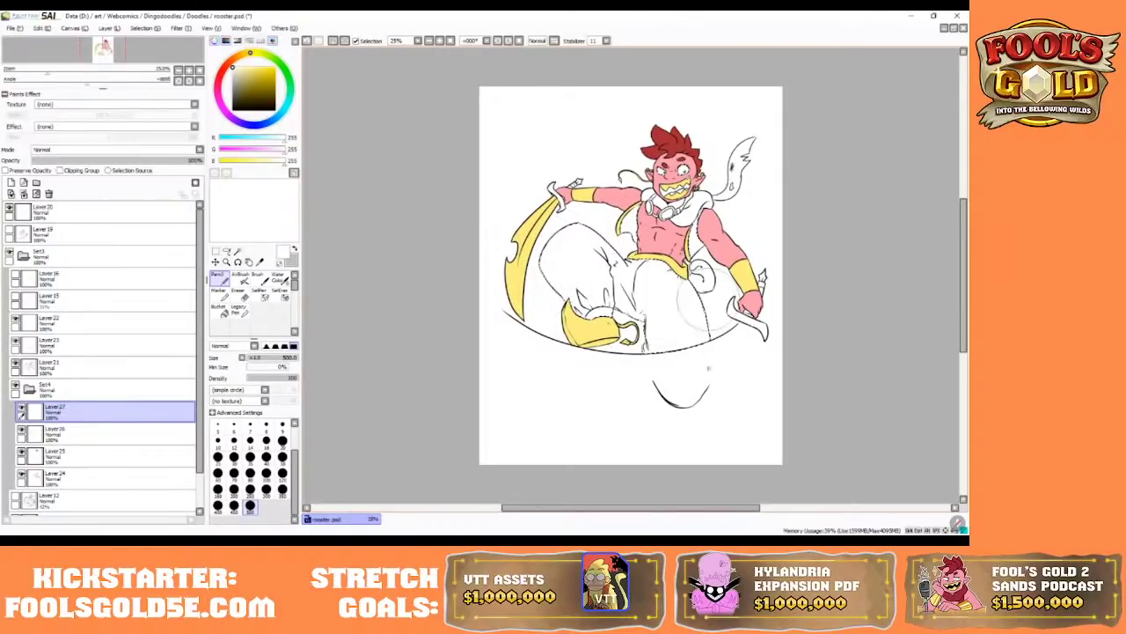
key(ctrl+z)
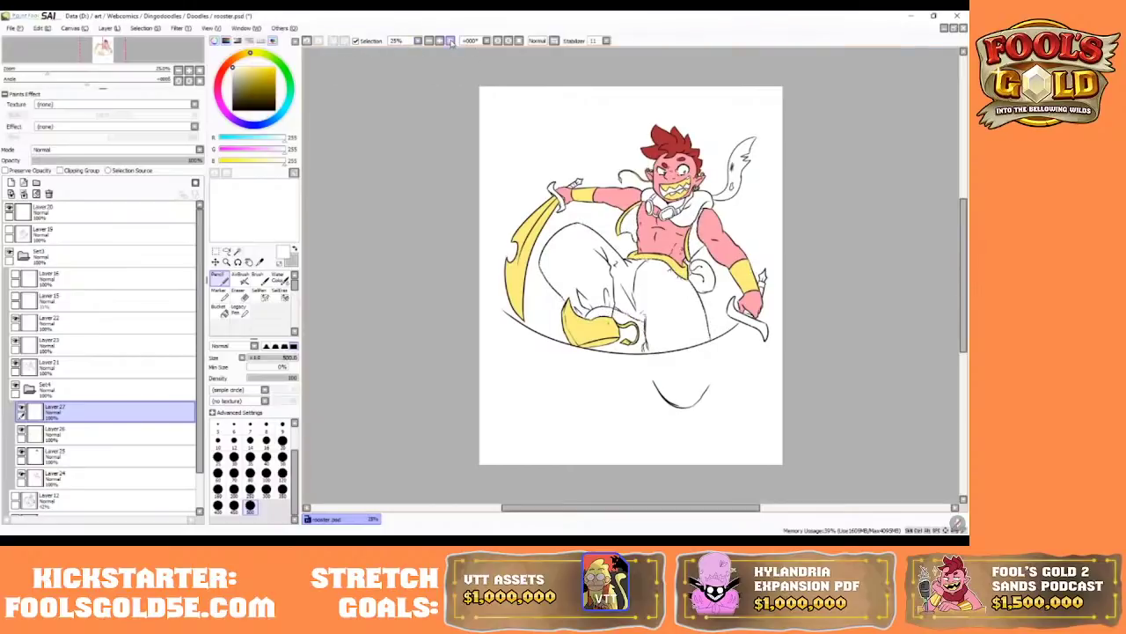
- Add a new layer just above the Set2 folder and fill it with neutral grey as a backdrop behind the character
scroll(35, 352, down, 1)
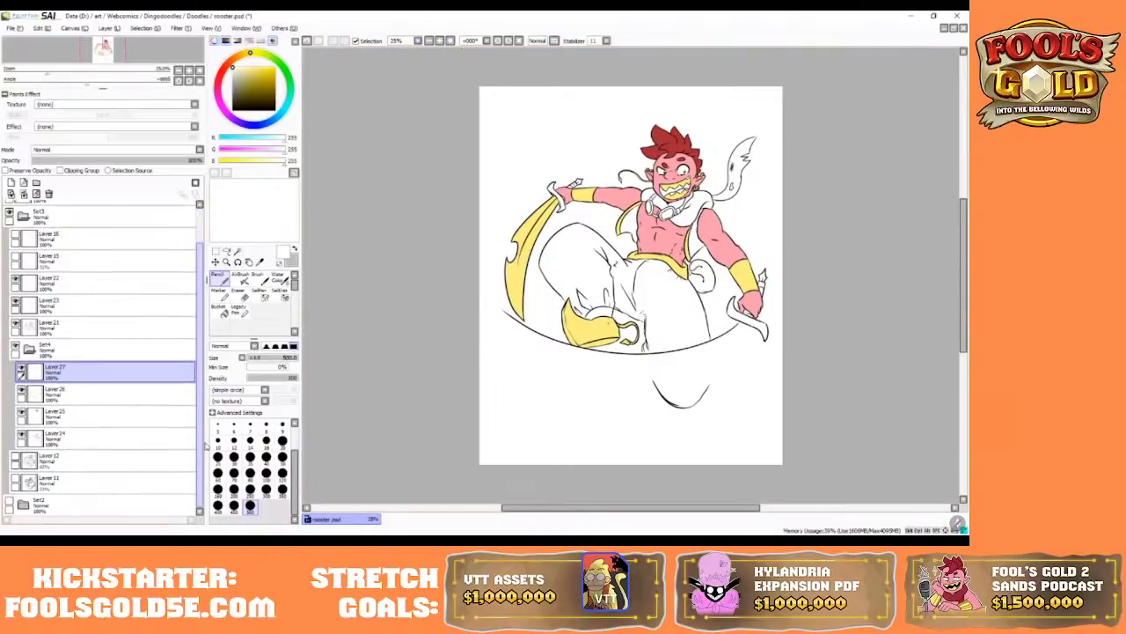
click(32, 352)
click(38, 414)
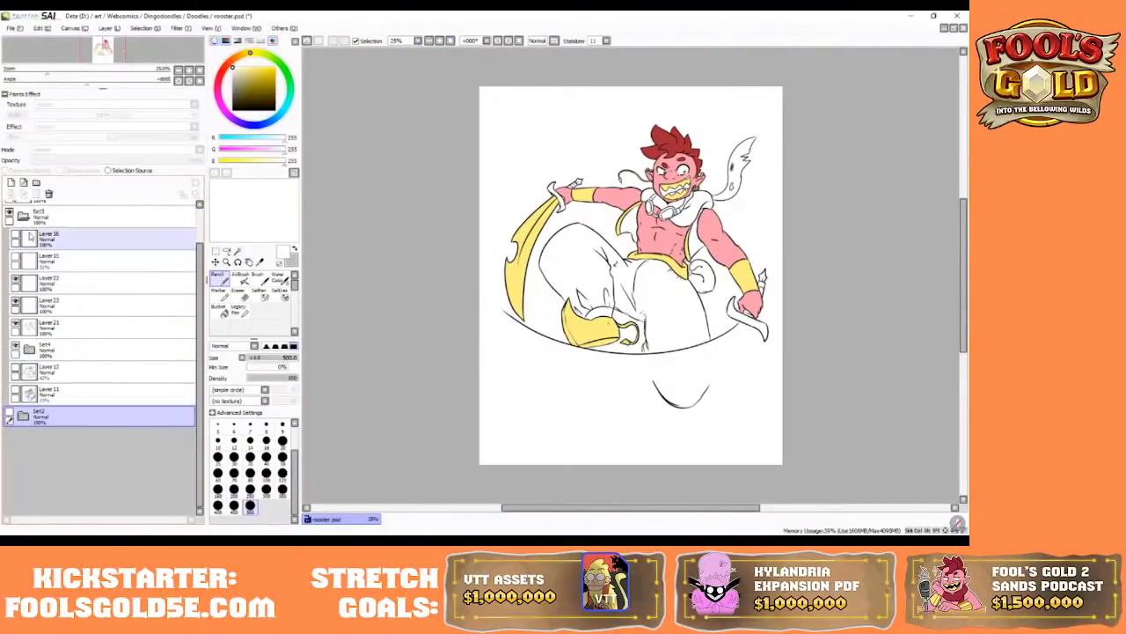
click(11, 183)
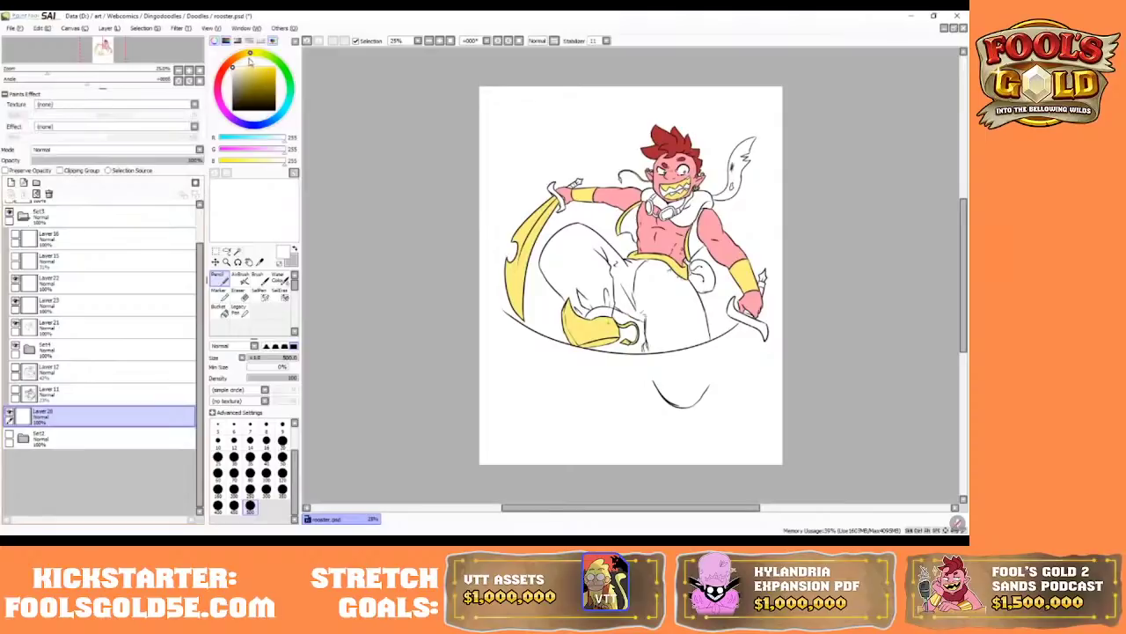
drag(250, 58, 233, 81)
click(255, 67)
click(221, 311)
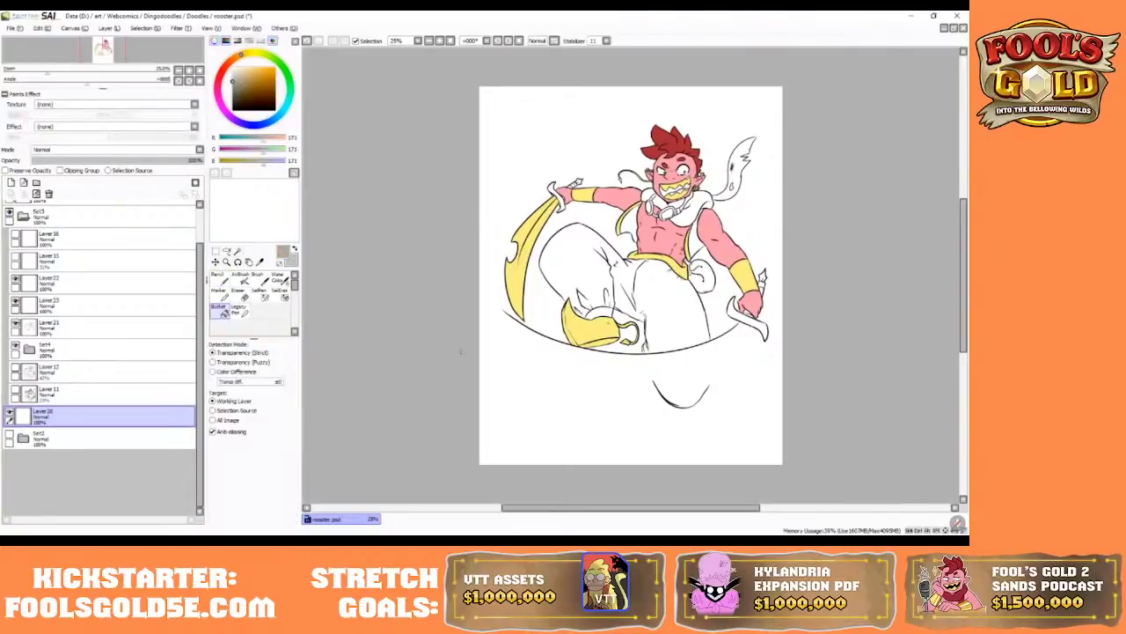
click(521, 369)
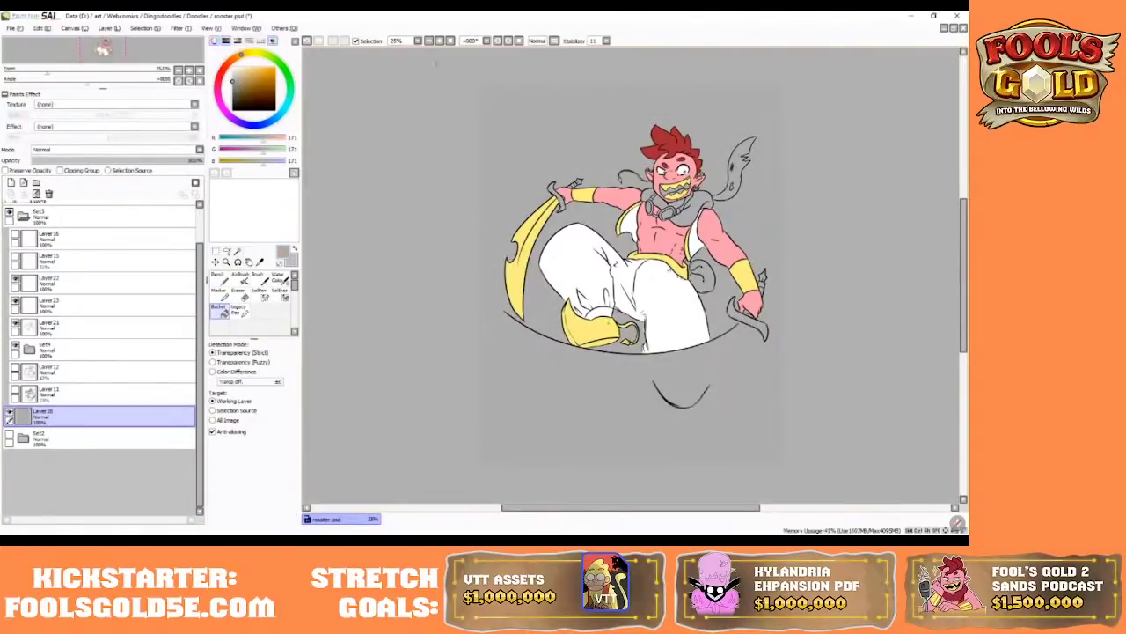
- Select the scarf's wrapped areas and its flying tail with the Magic Wand on the line art layer
click(440, 41)
drag(654, 509, 679, 509)
drag(964, 276, 963, 243)
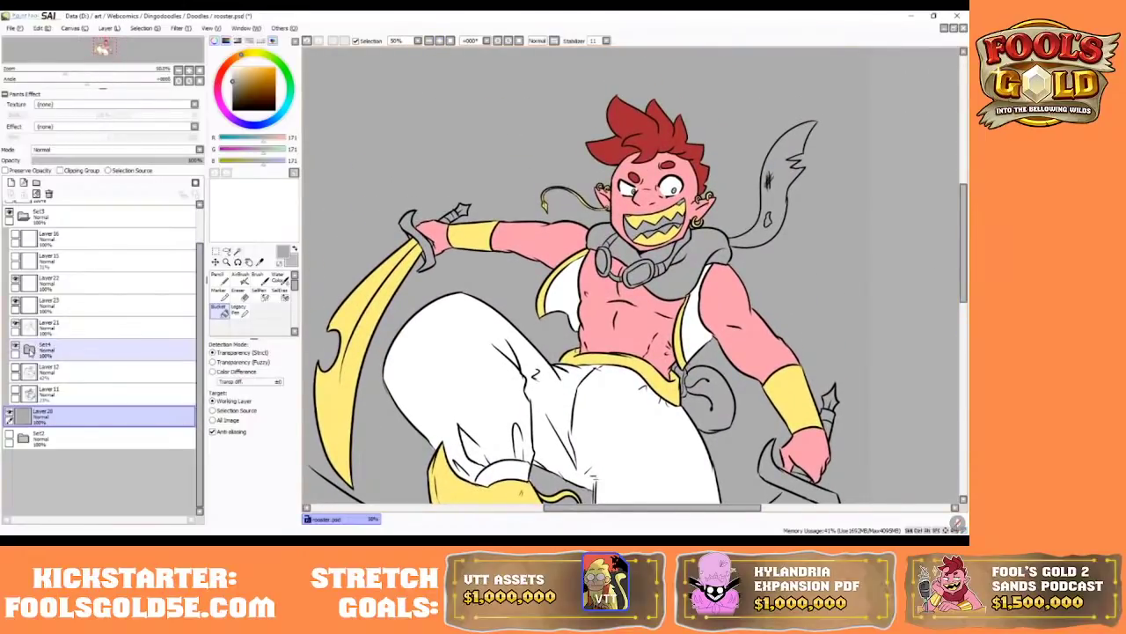
click(29, 348)
click(21, 371)
click(21, 371)
click(42, 374)
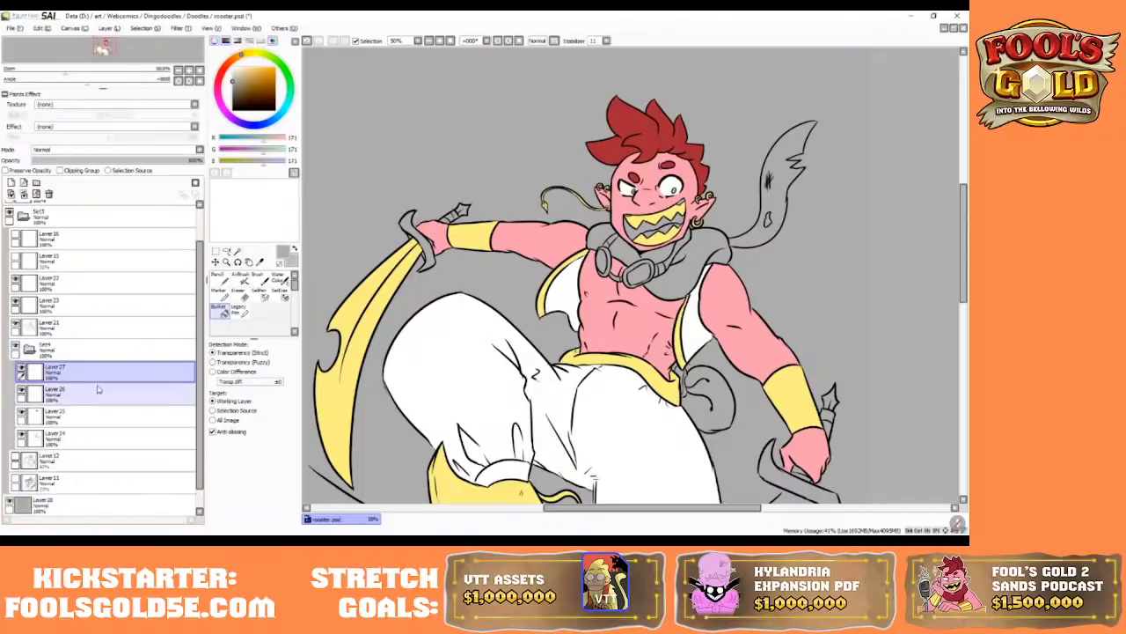
click(66, 326)
click(237, 251)
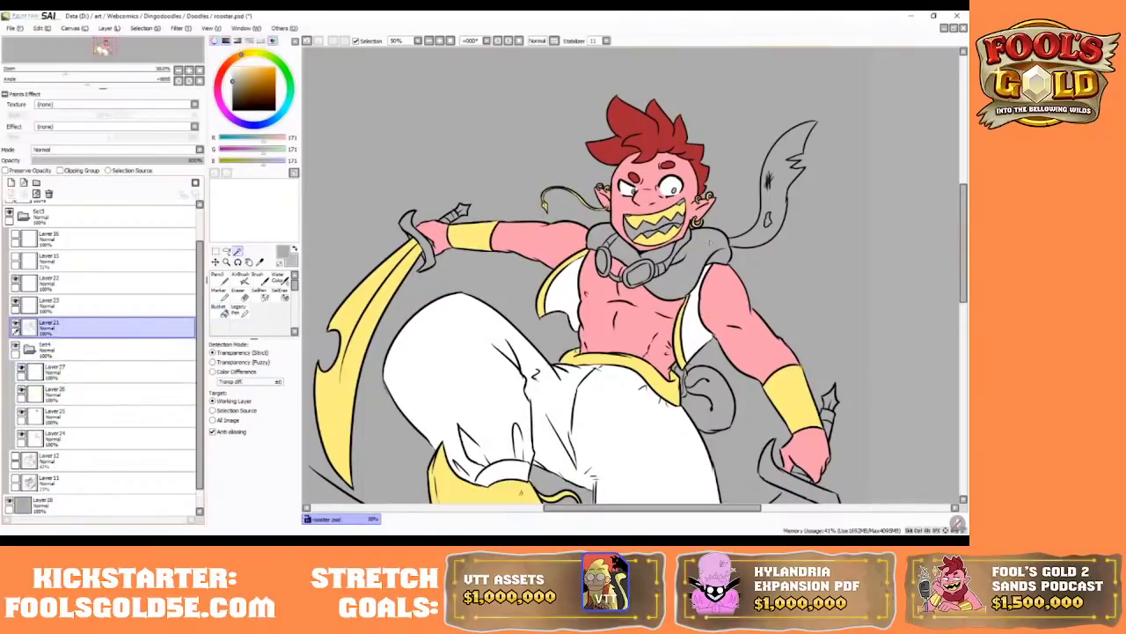
click(710, 243)
click(649, 252)
click(601, 234)
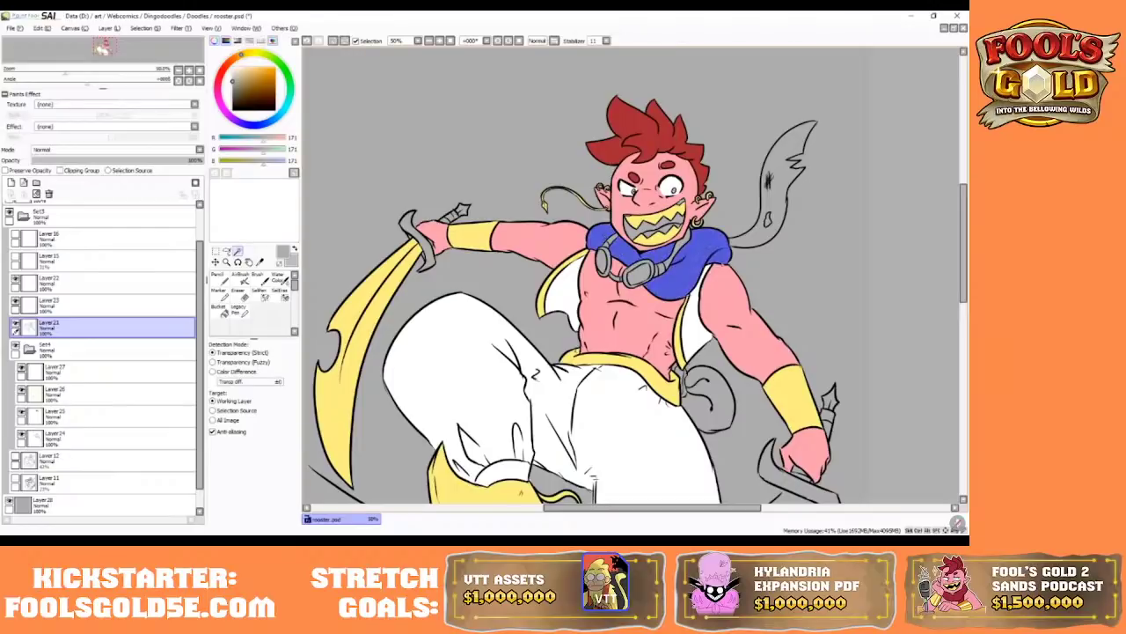
click(752, 242)
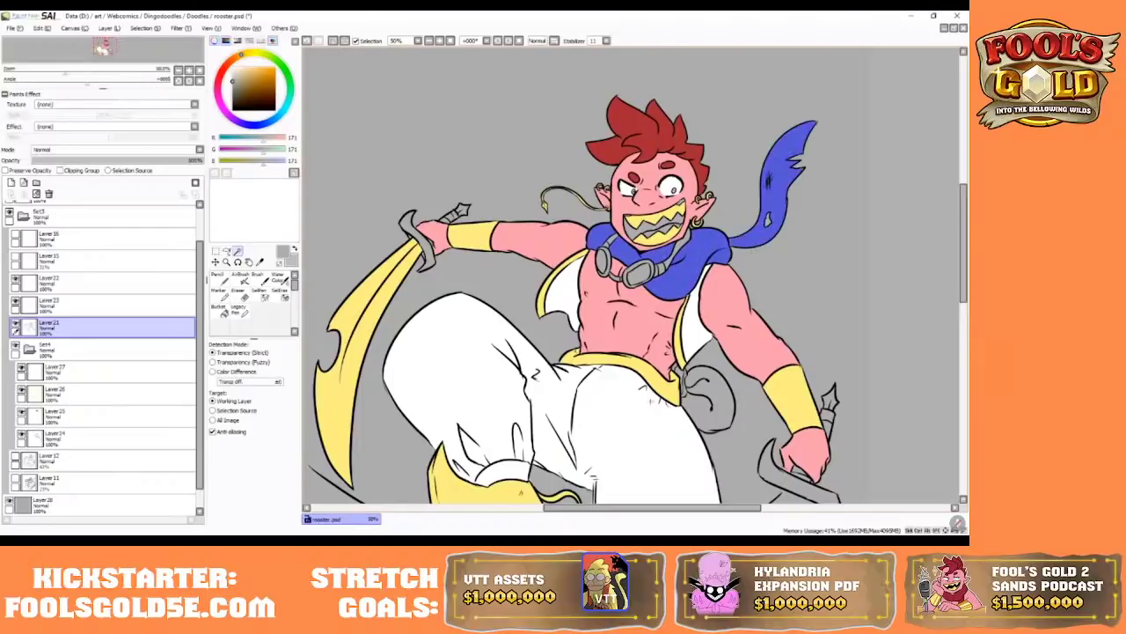
- Fill the gaps in the scarf selection around the tail's hatch marks with the selection pen and inspect the selected areas
click(260, 293)
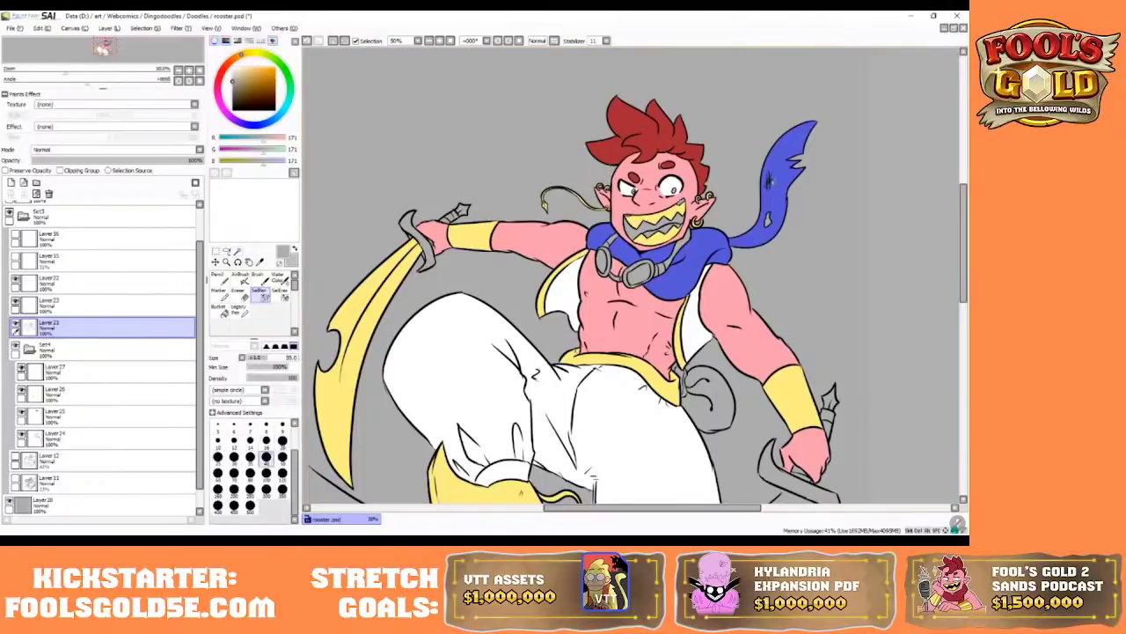
key(bracketright)
key(bracketleft)
key(bracketleft)
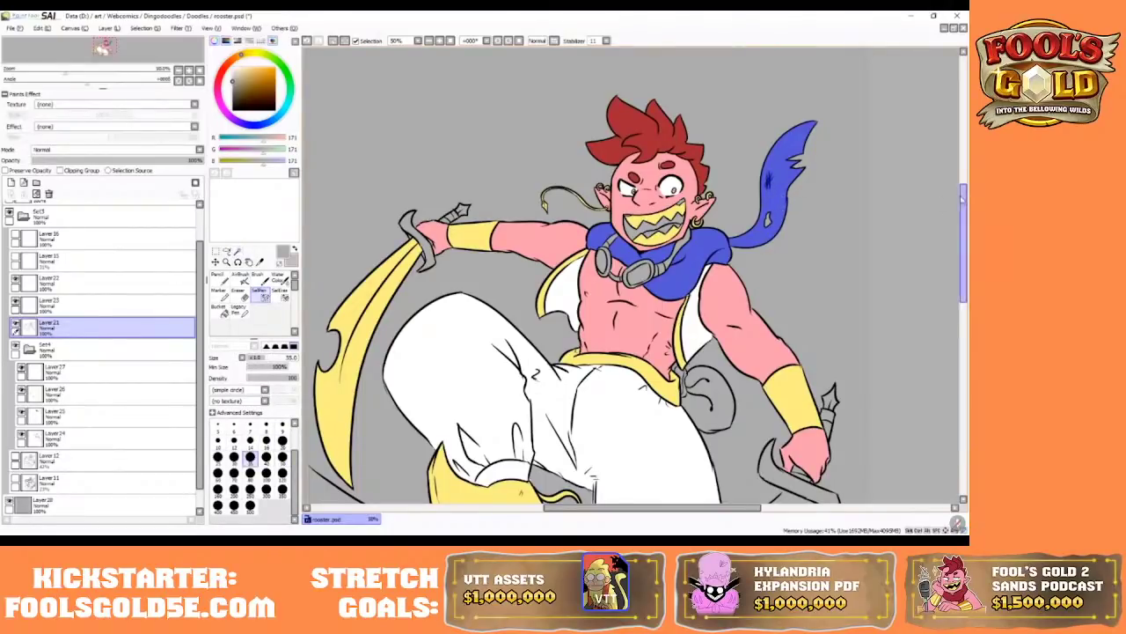
mouse_move(966, 198)
mouse_down()
mouse_move(965, 253)
mouse_move(966, 186)
mouse_move(966, 201)
mouse_up()
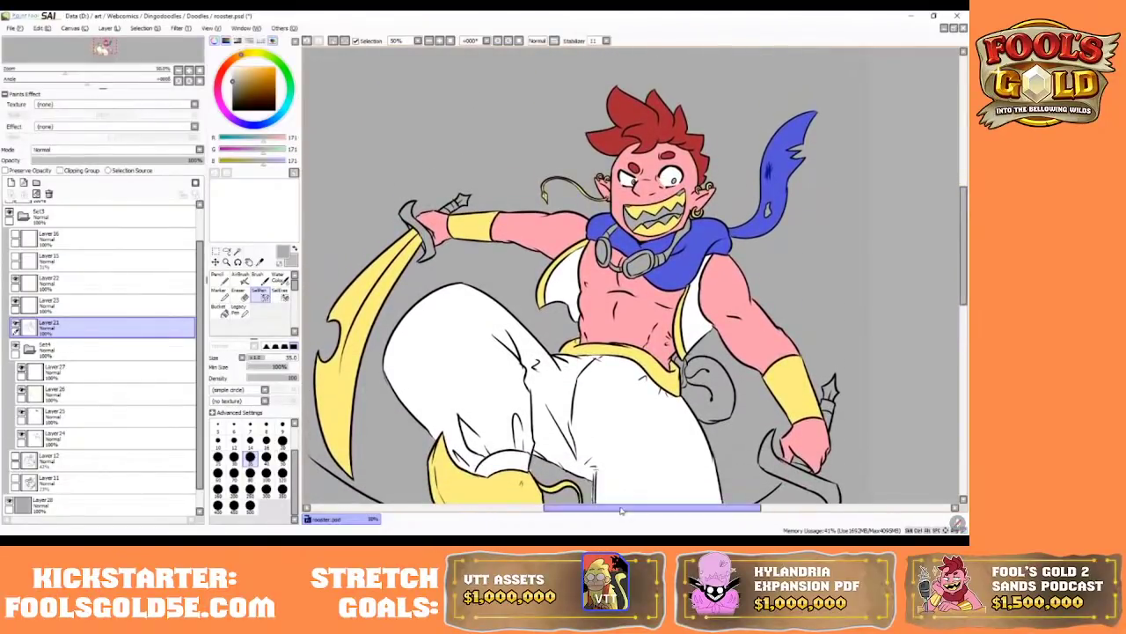
mouse_move(622, 509)
mouse_down()
mouse_move(636, 512)
mouse_move(622, 510)
mouse_up()
click(439, 40)
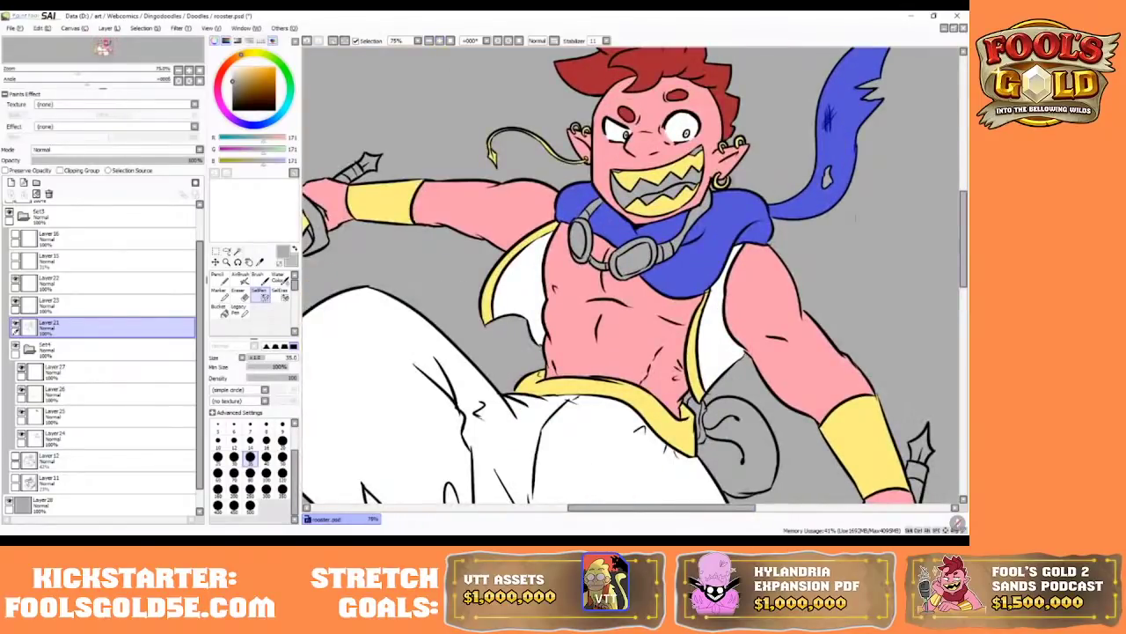
drag(965, 220, 964, 205)
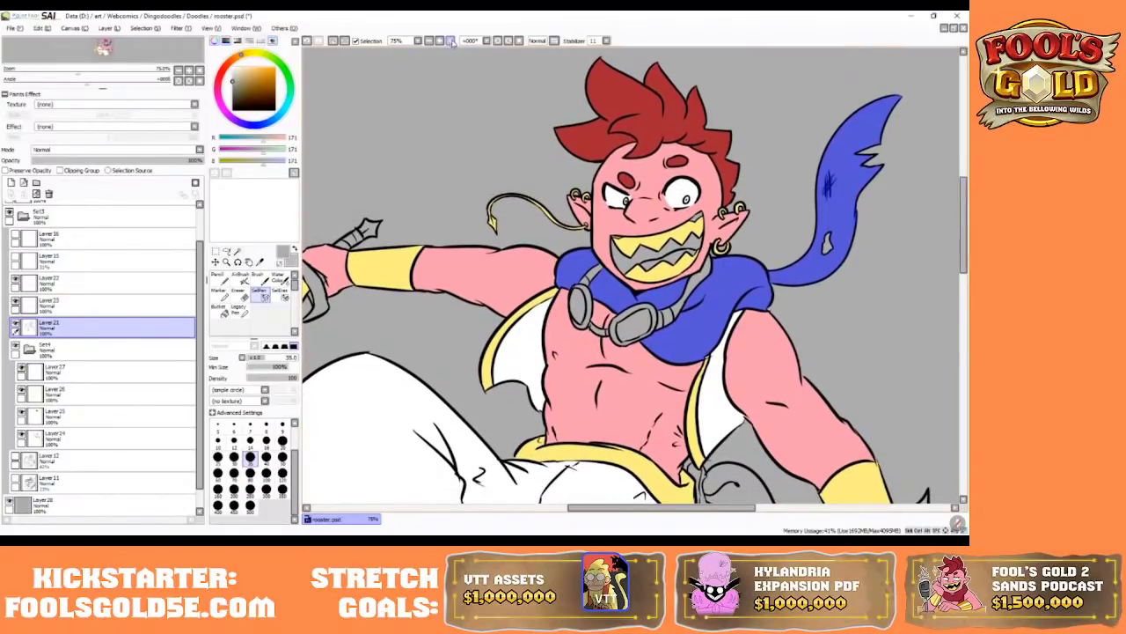
click(452, 40)
click(441, 41)
click(441, 40)
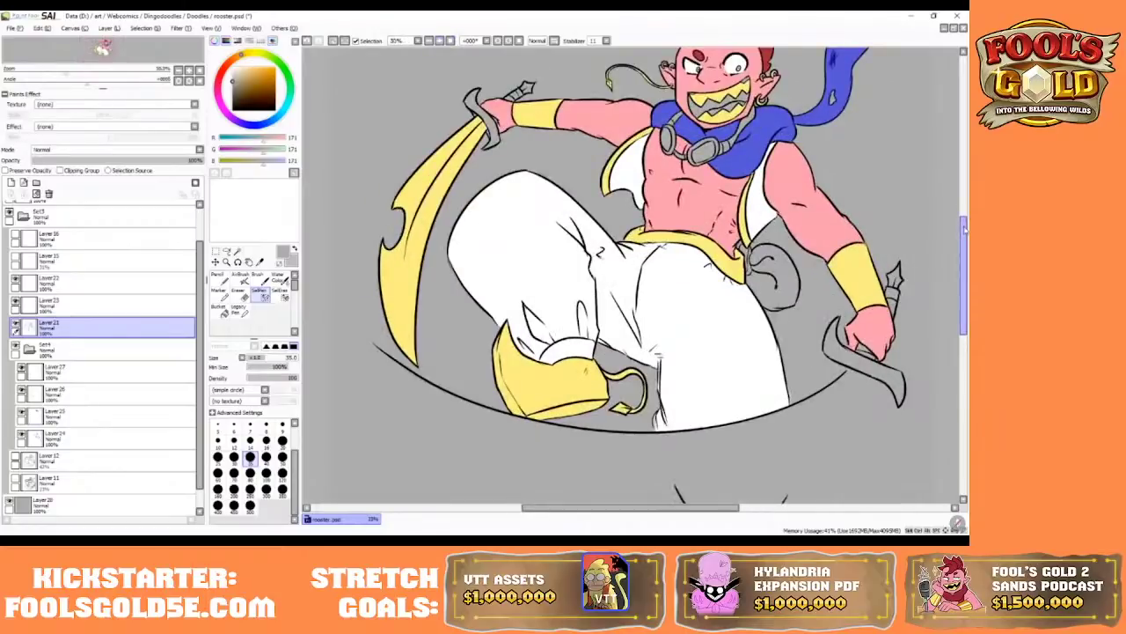
drag(964, 231, 964, 205)
drag(579, 507, 596, 507)
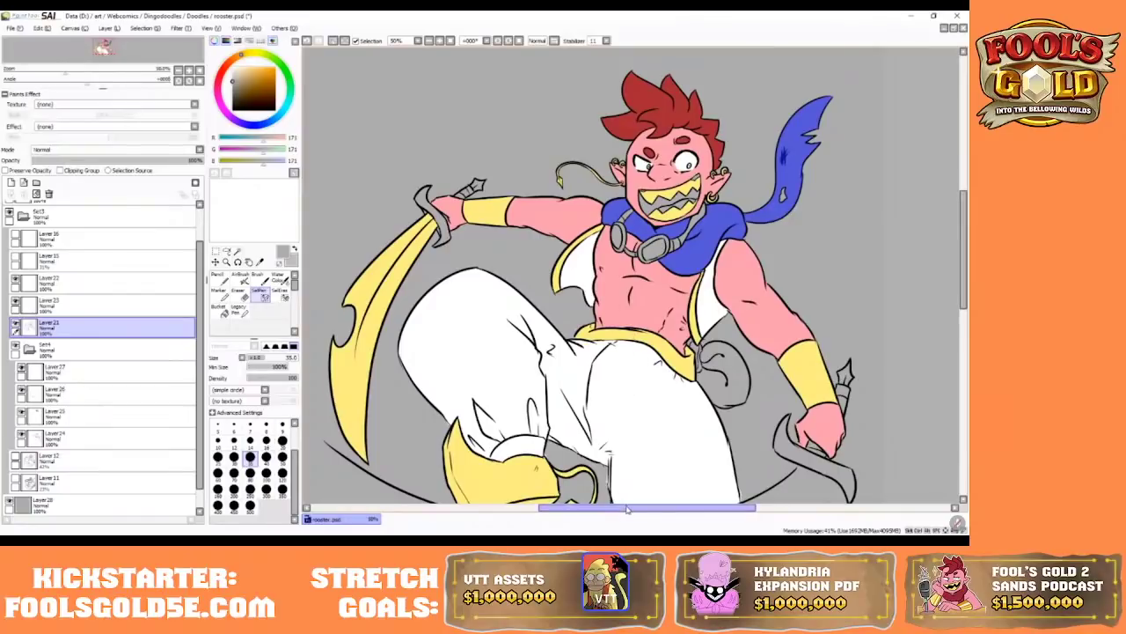
drag(627, 509, 635, 509)
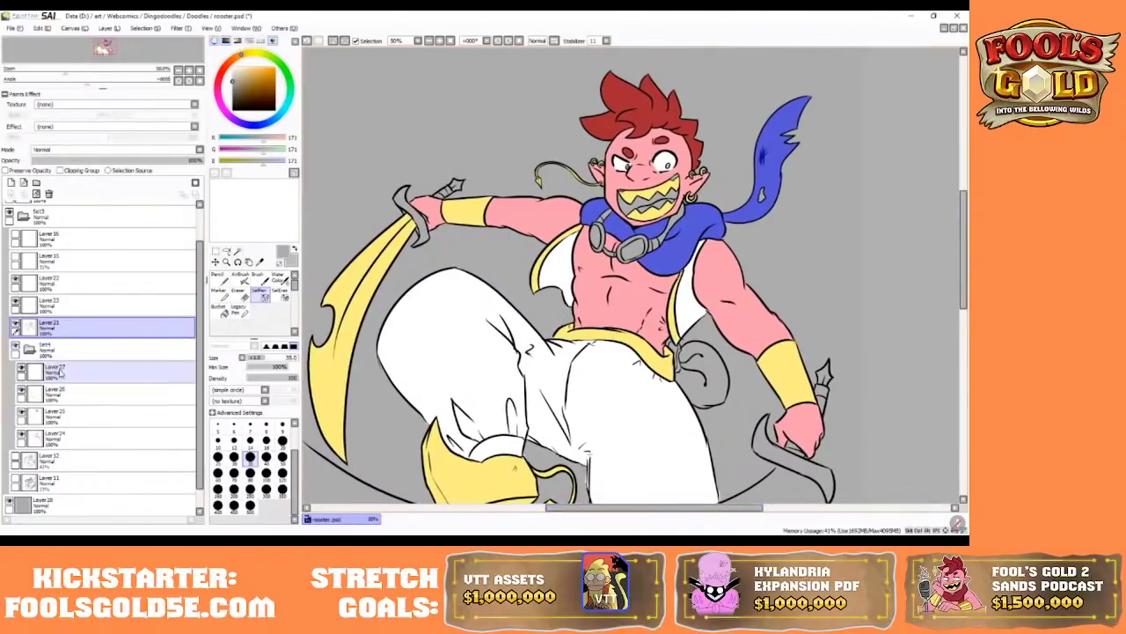
- Add a scarf layer above Layer27 and sample the dark red scarf colour from the other character in Set2, hiding the grey backdrop temporarily
click(88, 373)
click(11, 182)
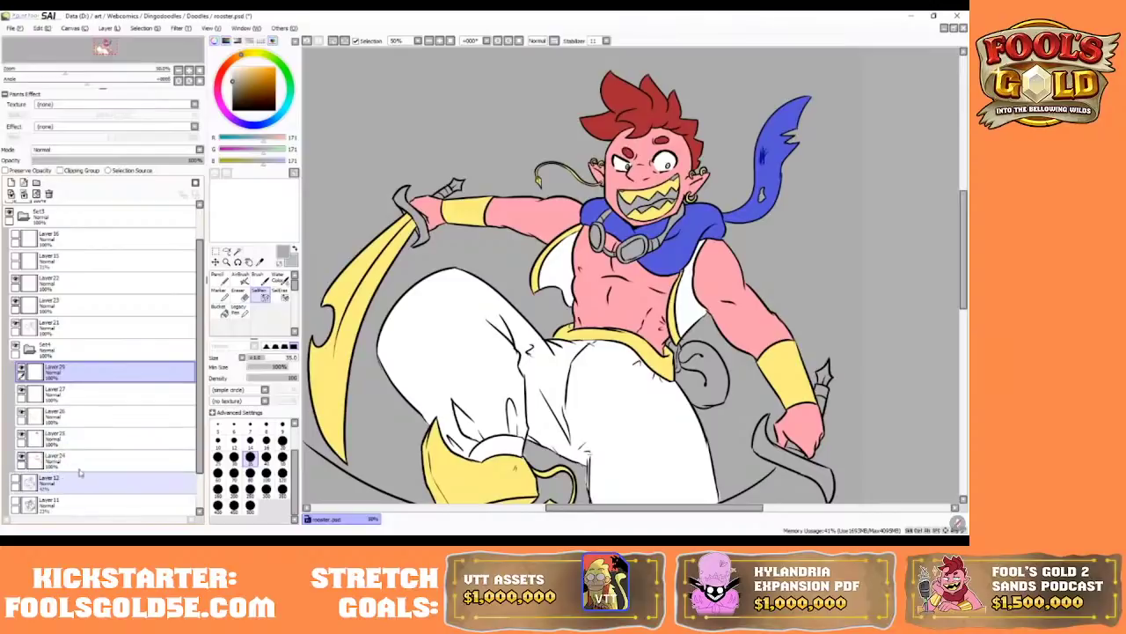
scroll(179, 426, down, 2)
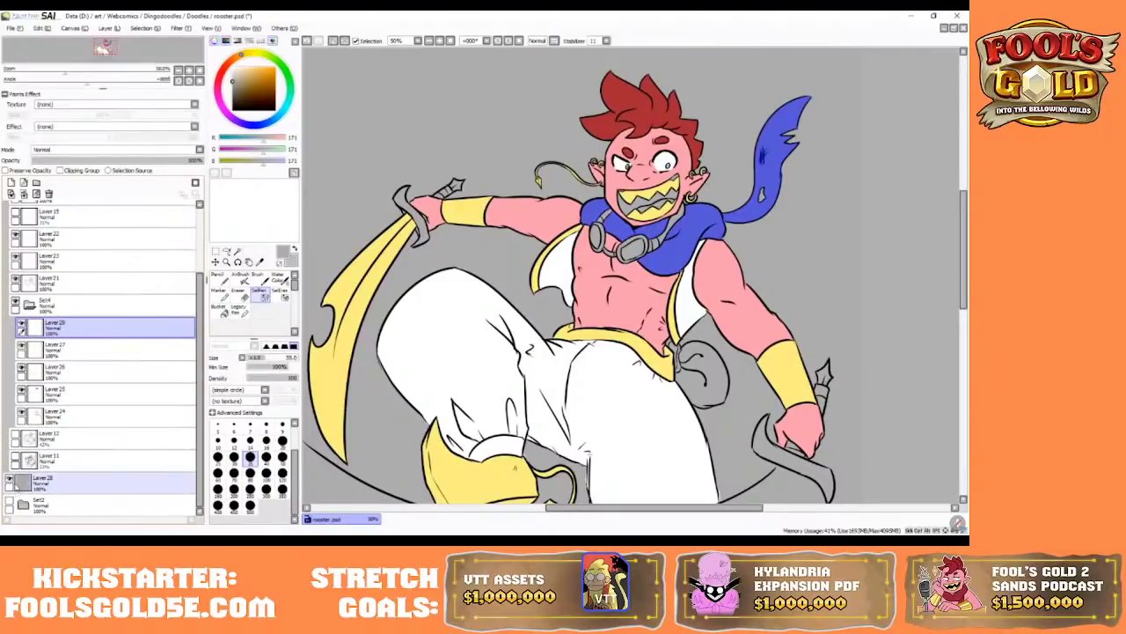
click(8, 479)
click(9, 502)
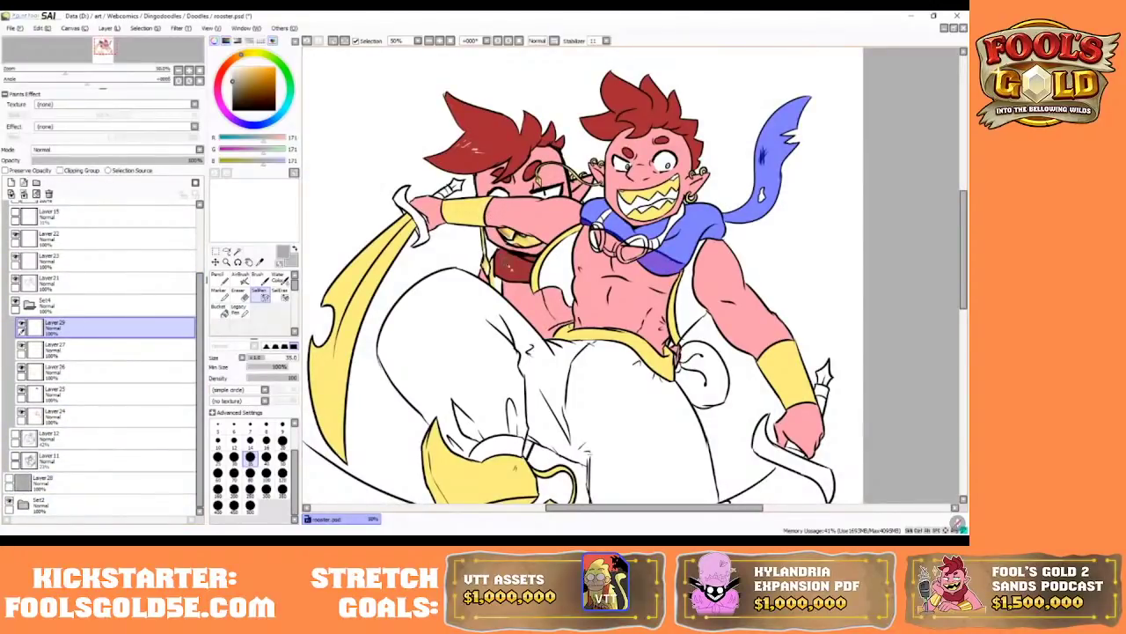
click(220, 279)
right_click(506, 266)
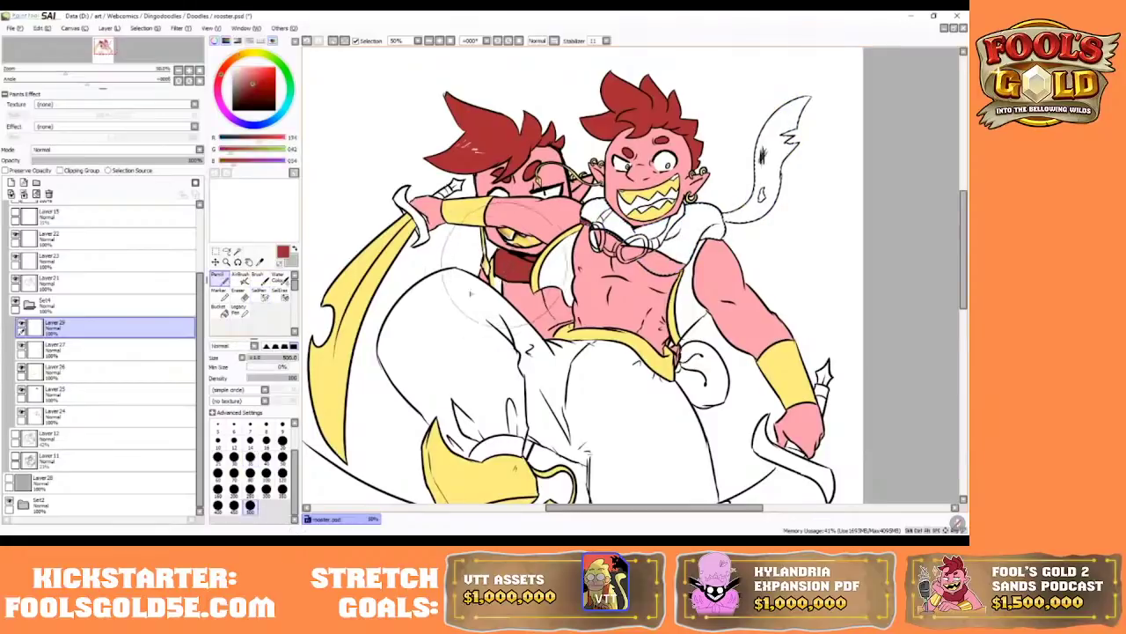
click(8, 503)
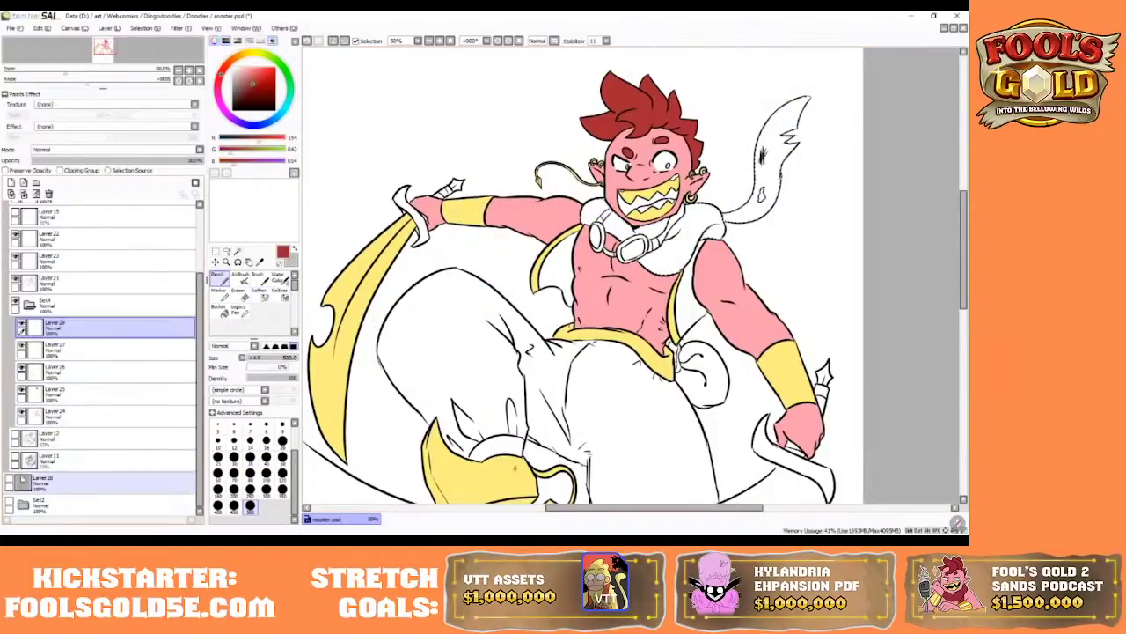
click(8, 480)
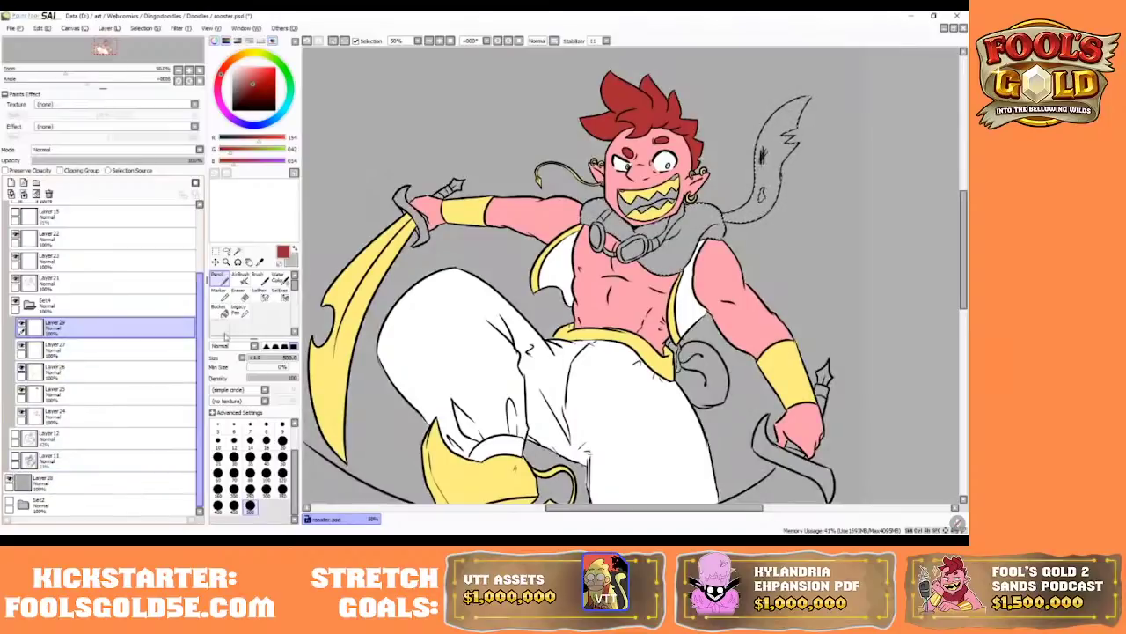
- Paint the selected scarf and its tail dark red with the Pencil at size 250, and clear the selection
click(250, 490)
drag(568, 251, 717, 174)
mouse_move(629, 227)
mouse_down()
mouse_move(766, 150)
mouse_move(785, 153)
mouse_up()
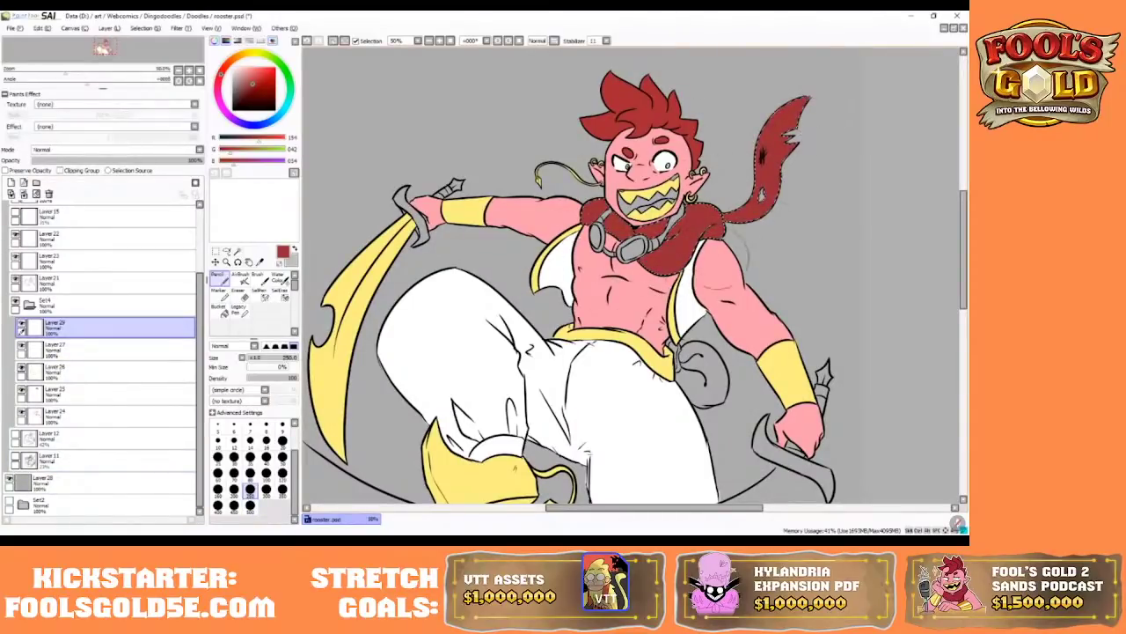
click(335, 41)
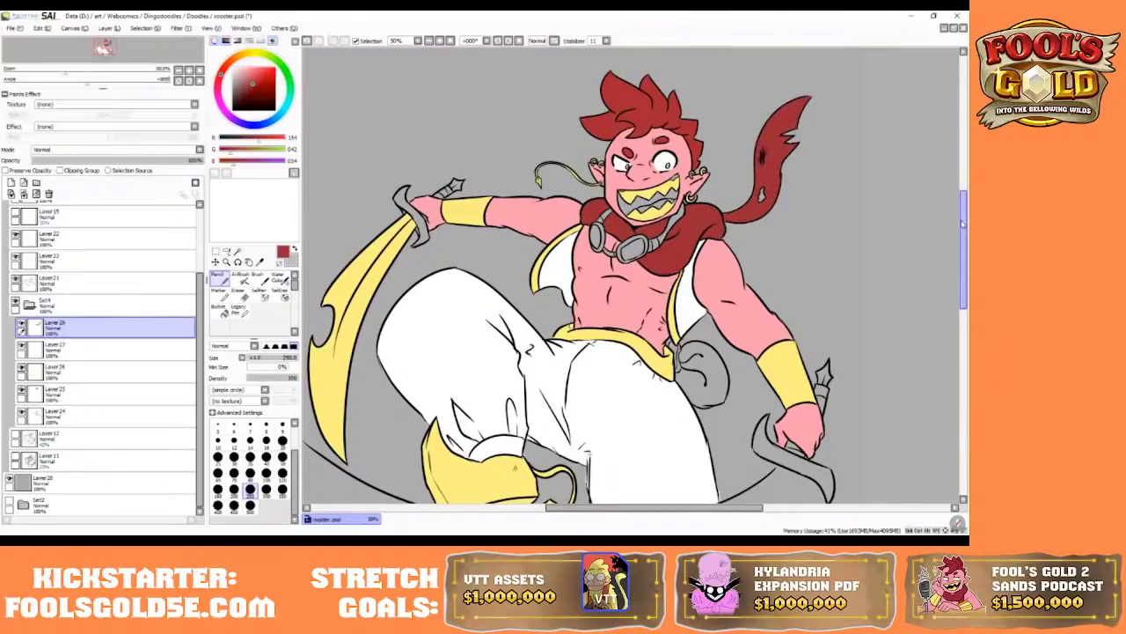
- Recolour the scarf in a slightly lighter, muted red with the layer's opacity preserved
drag(962, 223, 962, 233)
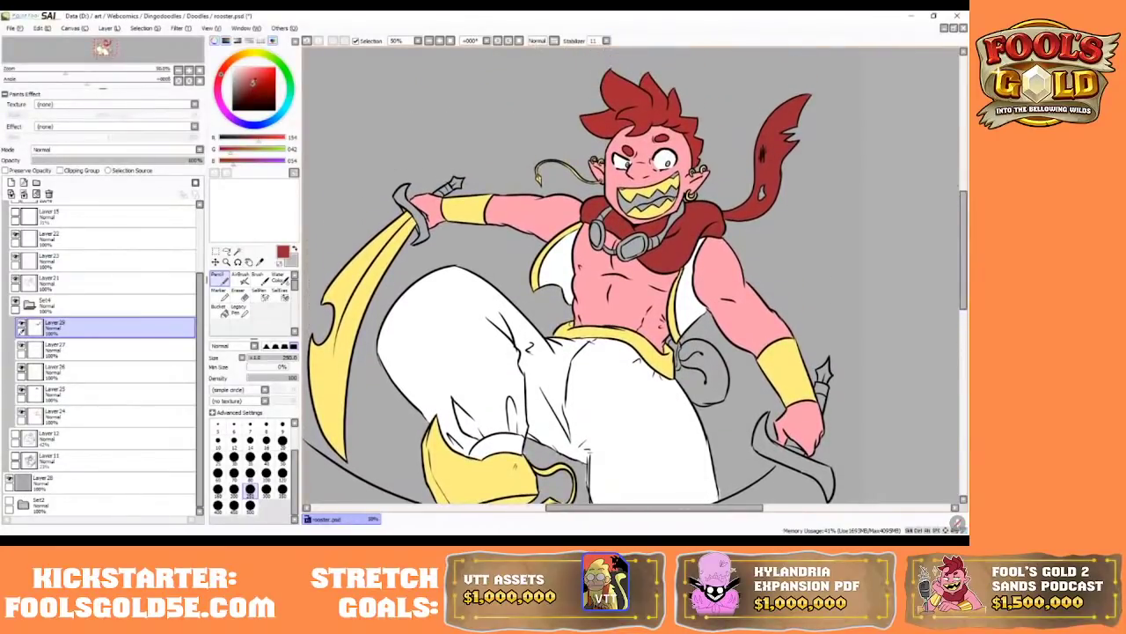
click(251, 82)
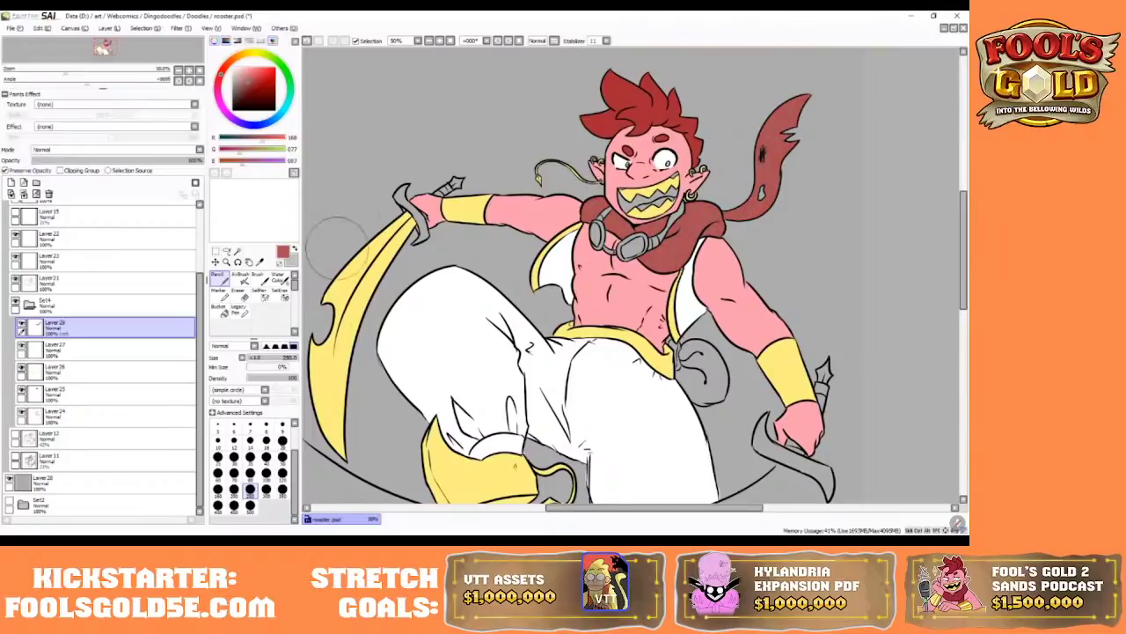
- Repaint the scarf and its tail in a brighter, more saturated red
click(252, 81)
mouse_move(550, 260)
mouse_down()
mouse_move(634, 238)
mouse_move(780, 144)
mouse_move(768, 169)
mouse_up()
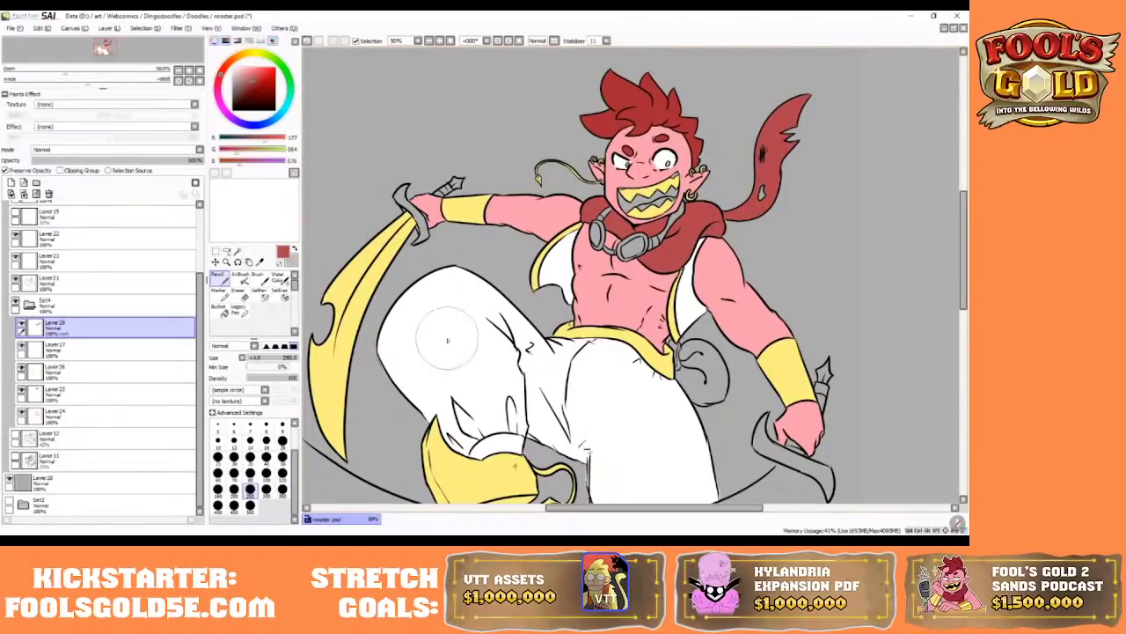
- Select the pouch at the hip with the Magic Wand, working from the line art layer
click(236, 250)
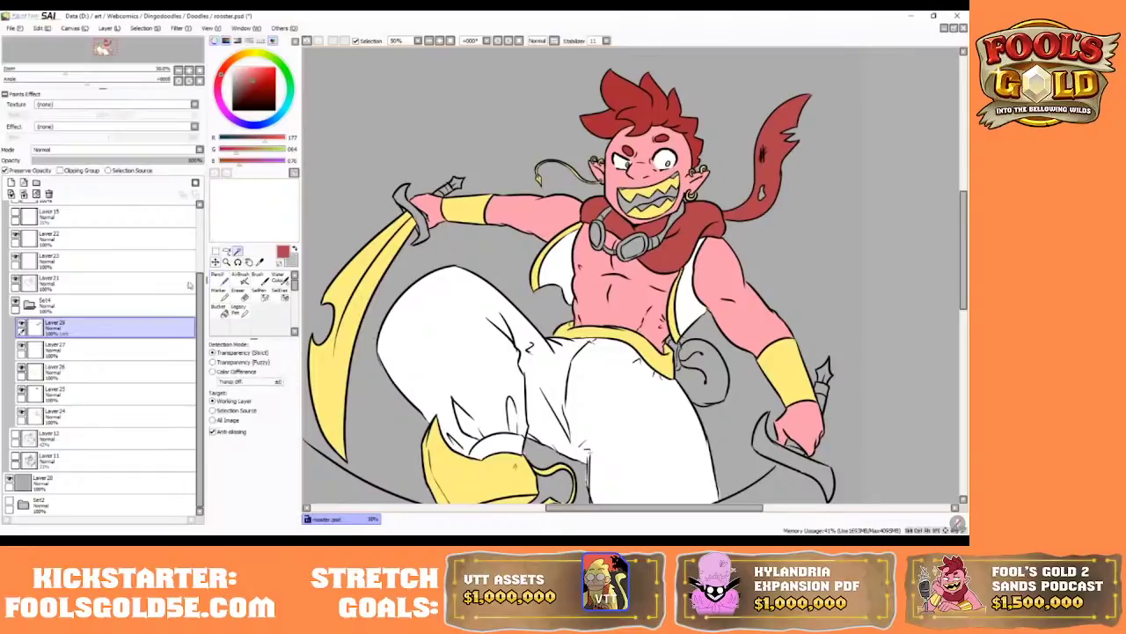
click(53, 281)
click(702, 374)
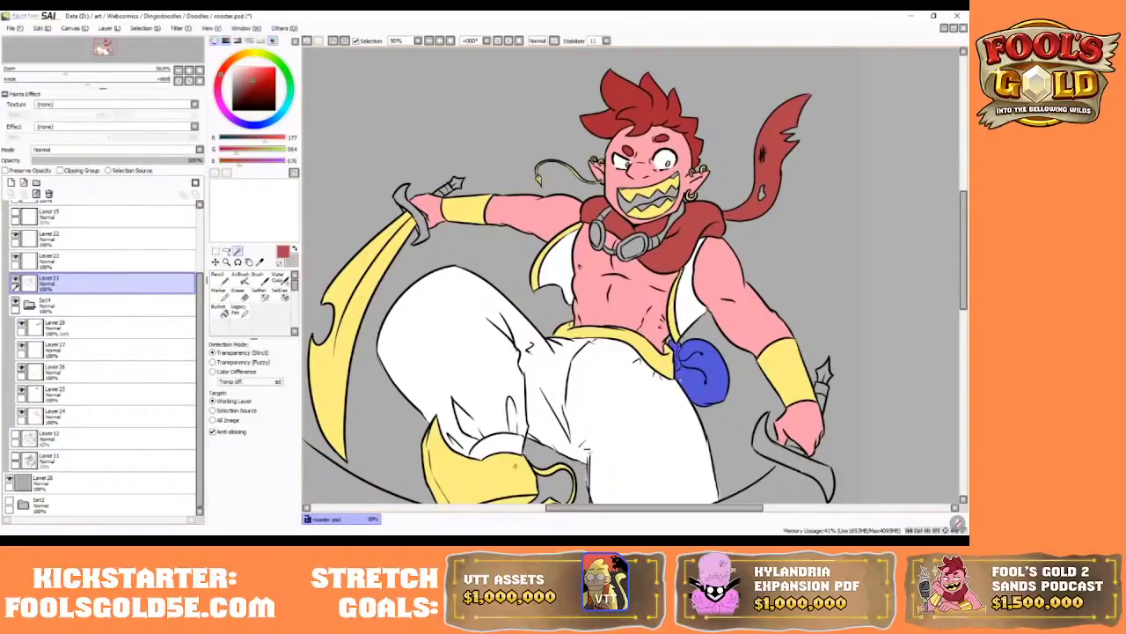
- Fill the gaps in the pouch selection around its neck and creases with the selection pen, enlarging it to size 30
drag(609, 508, 628, 508)
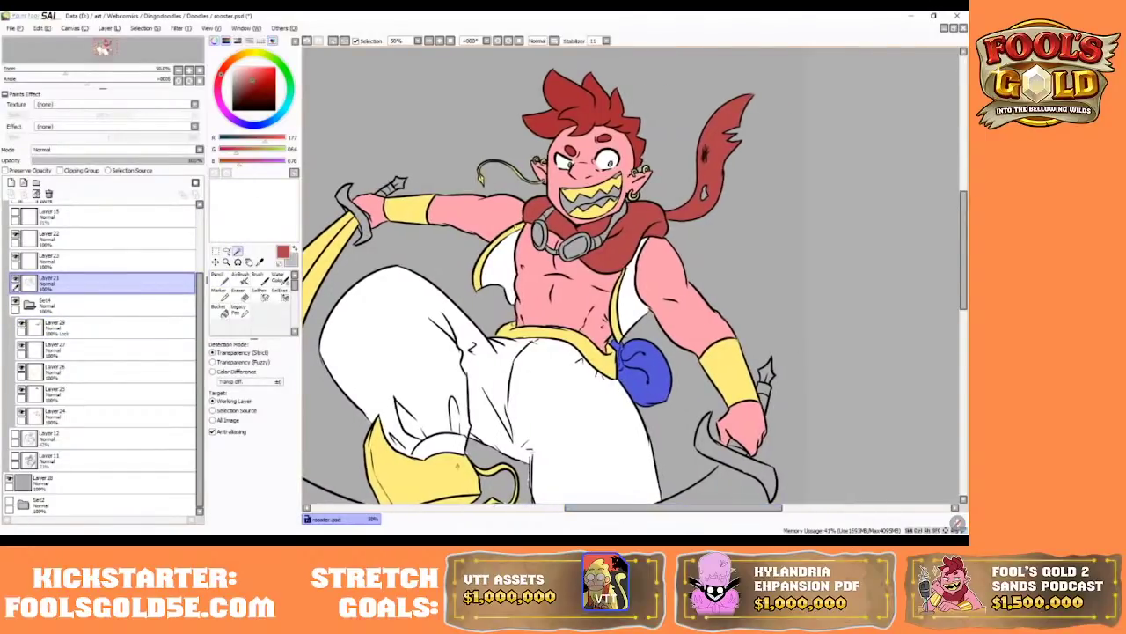
click(437, 42)
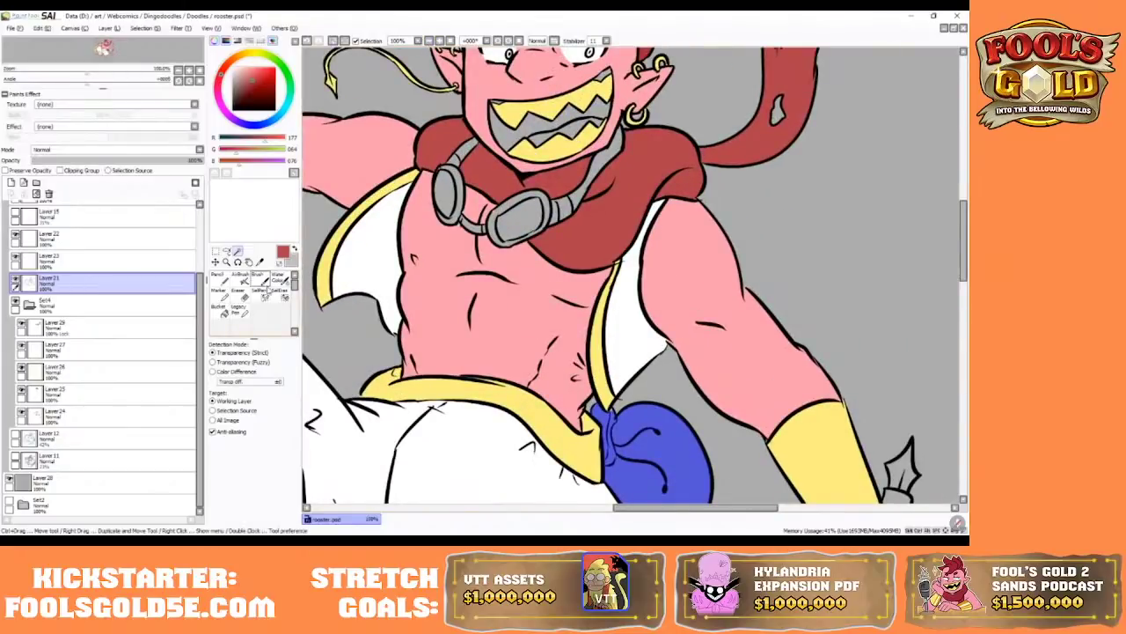
click(259, 293)
click(250, 425)
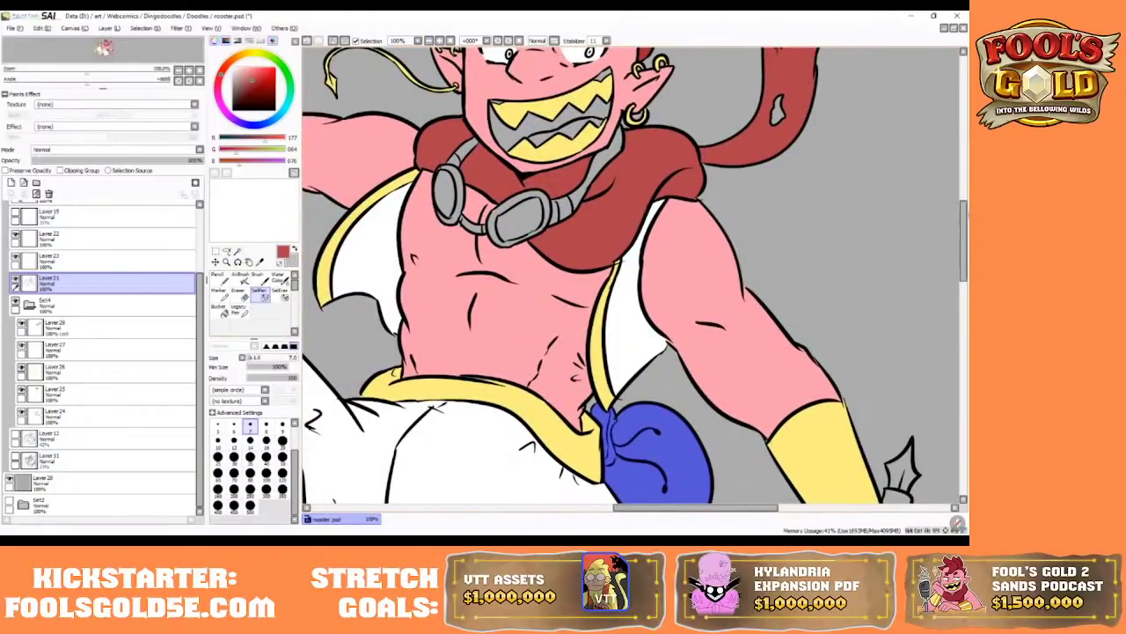
drag(613, 464, 614, 373)
key(])
key(])
key(])
key(])
key(])
key(])
key(])
key(])
key(])
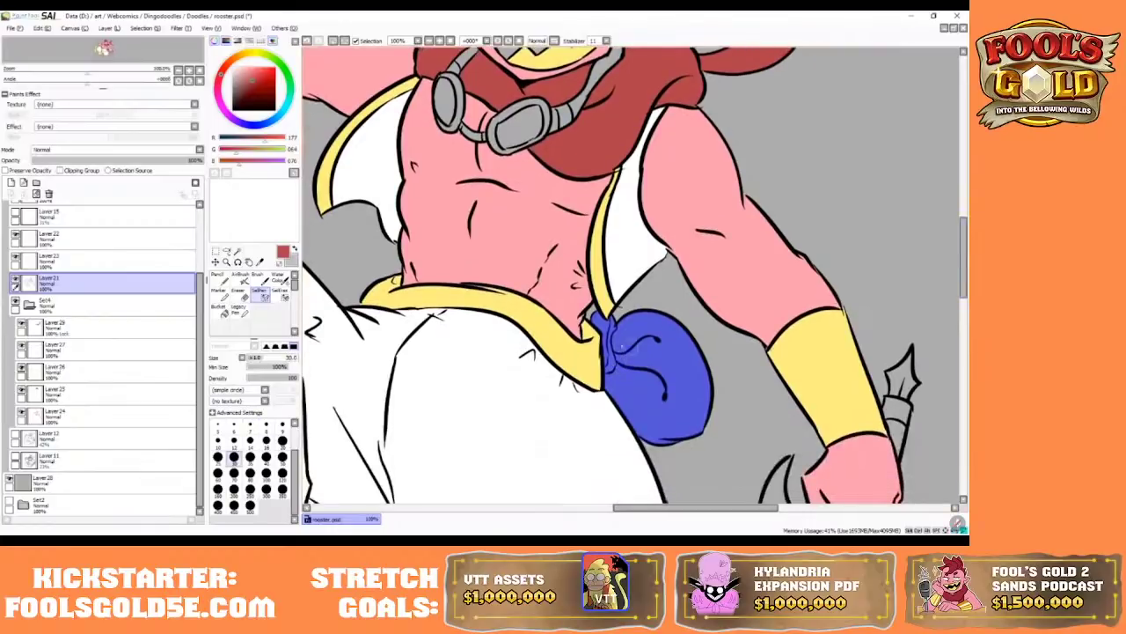
- Paint the selected pouch red on the scarf layer with the Pencil and opacity preservation off, and clear the selection
click(81, 330)
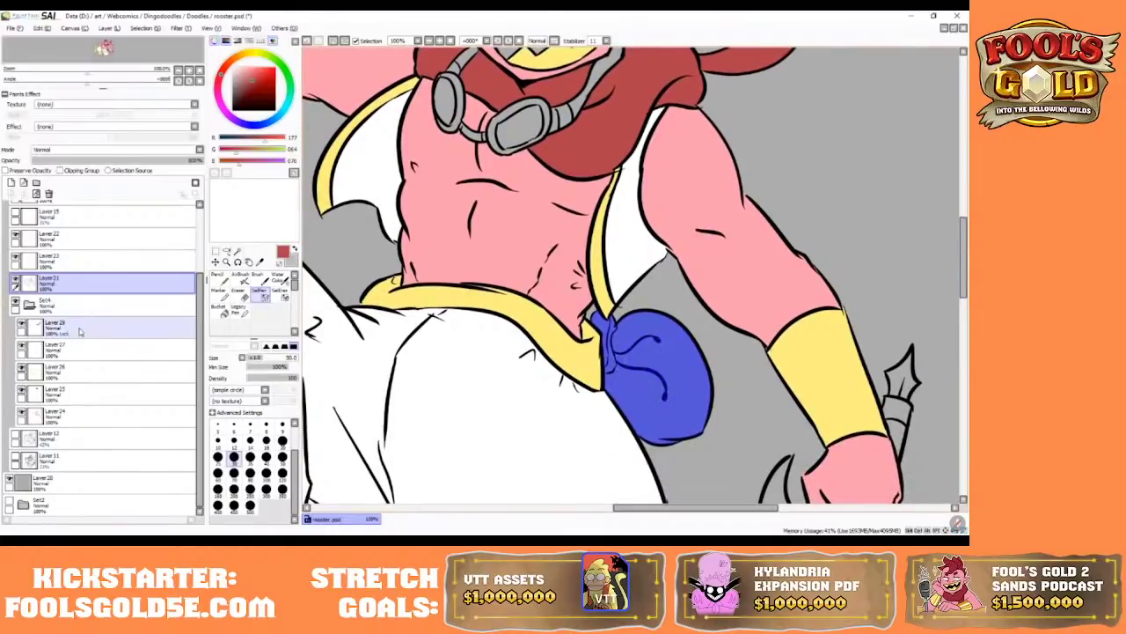
click(220, 279)
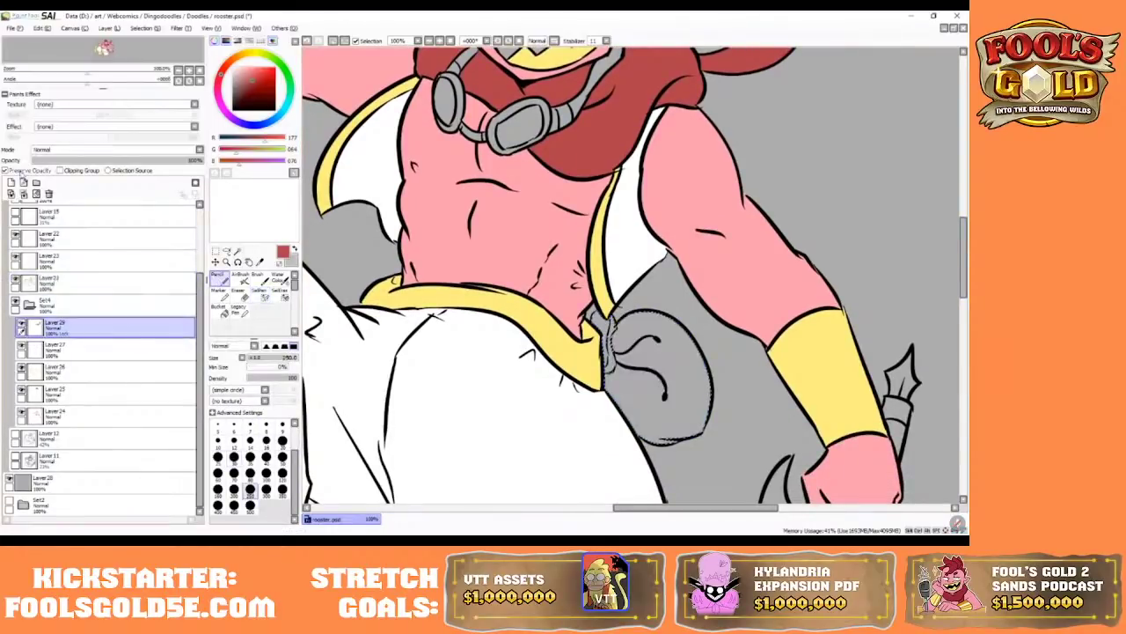
mouse_move(616, 331)
mouse_down()
mouse_move(616, 408)
mouse_move(585, 415)
mouse_move(739, 348)
mouse_up()
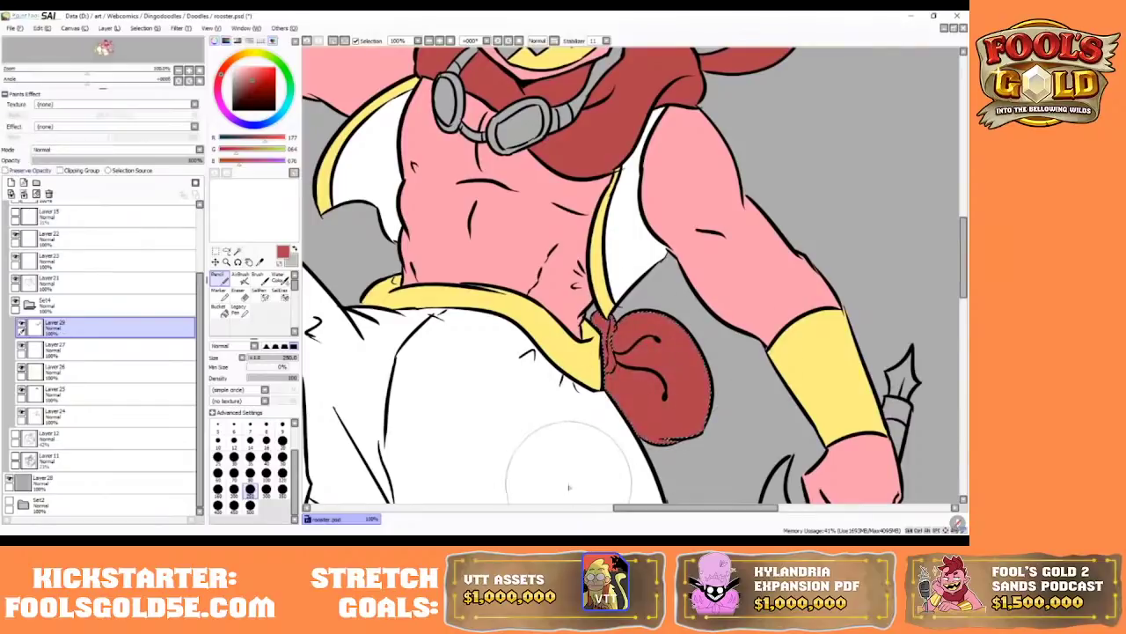
click(437, 44)
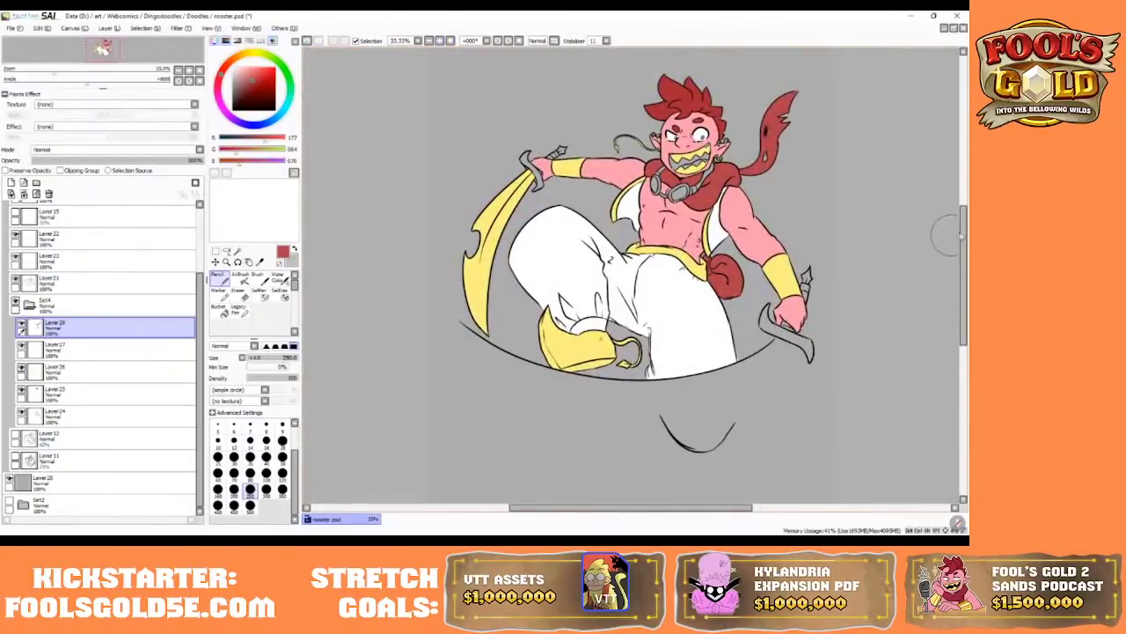
drag(961, 232, 964, 214)
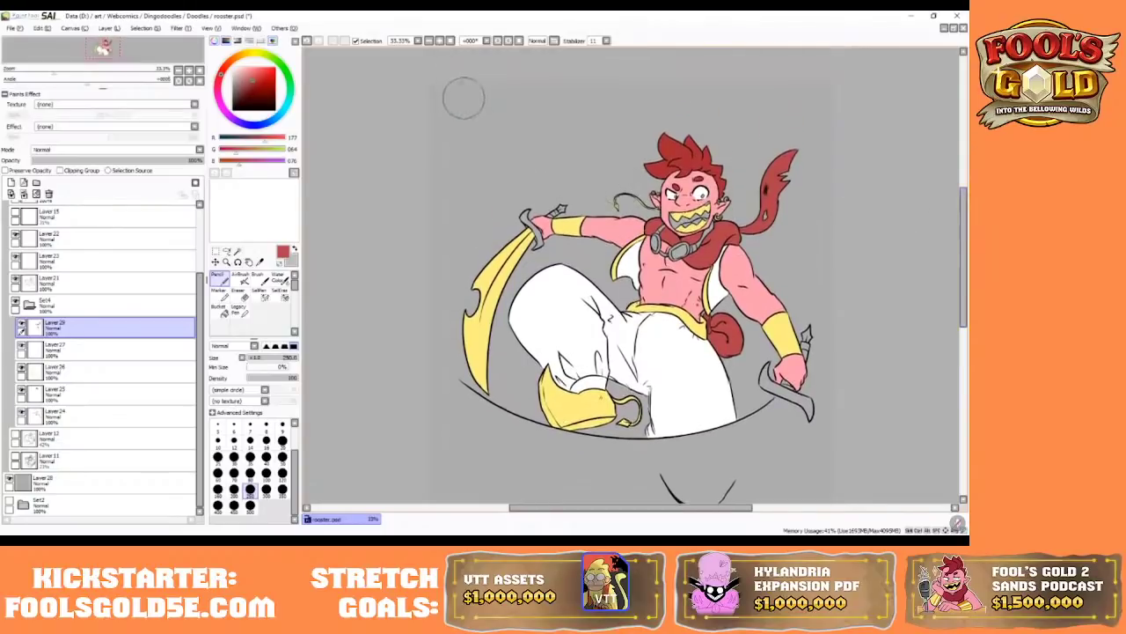
- Select the raised sword's crossguard and grip with the Magic Wand from the line art layer, undoing the attempt on the lower sword's guard
click(439, 41)
click(439, 41)
click(429, 41)
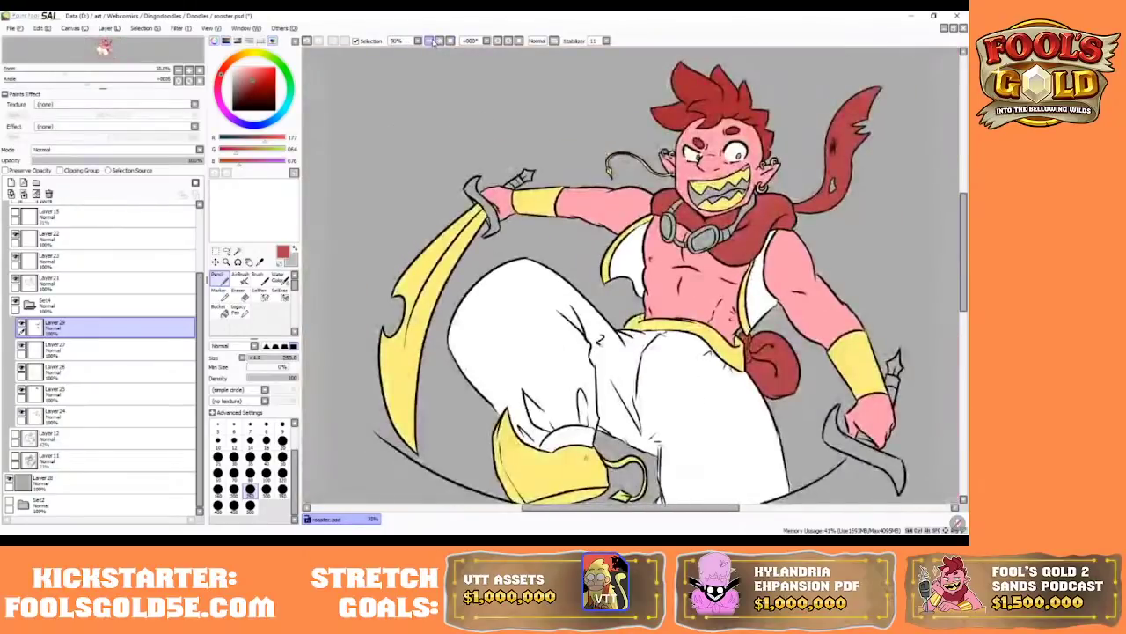
click(238, 251)
click(53, 282)
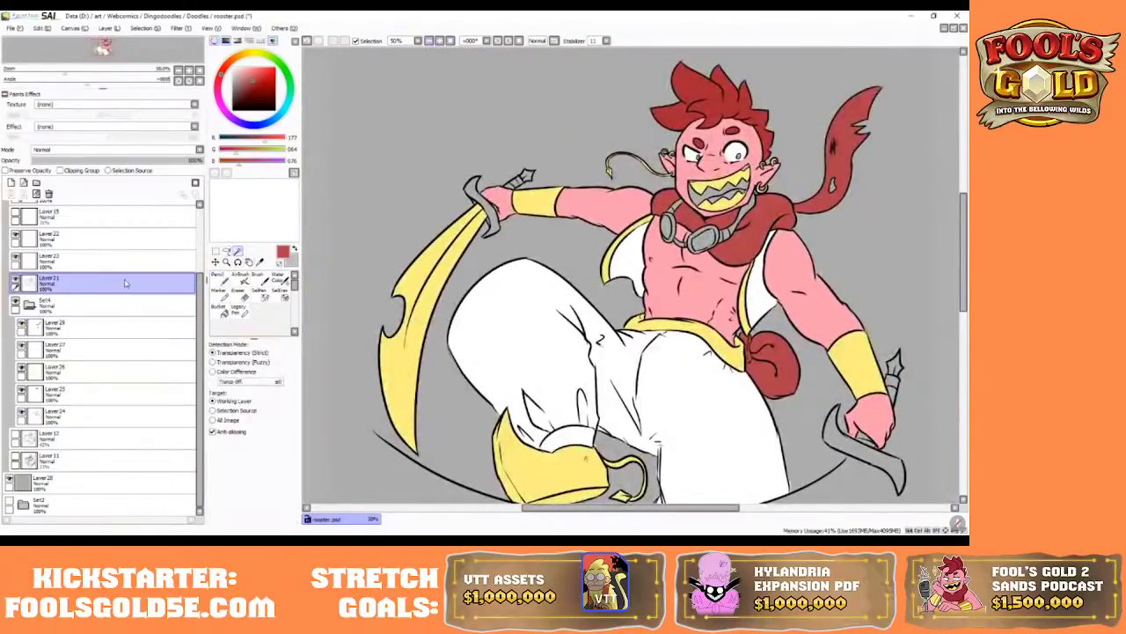
click(484, 211)
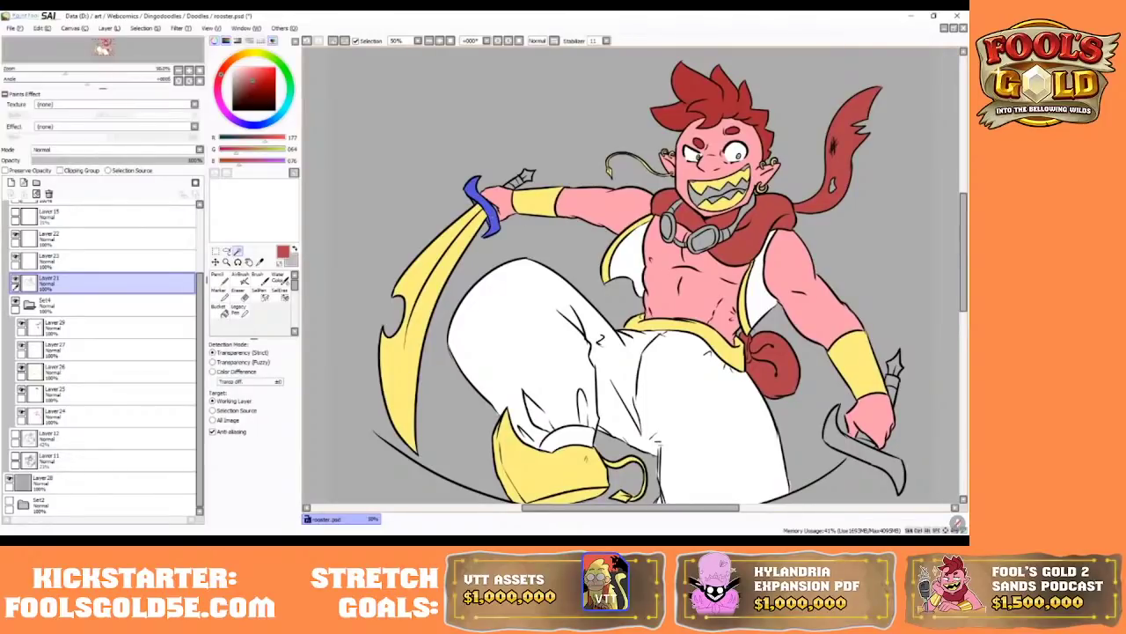
click(818, 427)
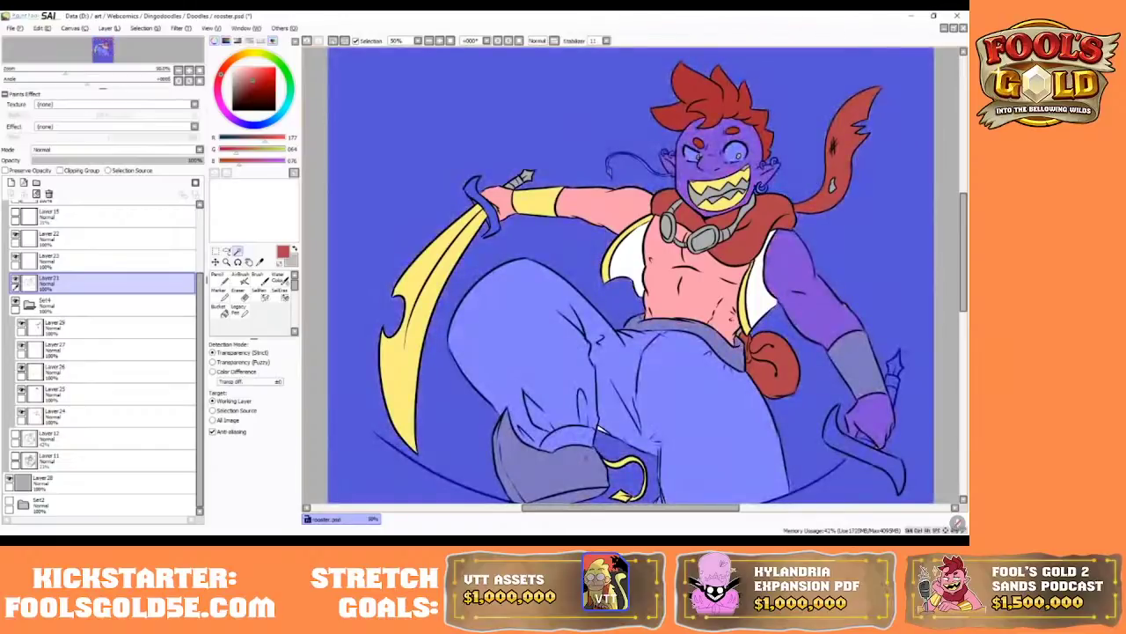
click(308, 42)
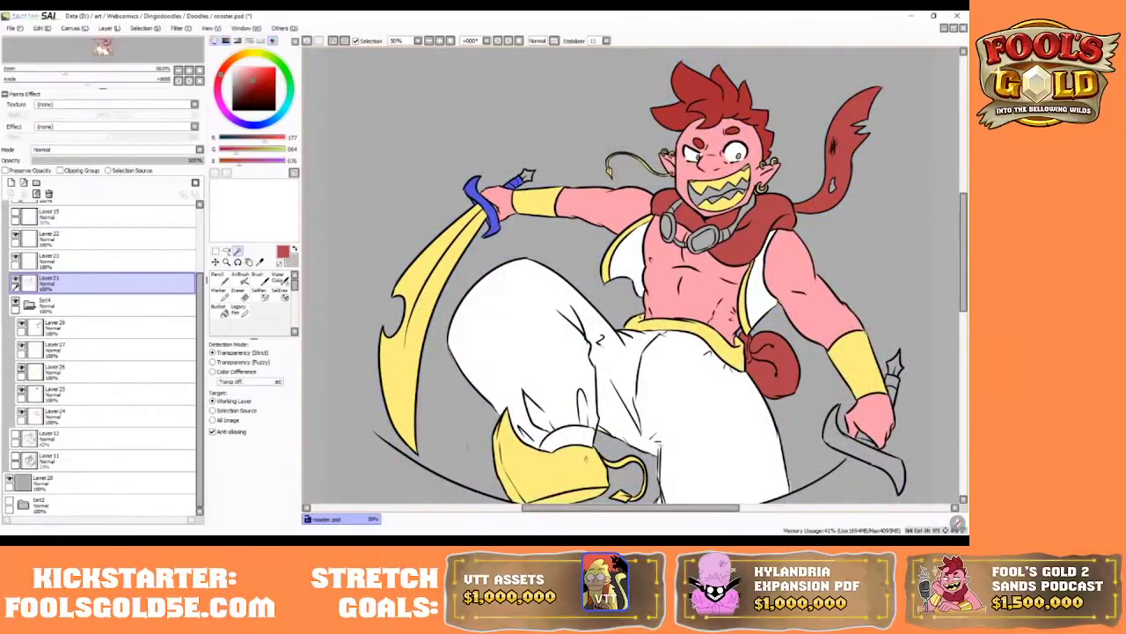
drag(580, 512, 587, 507)
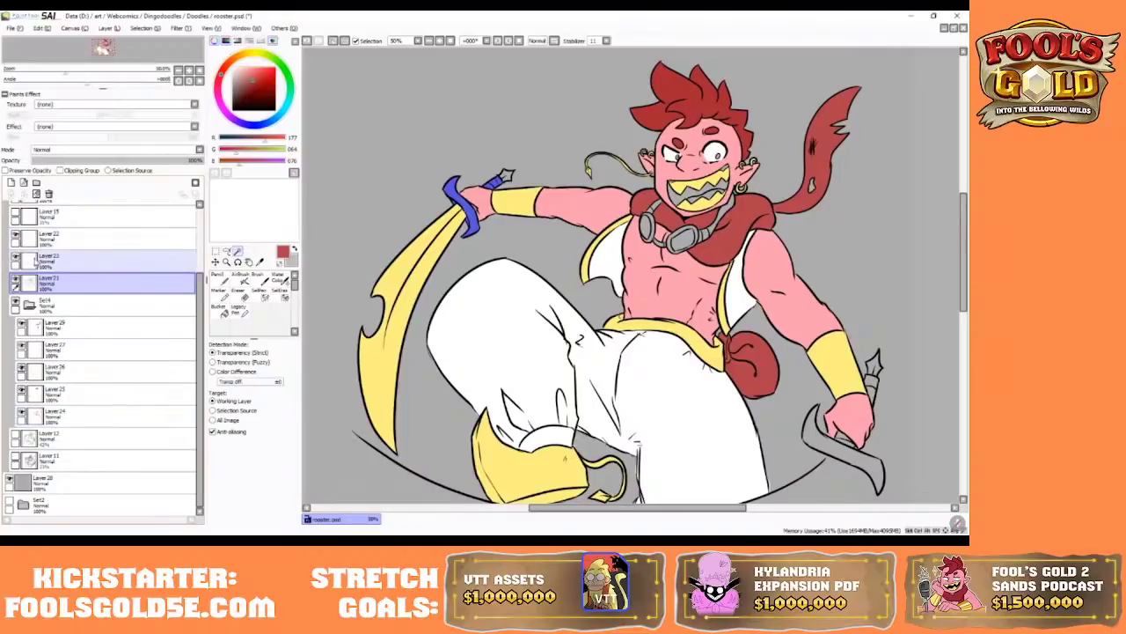
click(35, 260)
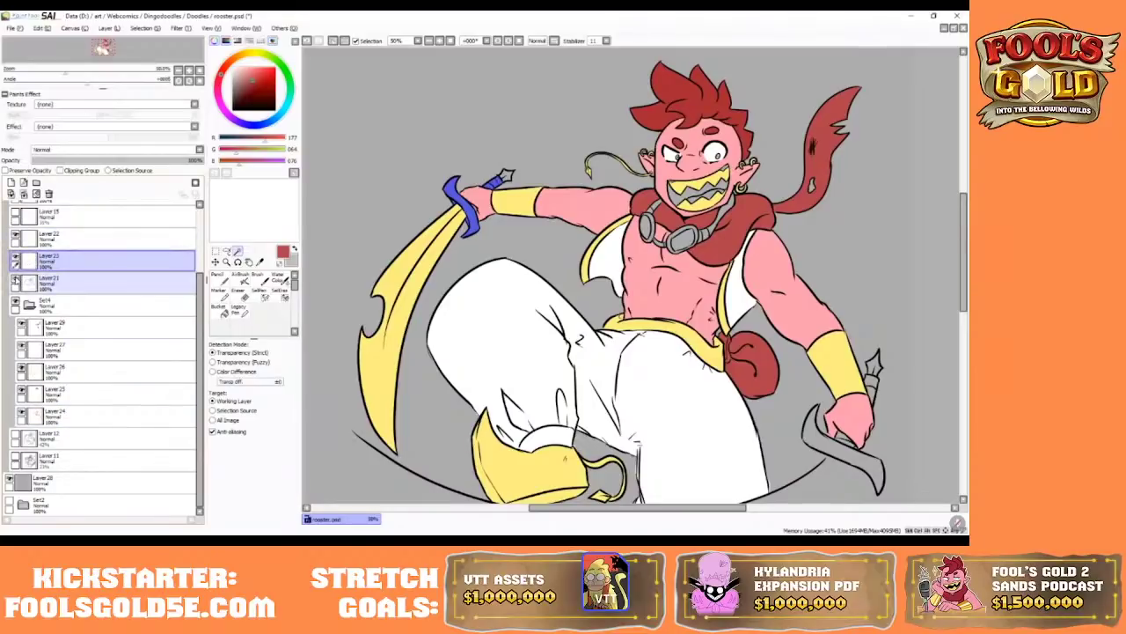
click(16, 280)
click(16, 279)
click(61, 287)
click(259, 294)
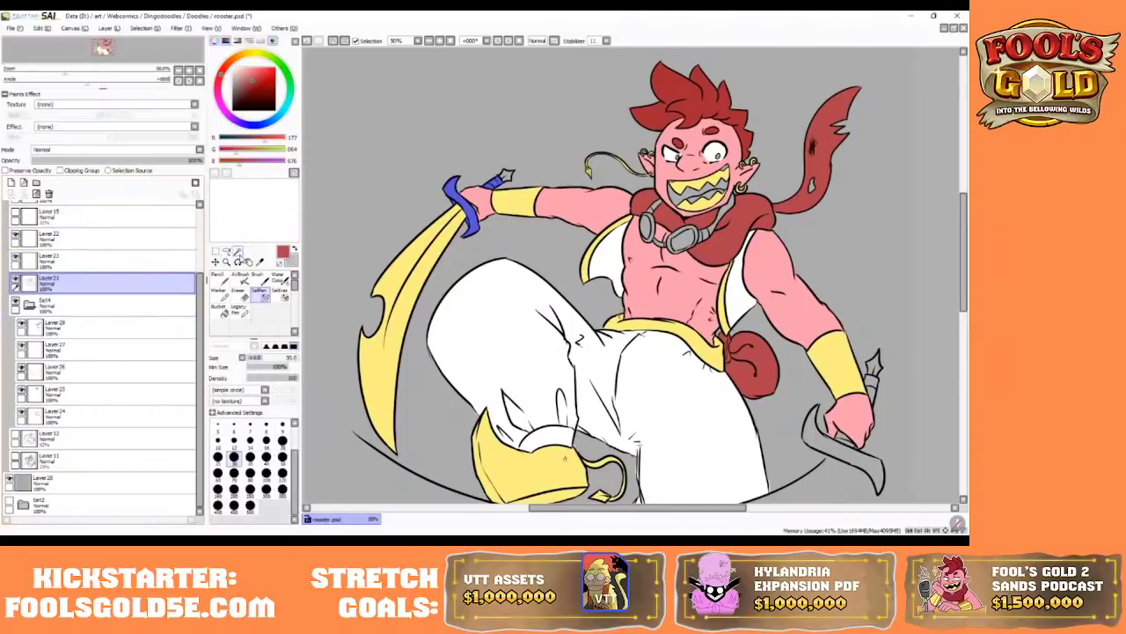
click(237, 251)
- Touch up the selection of the raised sword's crossguard and grip with the selection pen, reducing it to size 12
click(440, 41)
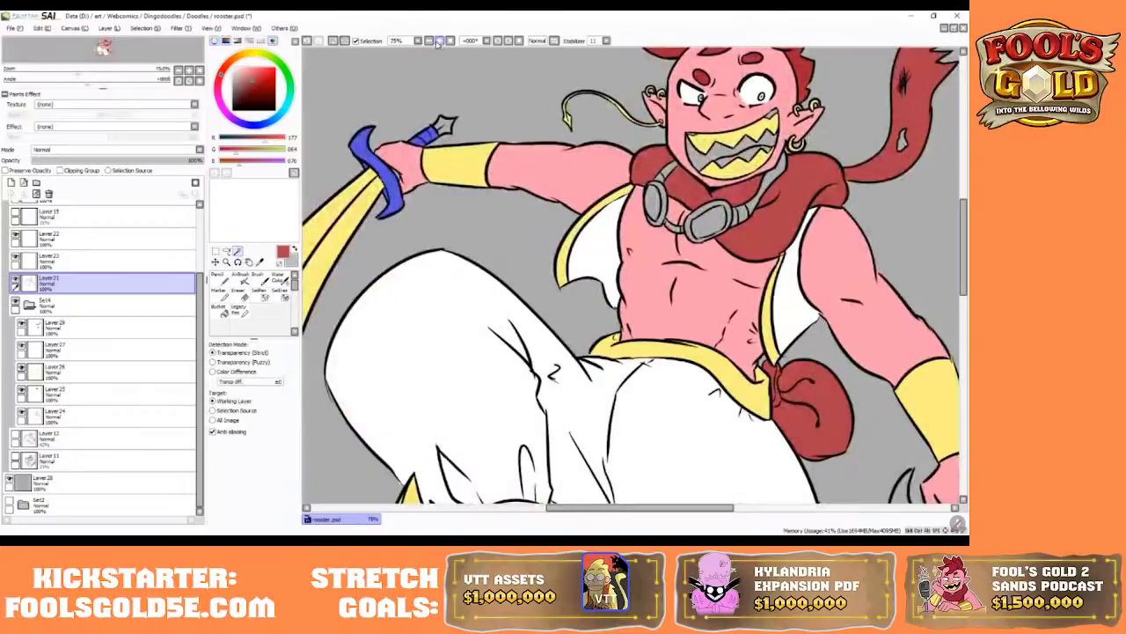
scroll(634, 275, down, 5)
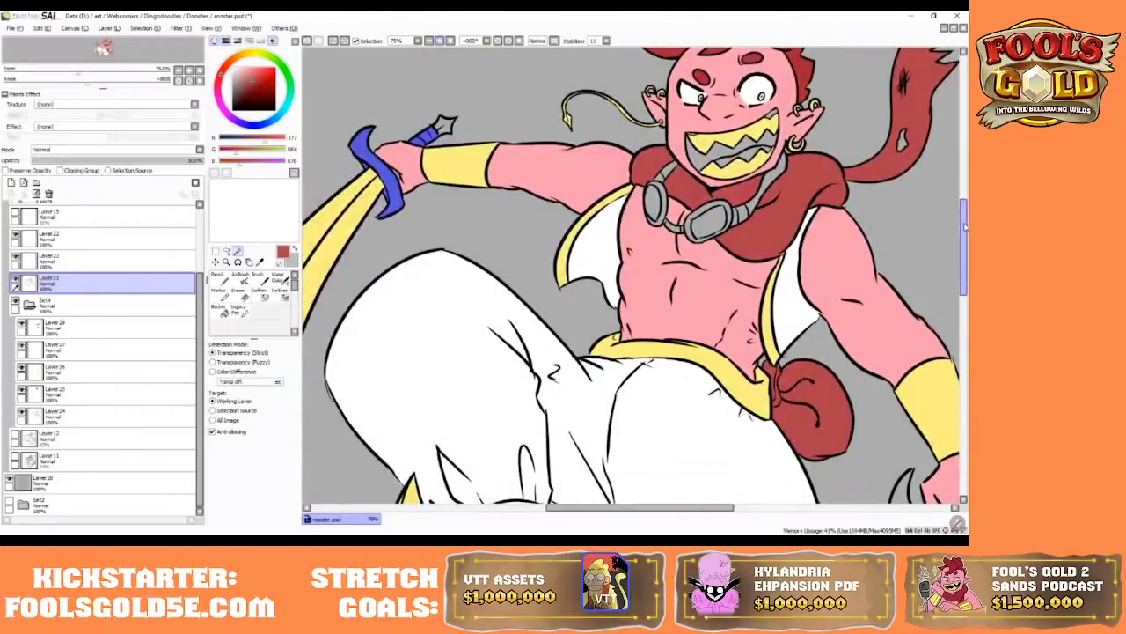
scroll(633, 275, up, 5)
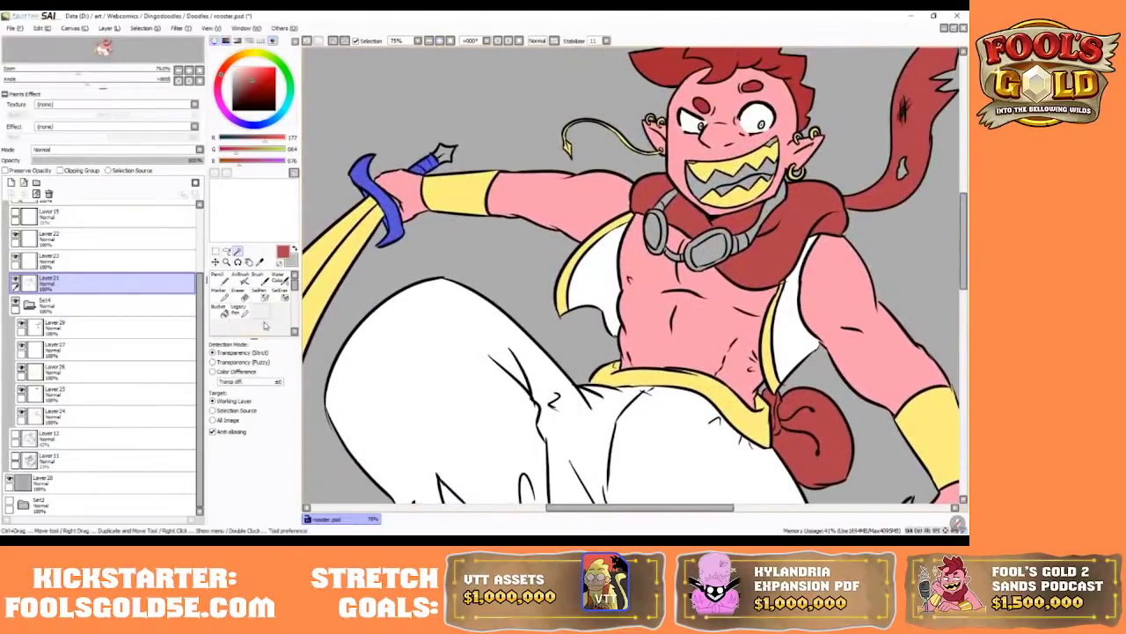
click(260, 294)
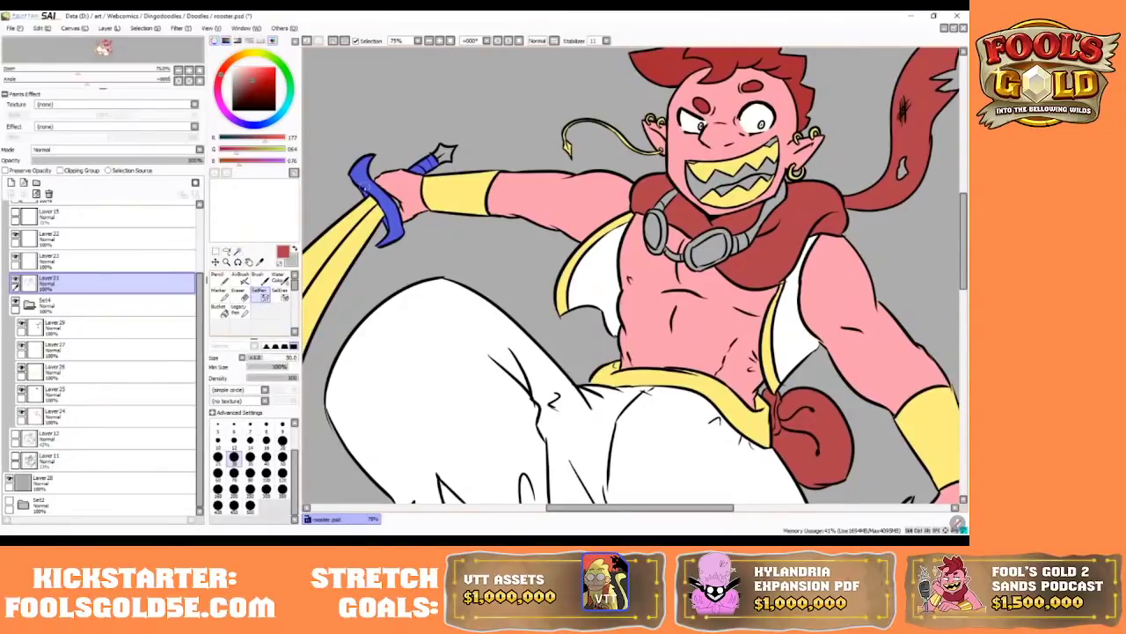
key(bracketleft)
key(bracketleft)
key(bracketleft)
key(bracketleft)
key(bracketleft)
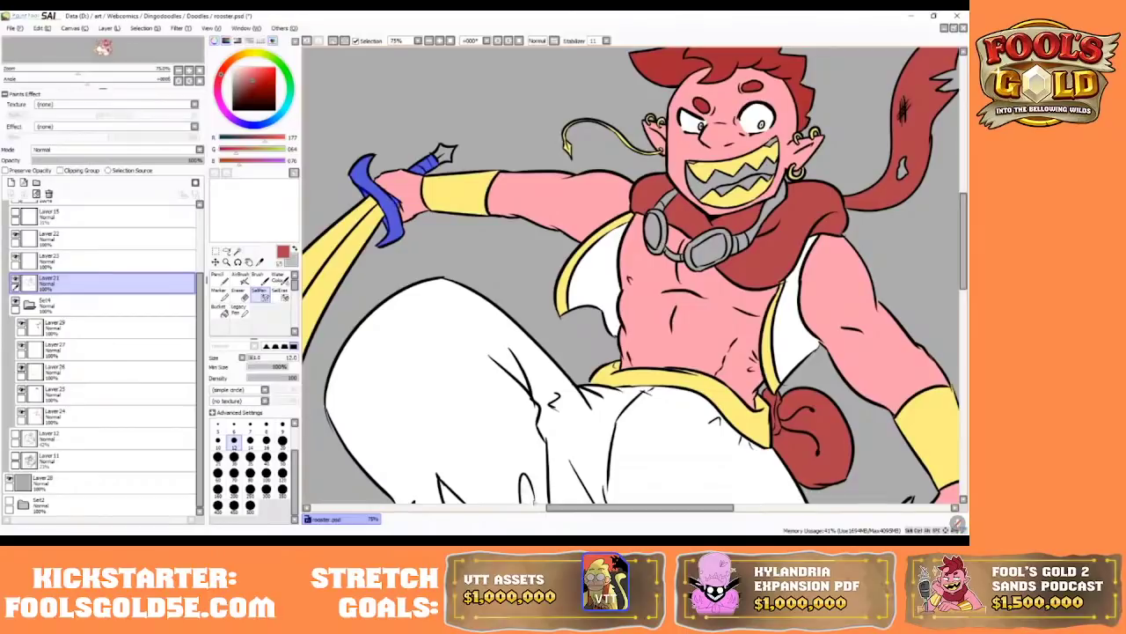
- Close the openings in the lower sword's crossguard outline with the selection pen and select its interior with the Magic Wand
drag(560, 509, 633, 510)
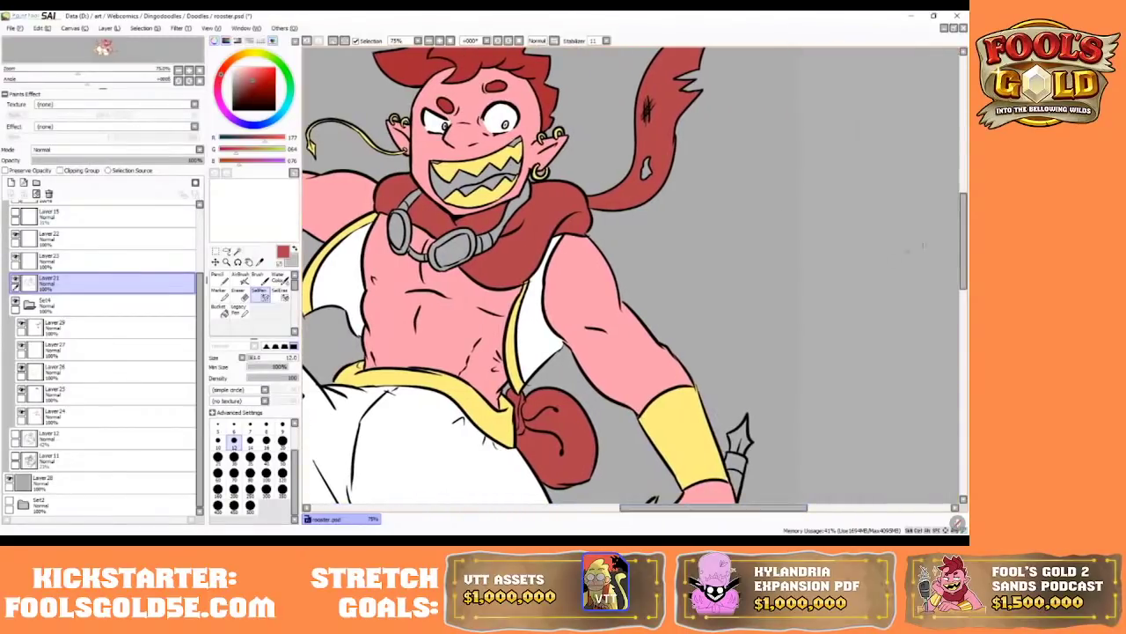
drag(964, 211, 964, 220)
scroll(955, 256, down, 1)
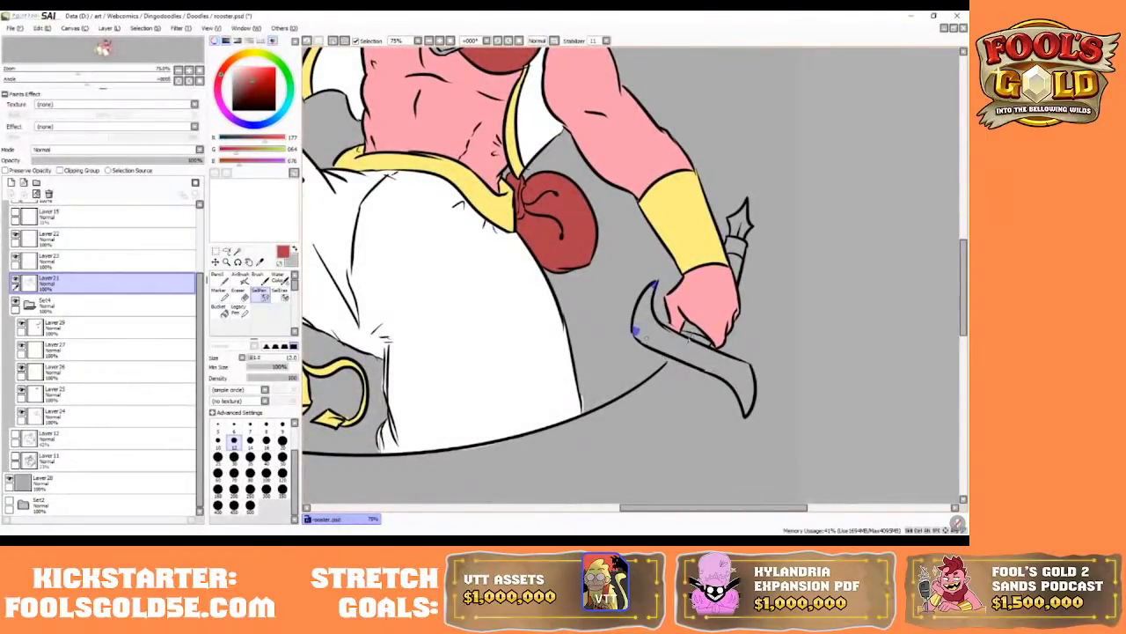
click(237, 252)
click(663, 351)
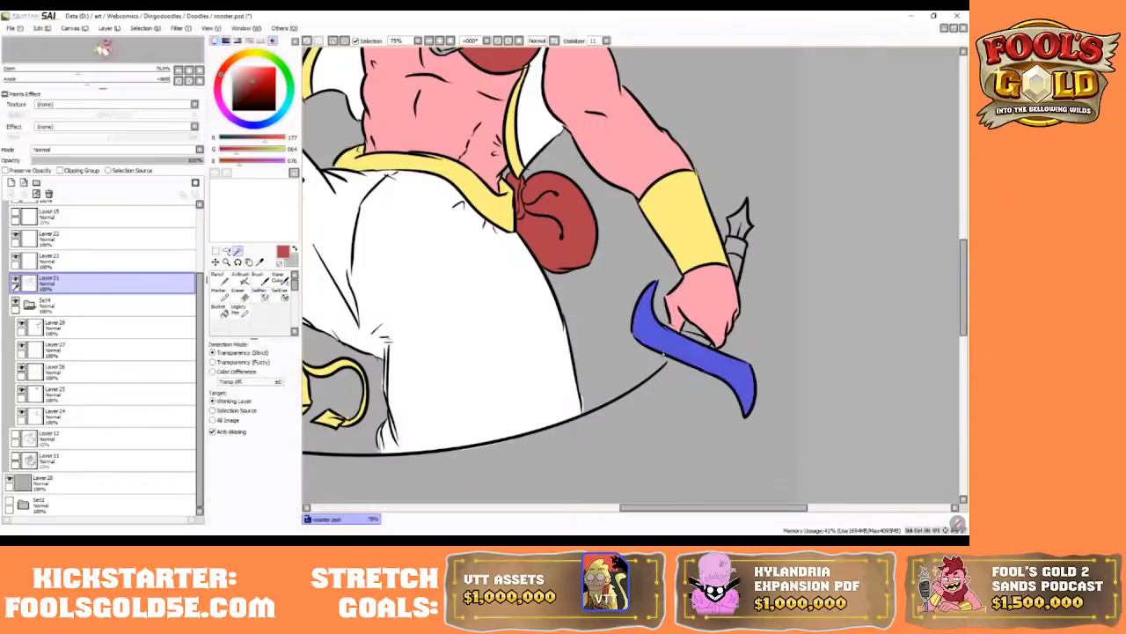
- Add the lower sword's grip on both sides of the hand to the selection with the selection pen at size 12
click(259, 293)
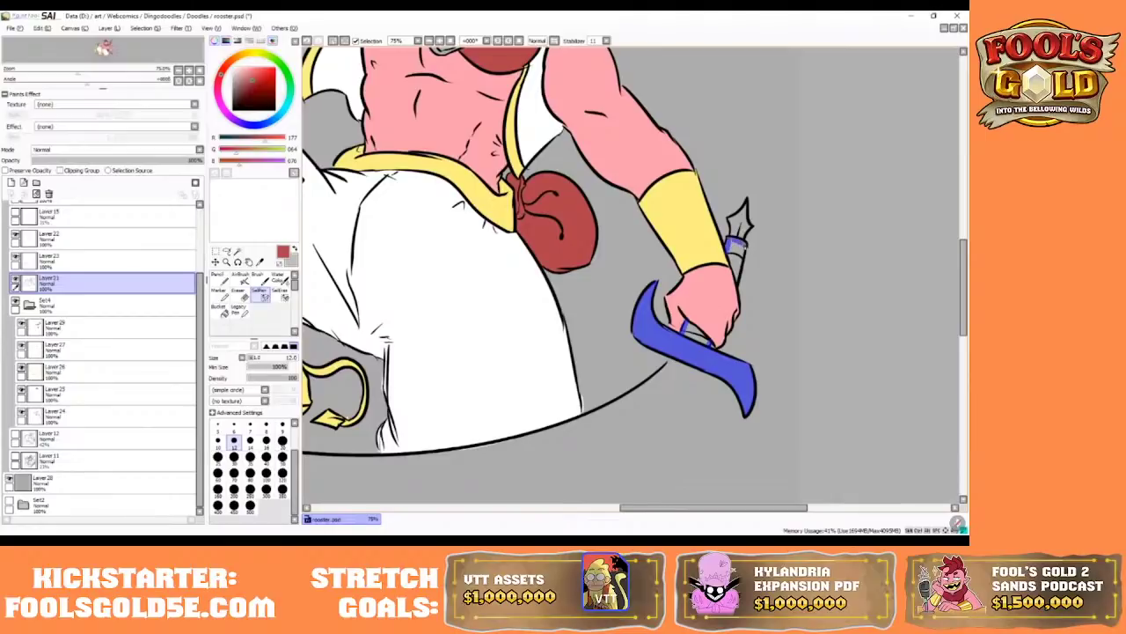
drag(741, 272, 739, 280)
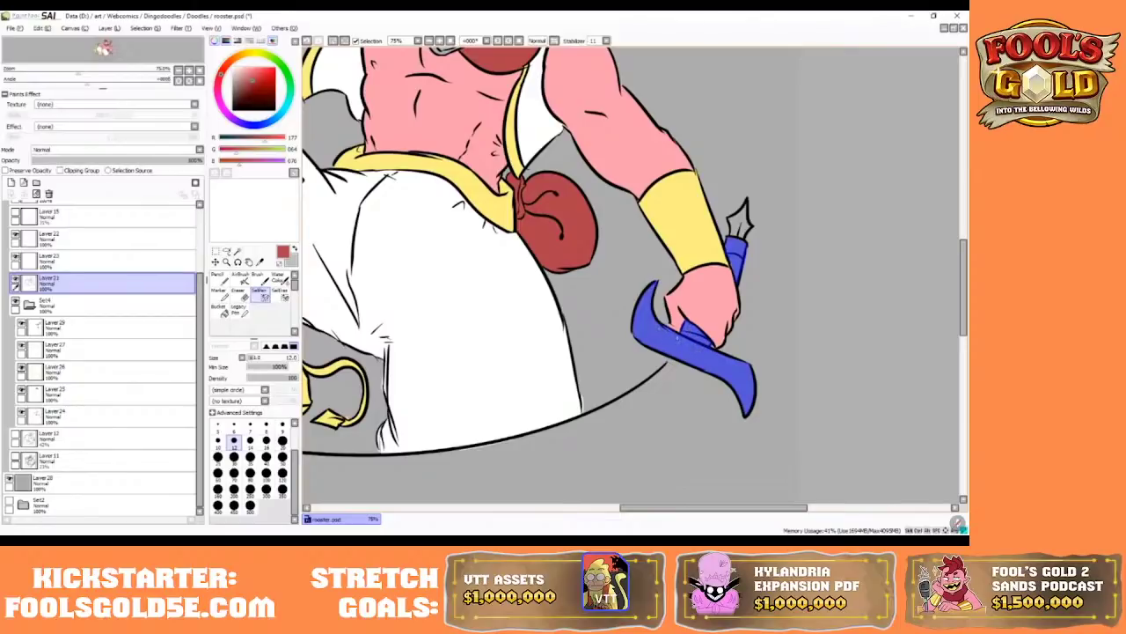
- Paint the selected crossguards and grips of both swords red on the scarf layer with the Pencil, and clear the selection
click(88, 327)
click(215, 279)
mouse_move(696, 259)
mouse_down()
mouse_move(662, 302)
mouse_move(727, 423)
mouse_up()
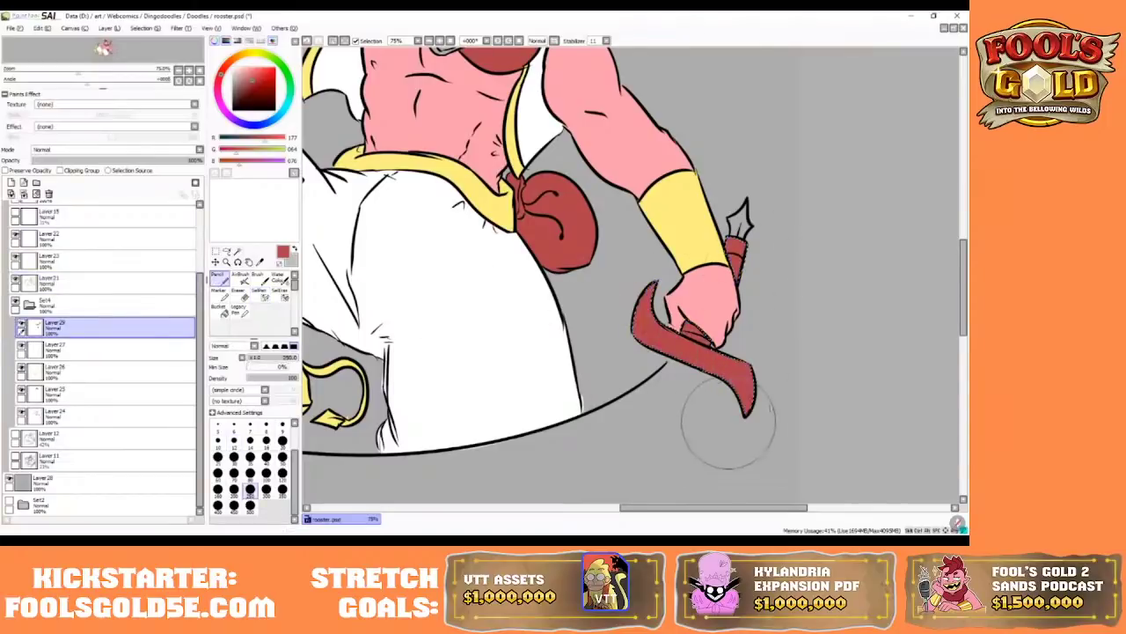
click(451, 40)
click(440, 41)
click(440, 41)
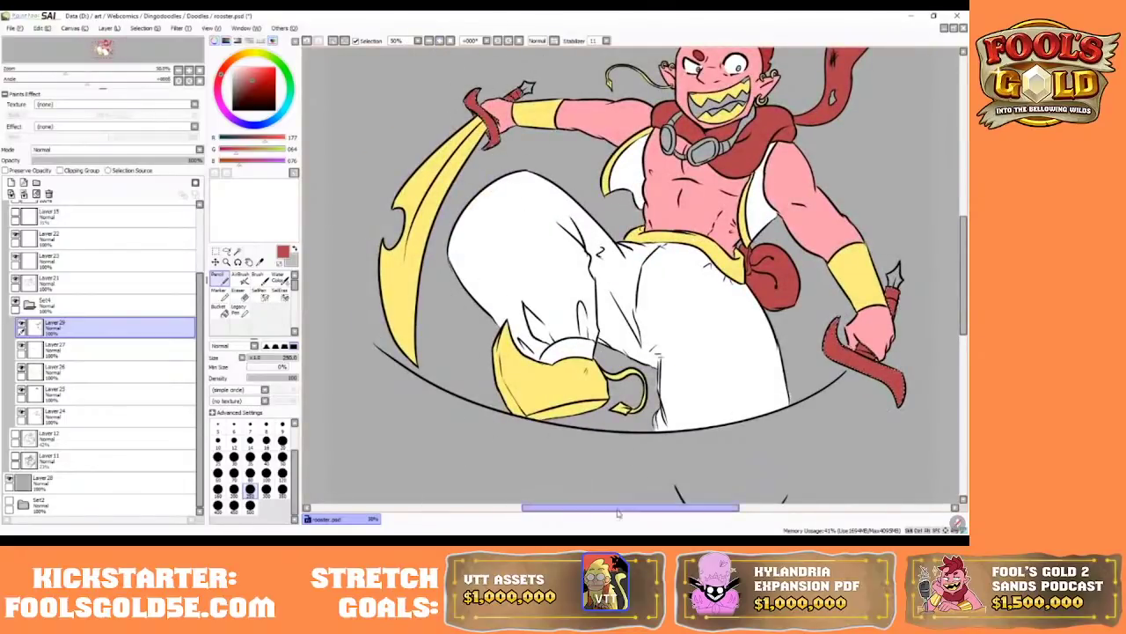
drag(616, 508, 629, 508)
drag(964, 264, 964, 245)
drag(568, 508, 577, 507)
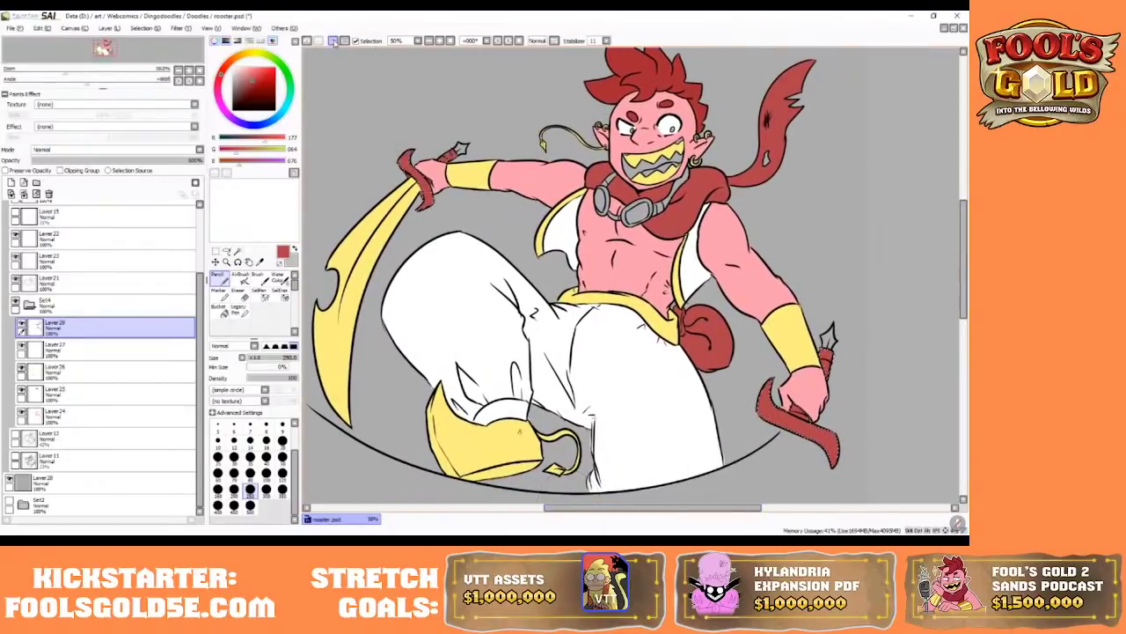
- Select the interior of the raised sword's pommel on Layer 21 with the Magic Wand, undoing the stray background selection
click(51, 286)
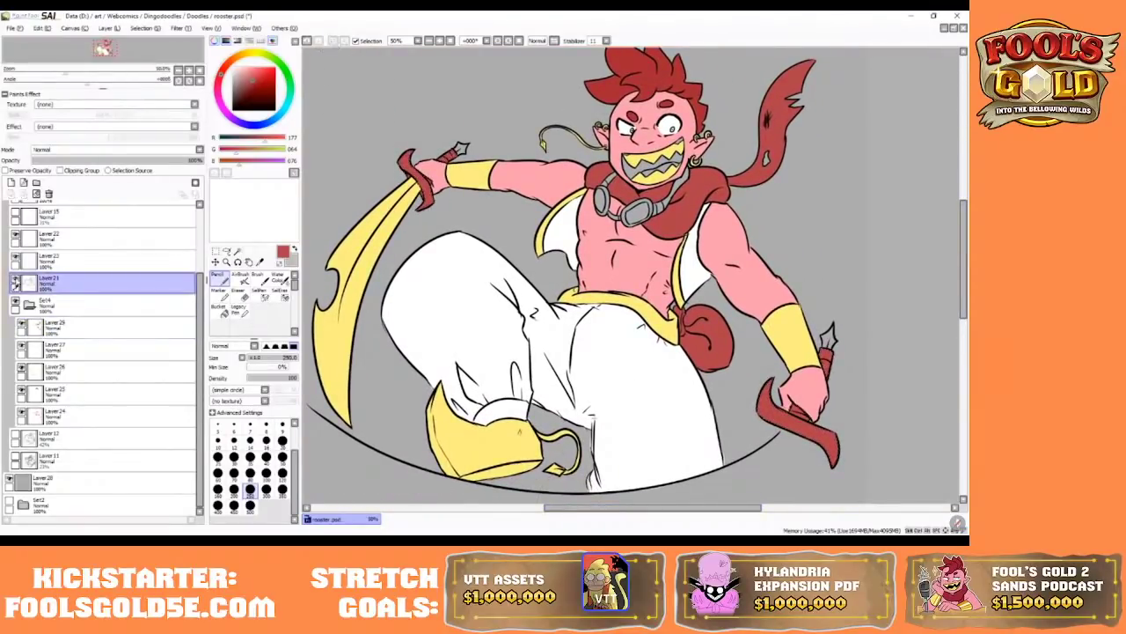
click(237, 252)
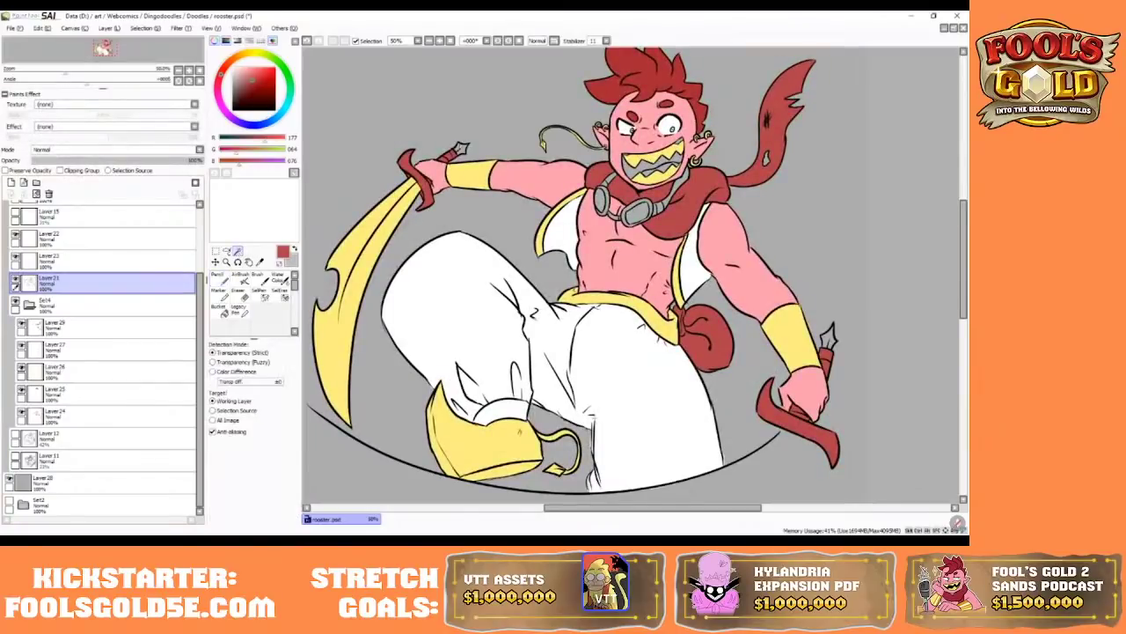
click(460, 148)
click(843, 349)
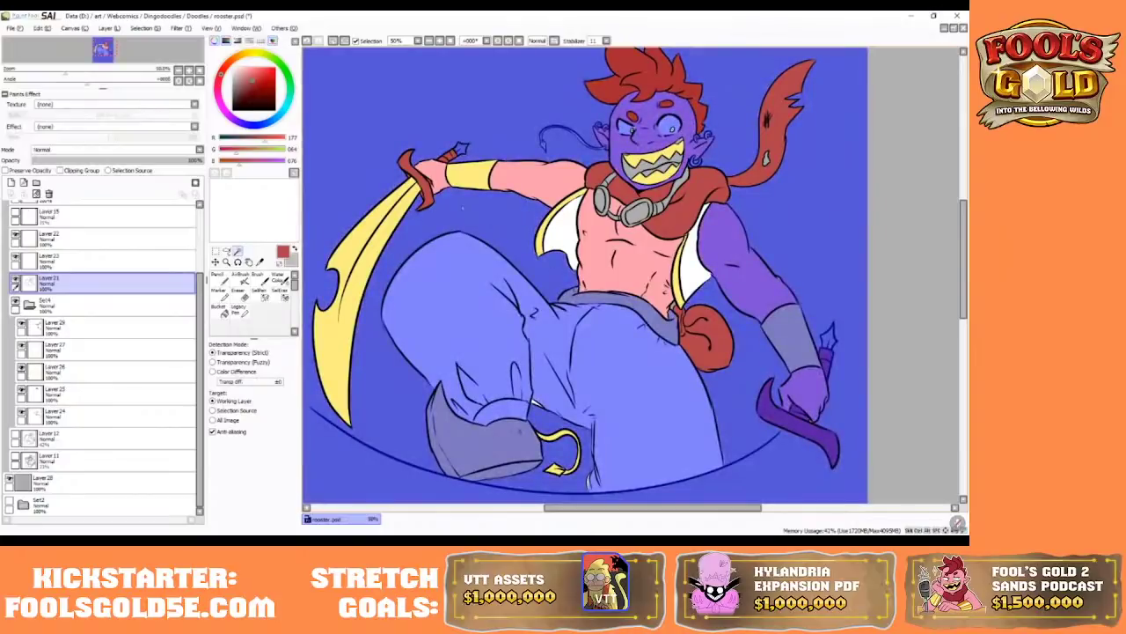
click(307, 41)
click(260, 294)
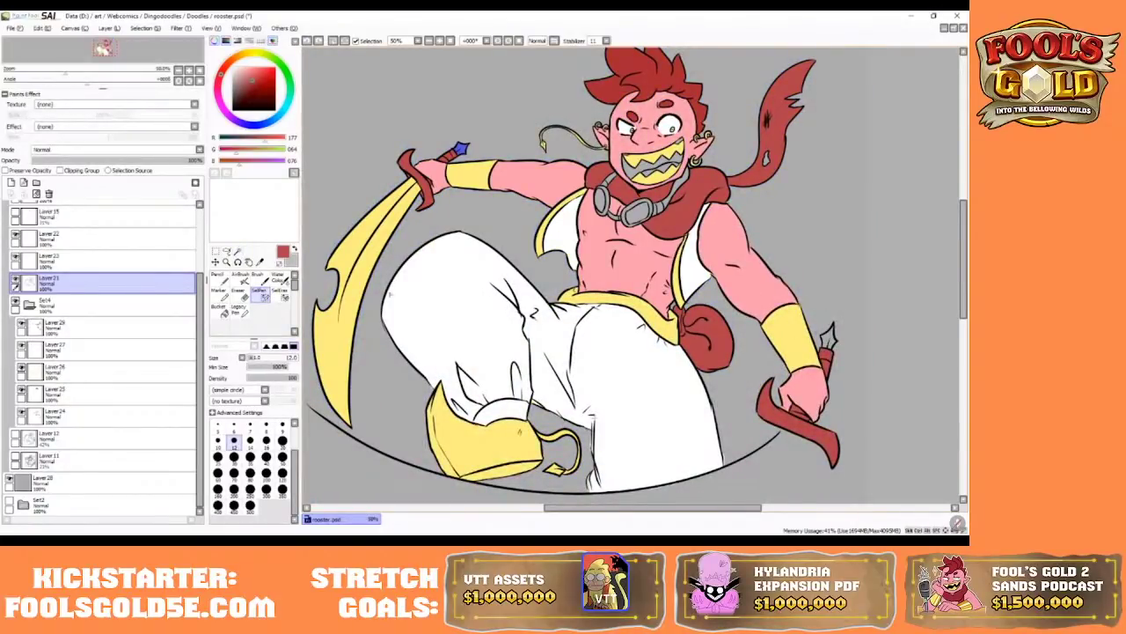
- Add the lower sword's pommel interior to the selection with the Magic Wand on Layer 23
click(80, 260)
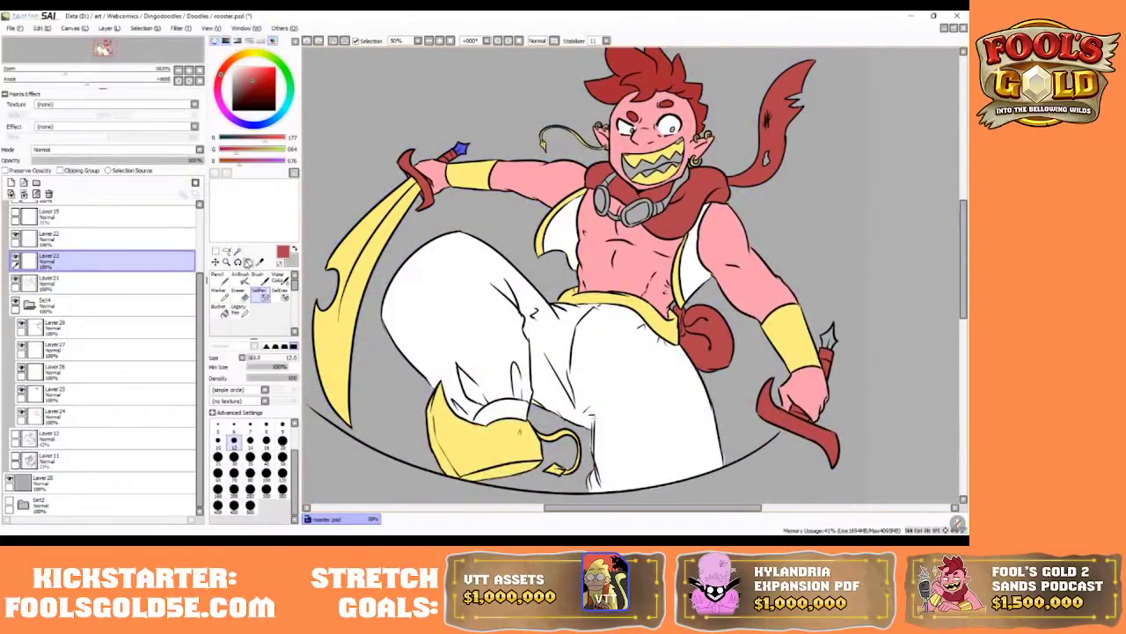
click(237, 252)
click(829, 338)
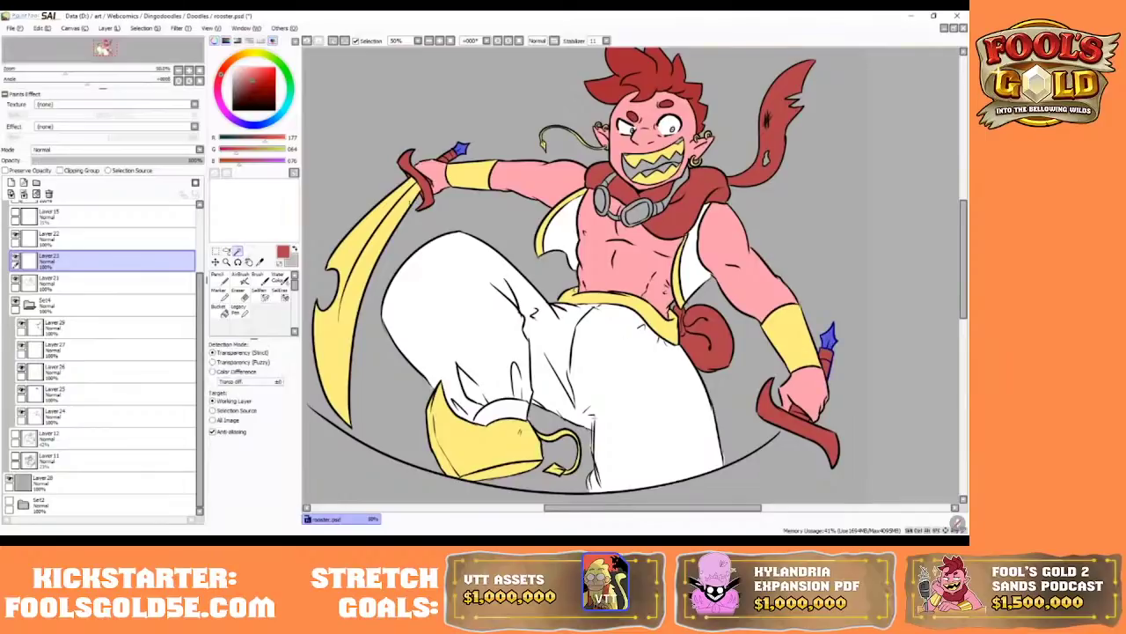
click(307, 41)
click(829, 338)
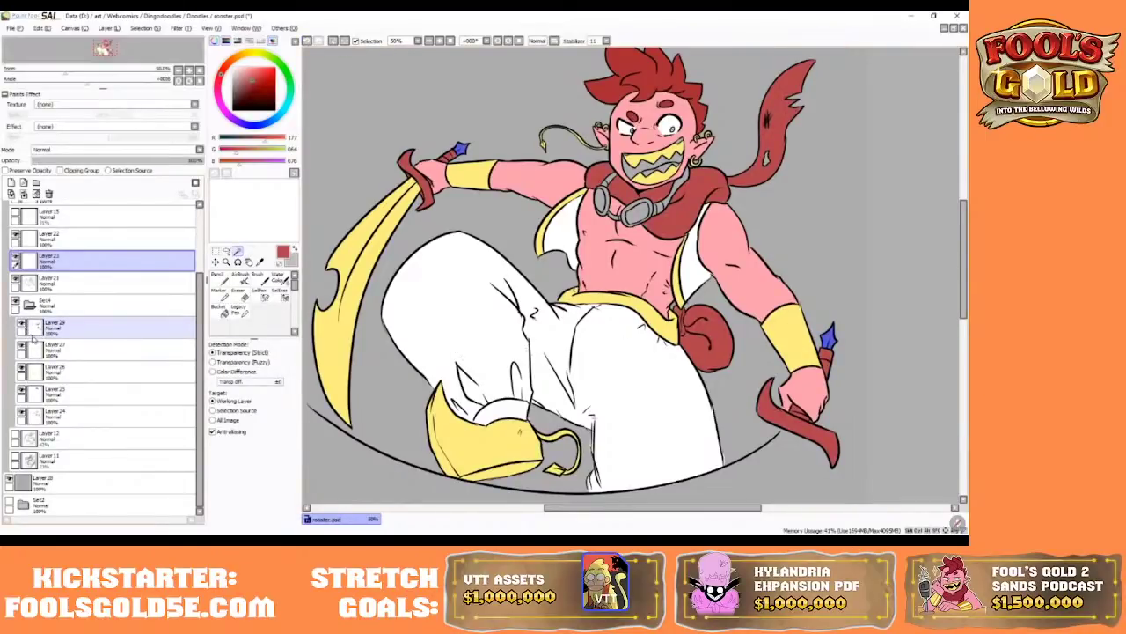
- Paint the lower sword's pommel yellow on Layer 26 with the Pencil, sampling the colour from the sword blade, and clear the selection
click(21, 367)
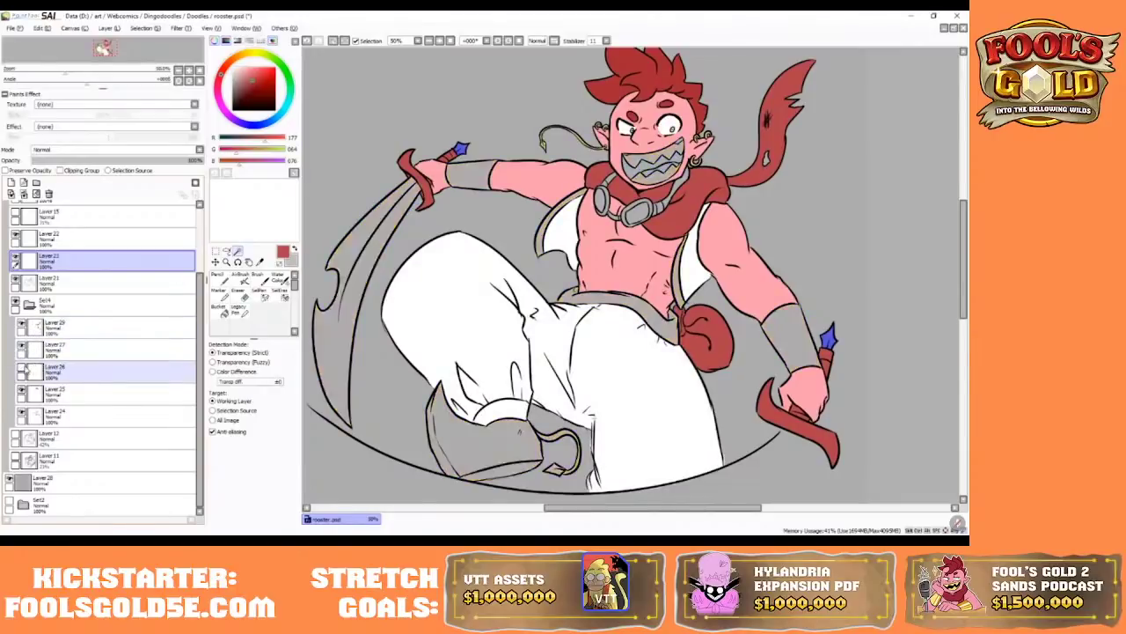
click(21, 368)
click(54, 371)
click(220, 279)
right_click(345, 345)
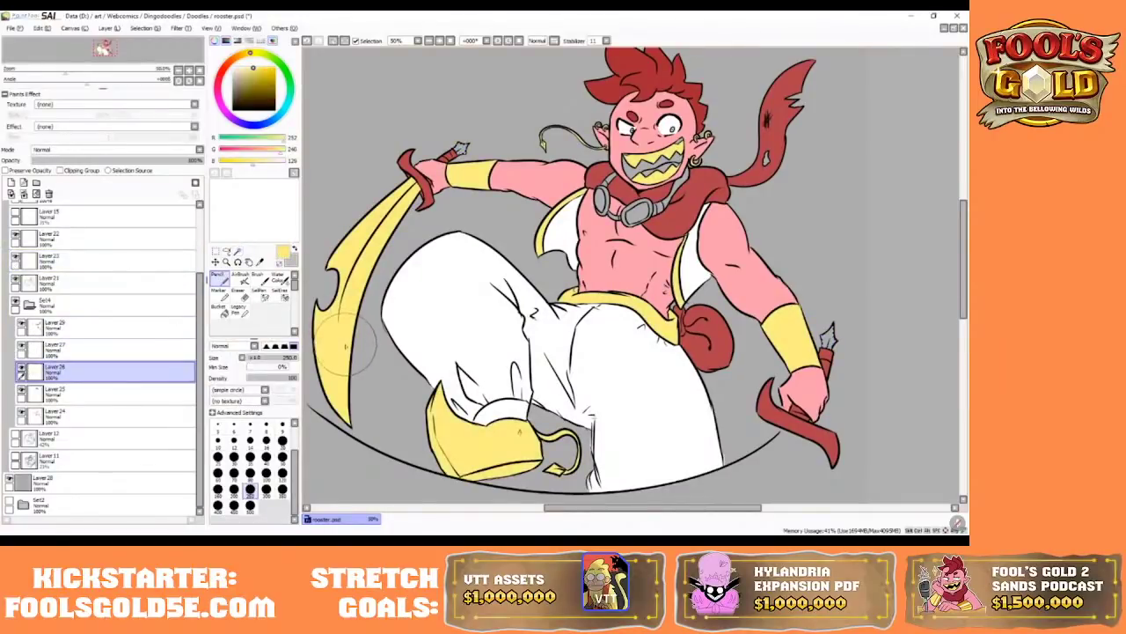
click(829, 338)
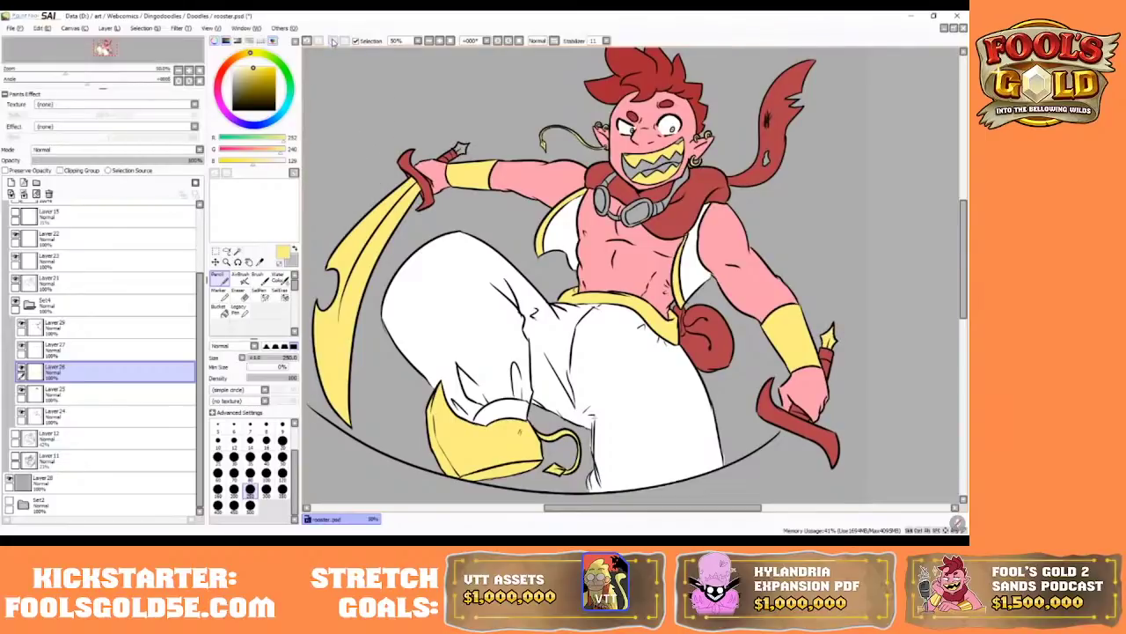
drag(616, 508, 625, 508)
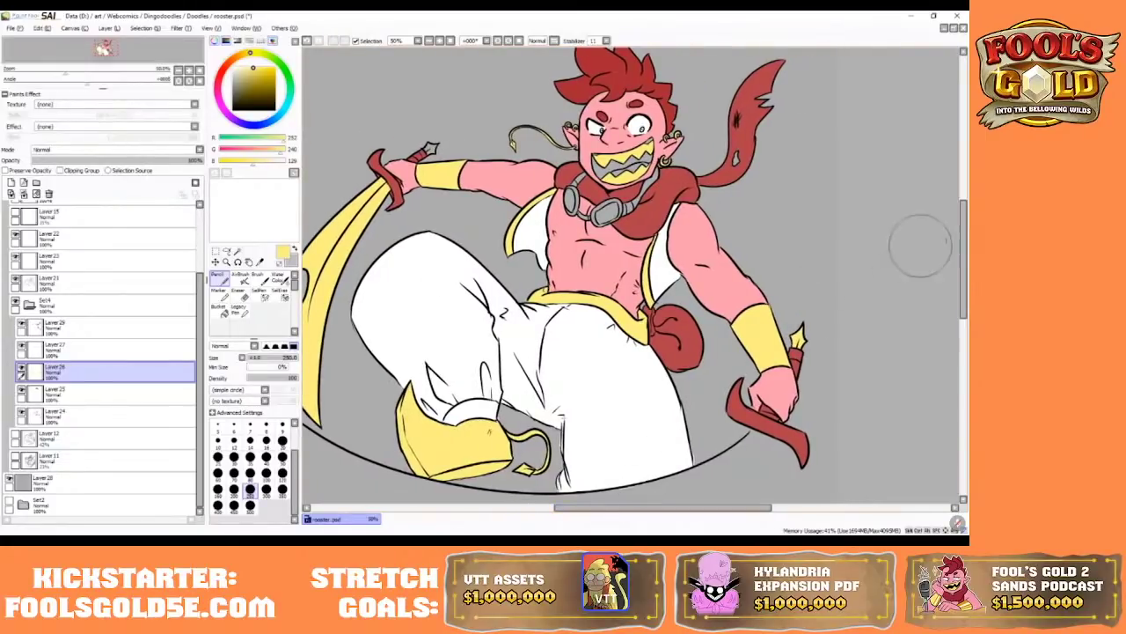
drag(966, 221, 964, 209)
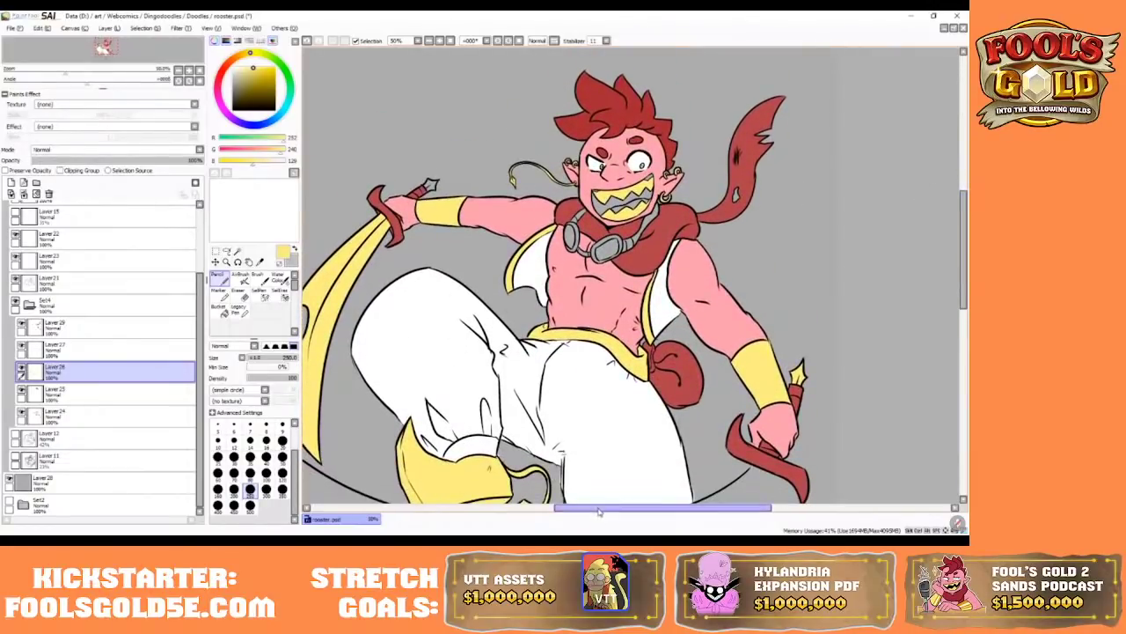
mouse_move(600, 510)
mouse_down()
mouse_move(580, 515)
mouse_move(588, 513)
mouse_up()
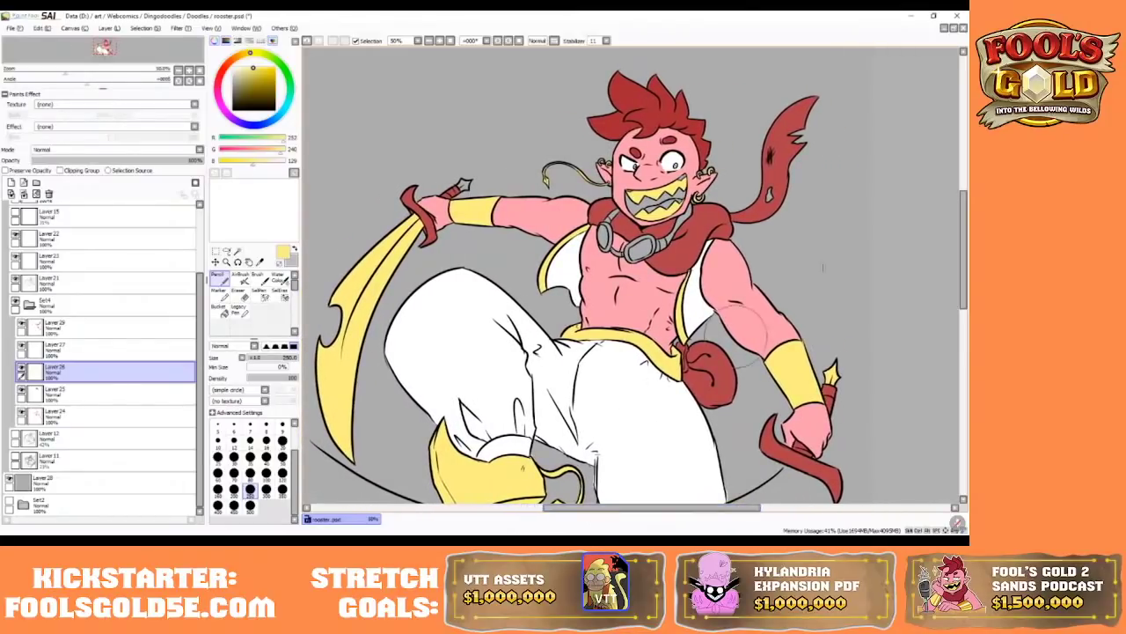
drag(964, 204, 964, 216)
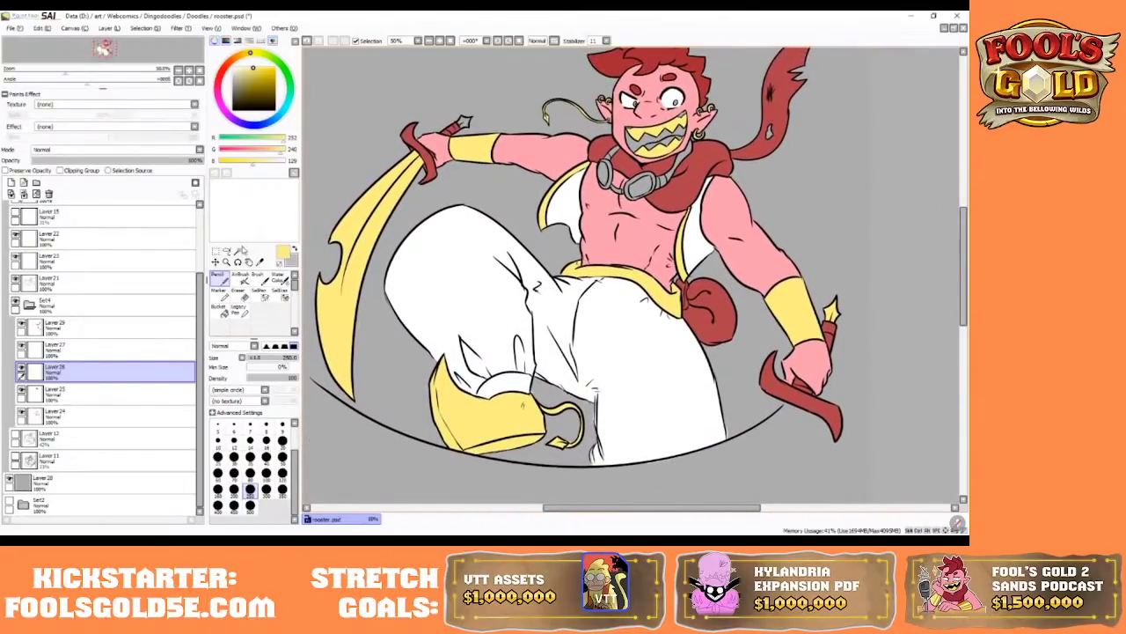
- Find the raised sword's line art by toggling layer visibility and select its pommel on Layer 21 with the Magic Wand
click(237, 251)
click(16, 257)
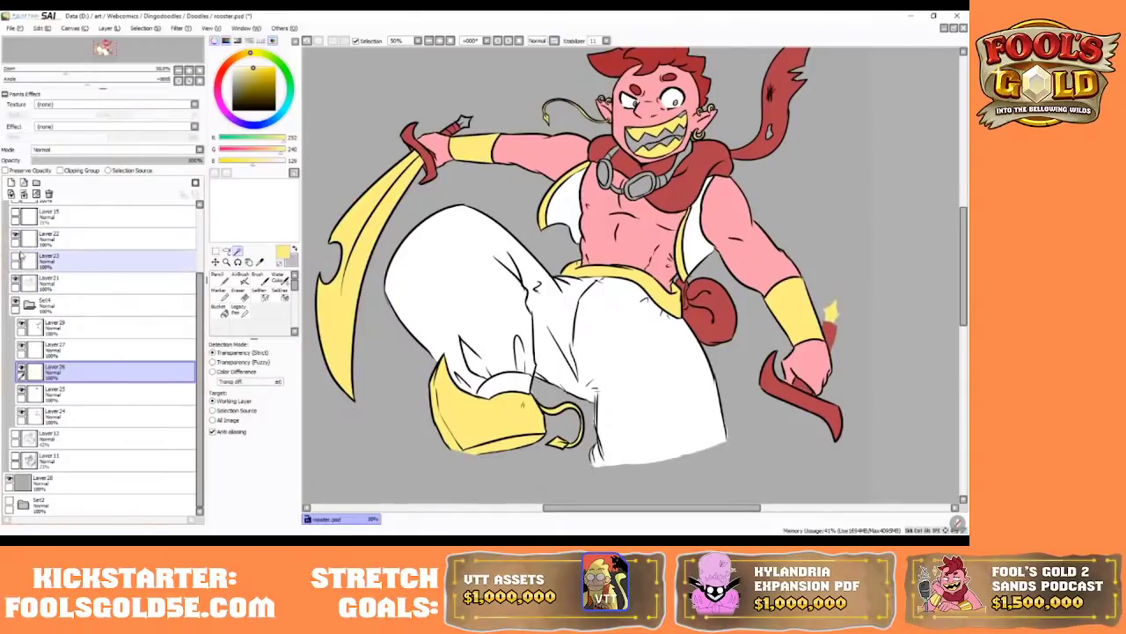
click(16, 257)
click(16, 238)
click(16, 238)
click(15, 237)
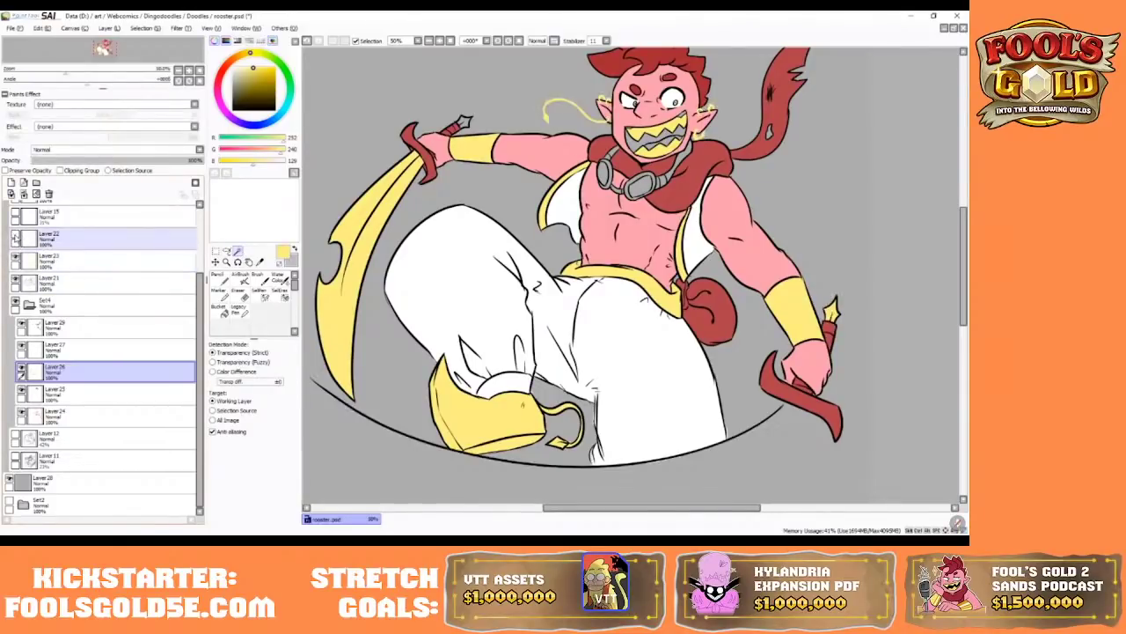
click(16, 238)
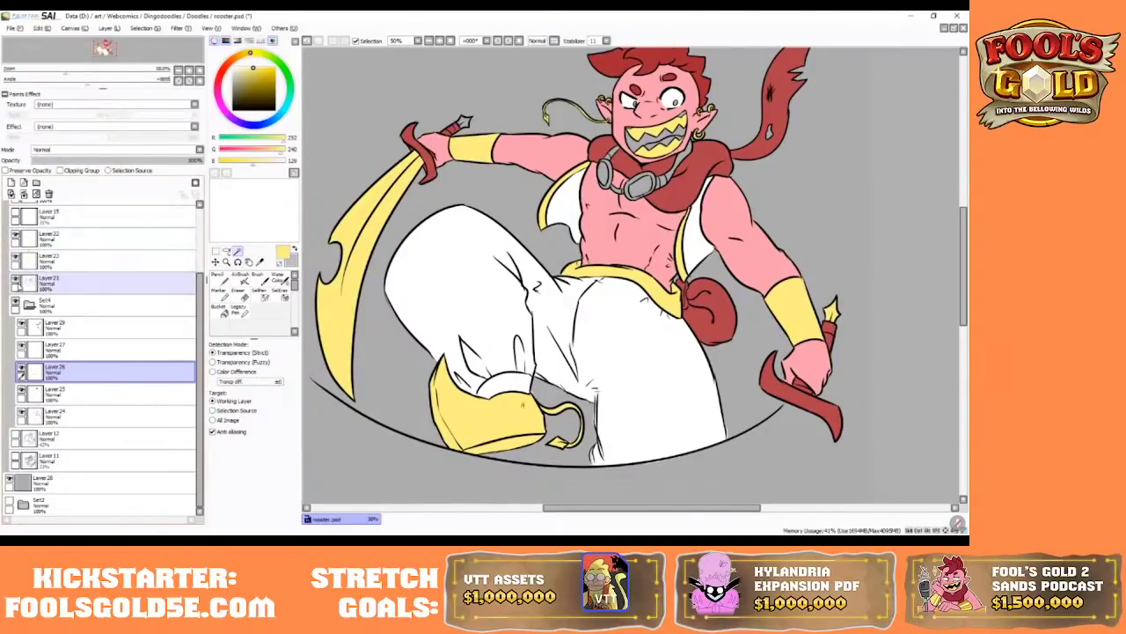
click(15, 281)
click(15, 282)
click(40, 288)
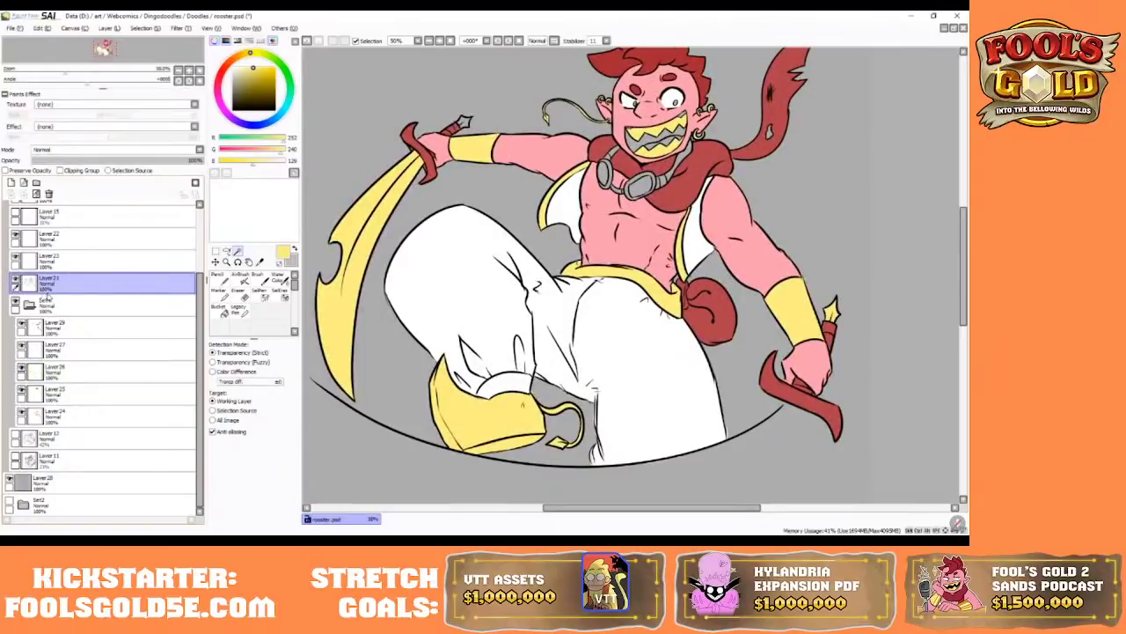
click(464, 122)
- Paint the raised sword's selected pommel yellow with the Pencil on Layer 26, the layer holding the yellow fills
click(29, 328)
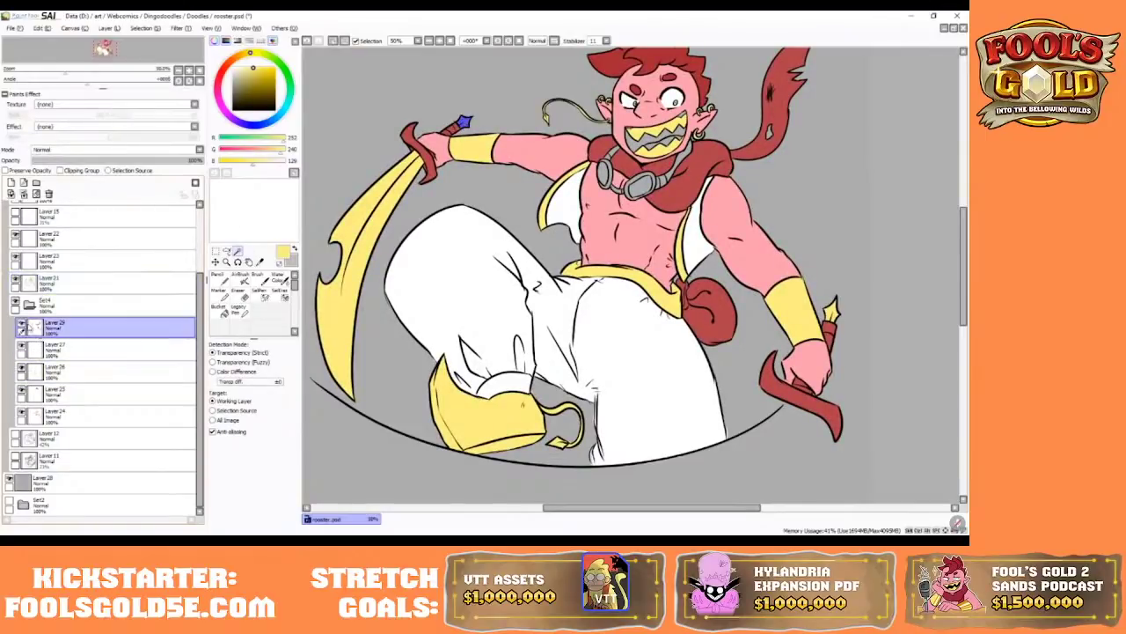
click(21, 328)
click(21, 328)
shift+click(49, 353)
click(21, 349)
click(21, 348)
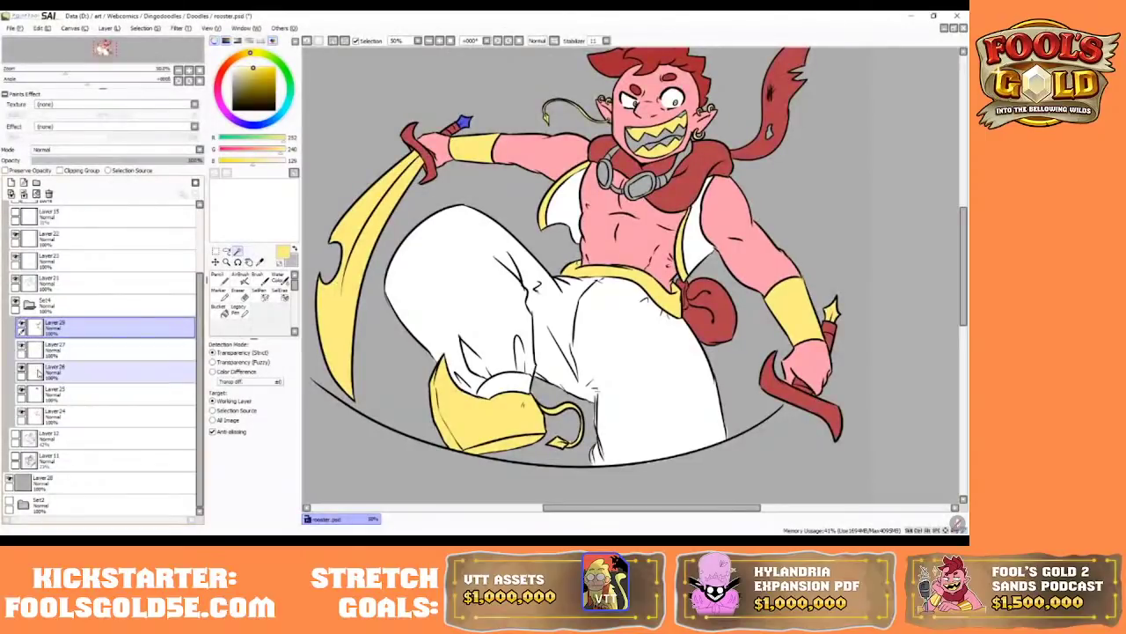
click(38, 372)
click(21, 369)
click(21, 370)
key(n)
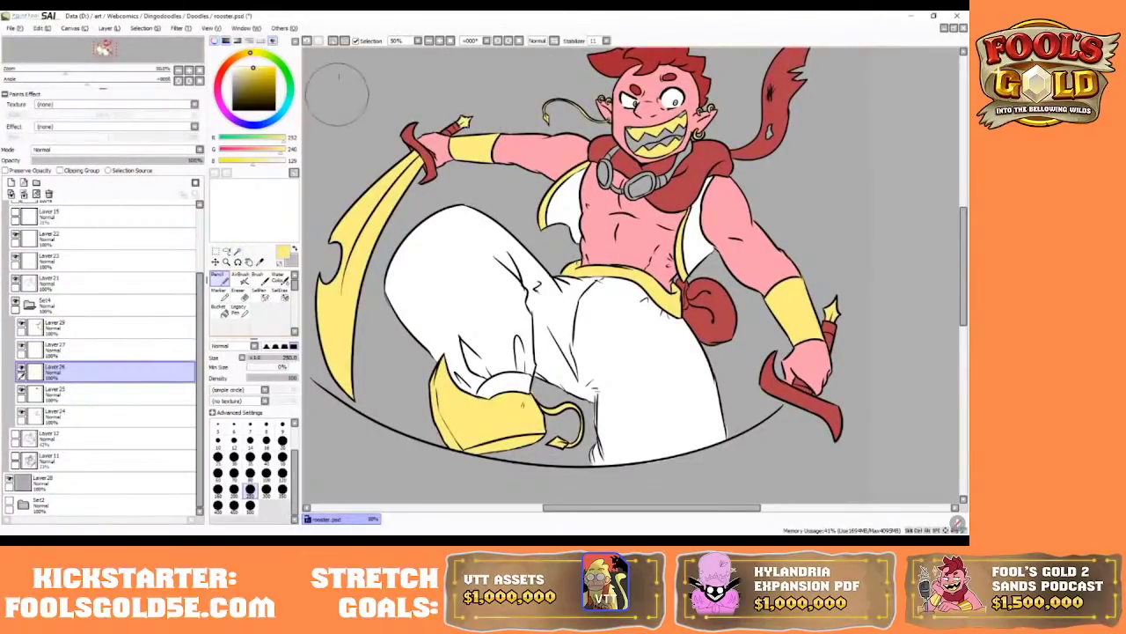
- Clear the selection, select the tongue inside the open mouth on Layer 21 with the Magic Wand, and switch to the selection pen
click(451, 41)
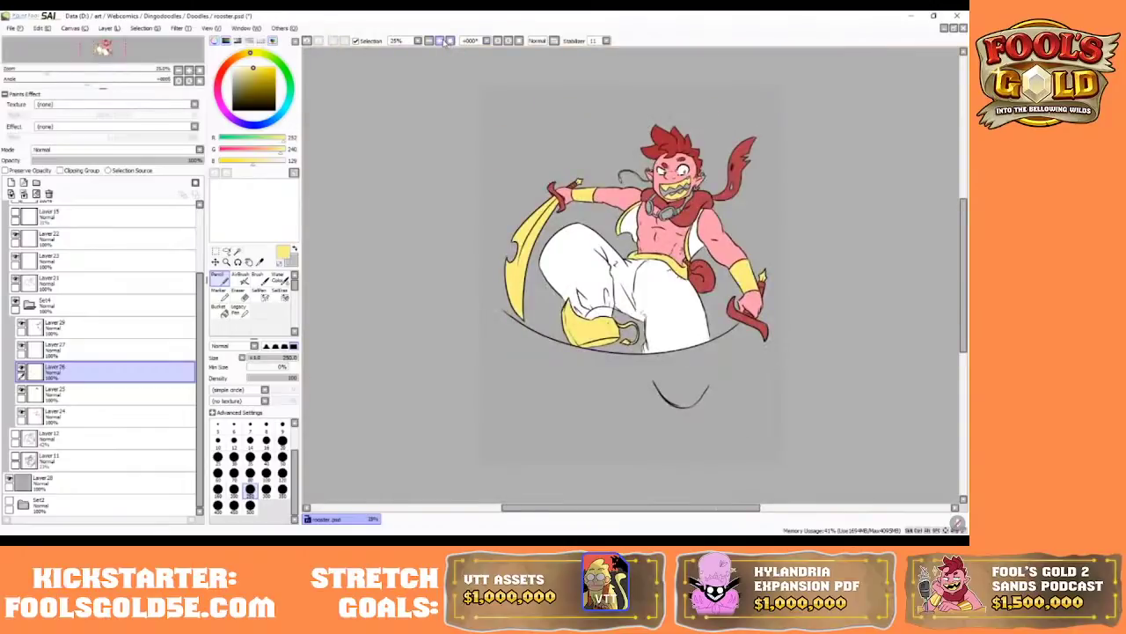
click(451, 42)
drag(648, 513, 673, 512)
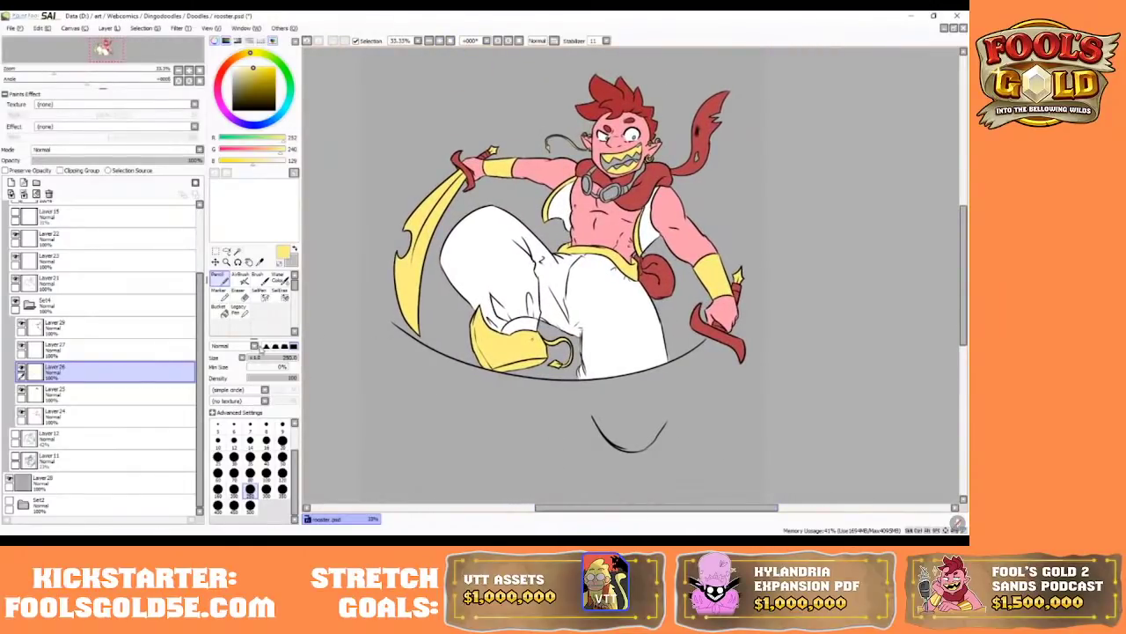
click(236, 254)
click(95, 284)
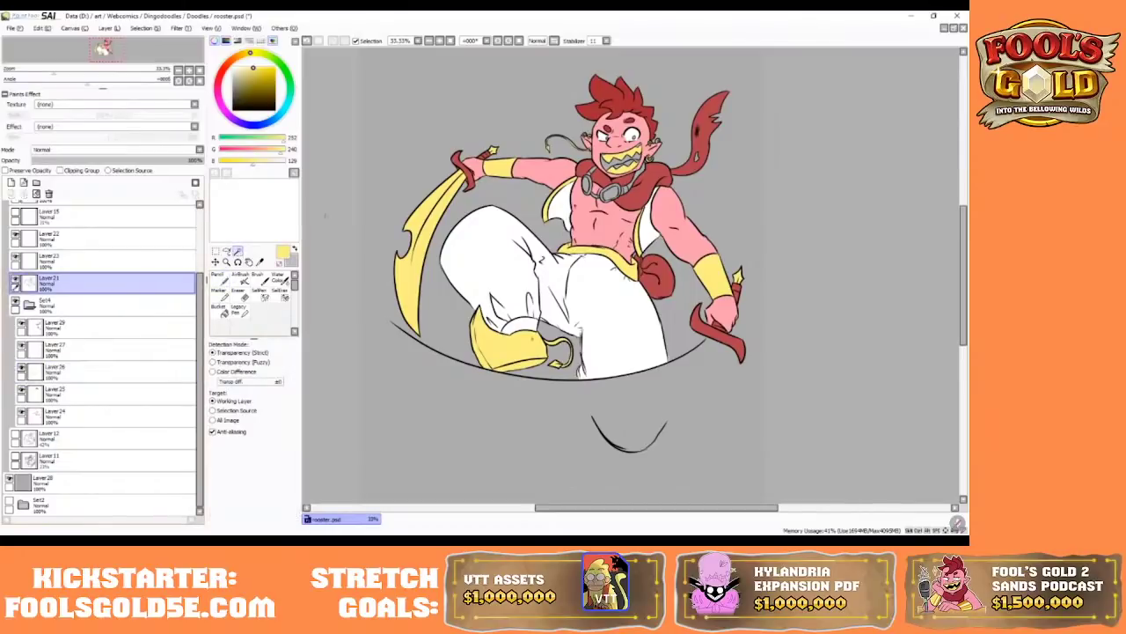
click(626, 164)
click(428, 40)
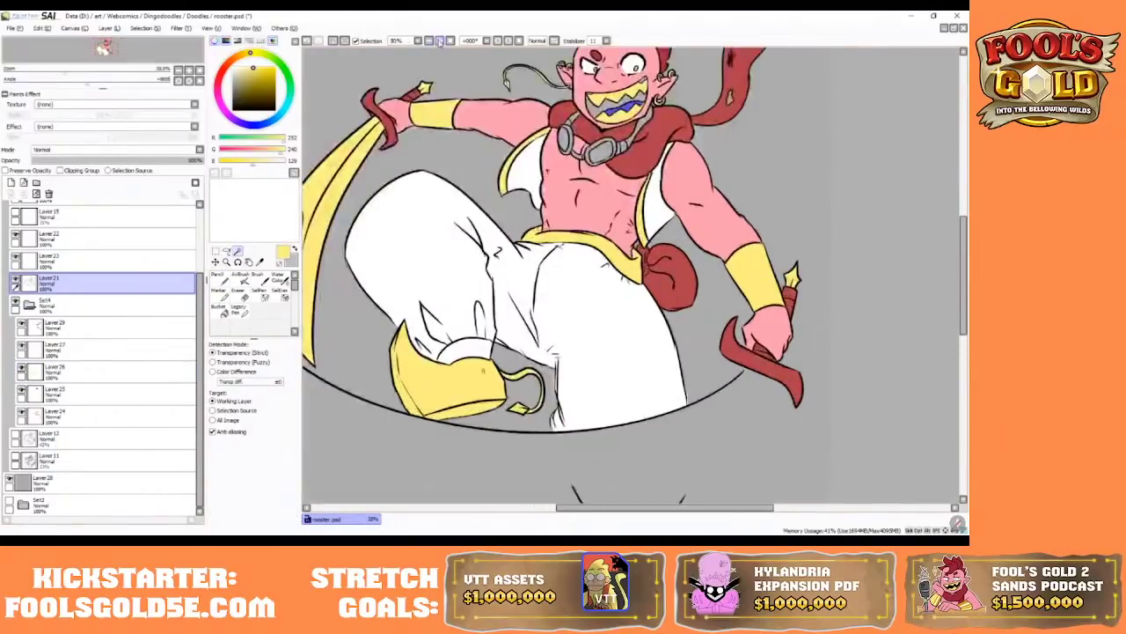
click(429, 40)
scroll(519, 400, up, 5)
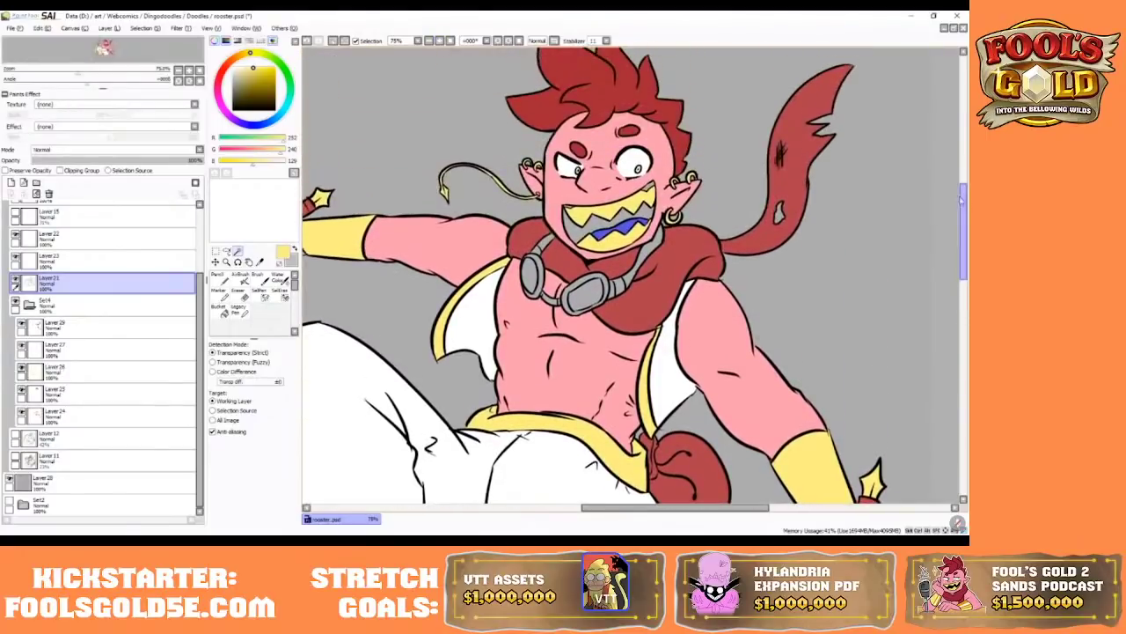
click(258, 294)
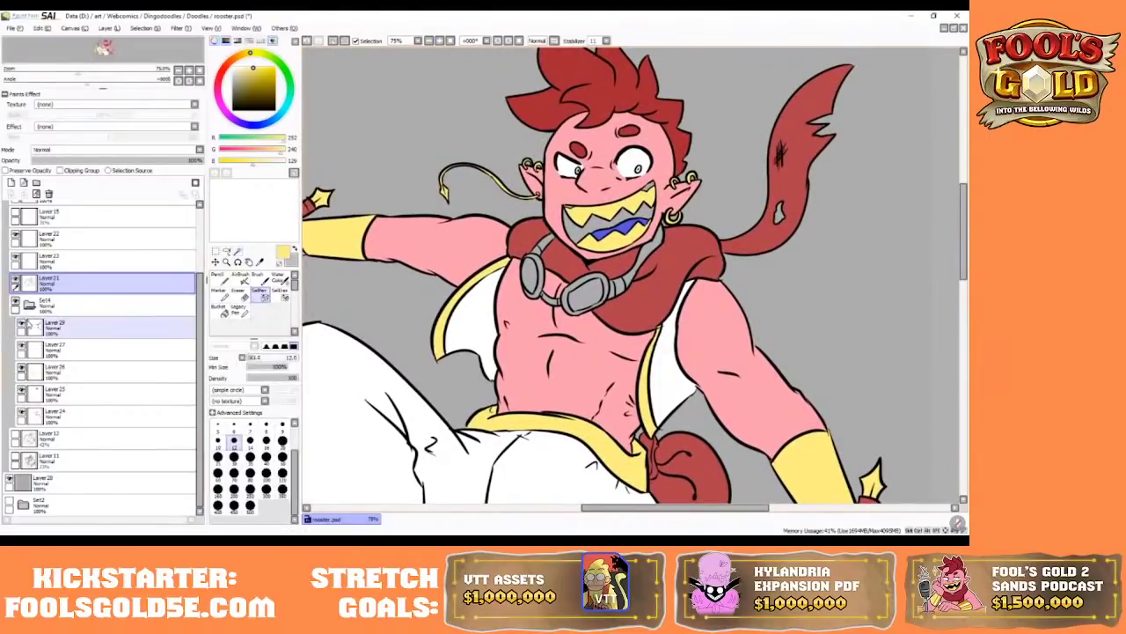
- Add a new layer above Layer 29 and paint the tongue with the Pencil in a pale pink lightened from the skin colour
click(58, 329)
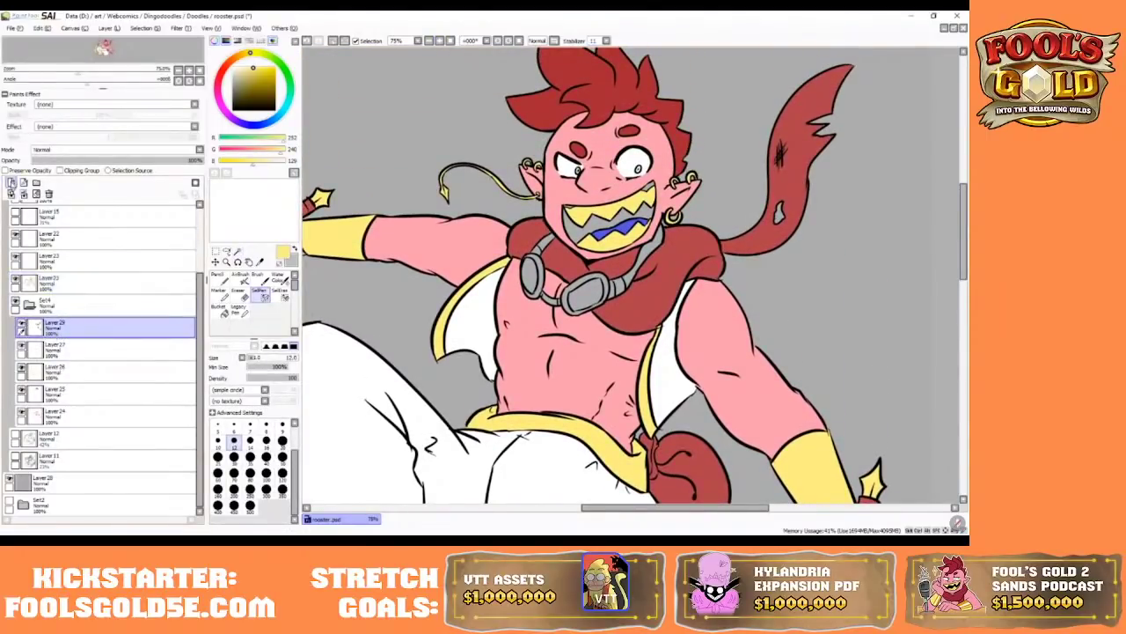
click(11, 182)
click(218, 279)
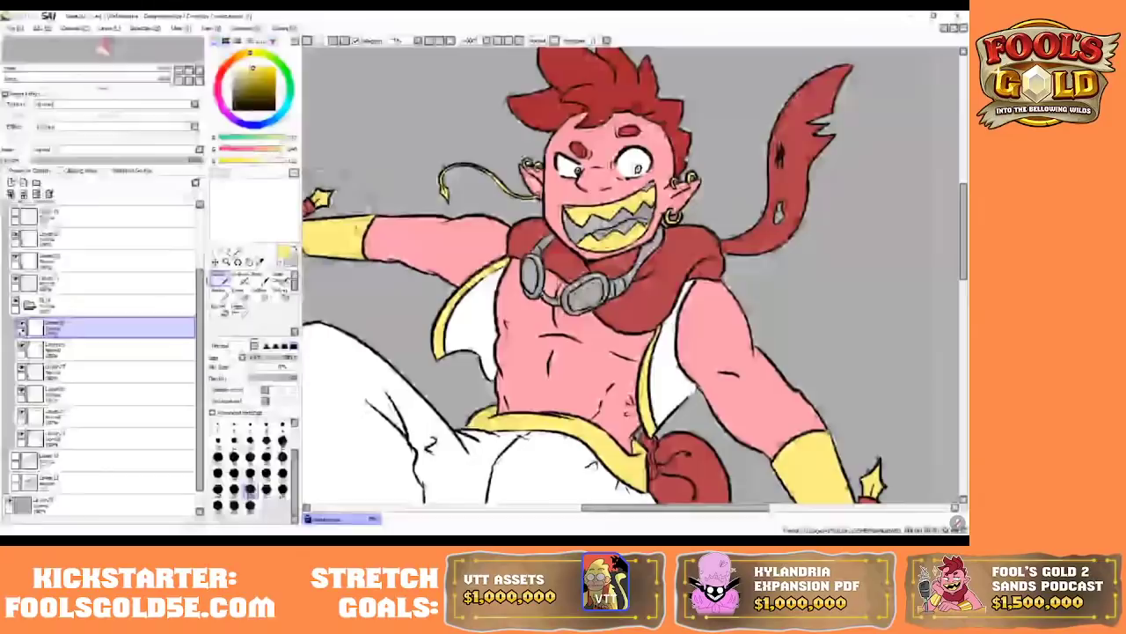
click(220, 78)
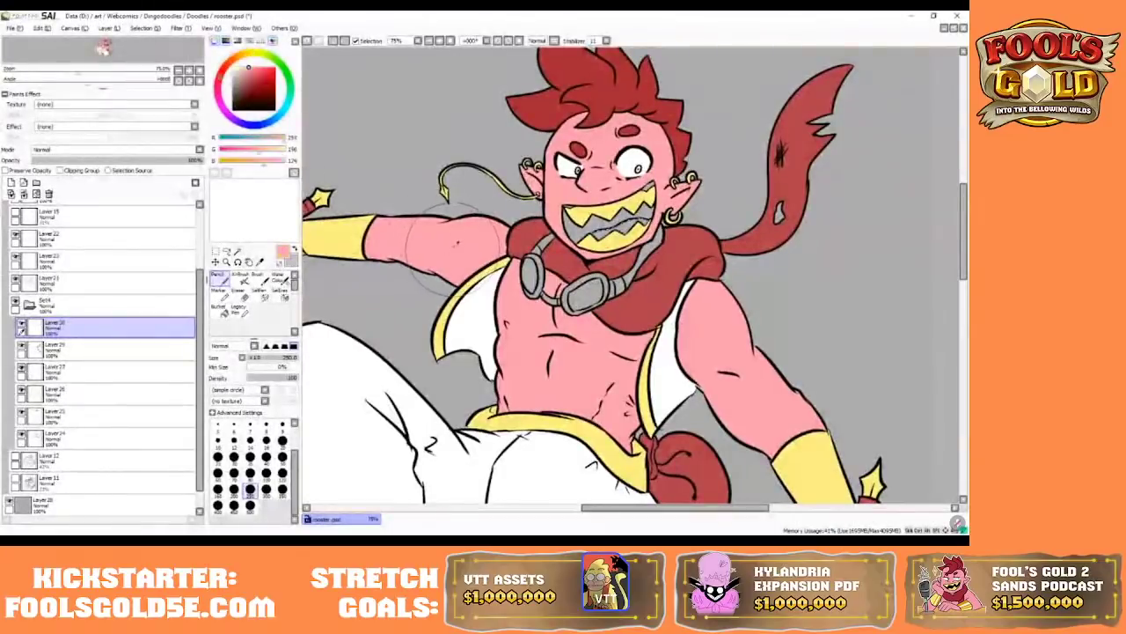
click(248, 71)
drag(247, 70, 217, 90)
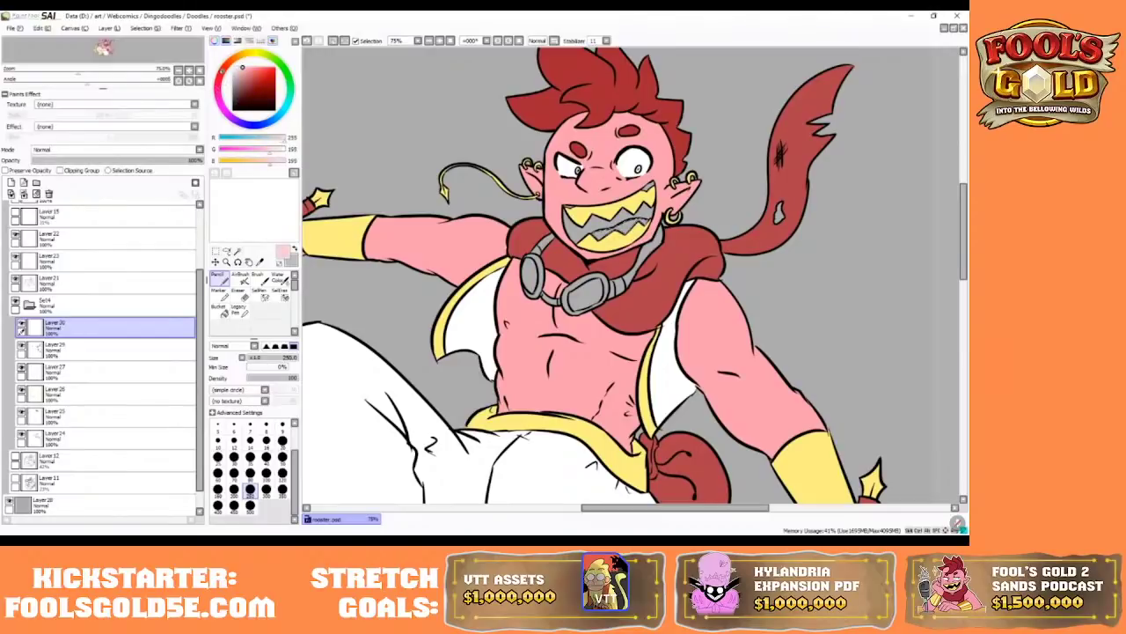
drag(243, 63, 241, 66)
- Select the mouth interior around the tongue on Layer 21 with the Magic Wand, and return to the Pencil on Layer 30
click(88, 284)
click(237, 251)
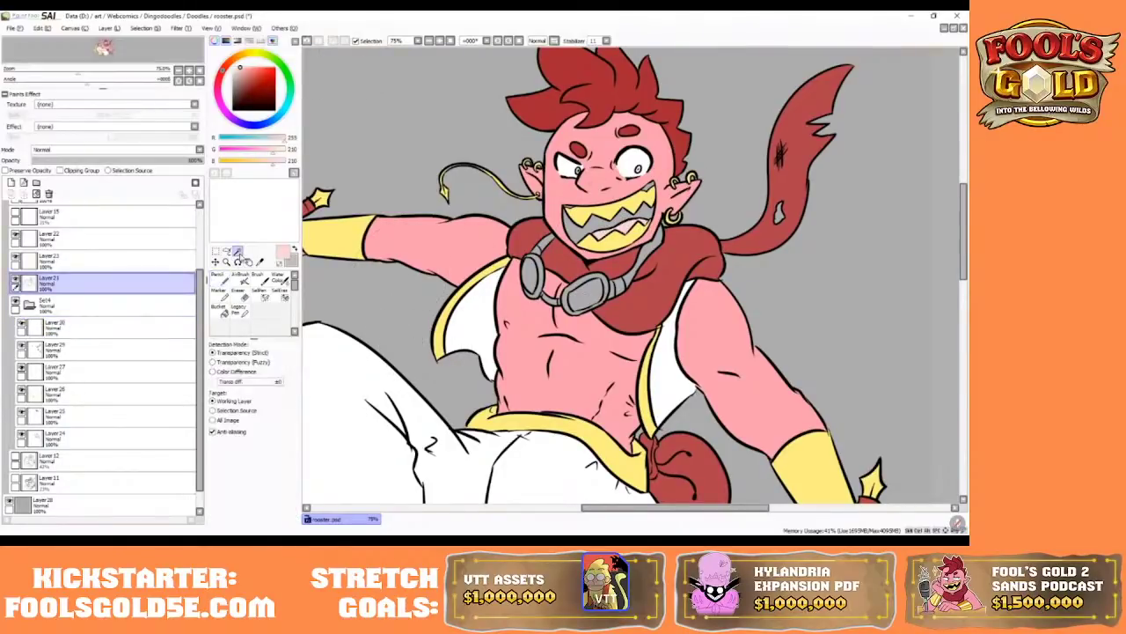
click(588, 234)
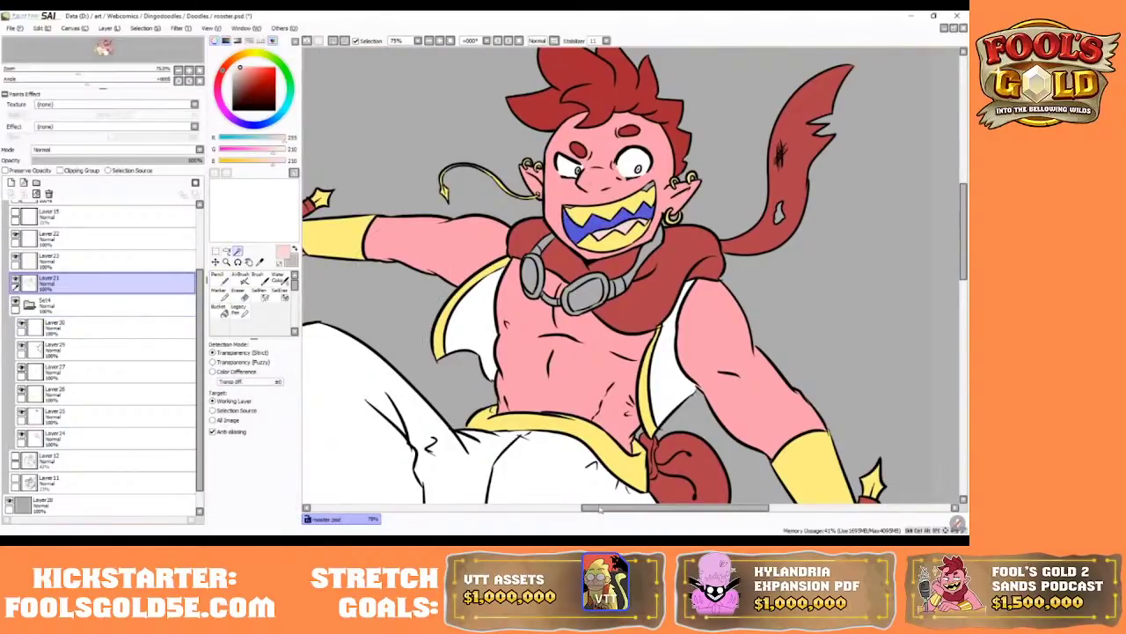
drag(600, 509, 616, 509)
click(124, 333)
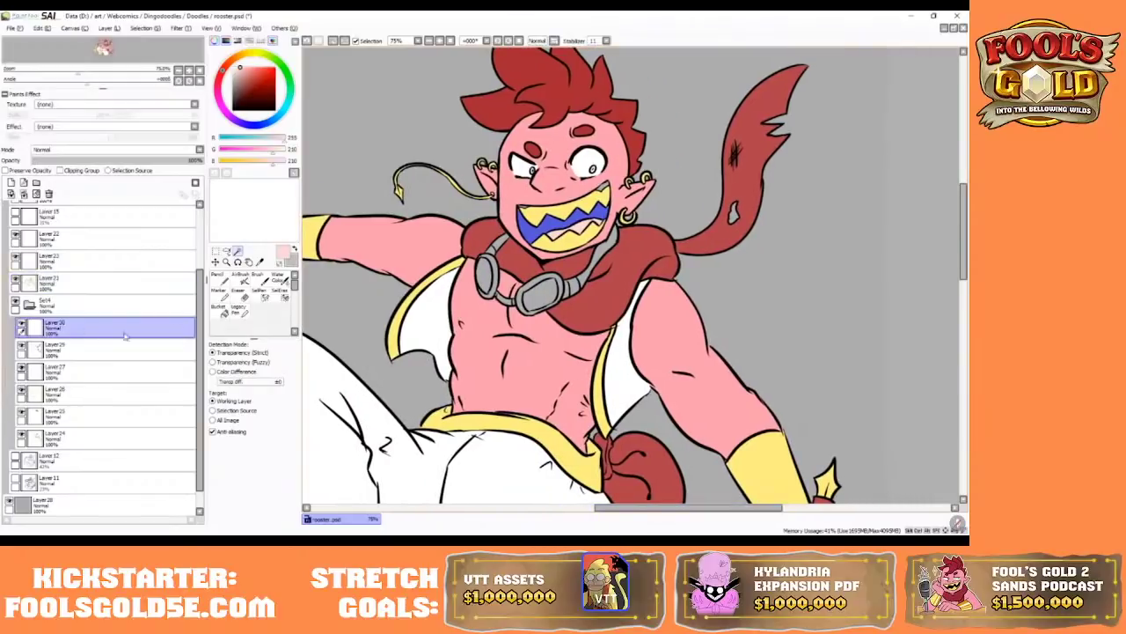
click(217, 276)
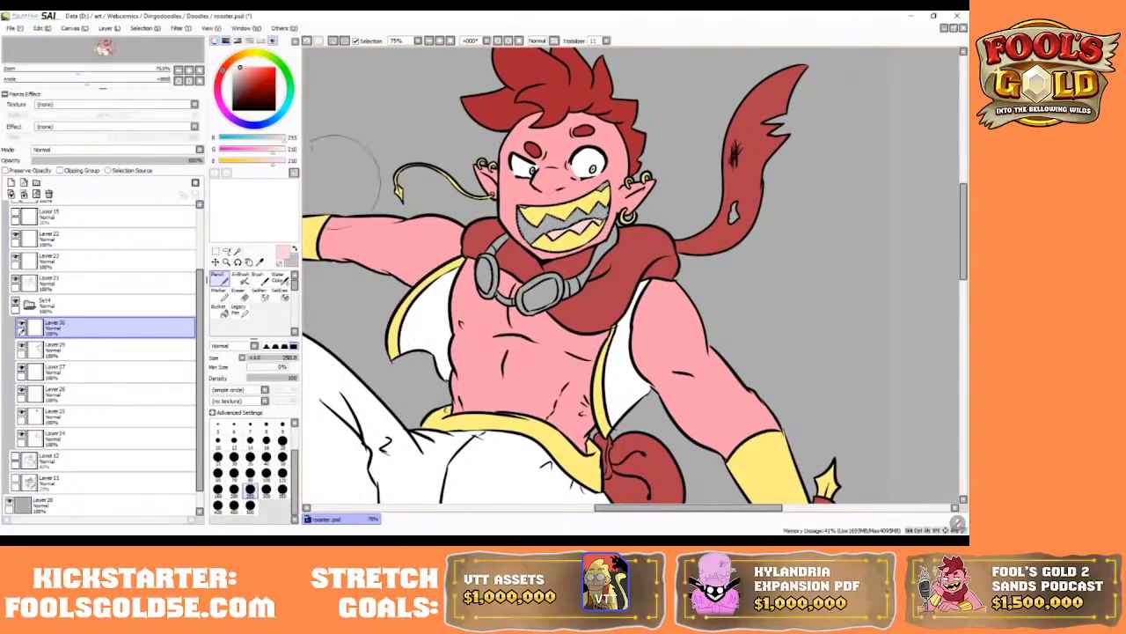
- Try pink, dark red, dusty rose, greyish brown and black in turn as the fill for the selected mouth interior on Layer 30
click(249, 67)
drag(490, 197, 669, 202)
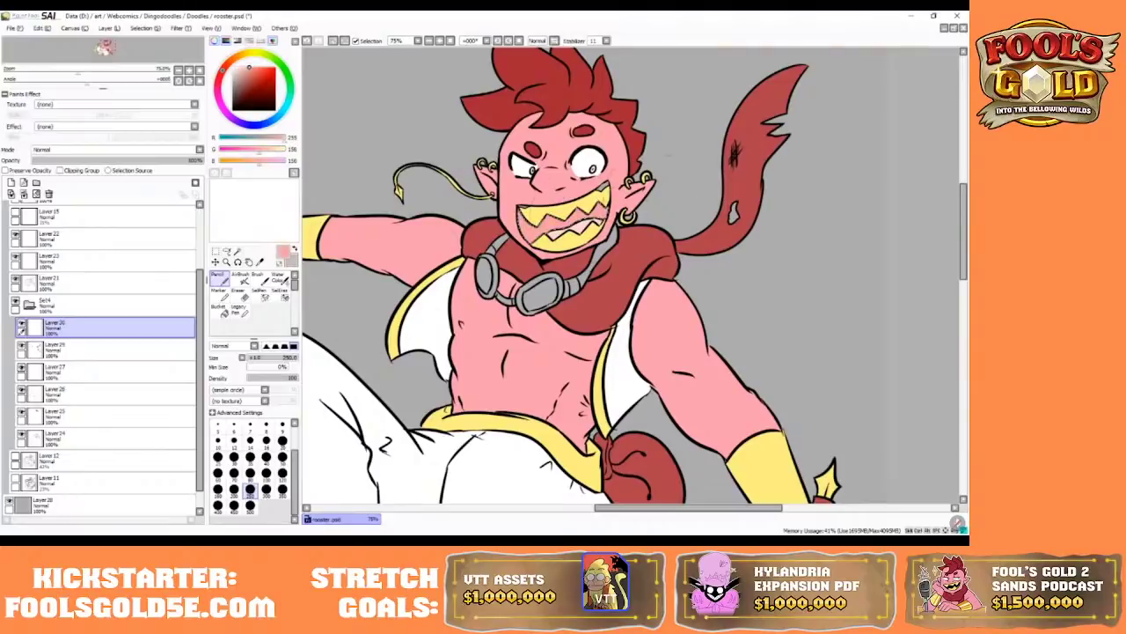
drag(249, 69, 251, 85)
drag(607, 198, 346, 313)
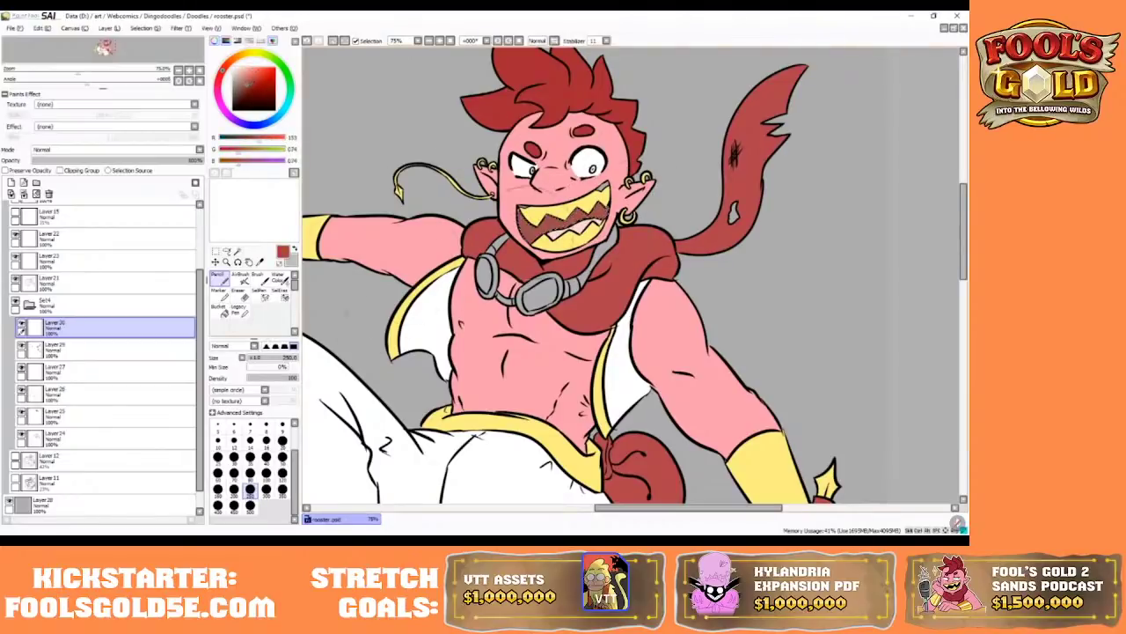
drag(250, 82, 242, 78)
drag(521, 209, 659, 204)
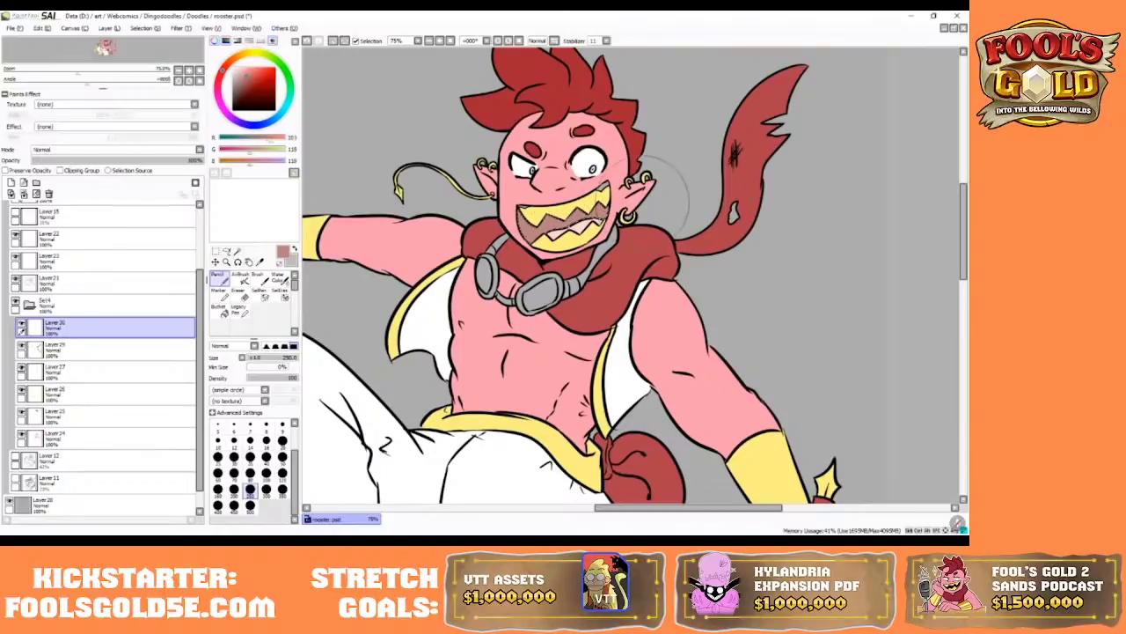
drag(248, 89, 236, 87)
drag(515, 204, 603, 215)
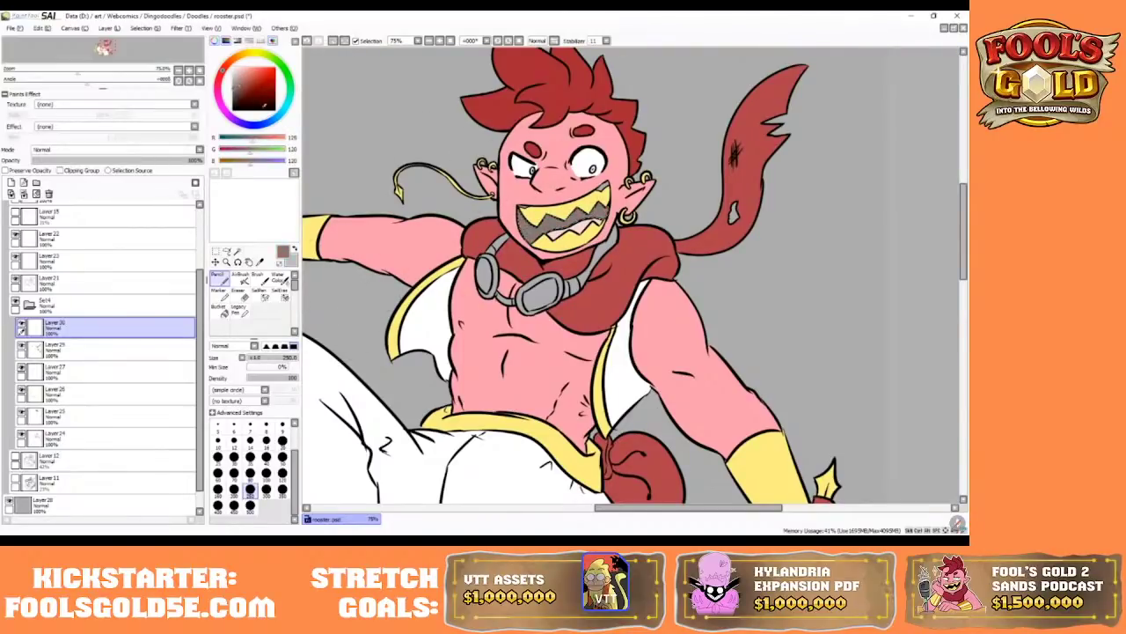
drag(235, 88, 150, 252)
mouse_move(400, 211)
mouse_down()
mouse_move(467, 262)
mouse_move(682, 198)
mouse_up()
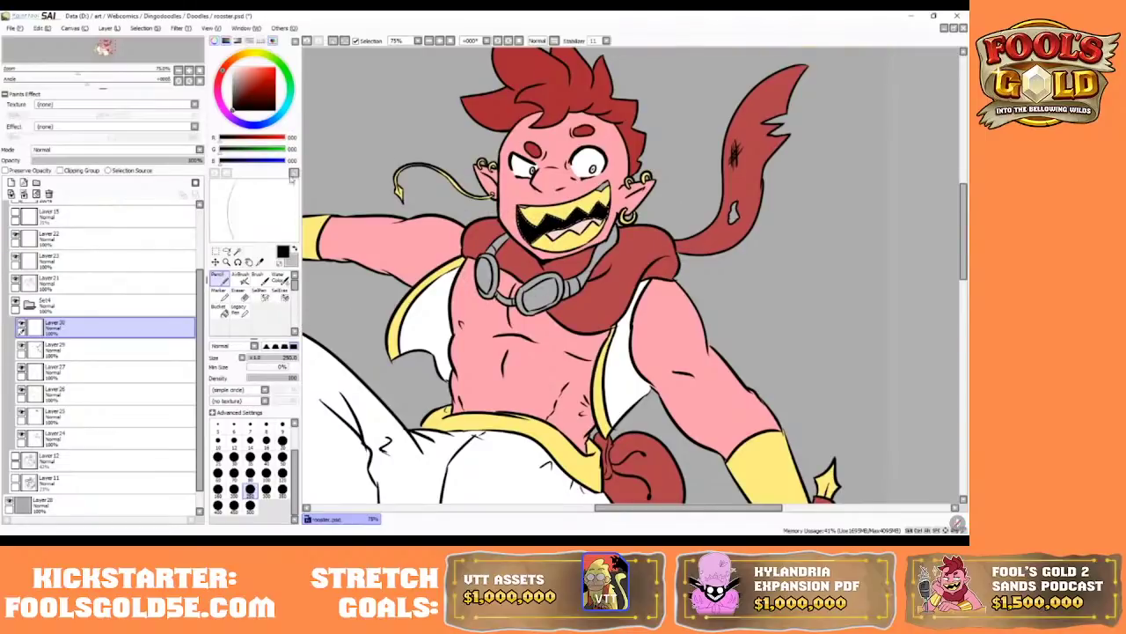
- Try a medium red and paler dusty pinks on the mouth interior, and undo the last test fill
click(245, 66)
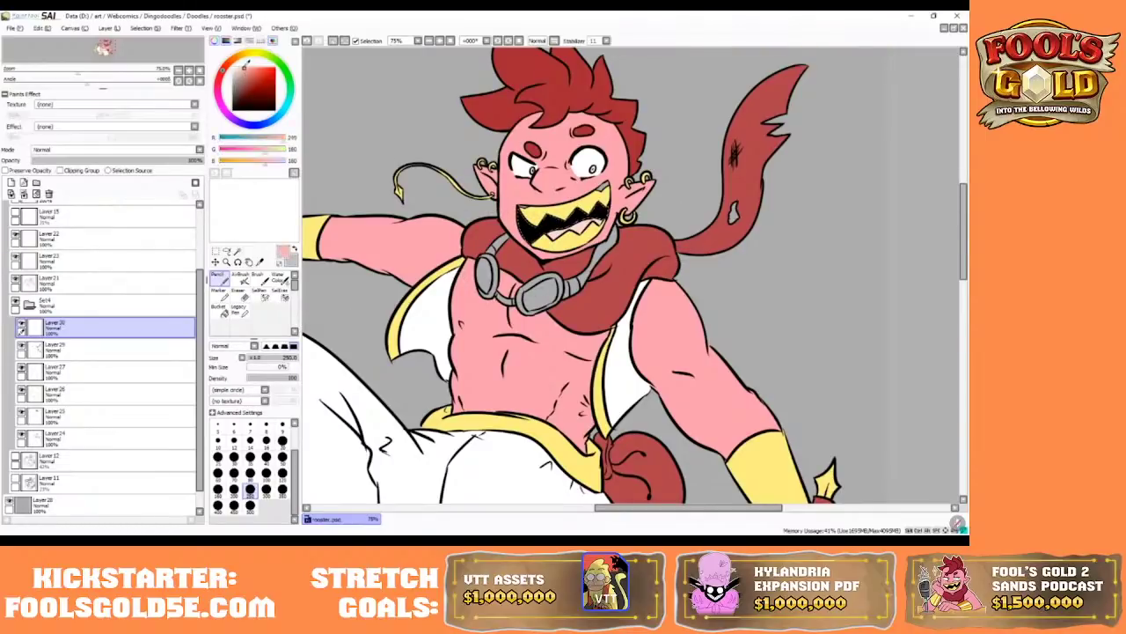
drag(247, 66, 252, 74)
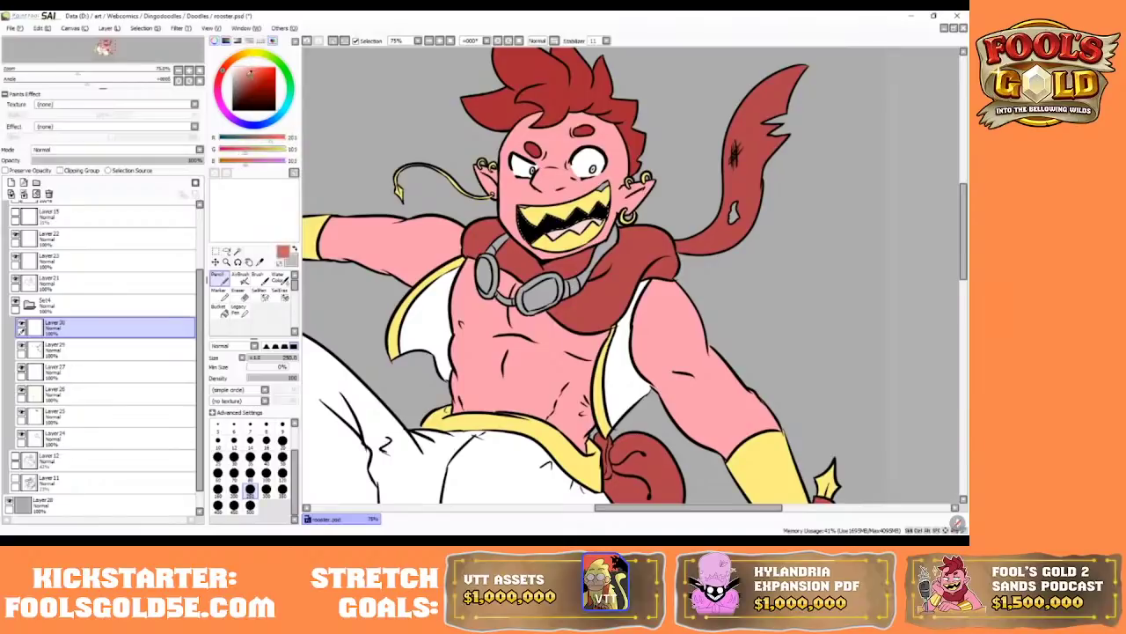
drag(525, 167, 568, 264)
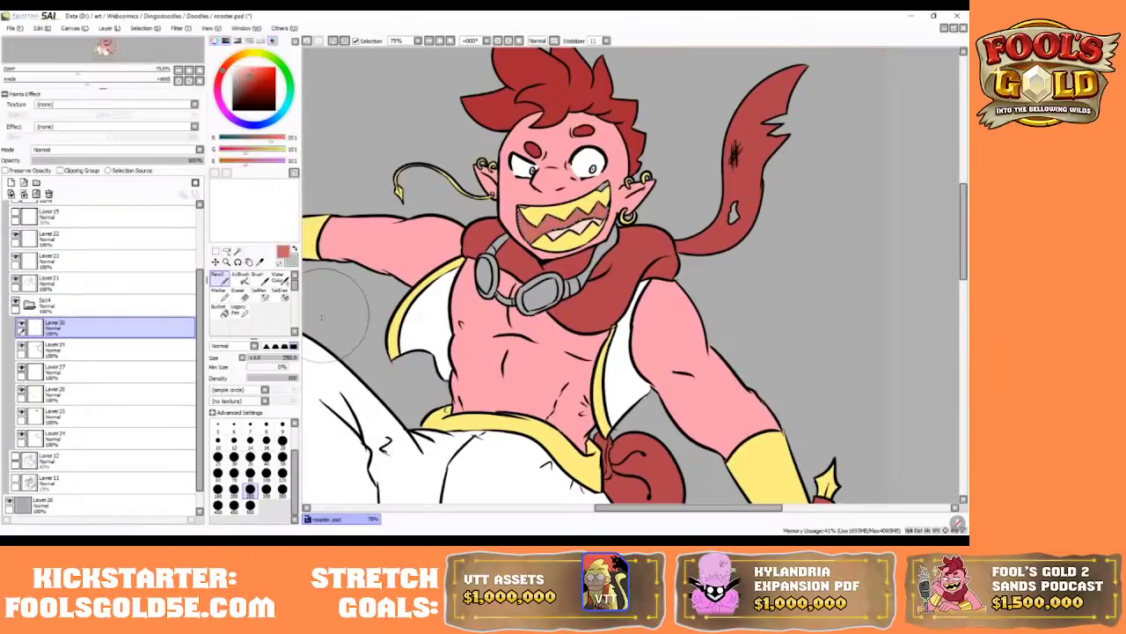
drag(255, 70, 245, 73)
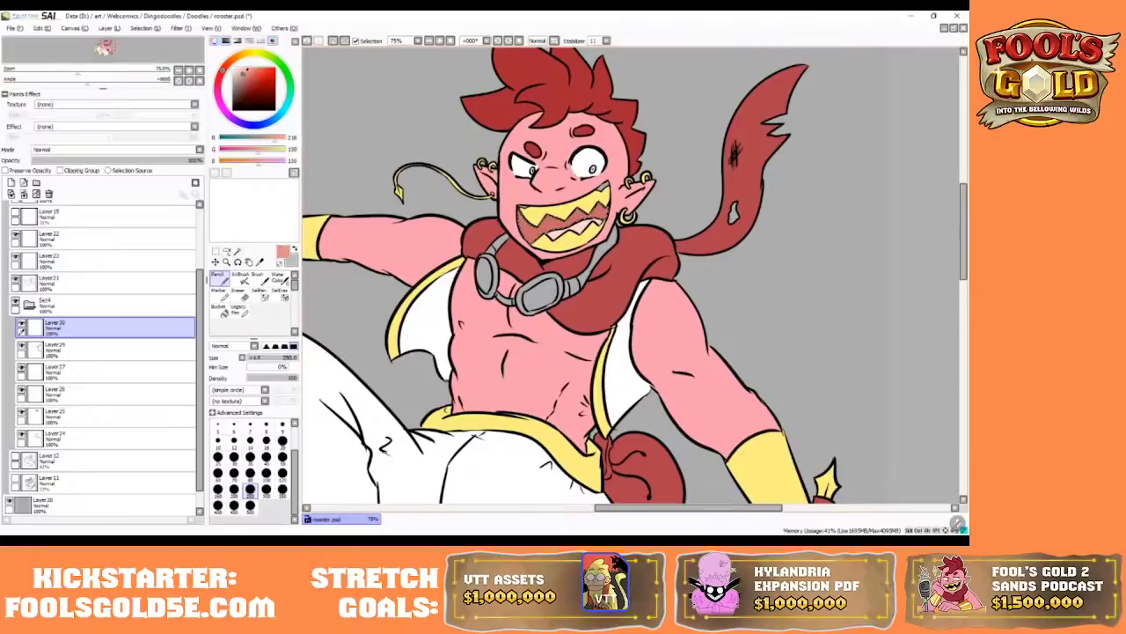
drag(493, 209, 566, 216)
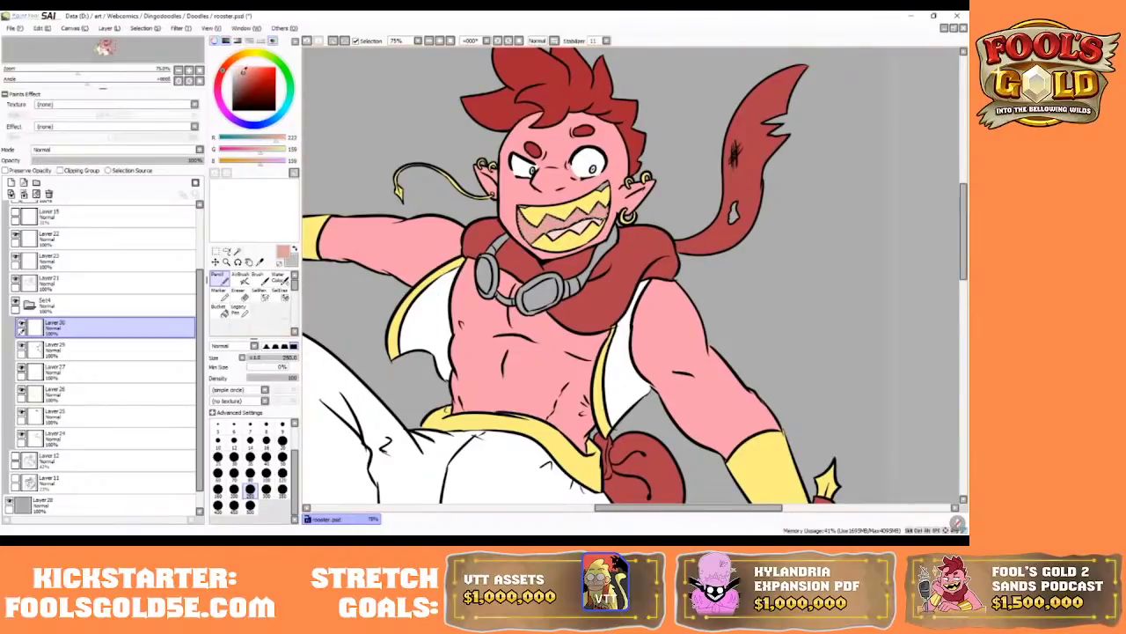
drag(246, 71, 237, 80)
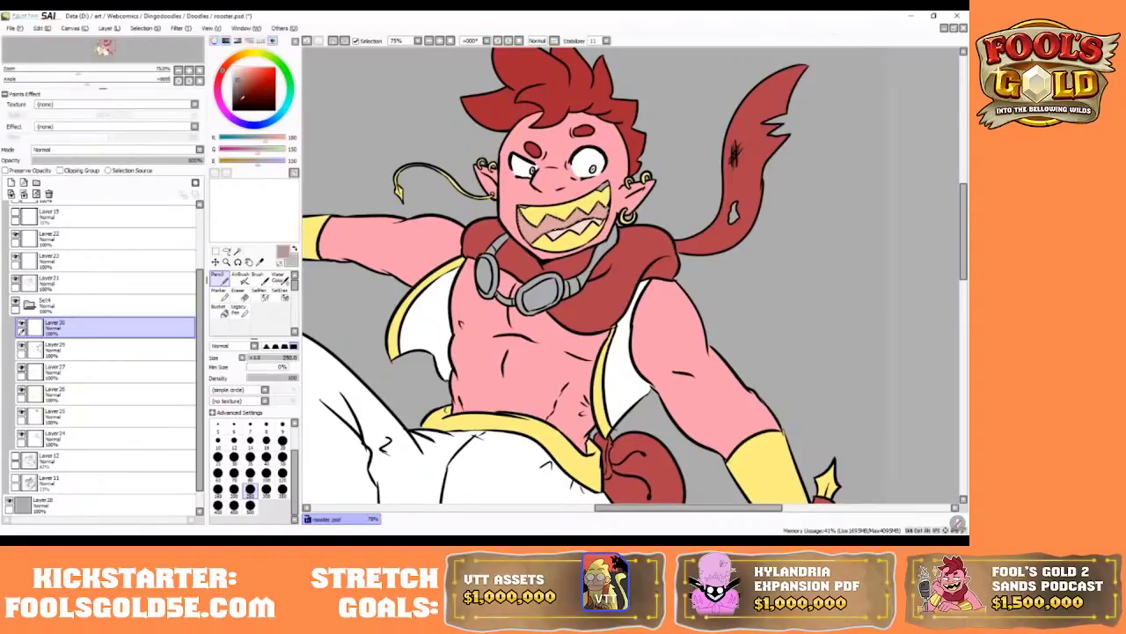
click(247, 74)
mouse_move(519, 203)
mouse_down()
mouse_move(563, 220)
mouse_move(328, 278)
mouse_move(580, 188)
mouse_up()
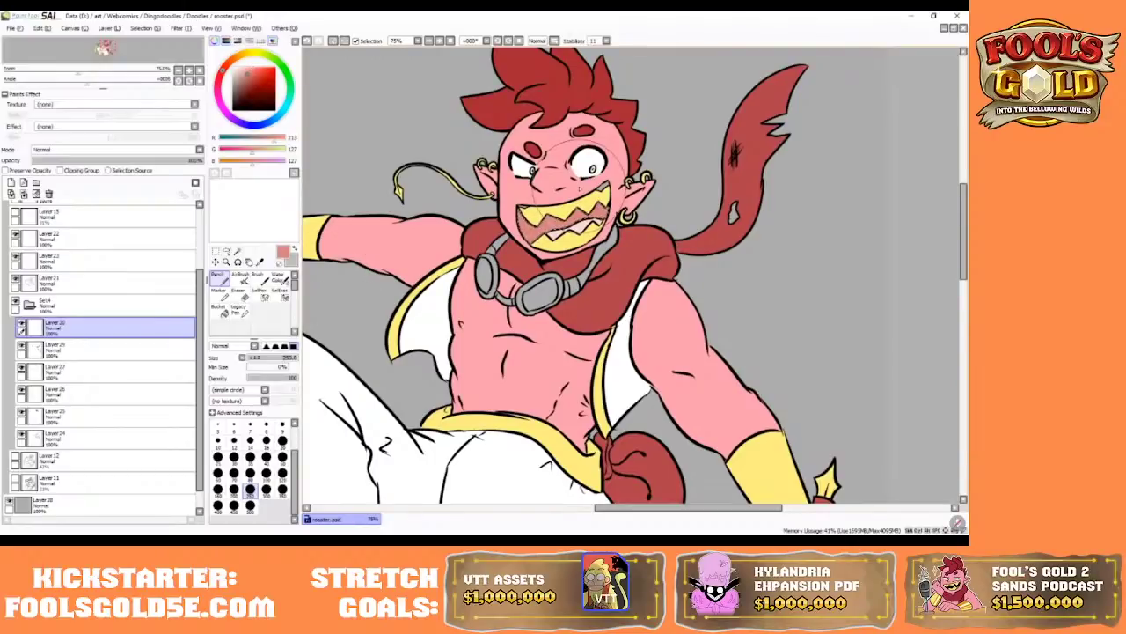
key(ctrl+z)
- Test a bright coral red, black and a near-black brown on the selected mouth interior
click(252, 71)
click(260, 67)
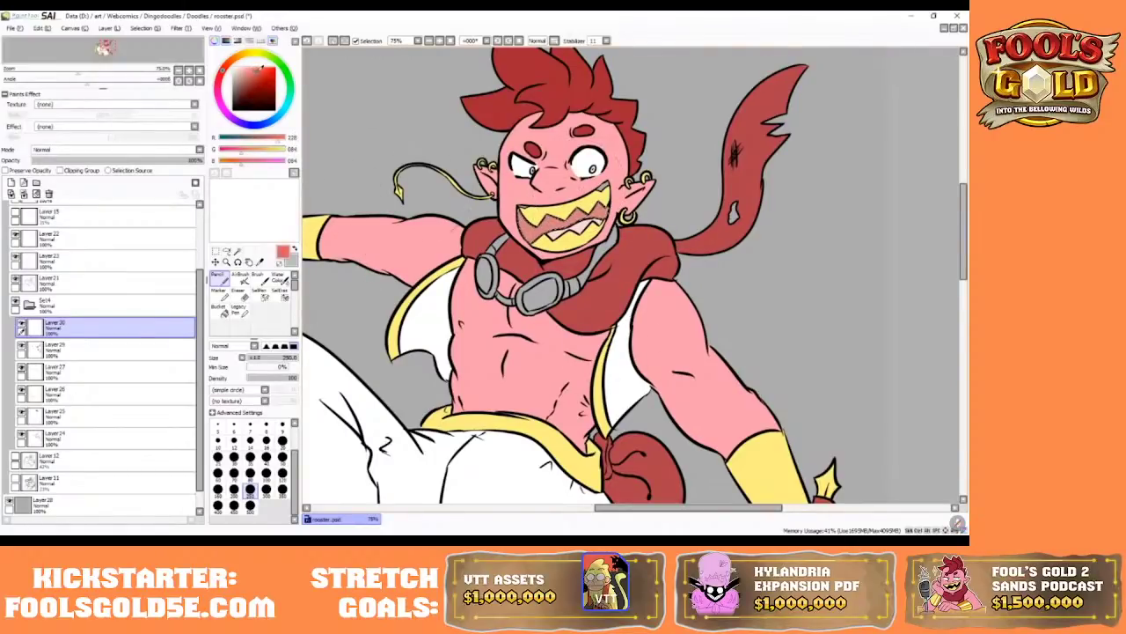
drag(564, 220, 358, 311)
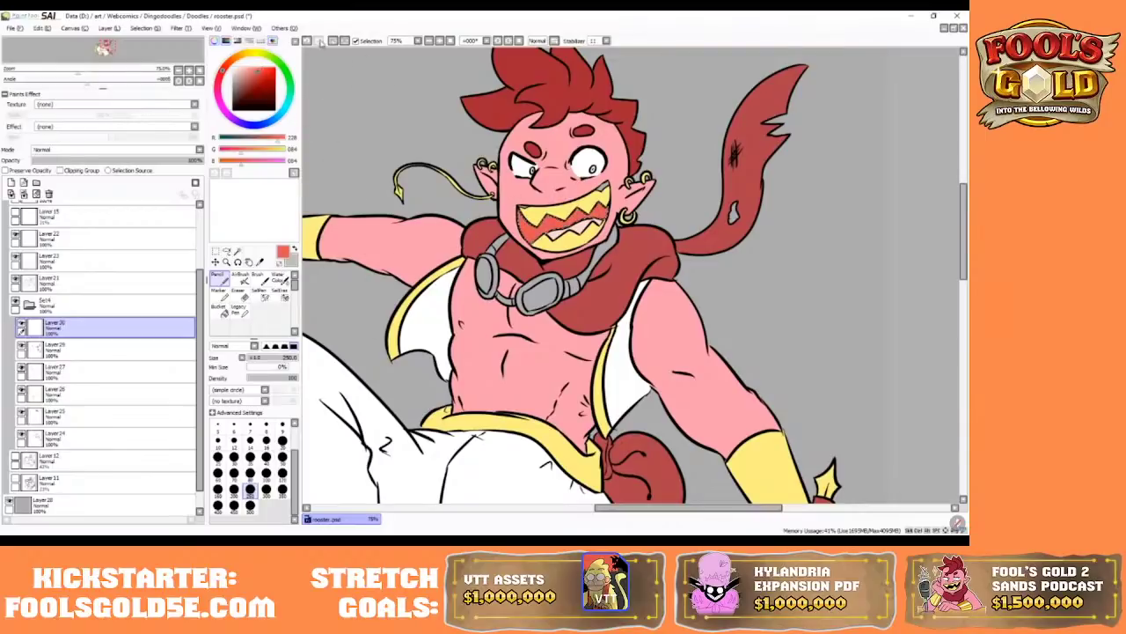
drag(257, 88, 233, 110)
drag(528, 224, 599, 211)
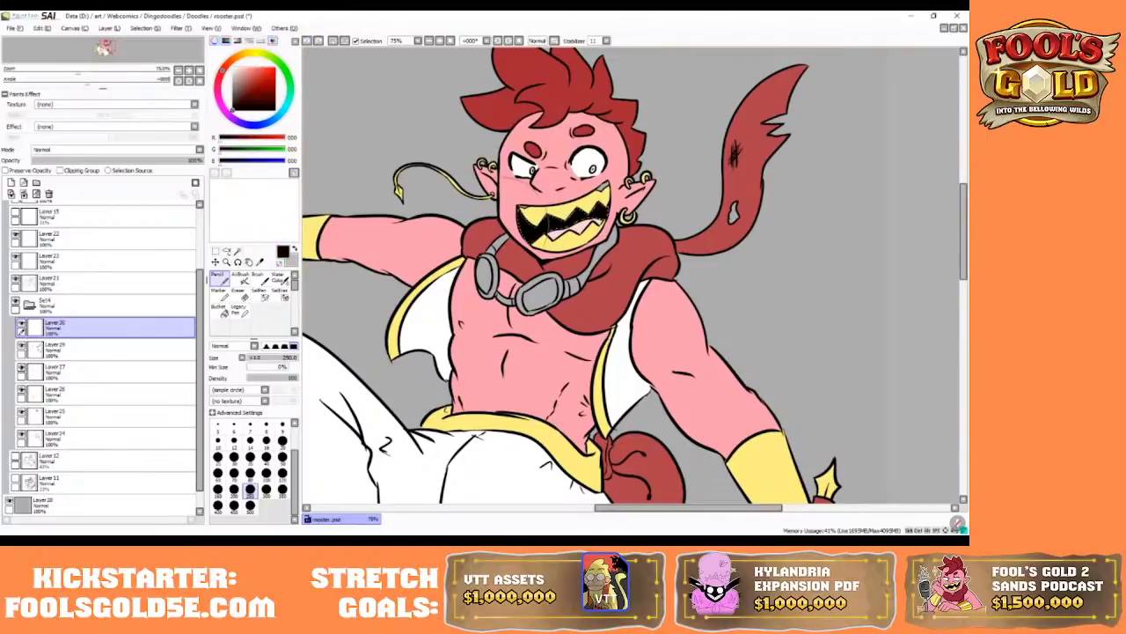
click(237, 104)
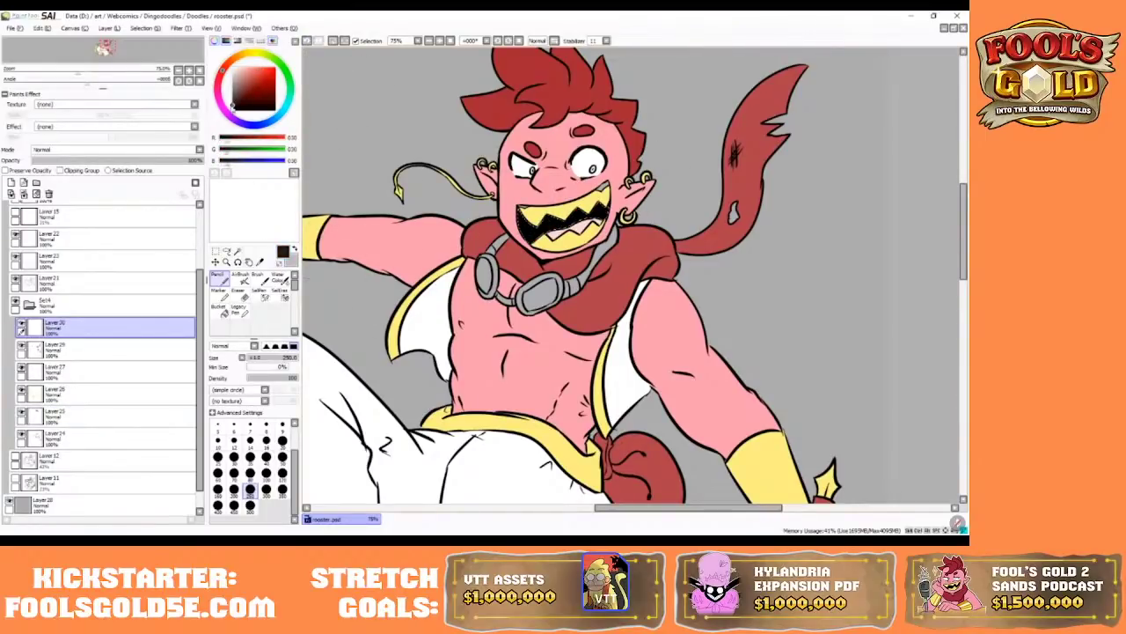
drag(238, 103, 238, 103)
drag(550, 230, 595, 204)
- Paint the mouth interior a muted dark red with the Pencil on Layer 30, adjusting the shade from a deeper red
drag(238, 102, 250, 91)
mouse_move(577, 215)
mouse_down()
mouse_move(568, 207)
mouse_move(396, 308)
mouse_move(449, 287)
mouse_up()
drag(250, 91, 244, 83)
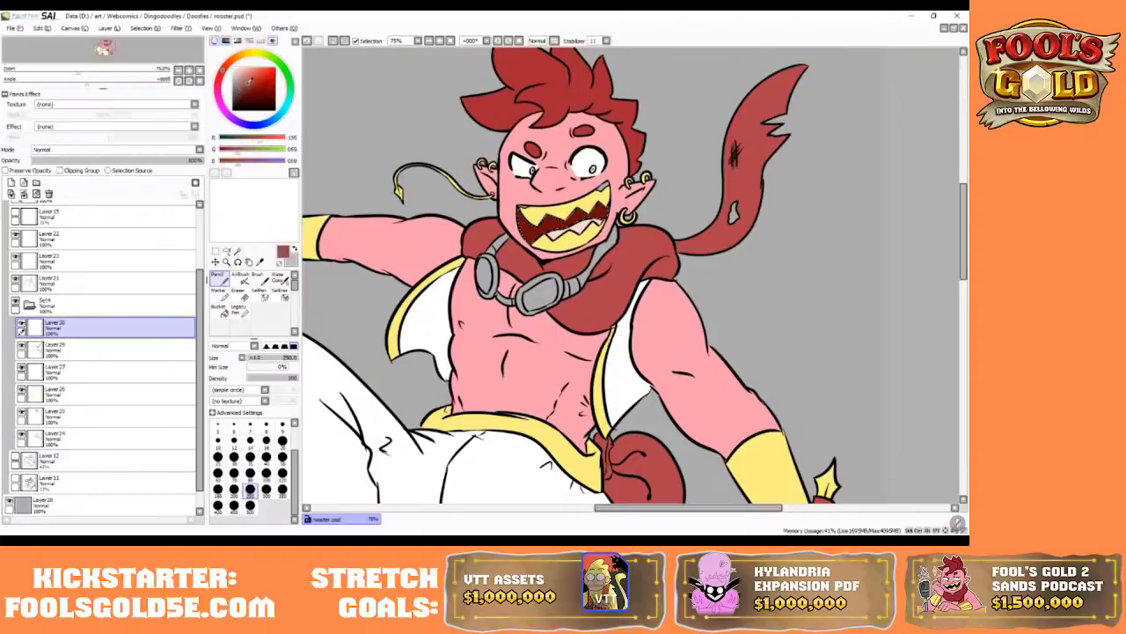
drag(653, 202, 353, 301)
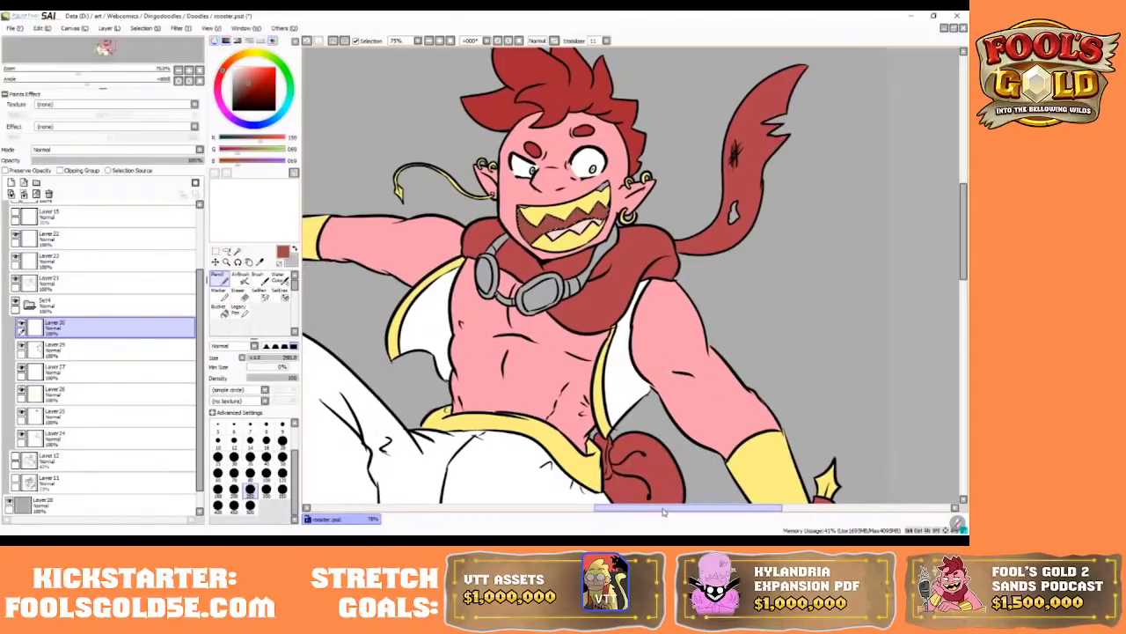
- Clear the selection and select the gum areas above the upper teeth at both mouth corners on Layer 21 with the Magic Wand
drag(663, 512, 640, 514)
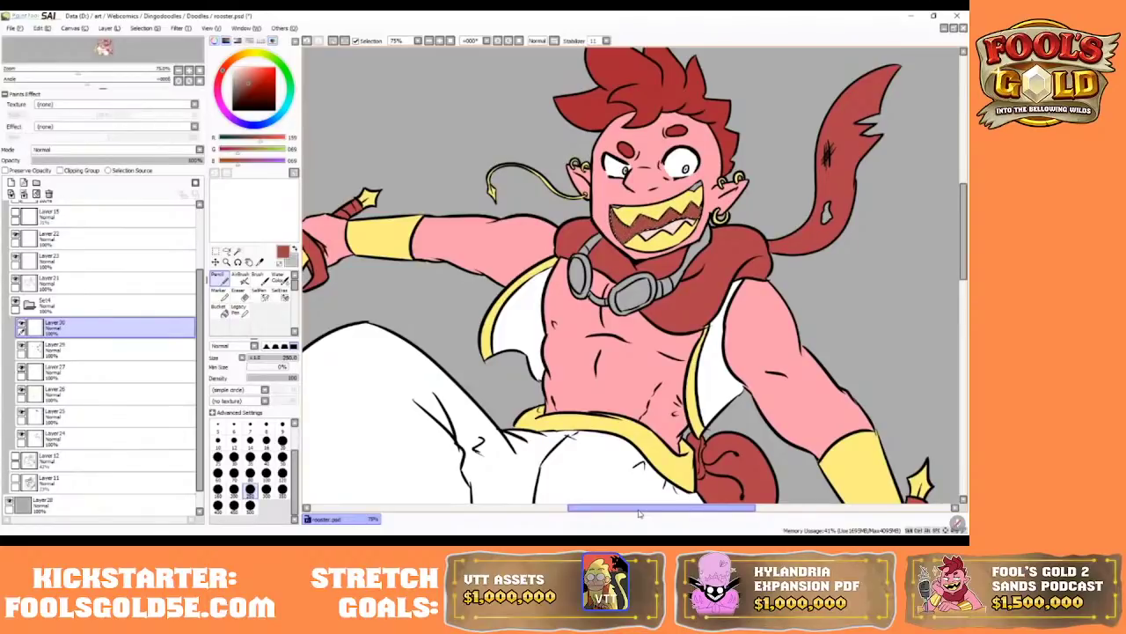
drag(604, 512, 618, 513)
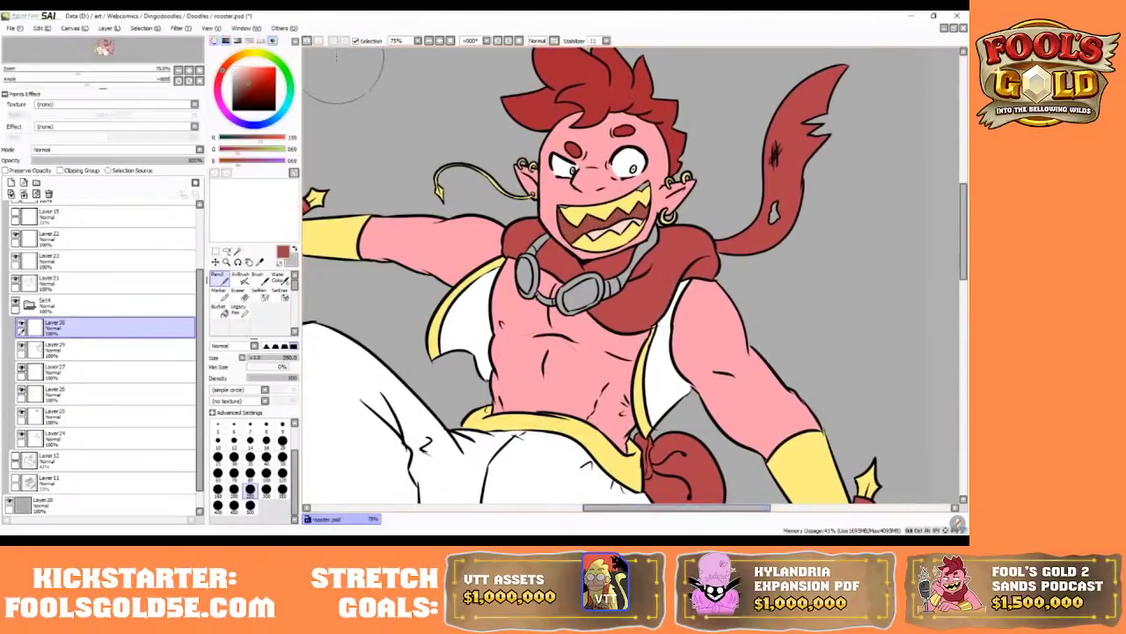
click(237, 252)
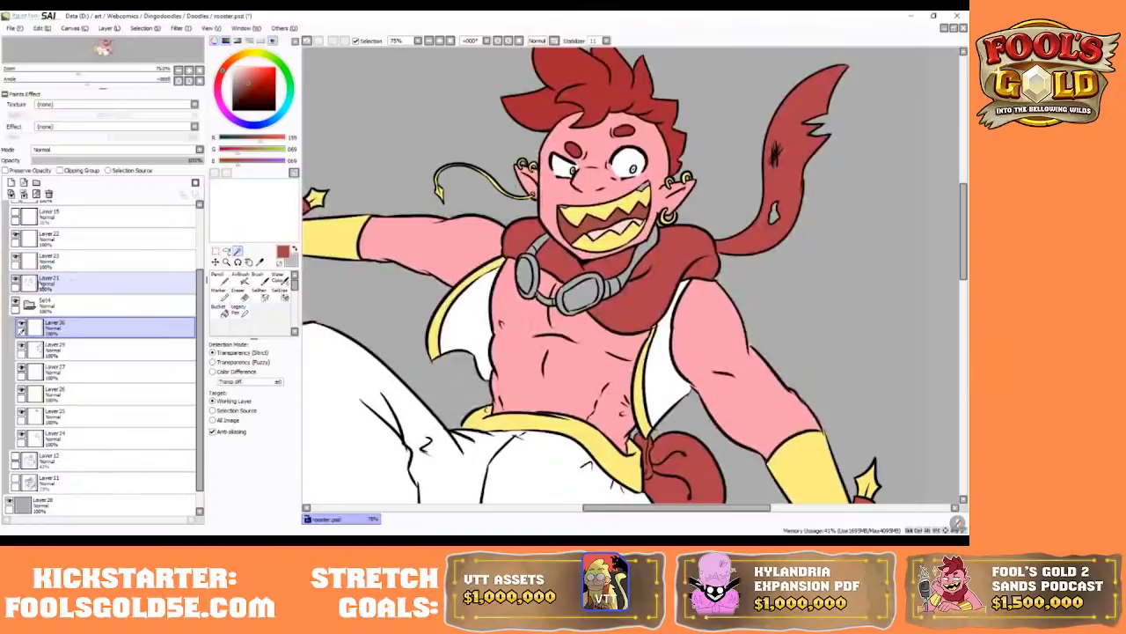
click(25, 281)
key(ctrl+a)
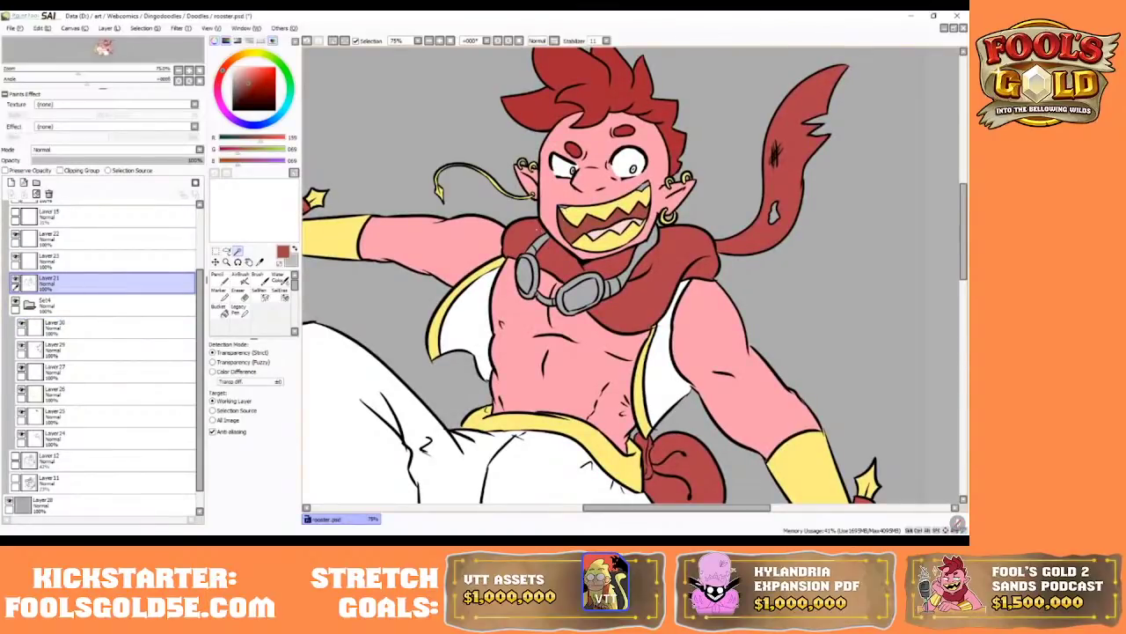
double_click(441, 40)
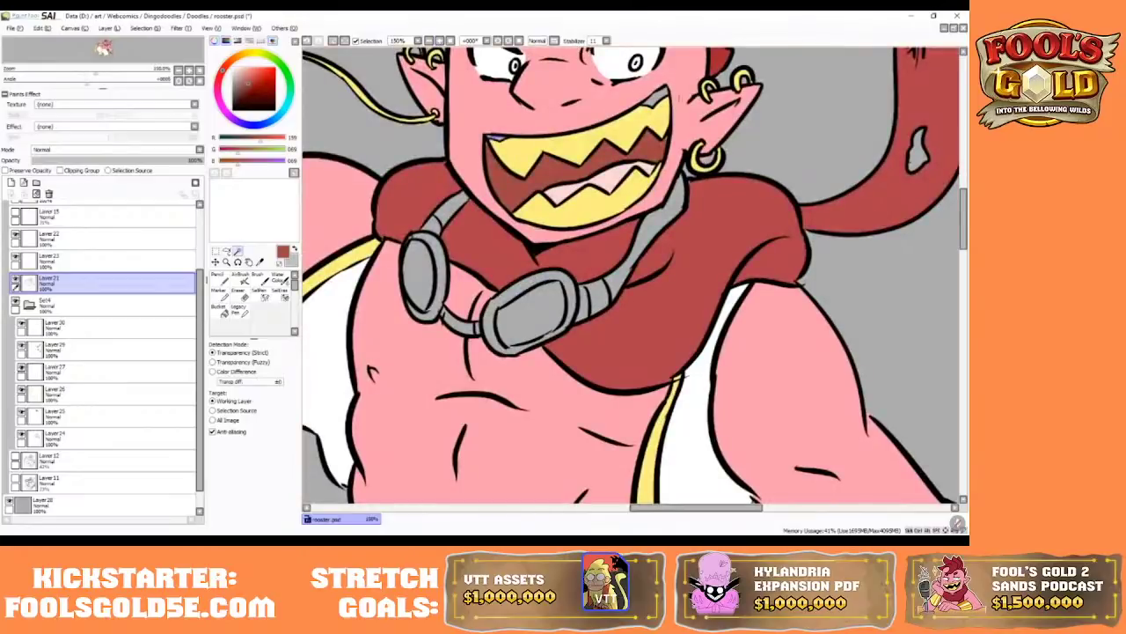
click(657, 97)
click(258, 293)
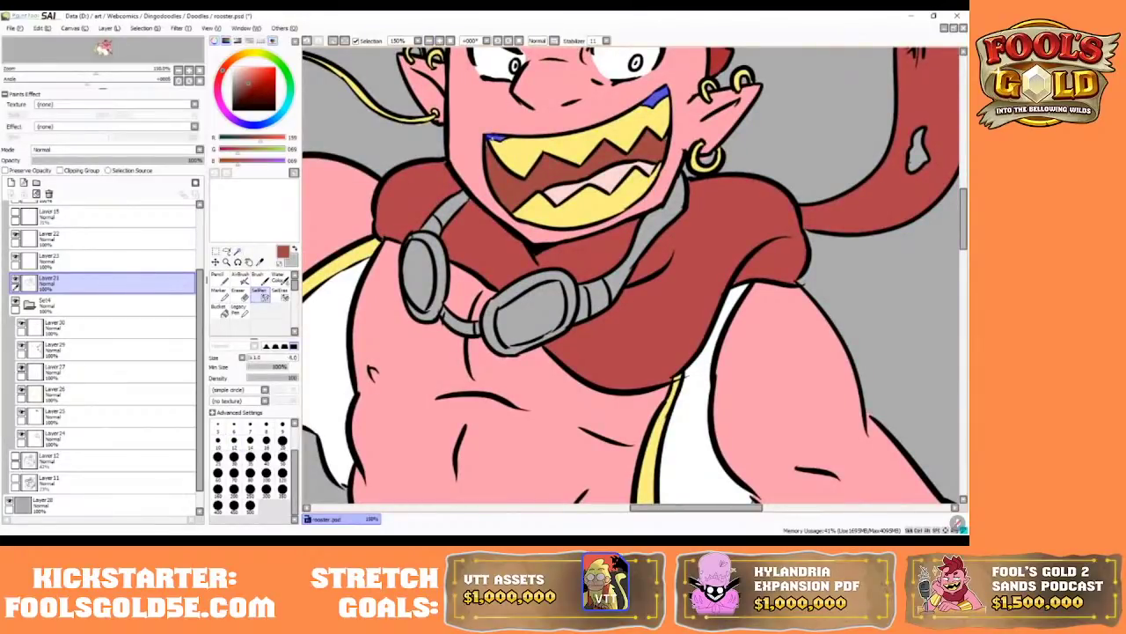
drag(964, 231, 965, 202)
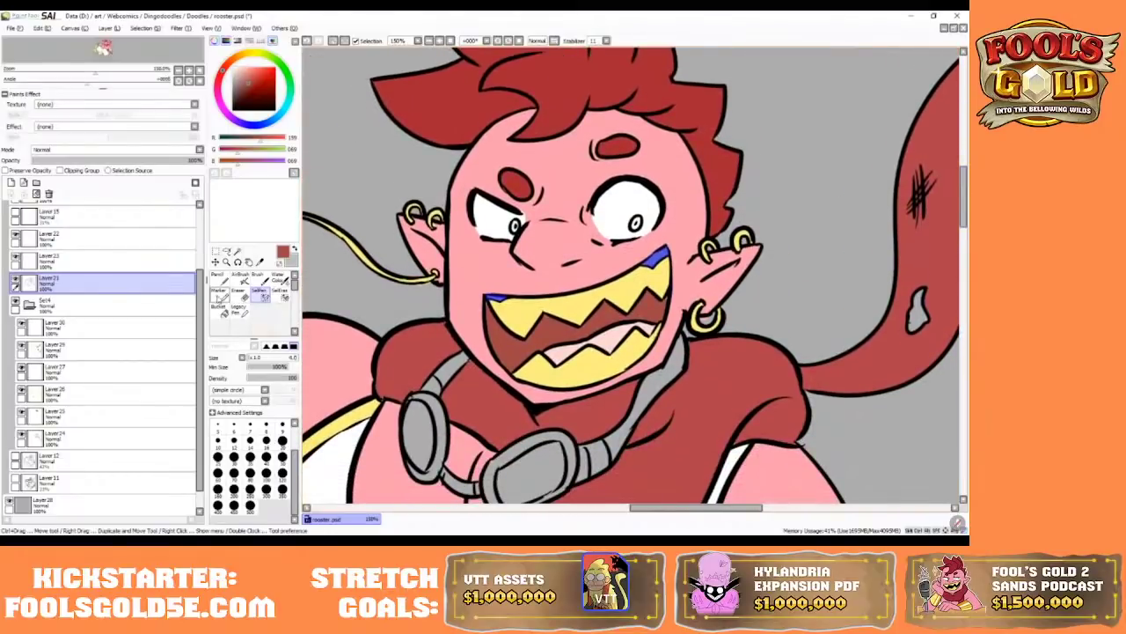
- Add a new layer above Layer 29, paint the selected gums salmon pink with the Pencil, and clear the selection
click(216, 275)
click(105, 328)
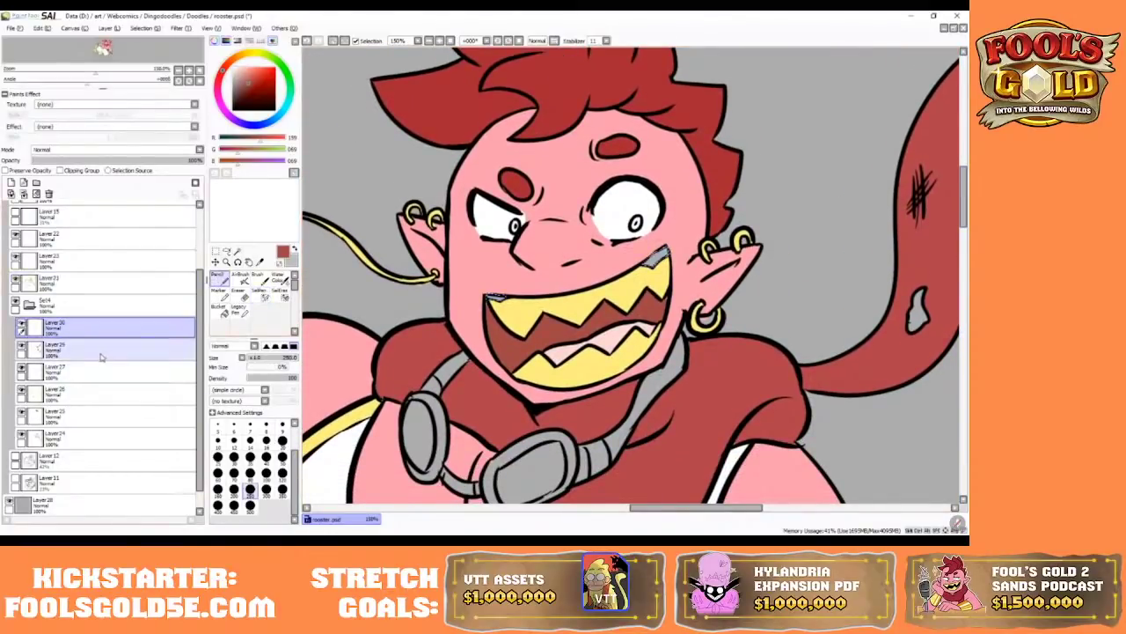
click(106, 356)
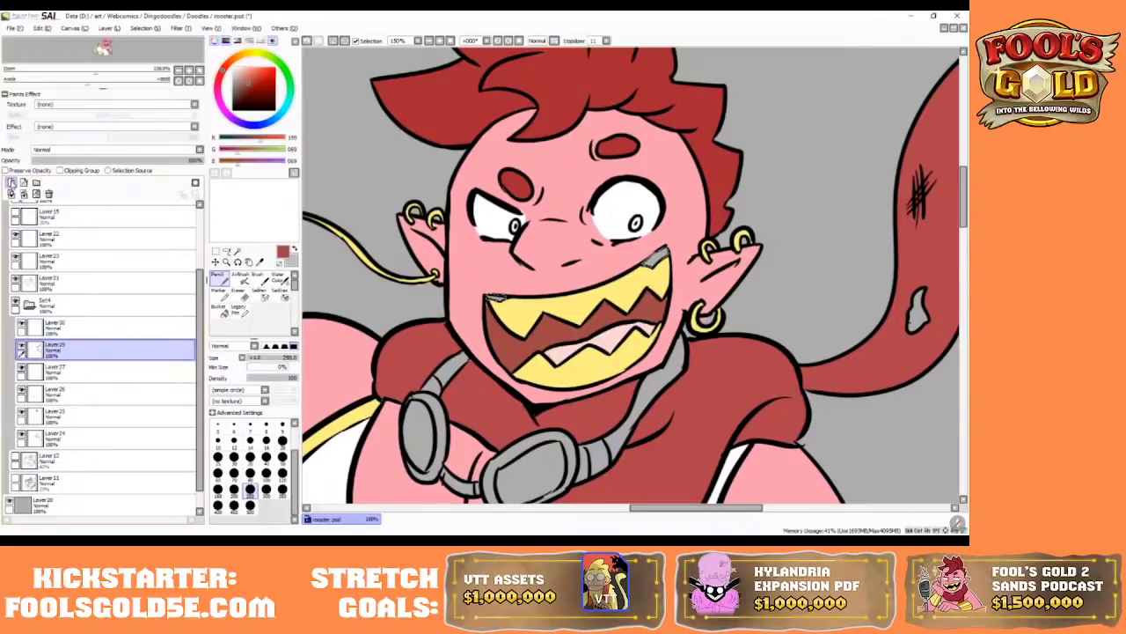
click(11, 183)
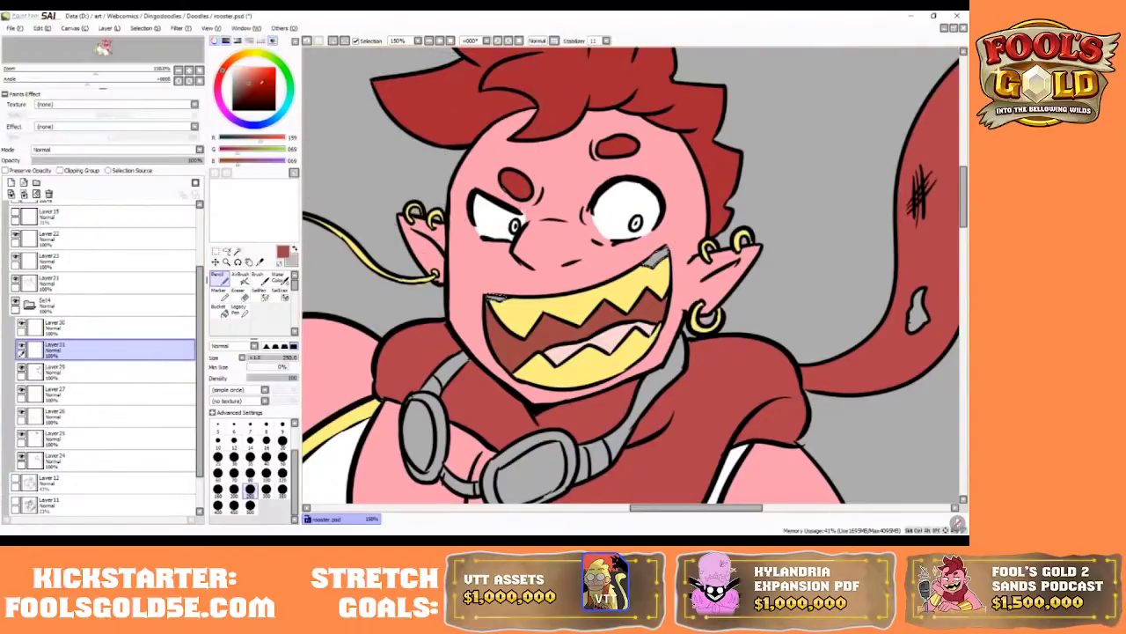
mouse_move(253, 84)
mouse_down()
mouse_move(225, 65)
mouse_move(220, 80)
mouse_move(253, 66)
mouse_up()
click(232, 59)
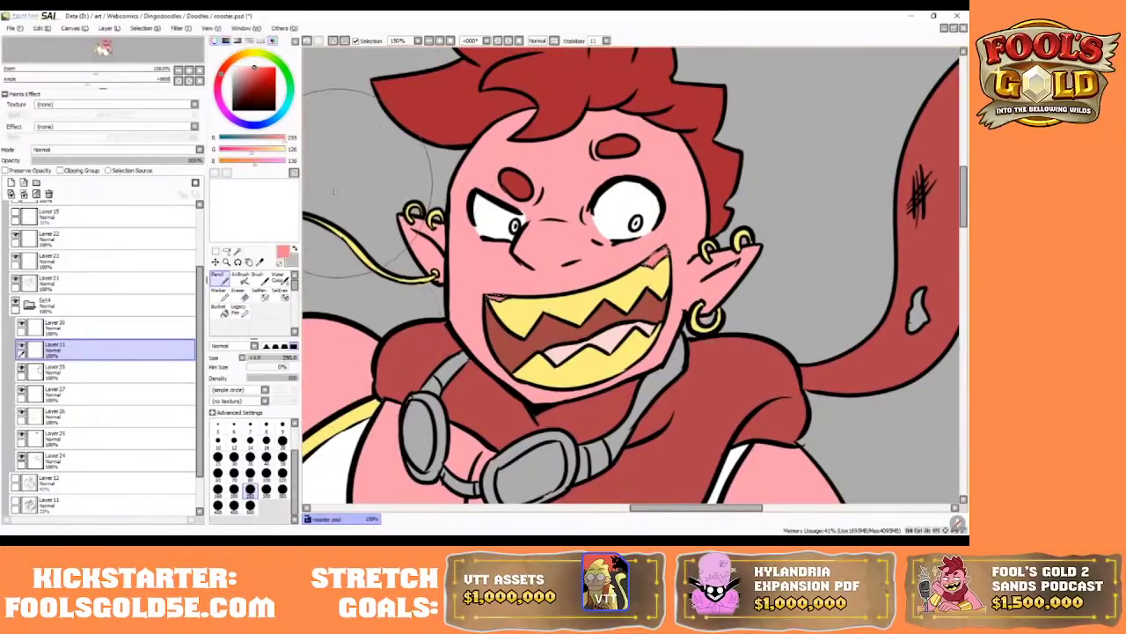
click(333, 42)
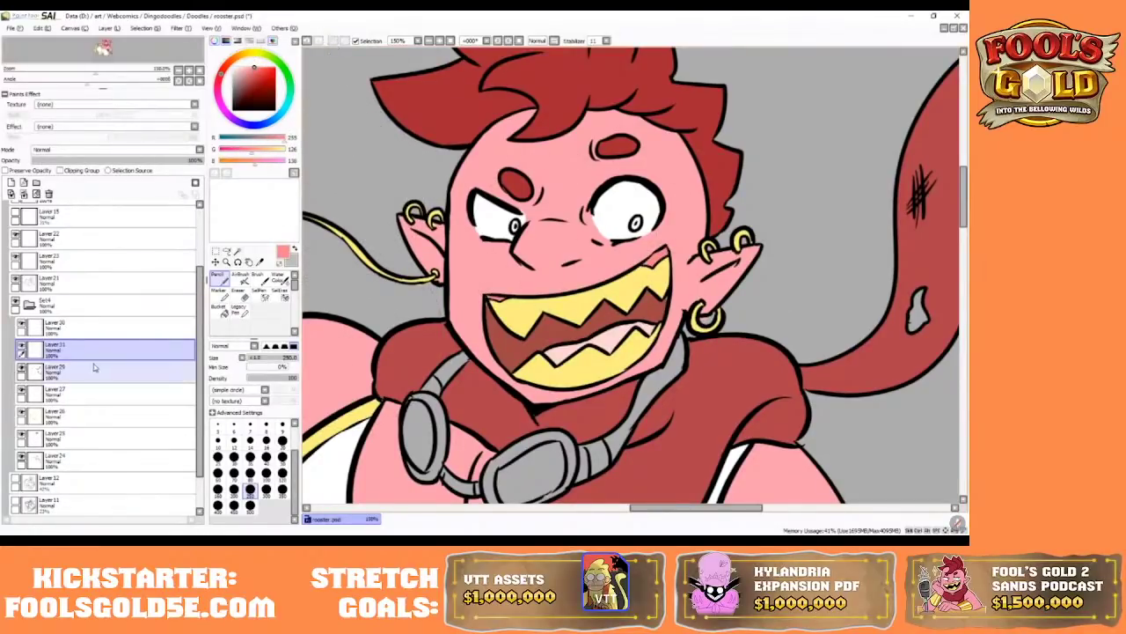
- Check which layer holds the mouth fill, preserve opacity on Layer 30, and repaint its whole fill salmon pink with the Pencil
click(22, 390)
click(22, 390)
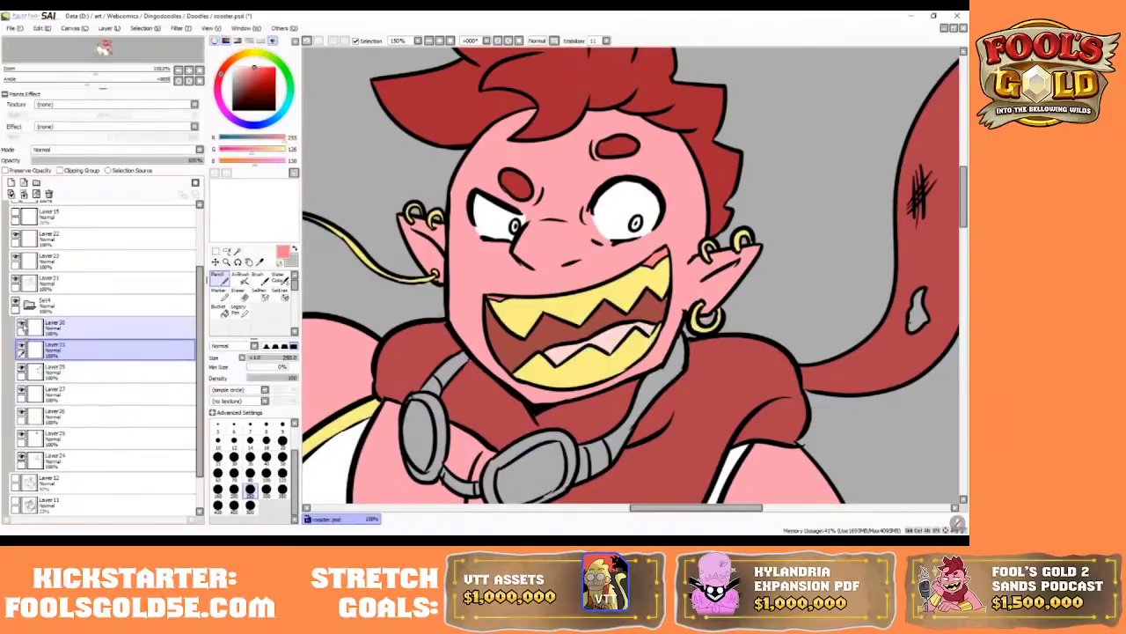
click(22, 327)
click(45, 337)
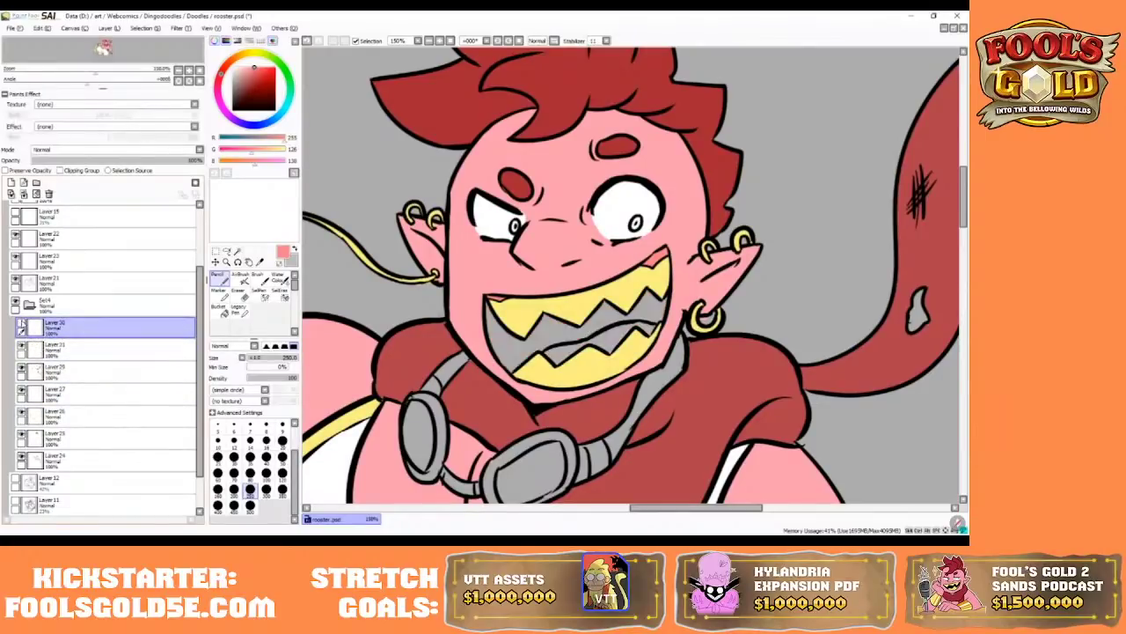
click(22, 326)
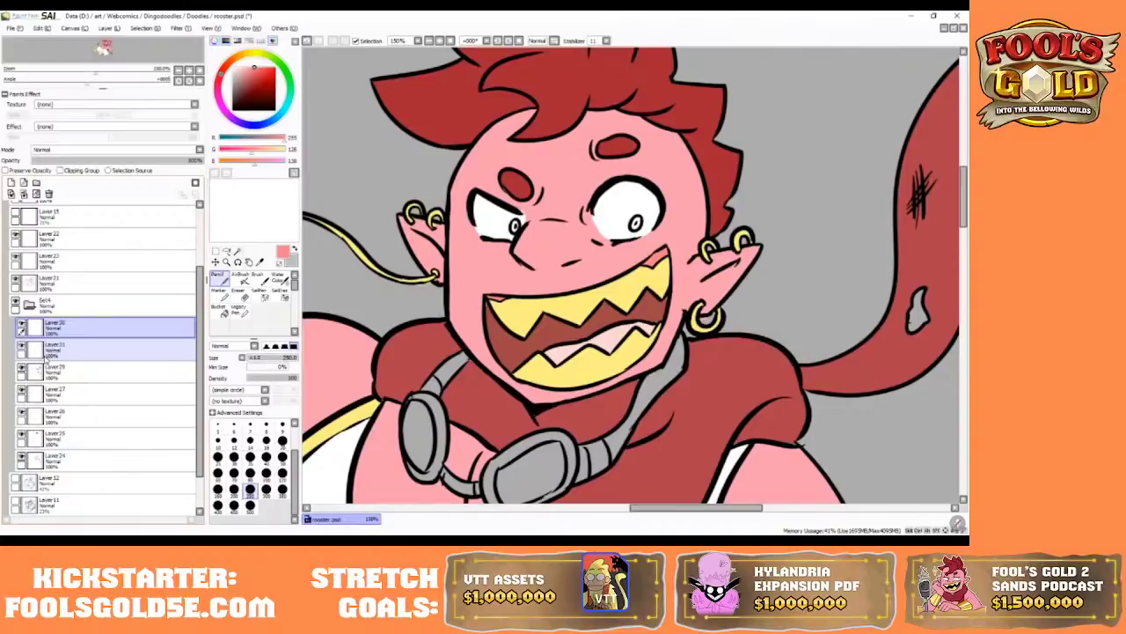
click(35, 325)
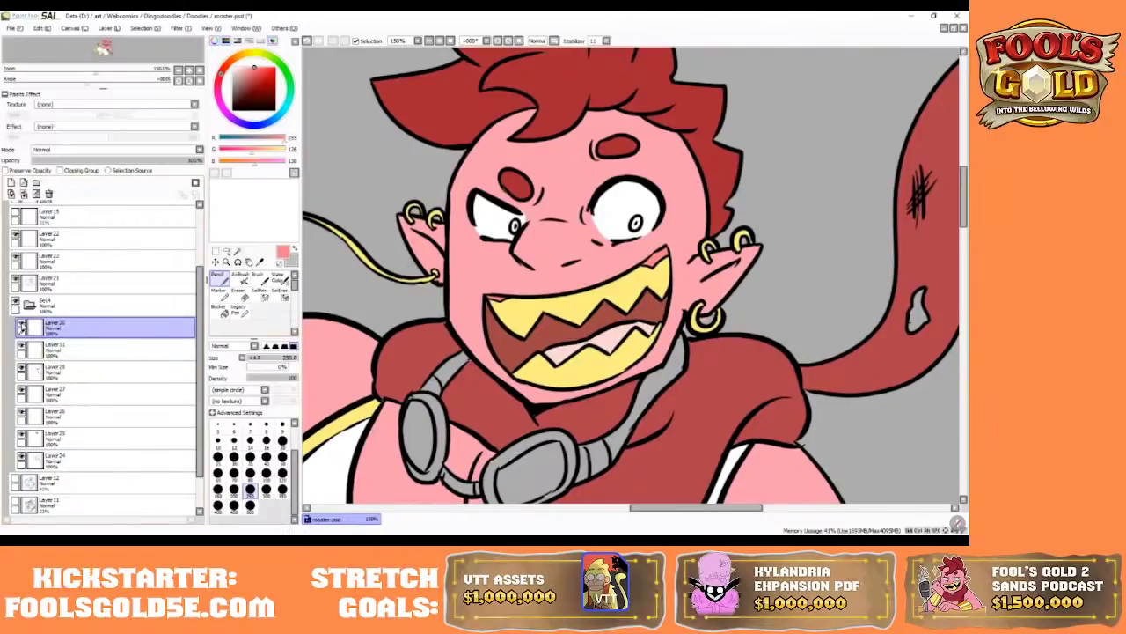
click(6, 170)
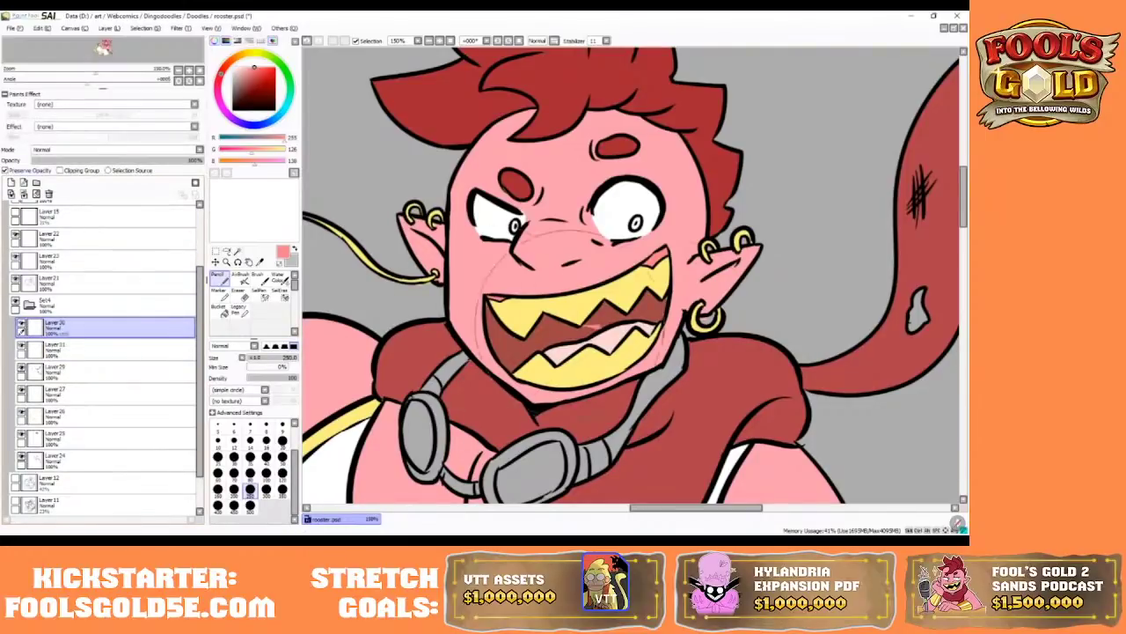
drag(569, 320, 328, 395)
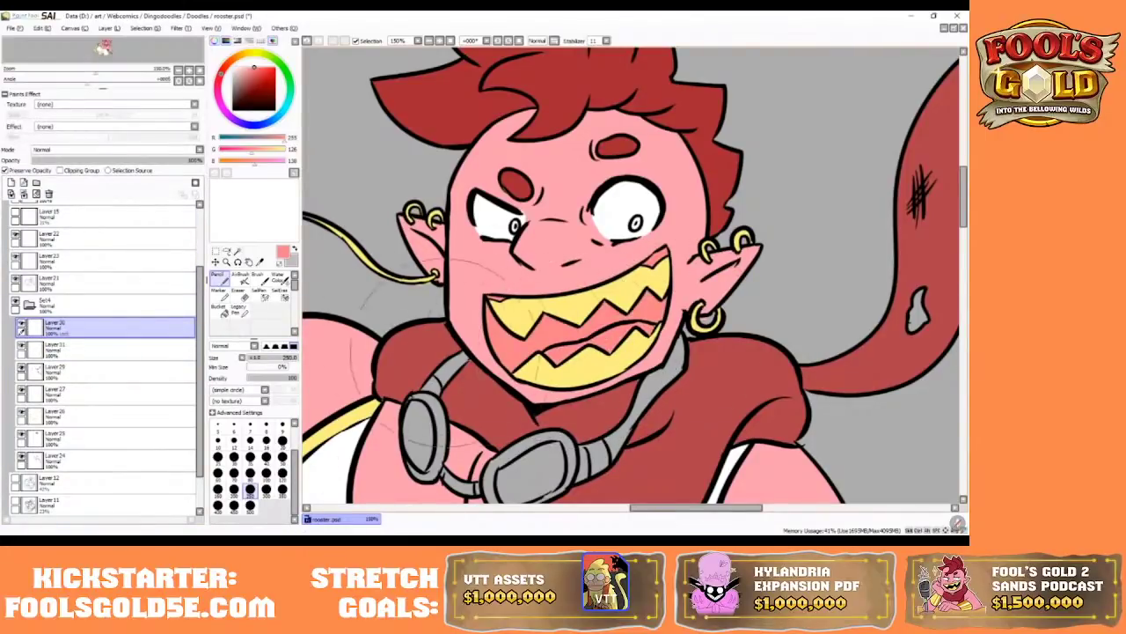
- Select the mouth interior around the tongue on Layer 21 with the Magic Wand and switch to the selection pen
click(237, 250)
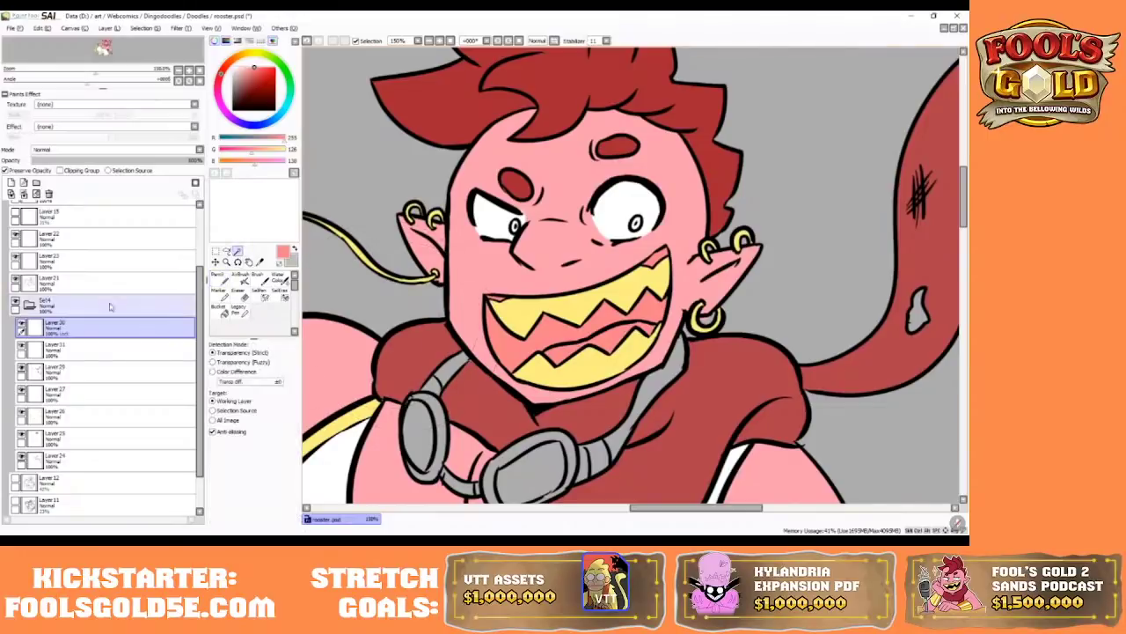
click(106, 283)
click(519, 343)
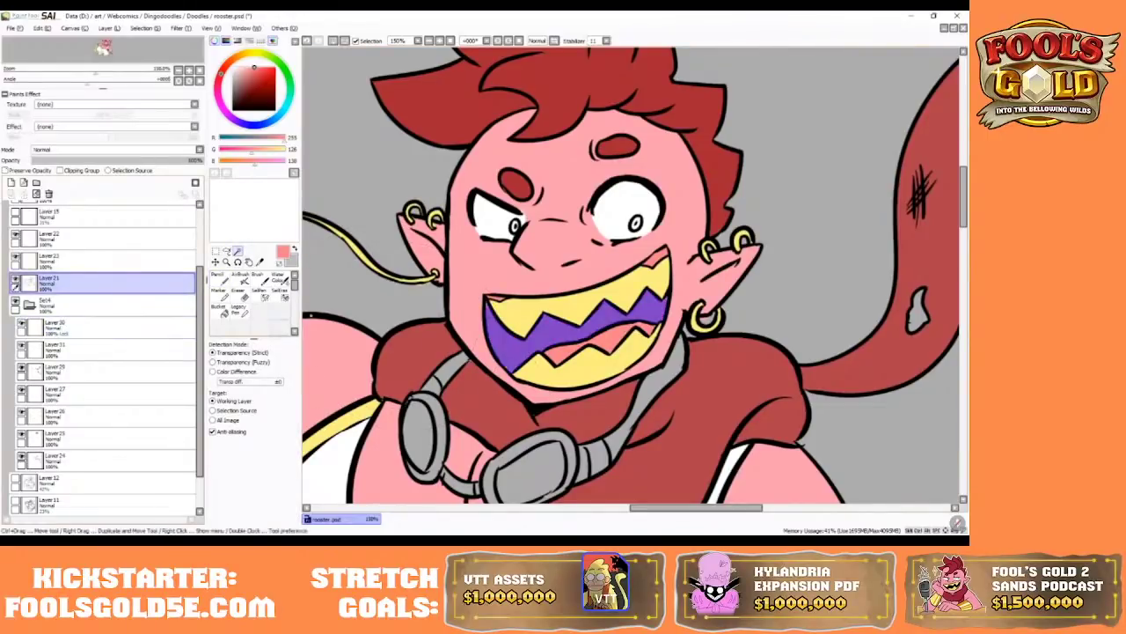
click(262, 293)
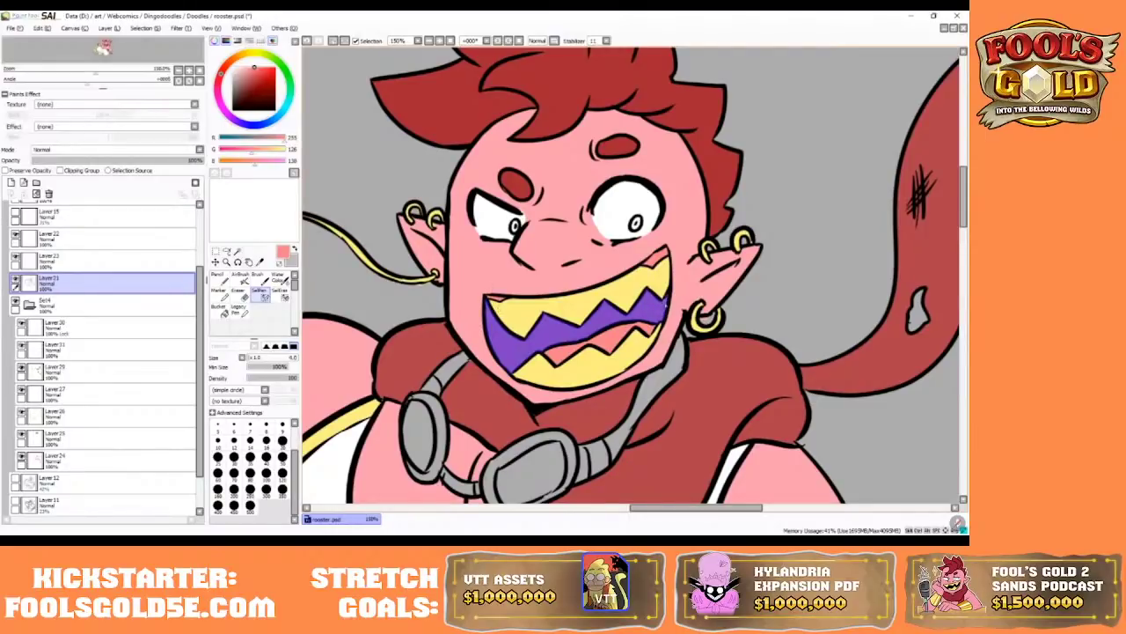
- Add a new layer above Layer 30, paint the selected mouth interior a muted dark red, and clear the selection
click(52, 327)
click(12, 182)
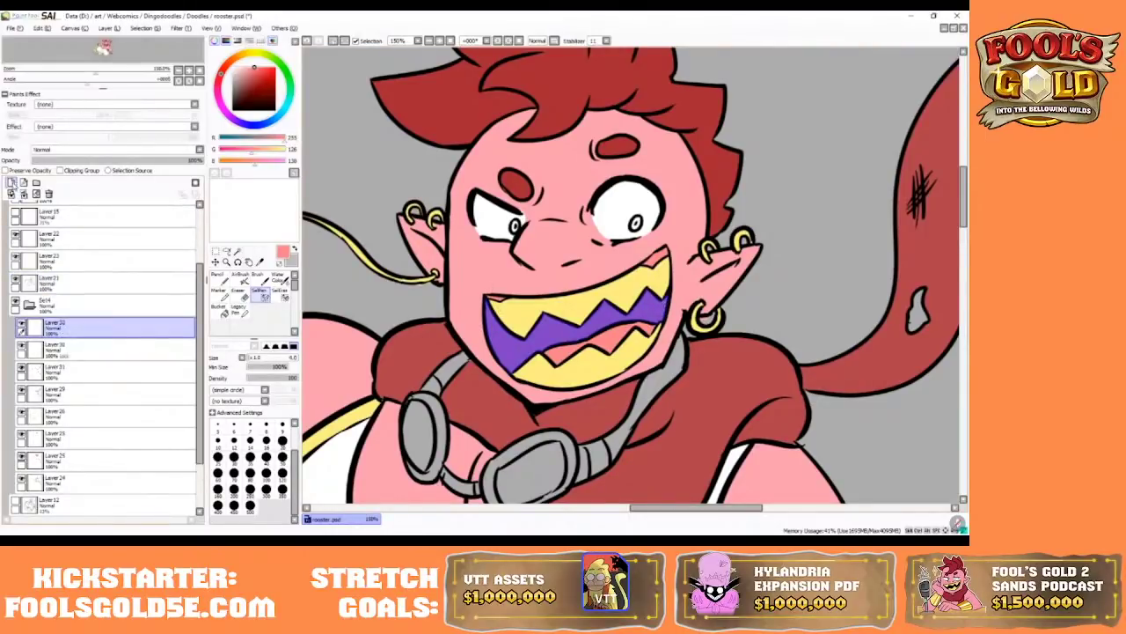
click(219, 276)
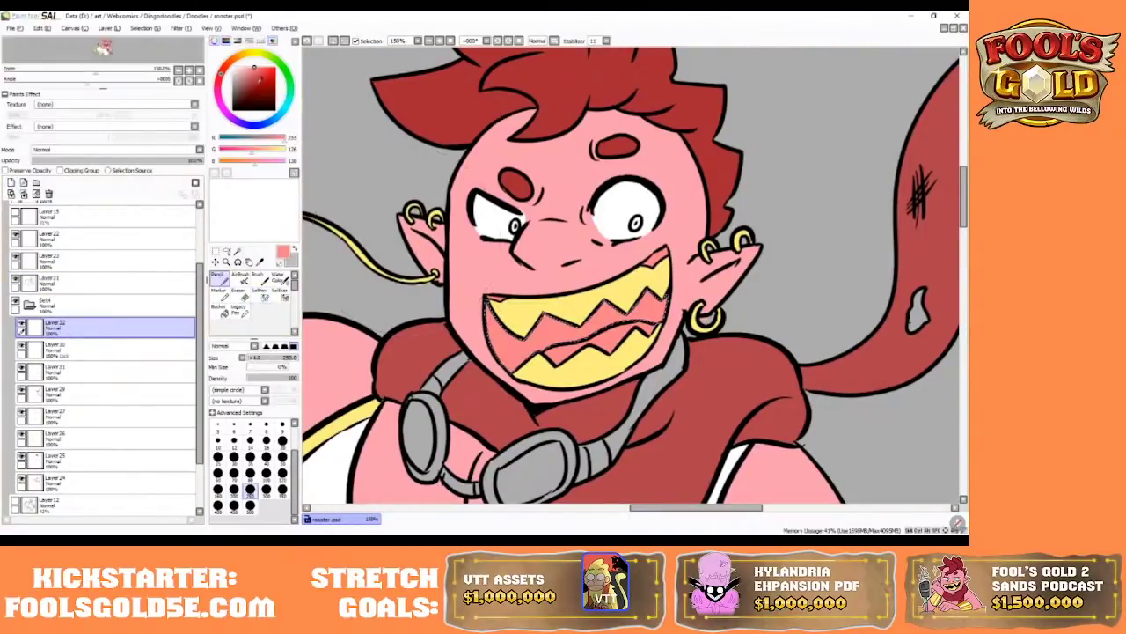
drag(260, 79, 244, 81)
drag(515, 308, 636, 310)
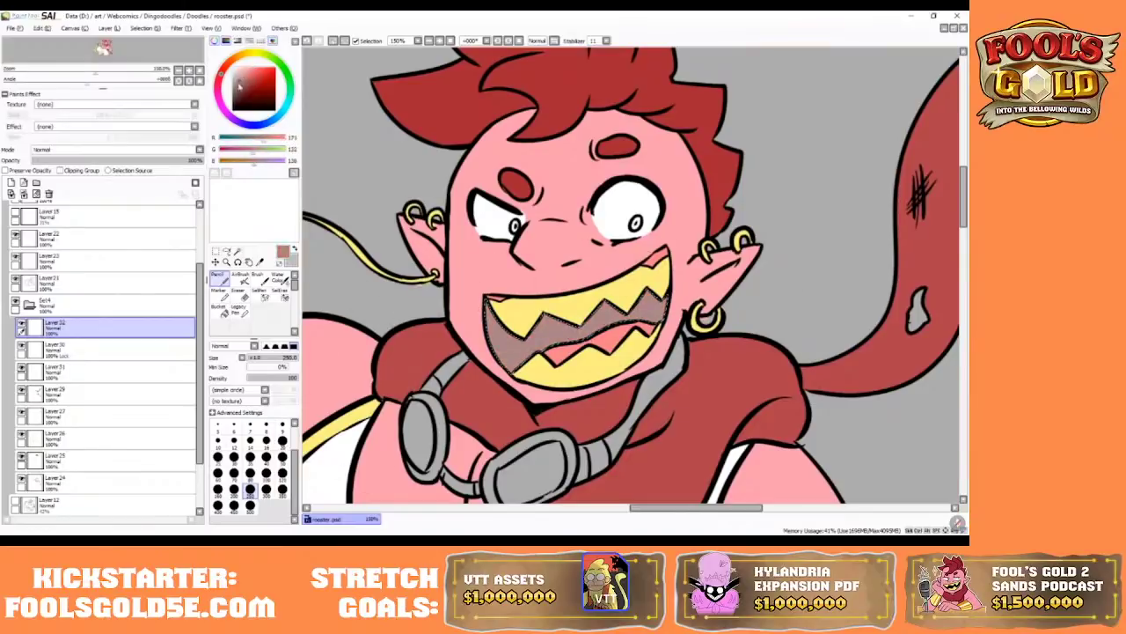
click(250, 83)
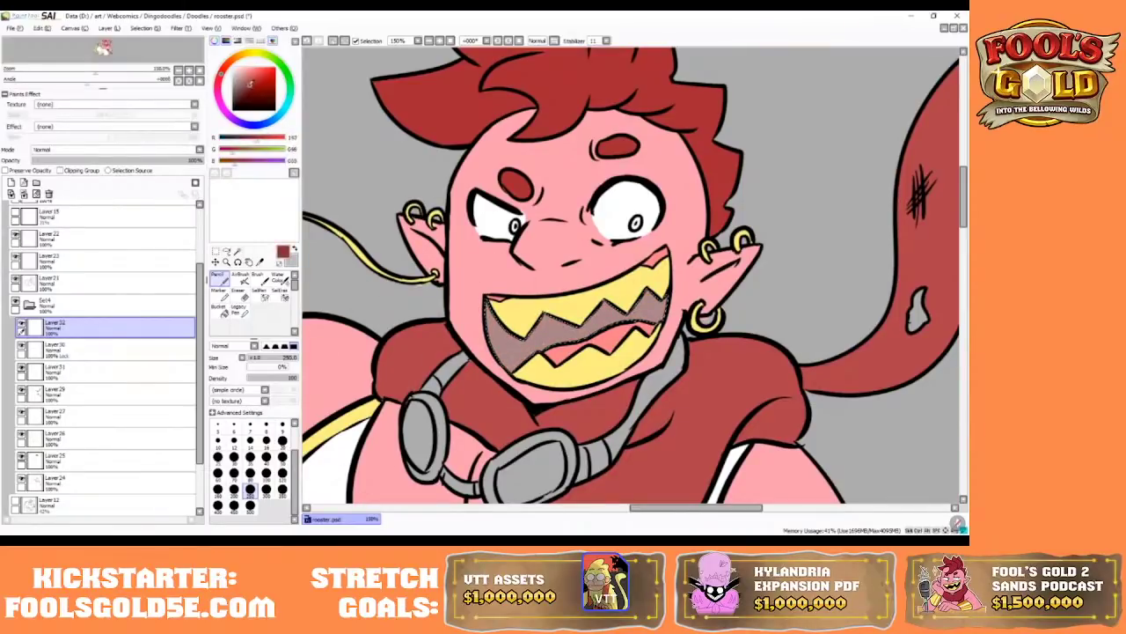
key(ctrl+f)
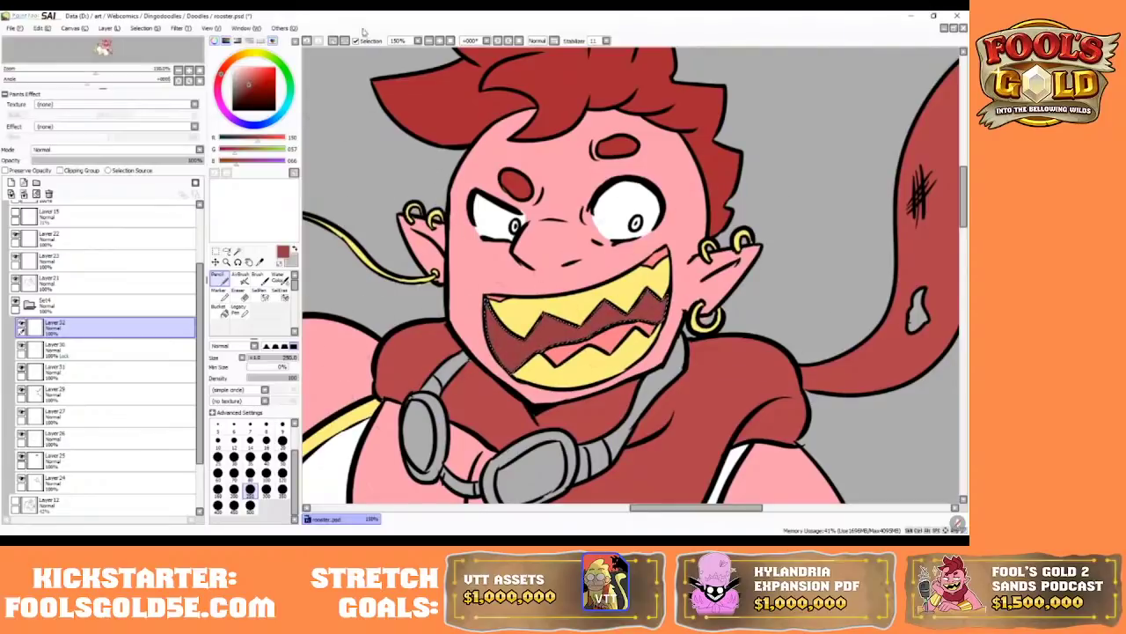
click(343, 40)
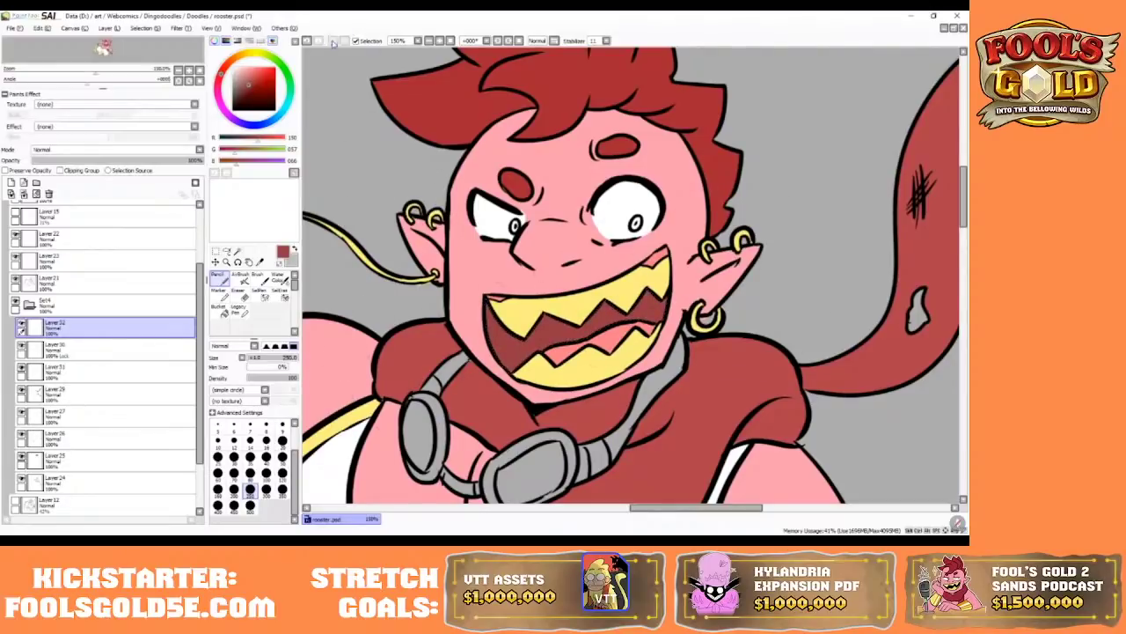
- Compare the whole figure with the grey background layer hidden and shown
click(449, 41)
click(440, 40)
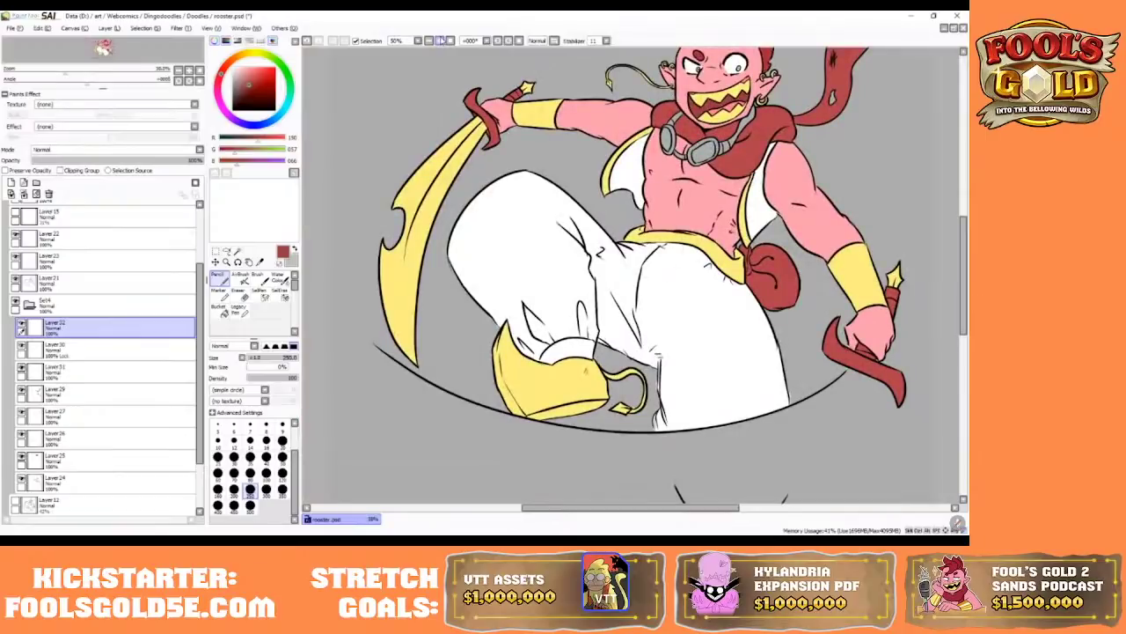
drag(665, 508, 677, 508)
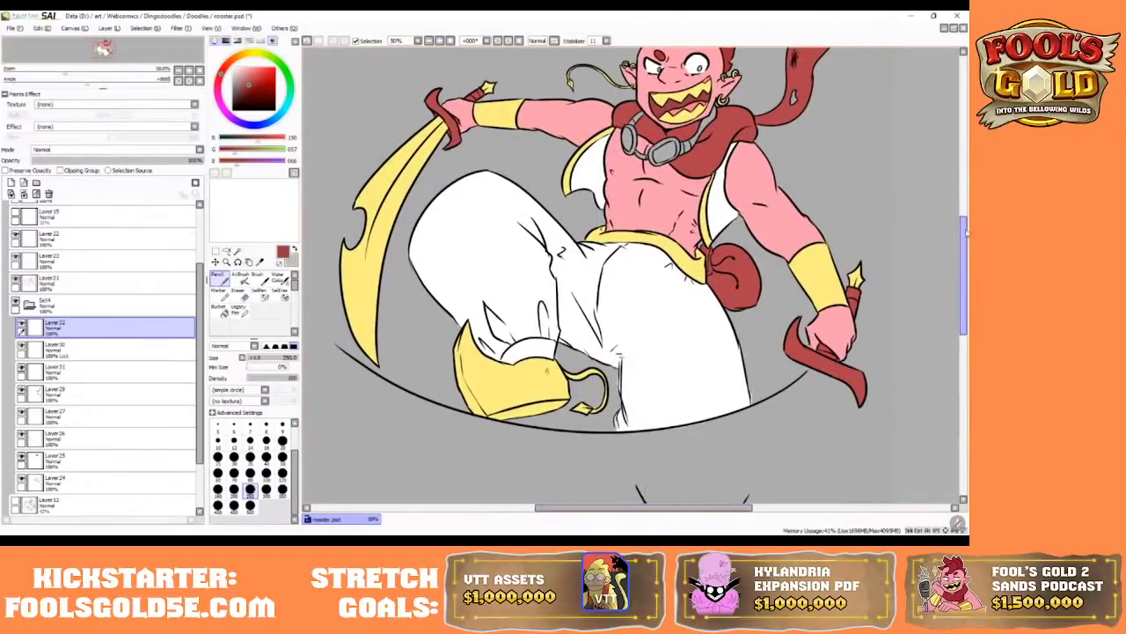
drag(966, 231, 966, 217)
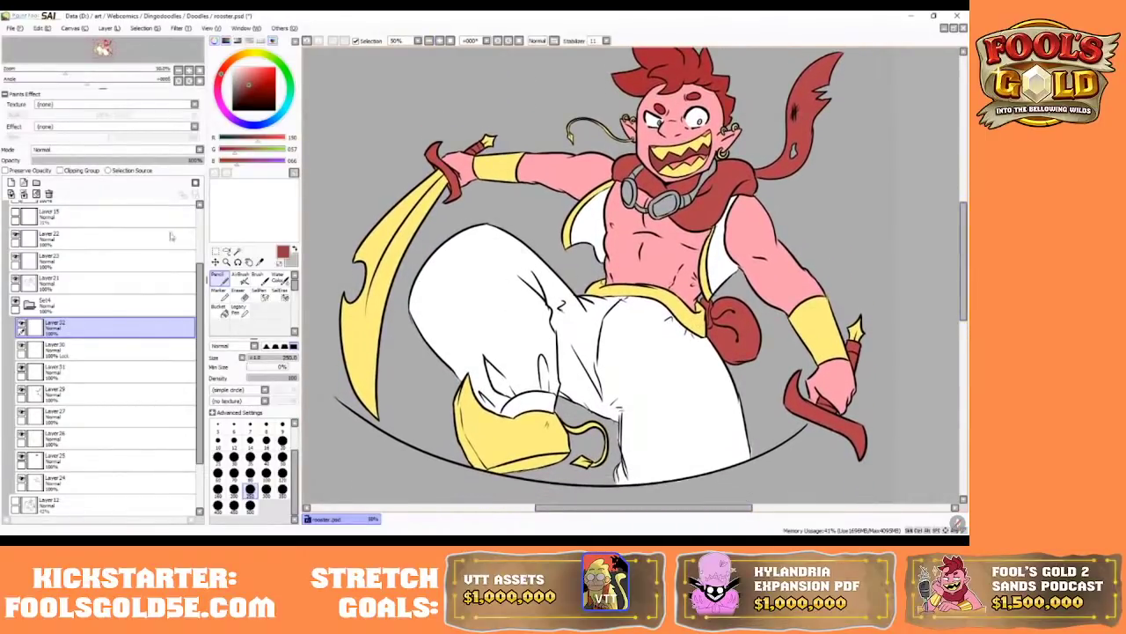
scroll(205, 367, down, 2)
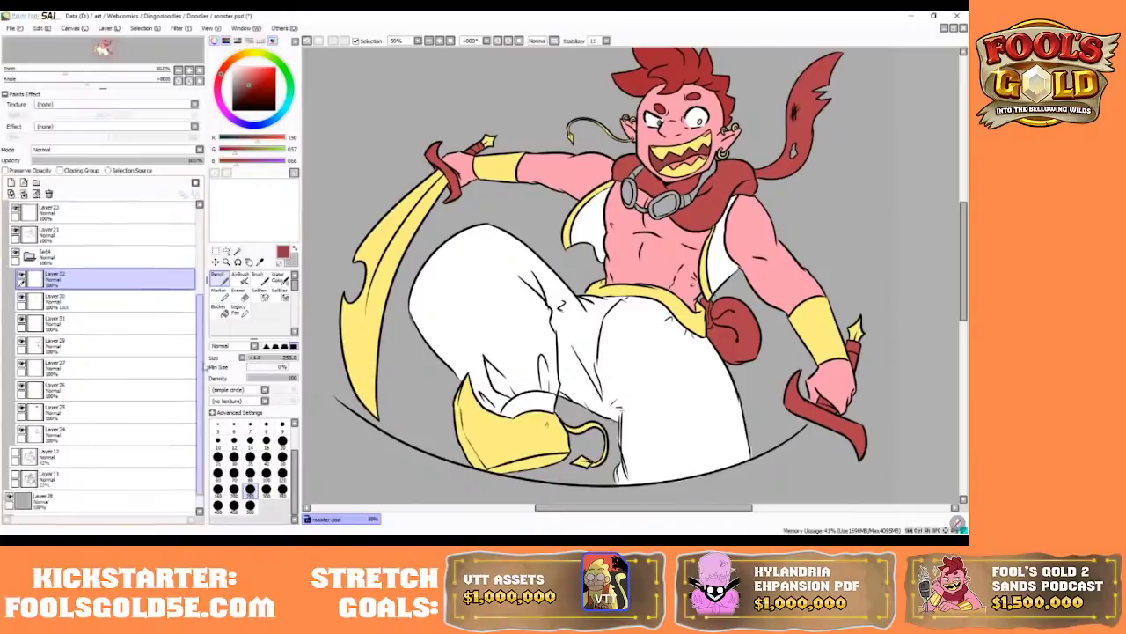
scroll(205, 368, down, 1)
click(13, 478)
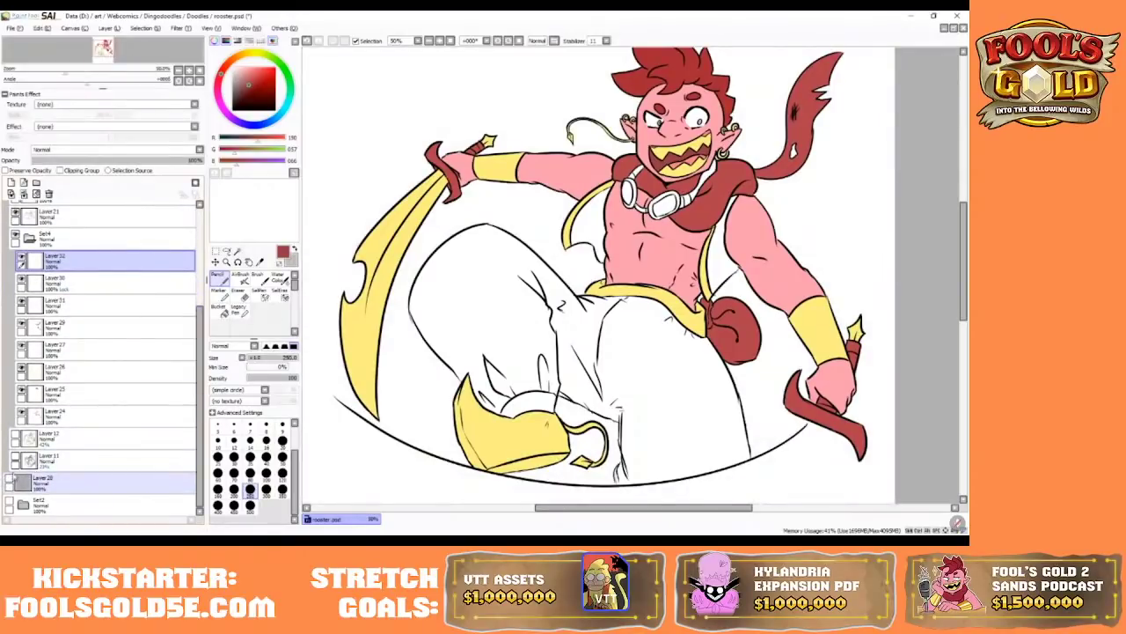
click(12, 478)
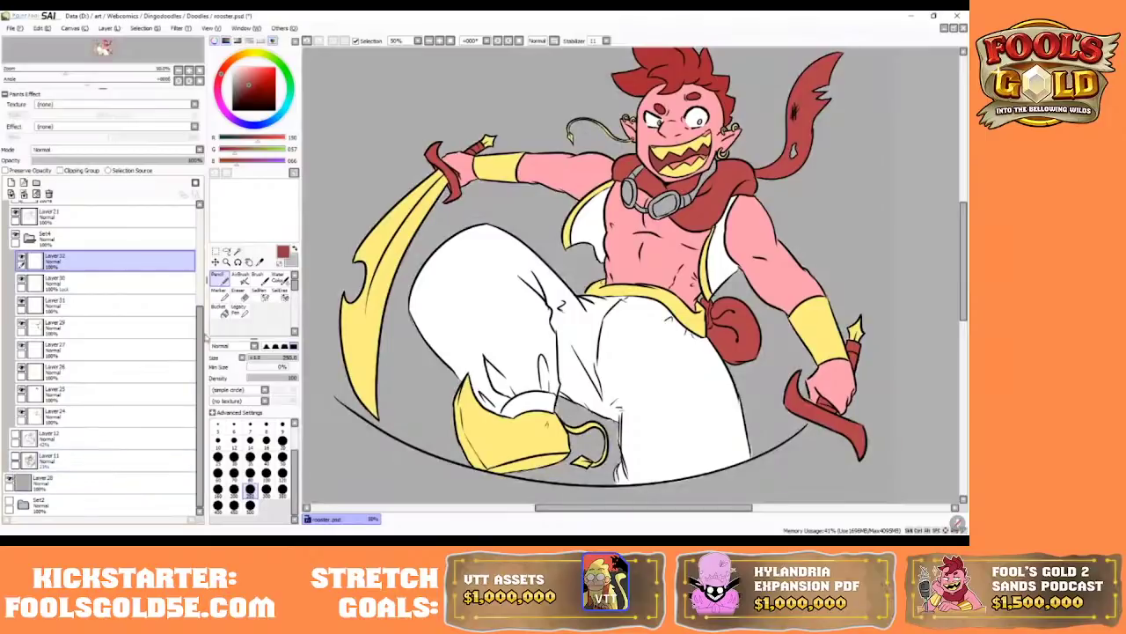
- Toggle the visibility of Layer 19, the Set3 folder, Layer 16 and Layer 15 to check what each one contains
scroll(206, 337, up, 7)
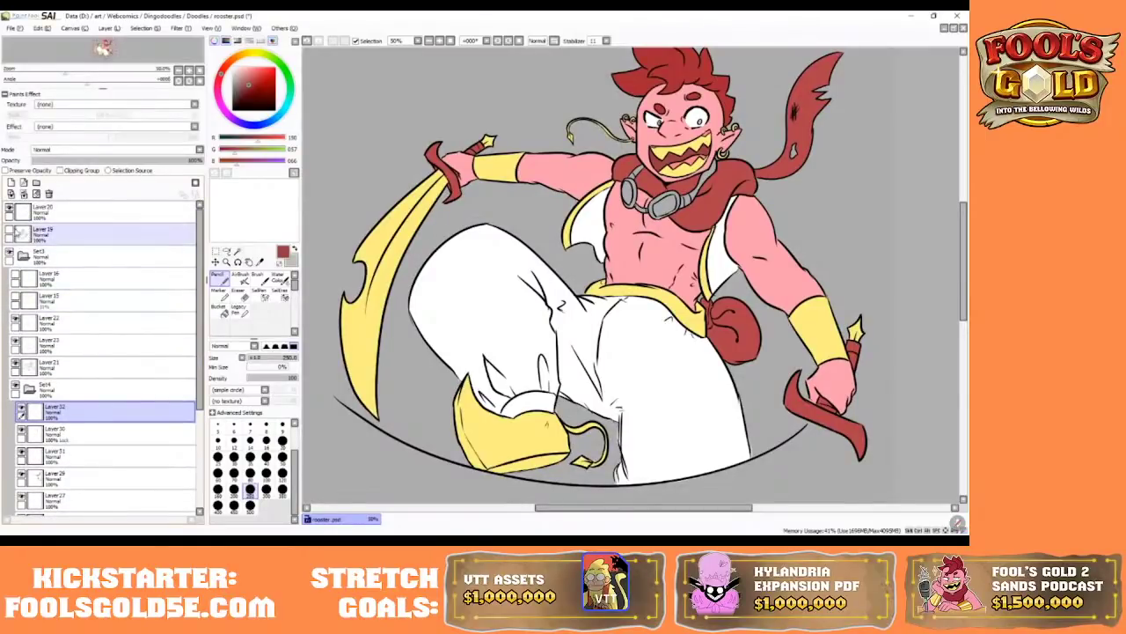
click(10, 231)
click(10, 231)
click(35, 255)
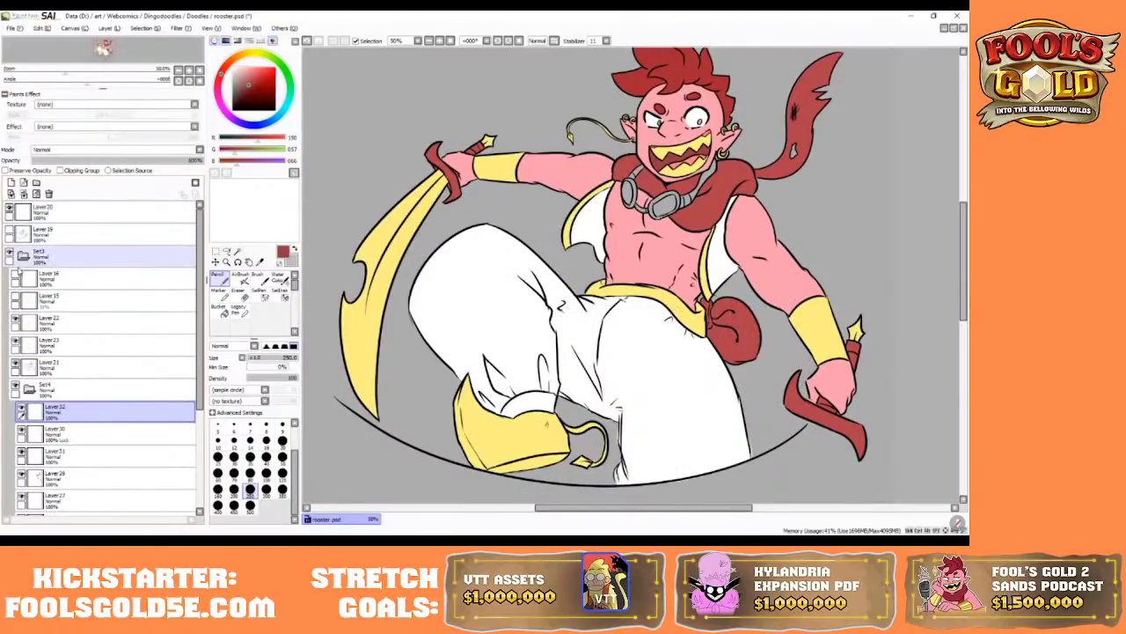
click(23, 255)
click(10, 256)
click(11, 254)
click(23, 255)
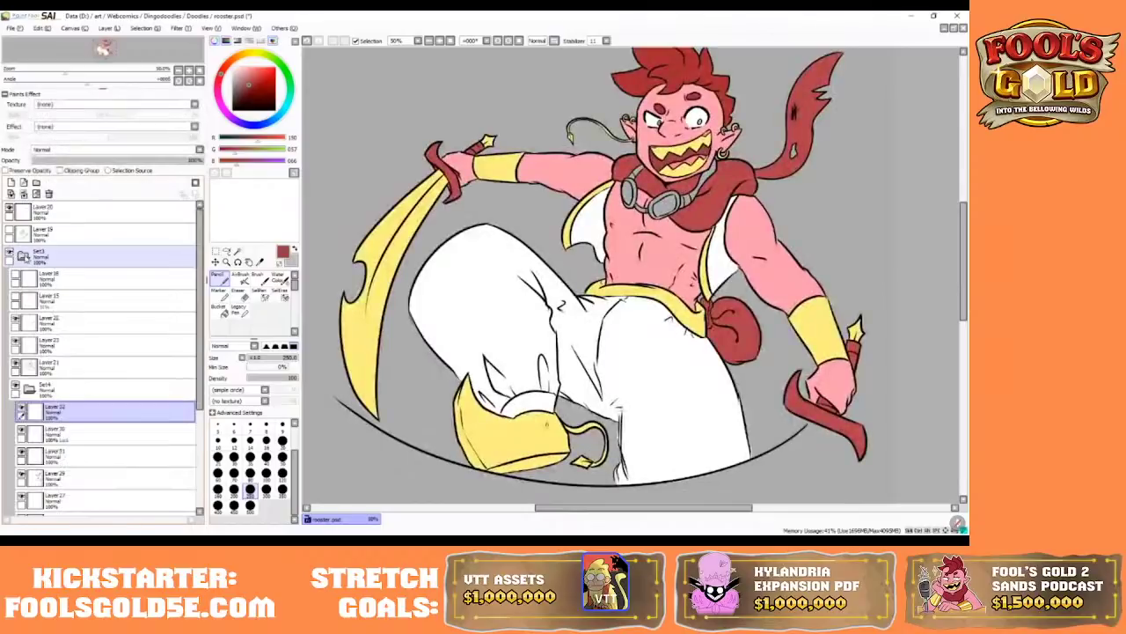
click(15, 297)
click(18, 281)
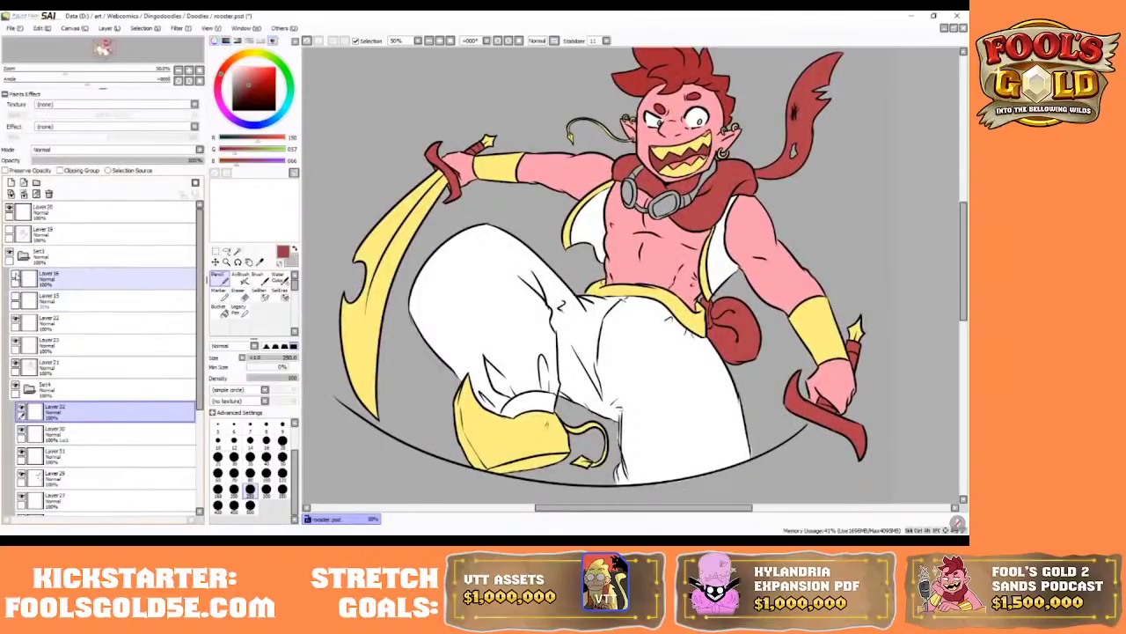
click(15, 277)
click(15, 276)
click(17, 297)
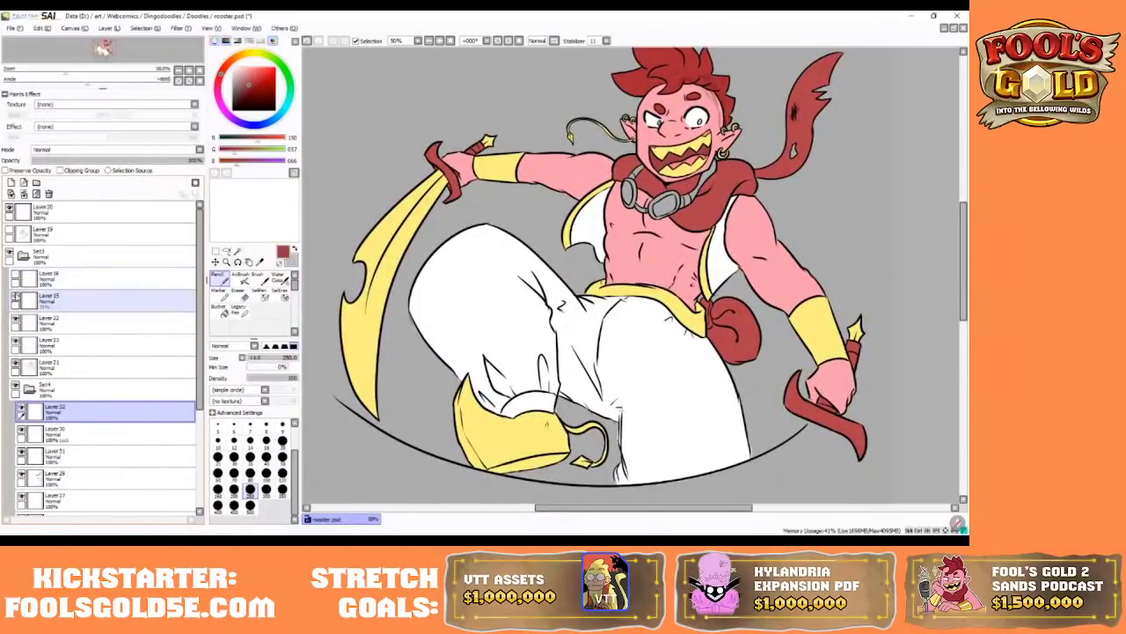
- Toggle the visibility of Layer 22 and Layer 21 to identify which line art each one holds
click(24, 319)
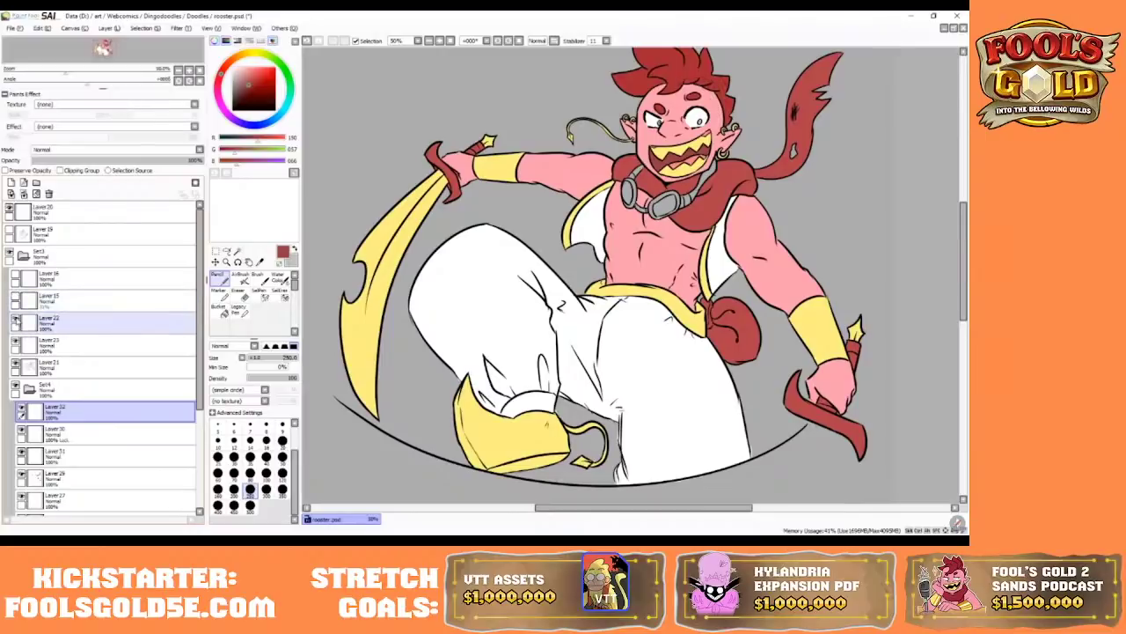
click(17, 320)
click(17, 321)
click(17, 321)
click(23, 343)
click(21, 363)
click(15, 363)
click(15, 364)
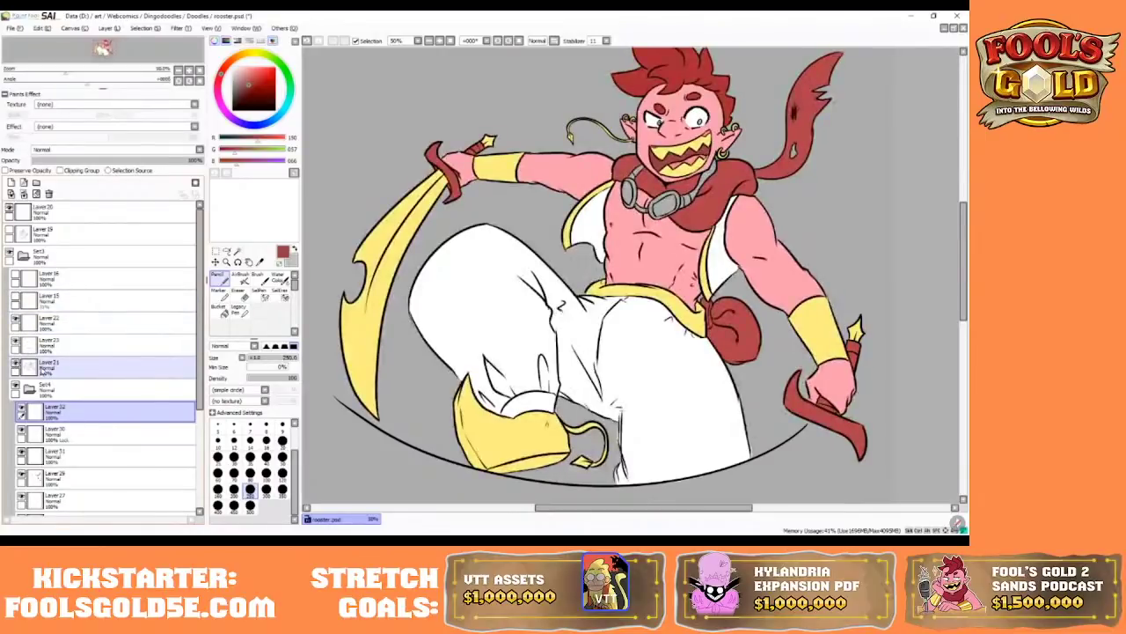
- Select line art Layer 21 with the Eraser and examine the figure's line art from the legs to the head
click(42, 370)
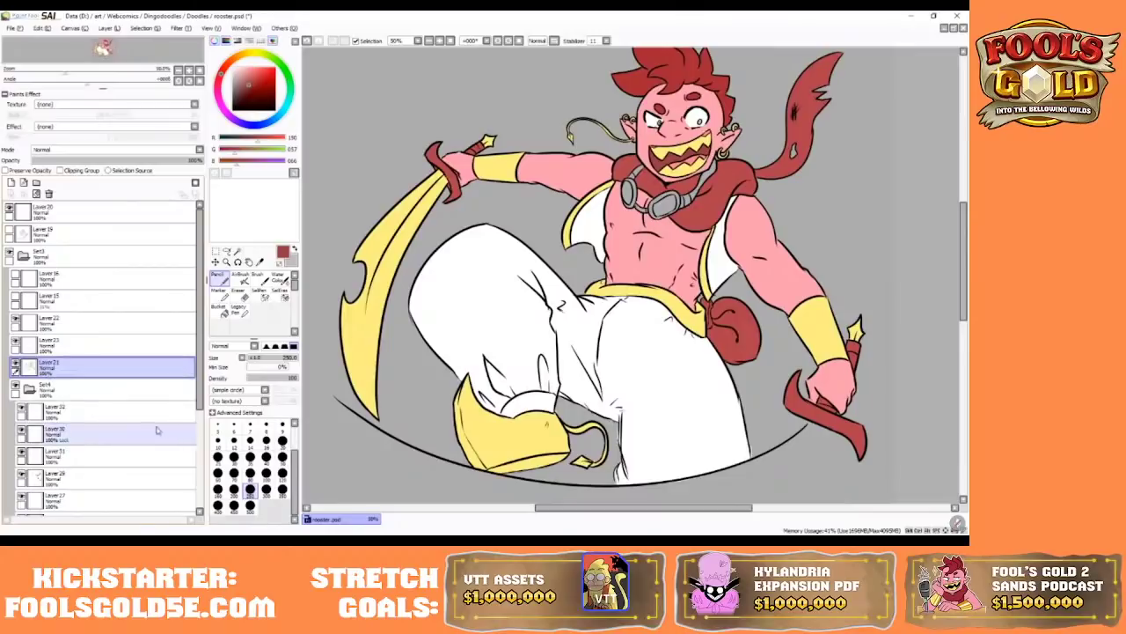
click(238, 294)
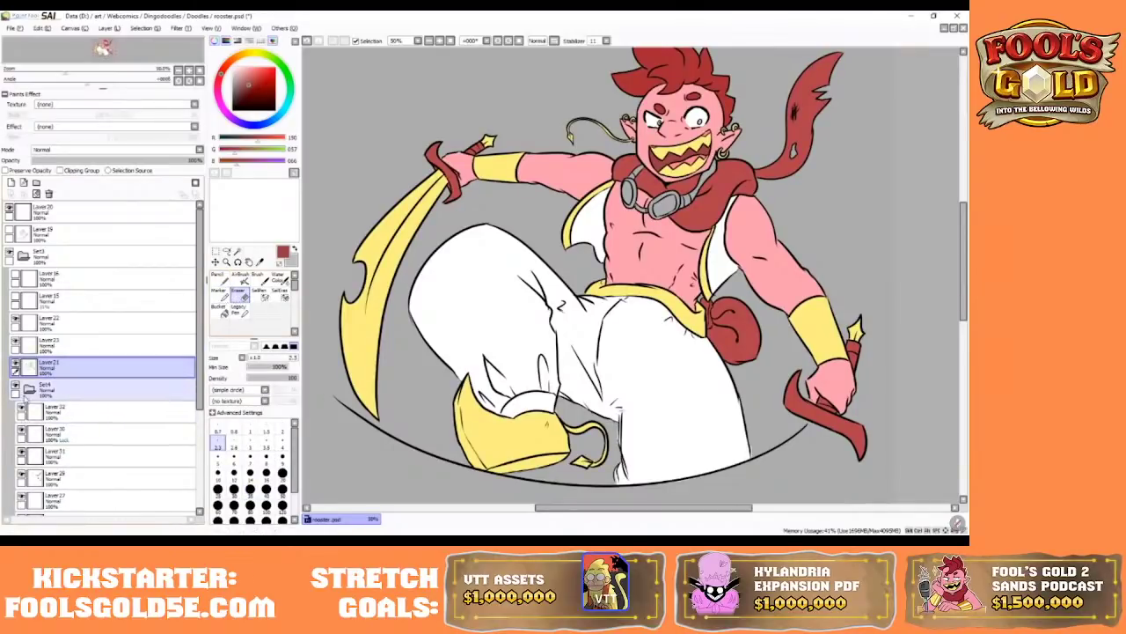
click(30, 389)
click(30, 391)
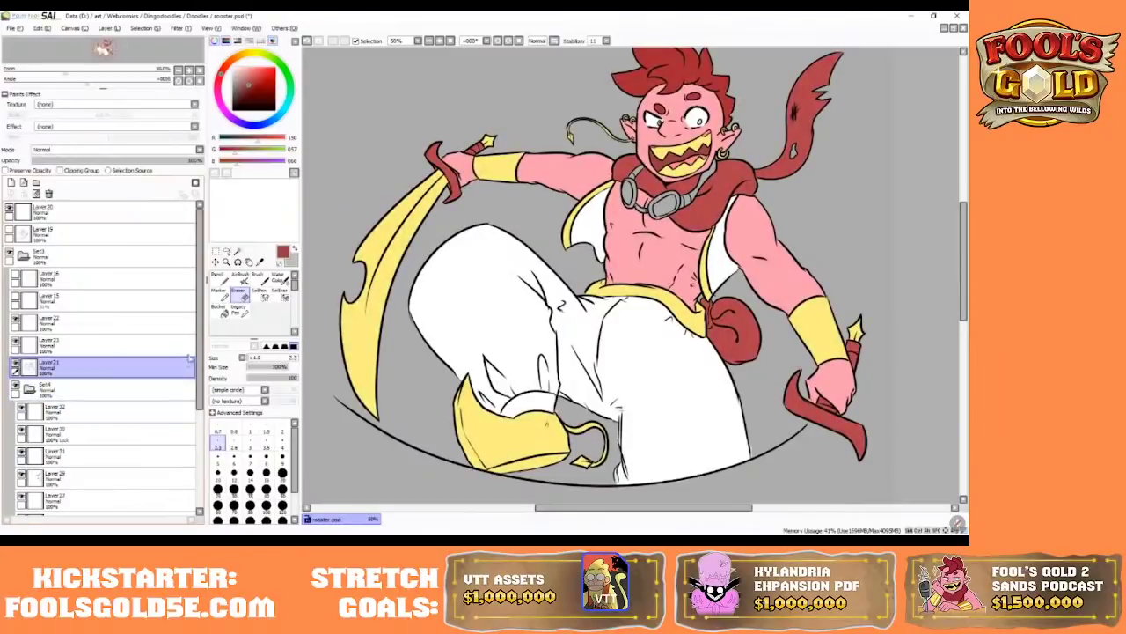
scroll(208, 414, down, 3)
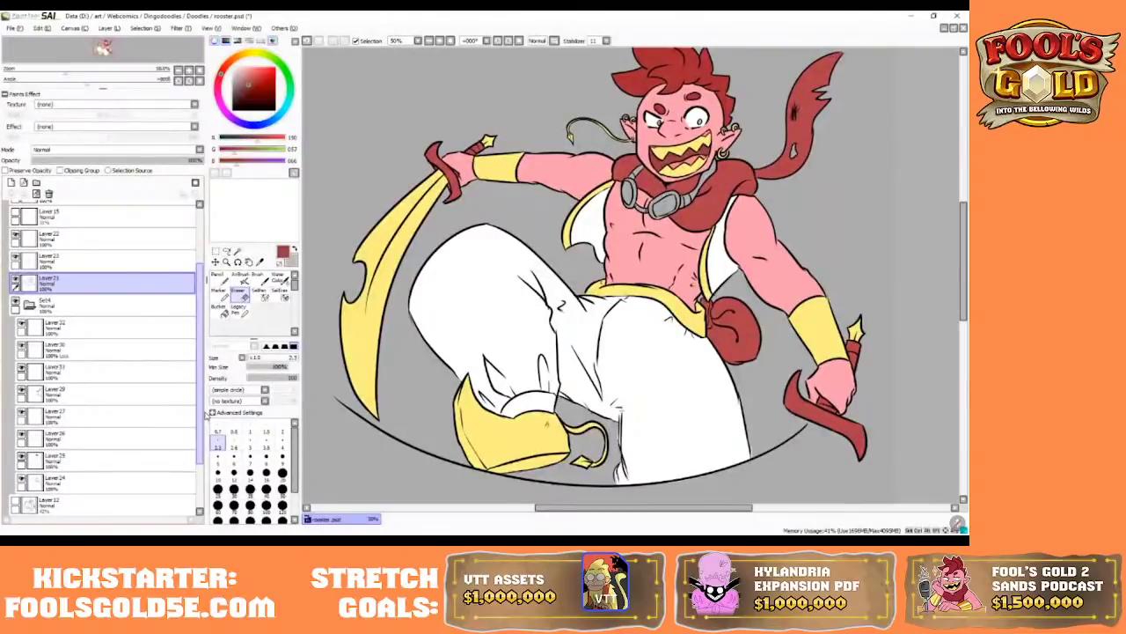
scroll(208, 414, down, 1)
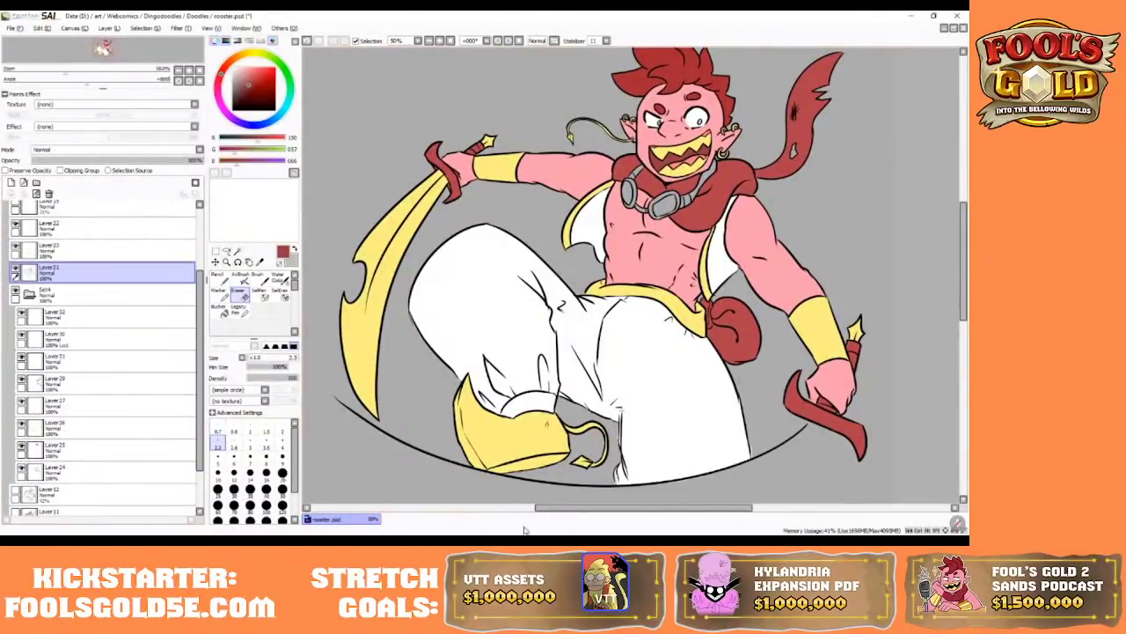
drag(543, 510, 547, 511)
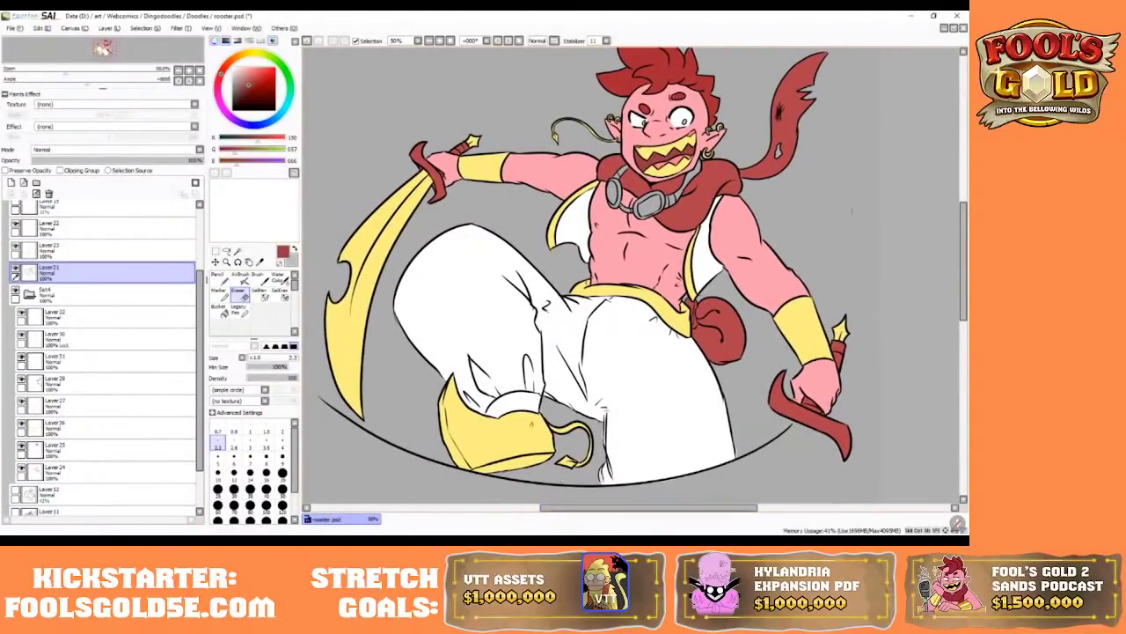
drag(965, 205, 966, 187)
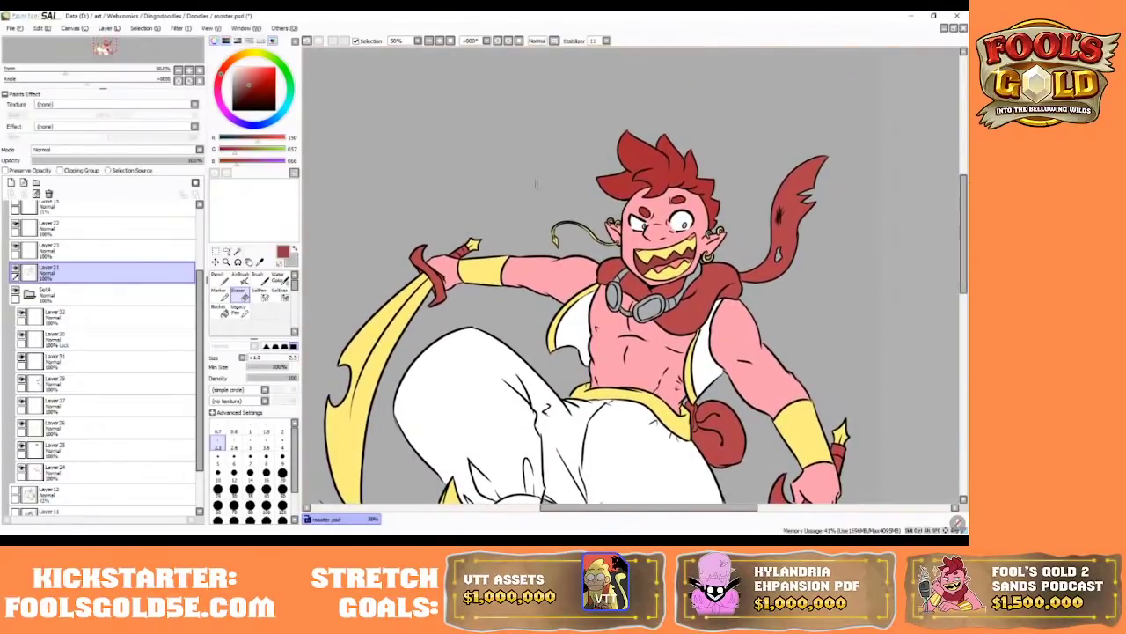
- Use the Magic Wand and SelPen on Layer 21 to select the irises of both eyes
click(448, 41)
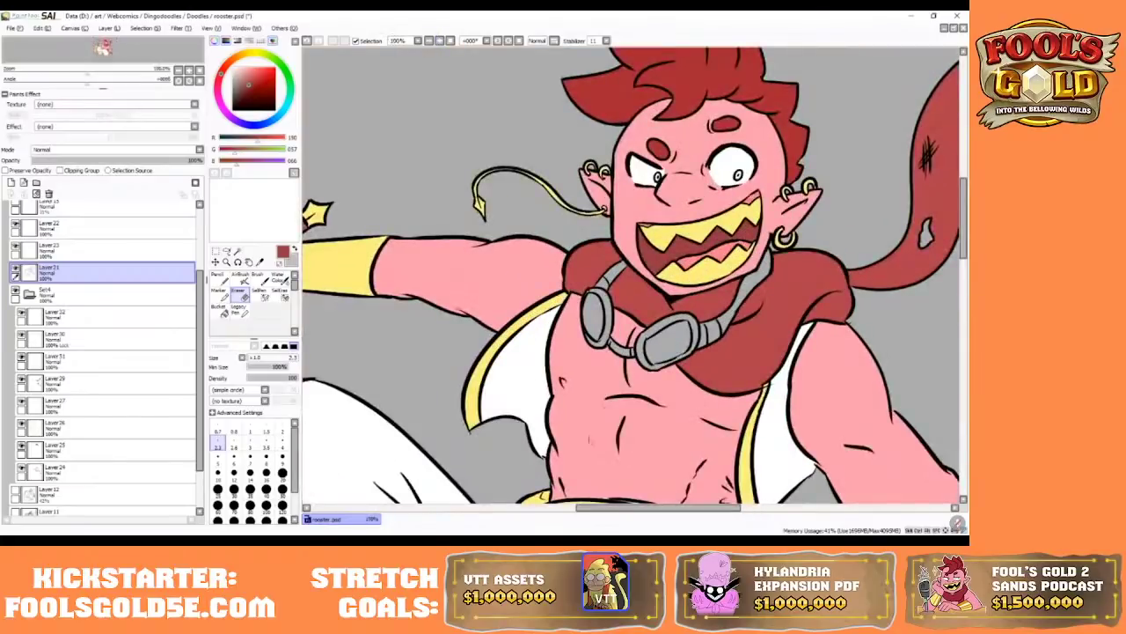
drag(627, 508, 645, 508)
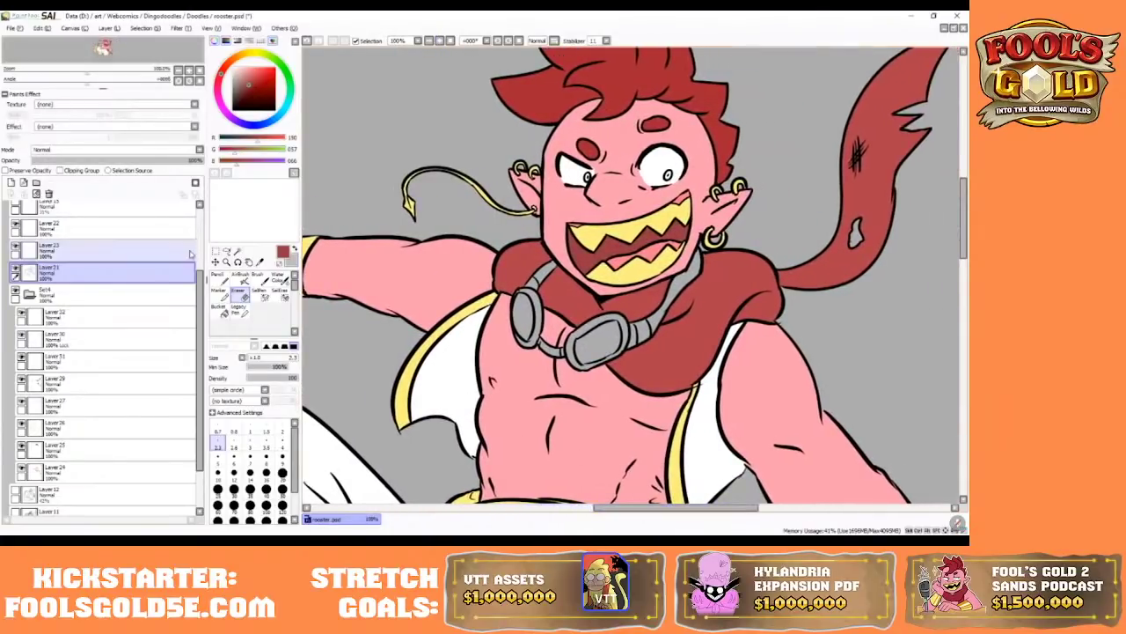
scroll(176, 290, up, 2)
click(238, 252)
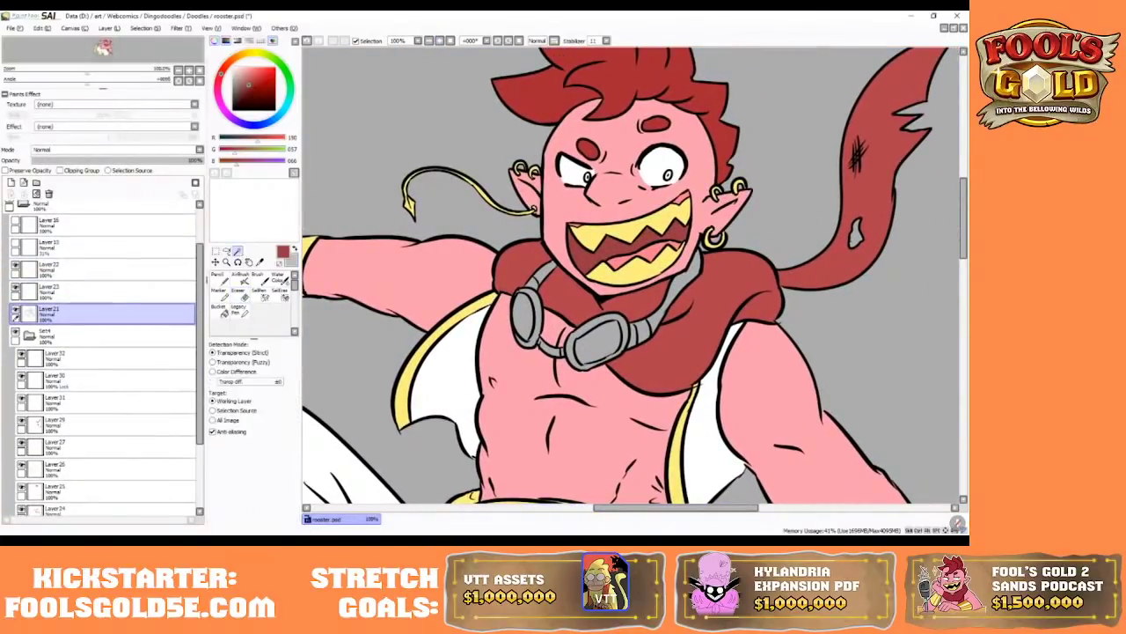
click(587, 183)
click(261, 292)
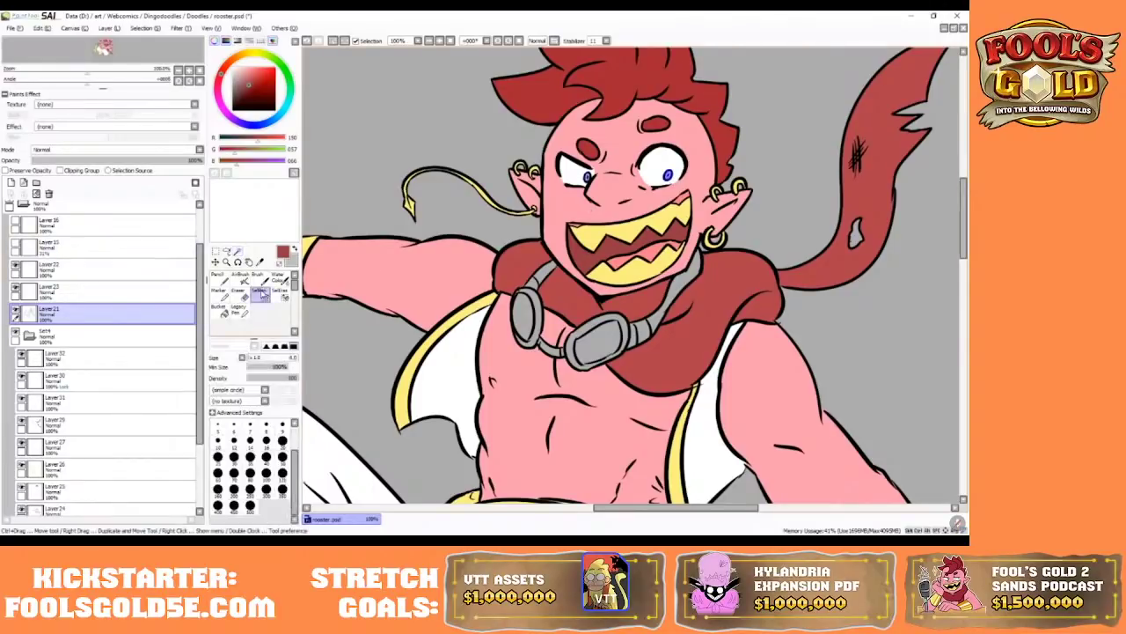
- Add a new layer above Layer 32, paint the selected irises with the yellow sampled from the teeth, and clear the selection
click(440, 41)
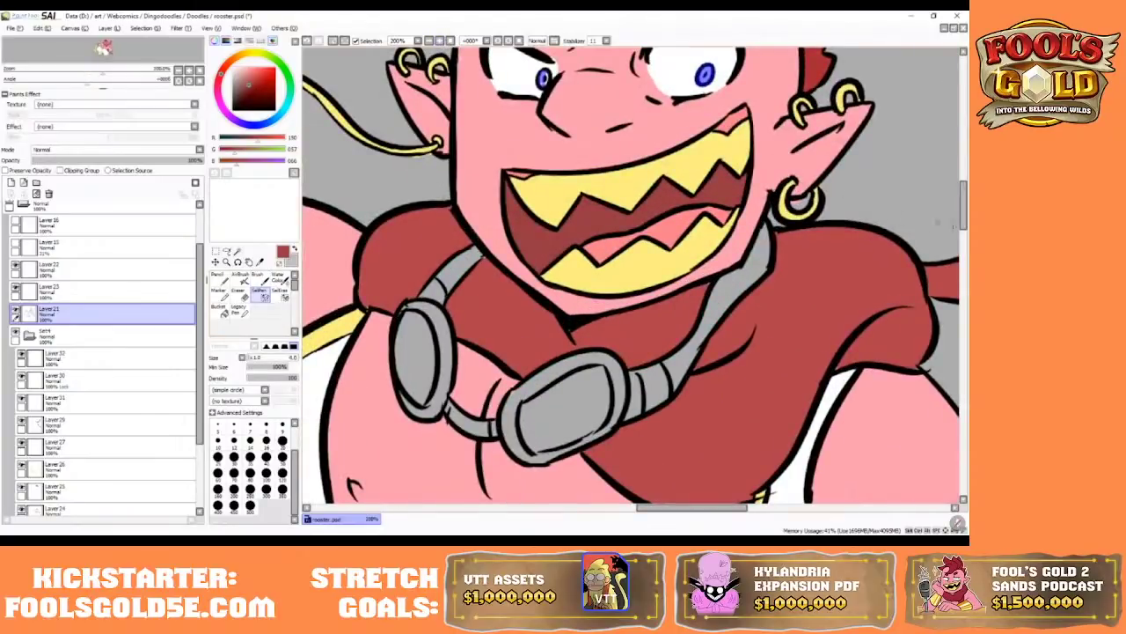
scroll(631, 275, up, 5)
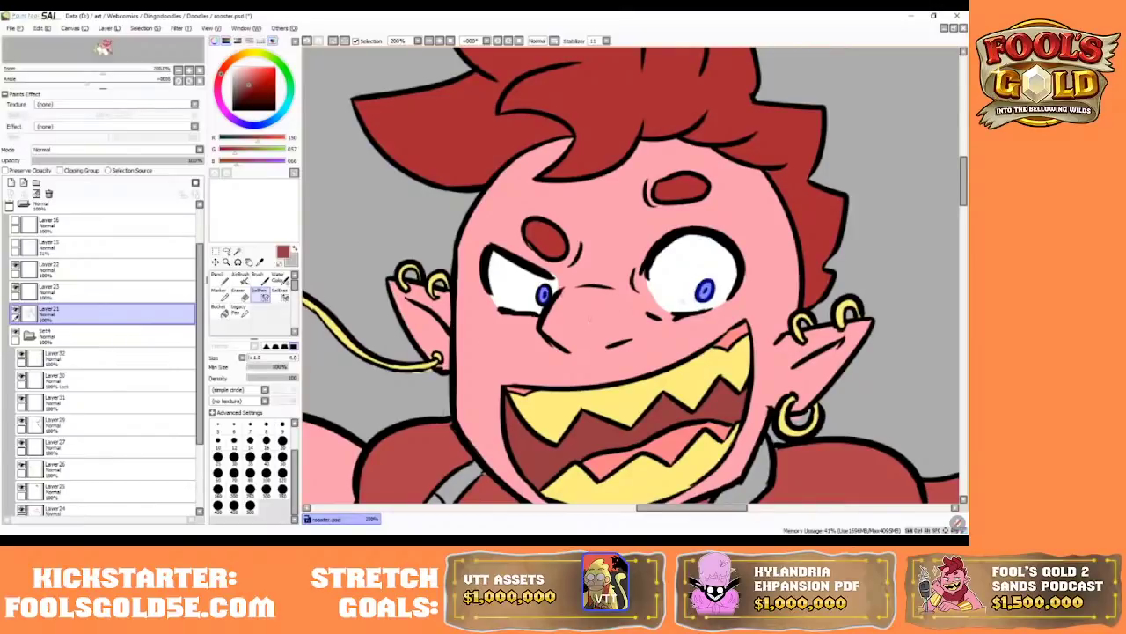
click(53, 357)
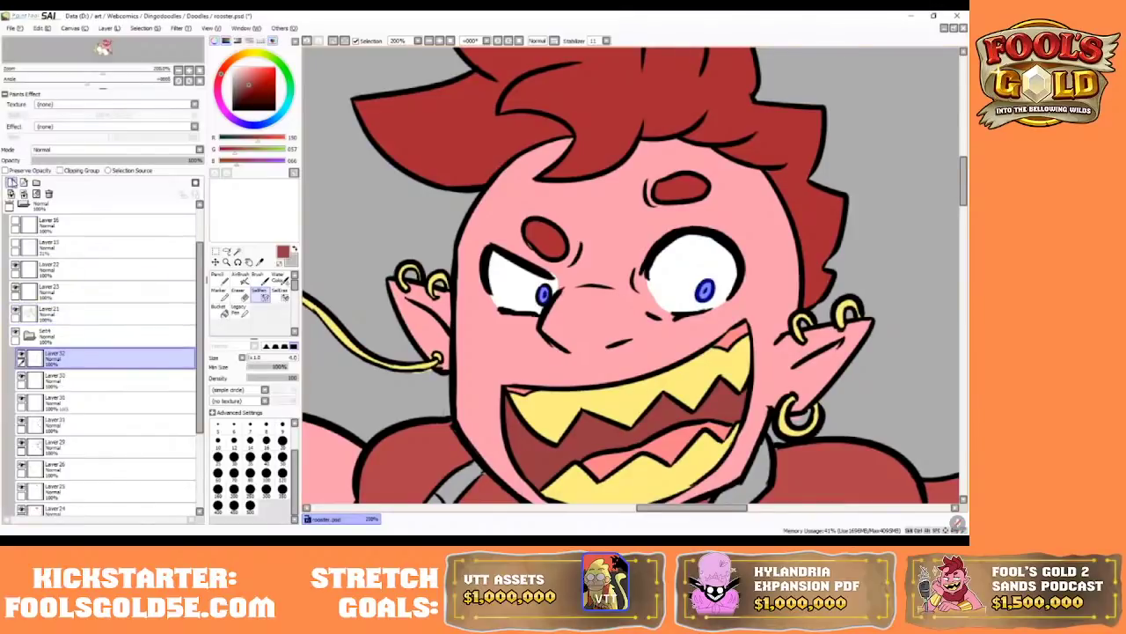
click(217, 275)
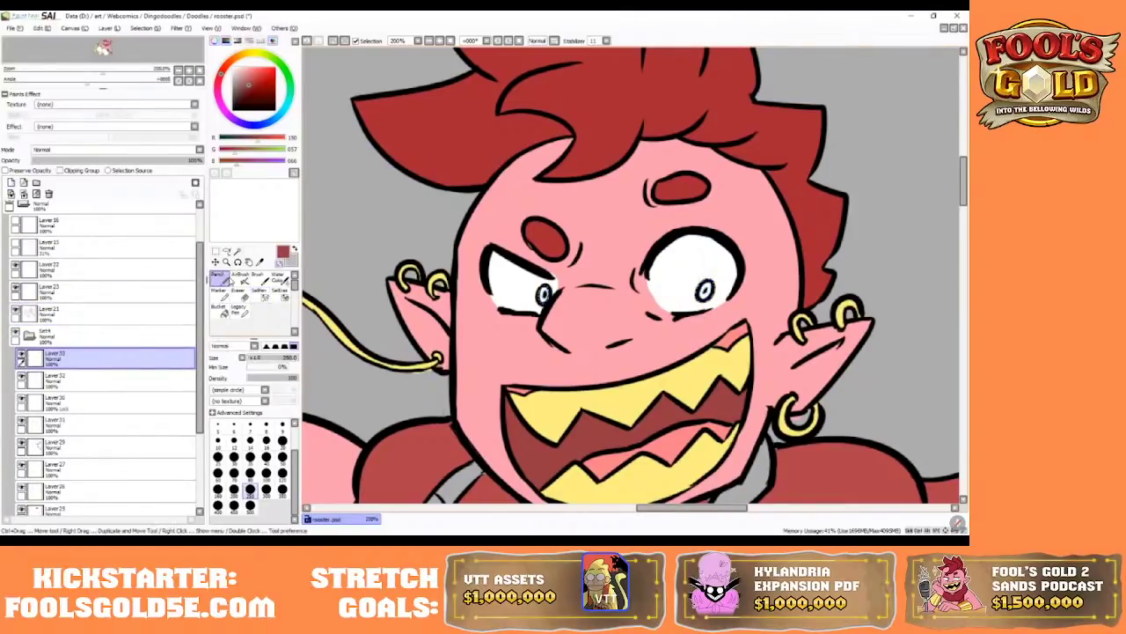
right_click(546, 400)
drag(482, 266, 789, 274)
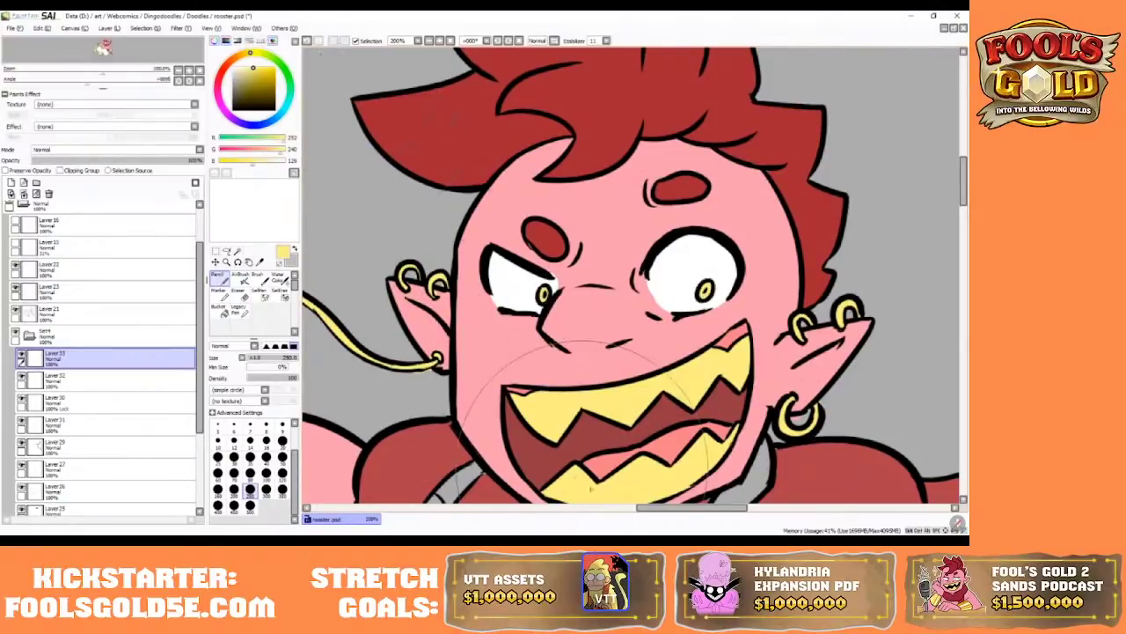
- Toggle the visibility of Layer 23, Layer 32 and Layer 27 to identify what each one contains on the face
drag(648, 509, 648, 509)
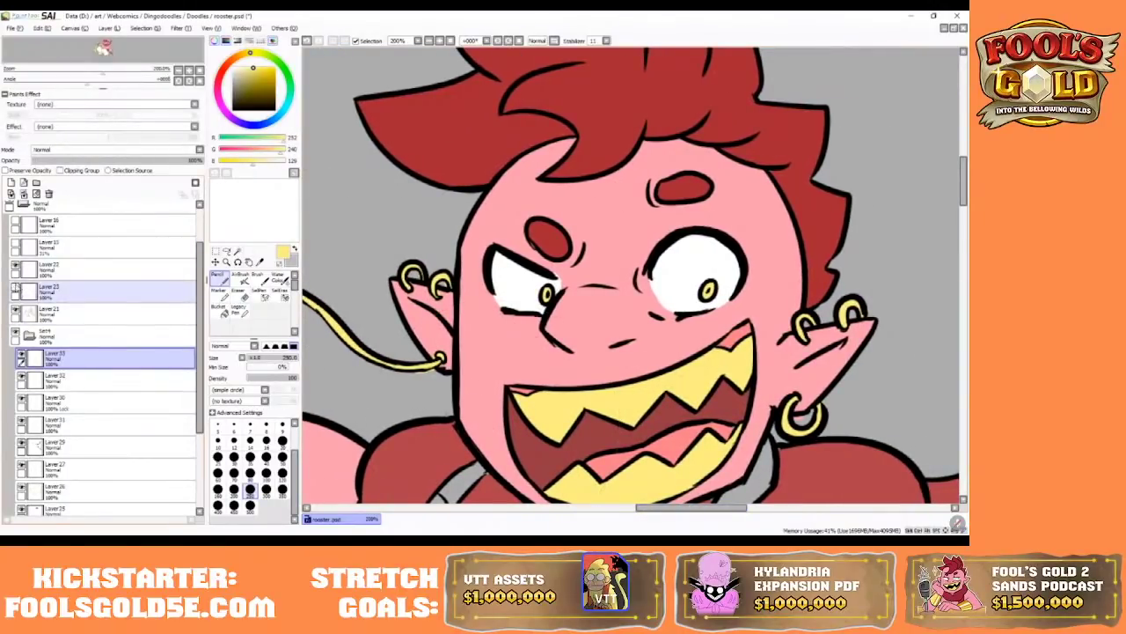
click(14, 289)
click(21, 377)
click(21, 378)
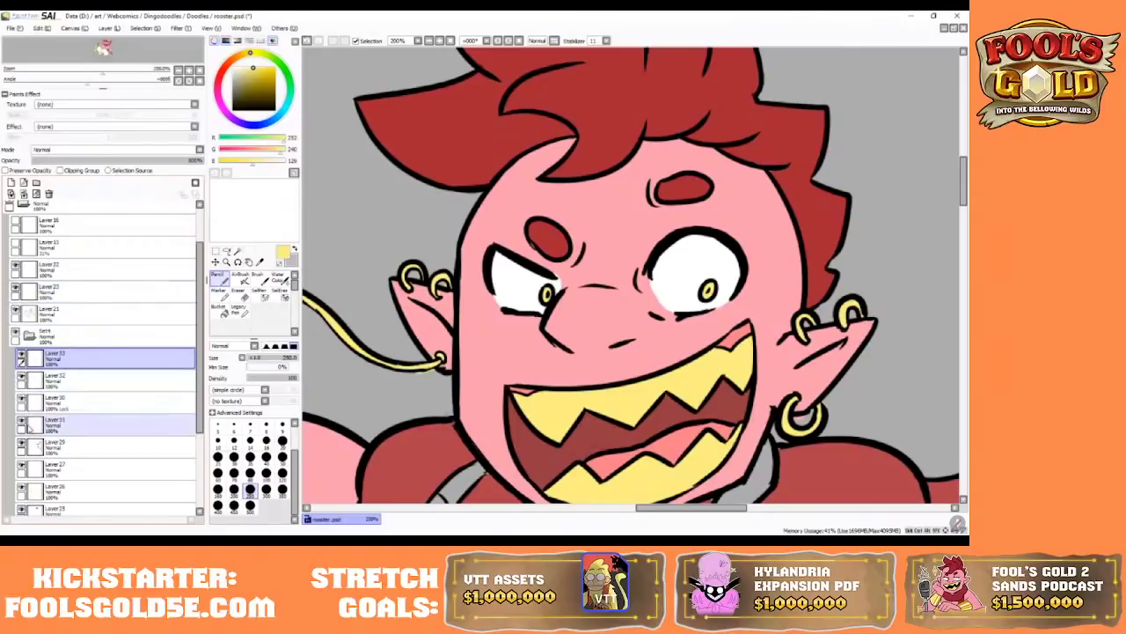
click(21, 468)
click(21, 468)
- Touch up the area around the eyes with the Eraser on Layer 27 and on line art Layer 21
click(50, 469)
key(e)
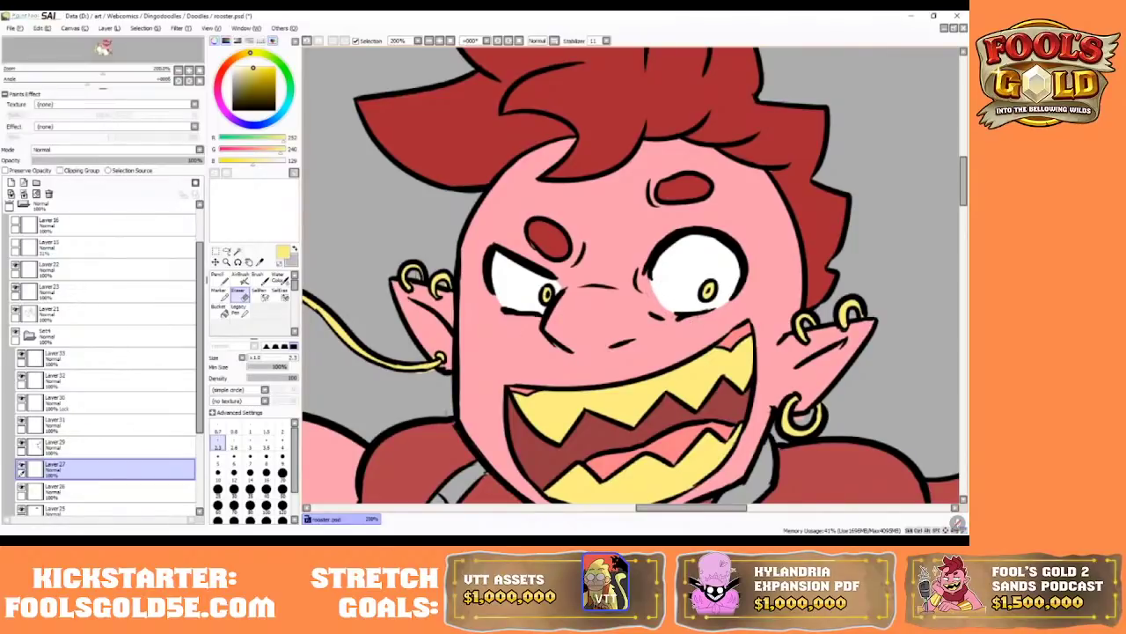
click(105, 315)
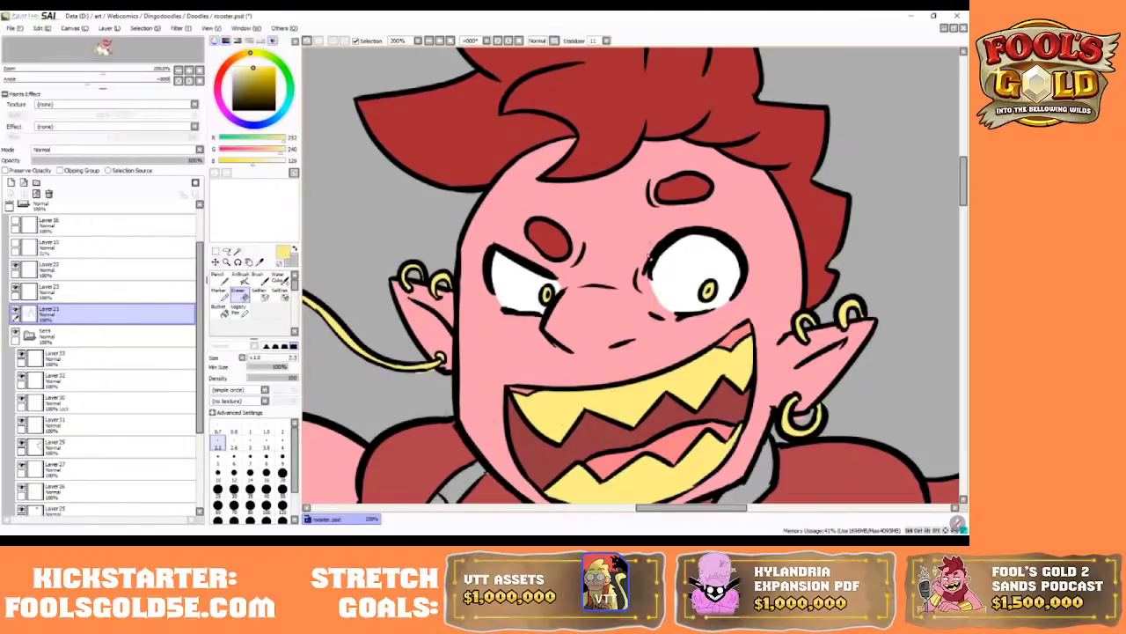
- Add a new layer above Layer 21 and paint white highlights over both irises with the Pencil at size 9
drag(645, 512, 655, 512)
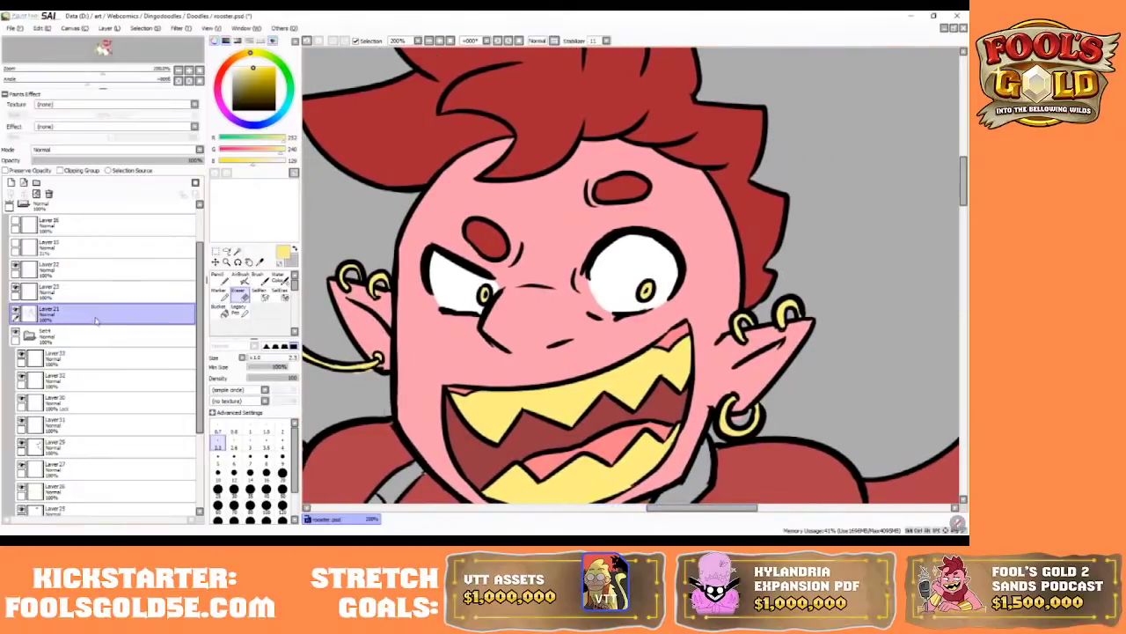
click(11, 182)
drag(243, 73, 184, 23)
click(225, 282)
key([)
key([)
key([)
key([)
key([)
key([)
key([)
key([)
key([)
key([)
key([)
key([)
key([)
key([)
key([)
key([)
key([)
key([)
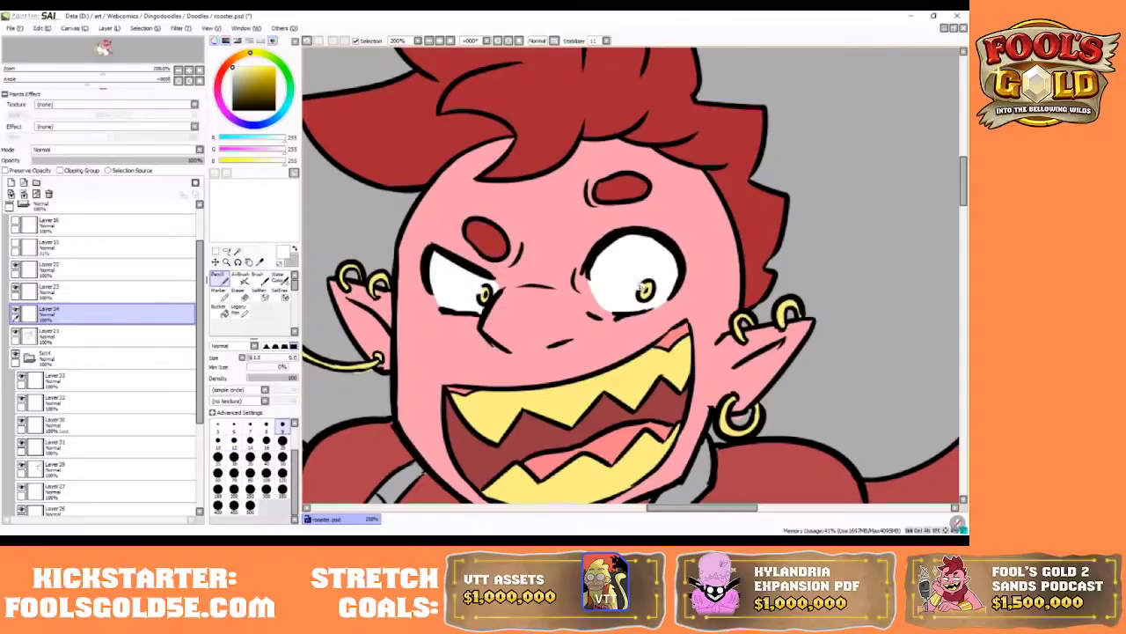
- Add a clipping layer above the yellow iris layer, Layer 33, and shade both irises with orange
scroll(953, 186, down, 5)
scroll(952, 185, up, 3)
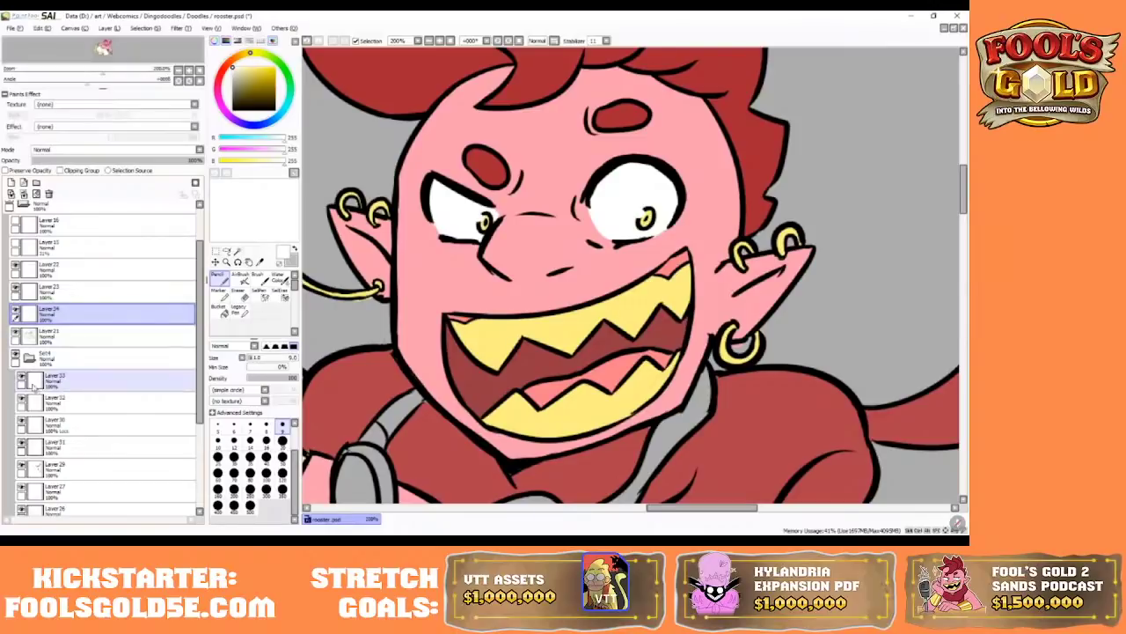
click(61, 380)
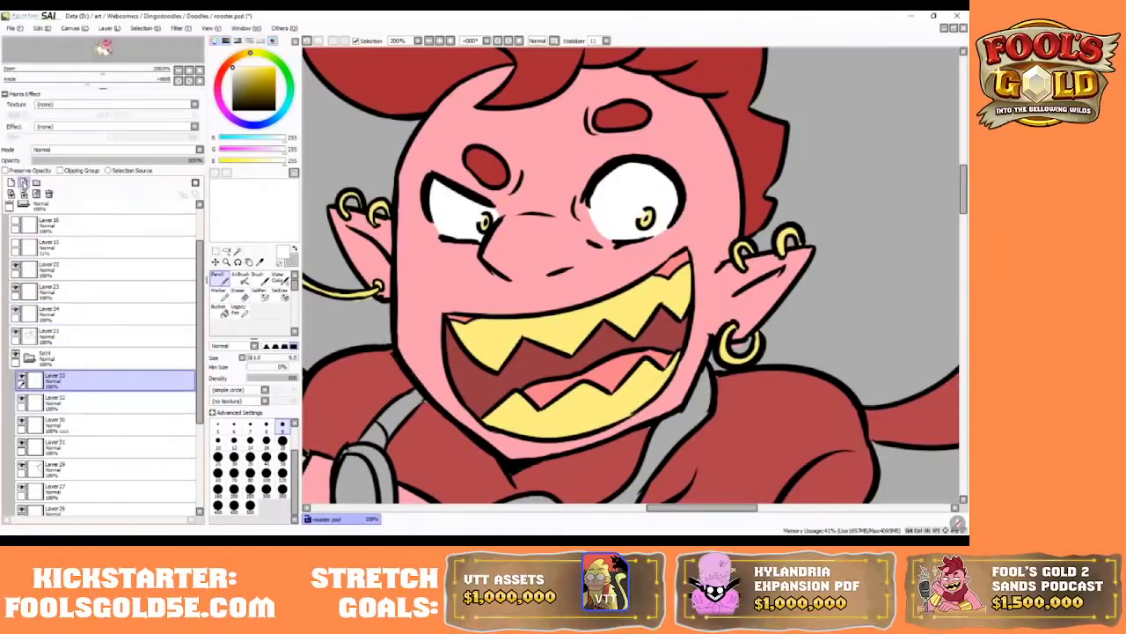
click(60, 171)
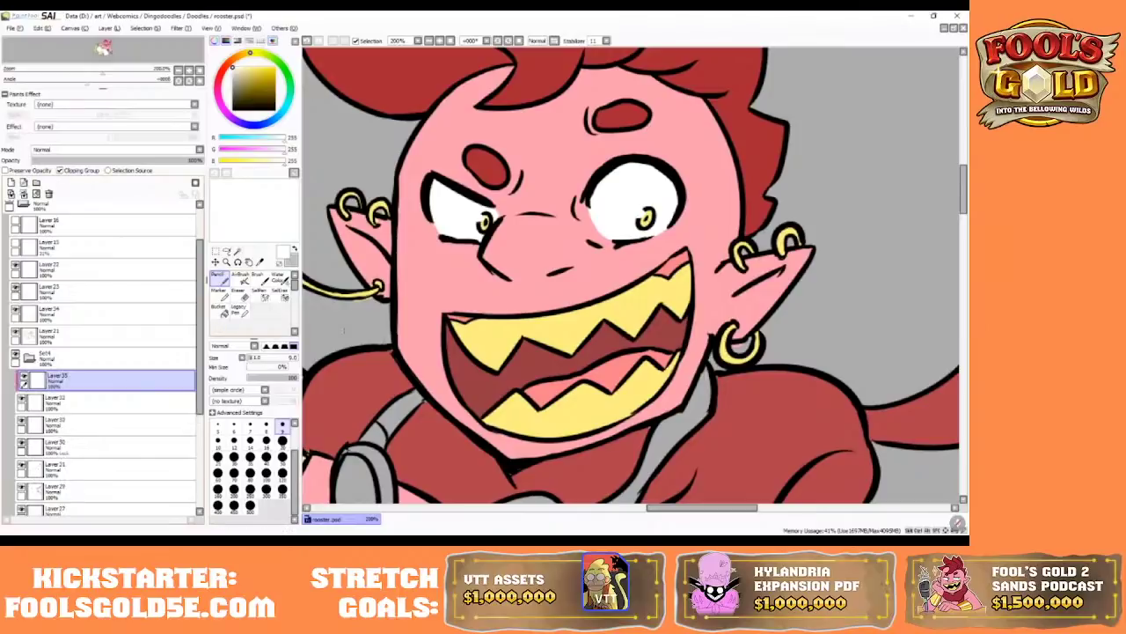
alt+click(487, 343)
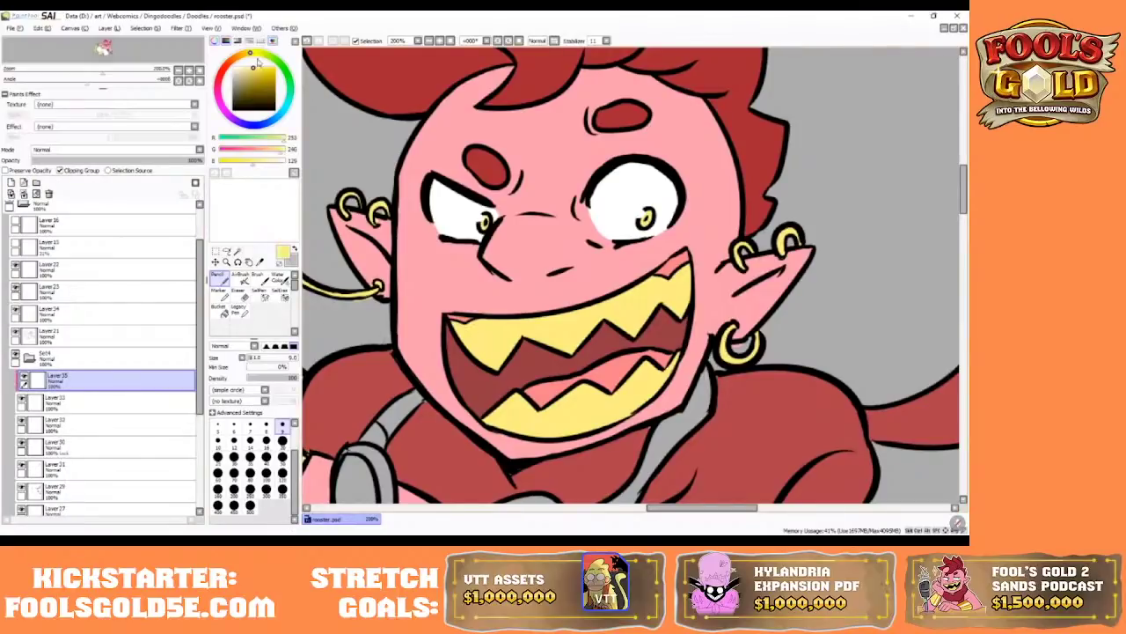
click(250, 55)
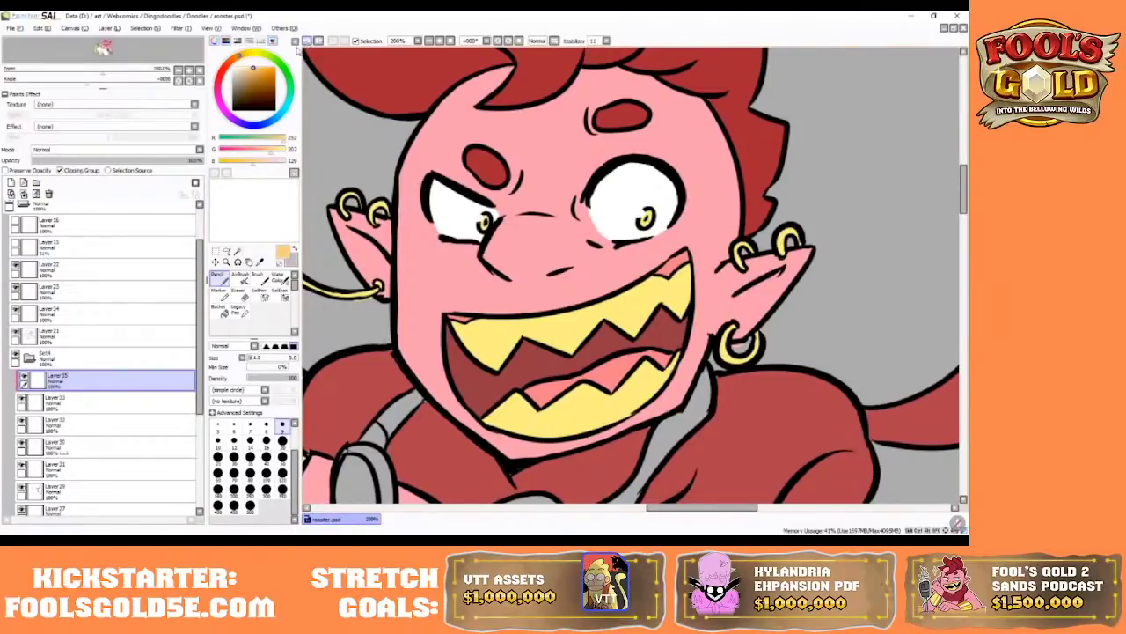
drag(258, 71, 261, 71)
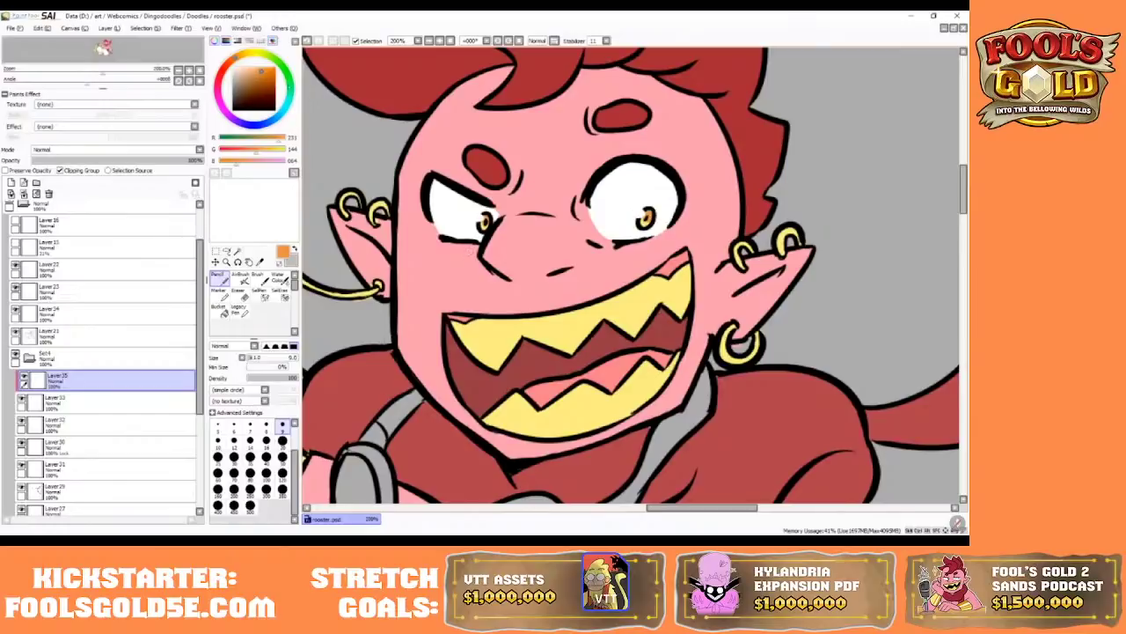
- Deepen the shading of both irises with a darker reddish orange, reducing the Pencil size to 2.6 for the details
click(258, 75)
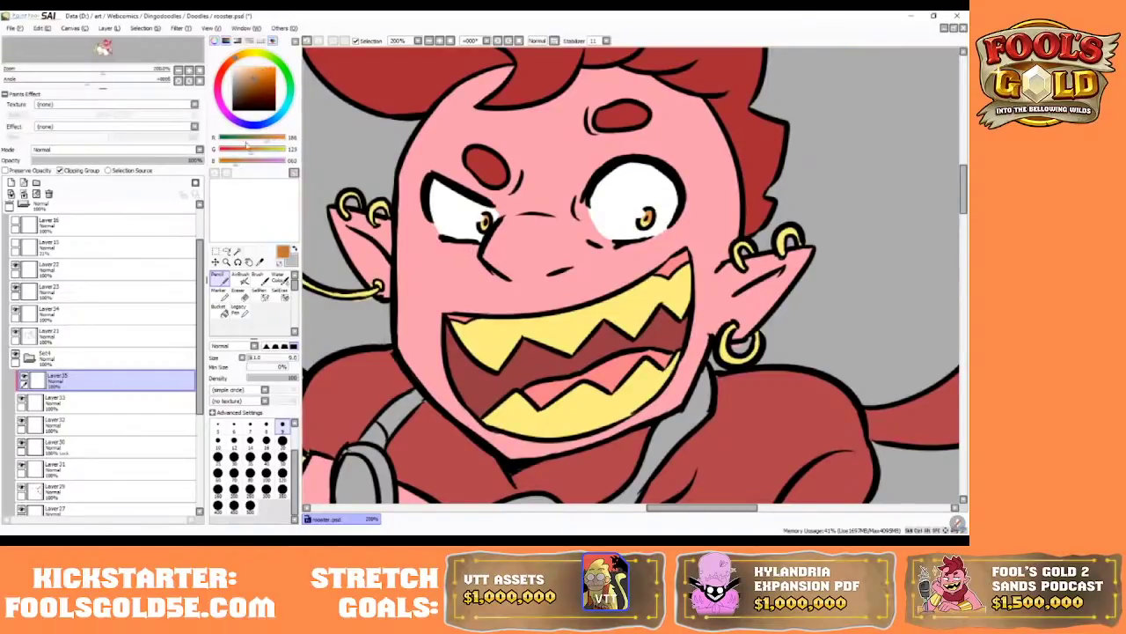
click(224, 67)
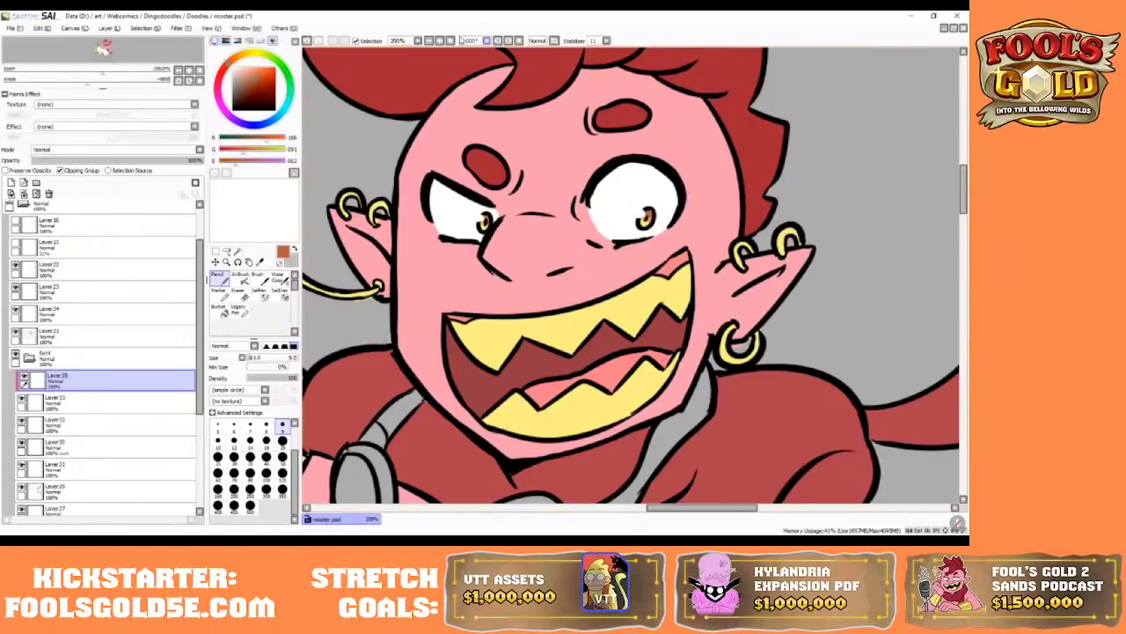
double_click(440, 41)
key(bracketleft)
key(bracketleft)
key(bracketleft)
key(bracketleft)
key(bracketleft)
key(bracketleft)
key(bracketleft)
key(bracketleft)
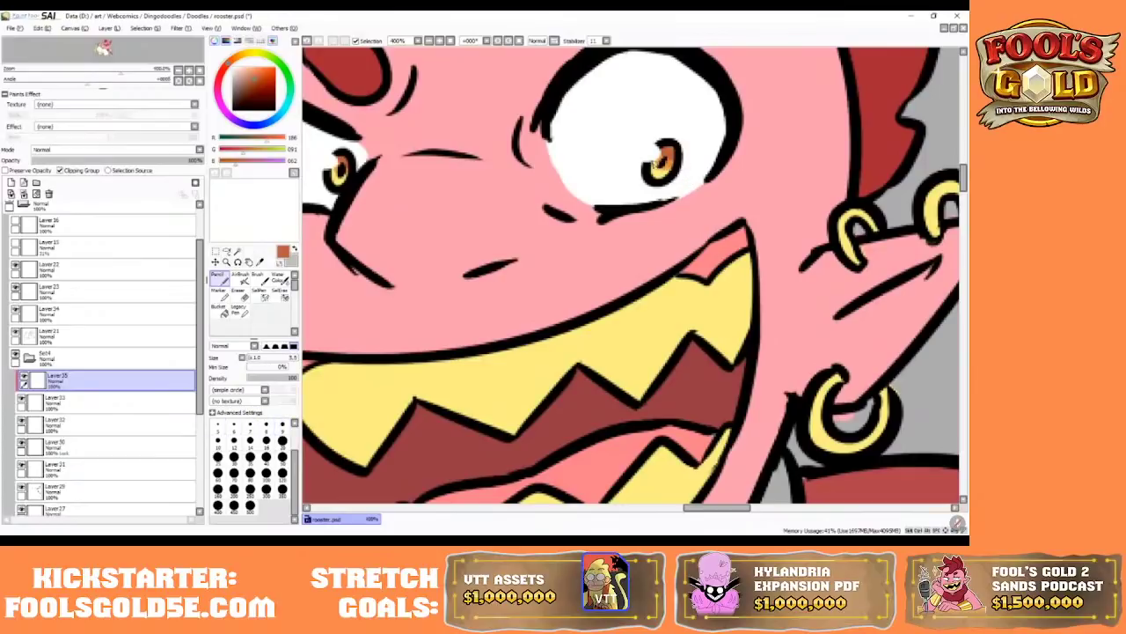
drag(656, 166, 653, 165)
drag(708, 509, 691, 510)
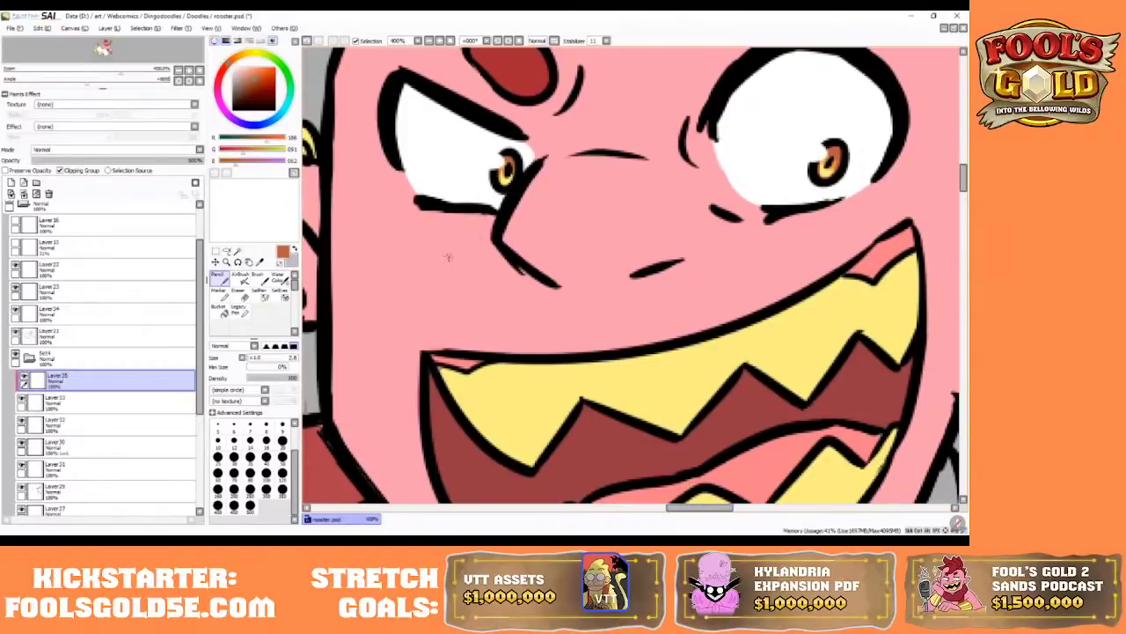
- Paint dark reddish-brown pupils inside both irises
click(256, 88)
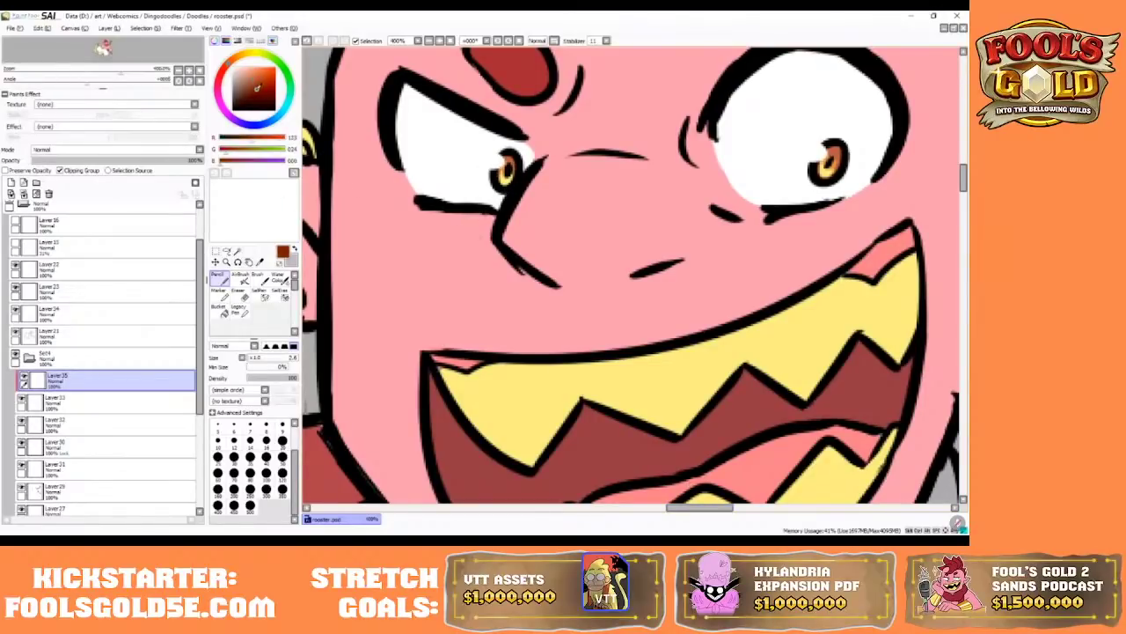
drag(515, 159, 508, 170)
mouse_move(831, 157)
mouse_down()
mouse_move(841, 167)
mouse_move(825, 183)
mouse_up()
- Brighten the irises with pale yellow and refine the pupil edges with the dark brown sampled from the eye
click(255, 57)
click(251, 67)
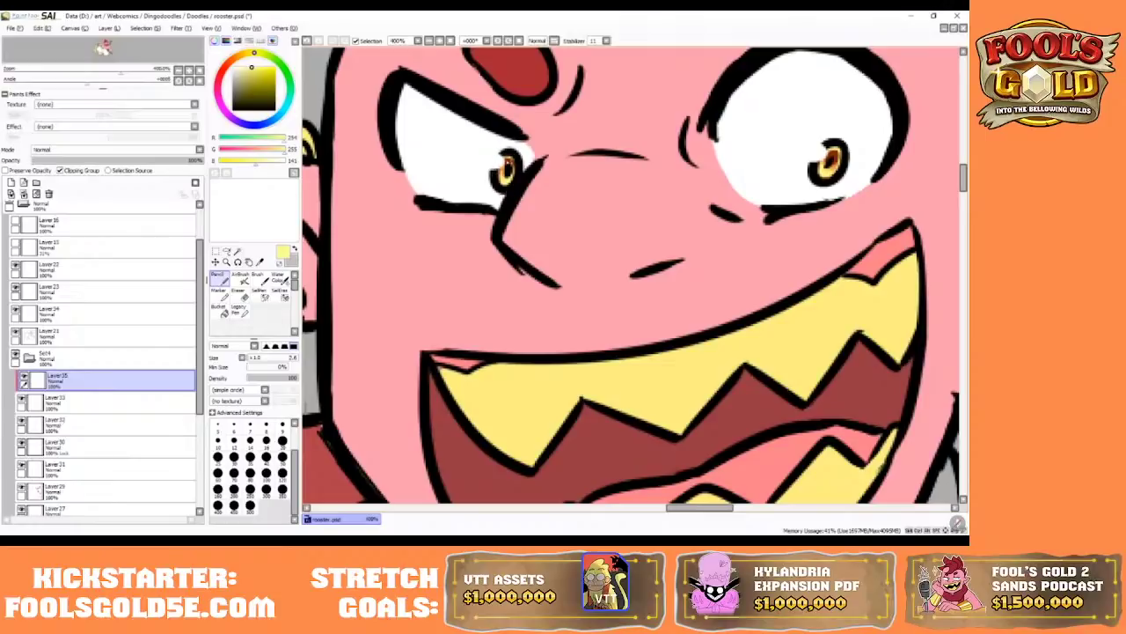
alt+click(508, 161)
drag(510, 161, 518, 176)
drag(832, 152, 842, 164)
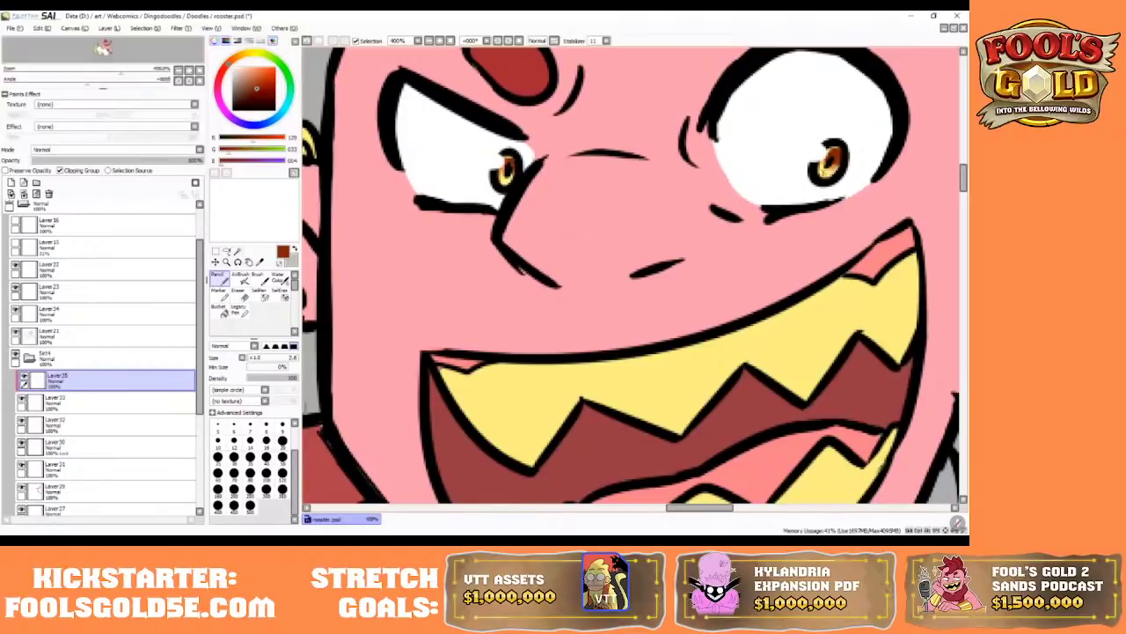
- Review the full figure at 50% zoom and check which layers belong to the colour folder, Set4
click(451, 41)
click(440, 40)
click(440, 41)
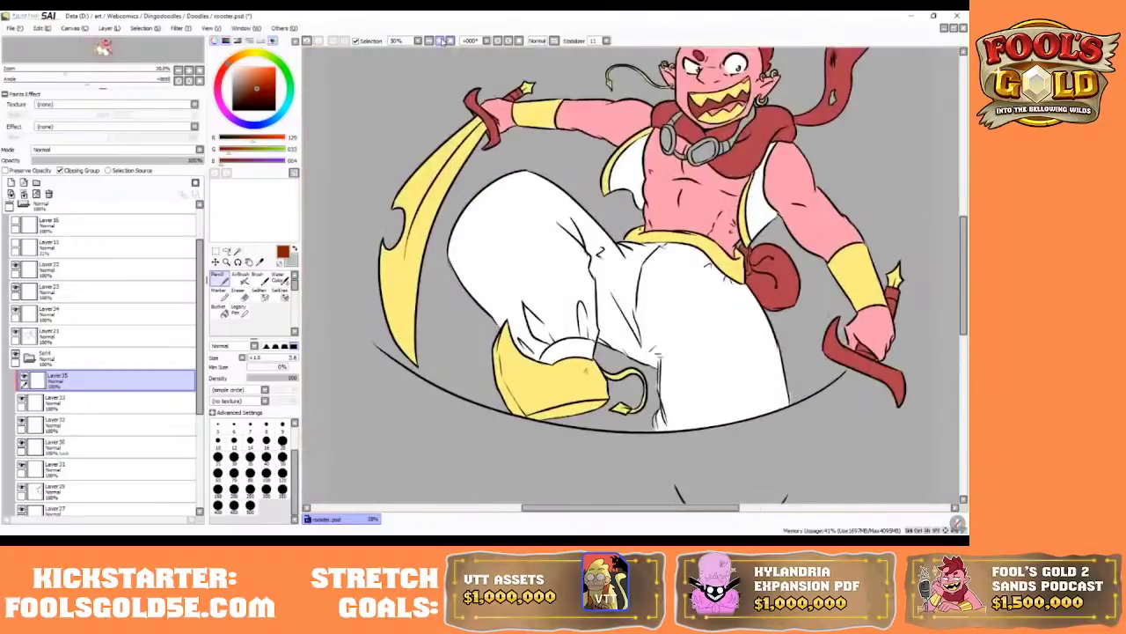
drag(965, 233, 965, 210)
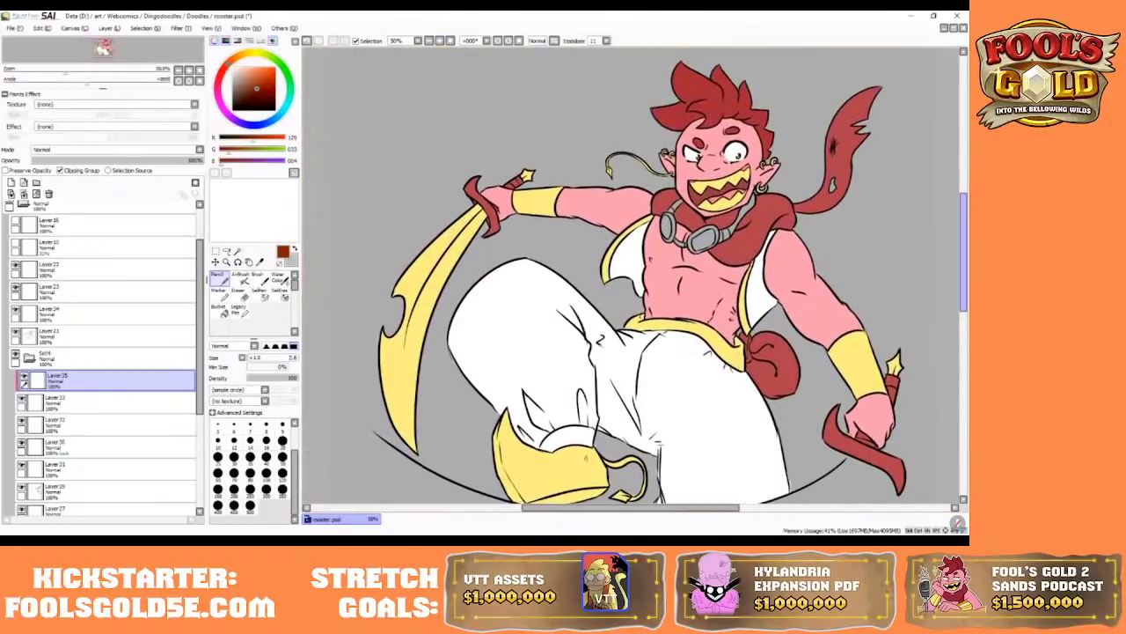
drag(653, 510, 677, 509)
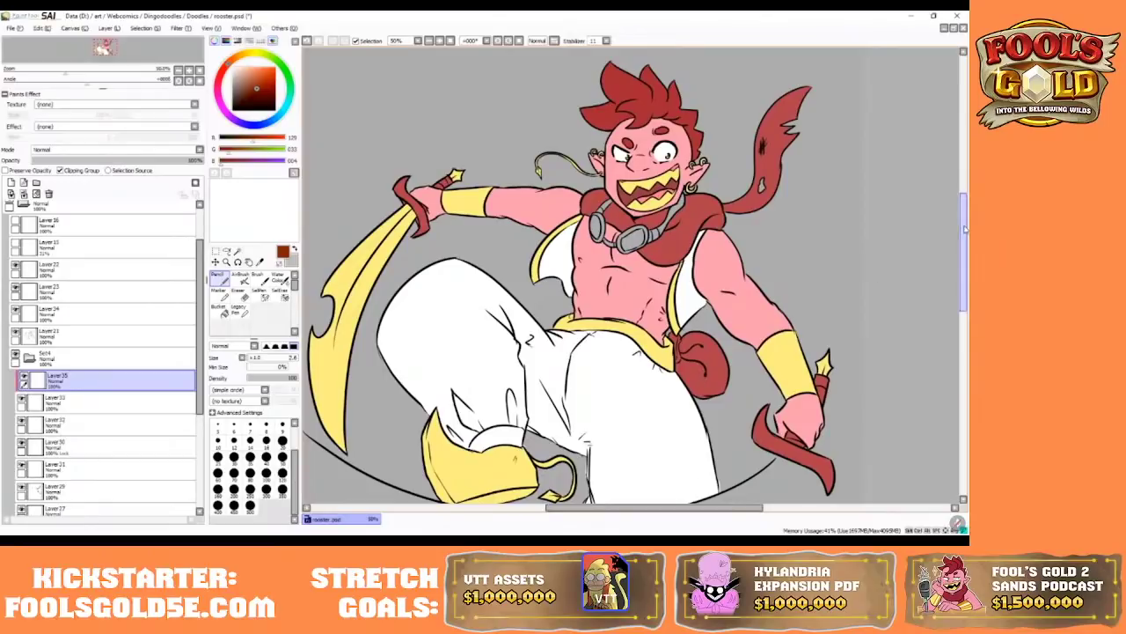
scroll(964, 255, down, 1)
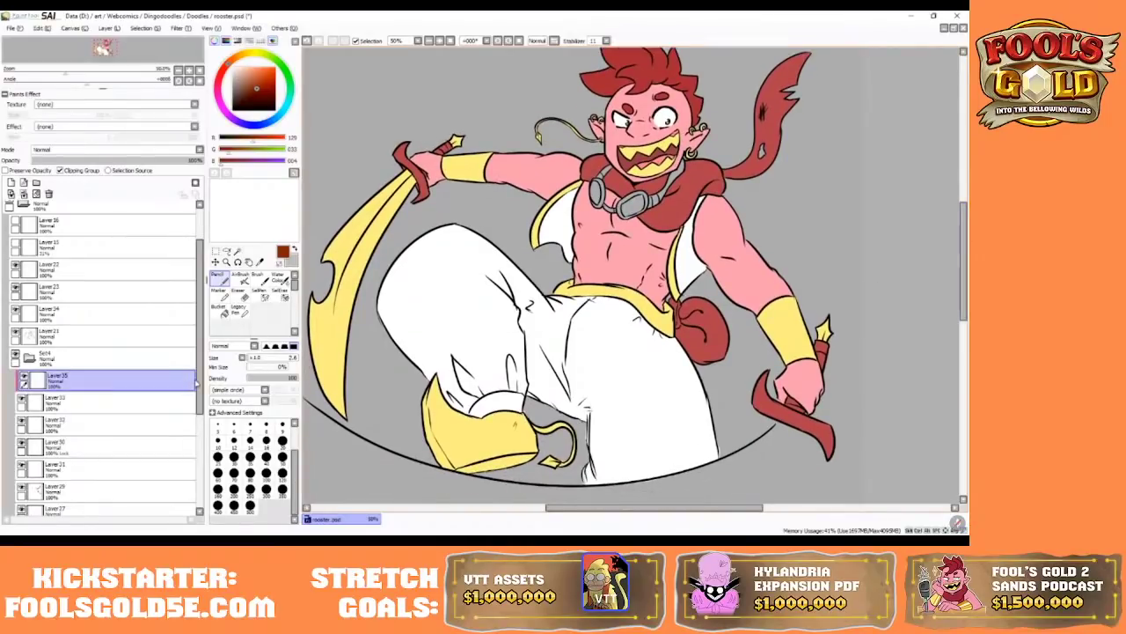
ctrl+click(66, 356)
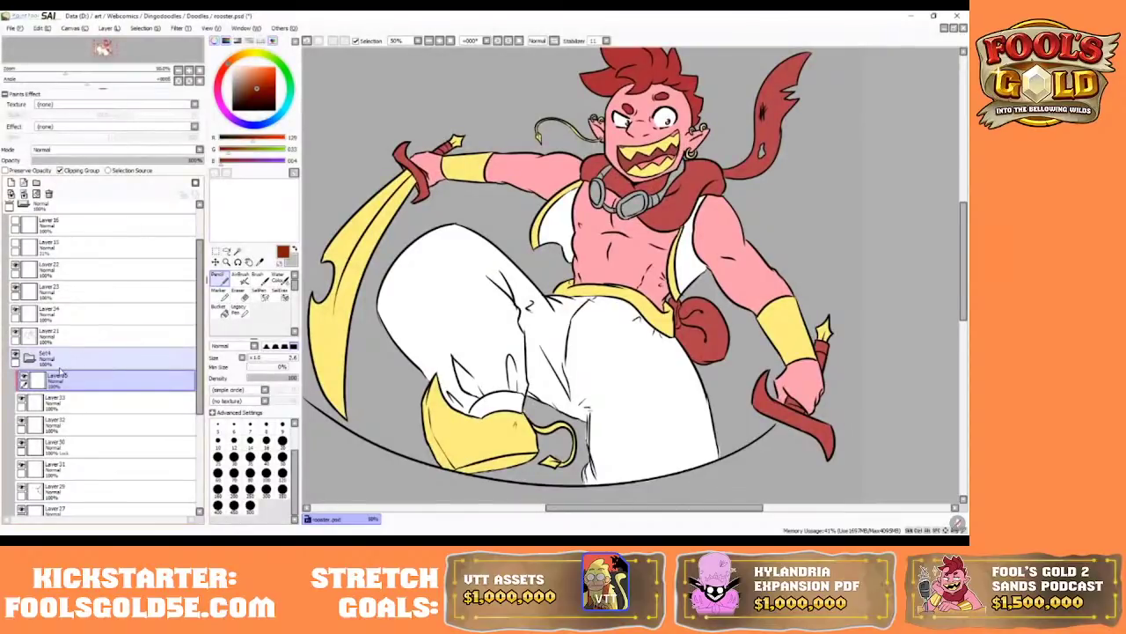
click(44, 357)
click(30, 358)
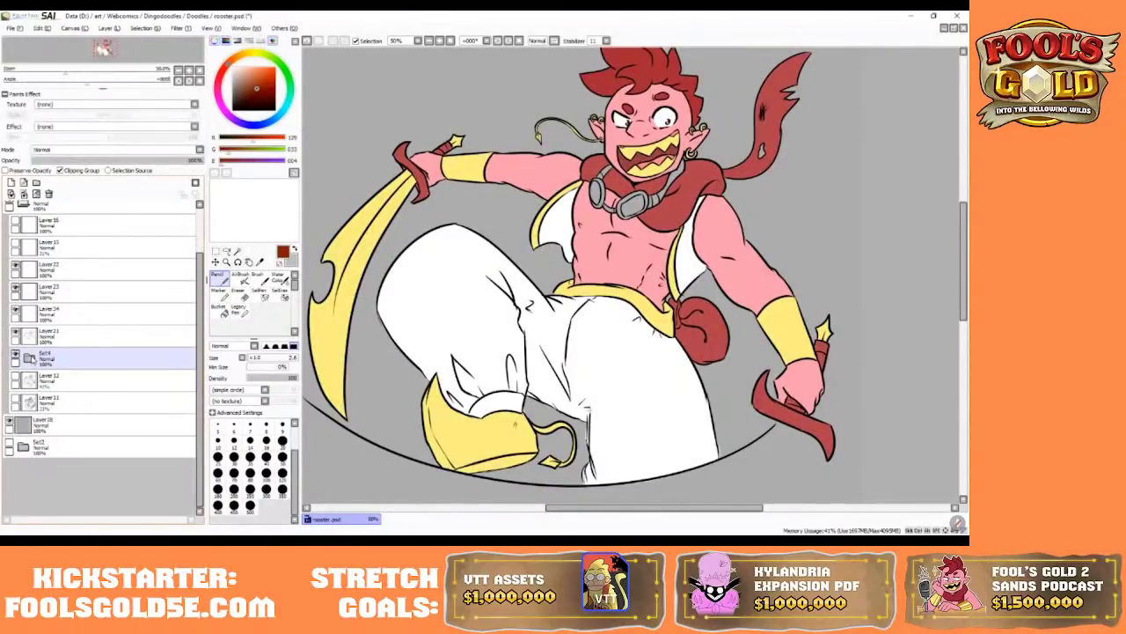
click(30, 358)
click(44, 379)
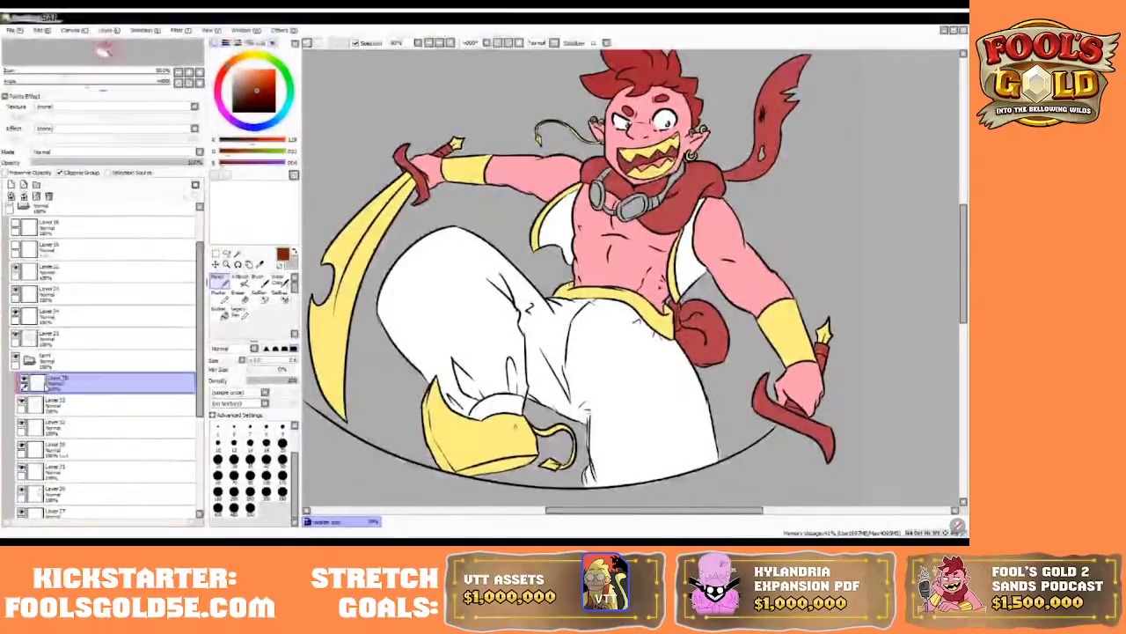
- Check what the line art and fill layers contain by toggling the visibility of Layers 21, 32, 33 and 27
drag(632, 510, 624, 510)
click(14, 335)
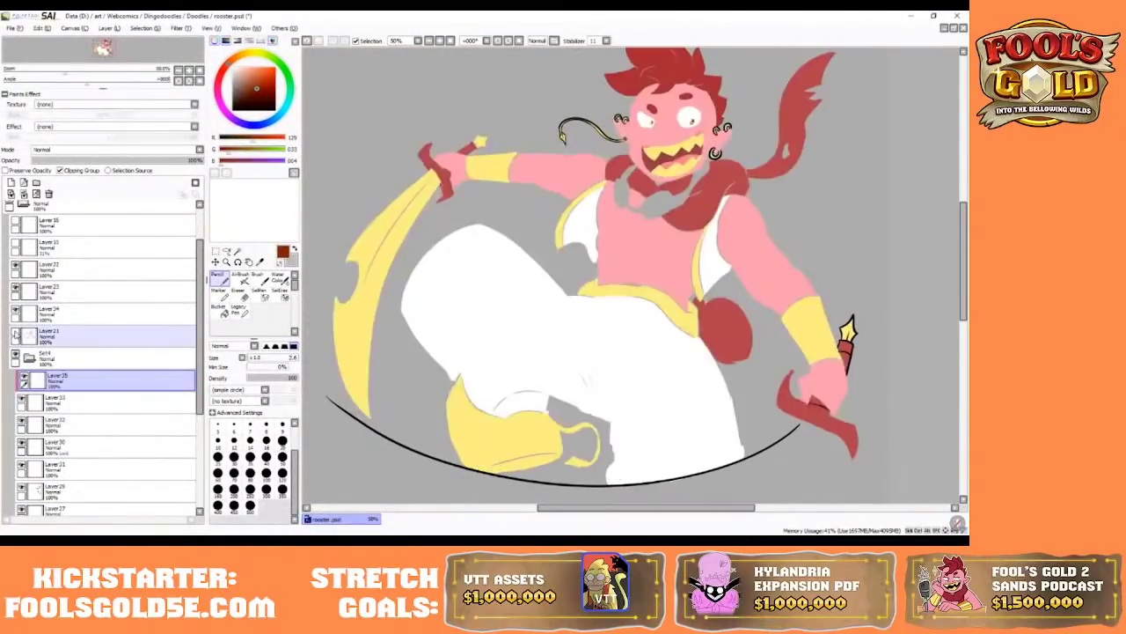
click(15, 334)
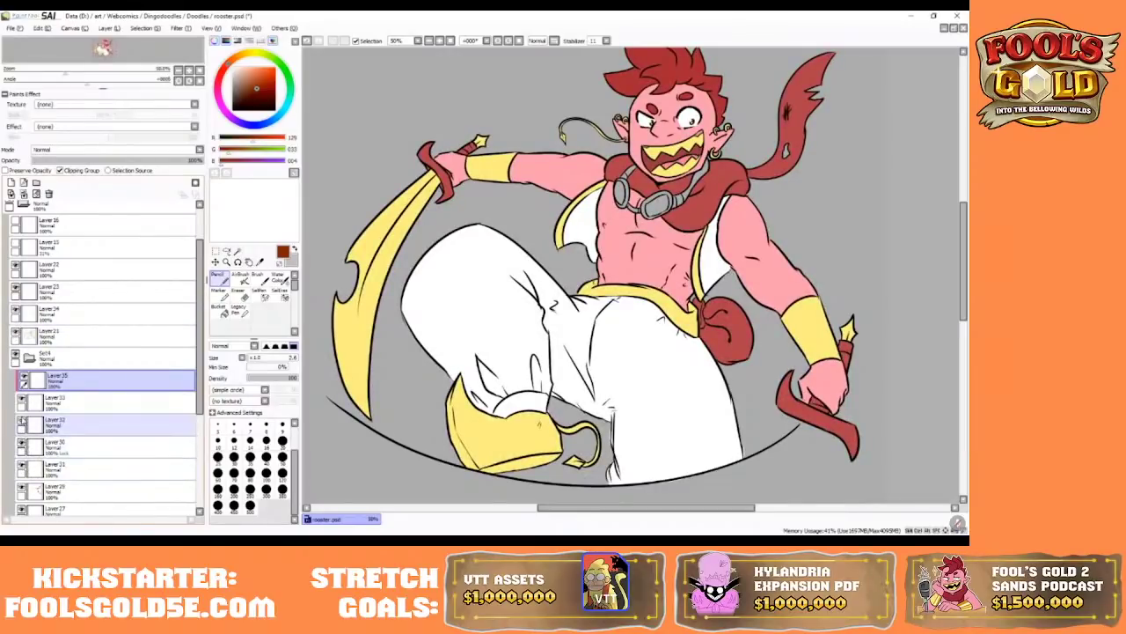
click(22, 419)
click(22, 420)
click(23, 399)
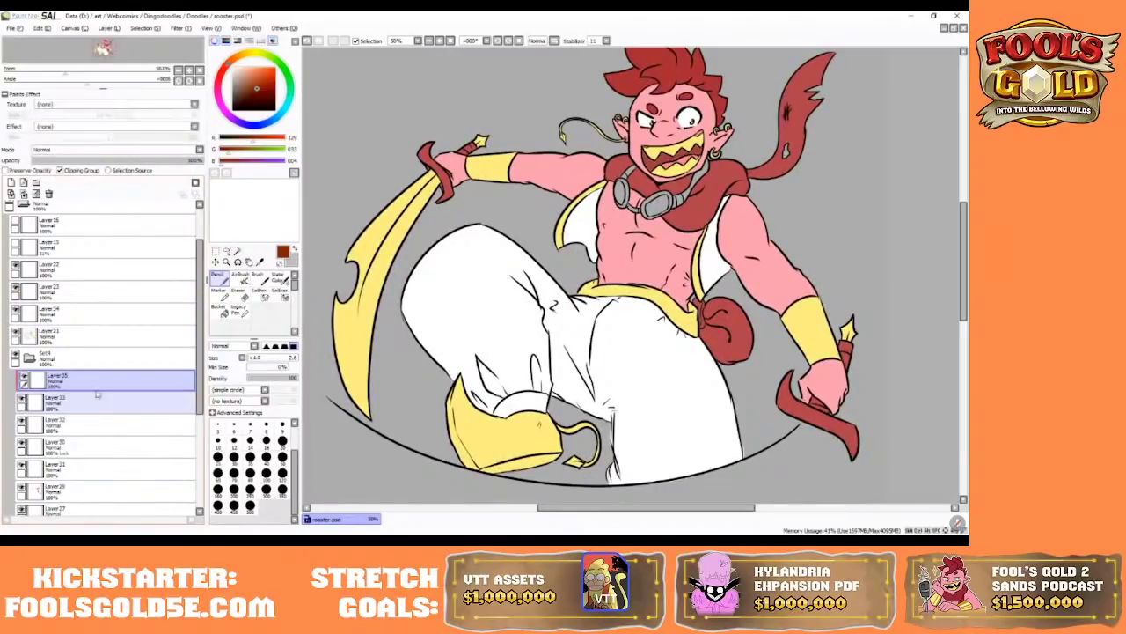
scroll(26, 398, down, 5)
click(21, 380)
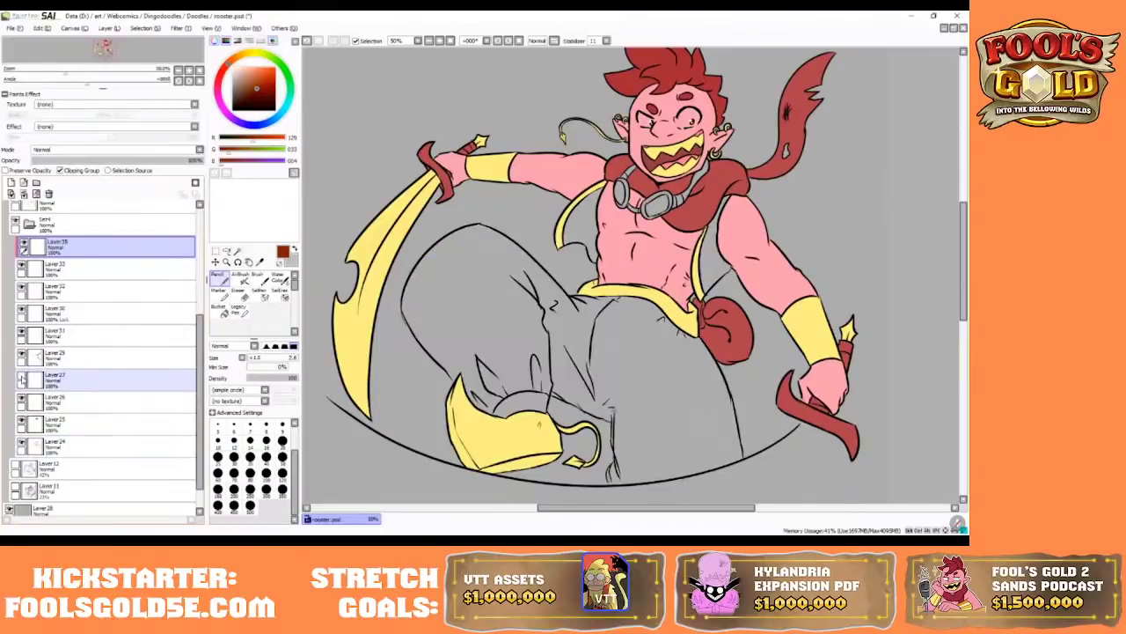
click(21, 379)
- Make the white fill layer, Layer 27, active and enlarge the Eraser to size 6
click(55, 379)
click(238, 292)
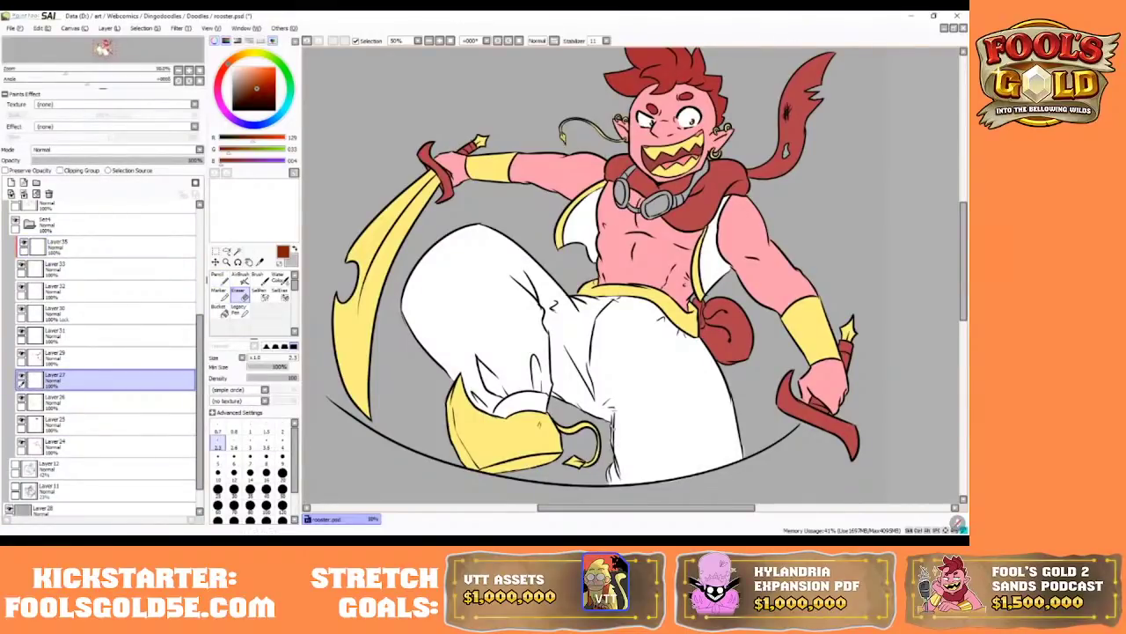
key(bracketright)
key(bracketright)
key(bracketright)
key(bracketright)
key(bracketright)
key(bracketright)
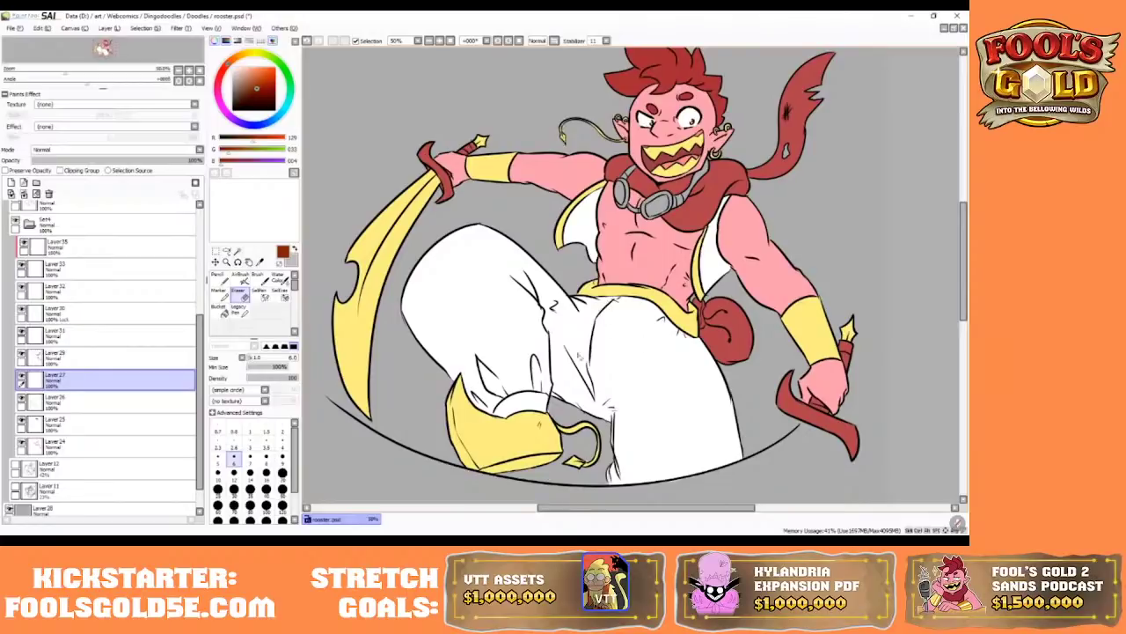
- Examine the head and scarf at 150% zoom and check which colours the lower fill layers, down to Layer 24, hold
drag(589, 514, 595, 516)
drag(963, 260, 963, 223)
click(439, 40)
click(440, 40)
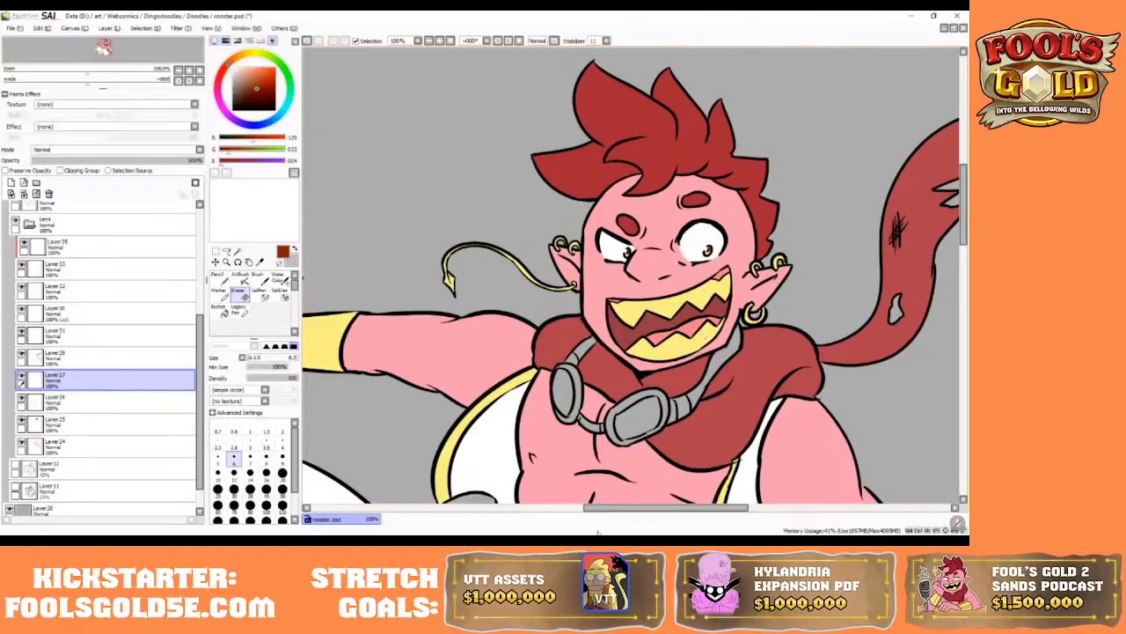
drag(607, 507, 637, 508)
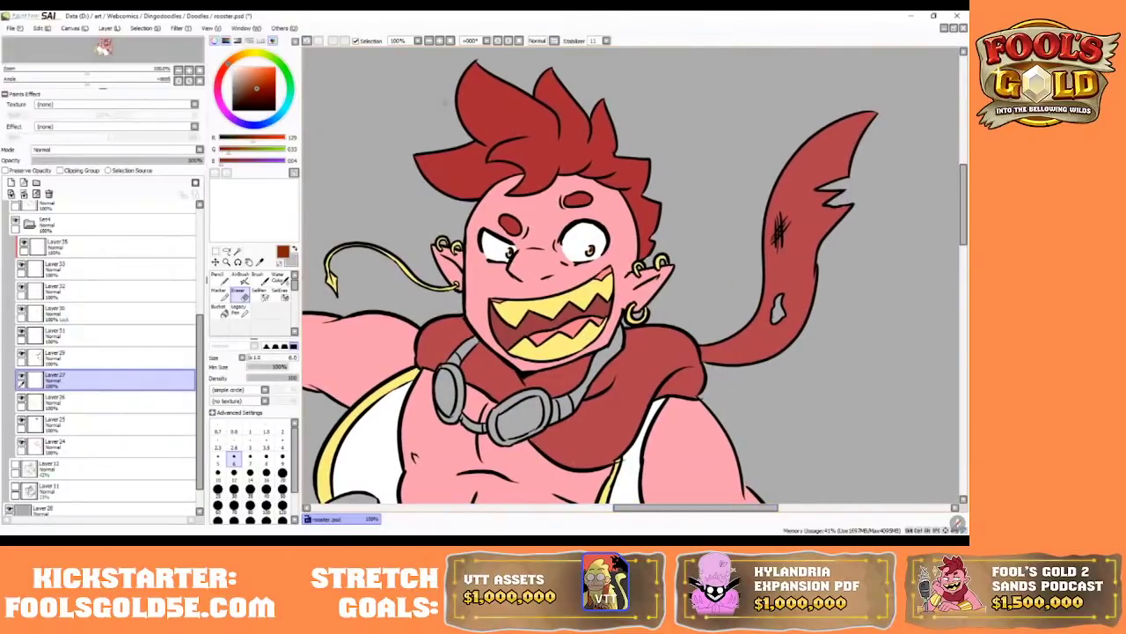
click(440, 40)
click(440, 40)
click(429, 41)
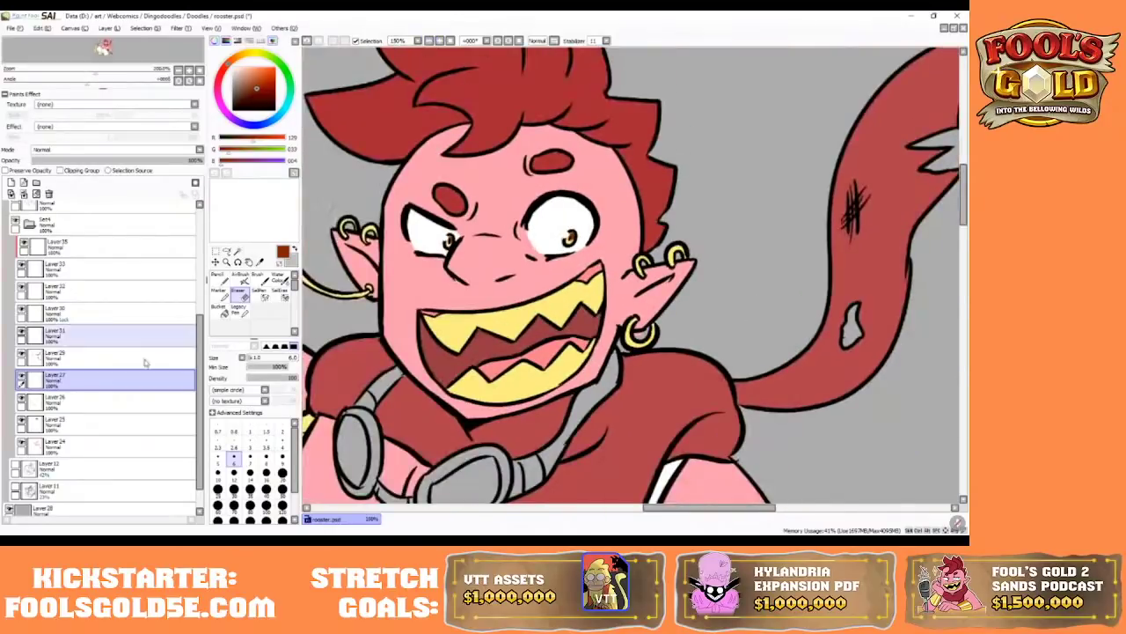
click(141, 446)
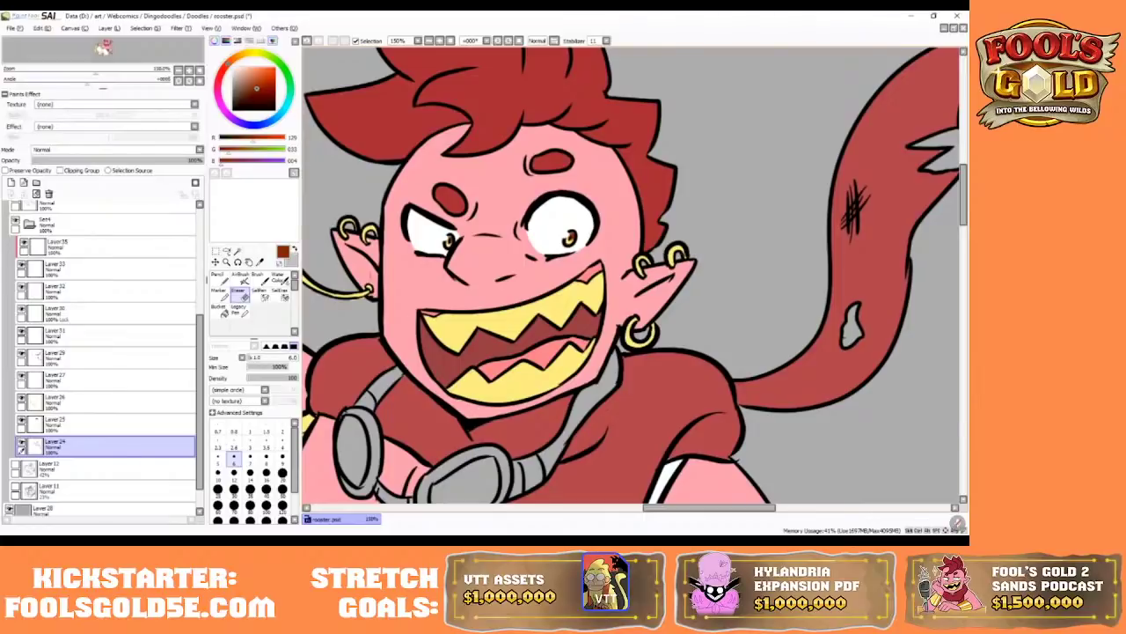
ctrl+click(33, 429)
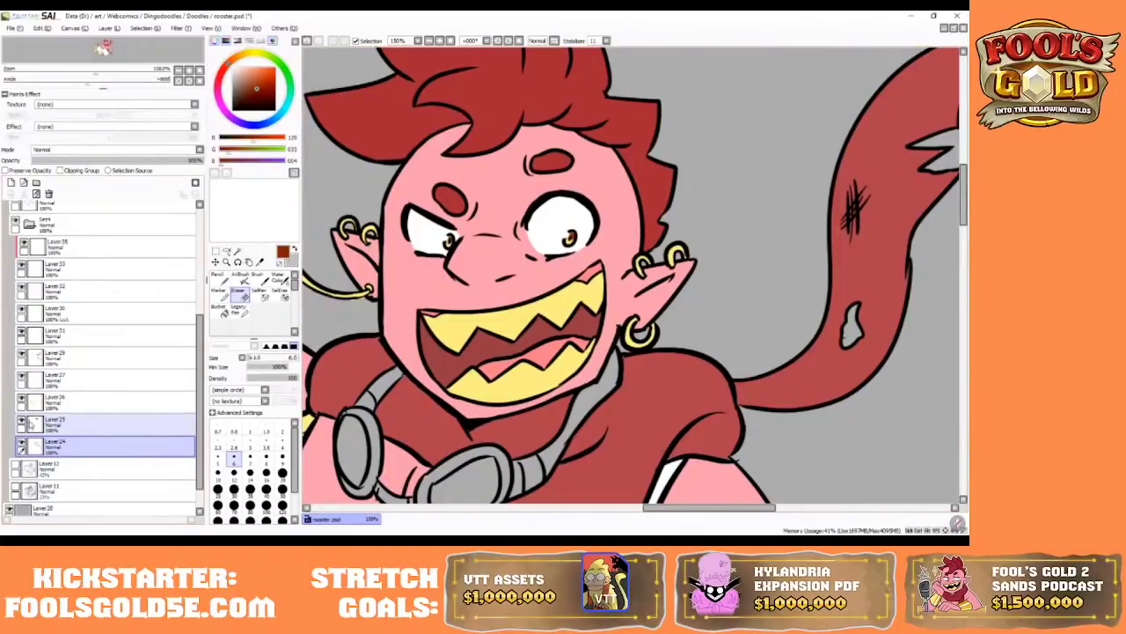
ctrl+click(32, 429)
ctrl+click(52, 313)
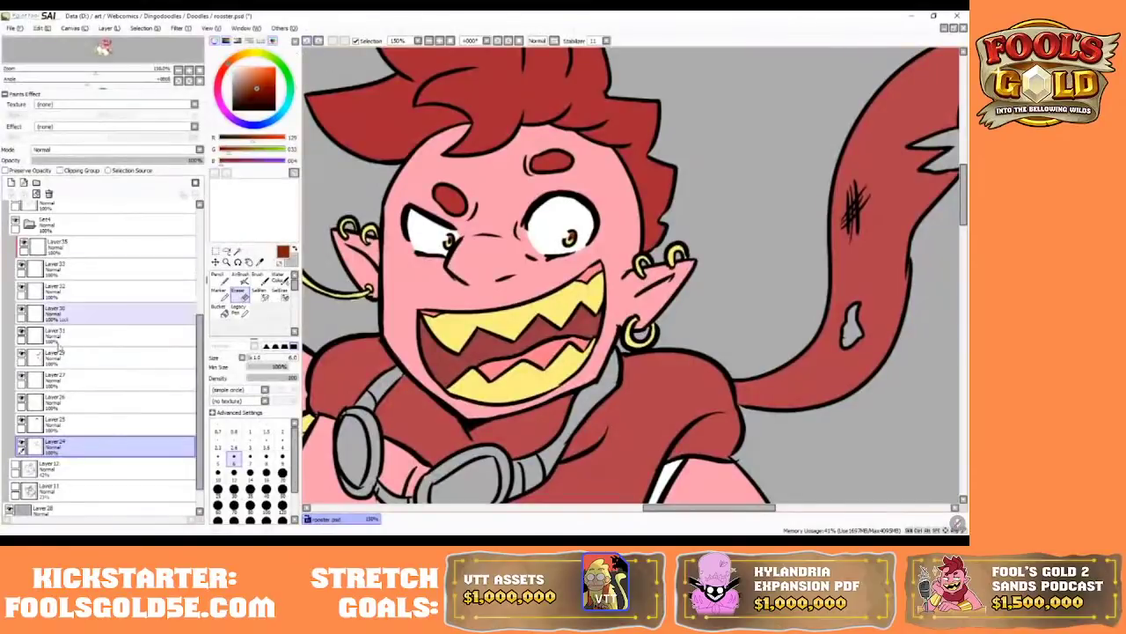
click(21, 399)
click(22, 399)
click(55, 402)
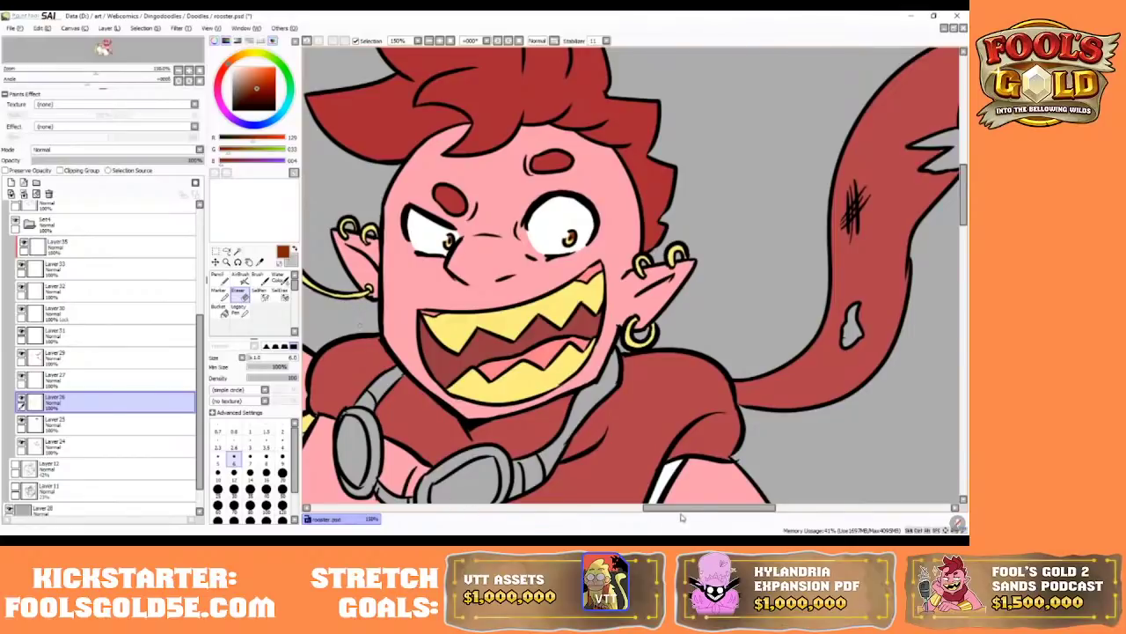
- Select both long goggle strap sections around the neck with the Magic Wand on the line art layer, Layer 21
mouse_move(679, 507)
mouse_down()
mouse_move(514, 505)
mouse_move(674, 507)
mouse_up()
mouse_move(963, 196)
mouse_down()
mouse_move(957, 276)
mouse_move(963, 212)
mouse_up()
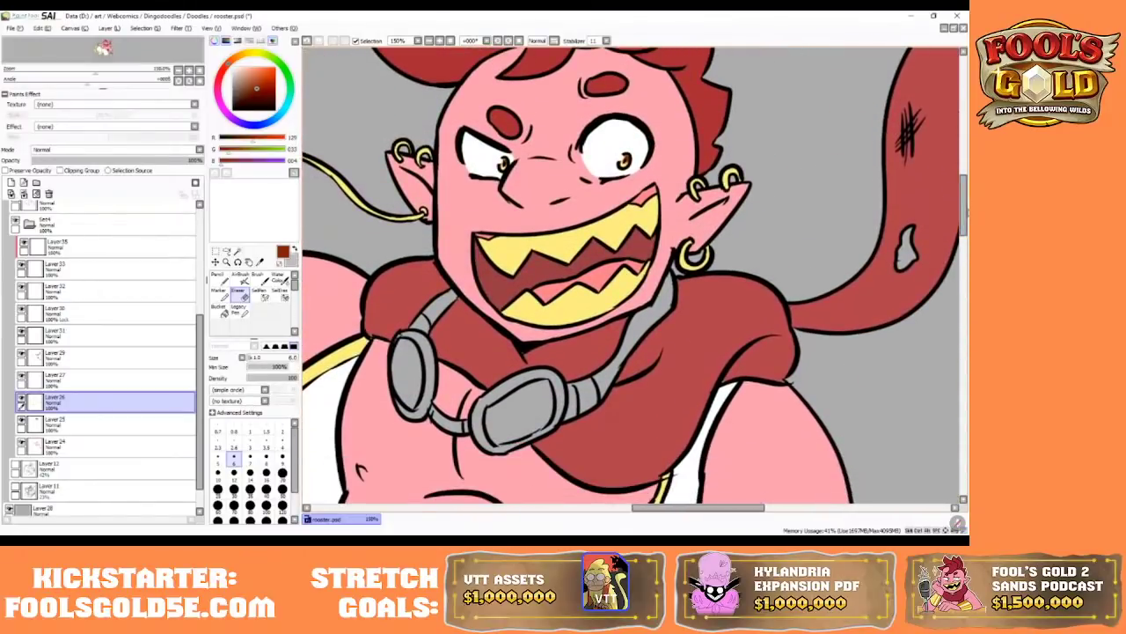
click(237, 251)
scroll(197, 327, up, 3)
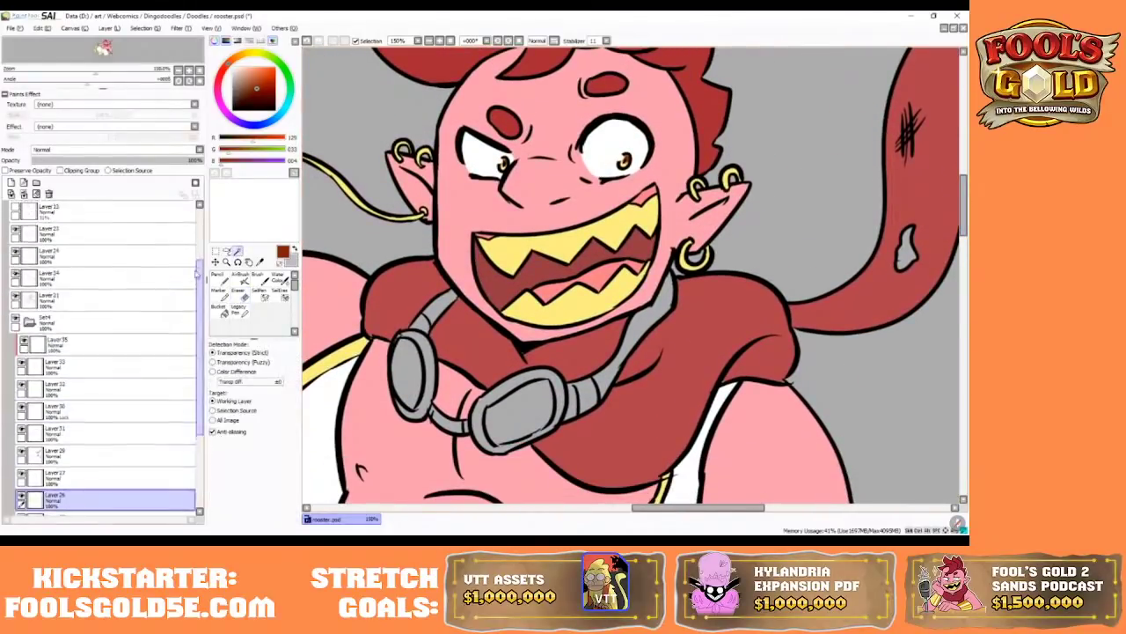
click(81, 300)
click(440, 322)
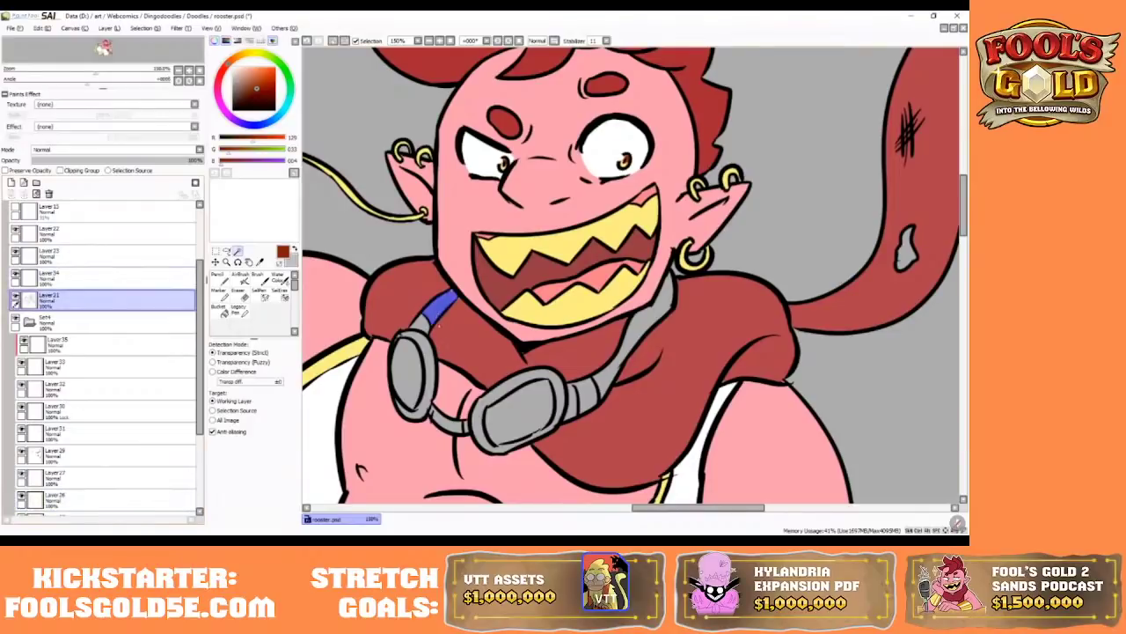
click(614, 378)
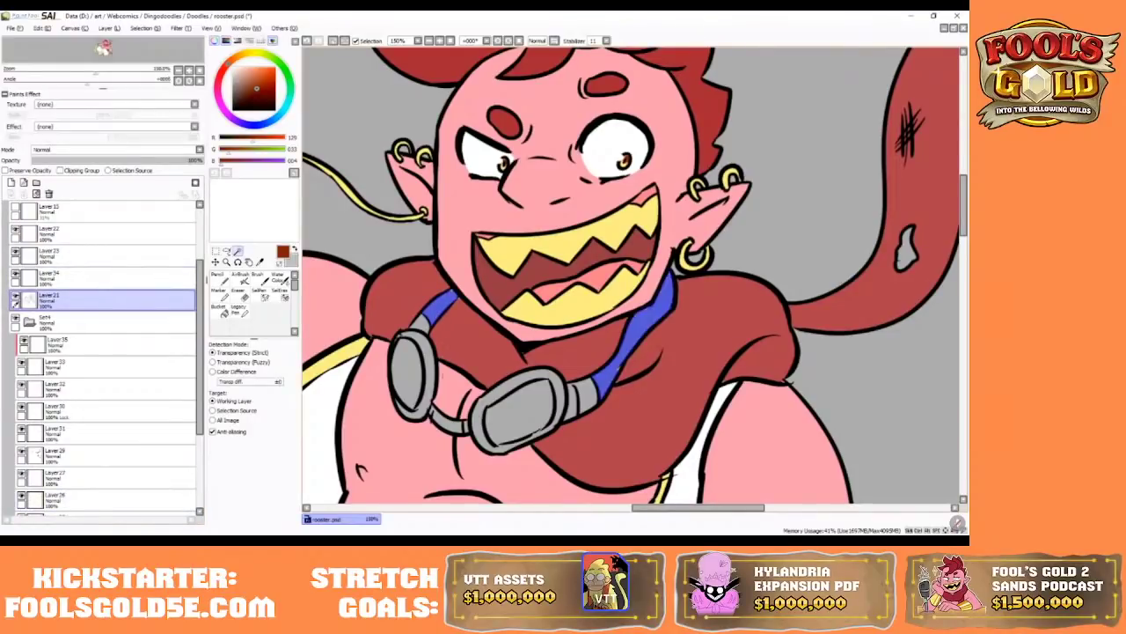
- Add the bridge between the lenses and the short strap piece beside the lens to the selection, using the Selection Pen for touch-ups
click(259, 292)
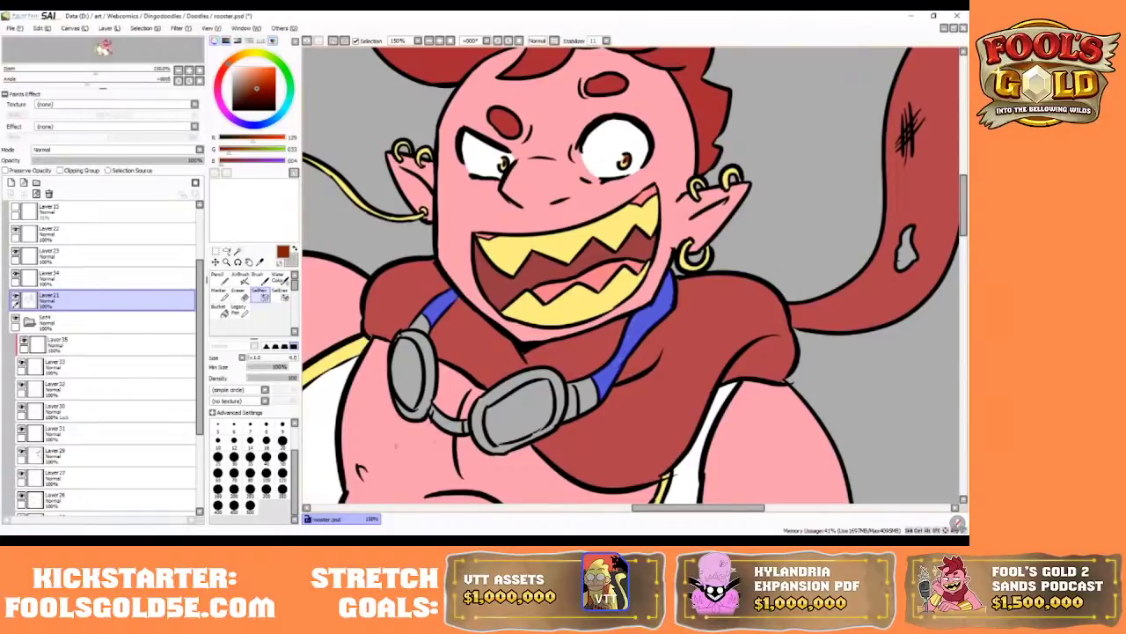
click(237, 251)
click(447, 425)
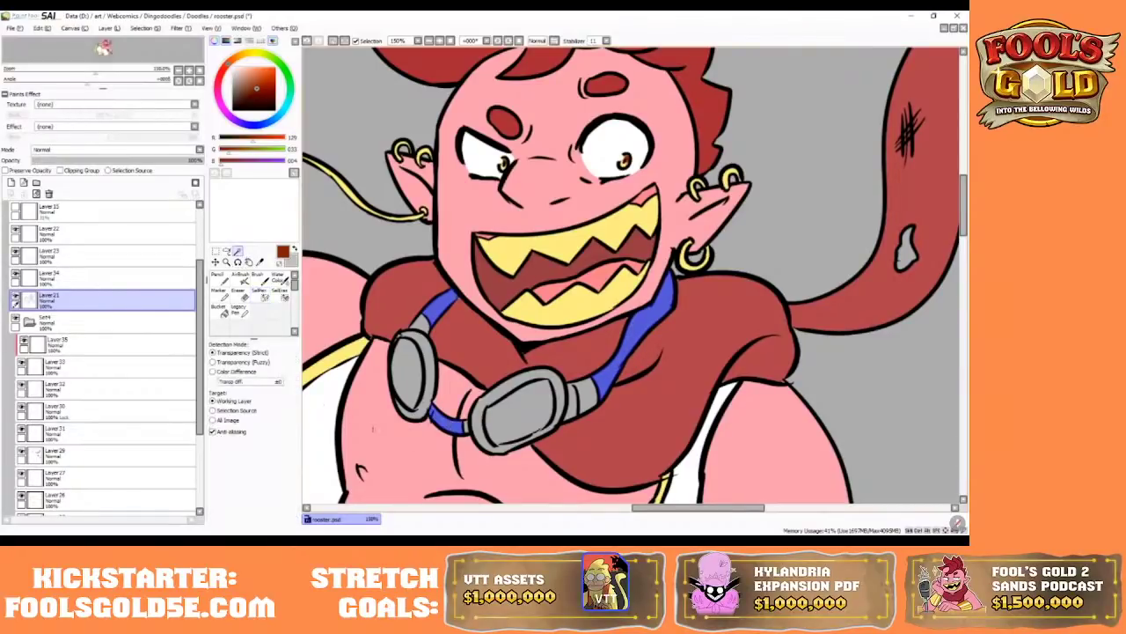
click(259, 297)
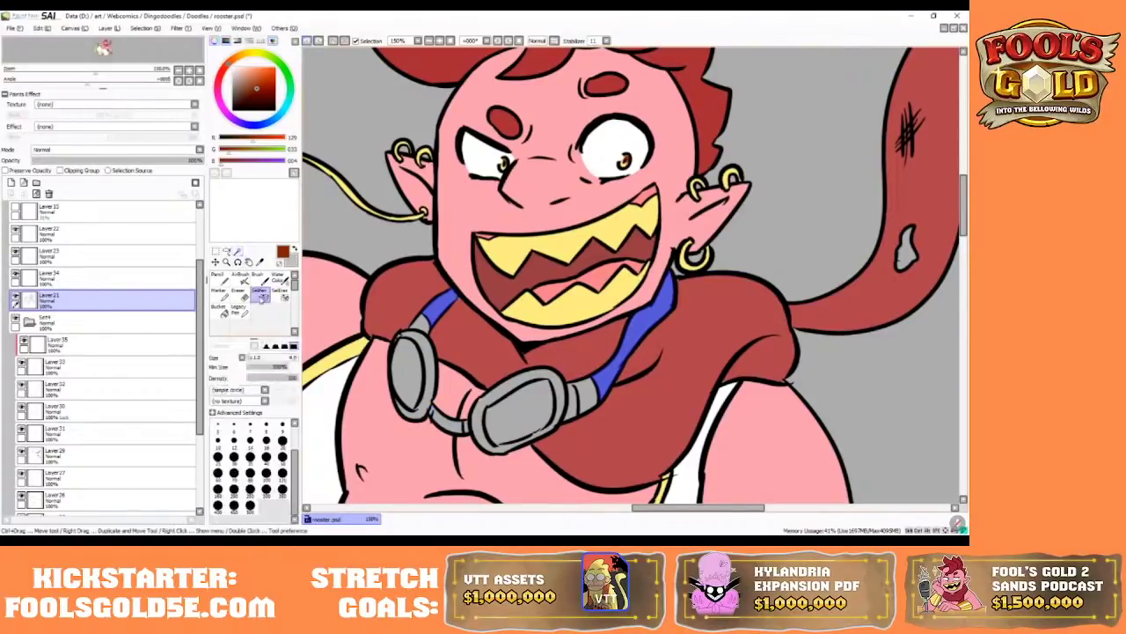
drag(434, 411, 434, 415)
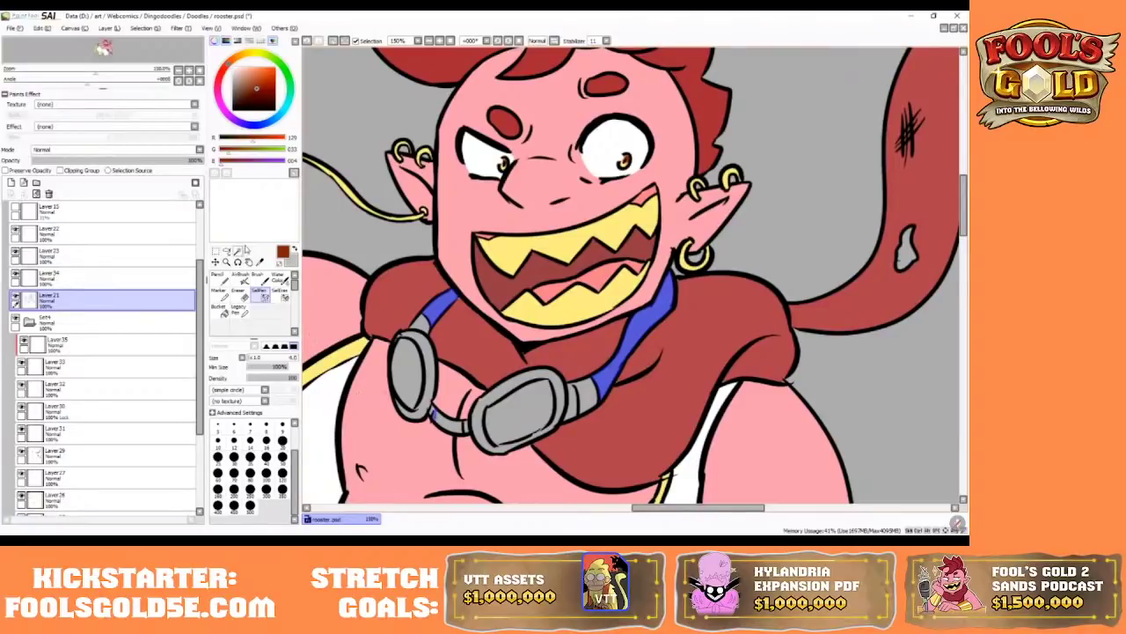
click(237, 252)
click(442, 426)
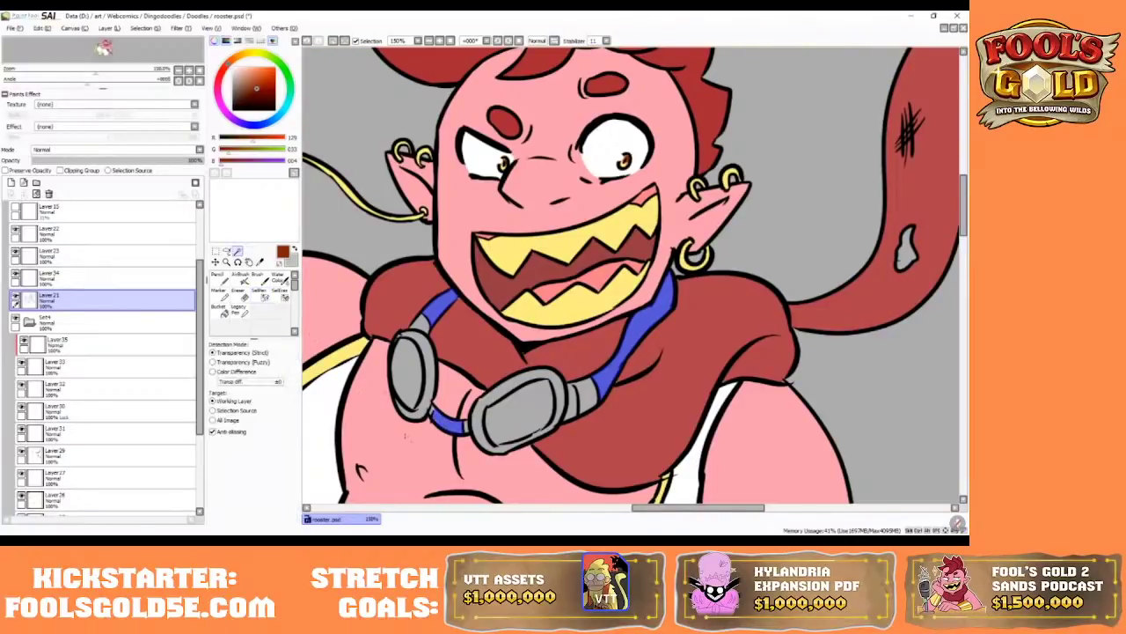
click(570, 407)
click(258, 292)
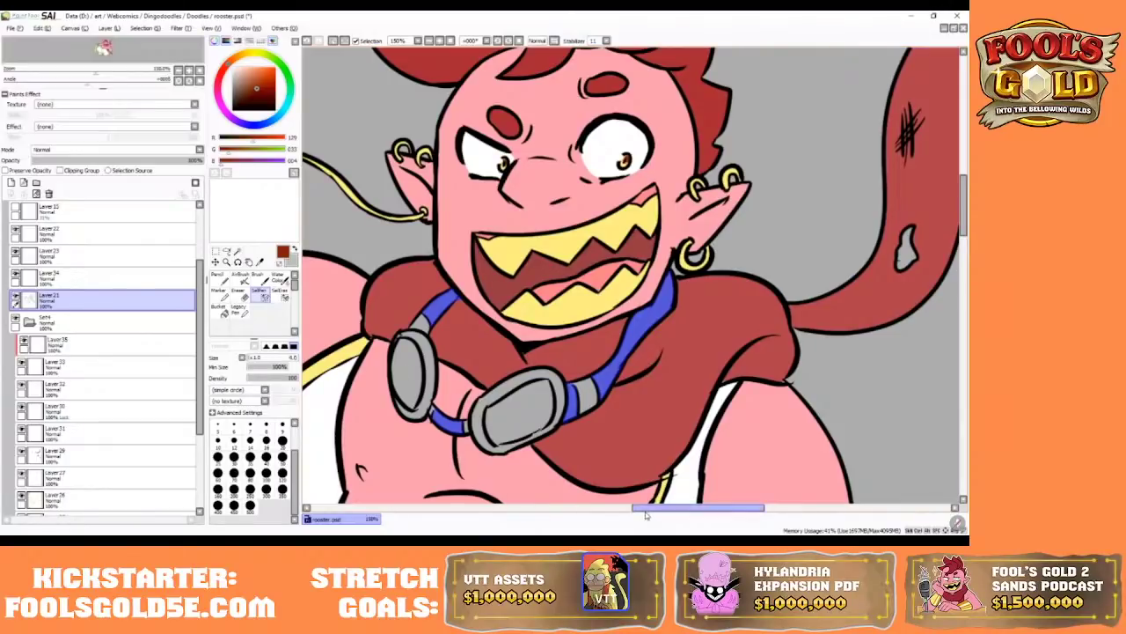
- Add a new layer above Layer 35, at the top of the colour folder, for the goggle straps
mouse_move(647, 508)
mouse_down()
mouse_move(522, 519)
mouse_move(632, 518)
mouse_up()
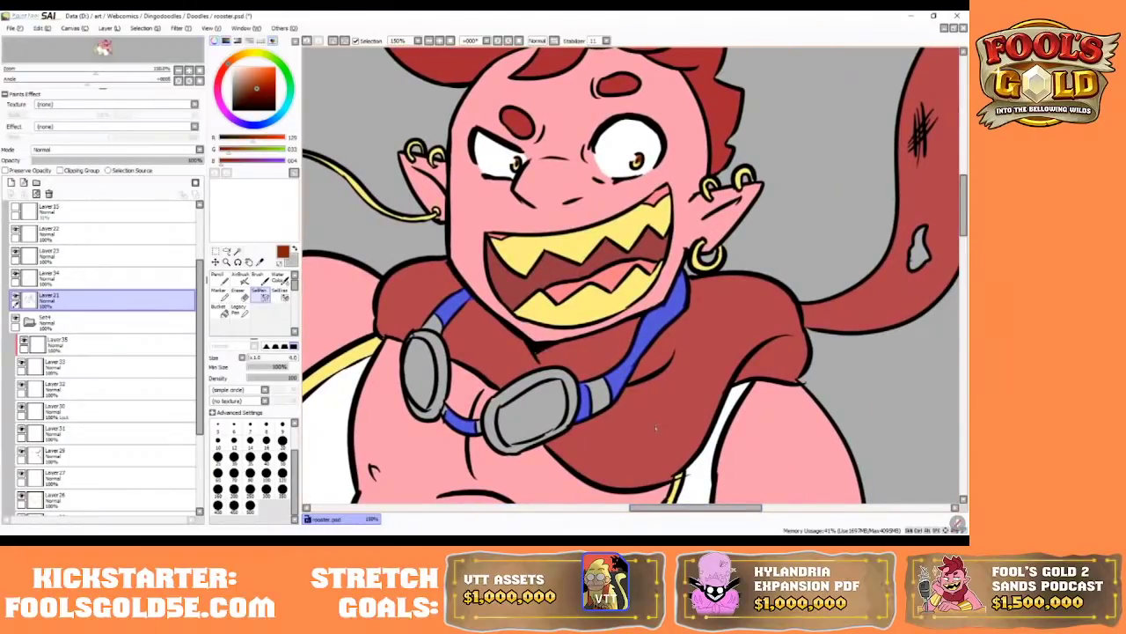
drag(963, 218, 966, 218)
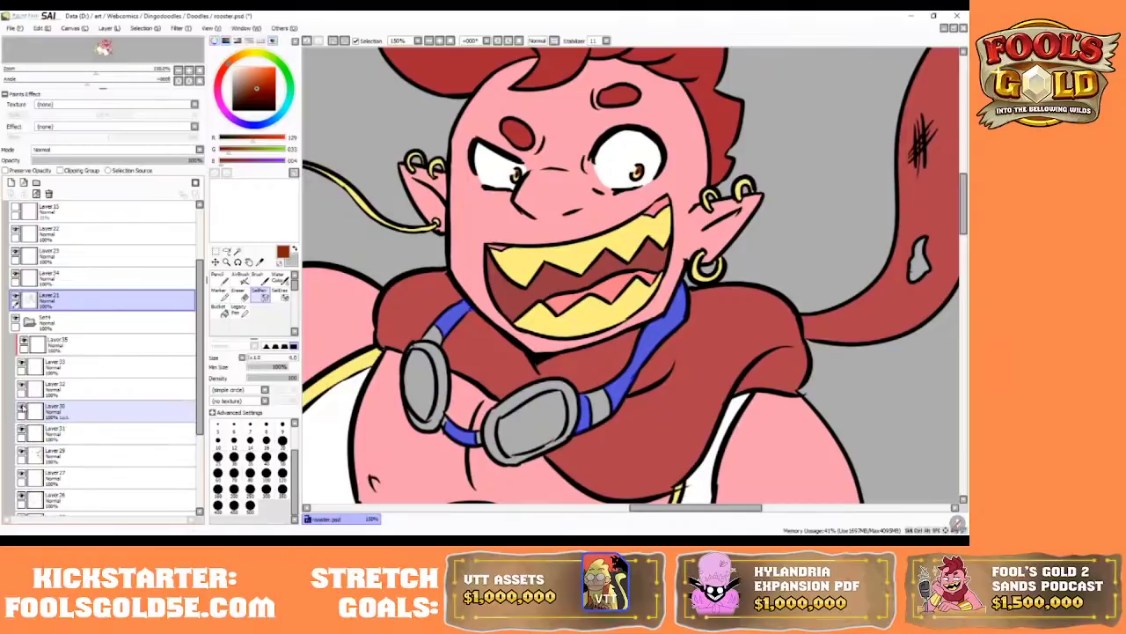
scroll(21, 407, down, 3)
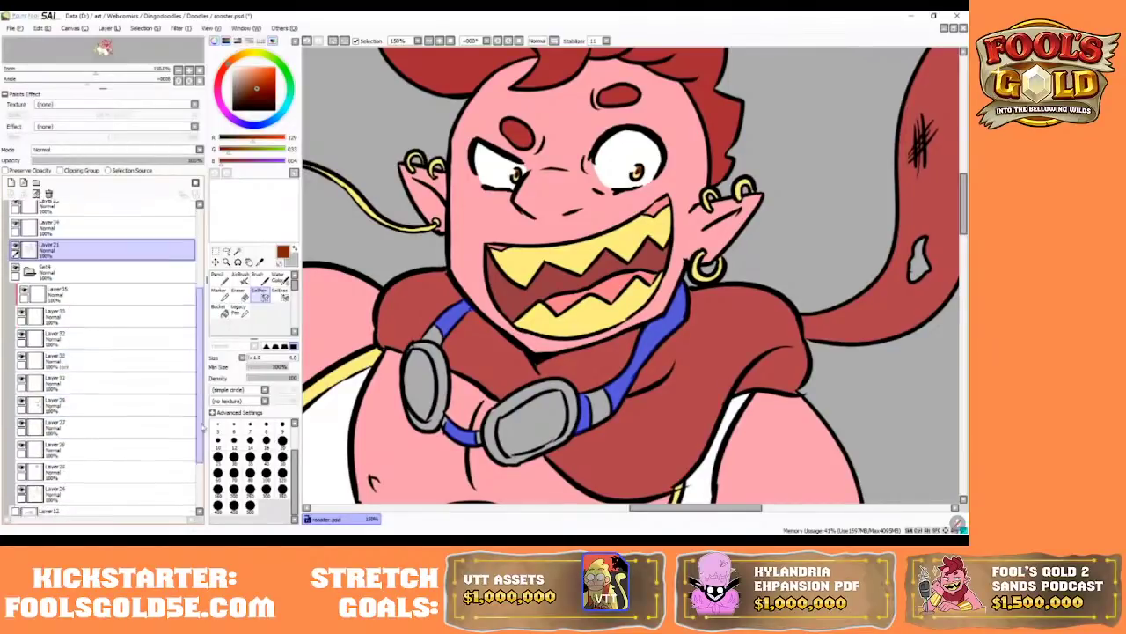
click(71, 391)
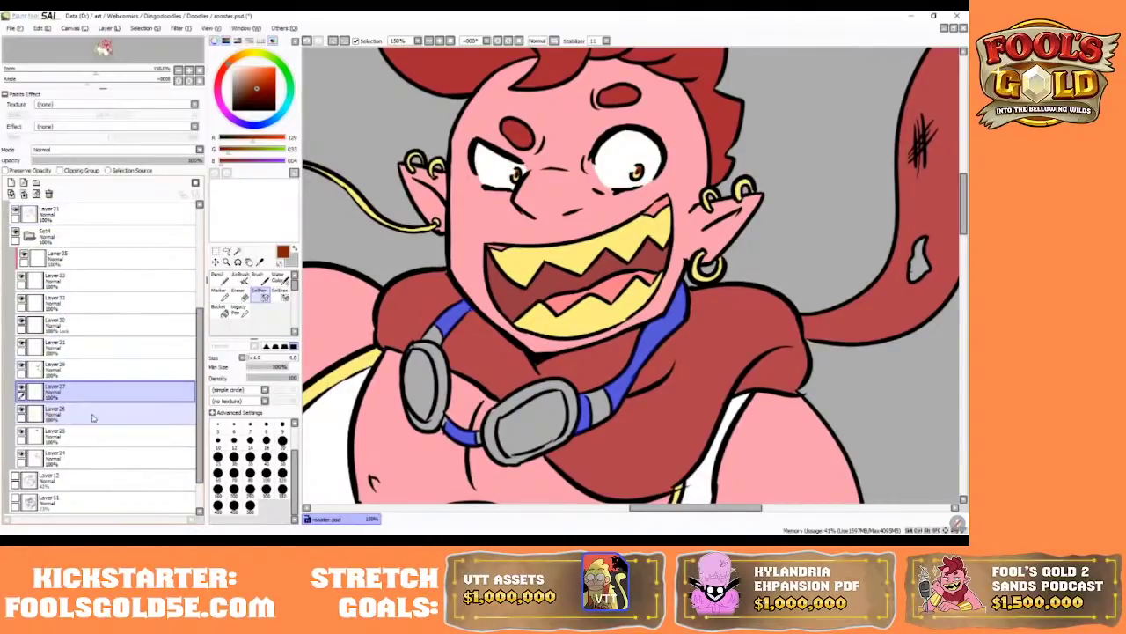
scroll(634, 272, down, 1)
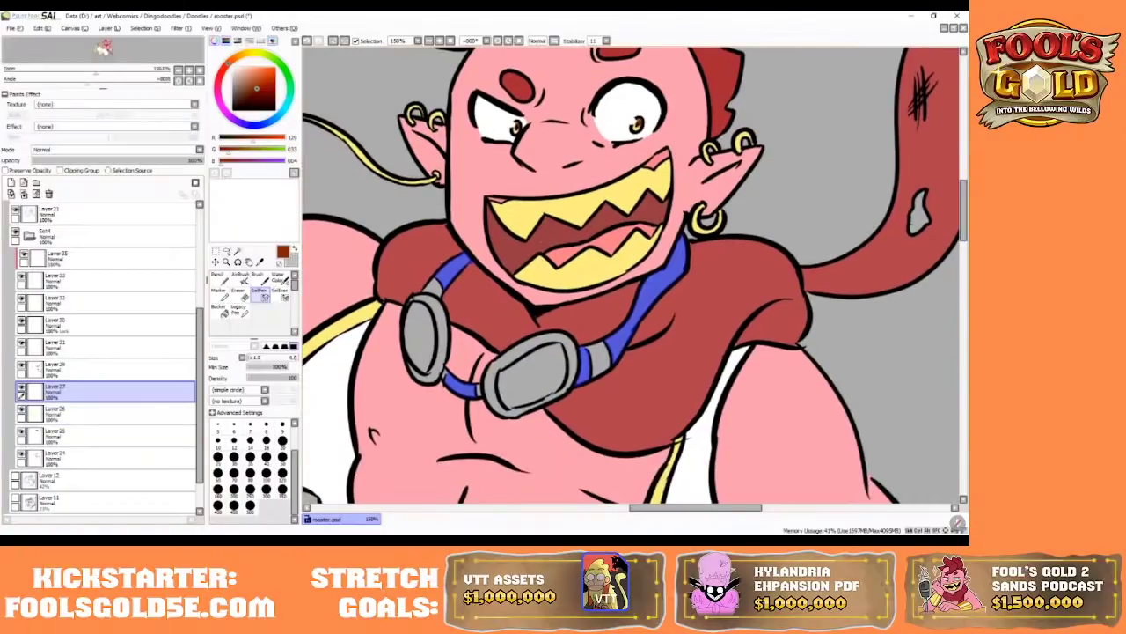
click(64, 255)
click(11, 182)
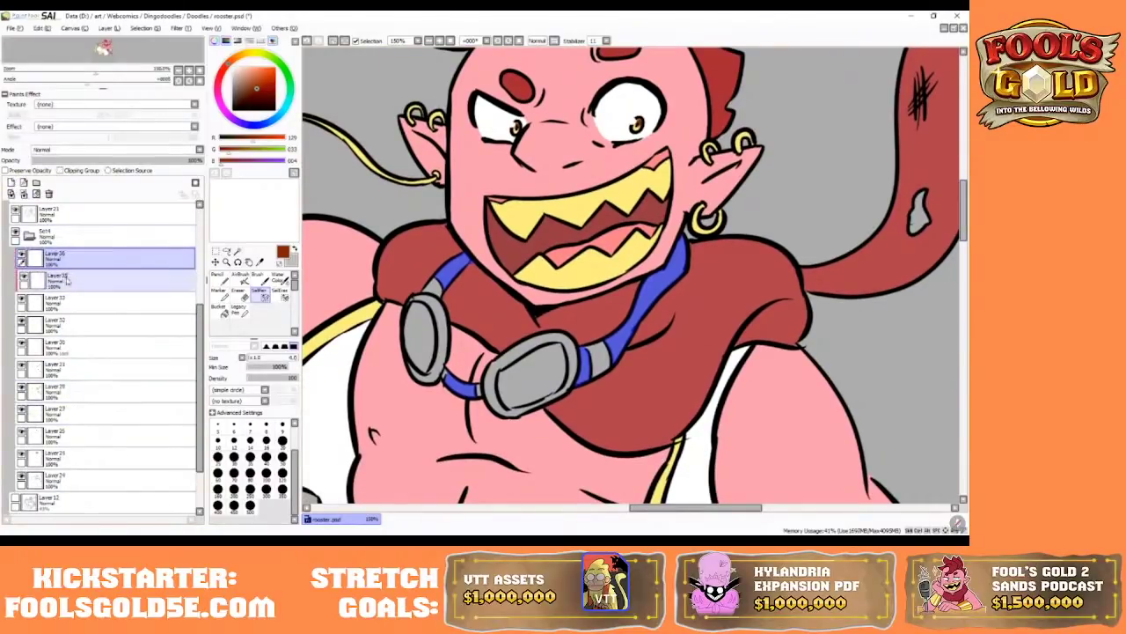
- Paint the selected goggle straps and the bridge between the lenses dark brown with the Pencil, enlarging its size to 60
click(224, 281)
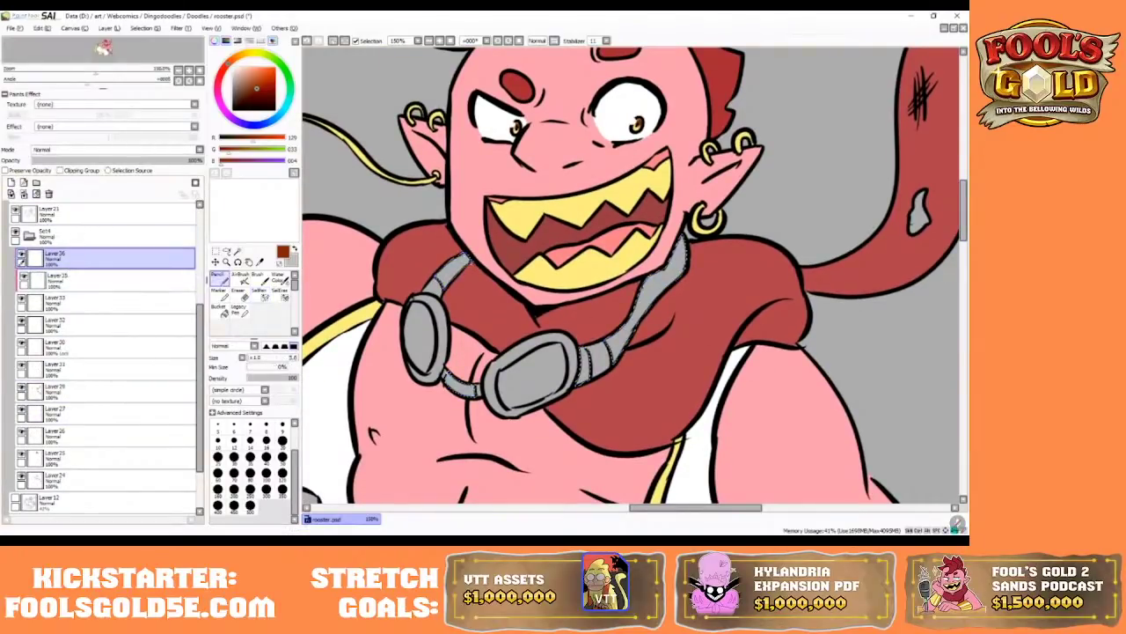
key(bracketright)
key(bracketright)
key(bracketright)
key(bracketleft)
drag(673, 253, 627, 333)
mouse_move(672, 268)
mouse_down()
mouse_move(677, 251)
mouse_move(662, 289)
mouse_move(687, 251)
mouse_up()
key(bracketright)
key(bracketright)
key(bracketright)
key(bracketright)
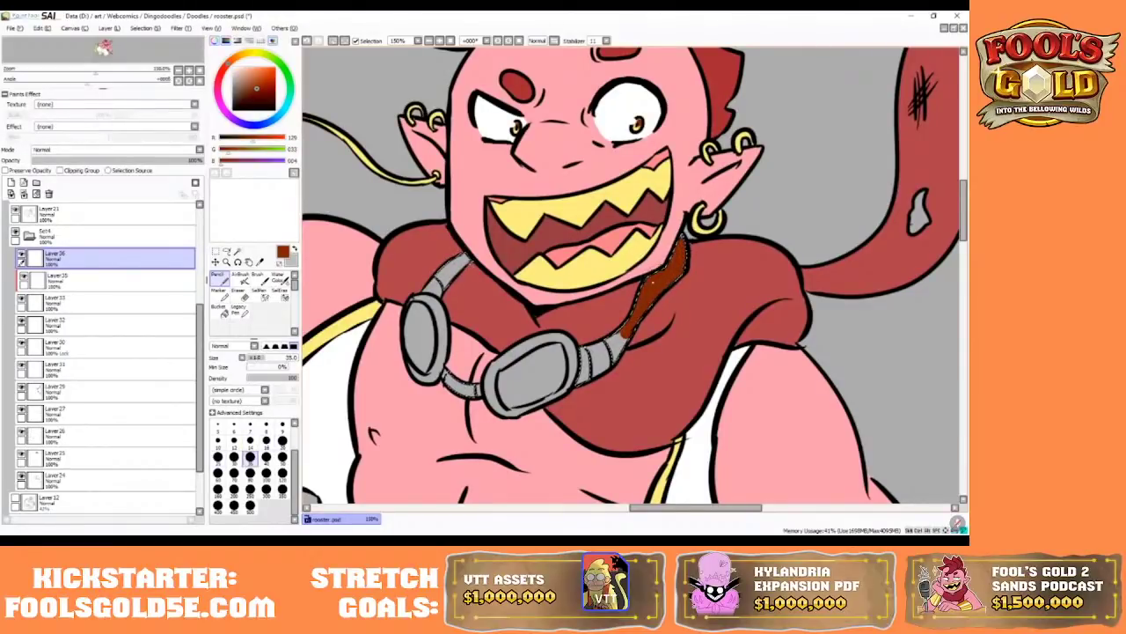
drag(632, 339, 569, 385)
key(bracketright)
key(bracketright)
key(bracketright)
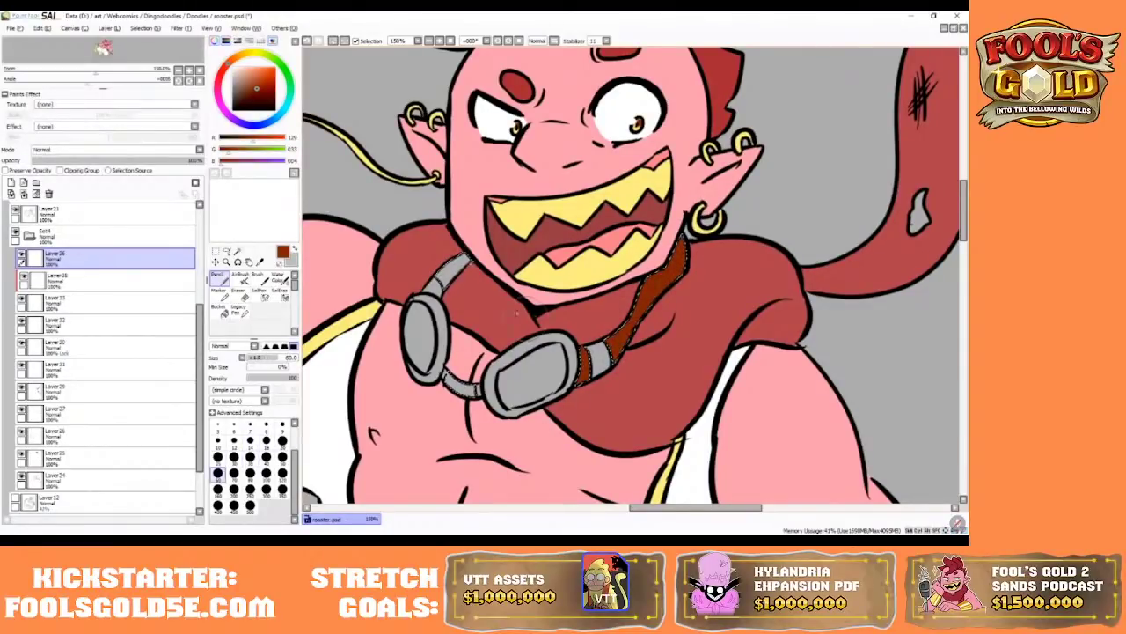
drag(484, 386, 447, 375)
drag(464, 263, 438, 400)
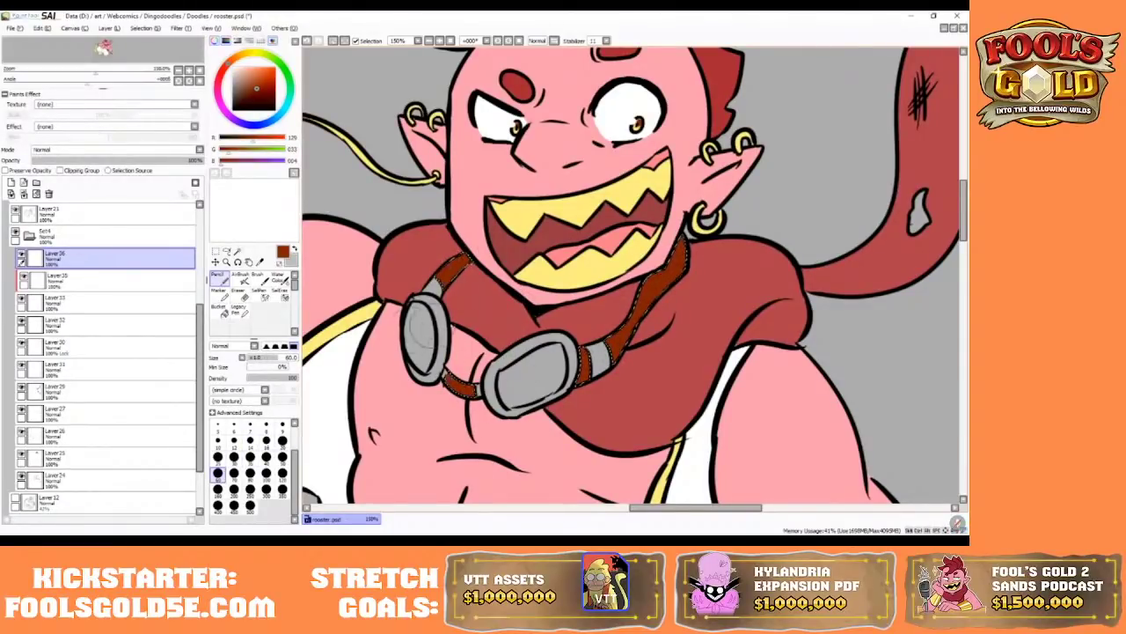
- Sample the red of the hair and repaint all selected strap sections and the bridge with it
alt+click(704, 88)
mouse_move(682, 251)
mouse_down()
mouse_move(590, 369)
mouse_move(458, 387)
mouse_up()
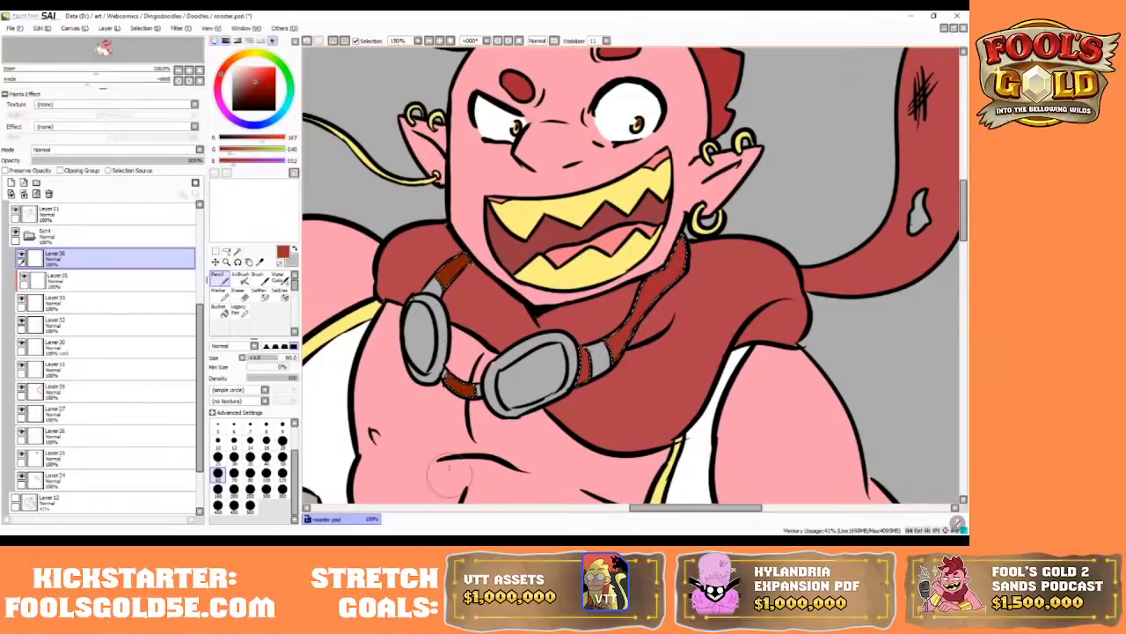
drag(461, 262, 432, 323)
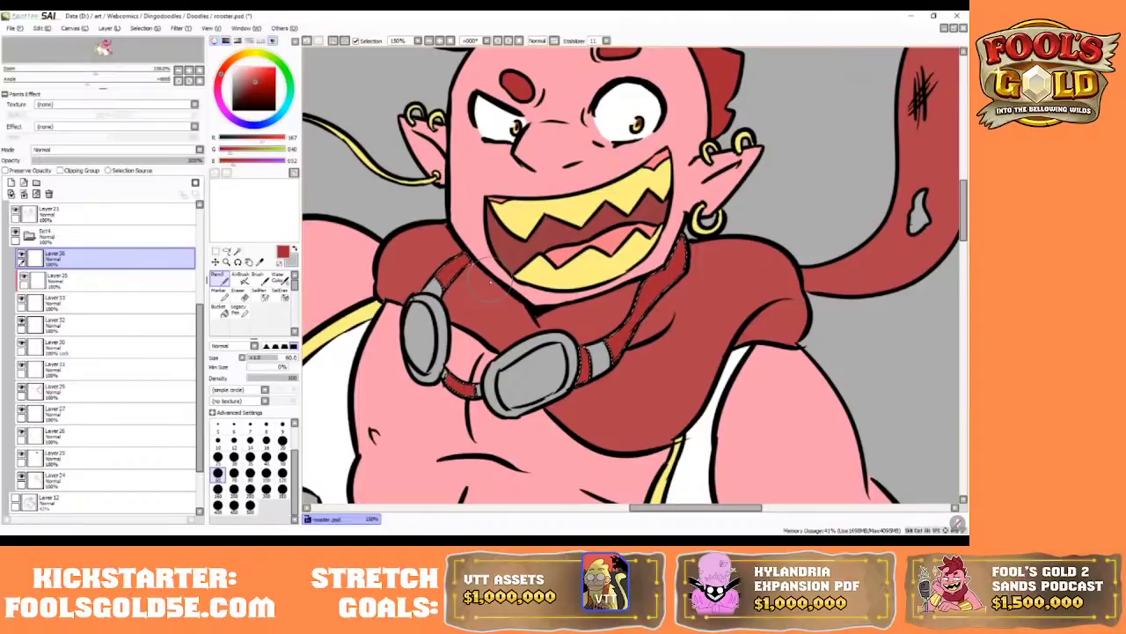
mouse_move(650, 508)
mouse_down()
mouse_move(623, 510)
mouse_move(647, 503)
mouse_up()
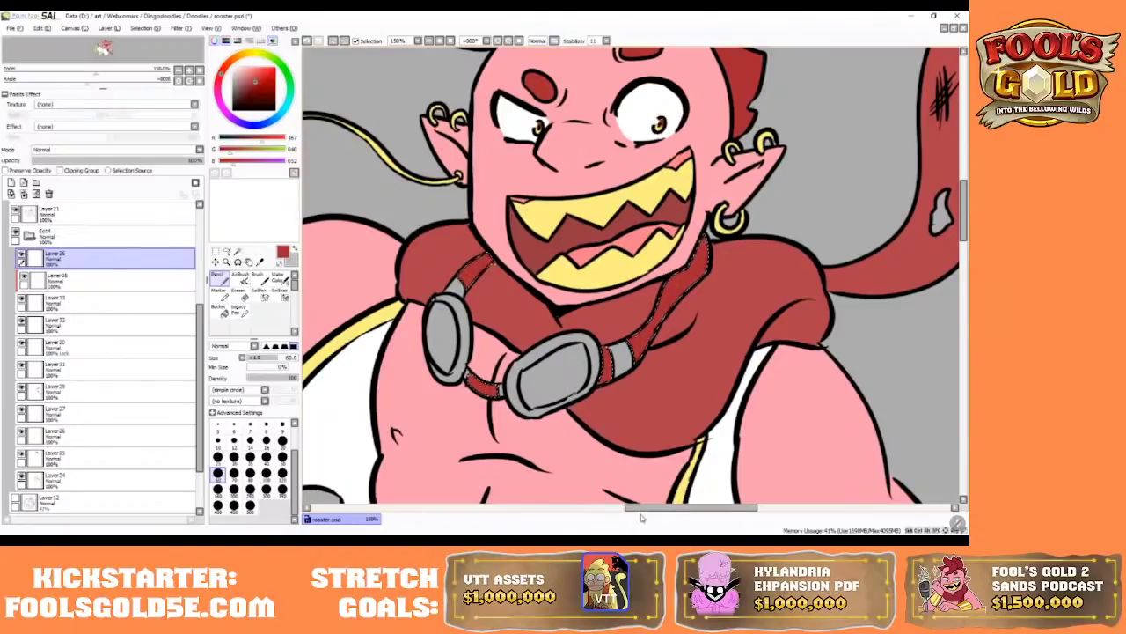
mouse_move(641, 509)
mouse_down()
mouse_move(535, 506)
mouse_move(647, 508)
mouse_up()
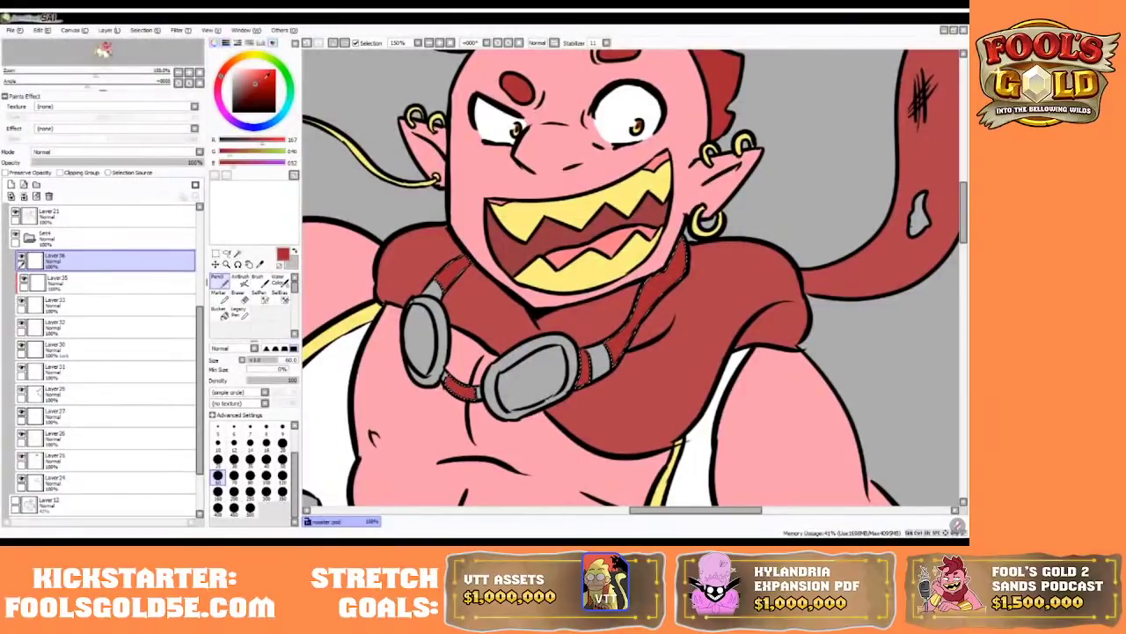
- Change the drawing colour to pure white and repaint the goggle straps with it at 50% zoom
drag(256, 60, 233, 71)
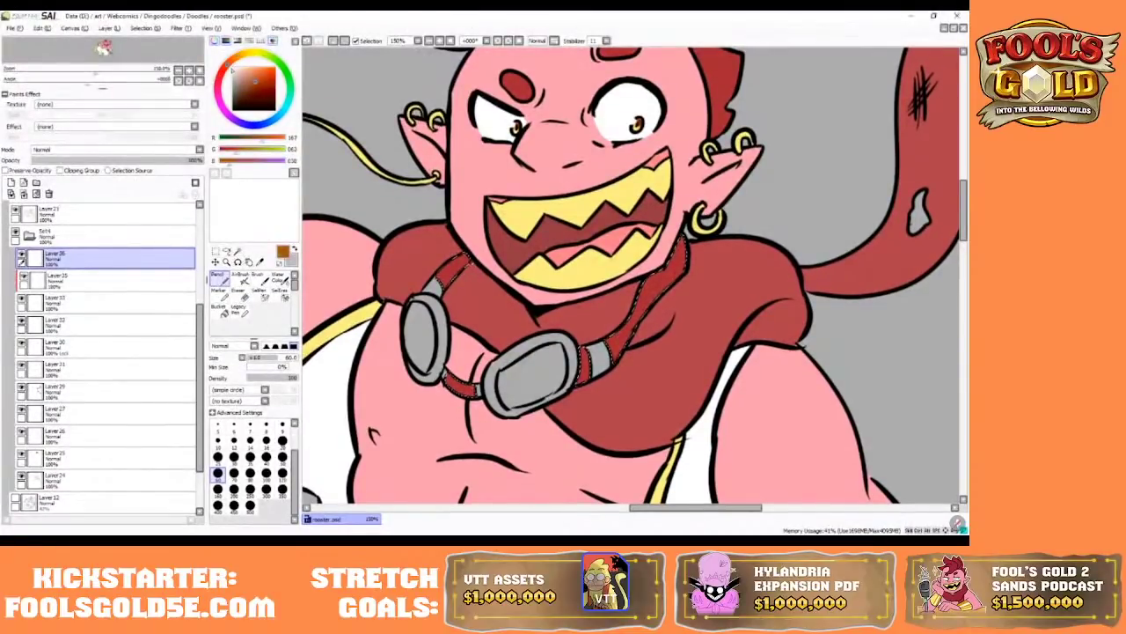
click(451, 40)
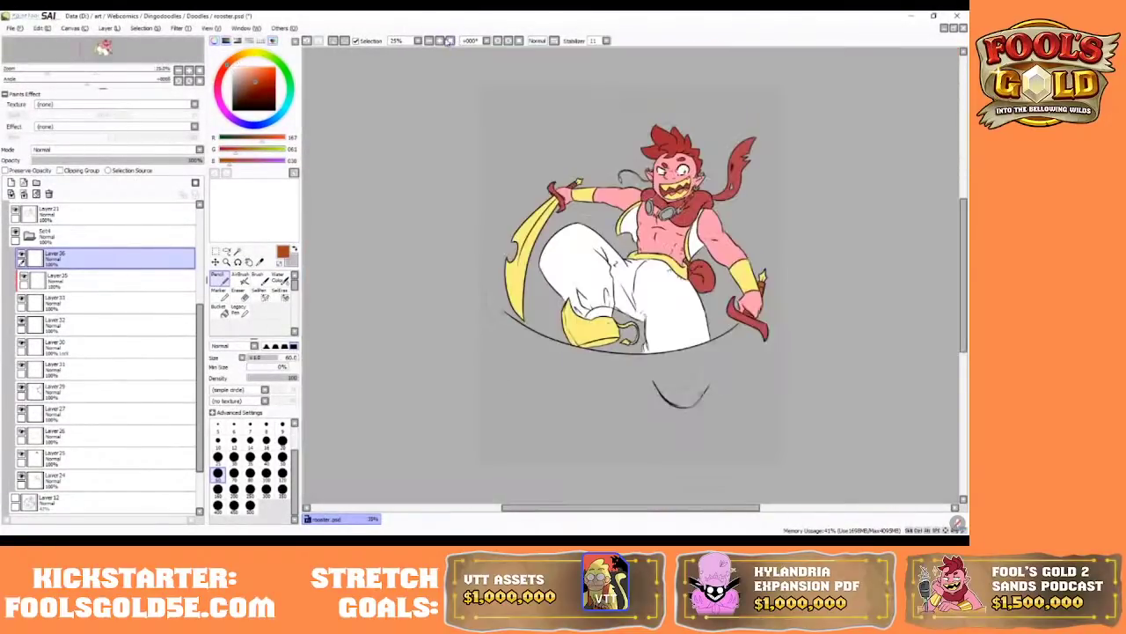
click(442, 41)
click(442, 40)
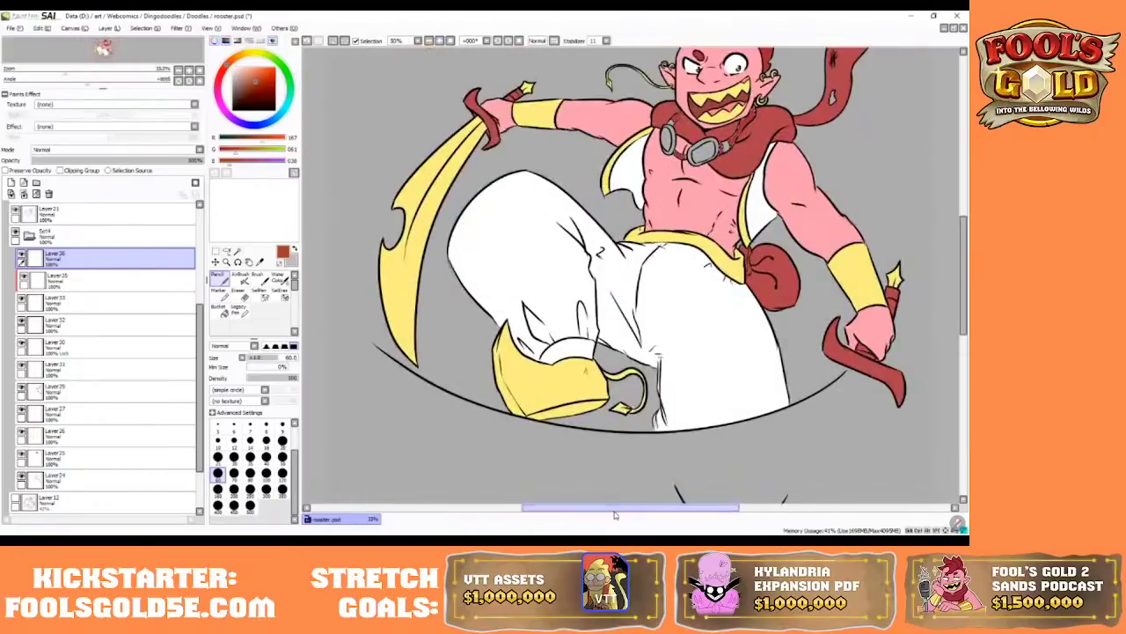
drag(616, 509, 636, 508)
drag(965, 246, 966, 222)
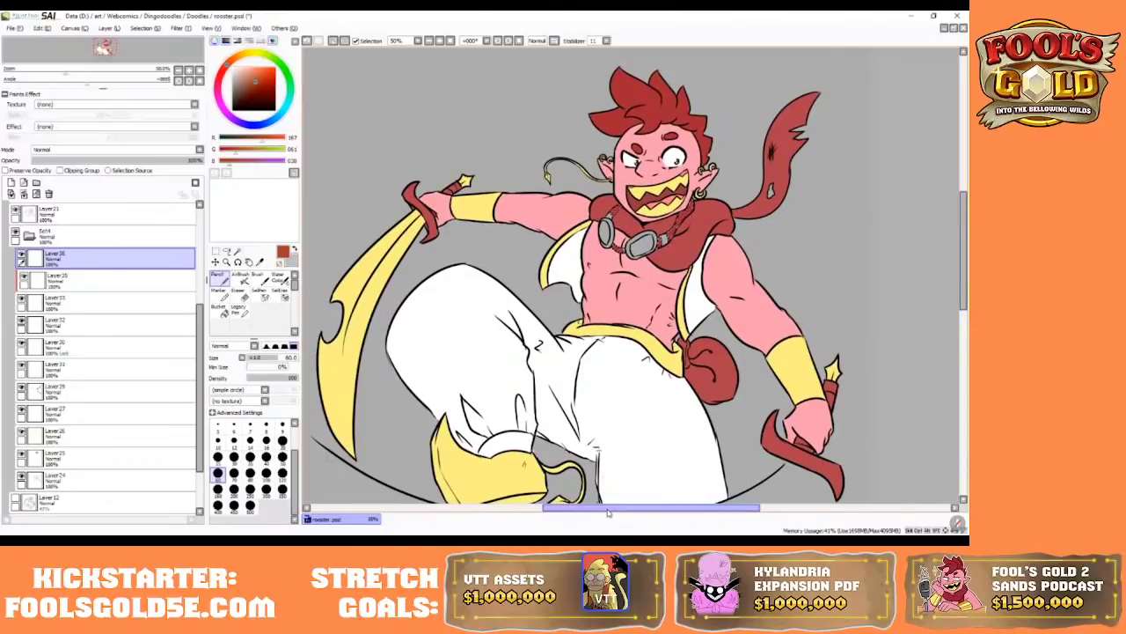
drag(598, 511, 611, 508)
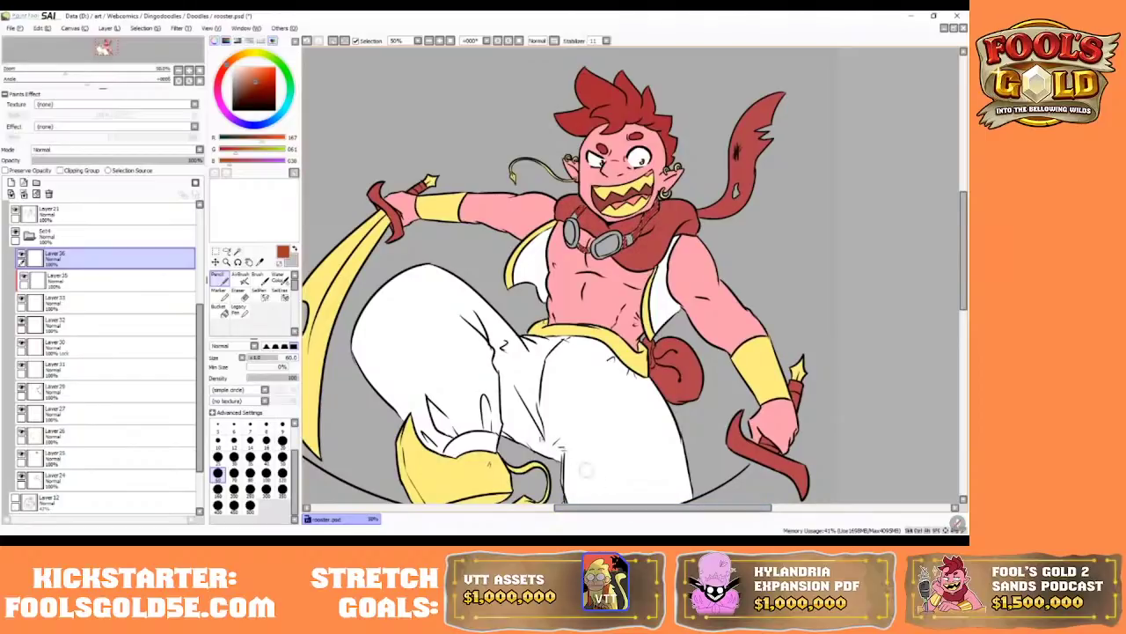
click(252, 73)
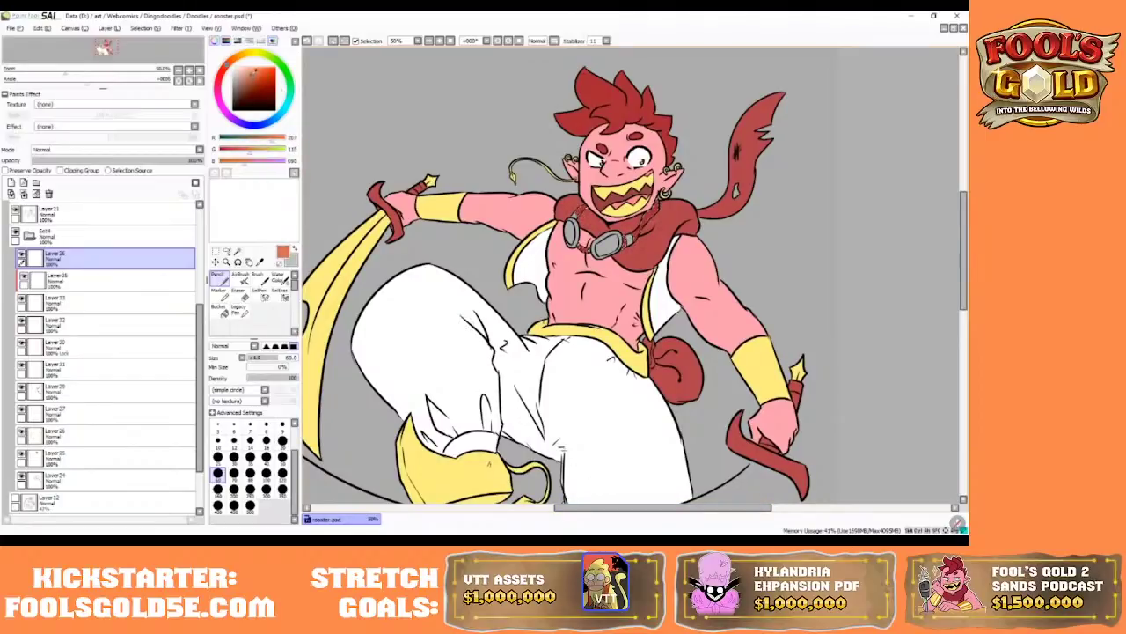
drag(251, 73, 232, 67)
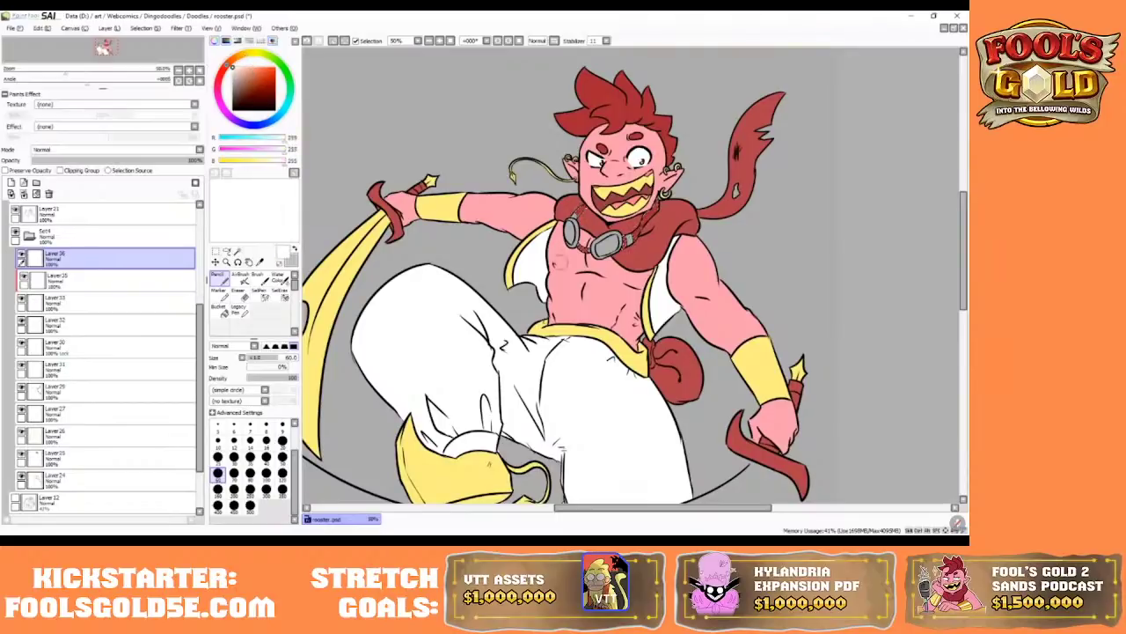
mouse_move(577, 213)
mouse_down()
mouse_move(575, 259)
mouse_move(584, 243)
mouse_up()
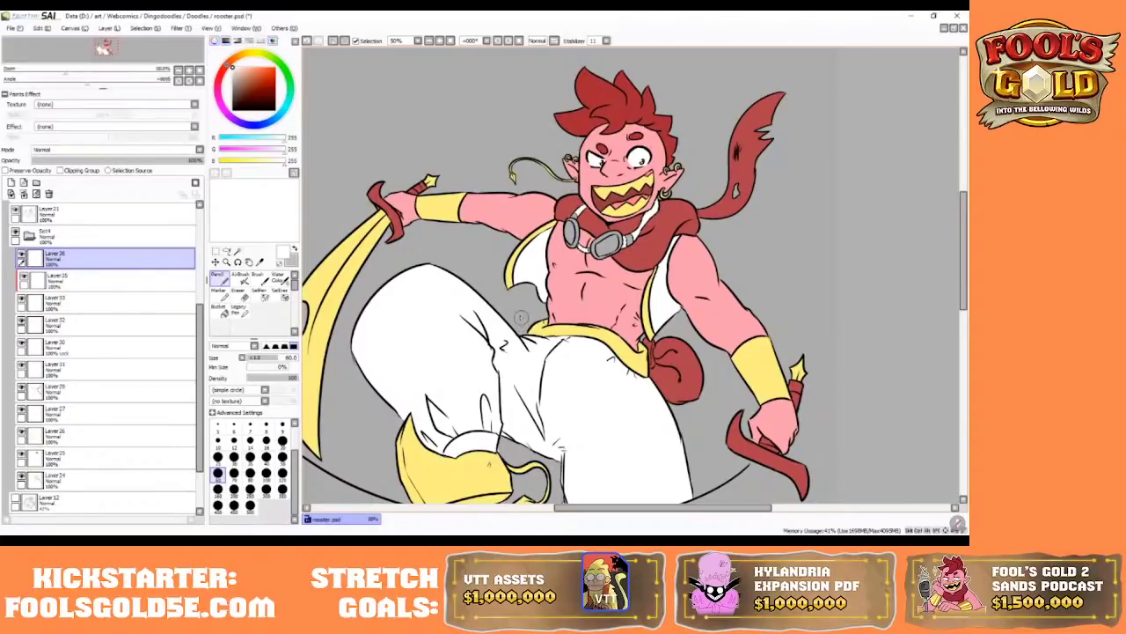
- Select the rims of both goggle lenses with the Magic Wand on the line art layer, Layer 21
scroll(442, 46, up, 2)
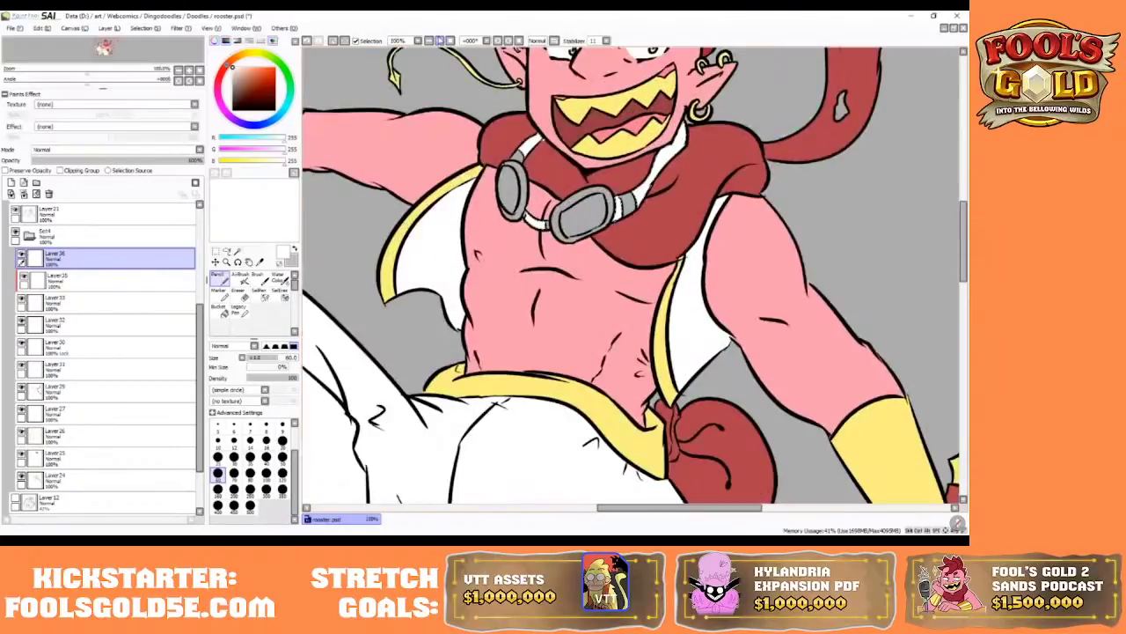
scroll(440, 44, up, 1)
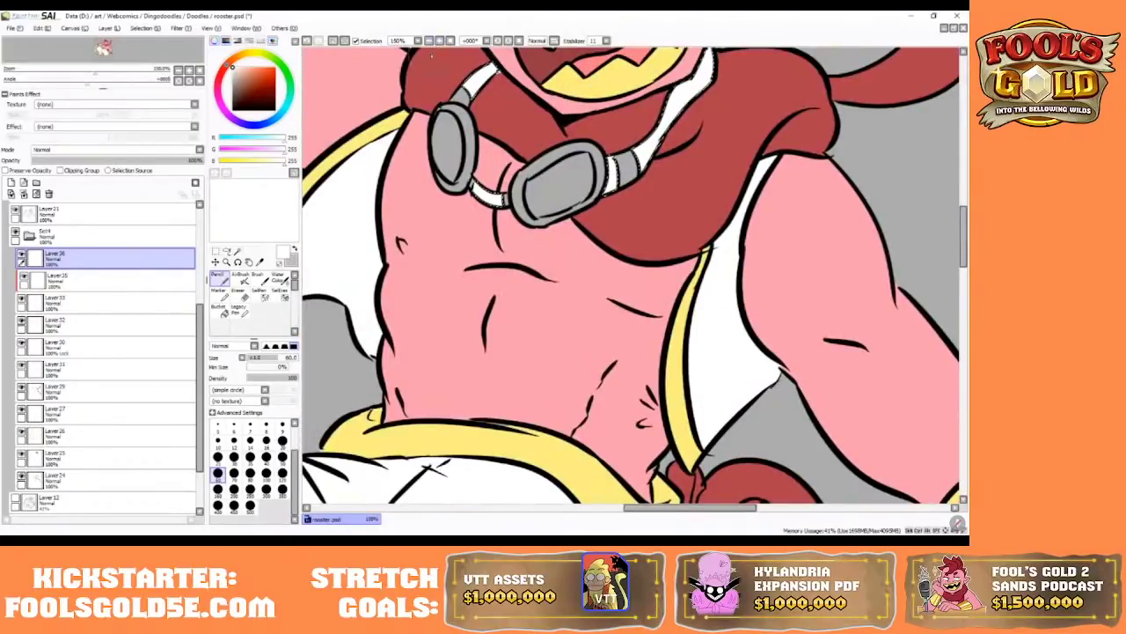
drag(964, 216, 963, 194)
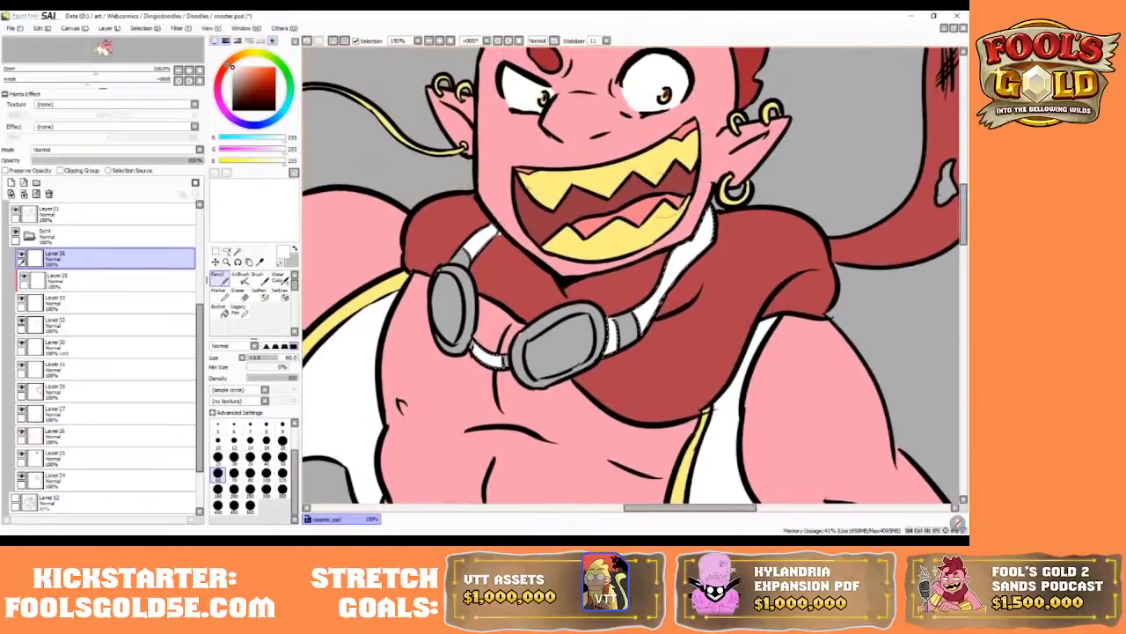
click(238, 251)
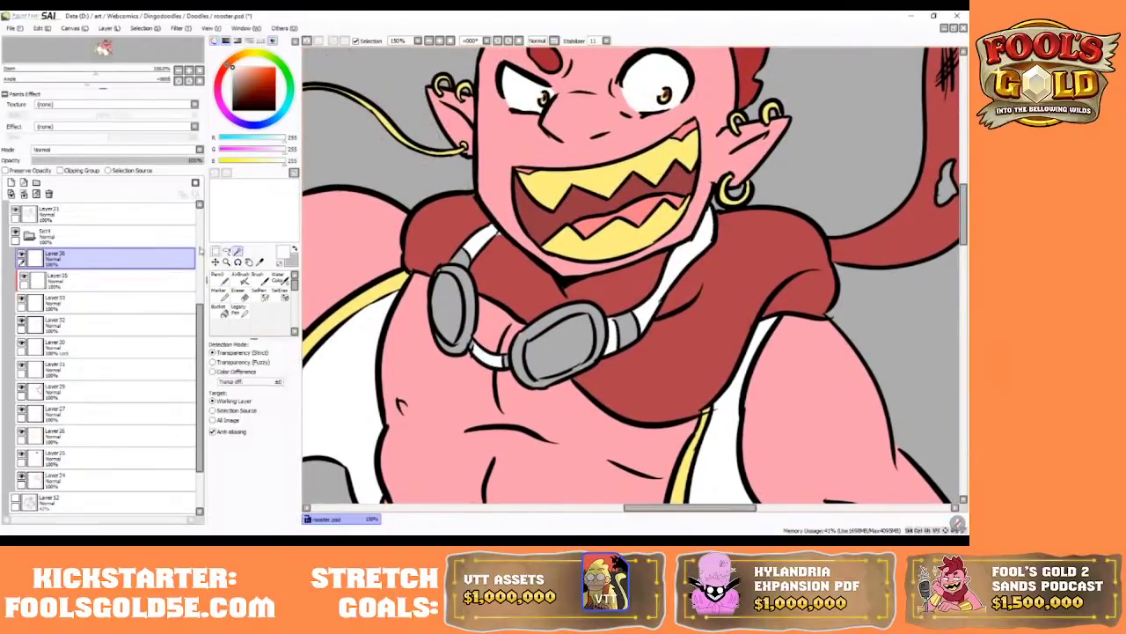
click(136, 219)
click(469, 343)
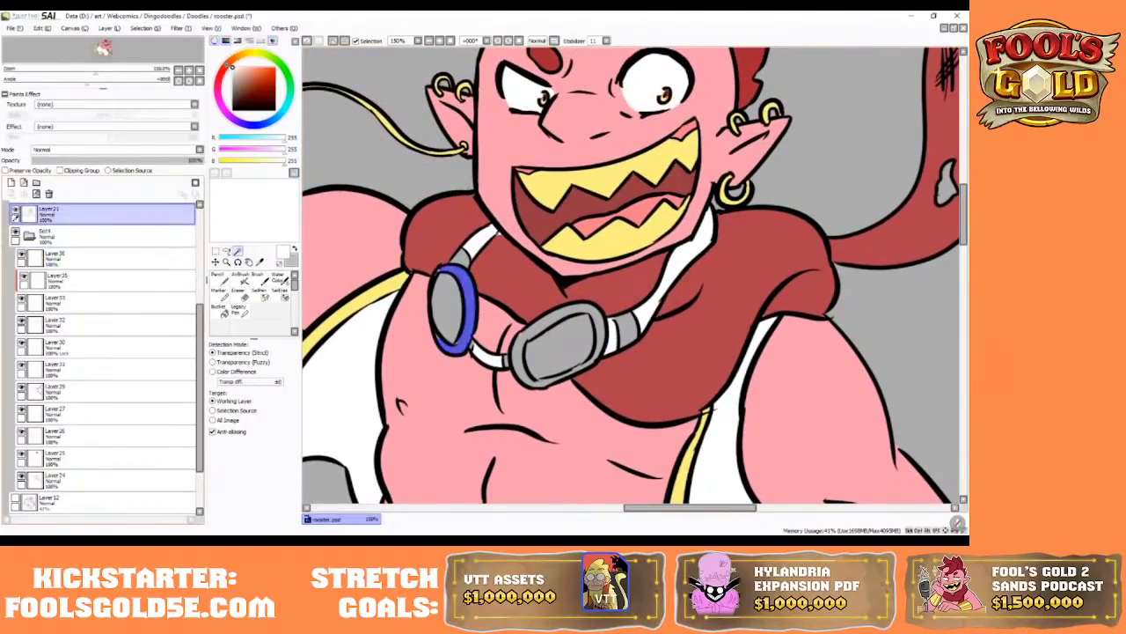
click(524, 348)
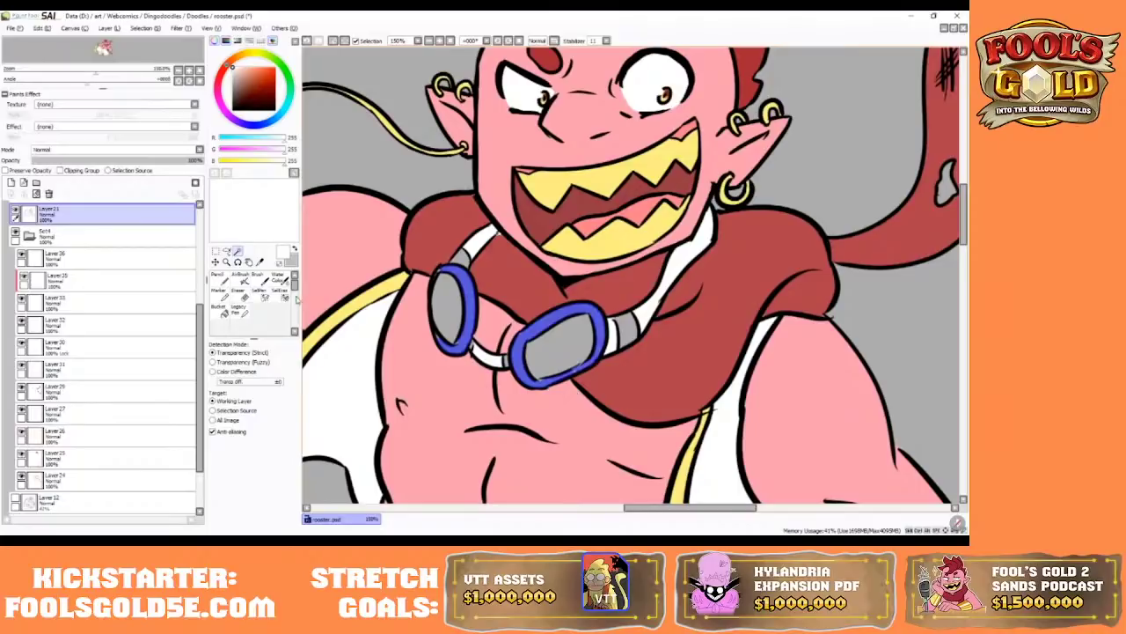
- Add the strap connectors beside both lenses to the rim selection, using the Magic Wand and the Selection Pen
click(260, 293)
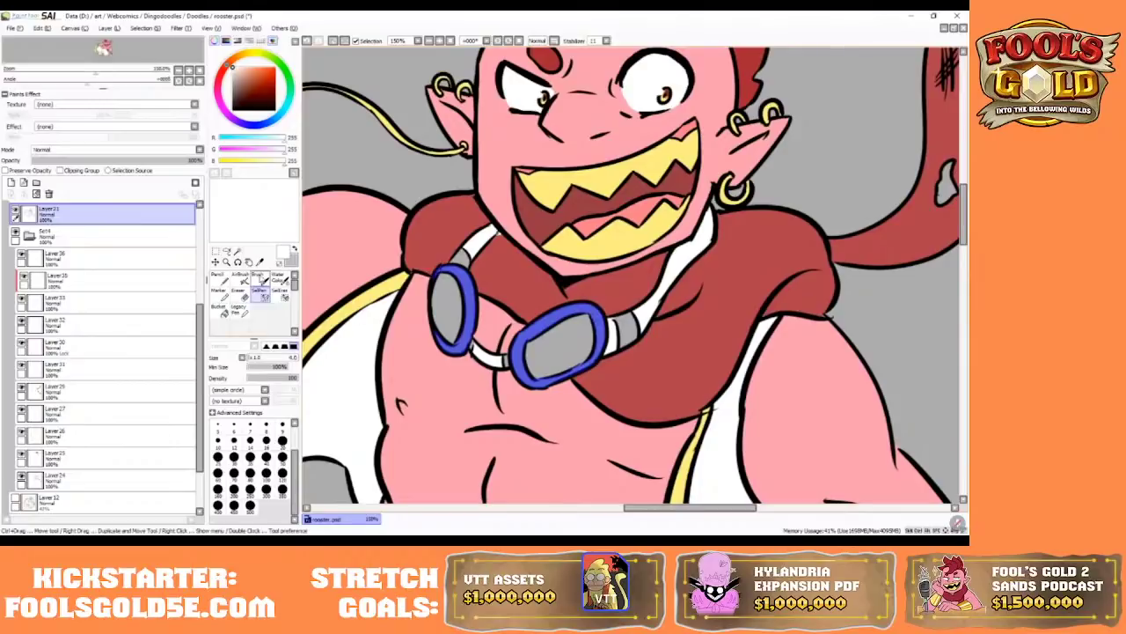
click(237, 250)
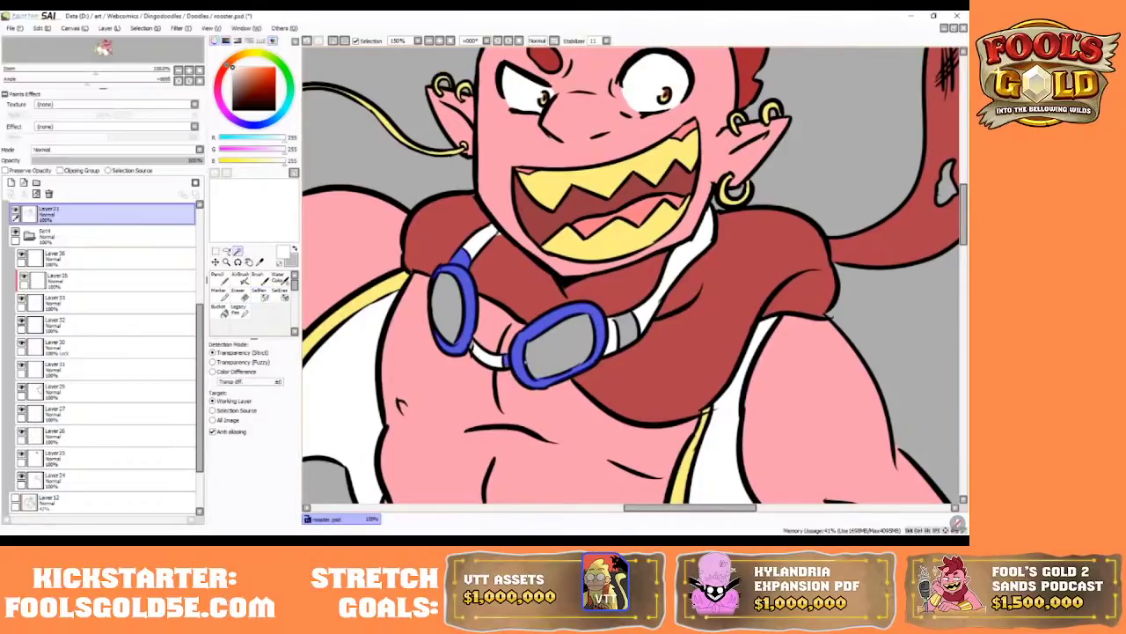
click(622, 331)
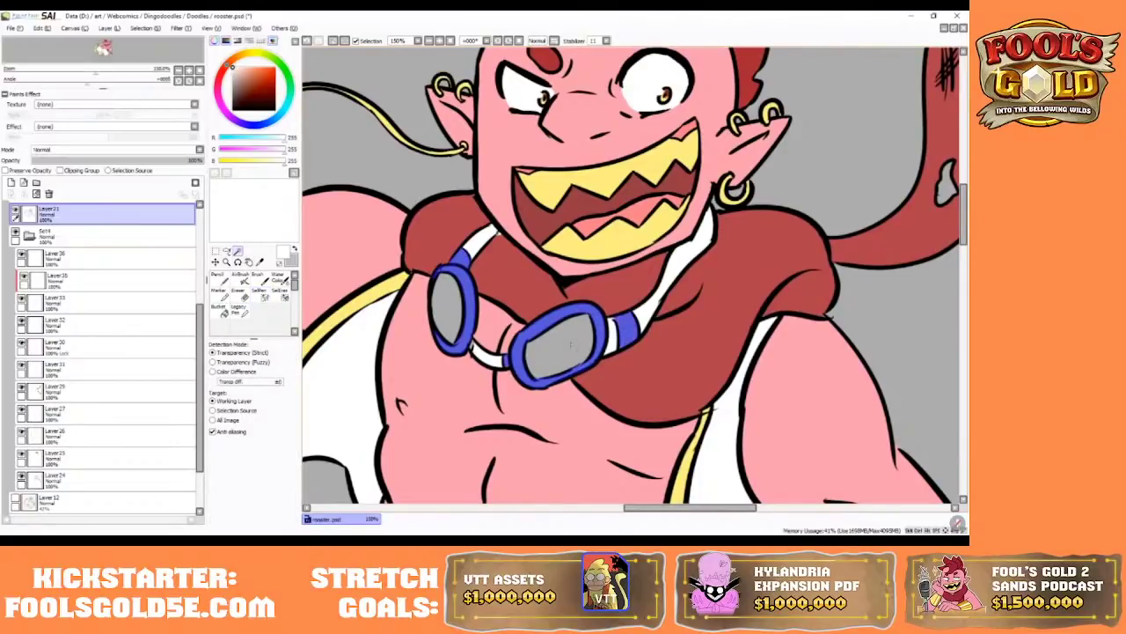
click(261, 291)
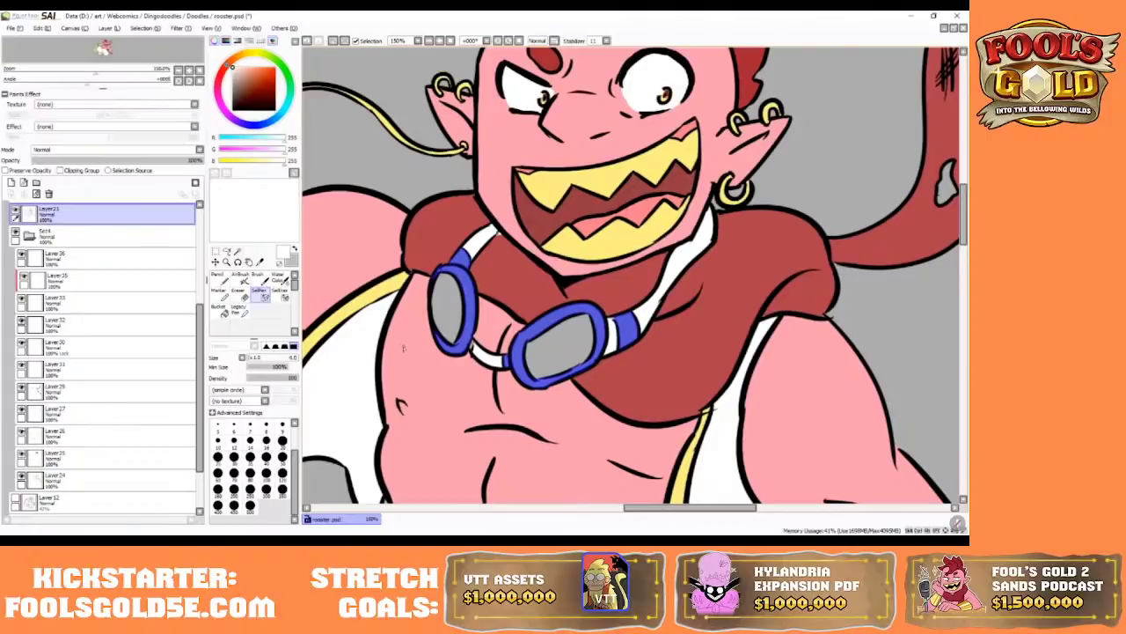
- Add a new layer above the white strap layer, Layer 36, for the selected goggle rims and connectors
click(131, 264)
click(12, 182)
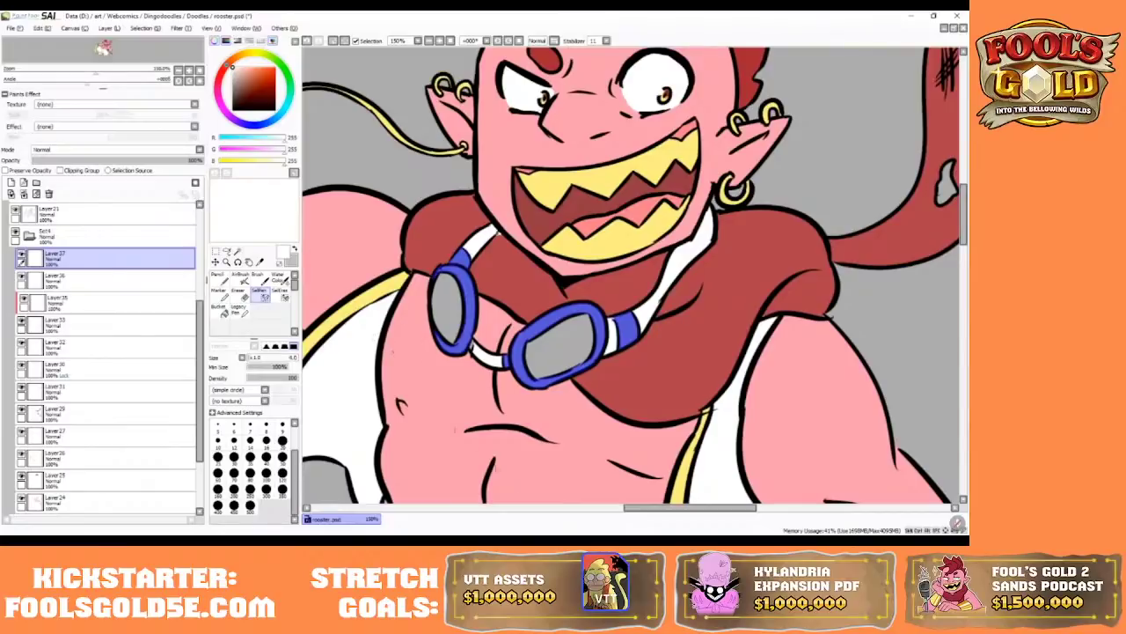
mouse_move(635, 509)
mouse_down()
mouse_move(625, 509)
mouse_move(638, 510)
mouse_up()
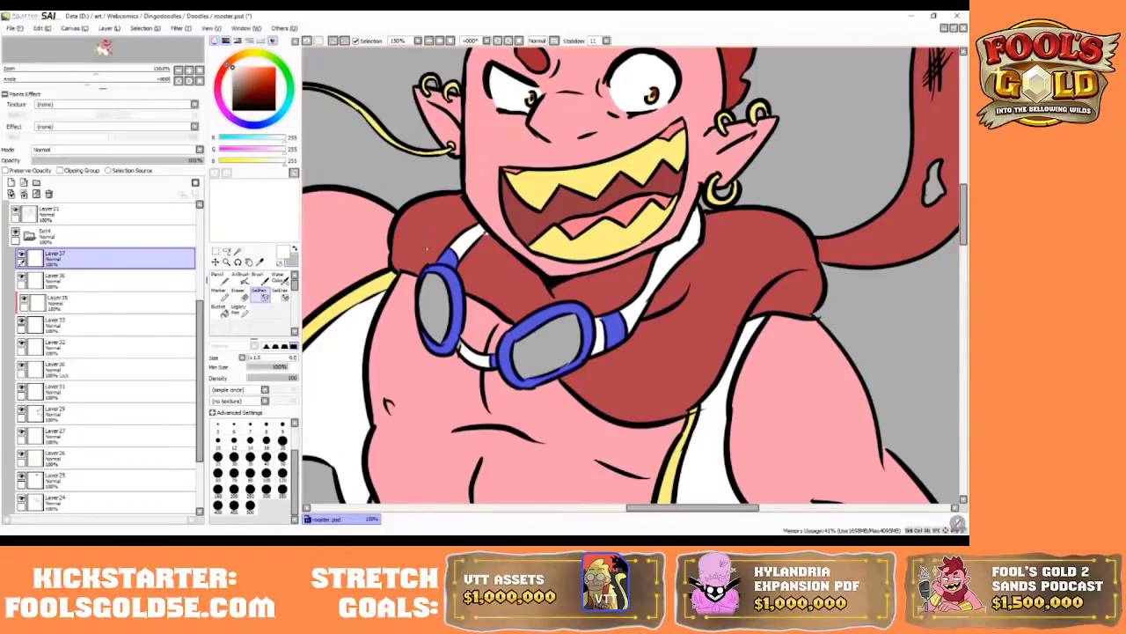
drag(963, 194, 962, 282)
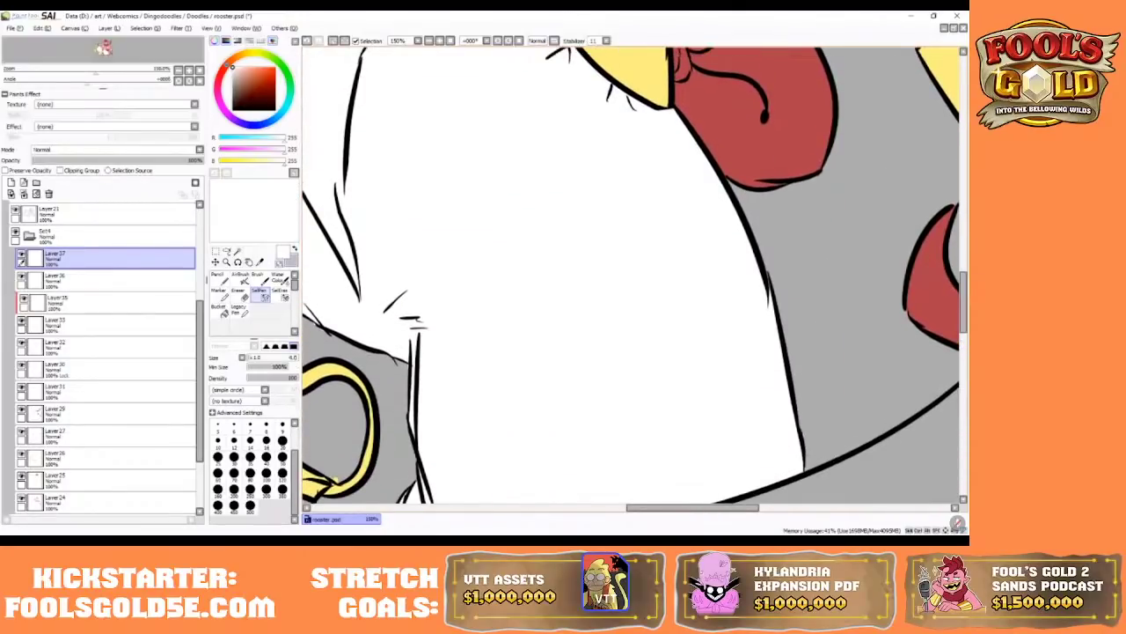
- Paint the selected goggle rims and connectors dark red with the Pencil at size 60, using the red already in the drawing
click(218, 280)
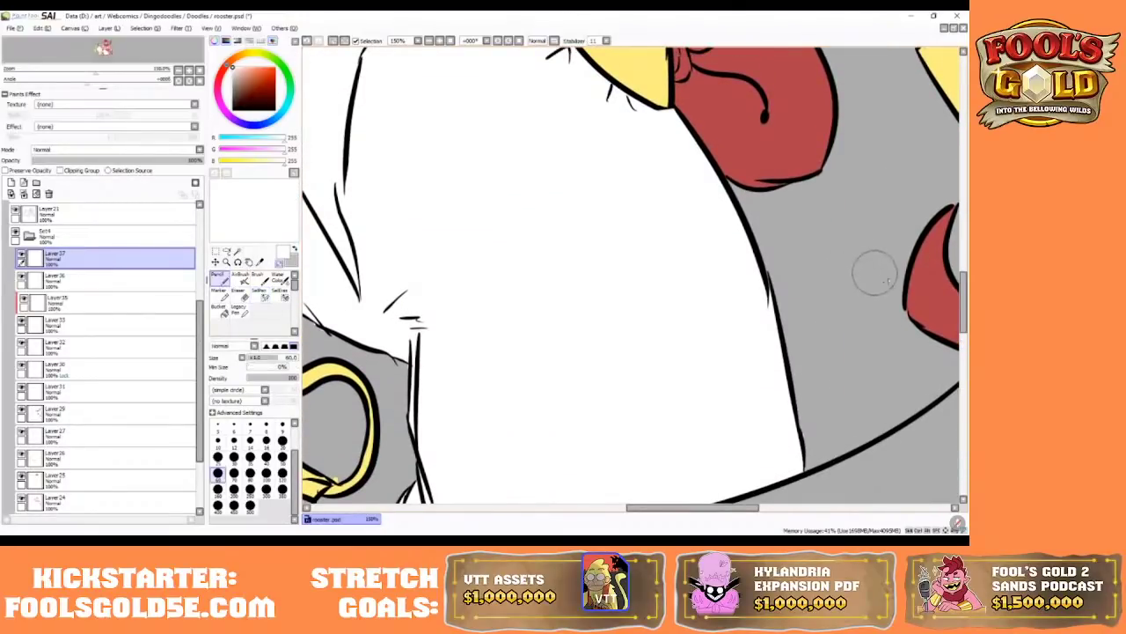
right_click(914, 296)
drag(965, 298, 966, 210)
mouse_move(458, 326)
mouse_down()
mouse_move(572, 345)
mouse_move(660, 323)
mouse_move(435, 356)
mouse_up()
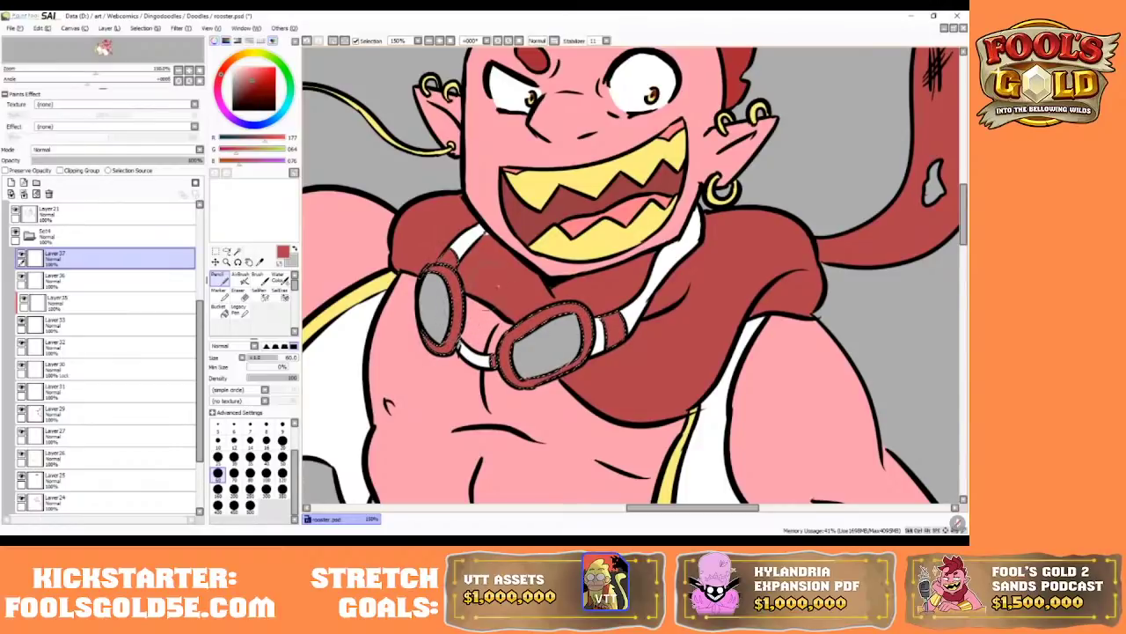
- Repaint the goggle rims and connectors with the Pencil in the yellow sampled from the teeth, and clear the selection
right_click(563, 247)
mouse_move(518, 330)
mouse_down()
mouse_move(548, 333)
mouse_move(575, 406)
mouse_up()
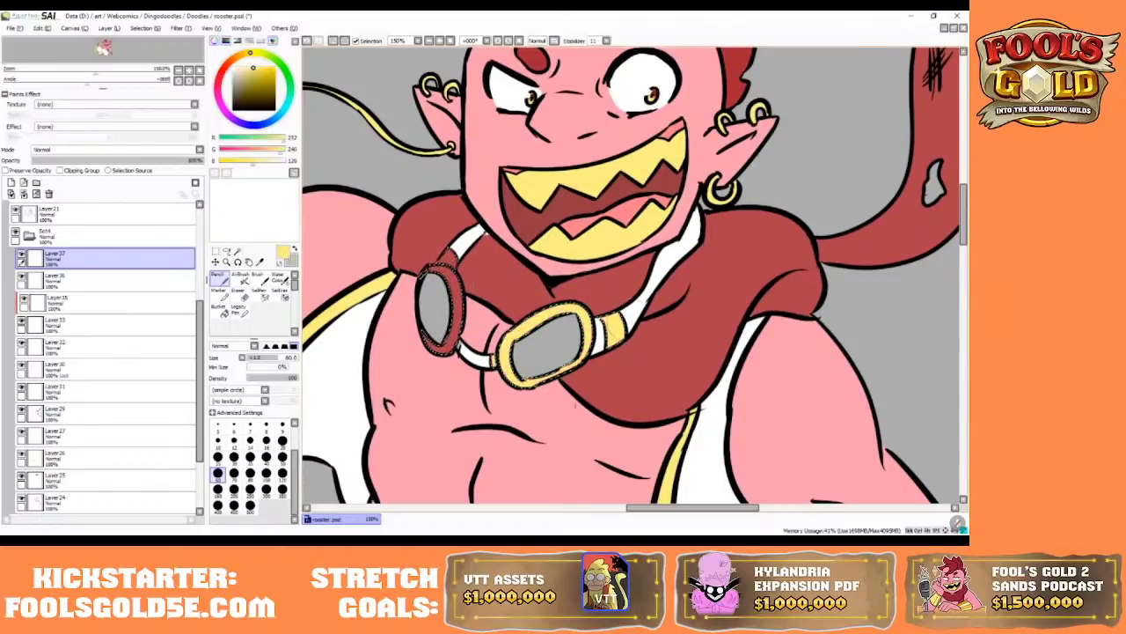
drag(462, 317, 438, 278)
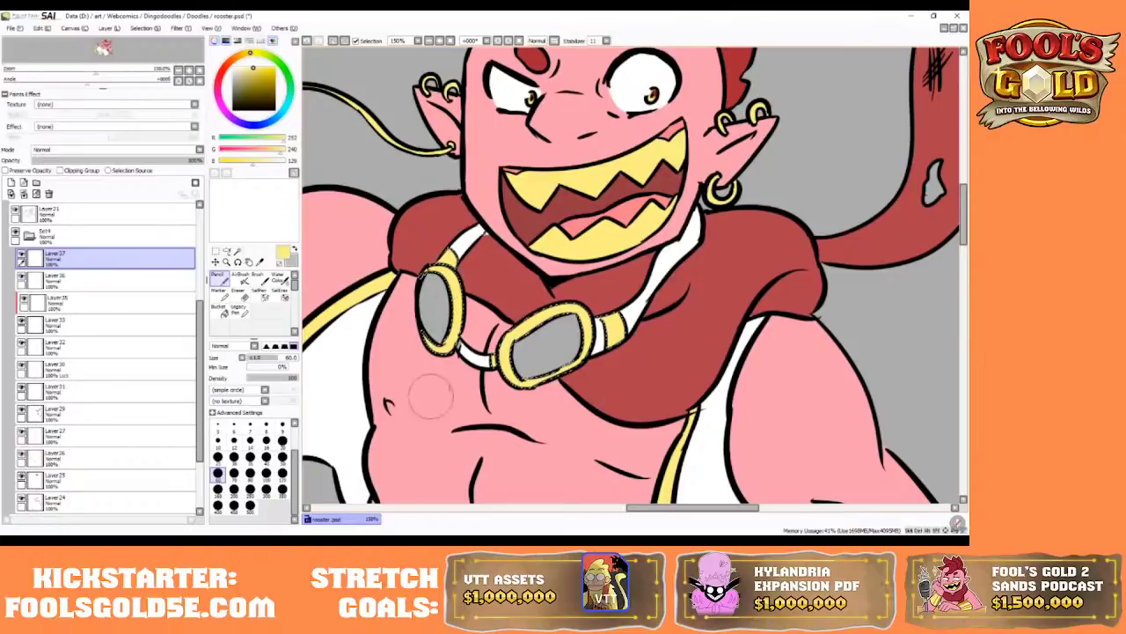
click(332, 40)
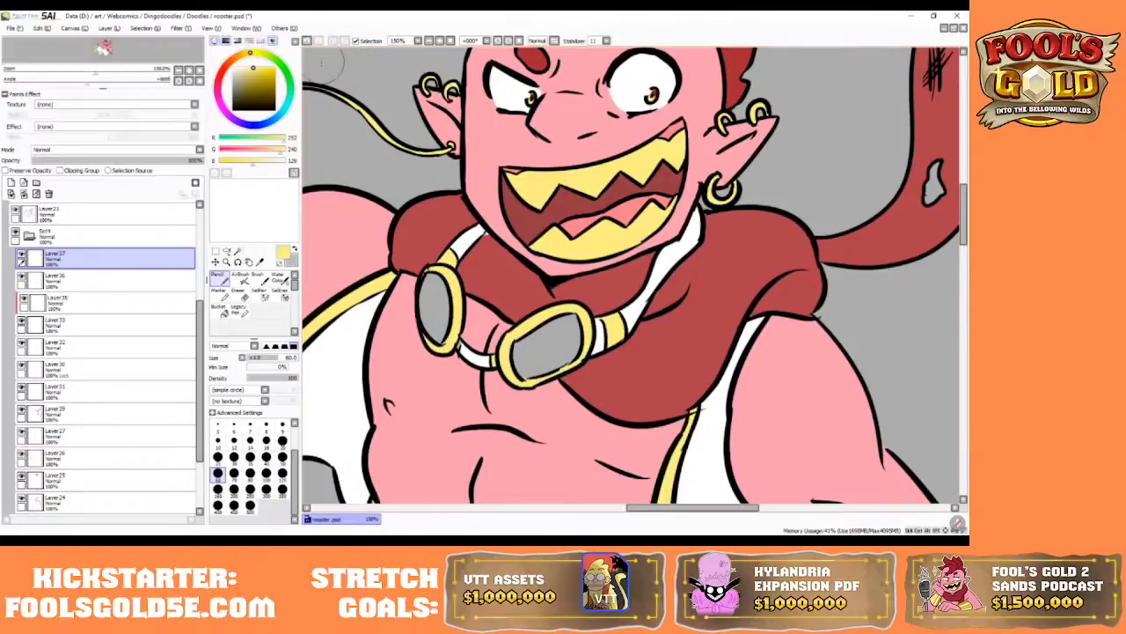
- Check the white strap layer's visibility, and set up the Pencil at size 7 on Layer 29 with the scarf's red
click(249, 426)
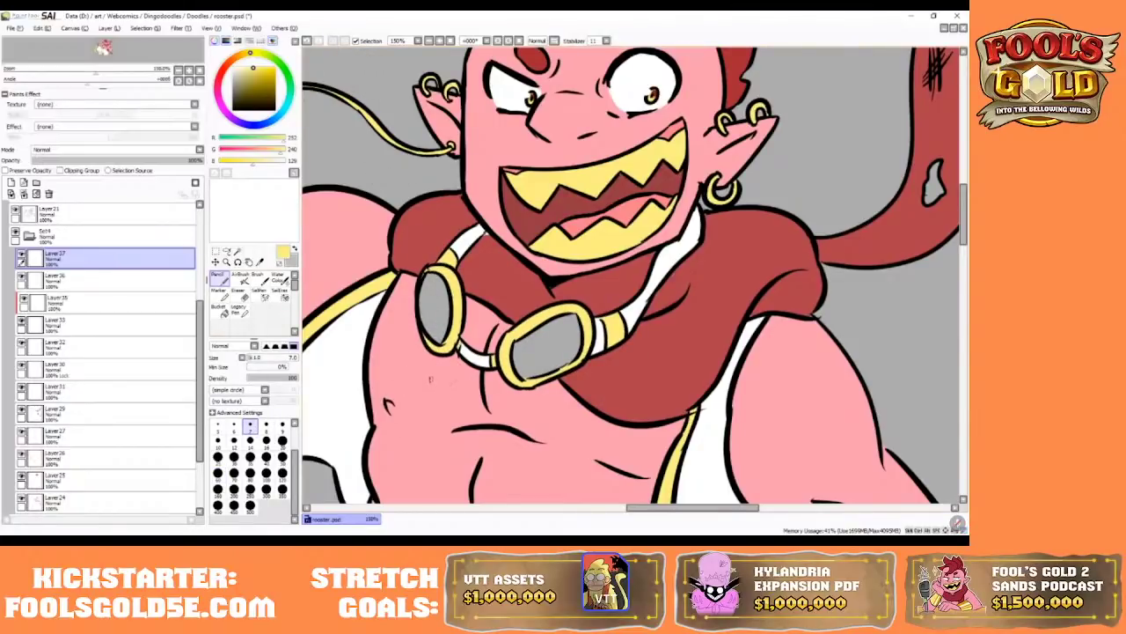
click(33, 279)
click(21, 278)
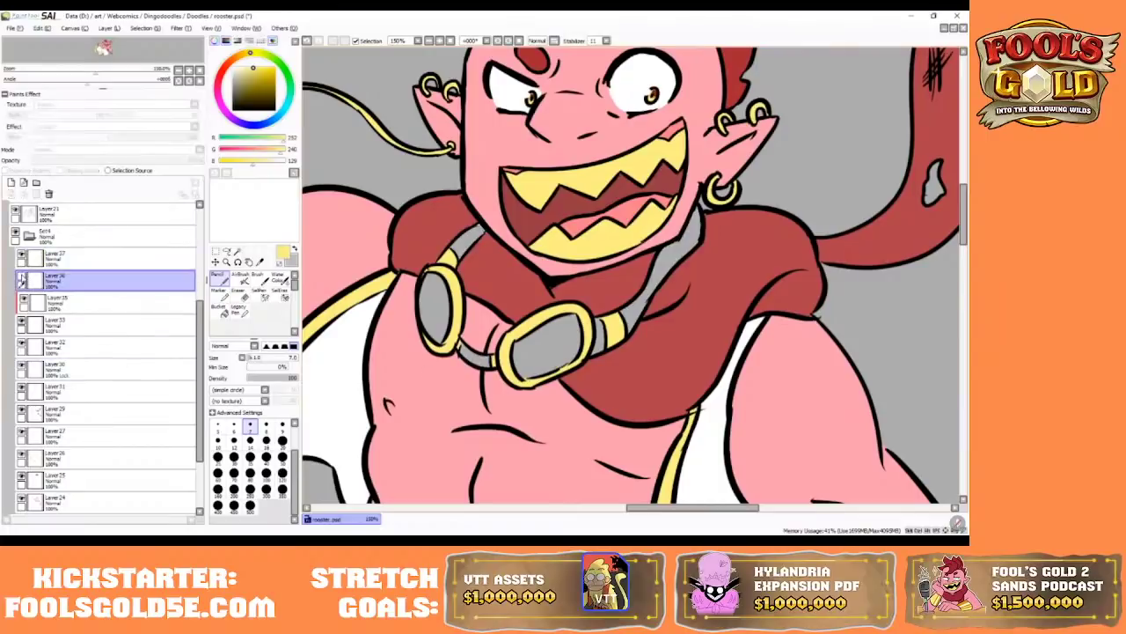
click(22, 278)
click(238, 293)
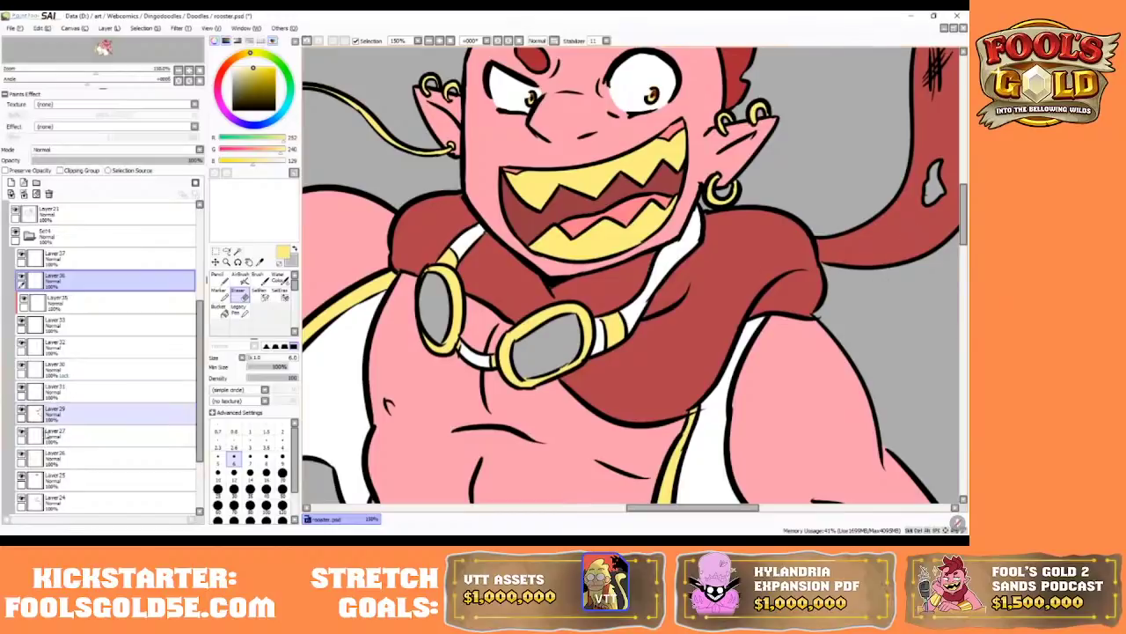
click(88, 412)
alt+click(470, 261)
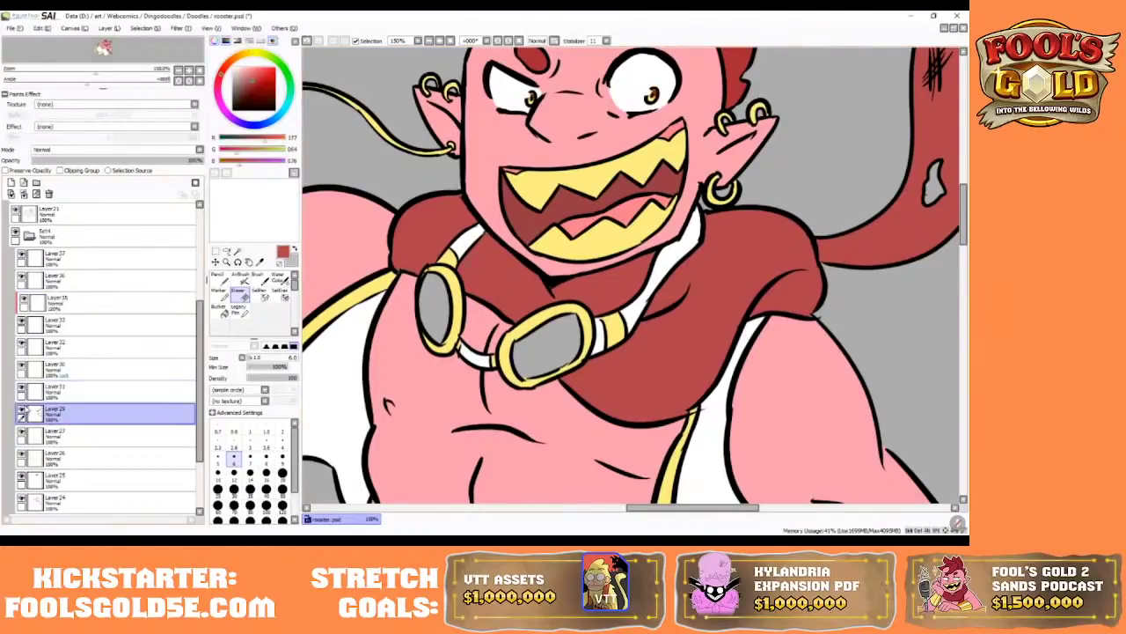
key(n)
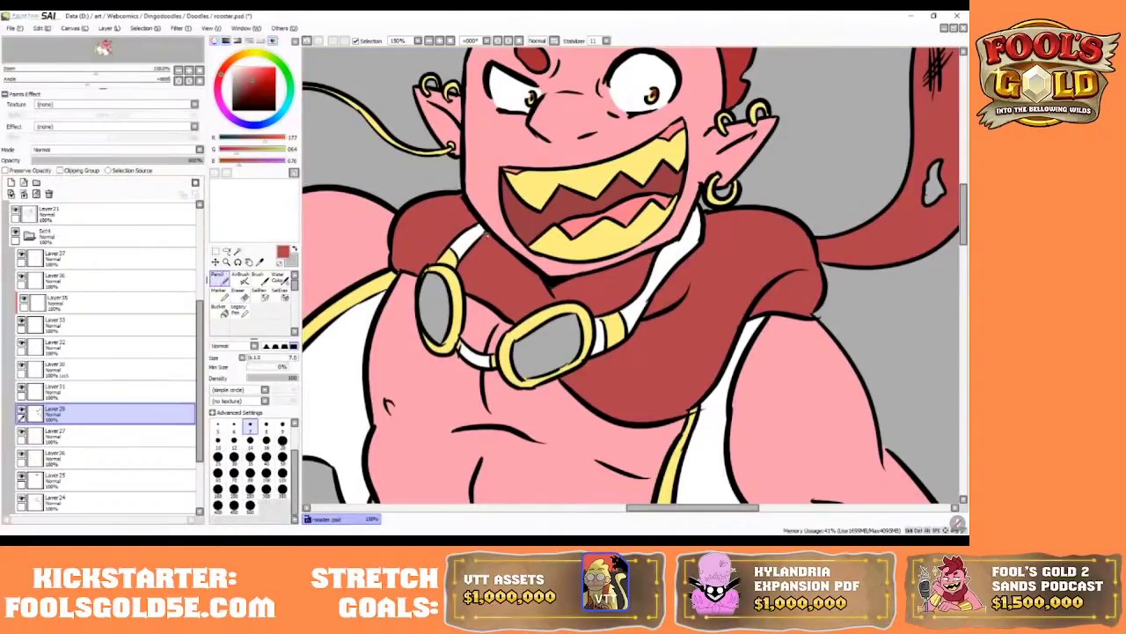
- Examine the flat colours across the whole character at 50% zoom
click(450, 41)
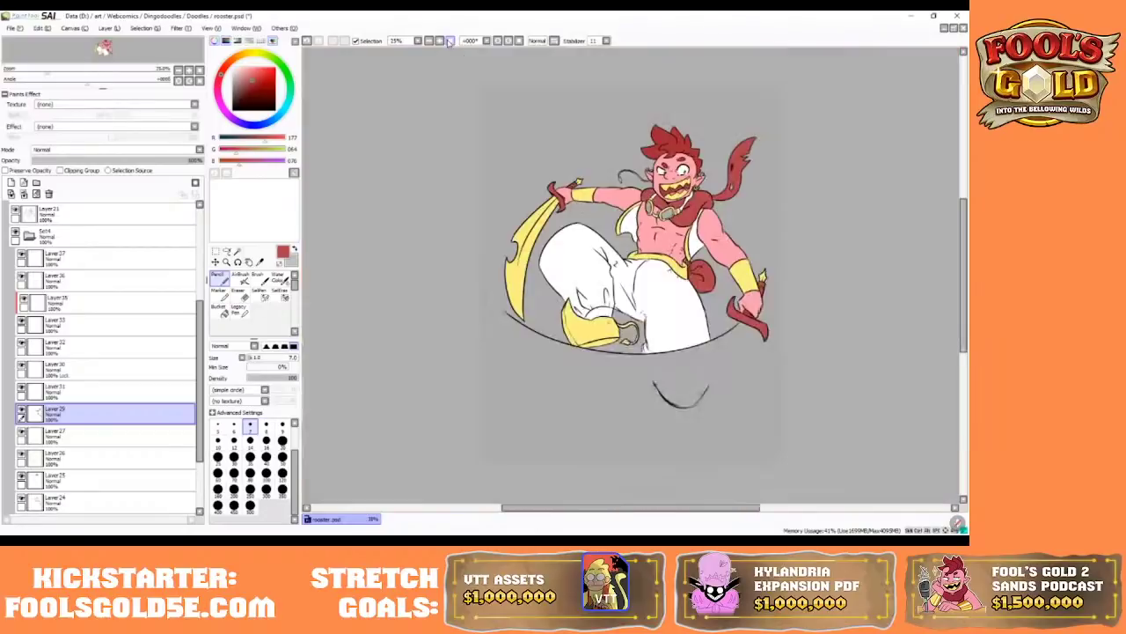
click(439, 41)
click(439, 41)
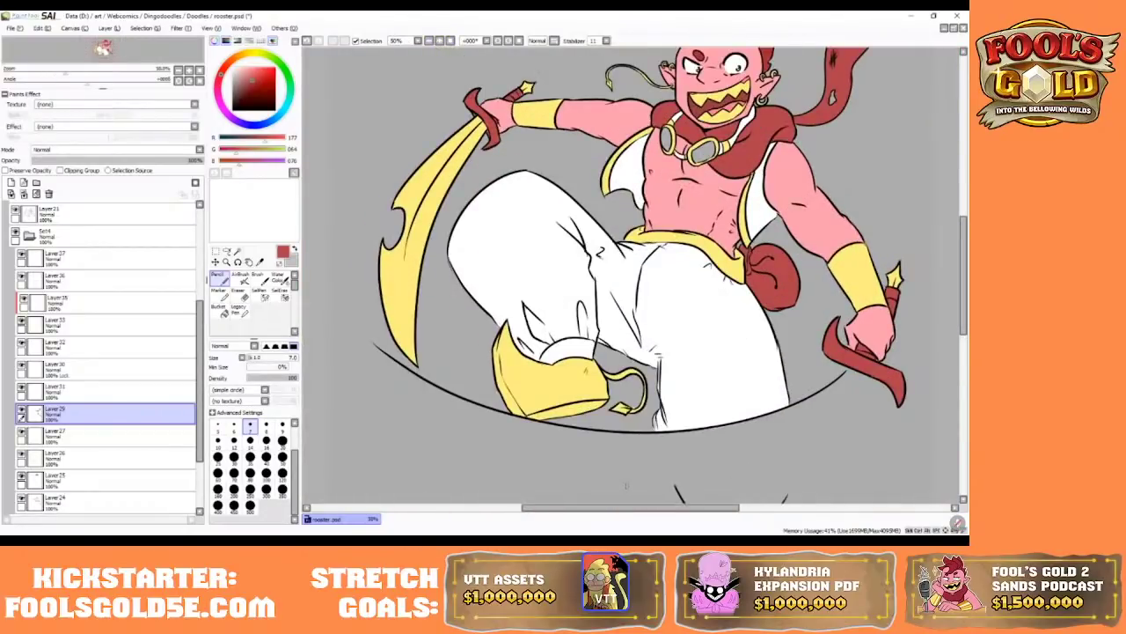
drag(626, 507, 643, 508)
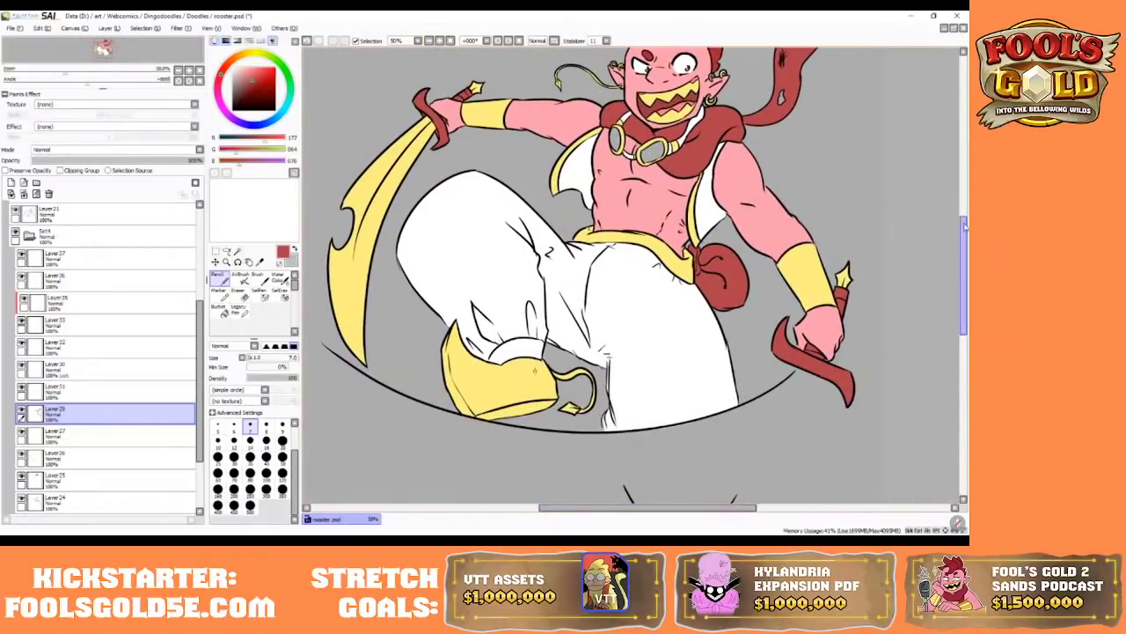
drag(965, 228, 966, 204)
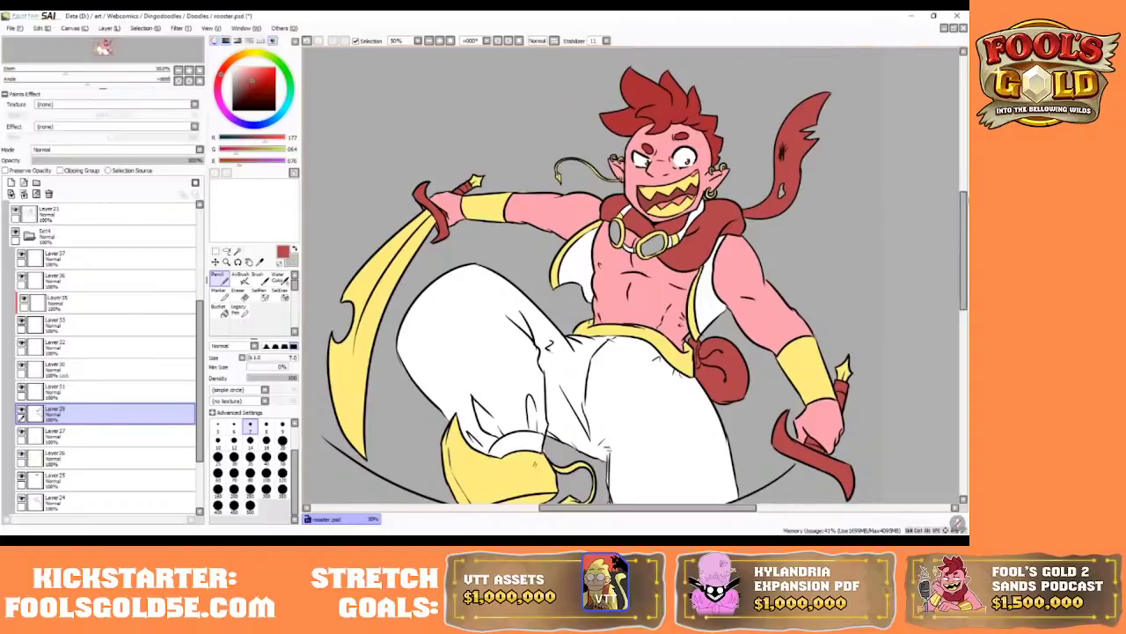
mouse_move(965, 204)
mouse_down()
mouse_move(965, 241)
mouse_move(965, 210)
mouse_up()
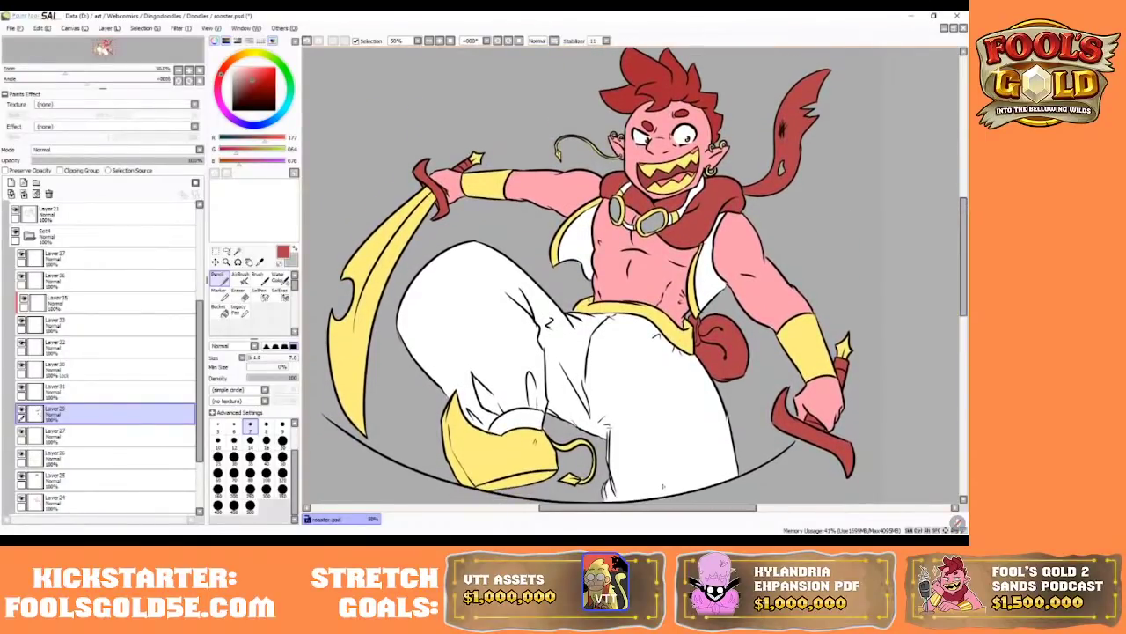
drag(664, 507, 669, 507)
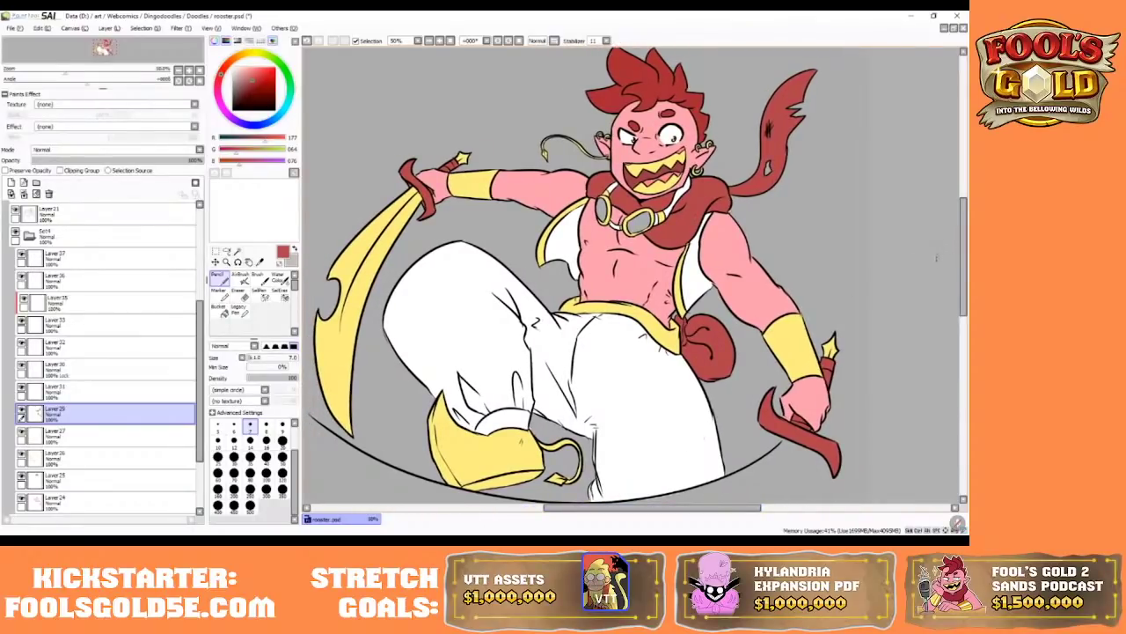
drag(964, 255, 964, 259)
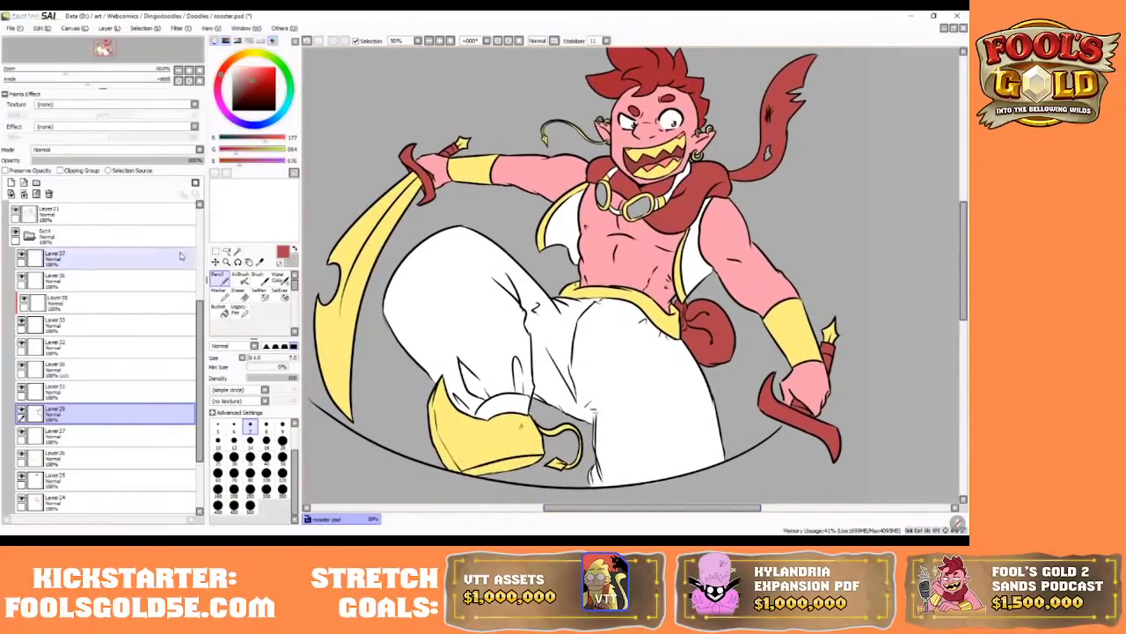
- Select the line art layer, Layer 21, with black as the drawing colour, and inspect the trousers and the curved lines below
click(160, 230)
click(150, 215)
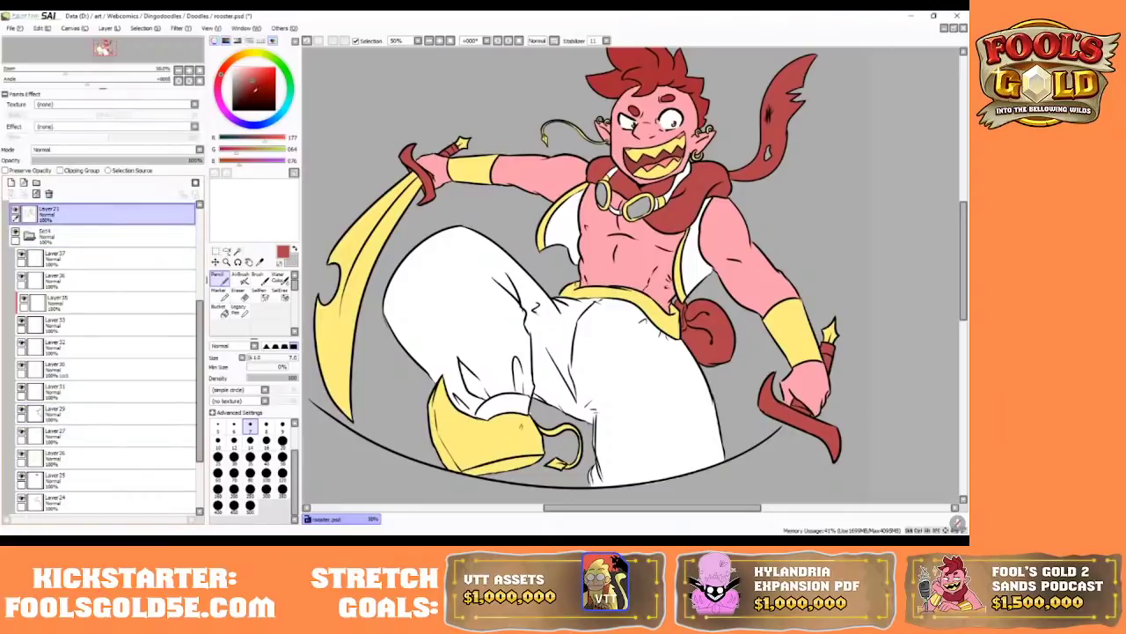
click(233, 110)
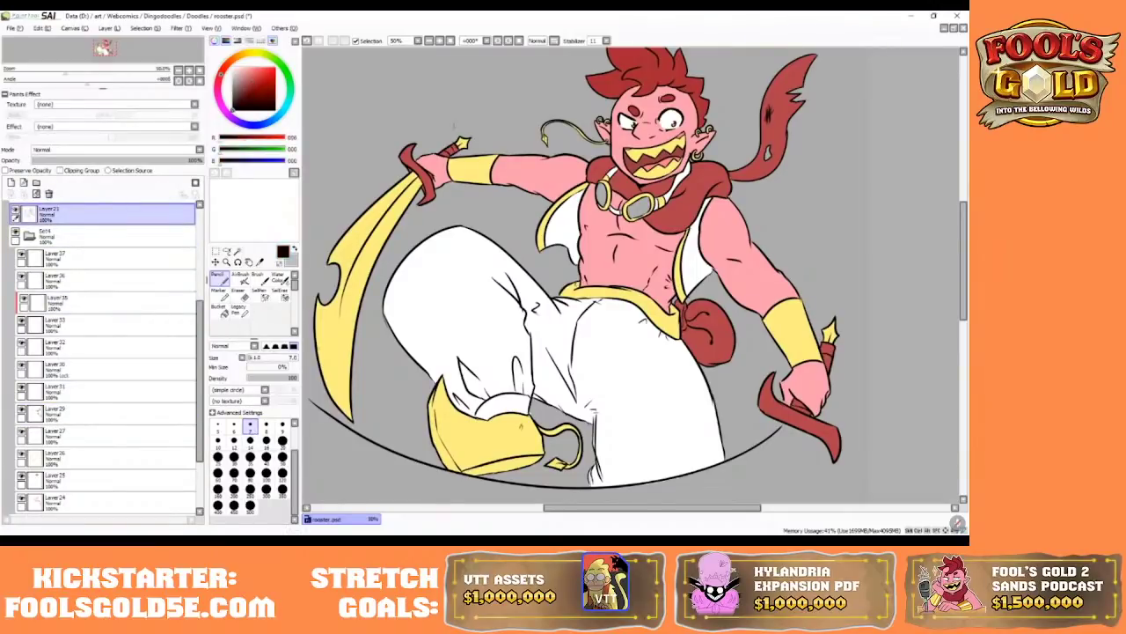
click(440, 41)
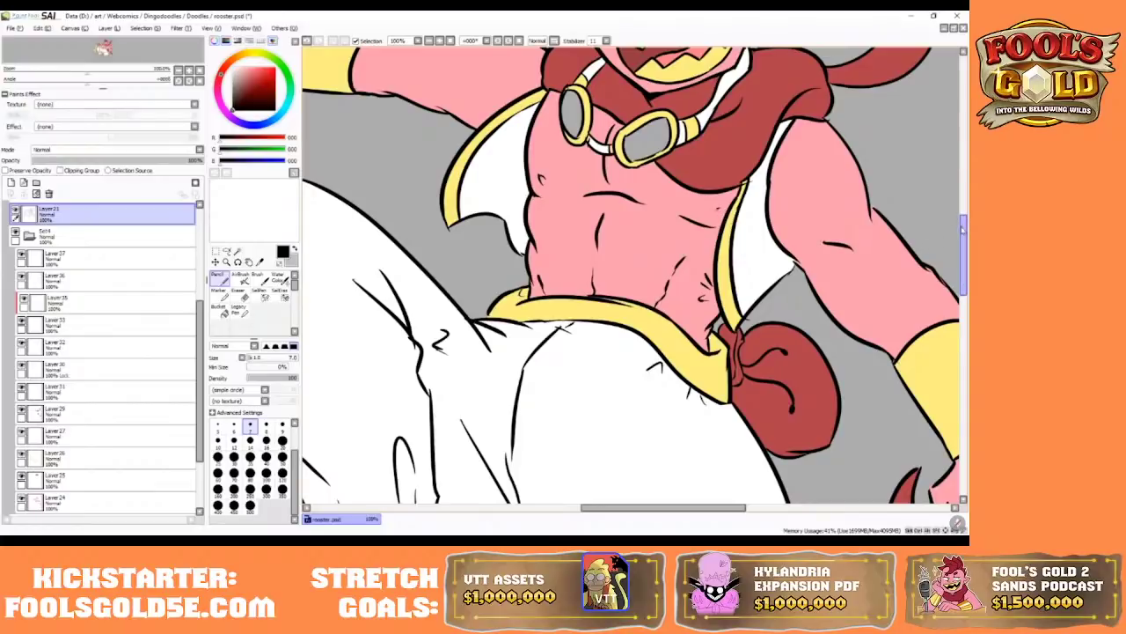
drag(964, 231, 944, 323)
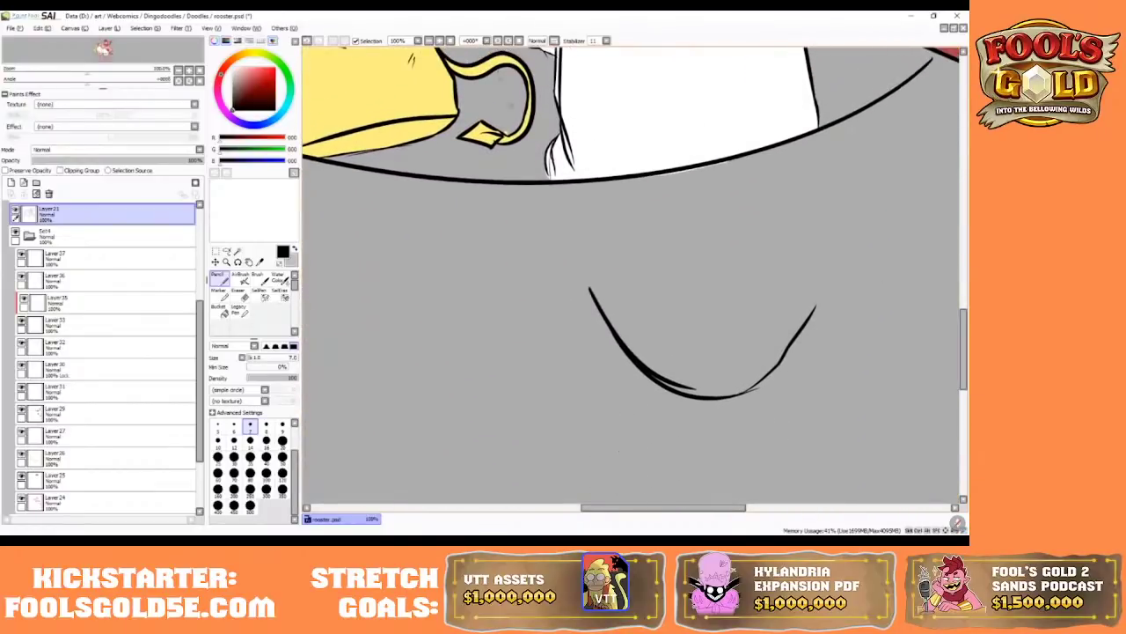
click(450, 40)
click(440, 41)
click(441, 40)
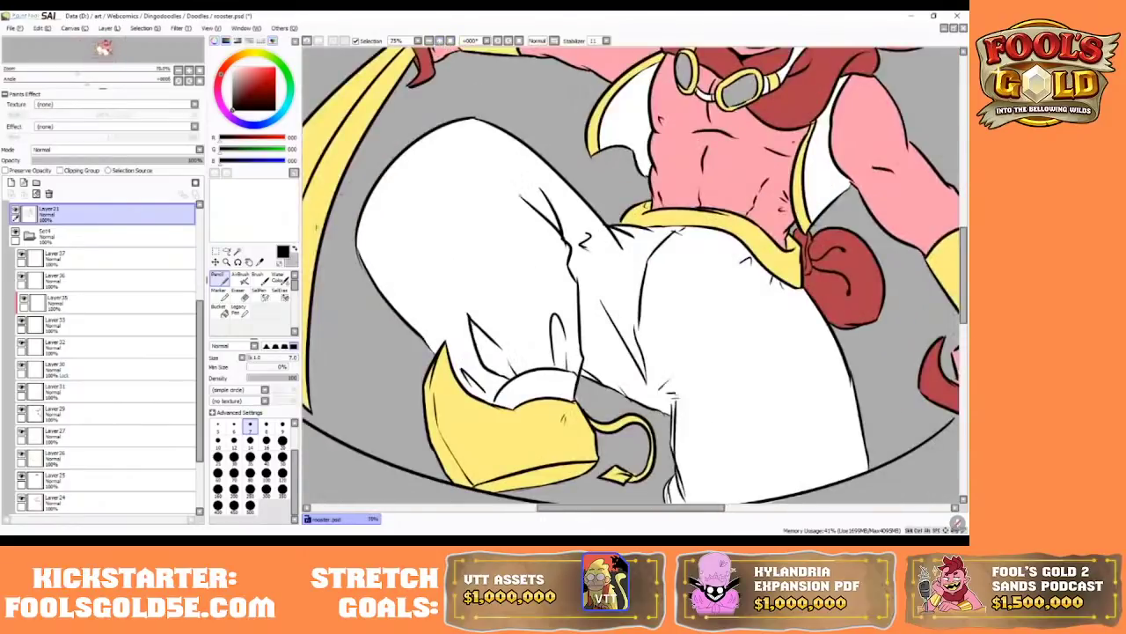
- Toggle the visibility of the colour folder and Layers 26 and 27, and select Layer 27 with the Eraser at size 6
click(30, 236)
click(30, 236)
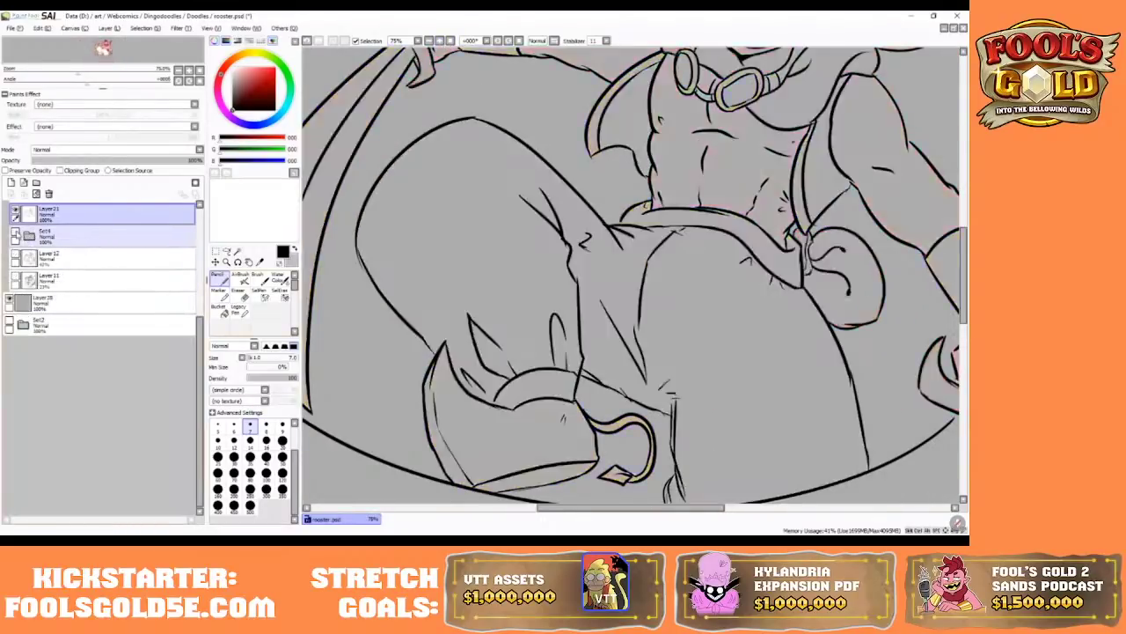
drag(200, 322, 200, 368)
click(135, 379)
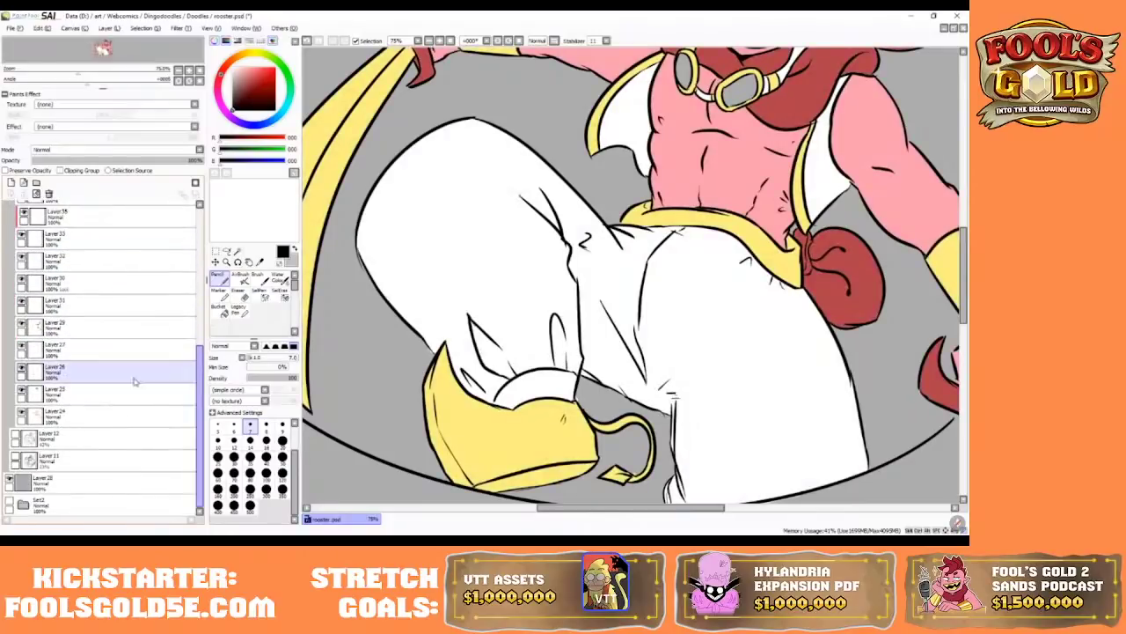
click(22, 367)
click(22, 367)
click(53, 348)
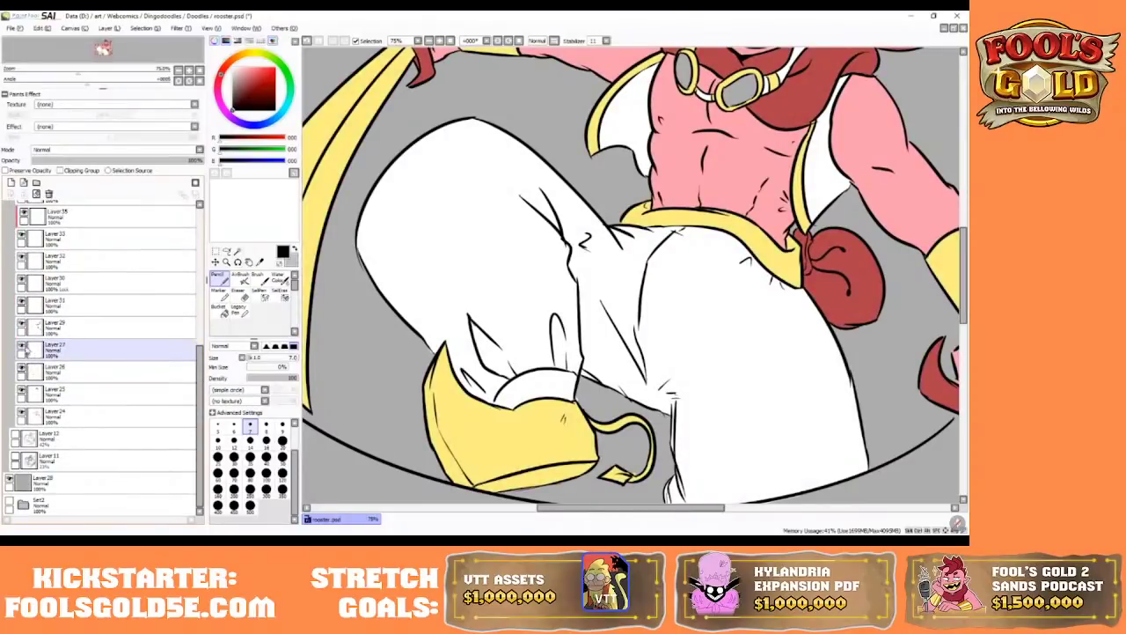
click(22, 349)
click(22, 348)
click(239, 295)
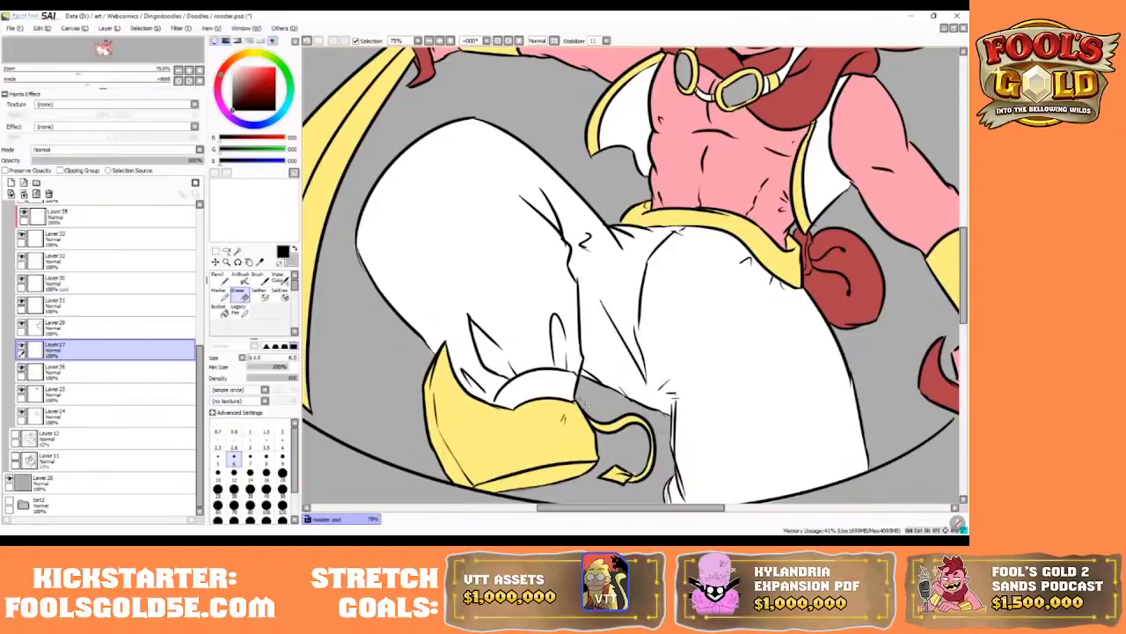
- Return to the line art layer, Layer 21, and review the lower curved lines and the whole drawing at 33.33% zoom
drag(202, 348, 201, 251)
click(96, 352)
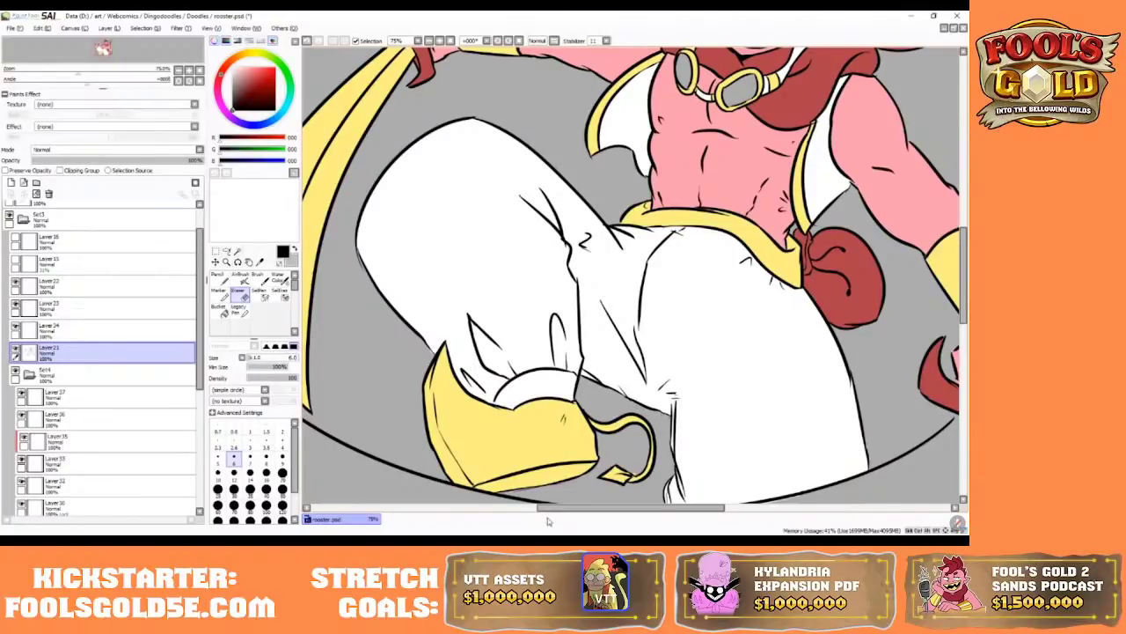
drag(552, 511, 568, 516)
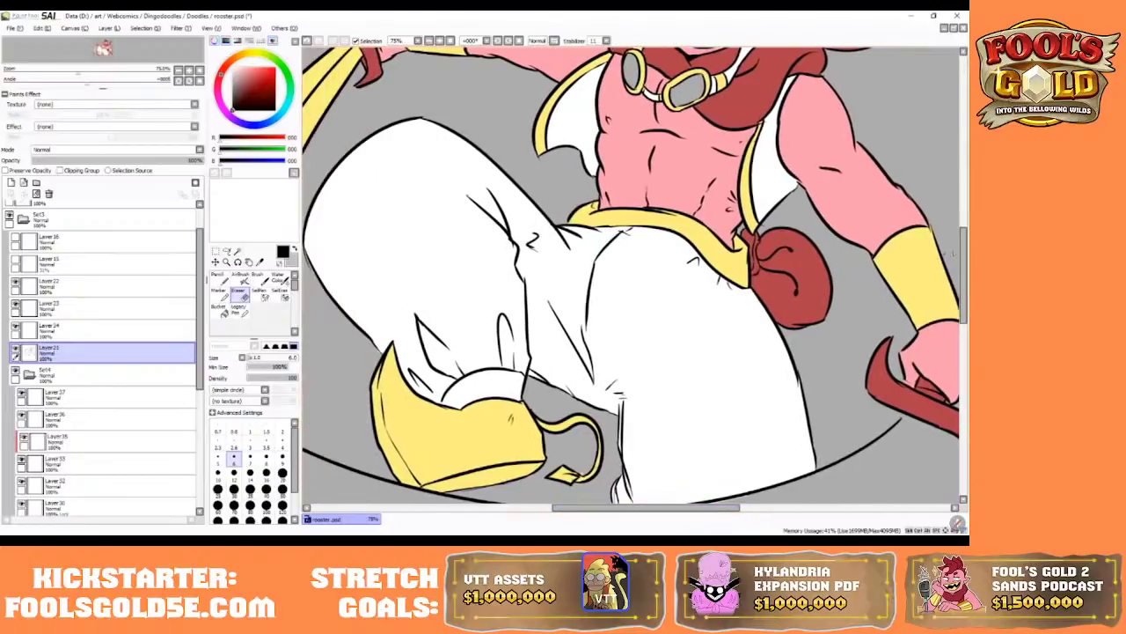
drag(962, 255, 965, 319)
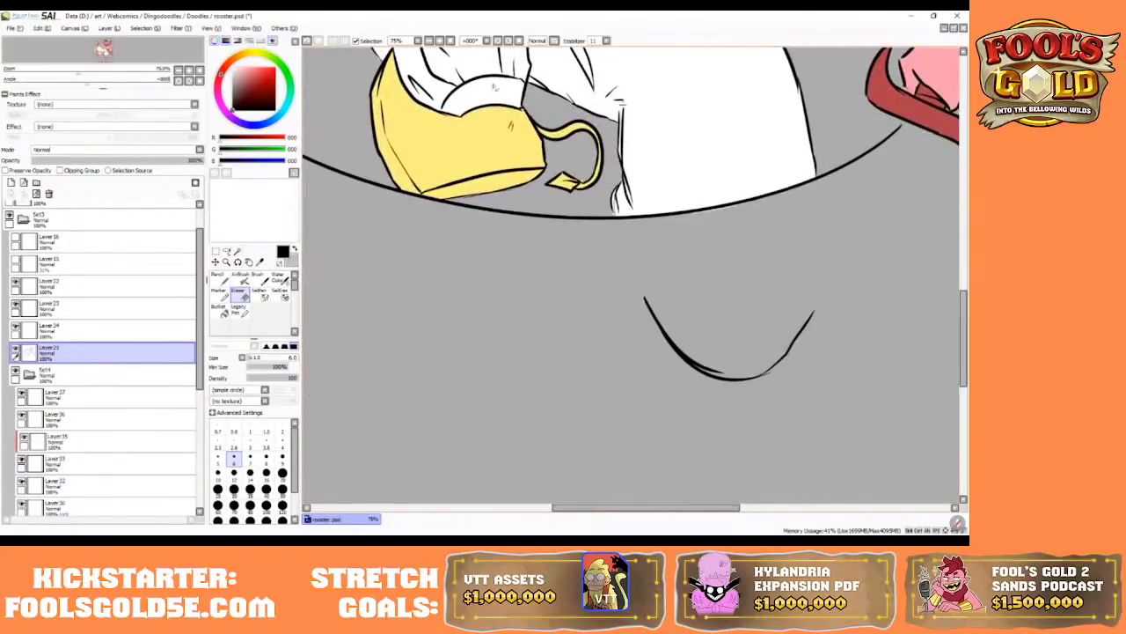
click(450, 40)
click(441, 40)
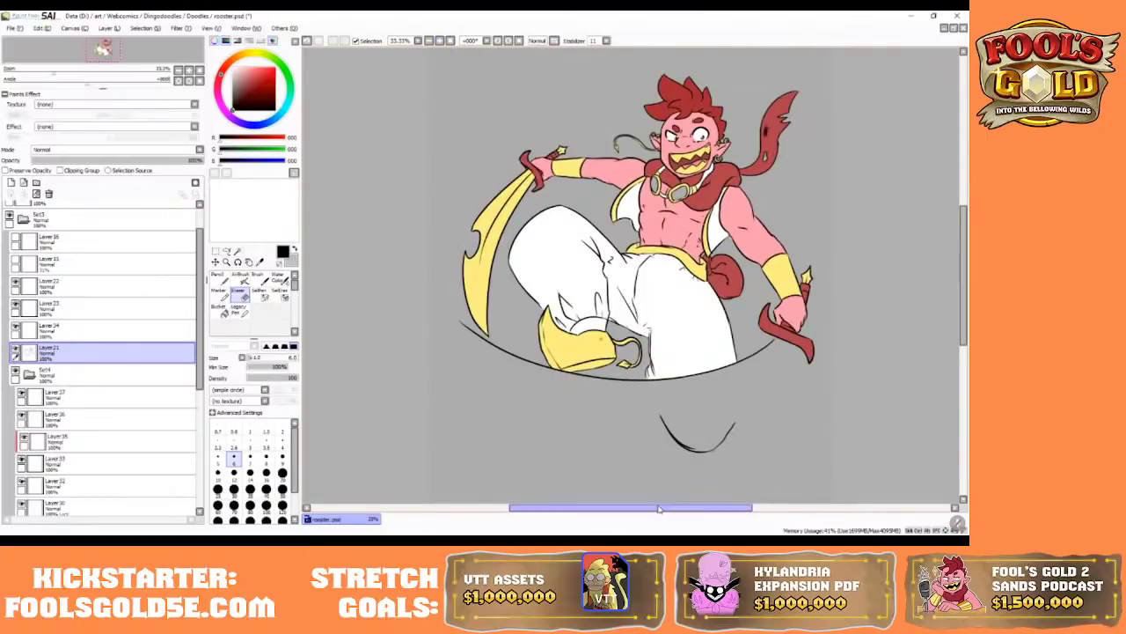
drag(659, 509, 679, 509)
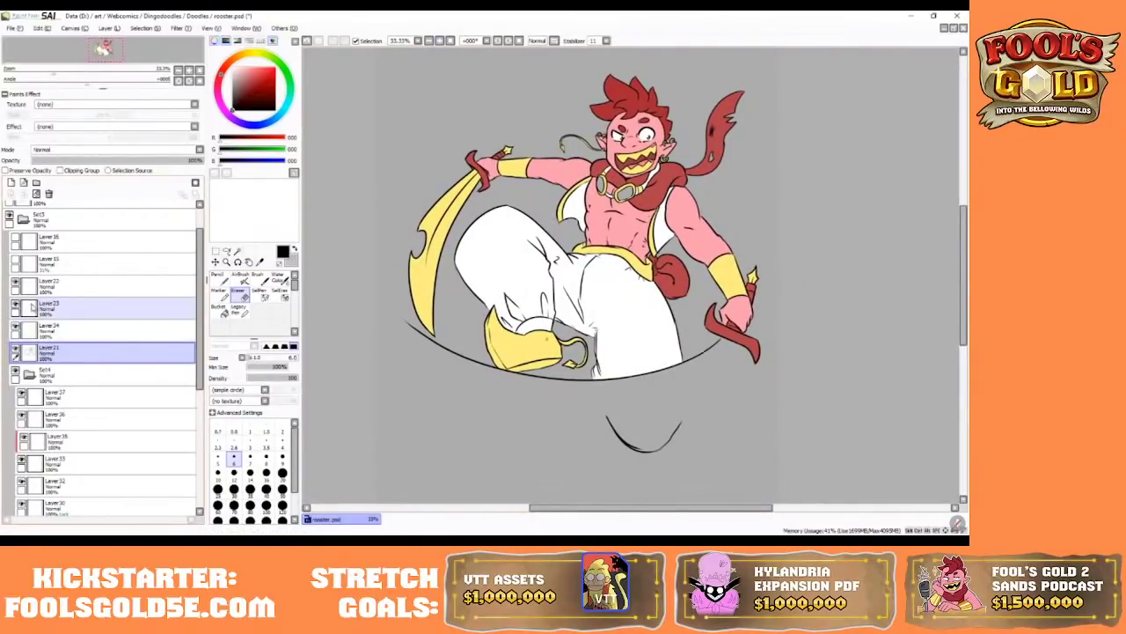
- Select Layer 23 above the line art with the Pencil at size 7, and check the lower part of the character
click(31, 307)
click(217, 277)
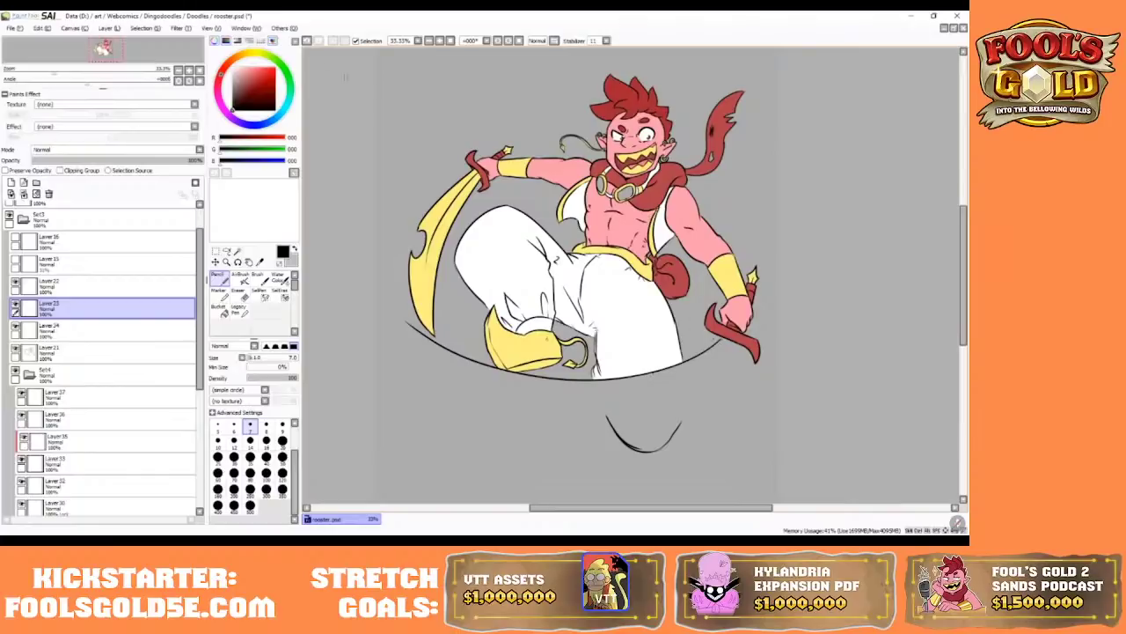
click(440, 41)
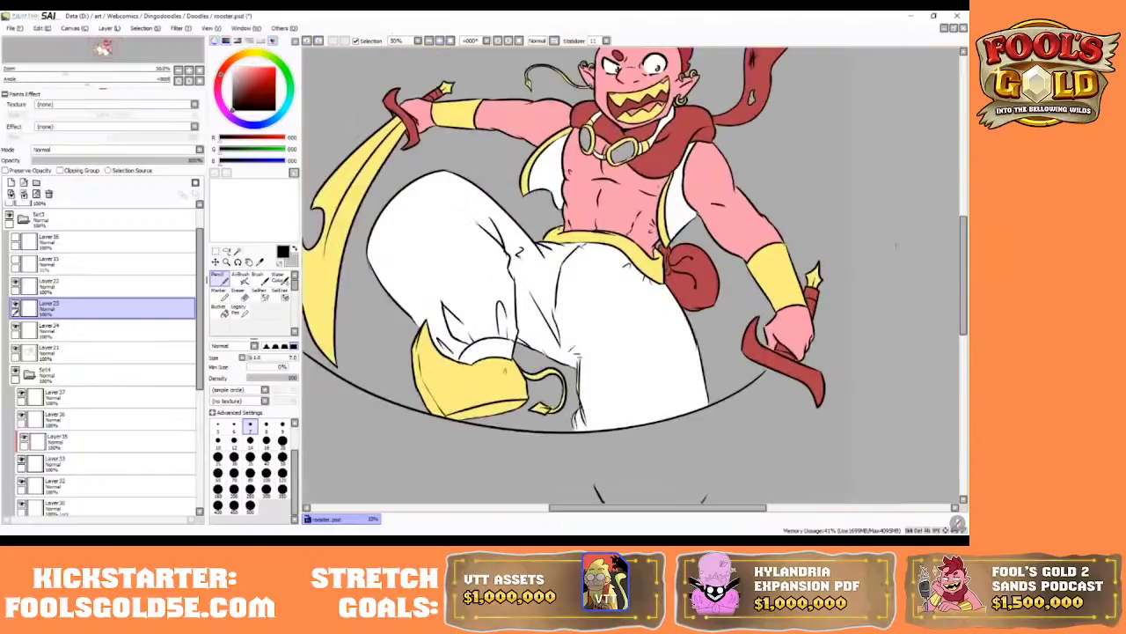
mouse_move(965, 231)
mouse_down()
mouse_move(968, 212)
mouse_move(966, 235)
mouse_up()
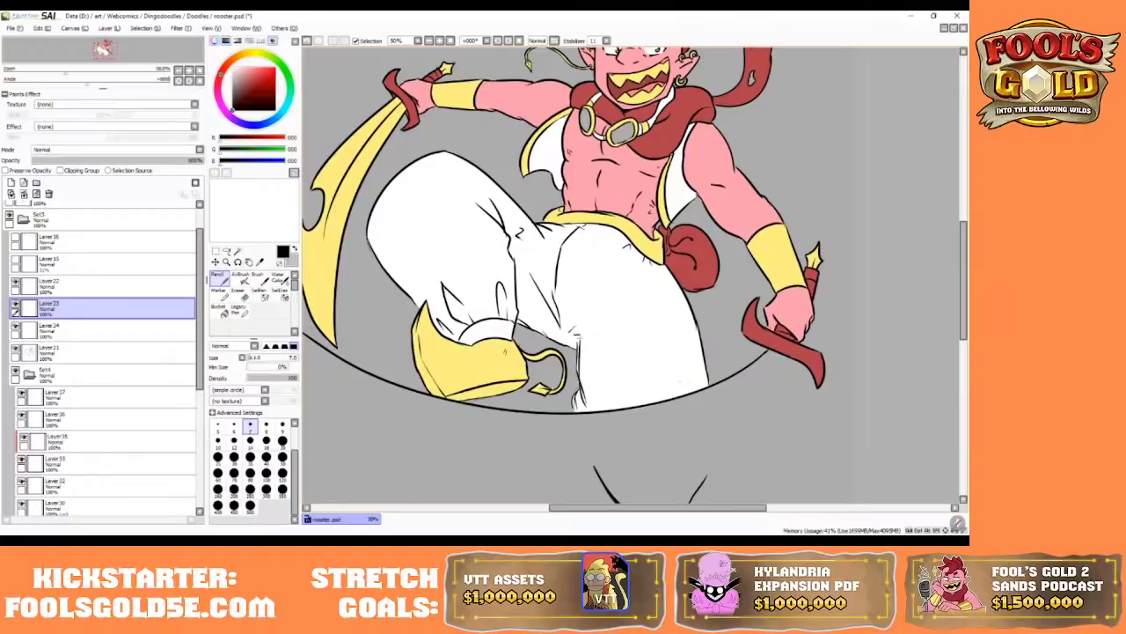
click(450, 40)
click(440, 41)
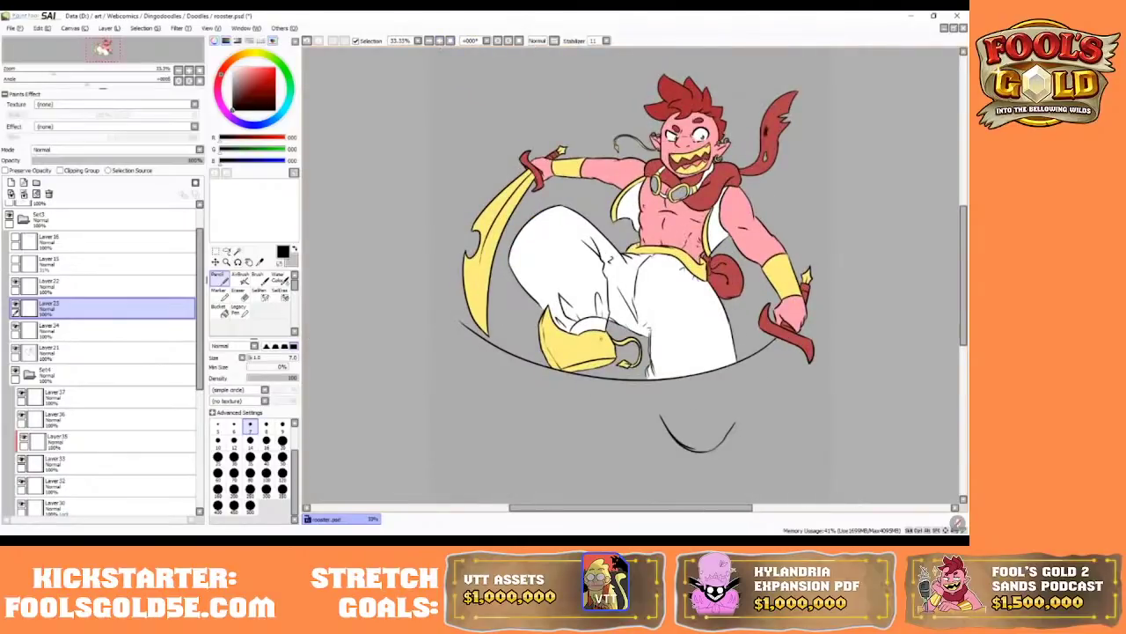
- Toggle the visibility of Layers 24 and 23 to check which lines each one holds
drag(626, 508, 645, 508)
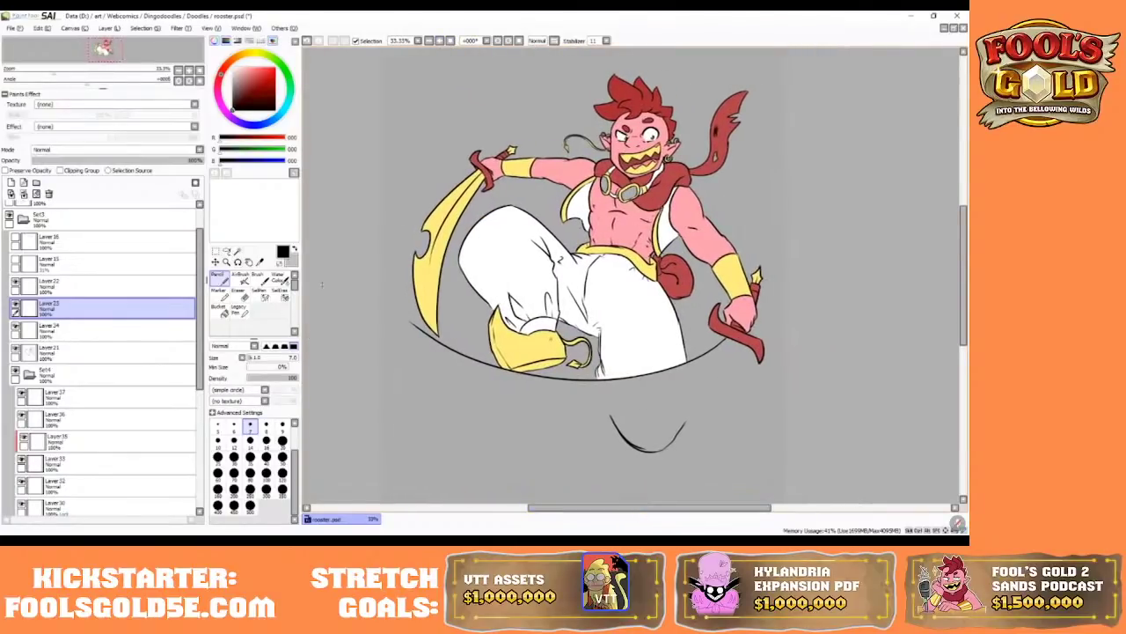
click(15, 326)
click(15, 325)
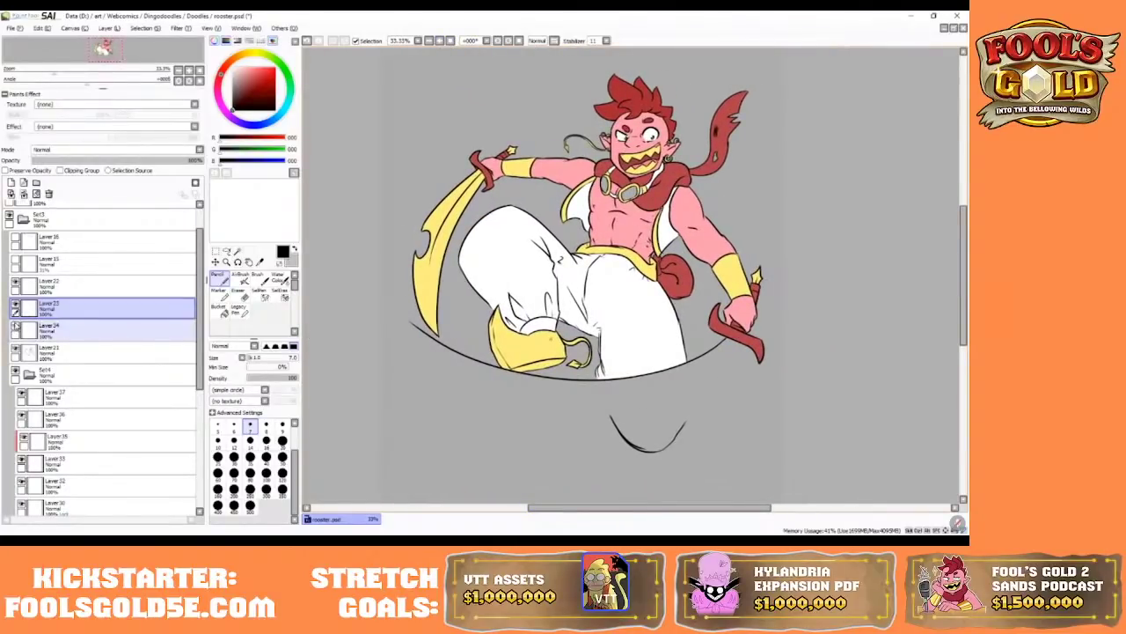
click(16, 309)
click(16, 309)
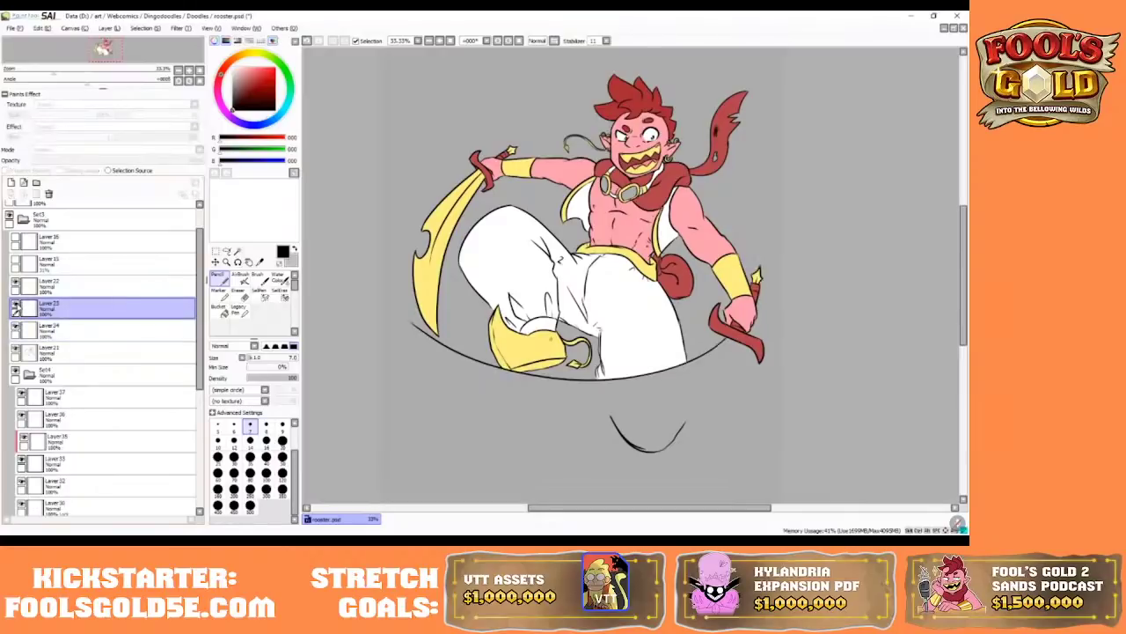
click(16, 309)
click(16, 309)
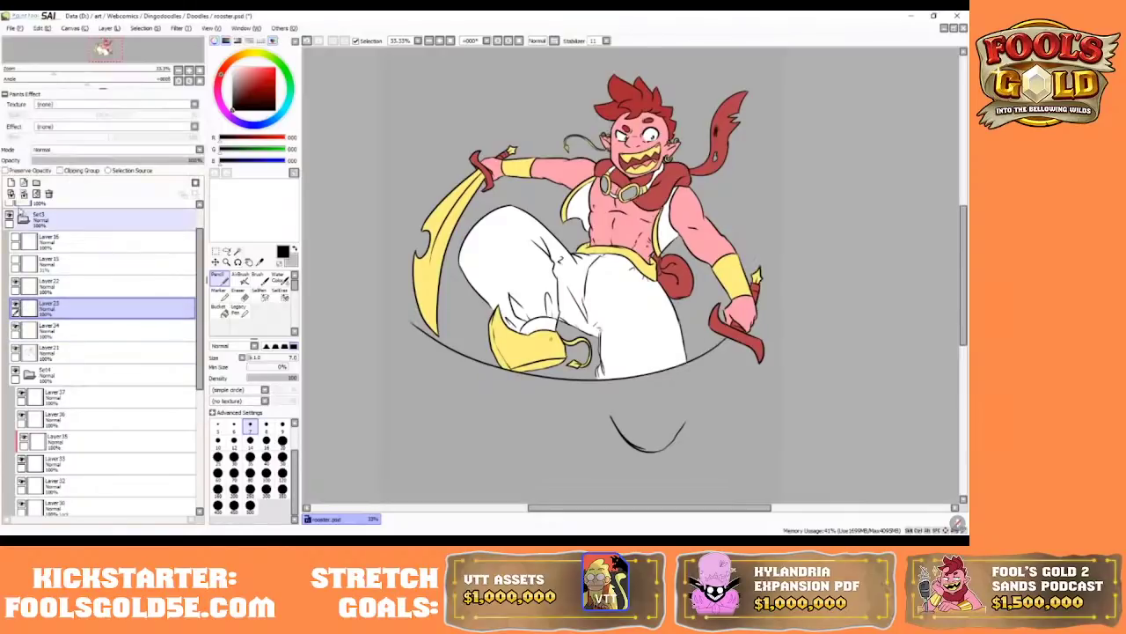
- Add a new layer above Layer 23, test and undo a hull curve, collapse the colour folder and show the Layer 12 rough sketch
click(10, 182)
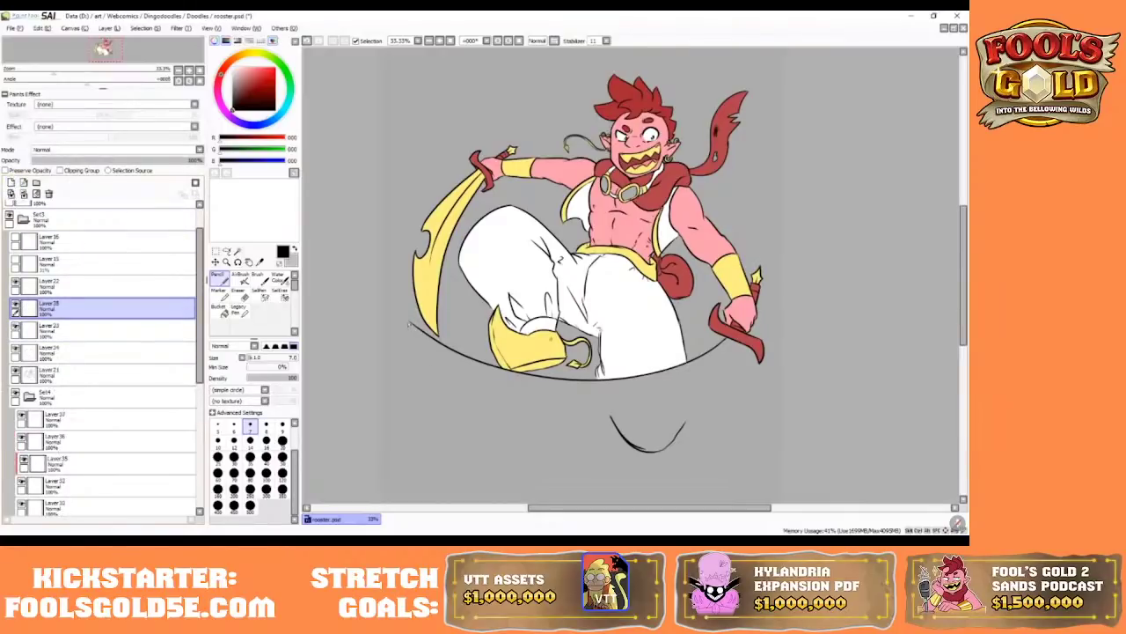
mouse_move(409, 323)
mouse_down()
mouse_move(424, 382)
mouse_move(560, 434)
mouse_move(713, 370)
mouse_up()
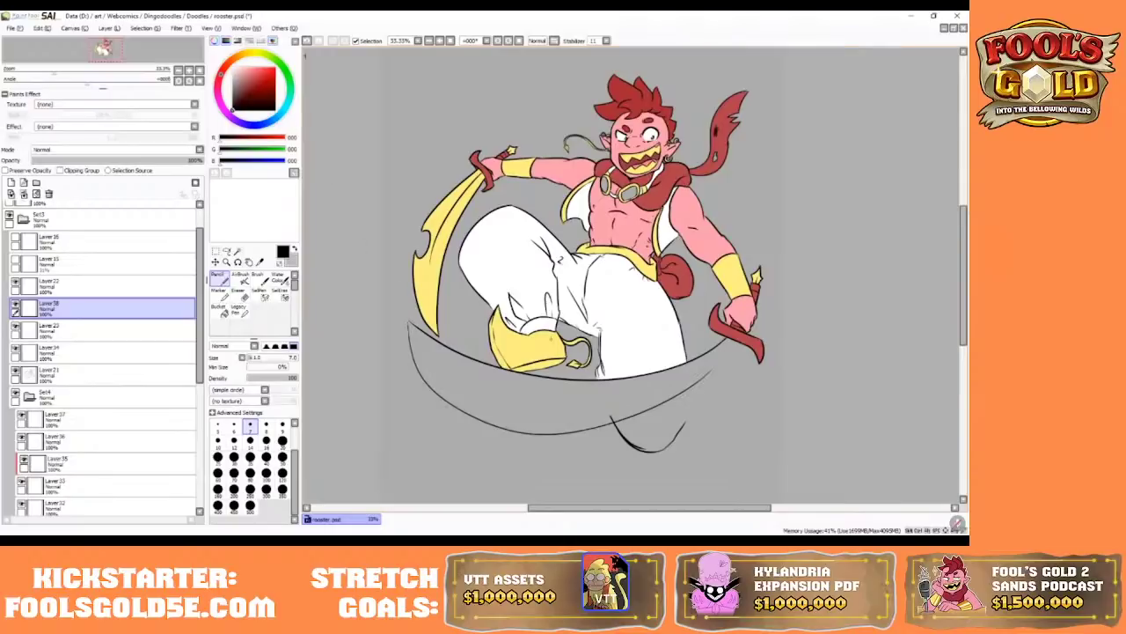
click(307, 41)
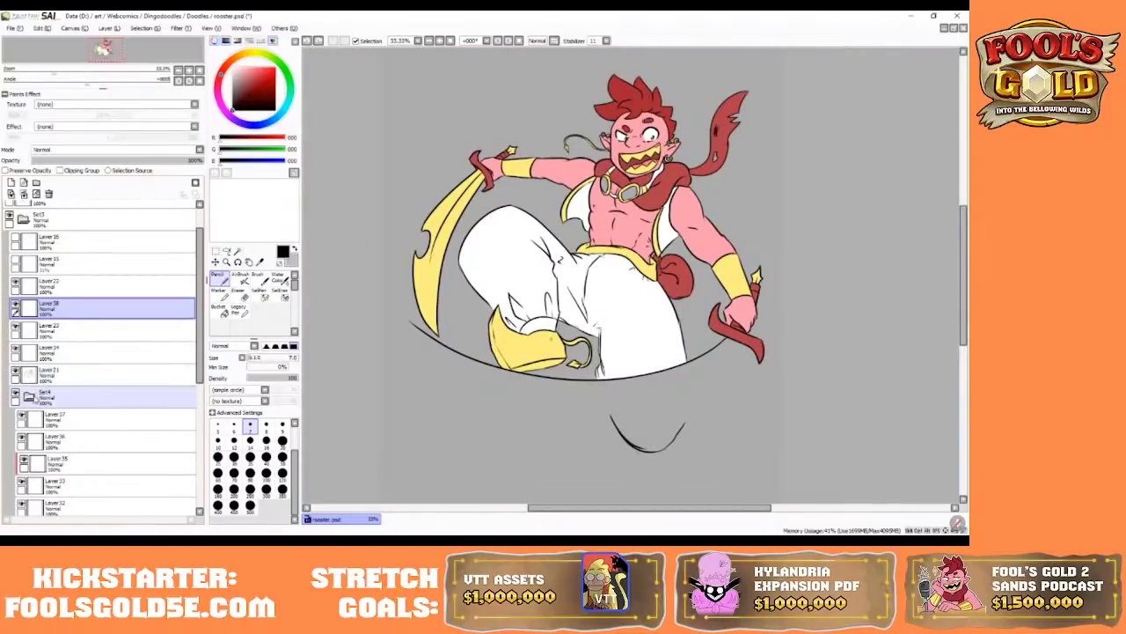
click(30, 396)
click(16, 418)
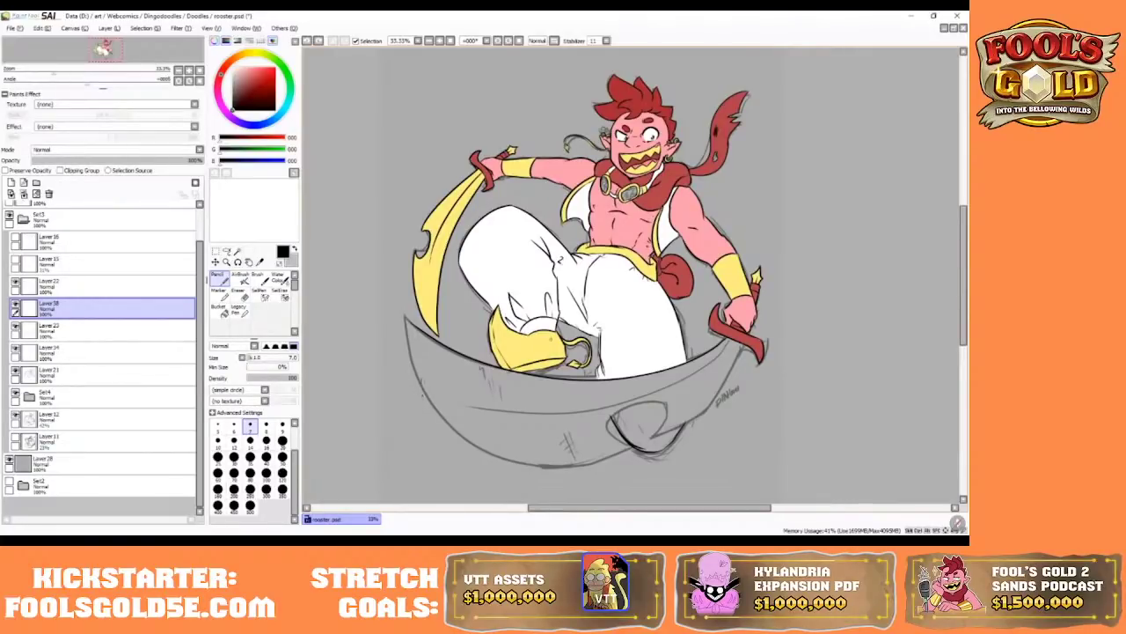
- Ink the hull's long bottom curve from its pointed tip along the sketch with the Pencil at size 10, redoing unsatisfactory strokes
mouse_move(408, 318)
mouse_down()
mouse_move(558, 463)
mouse_move(598, 453)
mouse_up()
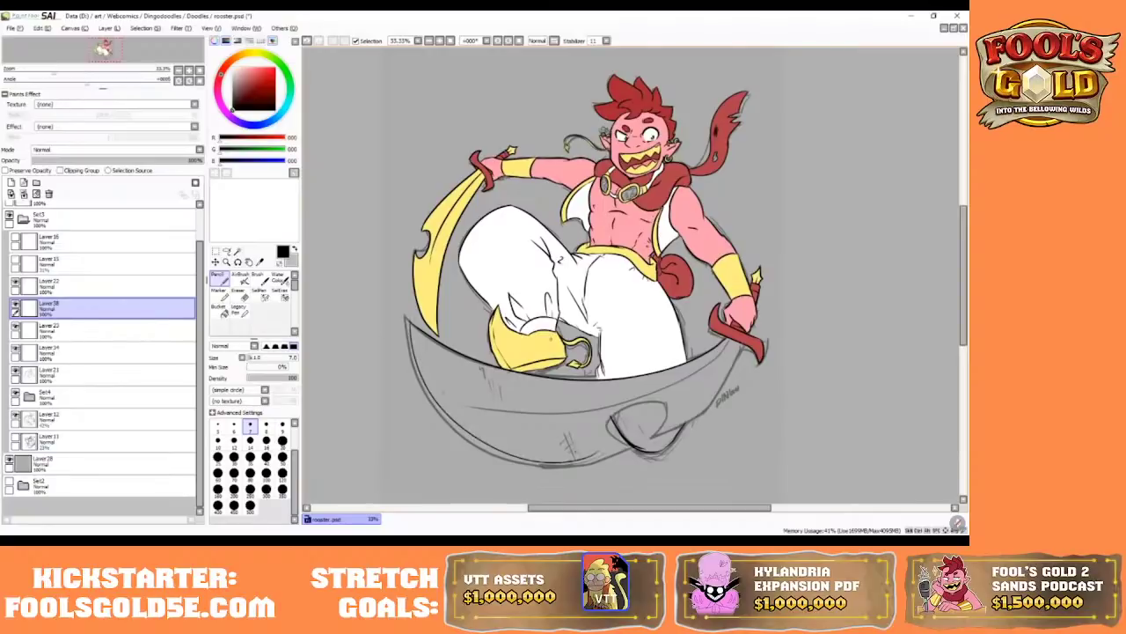
click(308, 40)
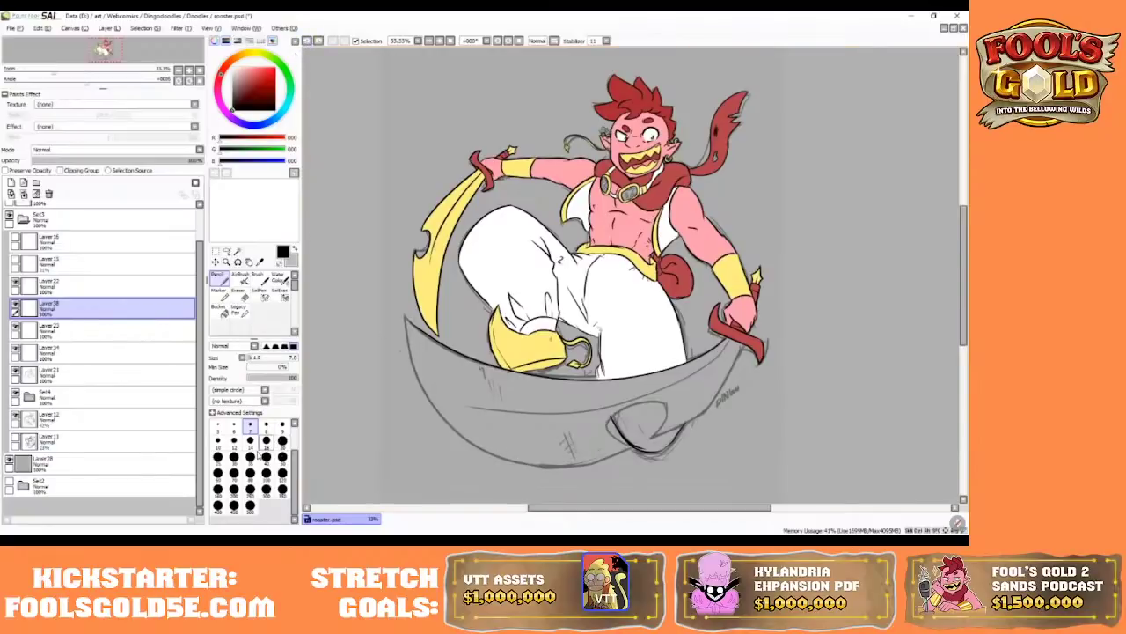
click(218, 440)
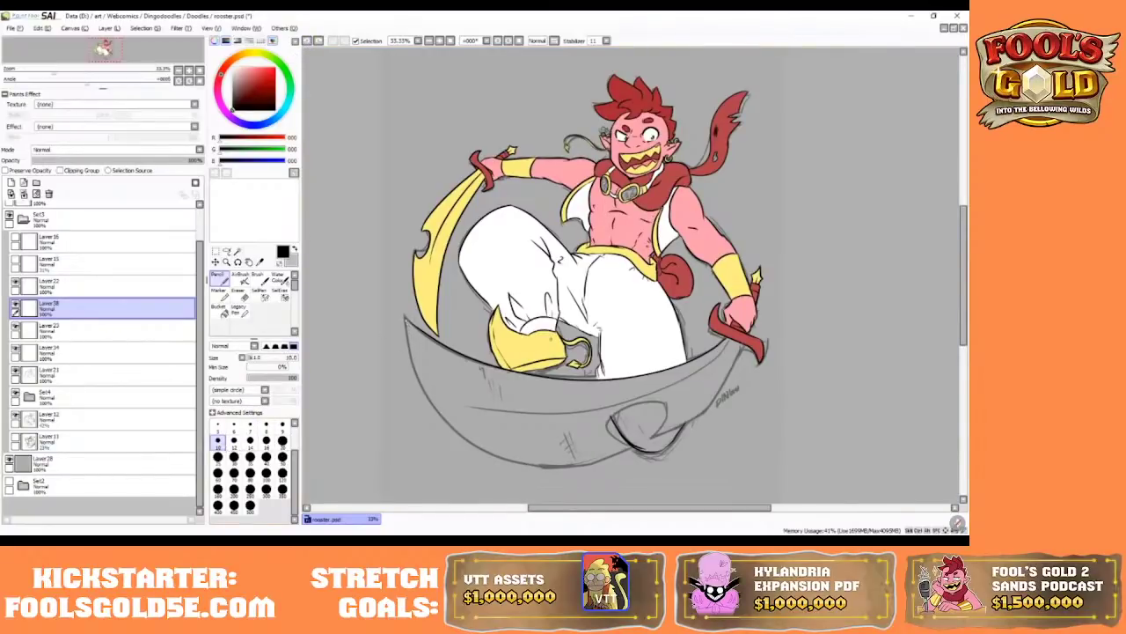
mouse_move(409, 319)
mouse_down()
mouse_move(554, 473)
mouse_move(645, 452)
mouse_up()
click(307, 41)
mouse_move(407, 318)
mouse_down()
mouse_move(546, 456)
mouse_move(619, 435)
mouse_up()
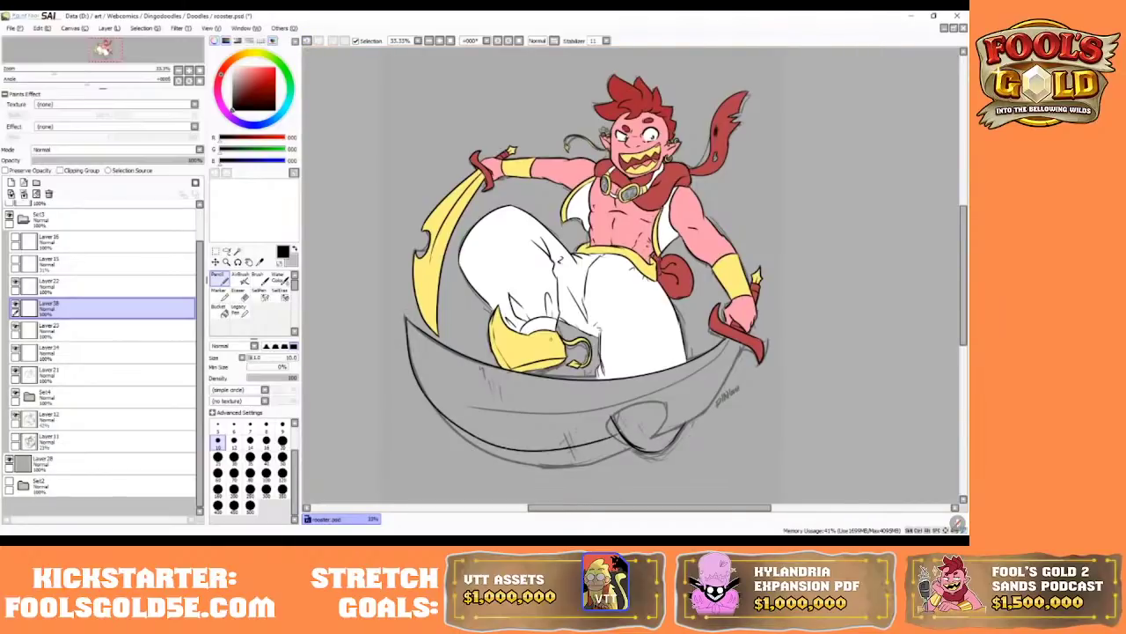
click(307, 41)
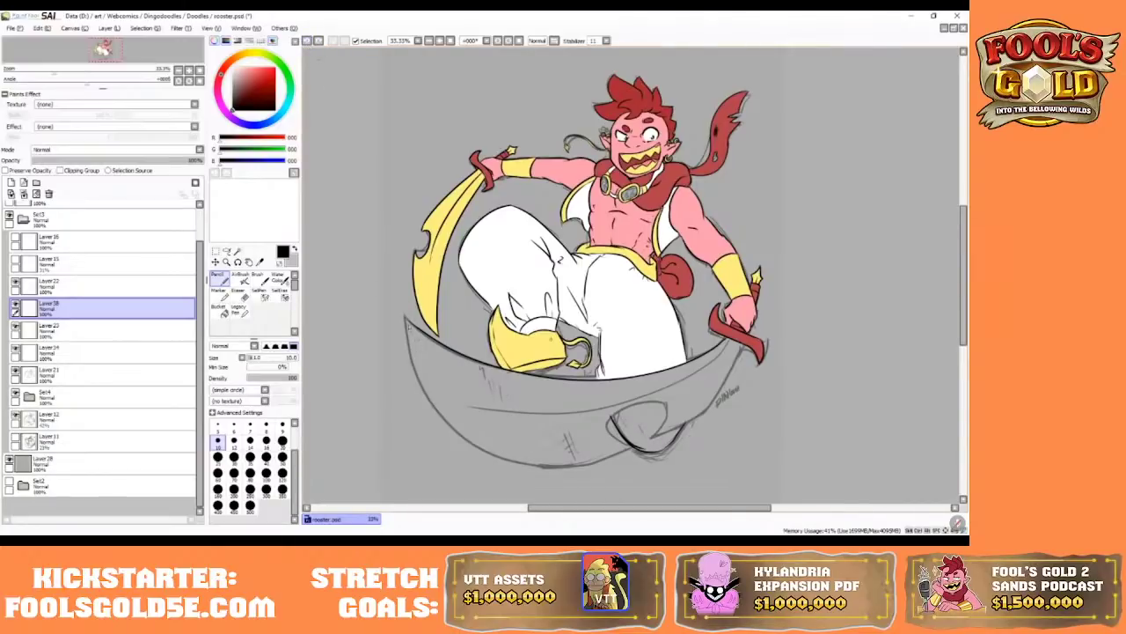
mouse_move(406, 321)
mouse_down()
mouse_move(447, 422)
mouse_move(622, 440)
mouse_move(618, 416)
mouse_move(671, 413)
mouse_up()
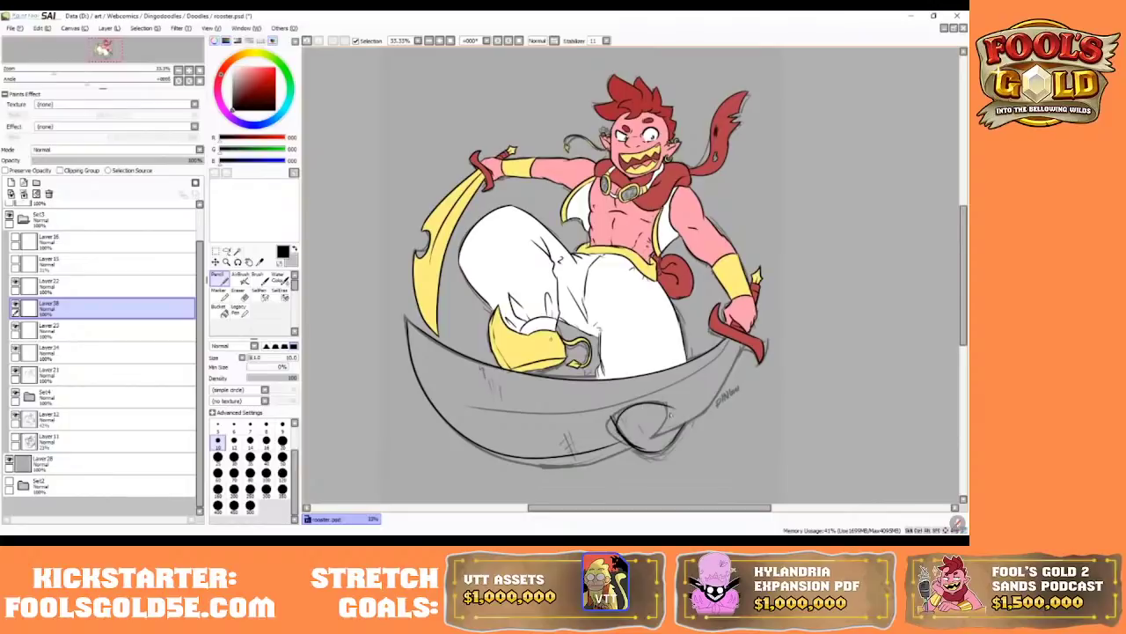
- Ink the rounded shape on the hull and the hull outline rising from it to the lower sword, redoing unsatisfactory strokes
click(308, 41)
mouse_move(627, 442)
mouse_down()
mouse_move(606, 439)
mouse_move(662, 408)
mouse_up()
key(ctrl+z)
mouse_move(627, 440)
mouse_down()
mouse_move(644, 402)
mouse_move(675, 403)
mouse_move(658, 438)
mouse_move(744, 348)
mouse_up()
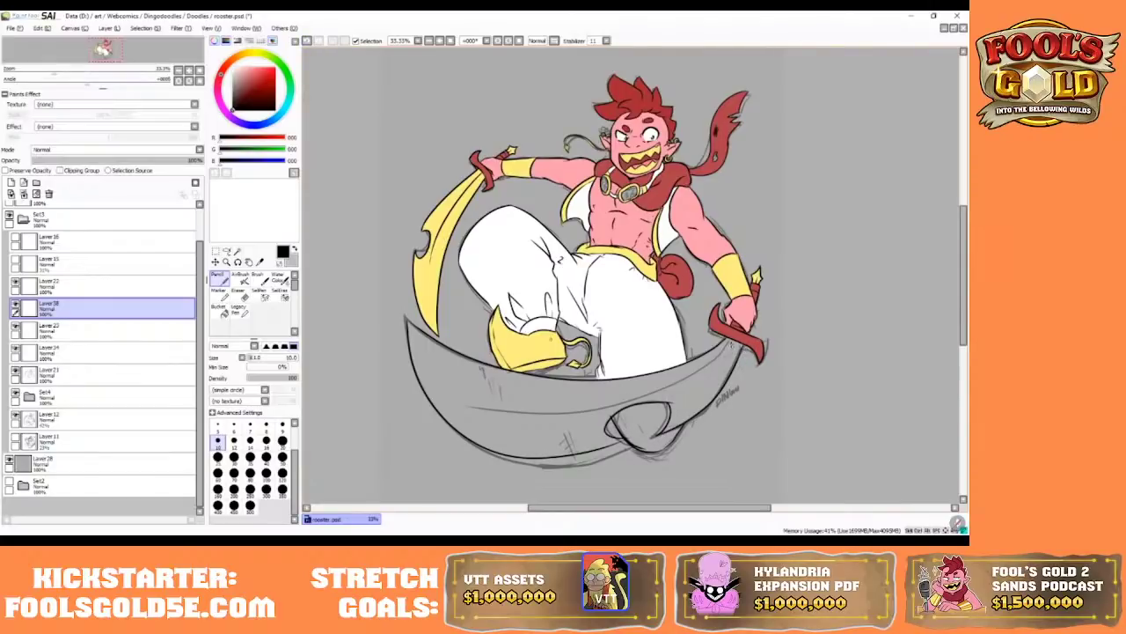
- Try to ink the inner line that follows the rim across the hull, and undo the attempts
drag(734, 344, 544, 430)
key(ctrl+z)
mouse_move(713, 359)
mouse_down()
mouse_move(511, 403)
mouse_move(439, 404)
mouse_up()
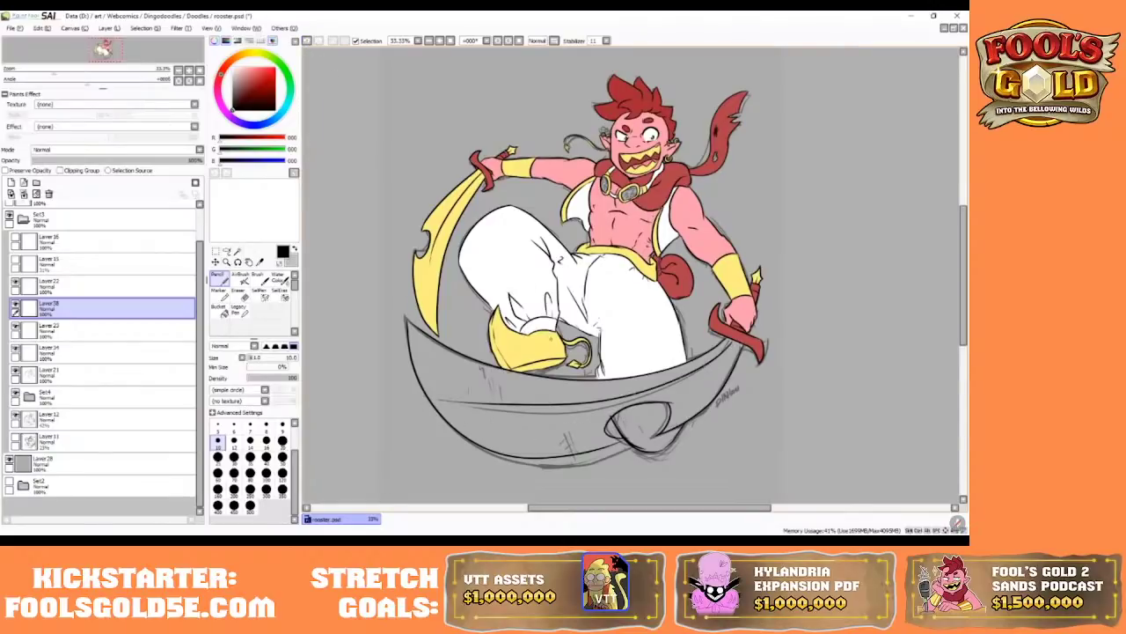
click(307, 40)
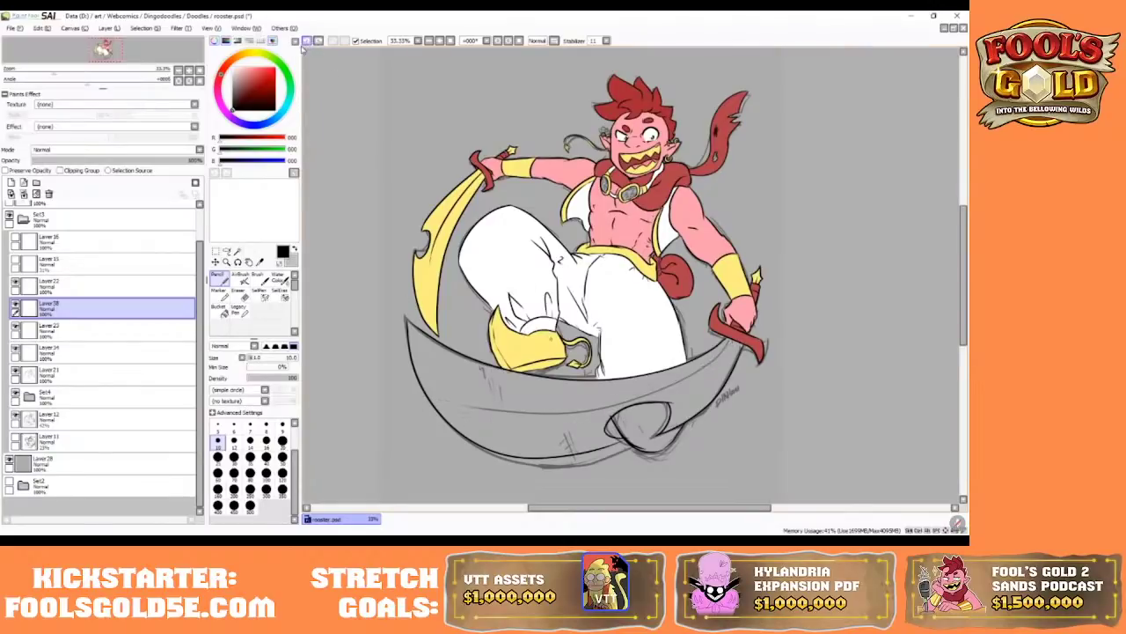
- Clean up the line ends around the hull's rounded shape at 50% zoom with the Eraser at size 6
click(439, 40)
drag(966, 238, 966, 268)
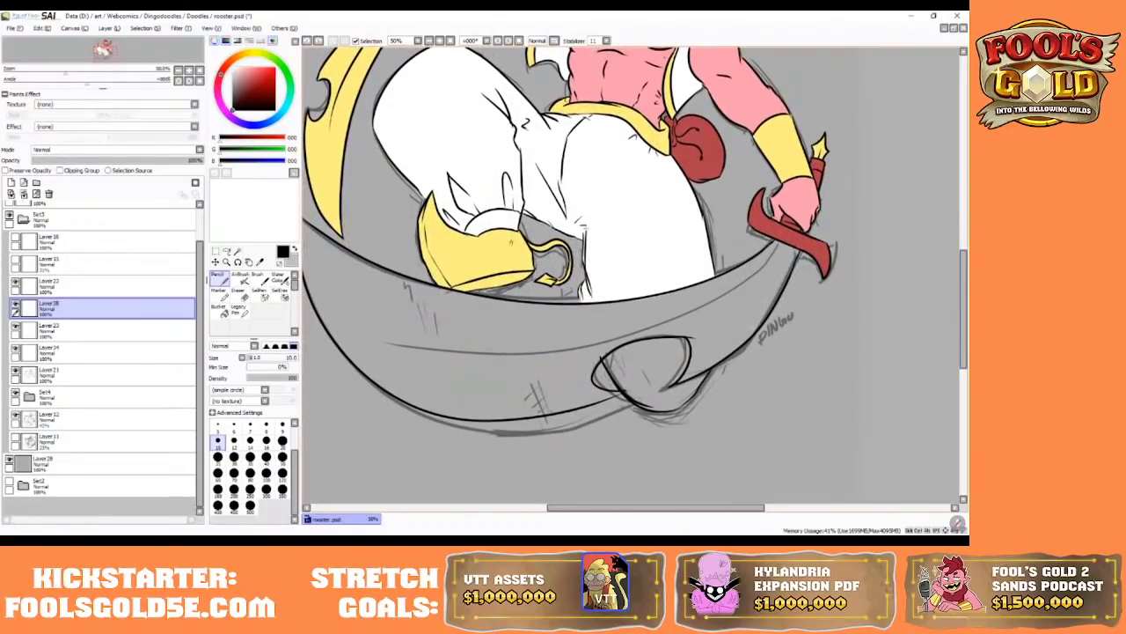
key(e)
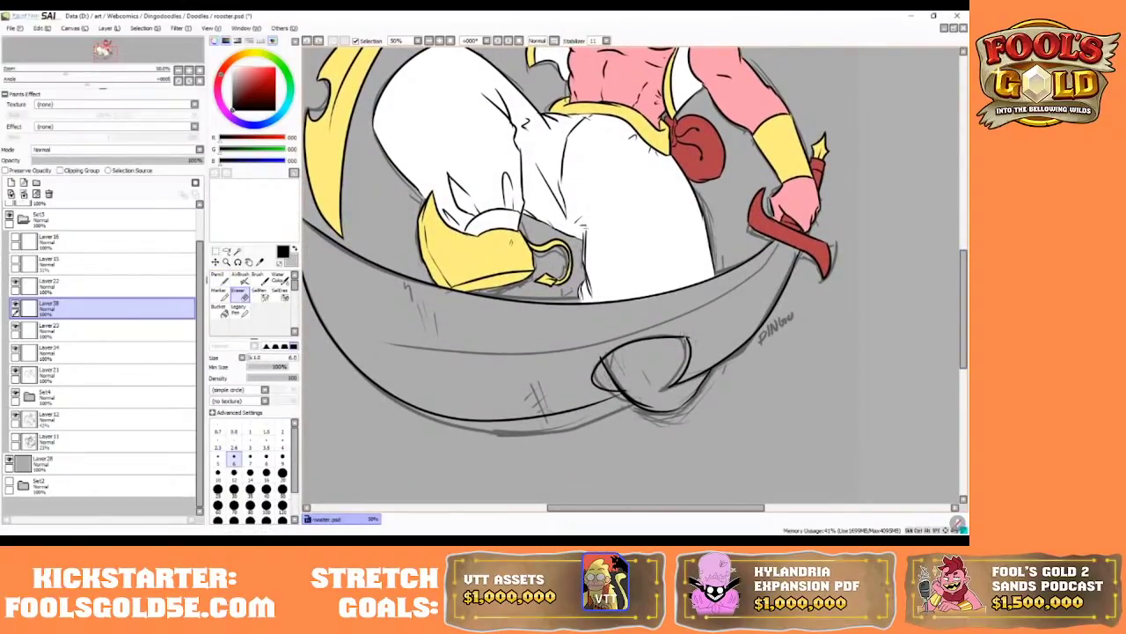
mouse_move(689, 339)
mouse_down()
mouse_move(679, 336)
mouse_move(687, 339)
mouse_up()
drag(963, 267, 966, 227)
scroll(669, 308, down, 3)
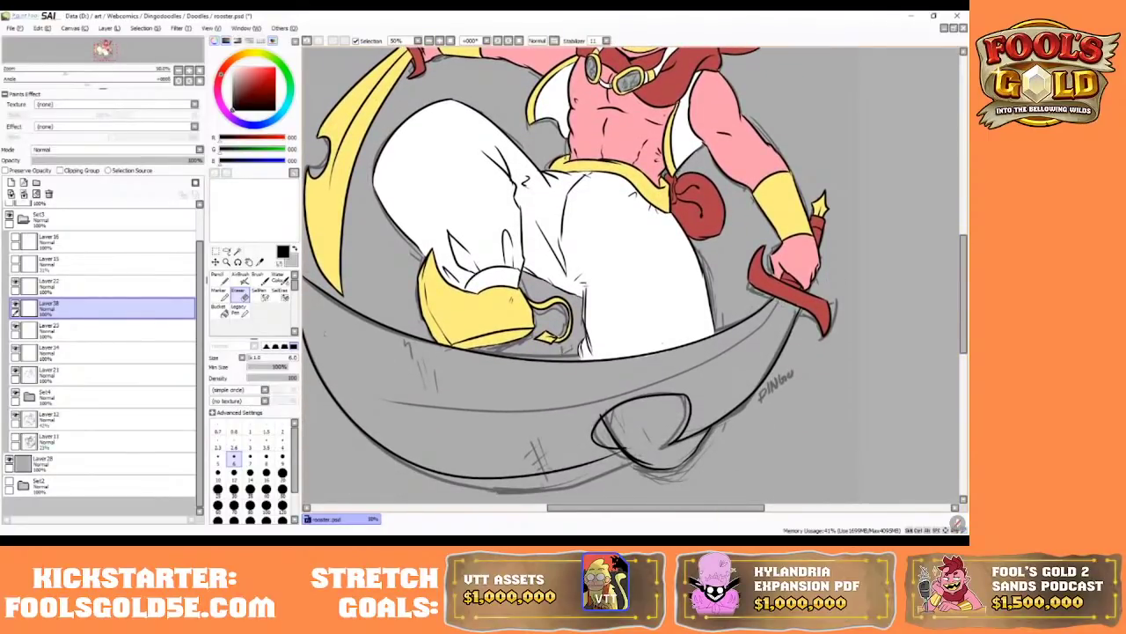
- Try the hull's inner rim line again with the Pencil, flip the view horizontally and undo the trial strokes
click(217, 275)
mouse_move(775, 315)
mouse_down()
mouse_move(477, 403)
mouse_move(371, 398)
mouse_up()
click(308, 41)
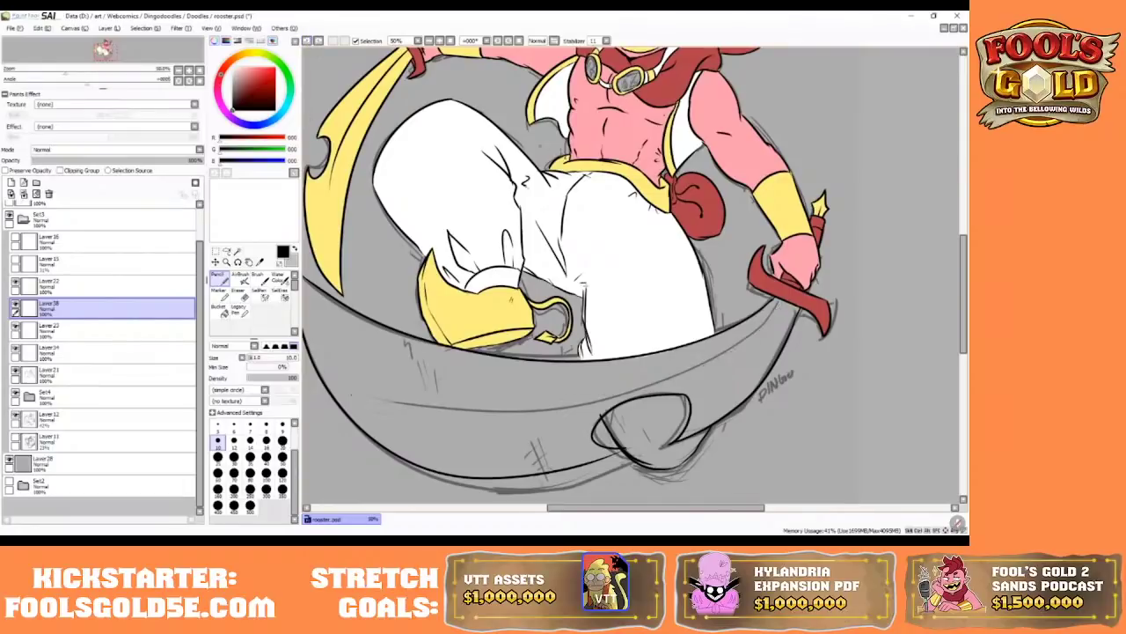
click(553, 40)
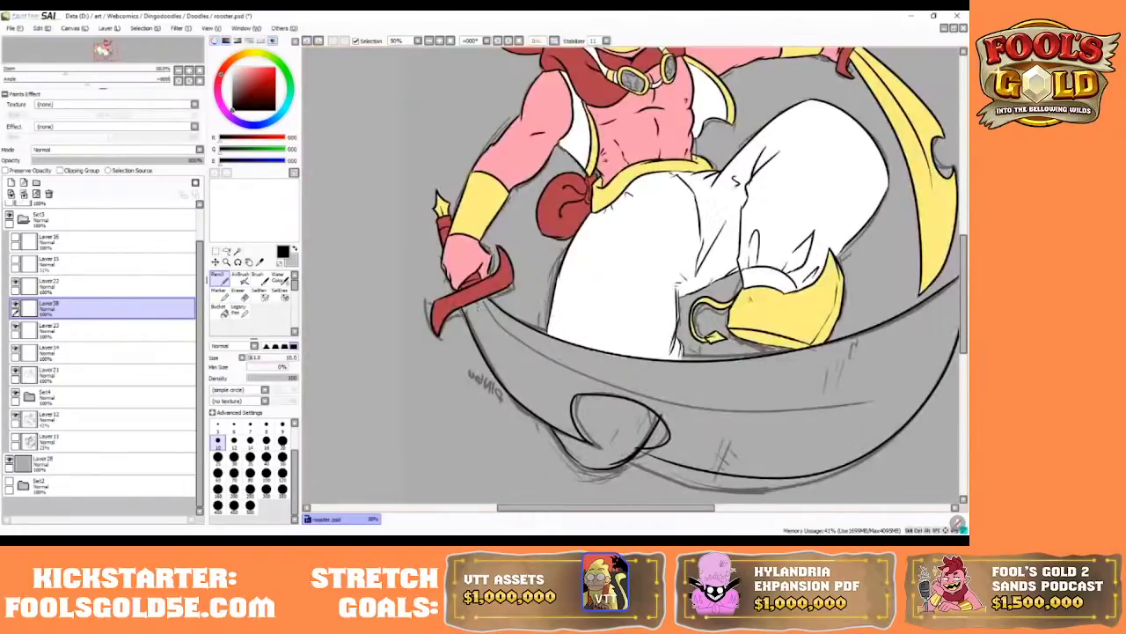
drag(610, 512, 649, 512)
click(308, 40)
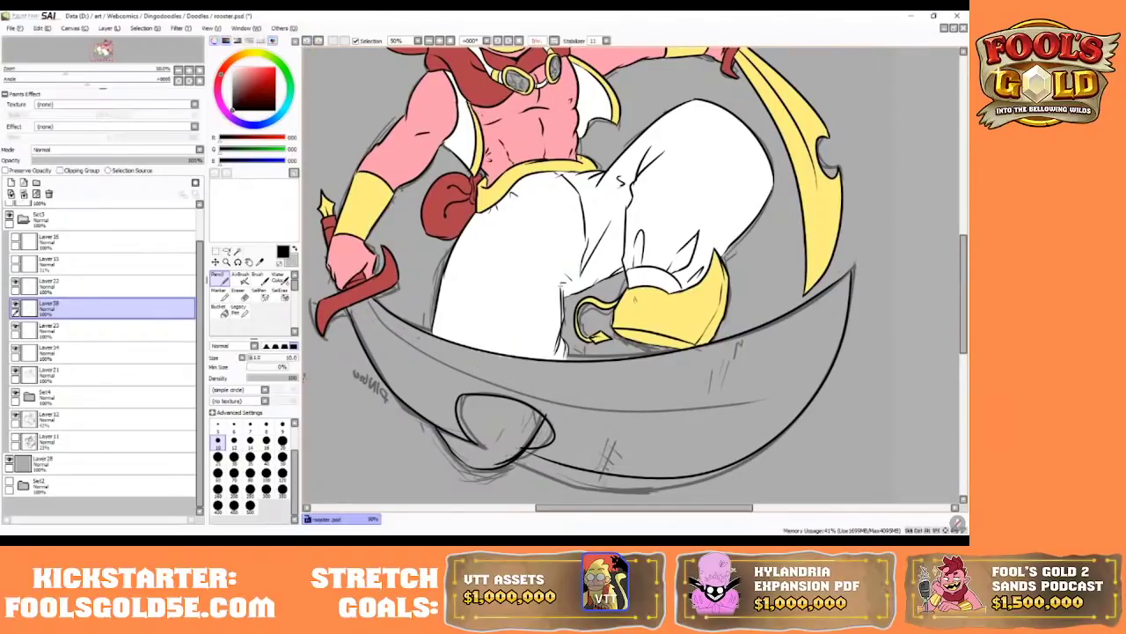
- Tidy the lines at the notch of the rounded shape and the hull's end near the sword with the Eraser at sizes 6 and 16
click(240, 292)
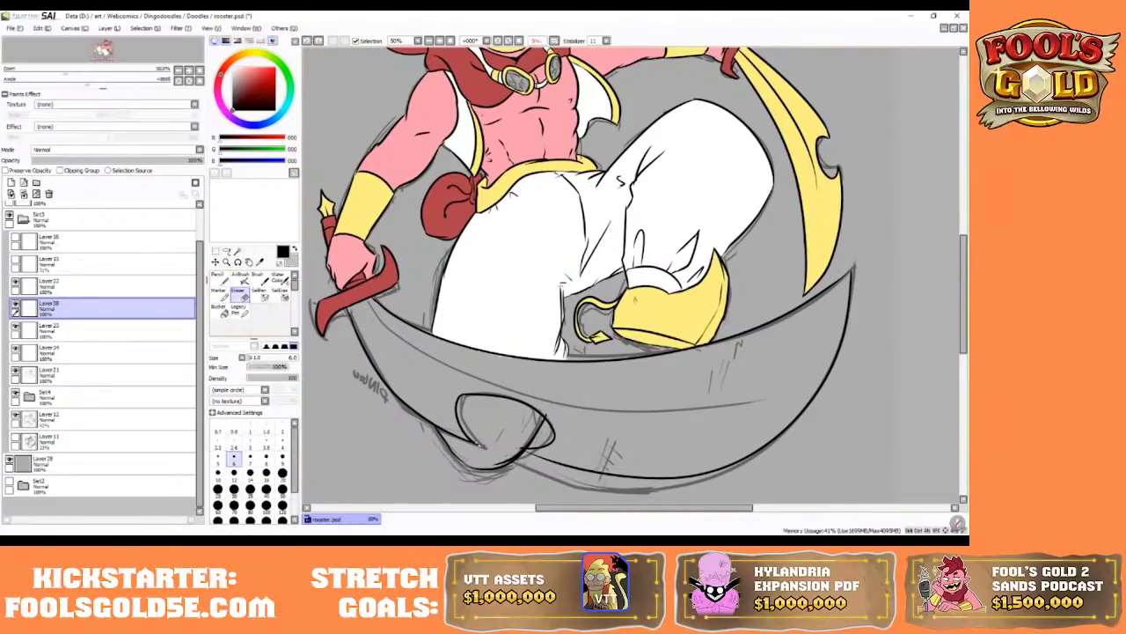
drag(477, 452, 482, 462)
click(267, 473)
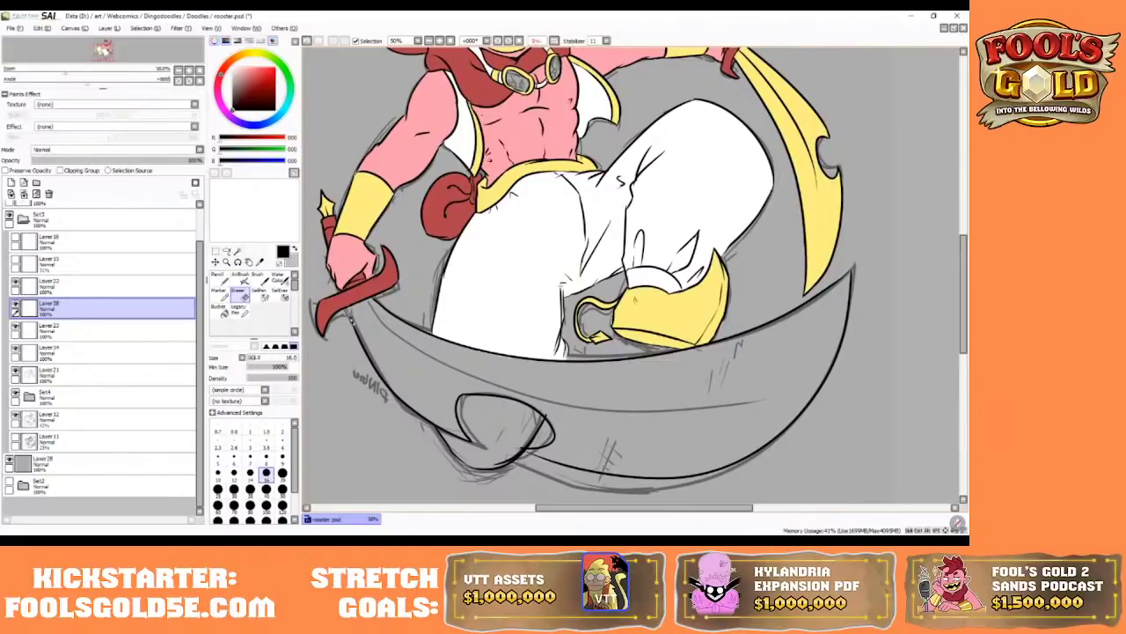
- Try several Pencil strokes for the inner rim line on the flipped view, starting beside the sword hilt, and undo them
click(217, 276)
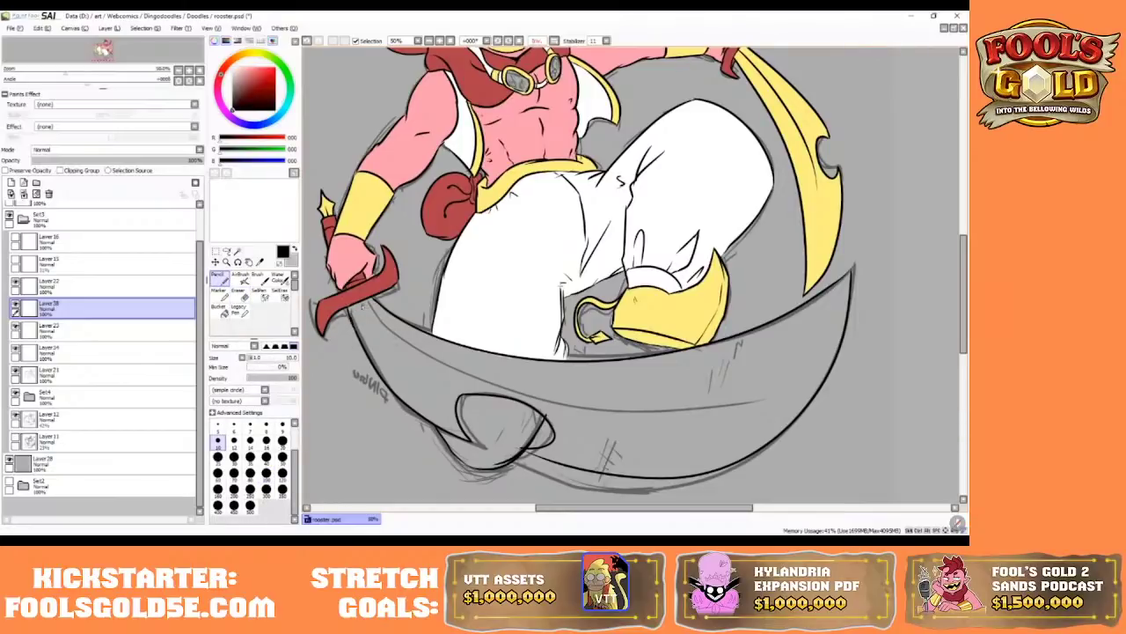
drag(360, 301, 490, 388)
key(ctrl+z)
drag(362, 303, 713, 408)
click(307, 41)
mouse_move(363, 301)
mouse_down()
mouse_move(385, 334)
mouse_move(713, 430)
mouse_up()
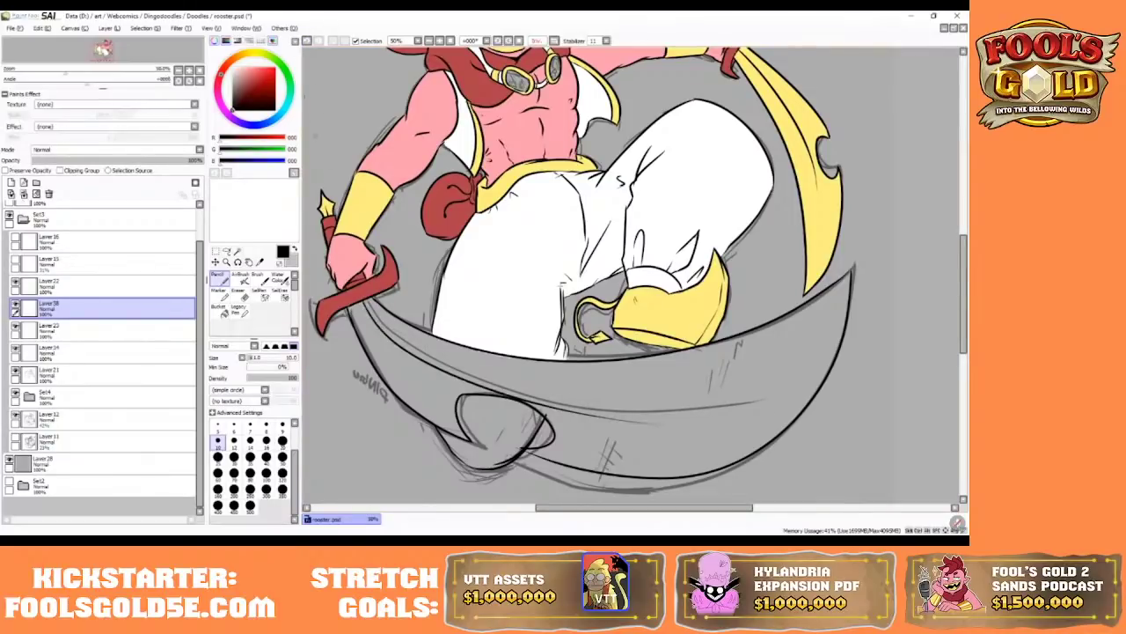
click(306, 41)
- Return the view to its normal orientation, try one long inner rim stroke from the sword side across the hull, and undo it
click(555, 41)
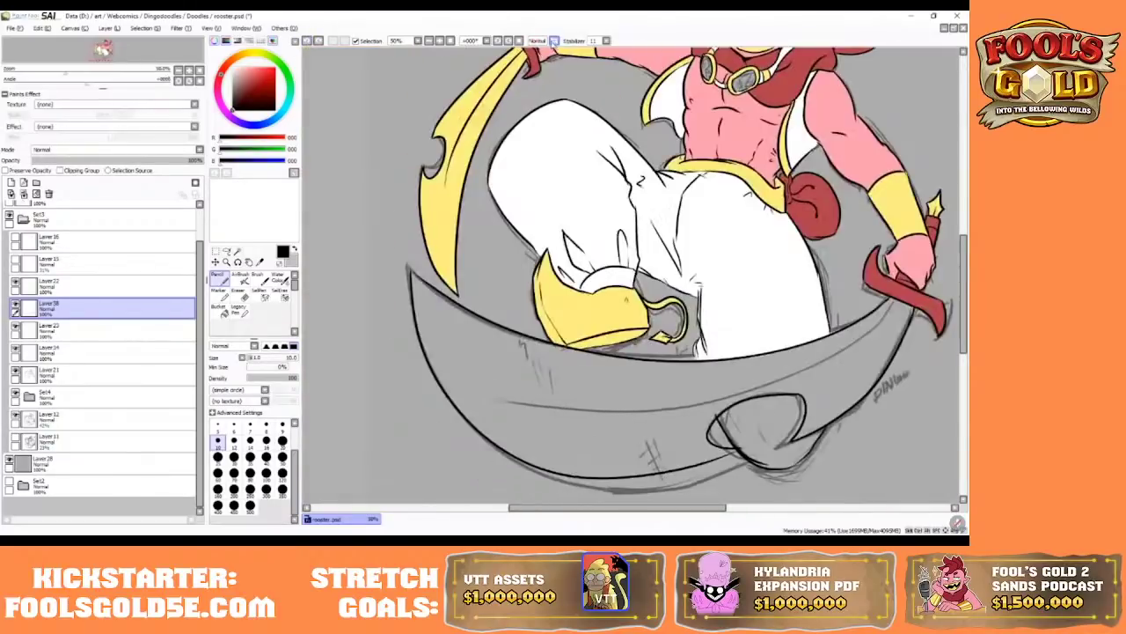
drag(622, 509, 645, 510)
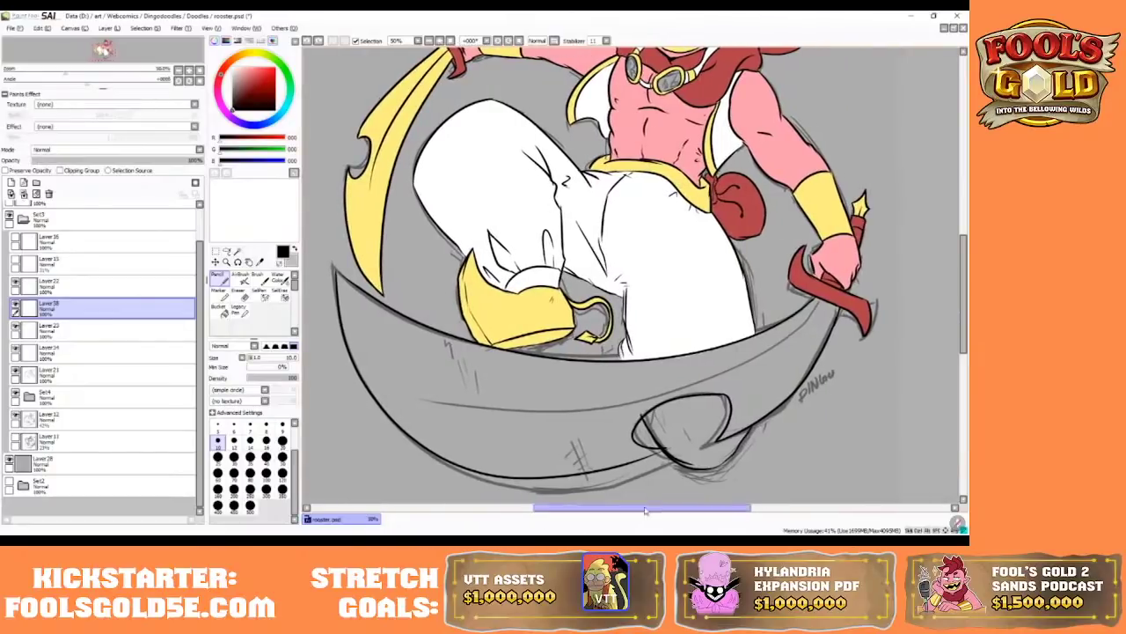
drag(826, 308, 461, 404)
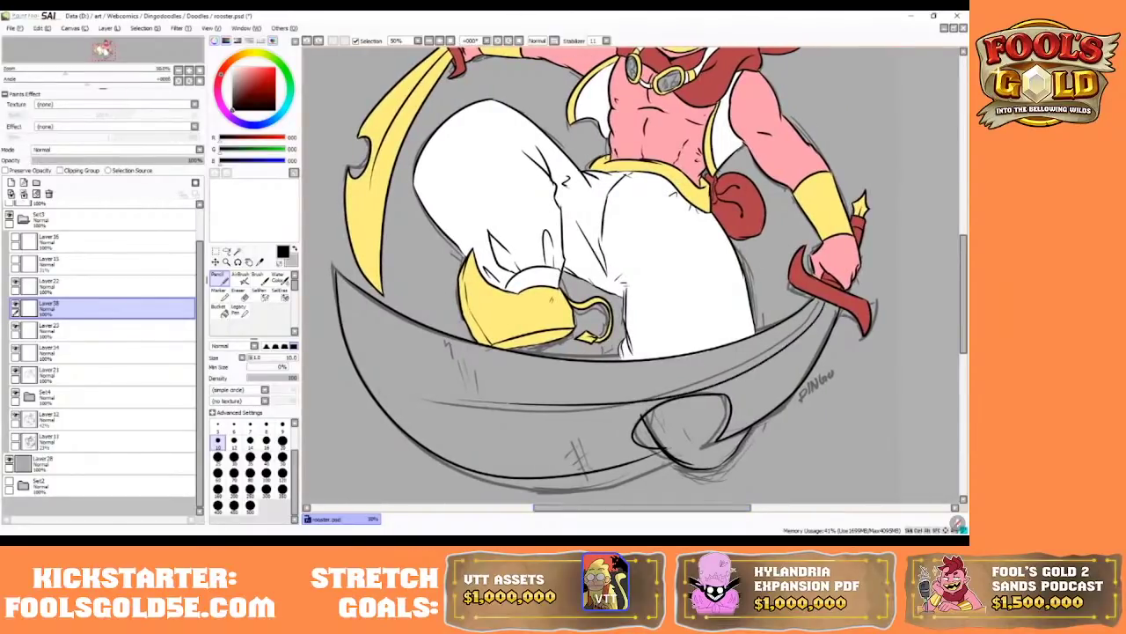
click(306, 41)
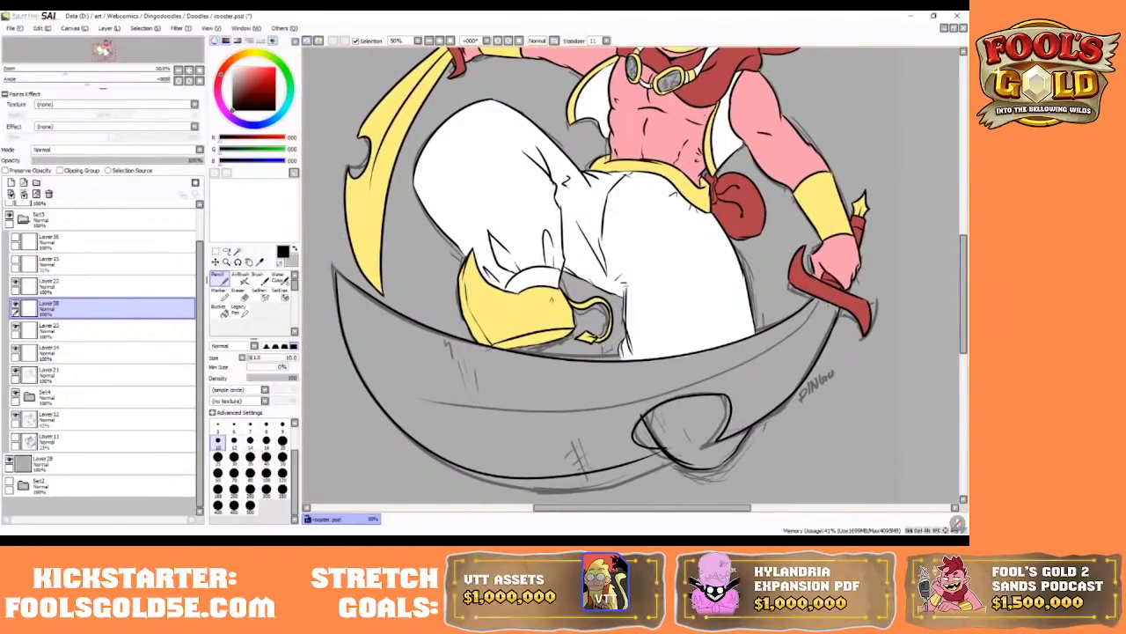
- Try inking the long inner ridge line of the large foreground blade, sweeping from its hilt towards its tip
click(319, 42)
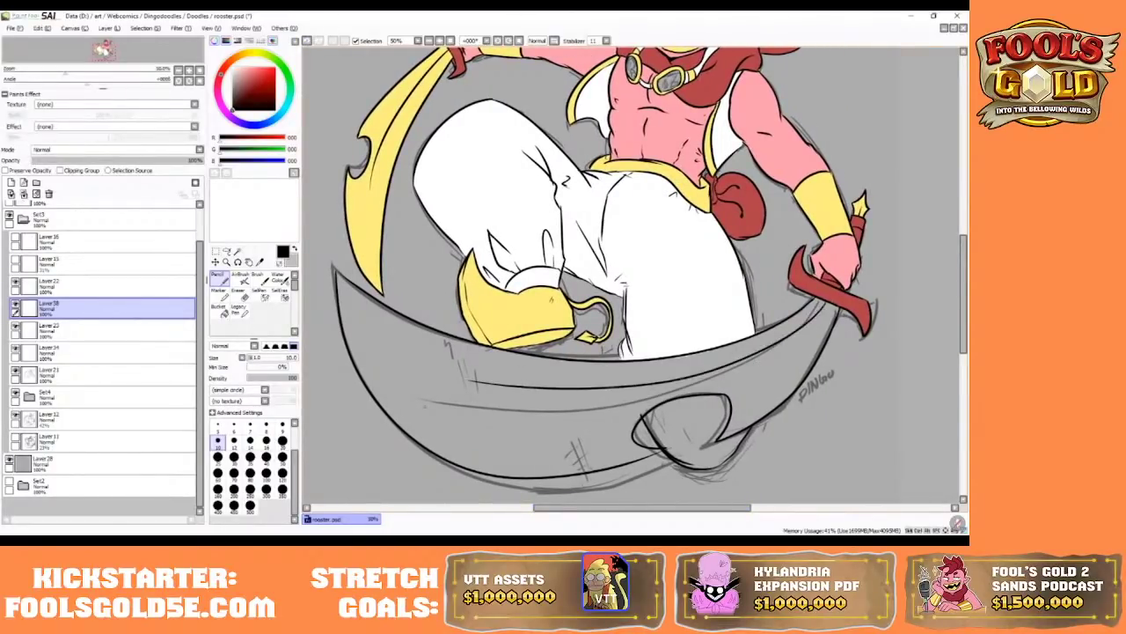
click(307, 41)
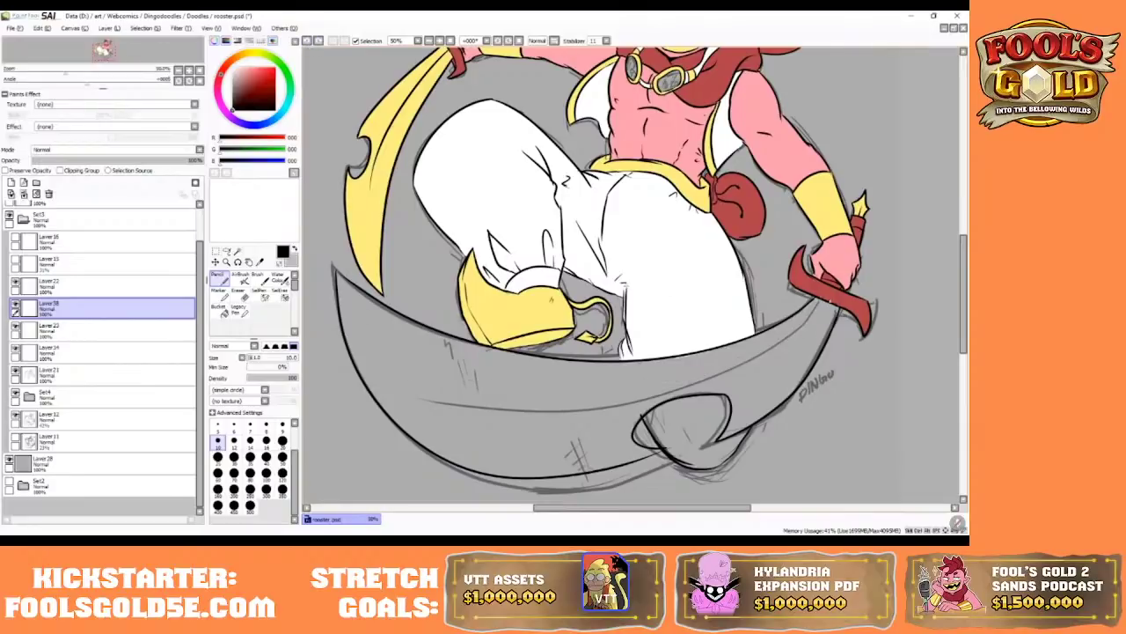
mouse_move(824, 302)
mouse_down()
mouse_move(656, 393)
mouse_move(404, 396)
mouse_up()
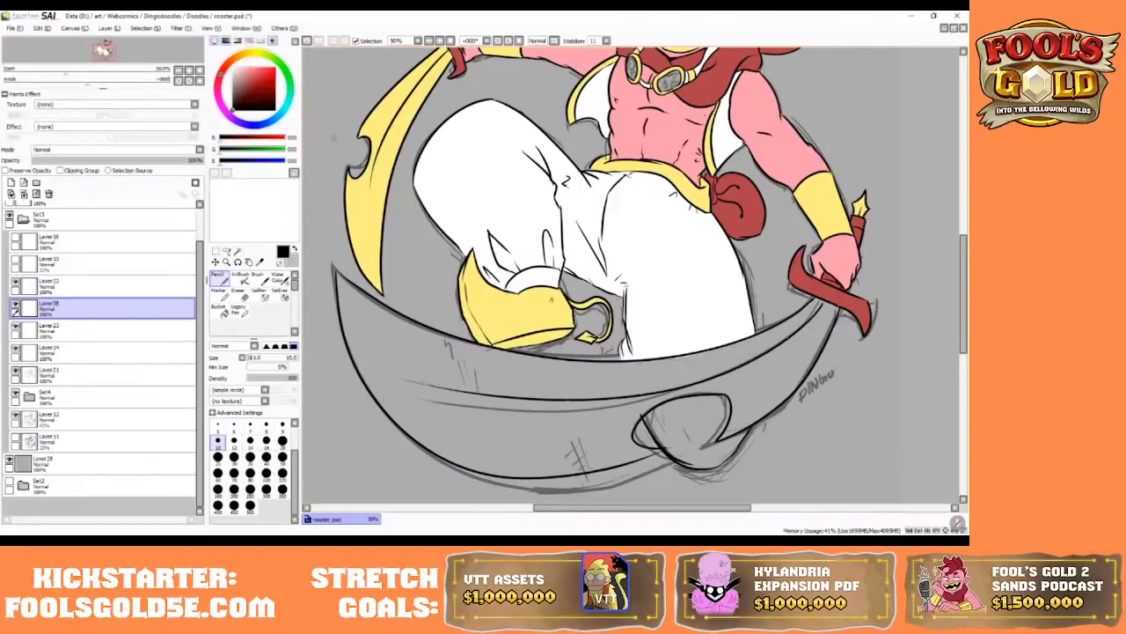
click(308, 41)
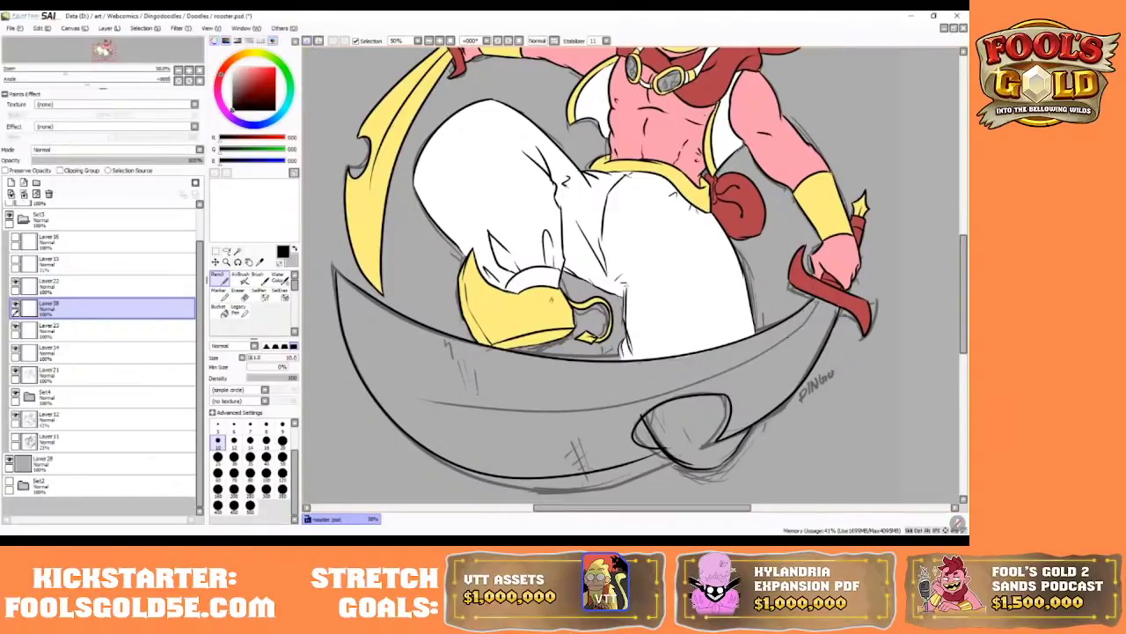
click(318, 42)
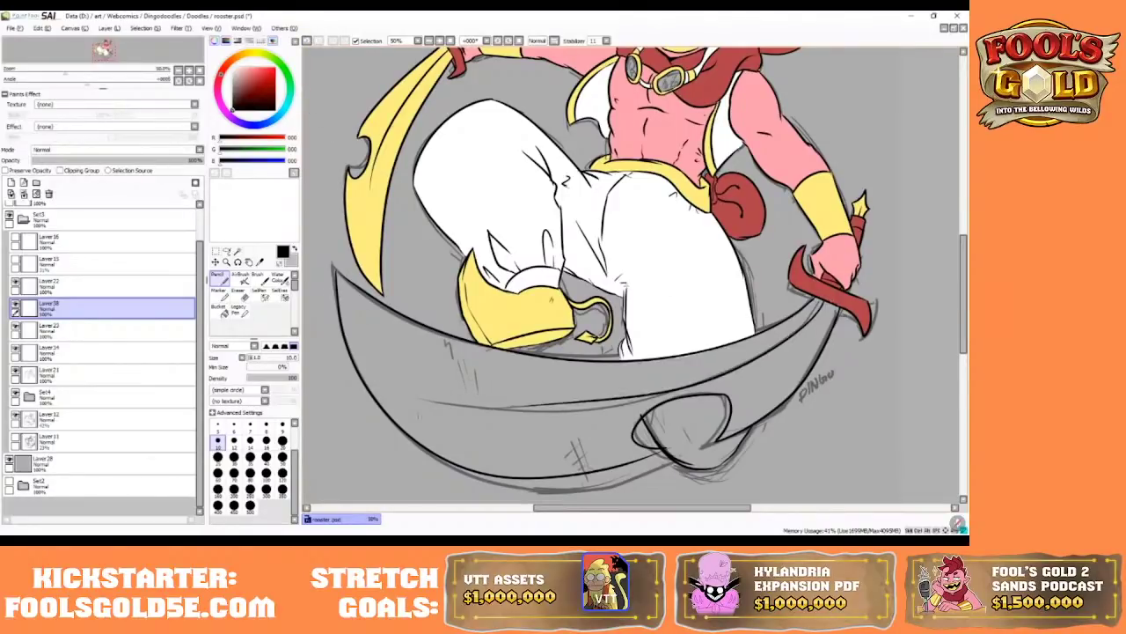
click(307, 41)
drag(825, 302, 424, 431)
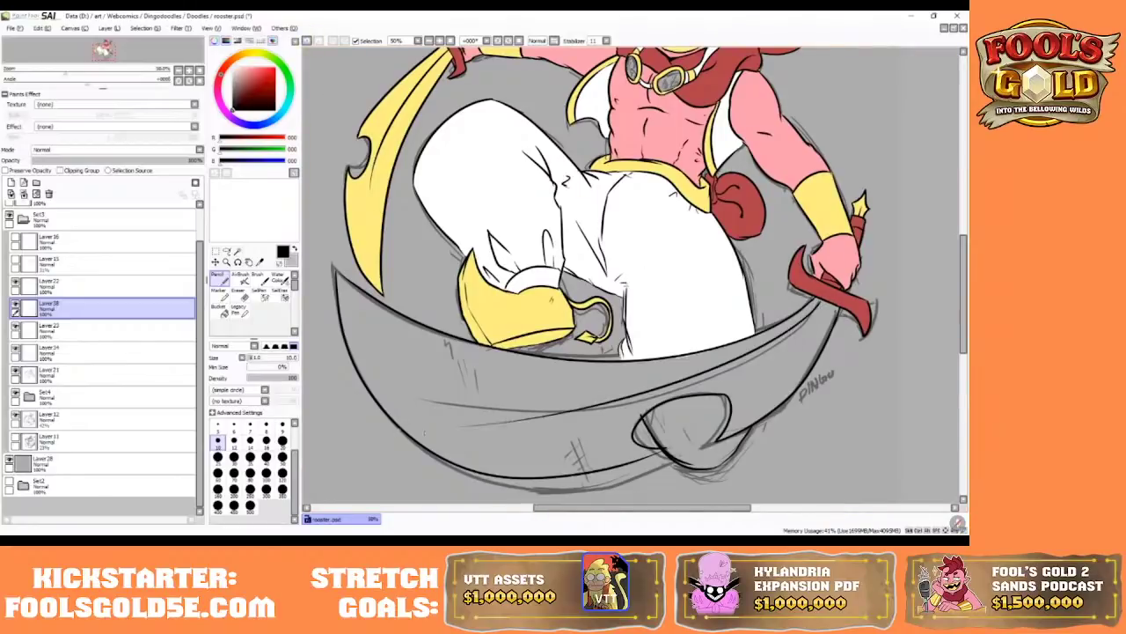
click(307, 41)
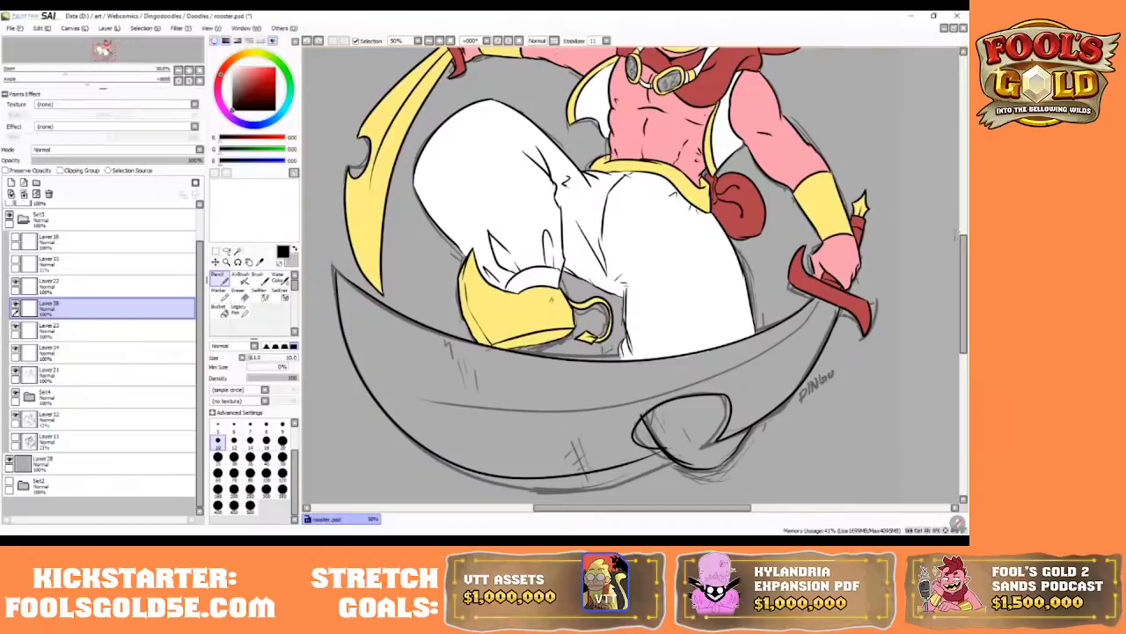
mouse_move(964, 246)
mouse_down()
mouse_move(966, 201)
mouse_move(965, 238)
mouse_up()
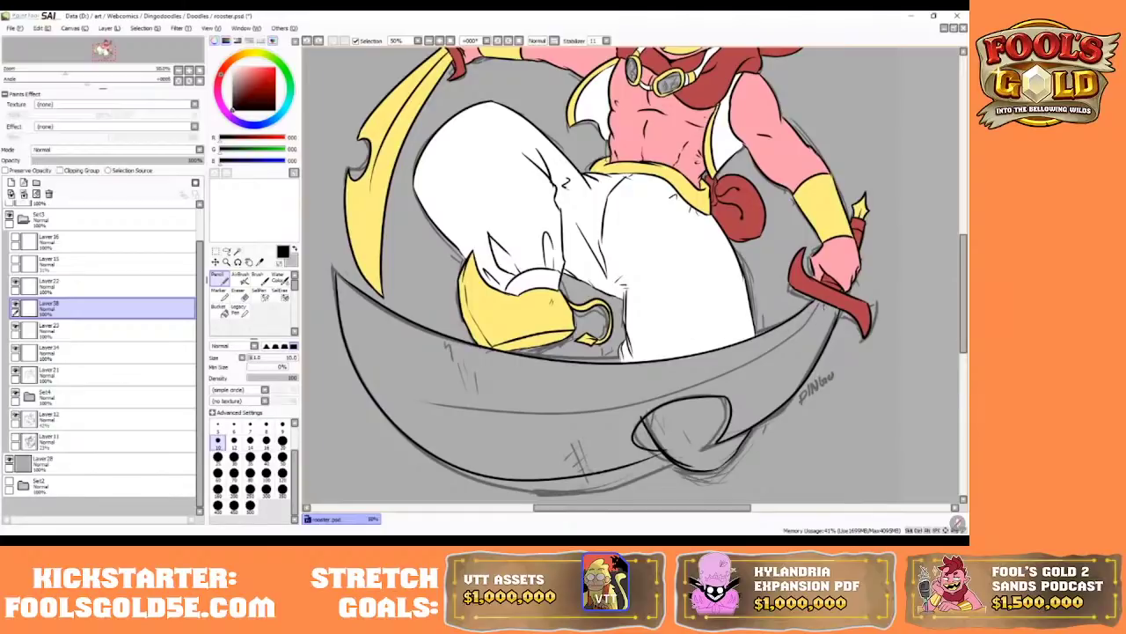
mouse_move(824, 304)
mouse_down()
mouse_move(818, 315)
mouse_move(450, 383)
mouse_up()
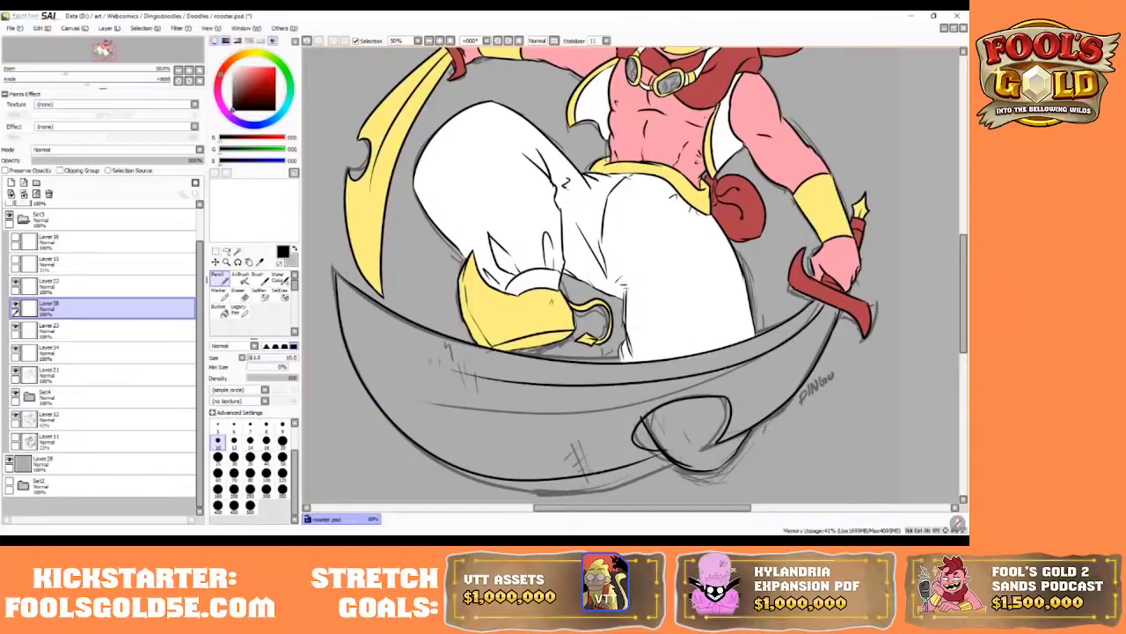
click(307, 41)
mouse_move(824, 305)
mouse_down()
mouse_move(607, 411)
mouse_move(426, 402)
mouse_up()
click(308, 41)
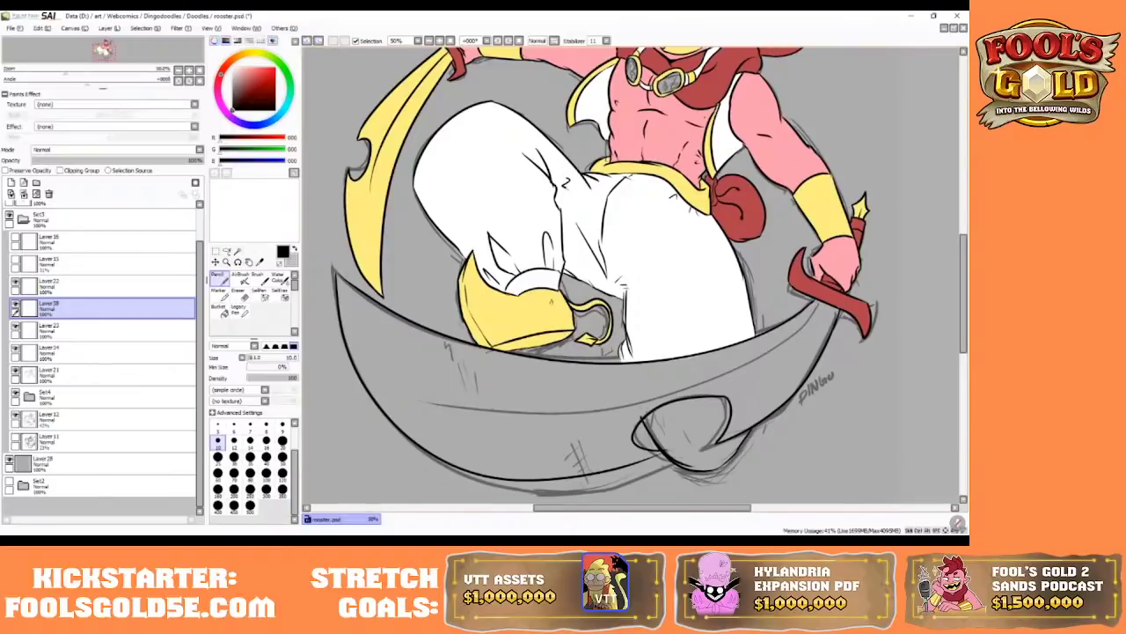
- Mirror the canvas view and try inking the foreground blade's inner ridge line from the hilt outward
click(554, 40)
mouse_move(435, 304)
mouse_down()
mouse_move(461, 333)
mouse_move(736, 430)
mouse_up()
click(307, 41)
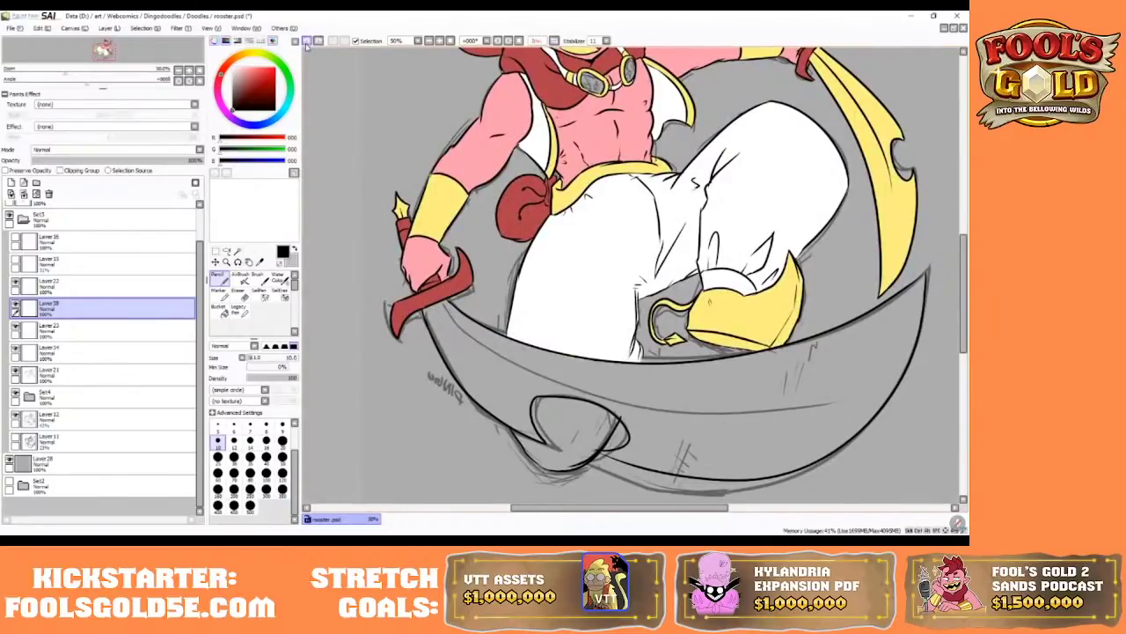
drag(435, 304, 753, 397)
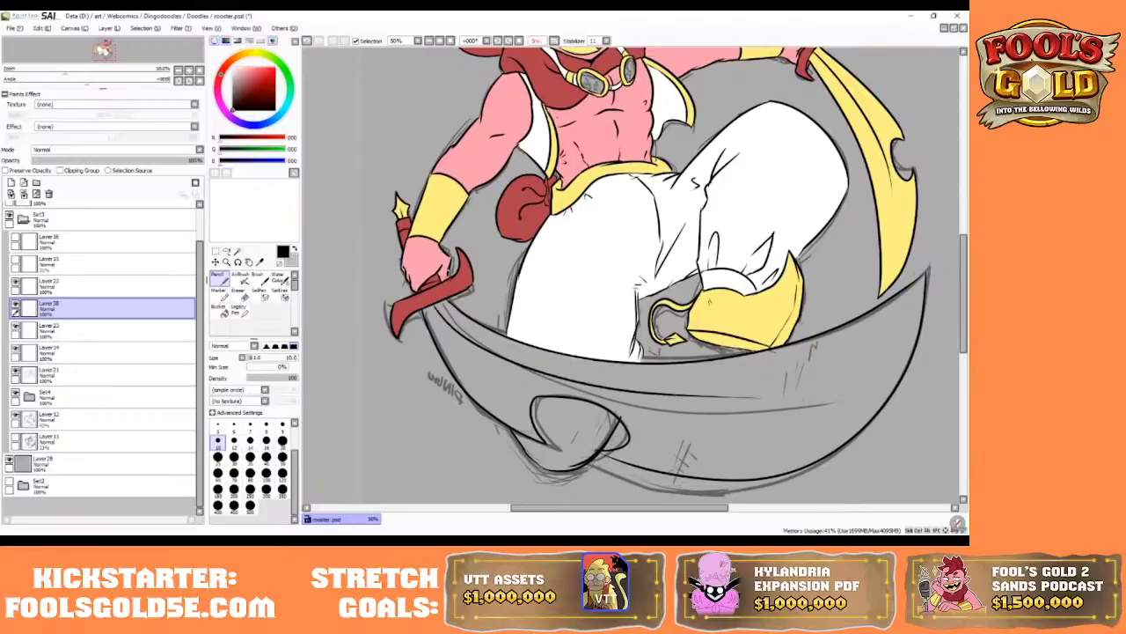
click(308, 44)
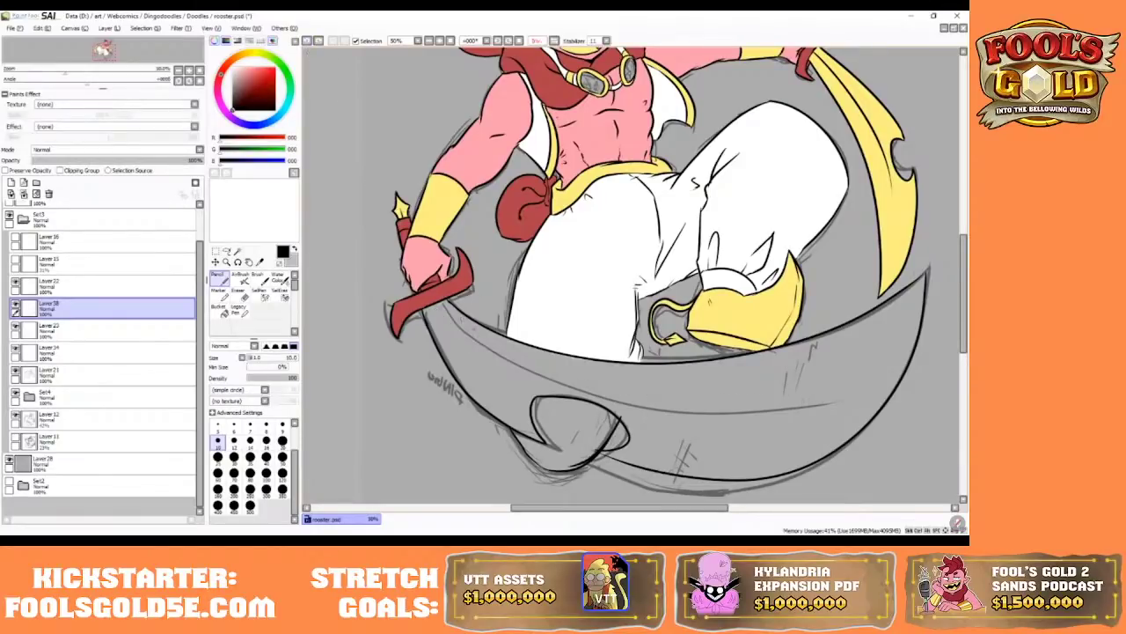
mouse_move(434, 305)
mouse_down()
mouse_move(470, 337)
mouse_move(749, 399)
mouse_up()
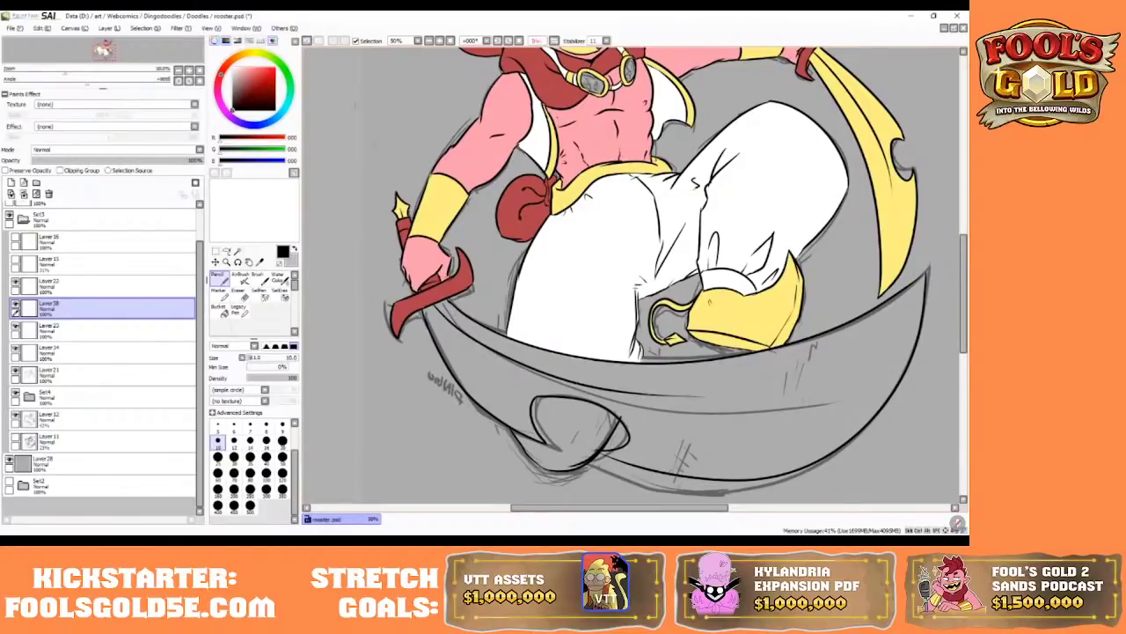
click(308, 42)
mouse_move(437, 305)
mouse_down()
mouse_move(449, 319)
mouse_move(774, 405)
mouse_up()
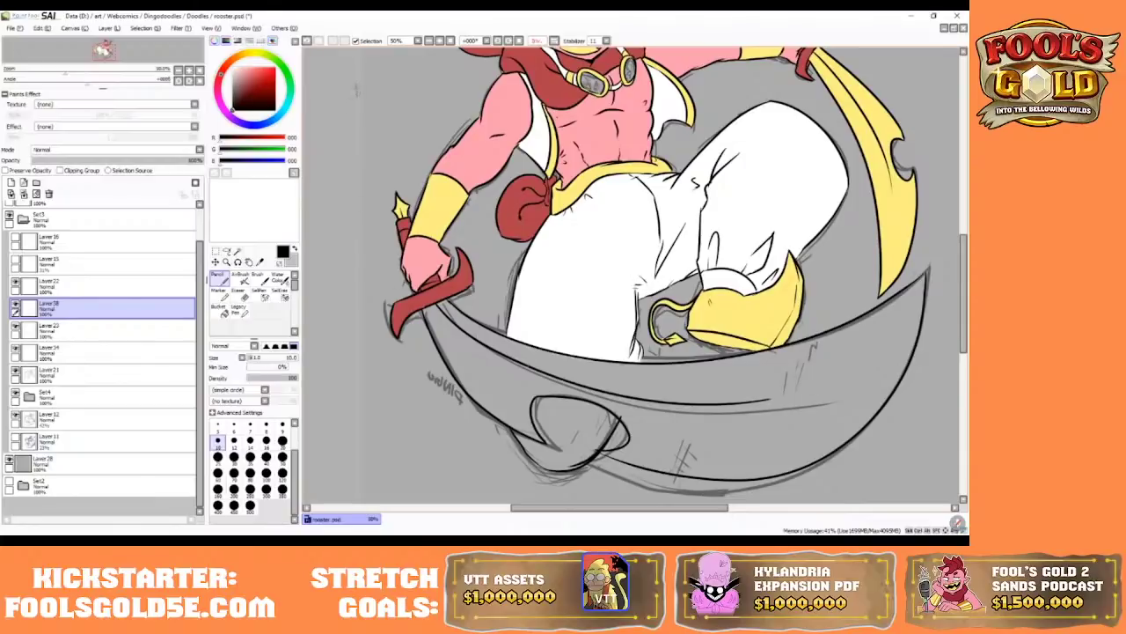
click(308, 42)
mouse_move(437, 306)
mouse_down()
mouse_move(544, 384)
mouse_move(790, 412)
mouse_up()
click(310, 42)
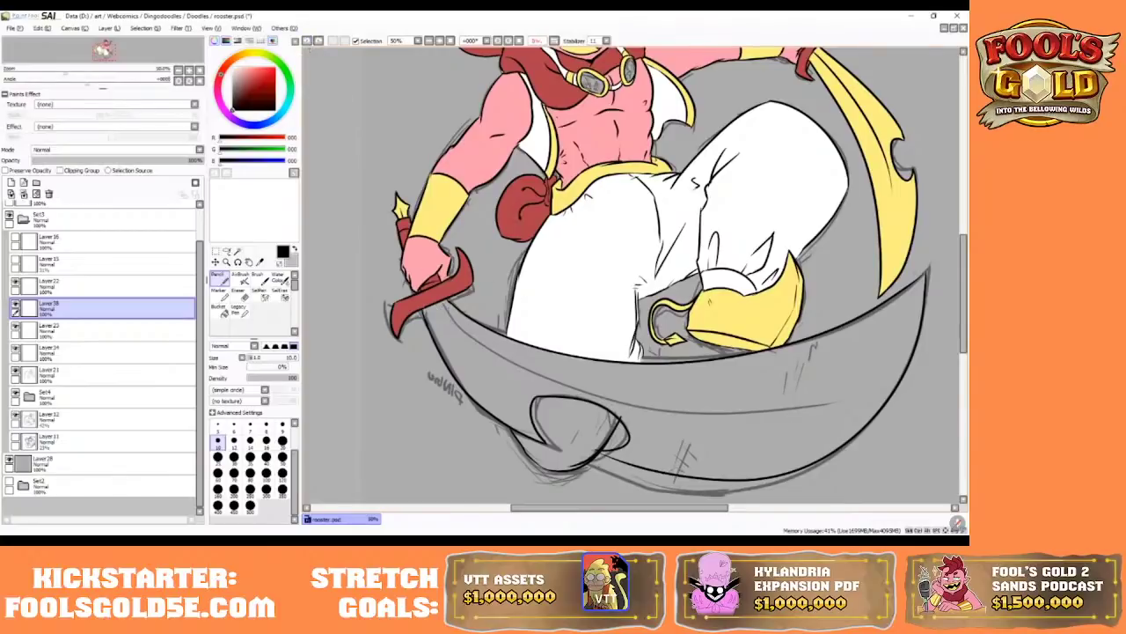
drag(437, 306, 828, 409)
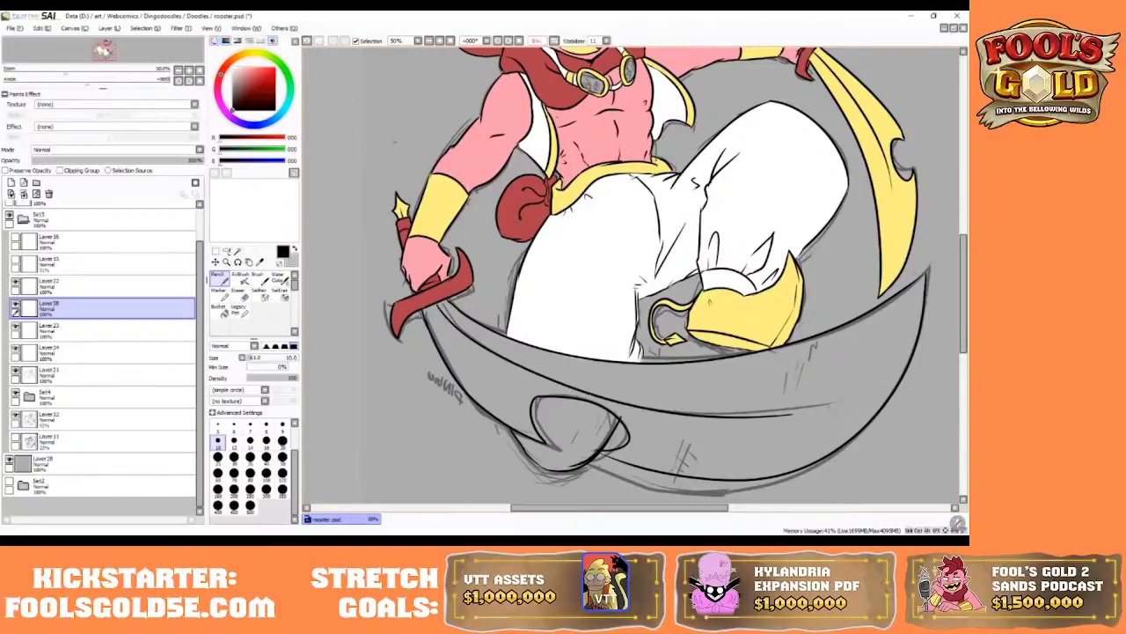
click(310, 42)
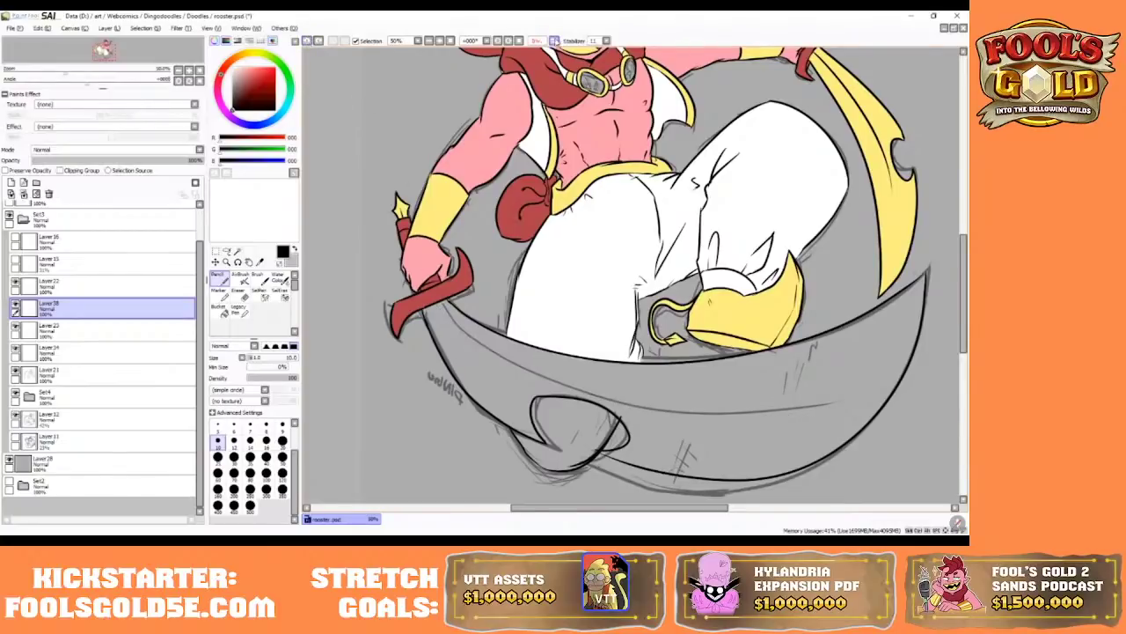
- Restore the unmirrored view and ink the foreground blade's inner ridge line in one long curve from the hilt towards the tip
click(555, 43)
drag(825, 302, 511, 406)
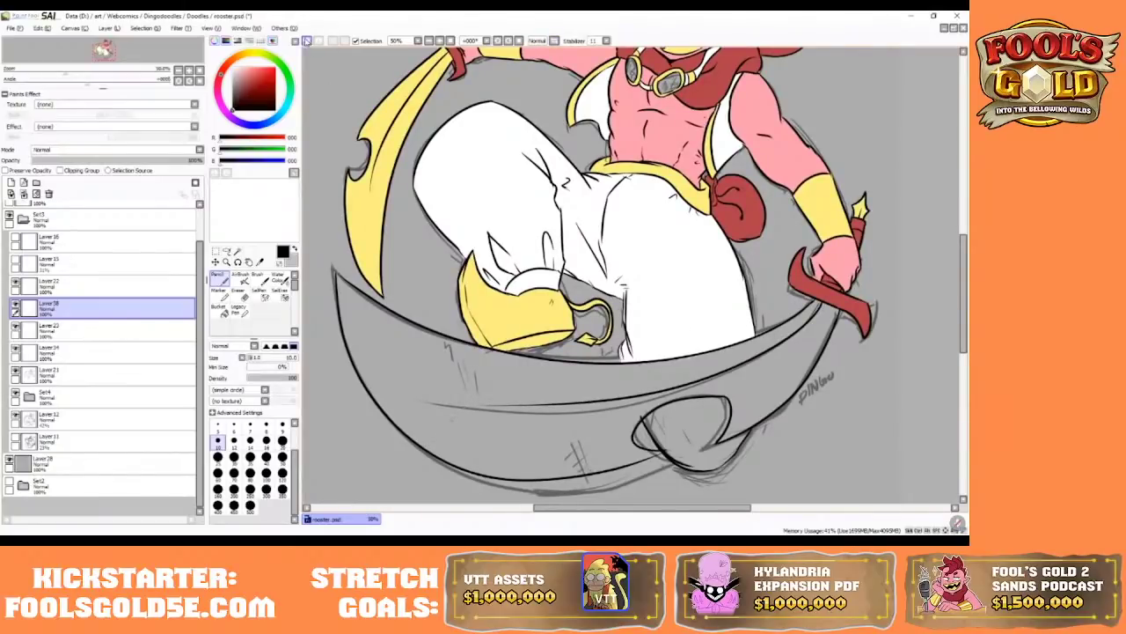
click(310, 42)
mouse_move(825, 304)
mouse_down()
mouse_move(752, 363)
mouse_move(439, 404)
mouse_up()
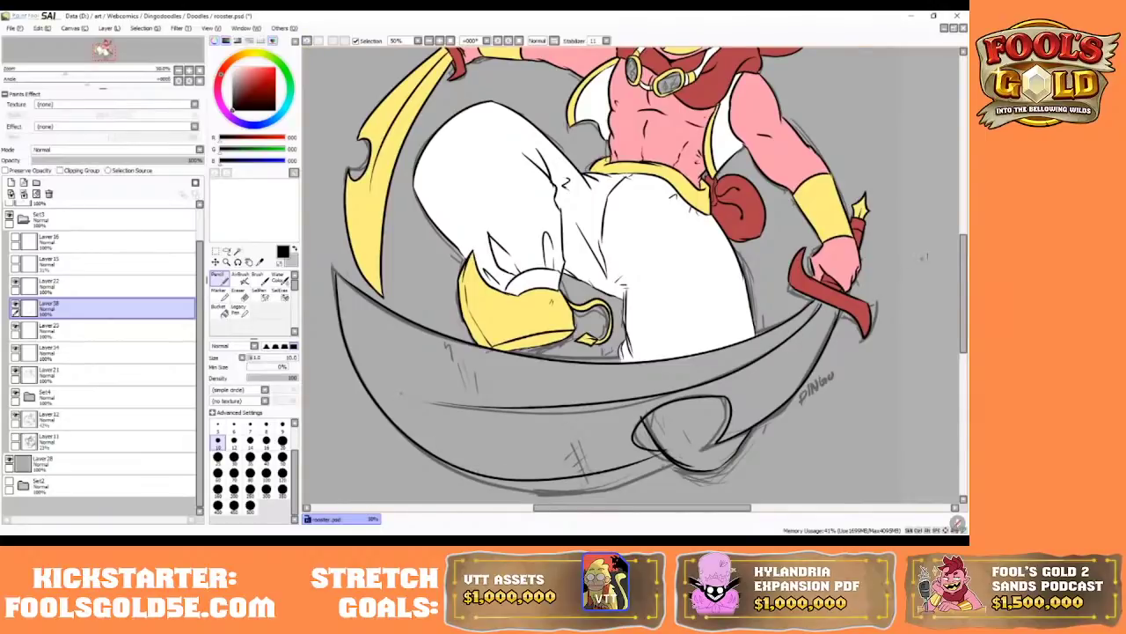
scroll(634, 273, up, 4)
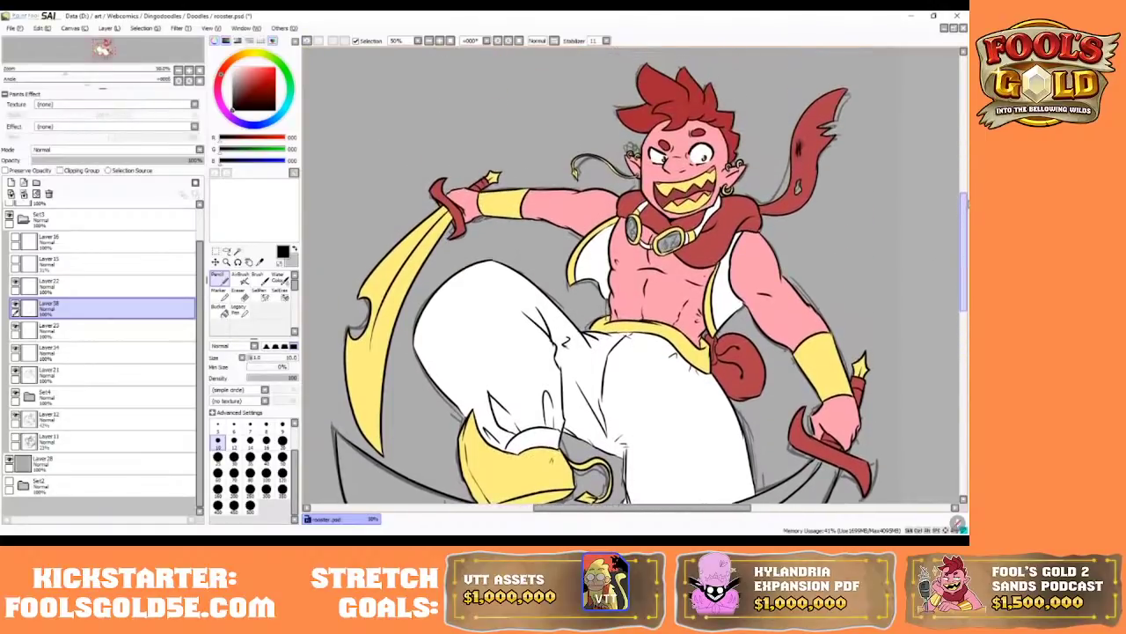
scroll(951, 273, down, 5)
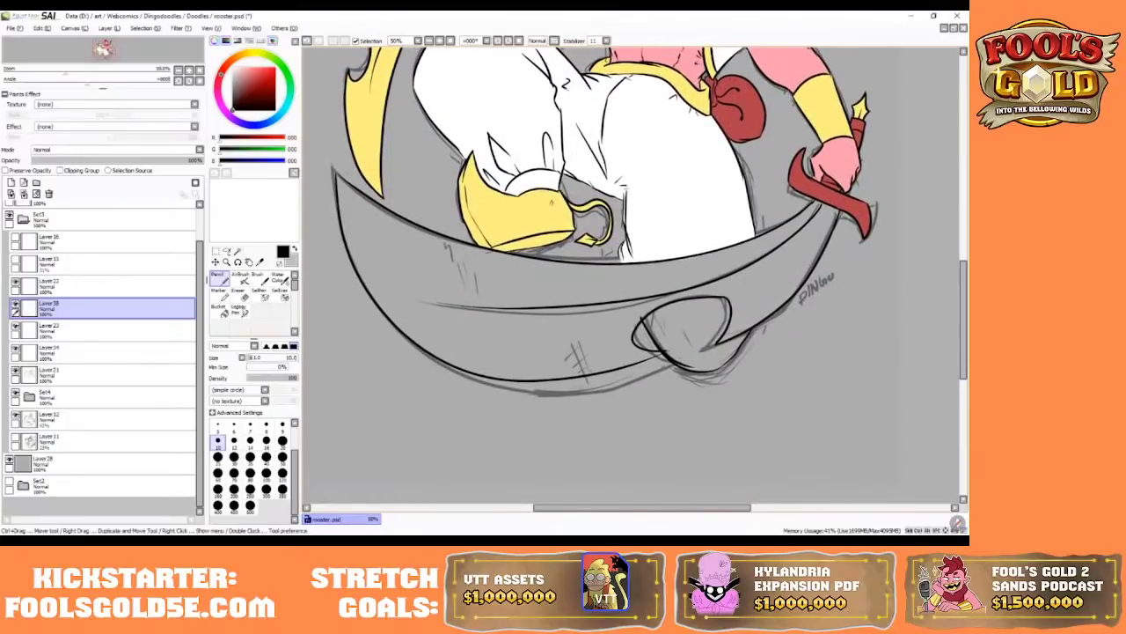
- Toggle the visibility of the line-art layers to check which strokes of the foreground blade each one holds
click(238, 295)
click(16, 303)
click(16, 303)
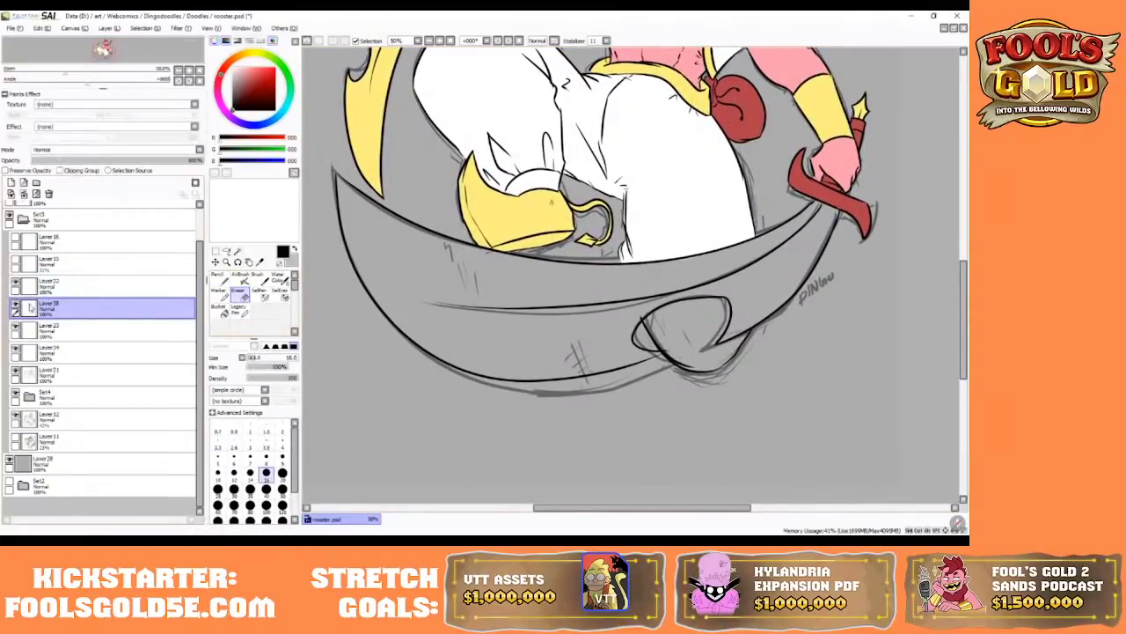
click(16, 326)
click(16, 326)
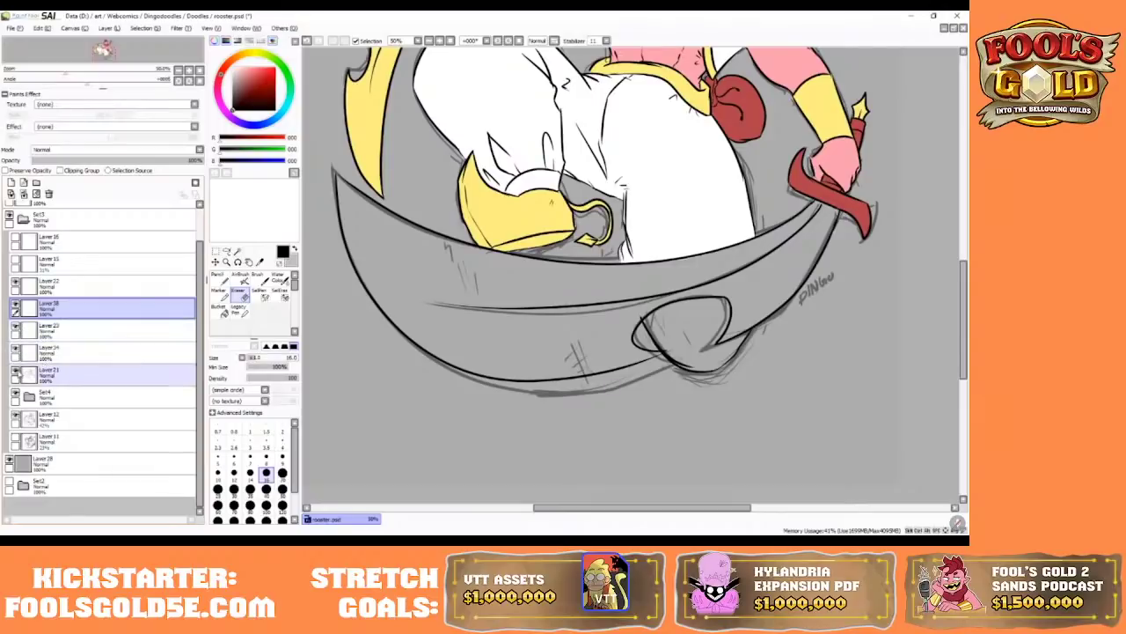
click(26, 373)
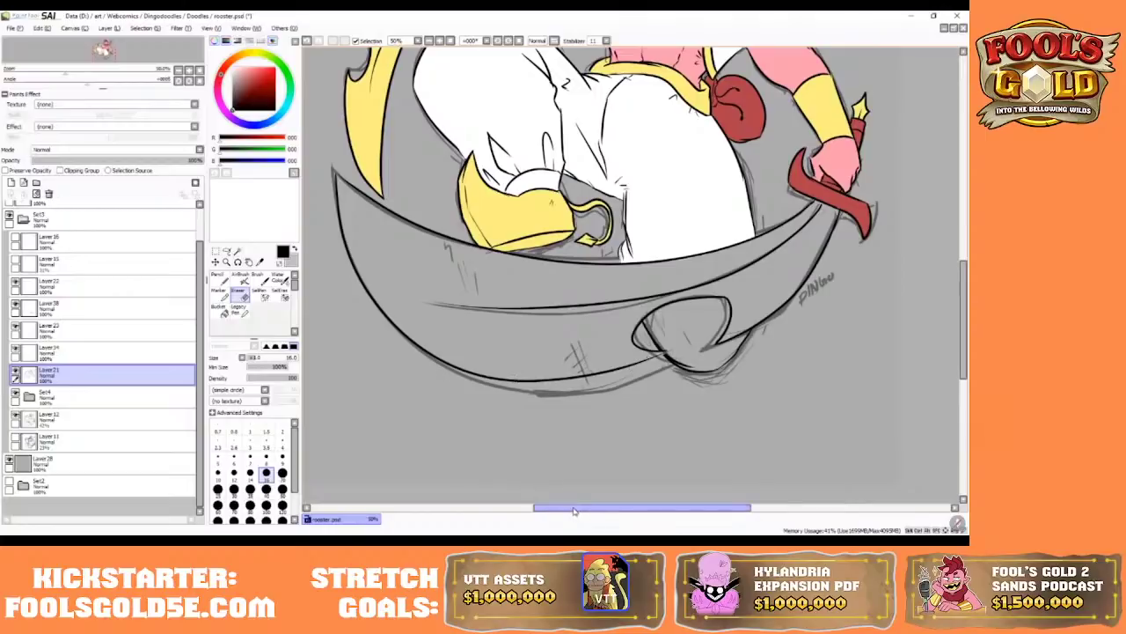
drag(577, 509, 598, 509)
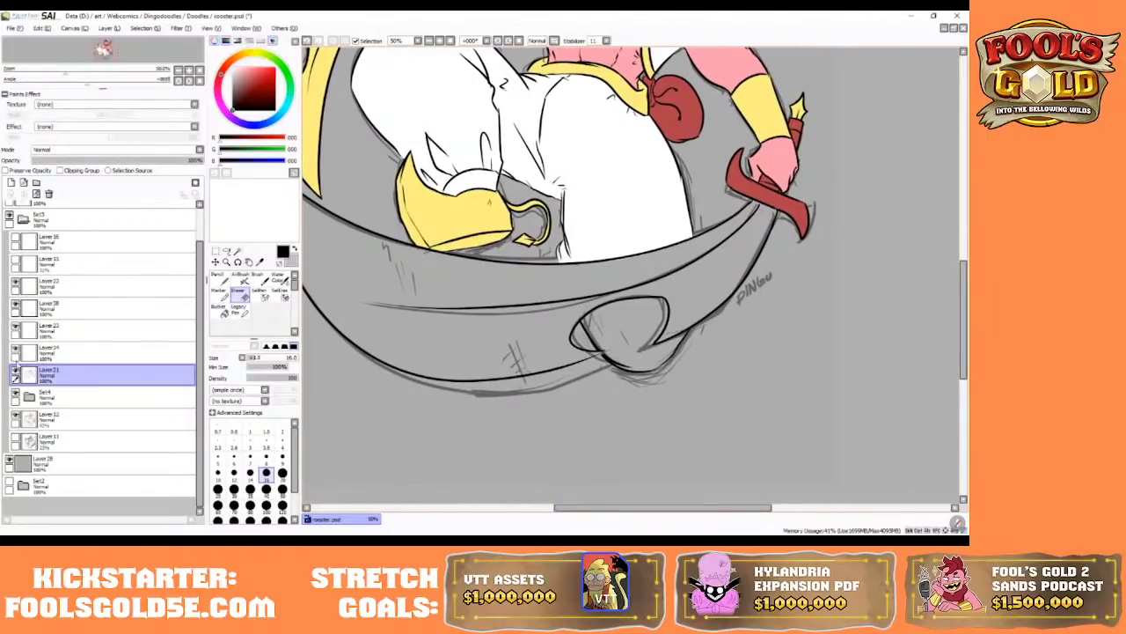
click(17, 329)
click(17, 328)
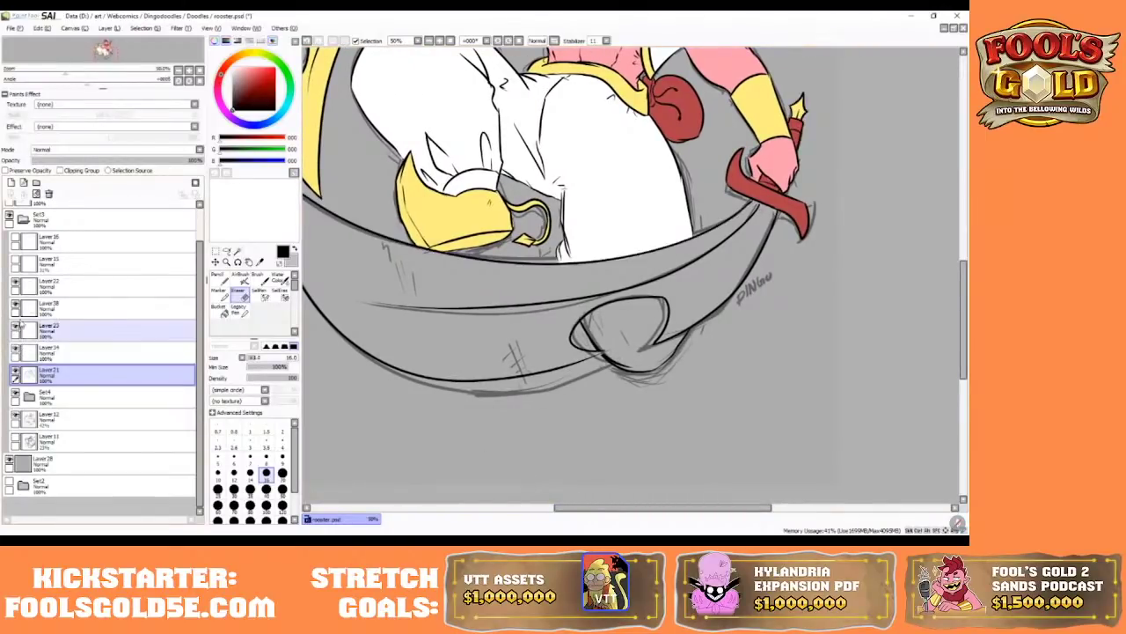
click(16, 307)
click(16, 307)
- Ink the cross-hatched scratches in the middle of the foreground blade and the short scratch marks near its upper edge on the blade's line-art layer
click(32, 307)
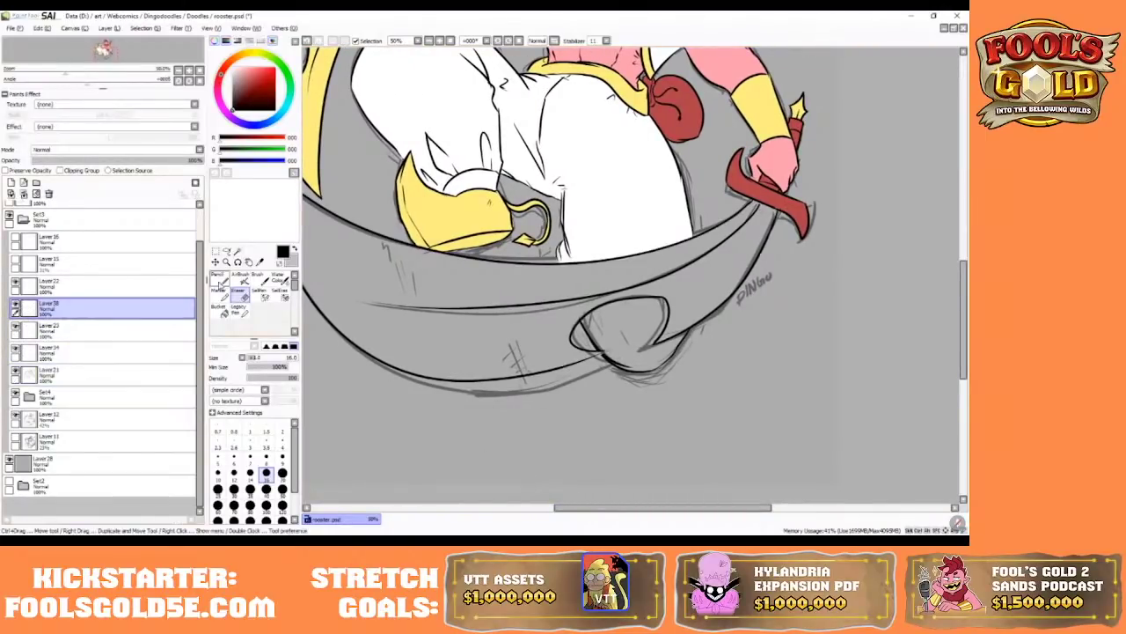
key(n)
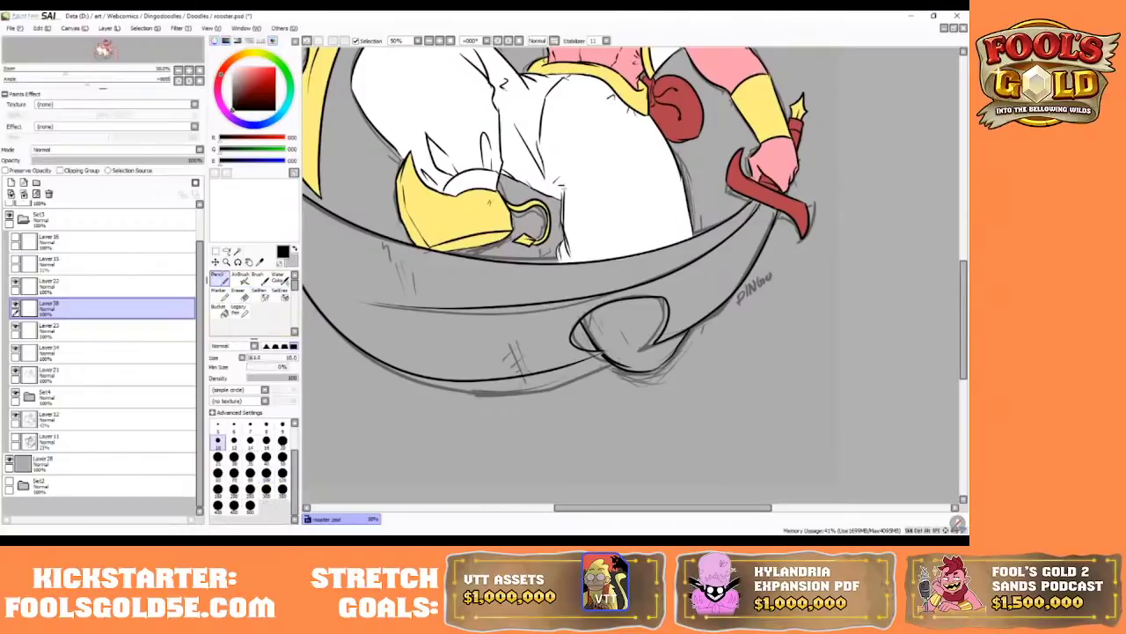
drag(492, 340, 508, 369)
mouse_move(498, 333)
mouse_down()
mouse_move(512, 366)
mouse_move(491, 345)
mouse_move(512, 364)
mouse_up()
drag(482, 334, 493, 344)
click(307, 41)
click(307, 42)
mouse_move(496, 333)
mouse_down()
mouse_move(519, 374)
mouse_move(516, 363)
mouse_up()
mouse_move(382, 247)
mouse_down()
mouse_move(406, 287)
mouse_move(416, 282)
mouse_up()
drag(412, 272, 418, 294)
drag(563, 508, 536, 508)
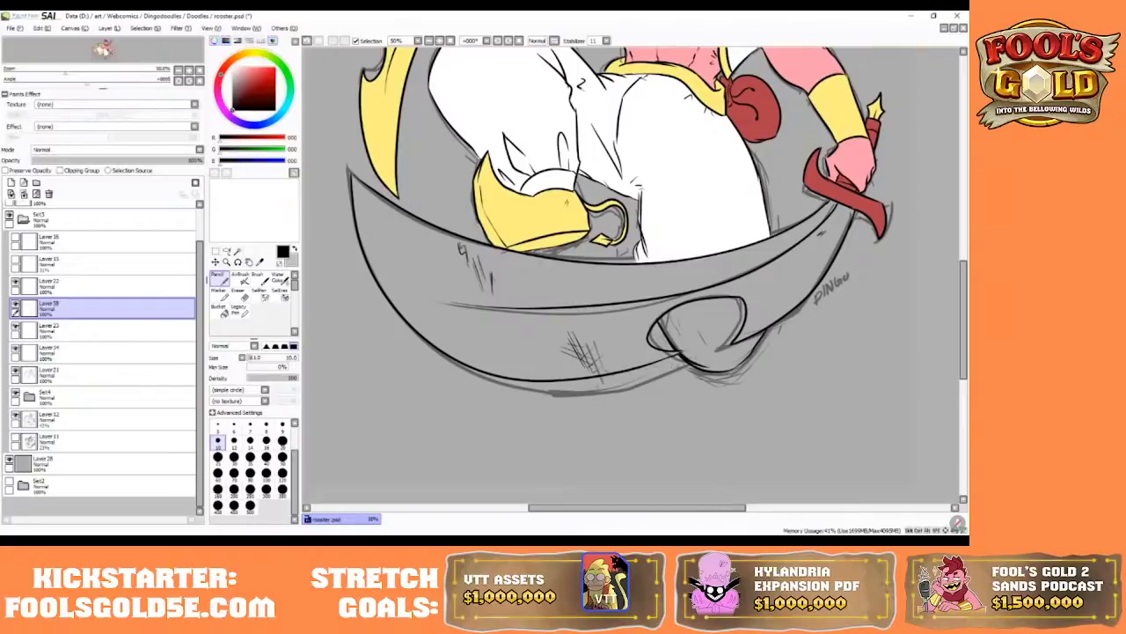
- Check the foreground blade's line-art layer, merge it down into Layer23, and hide the merged layer
key(e)
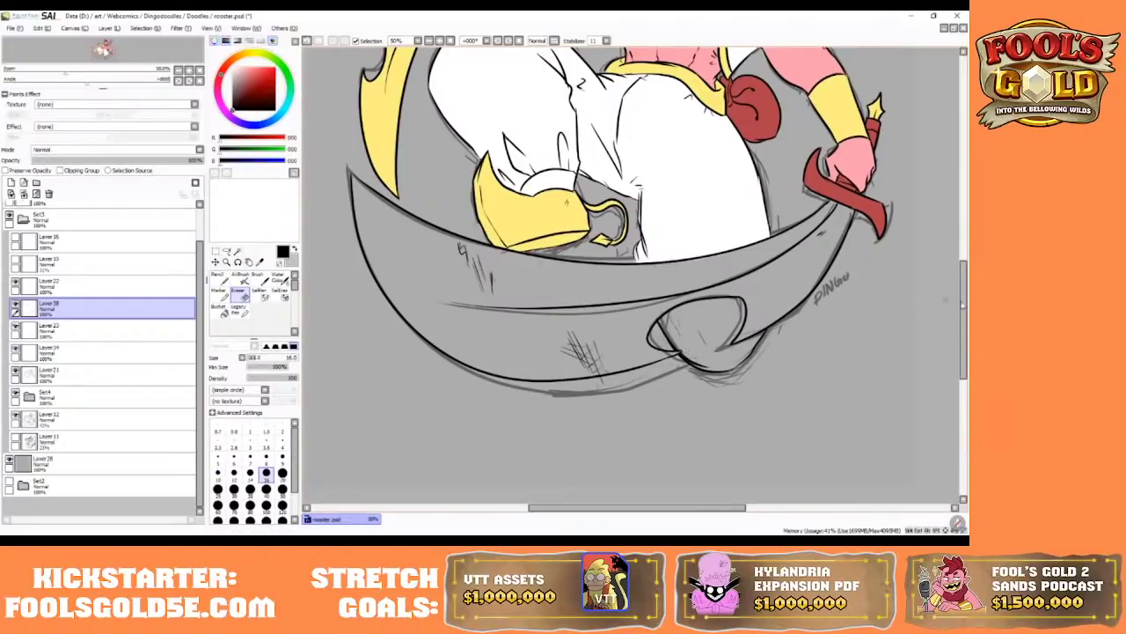
mouse_move(964, 288)
mouse_down()
mouse_move(964, 220)
mouse_move(966, 248)
mouse_move(968, 237)
mouse_up()
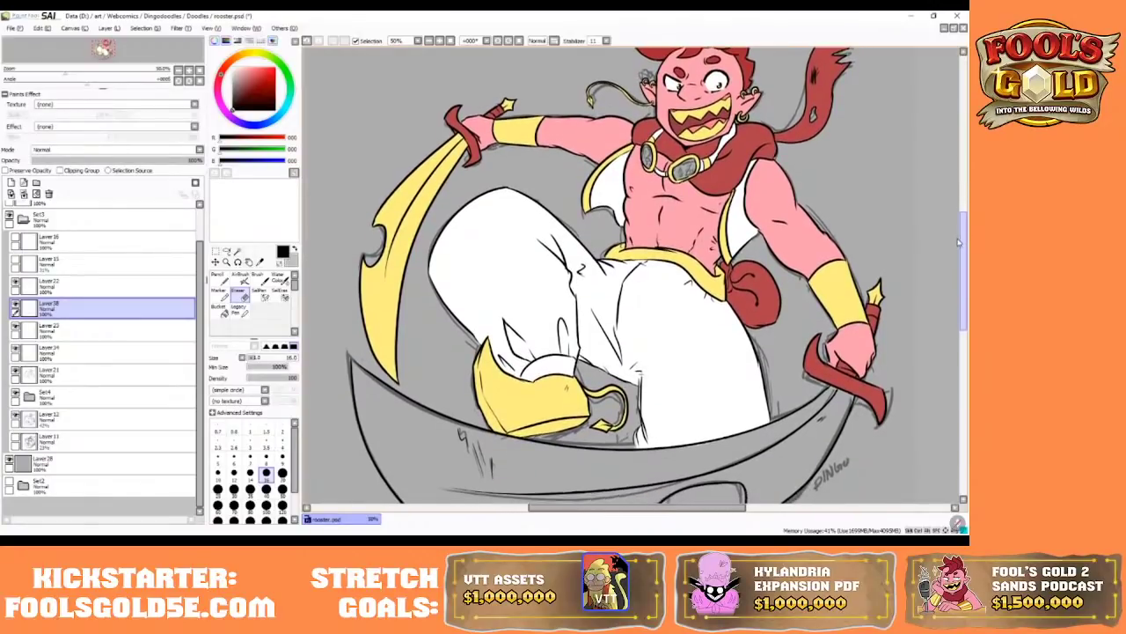
drag(960, 244, 957, 270)
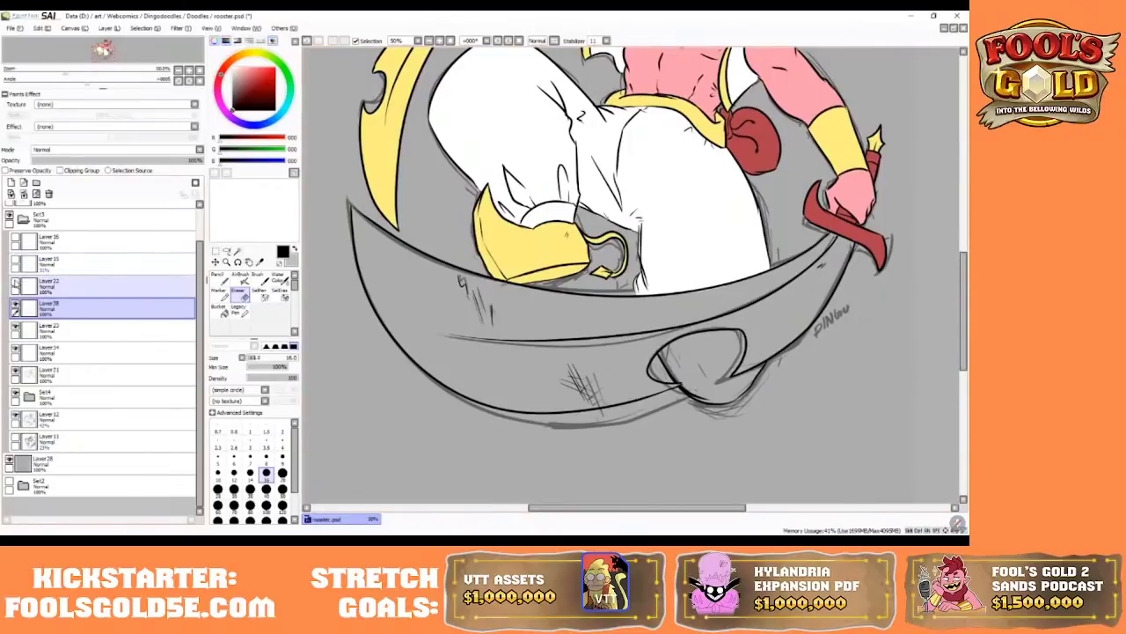
click(16, 307)
click(16, 307)
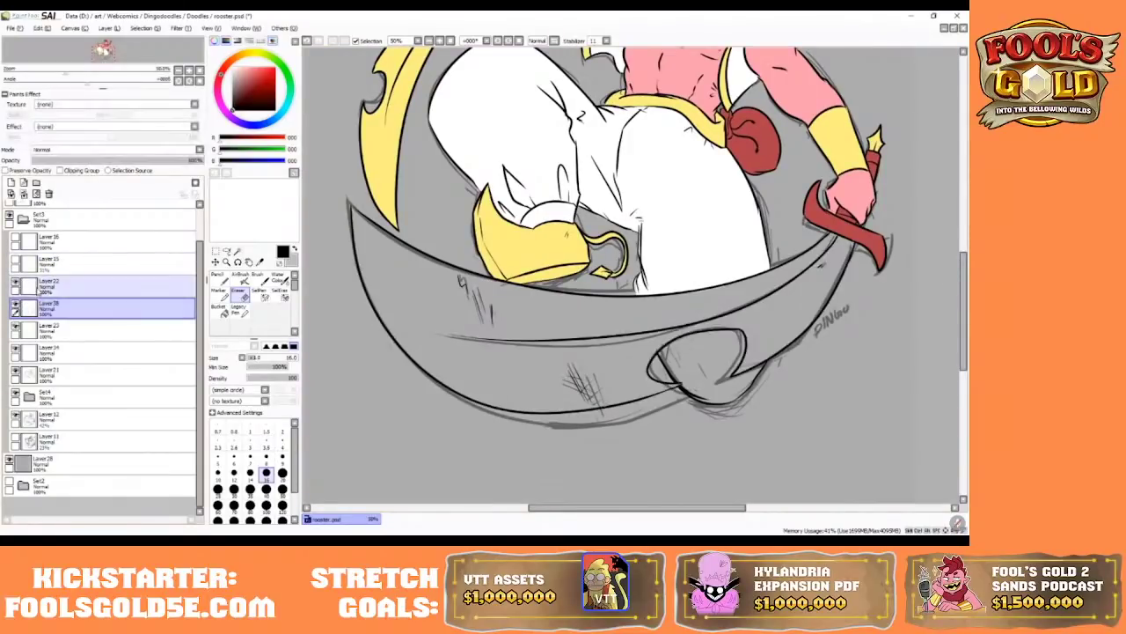
click(23, 194)
click(16, 307)
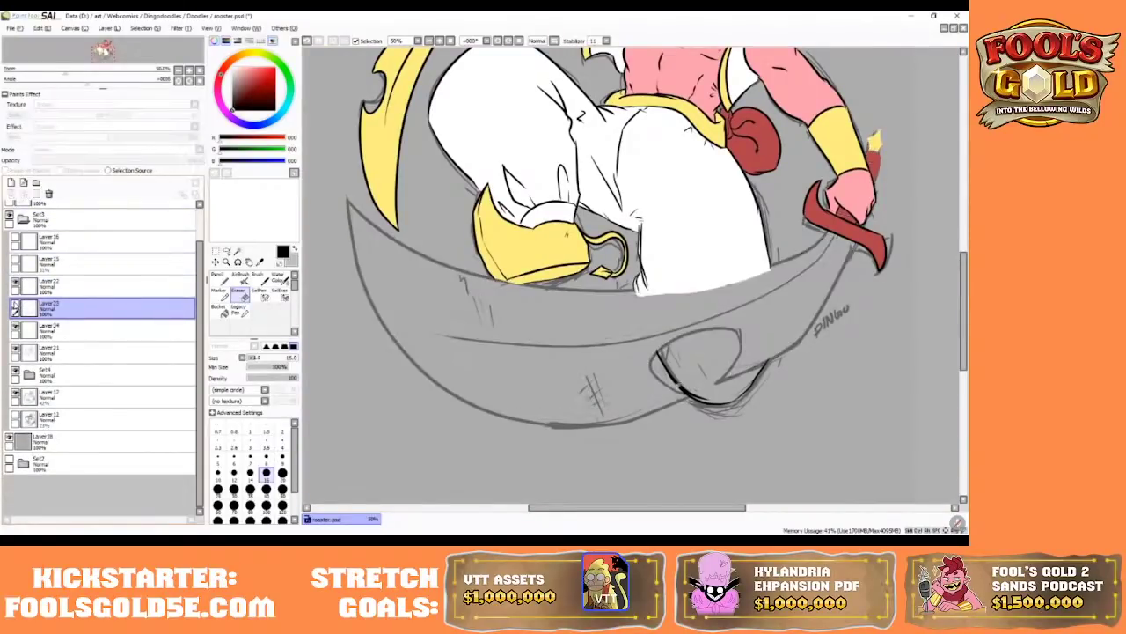
- Show Layer23 again, merge it down into Layer24, and check the merged blade line art
click(16, 307)
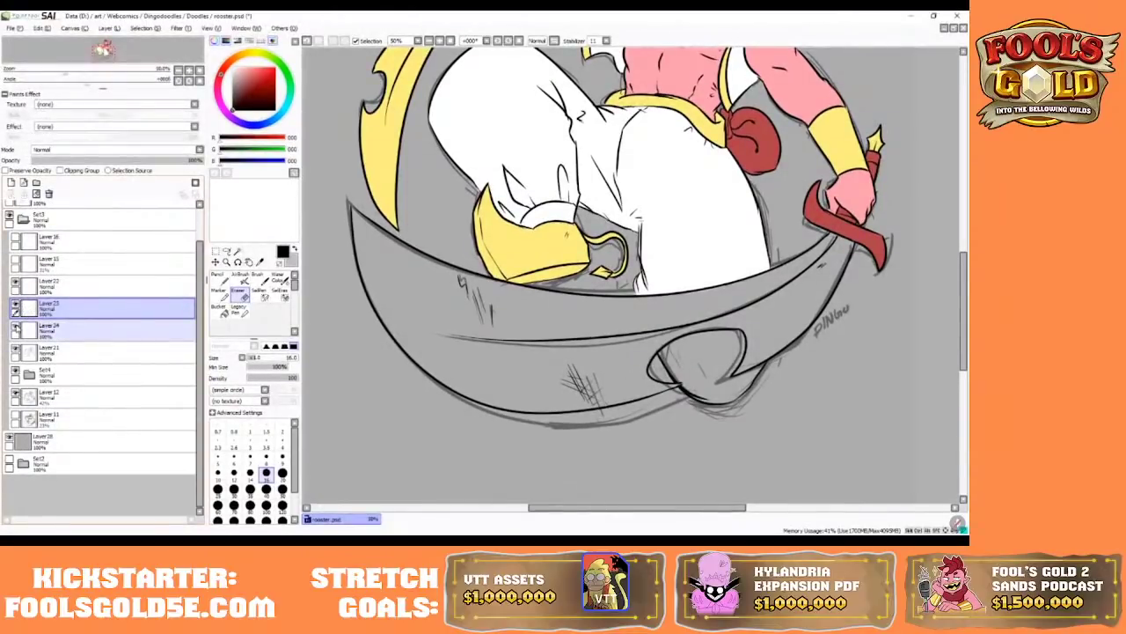
click(23, 192)
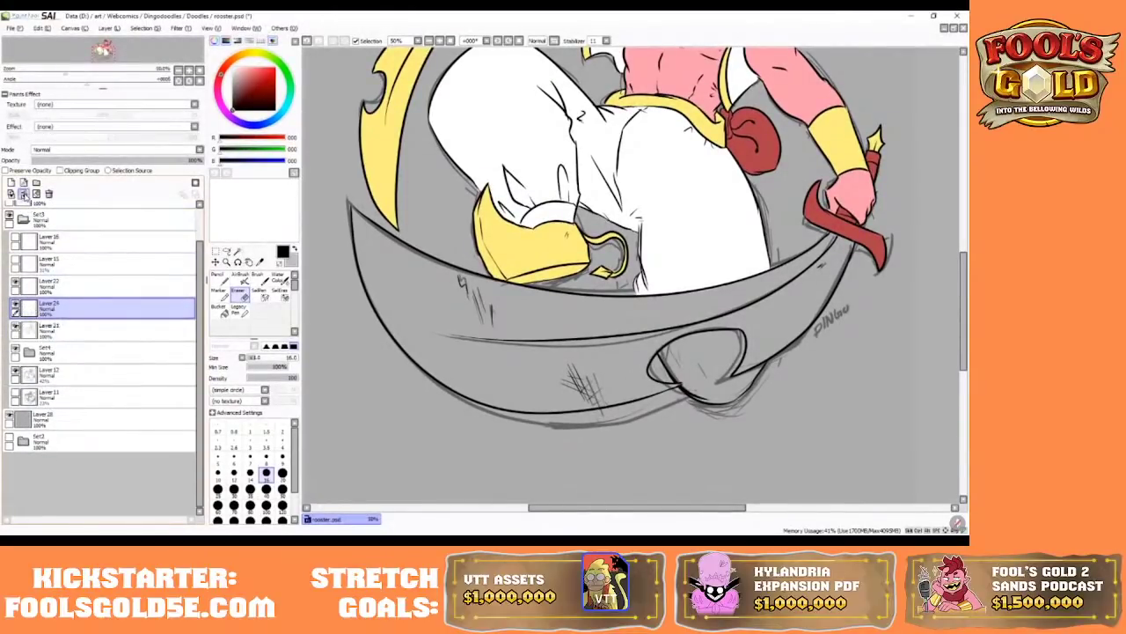
click(15, 306)
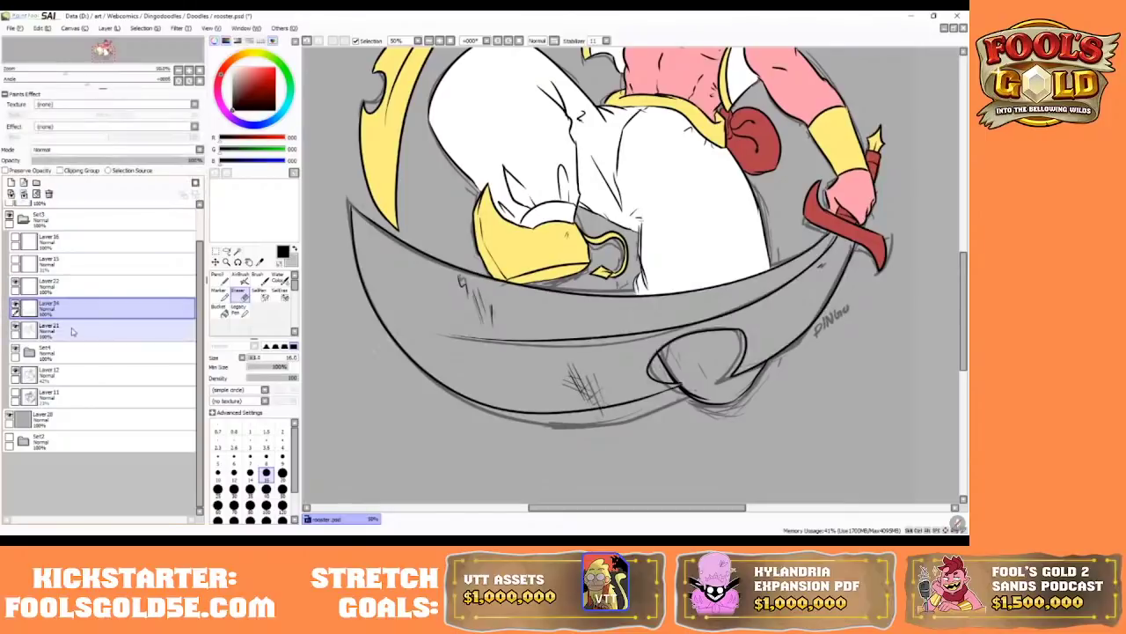
- Clean up the line art on Layer21 around the foreground blade with the Pencil and Eraser, then review the figure
click(223, 283)
click(88, 335)
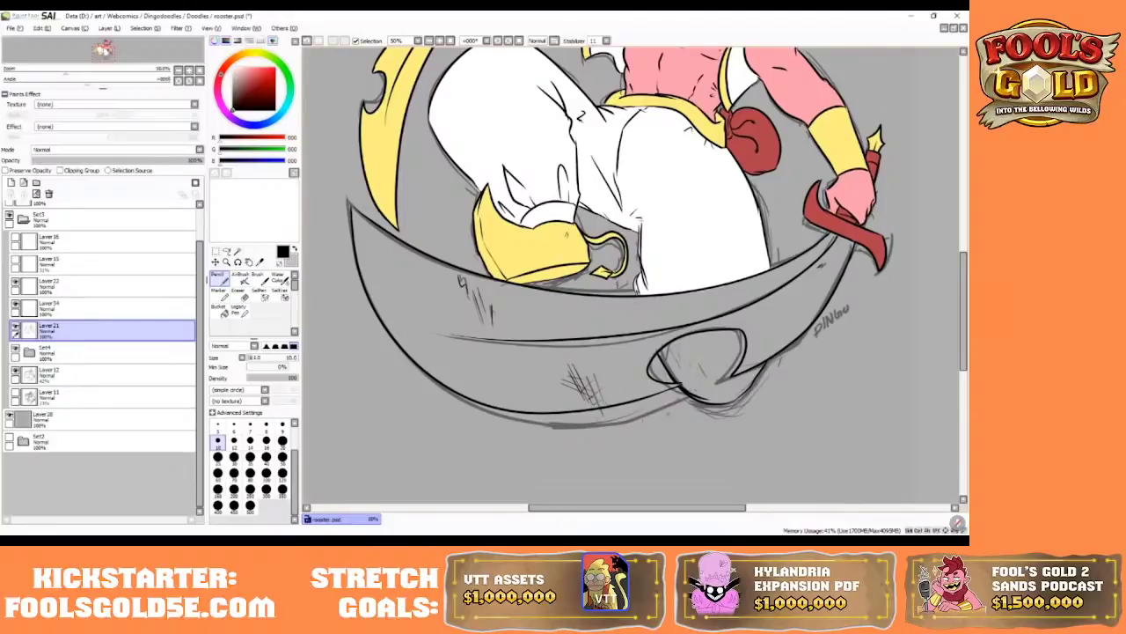
key(e)
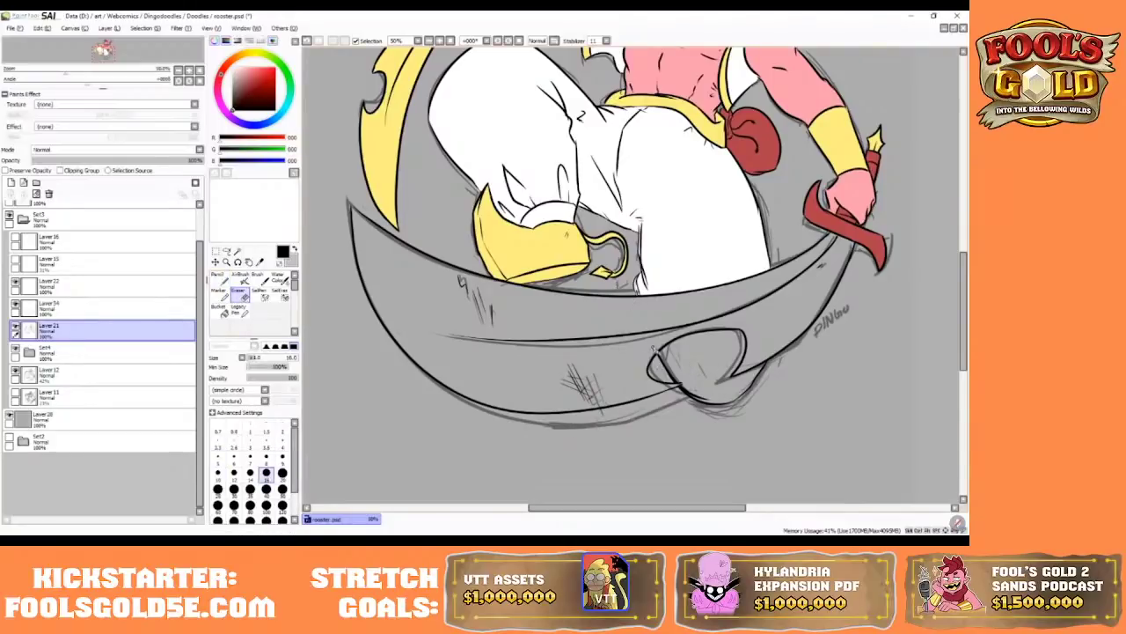
drag(581, 511, 588, 510)
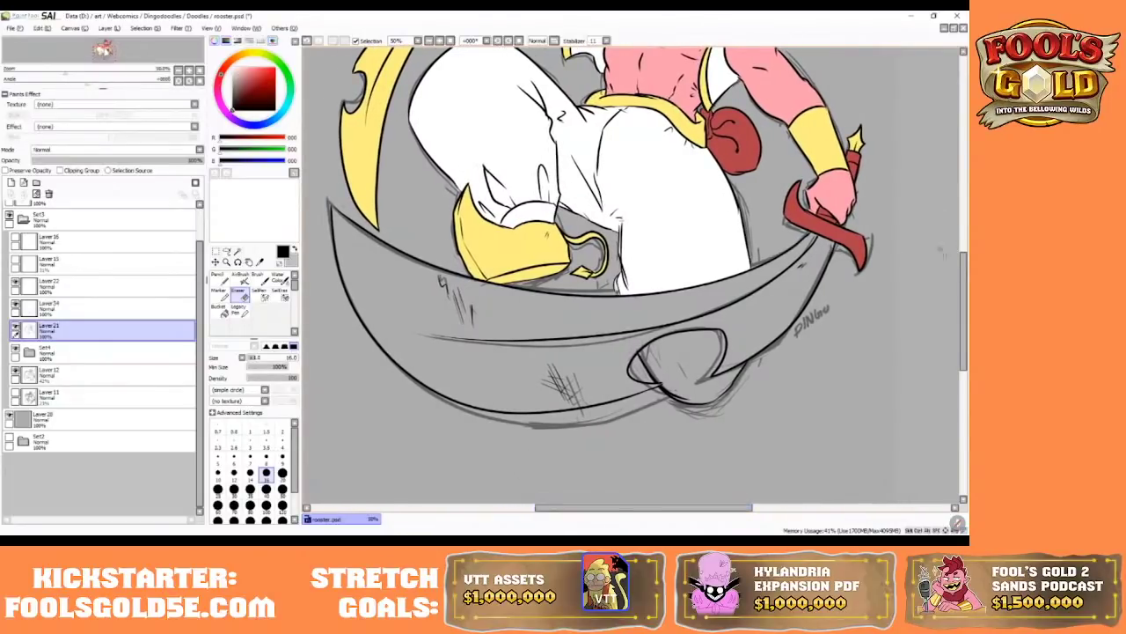
drag(964, 268, 964, 213)
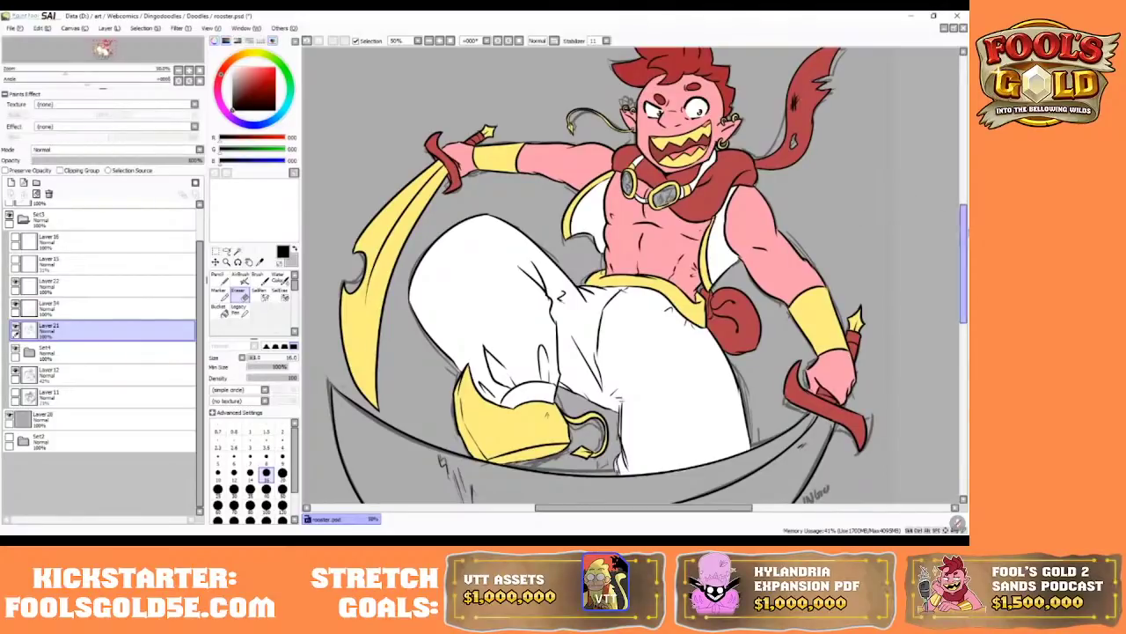
drag(962, 223, 956, 250)
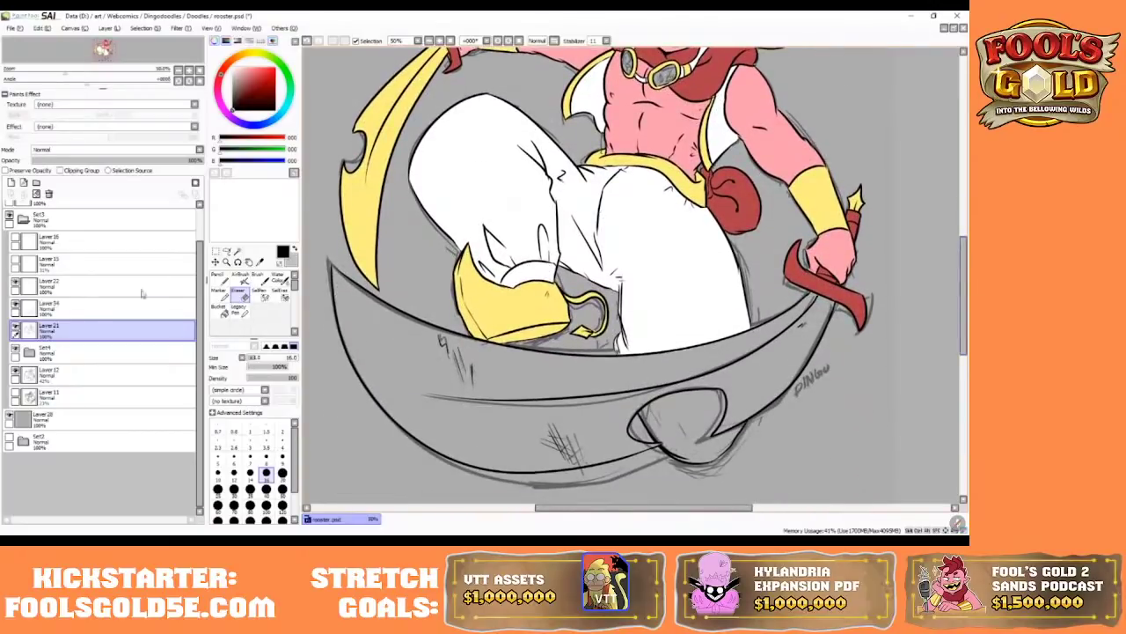
- Merge Layer24 down into Layer21 and toggle the merged layer's visibility to check its strokes
click(114, 307)
click(16, 303)
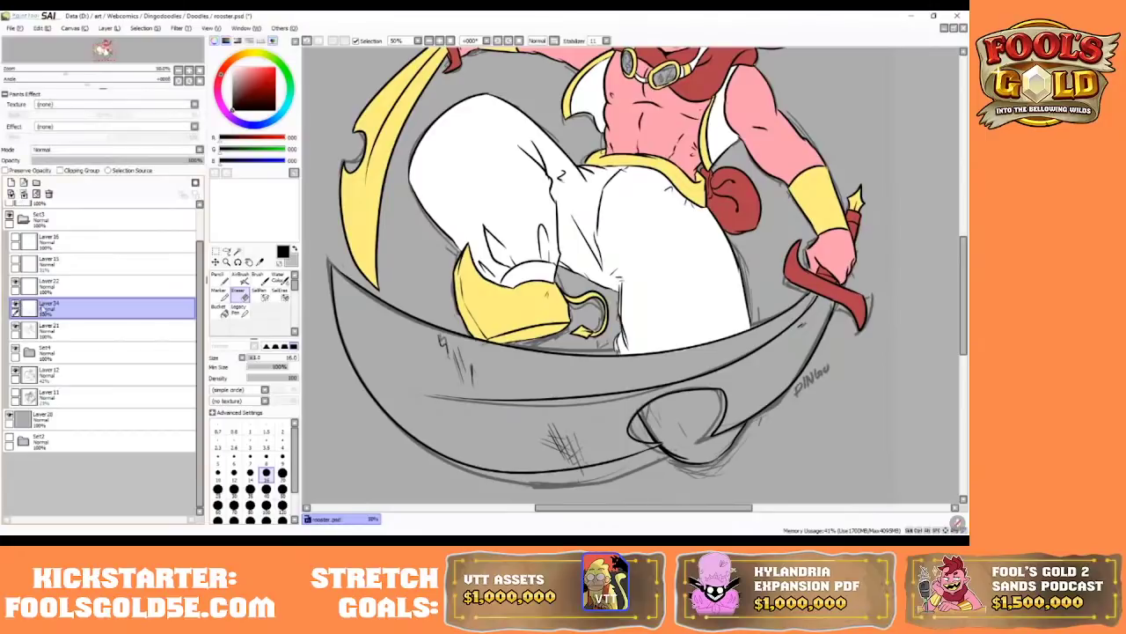
click(24, 193)
click(14, 308)
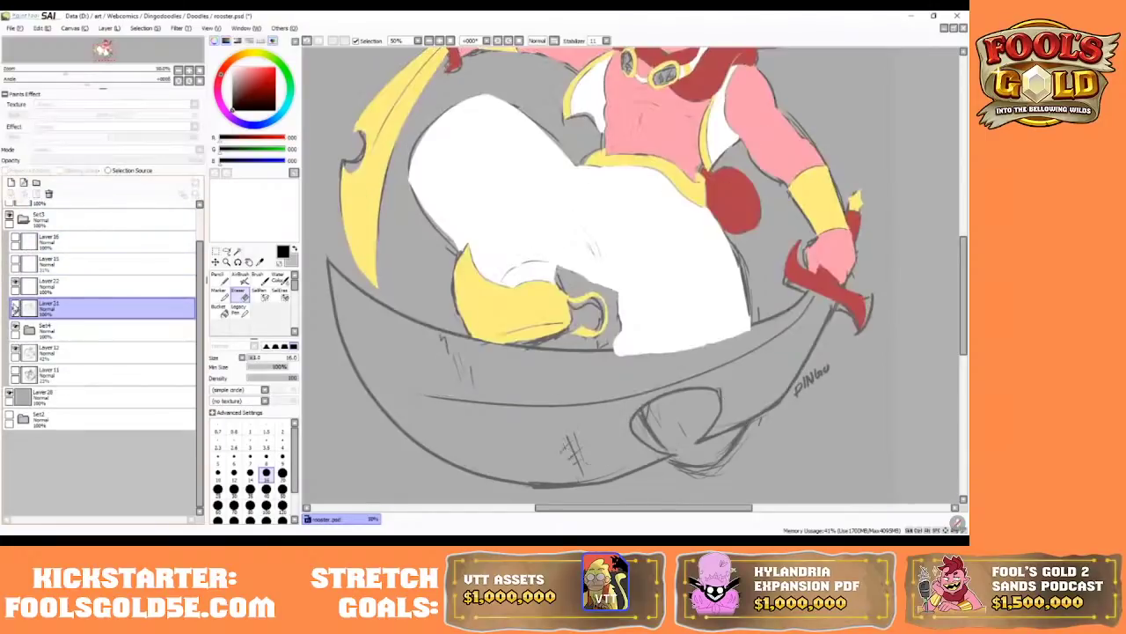
click(14, 308)
ctrl+click(29, 352)
ctrl+click(29, 352)
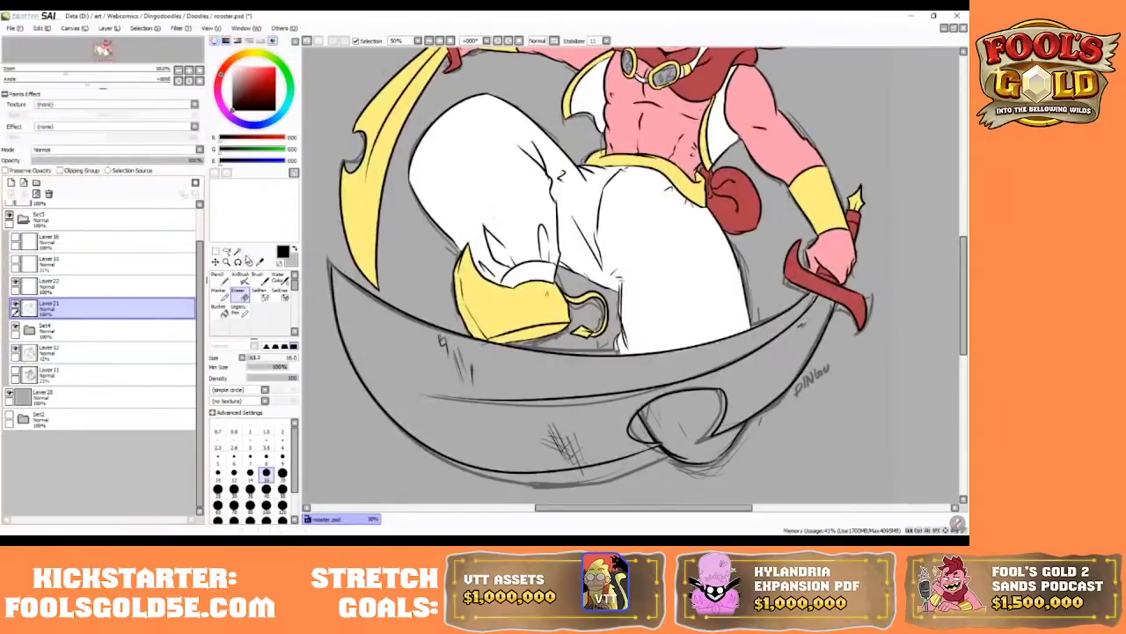
- Try to select the foreground blade's interior with the Magic Wand, using the Selection Pen to close outline gaps
click(237, 251)
click(557, 444)
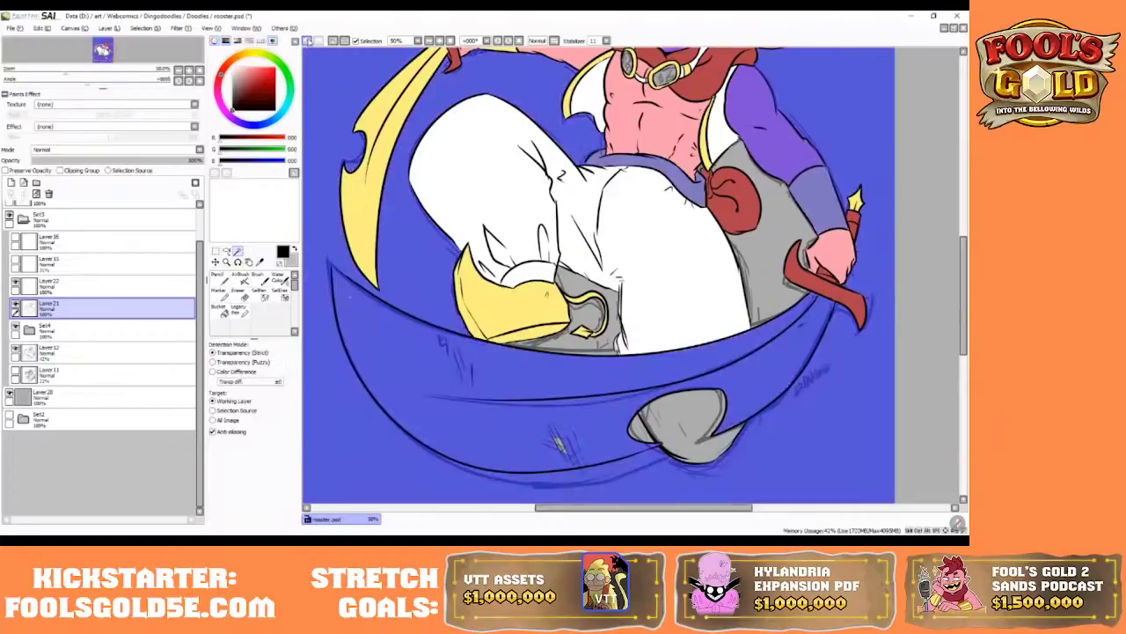
click(307, 41)
click(260, 294)
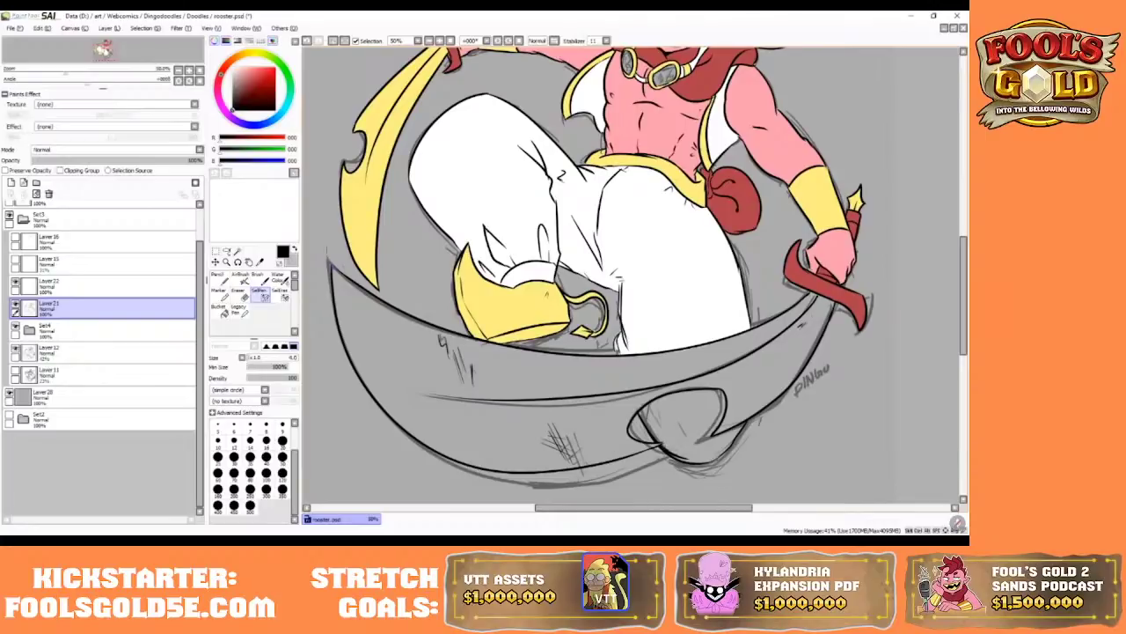
click(237, 251)
click(561, 445)
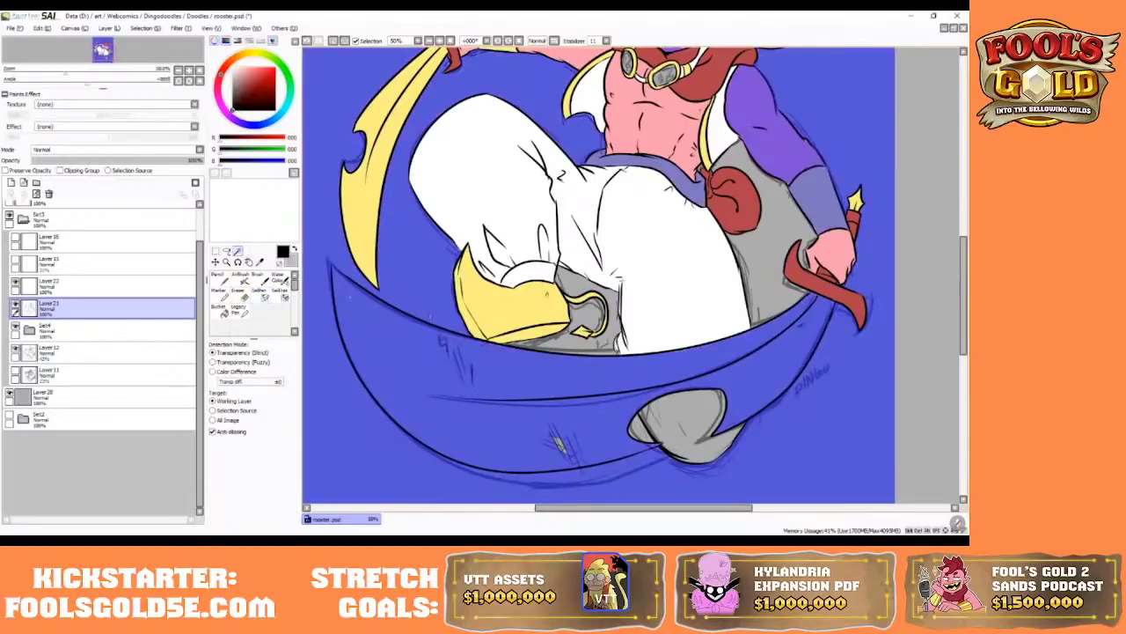
click(306, 41)
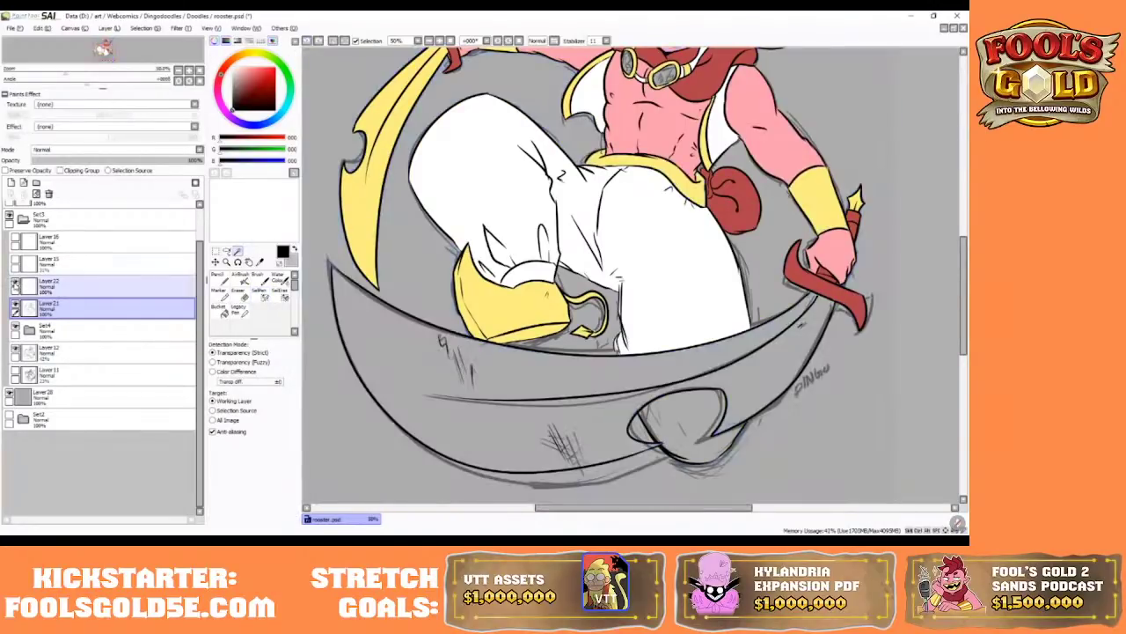
- Toggle the visibility of Layer22 and Layer21 to check which one holds the blade's outline
click(14, 284)
click(14, 284)
click(15, 307)
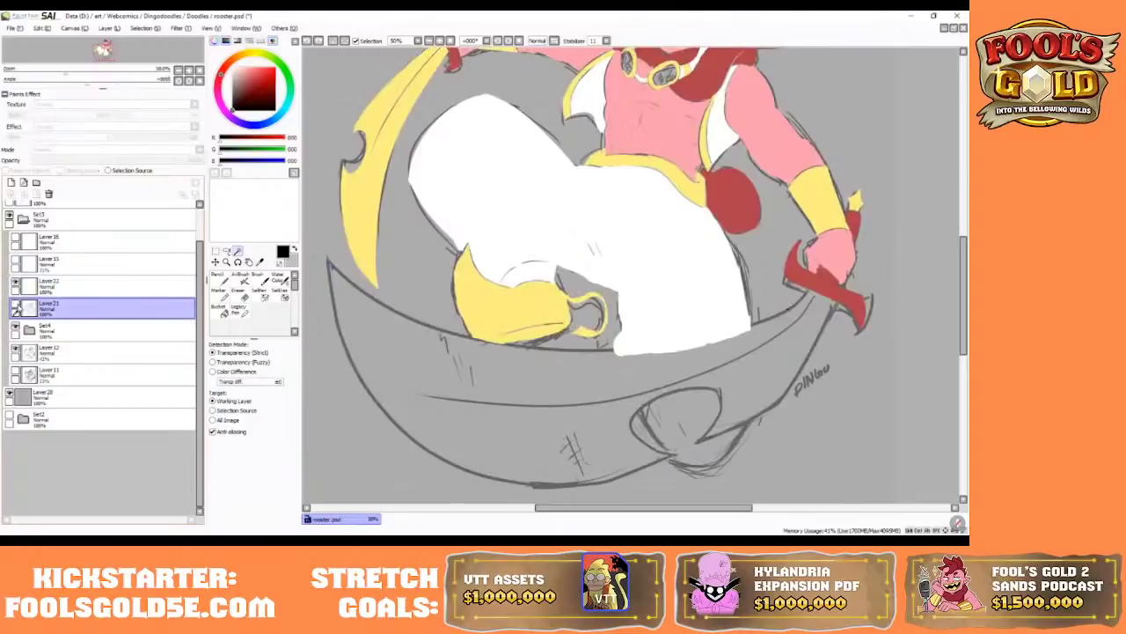
click(15, 307)
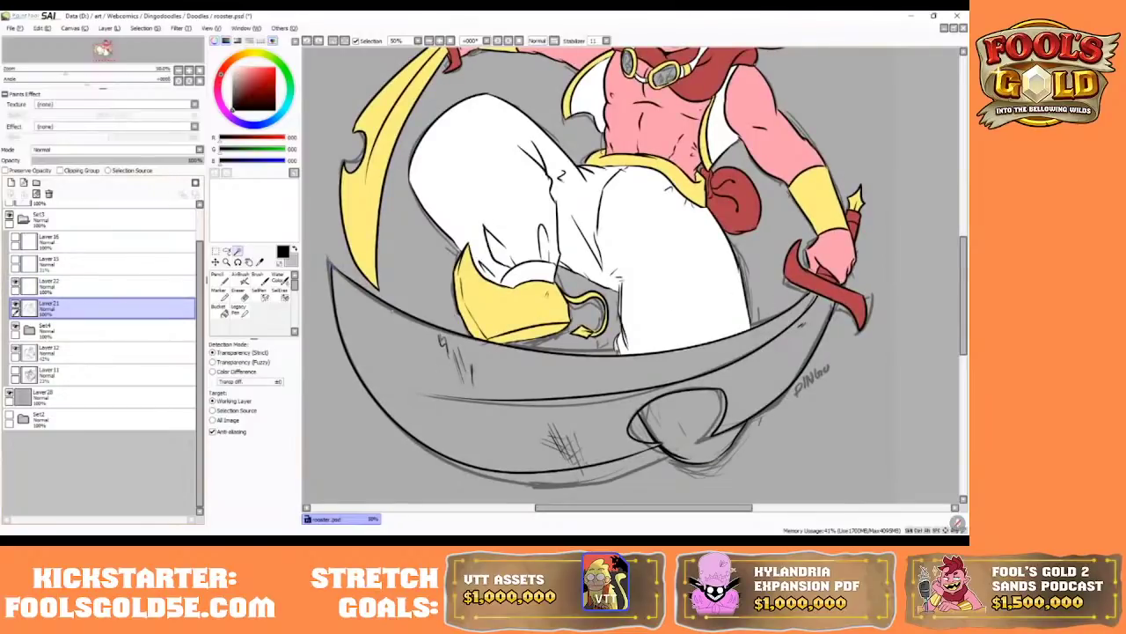
- Retry the Magic Wand selection of the foreground blade after touching its outline with the Selection Pen
click(259, 291)
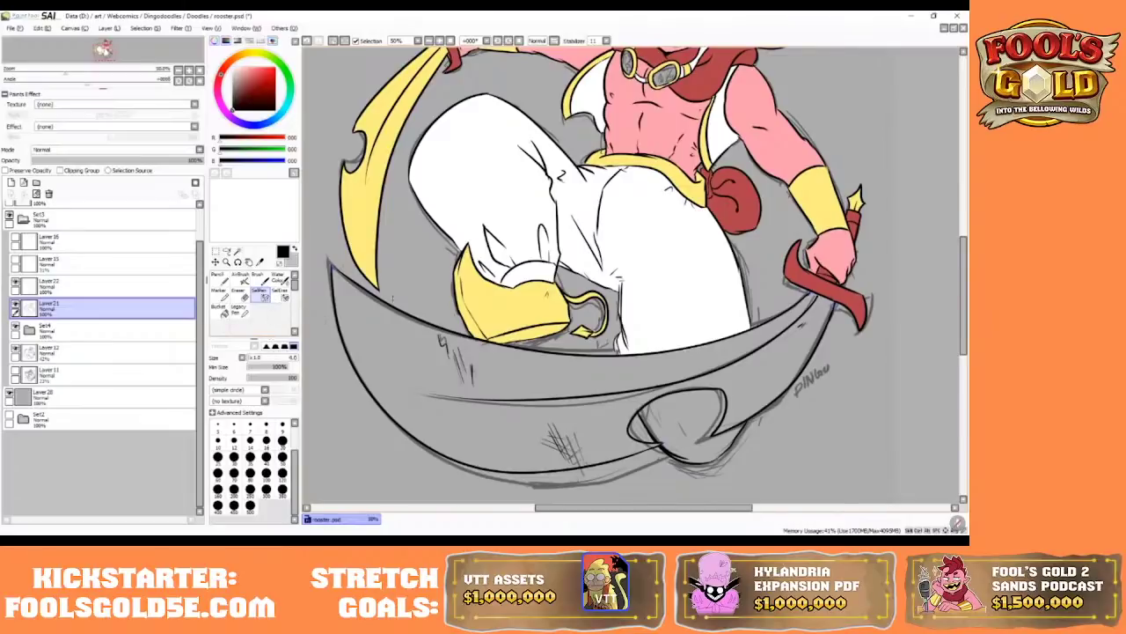
click(238, 253)
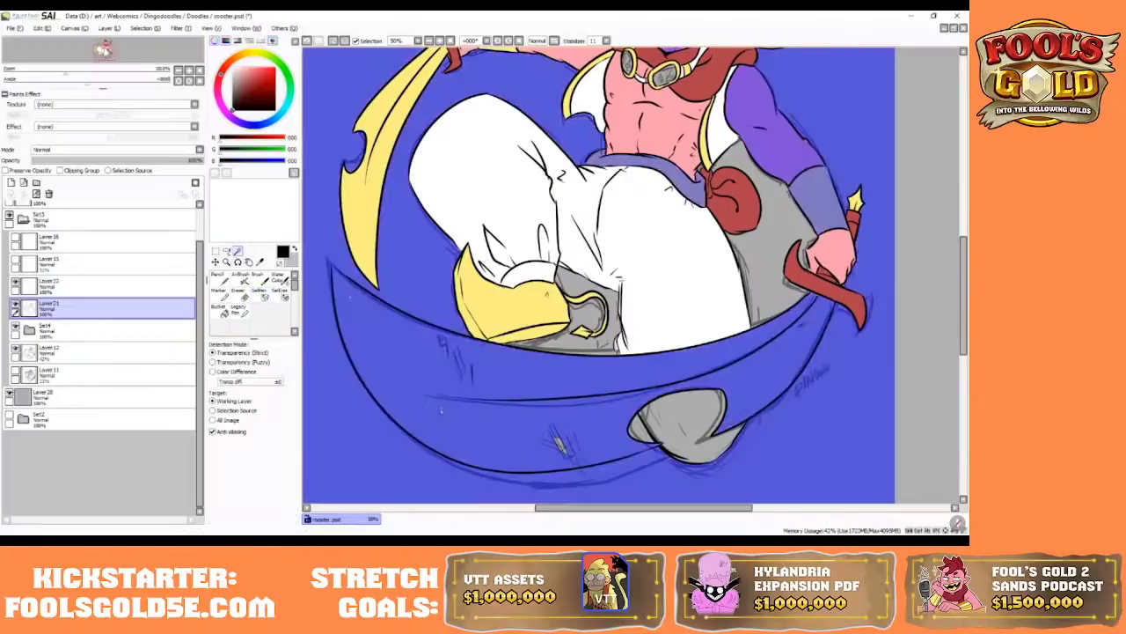
click(558, 440)
click(307, 41)
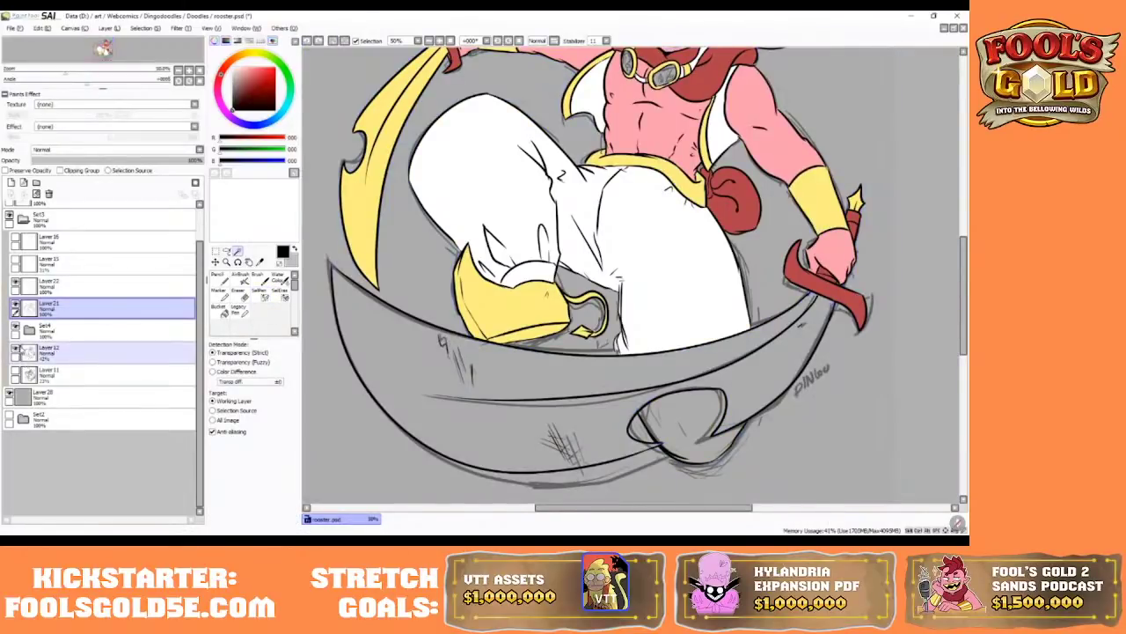
- Hide the Layer12 sketch, close the remaining outline gap with the Selection Pen, and select the foreground blade's interior with the Magic Wand
click(16, 349)
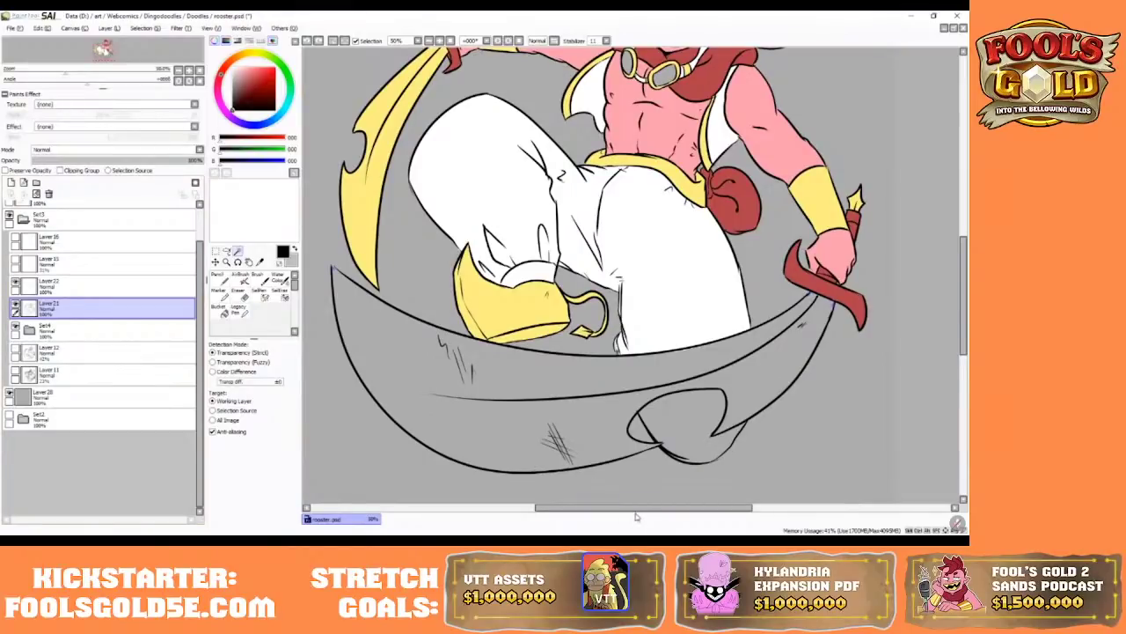
drag(637, 517, 648, 516)
click(261, 293)
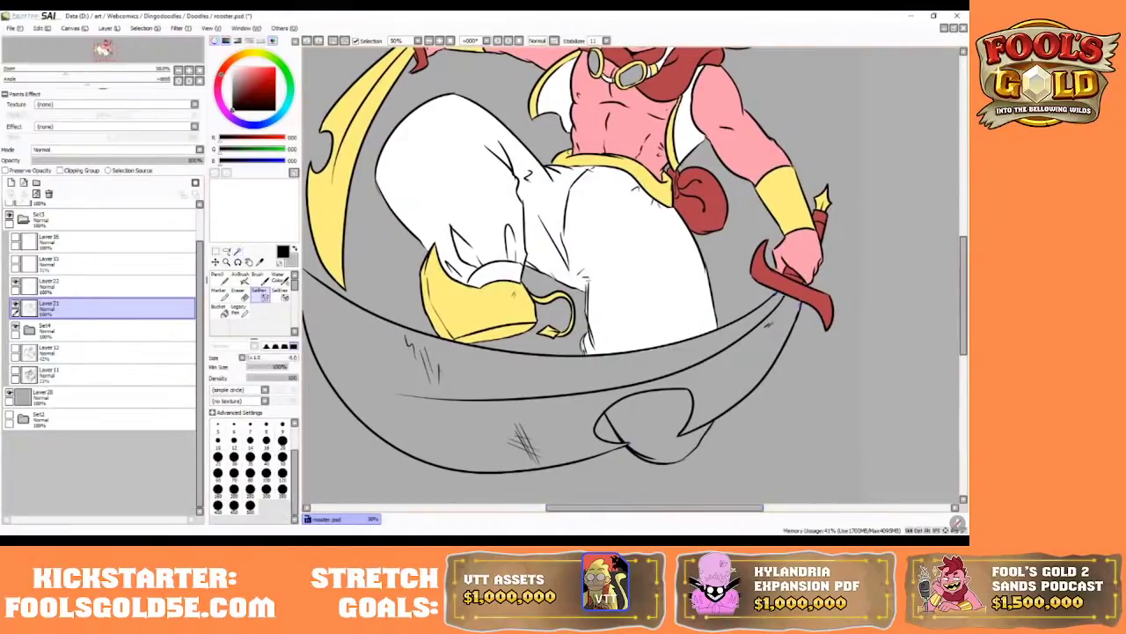
drag(559, 512, 550, 513)
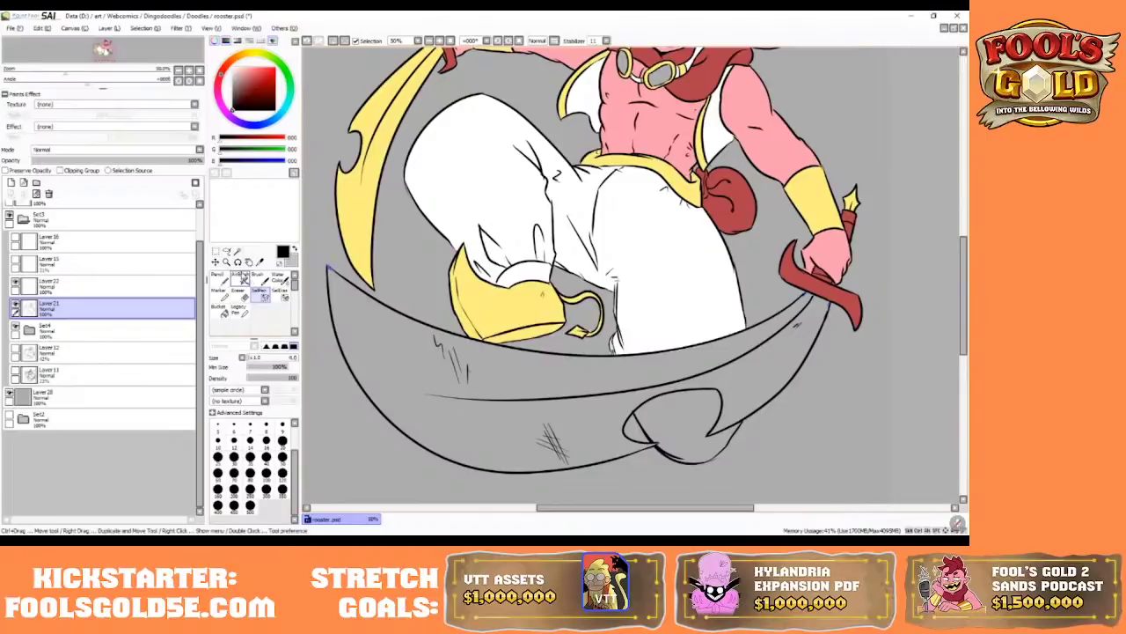
click(226, 251)
click(367, 358)
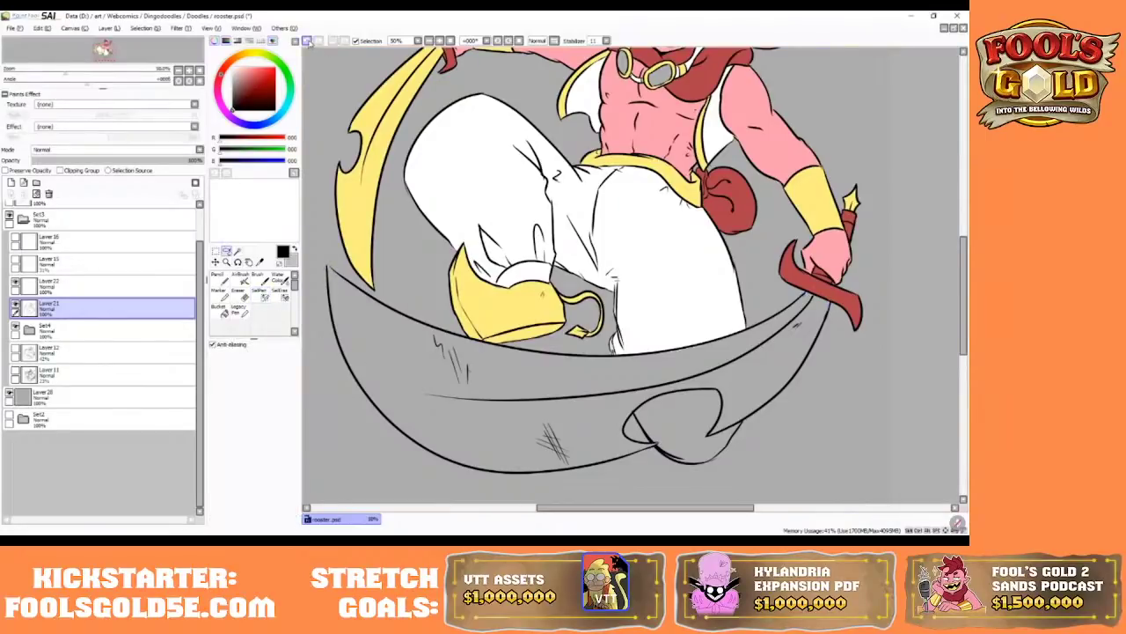
click(237, 250)
click(345, 298)
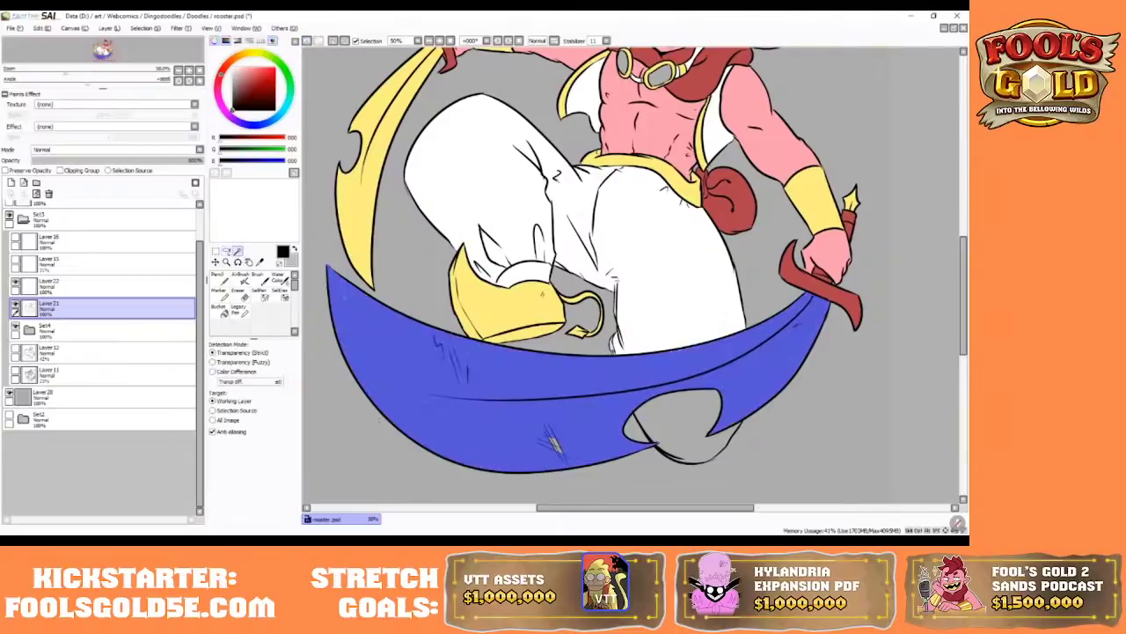
- Enlarge the Selection Pen to size 50 and add the unselected gaps in the cross-hatched scratches to the blade selection
click(261, 294)
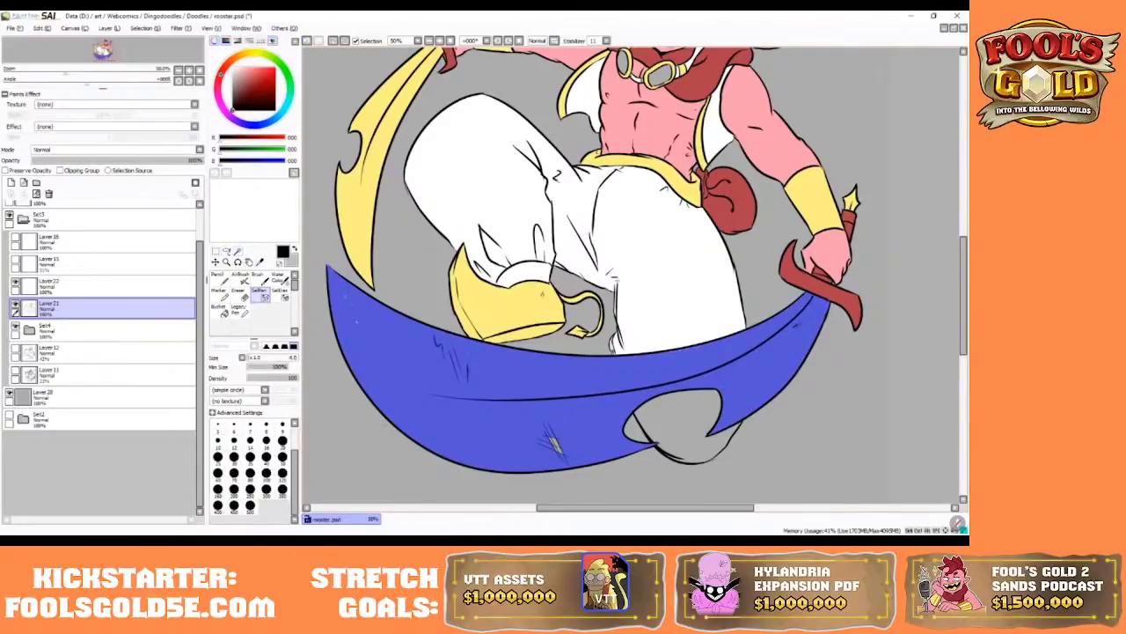
key(bracketright)
key(bracketright)
key(bracketright)
key(bracketright)
key(bracketright)
key(bracketright)
key(bracketright)
key(bracketright)
key(bracketright)
key(bracketright)
key(bracketright)
key(bracketright)
key(bracketright)
key(bracketright)
key(bracketright)
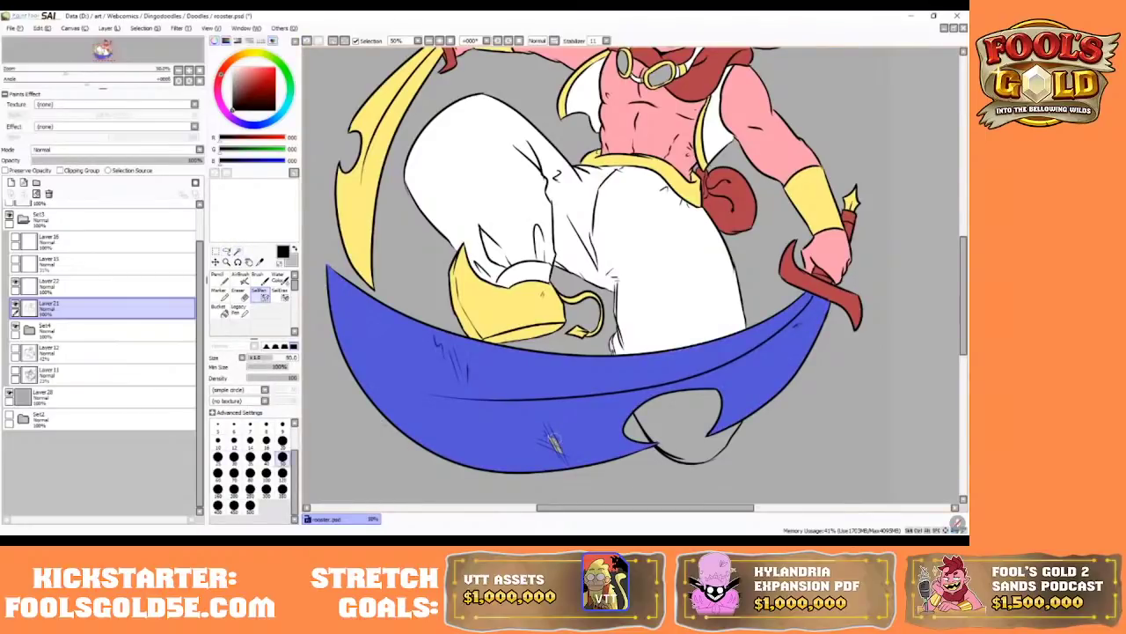
mouse_move(552, 440)
mouse_down()
mouse_move(566, 450)
mouse_move(554, 439)
mouse_up()
mouse_move(965, 262)
mouse_down()
mouse_move(966, 223)
mouse_move(964, 273)
mouse_up()
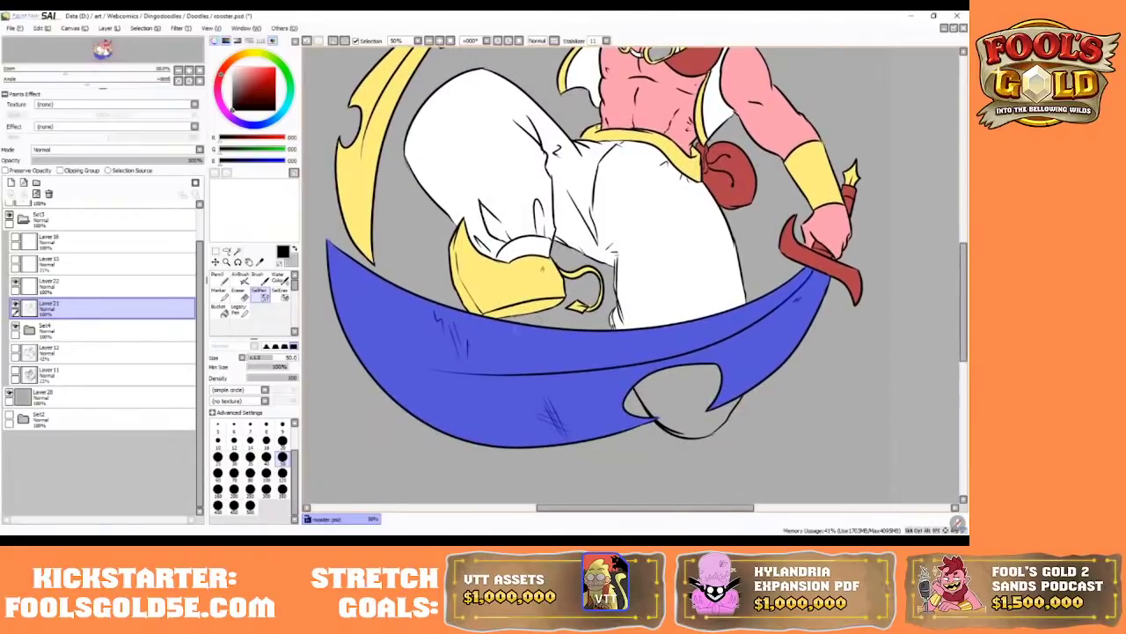
- Expand Set4, toggle its colour layers to identify what each holds, and make Layer26 the active layer
click(29, 329)
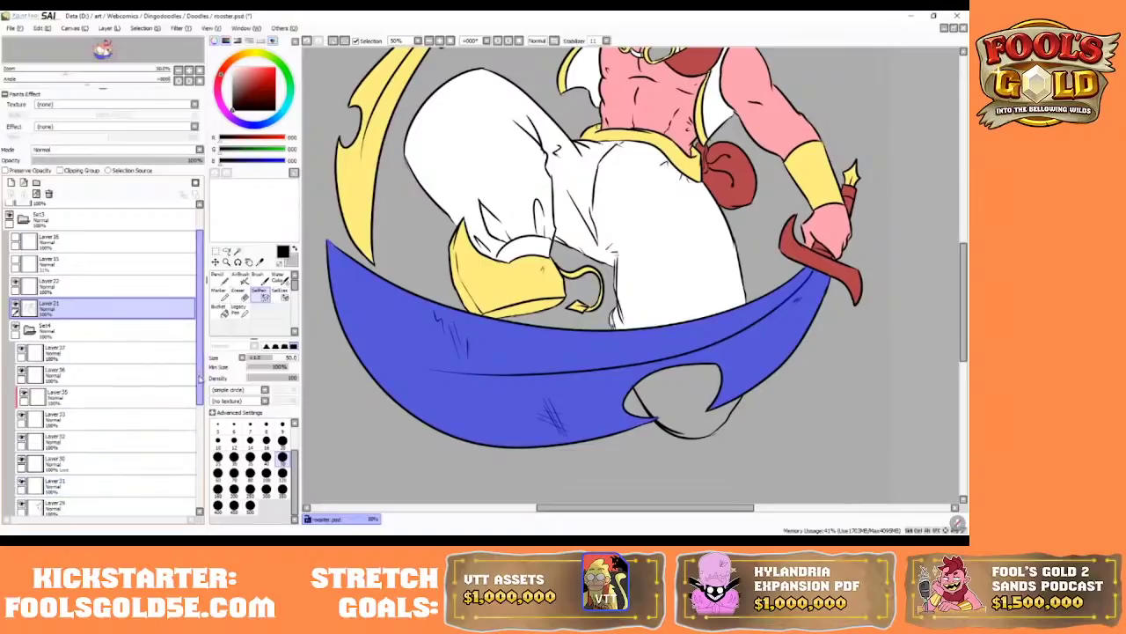
scroll(39, 456, down, 2)
click(23, 445)
click(22, 445)
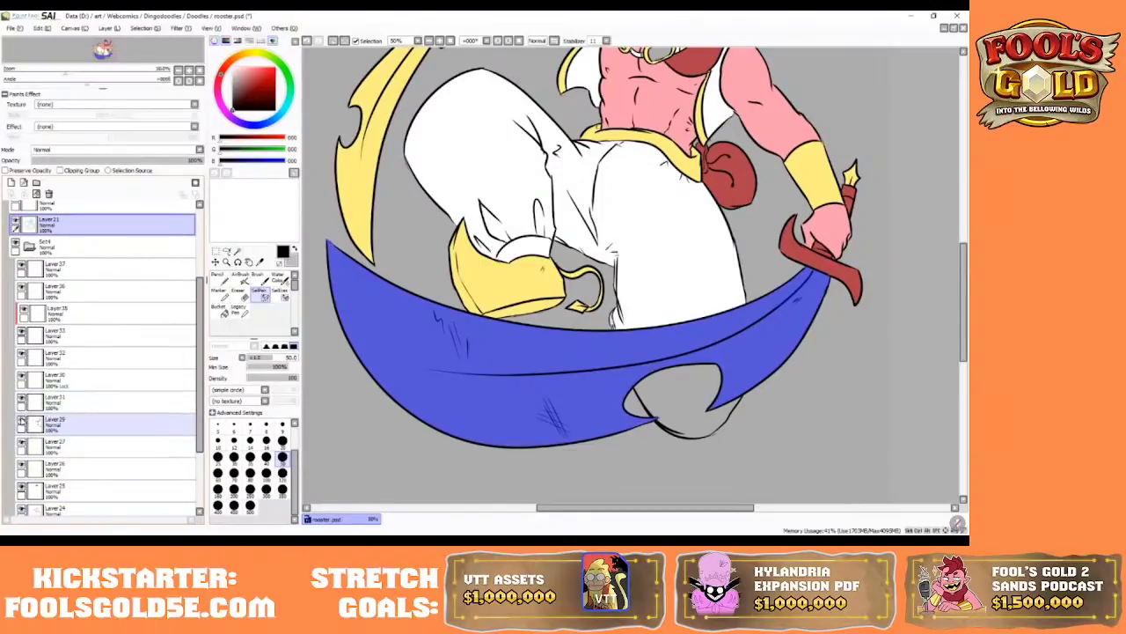
click(22, 423)
click(23, 423)
click(22, 468)
click(22, 468)
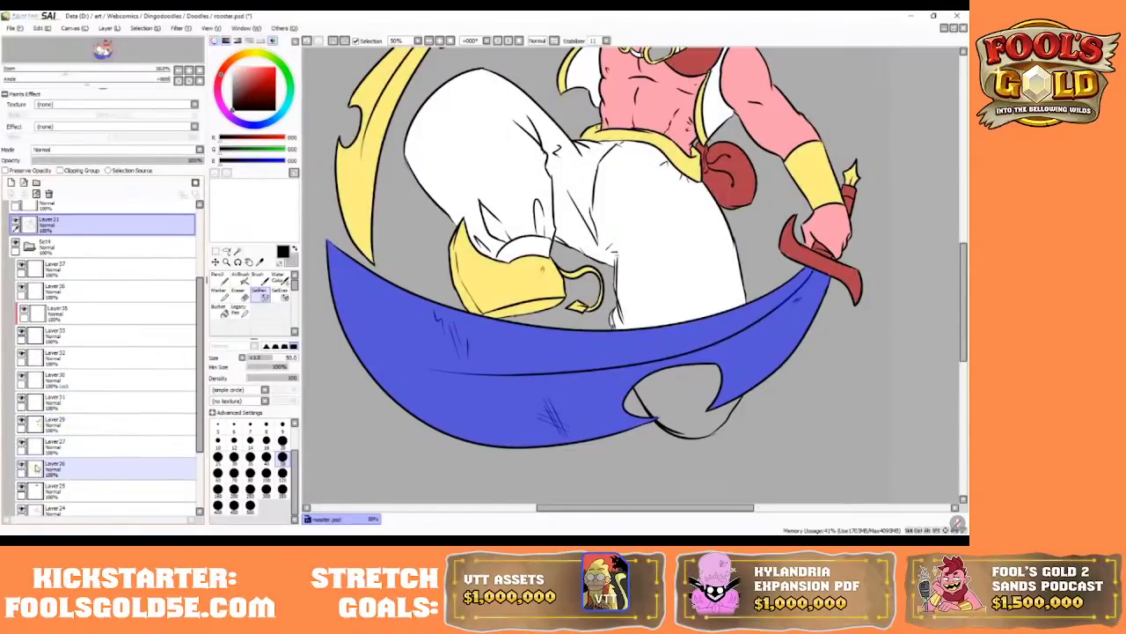
click(53, 468)
- Fill the selected foreground blade on Layer26 with yellow sampled from the other blade, using the Pencil at size 250, and clear the selection
key(n)
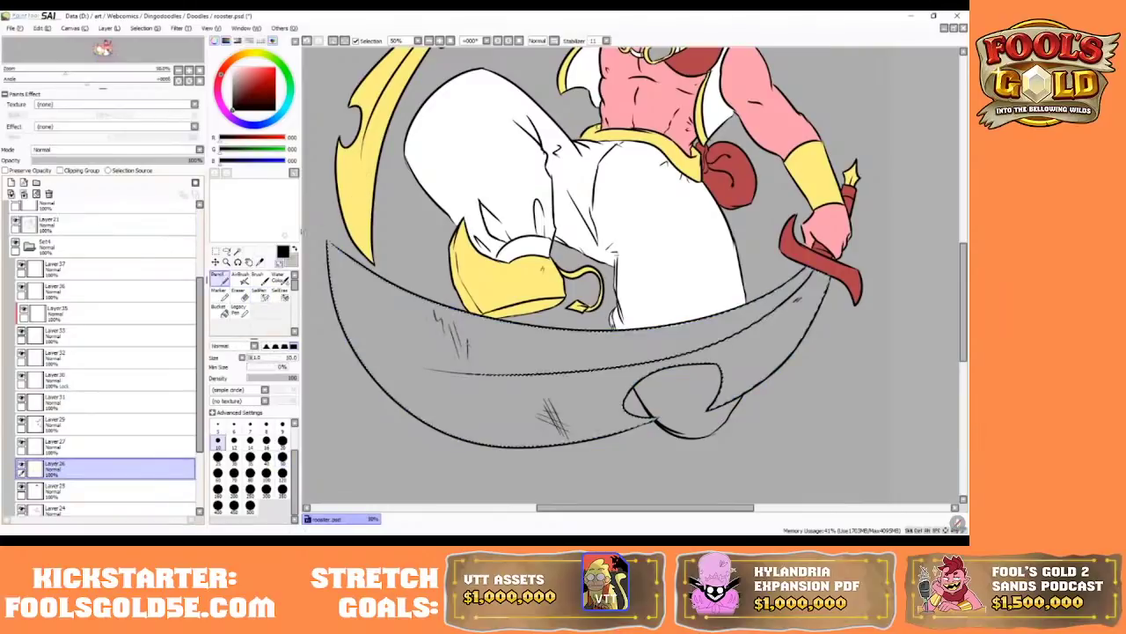
right_click(346, 201)
click(249, 491)
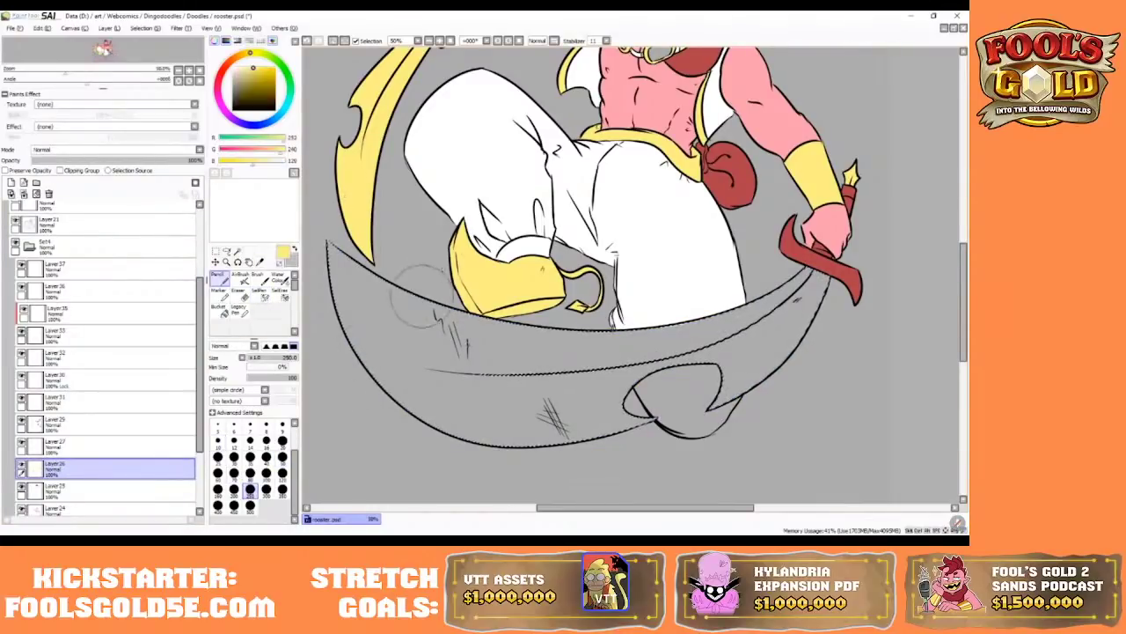
mouse_move(369, 290)
mouse_down()
mouse_move(396, 326)
mouse_move(440, 352)
mouse_move(382, 451)
mouse_move(673, 295)
mouse_move(730, 343)
mouse_move(674, 388)
mouse_move(807, 276)
mouse_up()
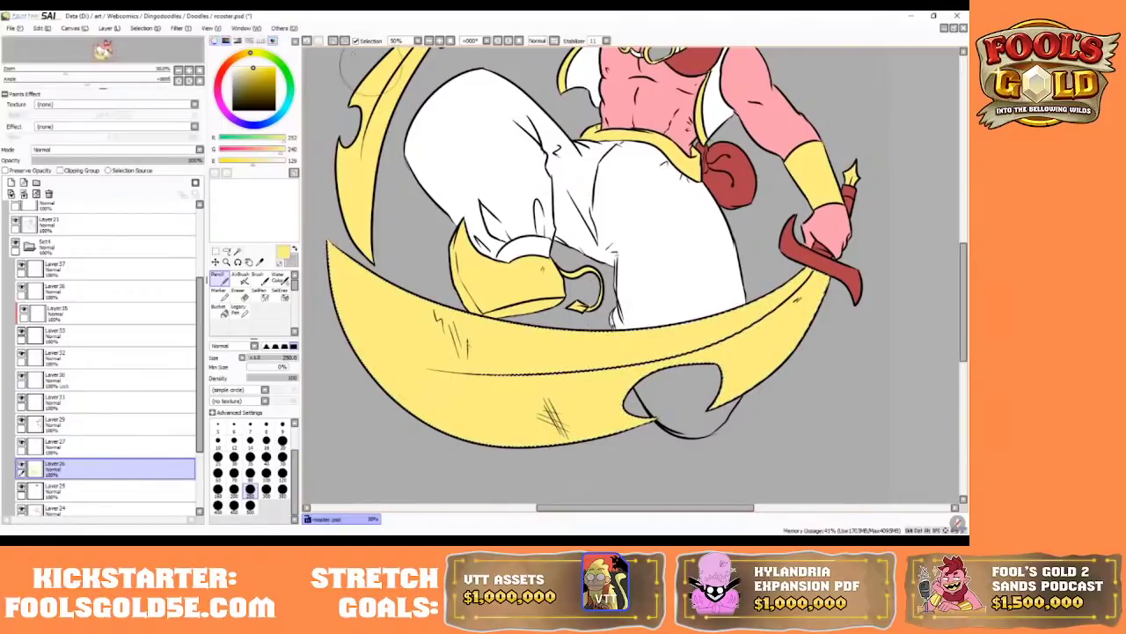
click(243, 296)
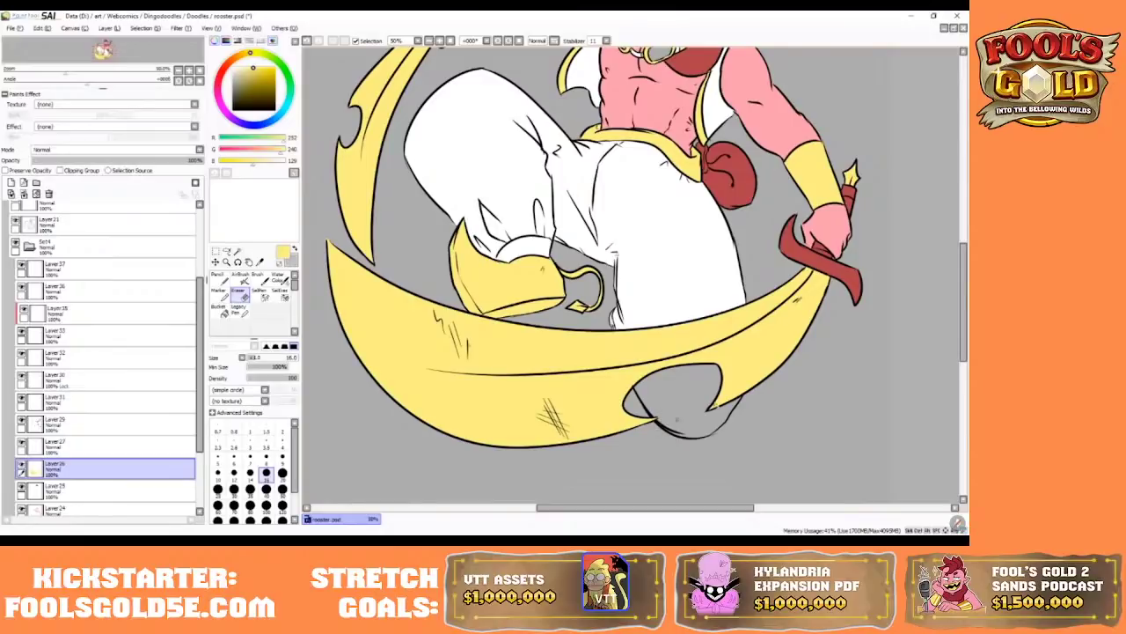
- Select the outlined foot area showing through and below the foreground blade's notch, using the Magic Wand on Layer21
scroll(933, 299, up, 5)
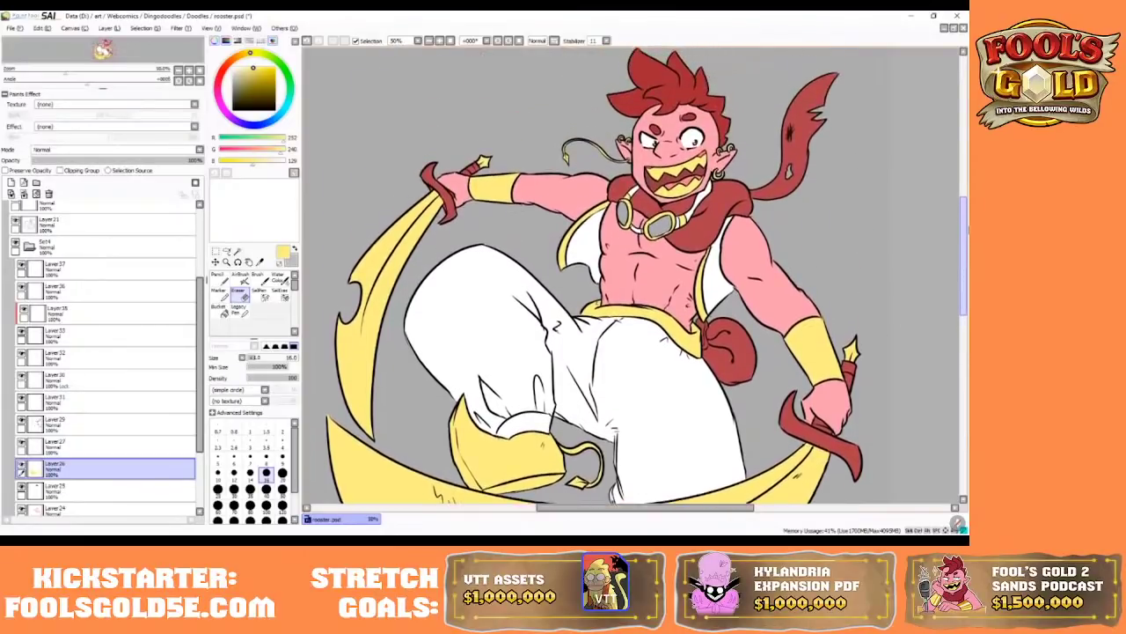
scroll(630, 276, down, 1)
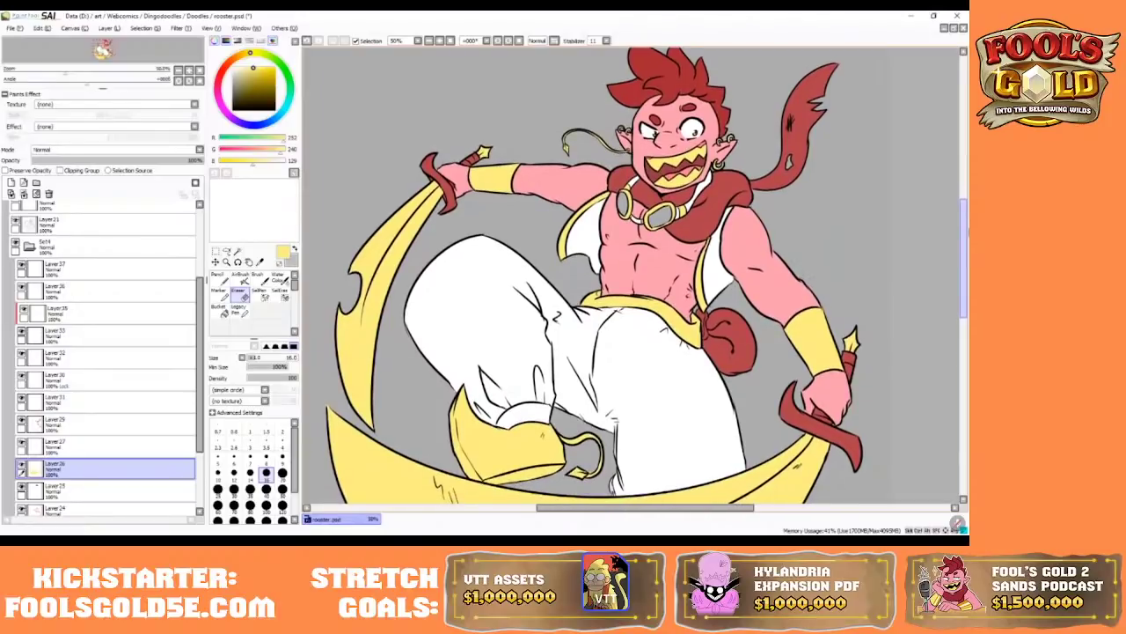
drag(966, 235, 965, 265)
scroll(634, 273, down, 2)
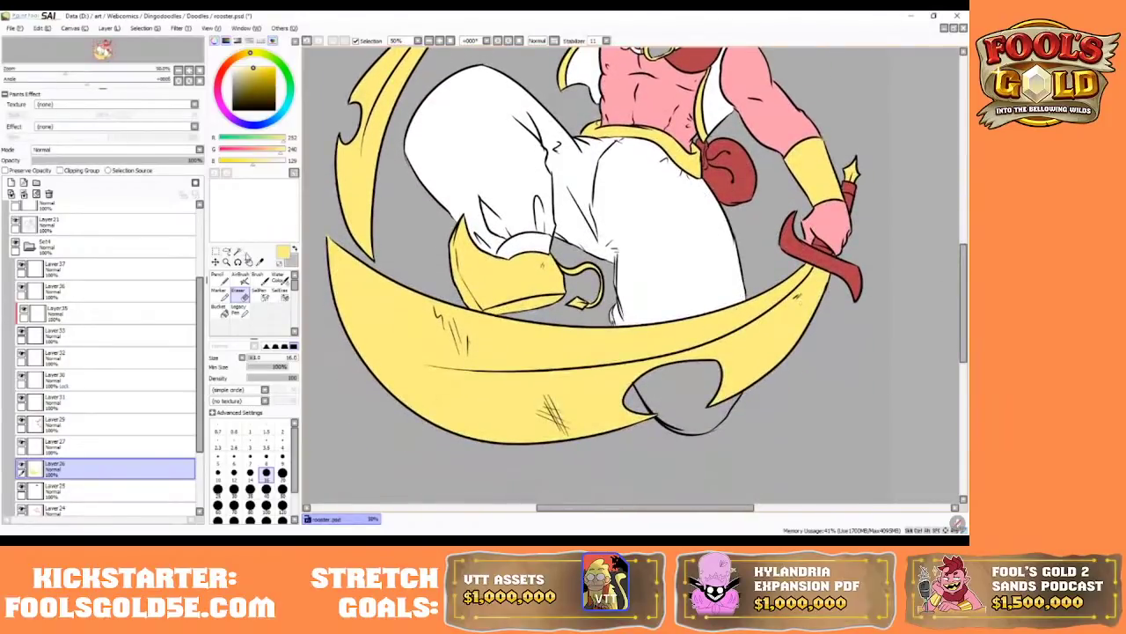
click(237, 251)
click(68, 225)
click(682, 396)
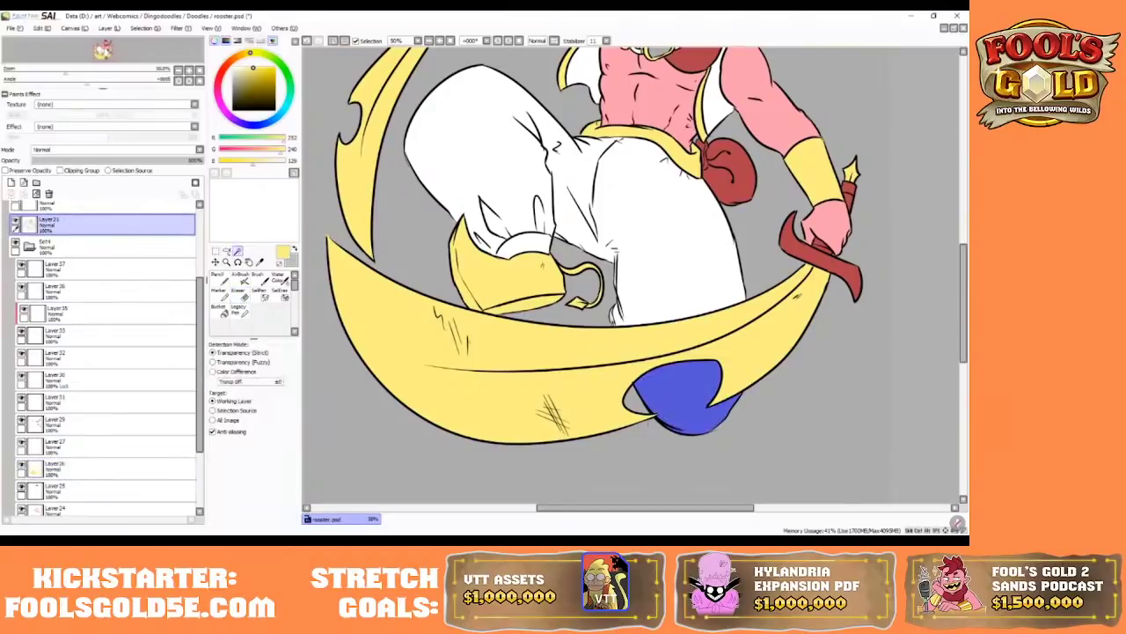
- Fill the selected foot area on Layer27 with white sampled from the trousers, using the Pencil at size 250
click(21, 445)
click(21, 445)
click(56, 443)
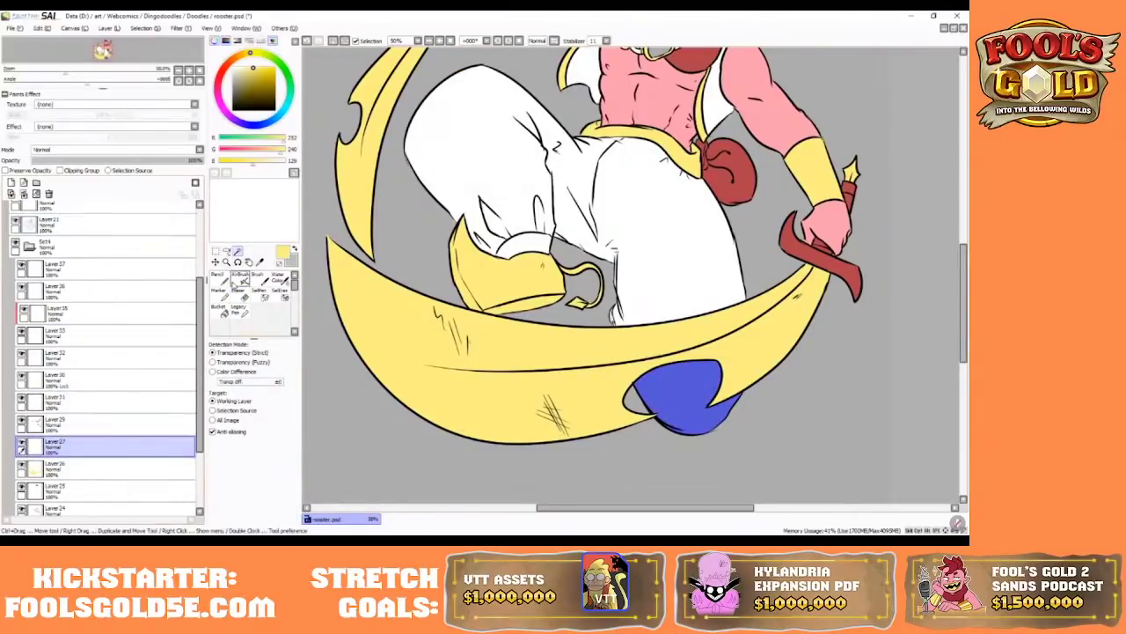
click(221, 279)
right_click(641, 228)
drag(671, 350, 662, 357)
drag(604, 385, 695, 398)
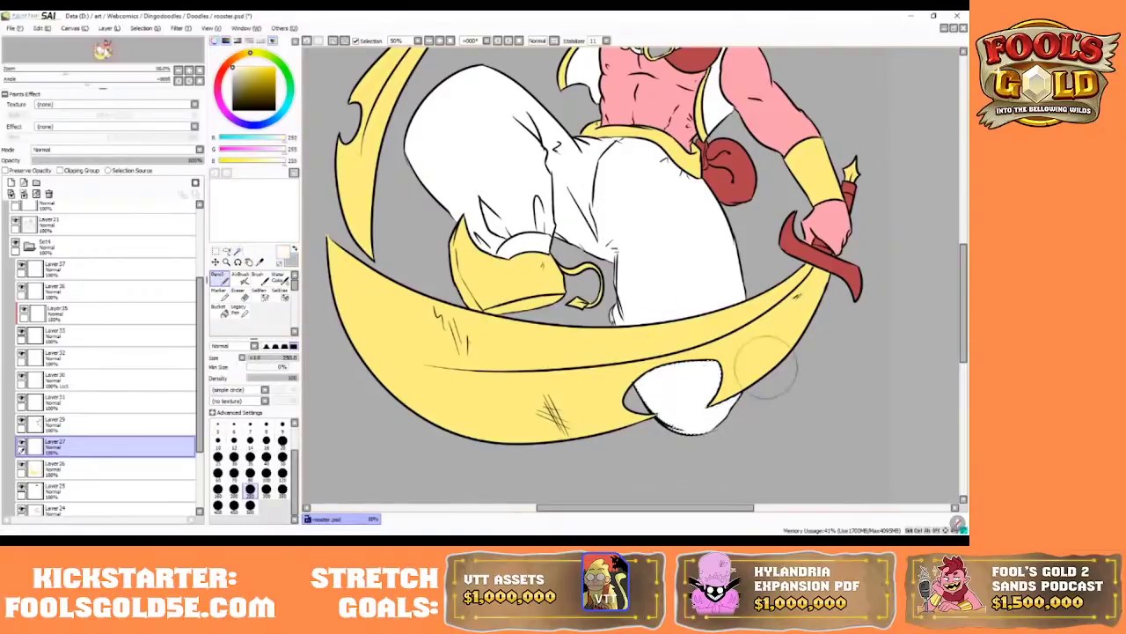
- Clear the selection and erase the foot's outline in and below the blade notch on Layer21 with the Eraser at size 50
mouse_move(967, 263)
mouse_down()
mouse_move(967, 221)
mouse_move(968, 240)
mouse_up()
scroll(964, 299, up, 2)
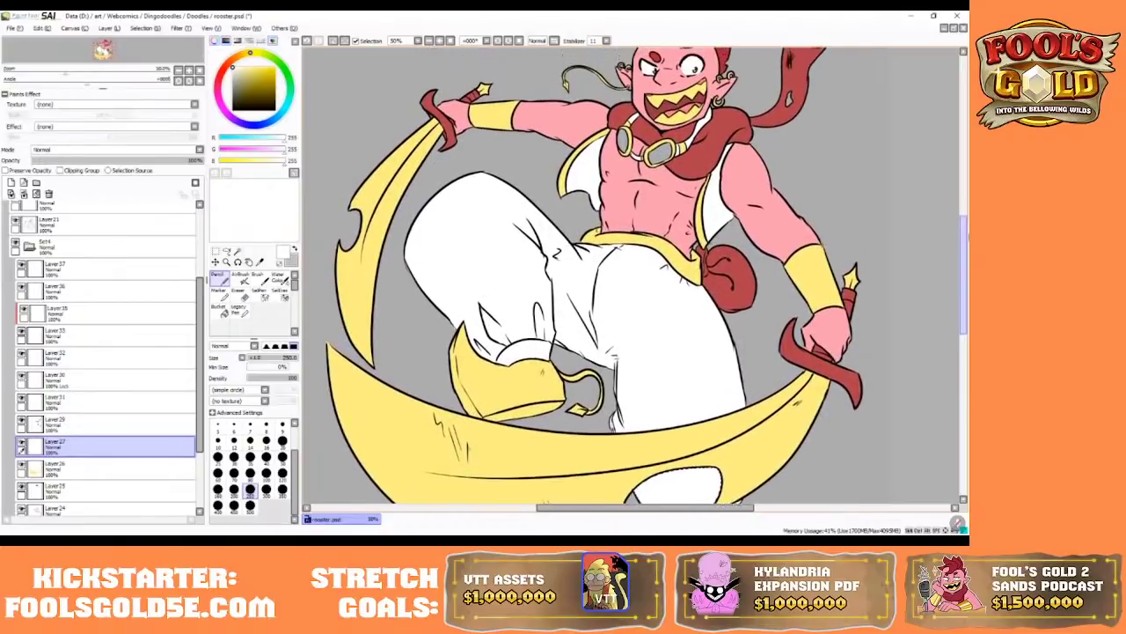
scroll(965, 299, down, 4)
scroll(964, 233, down, 2)
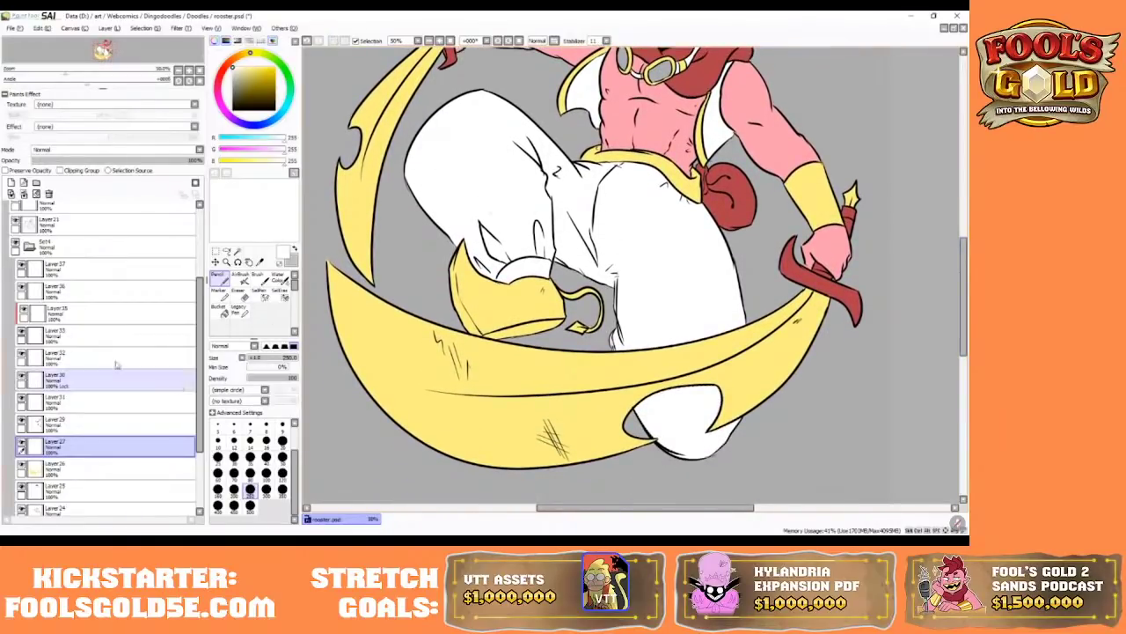
scroll(36, 273, up, 2)
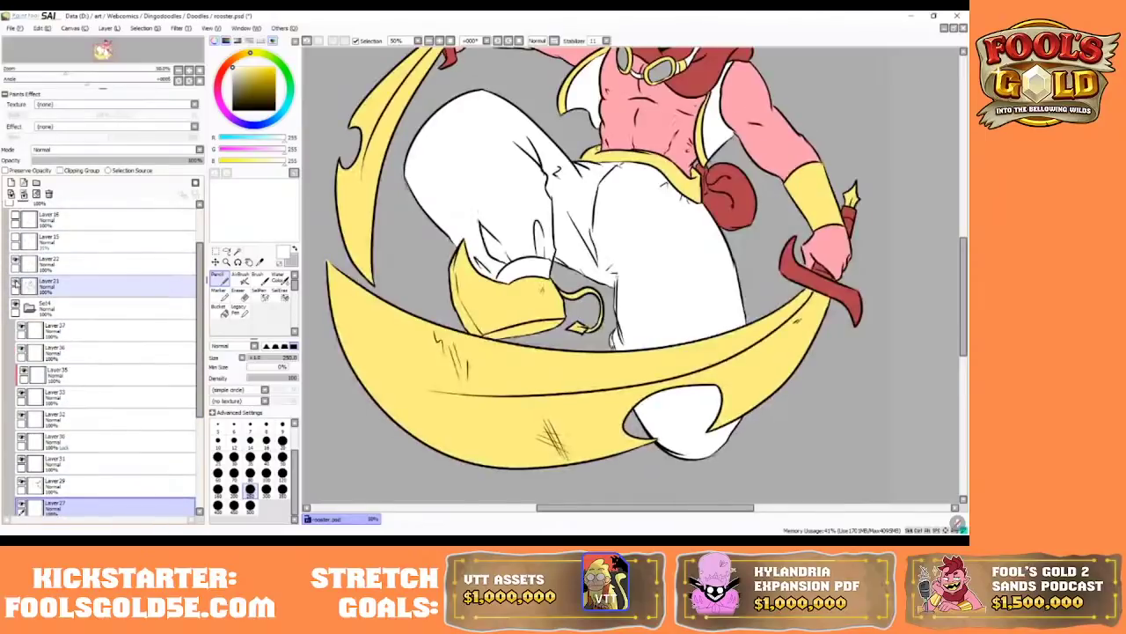
click(35, 284)
click(240, 292)
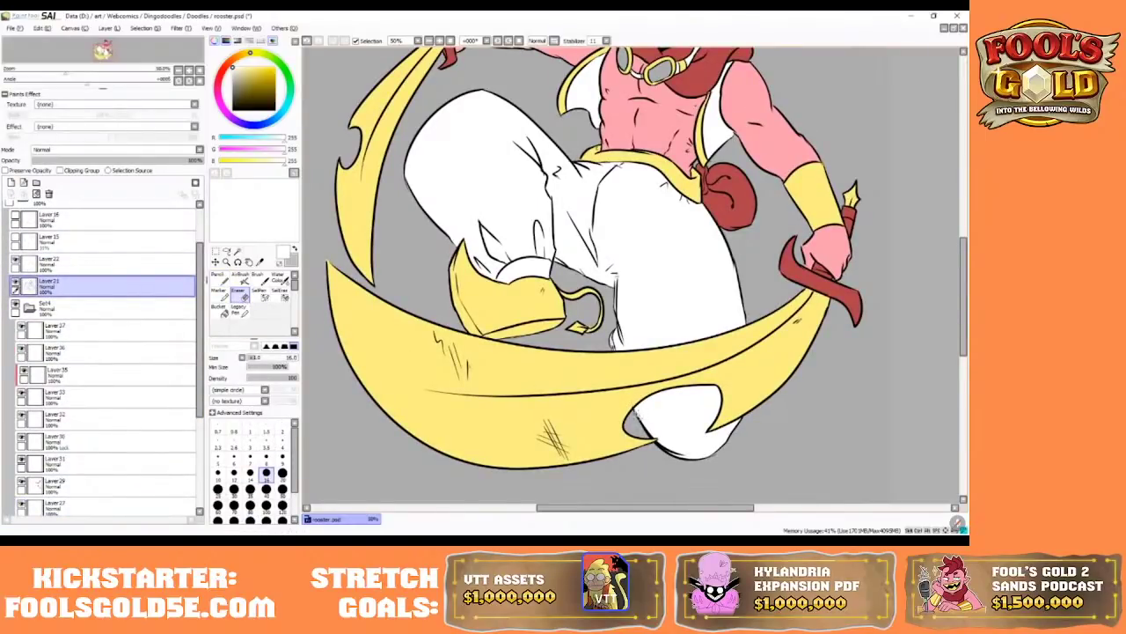
key(bracketright)
key(bracketright)
key(bracketright)
key(bracketright)
key(bracketright)
key(bracketright)
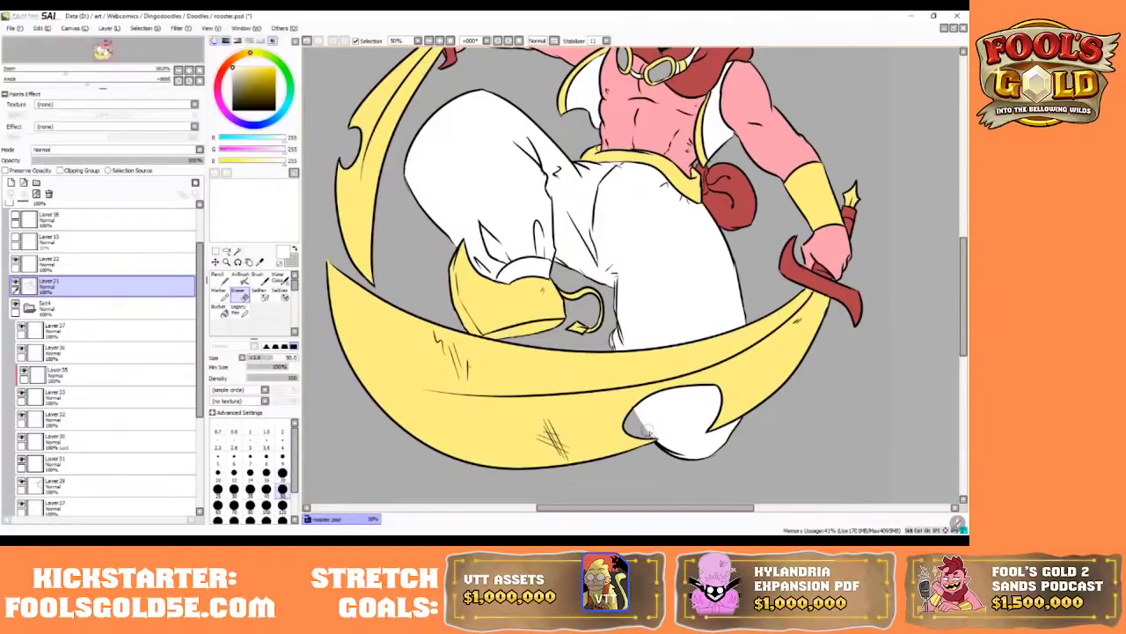
mouse_move(679, 439)
mouse_down()
mouse_move(658, 448)
mouse_move(718, 452)
mouse_move(746, 424)
mouse_up()
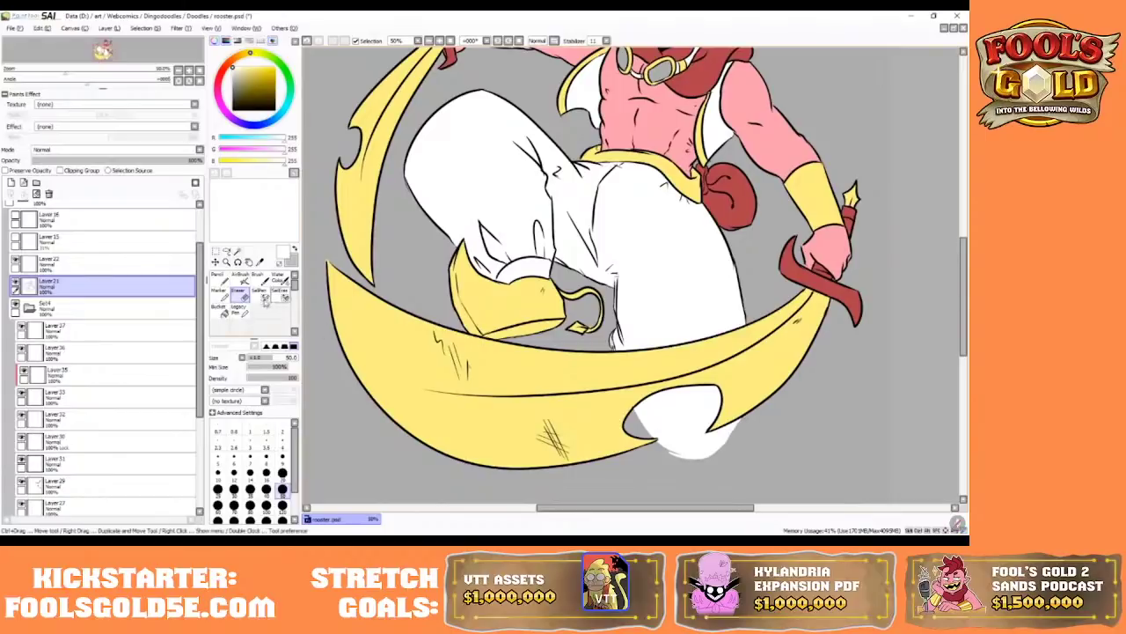
- Draw a new black curved lower outline for the leg inside the blade notch on Layer21, using the Pencil at size 7
click(213, 276)
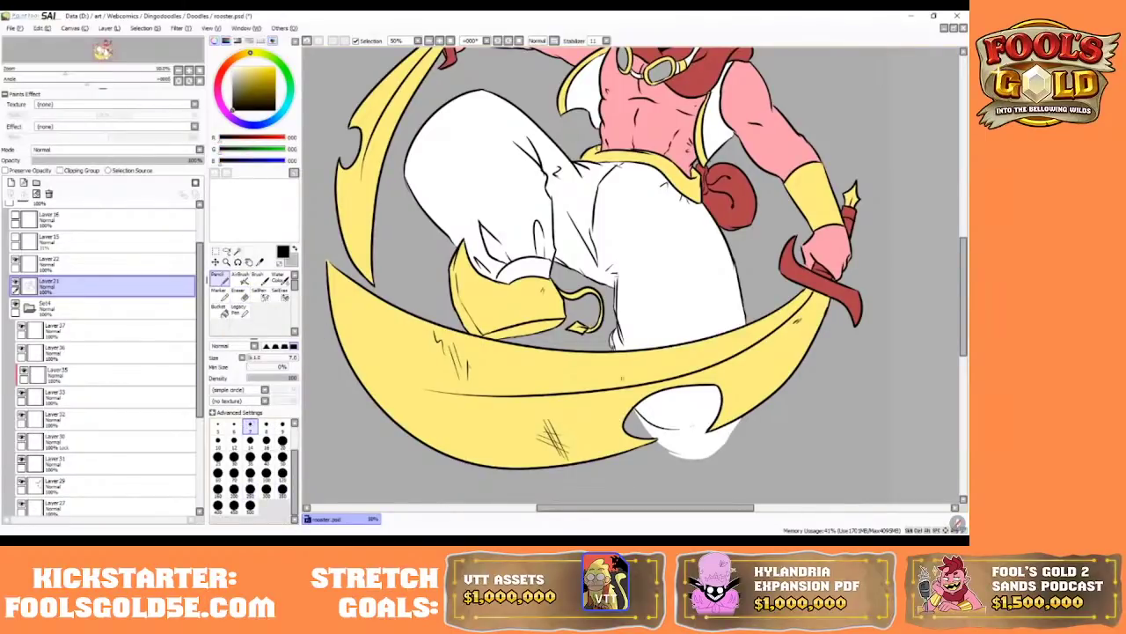
click(309, 40)
mouse_move(642, 408)
mouse_down()
mouse_move(692, 434)
mouse_move(720, 409)
mouse_up()
mouse_move(965, 288)
mouse_down()
mouse_move(964, 255)
mouse_move(967, 284)
mouse_up()
scroll(966, 283, up, 5)
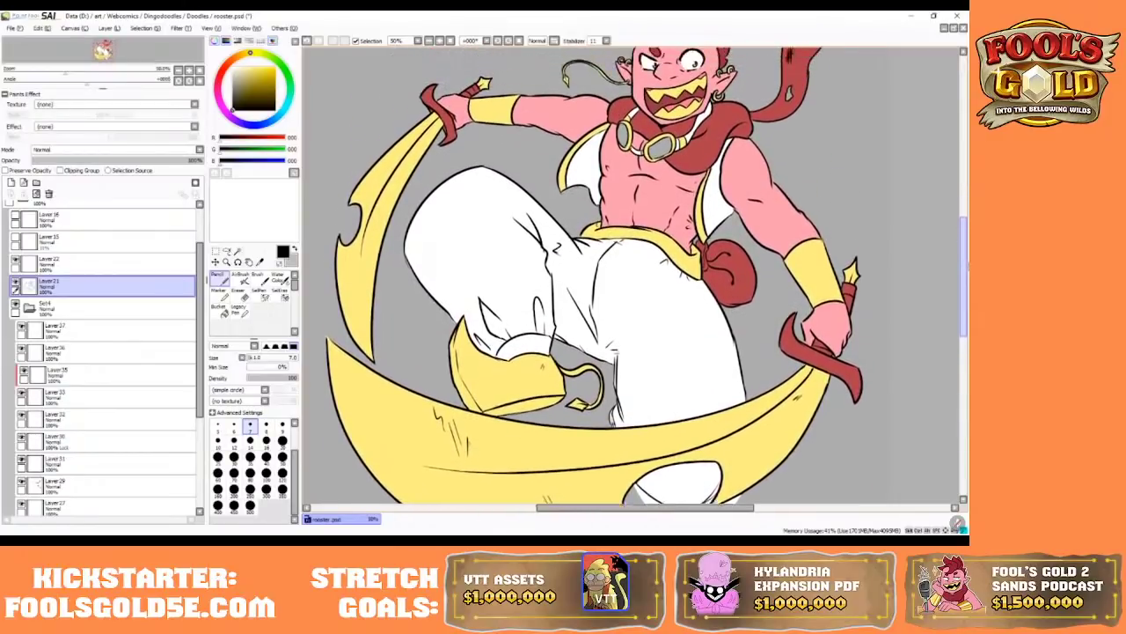
scroll(967, 283, down, 4)
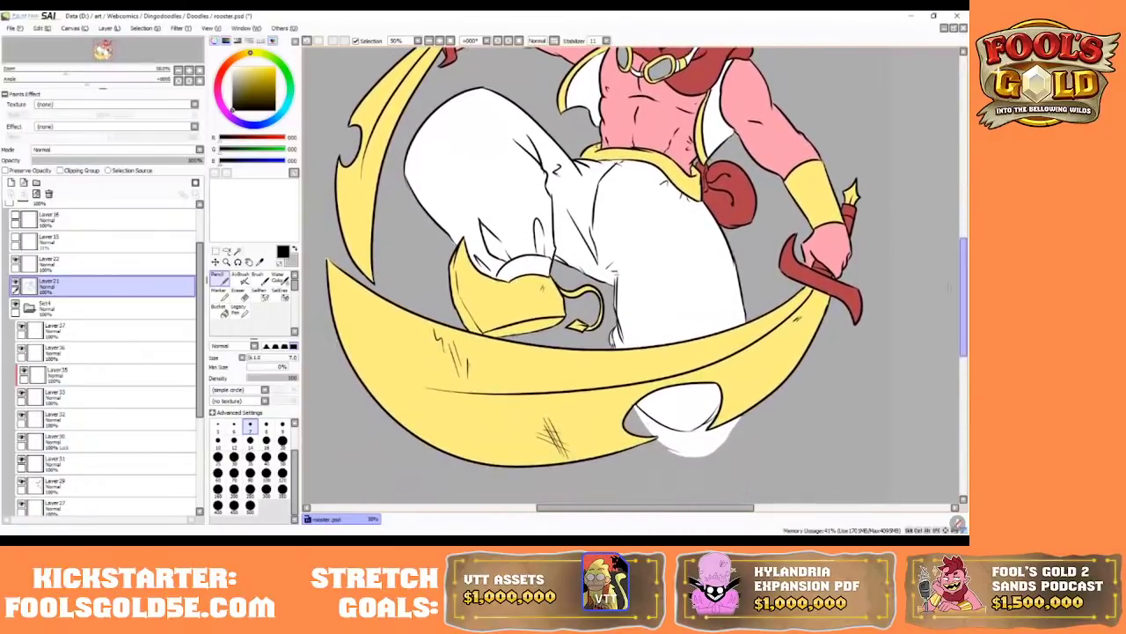
- Erase the white fill outside the new curved outline on Layer27, enlarging the Eraser to size 70
scroll(83, 390, down, 3)
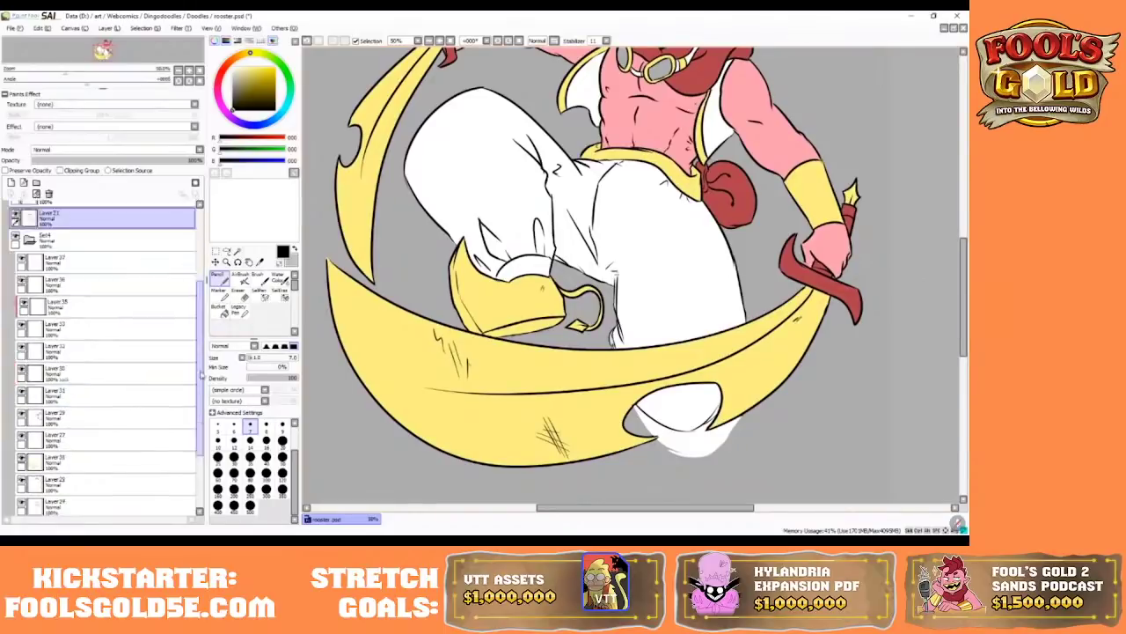
click(83, 374)
click(48, 379)
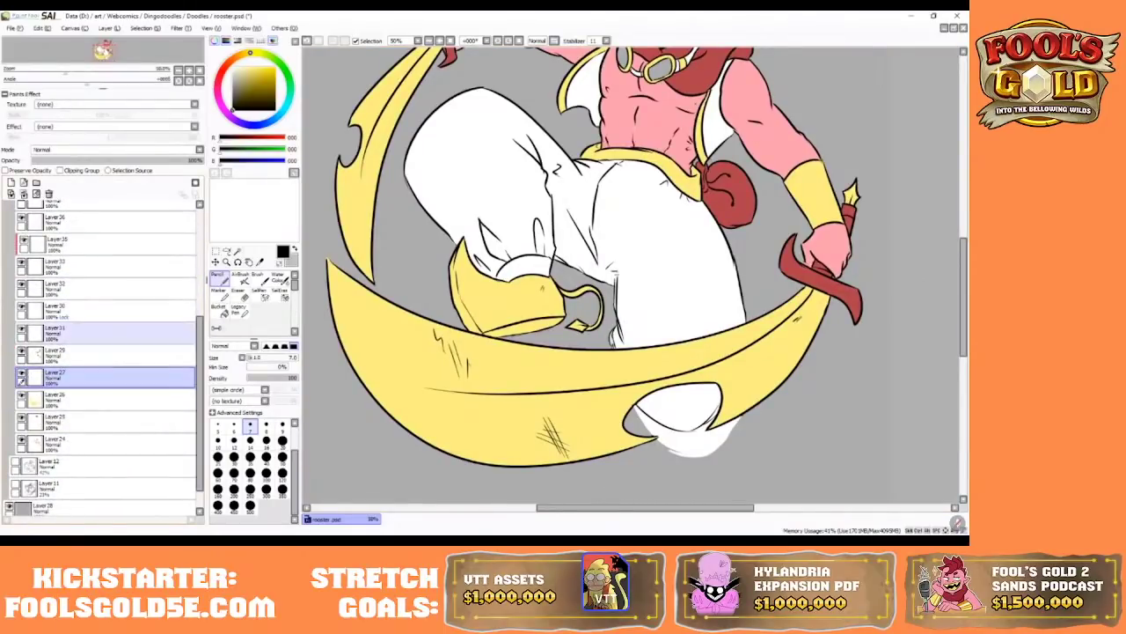
click(239, 294)
mouse_move(639, 424)
mouse_down()
mouse_move(676, 447)
mouse_move(659, 445)
mouse_move(704, 455)
mouse_move(733, 445)
mouse_move(724, 442)
mouse_move(744, 425)
mouse_move(691, 447)
mouse_move(720, 427)
mouse_move(677, 446)
mouse_move(646, 426)
mouse_move(697, 444)
mouse_move(653, 430)
mouse_move(727, 428)
mouse_up()
key(bracketright)
key(bracketright)
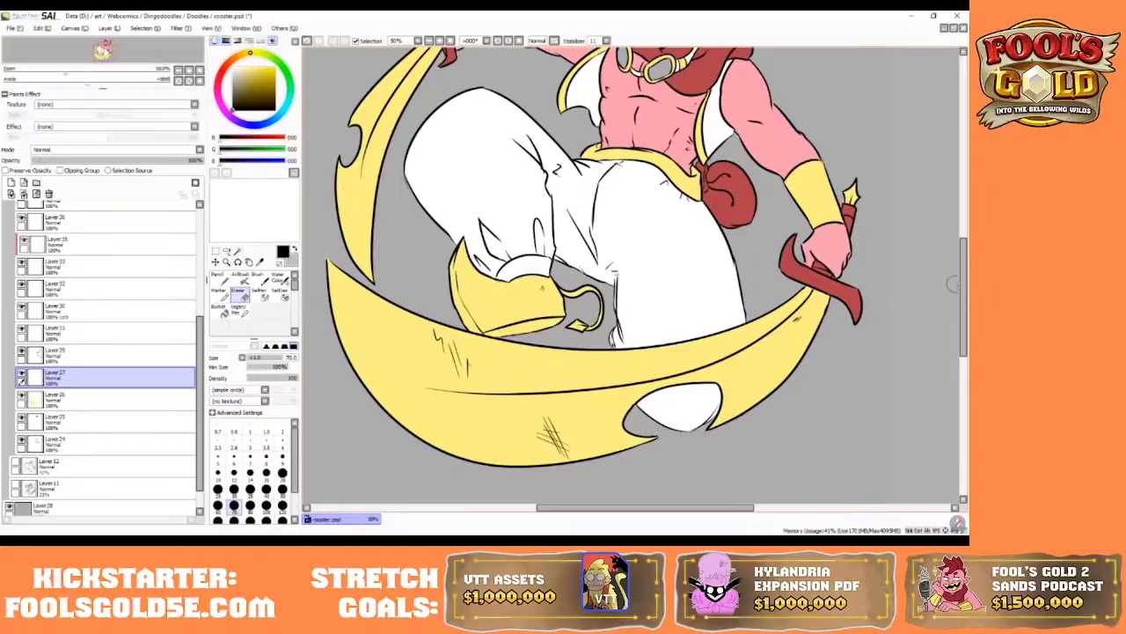
- Examine the whole coloured figure at 25% and 33.33% zoom
drag(964, 295, 964, 244)
click(451, 40)
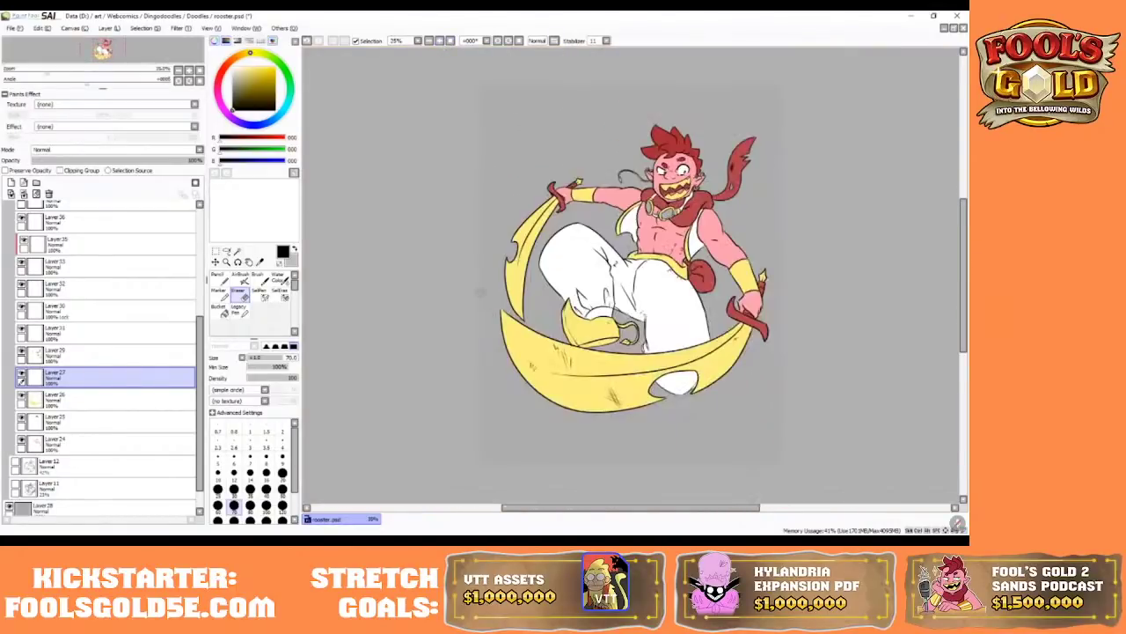
drag(666, 506, 686, 506)
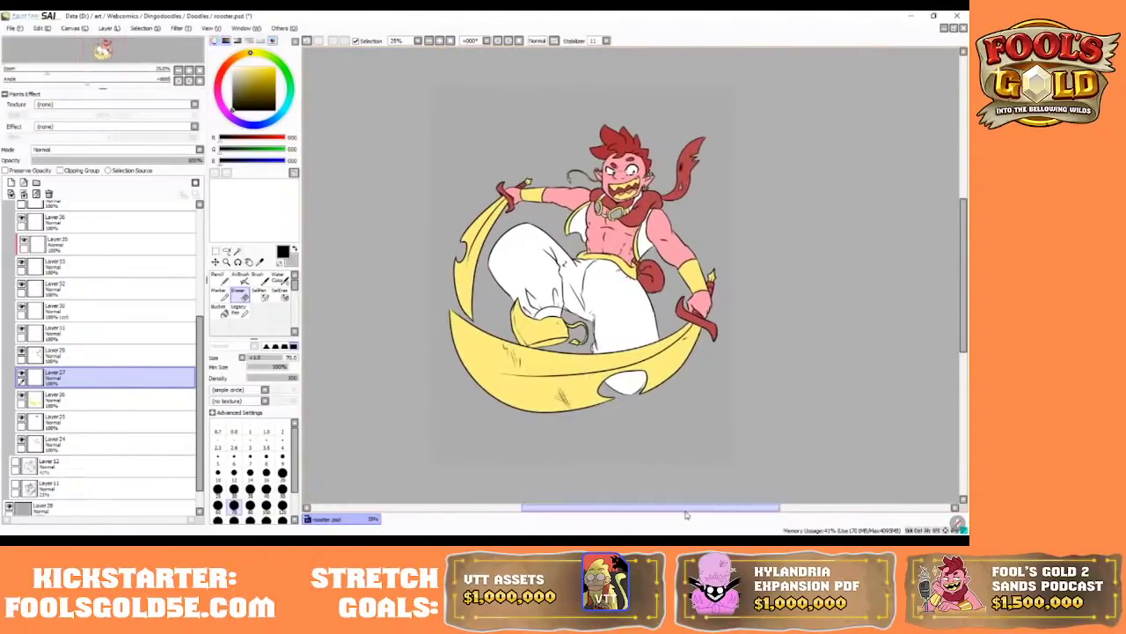
click(451, 40)
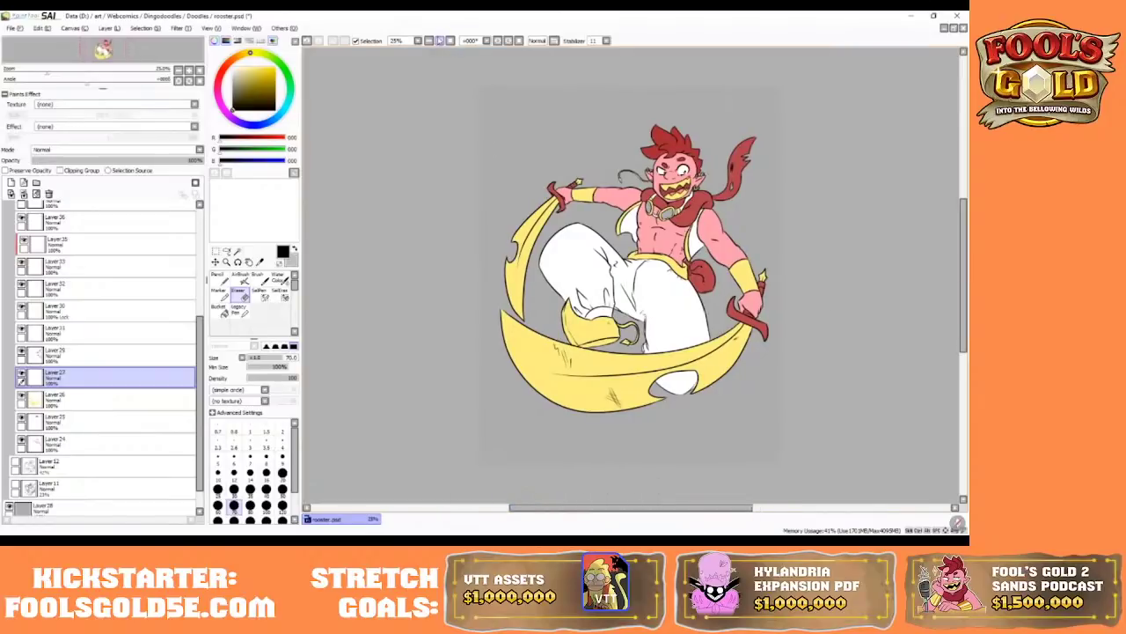
click(440, 41)
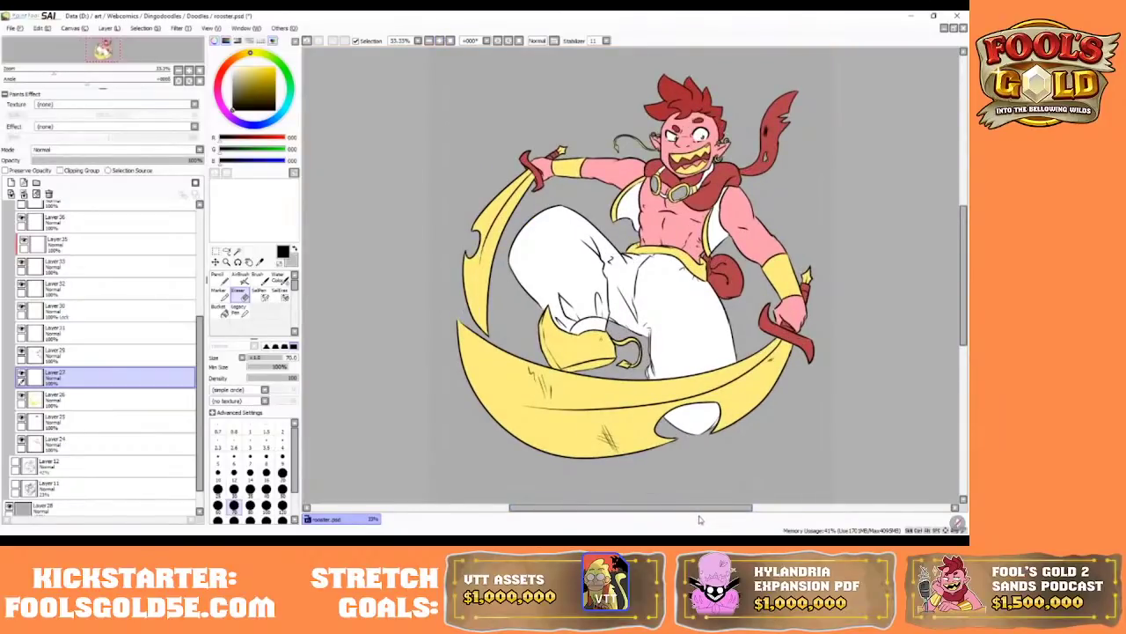
drag(696, 509, 711, 507)
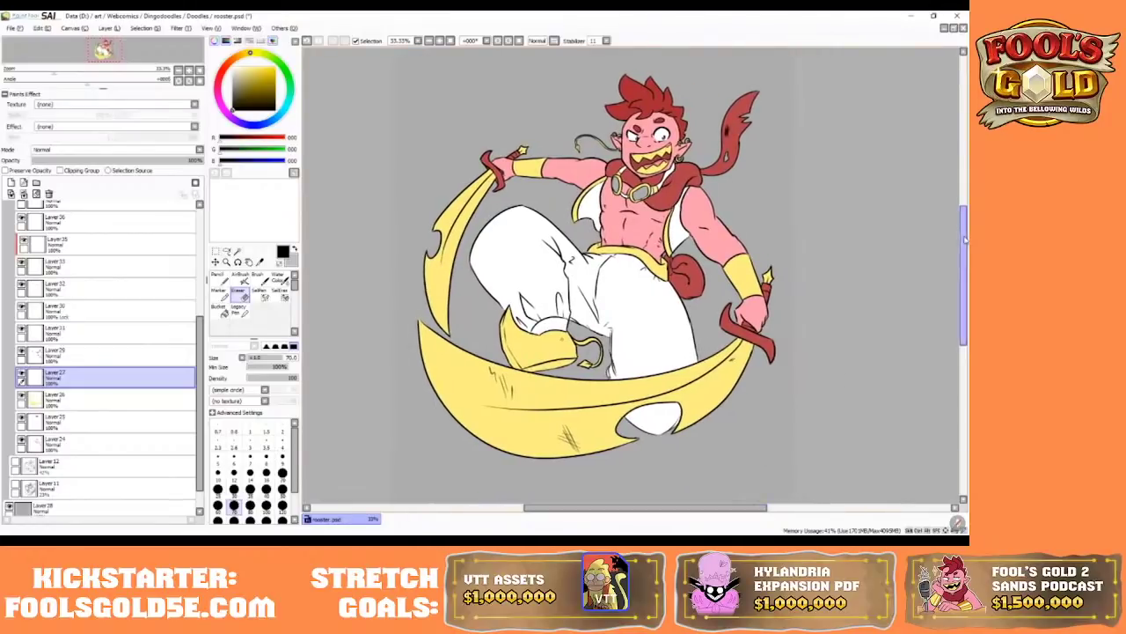
drag(963, 239, 964, 228)
drag(673, 518, 679, 518)
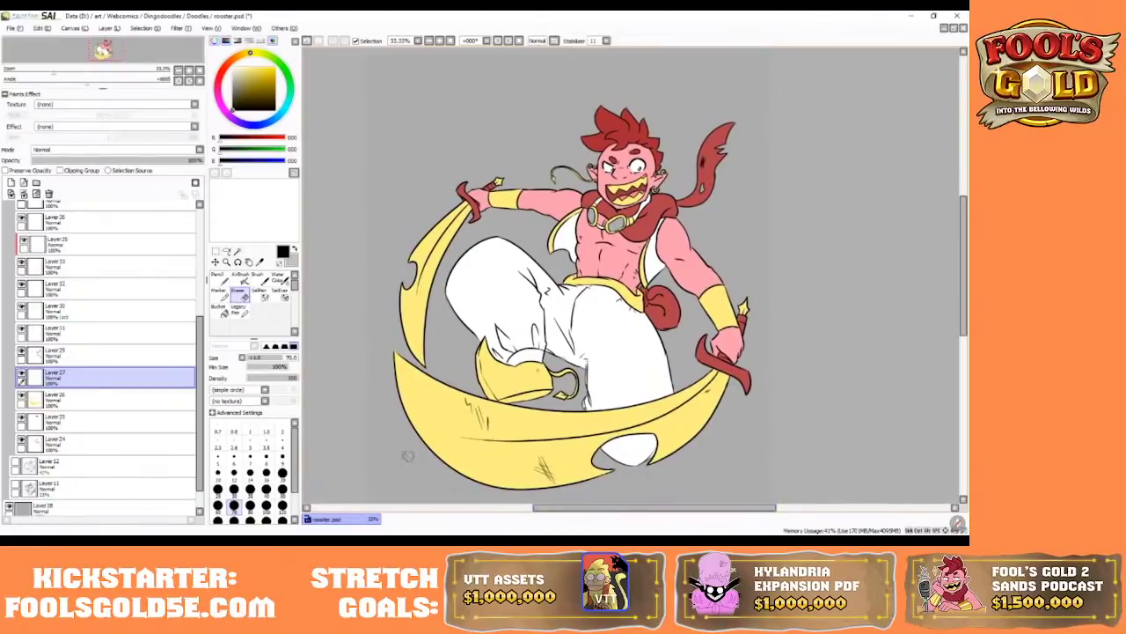
drag(965, 211, 963, 223)
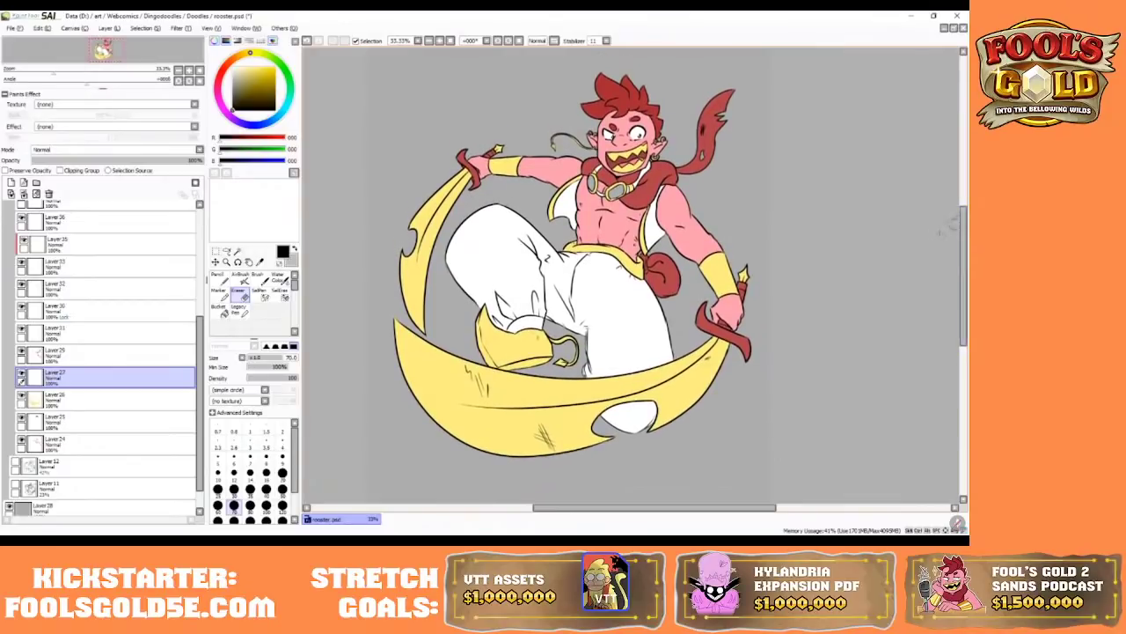
- Toggle the visibility of Layer19 and Layer16 to check their contents, and delete the unused Layer16 and Layer15
click(237, 251)
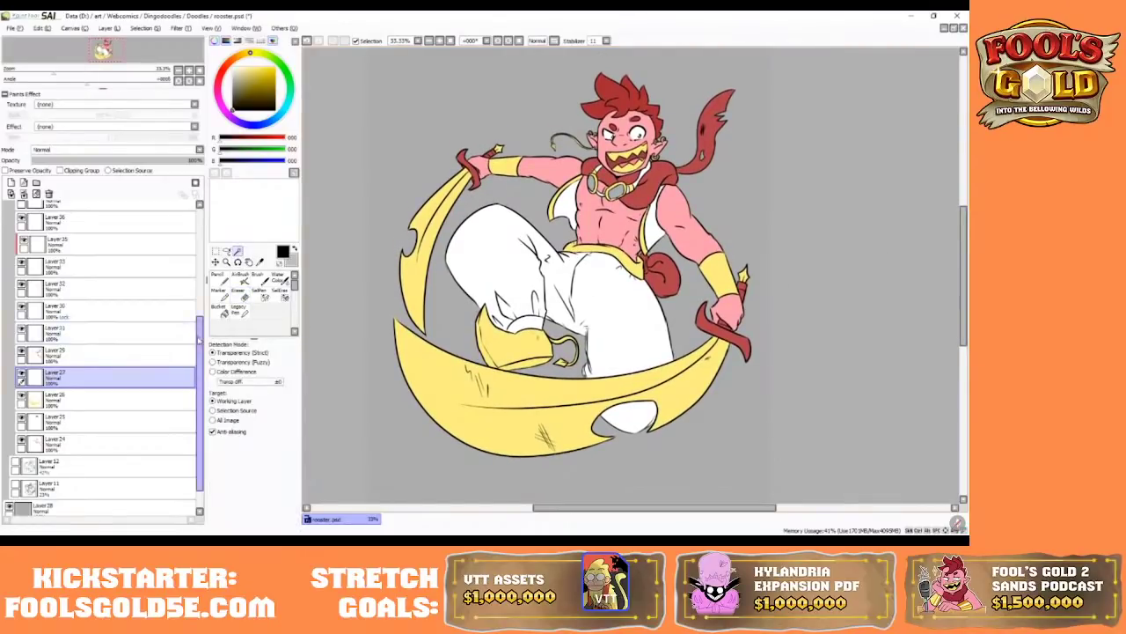
scroll(205, 234, up, 5)
click(17, 231)
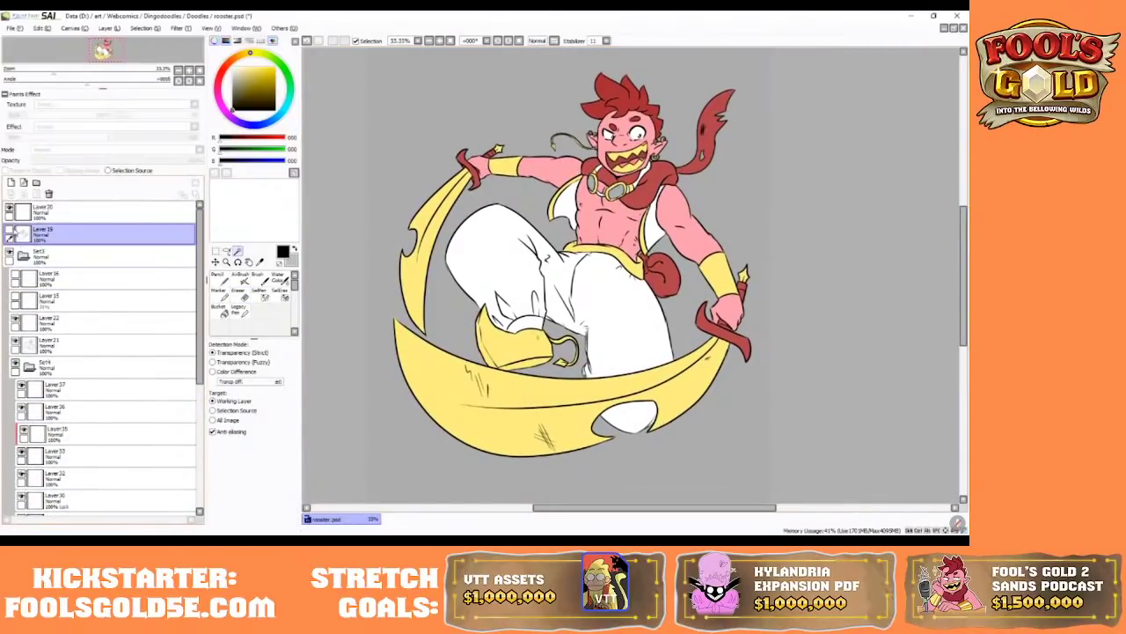
click(9, 231)
click(9, 231)
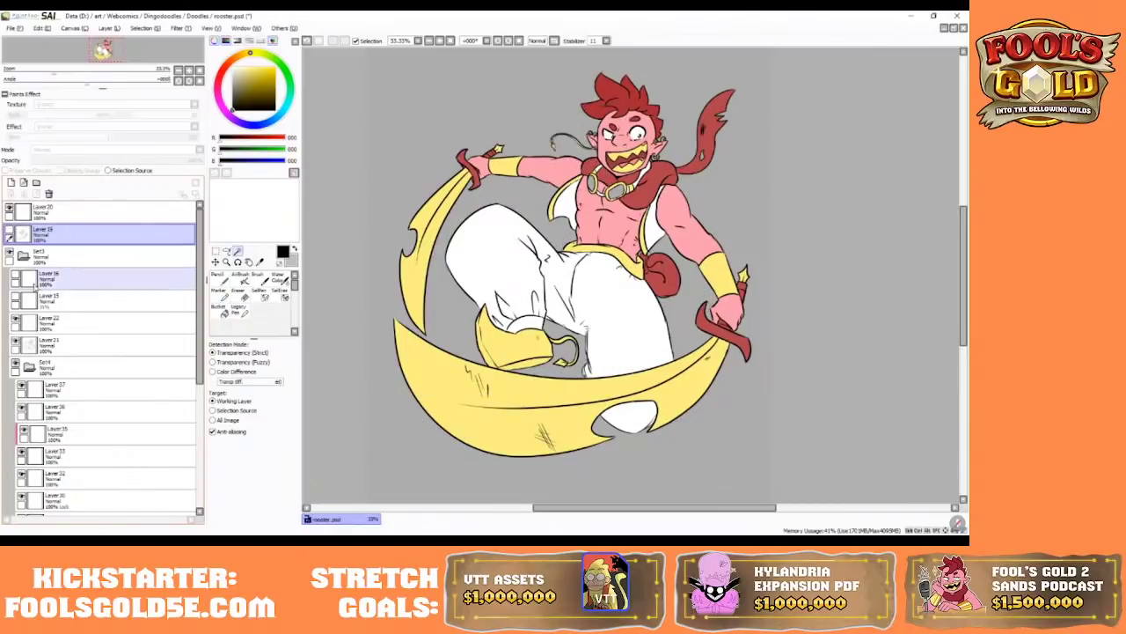
click(15, 275)
click(15, 274)
click(37, 283)
click(48, 194)
click(48, 194)
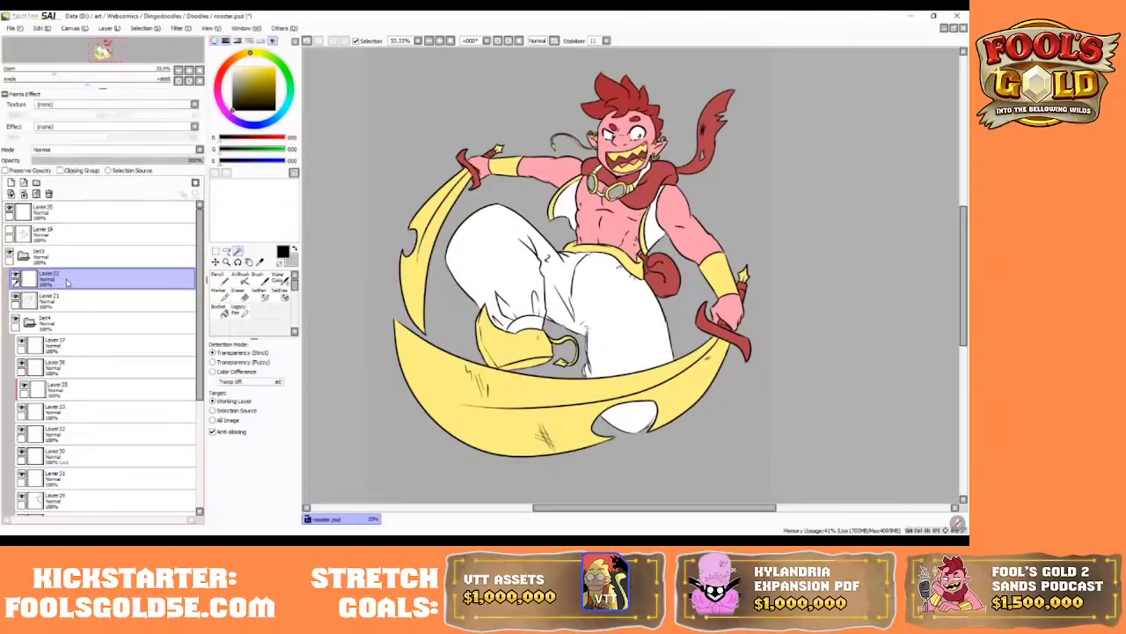
- Select both goggle lens areas on the line-art layer Layer21 with the Magic Wand
scroll(447, 142, up, 1)
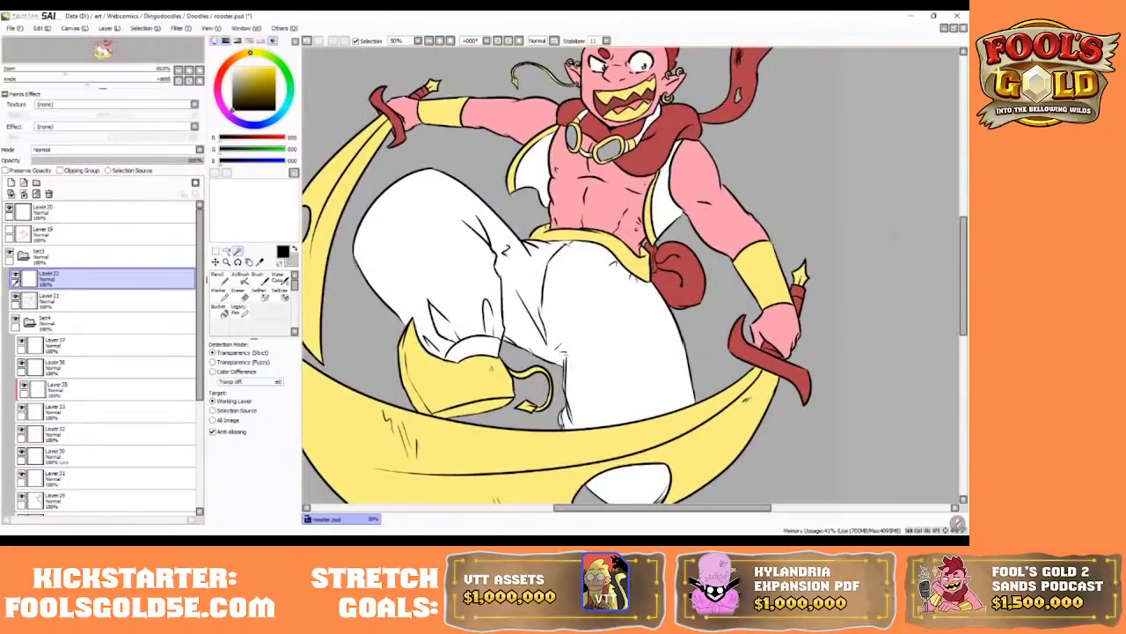
drag(964, 247, 964, 215)
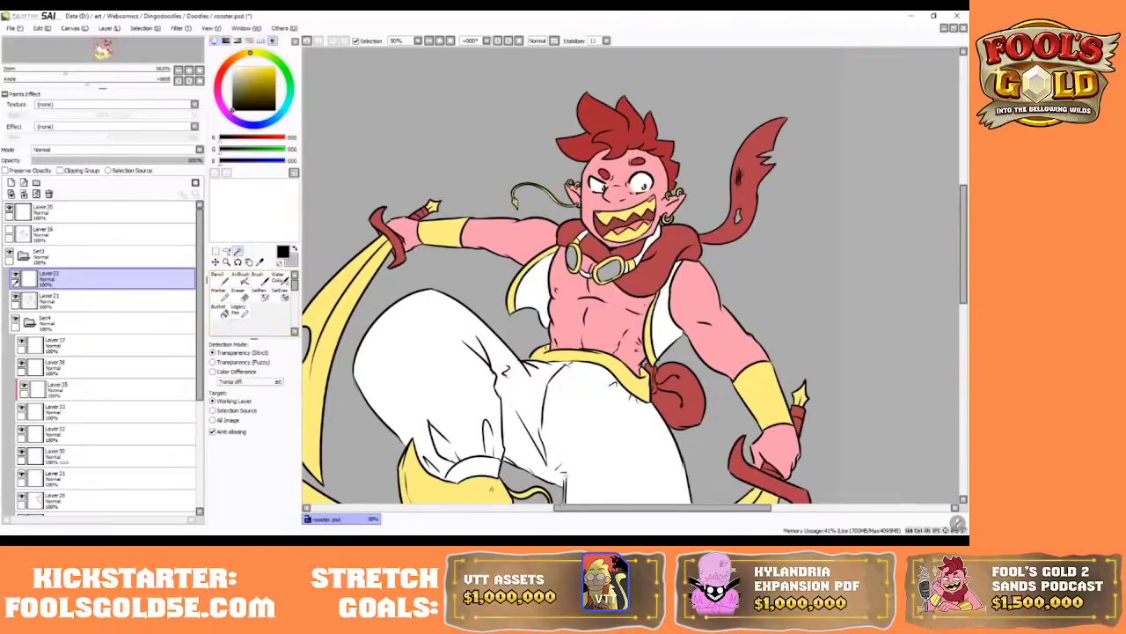
drag(573, 508, 581, 508)
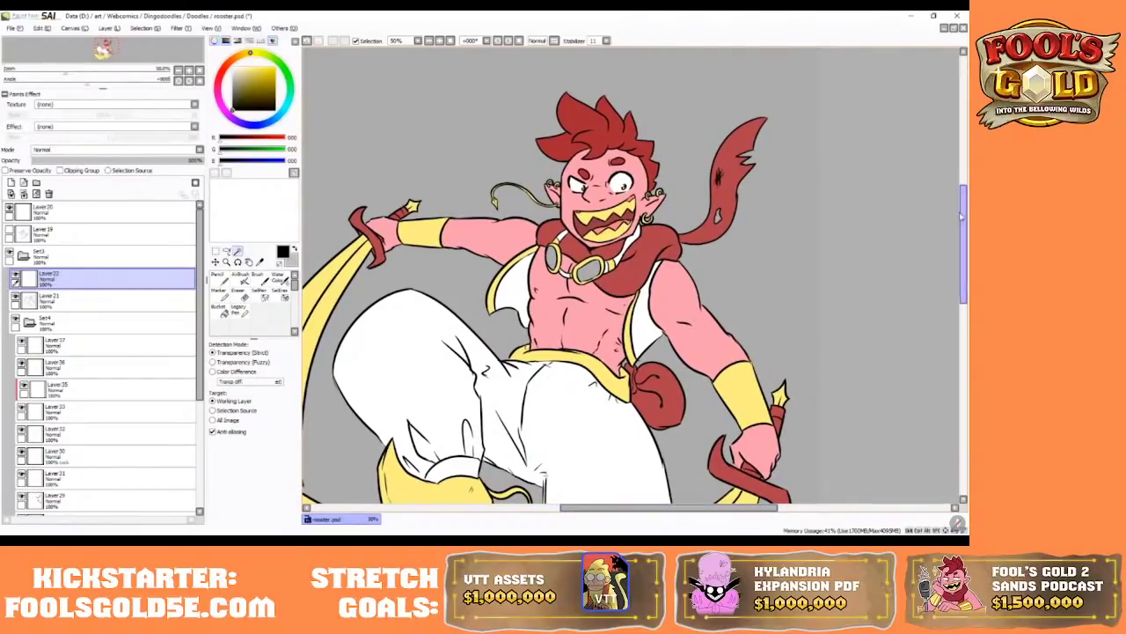
mouse_move(964, 216)
mouse_down()
mouse_move(964, 247)
mouse_move(964, 229)
mouse_up()
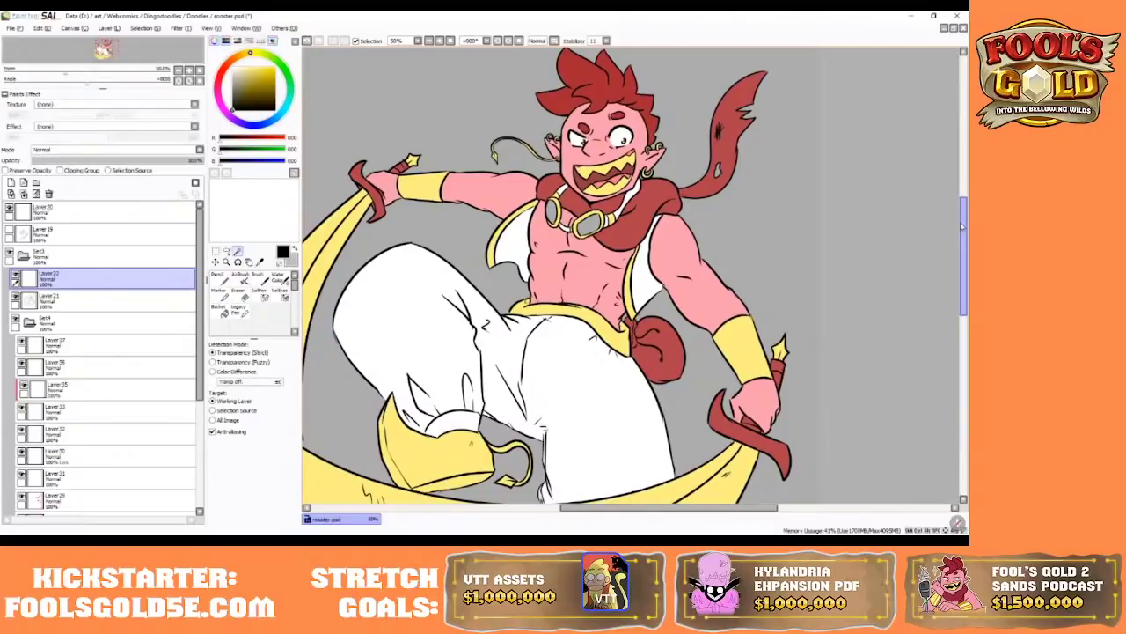
click(112, 301)
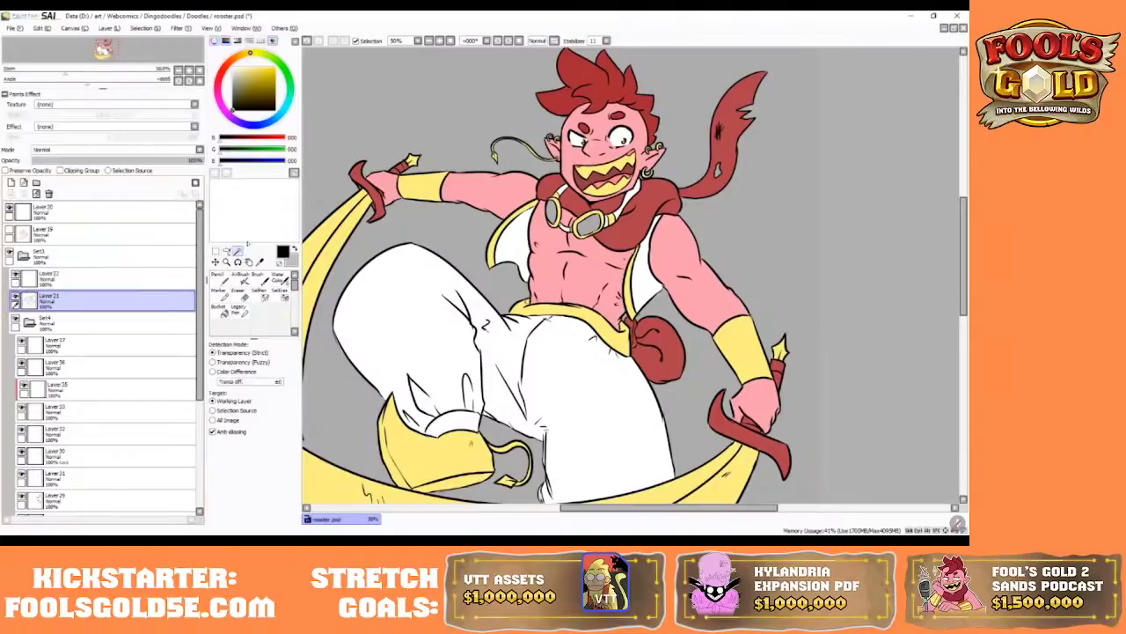
click(439, 40)
click(439, 40)
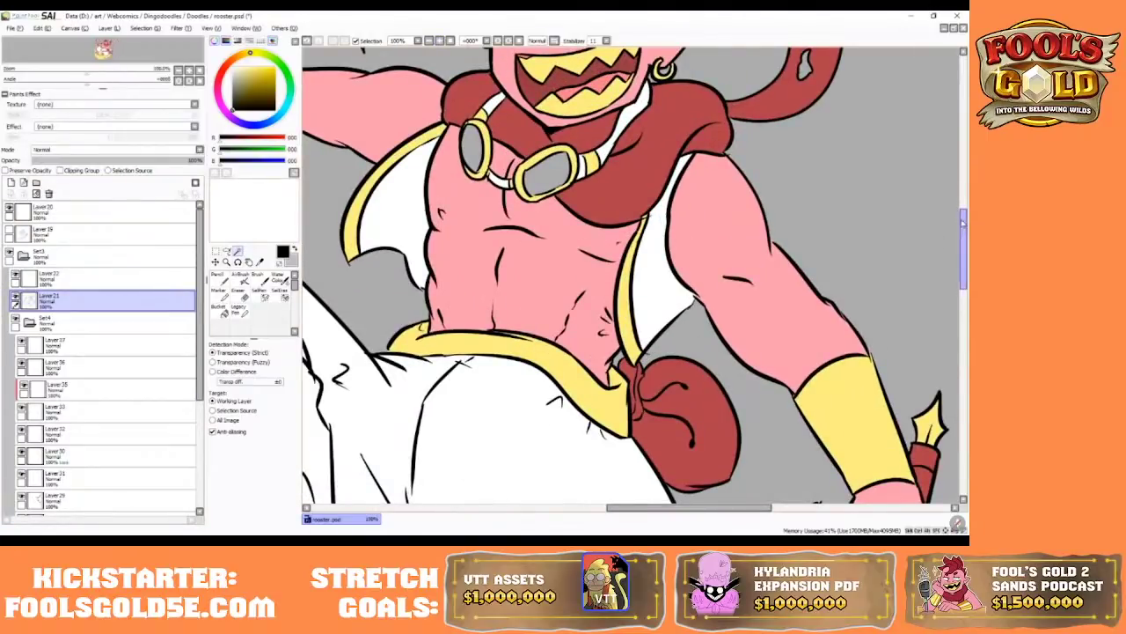
drag(965, 225, 966, 182)
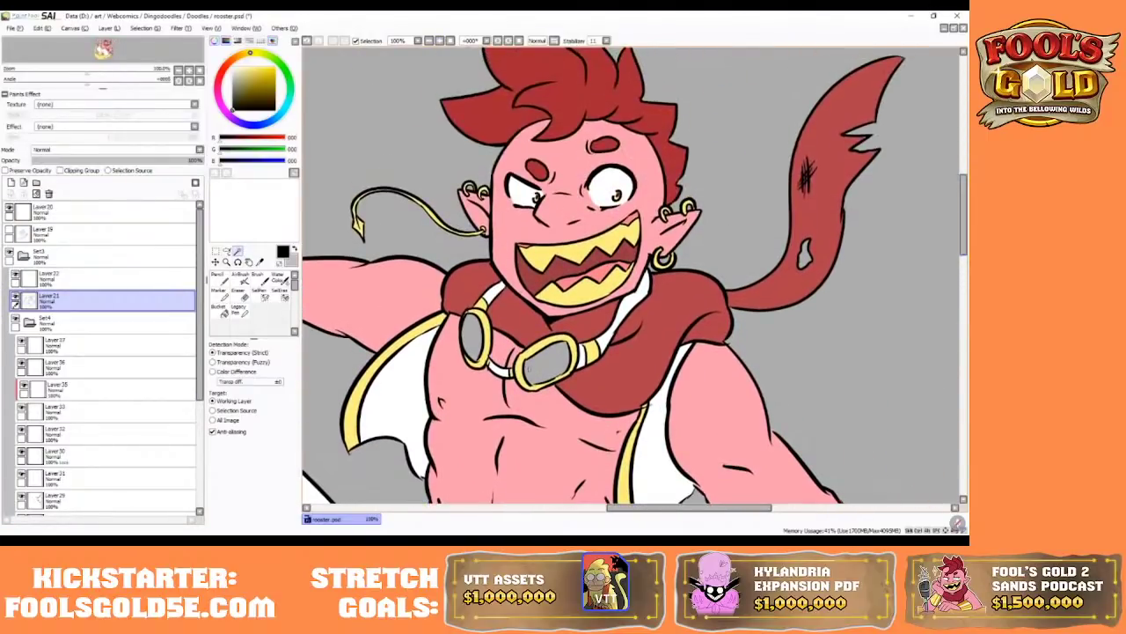
click(548, 362)
click(473, 336)
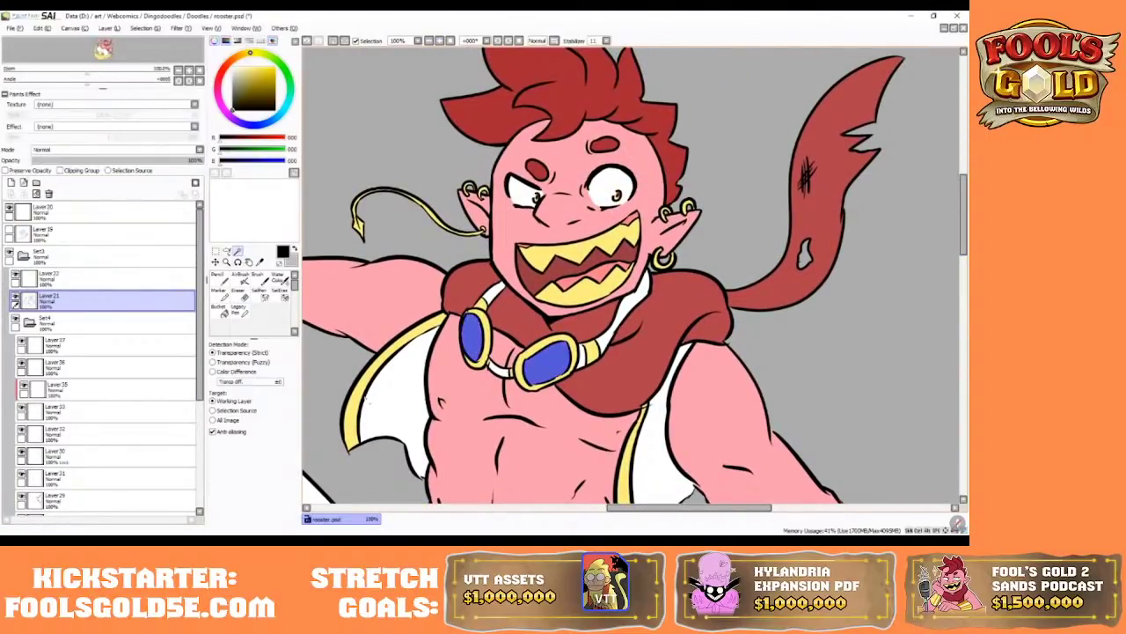
- Add a new layer directly above Layer37 inside Set4 and switch to the Pencil
click(88, 344)
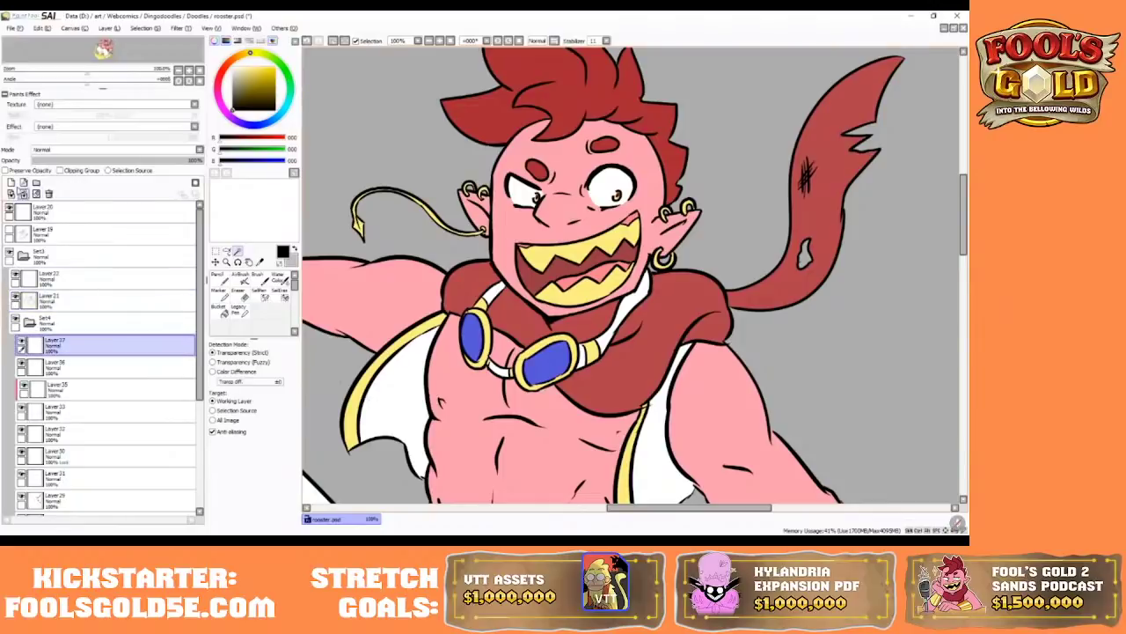
click(11, 182)
click(220, 296)
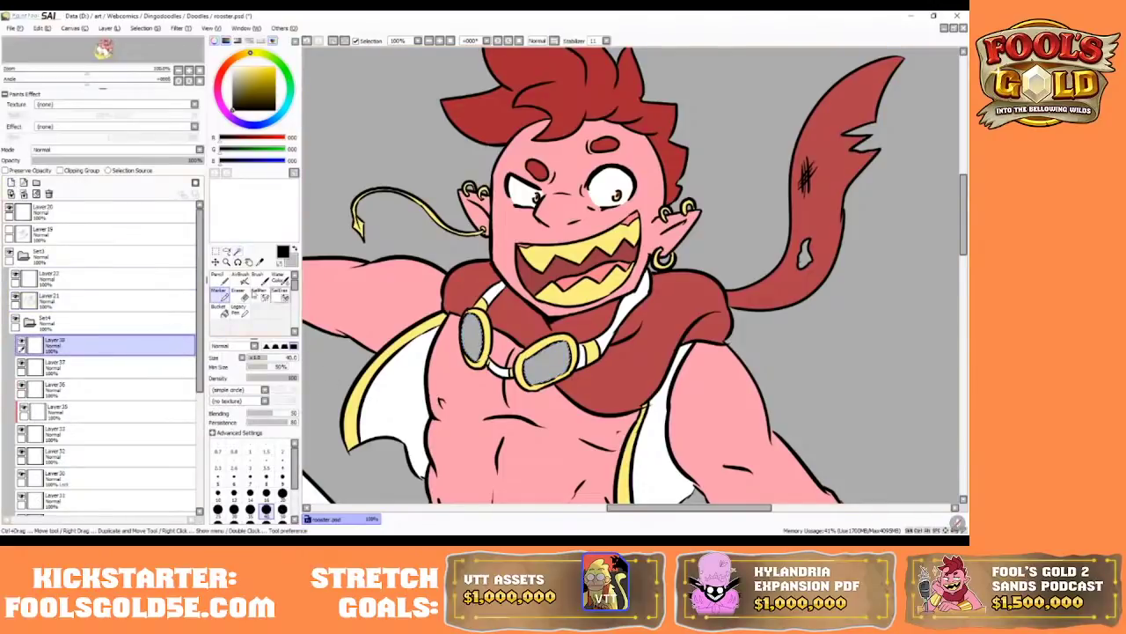
click(220, 278)
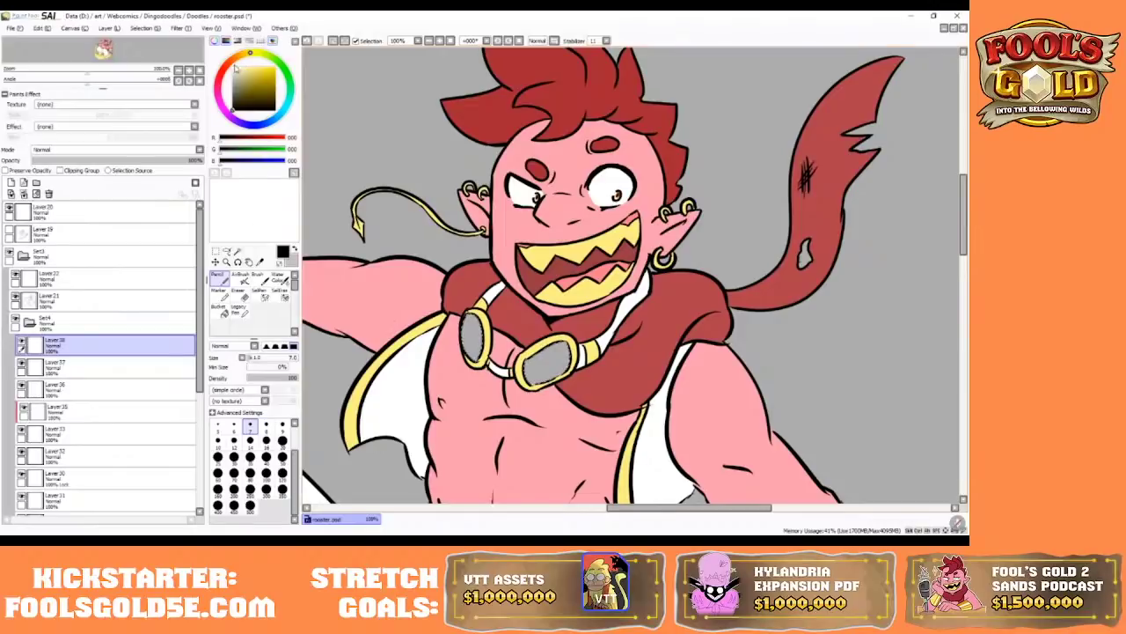
- Try pink and purple as the lens colour, and settle on a light orange (RGB 255, 177, 117)
click(218, 94)
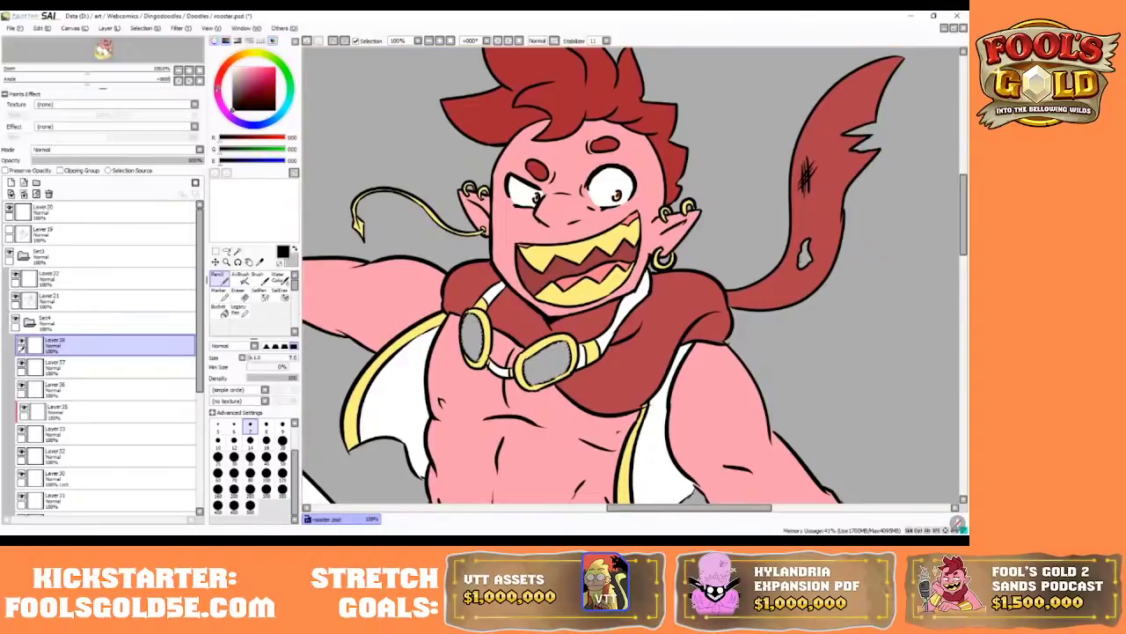
click(255, 68)
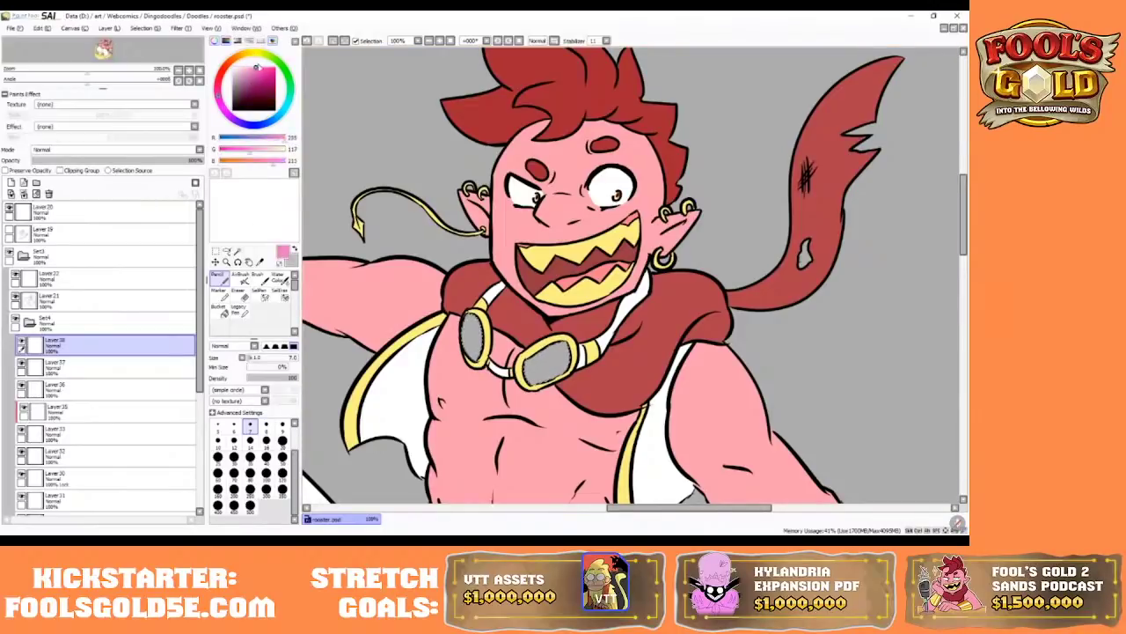
click(223, 104)
click(232, 120)
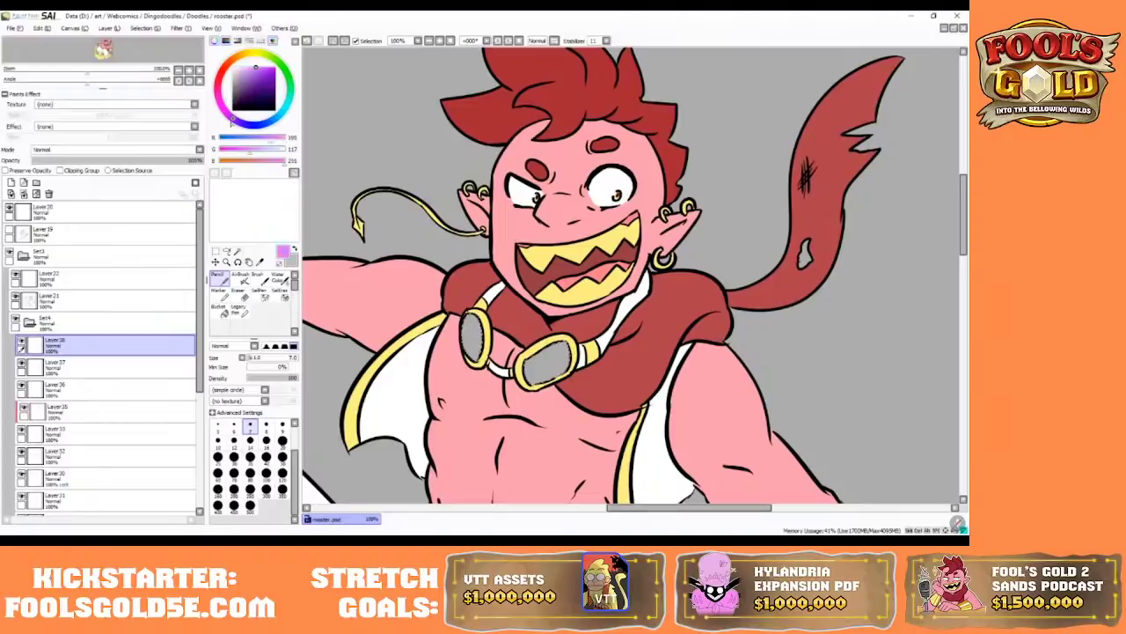
drag(253, 54, 238, 58)
- Fill both selected goggle lenses with the light orange on the new layer, enlarging the Pencil to size 60
key(bracketright)
key(bracketright)
key(bracketright)
key(bracketright)
key(bracketright)
key(bracketright)
key(bracketright)
key(bracketright)
key(bracketright)
key(bracketright)
key(bracketright)
key(bracketright)
key(bracketright)
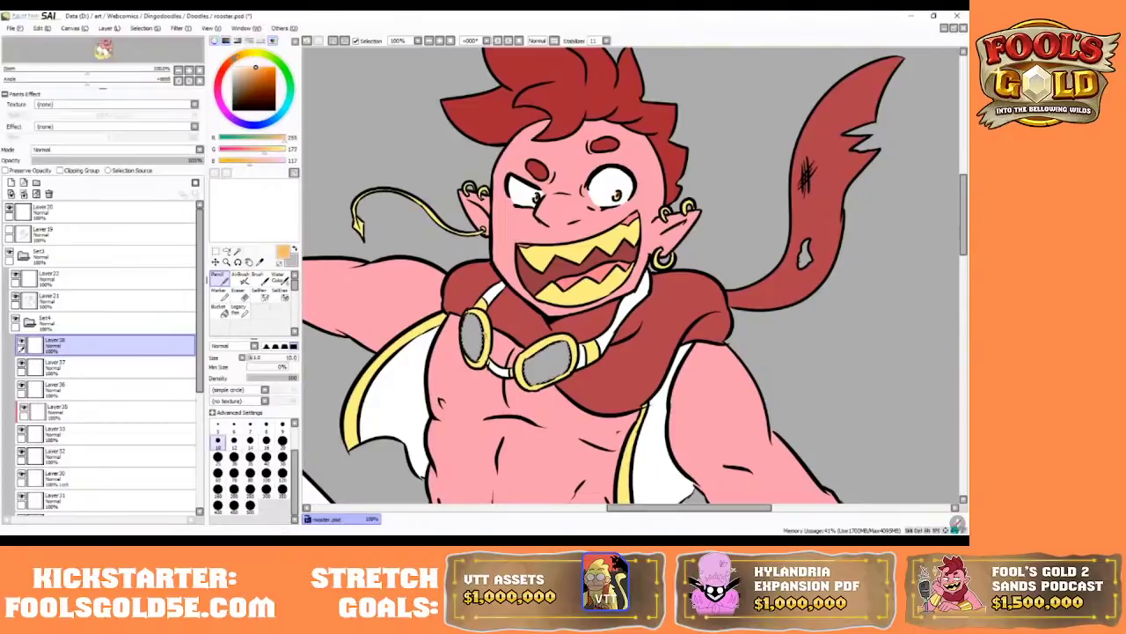
drag(477, 322, 472, 352)
mouse_move(563, 343)
mouse_down()
mouse_move(541, 374)
mouse_move(563, 359)
mouse_up()
- Sample the goggle frame's yellow and paint diagonal reflection stripes across both orange lenses, varying the Pencil size between 14 and 25
scroll(448, 403, down, 5)
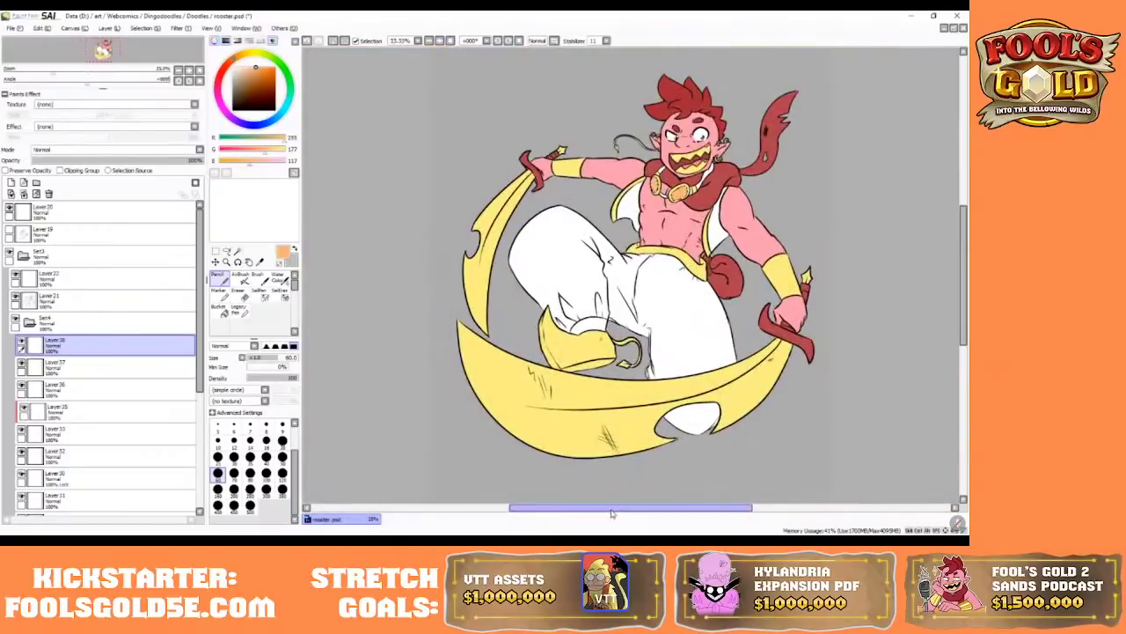
drag(617, 507, 646, 507)
click(439, 41)
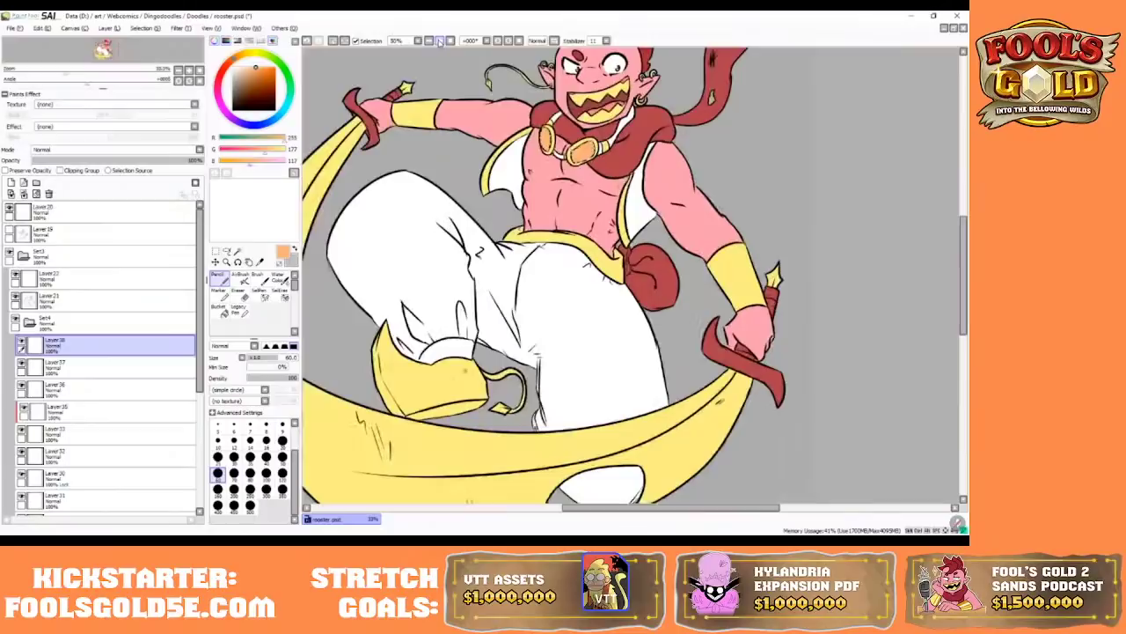
drag(964, 233, 966, 208)
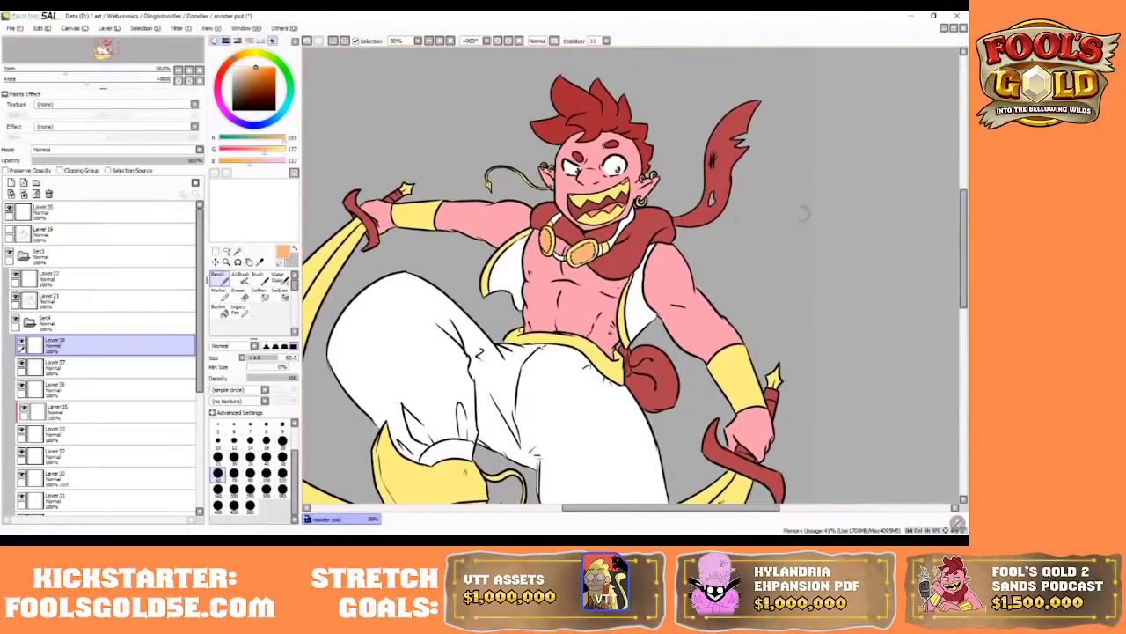
click(440, 41)
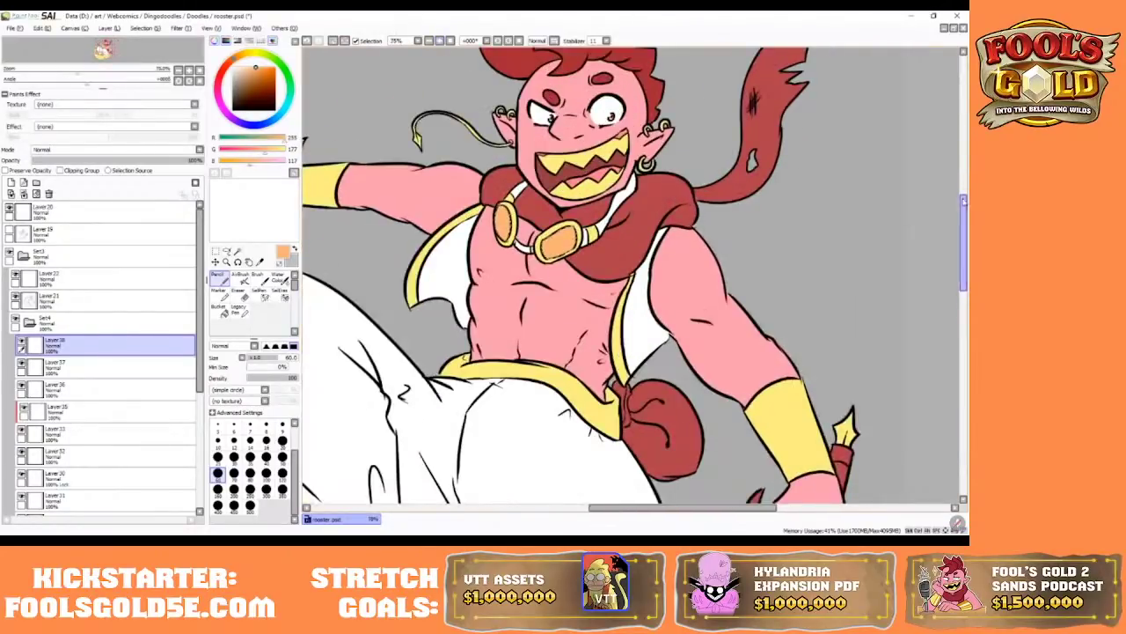
drag(962, 209, 963, 195)
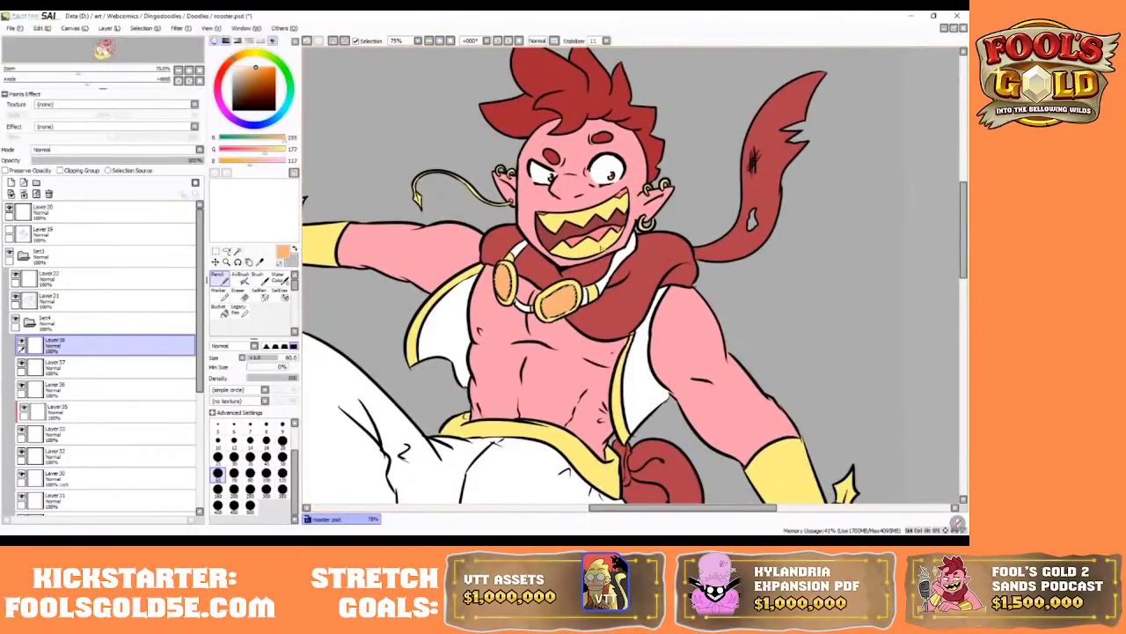
right_click(554, 287)
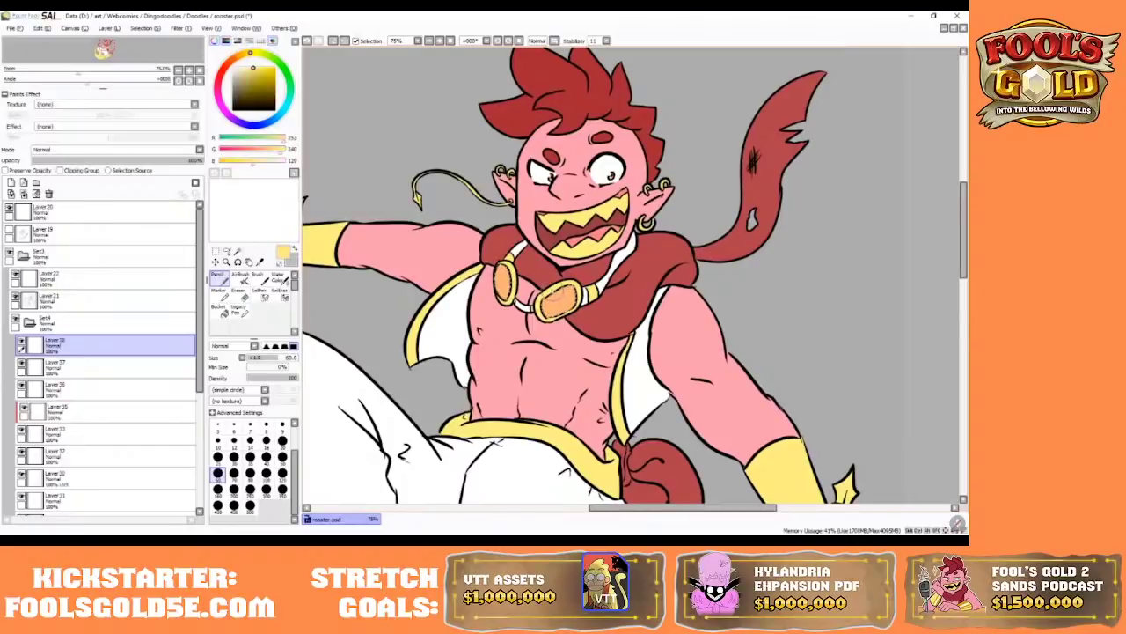
click(265, 440)
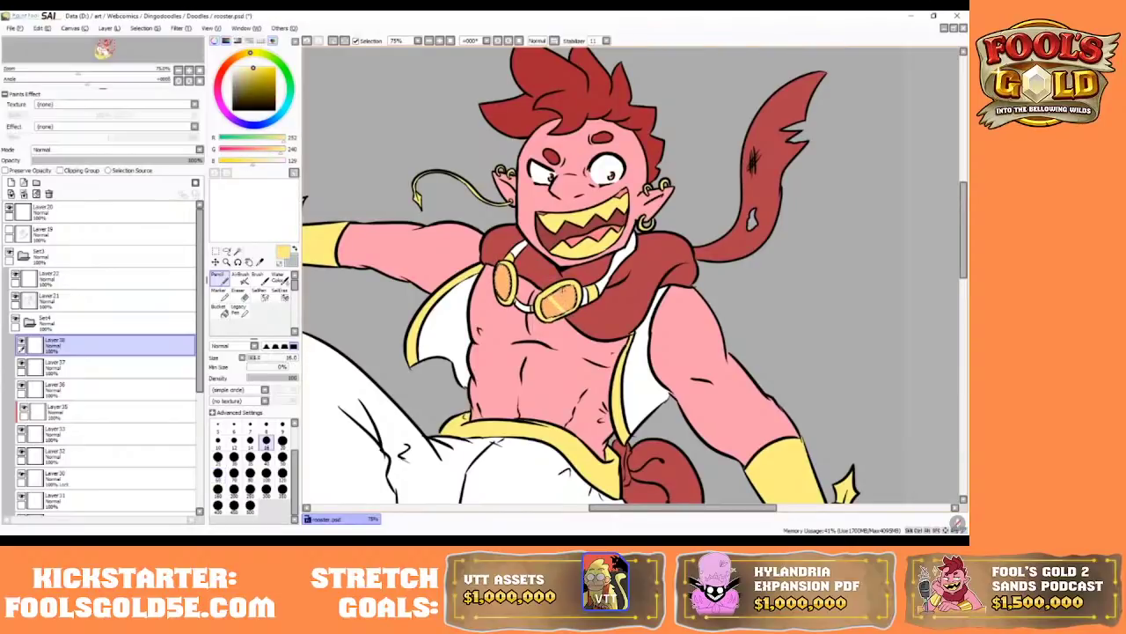
click(281, 440)
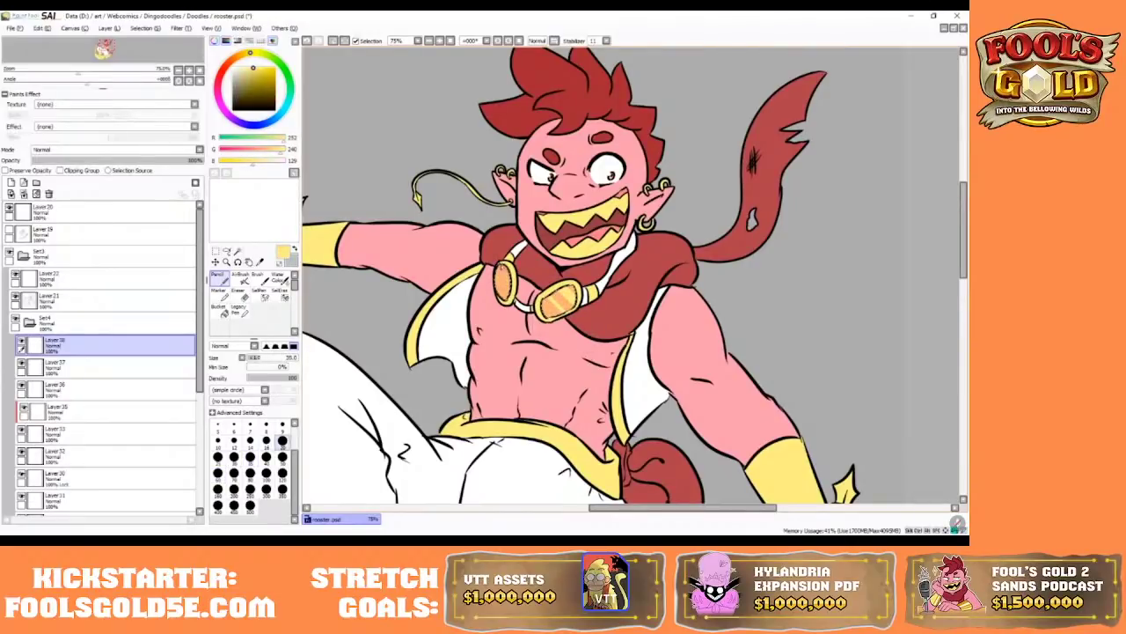
key(bracketleft)
key(bracketleft)
key(bracketleft)
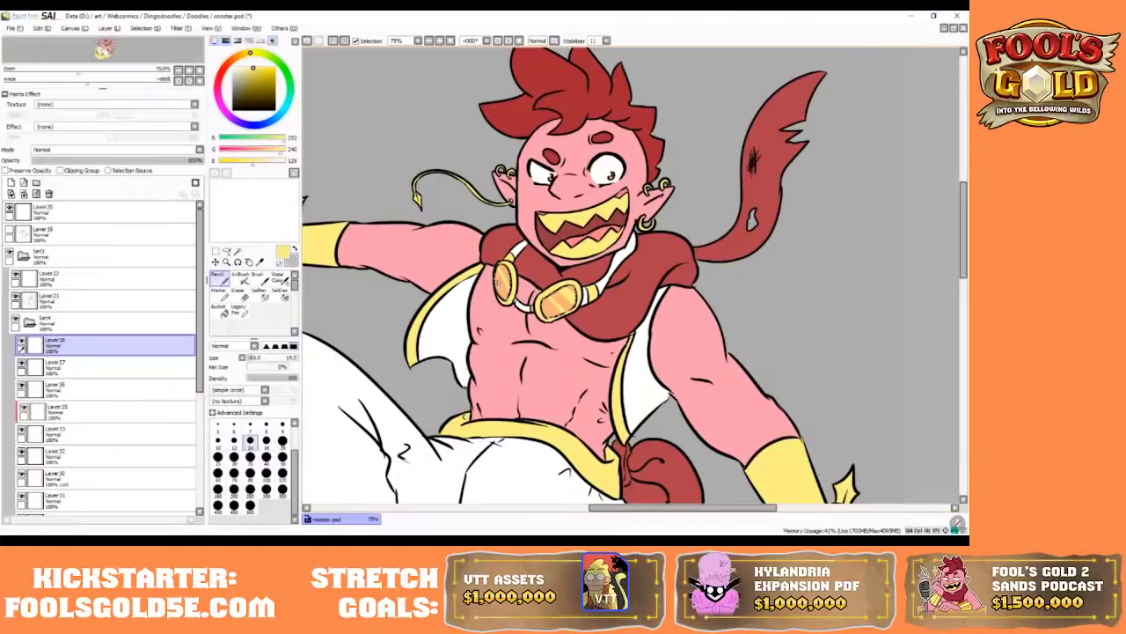
click(218, 456)
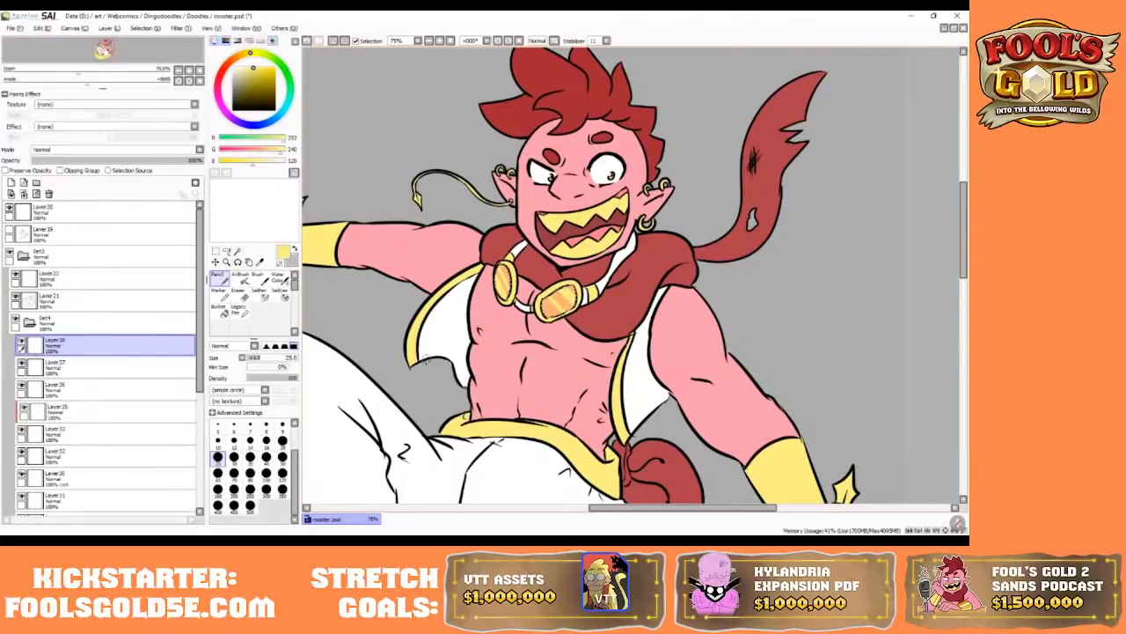
- Examine the figure and its coloured goggles at 33.33%, 50% and 75% zoom
mouse_move(964, 197)
mouse_down()
mouse_move(964, 261)
mouse_move(964, 189)
mouse_up()
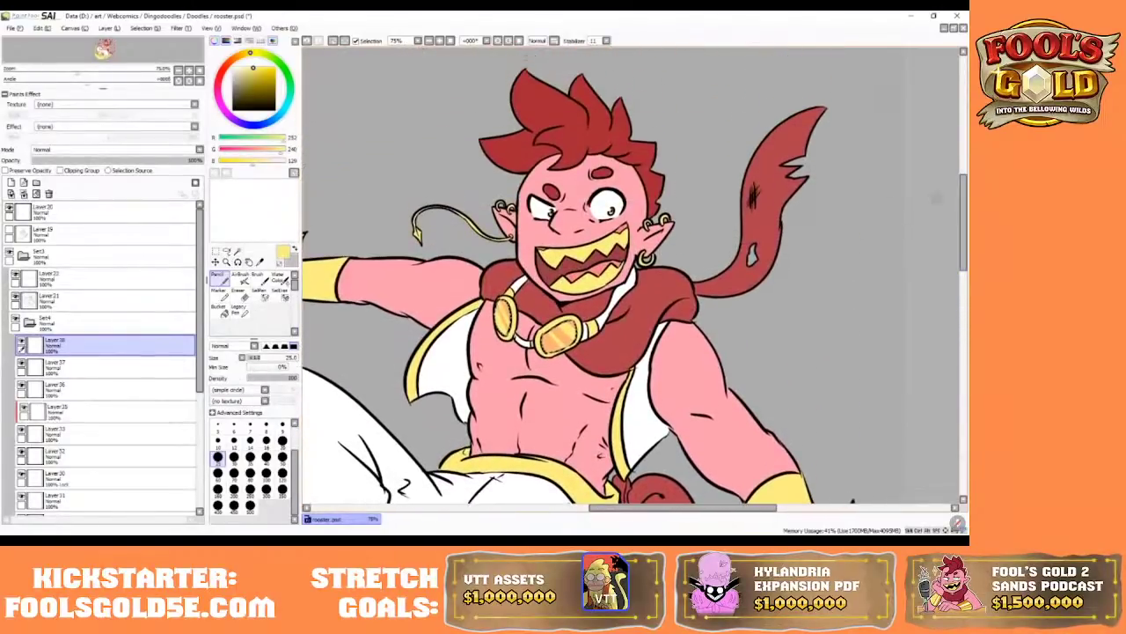
click(447, 41)
click(447, 42)
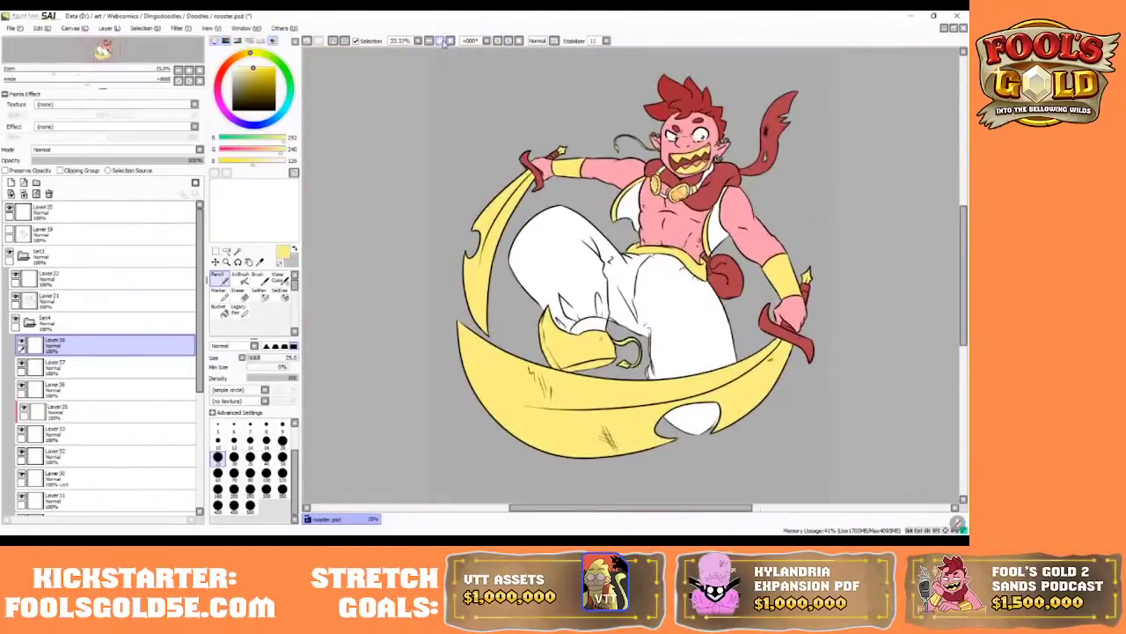
click(442, 42)
drag(618, 507, 637, 512)
drag(964, 243, 967, 216)
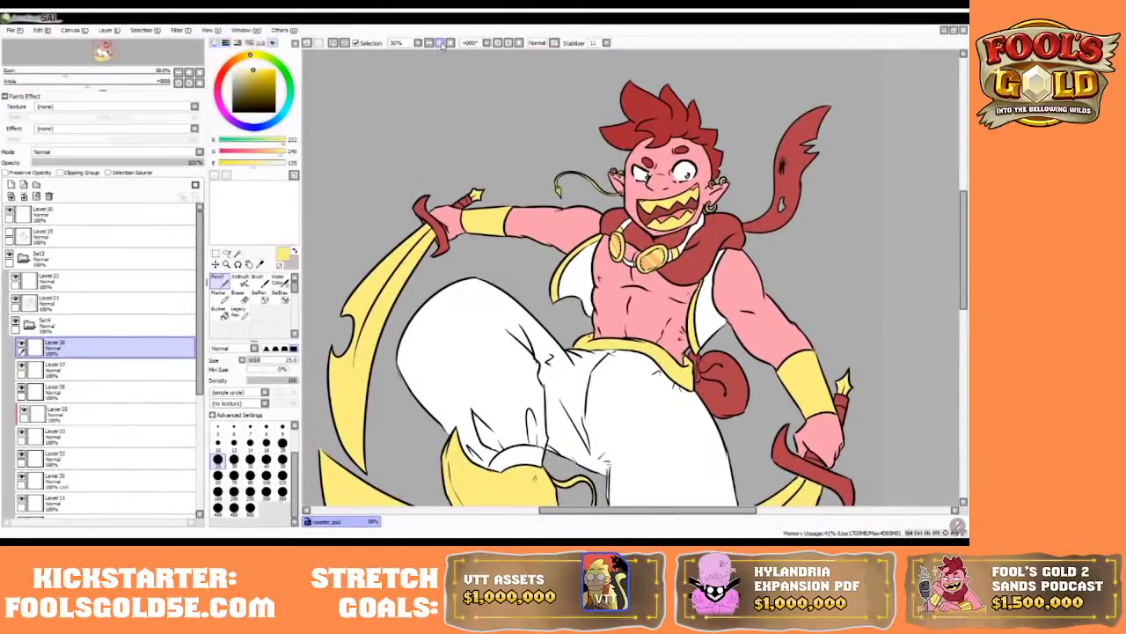
click(441, 44)
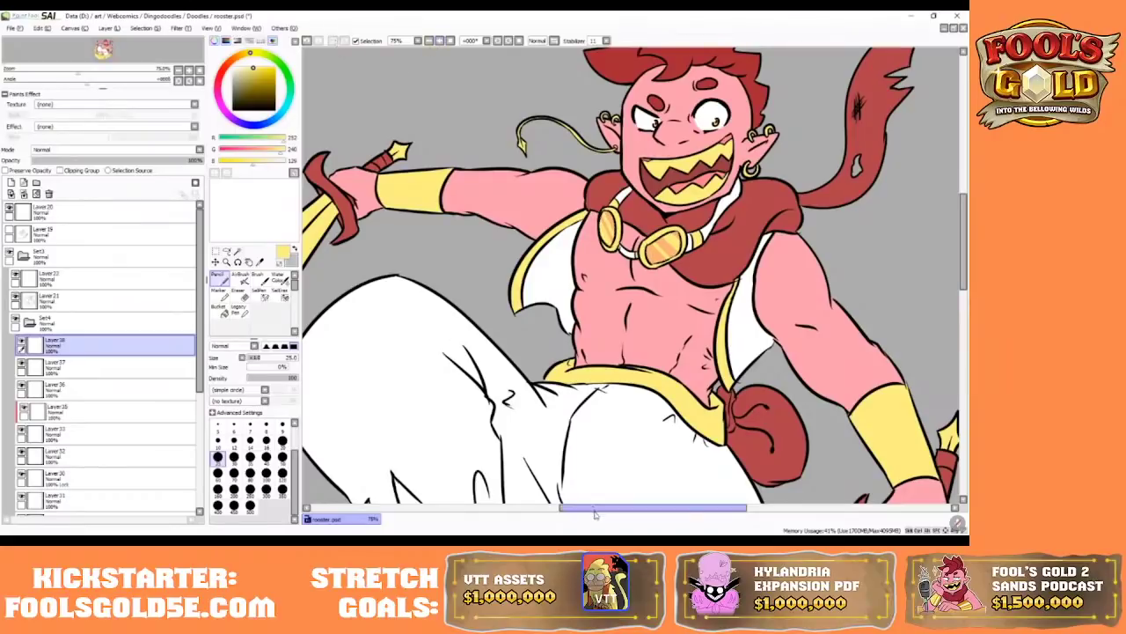
drag(596, 507, 606, 508)
drag(964, 220, 964, 202)
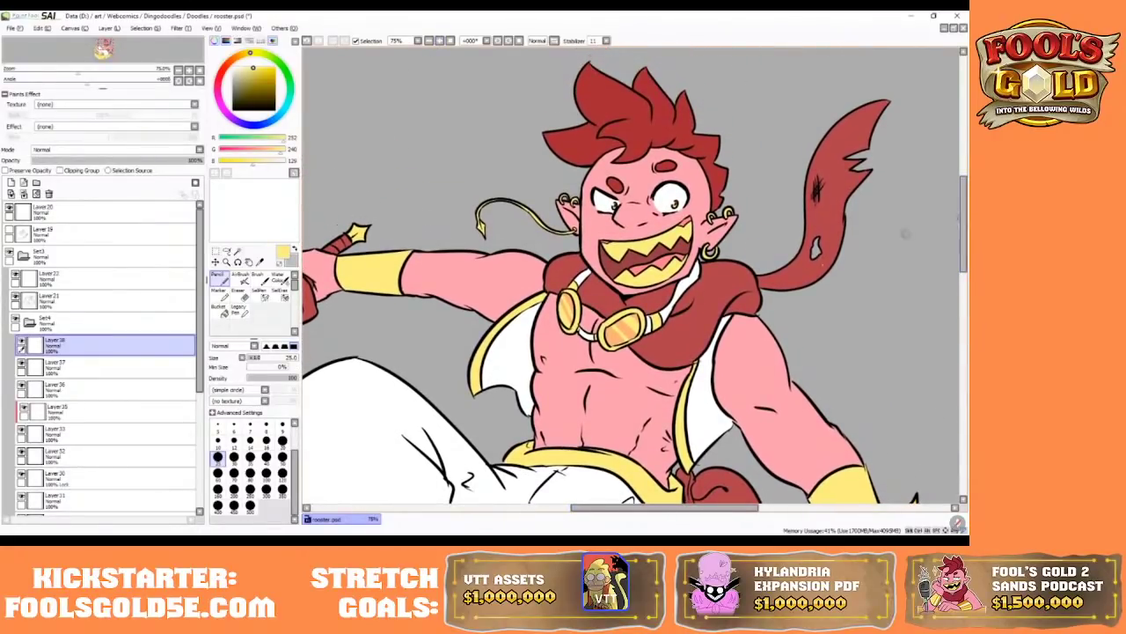
drag(596, 510, 602, 509)
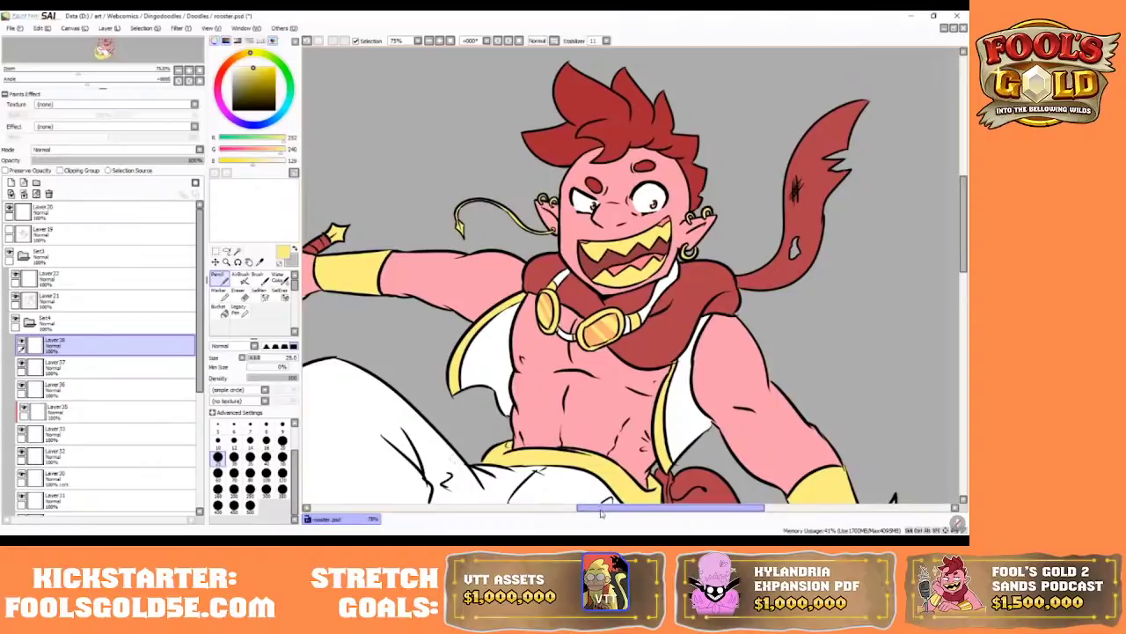
mouse_move(602, 513)
mouse_down()
mouse_move(548, 515)
mouse_move(572, 516)
mouse_up()
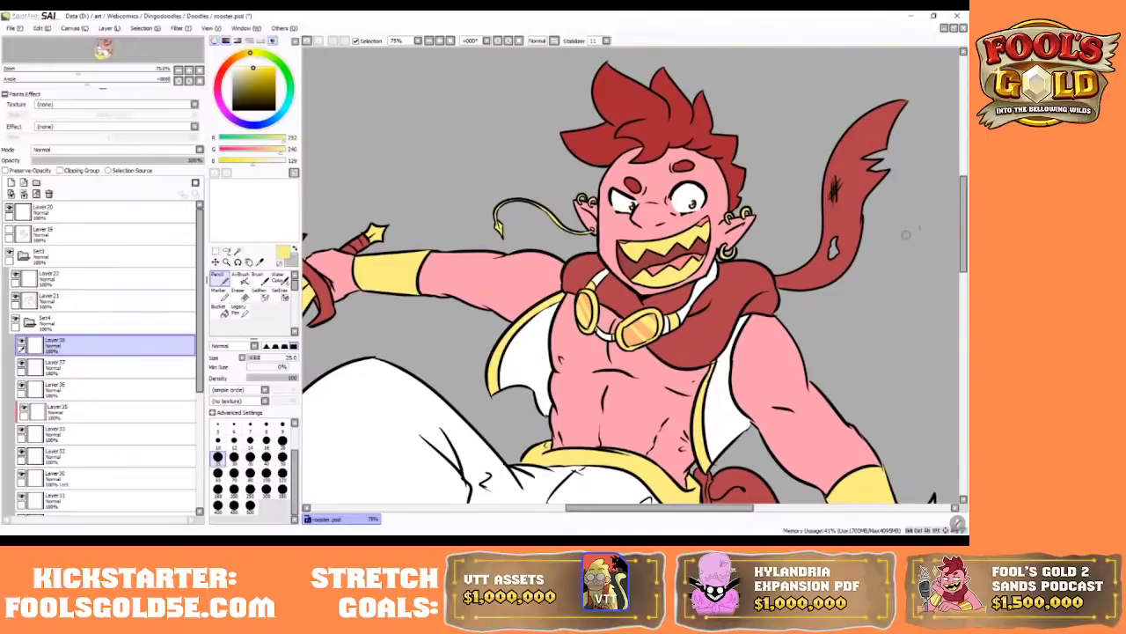
mouse_move(964, 183)
mouse_down()
mouse_move(959, 230)
mouse_move(960, 190)
mouse_up()
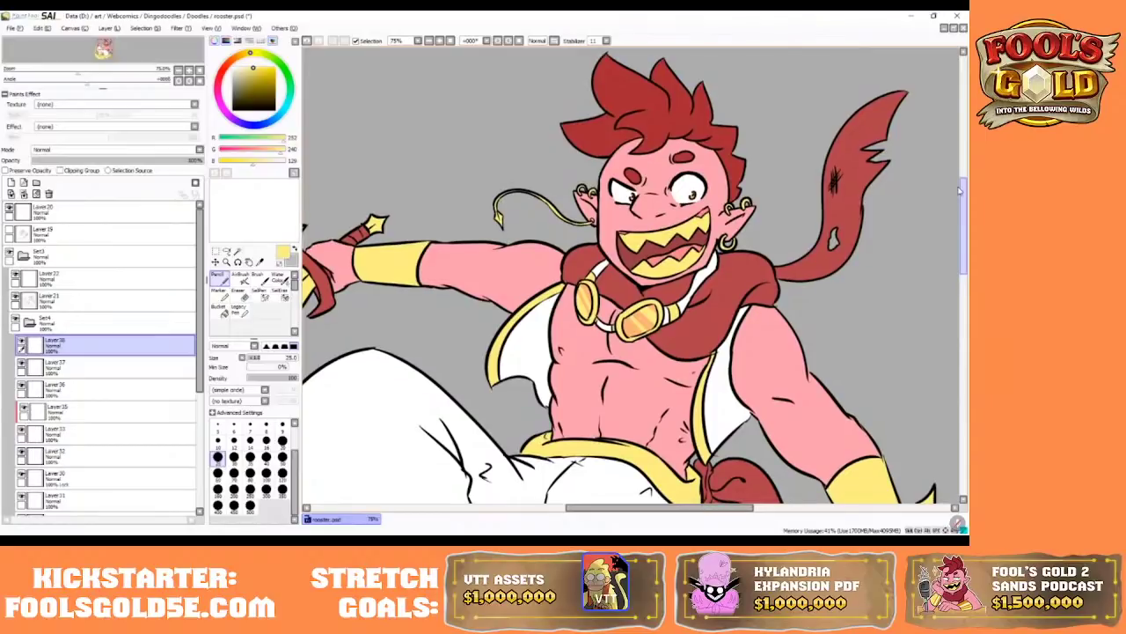
drag(959, 190, 959, 192)
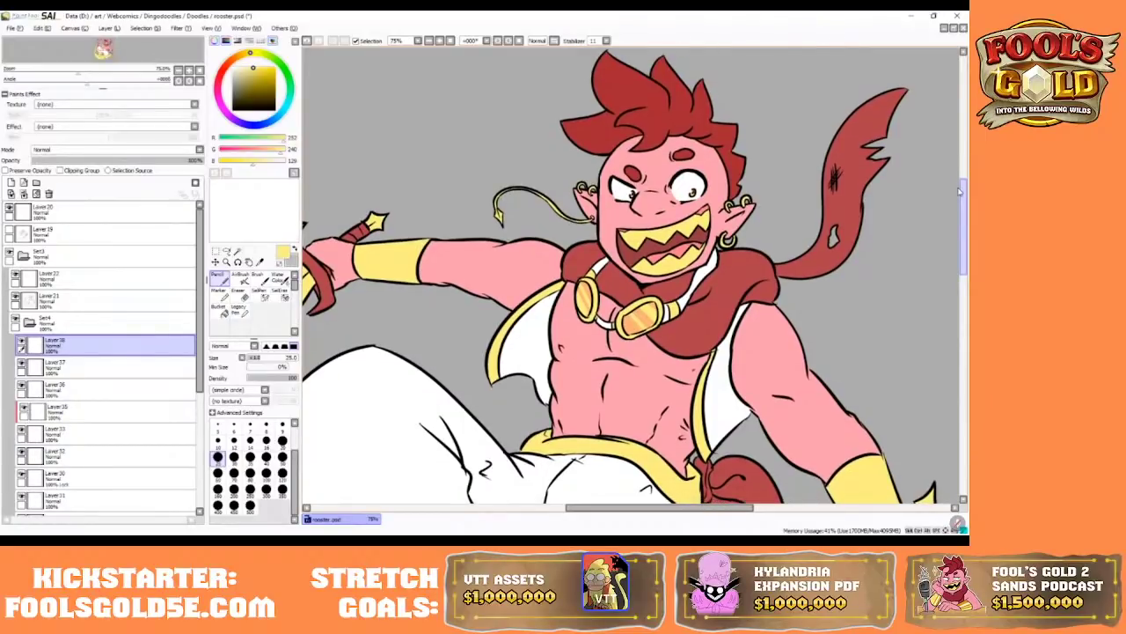
key(ctrl+z)
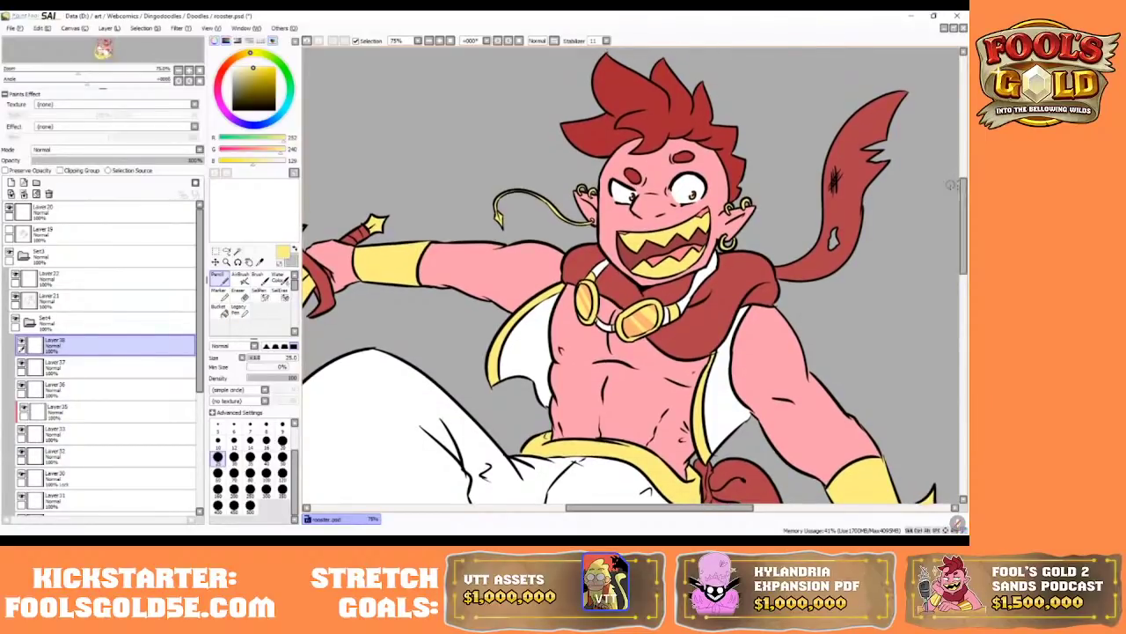
- Collapse the Set4 folder of flat colours and add a new layer above it as a clipping group
click(431, 41)
click(431, 42)
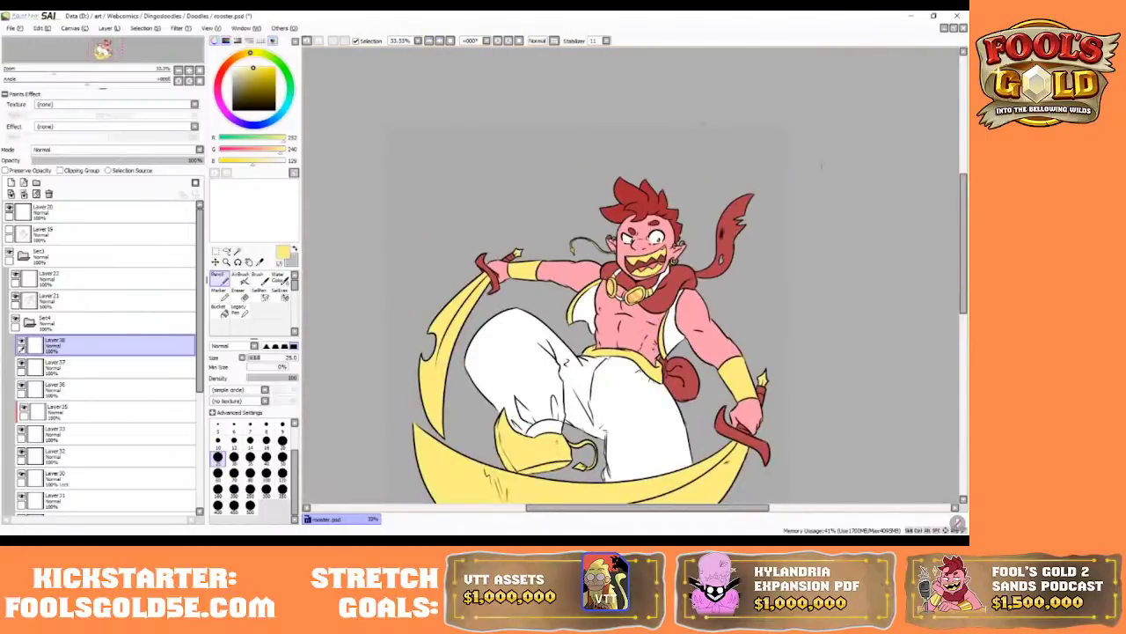
drag(963, 195, 961, 223)
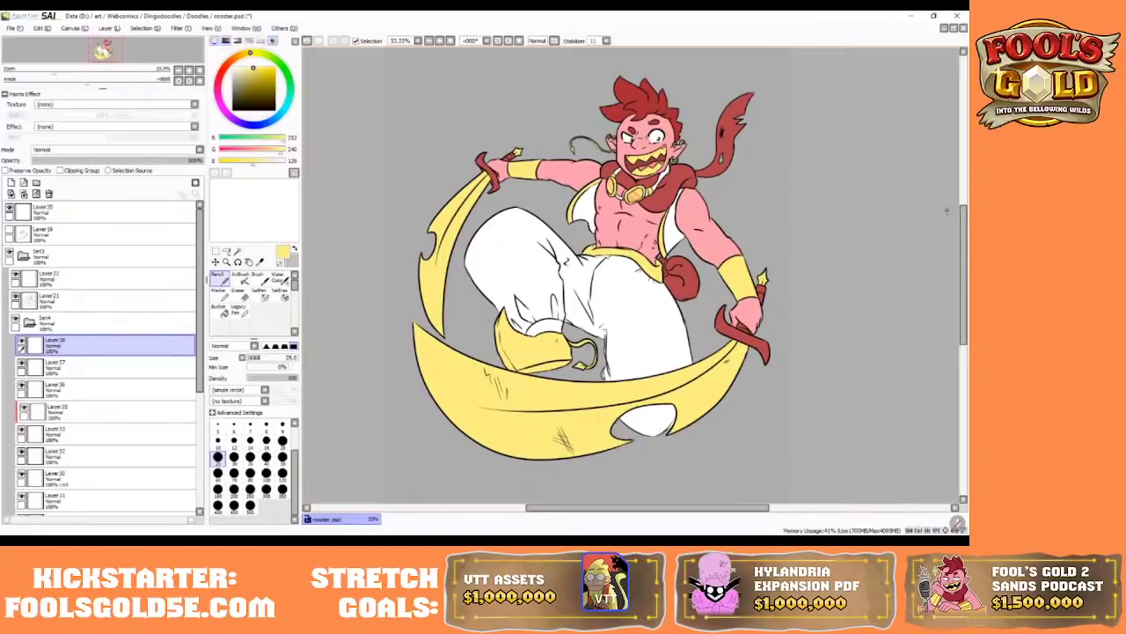
drag(568, 508, 578, 508)
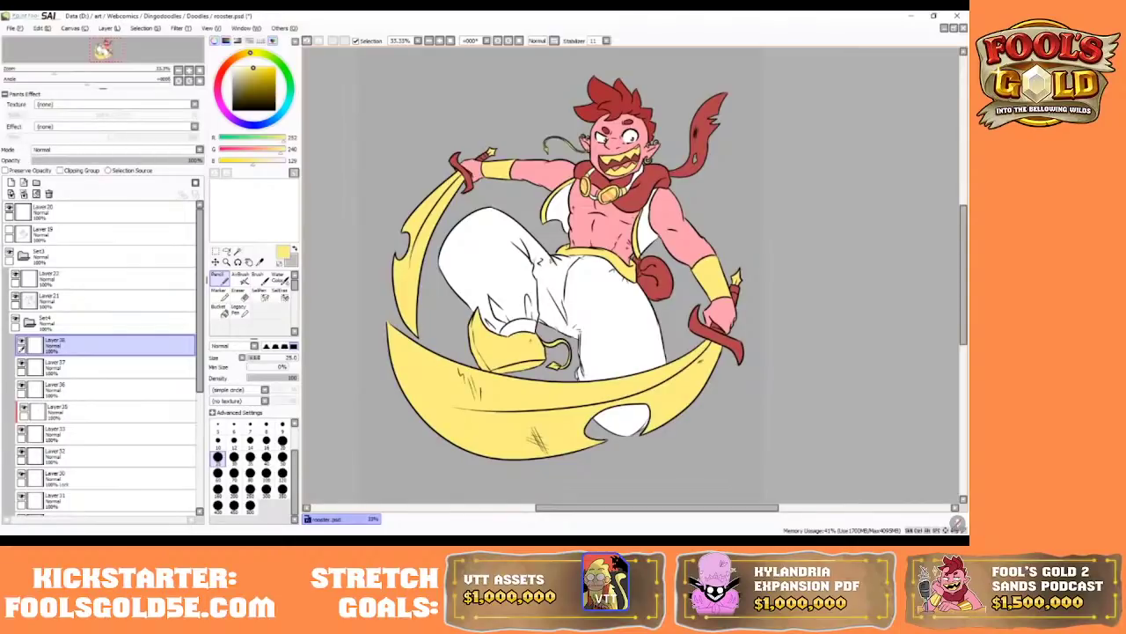
click(53, 322)
click(30, 323)
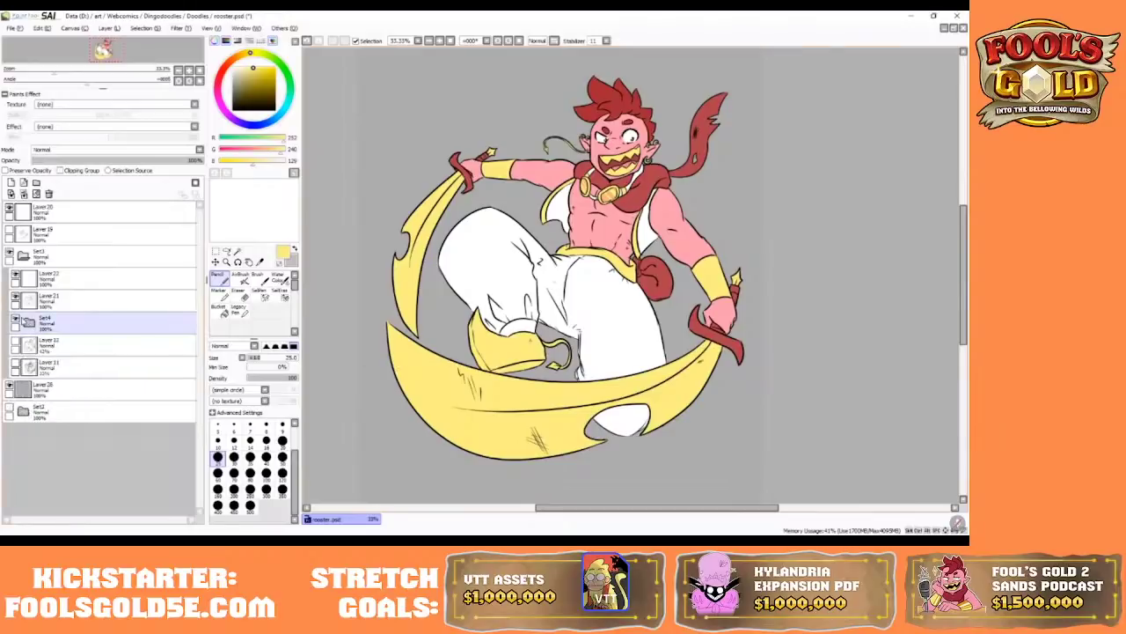
click(16, 319)
click(15, 319)
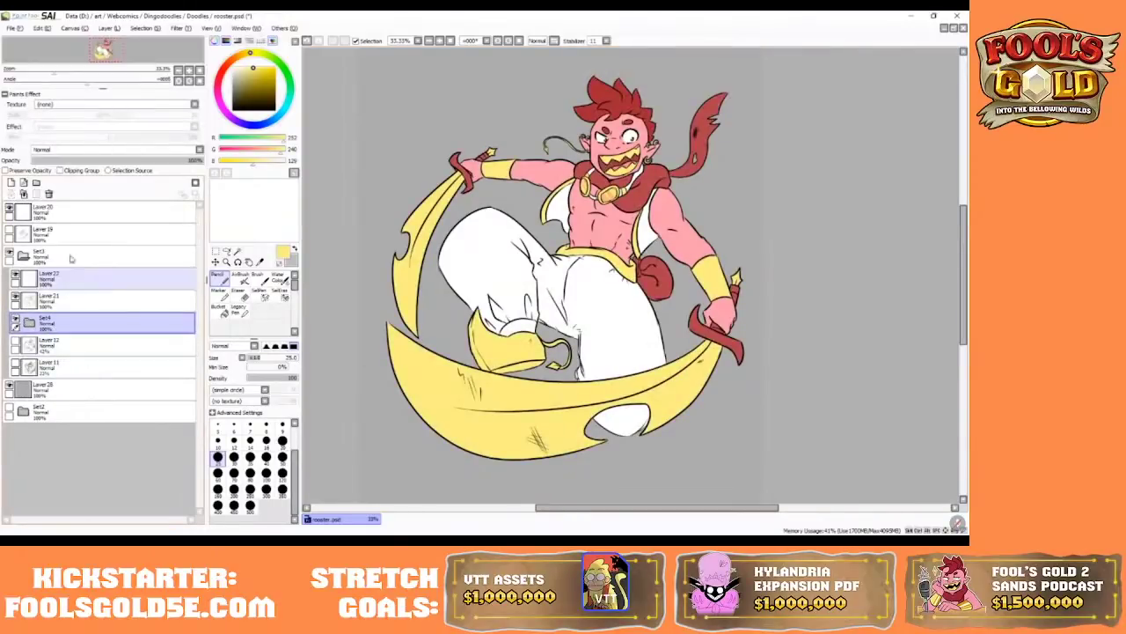
click(13, 182)
click(60, 170)
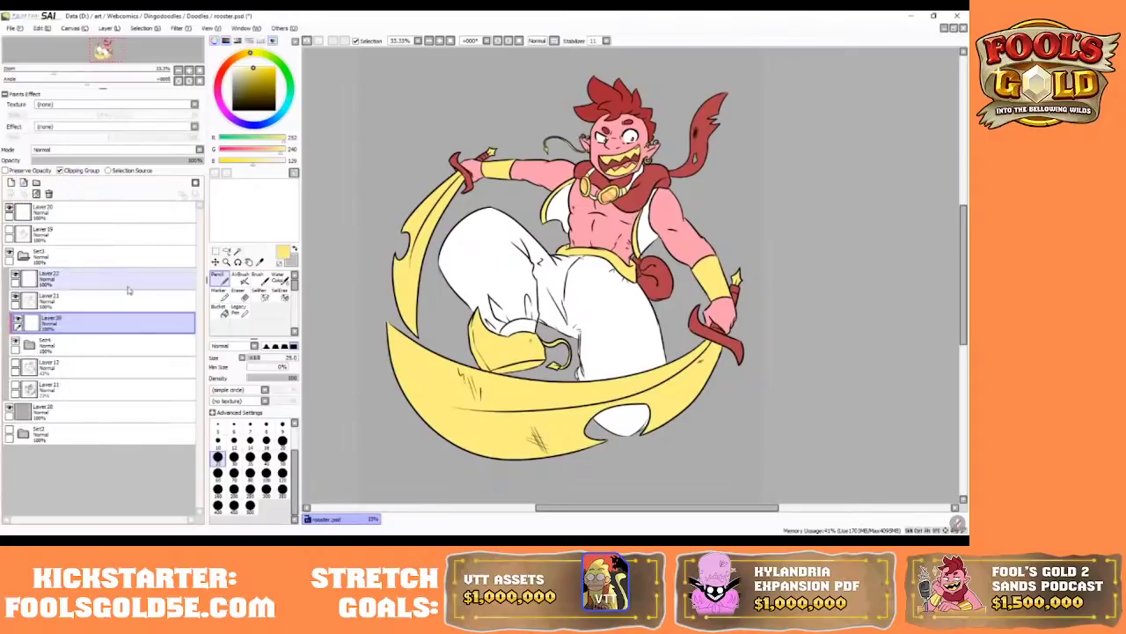
- Choose a neutral grey (RGB 183, 183, 183) as the shading colour and hide the grey background layer
click(439, 40)
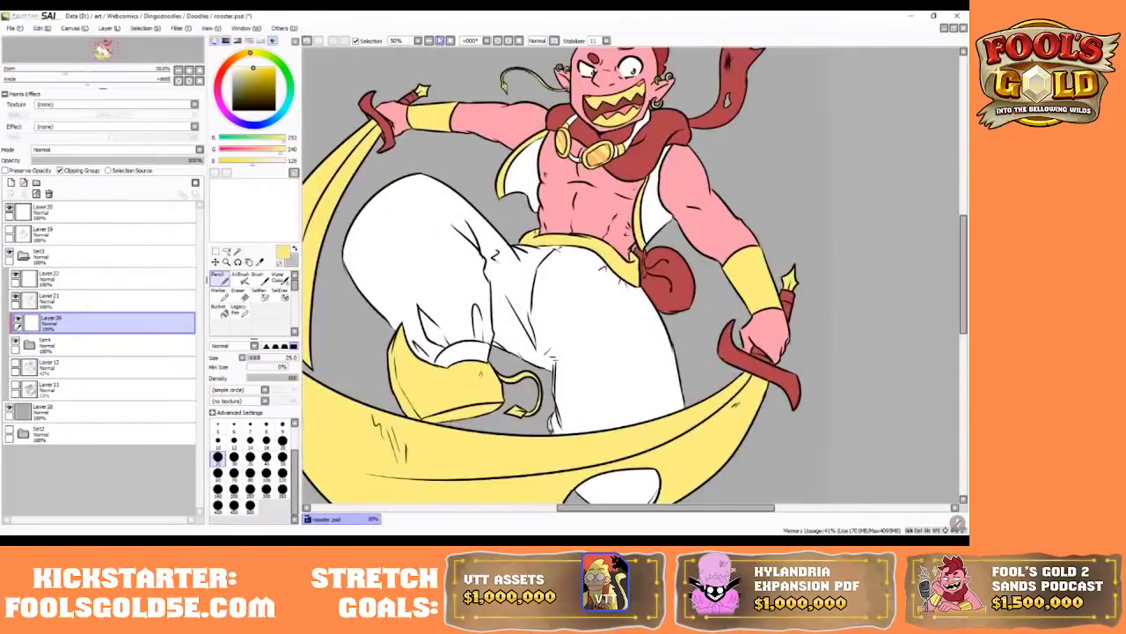
drag(965, 260, 965, 228)
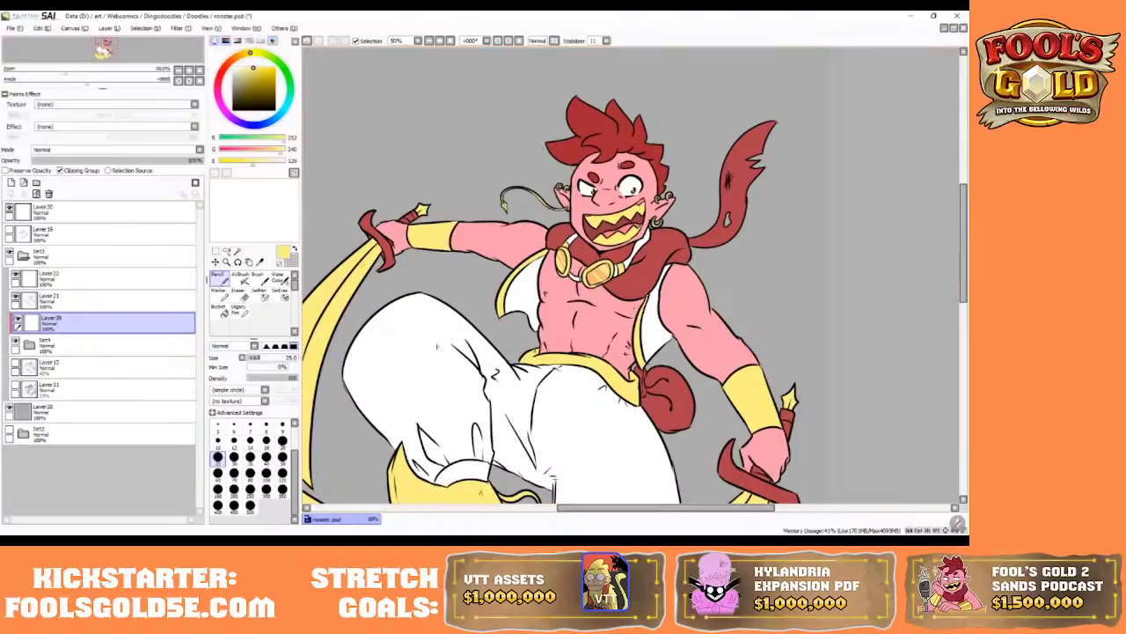
drag(585, 508, 591, 510)
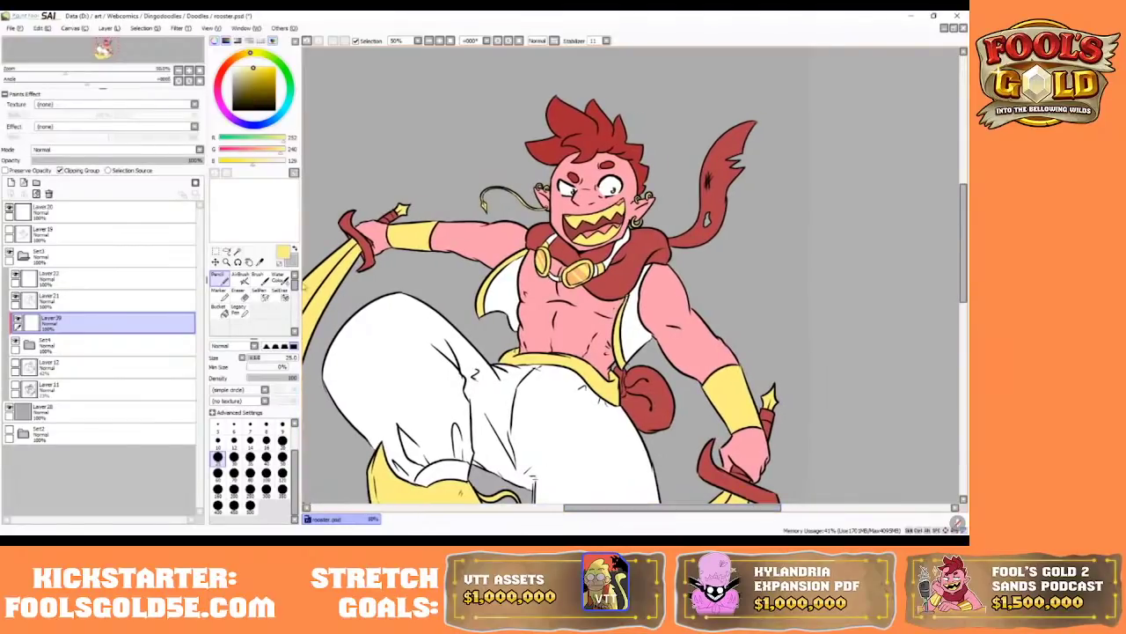
drag(240, 82, 216, 77)
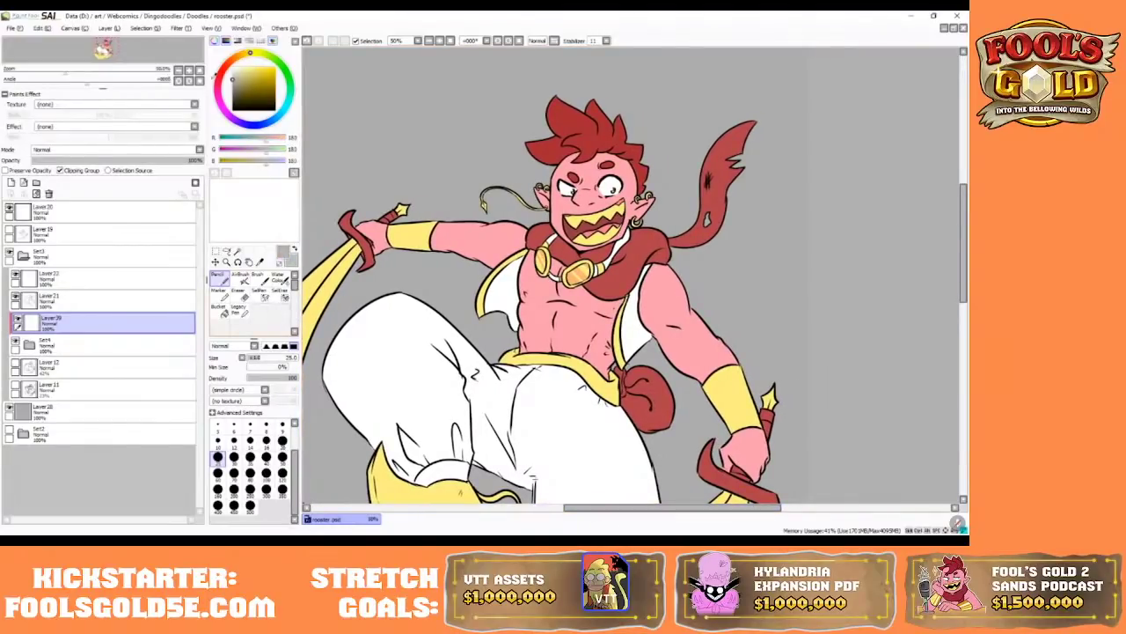
click(9, 410)
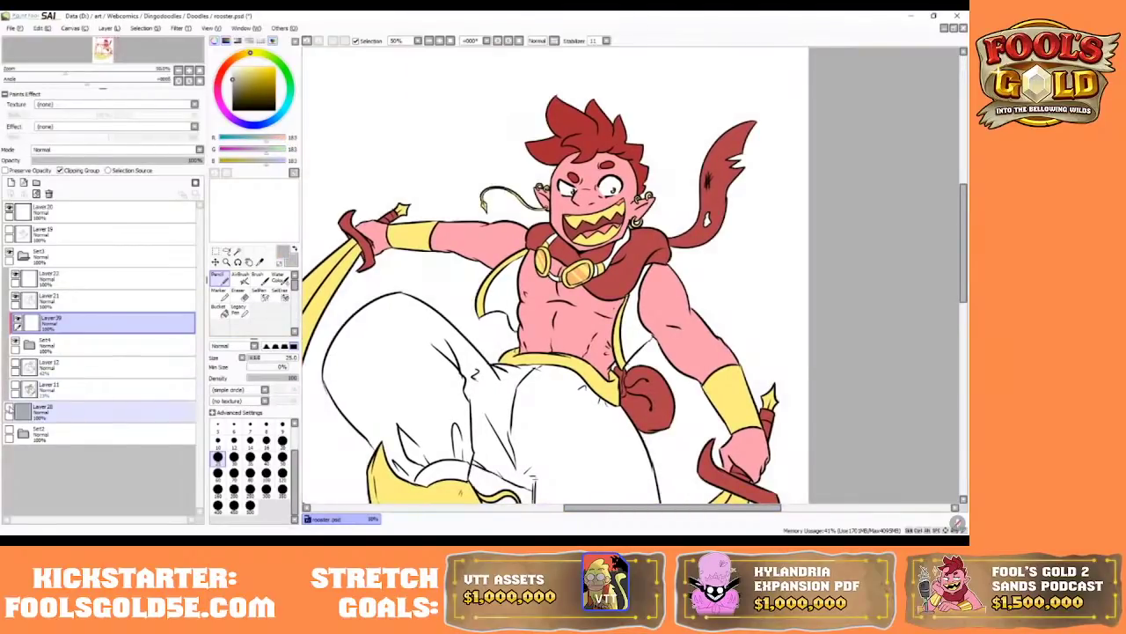
- Try a broad grey Pencil stroke at size 100 over the inside of the vest, and undo it
click(233, 473)
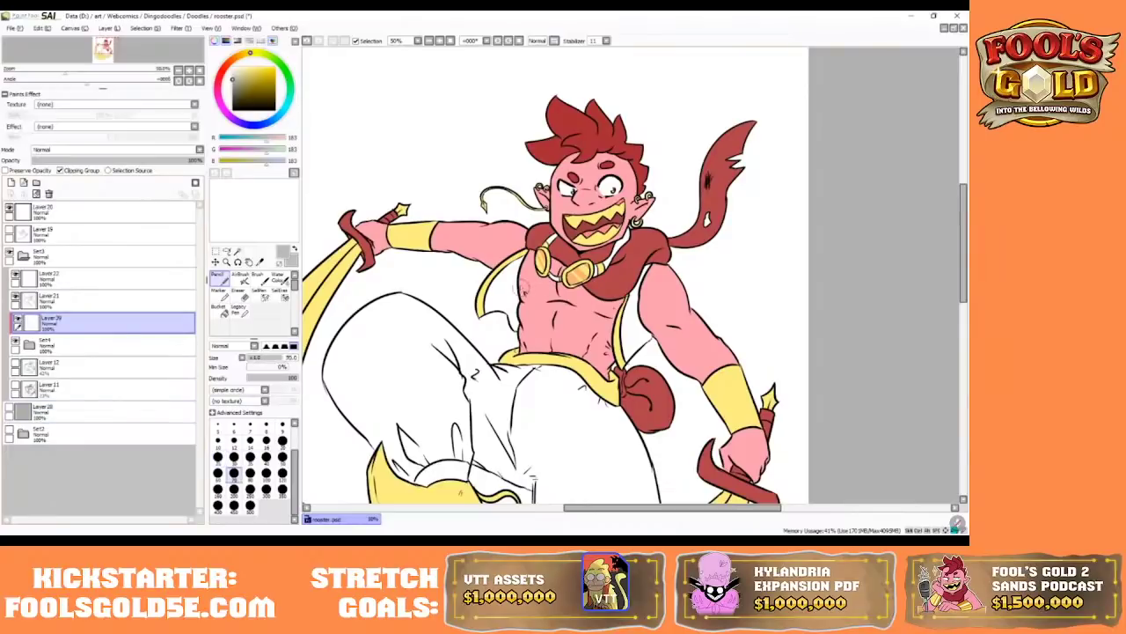
key(bracketright)
key(bracketright)
mouse_move(521, 282)
mouse_down()
mouse_move(510, 339)
mouse_move(525, 297)
mouse_move(519, 361)
mouse_up()
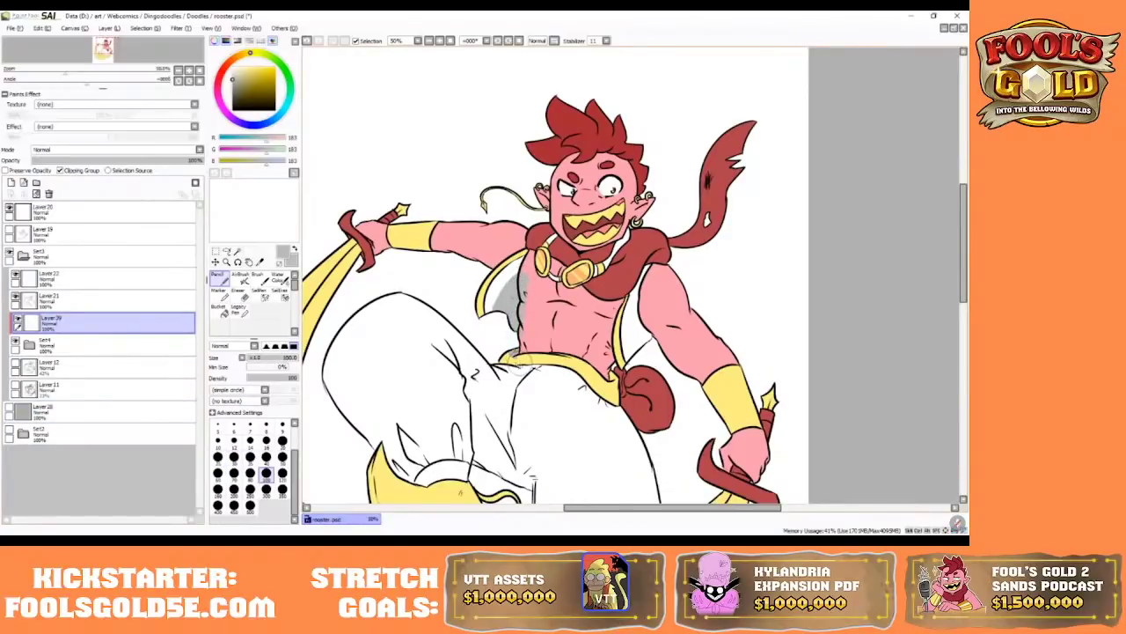
click(307, 41)
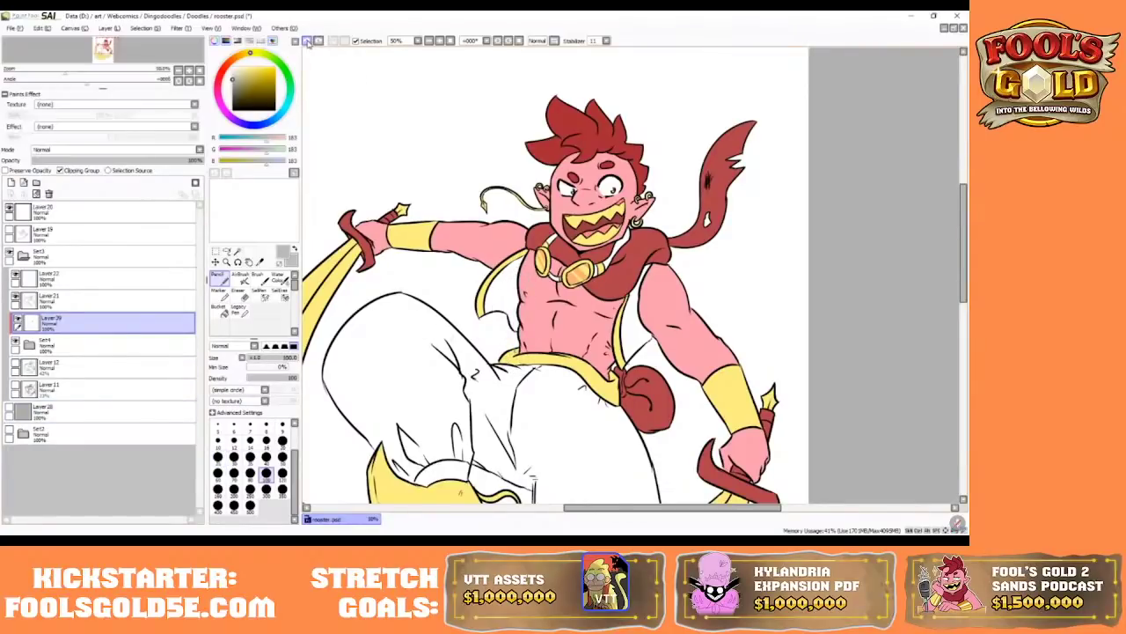
- Shade the inside of the open vest flap below the raised sword arm in grey, with the Pencil reduced to size 16
key(bracketleft)
key(bracketleft)
key(bracketleft)
key(bracketleft)
key(bracketleft)
key(bracketleft)
key(bracketleft)
key(bracketleft)
key(bracketleft)
key(bracketleft)
mouse_move(494, 315)
mouse_down()
mouse_move(516, 278)
mouse_move(498, 310)
mouse_up()
drag(517, 276, 510, 287)
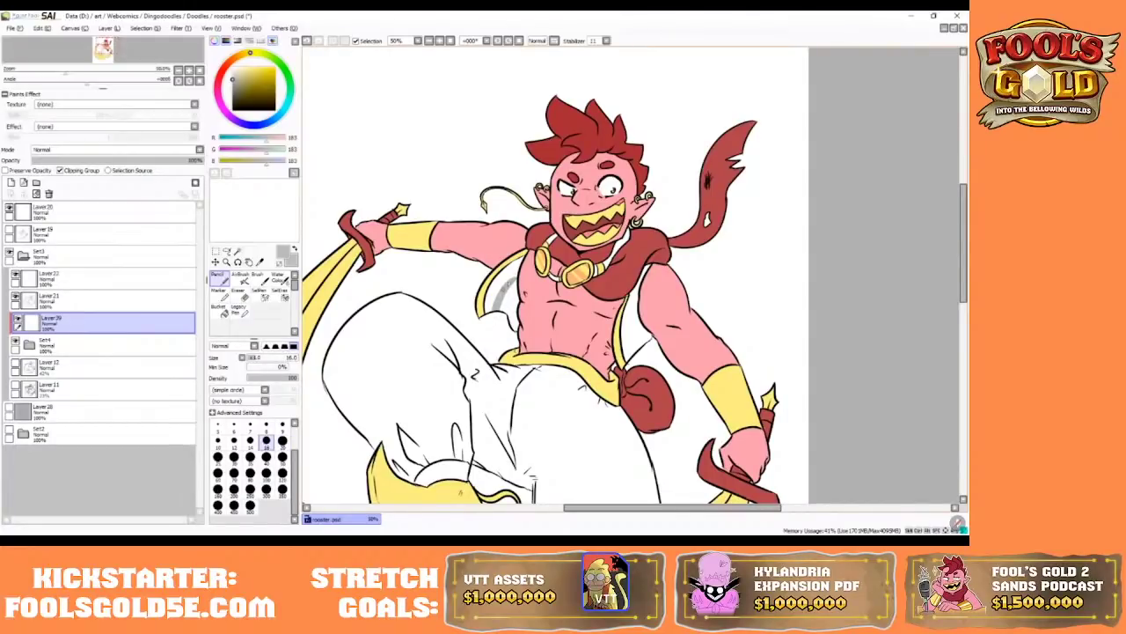
drag(516, 276, 514, 331)
mouse_move(517, 299)
mouse_down()
mouse_move(514, 330)
mouse_move(502, 309)
mouse_move(516, 350)
mouse_up()
- Shade the lower part of the vest's other flap in grey with the Pencil at size 30
key(bracketright)
key(bracketright)
key(bracketright)
mouse_move(639, 329)
mouse_down()
mouse_move(640, 352)
mouse_move(646, 338)
mouse_up()
- Shade the underside of the red bundle at the waist in grey with the Pencil at size 50
key(bracketright)
key(bracketright)
key(bracketright)
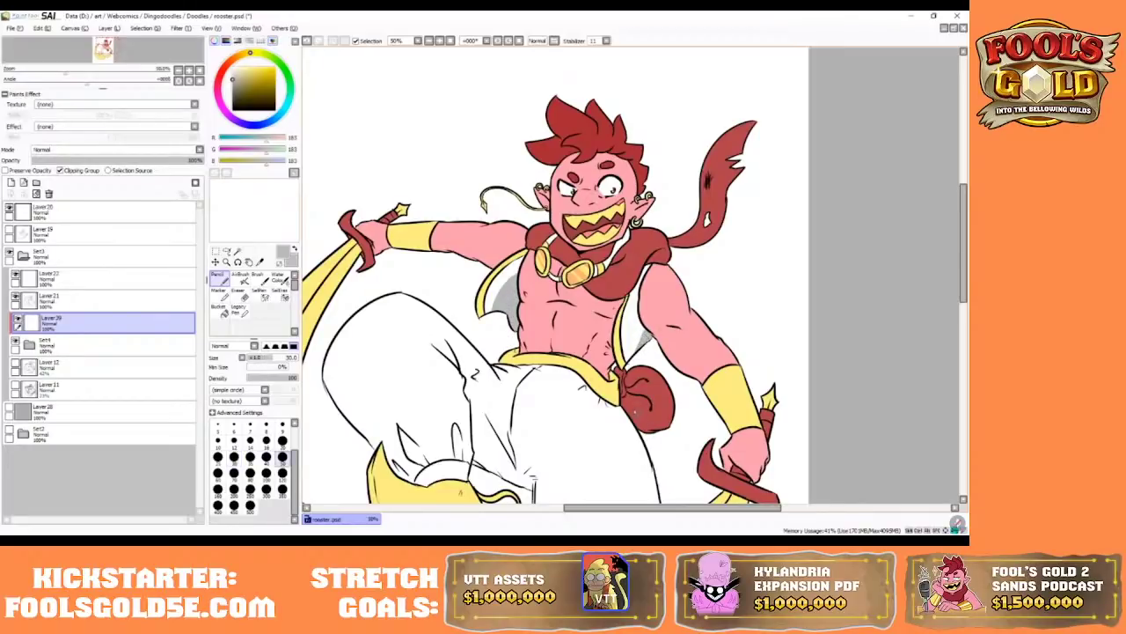
mouse_move(630, 410)
mouse_down()
mouse_move(666, 417)
mouse_move(634, 416)
mouse_move(669, 411)
mouse_move(656, 424)
mouse_move(636, 414)
mouse_move(672, 420)
mouse_move(646, 436)
mouse_up()
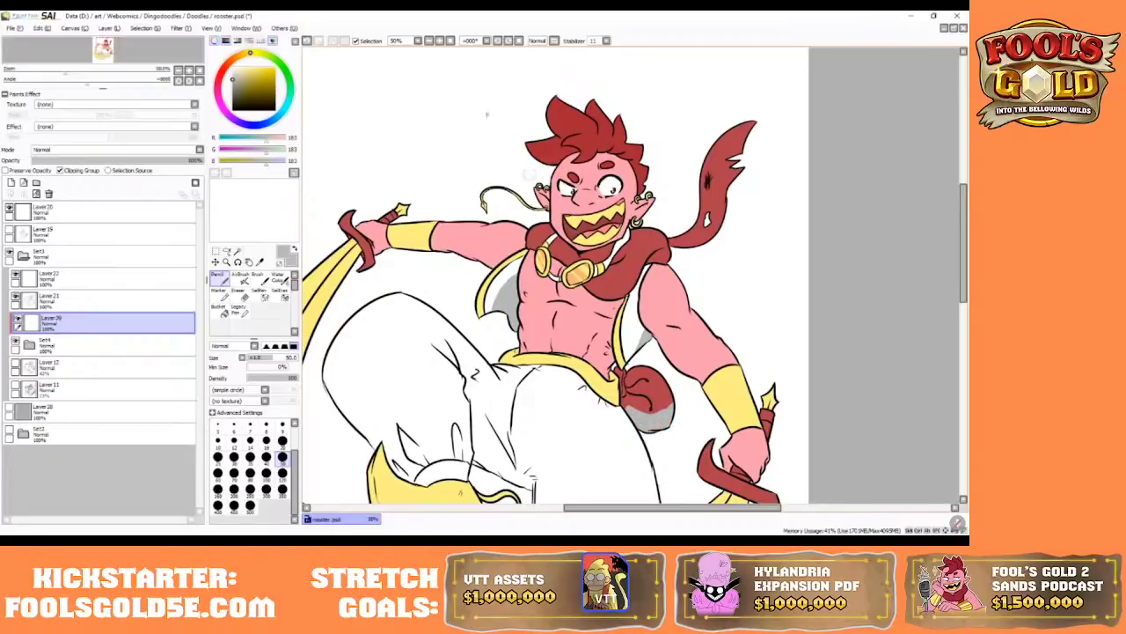
- Shade the lower edge of the trailing scarf end in grey, refining it near the shoulder with the Pencil at size 12
click(440, 41)
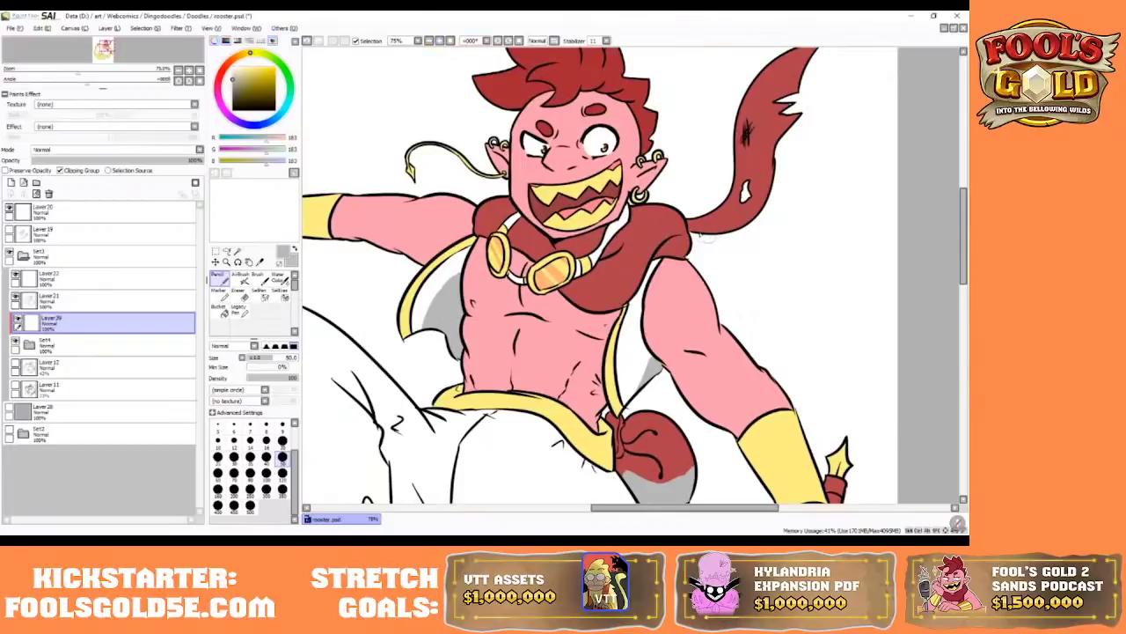
drag(689, 230, 743, 221)
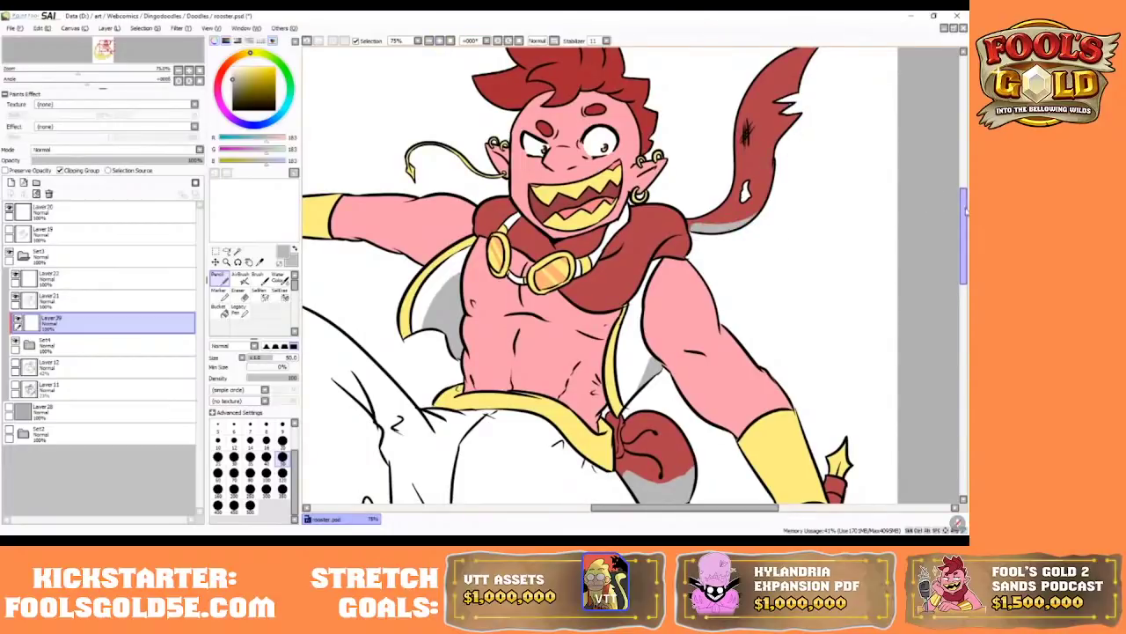
drag(967, 211, 965, 196)
key(bracketleft)
key(bracketleft)
key(bracketleft)
key(bracketleft)
key(bracketleft)
key(bracketleft)
key(bracketleft)
key(bracketleft)
drag(689, 292, 692, 293)
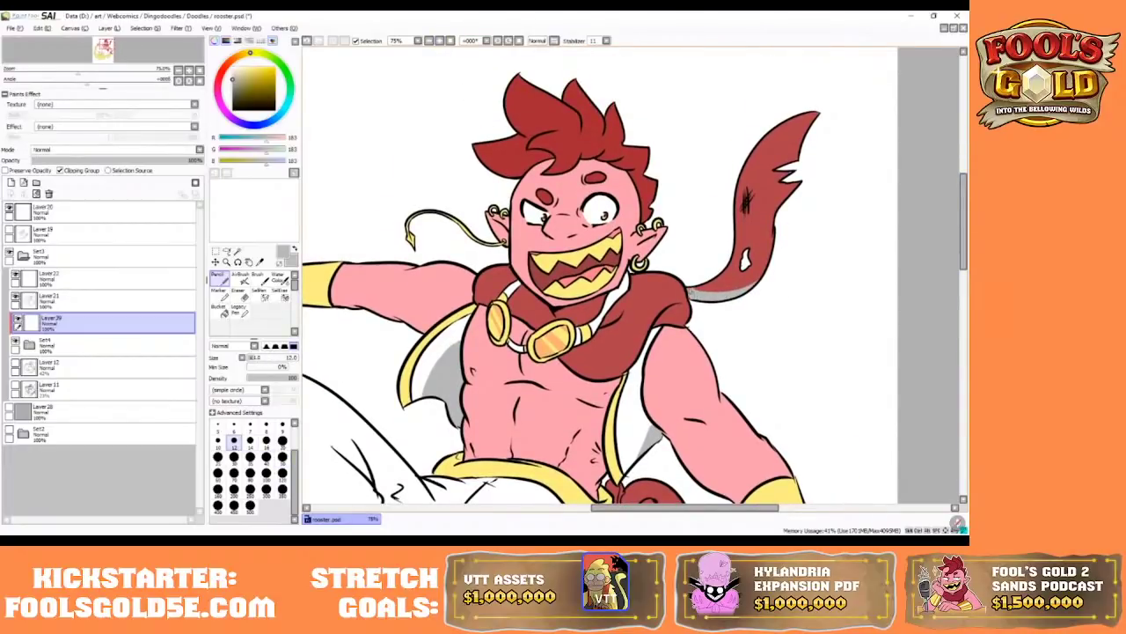
- Shade the torn notch near the scarf's tip in grey, varying the Pencil size between 30 and 12
key(bracketright)
key(bracketright)
key(bracketright)
key(bracketright)
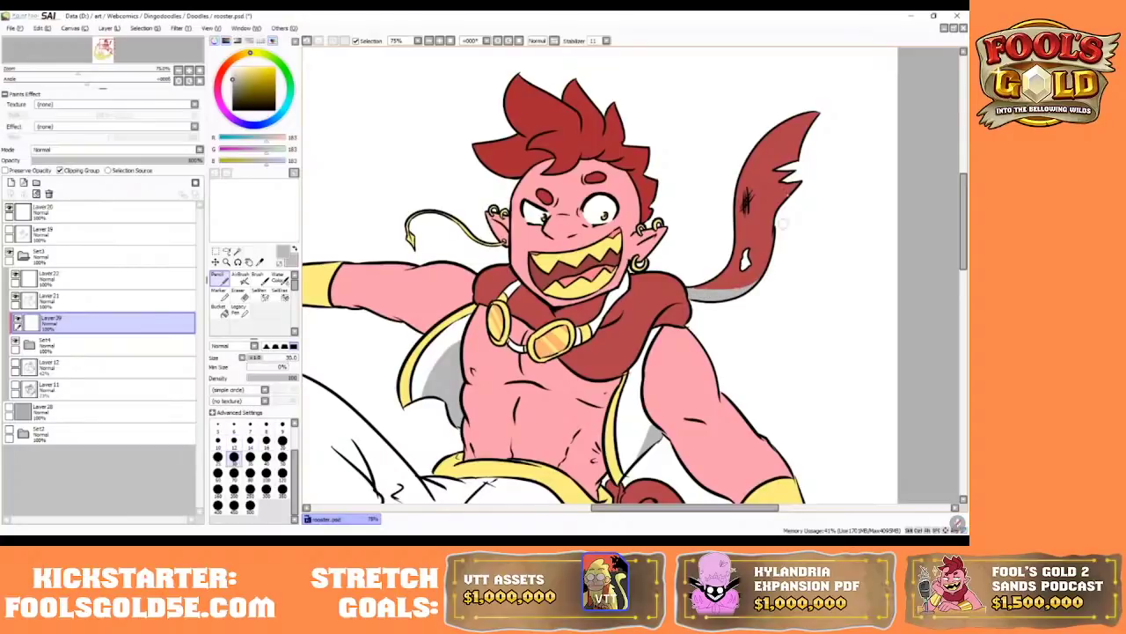
key(bracketleft)
key(bracketleft)
key(bracketleft)
key(bracketleft)
key(bracketleft)
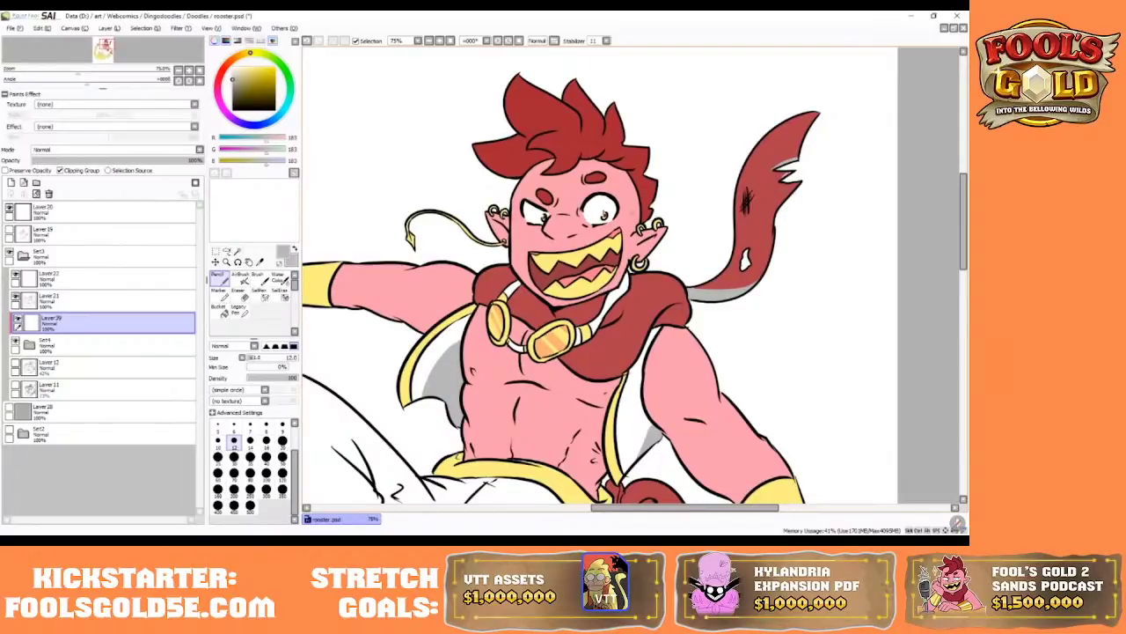
- Shade the underside of the front hair tuft in grey, enlarging the Pencil from size 16 to 25
key(bracketright)
key(bracketright)
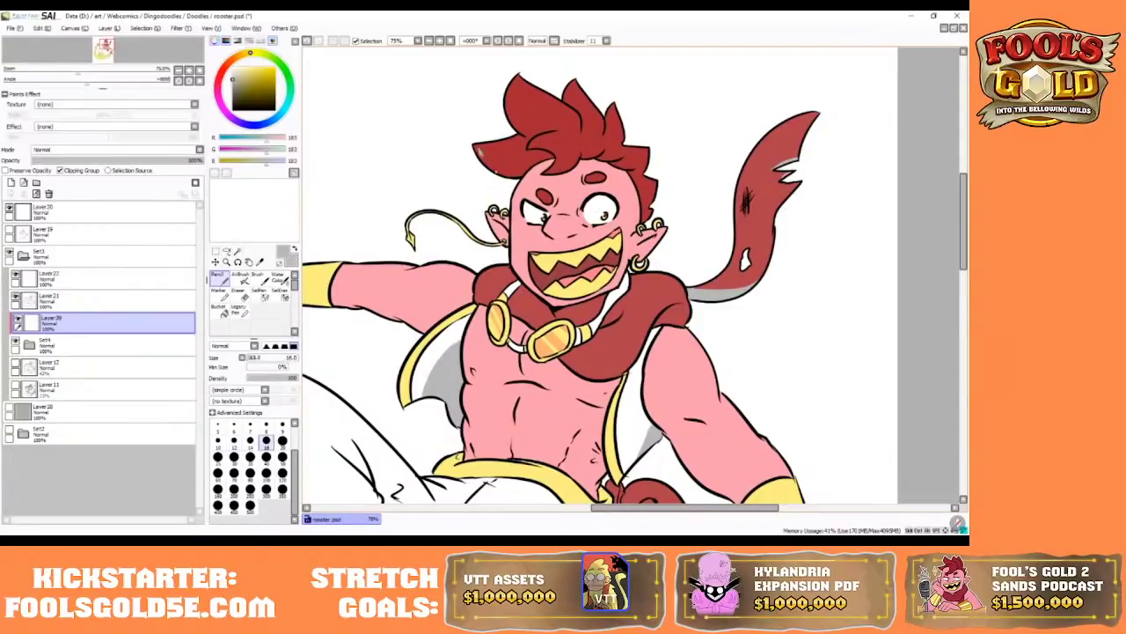
mouse_move(507, 157)
mouse_down()
mouse_move(477, 147)
mouse_move(550, 158)
mouse_move(470, 147)
mouse_move(544, 159)
mouse_move(479, 158)
mouse_move(521, 169)
mouse_up()
key(bracketright)
key(bracketright)
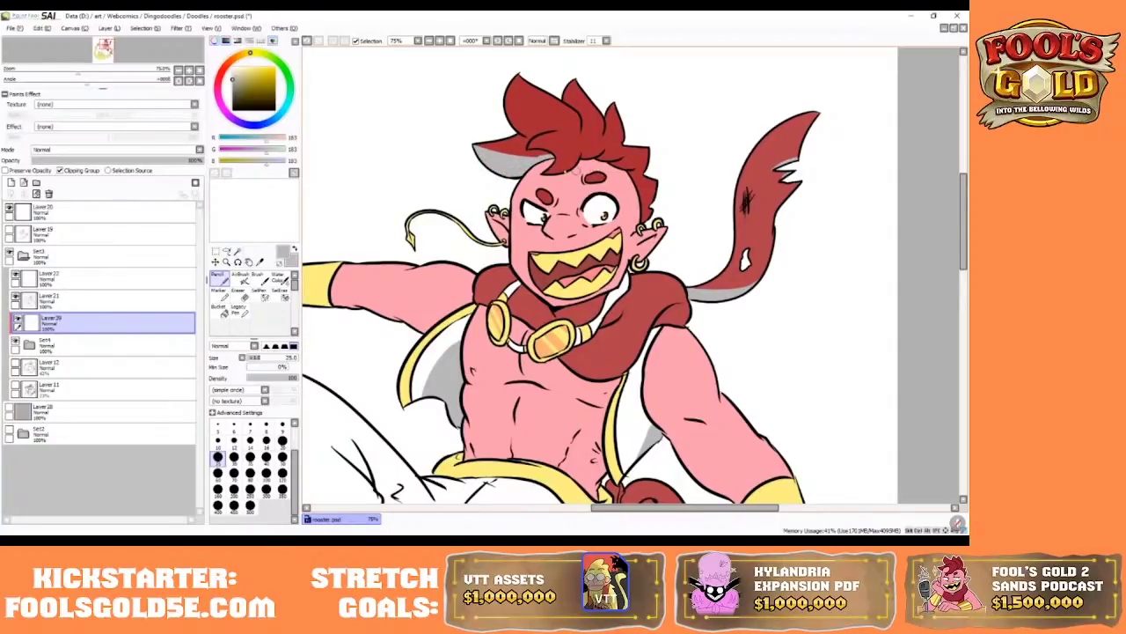
- Paint a grey cast shadow on the forehead below the fringe, using Pencil sizes 9 to 14
key(bracketleft)
key(bracketleft)
key(bracketleft)
key(bracketleft)
key(bracketleft)
key(bracketleft)
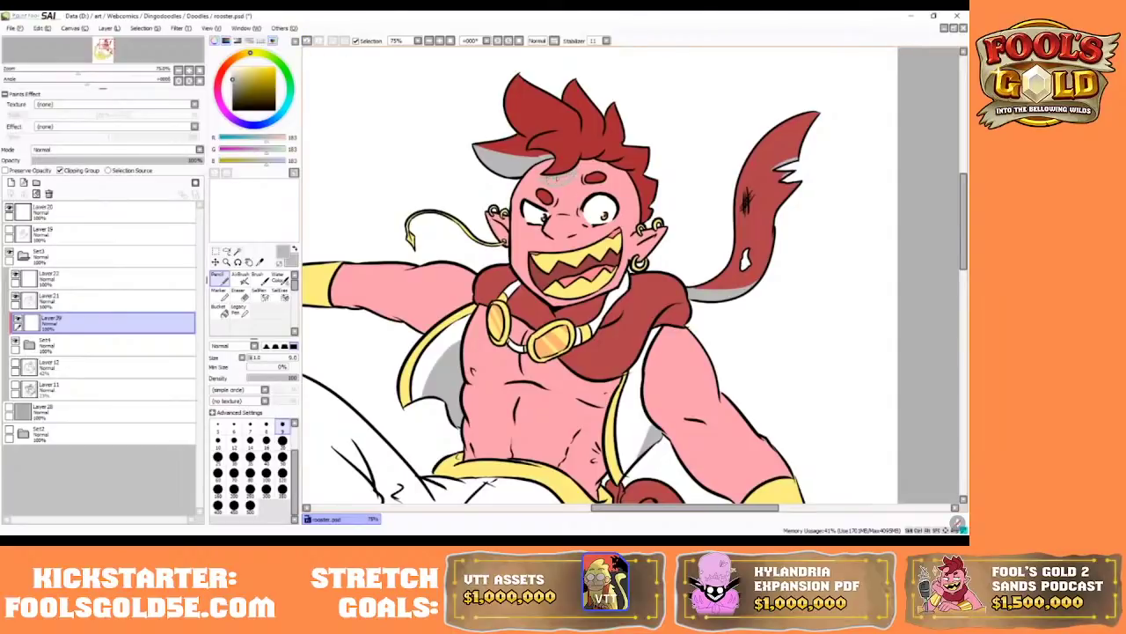
key(bracketright)
key(bracketright)
key(bracketright)
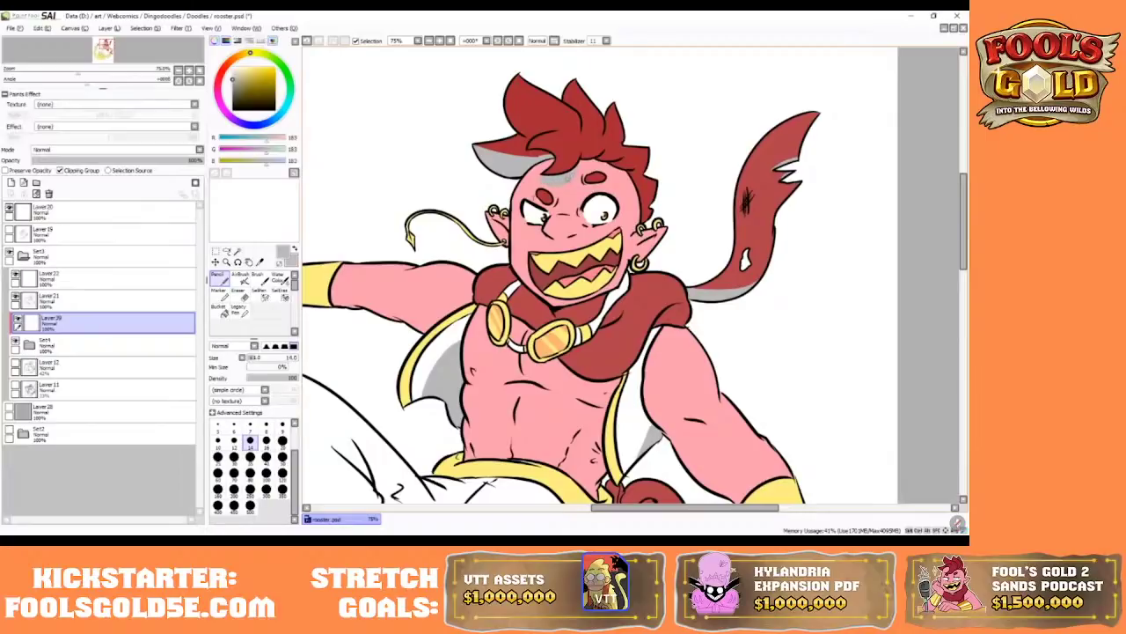
- Trim the edge of the forehead shadow with the Eraser at size 14
key(e)
key(bracketleft)
key(bracketleft)
key(bracketleft)
key(bracketleft)
key(bracketleft)
key(bracketleft)
key(bracketleft)
key(bracketleft)
key(bracketleft)
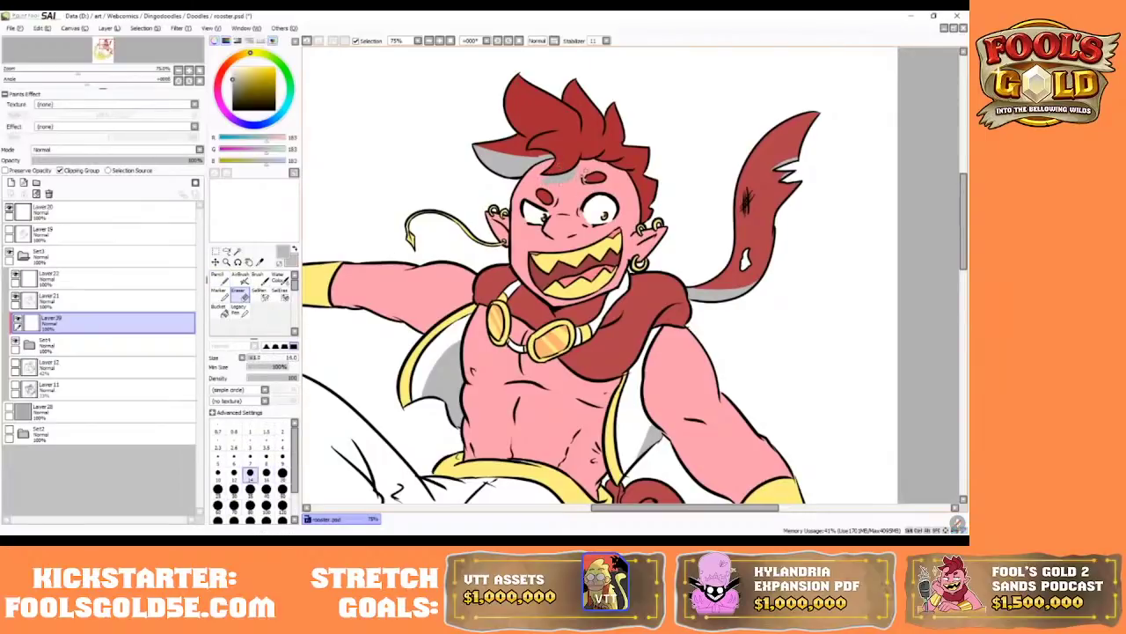
drag(581, 179, 559, 187)
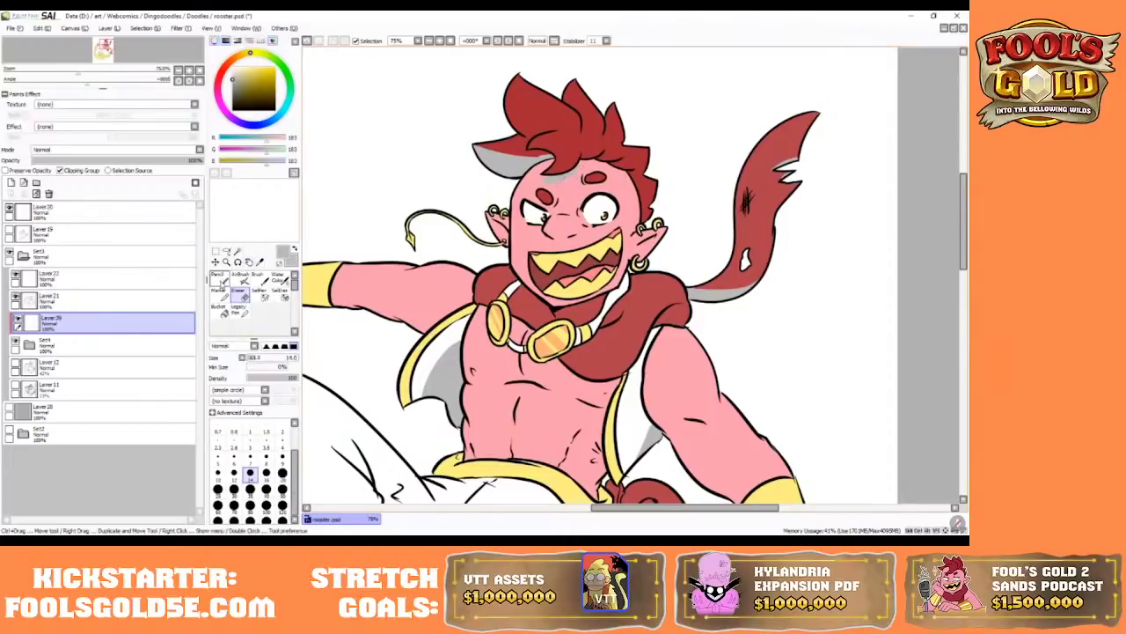
- Shade the sword-arm side of the upright hair spikes in grey with the Pencil at size 14
key(n)
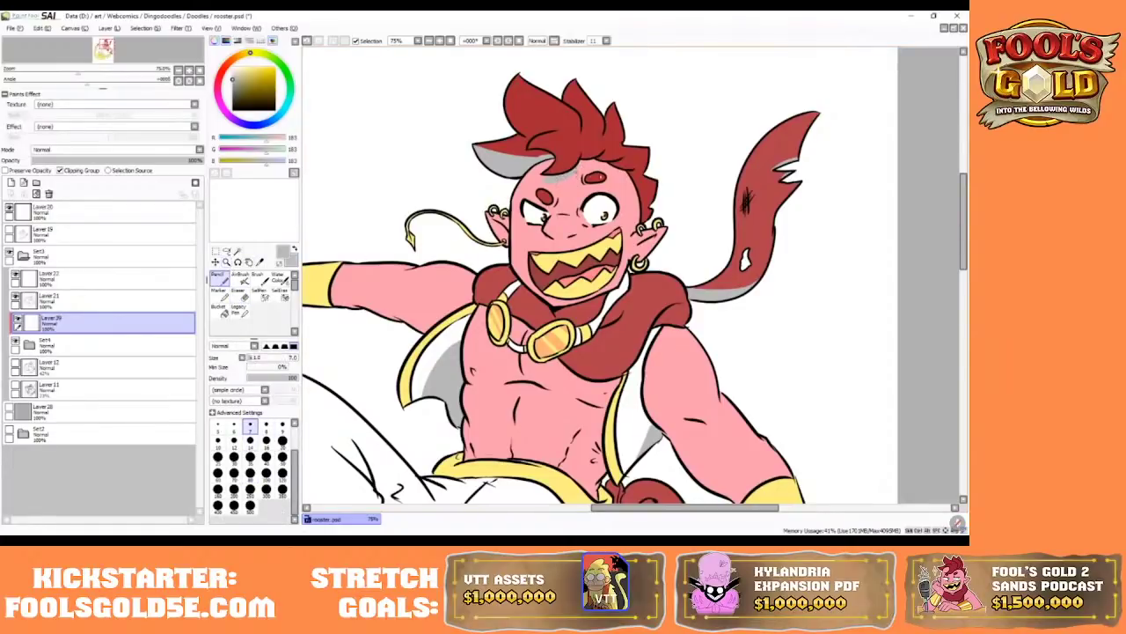
key(])
key(bracketright)
key(bracketright)
key(bracketright)
key(bracketright)
drag(514, 76, 537, 132)
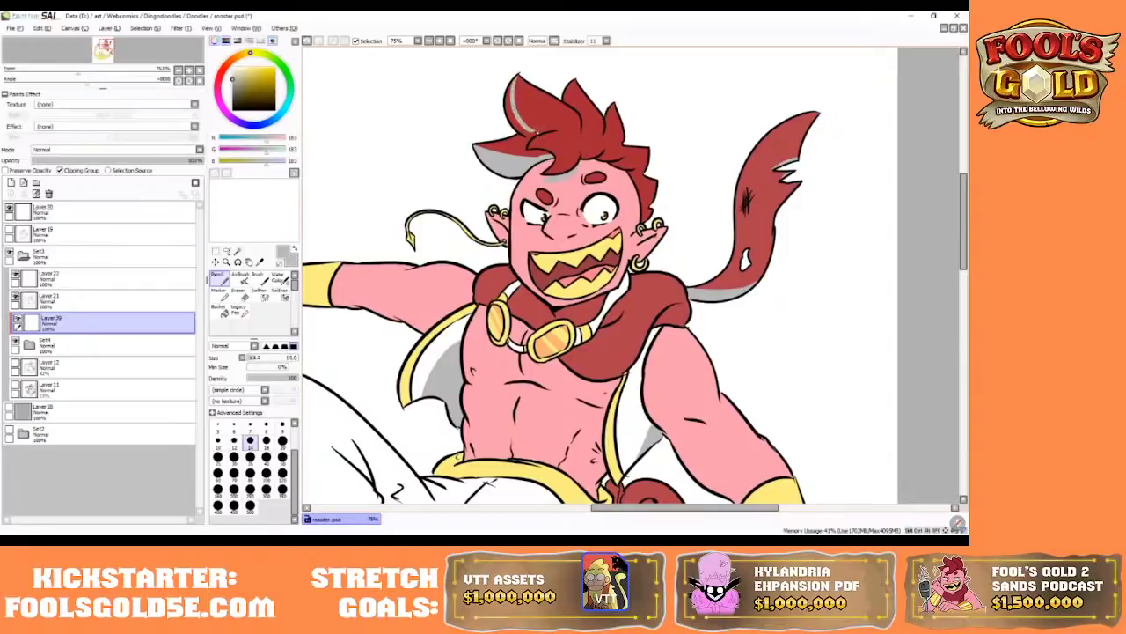
drag(510, 92, 533, 130)
mouse_move(517, 77)
mouse_down()
mouse_move(532, 132)
mouse_move(523, 127)
mouse_up()
drag(574, 81, 571, 106)
drag(573, 109, 571, 90)
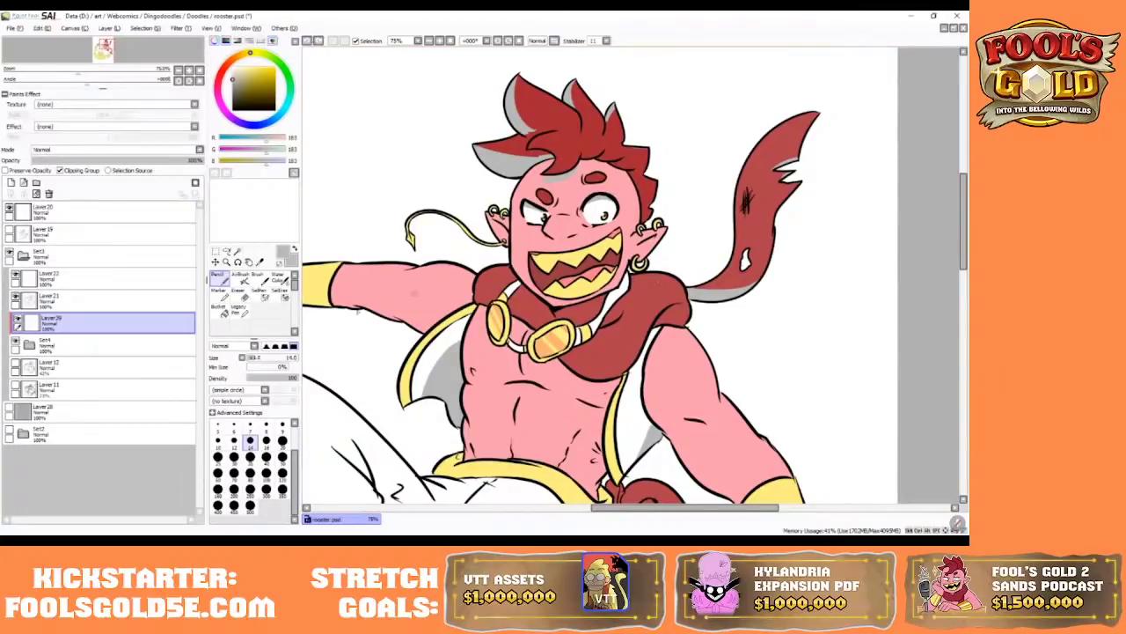
- Erase excess shading inside the wide-open eye and repaint the grey shadow under its upper lid with the Pencil
click(240, 295)
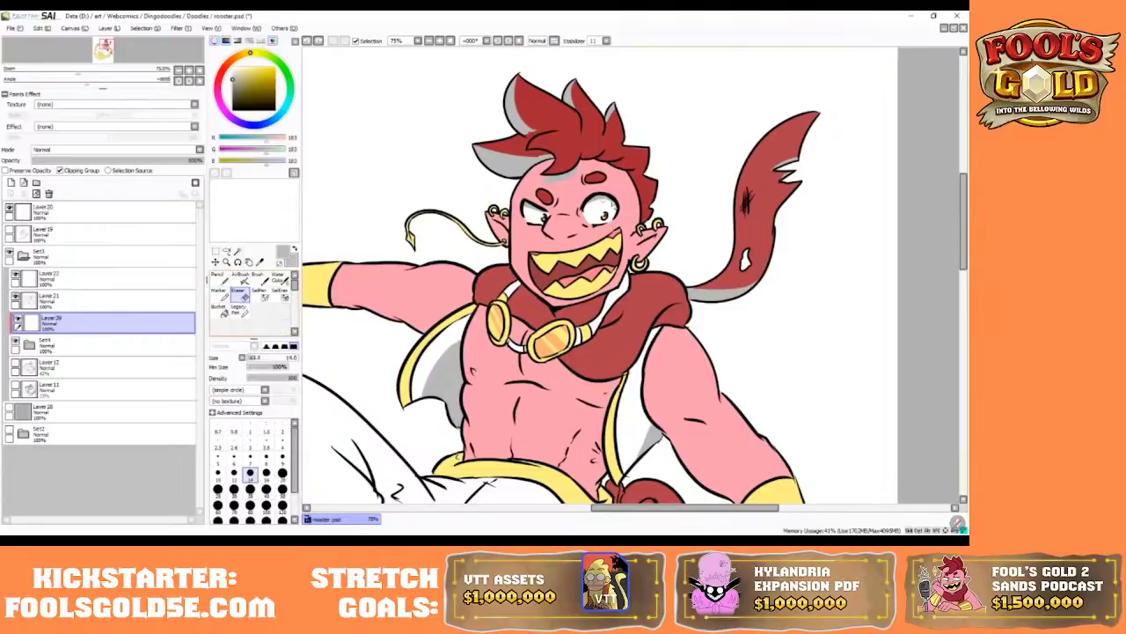
mouse_move(613, 206)
mouse_down()
mouse_move(597, 206)
mouse_move(622, 211)
mouse_move(605, 215)
mouse_up()
click(218, 277)
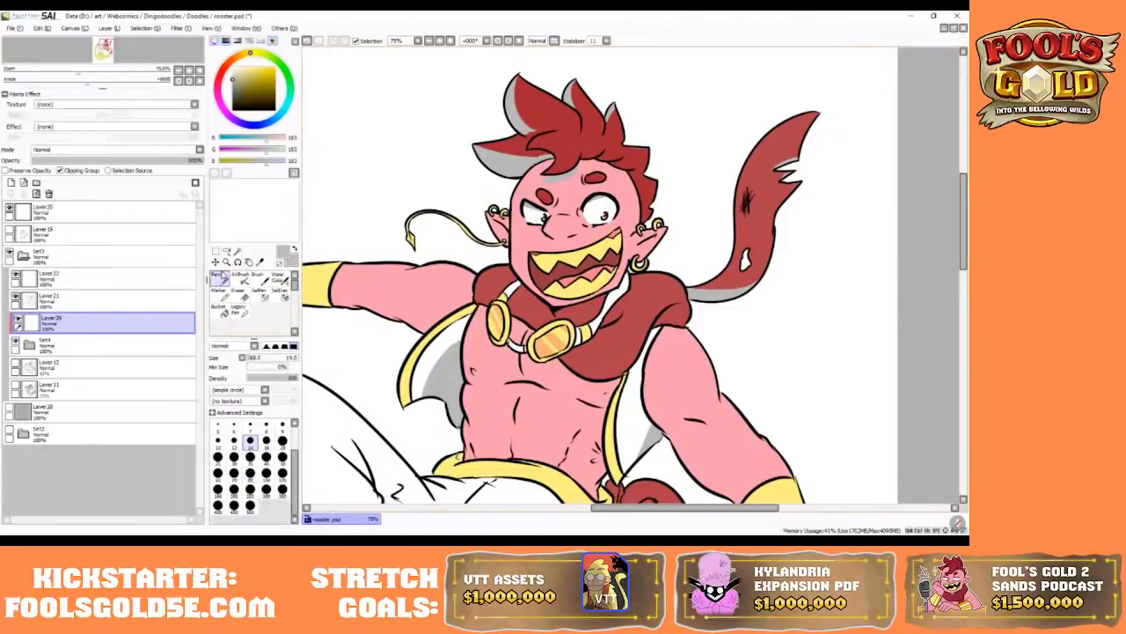
drag(587, 209, 602, 202)
- Shade the insides of the ears in grey, varying the Pencil size between 25 and 16
key(bracketright)
key(bracketright)
key(bracketright)
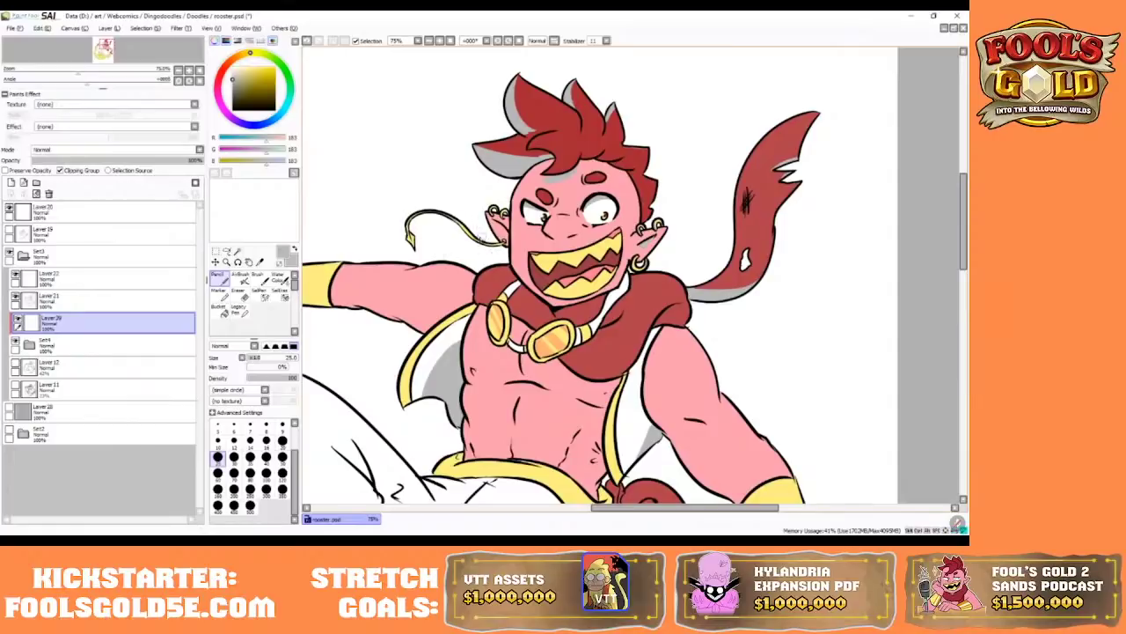
key(bracketleft)
key(bracketleft)
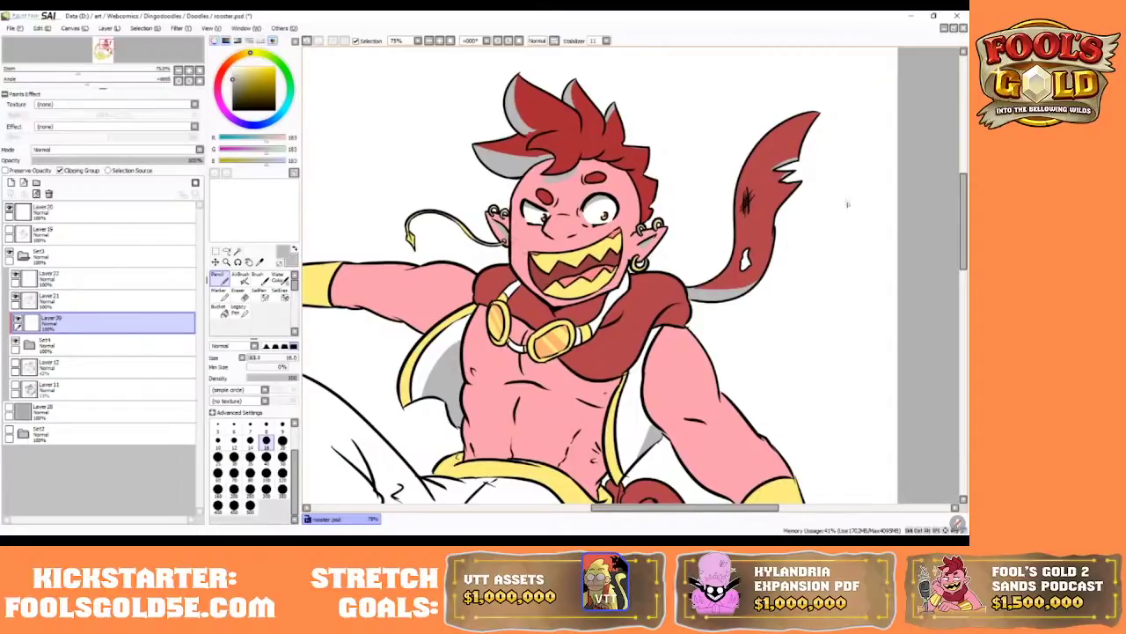
- Shade the elbow crease and underside of the lowered arm in grey, raising the Pencil size to 35
scroll(946, 192, down, 3)
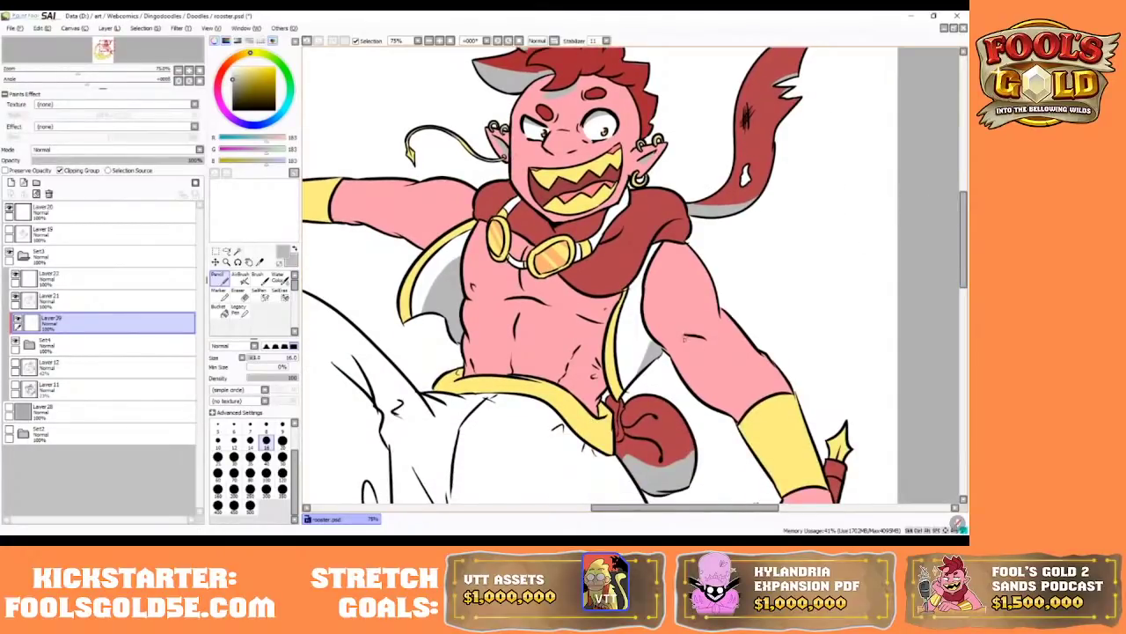
drag(701, 341, 704, 341)
drag(692, 339, 706, 341)
key(bracketright)
key(bracketright)
key(bracketright)
key(bracketright)
mouse_move(649, 305)
mouse_down()
mouse_move(697, 371)
mouse_move(672, 344)
mouse_move(671, 354)
mouse_move(709, 396)
mouse_up()
mouse_move(673, 355)
mouse_down()
mouse_move(764, 425)
mouse_move(793, 430)
mouse_move(743, 434)
mouse_move(724, 409)
mouse_up()
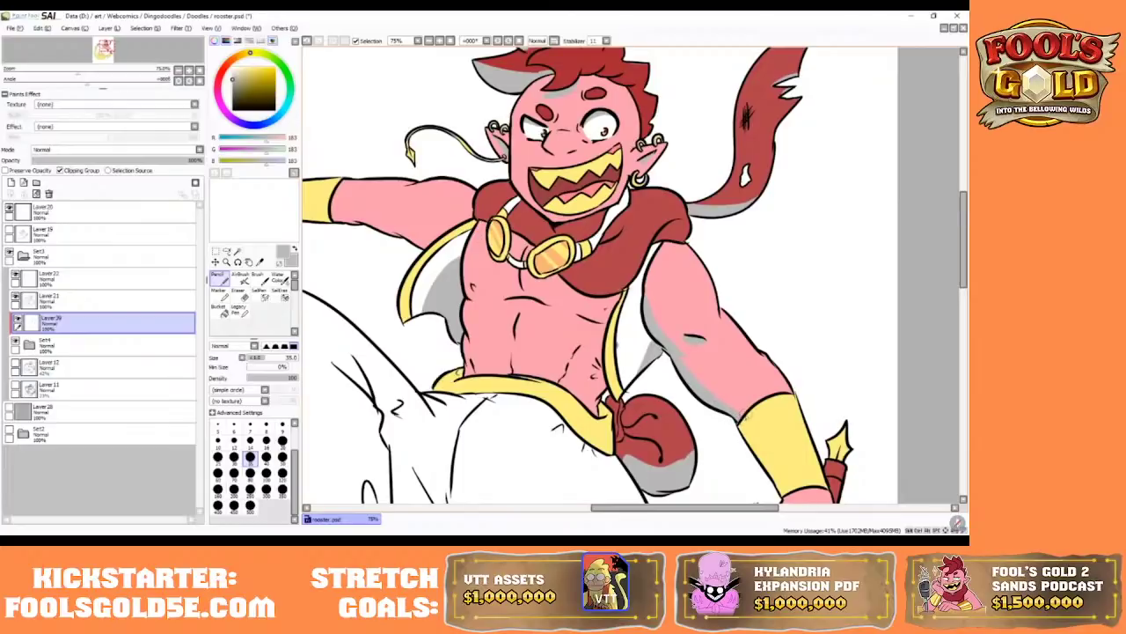
mouse_move(653, 343)
mouse_down()
mouse_move(640, 373)
mouse_move(649, 356)
mouse_up()
- Shade the side of the waist and the scarf fold over the shoulder in grey with the Pencil at size 14
mouse_move(964, 228)
mouse_down()
mouse_move(964, 198)
mouse_move(965, 208)
mouse_up()
key(bracketleft)
key(bracketleft)
key(bracketleft)
key(bracketleft)
key(bracketleft)
key(bracketleft)
key(bracketleft)
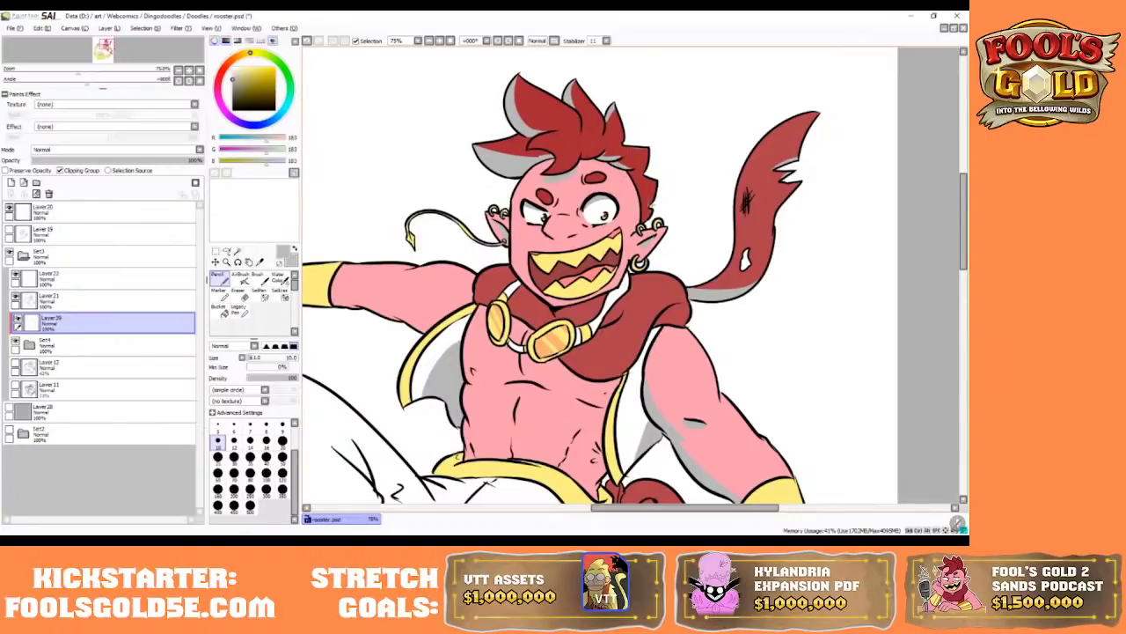
drag(684, 508, 630, 508)
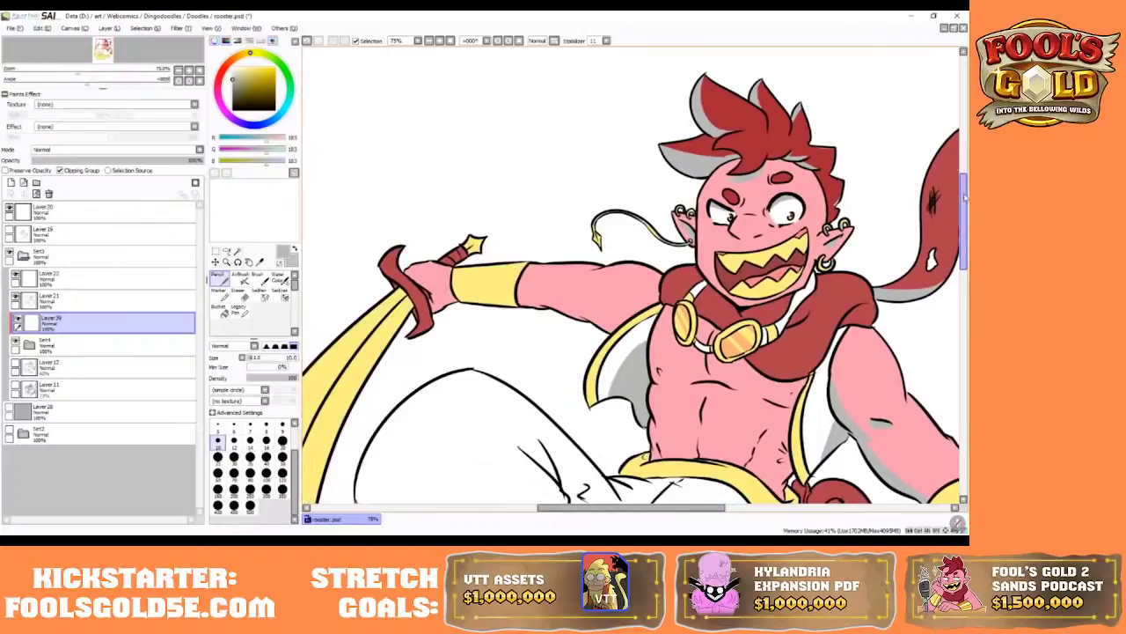
drag(962, 198, 960, 222)
key(bracketright)
key(bracketright)
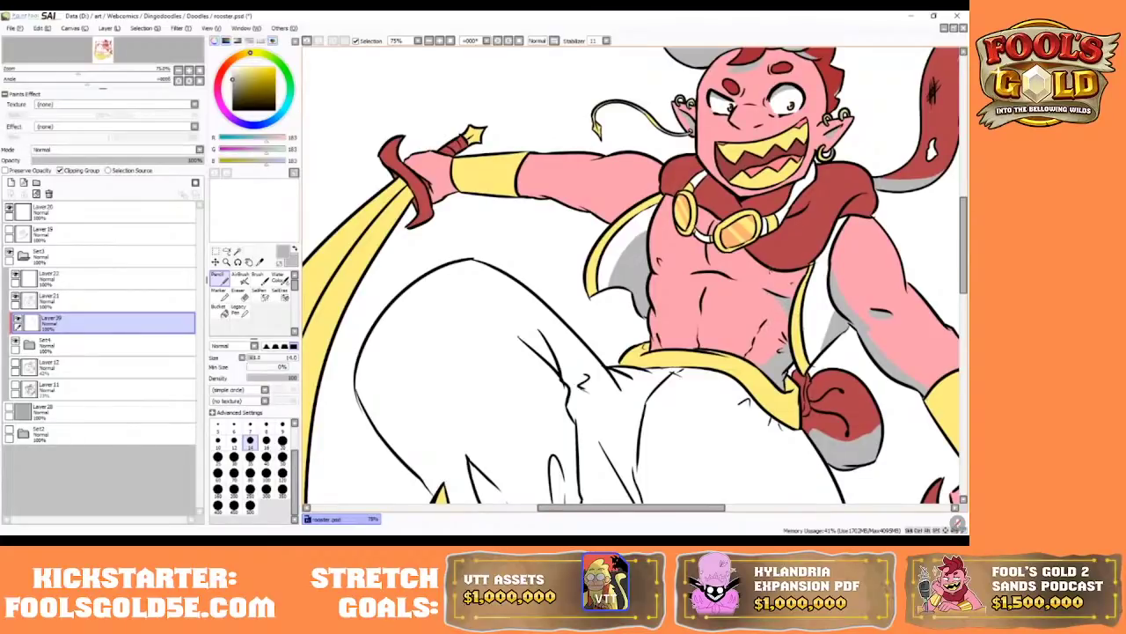
drag(768, 270, 799, 278)
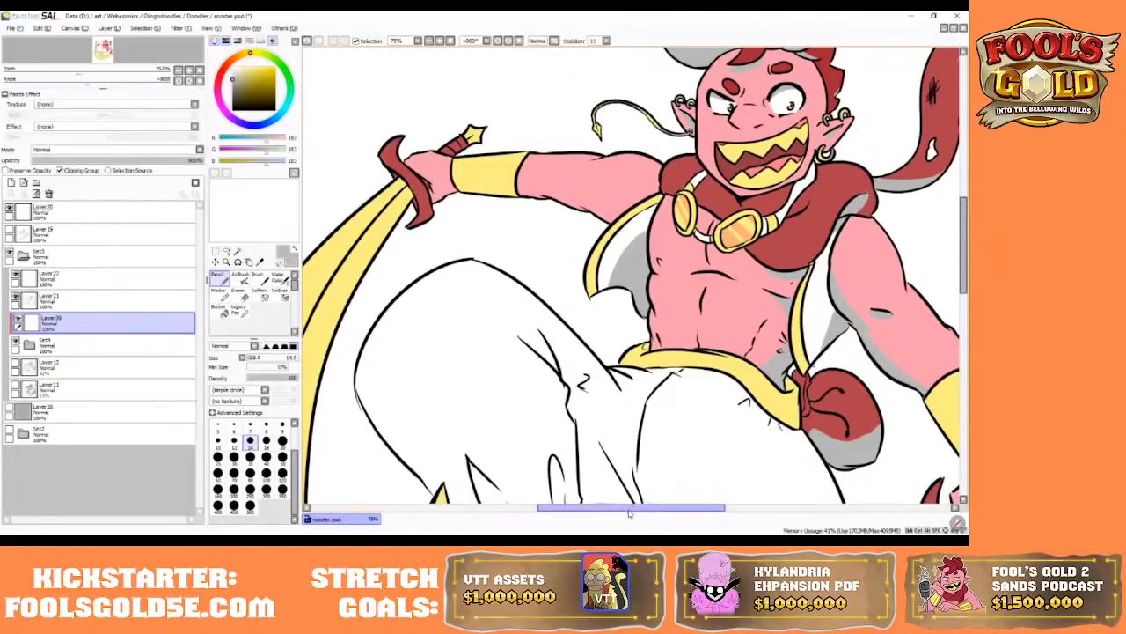
- Shade the underside of the outstretched sword arm near the shoulder in grey with the Pencil at size 25
drag(630, 507, 659, 508)
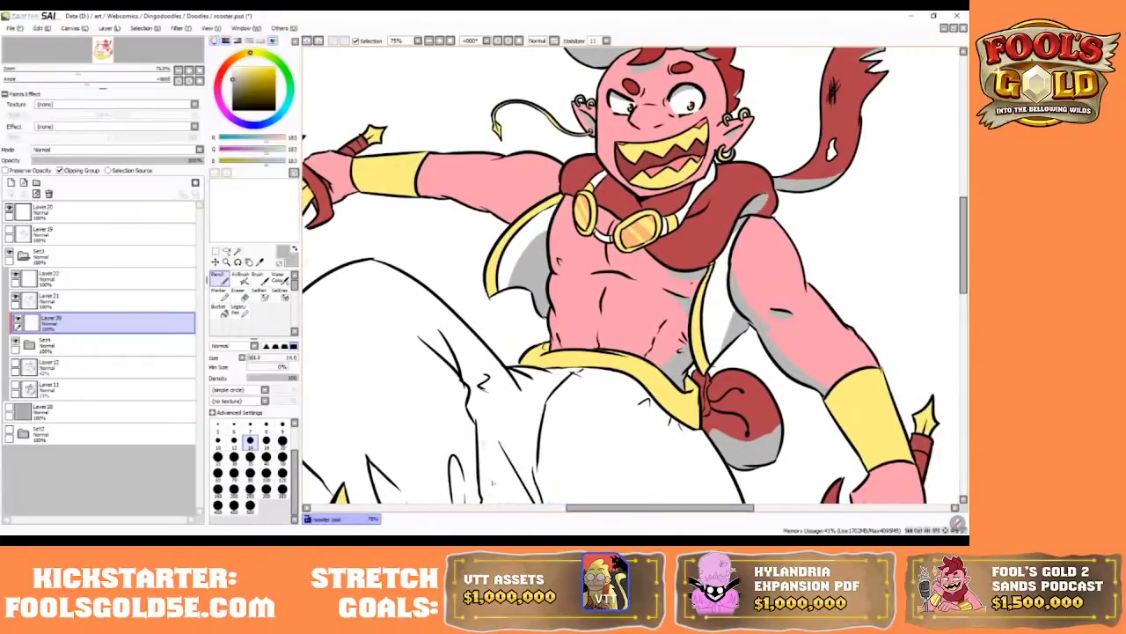
mouse_move(964, 216)
mouse_down()
mouse_move(964, 232)
mouse_move(963, 211)
mouse_up()
click(244, 292)
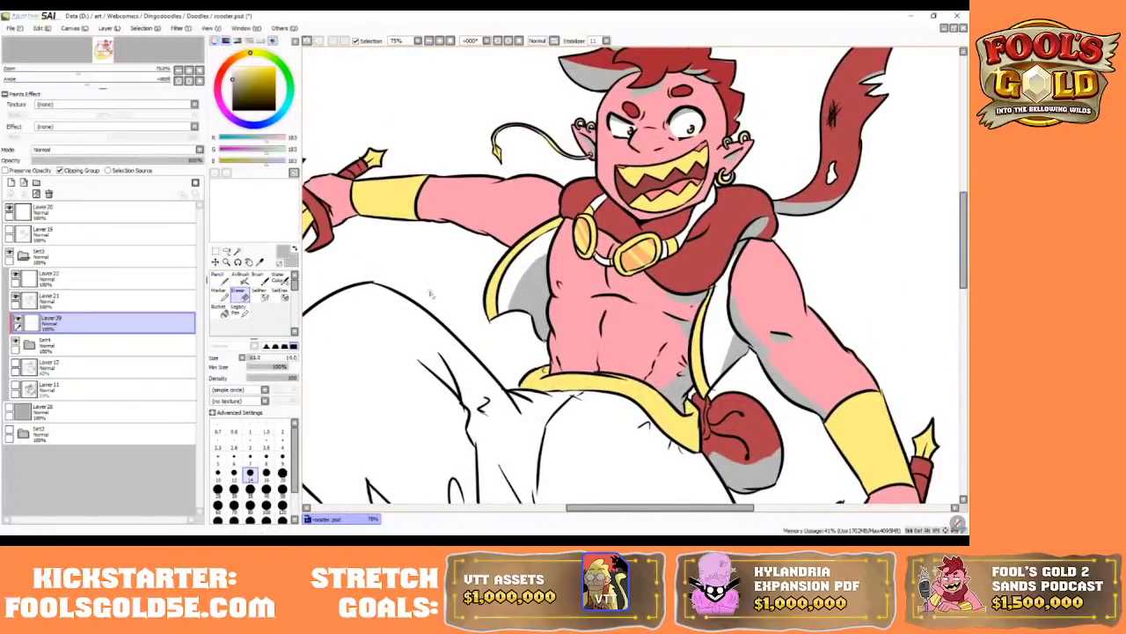
click(220, 279)
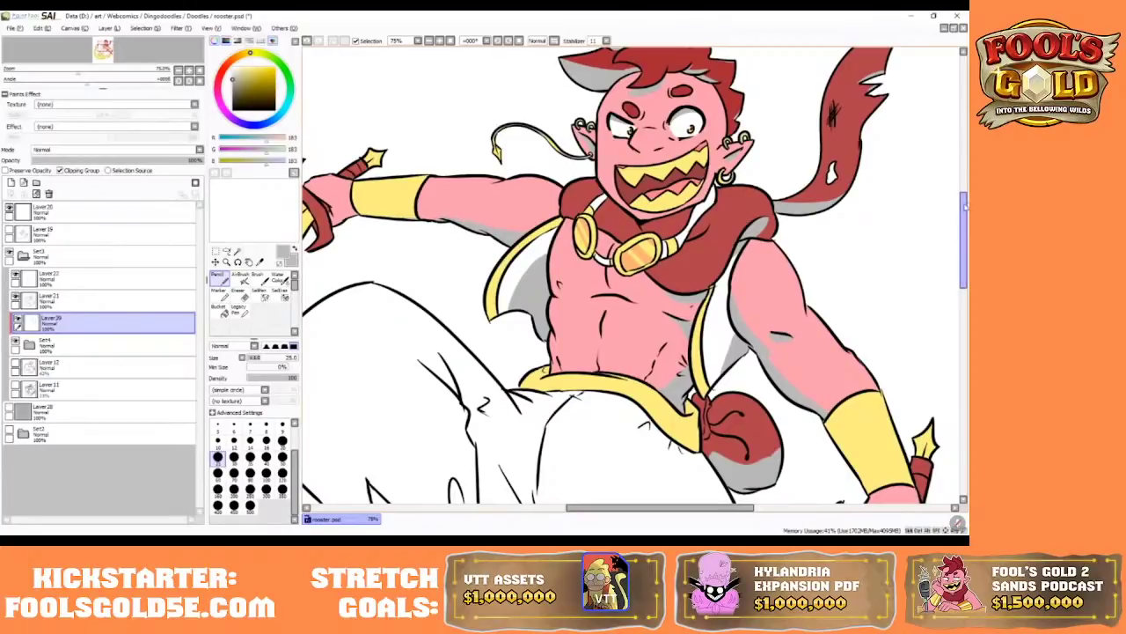
scroll(915, 246, down, 5)
scroll(954, 262, up, 2)
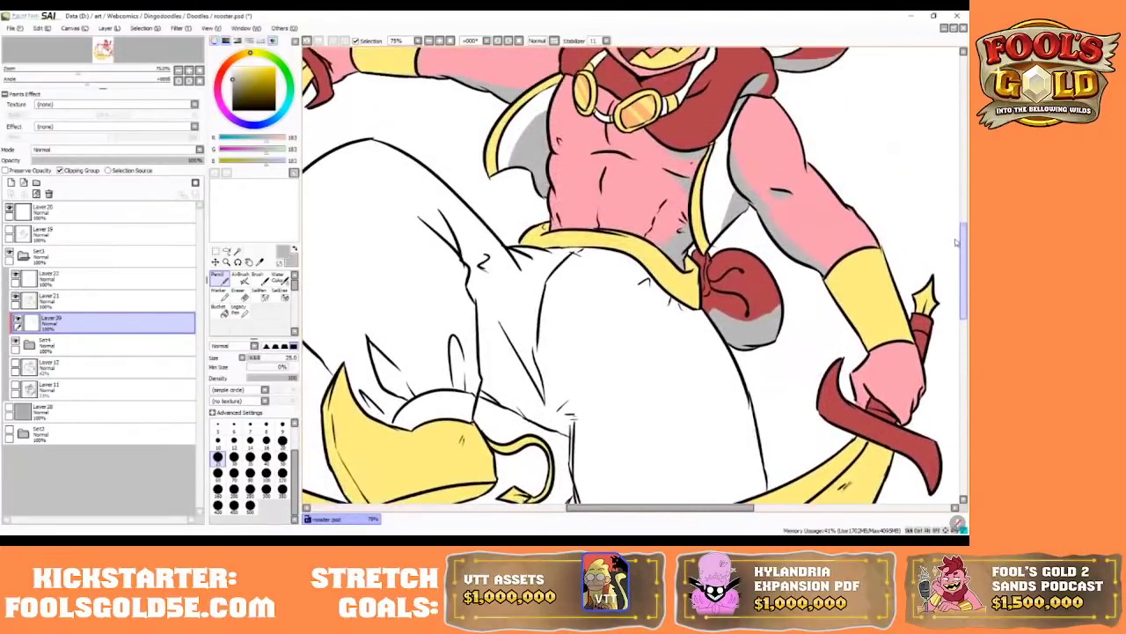
mouse_move(500, 278)
mouse_down()
mouse_move(482, 269)
mouse_move(527, 268)
mouse_move(572, 329)
mouse_move(529, 289)
mouse_up()
drag(519, 285, 552, 334)
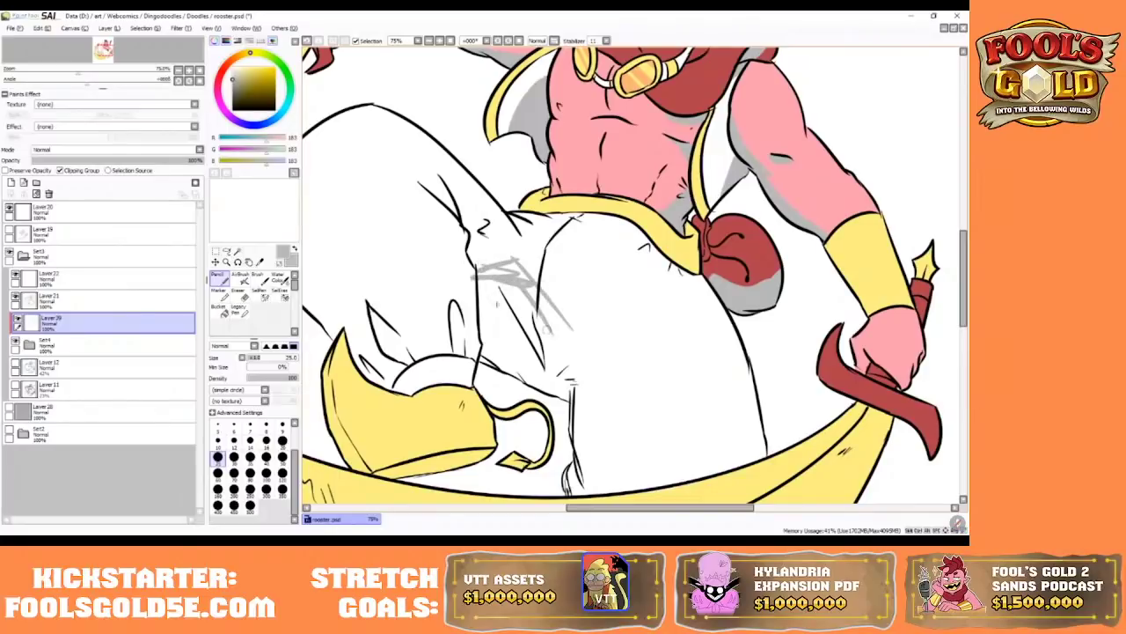
key(ctrl+z)
key(ctrl+z)
key(ctrl+z)
key(ctrl+z)
key(ctrl+z)
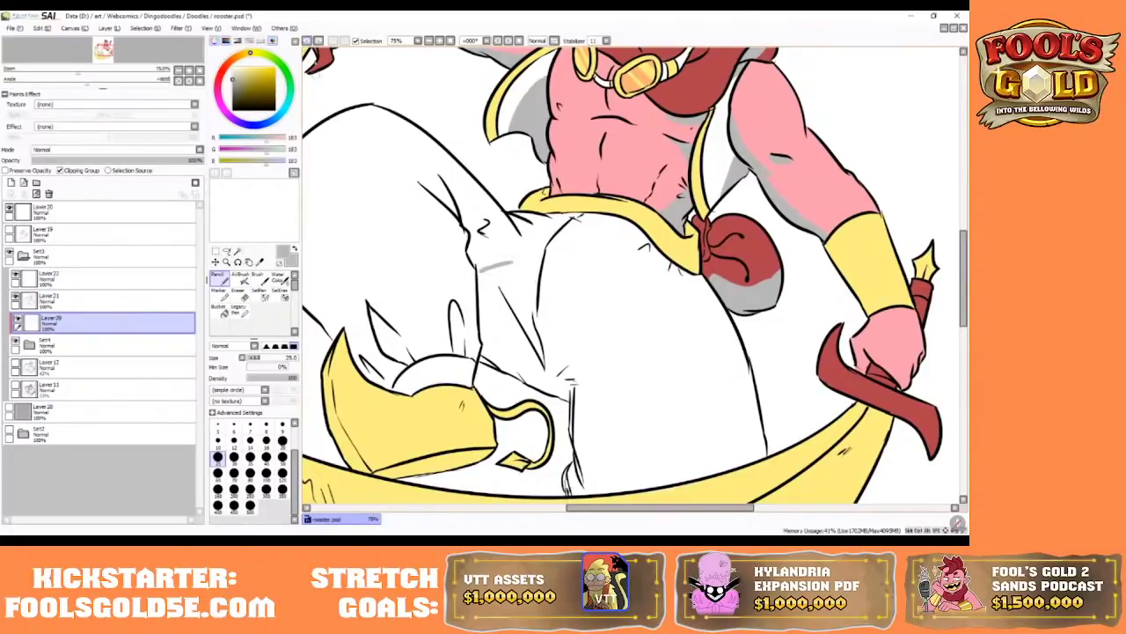
key(ctrl+z)
- Fill the trouser area between the legs with grey shadow using an enlarged Pencil and trim its edge with the Eraser at size 60
mouse_move(481, 281)
mouse_down()
mouse_move(530, 294)
mouse_move(567, 378)
mouse_up()
mouse_move(541, 305)
mouse_down()
mouse_move(577, 360)
mouse_move(562, 396)
mouse_up()
key(])
key(])
key(])
key(])
key(])
key(])
mouse_move(533, 353)
mouse_down()
mouse_move(492, 348)
mouse_move(527, 352)
mouse_move(554, 394)
mouse_move(554, 364)
mouse_move(527, 367)
mouse_move(500, 306)
mouse_move(525, 304)
mouse_move(562, 352)
mouse_move(551, 376)
mouse_move(508, 355)
mouse_move(501, 298)
mouse_move(523, 300)
mouse_move(507, 295)
mouse_move(498, 332)
mouse_move(515, 293)
mouse_move(499, 276)
mouse_move(584, 376)
mouse_move(503, 274)
mouse_move(569, 356)
mouse_up()
key(e)
drag(493, 274, 608, 387)
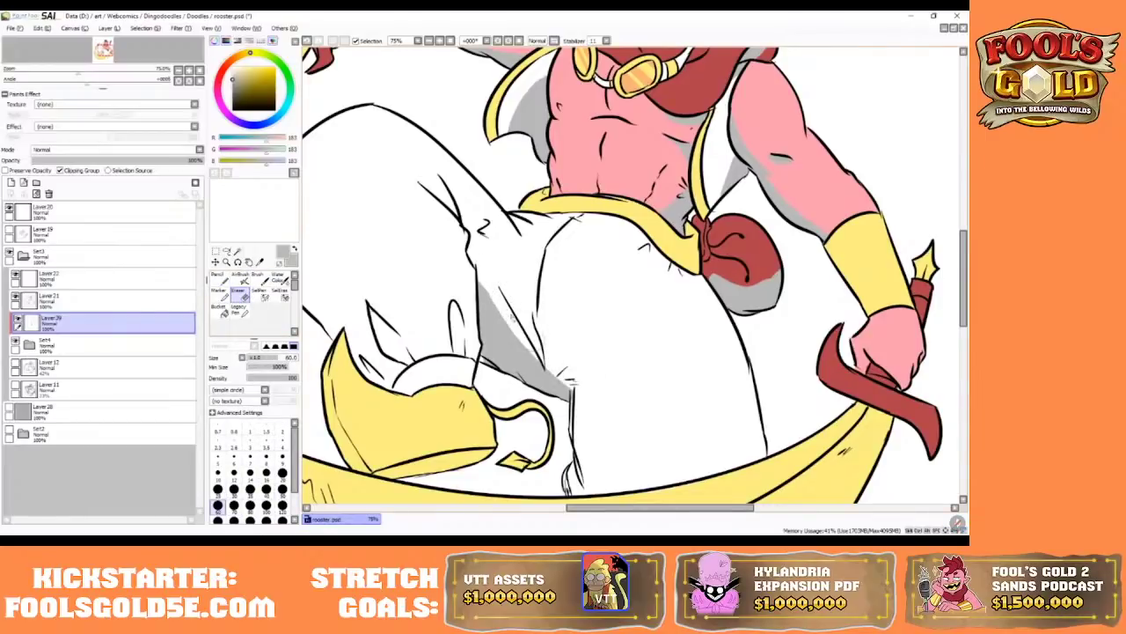
- Add grey shadows to the trouser creases at the crotch and below the belt near the pouch with the Pencil at size 25
key(n)
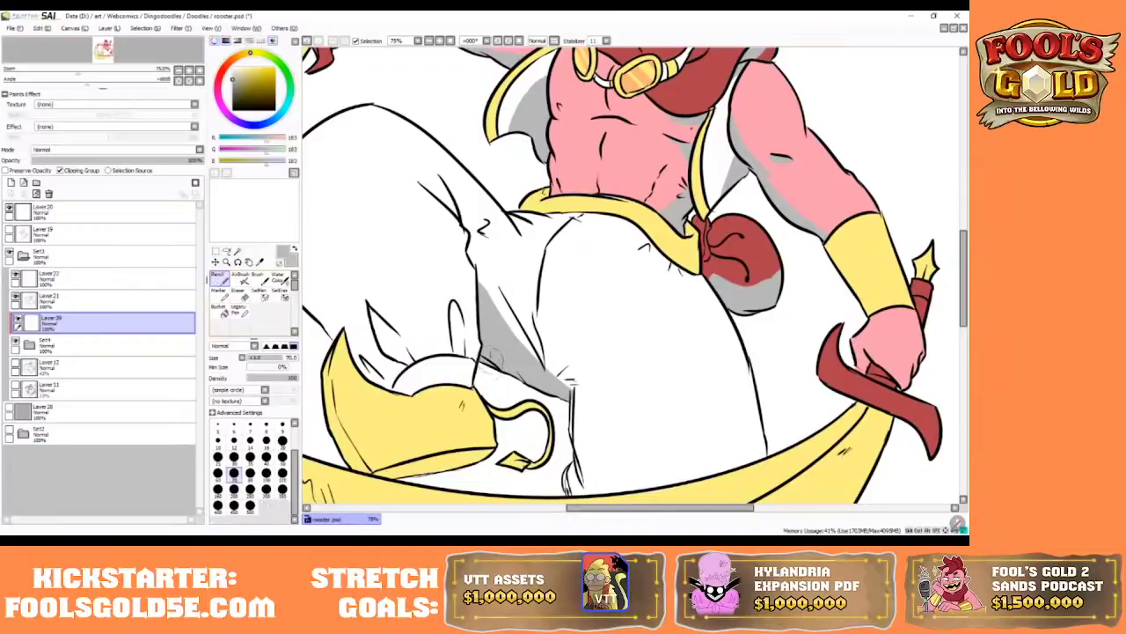
key(bracketright)
key(bracketright)
key(bracketleft)
key(bracketleft)
key(bracketleft)
key(bracketleft)
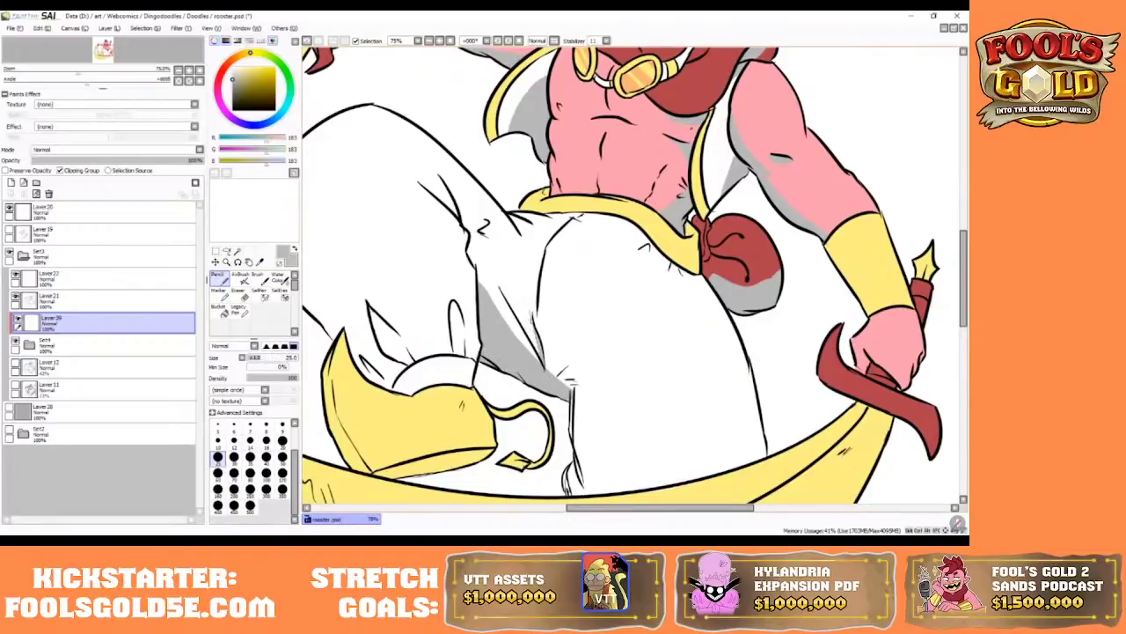
mouse_move(535, 345)
mouse_down()
mouse_move(505, 301)
mouse_move(528, 330)
mouse_move(535, 324)
mouse_move(553, 387)
mouse_move(542, 323)
mouse_up()
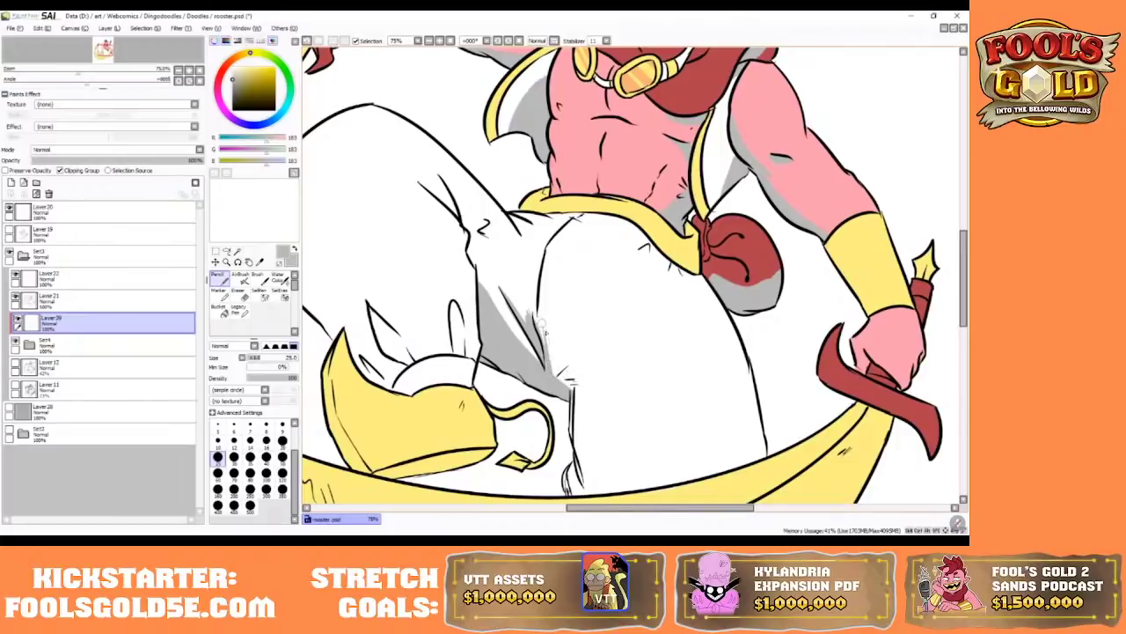
mouse_move(558, 380)
mouse_down()
mouse_move(577, 364)
mouse_move(586, 386)
mouse_up()
mouse_move(667, 261)
mouse_down()
mouse_move(684, 298)
mouse_move(670, 264)
mouse_move(695, 284)
mouse_move(665, 280)
mouse_up()
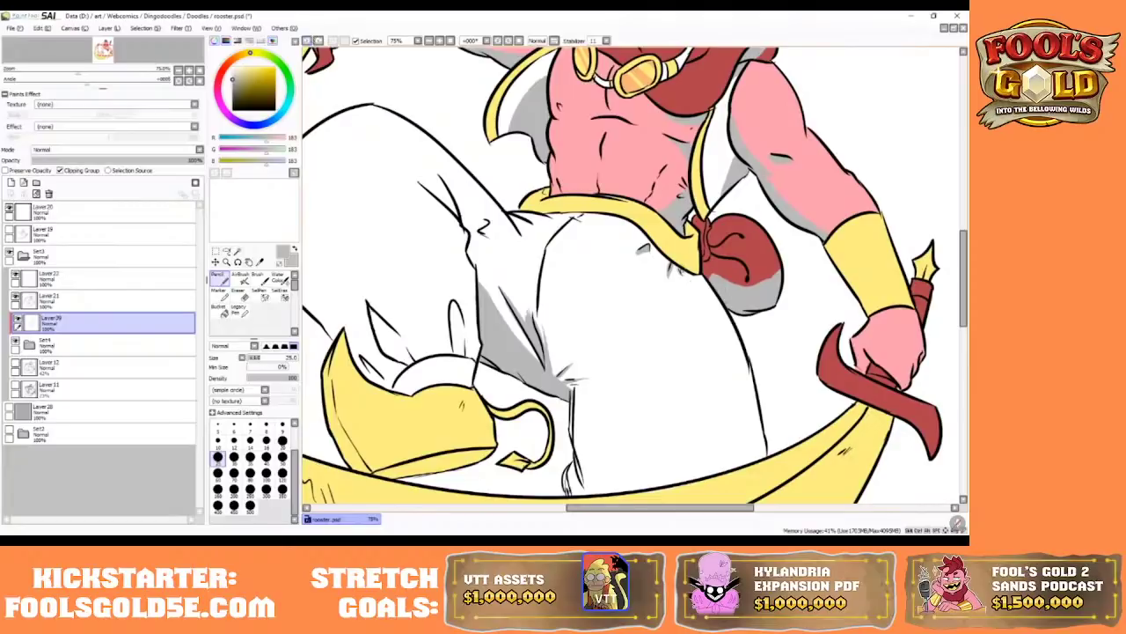
drag(683, 269, 695, 283)
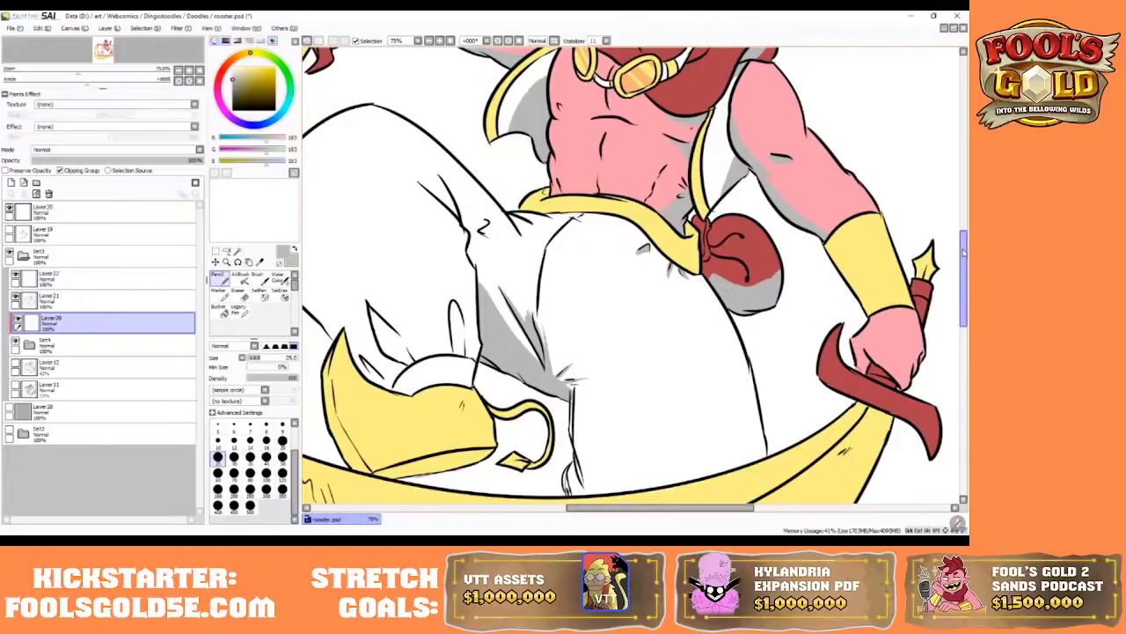
- Shade the trouser folds under the middle of the belt and along the raised thigh's inner crease in grey
mouse_move(964, 257)
mouse_down()
mouse_move(964, 218)
mouse_move(964, 245)
mouse_up()
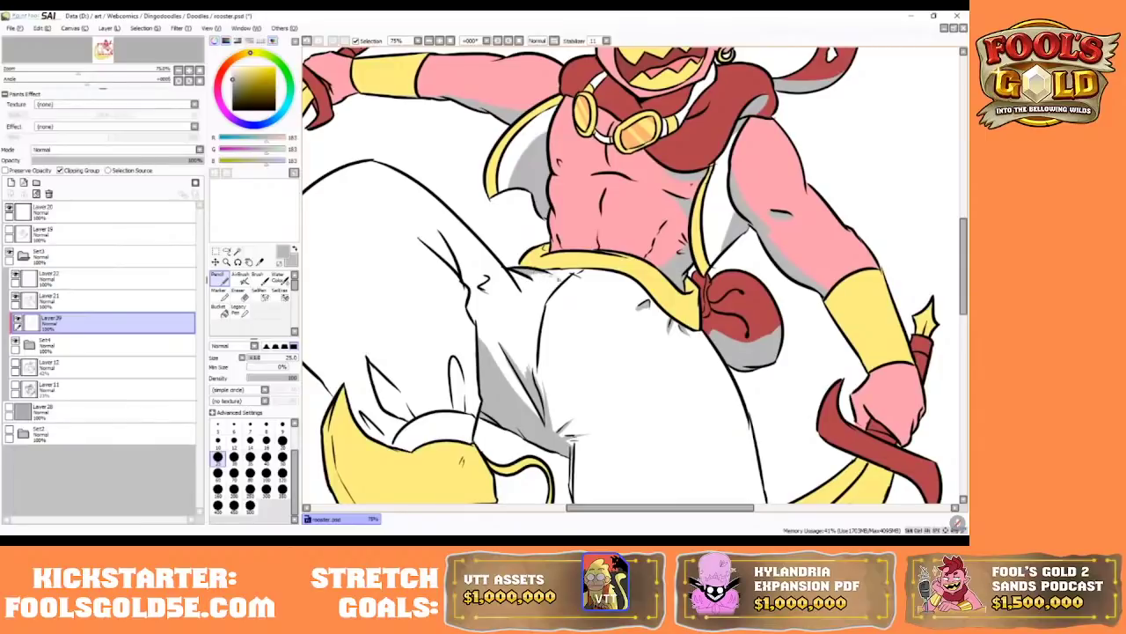
drag(544, 276, 575, 268)
drag(614, 510, 584, 517)
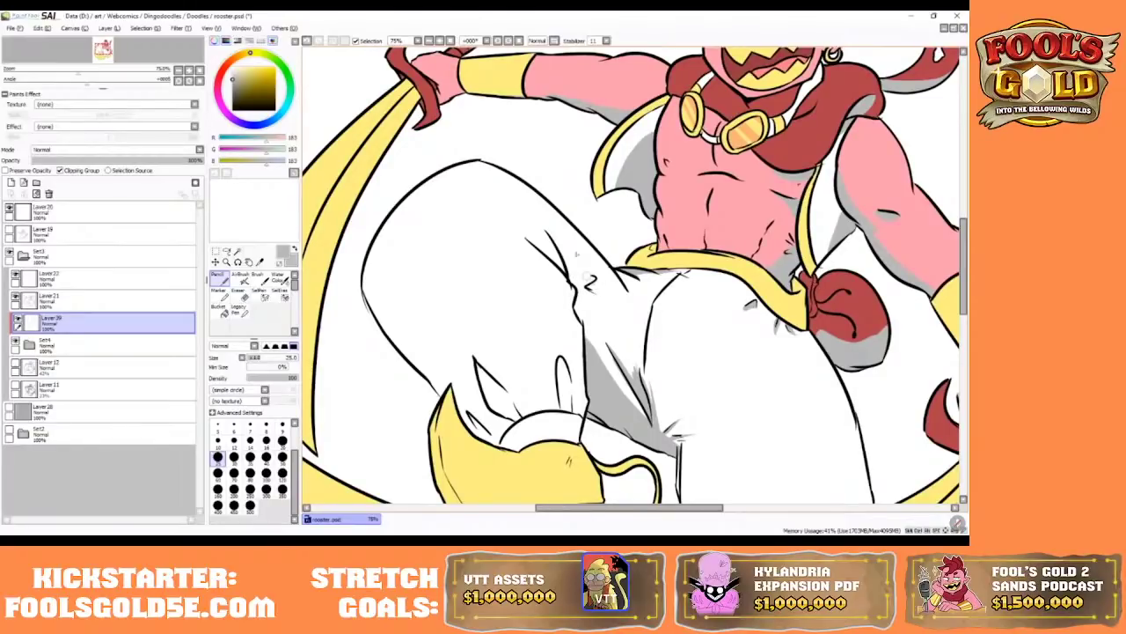
drag(569, 279, 557, 224)
drag(565, 271, 539, 222)
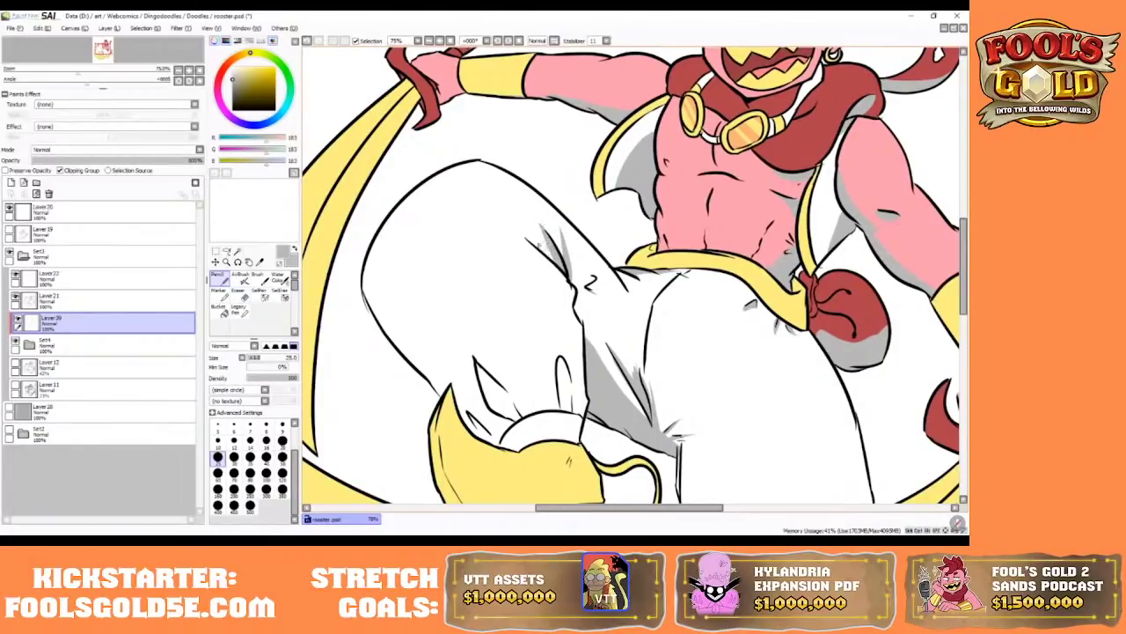
drag(564, 266, 529, 238)
- Fill the foot visible through the notch in the large blade with grey using a much larger Pencil
mouse_move(964, 244)
mouse_down()
mouse_move(965, 200)
mouse_move(945, 302)
mouse_up()
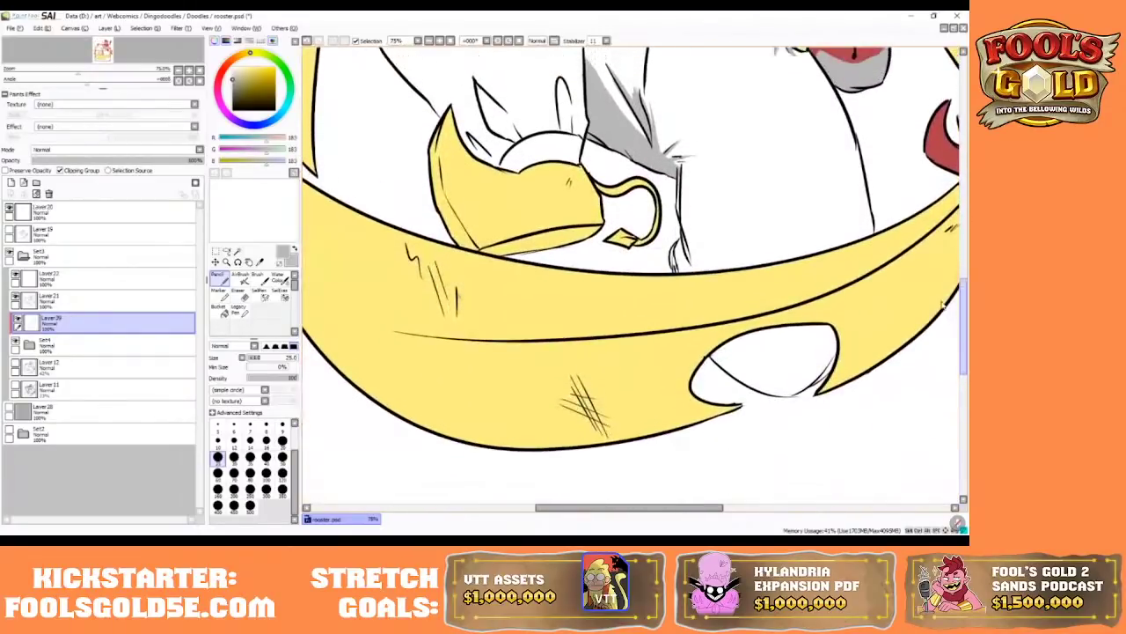
key(])
key(])
key(])
key(])
key(])
key(])
key(])
key(])
key(])
key(])
mouse_move(687, 306)
mouse_down()
mouse_move(757, 357)
mouse_move(852, 318)
mouse_move(768, 355)
mouse_move(813, 354)
mouse_up()
mouse_move(755, 325)
mouse_down()
mouse_move(825, 334)
mouse_move(804, 364)
mouse_up()
- Shade both edges of the standing leg just above the large blade in grey with the Pencil at size 40
key([)
key([)
key([)
key([)
key([)
key([)
key([)
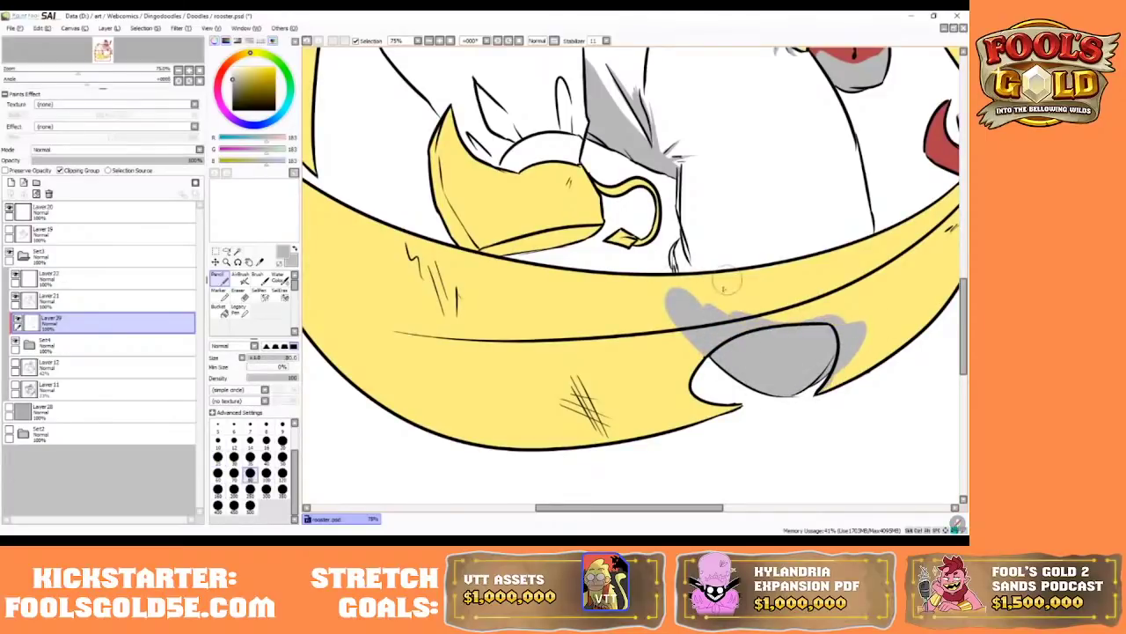
drag(680, 248, 722, 310)
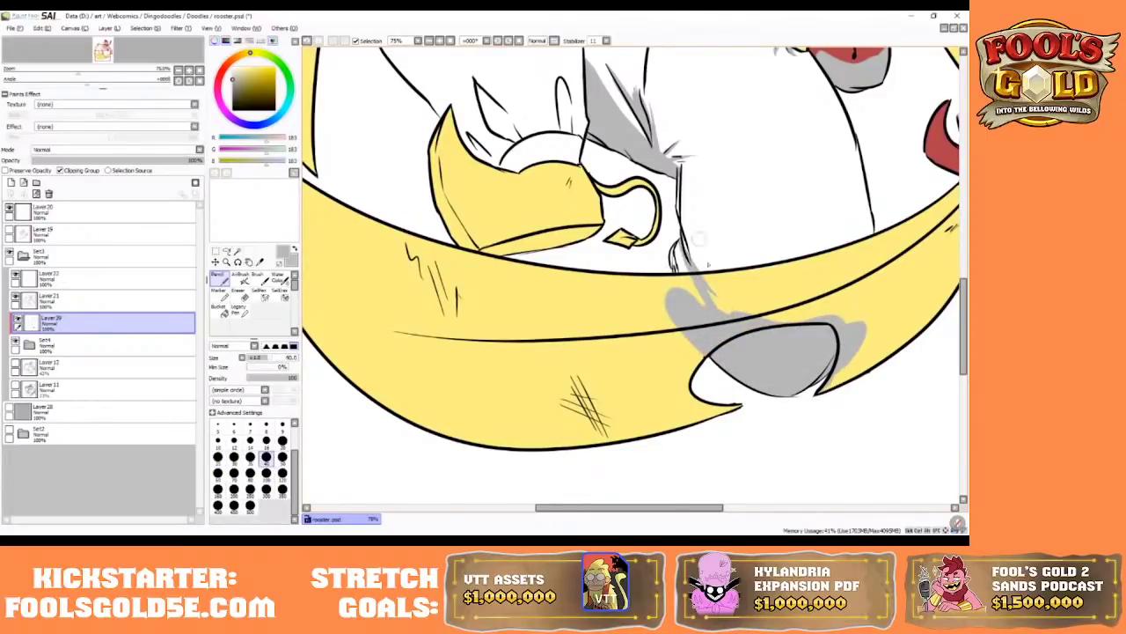
drag(683, 229, 704, 279)
drag(680, 232, 711, 269)
drag(870, 194, 848, 287)
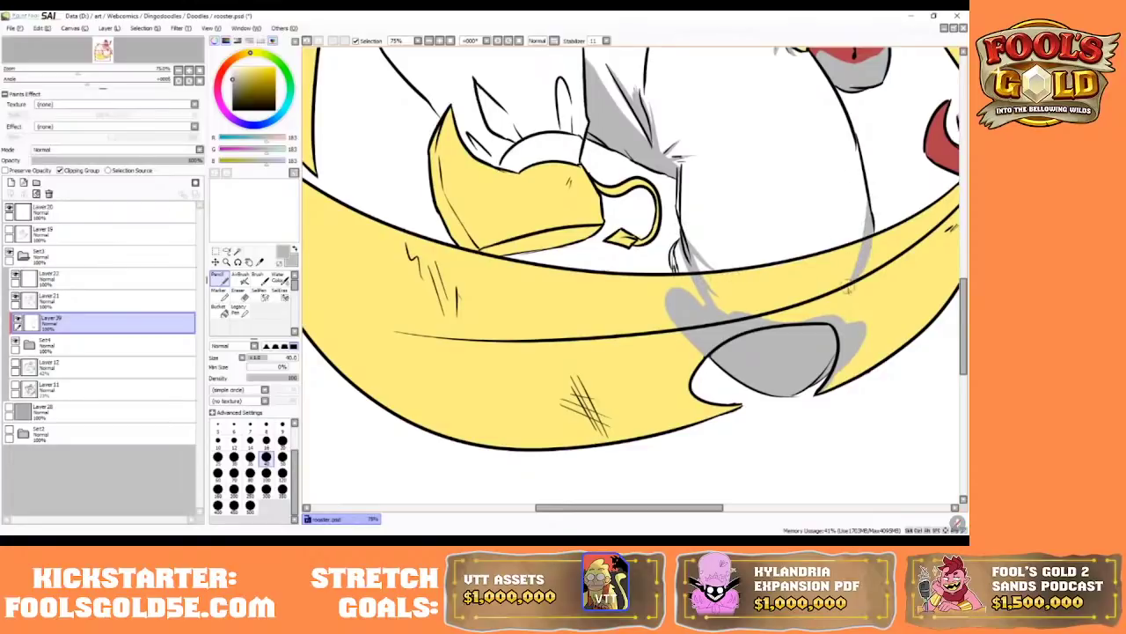
- Shade the sole of the raised yellow shoe in grey with the Pencil at size 40
drag(964, 299, 964, 262)
drag(560, 403, 483, 417)
drag(483, 417, 592, 401)
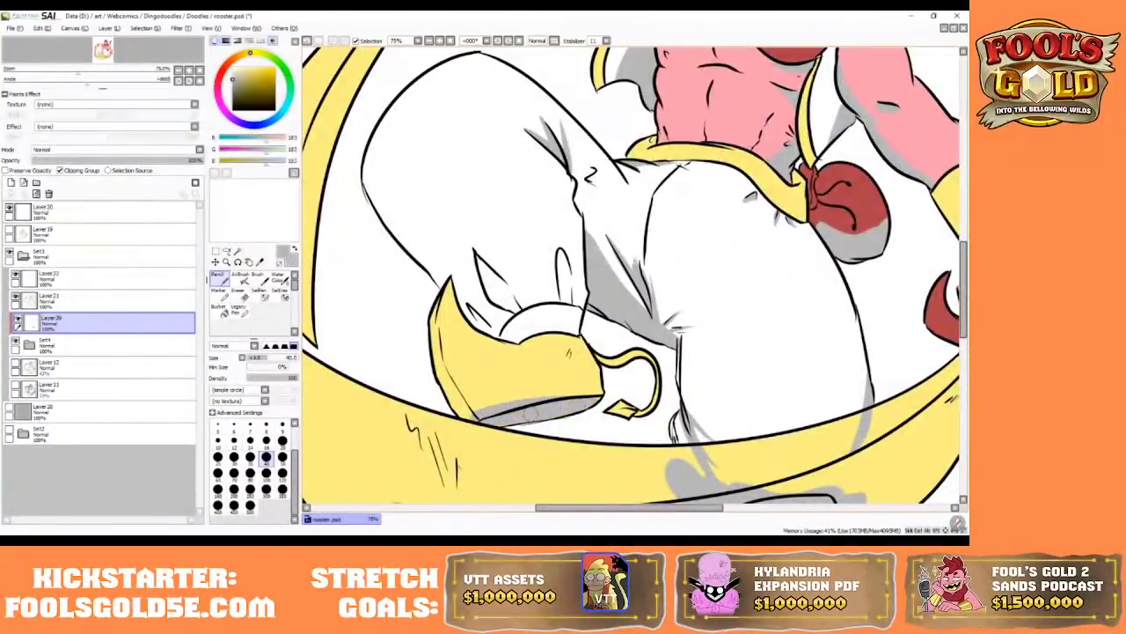
- Shade the fold above the raised leg's trouser cuff in grey and trim the shadow with the Eraser at size 14
click(449, 40)
click(440, 41)
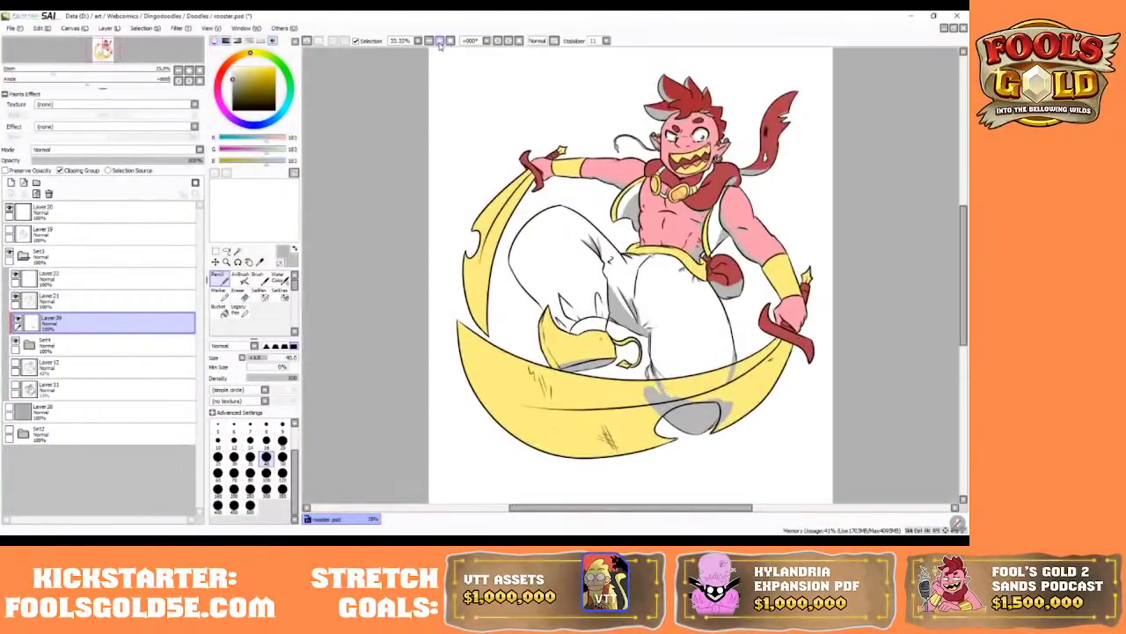
click(439, 41)
click(439, 46)
click(440, 42)
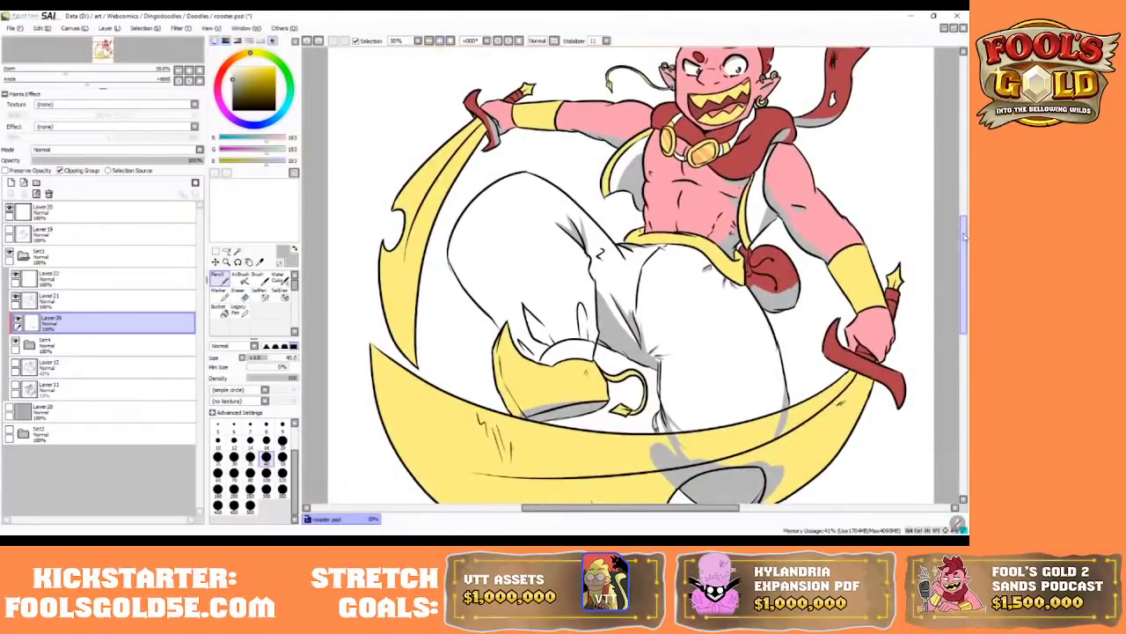
mouse_move(588, 332)
mouse_down()
mouse_move(581, 306)
mouse_move(588, 335)
mouse_up()
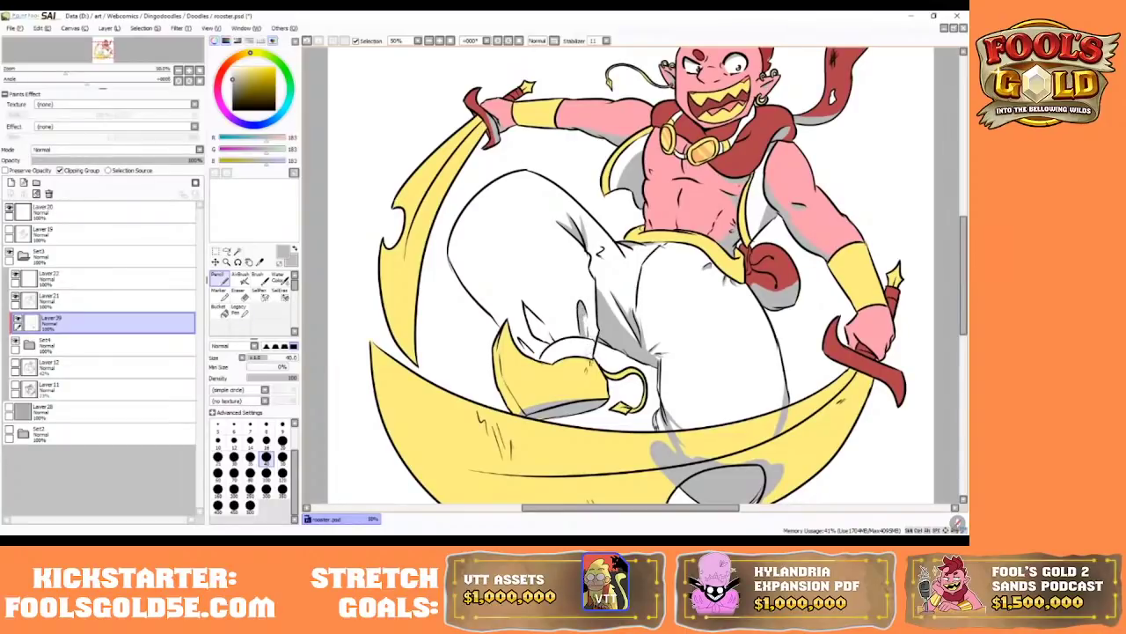
click(241, 295)
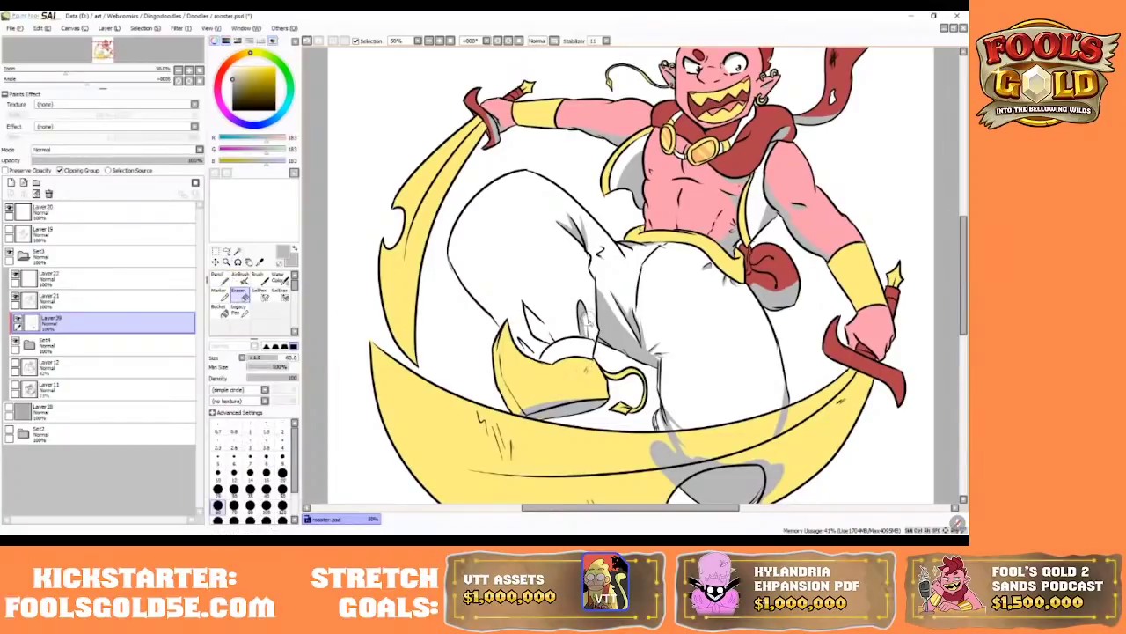
click(251, 472)
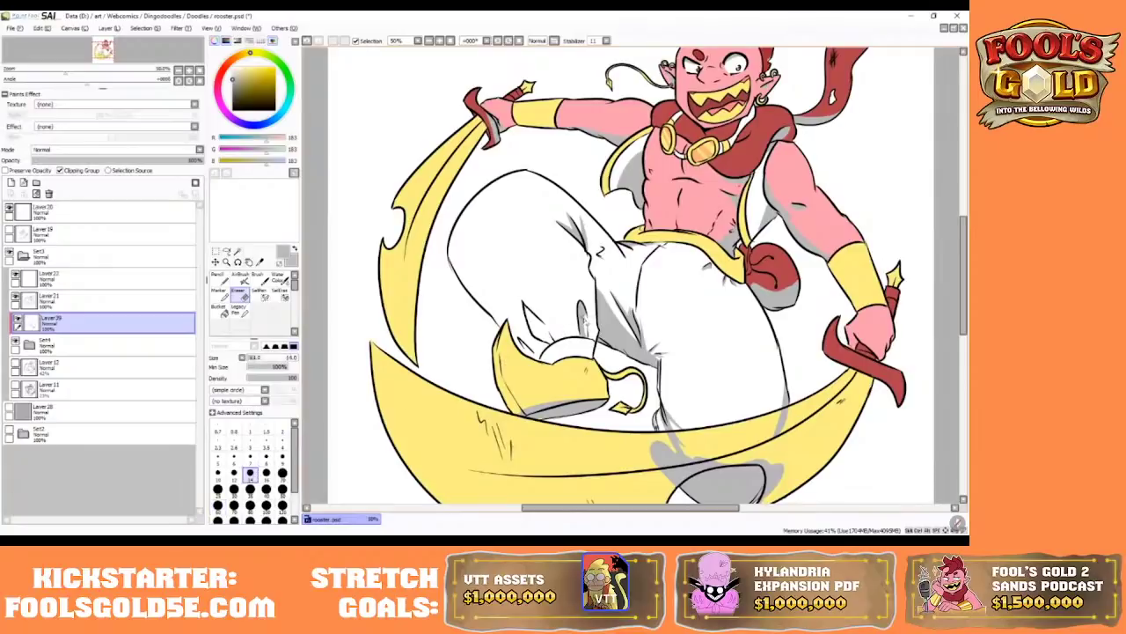
drag(586, 320, 590, 342)
key(alt+Tab)
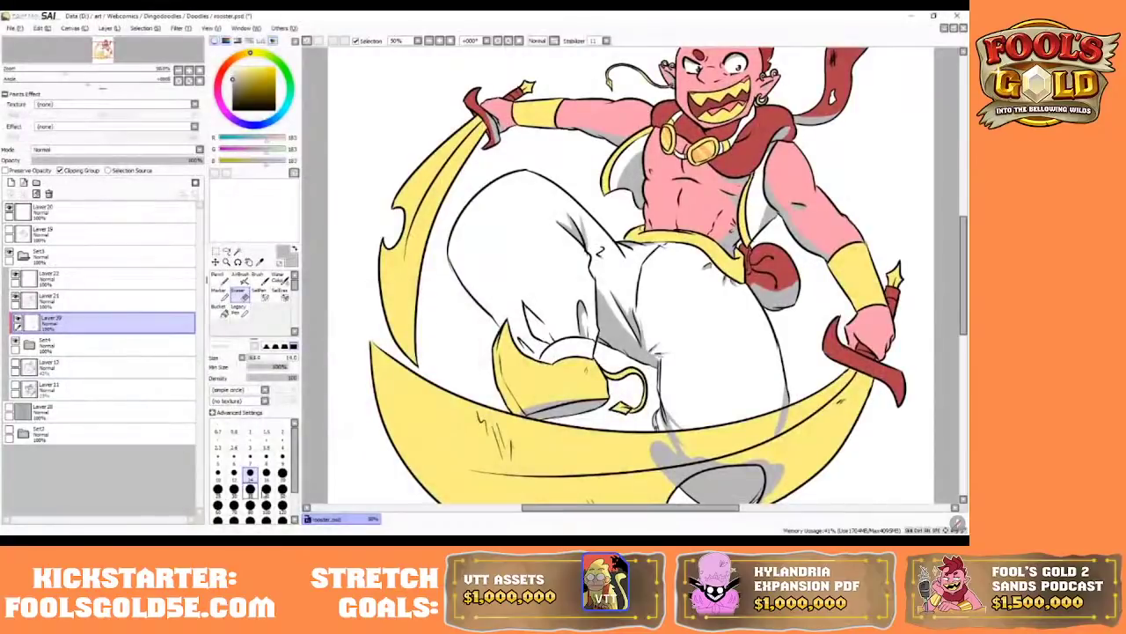
drag(639, 508, 650, 509)
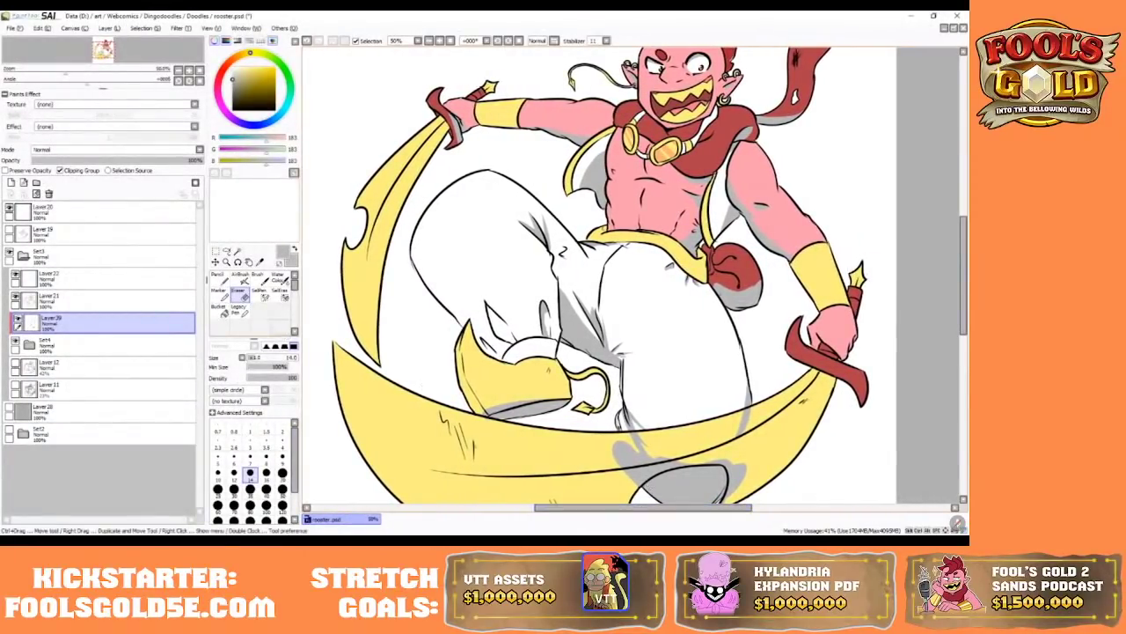
click(234, 505)
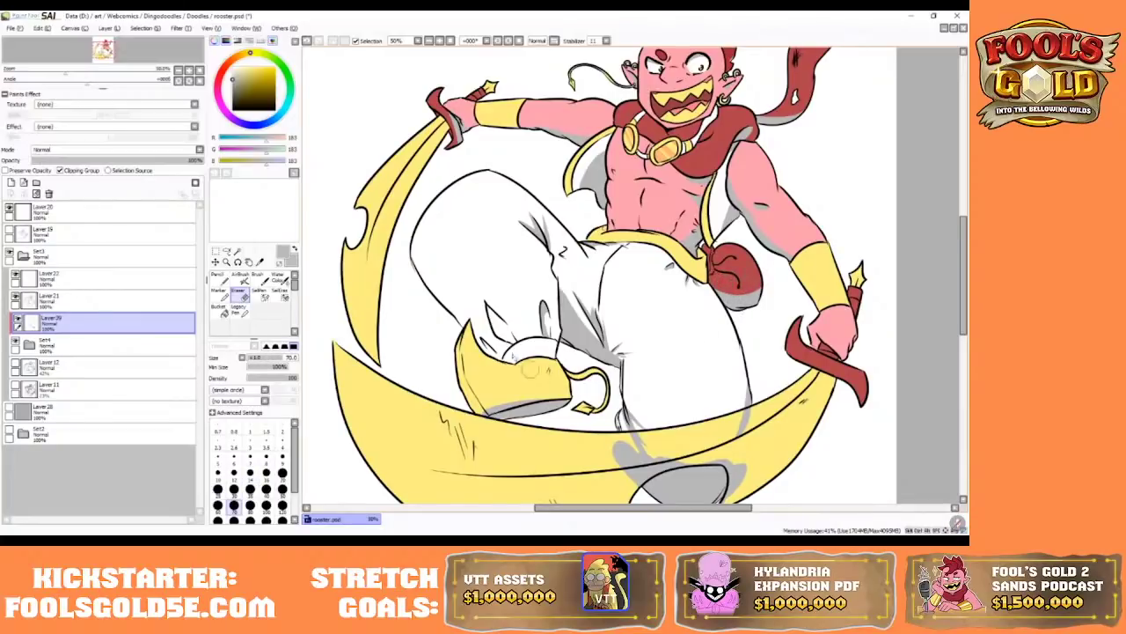
click(218, 280)
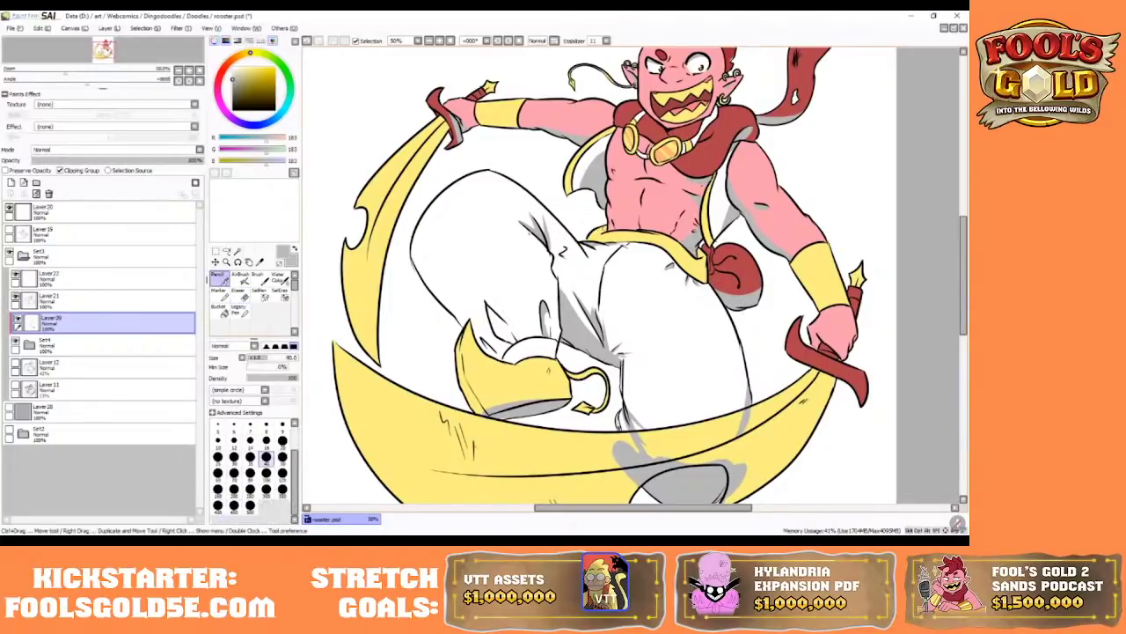
- Shade the small crease just below the yellow waistband in grey with the Pencil at size 12
key(bracketleft)
key(bracketleft)
key(bracketleft)
key(bracketleft)
key(bracketleft)
key(bracketleft)
key(bracketleft)
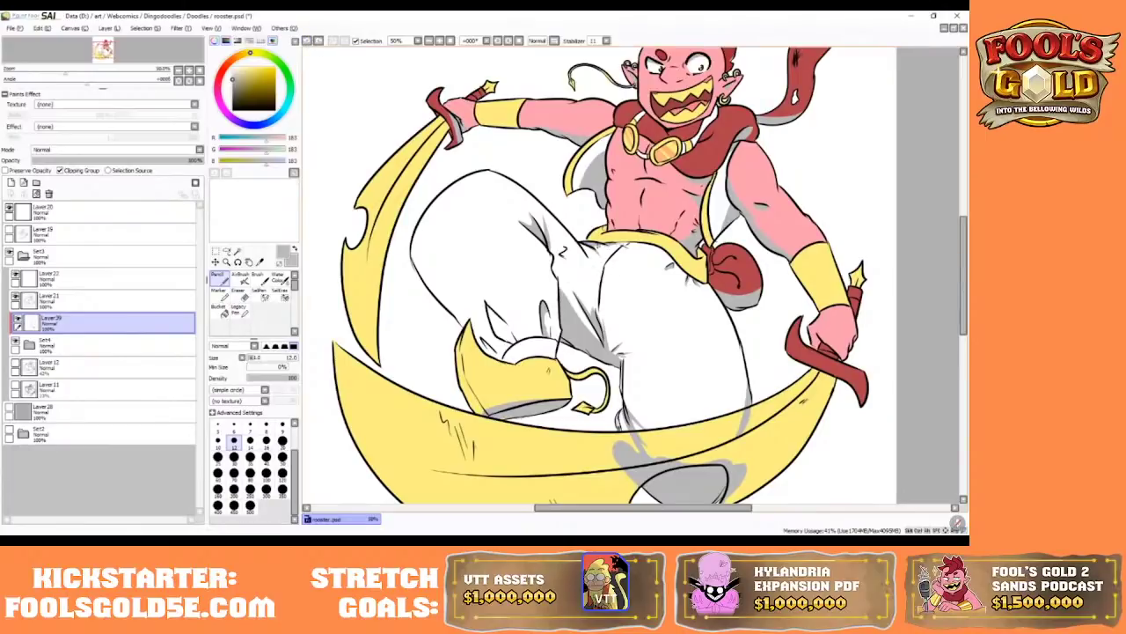
drag(609, 248, 614, 252)
- Shade the pointed fold above the raised leg's trouser cuff in grey with the Pencil at size 20, using the Eraser at size 25 for trimming
key(bracketright)
key(bracketright)
key(bracketright)
drag(496, 321, 491, 314)
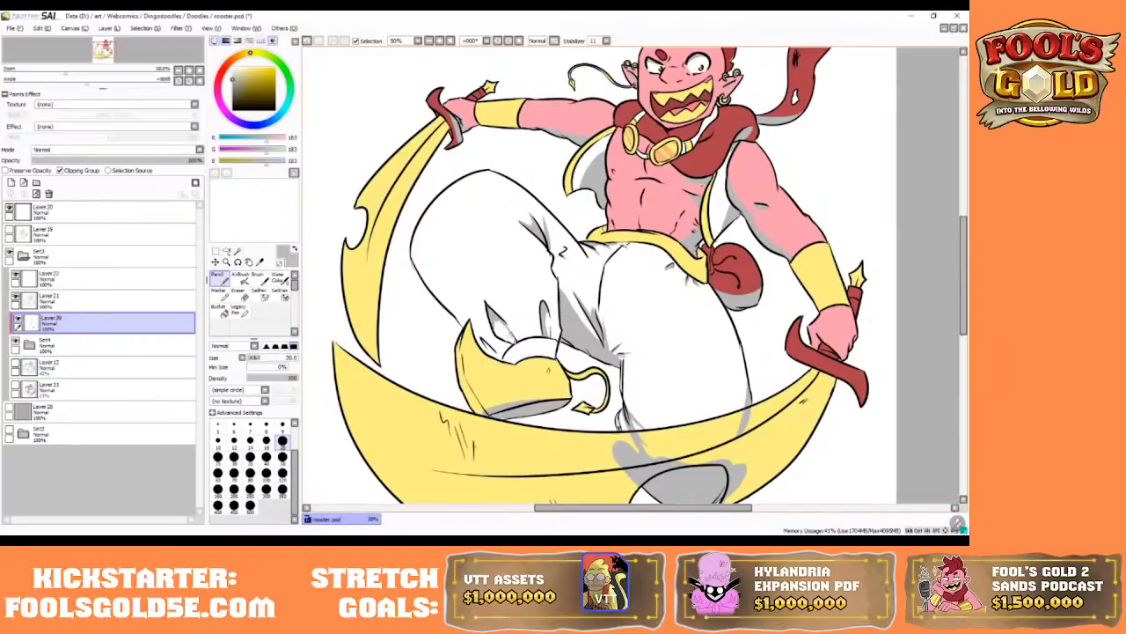
click(242, 293)
key(bracketleft)
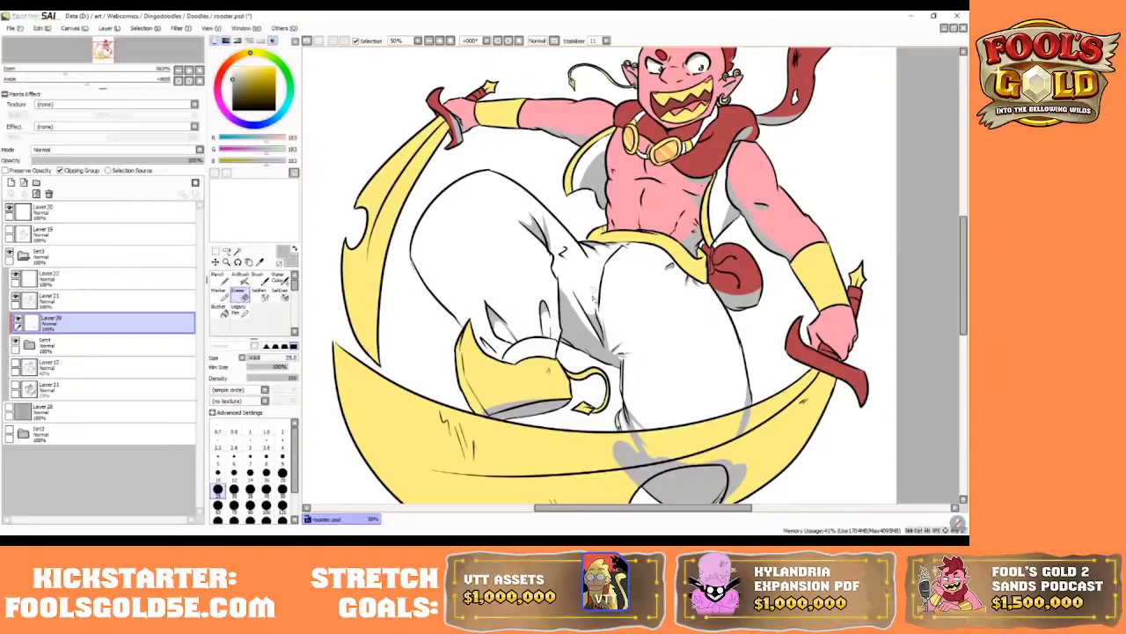
click(218, 282)
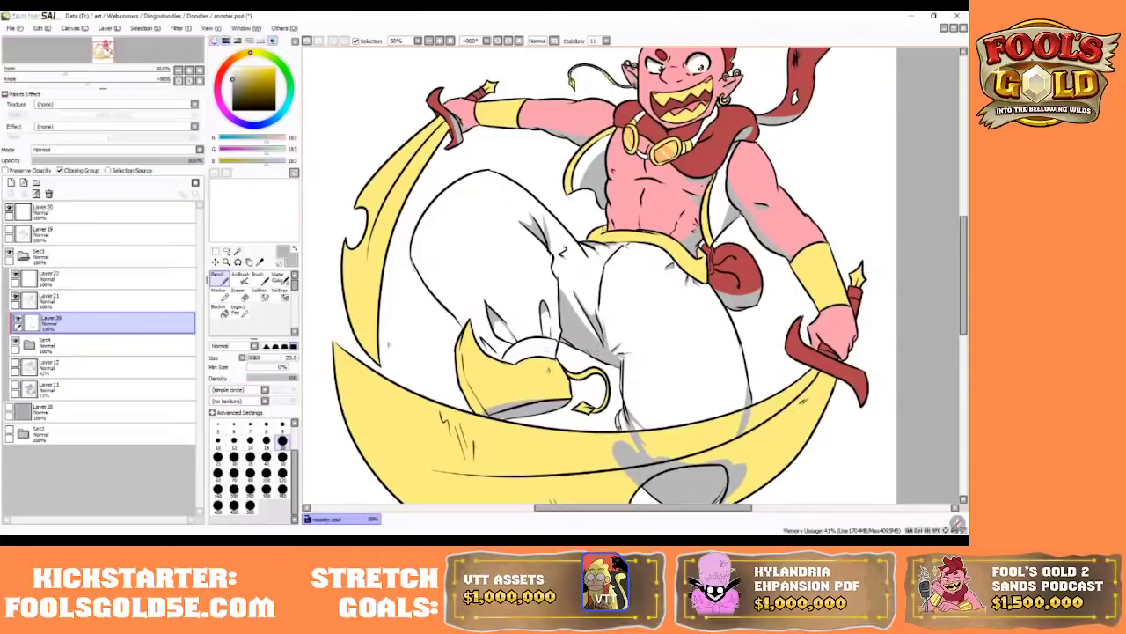
key(e)
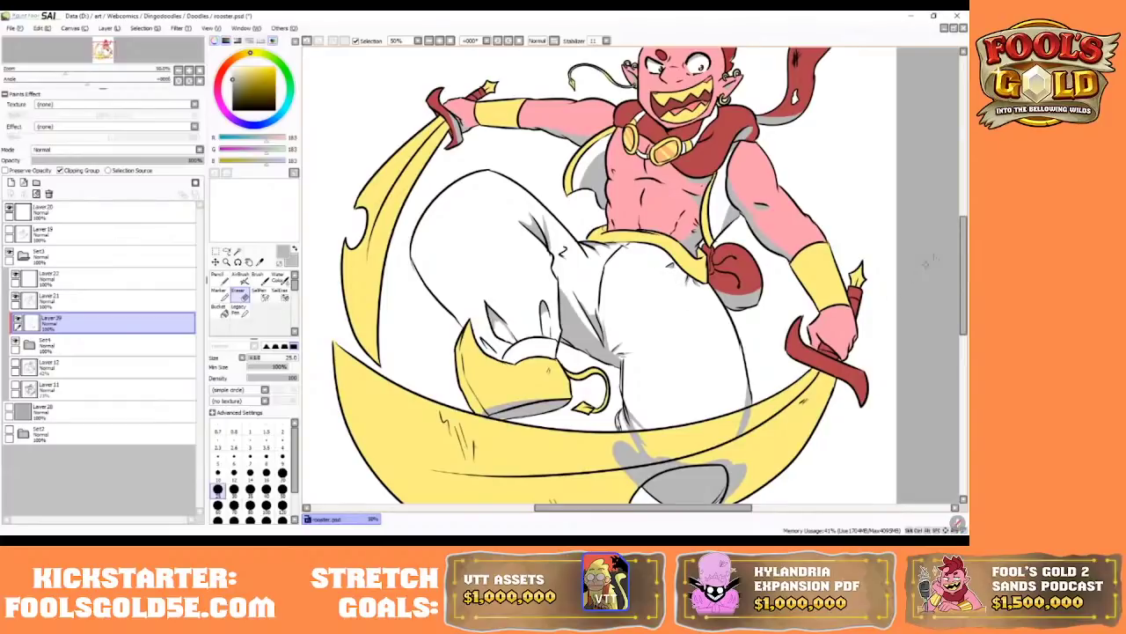
- Shade the grip and pommel of the sword in the outstretched hand in grey with the Pencil at size 20
scroll(961, 229, up, 3)
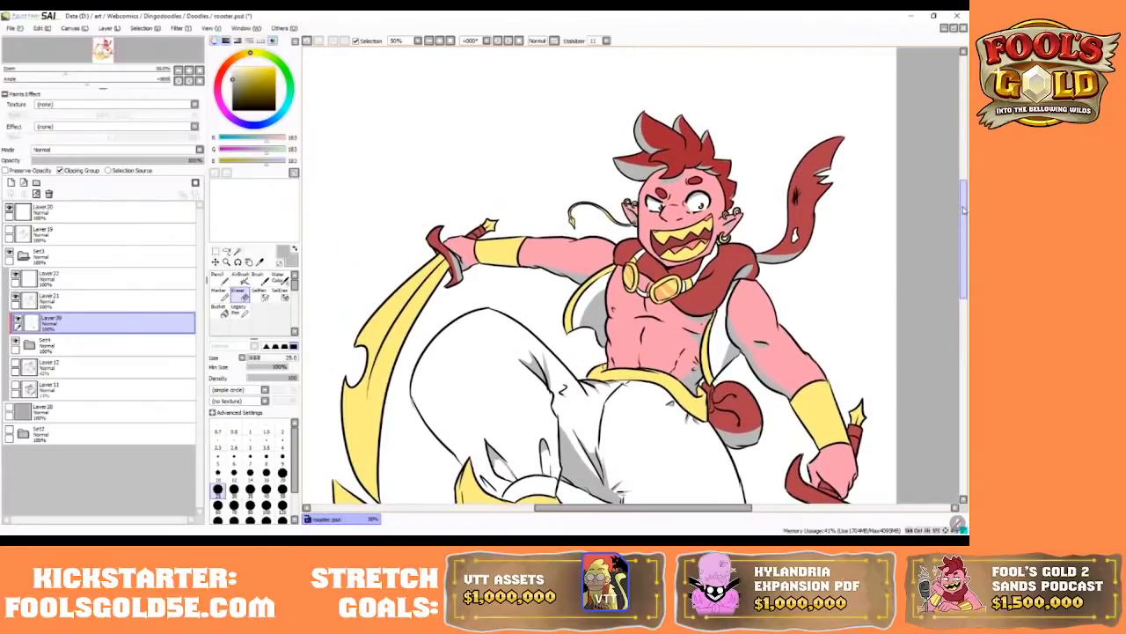
scroll(961, 228, up, 1)
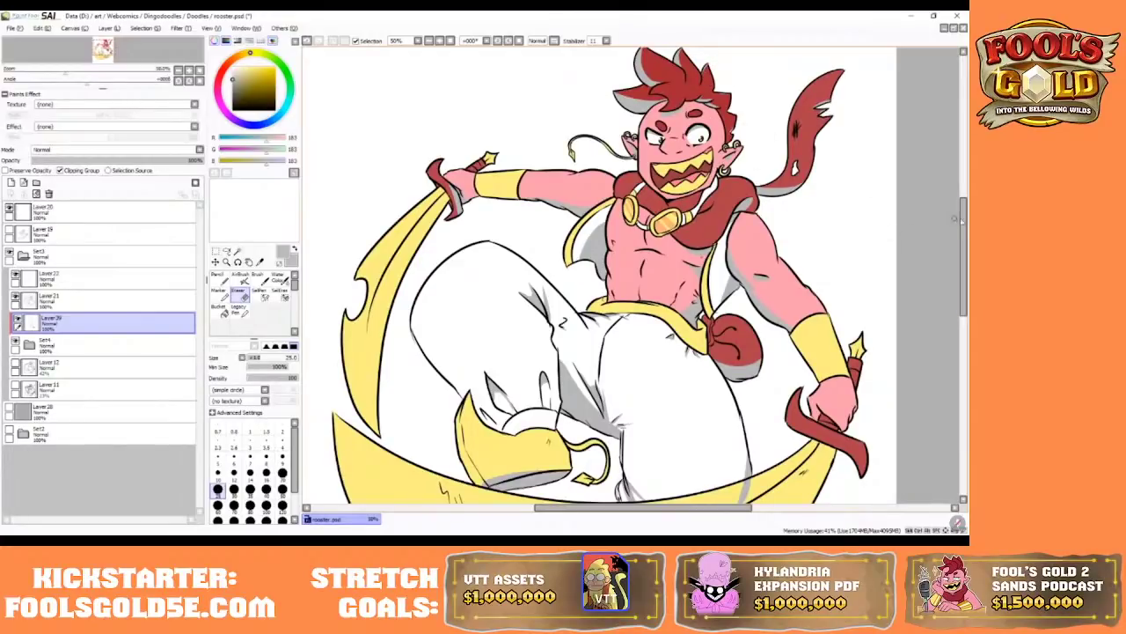
scroll(955, 220, down, 2)
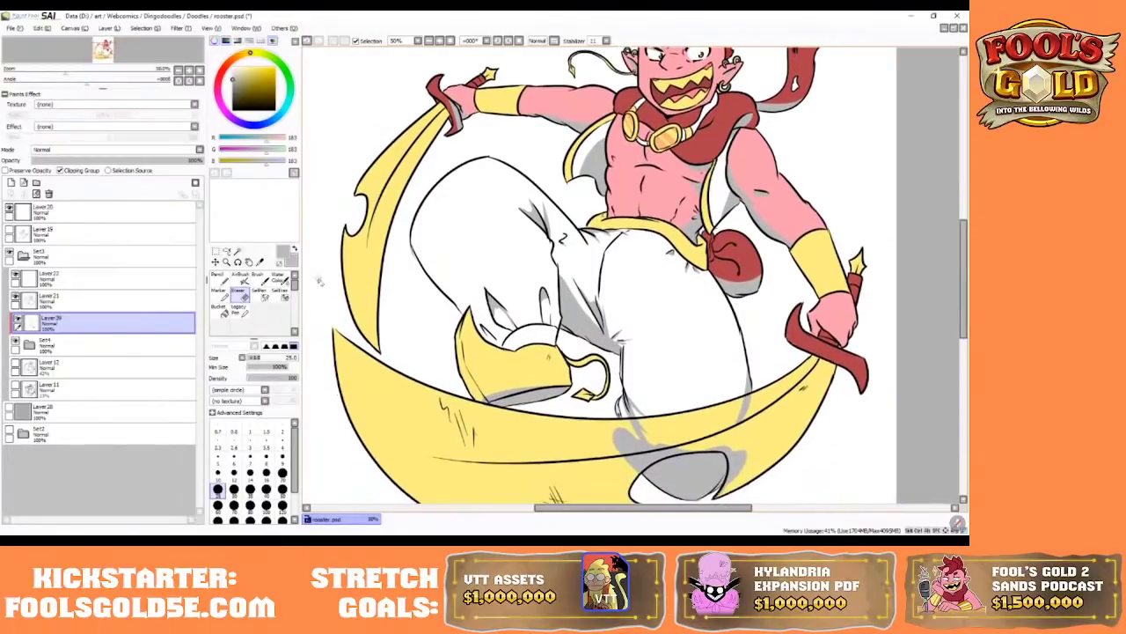
click(218, 280)
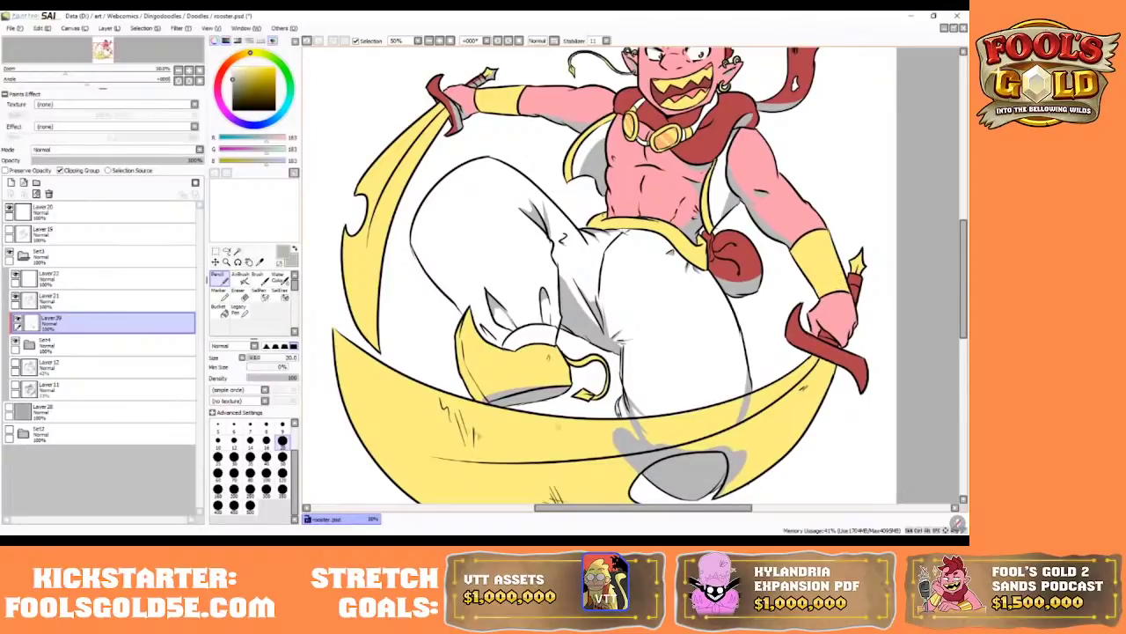
- Erase the grey spilling over the large blade around its notch with the Eraser at size 60 and a smaller size along the edge
click(238, 291)
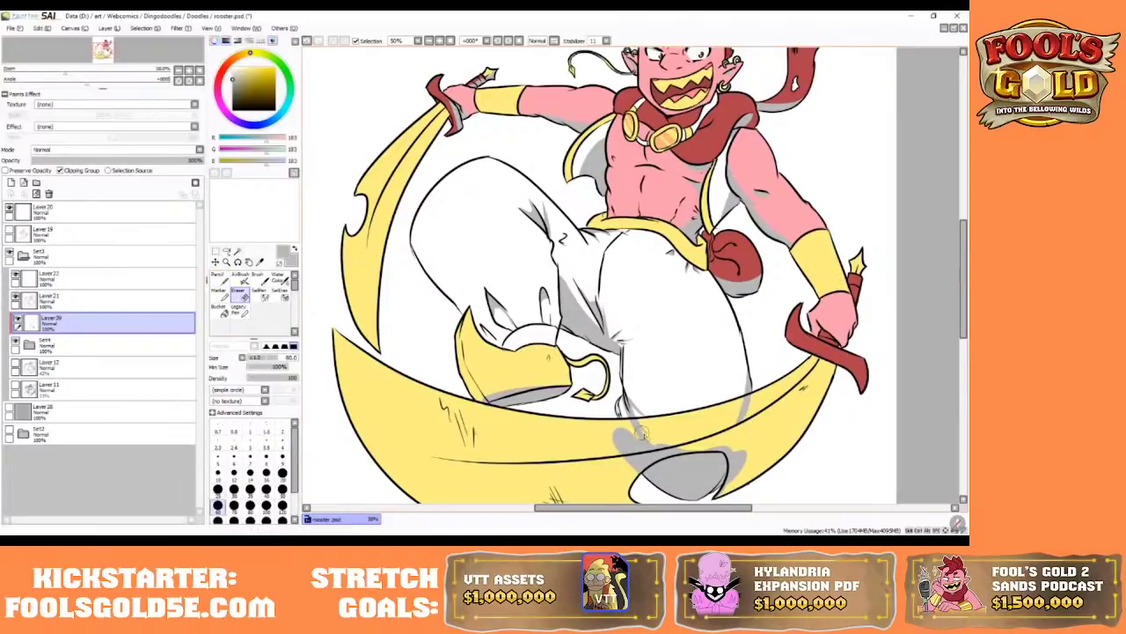
mouse_move(642, 433)
mouse_down()
mouse_move(598, 431)
mouse_move(678, 429)
mouse_move(777, 394)
mouse_move(740, 406)
mouse_move(753, 427)
mouse_move(722, 440)
mouse_move(738, 477)
mouse_move(741, 445)
mouse_move(733, 472)
mouse_up()
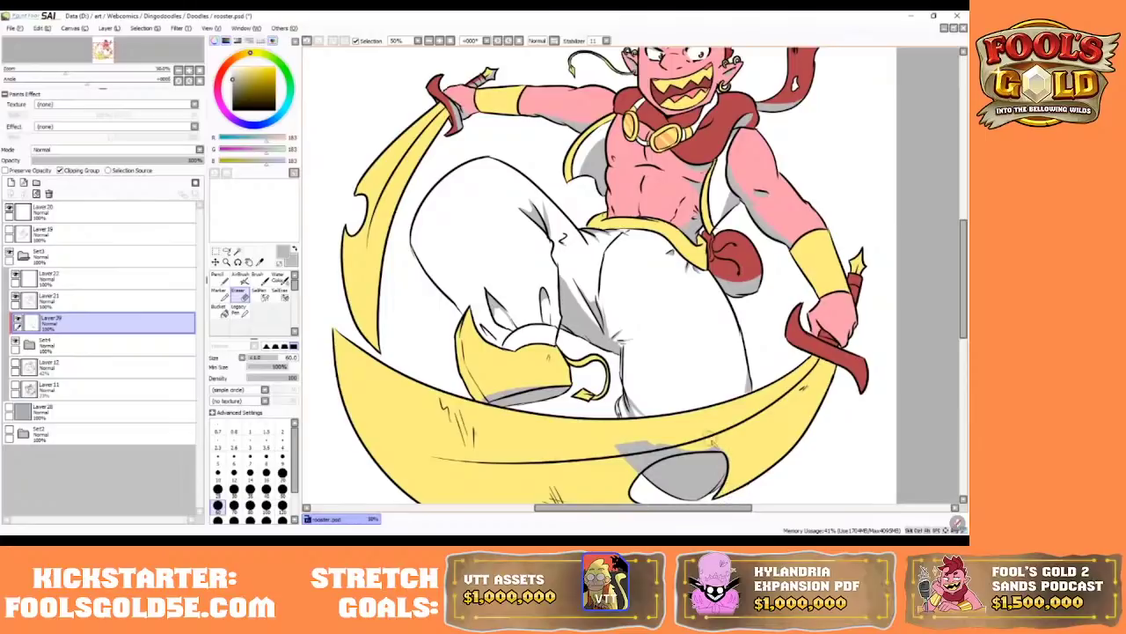
key(bracketleft)
key(bracketleft)
key(bracketleft)
key(bracketleft)
key(bracketleft)
key(bracketleft)
mouse_move(649, 448)
mouse_down()
mouse_move(658, 458)
mouse_move(641, 475)
mouse_move(660, 454)
mouse_move(648, 460)
mouse_move(727, 450)
mouse_move(635, 447)
mouse_move(605, 465)
mouse_up()
key(bracketright)
key(bracketright)
key(bracketright)
key(bracketright)
key(bracketright)
key(bracketright)
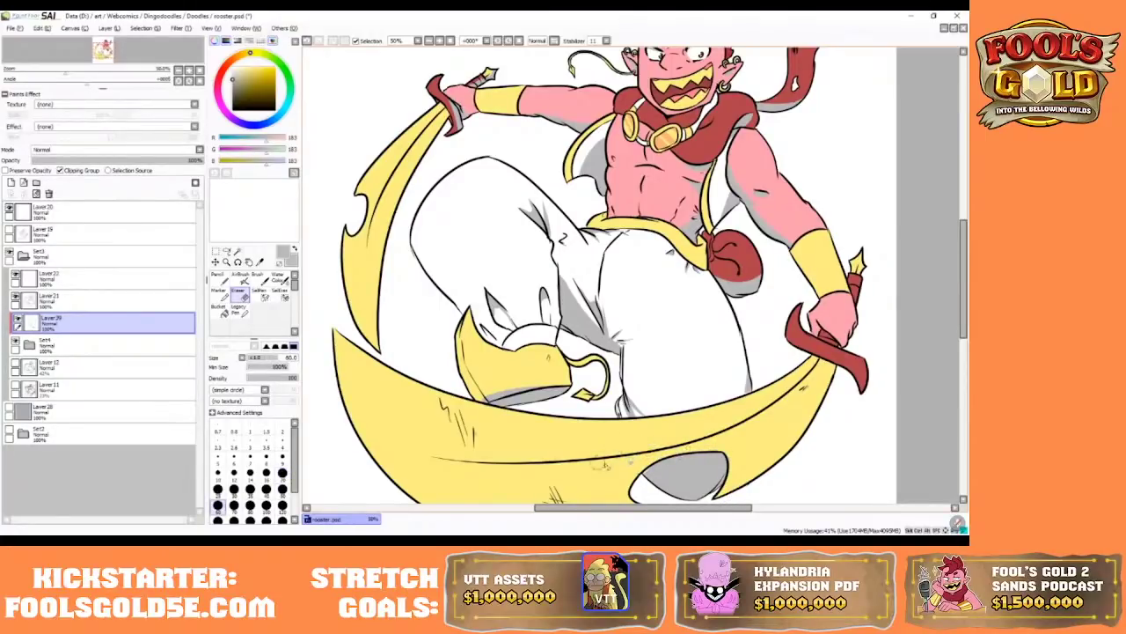
- Shade the standing leg's edge above the blade and the raised leg's cuff in grey at Pencil size 20, trimming with the Eraser at size 14
key(n)
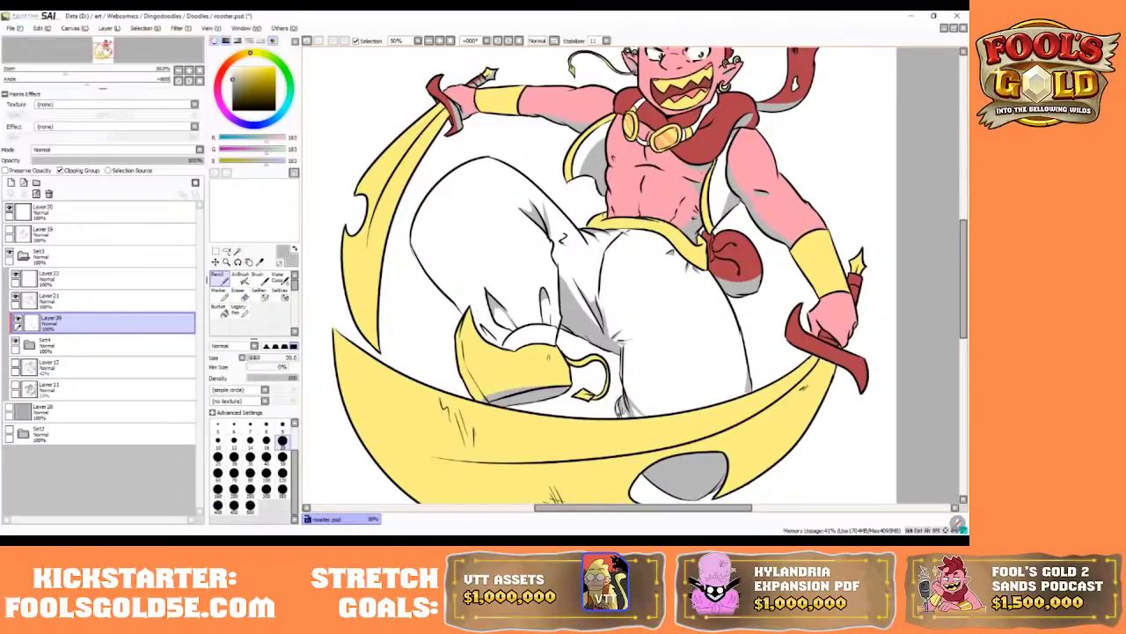
drag(621, 405, 625, 414)
drag(493, 344, 483, 330)
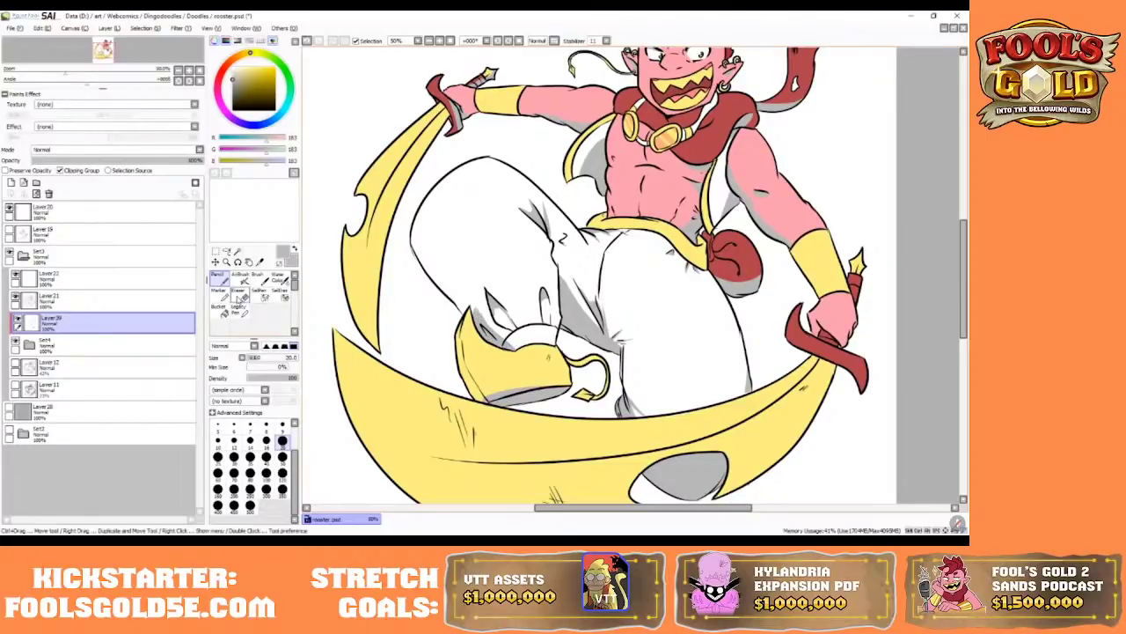
click(236, 292)
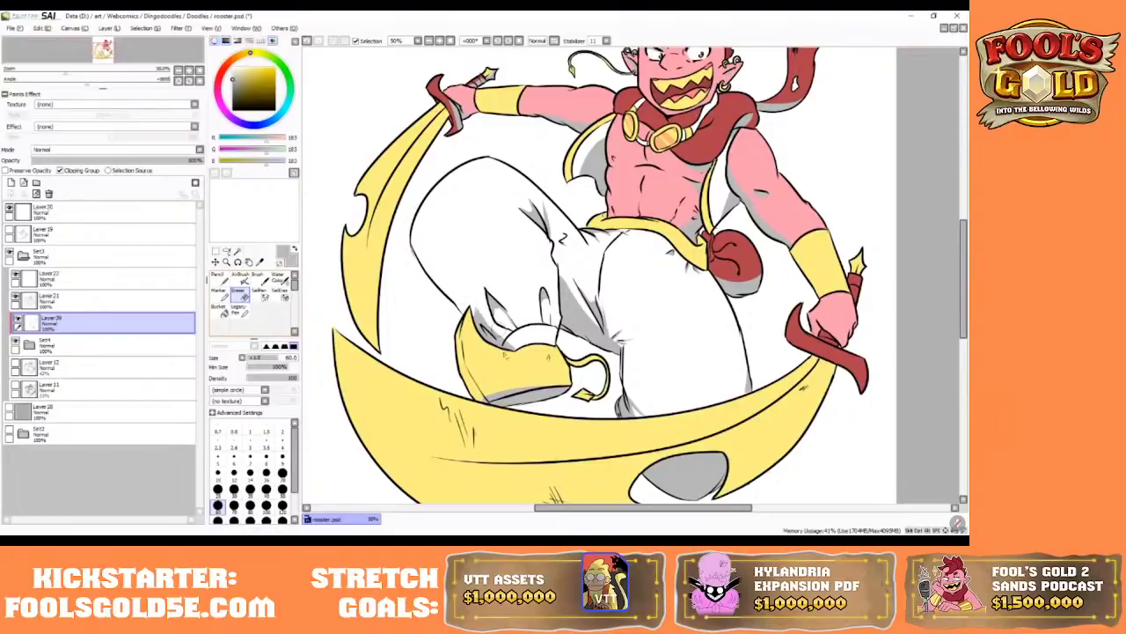
click(250, 473)
mouse_move(479, 311)
mouse_down()
mouse_move(528, 344)
mouse_move(476, 316)
mouse_up()
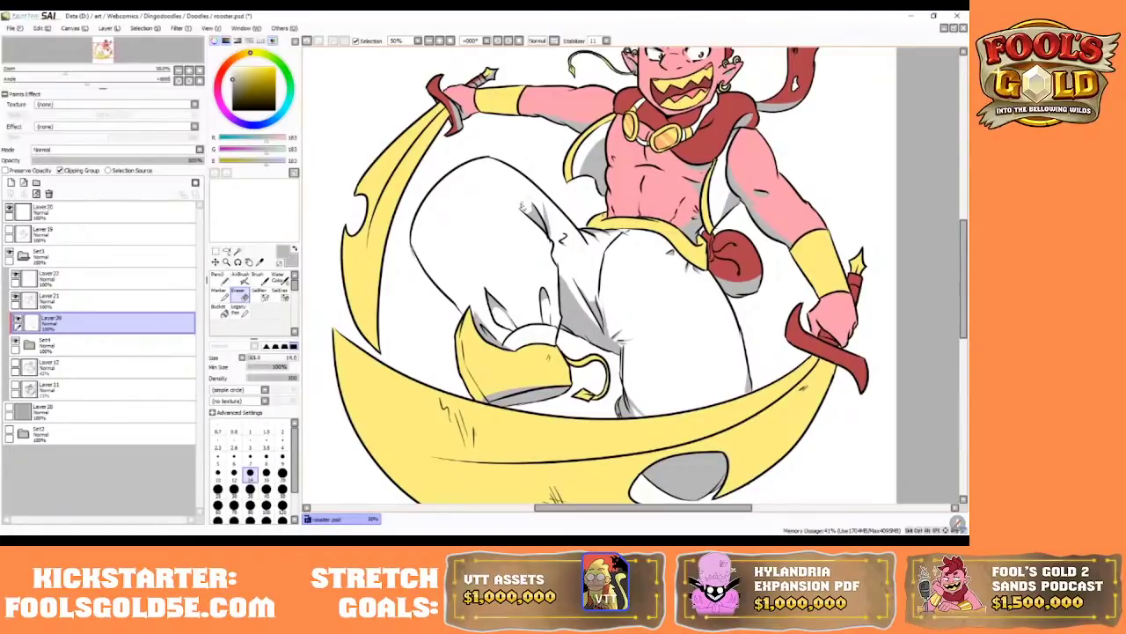
click(220, 278)
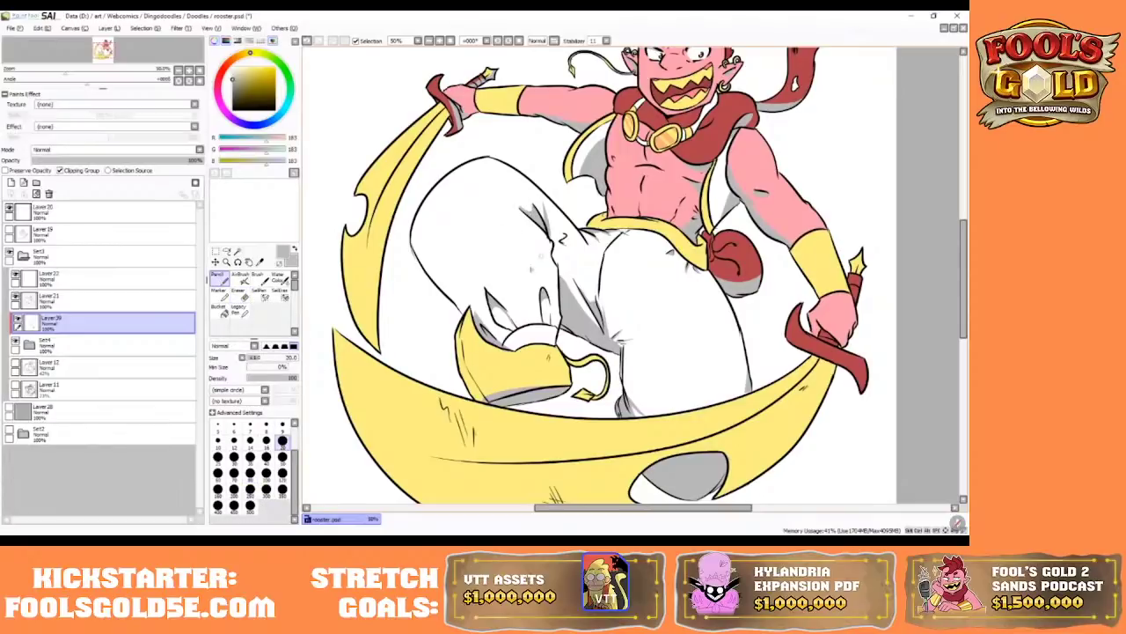
click(238, 292)
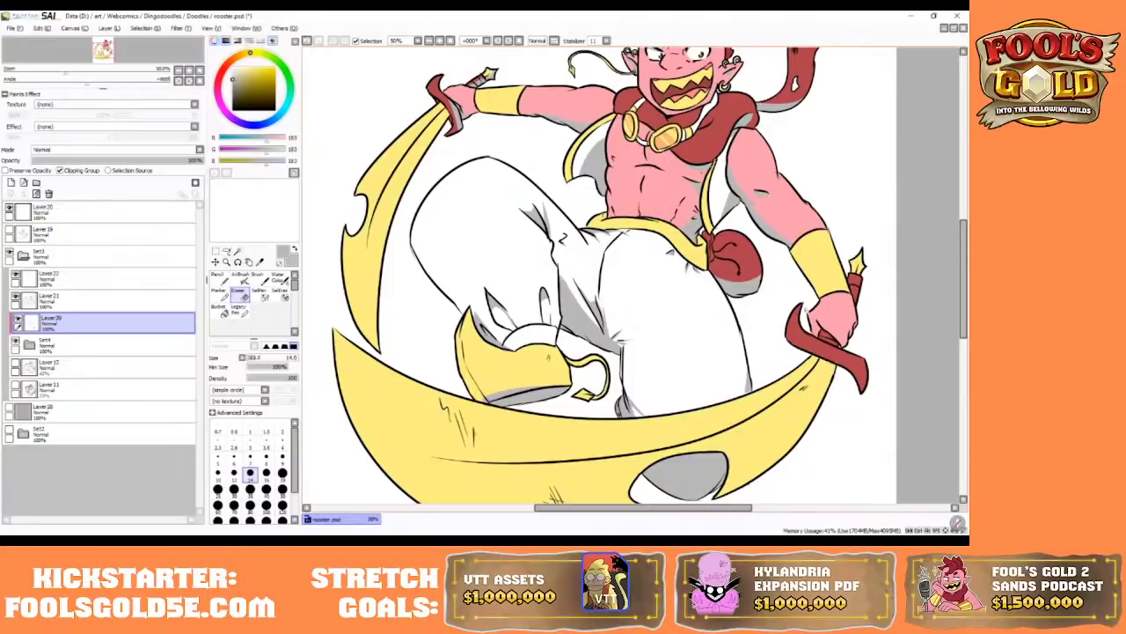
- Shade the pommel, grip and curved guard of the large sword in grey with the Pencil, going from size 20 to 60 and 40
click(217, 276)
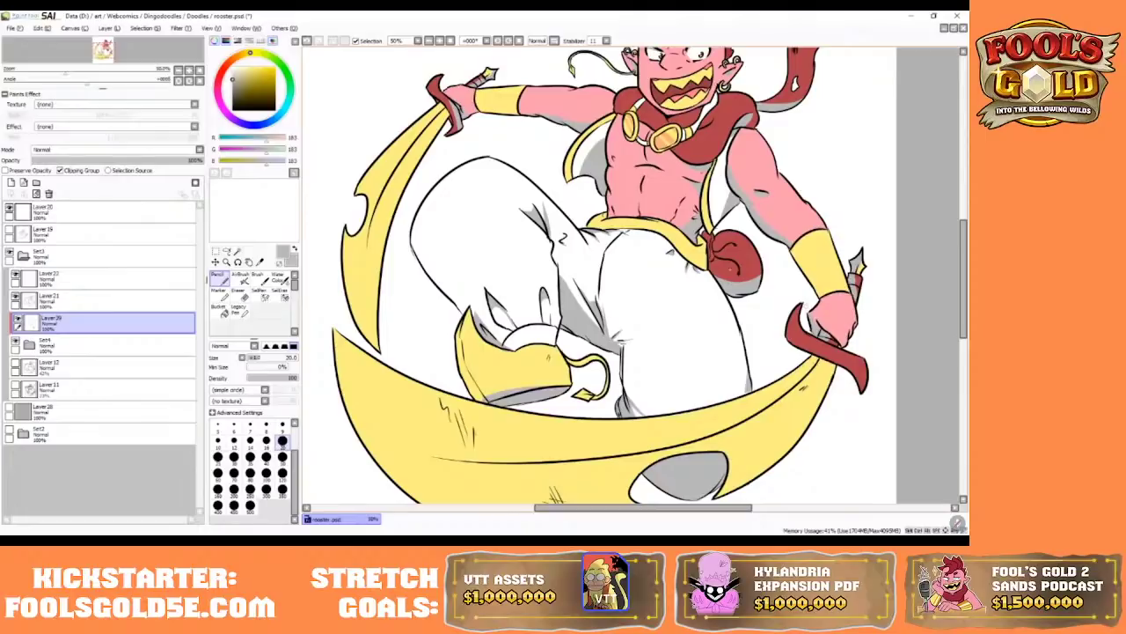
click(218, 475)
drag(799, 304, 792, 345)
key(bracketleft)
key(bracketleft)
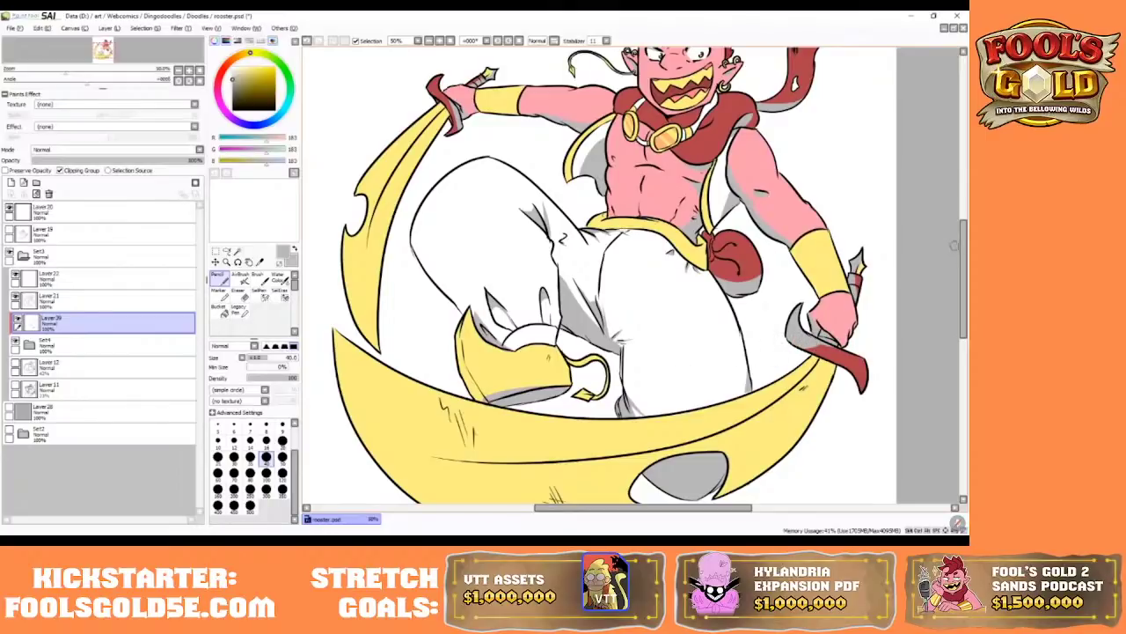
- Examine the grey shading on the torso, vest and arms up close at 100% and across the whole figure at 33.33%
drag(964, 246, 966, 220)
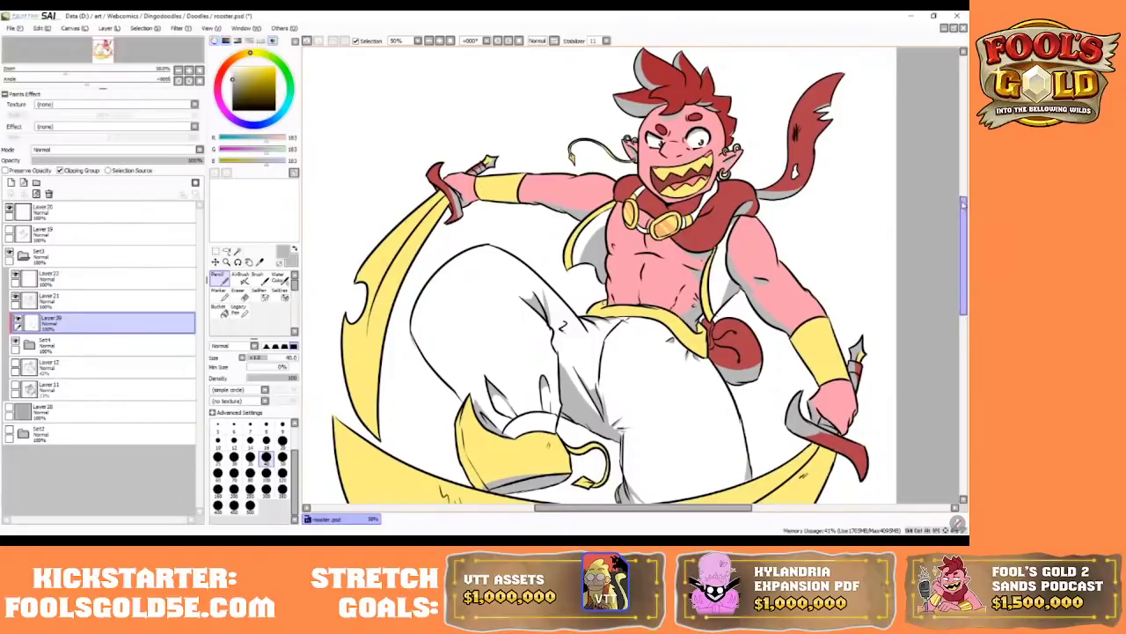
mouse_move(964, 208)
mouse_down()
mouse_move(965, 197)
mouse_move(955, 255)
mouse_move(952, 215)
mouse_up()
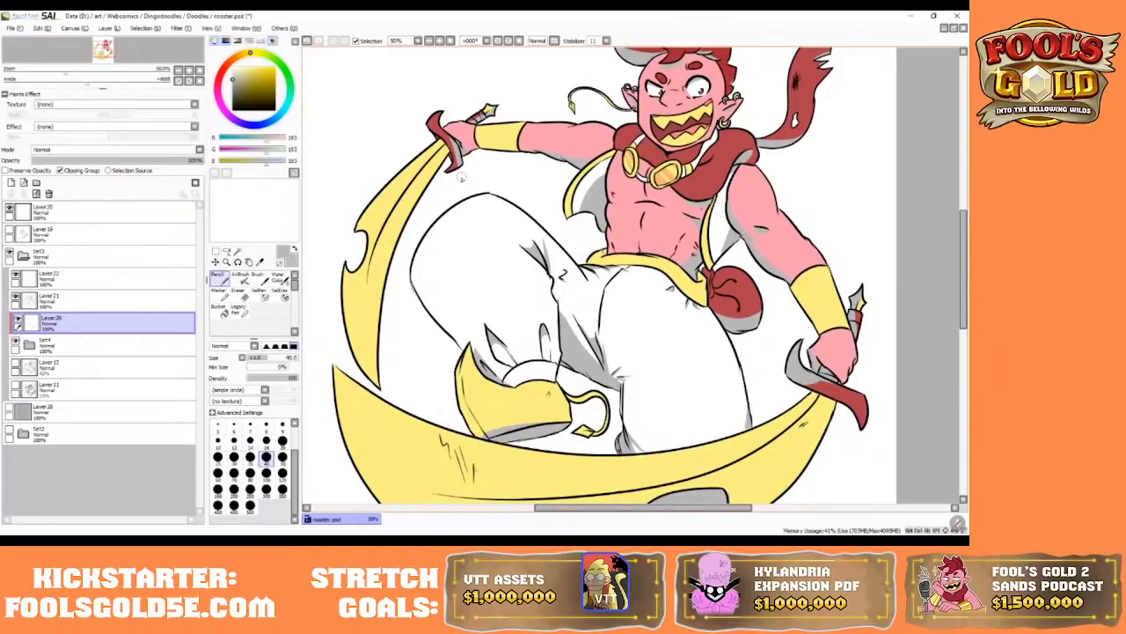
click(438, 41)
click(438, 42)
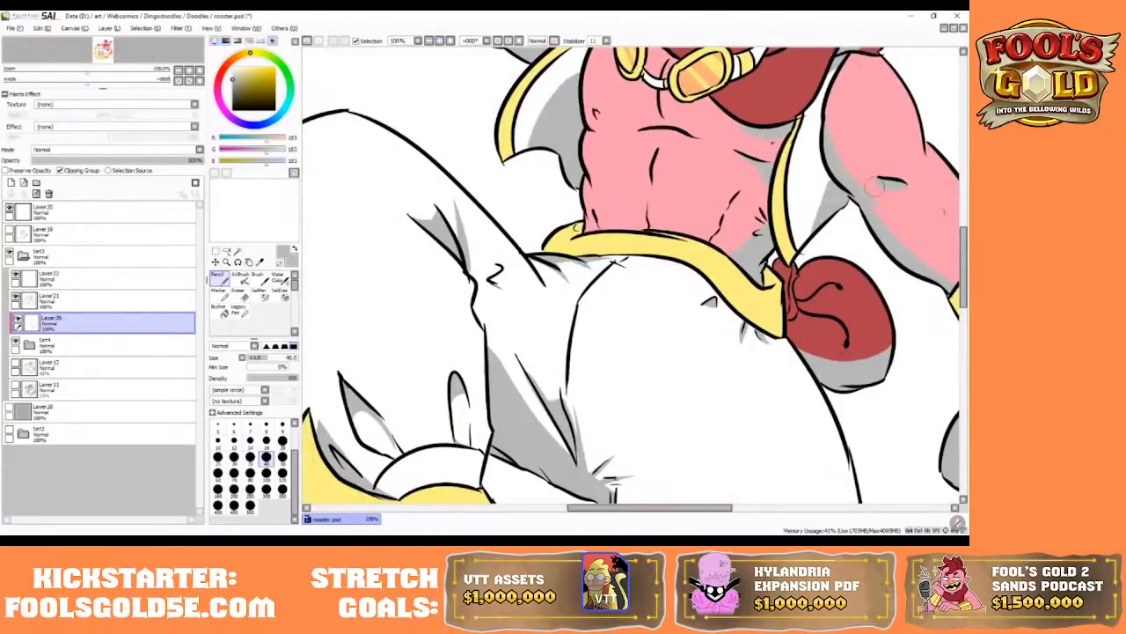
scroll(633, 274, up, 3)
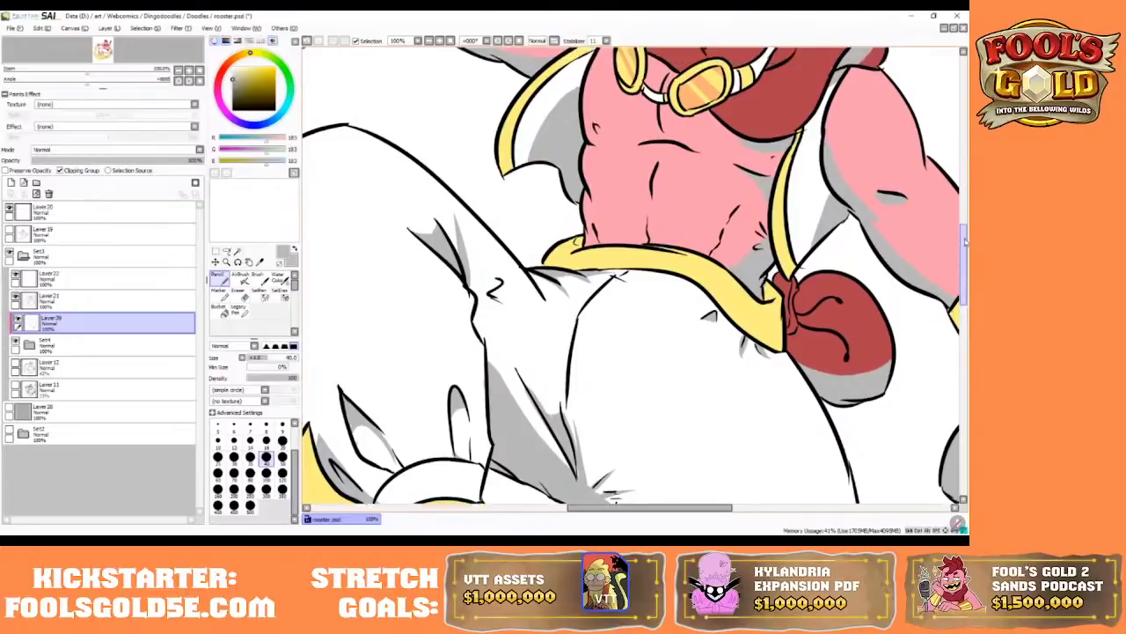
key(bracketleft)
key(bracketleft)
key(bracketleft)
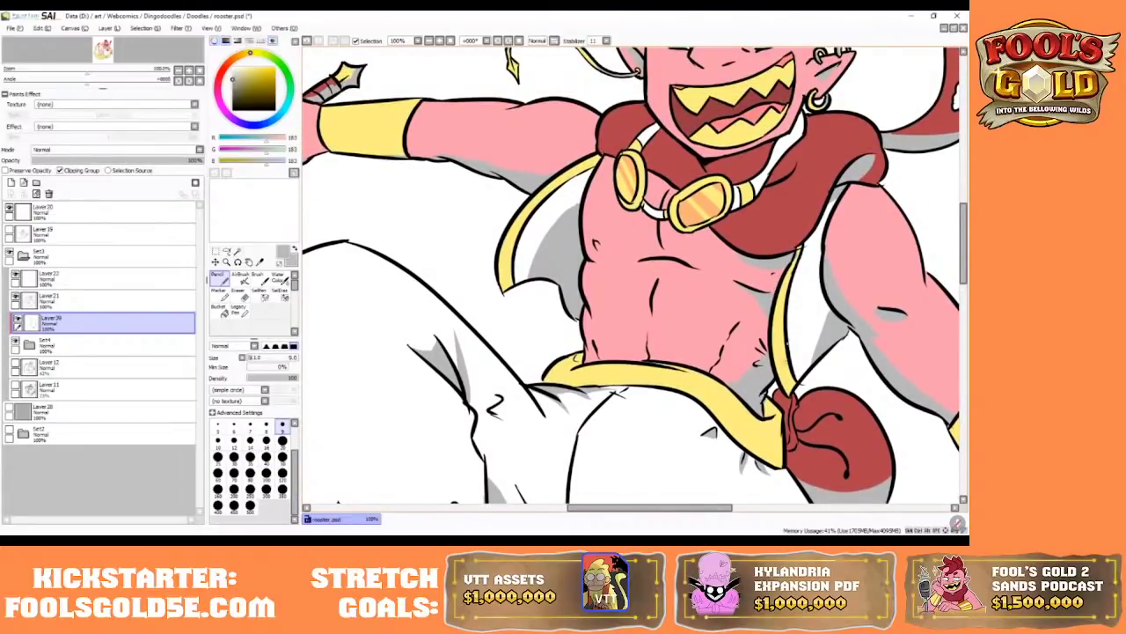
key(bracketright)
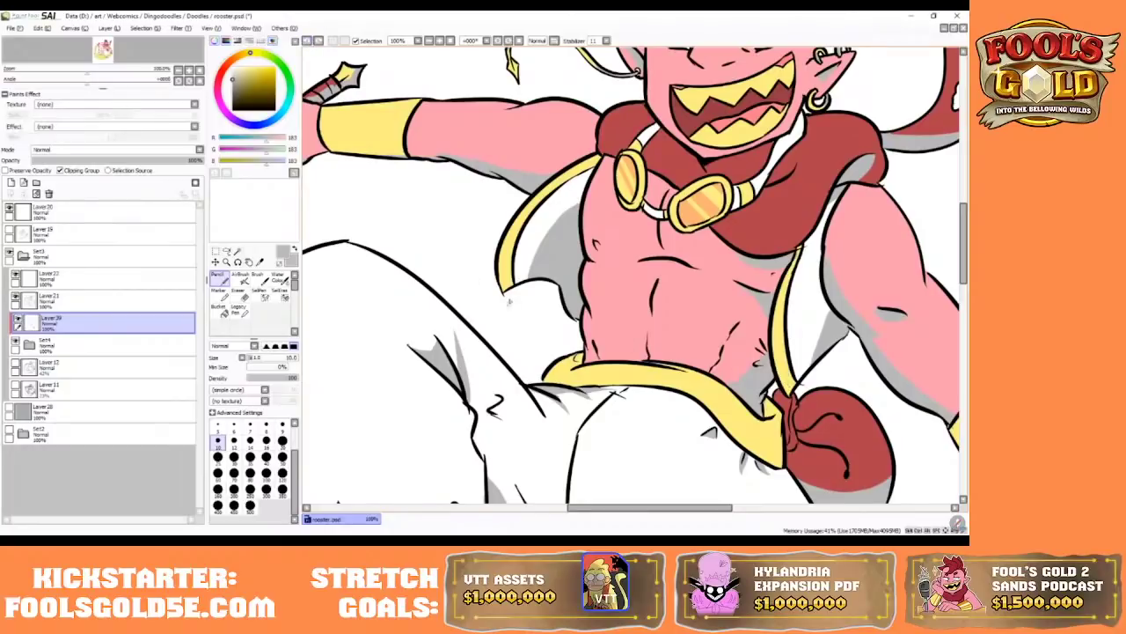
click(450, 41)
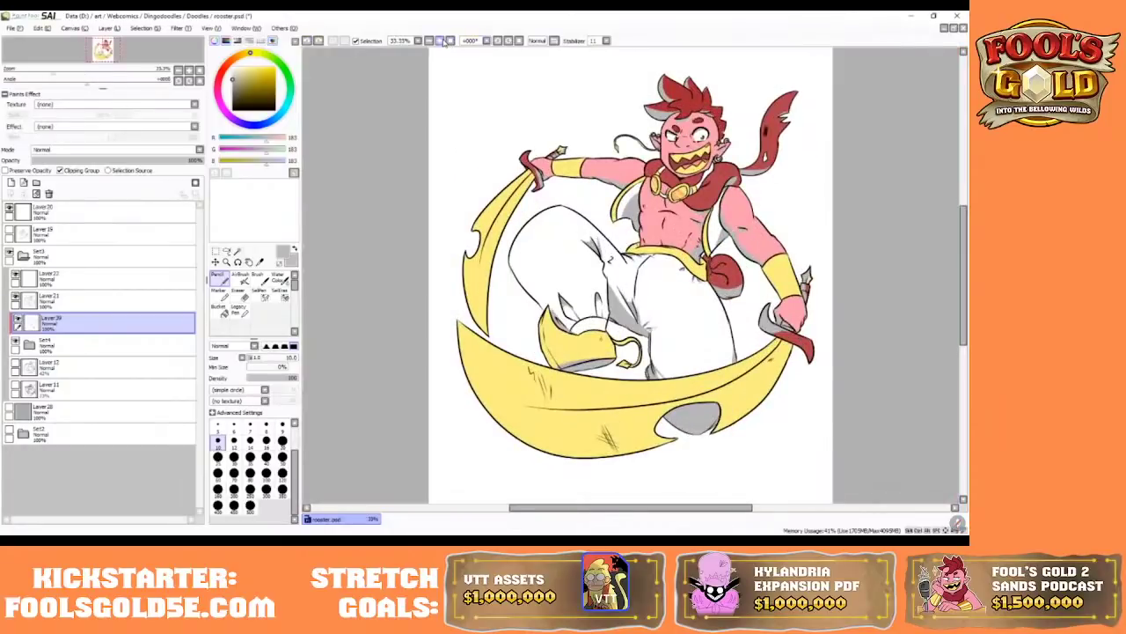
click(450, 42)
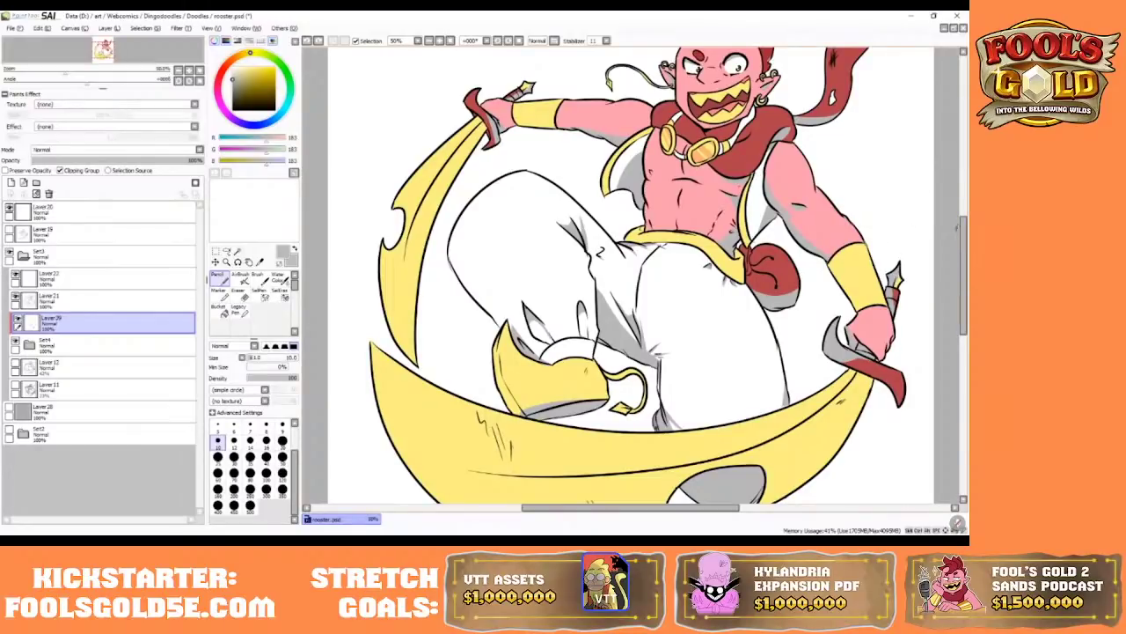
drag(963, 238, 963, 218)
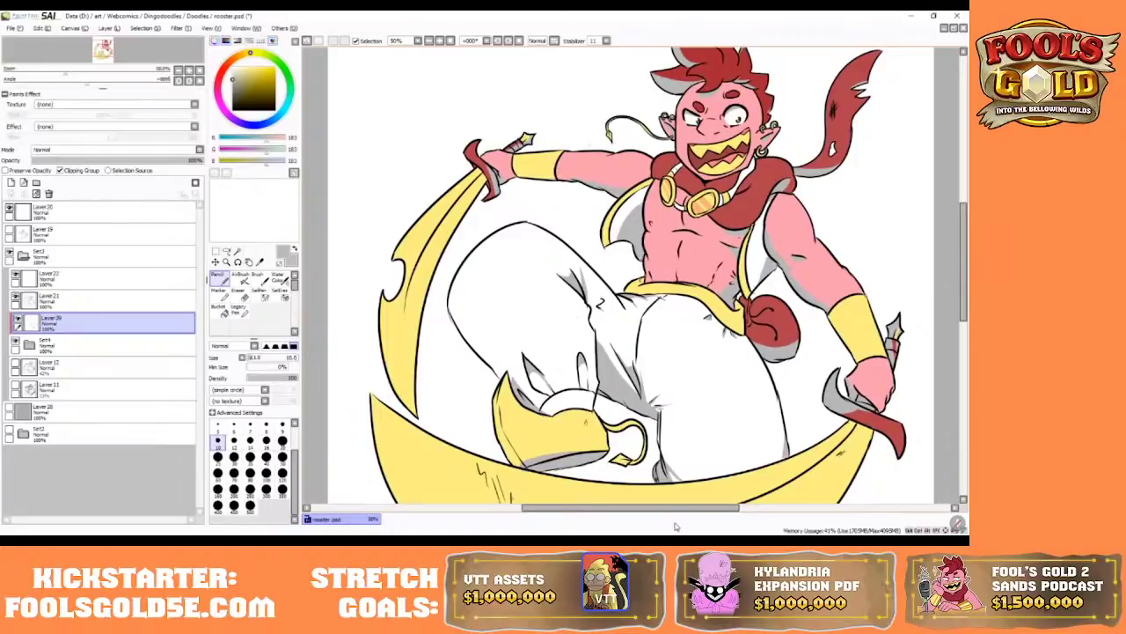
drag(668, 520, 680, 517)
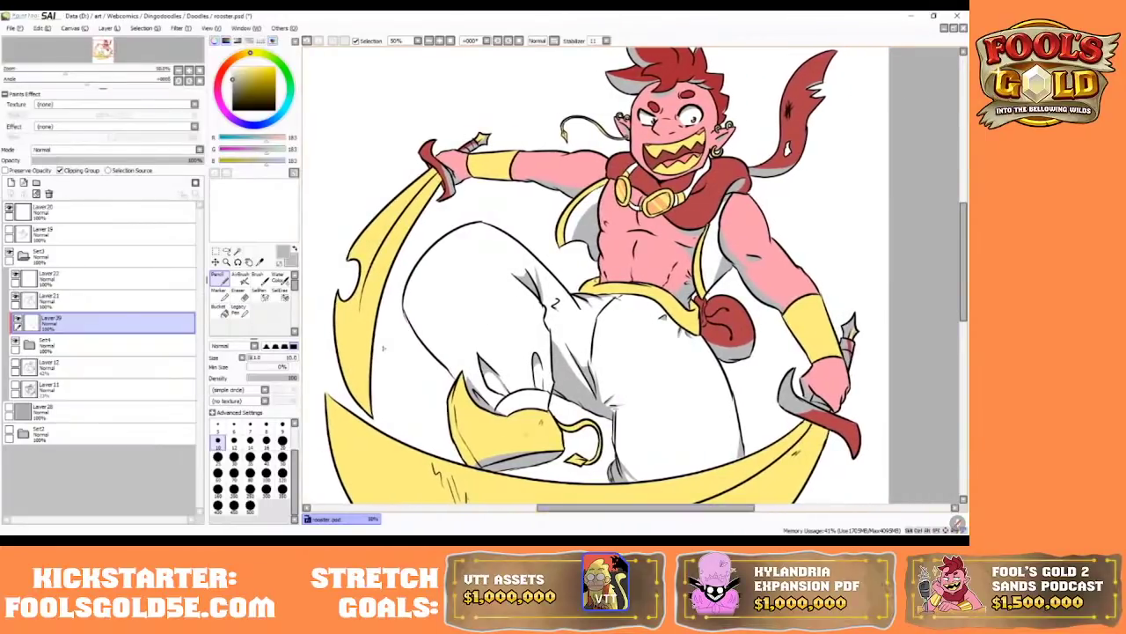
- Set the grey shadow layer's blending mode to Multiply
click(93, 150)
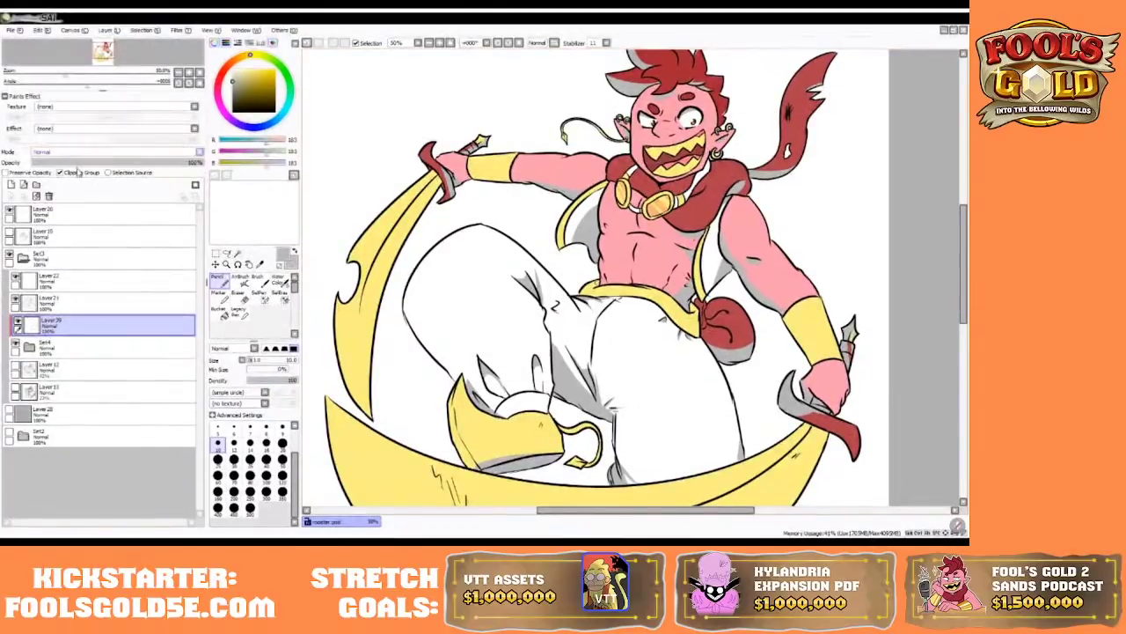
click(77, 168)
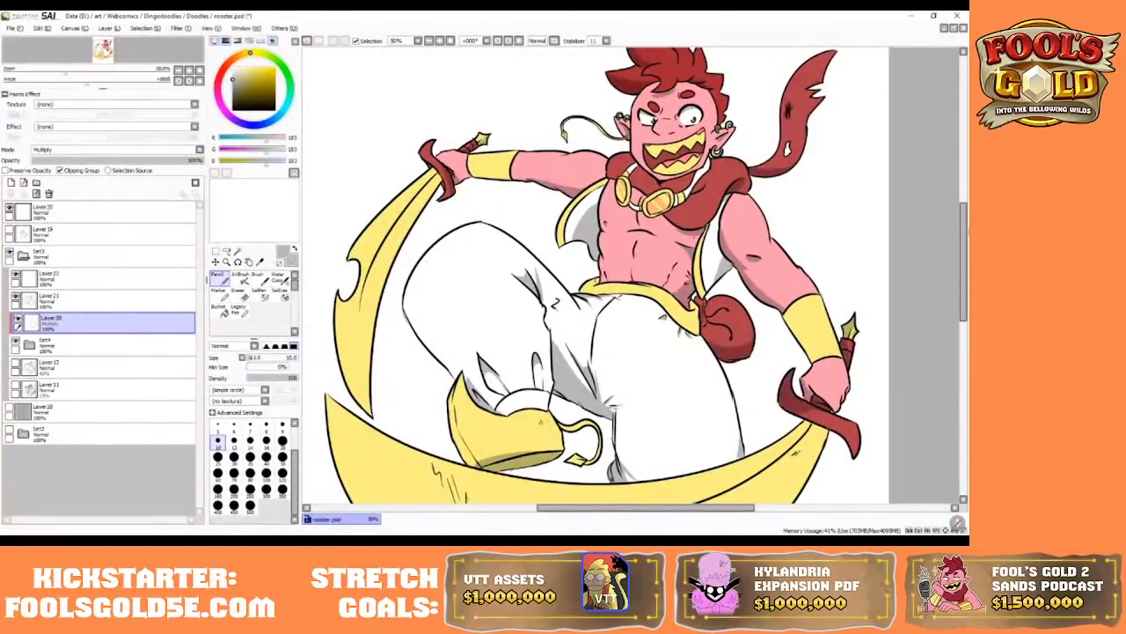
drag(965, 220, 966, 205)
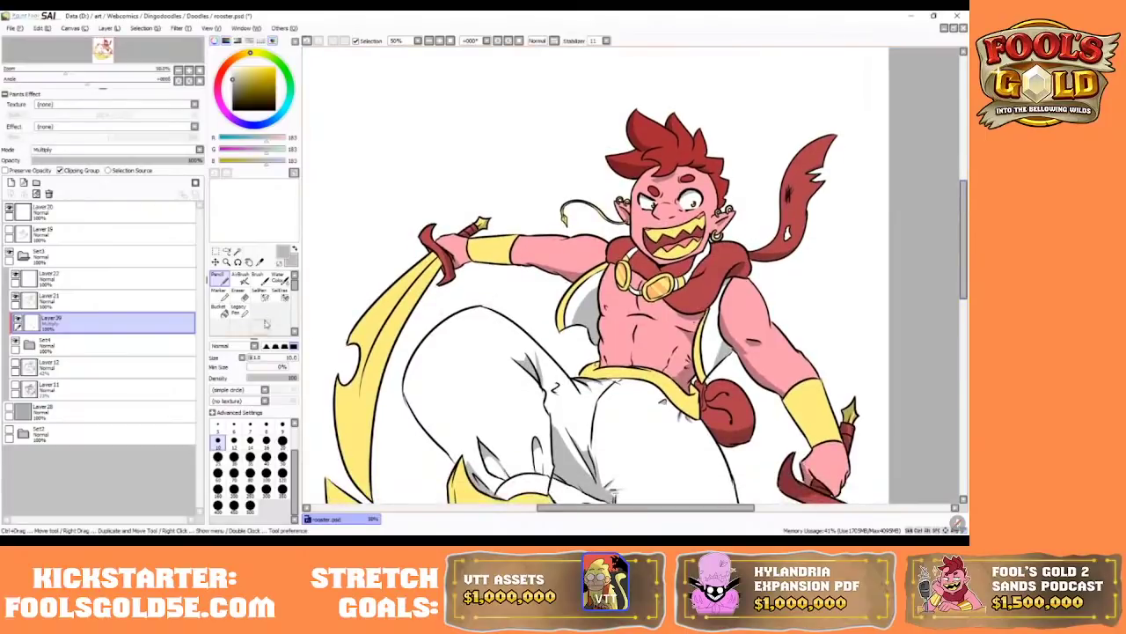
click(241, 294)
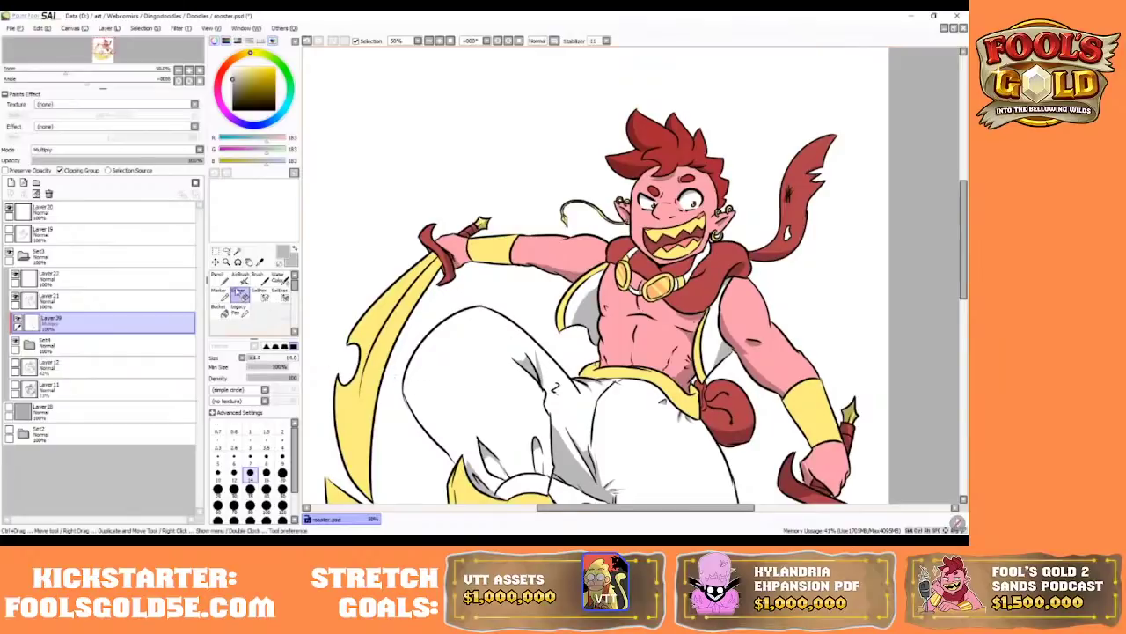
click(218, 278)
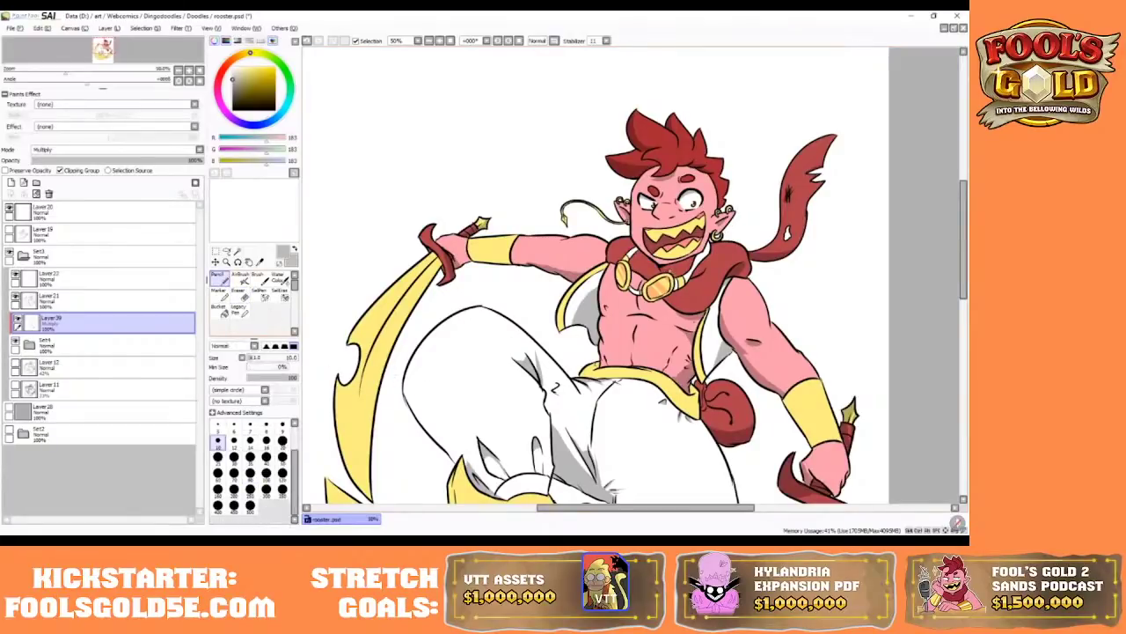
- Extend the grey shadows on the figure with the Pencil at size 30, trimming with the Eraser at size 14
key(])
key(])
key(])
key(])
key(])
key(])
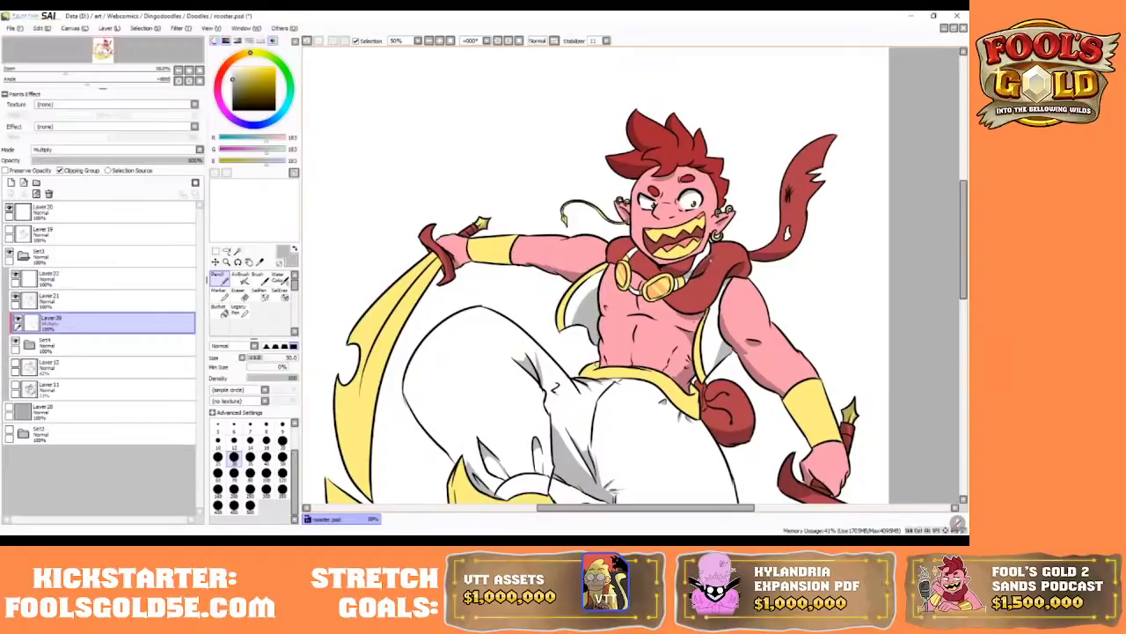
click(236, 289)
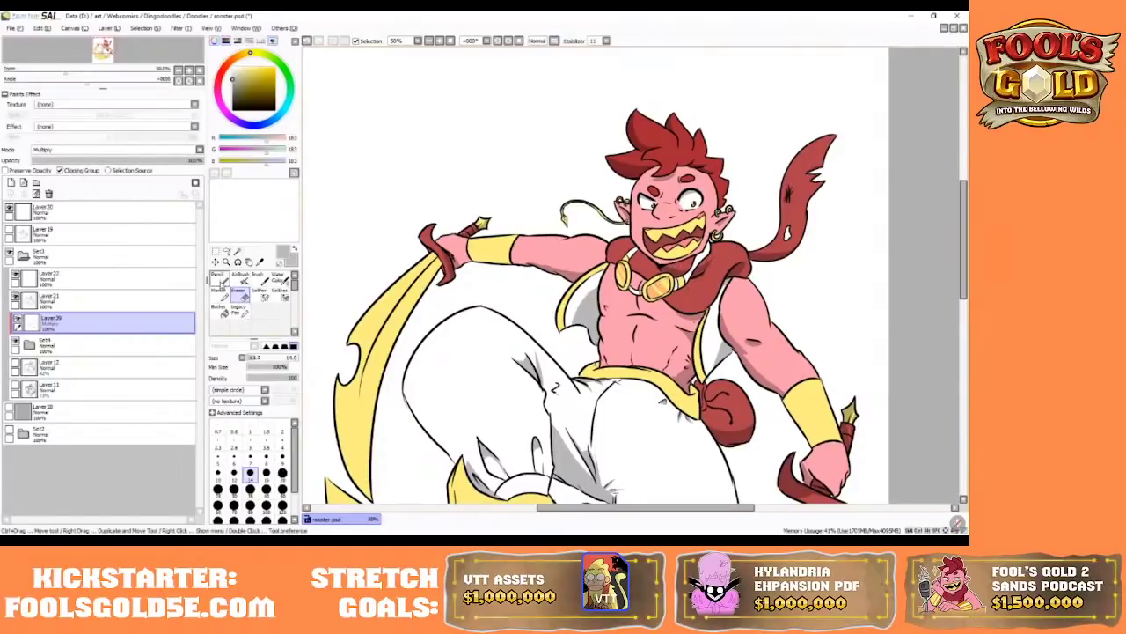
click(218, 280)
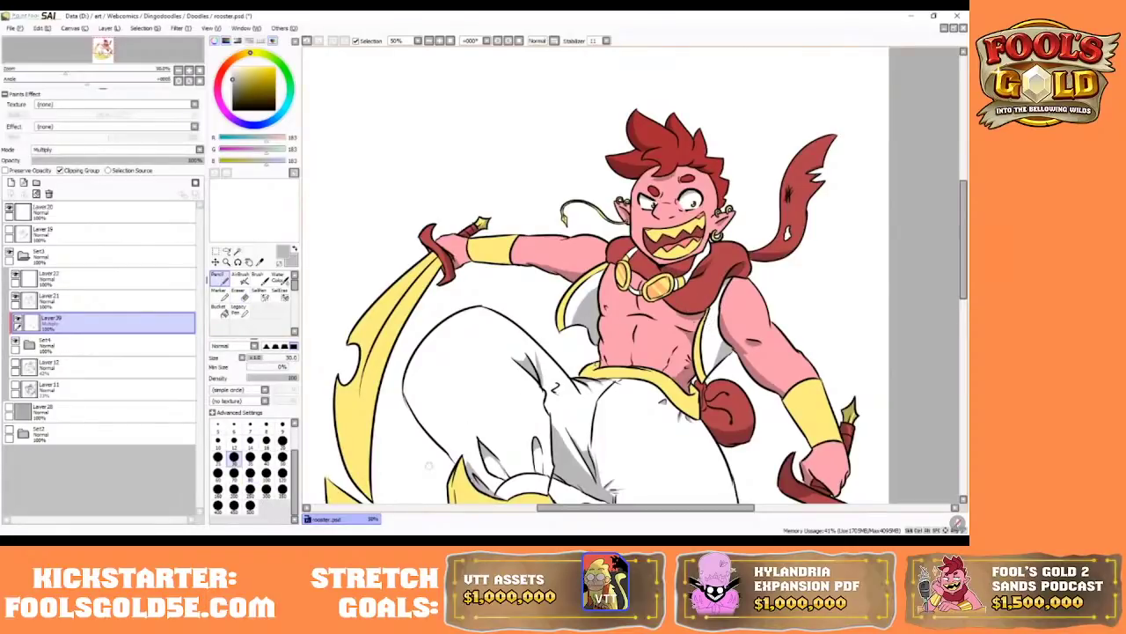
drag(569, 508, 566, 515)
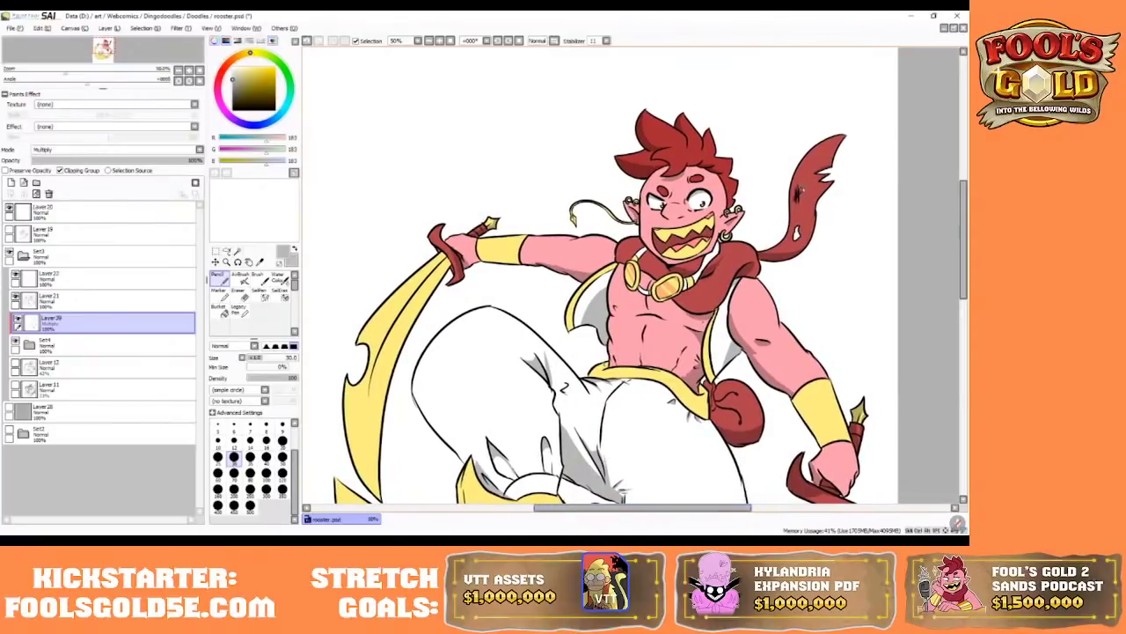
drag(964, 208, 960, 244)
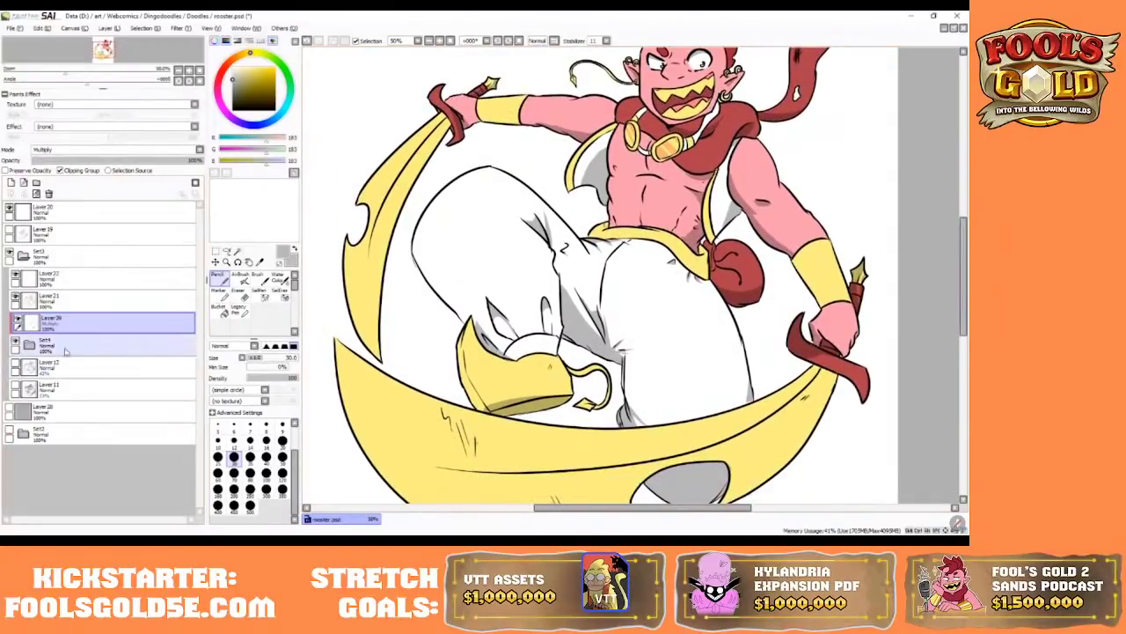
- Erase the grey shading from the raised boot's sole and the large sword's pommel with the Eraser at size 80
click(242, 296)
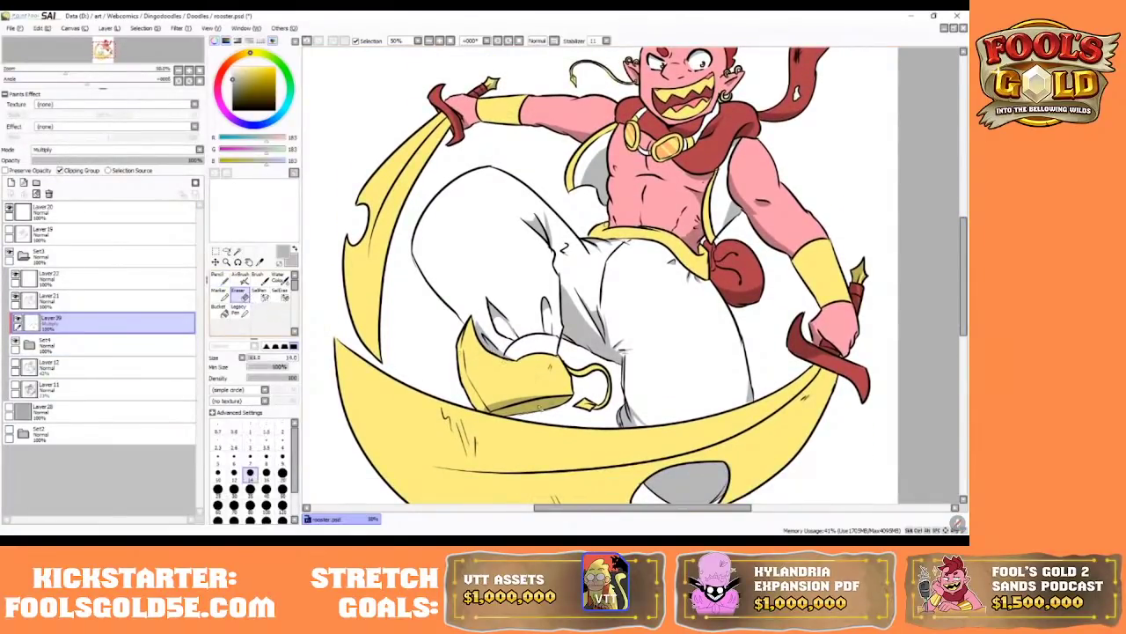
key(])
key(])
key(])
key(])
key(])
key(])
key(])
key(])
key(])
key(])
mouse_move(540, 406)
mouse_down()
mouse_move(516, 407)
mouse_move(572, 402)
mouse_up()
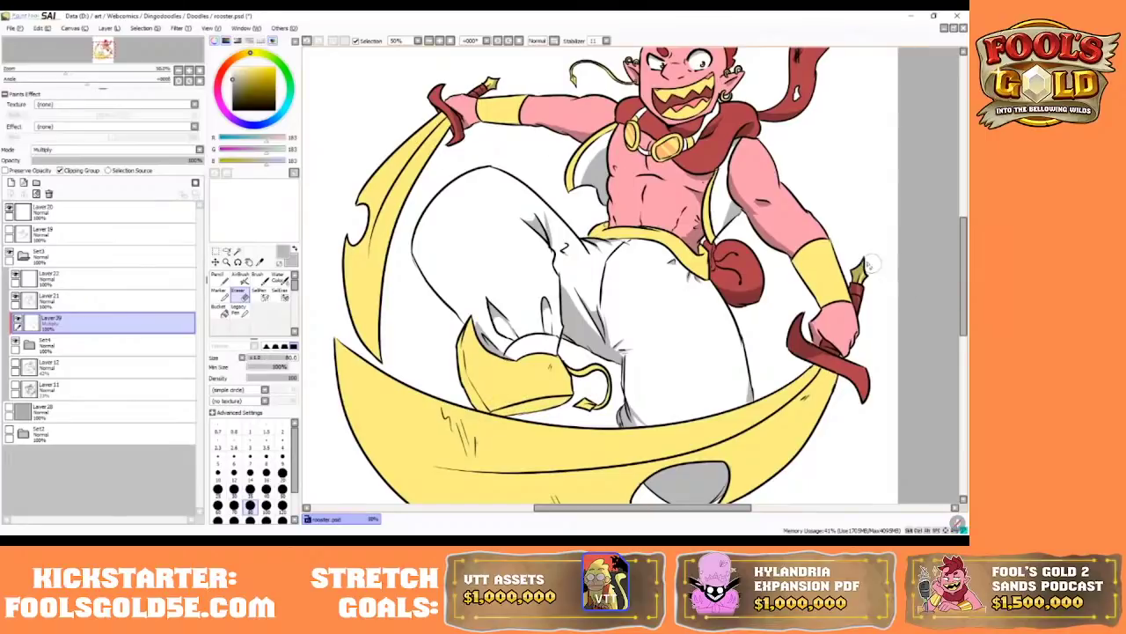
- Refine the grey shading on the upper body with the Pencil at sizes 8 and 12, cleaning up with the Eraser at sizes 16 and 60
drag(963, 252, 962, 211)
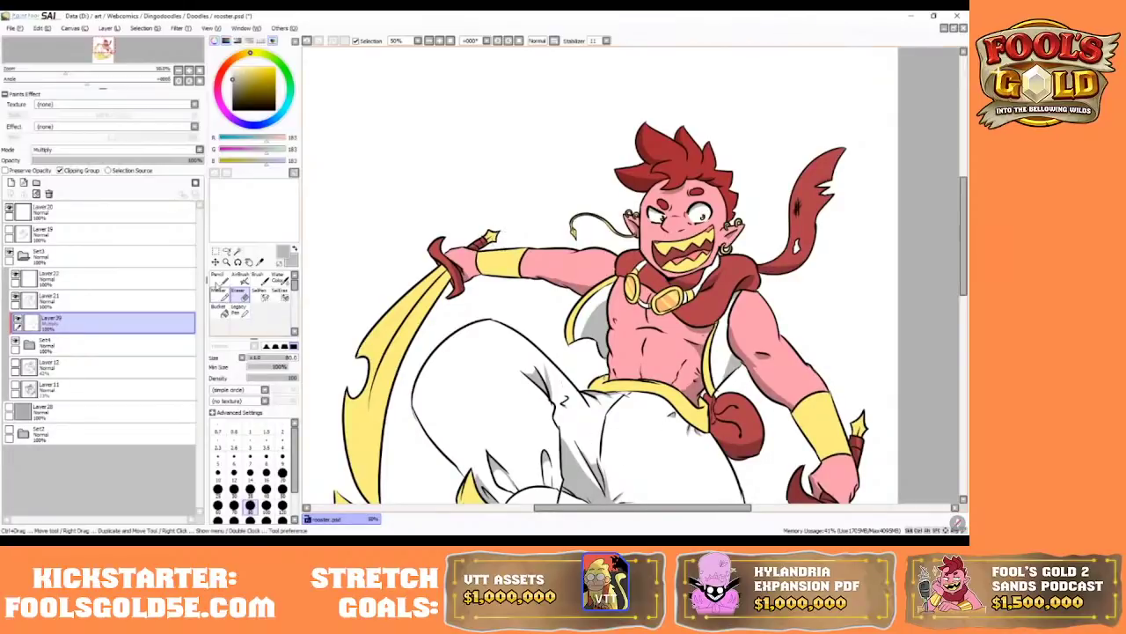
click(217, 276)
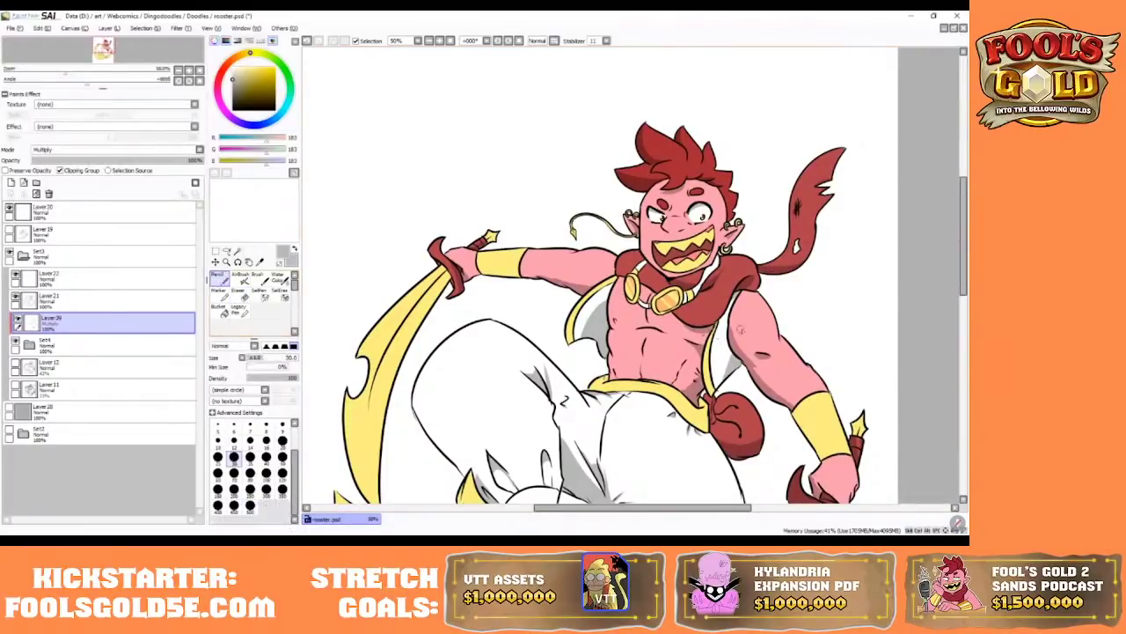
click(265, 424)
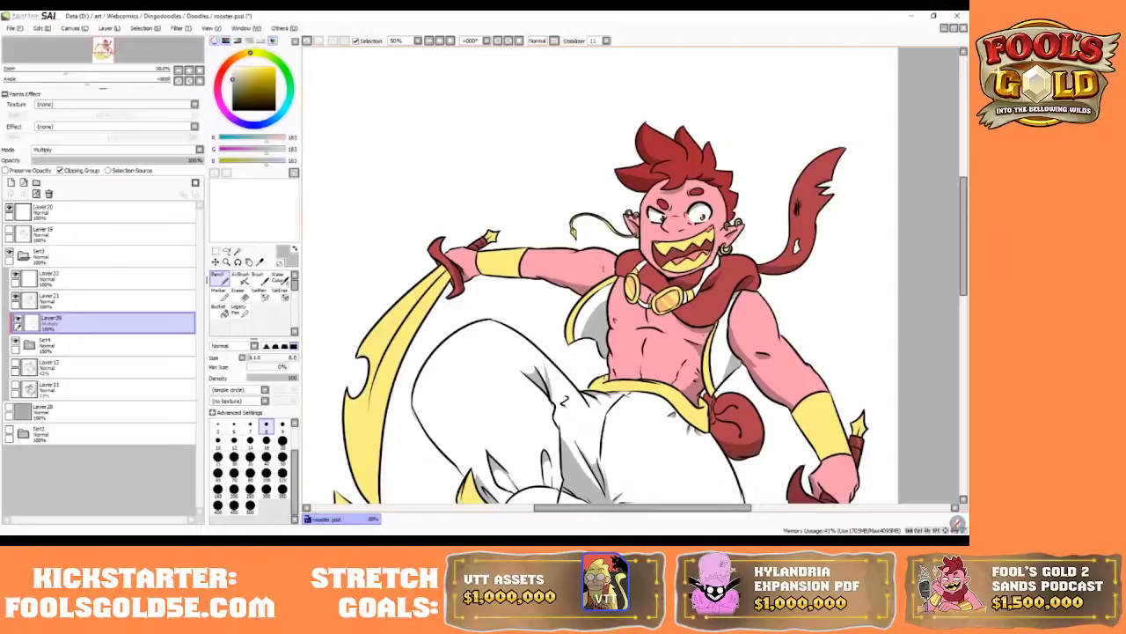
key(bracketright)
key(bracketright)
key(bracketright)
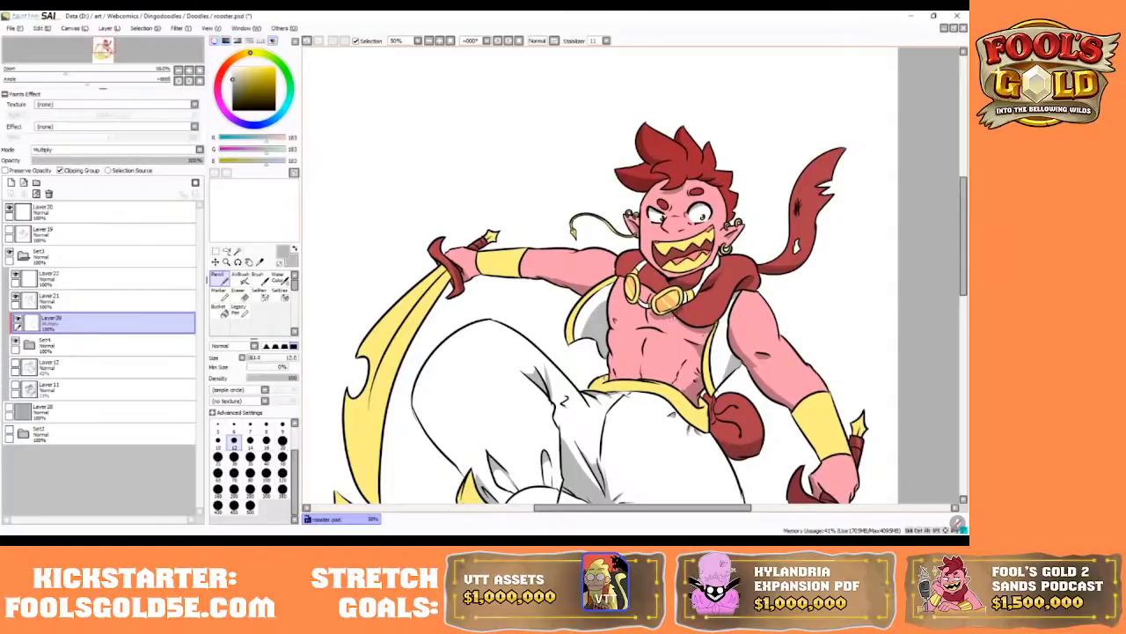
key(e)
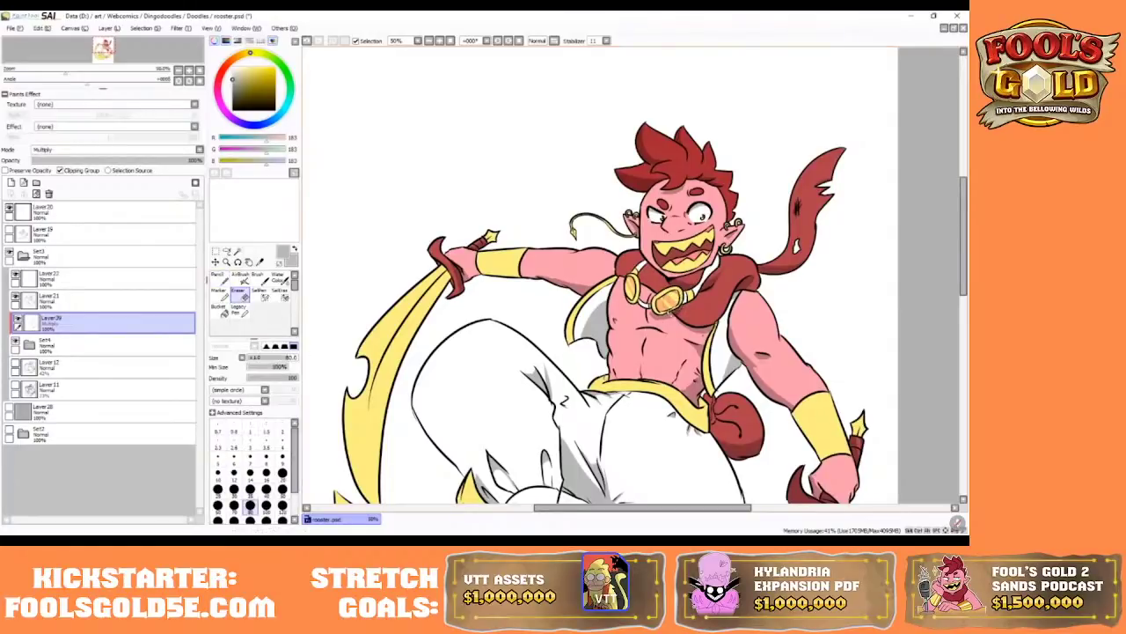
click(266, 473)
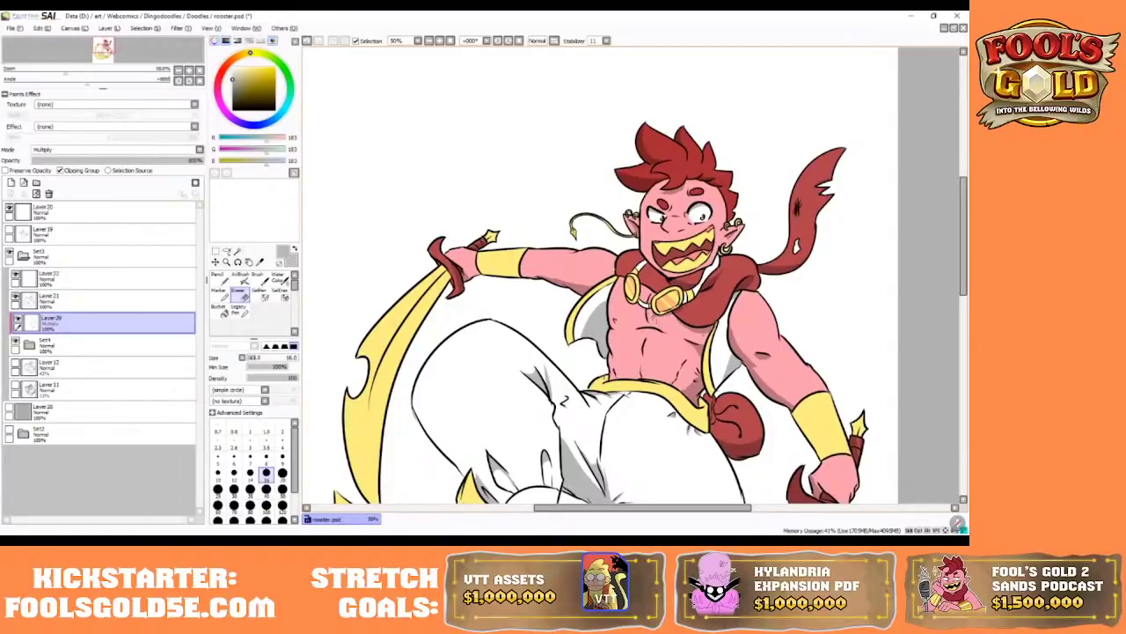
click(218, 280)
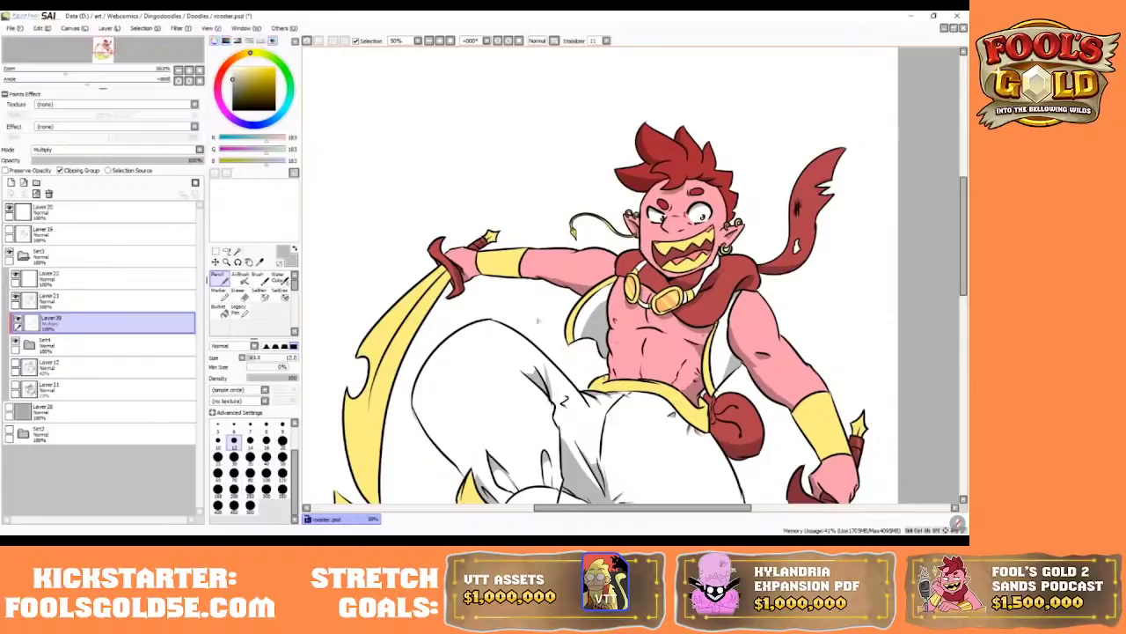
click(237, 296)
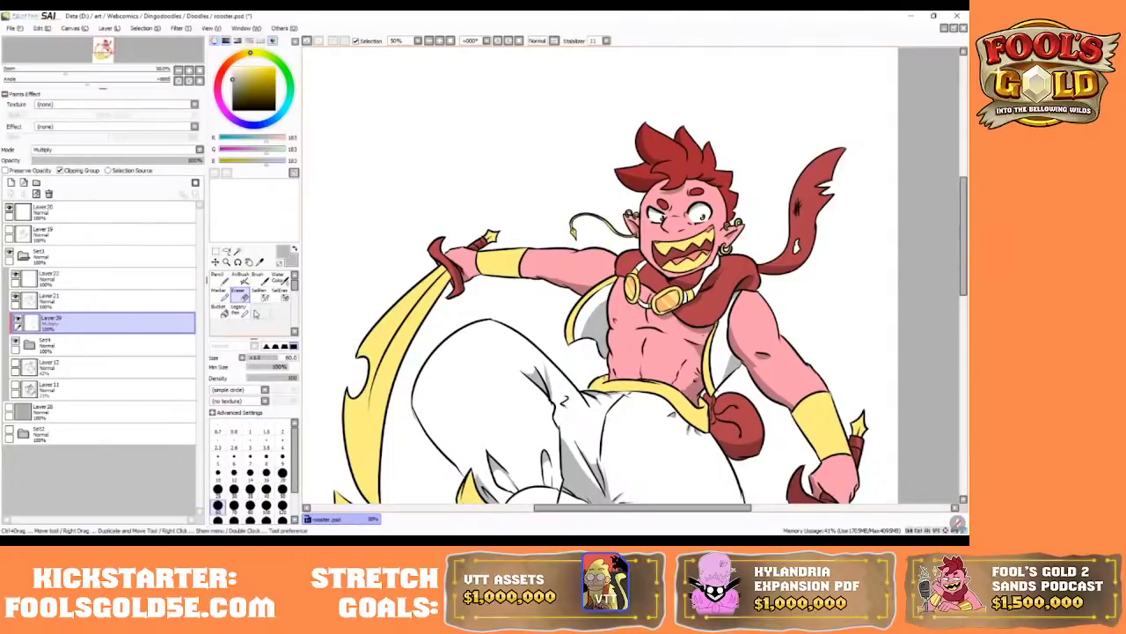
click(218, 278)
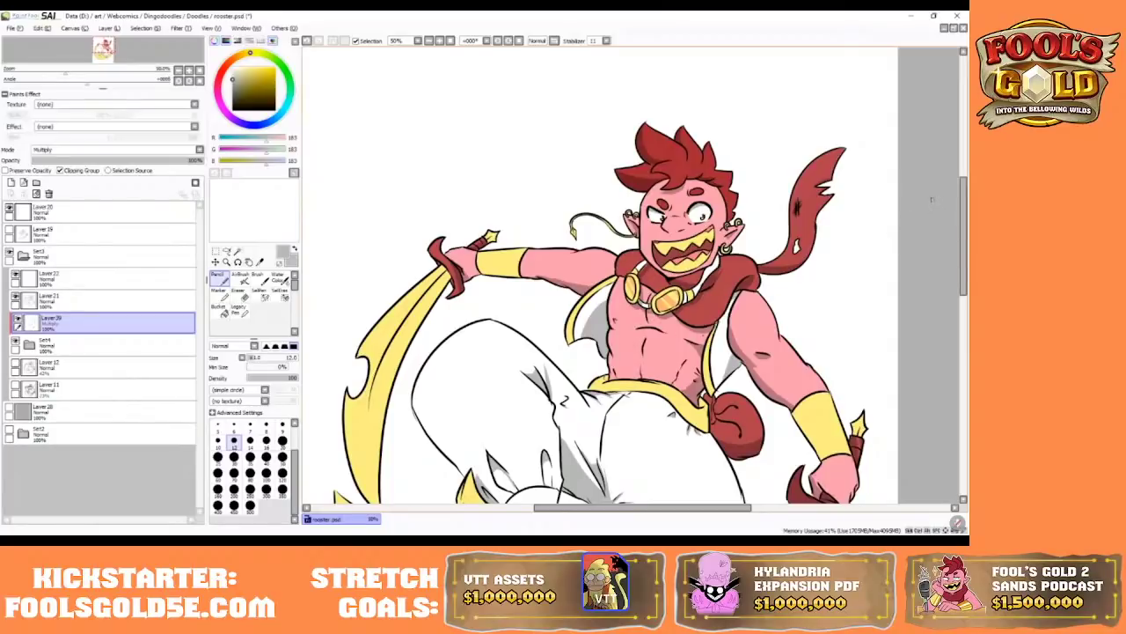
- Select the red flat-colour layer inside the Set4 folder and touch up the large sword's guard with its sampled red
scroll(951, 211, down, 3)
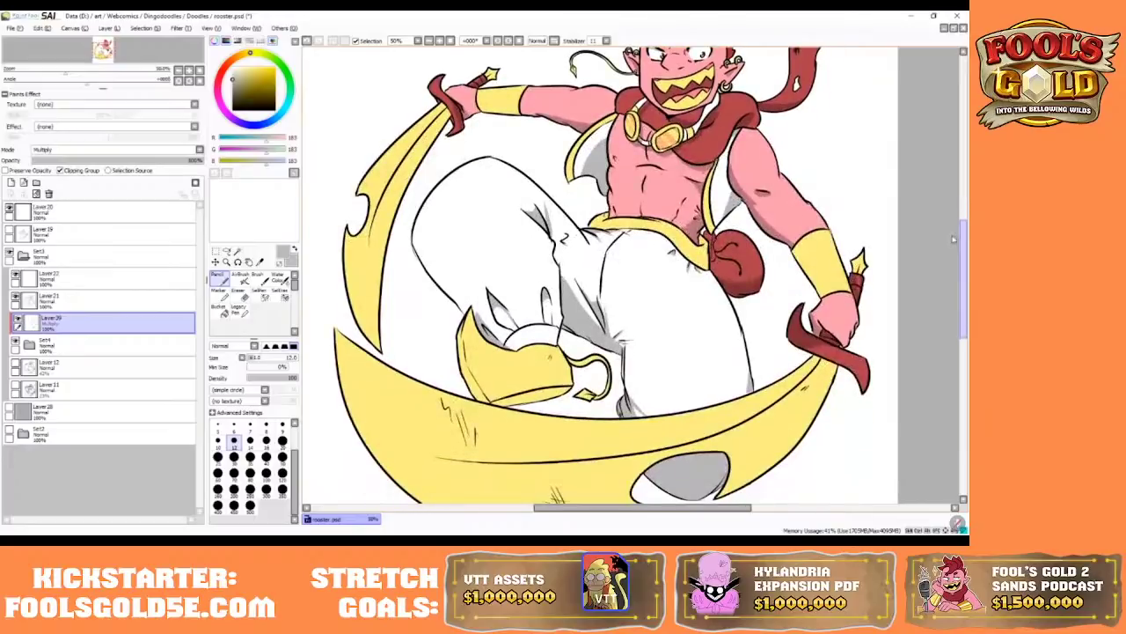
scroll(952, 238, down, 3)
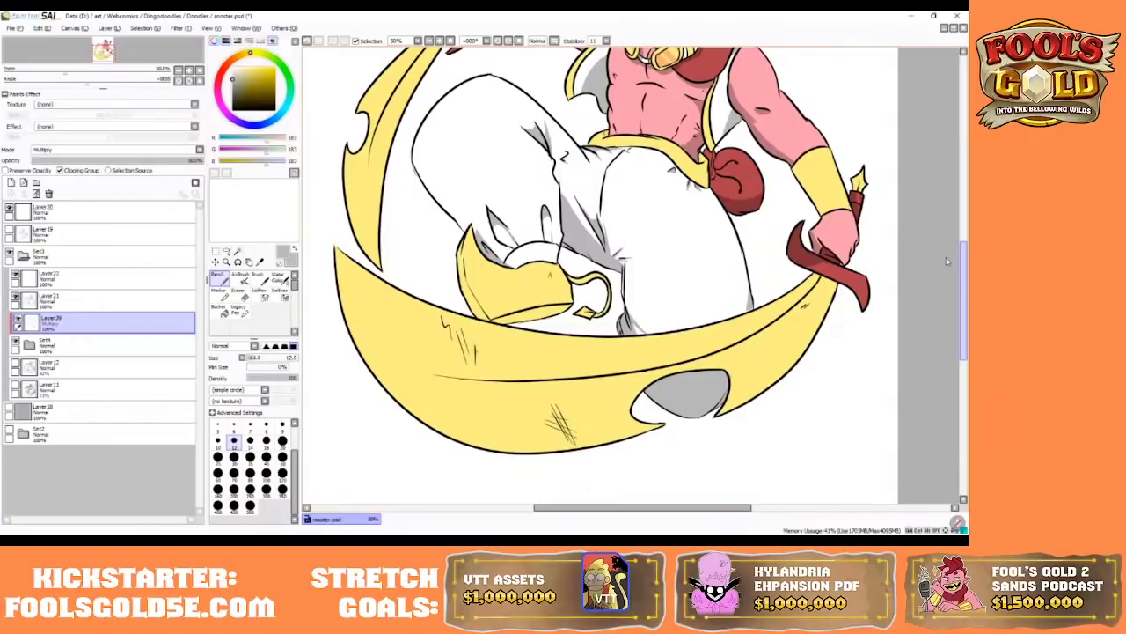
drag(946, 257, 942, 255)
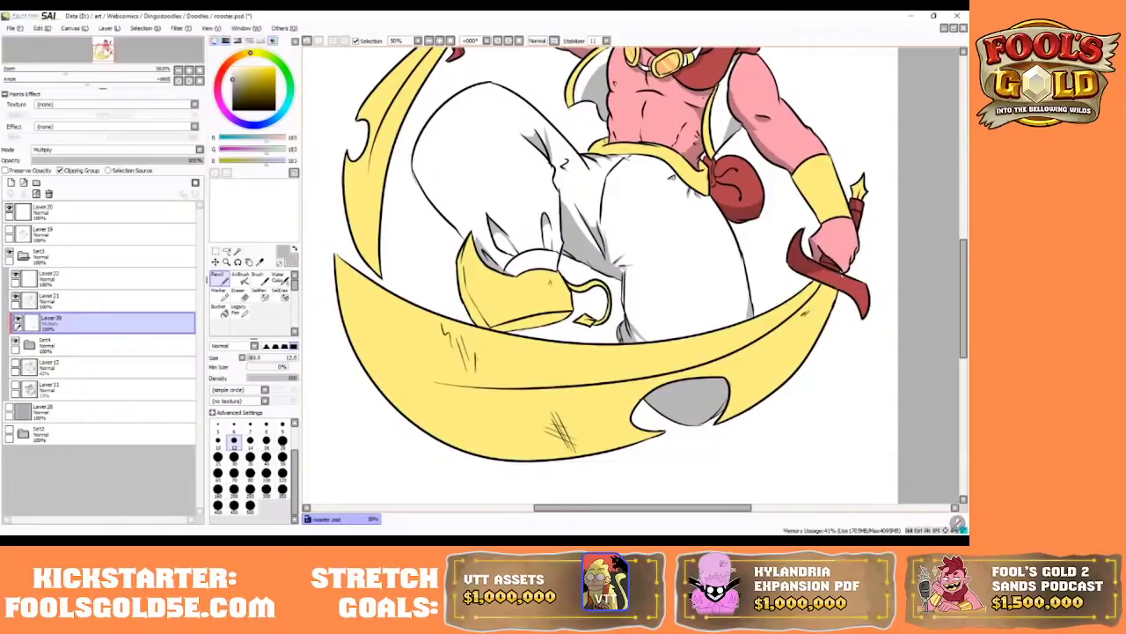
click(29, 345)
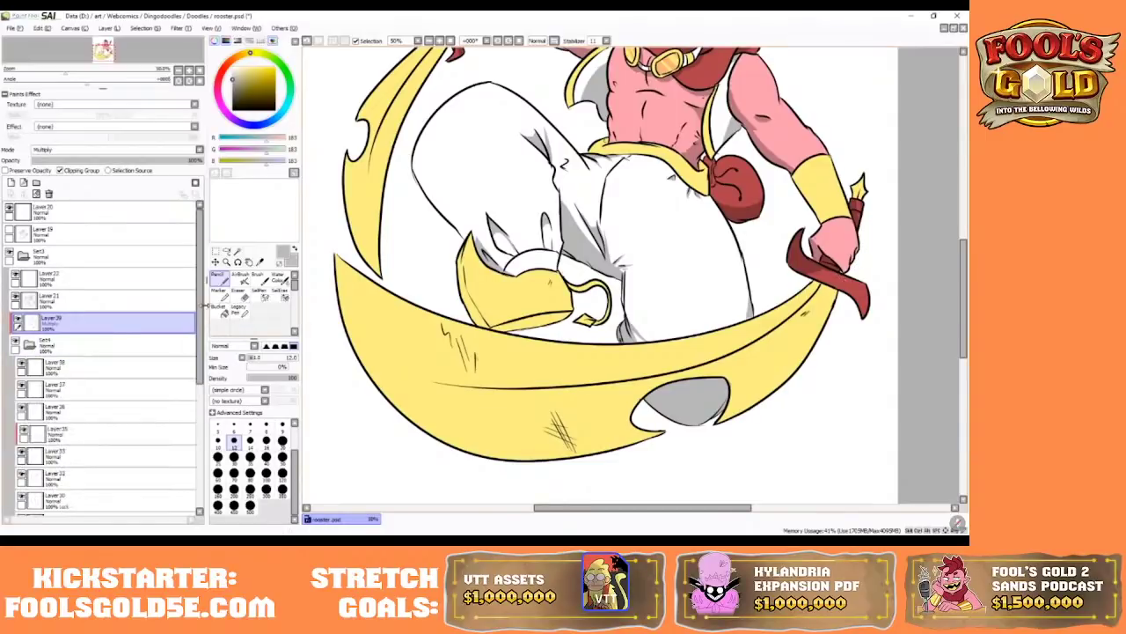
drag(201, 305, 211, 394)
click(22, 390)
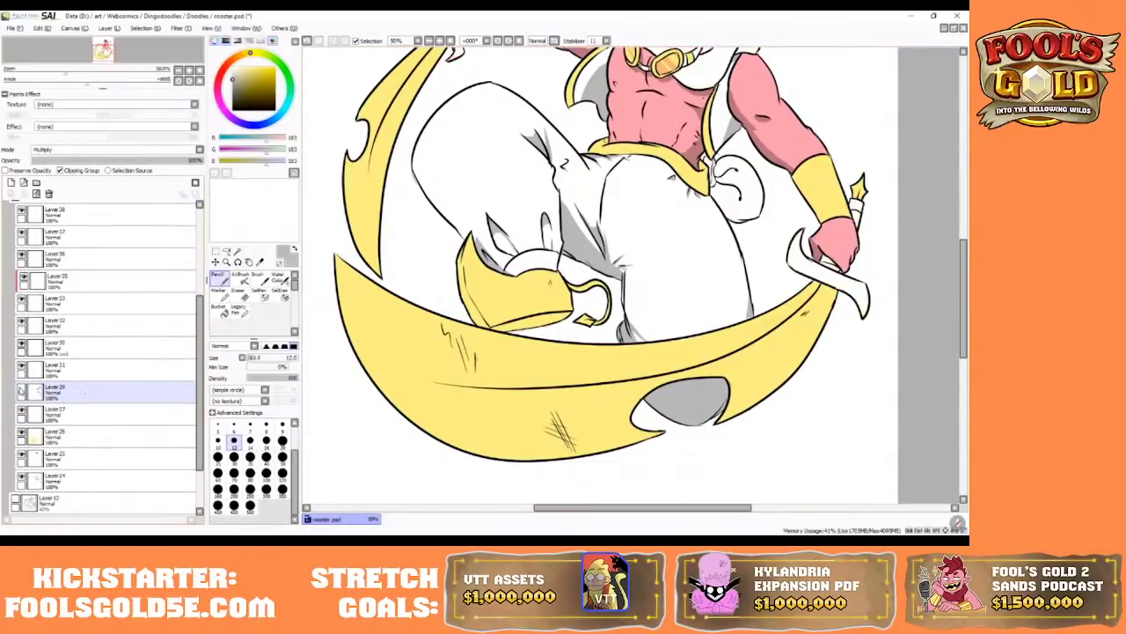
click(22, 390)
click(39, 392)
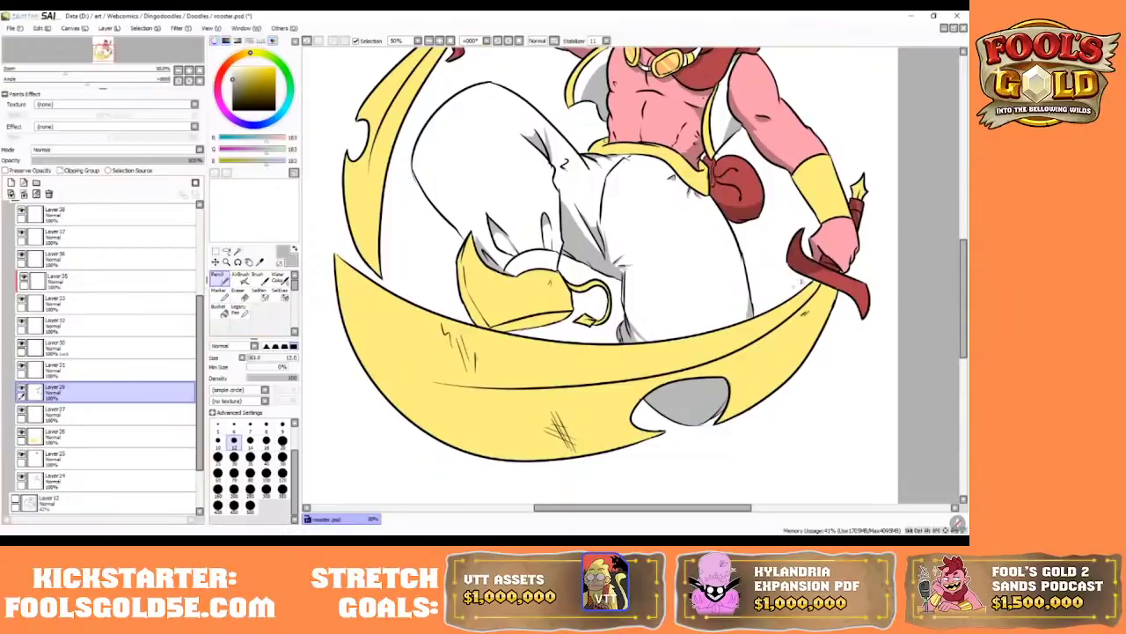
alt+click(801, 282)
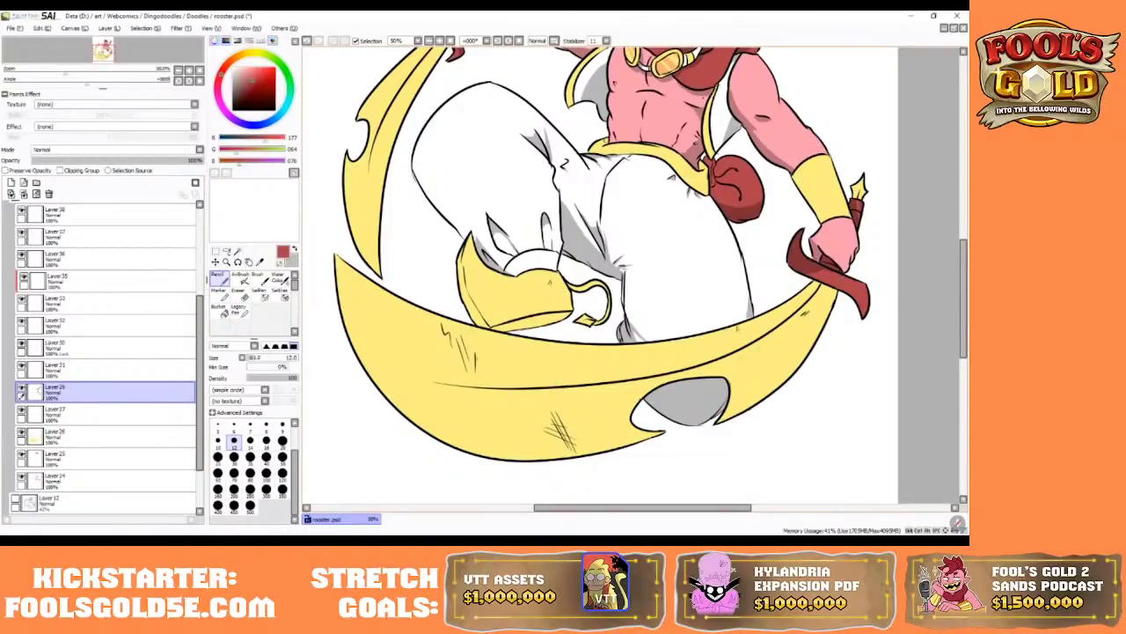
- Return to the Multiply shadow layer and shade the nose in grey with the Pencil at size 16
drag(965, 244, 965, 194)
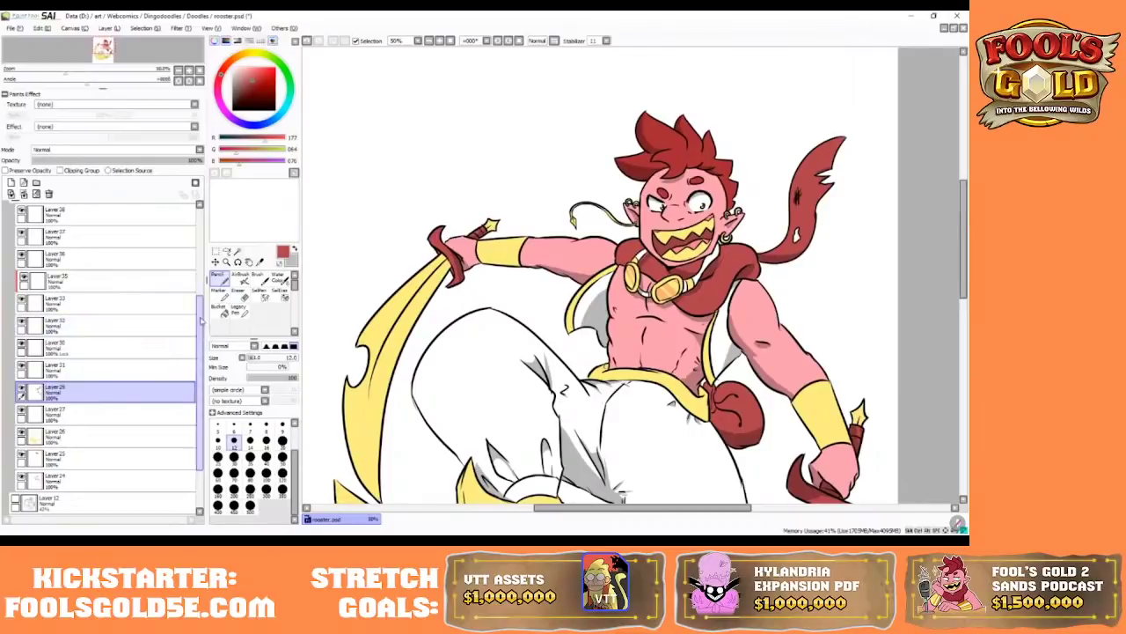
scroll(189, 327, up, 5)
click(103, 323)
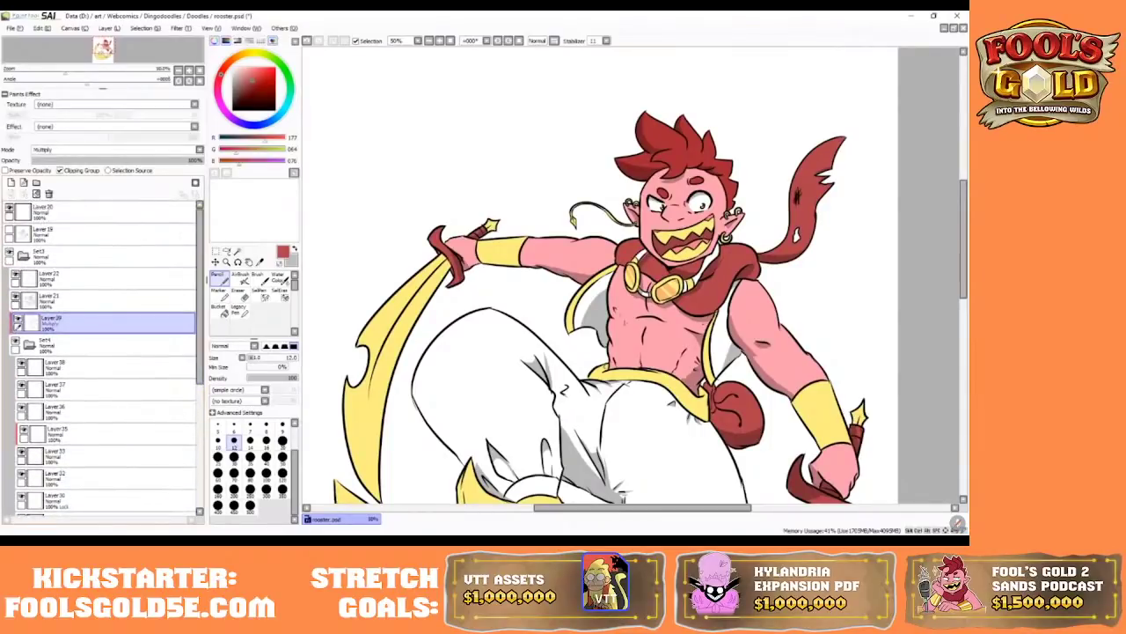
right_click(604, 322)
key(bracketright)
key(bracketright)
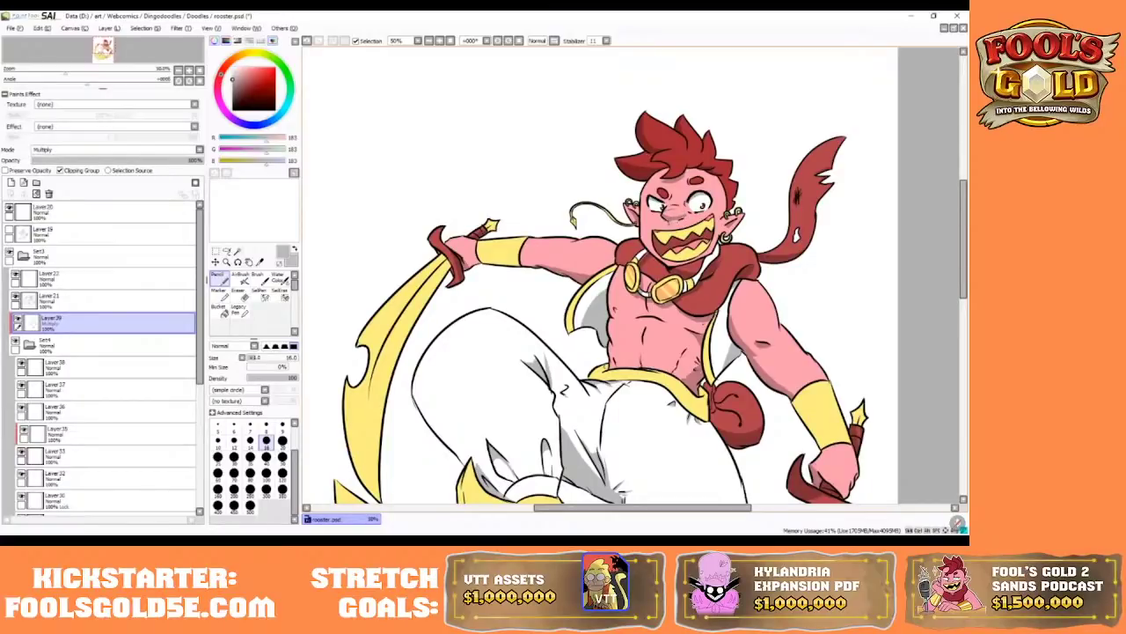
- Trim and clear the nose's grey shading at 100% zoom with the Eraser at sizes 16 and 30
click(244, 294)
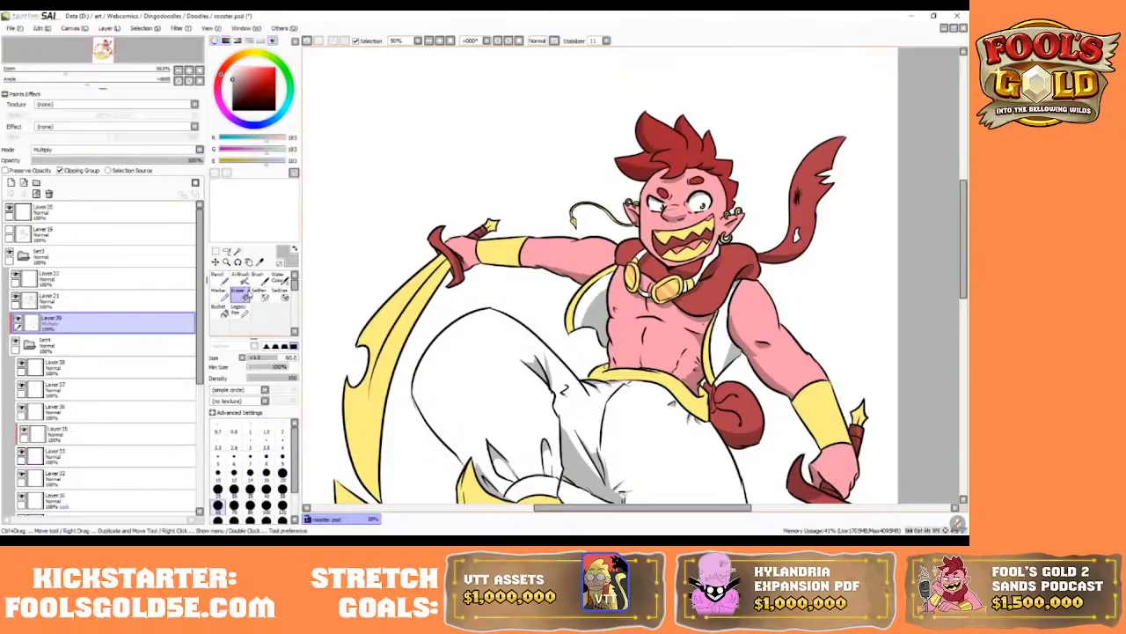
key(bracketleft)
key(bracketleft)
key(bracketleft)
key(bracketleft)
key(bracketleft)
key(bracketleft)
key(bracketleft)
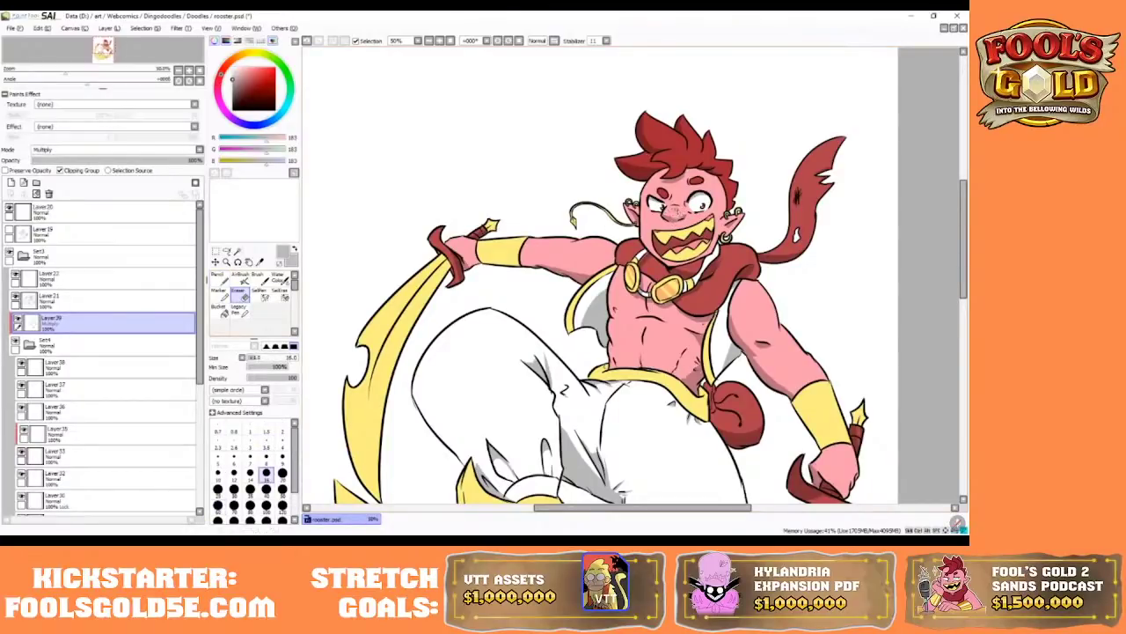
mouse_move(678, 213)
mouse_down()
mouse_move(667, 215)
mouse_move(690, 216)
mouse_up()
click(439, 41)
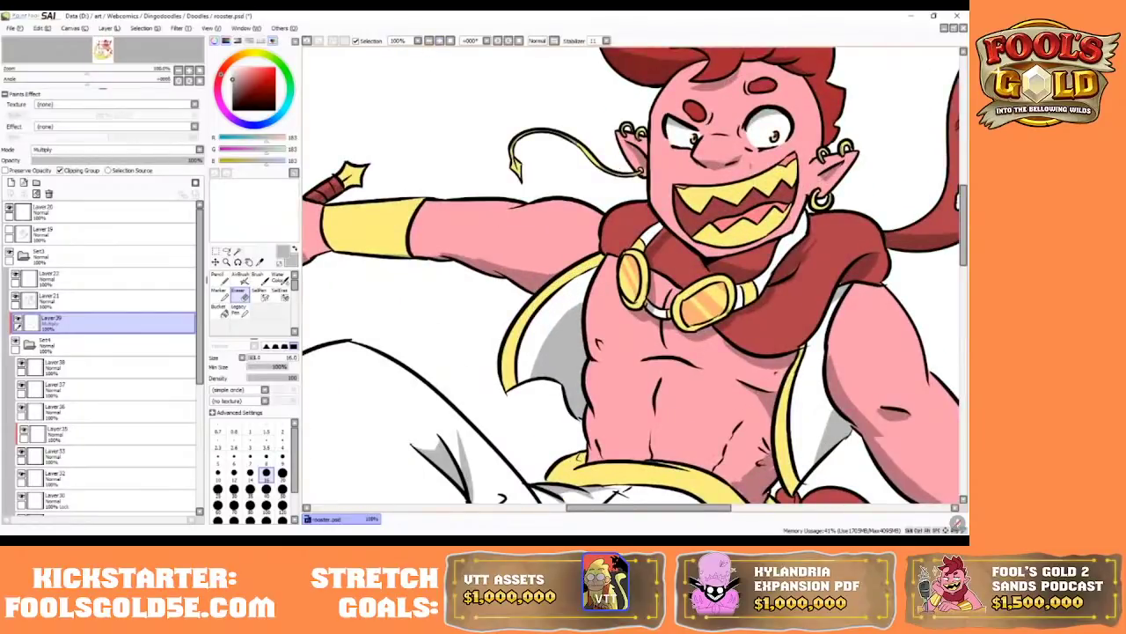
key(bracketright)
key(bracketright)
key(bracketright)
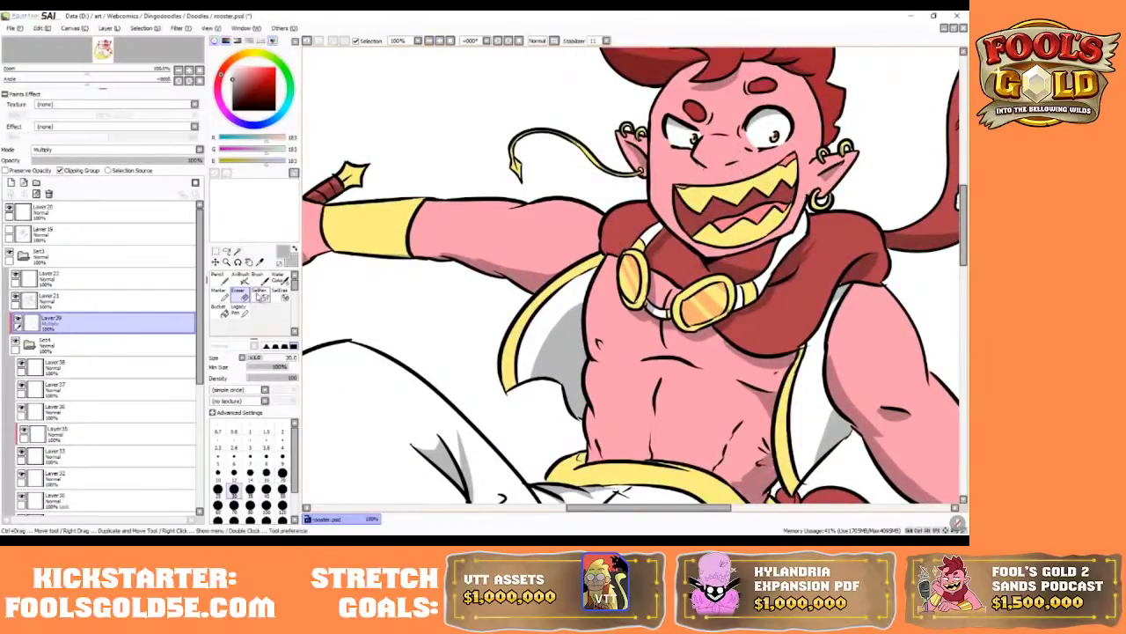
- Erase a bit of the nose's outline on the line art layer above the shadows with the Eraser at size 9
click(106, 299)
click(282, 456)
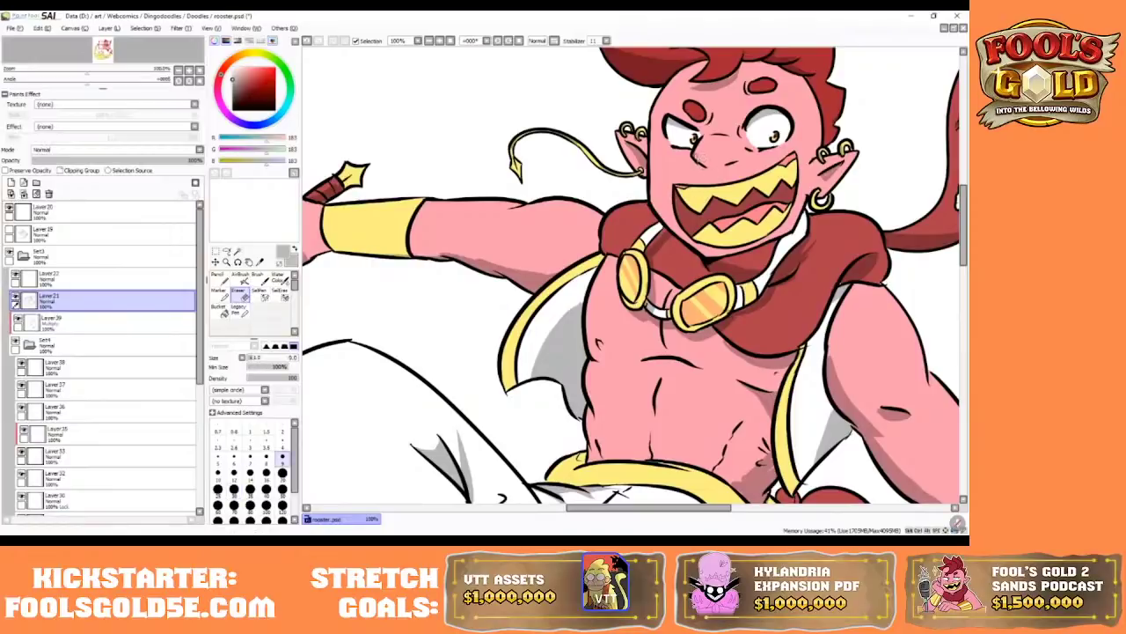
drag(698, 157, 696, 156)
- Try to redraw the nose's outline in black with the Pencil at size 7
click(221, 280)
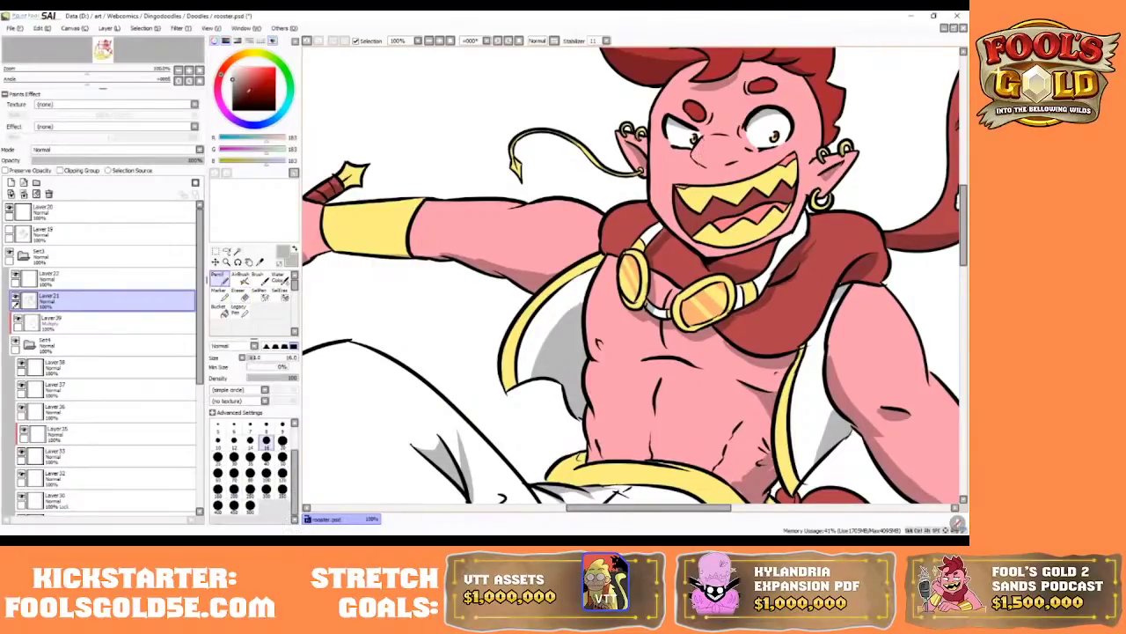
click(233, 110)
click(250, 426)
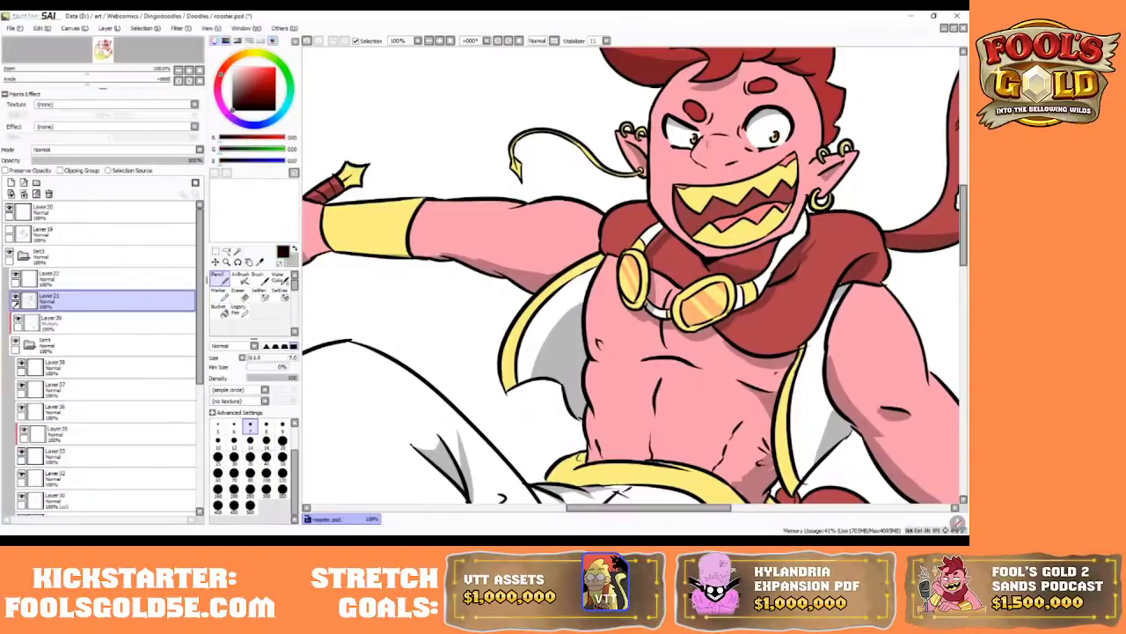
mouse_move(700, 146)
mouse_down()
mouse_move(693, 159)
mouse_move(707, 168)
mouse_up()
key(ctrl+z)
key(ctrl+z)
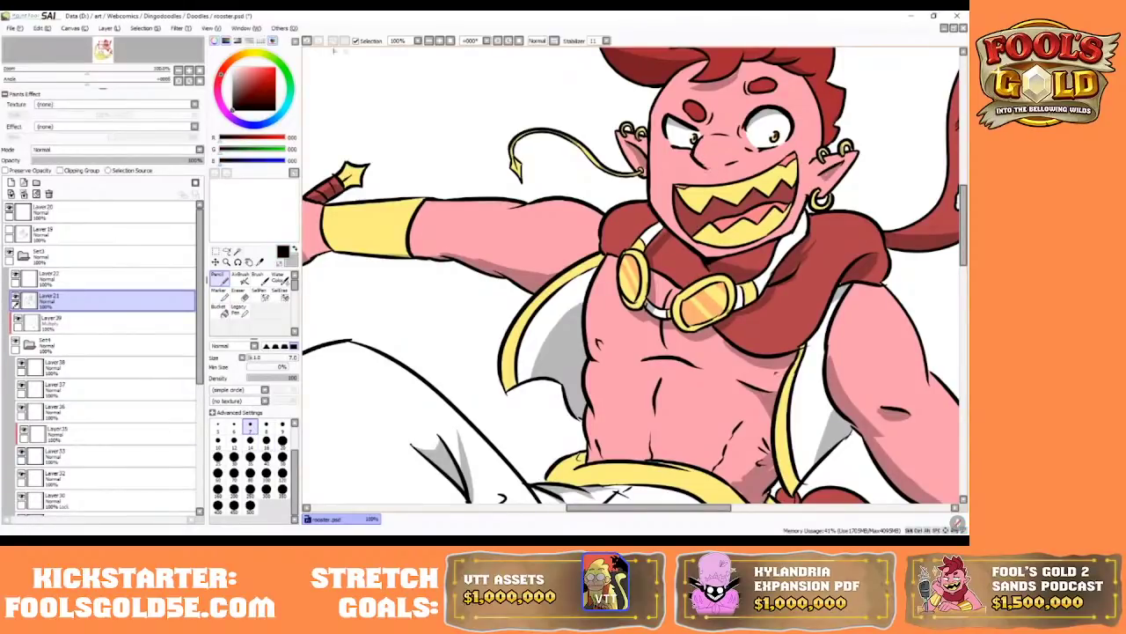
- Clean up the lower end of the nose line with the Eraser at size 9
click(238, 294)
drag(703, 162, 706, 167)
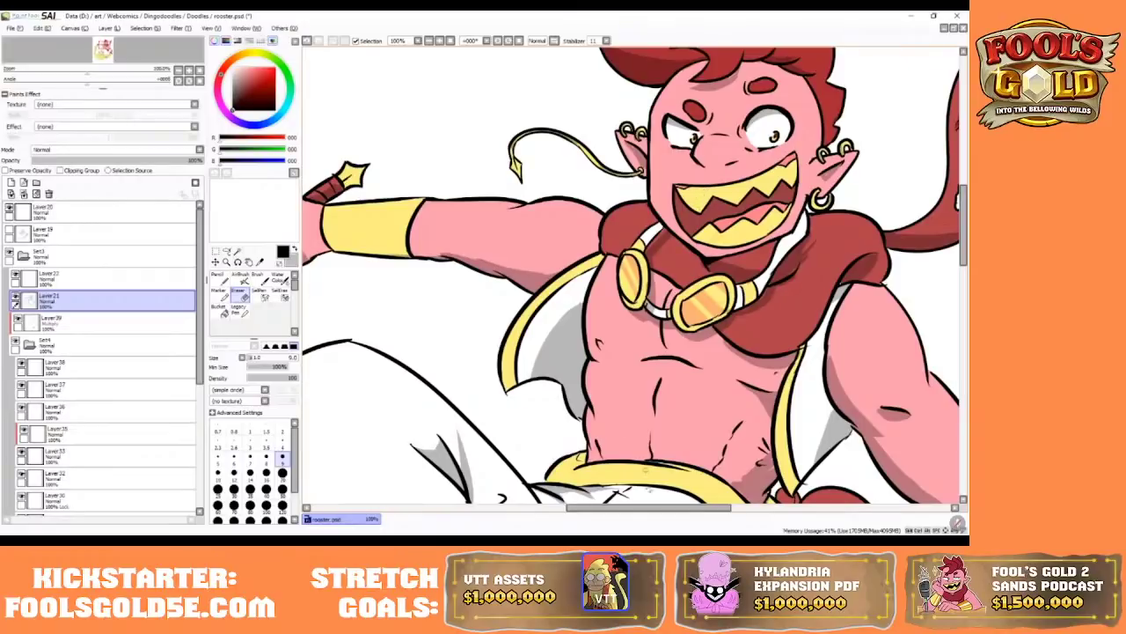
- Find the red scarf's flat colour layer, select it, and sample the scarf's red for the Pencil at size 7
drag(633, 508, 655, 509)
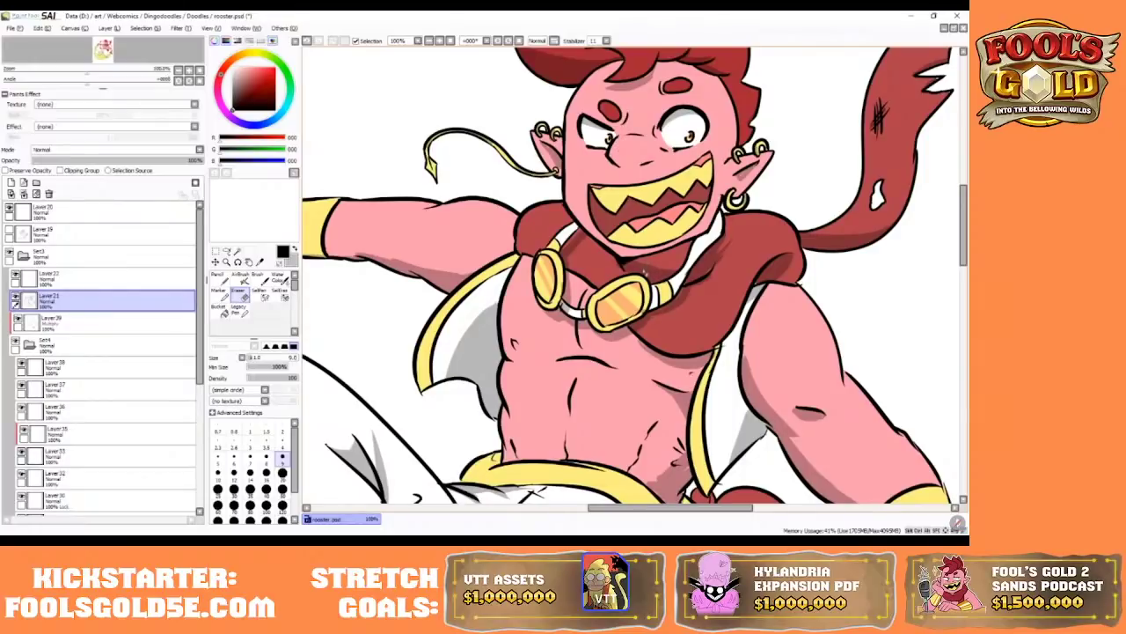
drag(963, 220, 962, 201)
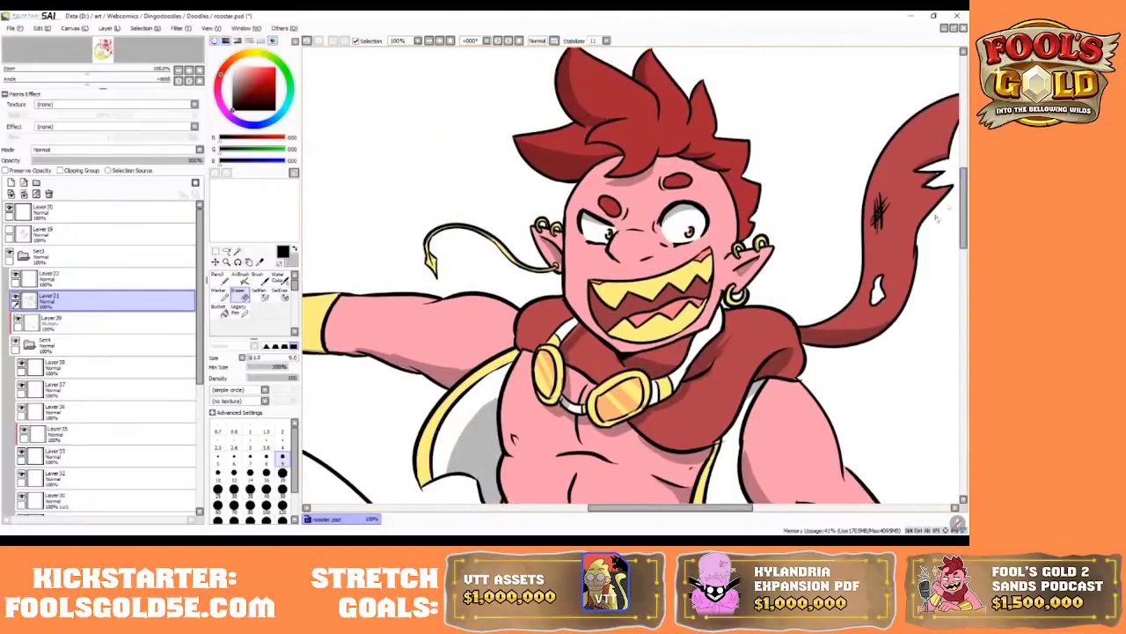
drag(603, 509, 619, 512)
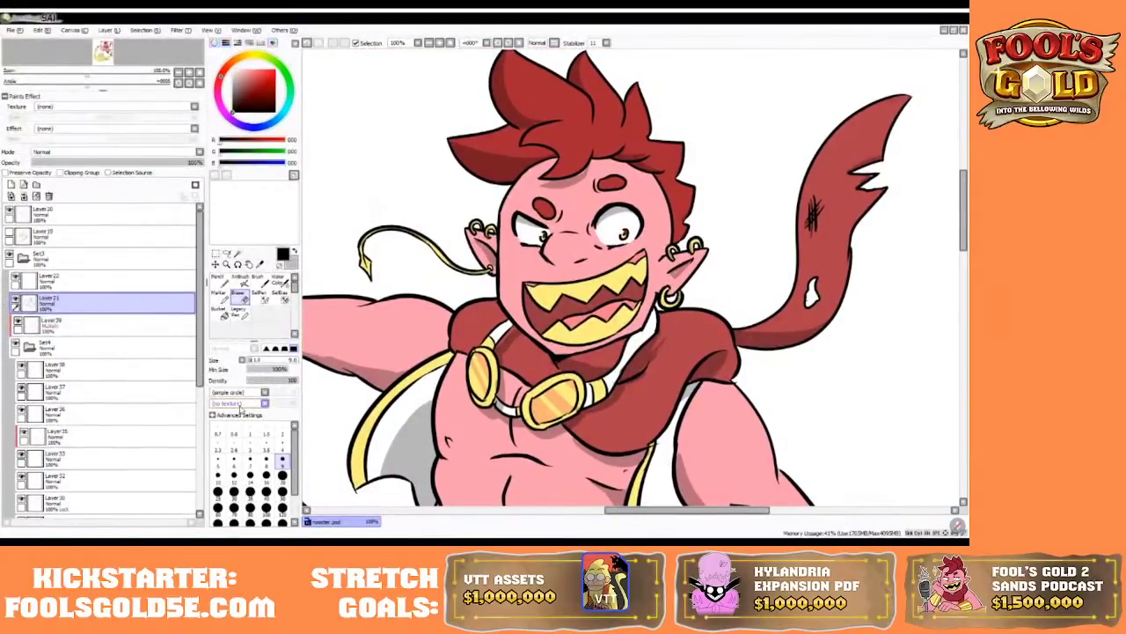
drag(202, 320, 203, 374)
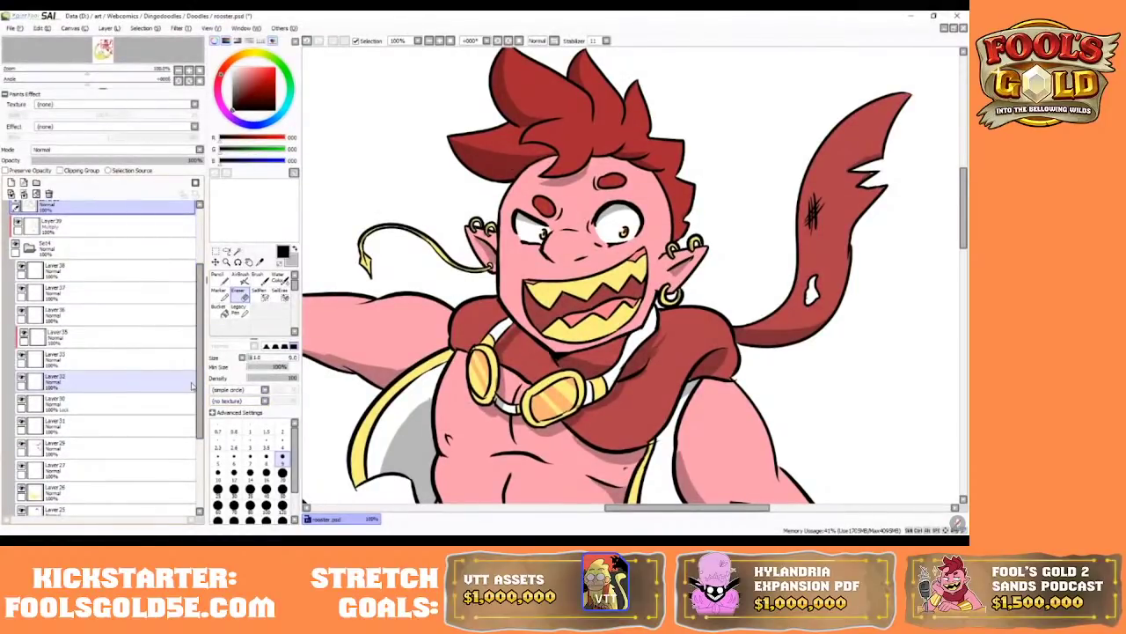
right_click(662, 148)
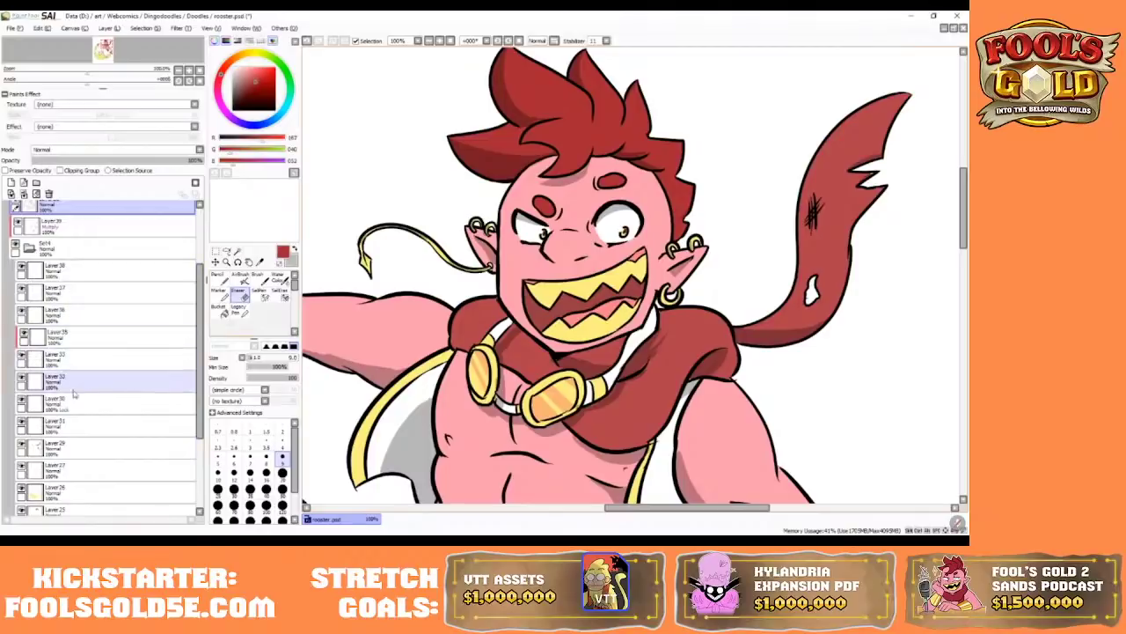
click(22, 445)
click(22, 444)
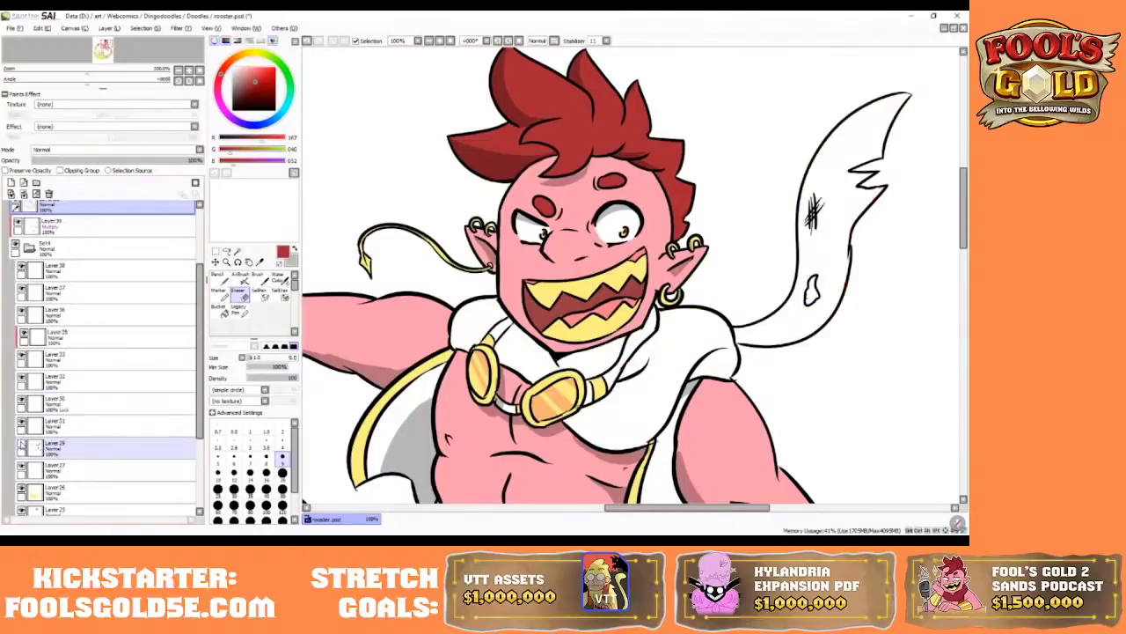
scroll(106, 376, down, 2)
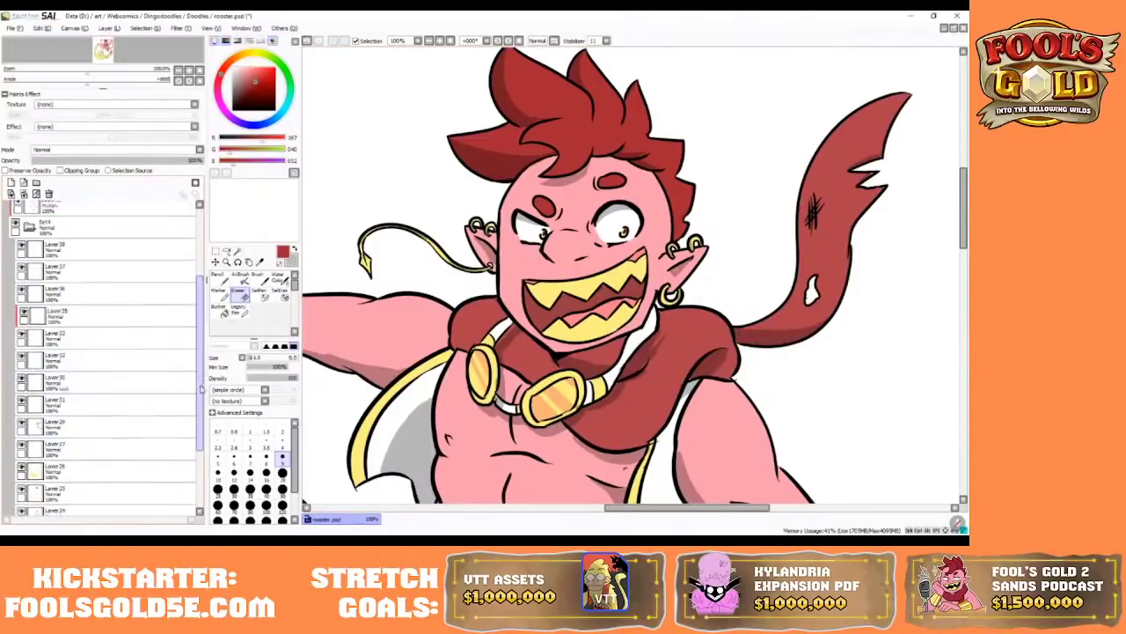
click(105, 359)
key(n)
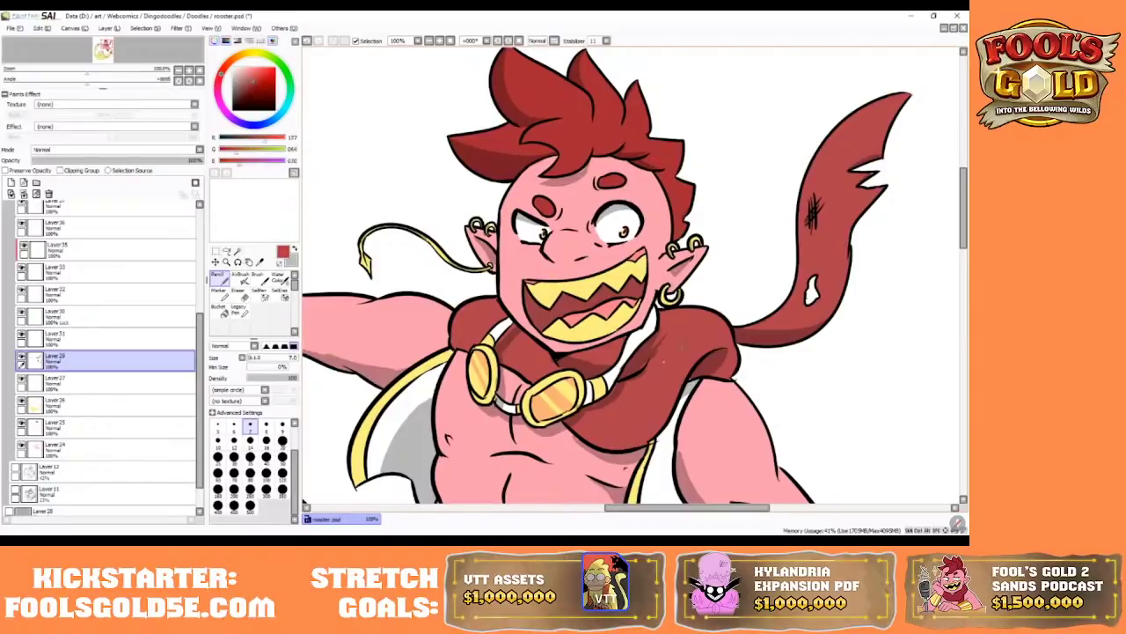
- Check the flat colour layers of the hair and scarf by toggling their visibility, ending on the scarf's layer
click(21, 425)
click(21, 424)
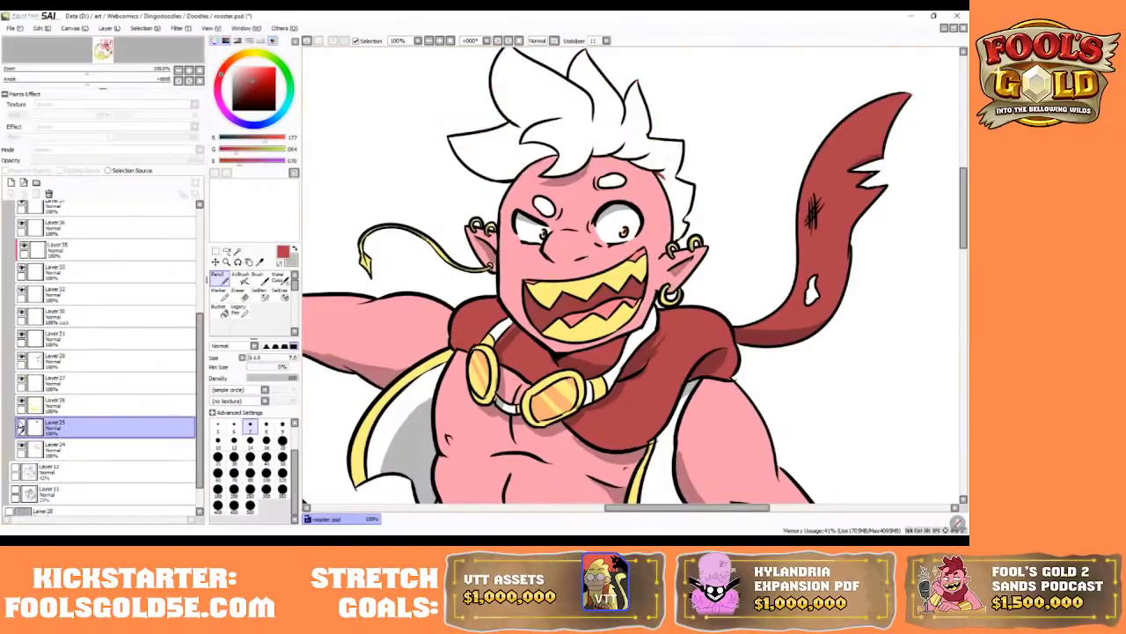
click(21, 424)
click(21, 359)
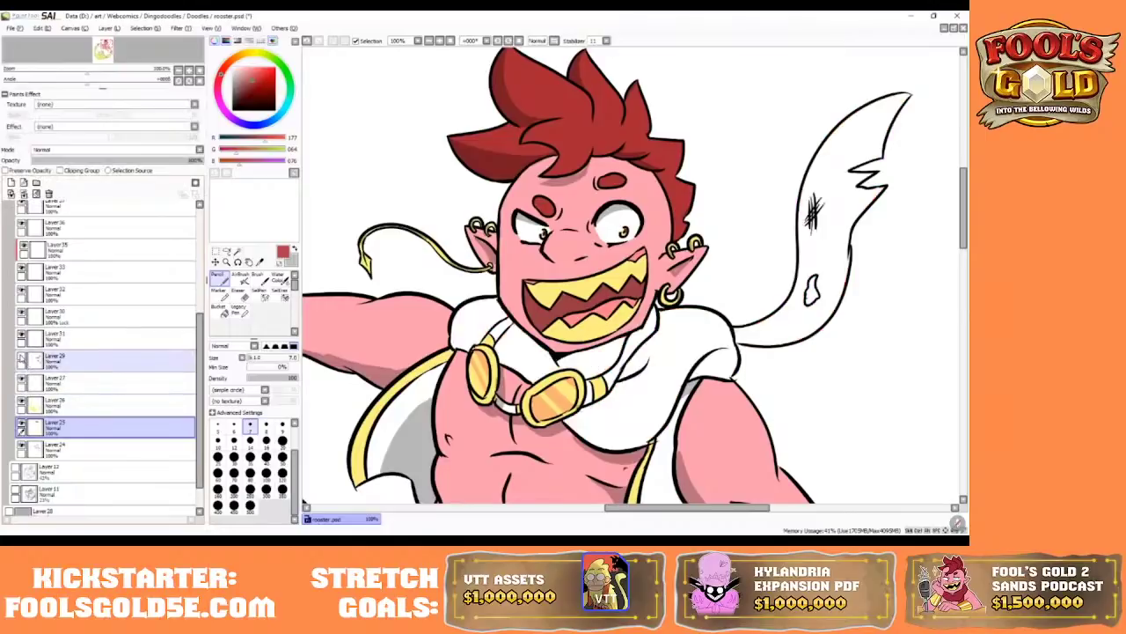
click(21, 359)
click(35, 362)
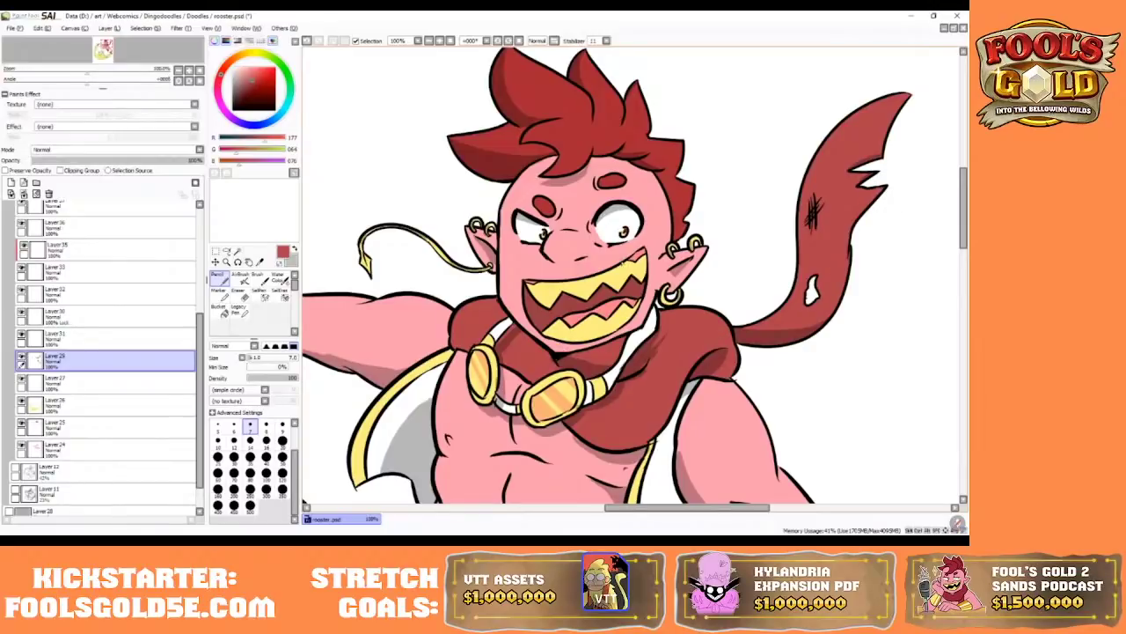
drag(612, 508, 598, 509)
drag(959, 188, 963, 203)
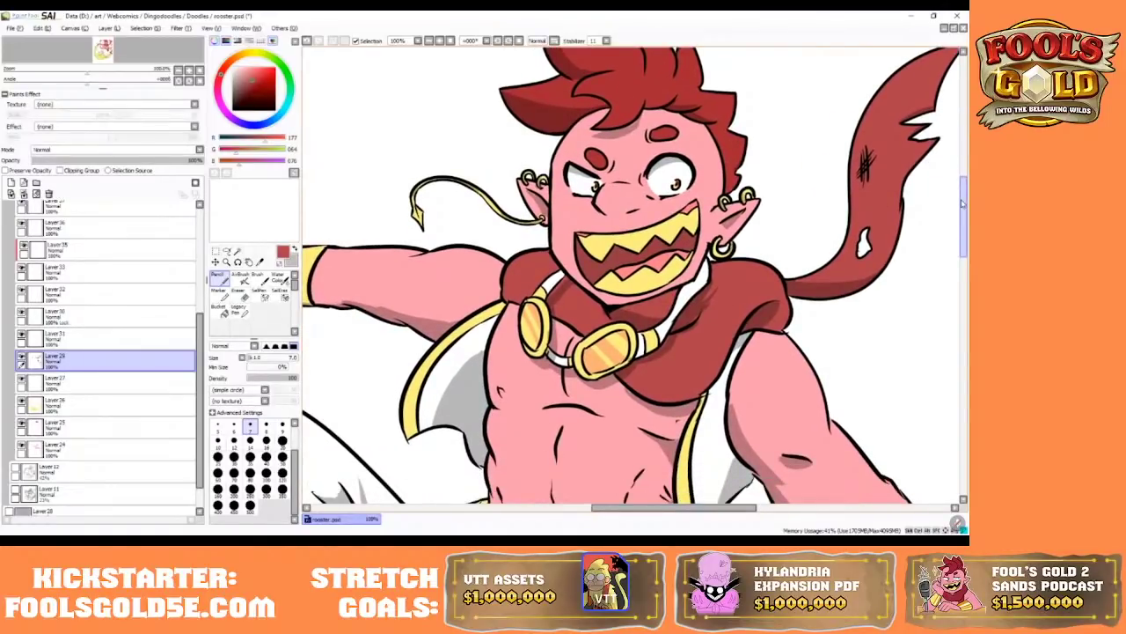
drag(962, 203, 962, 199)
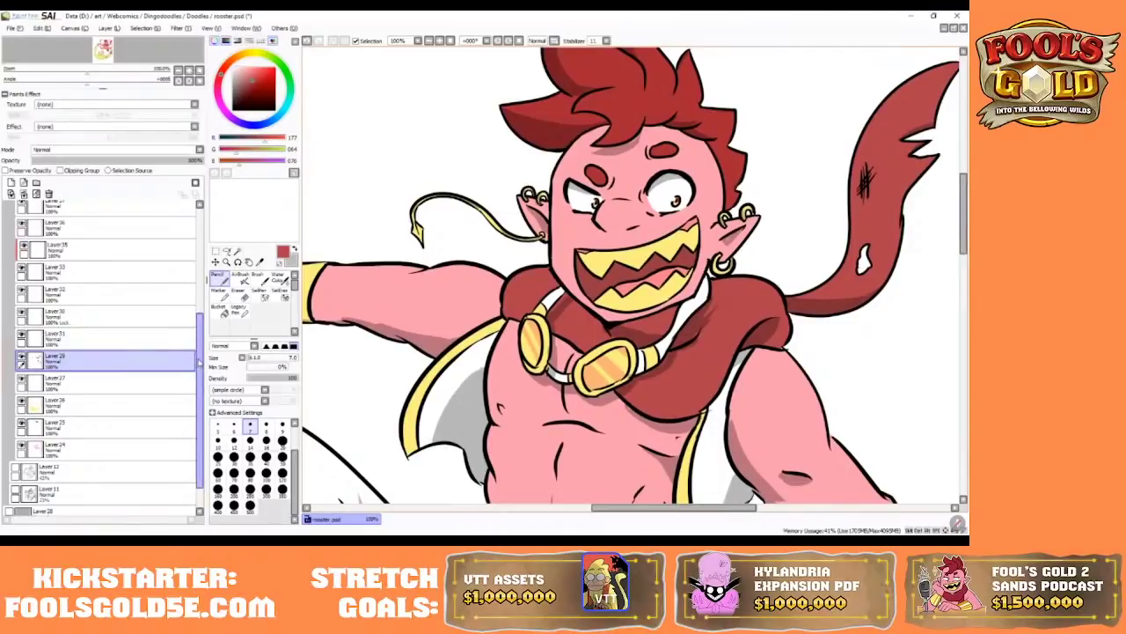
- Refine the scarf's fold shadow on the Multiply layer in the sampled grey, using the Pencil at size 7 and Eraser at size 9
scroll(176, 352, up, 5)
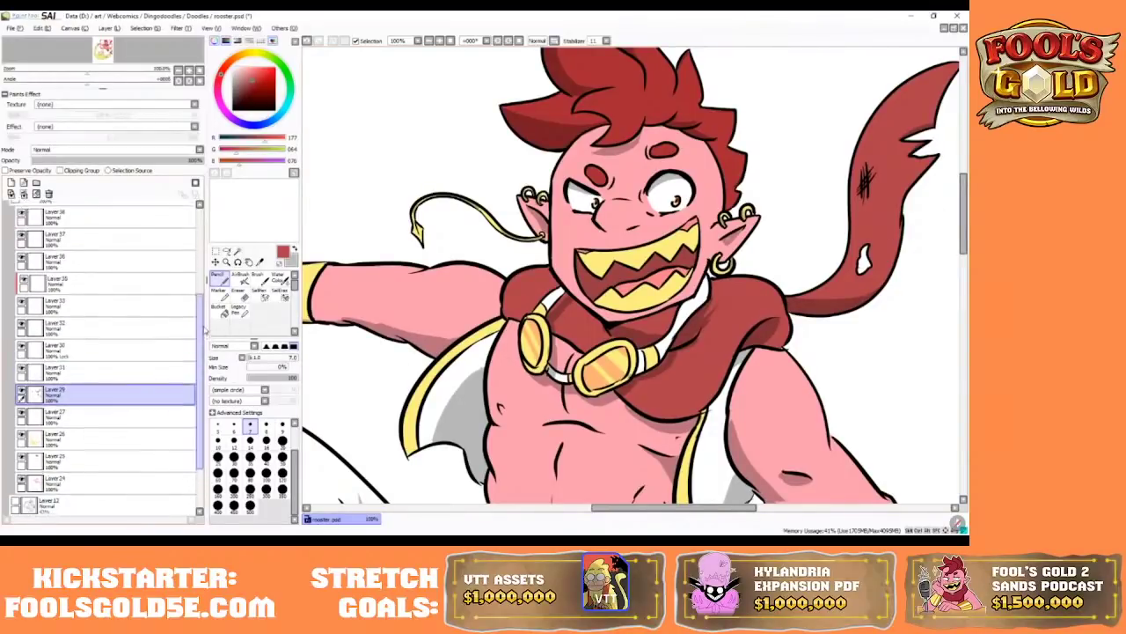
click(161, 308)
click(127, 299)
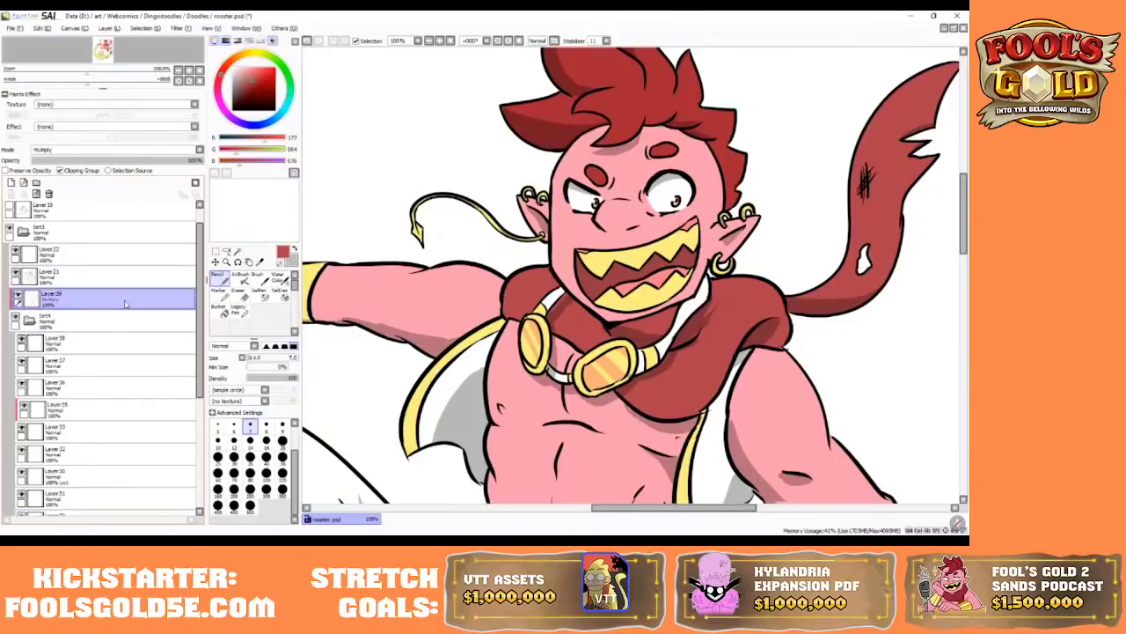
alt+click(664, 181)
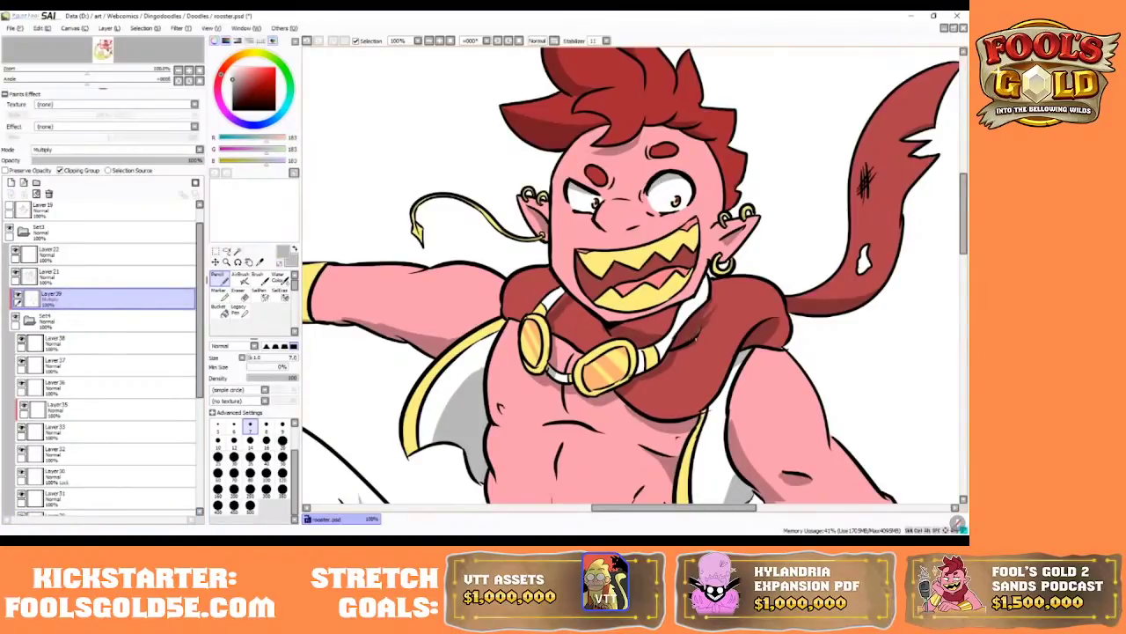
key(e)
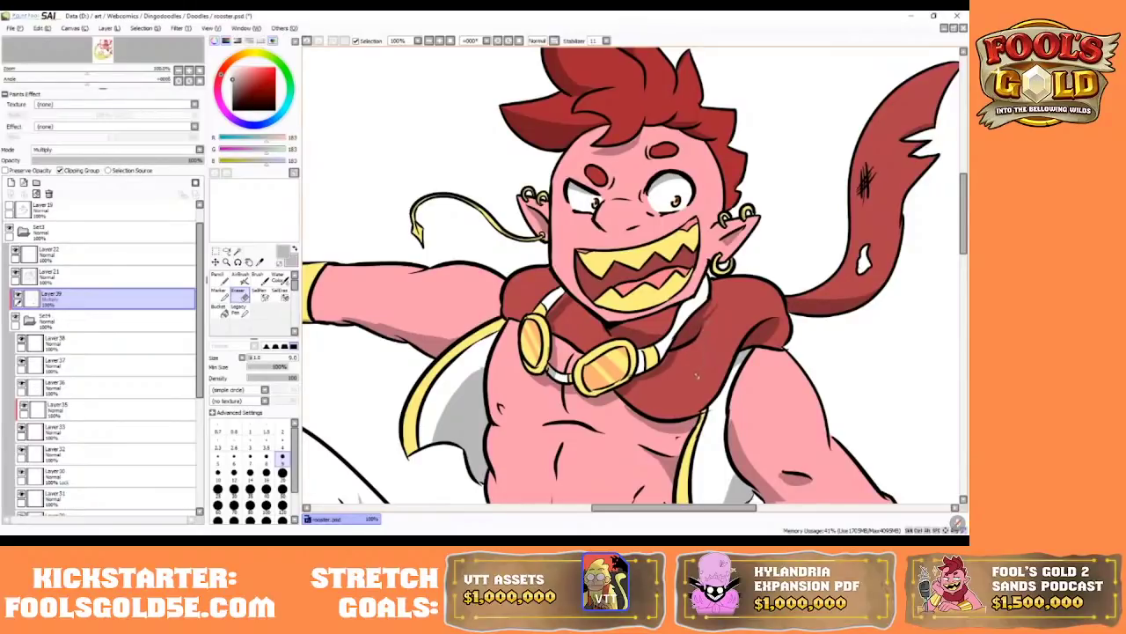
key(n)
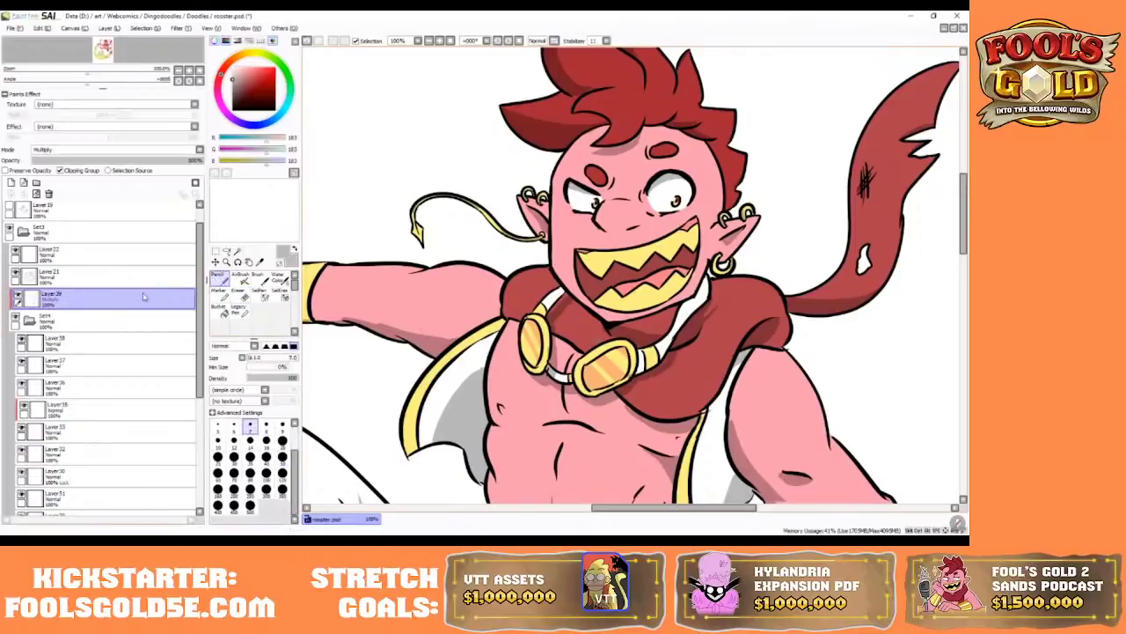
click(53, 276)
click(232, 109)
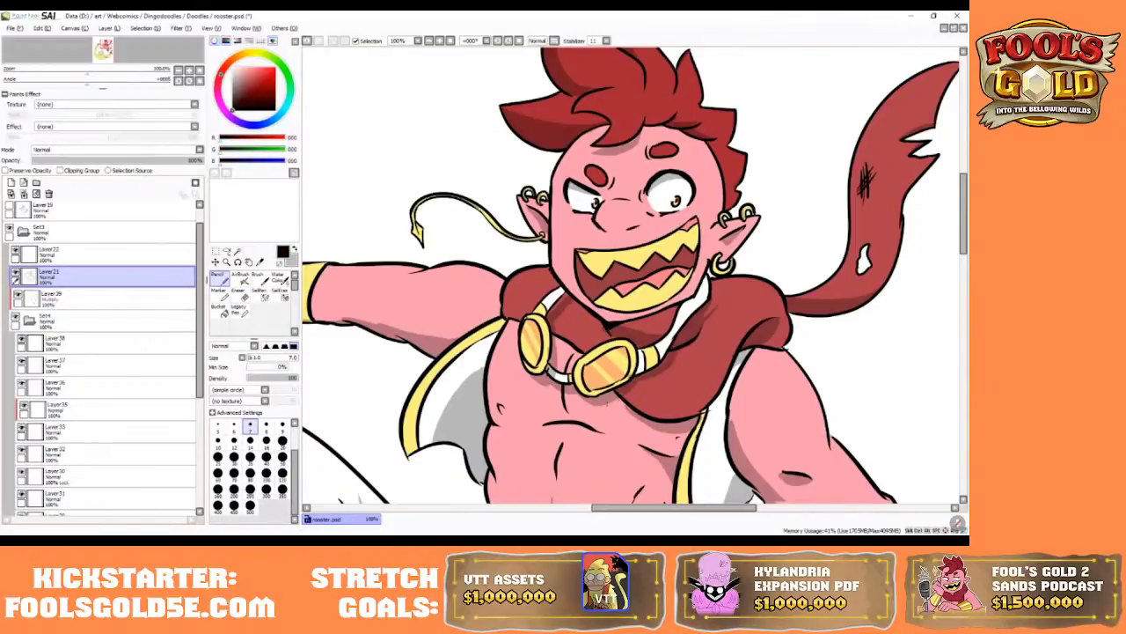
click(49, 297)
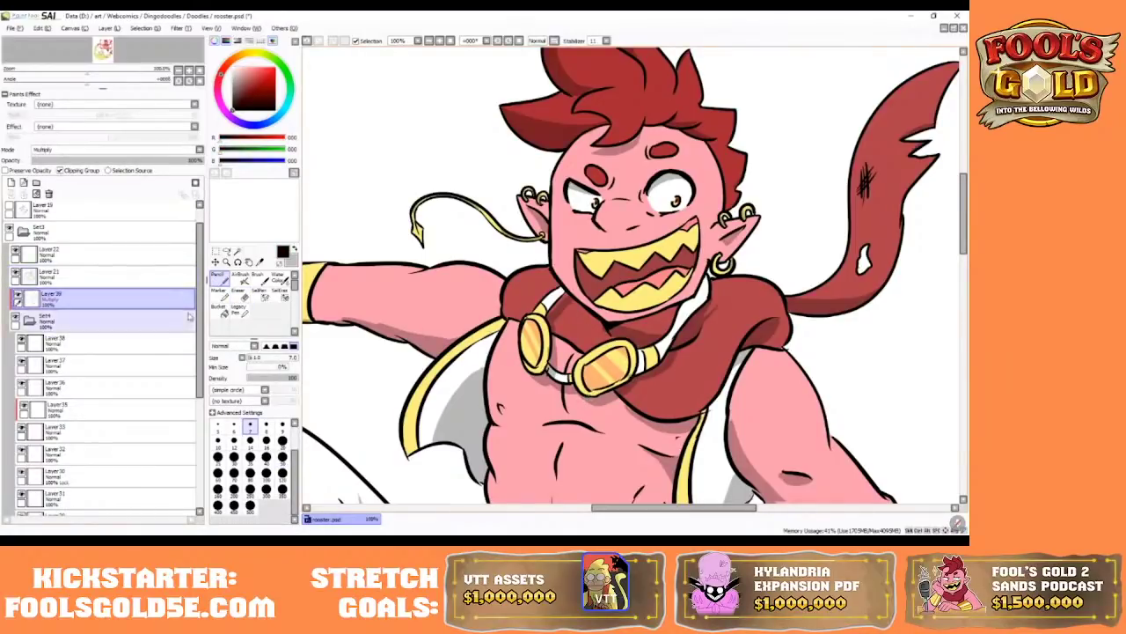
key(e)
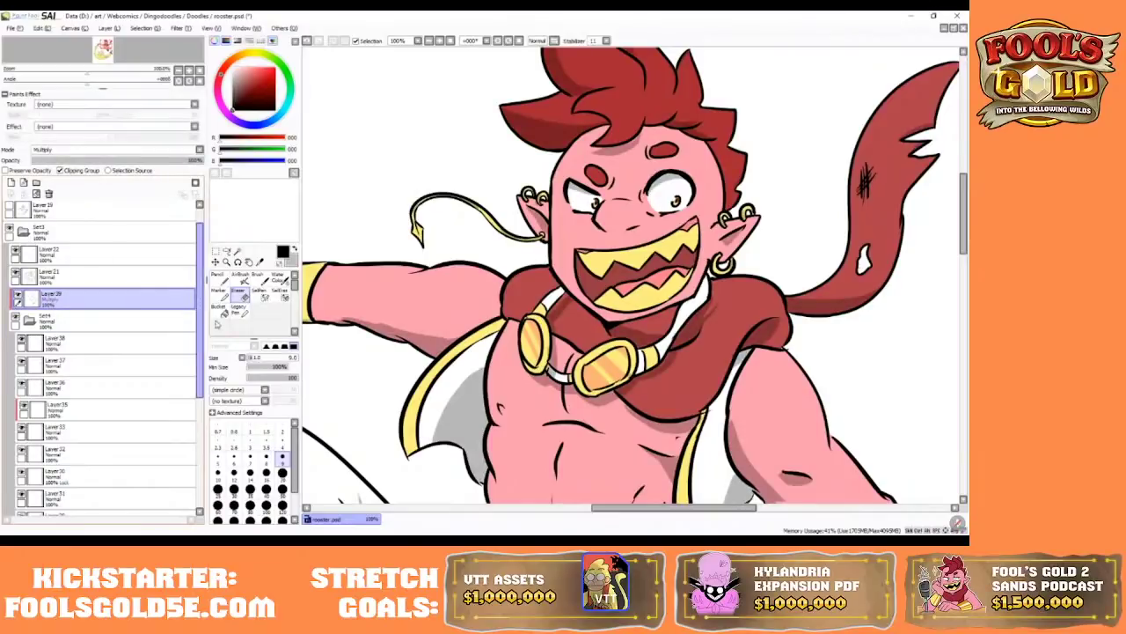
key(n)
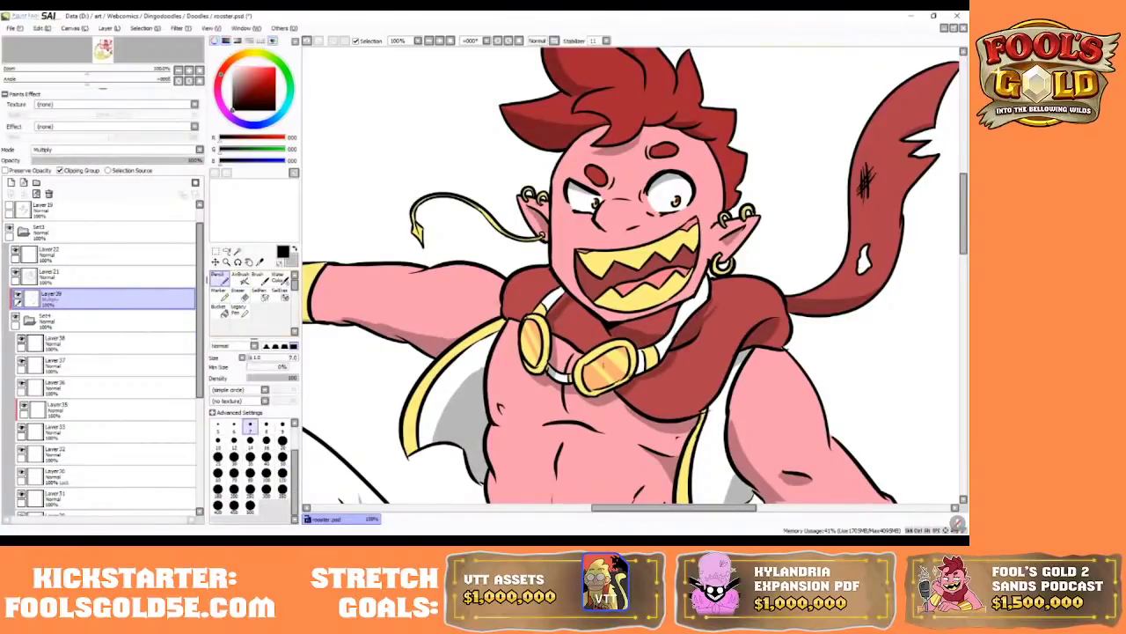
- Shade the white goggle strap around the neck in the sampled grey with the Pencil at size 10, trimming with the Eraser at size 9
alt+click(667, 183)
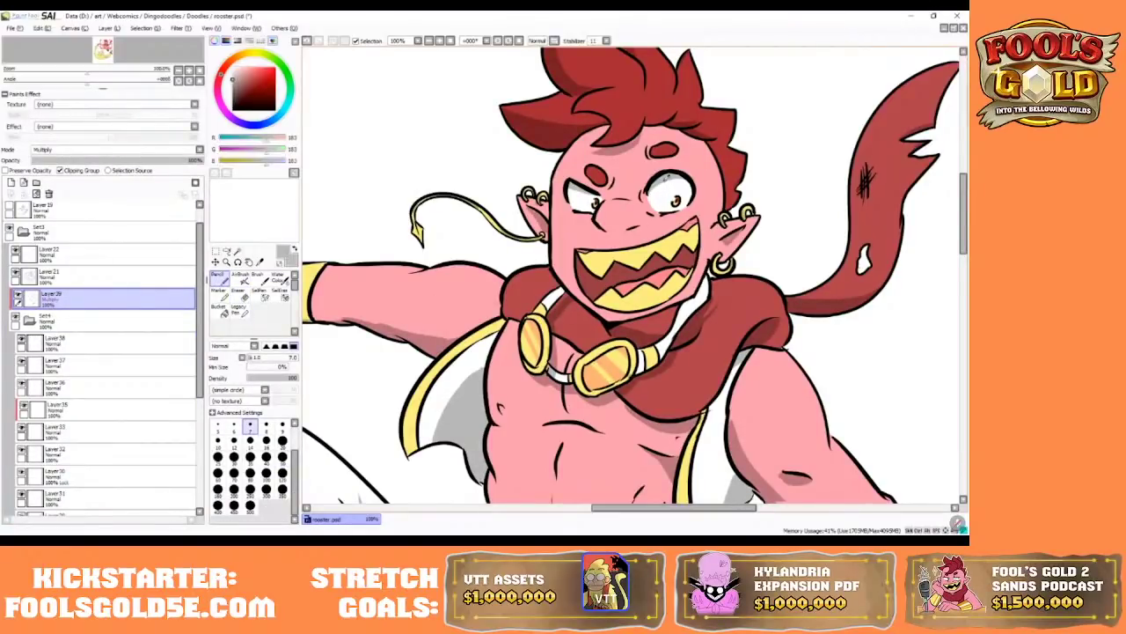
key(bracketright)
key(bracketright)
key(bracketright)
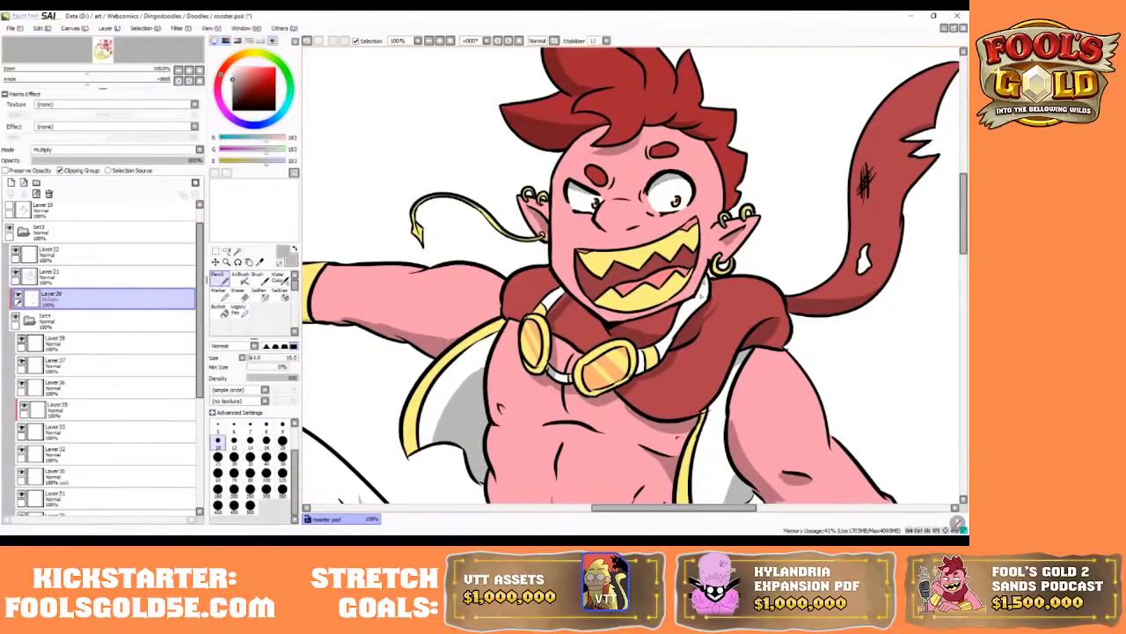
mouse_move(698, 307)
mouse_down()
mouse_move(707, 280)
mouse_move(695, 307)
mouse_up()
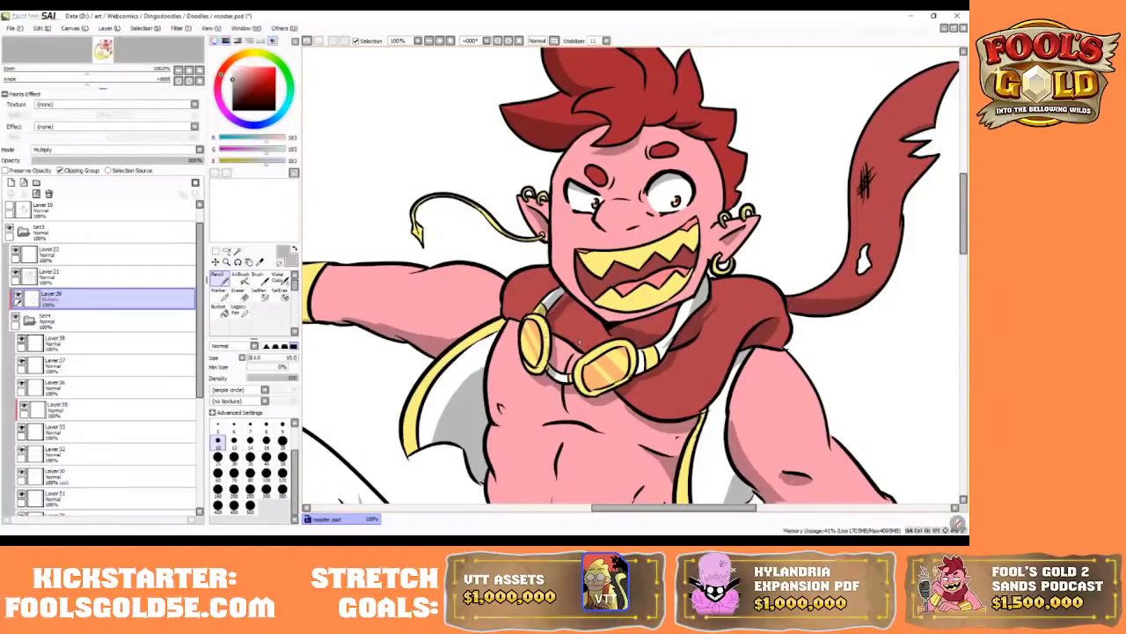
click(238, 295)
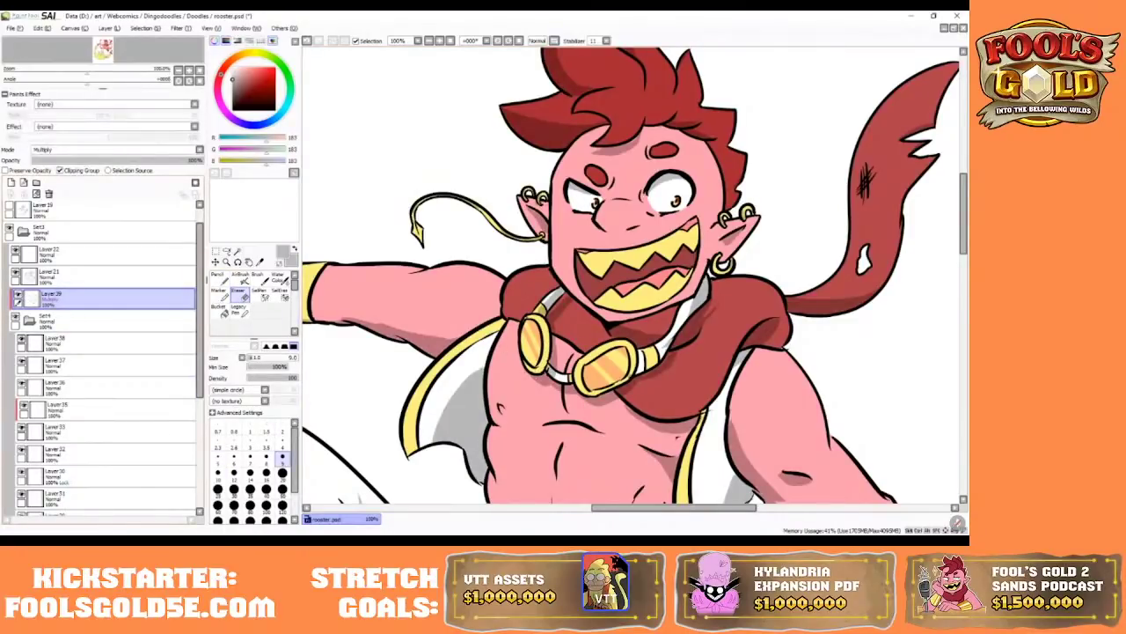
click(218, 278)
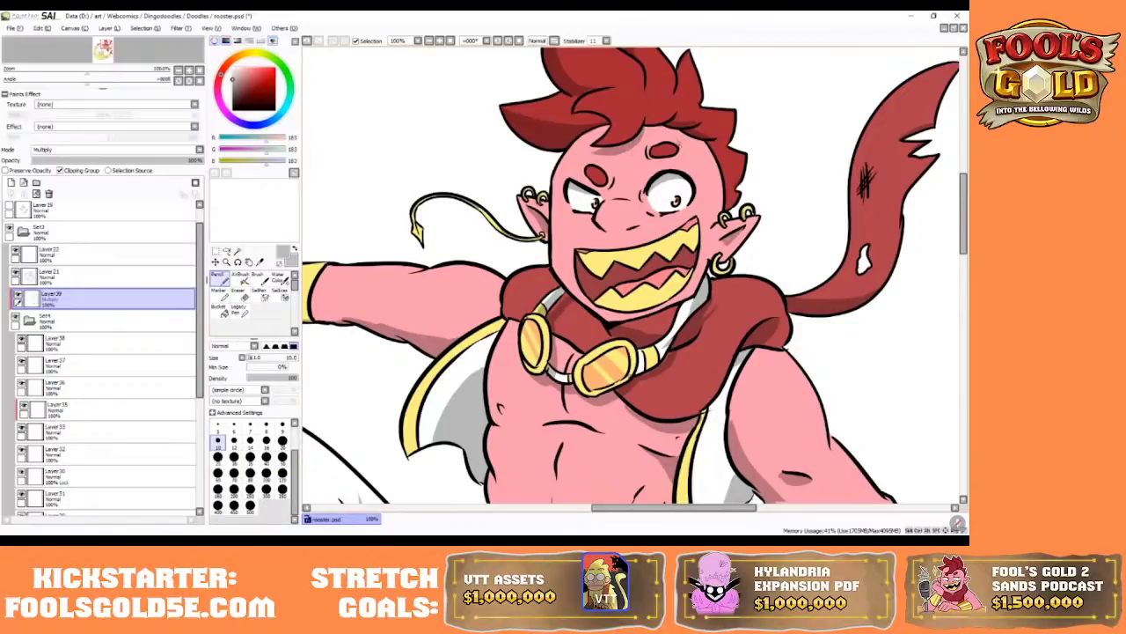
- Select the skin's flat colour layer and sample the pink of the torso for the Pencil at size 10
drag(962, 203, 961, 225)
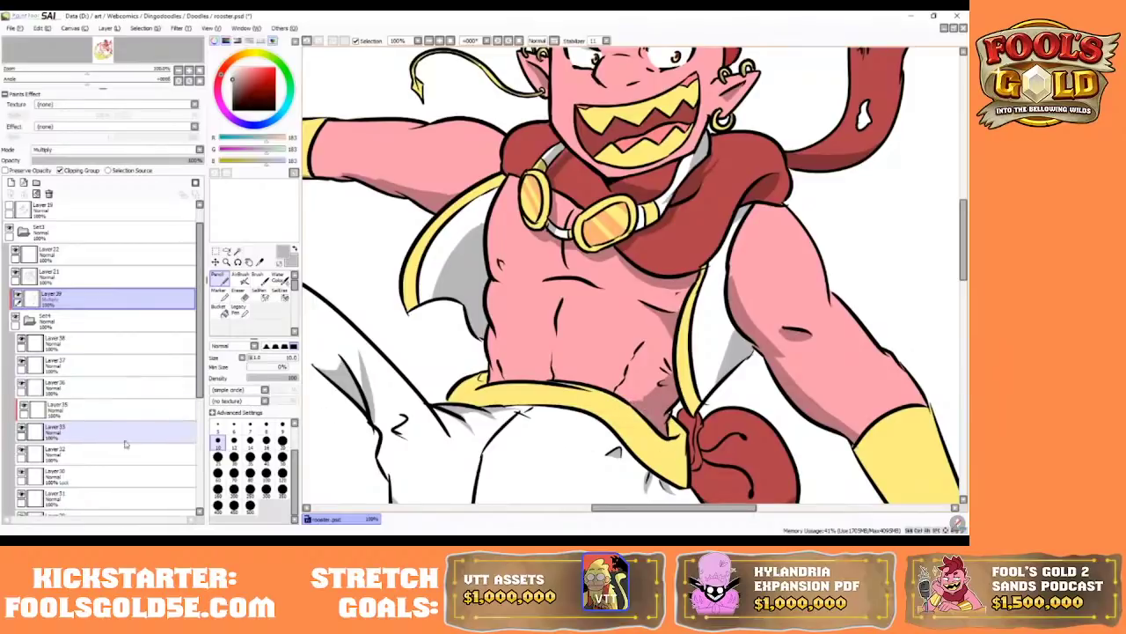
scroll(101, 454, down, 3)
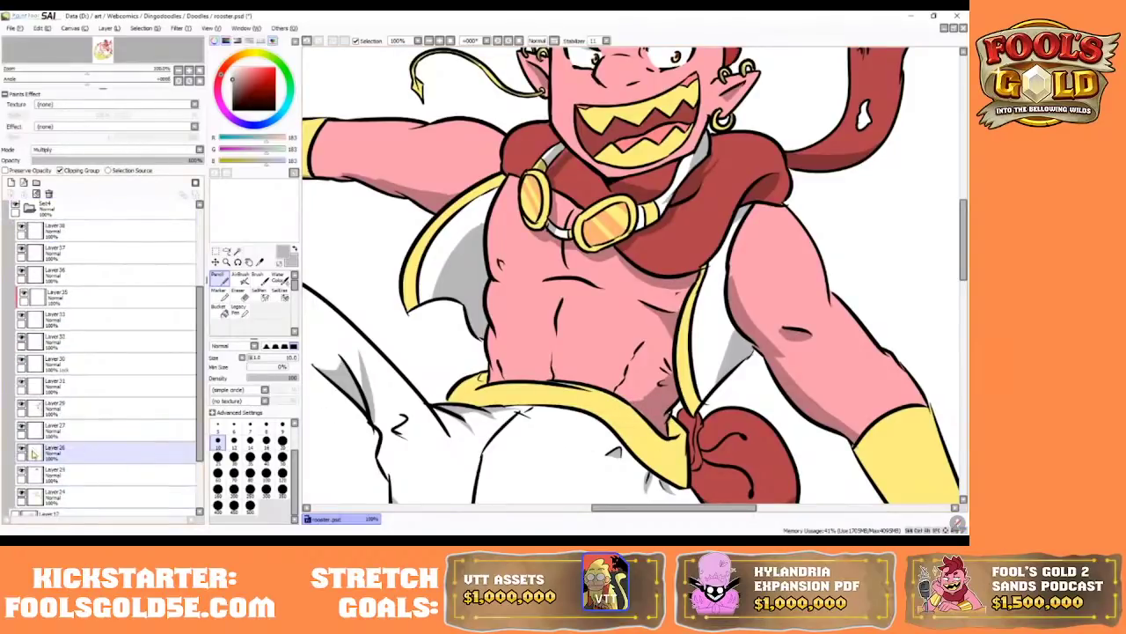
click(41, 494)
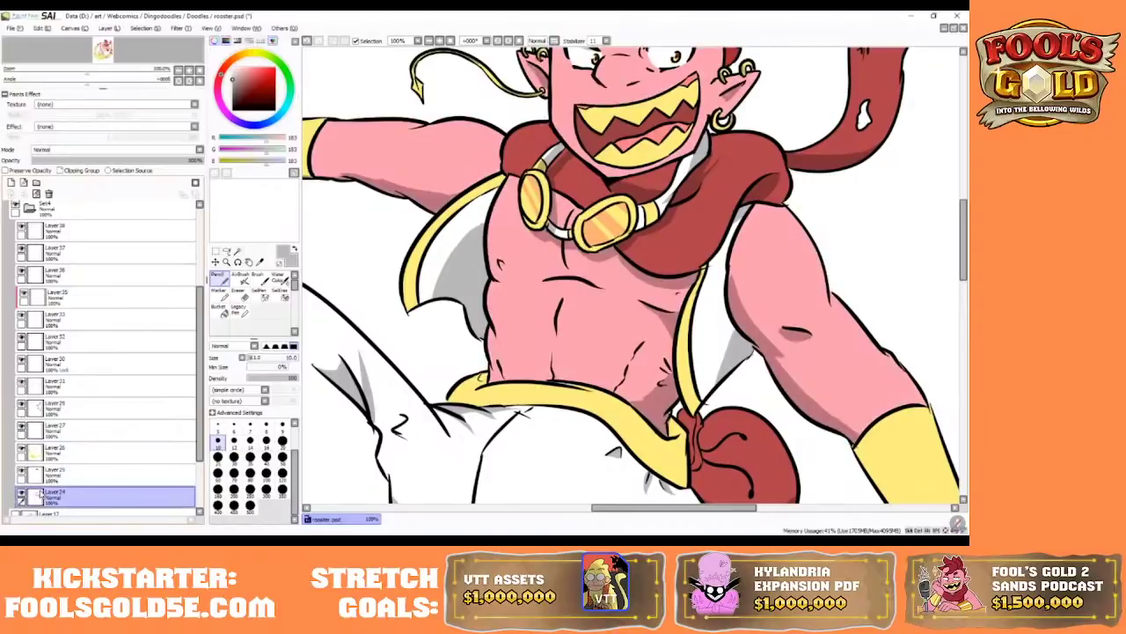
alt+click(584, 338)
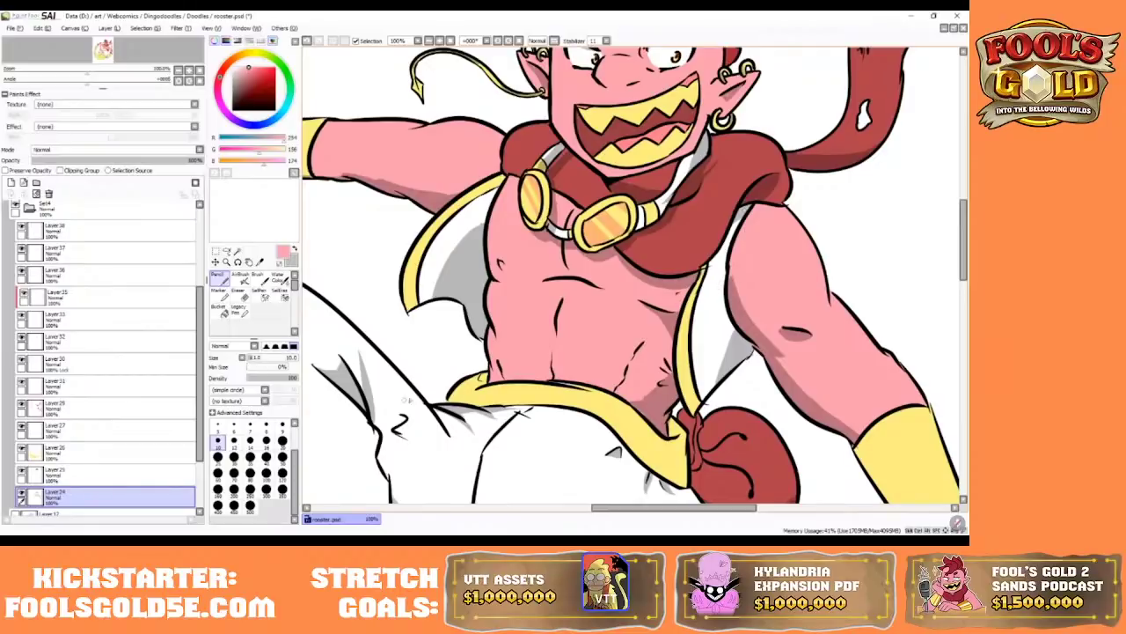
- Select the line art on Layer21 and set the Eraser to size 4
scroll(88, 352, up, 5)
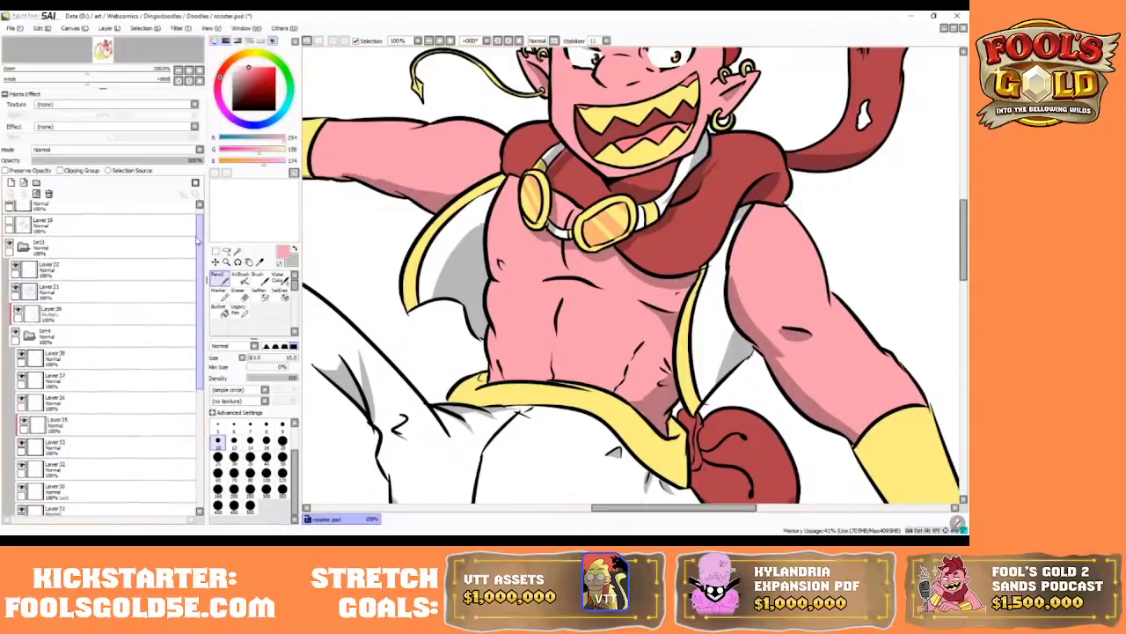
click(57, 330)
click(27, 304)
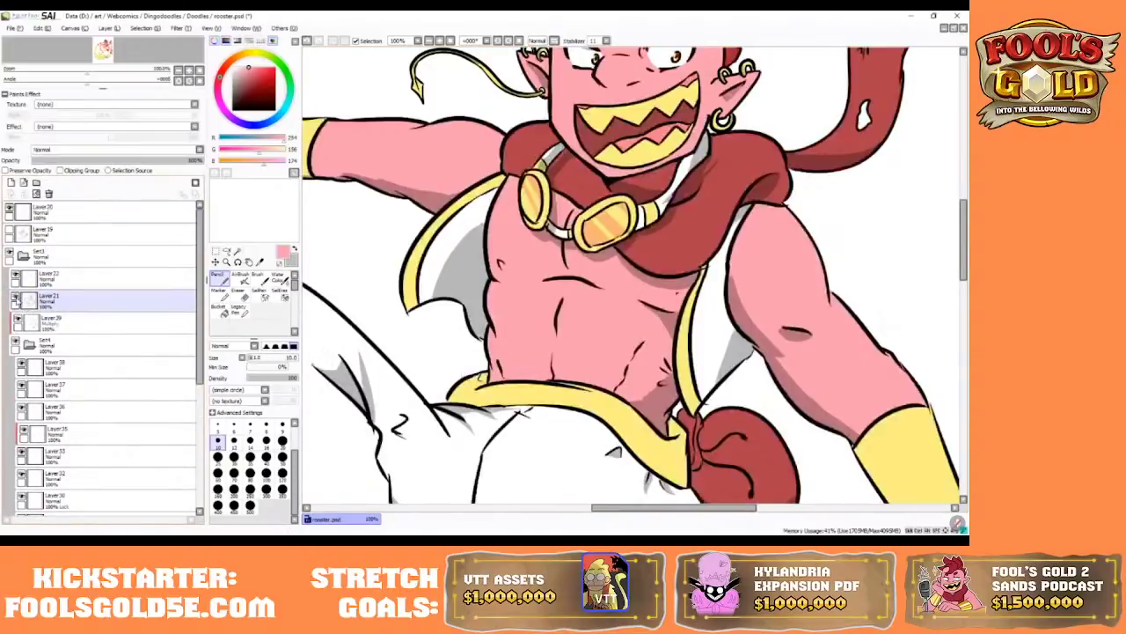
key(e)
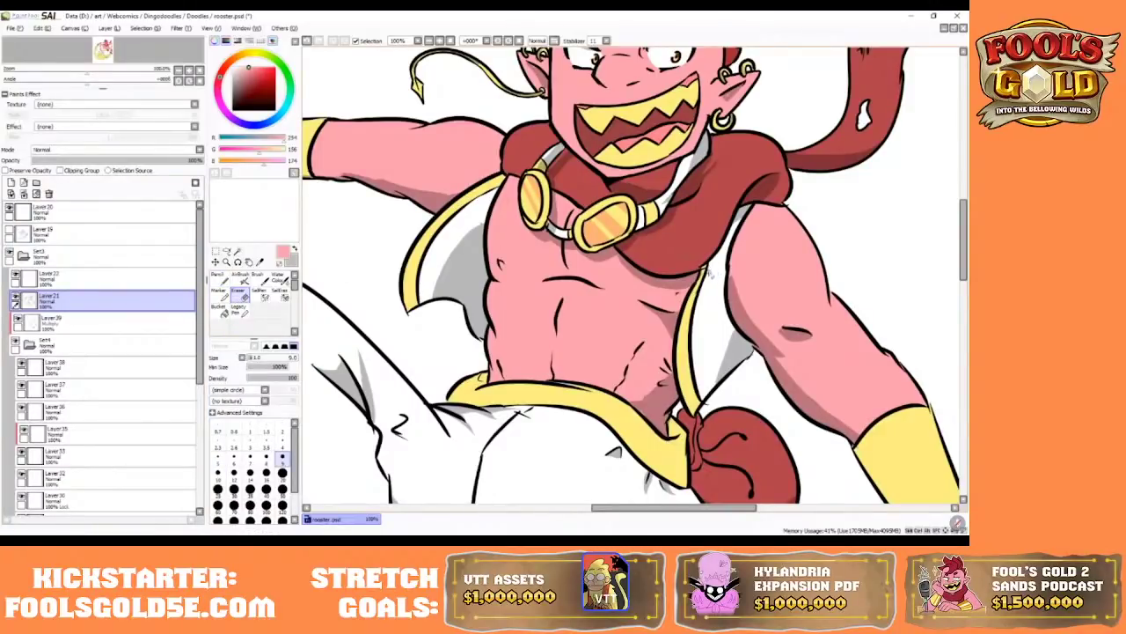
key(bracketleft)
key(bracketleft)
key(bracketleft)
key(bracketleft)
key(bracketleft)
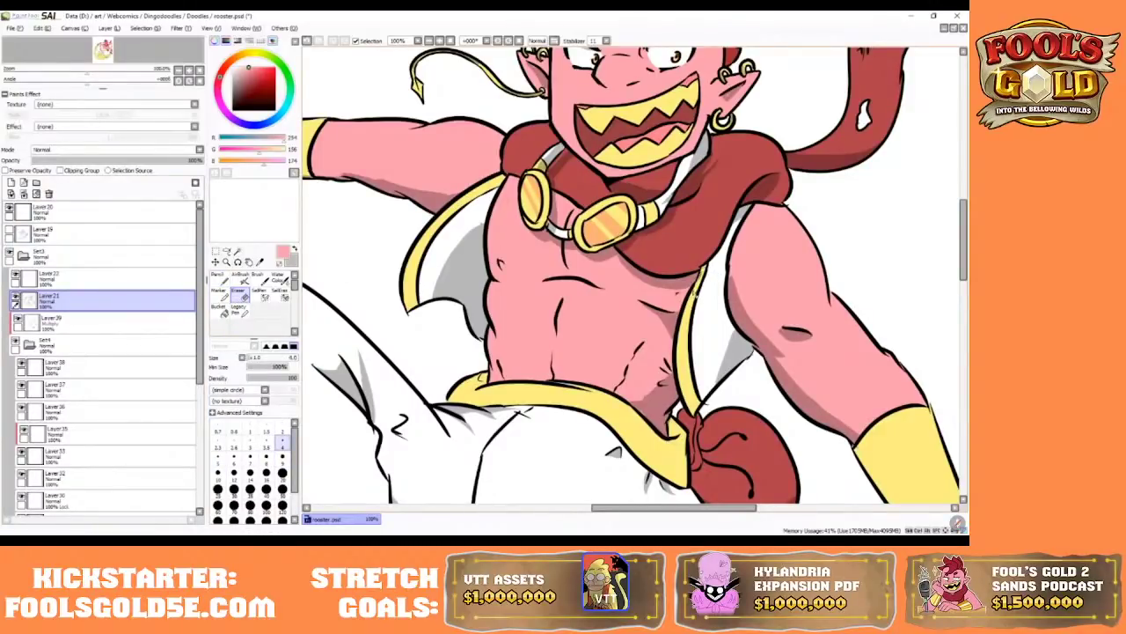
- Select the Multiply shadow layer and sample the grey of the vest's shadow for the Pencil at size 10
click(114, 322)
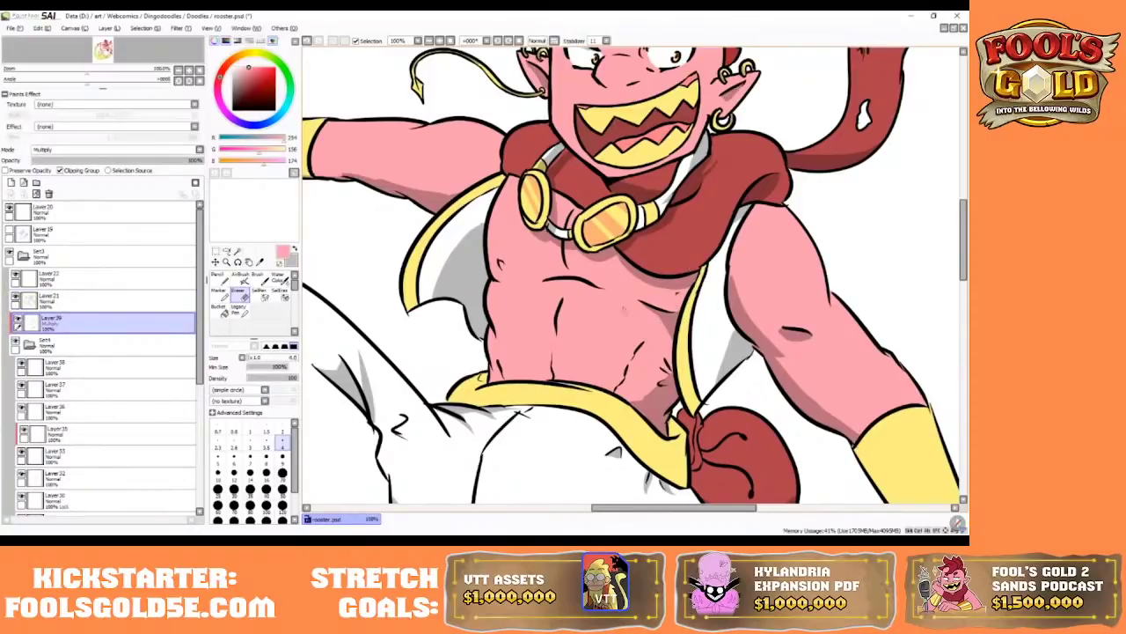
click(218, 280)
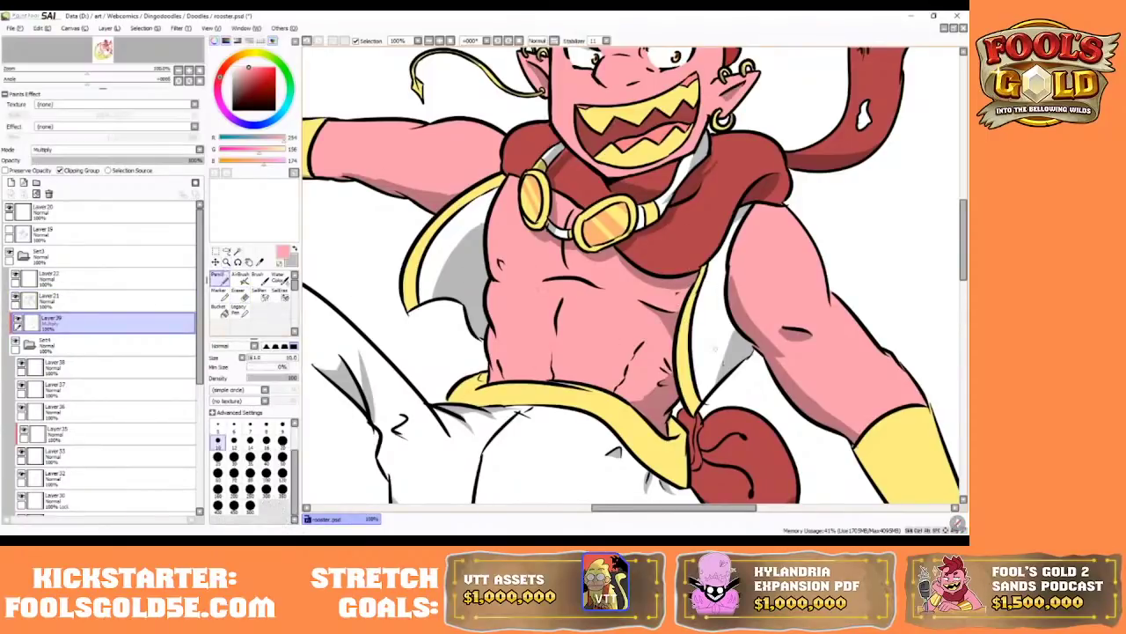
alt+click(741, 345)
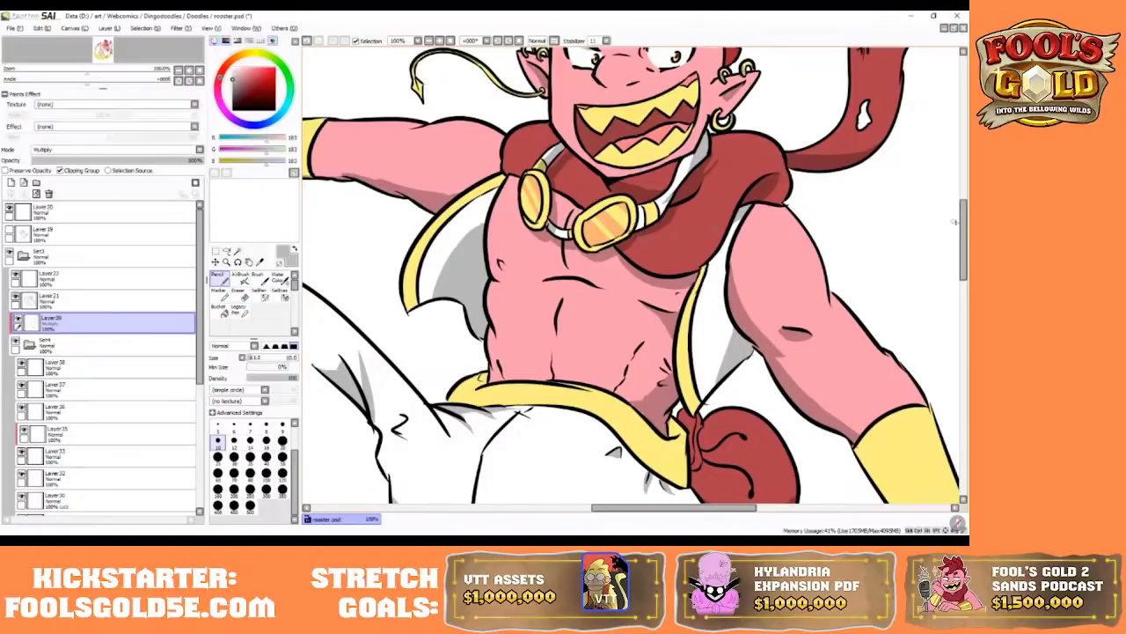
- Check the whole figure at 50% zoom with the Multiply shadows and the flat colour folder toggled off and on
drag(963, 222, 963, 249)
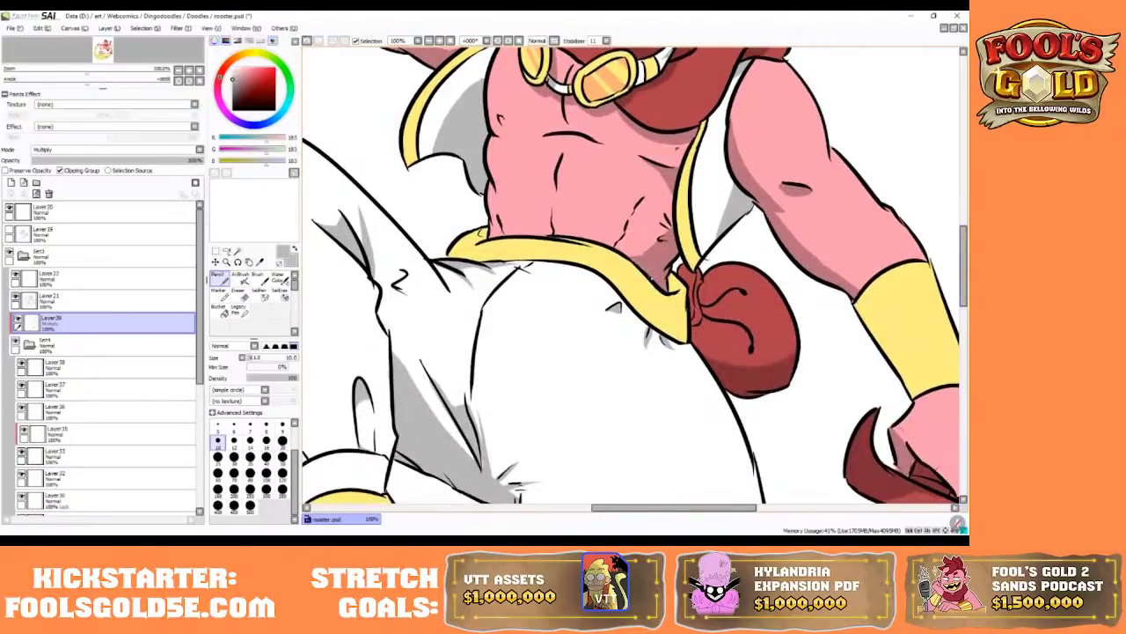
click(450, 40)
click(440, 40)
click(440, 40)
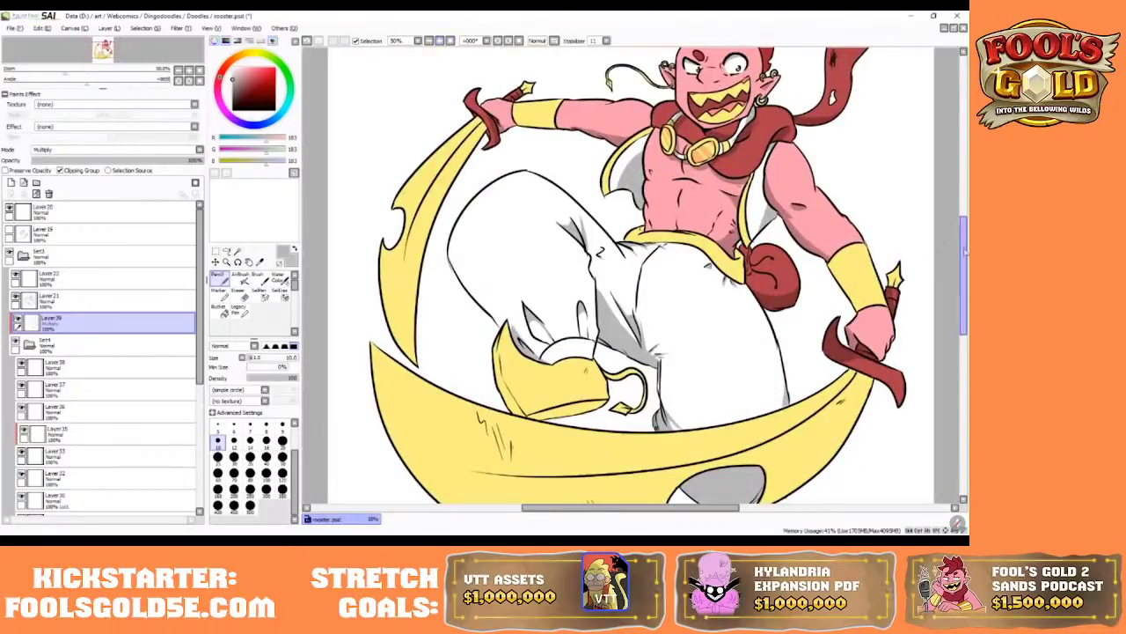
drag(966, 251, 966, 225)
drag(682, 514, 694, 513)
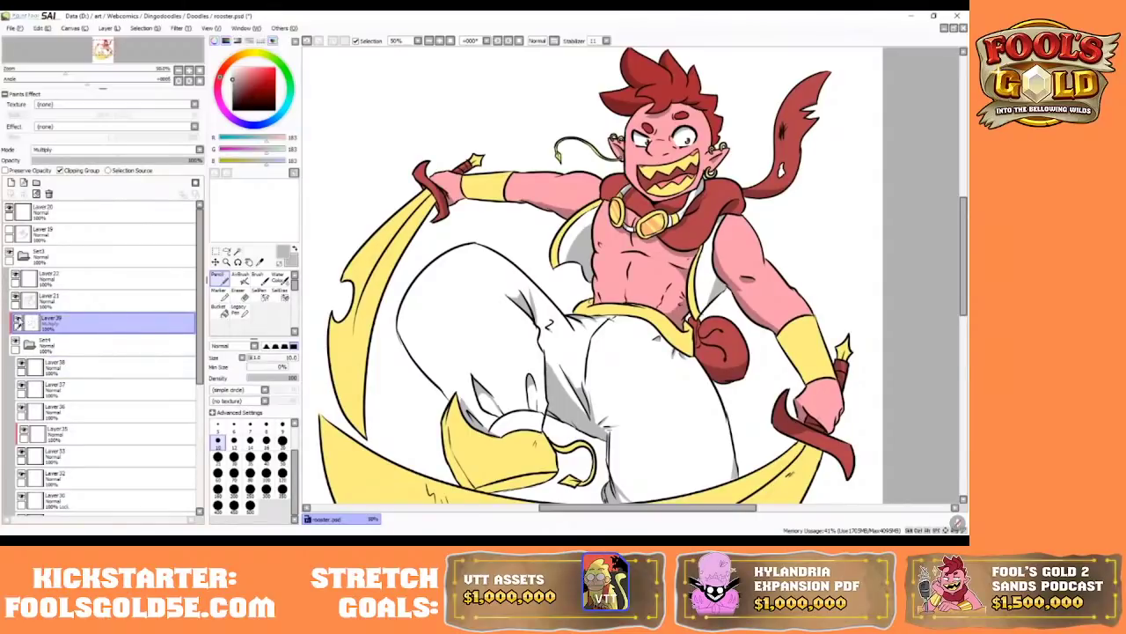
click(17, 320)
click(18, 319)
click(18, 320)
click(18, 320)
click(30, 345)
click(18, 345)
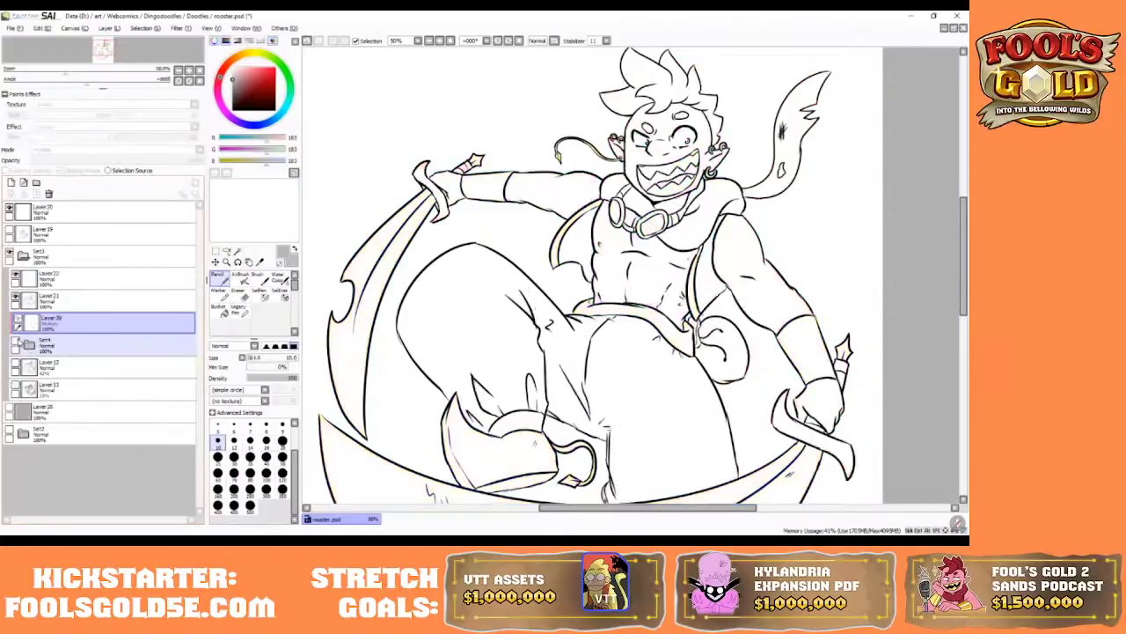
click(17, 342)
click(30, 345)
- Toggle the visibility of the individual flat colour layers to find the one holding the yellow of the swords
drag(199, 335, 200, 383)
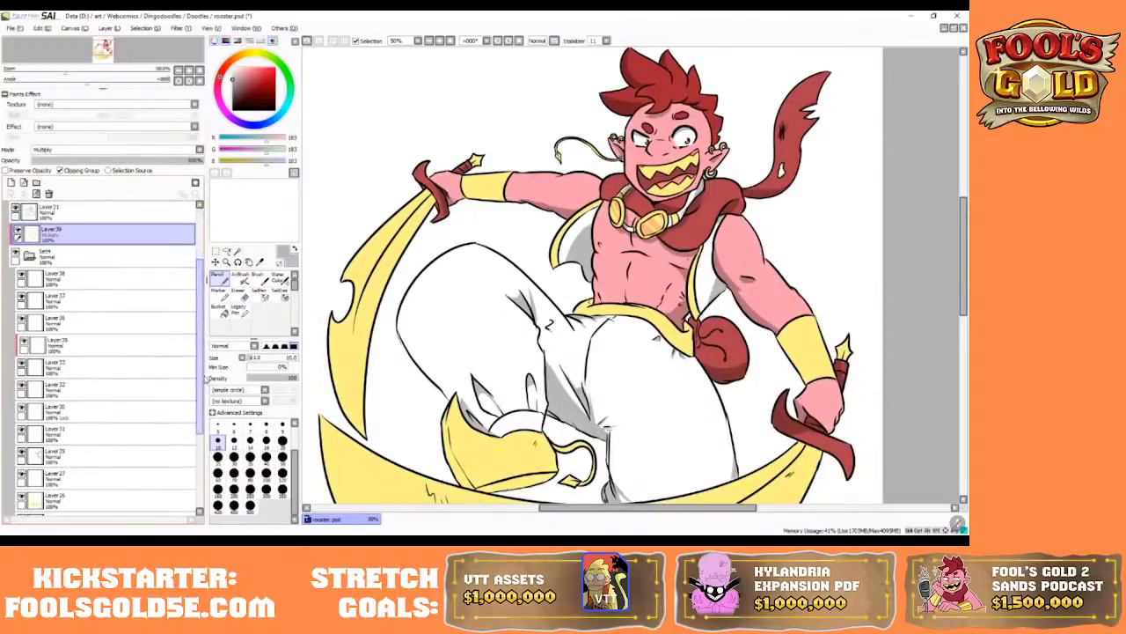
click(21, 385)
click(21, 386)
click(22, 407)
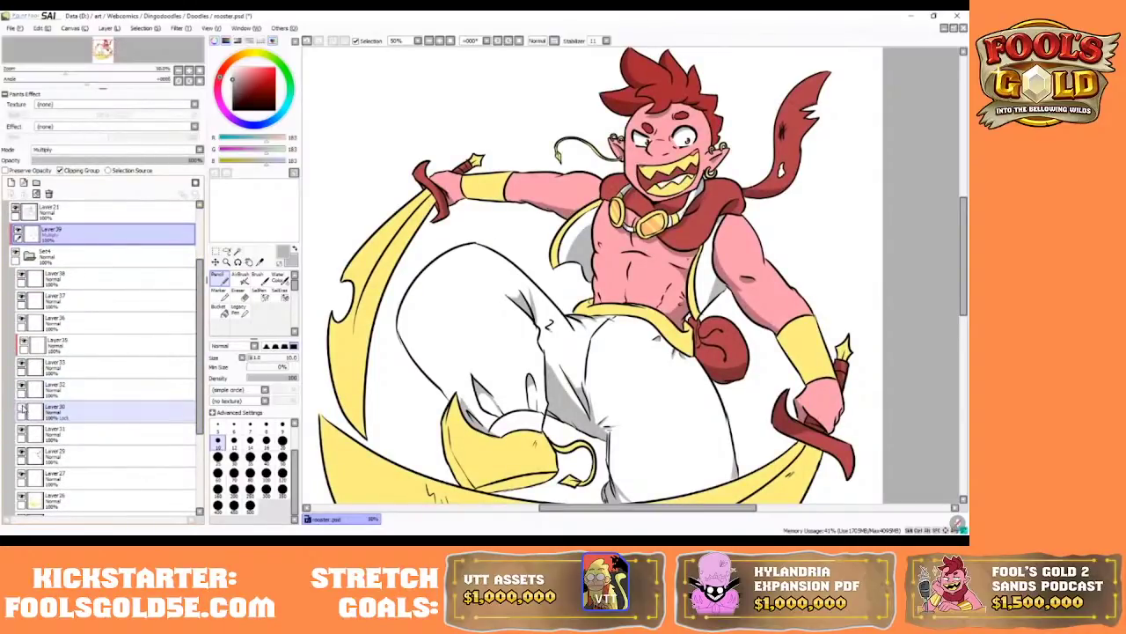
click(23, 407)
click(21, 430)
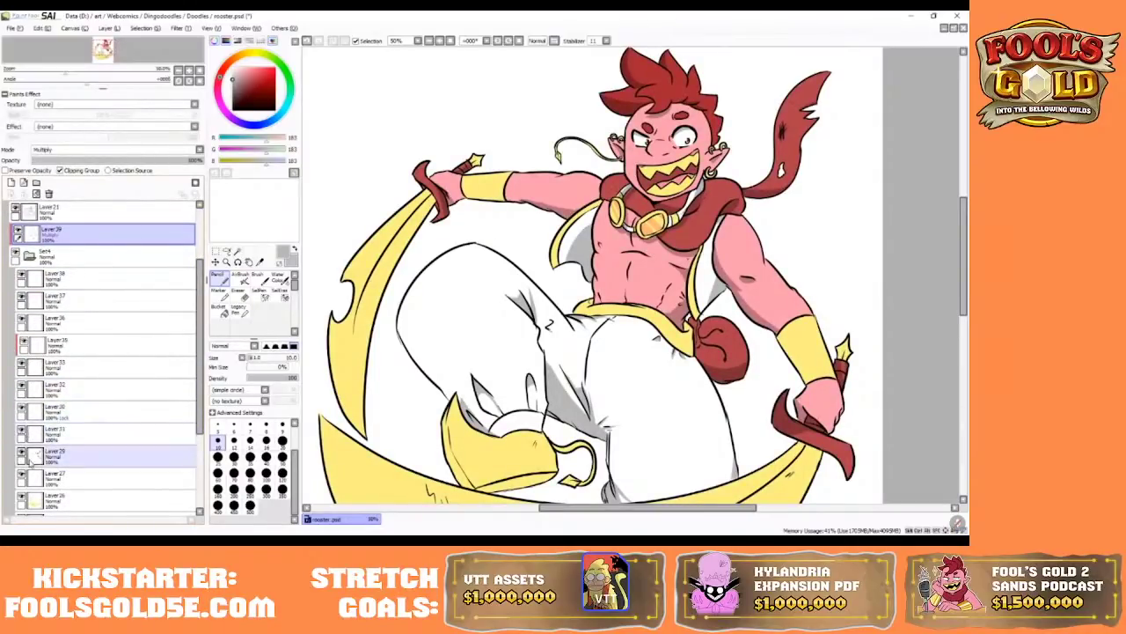
click(21, 453)
click(21, 454)
click(21, 476)
click(21, 476)
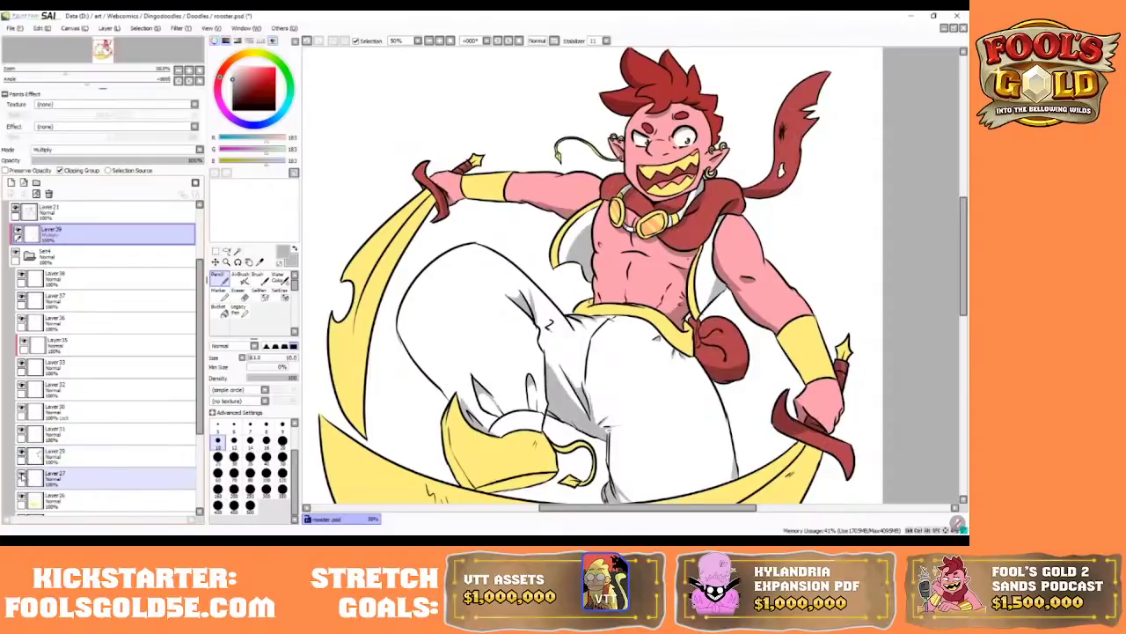
click(21, 499)
click(21, 499)
- Add a new layer clipped to the yellow flat colour layer and choose a deeper golden yellow for painting
click(53, 499)
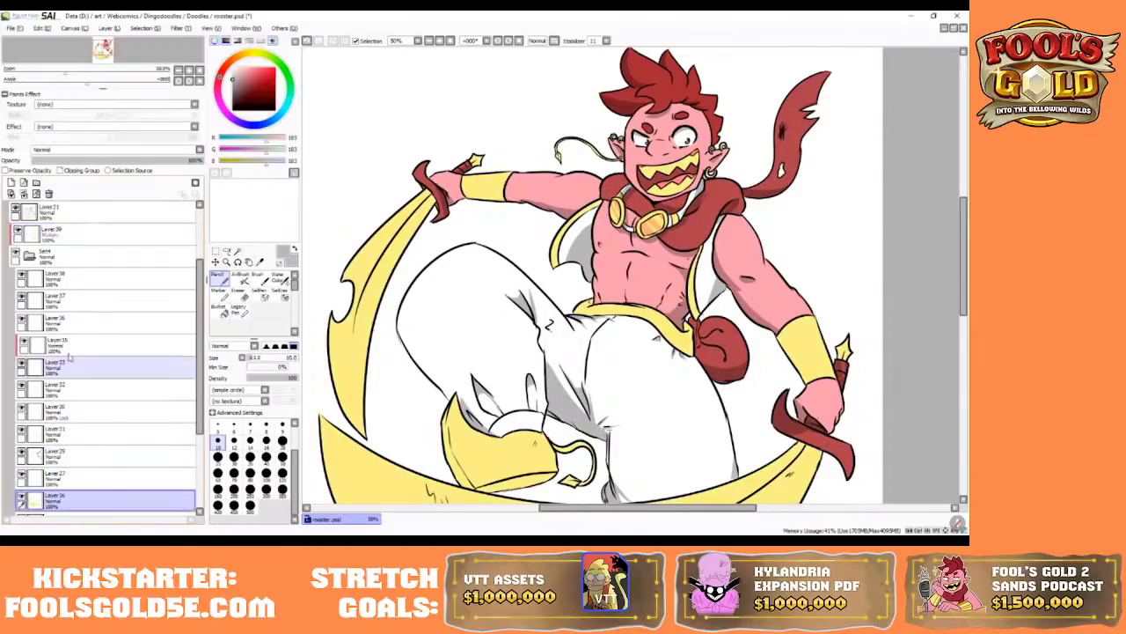
click(11, 183)
click(60, 170)
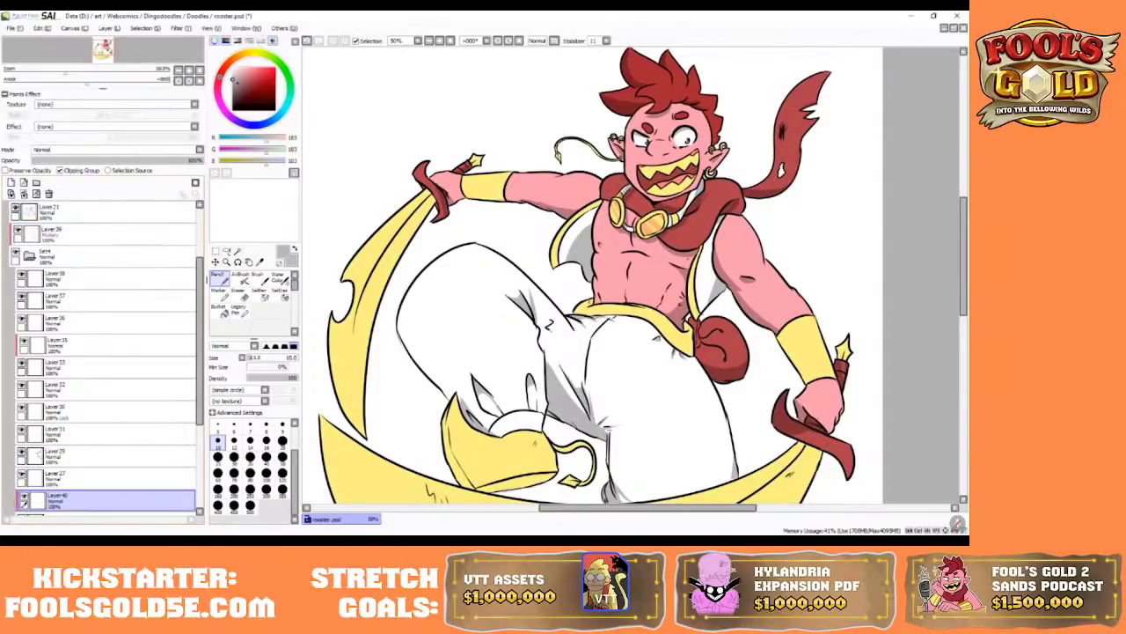
click(245, 54)
click(250, 66)
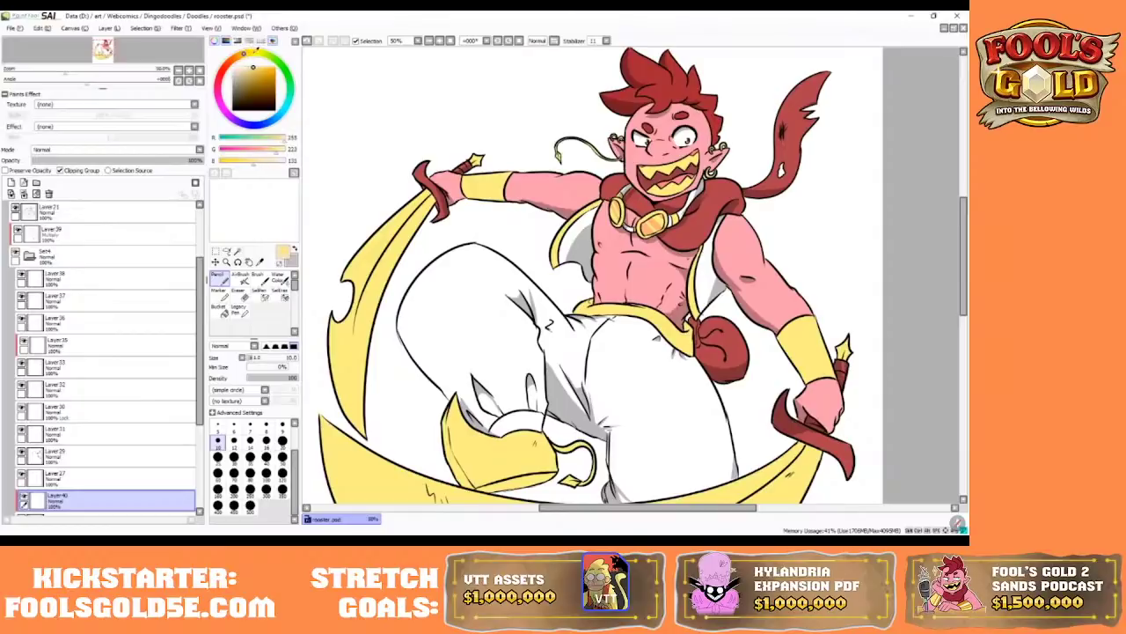
drag(254, 46, 257, 47)
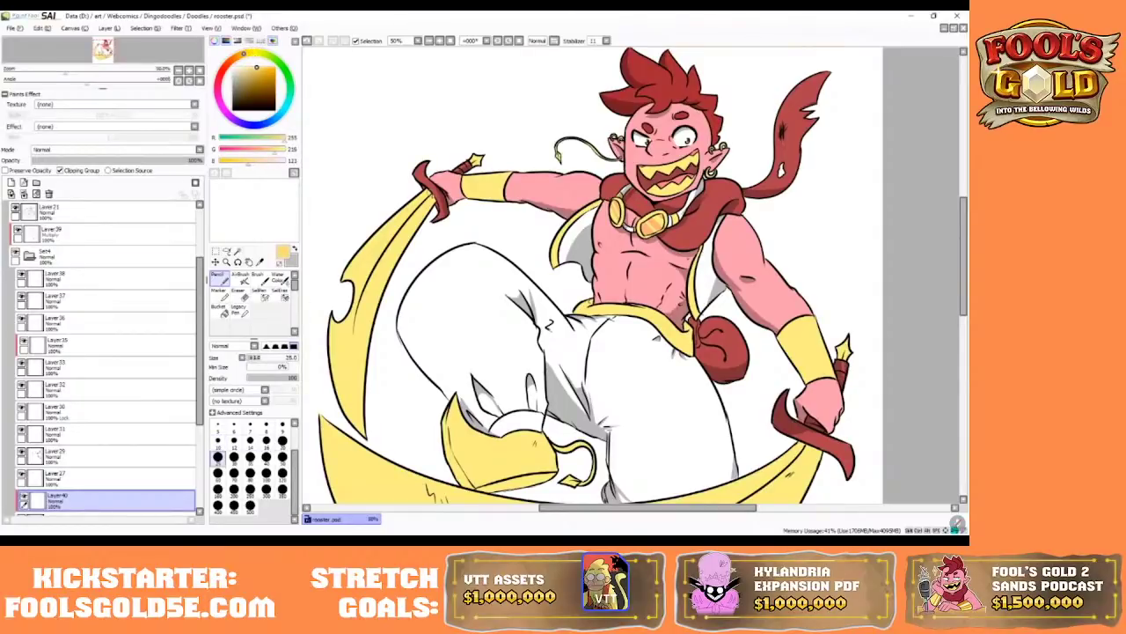
- Shade the raised scimitar's blade in the golden yellow with the Pencil at size 80 on the clipped layer
click(250, 473)
drag(418, 196, 393, 269)
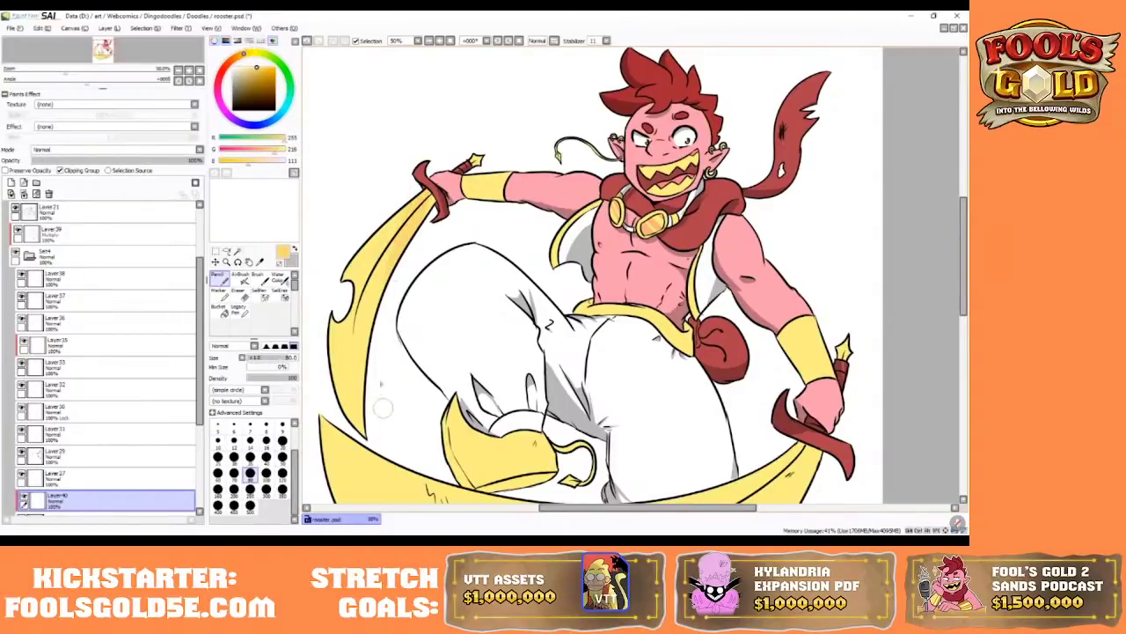
drag(366, 408, 340, 324)
drag(363, 214, 372, 410)
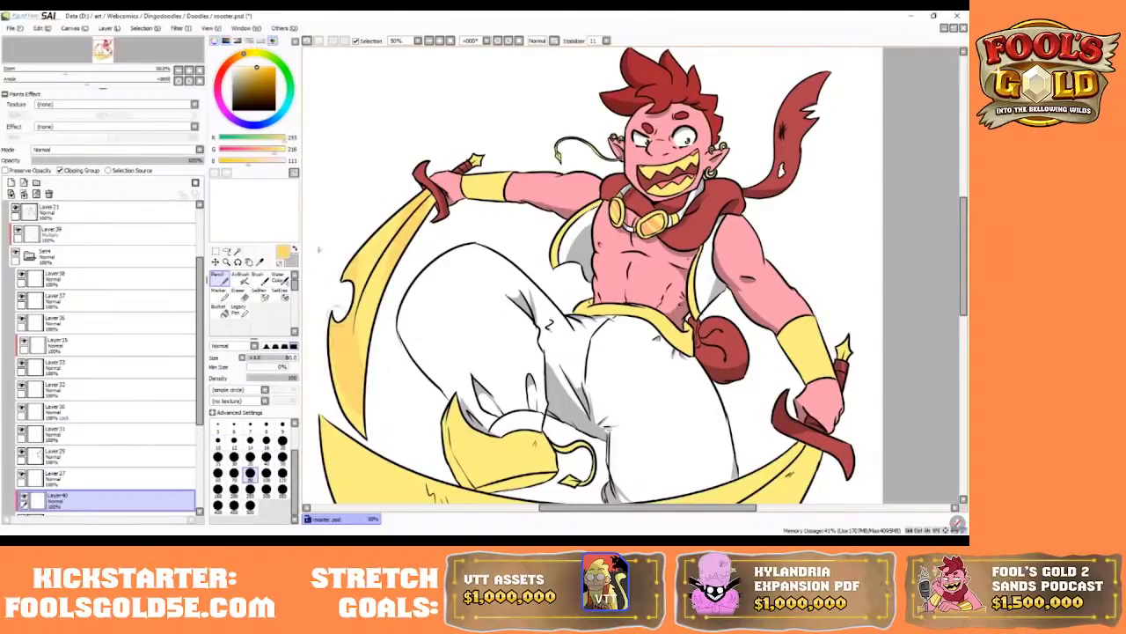
- Undo the last shading strokes on the raised sword's blade
click(307, 41)
click(307, 41)
click(307, 40)
click(307, 40)
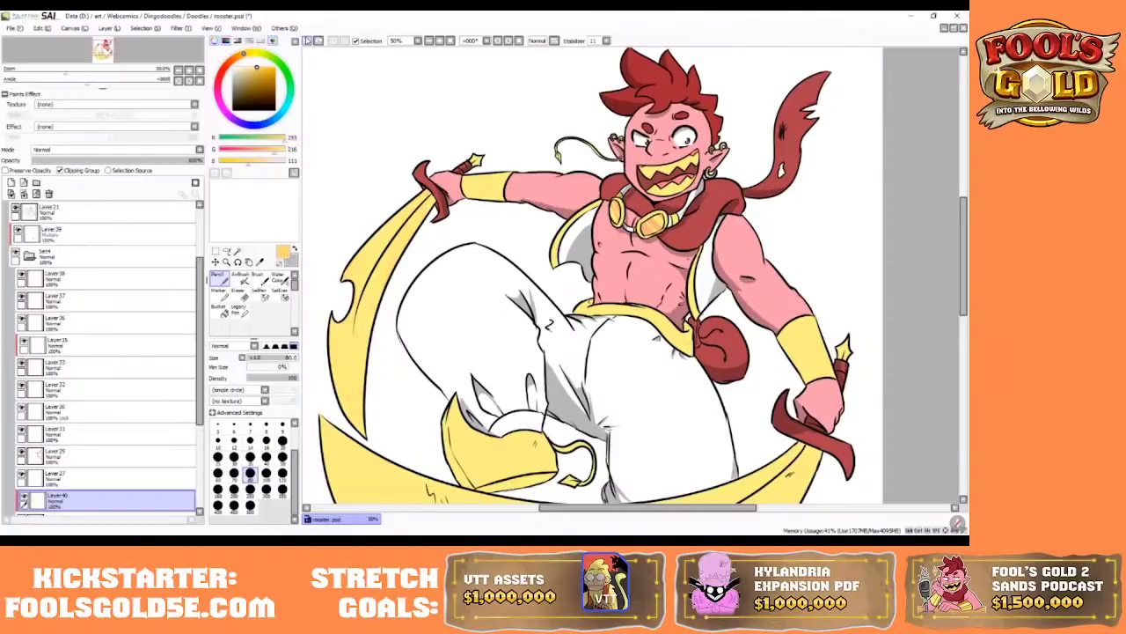
- Choose a deeper orange-gold and shade bands along the raised sword's blade with the Pencil, refining them at size 30
click(262, 68)
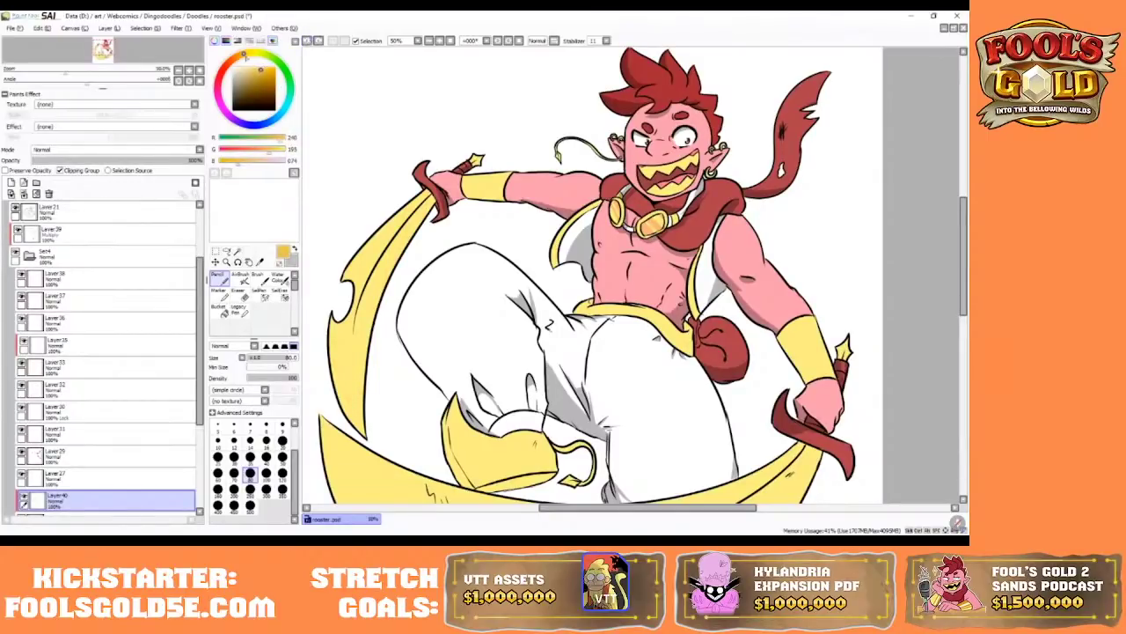
drag(417, 191, 395, 262)
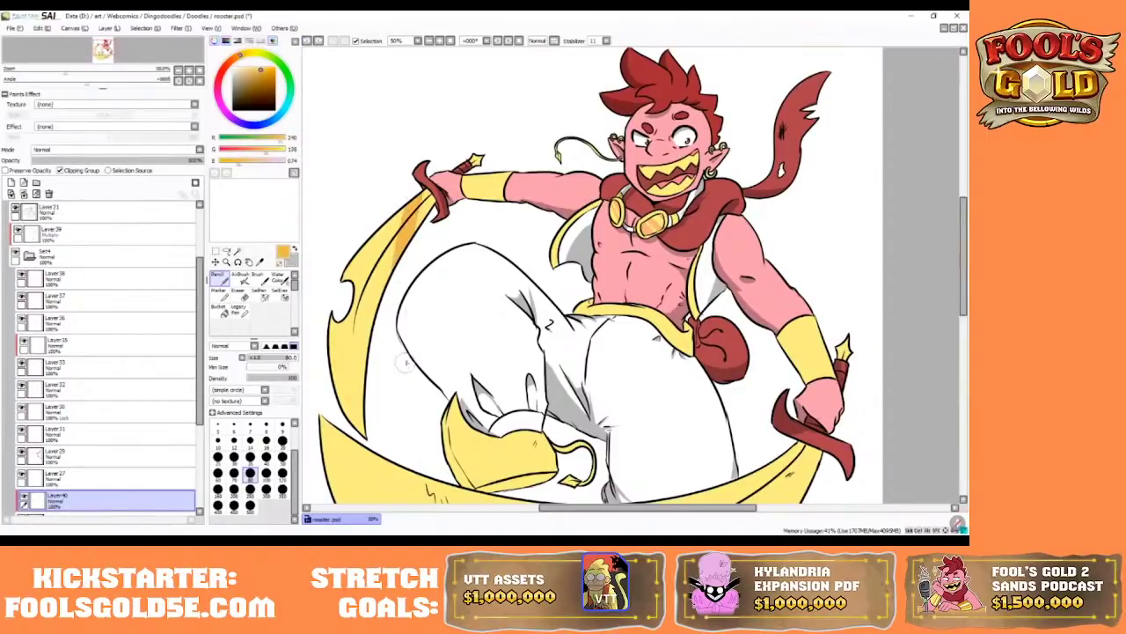
drag(361, 229, 352, 404)
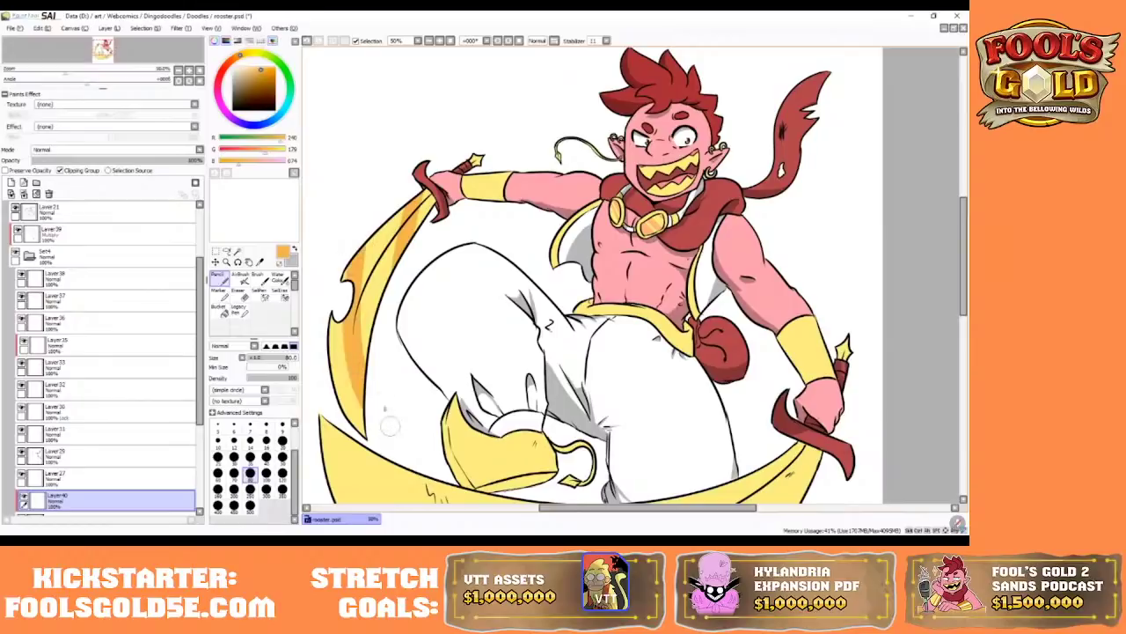
drag(372, 224, 366, 361)
click(234, 456)
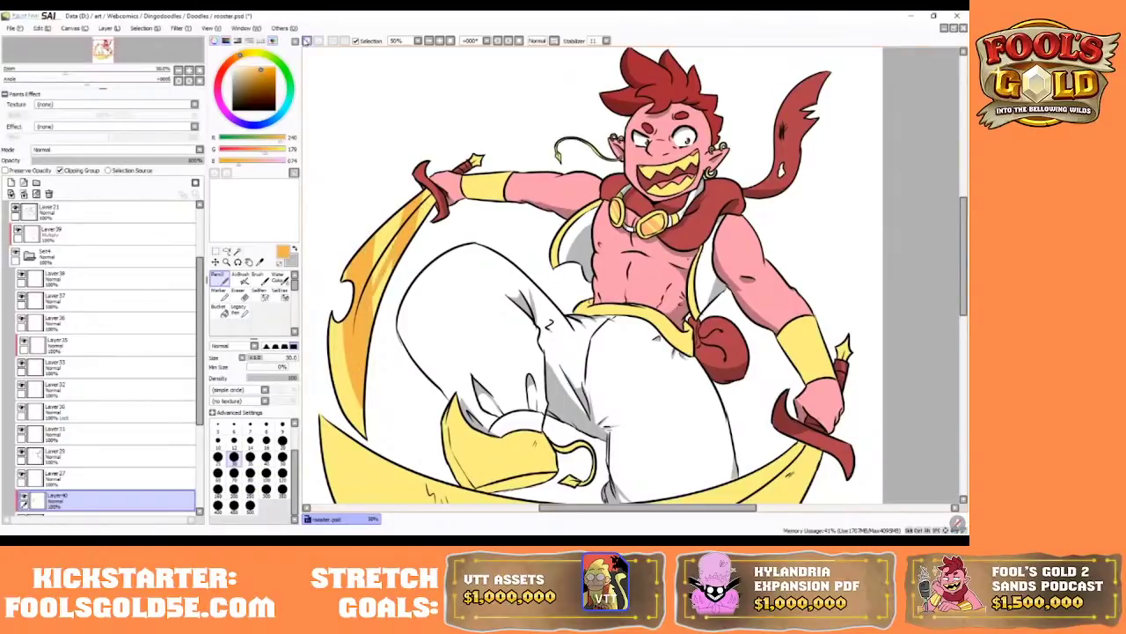
click(307, 40)
drag(374, 278, 392, 244)
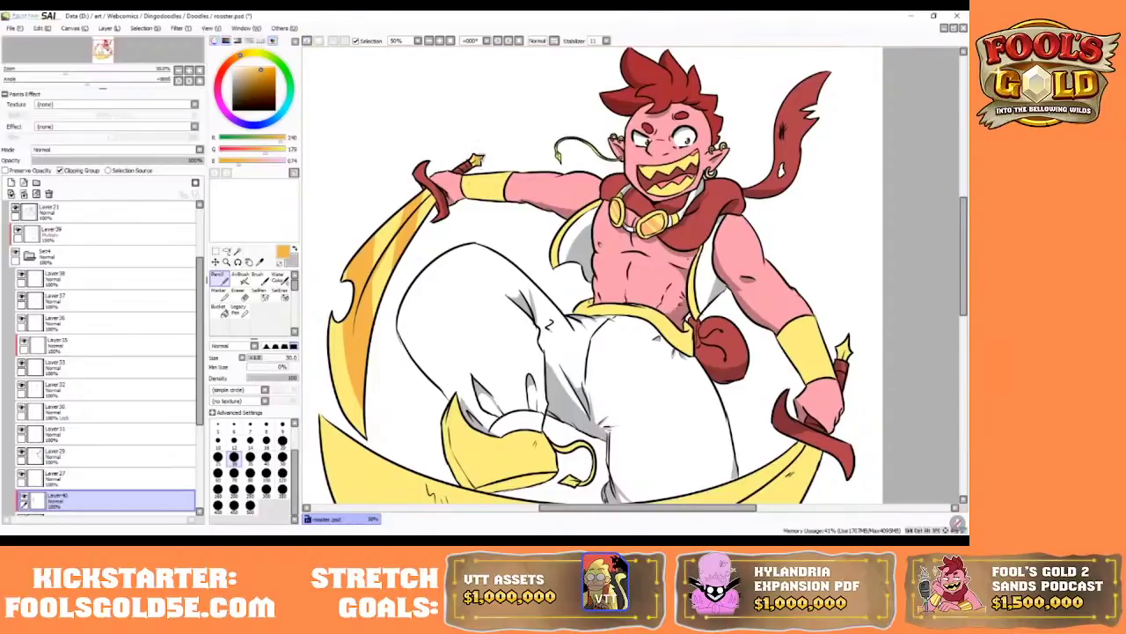
- Try shading the raised arm's bracer with orange Pencil strokes at different brush sizes
key(bracketleft)
key(bracketleft)
key(bracketleft)
key(bracketright)
key(bracketright)
key(bracketright)
key(bracketright)
key(bracketright)
key(bracketright)
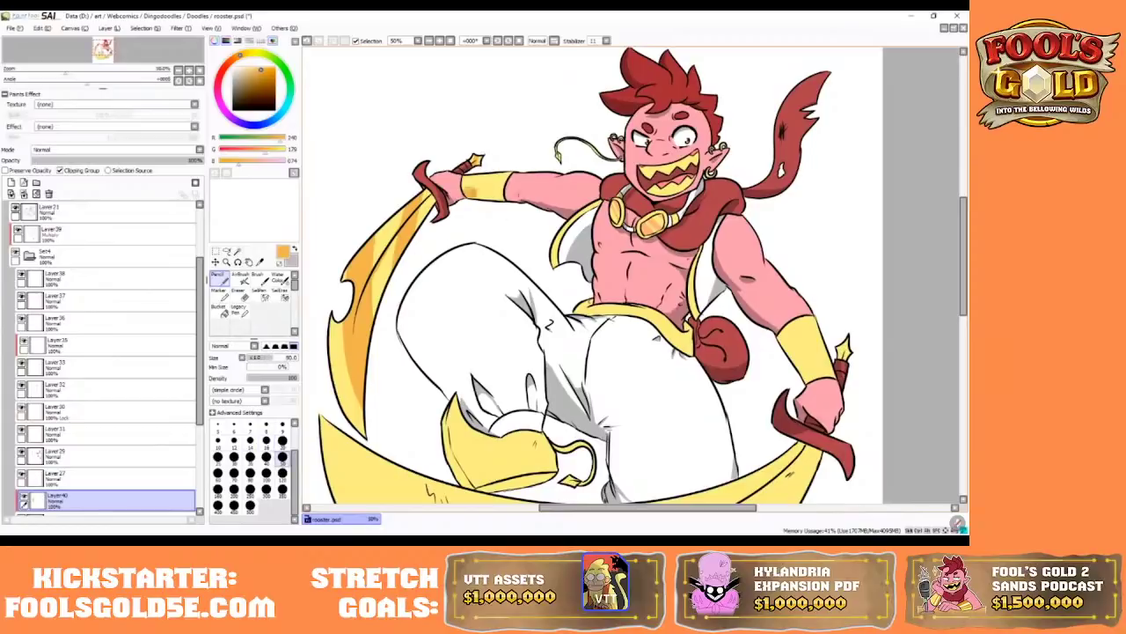
key(bracketleft)
key(bracketleft)
key(bracketleft)
key(bracketleft)
key(bracketleft)
key(bracketleft)
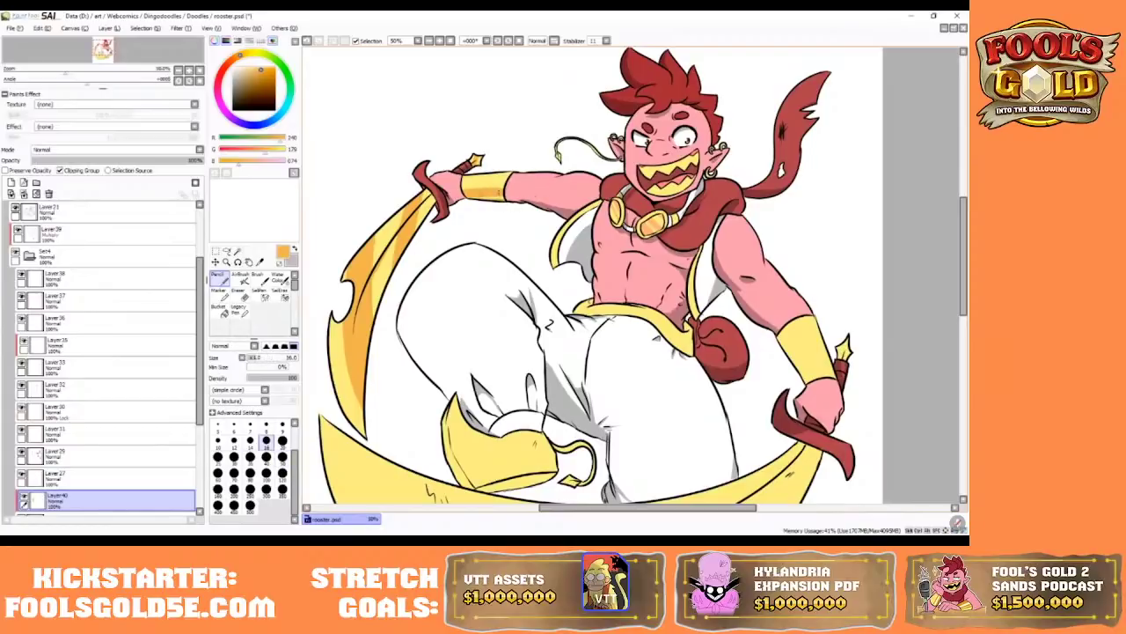
key(bracketright)
key(bracketright)
key(bracketright)
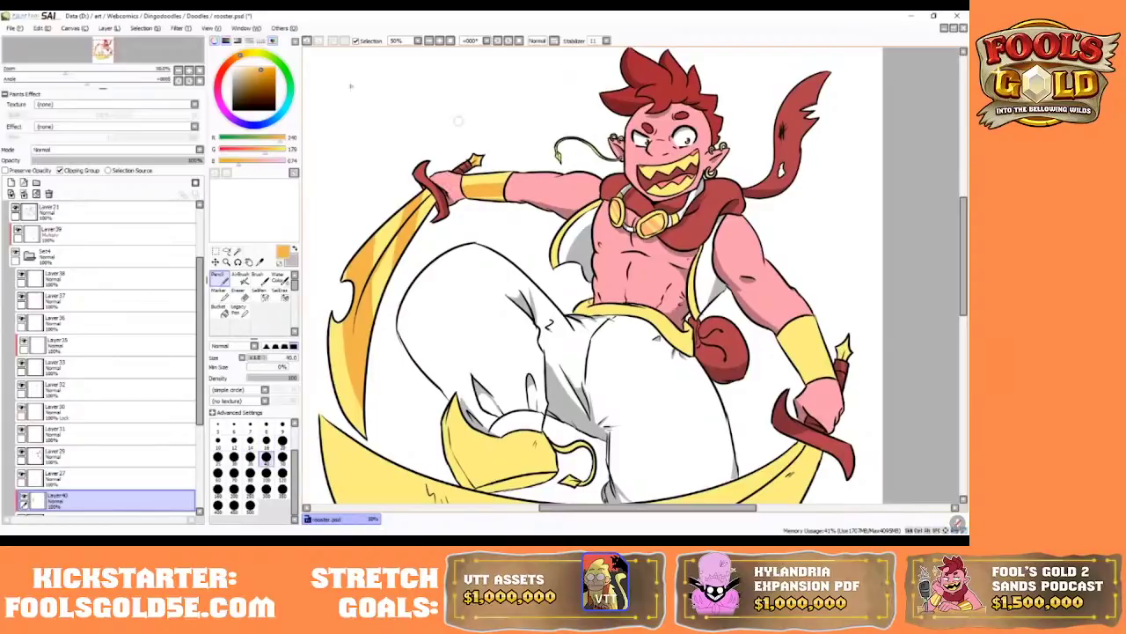
- Erase the orange shading from the raised arm's bracer with the Eraser at size 50
key(e)
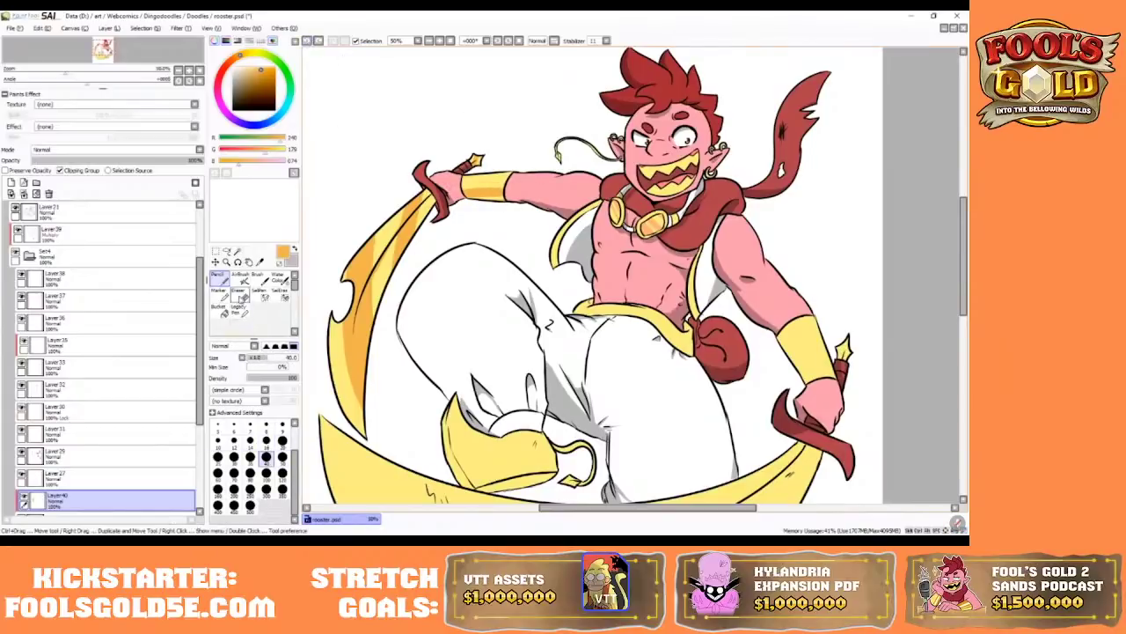
key(bracketright)
key(bracketright)
key(bracketright)
key(bracketright)
key(bracketright)
key(bracketright)
drag(480, 189, 507, 194)
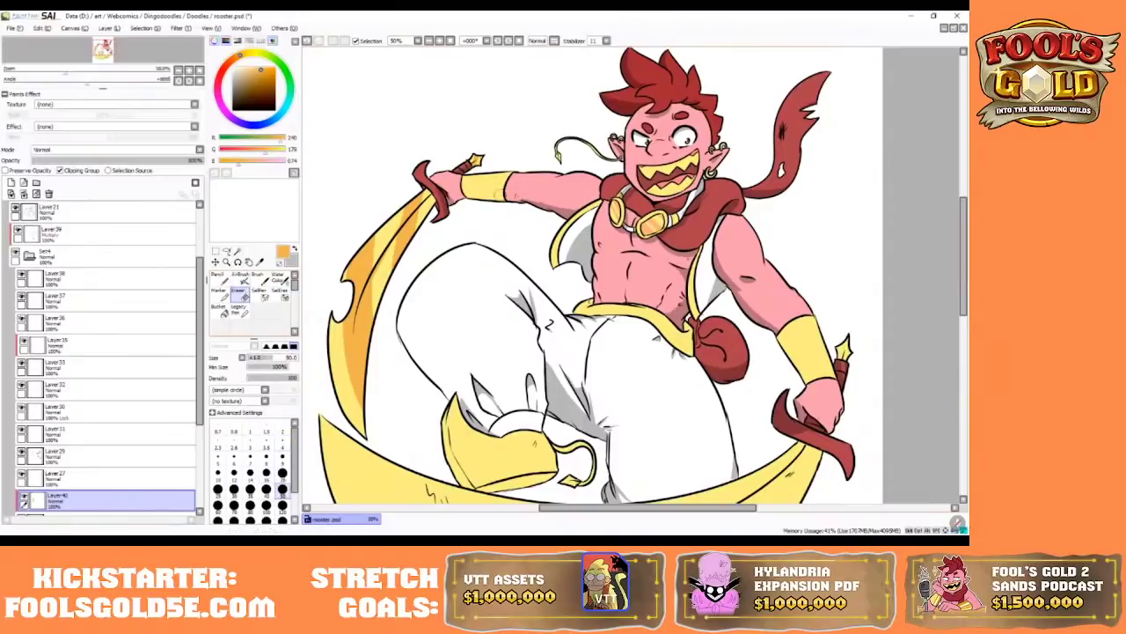
- Paint orange stripes across the raised arm's bracer, trying the Marker and returning to the Pencil at size 40
click(220, 294)
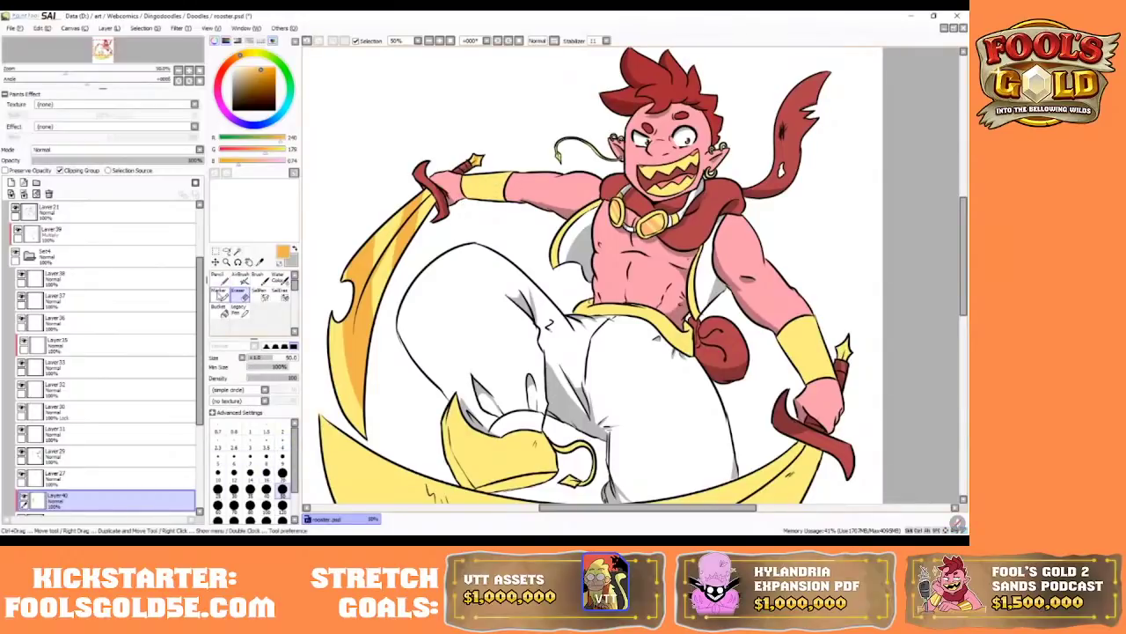
drag(460, 194, 504, 189)
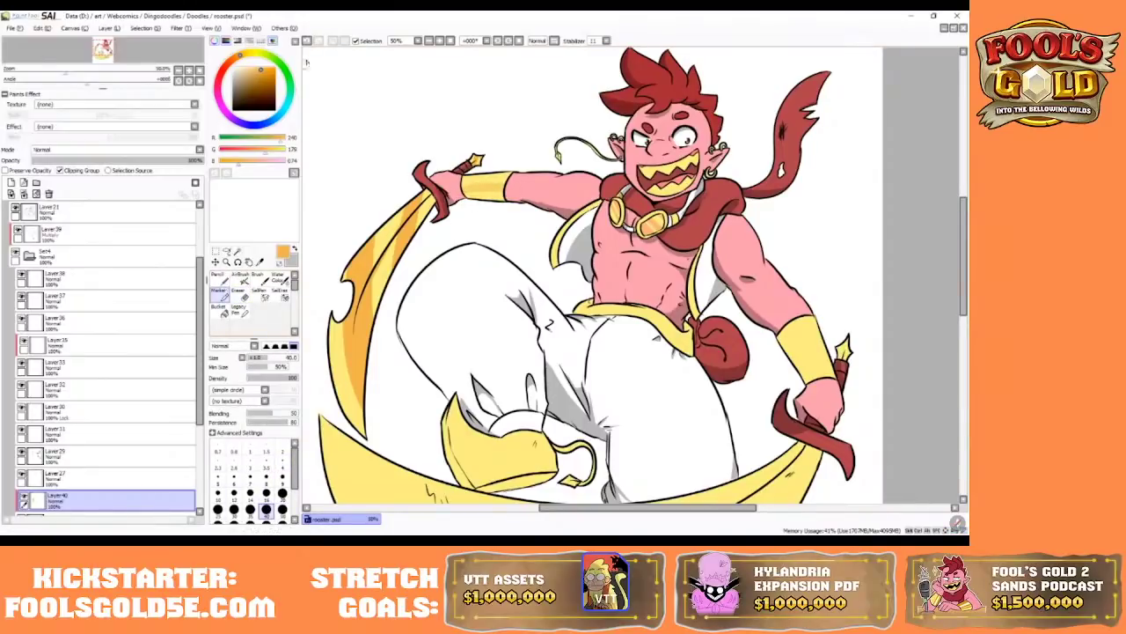
key(n)
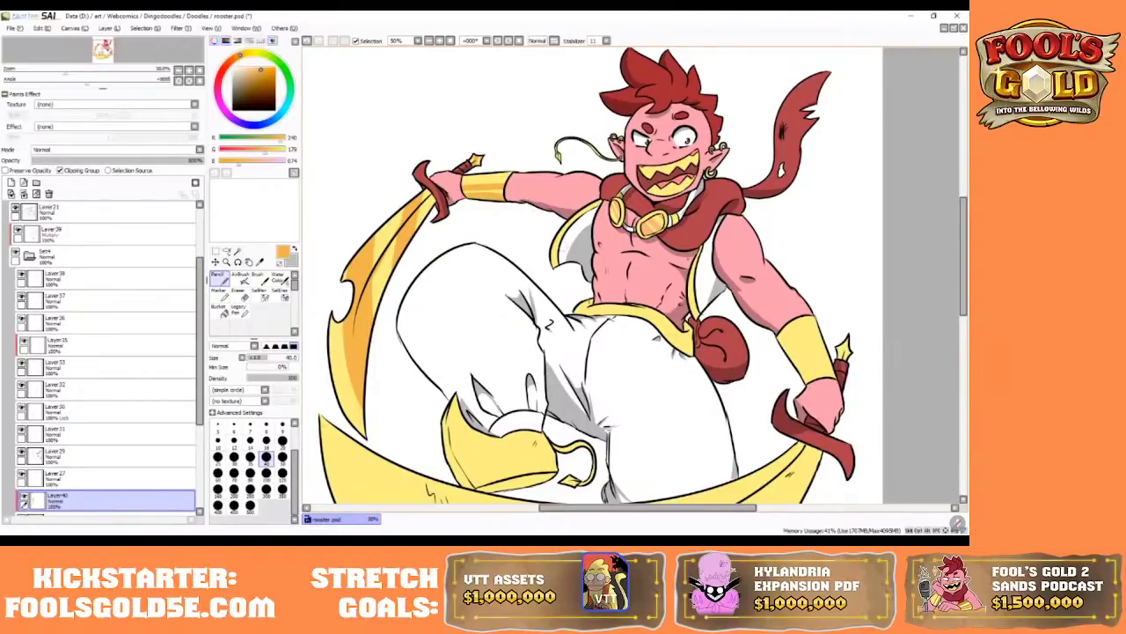
drag(779, 330, 814, 376)
drag(796, 338, 818, 370)
click(307, 41)
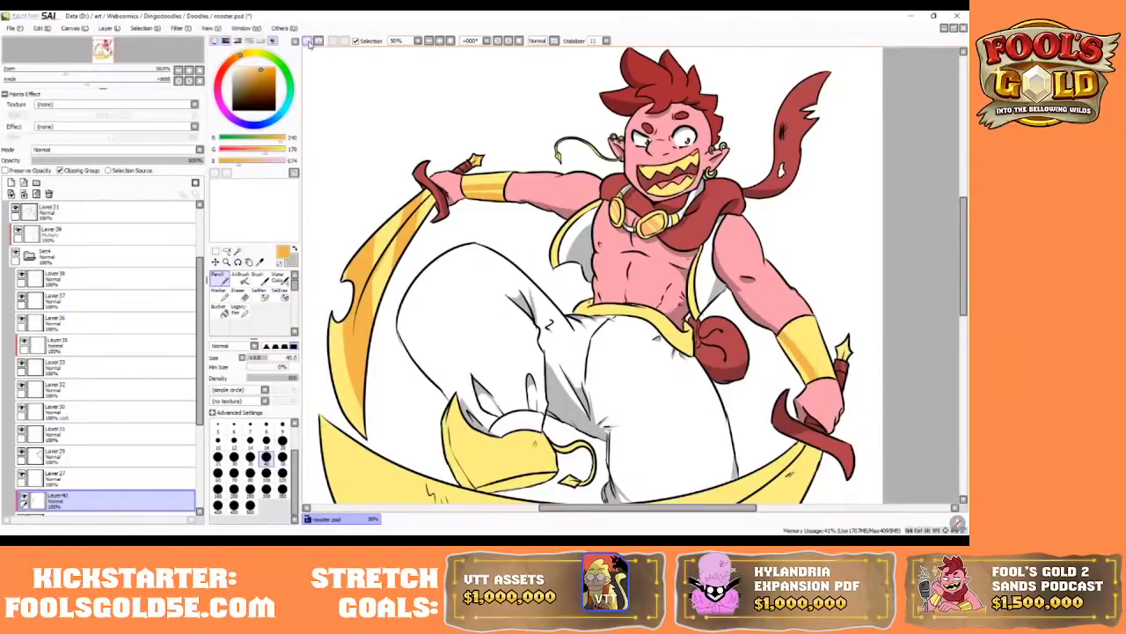
click(307, 42)
- Paint orange stripes along the lowered arm's bracer and add orange shading to the teeth with the size 40 Pencil
drag(777, 339, 805, 379)
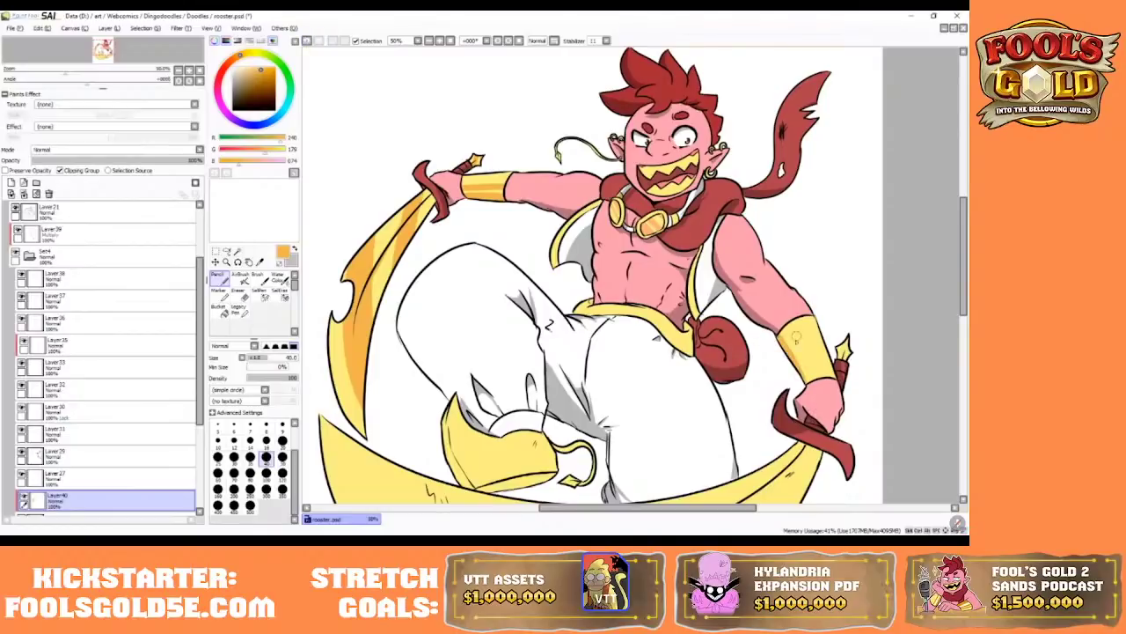
drag(792, 332, 827, 374)
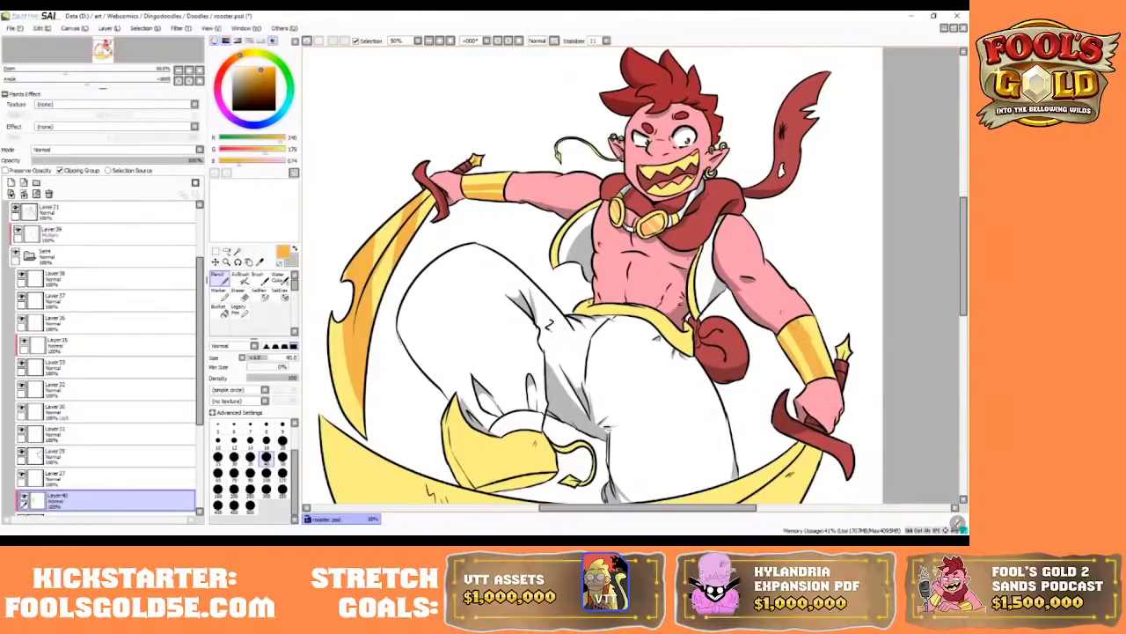
drag(795, 309, 831, 410)
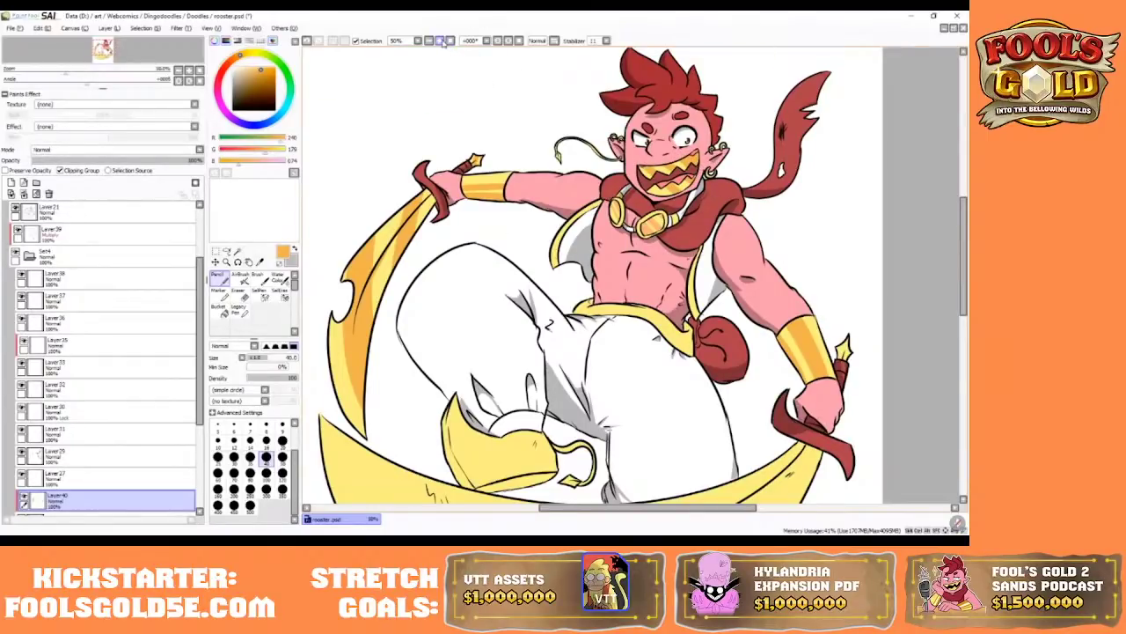
- Shade both gold vest trims and the waistband with orange, redoing the stroke on the trim beside the raised arm
click(439, 41)
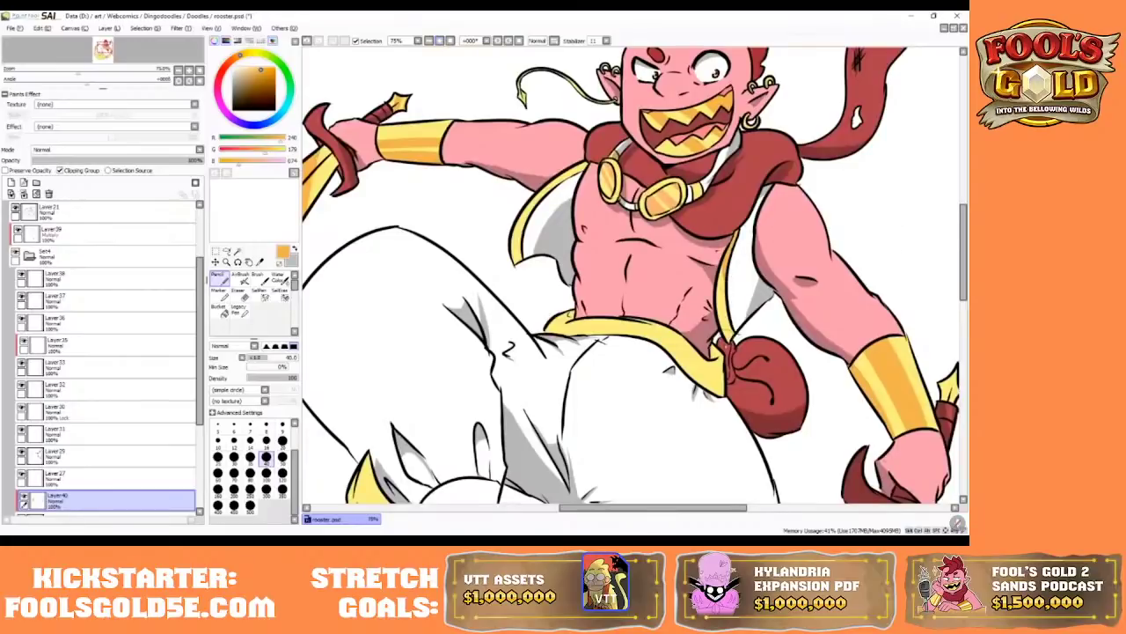
drag(720, 302, 736, 345)
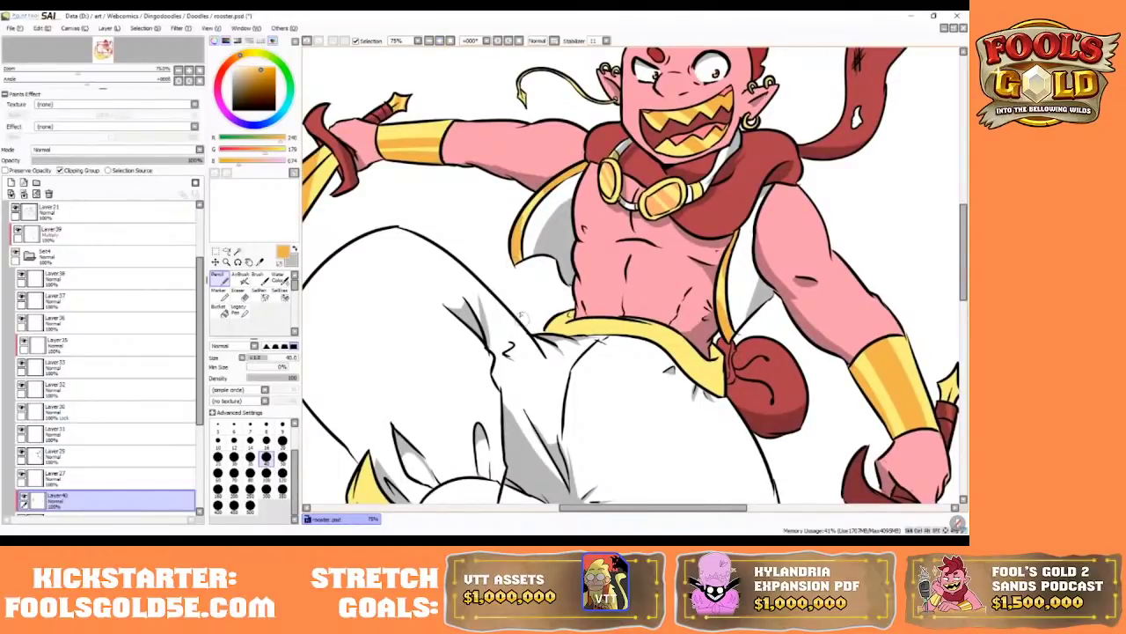
click(308, 42)
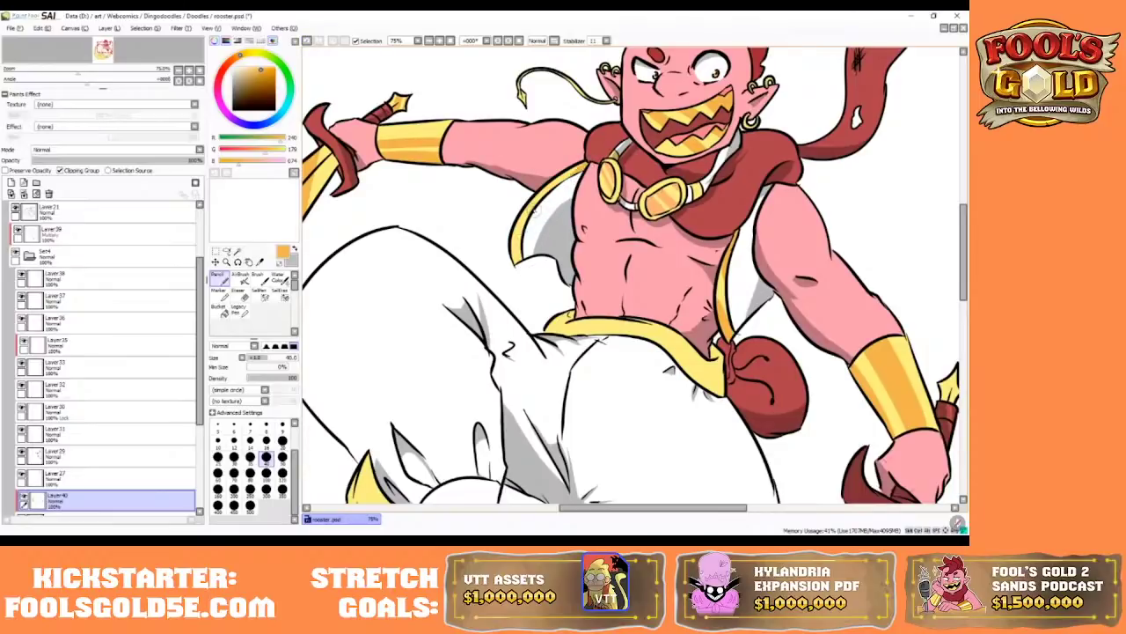
drag(535, 208, 515, 264)
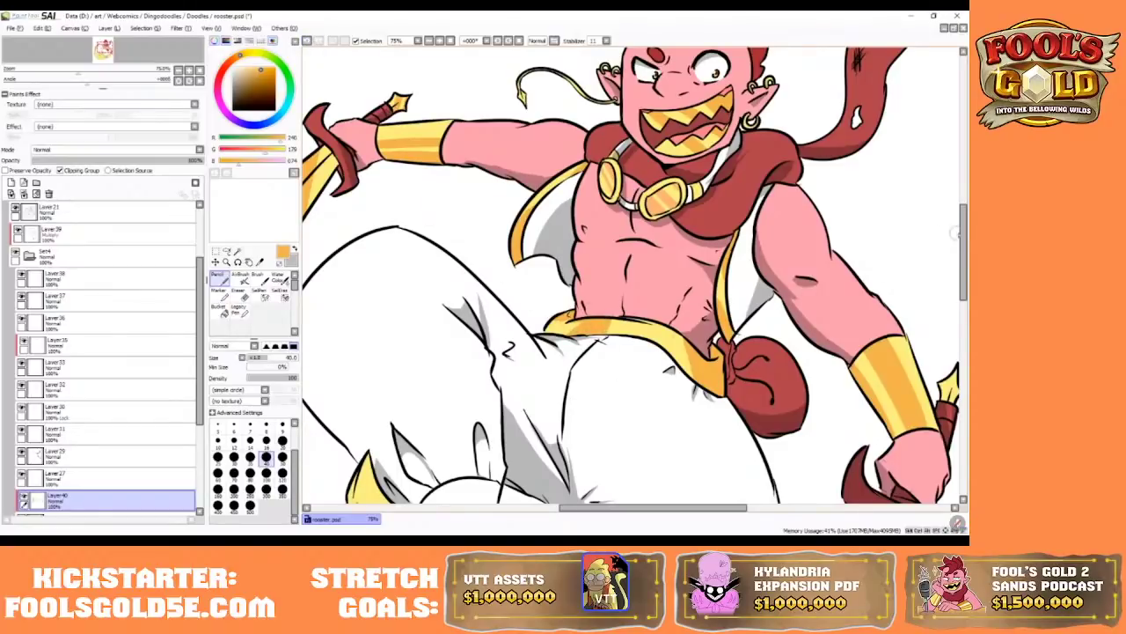
- Shade the gold shoe's sole and its outer edge with orange using the size 40 Pencil
scroll(936, 249, down, 5)
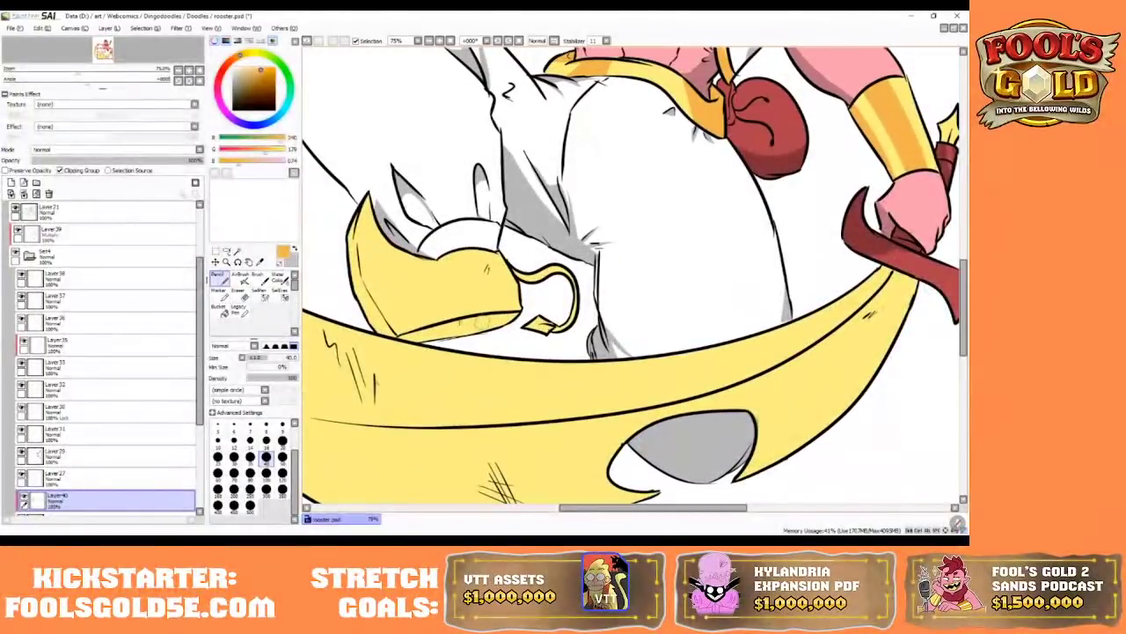
mouse_move(432, 332)
mouse_down()
mouse_move(421, 336)
mouse_move(494, 328)
mouse_move(424, 333)
mouse_up()
drag(514, 325, 442, 318)
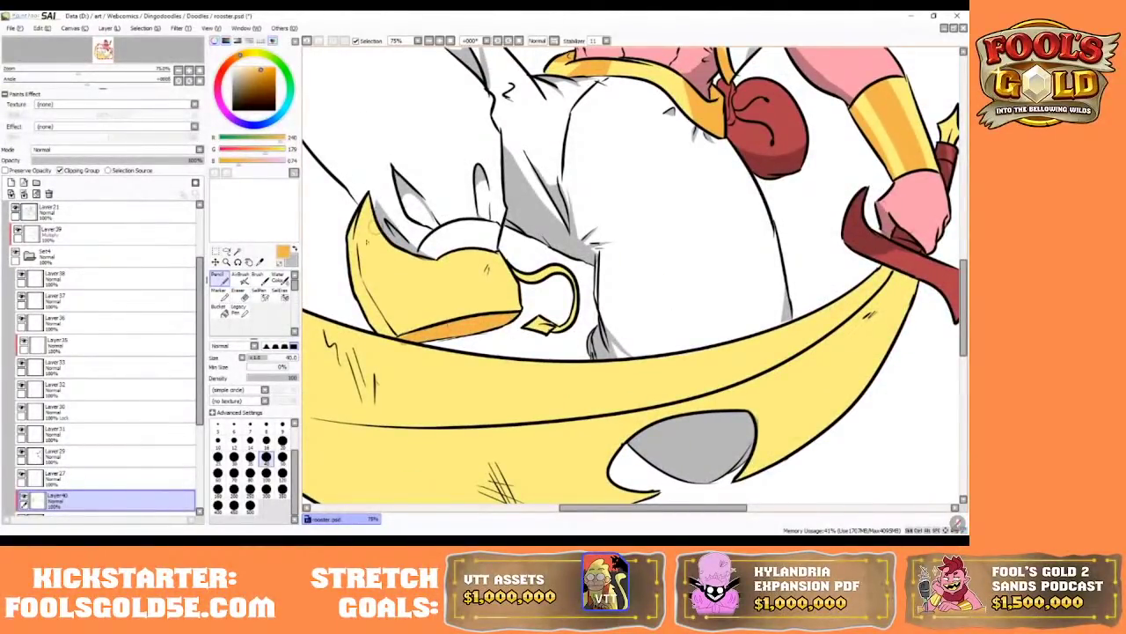
mouse_move(348, 222)
mouse_down()
mouse_move(360, 307)
mouse_move(352, 231)
mouse_move(387, 332)
mouse_move(379, 322)
mouse_move(396, 337)
mouse_up()
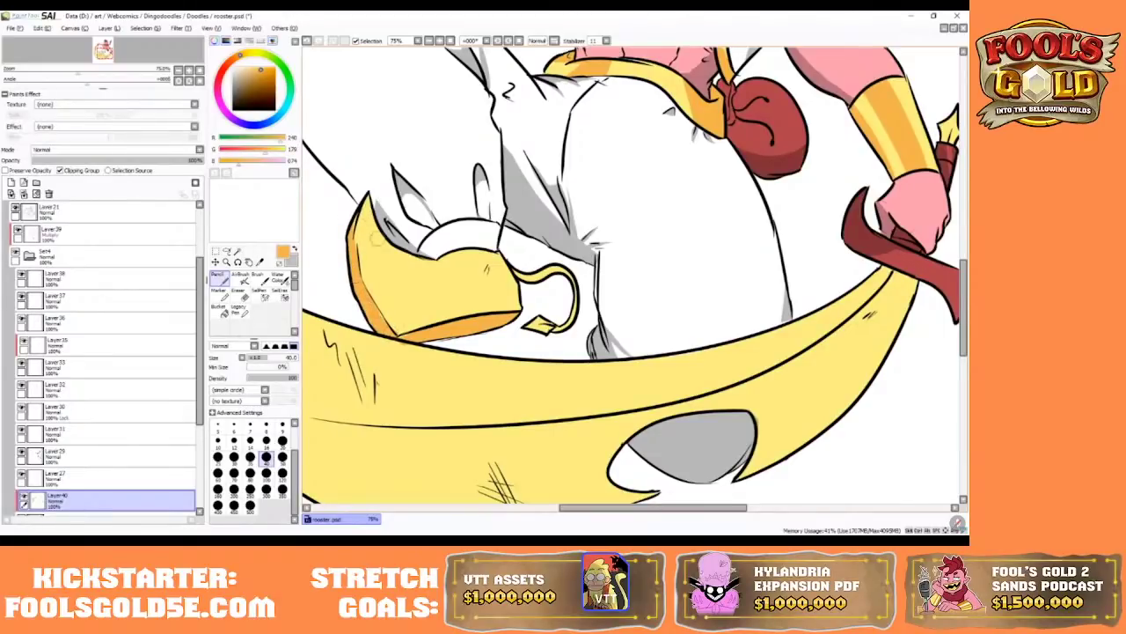
mouse_move(370, 198)
mouse_down()
mouse_move(373, 255)
mouse_move(394, 296)
mouse_move(460, 279)
mouse_move(465, 250)
mouse_move(455, 248)
mouse_move(460, 282)
mouse_move(447, 260)
mouse_move(425, 272)
mouse_move(398, 217)
mouse_move(407, 275)
mouse_move(462, 269)
mouse_move(431, 295)
mouse_move(384, 198)
mouse_move(423, 264)
mouse_move(449, 277)
mouse_move(365, 198)
mouse_move(399, 317)
mouse_up()
- Erase the upper part of the orange shading along the shoe's outer edge with the Eraser at size 80
key(bracketright)
key(bracketright)
key(bracketright)
key(bracketright)
key(bracketright)
key(bracketright)
key(bracketright)
click(241, 295)
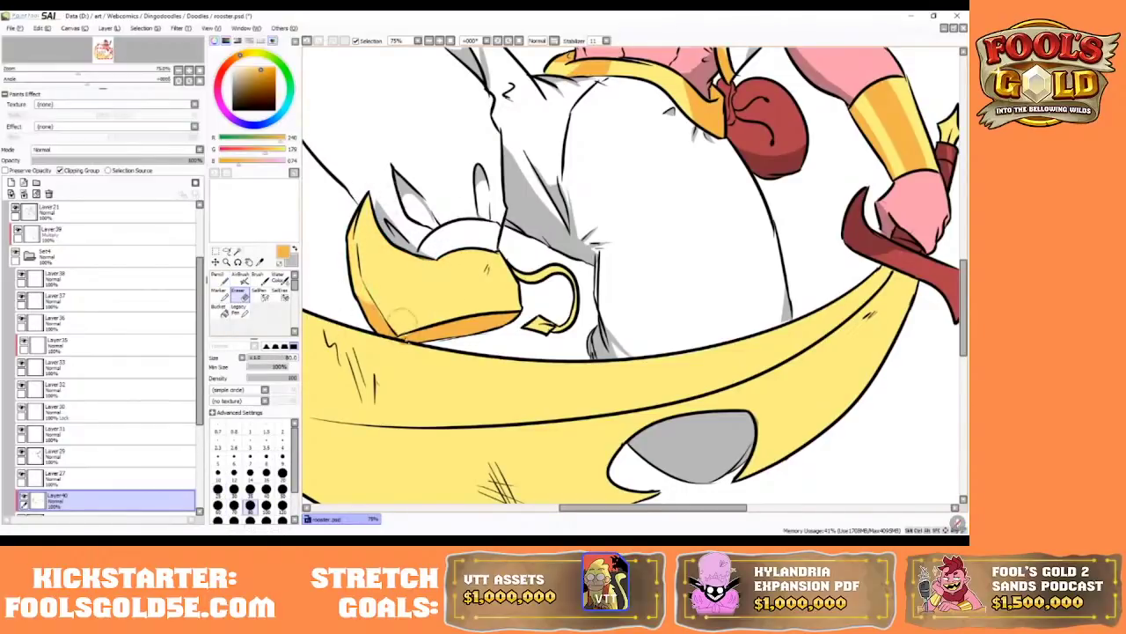
- Soften the orange shading on the shoe with the Blur tool, enlarging it to size 100
click(295, 332)
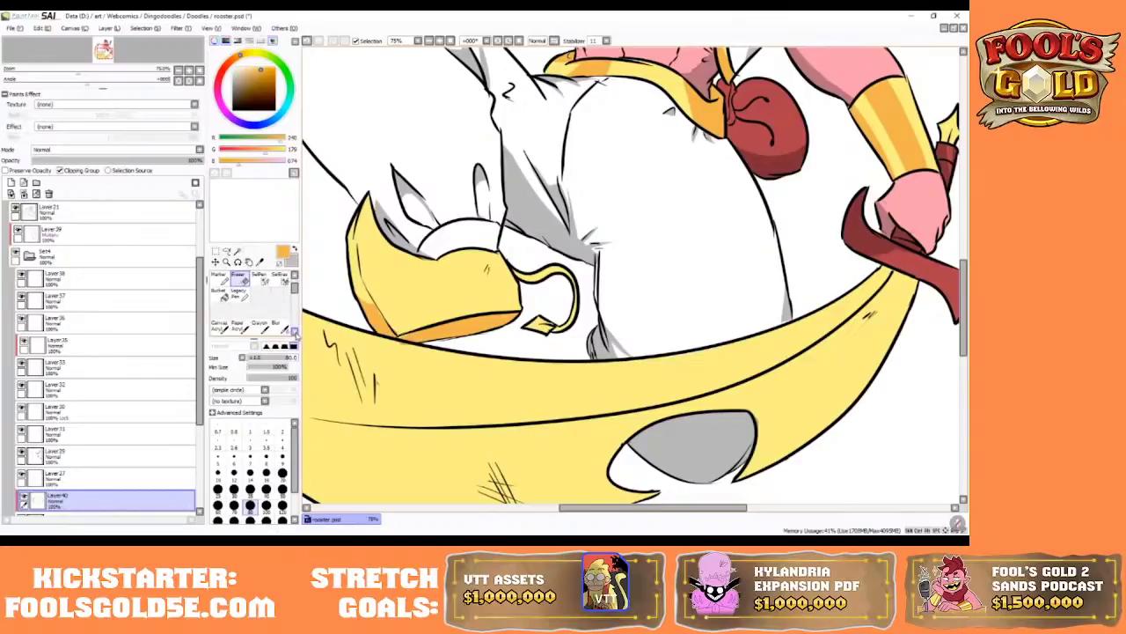
click(276, 326)
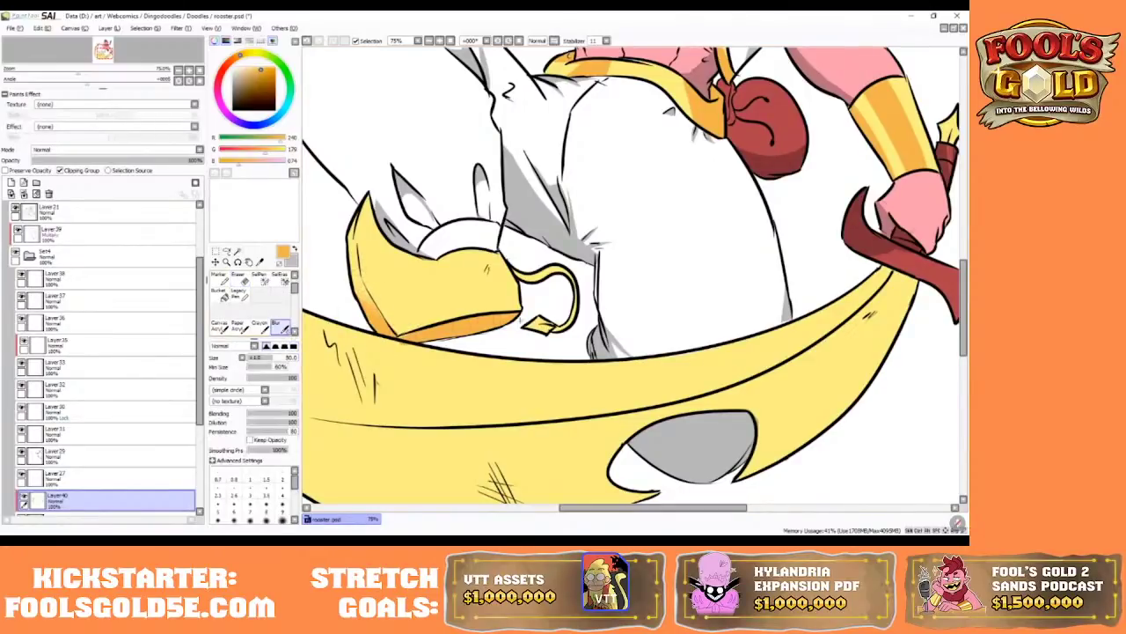
key(])
key(])
key(])
key(])
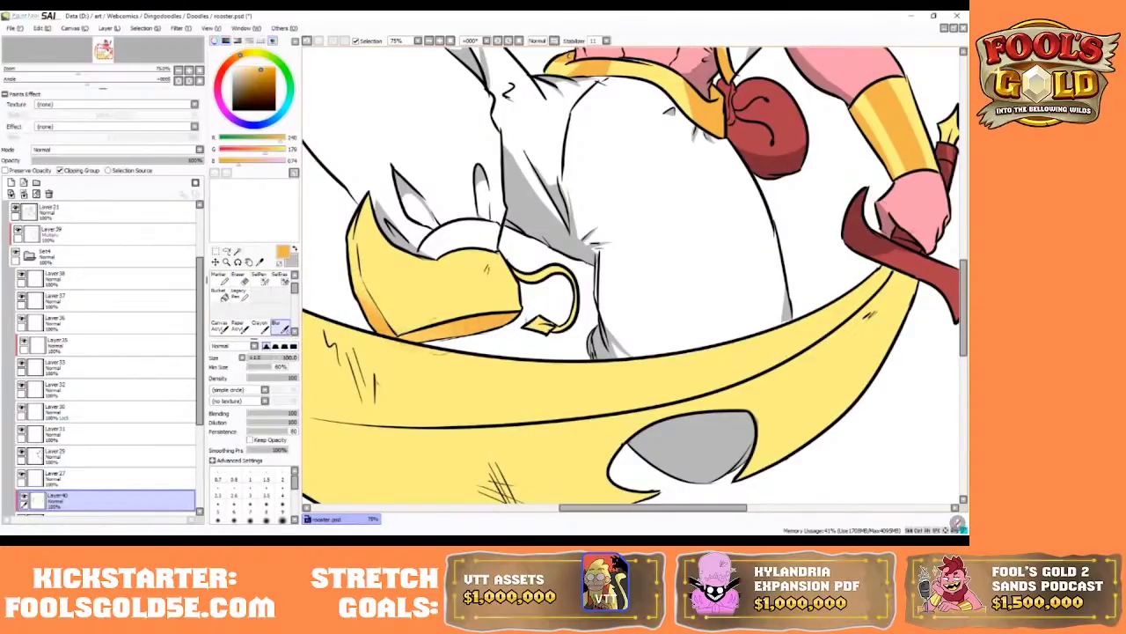
- Blend orange over the shoe's outer side, sole and curled strap with the size 40 Marker, undoing the last strap stroke
click(219, 276)
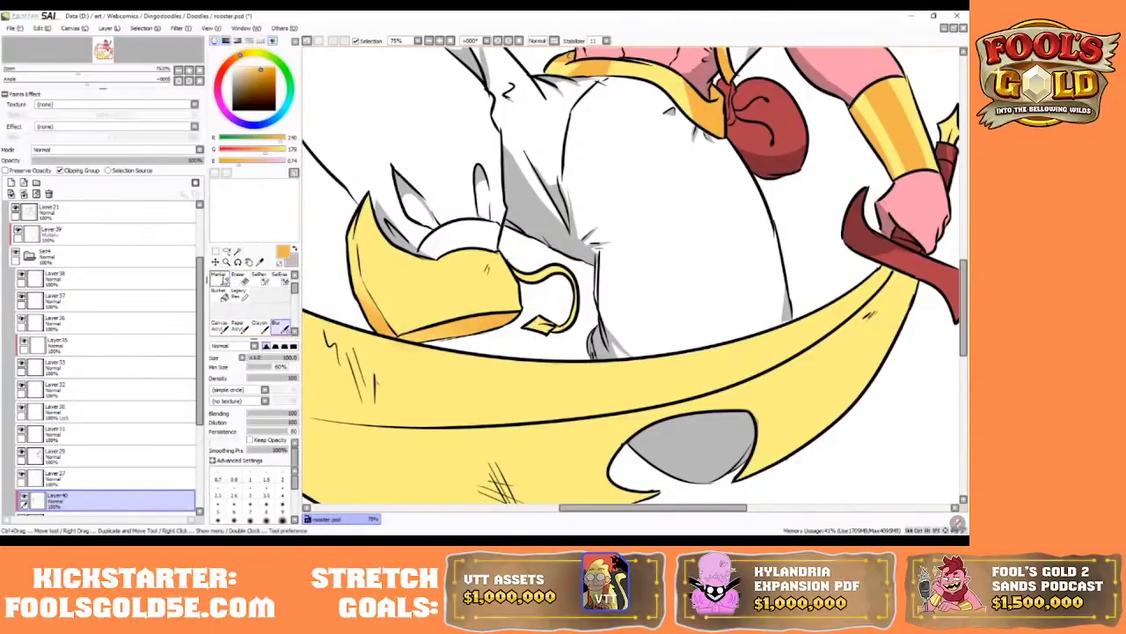
drag(386, 320, 359, 238)
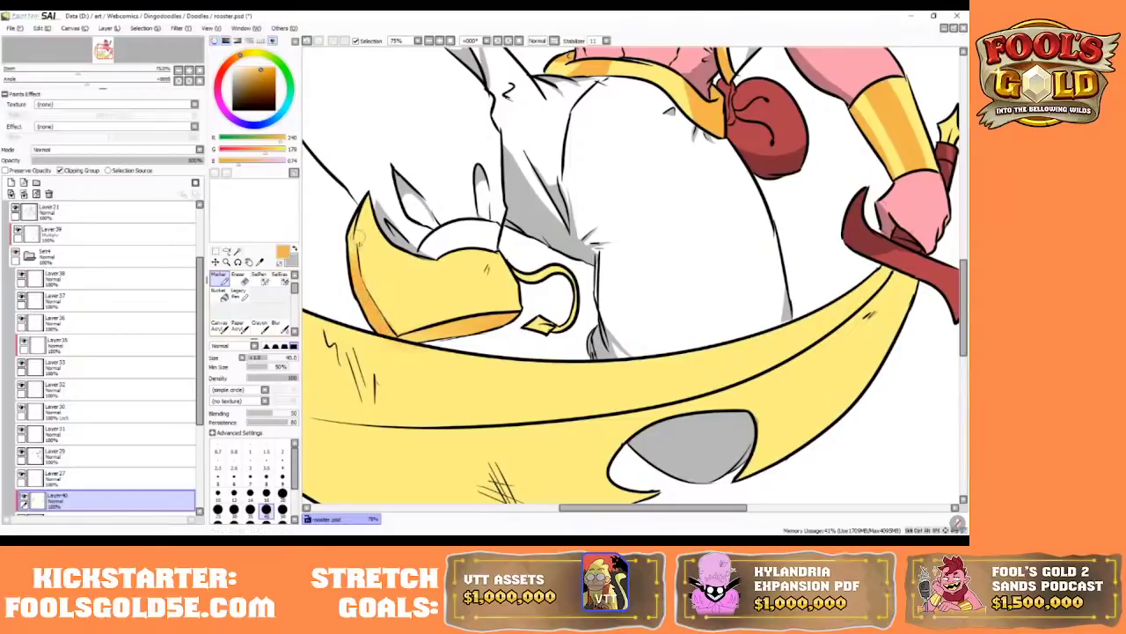
drag(402, 323, 373, 252)
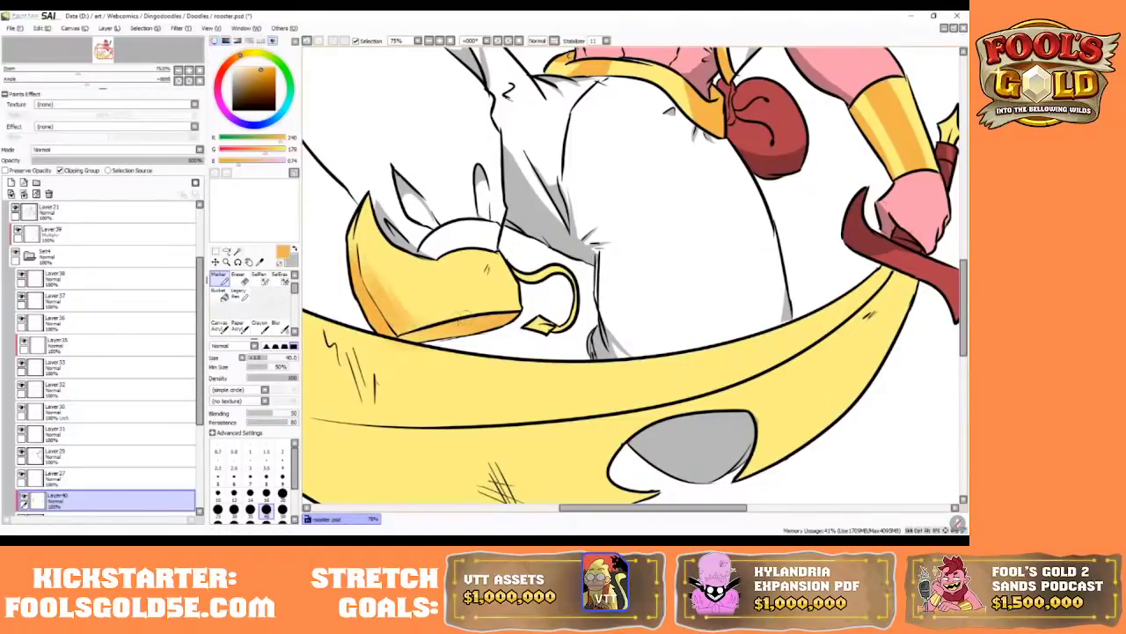
drag(487, 319, 423, 334)
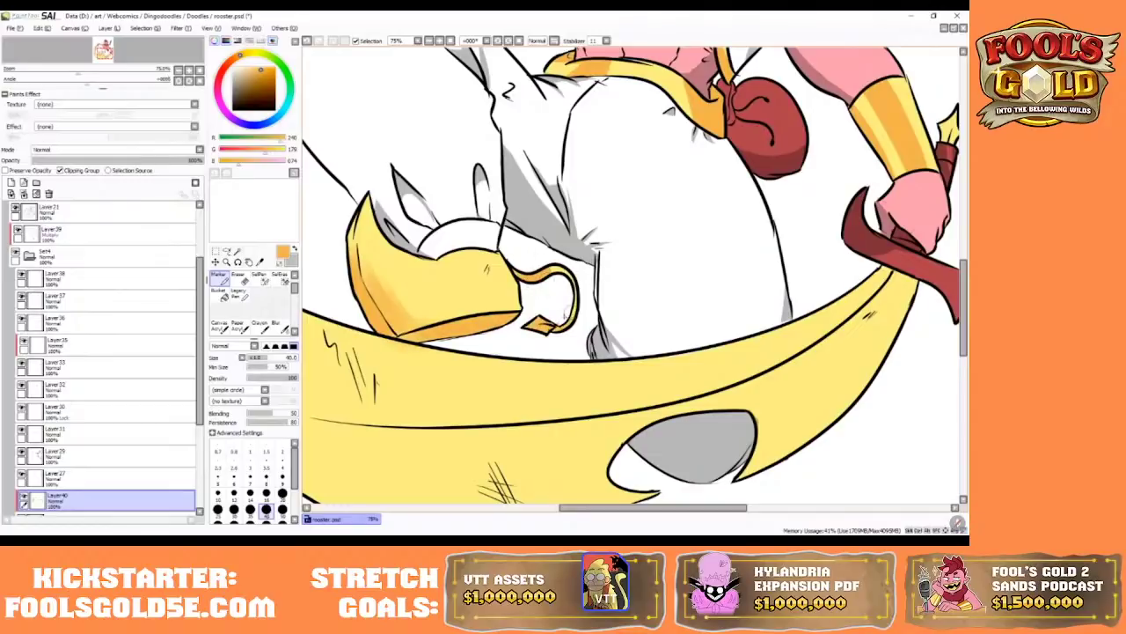
click(307, 41)
- Blend orange over the gold shoe just below its upper opening with the Marker enlarged to size 80
key(])
key(])
key(])
key(])
key(])
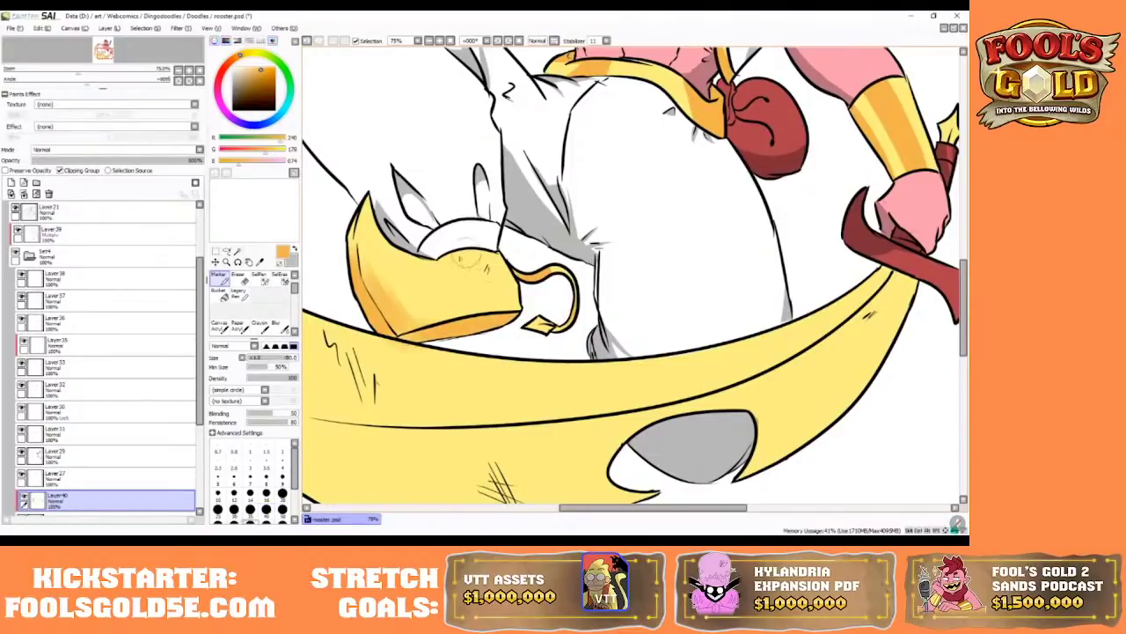
drag(447, 262, 493, 311)
- Deepen the orange into a diagonal band across the shoe's side with the Marker, adjusting it to size 70
key([)
key([)
key([)
key([)
key([)
key([)
key([)
key([)
key([)
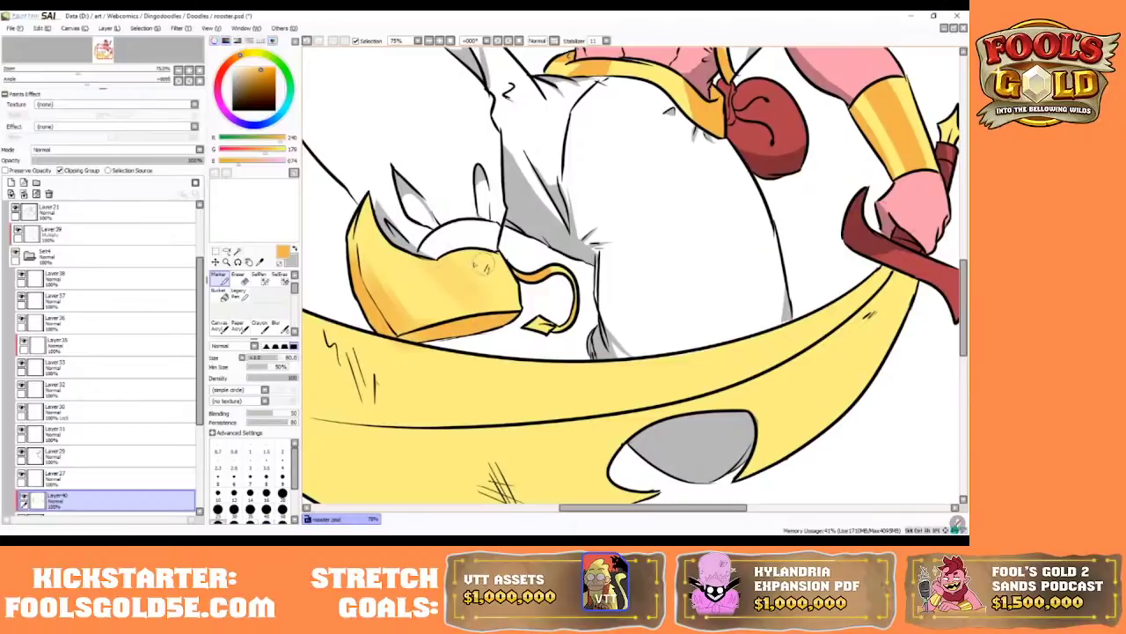
mouse_move(447, 268)
mouse_down()
mouse_move(481, 309)
mouse_move(435, 256)
mouse_move(507, 317)
mouse_move(474, 275)
mouse_move(515, 304)
mouse_up()
key(])
key(])
key(])
key(])
key(])
key(])
key(])
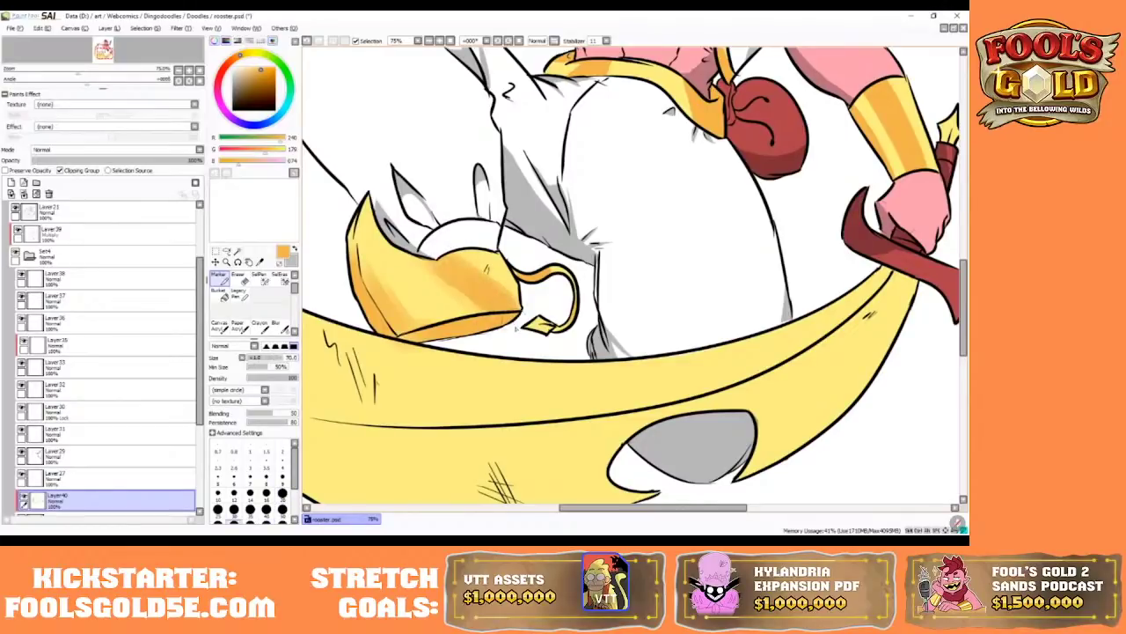
- Soften the shoe's diagonal orange band with the Blur tool and trim its edge with the Eraser at size 60
click(275, 324)
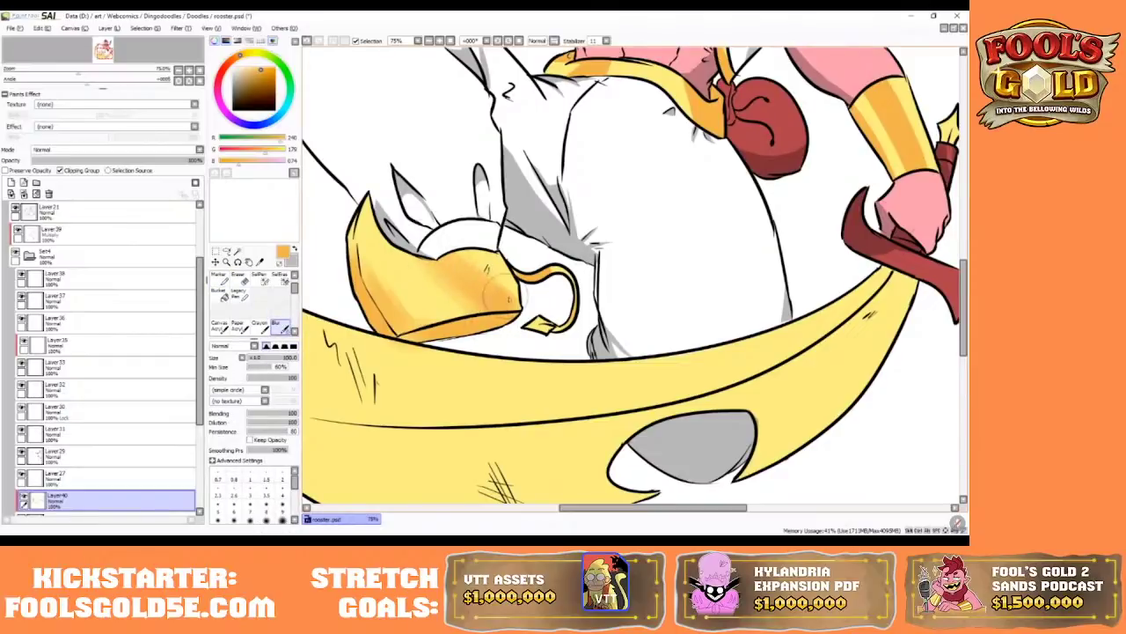
click(238, 277)
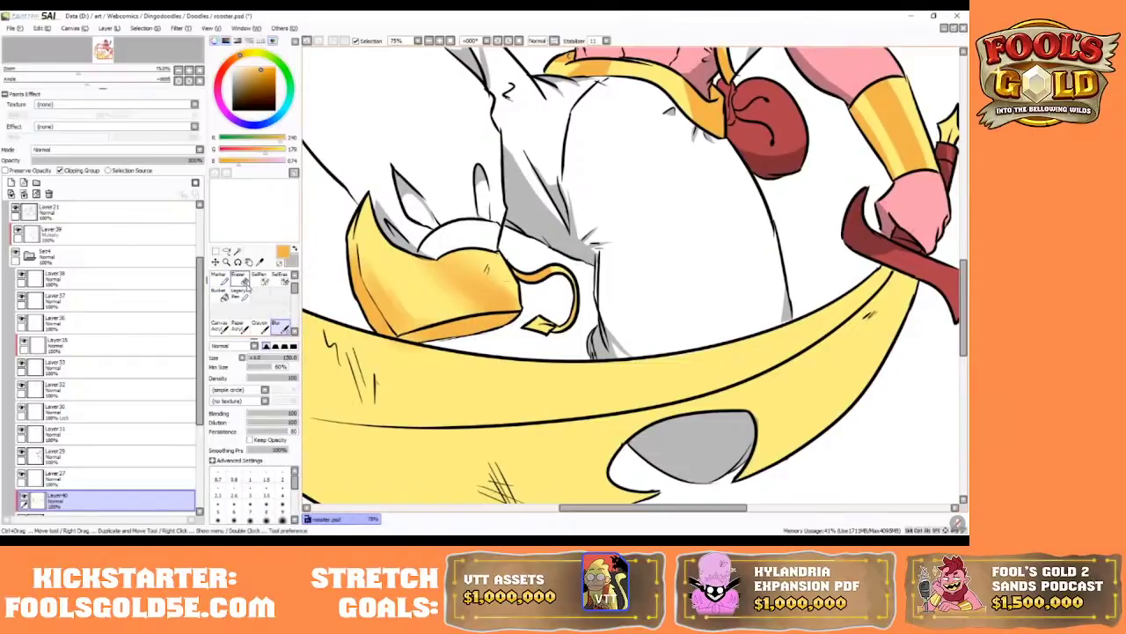
key(bracketleft)
key(bracketleft)
key(bracketleft)
key(bracketleft)
key(bracketleft)
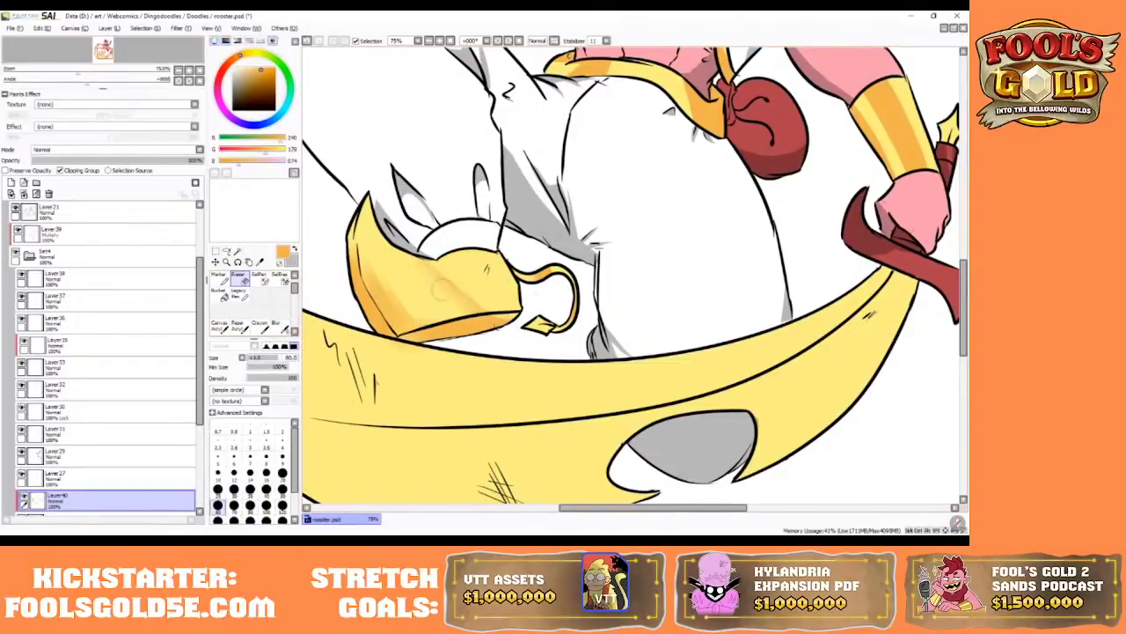
click(218, 277)
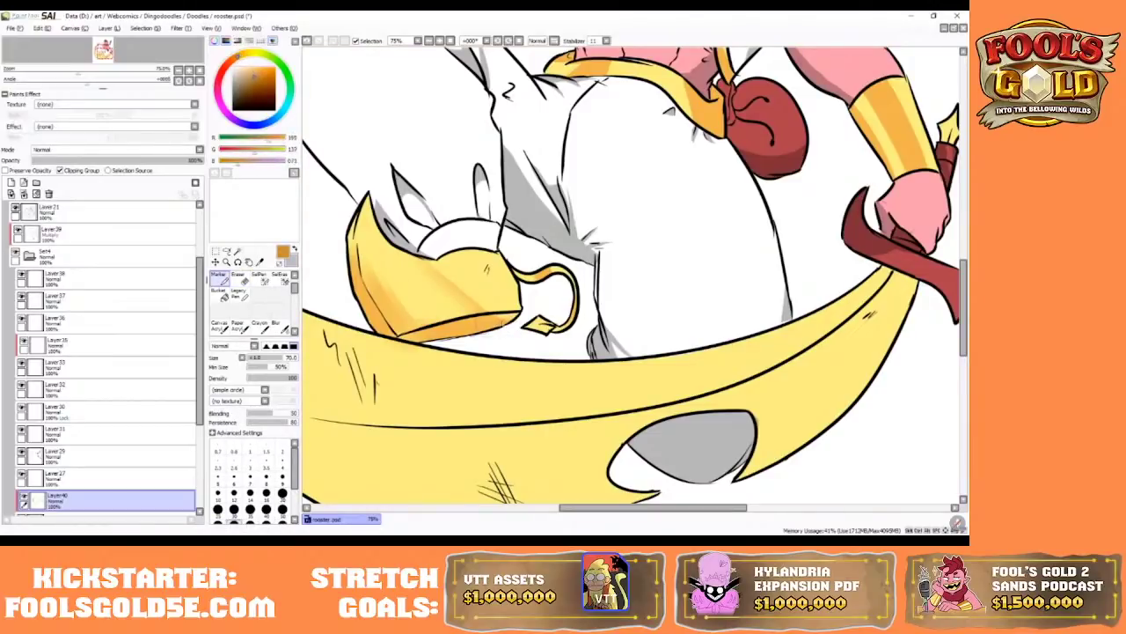
drag(506, 327, 414, 349)
drag(503, 325, 400, 349)
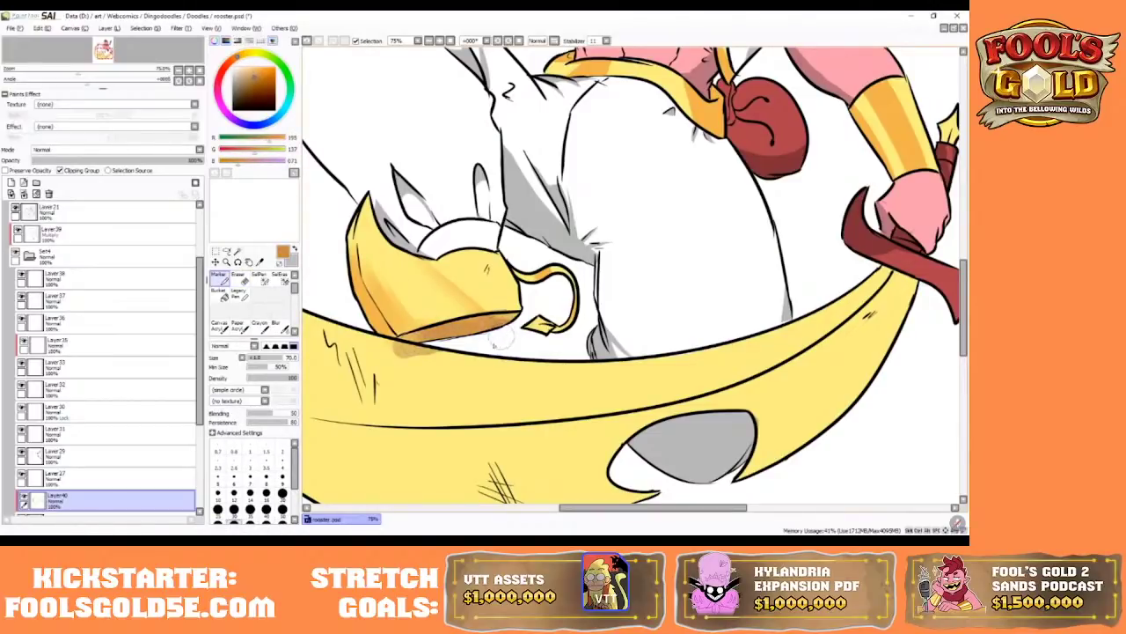
click(307, 41)
click(307, 40)
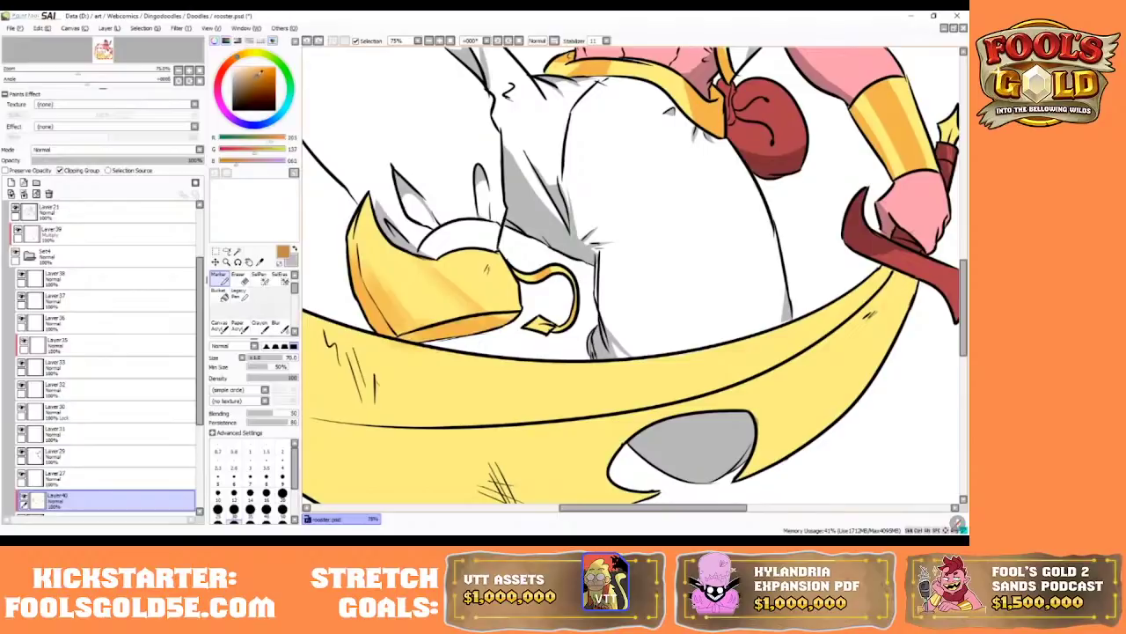
- Shade the shoe's sole with a darker orange-brown using the Marker at sizes 25 and 40
click(218, 509)
mouse_move(502, 319)
mouse_down()
mouse_move(440, 333)
mouse_move(473, 327)
mouse_up()
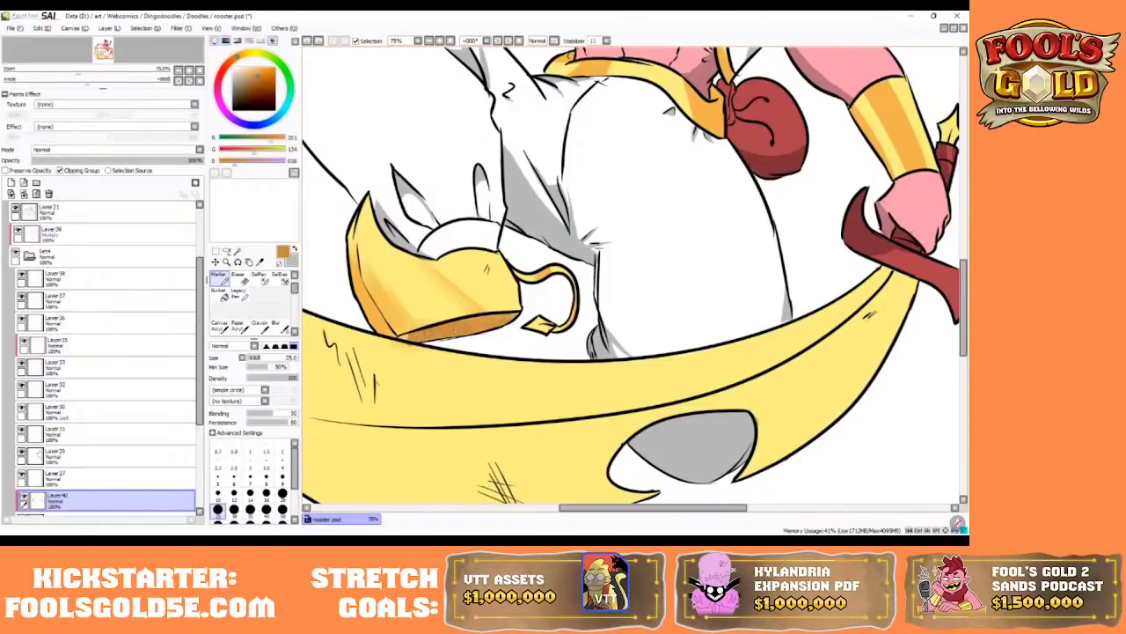
click(266, 509)
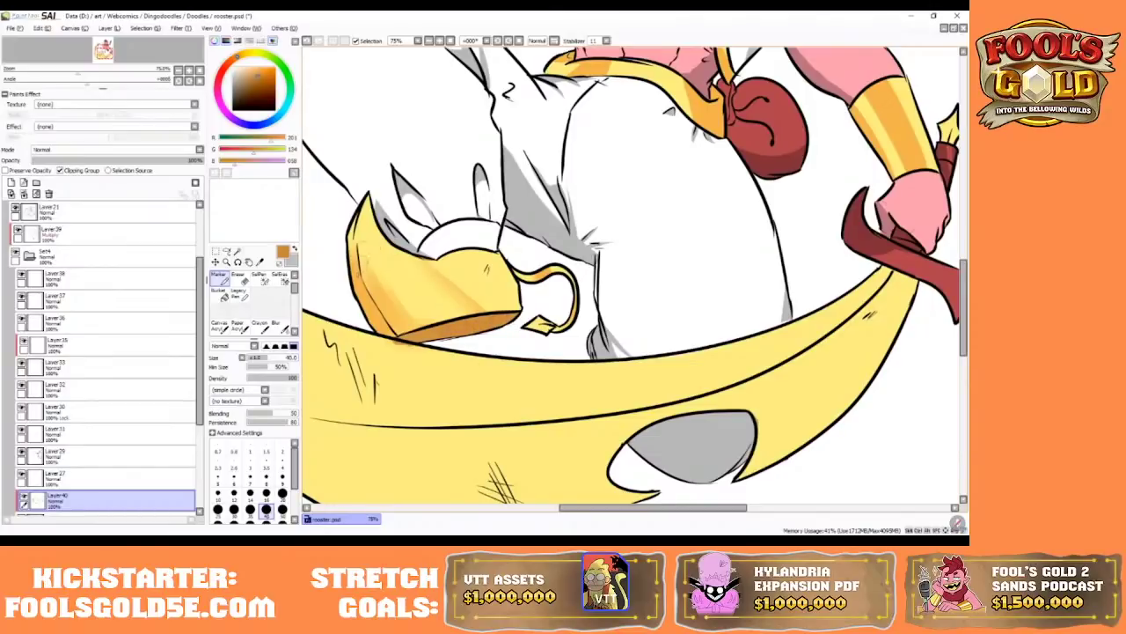
- Blend darker orange-brown along the shoe's outer edge and lower side with the Marker, enlarging it to size 70
click(250, 509)
drag(350, 282, 392, 331)
mouse_move(373, 288)
mouse_down()
mouse_move(399, 331)
mouse_move(415, 338)
mouse_move(440, 320)
mouse_up()
key(bracketright)
key(bracketright)
key(bracketright)
key(bracketright)
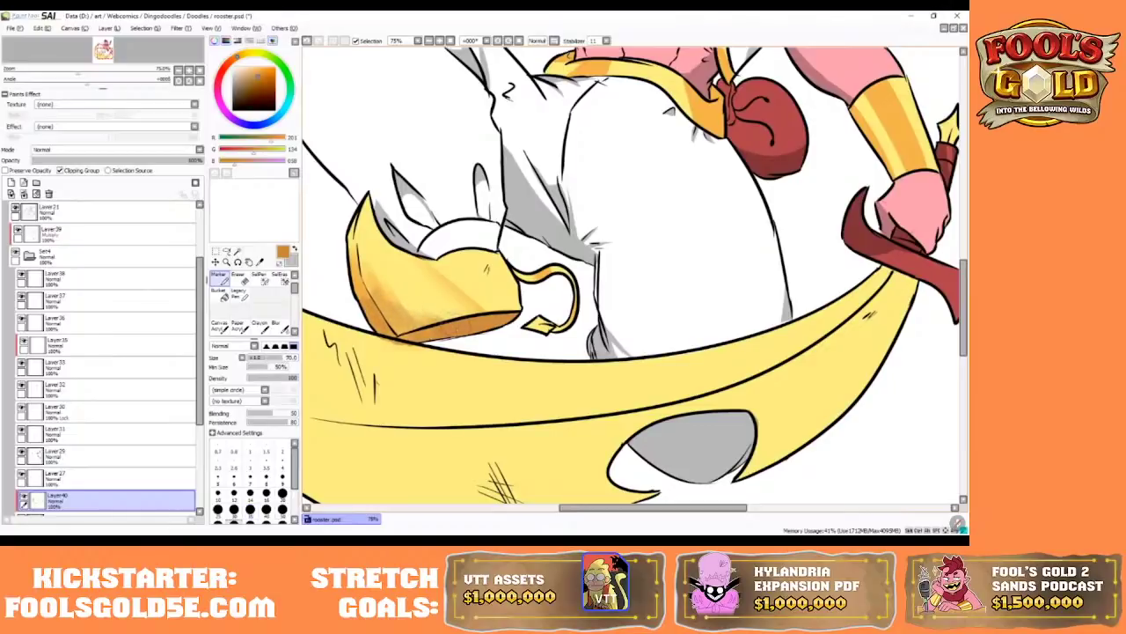
- Soften the darker shading on the shoe's outer side with the Blur tool
click(277, 325)
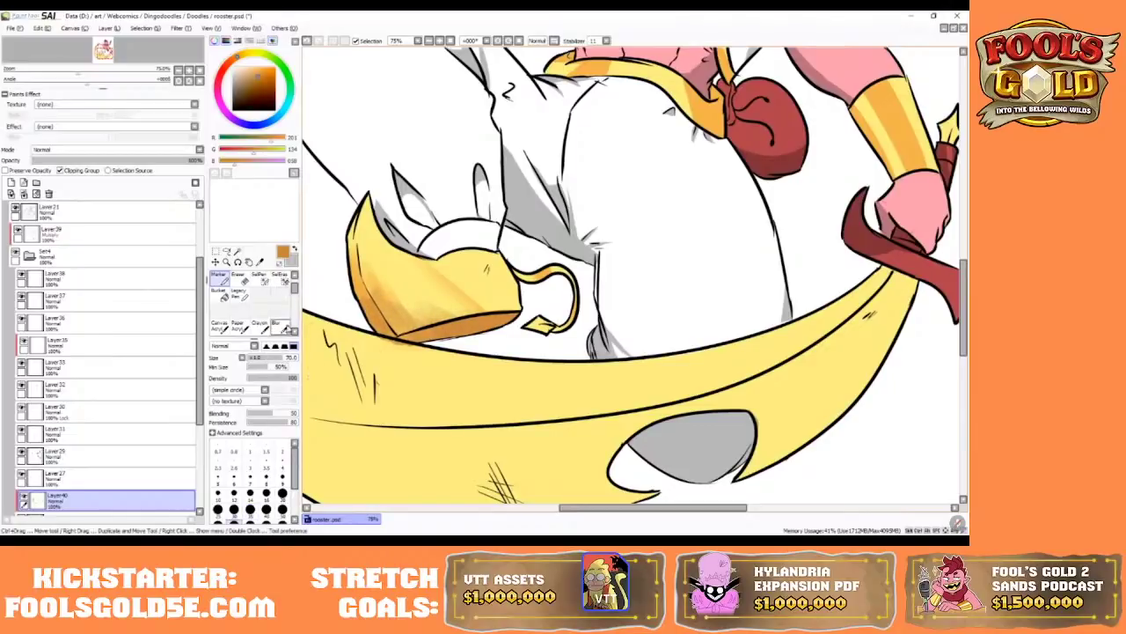
mouse_move(395, 297)
mouse_down()
mouse_move(363, 251)
mouse_move(420, 266)
mouse_move(502, 325)
mouse_move(421, 265)
mouse_up()
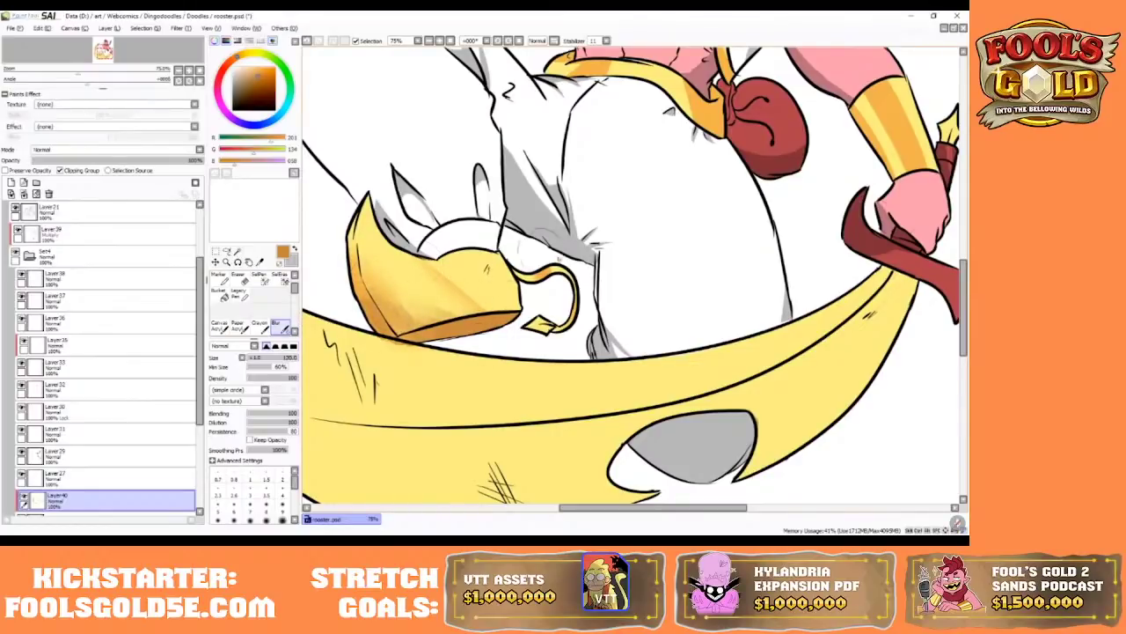
mouse_move(963, 291)
mouse_down()
mouse_move(963, 251)
mouse_move(963, 295)
mouse_up()
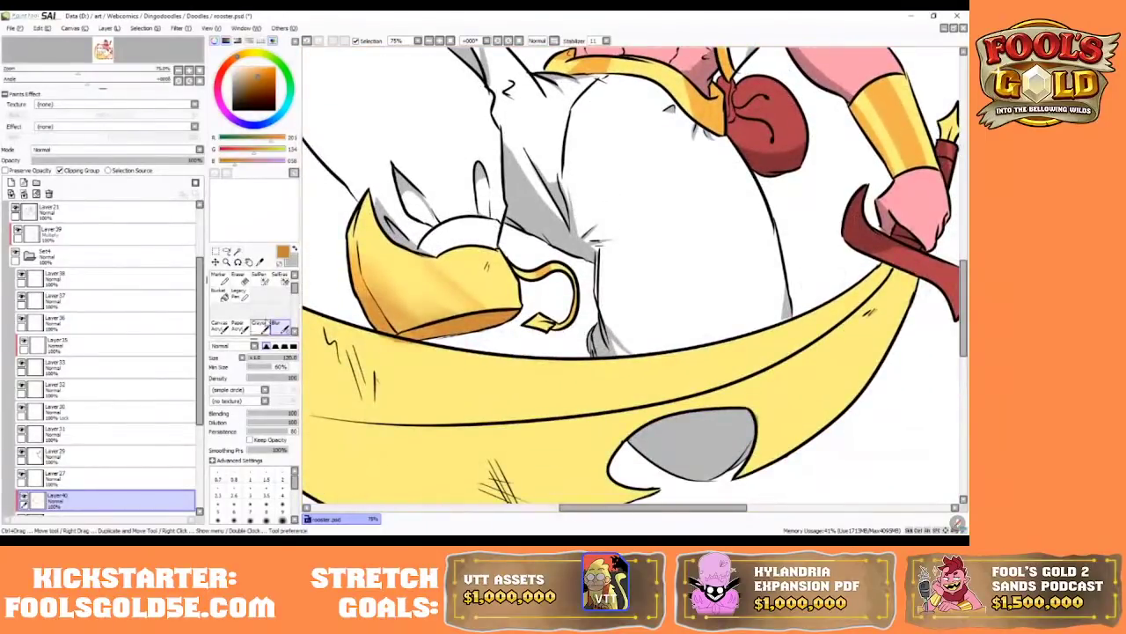
key(e)
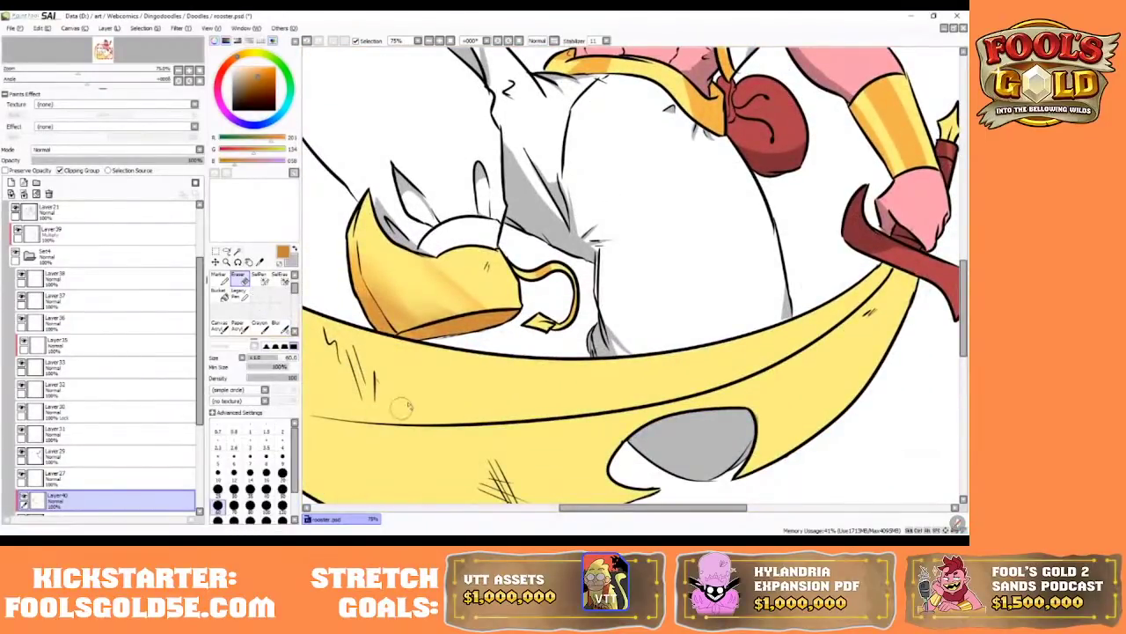
key(bracketleft)
key(bracketleft)
key(bracketleft)
key(bracketleft)
key(bracketleft)
key(bracketleft)
key(bracketleft)
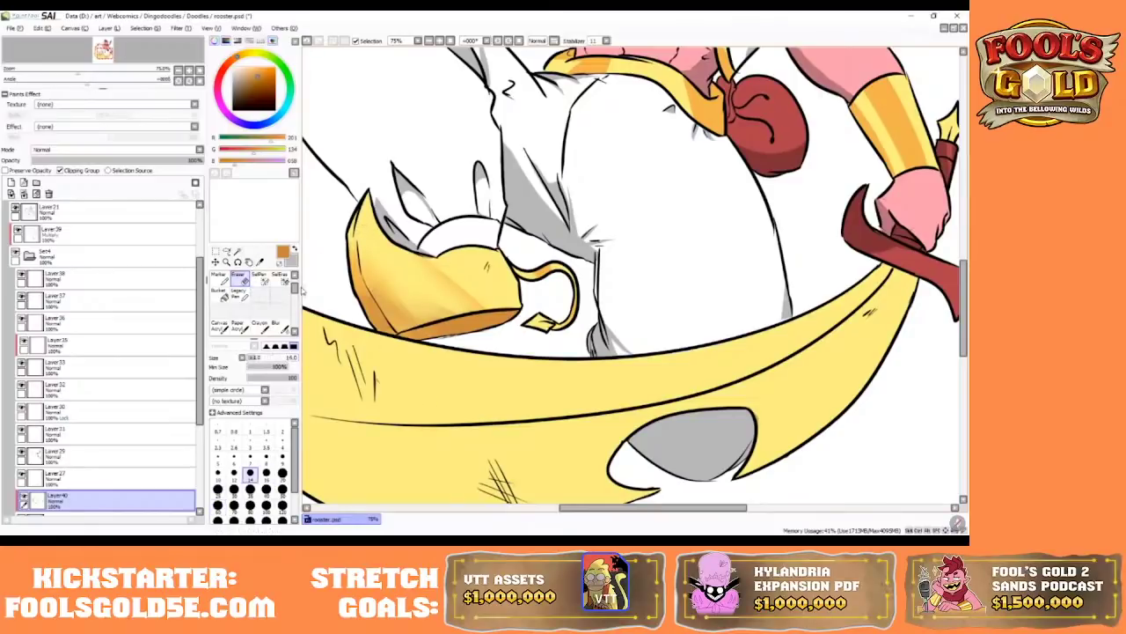
- Paint small white highlights on the gold shoe with the Pencil reduced to size 9
scroll(264, 294, up, 1)
click(220, 275)
click(232, 67)
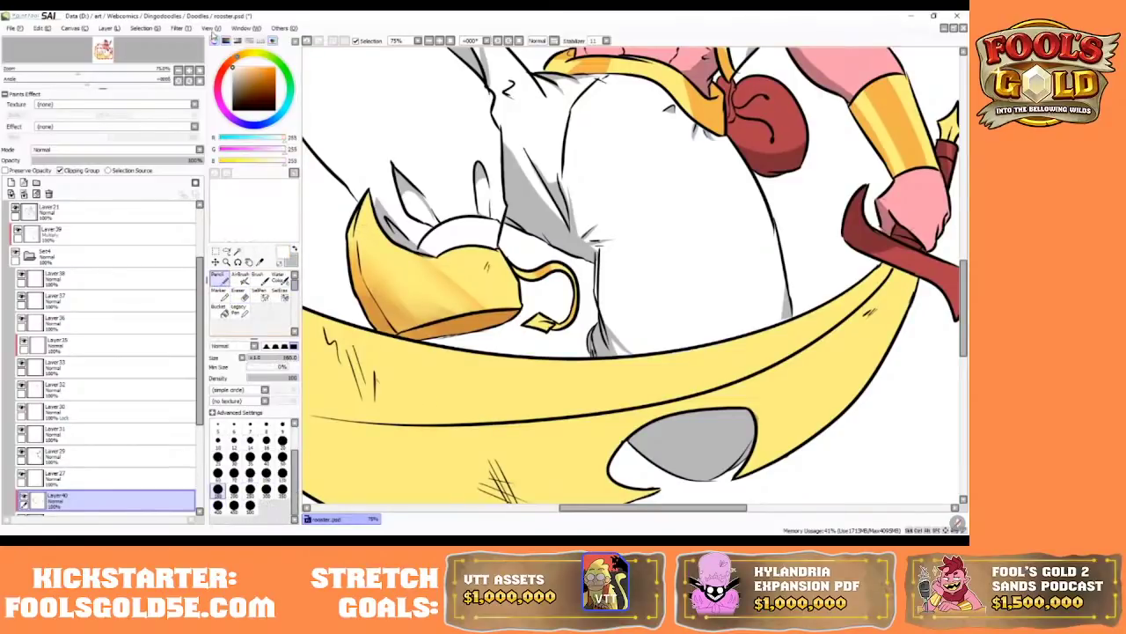
key(bracketleft)
key(bracketleft)
key(bracketleft)
key(bracketleft)
key(bracketleft)
key(bracketleft)
key(bracketleft)
key(bracketleft)
key(bracketleft)
key(bracketleft)
key(bracketleft)
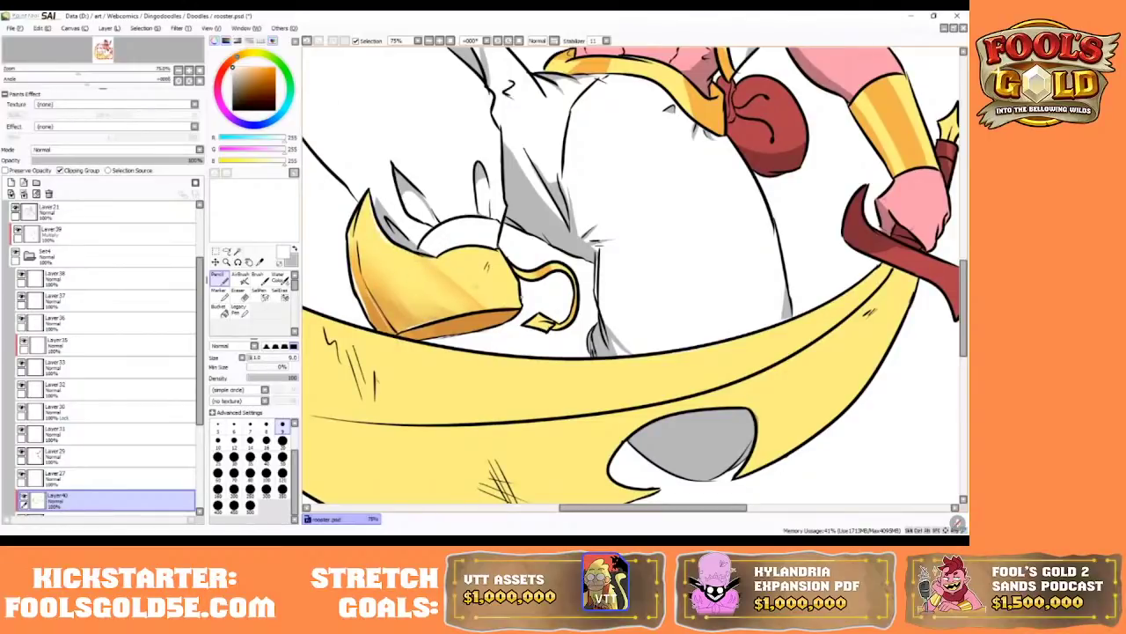
- Identify the gold base layer directly below Layer40 by its visibility, make it active and choose the Marker
click(52, 213)
click(217, 456)
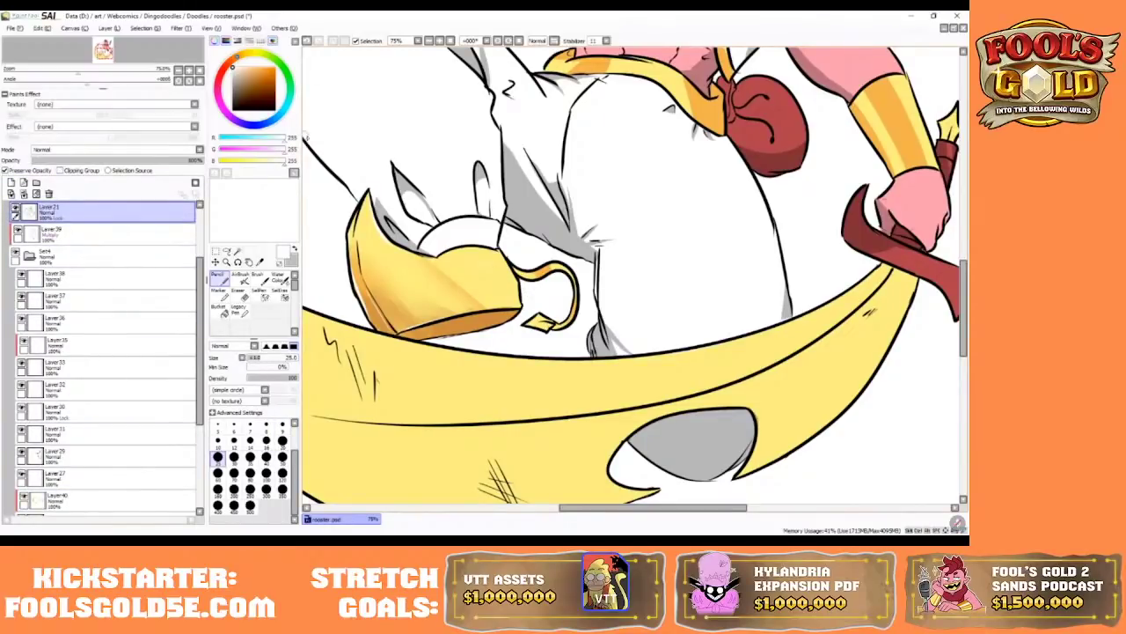
click(430, 41)
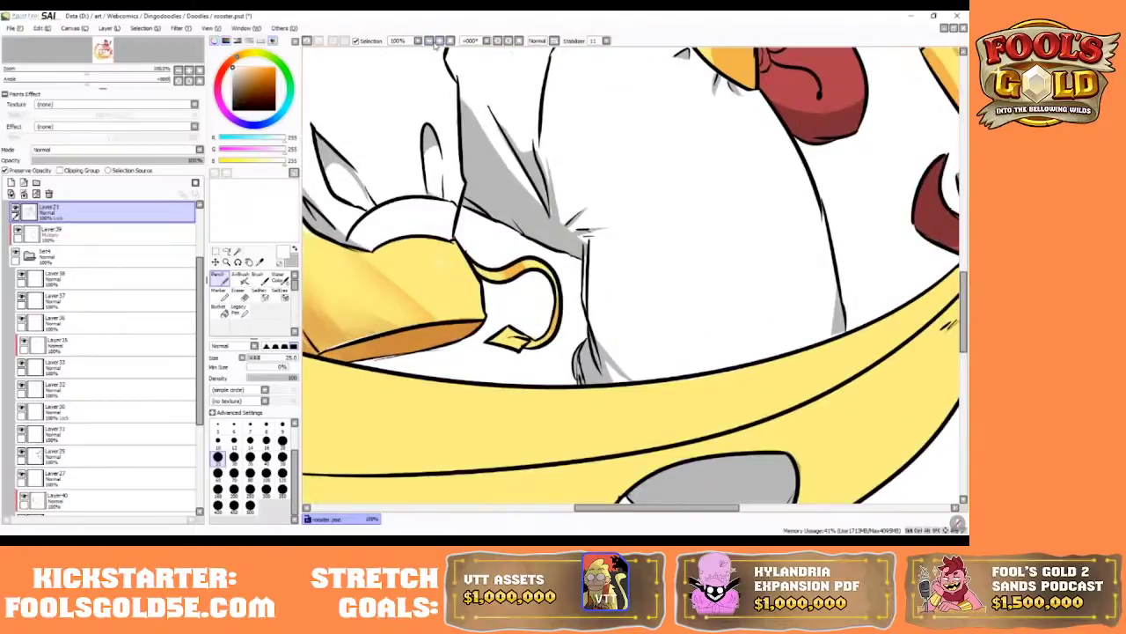
drag(599, 508, 582, 508)
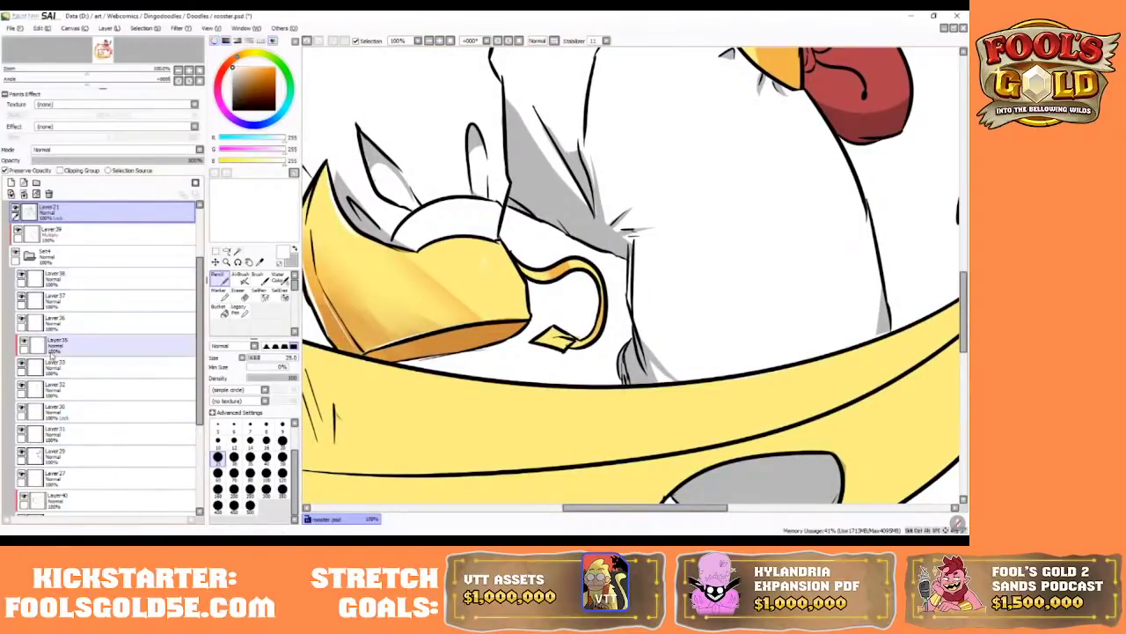
scroll(193, 363, down, 3)
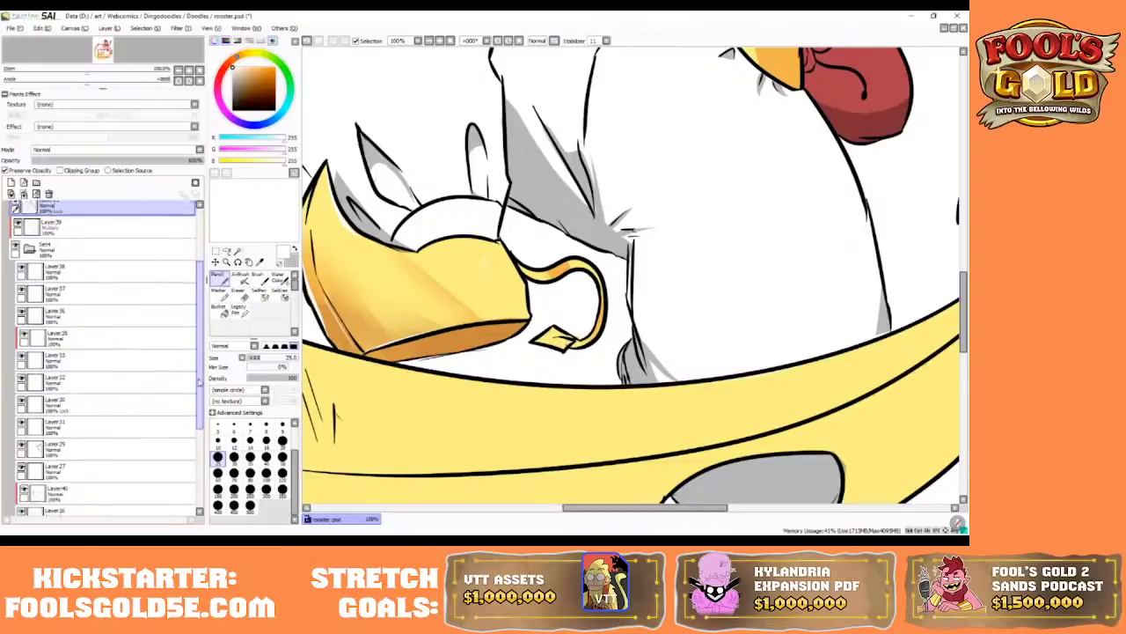
click(23, 395)
click(21, 392)
click(22, 392)
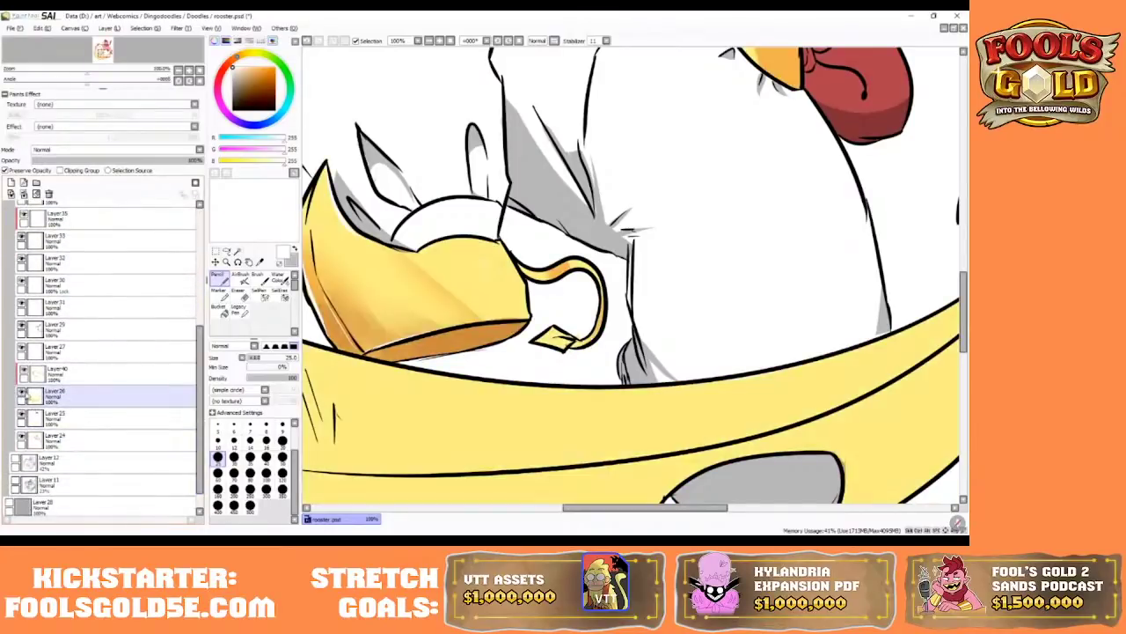
click(70, 396)
click(218, 290)
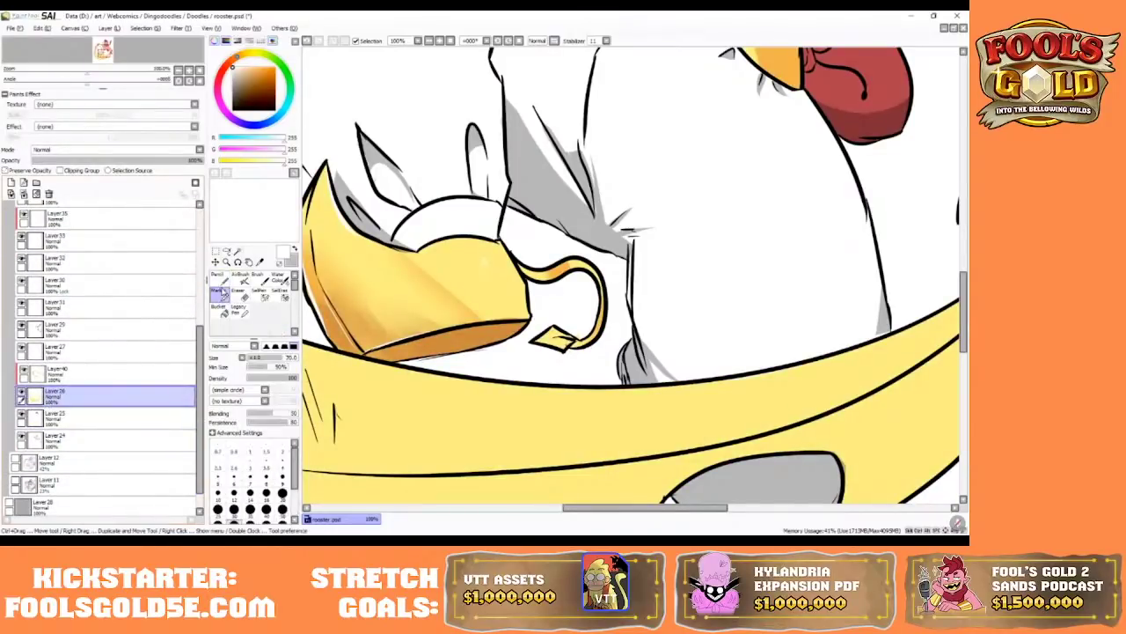
- Blend soft white highlights into the shoe and its curled strap with the Marker, undoing stray strokes and reducing it to size 20
mouse_move(326, 209)
mouse_down()
mouse_move(330, 264)
mouse_move(369, 339)
mouse_move(330, 220)
mouse_move(334, 286)
mouse_up()
click(306, 41)
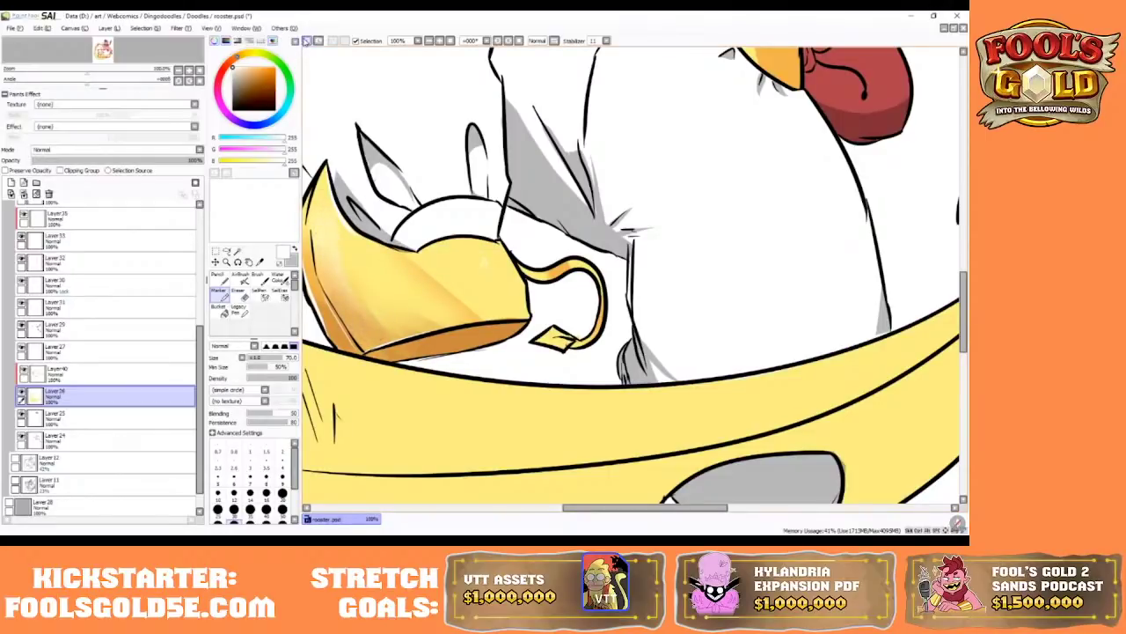
click(306, 40)
key(bracketleft)
key(bracketleft)
key(bracketleft)
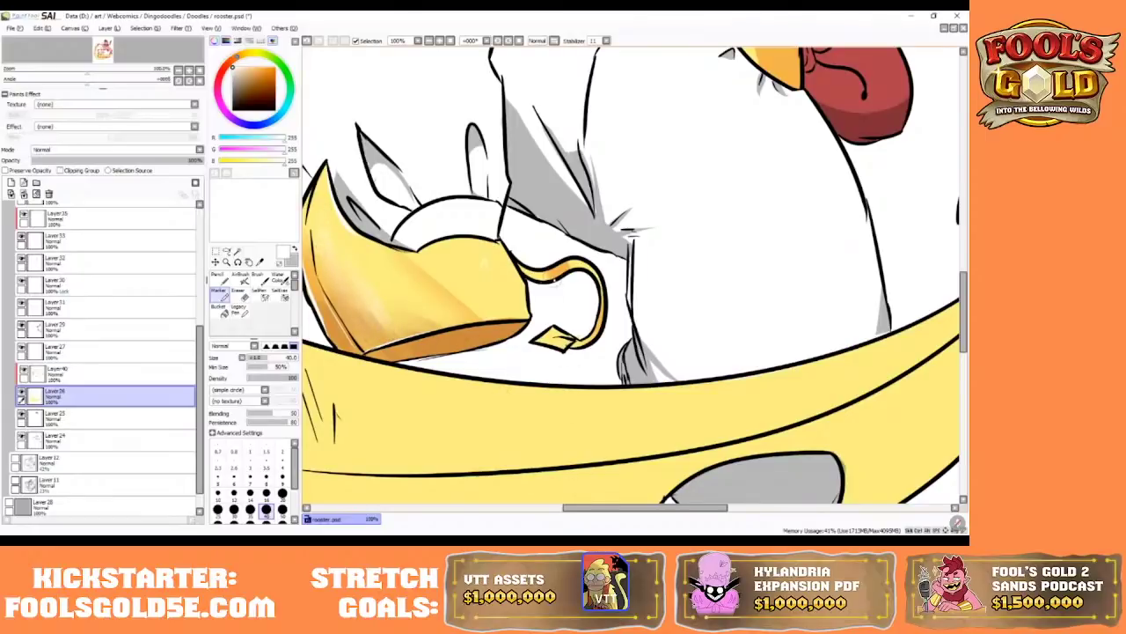
key(bracketleft)
key(bracketleft)
key(bracketleft)
key(bracketleft)
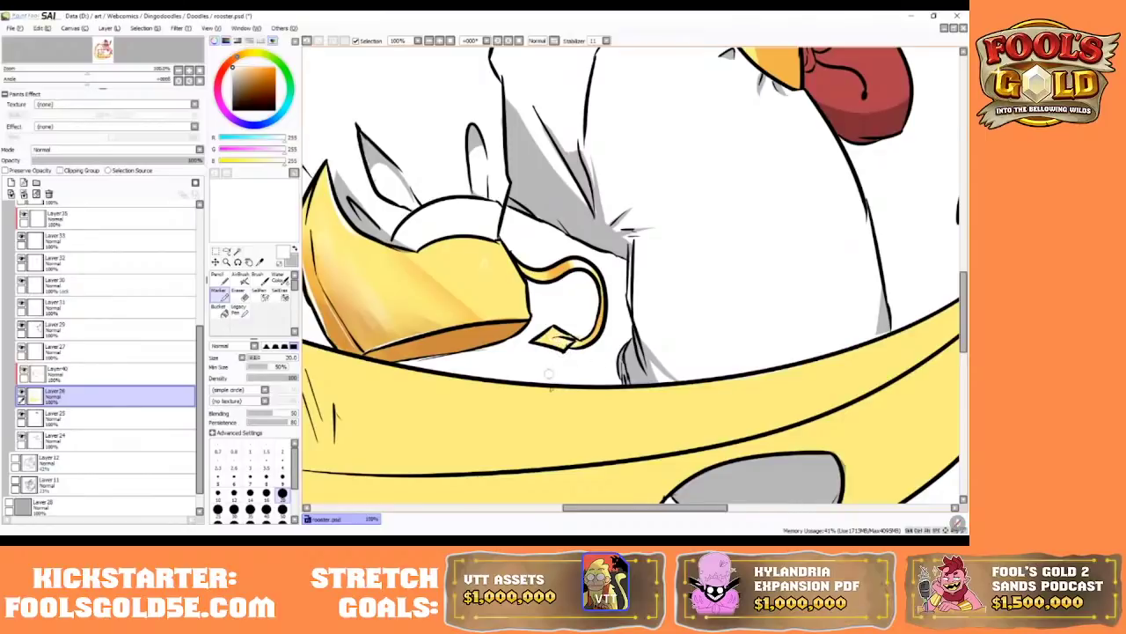
- Brush a soft white highlight along the gold bracer above the large sword's hilt with the Marker at size 80
drag(626, 508, 669, 486)
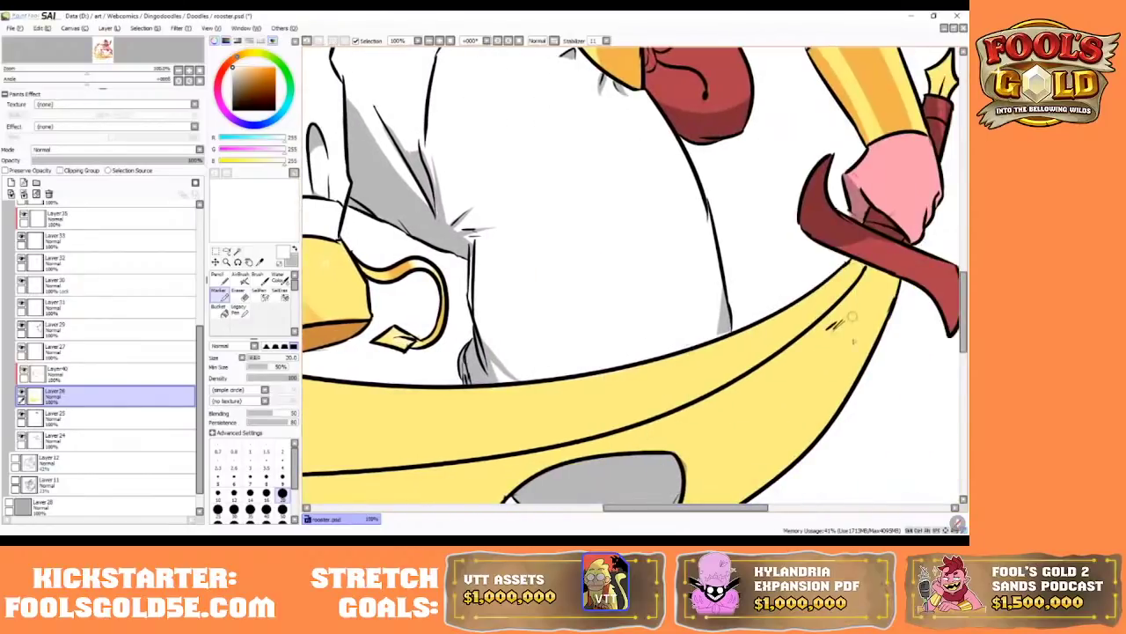
drag(964, 294, 963, 264)
mouse_move(623, 498)
mouse_down()
mouse_move(678, 494)
mouse_move(630, 487)
mouse_up()
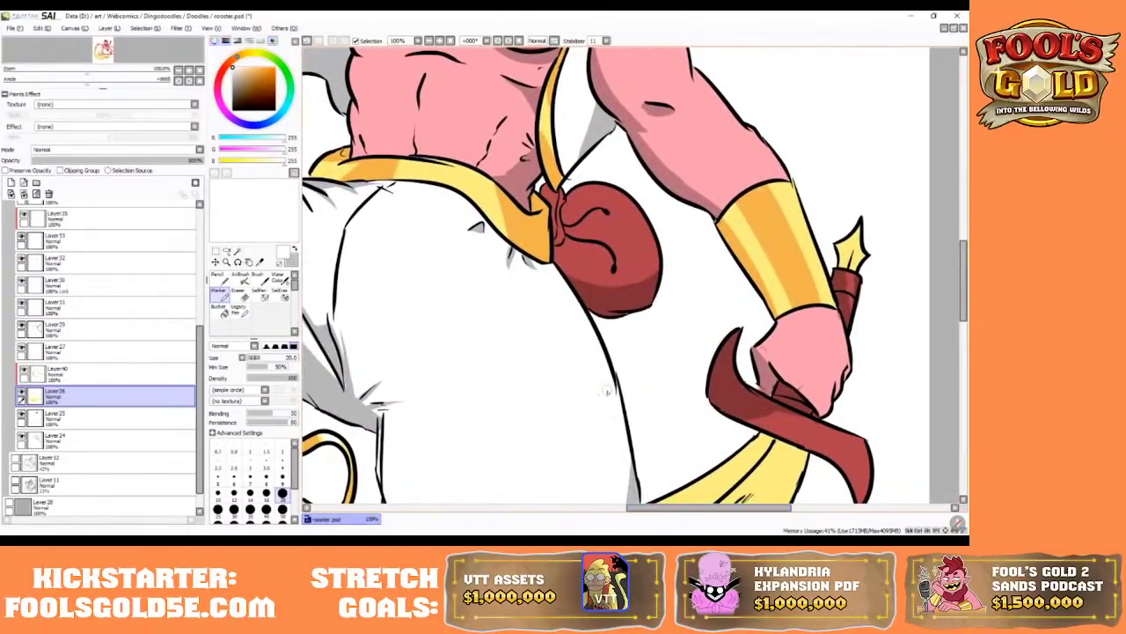
key(bracketright)
key(bracketright)
key(bracketright)
key(bracketright)
key(bracketright)
key(bracketright)
key(bracketright)
key(bracketright)
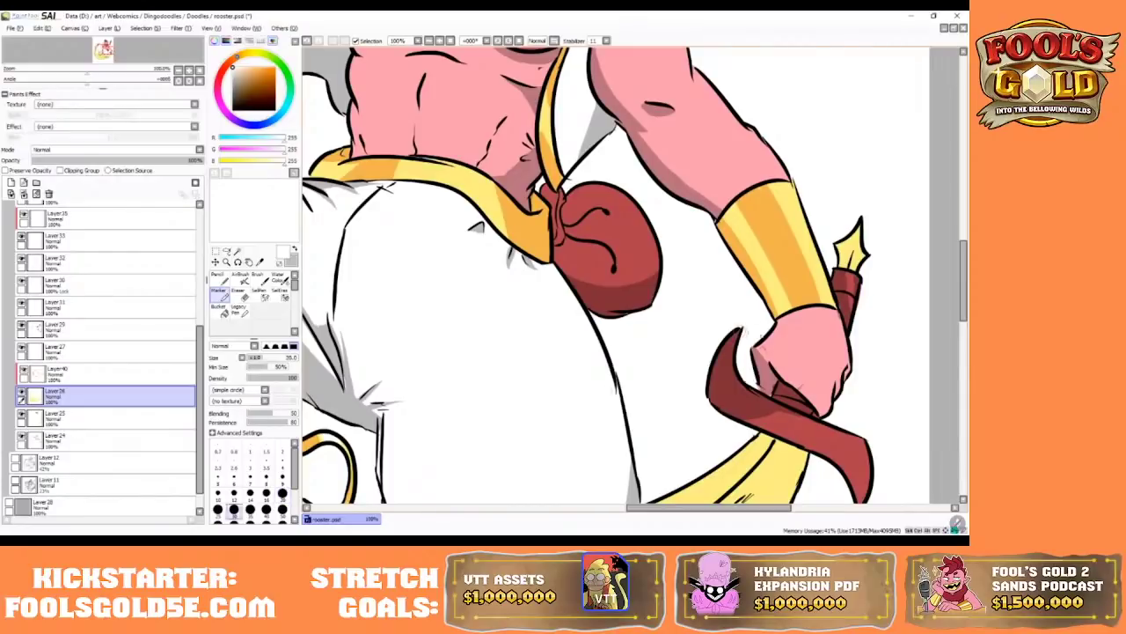
drag(800, 313, 764, 208)
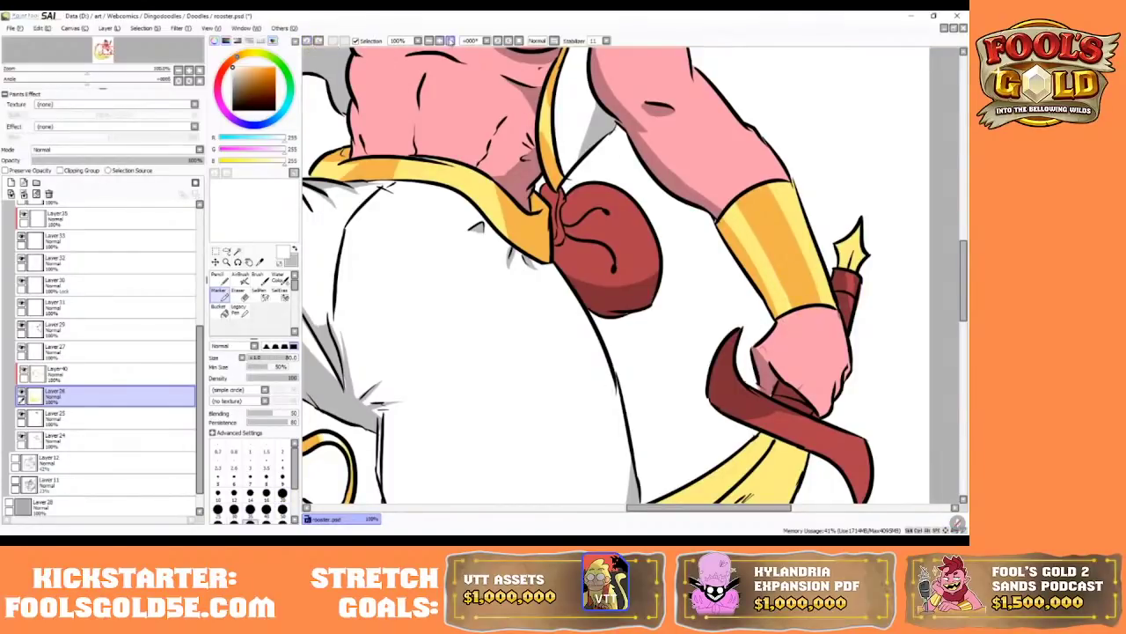
- Check the gold base layer by toggling its visibility, and set the Pencil to size 70 with the light gold sampled from the shoe
click(450, 41)
click(440, 40)
click(440, 41)
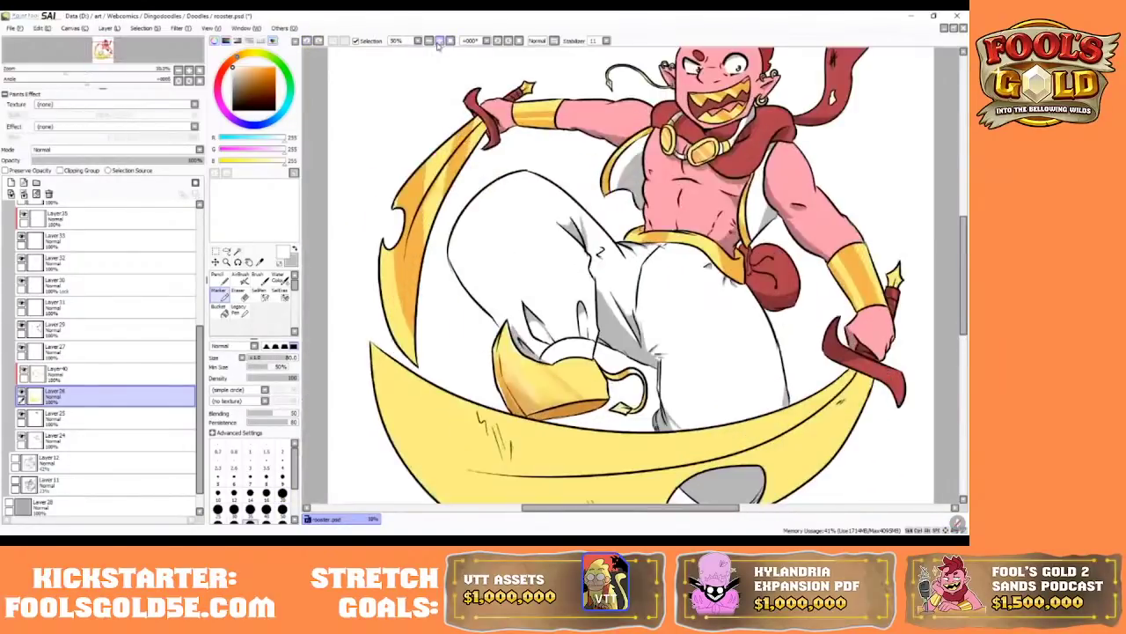
click(102, 389)
click(21, 395)
click(21, 395)
click(217, 275)
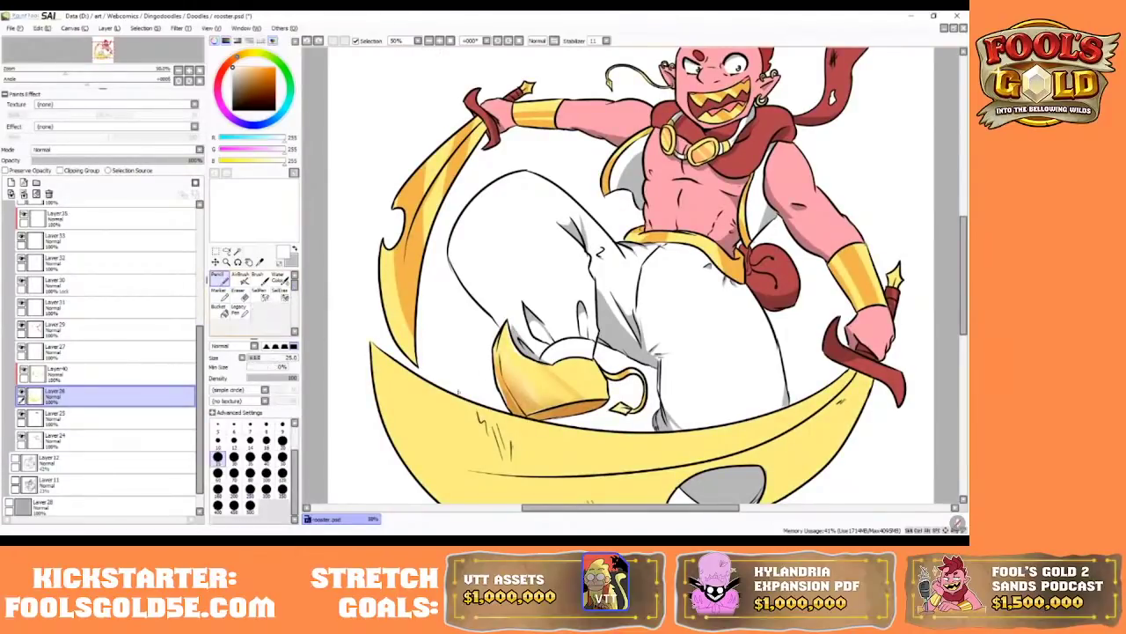
alt+click(533, 379)
key(bracketright)
key(bracketright)
key(bracketright)
key(bracketright)
key(bracketright)
key(bracketright)
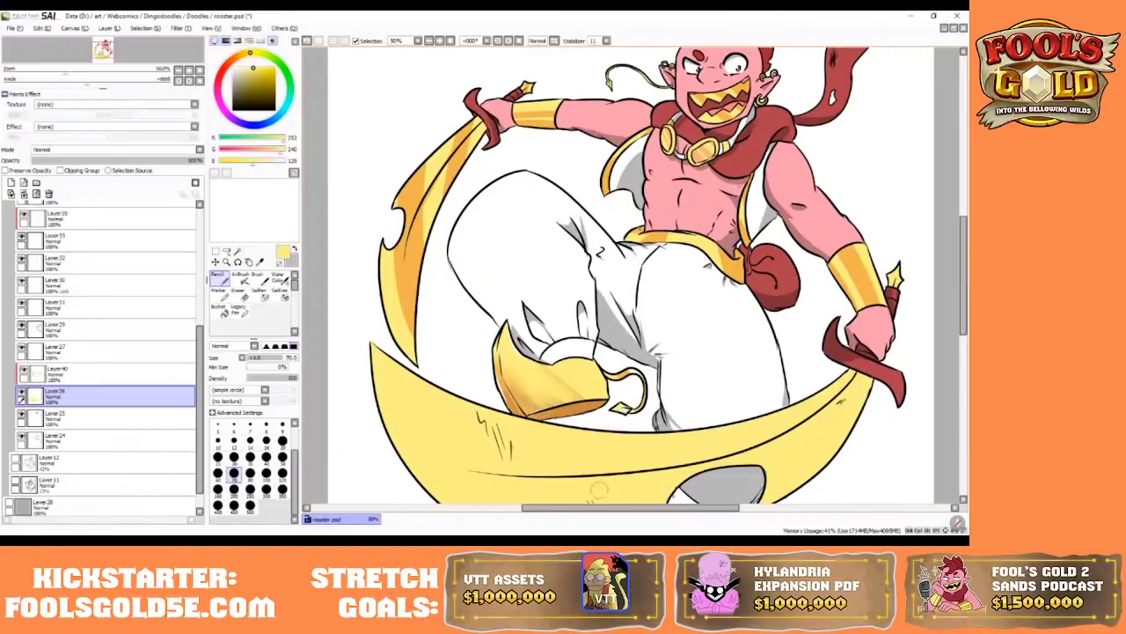
- Tell the gold base layer and Layer40 apart by toggling their visibility, and make Layer40 active with both shown
drag(699, 508, 714, 508)
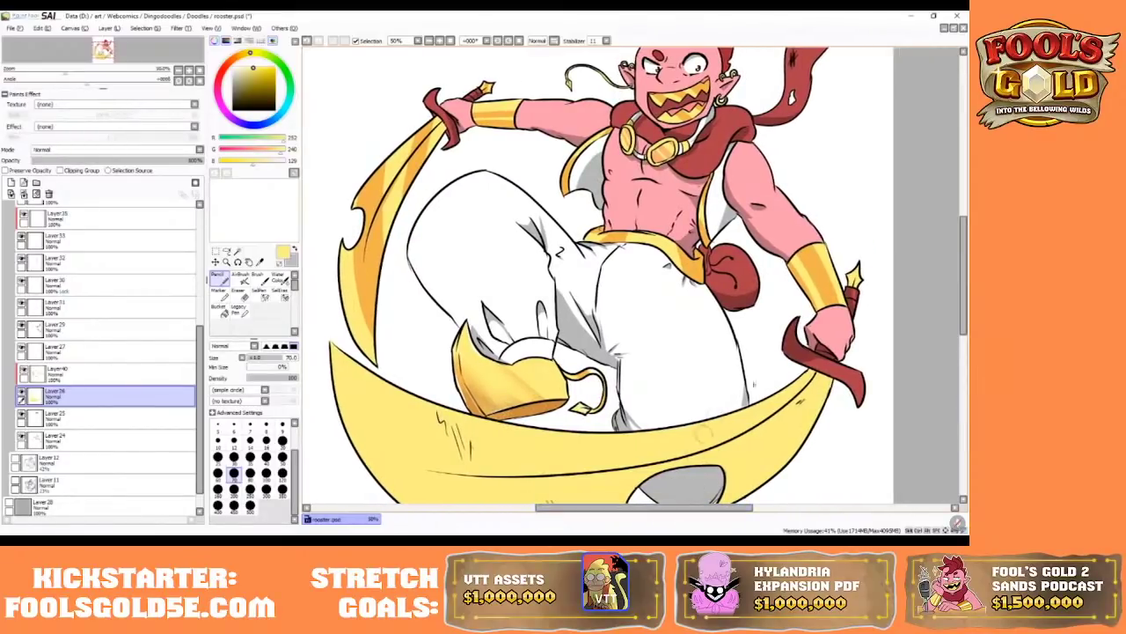
mouse_move(964, 231)
mouse_down()
mouse_move(965, 209)
mouse_move(965, 220)
mouse_up()
scroll(965, 220, down, 1)
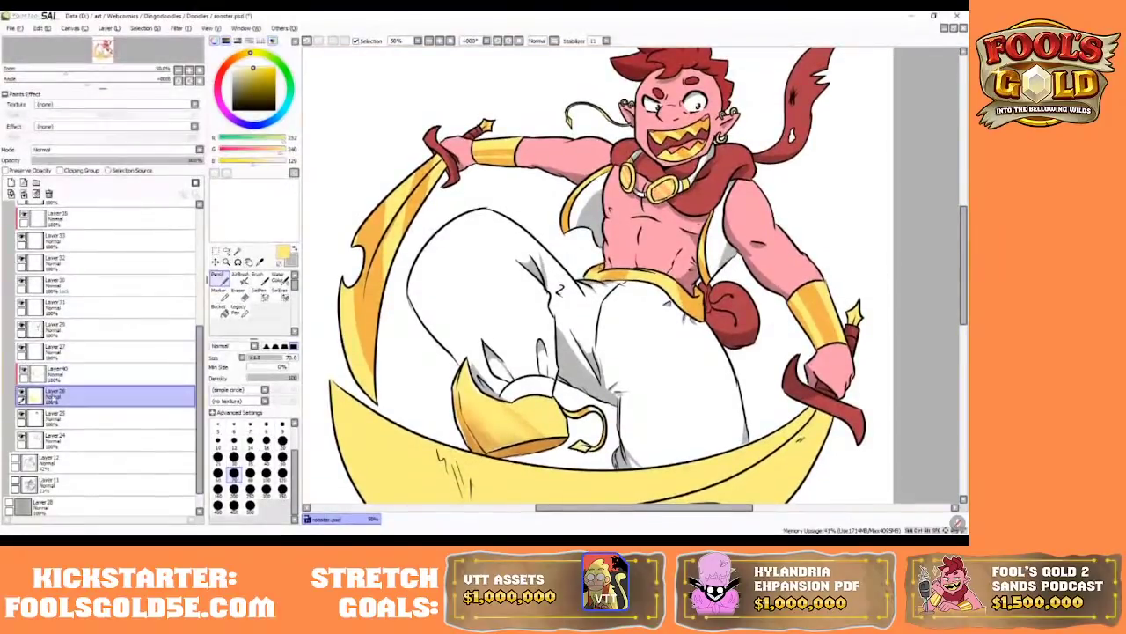
click(21, 394)
click(21, 394)
click(24, 369)
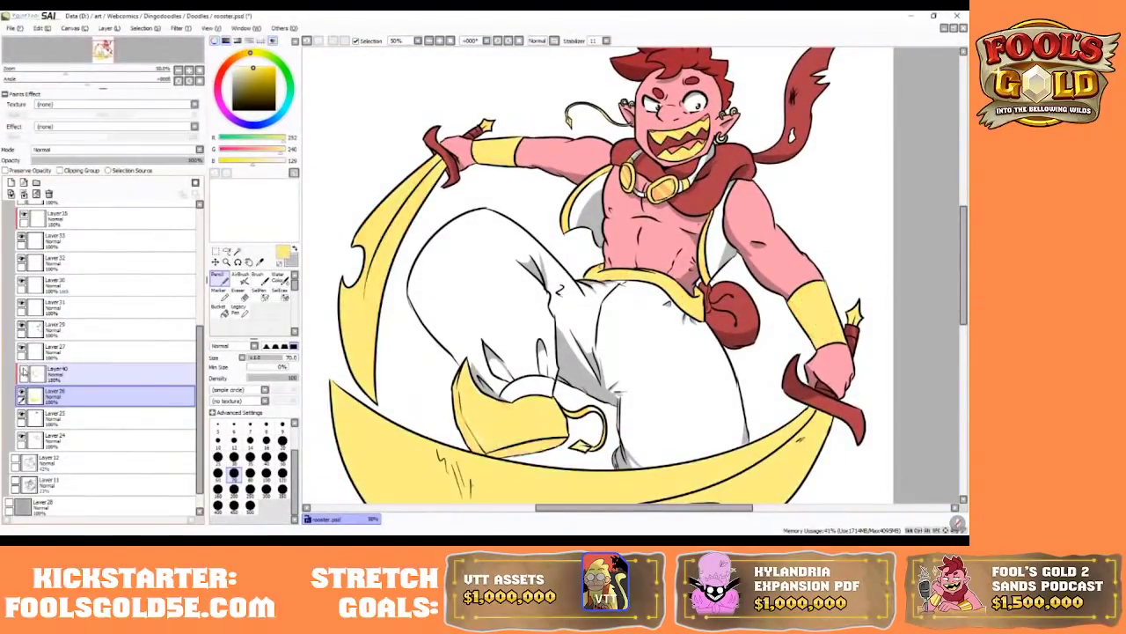
click(24, 369)
click(42, 376)
click(22, 373)
click(22, 374)
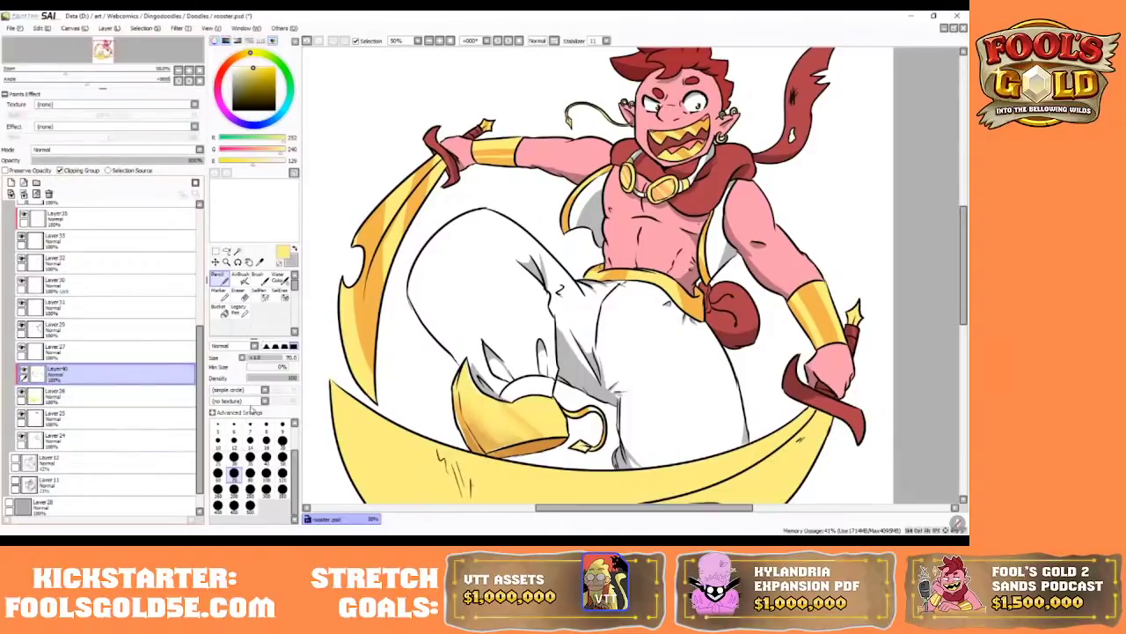
- Choose the Marker with a very pale yellow, try a highlight down the gold shoe's curve and undo it
click(218, 293)
click(236, 67)
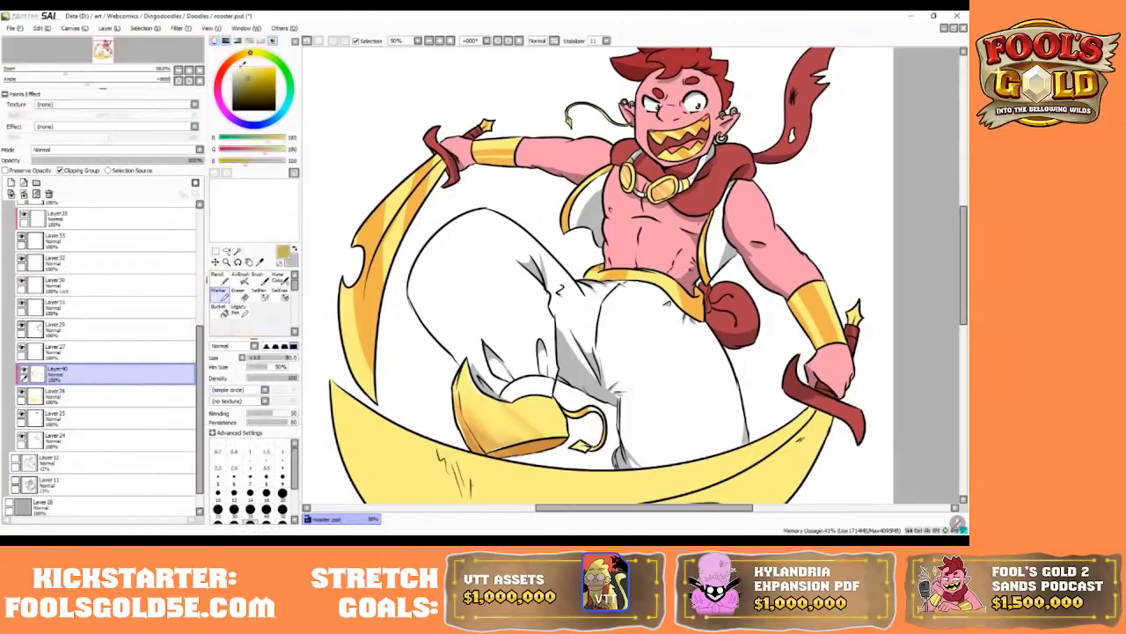
drag(472, 387, 501, 440)
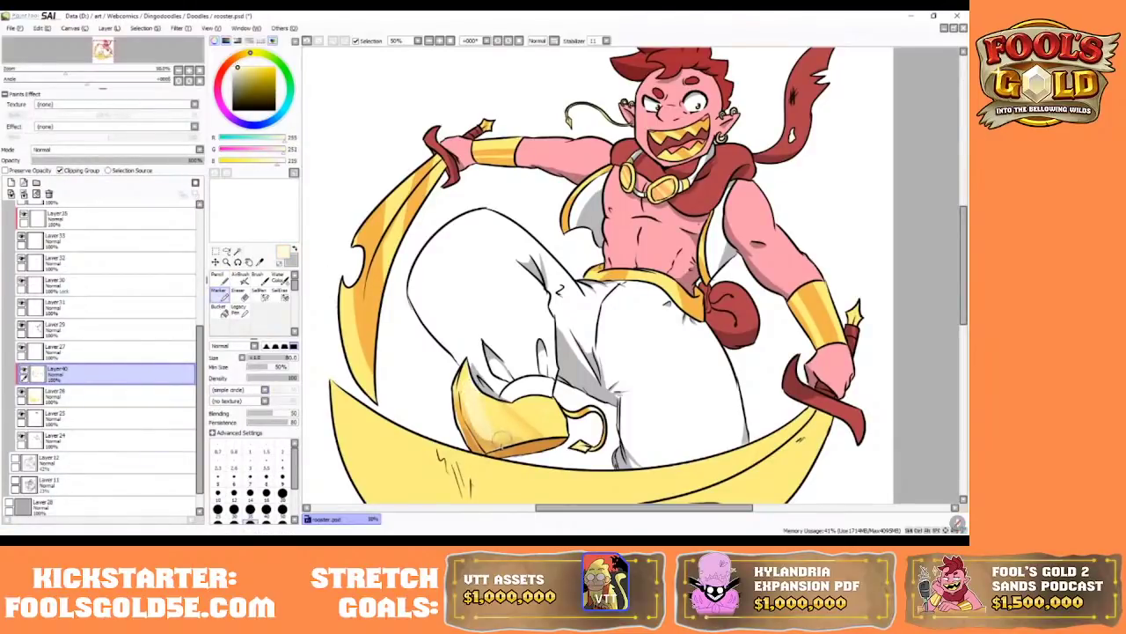
click(307, 41)
- Brush a pale yellow highlight along the bracer above the large sword's hilt with the Marker at size 60
key(bracketright)
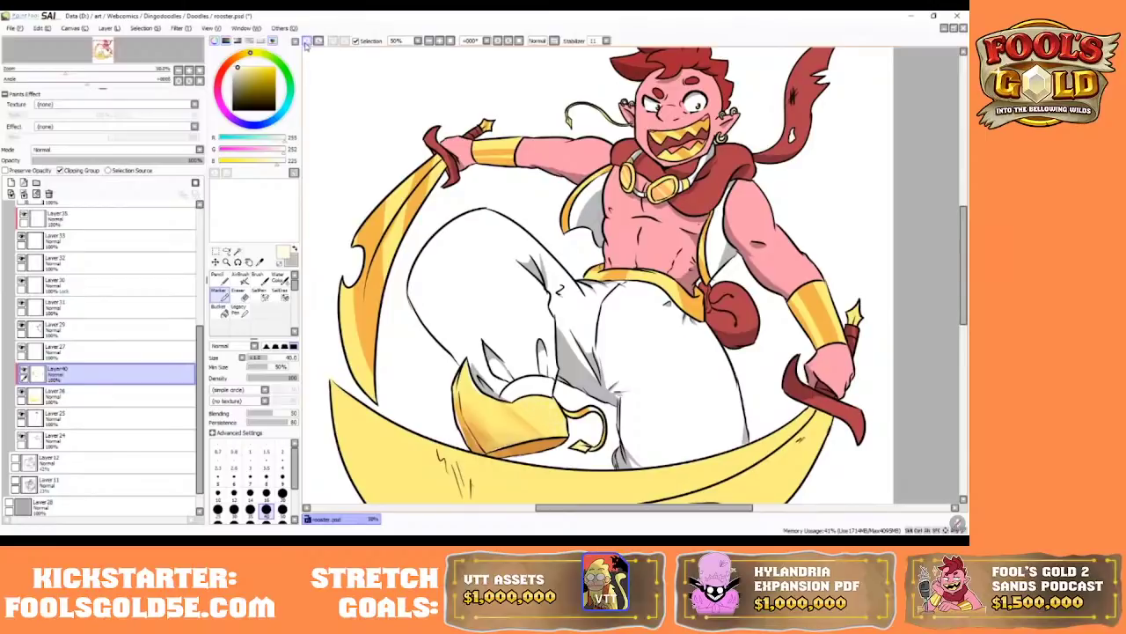
key(bracketright)
key(bracketright)
drag(801, 286, 824, 329)
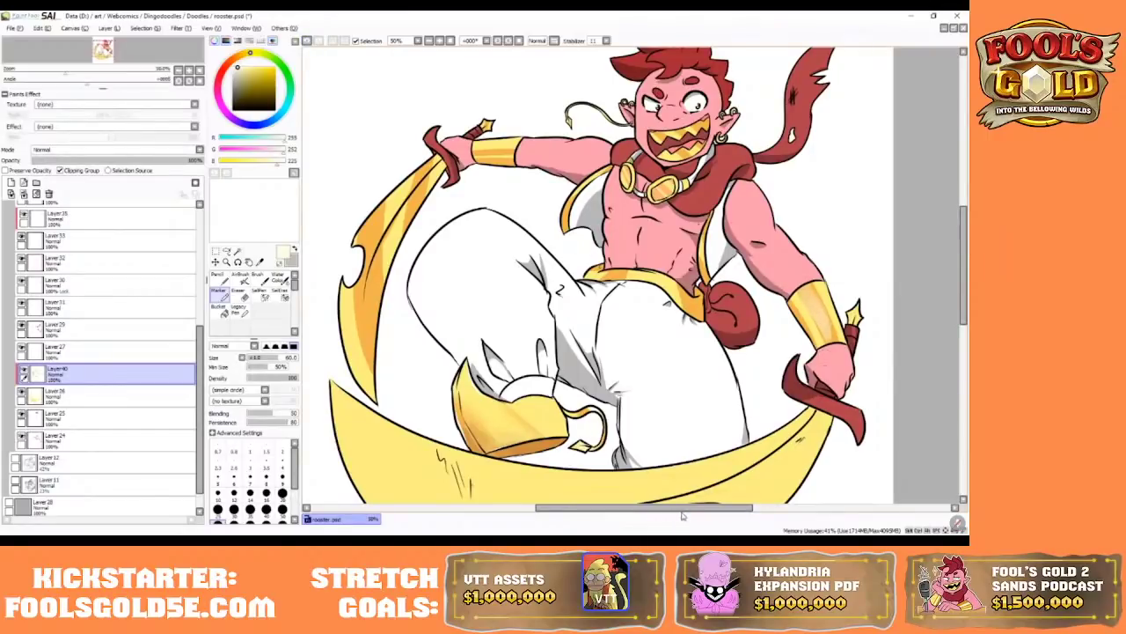
- Blend the highlight and shading stripes on the large sword arm's bracer with the Blur tool at size 120
drag(683, 509, 723, 509)
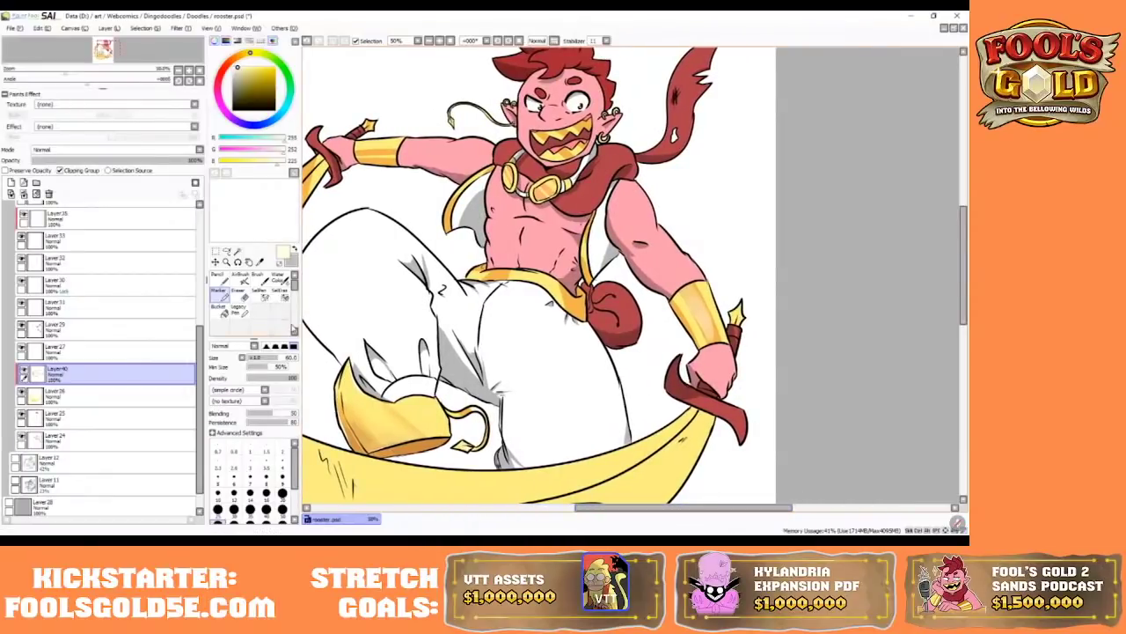
click(294, 331)
click(280, 311)
click(440, 41)
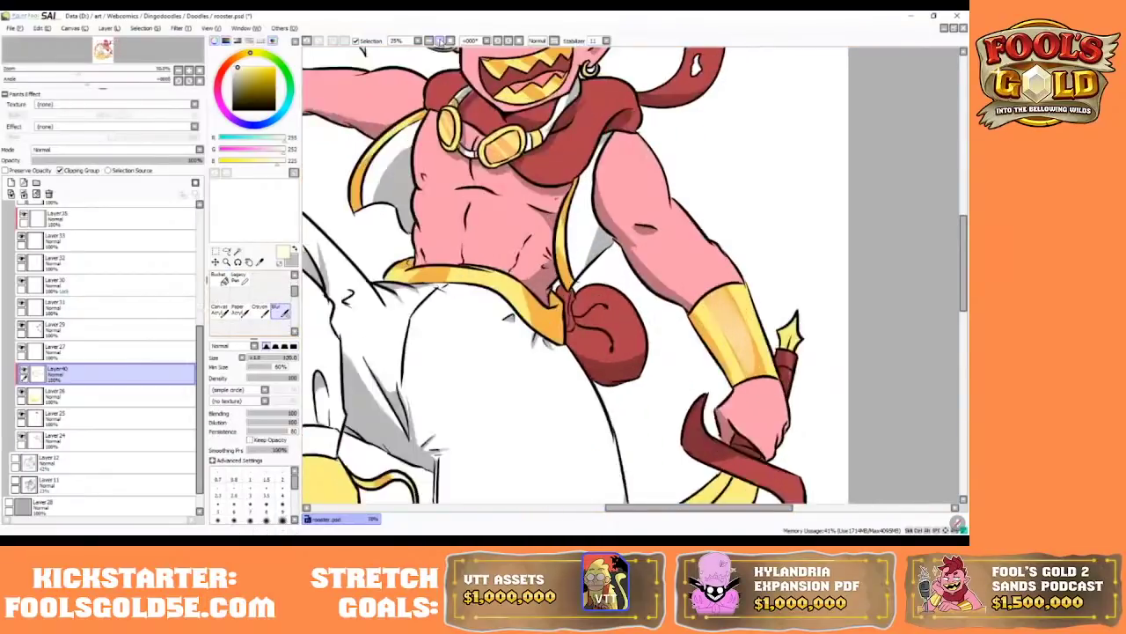
click(440, 42)
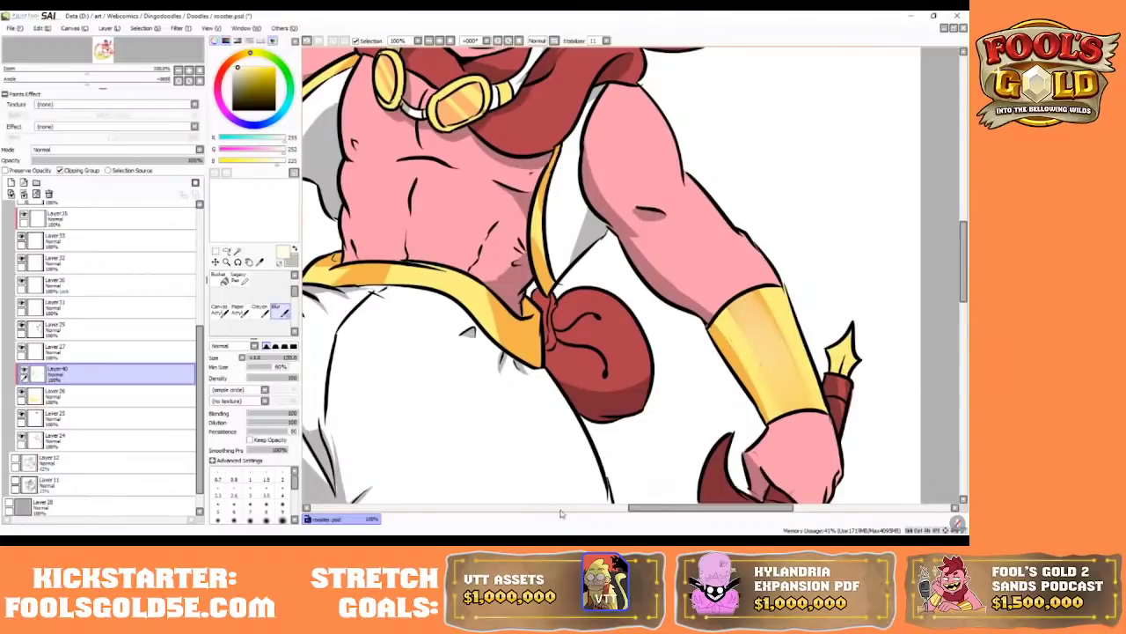
drag(666, 513, 686, 512)
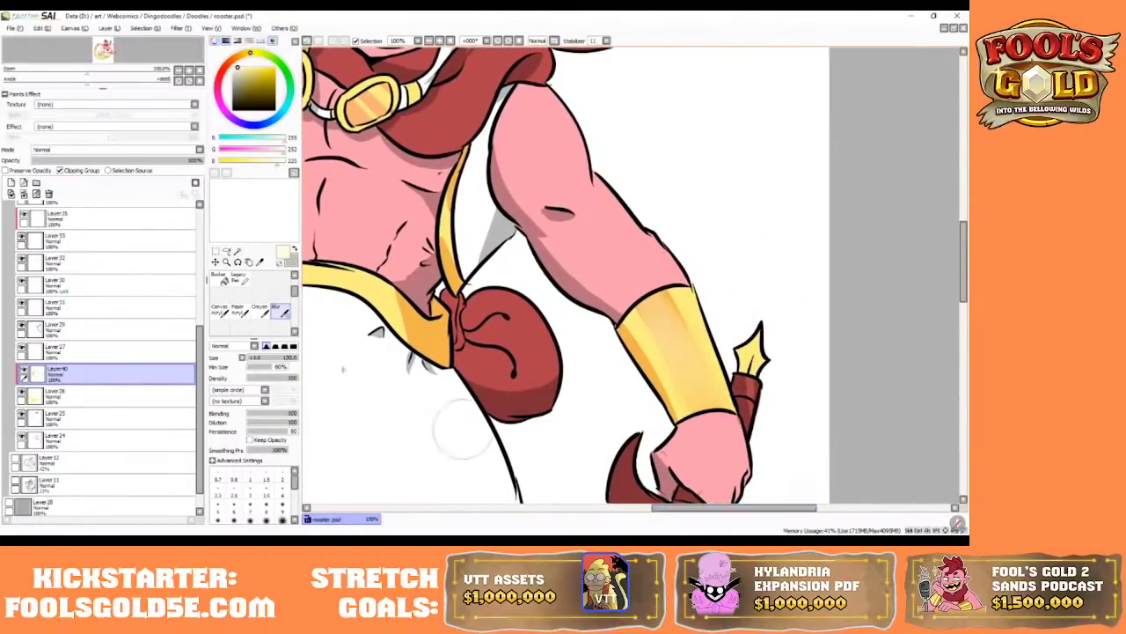
scroll(255, 294, up, 2)
- Brush orange streaks down the bracer's shaded side with the Marker at size 25, adjusting the orange sampled from the bracer
click(219, 292)
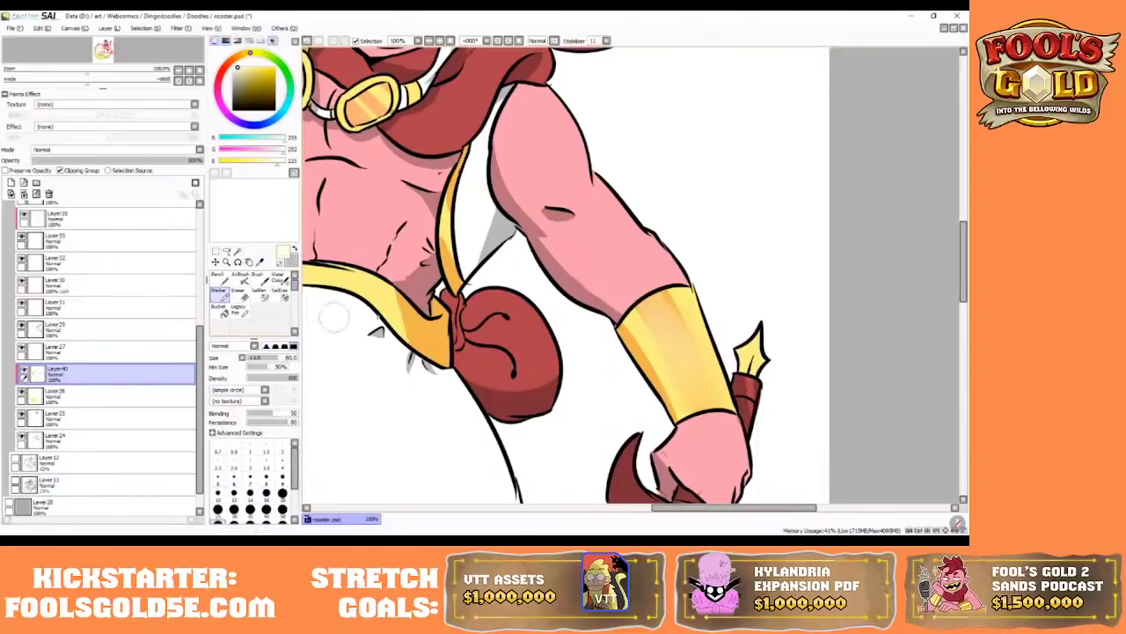
alt+click(625, 345)
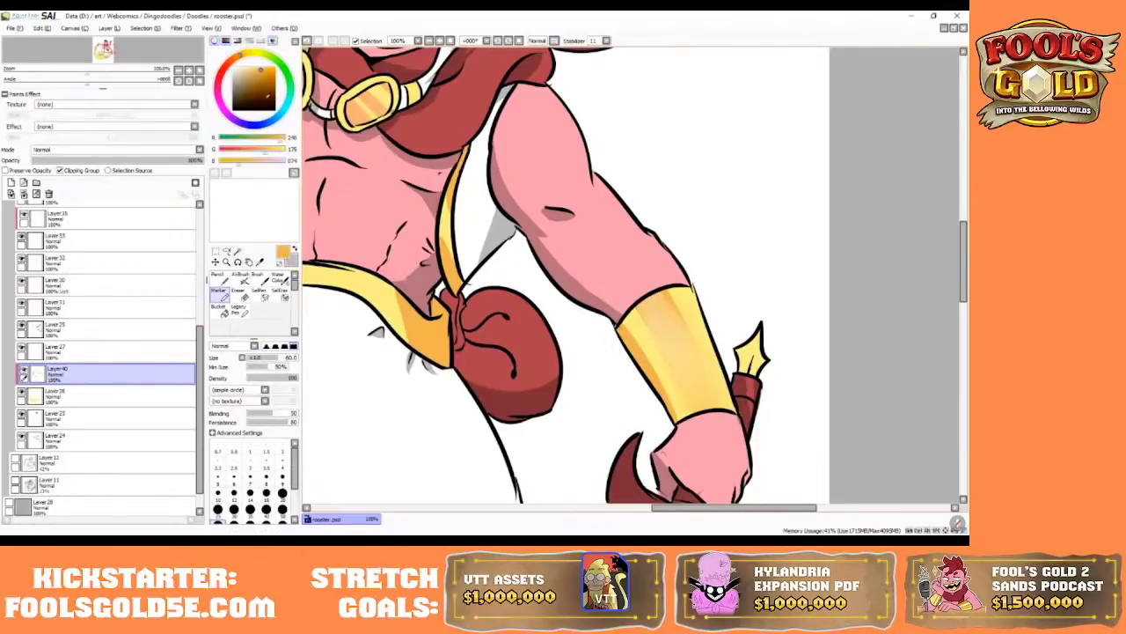
click(259, 72)
drag(257, 72, 256, 69)
click(305, 41)
key(bracketleft)
key(bracketleft)
key(bracketleft)
key(bracketleft)
key(bracketleft)
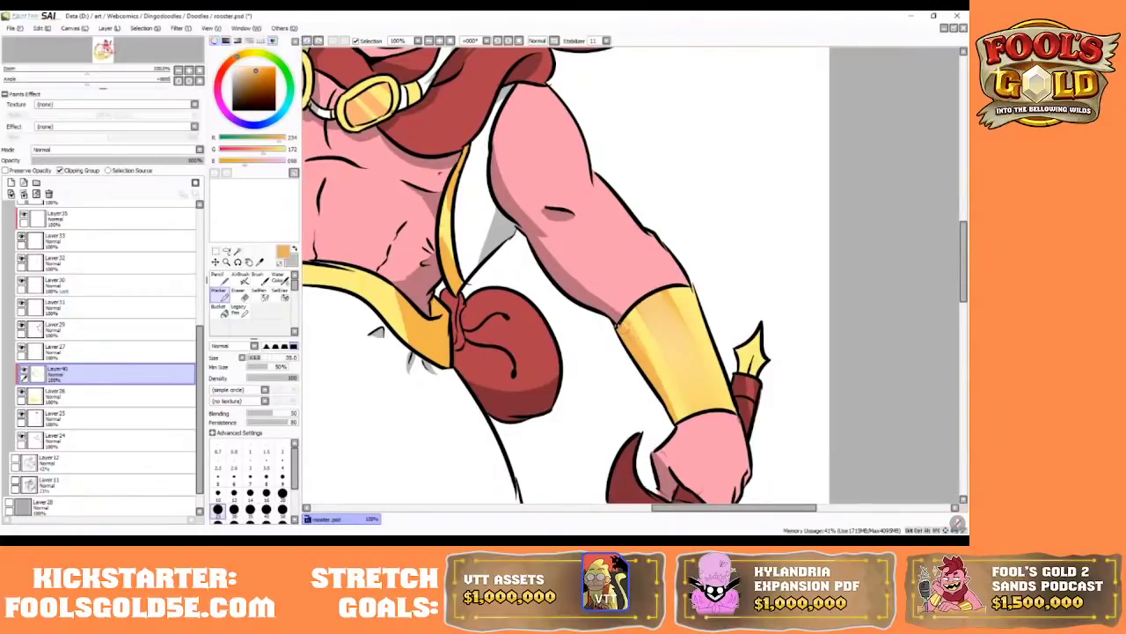
drag(623, 327, 613, 323)
drag(654, 396, 660, 401)
drag(635, 301, 693, 415)
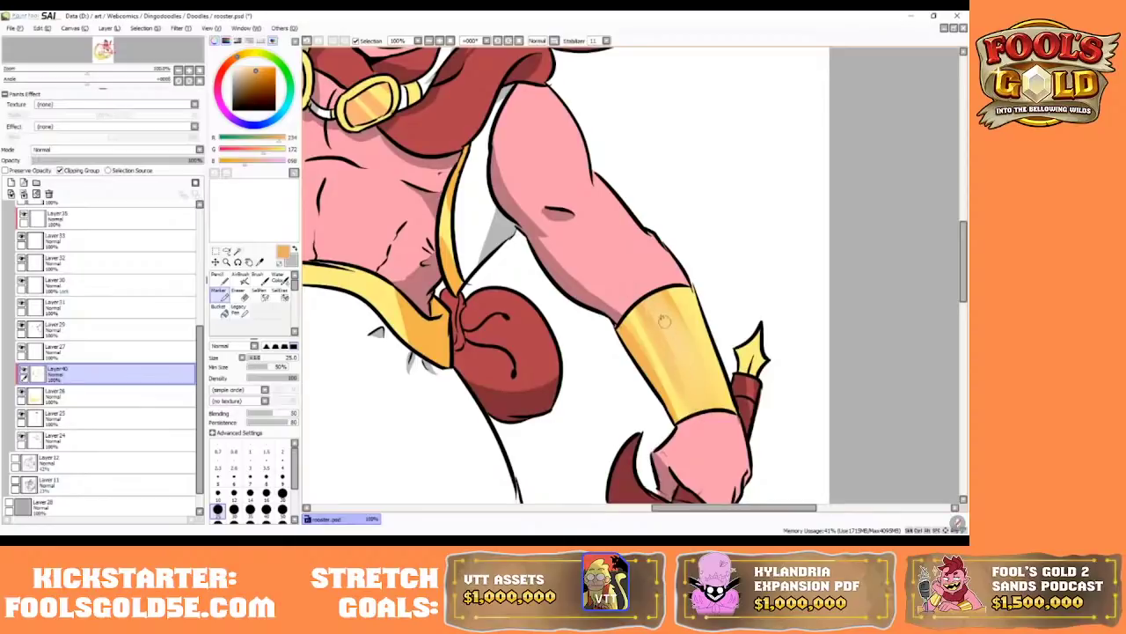
drag(642, 280, 678, 370)
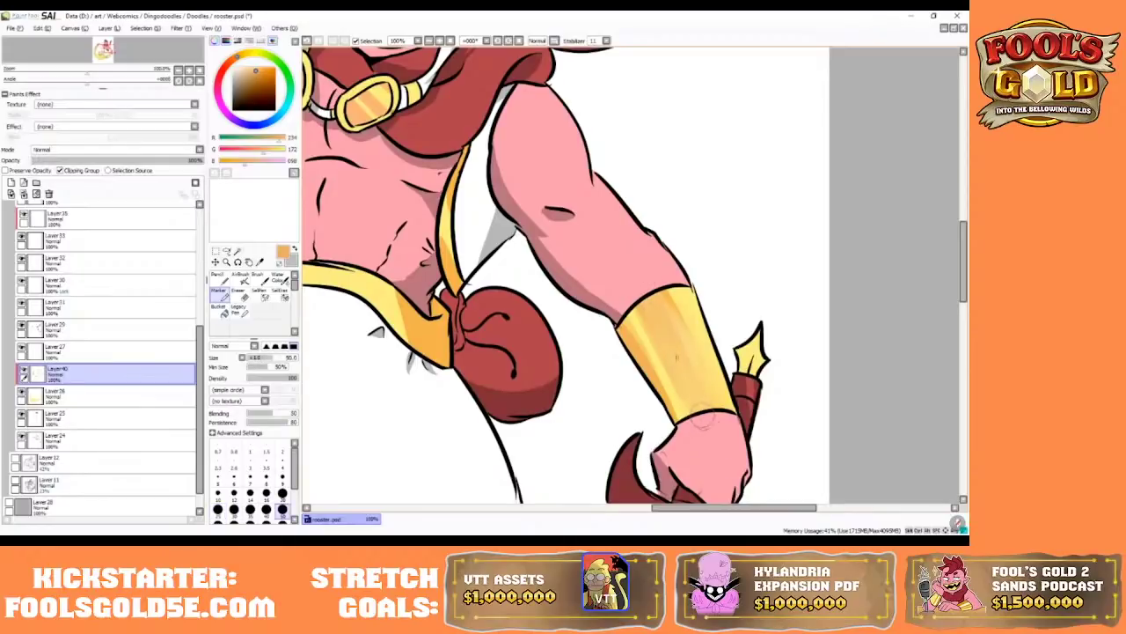
- Add a broader orange streak down the bracer with the Marker at size 50 and choose the Blur tool
drag(630, 275, 700, 426)
click(294, 330)
click(279, 325)
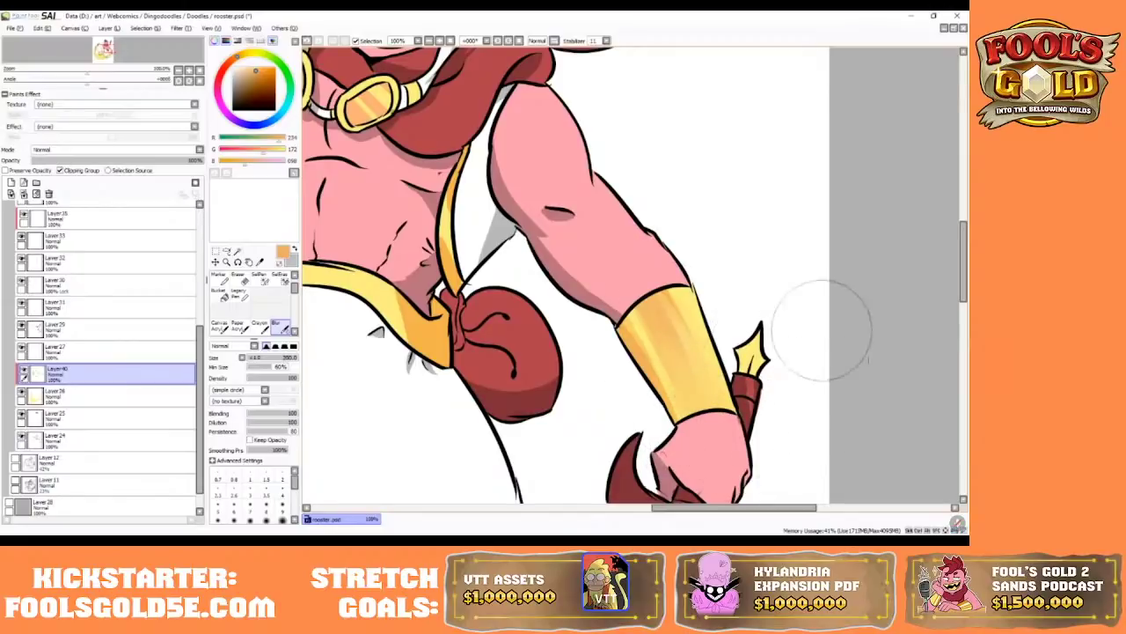
- Draw thin orange accent lines along the bracer's rims with the Pencil at size 20
click(293, 275)
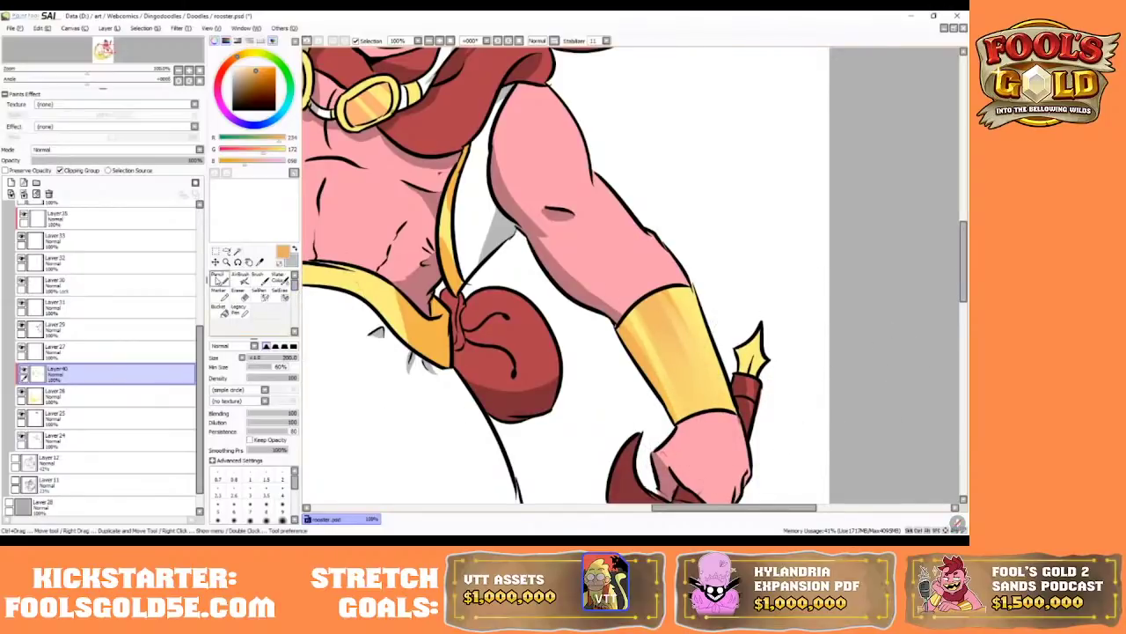
click(220, 278)
key([)
key([)
key([)
key([)
key([)
key([)
key([)
mouse_move(639, 323)
mouse_down()
mouse_move(629, 328)
mouse_move(647, 303)
mouse_up()
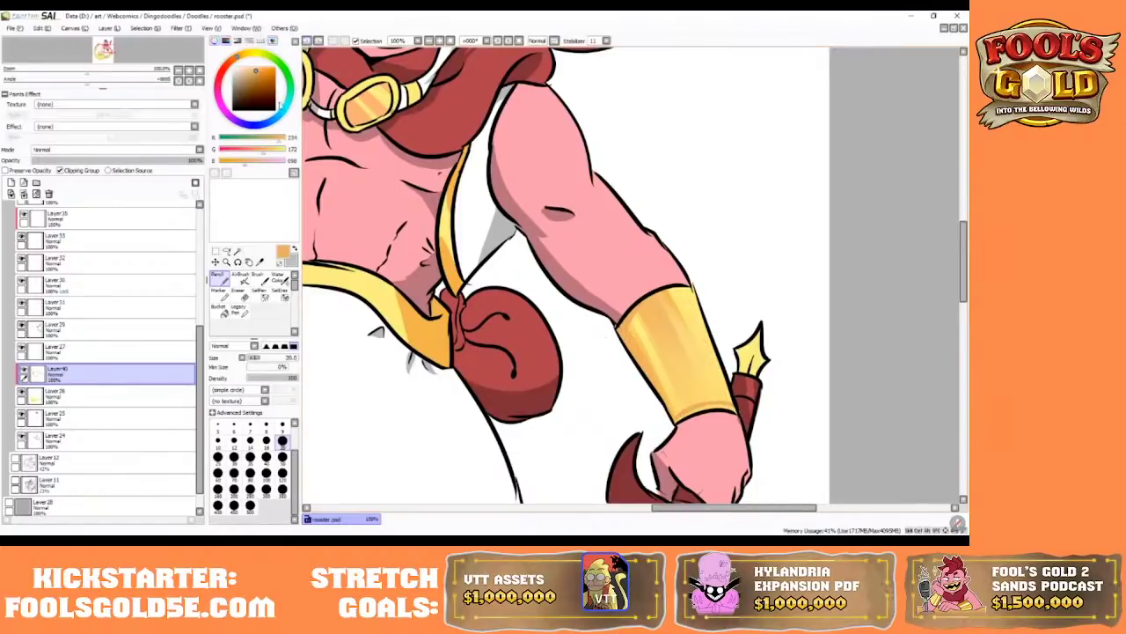
- Brush a deeper, redder orange into the bracer's upper edge with the Marker at size 50
click(269, 73)
drag(239, 58, 230, 61)
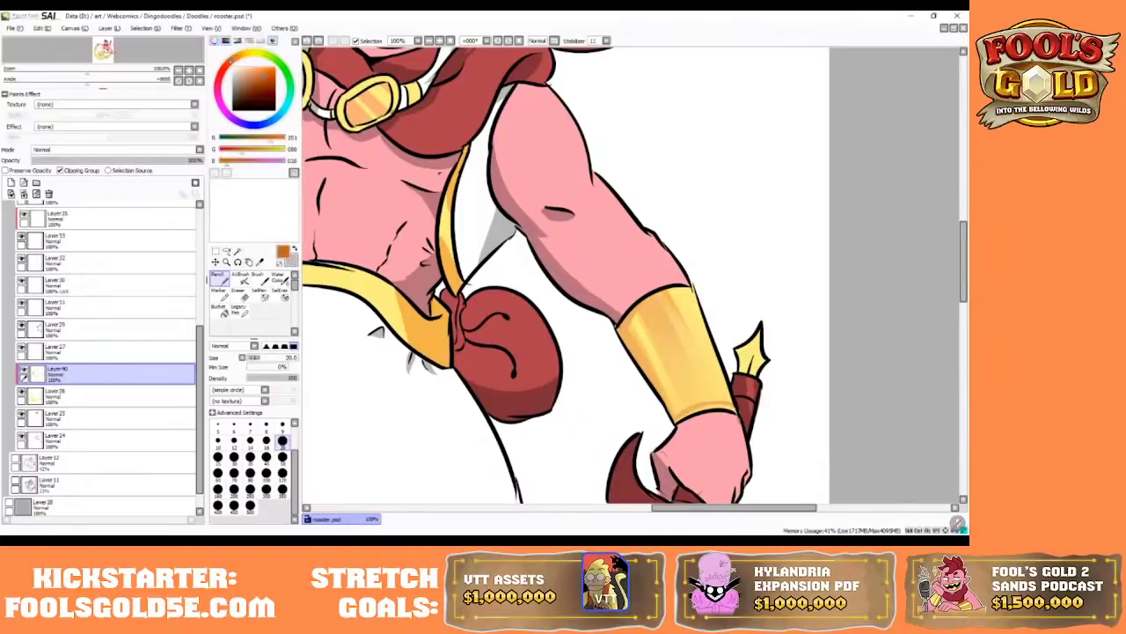
click(219, 292)
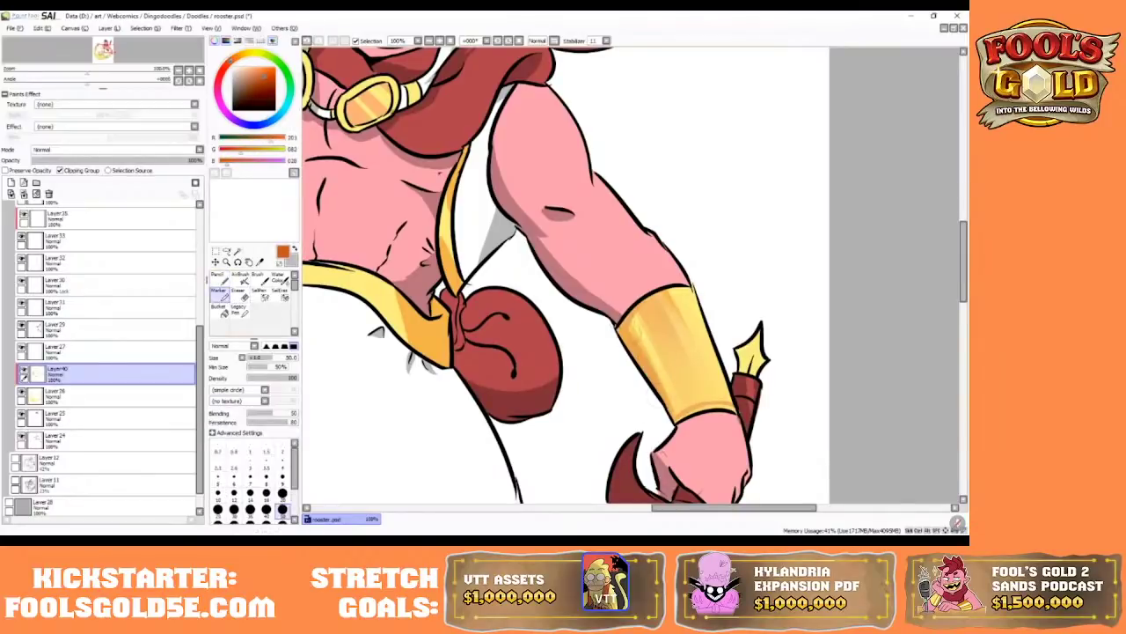
mouse_move(639, 315)
mouse_down()
mouse_move(678, 387)
mouse_move(676, 364)
mouse_move(694, 386)
mouse_move(662, 299)
mouse_up()
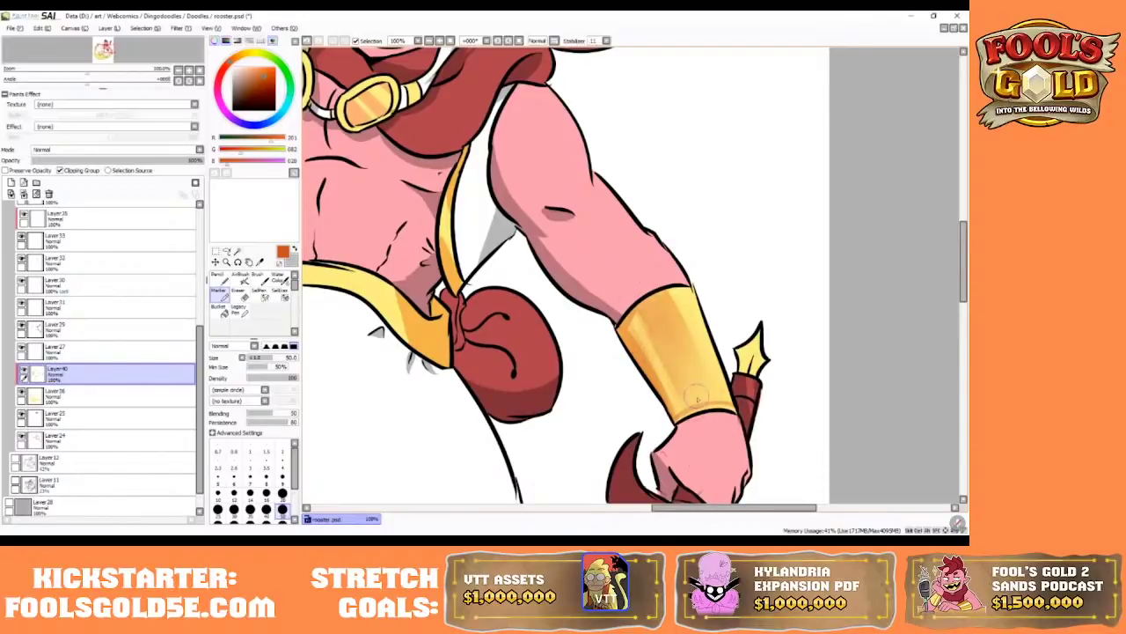
- Darken the bracer's wrist-side rim with the Marker at size 14, and pick a pale peach for the Pencil
key(bracketleft)
key(bracketleft)
key(bracketleft)
key(bracketleft)
key(bracketleft)
key(bracketleft)
key(bracketleft)
drag(674, 417, 705, 412)
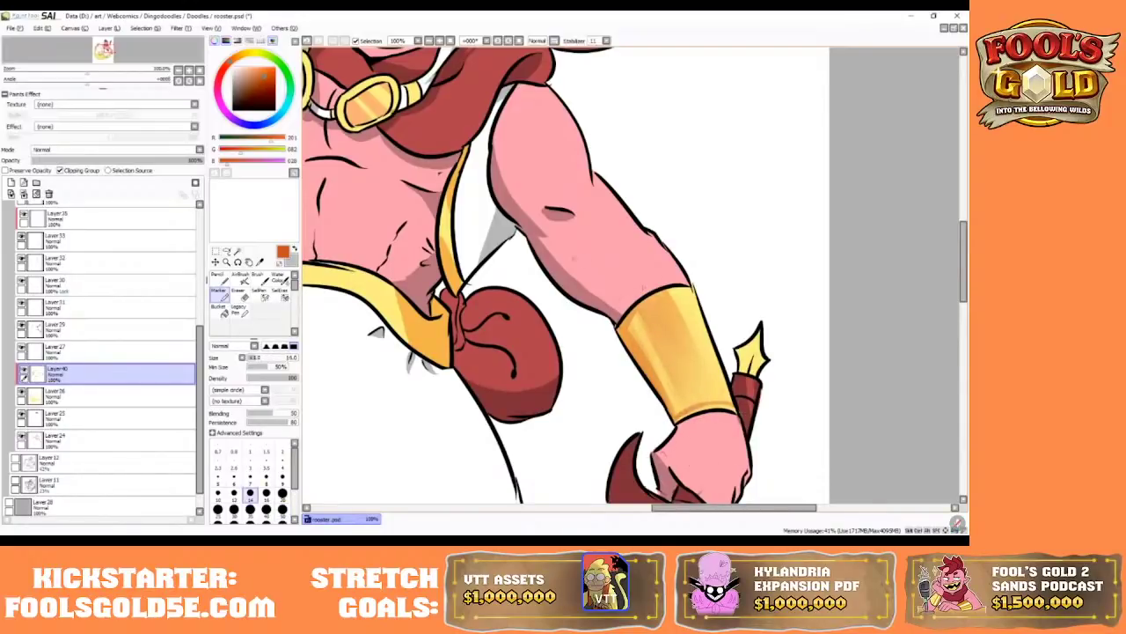
click(218, 275)
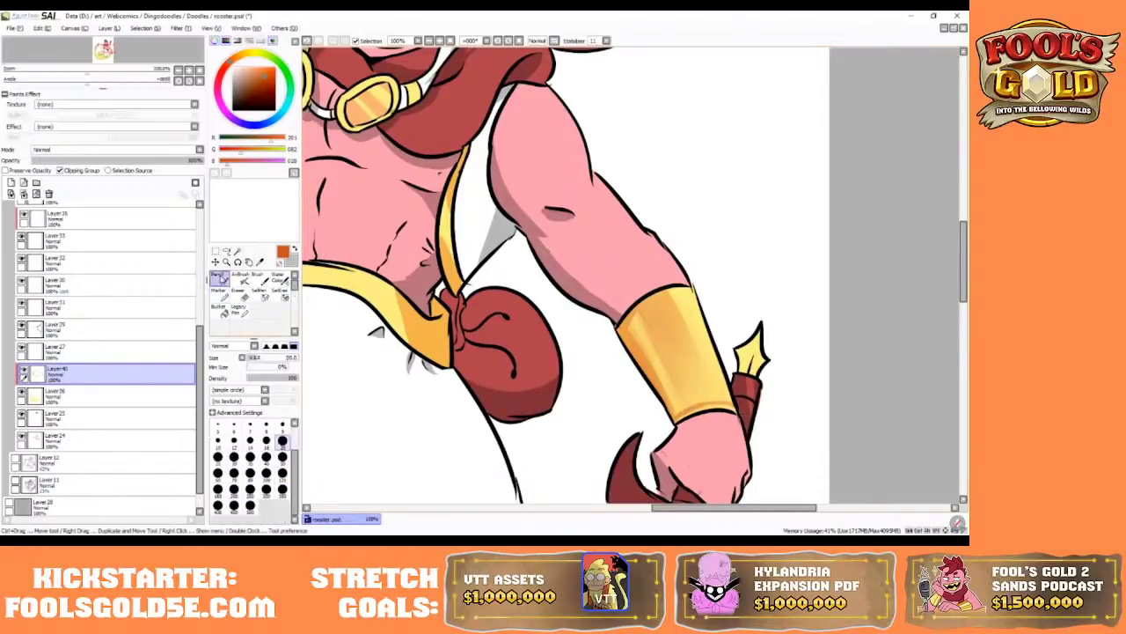
click(249, 67)
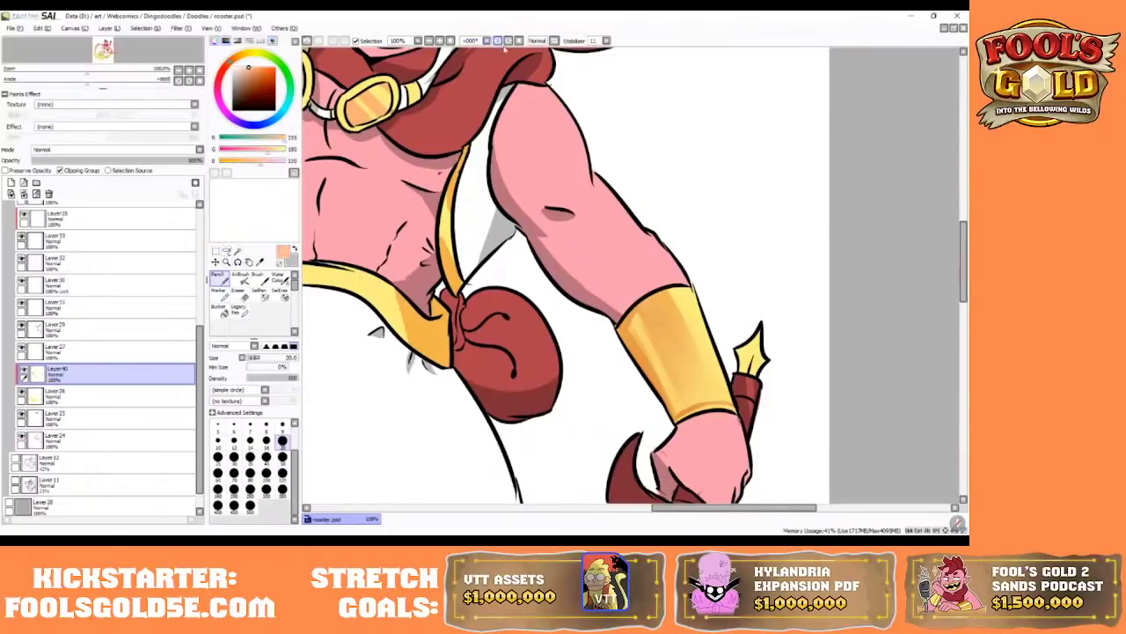
- Collapse the Set4 folder and add a new layer directly above the opacity-locked layer in Set3
click(450, 41)
click(440, 41)
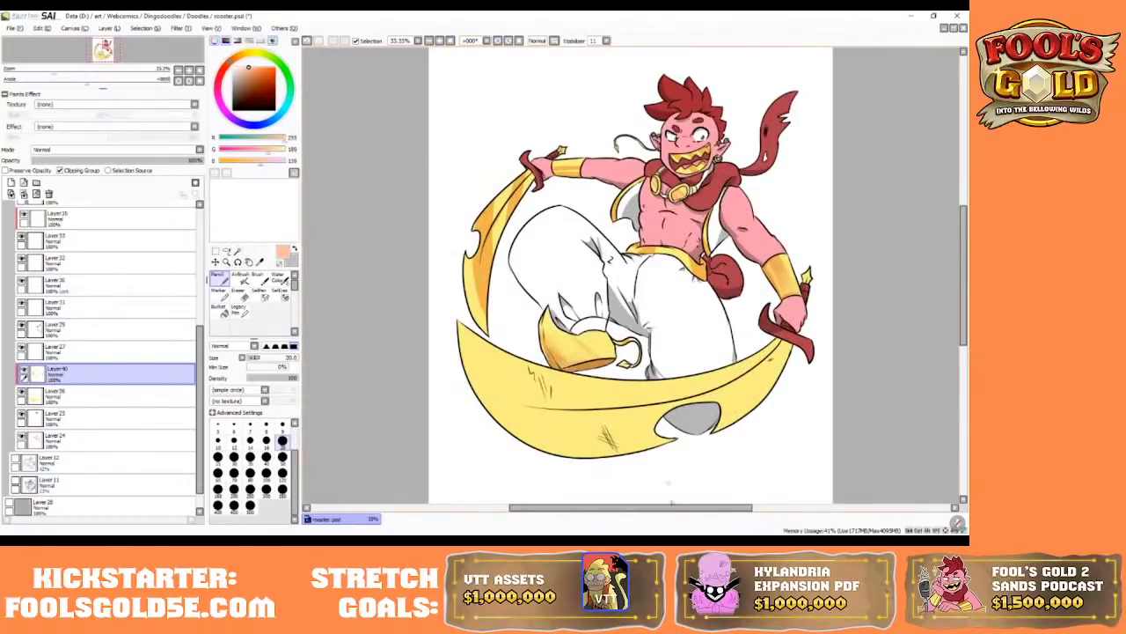
drag(672, 503, 689, 503)
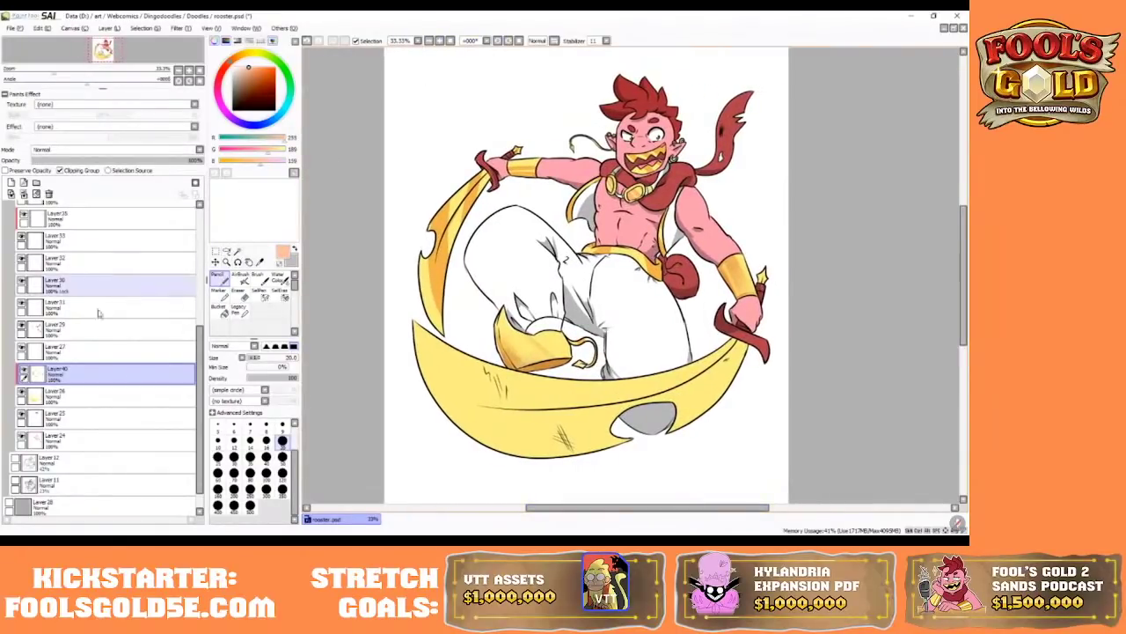
drag(201, 336, 201, 217)
click(31, 340)
click(72, 301)
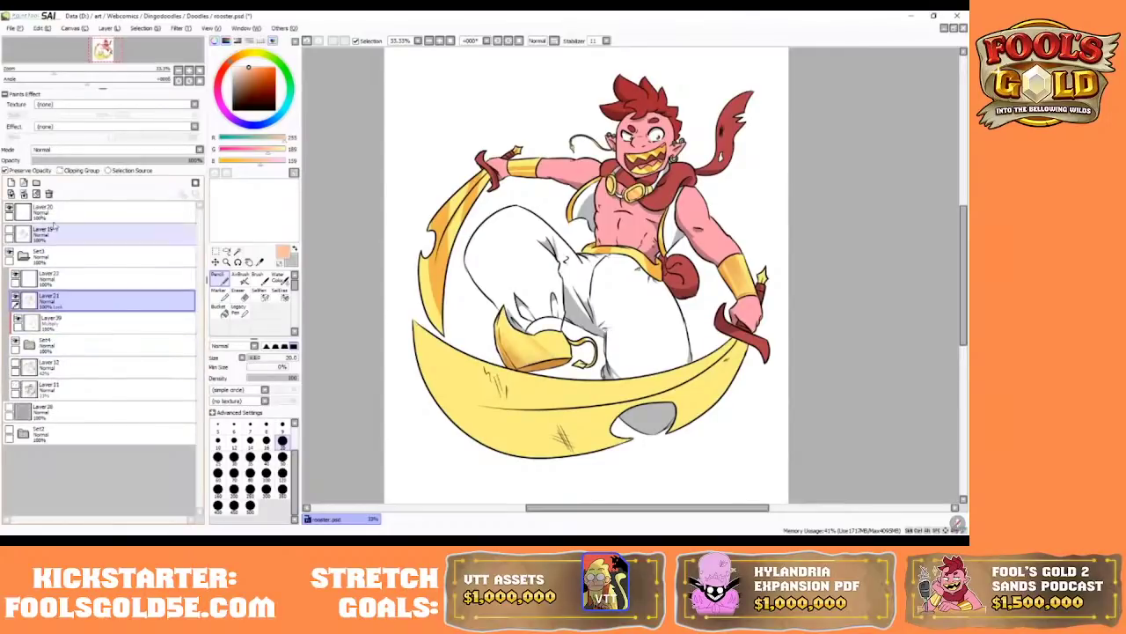
click(10, 182)
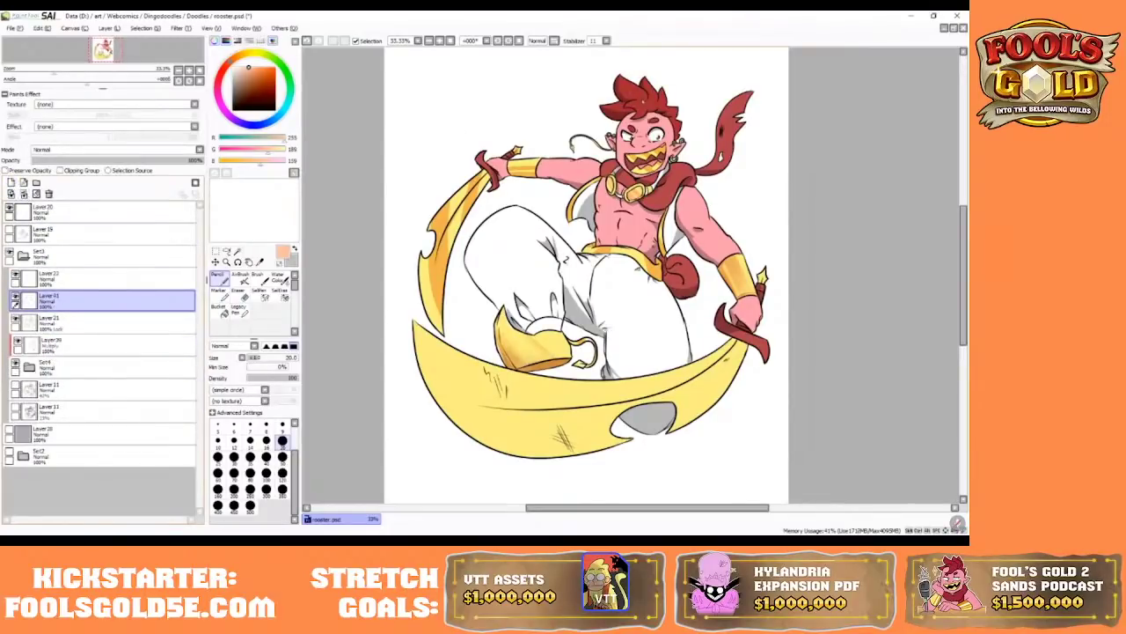
- Hand-letter the title "Rooster" beside the character's head with the Pencil at size 25 in the dark red sampled from his hair
right_click(633, 97)
key(bracketright)
key(bracketright)
key(bracketright)
key(bracketright)
key(bracketright)
key(bracketright)
key(bracketright)
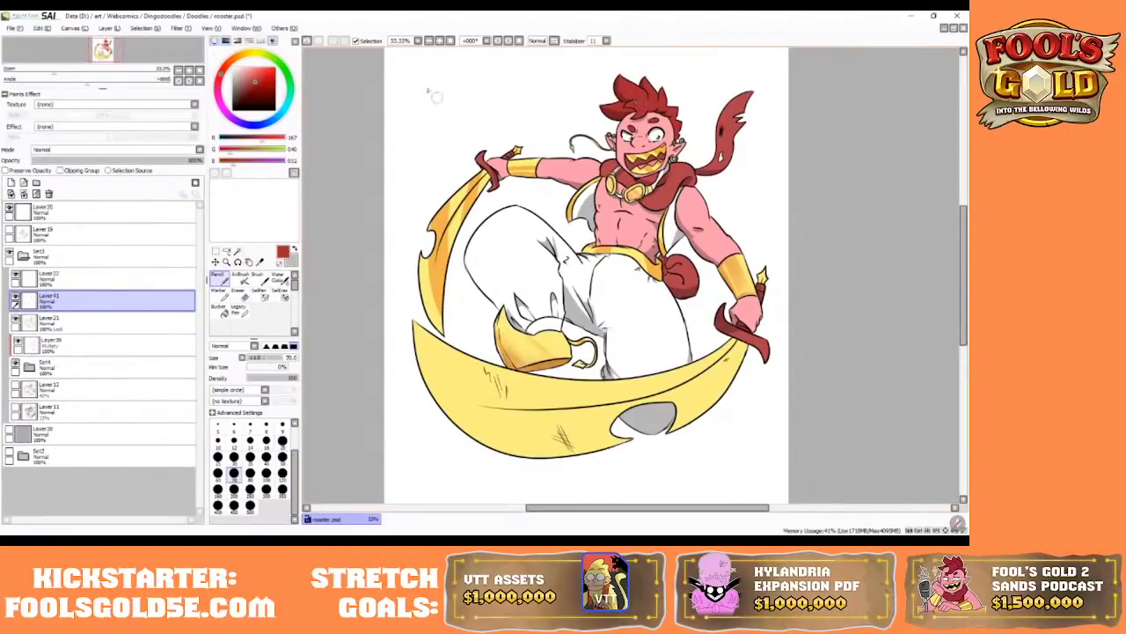
key(bracketright)
key(bracketright)
drag(433, 76, 427, 114)
mouse_move(420, 81)
mouse_down()
mouse_move(454, 74)
mouse_move(440, 97)
mouse_move(456, 114)
mouse_move(467, 94)
mouse_move(517, 114)
mouse_move(530, 93)
mouse_move(547, 111)
mouse_up()
mouse_move(549, 97)
mouse_down()
mouse_move(549, 114)
mouse_move(564, 93)
mouse_up()
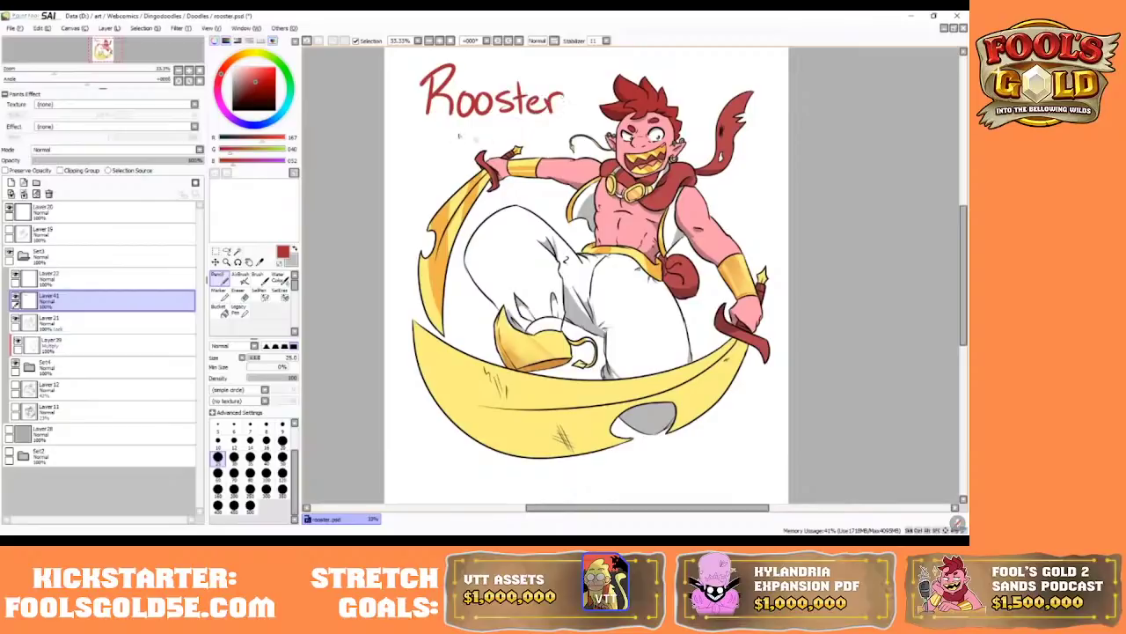
- Underline the title "Rooster" with a sweeping dark red Pencil stroke
drag(437, 136, 561, 123)
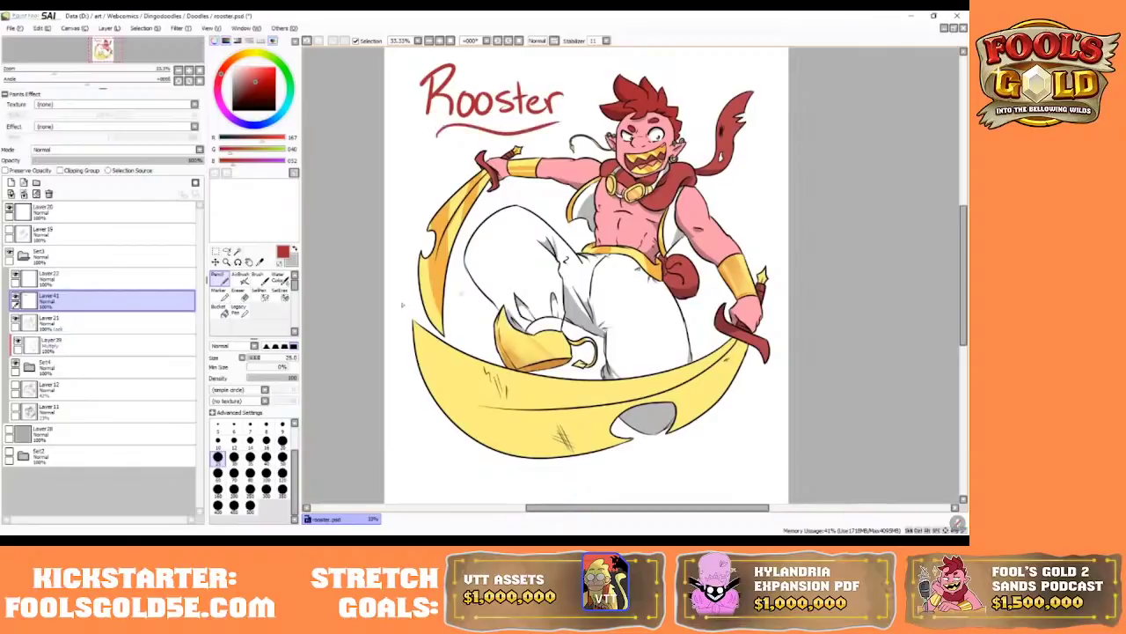
drag(638, 509, 654, 509)
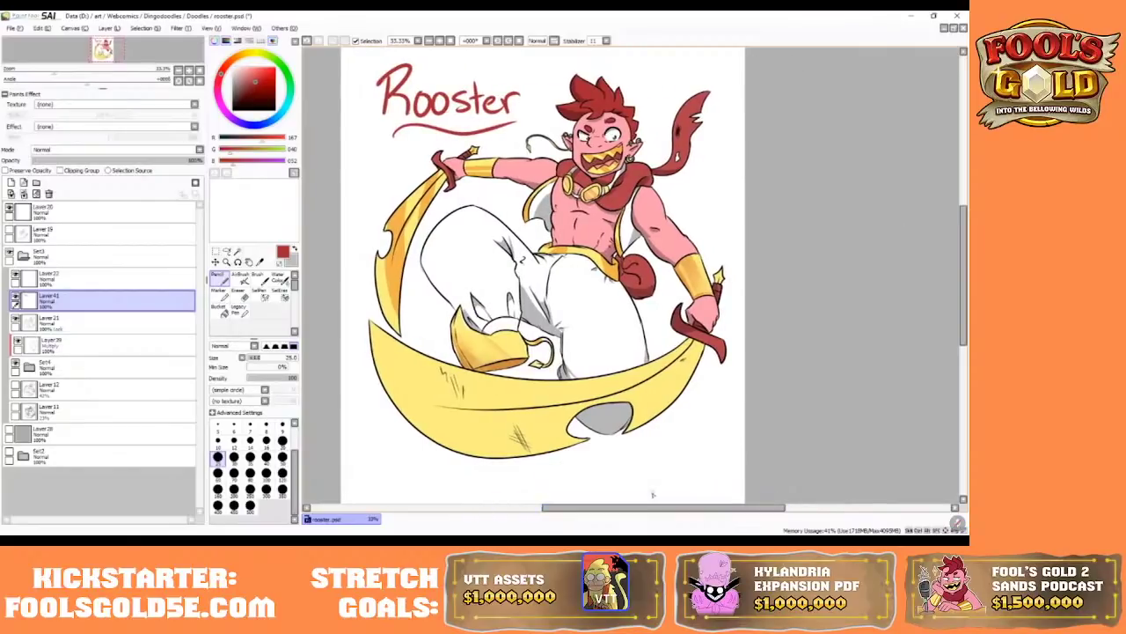
scroll(445, 62, up, 1)
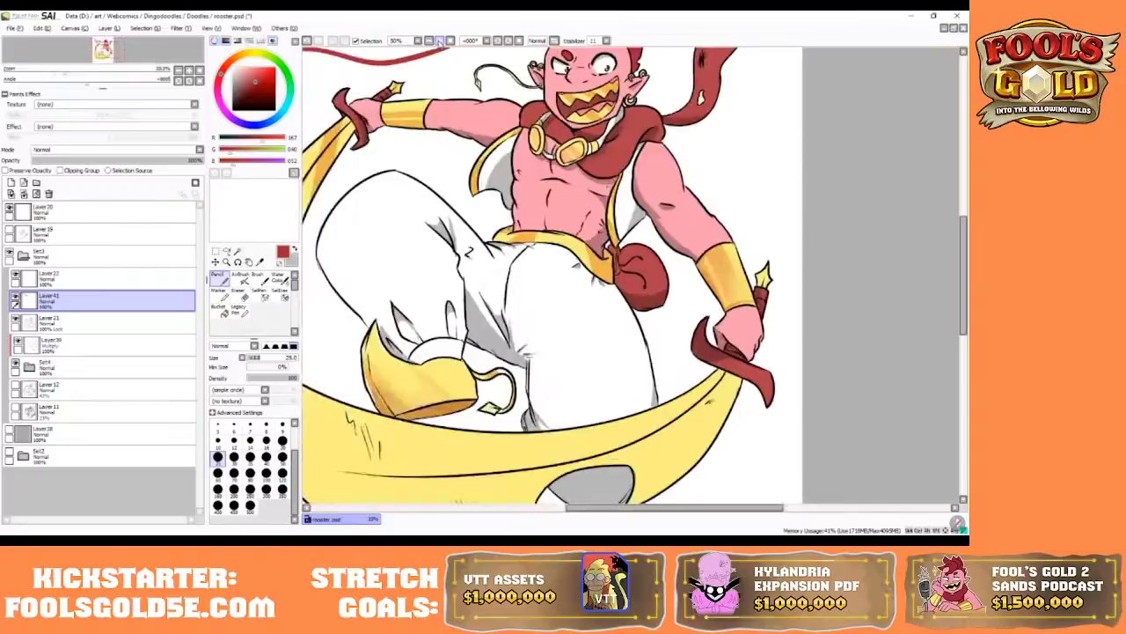
drag(958, 222, 957, 195)
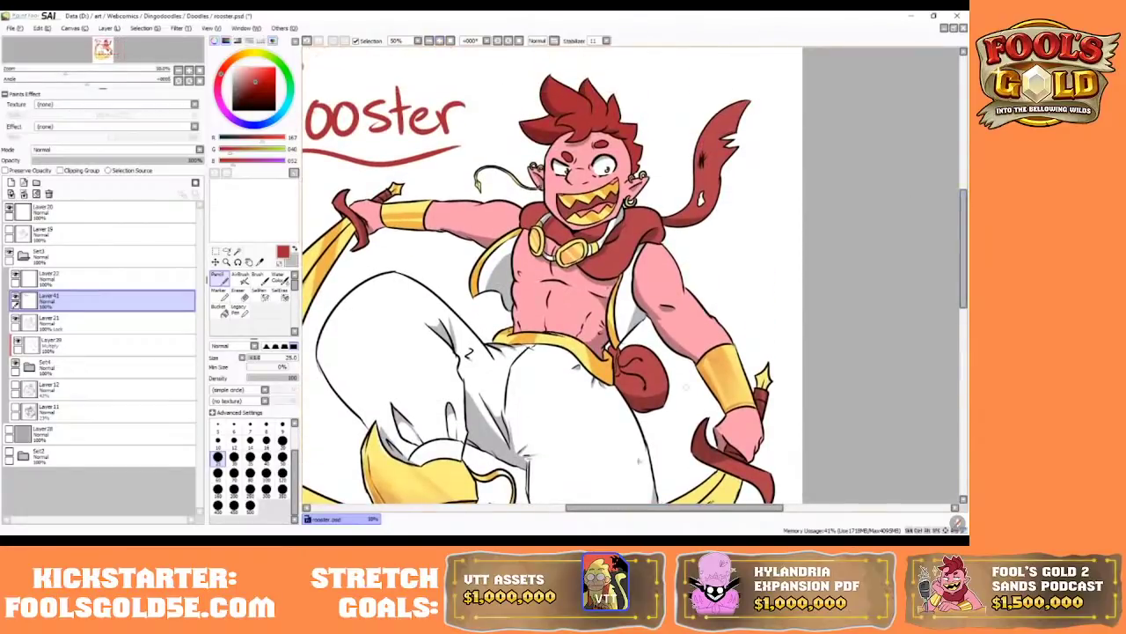
drag(670, 508, 658, 508)
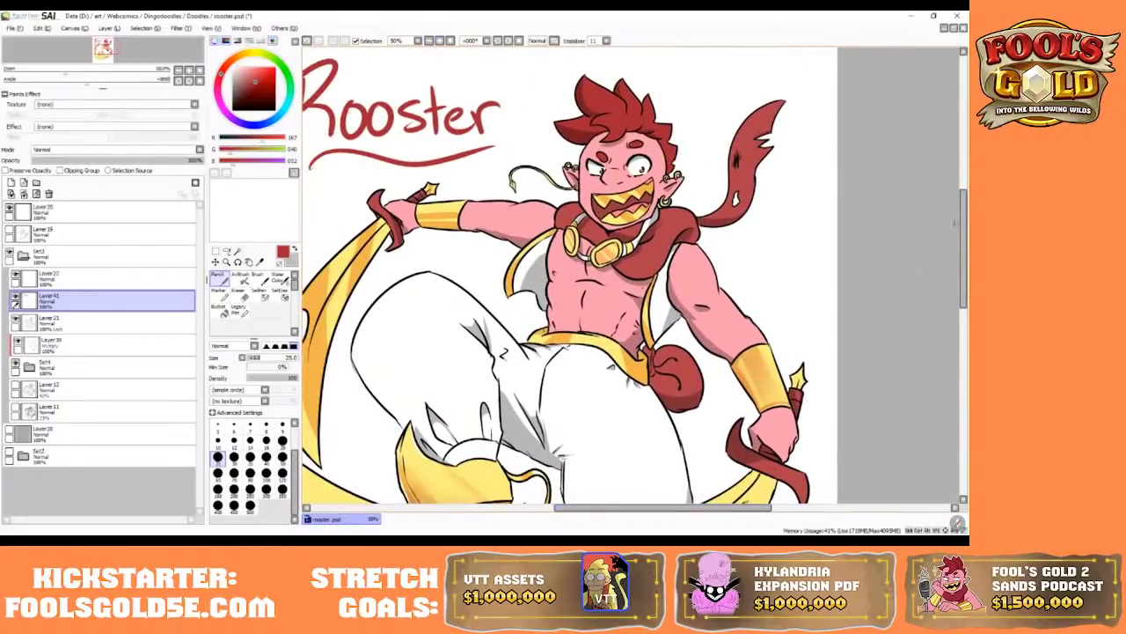
drag(961, 222, 962, 240)
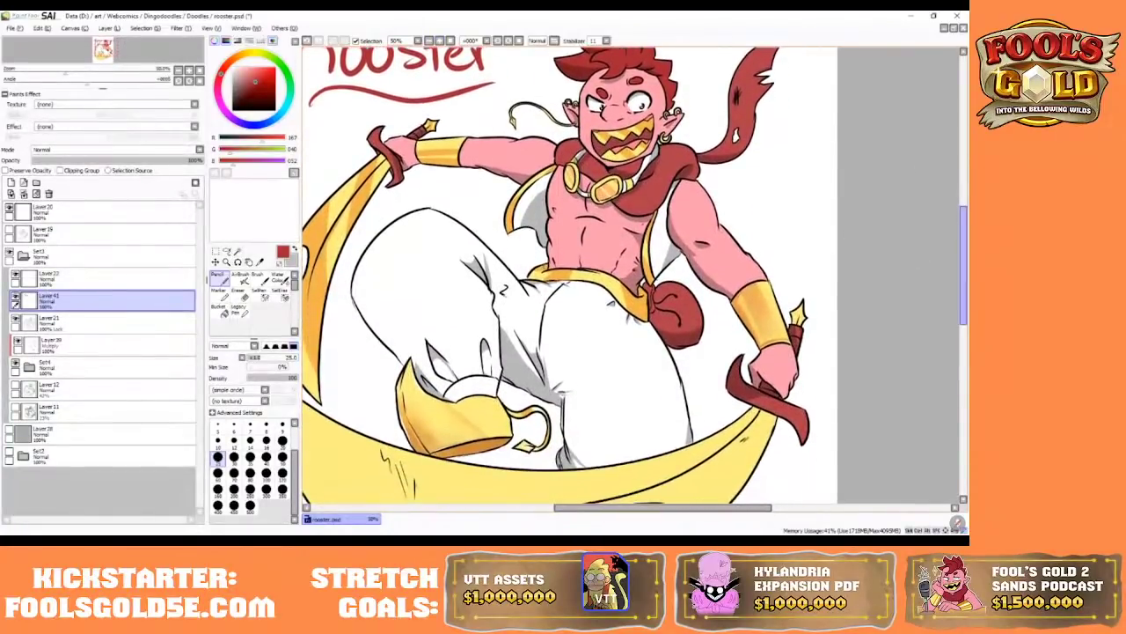
- Expand the Set4 folder and make its clipped gold shading layer, Layer40, the active layer
click(29, 366)
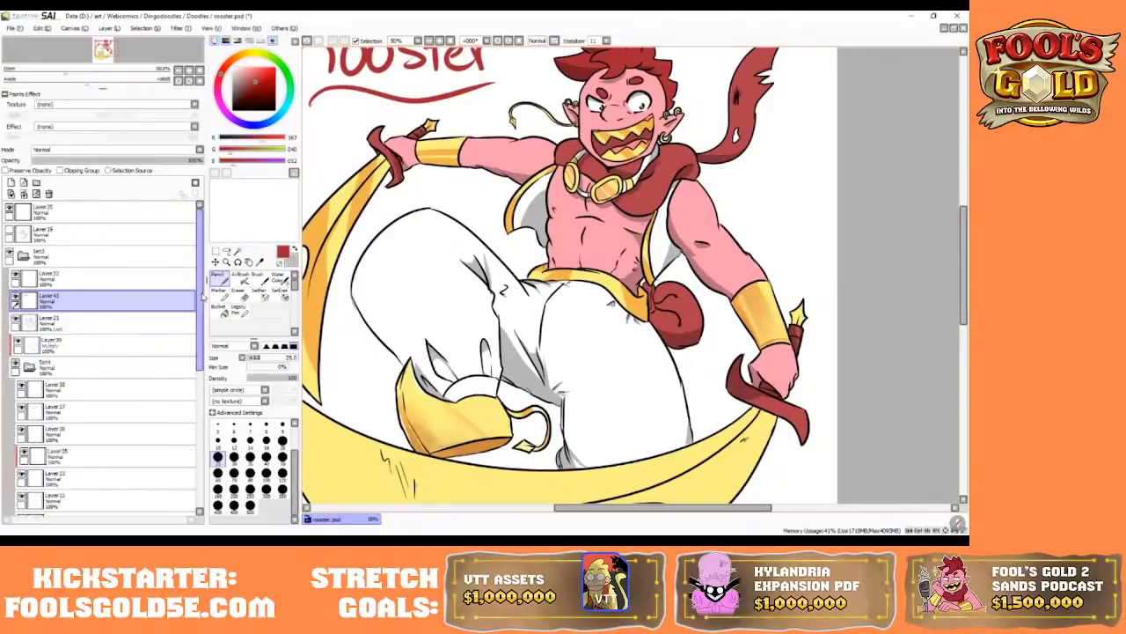
drag(201, 294, 213, 413)
click(50, 410)
click(31, 388)
click(24, 384)
click(24, 384)
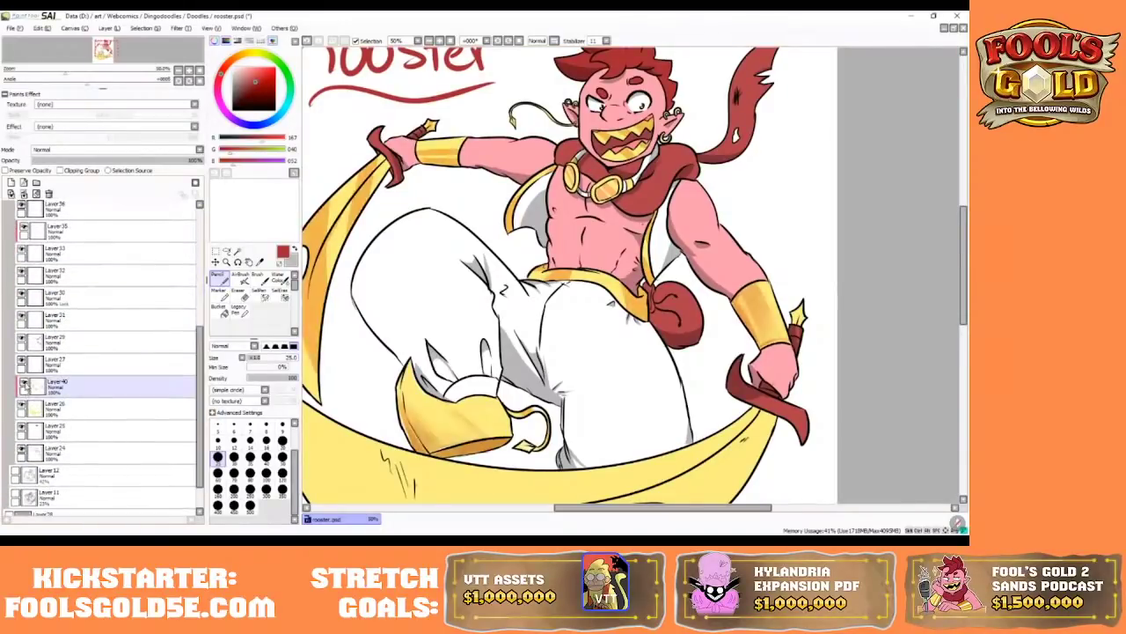
click(139, 387)
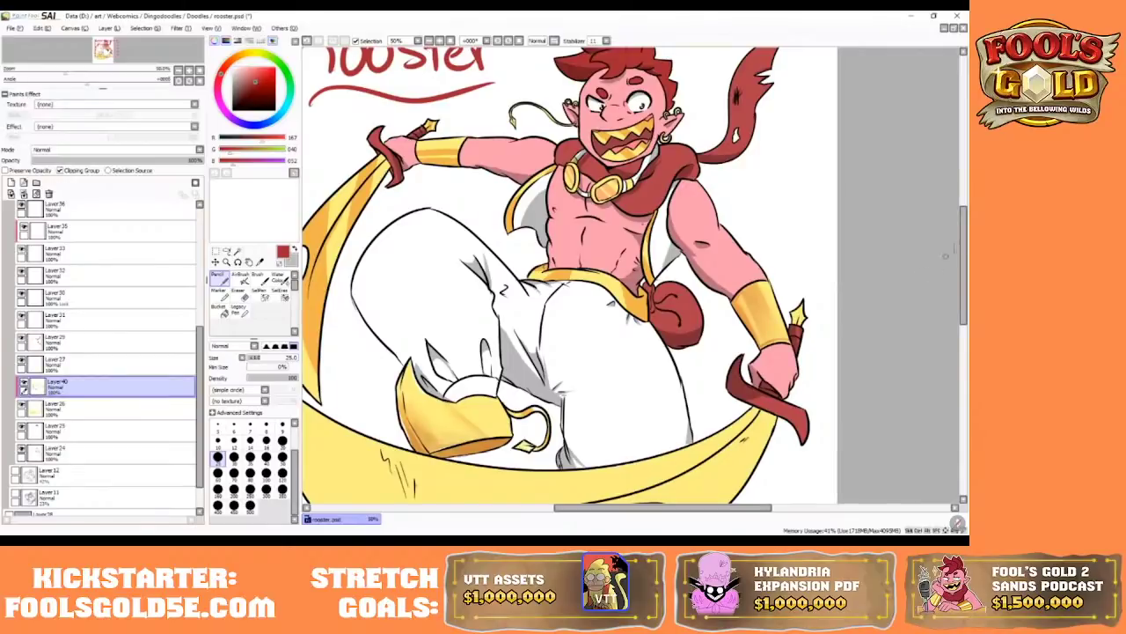
- Sample yellow from the teeth, lighten it to a pale yellow, and highlight the raised sword's blade with the Marker at size 40
drag(964, 239, 954, 218)
drag(639, 508, 622, 508)
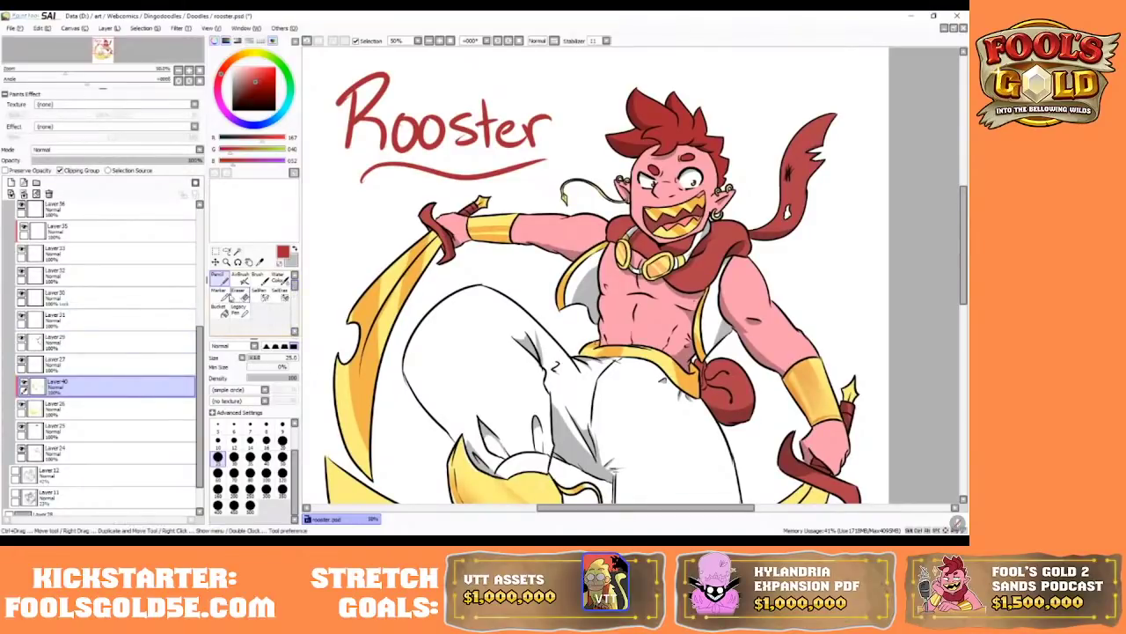
click(218, 291)
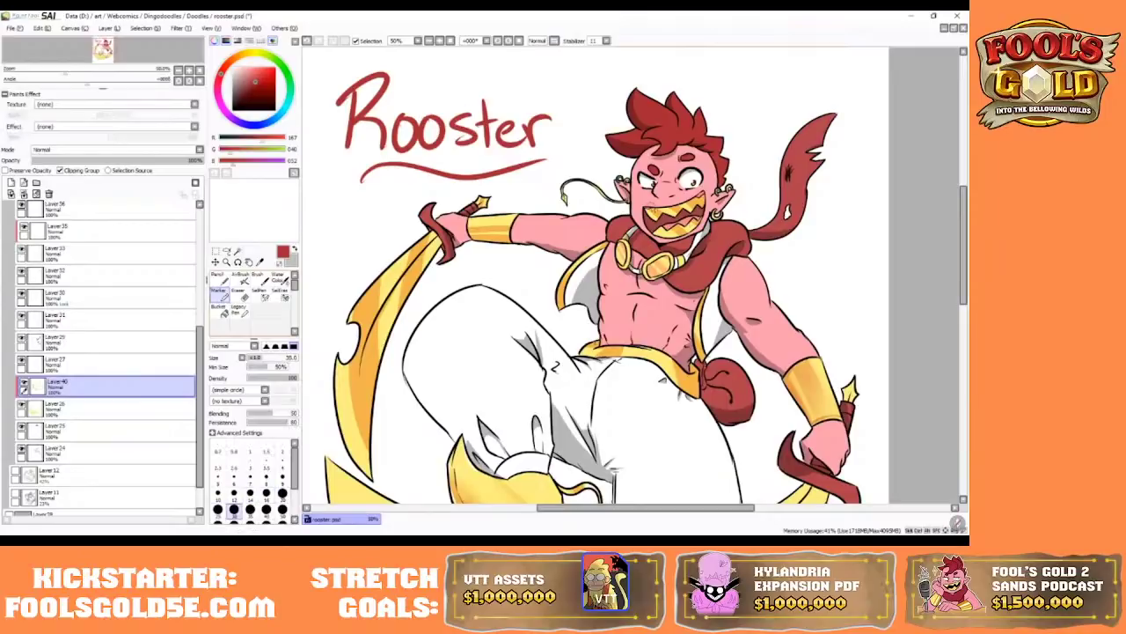
click(266, 509)
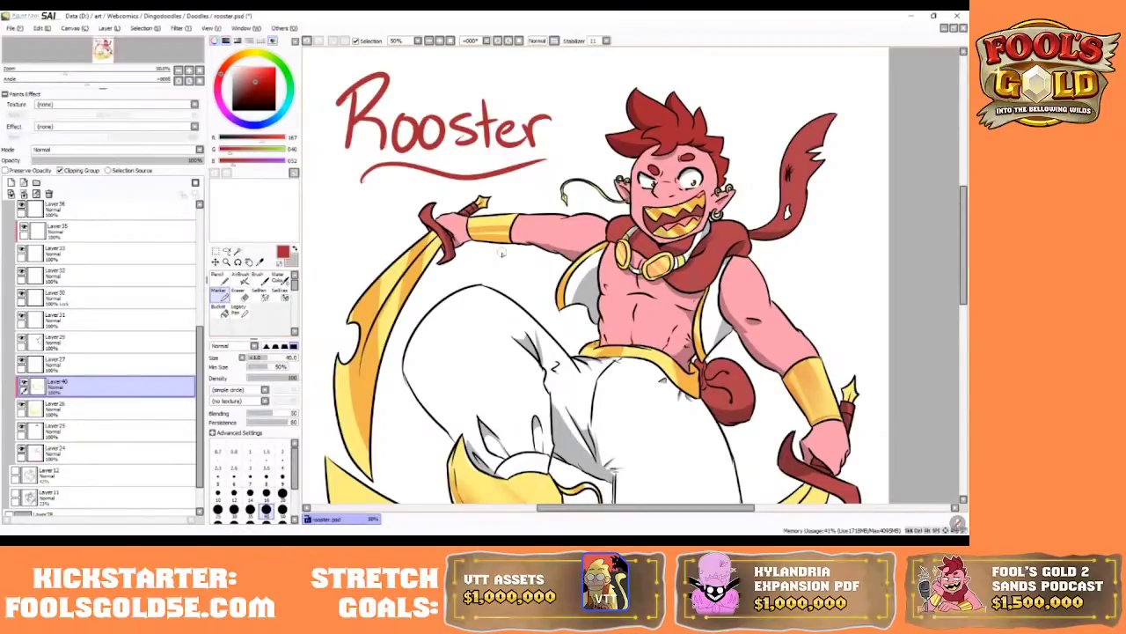
right_click(668, 213)
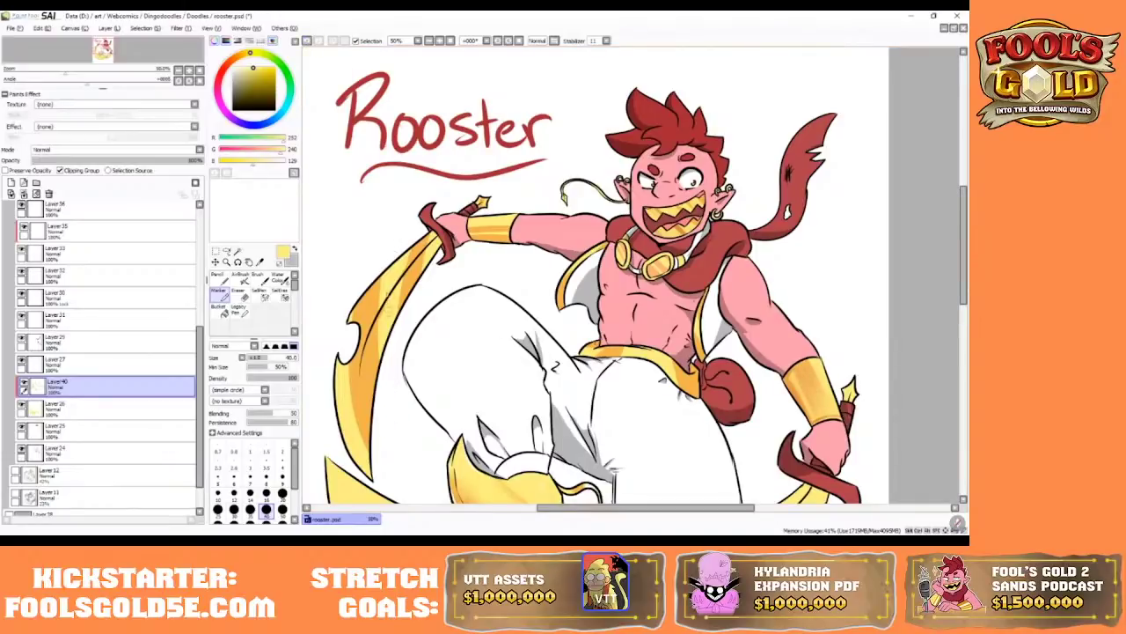
click(309, 40)
drag(234, 70, 241, 67)
drag(386, 295, 374, 378)
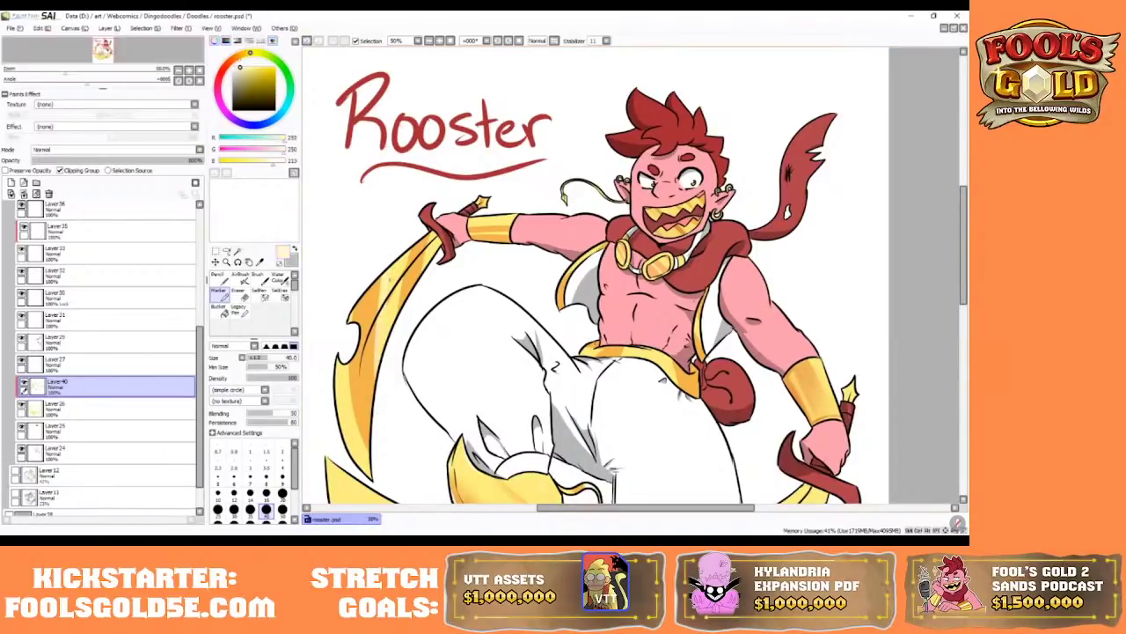
- Brush a broader pale yellow highlight along the upper part of the raised sword's blade with the Marker at size 80
drag(423, 242, 404, 301)
key(bracketright)
key(bracketright)
key(bracketright)
key(bracketright)
drag(423, 242, 401, 307)
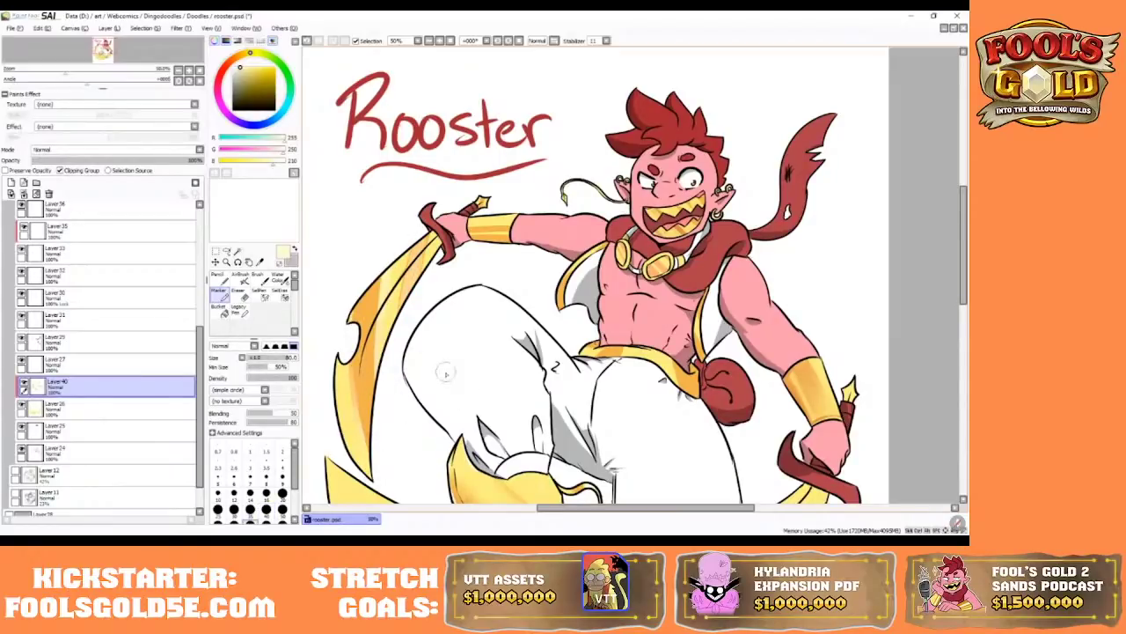
- Paint pale yellow highlight streaks across the lowered arm's bracer with the Marker at size 25
click(250, 509)
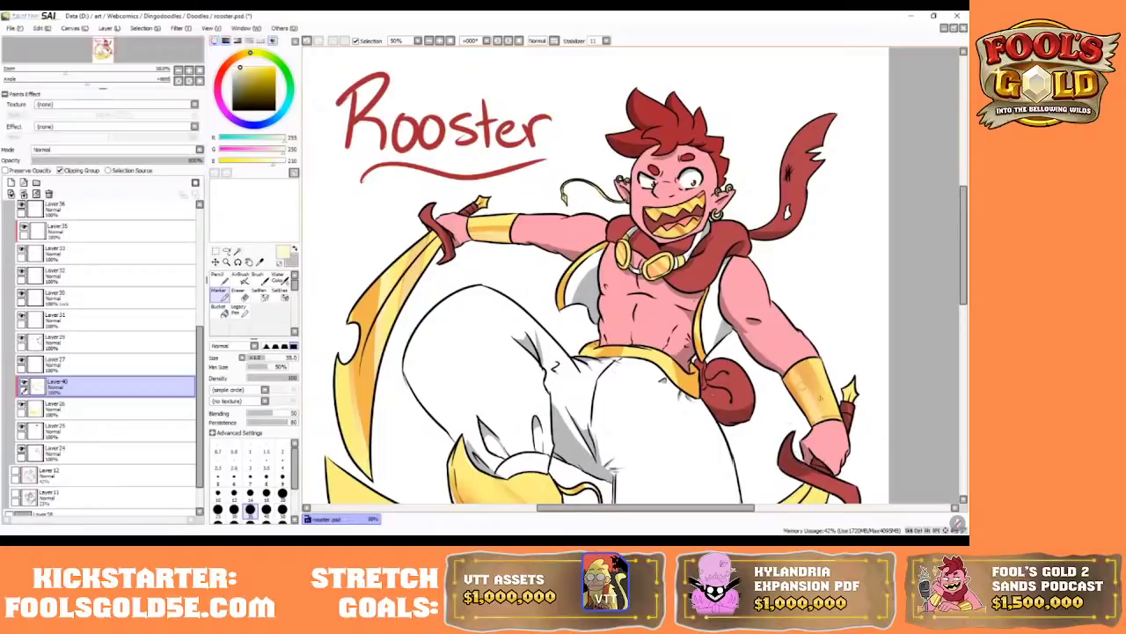
key(bracketleft)
key(bracketleft)
key(bracketleft)
key(bracketleft)
key(bracketright)
key(bracketright)
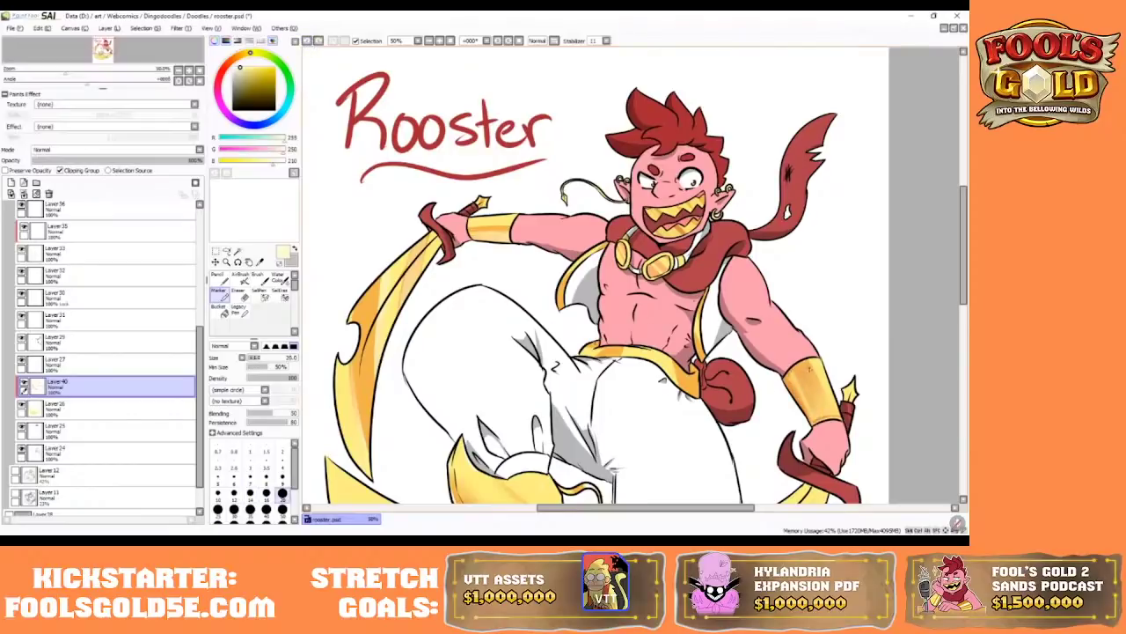
drag(823, 419, 799, 378)
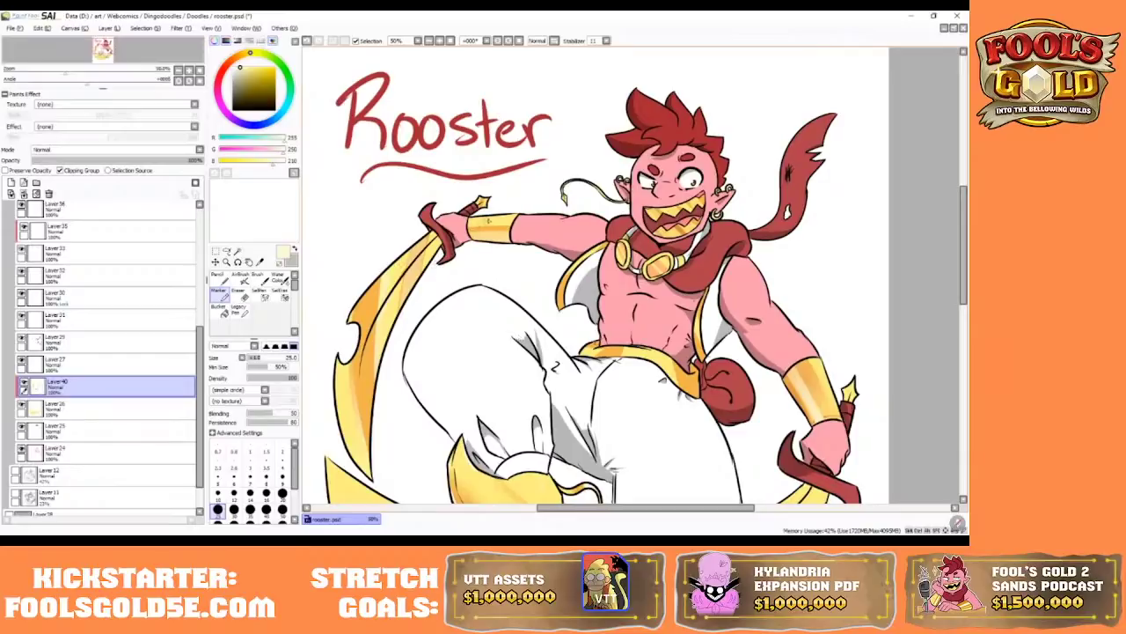
- Sample the outstretched arm's bracer yellow, shift it slightly toward orange, and stroke the lowered arm's bracer with the Pencil at size 25
right_click(489, 222)
key(bracketright)
key(bracketright)
key(bracketright)
key(bracketright)
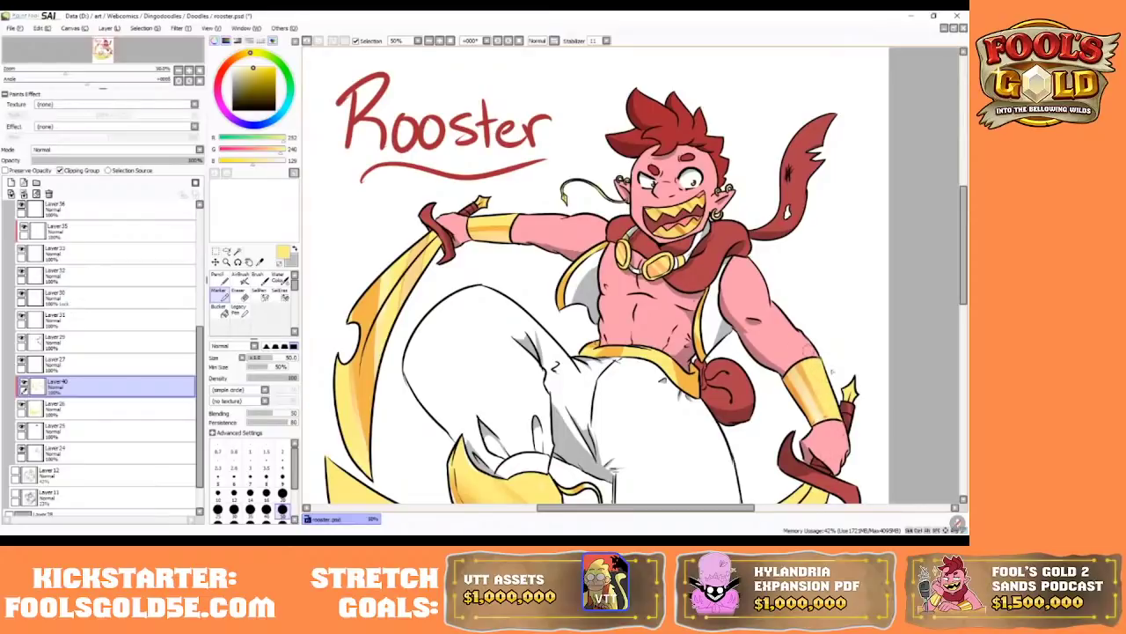
key(n)
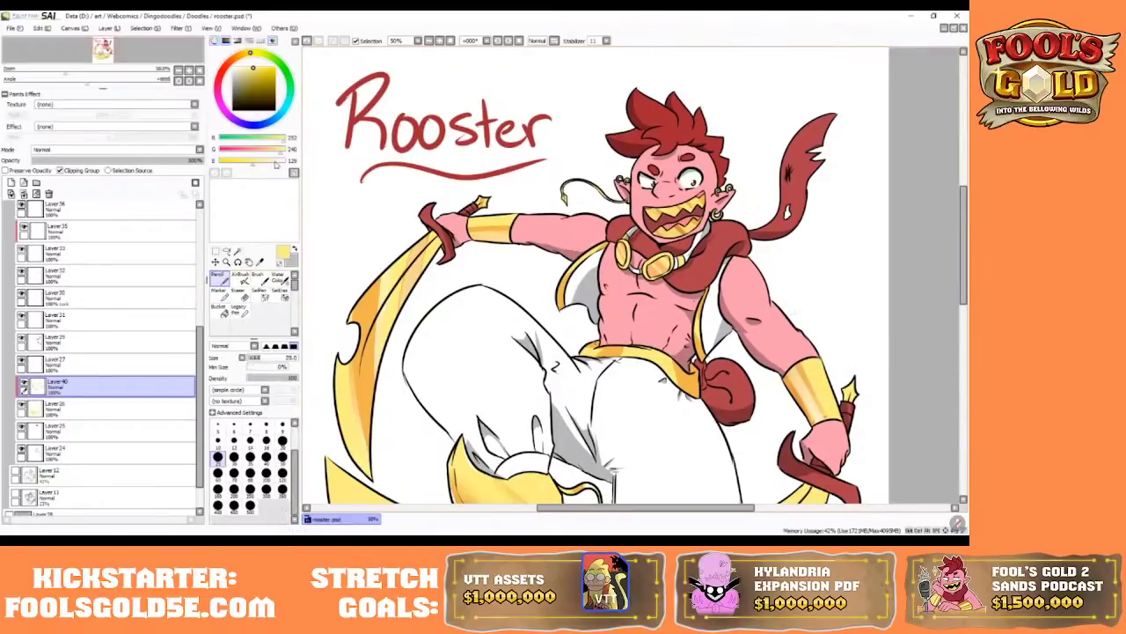
click(256, 67)
drag(789, 376, 799, 413)
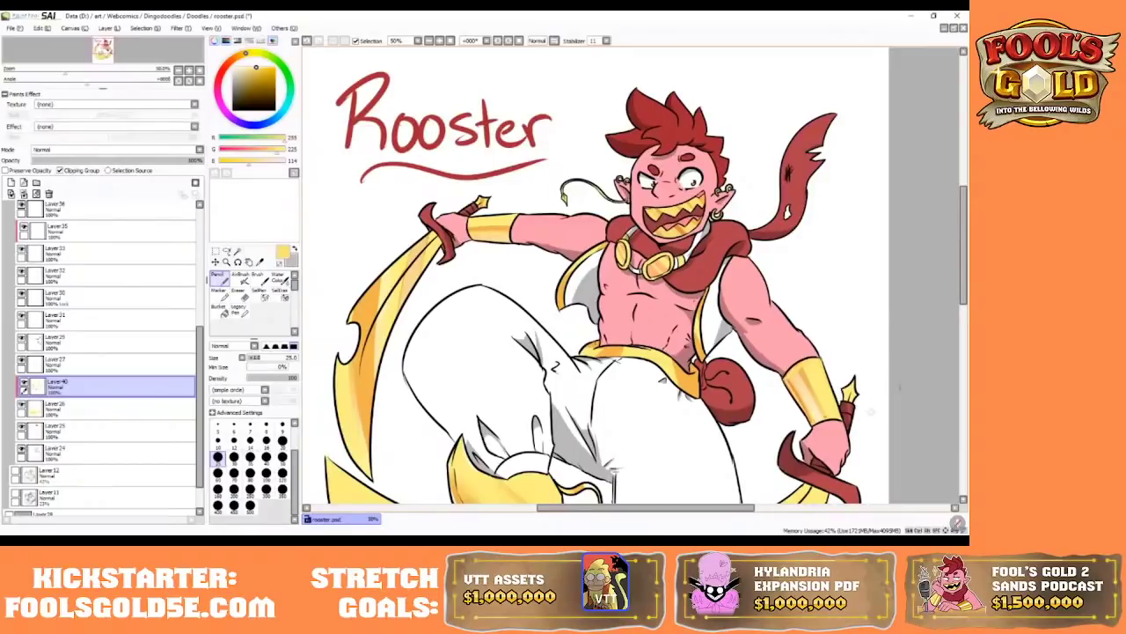
- Draw white rim highlights along the toe and outer edge of the gold shoe with the Pencil at size 25
drag(964, 260, 958, 300)
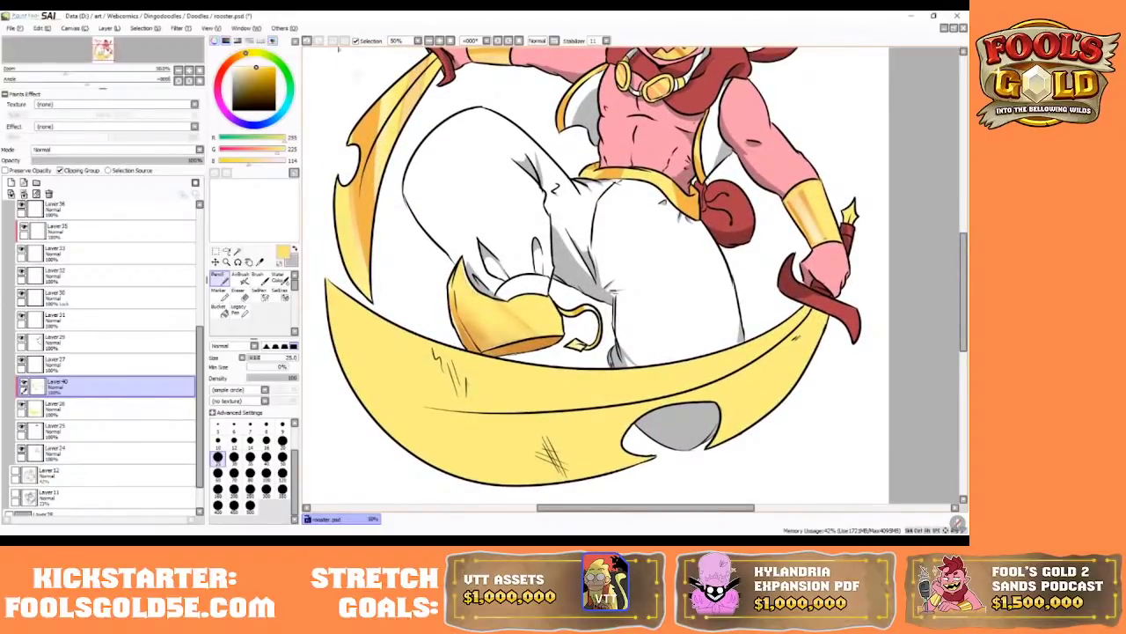
click(440, 40)
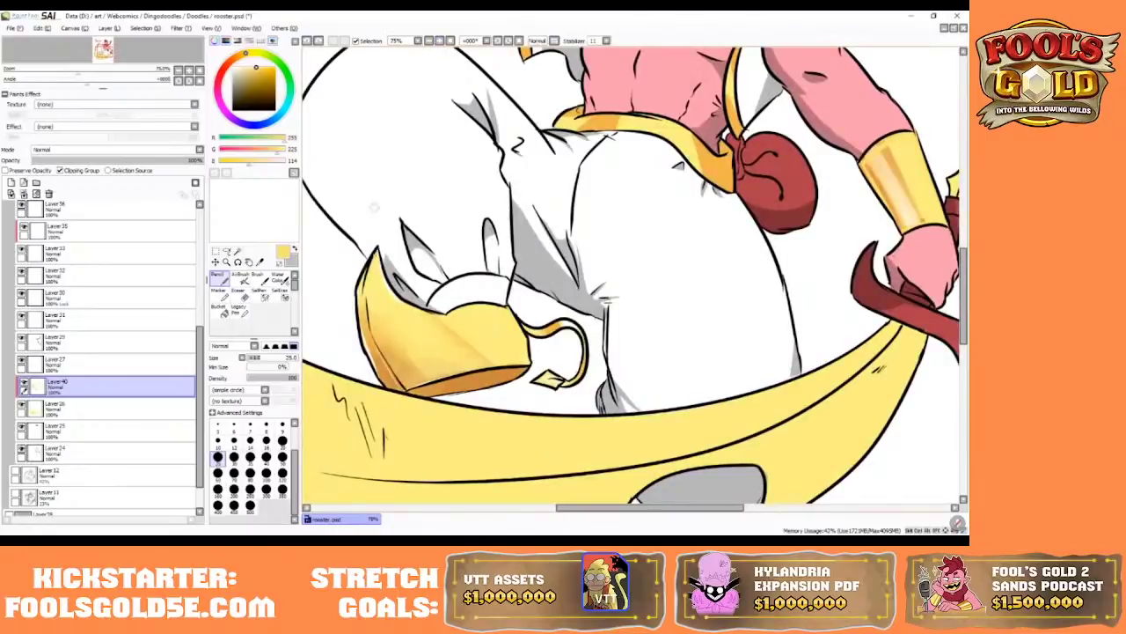
click(233, 67)
drag(380, 256, 382, 280)
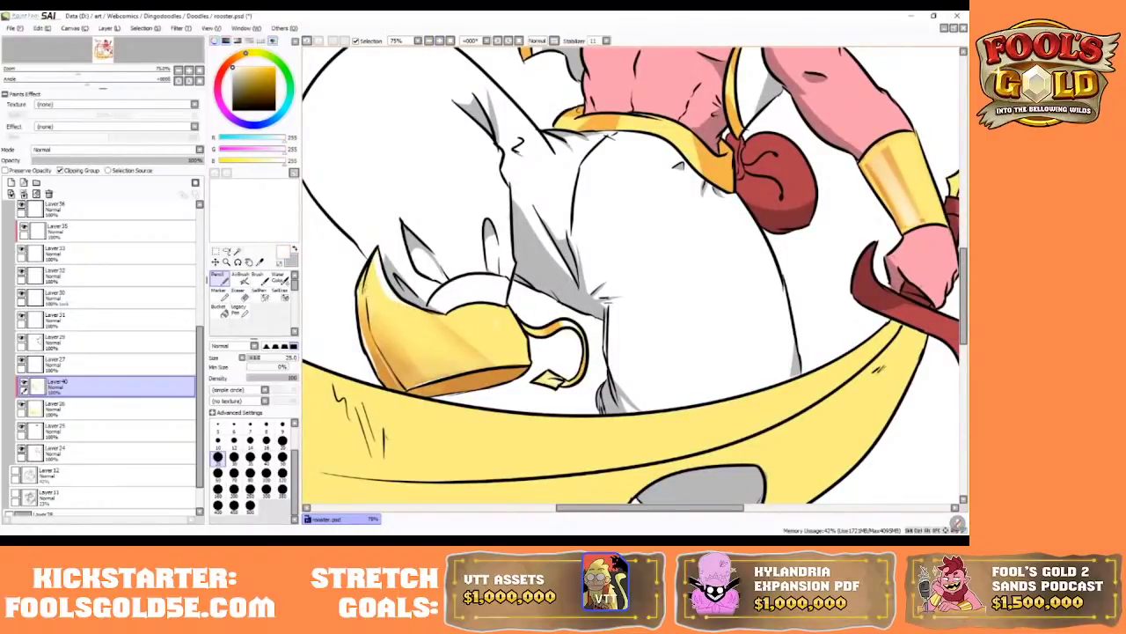
drag(362, 278, 372, 336)
- Soften the highlights on the lowered arm's bracer with the Blur tool at size 200
scroll(643, 436, up, 5)
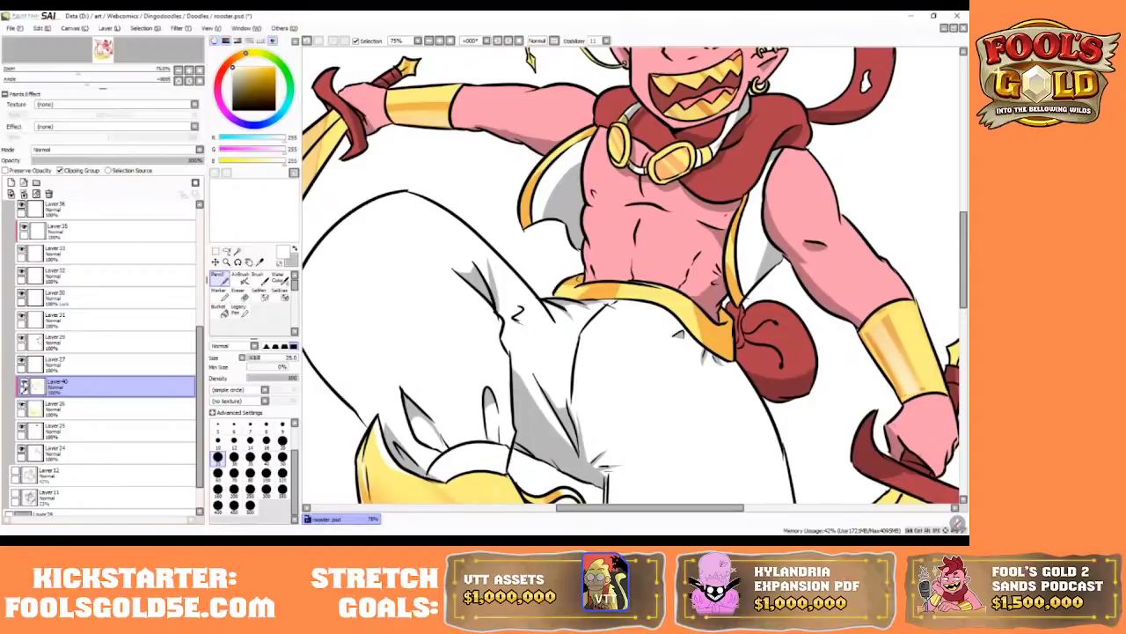
click(295, 332)
click(295, 332)
click(279, 309)
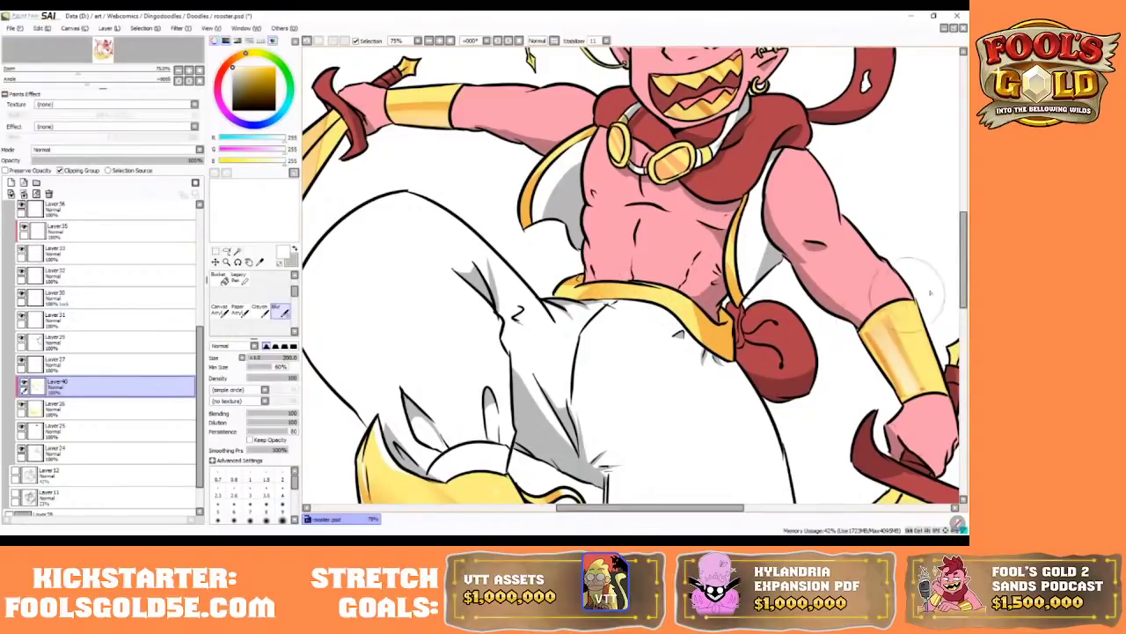
drag(964, 265, 965, 234)
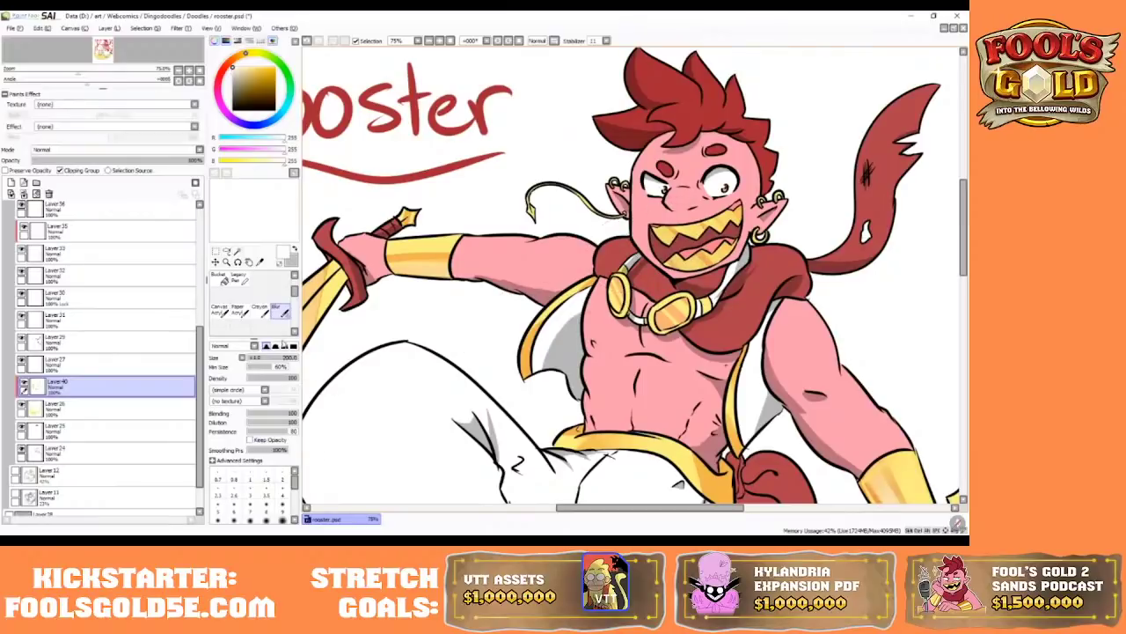
scroll(255, 290, up, 2)
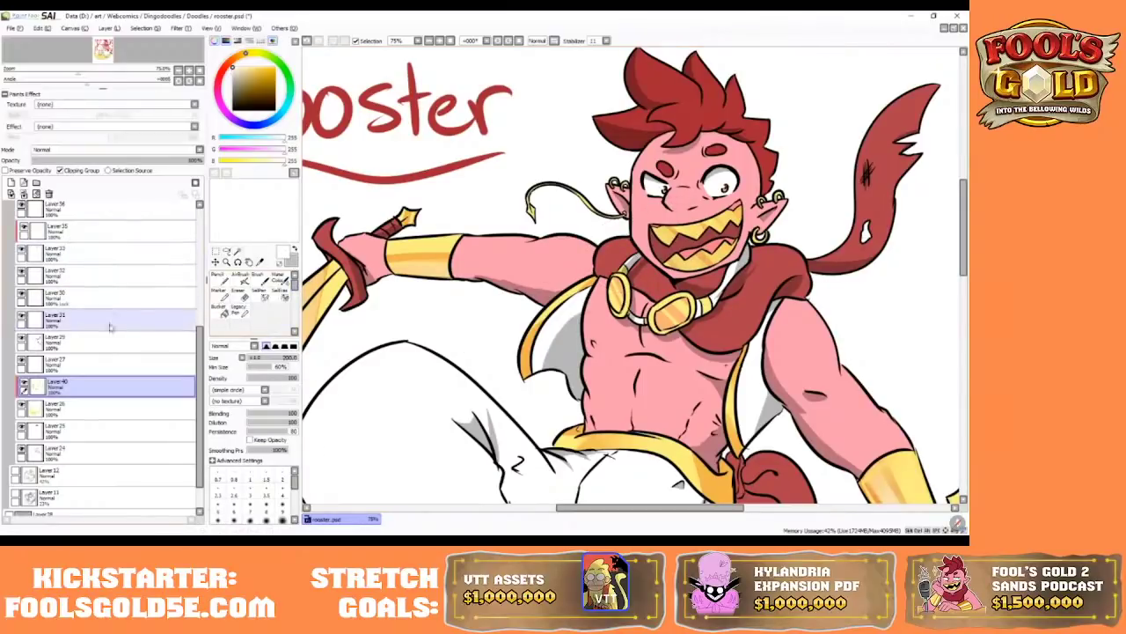
click(220, 295)
mouse_move(667, 227)
mouse_down()
mouse_move(704, 266)
mouse_move(691, 265)
mouse_move(706, 266)
mouse_up()
drag(684, 201, 756, 285)
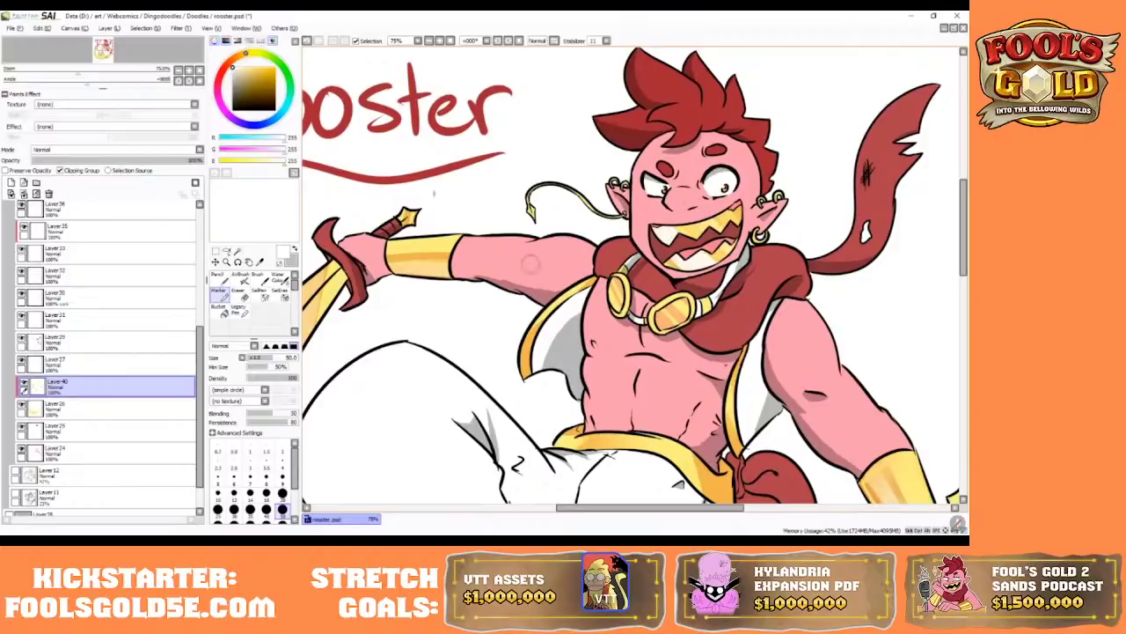
click(306, 41)
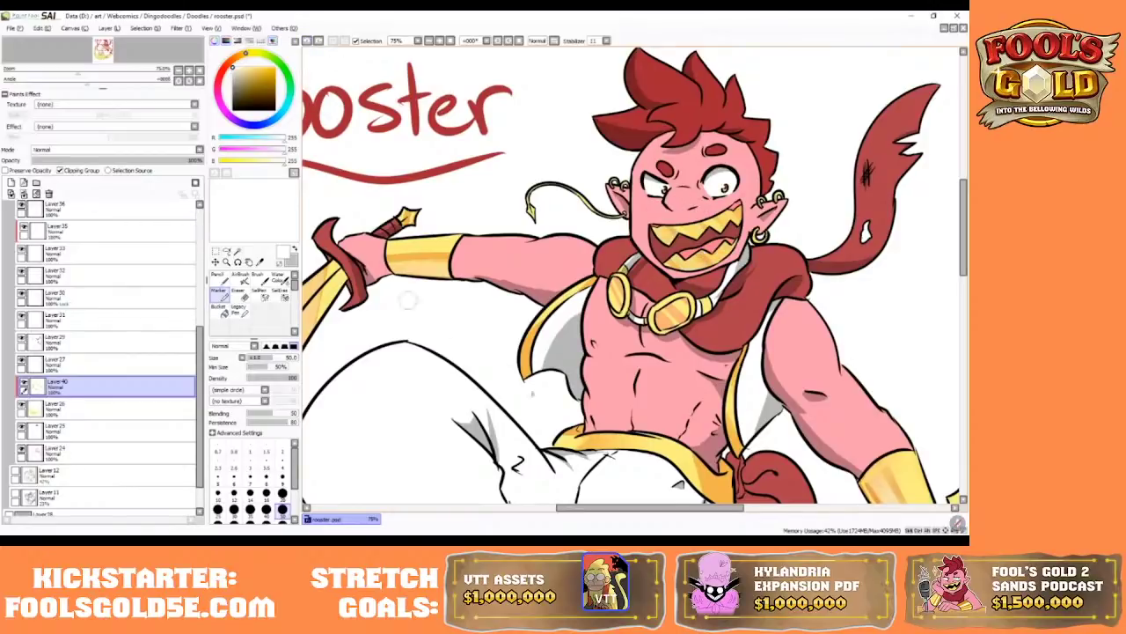
- Compare the gold teeth up close with Layer40's shading hidden and shown
drag(668, 507, 701, 507)
click(440, 41)
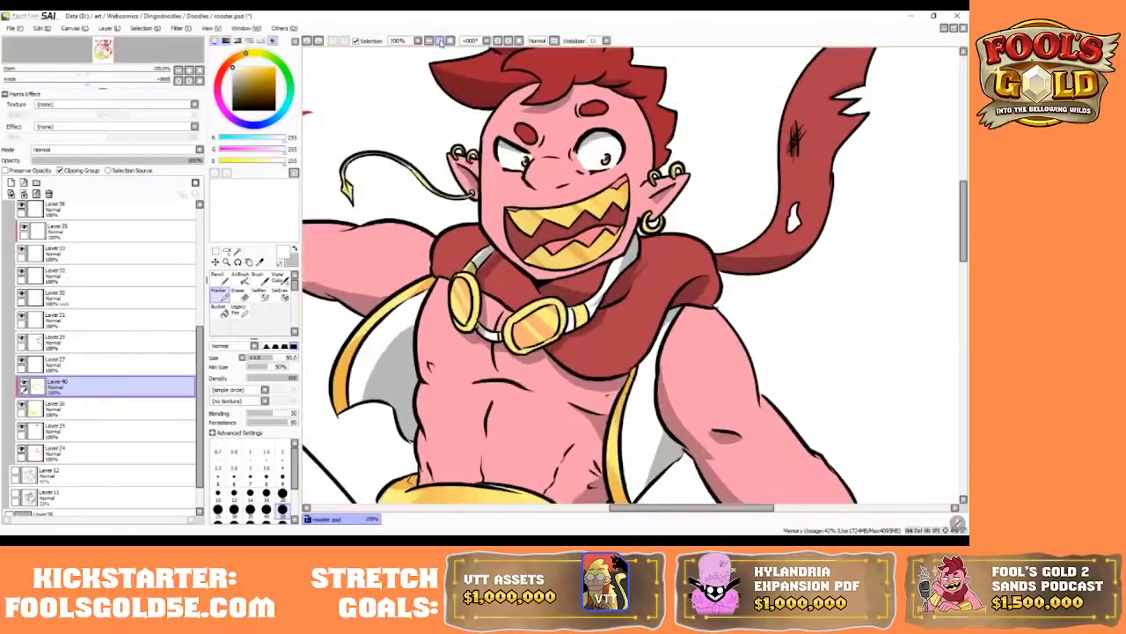
click(440, 41)
drag(964, 196, 963, 175)
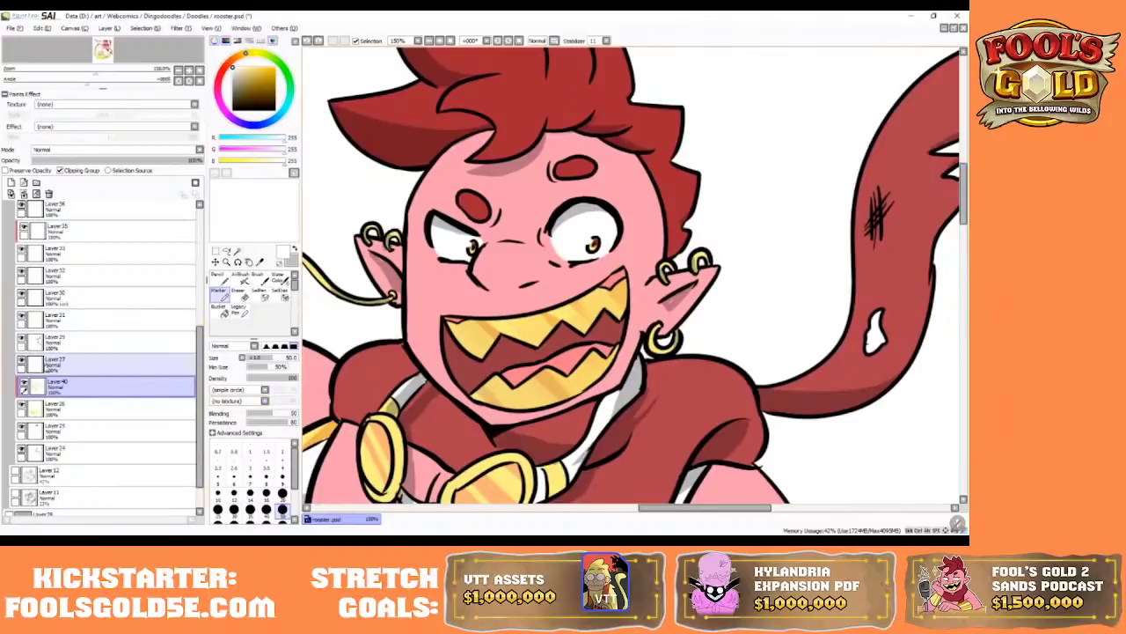
click(24, 382)
click(23, 385)
click(23, 384)
click(23, 384)
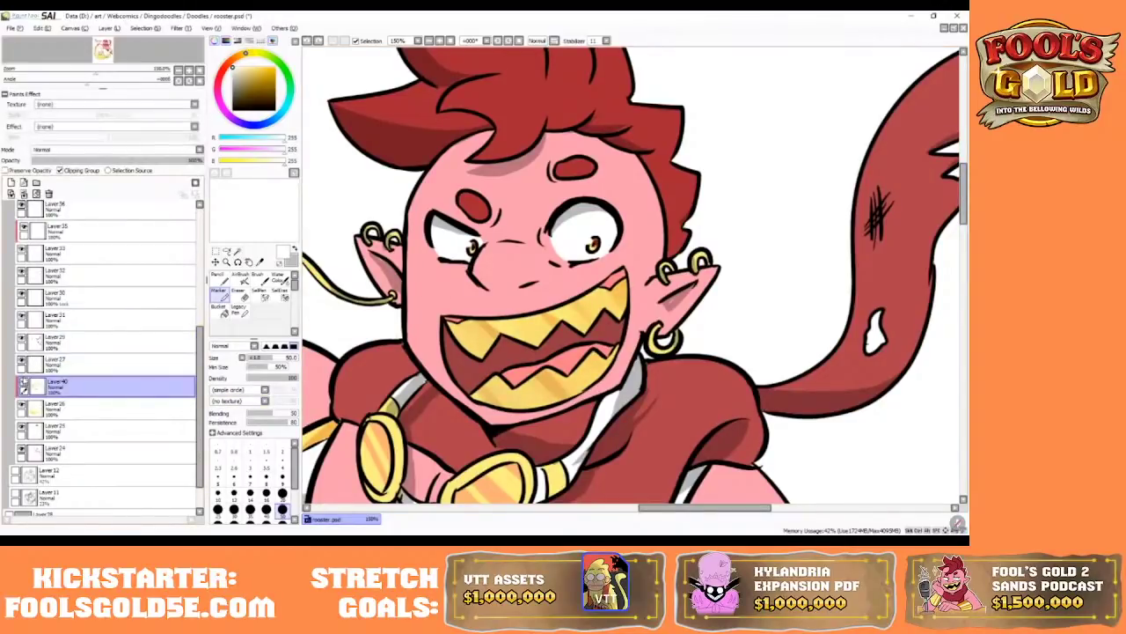
- Erase part of the shading on the lower gold teeth, enlarging the Eraser from size 14 to 30
click(238, 295)
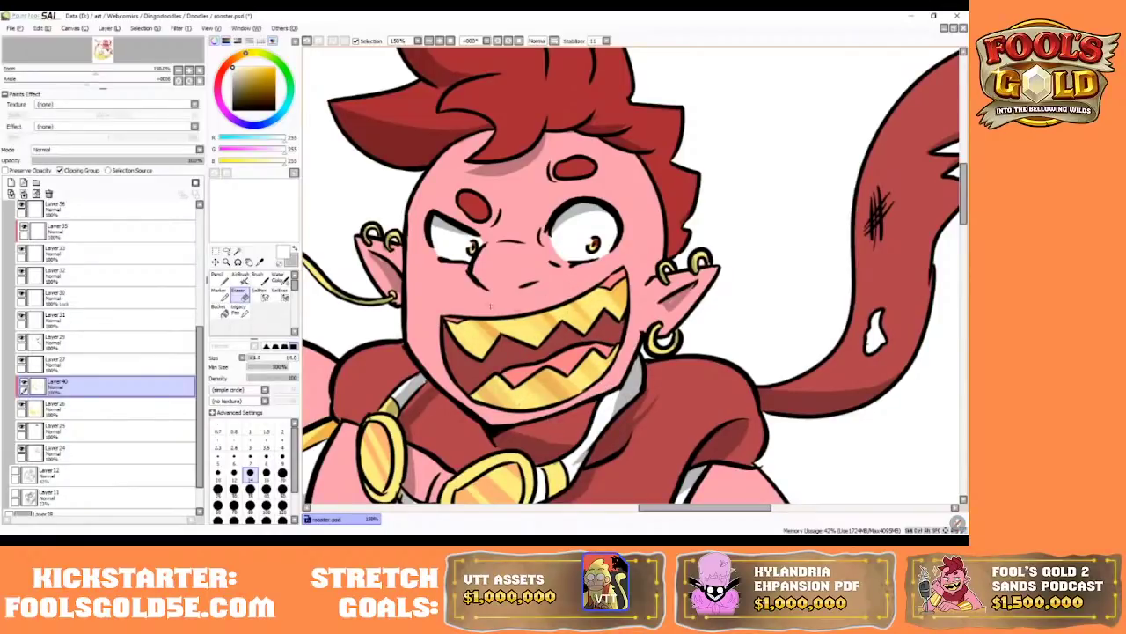
drag(549, 370, 577, 398)
key(bracketright)
key(bracketright)
key(bracketright)
key(bracketright)
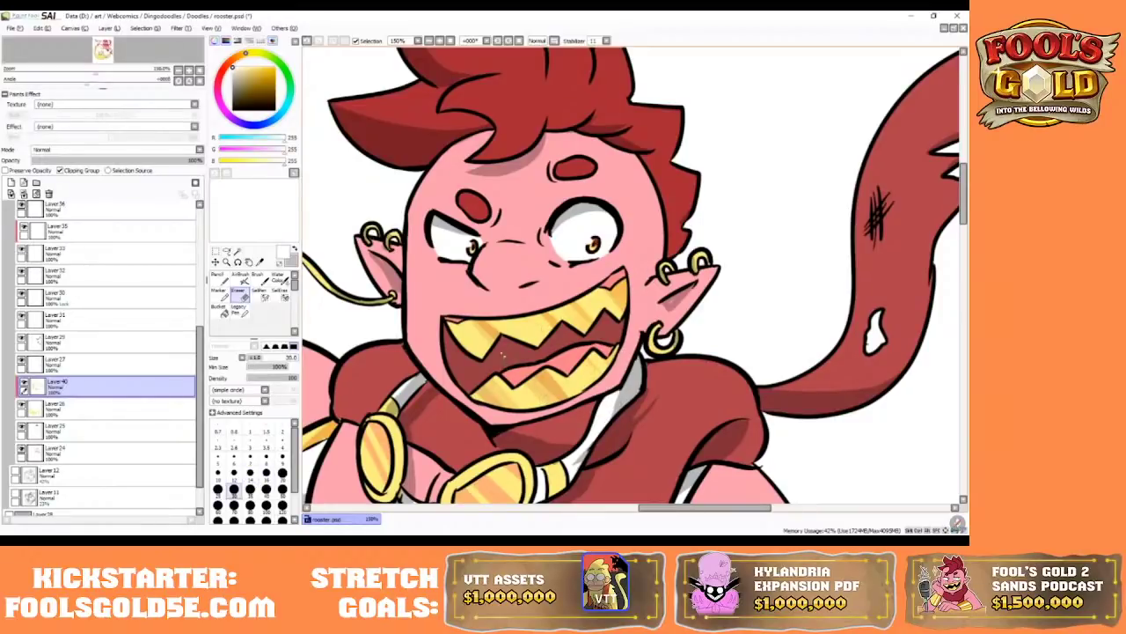
- Soften the shading on the gold teeth with the Blur tool at size 200
scroll(293, 304, down, 2)
click(280, 310)
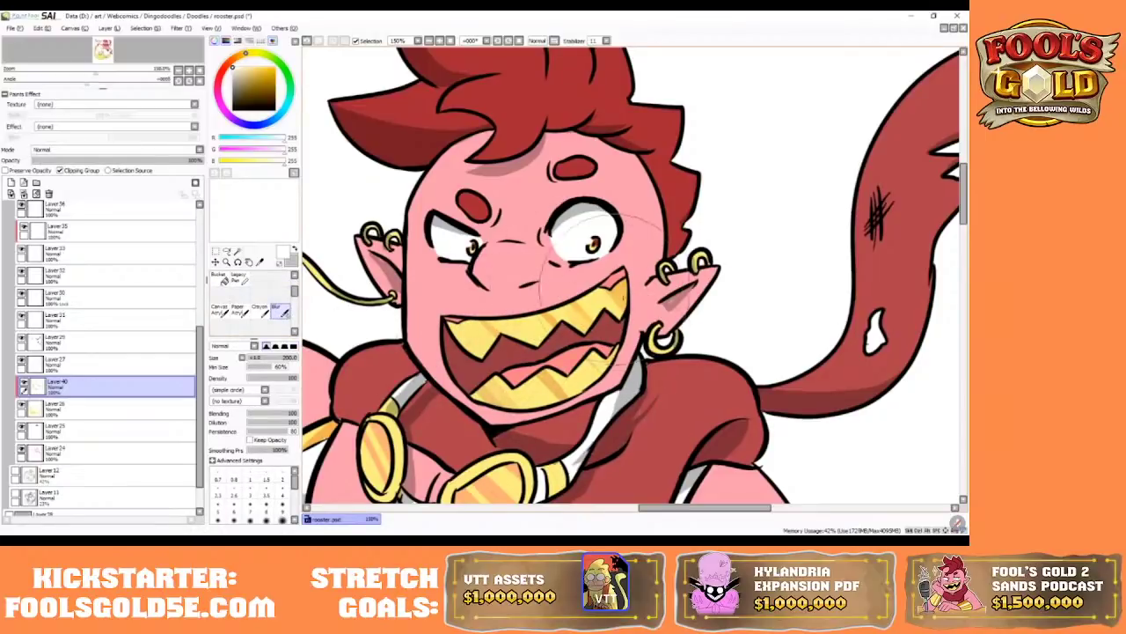
scroll(294, 294, up, 2)
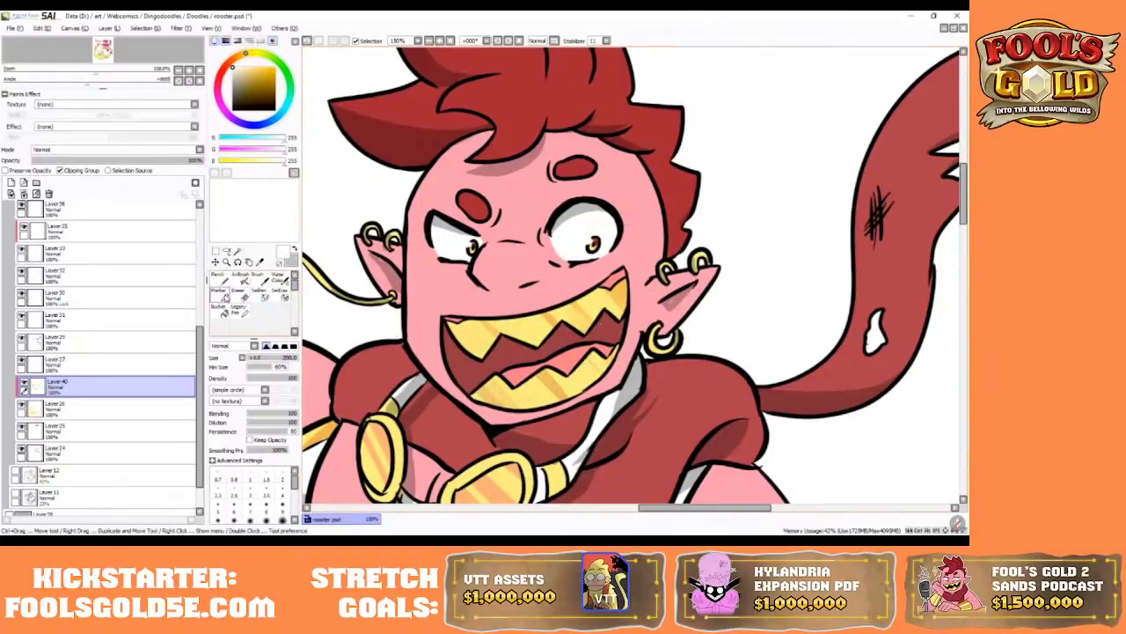
- Sample the goggles' orange and shade diagonally across the gold teeth with the Marker, reducing its size from 50 to 30
click(217, 293)
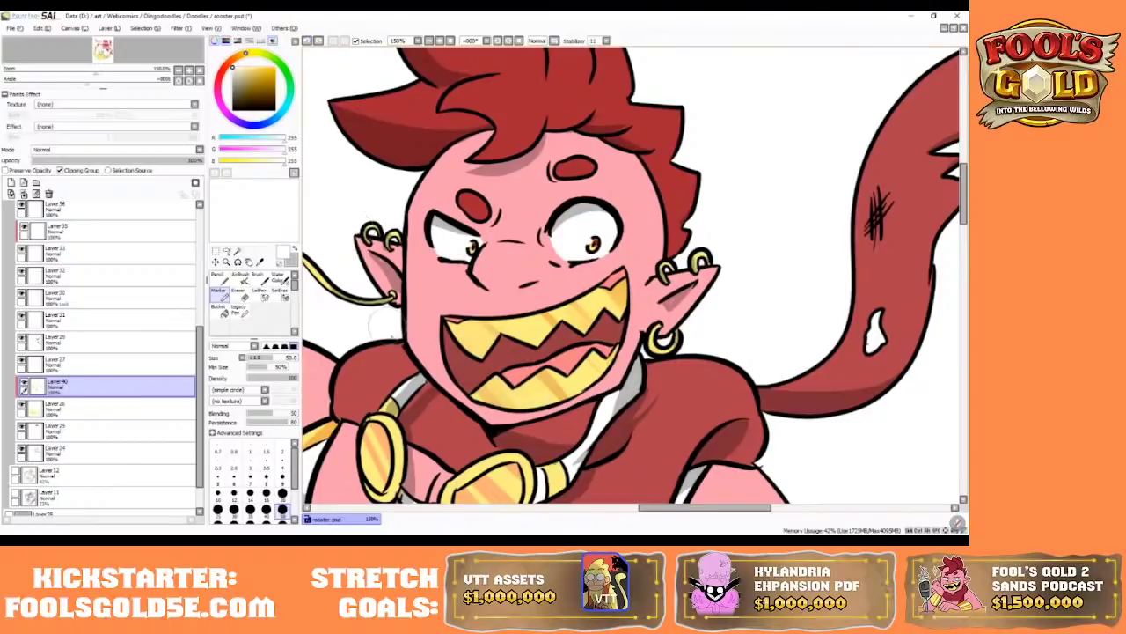
right_click(491, 488)
drag(457, 329, 542, 425)
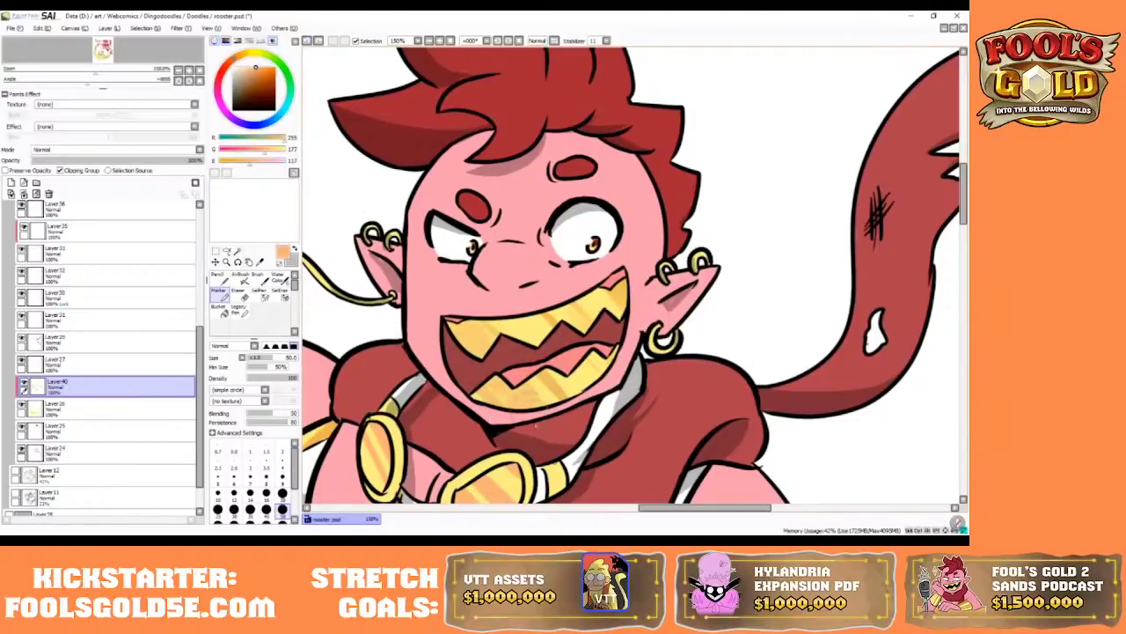
drag(459, 334, 564, 447)
key(bracketleft)
key(bracketleft)
key(bracketleft)
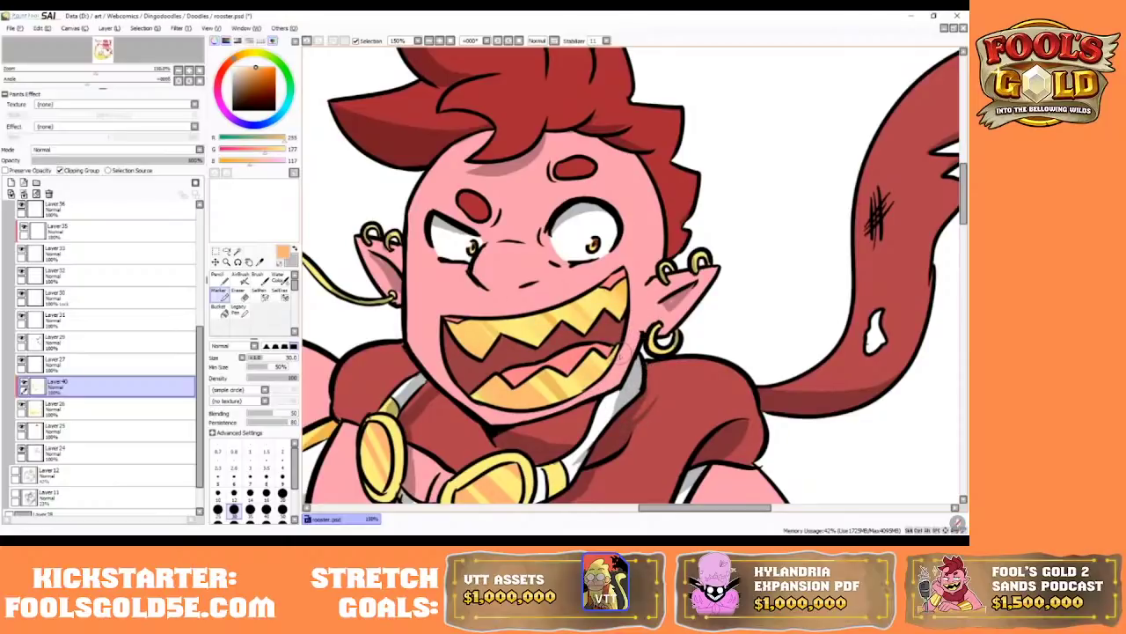
- Shift the colour's hue to yellow and lighten it to white, with the Marker at size 9
click(251, 54)
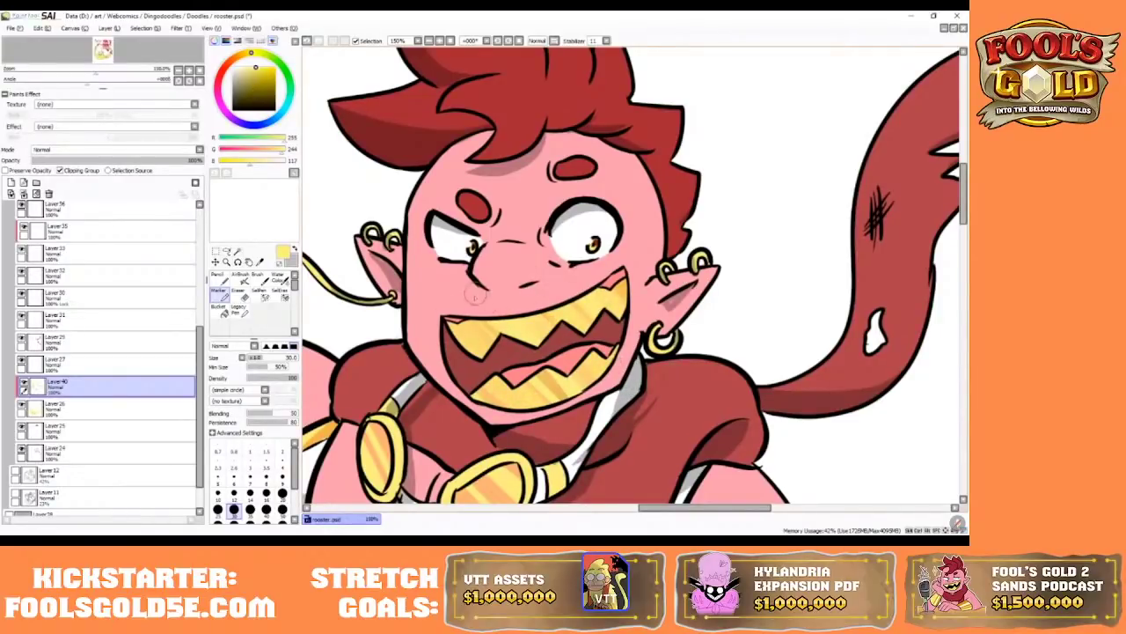
drag(247, 76, 160, 28)
click(283, 478)
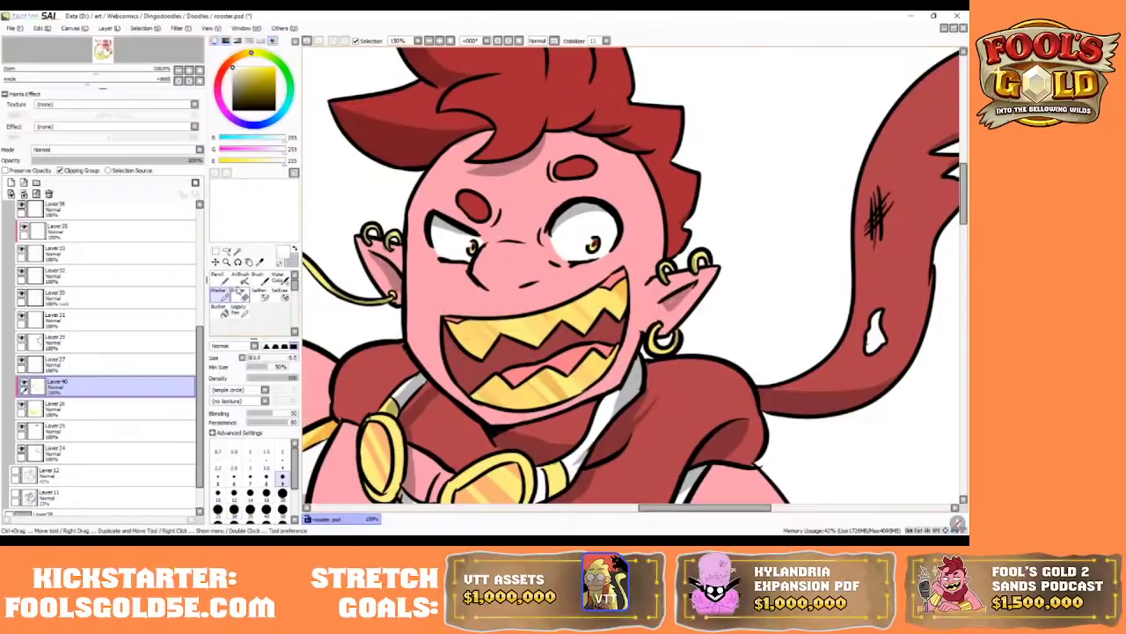
- Try thin white highlights on the gold teeth with the Marker at sizes 5 and 7
click(218, 274)
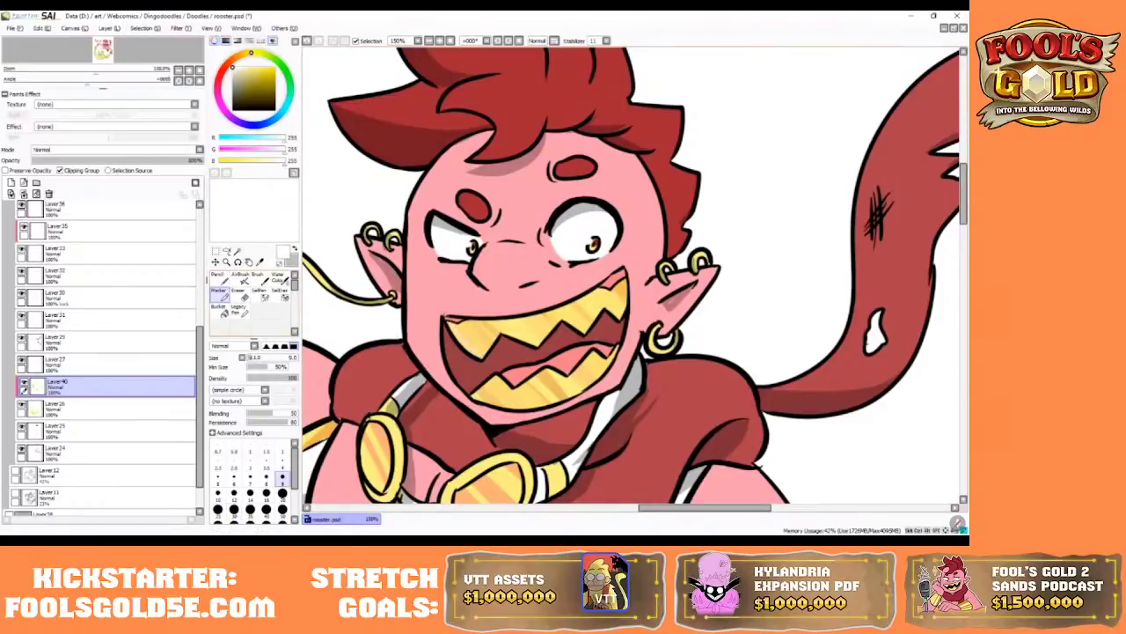
key(bracketleft)
key(bracketleft)
key(bracketleft)
key(bracketleft)
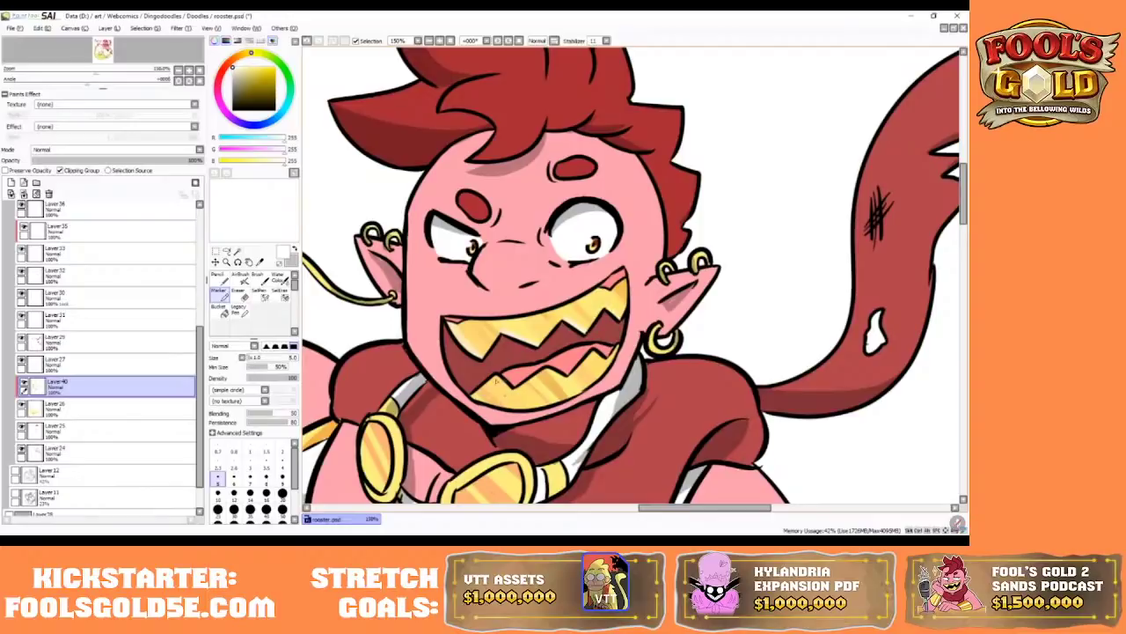
key(bracketright)
key(bracketright)
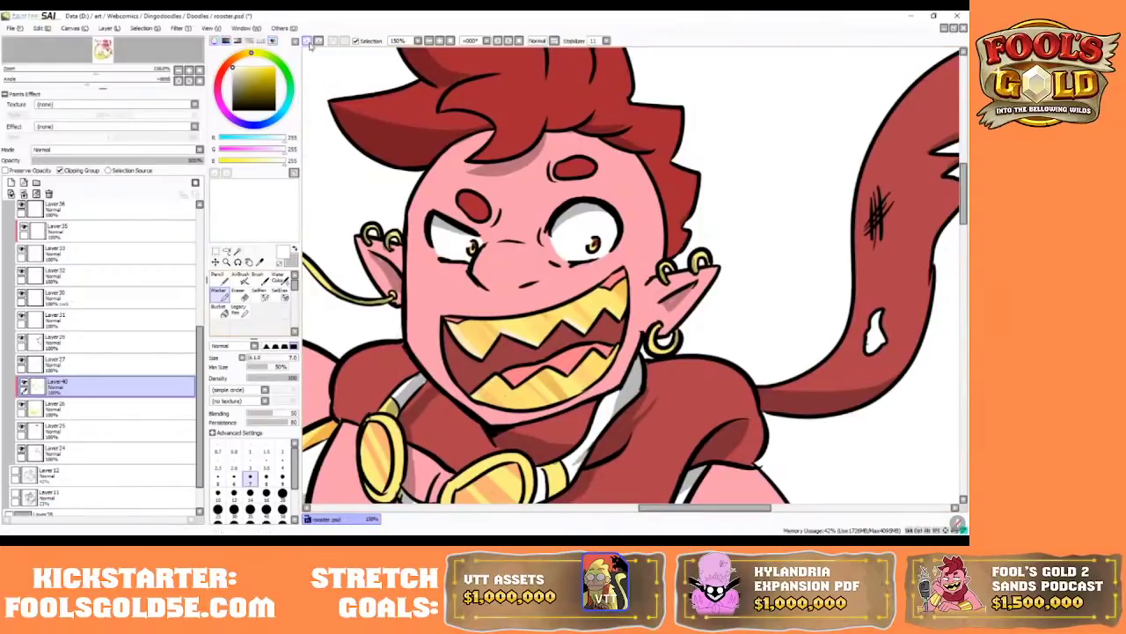
- Draw white highlights along the upper gold teeth with the Pencil at size 10
click(220, 278)
key(bracketleft)
key(bracketleft)
key(bracketleft)
key(bracketleft)
key(bracketleft)
drag(449, 321, 482, 356)
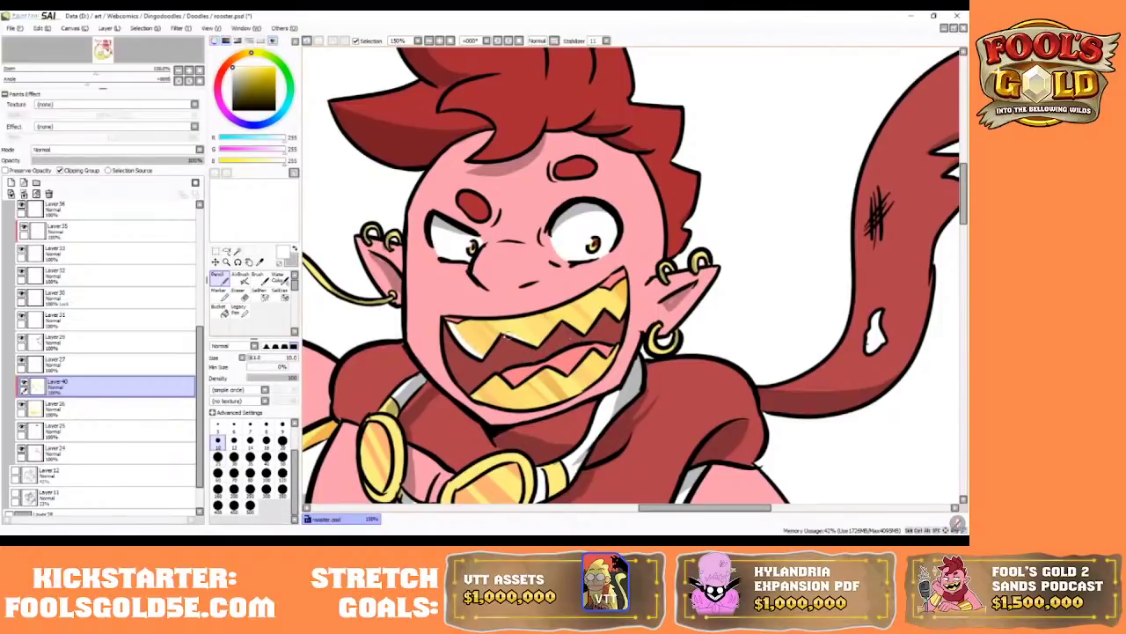
mouse_move(563, 324)
mouse_down()
mouse_move(585, 337)
mouse_move(620, 306)
mouse_up()
- Draw a white highlight along the upper edge of the outstretched arm's bracer with the Pencil at sizes 10 to 16
drag(648, 507, 560, 506)
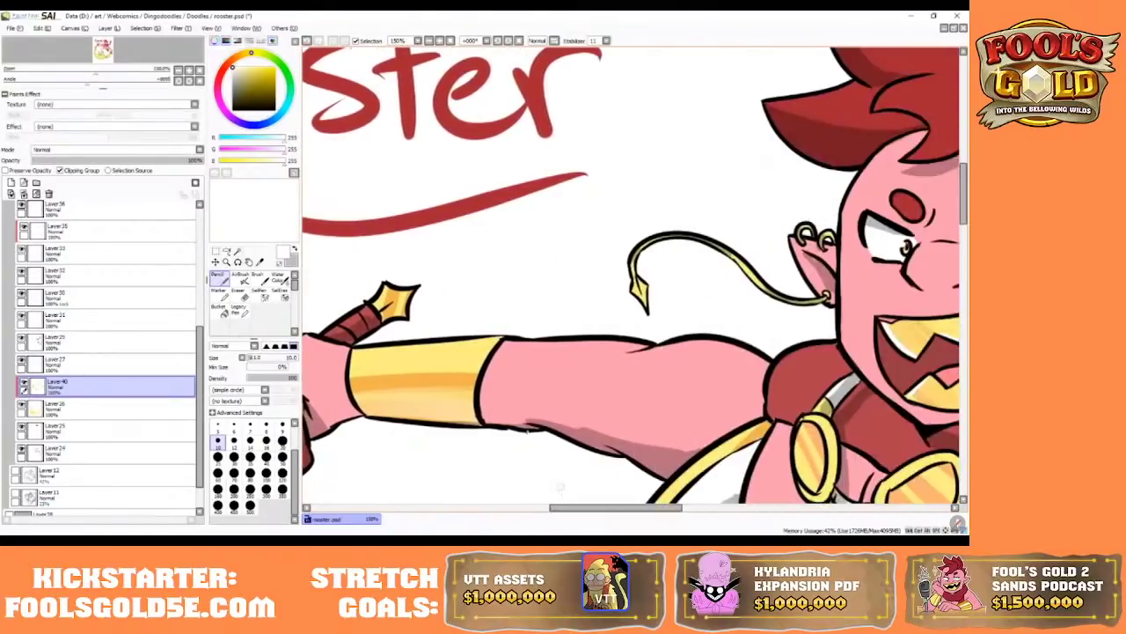
drag(365, 354, 498, 342)
key(bracketright)
key(bracketright)
key(bracketright)
key(bracketright)
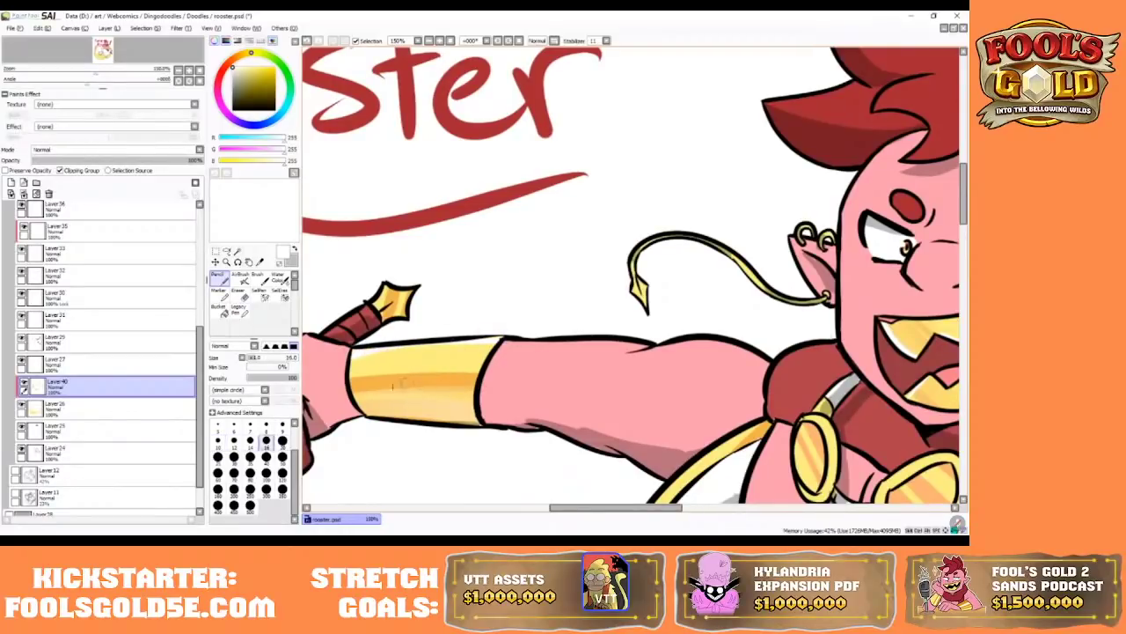
key(bracketleft)
key(bracketleft)
key(bracketleft)
key(bracketleft)
key(bracketleft)
- Draw a white highlight along the outer edge of the raised sword's blade with the Pencil at size 40
click(450, 40)
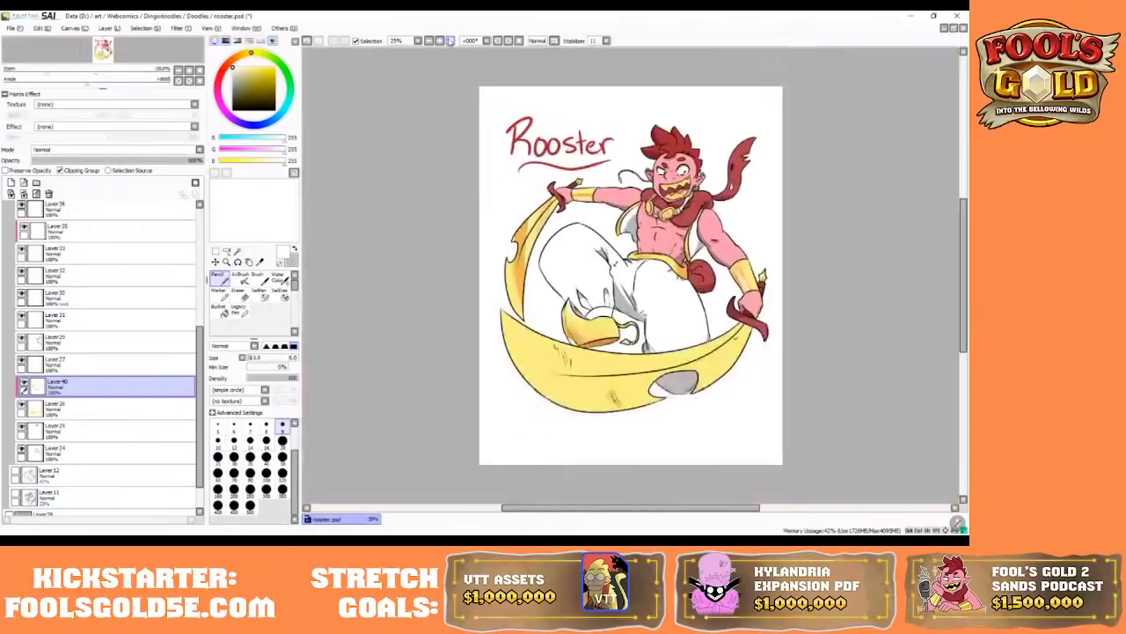
click(439, 41)
key(bracketright)
key(bracketright)
key(bracketright)
key(bracketright)
key(bracketright)
key(bracketright)
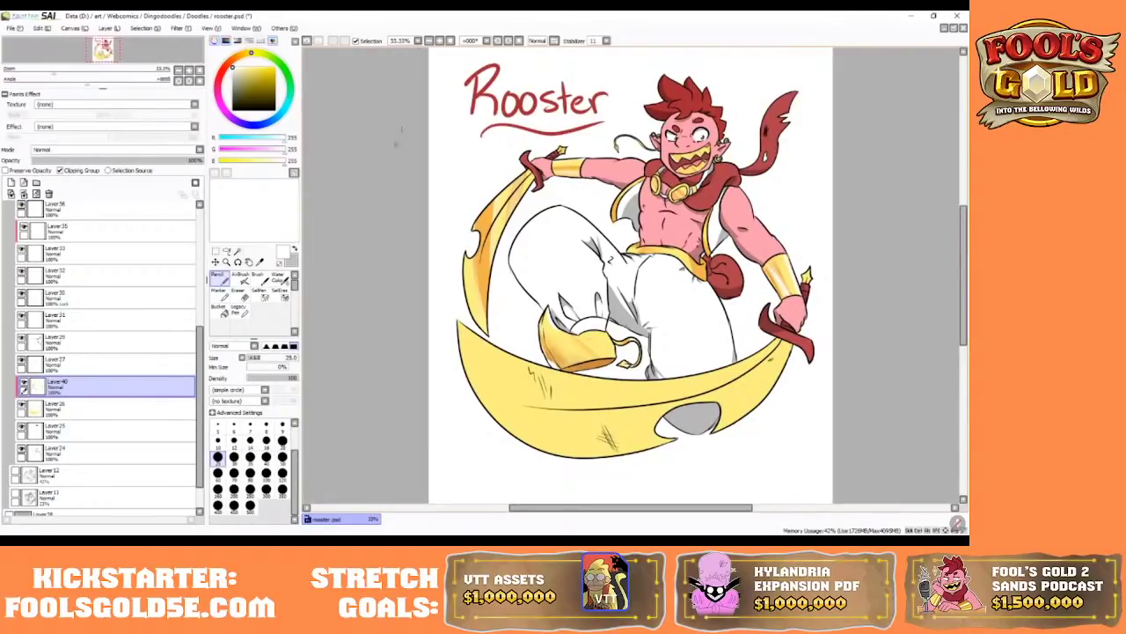
click(439, 42)
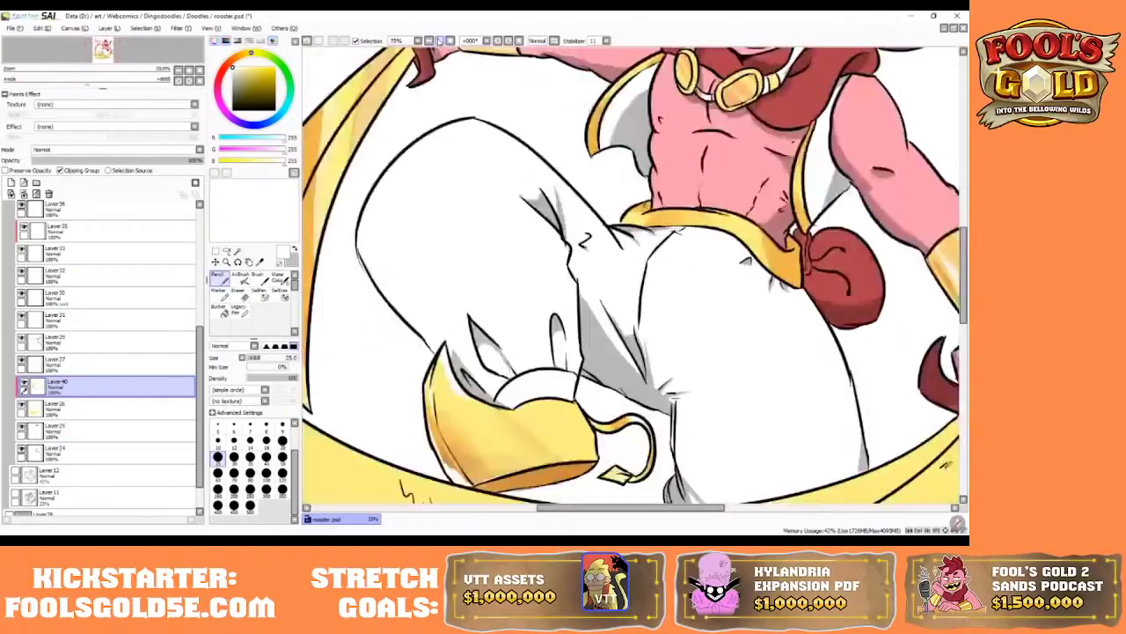
key(bracketright)
key(bracketright)
key(bracketright)
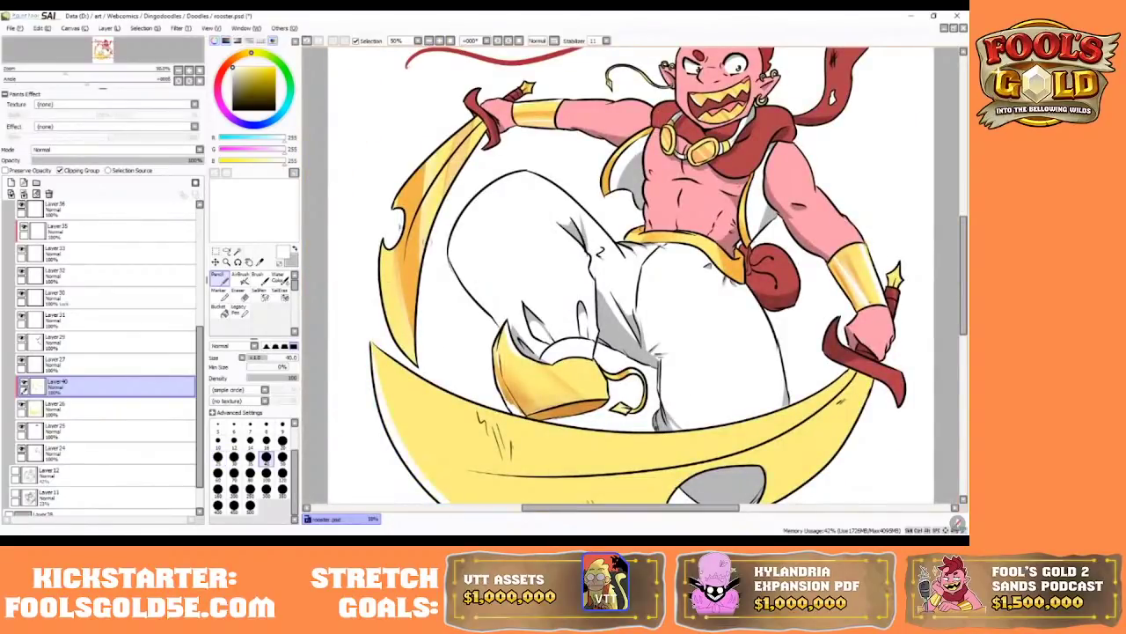
mouse_move(420, 159)
mouse_down()
mouse_move(375, 284)
mouse_move(390, 292)
mouse_move(383, 234)
mouse_move(410, 340)
mouse_up()
key(ctrl+z)
drag(386, 246, 403, 350)
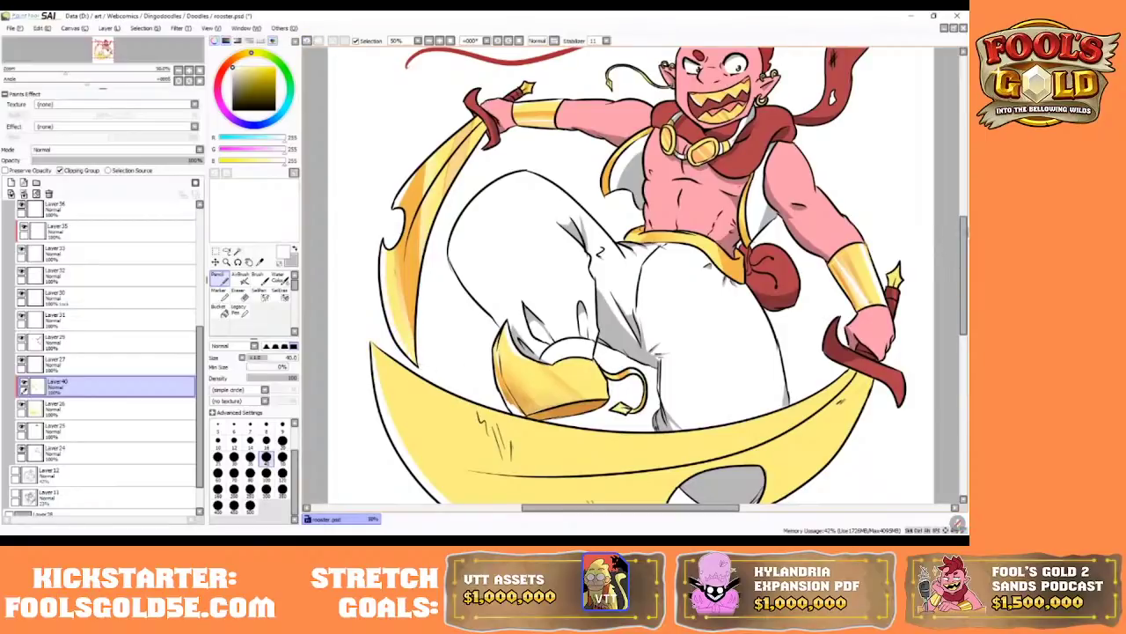
- Draw a white rim highlight along the lower outer edge of the large front sword with the Pencil at size 40
scroll(643, 282, up, 3)
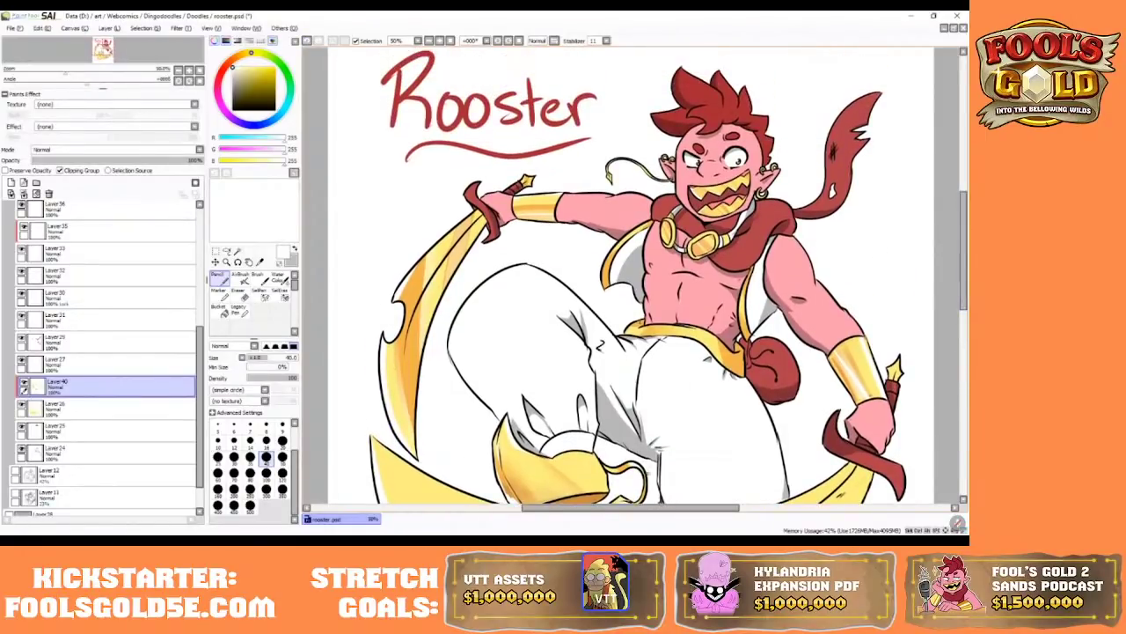
drag(648, 509, 657, 515)
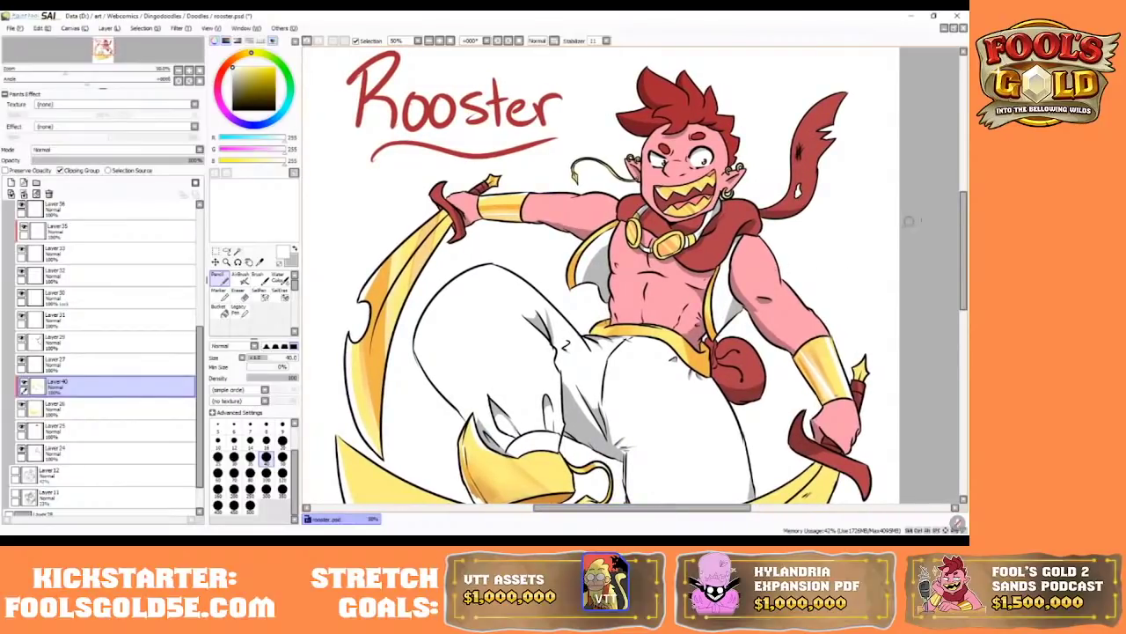
drag(961, 220, 948, 274)
drag(408, 403, 526, 445)
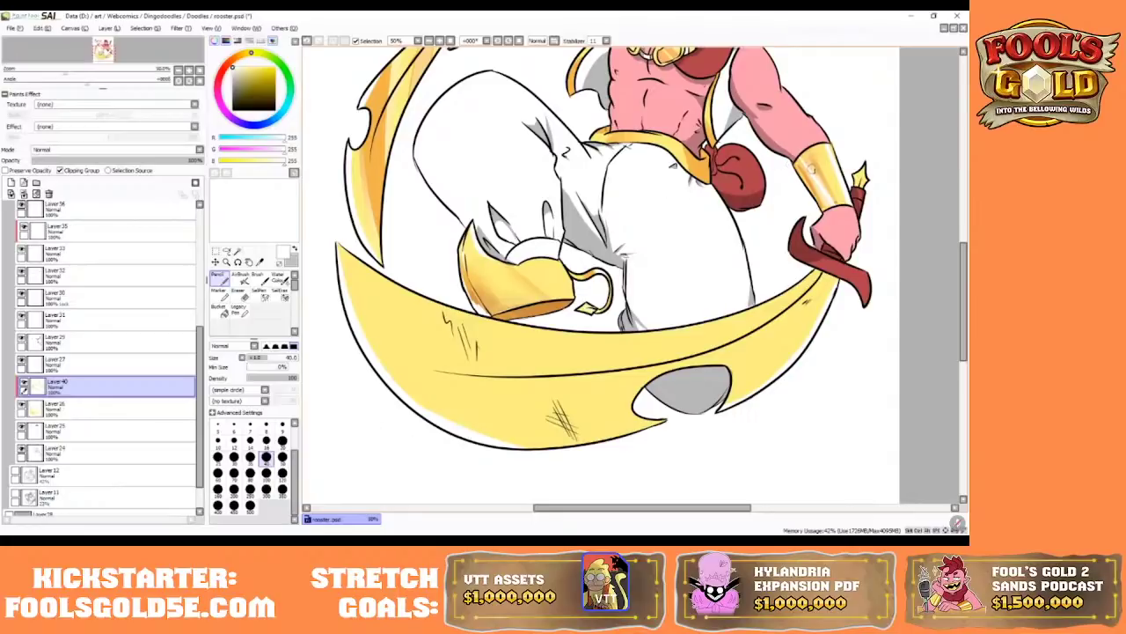
- Soften the highlights on the gold shoe with the Blur tool at size 200
click(294, 332)
click(280, 326)
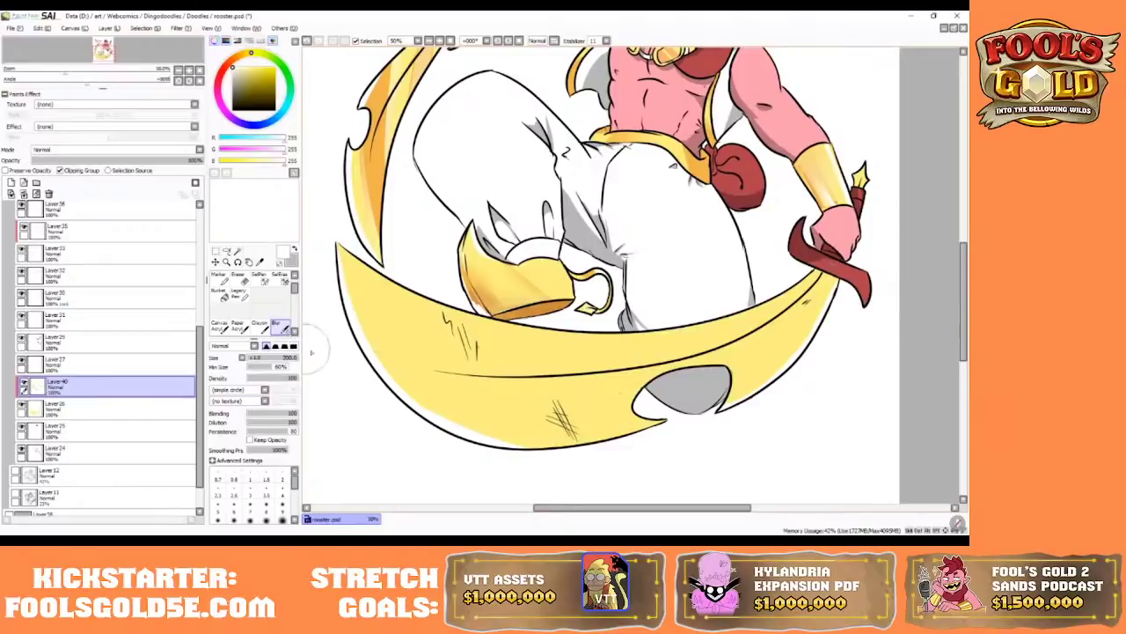
mouse_move(482, 276)
mouse_down()
mouse_move(470, 315)
mouse_move(494, 327)
mouse_move(477, 263)
mouse_move(492, 278)
mouse_move(495, 341)
mouse_up()
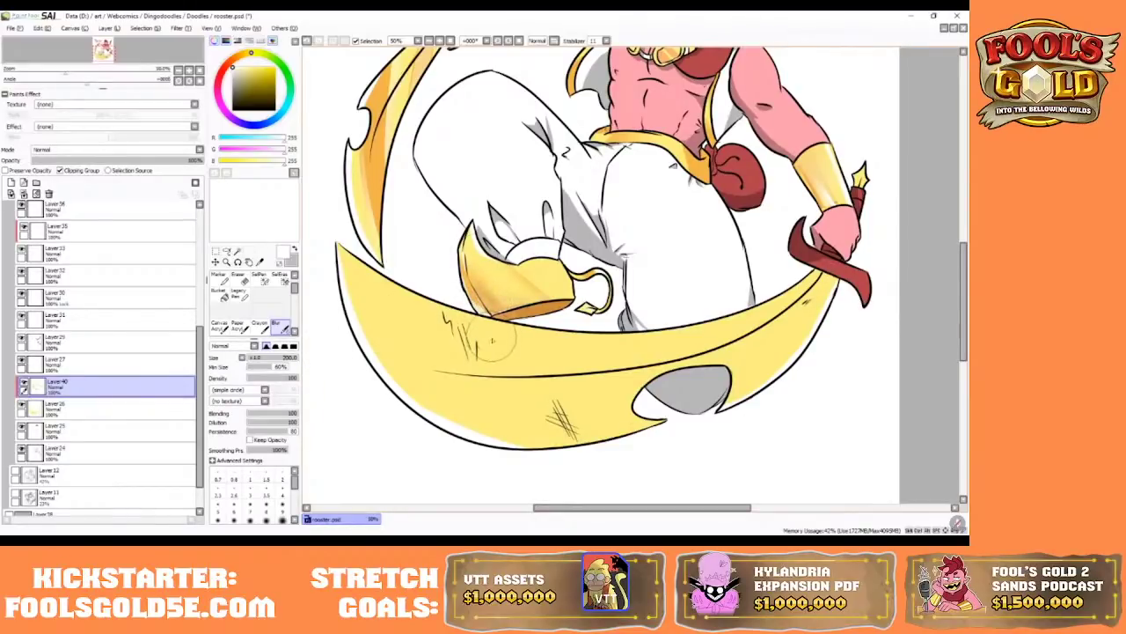
- Sample the raised sword's orange and shade the front sword's blade near the hilt with the Marker at size 70
right_click(377, 176)
click(218, 276)
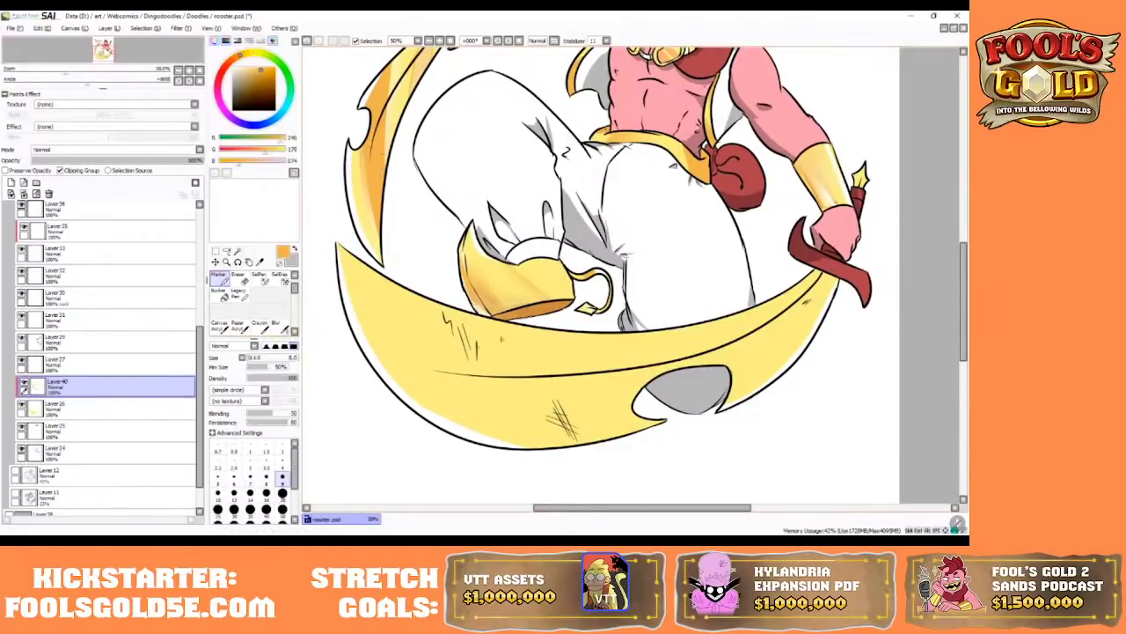
key(bracketright)
key(bracketright)
key(bracketright)
key(bracketright)
key(bracketright)
key(bracketright)
key(bracketright)
key(bracketleft)
key(bracketleft)
key(bracketleft)
key(bracketleft)
key(bracketleft)
key(bracketleft)
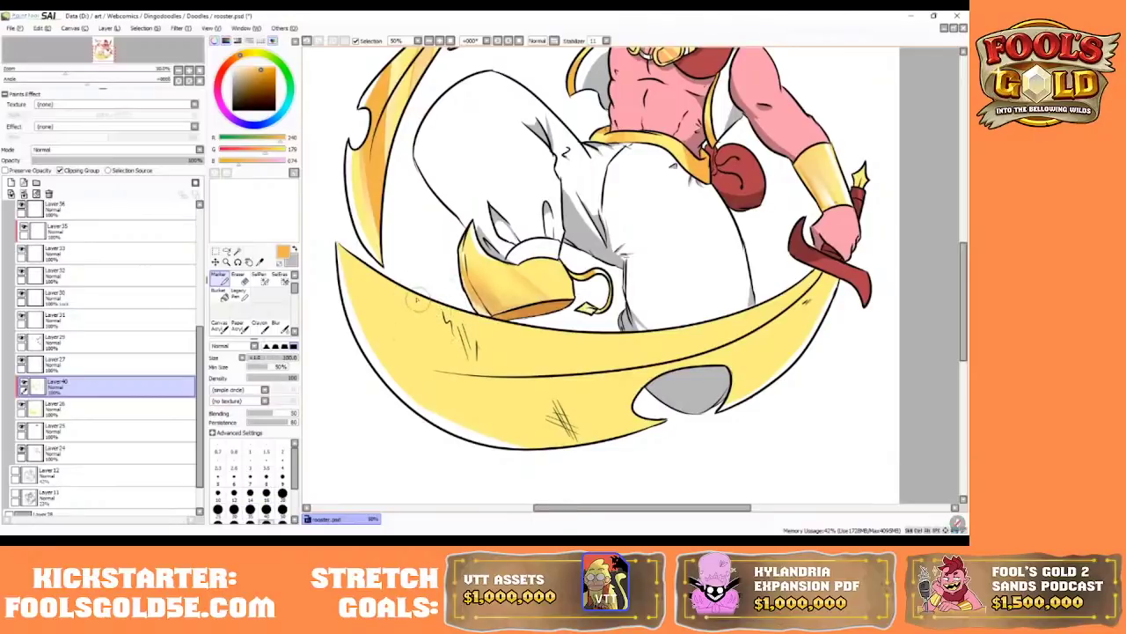
key(bracketright)
mouse_move(807, 273)
mouse_down()
mouse_move(678, 347)
mouse_move(624, 361)
mouse_up()
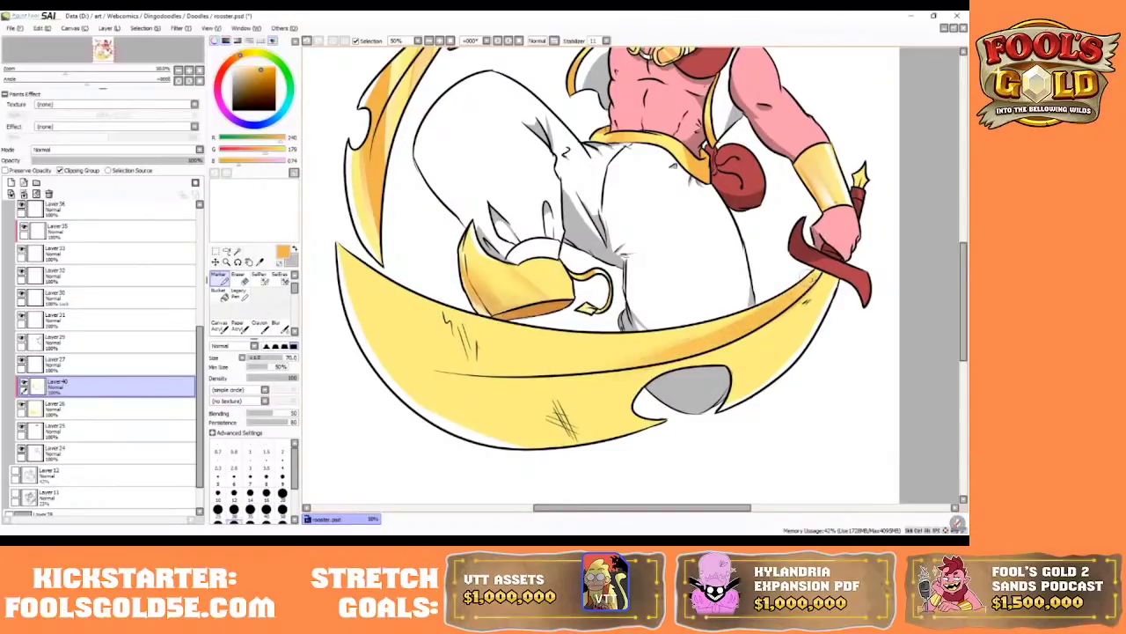
drag(811, 286, 767, 323)
drag(819, 287, 791, 331)
- Paint a wide diagonal orange band across the front sword with the Marker at size 120, plus a thinner parallel band at size 50
key(bracketright)
key(bracketright)
key(bracketright)
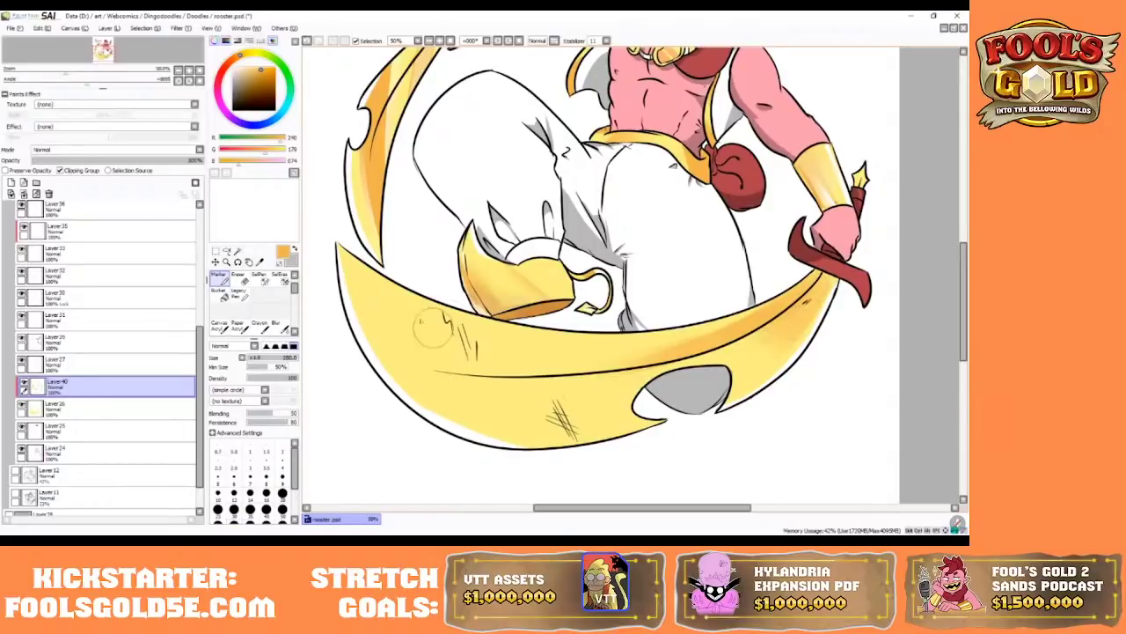
drag(401, 294, 553, 444)
drag(384, 293, 564, 446)
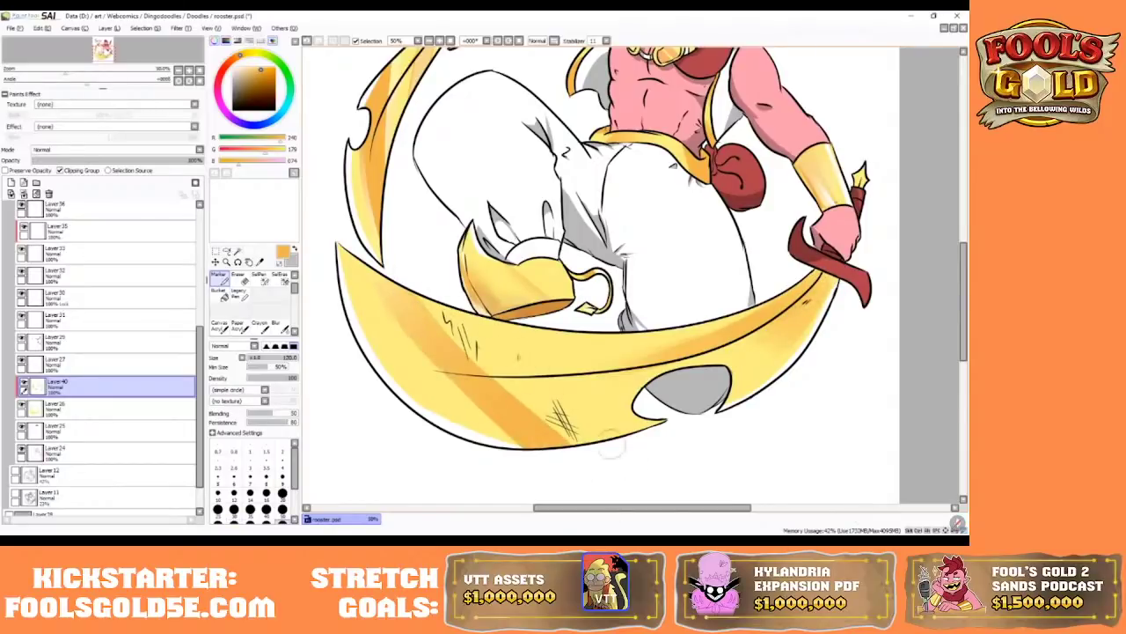
key(bracketleft)
key(bracketleft)
key(bracketleft)
key(bracketleft)
key(bracketleft)
drag(449, 308, 588, 438)
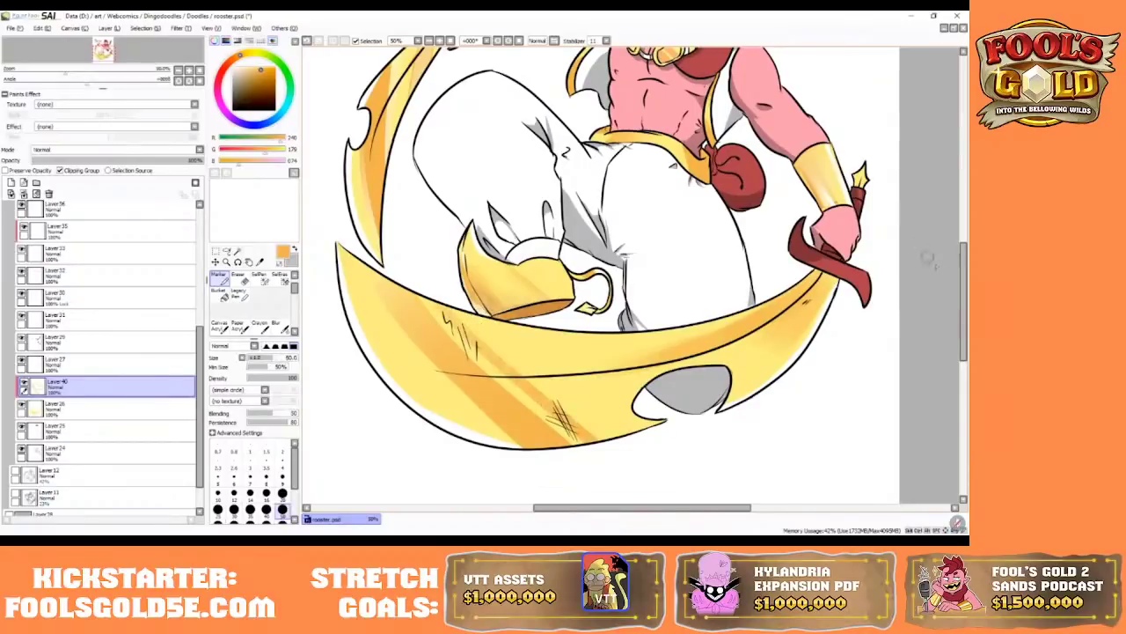
- Soften the orange shading along the raised sword's blade with the Blur tool at size 200
mouse_move(964, 260)
mouse_down()
mouse_move(964, 218)
mouse_move(963, 238)
mouse_up()
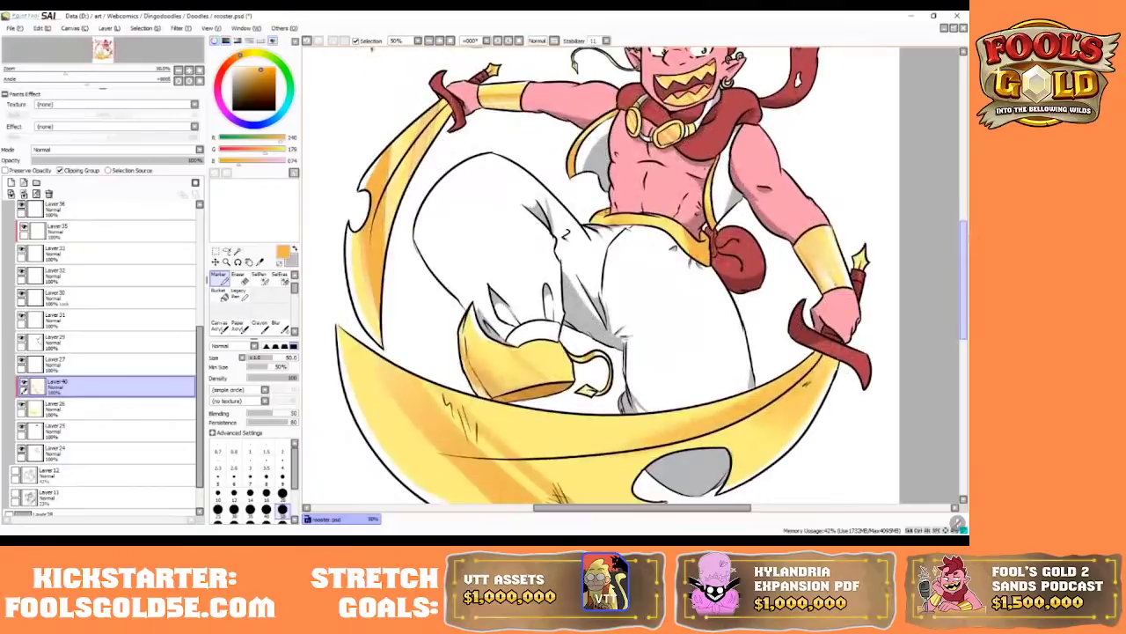
click(276, 325)
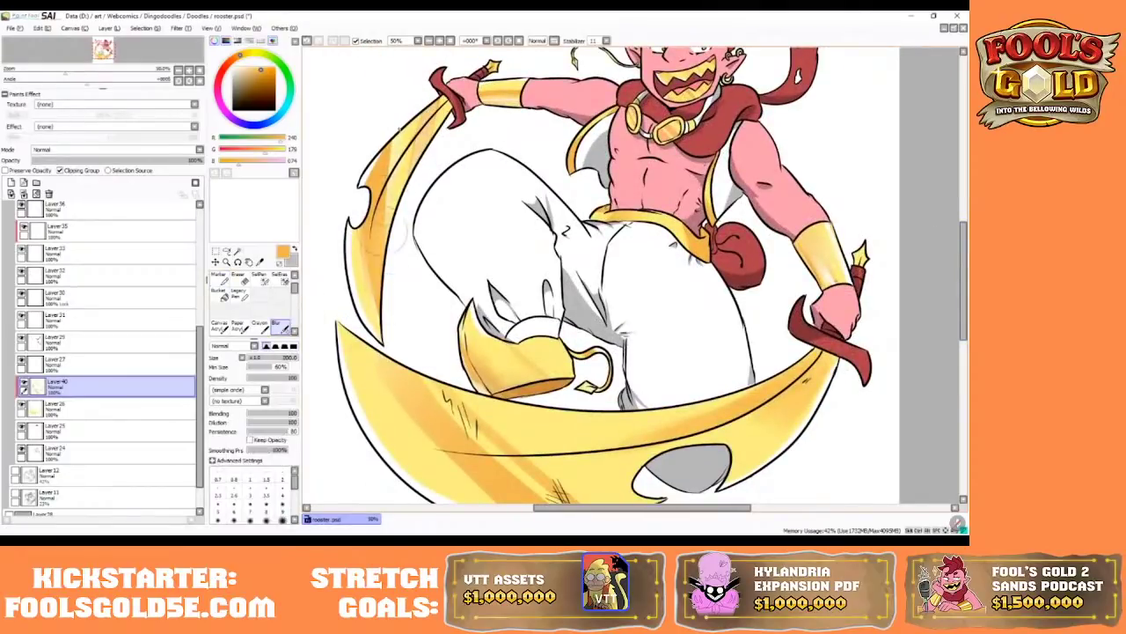
drag(382, 230, 399, 128)
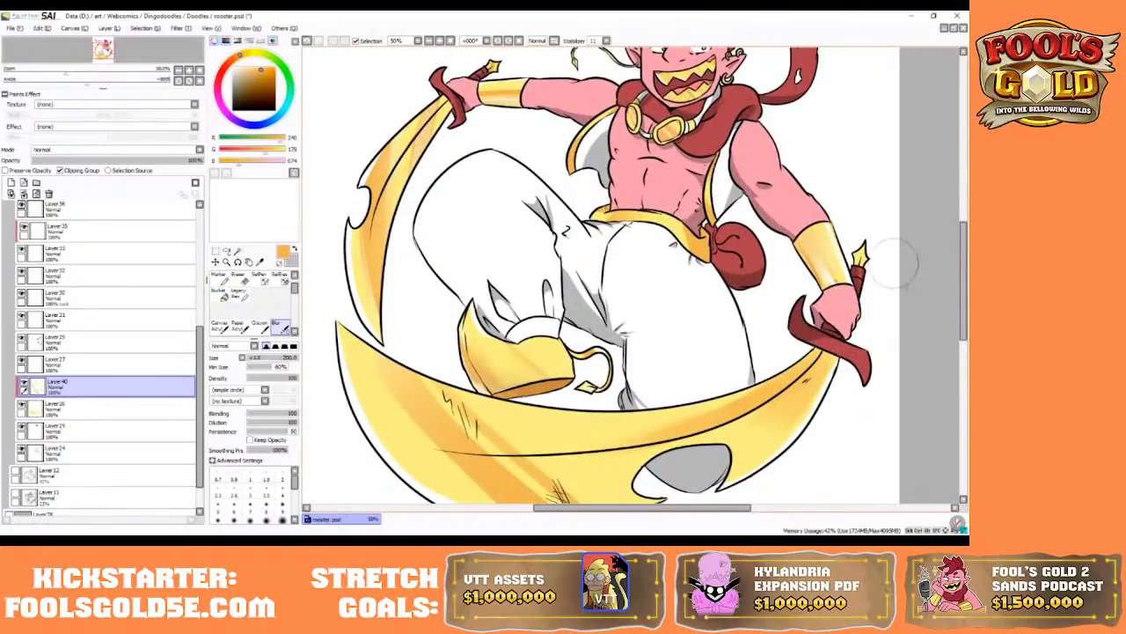
mouse_move(963, 244)
mouse_down()
mouse_move(962, 213)
mouse_move(963, 229)
mouse_up()
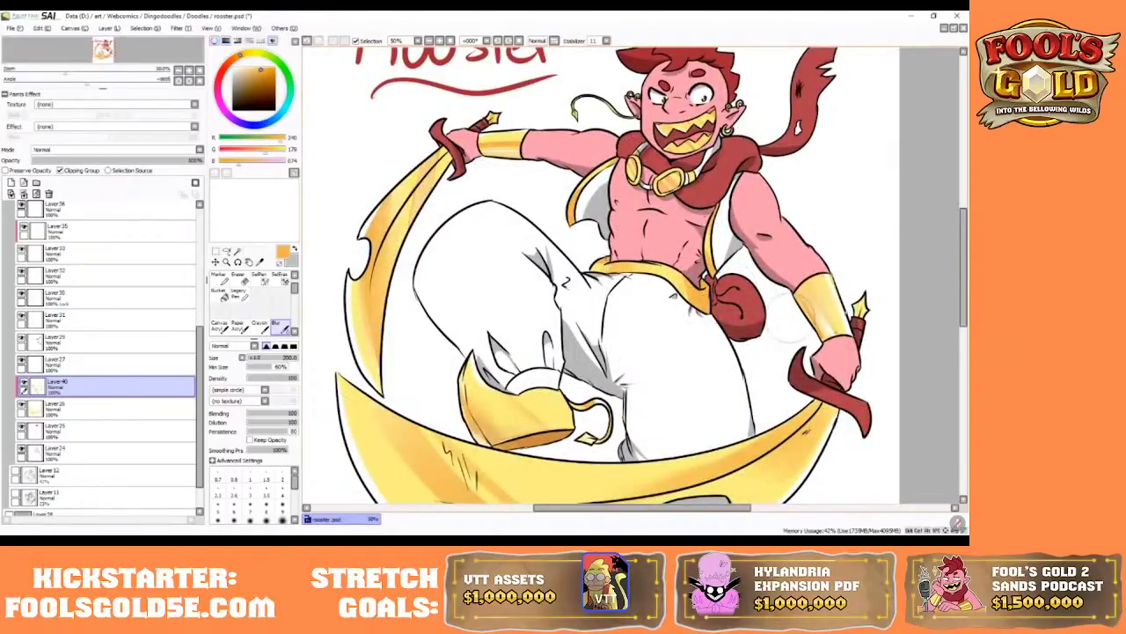
- Identify the layer holding the earrings and ear cord by toggling layer visibility in Set3, then preserve opacity on Layer22
drag(963, 263, 964, 222)
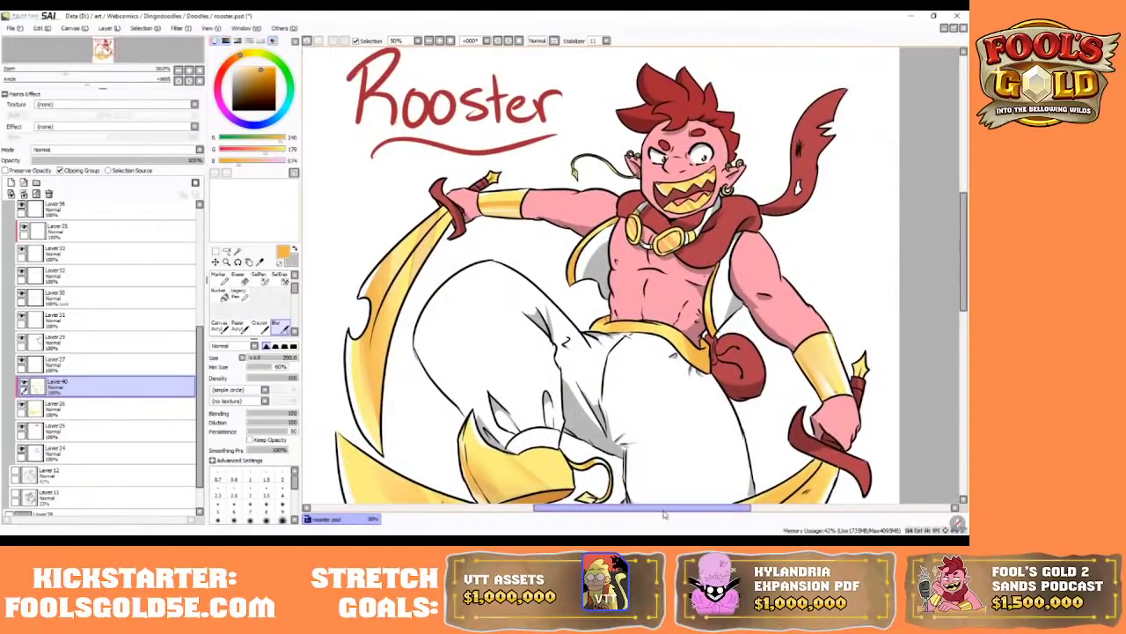
drag(664, 515, 675, 516)
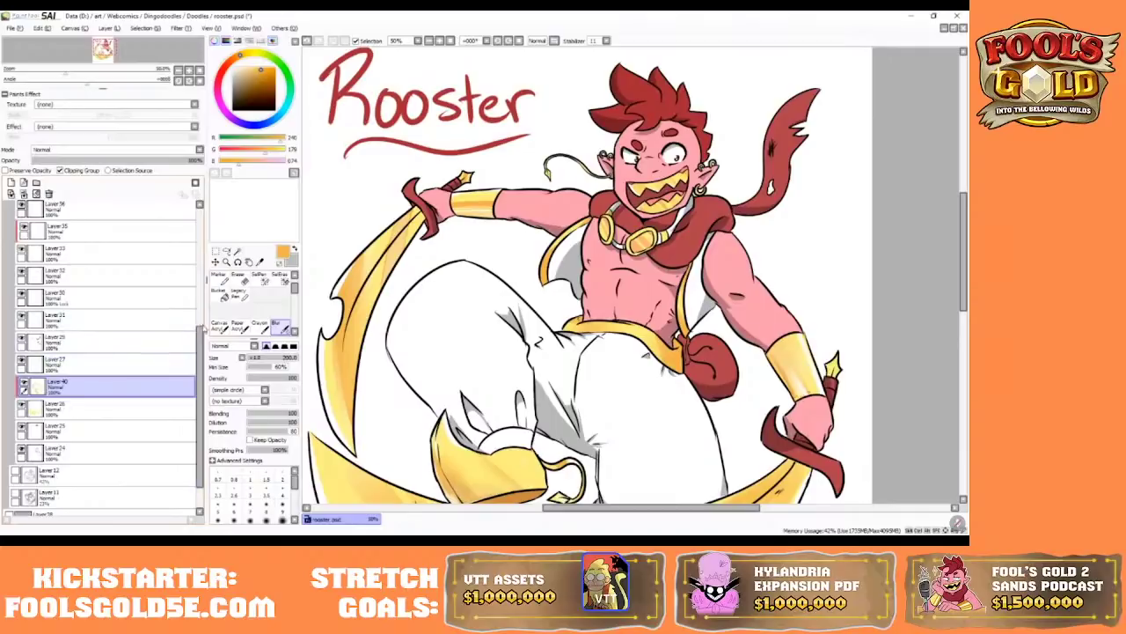
scroll(176, 227, up, 5)
click(35, 323)
click(35, 301)
click(31, 322)
click(15, 319)
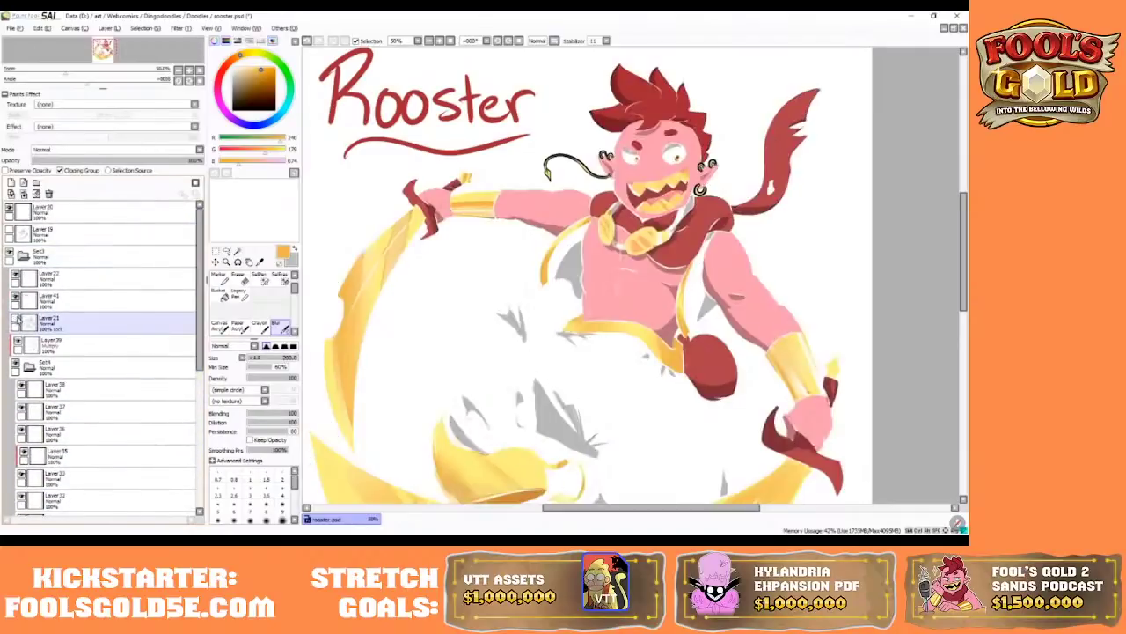
click(15, 319)
click(26, 297)
click(21, 281)
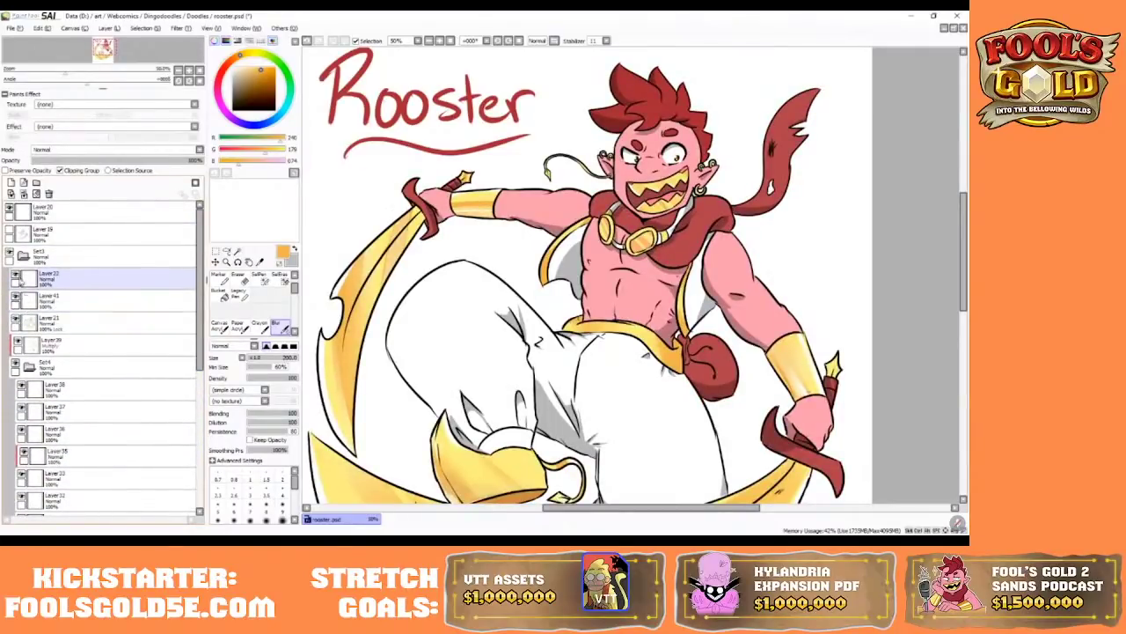
click(7, 170)
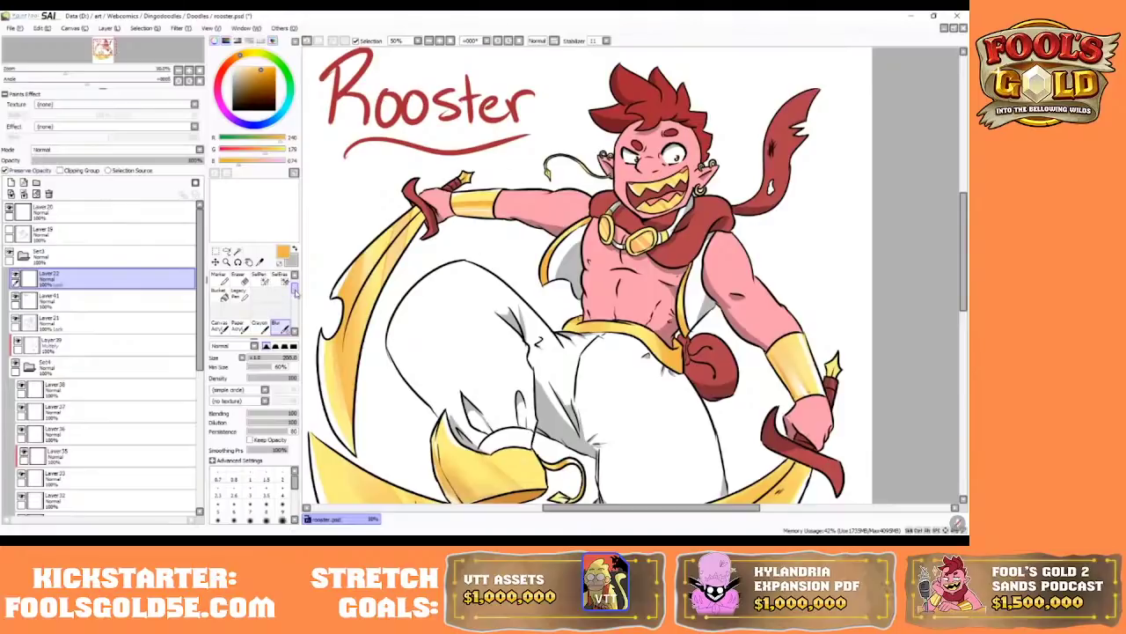
- Recolor the black earrings and ear cord with the gold orange, using the Pencil at sizes 40 and 70
scroll(264, 291, up, 3)
click(224, 280)
drag(586, 160, 547, 174)
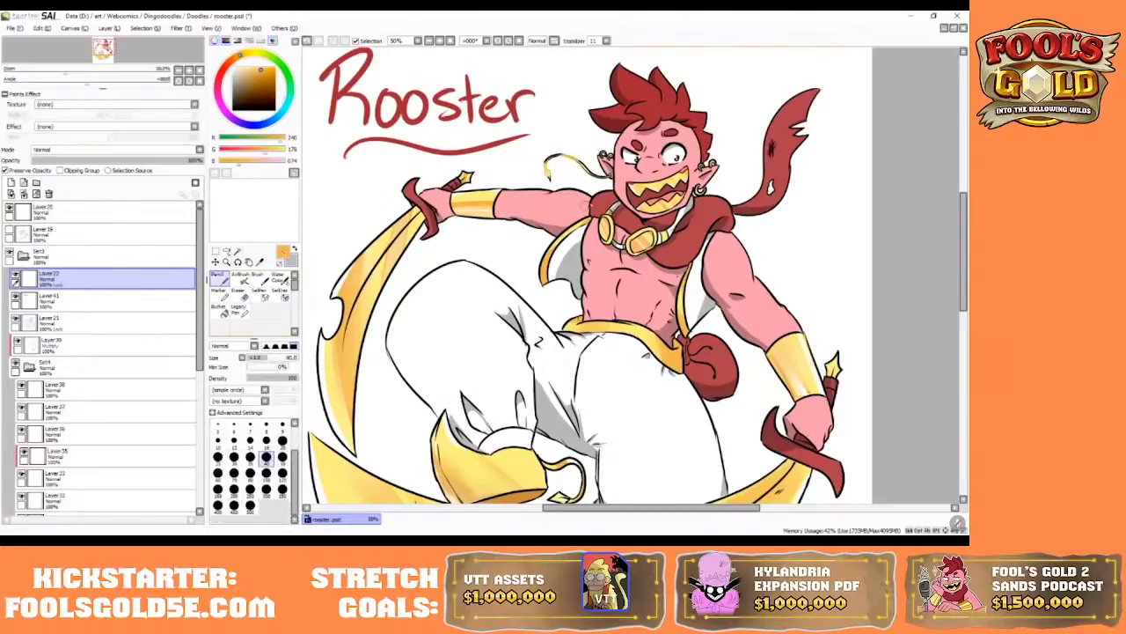
key(bracketright)
key(bracketright)
key(bracketright)
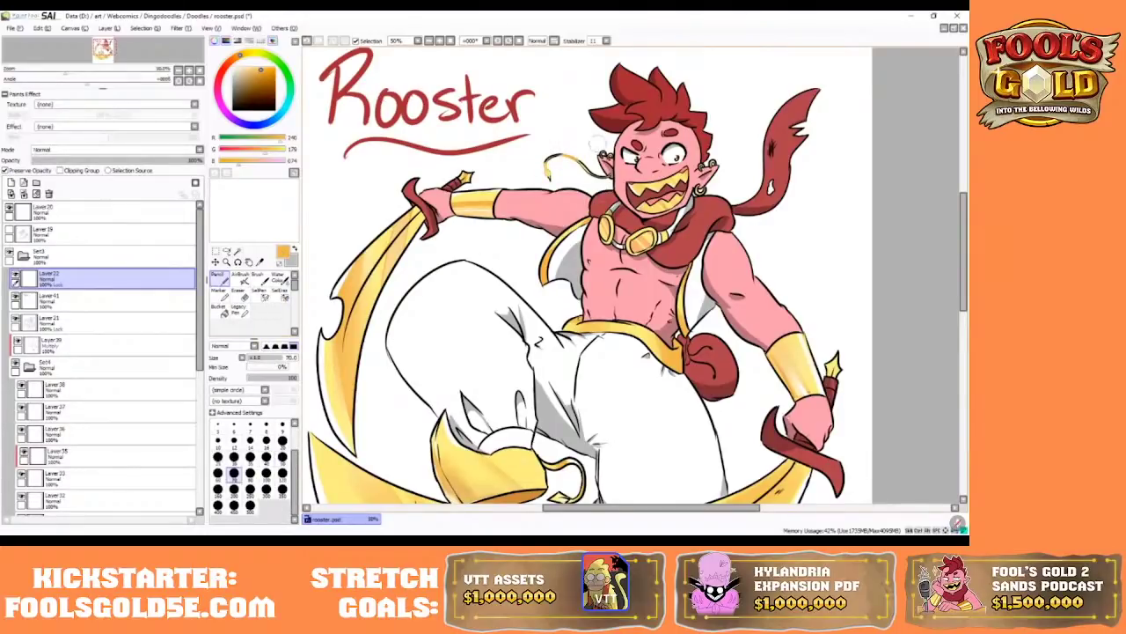
click(294, 331)
click(280, 327)
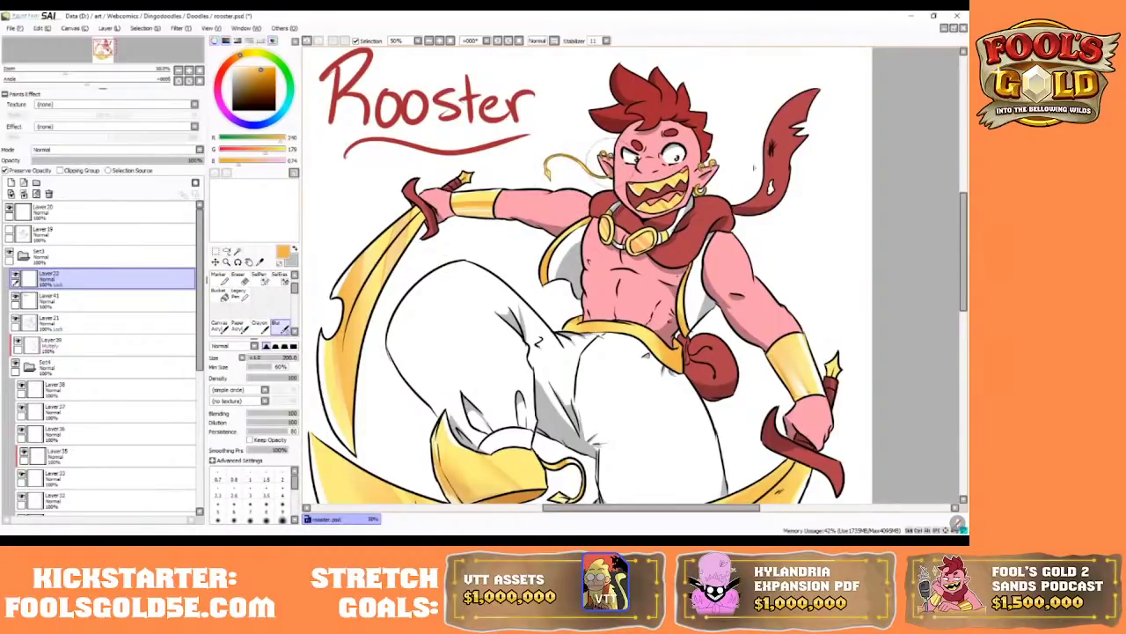
click(219, 276)
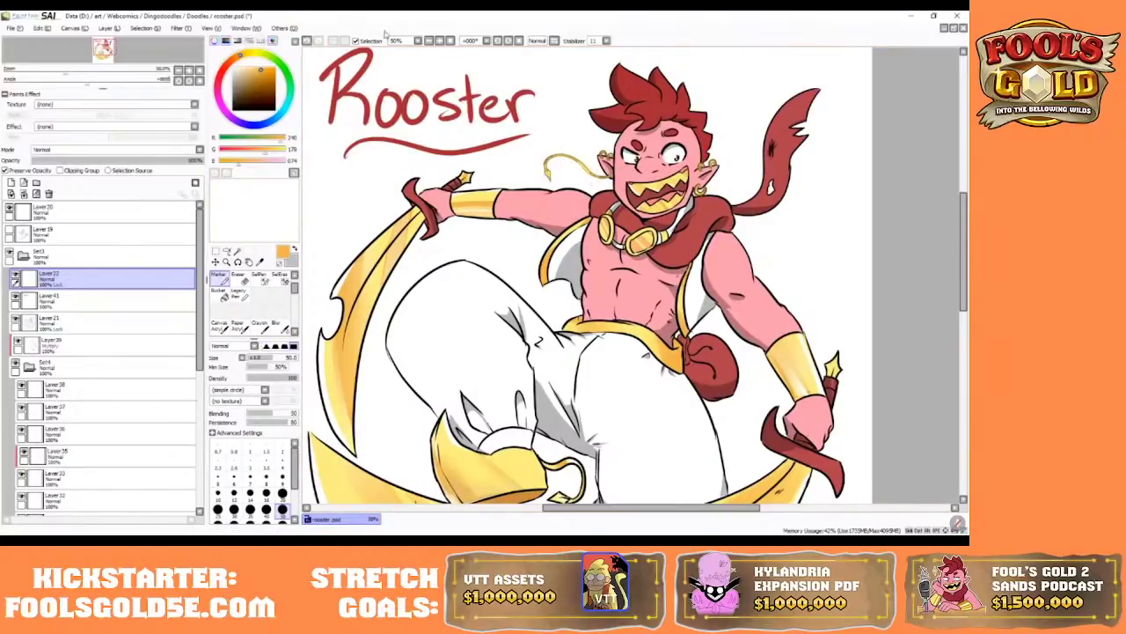
- Repaint the earrings and ear cord in a darker orange, RGB 210, 128, 28, with the Pencil at size 70
click(445, 40)
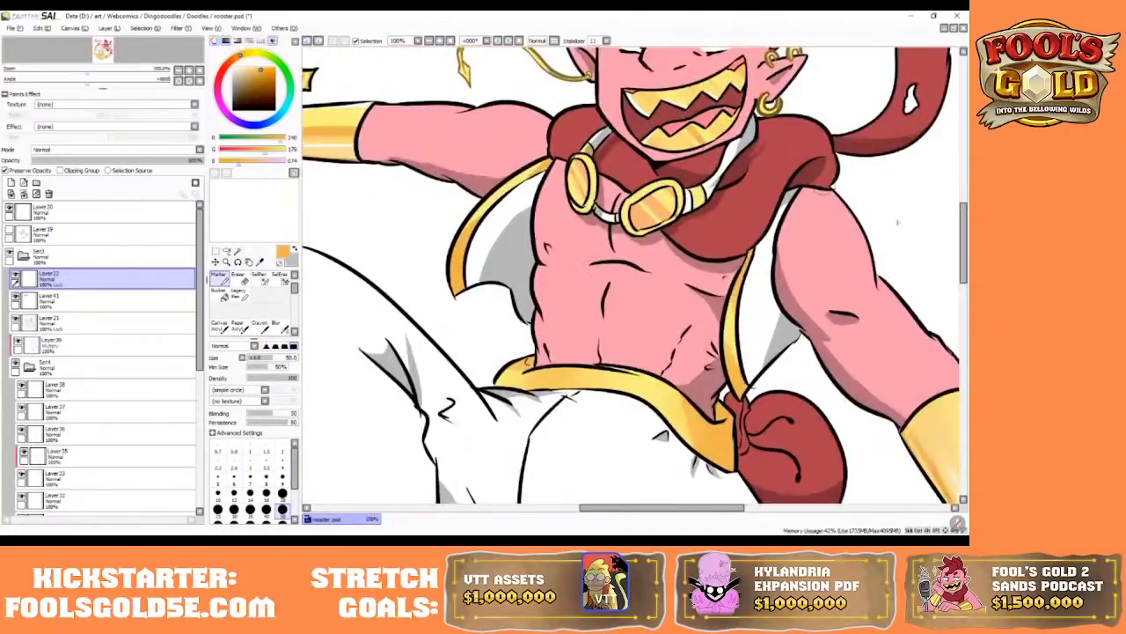
scroll(526, 218, up, 5)
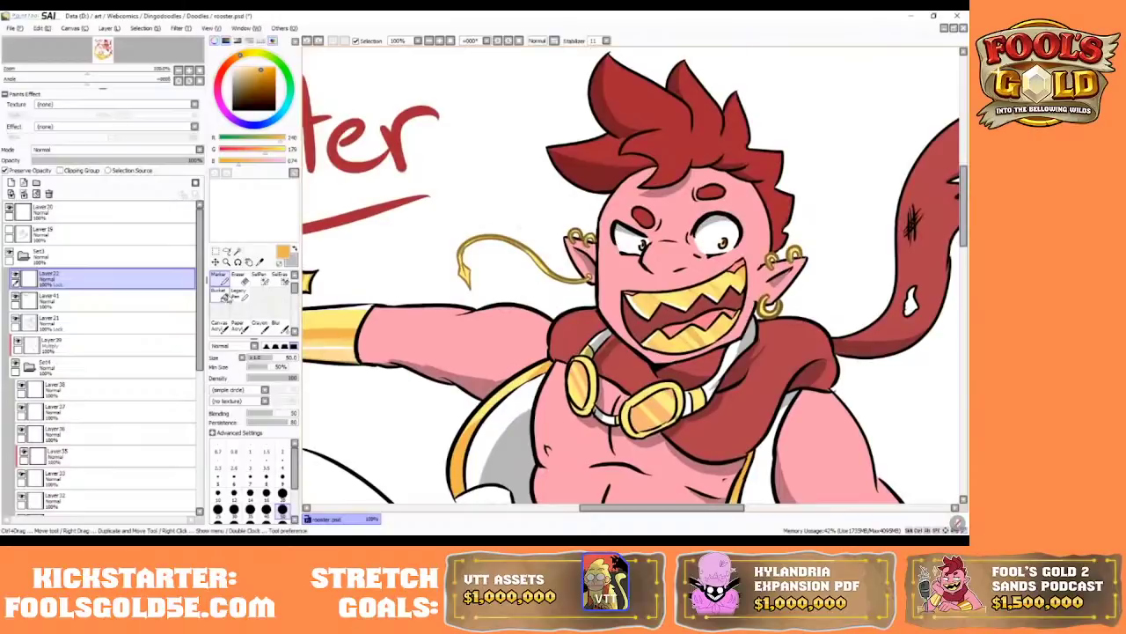
scroll(268, 296, up, 1)
click(220, 278)
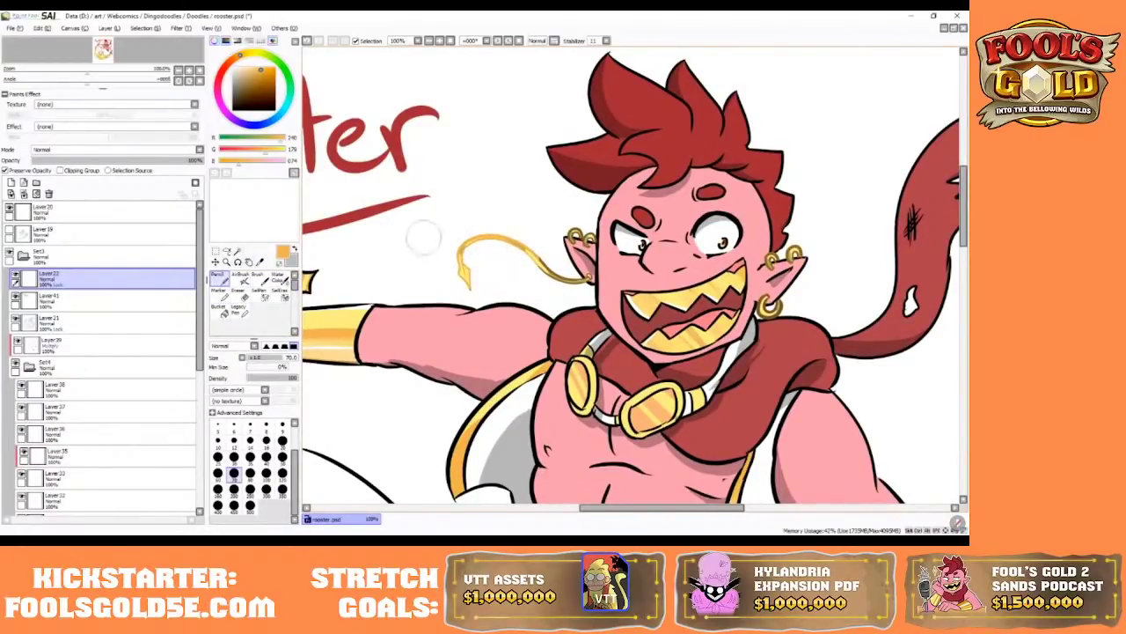
drag(262, 74, 271, 71)
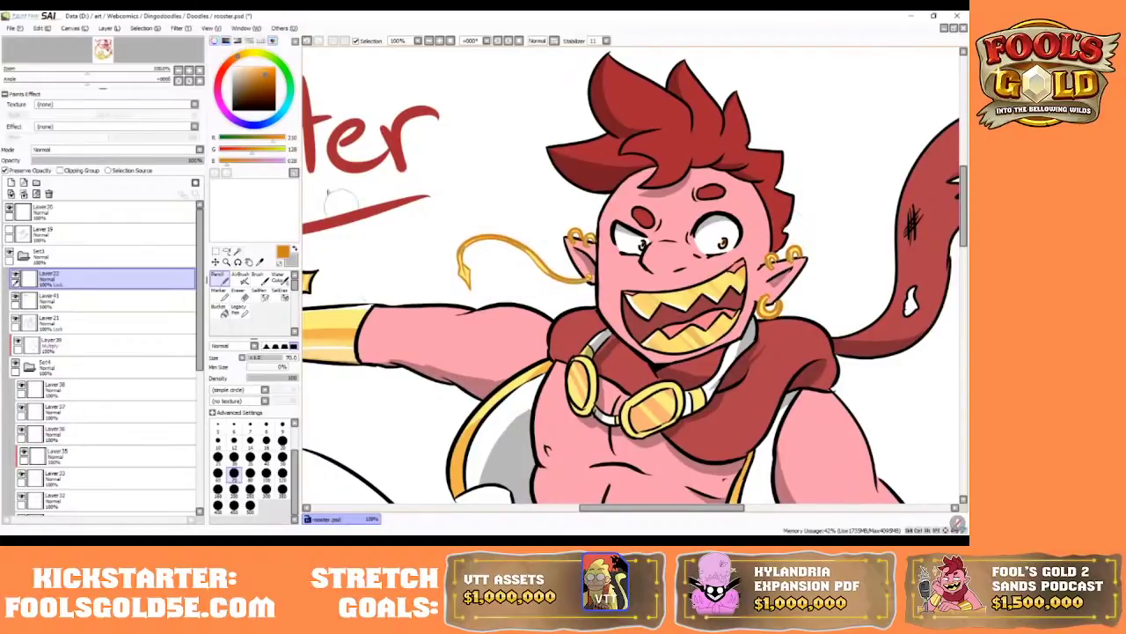
- Sample a light yellow from the artwork and highlight the large hoop earring with the Pencil at size 5
right_click(767, 305)
key(bracketleft)
key(bracketleft)
key(bracketleft)
key(bracketleft)
key(bracketleft)
key(bracketleft)
key(bracketleft)
key(bracketleft)
key(bracketleft)
key(bracketleft)
key(bracketleft)
key(bracketleft)
key(bracketleft)
key(bracketleft)
key(bracketleft)
key(bracketleft)
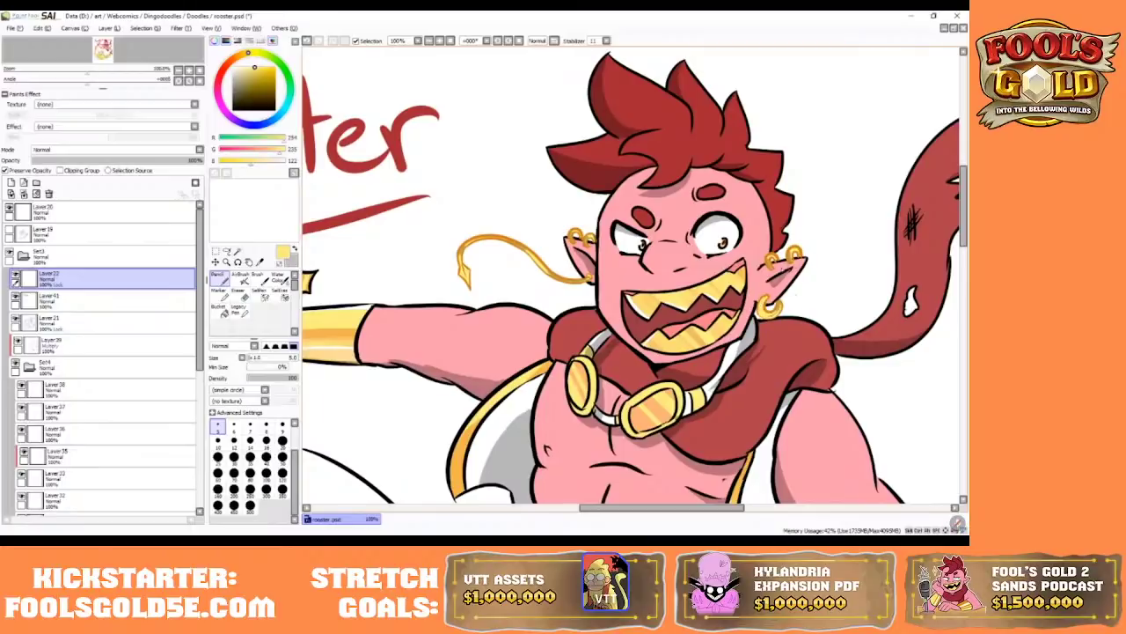
- Highlight the ear cord and remaining earrings in light yellow with the Pencil at sizes 8 to 14, and resample the earrings' dark orange
key(bracketright)
key(bracketright)
key(bracketright)
key(bracketright)
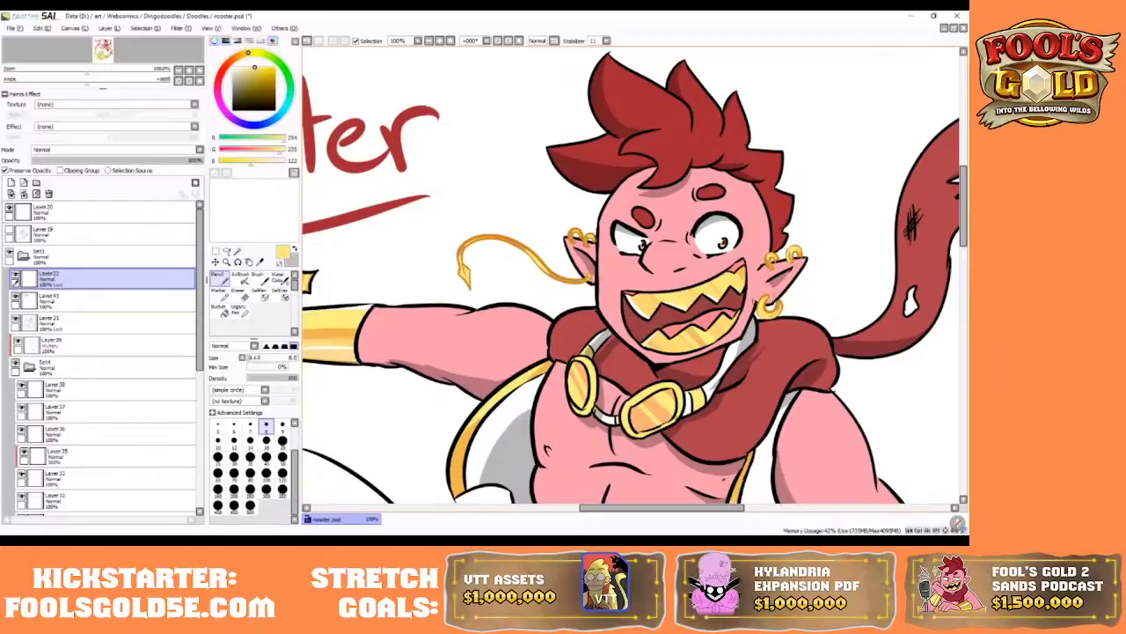
key(bracketright)
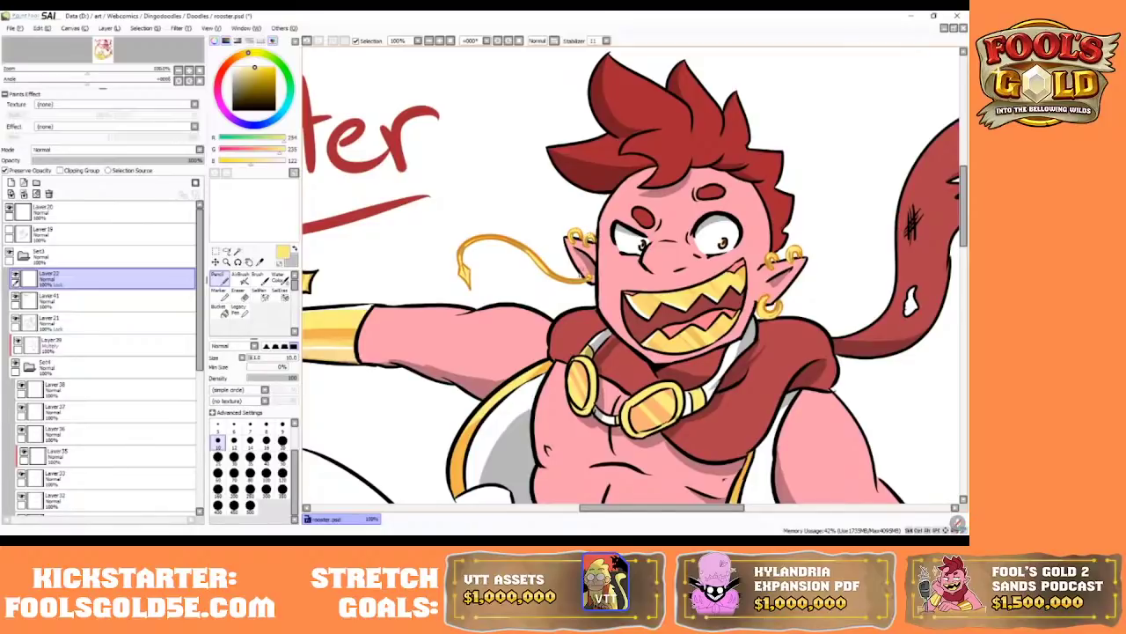
key(bracketright)
key(bracketright)
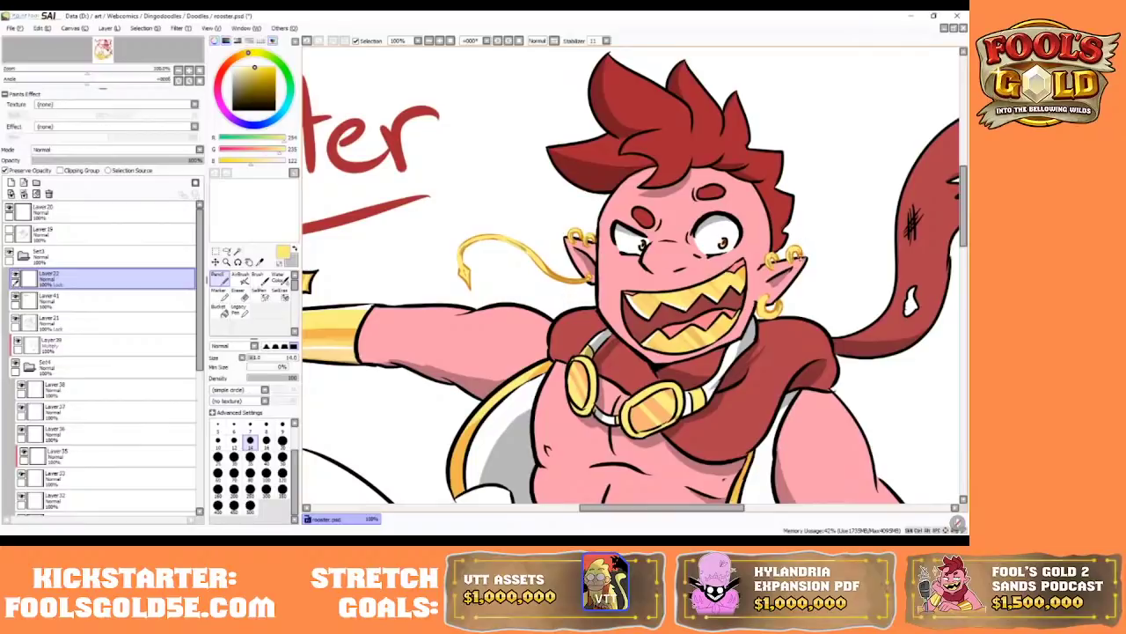
alt+click(798, 255)
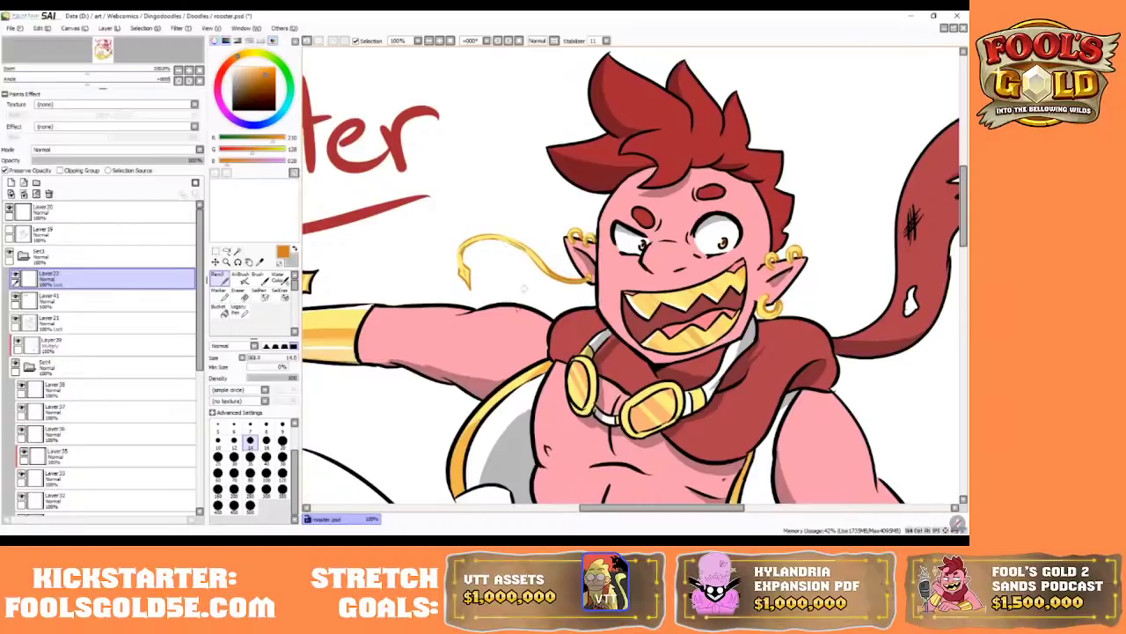
- Select the Multiply shading Layer39 with the Eraser at size 30, and check what the Set4 layers from Layer26 up to Layer35 contain
click(49, 345)
key(e)
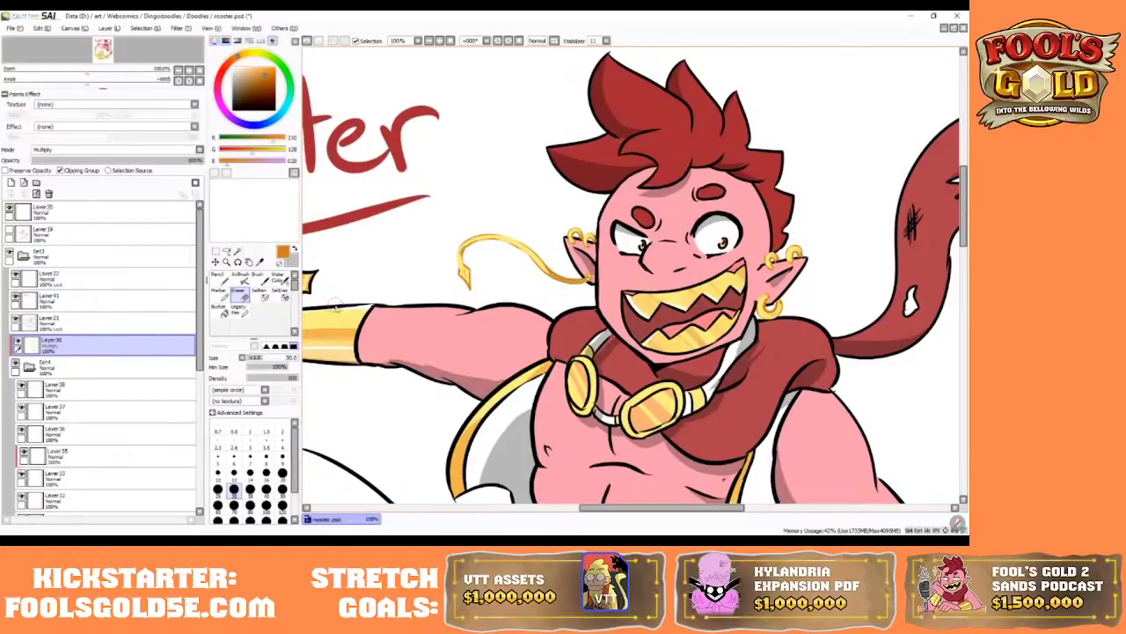
drag(199, 337, 202, 430)
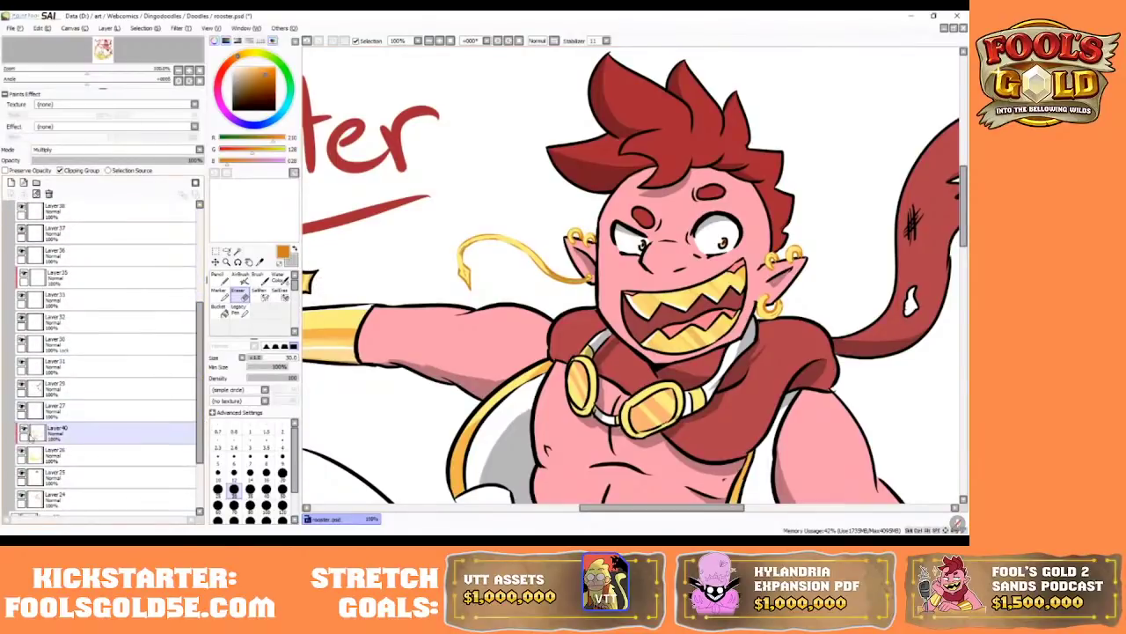
click(22, 451)
click(22, 450)
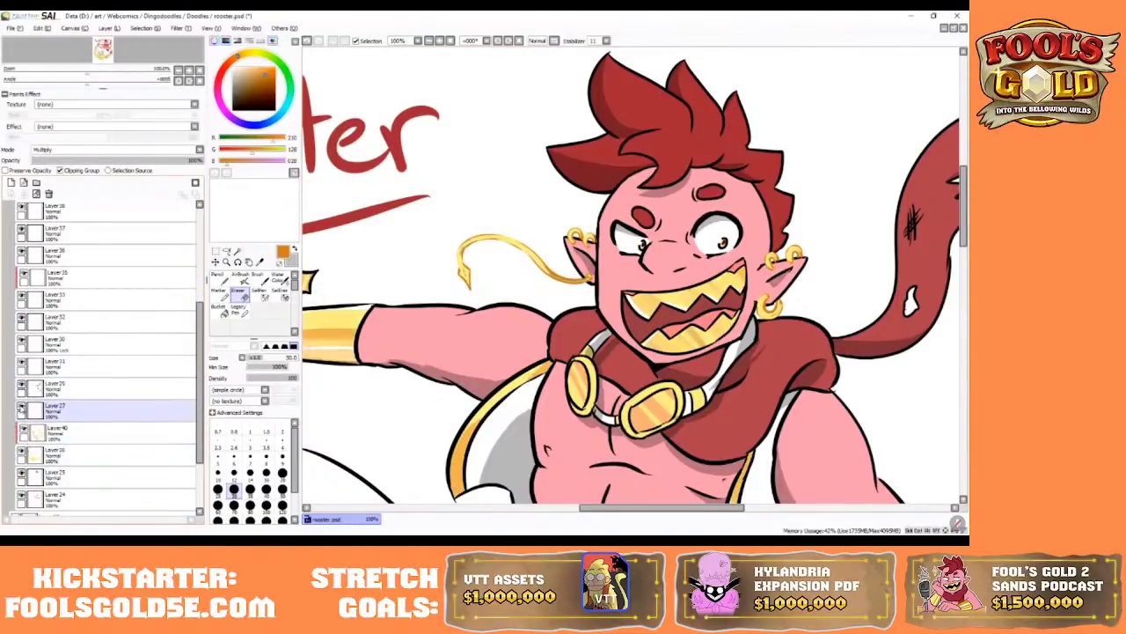
click(25, 385)
click(23, 363)
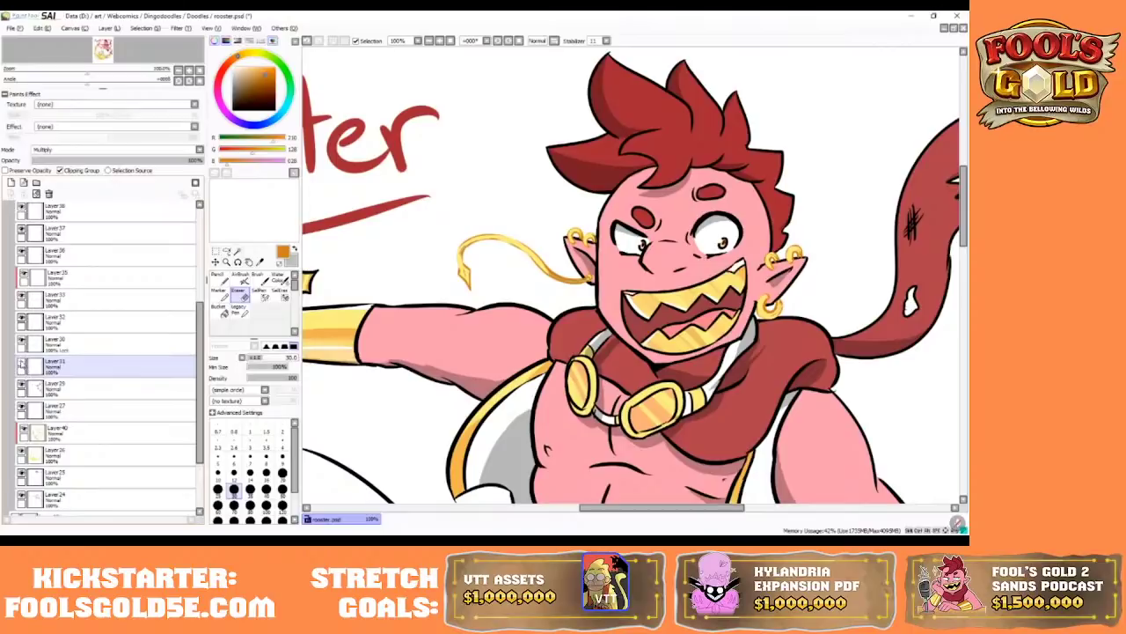
click(25, 299)
click(26, 275)
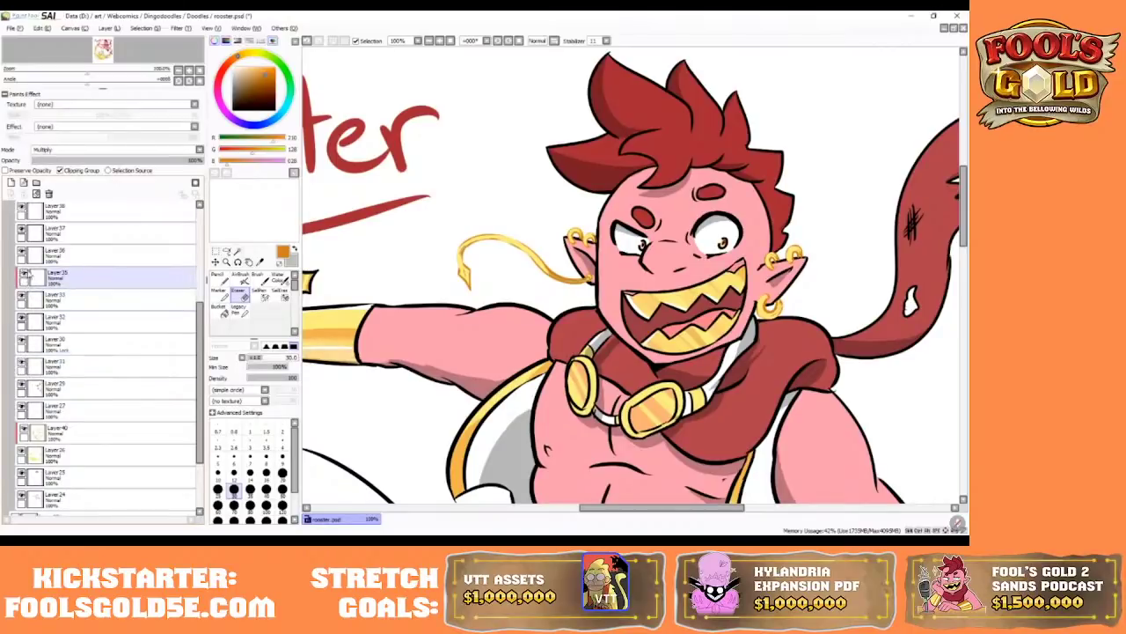
- Examine the contents of the lower Set4 color layers, including Layer25, Layer26, Layer27 and Layer40, then Layer35, Layer32 and Layer31
drag(201, 372, 202, 413)
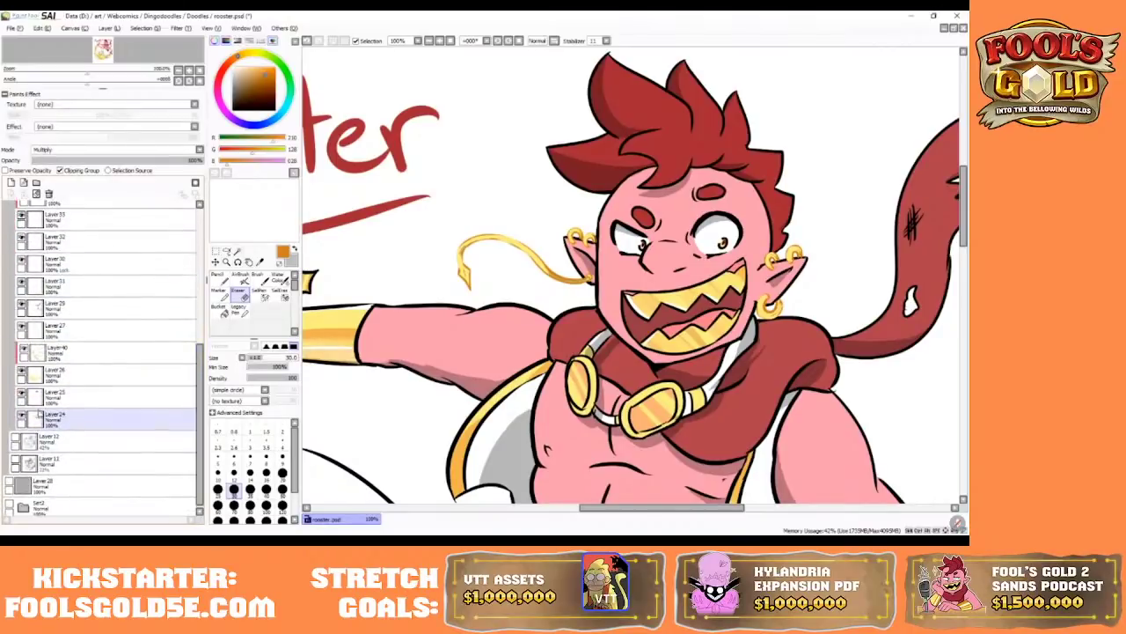
click(26, 392)
click(25, 370)
click(31, 307)
click(23, 328)
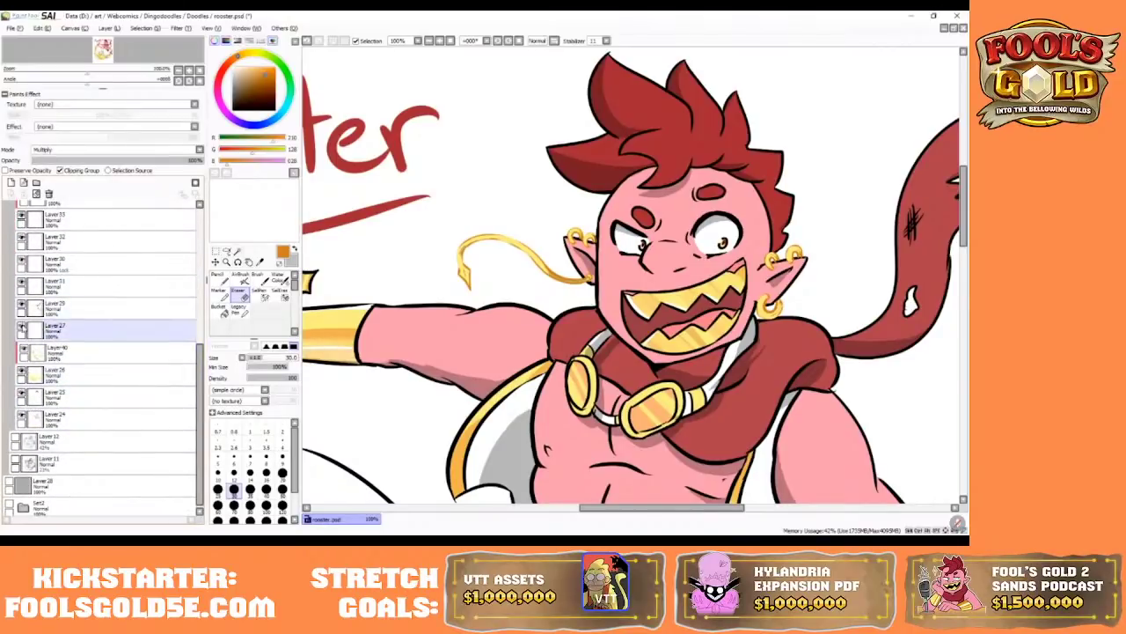
click(178, 351)
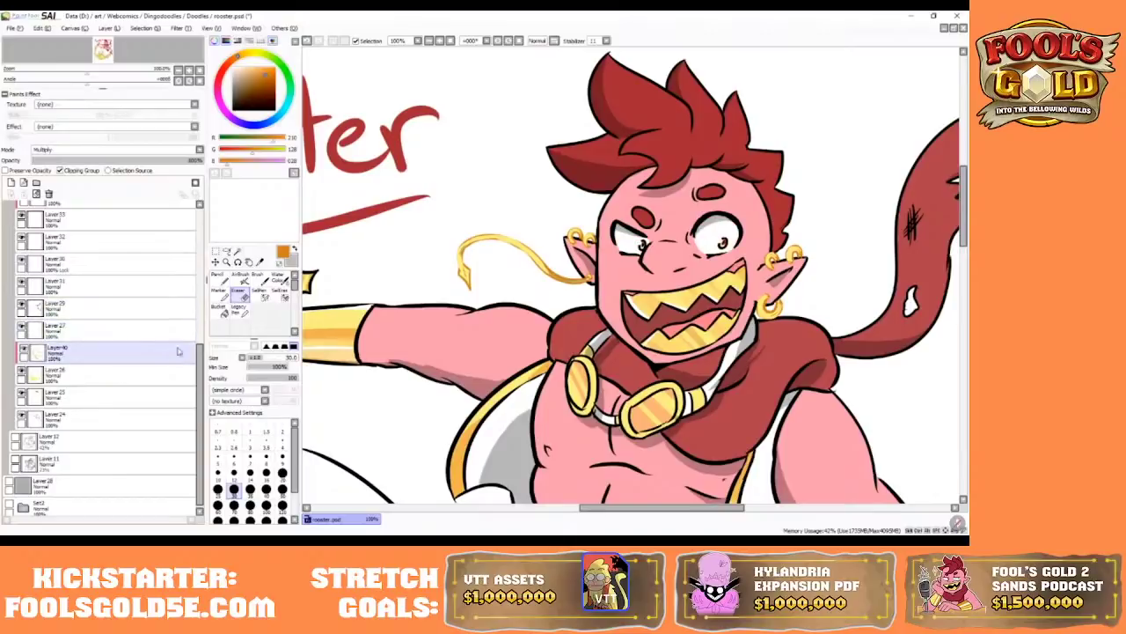
scroll(132, 352, up, 4)
click(33, 303)
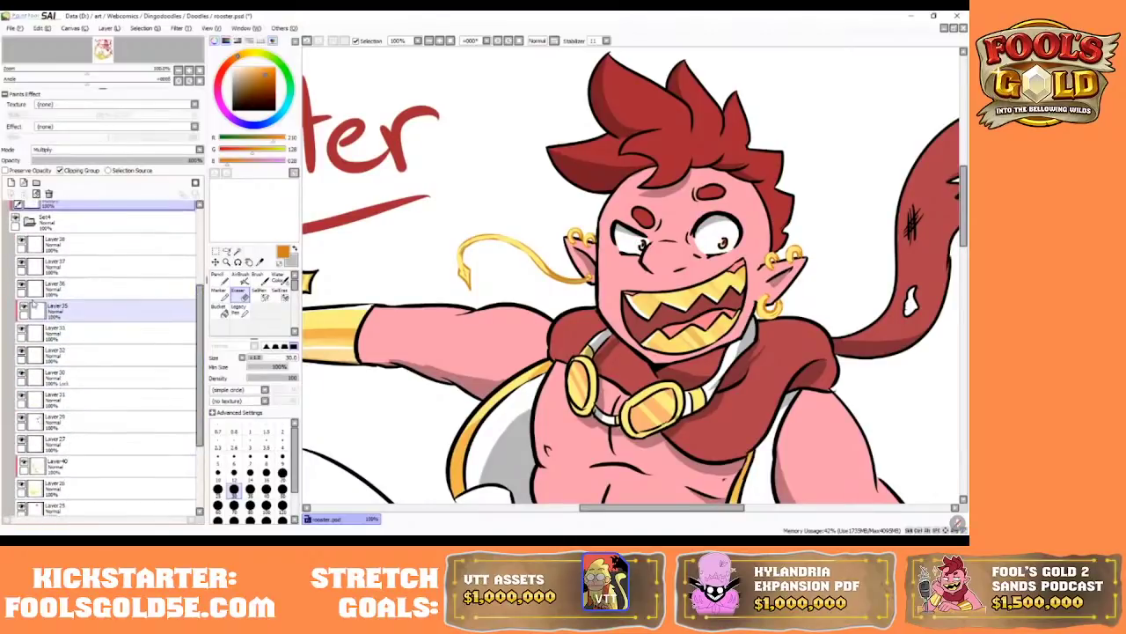
click(60, 356)
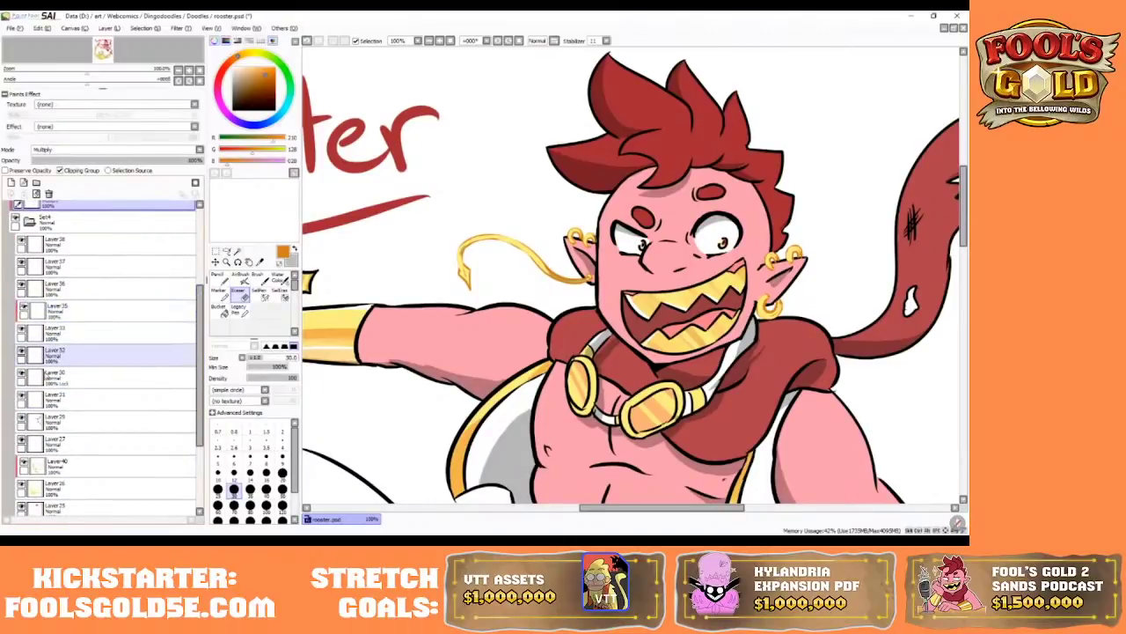
click(57, 396)
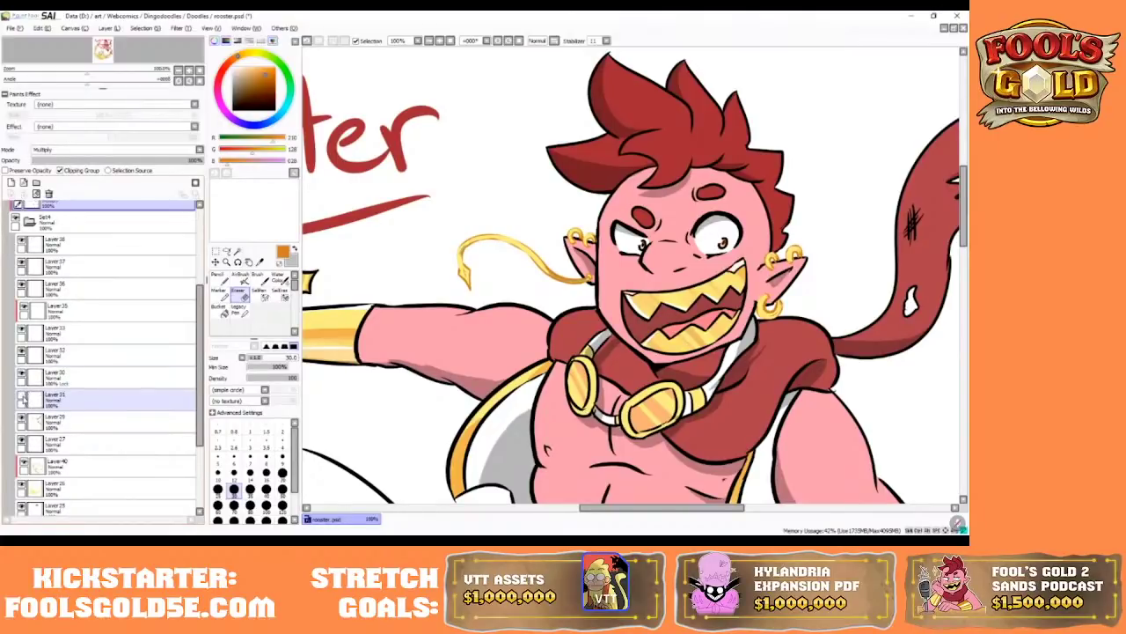
- Examine what Layer30, Layer32, Layer33, Layer36, Layer27 and Layer40 in Set4 contain by hiding and showing them
click(31, 375)
click(22, 376)
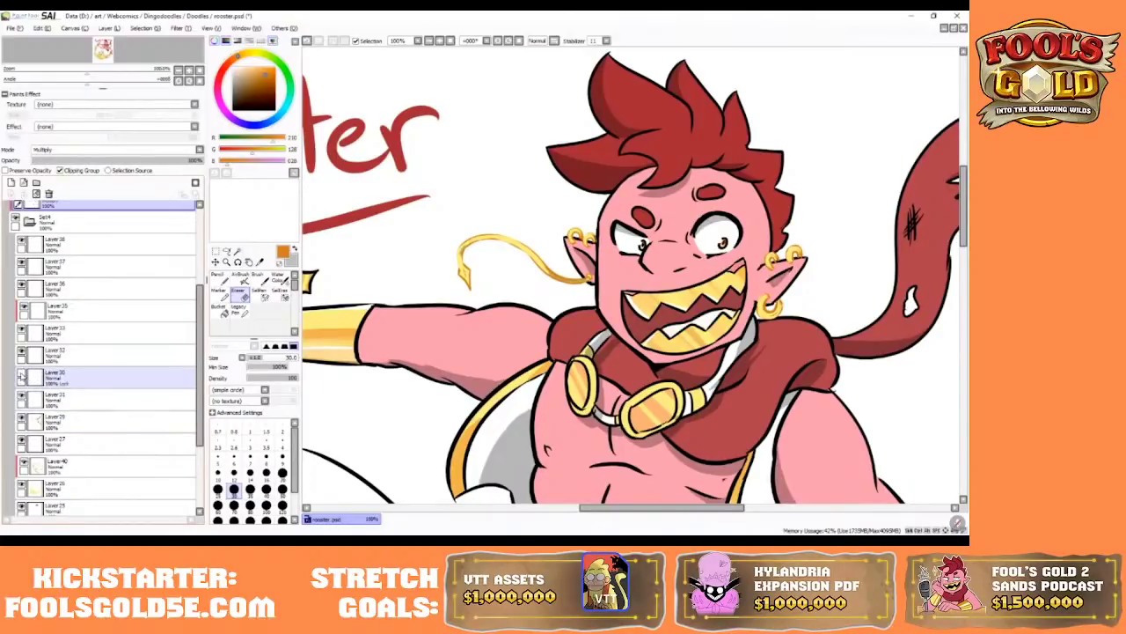
click(21, 376)
click(31, 354)
click(21, 355)
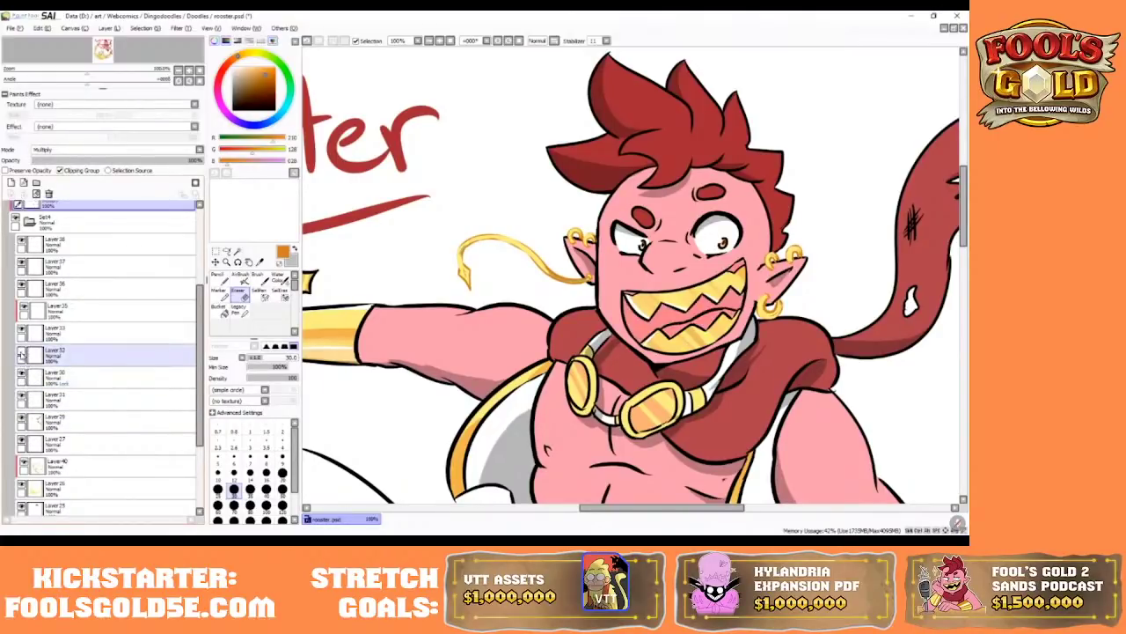
click(21, 355)
click(30, 332)
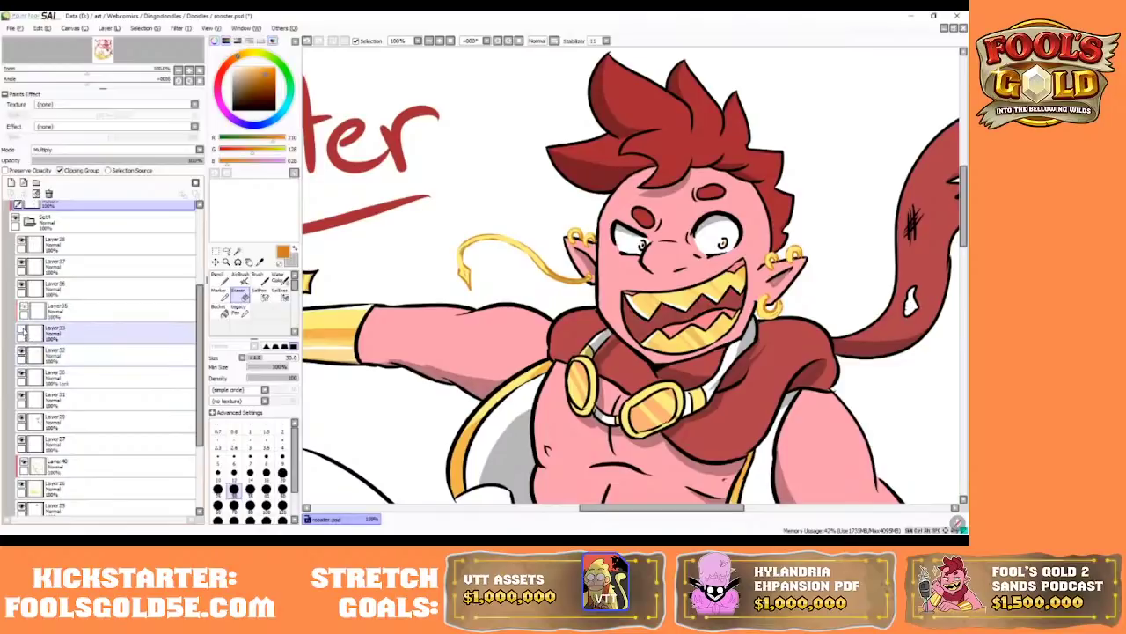
click(31, 288)
click(21, 285)
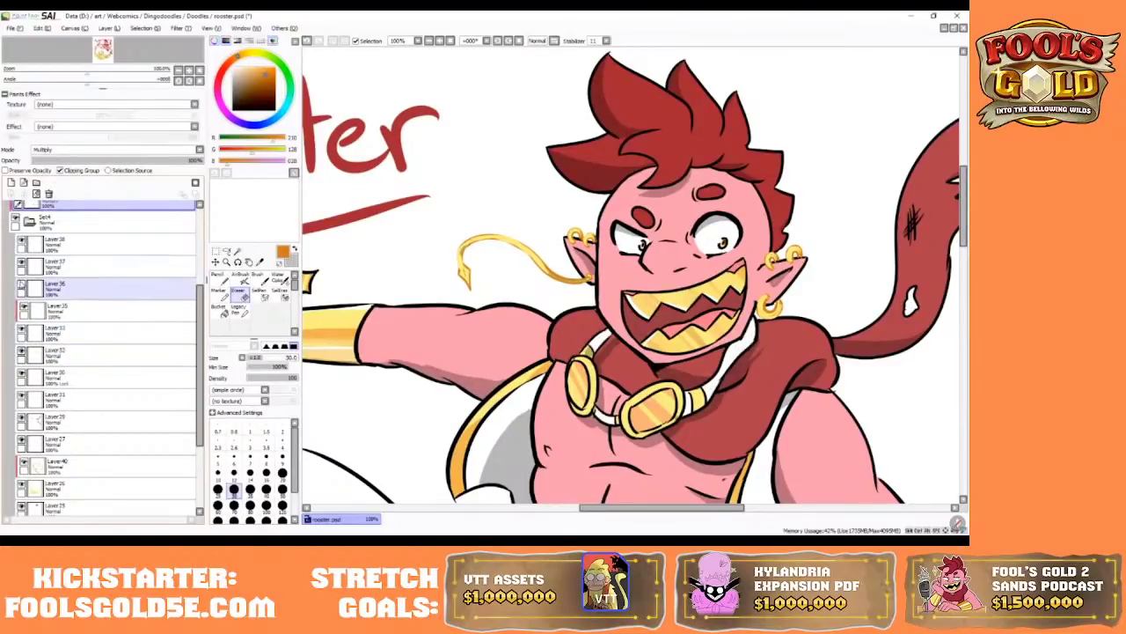
click(21, 285)
click(31, 354)
click(55, 427)
click(39, 441)
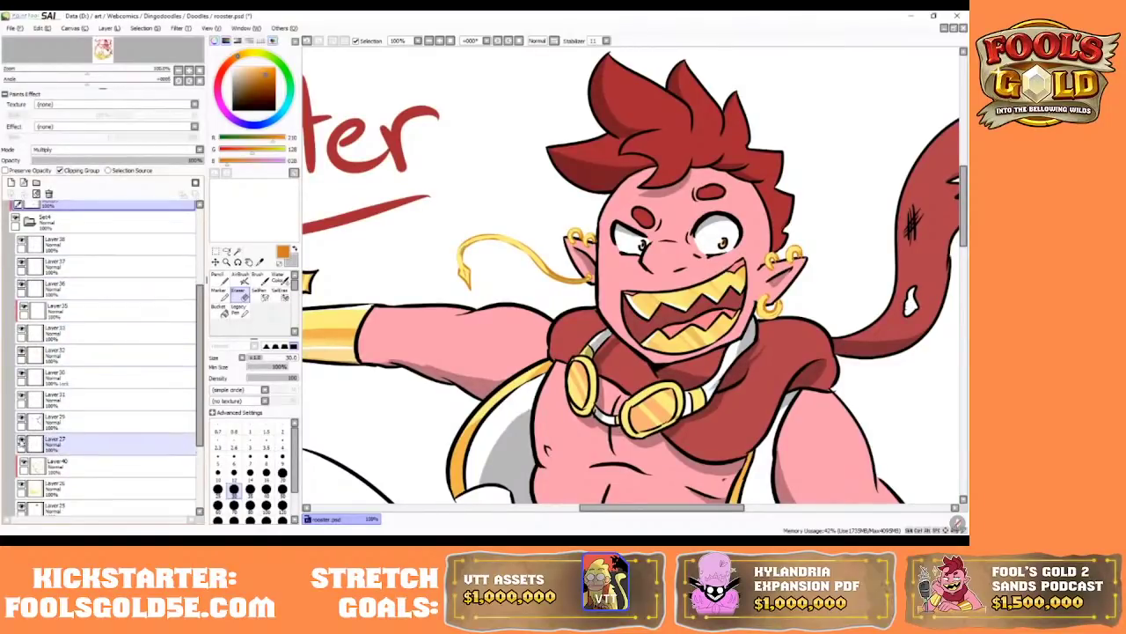
click(21, 442)
click(21, 442)
click(26, 467)
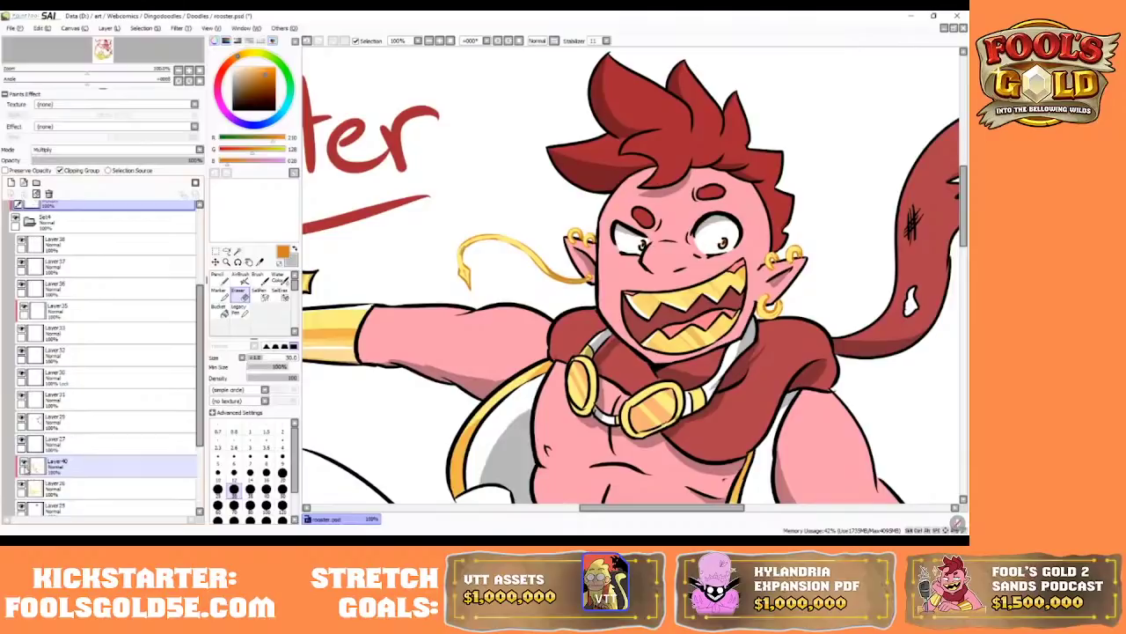
click(24, 465)
click(24, 464)
- On Layer40, sample a golden orange from the artwork and touch up the small ear hoops with the Pencil at size 14
click(437, 41)
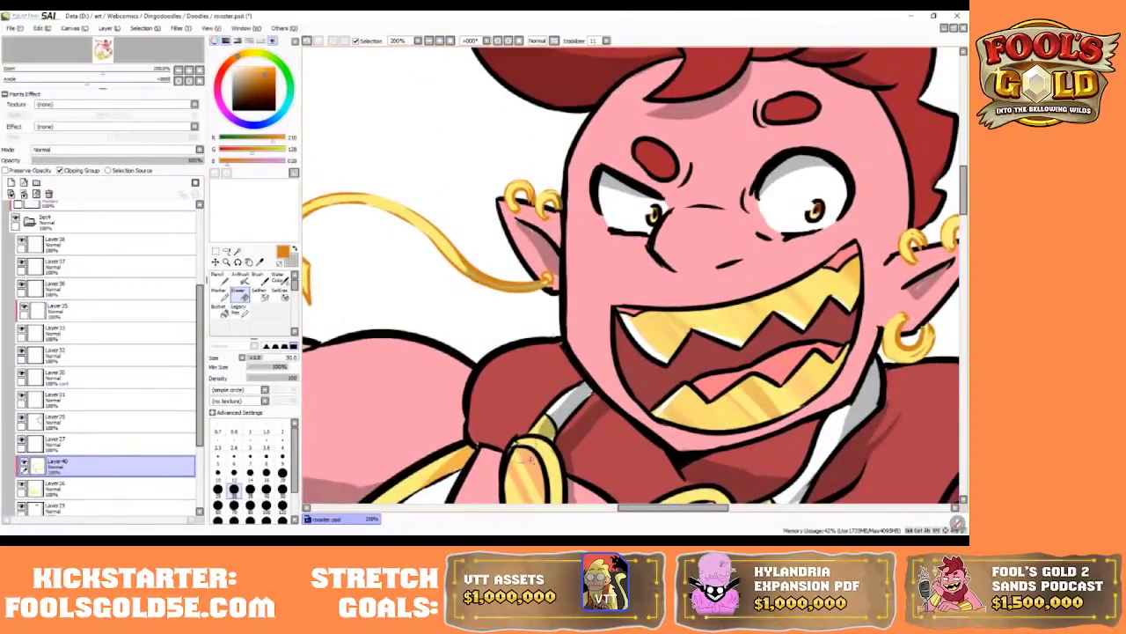
right_click(461, 467)
click(225, 279)
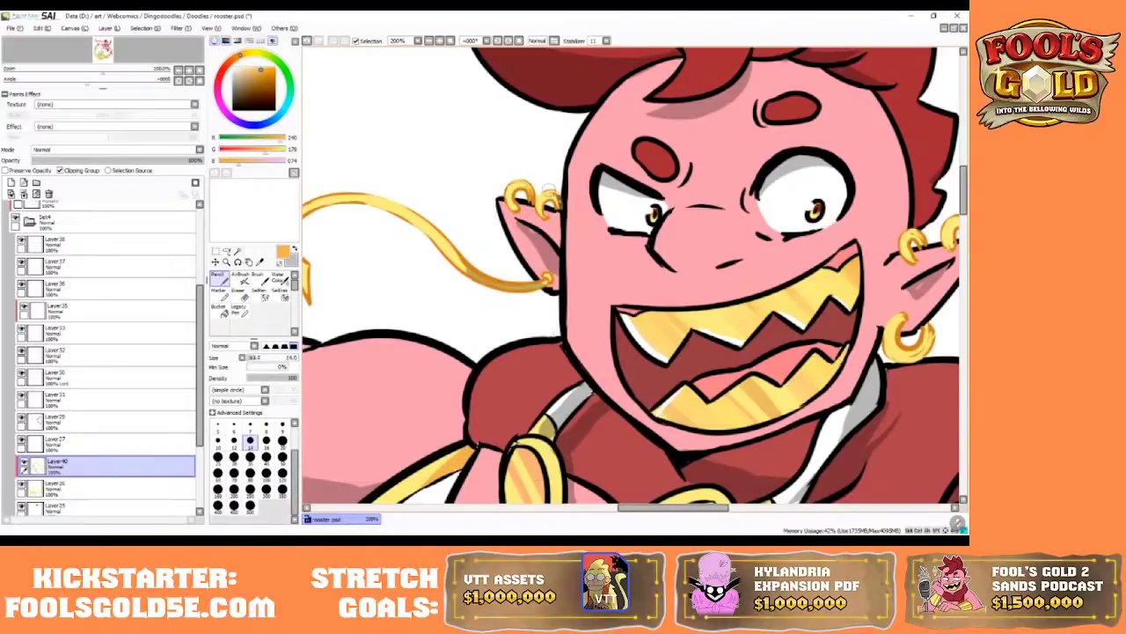
drag(545, 191, 556, 200)
drag(673, 507, 707, 507)
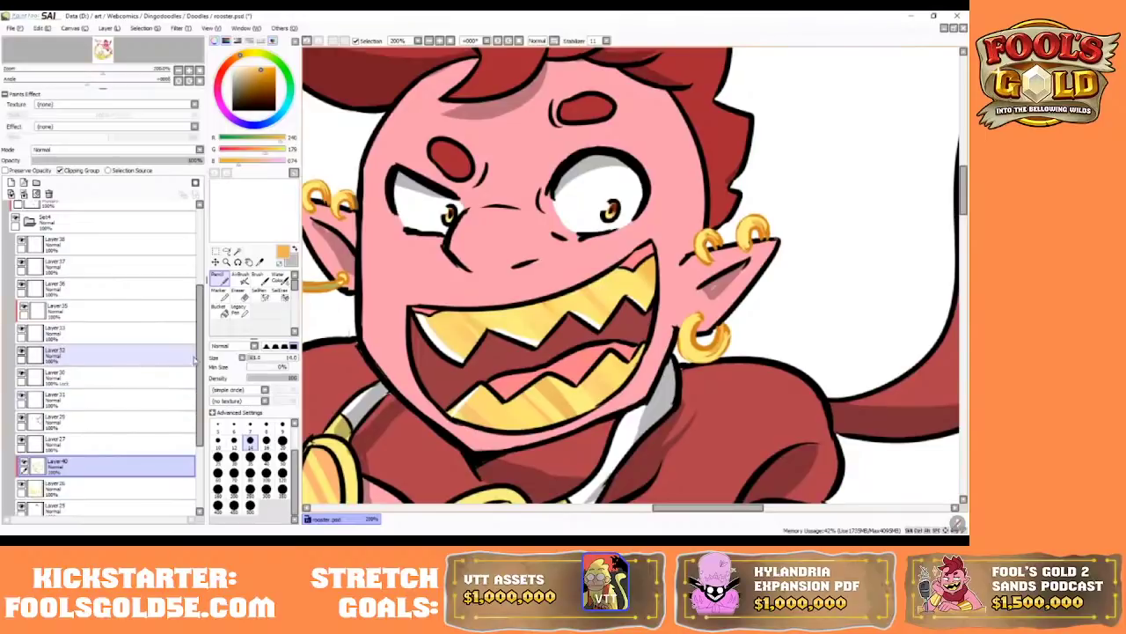
- Check what the Set3 layers Layer21, Layer41 and Layer22 contain
scroll(201, 335, up, 2)
scroll(202, 336, up, 3)
click(53, 278)
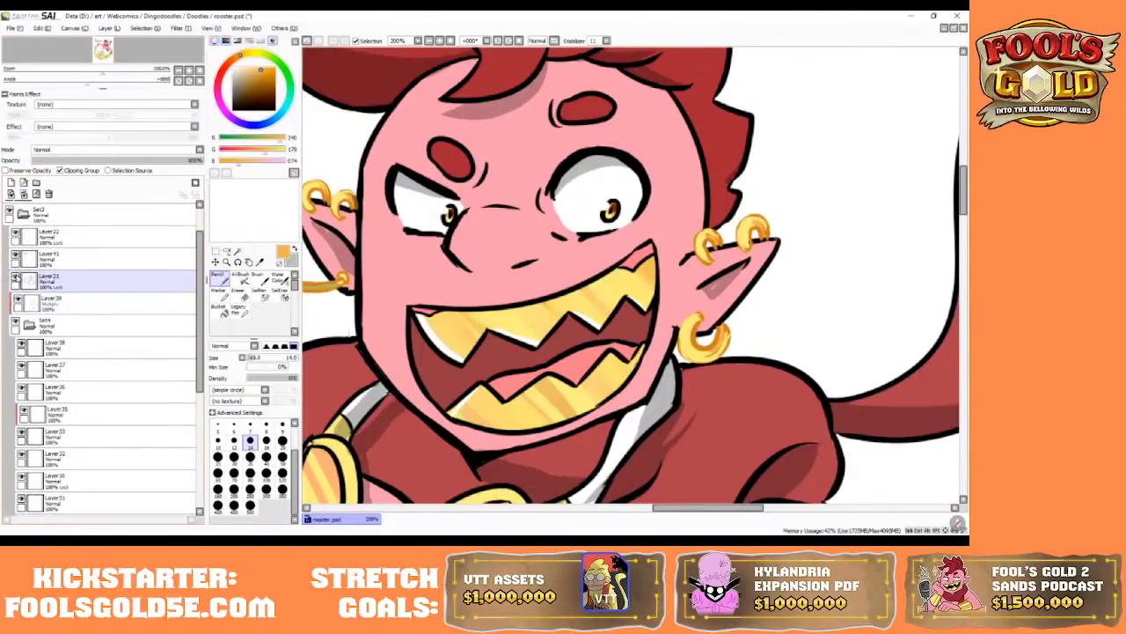
click(23, 257)
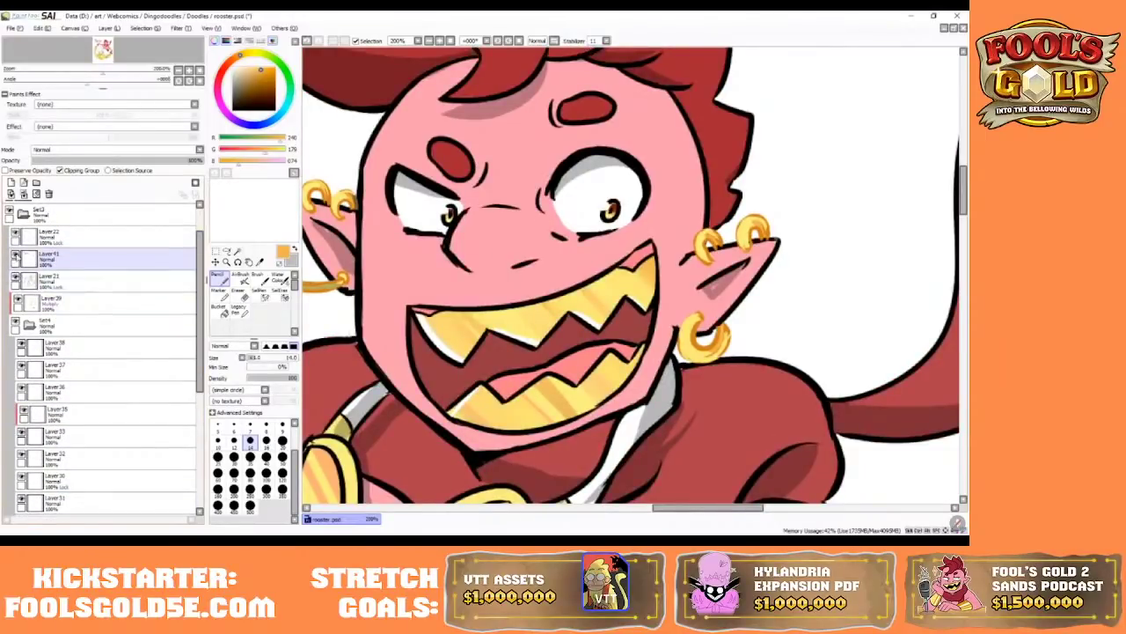
click(35, 236)
click(15, 231)
click(15, 232)
click(40, 252)
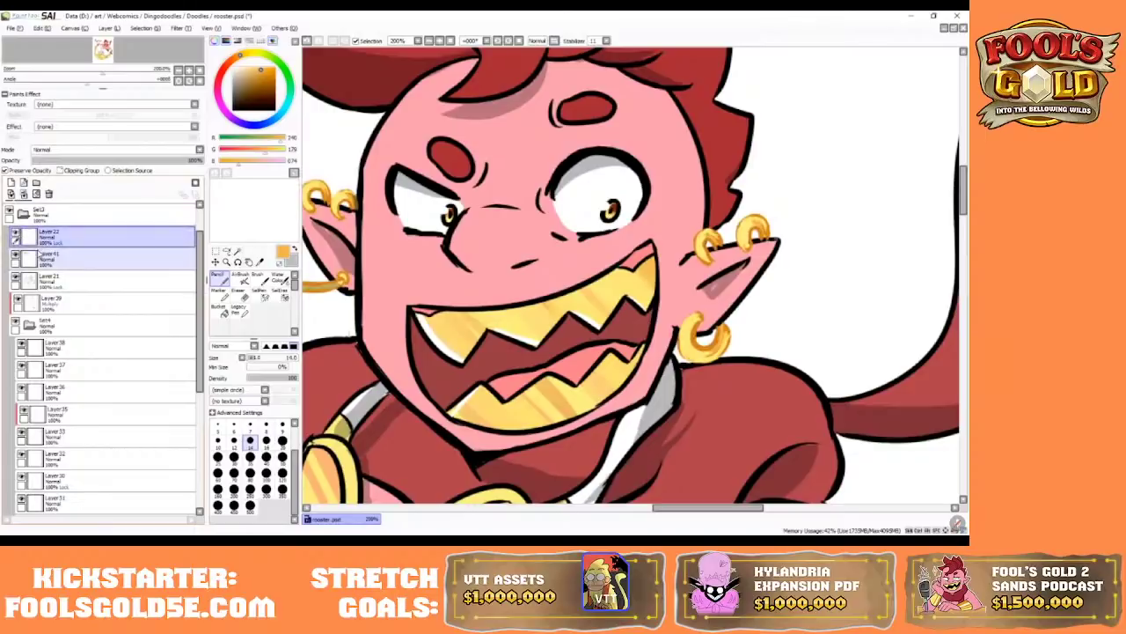
- Turn off Preserve Opacity on Layer22 and set the Eraser to size 7
click(238, 293)
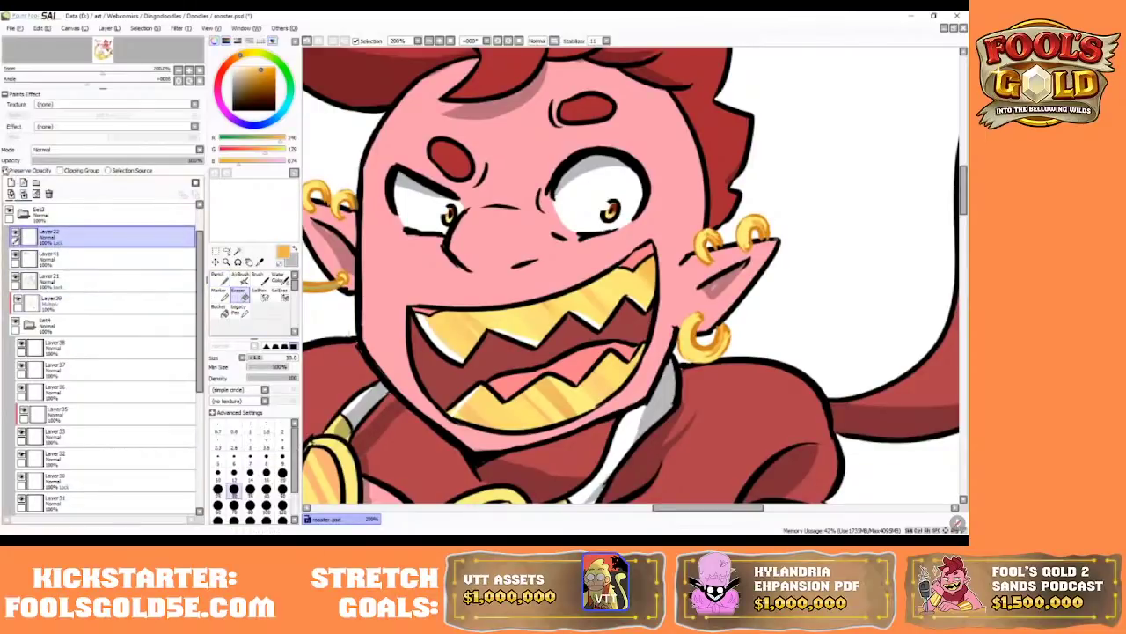
key(bracketleft)
key(bracketleft)
key(bracketleft)
key(bracketleft)
key(bracketleft)
key(bracketleft)
key(bracketleft)
key(bracketleft)
key(bracketleft)
key(bracketleft)
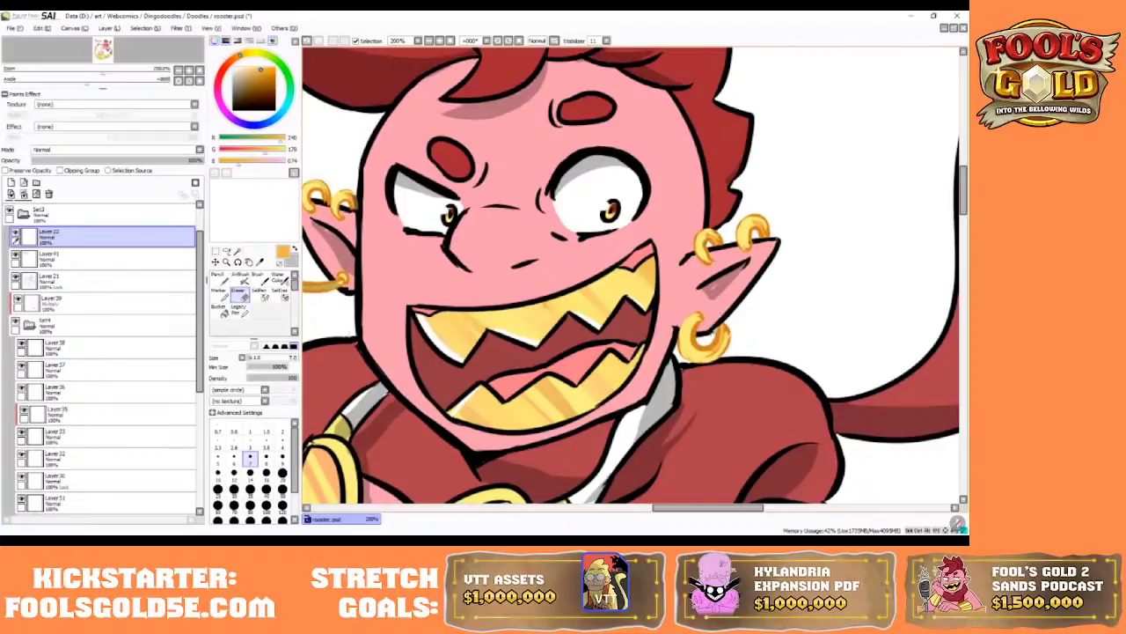
- Examine Layer21, Layer41 and Layer40 to find which one holds the ear cord's shading
drag(681, 507, 638, 507)
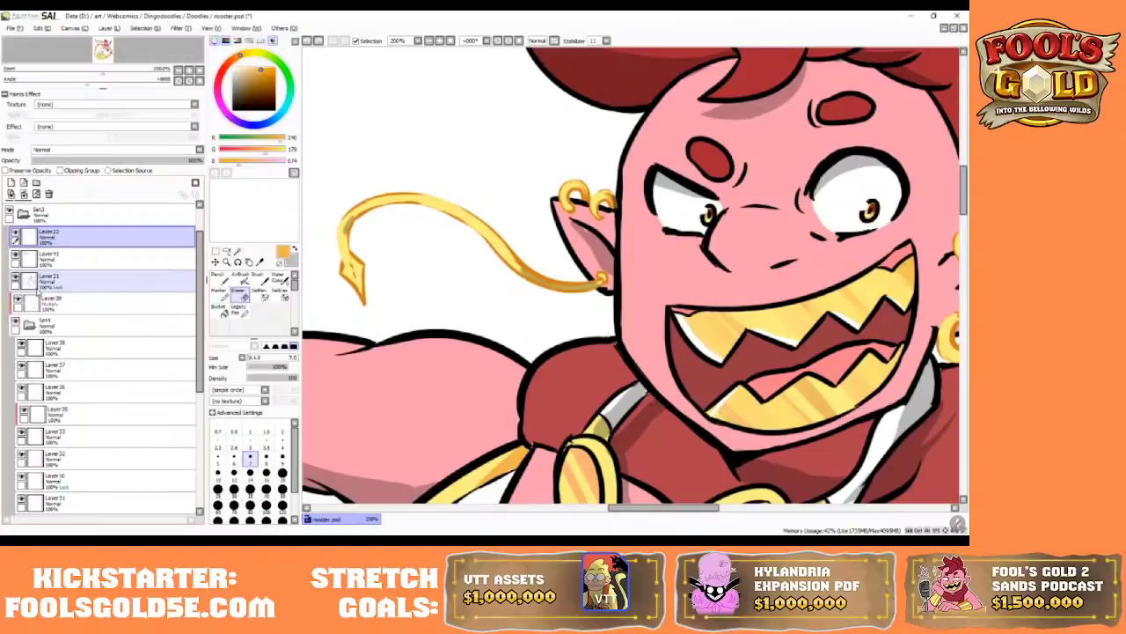
click(16, 278)
click(16, 278)
click(15, 256)
click(15, 256)
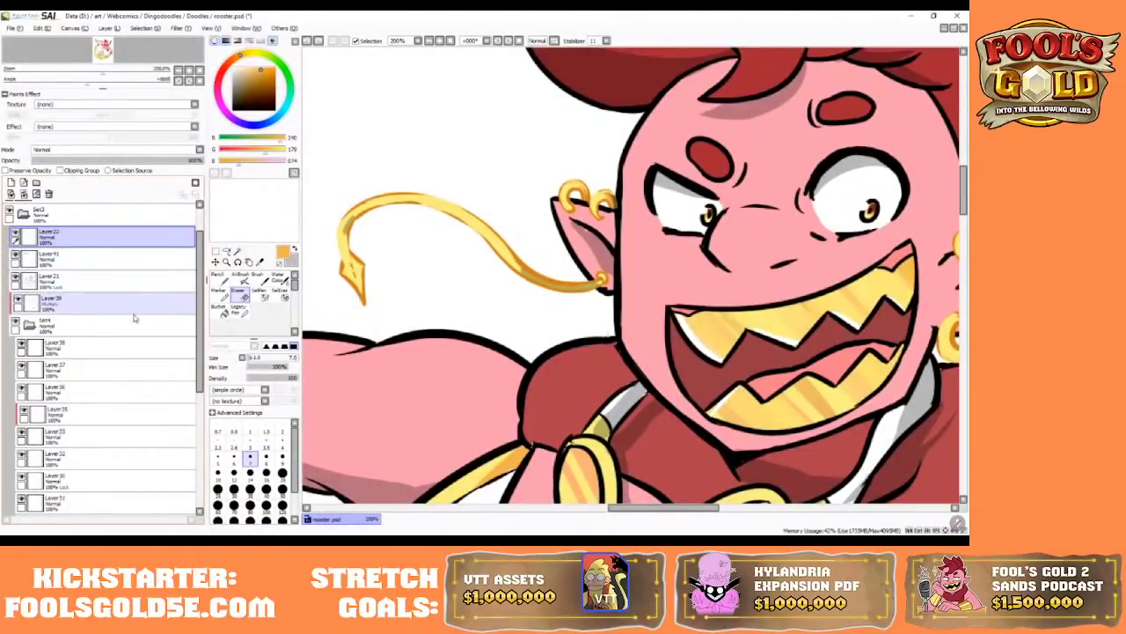
drag(201, 305, 201, 362)
click(28, 458)
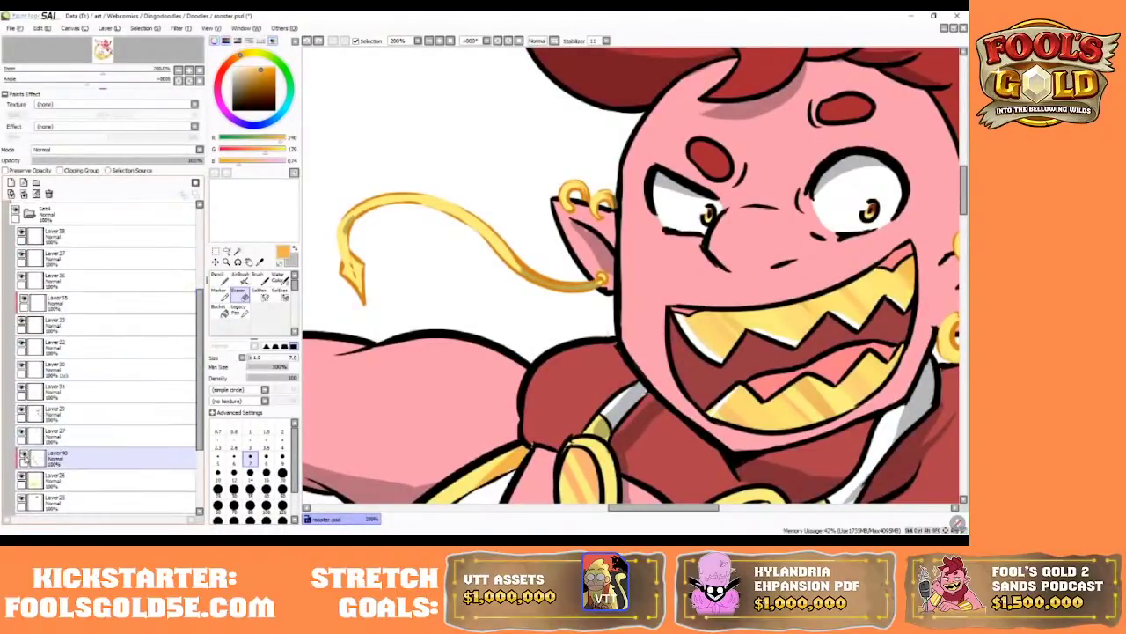
drag(199, 323, 200, 278)
- Erase the gray shading around the ear cord's curled tip on Layer39 at size 7, and check the layer's remaining shading
click(87, 275)
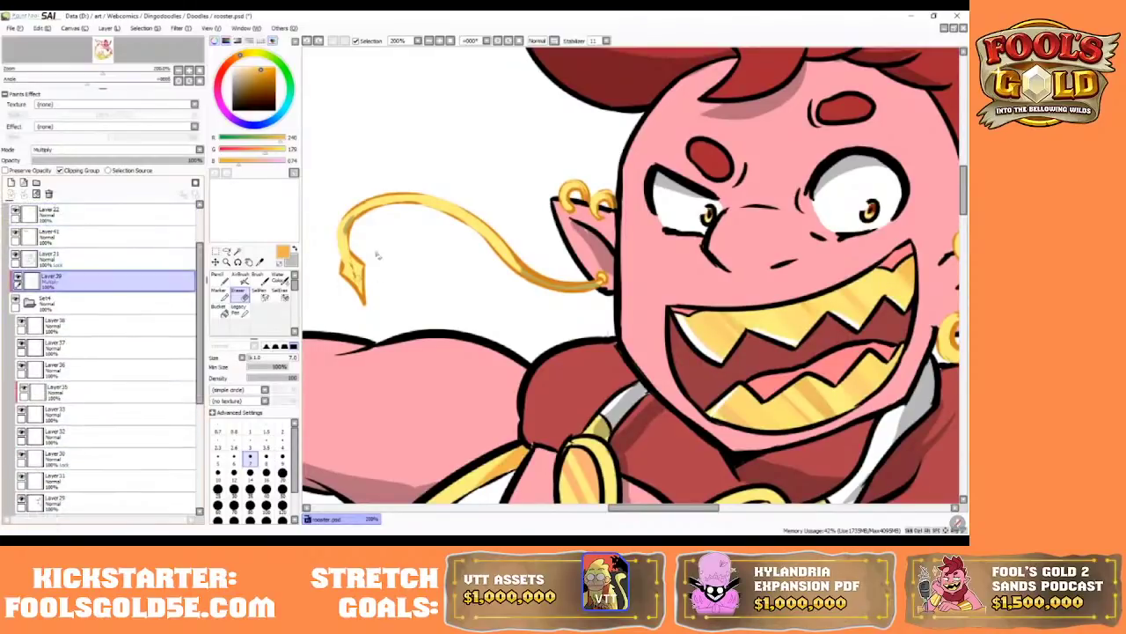
mouse_move(360, 225)
mouse_down()
mouse_move(355, 218)
mouse_move(343, 242)
mouse_up()
key(n)
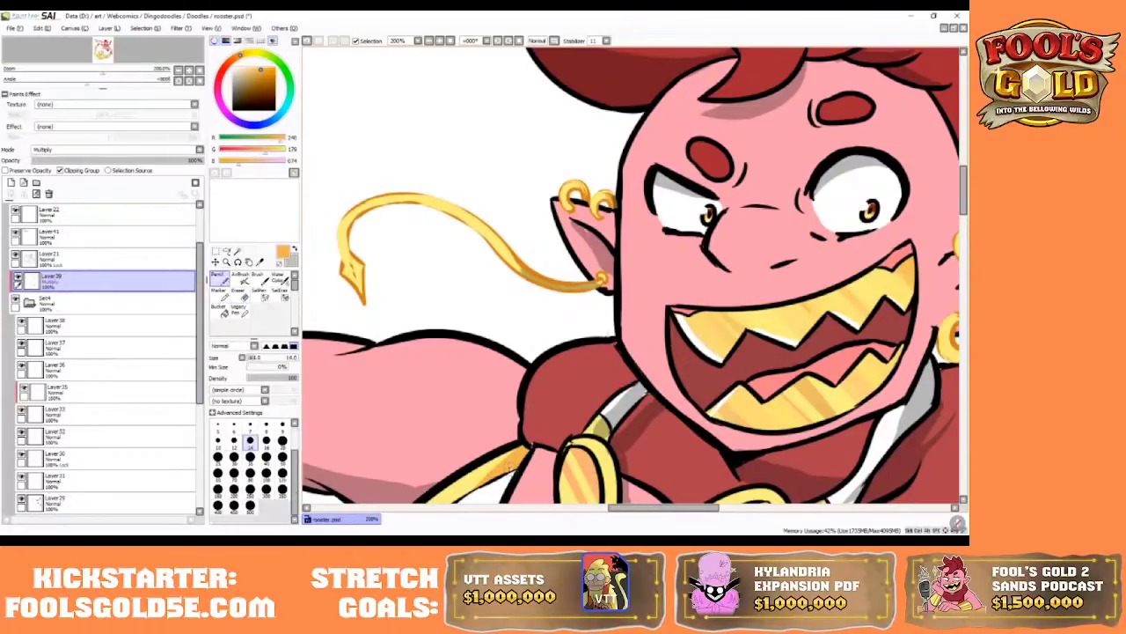
click(17, 278)
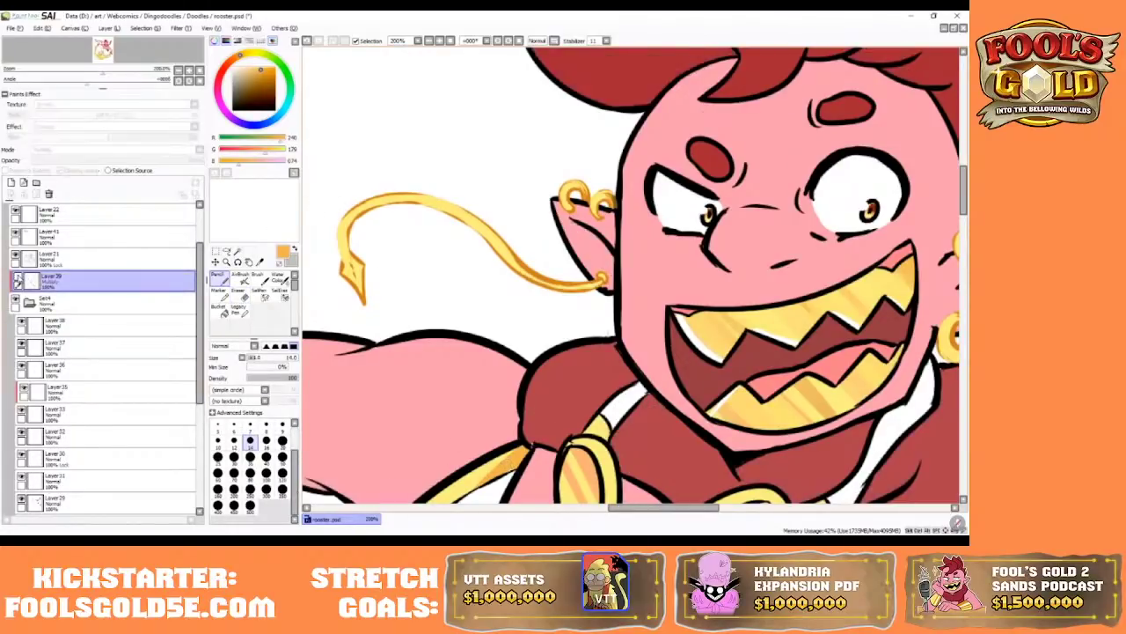
click(17, 278)
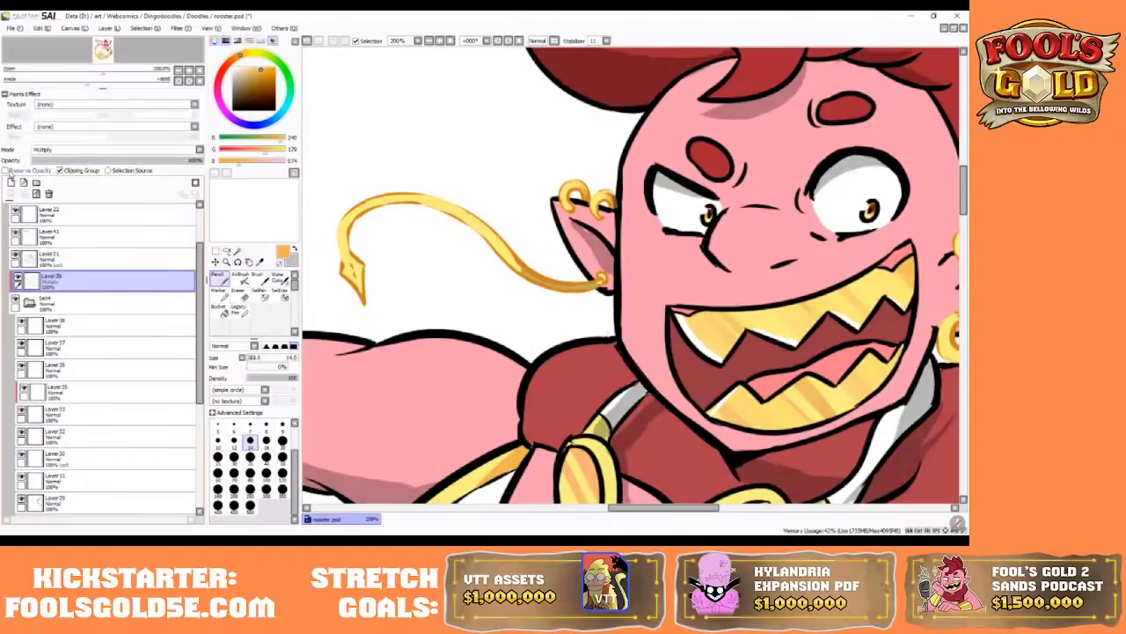
- With Preserve Opacity on for Layer39, recolor the ear cord's shading golden orange using the Pencil at size 35, then reduce it to size 8
key(bracketright)
key(bracketright)
key(bracketright)
key(bracketright)
key(bracketright)
mouse_move(519, 281)
mouse_down()
mouse_move(558, 304)
mouse_move(542, 285)
mouse_move(588, 289)
mouse_up()
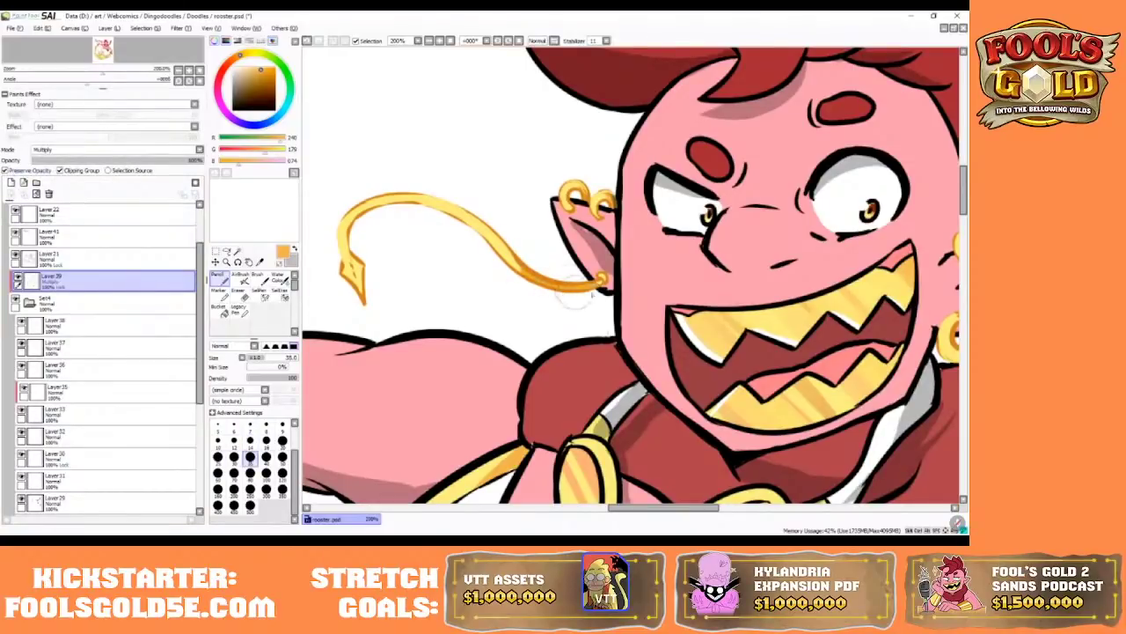
key(bracketleft)
key(bracketleft)
key(bracketleft)
key(bracketleft)
key(bracketleft)
key(bracketleft)
key(bracketleft)
key(bracketleft)
key(bracketleft)
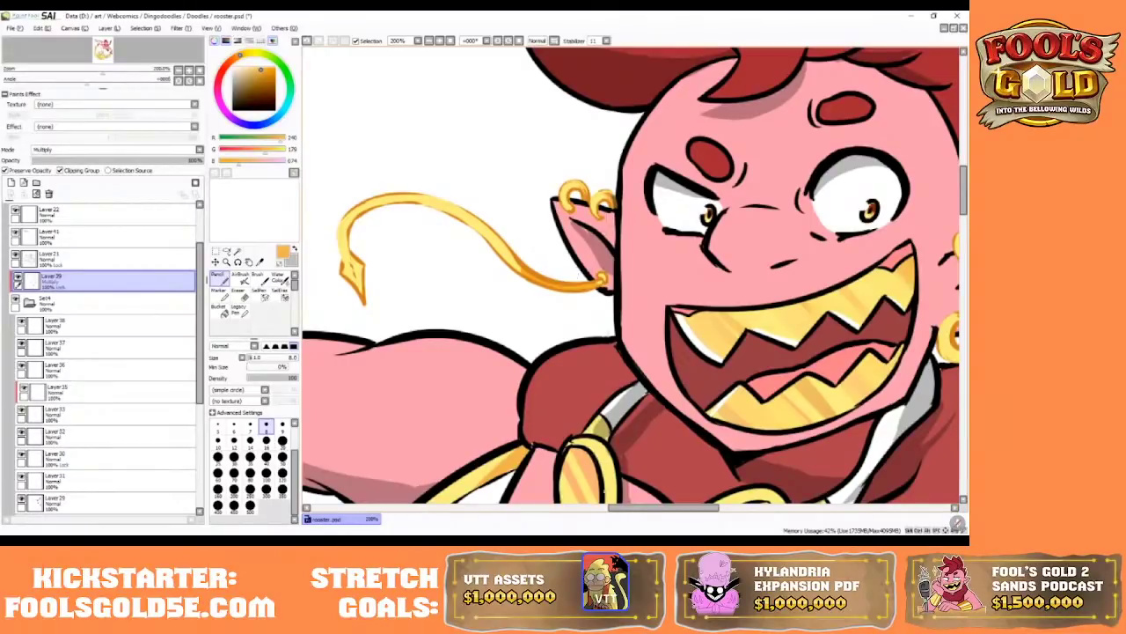
- Turn off Preserve Opacity on Layer21 and switch to the Eraser at size 7
drag(629, 509, 655, 509)
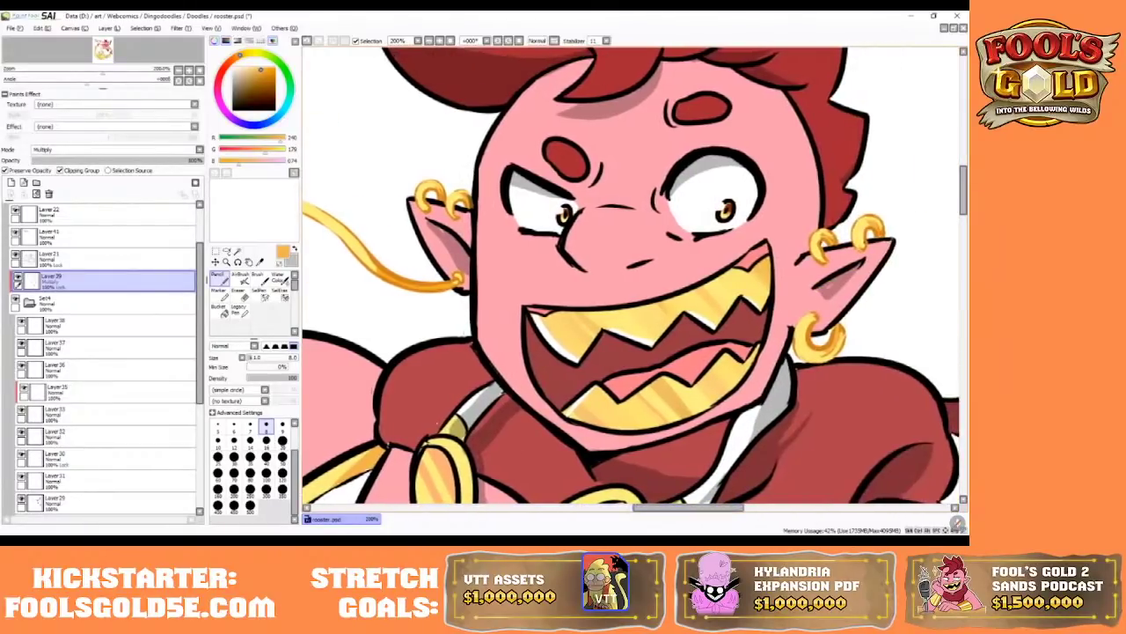
click(152, 260)
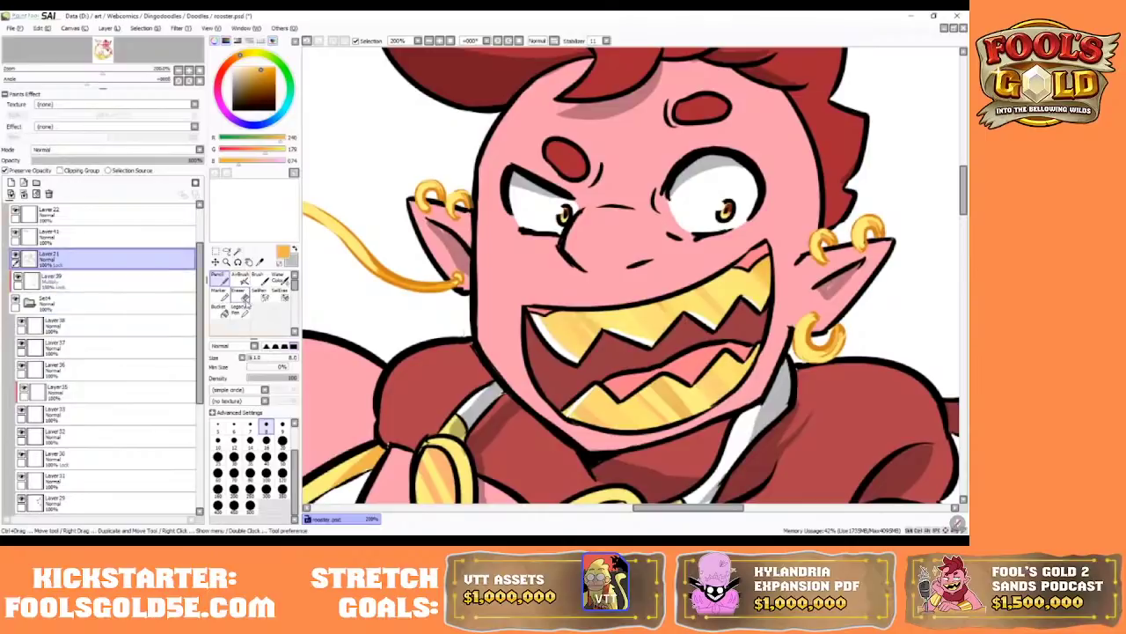
click(7, 171)
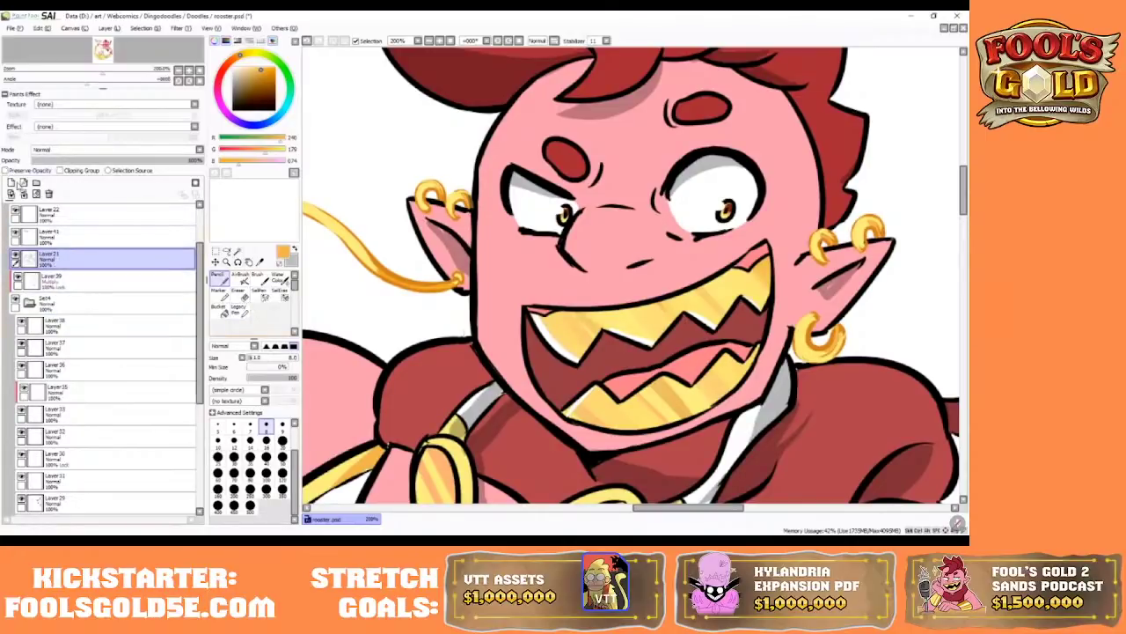
click(236, 290)
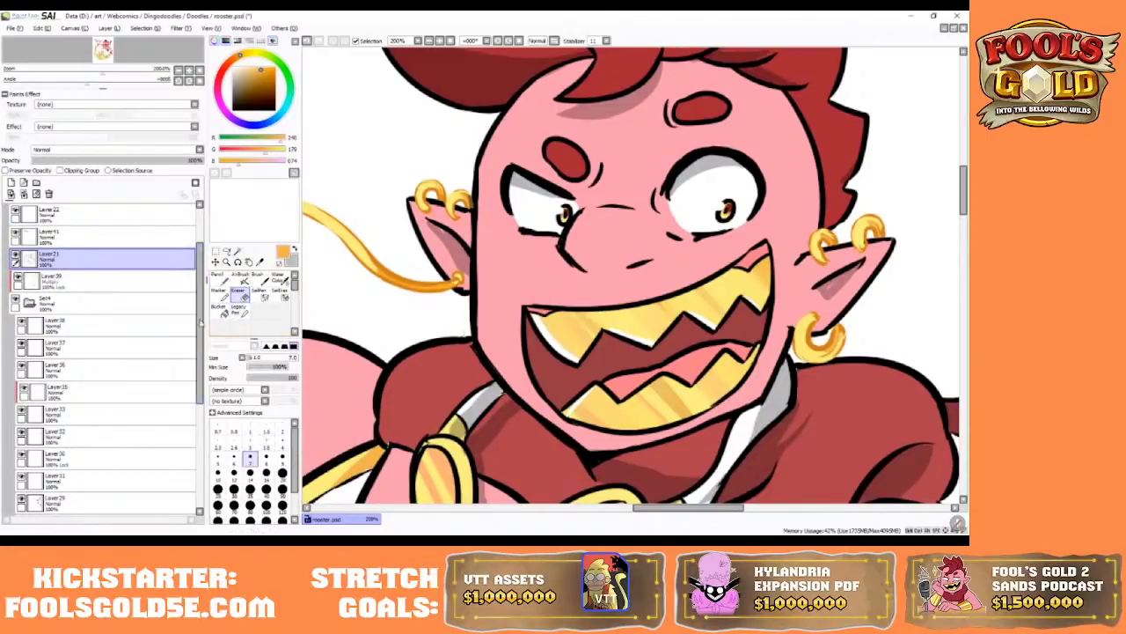
- On Layer39 without Preserve Opacity, sample the eye's gray shadow, shade the ear beside the cord with the Pencil at size 8, and trim the edge
click(46, 276)
right_click(527, 188)
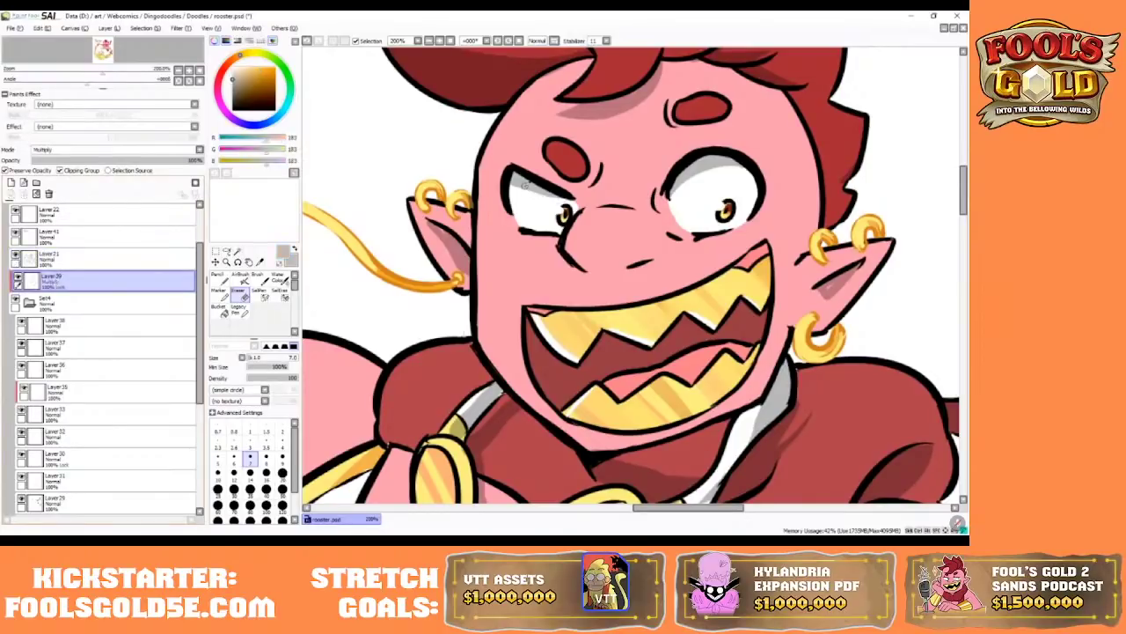
click(239, 278)
click(282, 440)
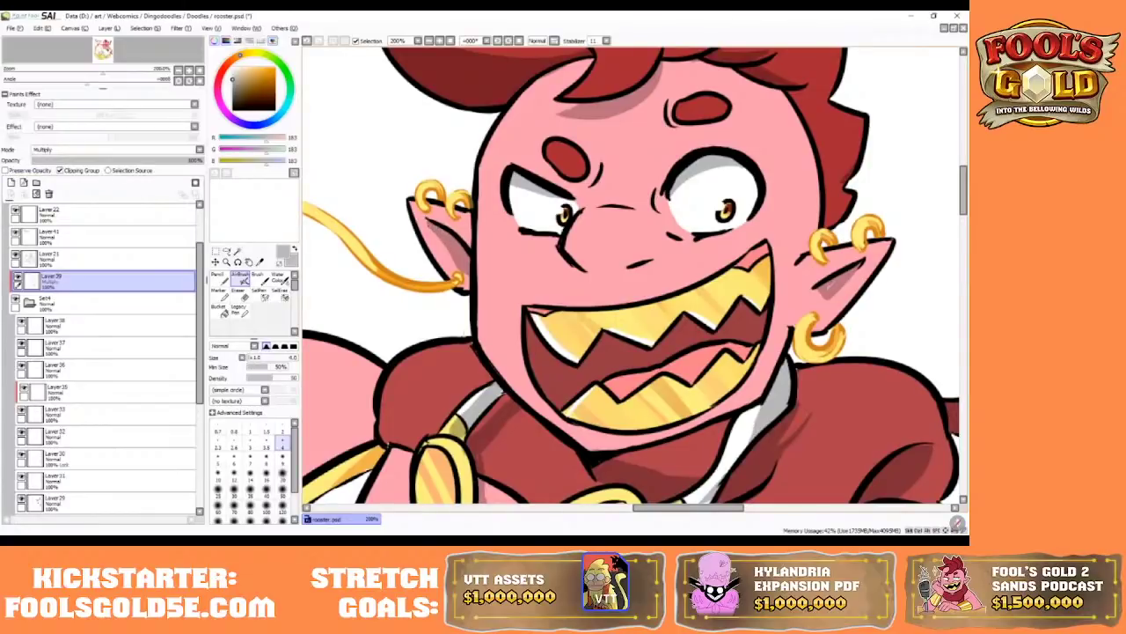
click(217, 275)
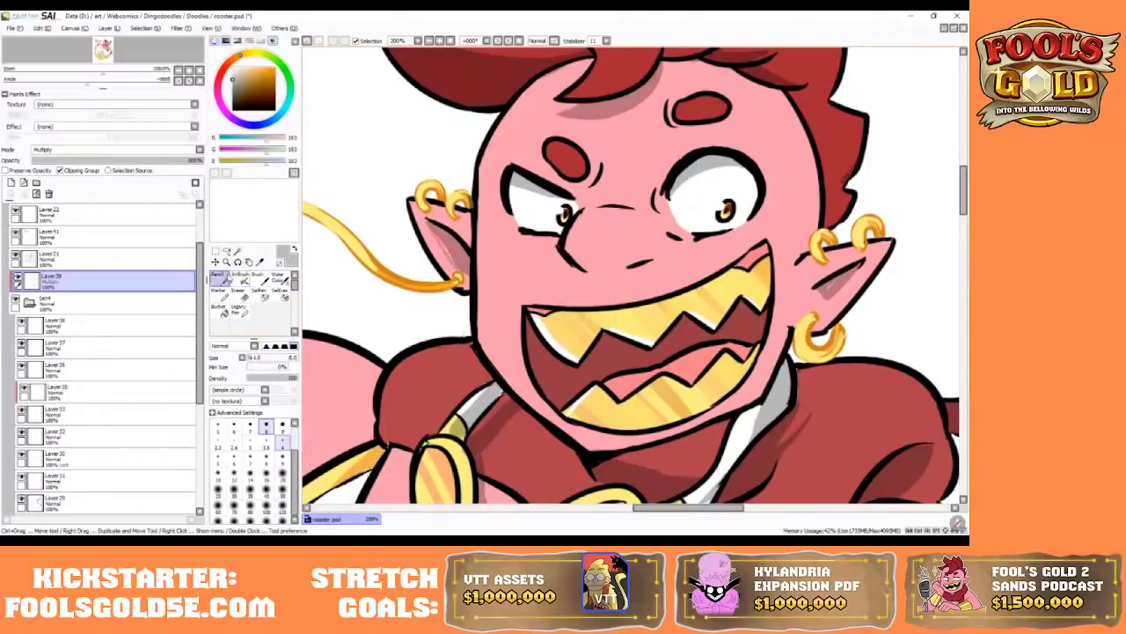
drag(435, 236, 453, 264)
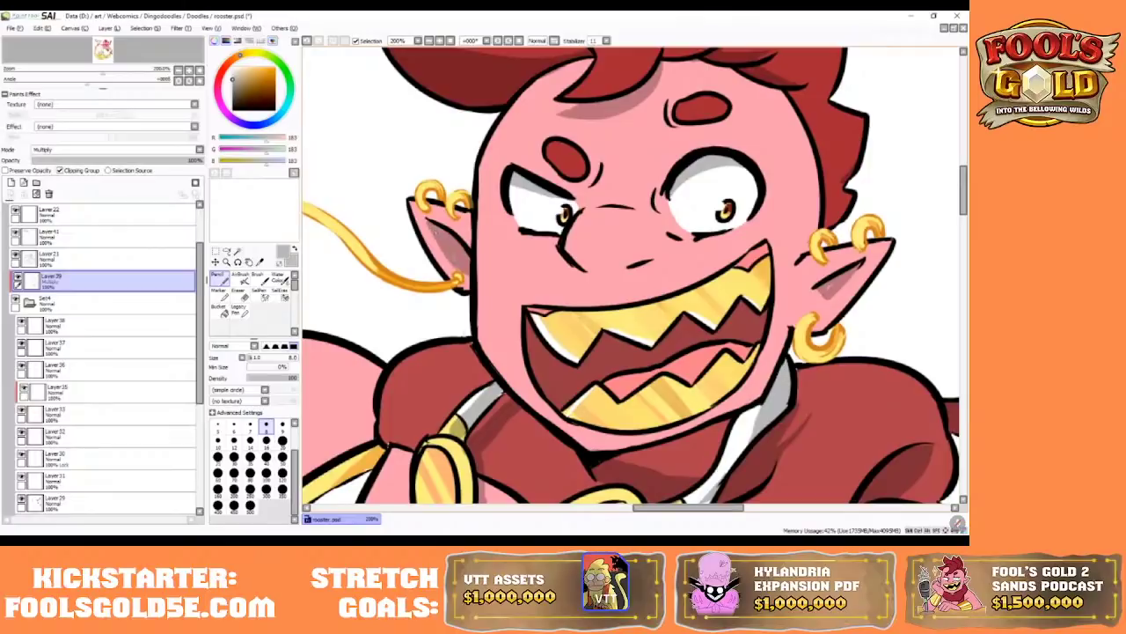
key(e)
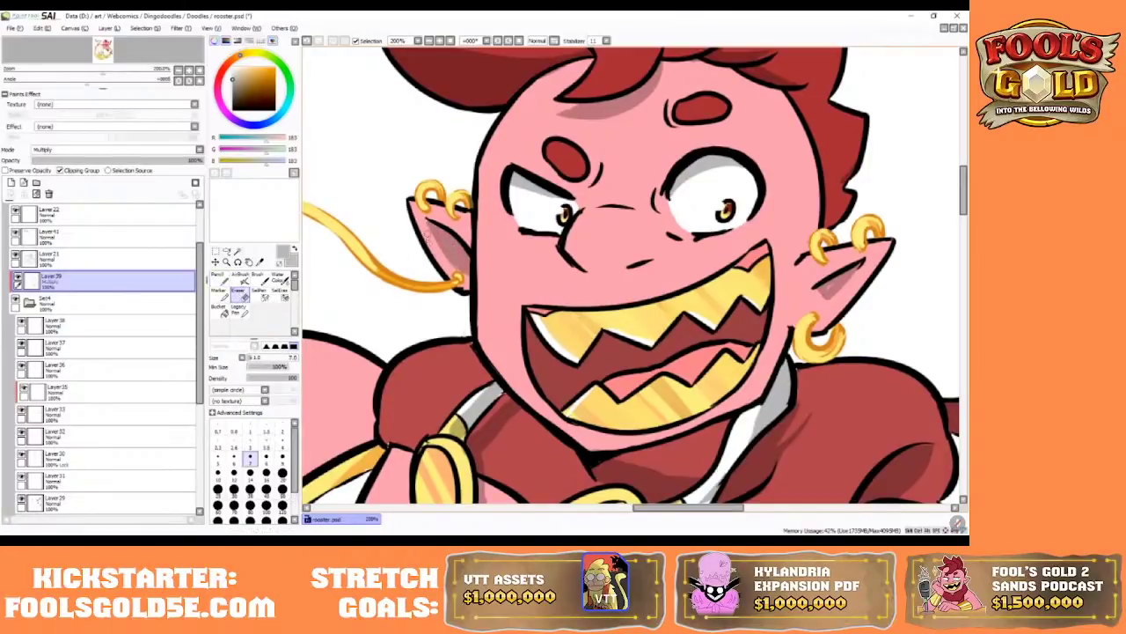
drag(424, 223, 439, 249)
key(n)
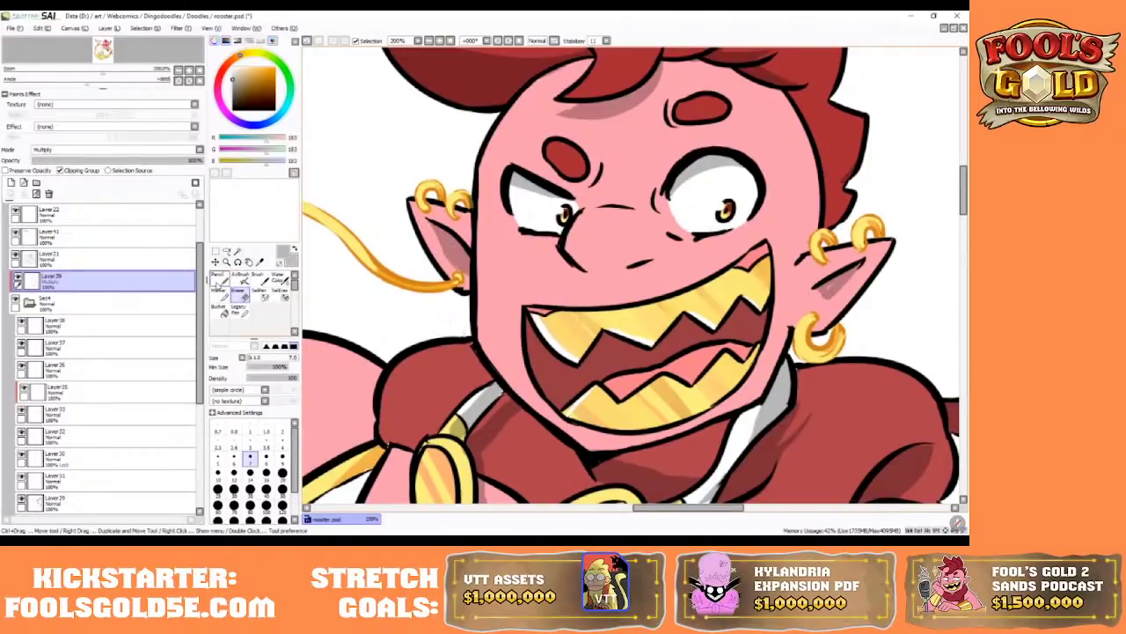
- Shade the inside of the ear with the large hoop on Layer39 and clean up the shadow's edge with the Eraser at size 7
drag(815, 289, 825, 307)
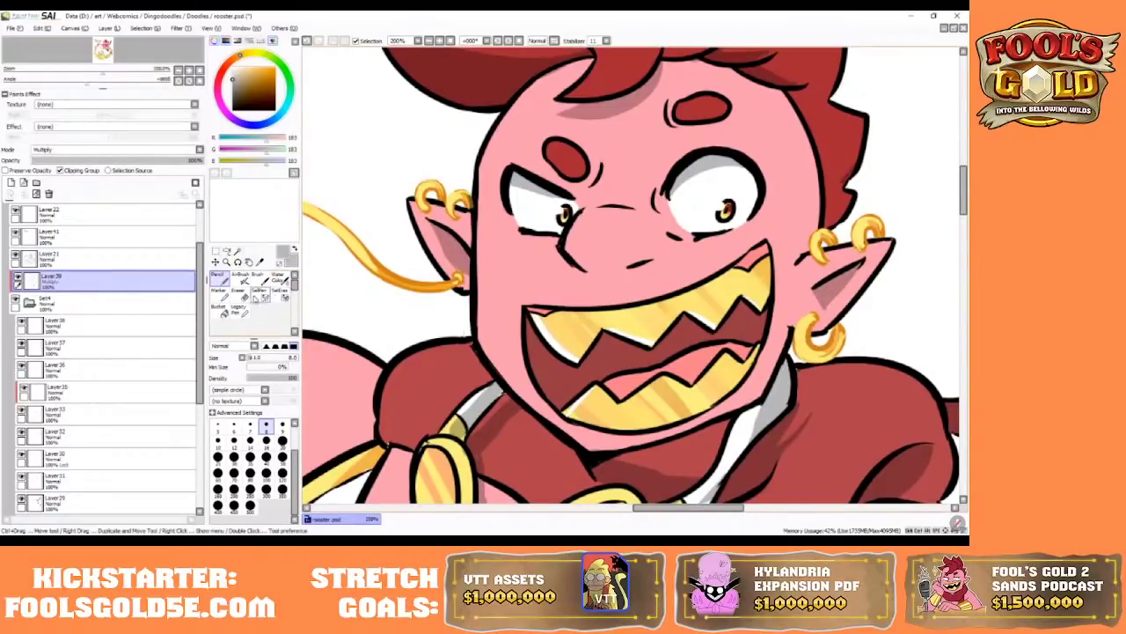
key(e)
mouse_move(819, 306)
mouse_down()
mouse_move(844, 296)
mouse_move(825, 310)
mouse_move(859, 269)
mouse_up()
key(n)
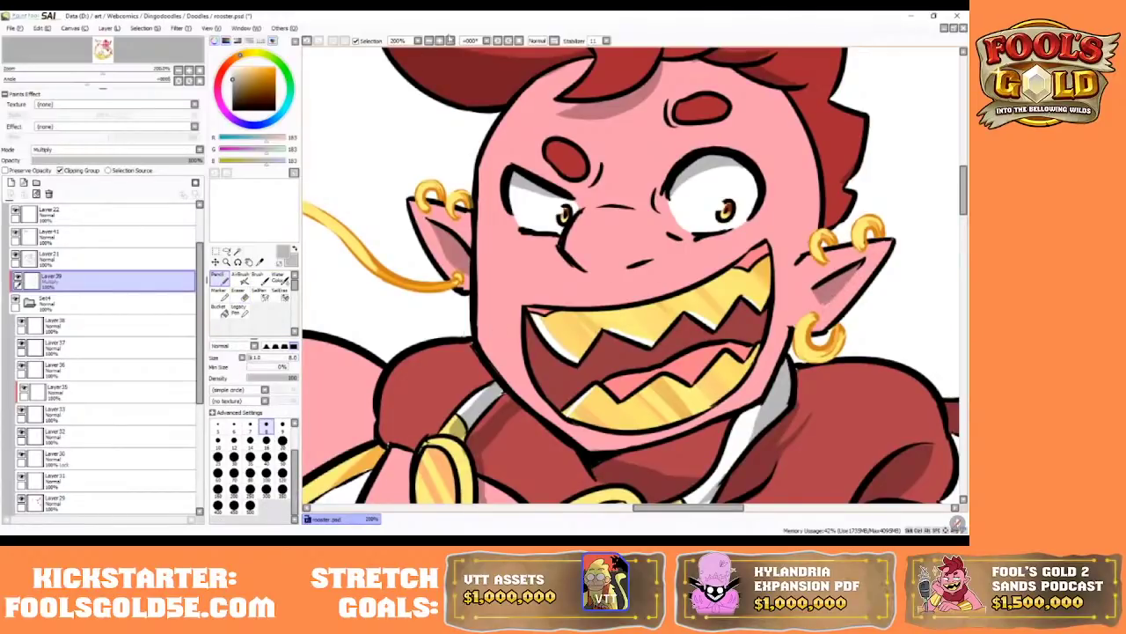
- Select the line-art layer Layer21 and turn on Preserve Opacity for it
click(450, 40)
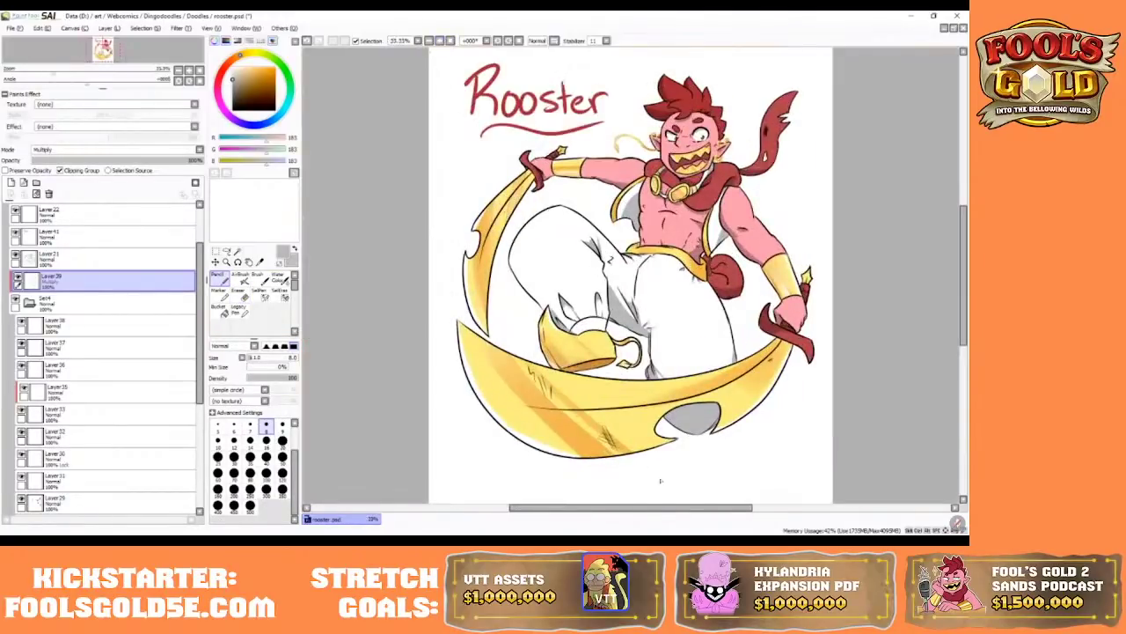
drag(669, 508, 691, 508)
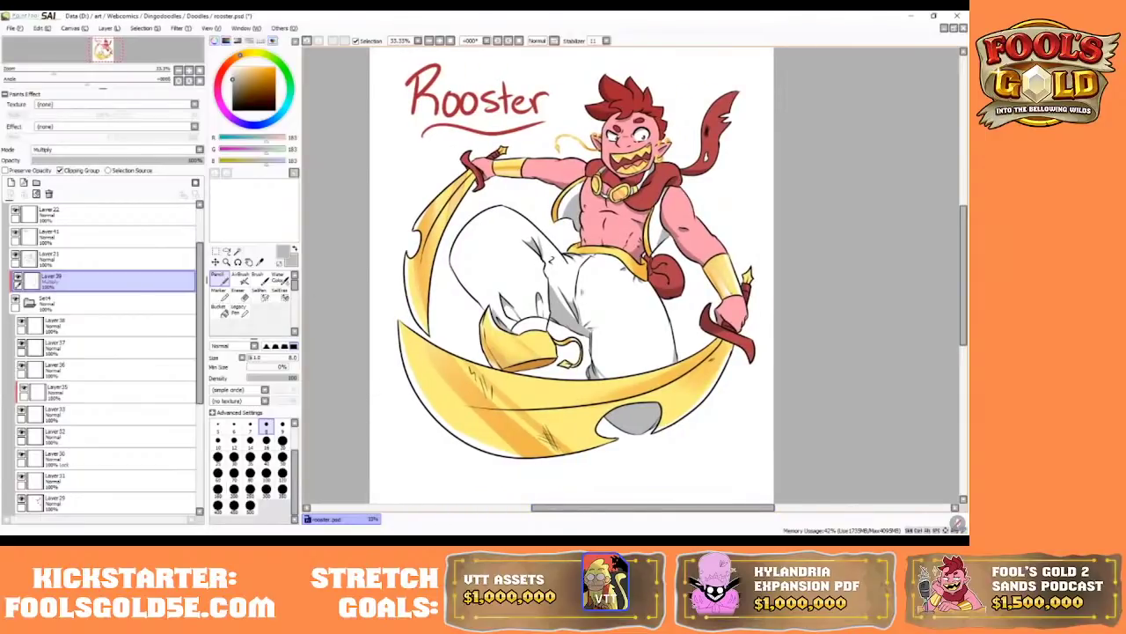
drag(962, 225, 962, 222)
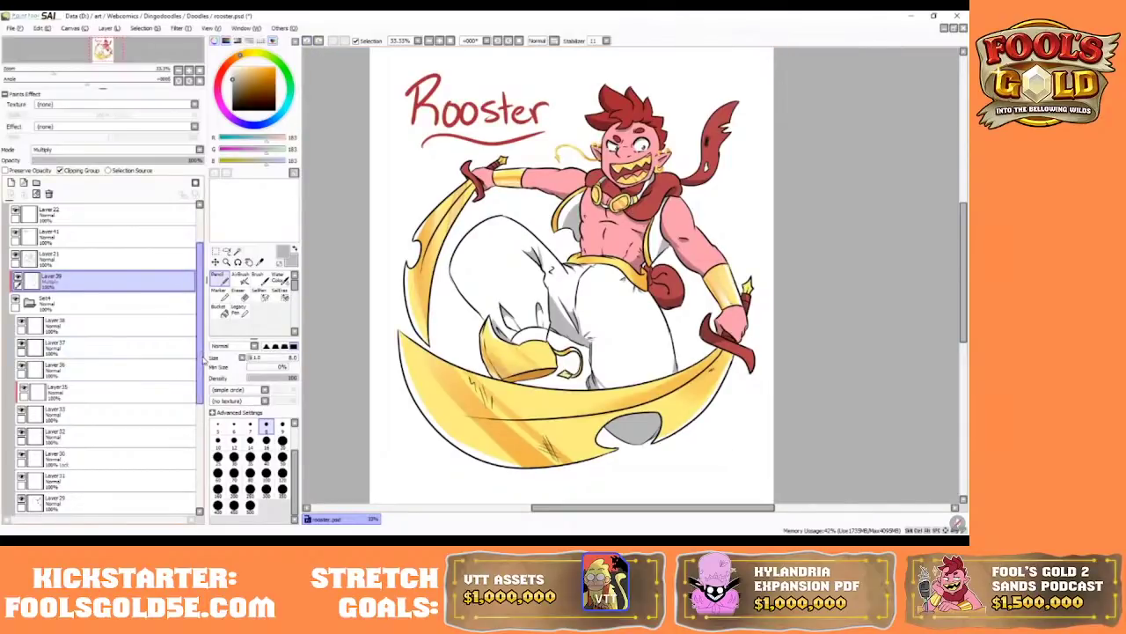
click(15, 255)
click(15, 255)
click(35, 259)
click(19, 170)
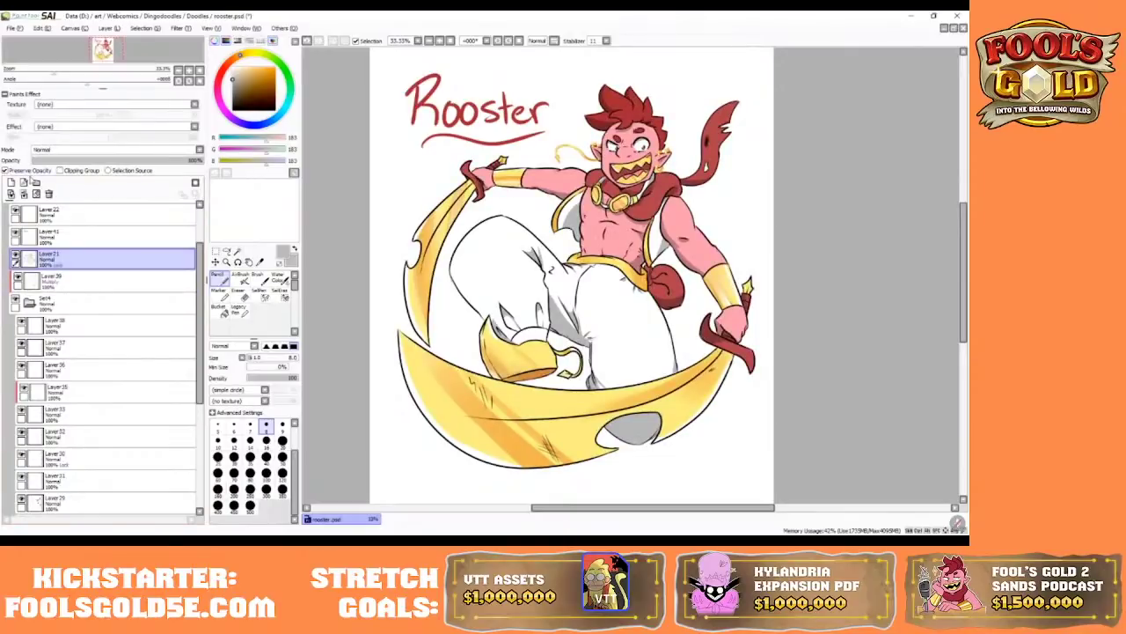
- Pick a burnt orange and recolor the outlines of the gold blades and the gold shoe's loop with the Pencil at size 100
right_click(619, 203)
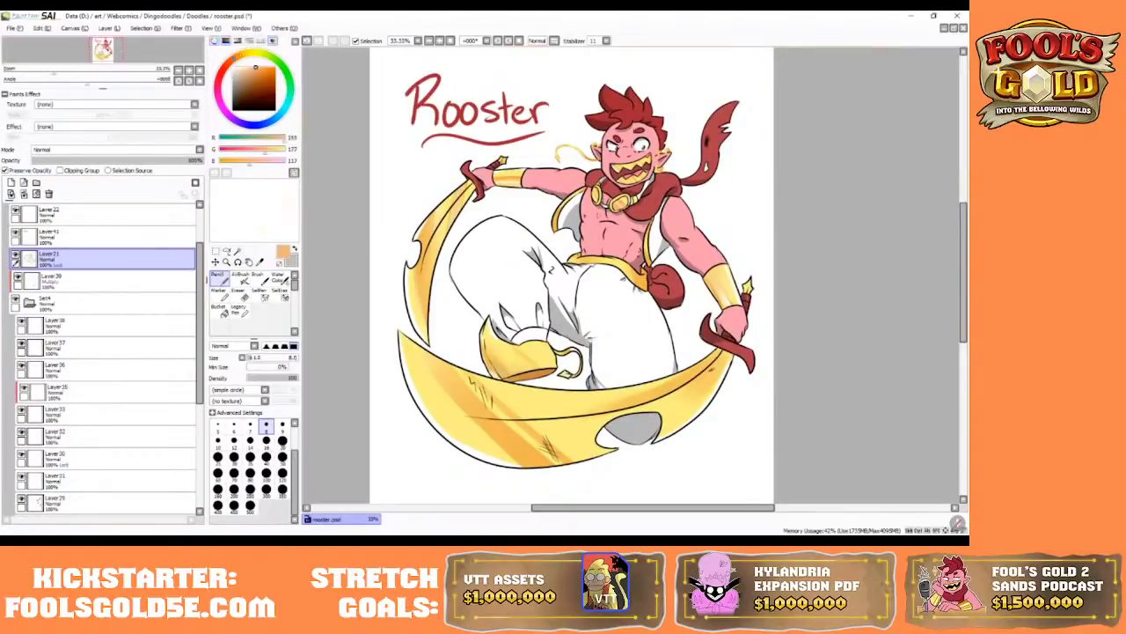
drag(272, 78, 228, 63)
click(233, 457)
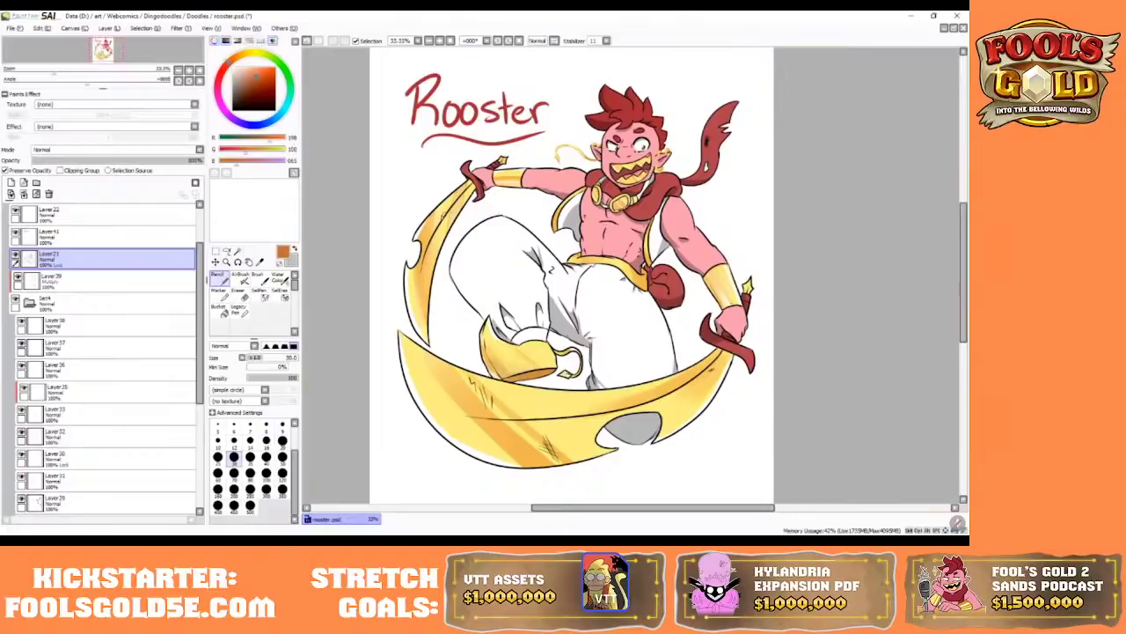
click(267, 473)
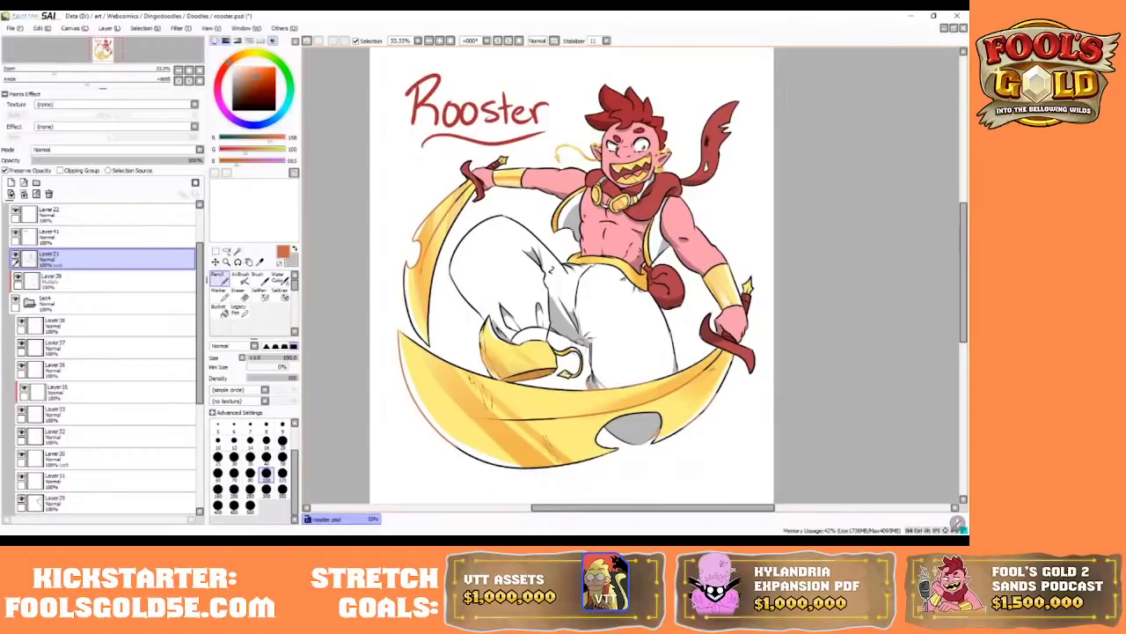
drag(579, 347, 565, 377)
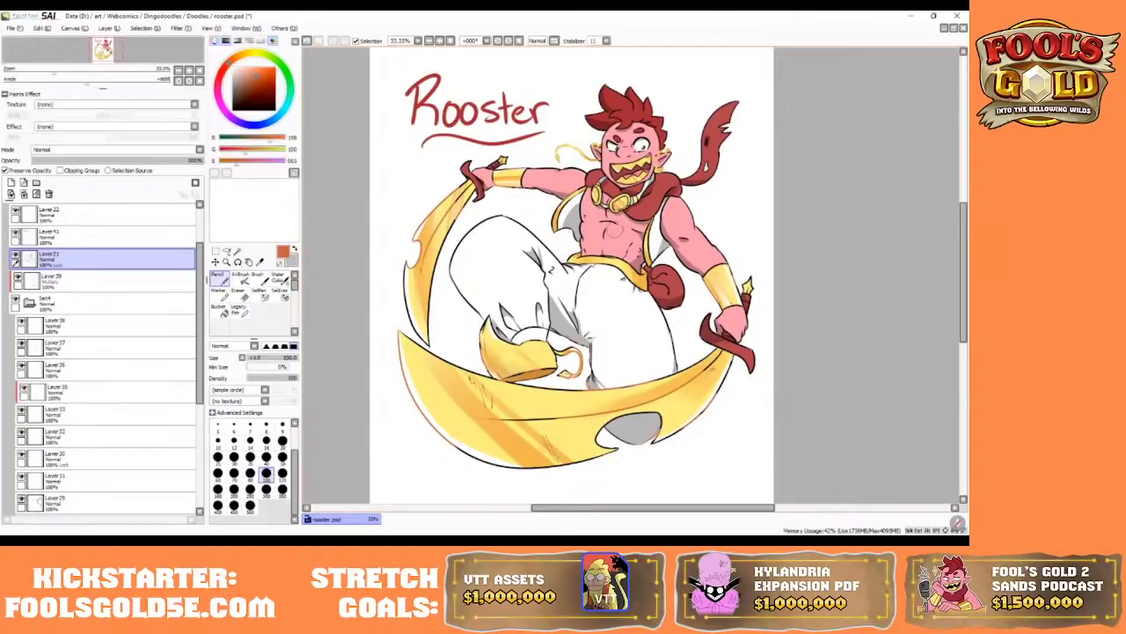
- Reduce the Pencil to size 25 and soften the recolored outlines around the gold shoe's loop with the Blur tool
key(bracketleft)
key(bracketleft)
key(bracketleft)
key(bracketleft)
key(bracketleft)
key(bracketleft)
key(bracketleft)
key(bracketleft)
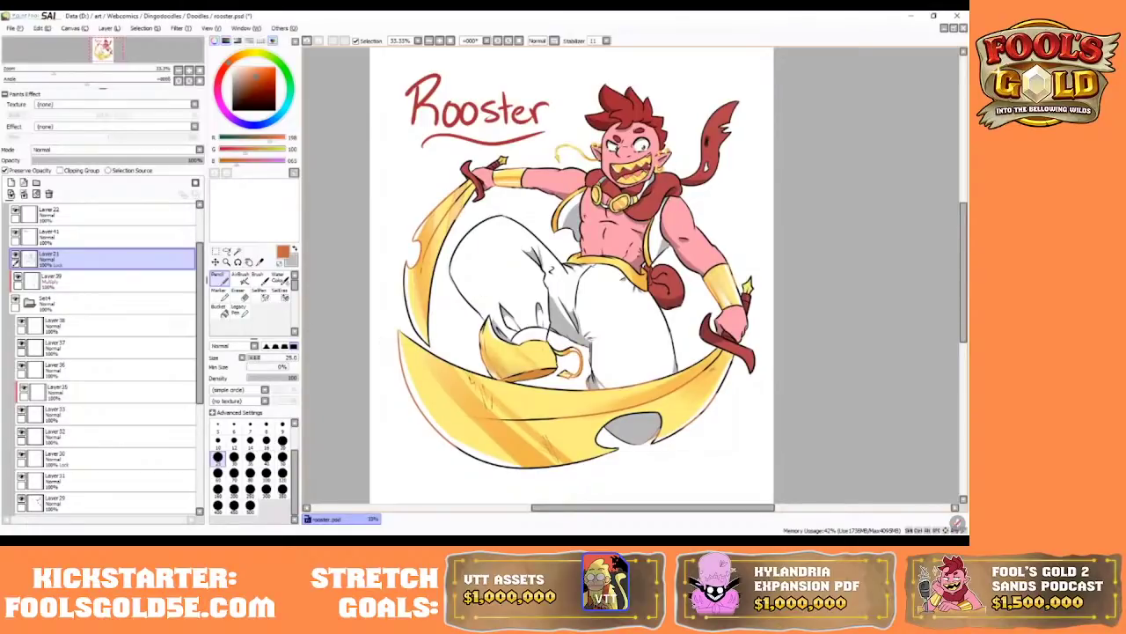
click(440, 41)
click(430, 40)
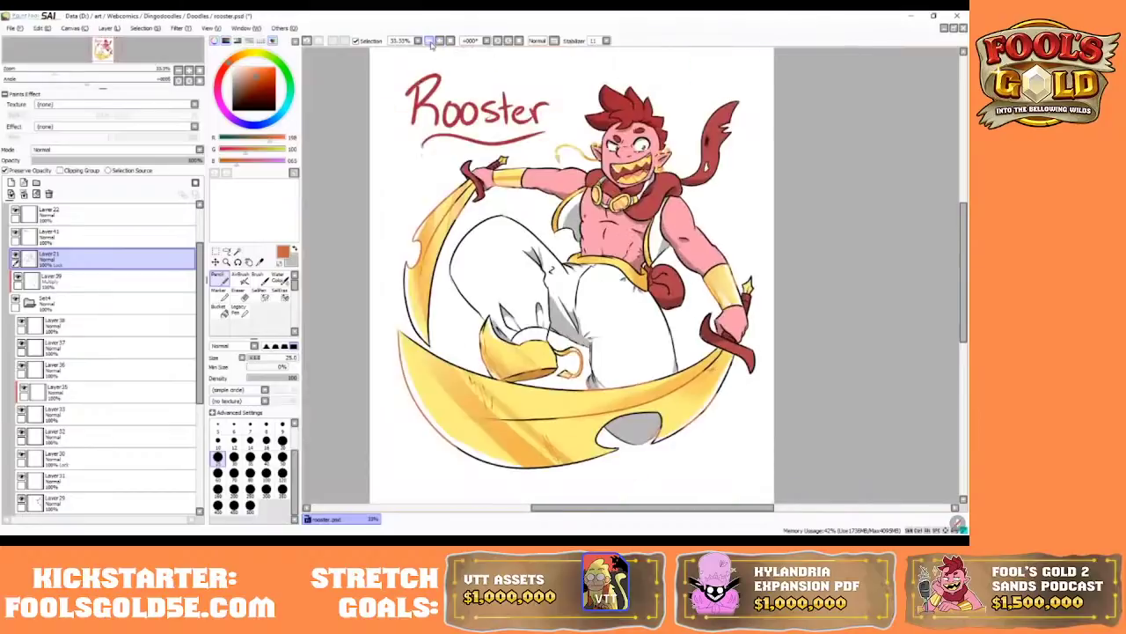
scroll(294, 322, down, 2)
click(280, 325)
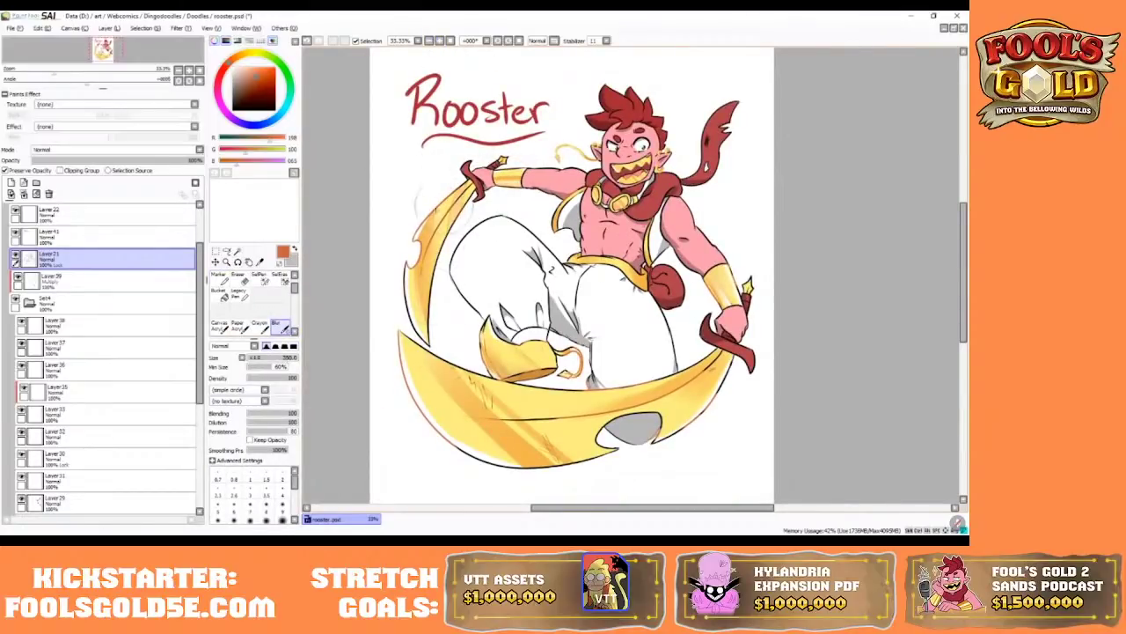
drag(563, 374, 566, 360)
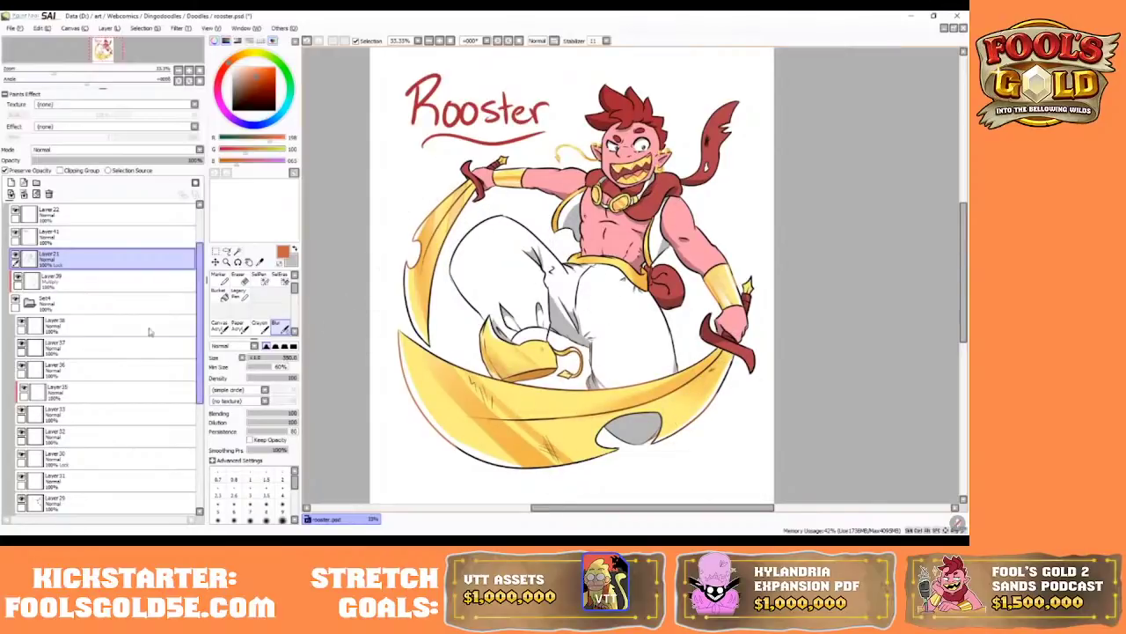
- On Layer22 with Preserve Opacity on, recolor the ear cord's outline orange and darken it beside the ear with the Marker at size 50
click(39, 216)
click(217, 277)
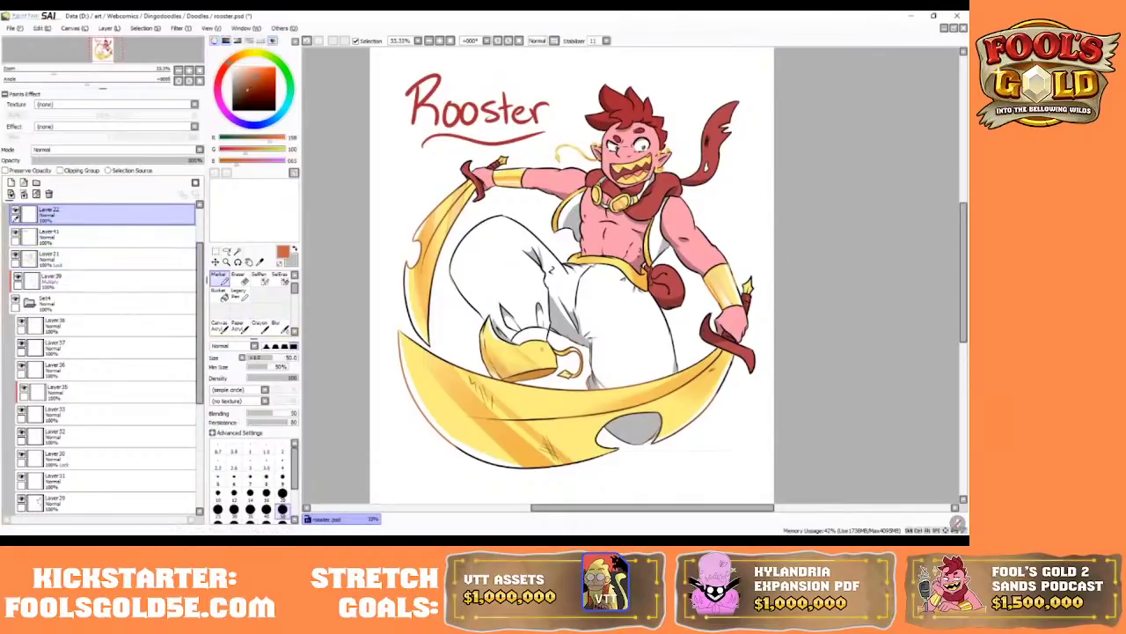
drag(565, 143, 580, 157)
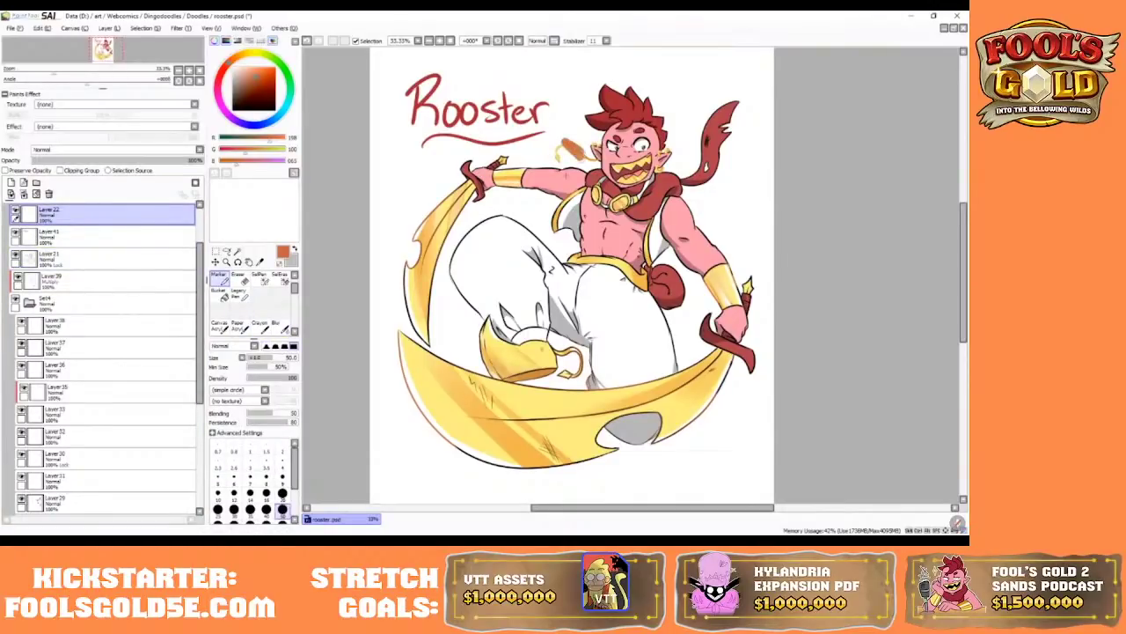
click(308, 41)
click(9, 170)
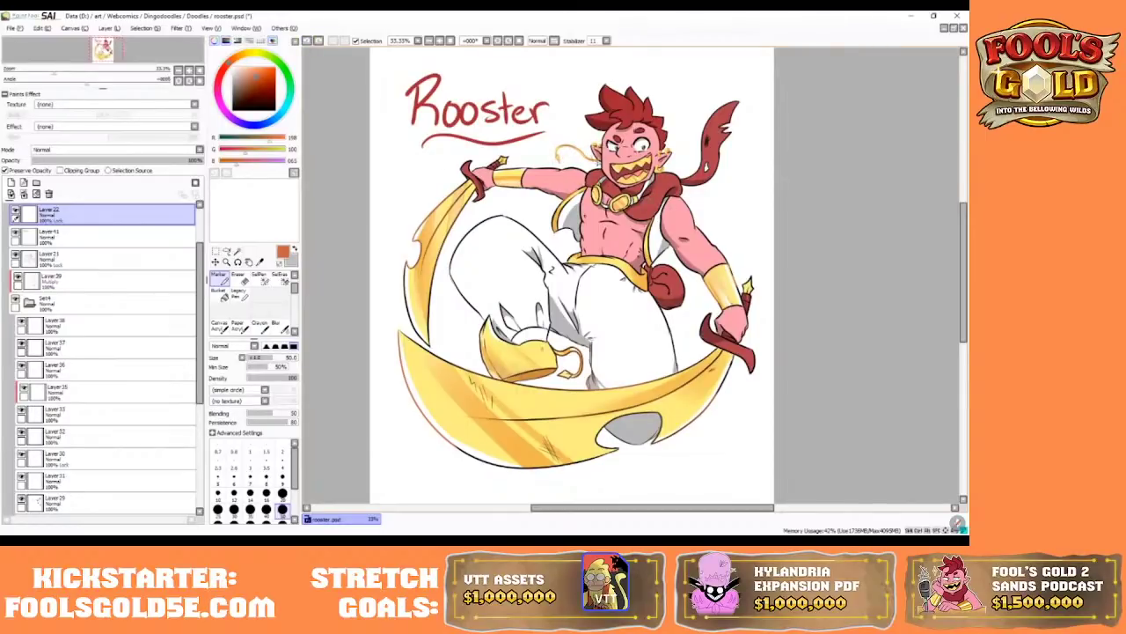
drag(257, 76, 236, 95)
drag(592, 164, 592, 159)
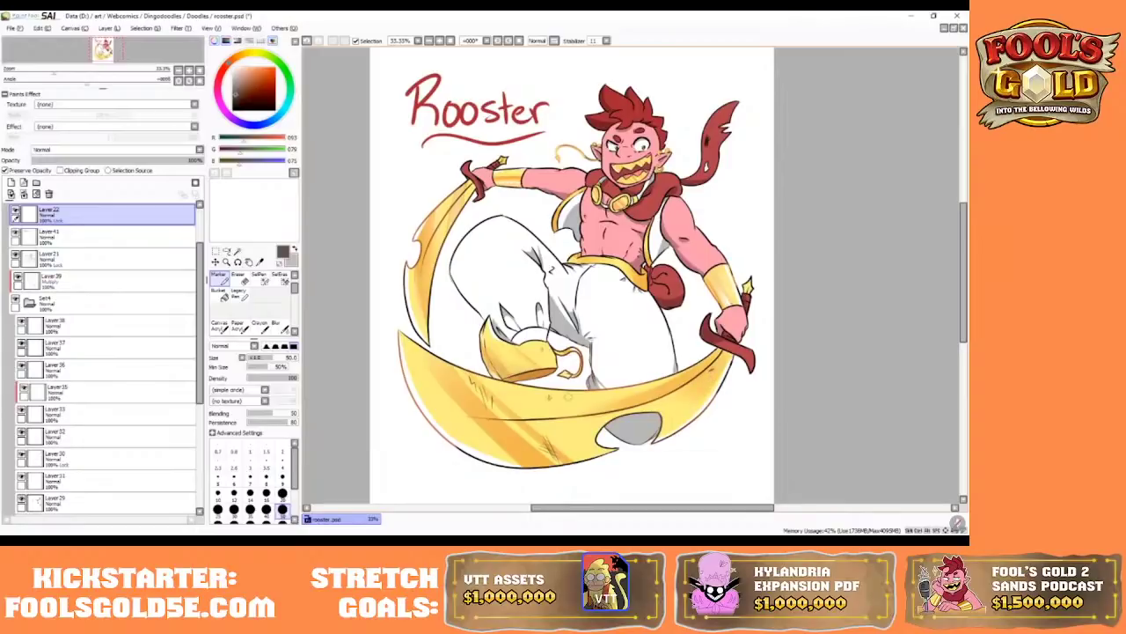
- Sample the light gold from the raised sword's blade and switch back to Layer21
click(440, 42)
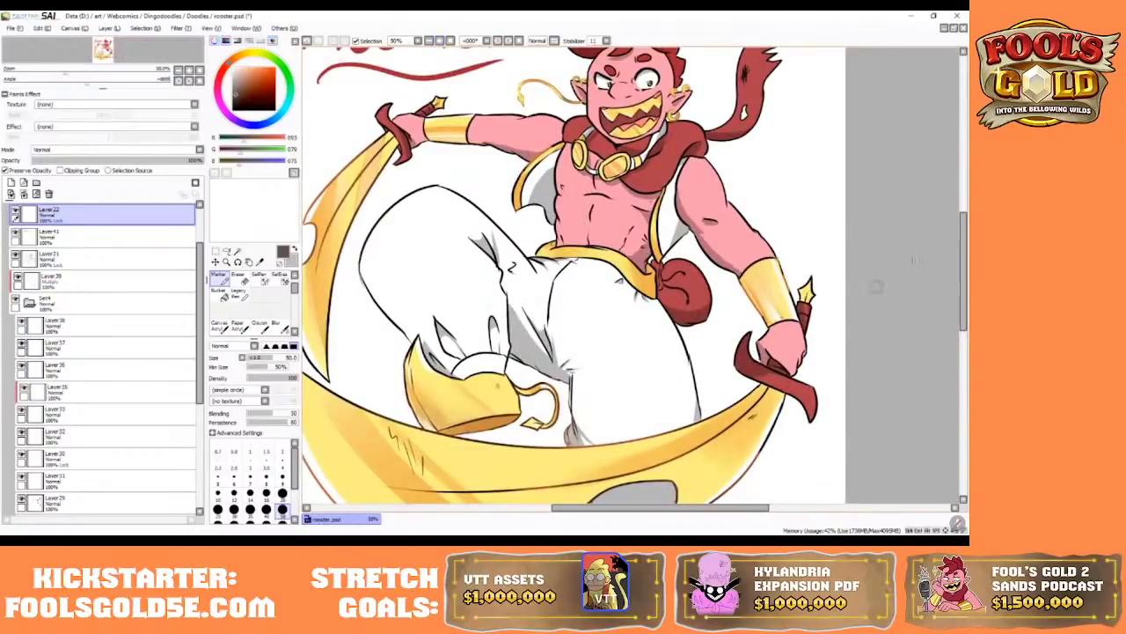
drag(961, 262, 961, 236)
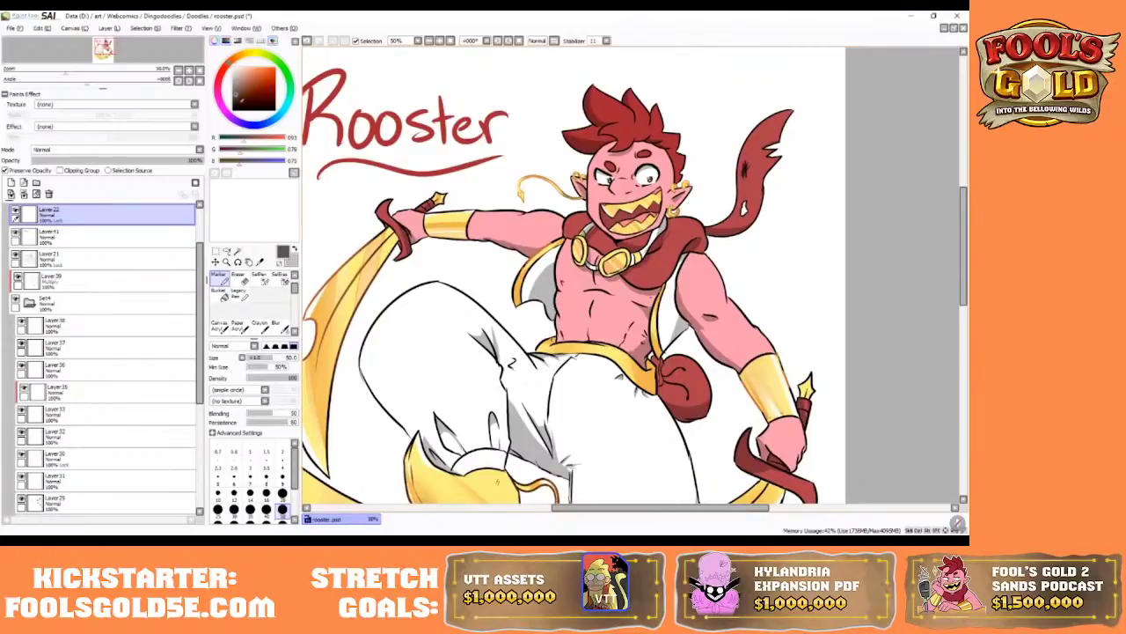
right_click(330, 351)
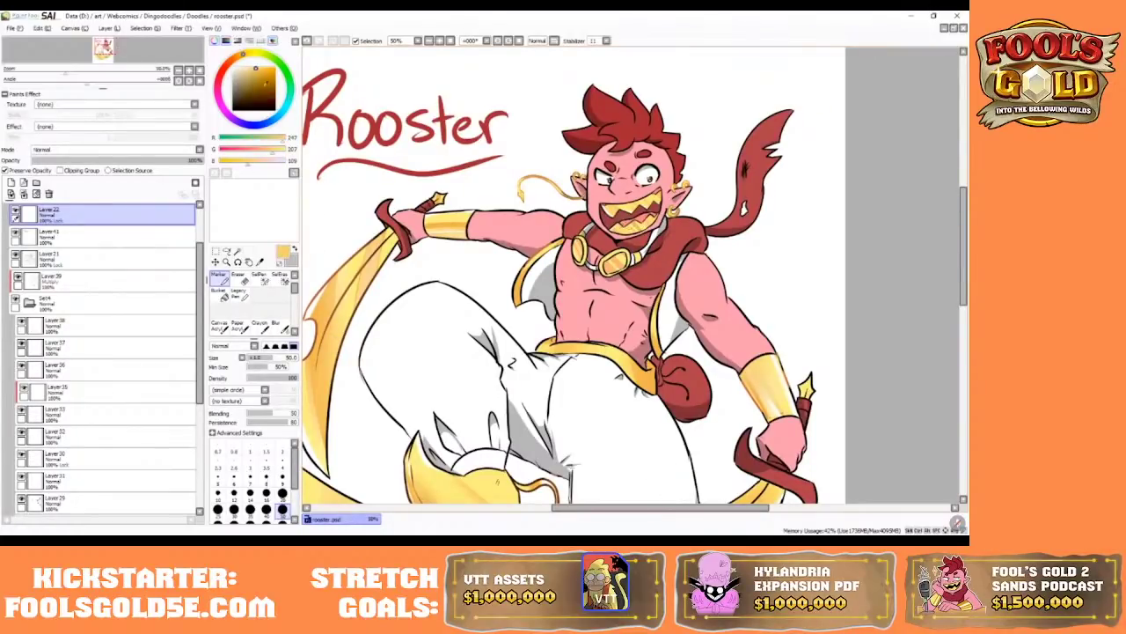
alt+click(342, 318)
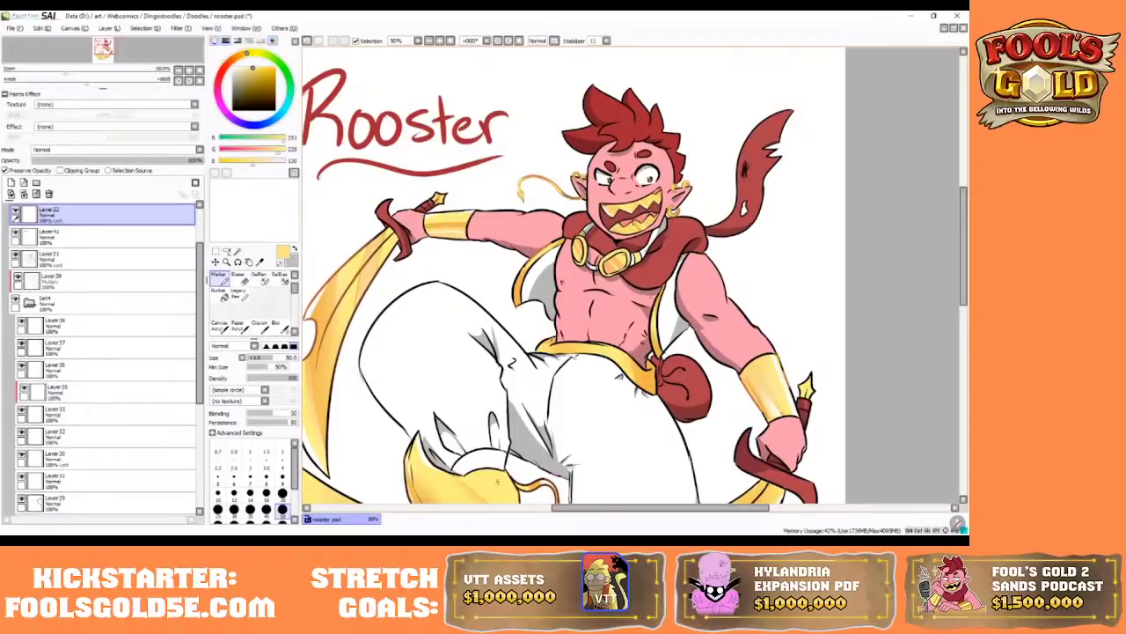
click(69, 264)
click(97, 280)
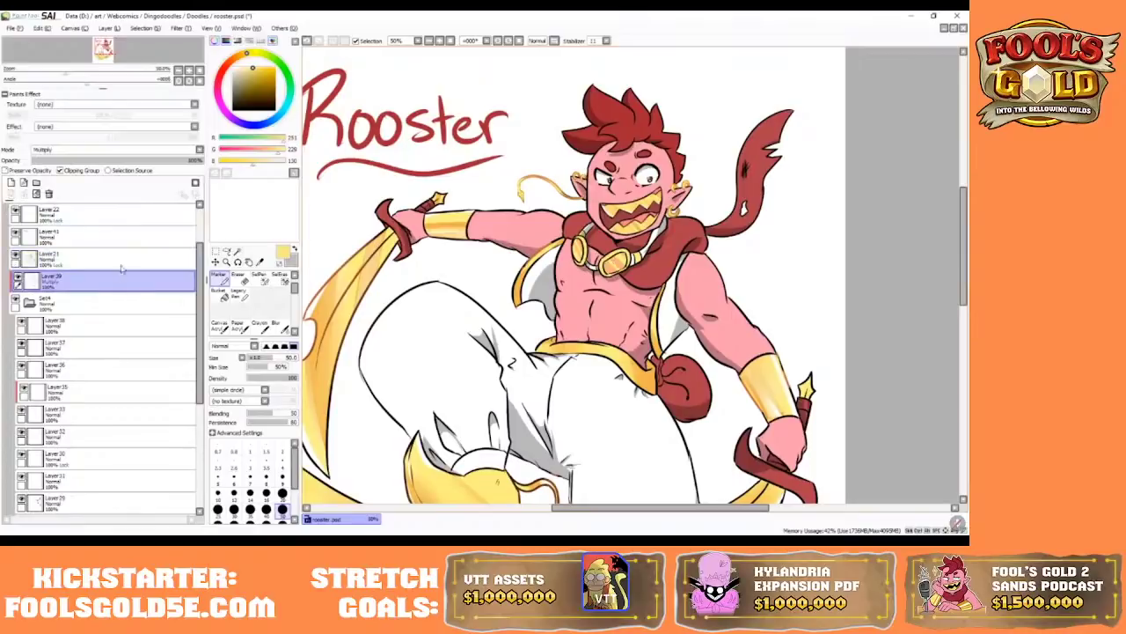
click(121, 262)
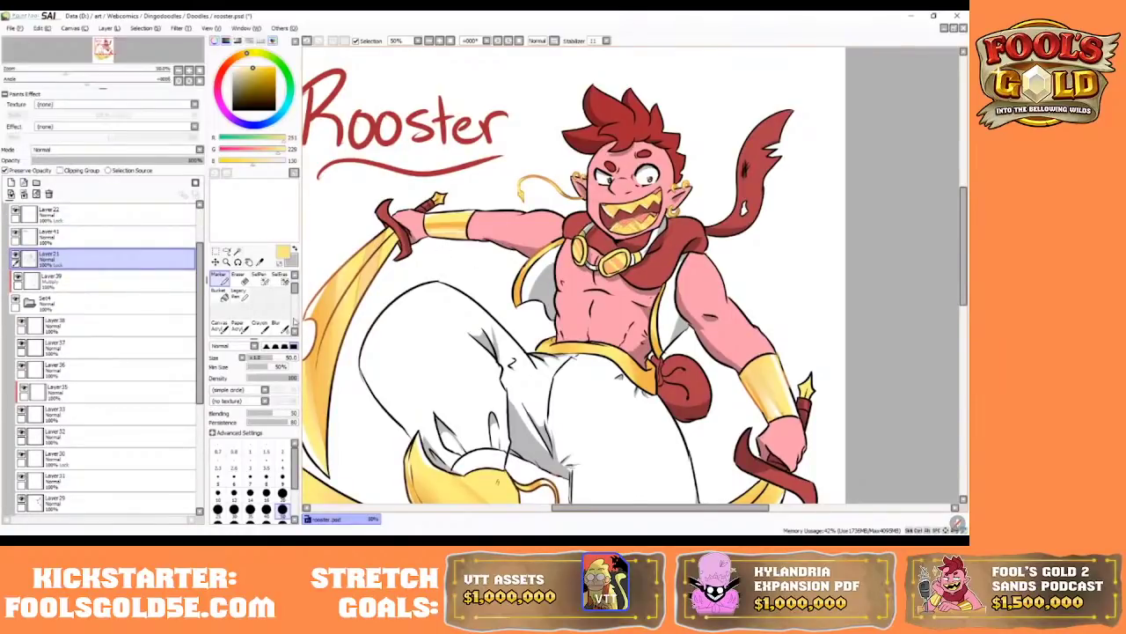
- Set the Pencil to black at size 14 on Layer21, and soften the line art around the mouth with the Blur tool at size 60
click(280, 326)
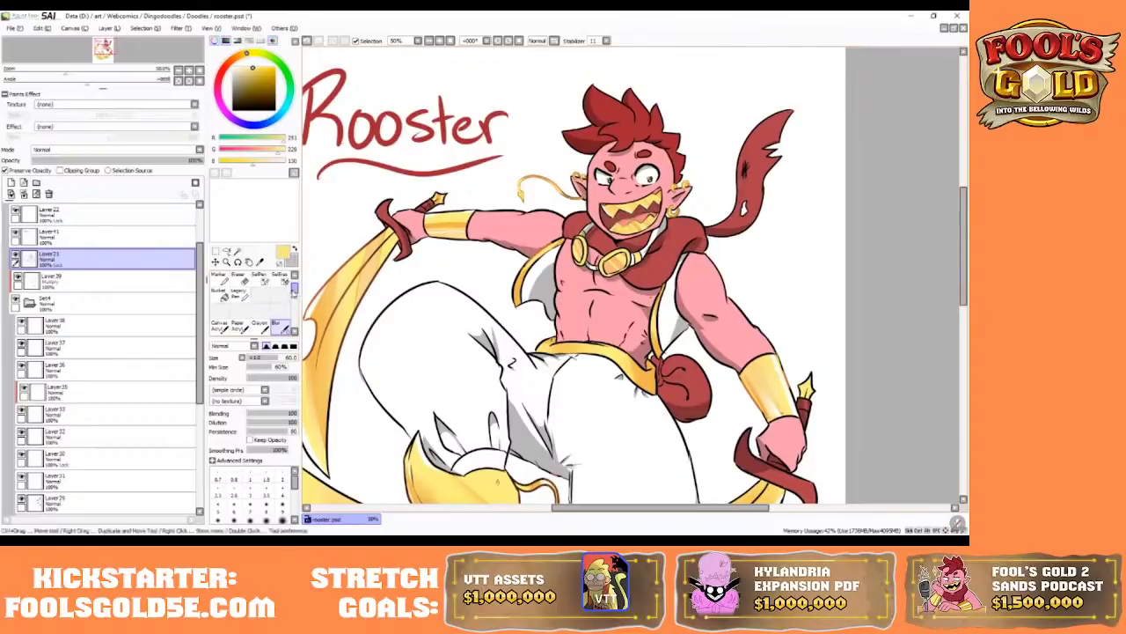
drag(294, 290, 294, 279)
click(222, 278)
drag(248, 104, 163, 193)
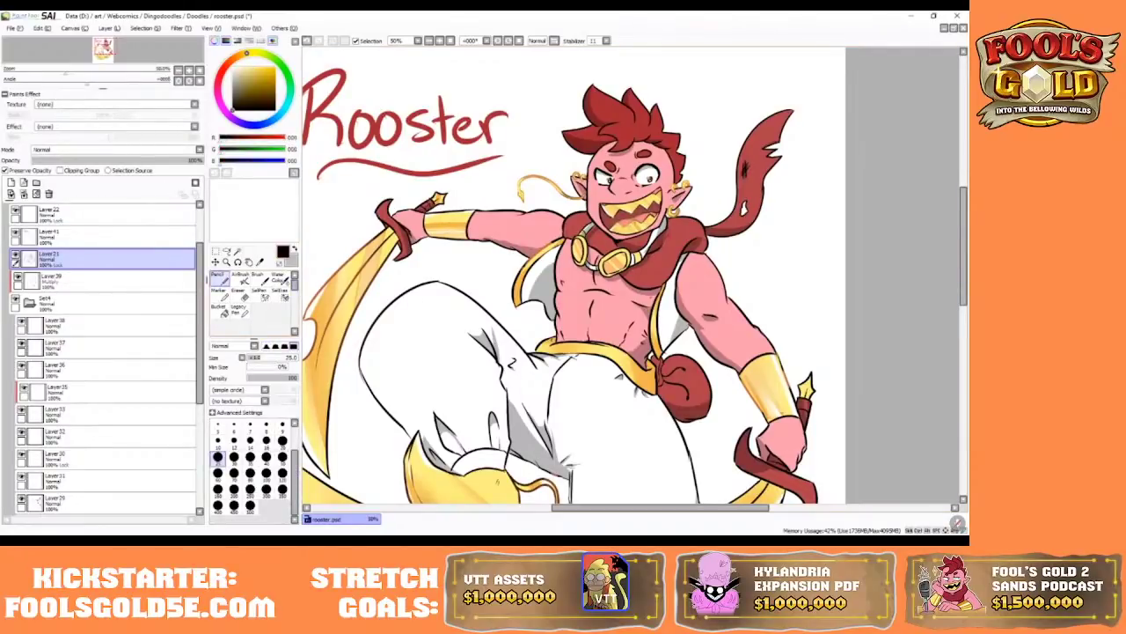
key(bracketleft)
key(bracketleft)
key(bracketleft)
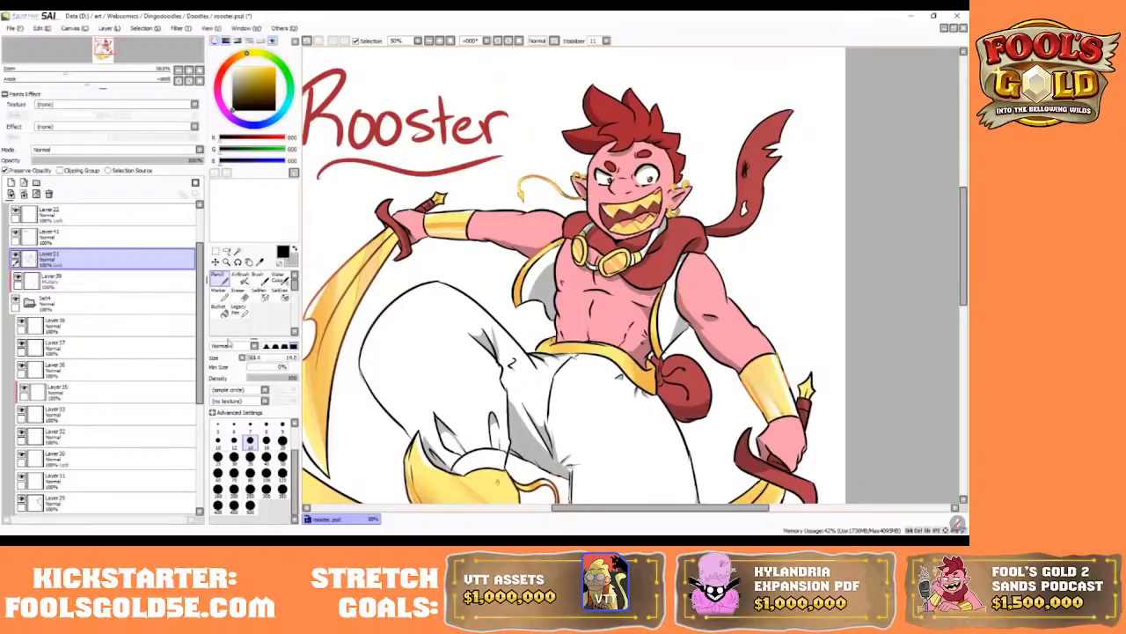
scroll(300, 331, down, 2)
click(280, 326)
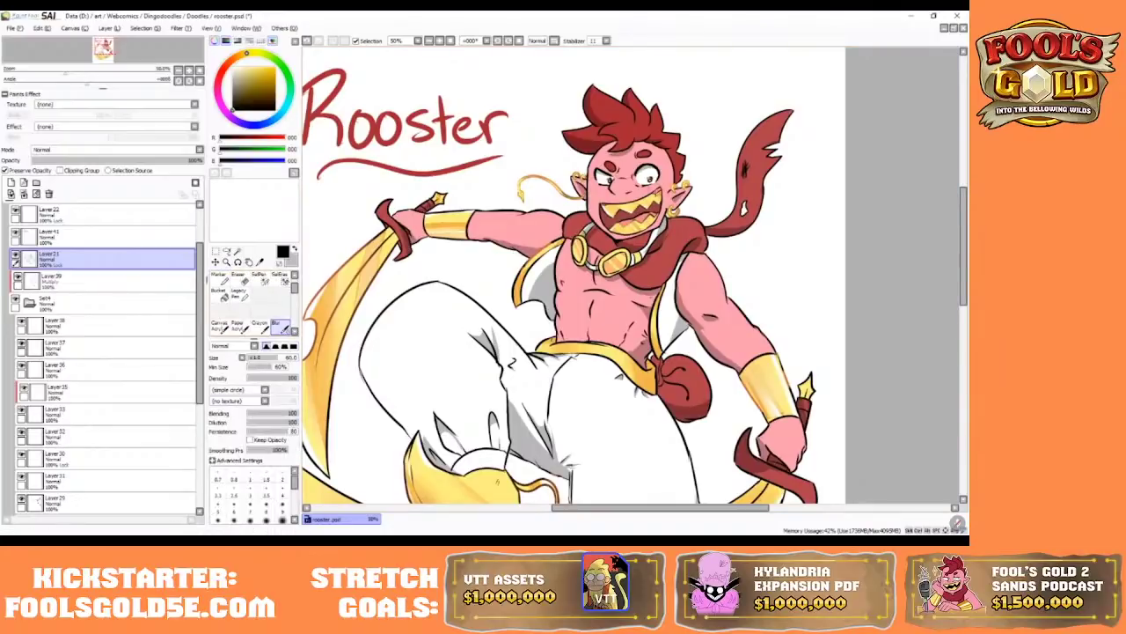
drag(649, 224, 646, 217)
- Check Layer41 and Layer22 in the layer stack and reselect Layer21 with Preserve Opacity on
click(440, 40)
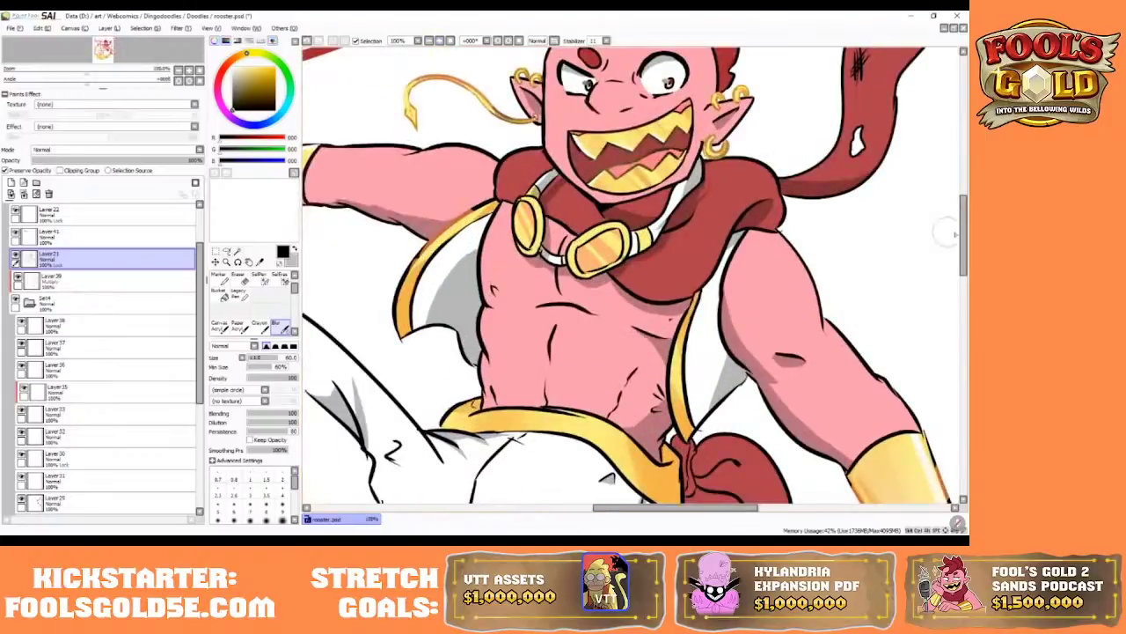
drag(965, 225, 965, 201)
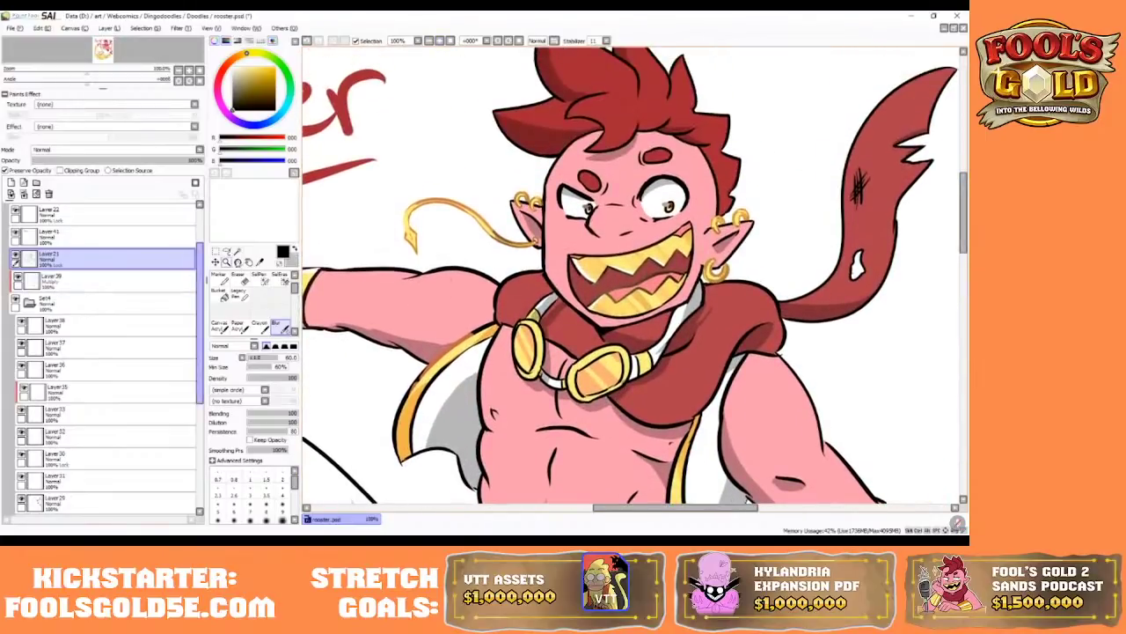
drag(201, 264, 202, 227)
click(51, 302)
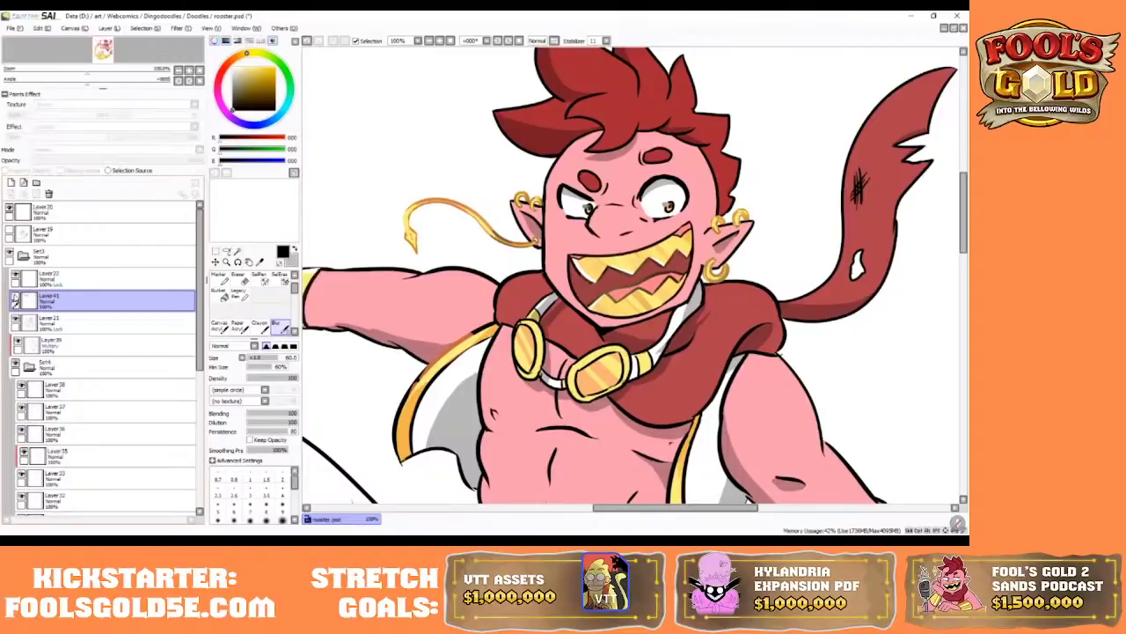
ctrl+click(25, 281)
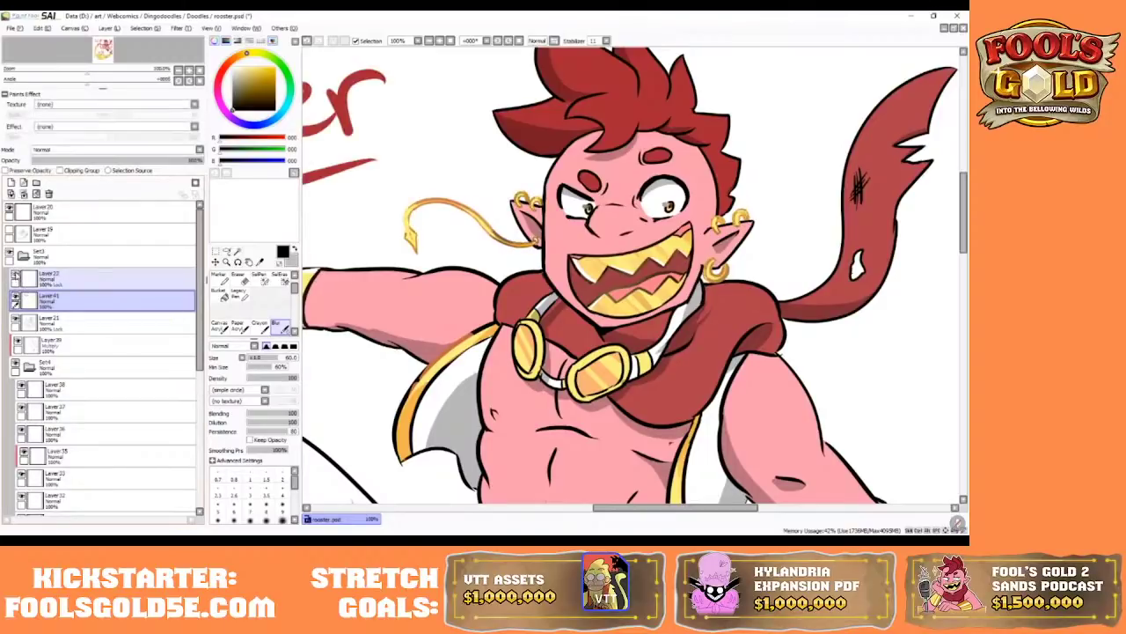
shift+click(31, 322)
click(18, 322)
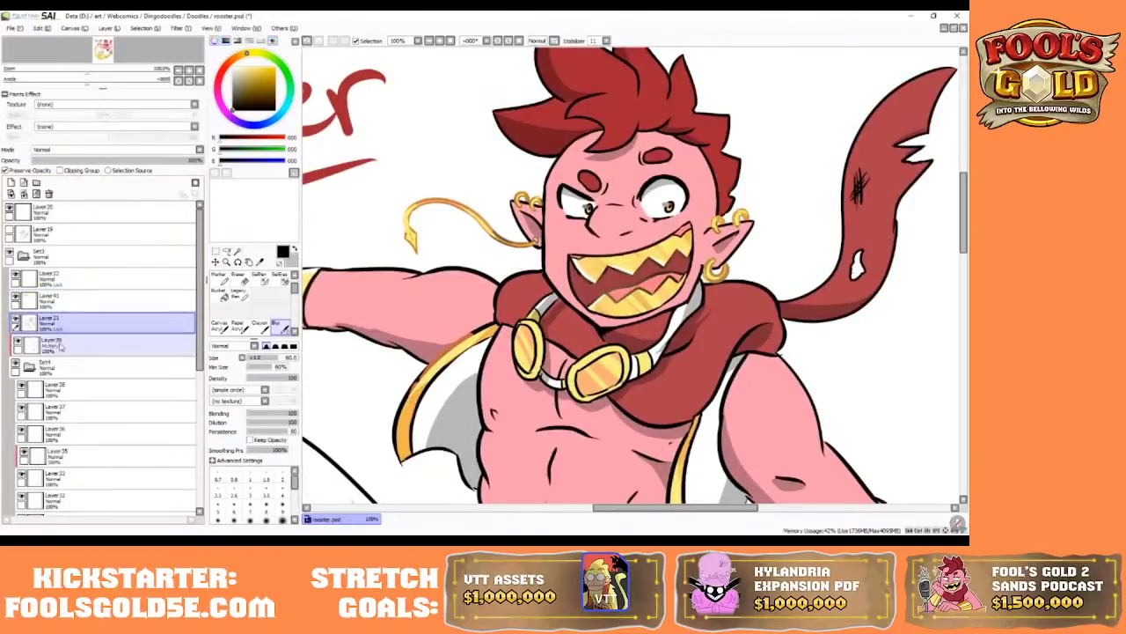
click(5, 169)
- Set the Pencil to light grey at size 1 on Layer21 for fine details on the face, and undo the last stroke
key(x)
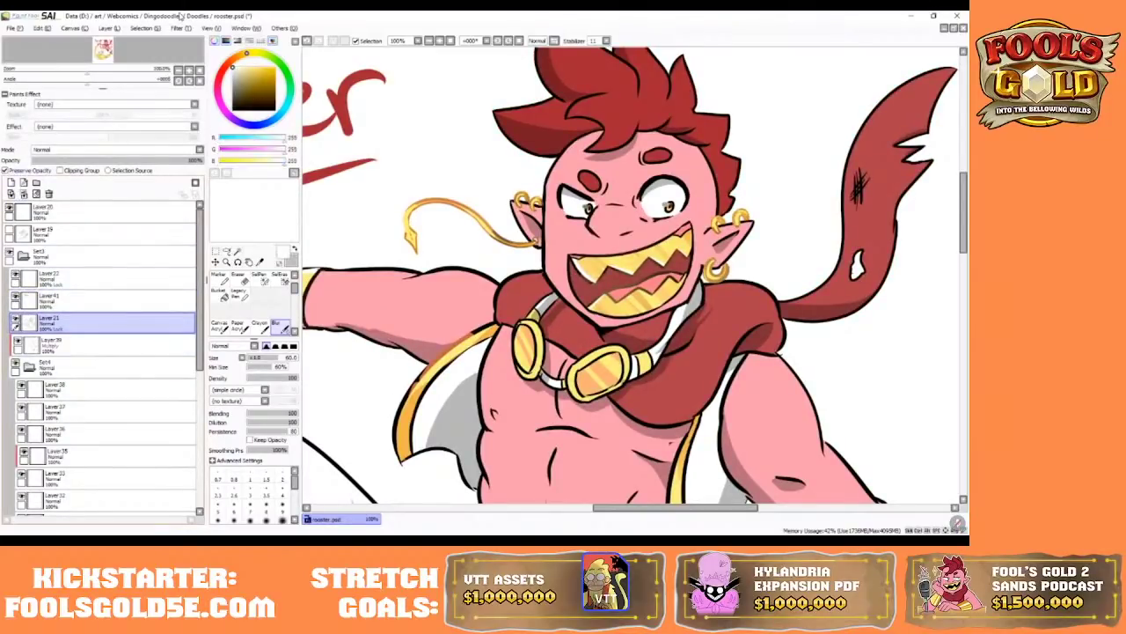
key(bracketleft)
key(bracketleft)
key(bracketleft)
click(218, 505)
scroll(256, 282, up, 2)
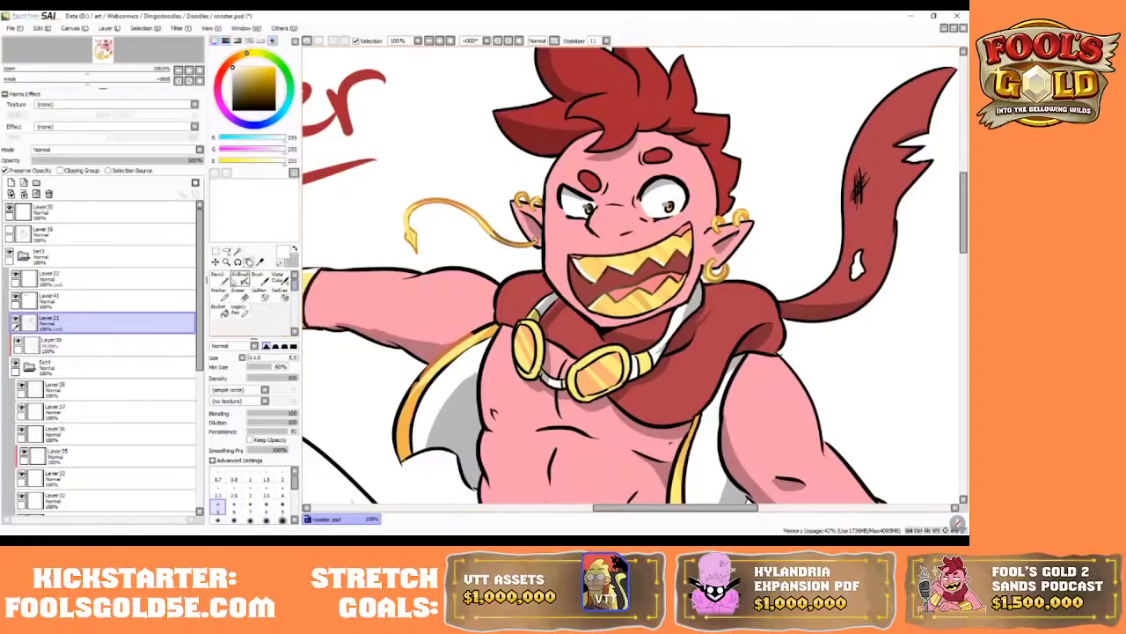
click(218, 278)
click(439, 41)
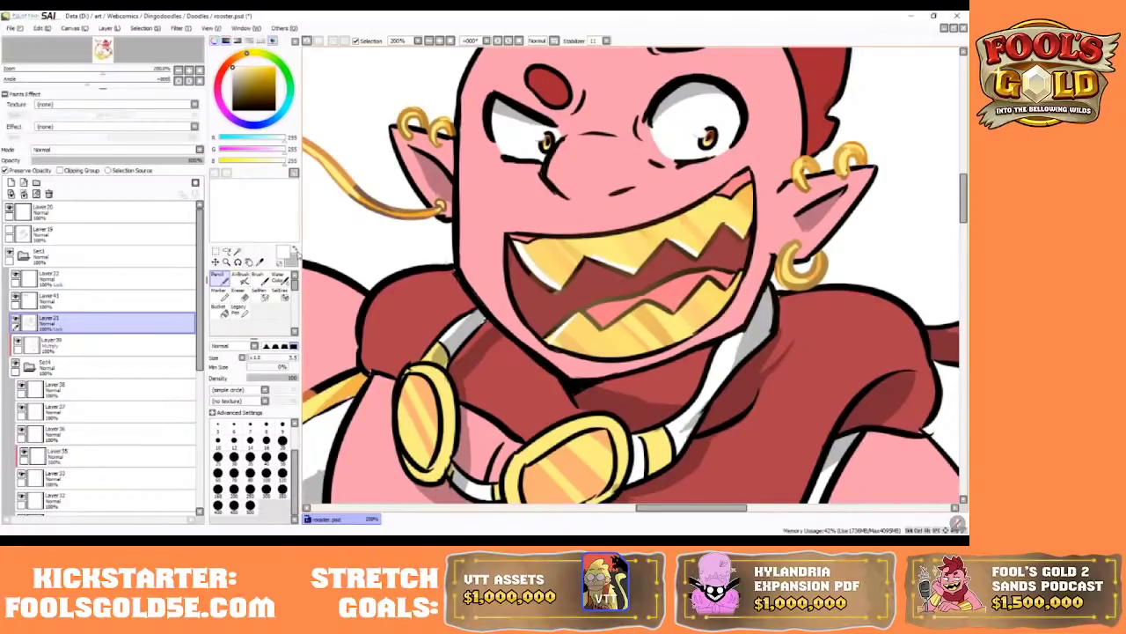
click(294, 249)
key([)
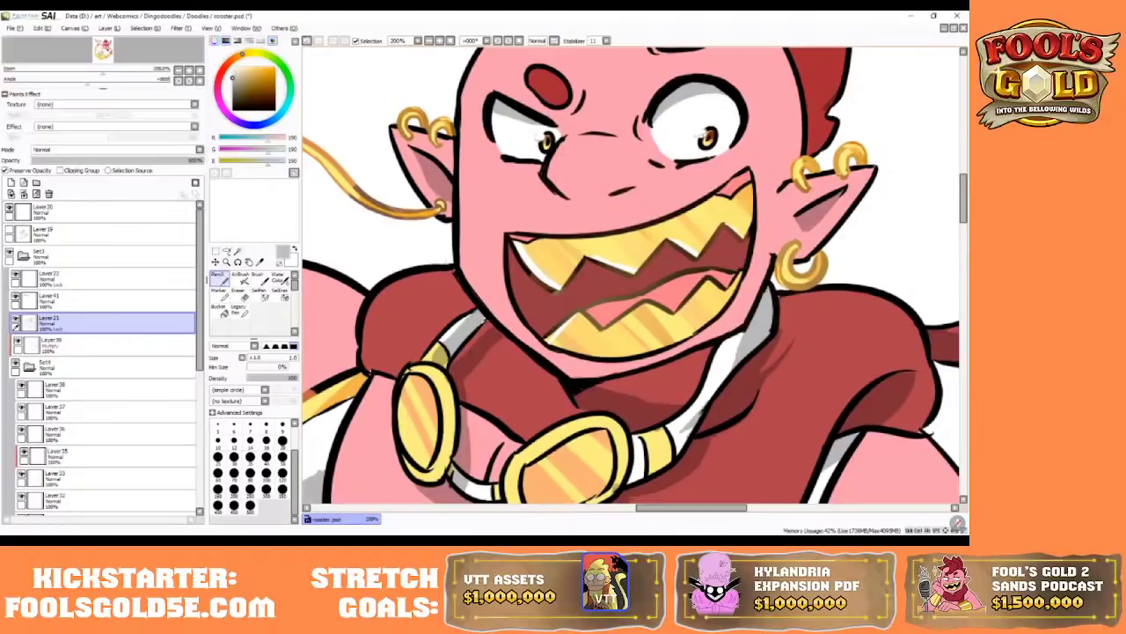
click(308, 40)
- Review the whole figure and the drawing's overall balance, ending on the upper body
drag(964, 189, 963, 291)
click(450, 41)
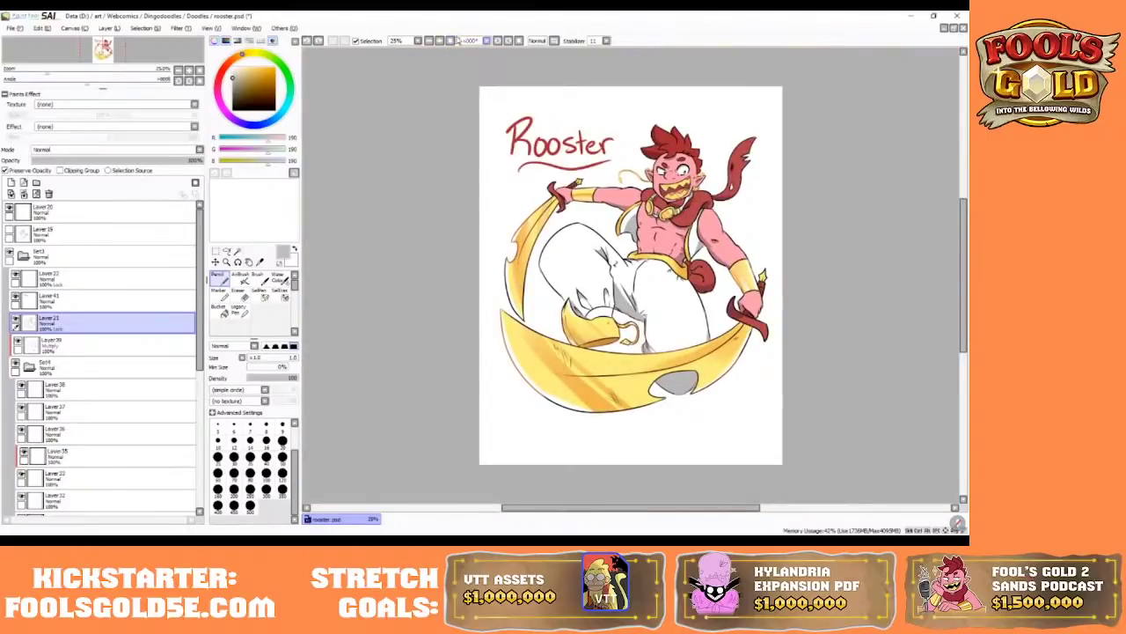
click(439, 41)
click(440, 41)
click(429, 41)
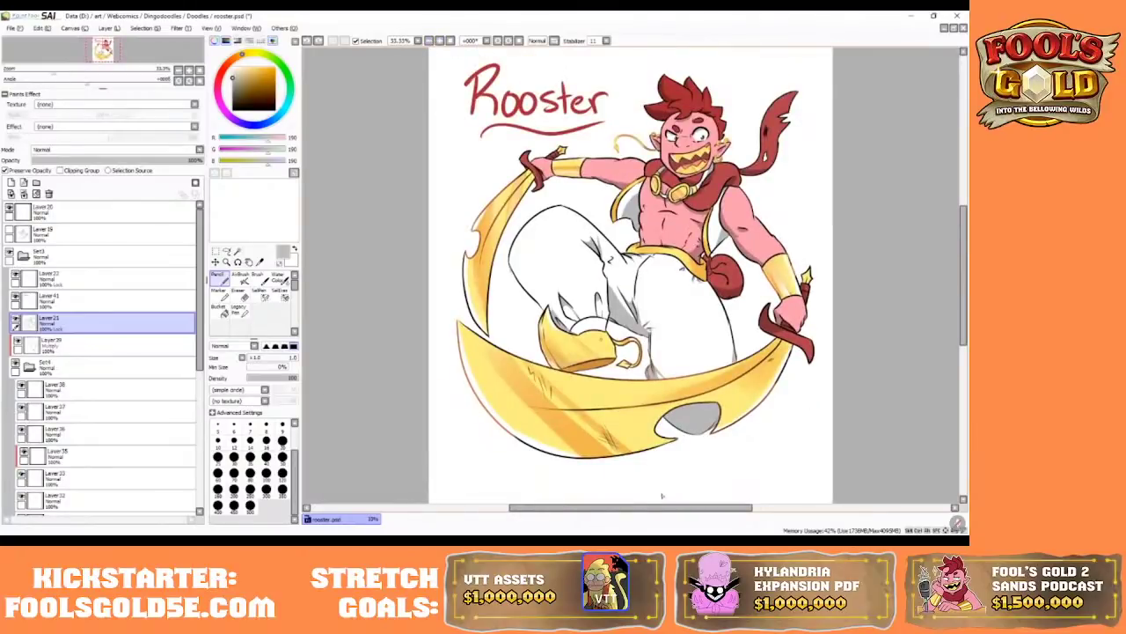
drag(668, 511, 696, 512)
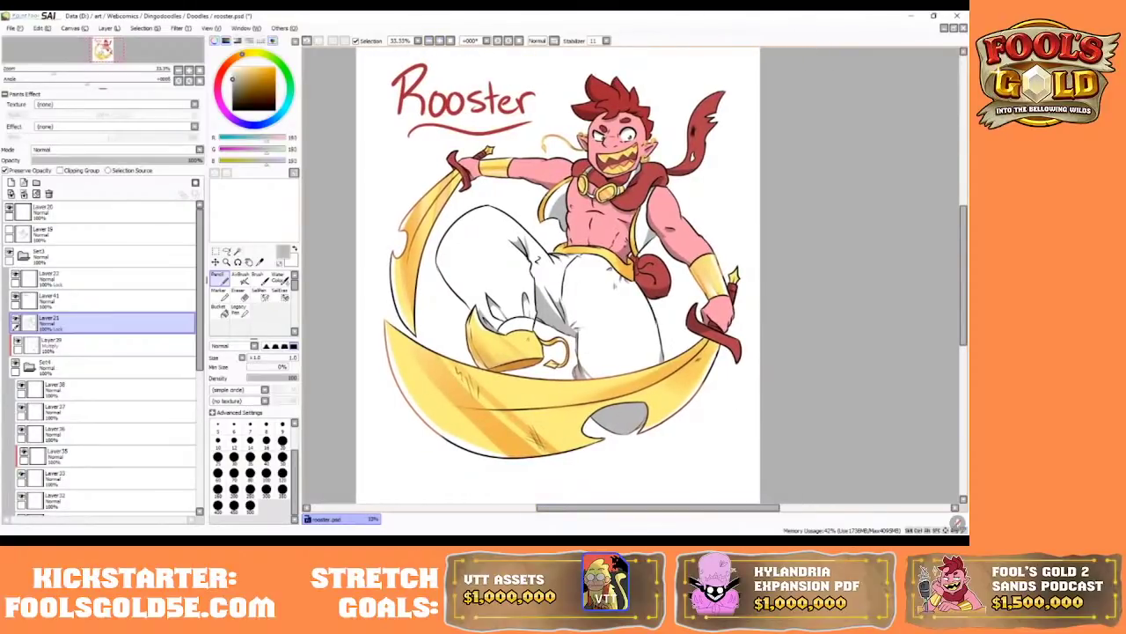
click(451, 42)
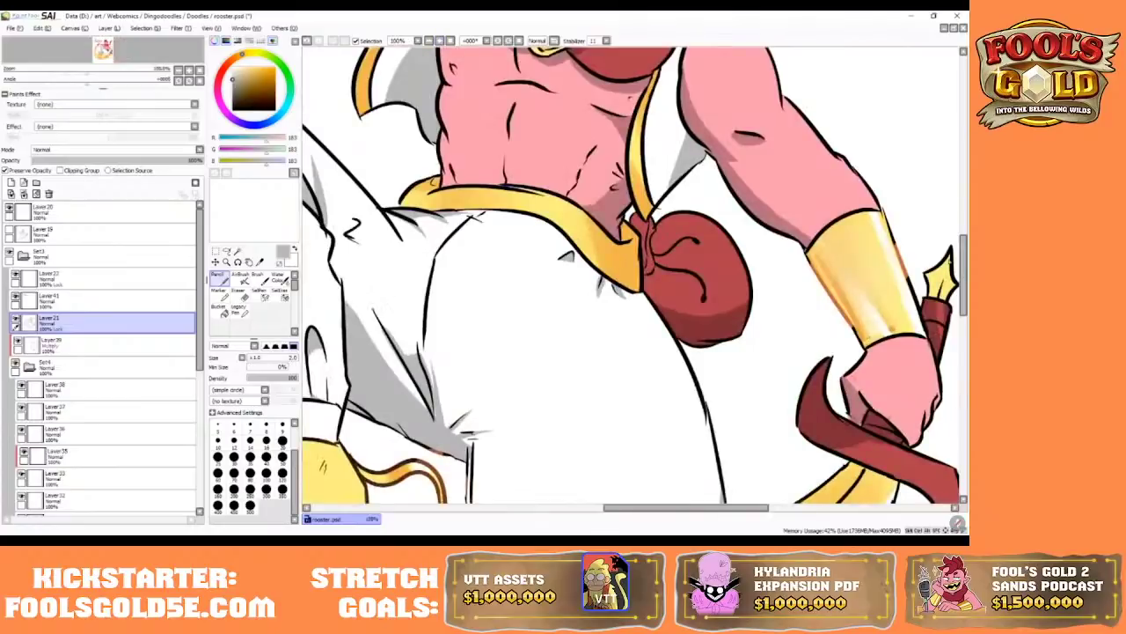
drag(964, 274, 964, 226)
- On the Multiply clipping layer below Layer21, shade the underside of the nose with the Pencil at size 30 and trim it with the Eraser
key(bracketright)
key(bracketright)
key(bracketright)
key(bracketright)
key(bracketright)
key(bracketright)
key(bracketright)
key(bracketright)
key(bracketright)
key(bracketright)
key(bracketright)
key(bracketright)
key(bracketright)
key(bracketright)
key(bracketright)
key(bracketright)
key(bracketright)
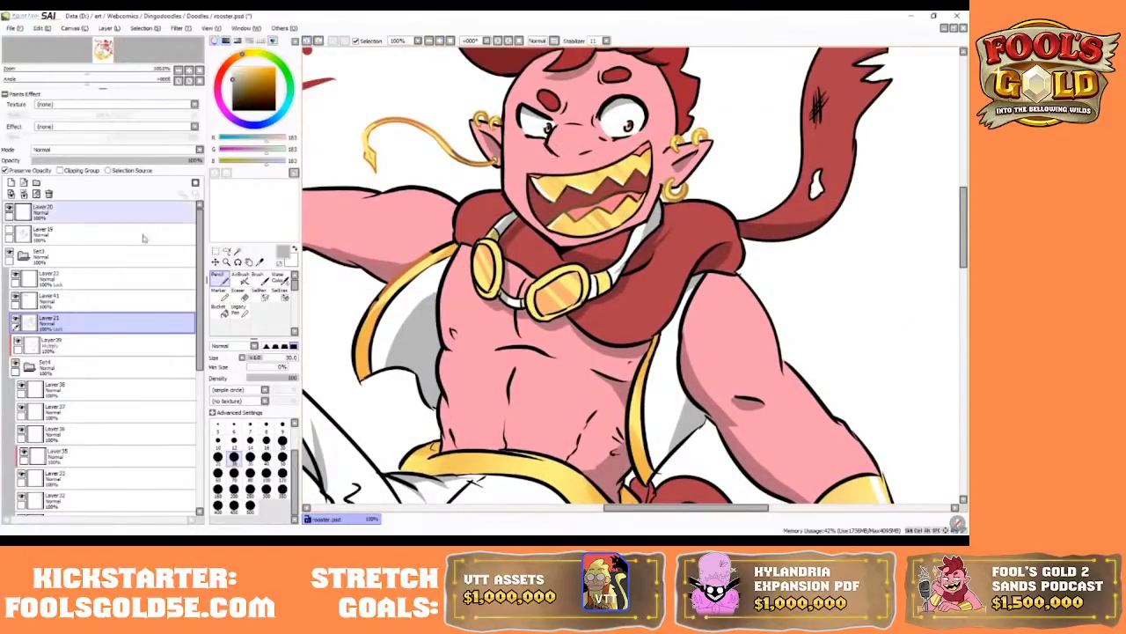
click(62, 345)
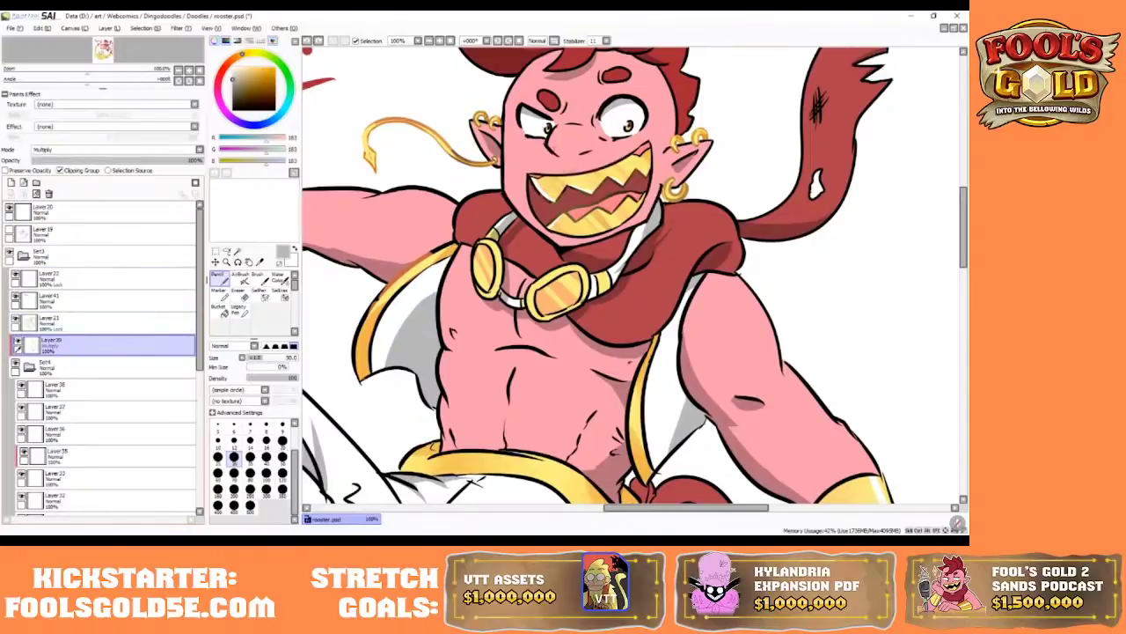
drag(558, 146, 574, 149)
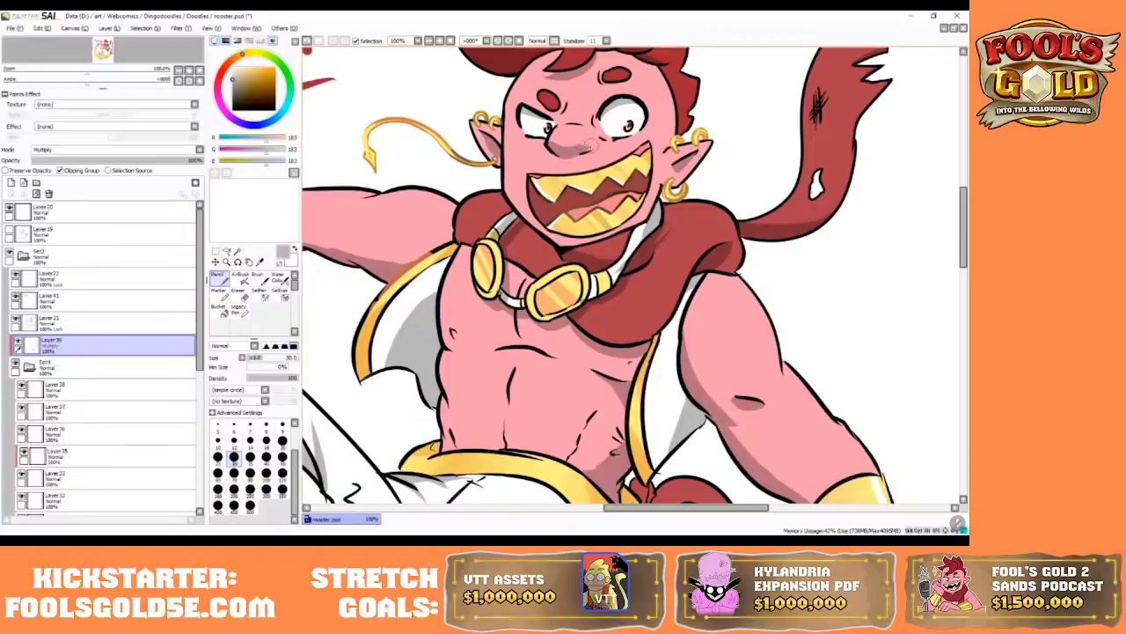
click(238, 295)
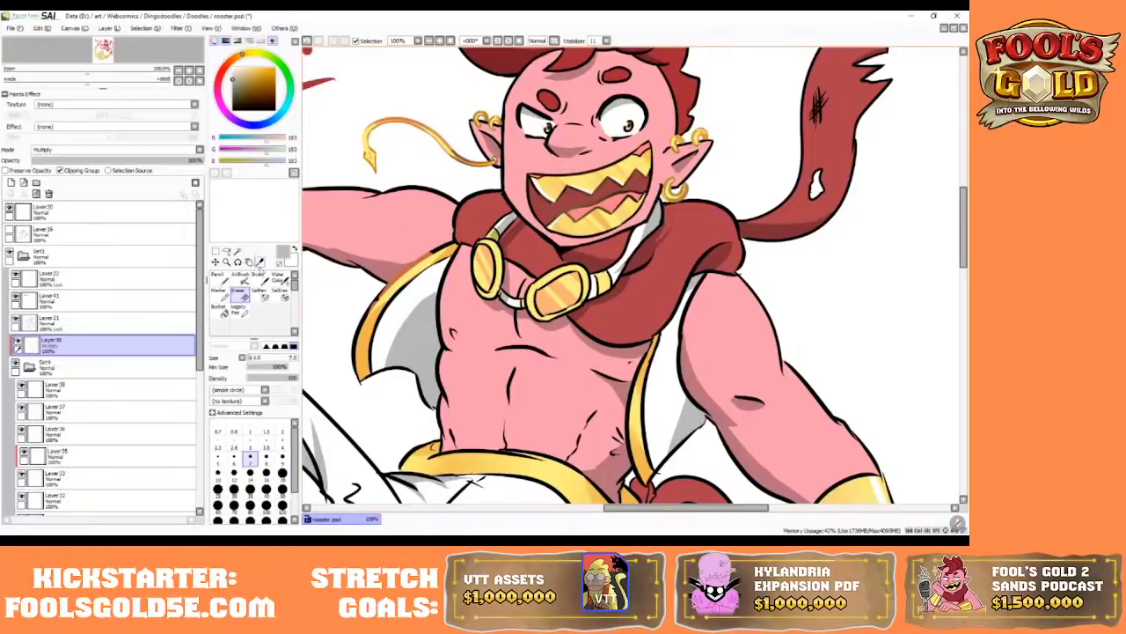
key(n)
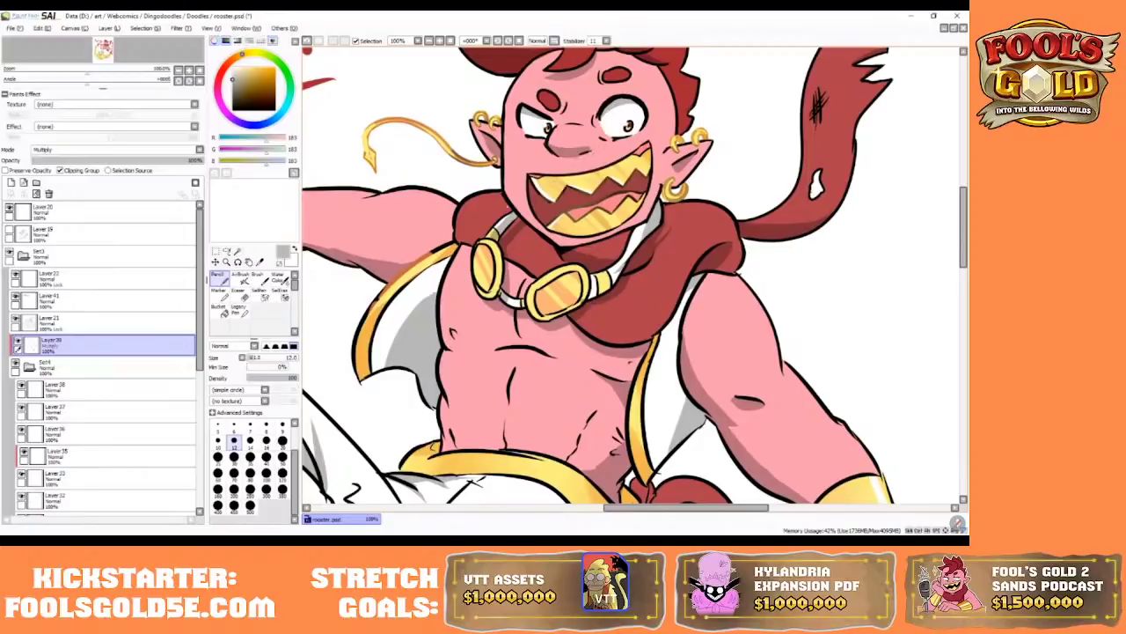
- Try to soften the nose shadow with the Blur tool at size 50
scroll(277, 325, down, 2)
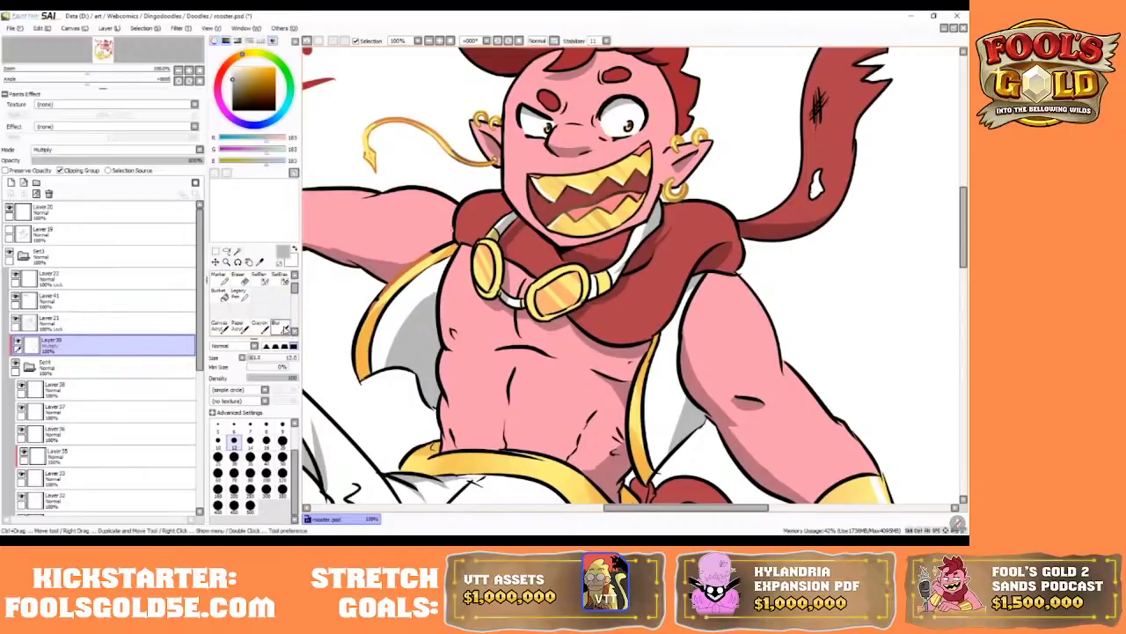
click(276, 326)
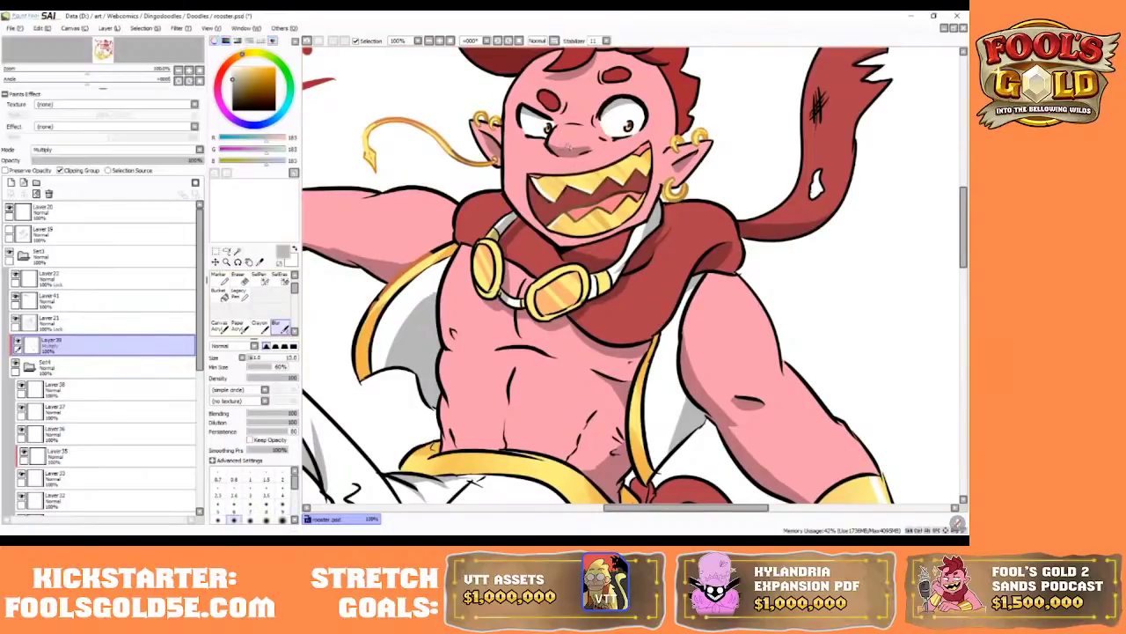
click(266, 518)
drag(567, 138, 590, 145)
click(308, 40)
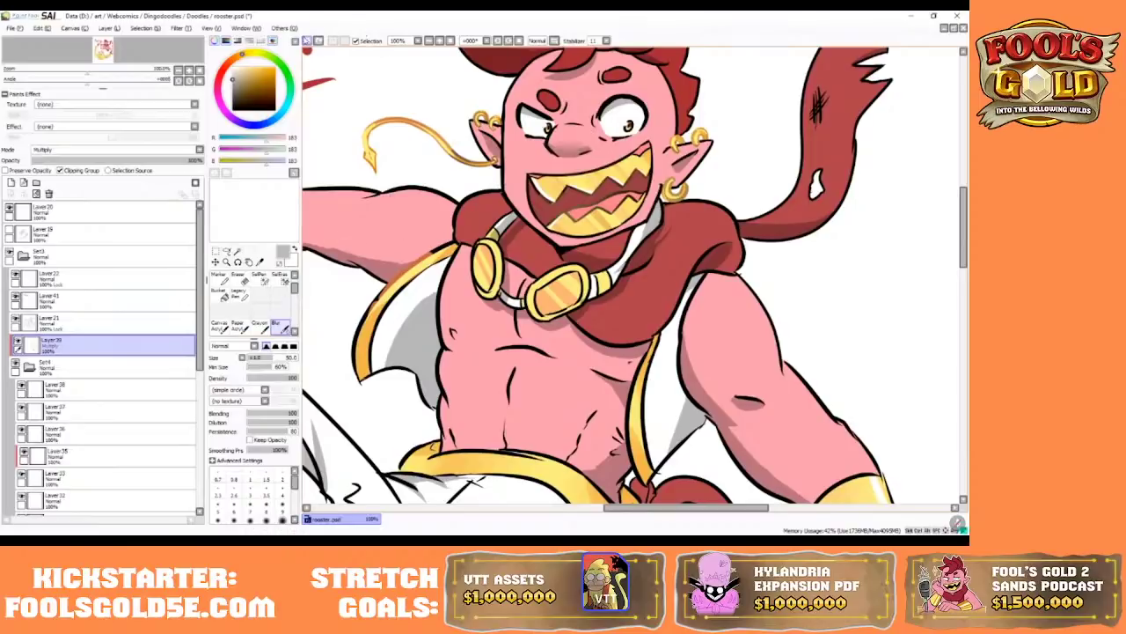
click(308, 41)
- Check the whole figure, comparing it with Layer21 and the Multiply shading layer hidden and shown
click(450, 41)
click(439, 40)
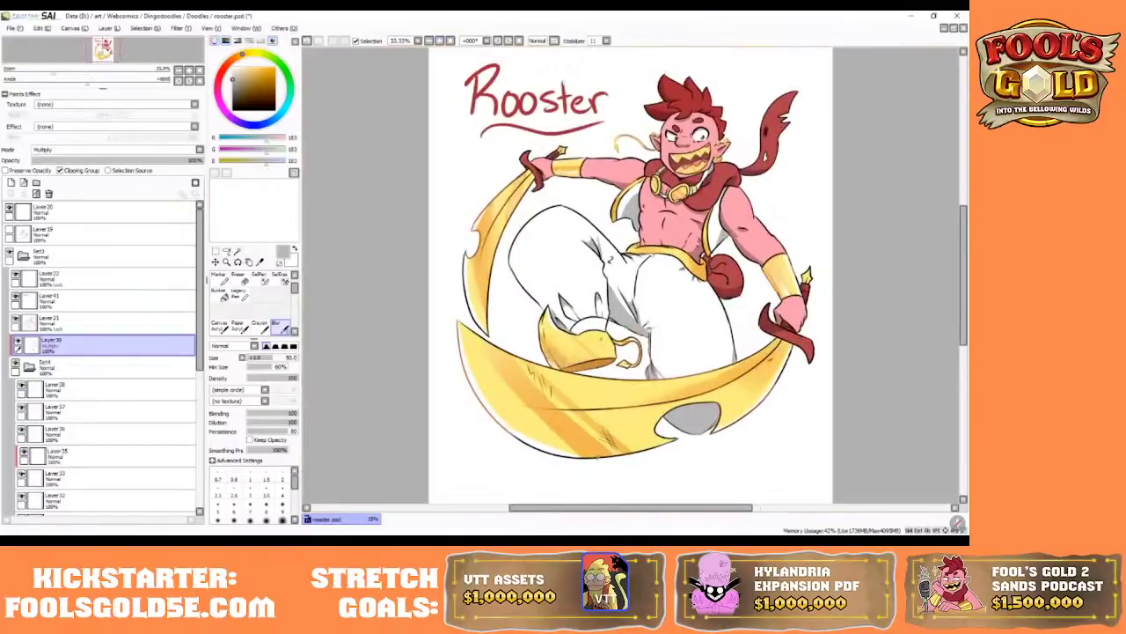
drag(652, 508, 677, 513)
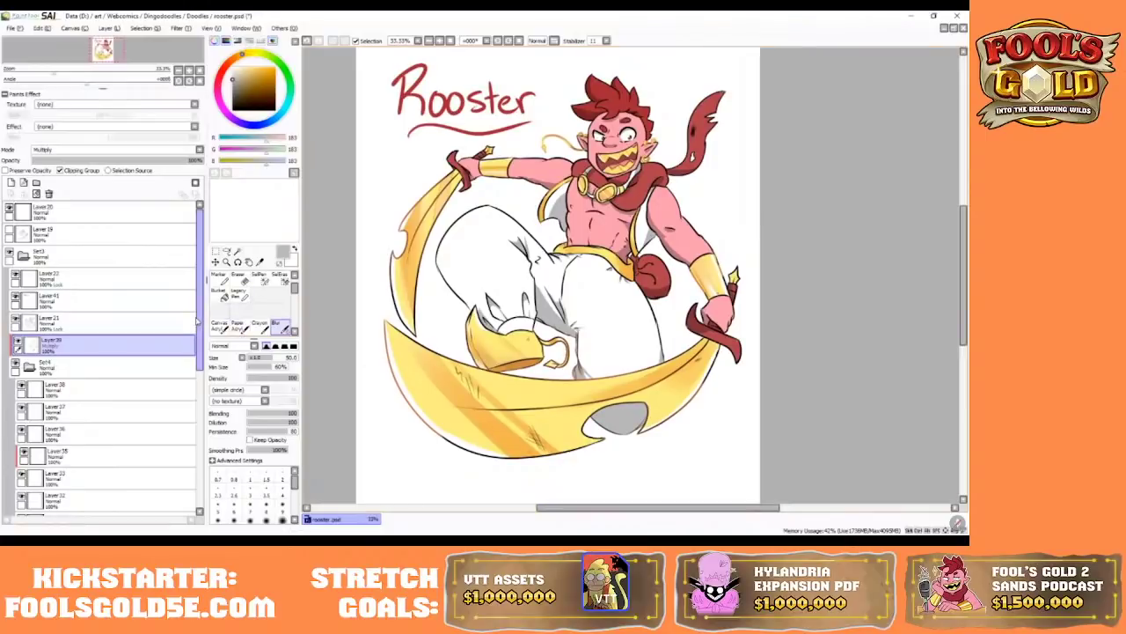
drag(199, 318, 197, 290)
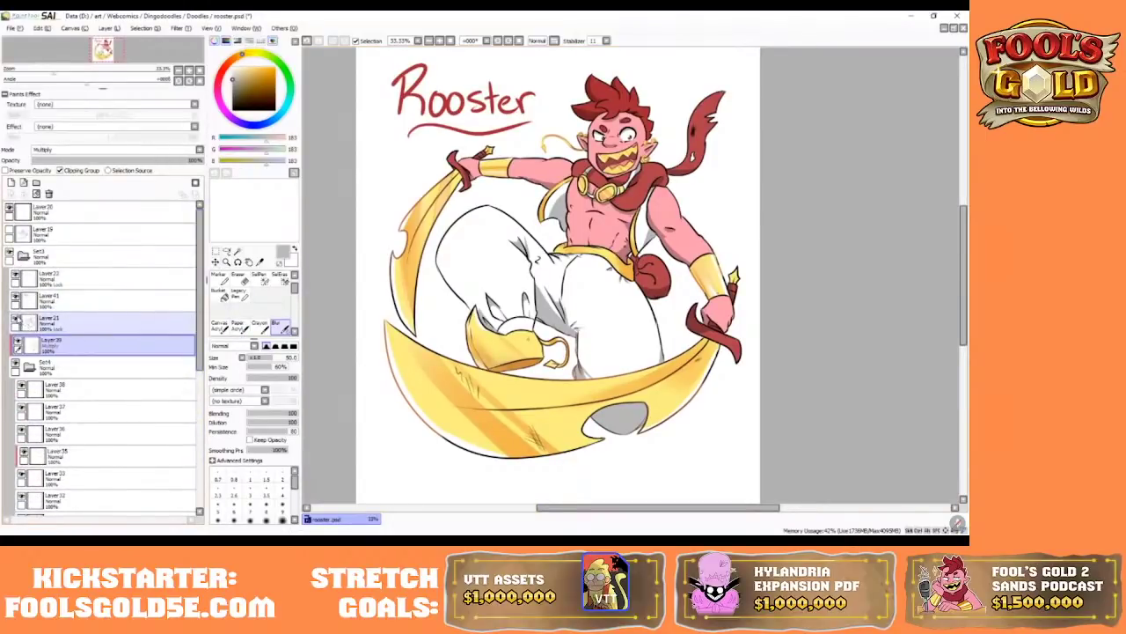
click(16, 318)
click(15, 318)
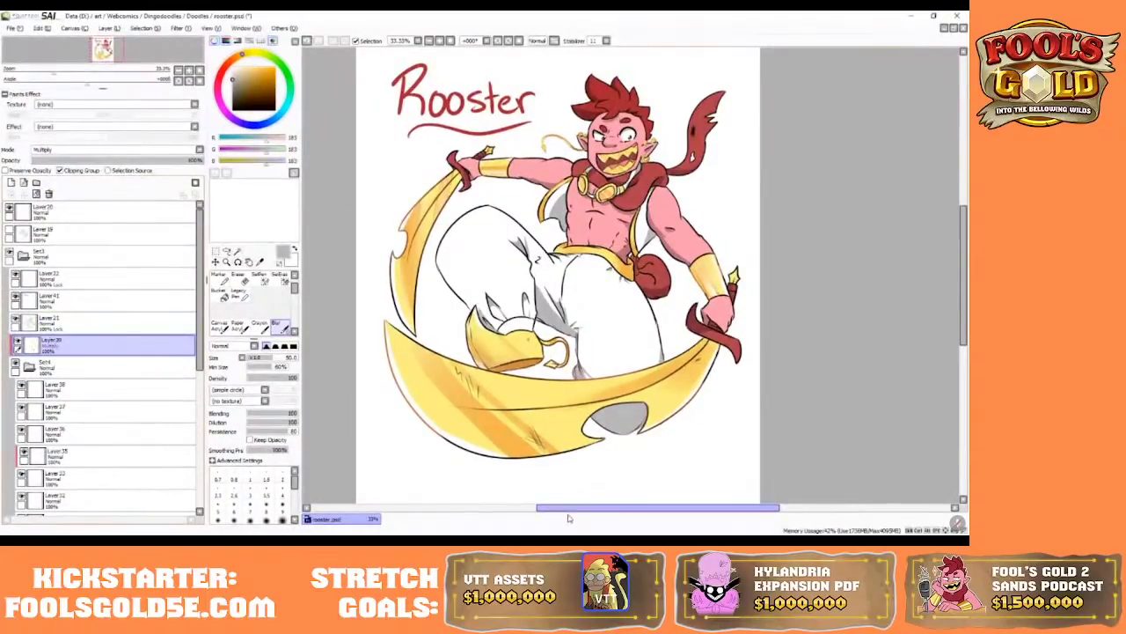
drag(568, 509, 576, 508)
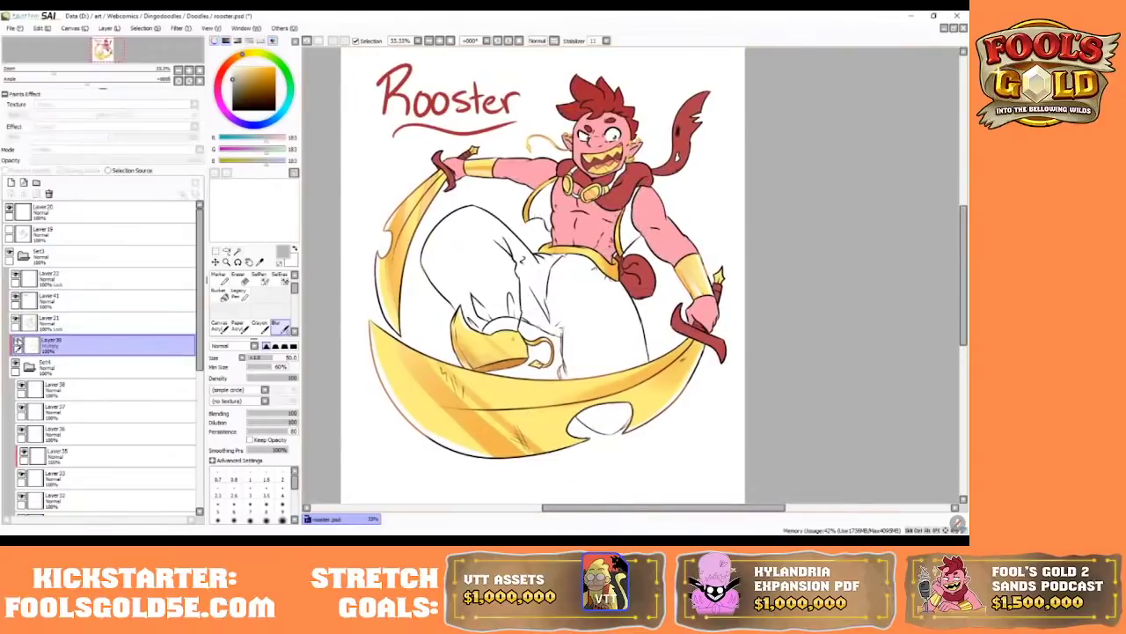
- Turn on Preserve Opacity for the Multiply shading layer and tint the grey shadows muted purple with the Marker at size 300
click(26, 170)
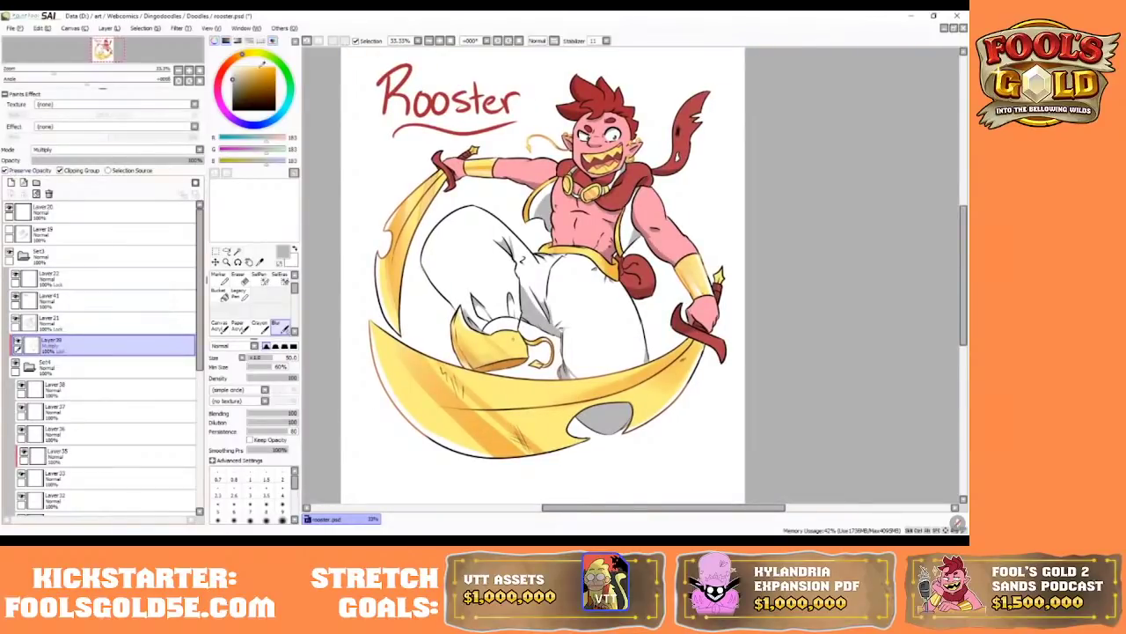
drag(242, 55, 223, 110)
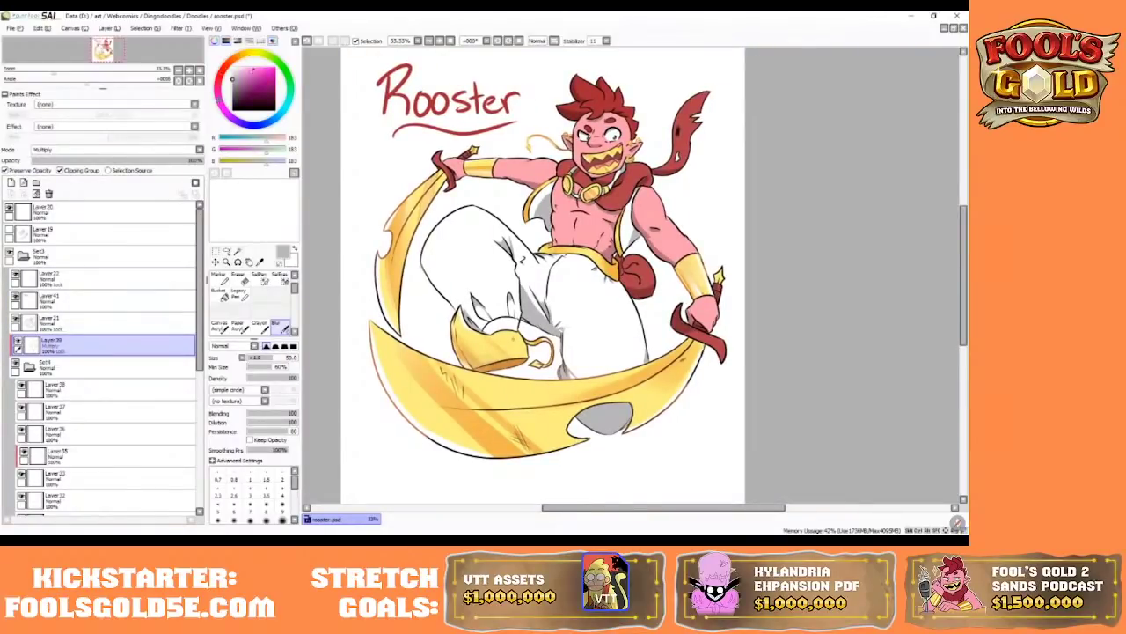
click(243, 66)
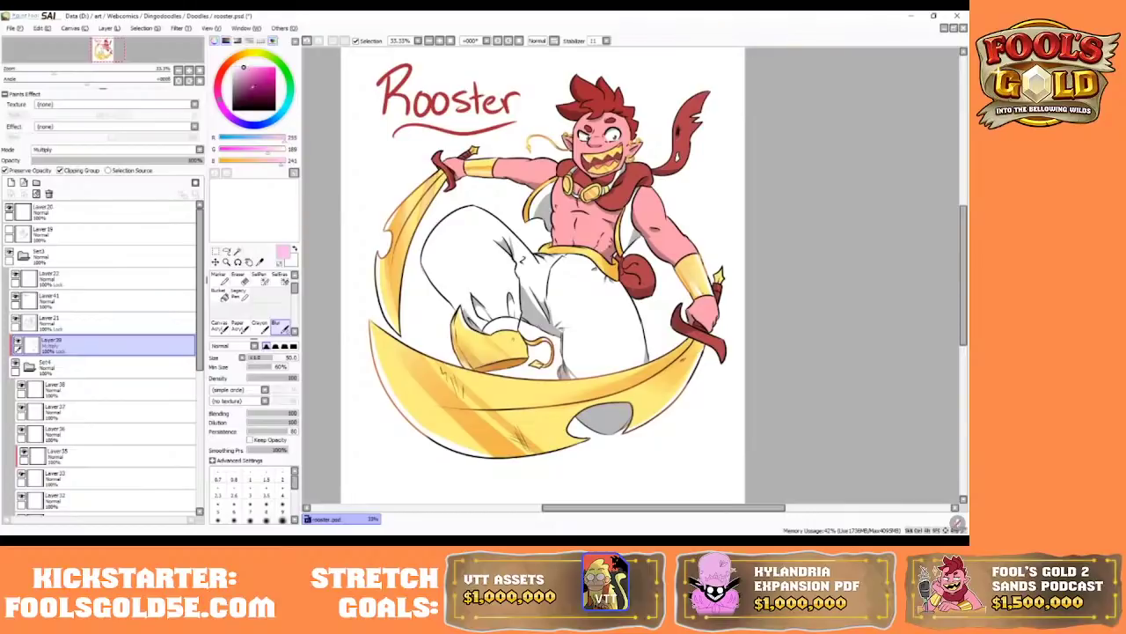
drag(243, 66, 252, 73)
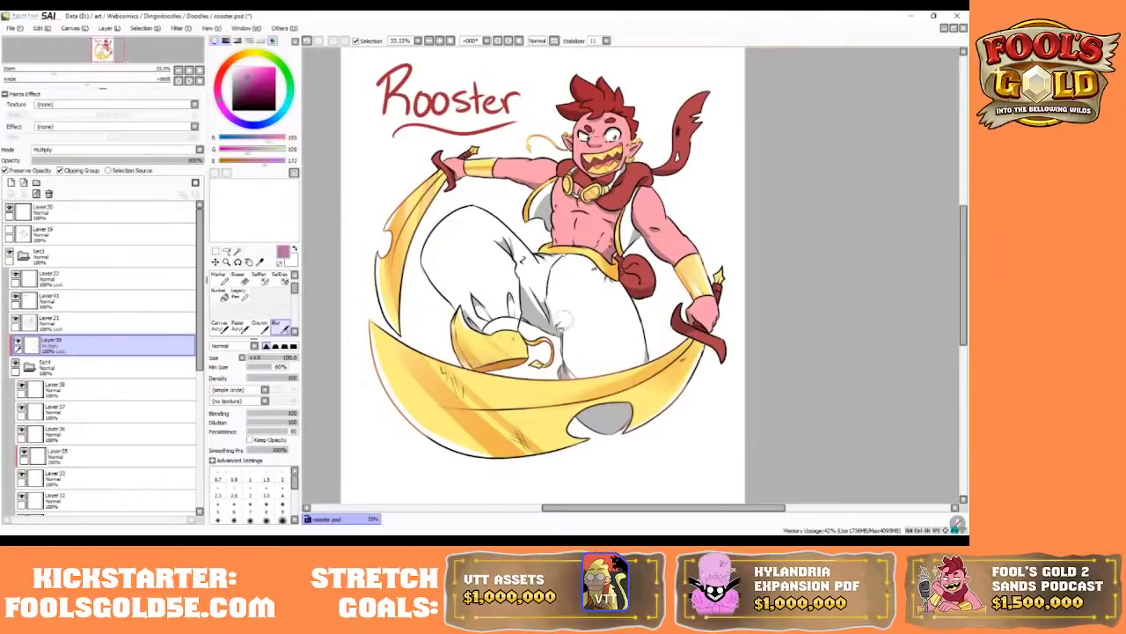
click(217, 274)
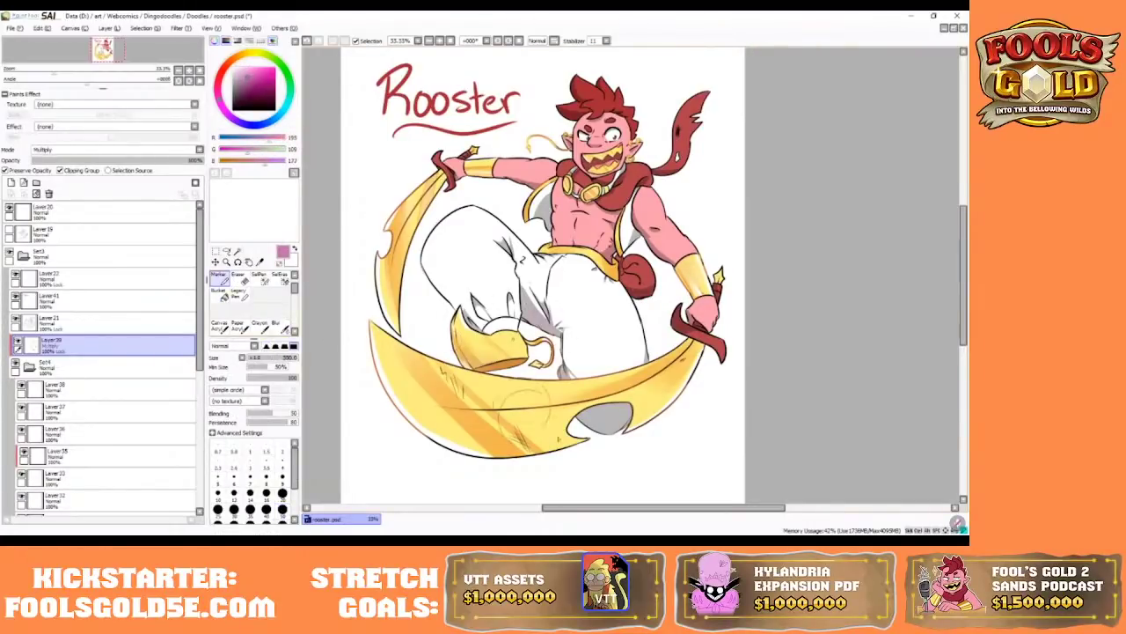
drag(647, 425, 630, 440)
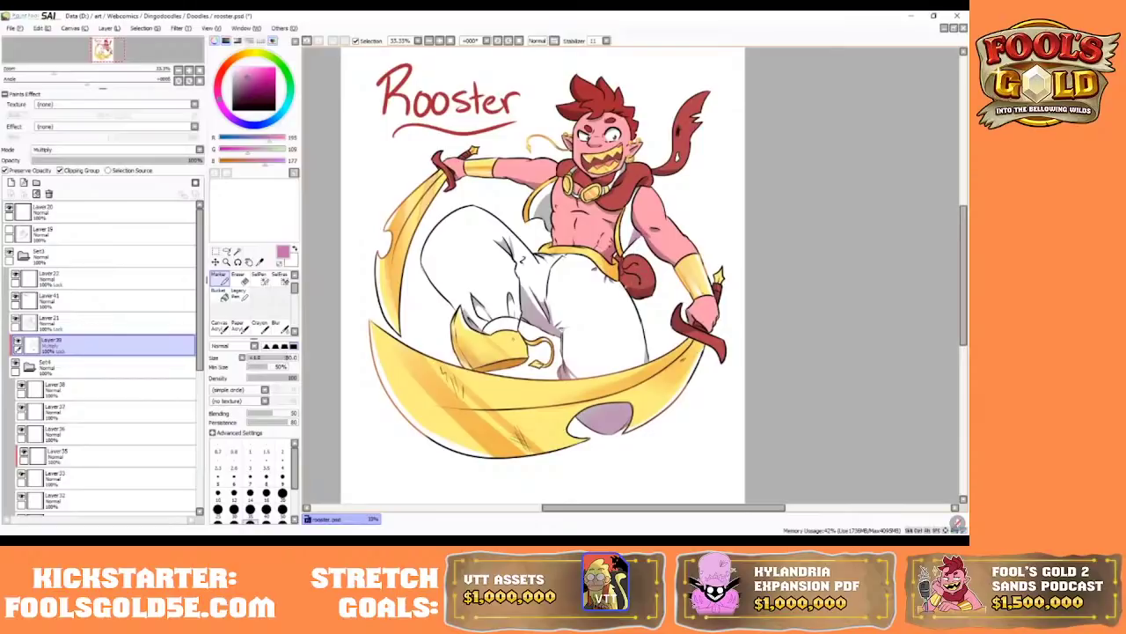
- Reduce the Marker to size 60 and tint the shadows along the trouser folds purple
key(bracketright)
key(bracketright)
key(bracketright)
key(bracketleft)
key(bracketleft)
key(bracketleft)
click(440, 40)
click(440, 41)
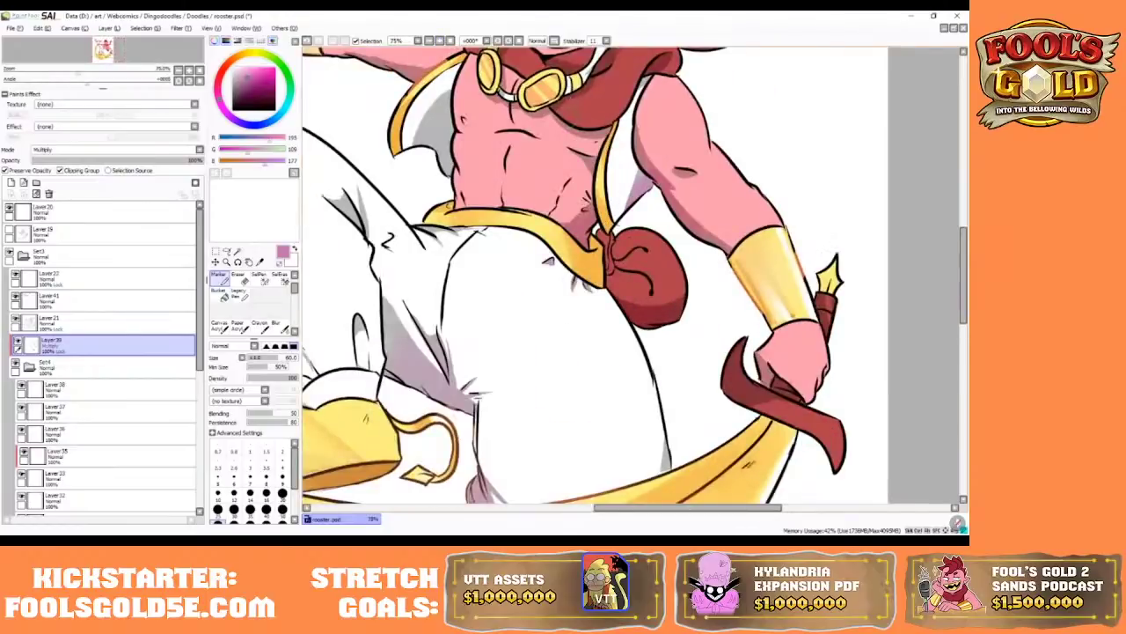
- Choose a brighter pink and set the Marker to size 60 for tinting the shadows on the head and upper body
drag(963, 264, 963, 226)
key(bracketright)
key(bracketright)
key(bracketright)
key(bracketright)
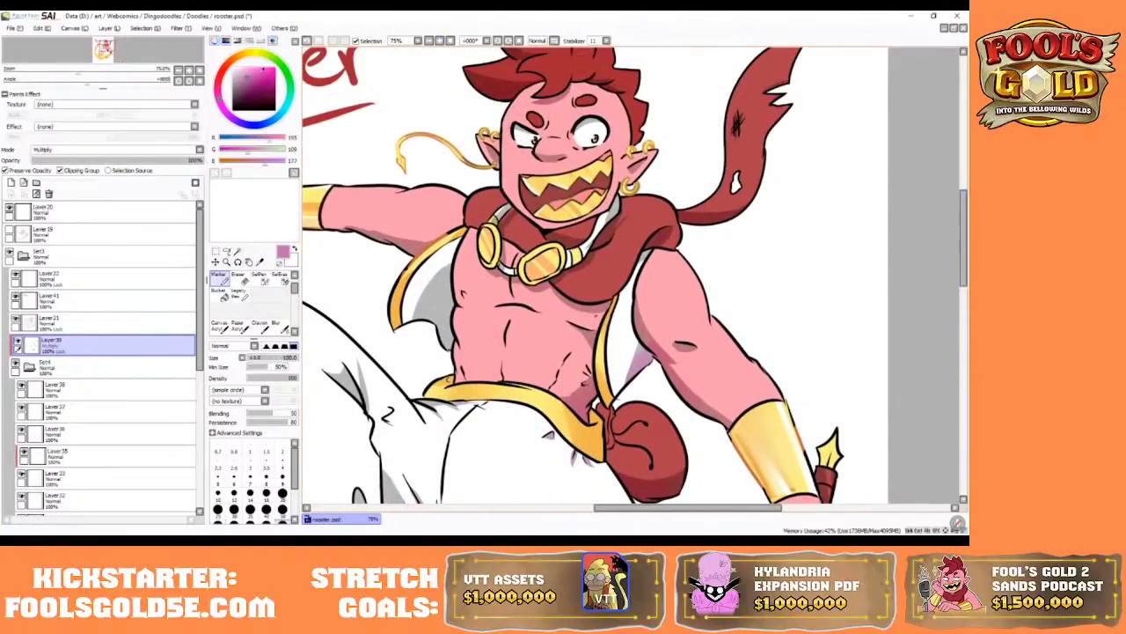
click(250, 71)
click(250, 68)
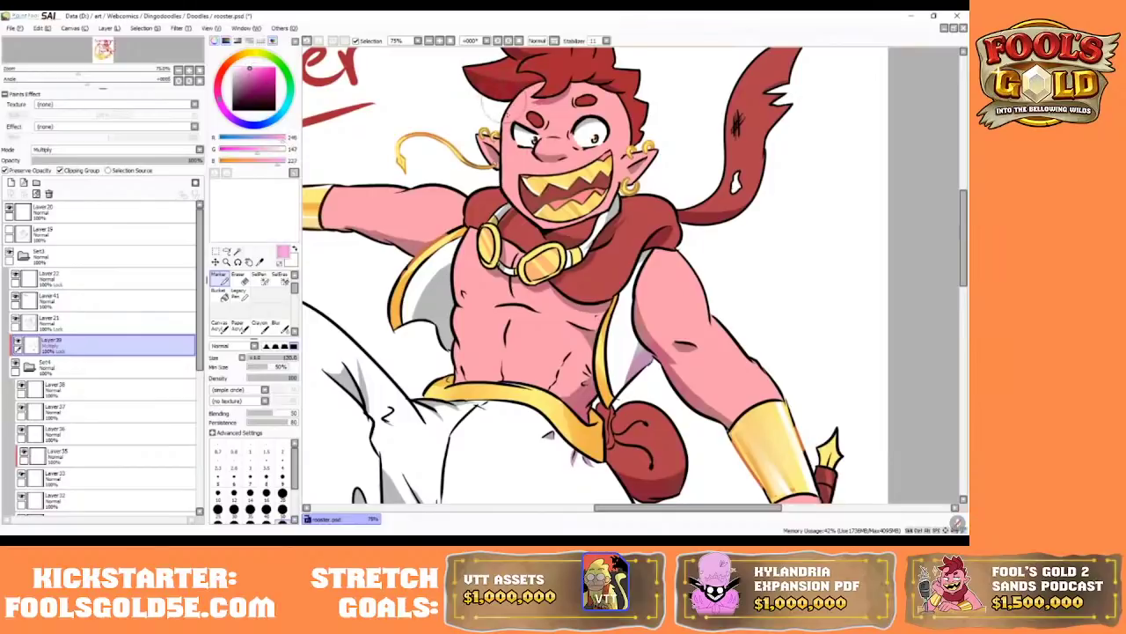
key(bracketleft)
key(bracketleft)
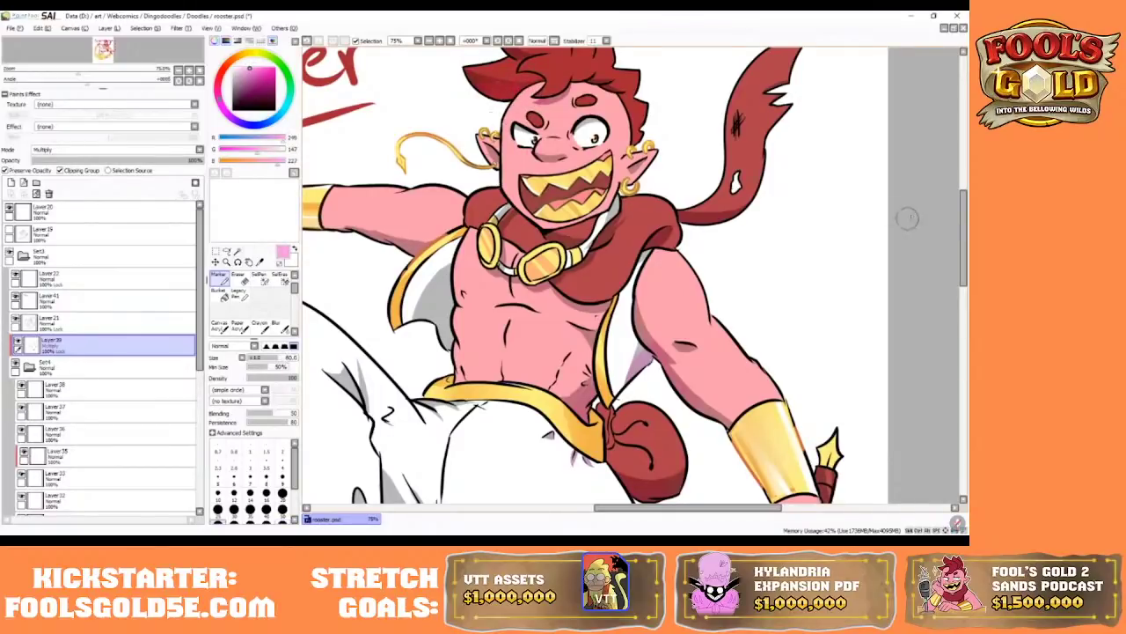
drag(963, 206, 964, 194)
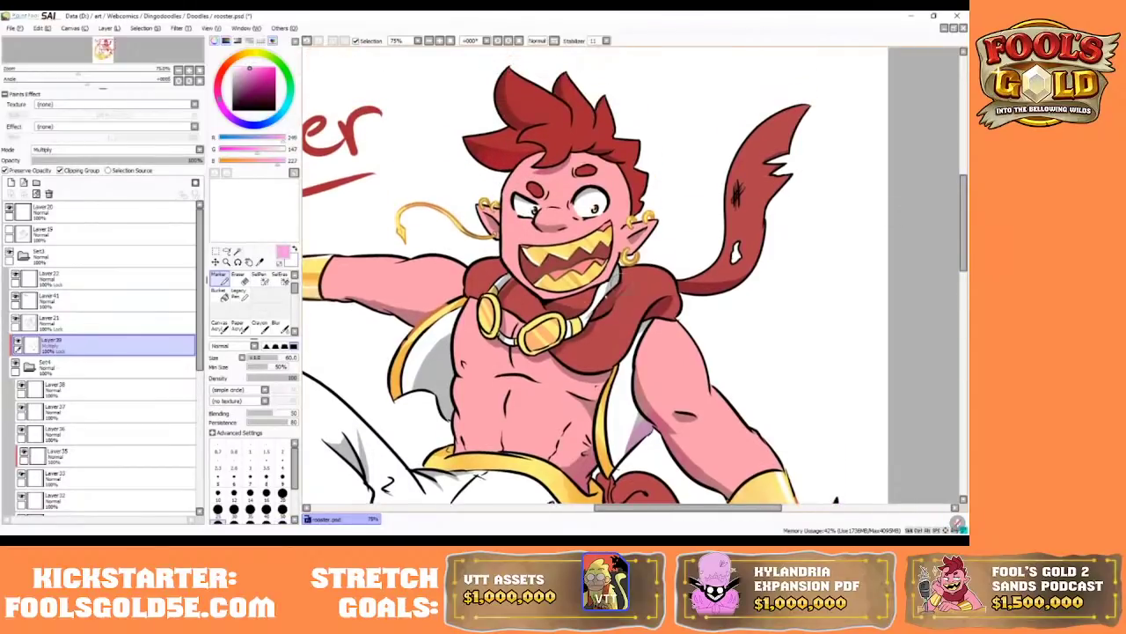
- Set the Marker to size 100 and blend the bright pink into the shadows on the arms, torso and trousers
click(251, 520)
click(266, 521)
drag(687, 508, 636, 508)
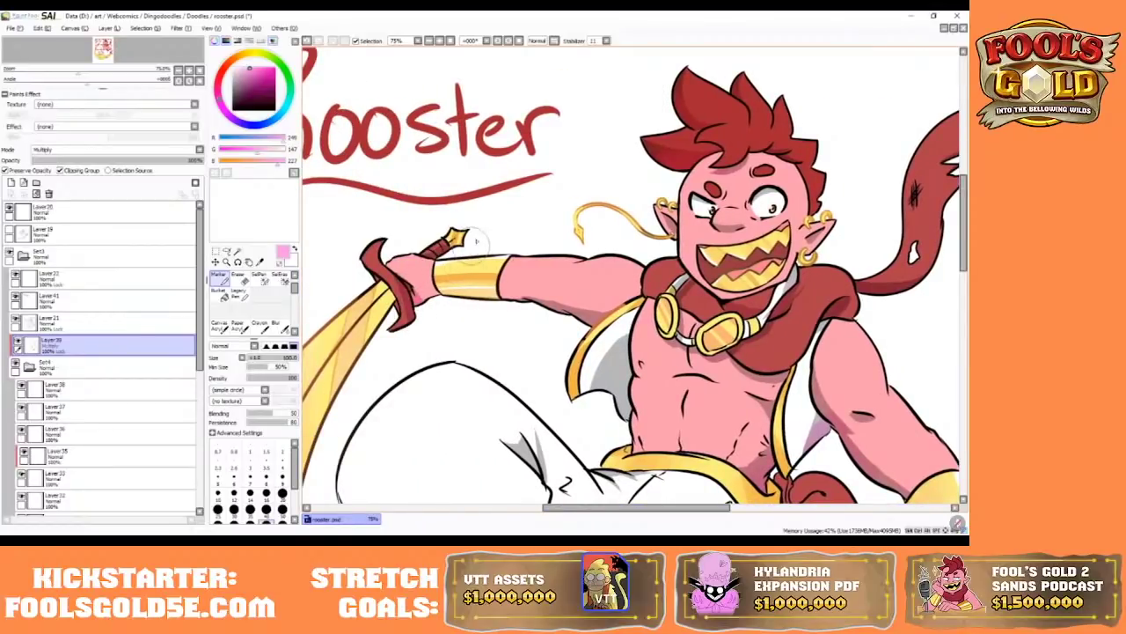
drag(958, 211, 959, 240)
mouse_move(800, 386)
mouse_down()
mouse_move(841, 410)
mouse_move(829, 414)
mouse_up()
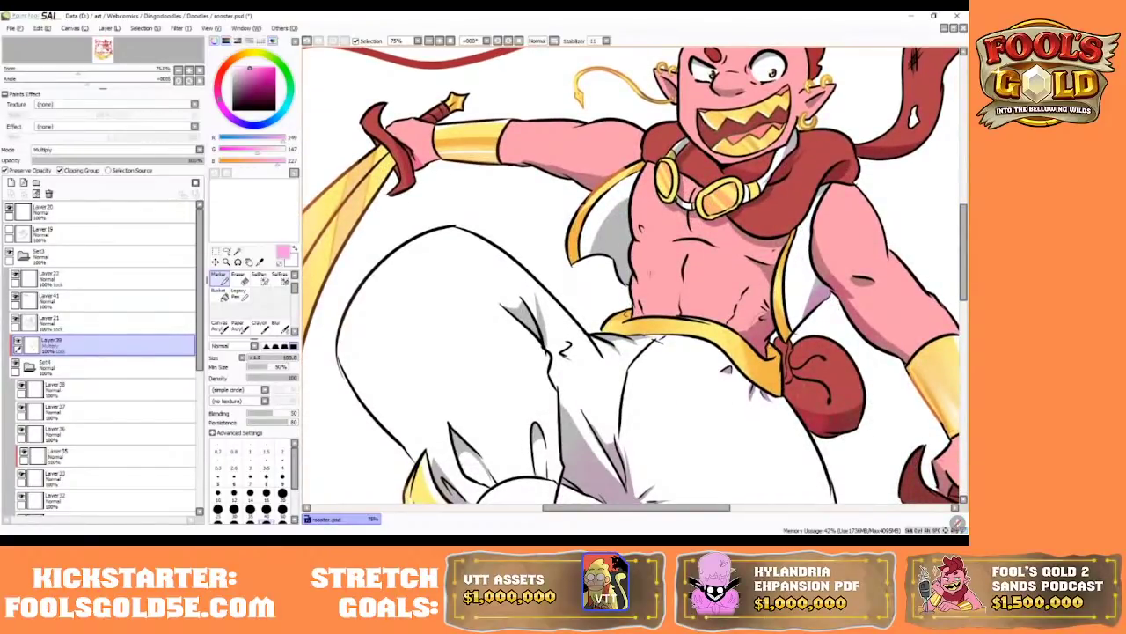
click(453, 42)
click(440, 42)
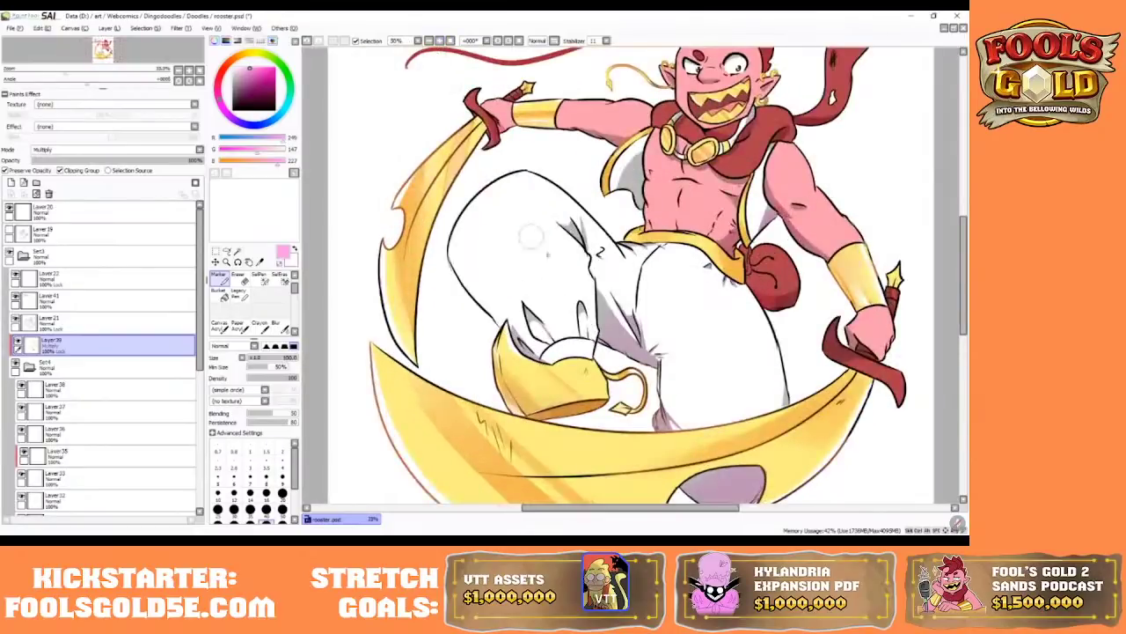
- Set the Marker to size 200 and blend the bright pink into the shadows on the trousers and vest
mouse_move(537, 319)
mouse_down()
mouse_move(559, 363)
mouse_move(572, 348)
mouse_move(572, 358)
mouse_move(571, 248)
mouse_move(586, 245)
mouse_move(602, 253)
mouse_move(618, 337)
mouse_up()
drag(620, 210, 634, 212)
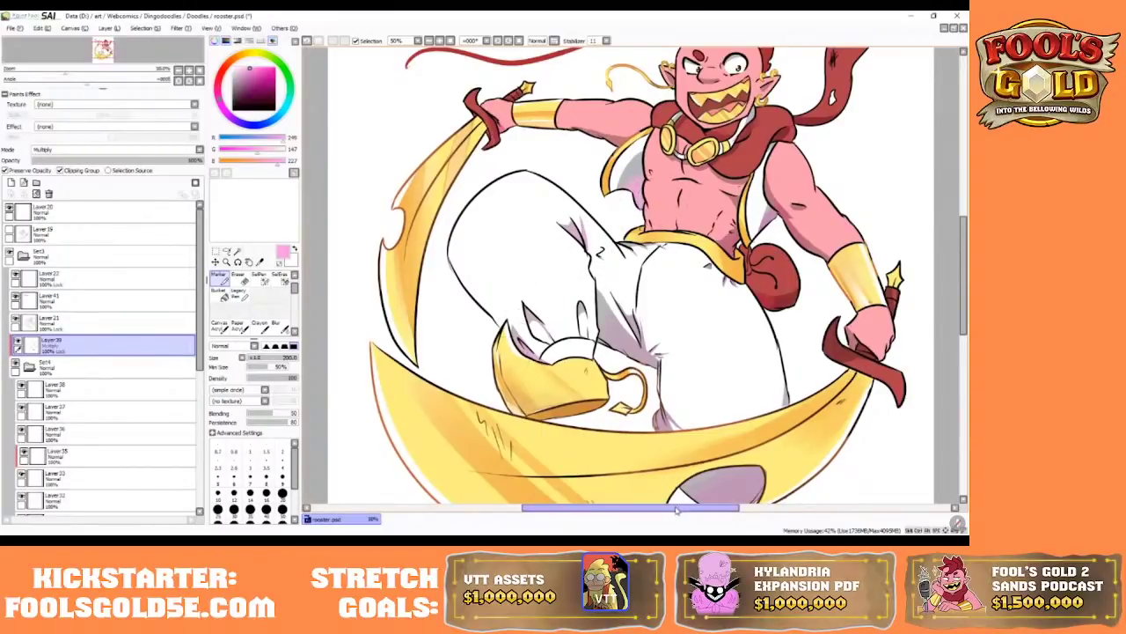
drag(676, 508, 694, 509)
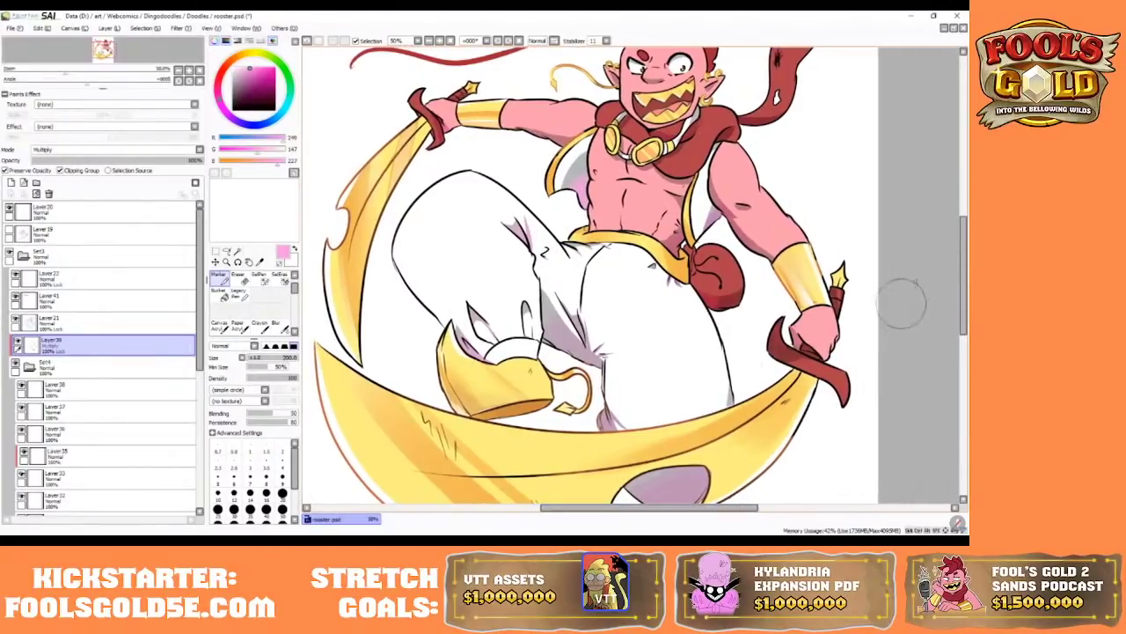
drag(965, 255, 965, 252)
scroll(633, 277, down, 1)
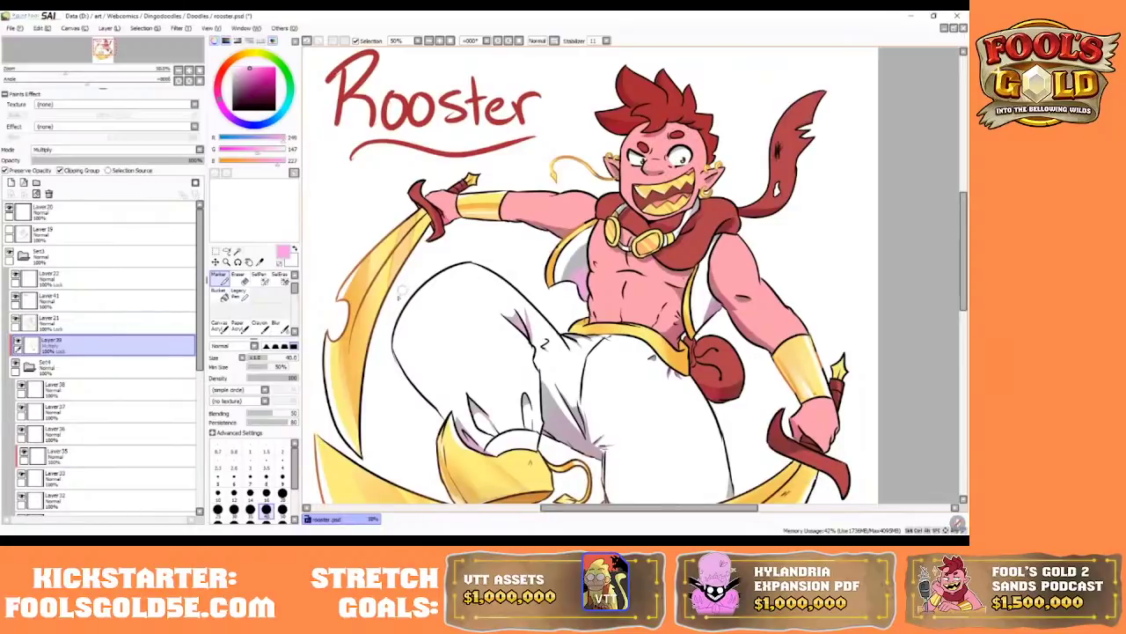
- Soften the tinted shadows on the vest and trousers with the Blur tool at size 200
scroll(292, 324, down, 1)
click(282, 311)
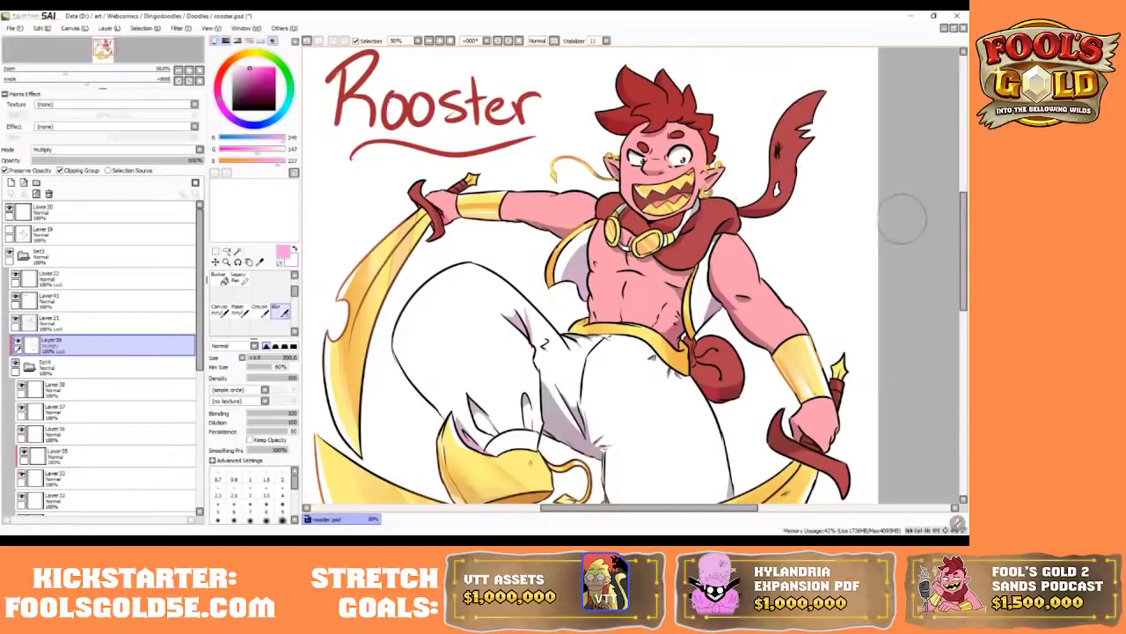
scroll(891, 282, down, 5)
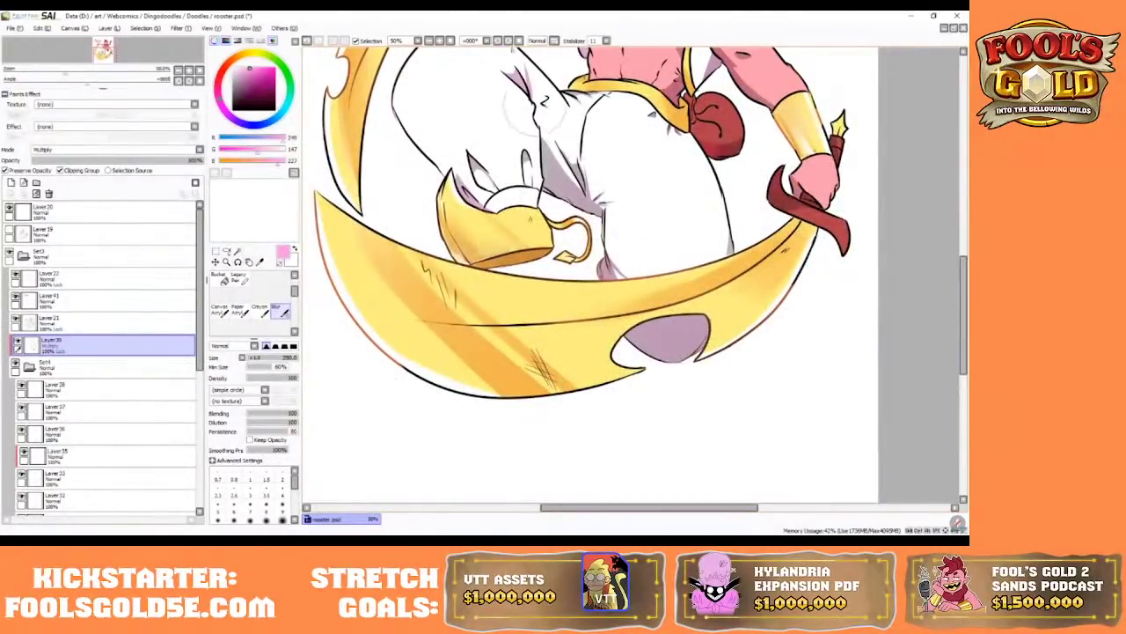
- Examine the tinted shadows across the whole figure at 33.33% zoom
click(447, 41)
click(440, 40)
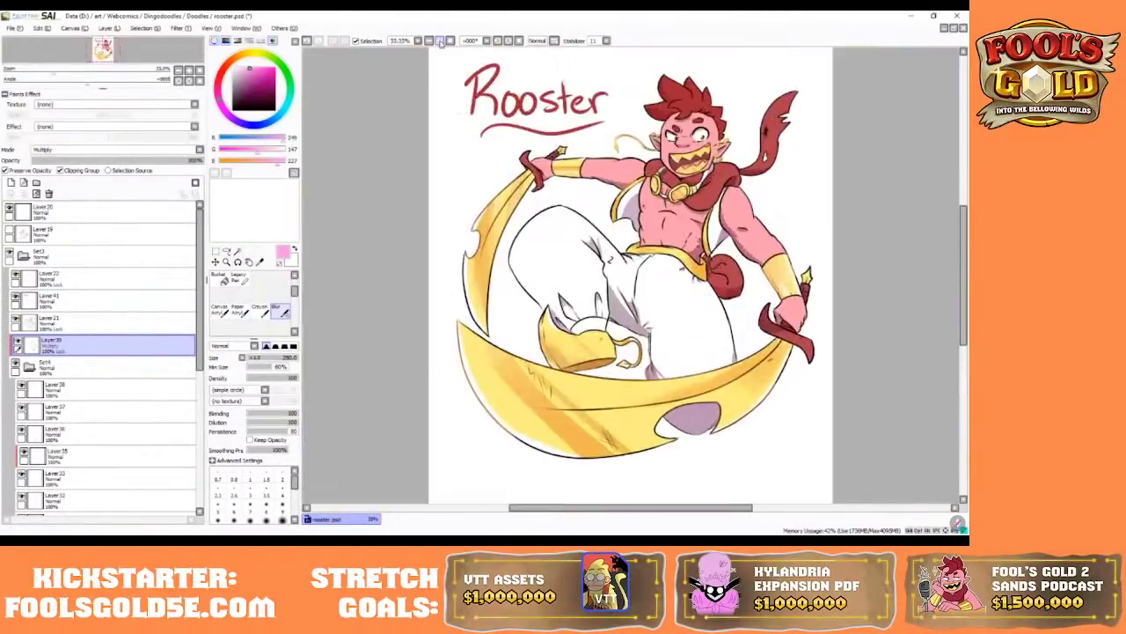
drag(677, 514, 687, 515)
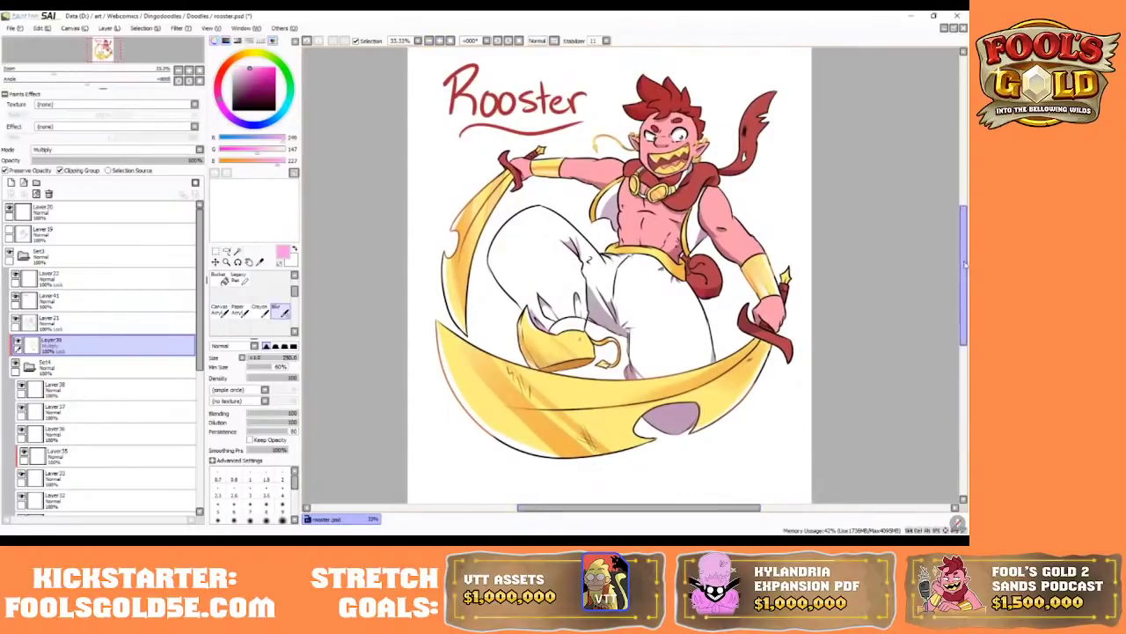
drag(966, 262, 967, 257)
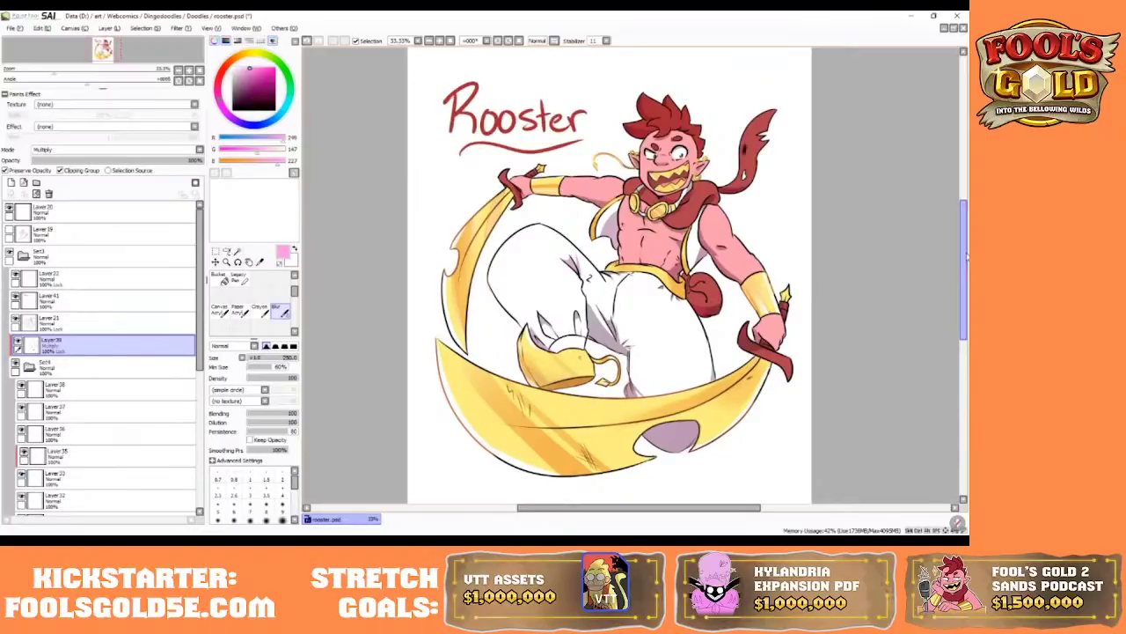
drag(624, 510, 627, 510)
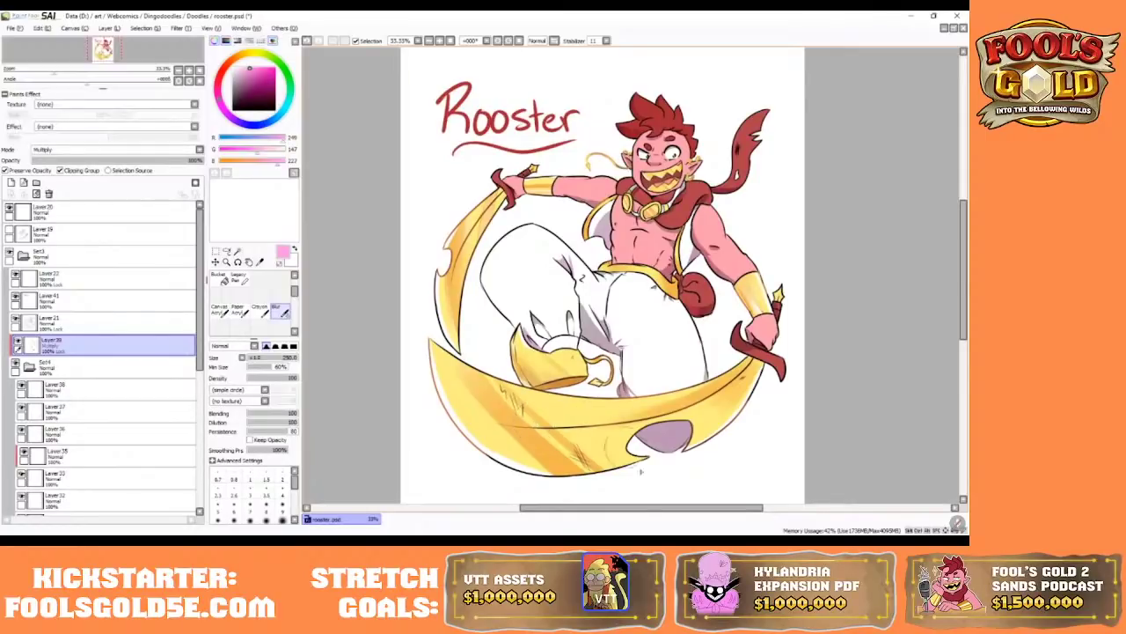
drag(642, 509, 646, 509)
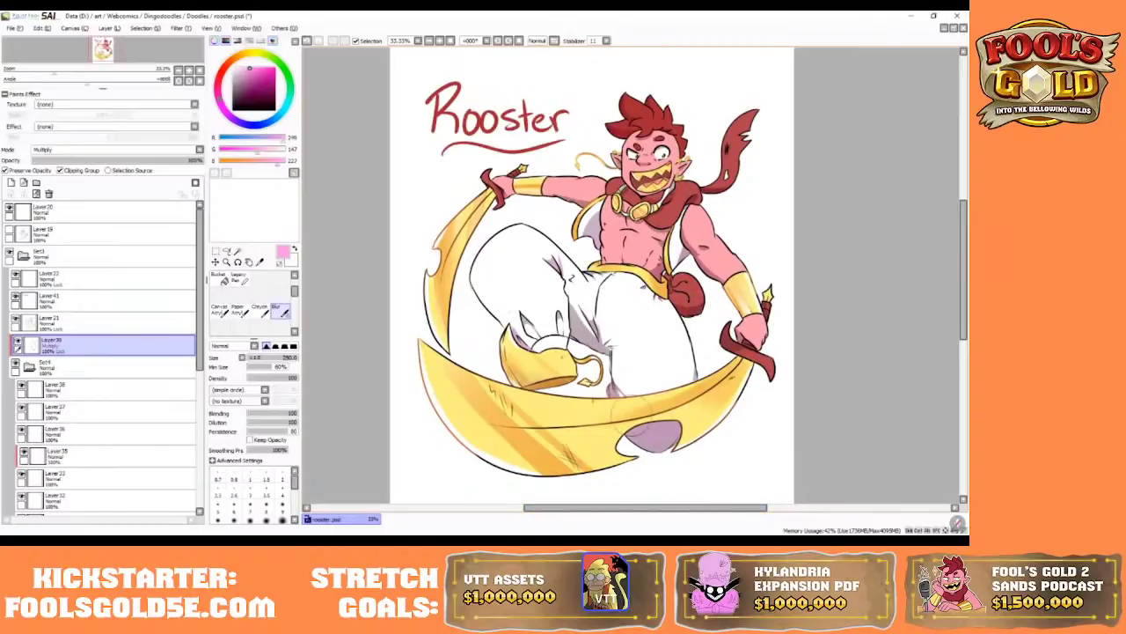
click(306, 40)
click(306, 40)
drag(661, 514, 669, 514)
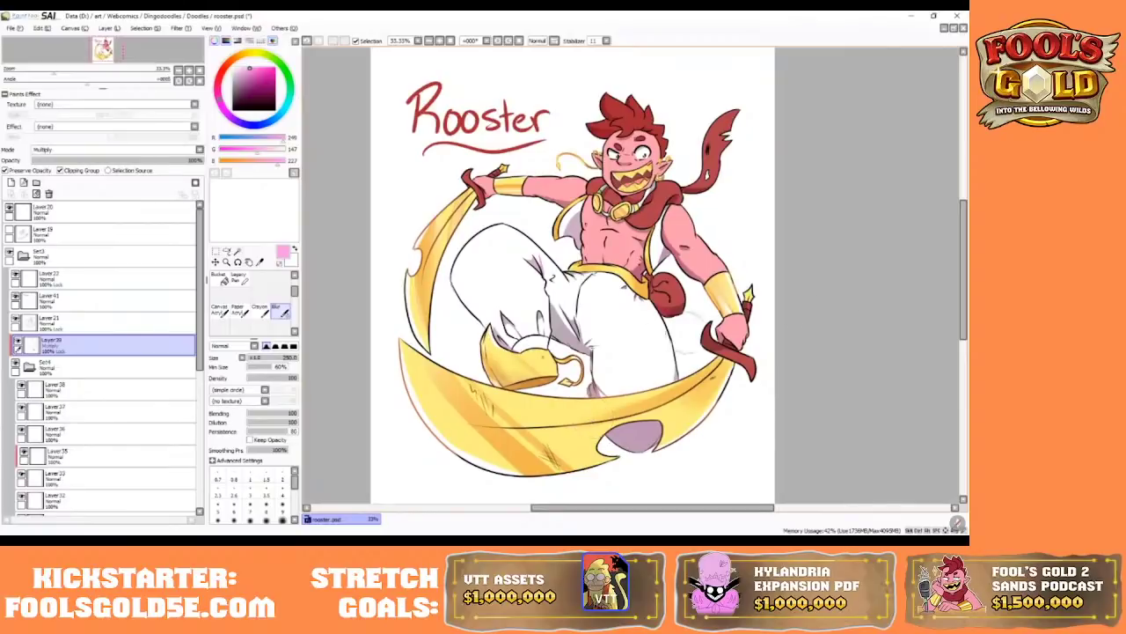
drag(964, 248, 963, 244)
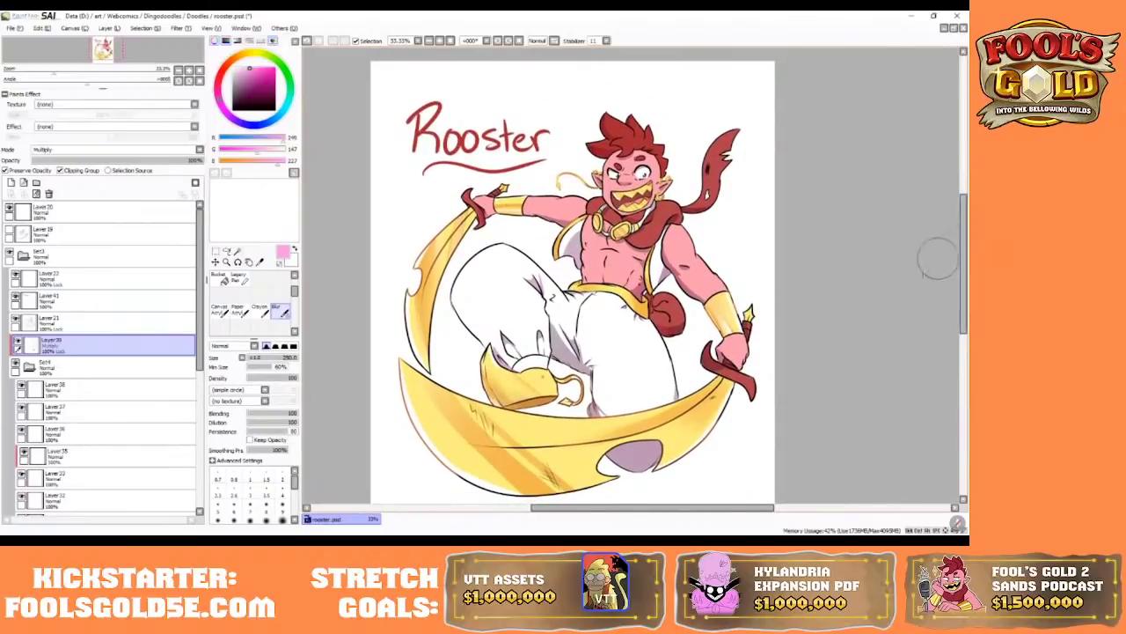
- Add two new Normal layers directly above Layer21 and choose the Pencil
click(65, 326)
double_click(11, 183)
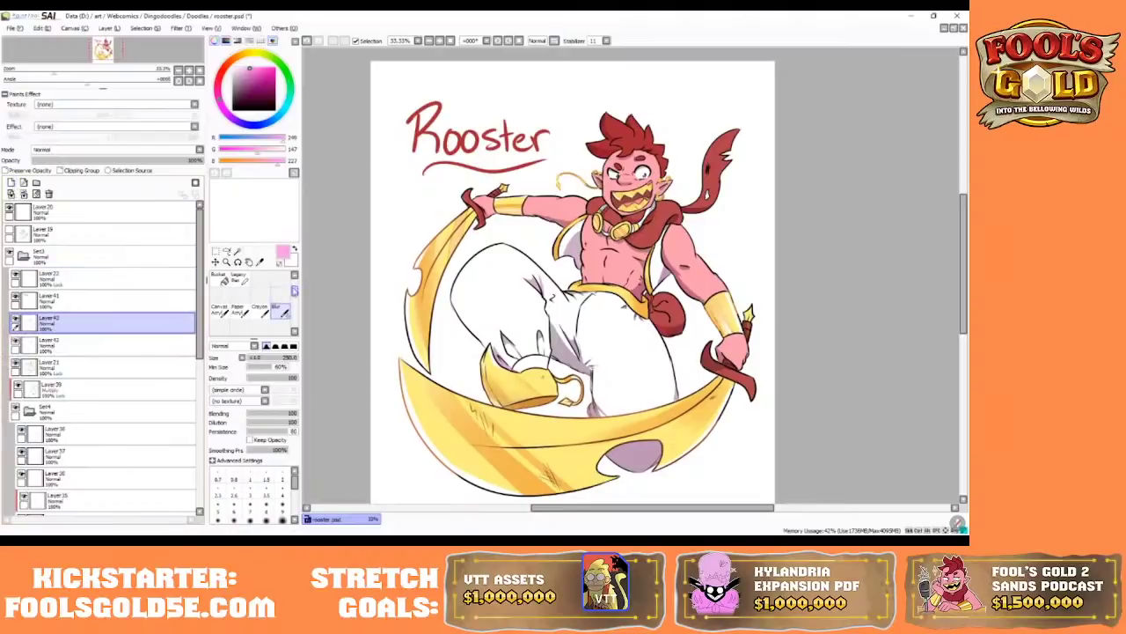
drag(294, 290, 294, 280)
click(220, 278)
- Sample the hair's red, lighten it, and paint highlights on the hair with the Marker at sizes 16 and 7
double_click(439, 40)
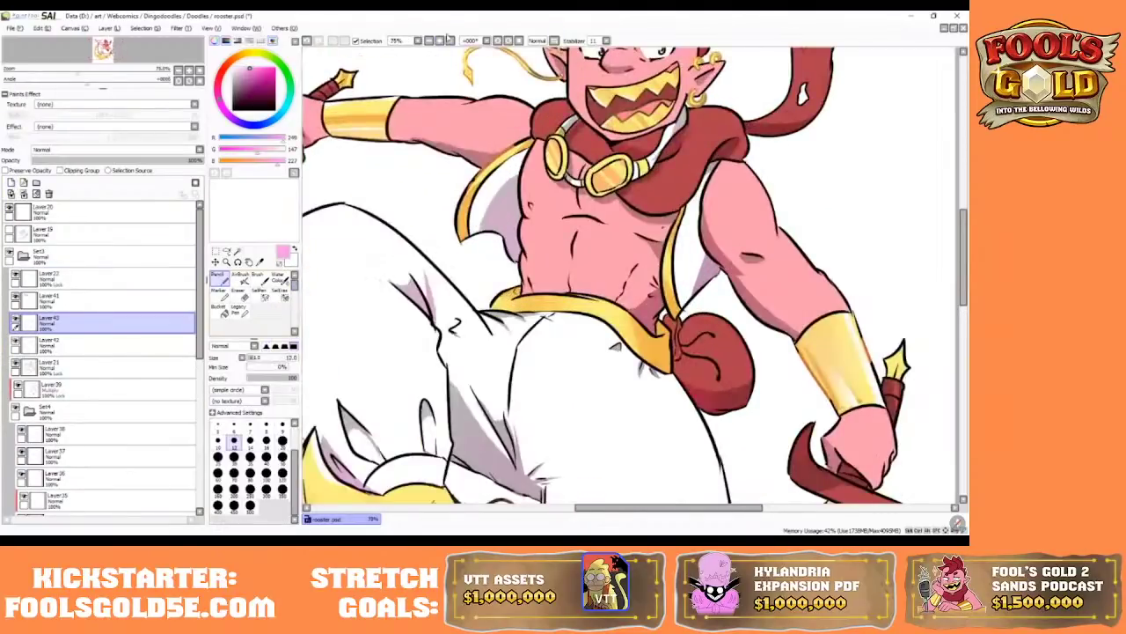
drag(963, 257, 963, 218)
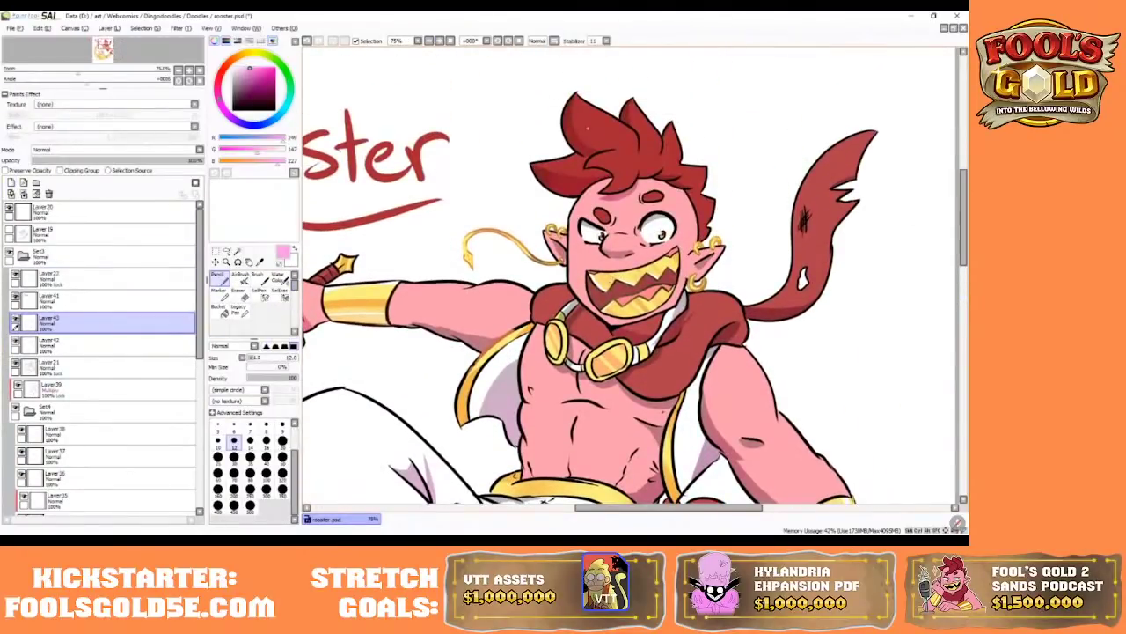
right_click(587, 129)
drag(264, 83, 252, 72)
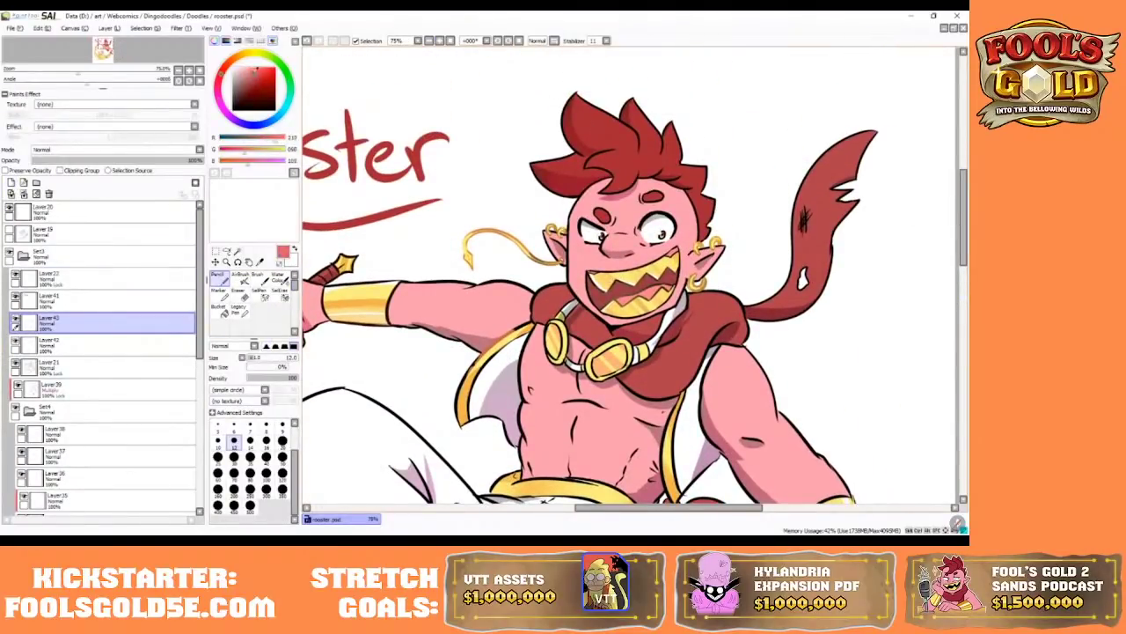
click(218, 290)
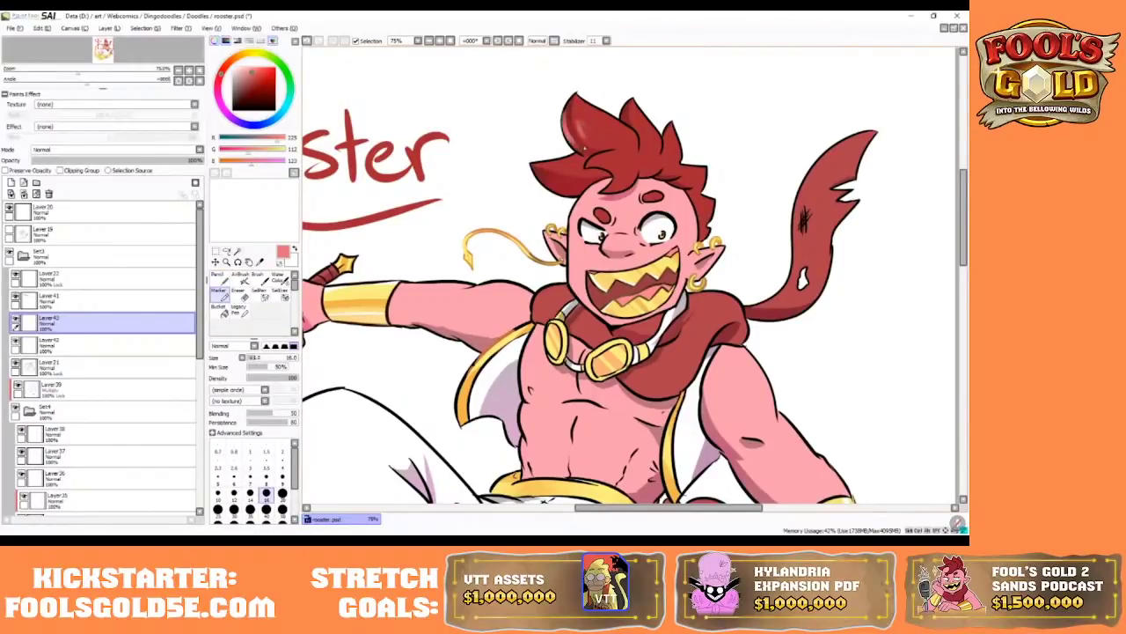
drag(565, 109, 579, 197)
click(250, 477)
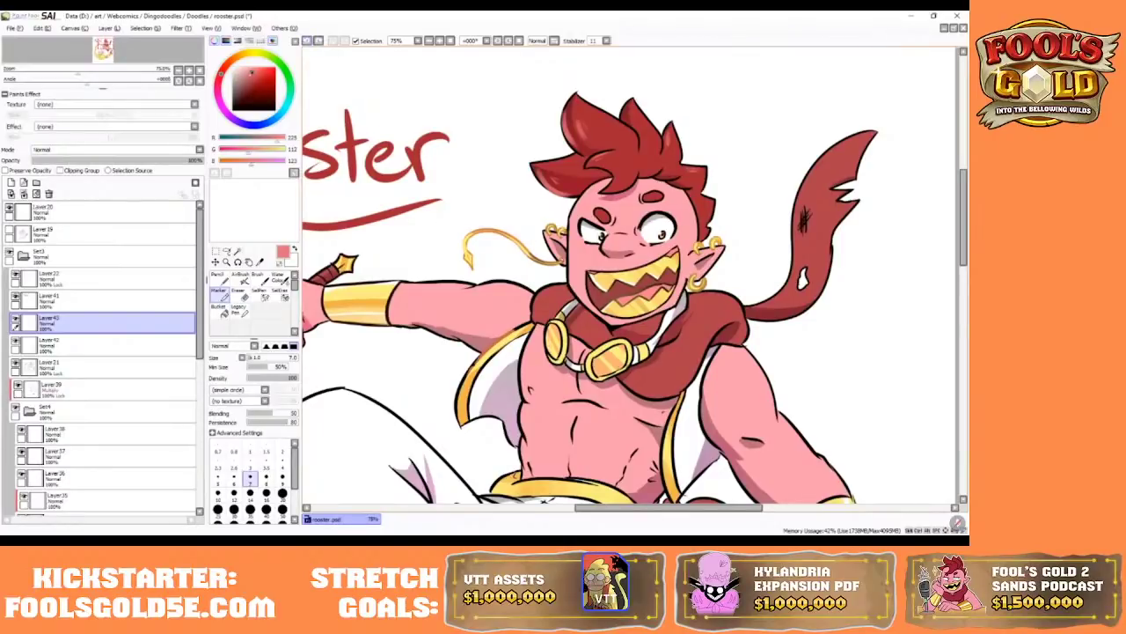
- Switch to white and paint shine highlights on the gold goggles with the Marker, varying its size between 7 and 25
key(x)
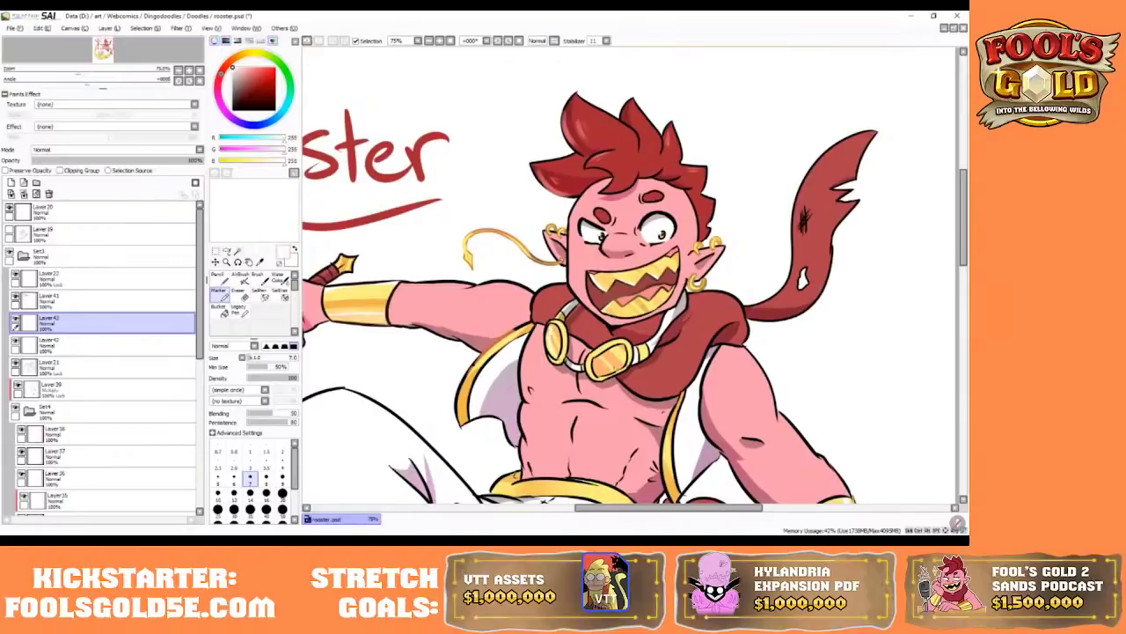
mouse_move(597, 360)
mouse_down()
mouse_move(609, 374)
mouse_move(604, 362)
mouse_up()
key(bracketright)
key(bracketright)
key(bracketright)
key(bracketright)
key(bracketright)
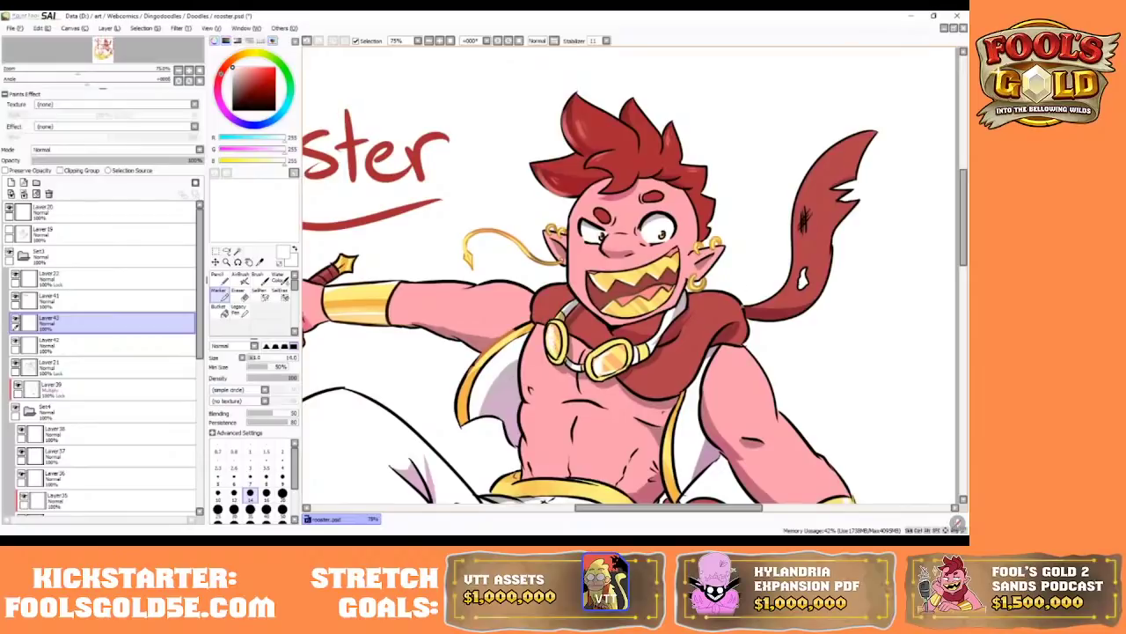
key(bracketleft)
key(bracketleft)
key(bracketleft)
key(bracketleft)
key(bracketright)
key(bracketright)
key(bracketright)
key(bracketright)
key(bracketright)
key(bracketright)
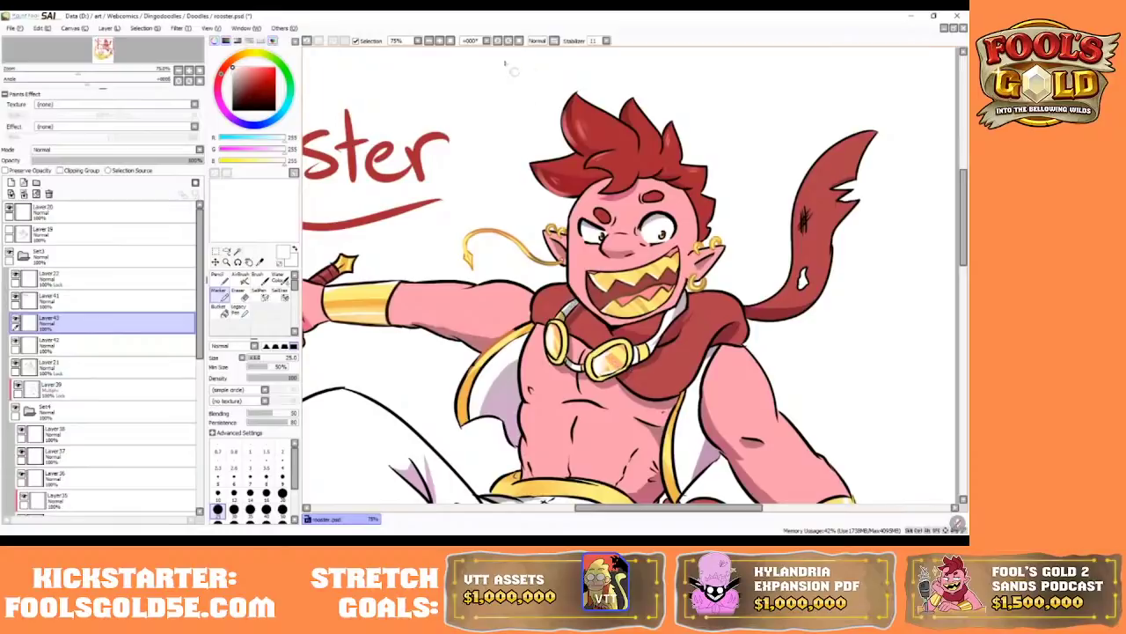
- Examine the whole figure with its new hair and goggle highlights at 33.33% and 50% zoom
click(451, 41)
click(451, 41)
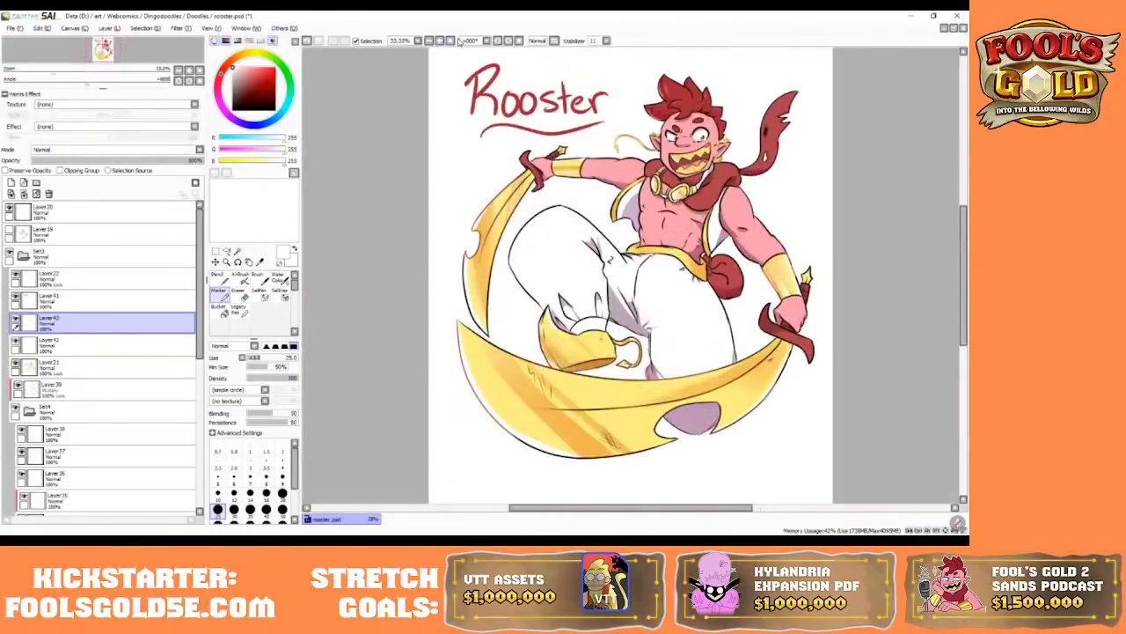
drag(711, 507, 723, 507)
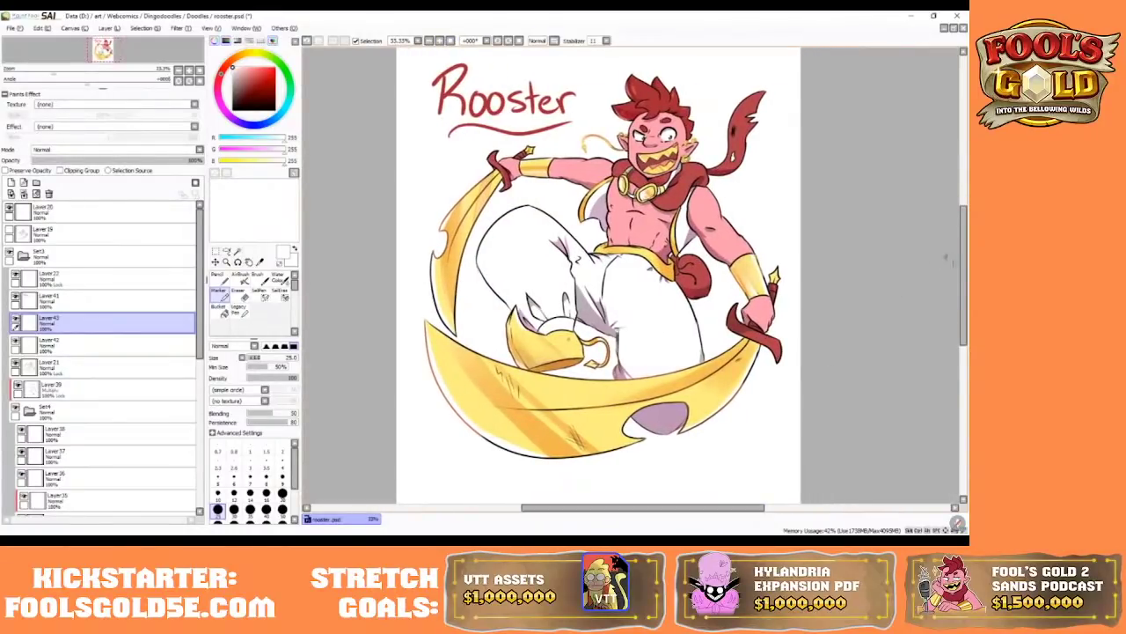
drag(964, 252, 964, 246)
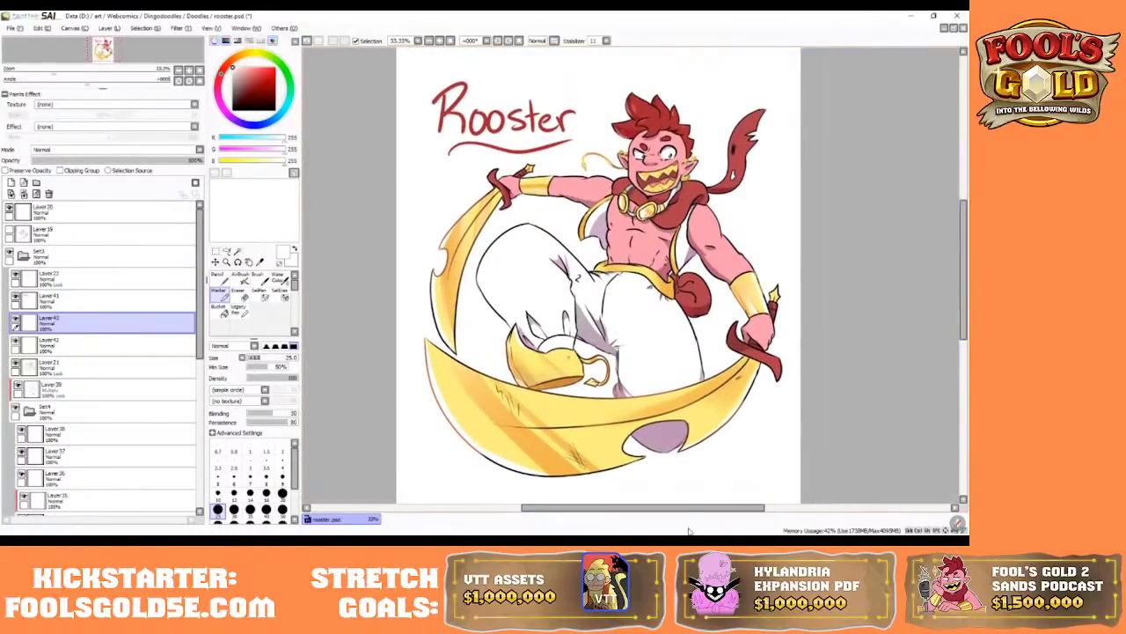
drag(704, 507, 711, 507)
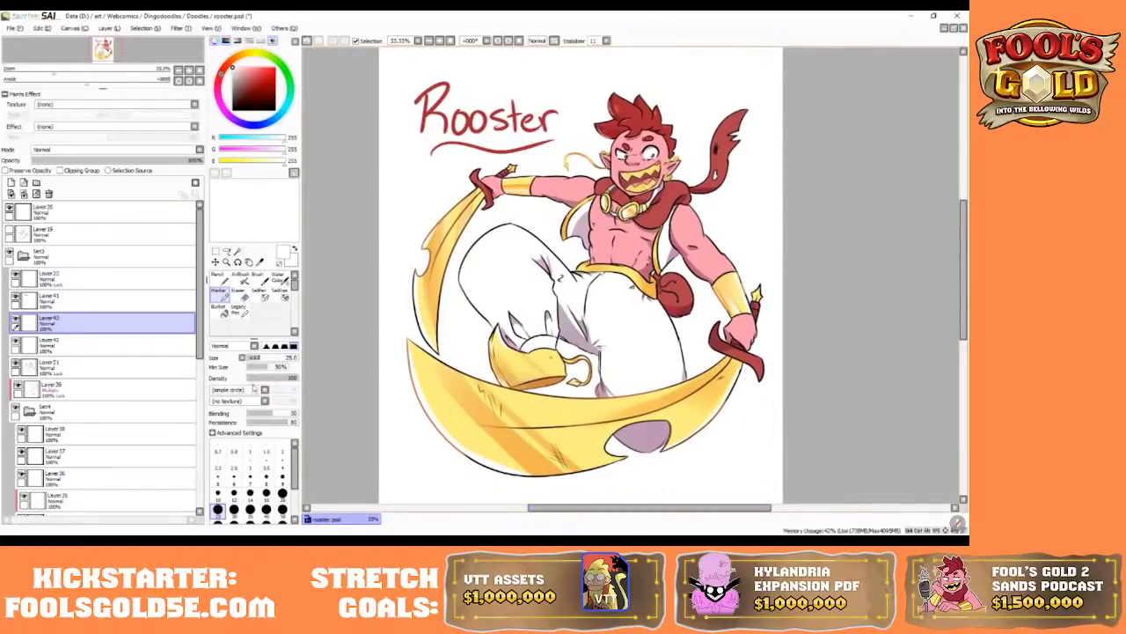
click(440, 41)
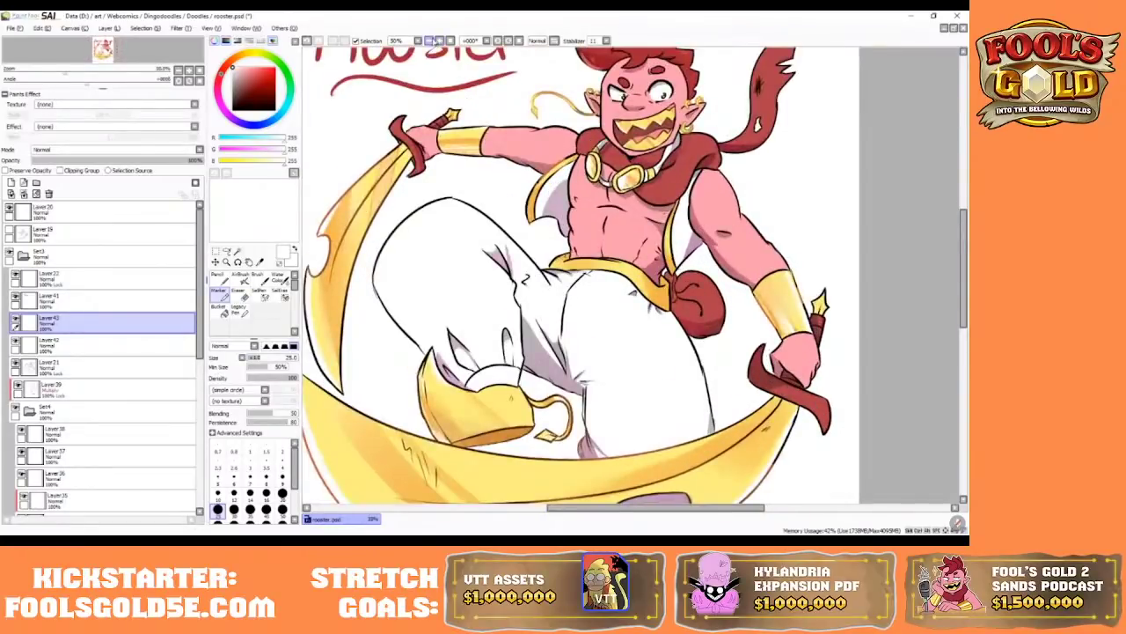
click(428, 41)
drag(726, 507, 727, 511)
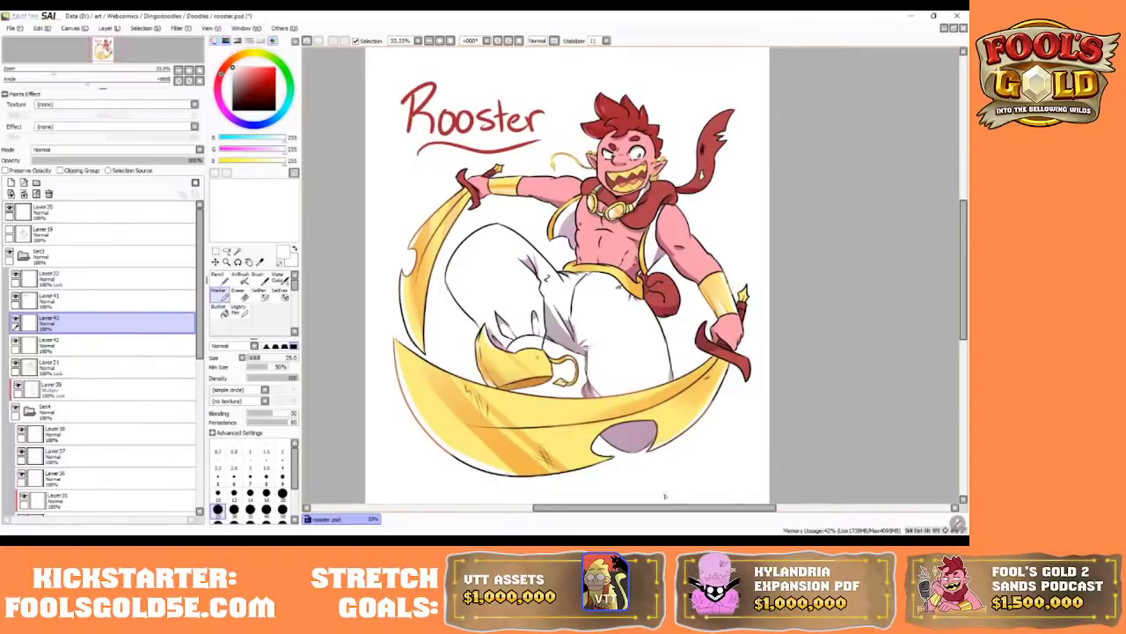
- Open the file commands for rooster.psd
click(15, 28)
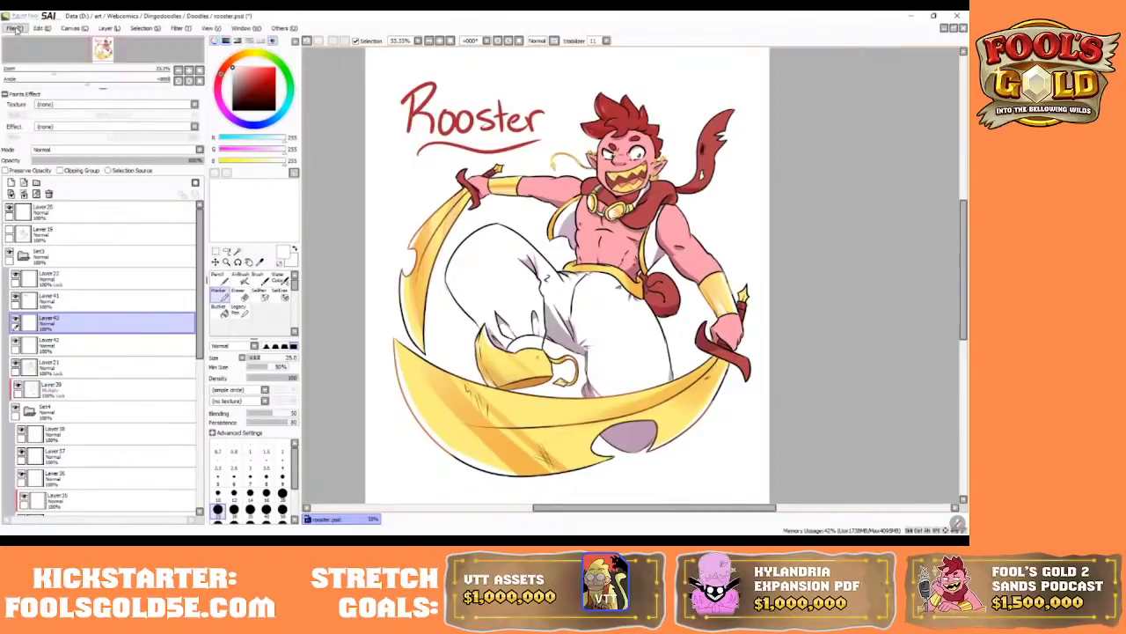